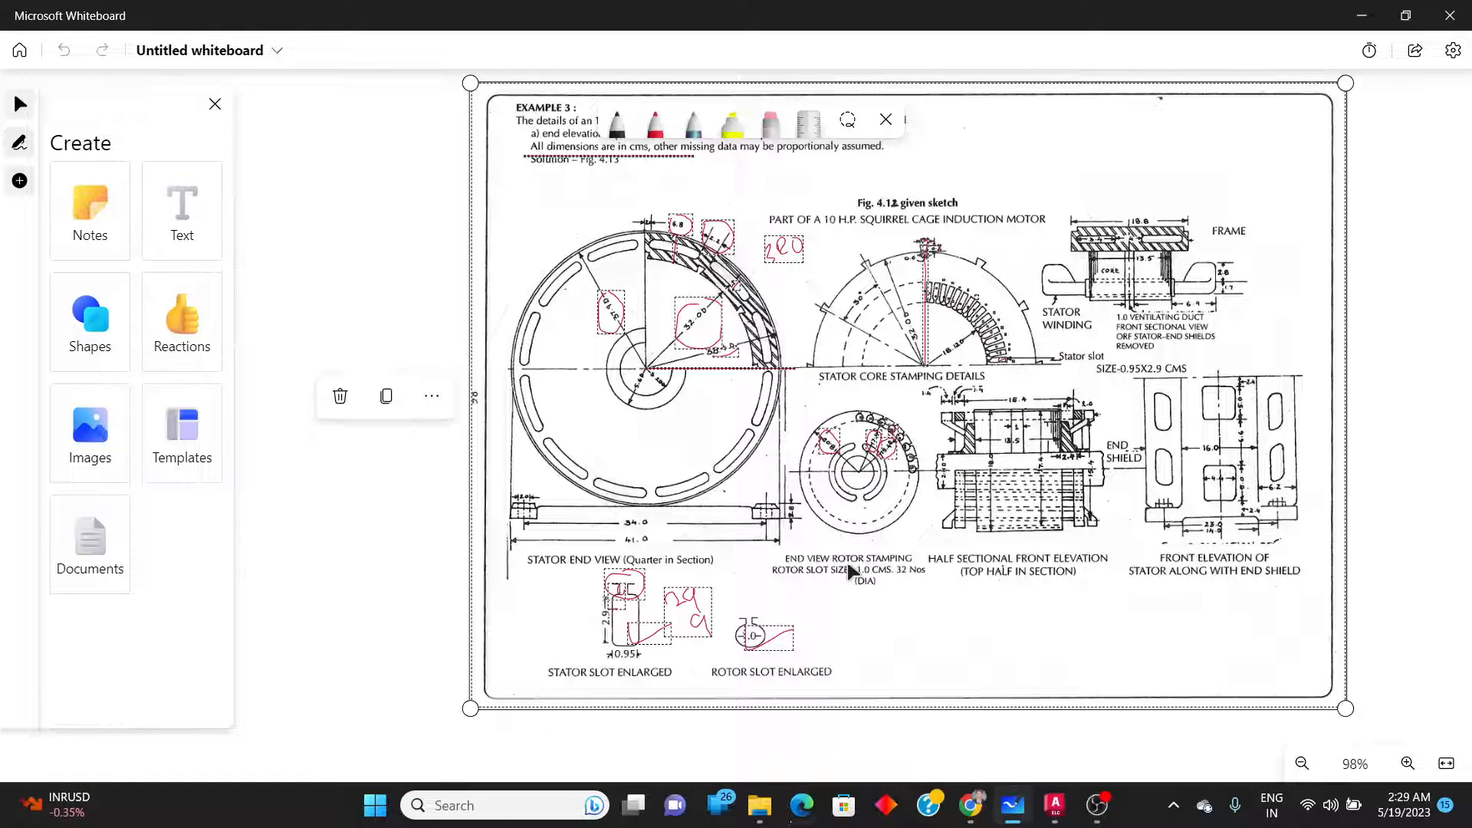
# Examine the solution's elevation with top half in section, including its base, foundation and square window dimensions.
pyautogui.keyDown('ctrl'); pyautogui.scroll(-5, 1020, 535); pyautogui.keyUp('ctrl')
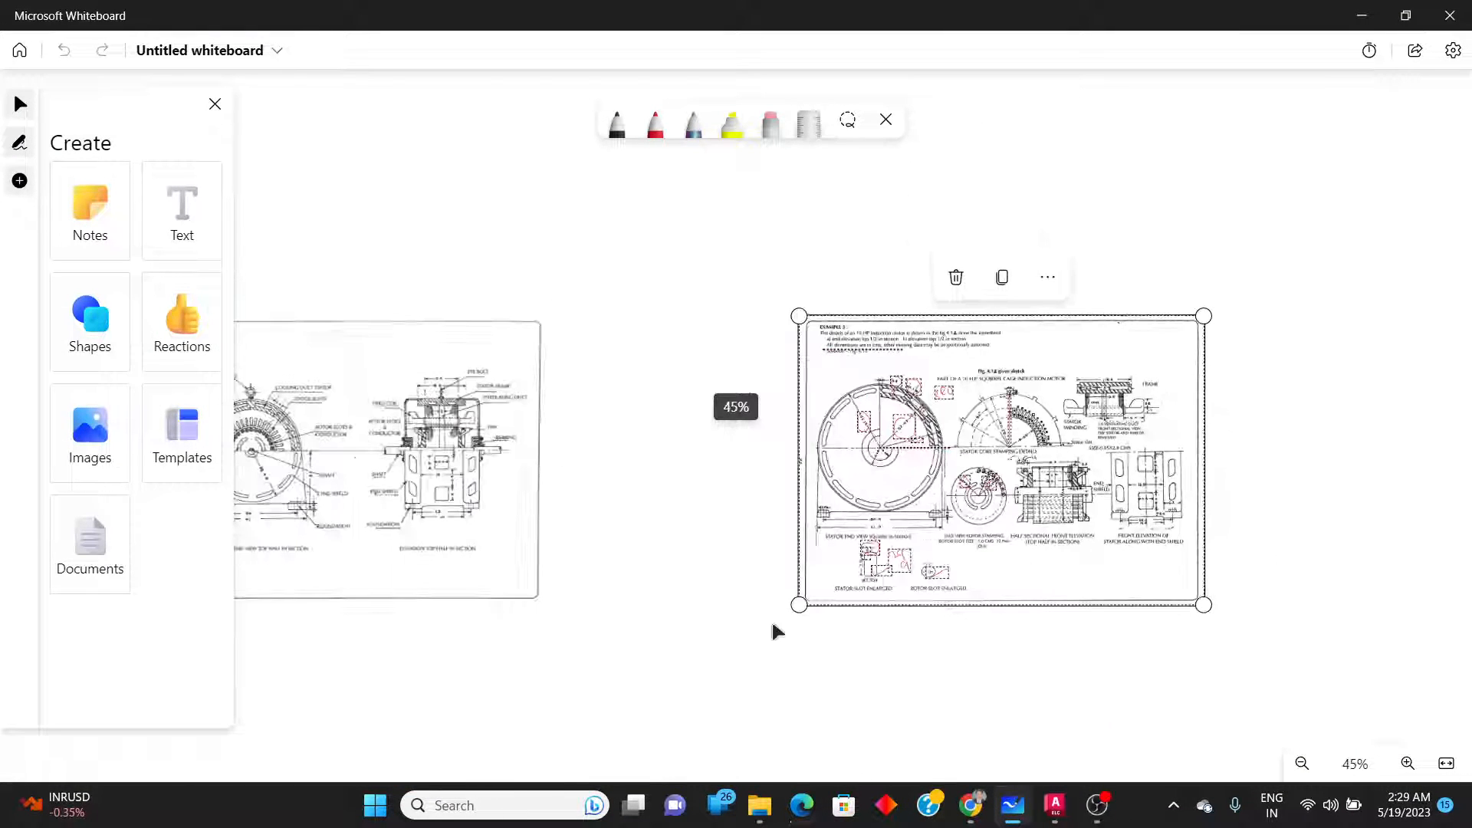
pyautogui.keyDown('ctrl'); pyautogui.scroll(5, 381, 522); pyautogui.keyUp('ctrl')
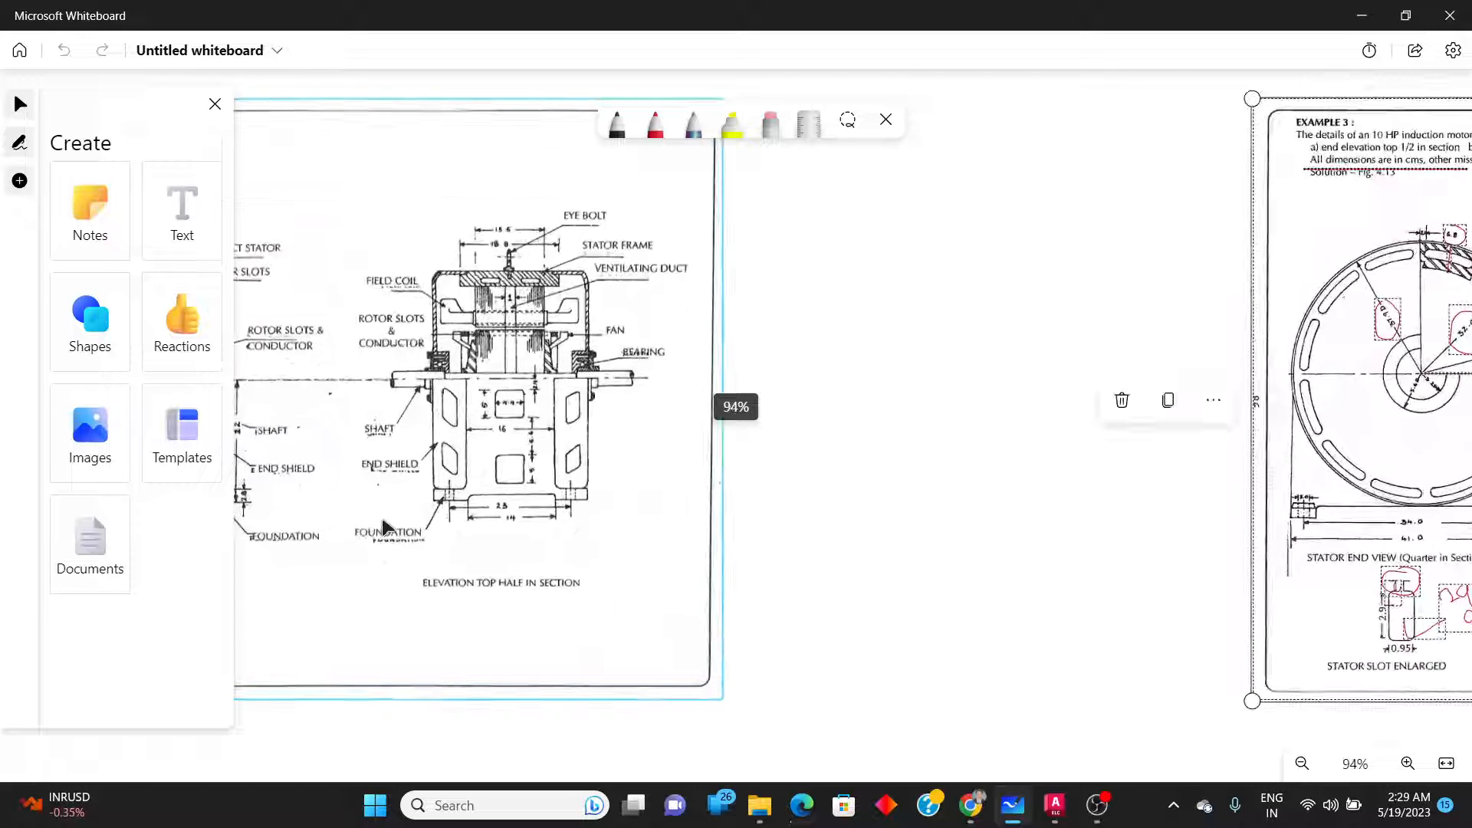
pyautogui.keyDown('ctrl'); pyautogui.scroll(2, 394, 656); pyautogui.keyUp('ctrl')
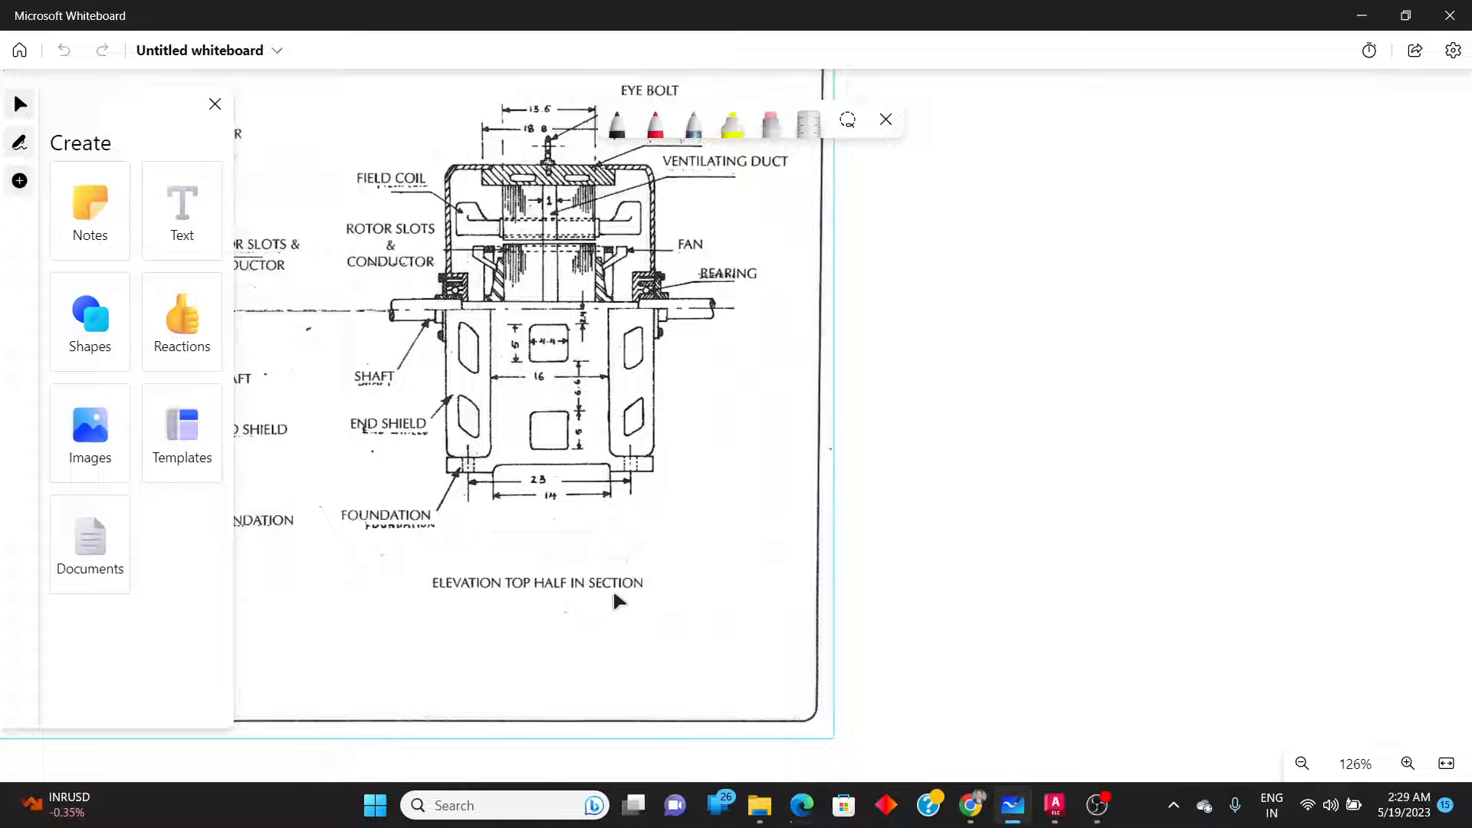
pyautogui.keyDown('ctrl'); pyautogui.scroll(2, 474, 210); pyautogui.keyUp('ctrl')
pyautogui.keyDown('ctrl'); pyautogui.scroll(2, 475, 215); pyautogui.keyUp('ctrl')
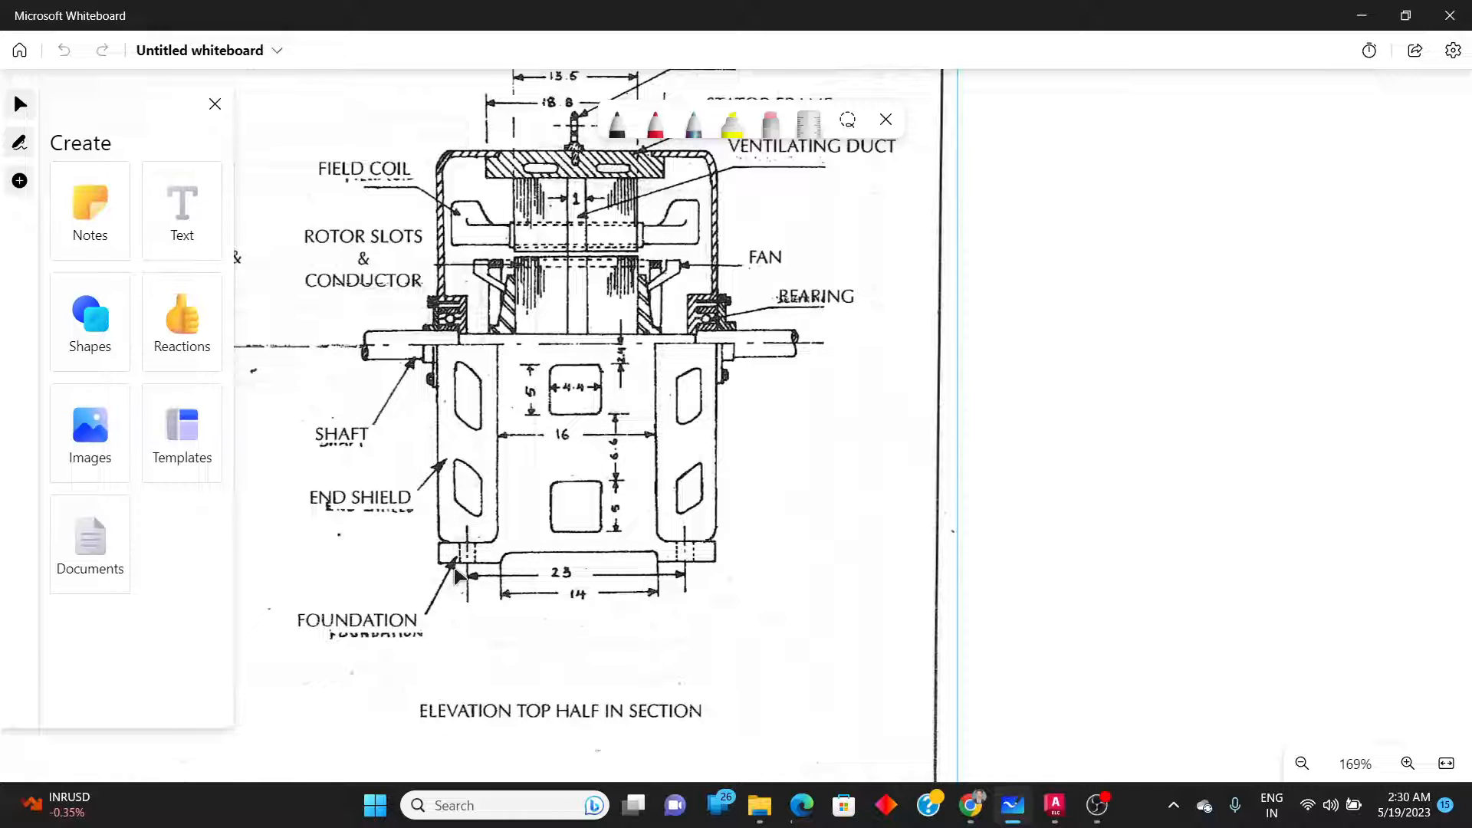
pyautogui.scroll(-5, 468, 574)
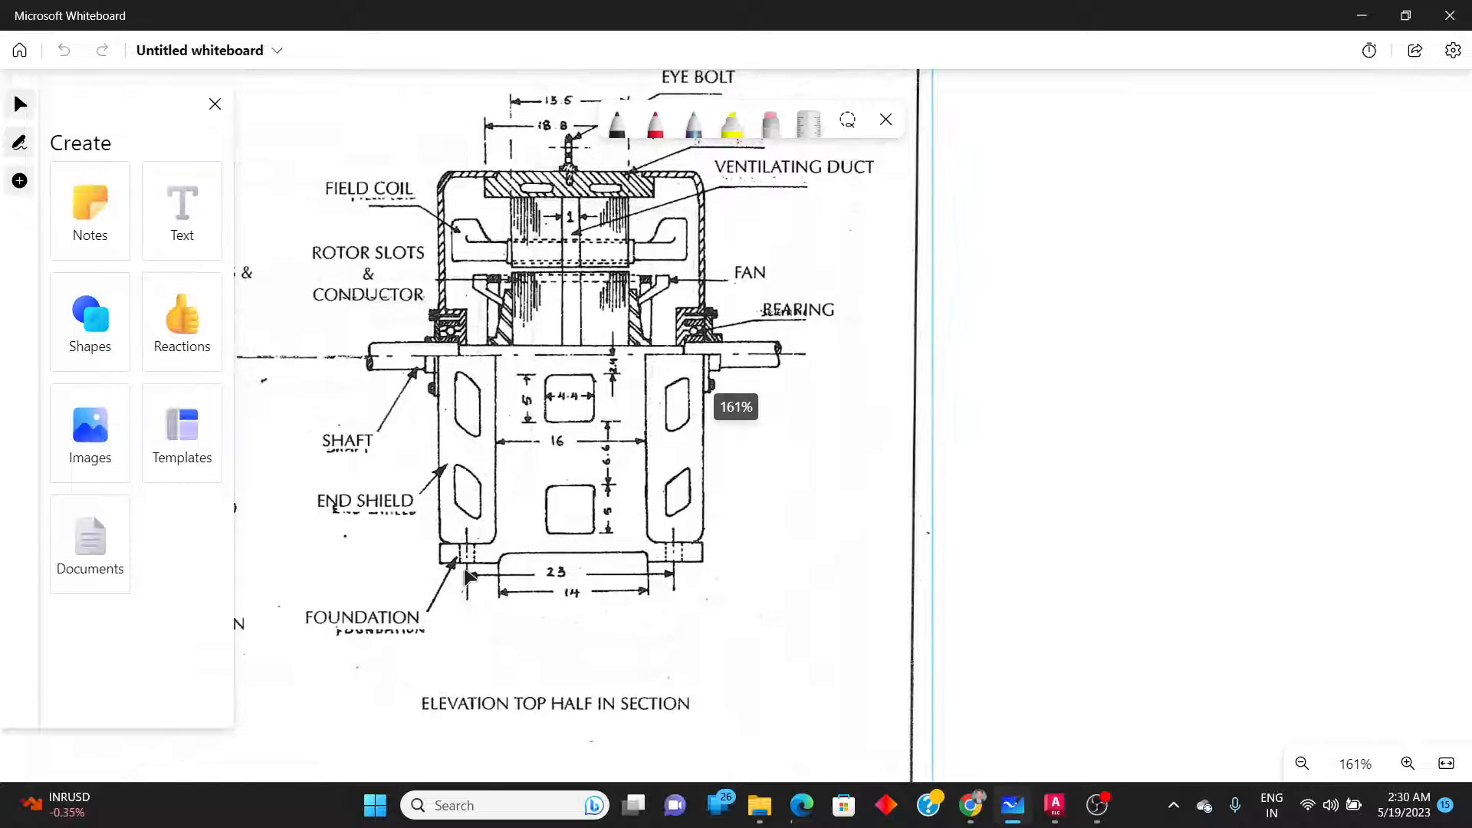
pyautogui.scroll(4, 468, 574)
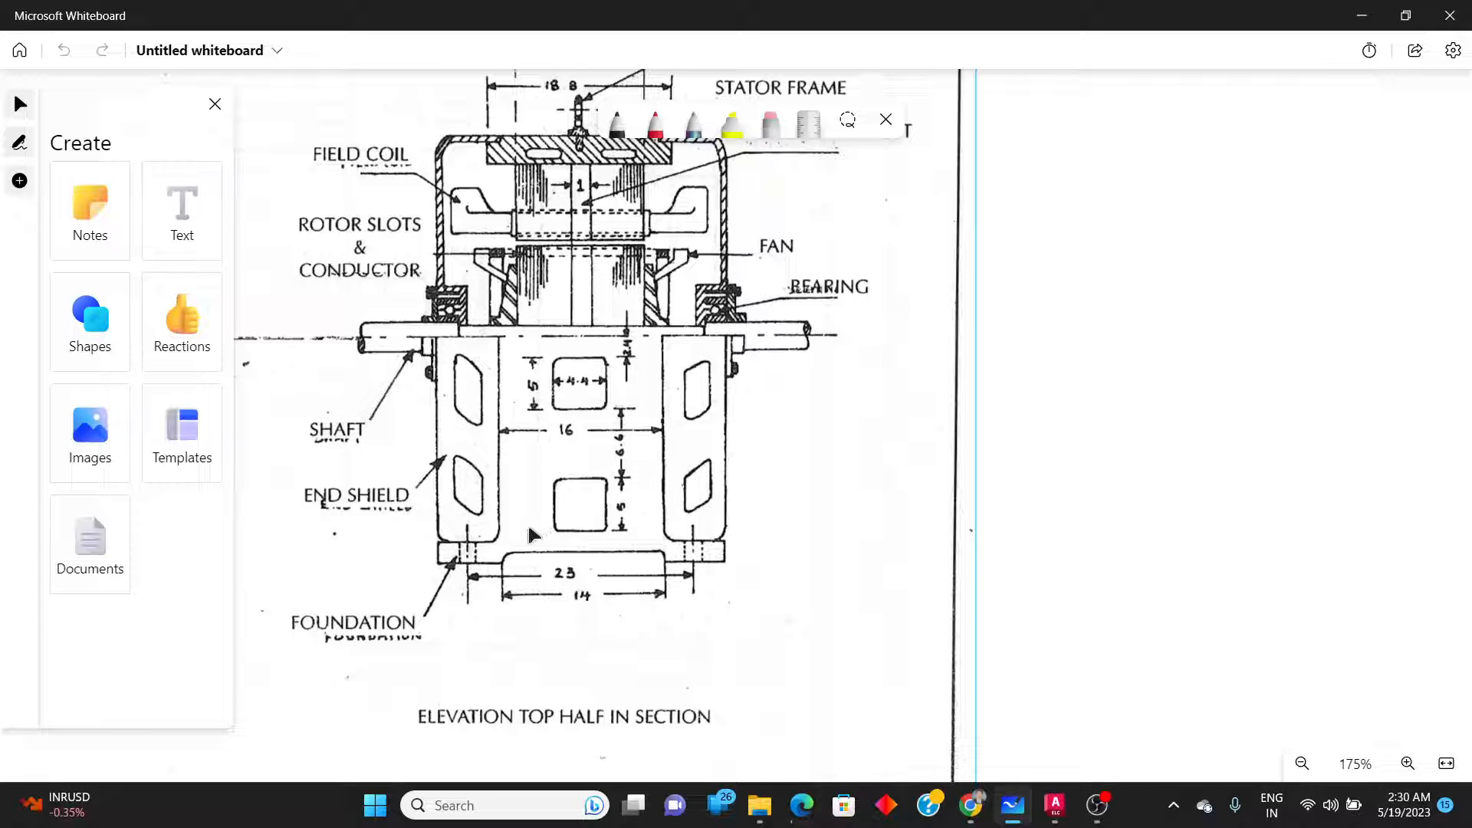
pyautogui.keyDown('ctrl'); pyautogui.scroll(-3, 508, 509); pyautogui.keyUp('ctrl')
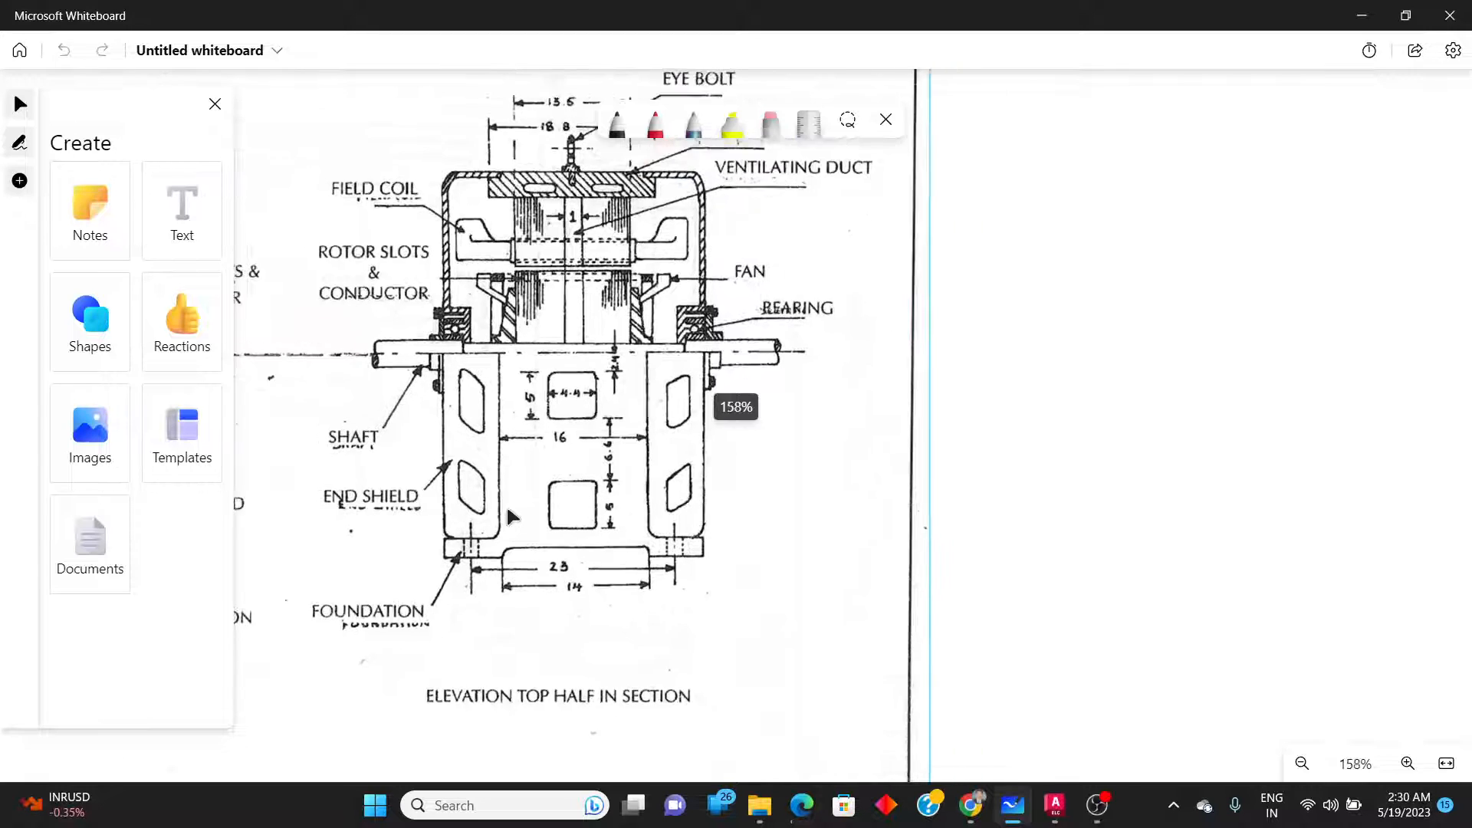
# Examine the given sketch's front elevation of the stator along with end shield and its dimensions.
pyautogui.keyDown('ctrl'); pyautogui.scroll(-8, 508, 509); pyautogui.keyUp('ctrl')
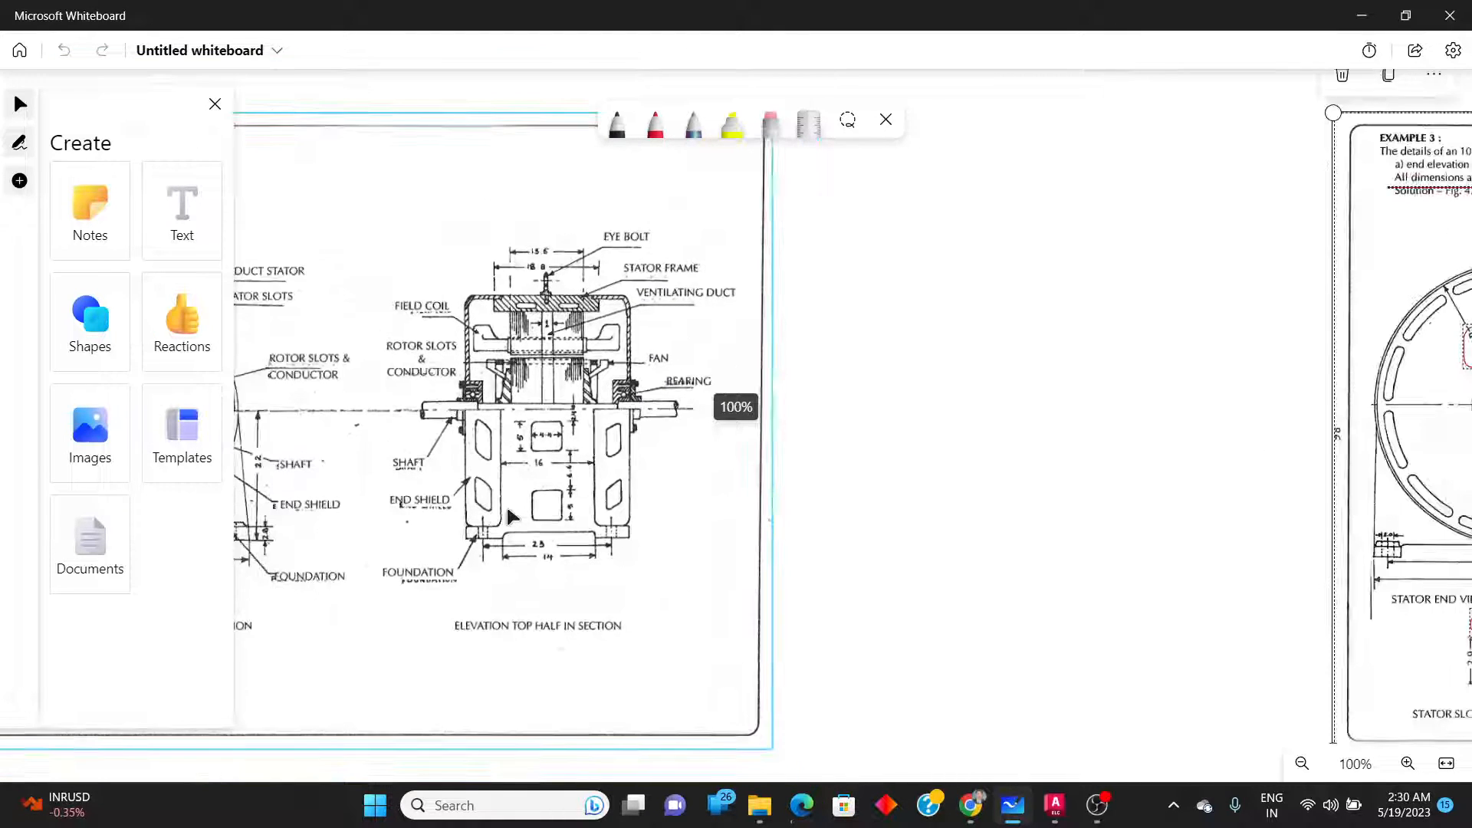
pyautogui.keyDown('ctrl'); pyautogui.scroll(-3, 508, 510); pyautogui.keyUp('ctrl')
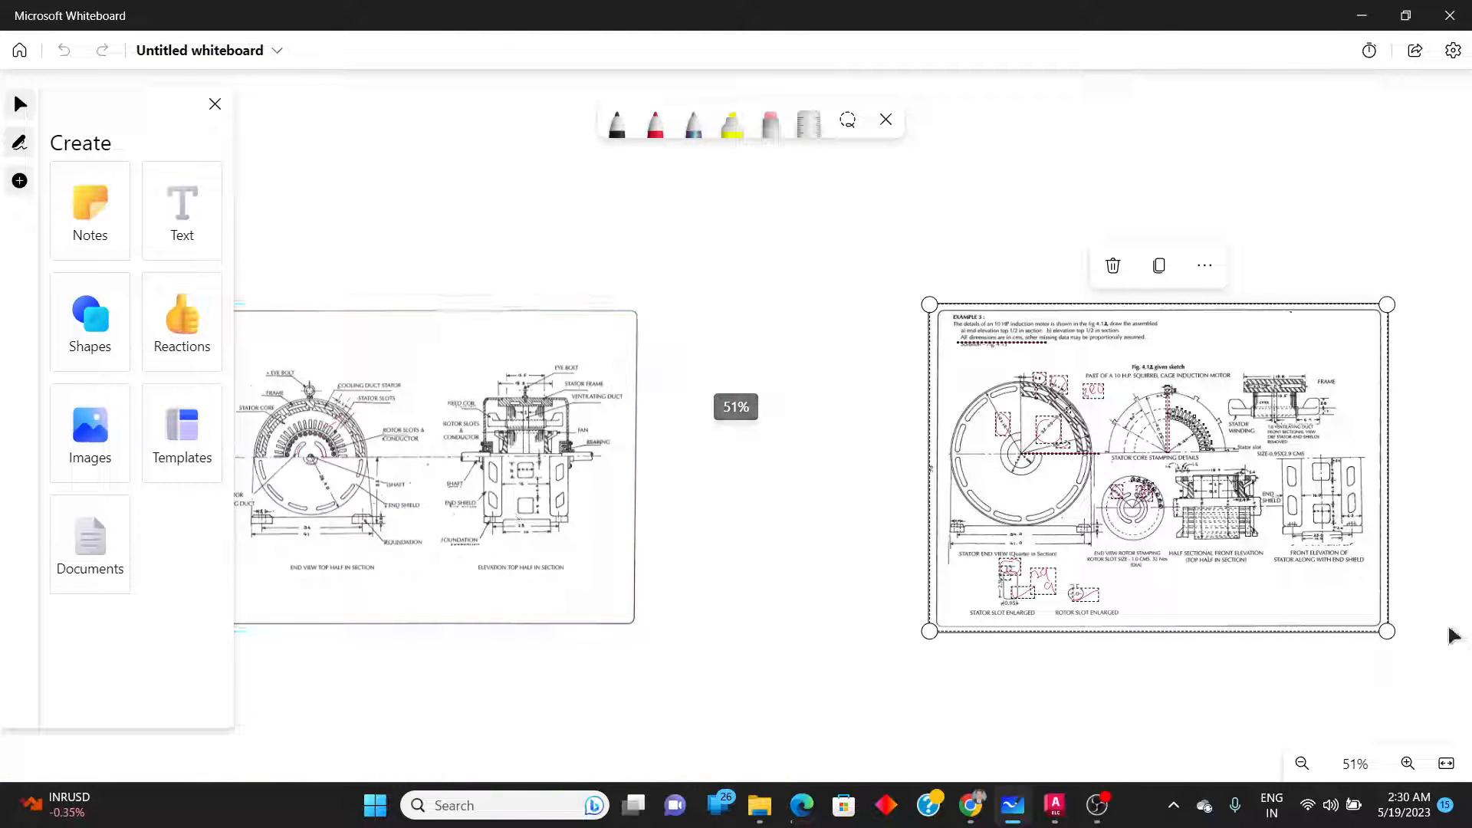
pyautogui.keyDown('ctrl'); pyautogui.scroll(2, 1461, 537); pyautogui.keyUp('ctrl')
pyautogui.keyDown('ctrl'); pyautogui.scroll(8, 1461, 542); pyautogui.keyUp('ctrl')
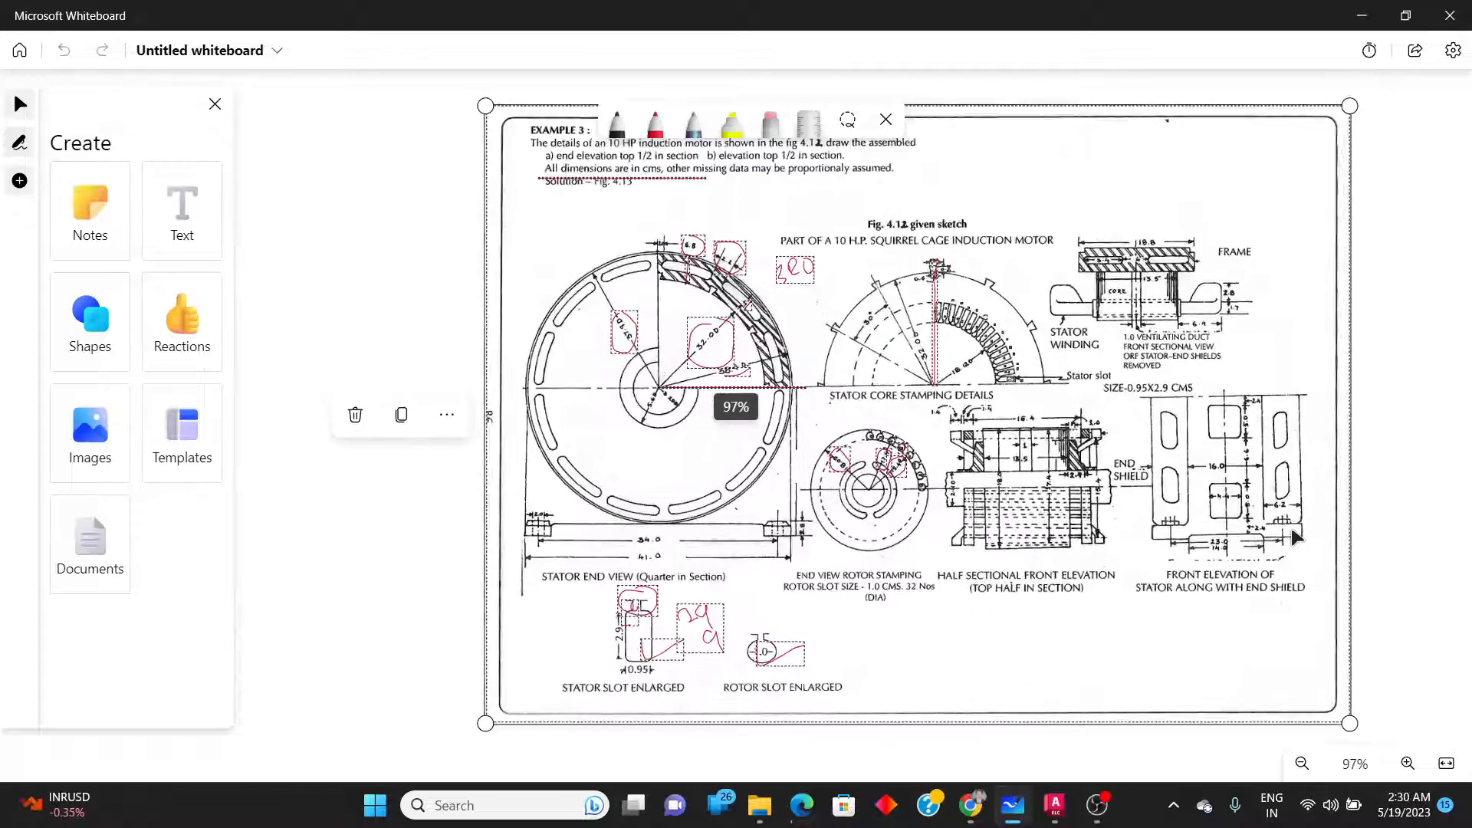
pyautogui.keyDown('ctrl'); pyautogui.scroll(2, 1296, 537); pyautogui.keyUp('ctrl')
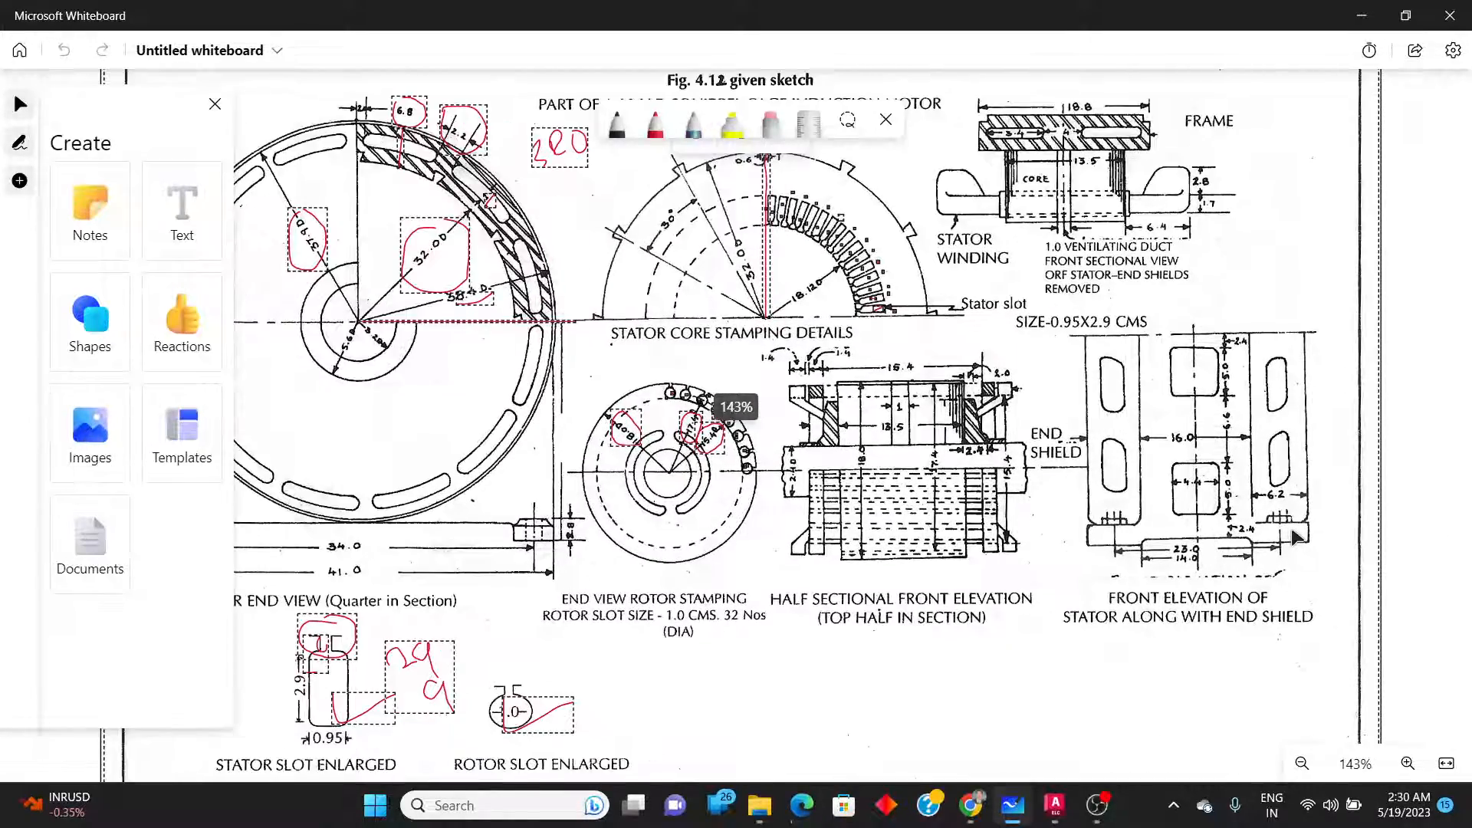
pyautogui.keyDown('ctrl'); pyautogui.scroll(1, 1296, 536); pyautogui.keyUp('ctrl')
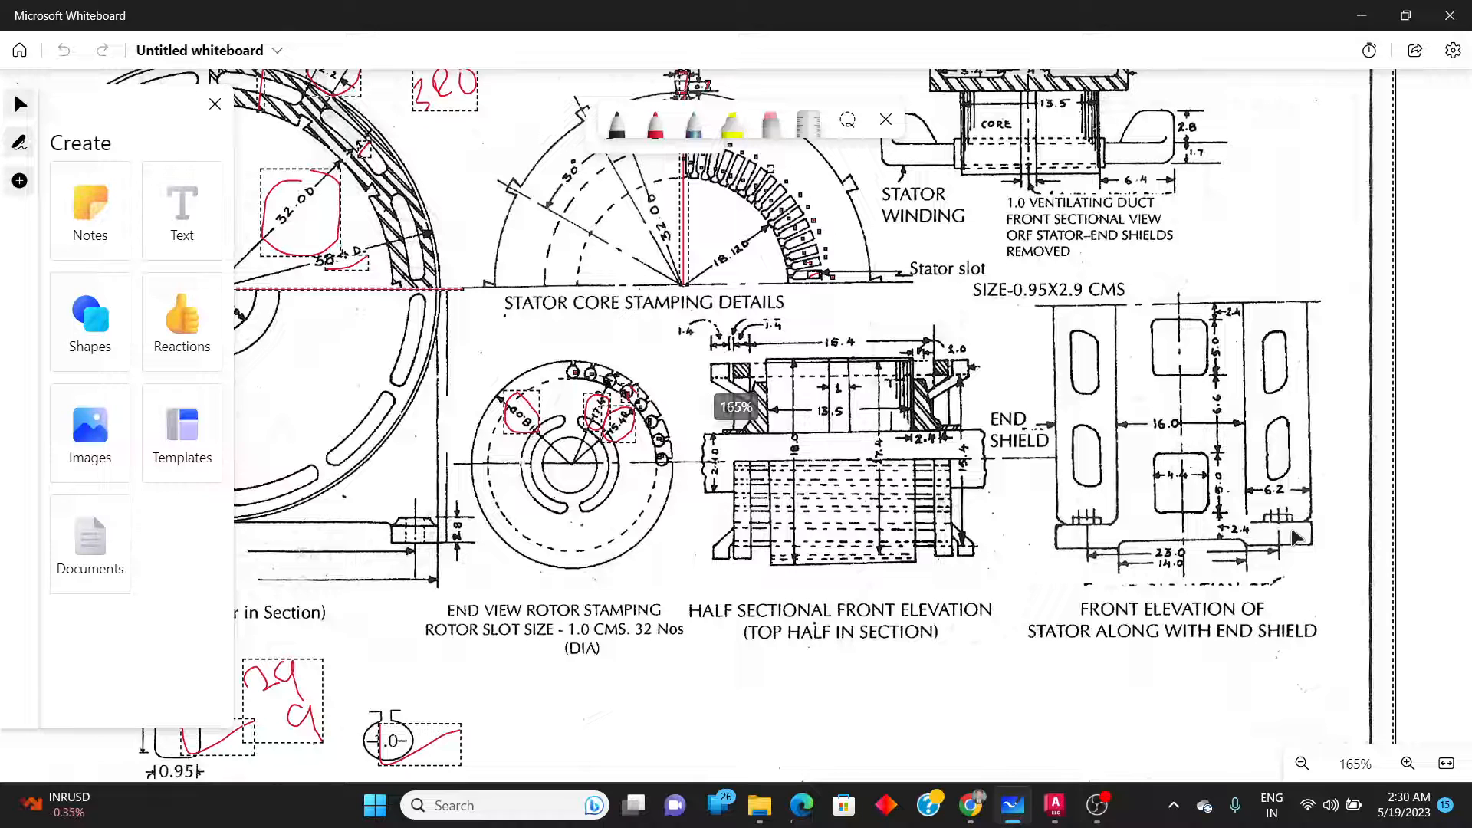
pyautogui.keyDown('ctrl'); pyautogui.scroll(2, 1296, 537); pyautogui.keyUp('ctrl')
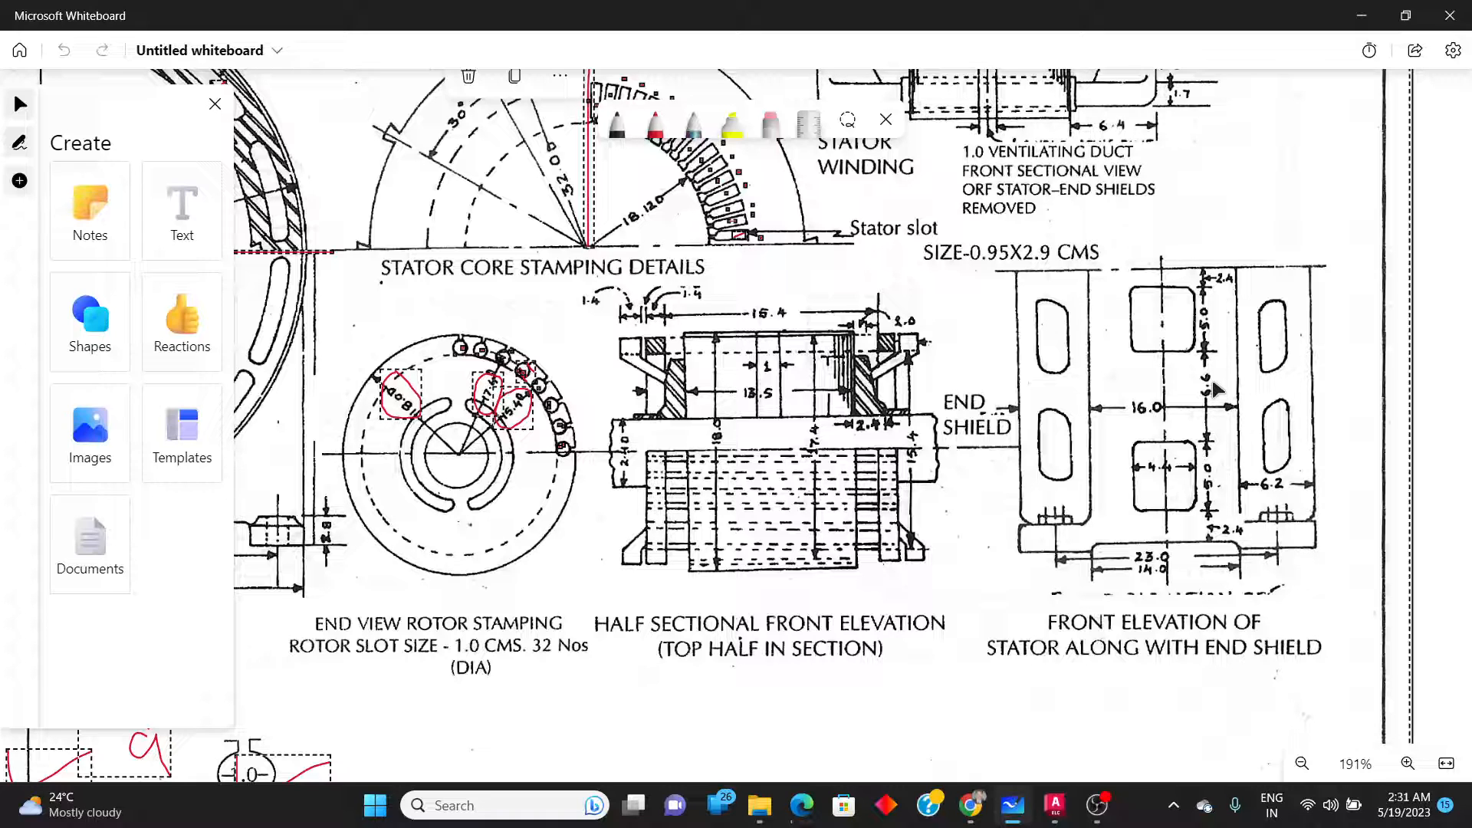
pyautogui.keyDown('ctrl'); pyautogui.scroll(-1, 1216, 391); pyautogui.keyUp('ctrl')
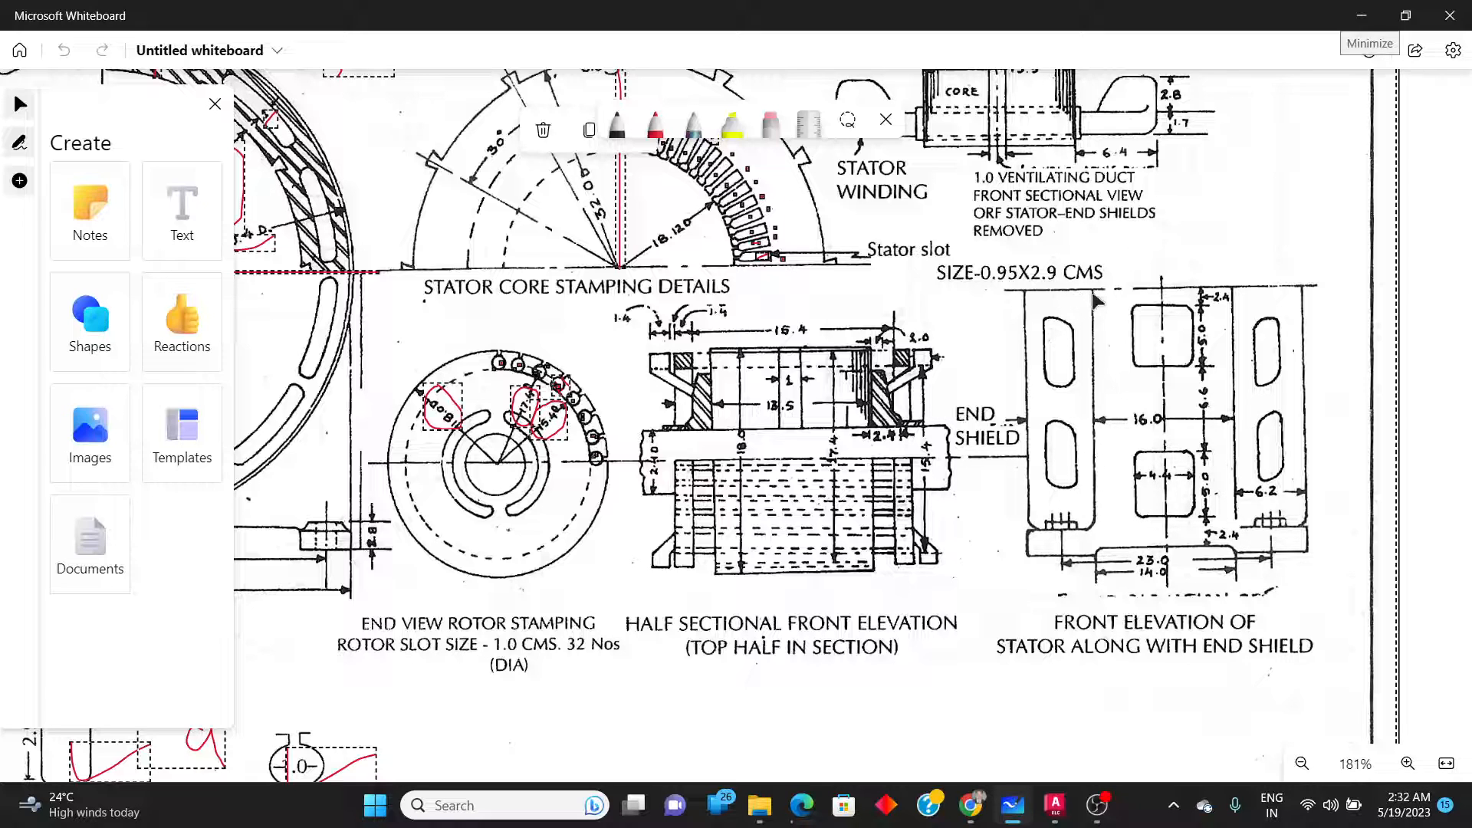
# Choose the red pen and try marking the end shield's outer edge in the given front elevation, undoing the stroke.
pyautogui.click(656, 123)
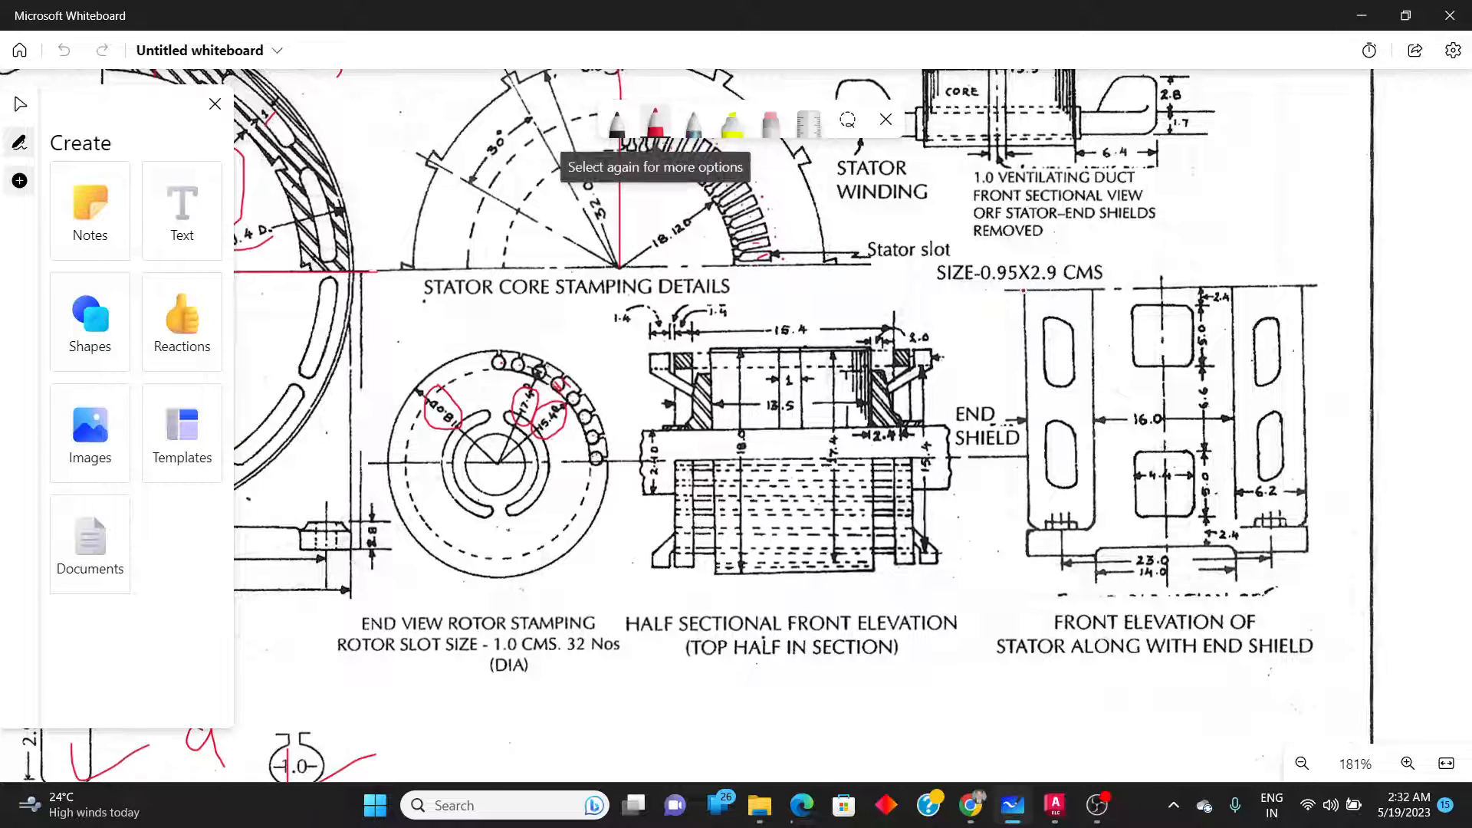
pyautogui.moveTo(1026, 293)
pyautogui.mouseDown()
pyautogui.moveTo(1010, 302)
pyautogui.moveTo(990, 419)
pyautogui.moveTo(996, 528)
pyautogui.moveTo(1013, 528)
pyautogui.mouseUp()
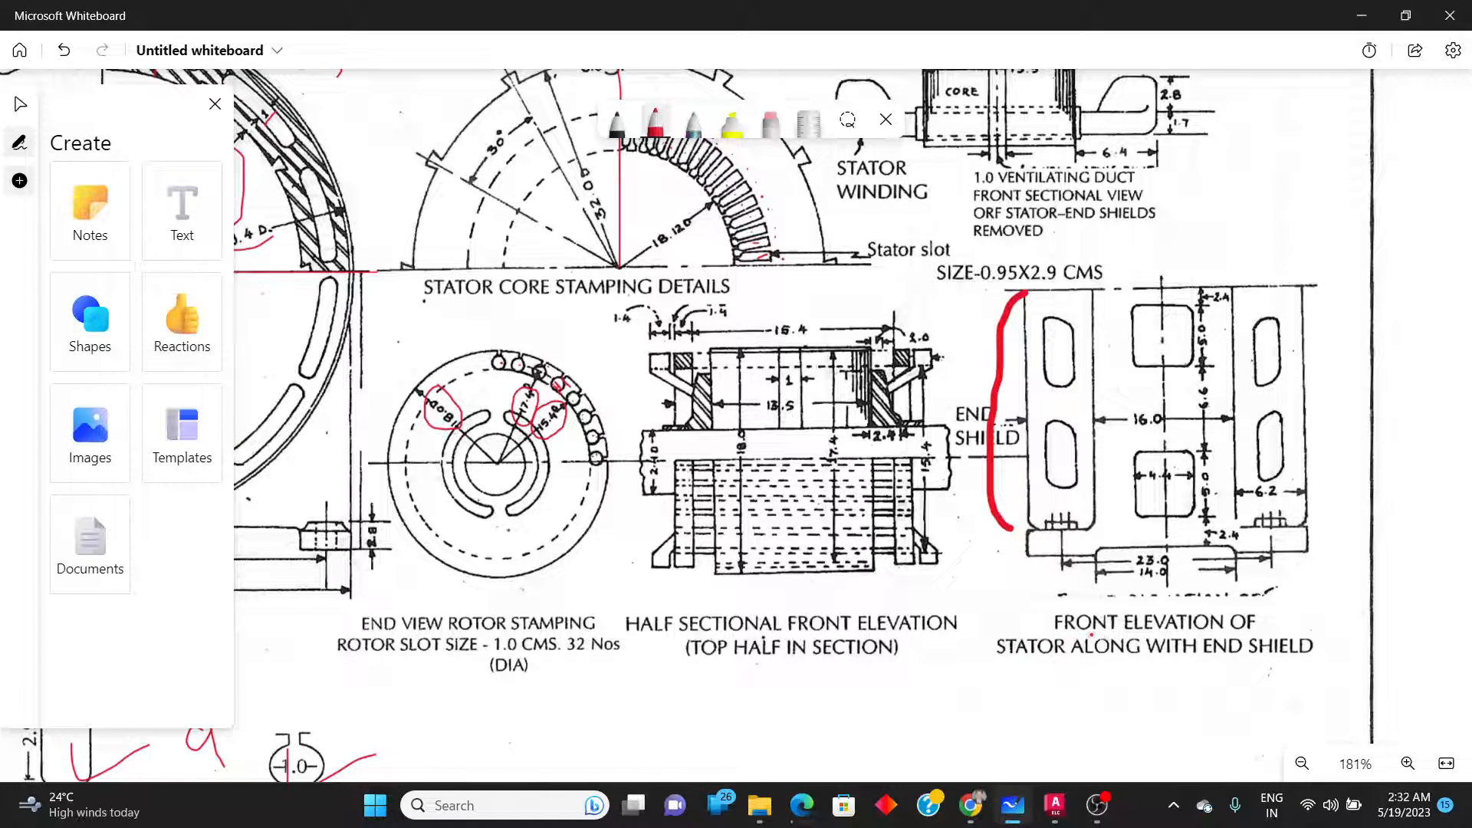
pyautogui.hotkey('ctrl', 'z')
# Mark in red the line along the foundation's top and the 2.4 gap above the upper window in the solution's elevation.
pyautogui.keyDown('ctrl'); pyautogui.scroll(-6, 1210, 649); pyautogui.keyUp('ctrl')
pyautogui.scroll(-1, 1209, 665)
pyautogui.scroll(2, 263, 620)
pyautogui.scroll(5, 263, 619)
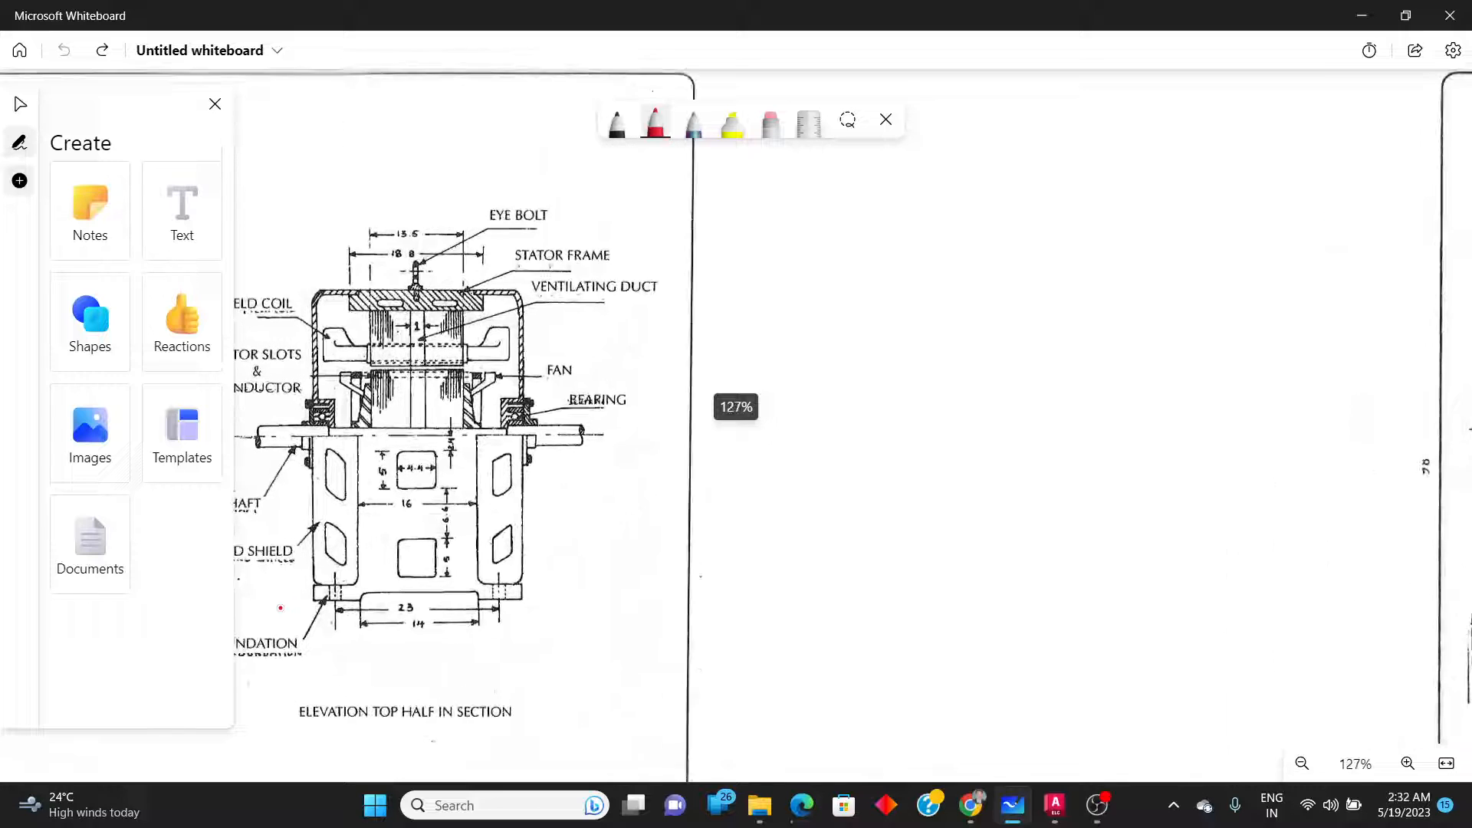
pyautogui.scroll(1, 281, 608)
pyautogui.scroll(1, 281, 607)
pyautogui.scroll(4, 280, 607)
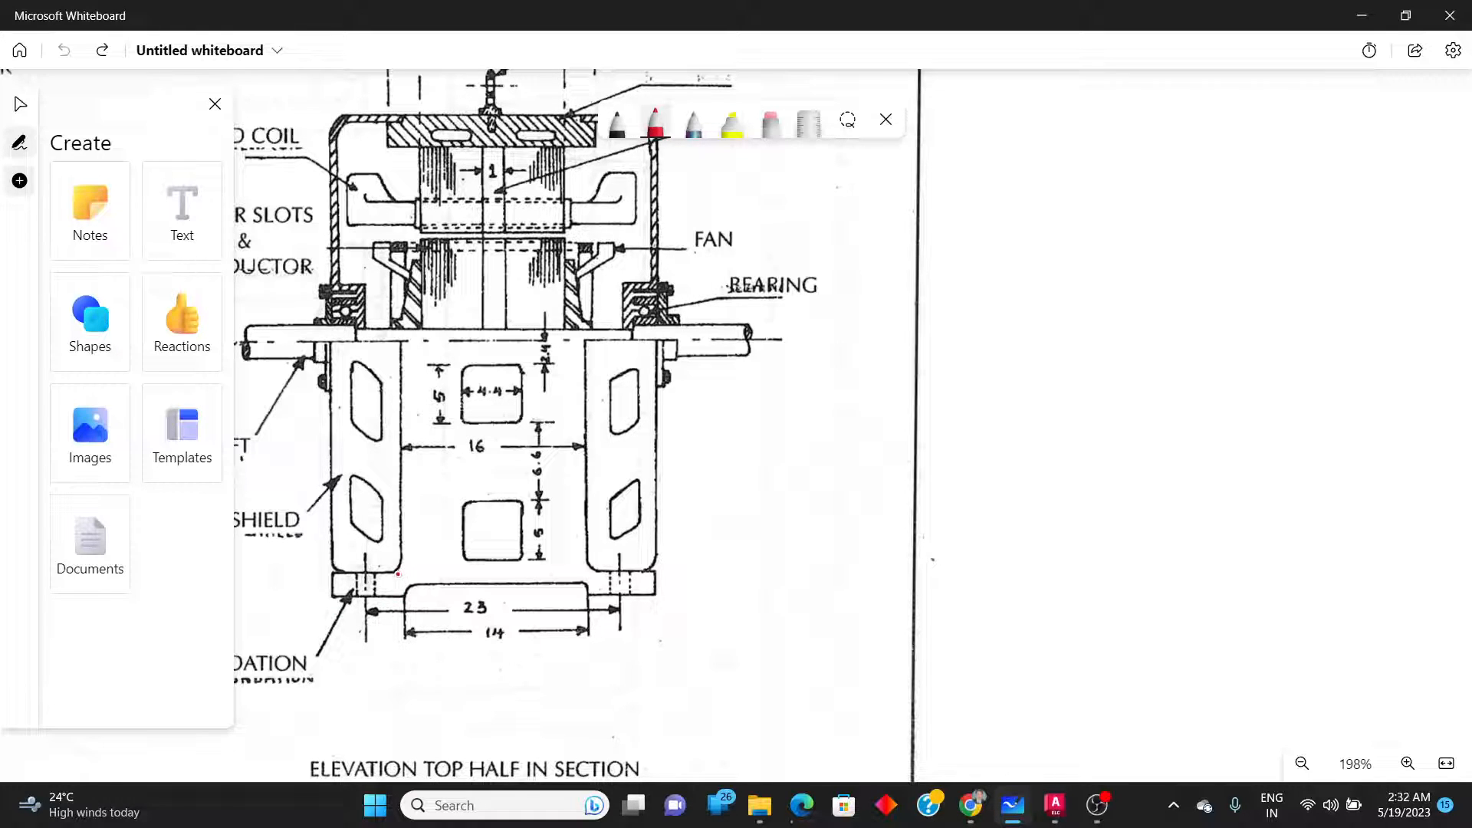
pyautogui.moveTo(393, 572); pyautogui.dragTo(612, 577)
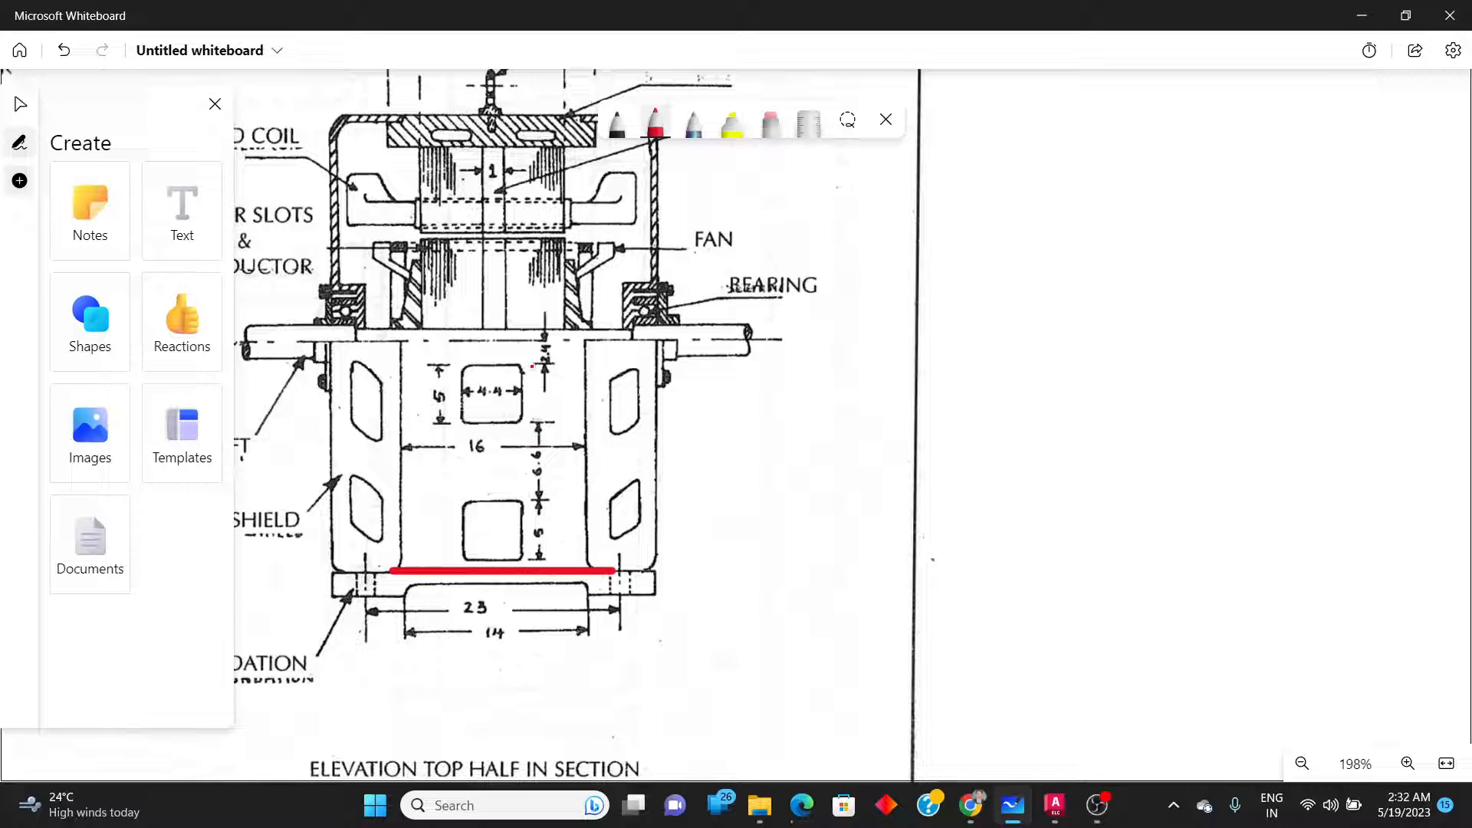
pyautogui.moveTo(532, 367); pyautogui.dragTo(528, 341)
# Read the window size from the given stator front elevation, and draw a 44 by 50 rectangle beside the end view in AutoCAD Electrical.
pyautogui.keyDown('ctrl'); pyautogui.scroll(-8, 453, 529); pyautogui.keyUp('ctrl')
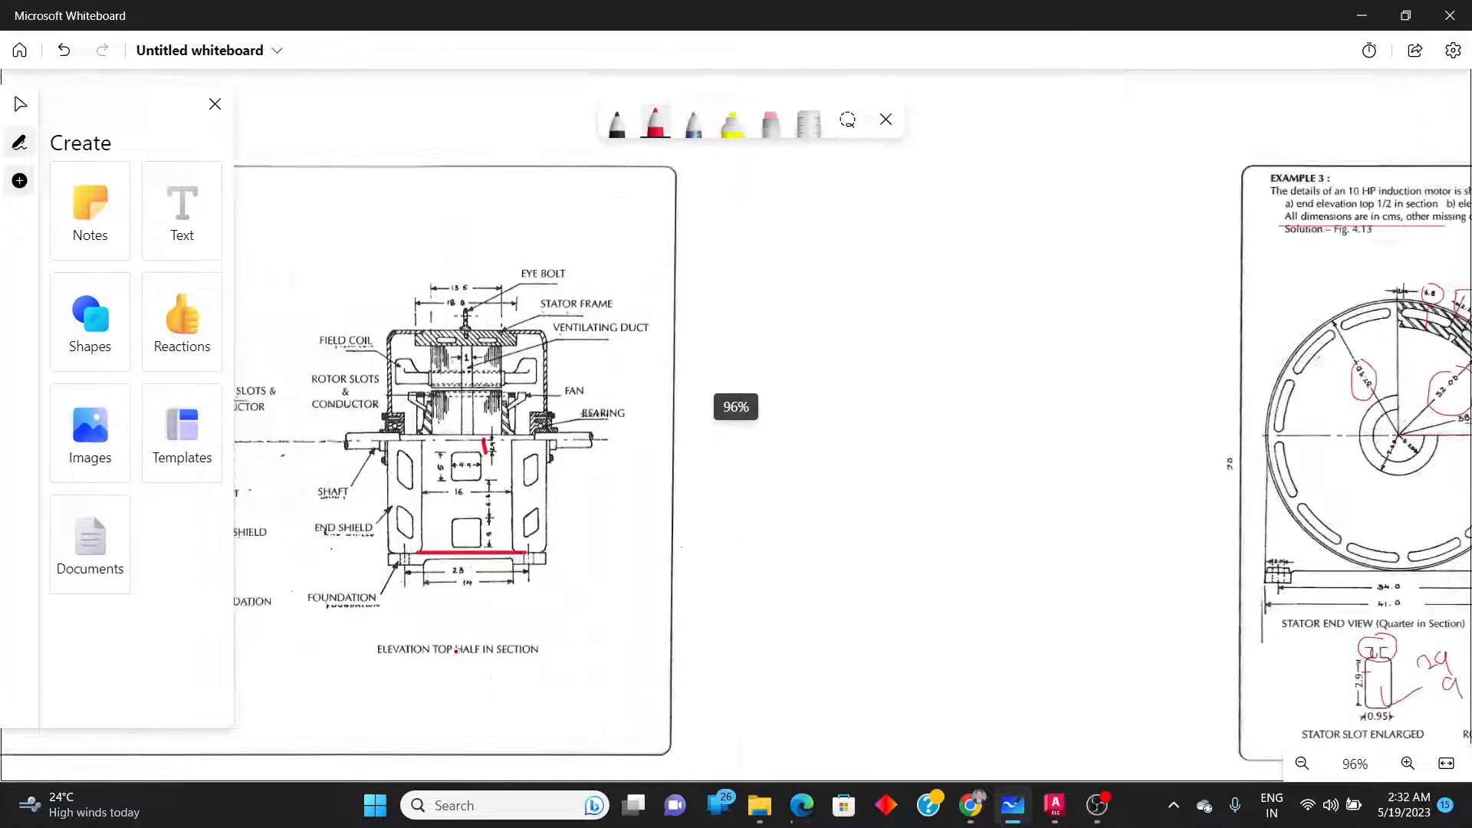
pyautogui.scroll(-4, 435, 602)
pyautogui.scroll(3, 1448, 594)
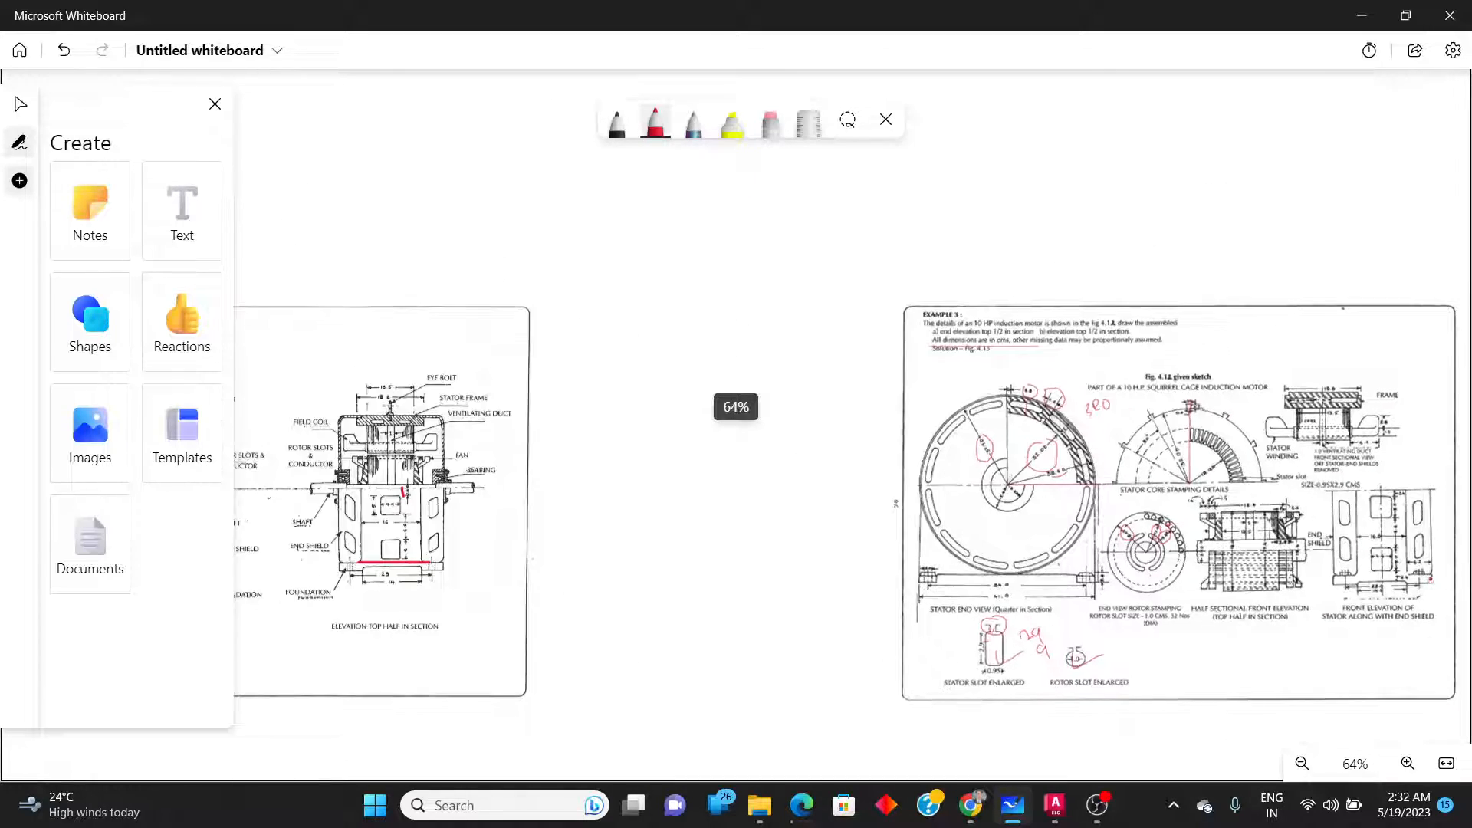
pyautogui.scroll(10, 1449, 595)
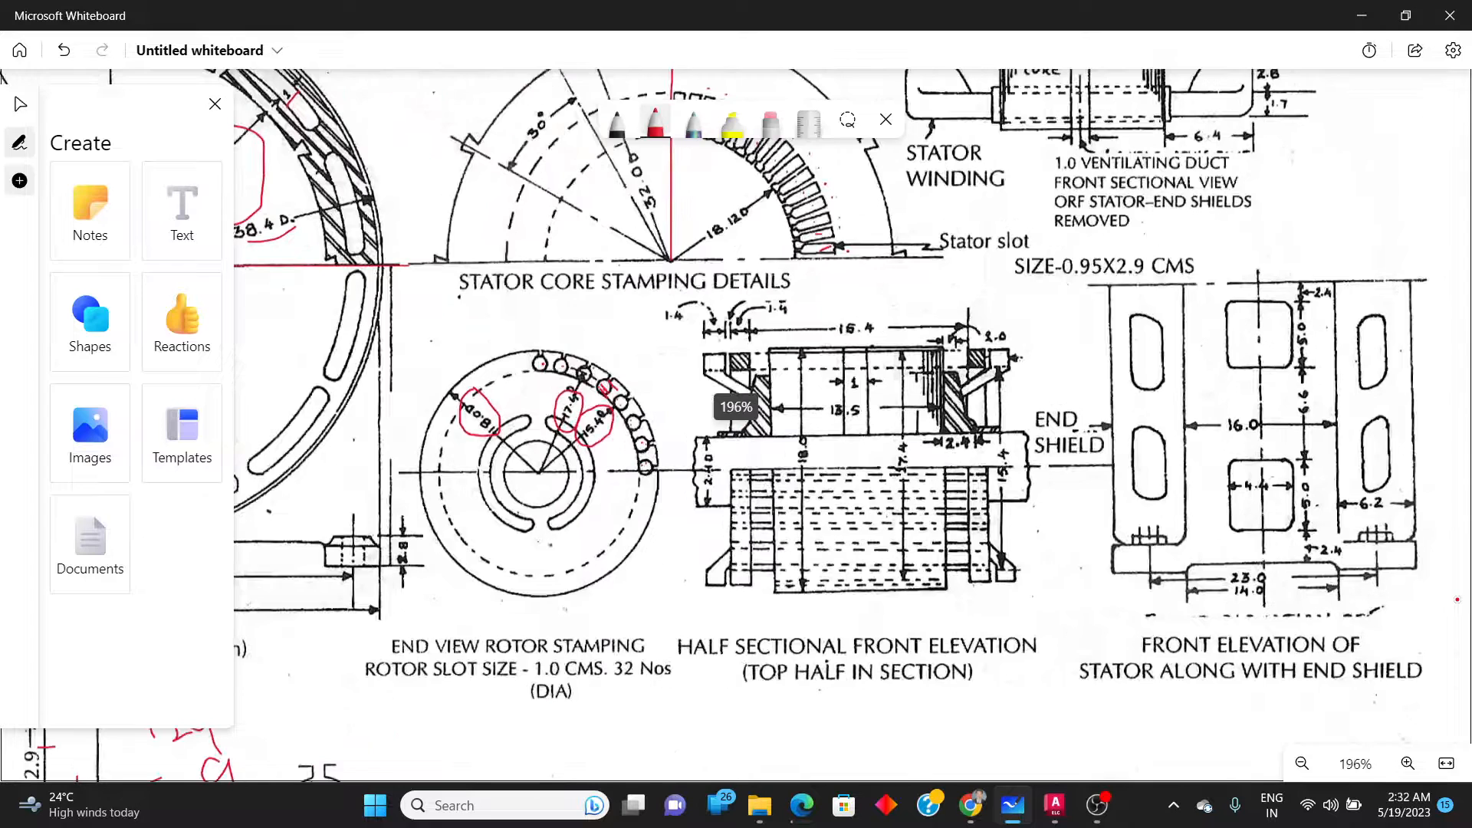
pyautogui.scroll(2, 1456, 599)
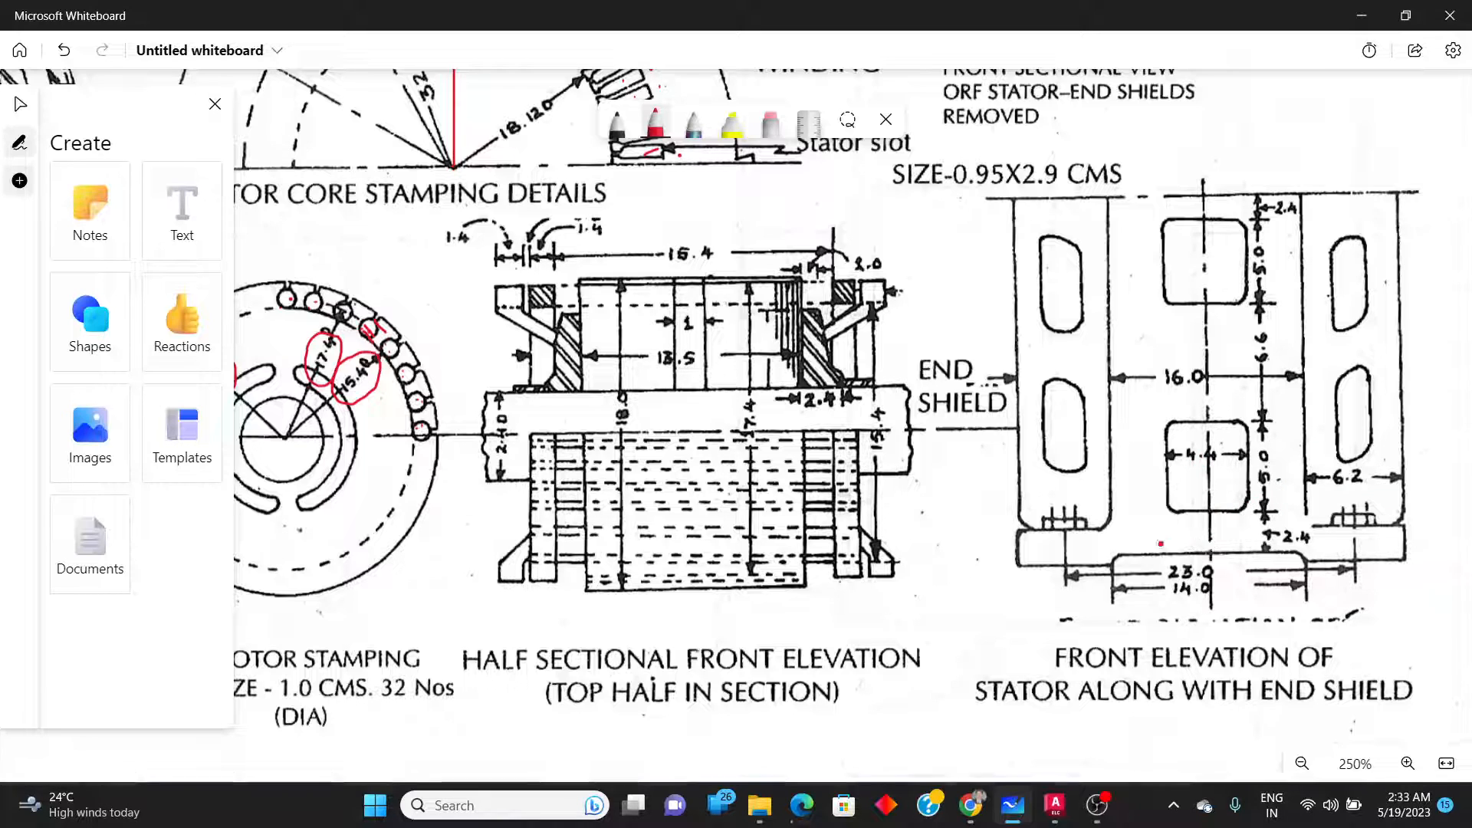
pyautogui.hotkey('alt', 'Tab')
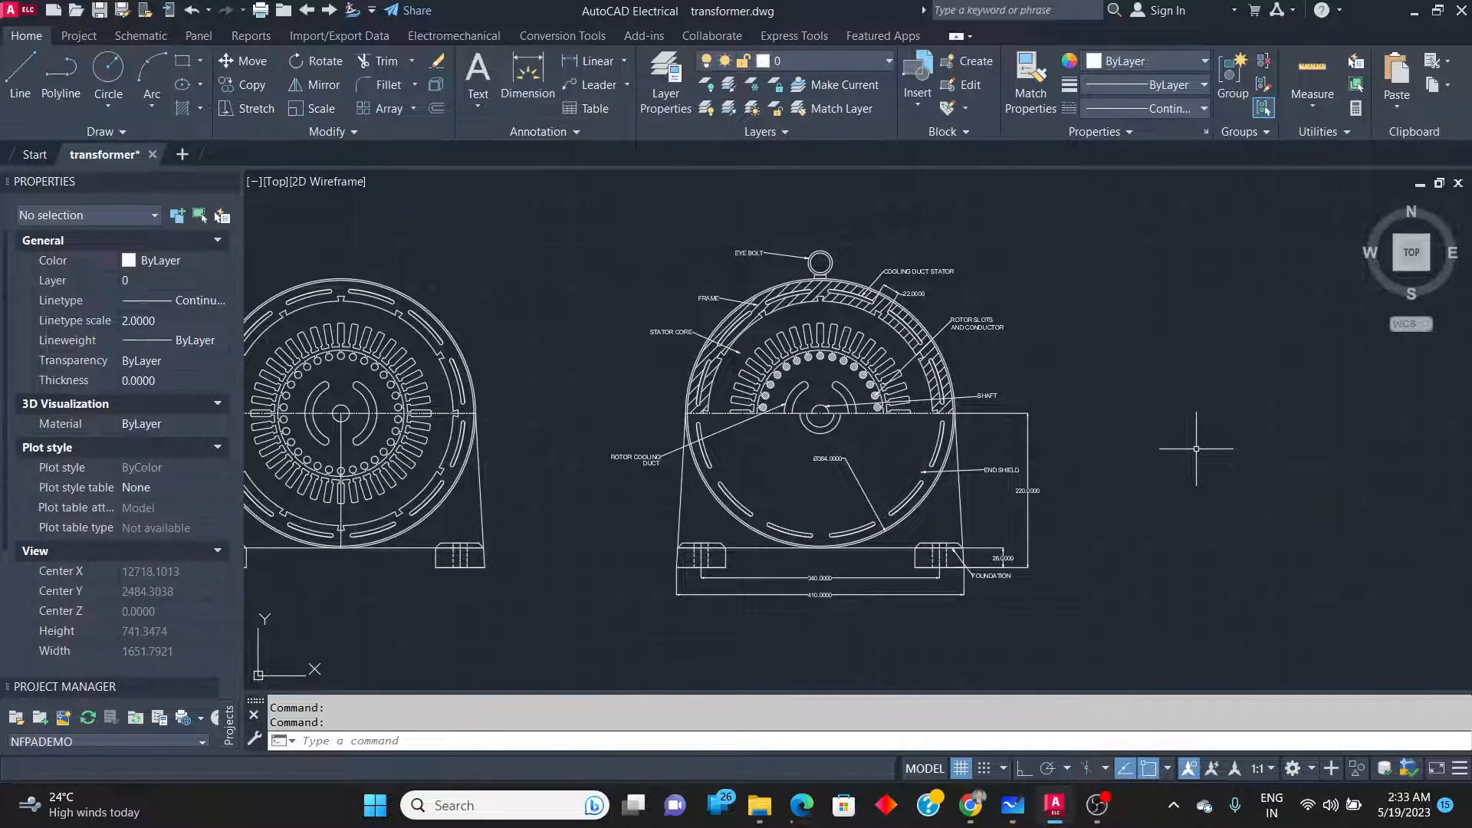
pyautogui.scroll(4, 1196, 449)
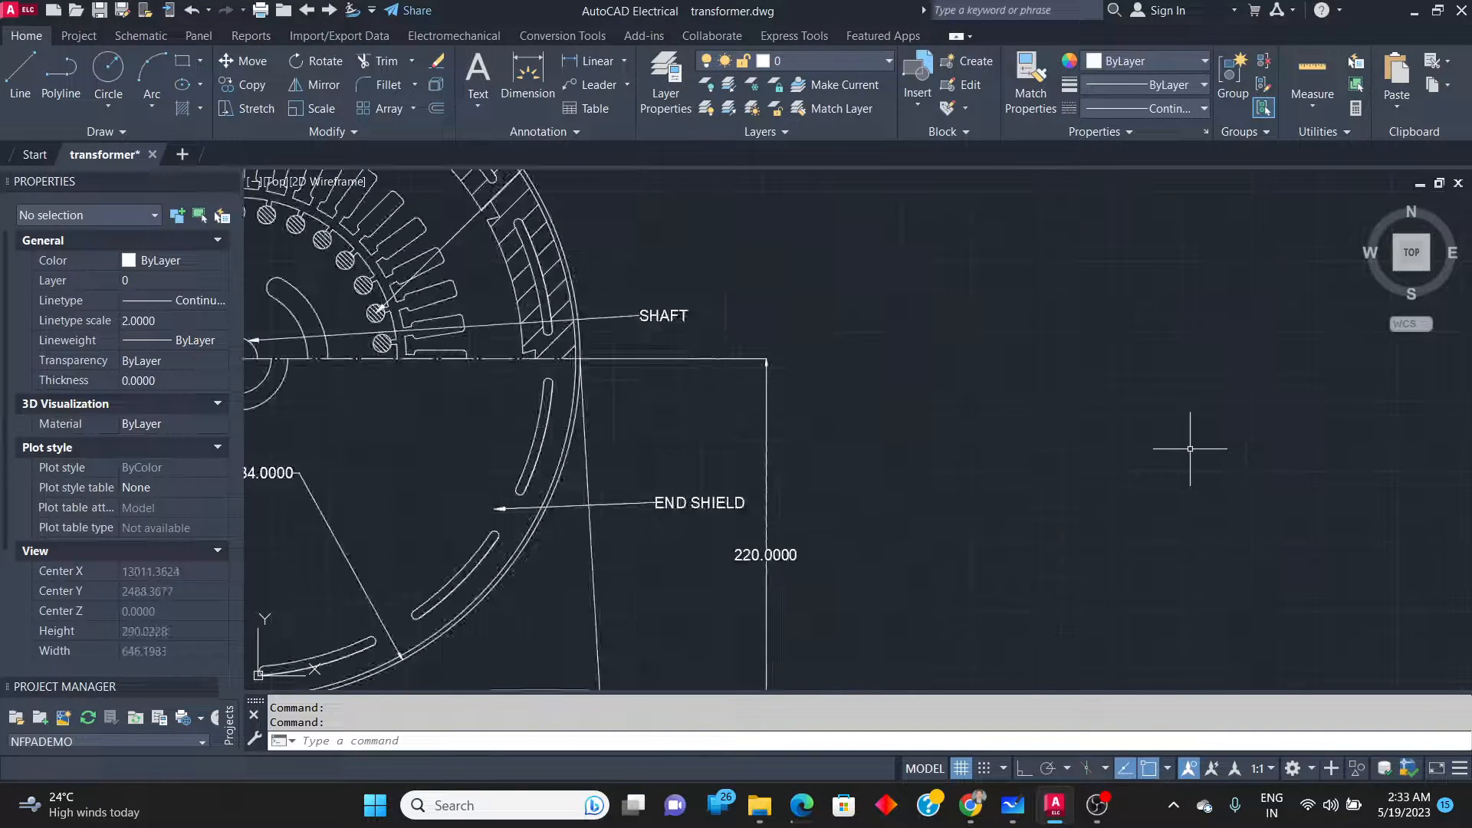
pyautogui.click(183, 62)
pyautogui.click(978, 395)
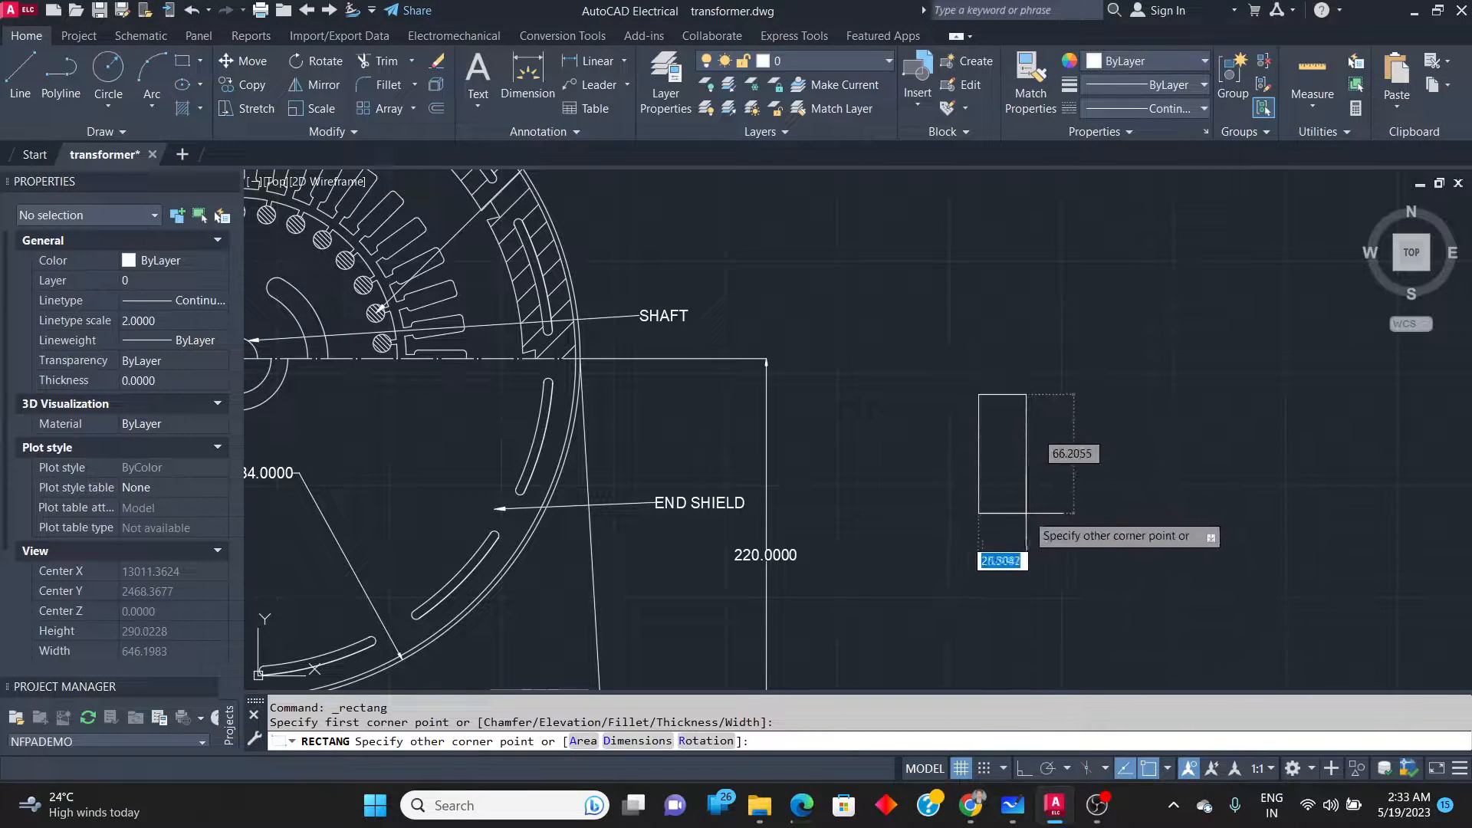
pyautogui.hotkey('alt', 'Tab')
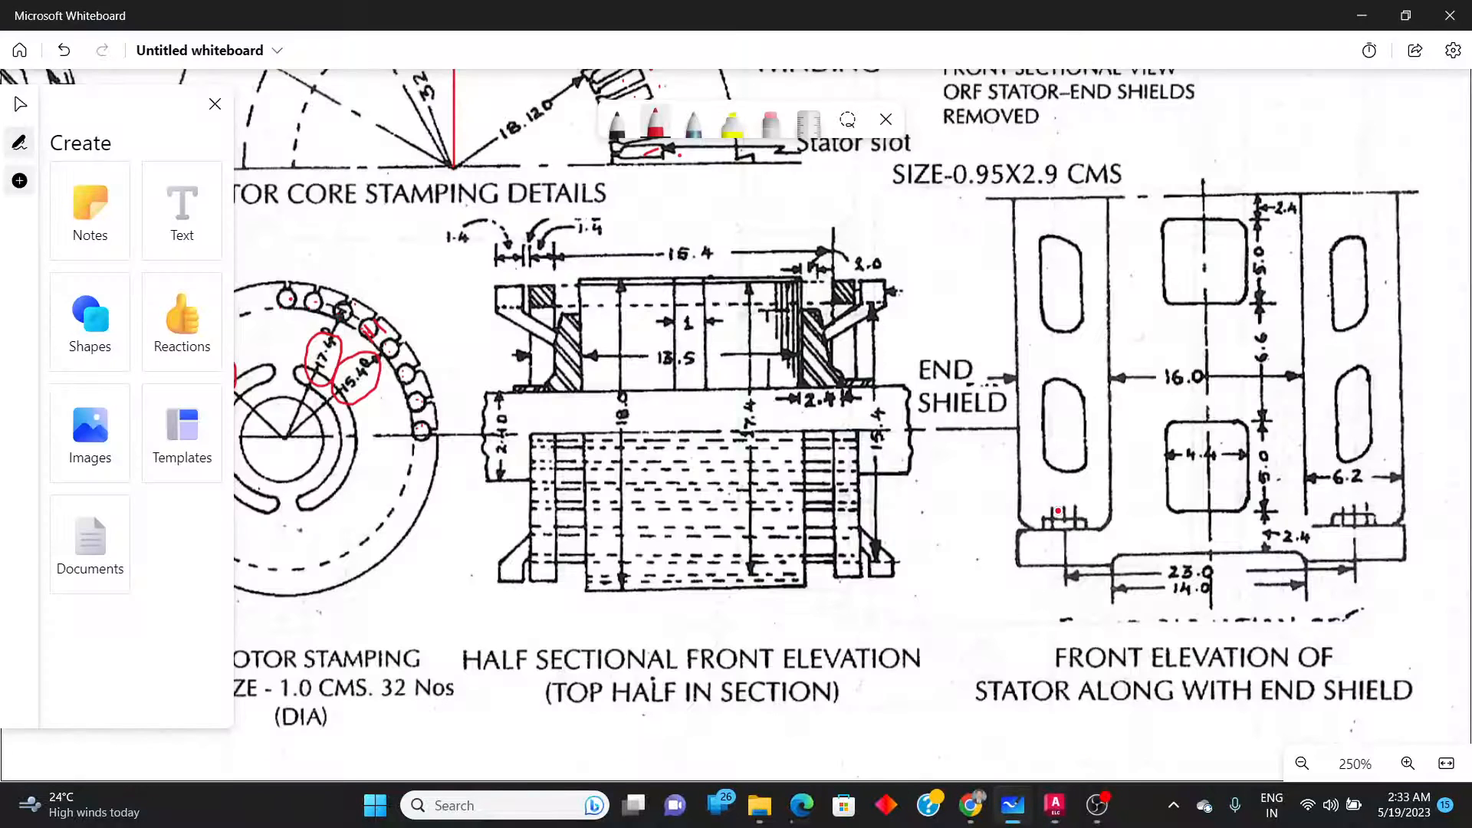
pyautogui.hotkey('alt', 'Tab')
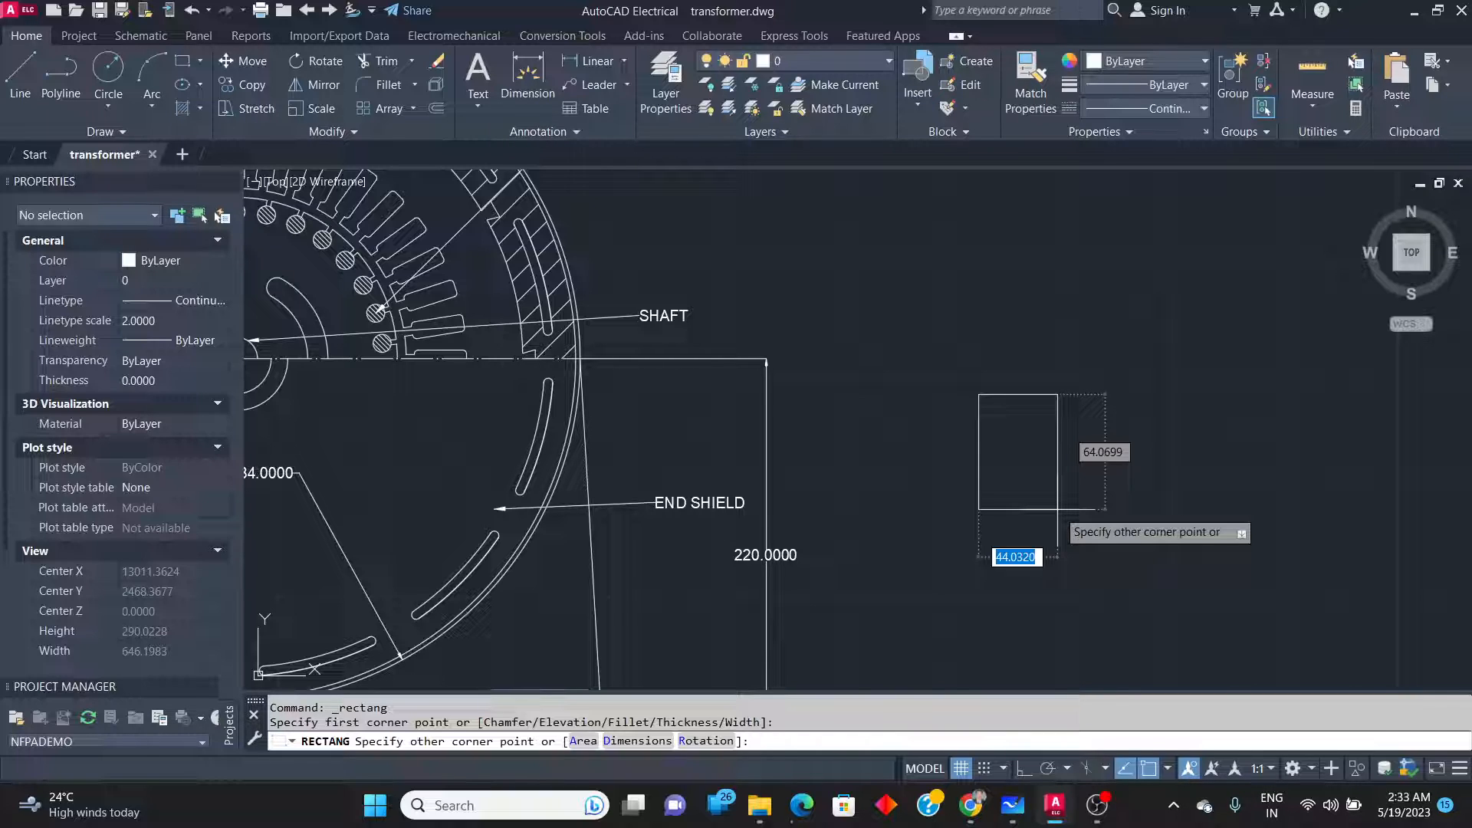
pyautogui.write('44')
pyautogui.press('Tab')
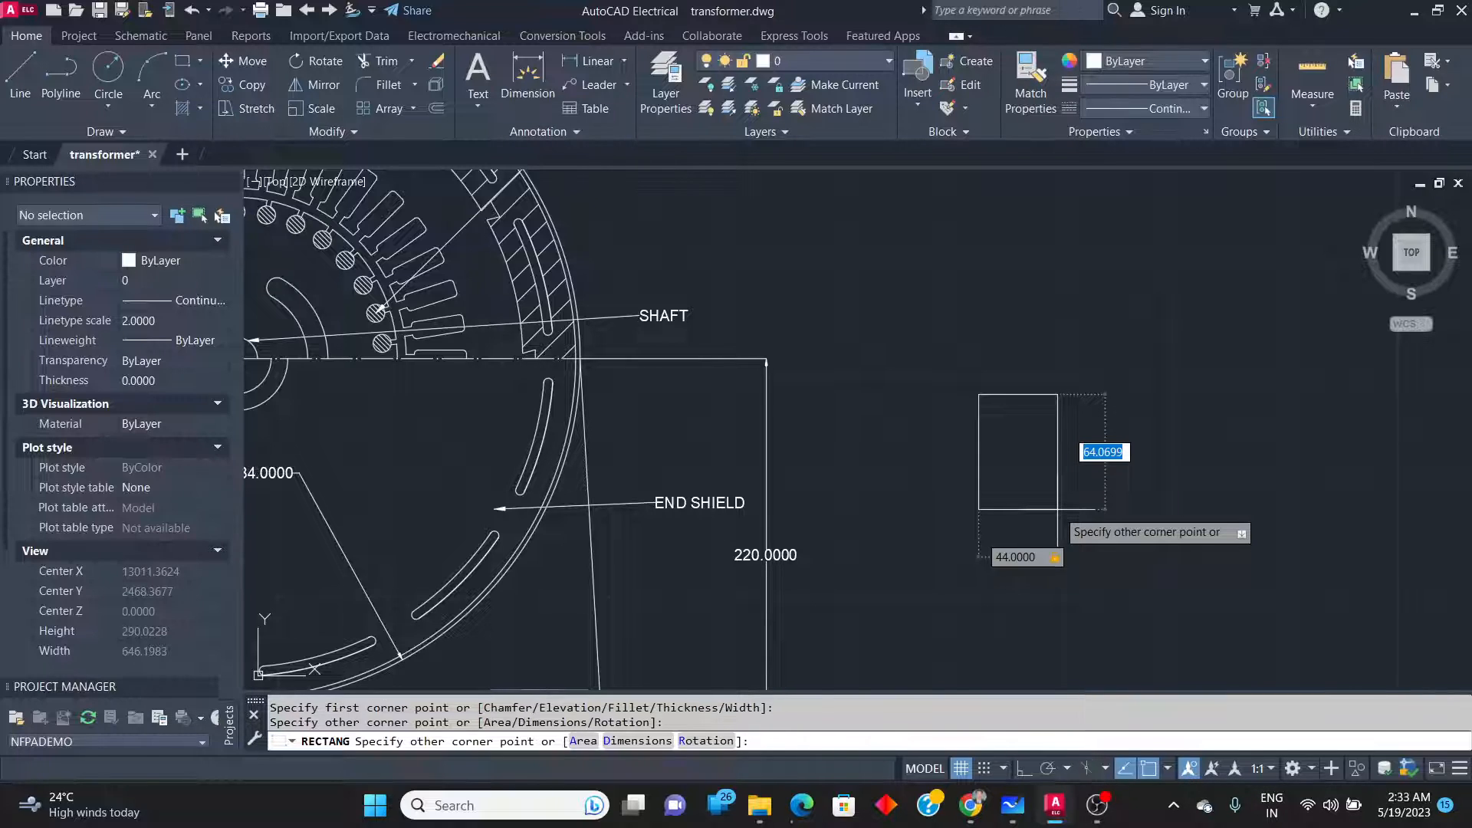
pyautogui.hotkey('alt', 'Tab')
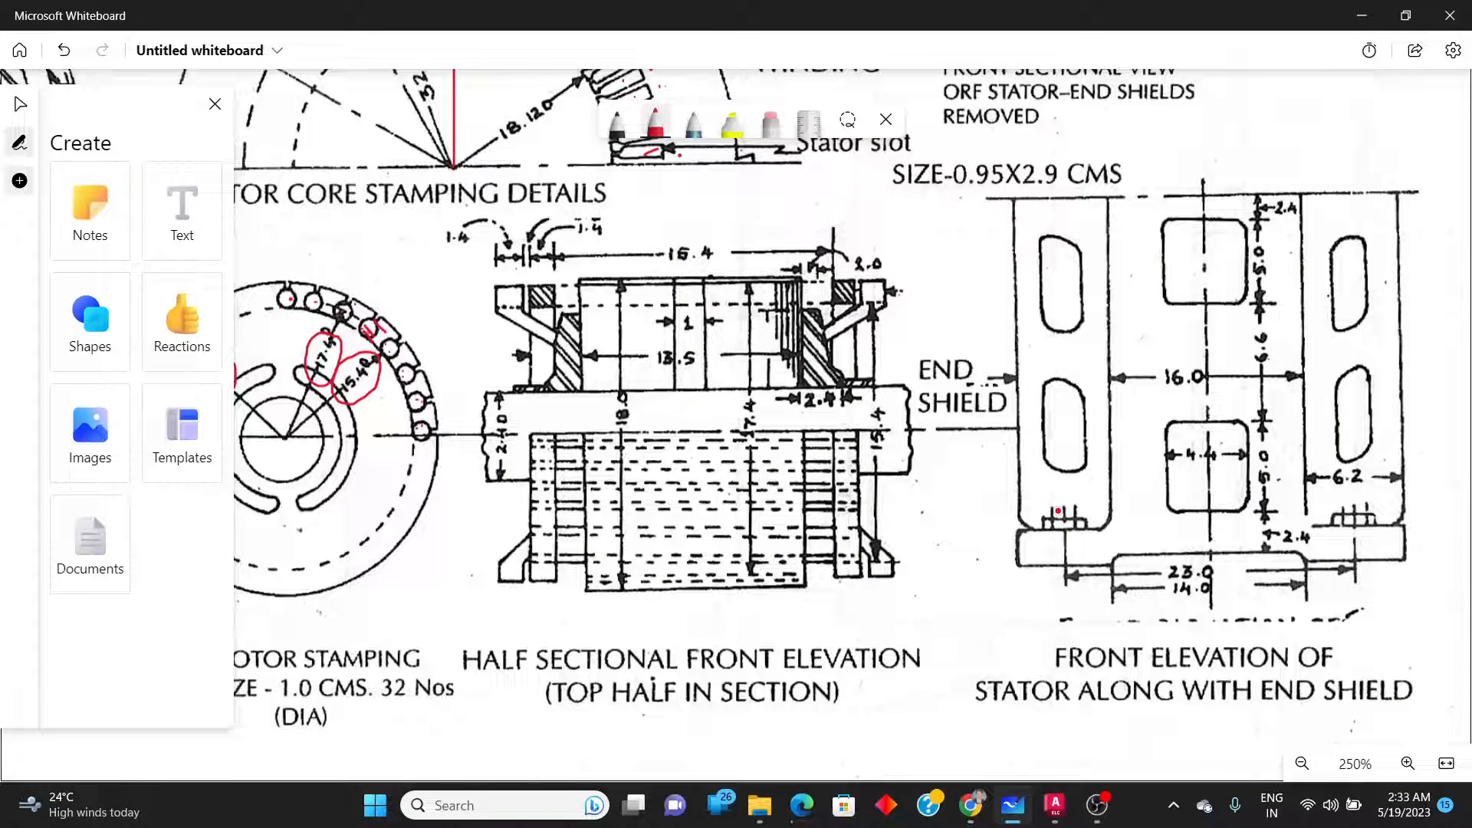
pyautogui.hotkey('alt', 'Tab')
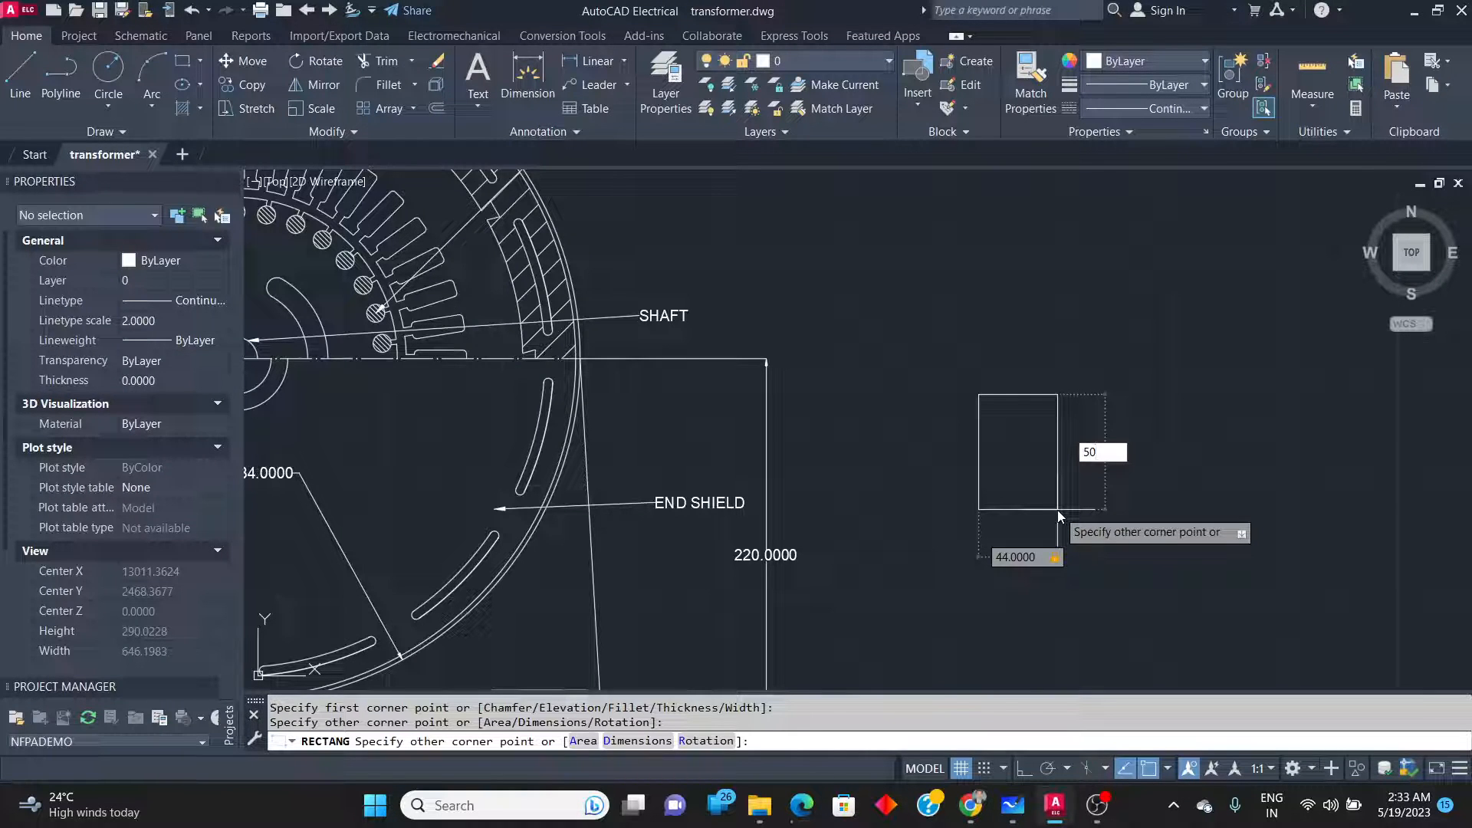
pyautogui.press('Return')
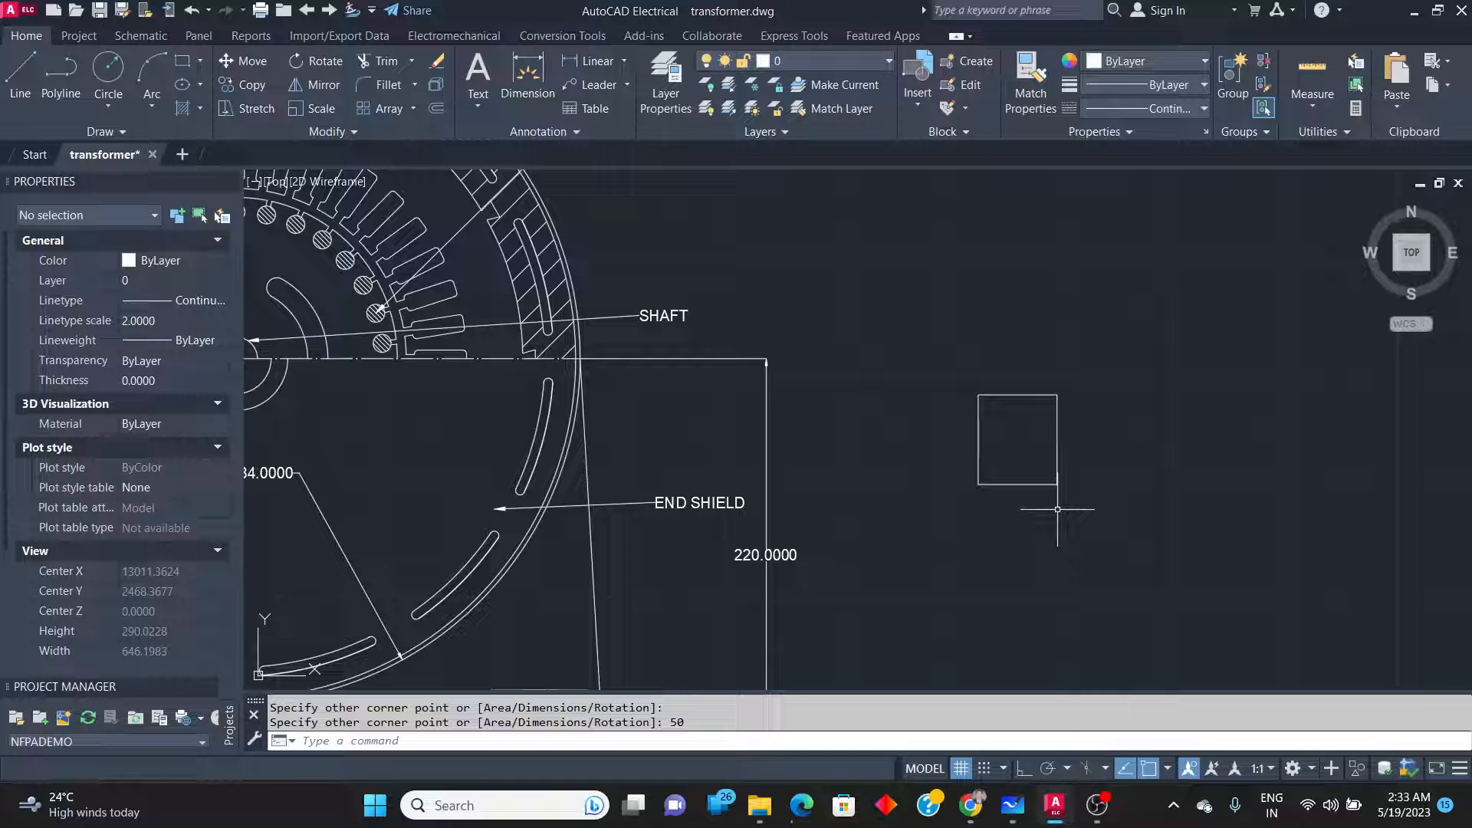
# Check the gap between the windows on the whiteboard, and draw a 66 line straight up from the midpoint of the rectangle's top edge.
pyautogui.hotkey('alt', 'Tab')
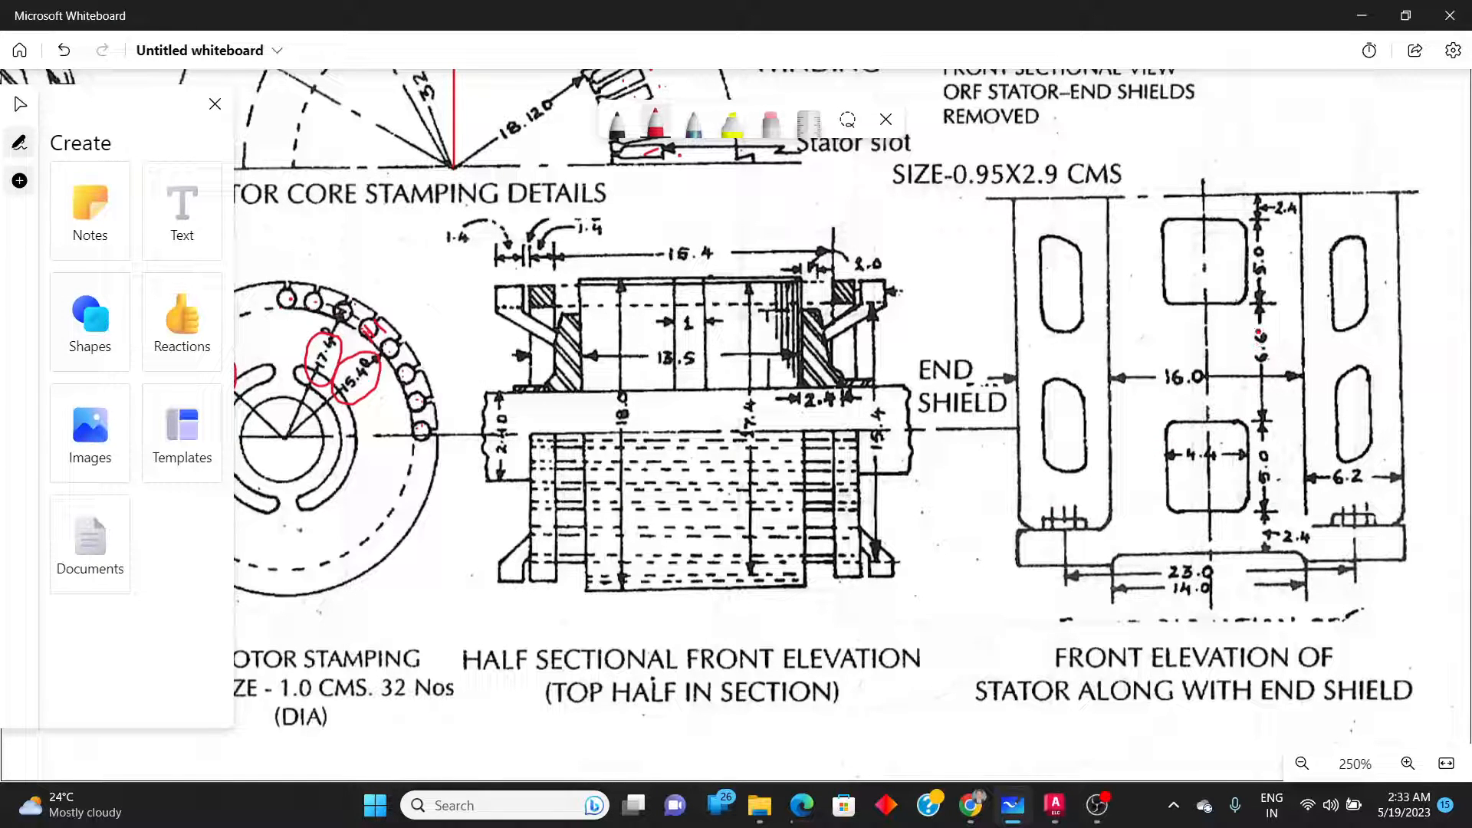
pyautogui.hotkey('alt', 'Tab')
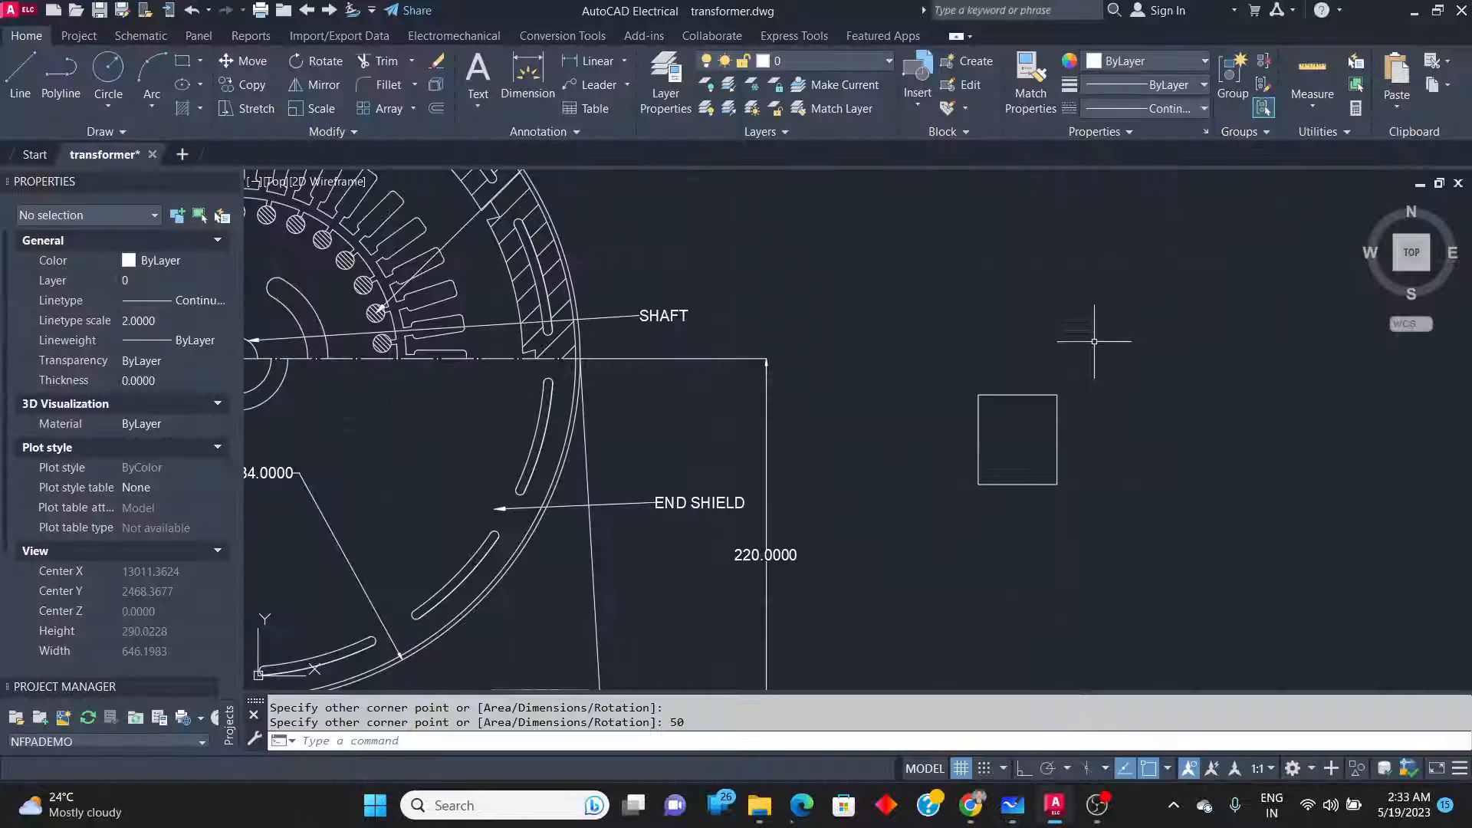
pyautogui.click(21, 73)
pyautogui.click(1016, 387)
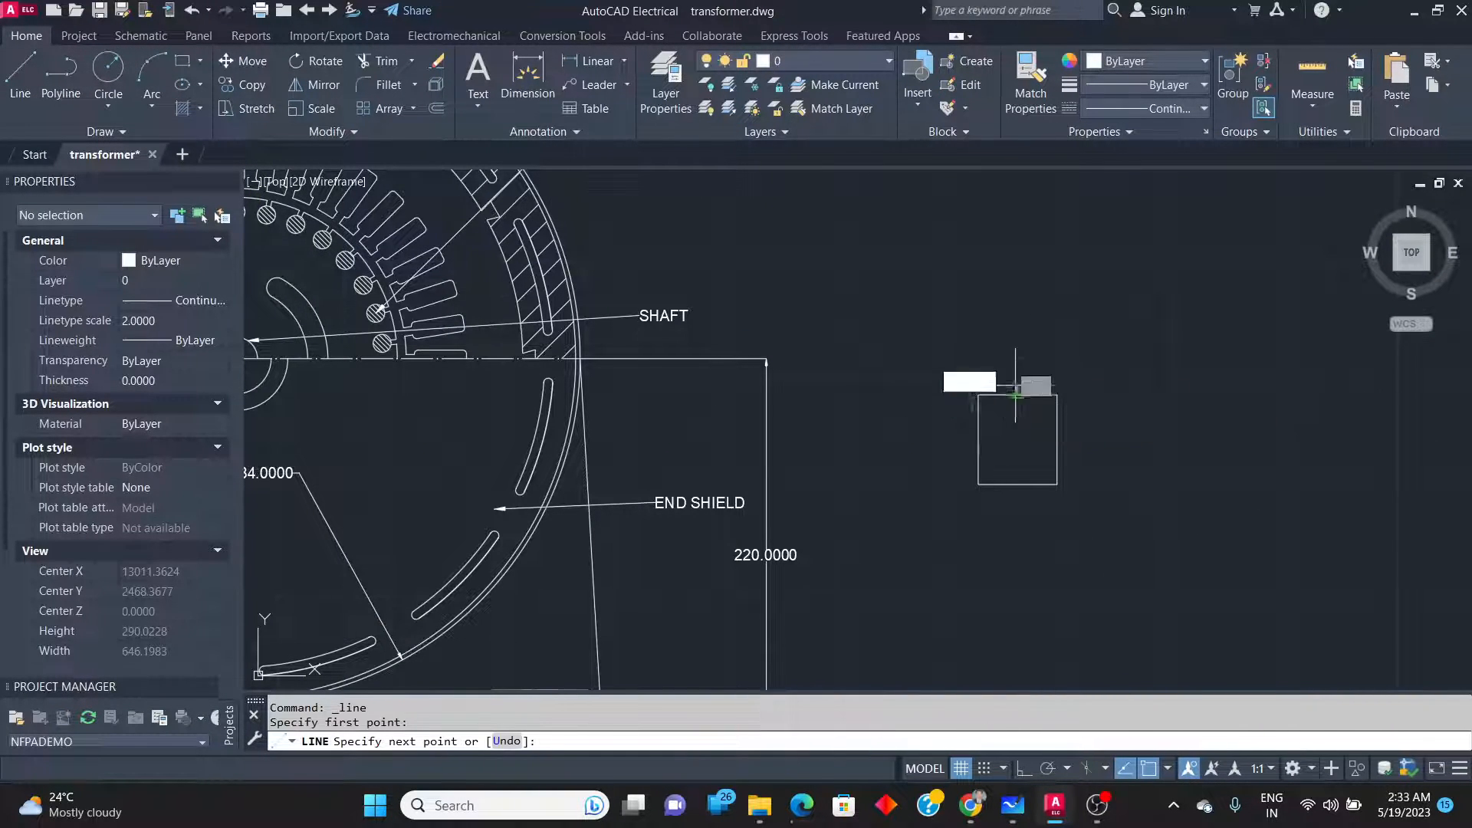
pyautogui.write('66')
pyautogui.press('Return')
pyautogui.rightClick(1140, 279)
pyautogui.click(1157, 297)
pyautogui.click(1058, 503)
pyautogui.click(1015, 475)
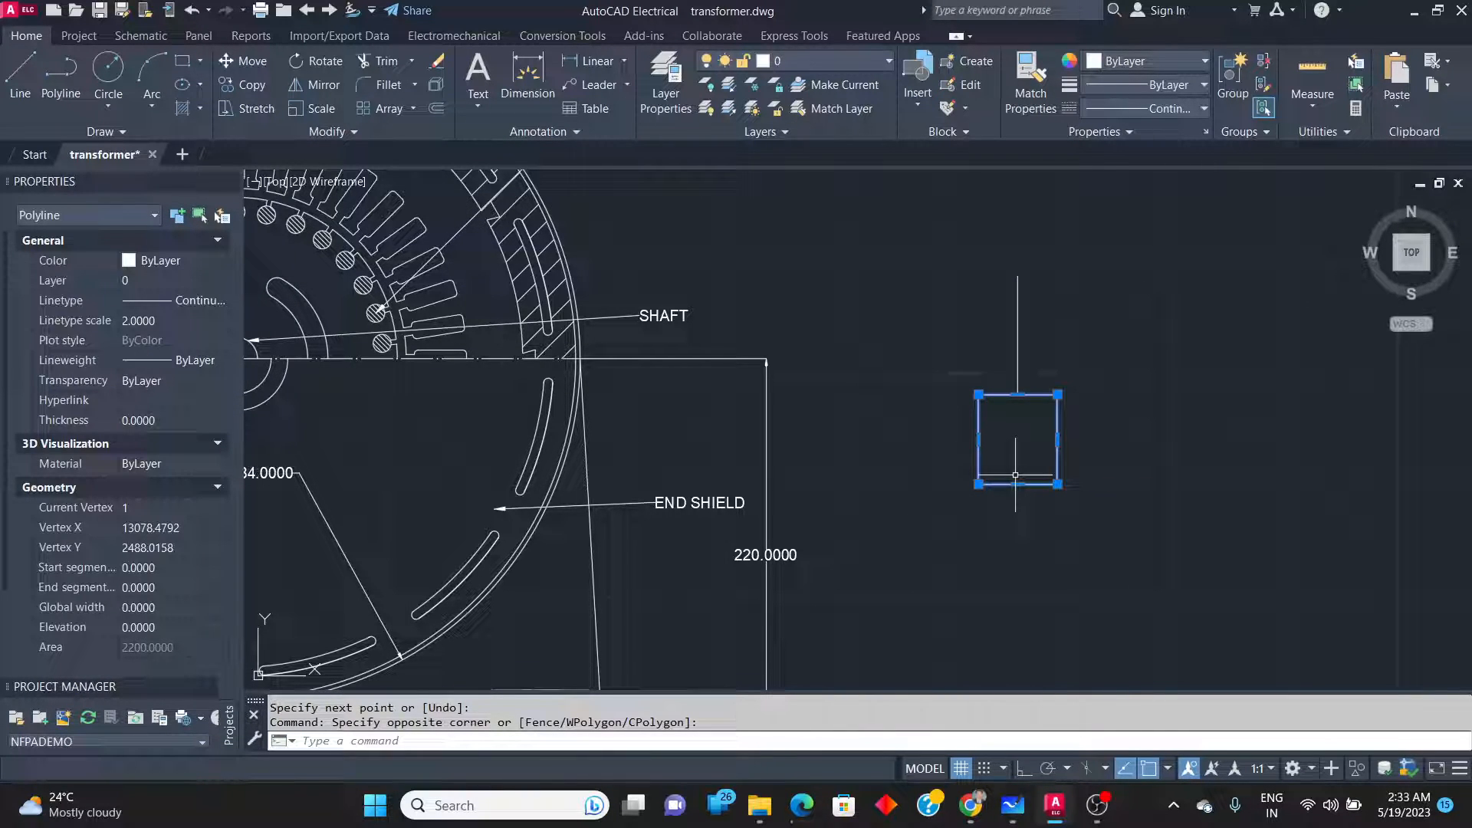
pyautogui.press('Escape')
pyautogui.press('Escape')
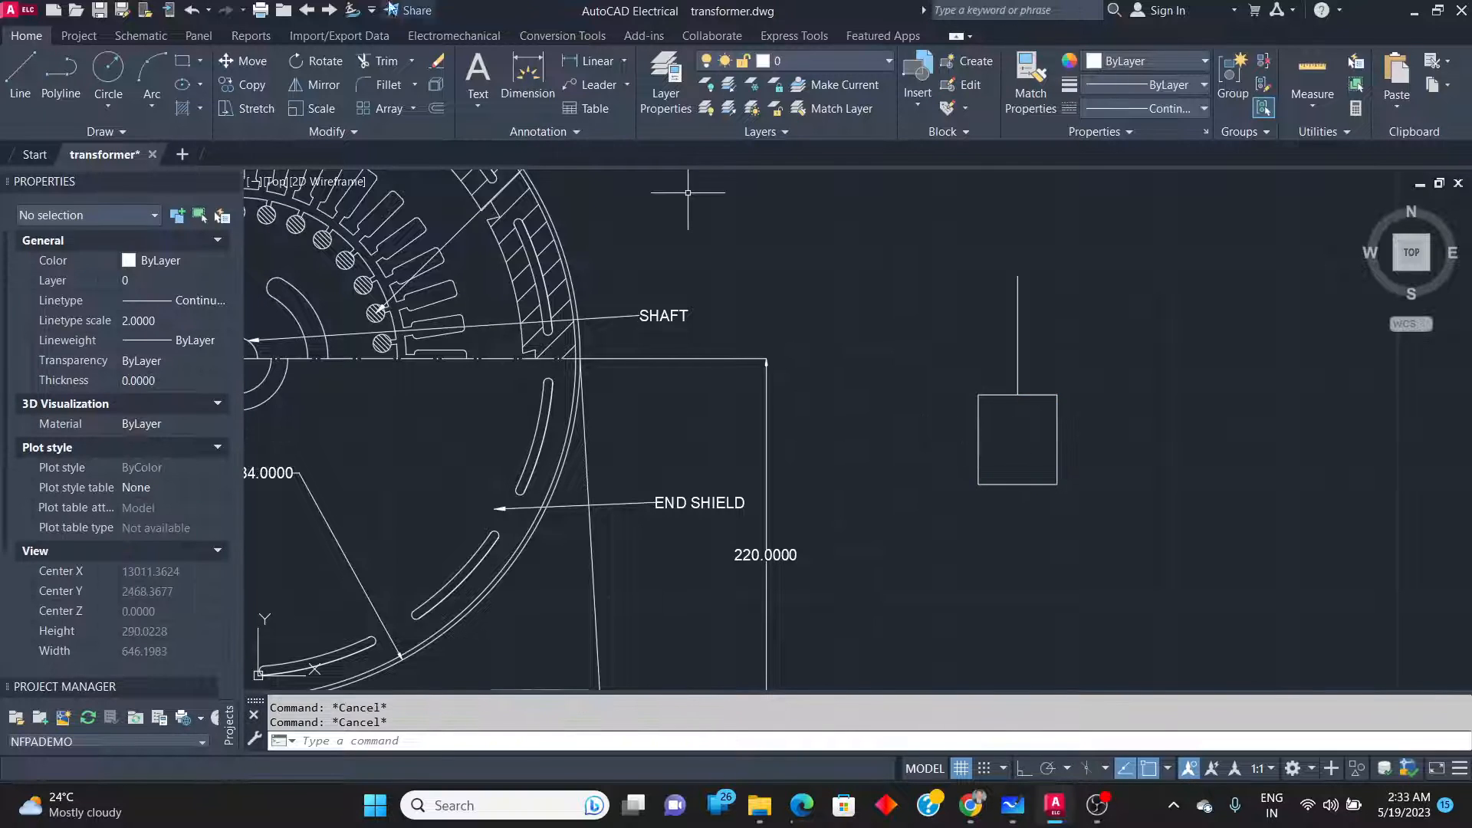
# Try to fillet the rectangle's lower-left corner with a radius of 2, and undo the fillet.
pyautogui.click(385, 83)
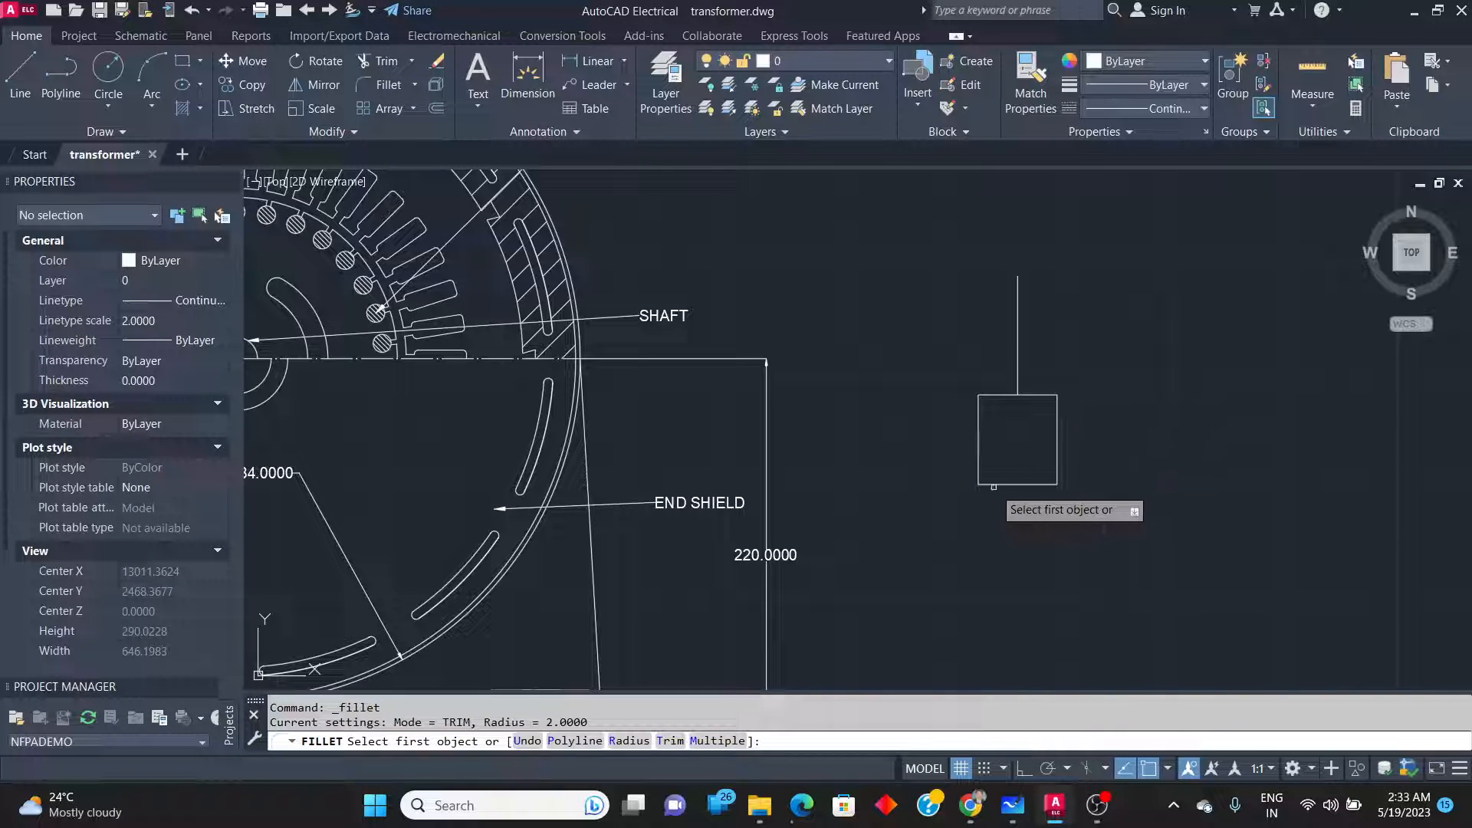
pyautogui.click(981, 461)
pyautogui.click(977, 458)
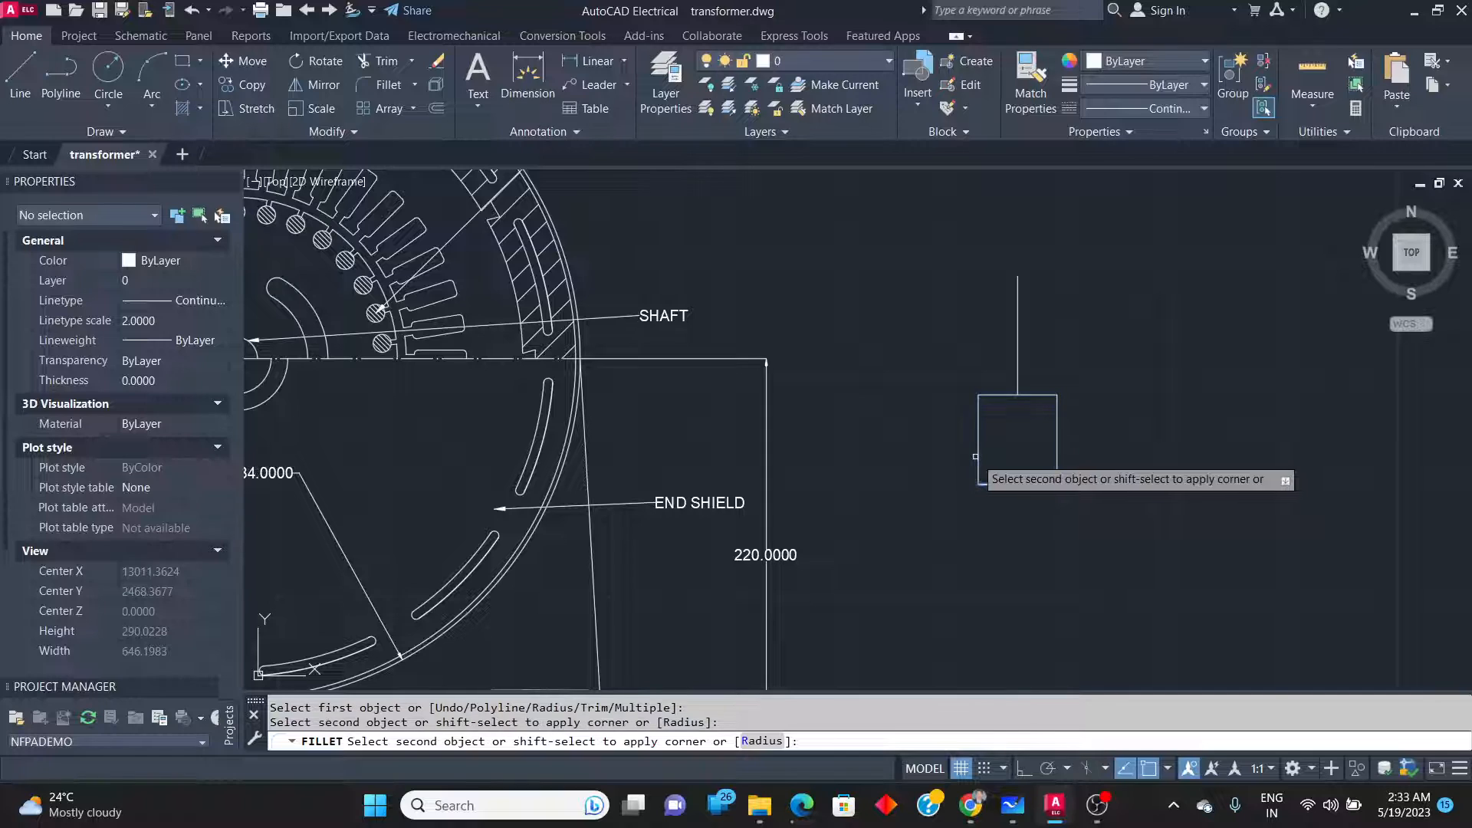
pyautogui.write('r')
pyautogui.press('Return')
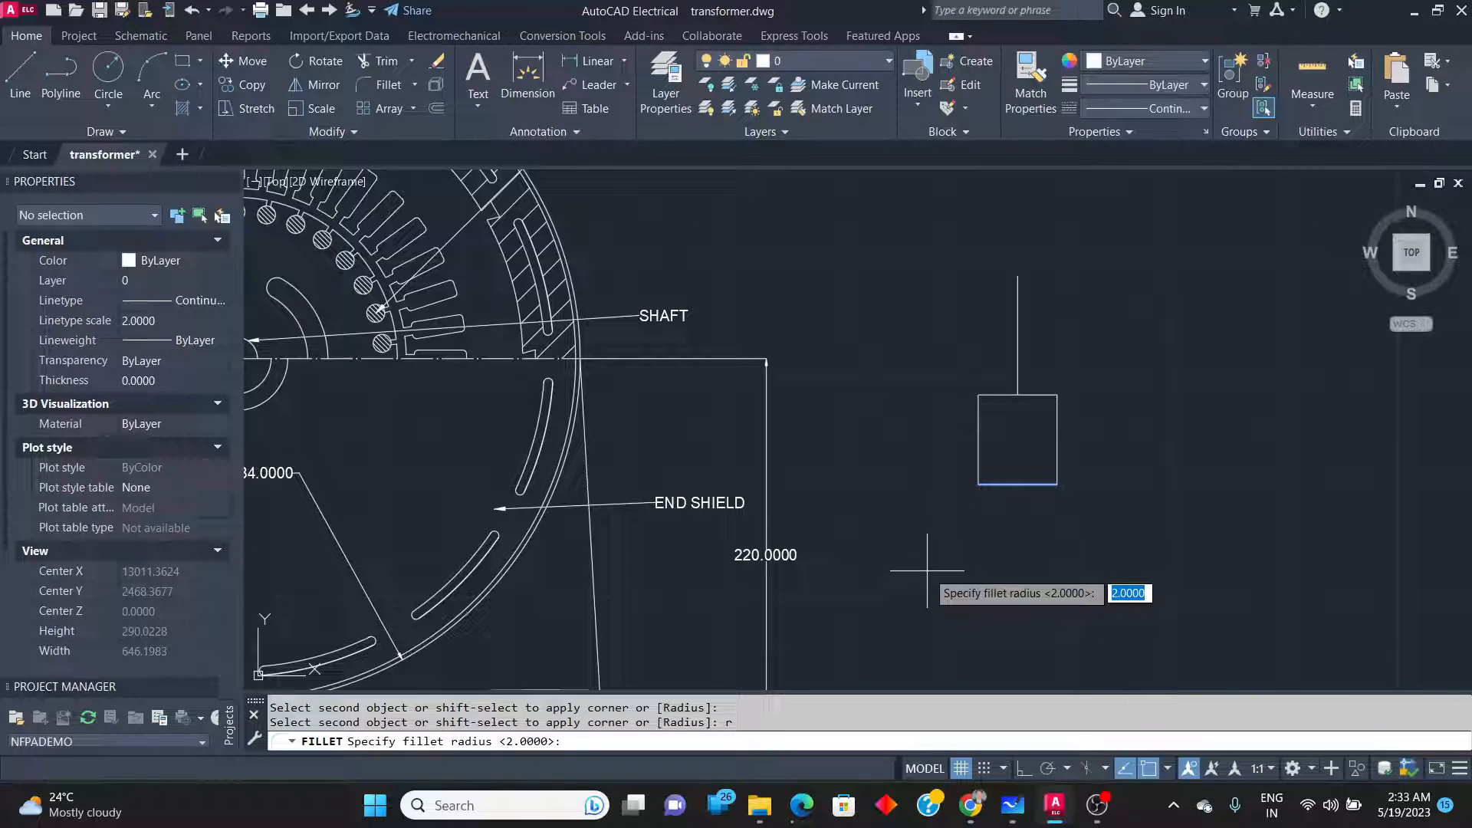
pyautogui.press('Return')
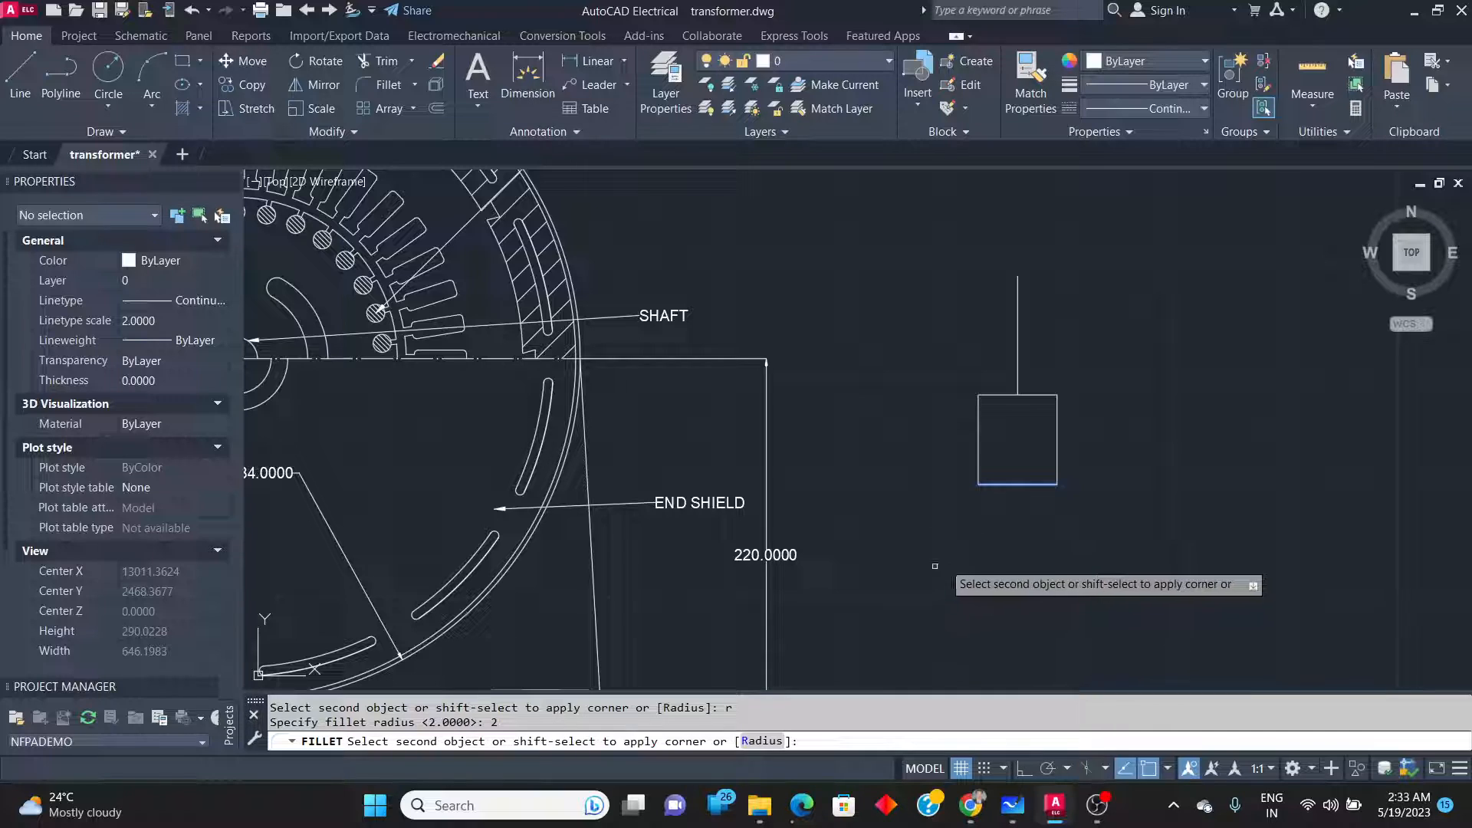
pyautogui.click(979, 473)
pyautogui.hotkey('ctrl', 'z')
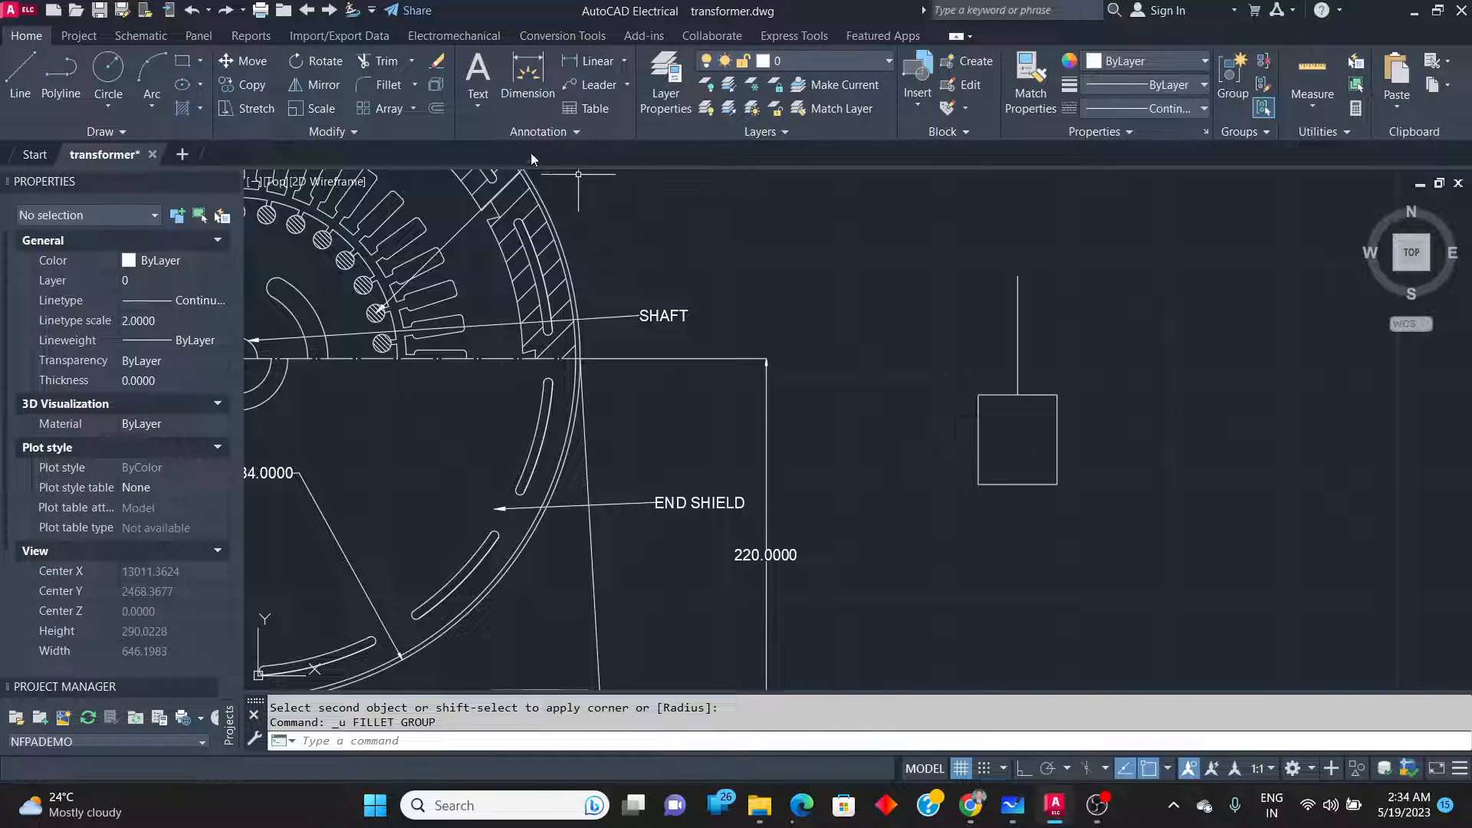
# Try a fillet of radius 10 on the rectangle's lower-left corner, and undo it.
pyautogui.click(377, 86)
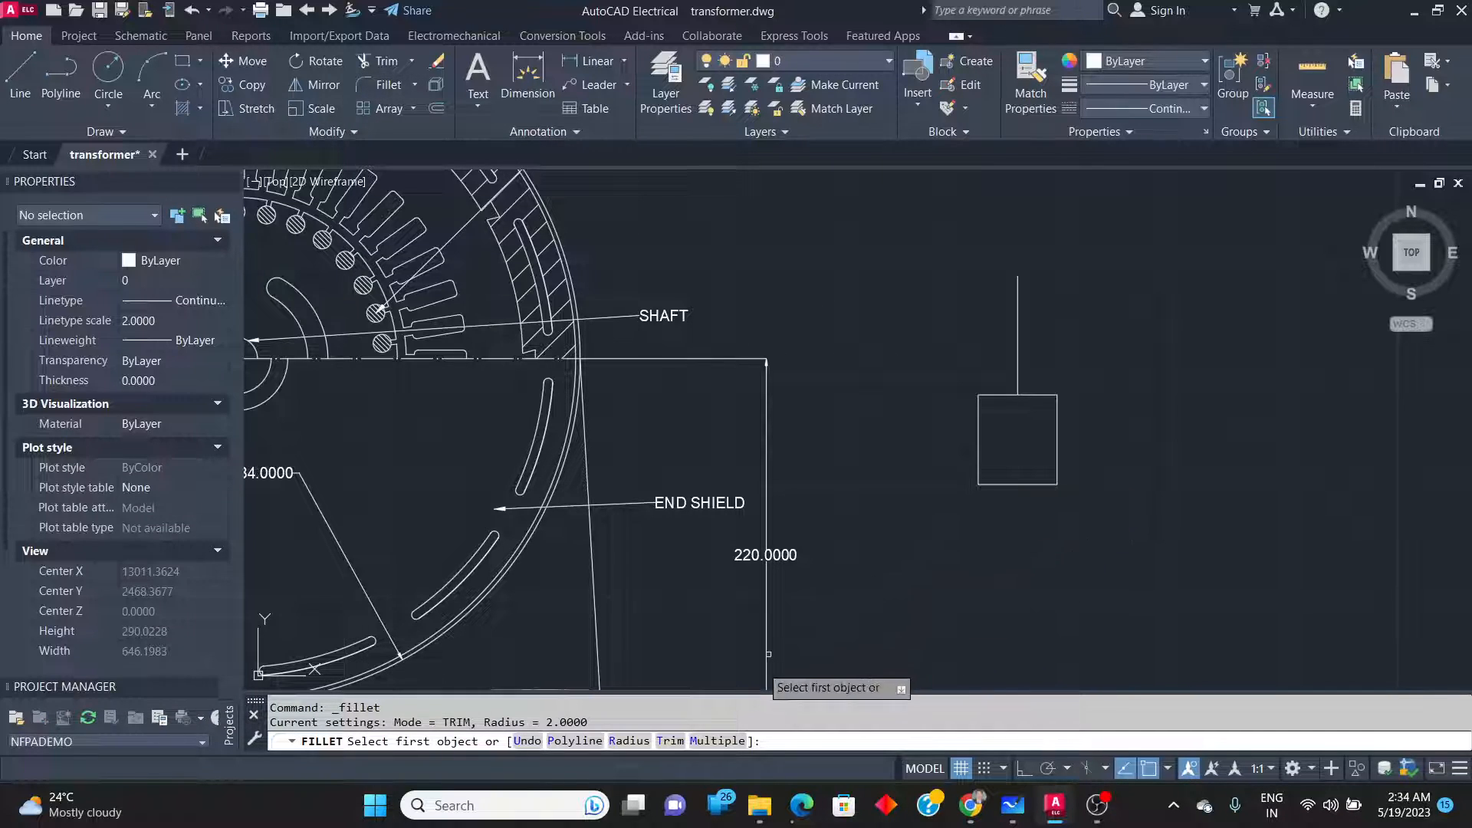
pyautogui.write('r')
pyautogui.press('Return')
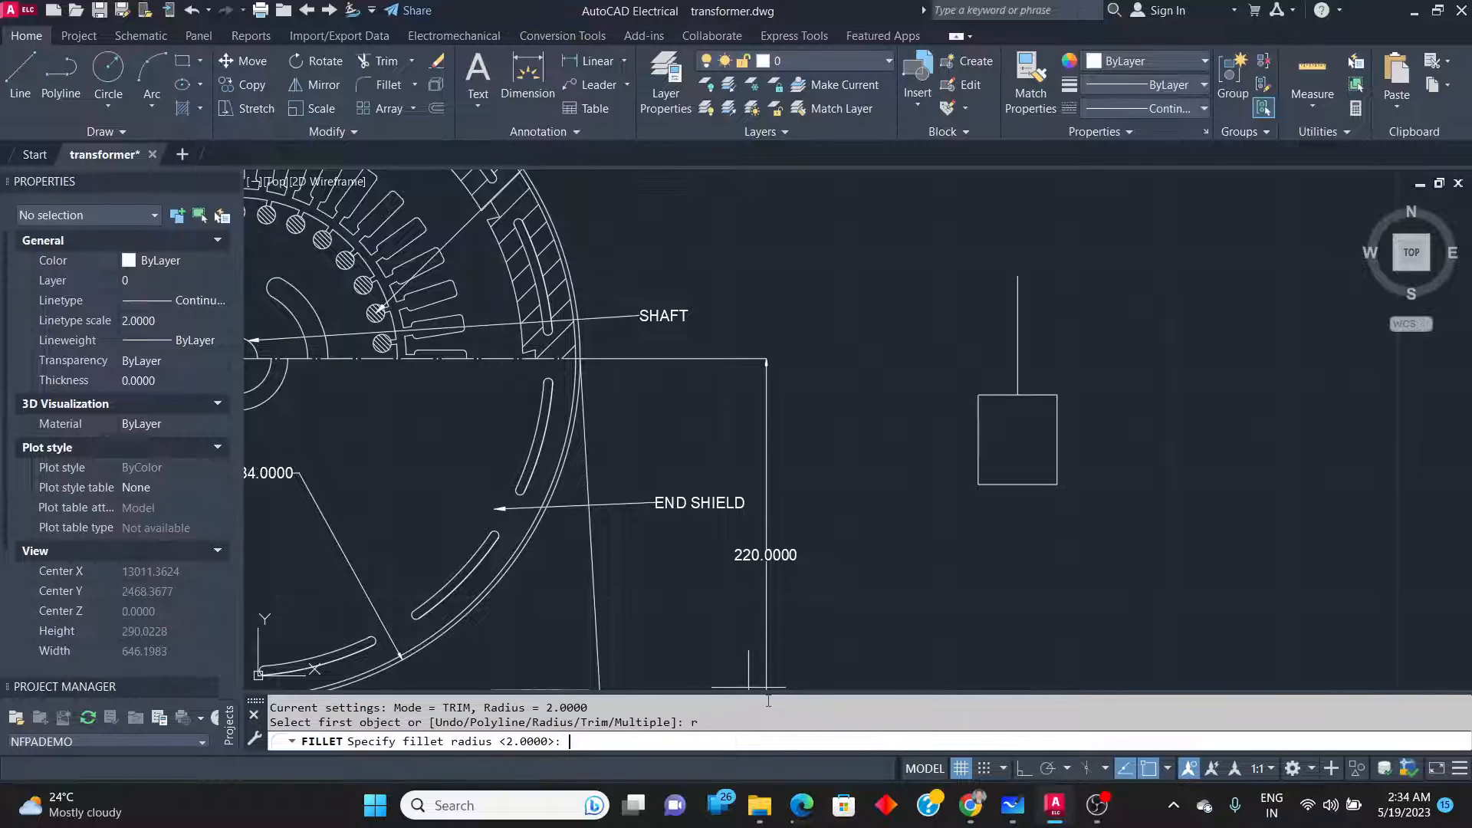
pyautogui.write('10')
pyautogui.press('Return')
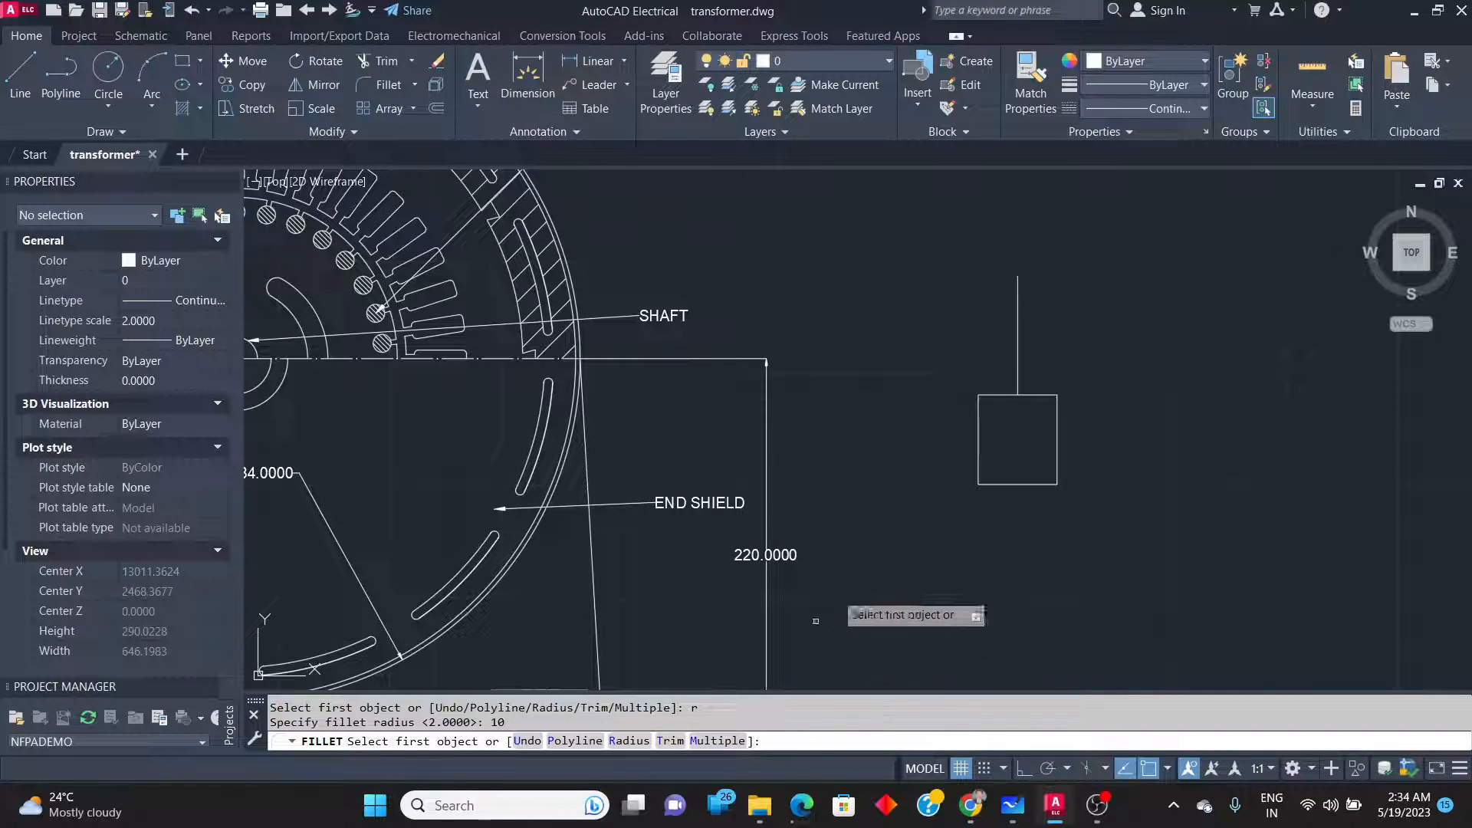
pyautogui.click(970, 486)
pyautogui.click(981, 477)
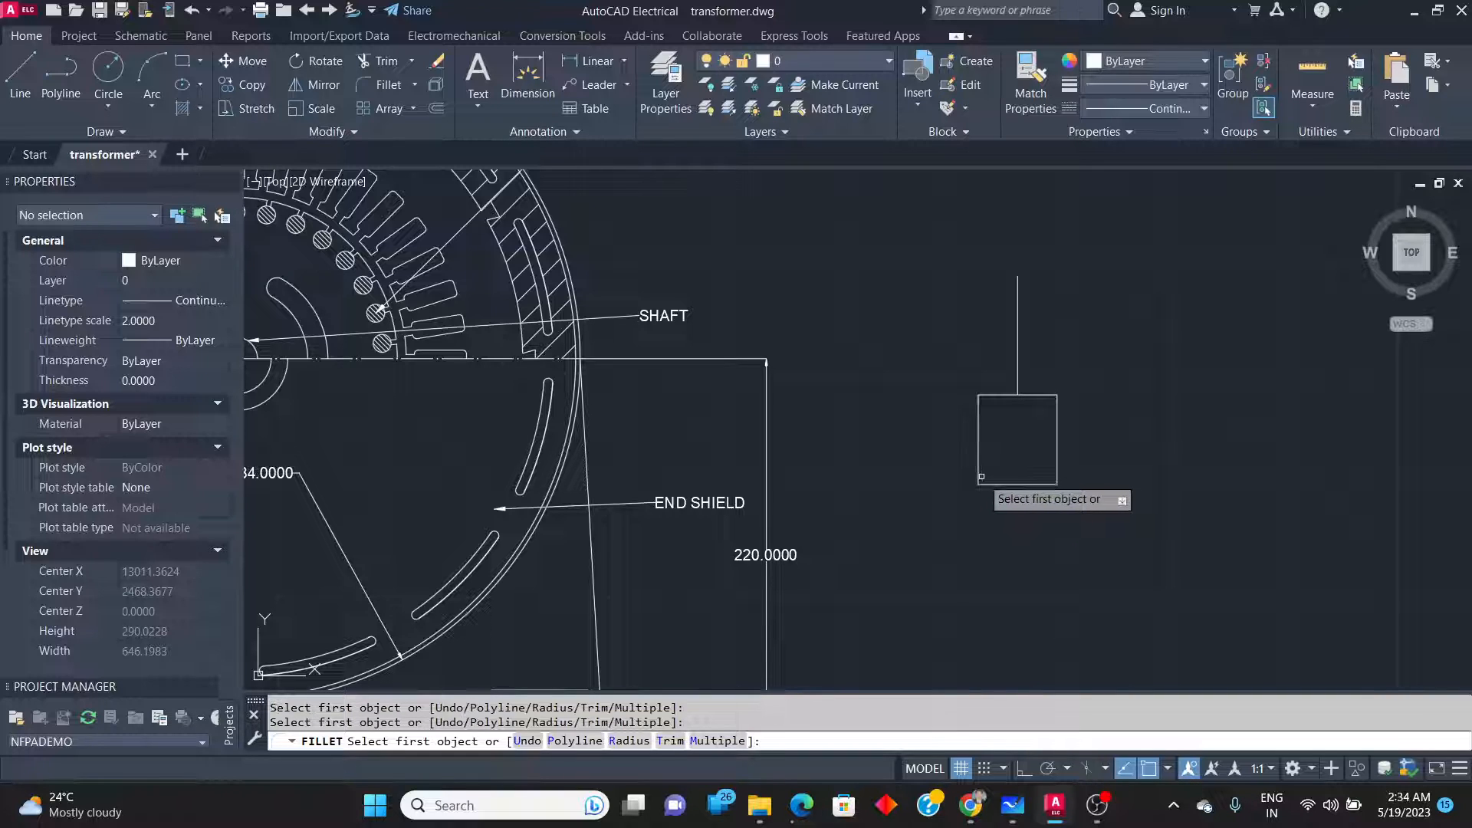
pyautogui.click(982, 483)
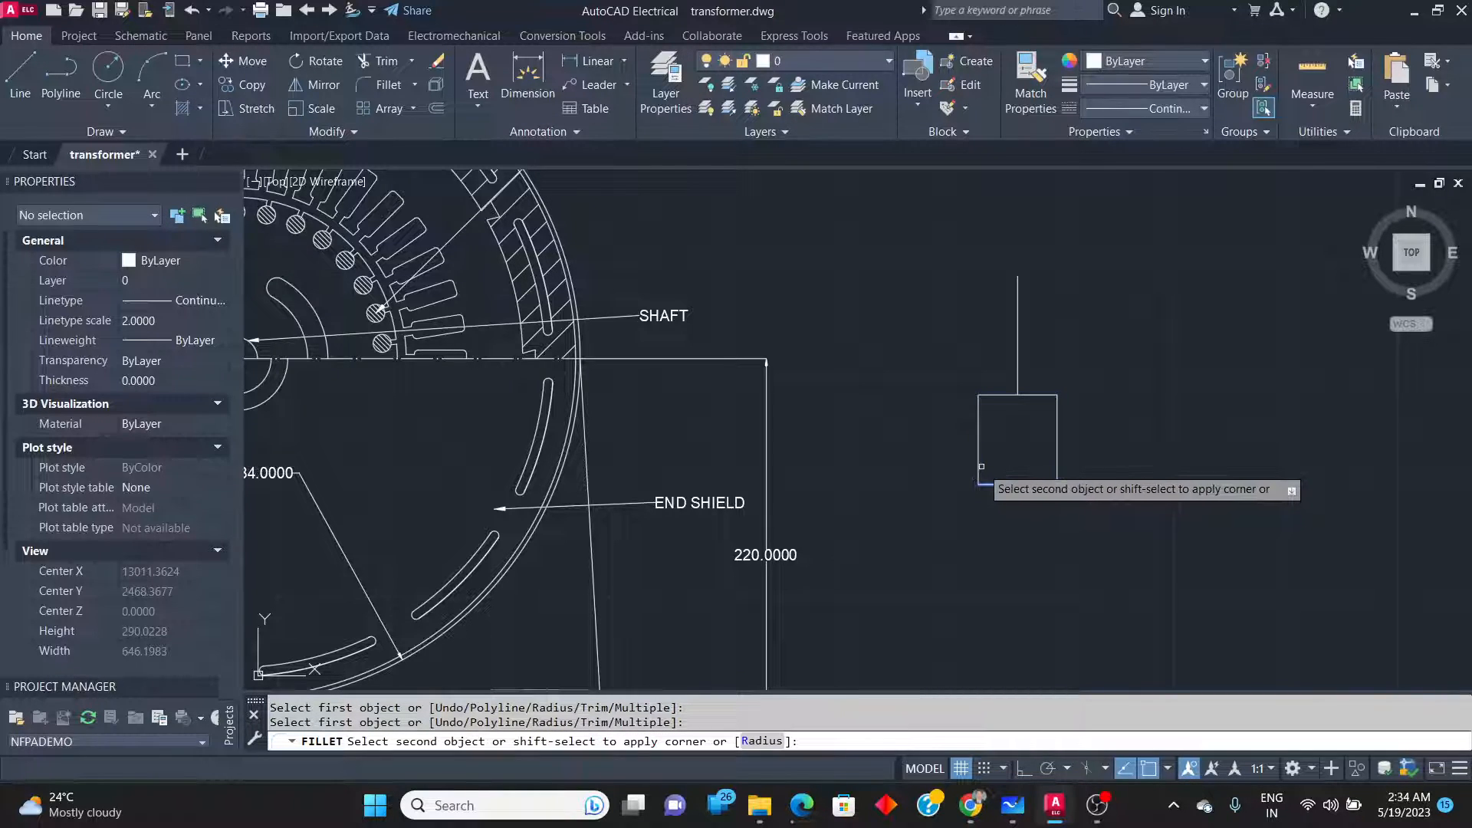
pyautogui.click(979, 466)
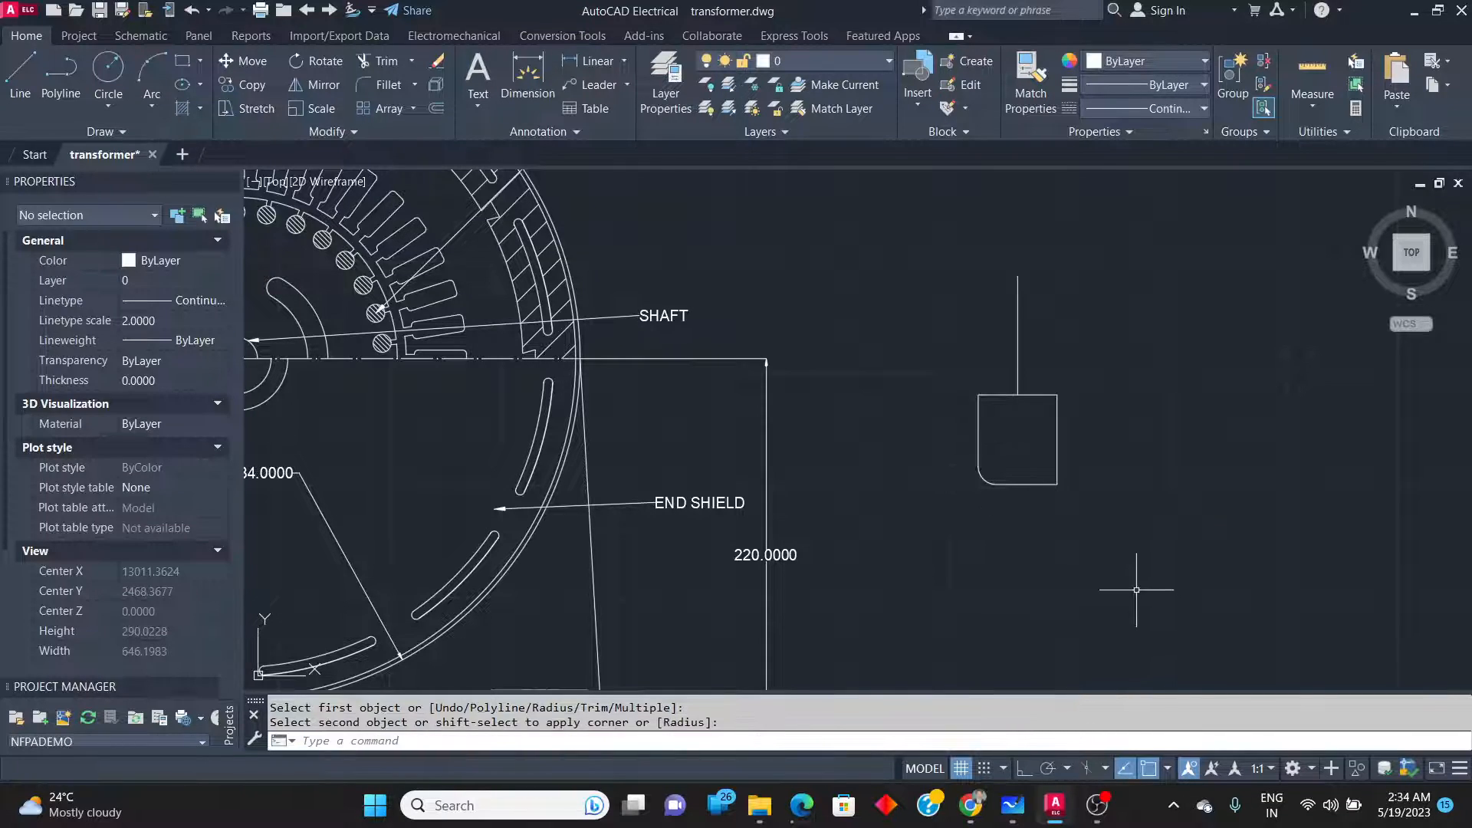
pyautogui.hotkey('ctrl', 'z')
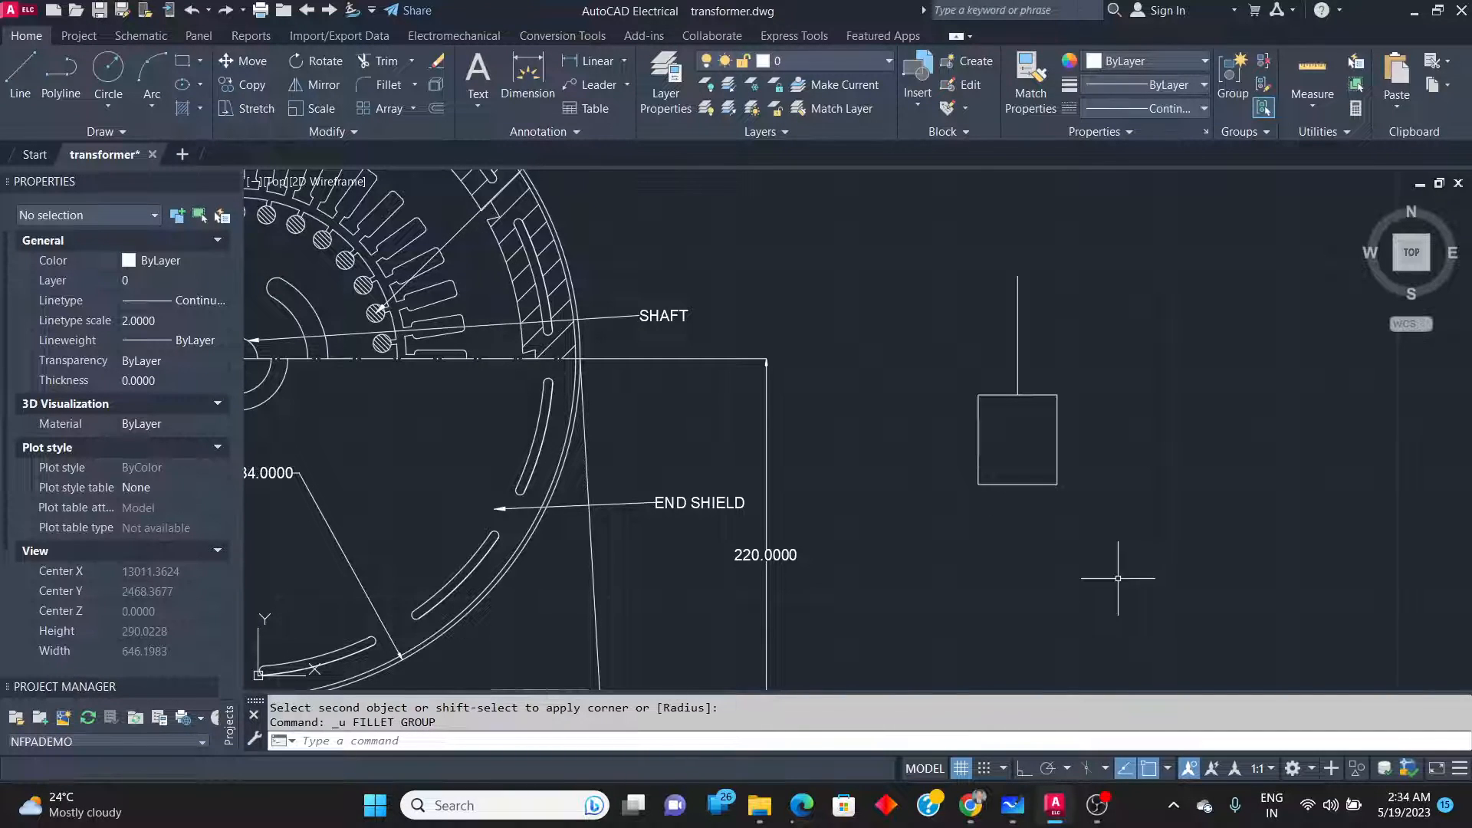
# Fillet the rectangle's lower-left corner with a radius of 6.
pyautogui.click(396, 91)
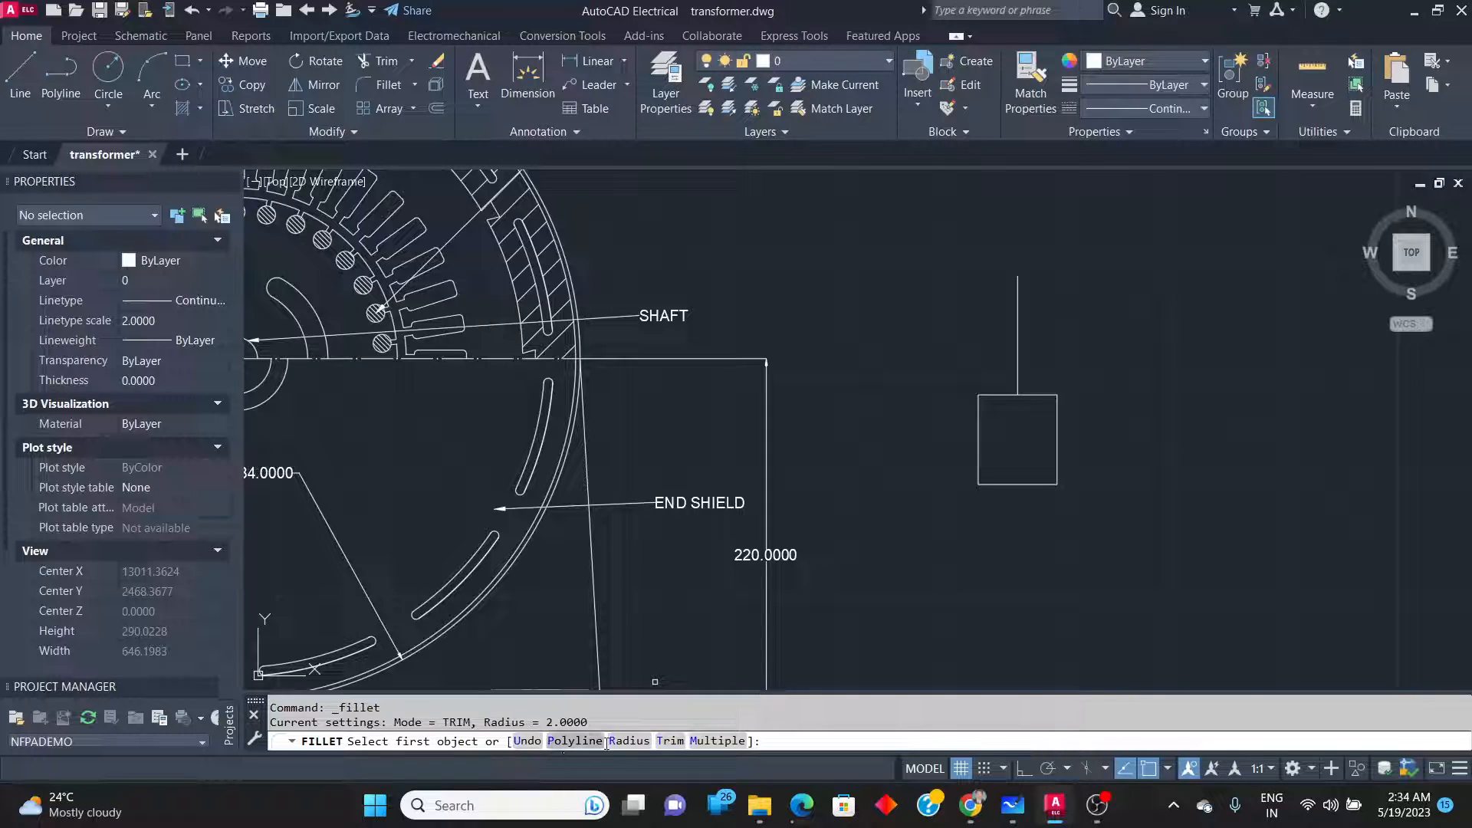
pyautogui.press('Return')
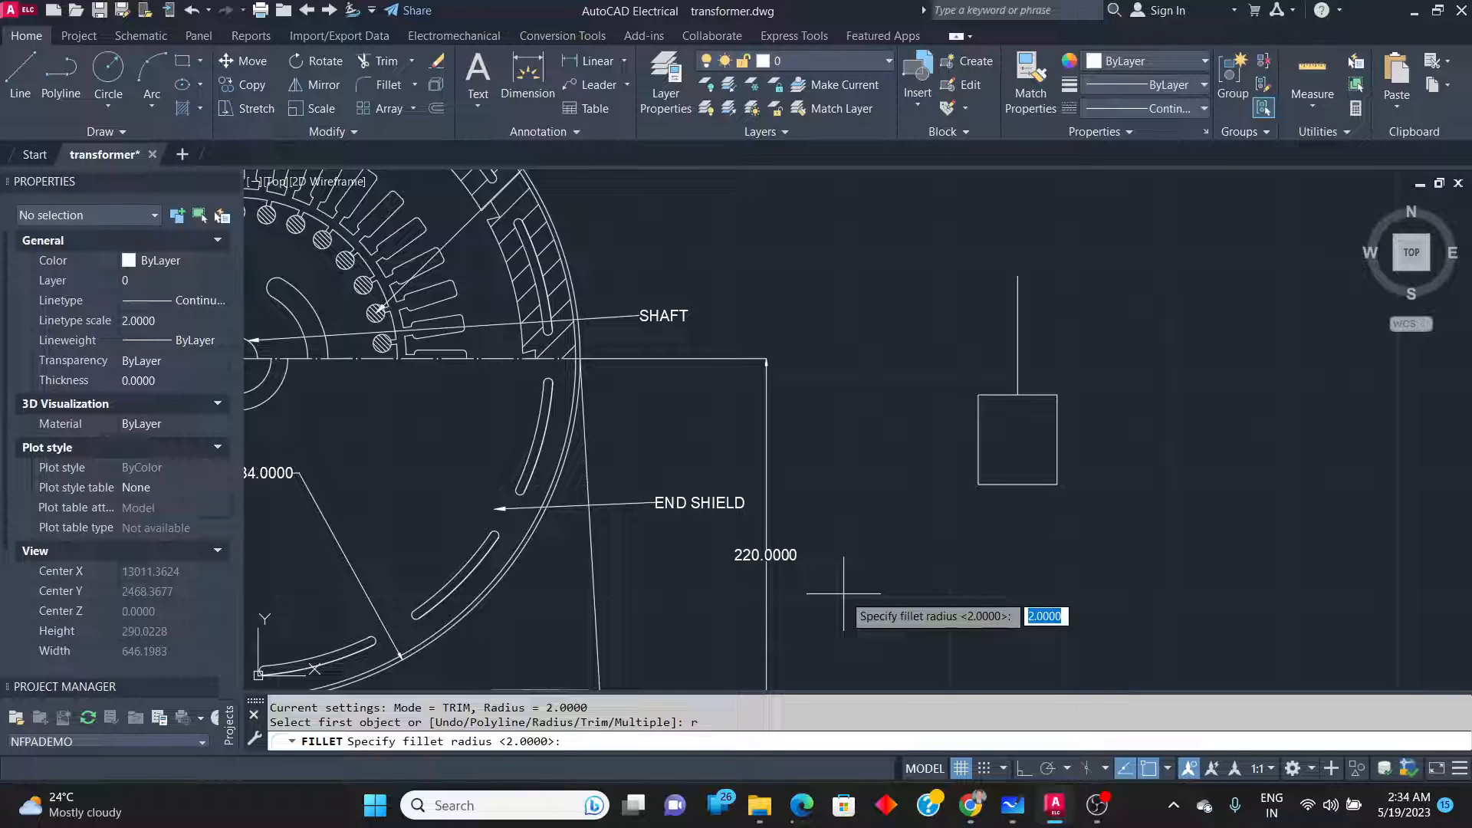
pyautogui.write('6')
pyautogui.press('Return')
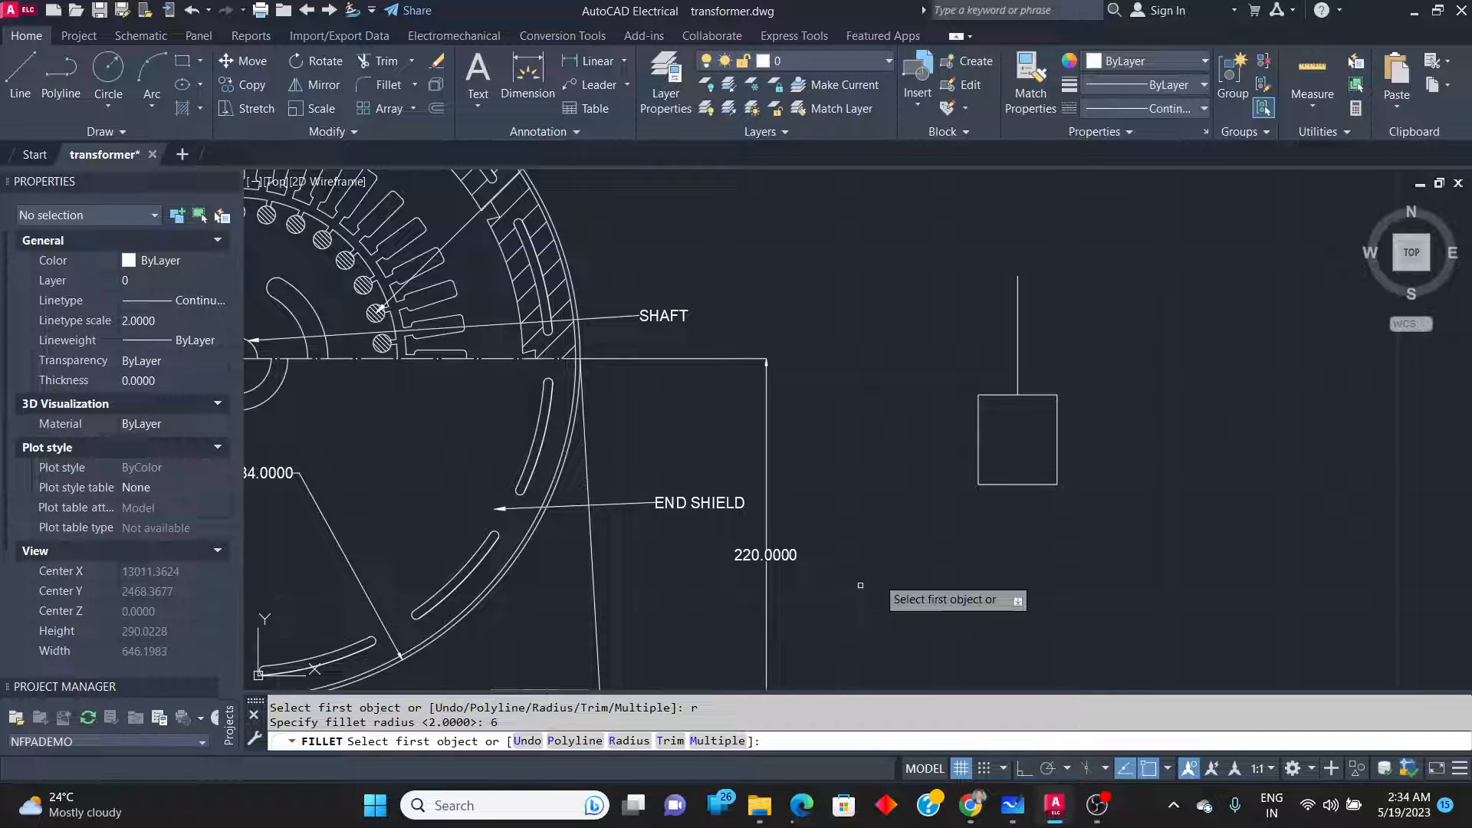
pyautogui.click(985, 487)
pyautogui.click(979, 470)
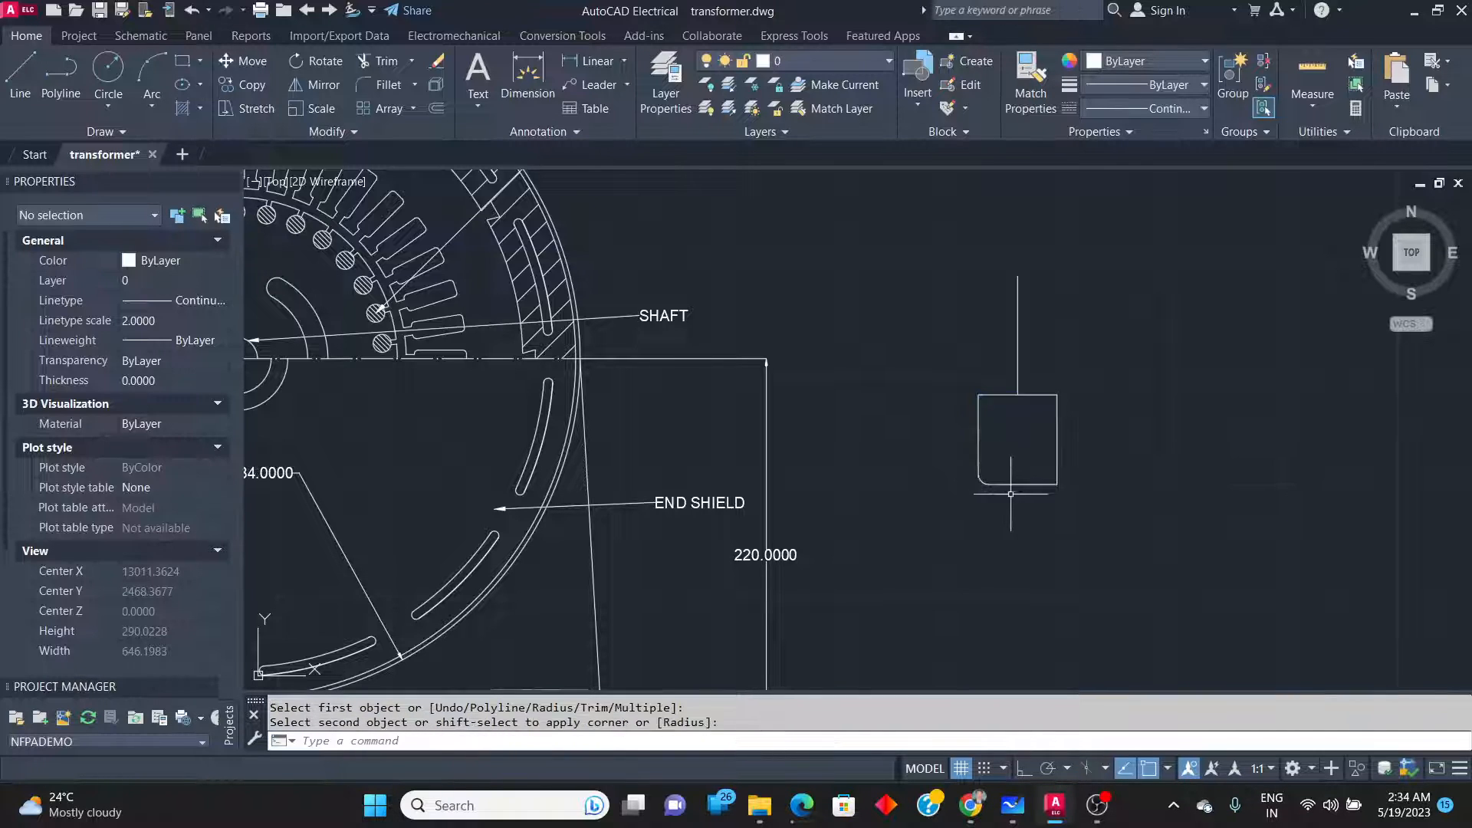
# Fillet the rectangle's three remaining corners with radius 6 using the Multiple option.
pyautogui.press('Return')
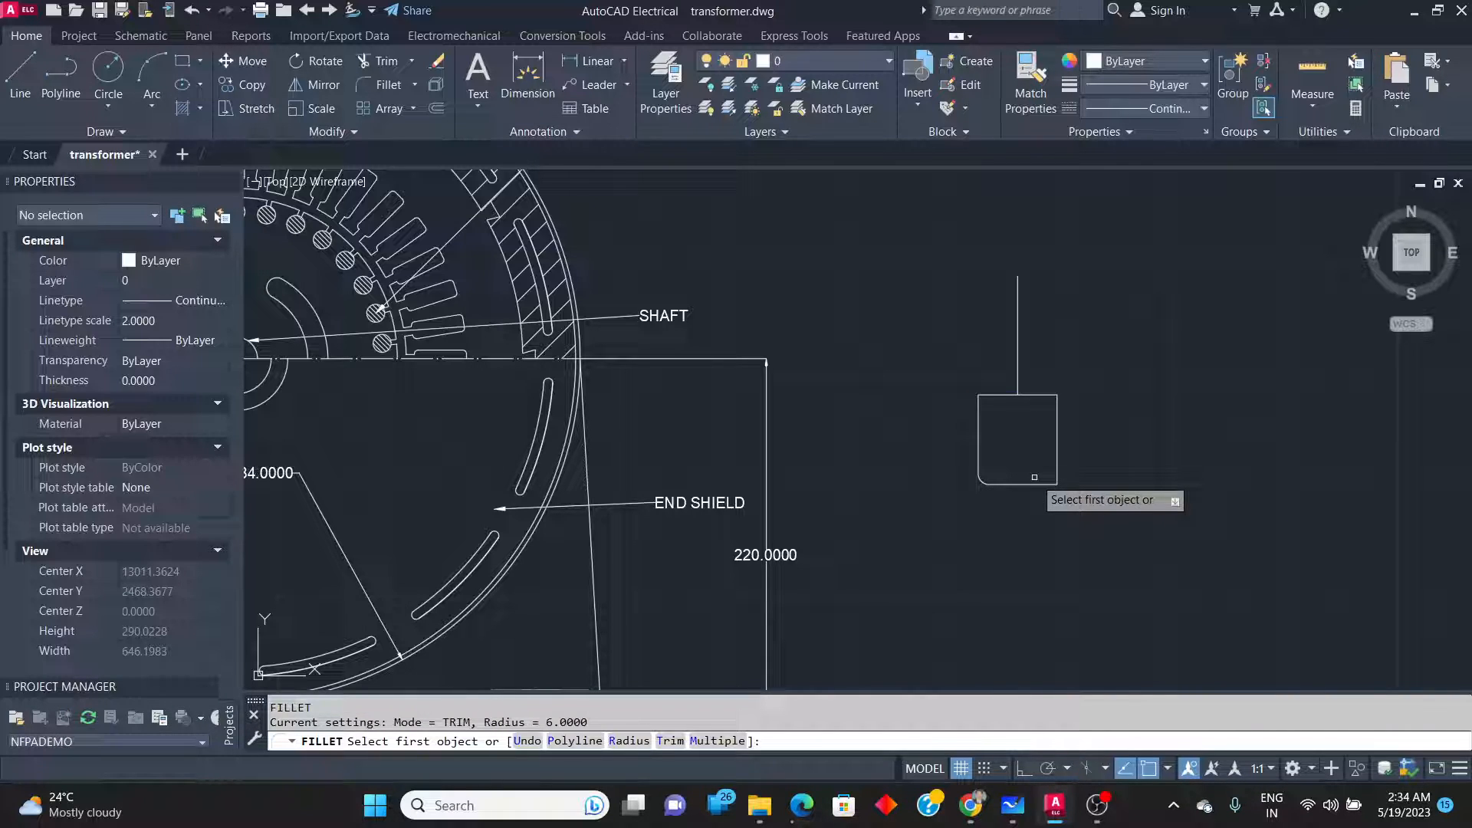
pyautogui.press('Down')
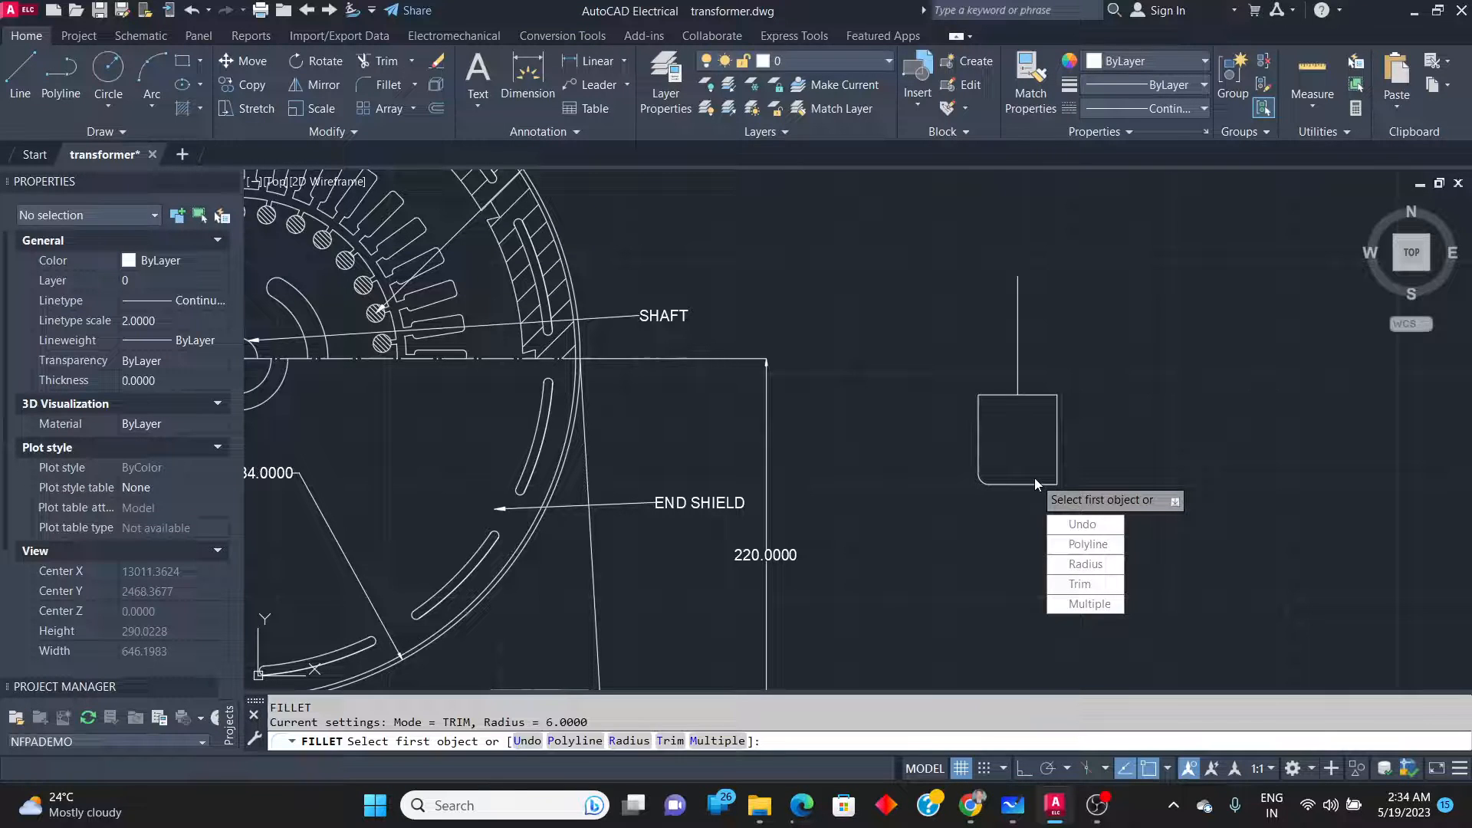
pyautogui.press('Down')
pyautogui.press('Down')
pyautogui.press('Down')
pyautogui.press('Down')
pyautogui.press('Down')
pyautogui.press('Return')
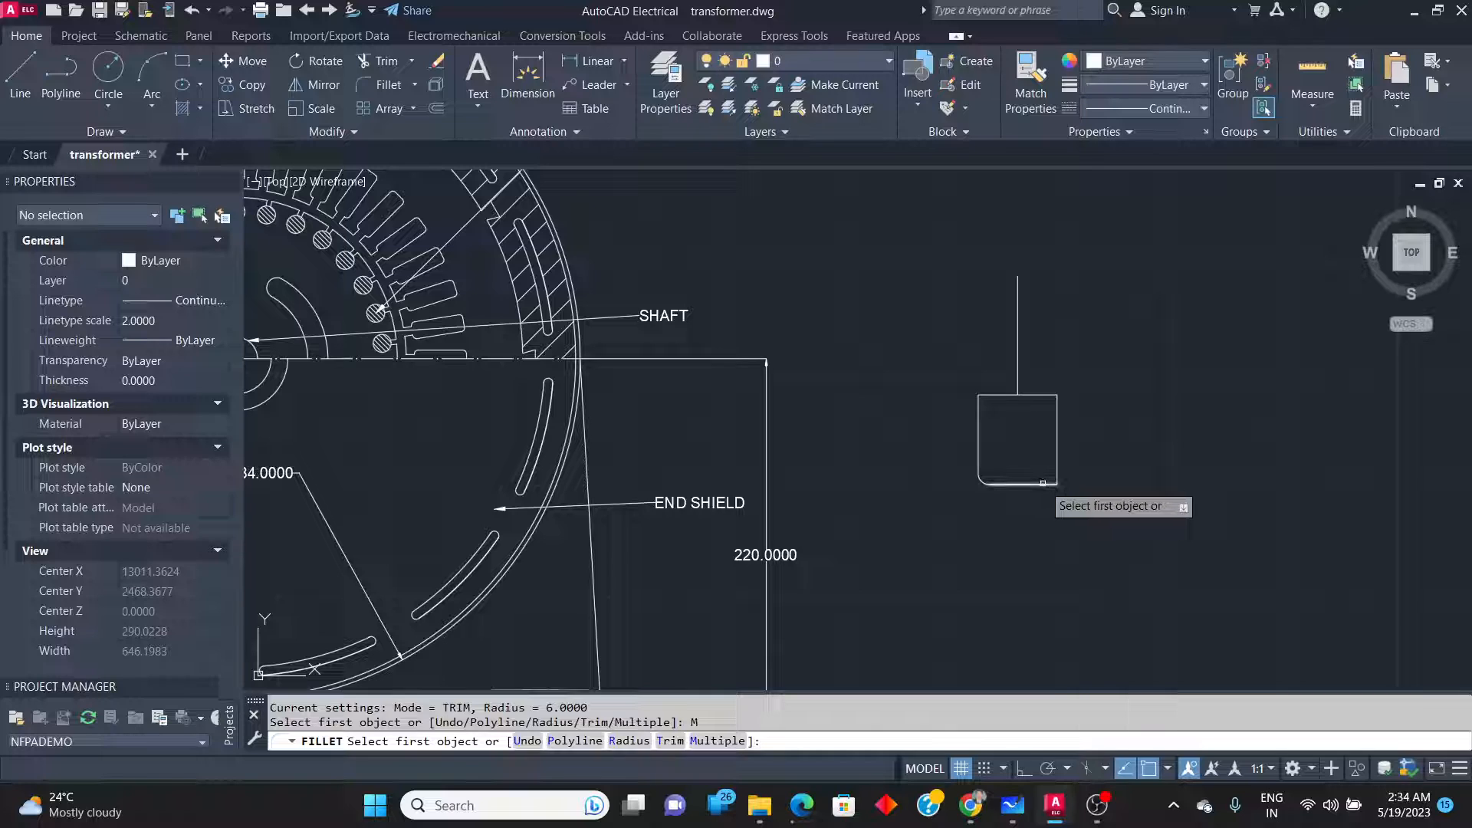
pyautogui.click(1046, 488)
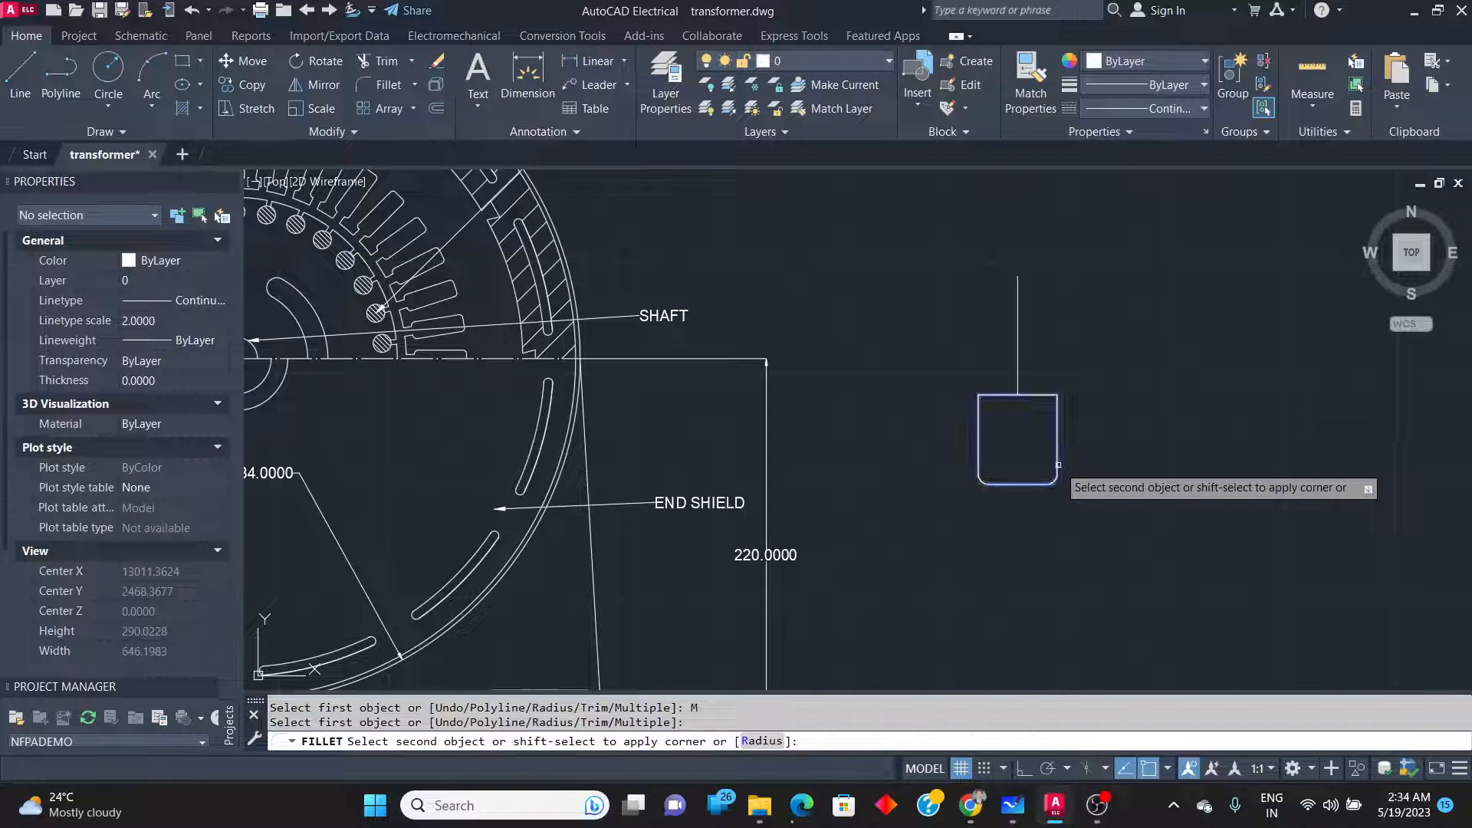
pyautogui.click(1058, 464)
pyautogui.click(1057, 412)
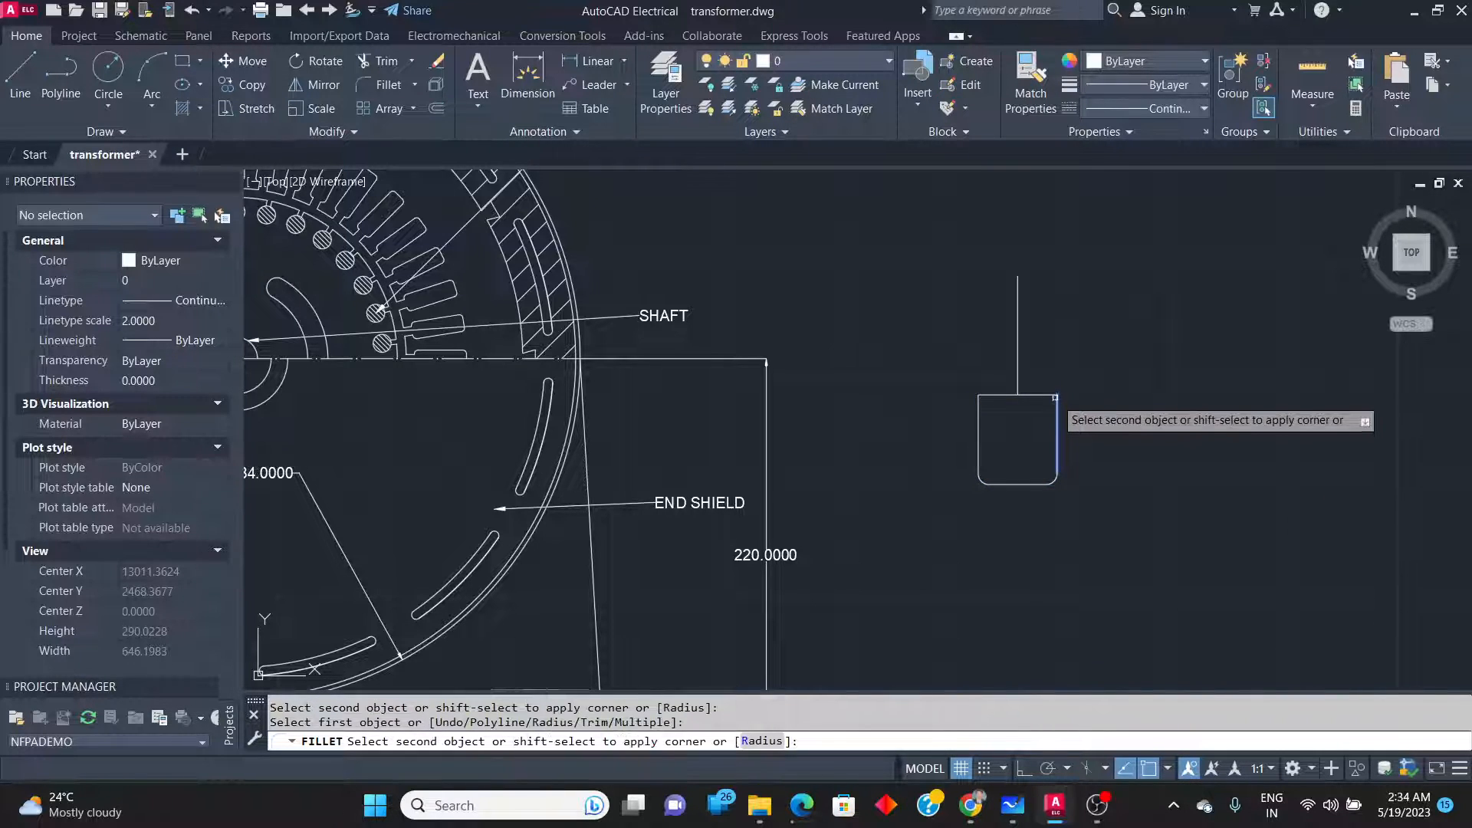
pyautogui.click(1050, 396)
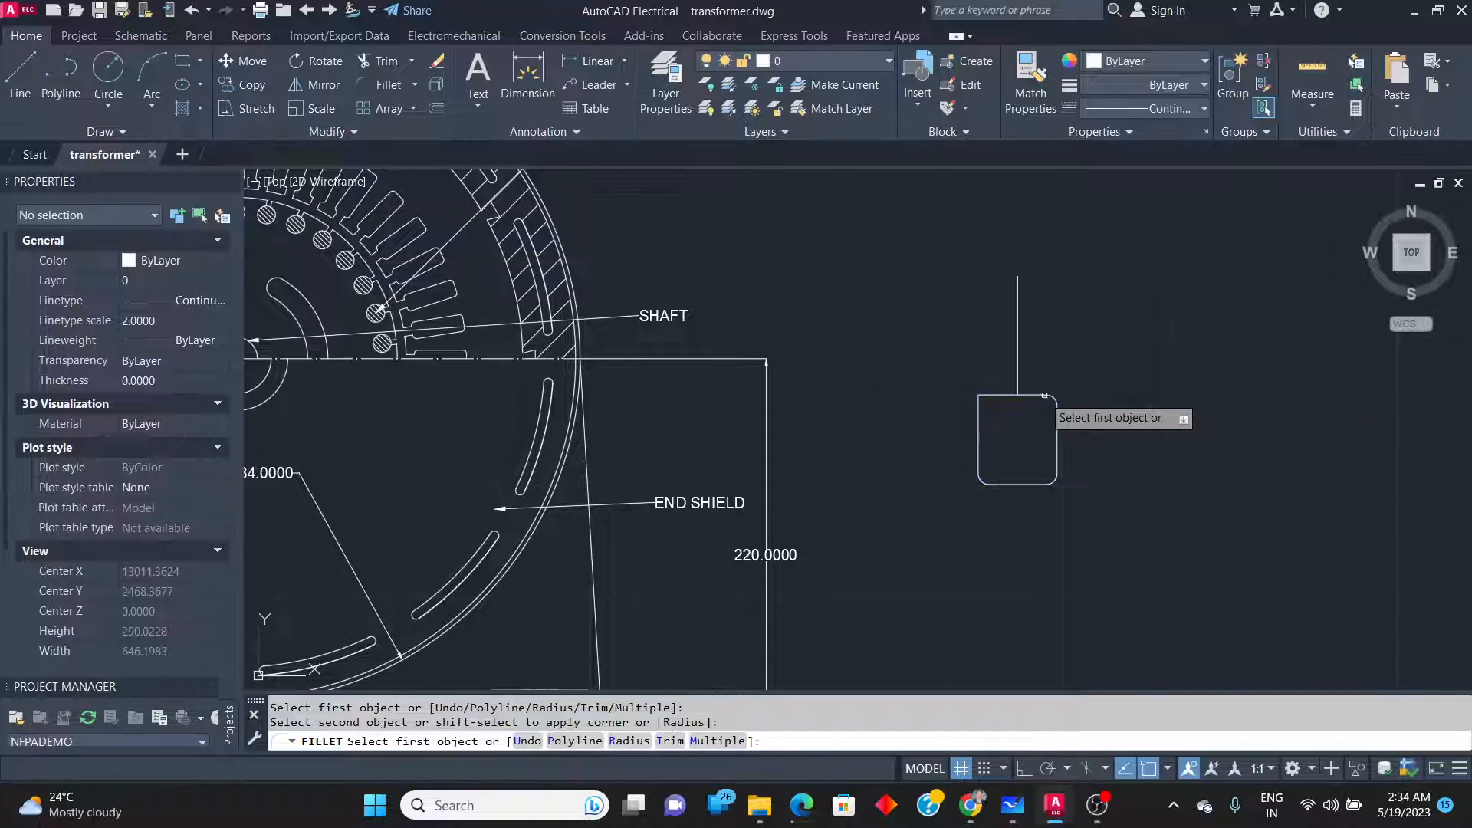
pyautogui.click(1000, 396)
pyautogui.click(981, 437)
pyautogui.click(1085, 512)
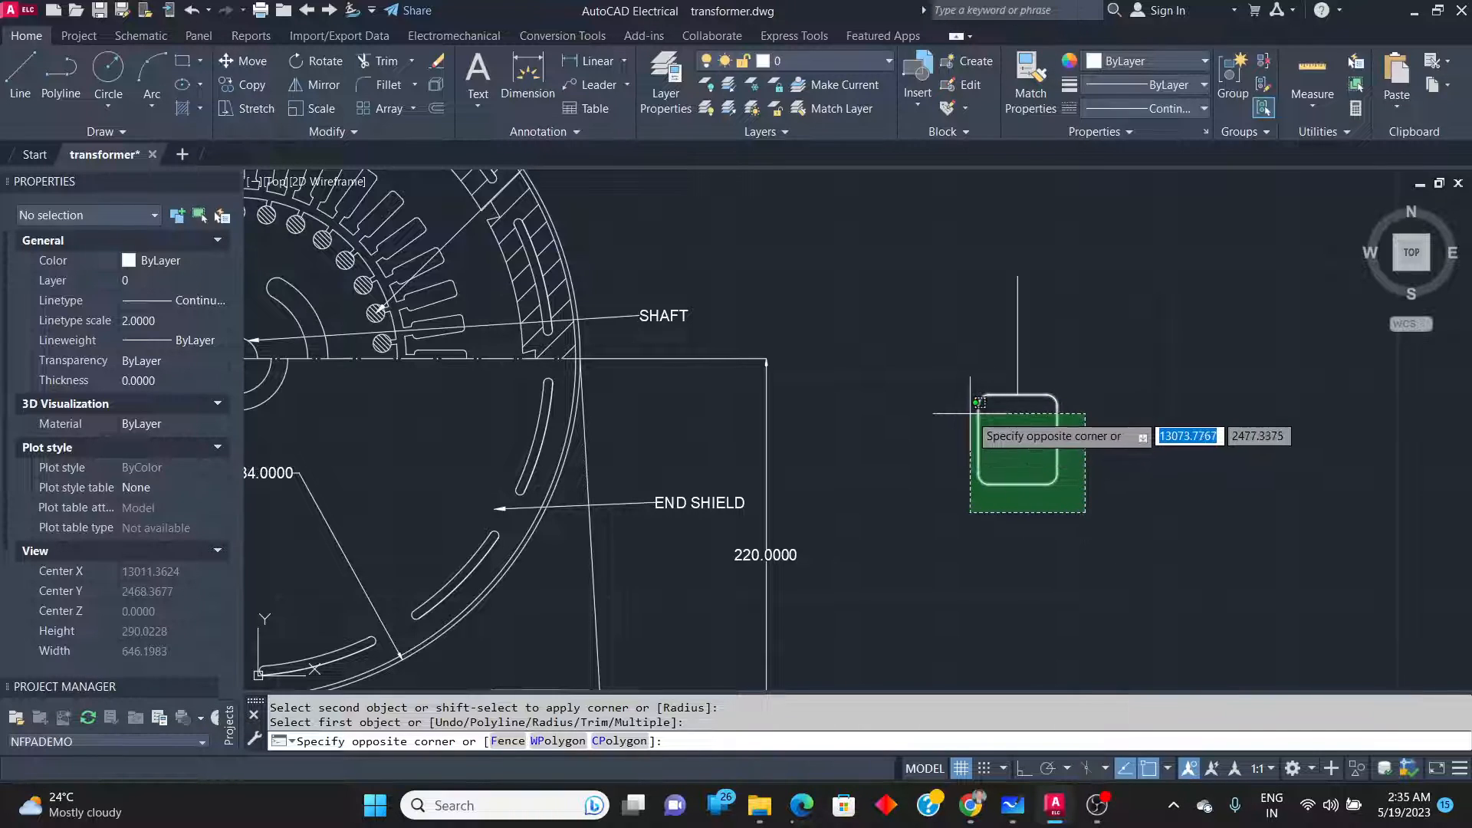
pyautogui.click(1005, 449)
pyautogui.write('co')
pyautogui.press('Return')
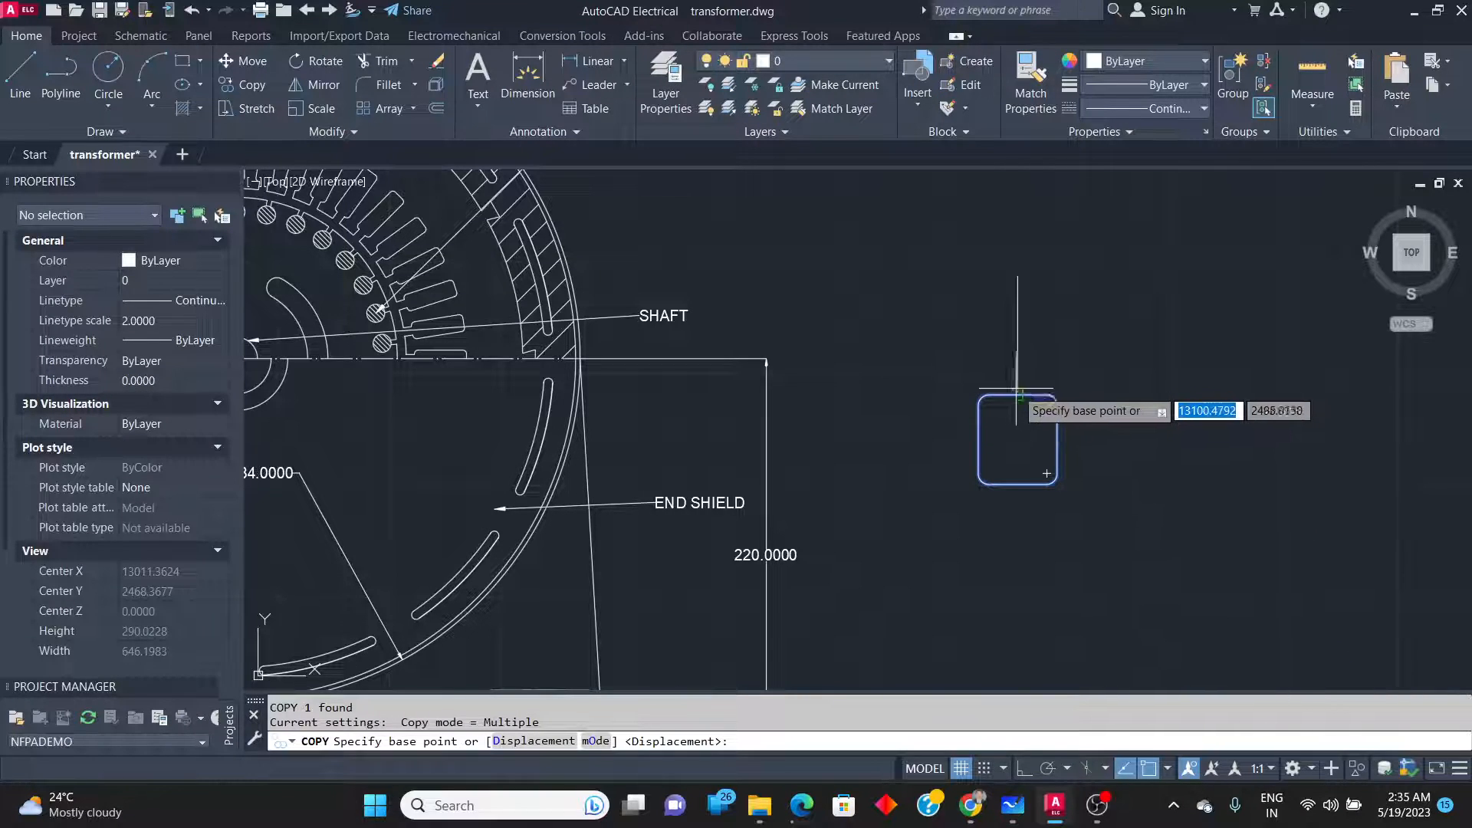
pyautogui.click(1017, 395)
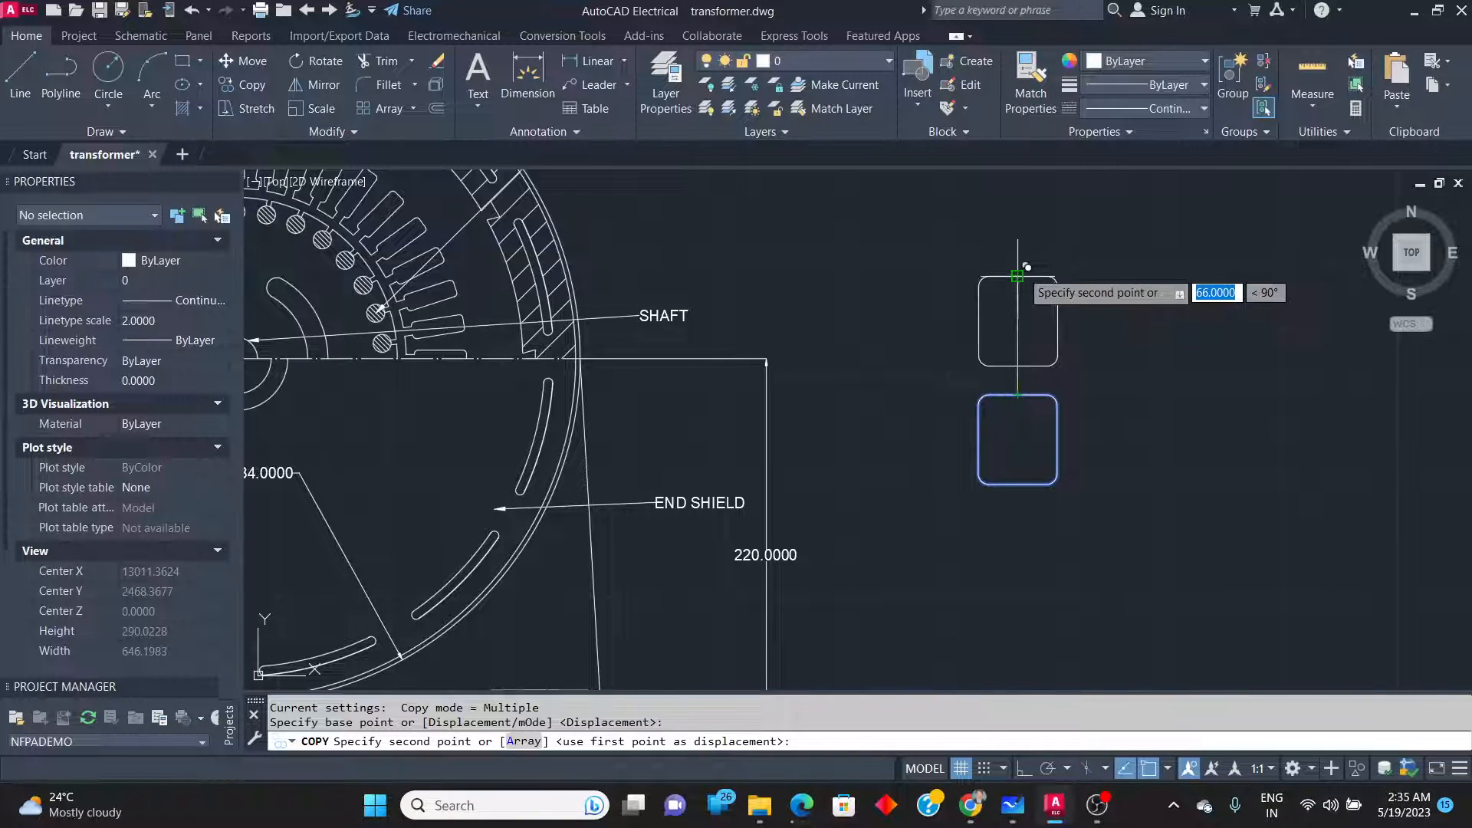
pyautogui.press('Escape')
# Copy the rounded rectangle from the midpoint of its bottom edge to the upper end of the vertical line.
pyautogui.click(1104, 520)
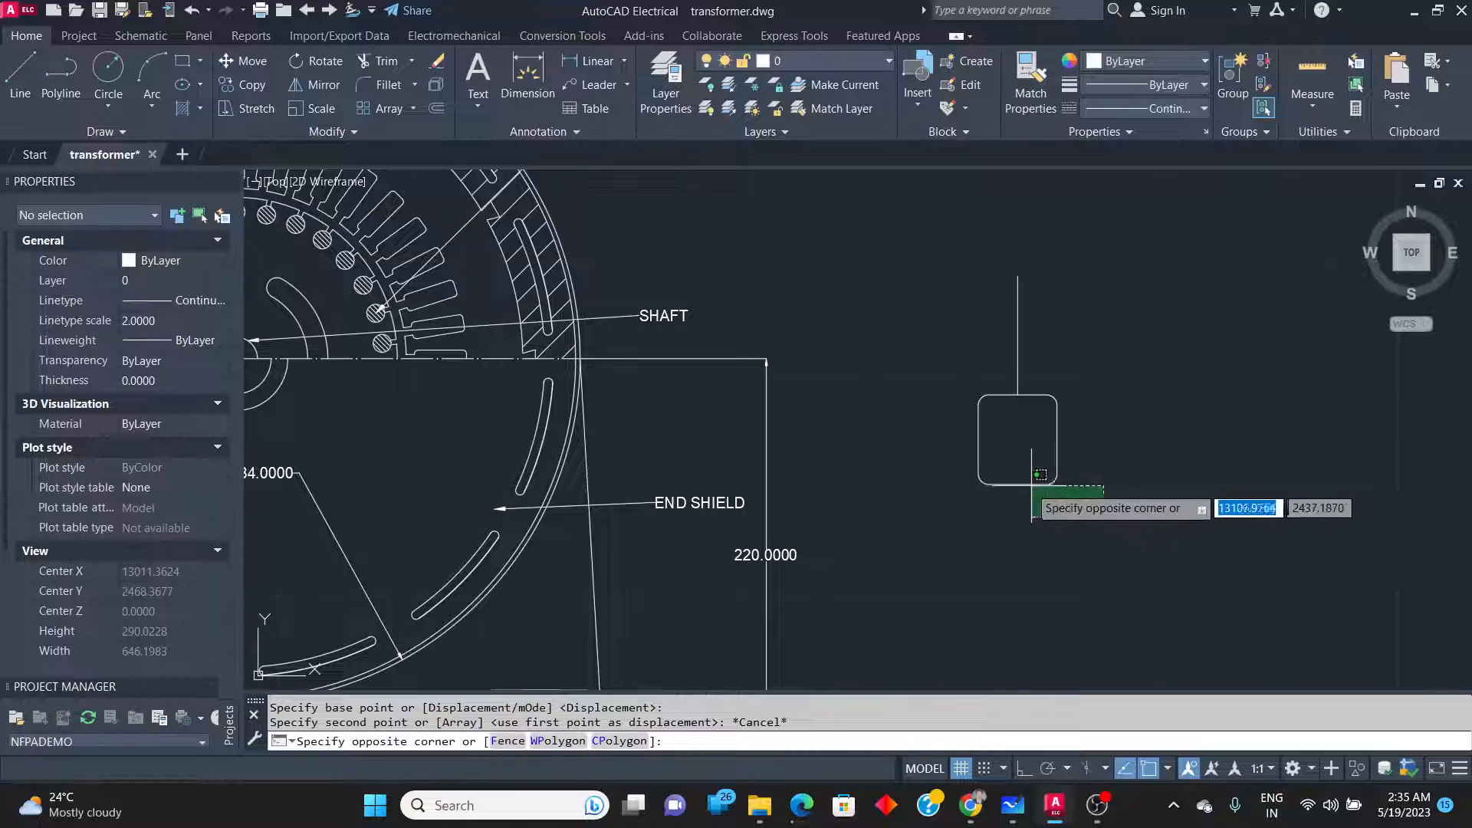
pyautogui.click(1033, 485)
pyautogui.write('co')
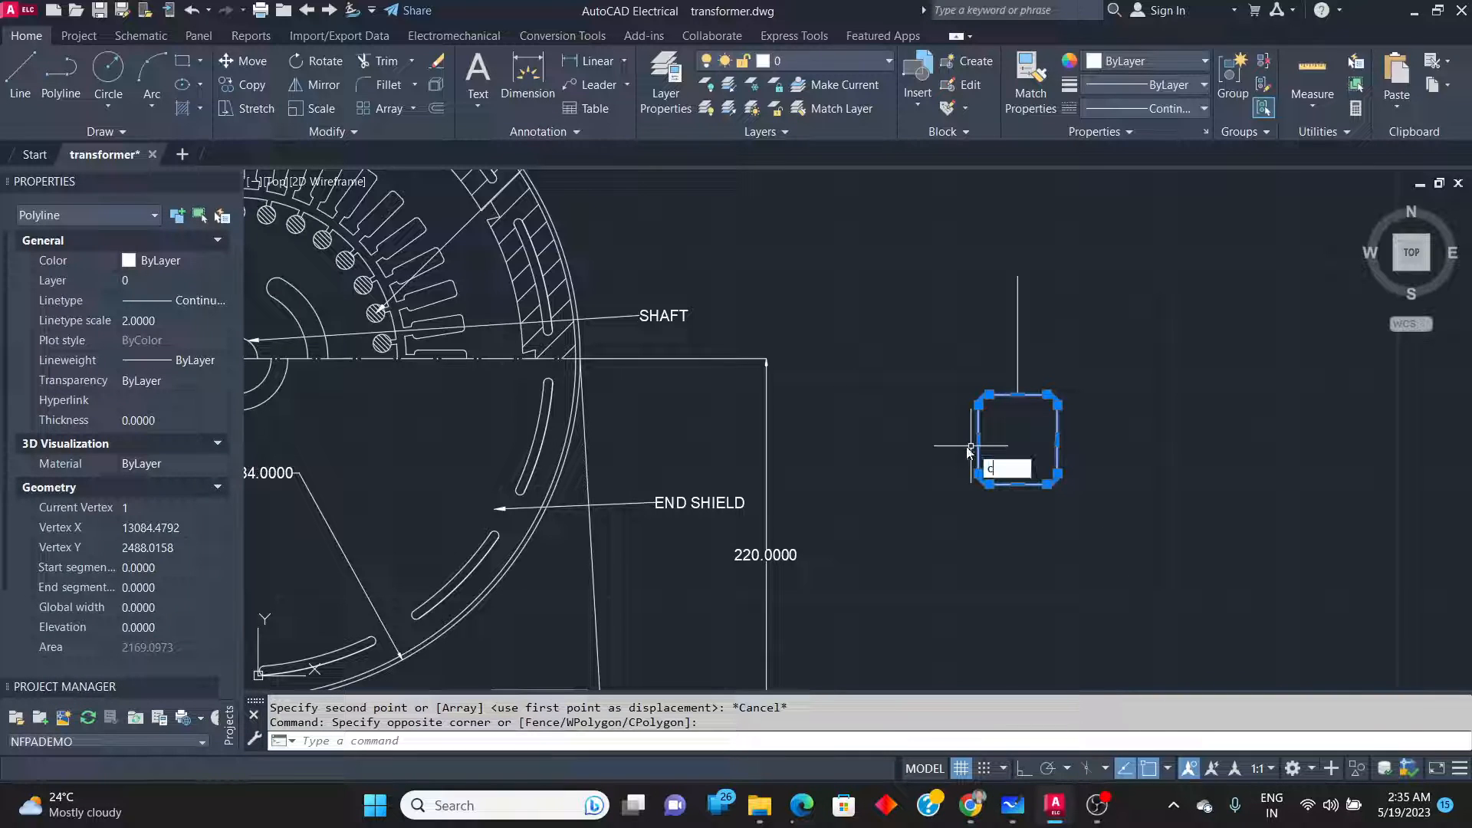
pyautogui.press('Return')
pyautogui.click(1017, 484)
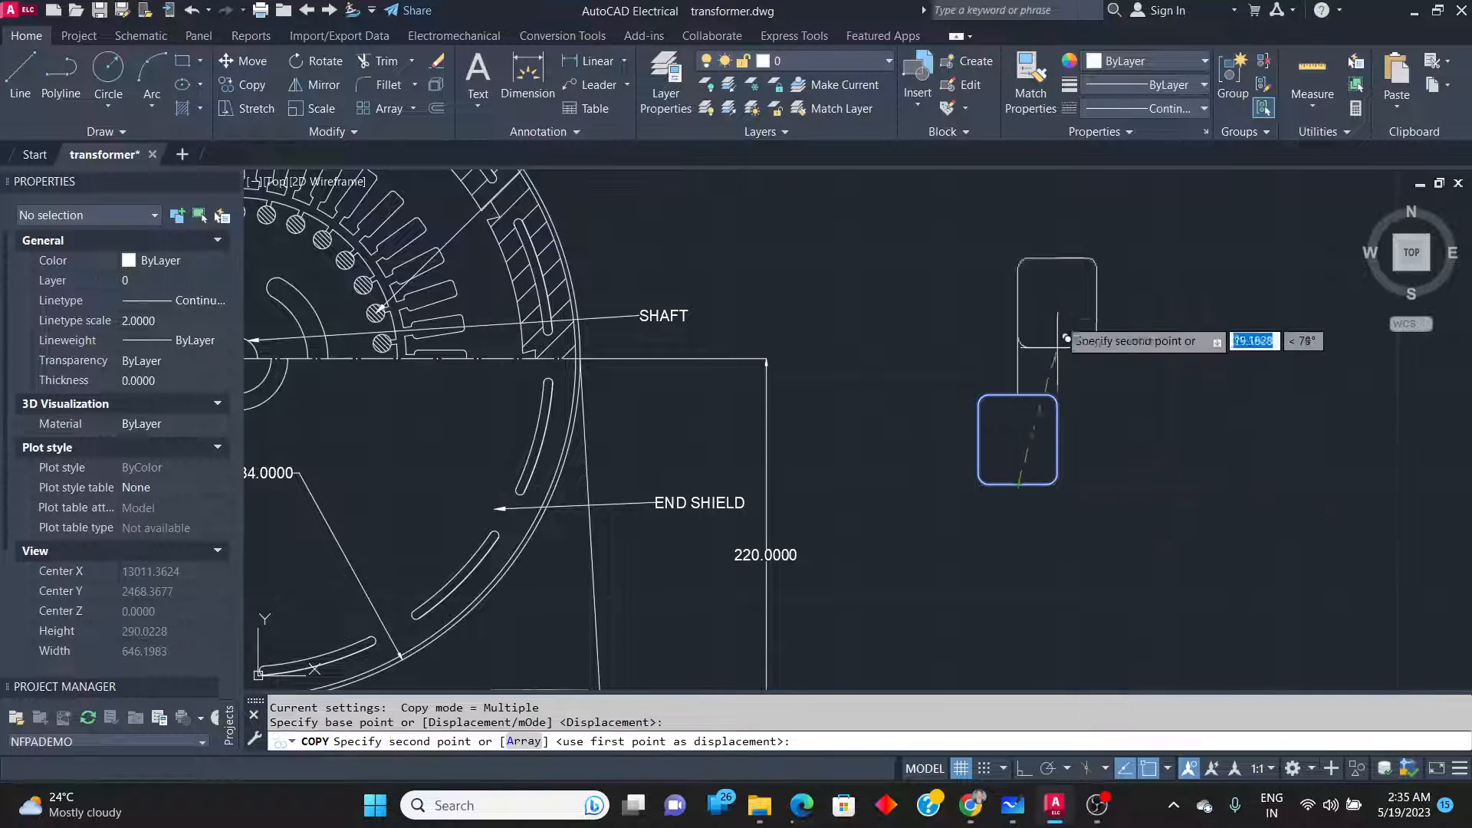
pyautogui.click(1018, 276)
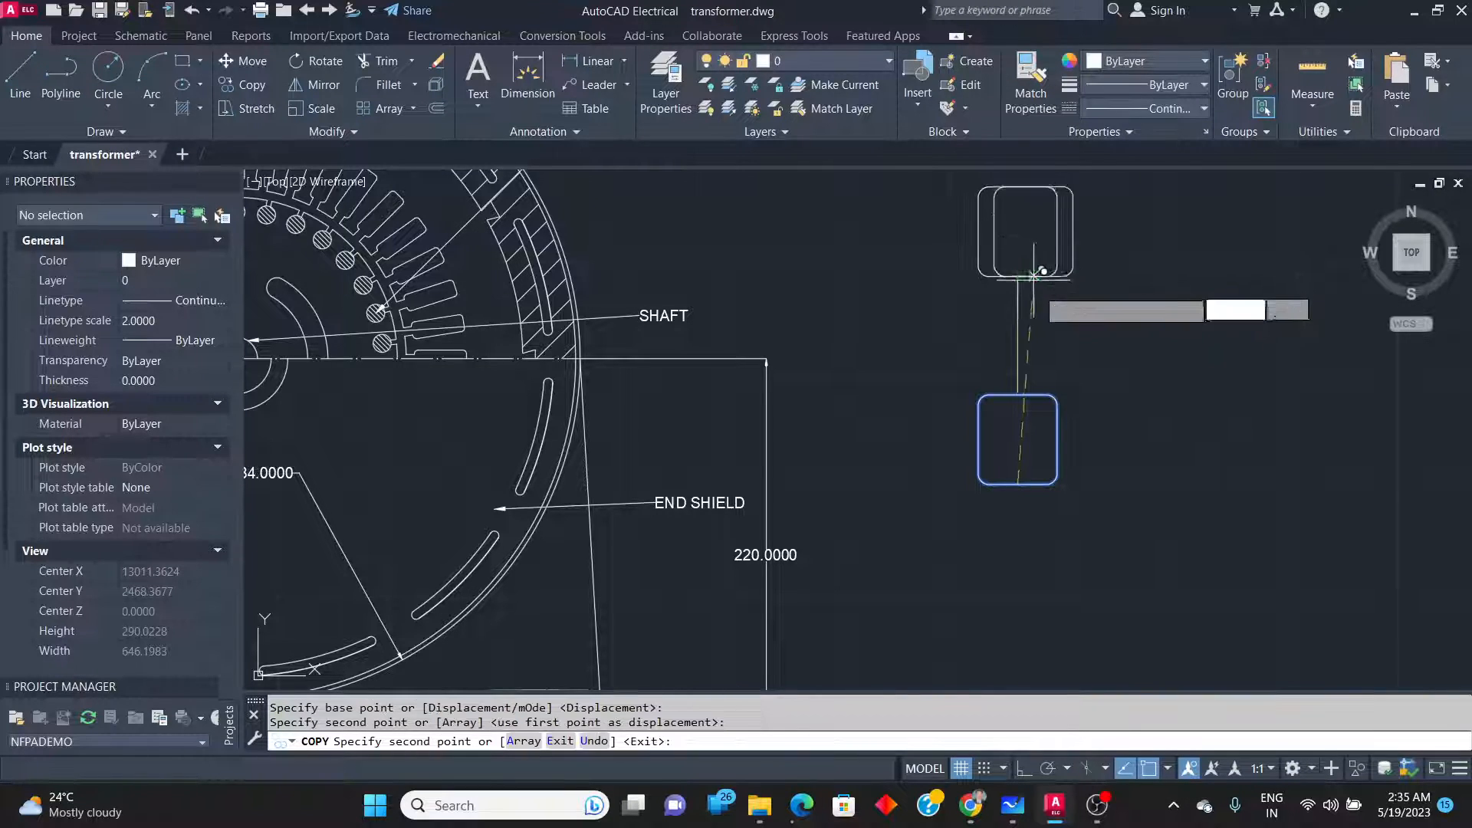
# Check the spacing in the whiteboard sketch and draw a vertical line 24 units up from the midpoint of the upper rounded rectangle's top edge.
pyautogui.hotkey('alt', 'Tab')
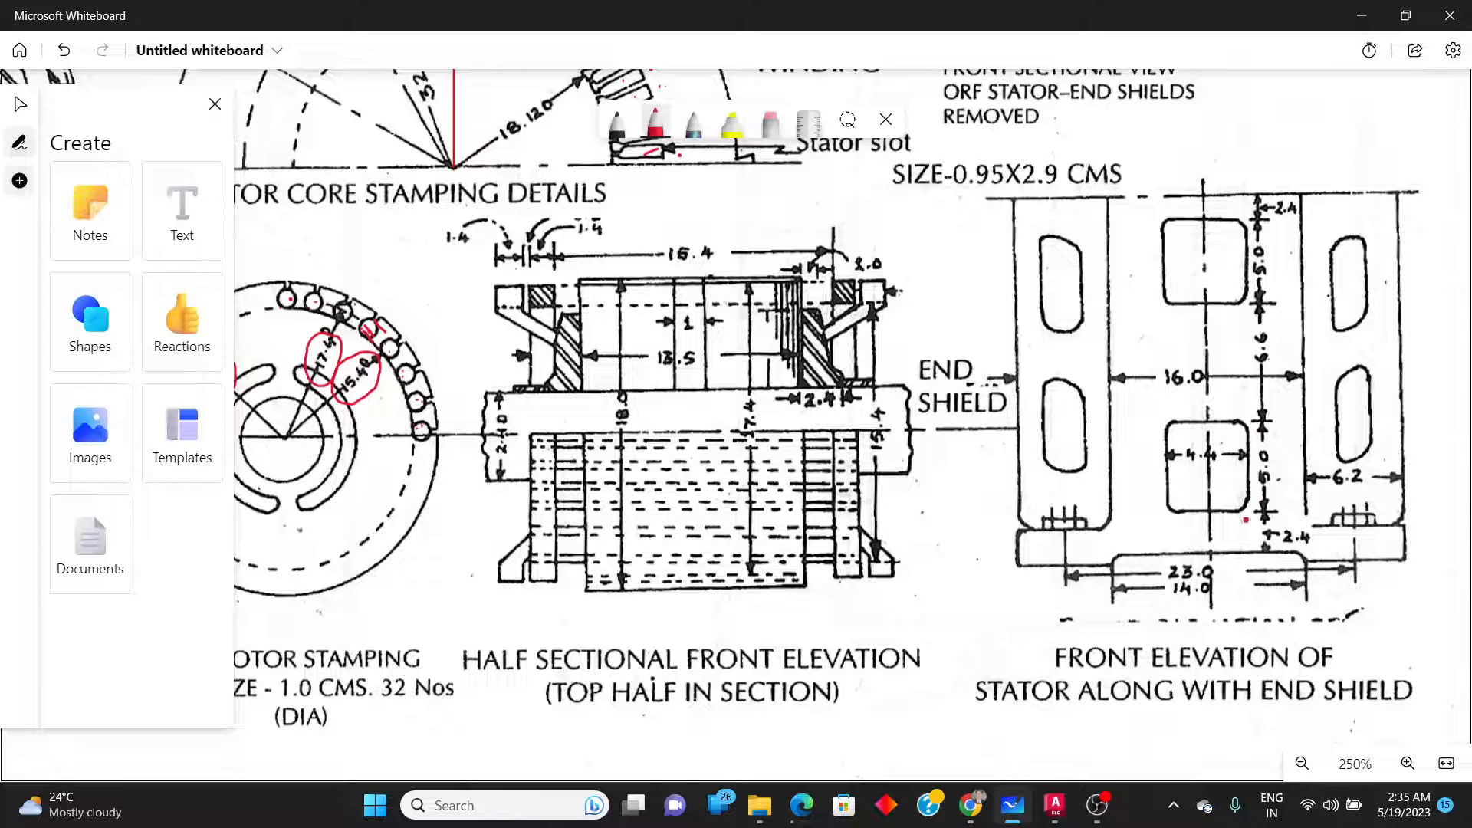
pyautogui.hotkey('alt', 'Tab')
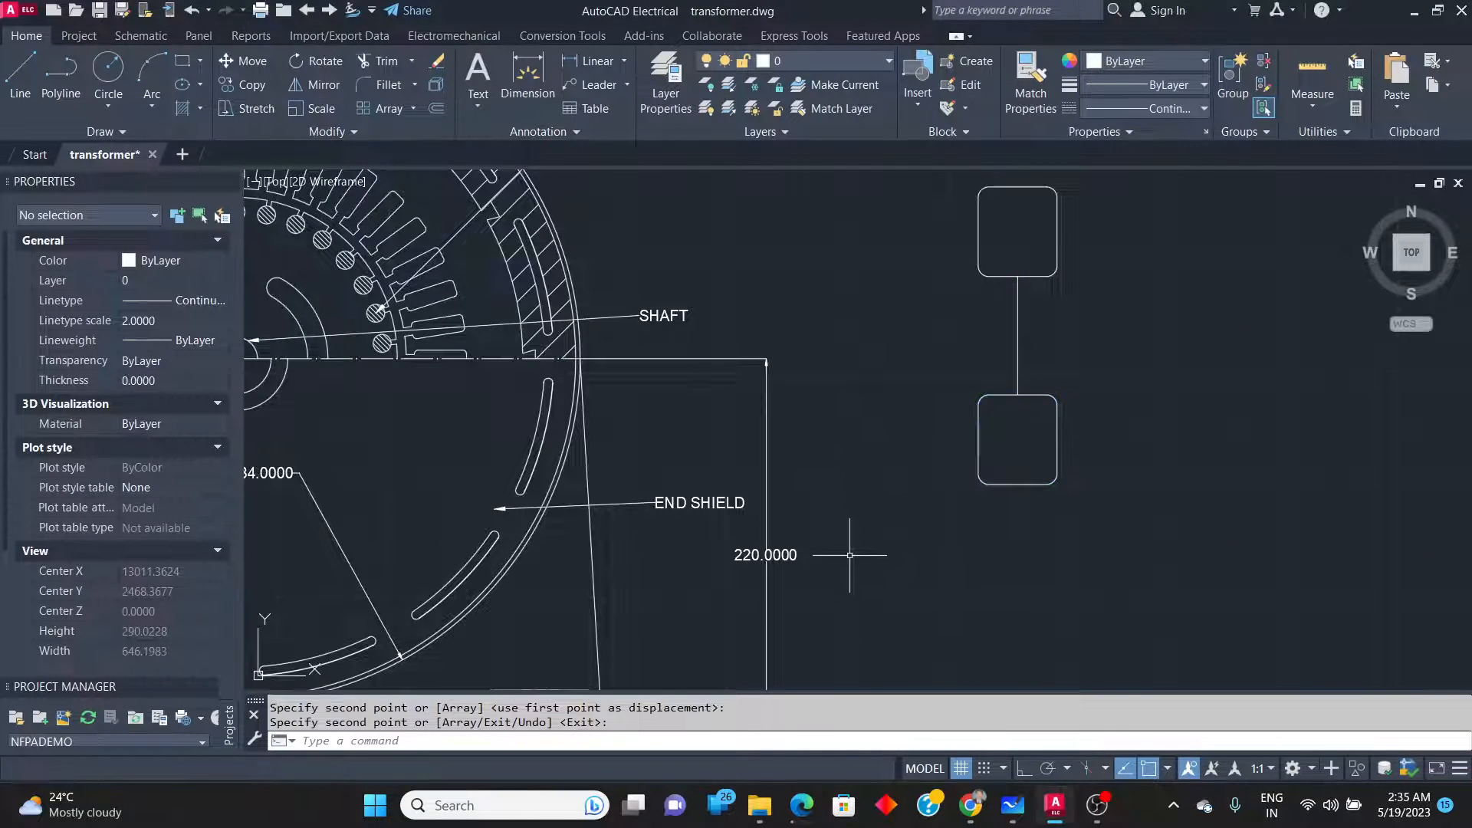
pyautogui.scroll(-4, 851, 554)
pyautogui.scroll(4, 937, 431)
pyautogui.click(22, 79)
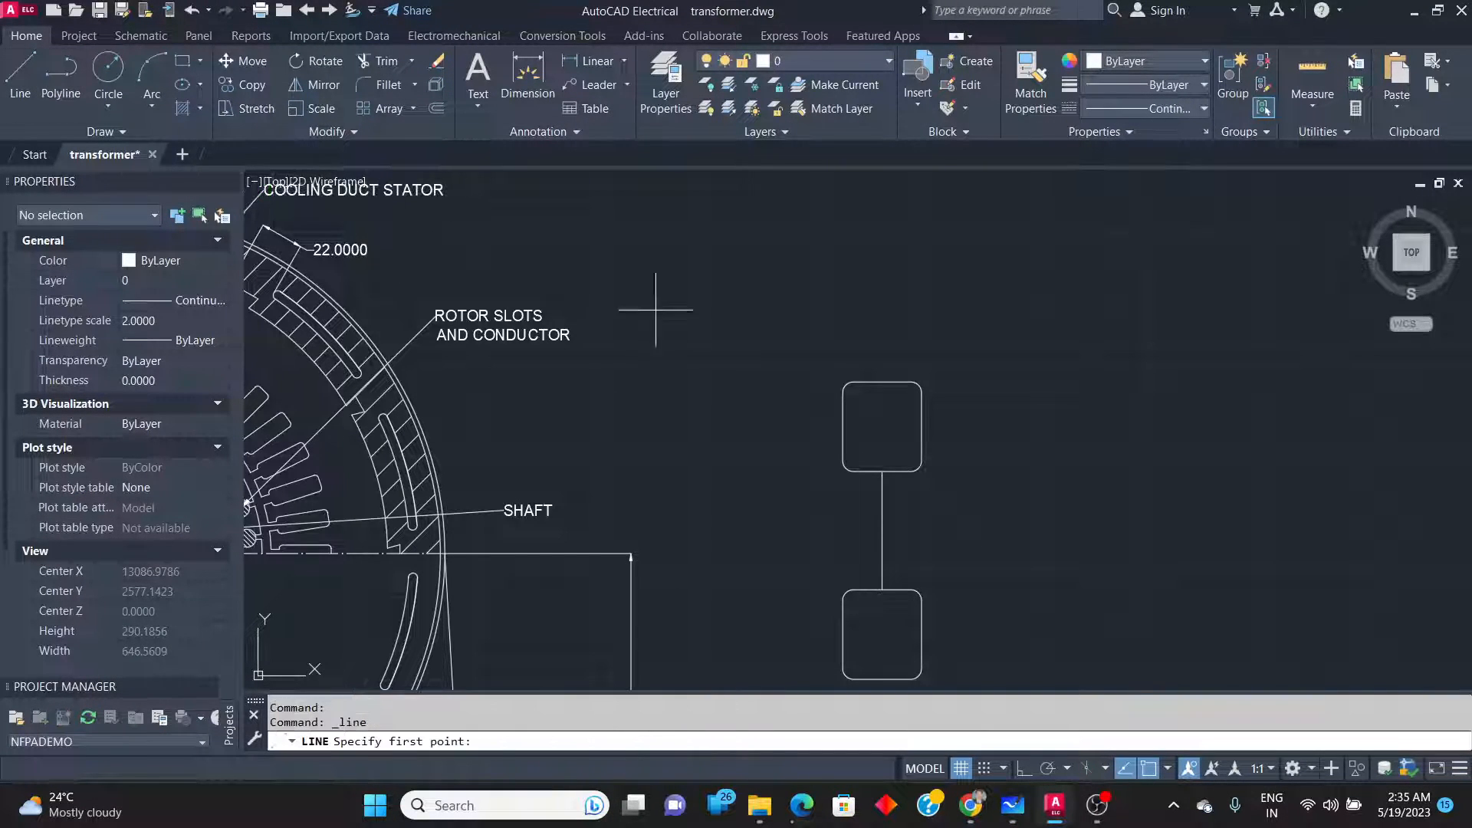
pyautogui.click(881, 382)
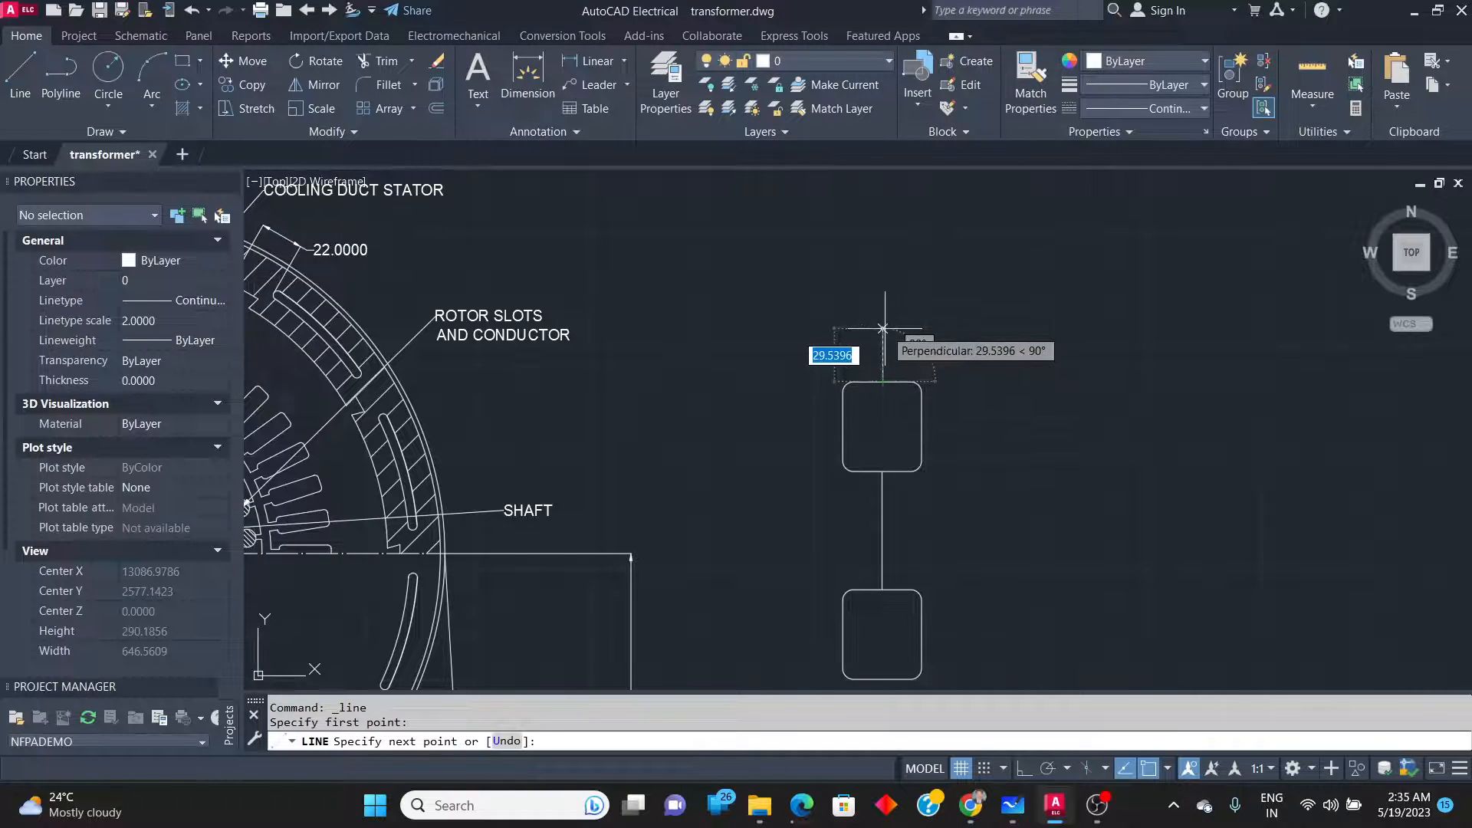
pyautogui.write('24')
pyautogui.press('Return')
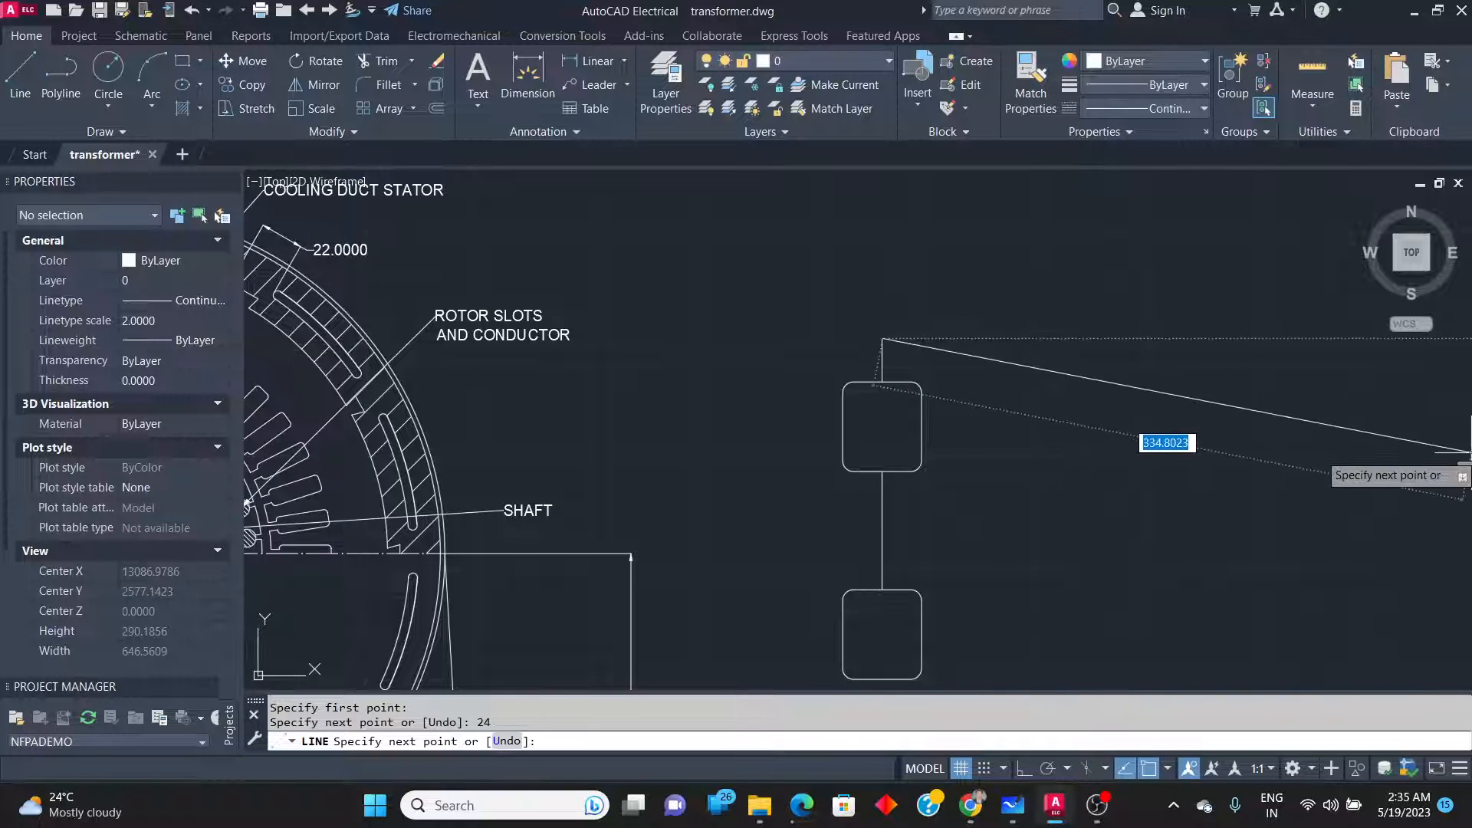
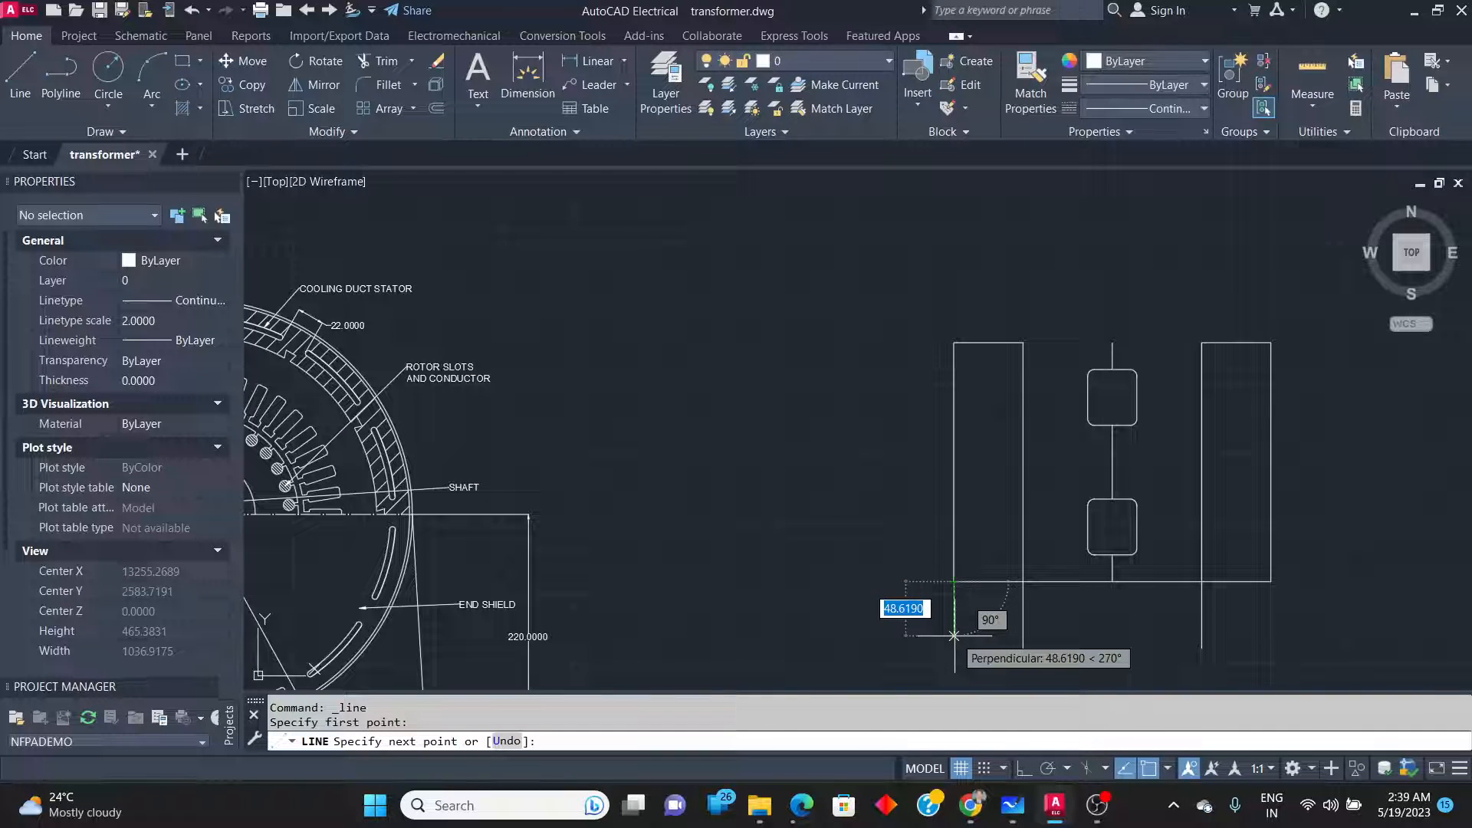
# Cancel the started line and mark the right end shield's lower slot in red on the Microsoft Whiteboard front elevation sketch.
pyautogui.press('Escape')
pyautogui.hotkey('alt', 'Tab')
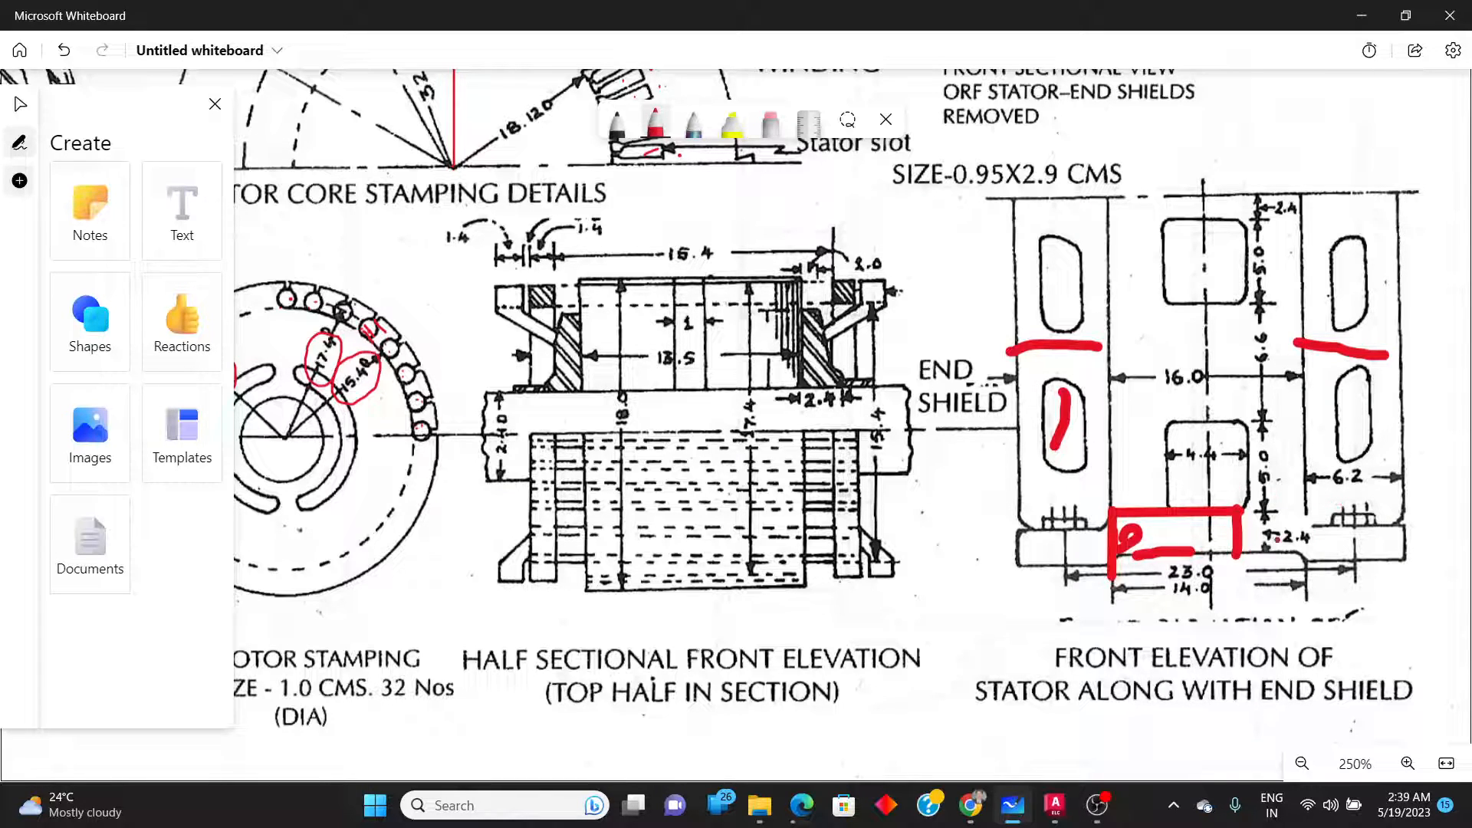
pyautogui.hotkey('alt', 'Tab')
pyautogui.hotkey('alt', 'Tab')
pyautogui.moveTo(1359, 410); pyautogui.dragTo(1359, 424)
pyautogui.hotkey('alt', 'Tab')
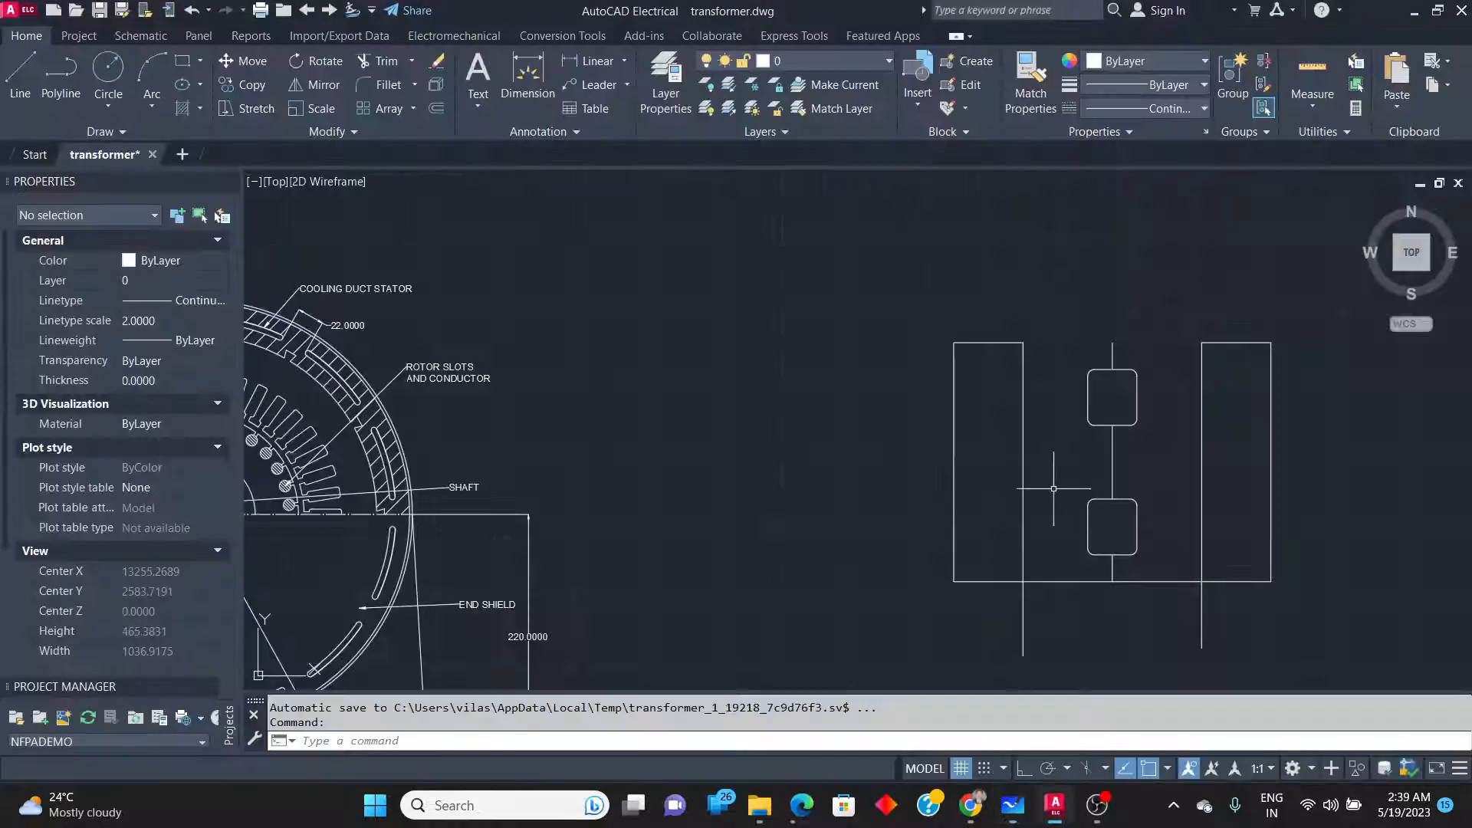
# Examine the assembled elevation and the given motor sketches on the whiteboard for the shaft's shape and dimensions.
pyautogui.hotkey('alt', 'Tab')
pyautogui.scroll(-6, 1197, 468)
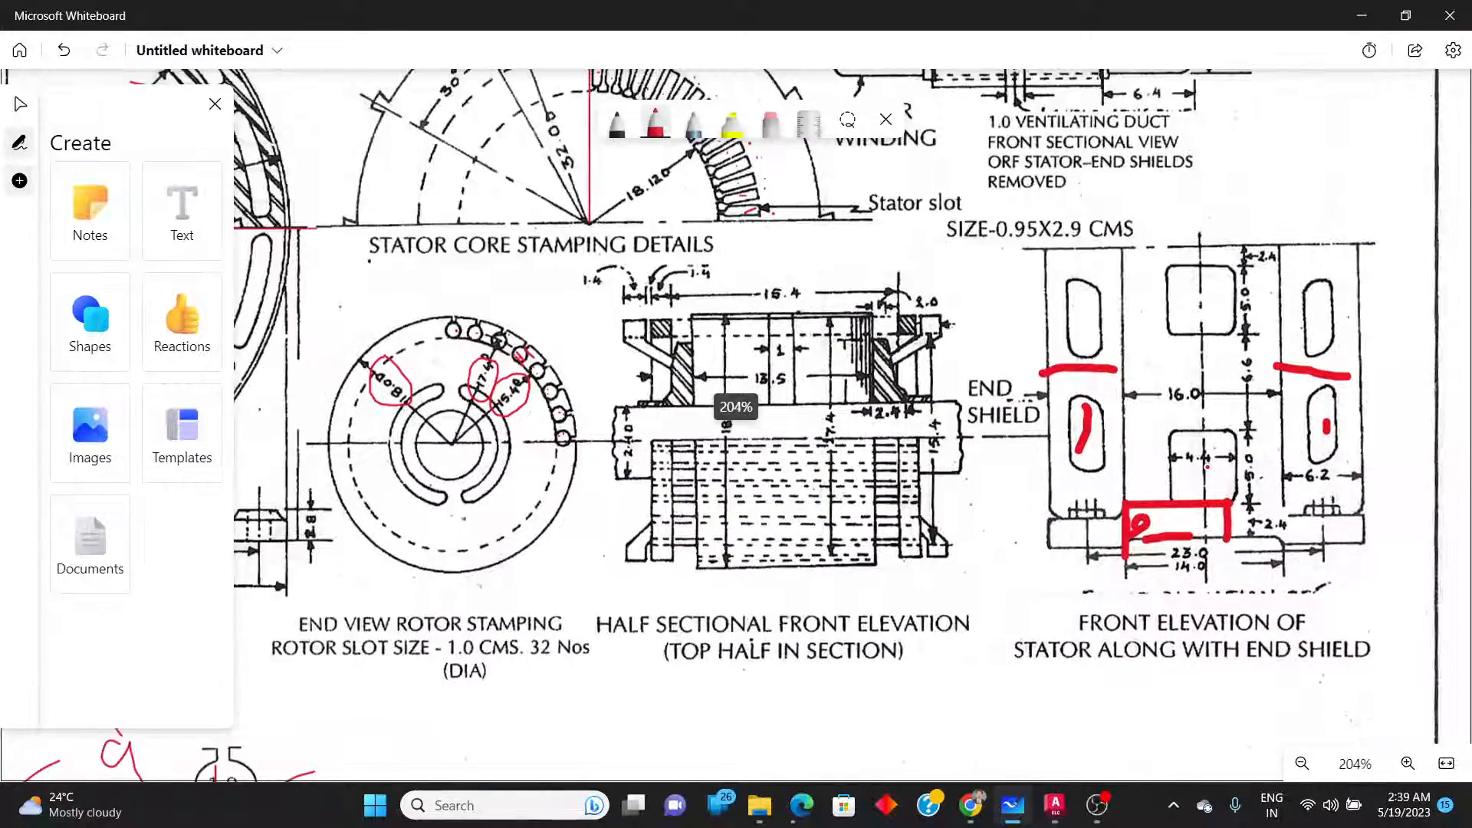
pyautogui.scroll(-6, 1221, 458)
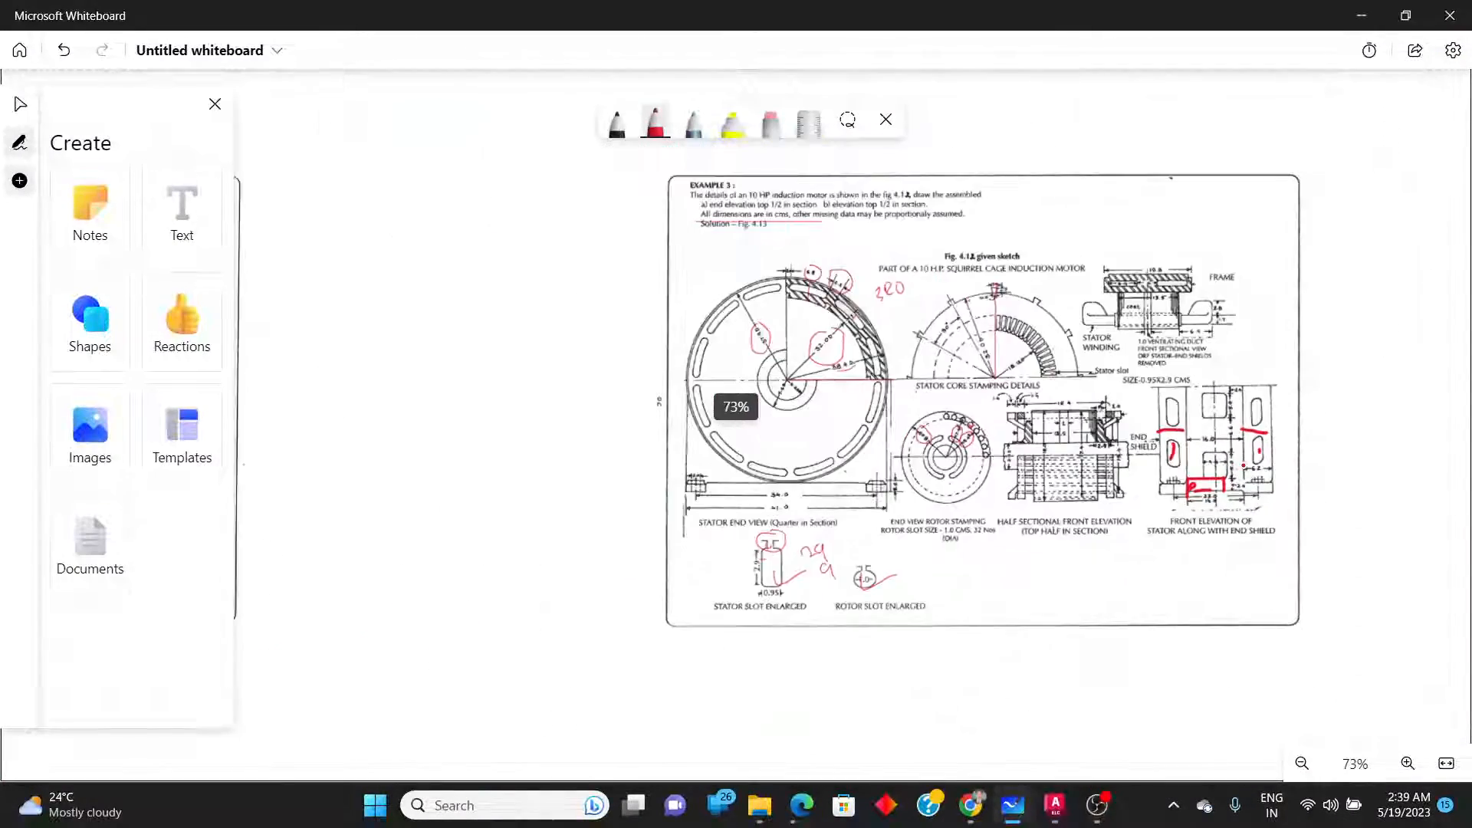
pyautogui.scroll(-3, 1265, 468)
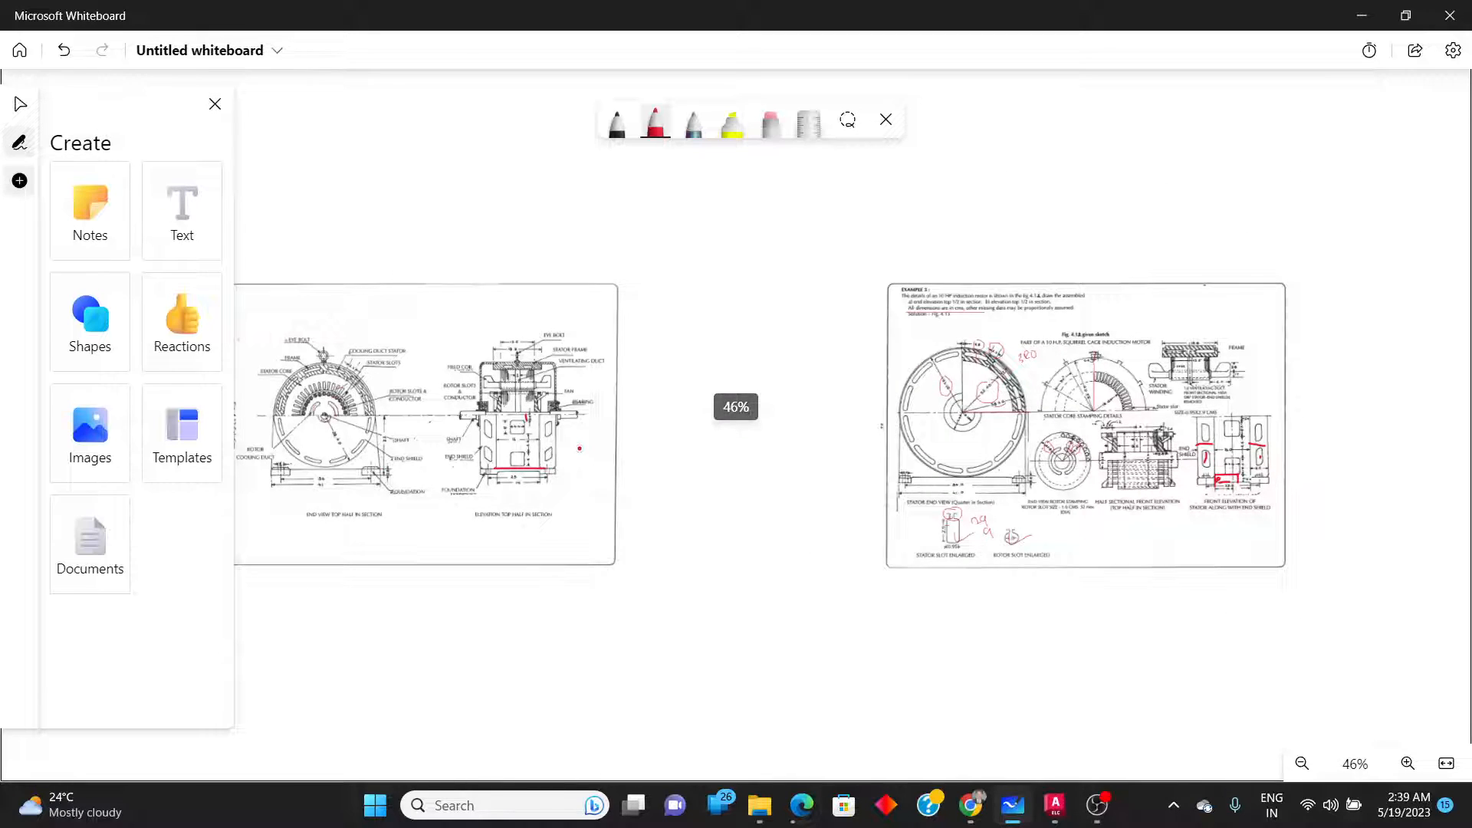
pyautogui.scroll(6, 580, 448)
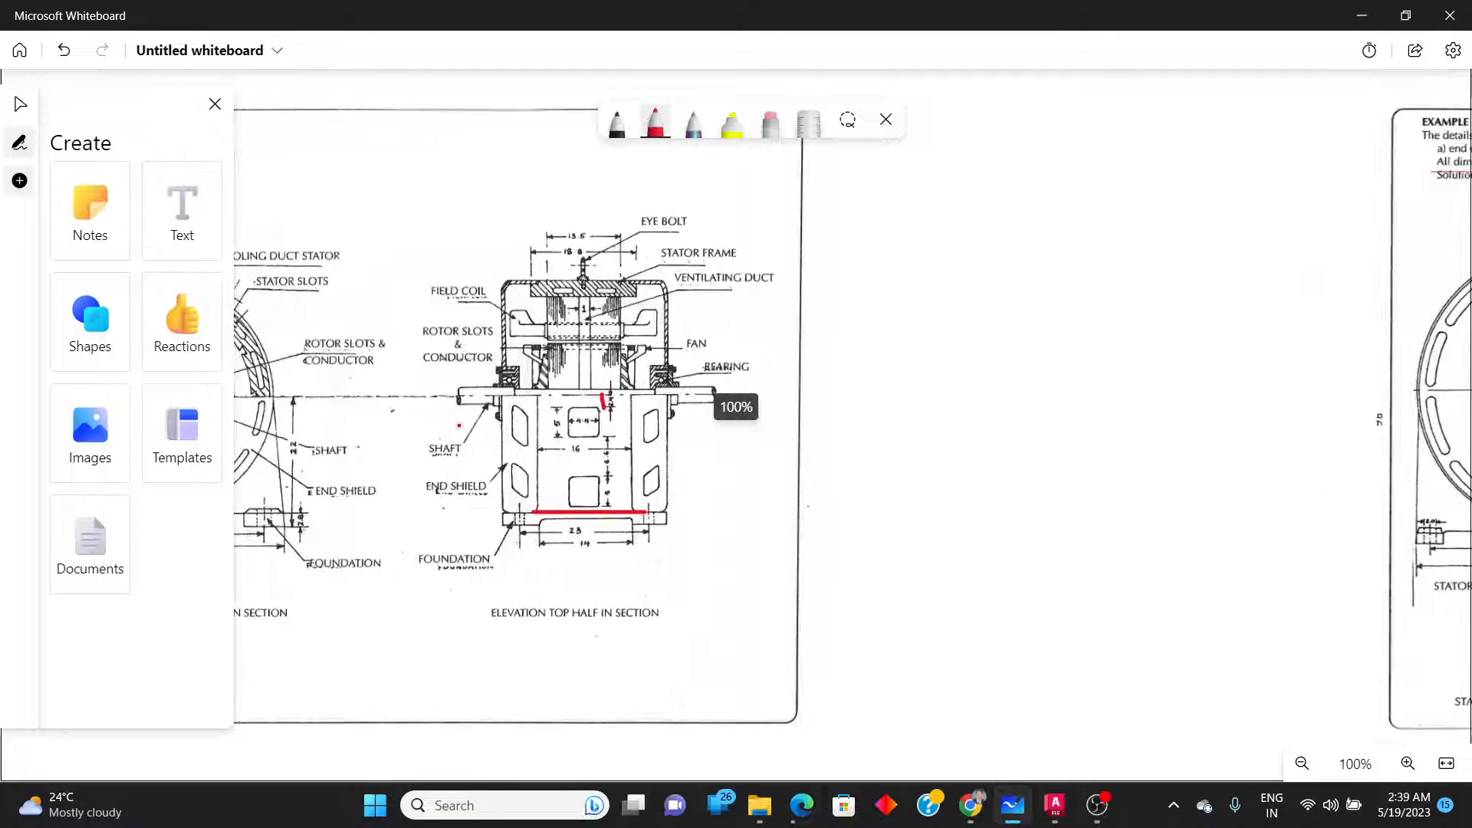
pyautogui.scroll(1, 458, 425)
pyautogui.scroll(-4, 528, 421)
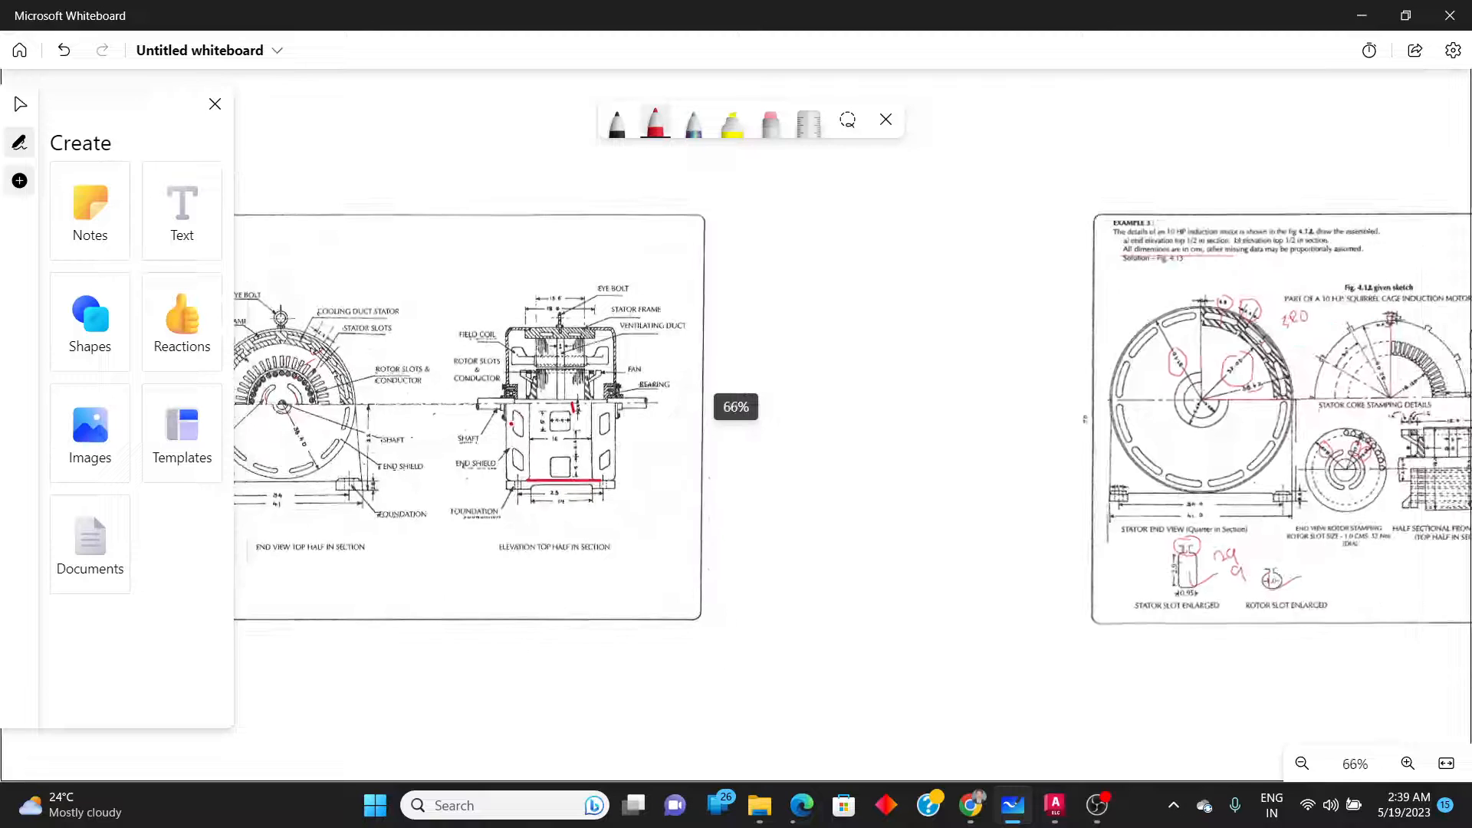
pyautogui.scroll(5, 317, 407)
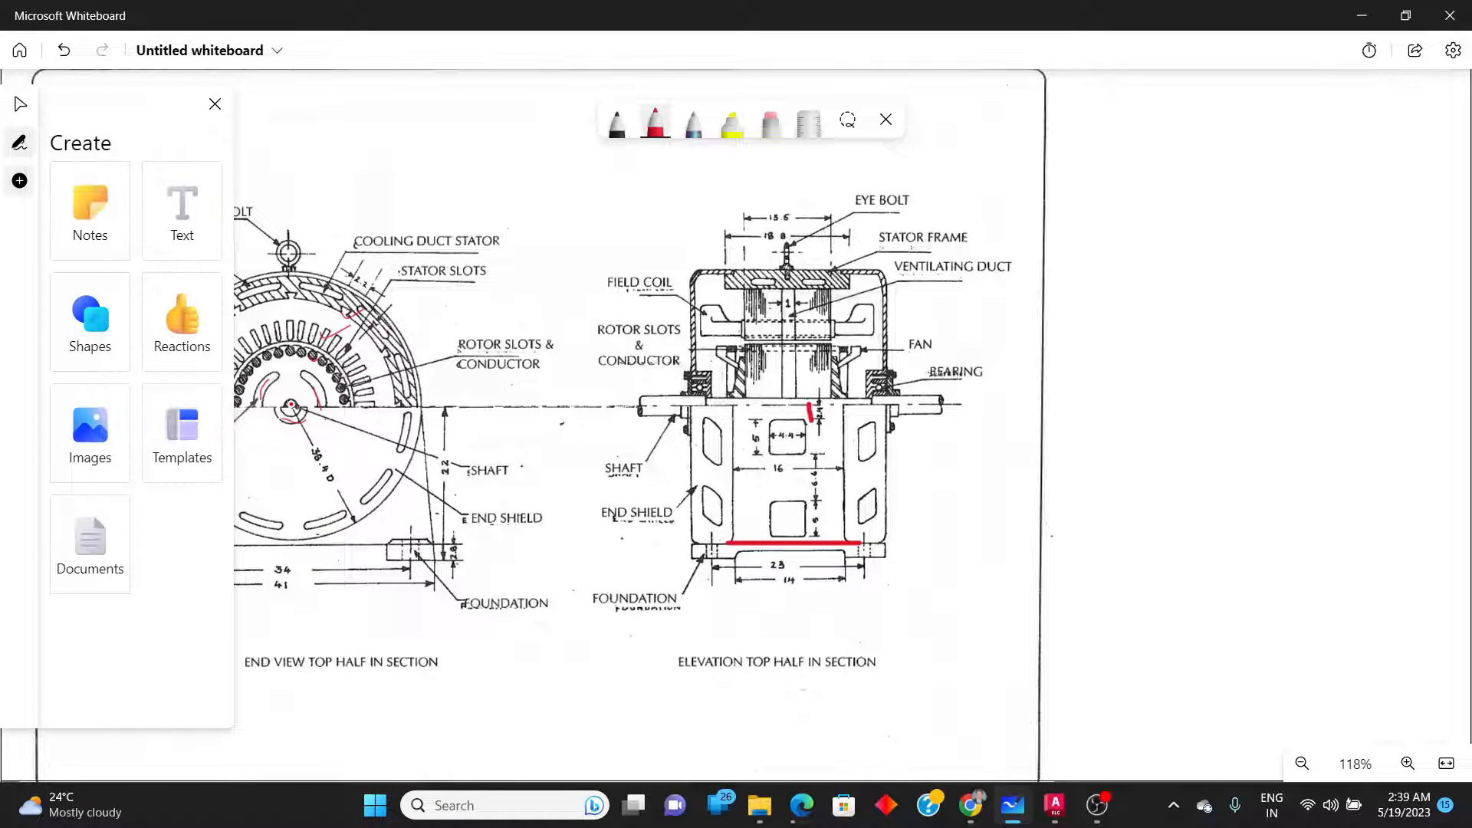
pyautogui.scroll(-3, 336, 415)
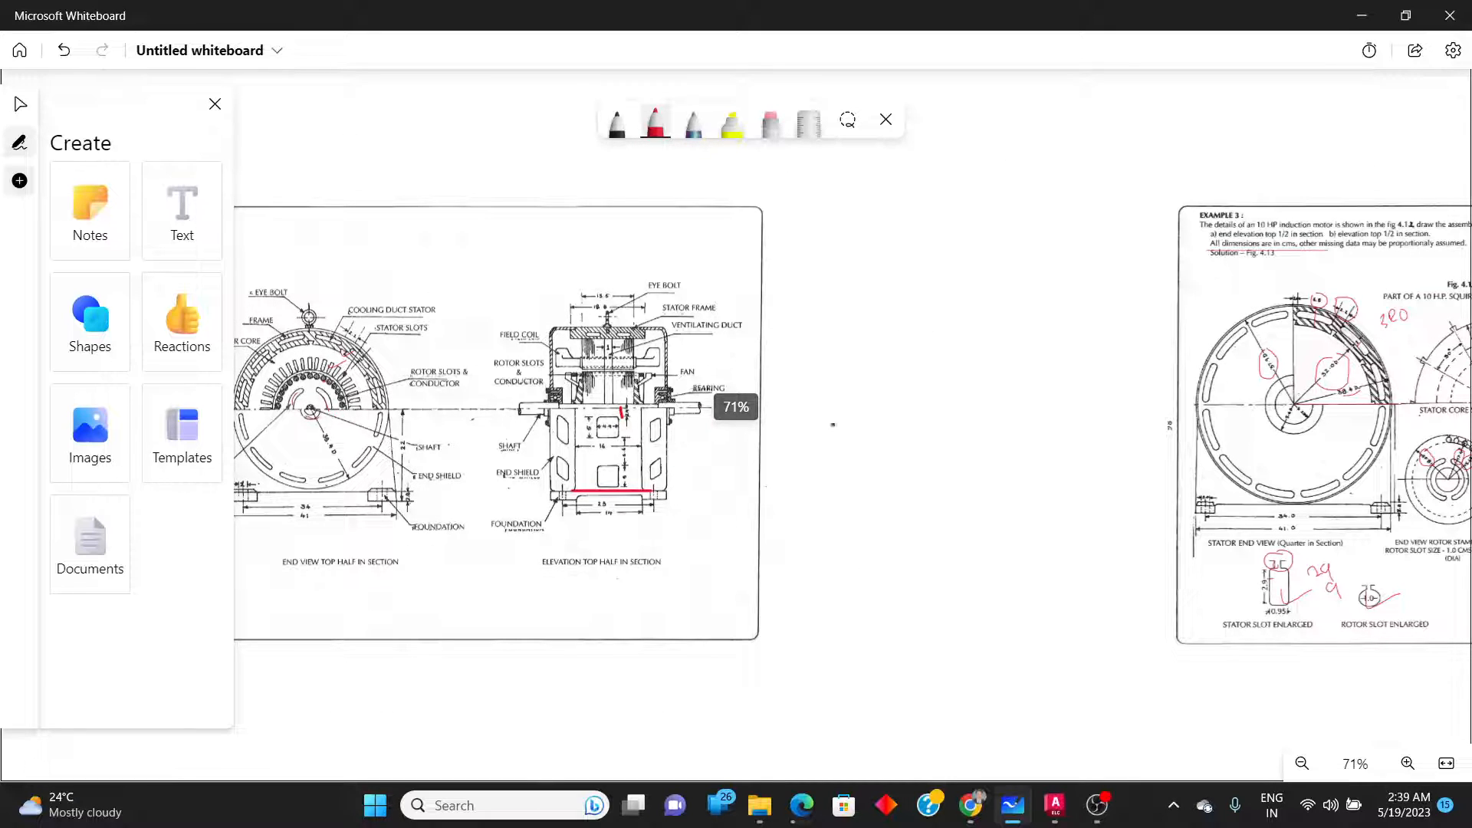
pyautogui.scroll(-1, 1149, 438)
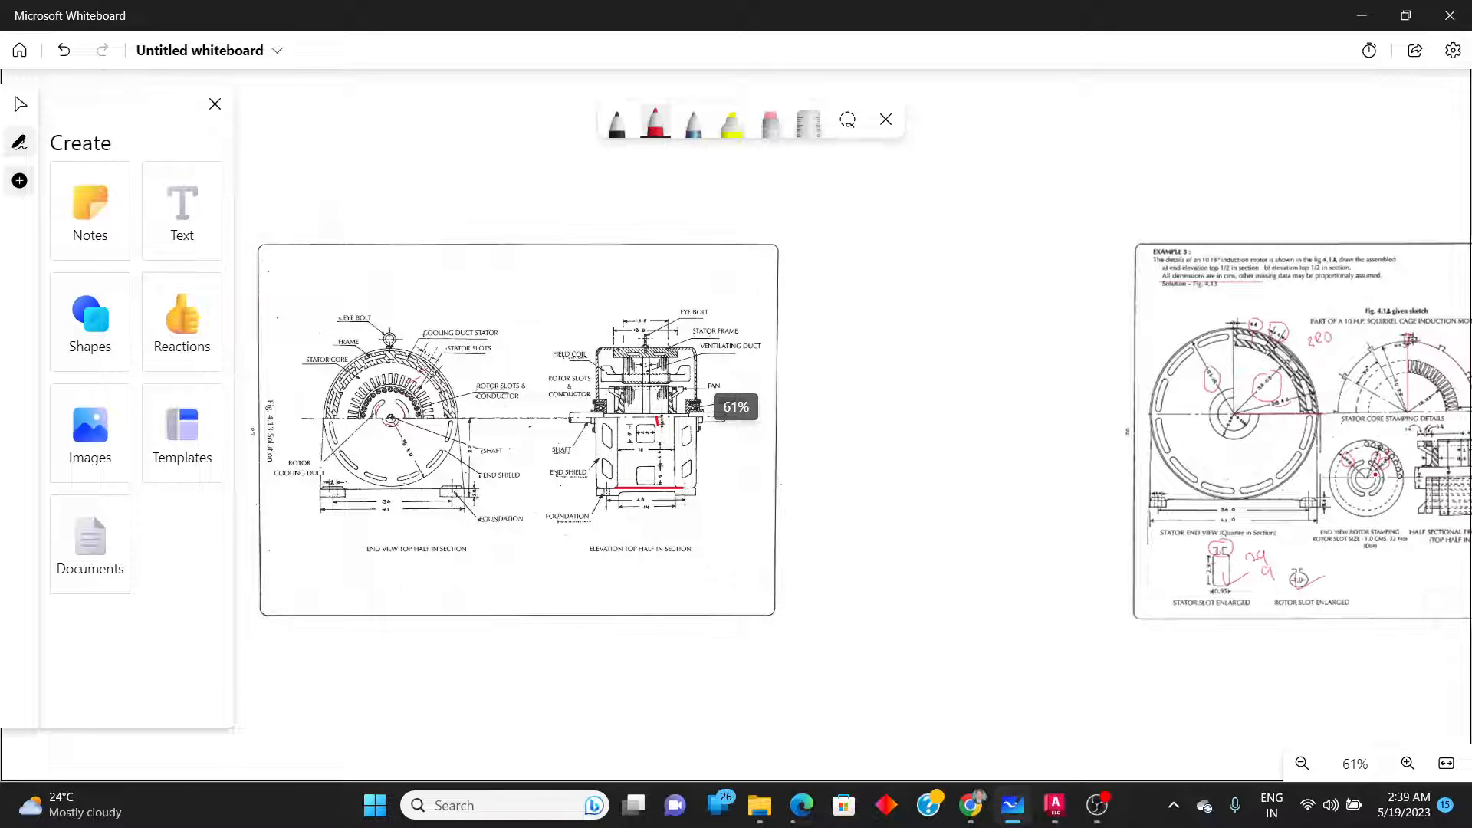
pyautogui.scroll(2, 1375, 474)
pyautogui.scroll(-2, 1100, 492)
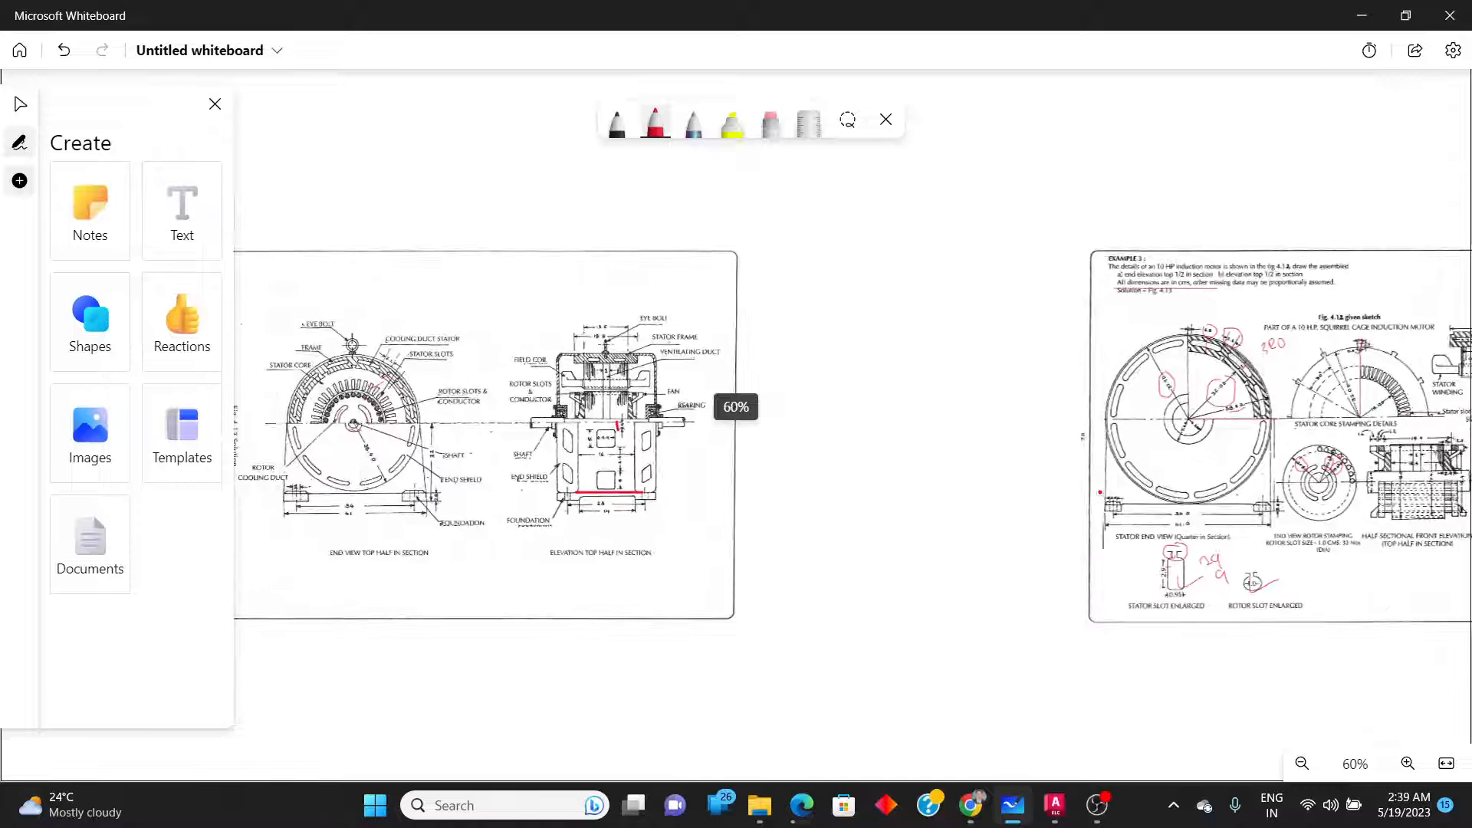
pyautogui.scroll(5, 1344, 481)
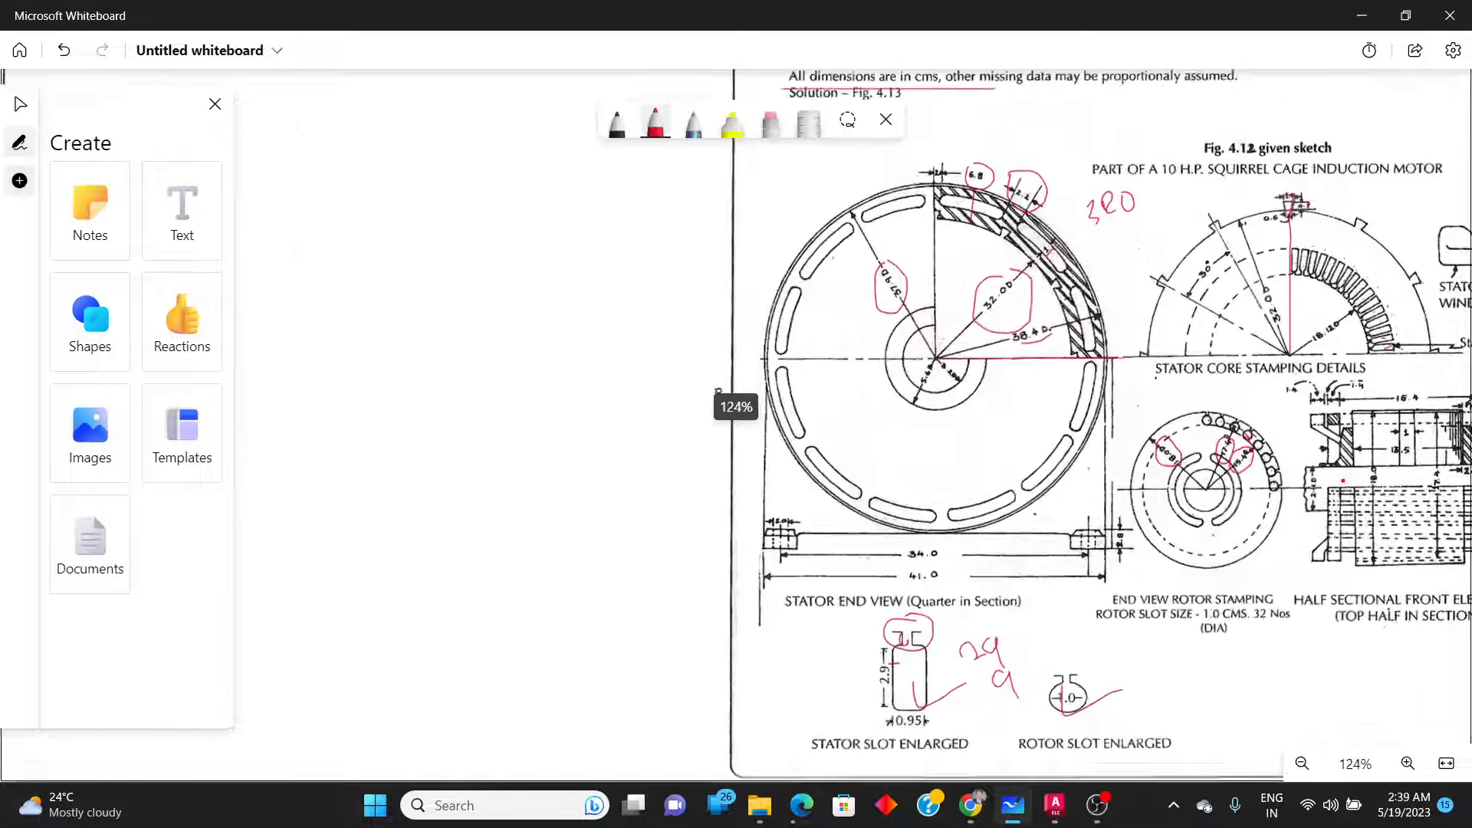
pyautogui.scroll(3, 1343, 481)
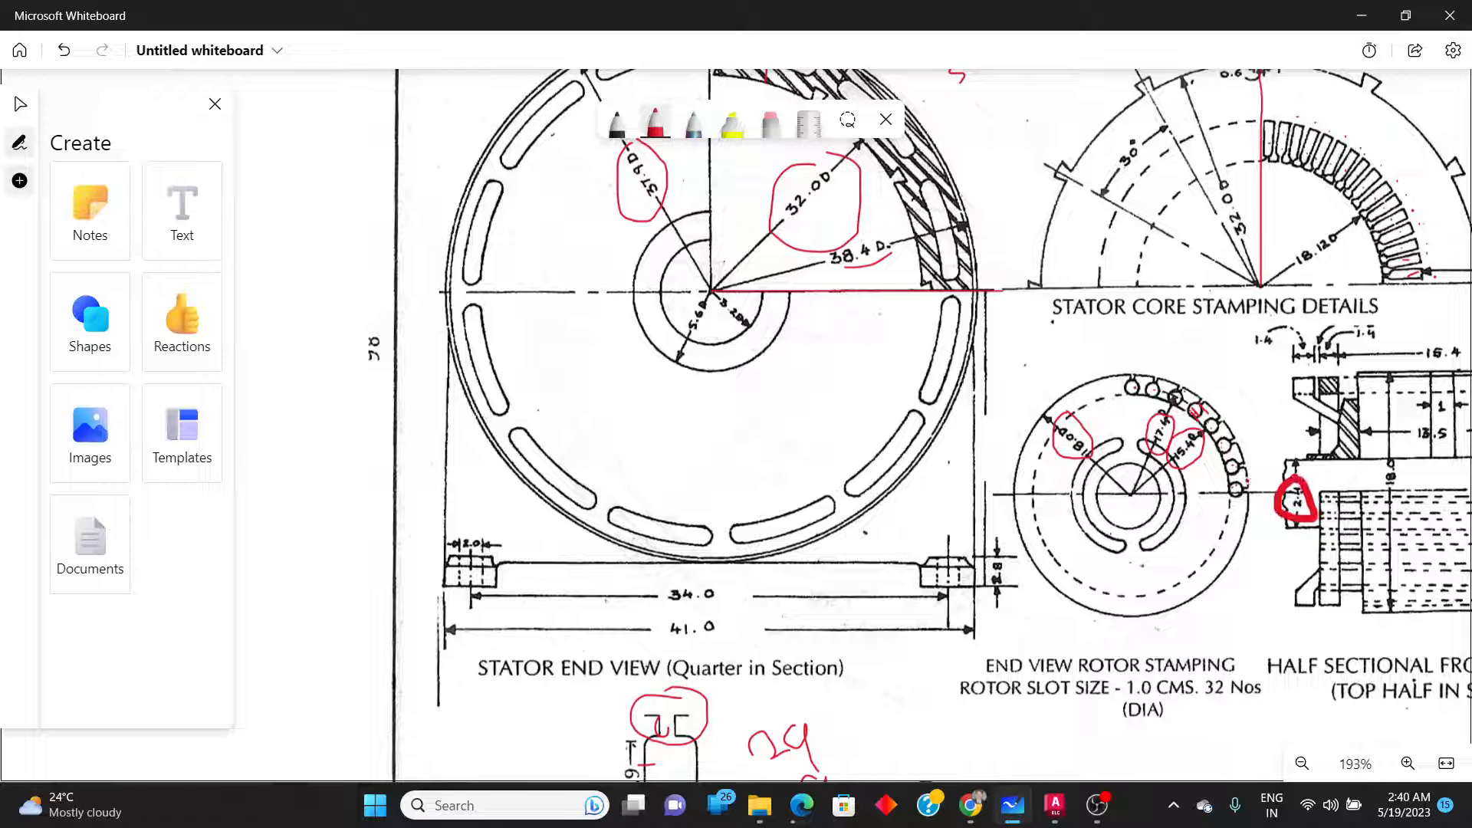
# Switch to AutoCAD Electrical and draw a 350 by 24 rectangle for the shaft in the empty area beside the front elevation.
pyautogui.hotkey('alt', 'Tab')
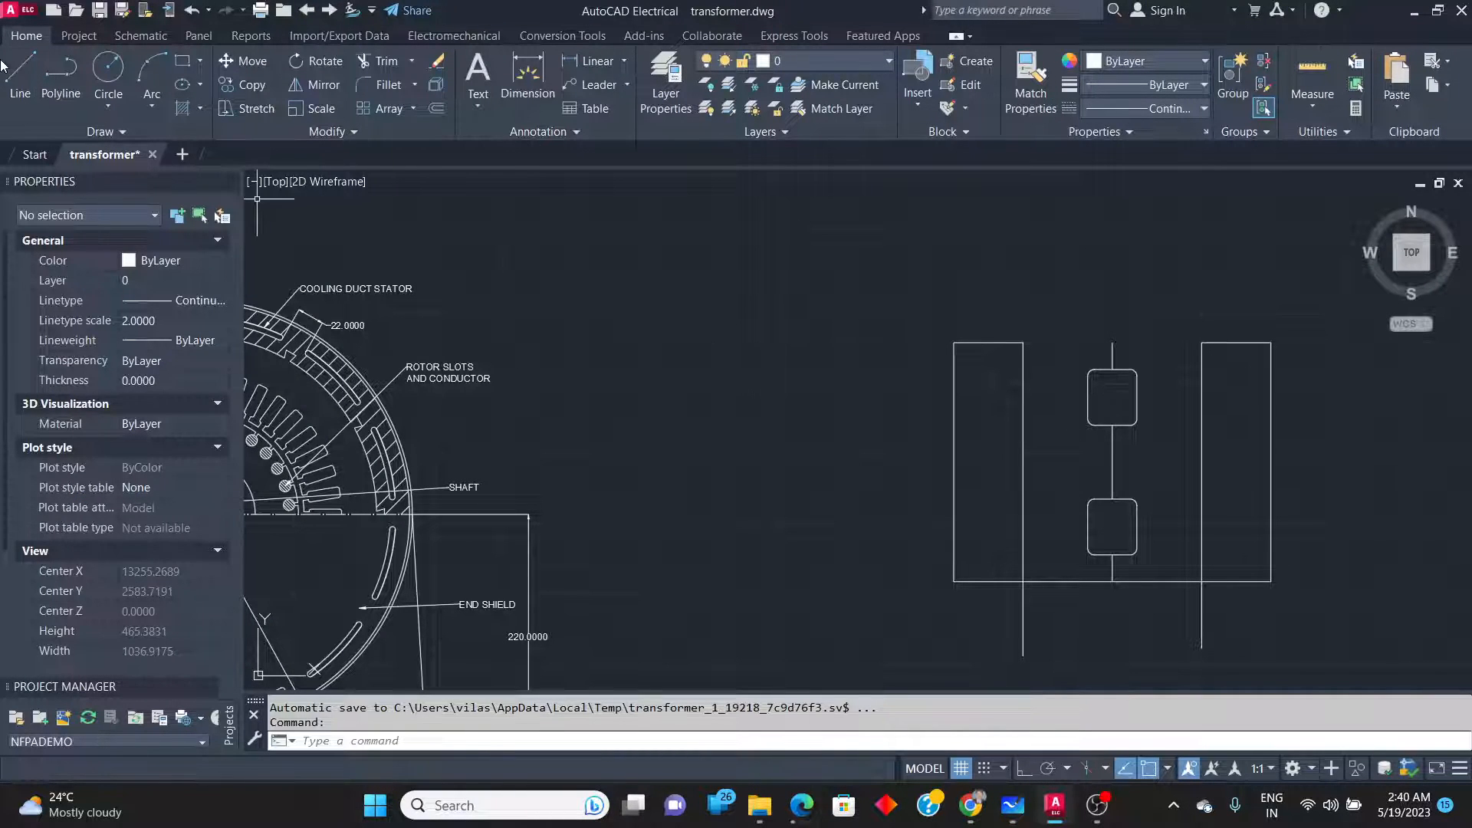
pyautogui.click(23, 77)
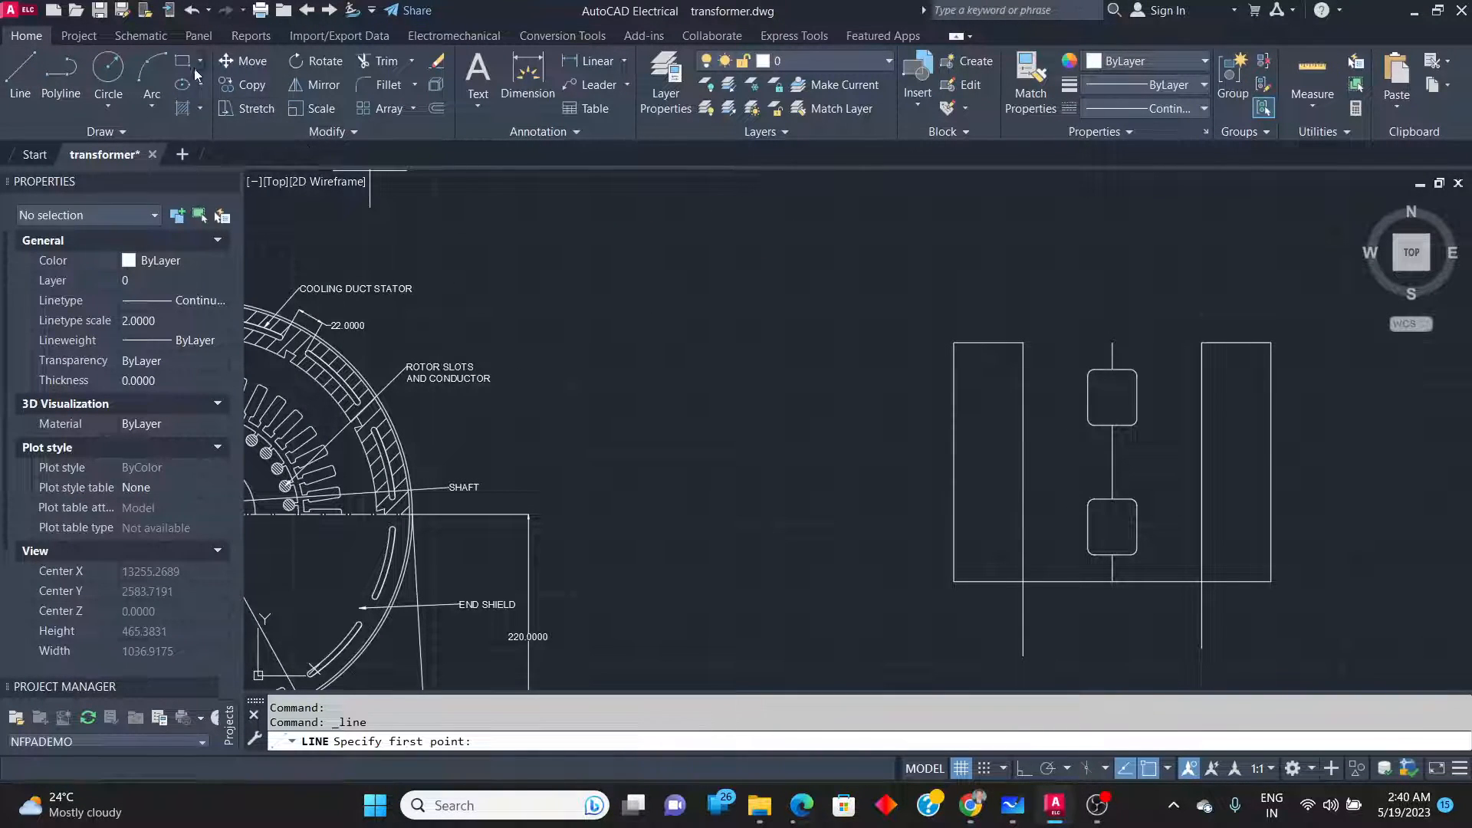
pyautogui.click(182, 61)
pyautogui.click(527, 228)
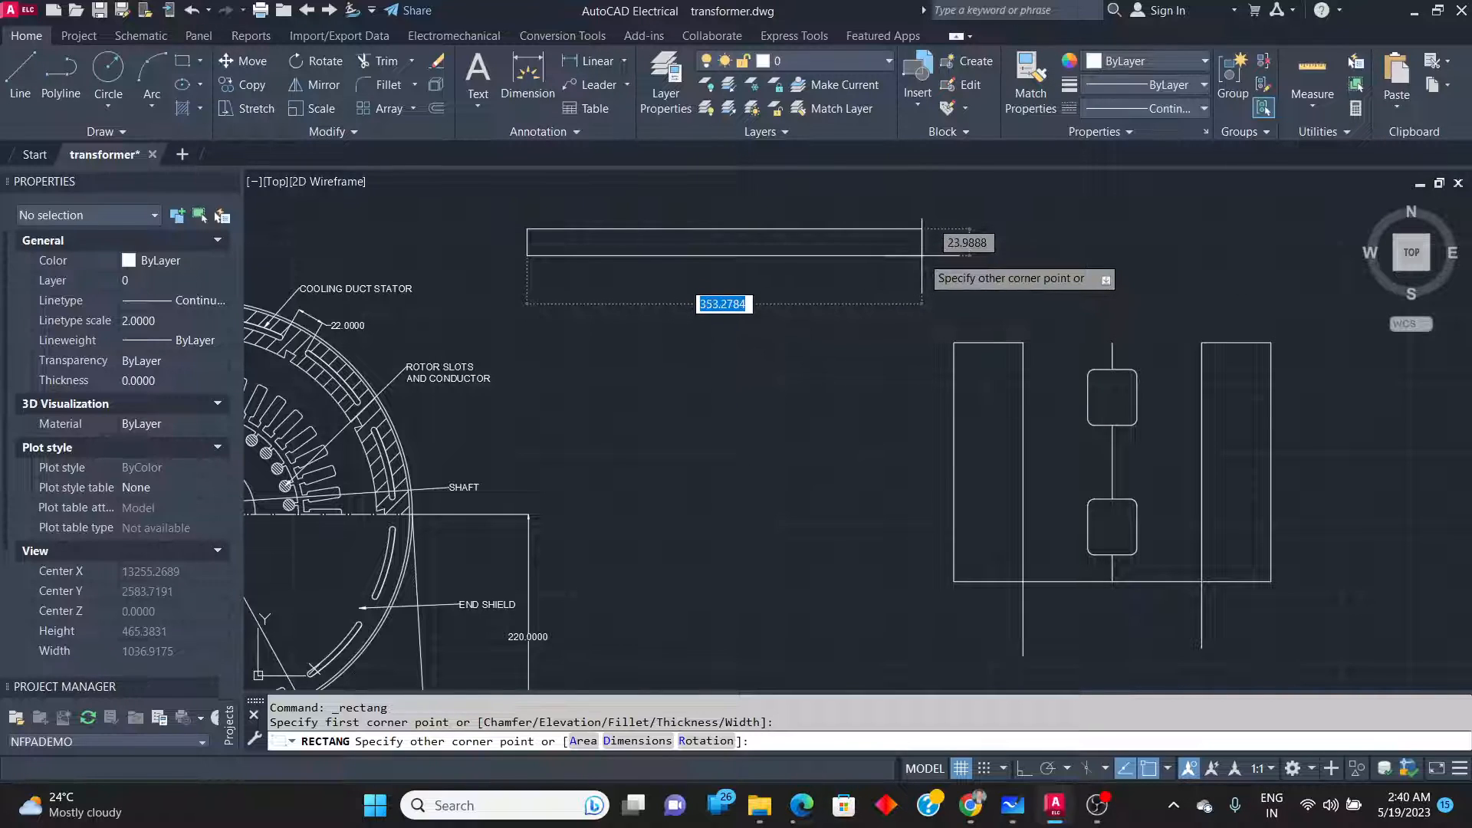
pyautogui.press('Tab')
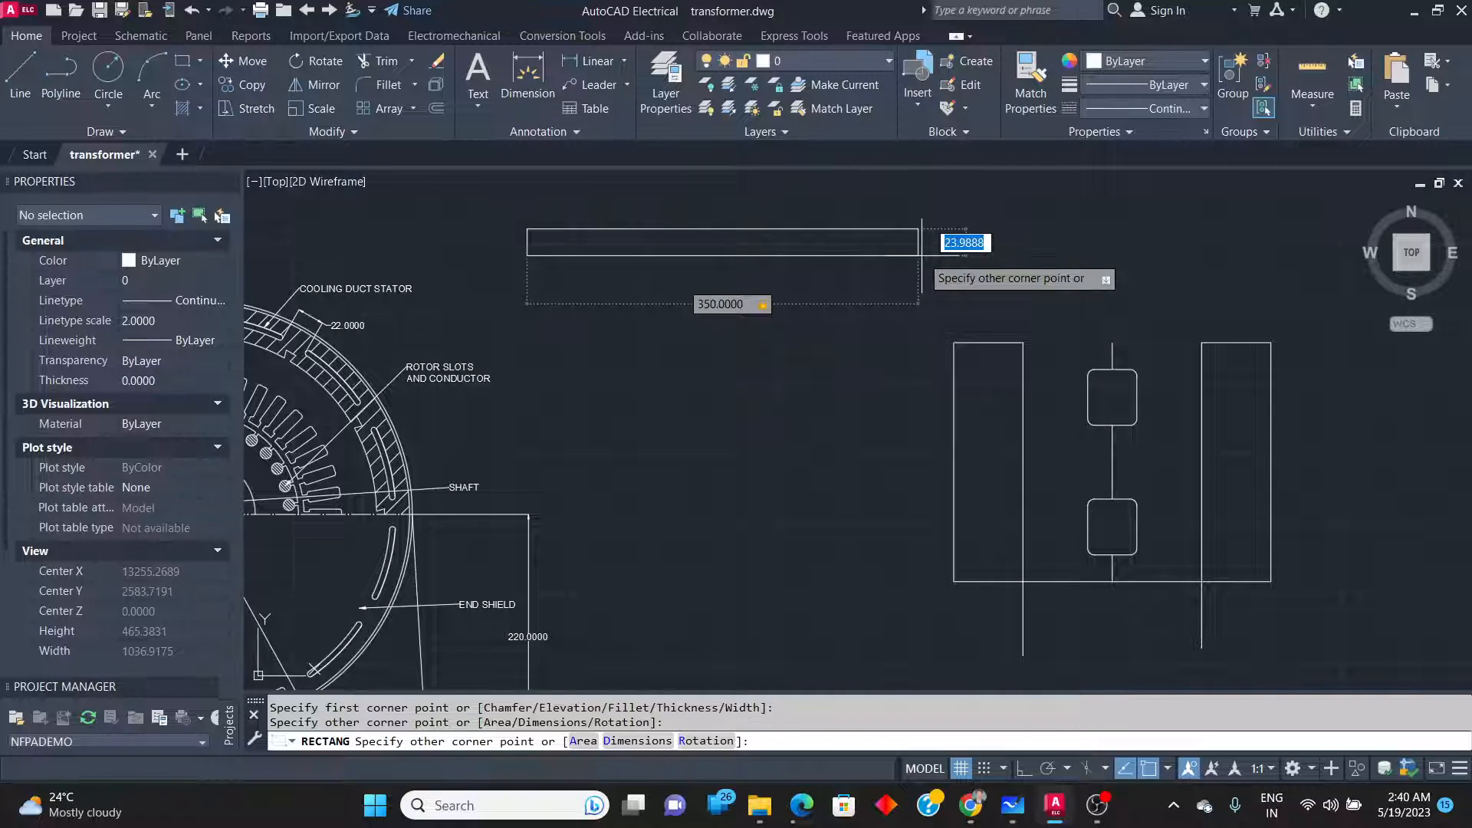
pyautogui.press('Return')
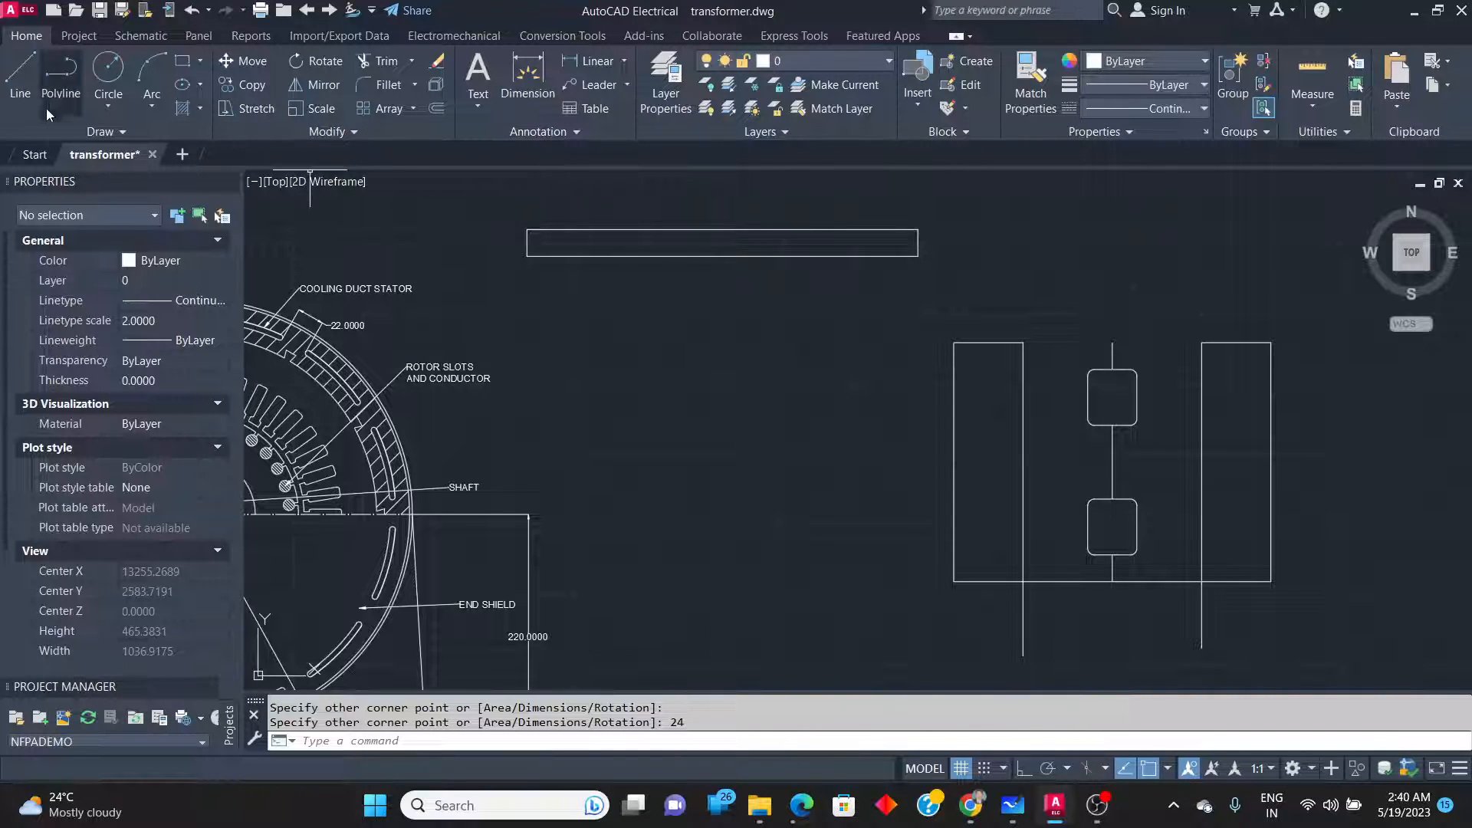
# Draw a horizontal line through the shaft rectangle between the midpoints of its two short edges.
pyautogui.click(25, 75)
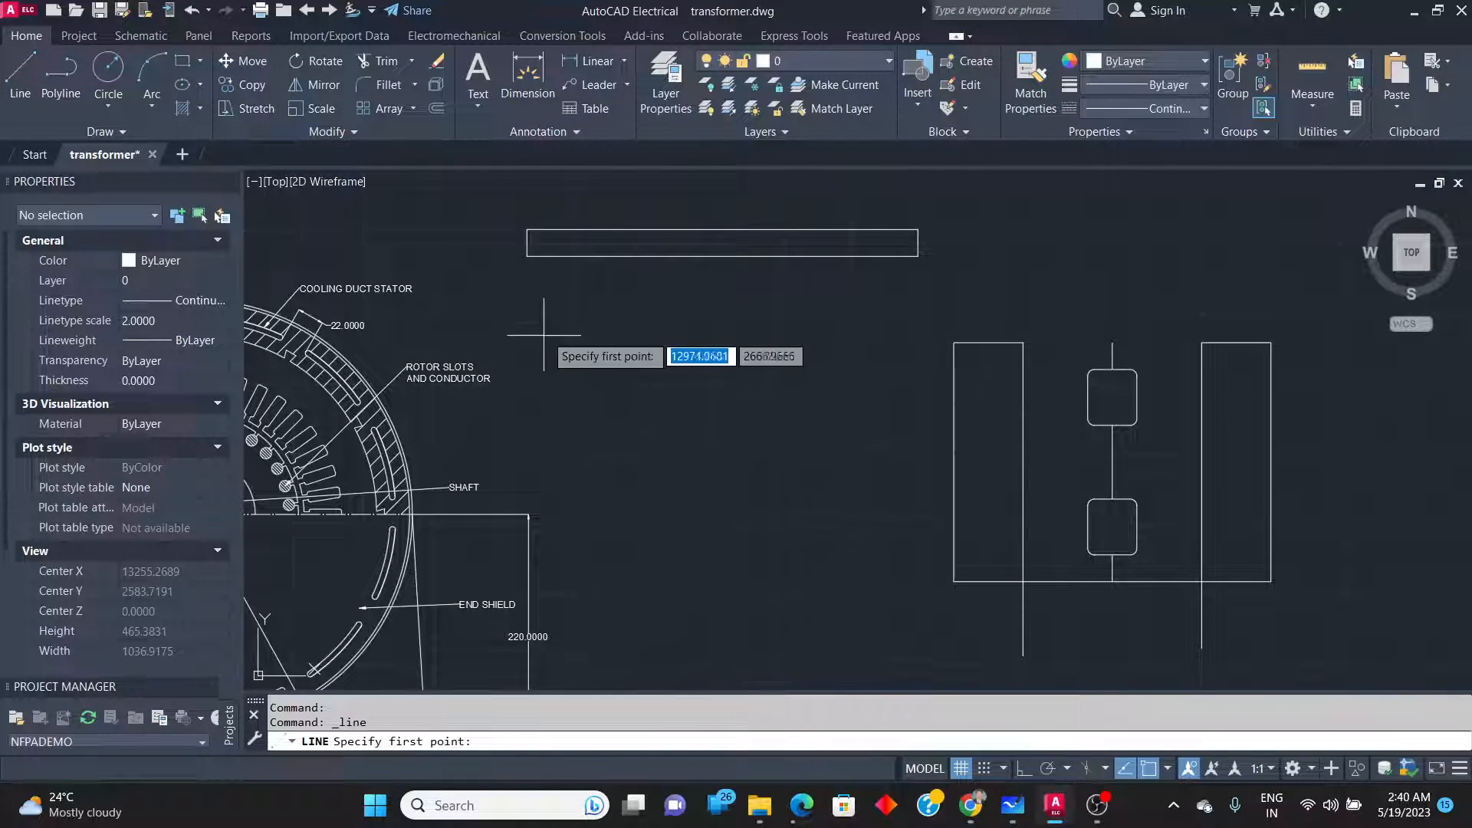
pyautogui.click(527, 242)
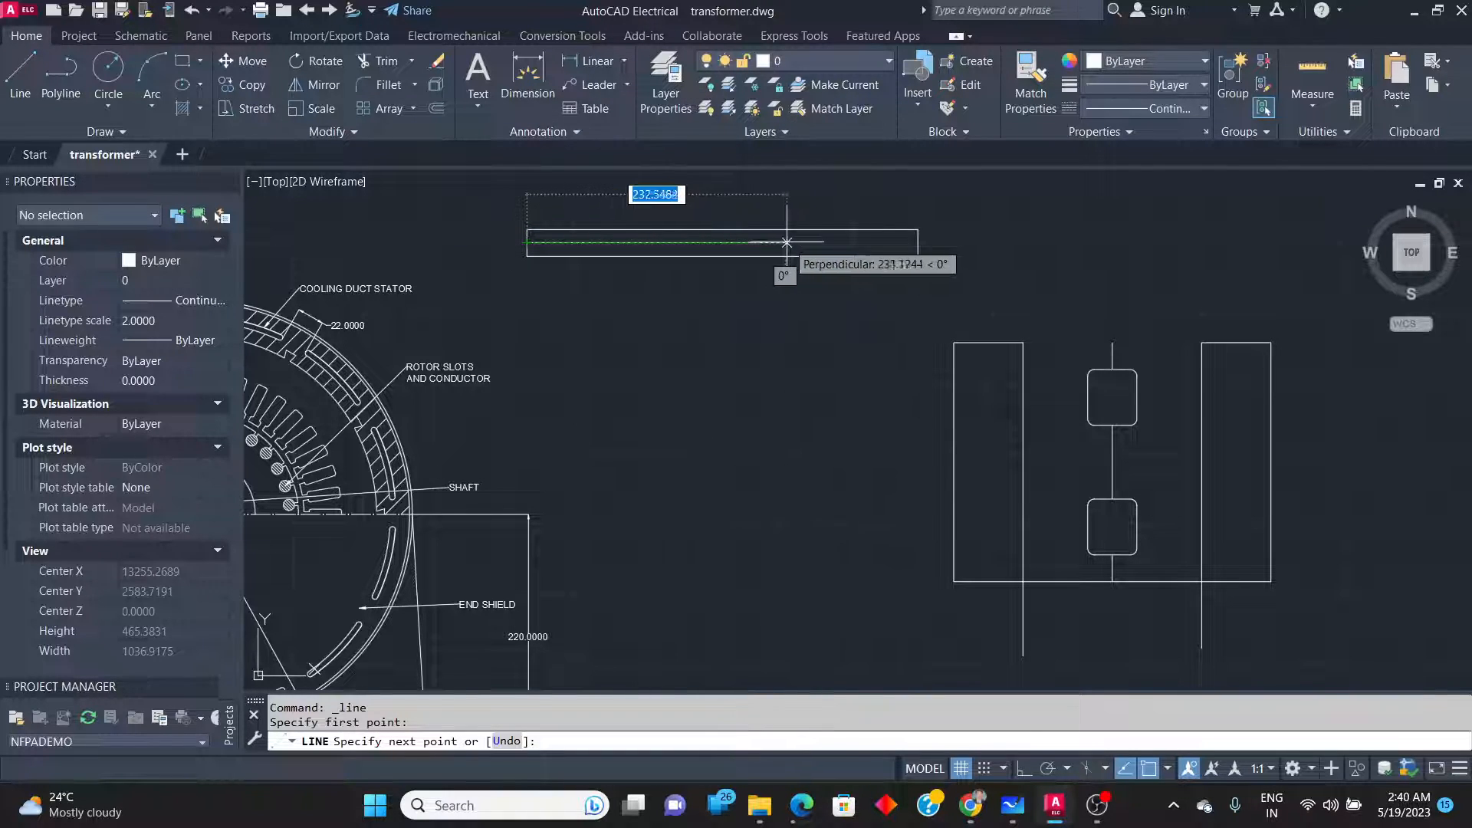
pyautogui.click(917, 242)
pyautogui.press('Return')
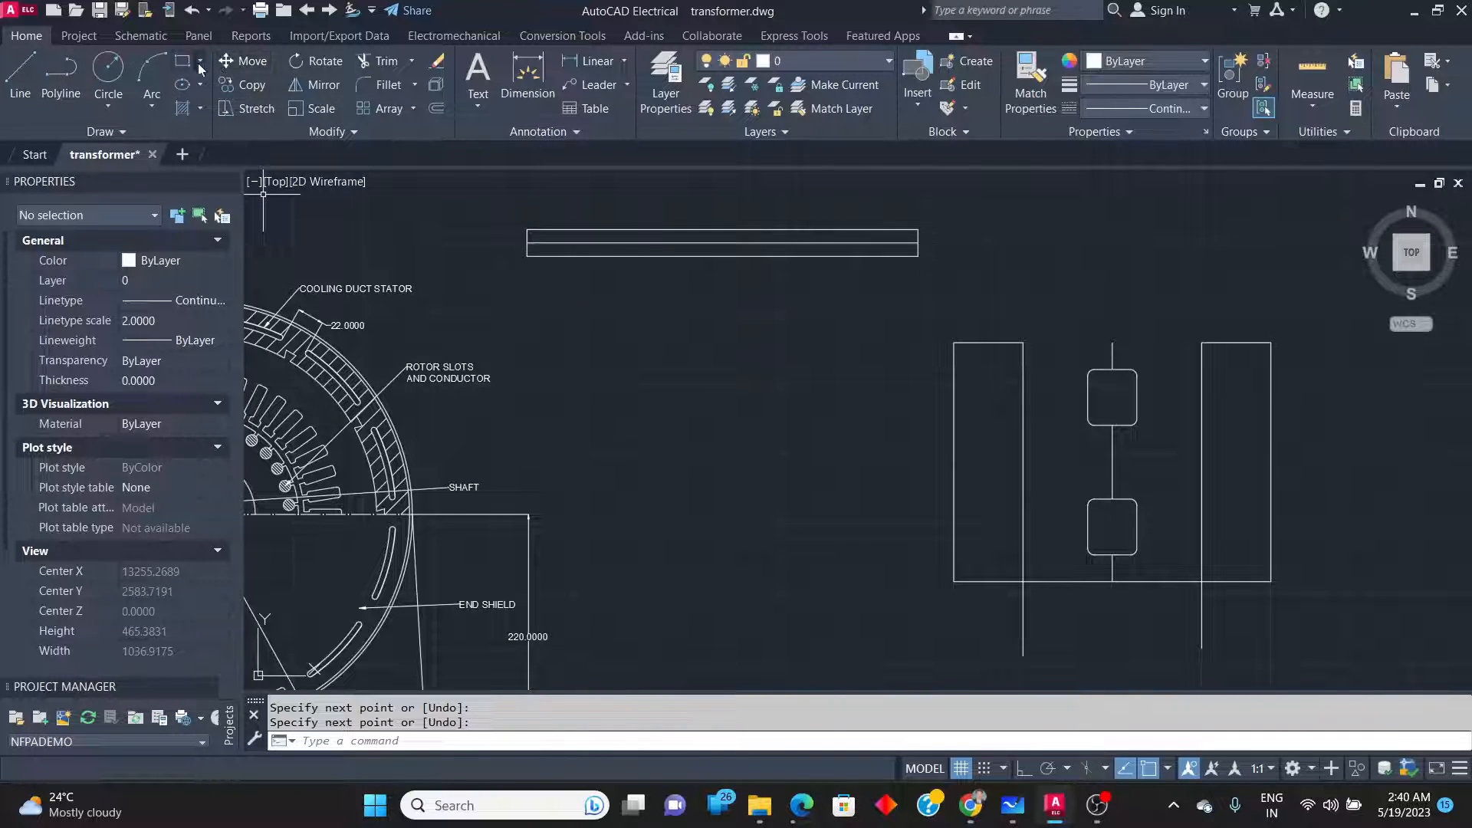
# Move the shaft rectangle and its middle line from the line's midpoint to the upper end of the elevation's vertical centre line.
pyautogui.click(240, 65)
pyautogui.click(934, 291)
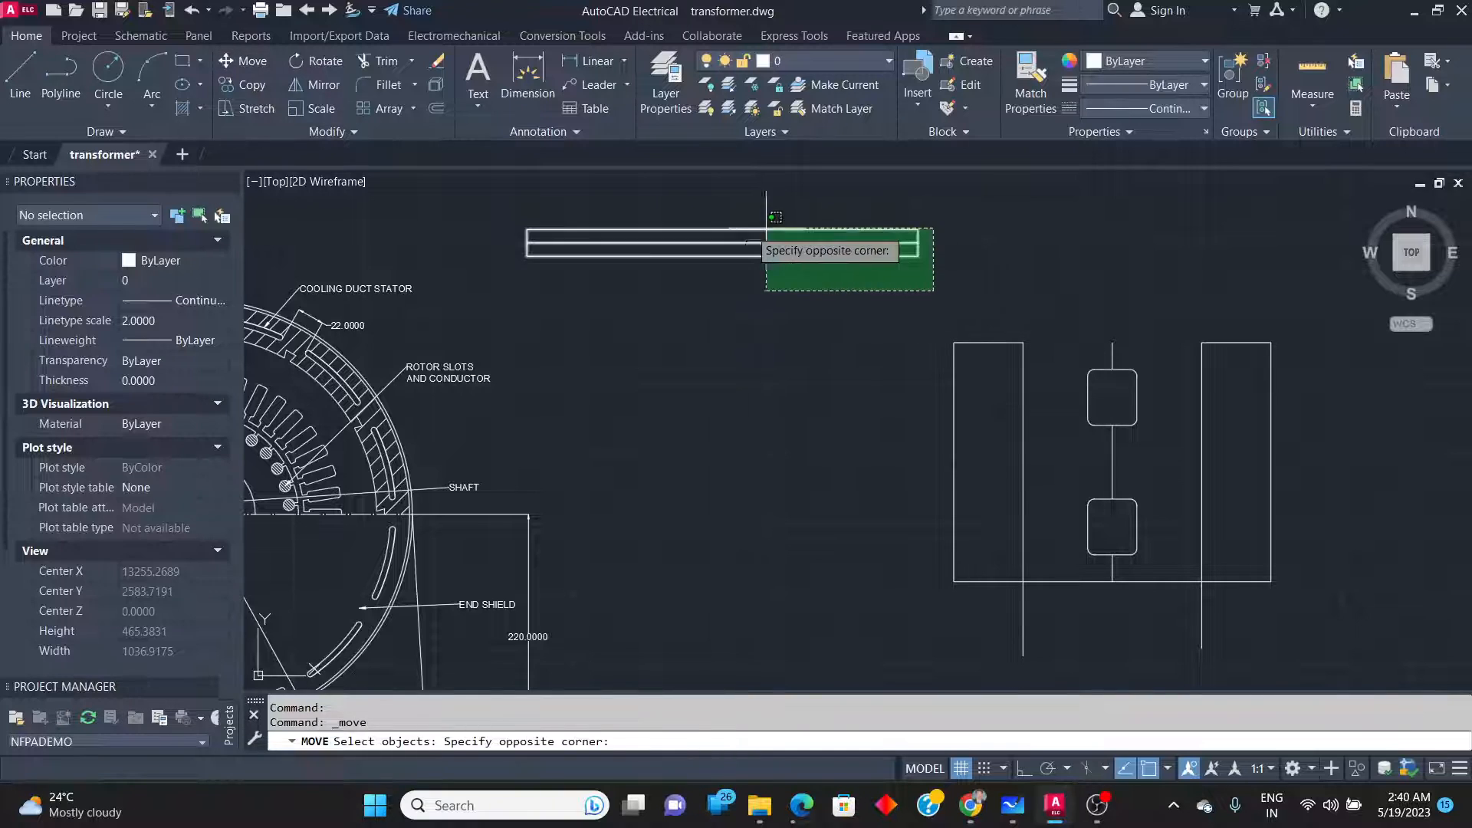
pyautogui.click(510, 217)
pyautogui.press('Return')
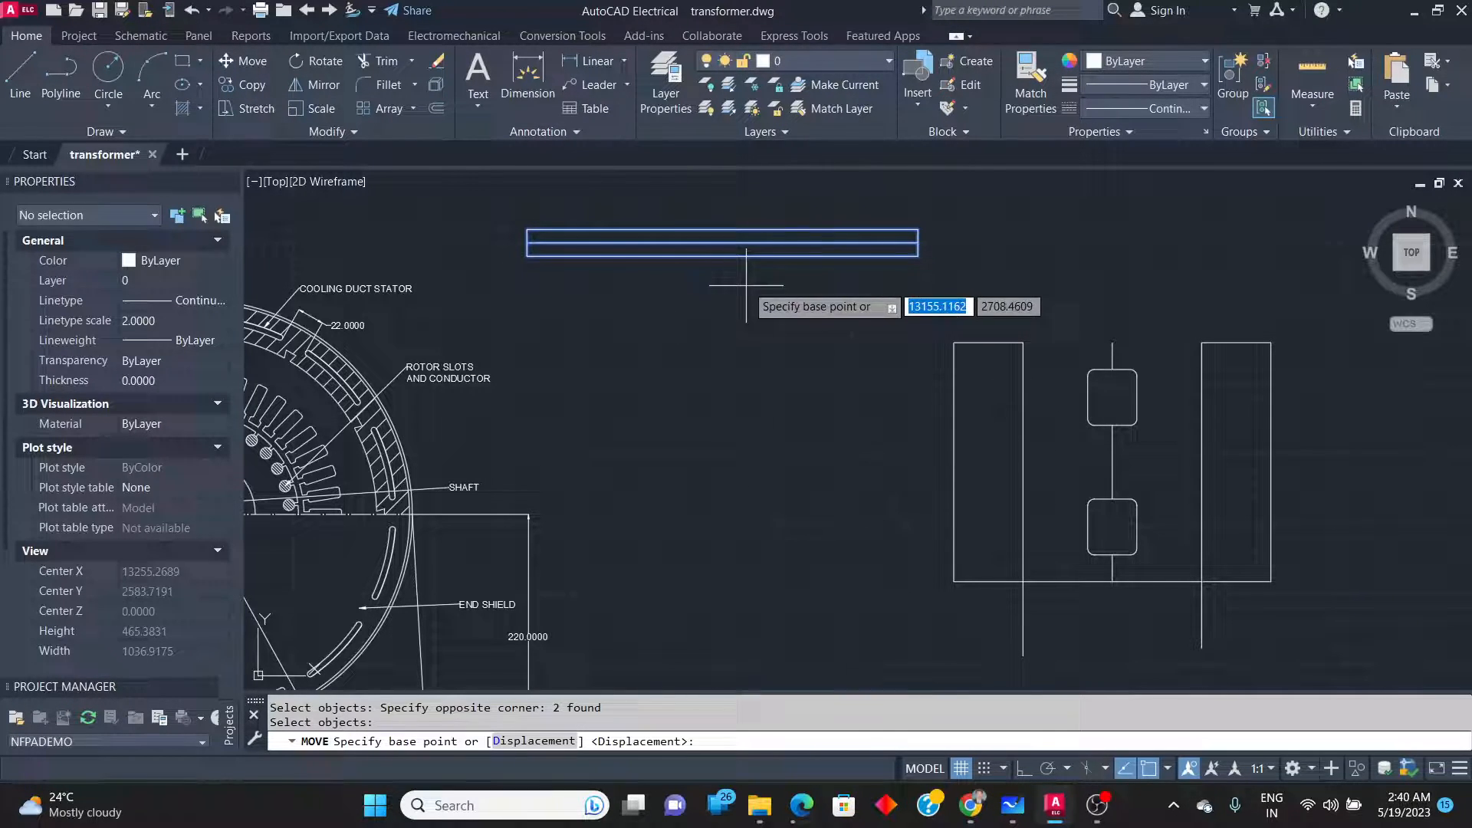
pyautogui.click(722, 242)
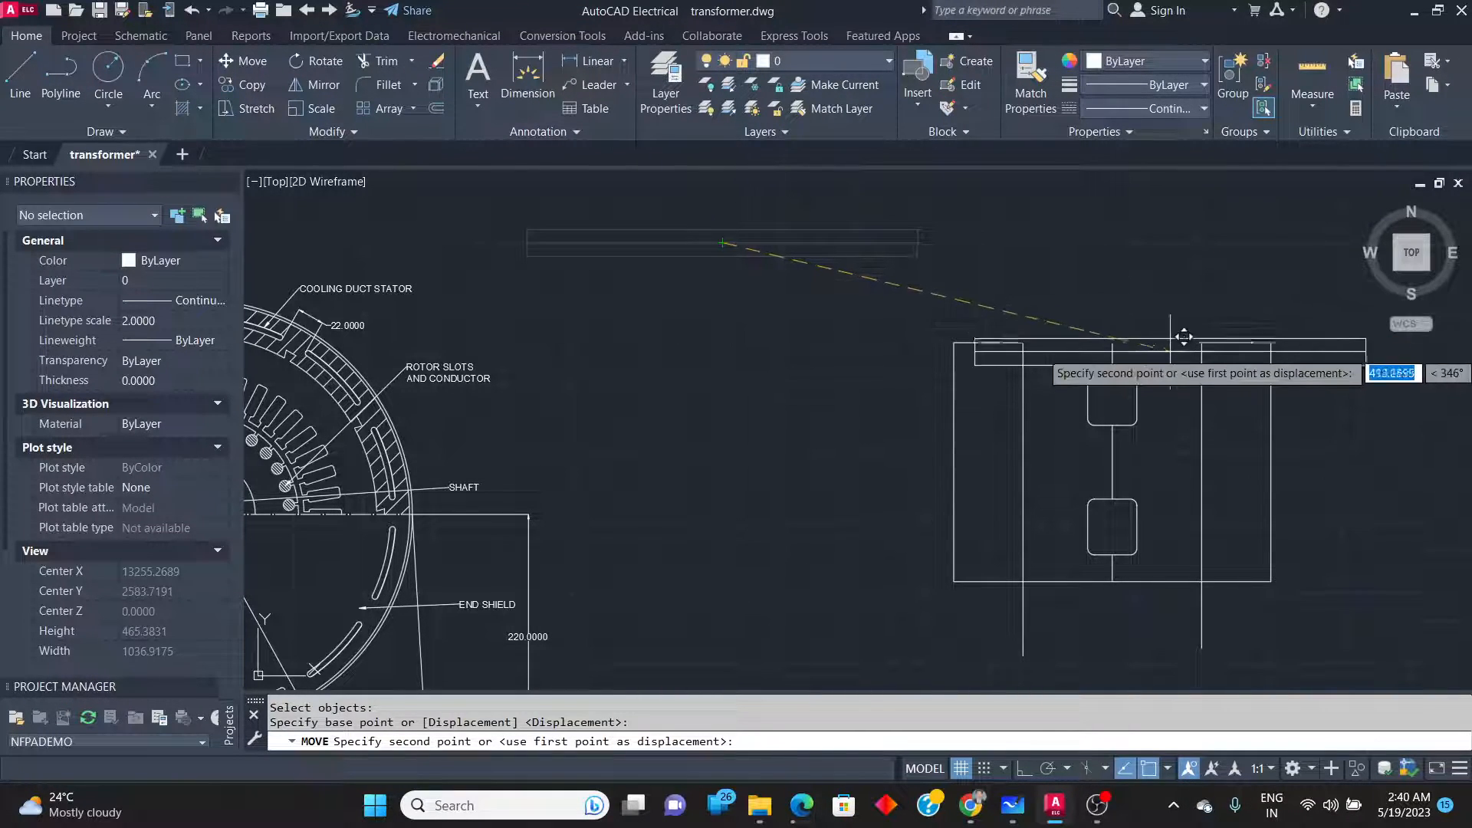
pyautogui.click(1125, 327)
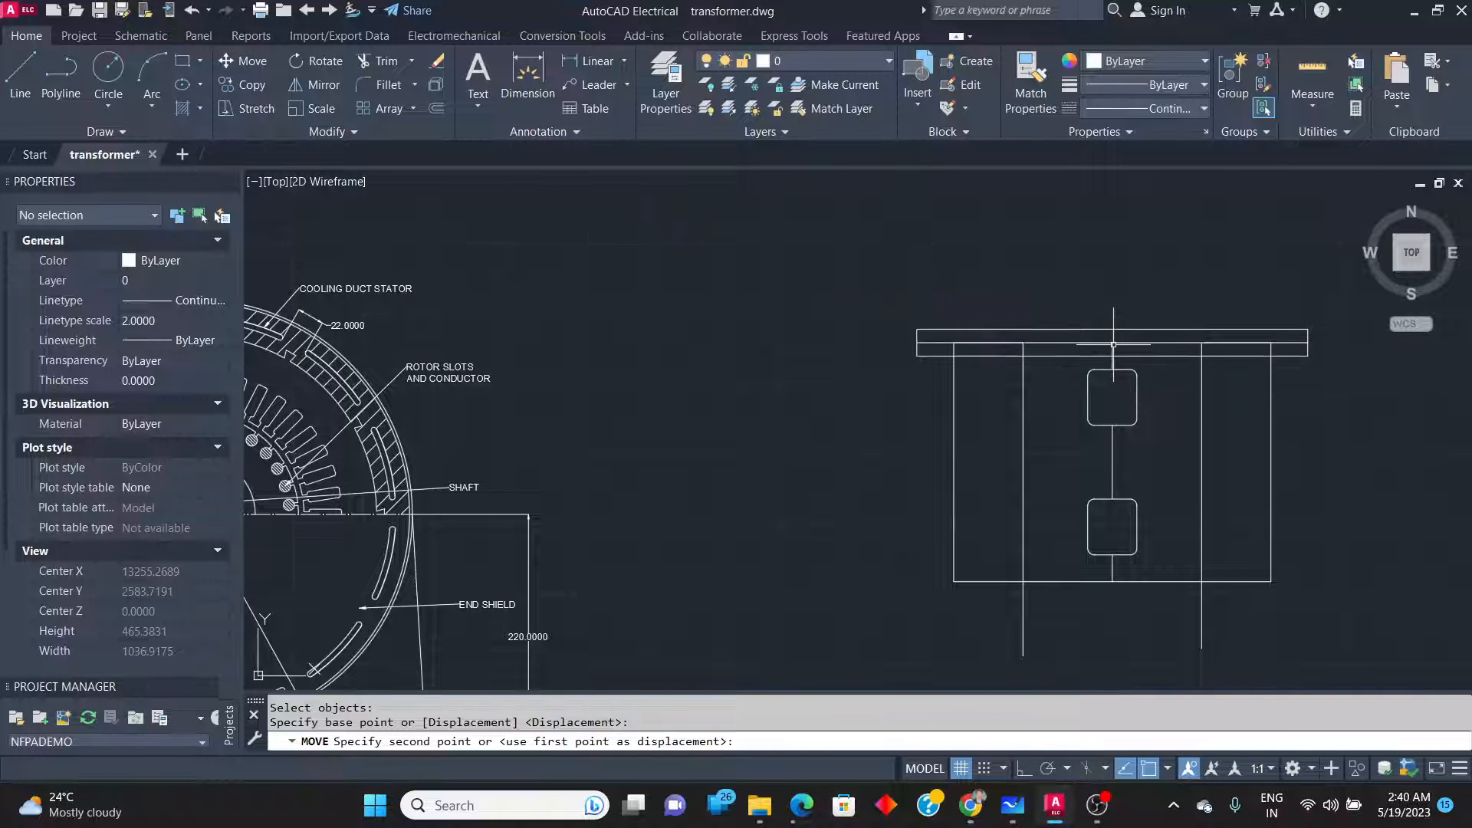
# Delete the horizontal middle line inside the shaft rectangle.
pyautogui.scroll(2, 1342, 369)
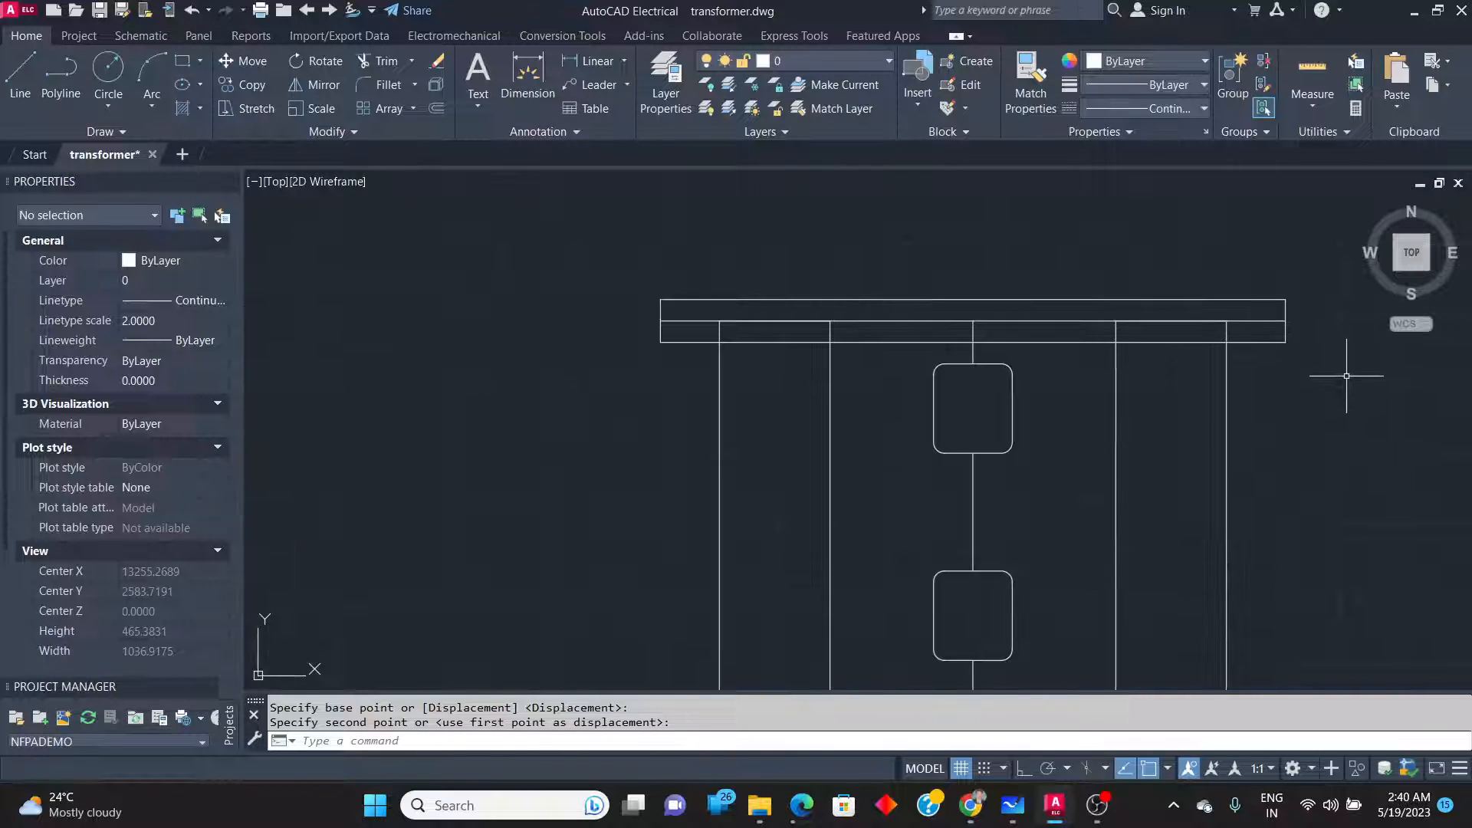
pyautogui.click(944, 321)
pyautogui.press('Delete')
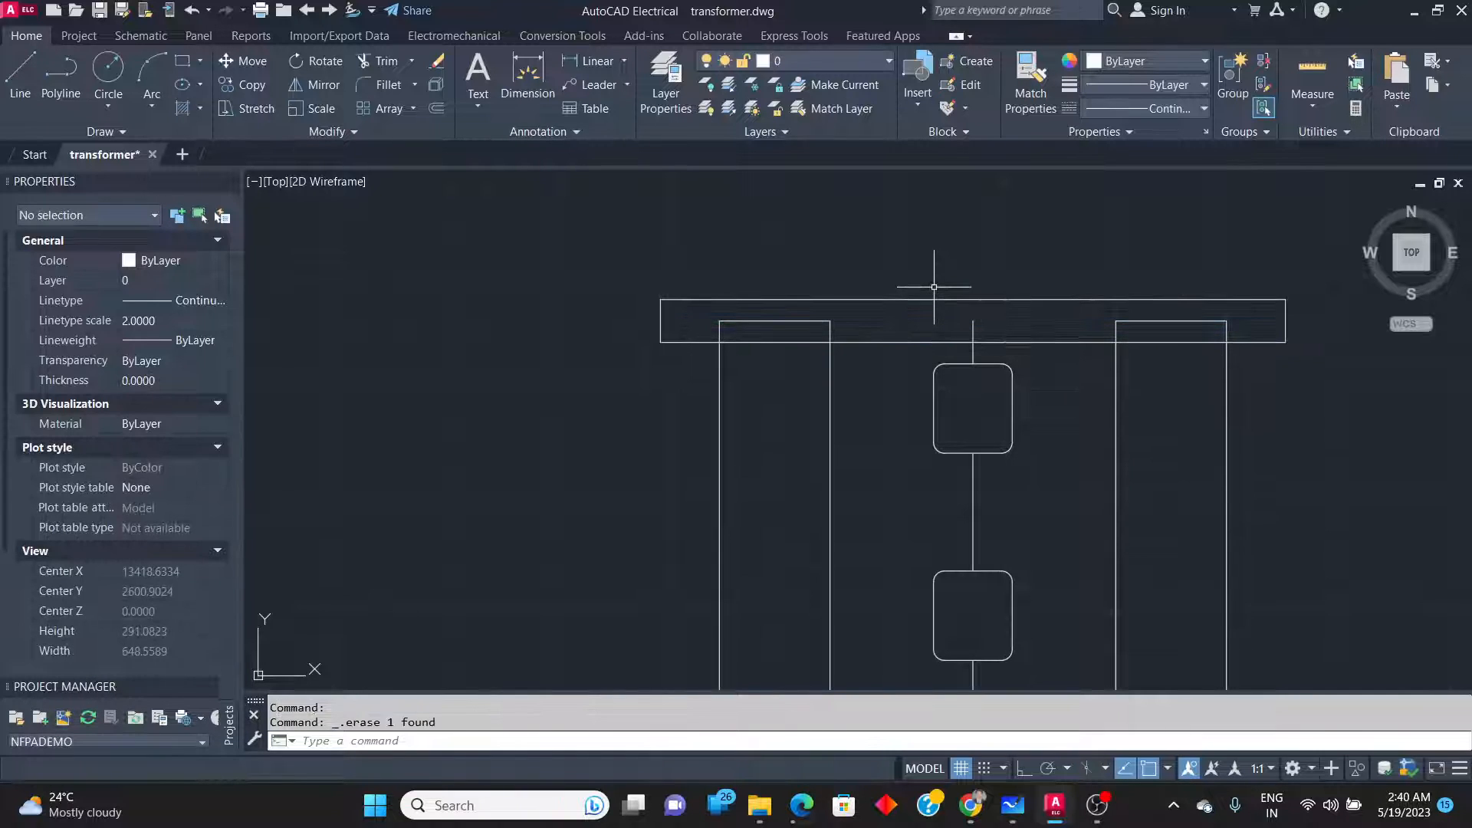
# Draw a horizontal centre line with linetype ACAD_ISO04W100 along the shaft rectangle's axis, extending past both of its short ends.
pyautogui.click(19, 73)
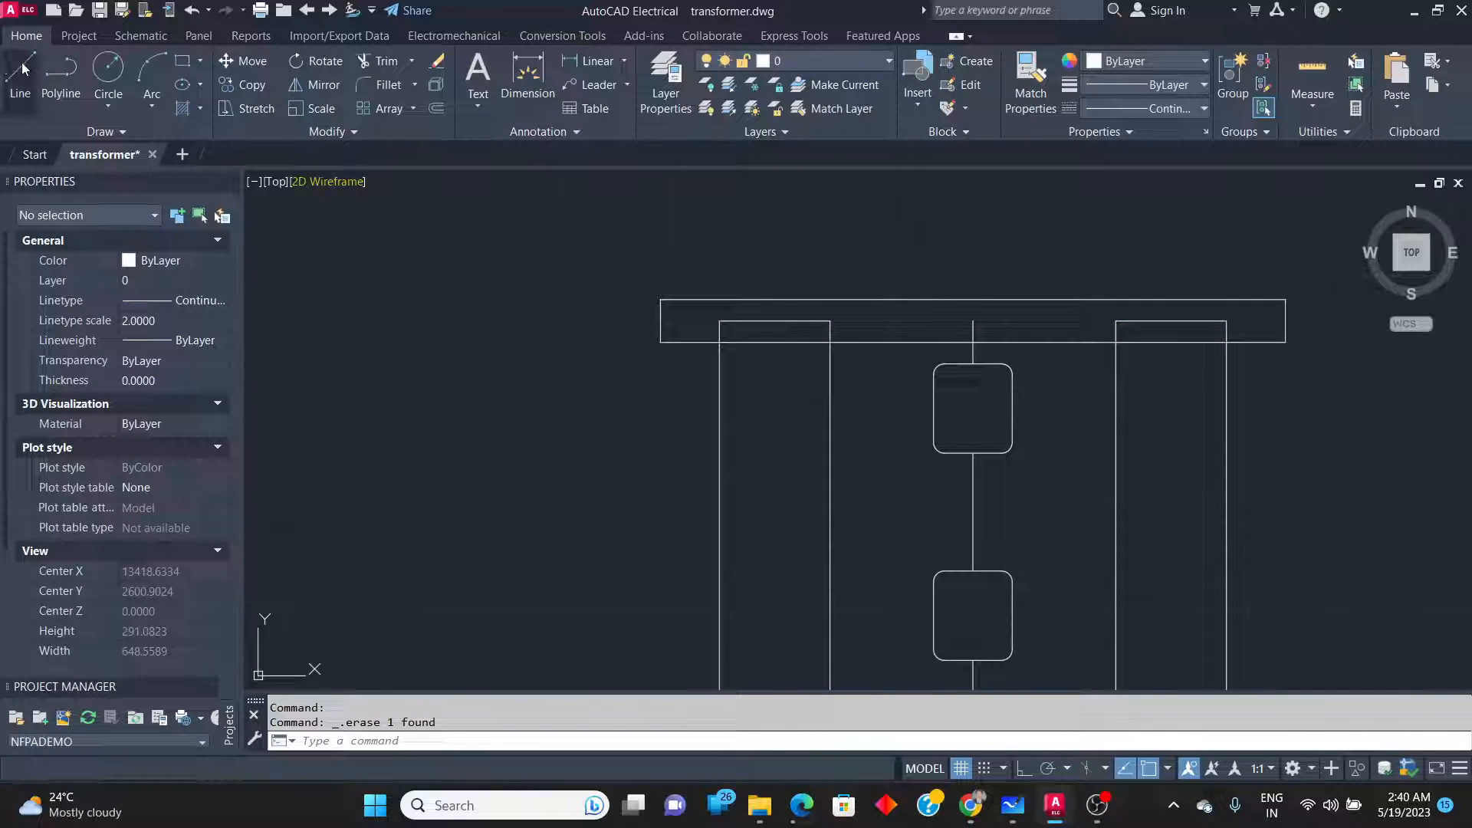
pyautogui.click(1166, 111)
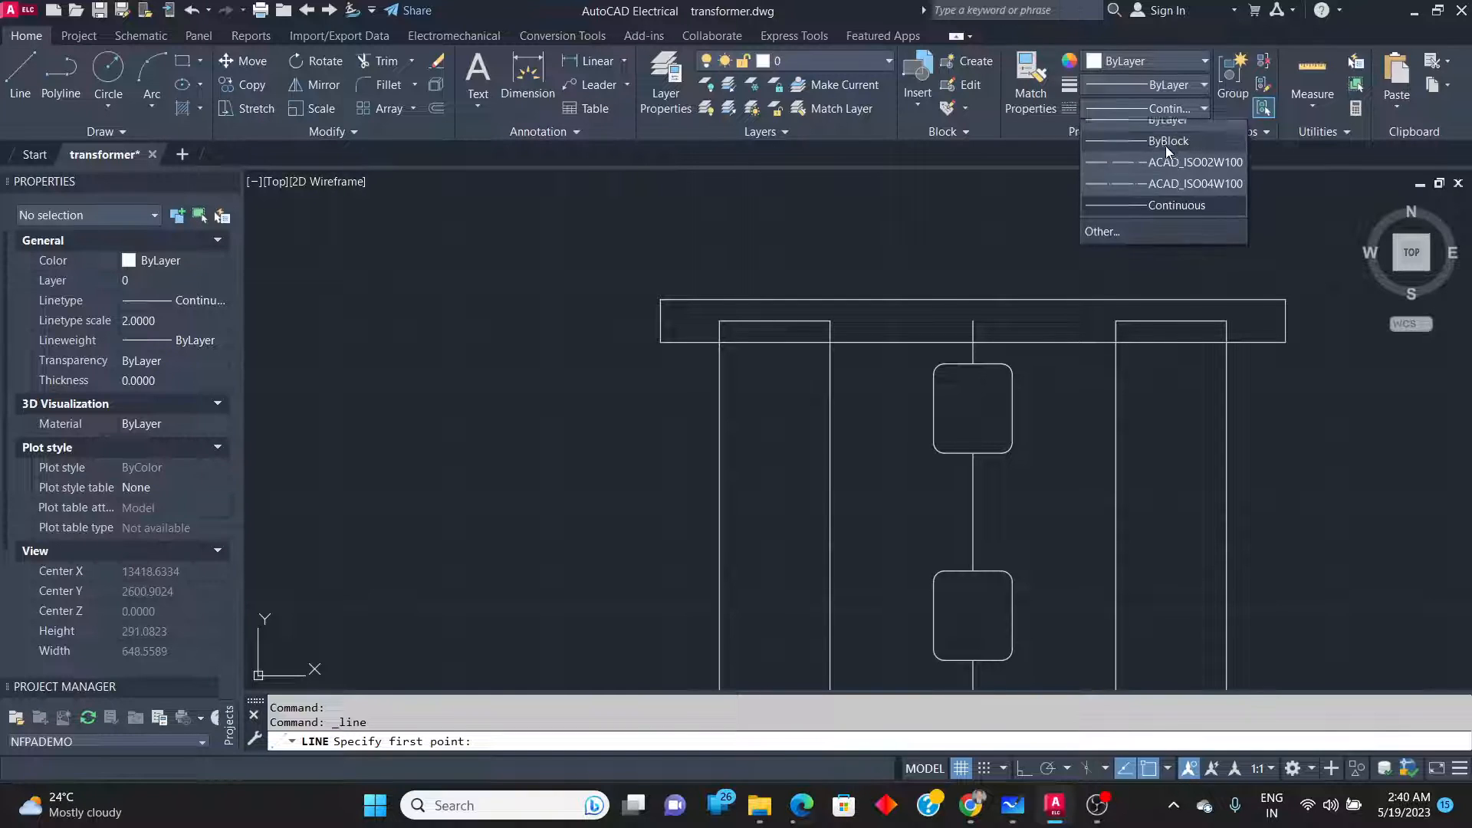
pyautogui.click(1166, 195)
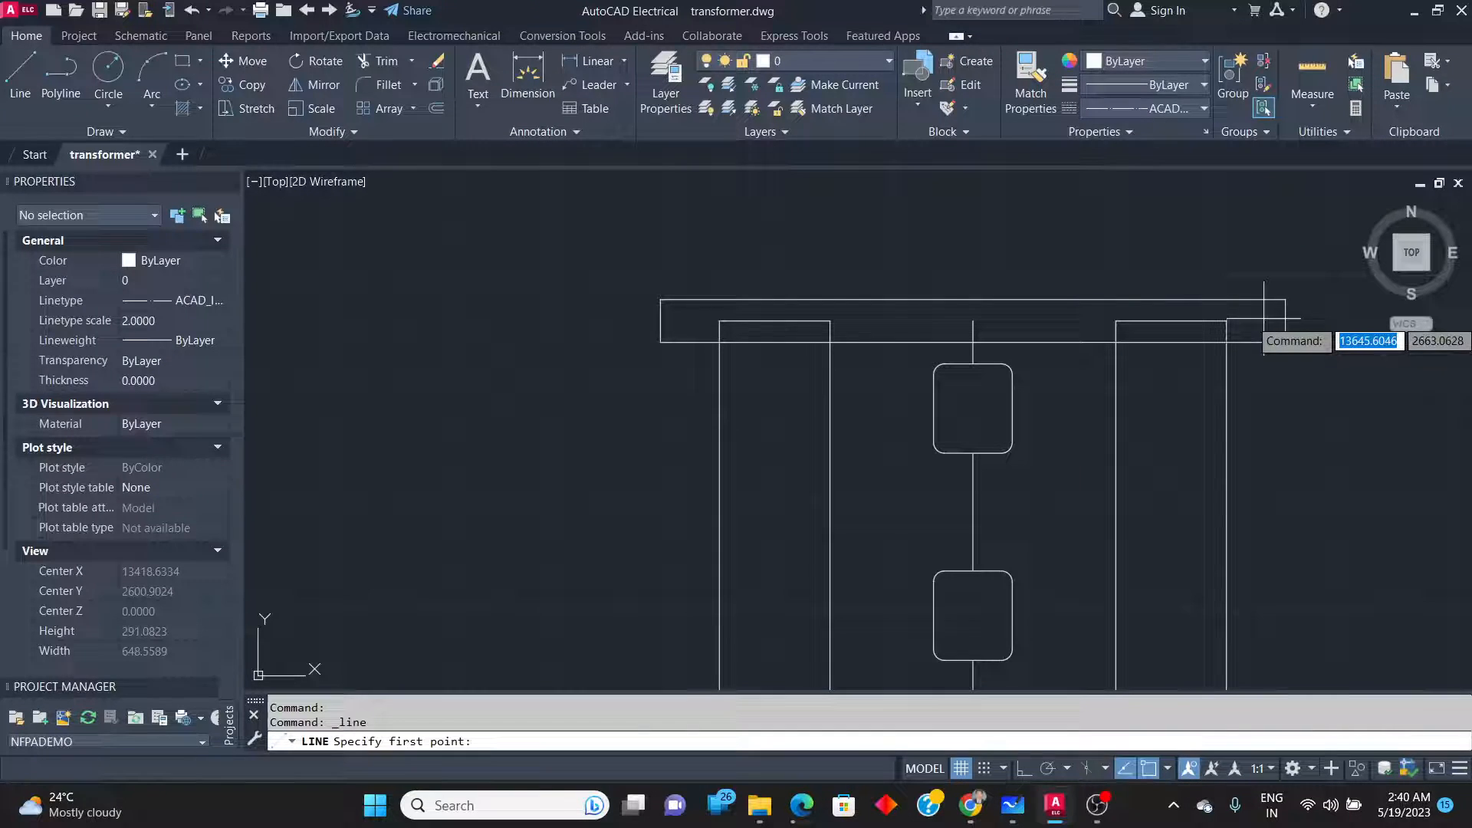
pyautogui.click(1311, 320)
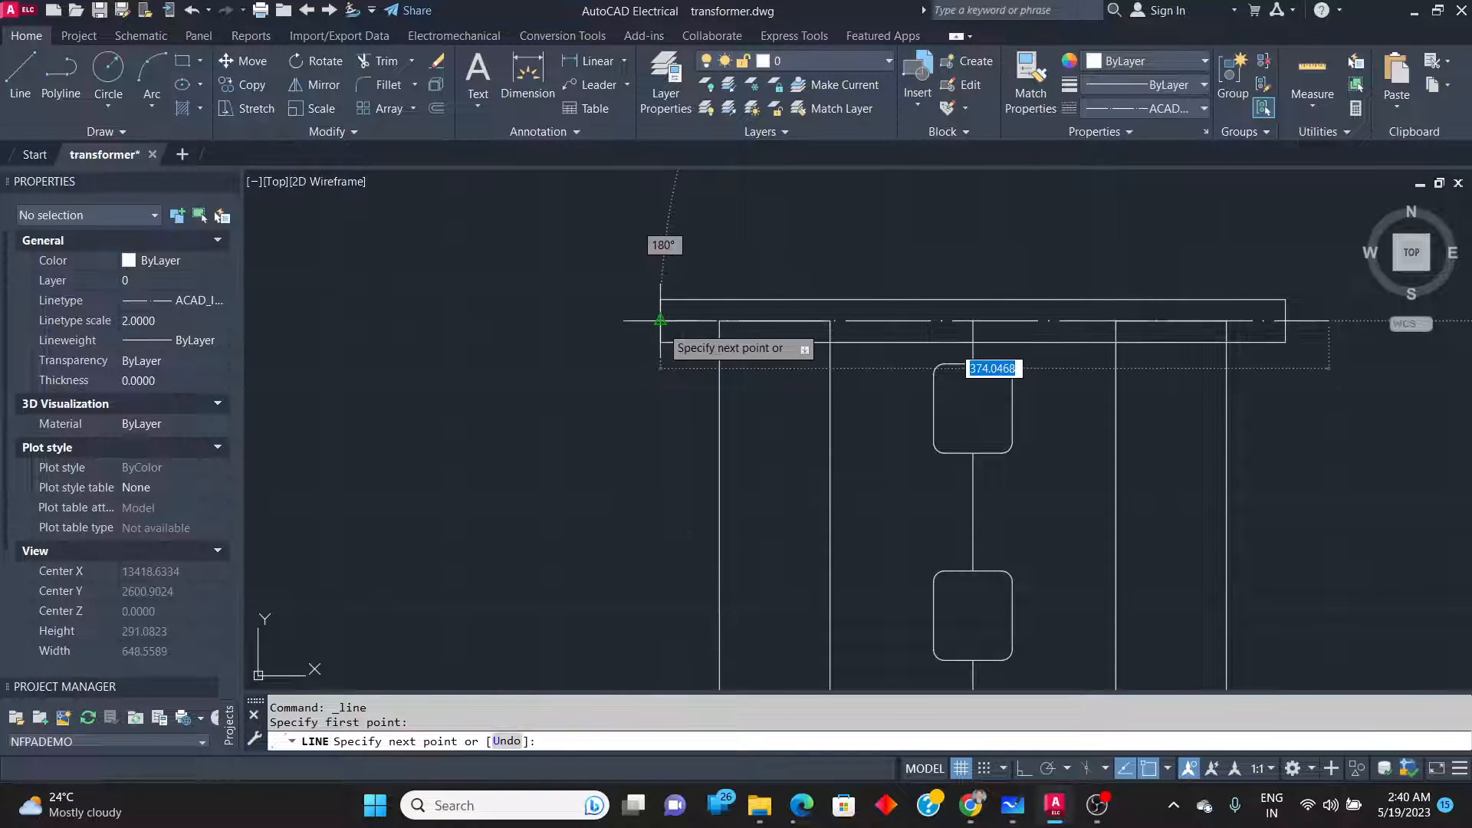
pyautogui.click(573, 321)
pyautogui.press('Return')
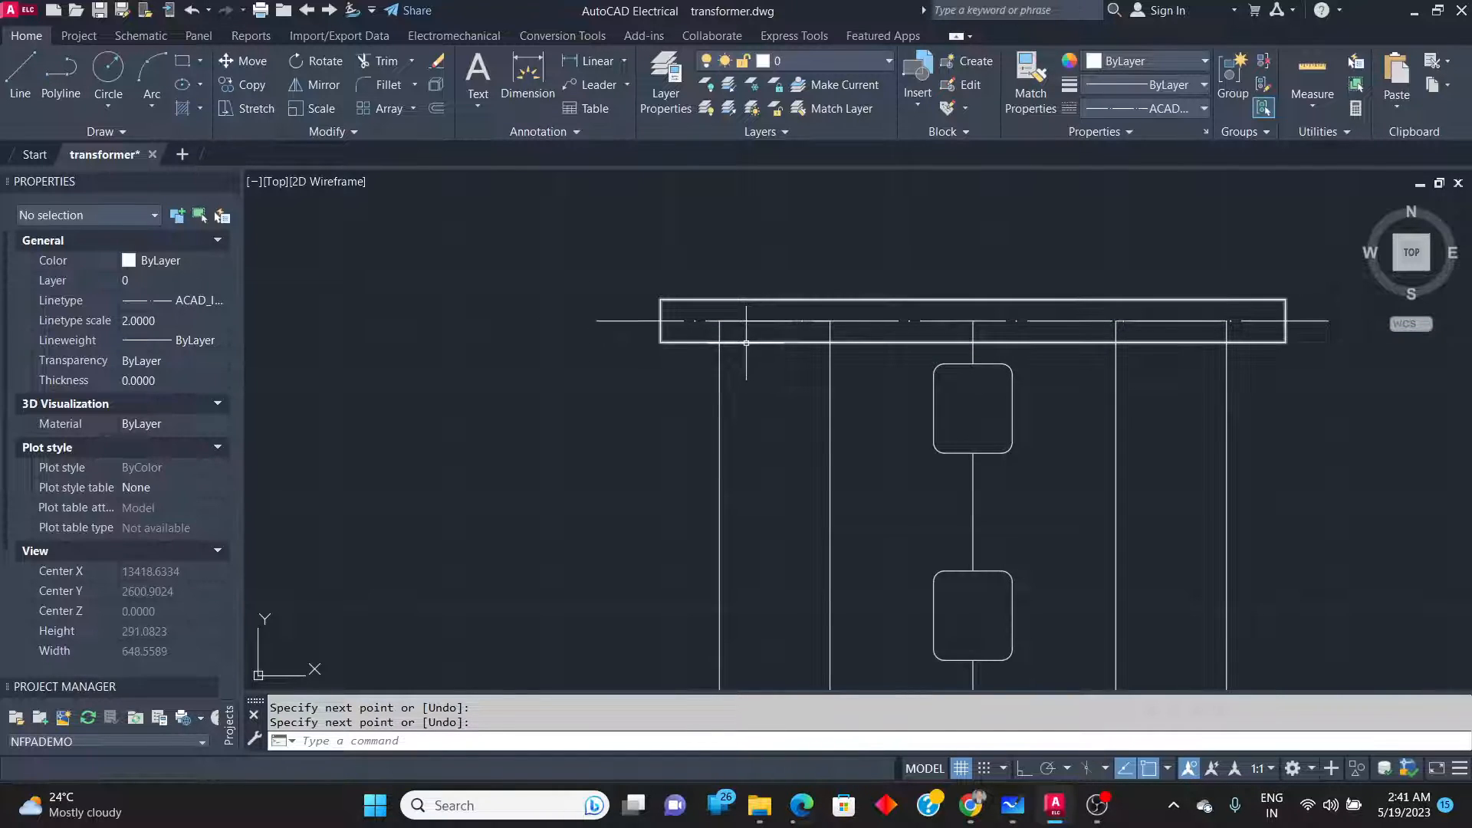
# Trim the shaft rectangle's lower edge between the outer vertical sides of the two end shields.
pyautogui.click(387, 61)
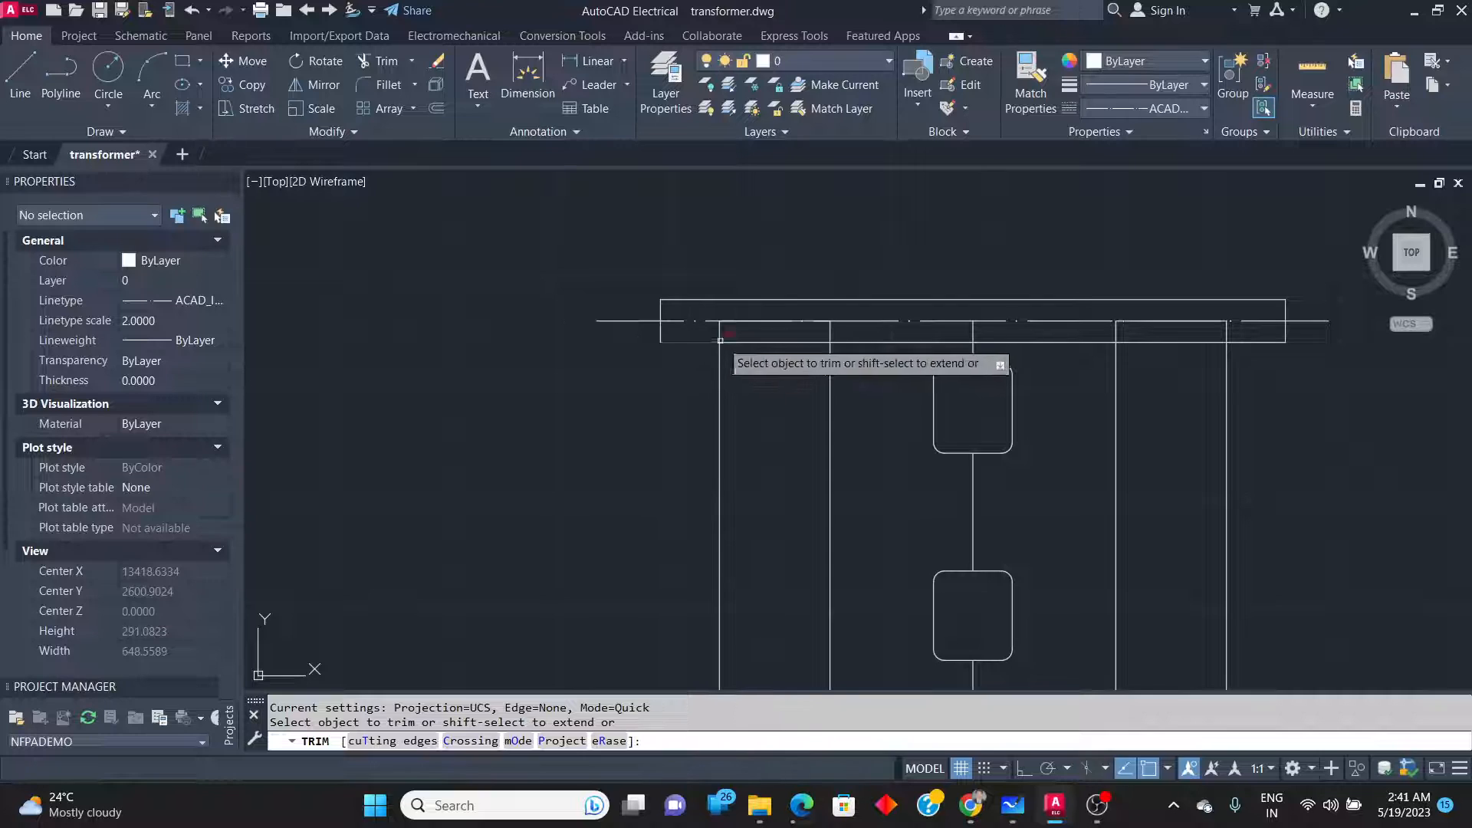
pyautogui.click(861, 342)
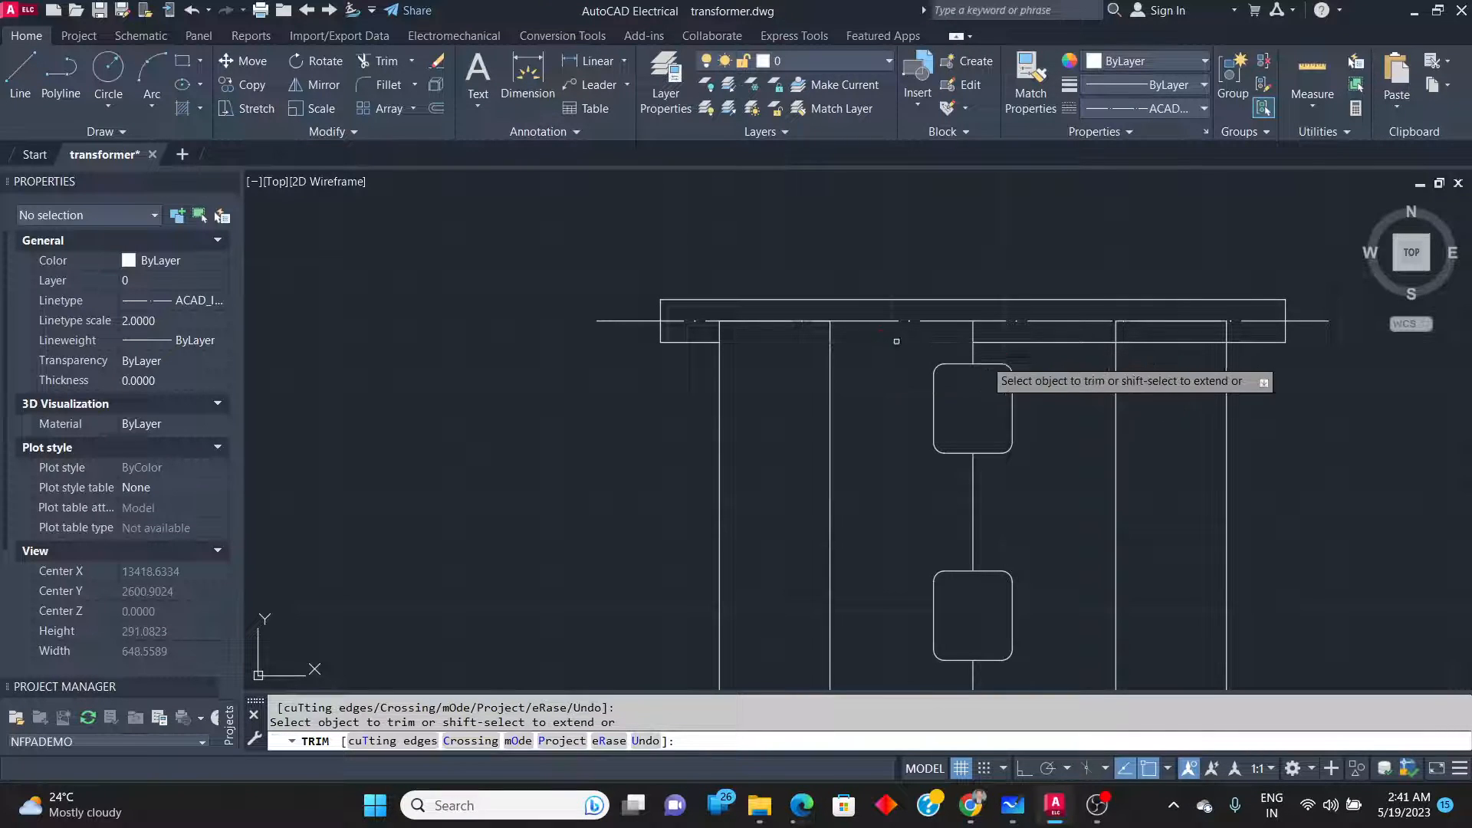
pyautogui.click(1013, 343)
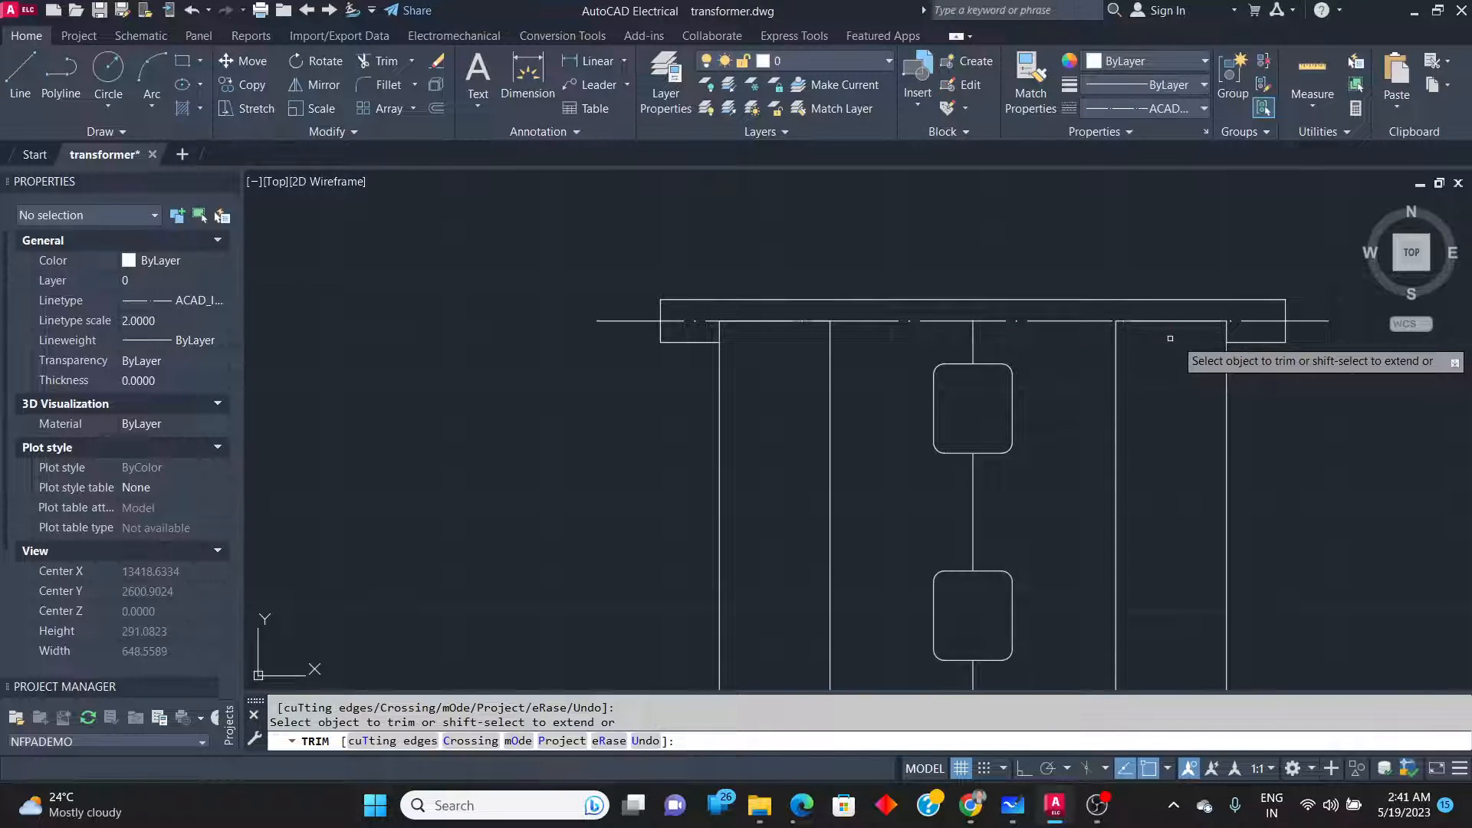
pyautogui.rightClick(1295, 395)
pyautogui.click(1312, 401)
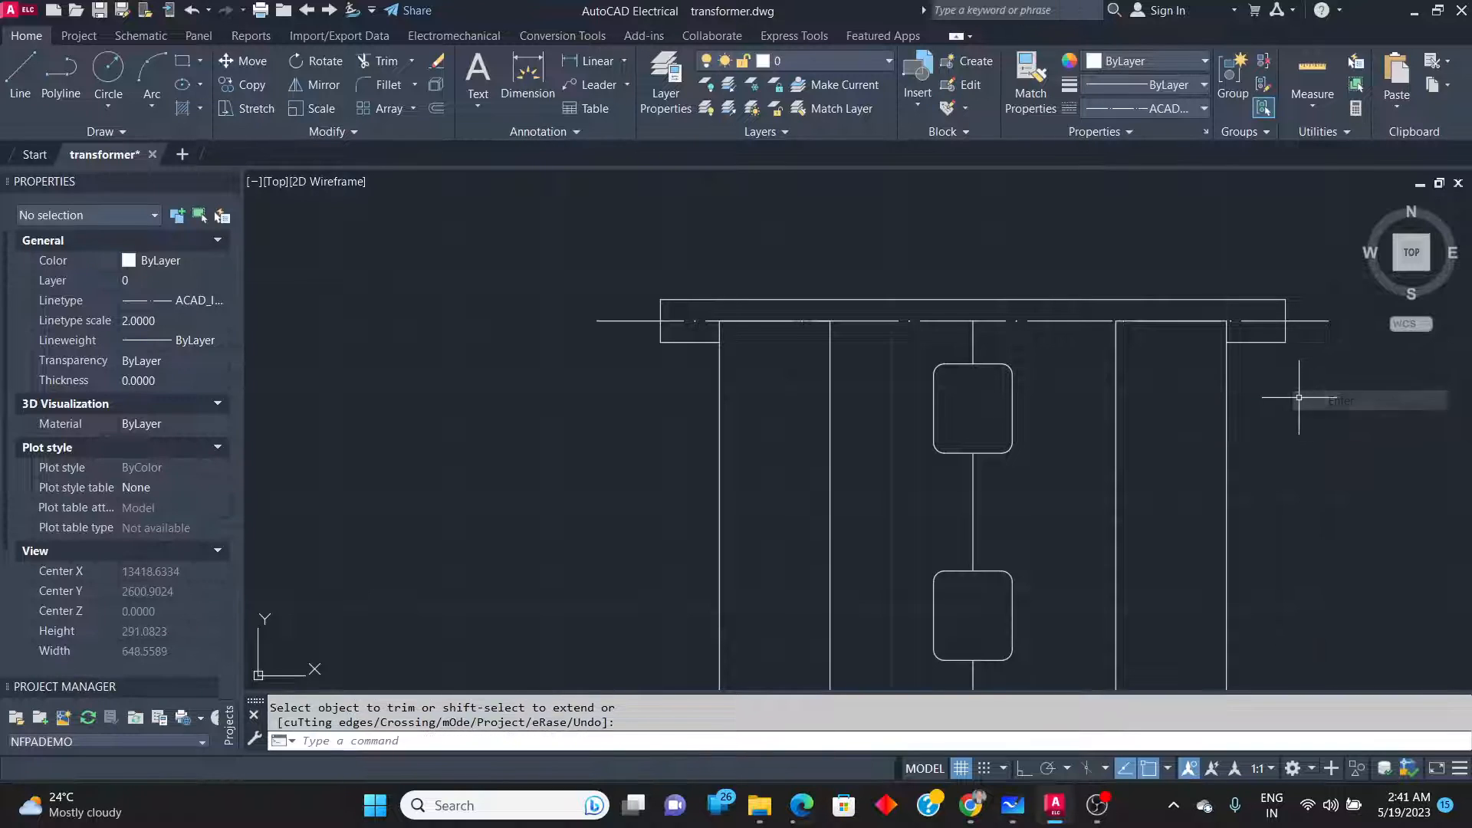
# Examine the lower half and foundation of the half-sectional elevation in Microsoft Whiteboard, and return to AutoCAD Electrical.
pyautogui.hotkey('alt', 'Tab')
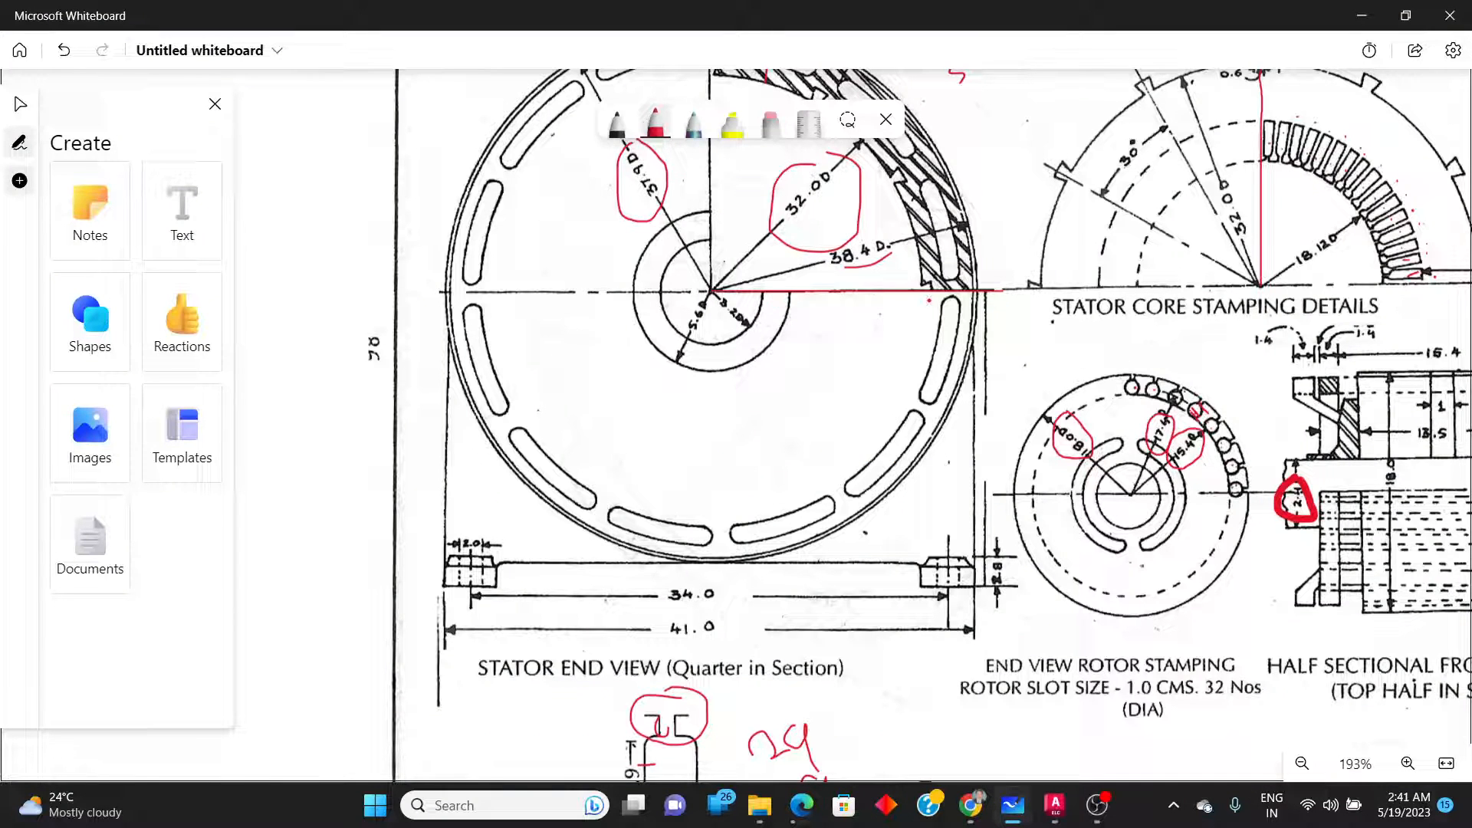
pyautogui.keyDown('ctrl'); pyautogui.scroll(-8, 1078, 326); pyautogui.keyUp('ctrl')
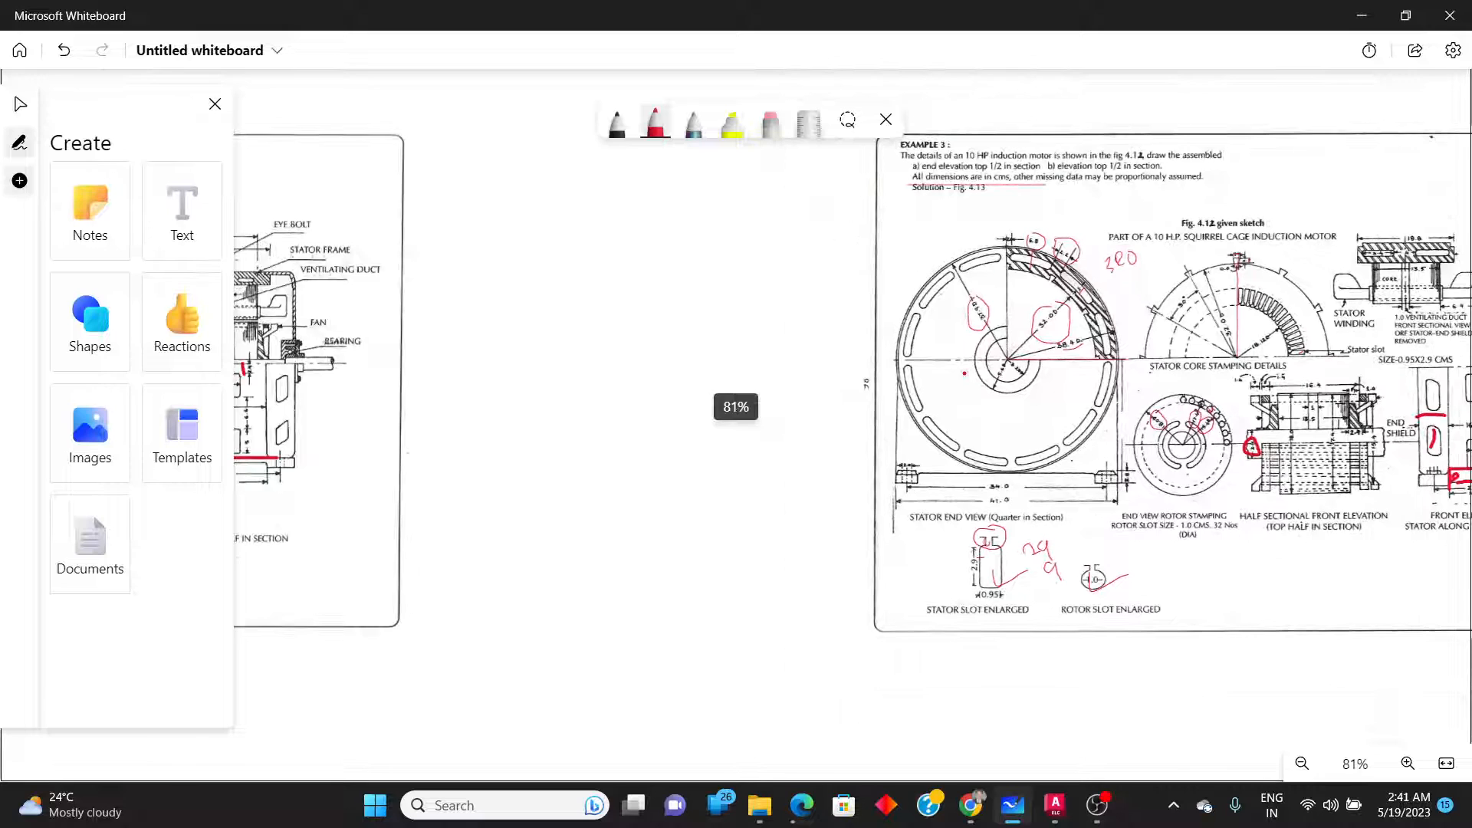
pyautogui.keyDown('ctrl'); pyautogui.scroll(8, 326, 370); pyautogui.keyUp('ctrl')
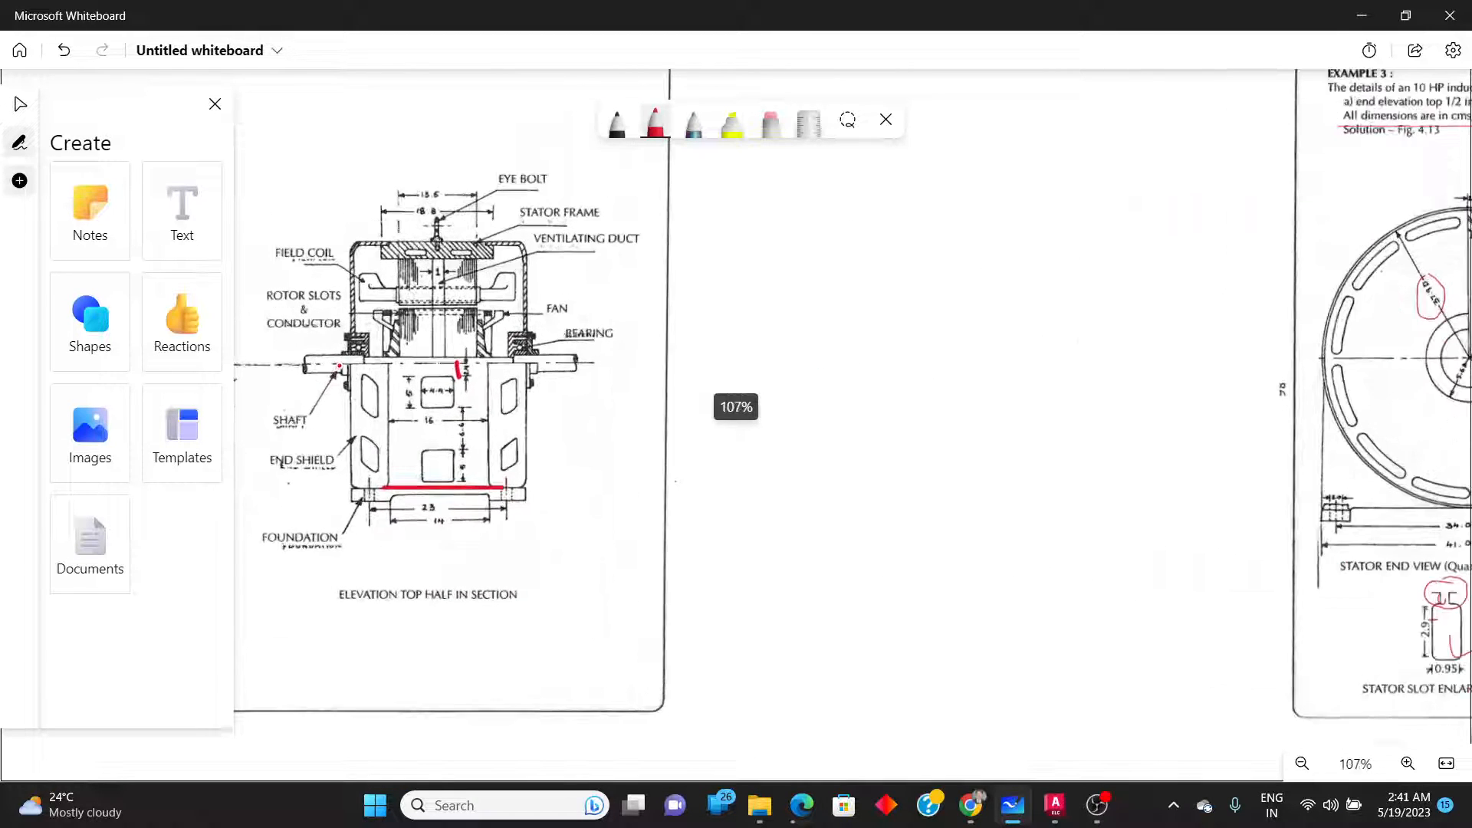
pyautogui.keyDown('ctrl'); pyautogui.scroll(1, 341, 366); pyautogui.keyUp('ctrl')
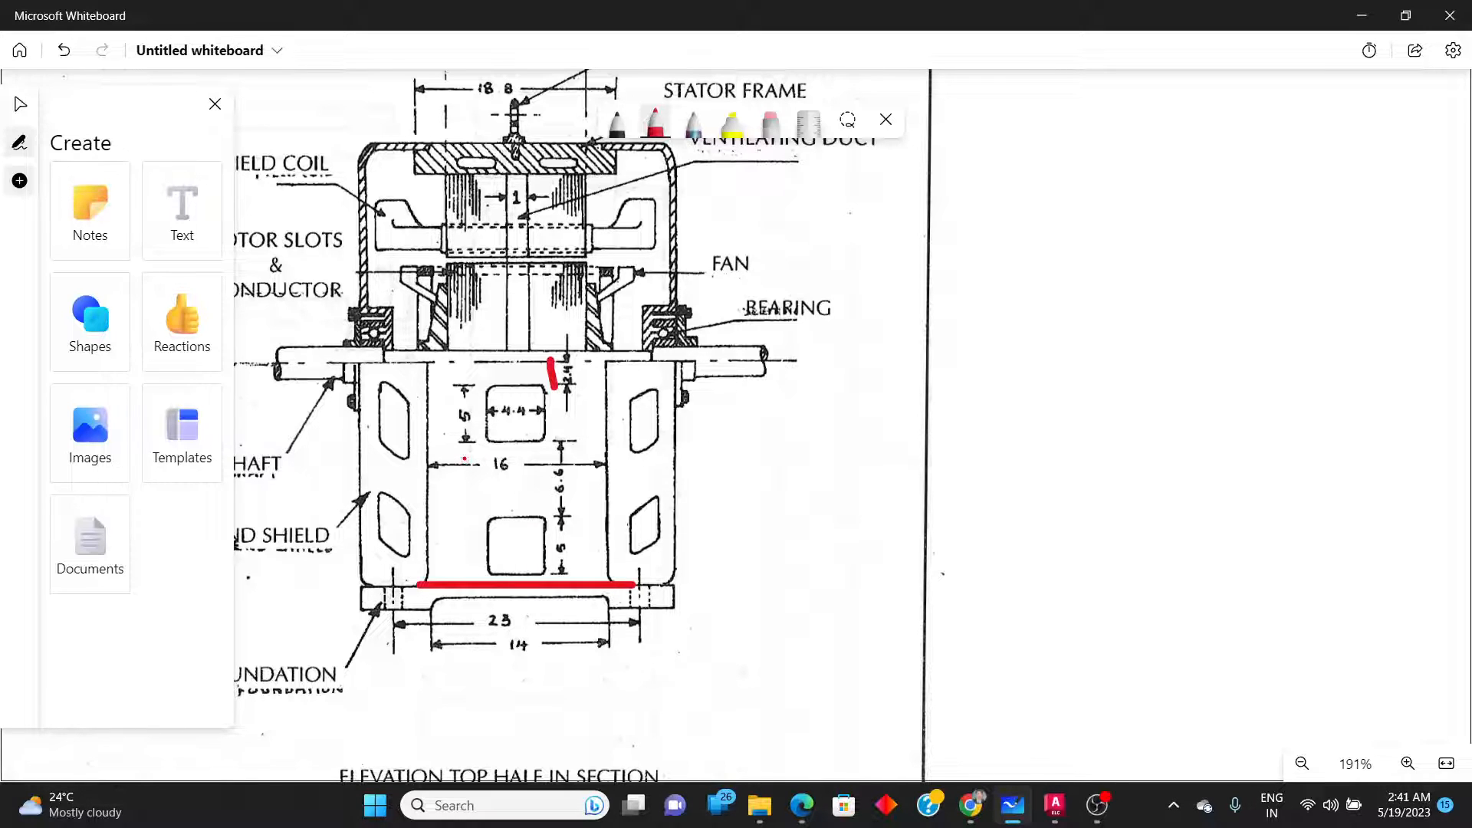
pyautogui.hotkey('alt', 'Tab')
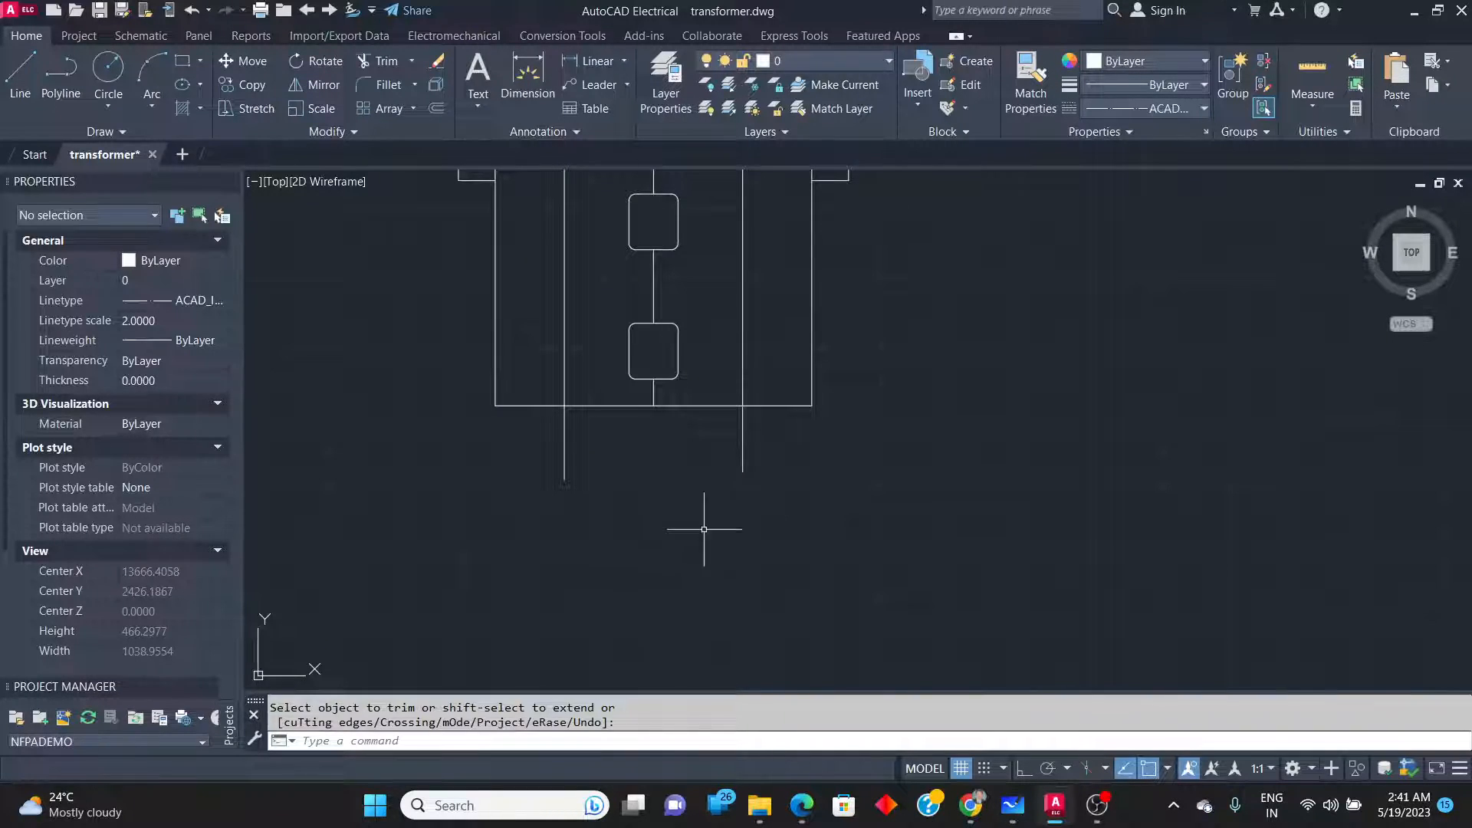
pyautogui.click(20, 75)
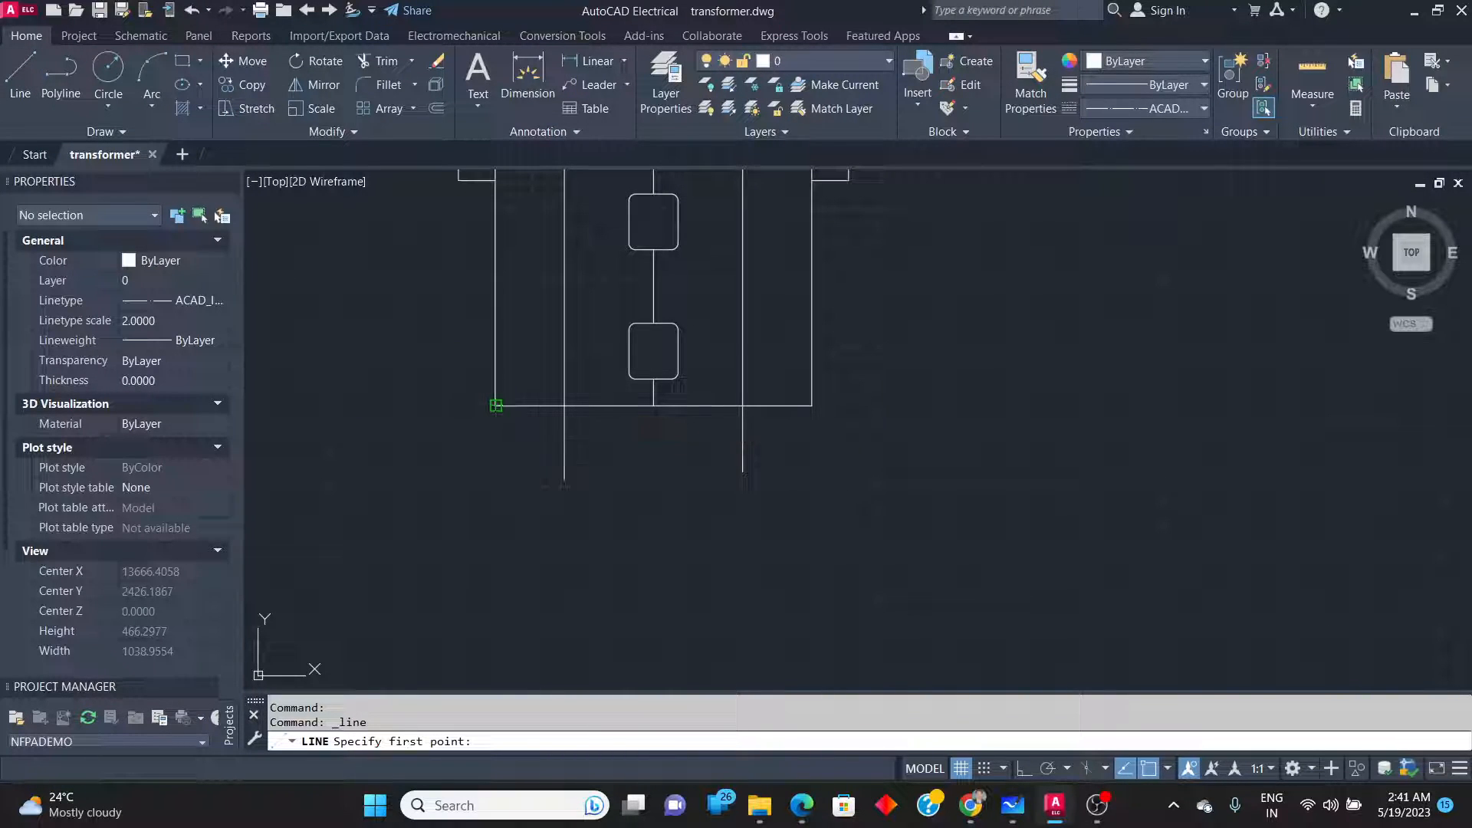
pyautogui.click(495, 405)
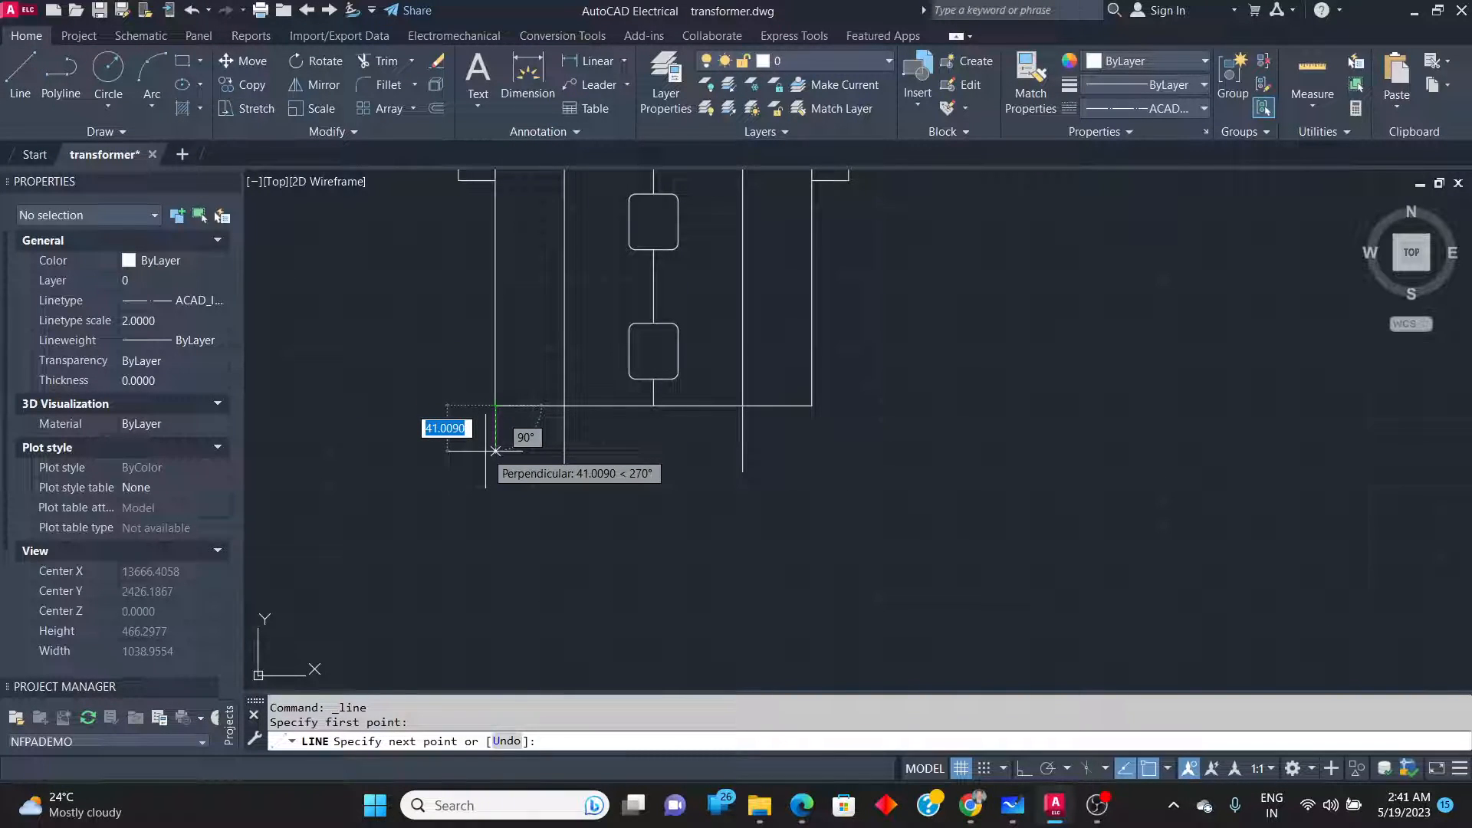
pyautogui.press('Escape')
# Turn on Ortho and draw a horizontal line extending the end view's centre line towards the front elevation.
pyautogui.scroll(-3, 789, 494)
pyautogui.scroll(3, 603, 513)
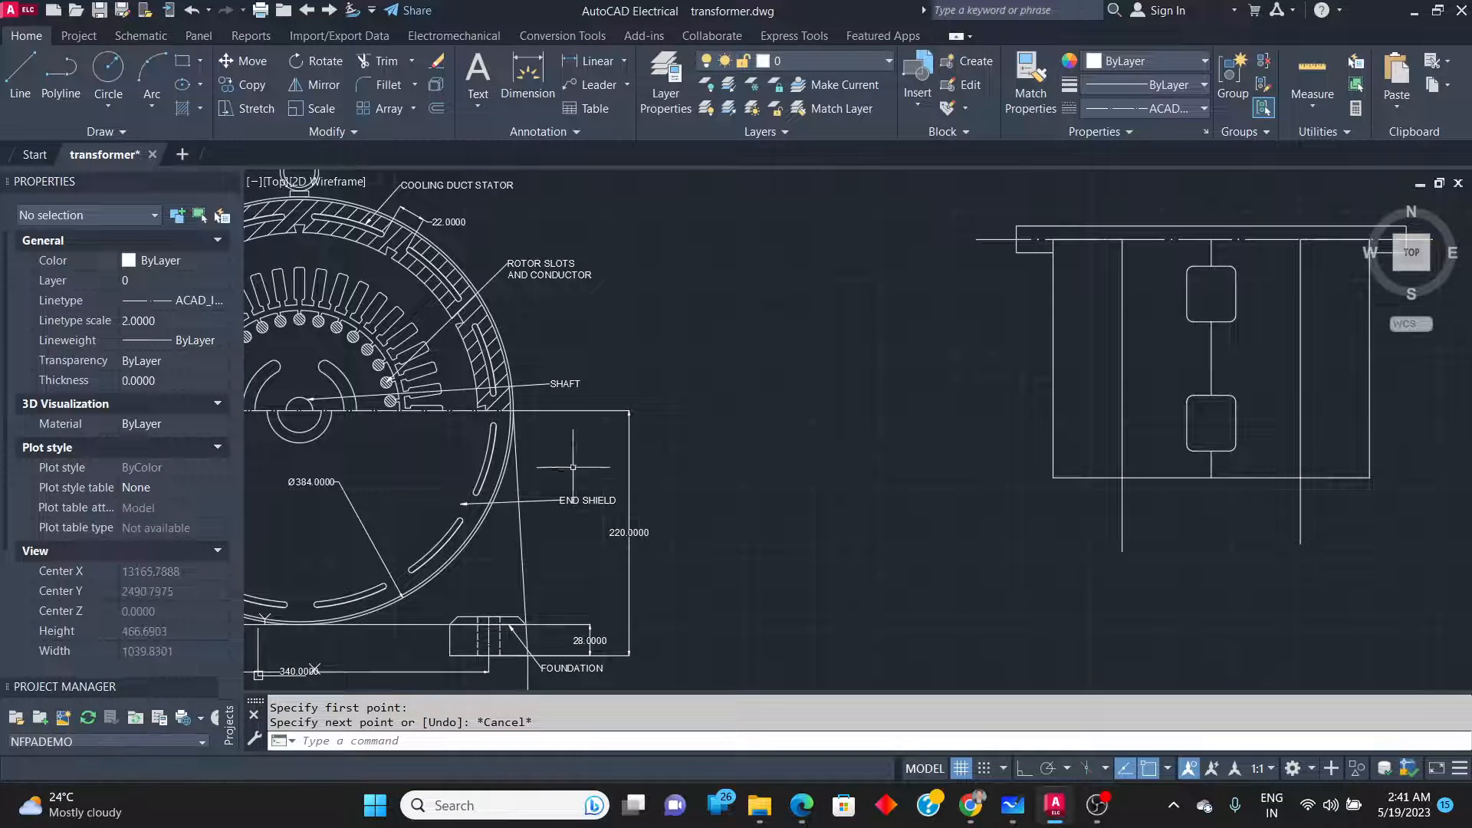
pyautogui.click(22, 76)
pyautogui.scroll(3, 640, 429)
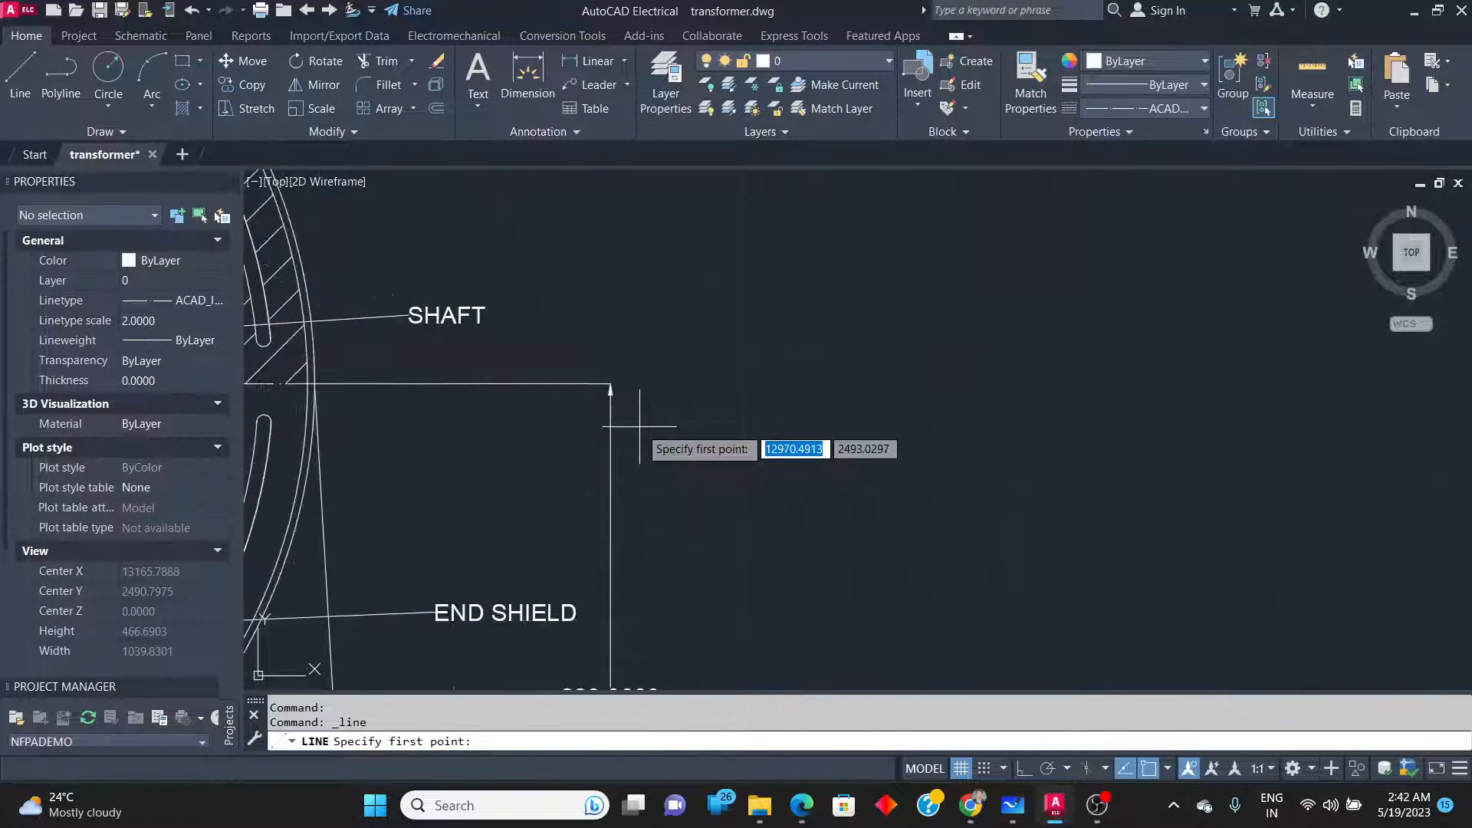
pyautogui.scroll(3, 490, 384)
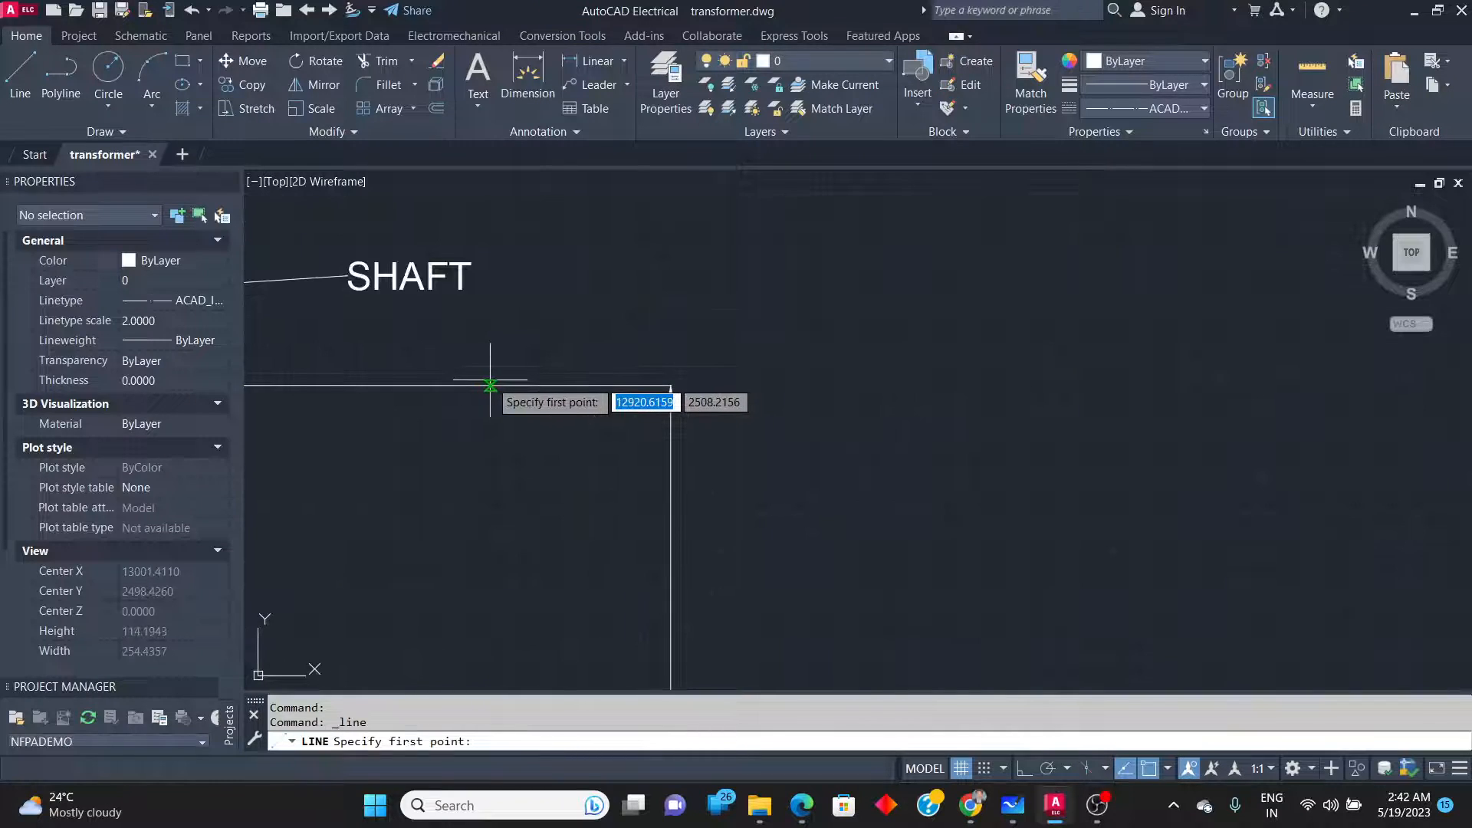
pyautogui.click(490, 384)
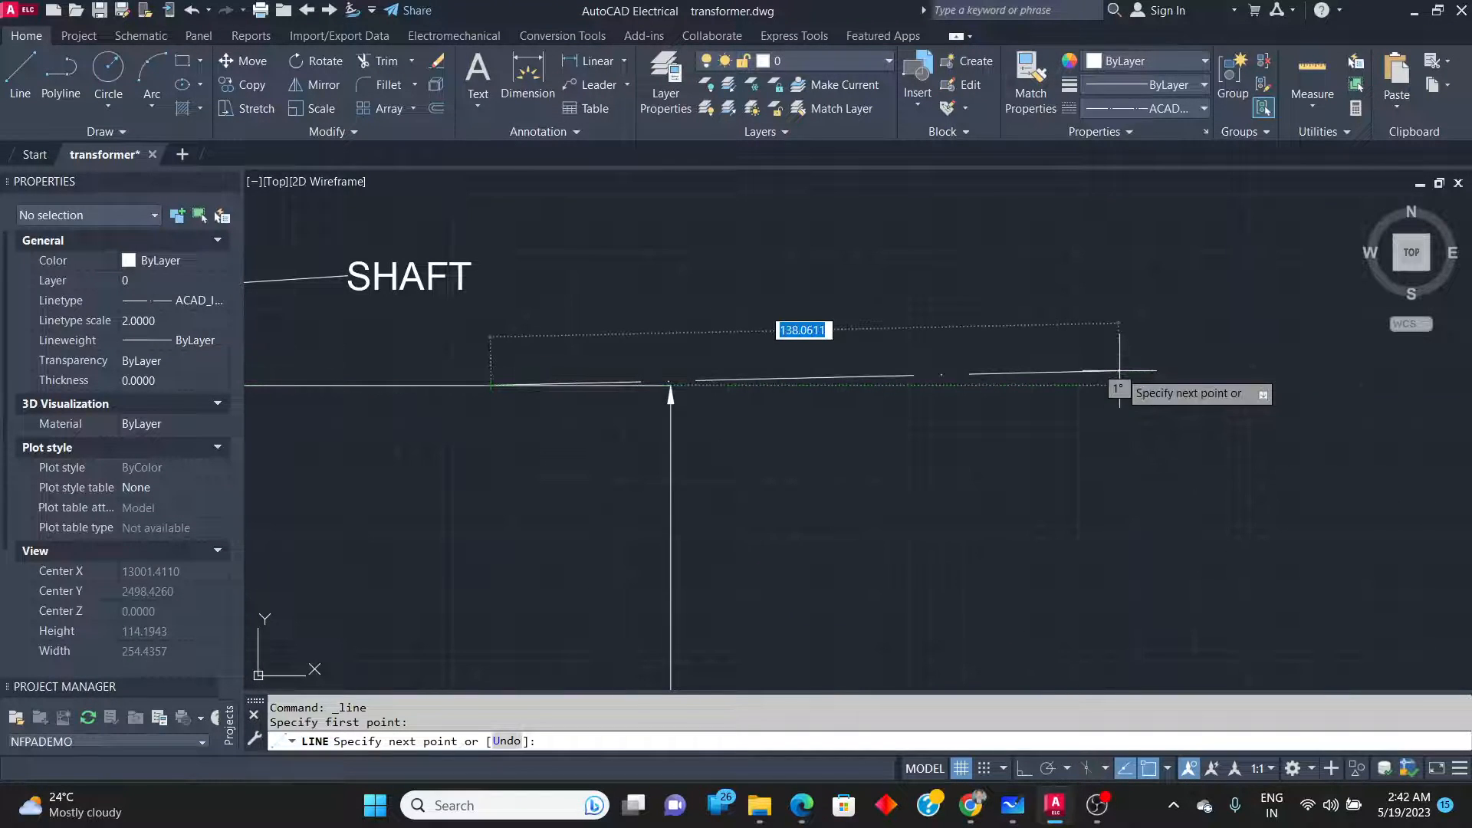
pyautogui.scroll(-8, 1027, 384)
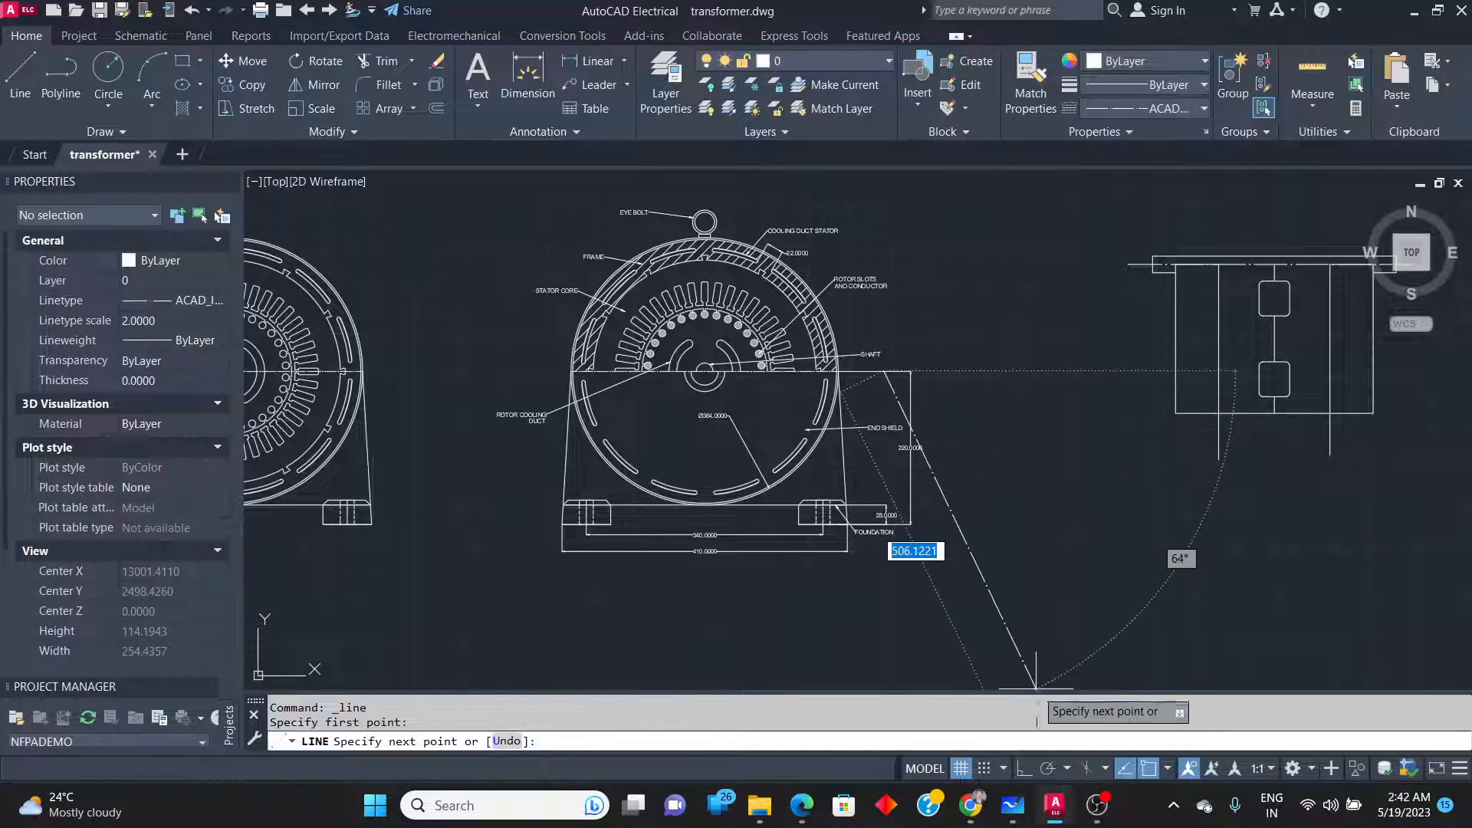
pyautogui.press('F8')
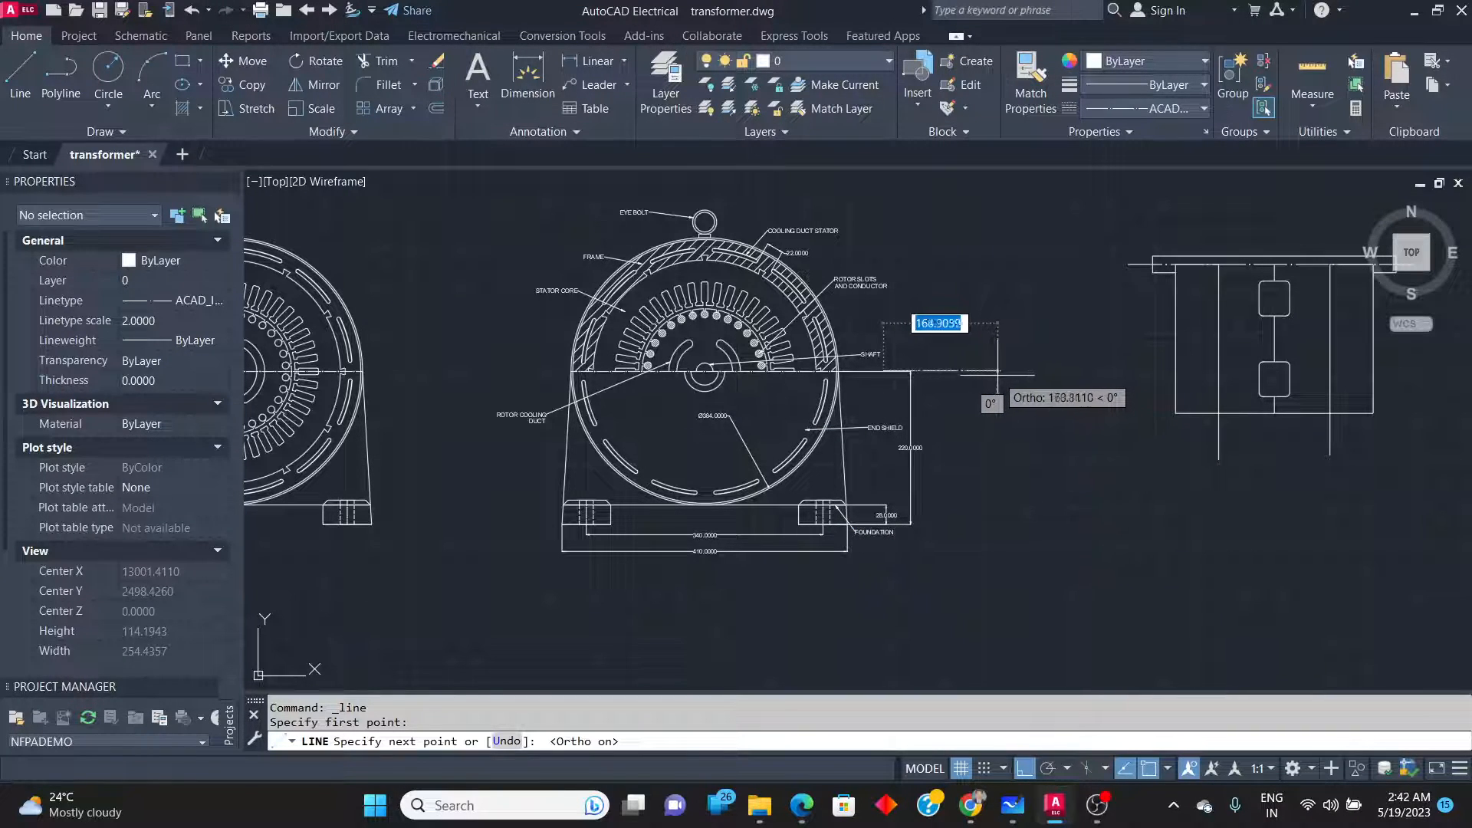
pyautogui.click(986, 371)
pyautogui.press('Return')
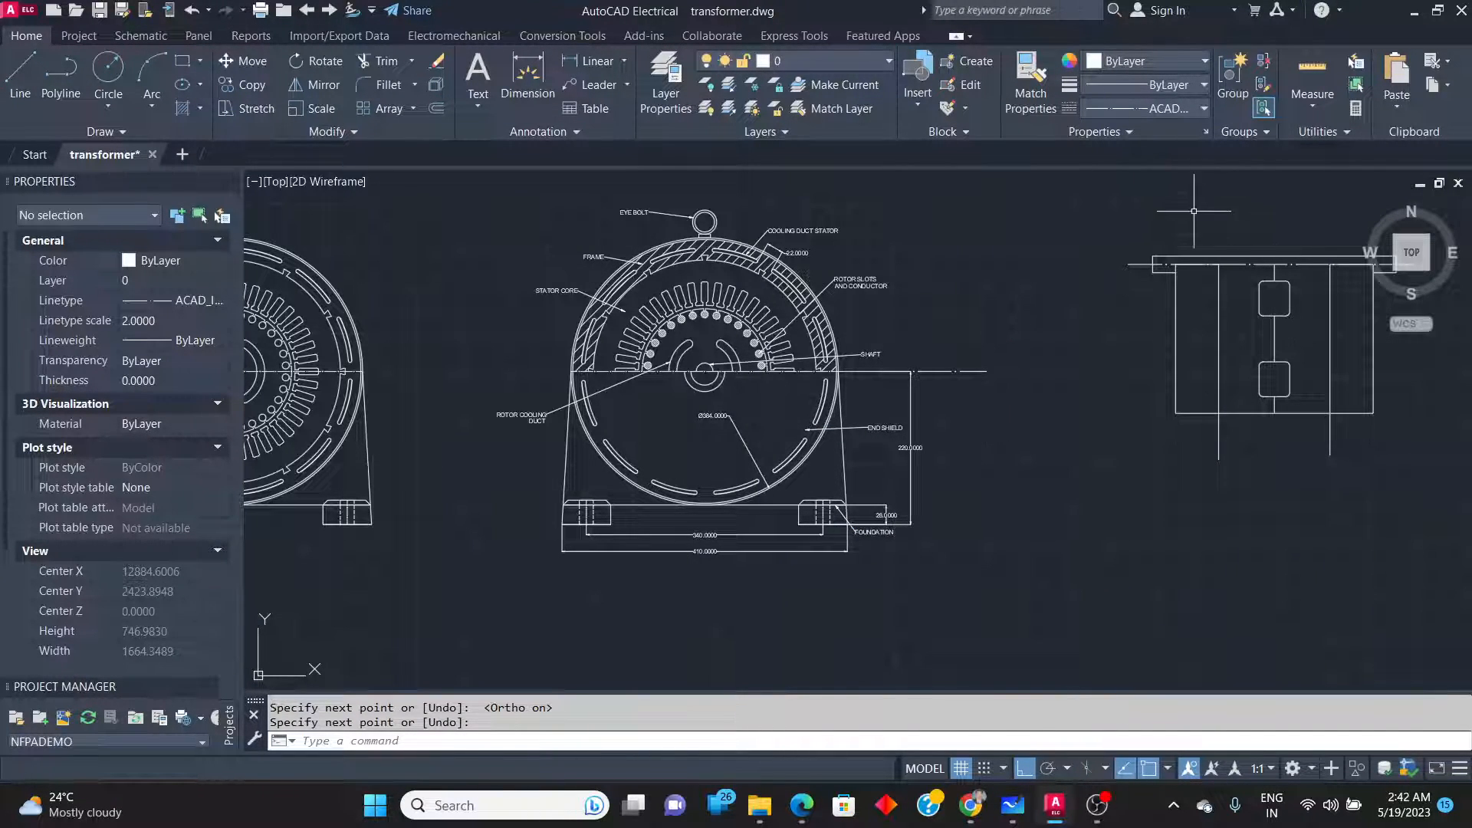
# Move the whole front elevation from the left end of its centre line to the free end of the end view's extended centre line.
pyautogui.click(1110, 223)
pyautogui.click(1411, 524)
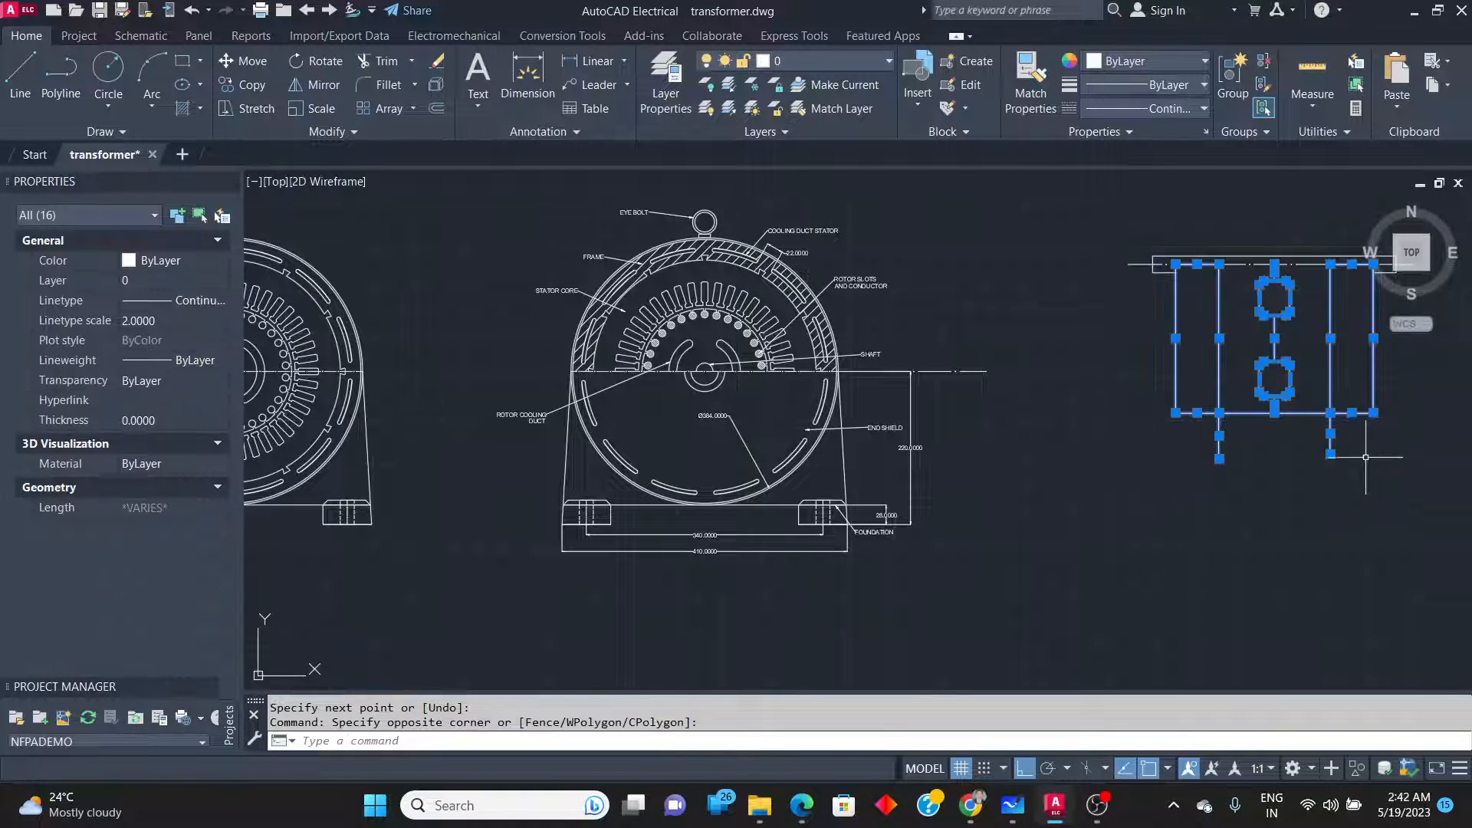
pyautogui.click(1071, 203)
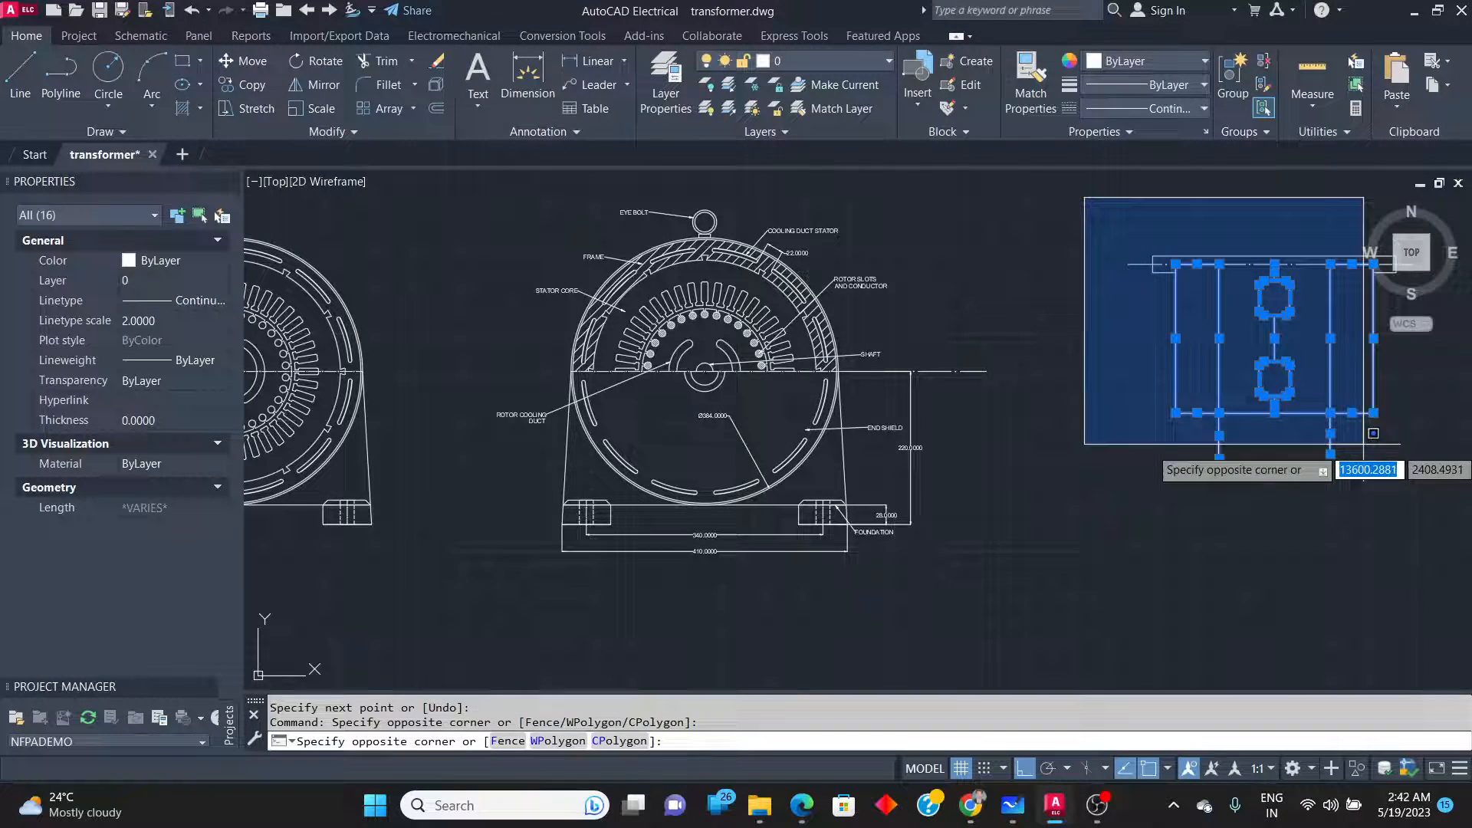
pyautogui.click(1461, 480)
pyautogui.click(243, 60)
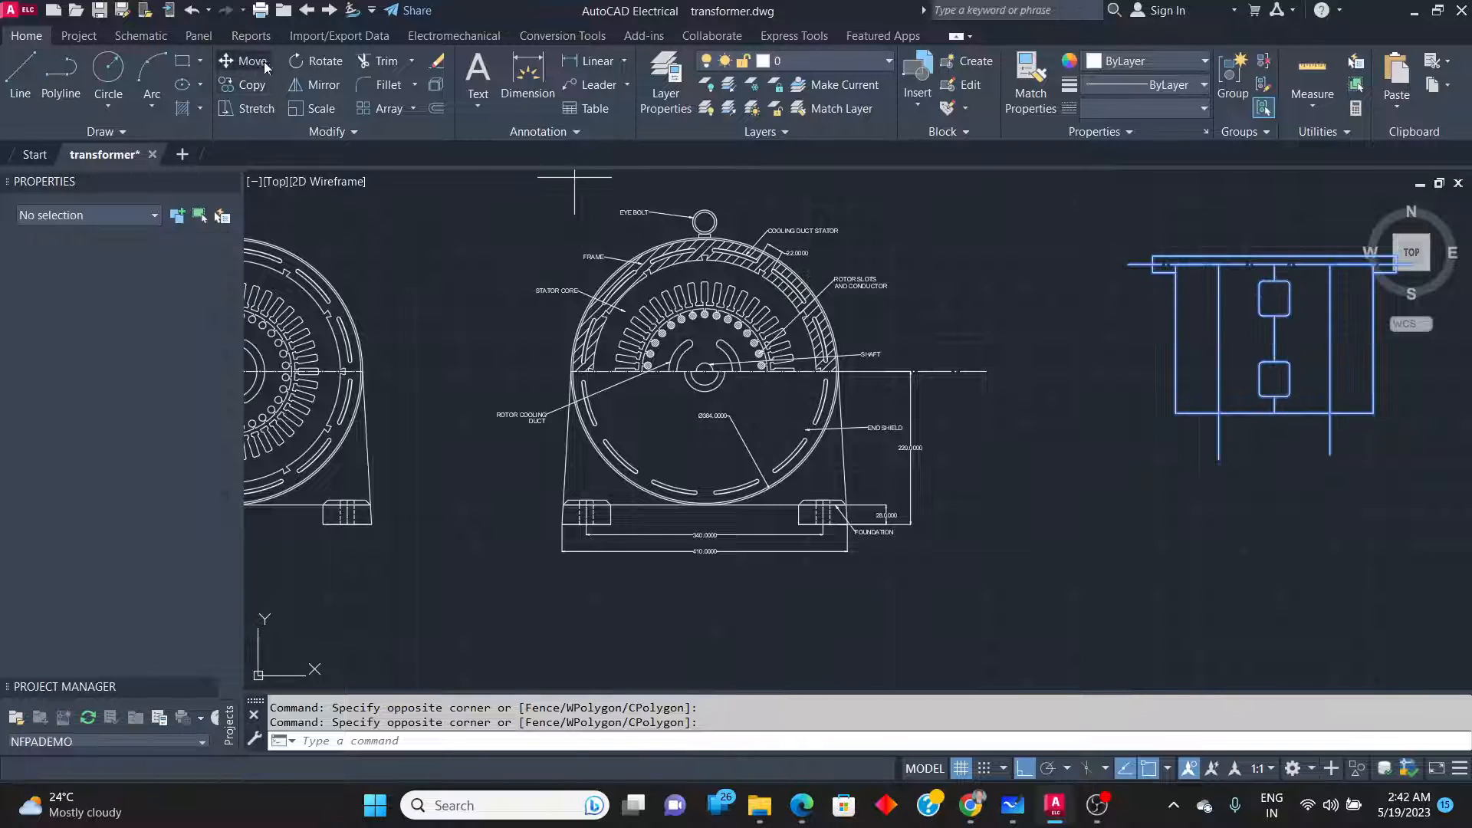
pyautogui.click(1128, 266)
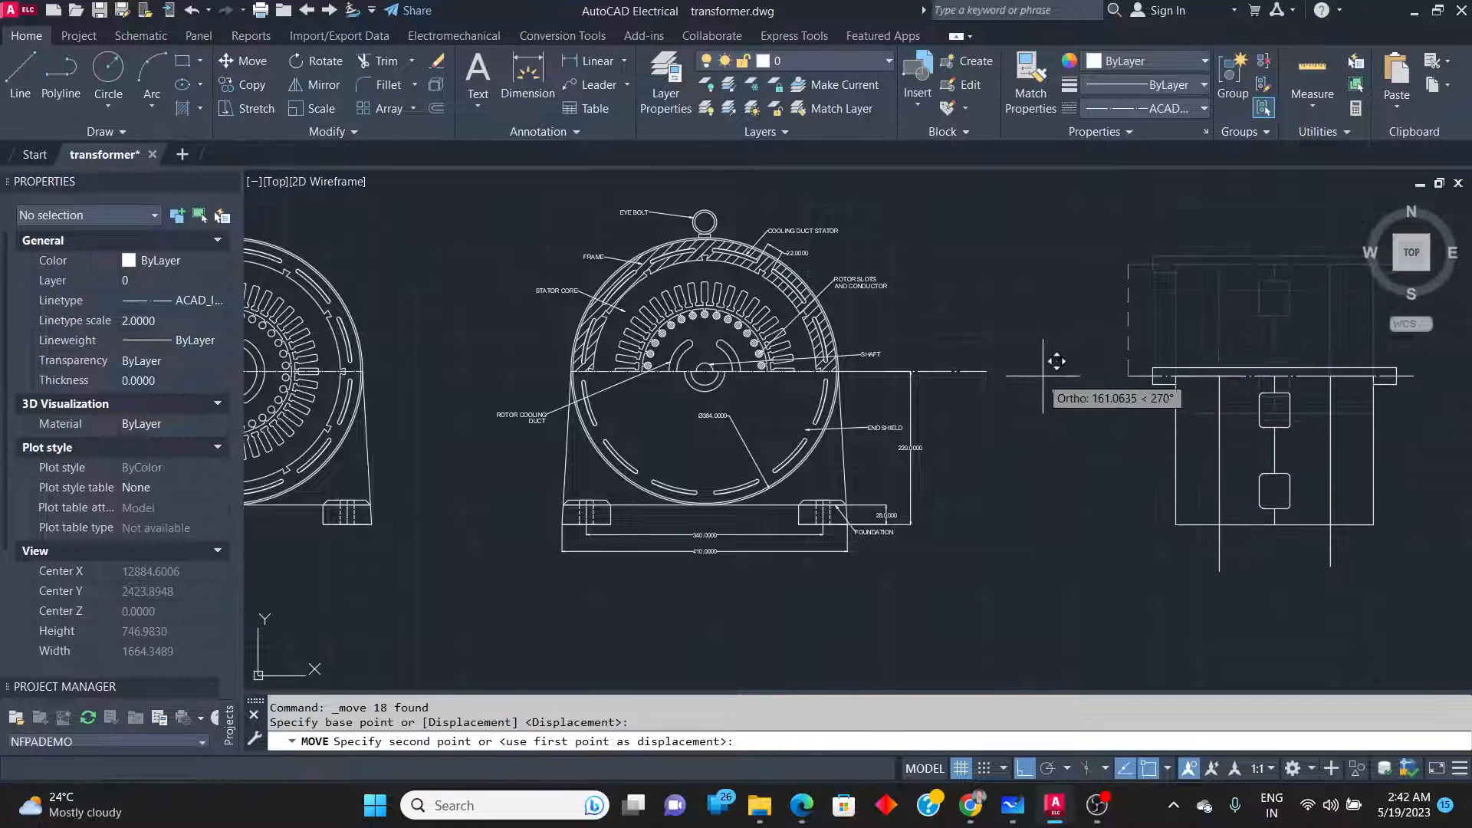
pyautogui.click(988, 371)
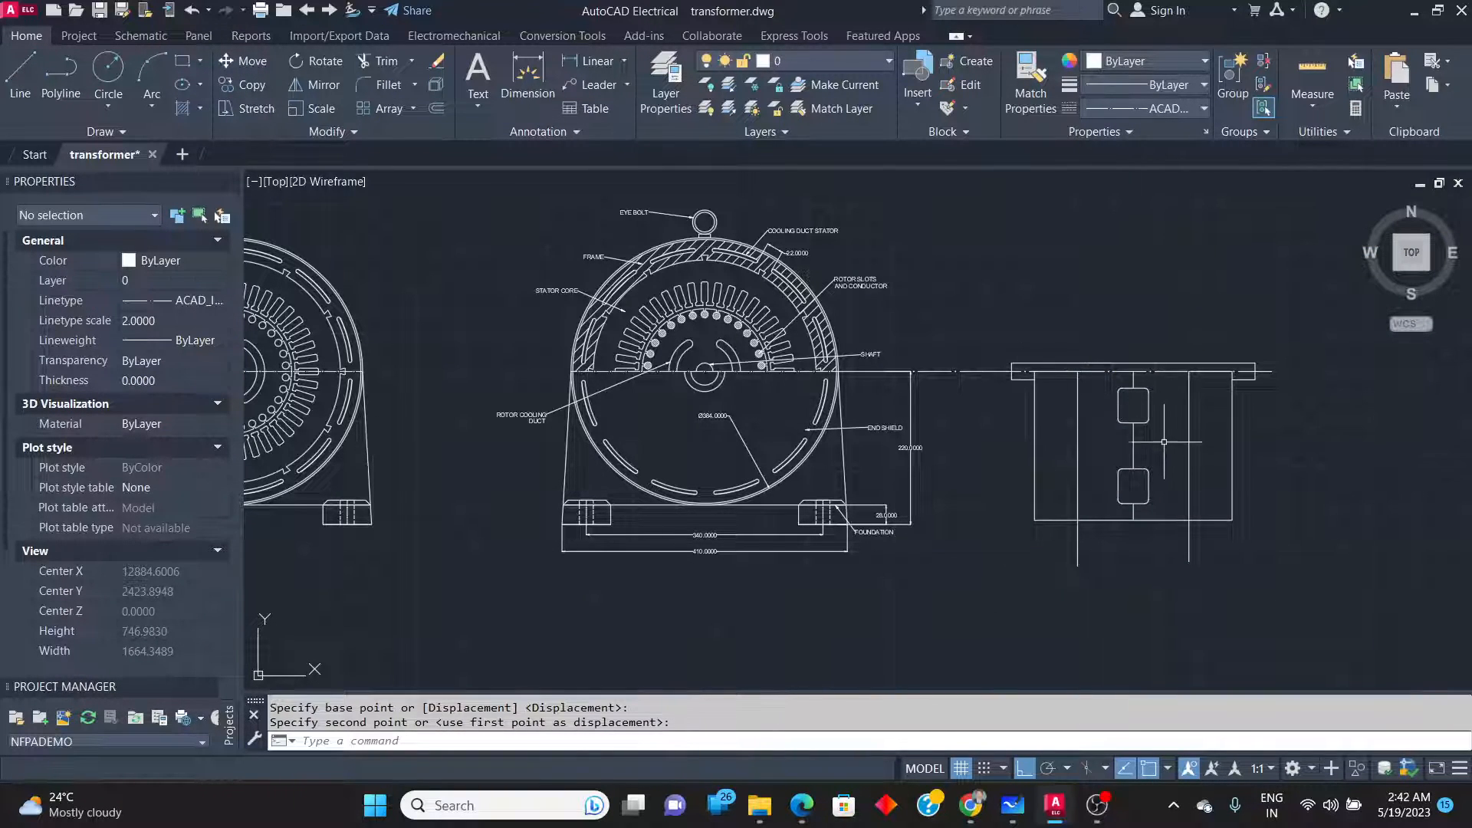
# Project a horizontal line from the base of the end view's foundation across and past the front elevation.
pyautogui.scroll(4, 1197, 537)
pyautogui.scroll(-2, 1196, 537)
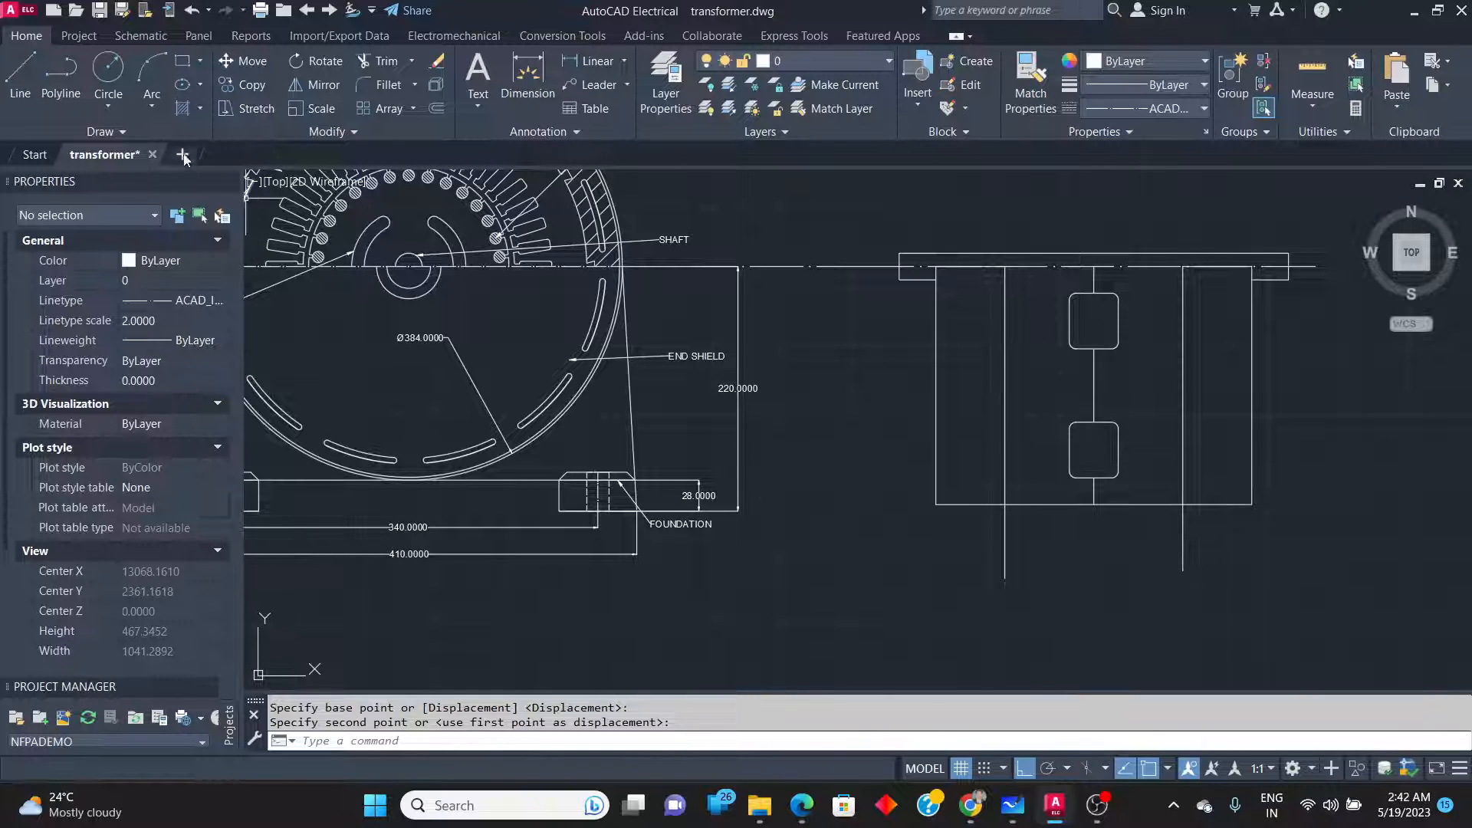
pyautogui.click(20, 77)
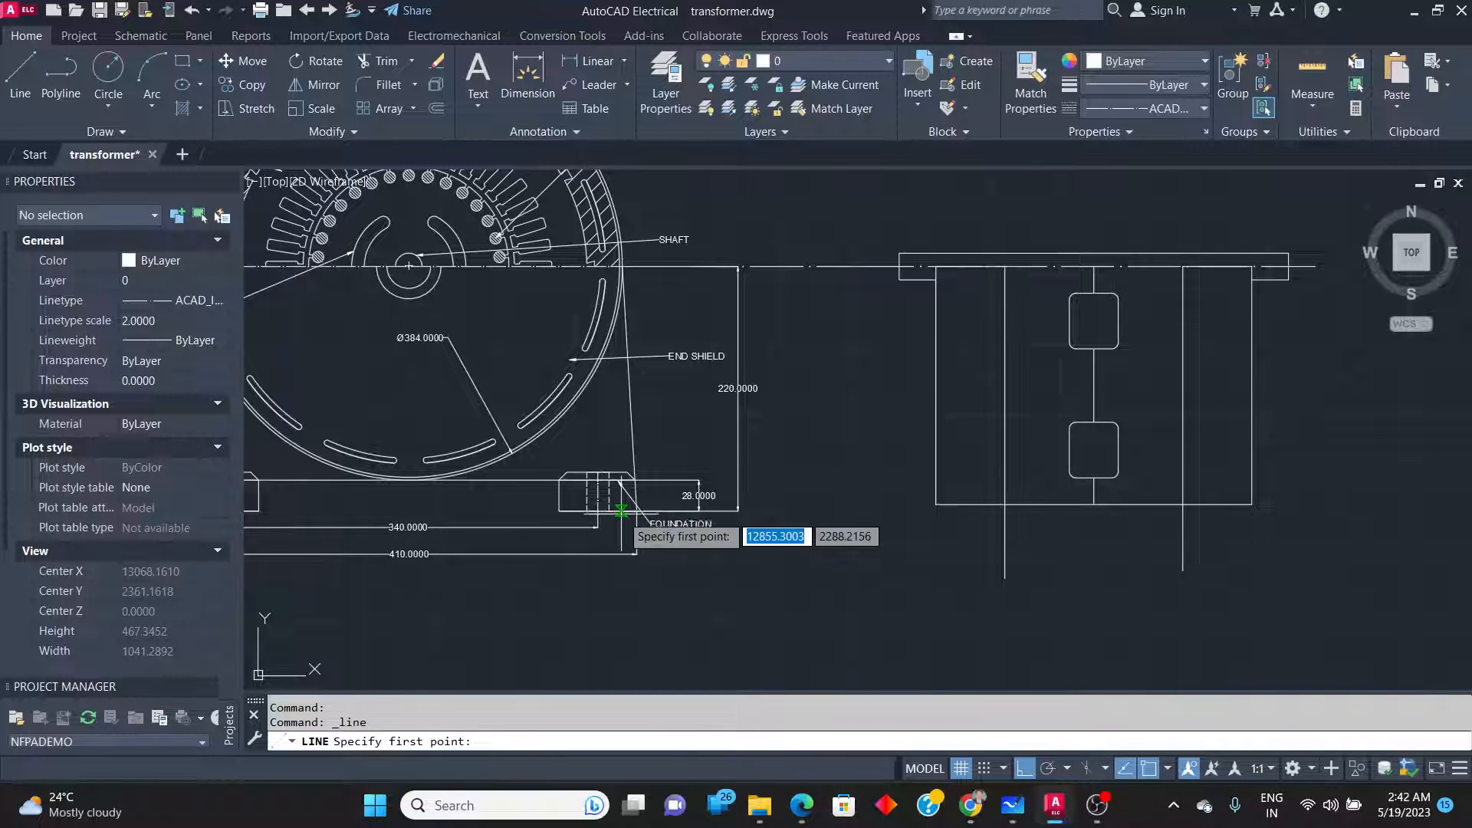
pyautogui.click(622, 510)
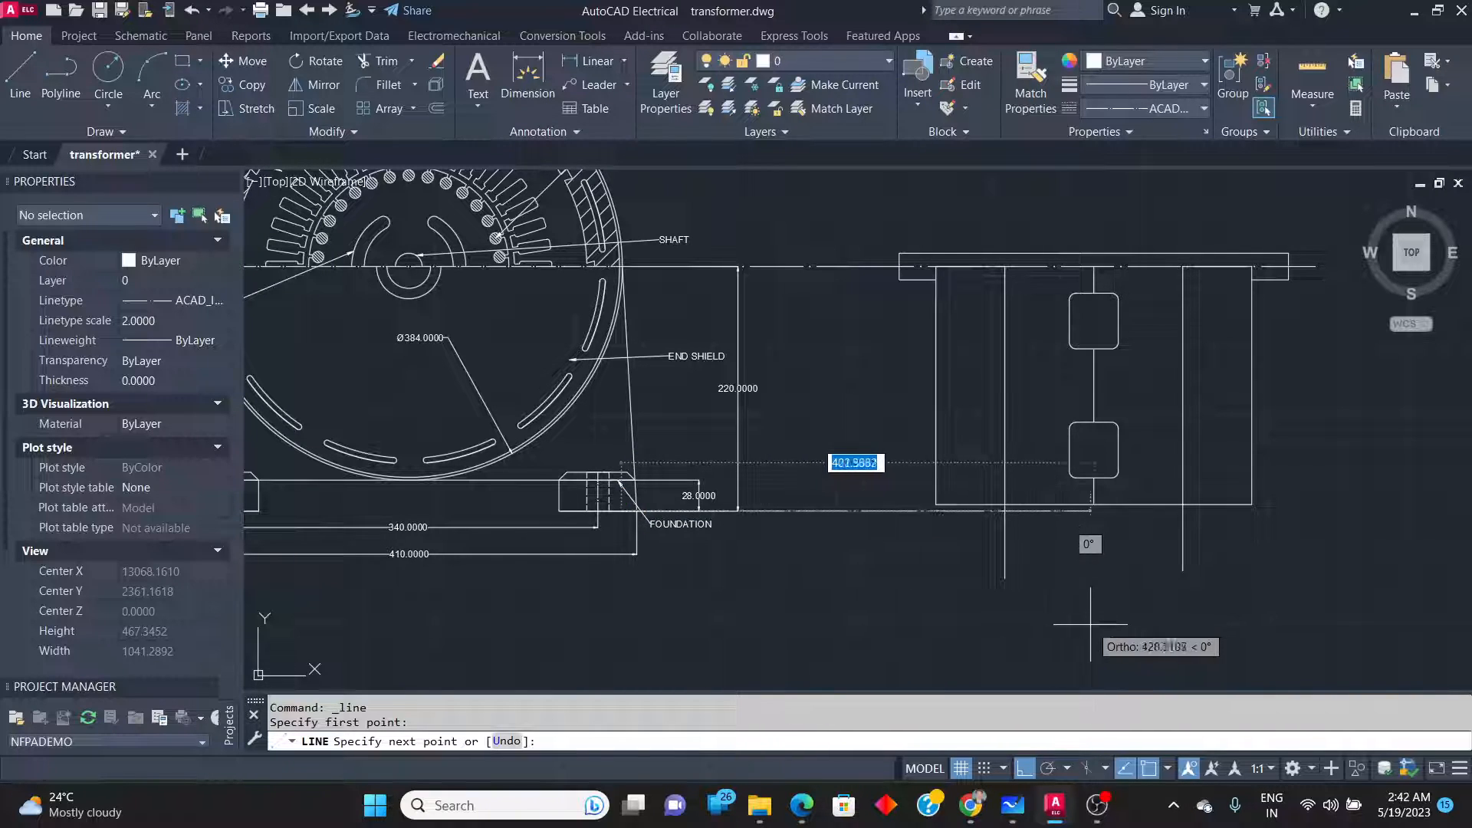
pyautogui.click(1323, 626)
pyautogui.press('Return')
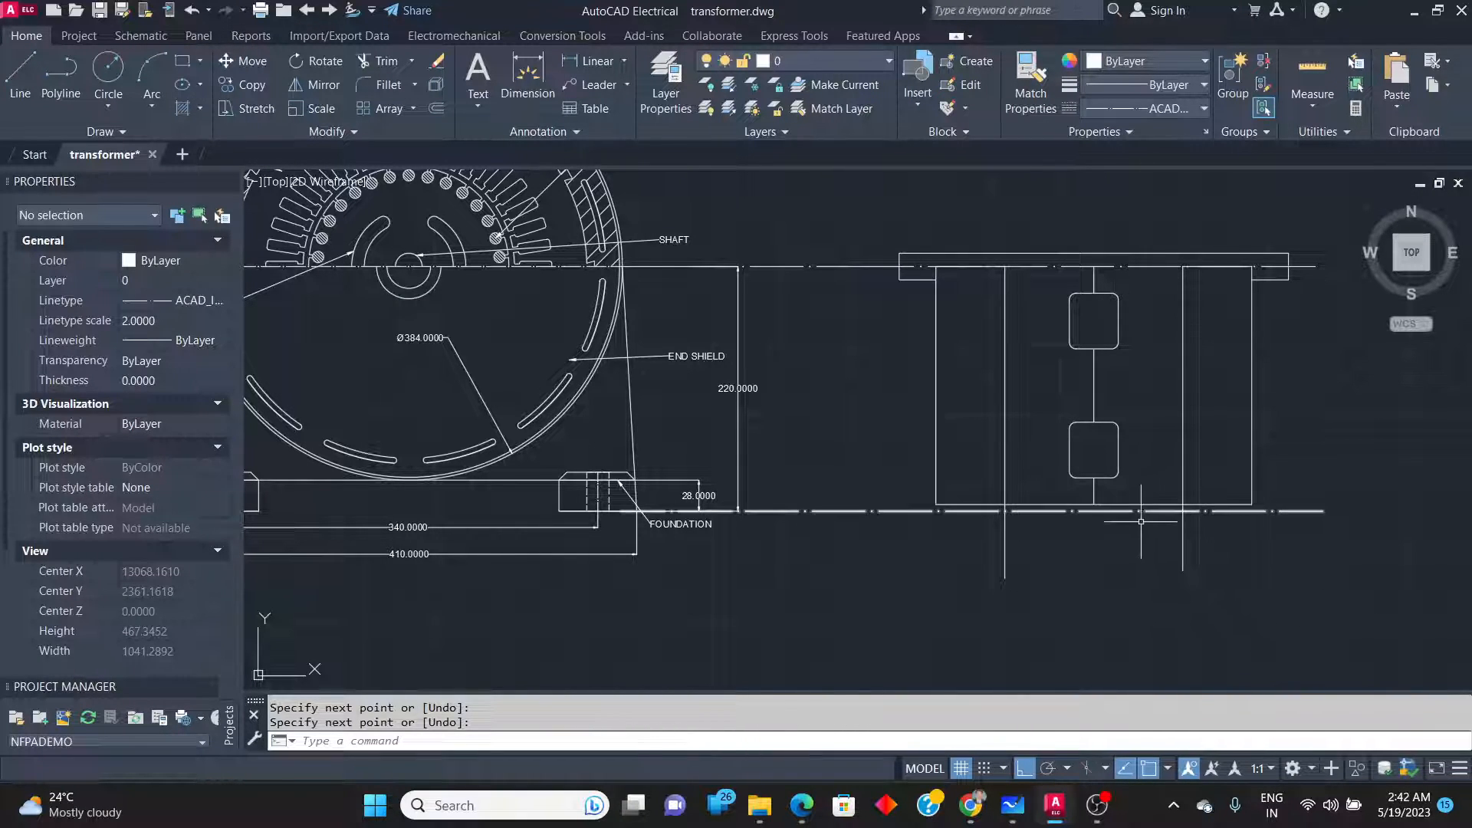
# Review the projected base line below the front elevation, and switch to Microsoft Whiteboard to check the foundation in the reference elevation.
pyautogui.scroll(2, 1121, 528)
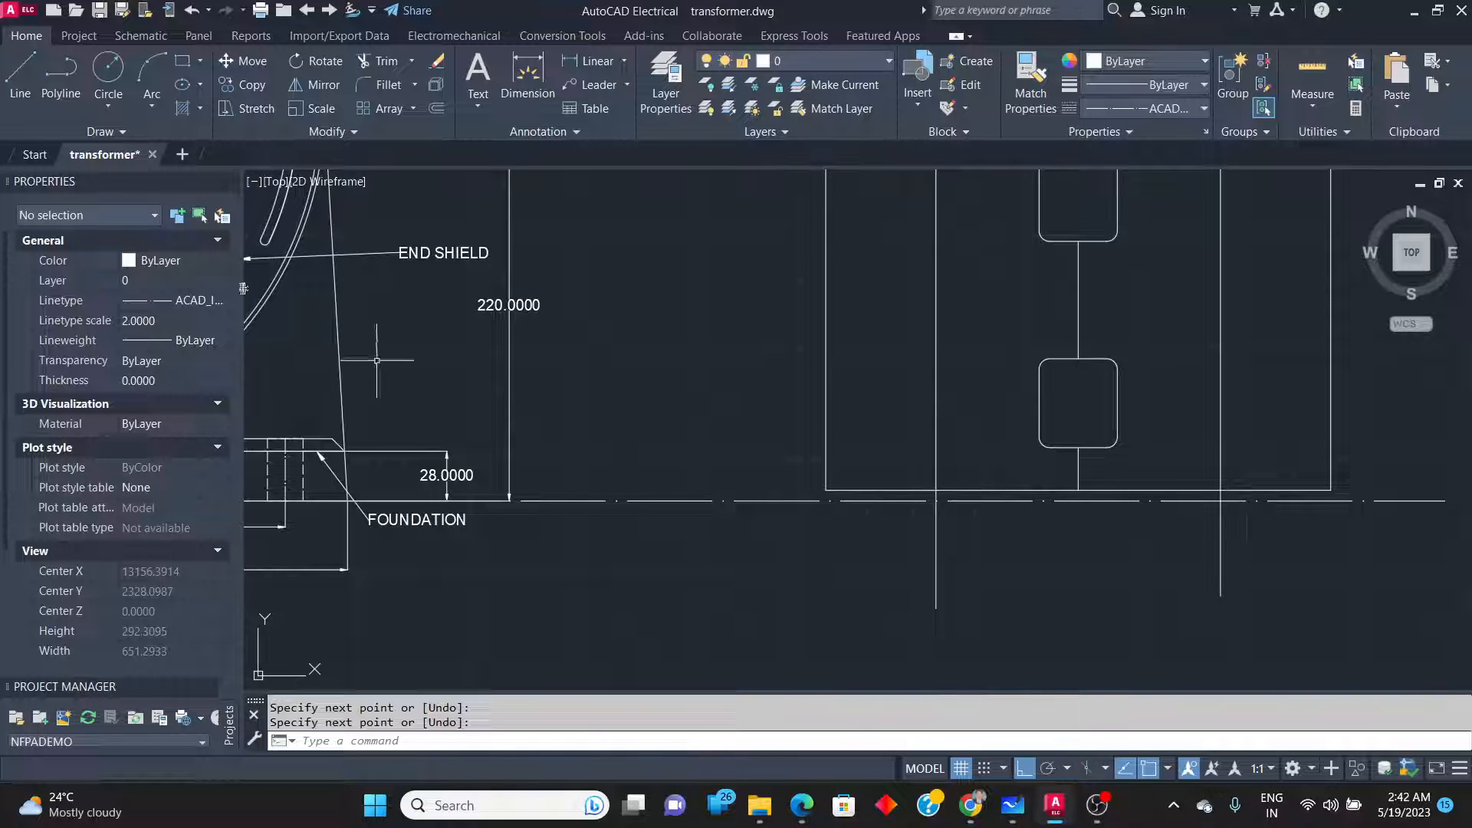
pyautogui.scroll(-2, 530, 458)
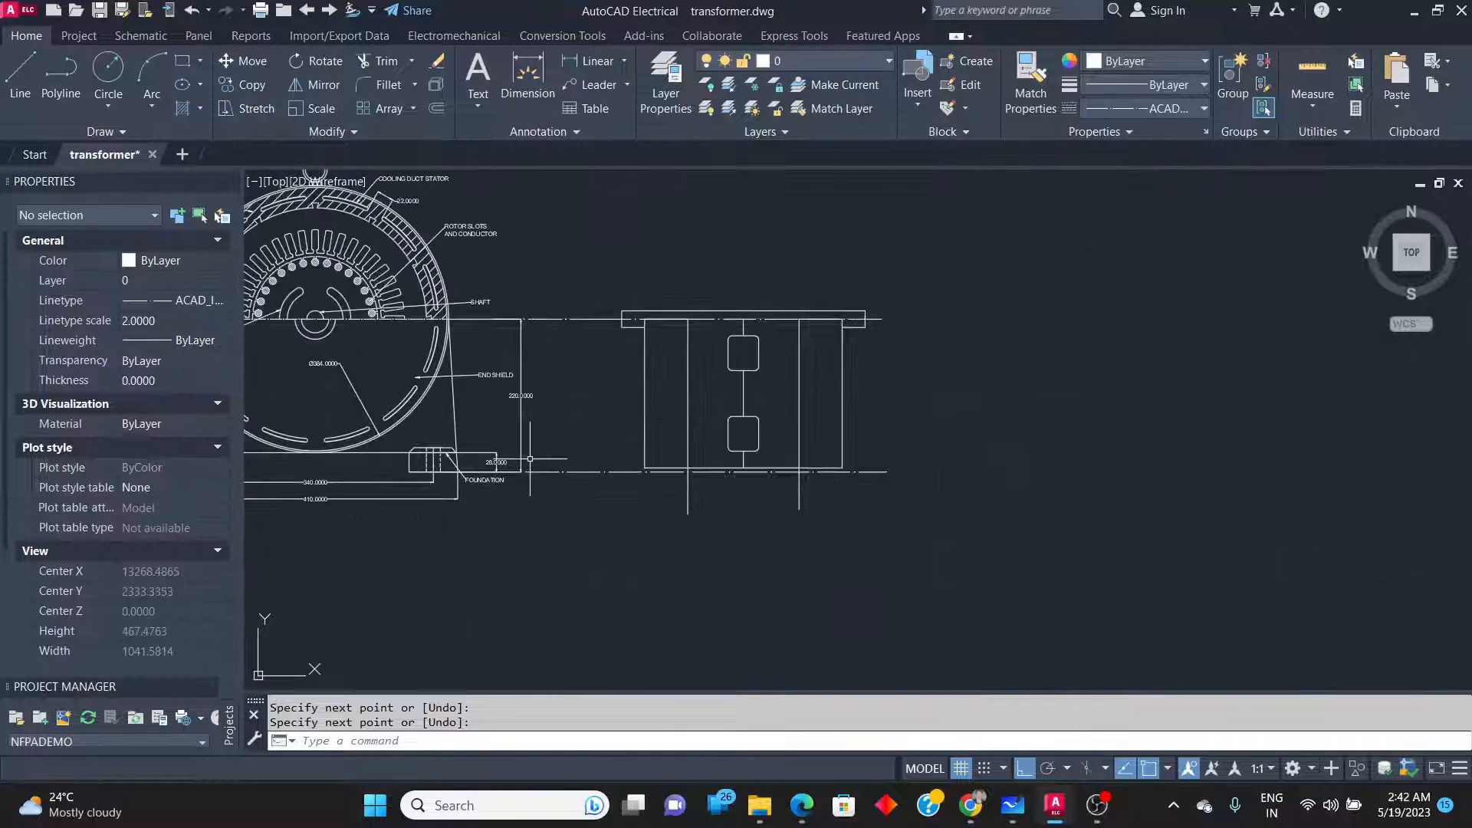
pyautogui.hotkey('alt', 'Tab')
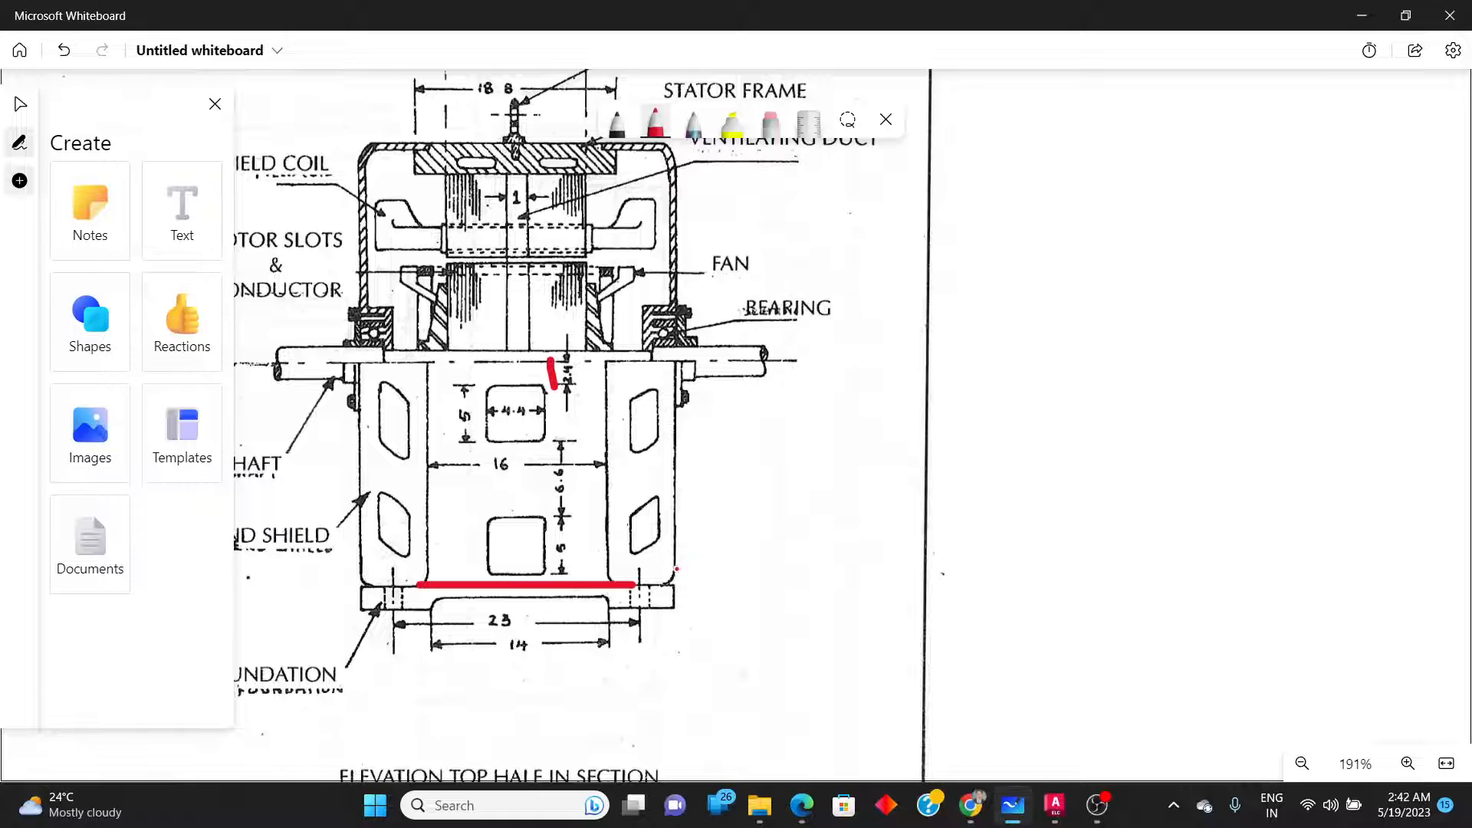
# Switch from the whiteboard reference to AutoCAD and move both end shields' short bottom lines straight up by about 9 units.
pyautogui.keyDown('ctrl'); pyautogui.scroll(3, 733, 401); pyautogui.keyUp('ctrl')
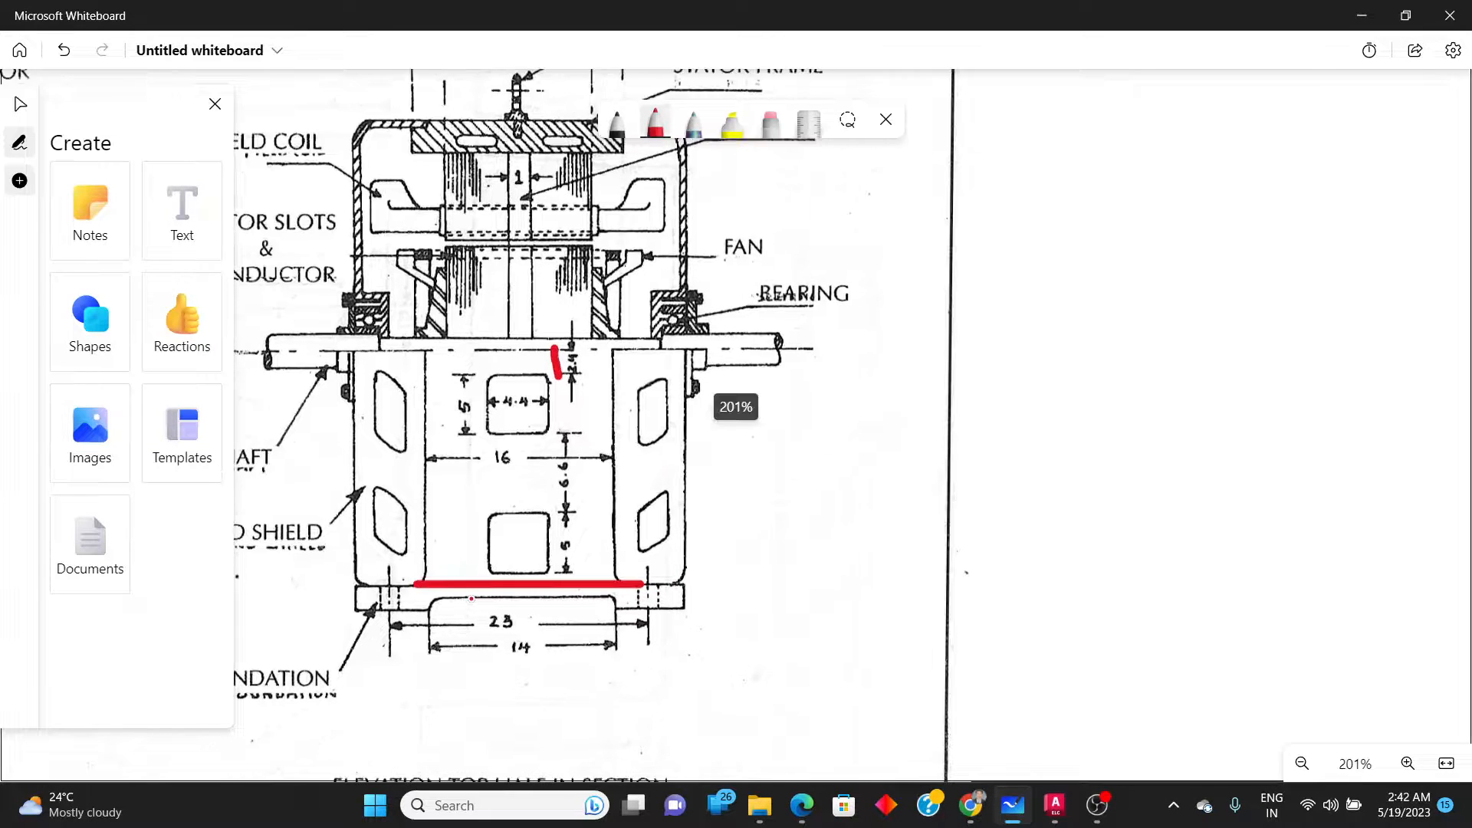
pyautogui.hotkey('alt', 'Tab')
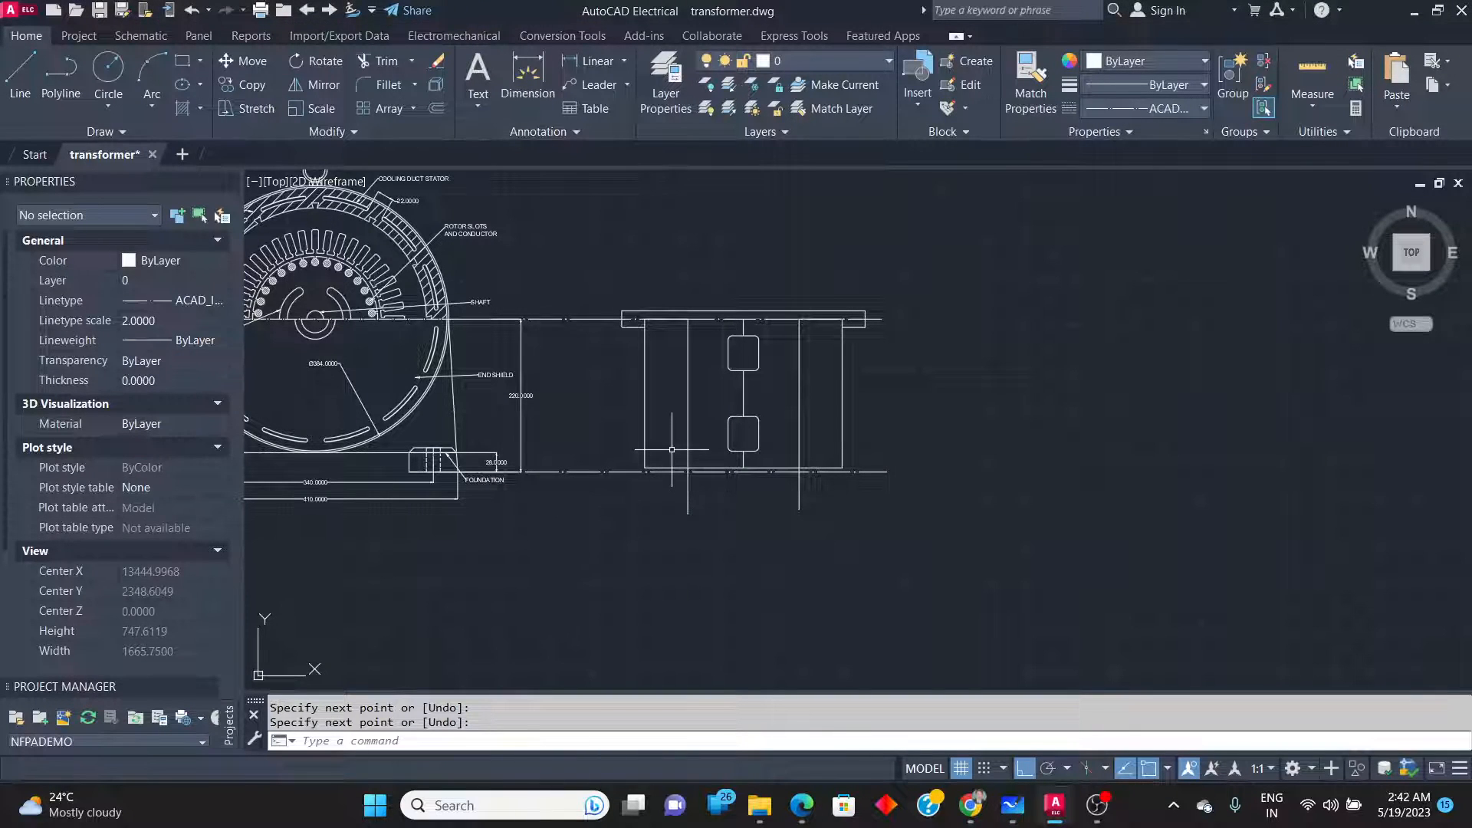
pyautogui.scroll(3, 671, 450)
pyautogui.scroll(3, 673, 458)
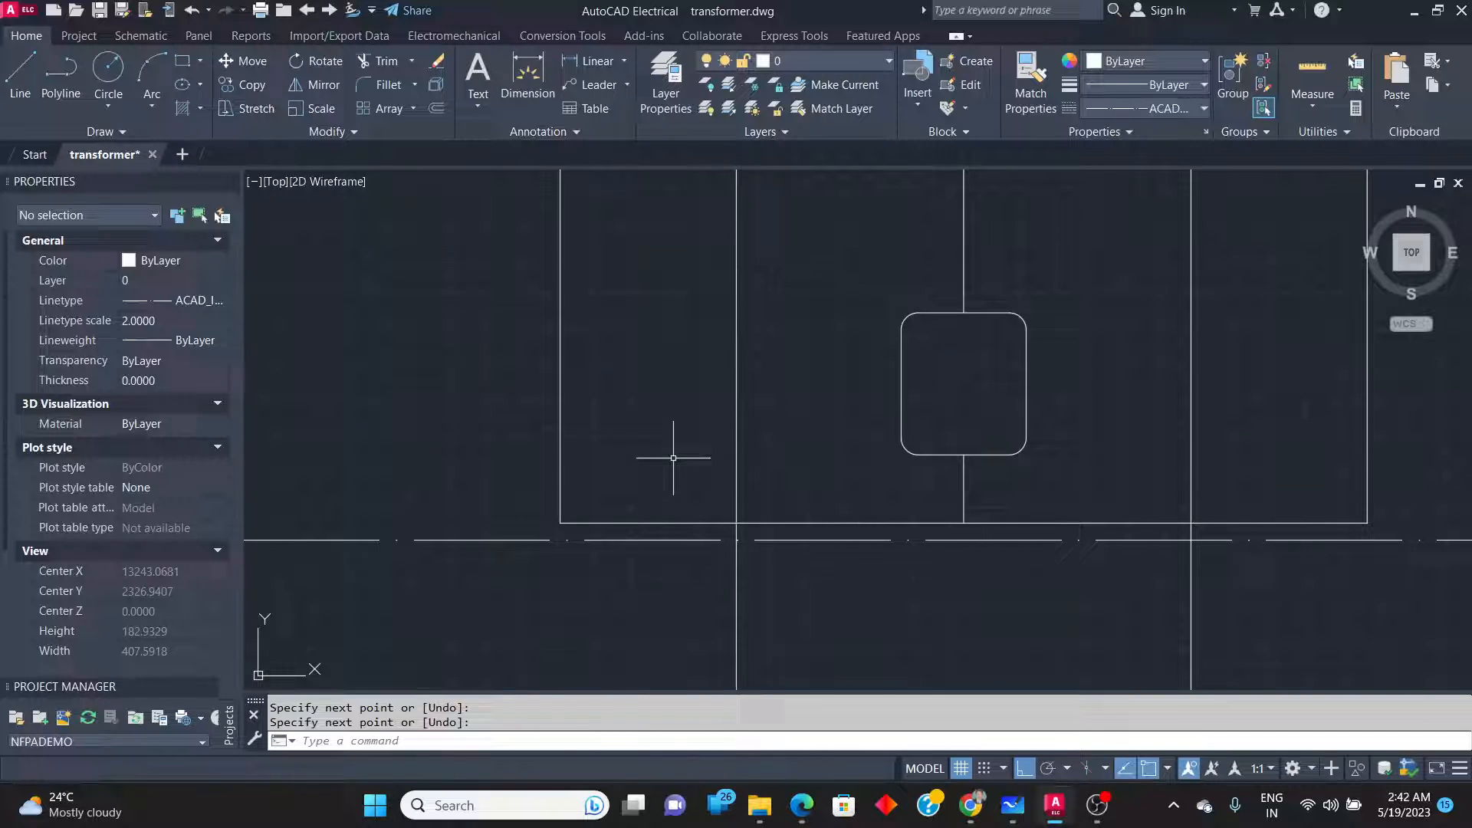
pyautogui.press('Escape')
pyautogui.click(658, 522)
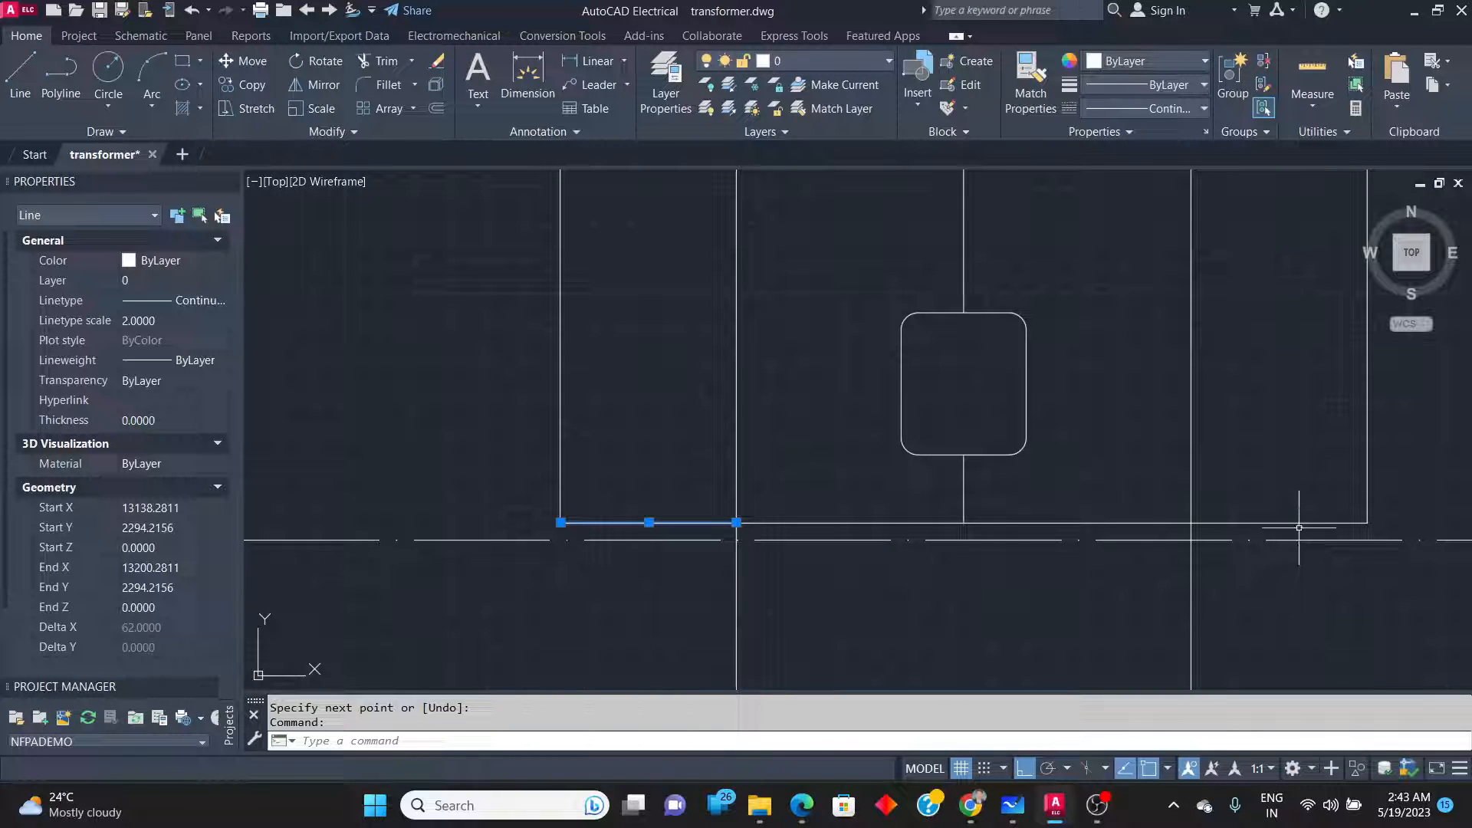
pyautogui.click(1299, 524)
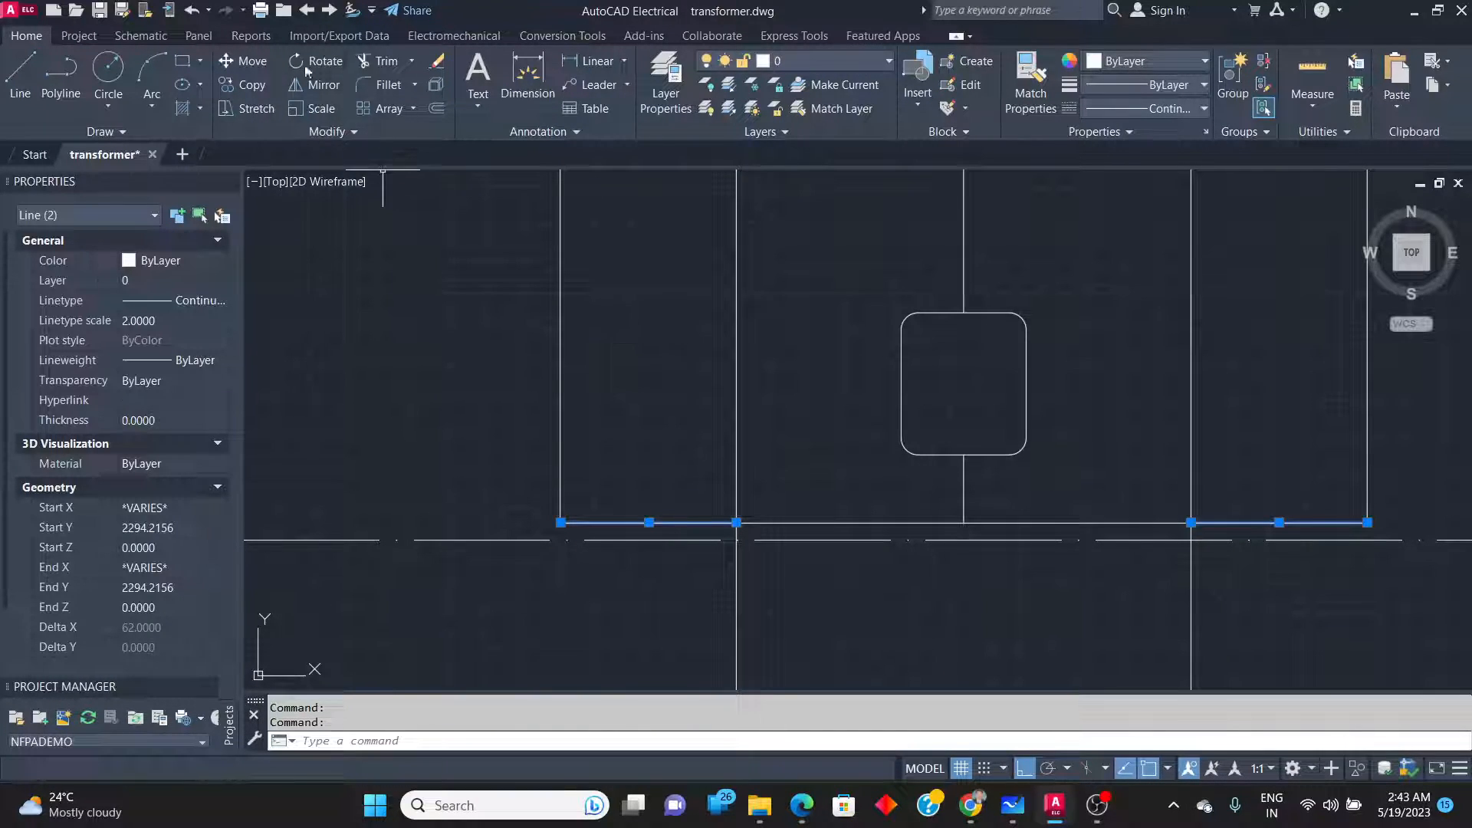
pyautogui.click(257, 64)
pyautogui.click(353, 384)
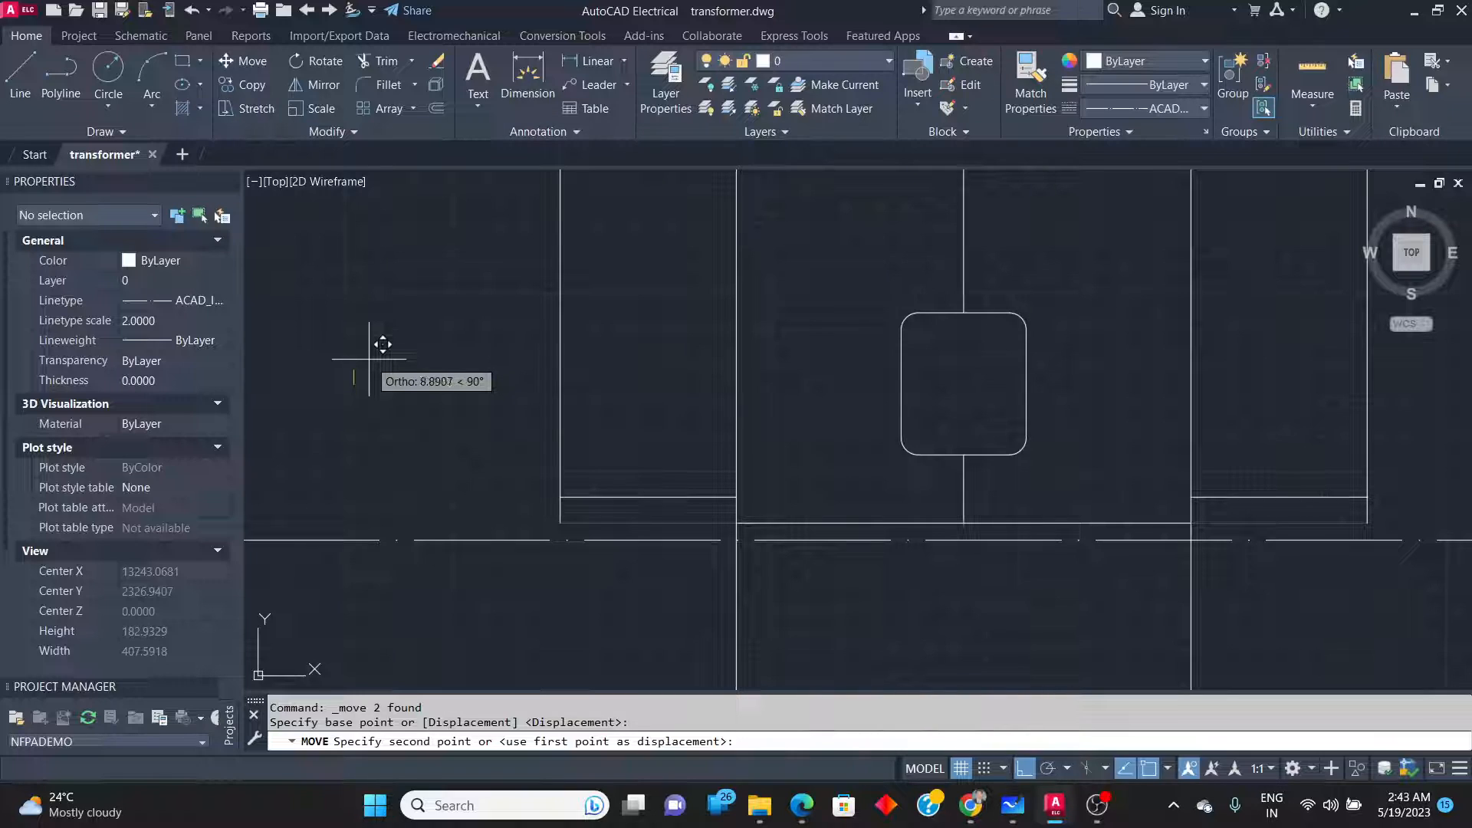
pyautogui.click(369, 357)
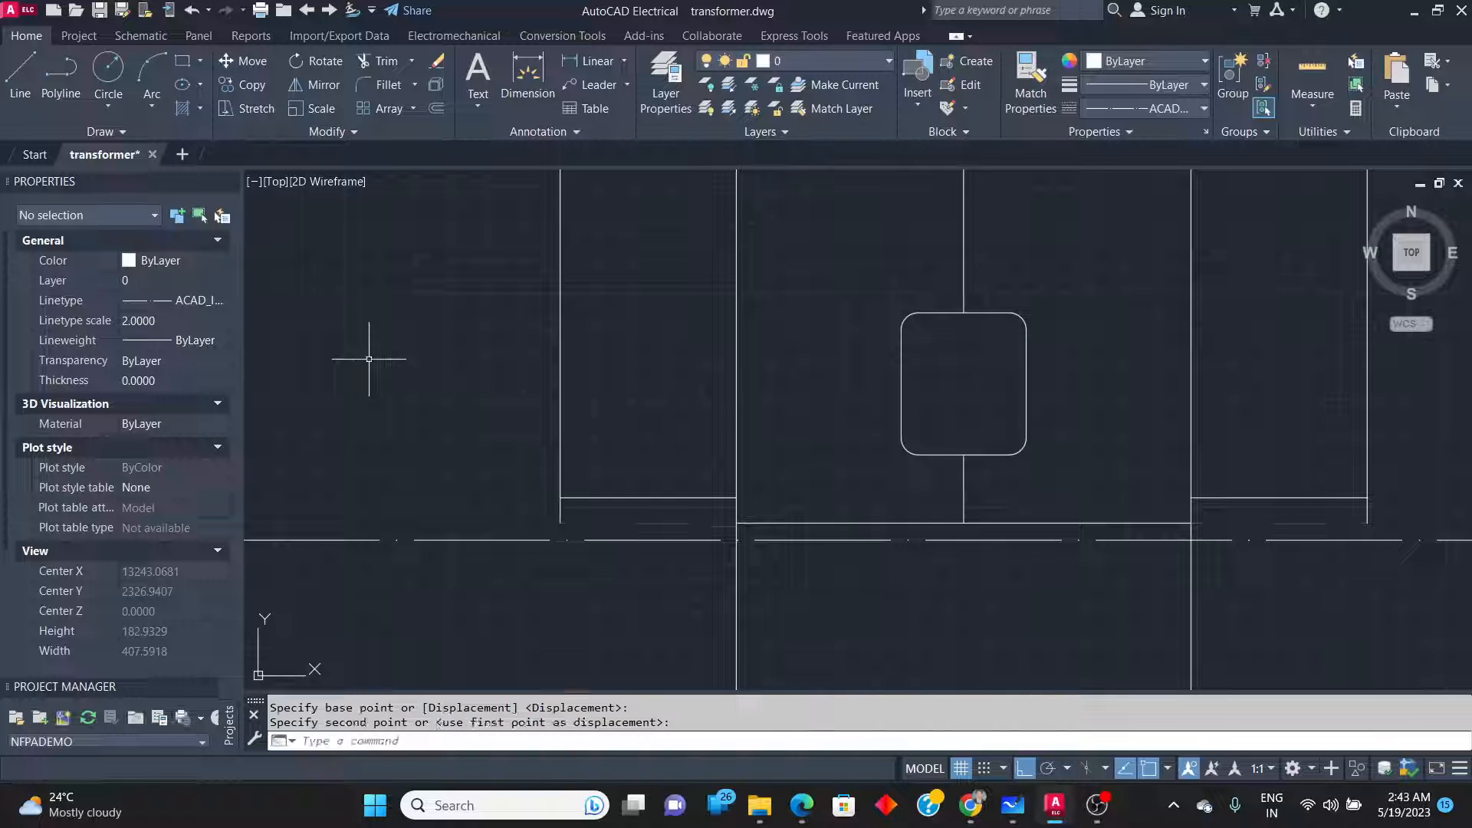
# Trim both inner vertical lines between the raised end shield bottom edges and the central horizontal line below them.
pyautogui.click(766, 521)
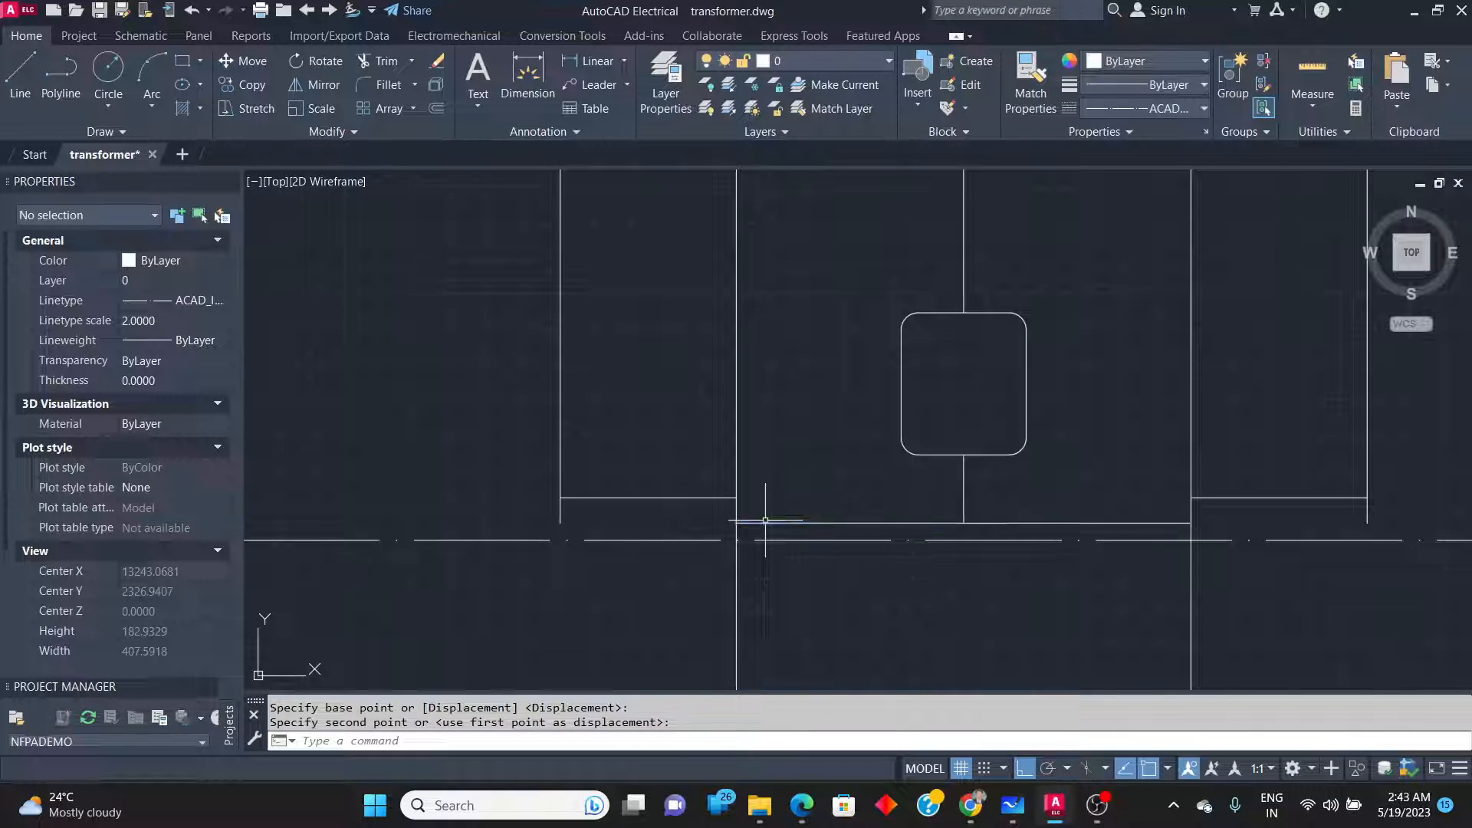
pyautogui.press('Escape')
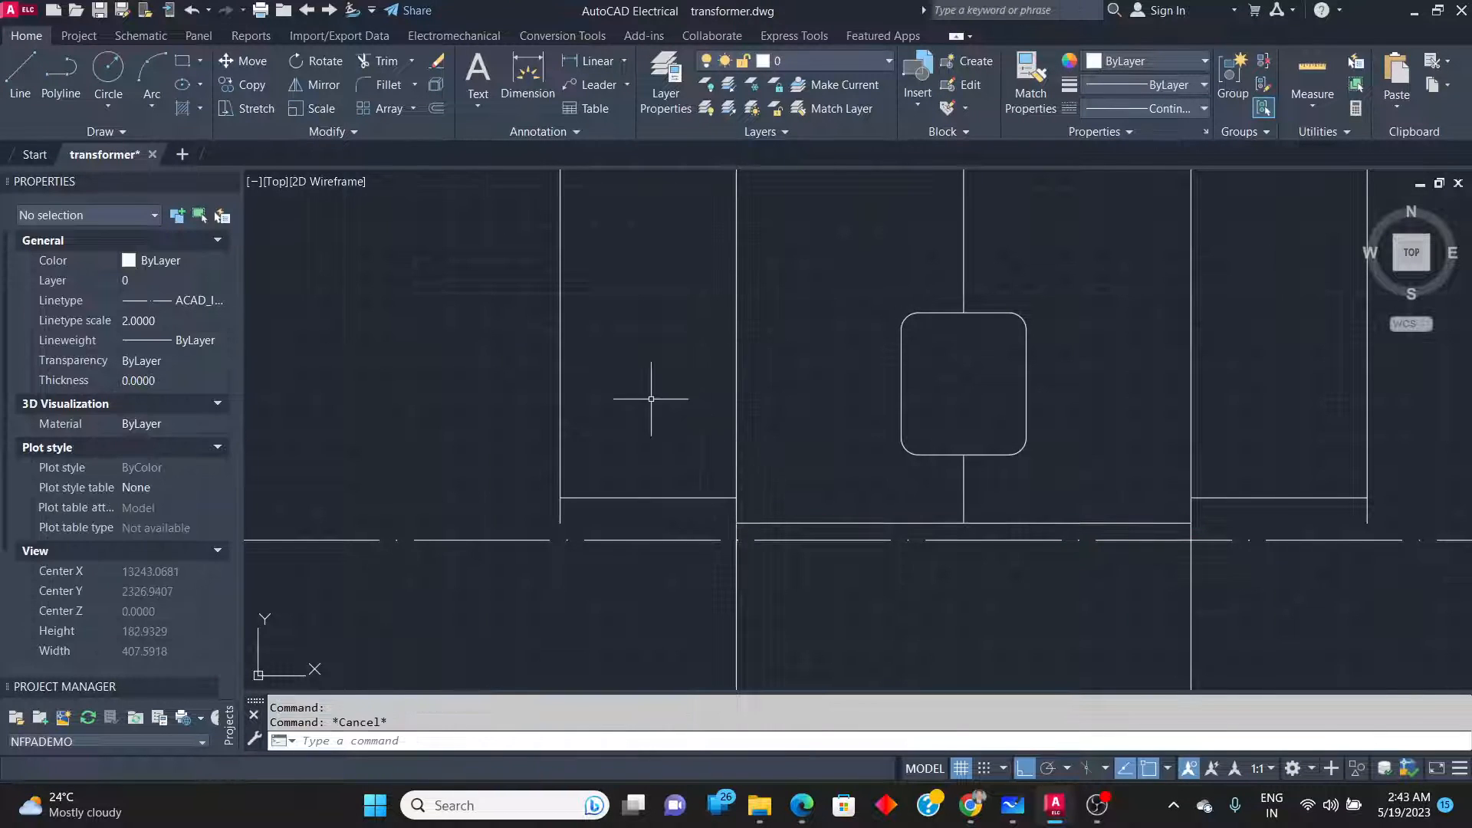
pyautogui.click(386, 61)
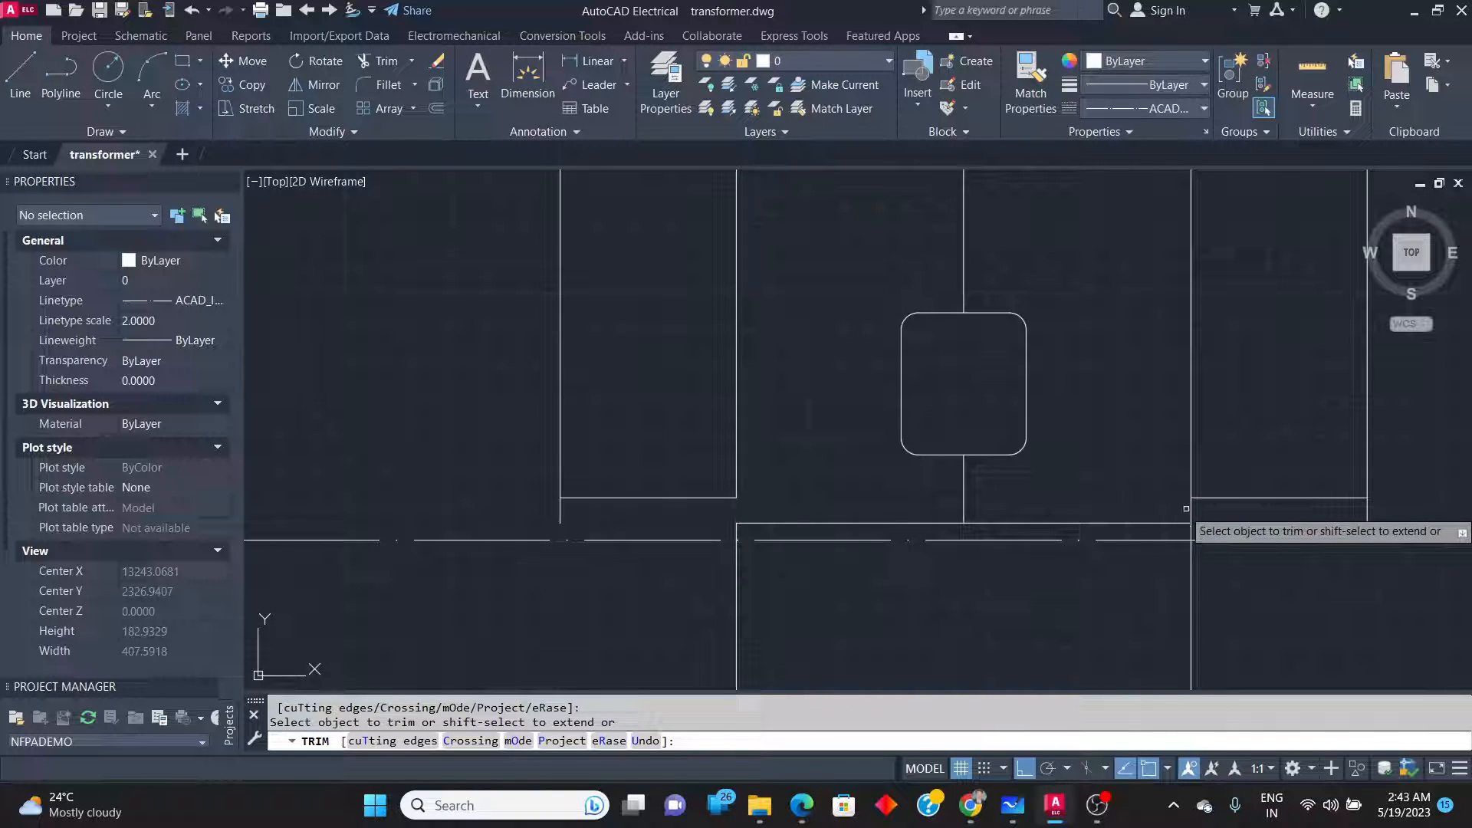
pyautogui.moveTo(1187, 508); pyautogui.dragTo(1198, 522)
pyautogui.rightClick(1222, 526)
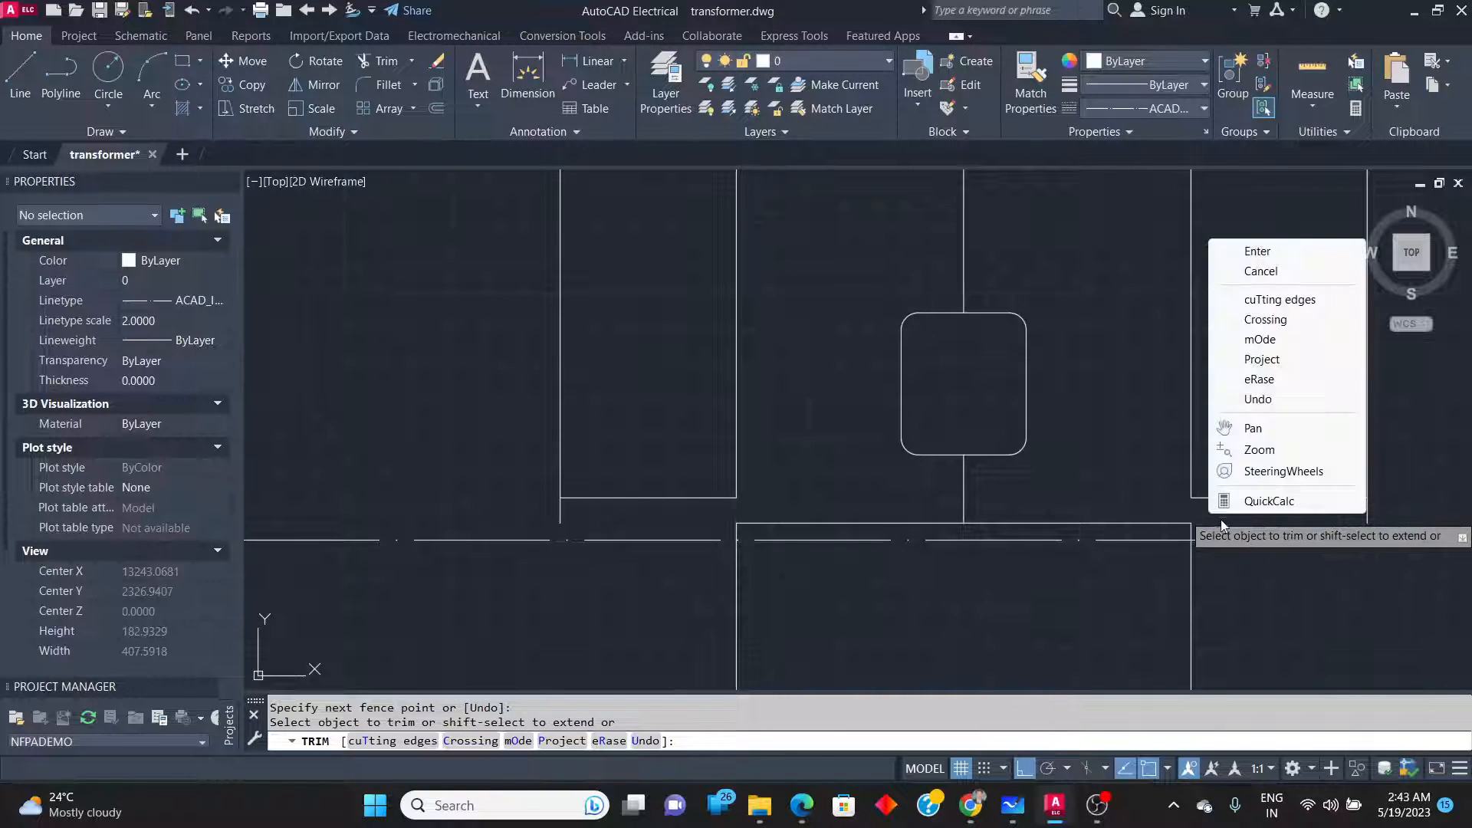
pyautogui.click(1267, 253)
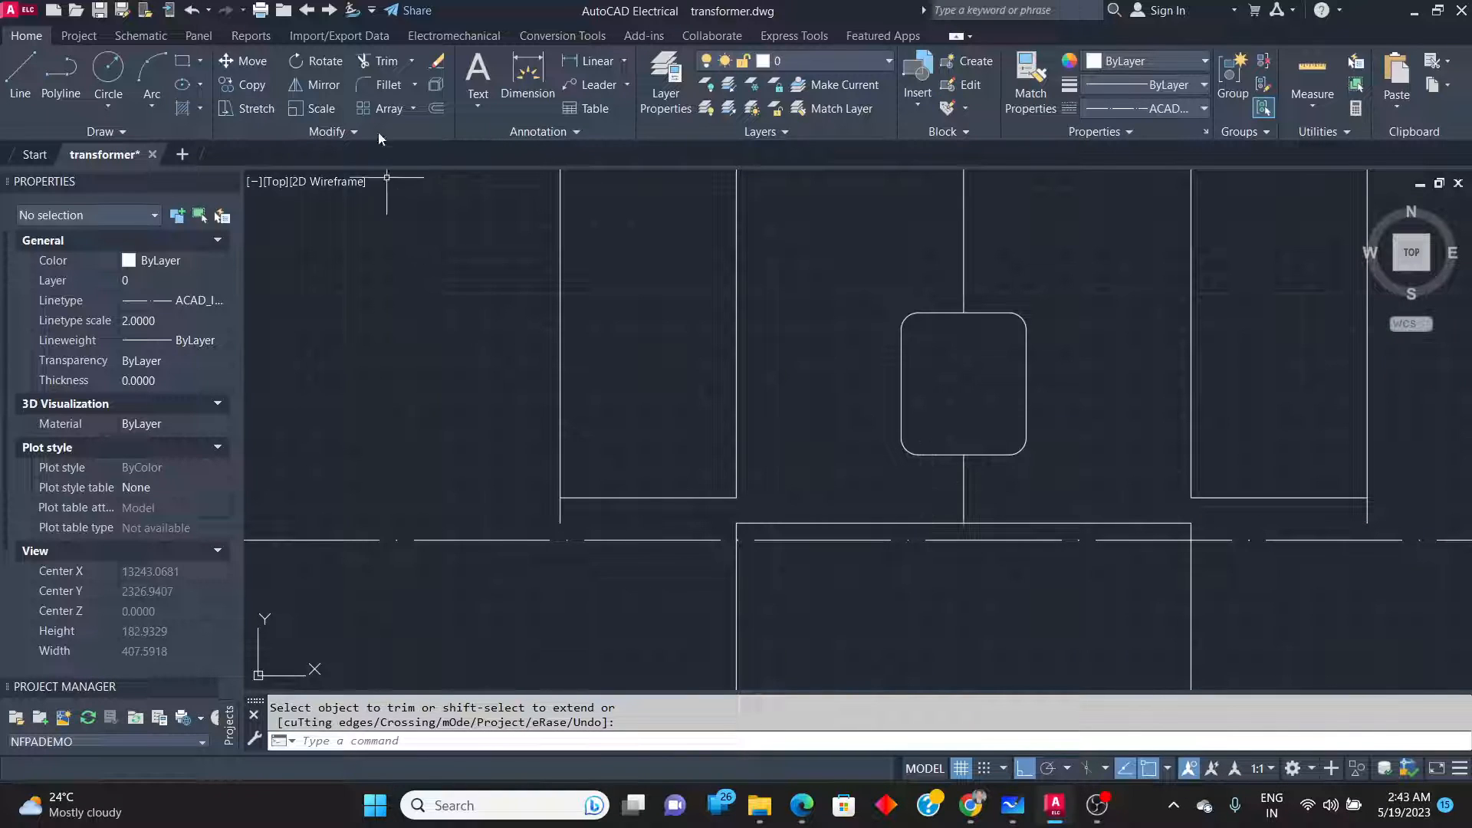
# Fillet both upper corners of the central foundation recess with a radius of 6.
pyautogui.click(371, 86)
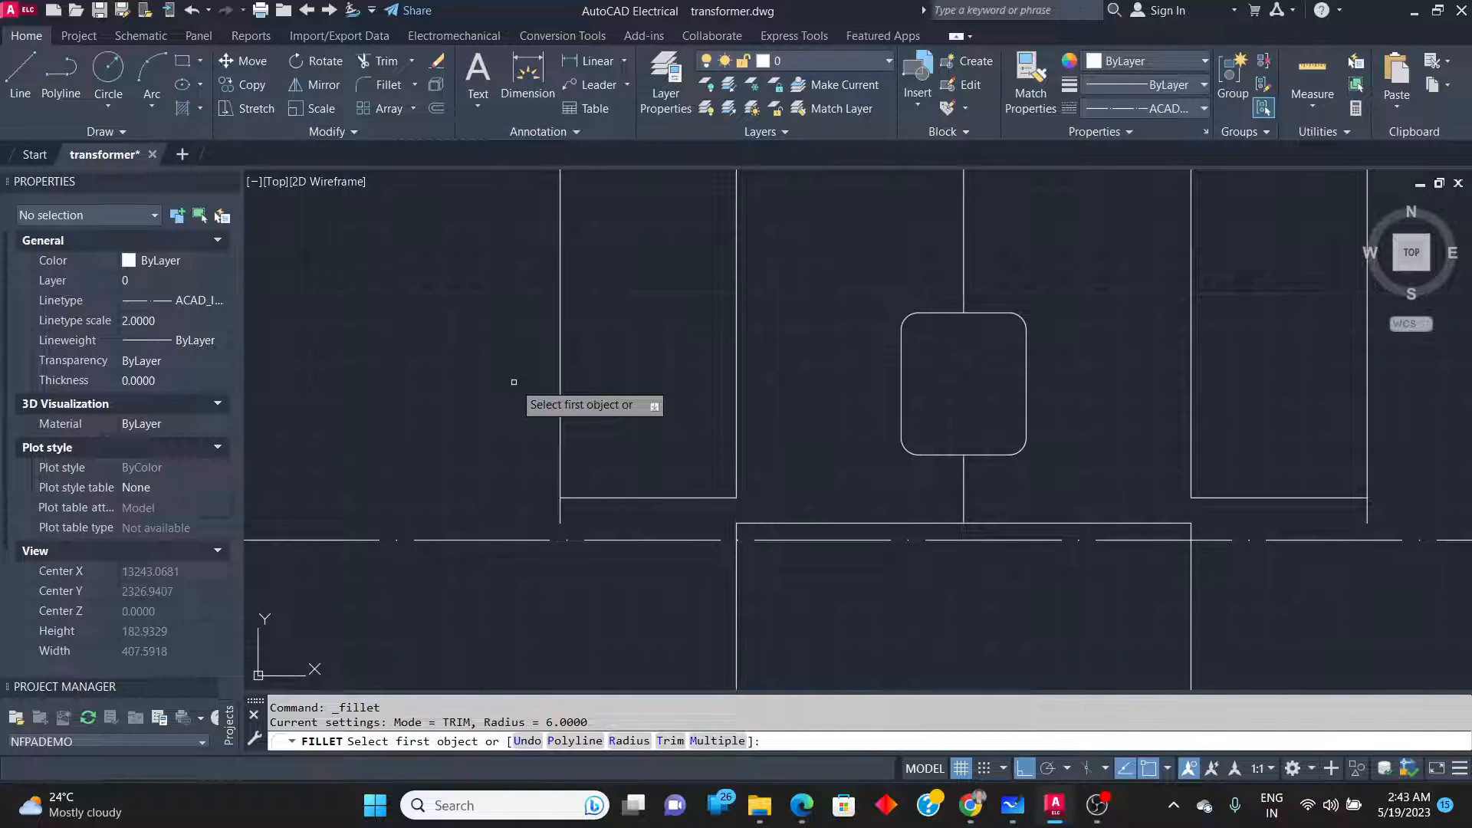
pyautogui.write('r')
pyautogui.press('Return')
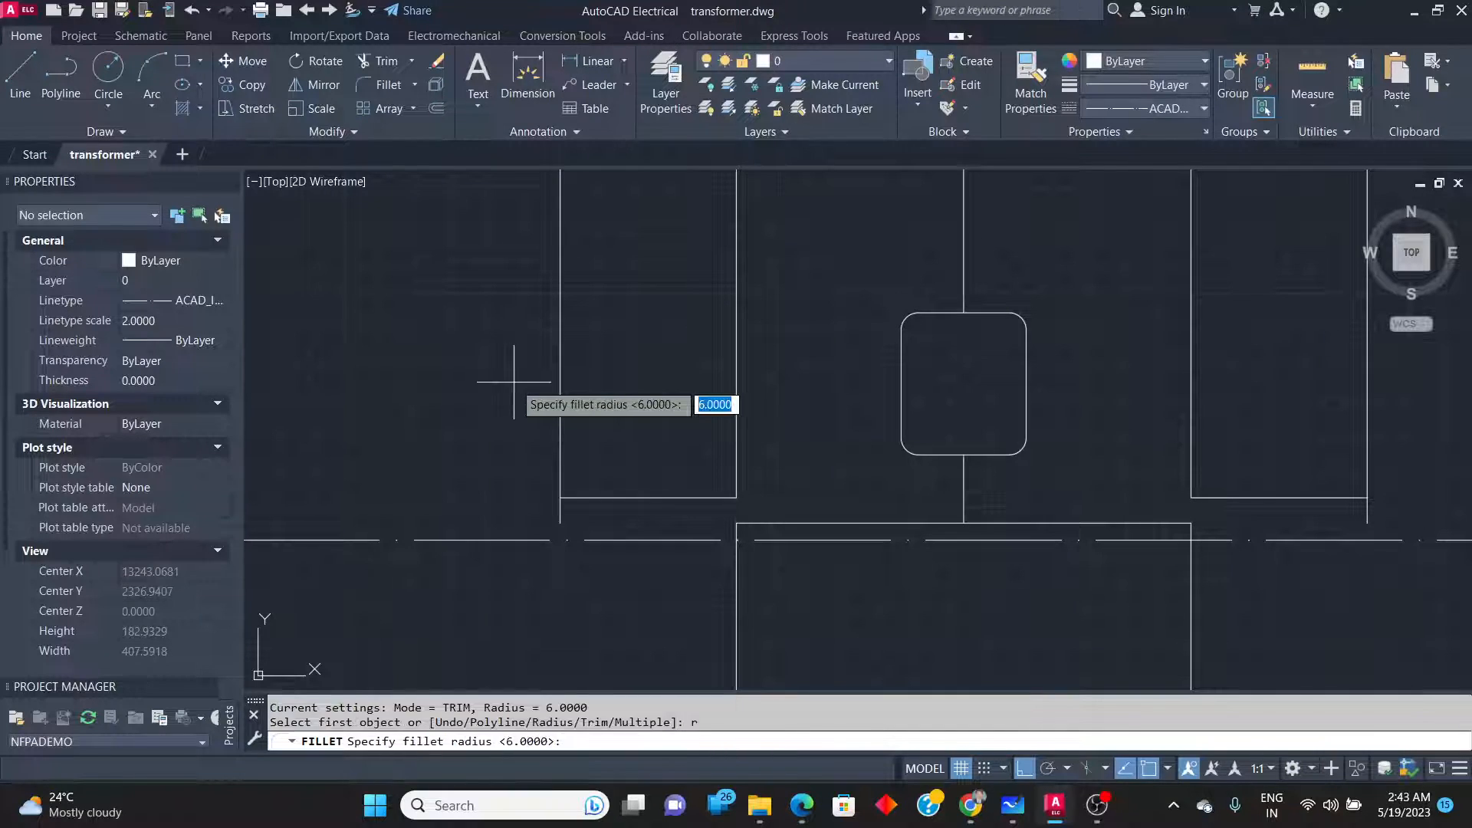
pyautogui.press('Return')
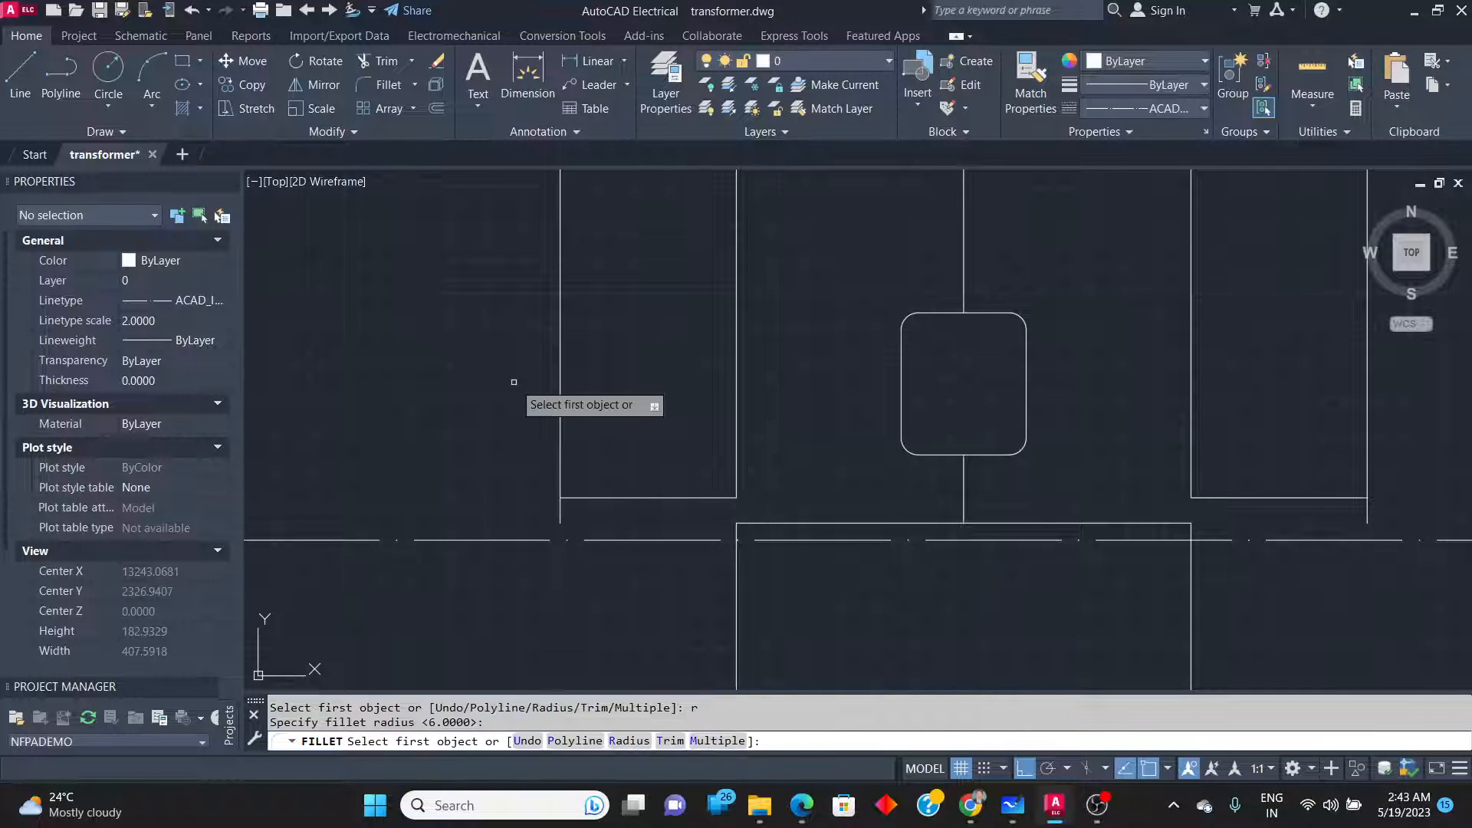
pyautogui.click(754, 524)
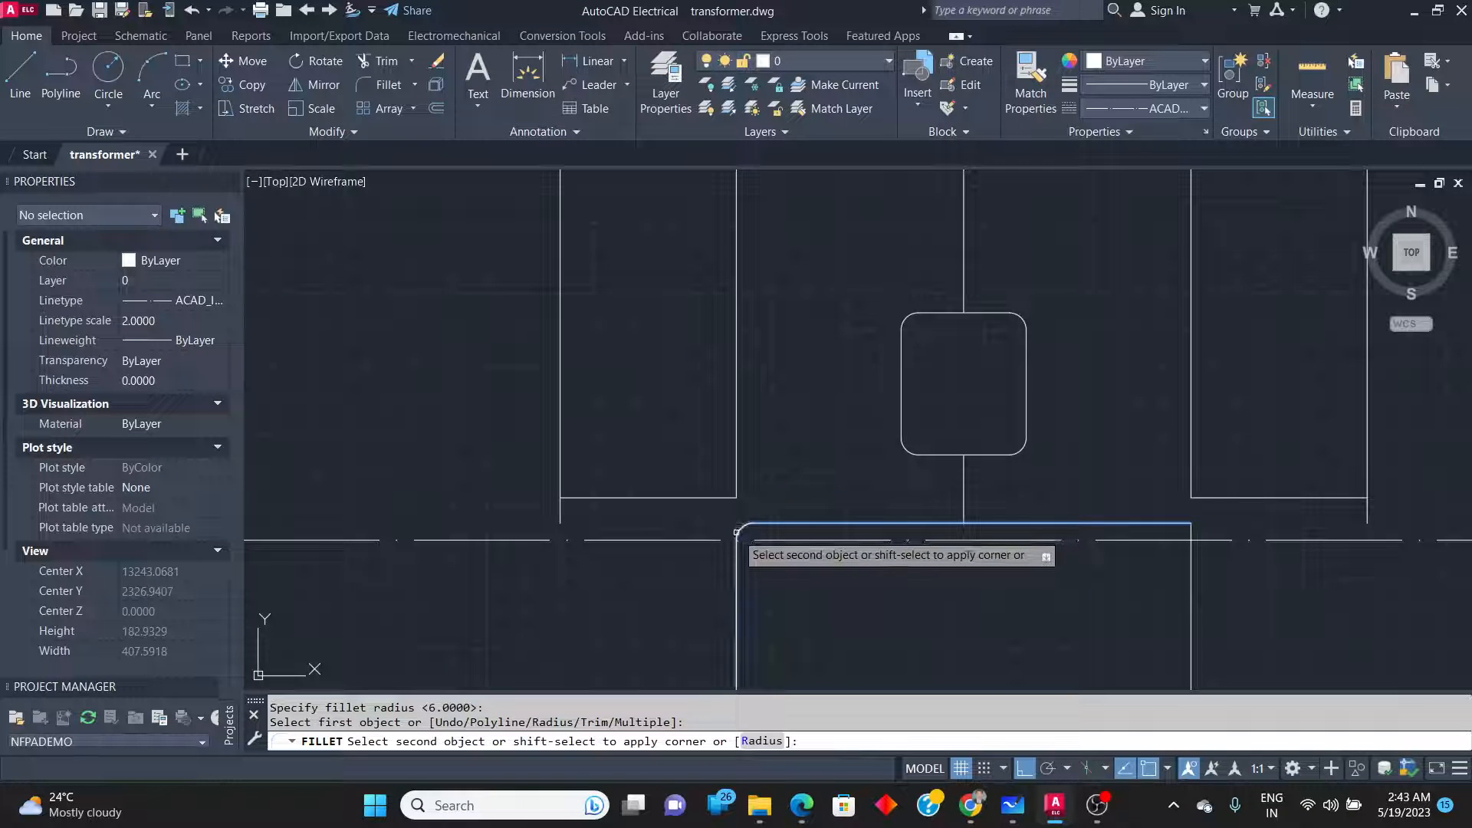
pyautogui.click(737, 537)
pyautogui.press('Return')
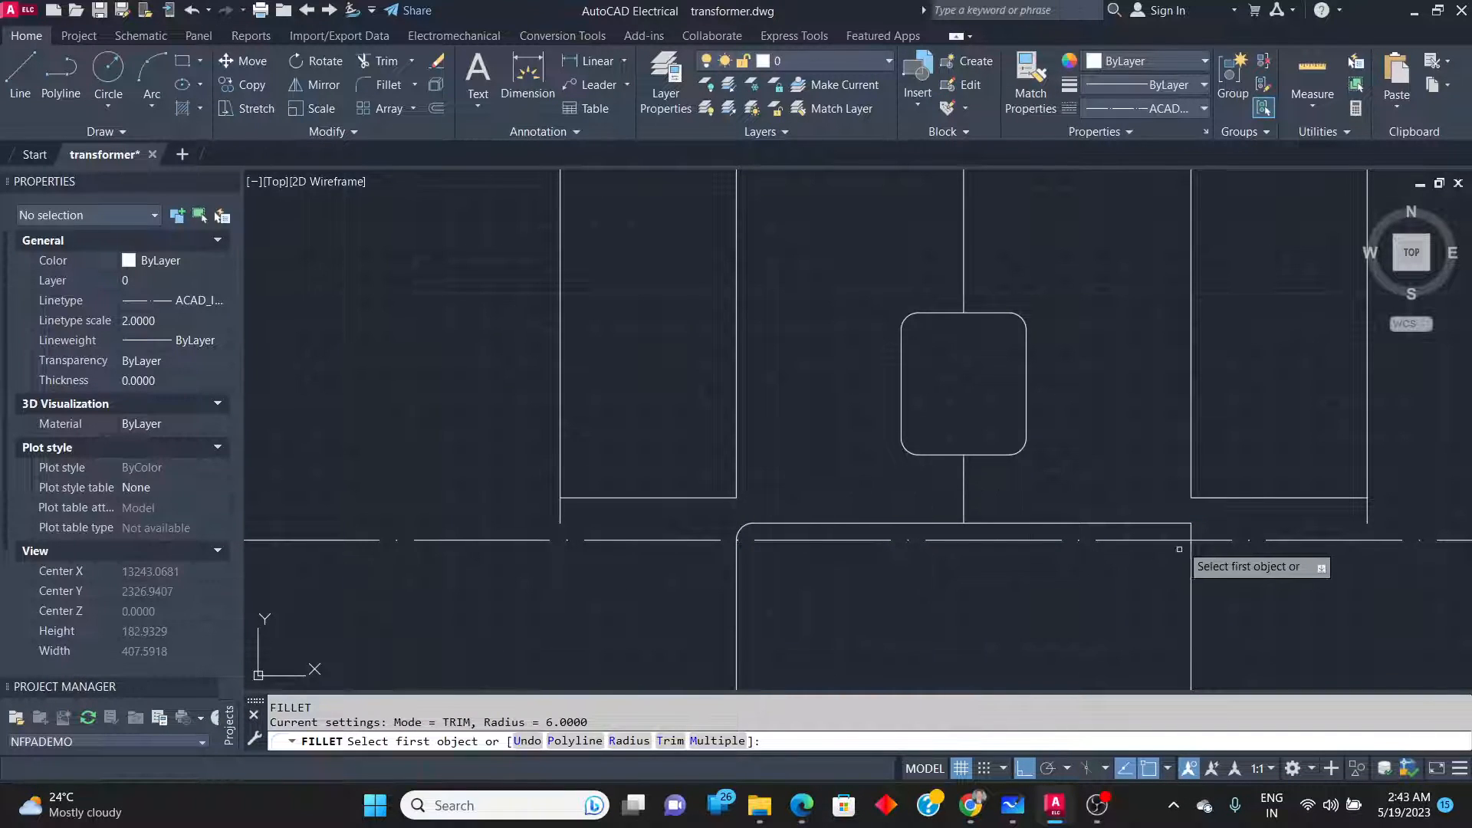
pyautogui.click(1187, 526)
pyautogui.click(1190, 533)
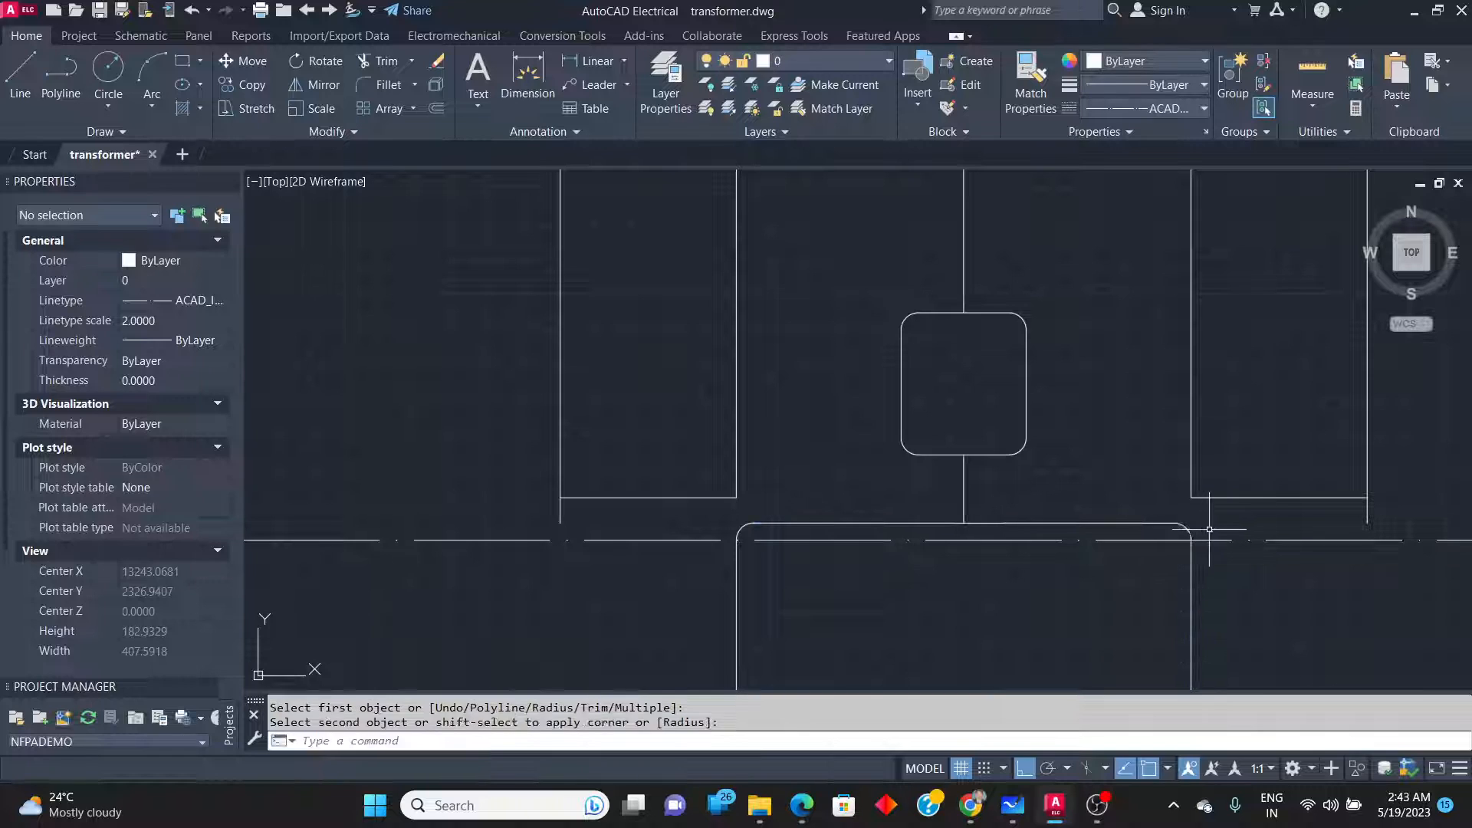
# Stretch the lower ends of the front elevation's two outer vertical lines down to the projected base line.
pyautogui.scroll(-5, 936, 575)
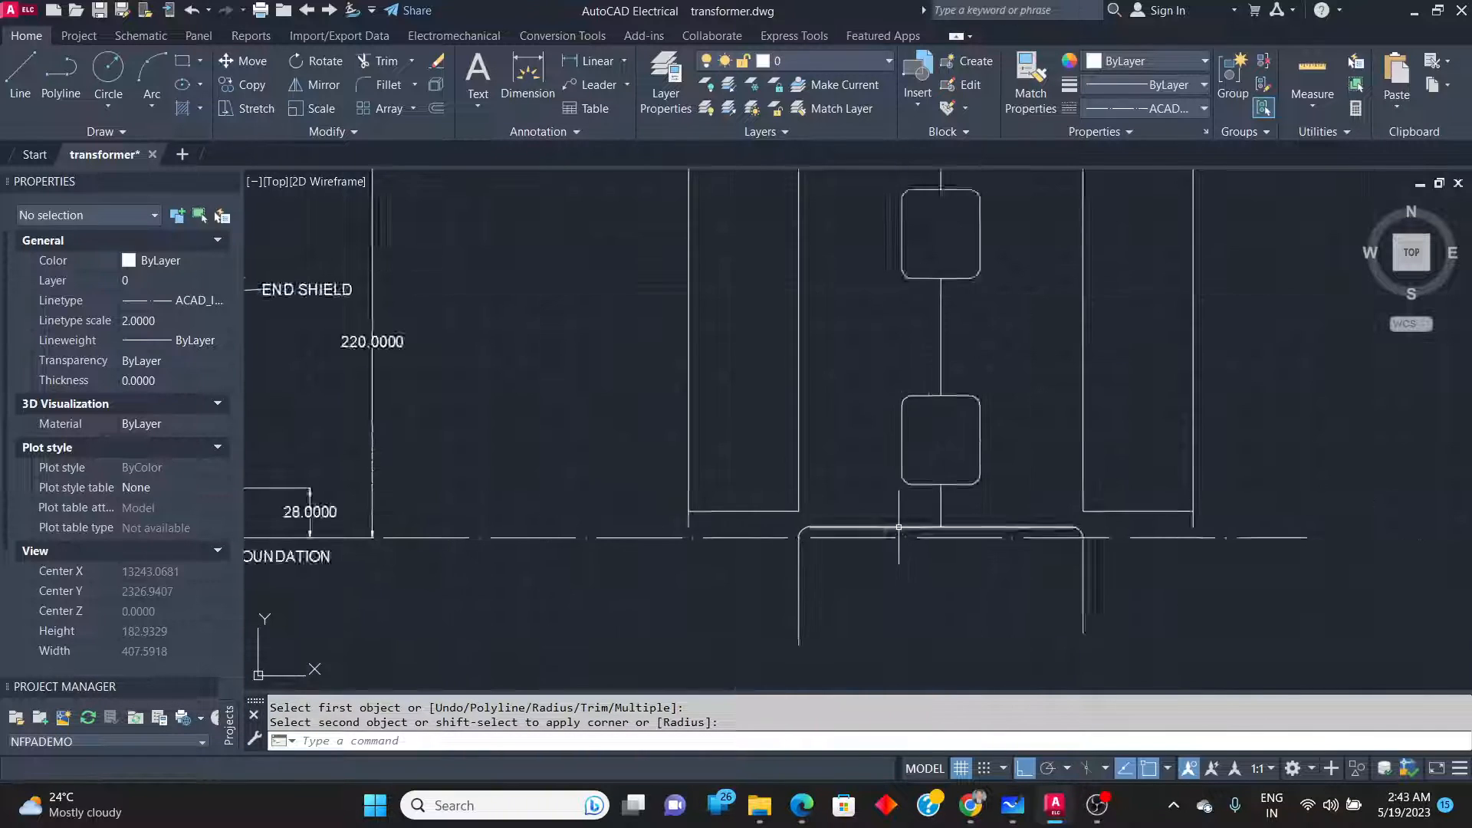
pyautogui.scroll(3, 890, 535)
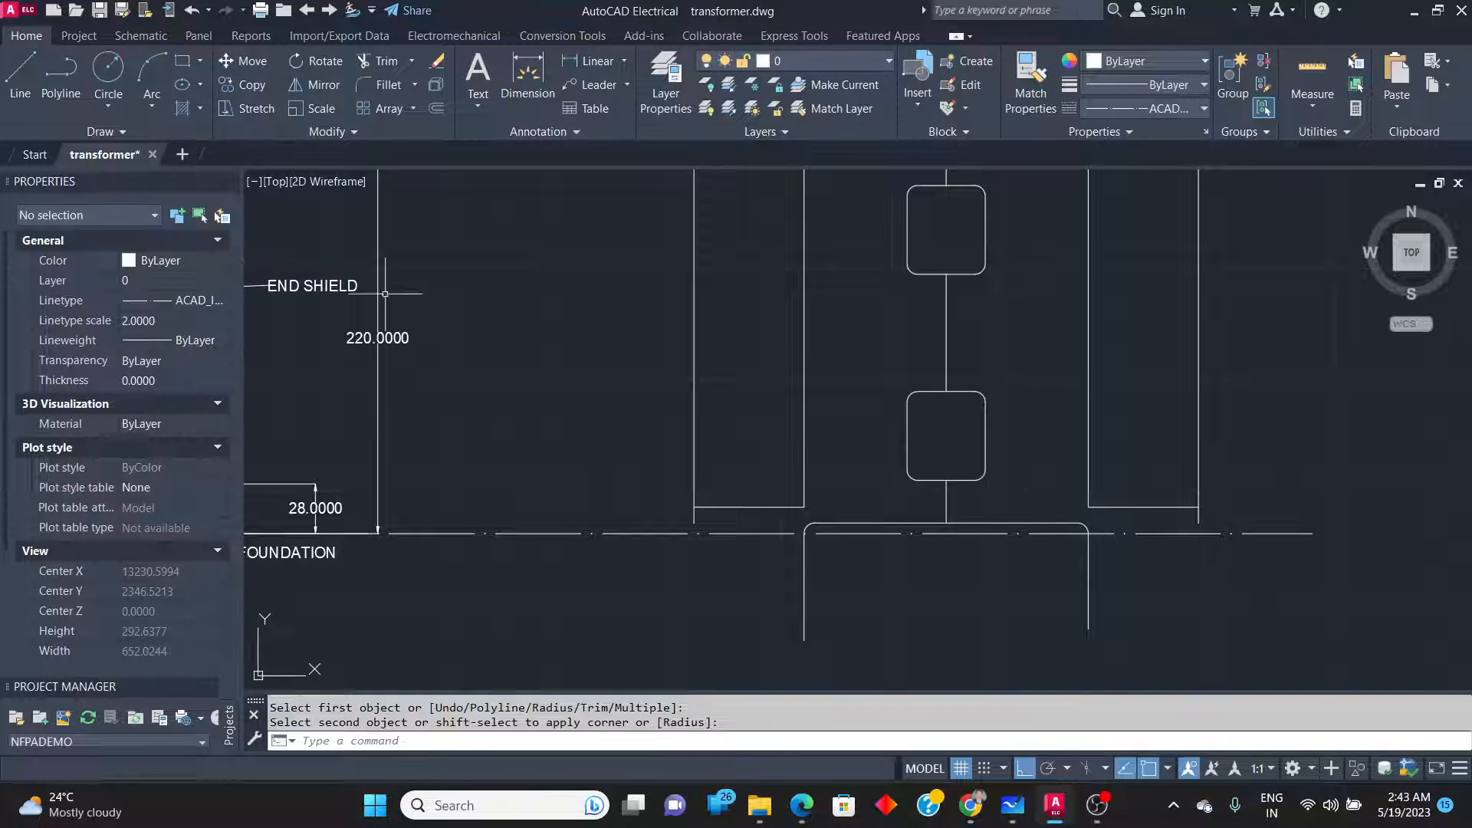
pyautogui.scroll(2, 703, 520)
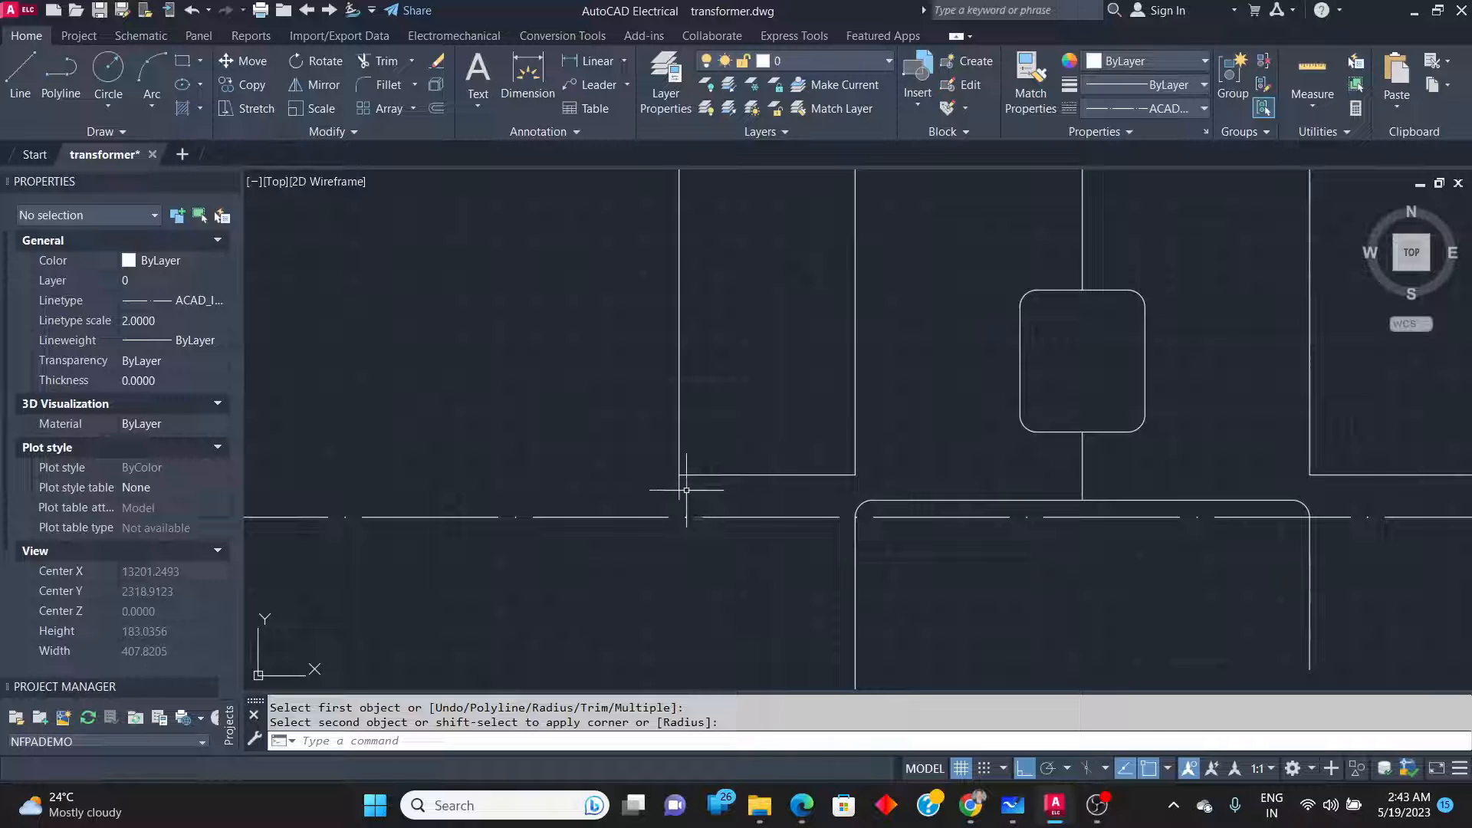
pyautogui.click(679, 491)
pyautogui.click(680, 499)
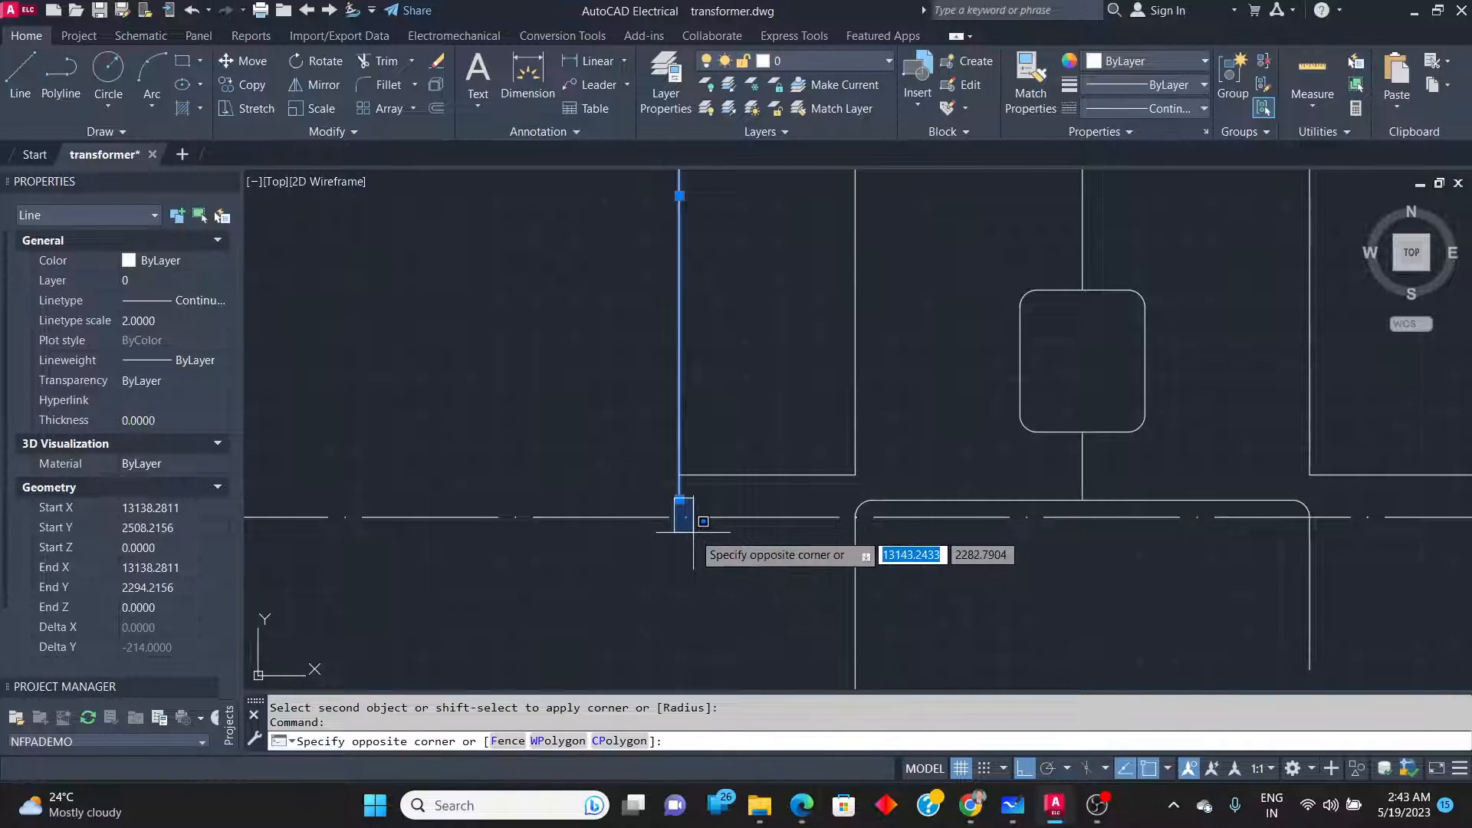
pyautogui.press('Escape')
pyautogui.click(679, 499)
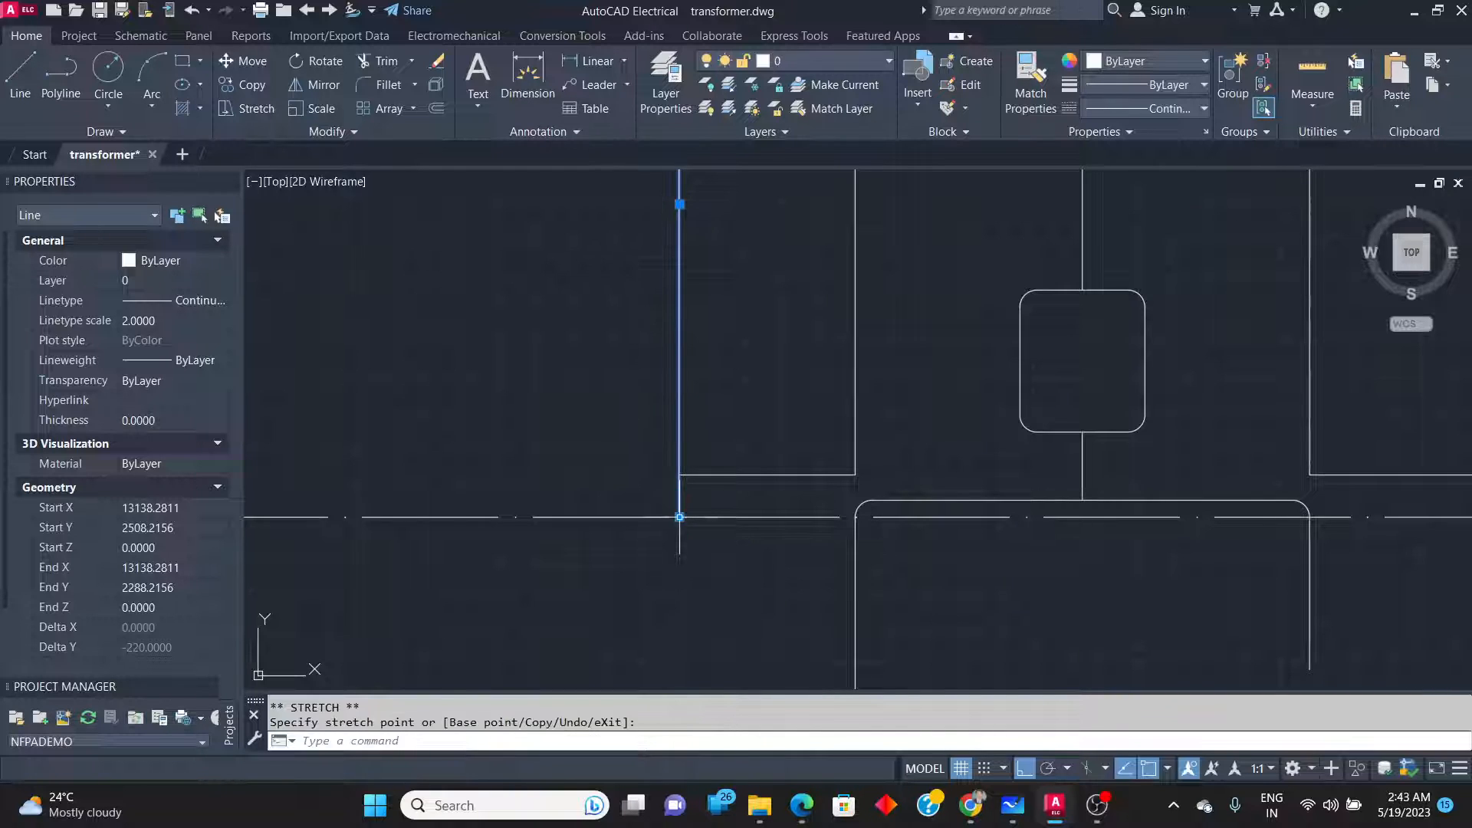
pyautogui.scroll(-2, 658, 544)
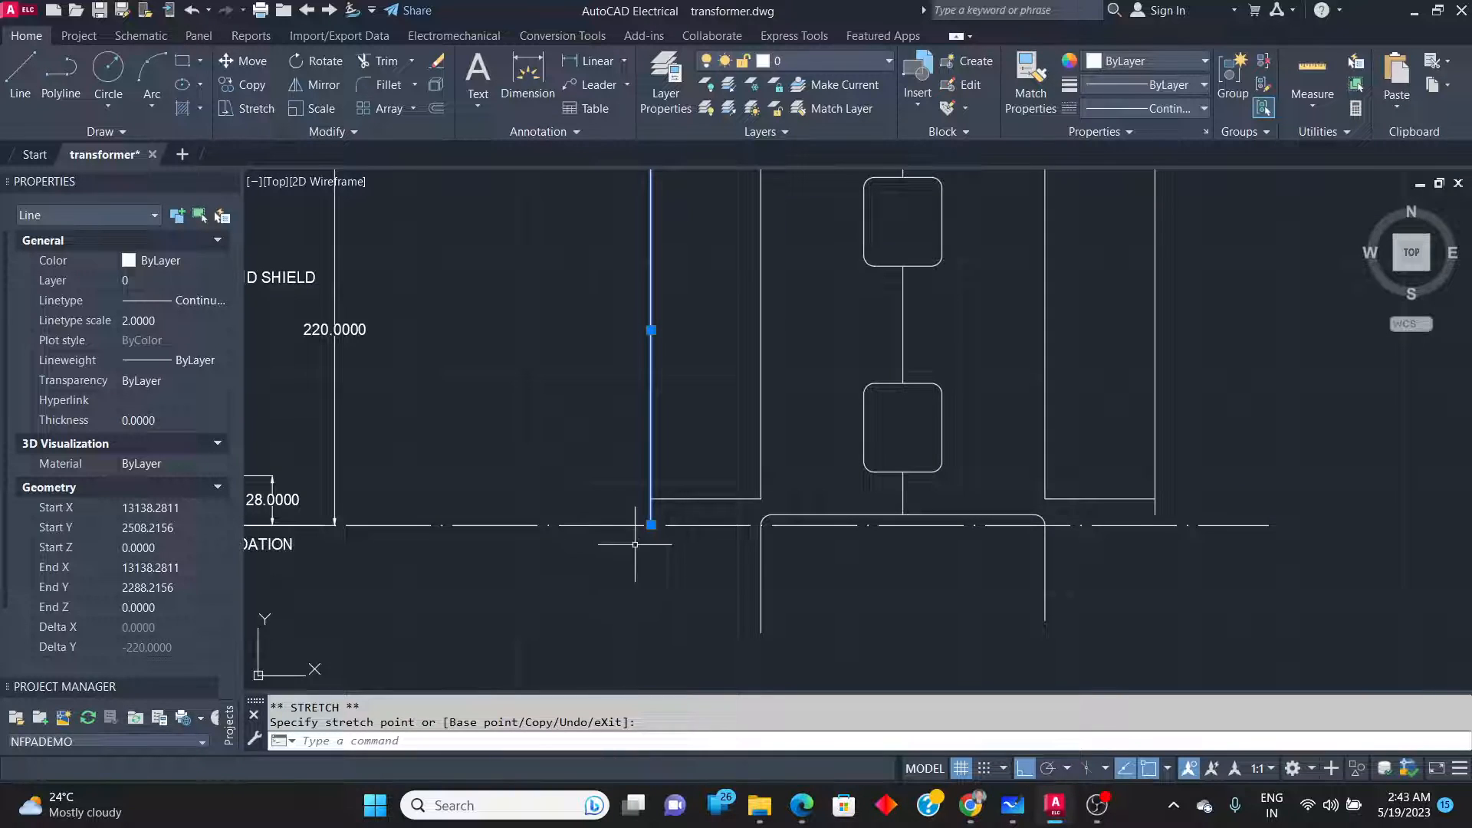
pyautogui.click(1156, 510)
pyautogui.scroll(2, 1155, 510)
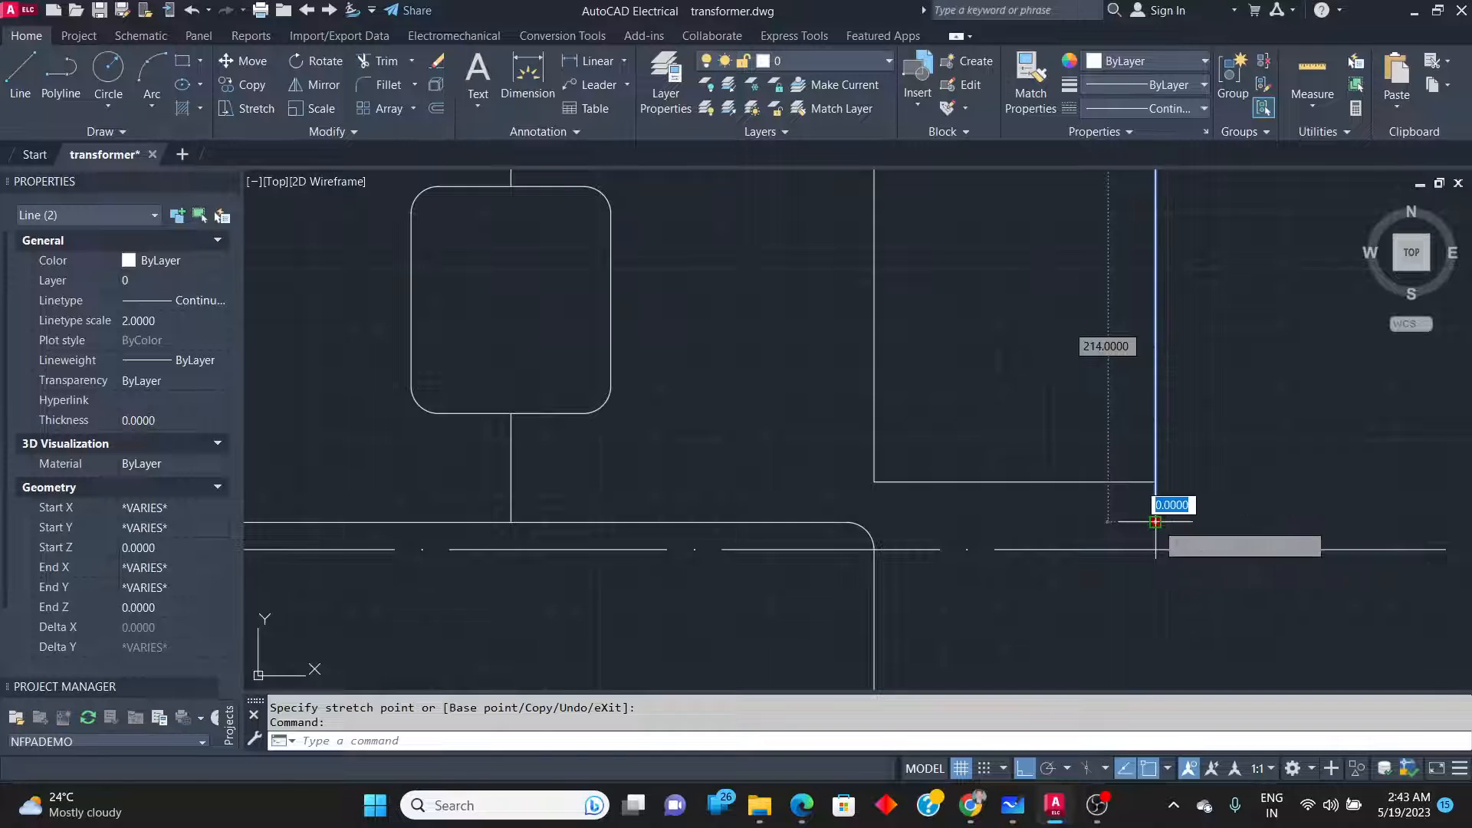
pyautogui.click(1155, 523)
pyautogui.click(1160, 605)
pyautogui.press('Escape')
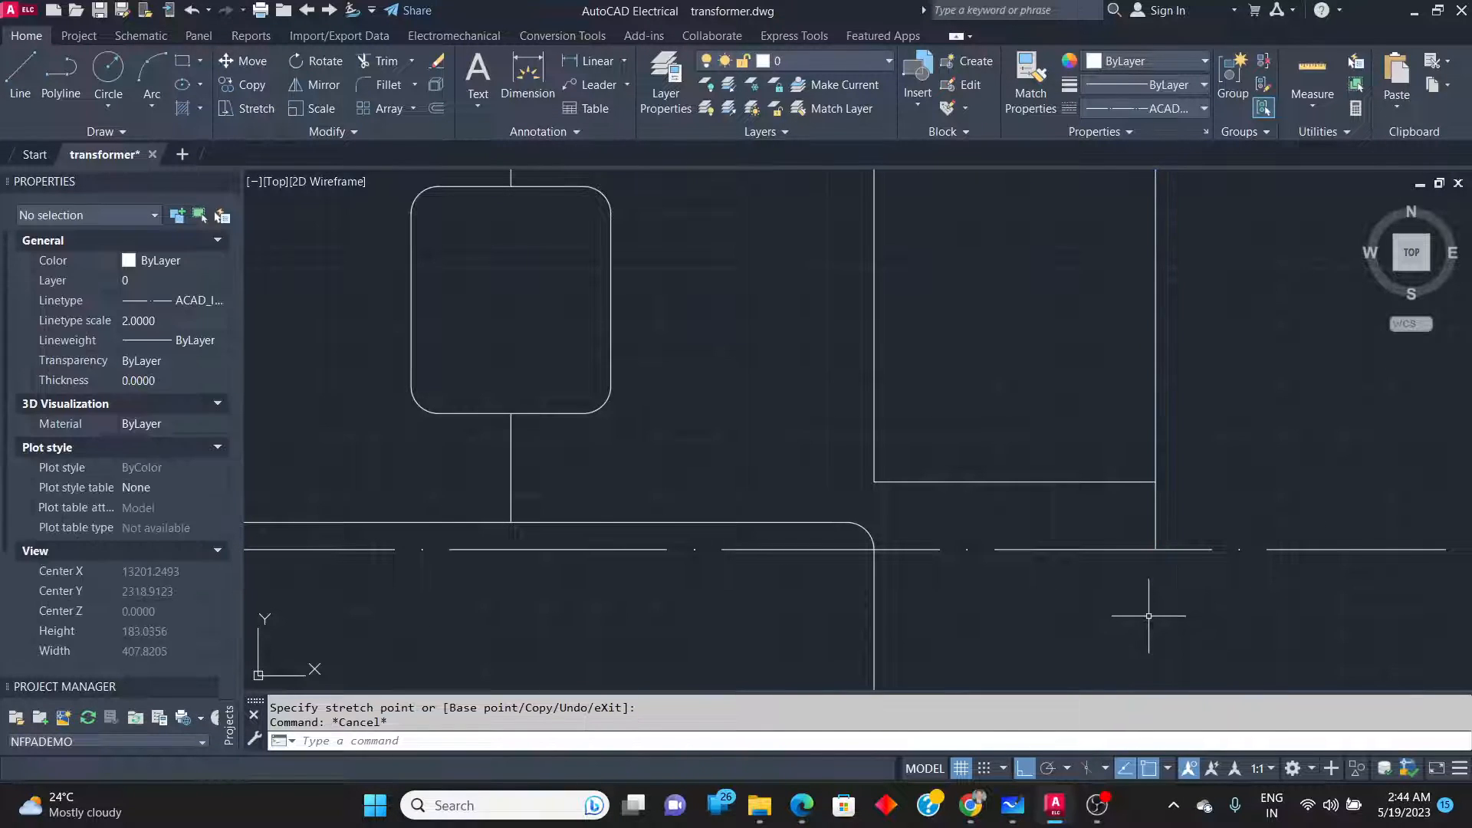
# Draw a horizontal line along the projected base between the lower ends of the two outer vertical lines.
pyautogui.scroll(-5, 1015, 599)
pyautogui.scroll(3, 937, 604)
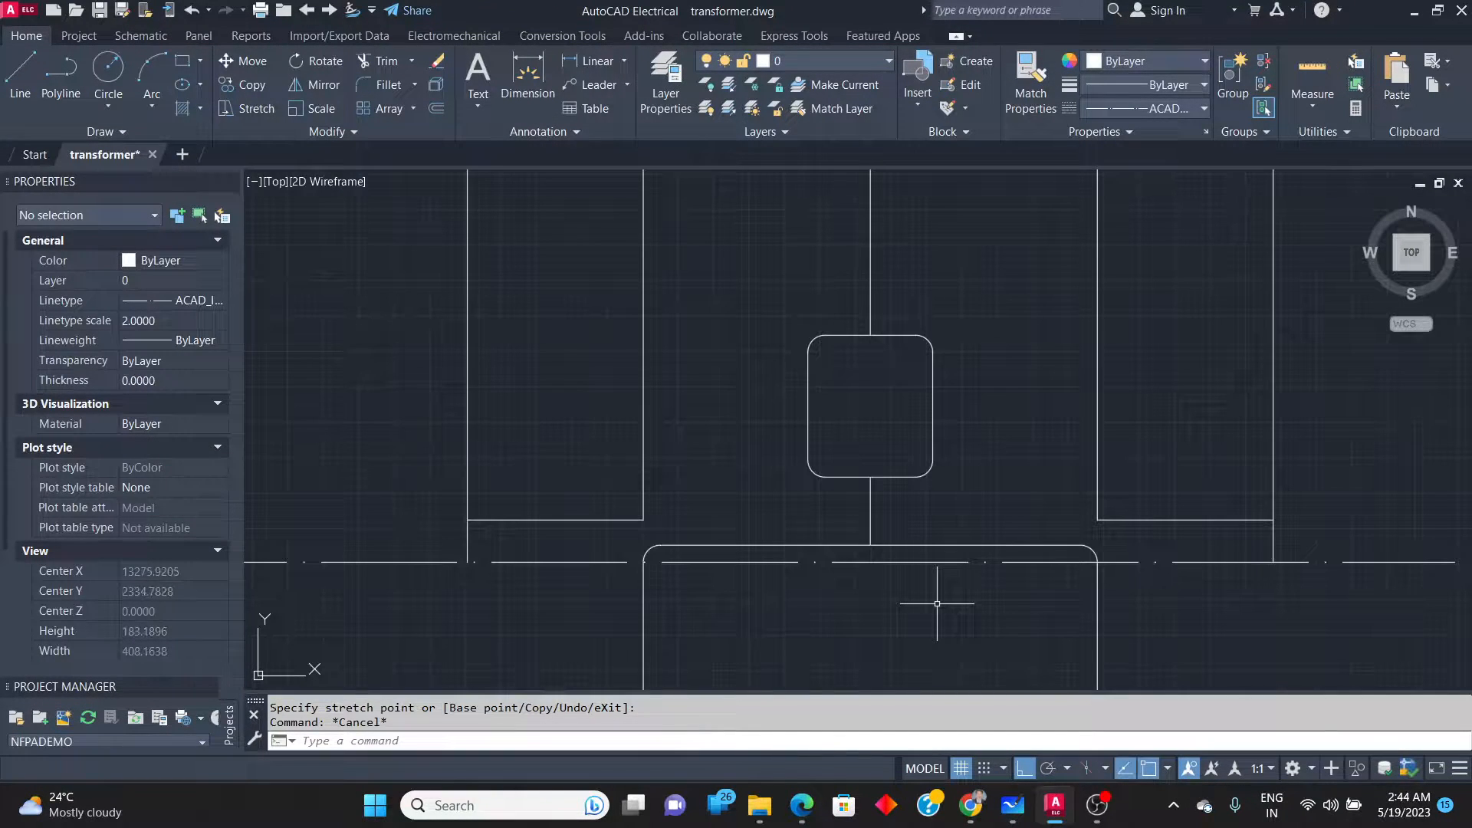
pyautogui.click(9, 88)
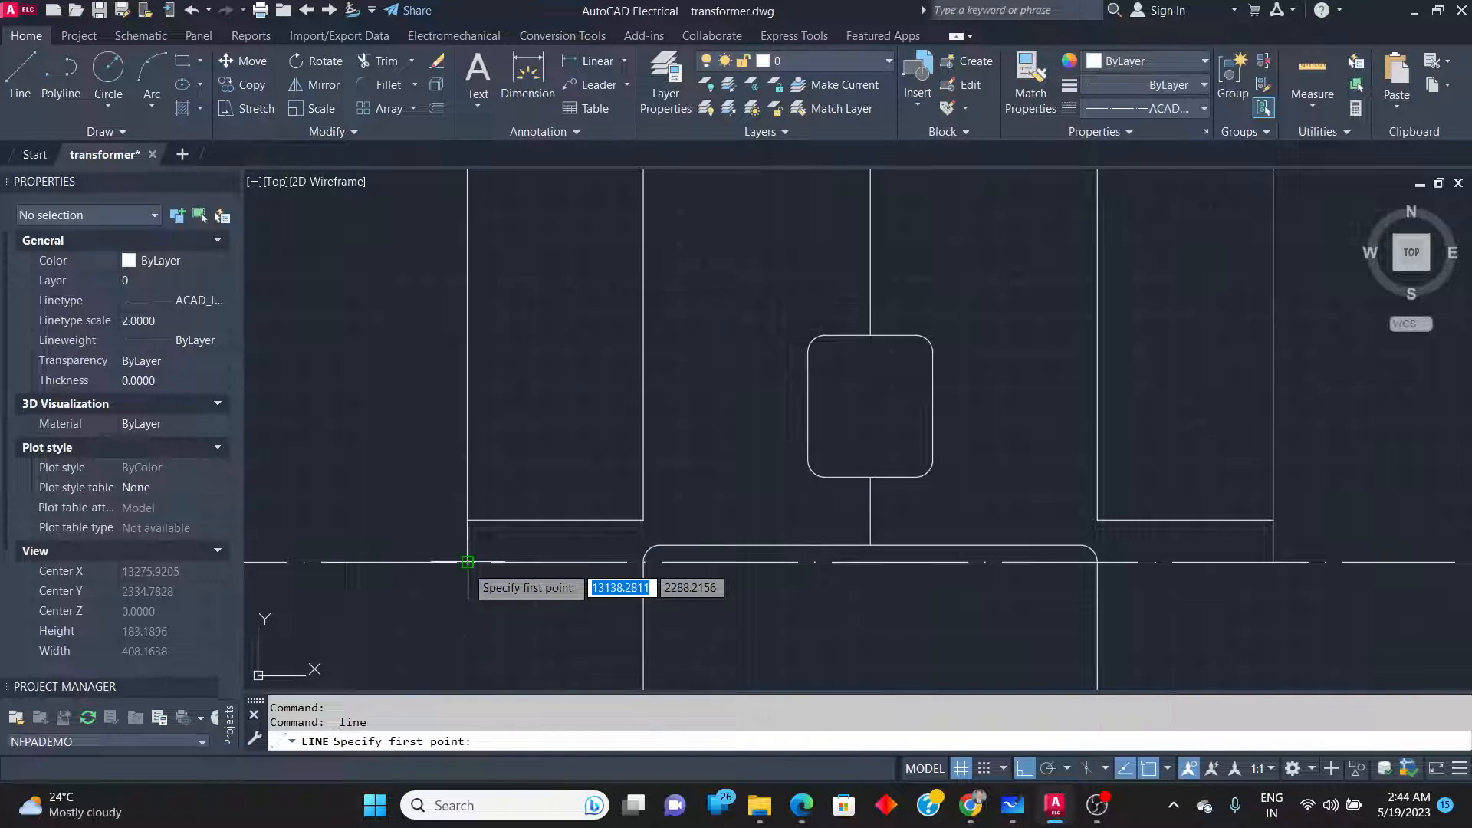
pyautogui.scroll(-5, 690, 562)
pyautogui.scroll(4, 644, 562)
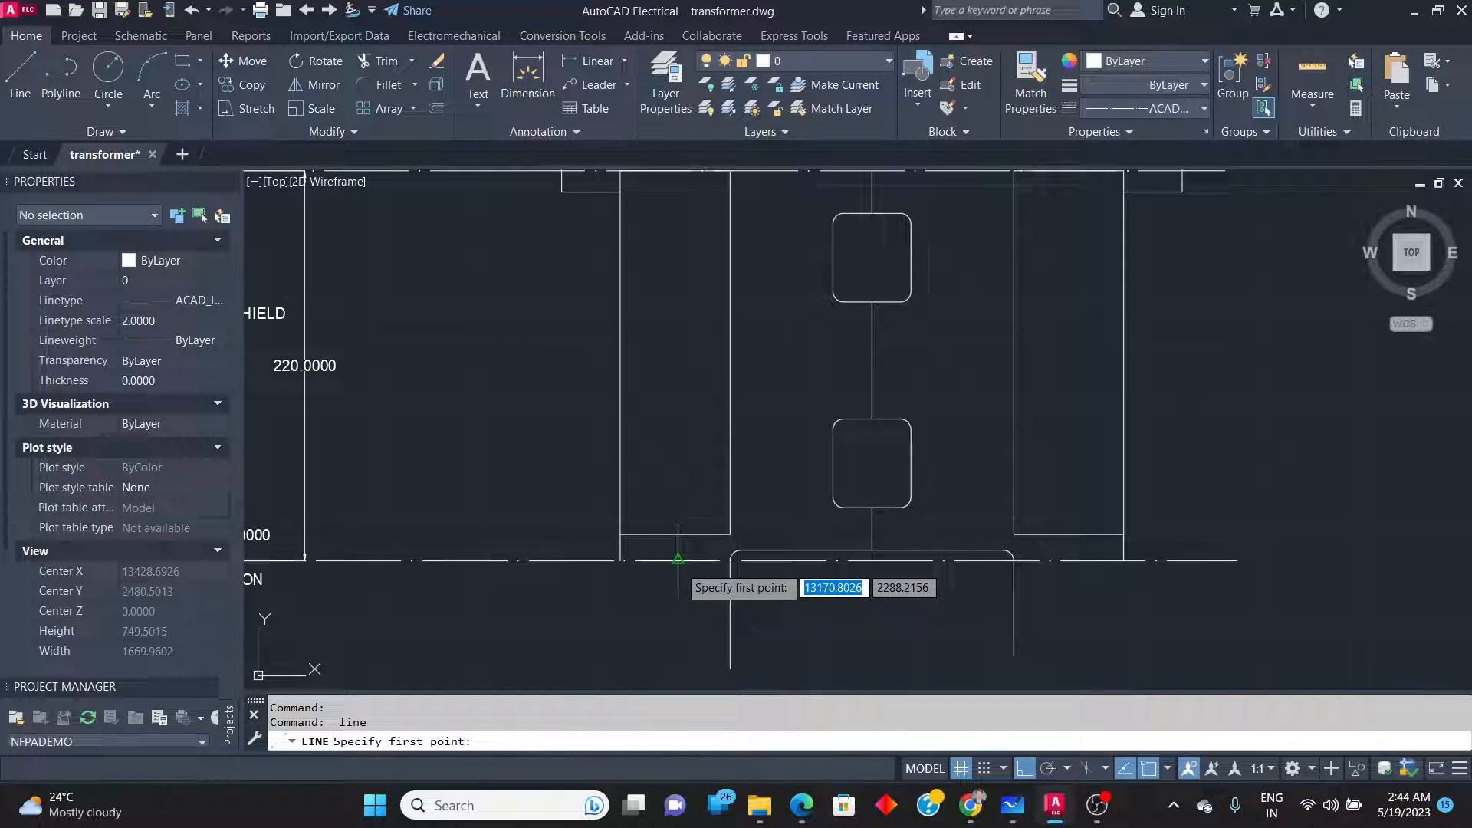
pyautogui.click(621, 560)
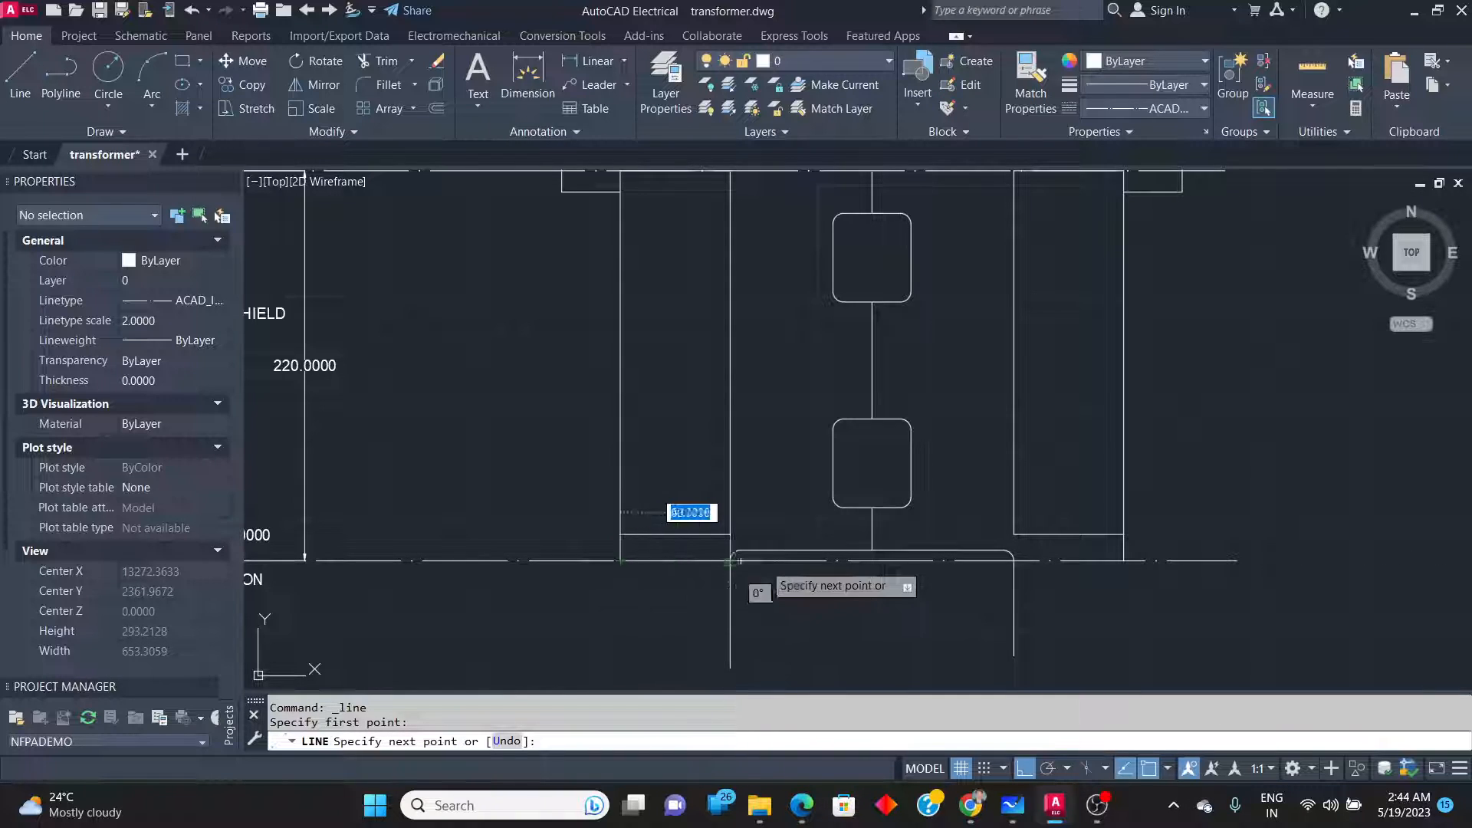
pyautogui.click(1124, 560)
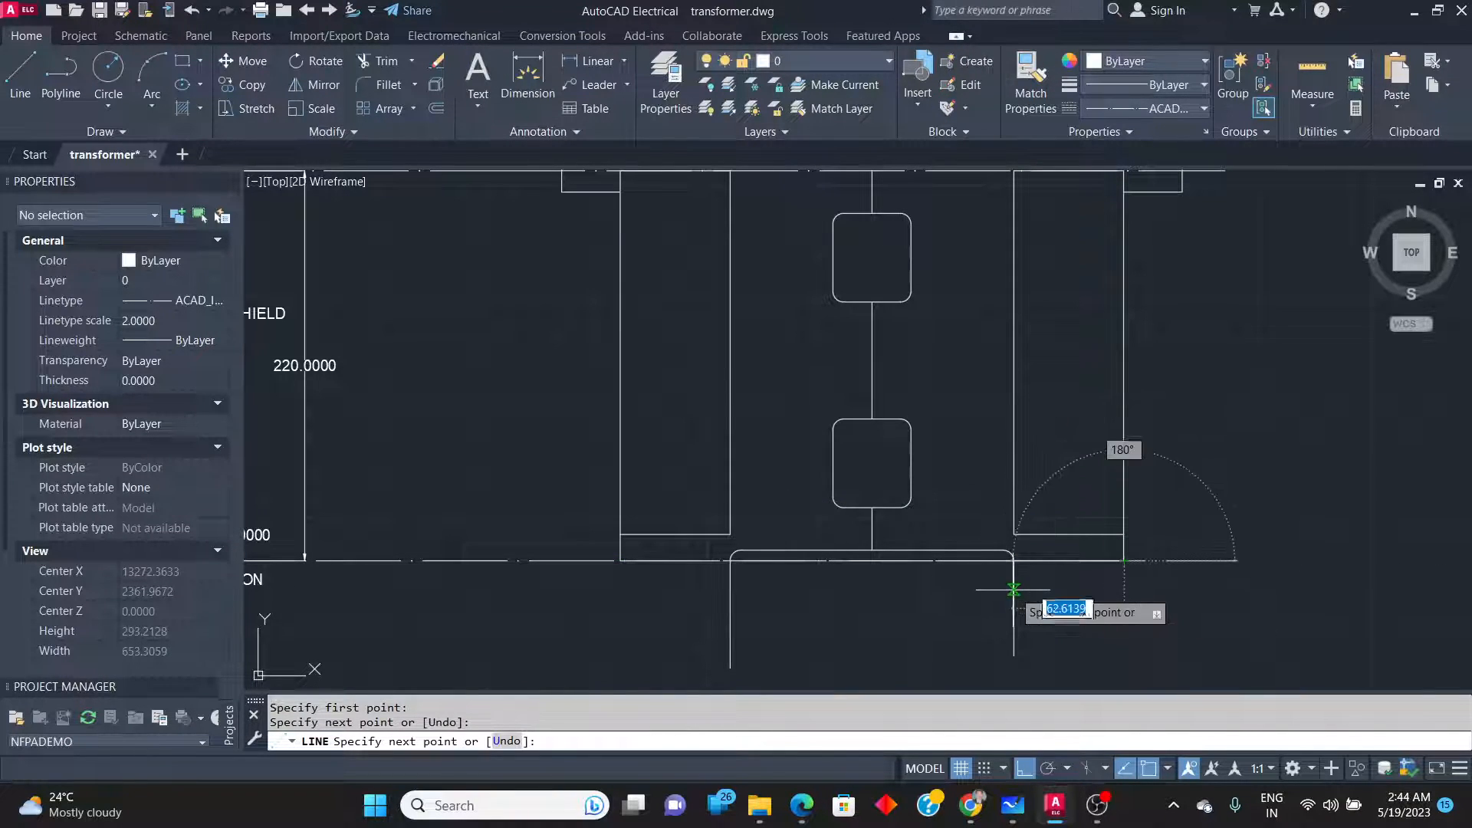
pyautogui.press('Return')
# Erase the long projection line running from the end view's foundation past the front elevation.
pyautogui.click(476, 567)
pyautogui.click(463, 535)
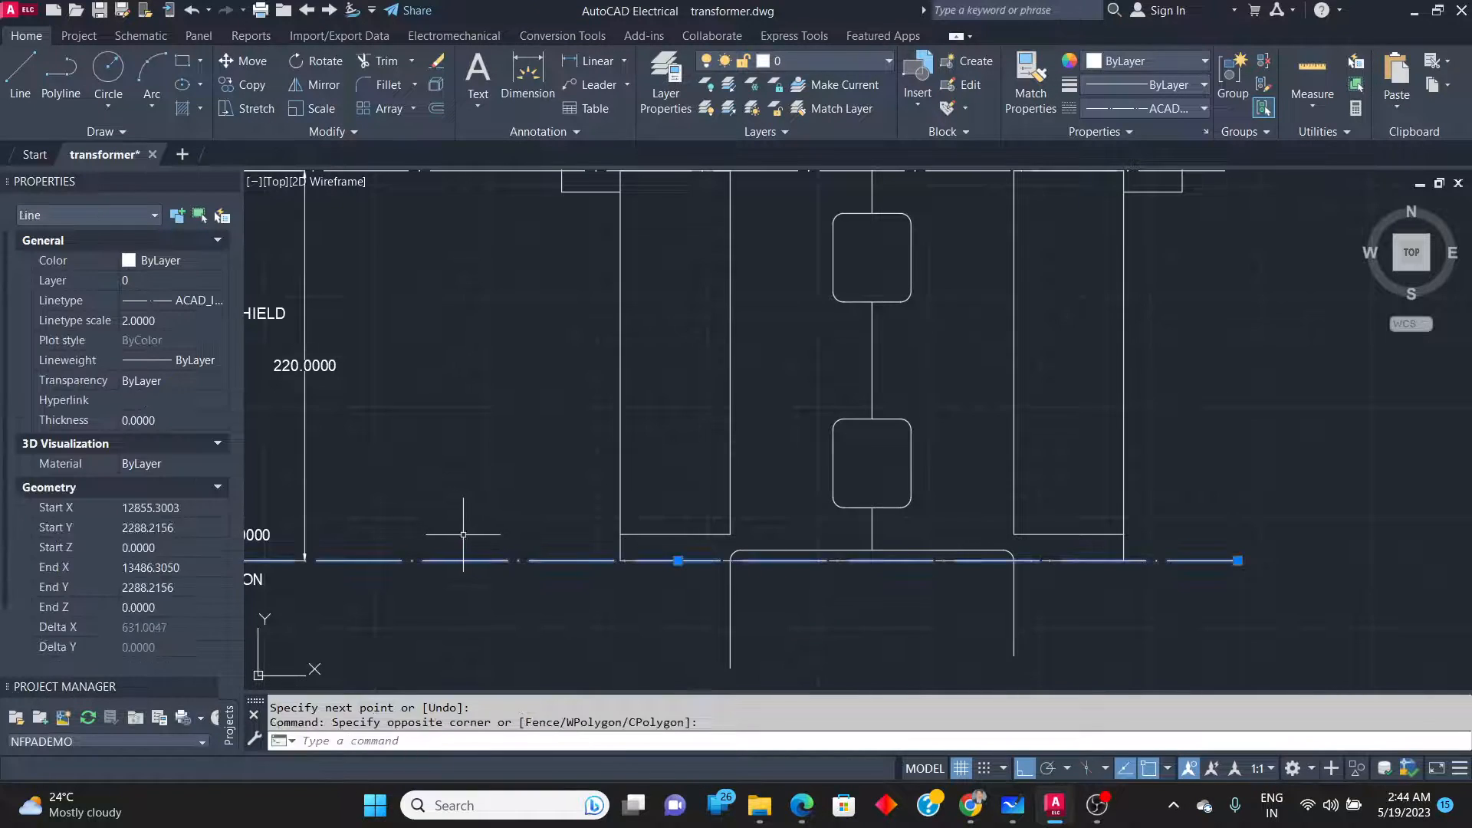
pyautogui.press('Delete')
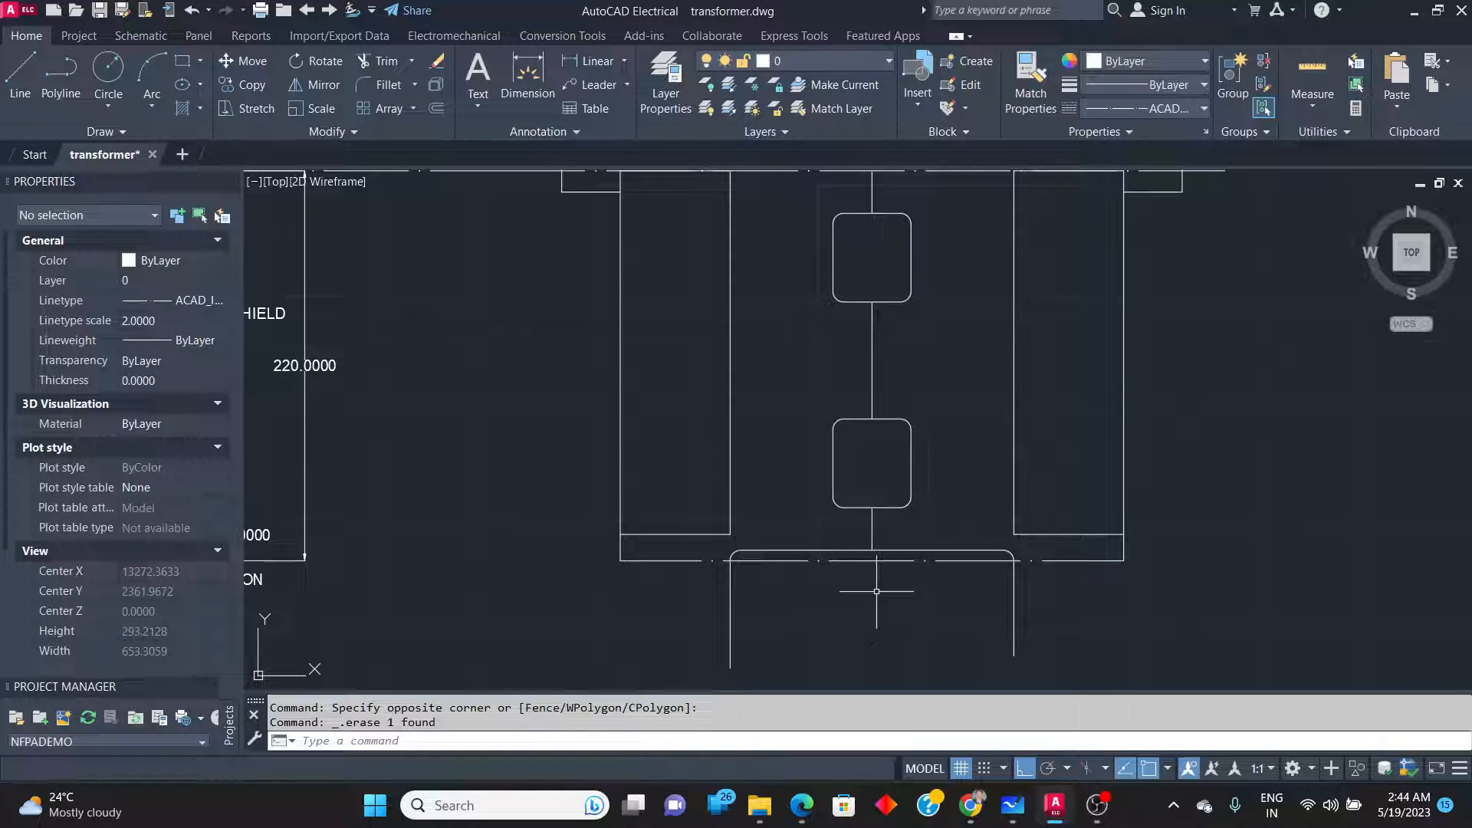
# Change the linetype of the foundation's new bottom line to Continuous.
pyautogui.click(917, 561)
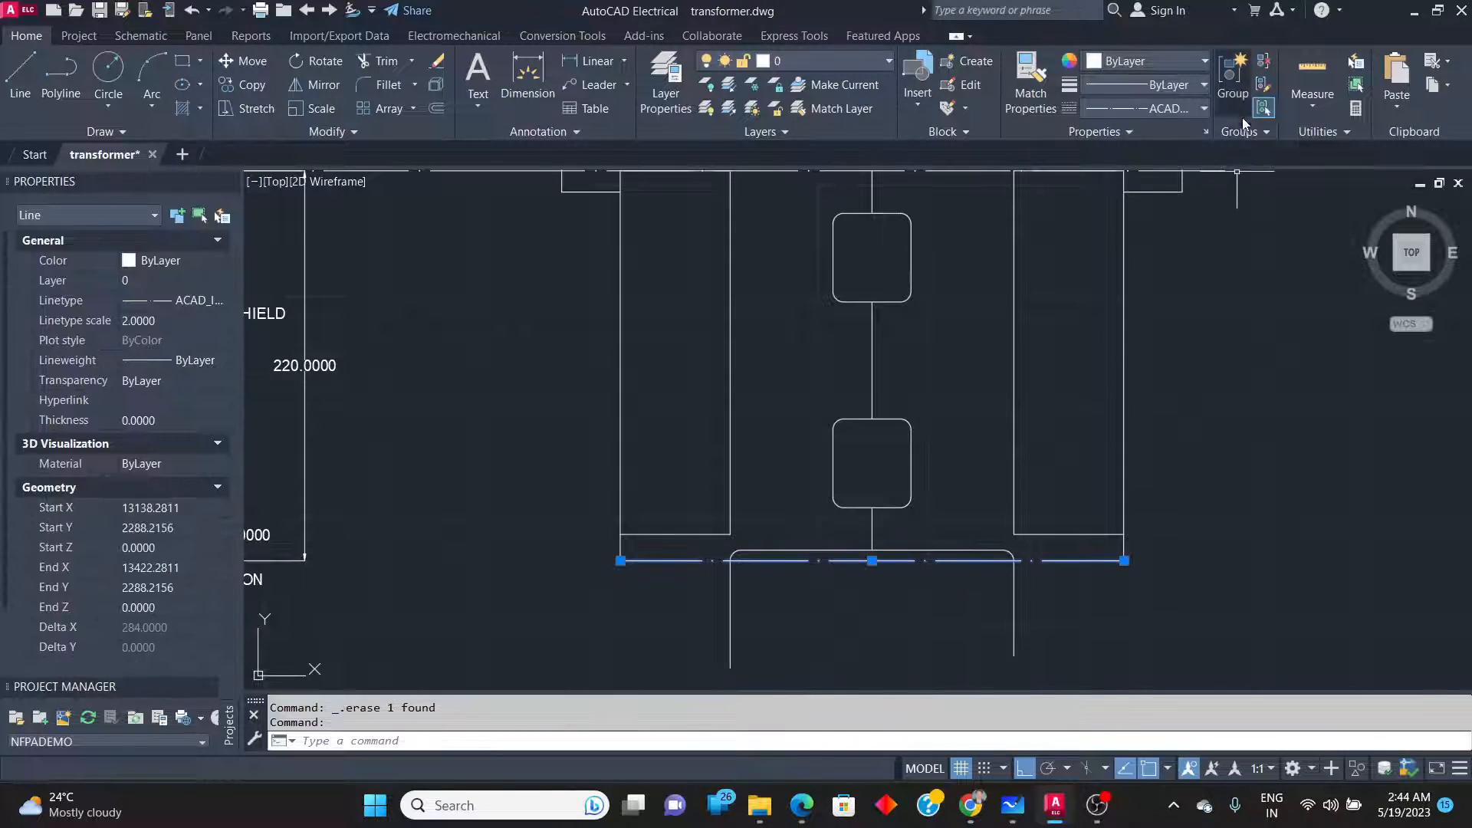
pyautogui.click(1180, 112)
pyautogui.click(1124, 213)
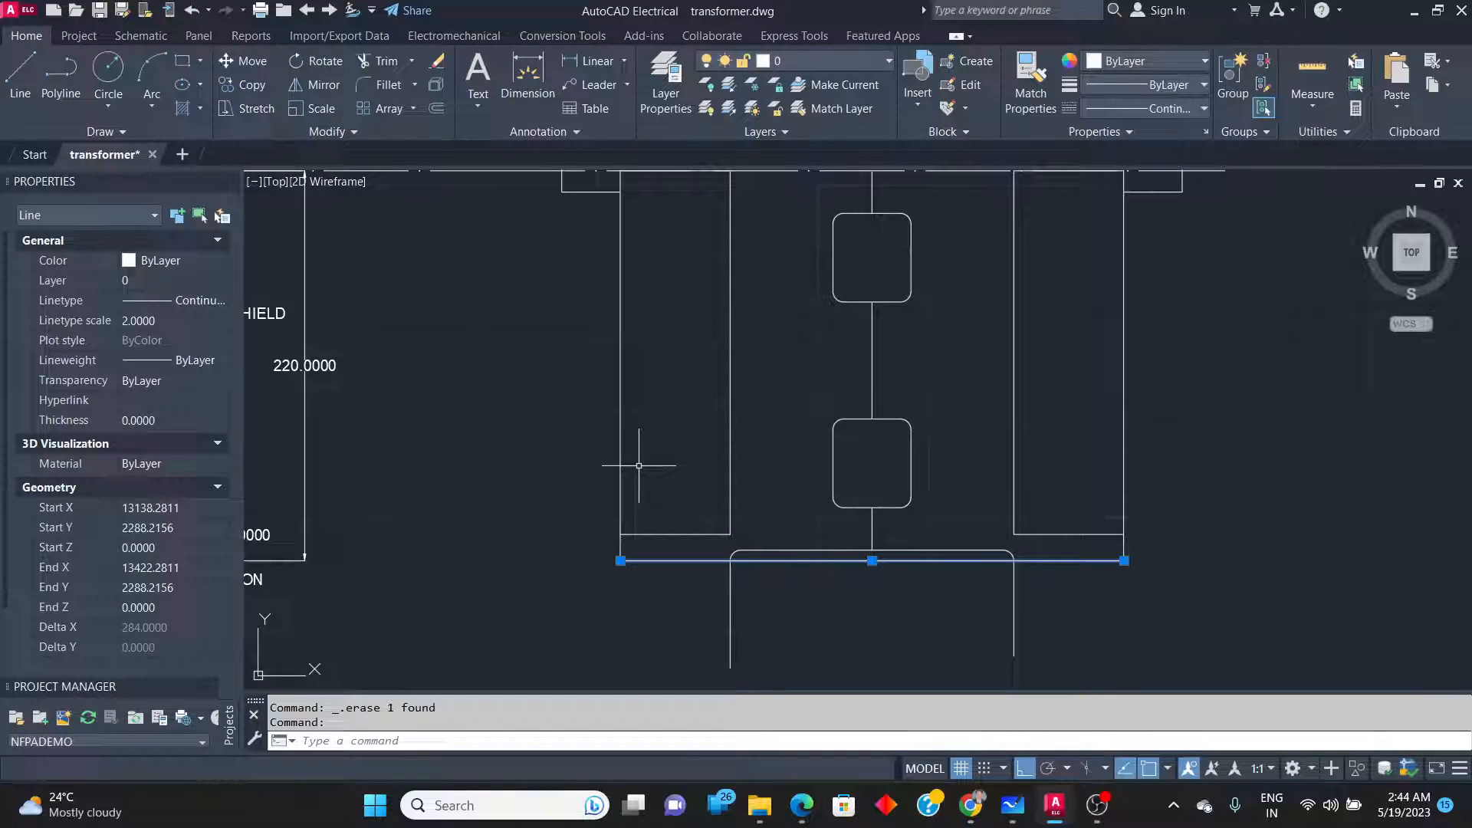
# Check the foundation on the whiteboard sketch, then draw a horizontal line joining the lower ends of the front elevation's two inner vertical lines.
pyautogui.hotkey('alt', 'Tab')
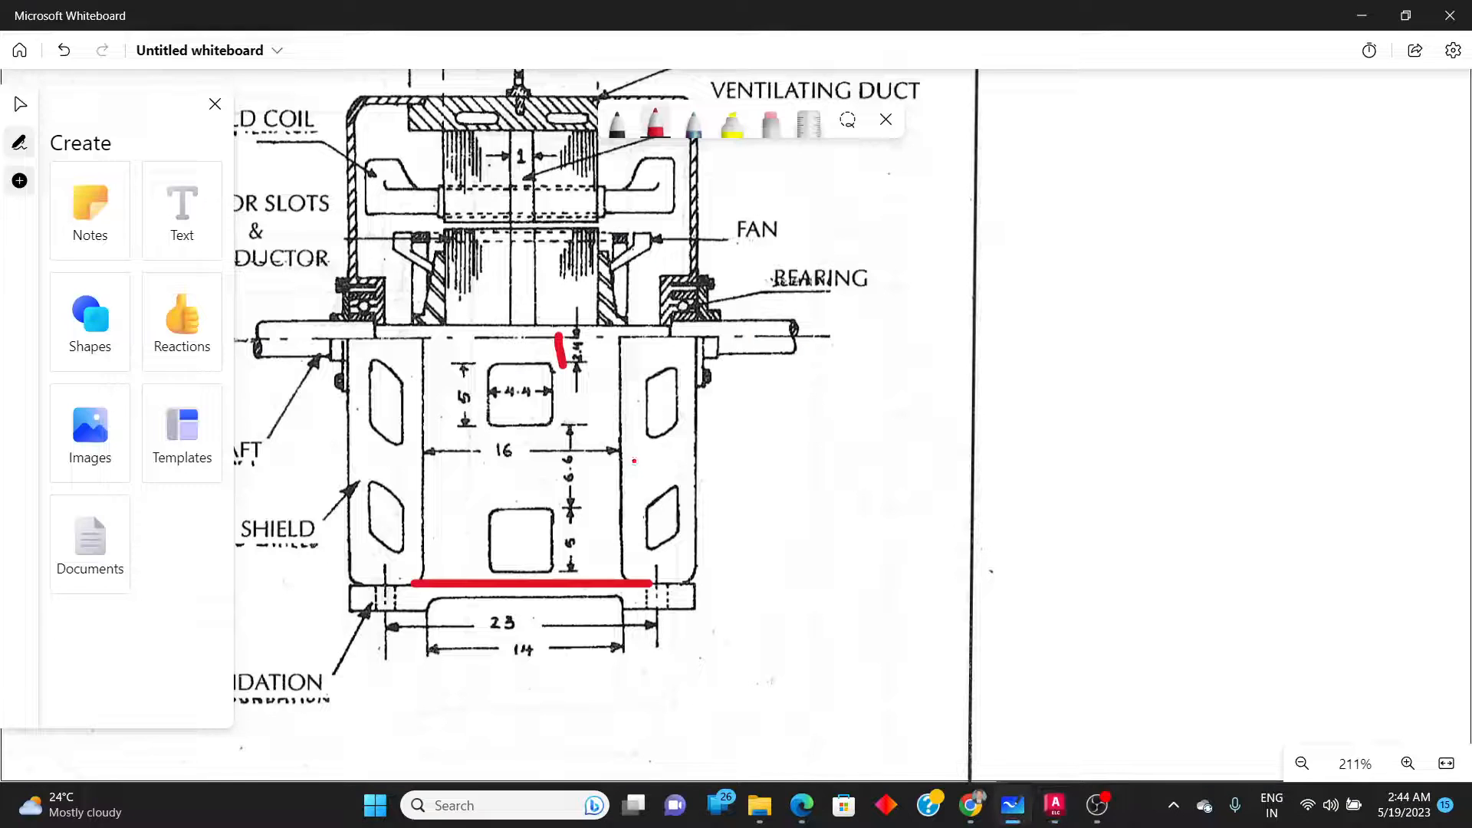
pyautogui.hotkey('alt', 'Tab')
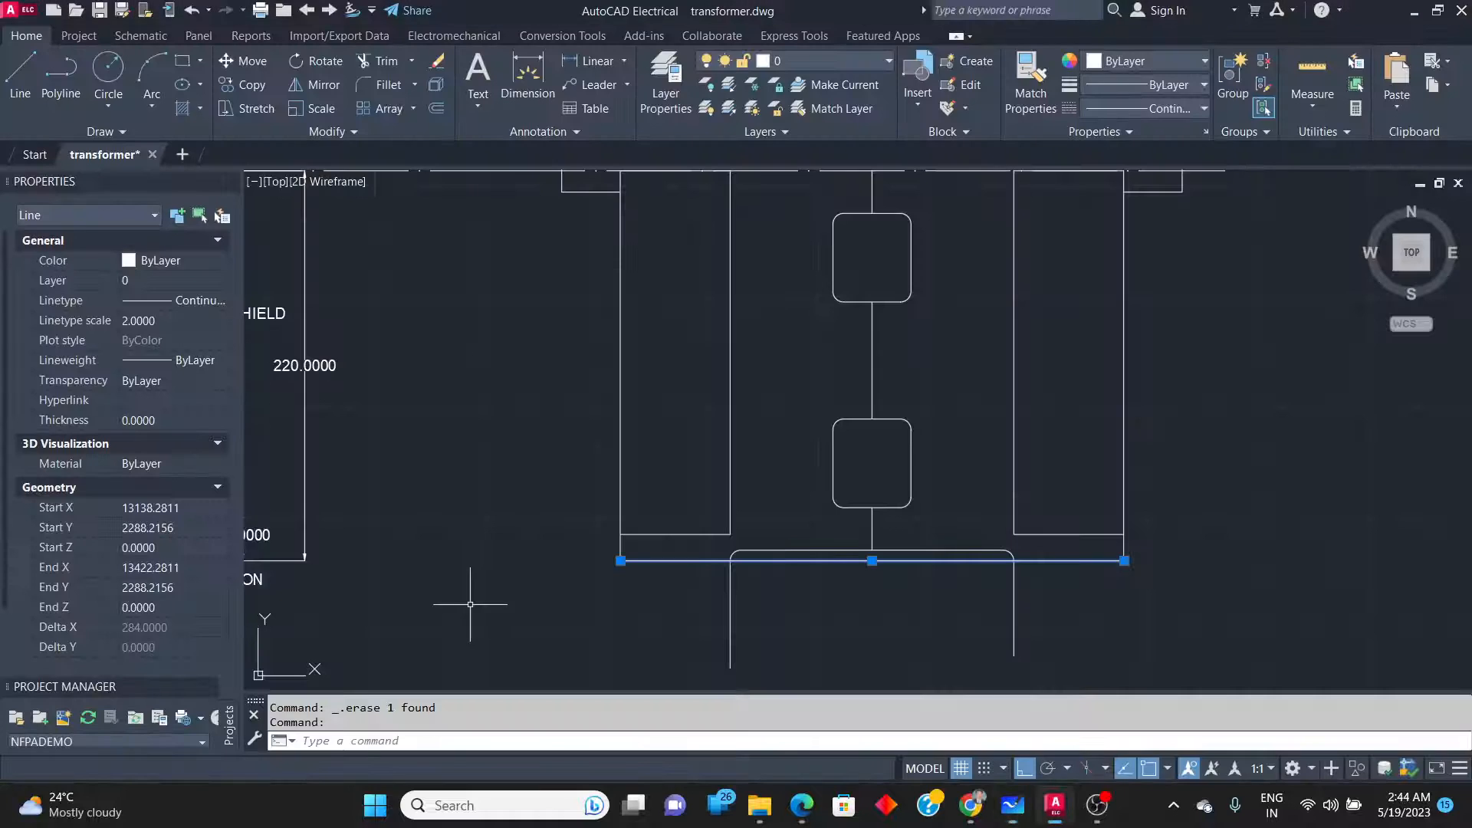
pyautogui.click(20, 77)
pyautogui.scroll(2, 716, 562)
pyautogui.click(738, 519)
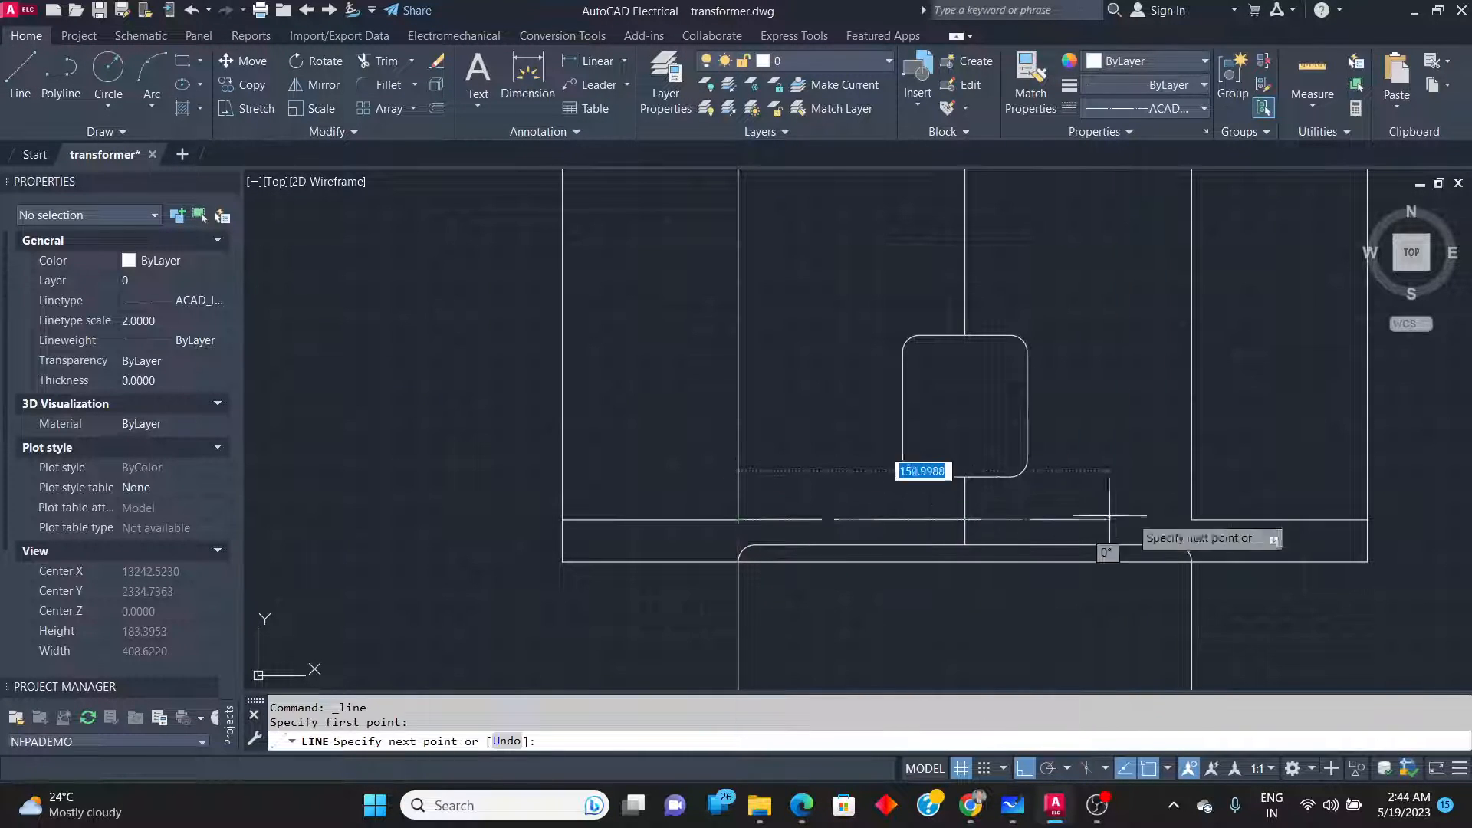
pyautogui.click(1193, 519)
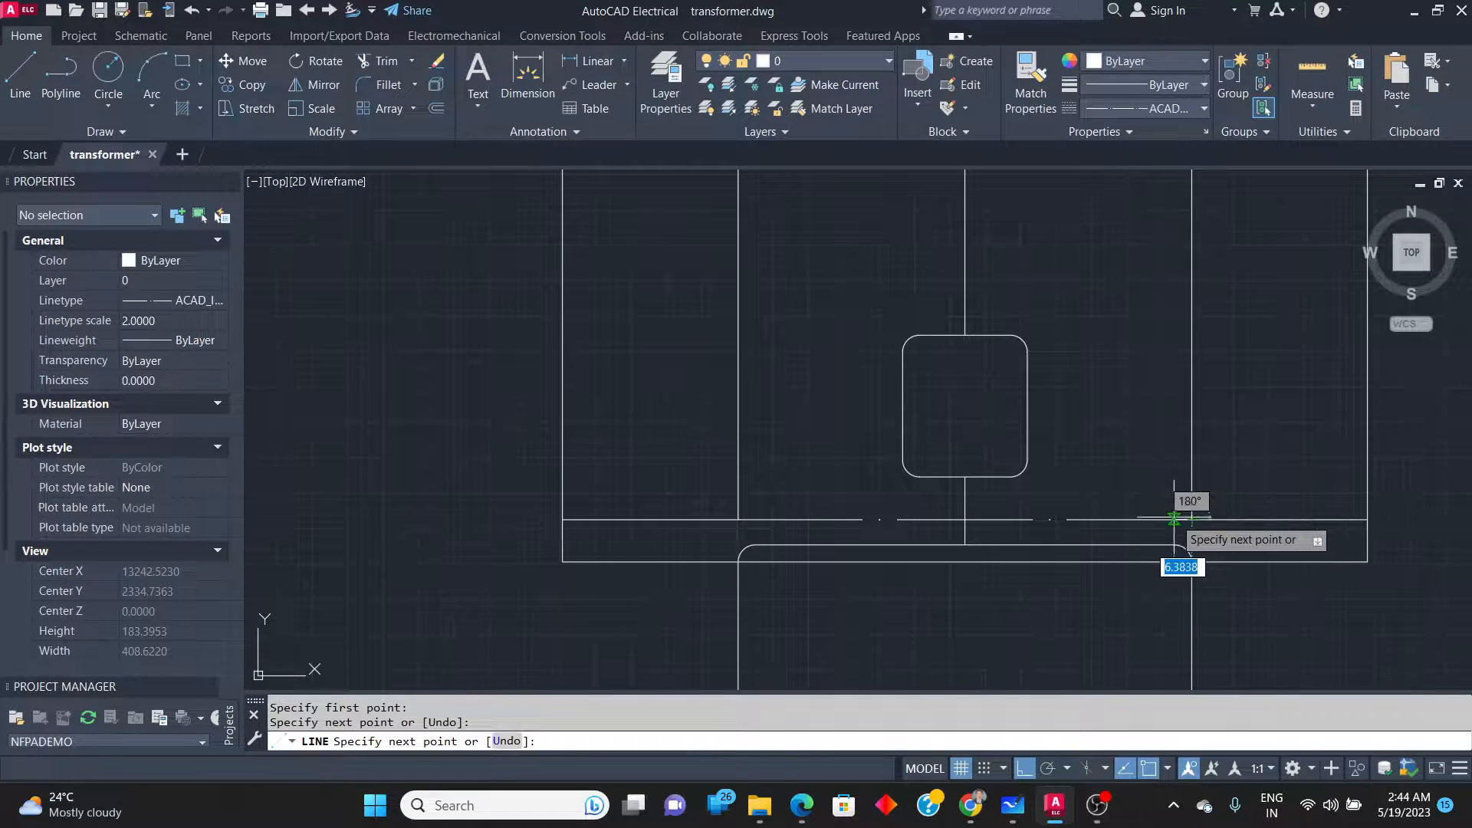
pyautogui.press('Return')
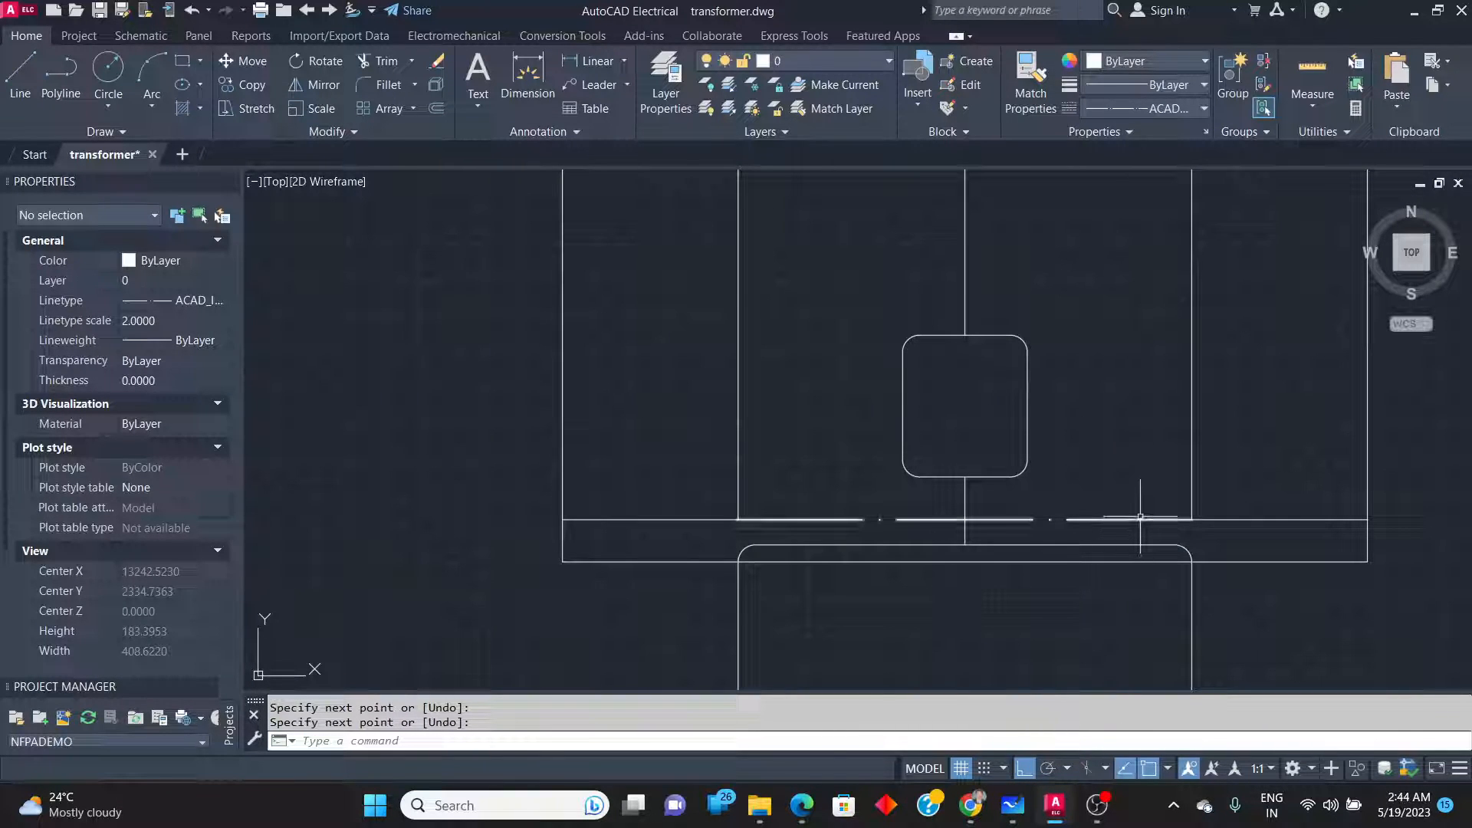
# Change the linetype of the new line between the inner verticals to Continuous.
pyautogui.click(1140, 516)
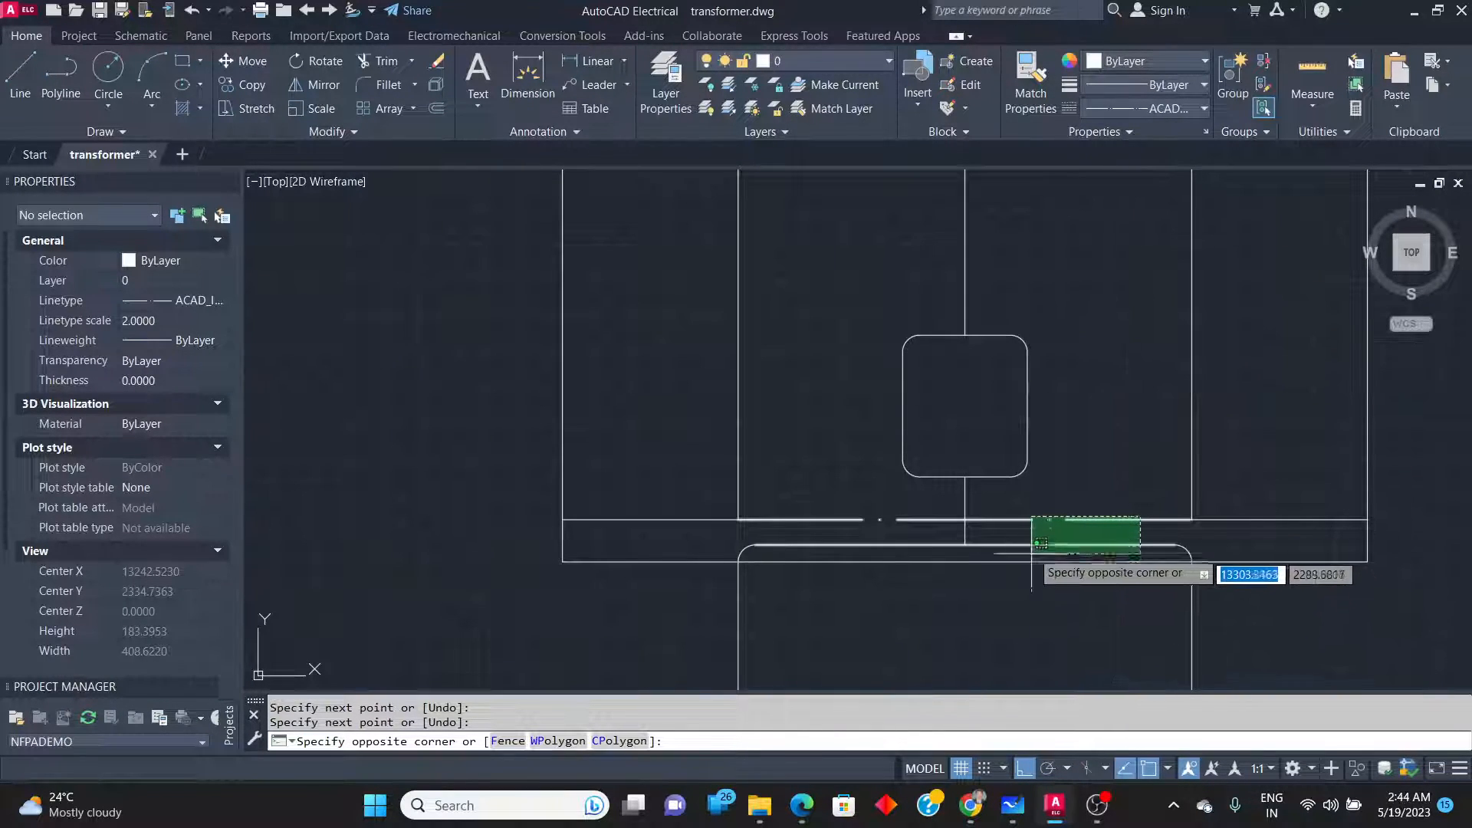
pyautogui.click(1037, 537)
pyautogui.click(1165, 105)
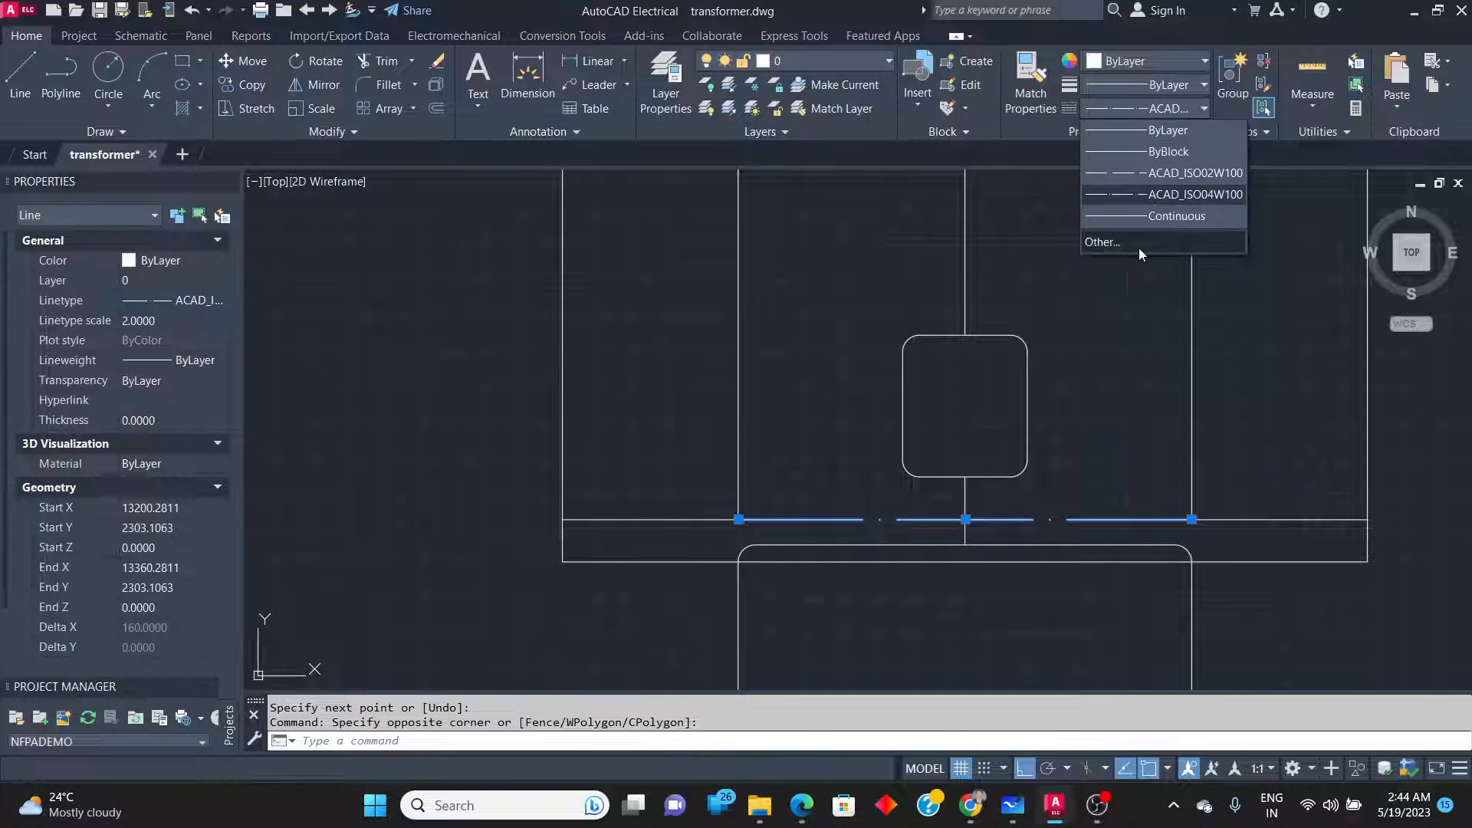
pyautogui.click(1147, 225)
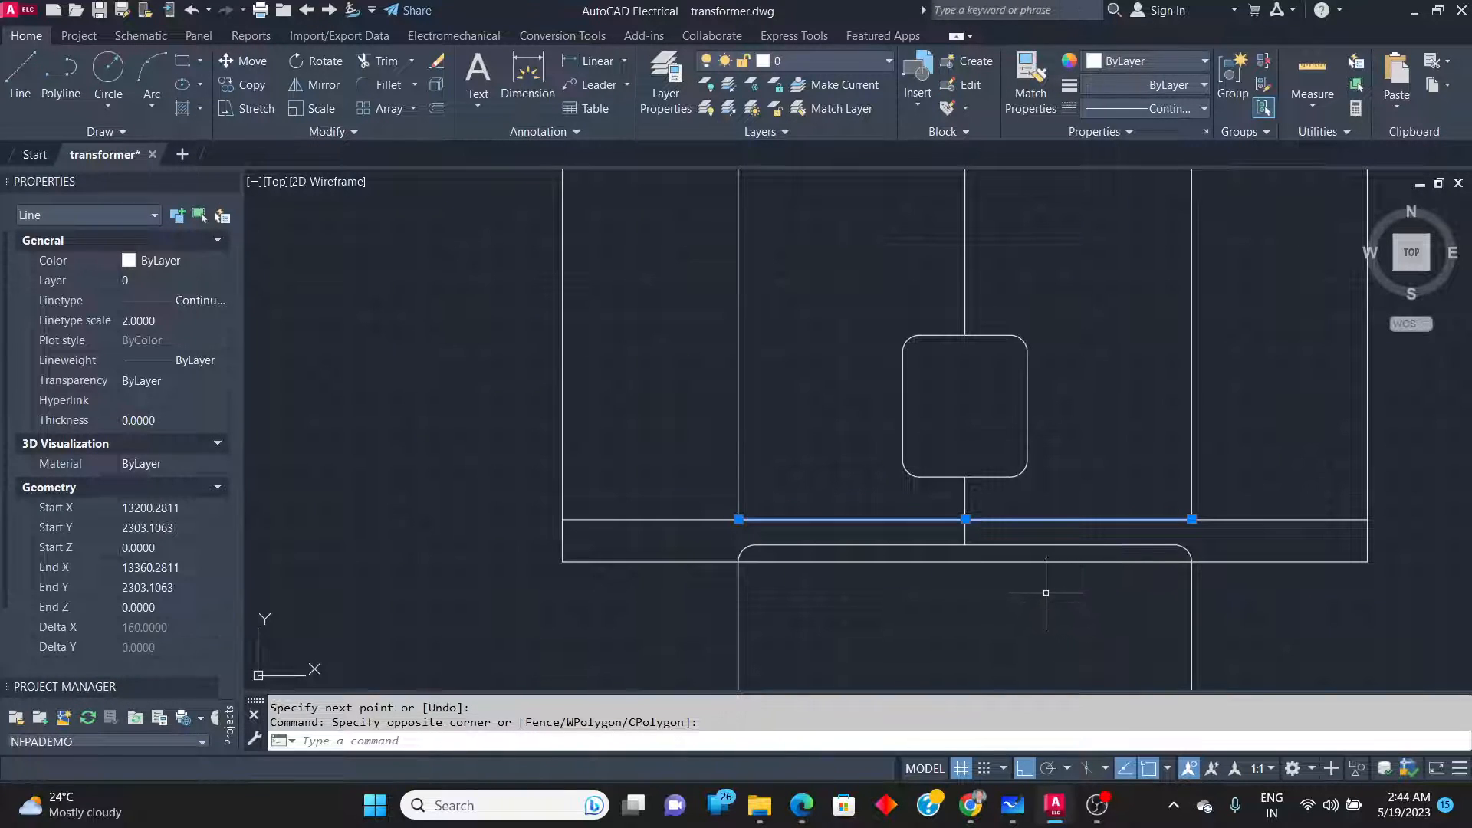
# Compare with the whiteboard sketch and use Trim to remove the foundation's full-width bottom line.
pyautogui.hotkey('alt', 'Tab')
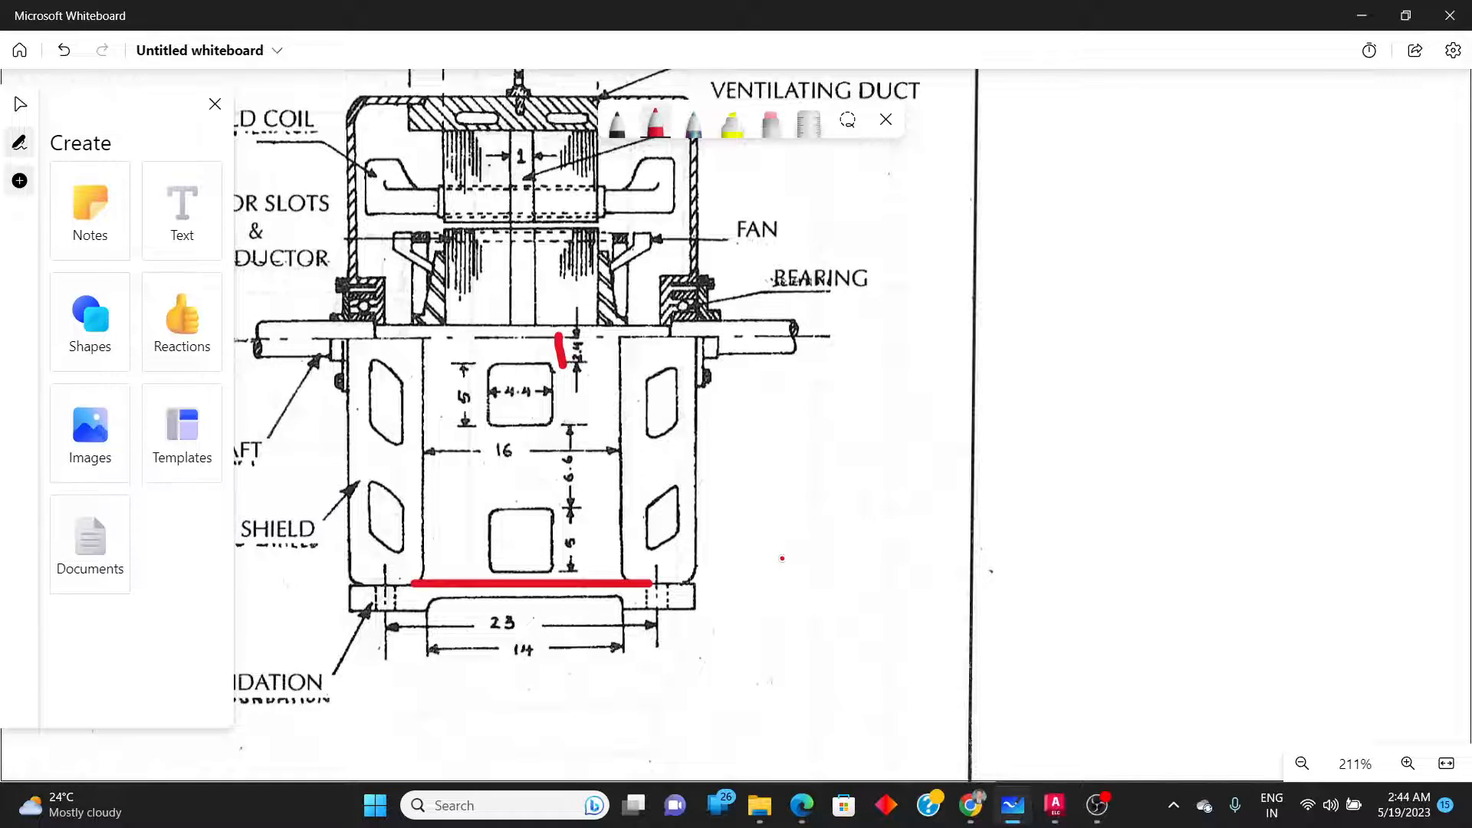
pyautogui.hotkey('alt', 'Tab')
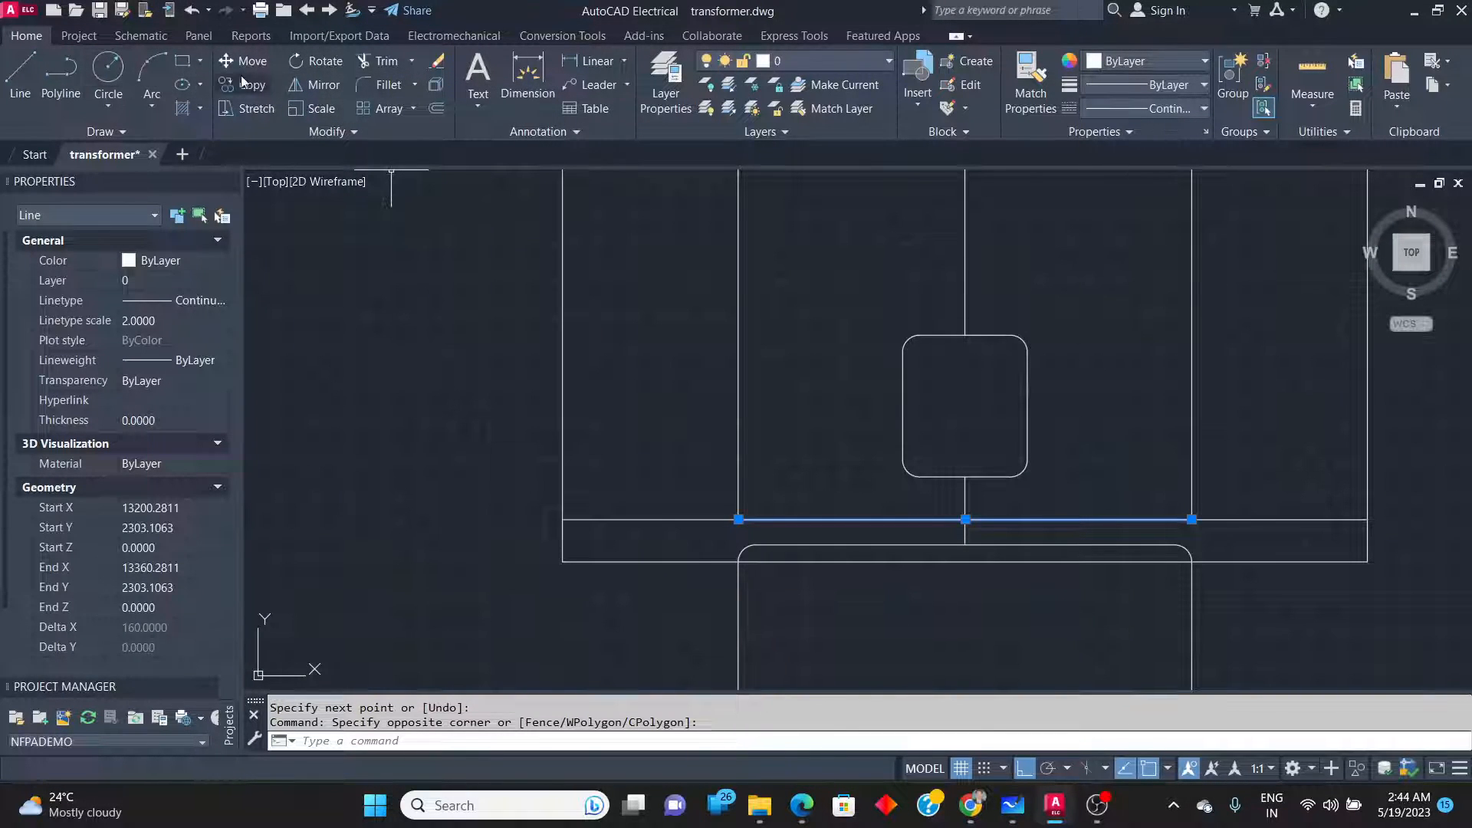
pyautogui.click(378, 61)
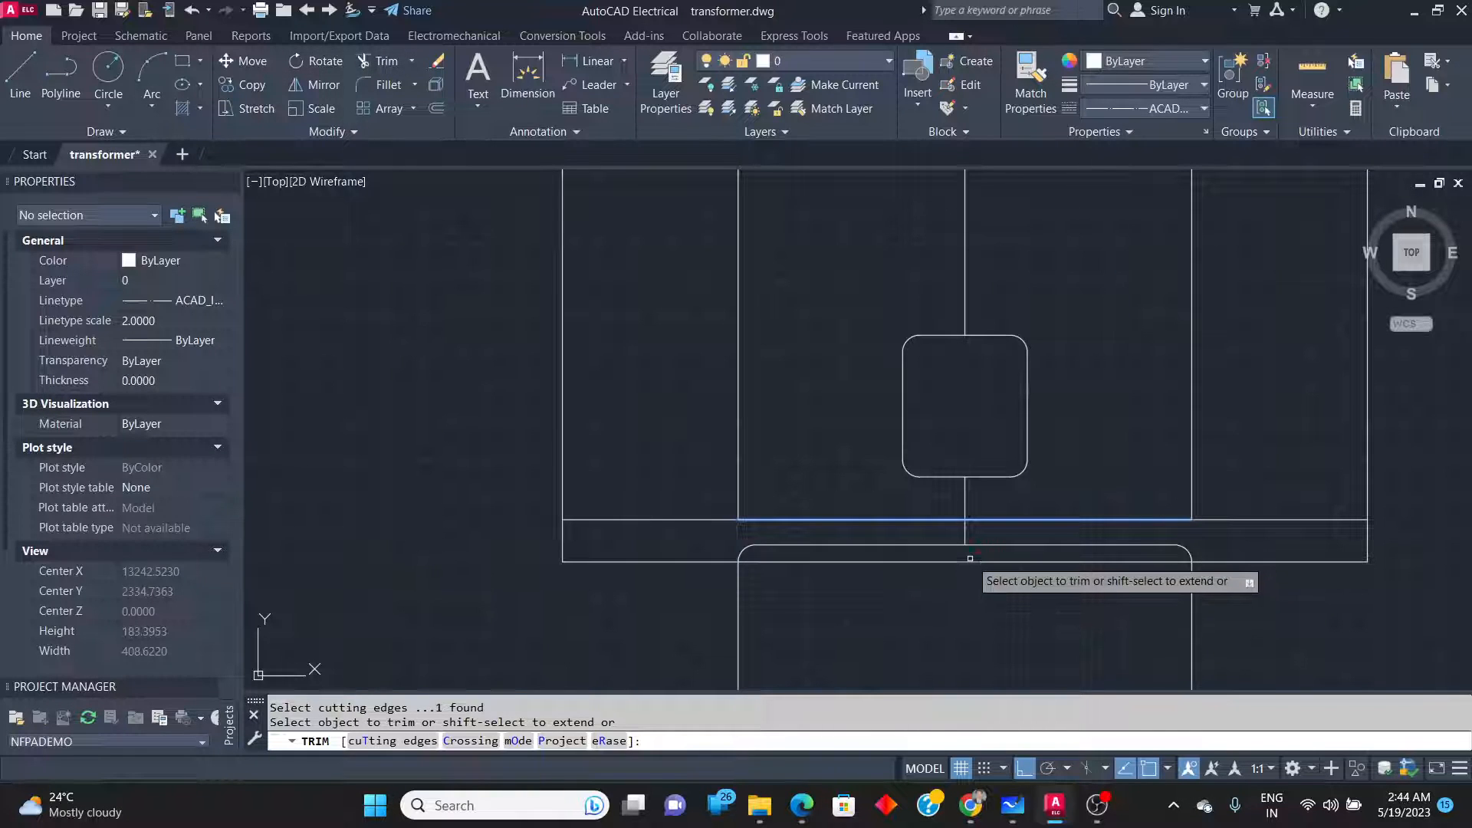
pyautogui.moveTo(970, 572)
pyautogui.mouseDown()
pyautogui.moveTo(972, 556)
pyautogui.moveTo(964, 576)
pyautogui.mouseUp()
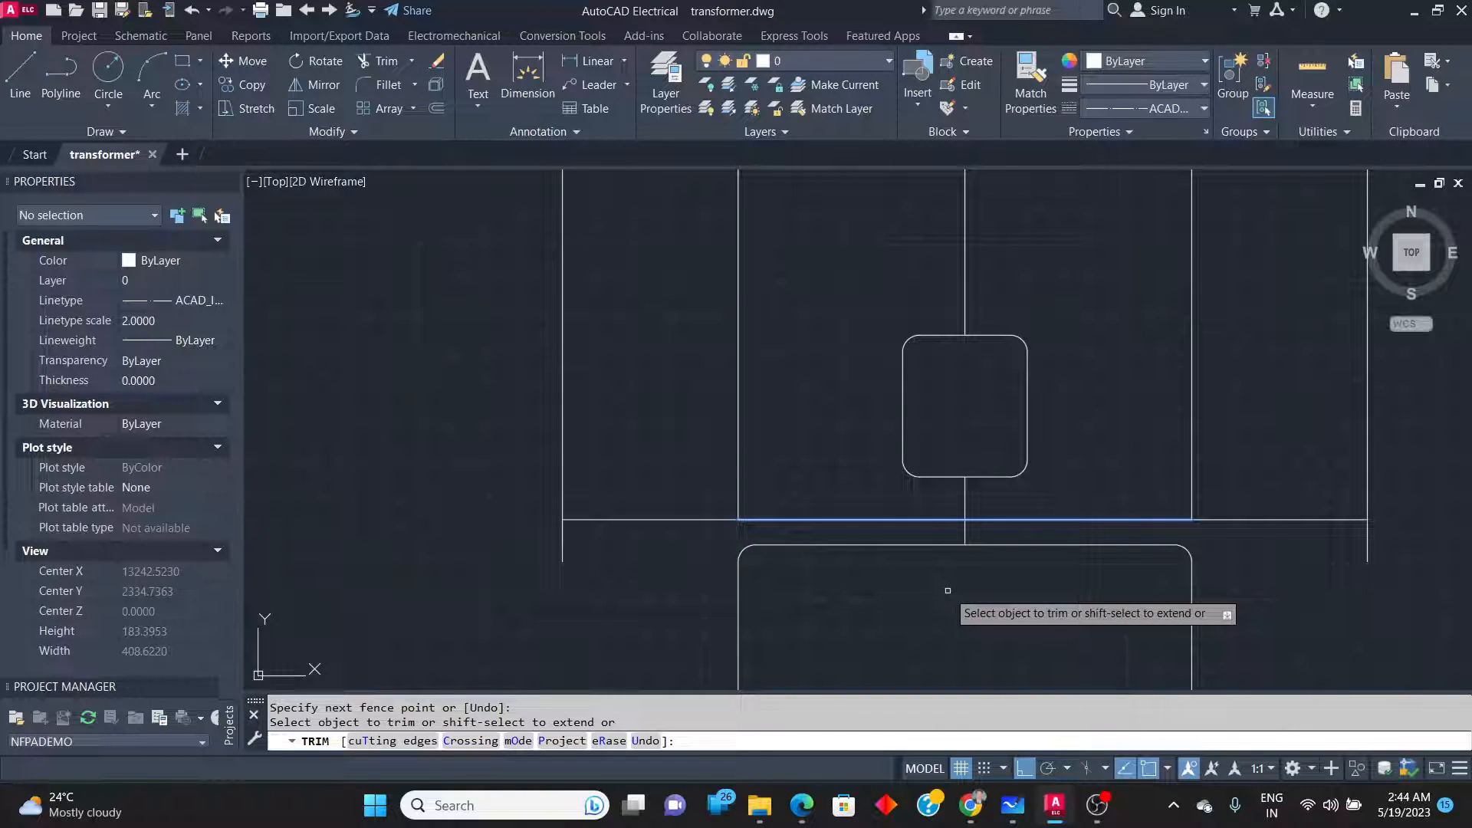
# Draw the left foot's bottom edge from the lower end of the left outer vertical to the left side of the foundation recess.
pyautogui.hotkey('alt', 'Tab')
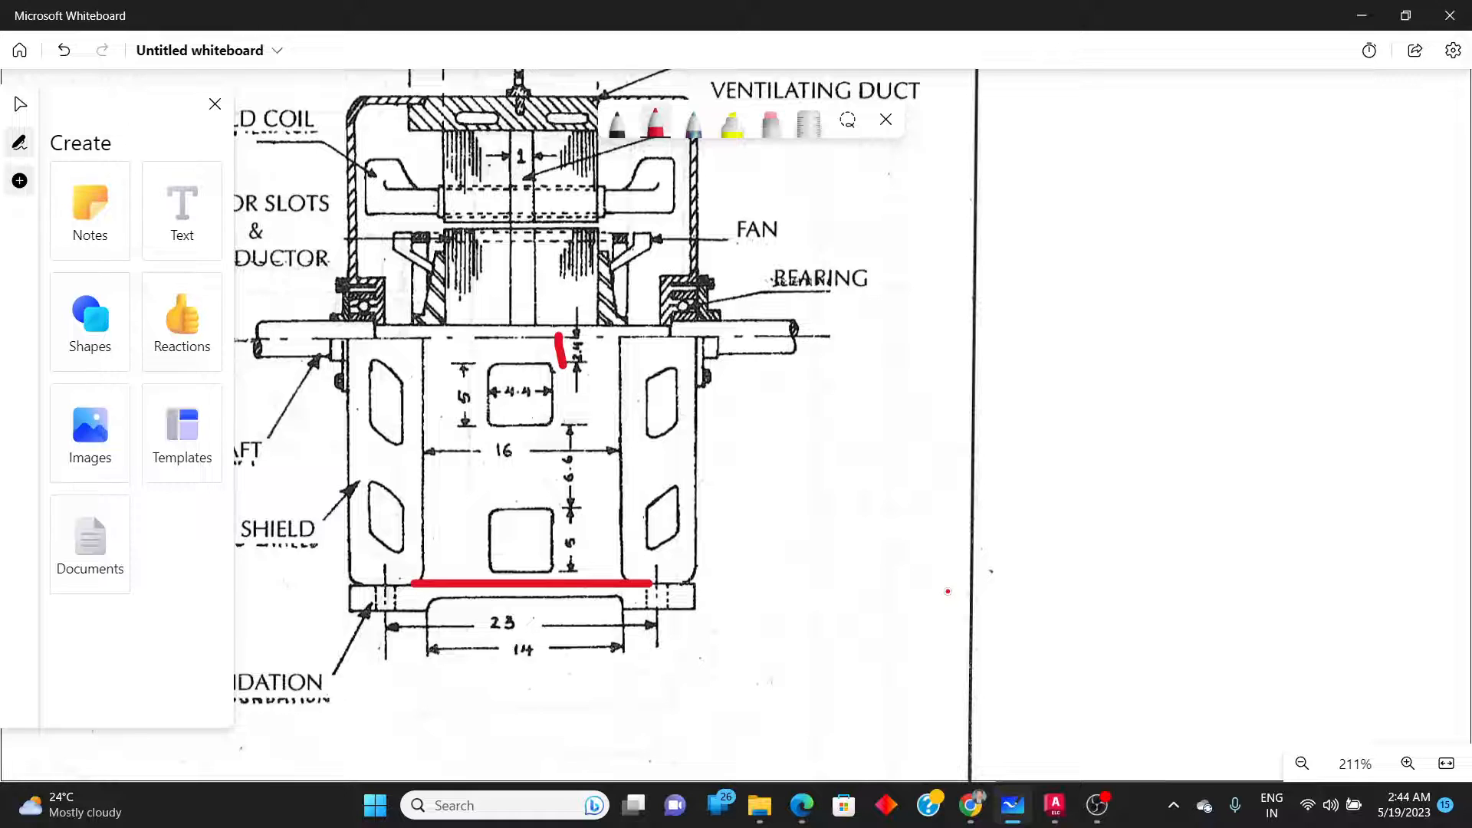
pyautogui.hotkey('alt', 'Tab')
pyautogui.click(21, 60)
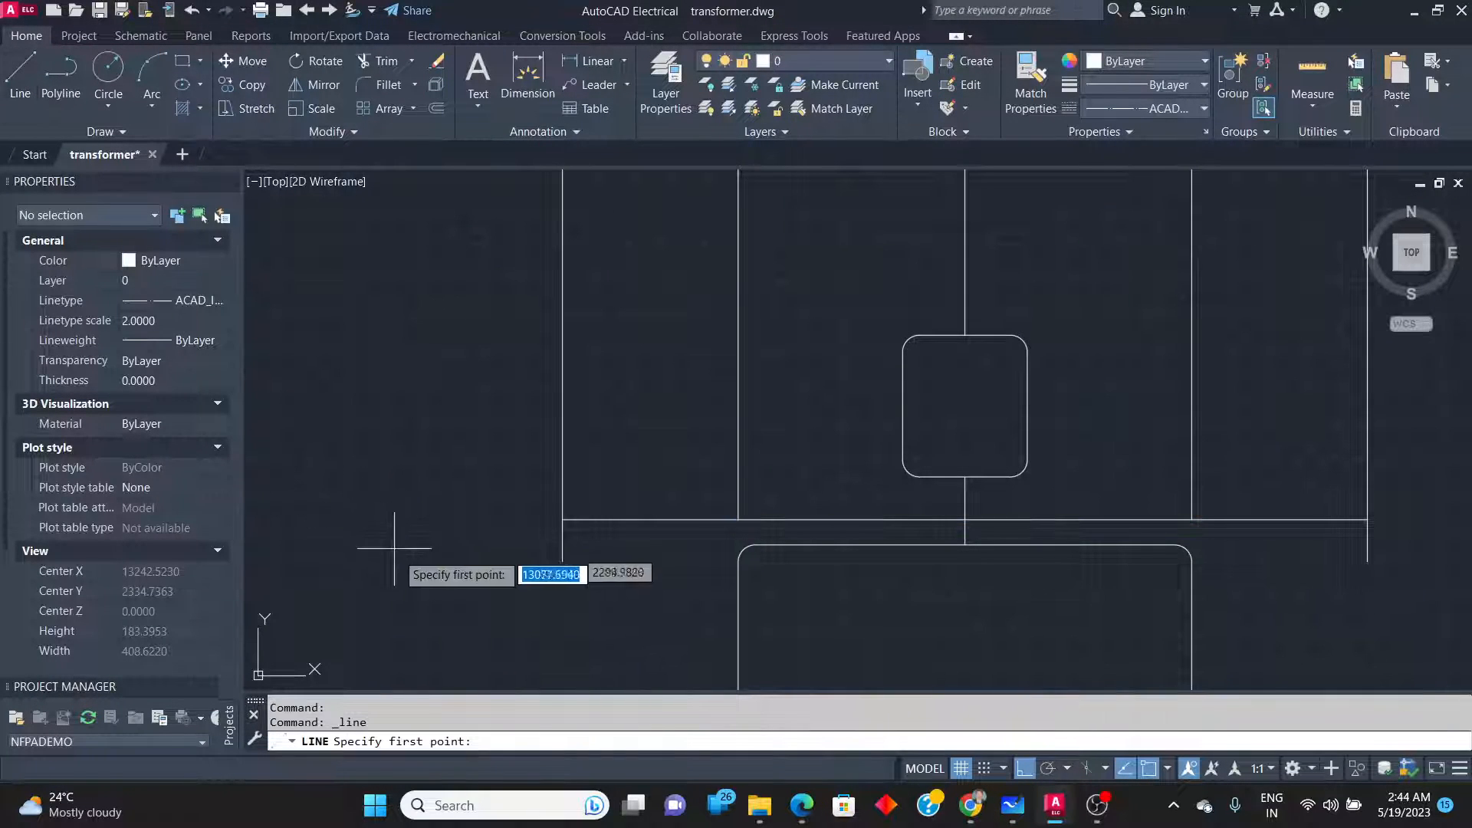
pyautogui.click(563, 561)
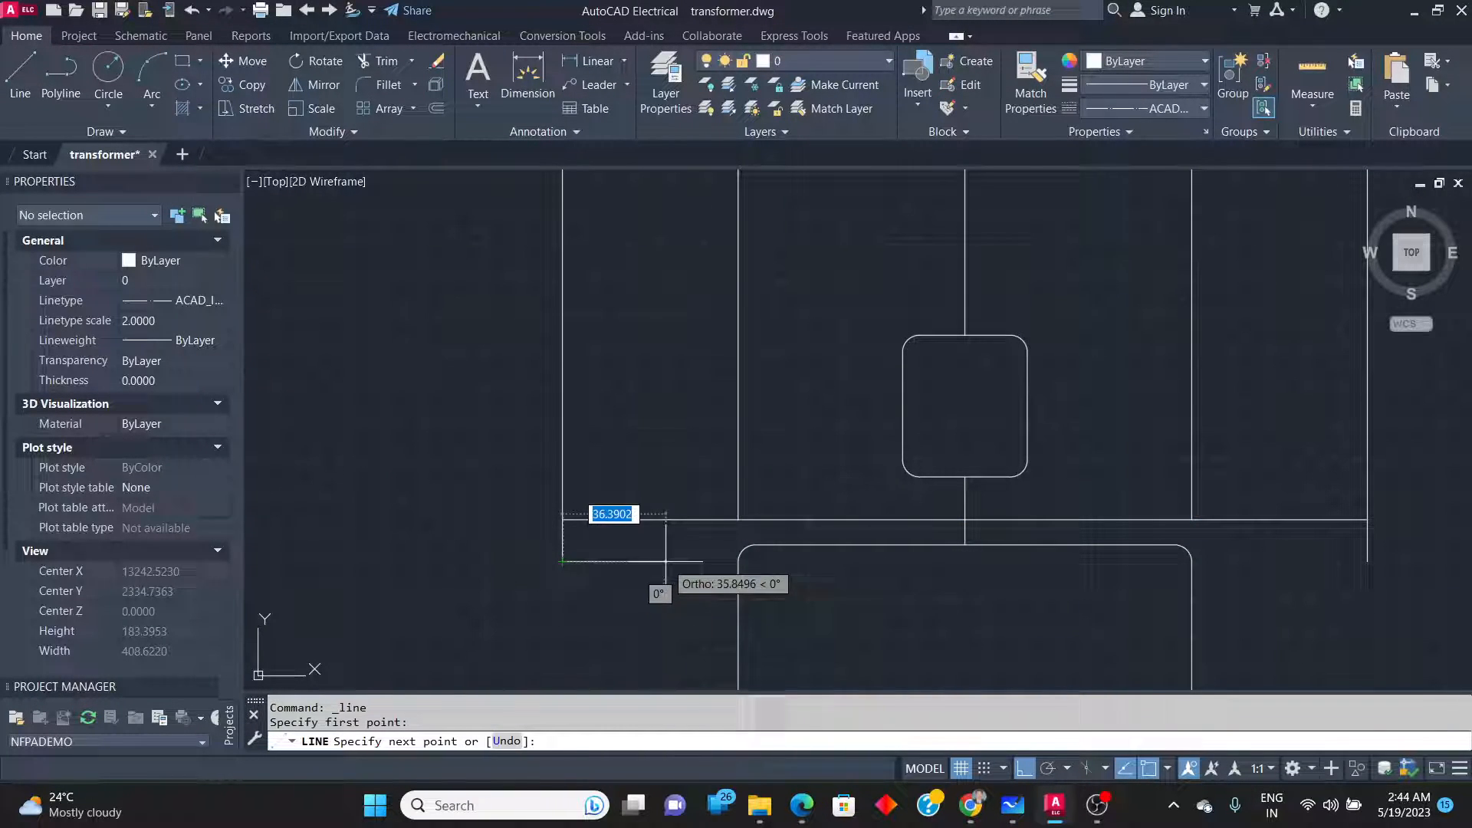
pyautogui.click(738, 561)
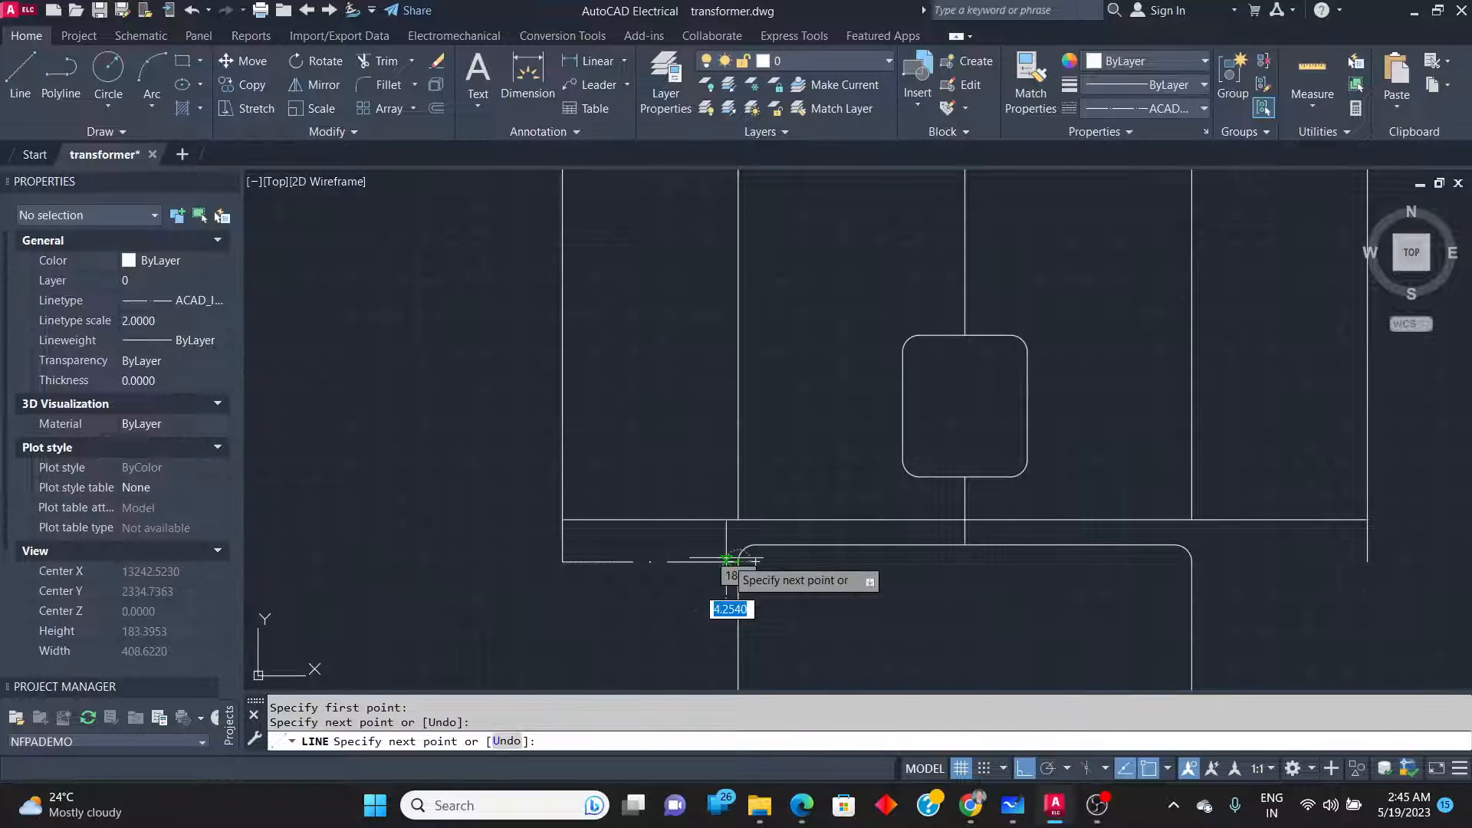
pyautogui.press('Return')
# Change the linetype of the left foot's bottom edge to Continuous.
pyautogui.click(707, 591)
pyautogui.click(750, 493)
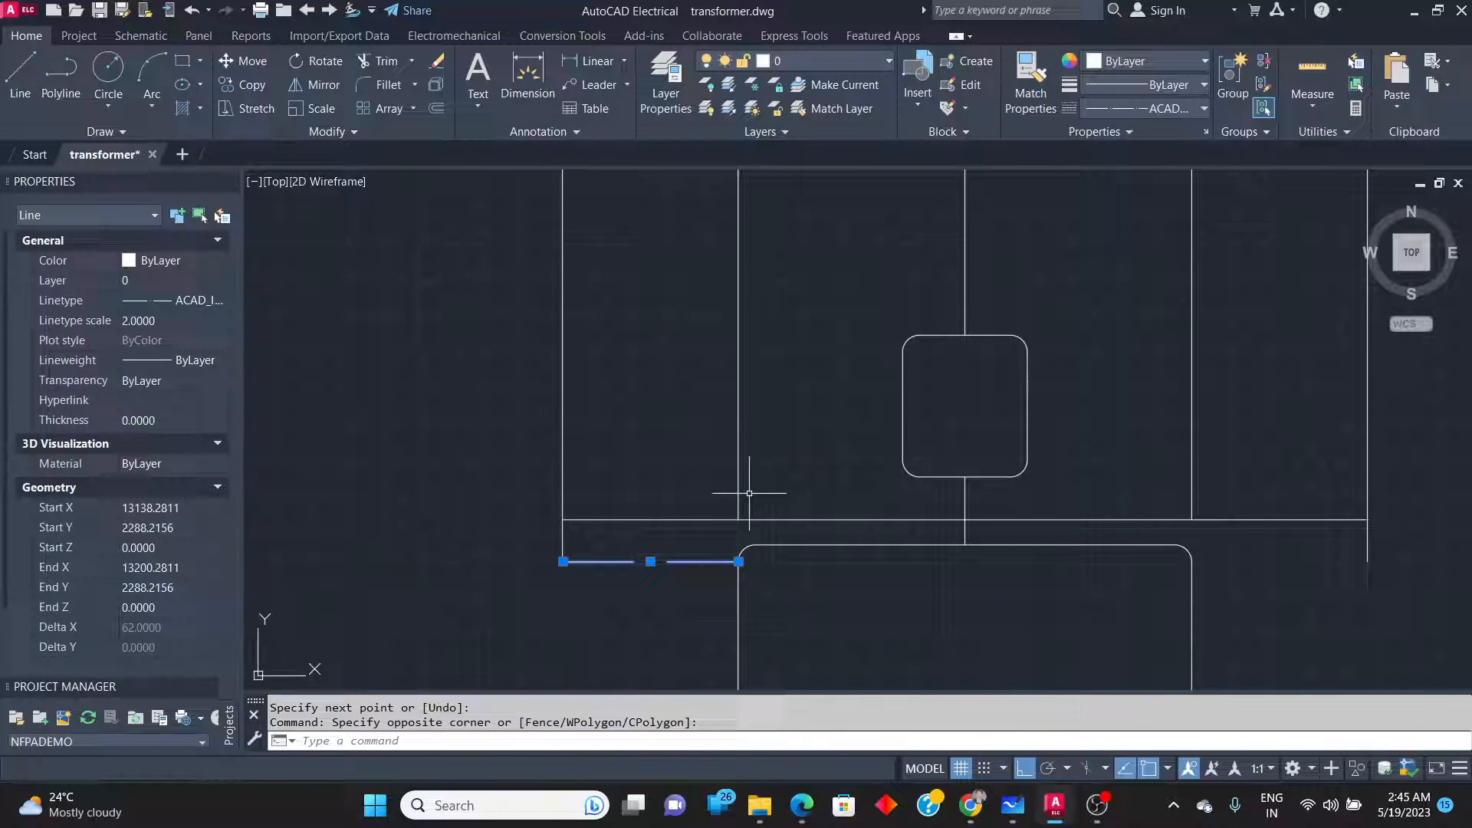
pyautogui.click(1137, 109)
pyautogui.click(1132, 208)
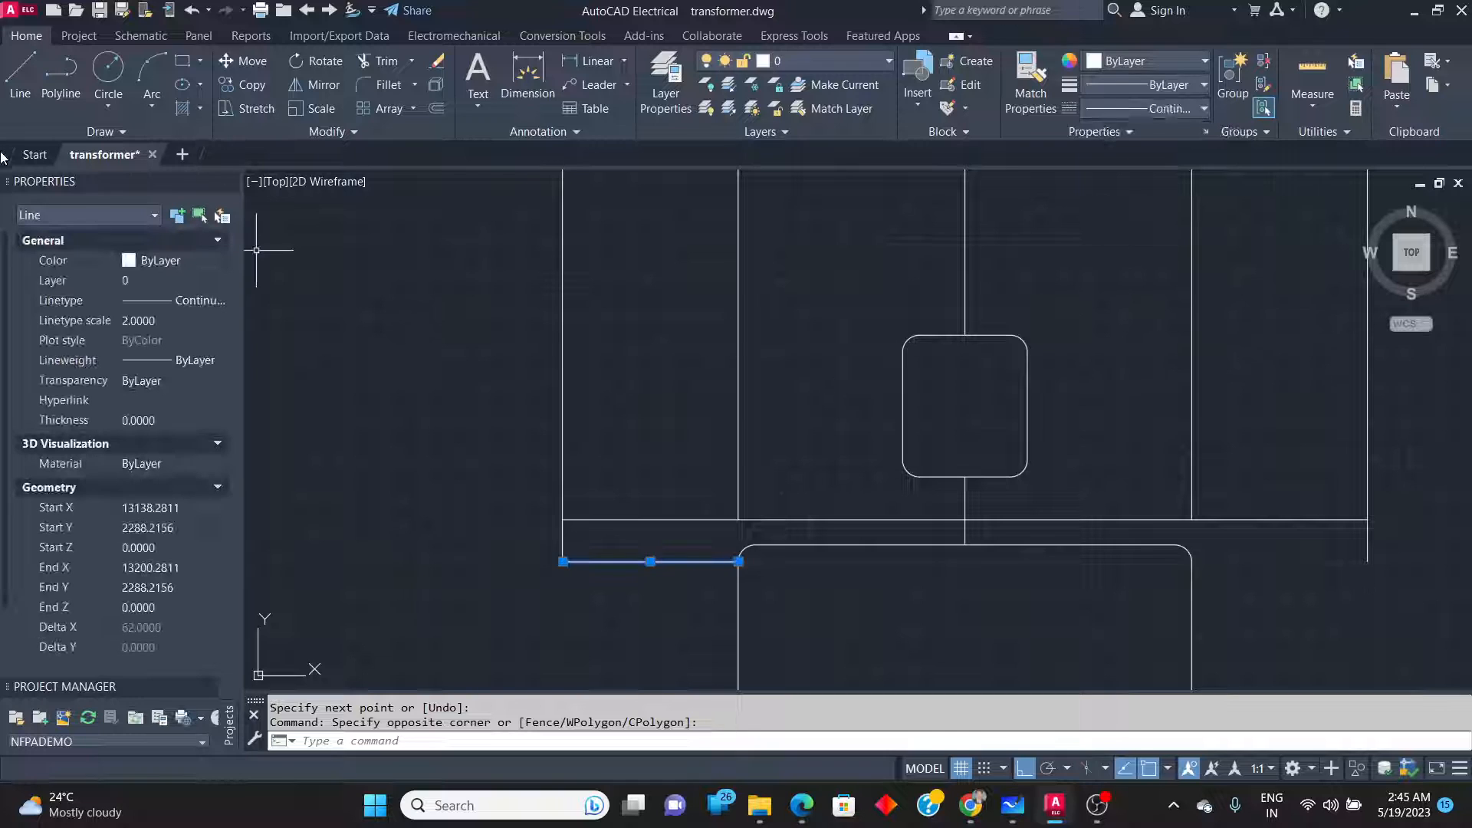
# Make Continuous the current linetype and draw the right foot's bottom edge from the right outer vertical to the recess.
pyautogui.click(20, 77)
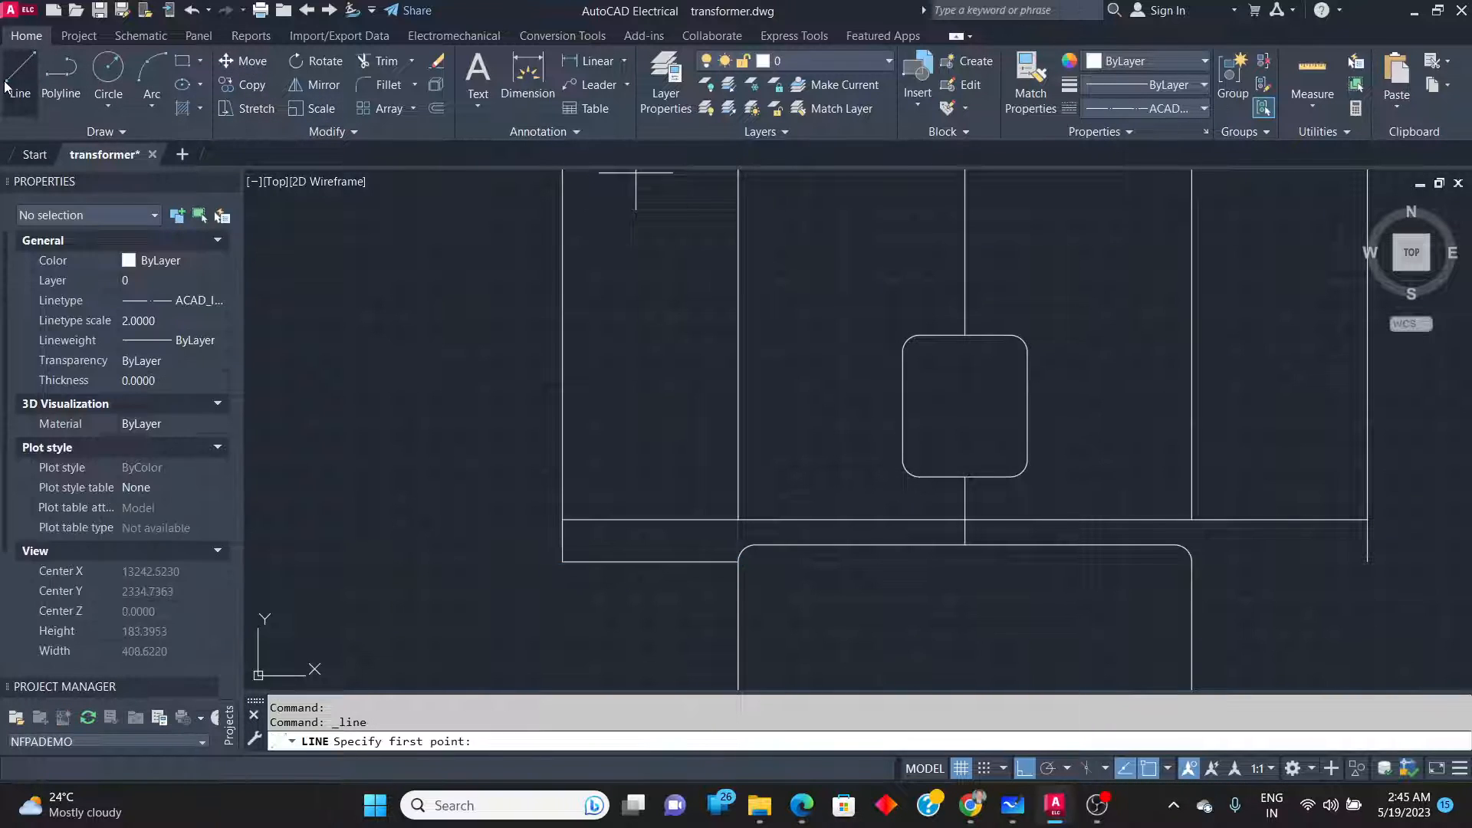
pyautogui.click(1165, 109)
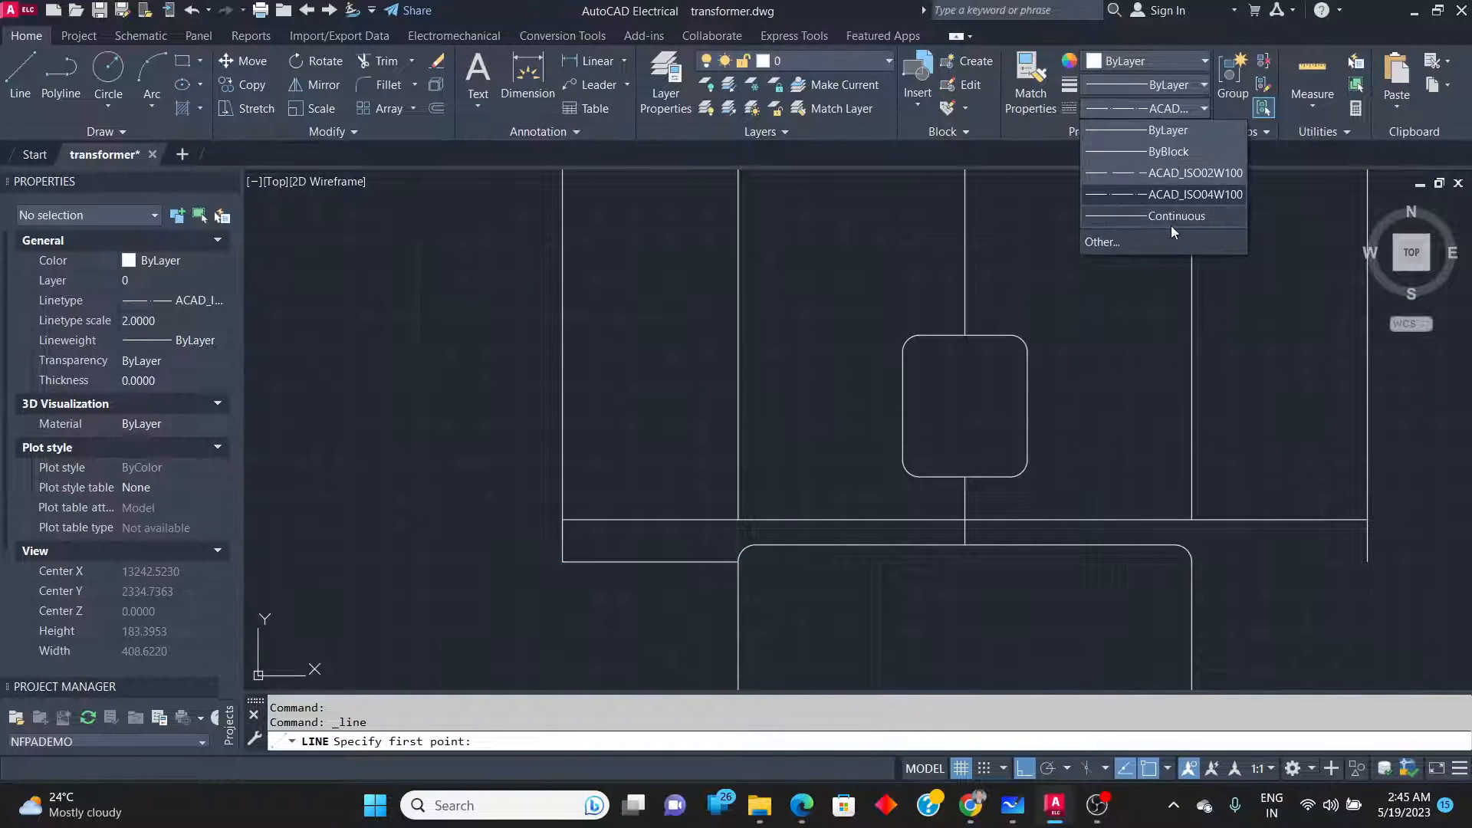
pyautogui.click(1165, 215)
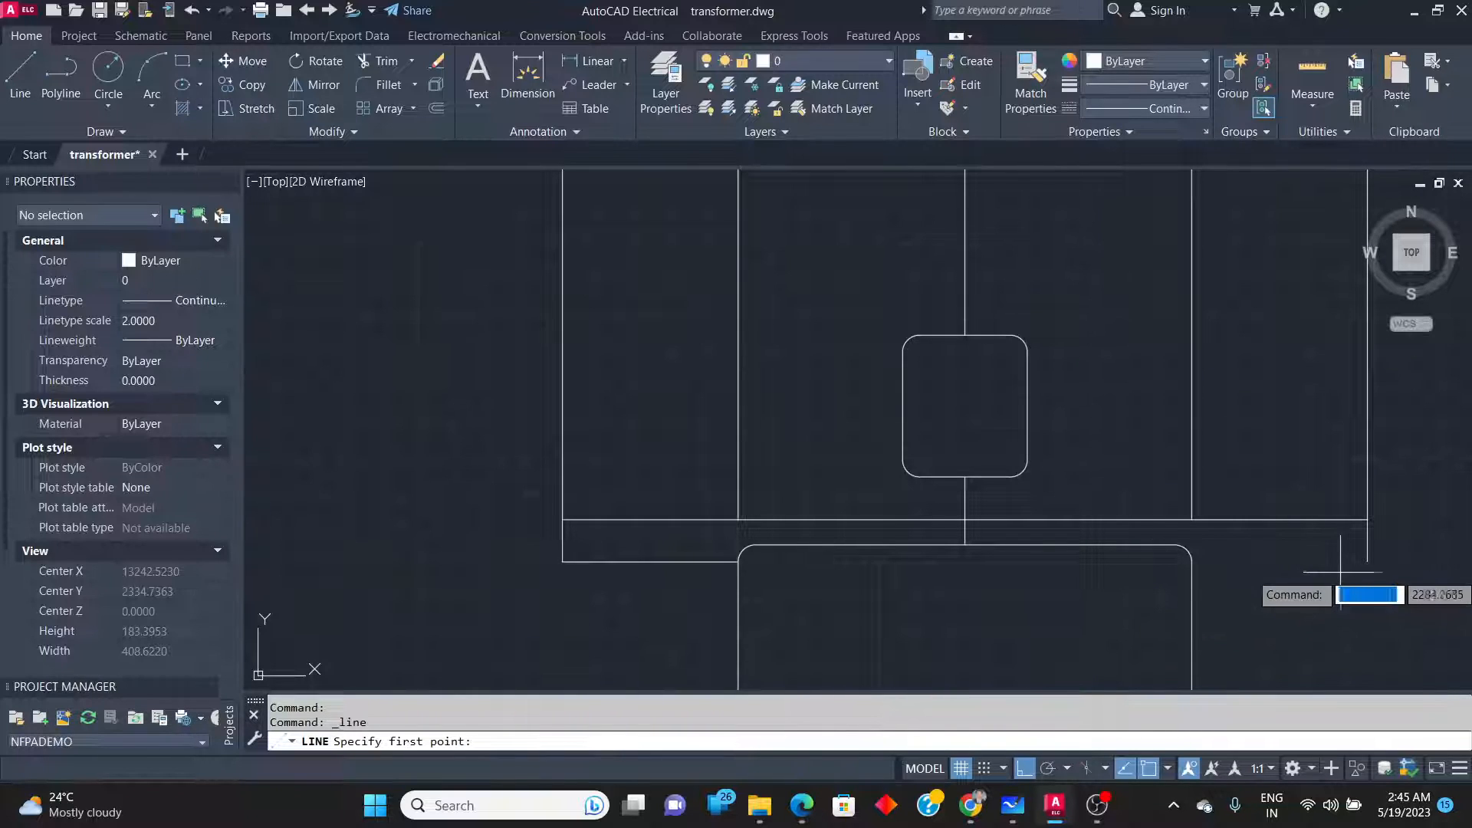
pyautogui.click(1368, 562)
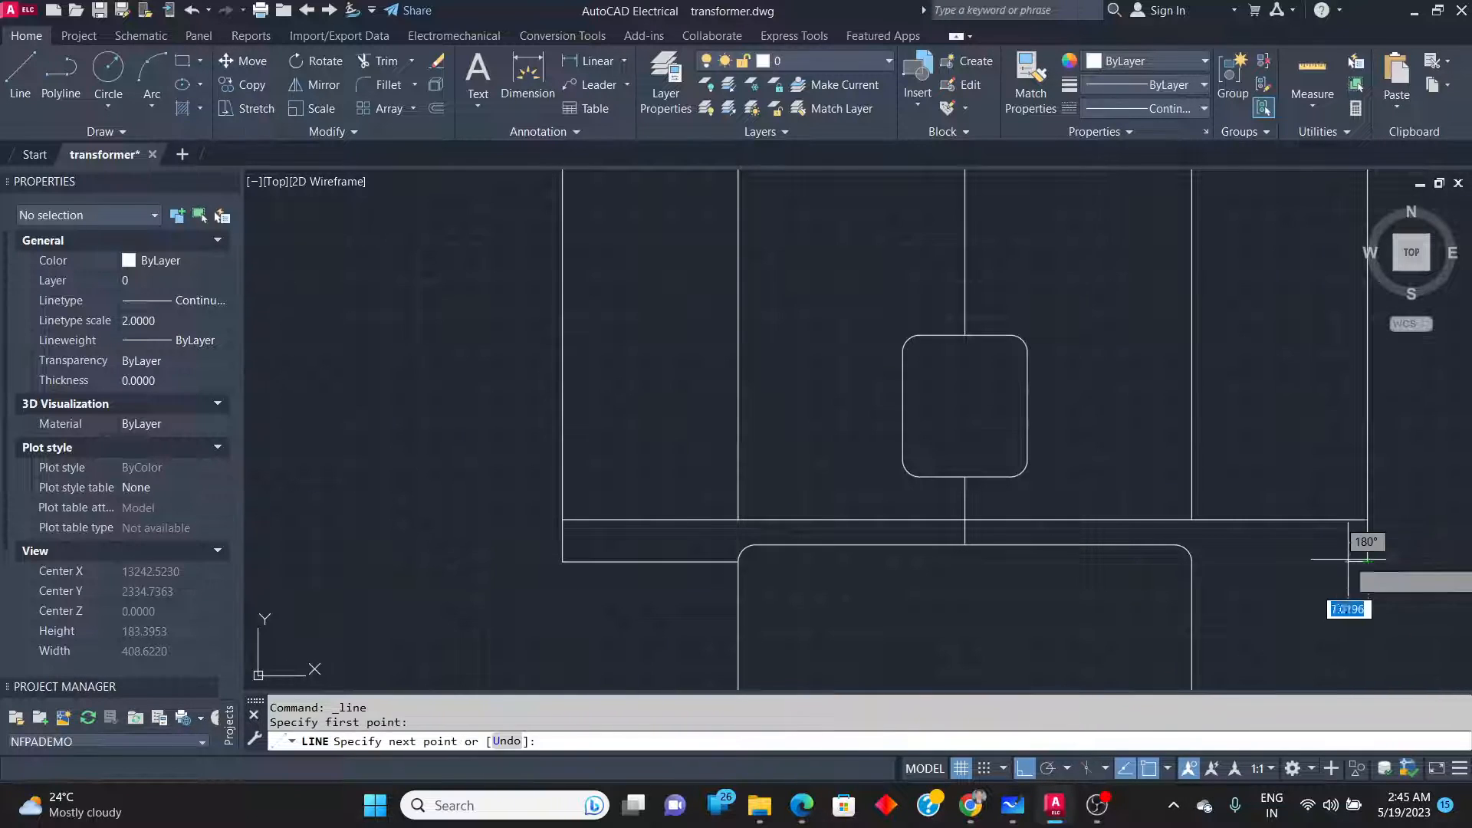
pyautogui.click(1189, 562)
pyautogui.press('Return')
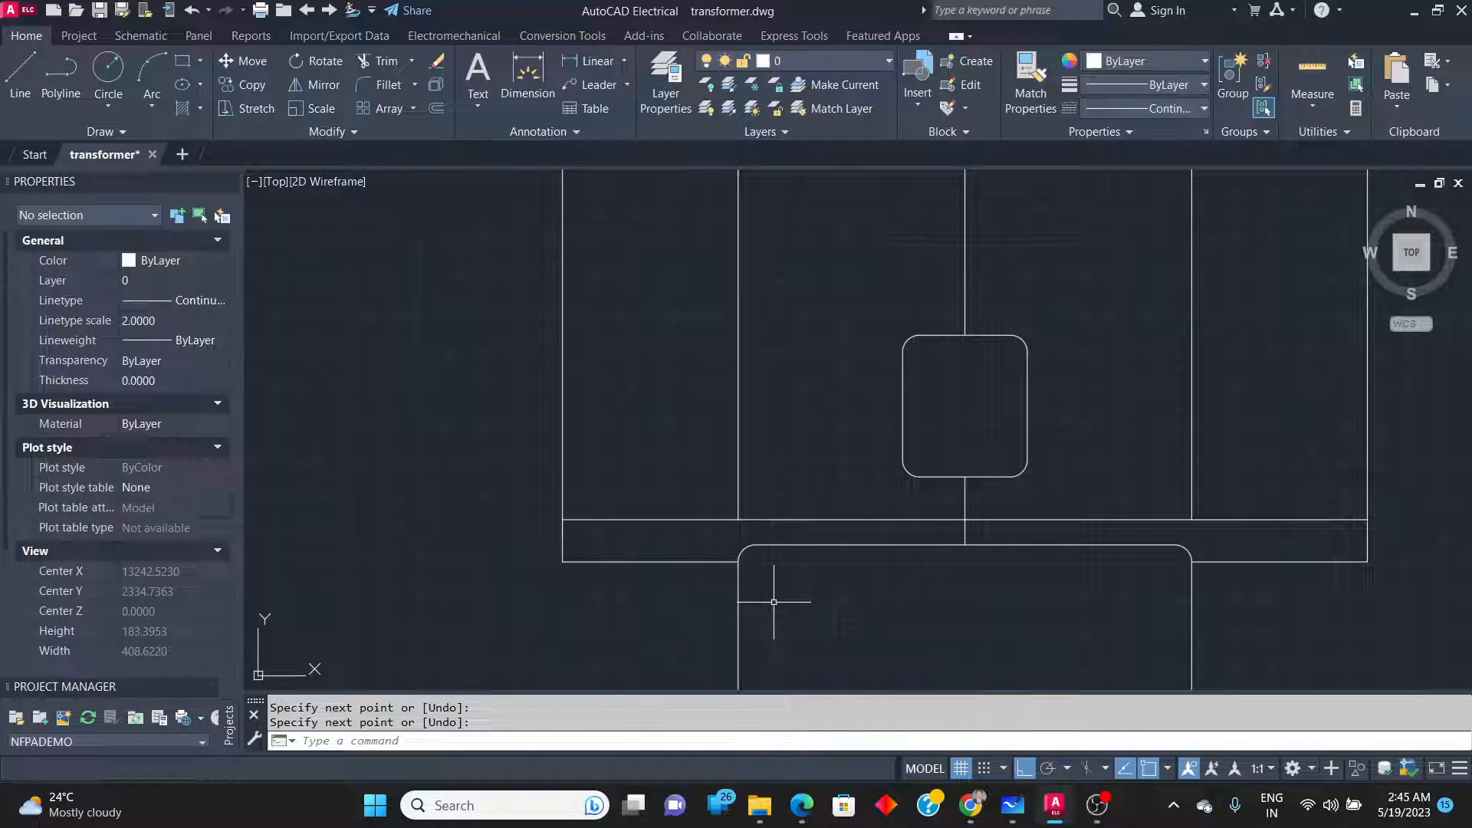
# Trim away the recess's two vertical lines where they extend below the bottom of the foundation feet.
pyautogui.write('tr')
pyautogui.press('Return')
pyautogui.click(1219, 627)
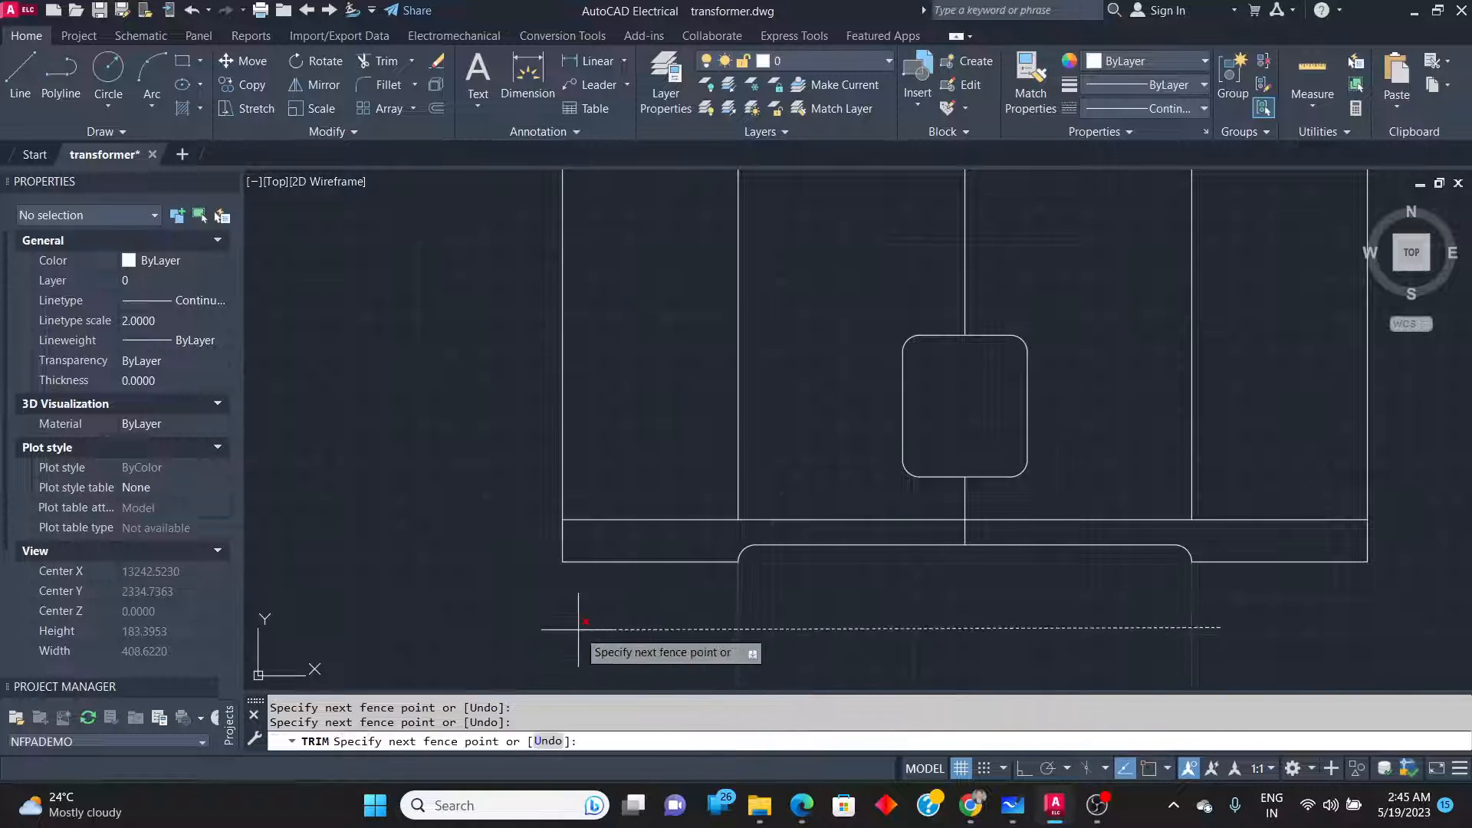
pyautogui.press('Return')
pyautogui.press('Return')
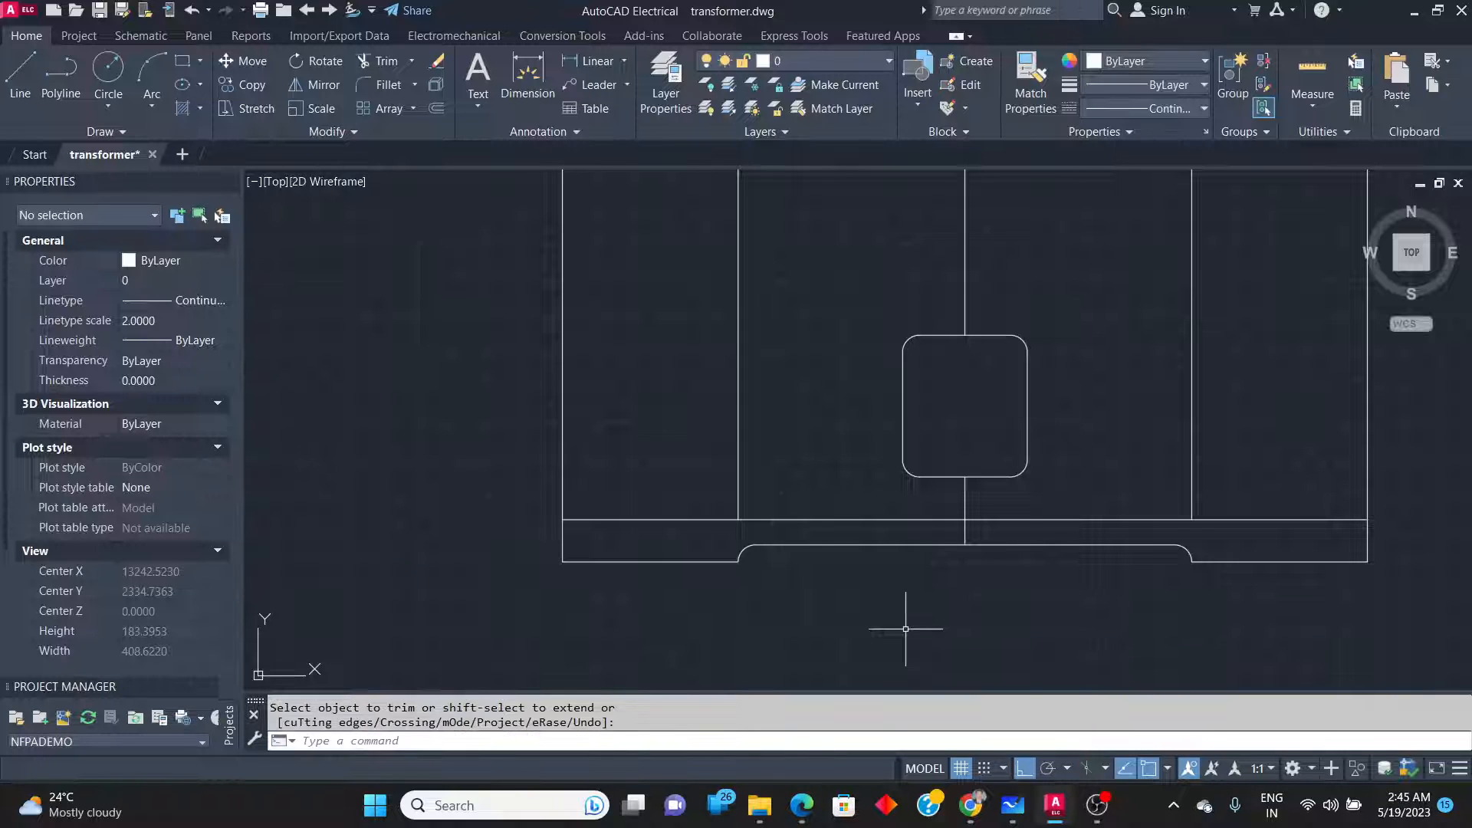
# Draw a vertical line through the middle of each foundation foot, from its bottom edge up to its top edge.
pyautogui.scroll(-2, 867, 641)
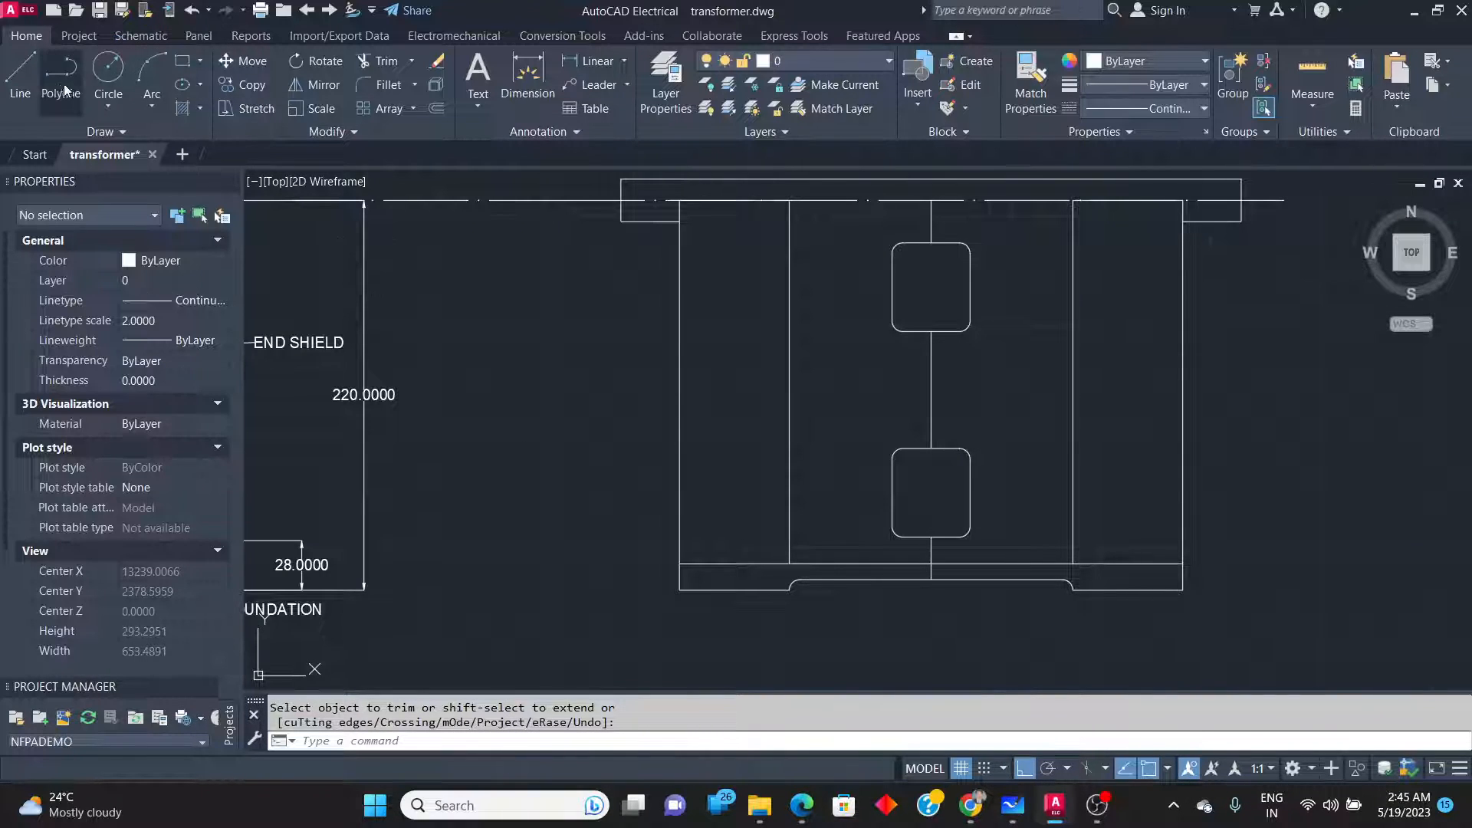
pyautogui.click(20, 77)
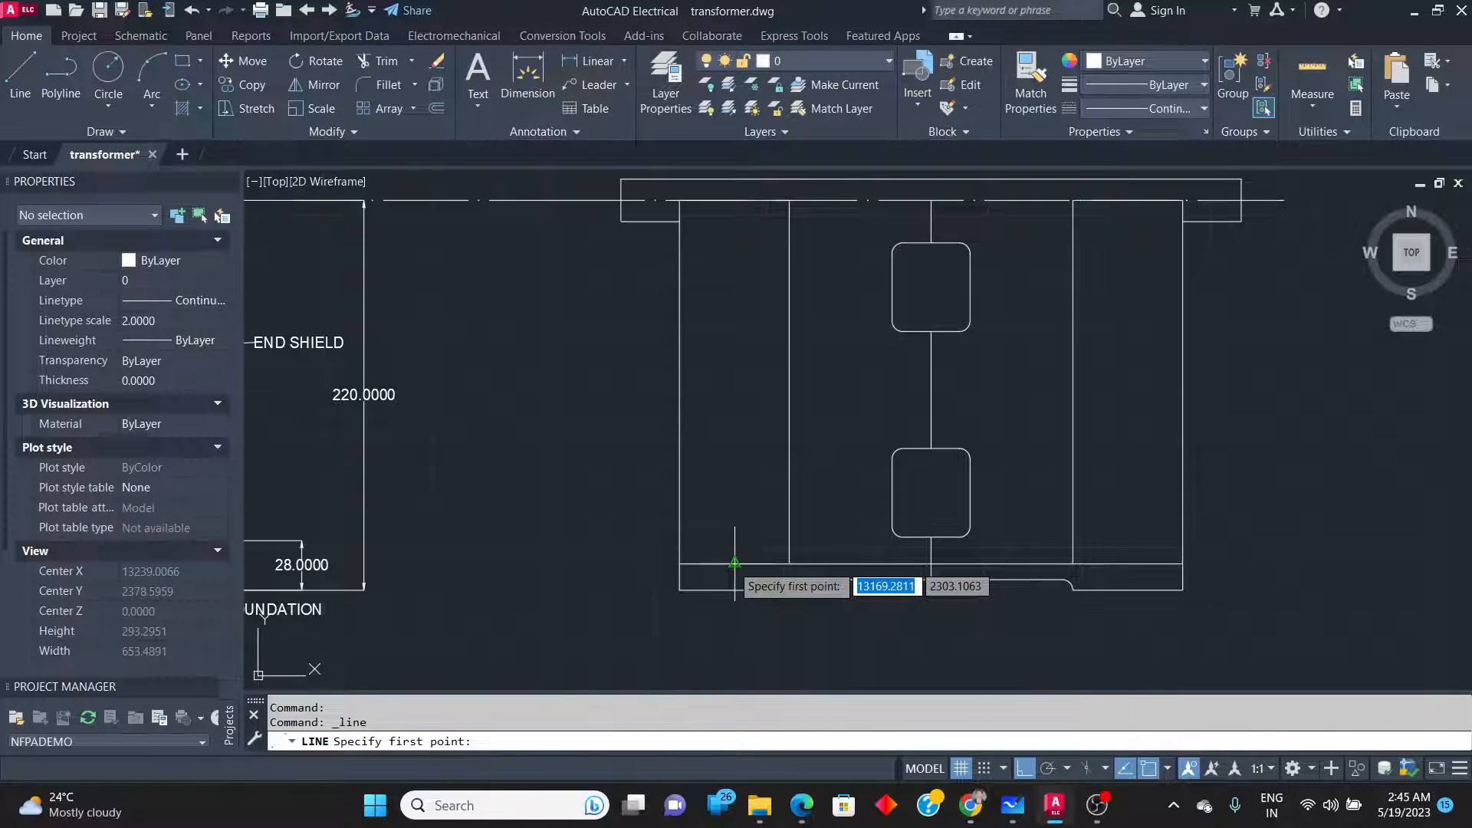
pyautogui.click(734, 589)
pyautogui.click(734, 564)
pyautogui.press('Return')
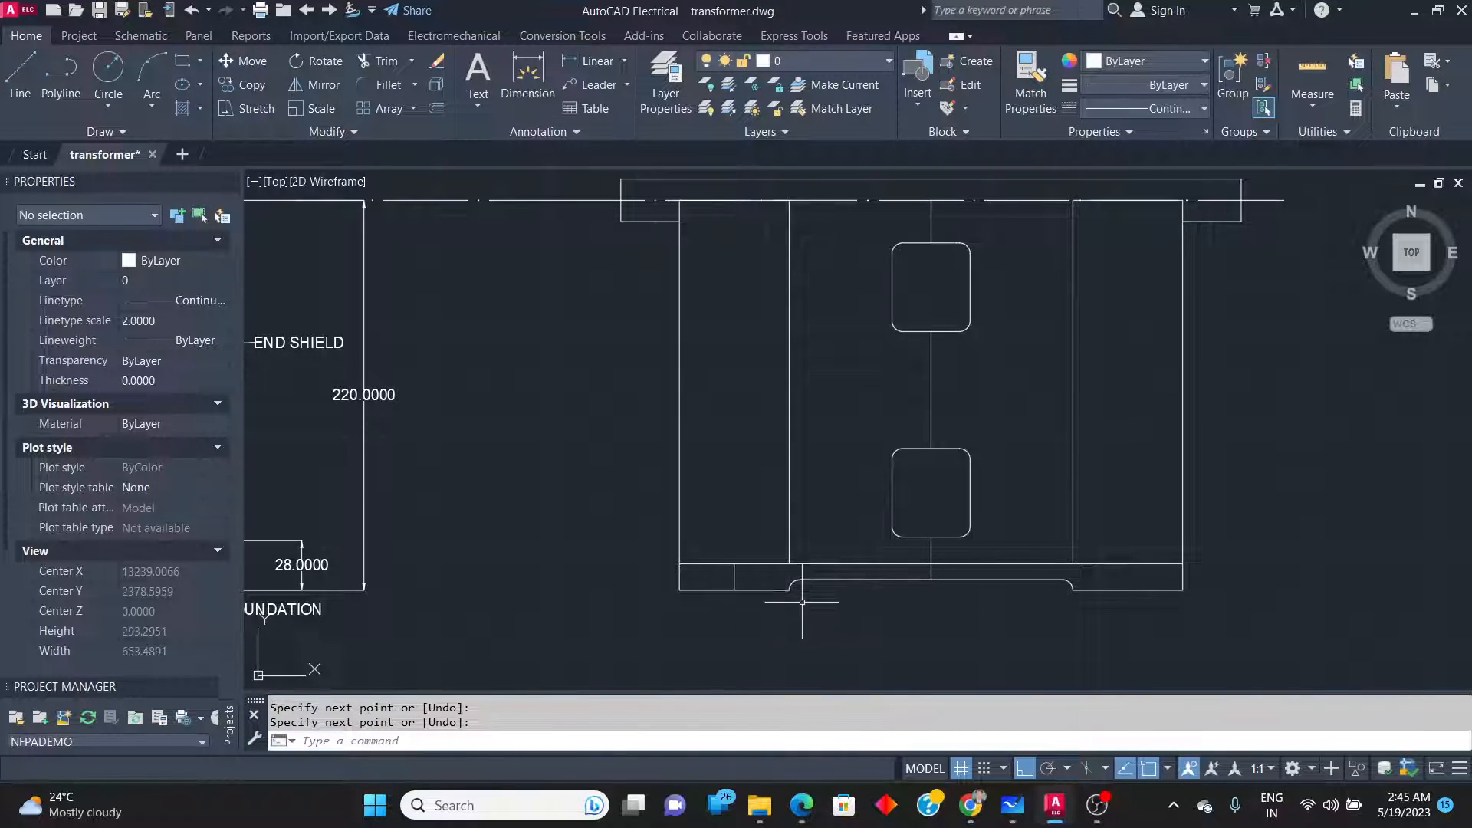
pyautogui.press('Return')
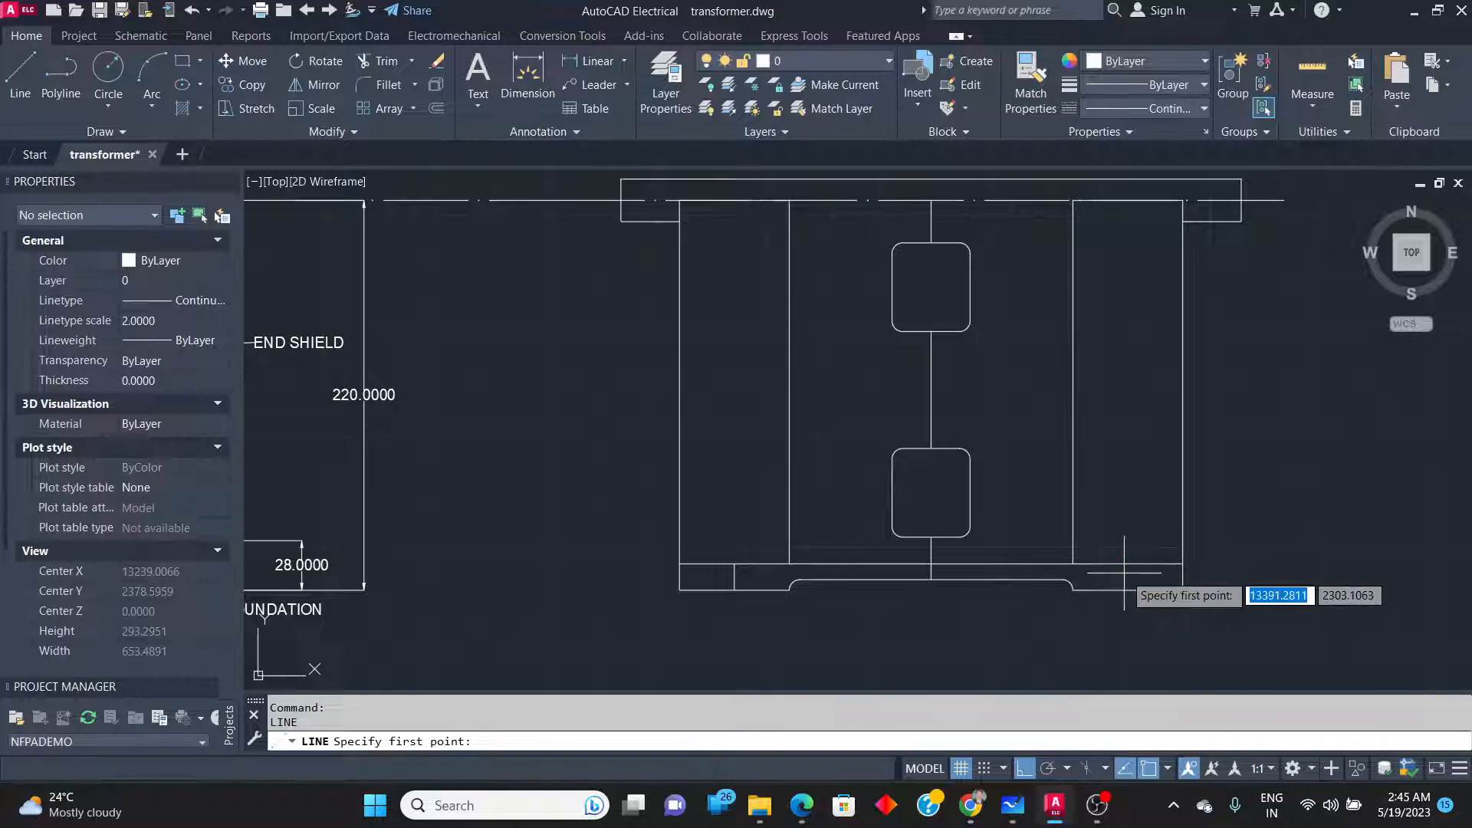
pyautogui.click(1128, 589)
pyautogui.click(1128, 564)
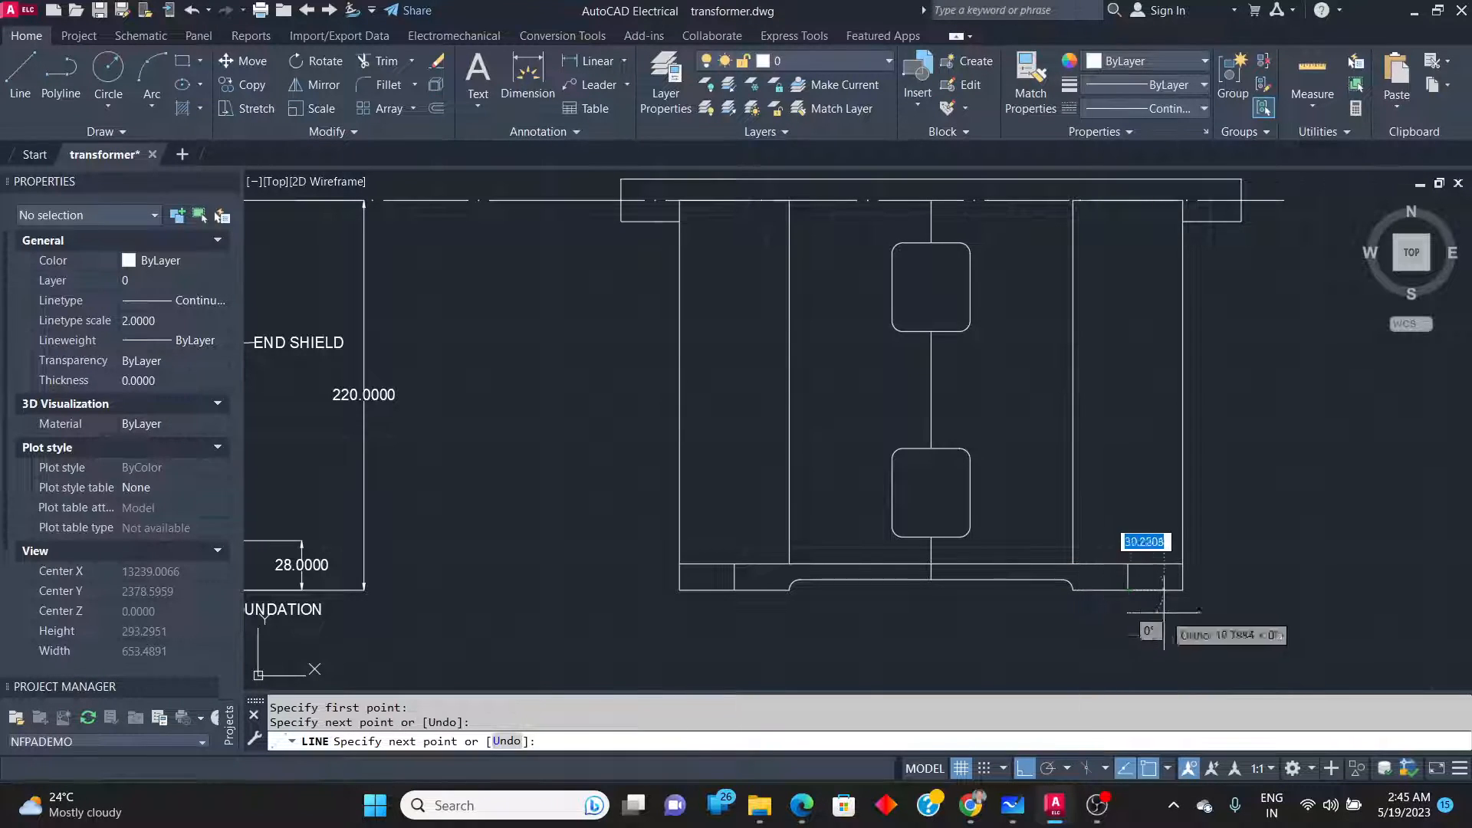
pyautogui.press('Return')
# Start the Rectangle command and examine the foundation's bolt holes in the whiteboard's end view and elevation sketches.
pyautogui.scroll(2, 1039, 676)
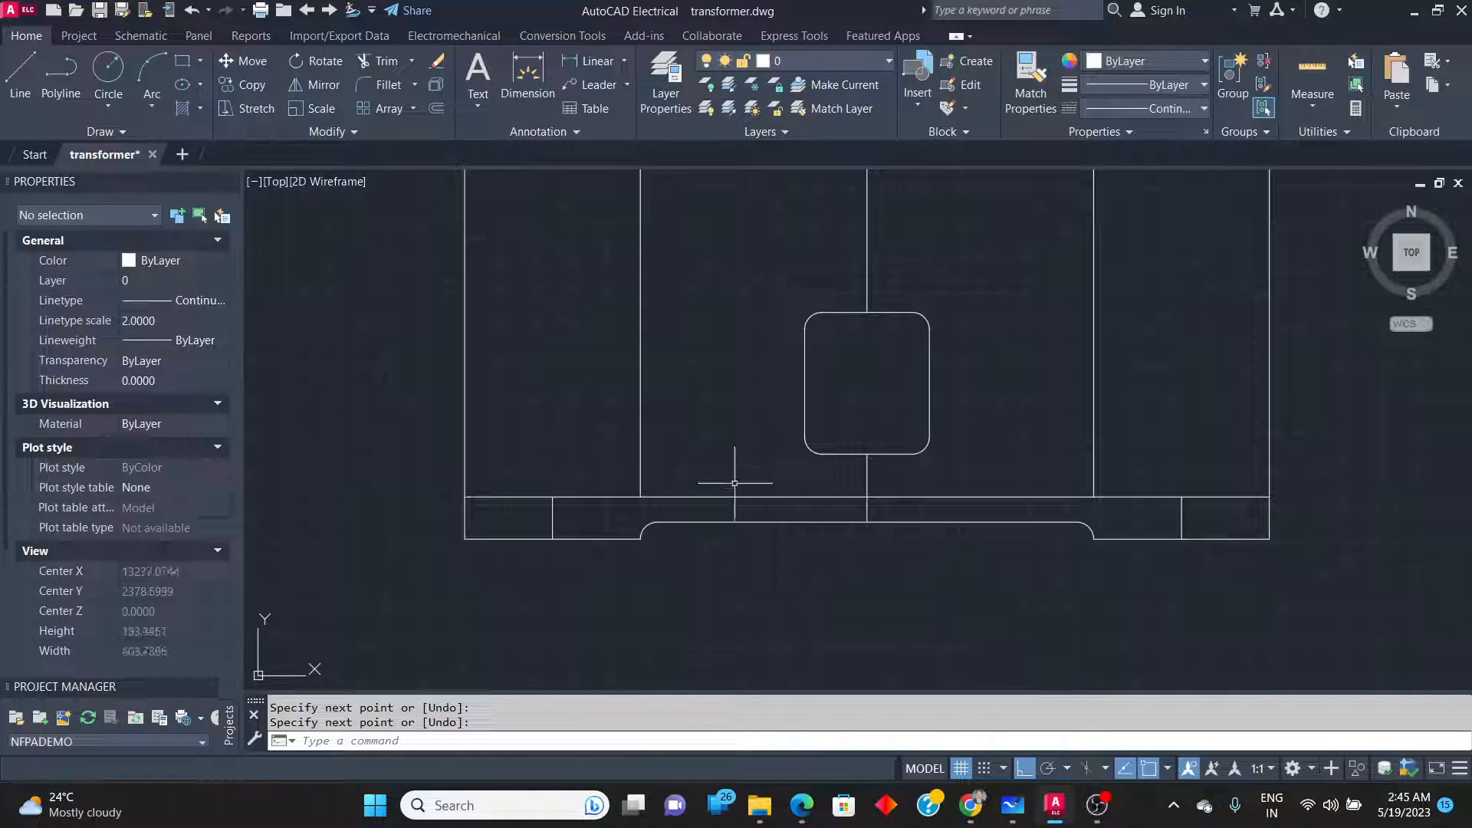
pyautogui.click(181, 63)
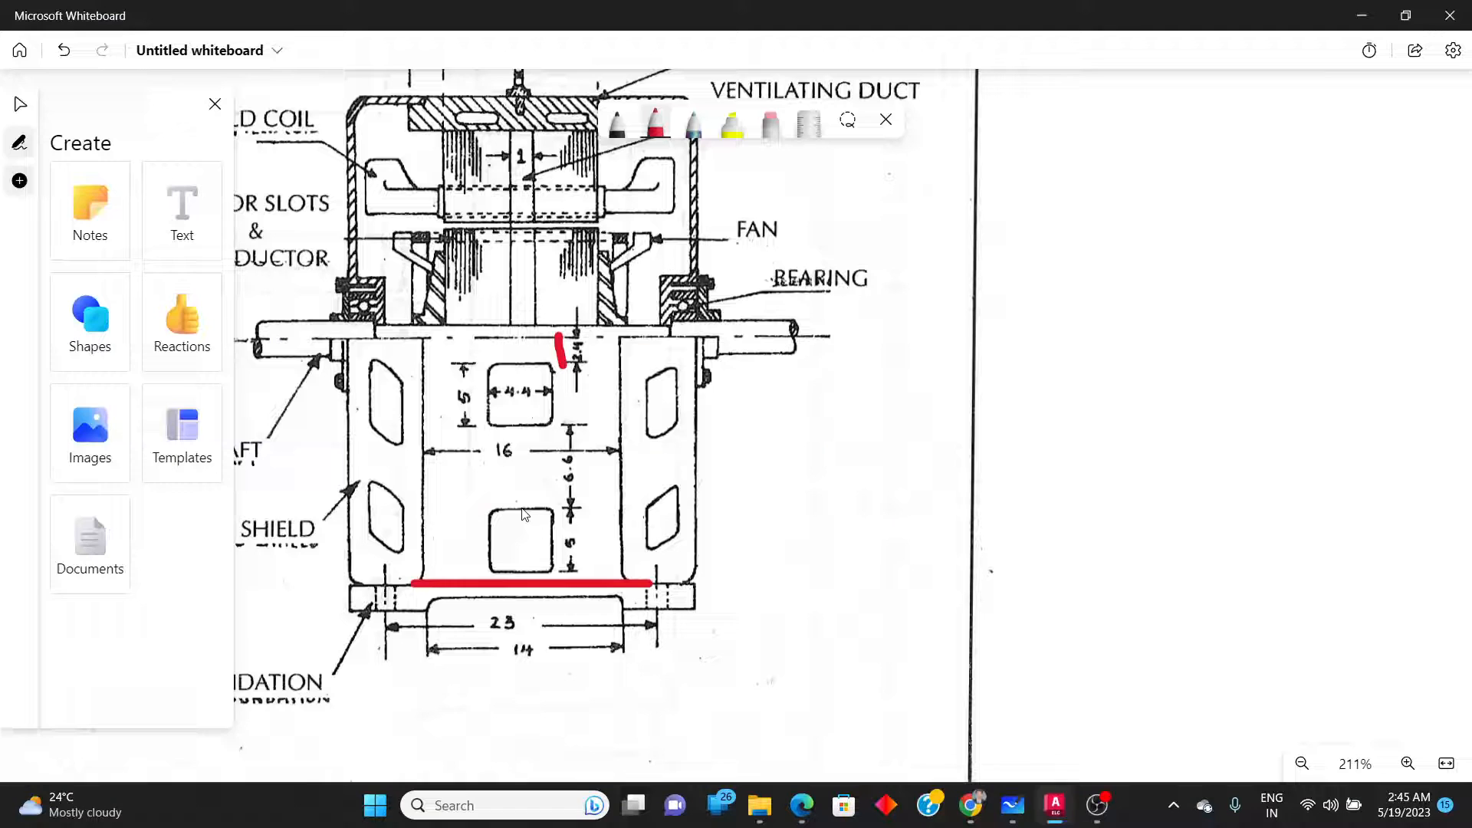
pyautogui.scroll(-3, 525, 513)
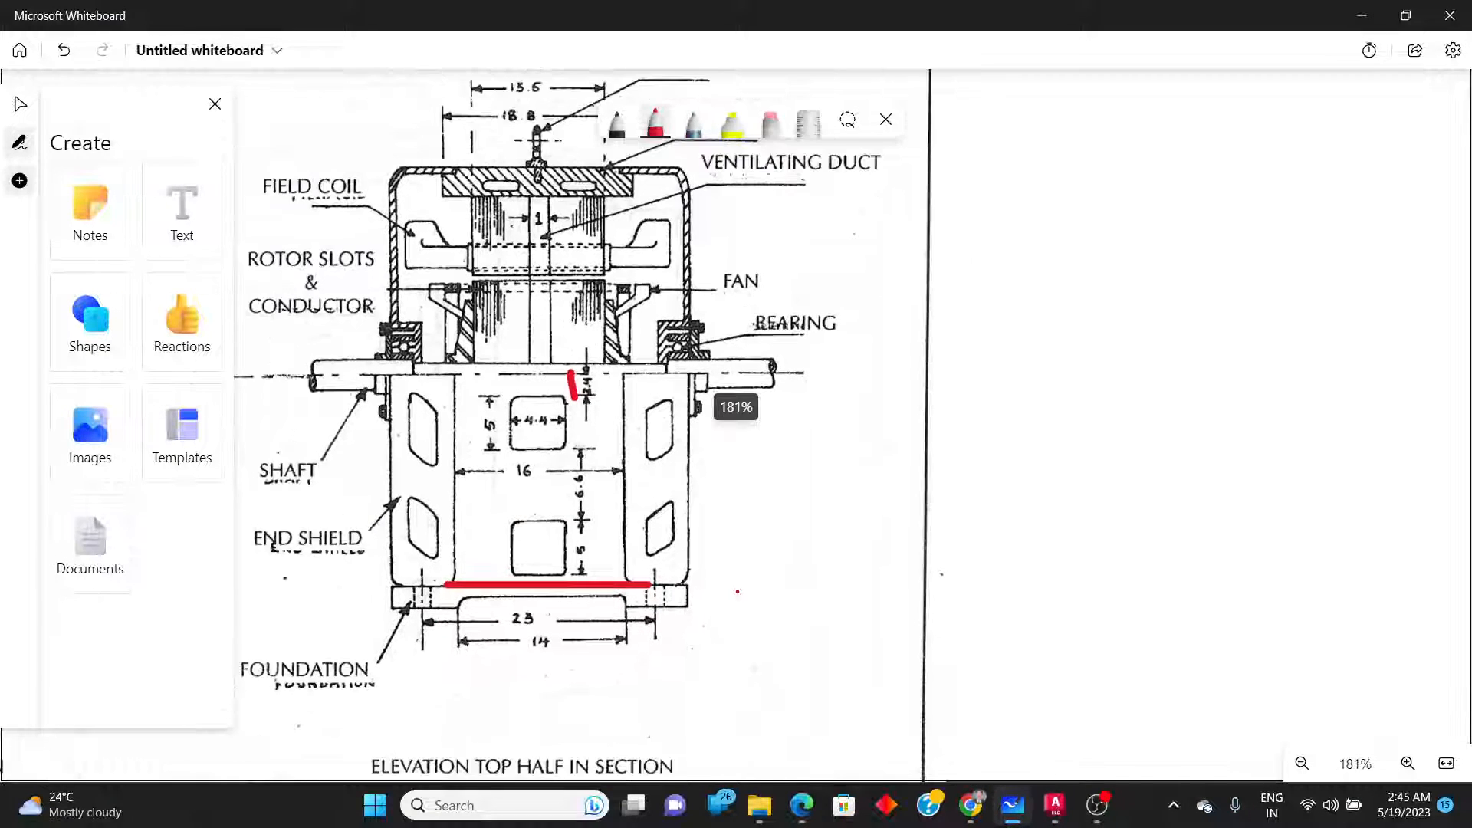
pyautogui.scroll(-5, 736, 612)
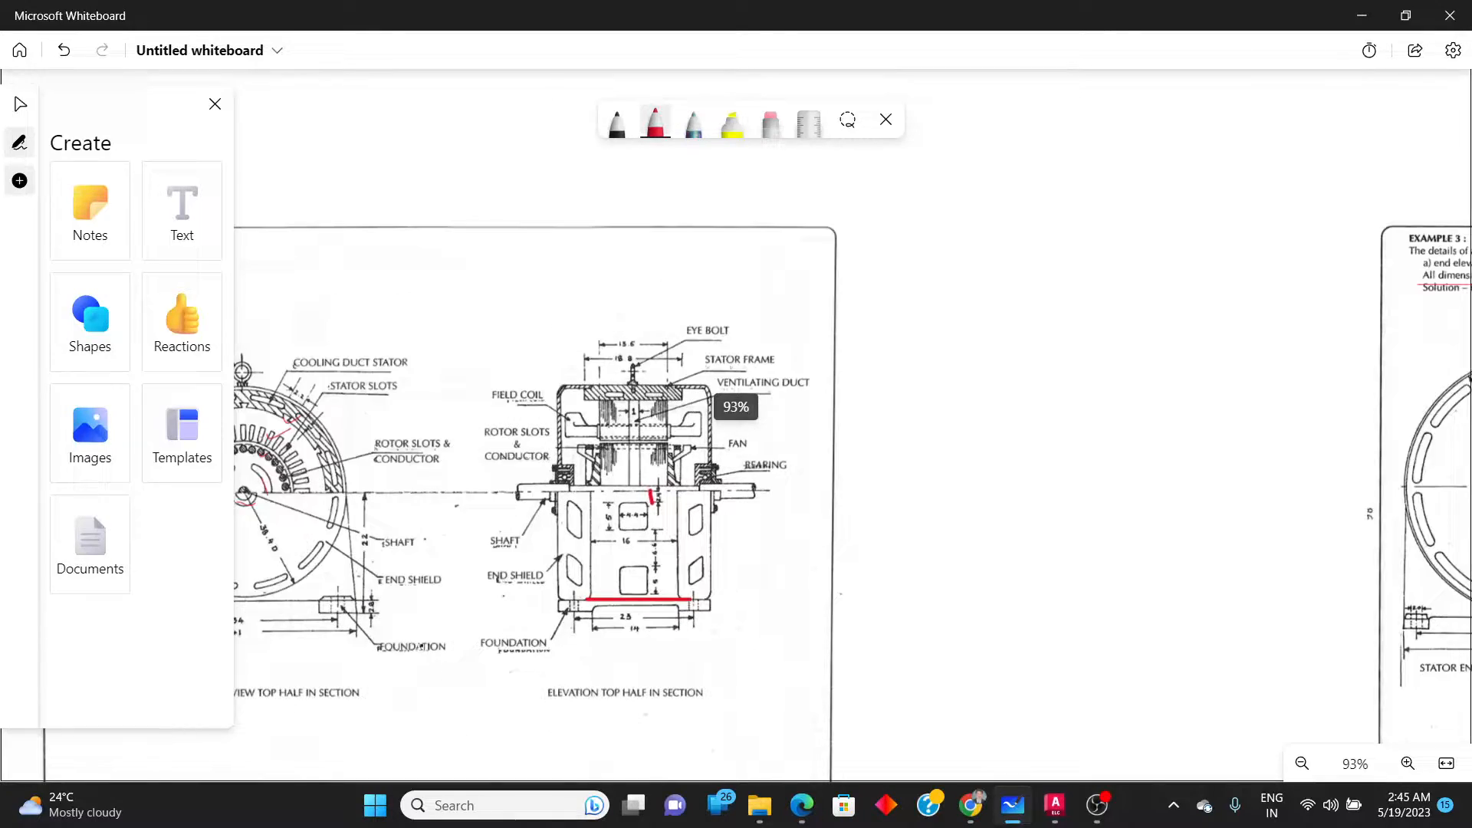
pyautogui.scroll(-2, 737, 460)
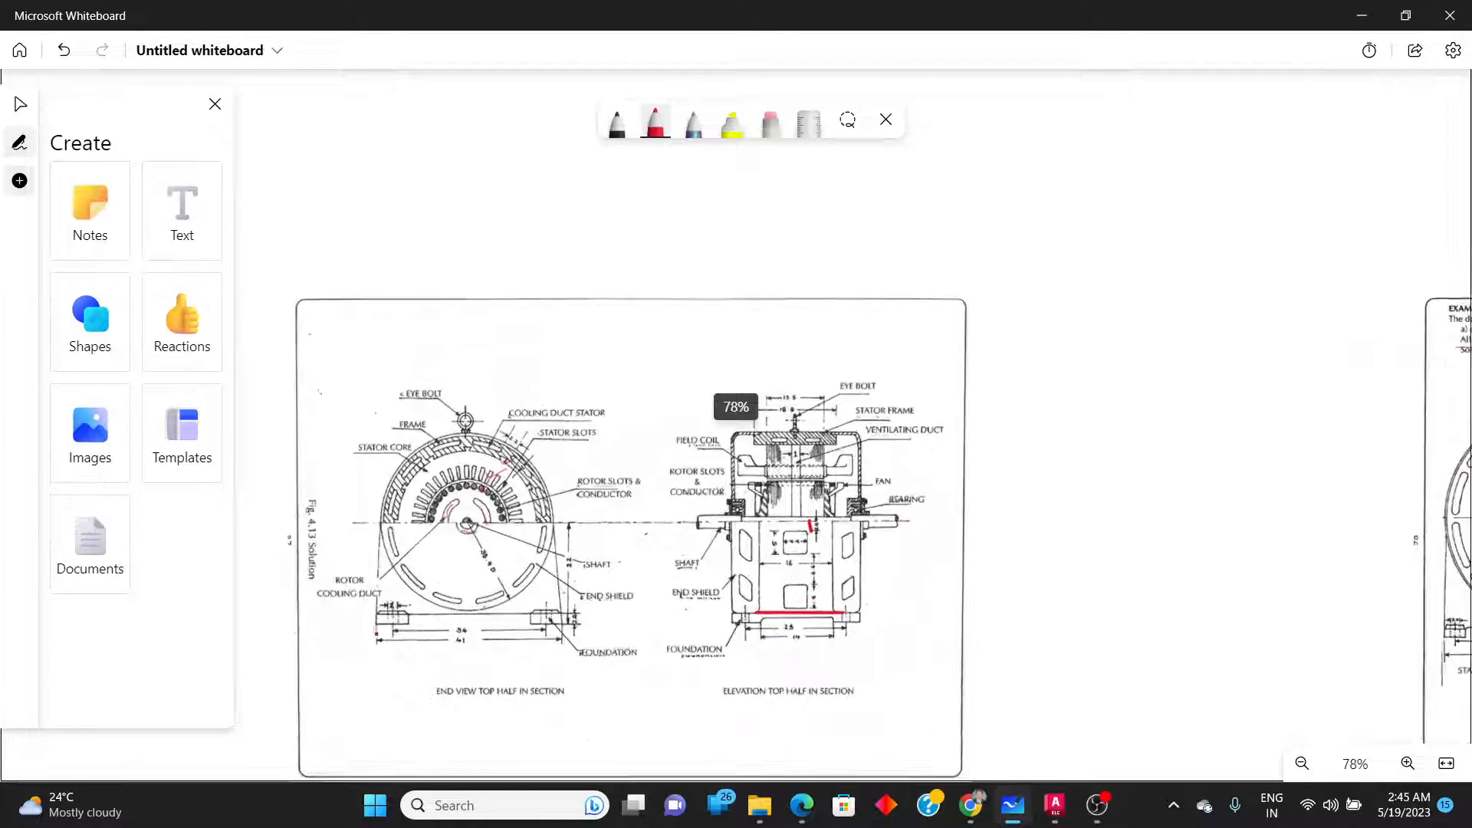
pyautogui.scroll(8, 400, 613)
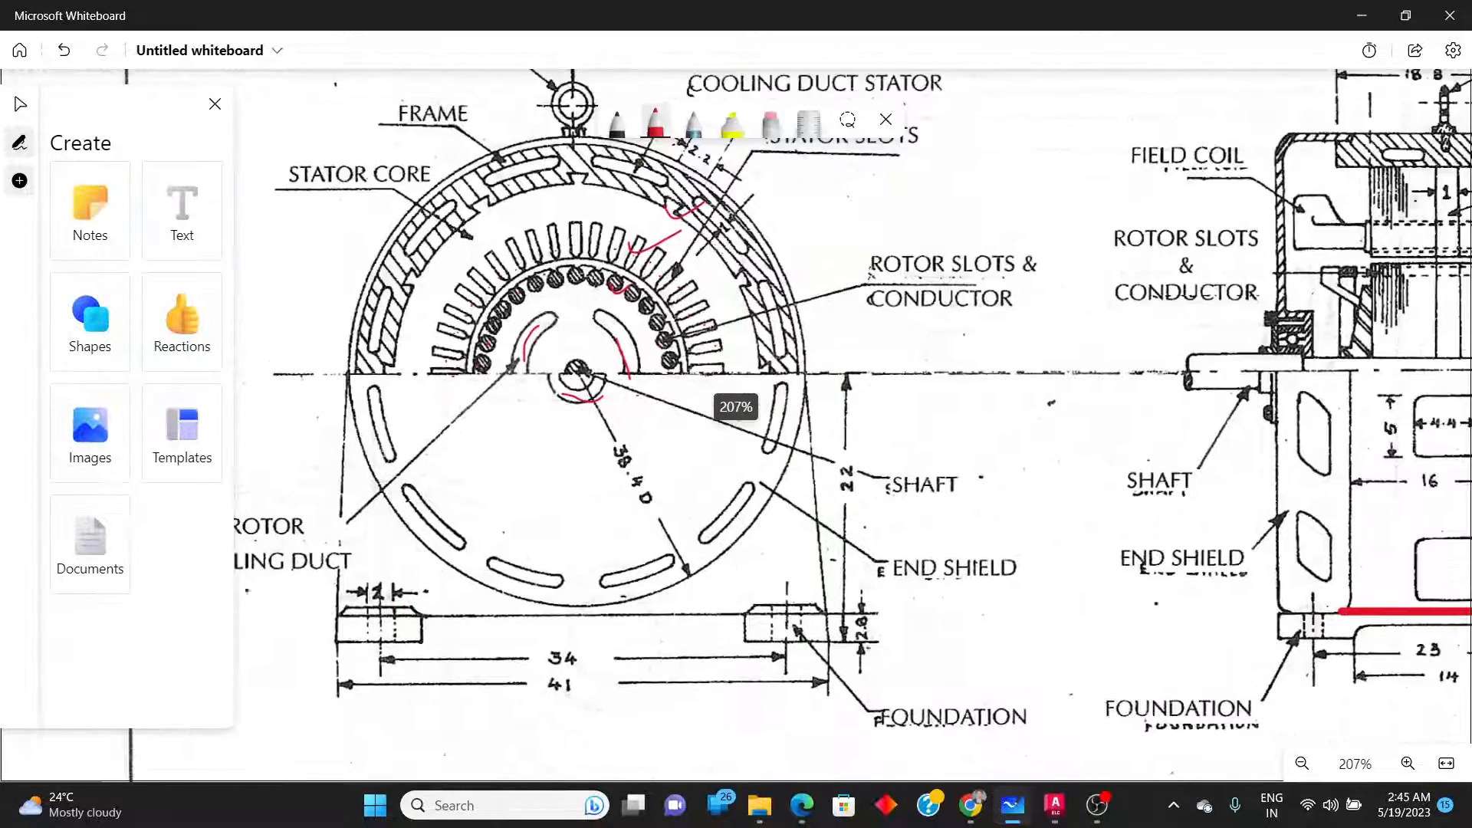
pyautogui.scroll(-3, 317, 606)
pyautogui.scroll(7, 1224, 650)
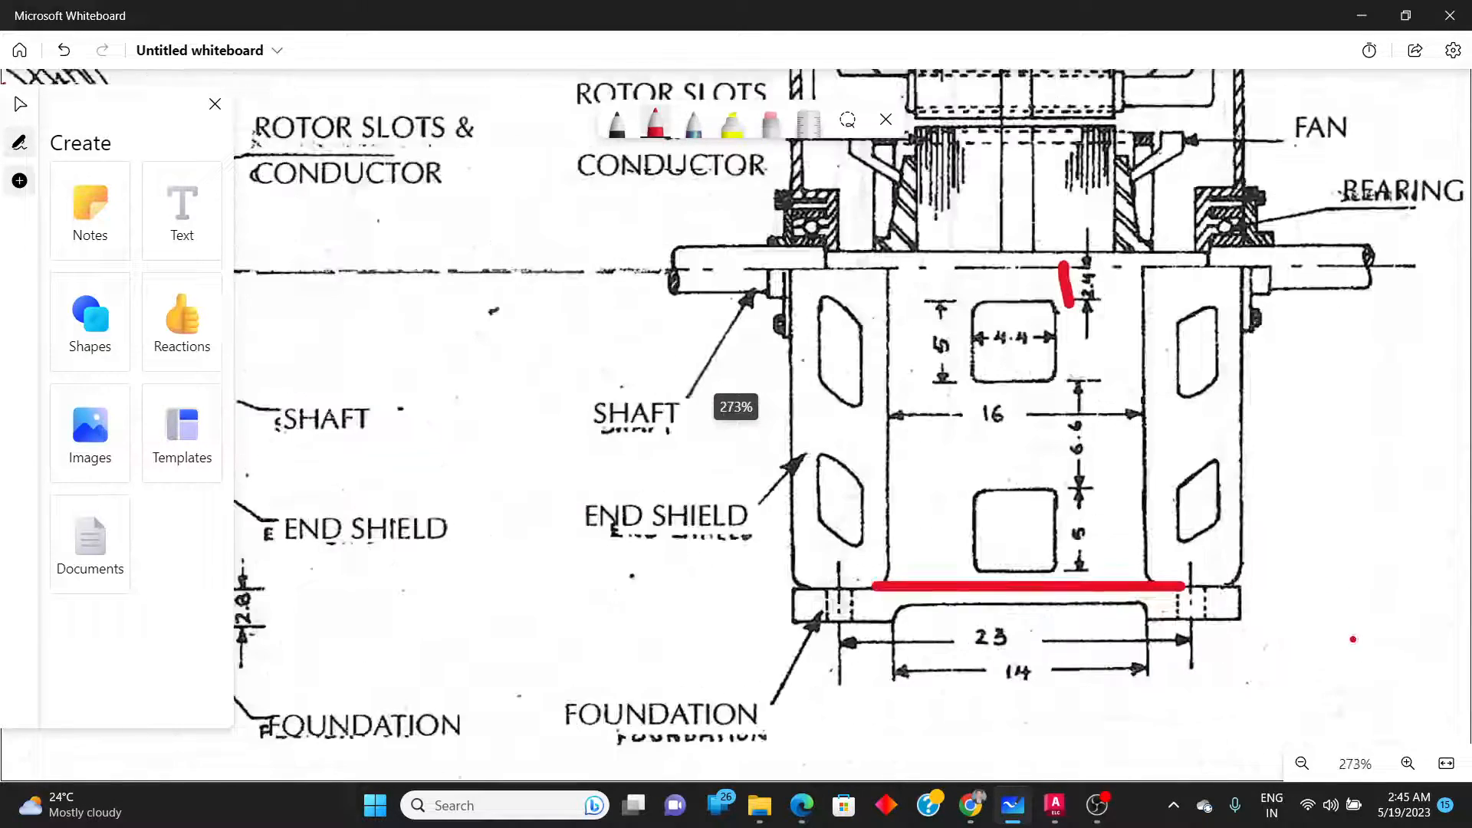
pyautogui.hotkey('alt', 'Tab')
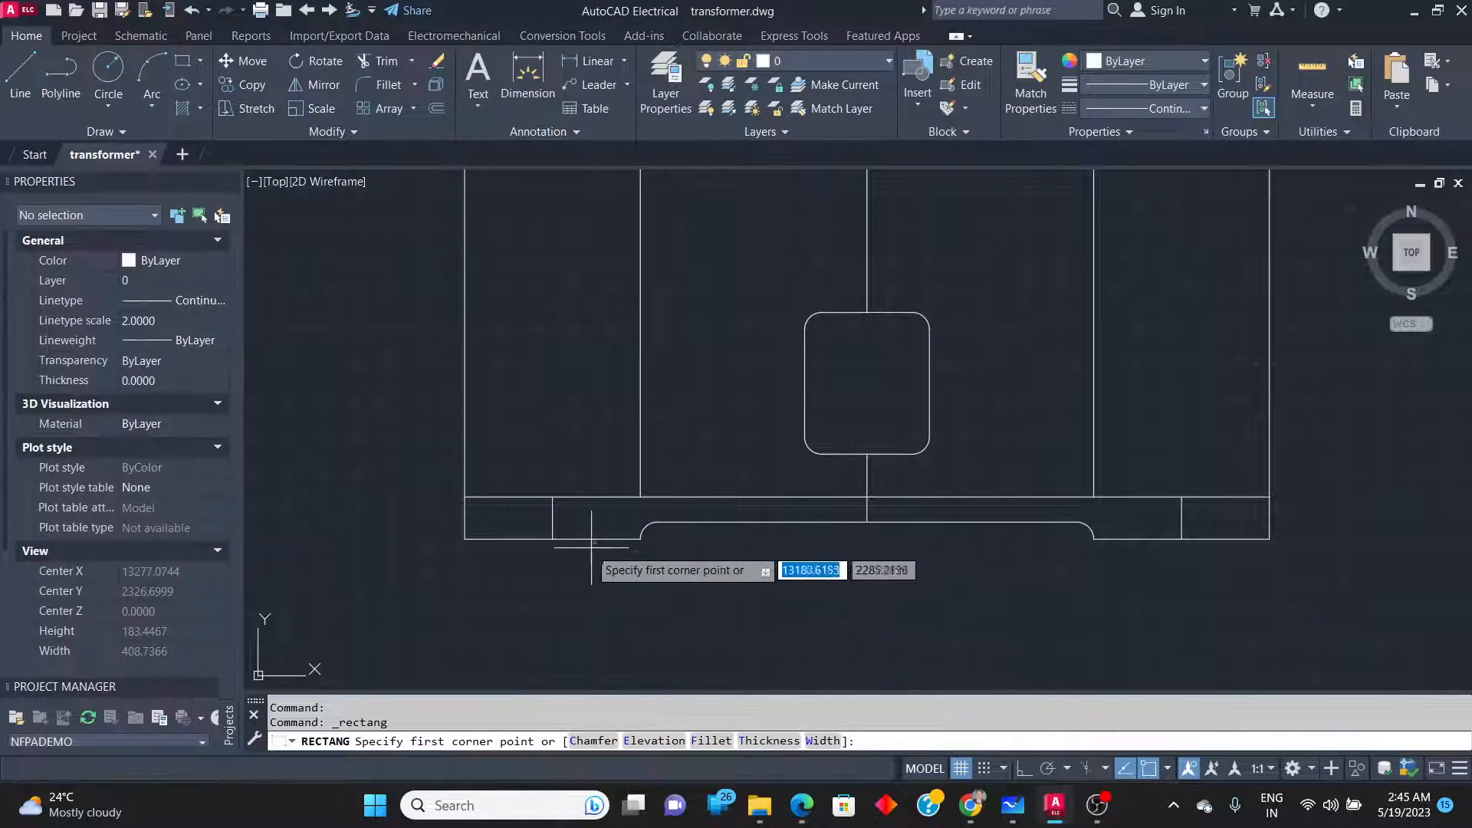
# Draw a rectangle 20 units wide in the left foundation foot, spanning from its top edge to its bottom edge.
pyautogui.click(568, 592)
pyautogui.click(573, 588)
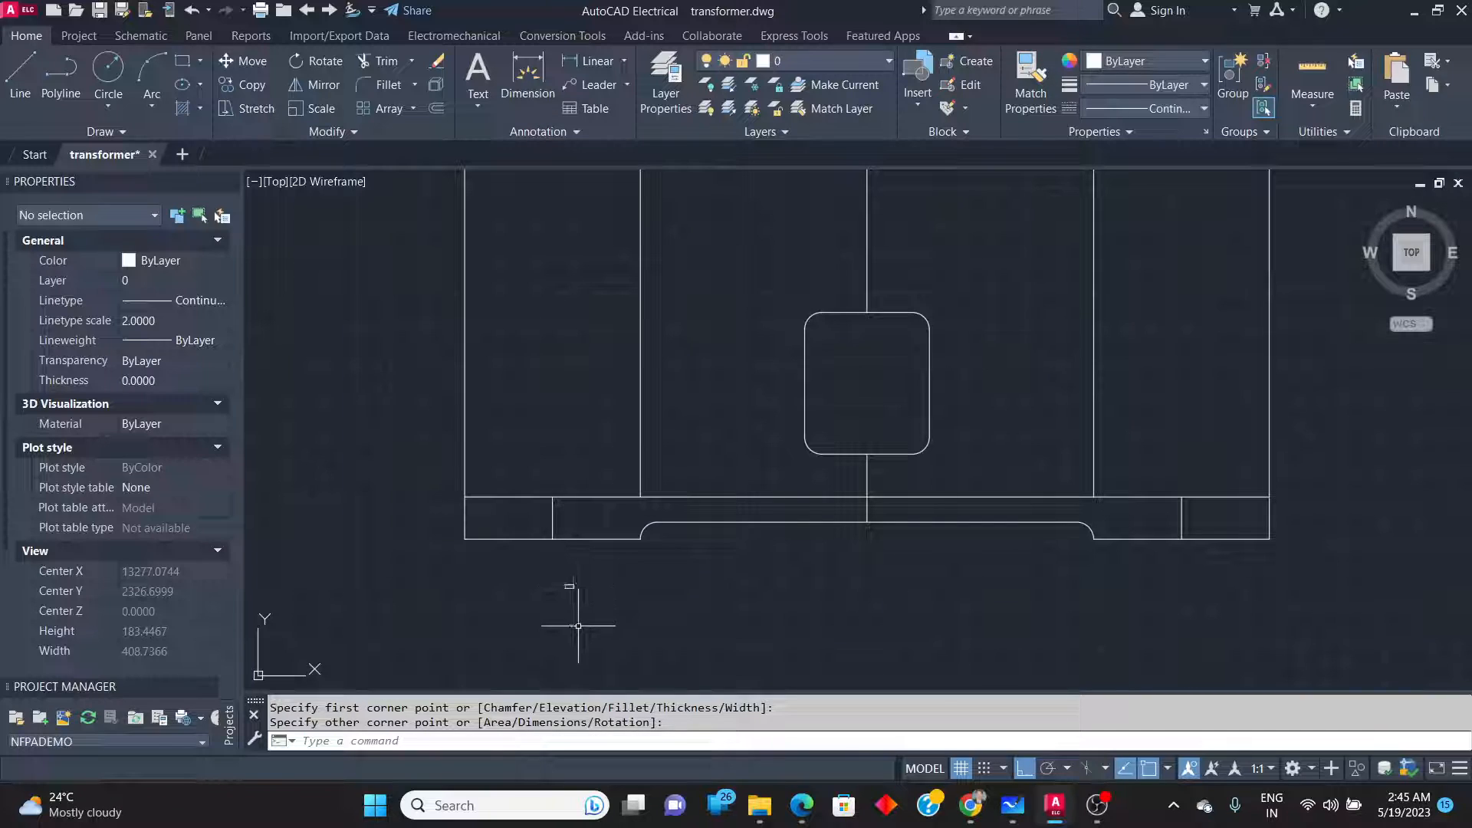
pyautogui.press('Return')
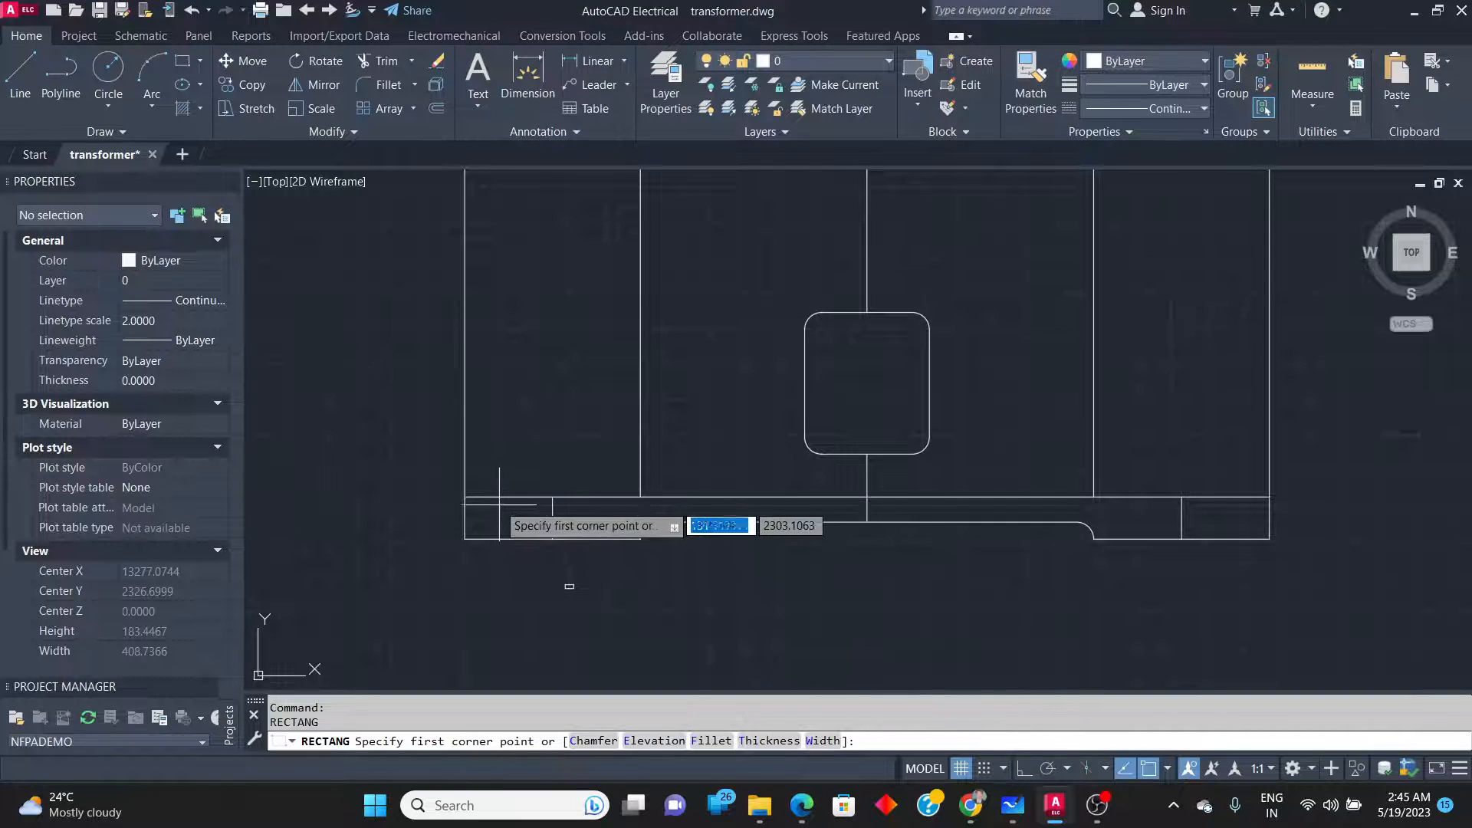
pyautogui.click(495, 497)
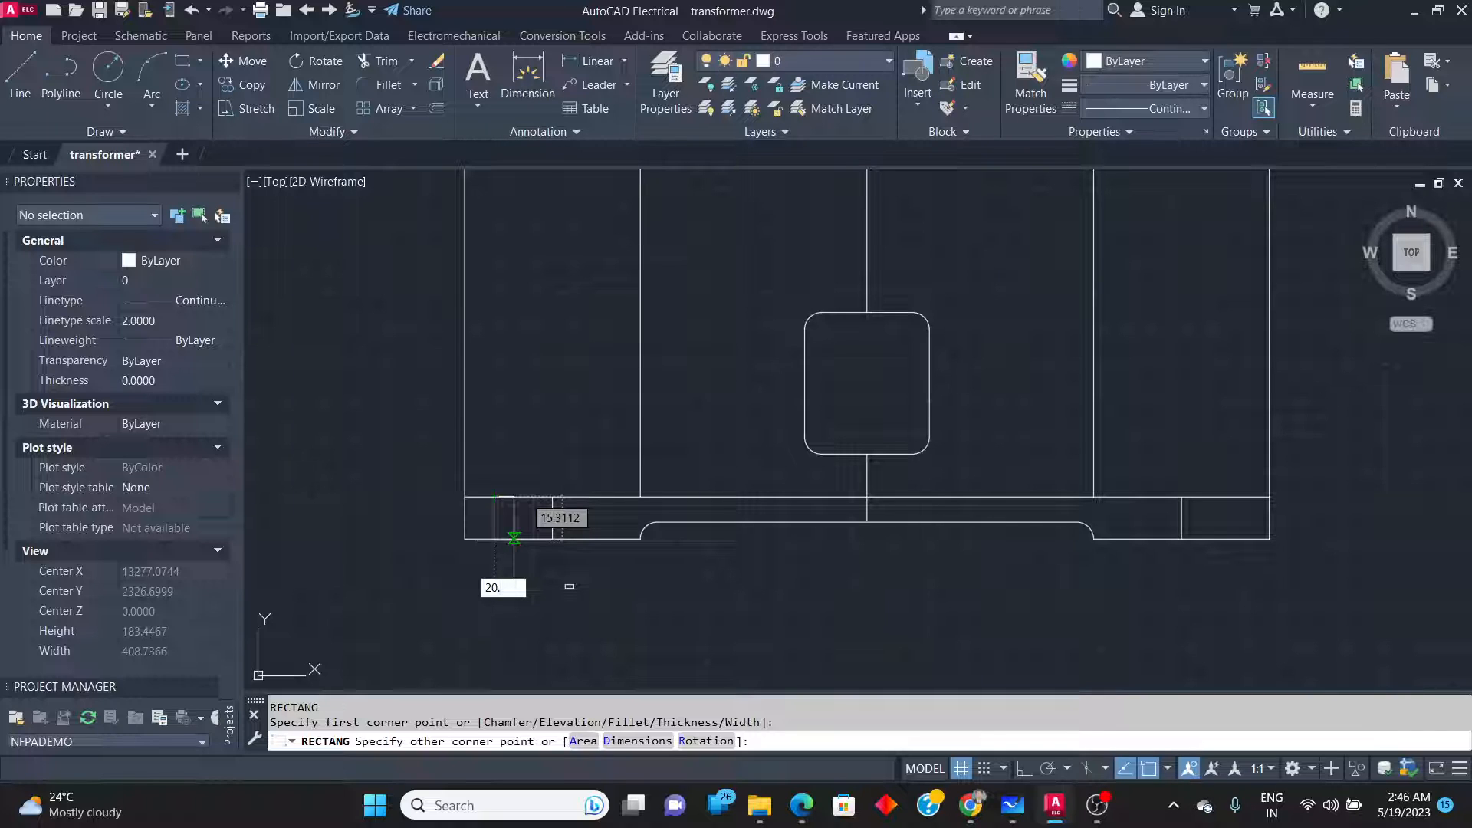
pyautogui.press('Return')
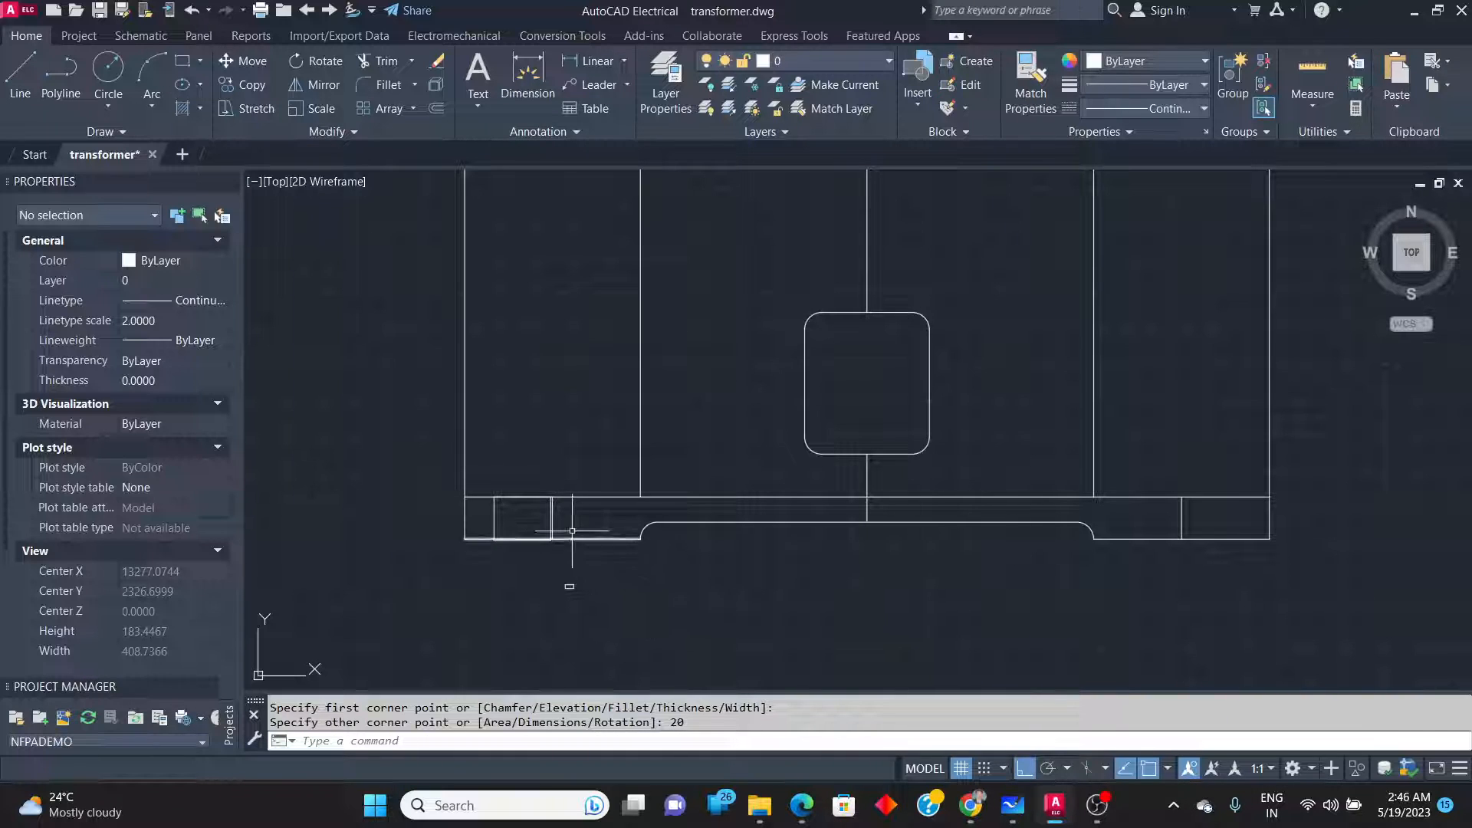
# Move the new rectangle about 50 units horizontally to the left, clear of the left foundation foot.
pyautogui.click(494, 528)
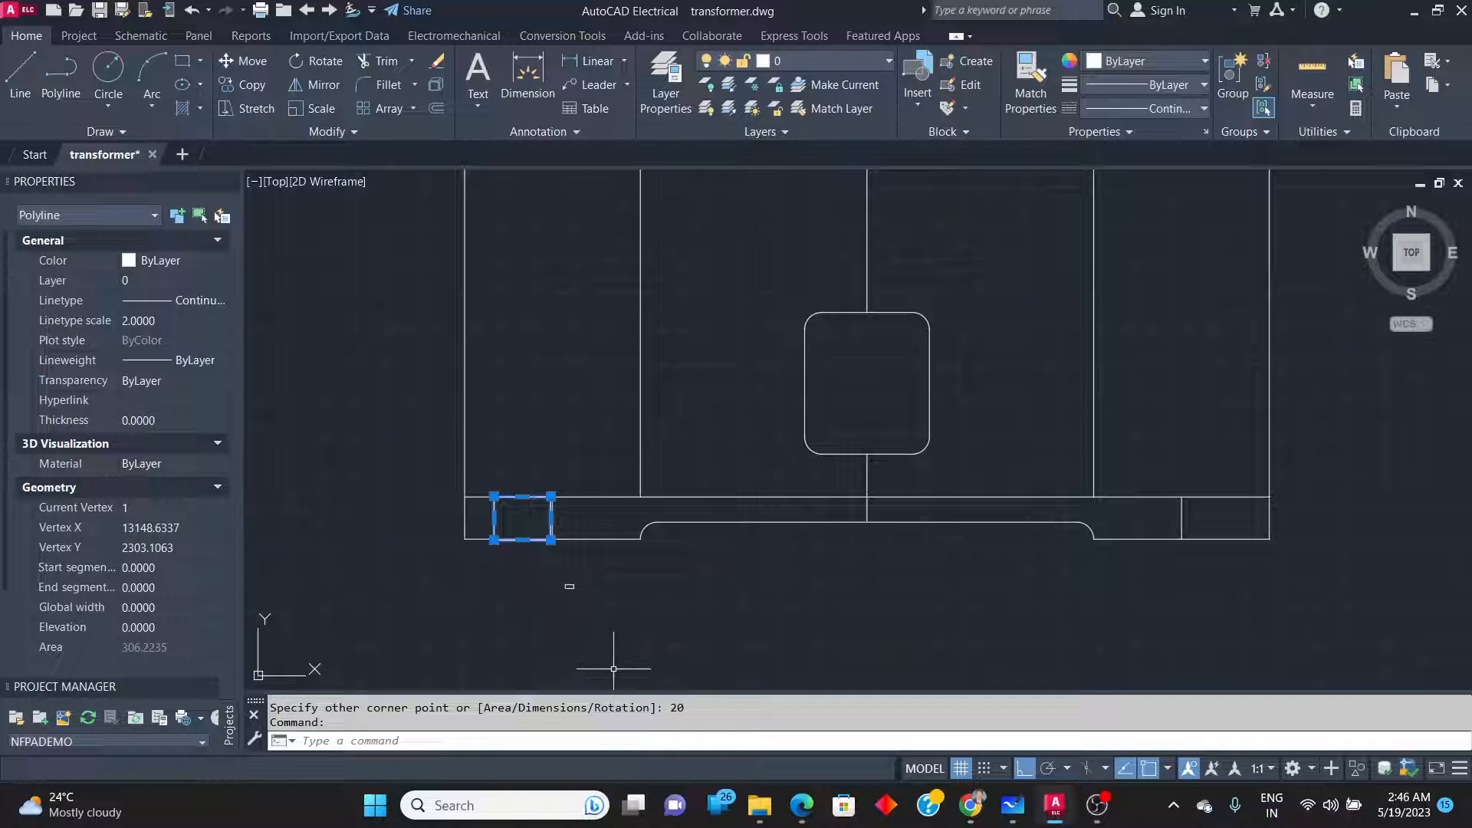
pyautogui.write('m')
pyautogui.press('Return')
pyautogui.click(549, 613)
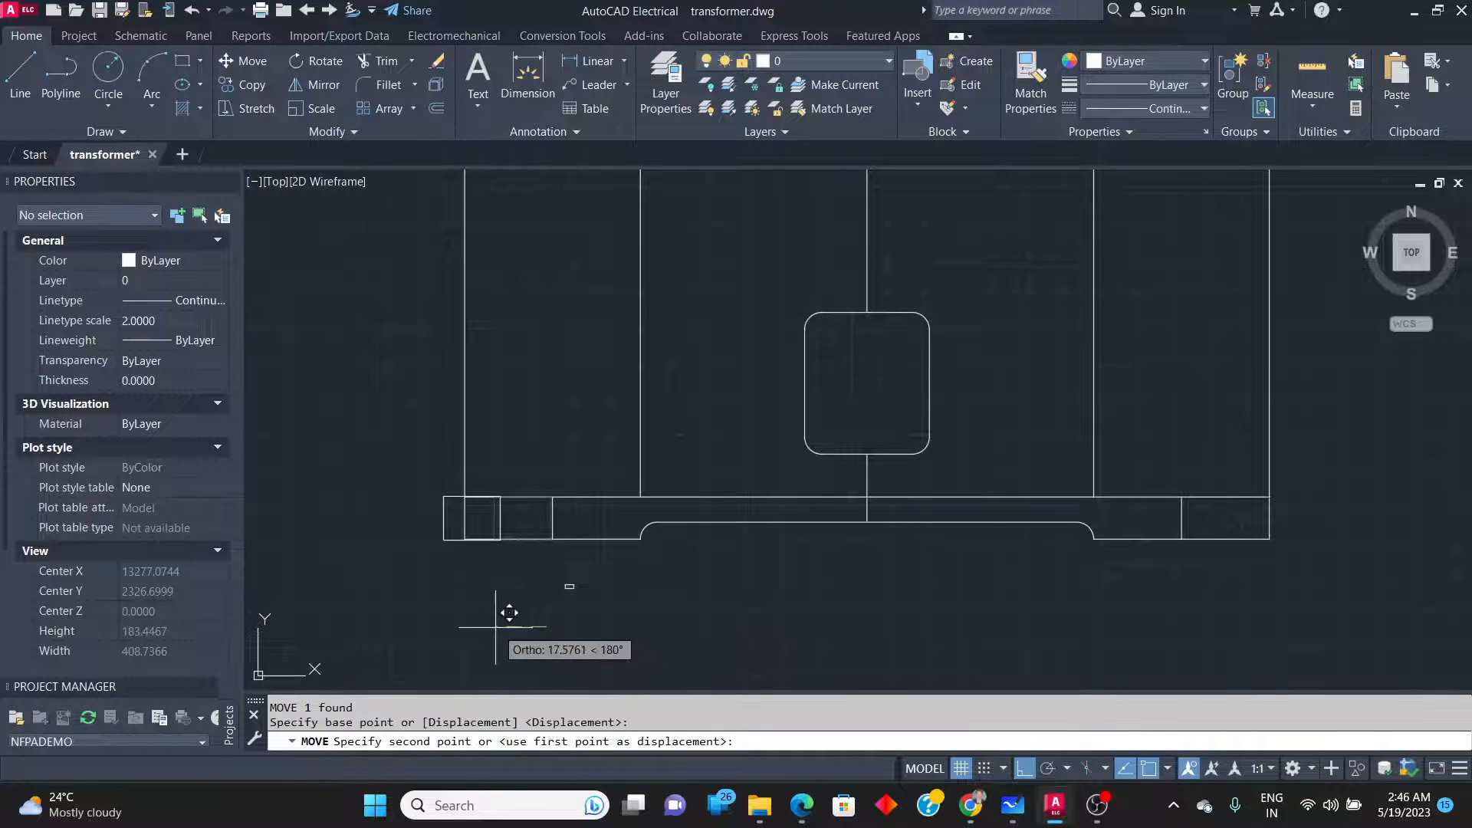
pyautogui.click(405, 622)
# Move the rectangle by its bottom edge's midpoint onto the left foot's vertical middle line, so it is centred there.
pyautogui.click(405, 515)
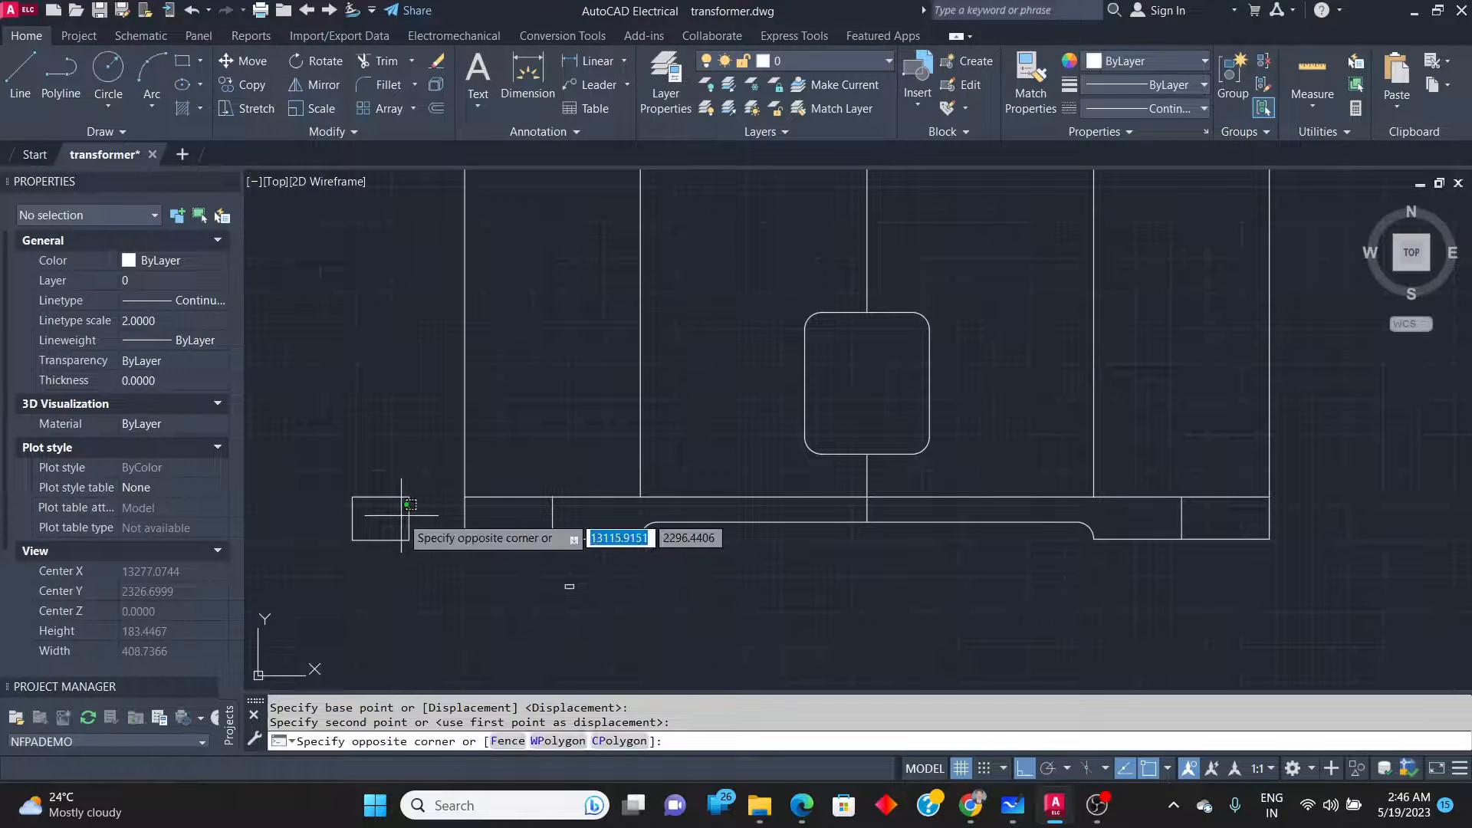
pyautogui.click(332, 497)
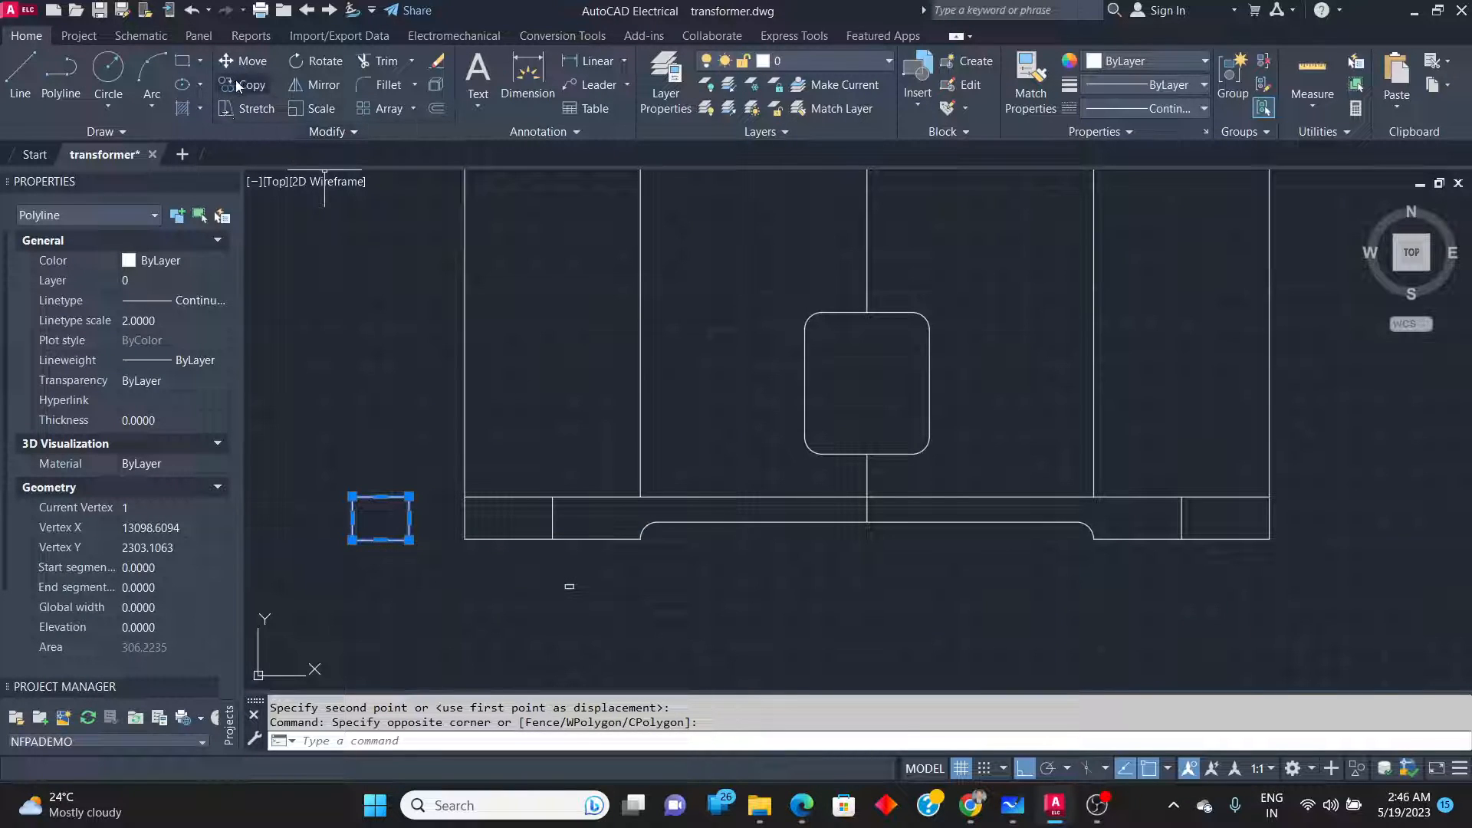
pyautogui.click(252, 62)
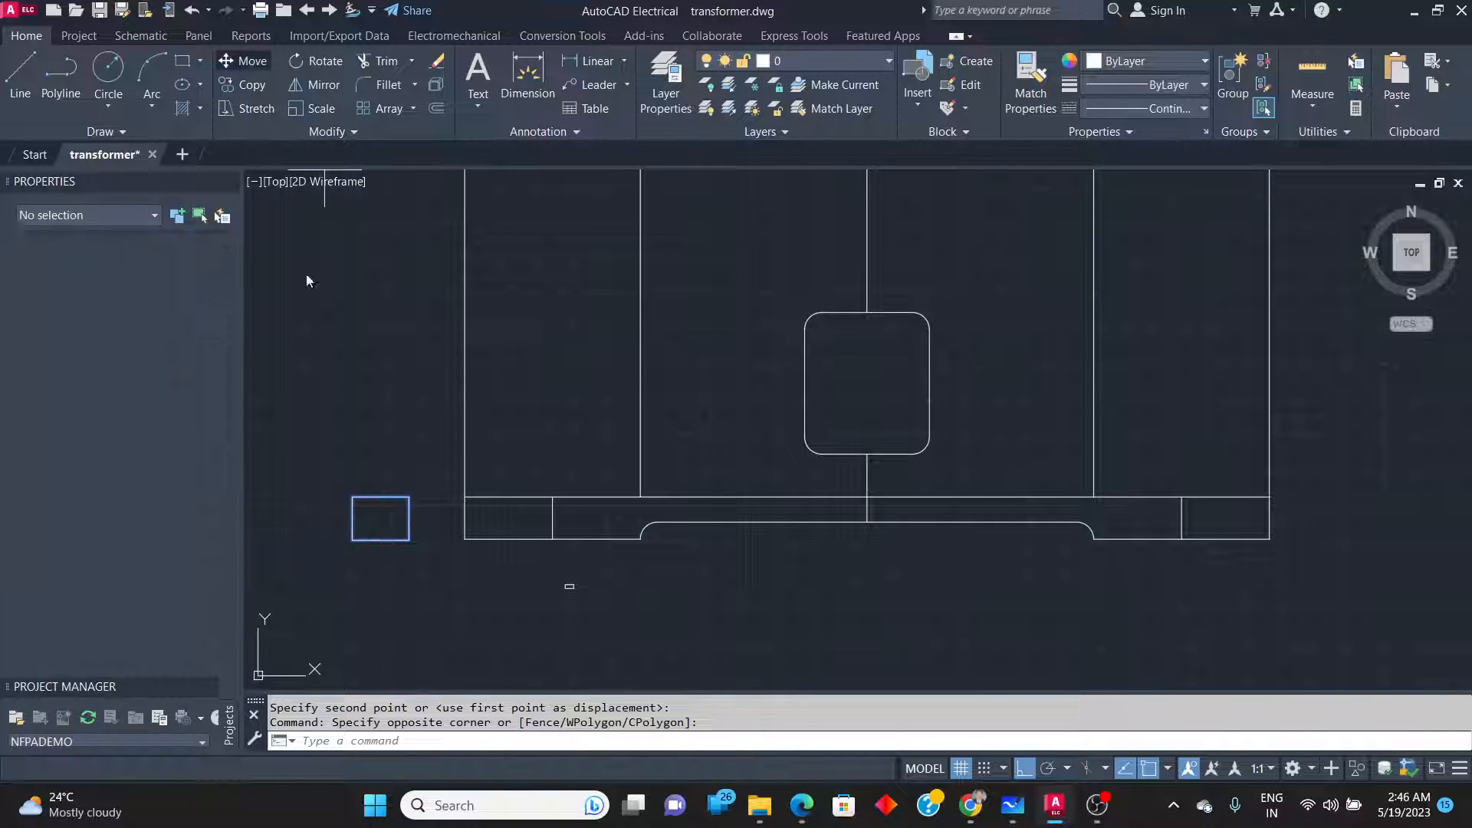
pyautogui.click(383, 540)
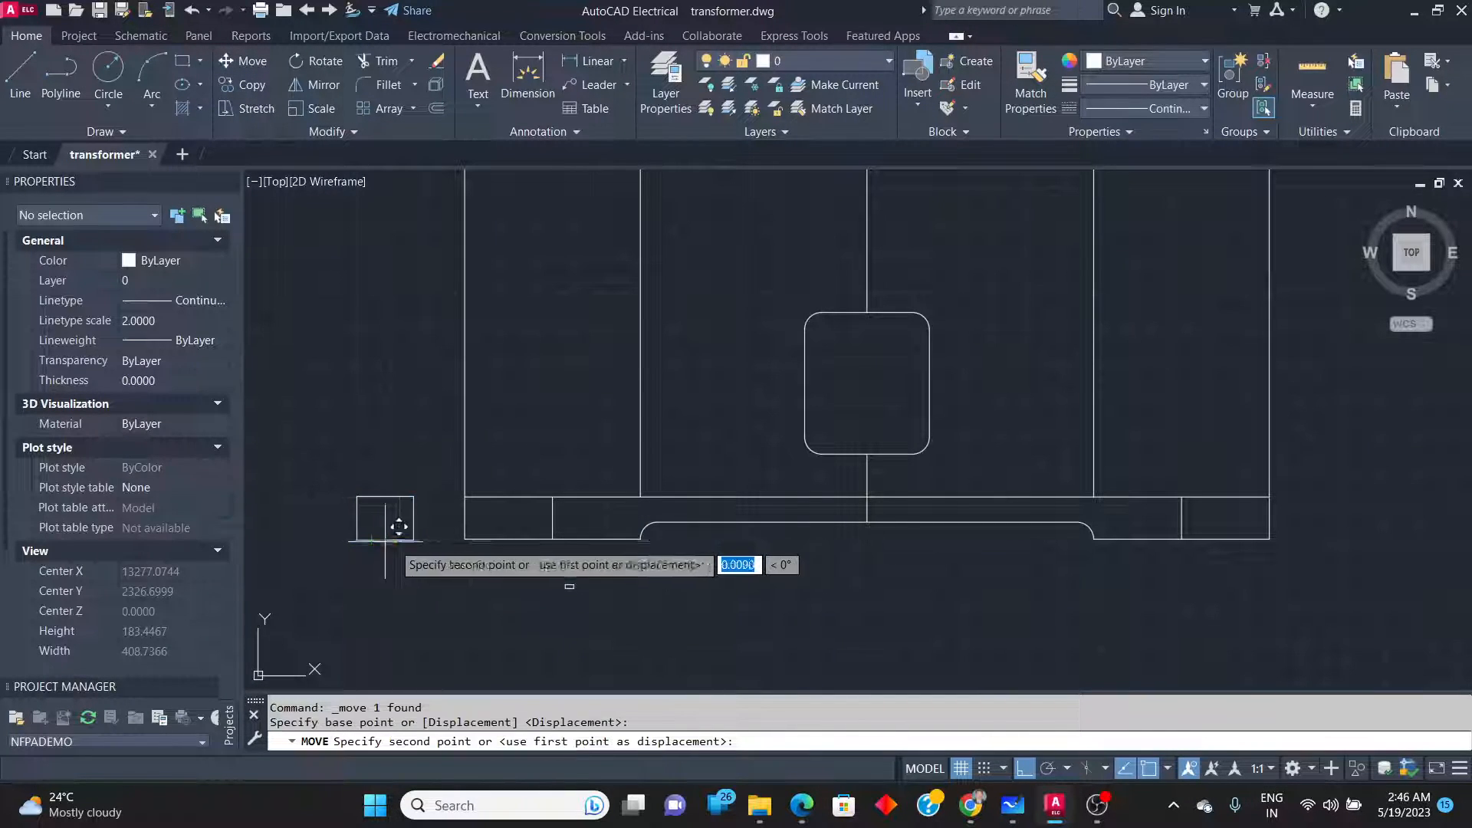
pyautogui.click(564, 521)
# Copy the rectangle from the bottom of the left foot's middle line to the bottom of the right foot's middle line.
pyautogui.click(582, 527)
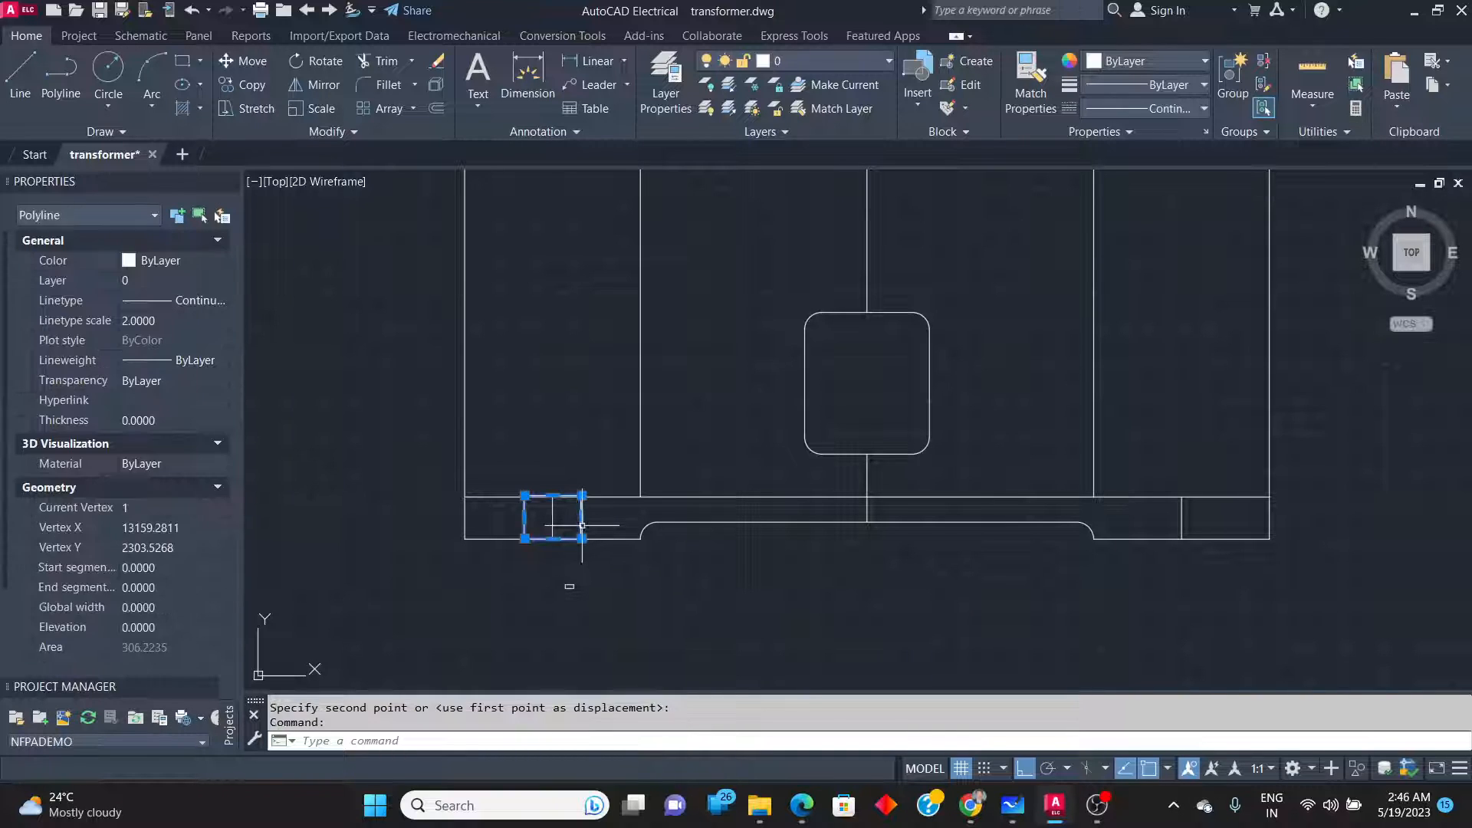
pyautogui.click(251, 86)
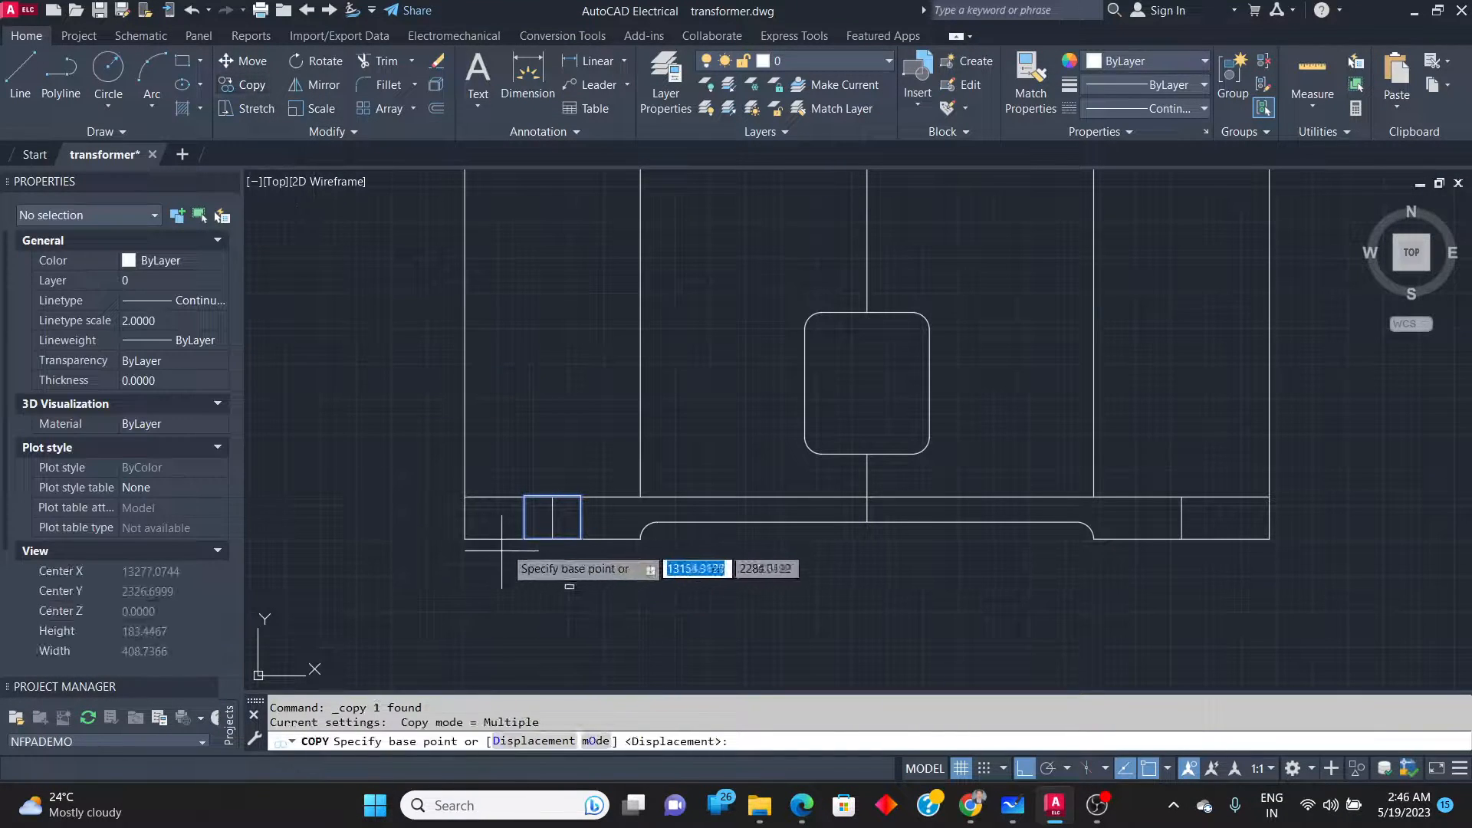
pyautogui.click(552, 539)
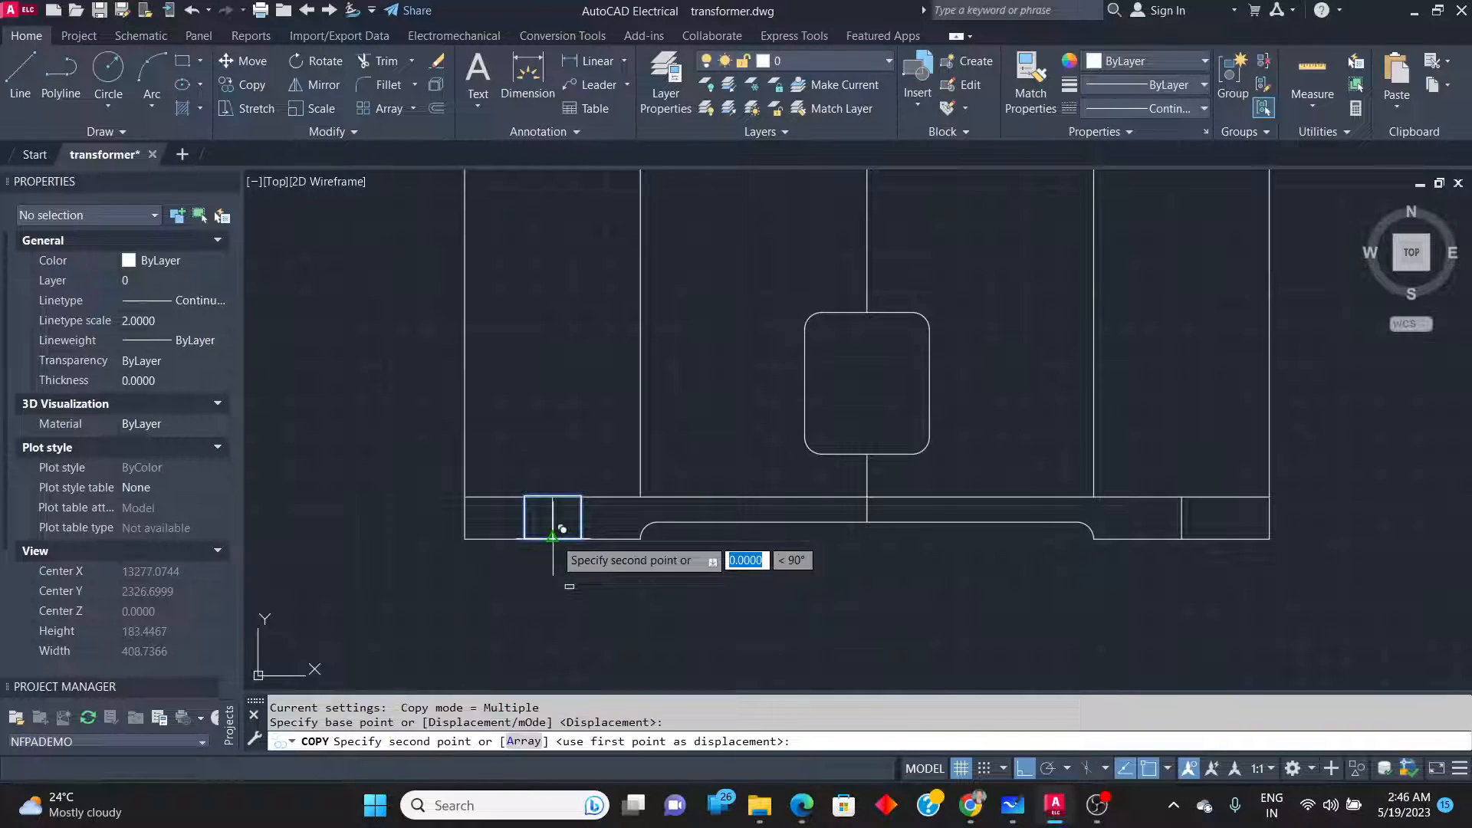
pyautogui.click(1182, 539)
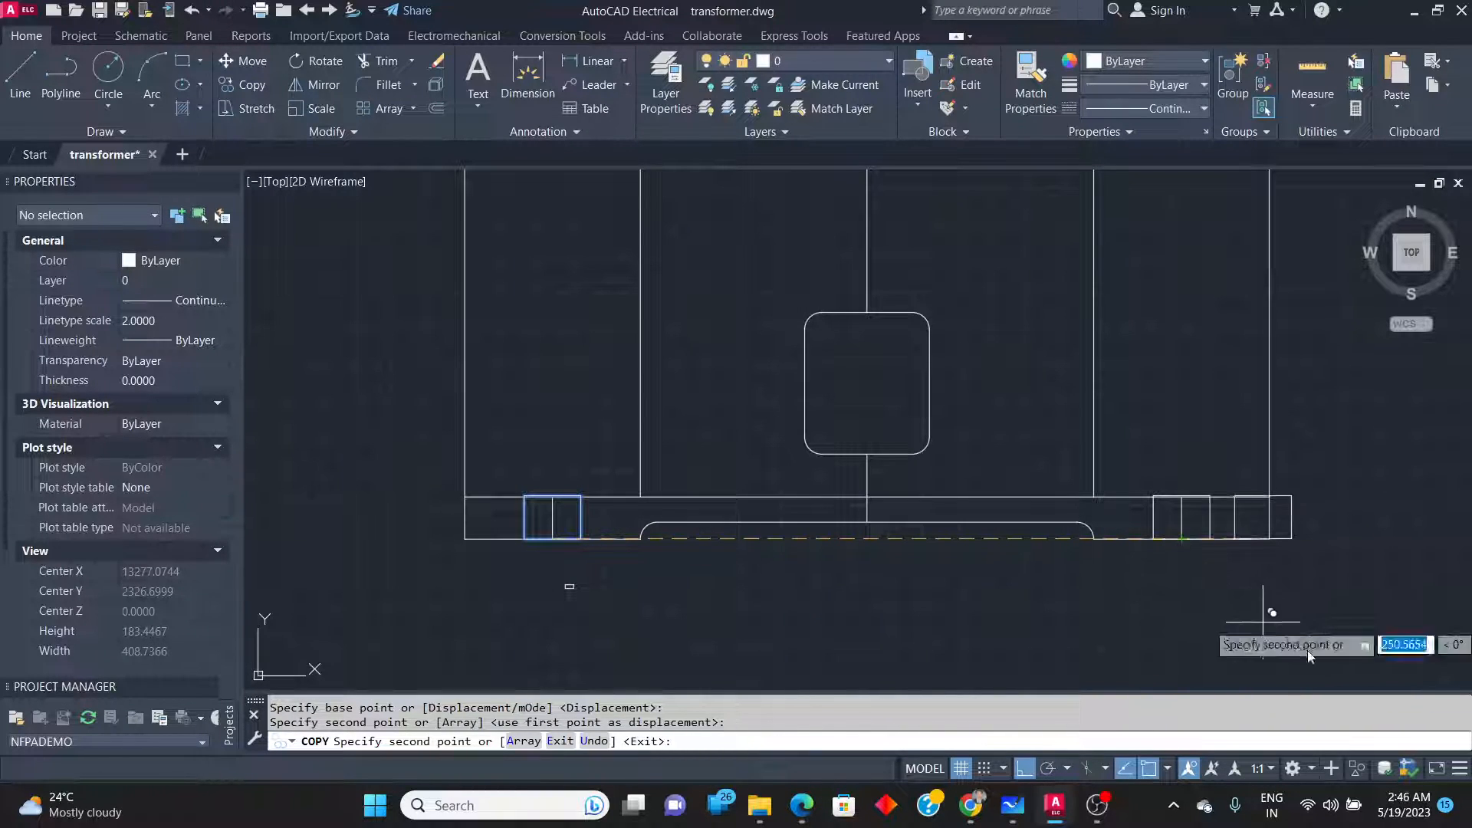
pyautogui.press('Return')
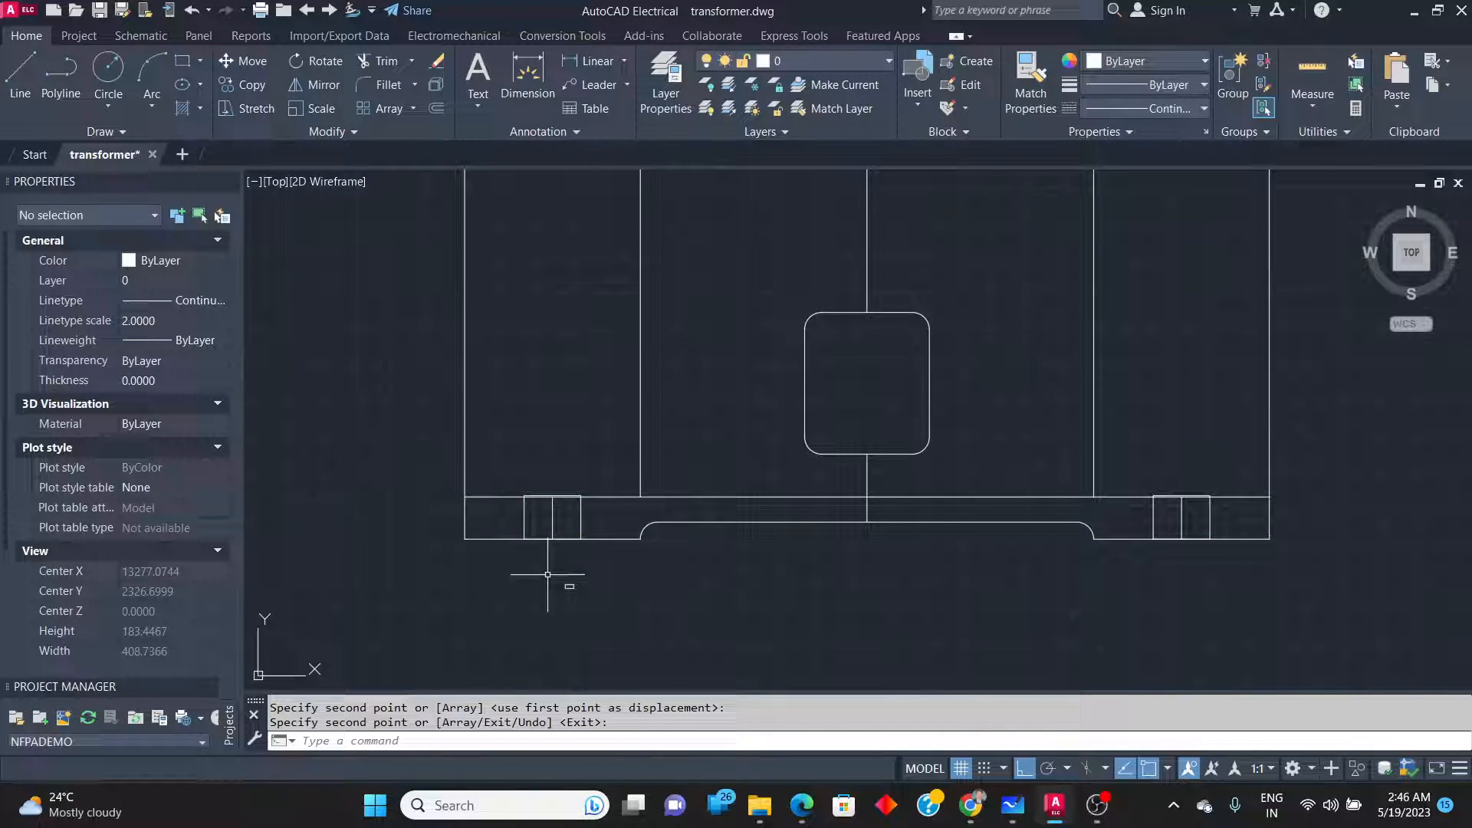
# Delete the vertical middle lines inside both bolt-hole rectangles in the foundation feet.
pyautogui.click(543, 479)
pyautogui.click(556, 564)
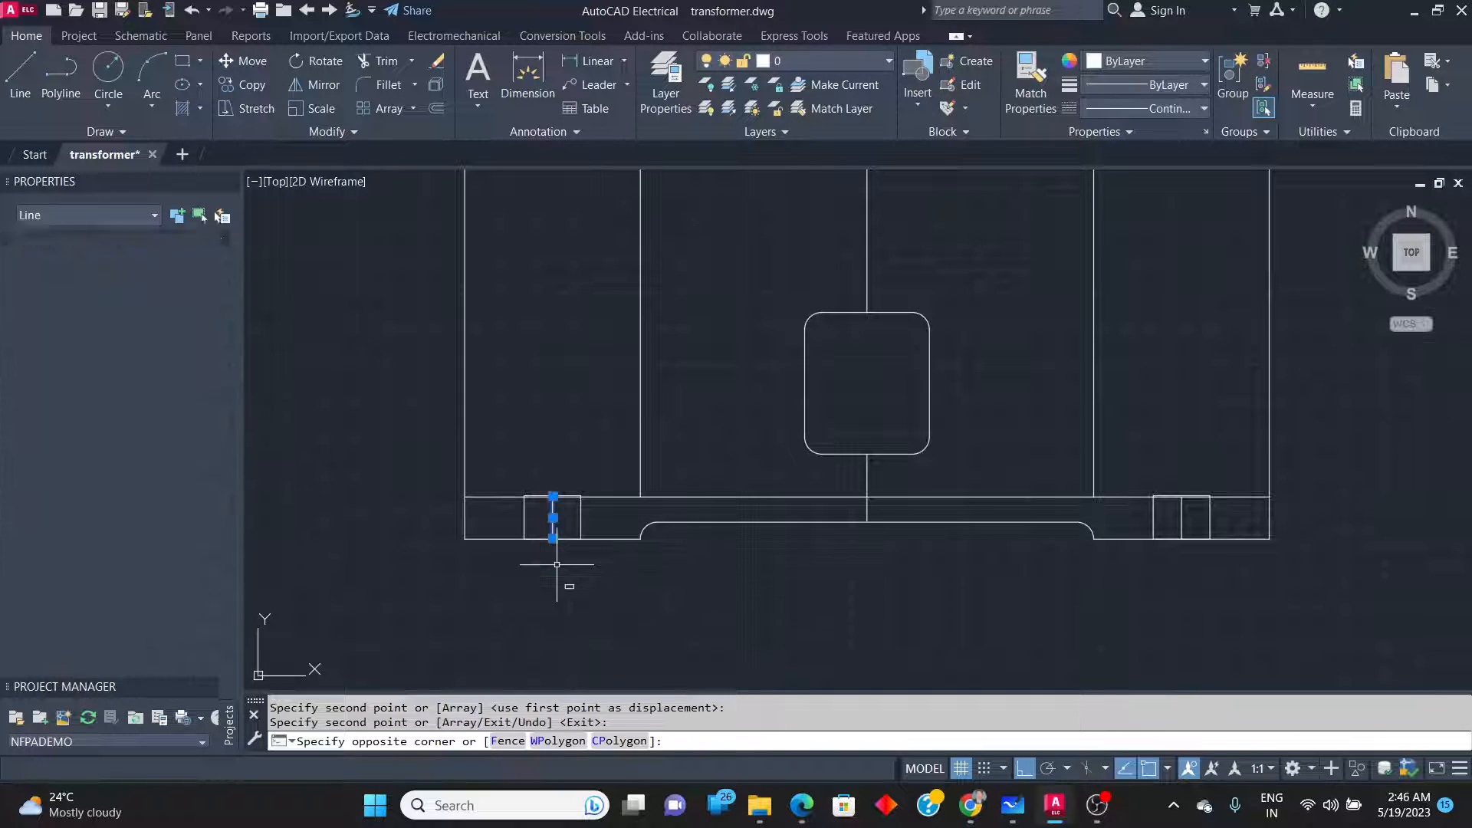
pyautogui.click(1167, 469)
pyautogui.click(1201, 565)
pyautogui.press('Delete')
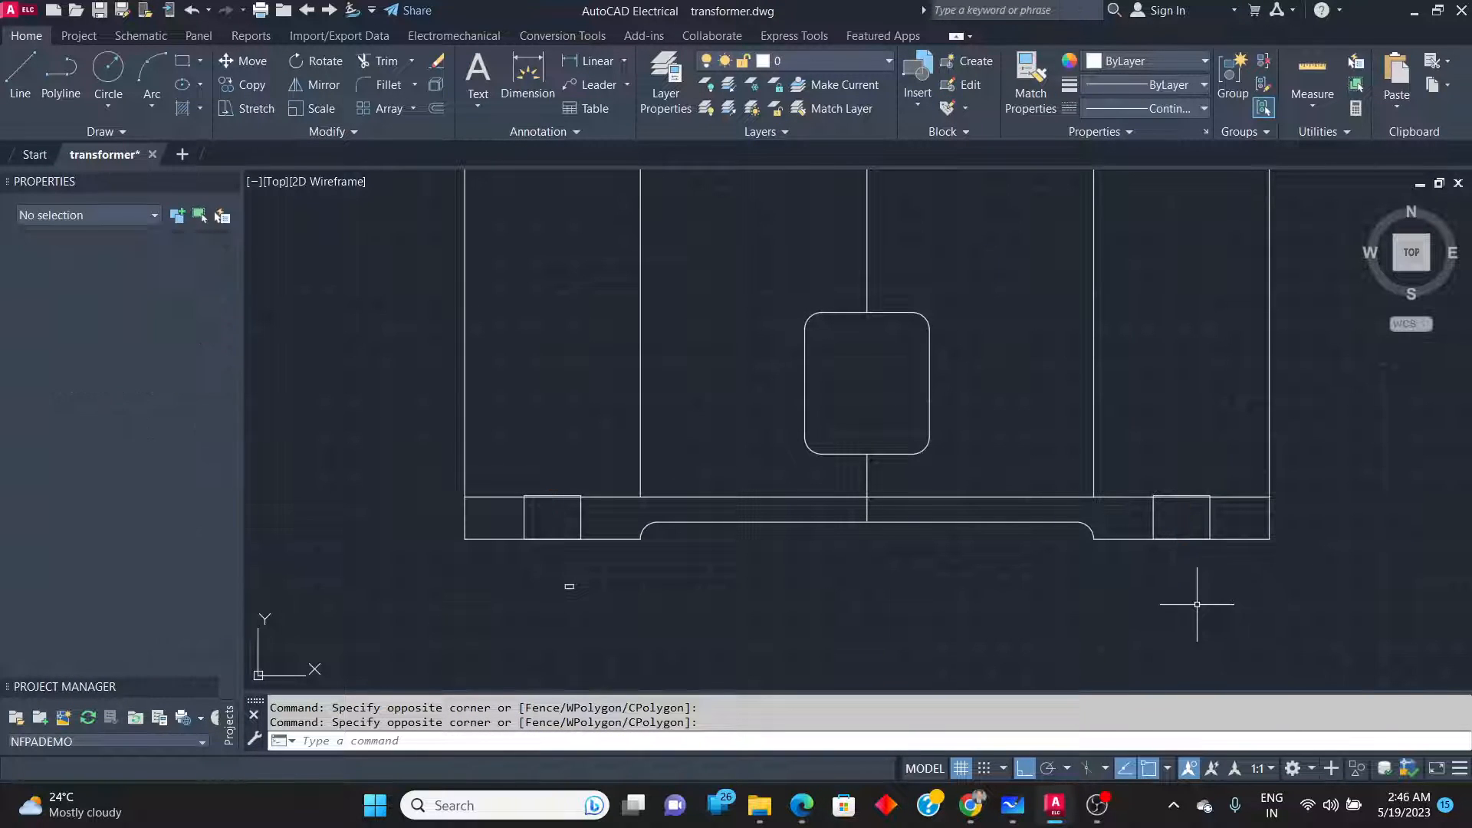
# Stretch the right bolt-hole rectangle's top edge down onto the top edge of the foundation.
pyautogui.scroll(5, 1192, 510)
pyautogui.scroll(1, 986, 433)
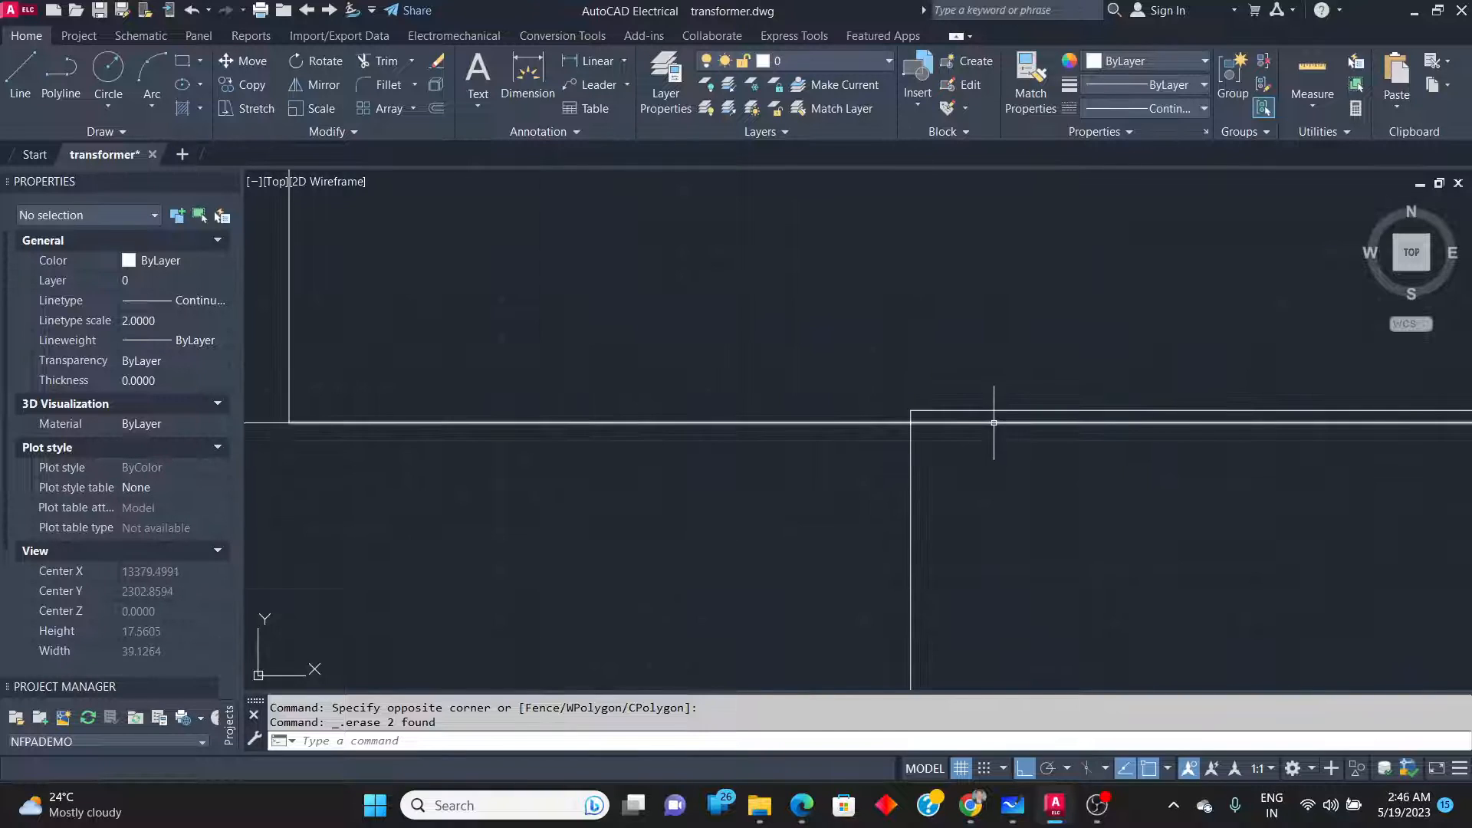
pyautogui.scroll(-3, 993, 422)
pyautogui.scroll(3, 1012, 536)
pyautogui.scroll(-3, 1013, 553)
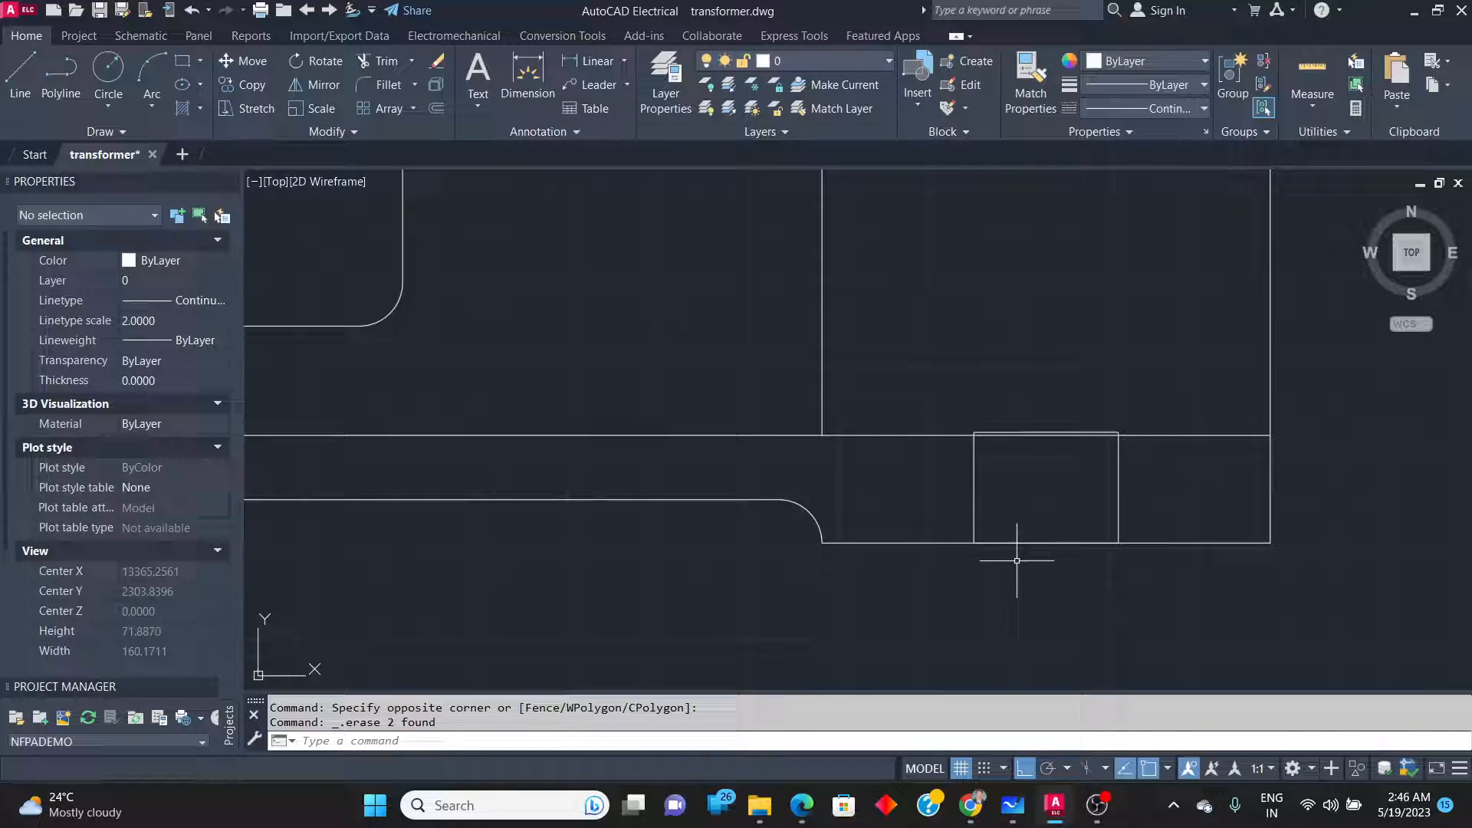
pyautogui.scroll(6, 1055, 428)
pyautogui.click(1054, 441)
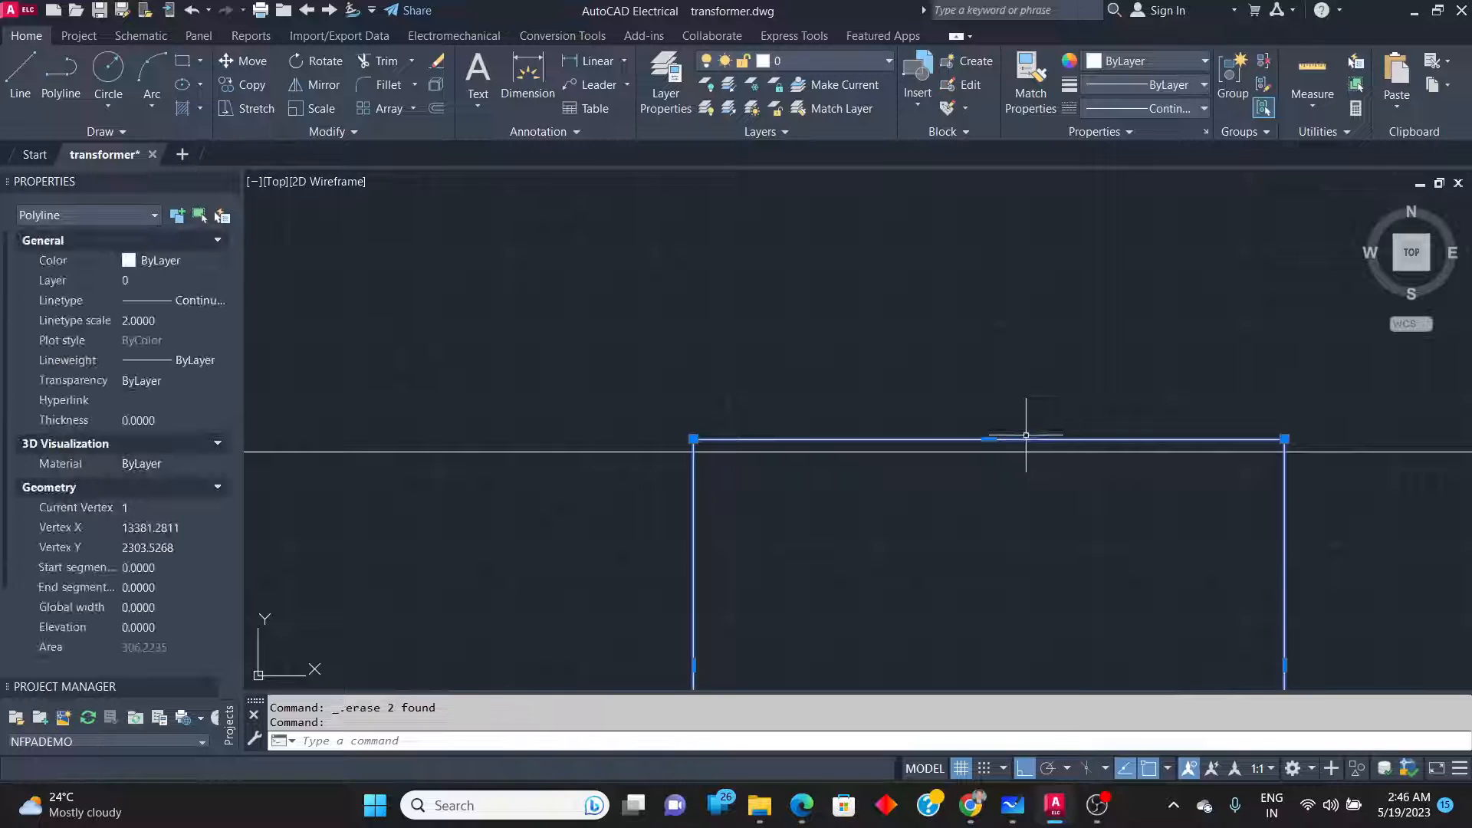
pyautogui.click(989, 439)
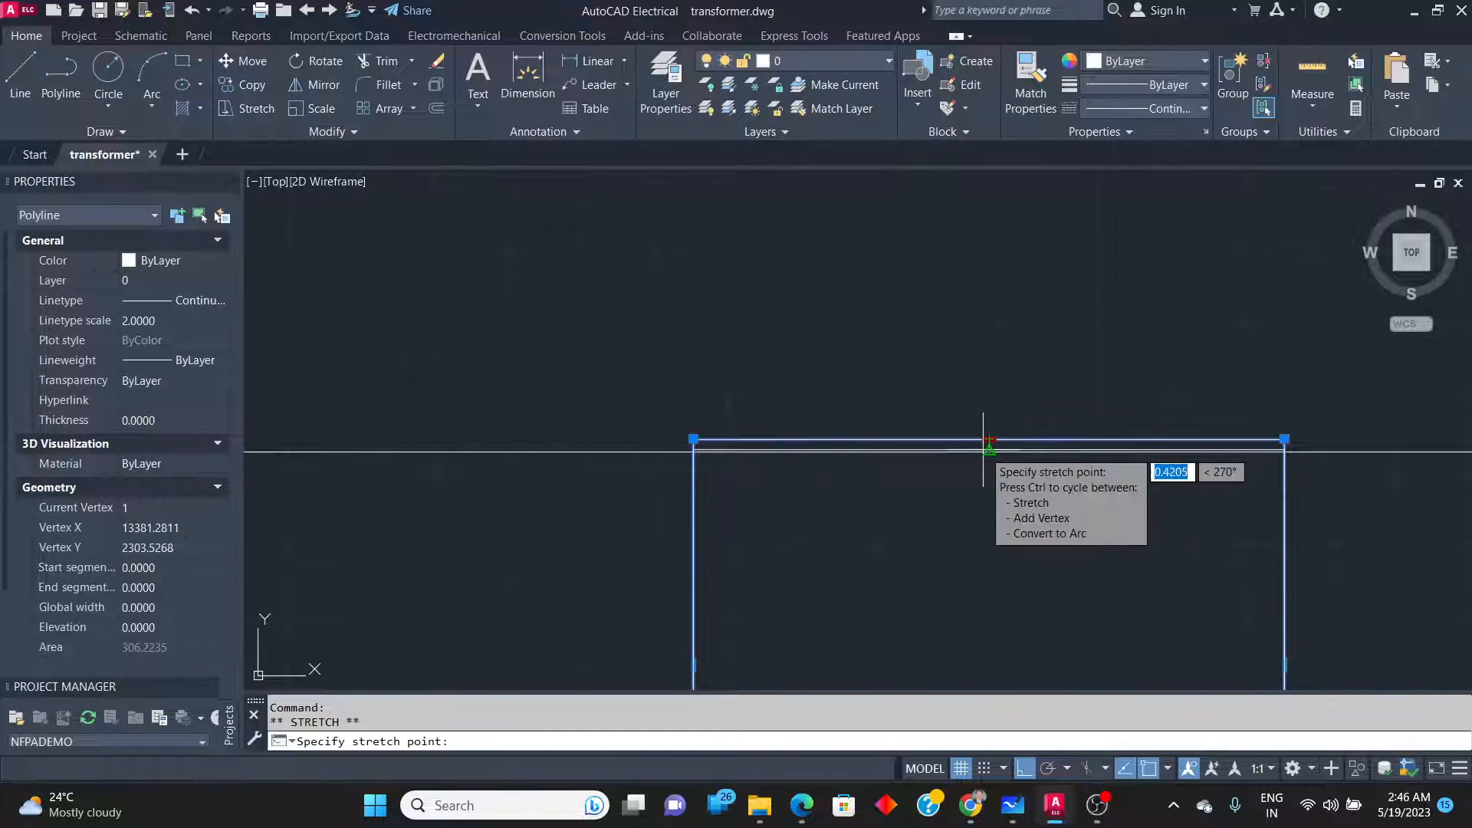
pyautogui.scroll(-3, 1023, 543)
pyautogui.scroll(-2, 1023, 543)
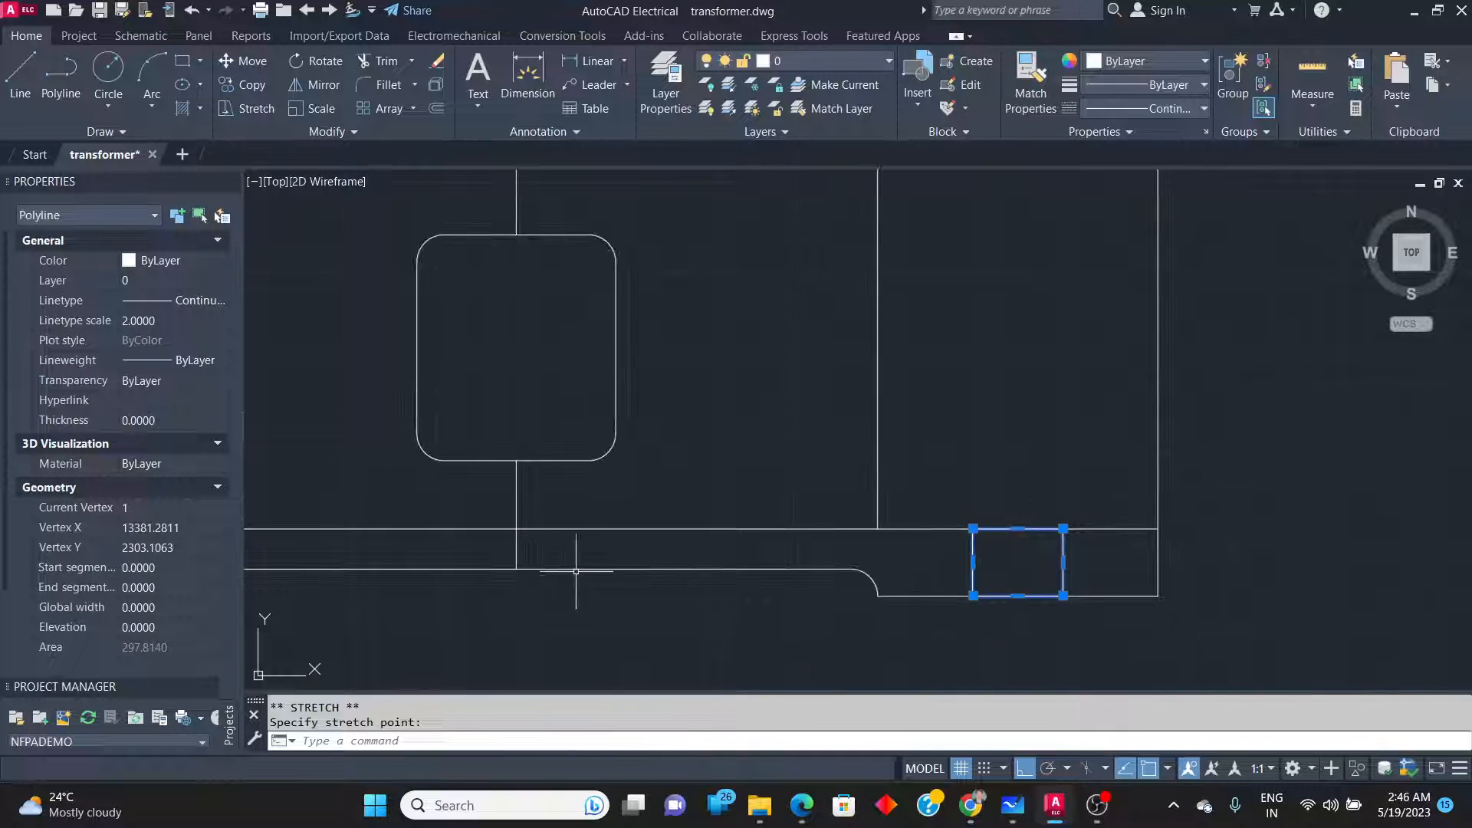
# Stretch the left bolt-hole rectangle's top edge down onto the foundation's top edge and clear the selection.
pyautogui.scroll(-3, 791, 571)
pyautogui.scroll(2, 489, 558)
pyautogui.scroll(5, 488, 558)
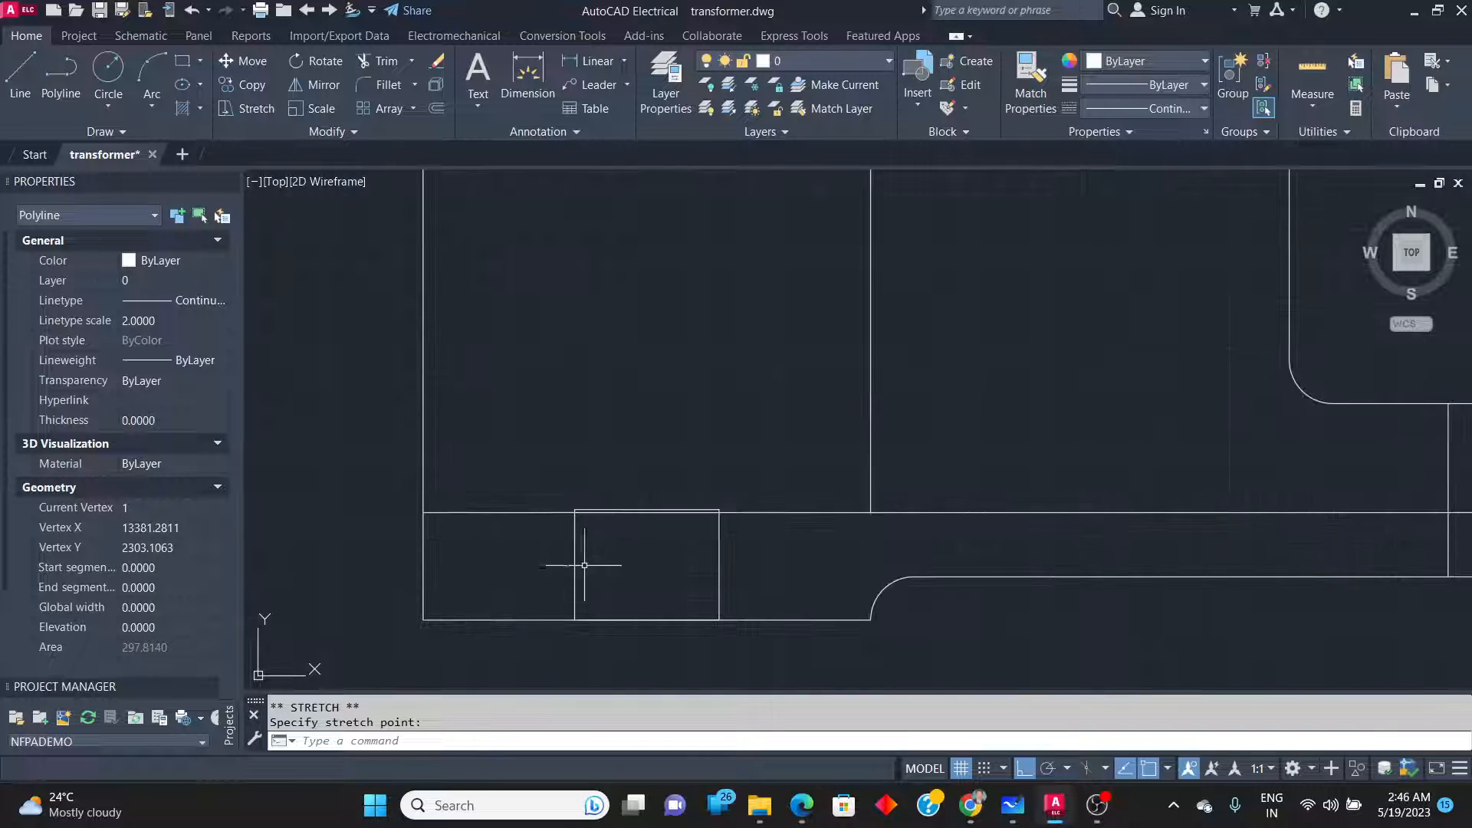
pyautogui.click(640, 509)
pyautogui.click(647, 509)
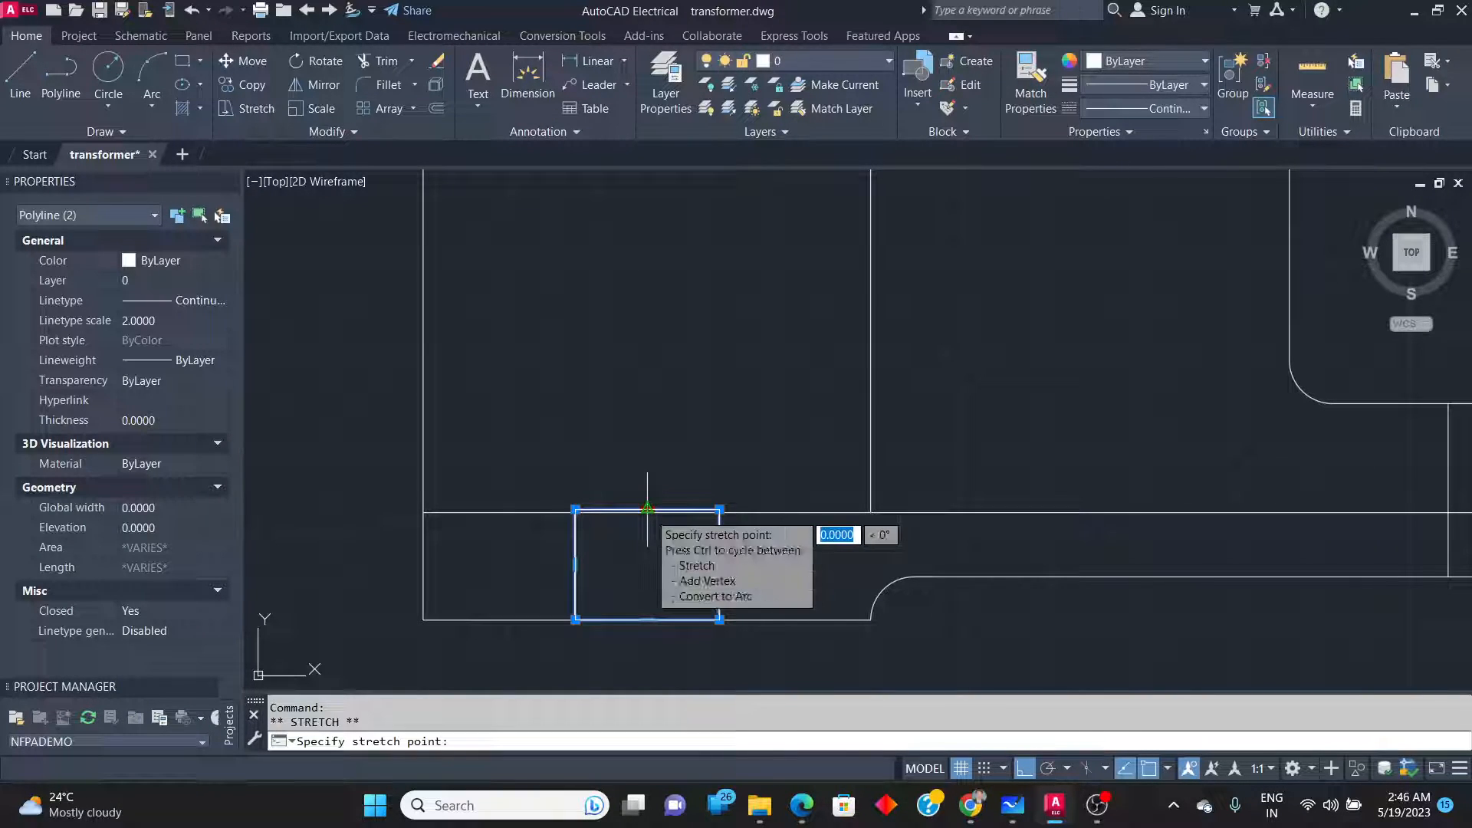
pyautogui.click(648, 512)
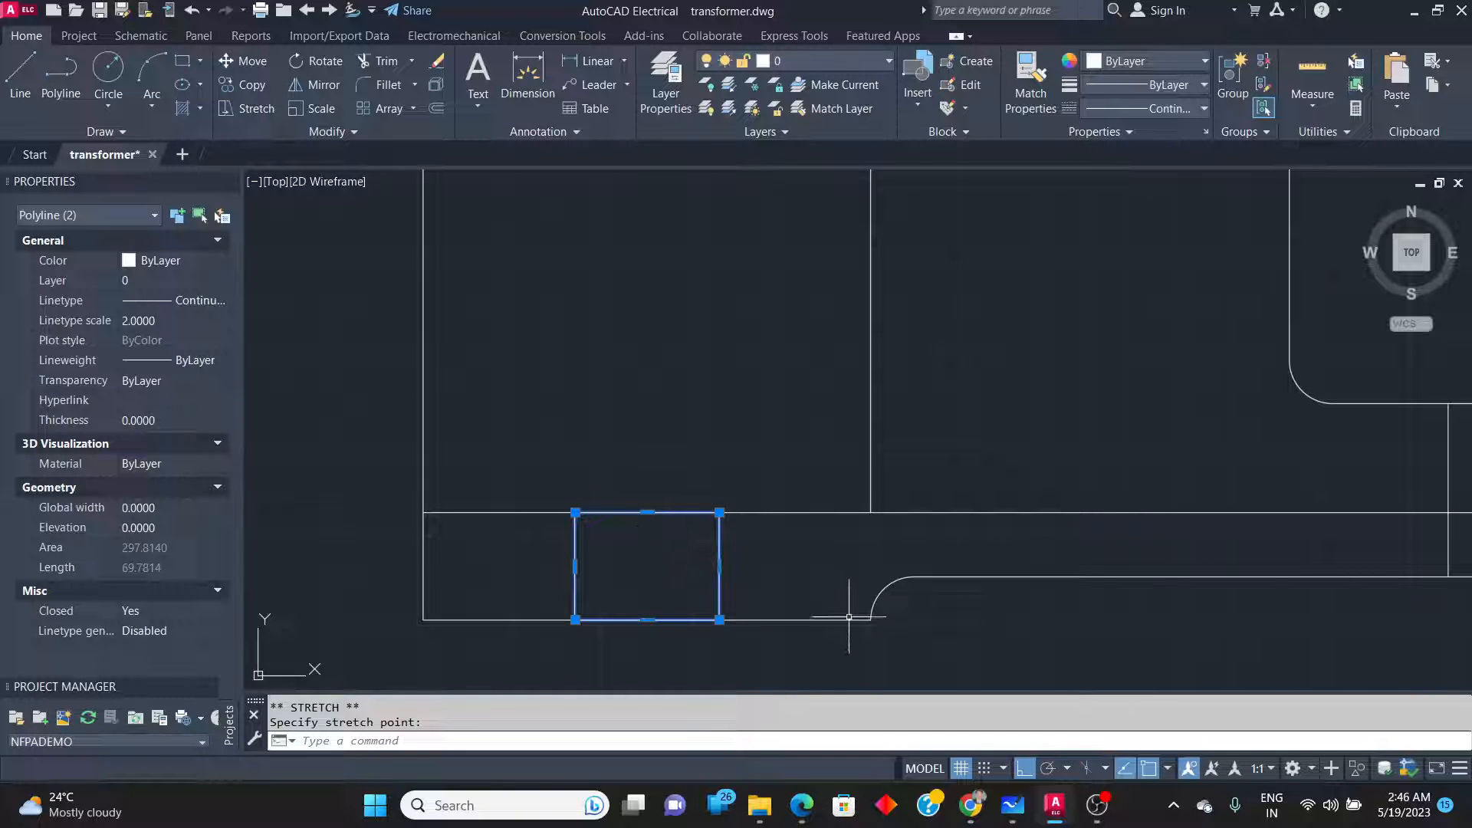
pyautogui.press('Escape')
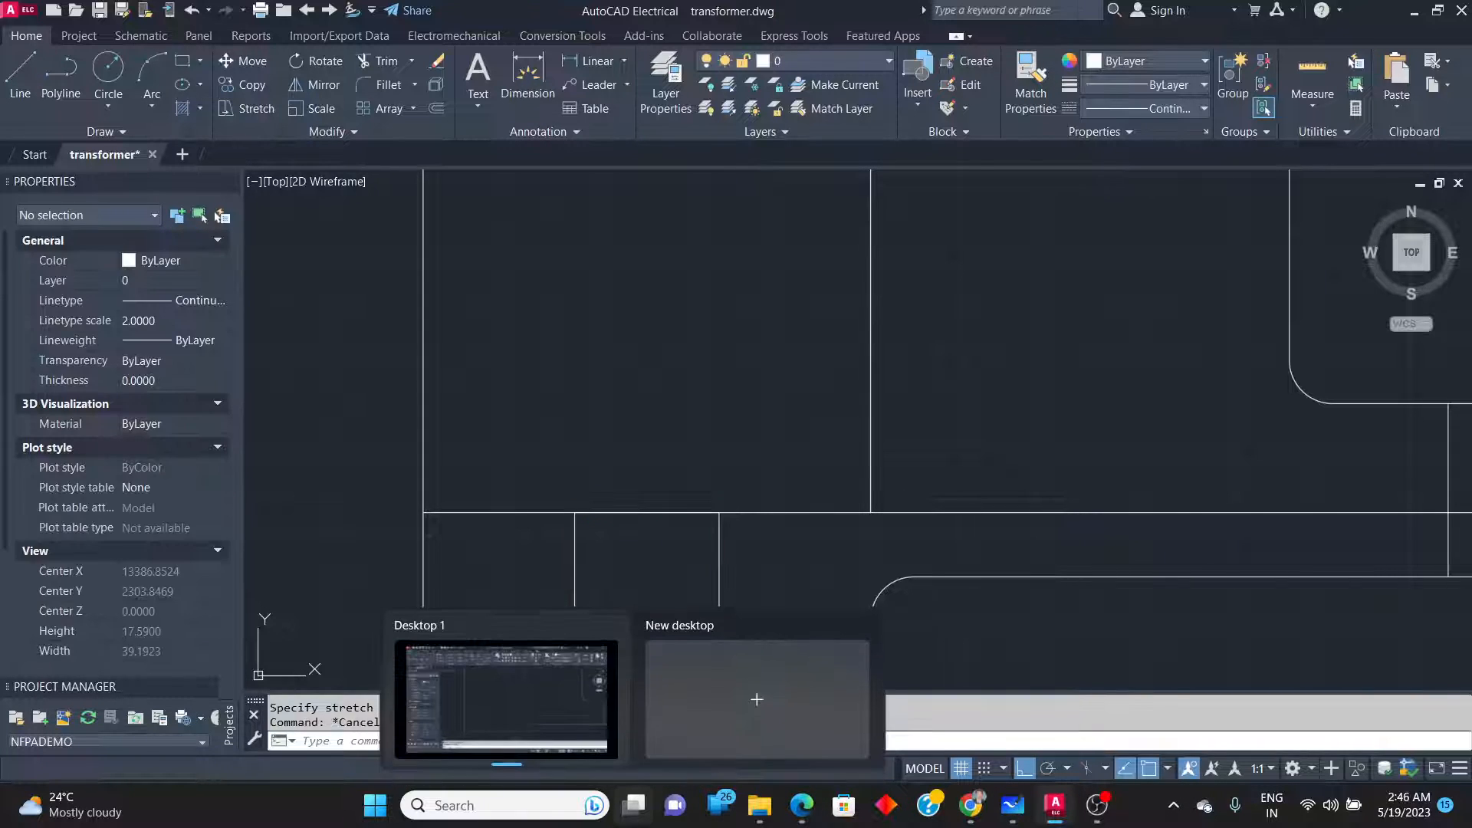
pyautogui.scroll(-5, 639, 553)
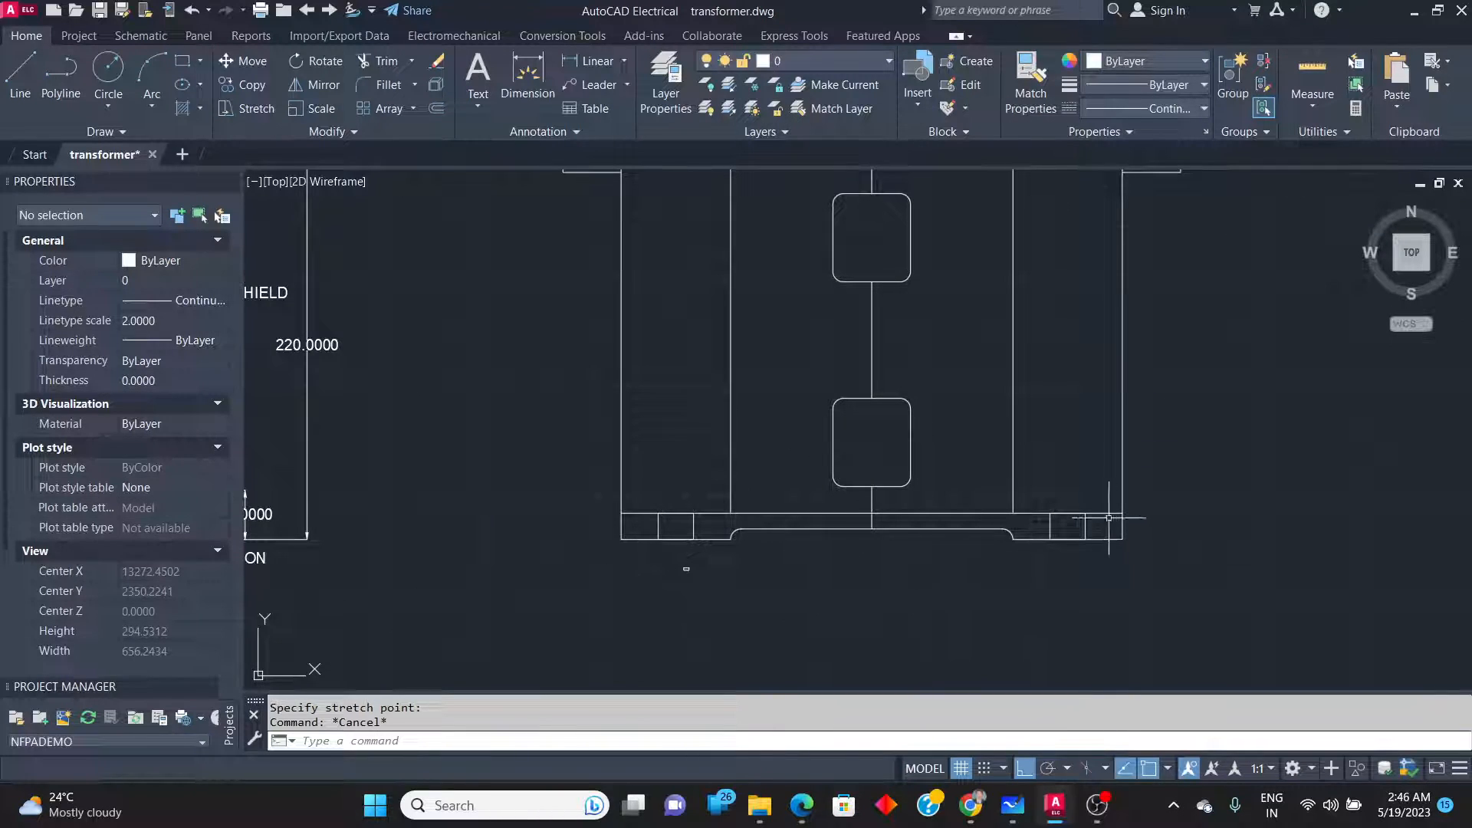
# Switch to Microsoft Whiteboard and examine the solution's top-half-sectioned elevation around the shaft, end shields and foundation.
pyautogui.hotkey('alt', 'Tab')
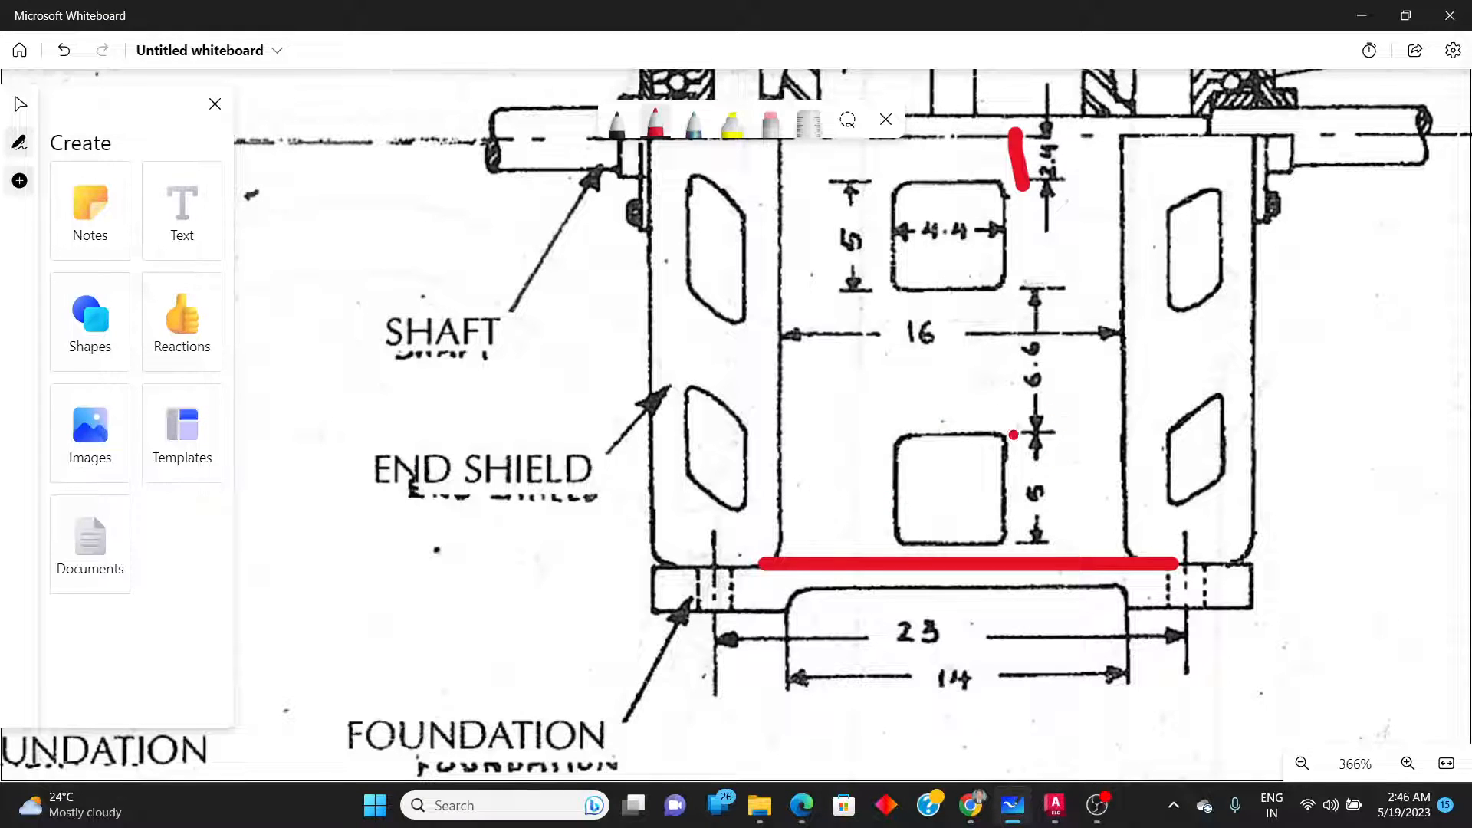
pyautogui.keyDown('ctrl'); pyautogui.scroll(-1, 849, 667); pyautogui.keyUp('ctrl')
pyautogui.keyDown('ctrl'); pyautogui.scroll(-2, 848, 666); pyautogui.keyUp('ctrl')
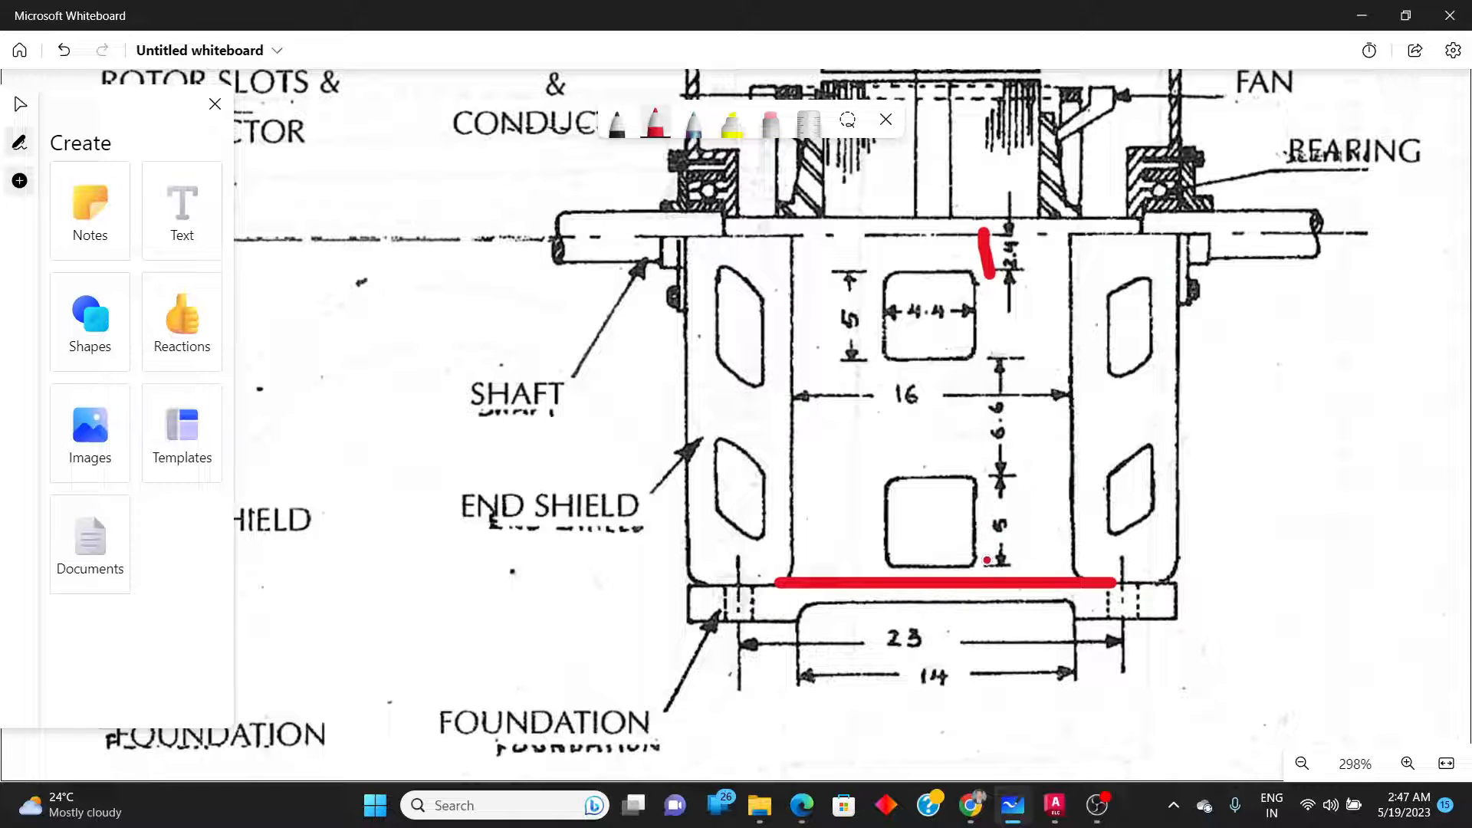
pyautogui.keyDown('ctrl'); pyautogui.scroll(-3, 909, 613); pyautogui.keyUp('ctrl')
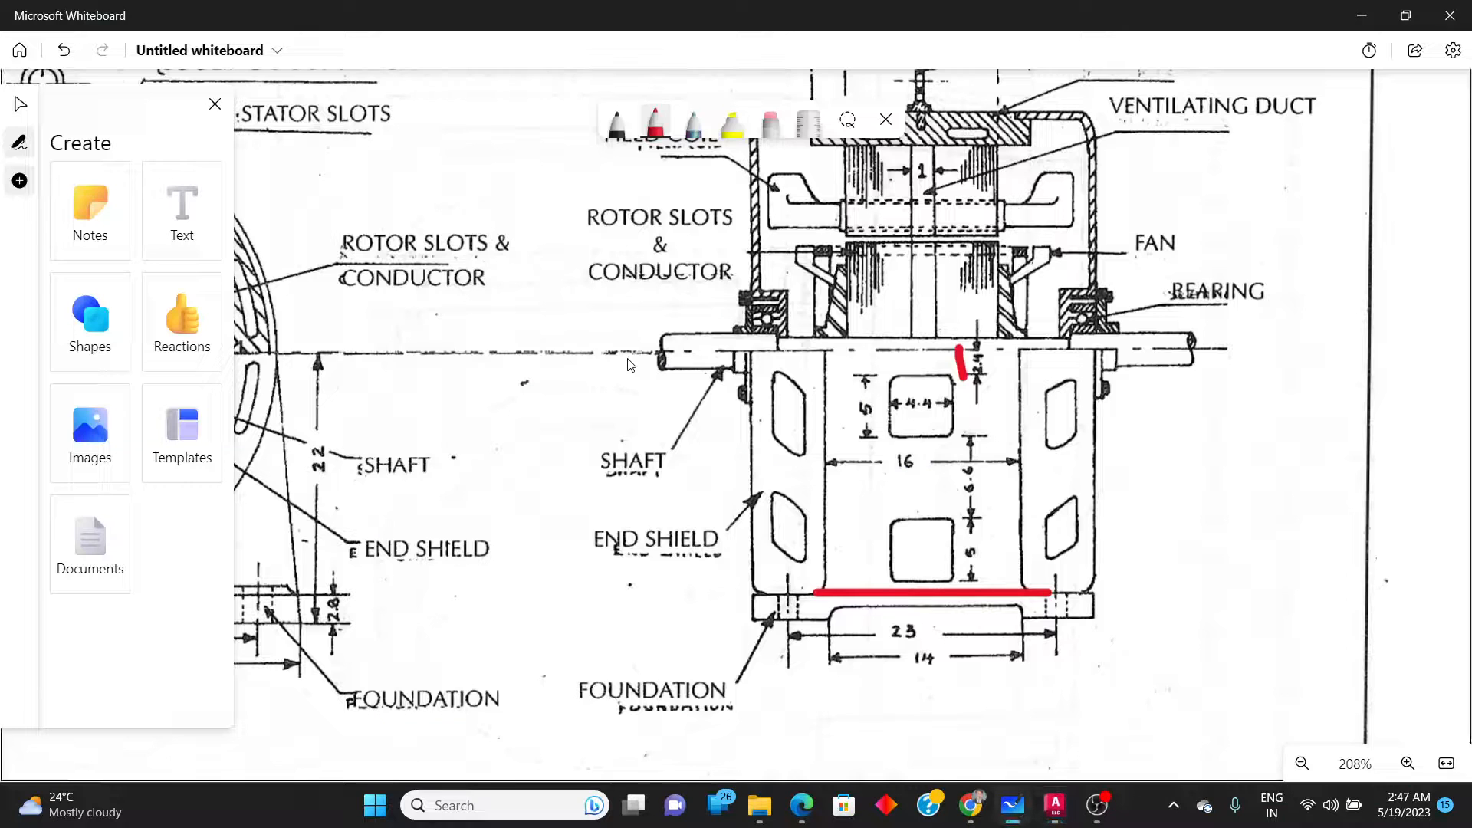
pyautogui.keyDown('ctrl'); pyautogui.scroll(-2, 625, 360); pyautogui.keyUp('ctrl')
pyautogui.keyDown('ctrl'); pyautogui.scroll(-8, 553, 407); pyautogui.keyUp('ctrl')
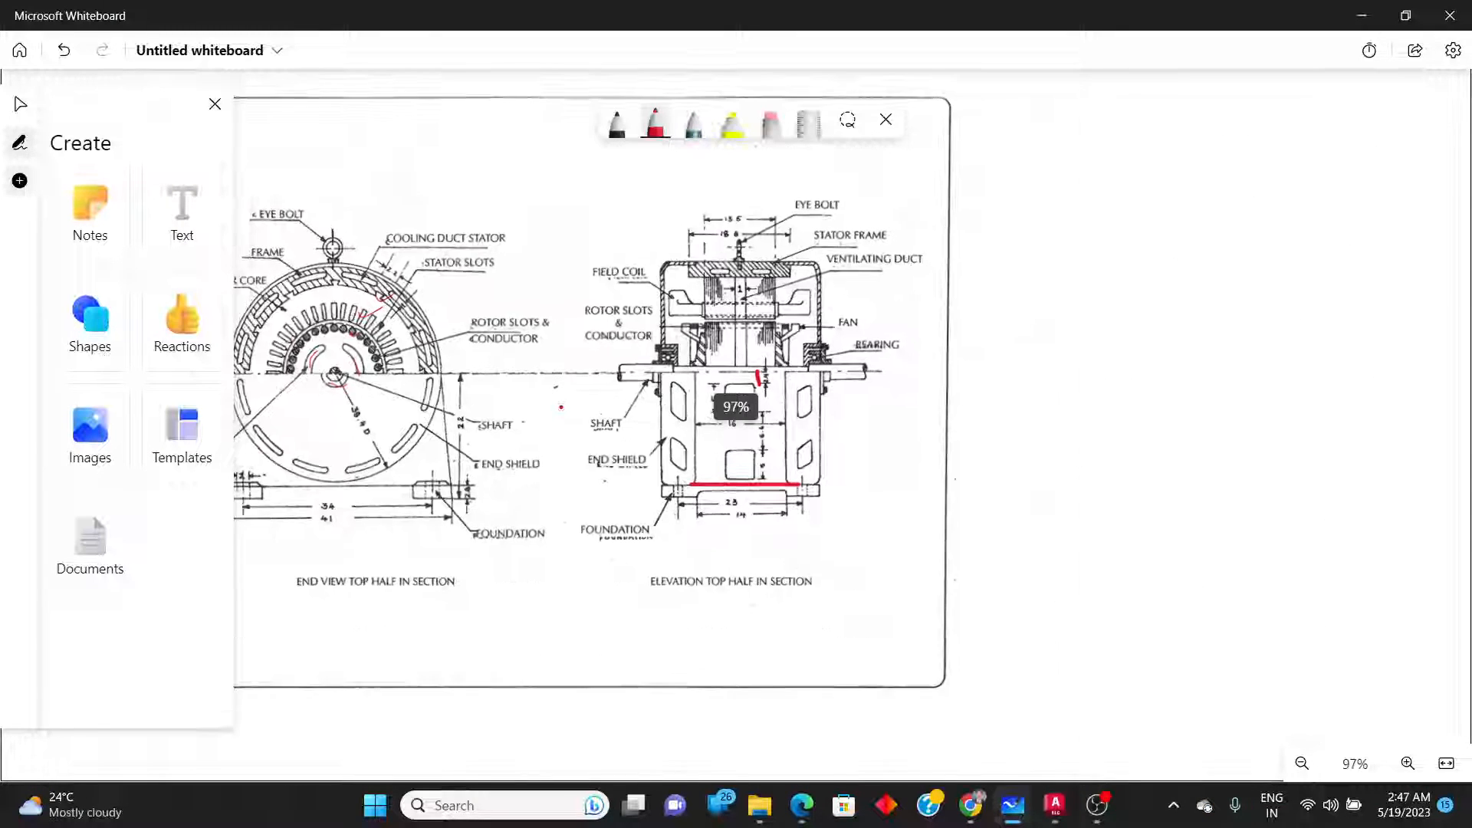
pyautogui.keyDown('ctrl'); pyautogui.scroll(-2, 538, 414); pyautogui.keyUp('ctrl')
# Examine the rotor dimensions in the given sketch's half sectional front elevation and end view rotor stamping.
pyautogui.keyDown('ctrl'); pyautogui.scroll(3, 1262, 418); pyautogui.keyUp('ctrl')
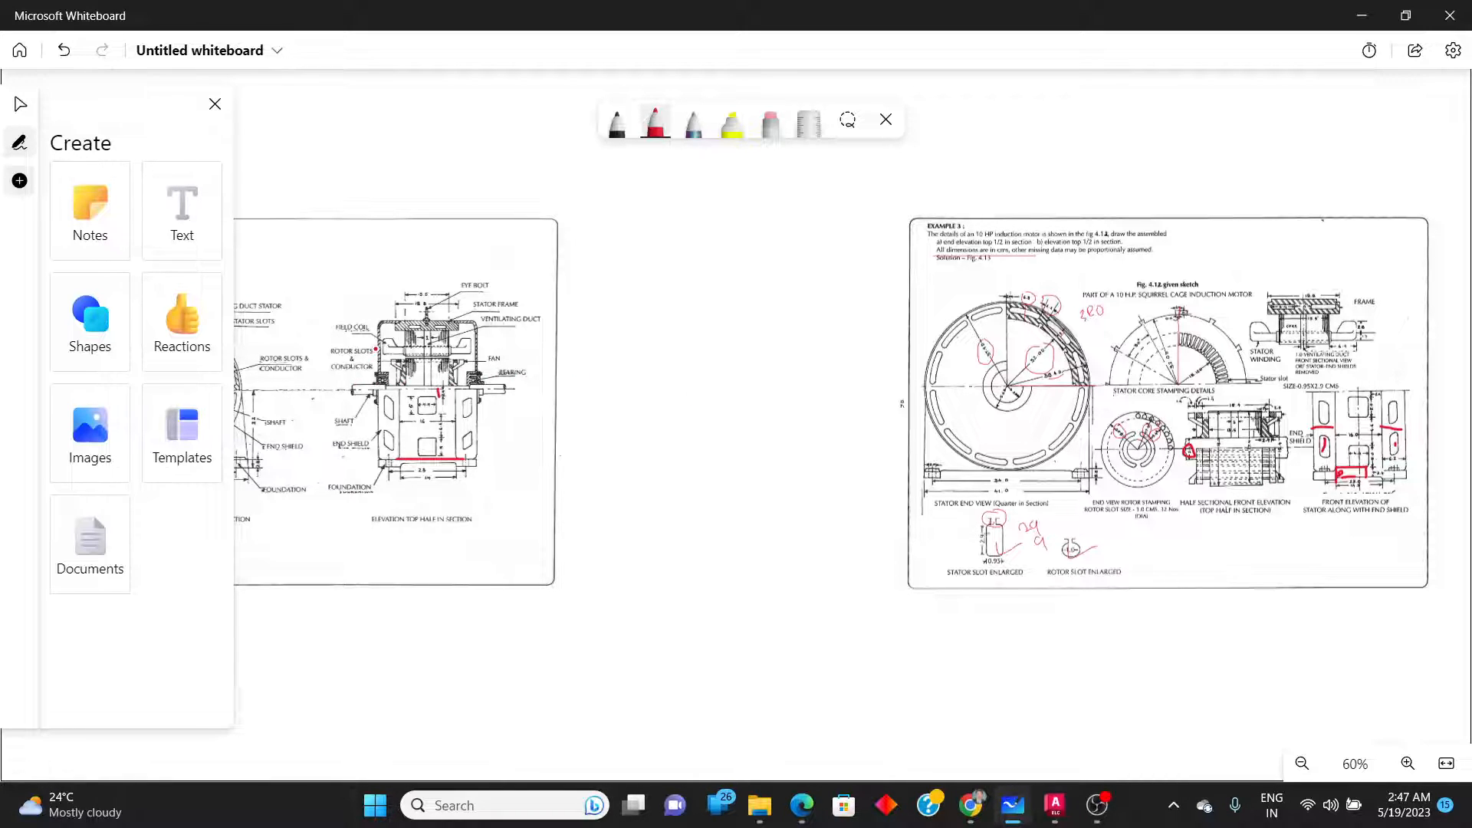
pyautogui.keyDown('ctrl'); pyautogui.scroll(1, 375, 350); pyautogui.keyUp('ctrl')
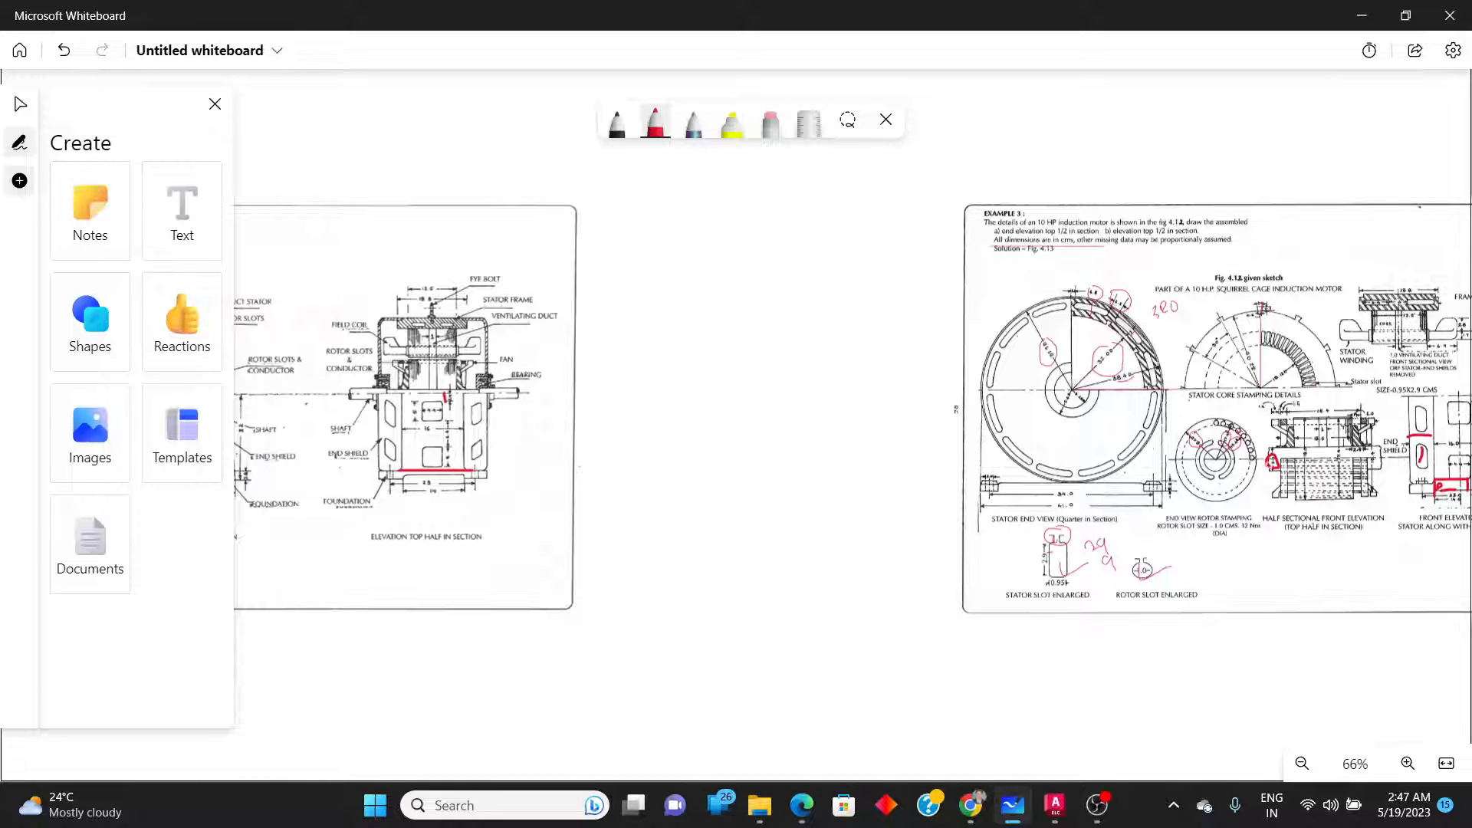
pyautogui.keyDown('ctrl'); pyautogui.scroll(9, 1387, 453); pyautogui.keyUp('ctrl')
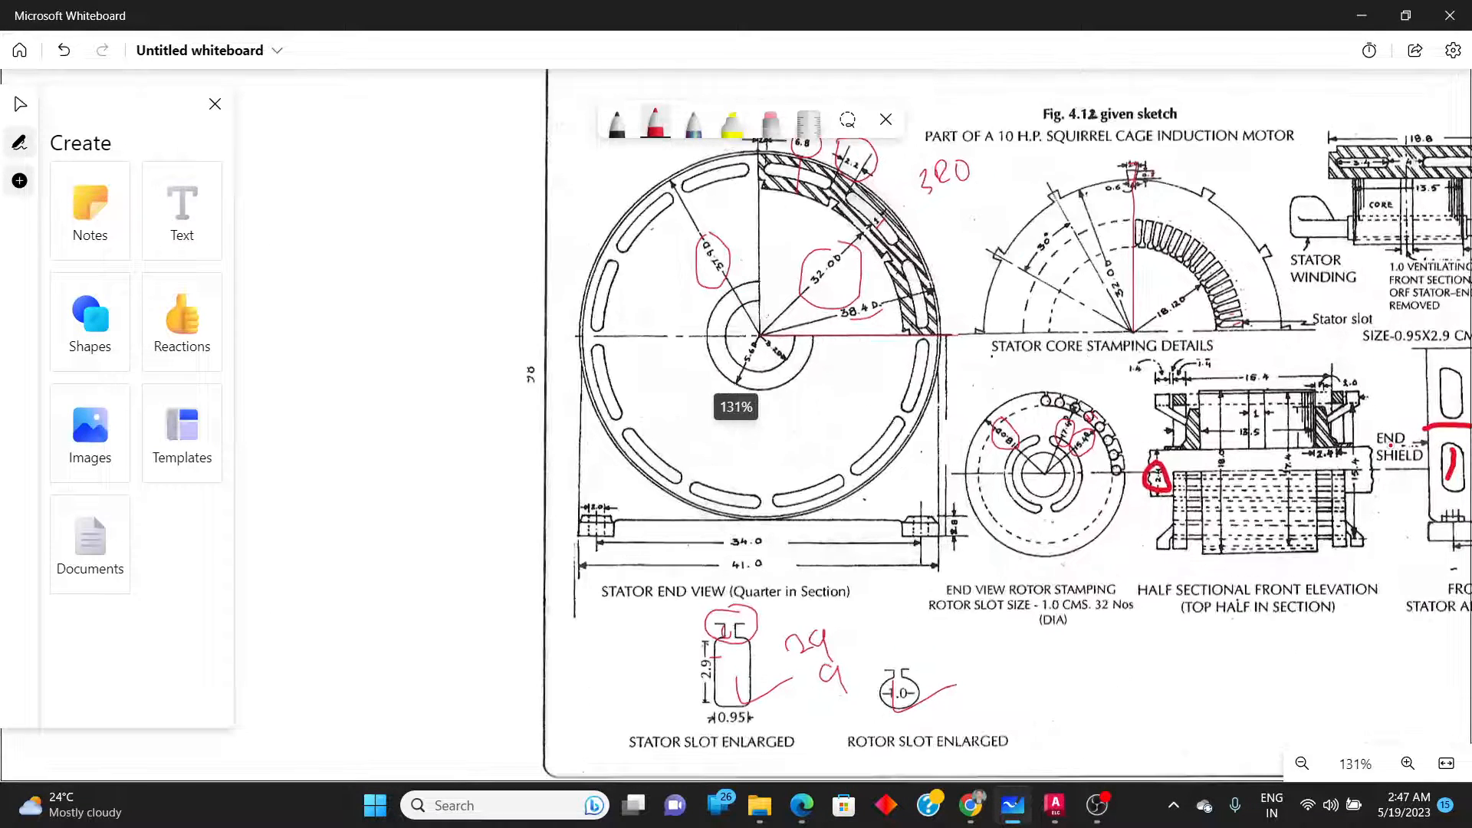
pyautogui.keyDown('ctrl'); pyautogui.scroll(4, 1390, 445); pyautogui.keyUp('ctrl')
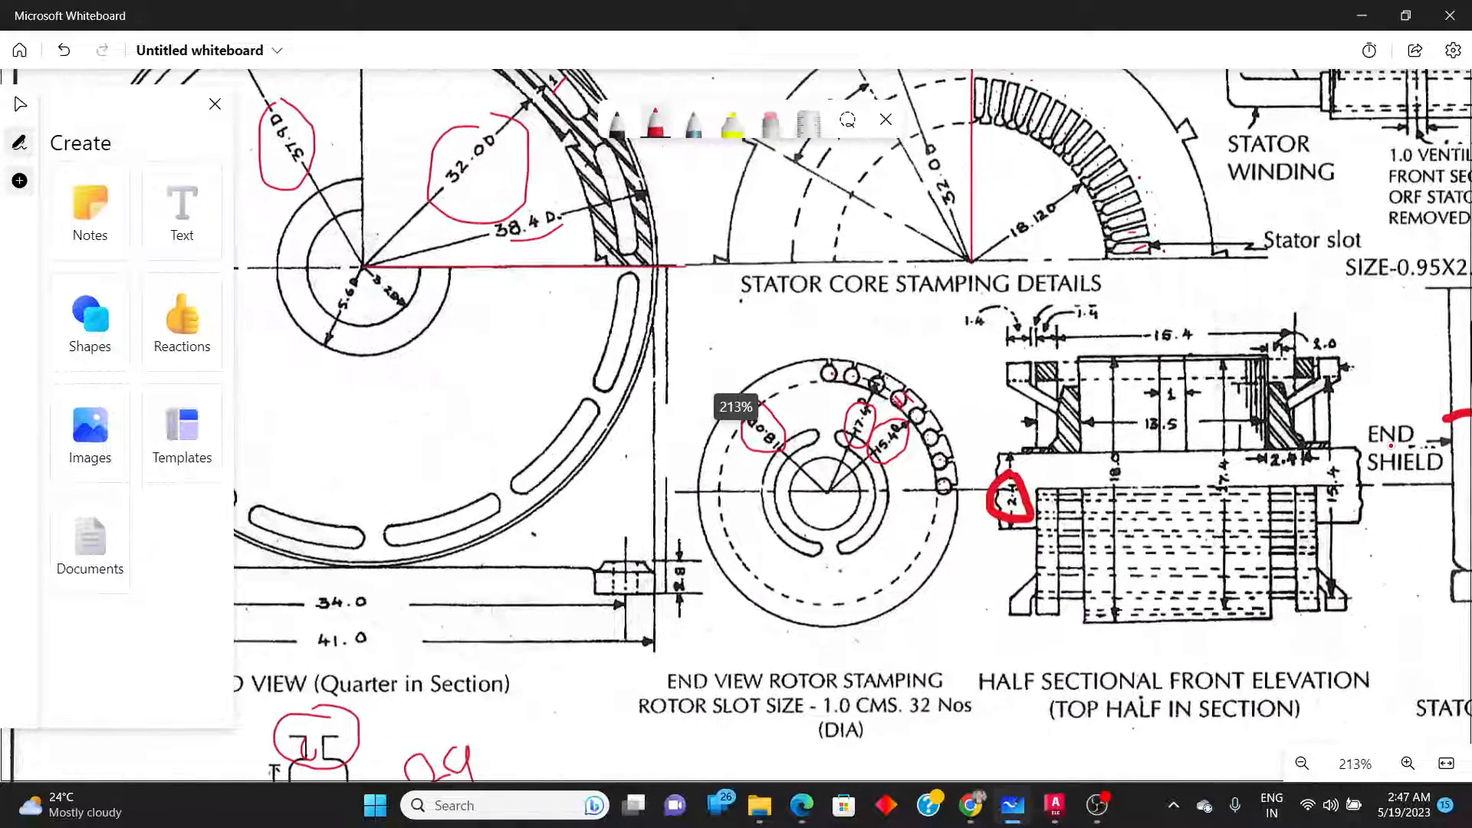
pyautogui.keyDown('ctrl'); pyautogui.scroll(2, 1388, 445); pyautogui.keyUp('ctrl')
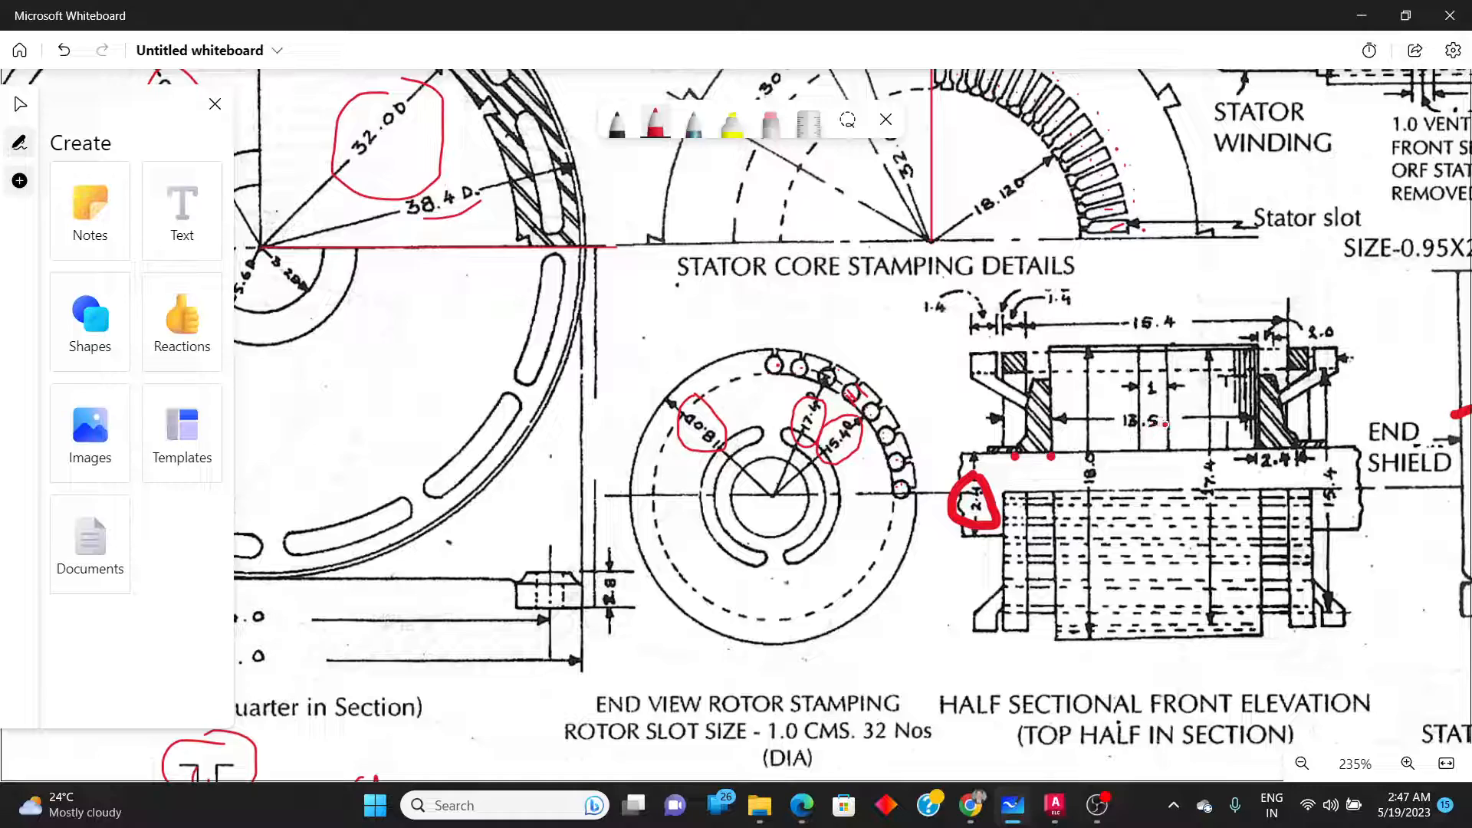
pyautogui.scroll(-1, 1165, 424)
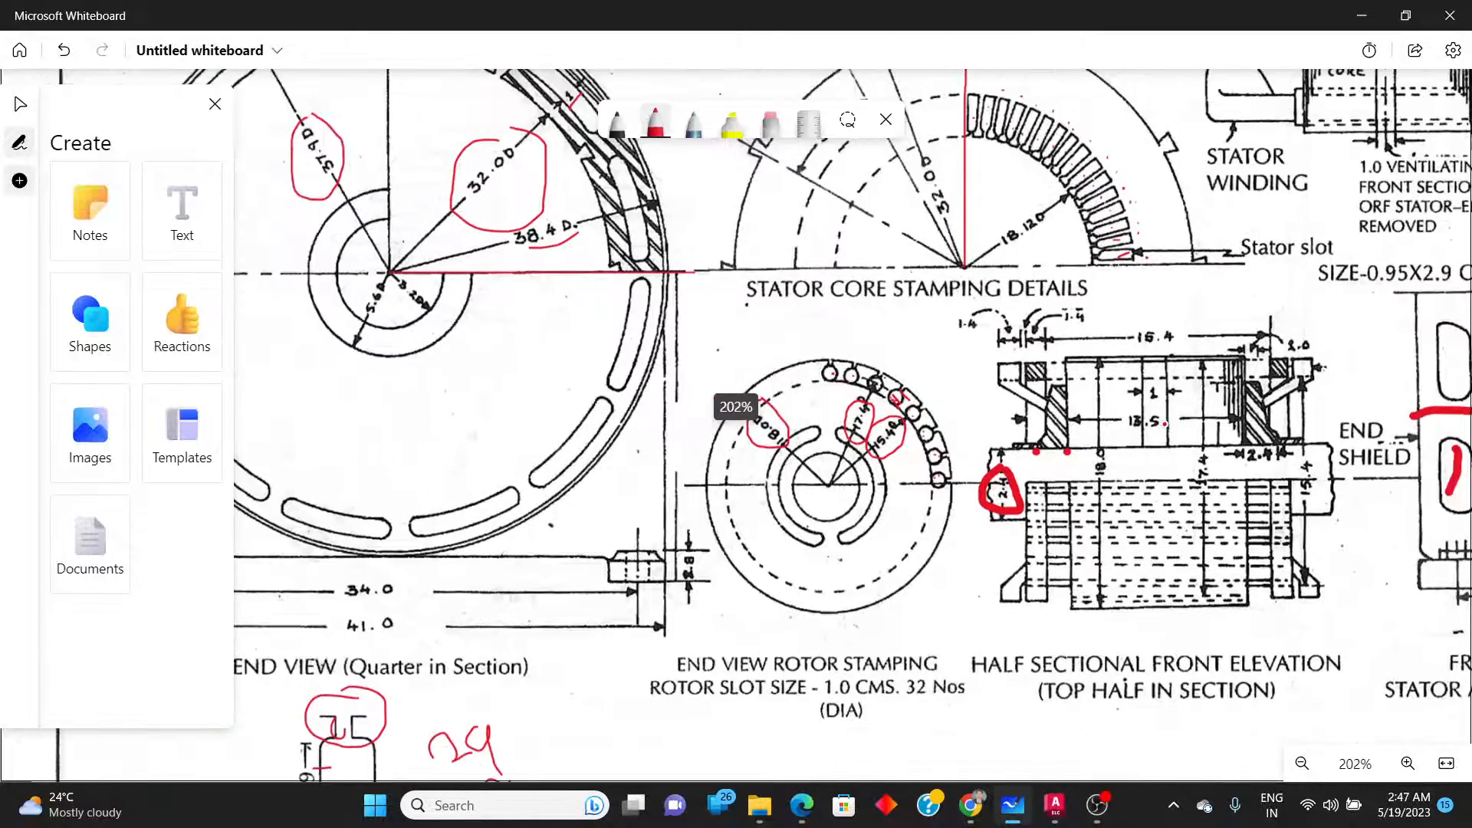
pyautogui.scroll(-1, 1165, 424)
pyautogui.scroll(-5, 1165, 424)
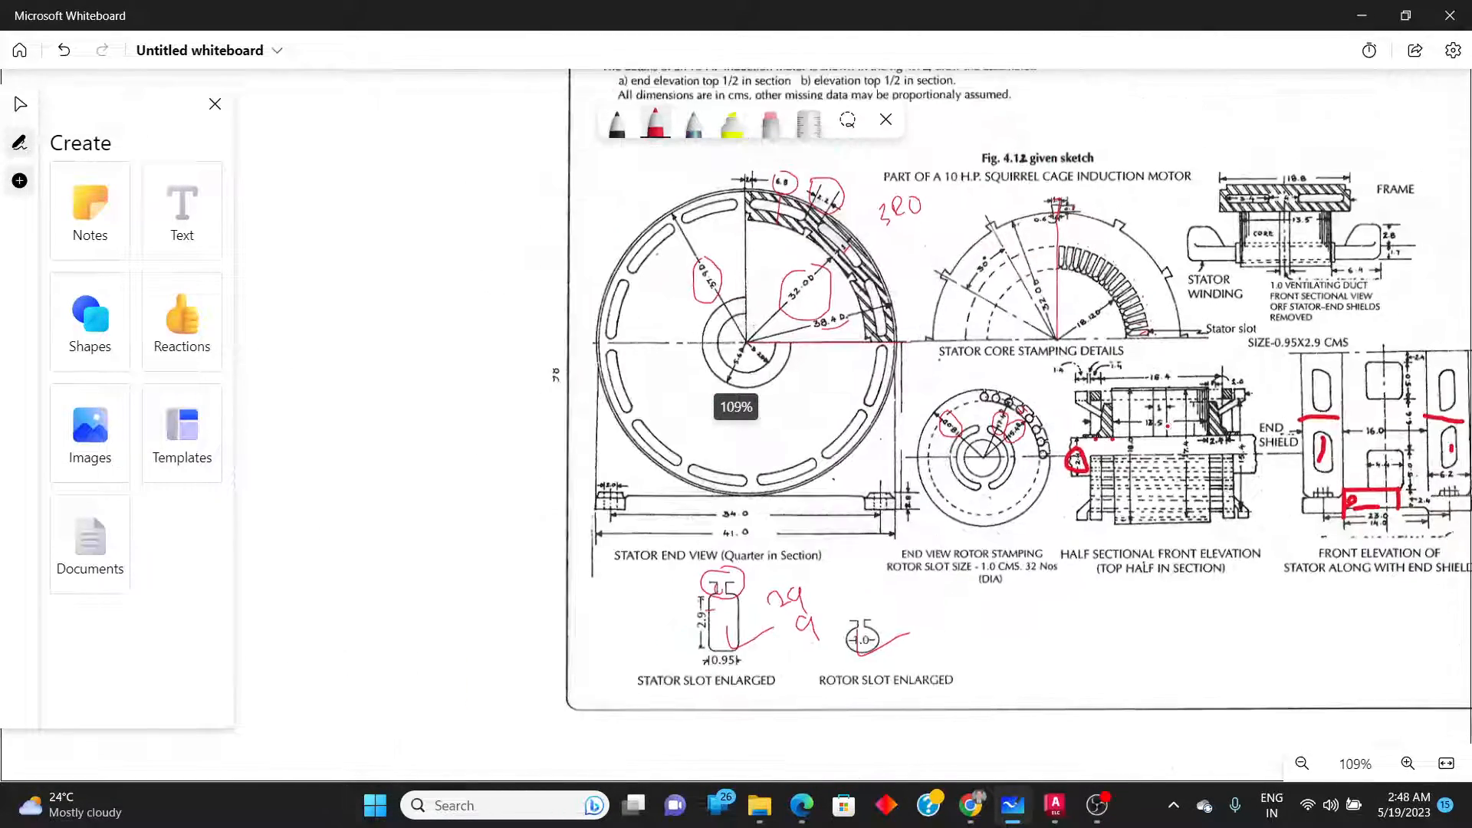
# Check where the rotor and fan sit above the shaft in the solution's sectioned elevation.
pyautogui.scroll(-2, 1302, 432)
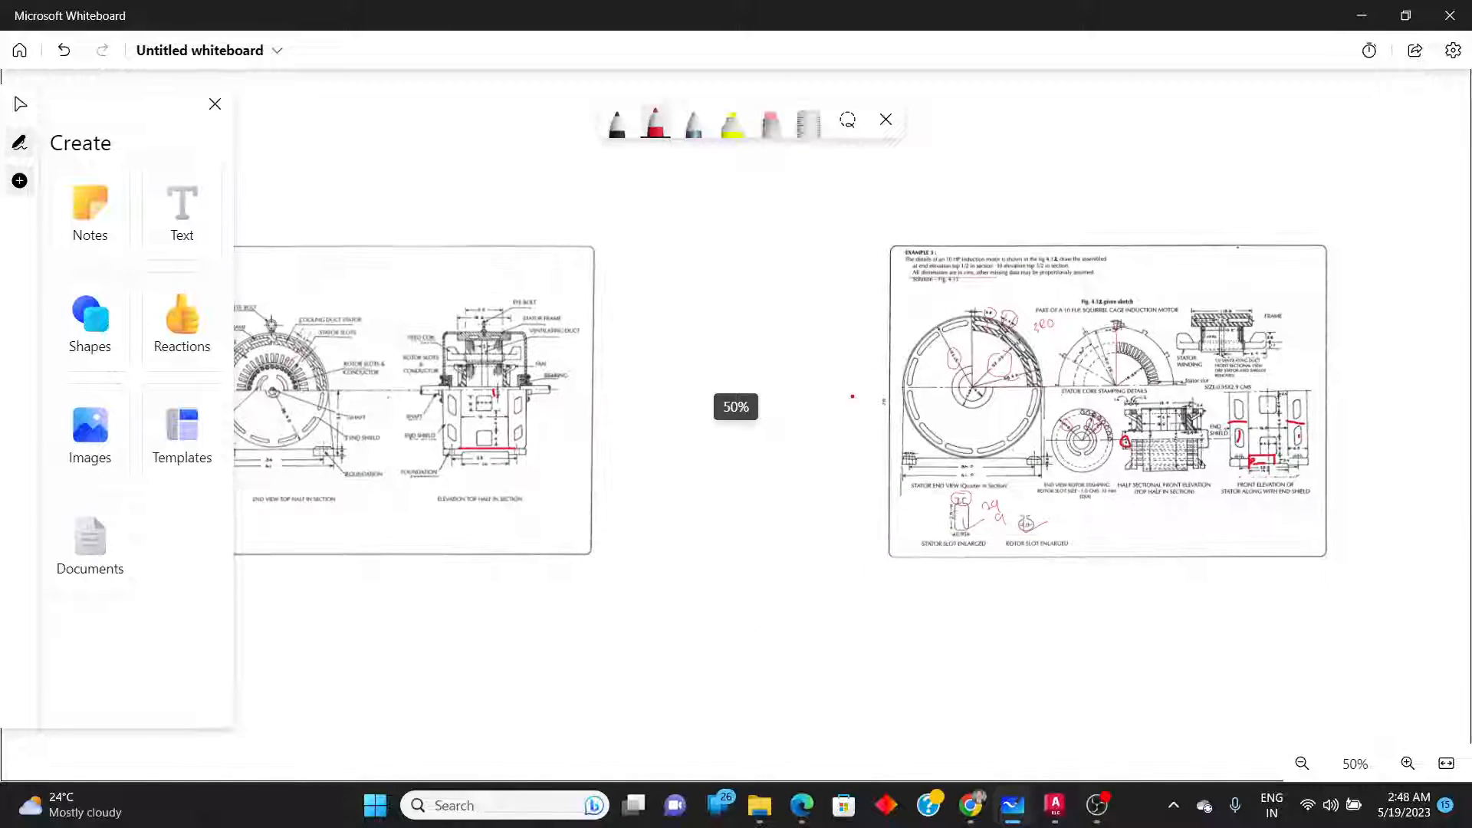
pyautogui.scroll(3, 460, 379)
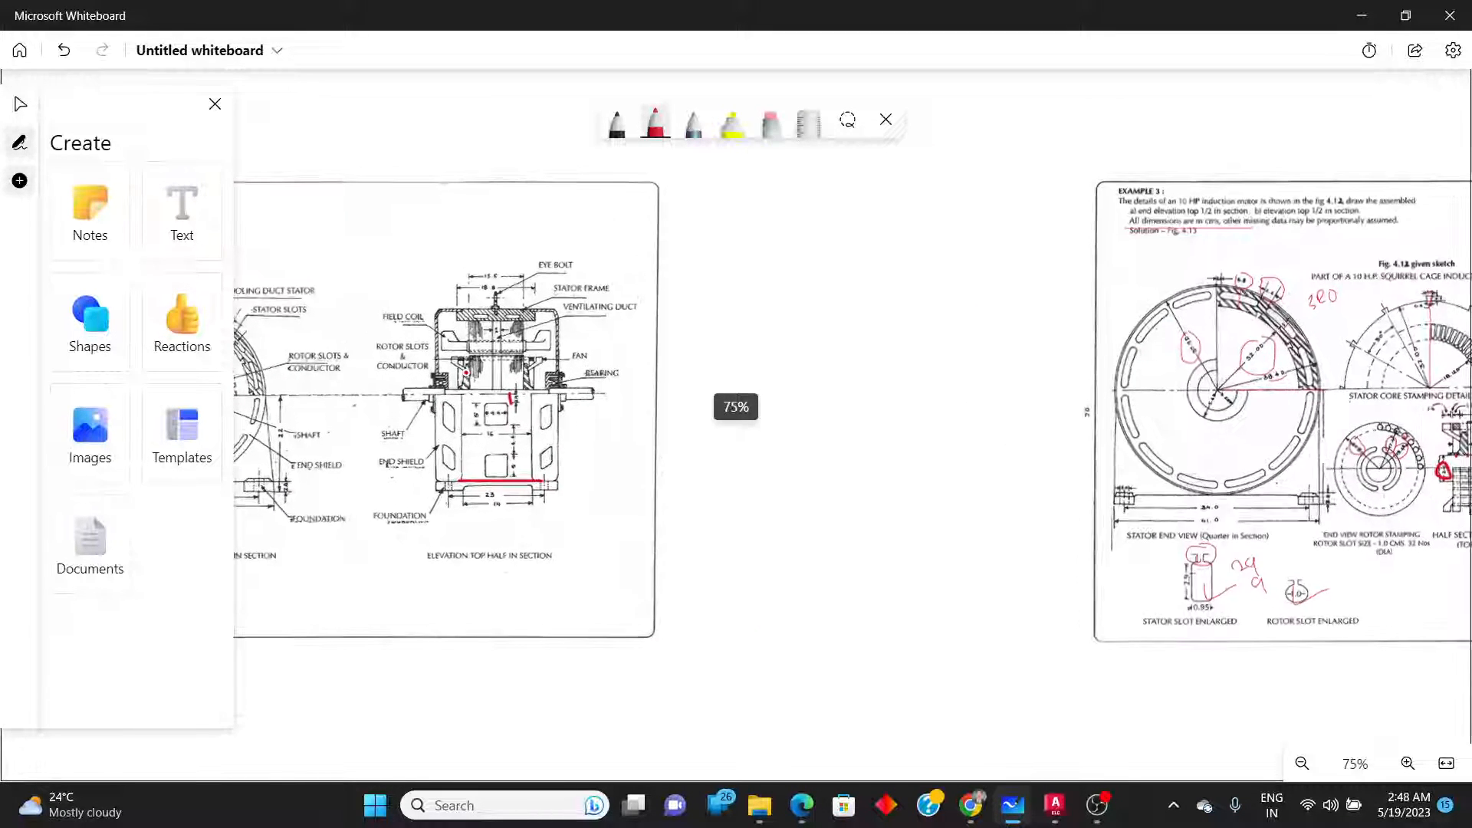
pyautogui.scroll(3, 447, 390)
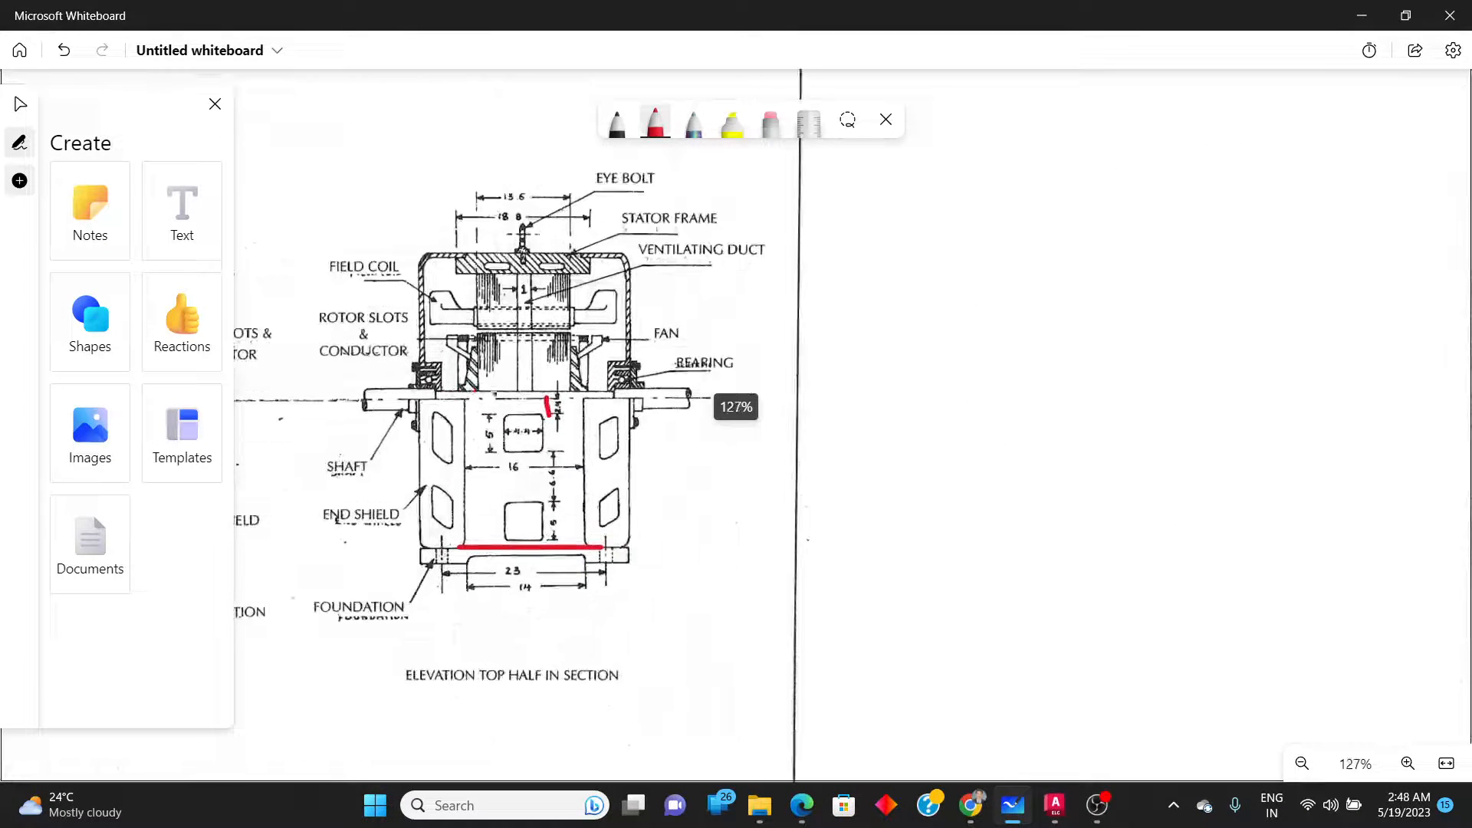
# Return to the given sketch and read the core and fan dimensions in the rotor's half sectional front elevation.
pyautogui.scroll(-7, 384, 402)
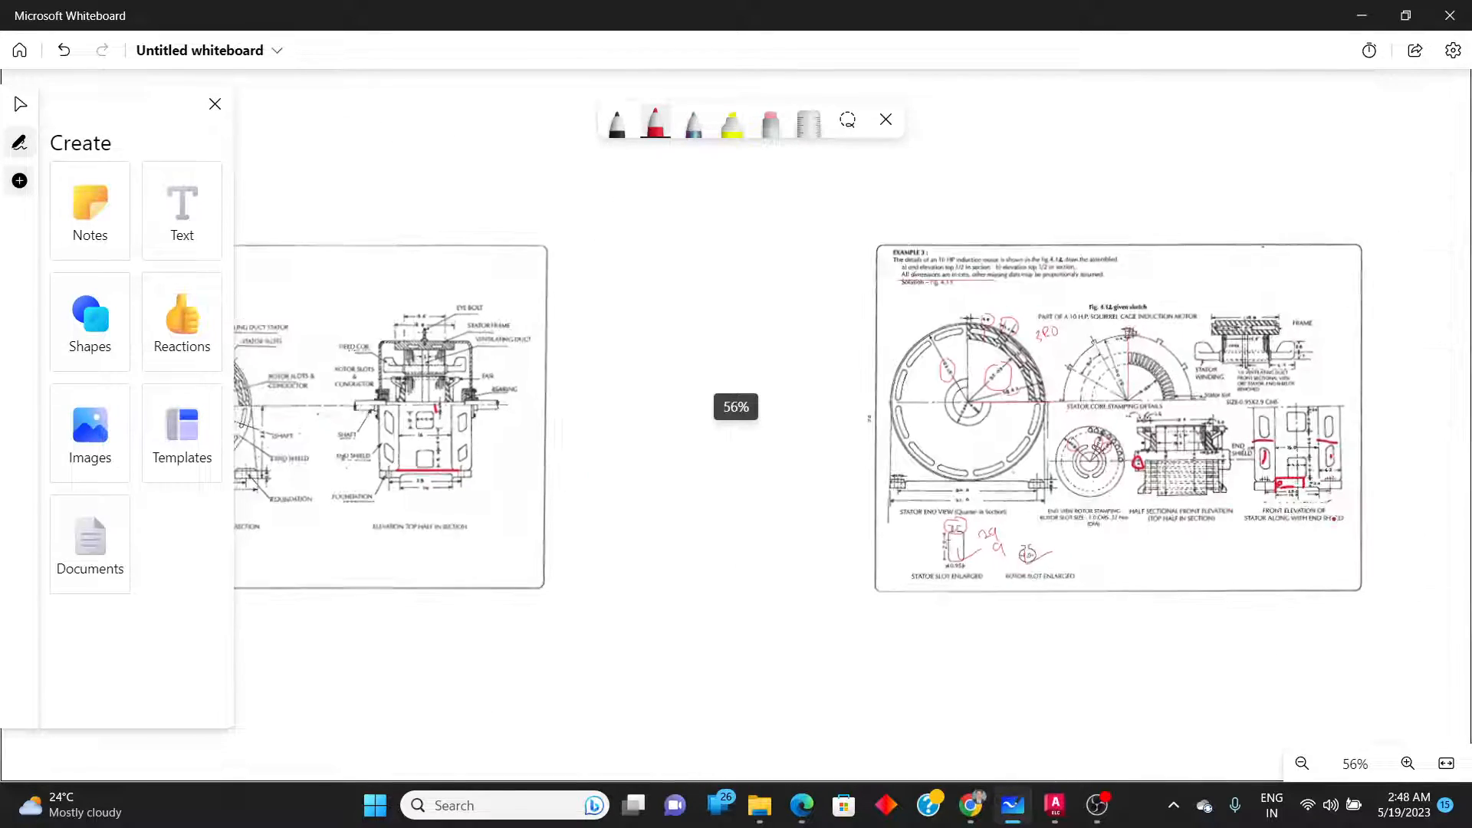
pyautogui.scroll(3, 1211, 443)
pyautogui.scroll(5, 1162, 439)
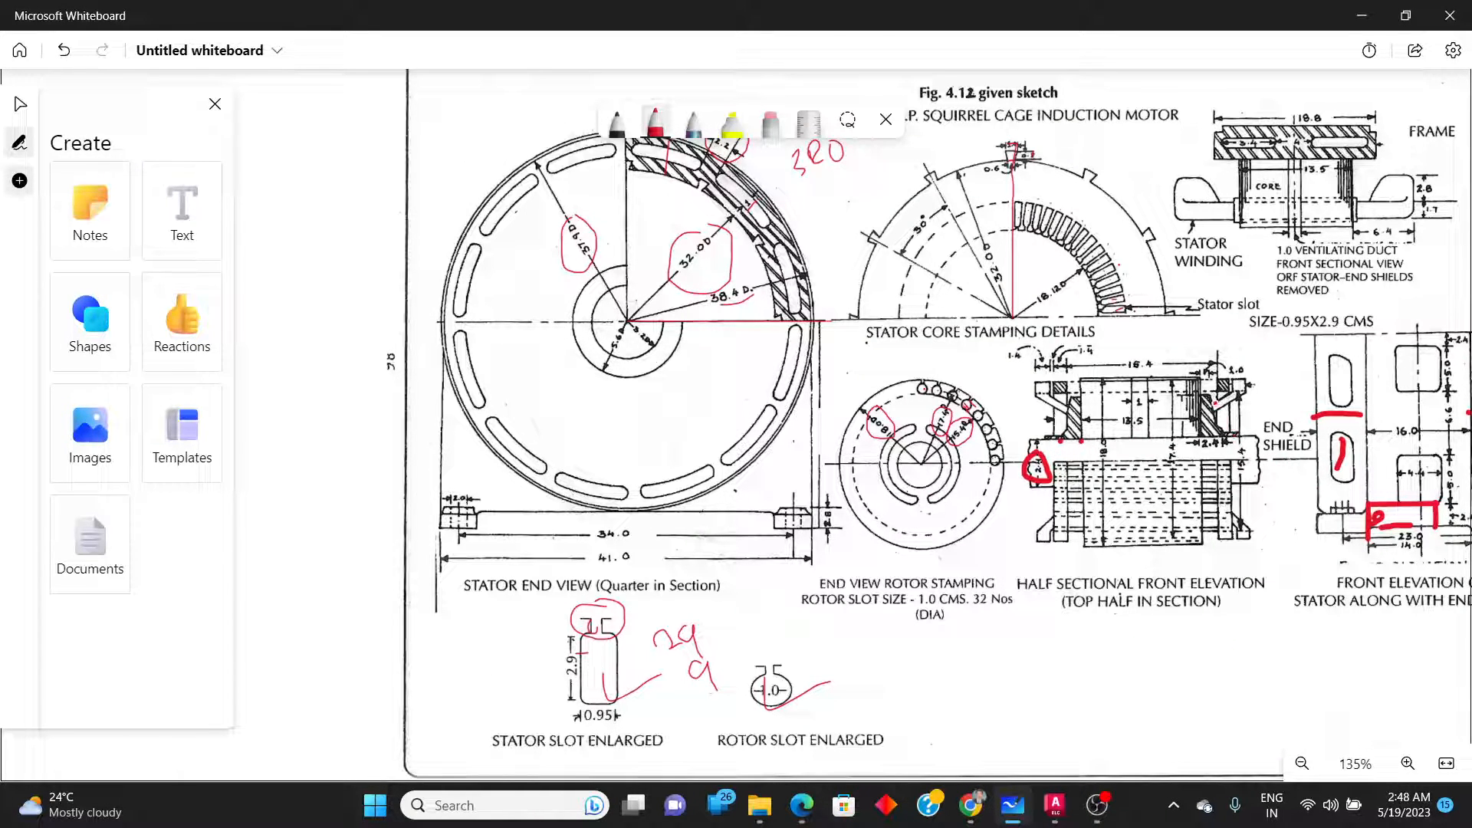
pyautogui.scroll(3, 1181, 425)
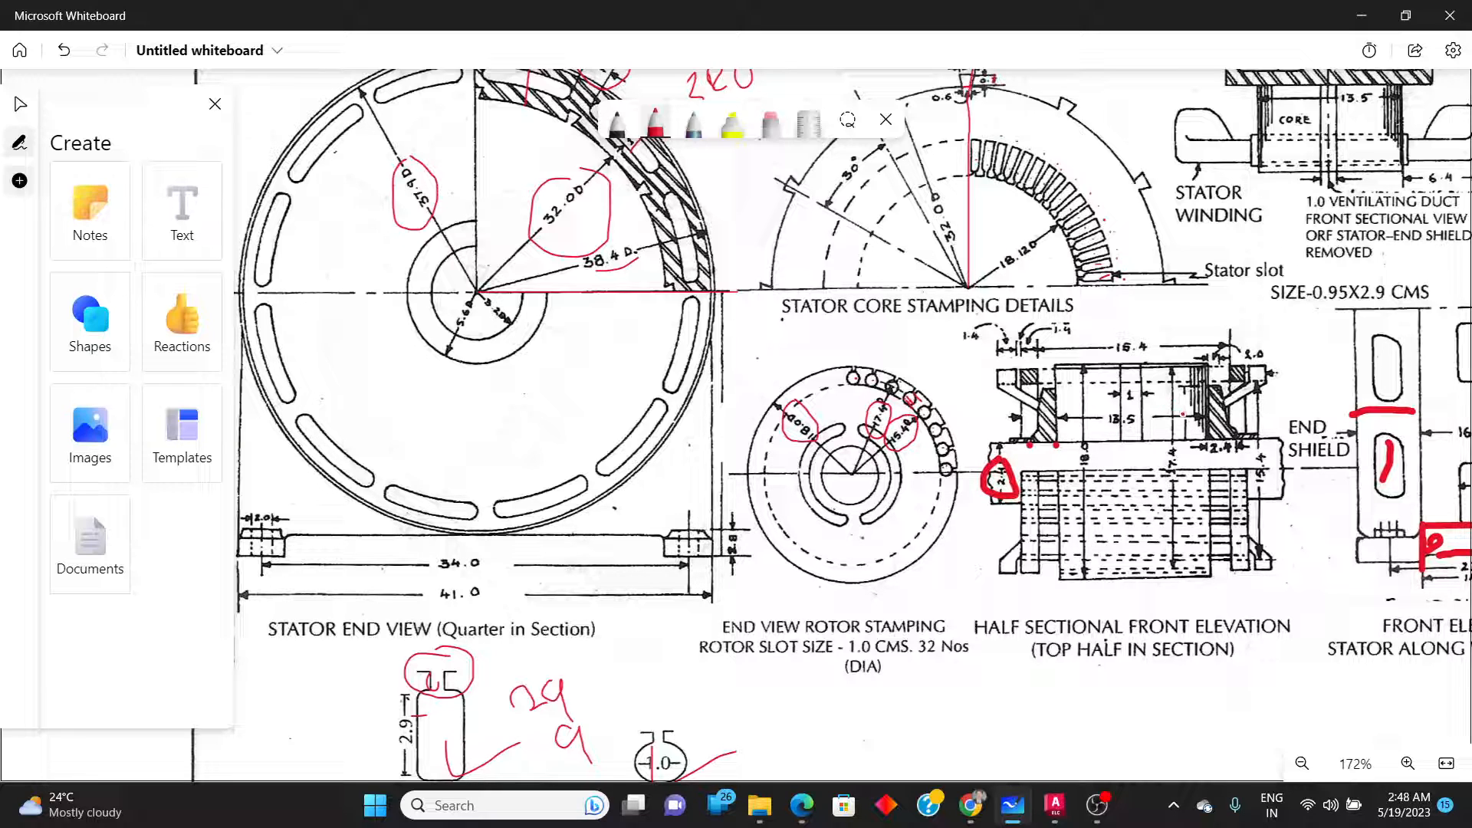
pyautogui.scroll(2, 1183, 414)
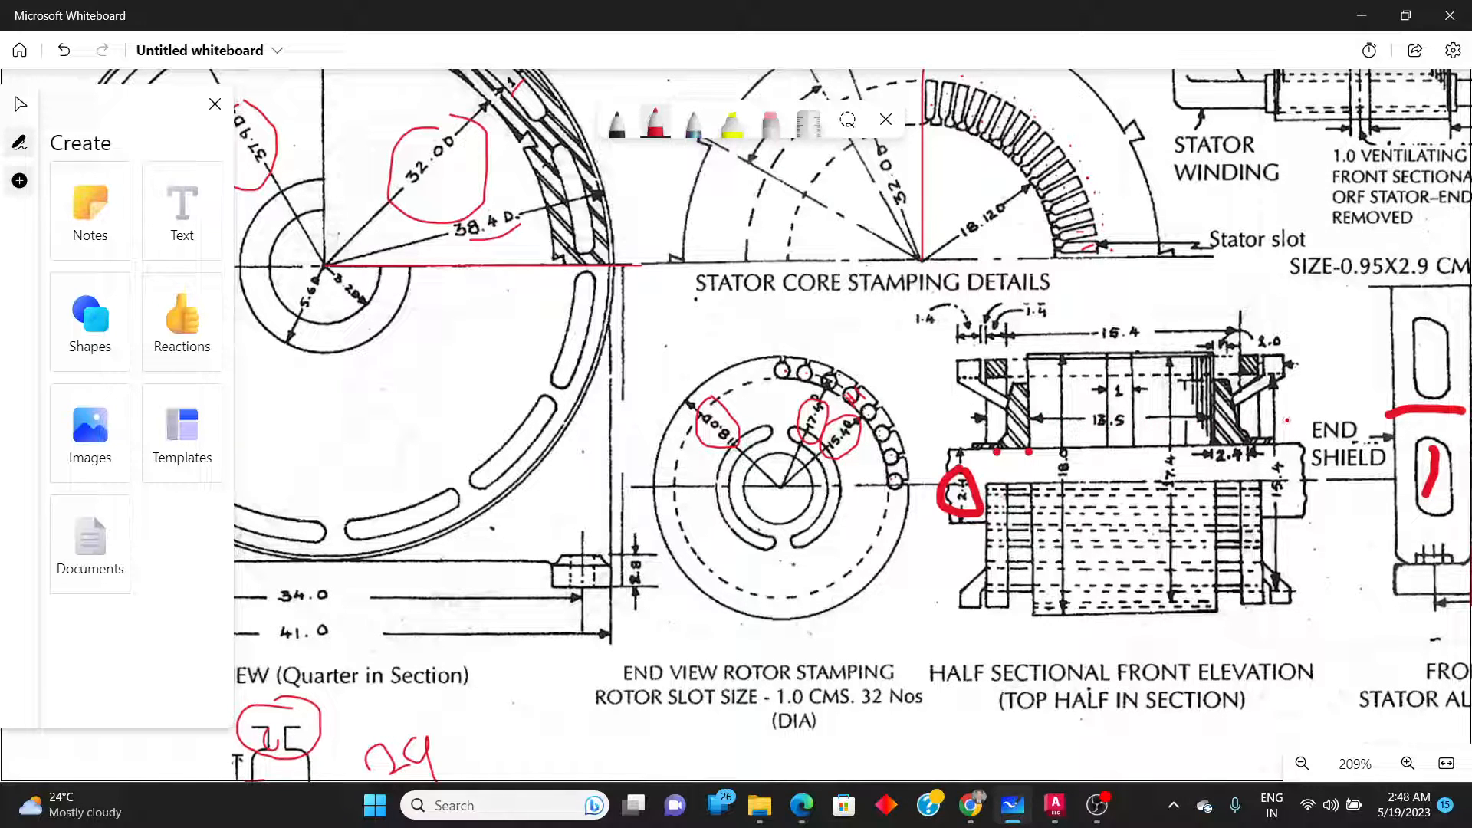
pyautogui.scroll(-3, 850, 484)
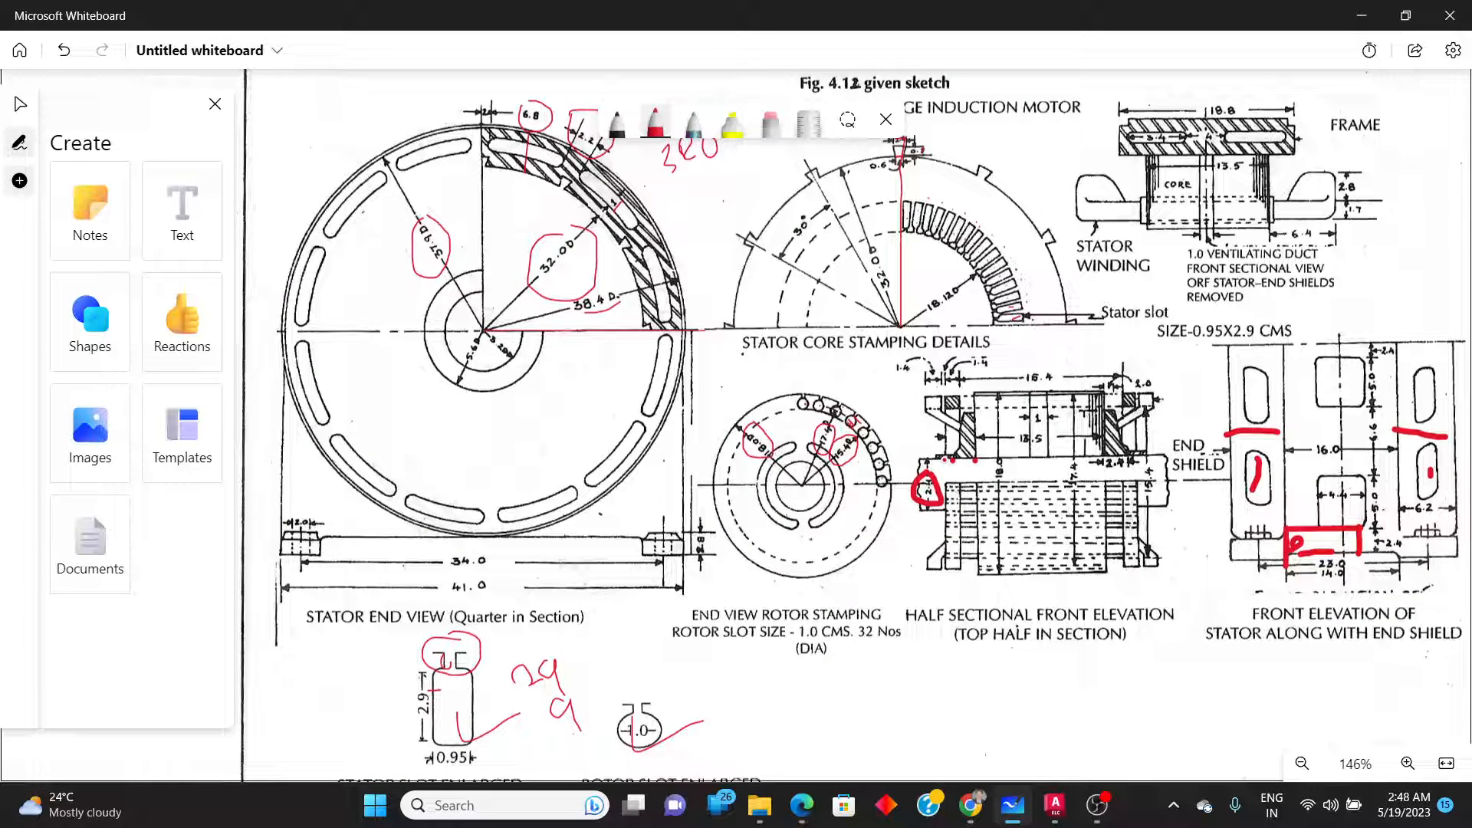
pyautogui.scroll(-5, 736, 407)
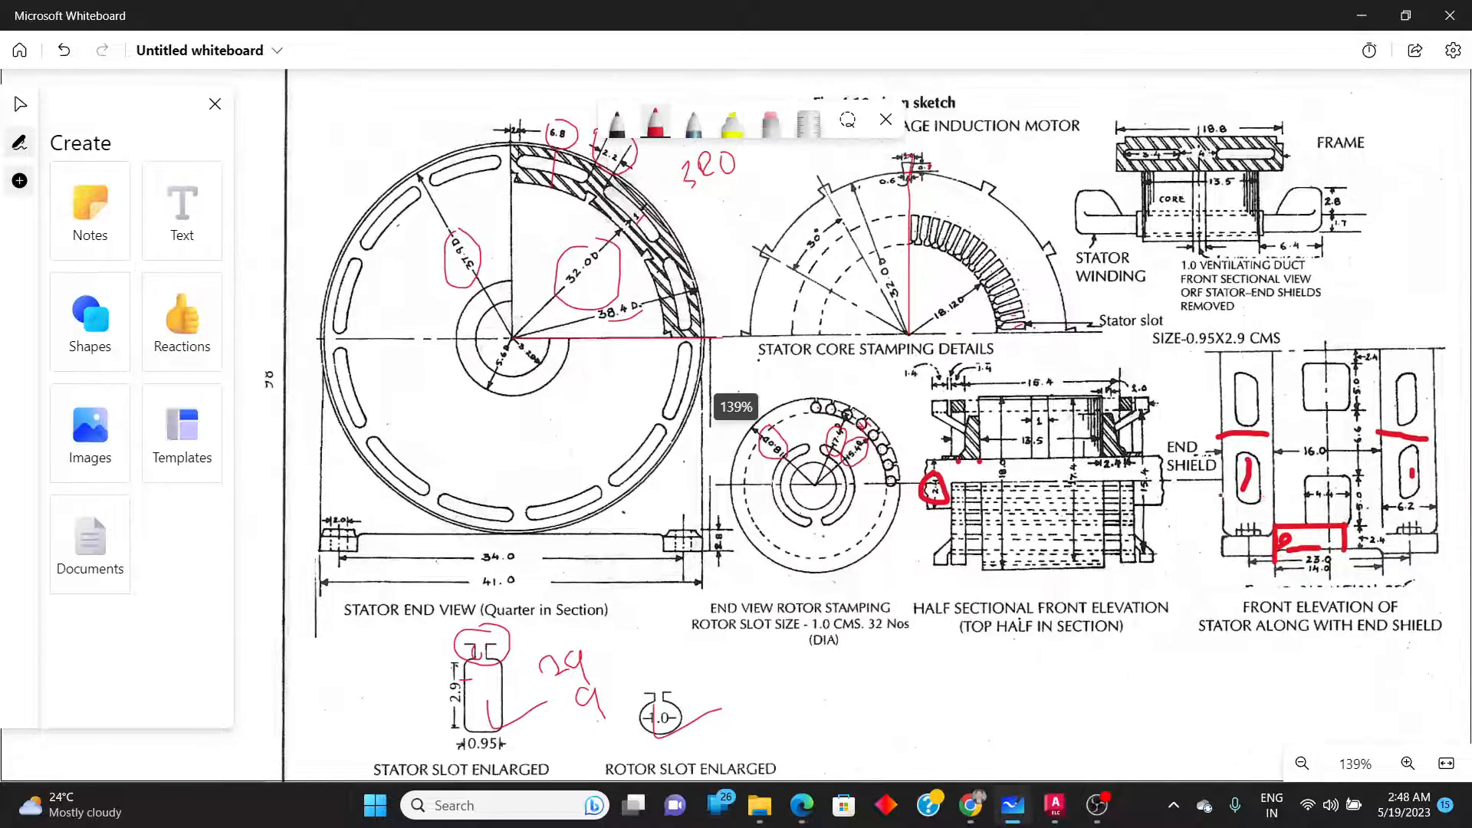
# Compare the solution's end view with its sectioned elevation, focusing on the rotor, fan and bearing area.
pyautogui.scroll(-1, 1279, 510)
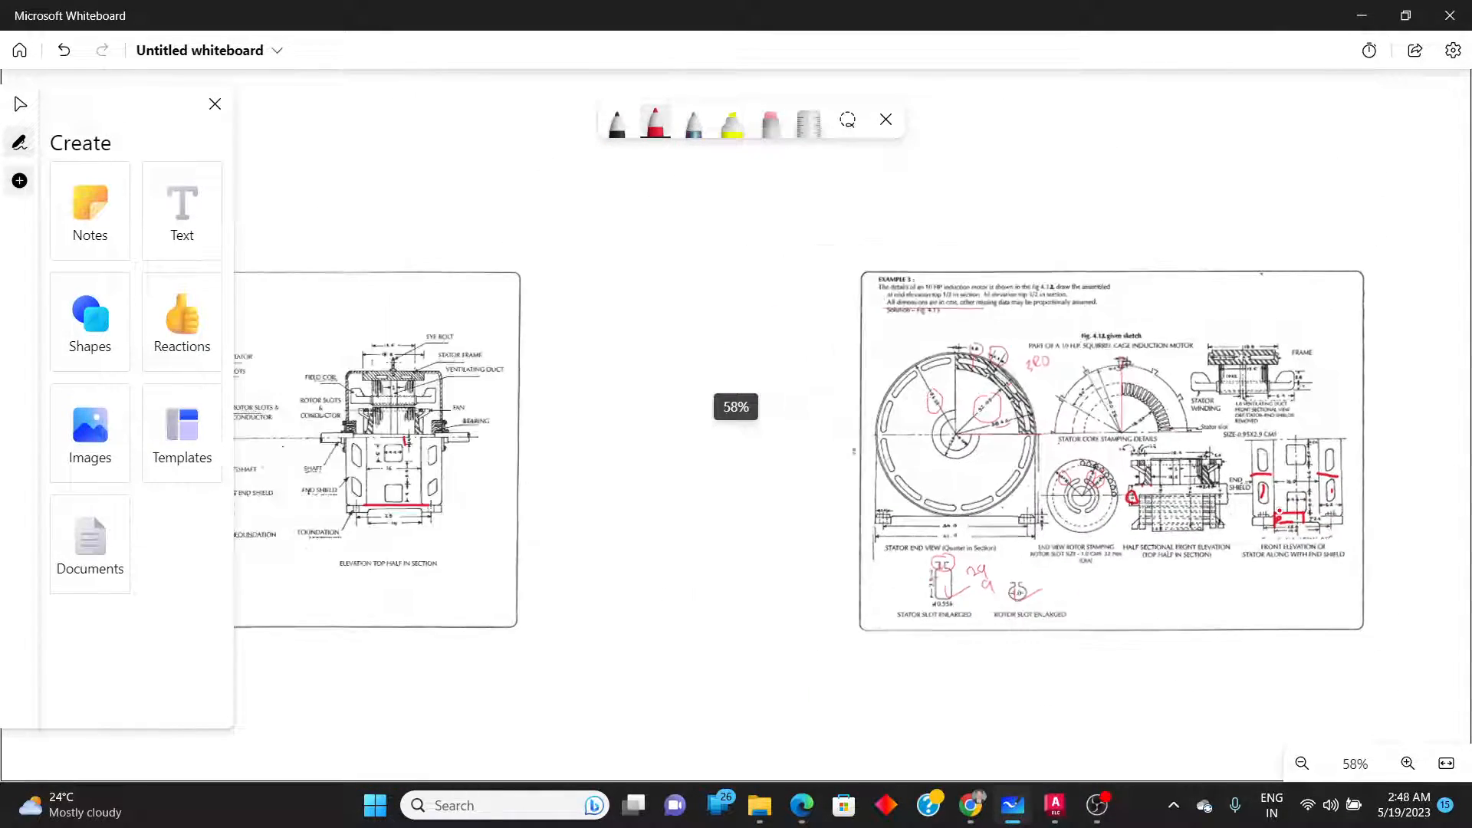
pyautogui.scroll(3, 340, 417)
pyautogui.scroll(2, 340, 417)
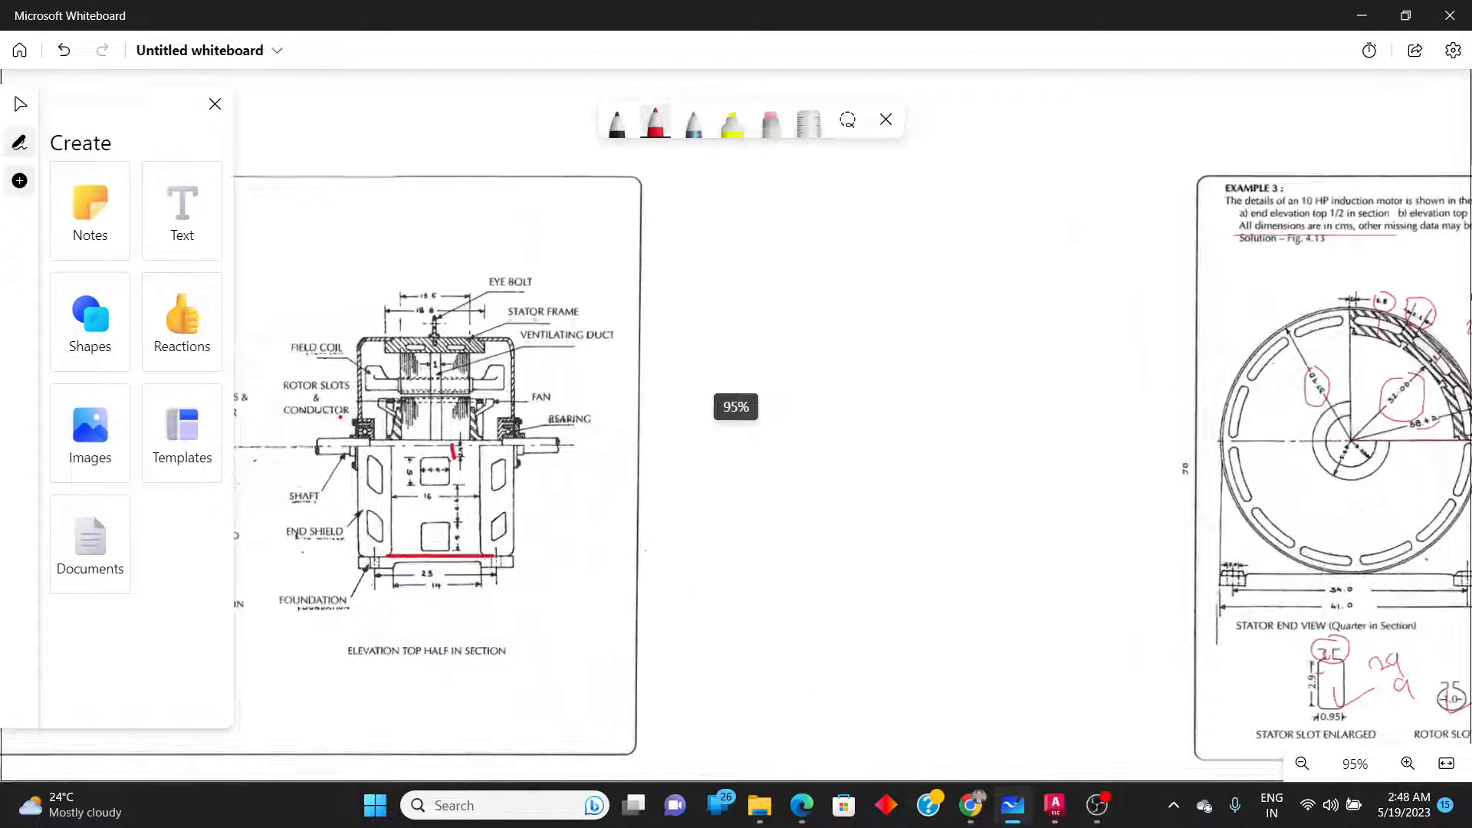
pyautogui.scroll(-3, 342, 416)
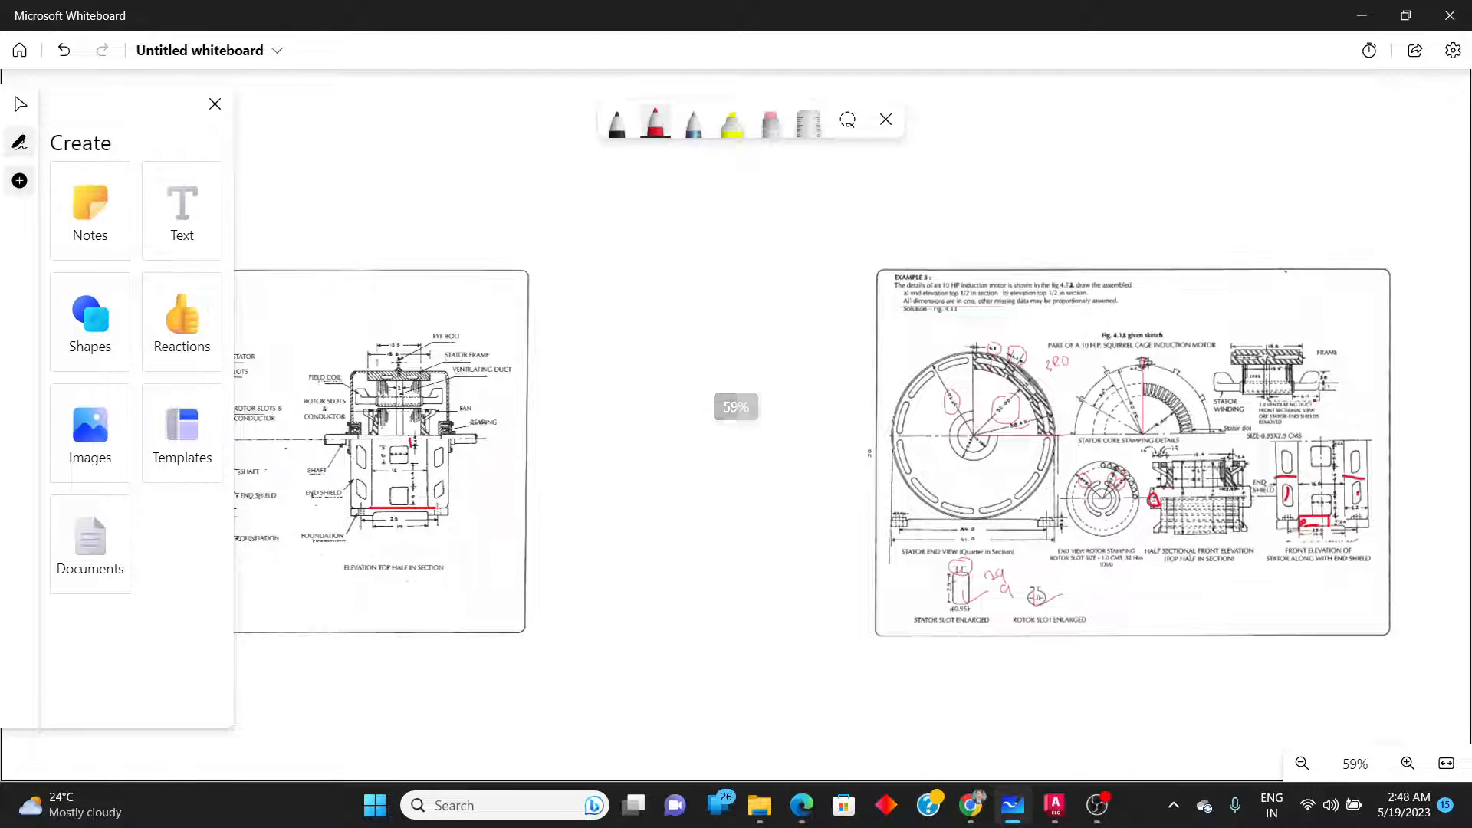
pyautogui.scroll(-2, 1349, 425)
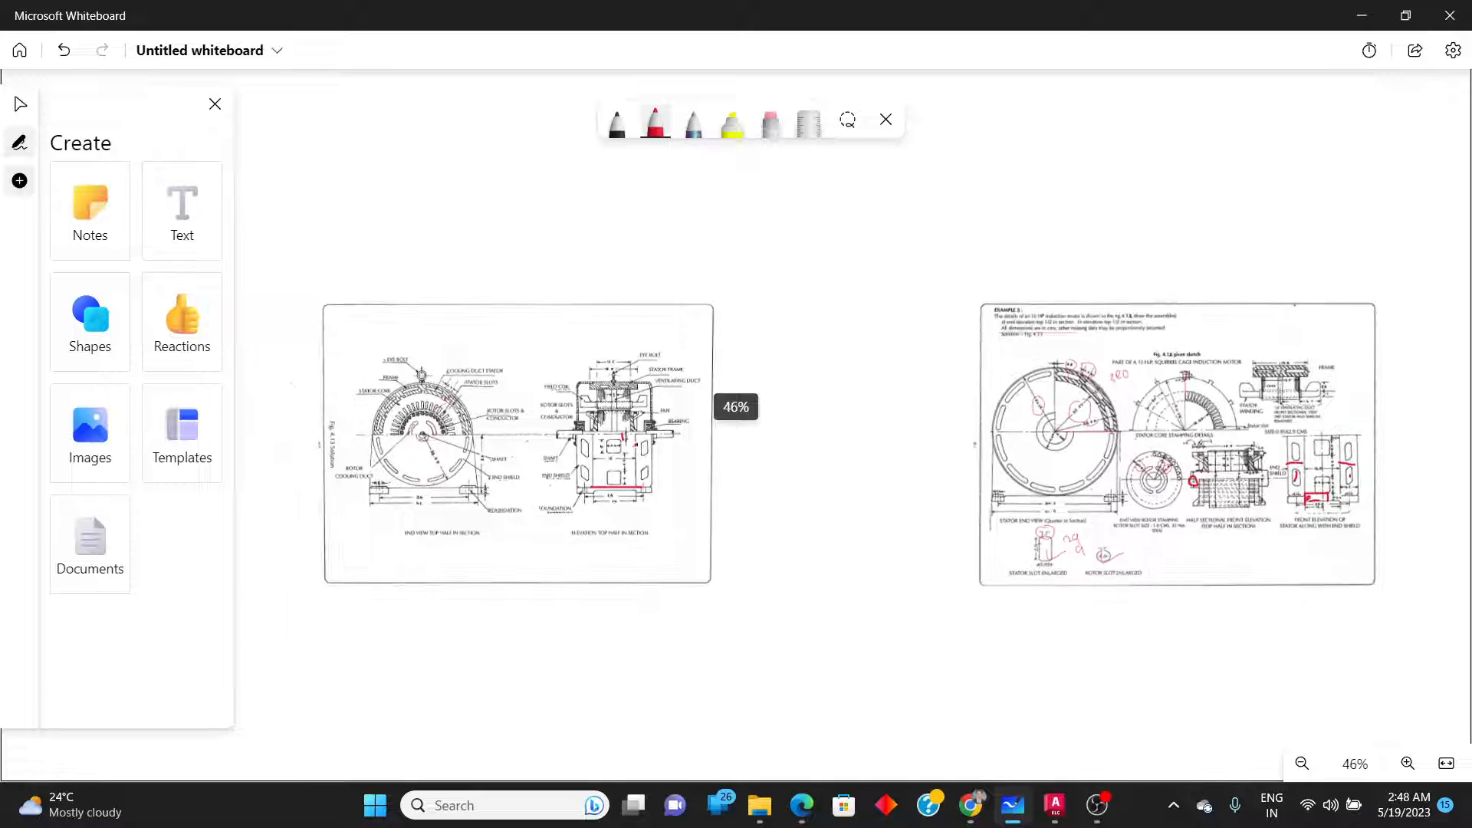
pyautogui.scroll(4, 347, 430)
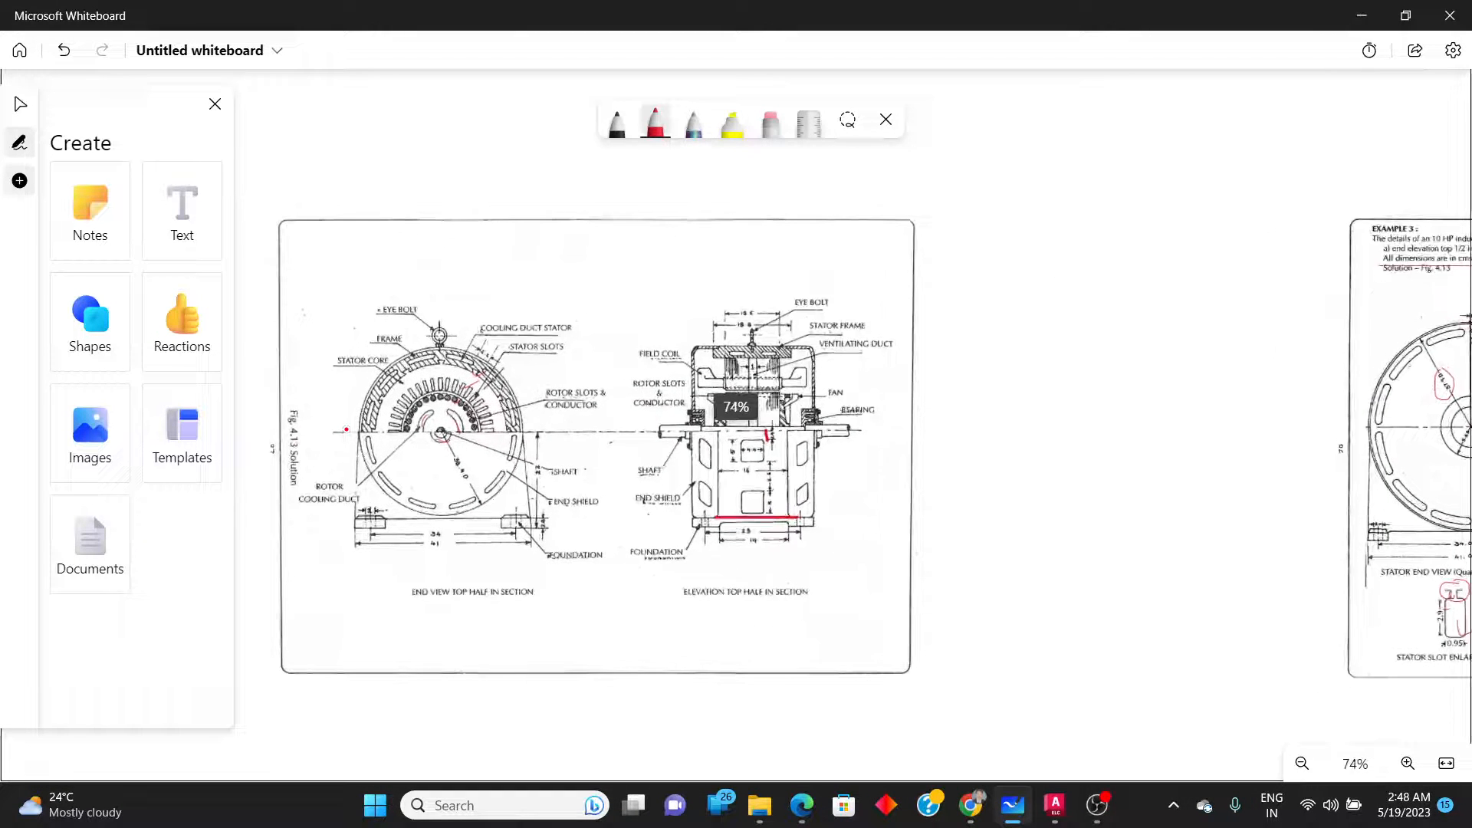
pyautogui.scroll(4, 347, 429)
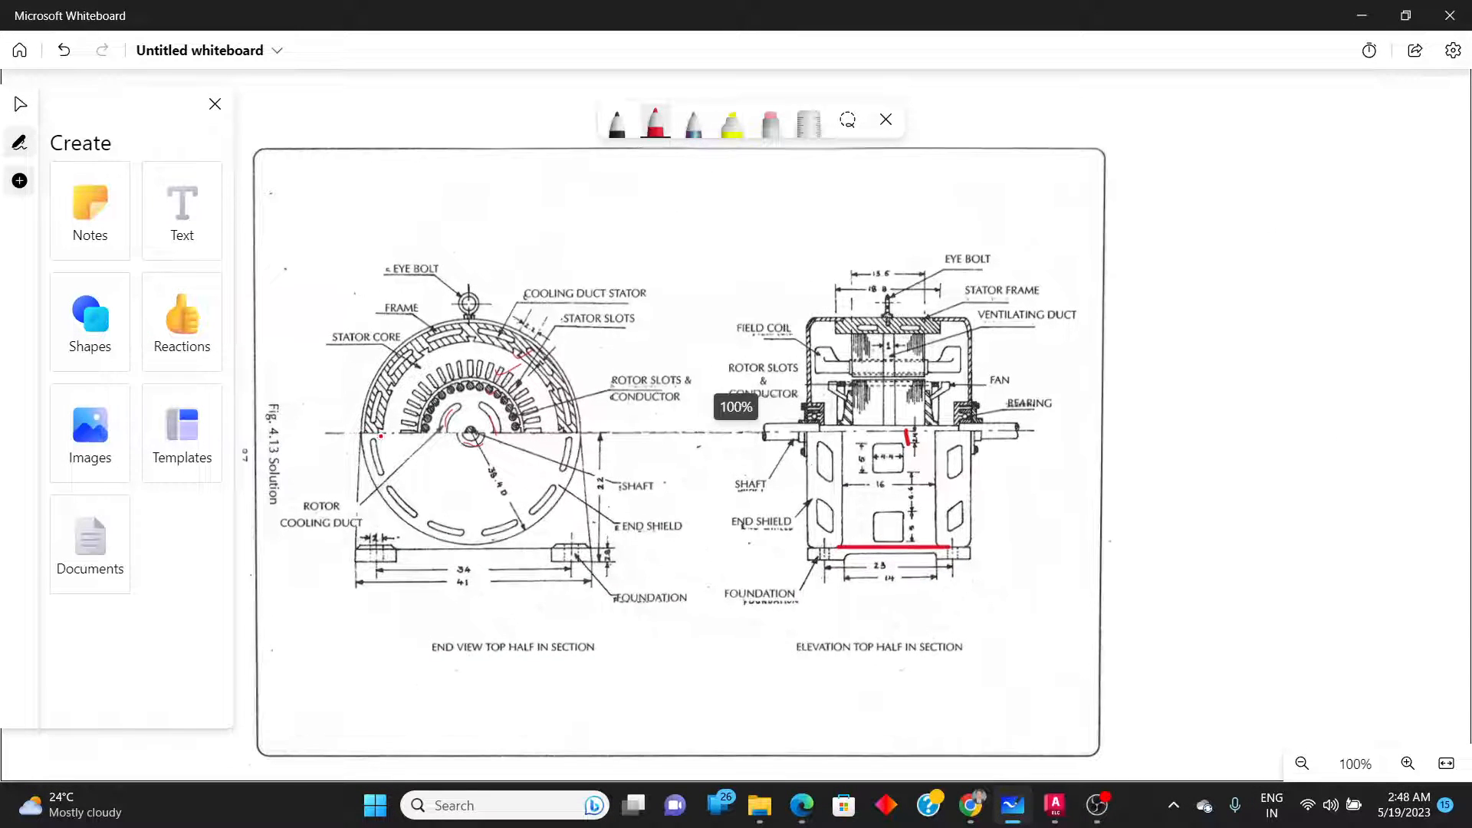
pyautogui.scroll(1, 392, 430)
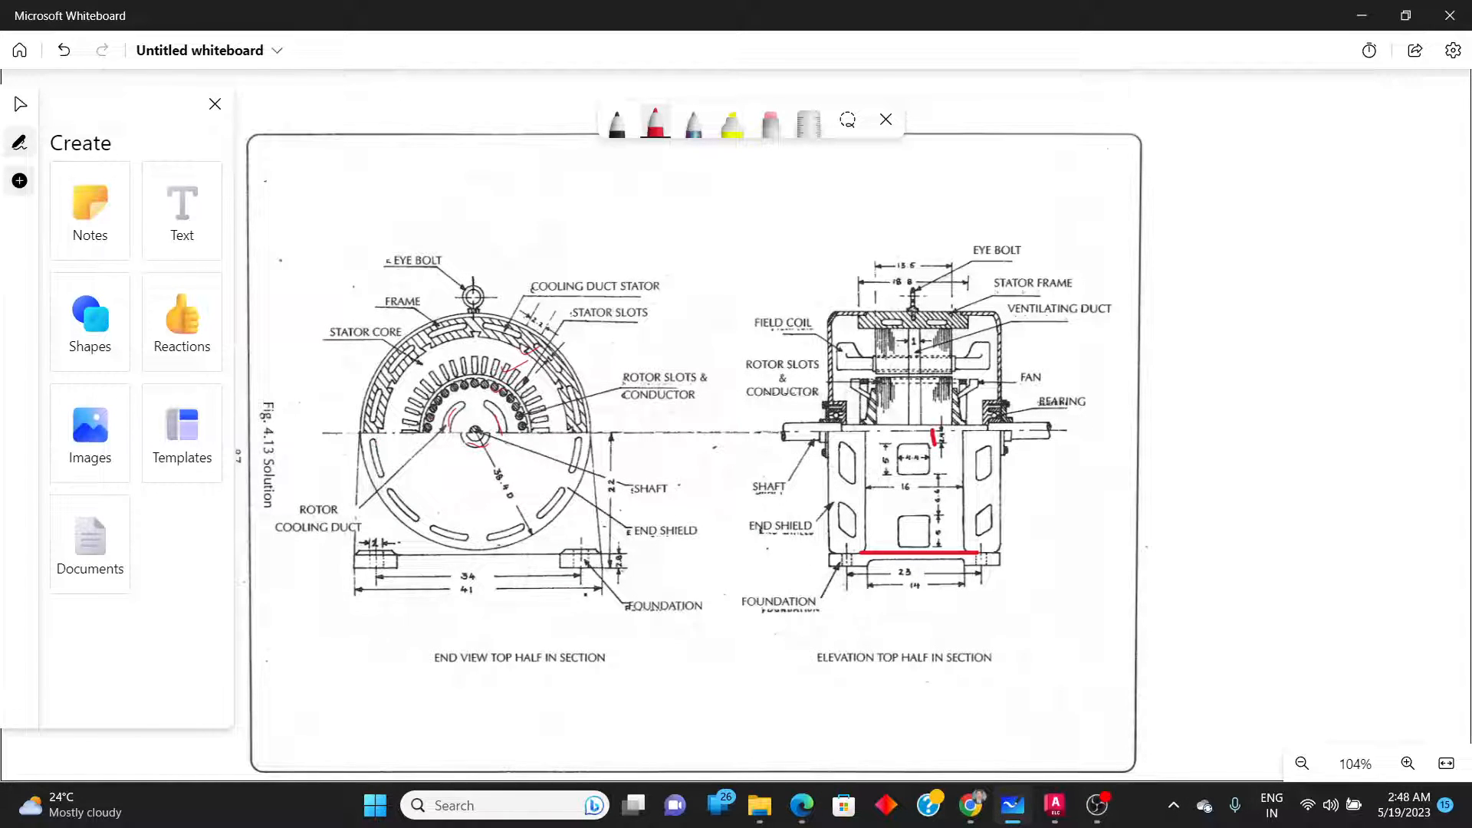
pyautogui.scroll(3, 978, 416)
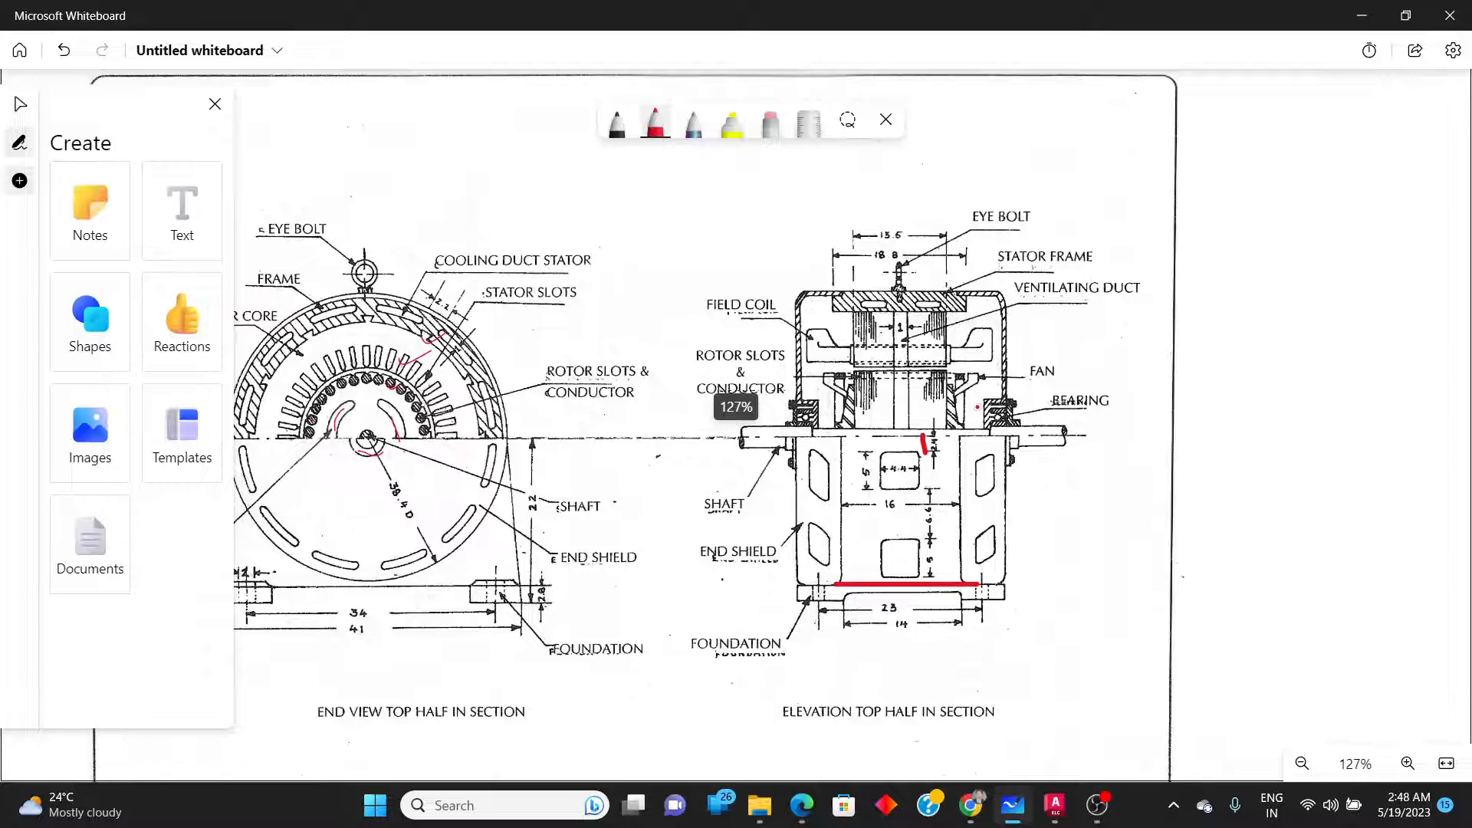
pyautogui.scroll(1, 955, 421)
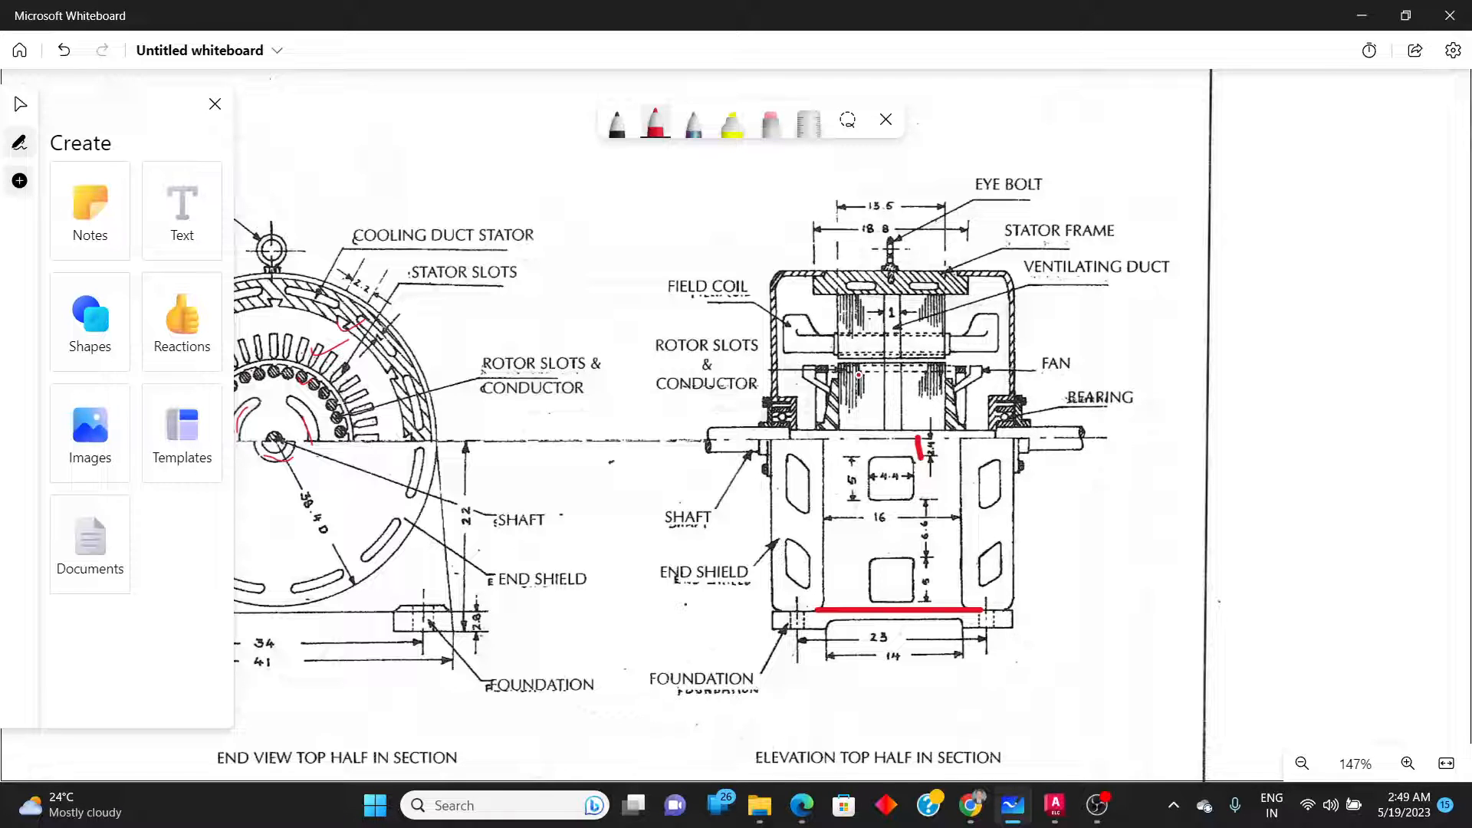
# Activate the whiteboard's selection tool and examine the rotor's half sectional front elevation beside the stator front elevation in the given sketch.
pyautogui.hotkey('alt', 'Tab')
pyautogui.hotkey('alt', 'Tab')
pyautogui.scroll(-2, 782, 394)
pyautogui.scroll(-10, 781, 394)
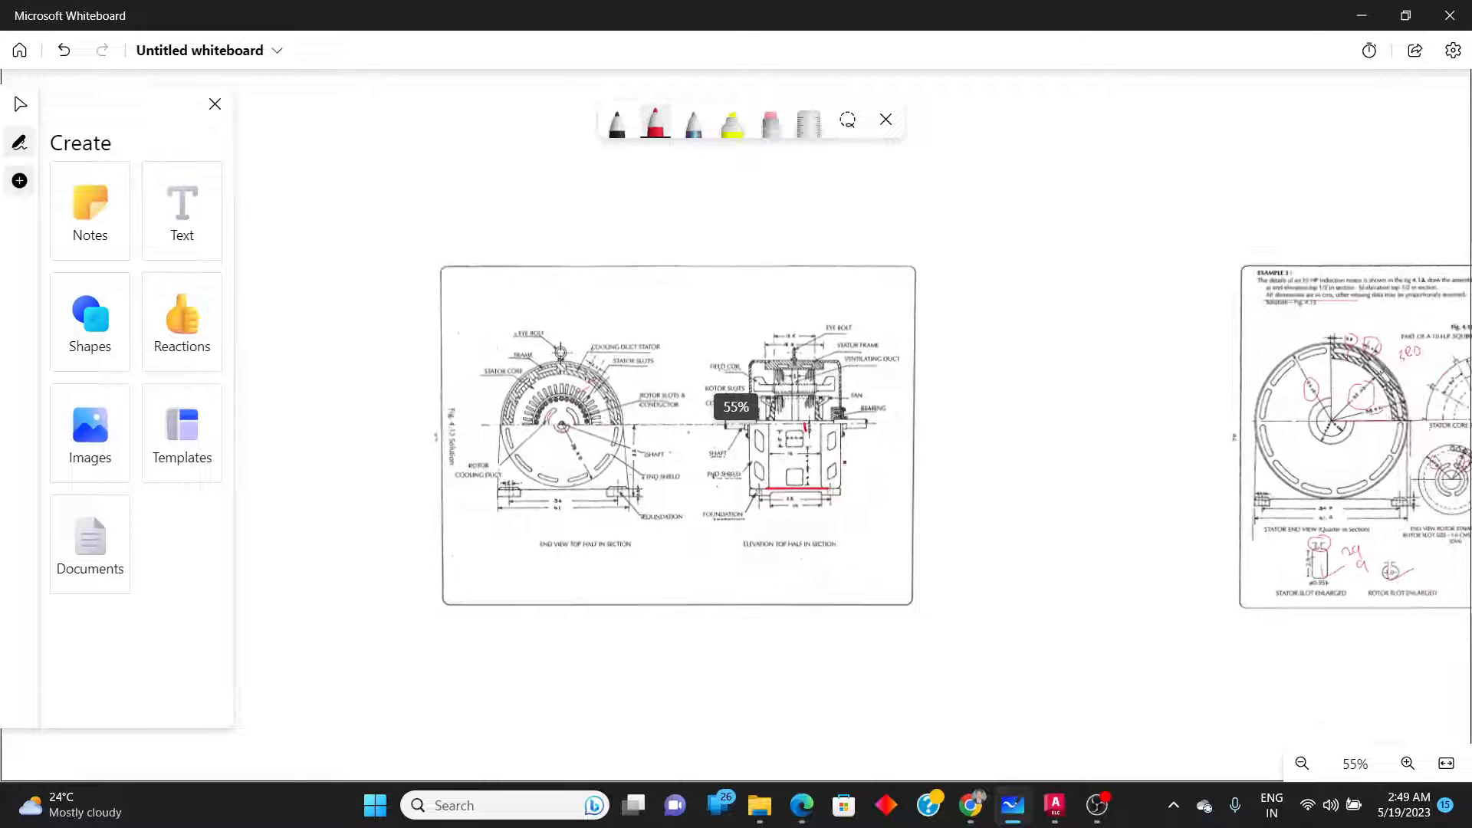
pyautogui.click(20, 98)
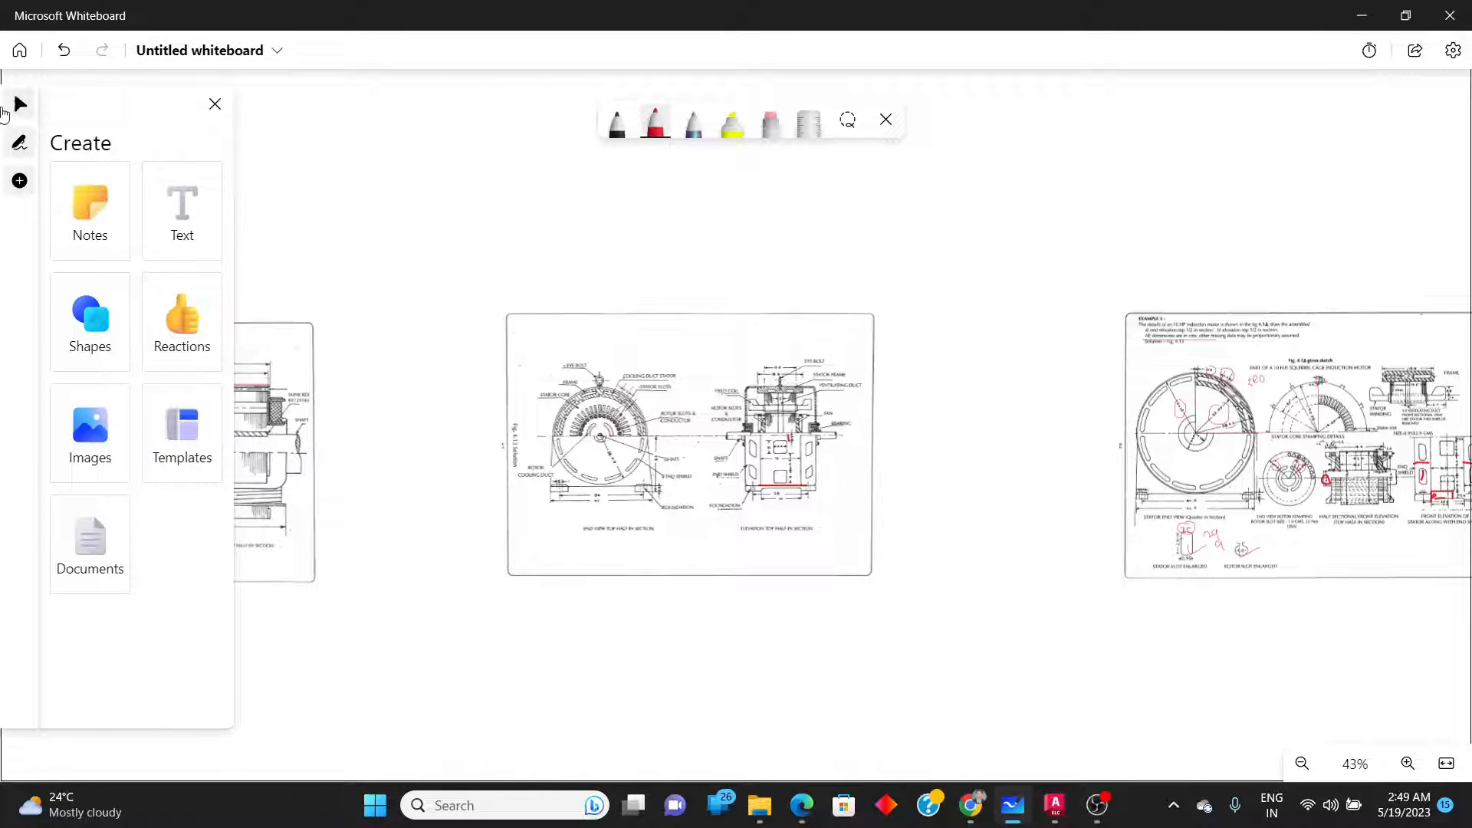
pyautogui.moveTo(1450, 689); pyautogui.dragTo(957, 677)
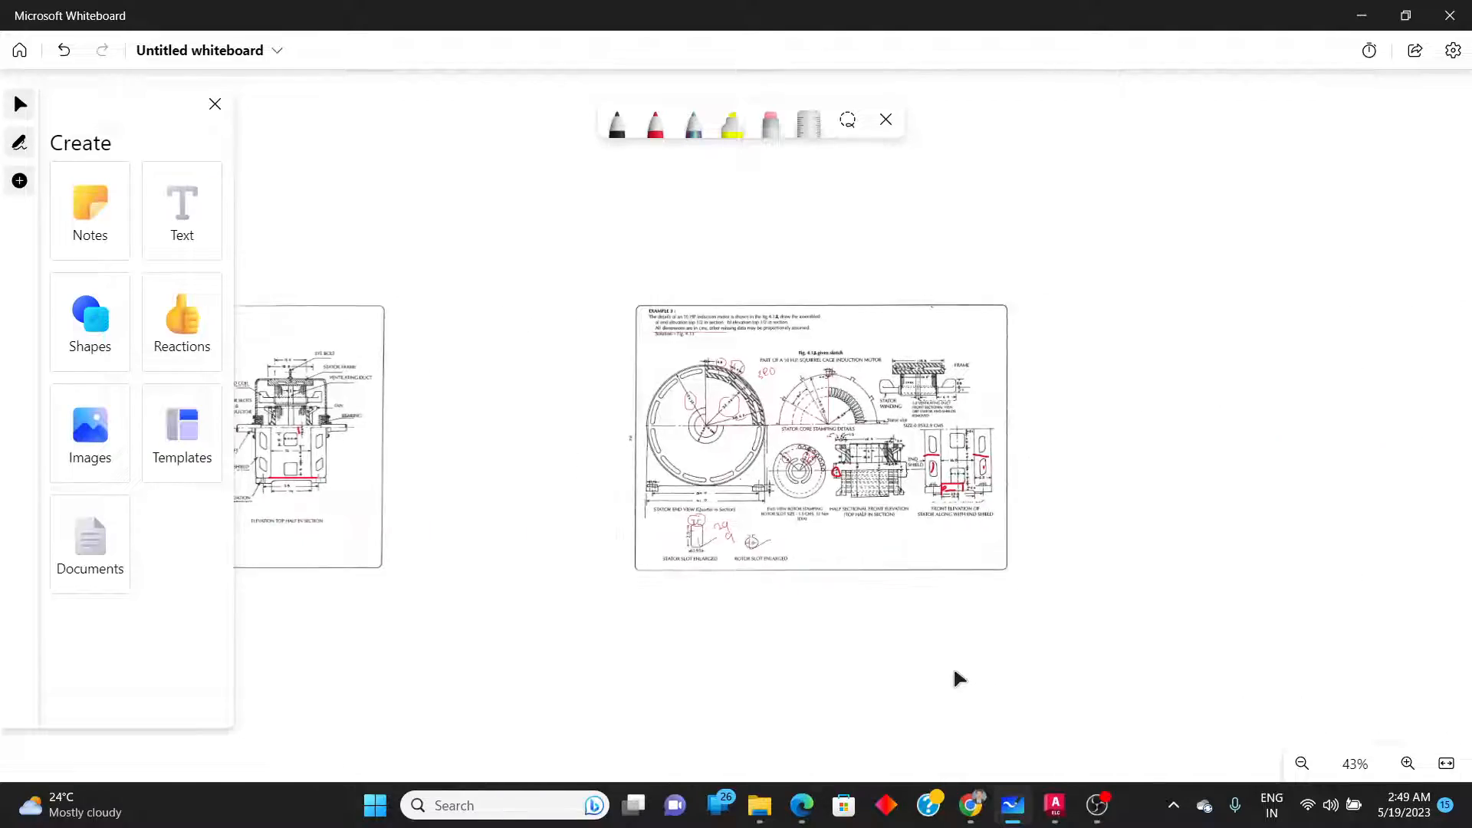
pyautogui.scroll(12, 882, 475)
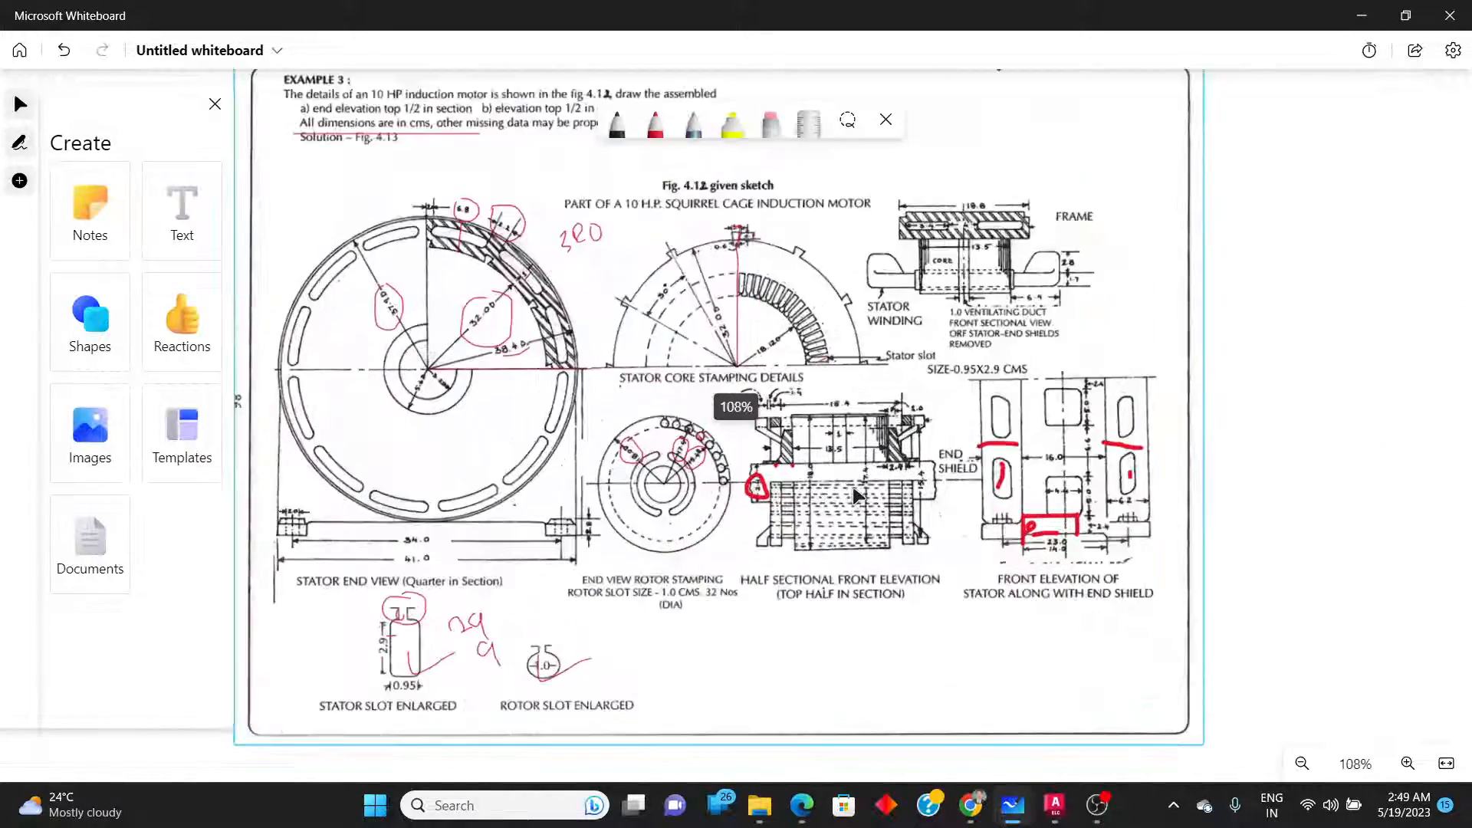
pyautogui.scroll(4, 855, 489)
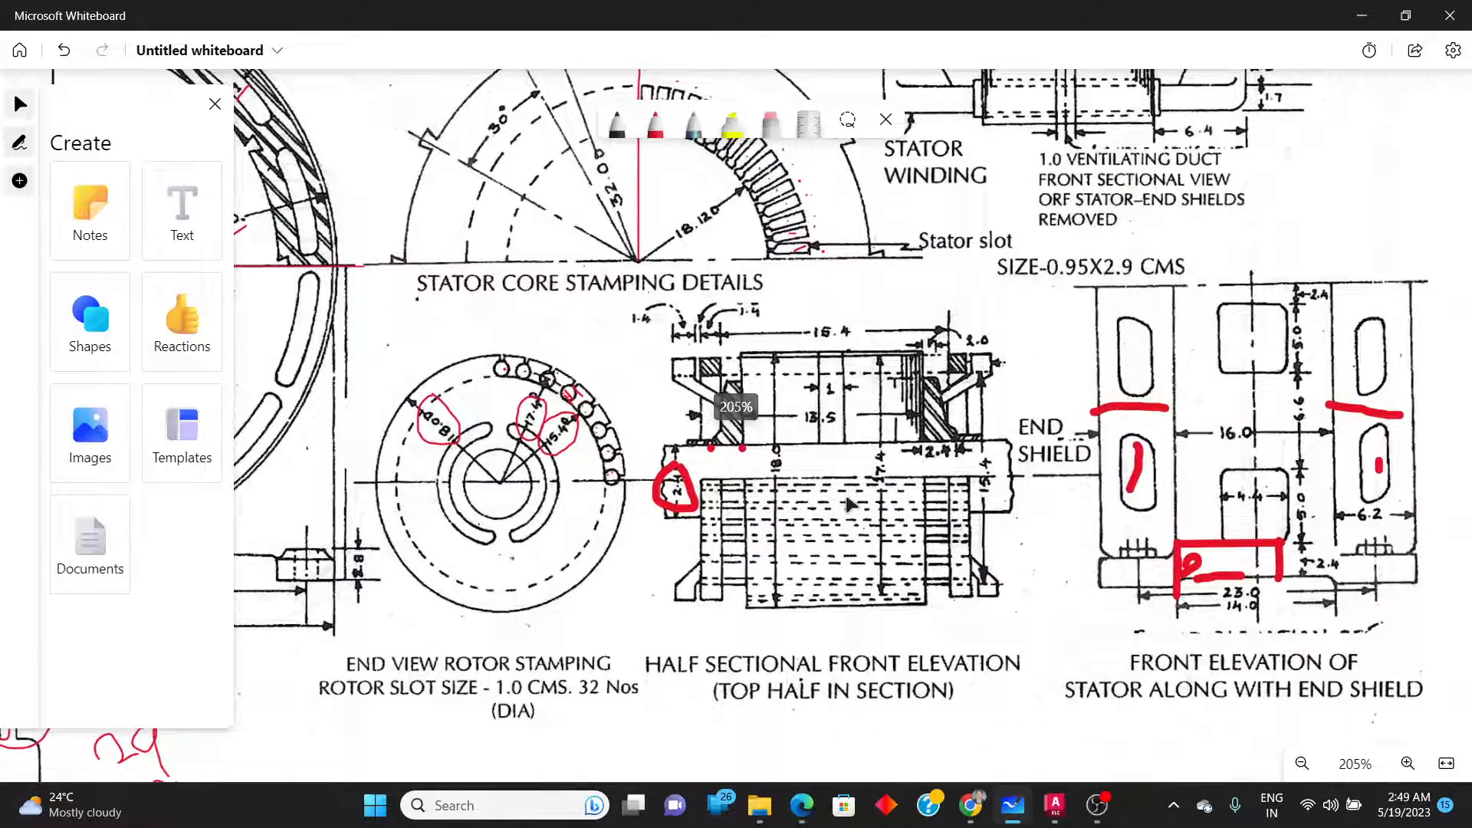
pyautogui.scroll(3, 847, 497)
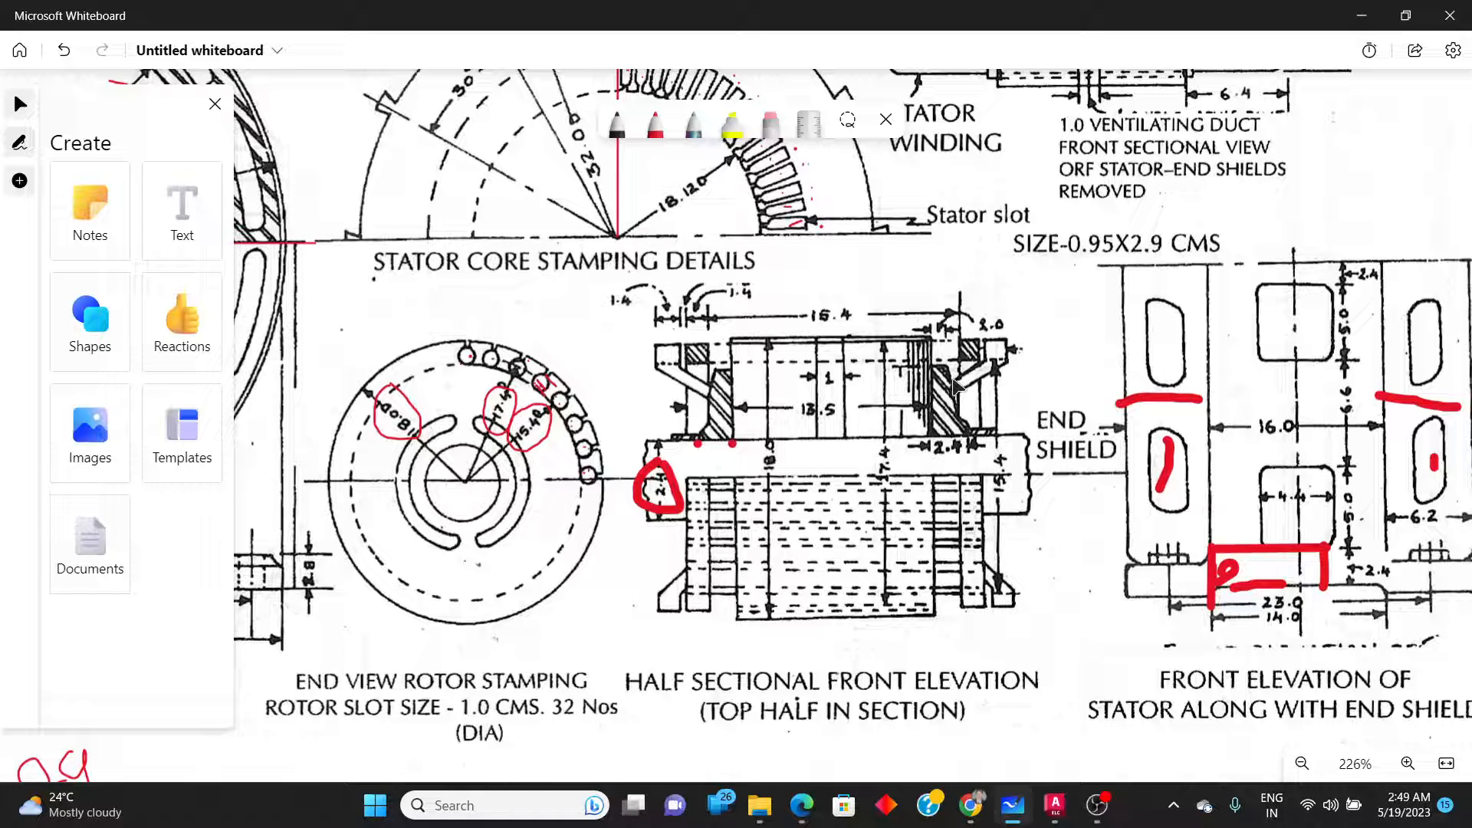
# Switch to AutoCAD Electrical and draw a 135 by 90 rectangle above the shaft for the rotor core.
pyautogui.hotkey('alt', 'Tab')
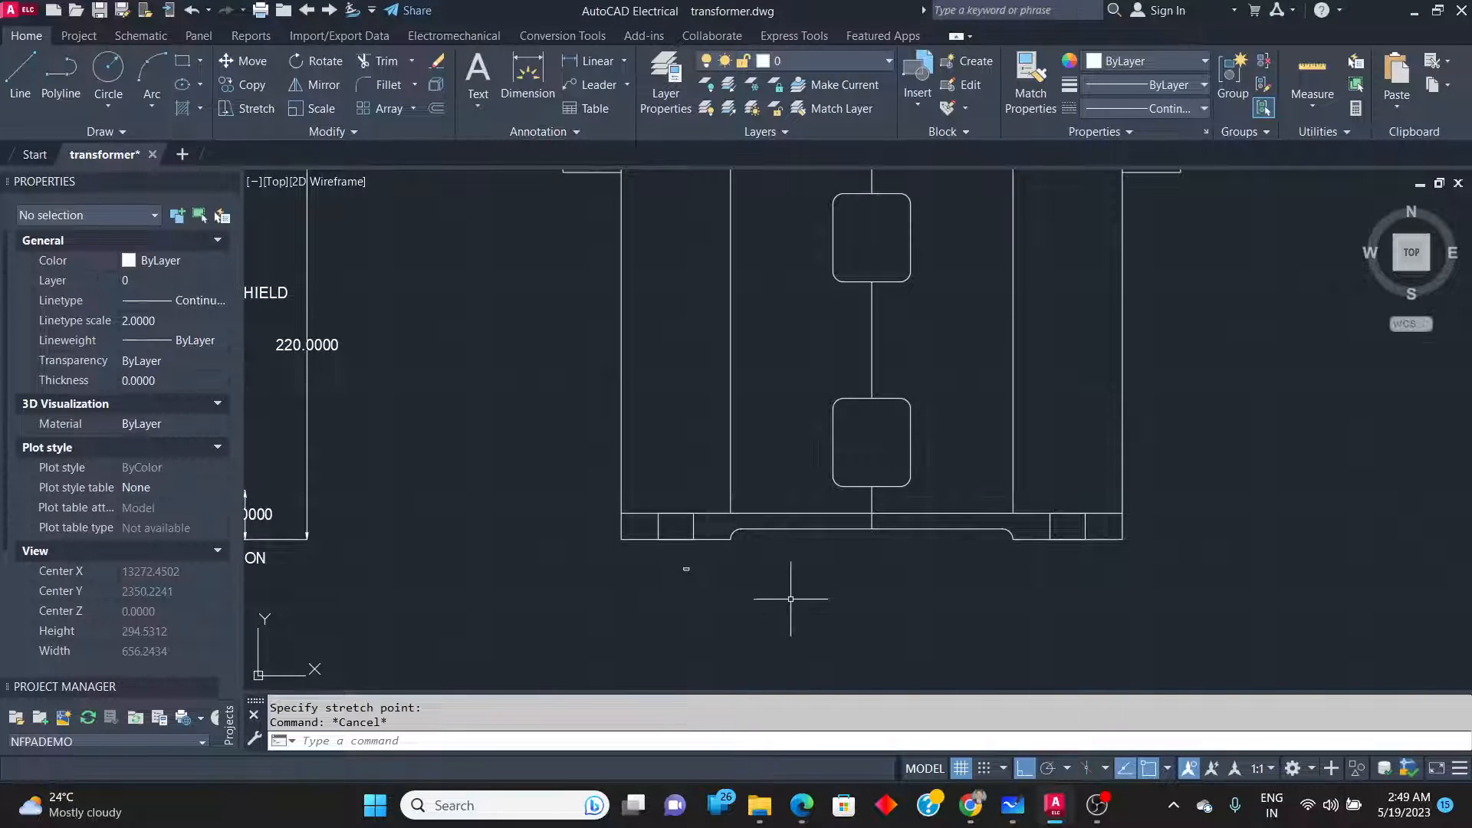
pyautogui.scroll(-6, 790, 598)
pyautogui.scroll(5, 754, 548)
pyautogui.scroll(2, 787, 525)
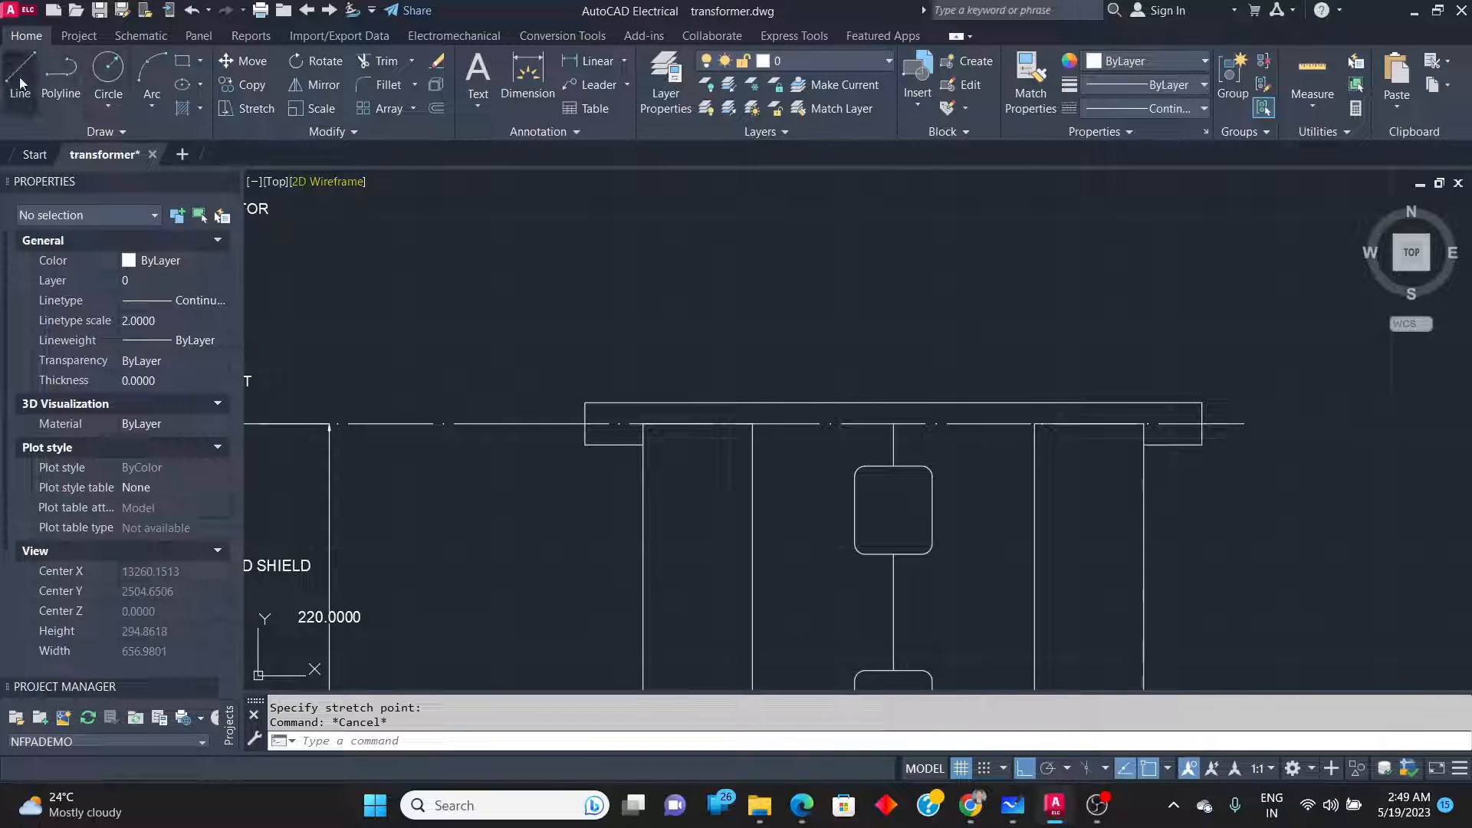
pyautogui.click(189, 66)
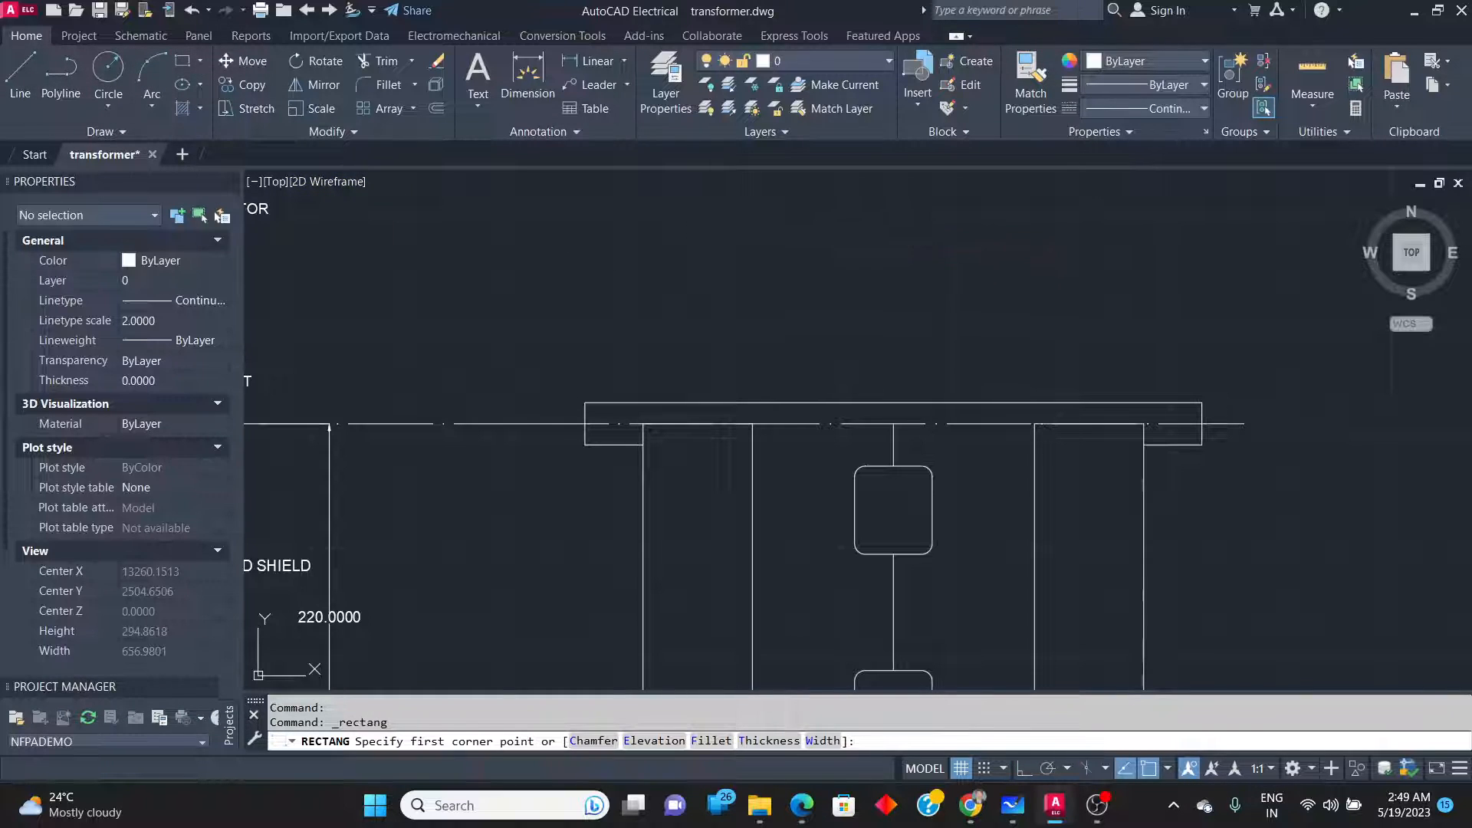
pyautogui.click(727, 224)
pyautogui.hotkey('alt', 'Tab')
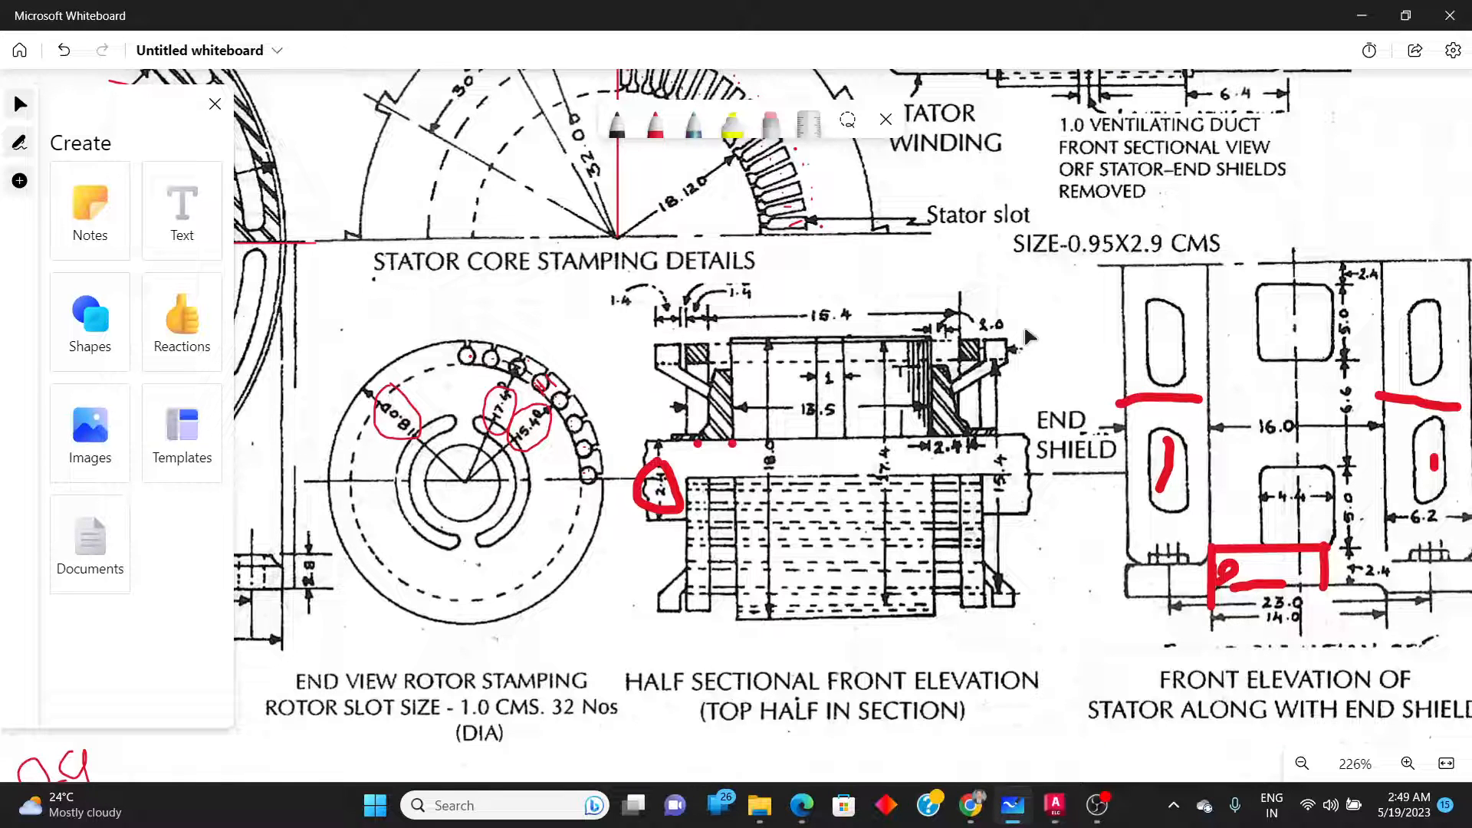
pyautogui.hotkey('alt', 'Tab')
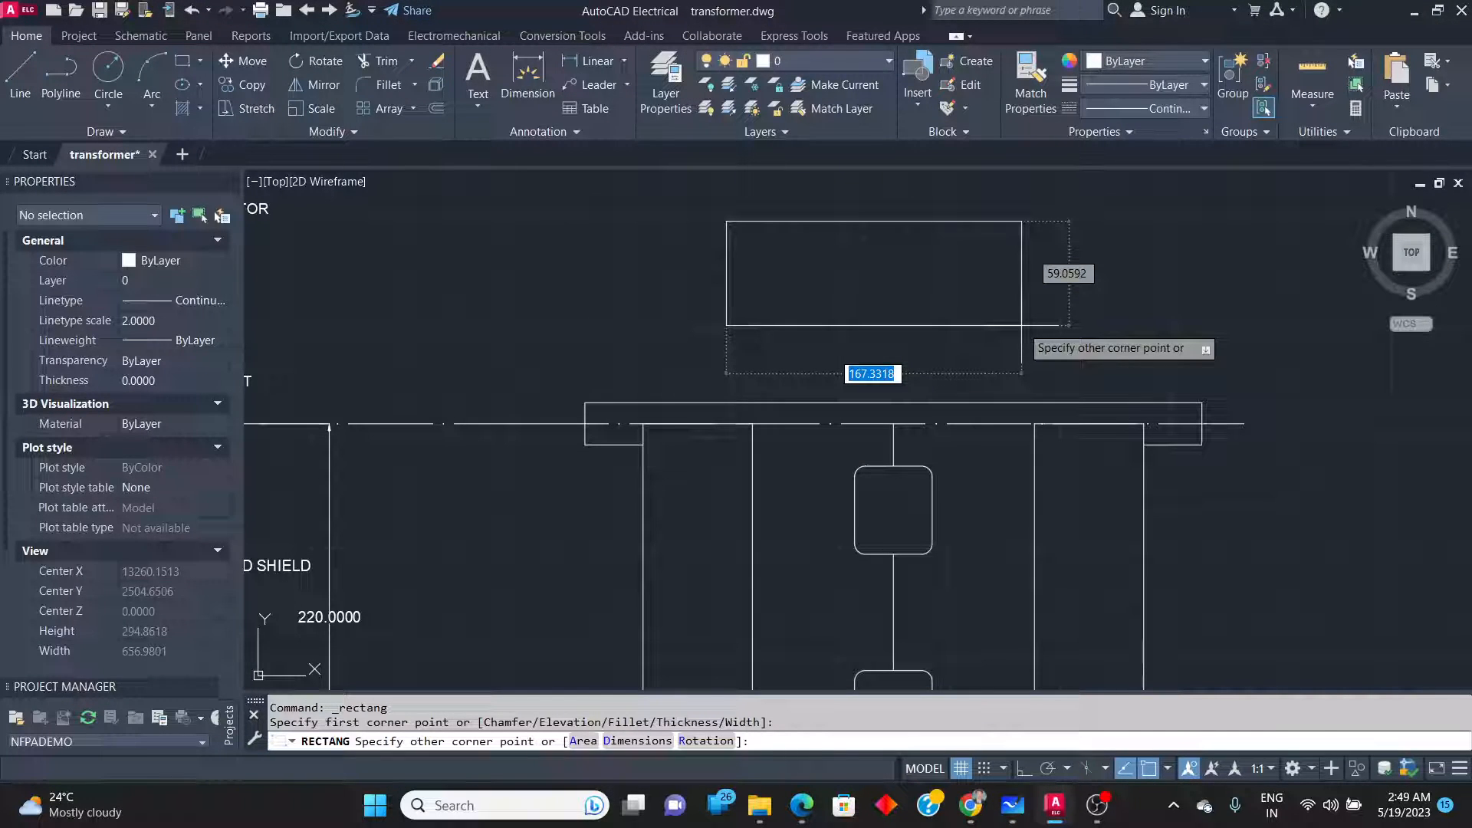
pyautogui.write('135')
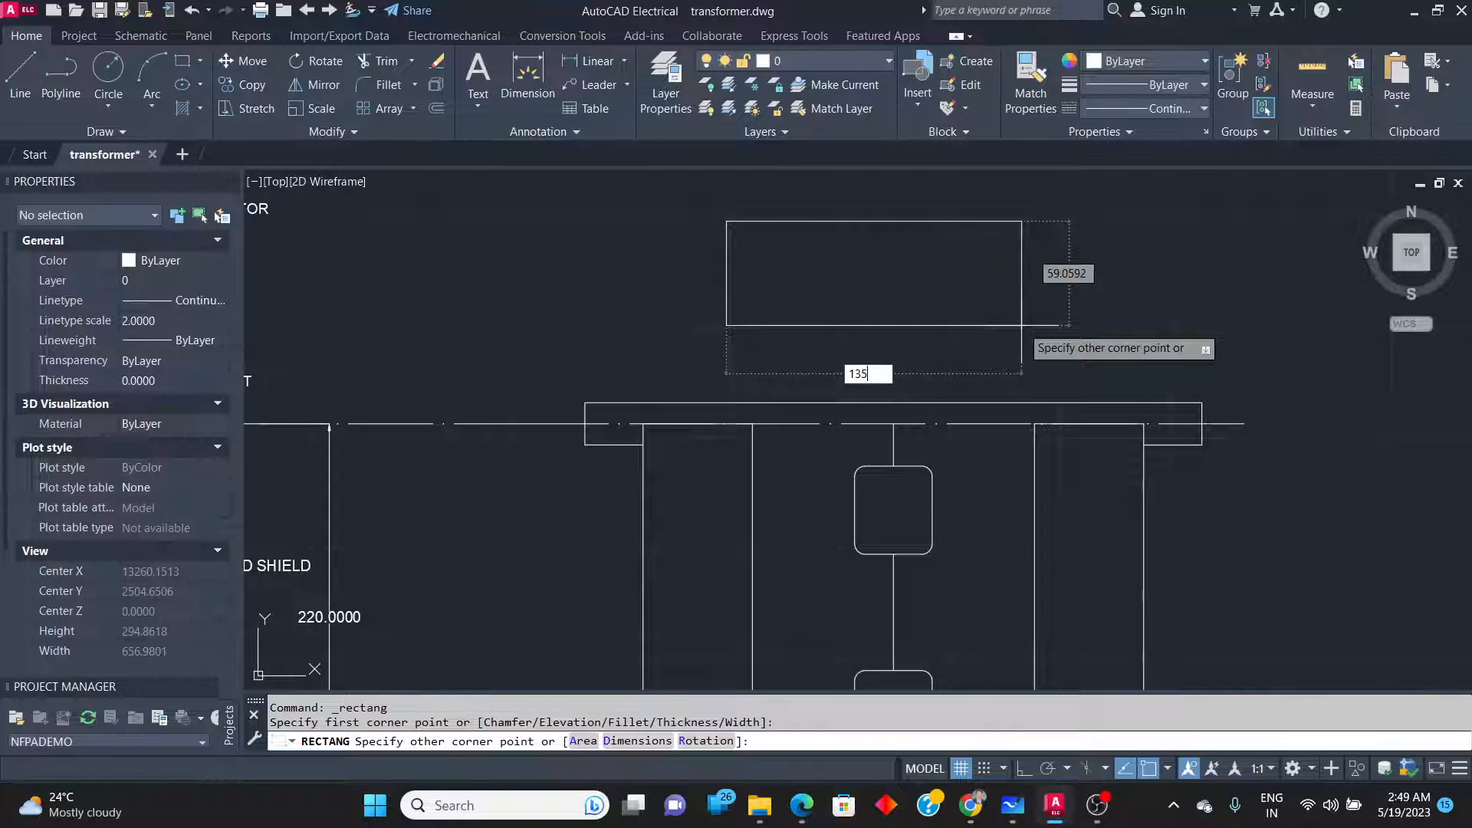
pyautogui.press('Tab')
pyautogui.write('9')
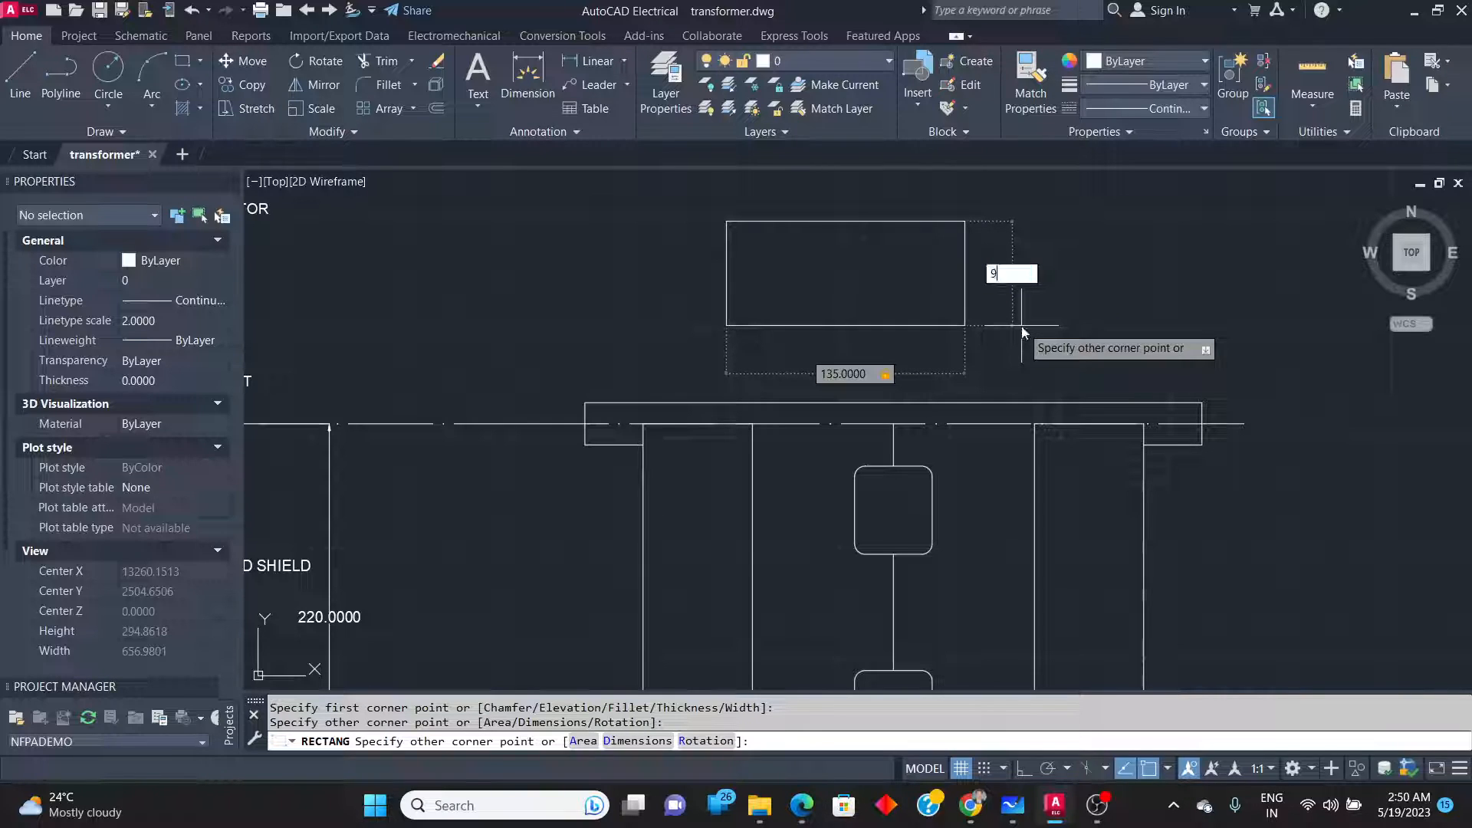
pyautogui.press('Return')
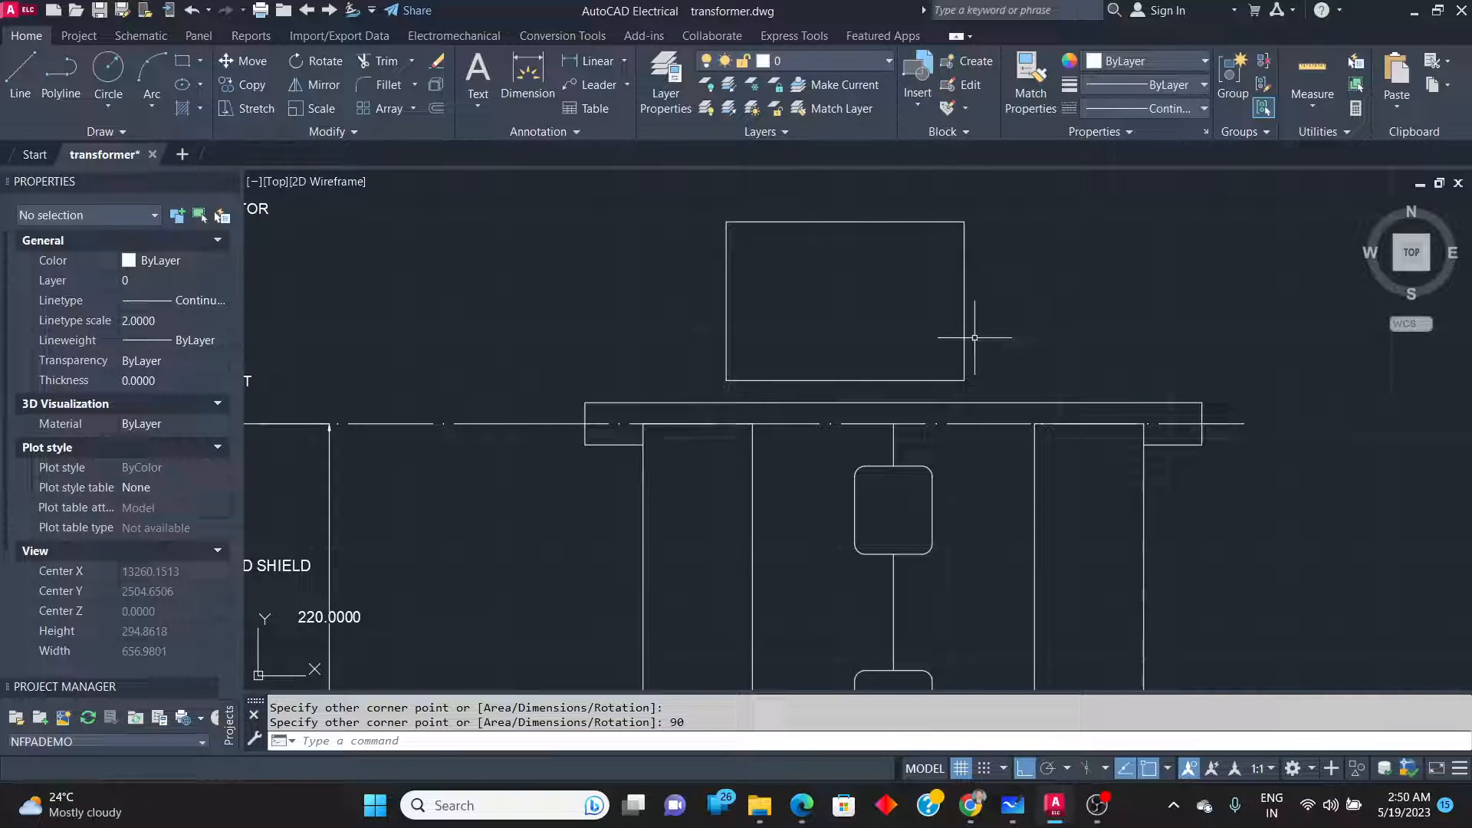
# Erase the long centre-line segment running from the end view to the left end of the shaft.
pyautogui.hotkey('alt', 'Tab')
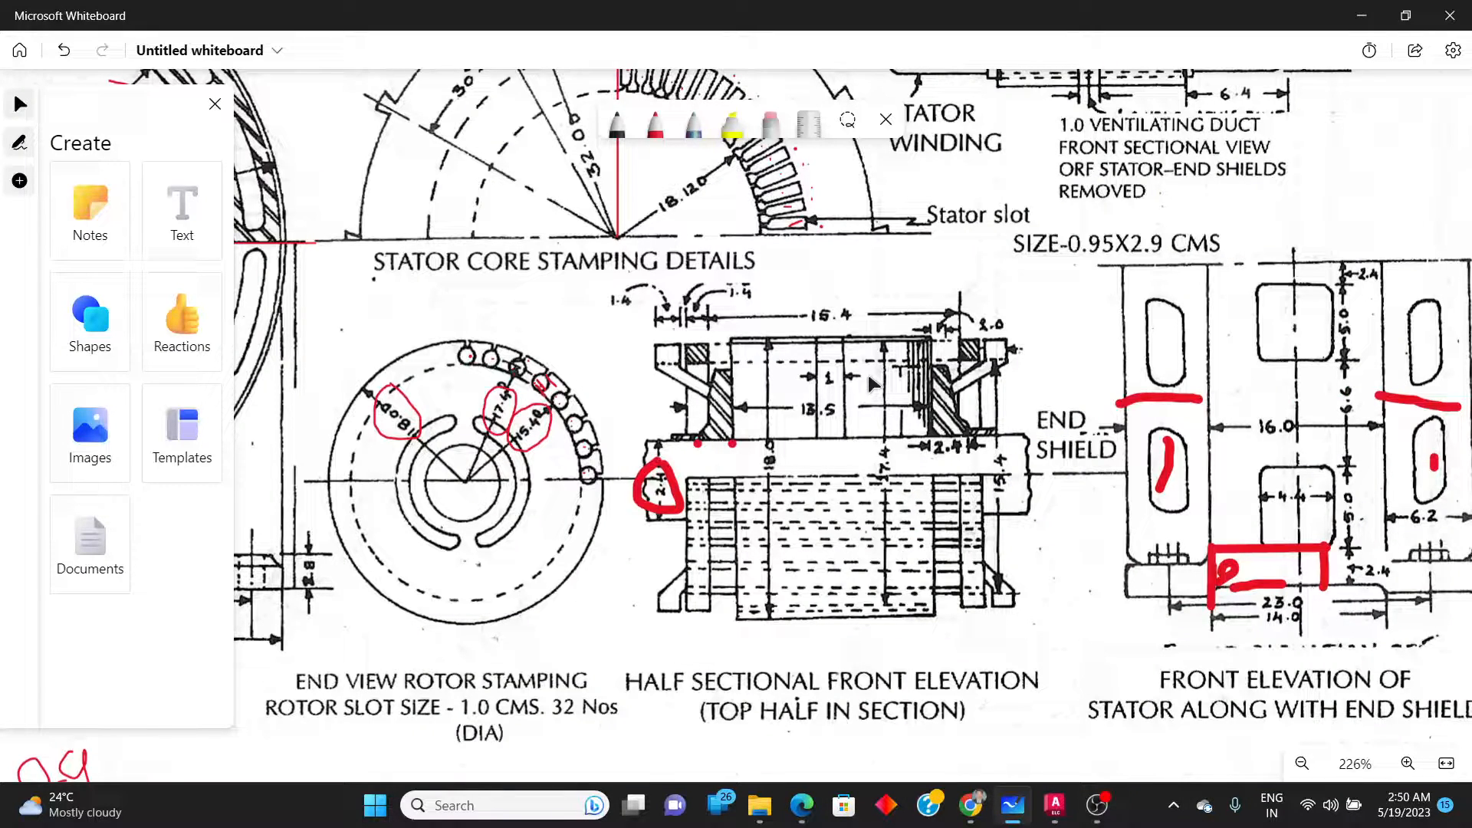
pyautogui.hotkey('alt', 'Tab')
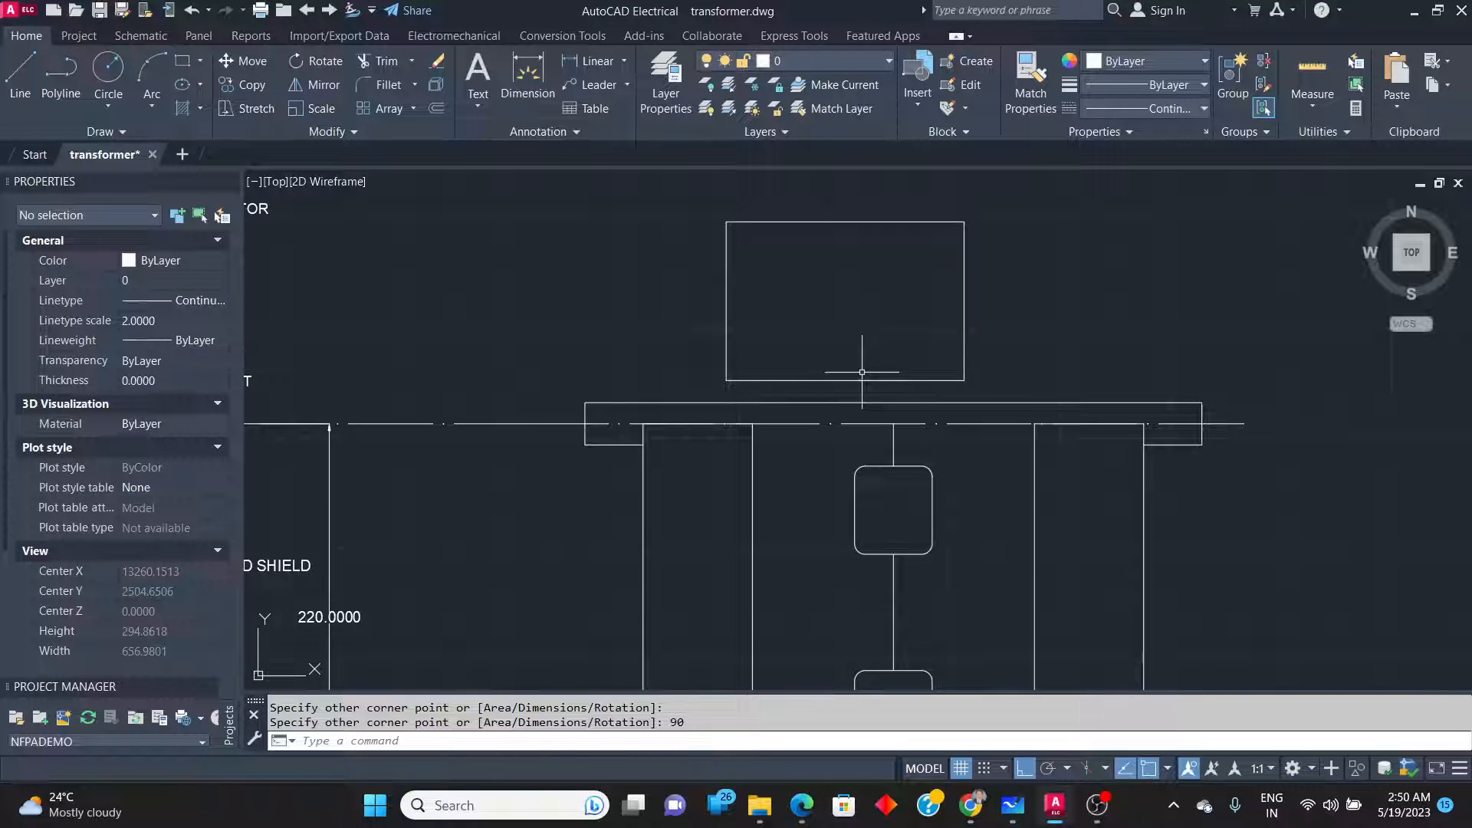
pyautogui.click(855, 381)
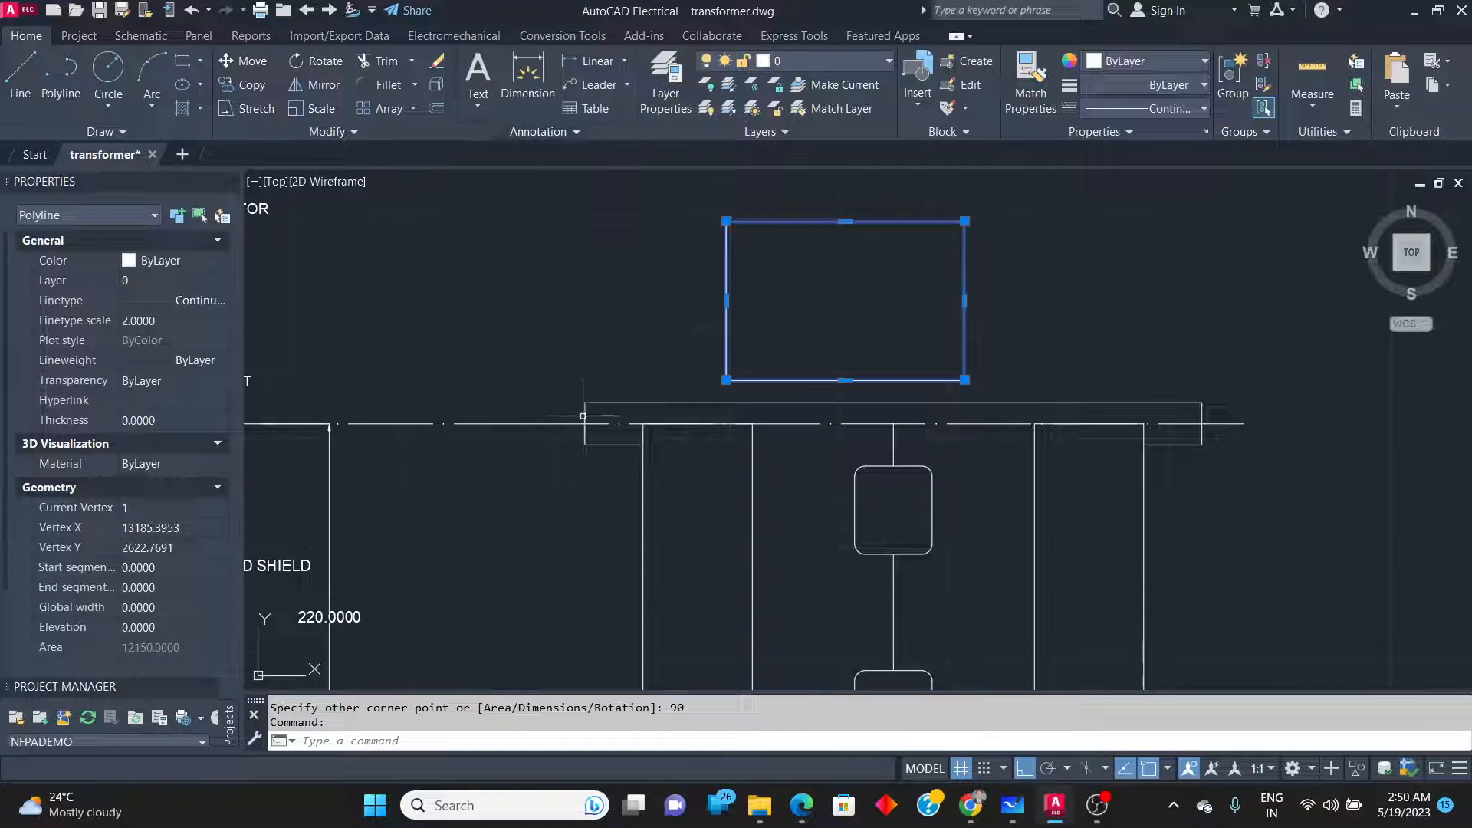
pyautogui.click(527, 412)
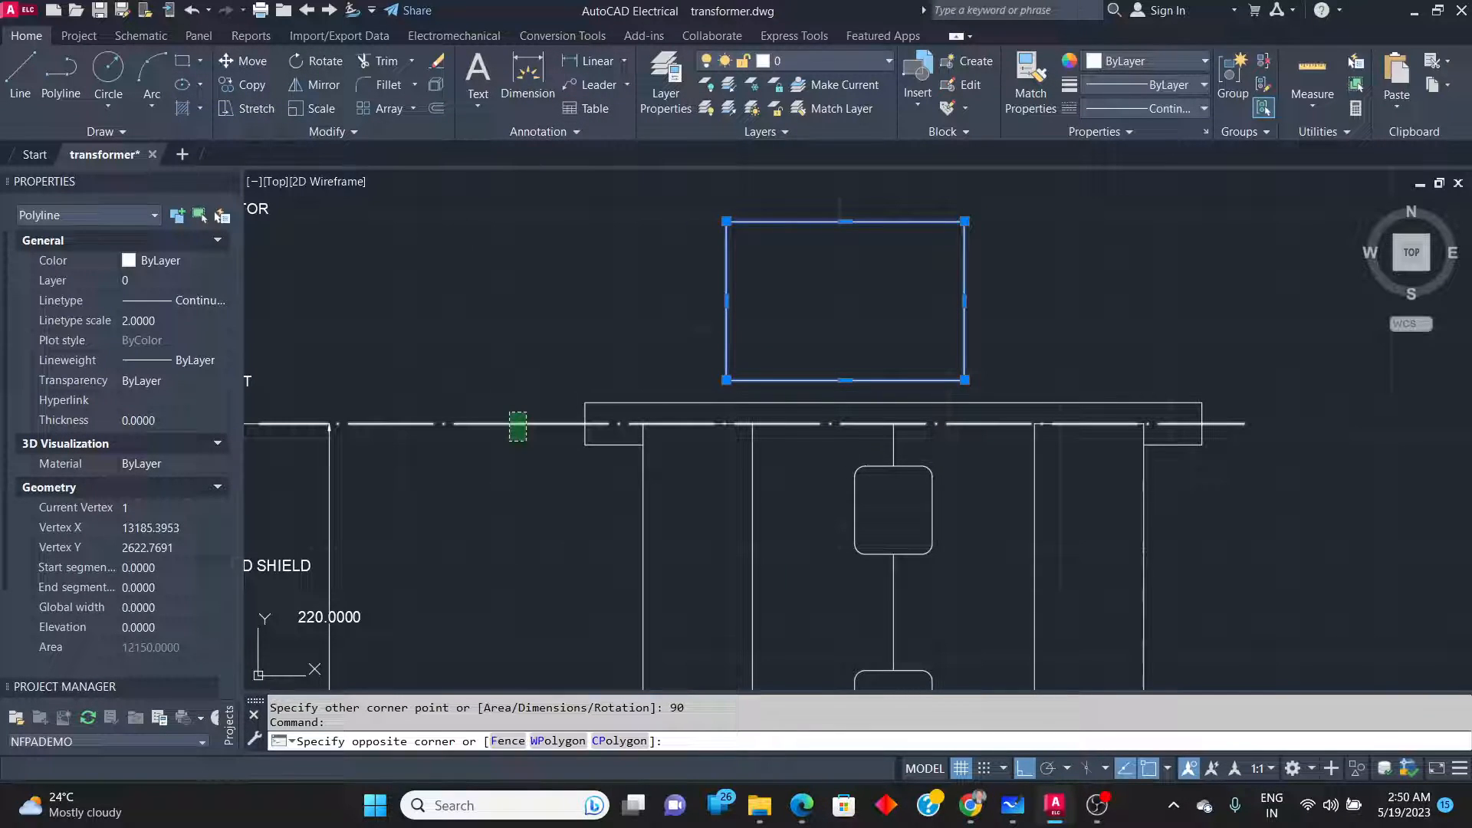
pyautogui.press('Escape')
pyautogui.click(512, 447)
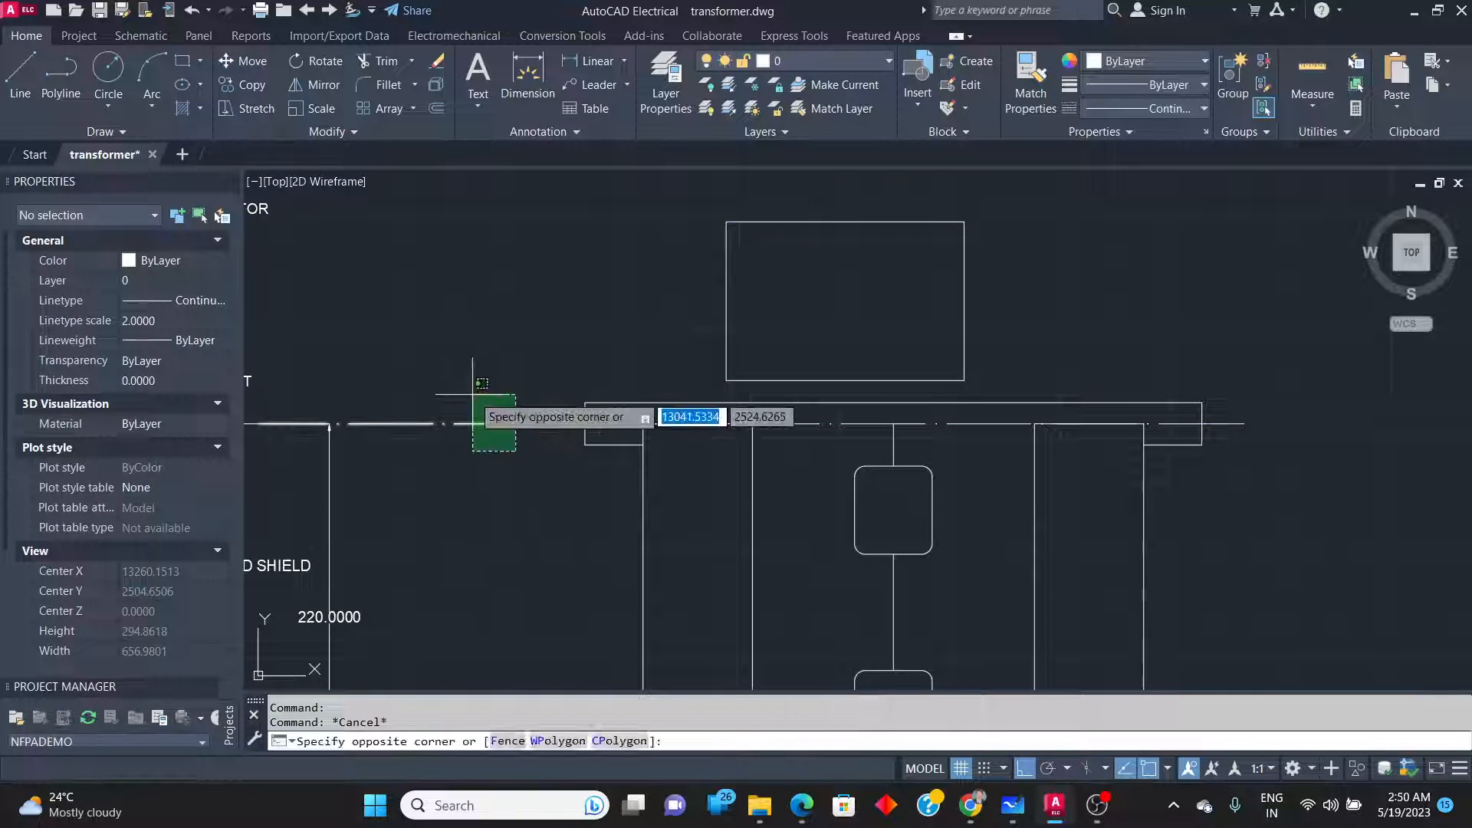
pyautogui.click(467, 412)
pyautogui.press('Delete')
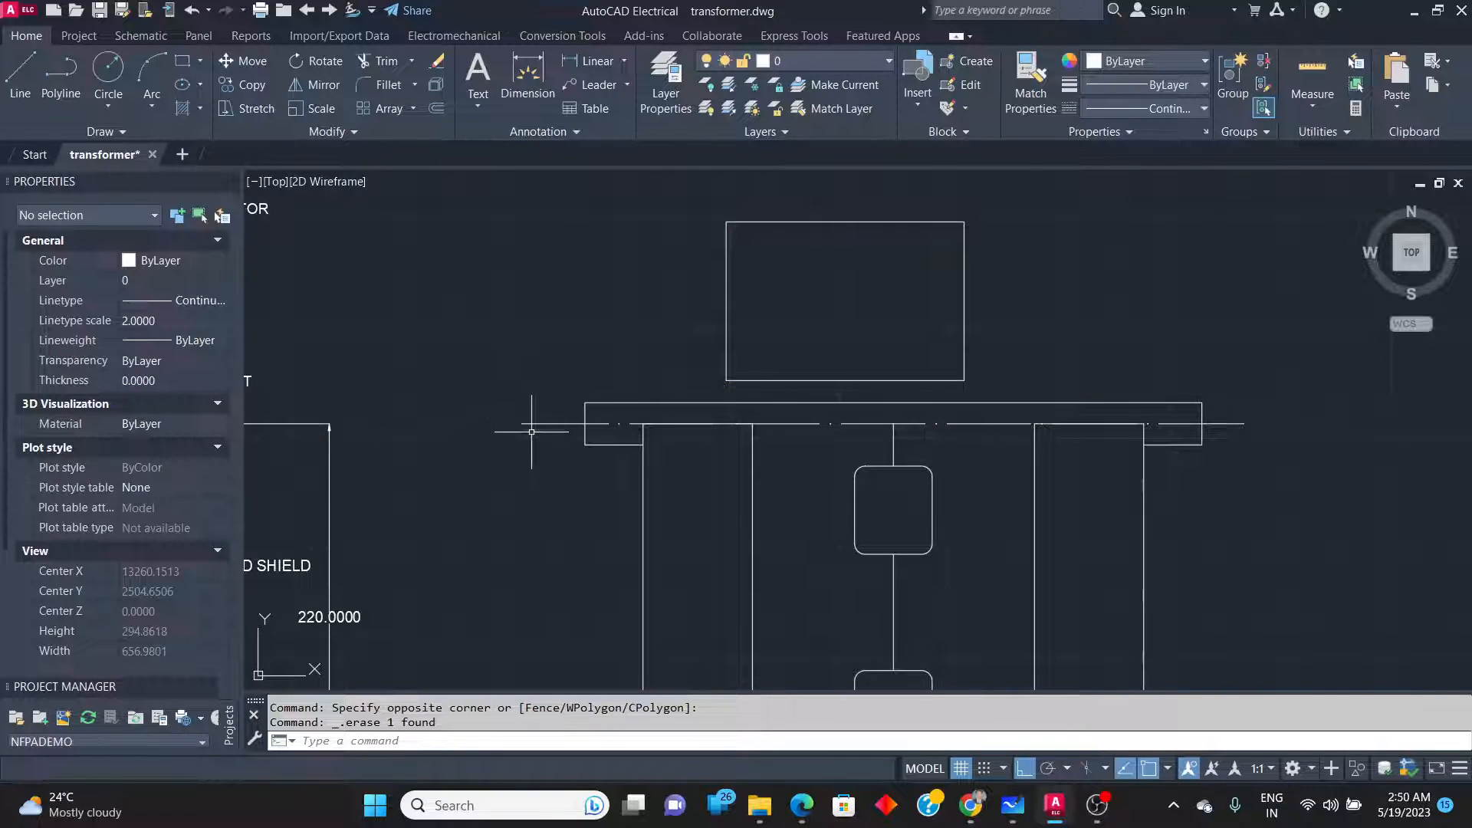
# Trim the centre-line ends that project beyond both ends of the shaft.
pyautogui.click(376, 61)
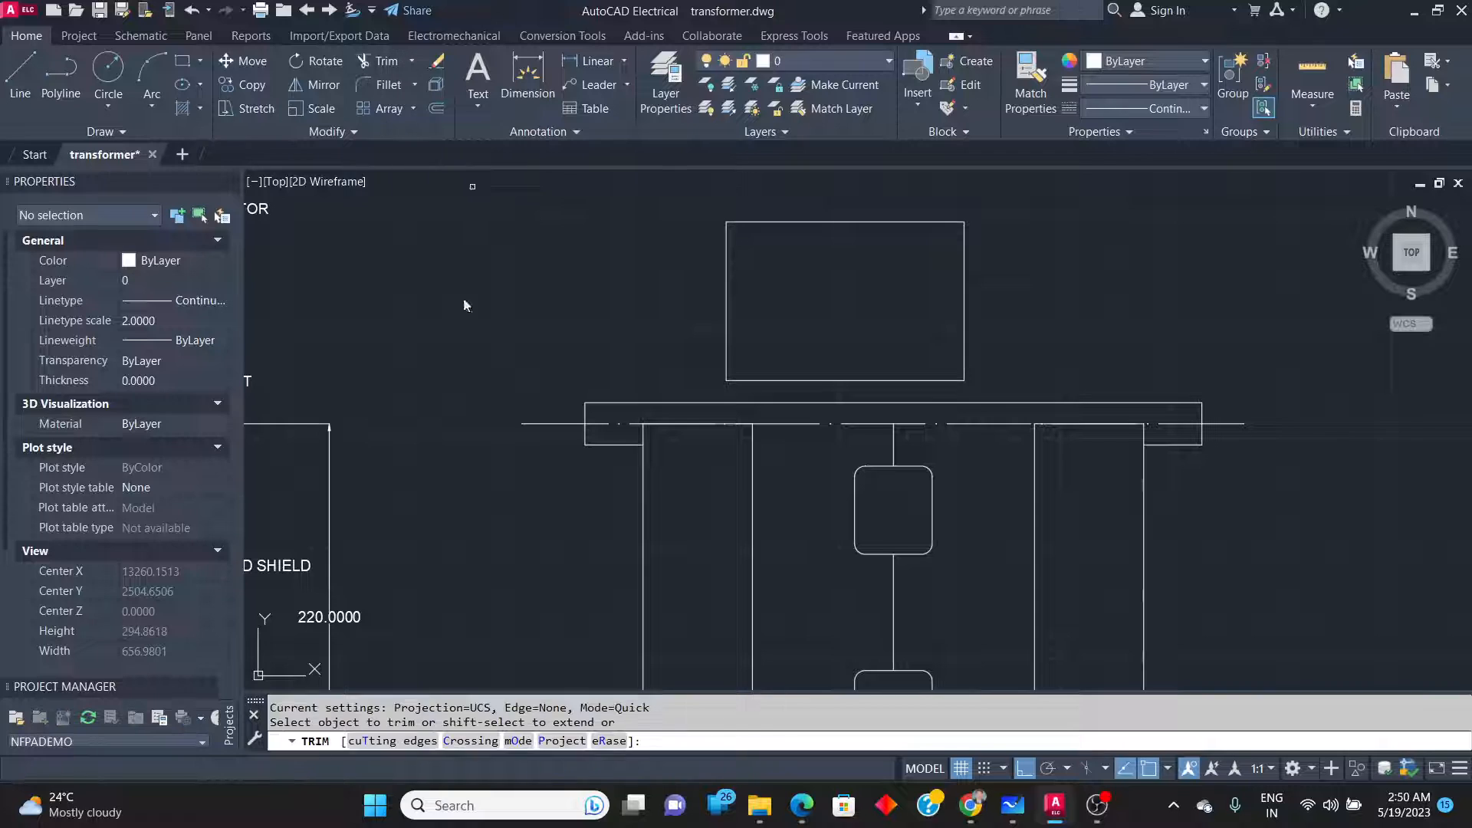
pyautogui.click(531, 424)
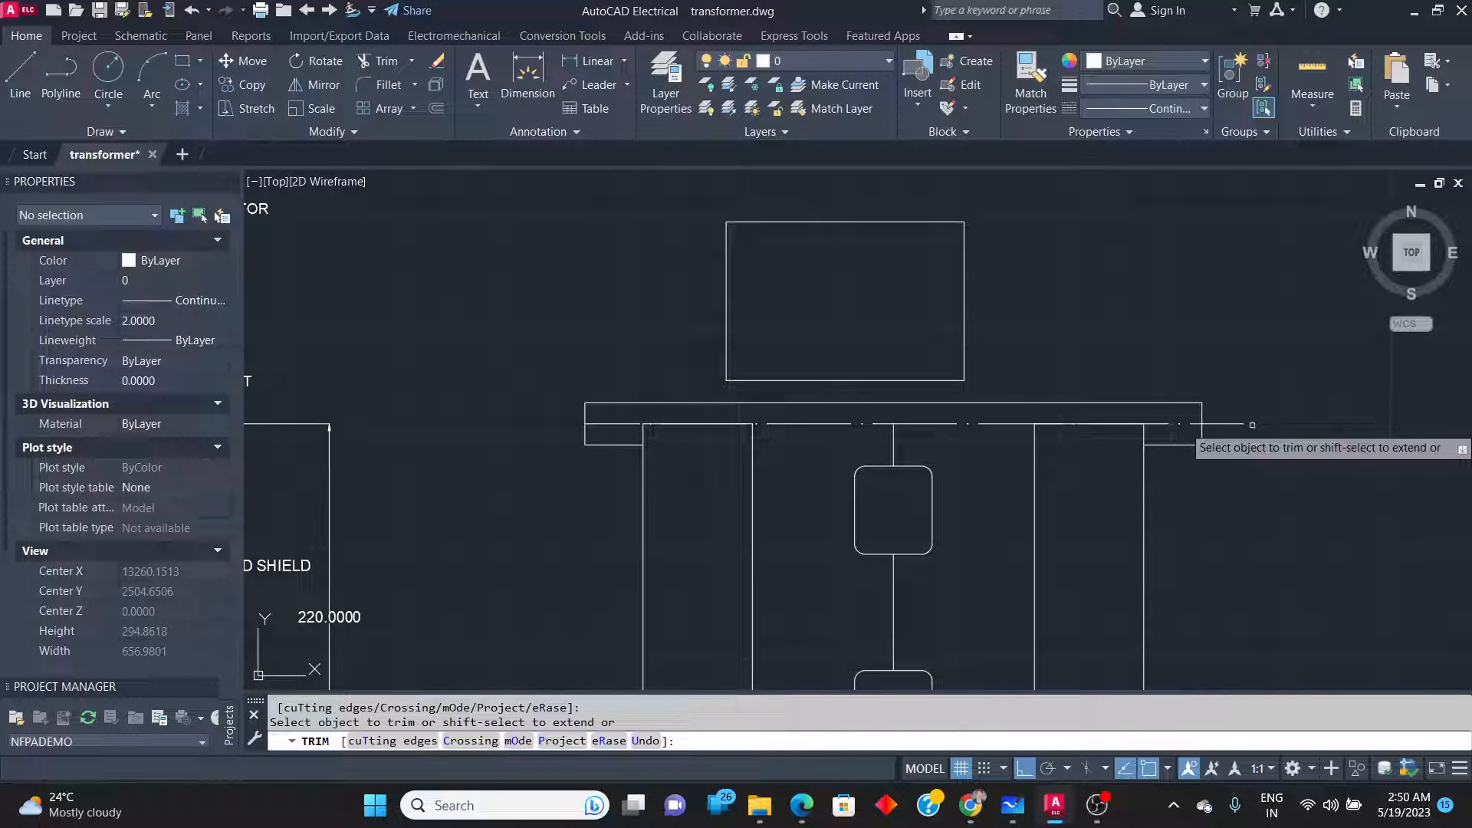
pyautogui.click(1244, 425)
pyautogui.rightClick(1245, 424)
pyautogui.click(1265, 438)
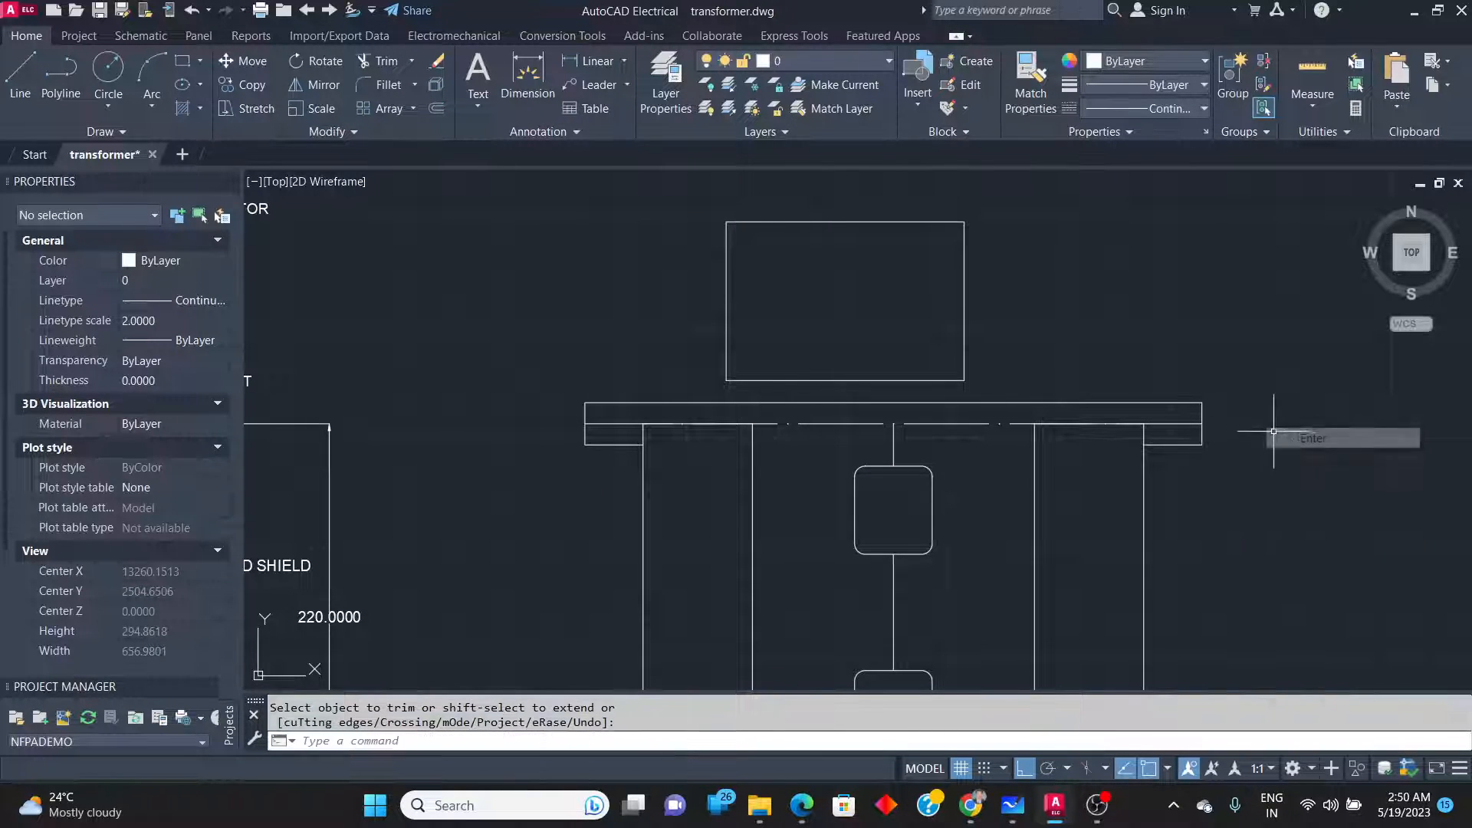
# Erase the short vertical line between the shaft's centre line and the upper rounded window.
pyautogui.click(903, 454)
pyautogui.click(867, 418)
pyautogui.press('Delete')
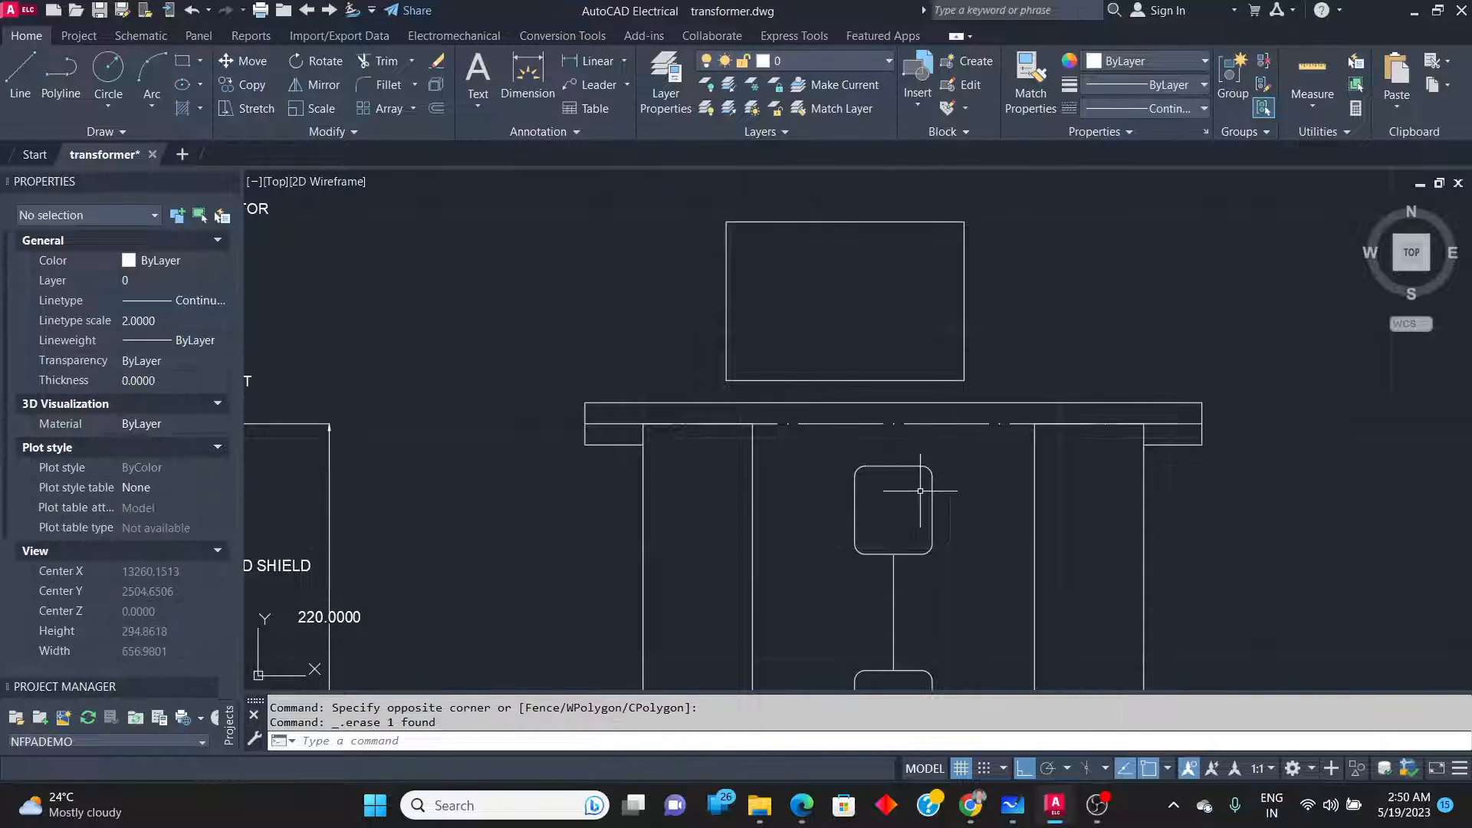
# Move the core rectangle so the midpoint of its bottom edge sits on the midpoint of the shaft's centre line.
pyautogui.click(885, 379)
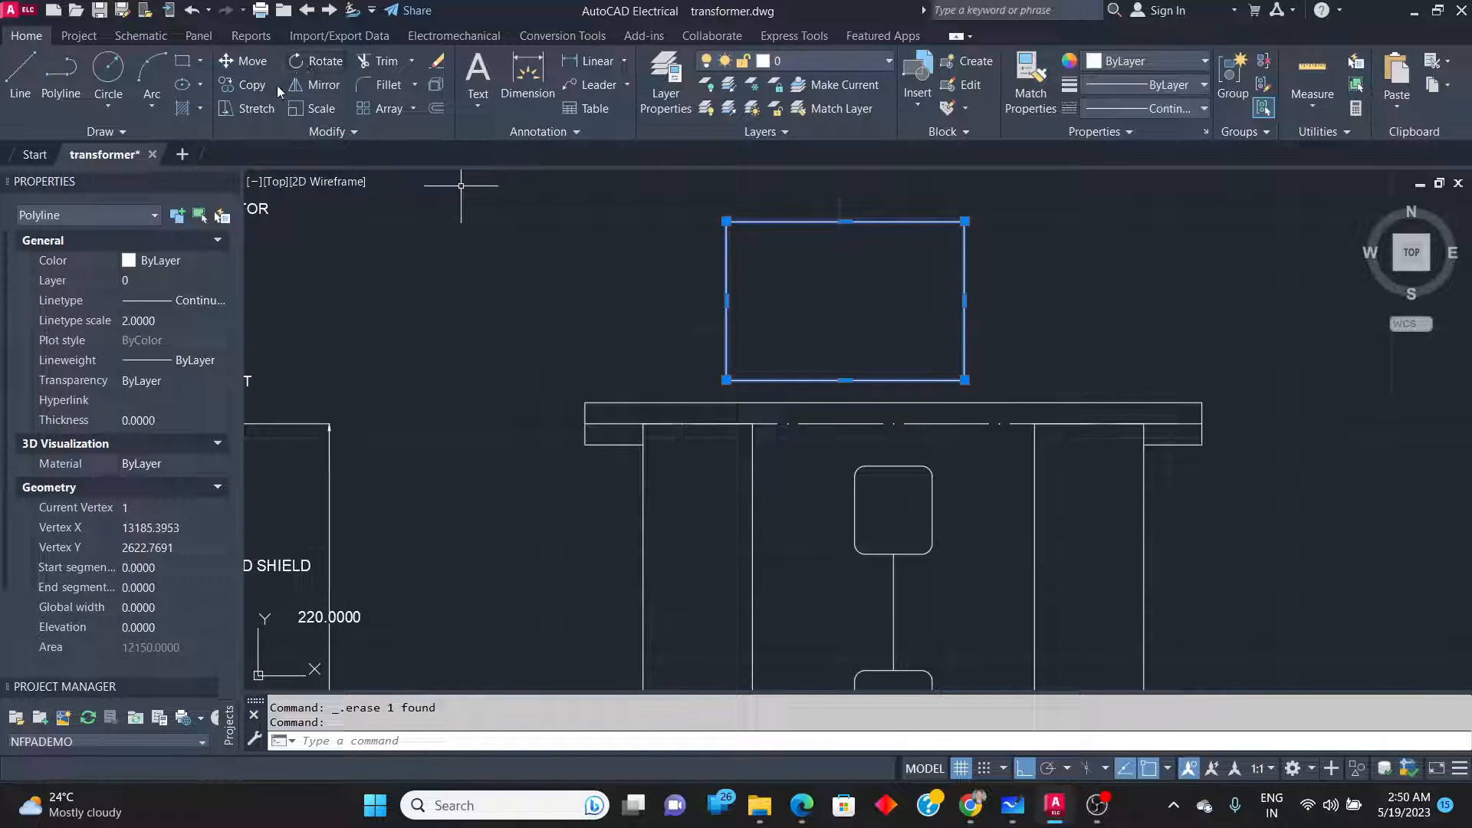
pyautogui.click(256, 66)
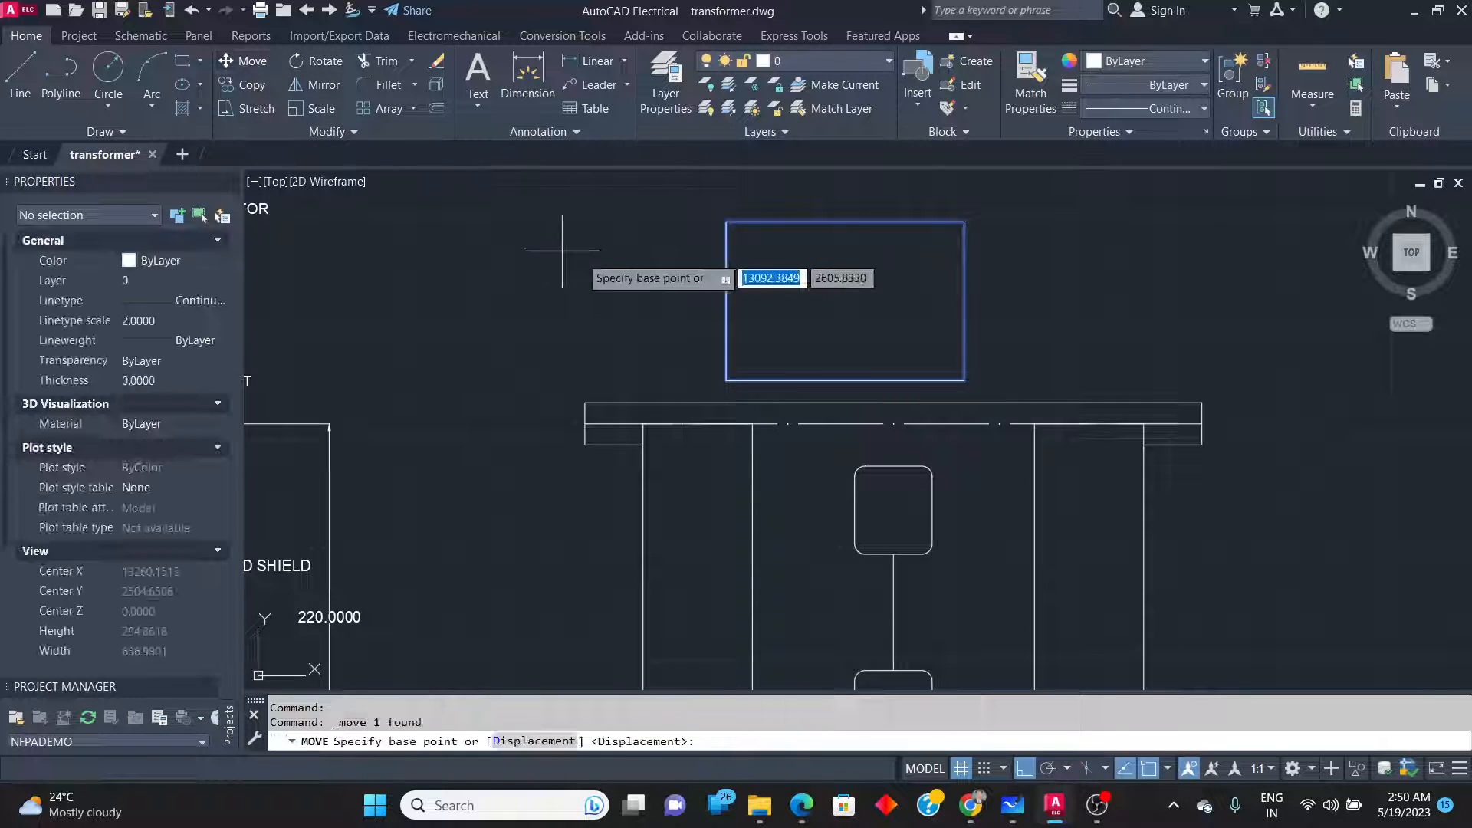
pyautogui.click(845, 379)
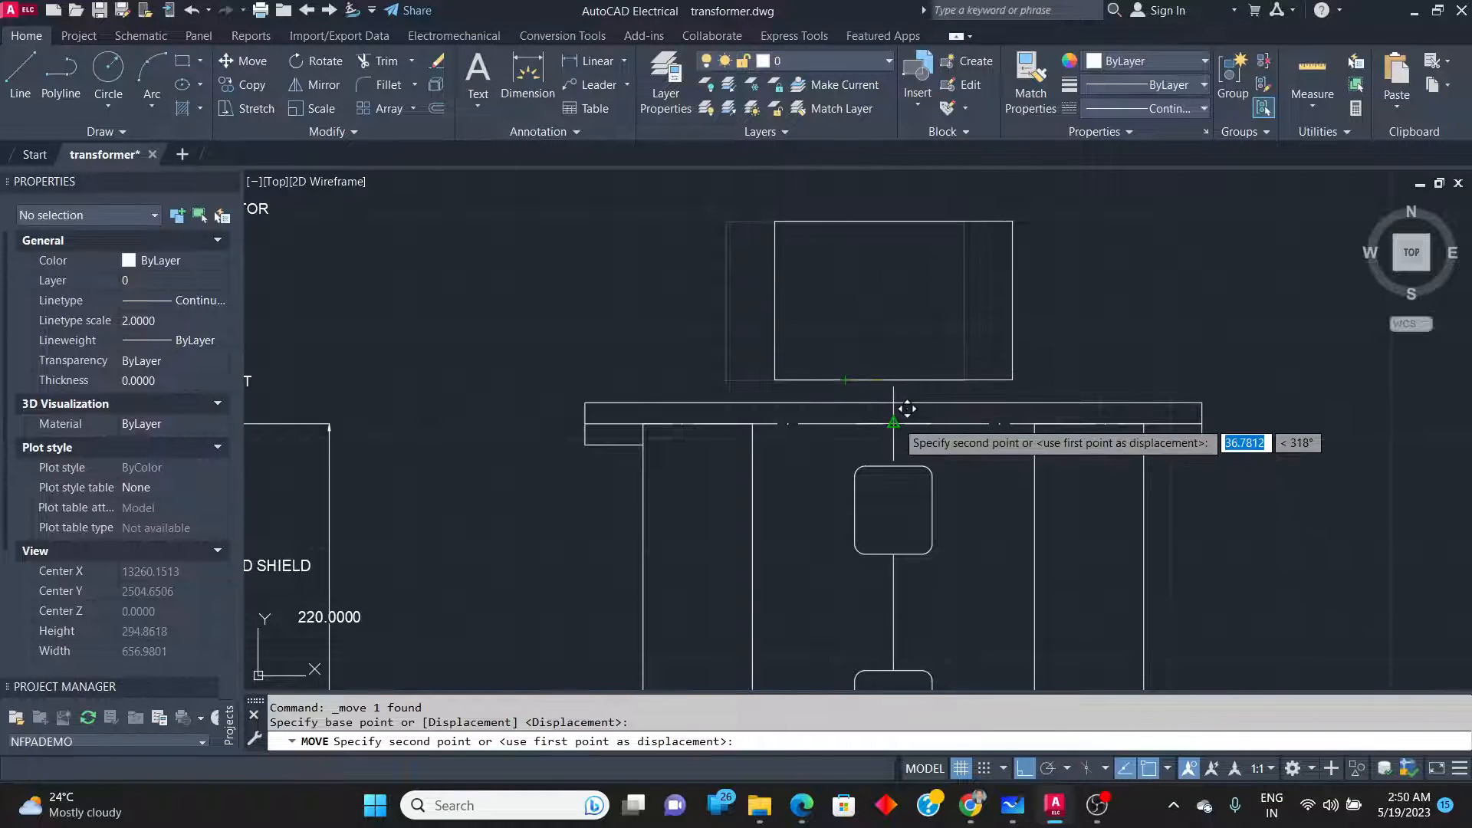
pyautogui.click(904, 410)
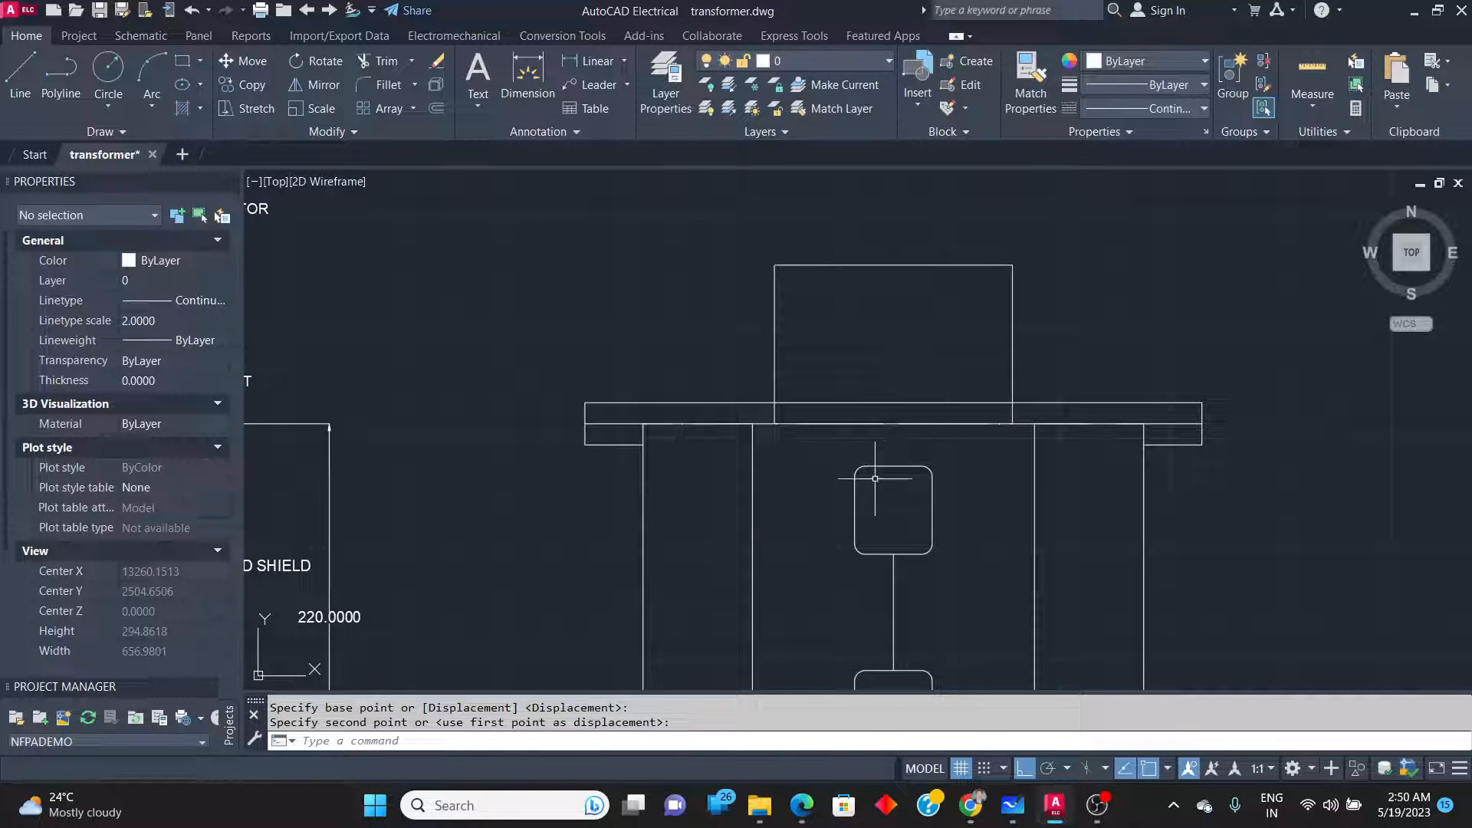
# Switch to Microsoft Whiteboard and check how the rotor core meets the shaft in the solution's sectioned elevation.
pyautogui.hotkey('alt', 'Tab')
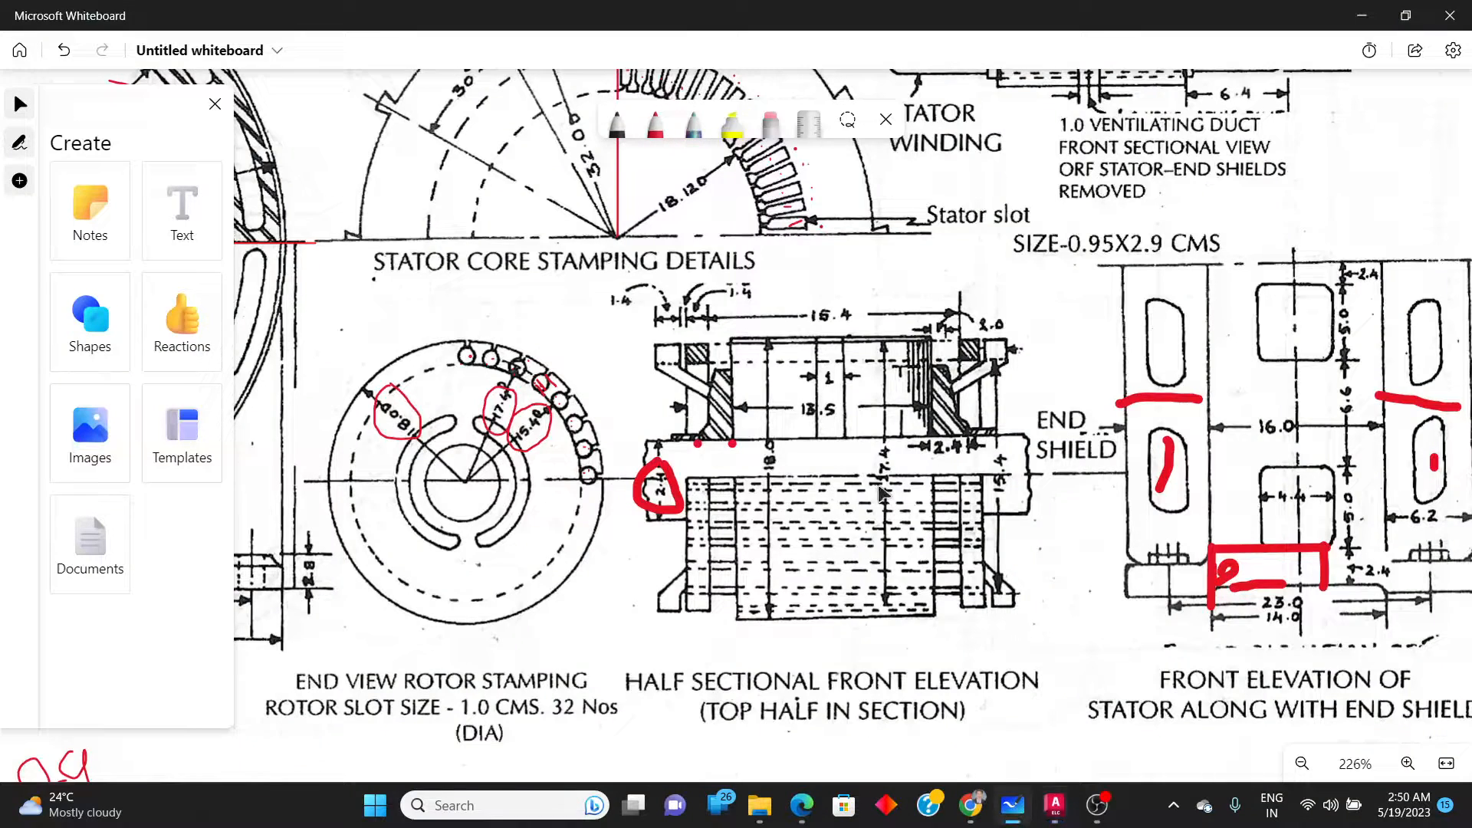
pyautogui.keyDown('ctrl'); pyautogui.scroll(-8, 1096, 422); pyautogui.keyUp('ctrl')
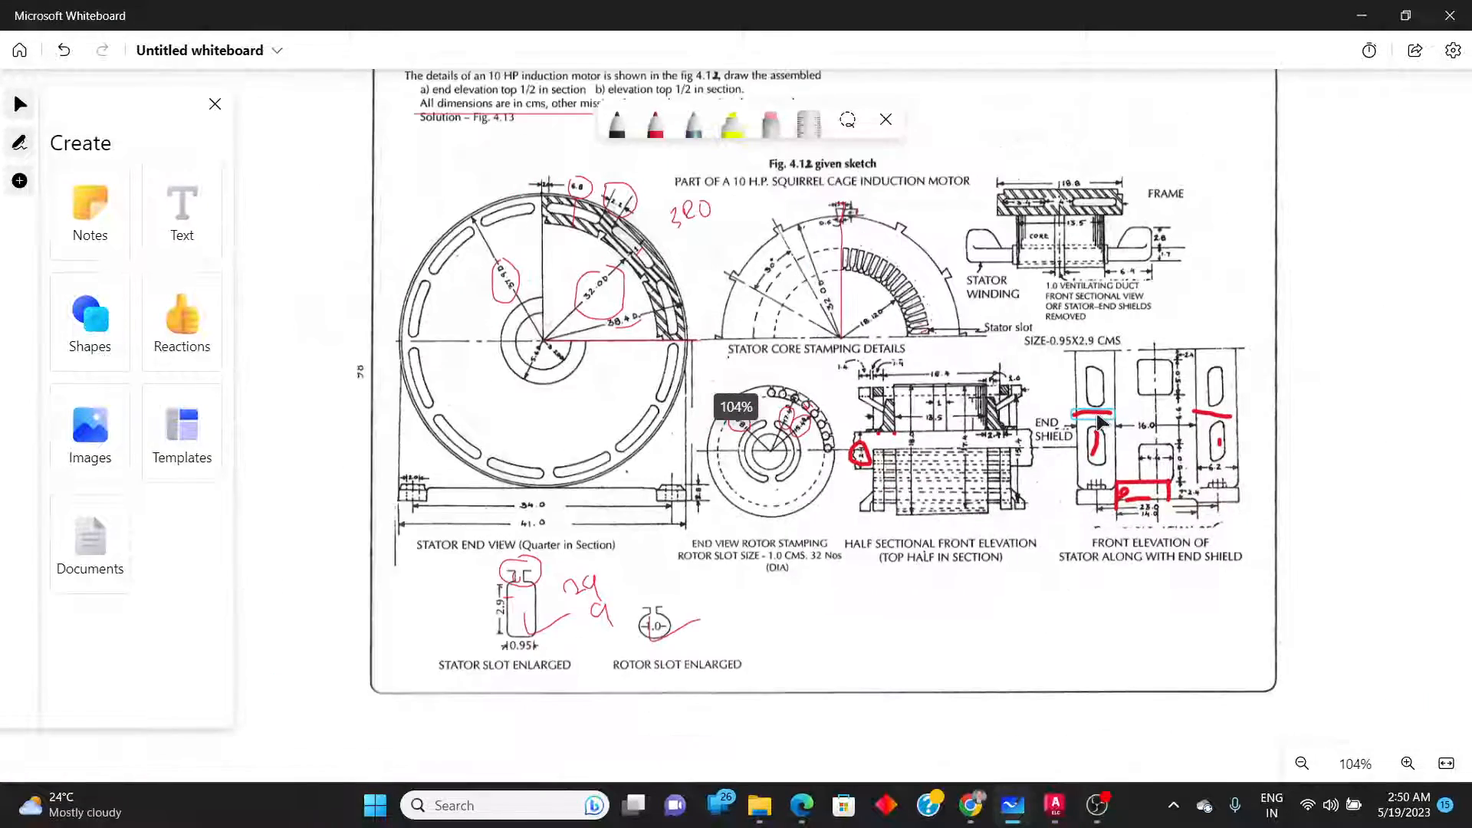
pyautogui.keyDown('ctrl'); pyautogui.scroll(-4, 1098, 421); pyautogui.keyUp('ctrl')
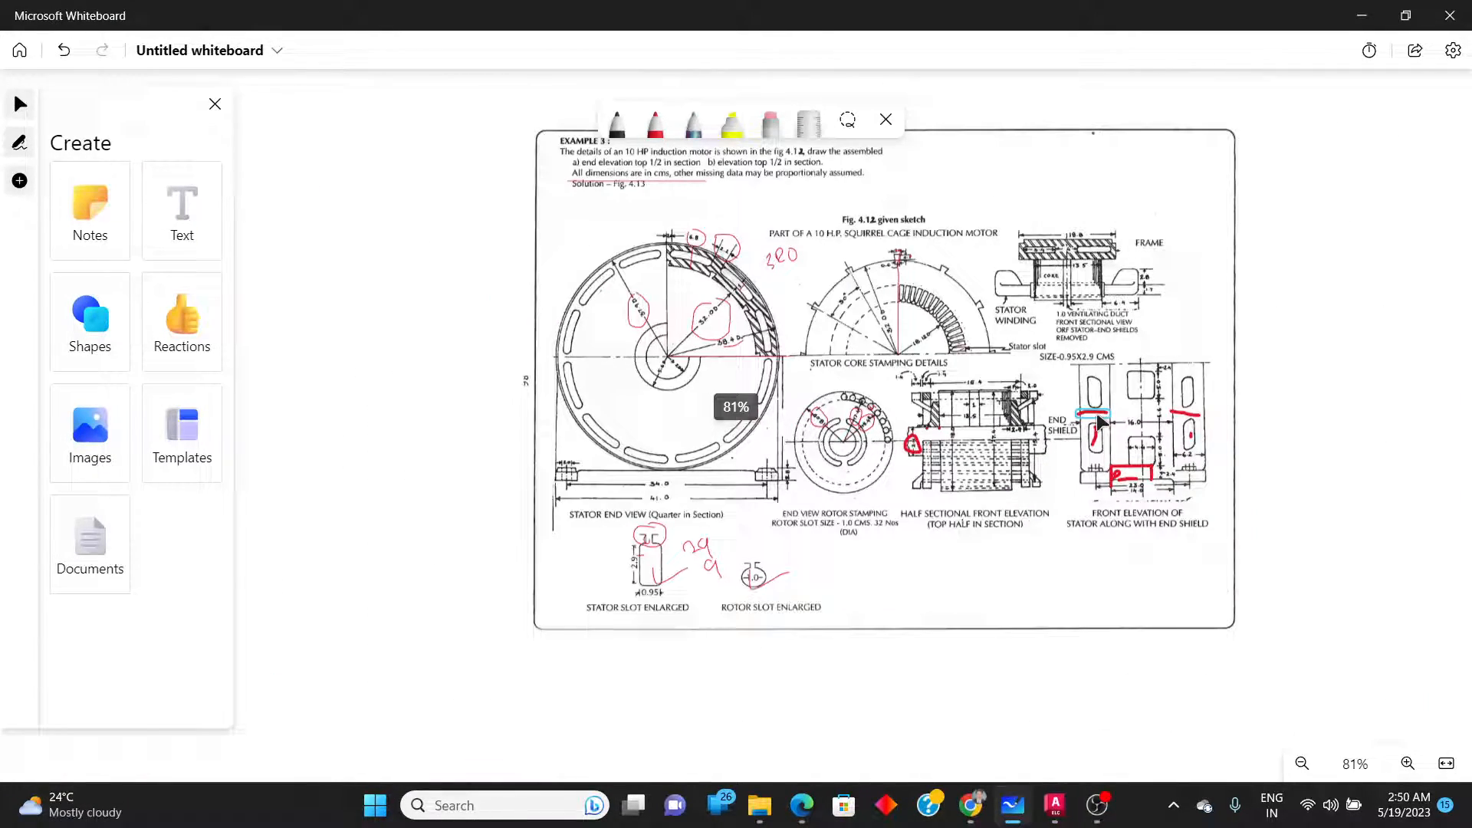
pyautogui.keyDown('ctrl'); pyautogui.scroll(-2, 1108, 421); pyautogui.keyUp('ctrl')
pyautogui.click(334, 384)
pyautogui.keyDown('ctrl'); pyautogui.scroll(4, 334, 379); pyautogui.keyUp('ctrl')
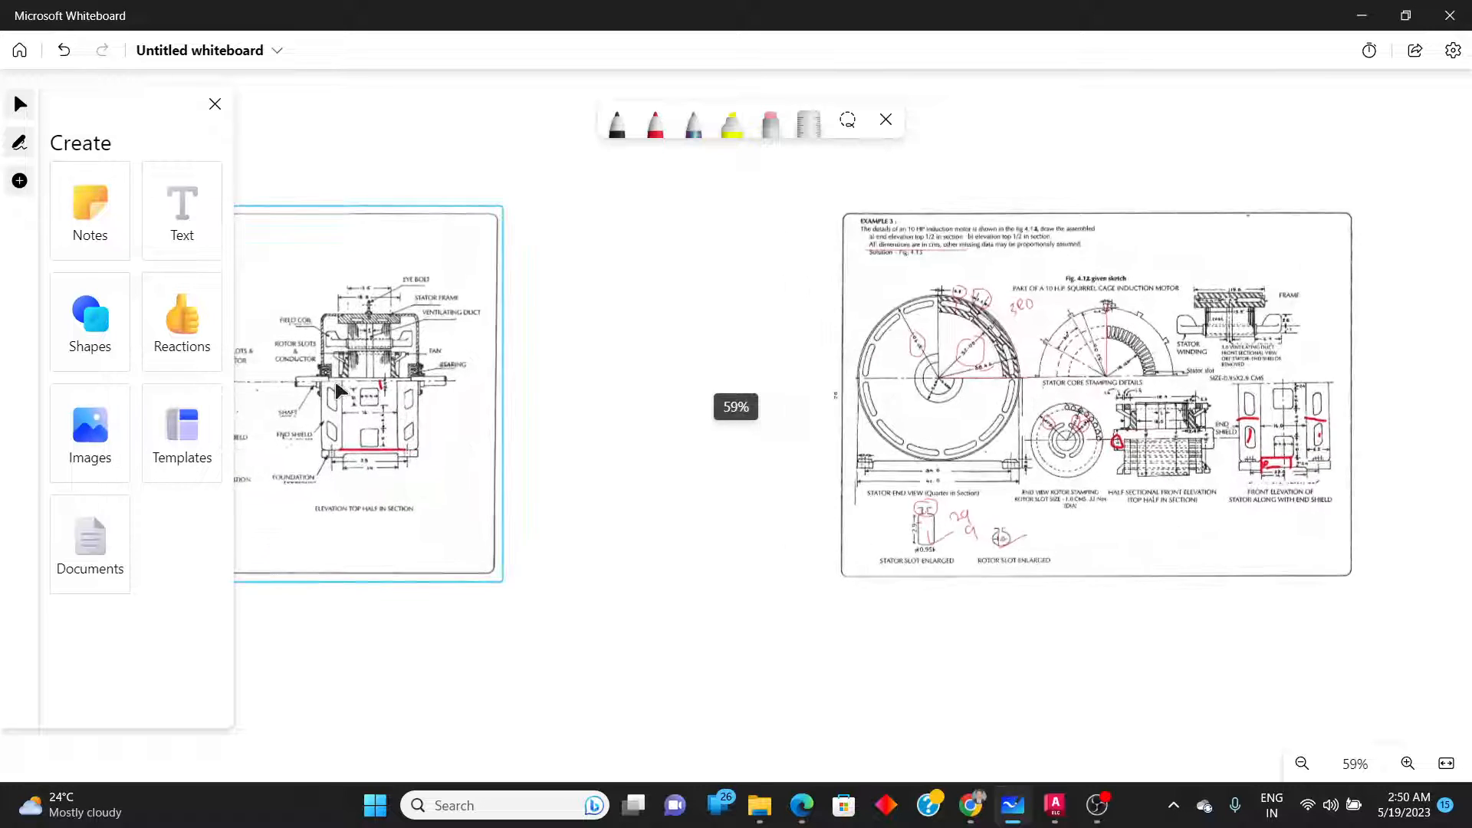
pyautogui.scroll(3, 335, 383)
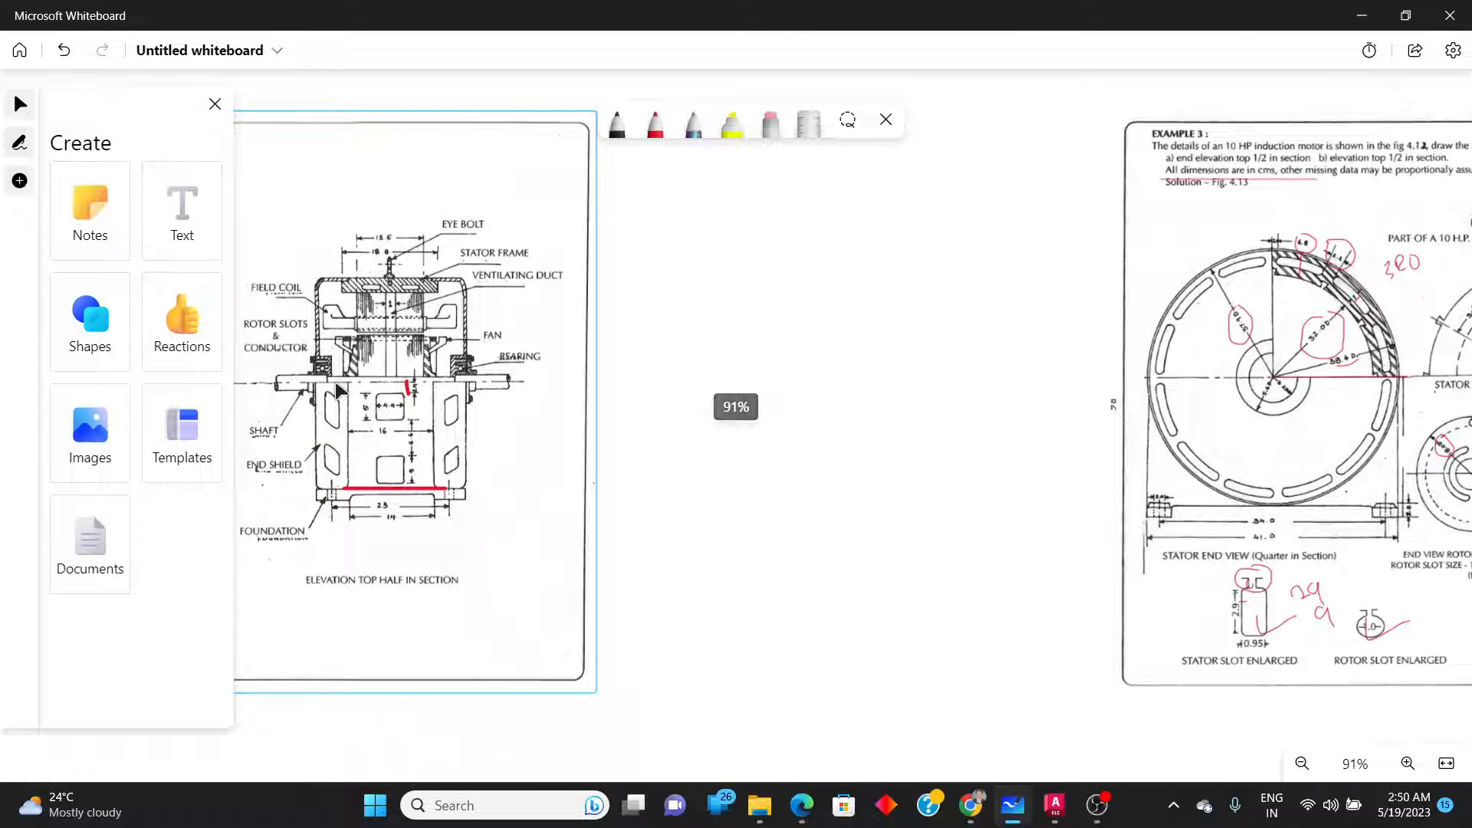
# Return to AutoCAD Electrical and trim away the core rectangle's lower edge and side portions lying within the shaft.
pyautogui.hotkey('alt', 'Tab')
pyautogui.scroll(4, 882, 412)
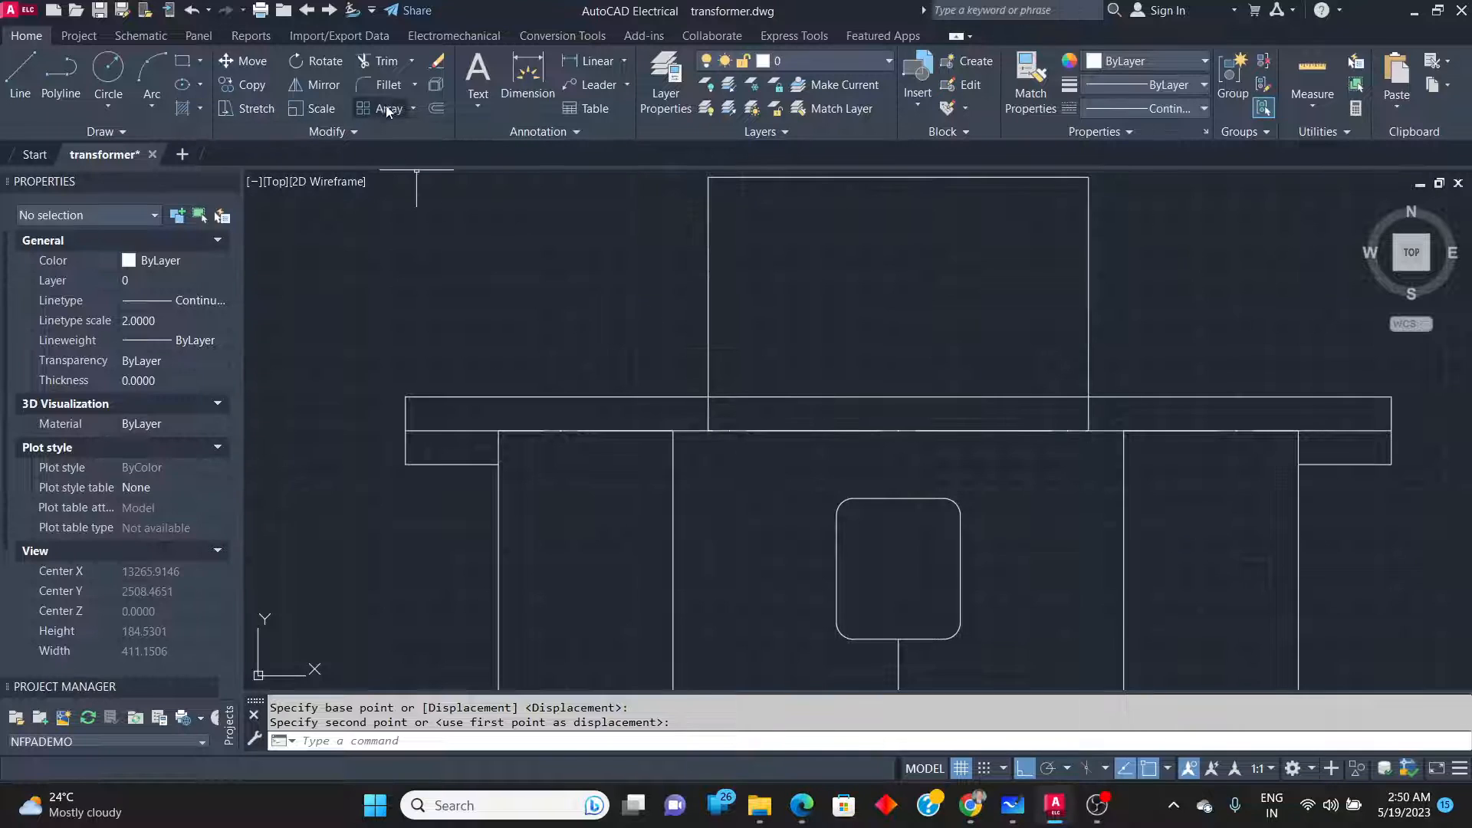
pyautogui.click(381, 63)
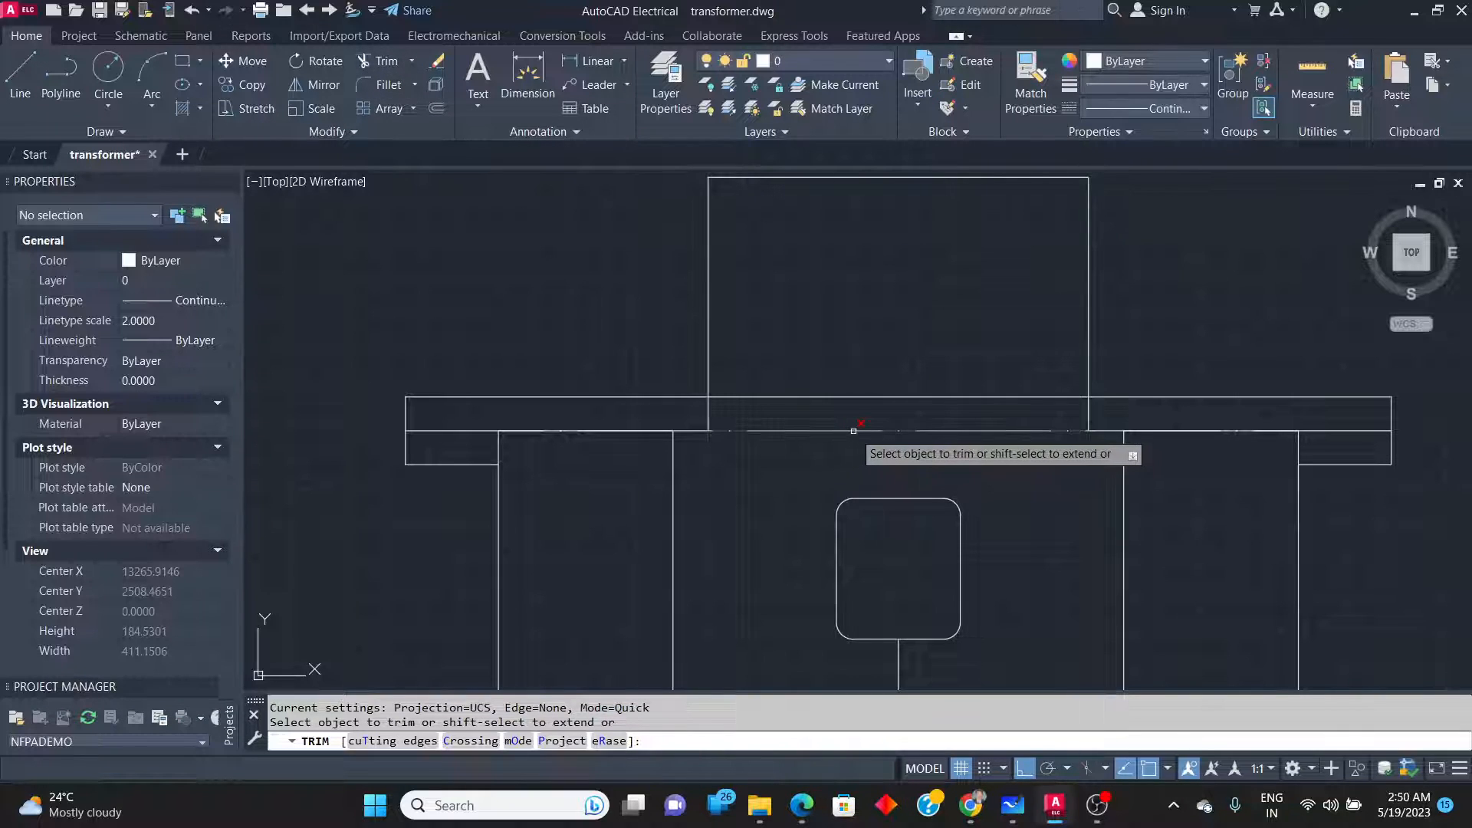
pyautogui.click(885, 431)
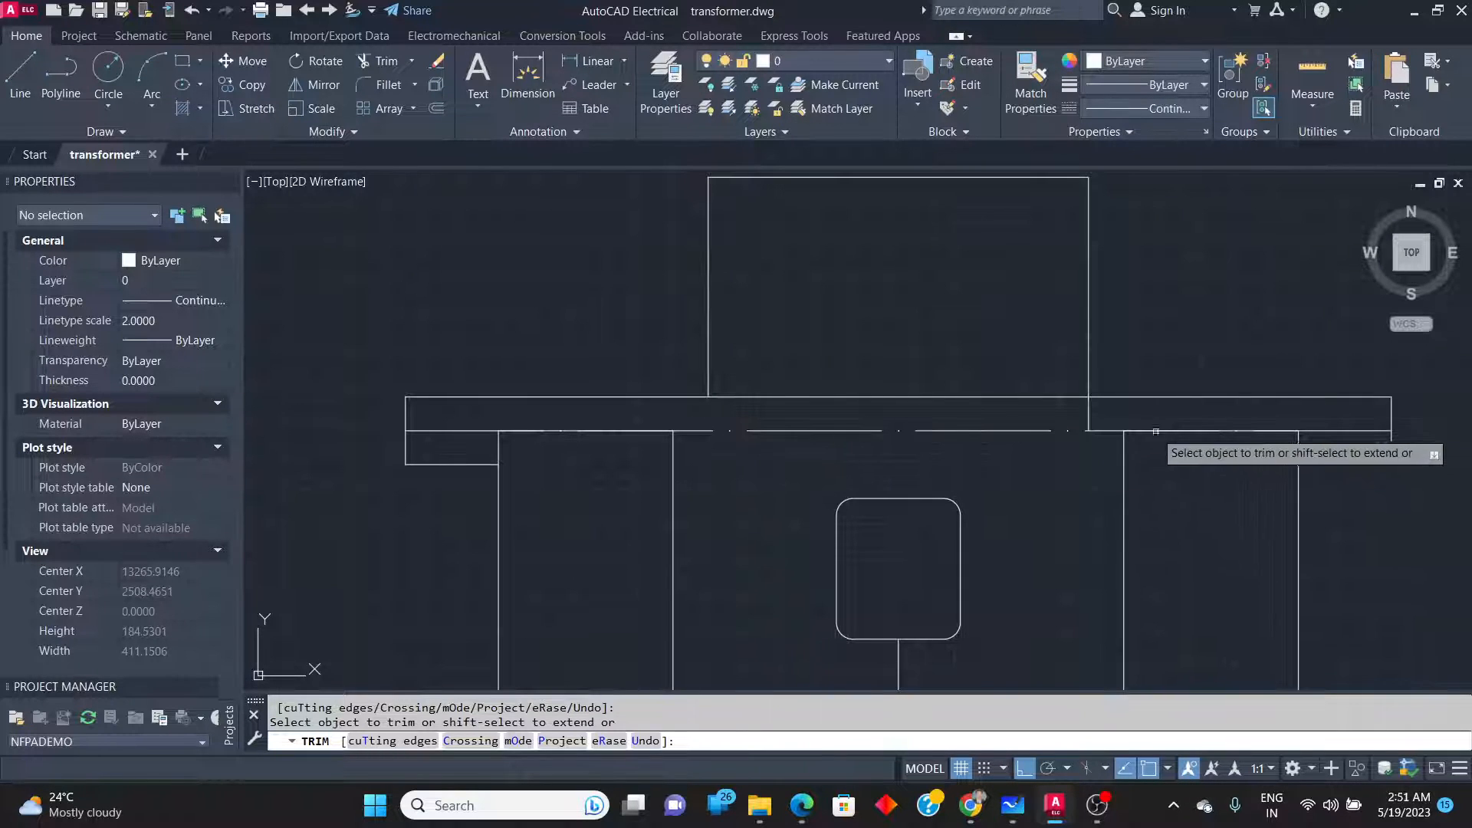
pyautogui.rightClick(1093, 416)
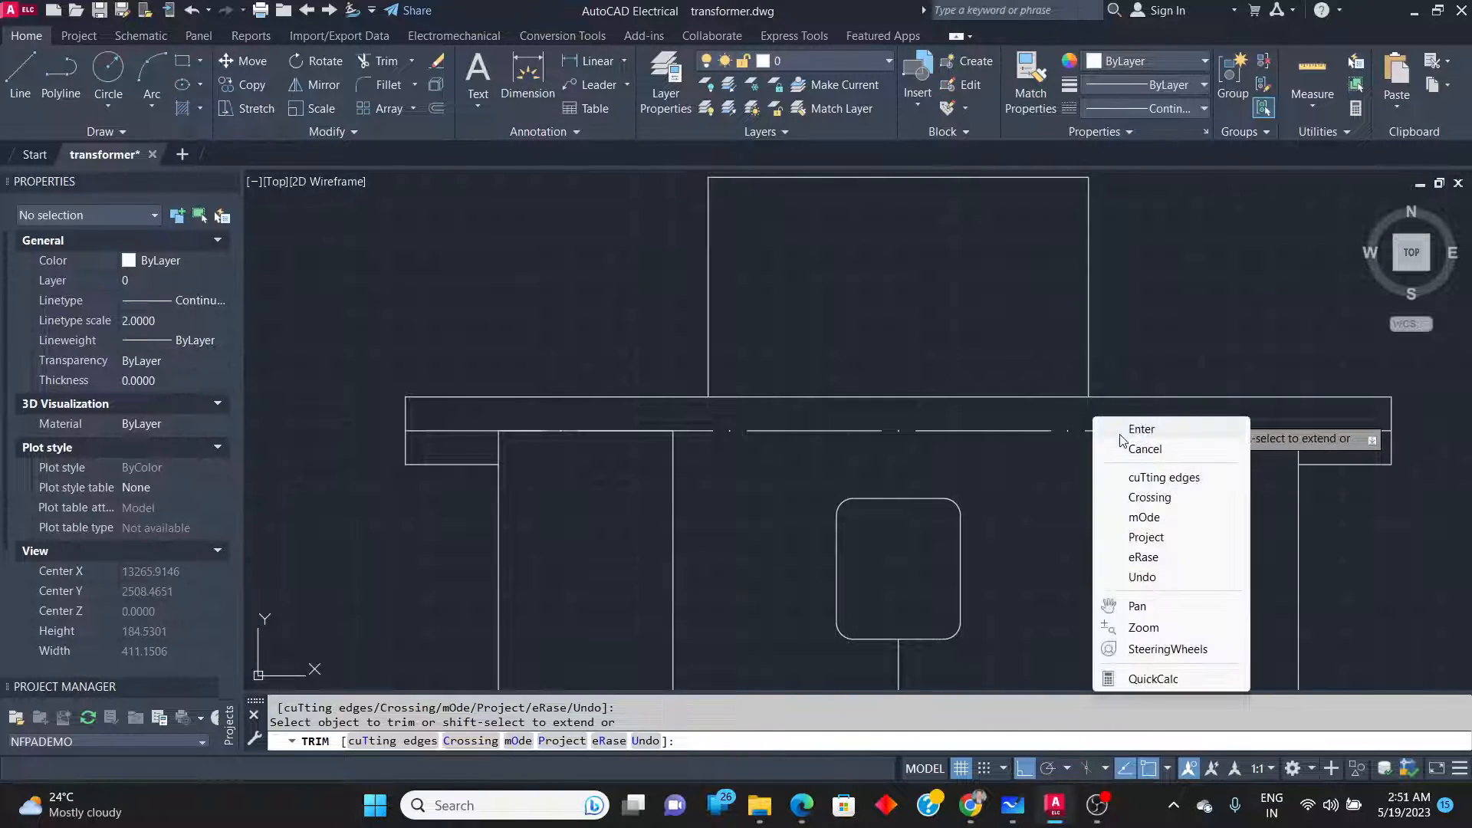
pyautogui.click(1108, 424)
# Switch to Microsoft Whiteboard and examine the given rotor half sectional front elevation for its core, end-ring and fan dimensions.
pyautogui.hotkey('alt', 'Tab')
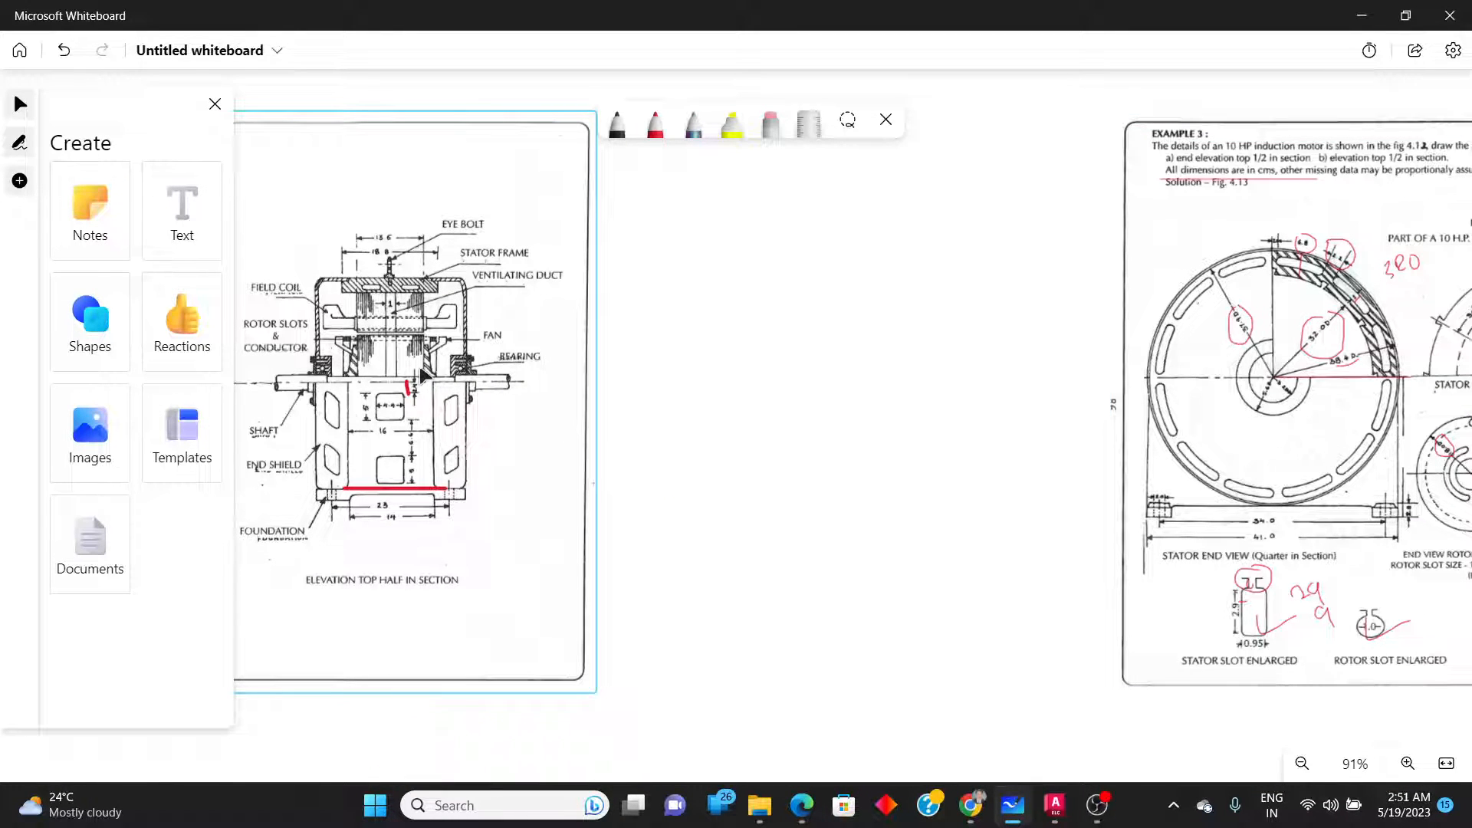
pyautogui.scroll(-2, 422, 376)
pyautogui.scroll(5, 1314, 447)
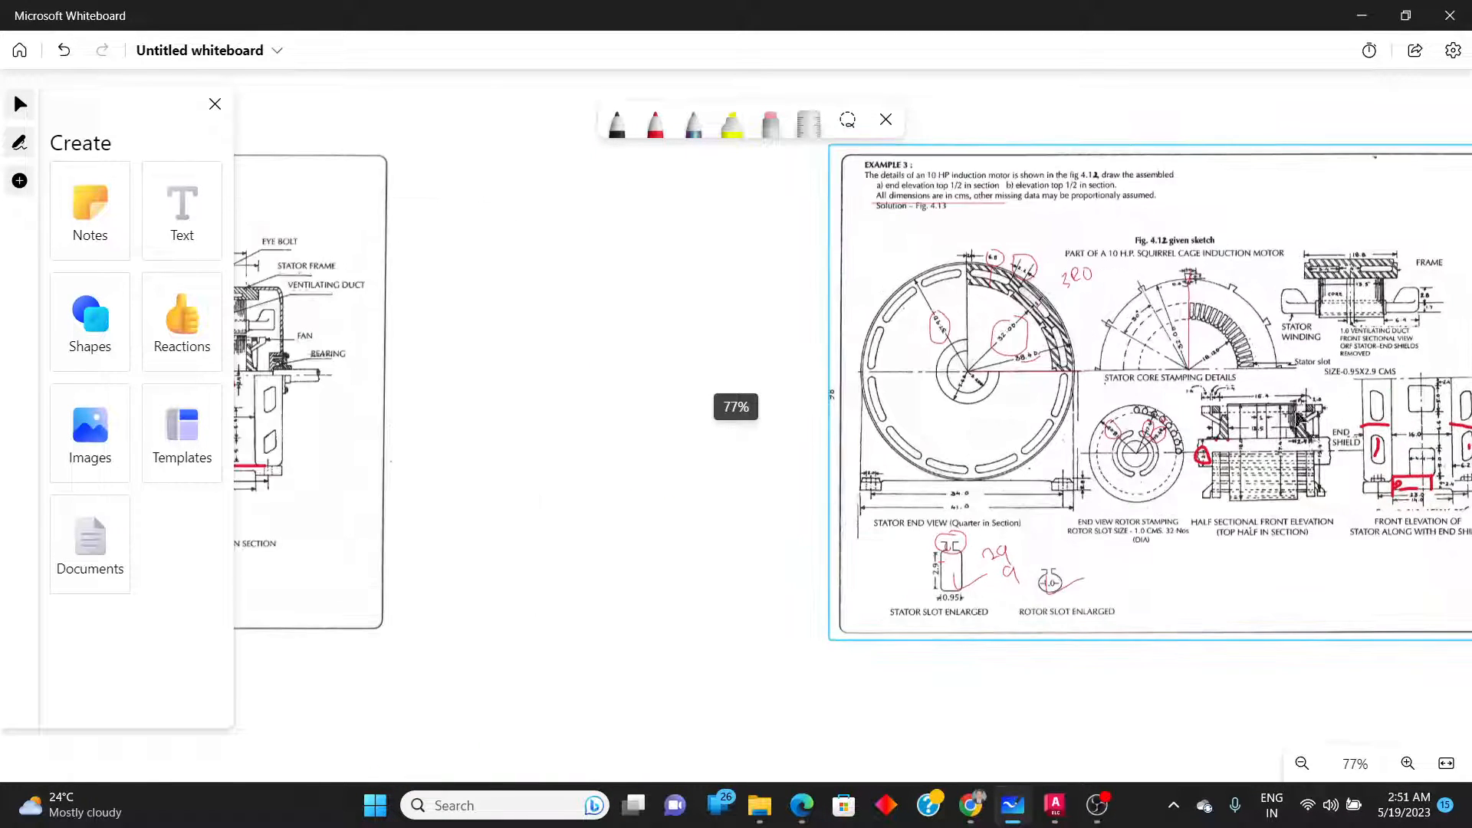
pyautogui.scroll(4, 1313, 447)
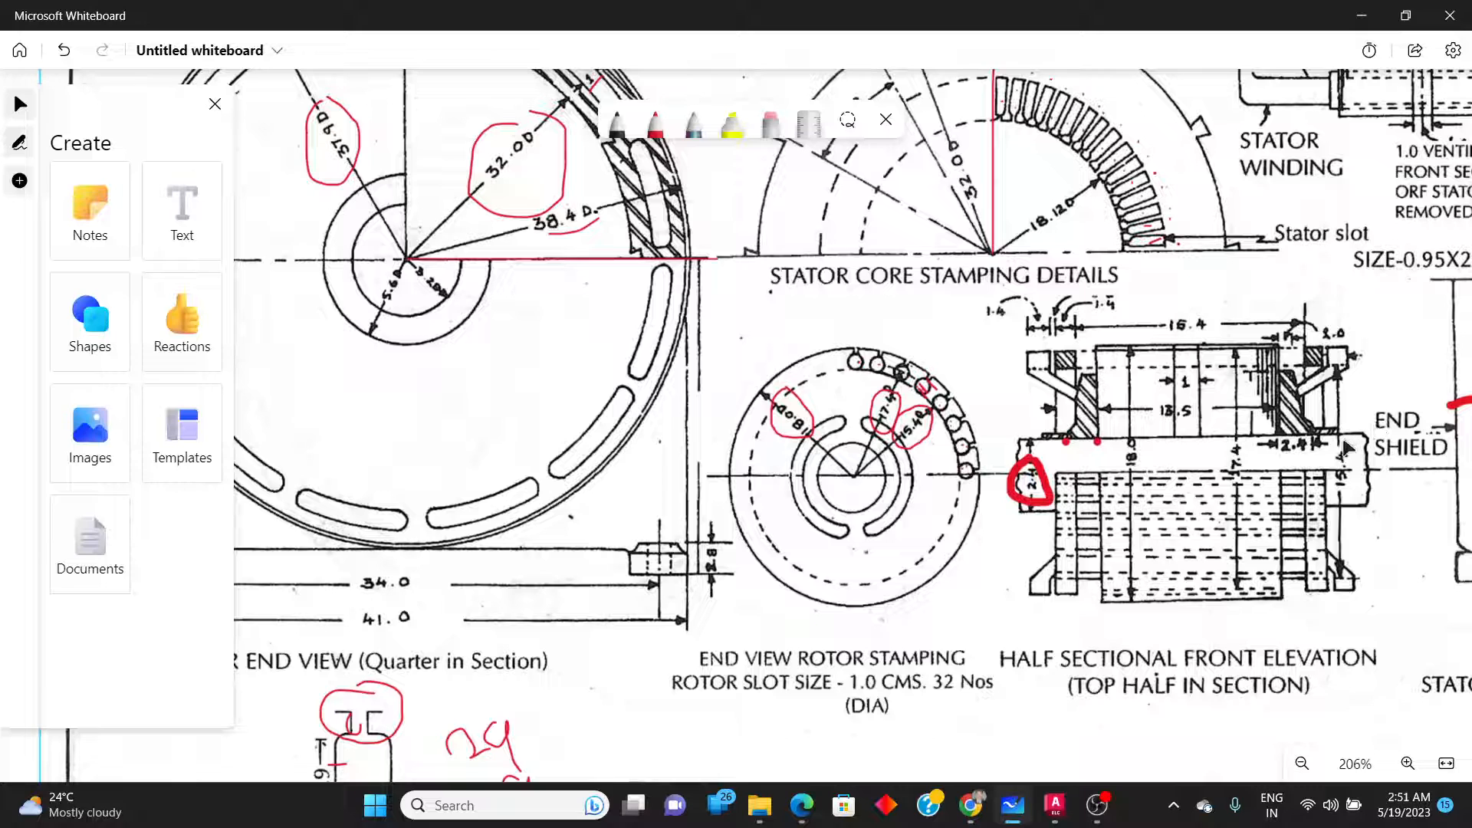
pyautogui.keyDown('ctrl'); pyautogui.scroll(-4, 851, 433); pyautogui.keyUp('ctrl')
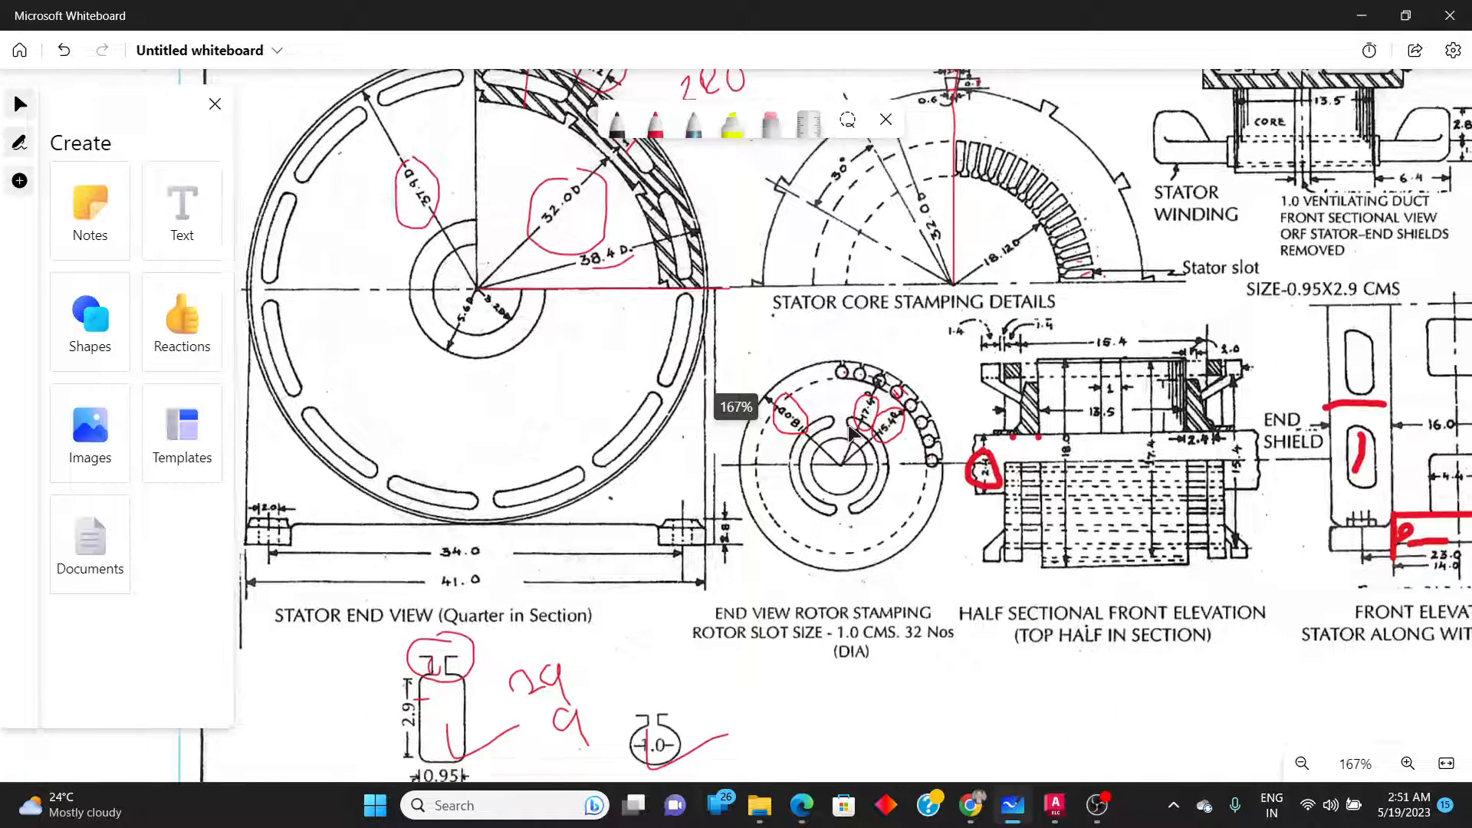
# Examine how the end plate beside the rotor core is shaped in the reference elevation, including its width along the shaft.
pyautogui.keyDown('ctrl'); pyautogui.scroll(-2, 851, 433); pyautogui.keyUp('ctrl')
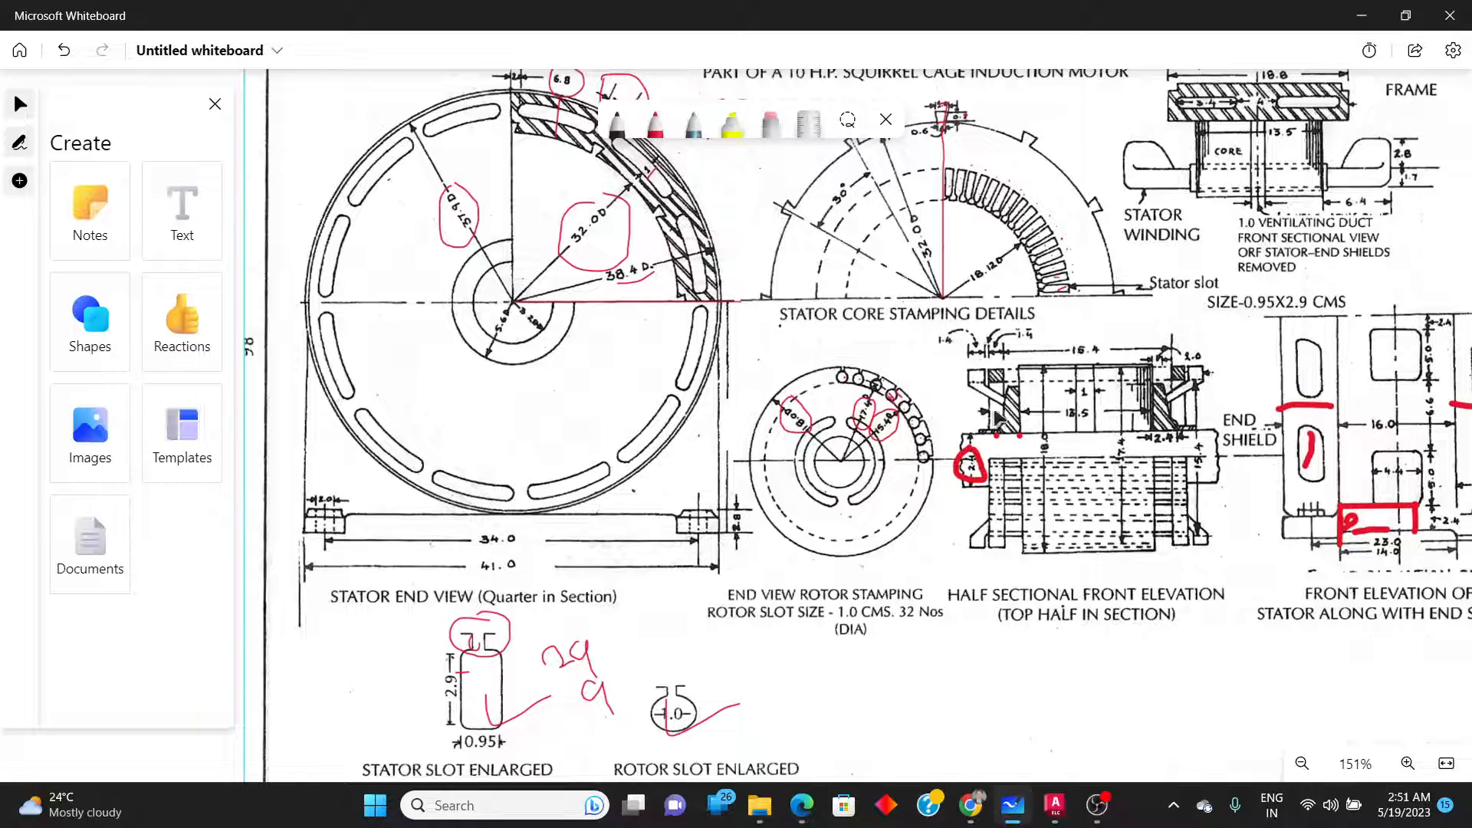
pyautogui.keyDown('ctrl'); pyautogui.scroll(3, 1073, 406); pyautogui.keyUp('ctrl')
pyautogui.keyDown('ctrl'); pyautogui.scroll(3, 1074, 407); pyautogui.keyUp('ctrl')
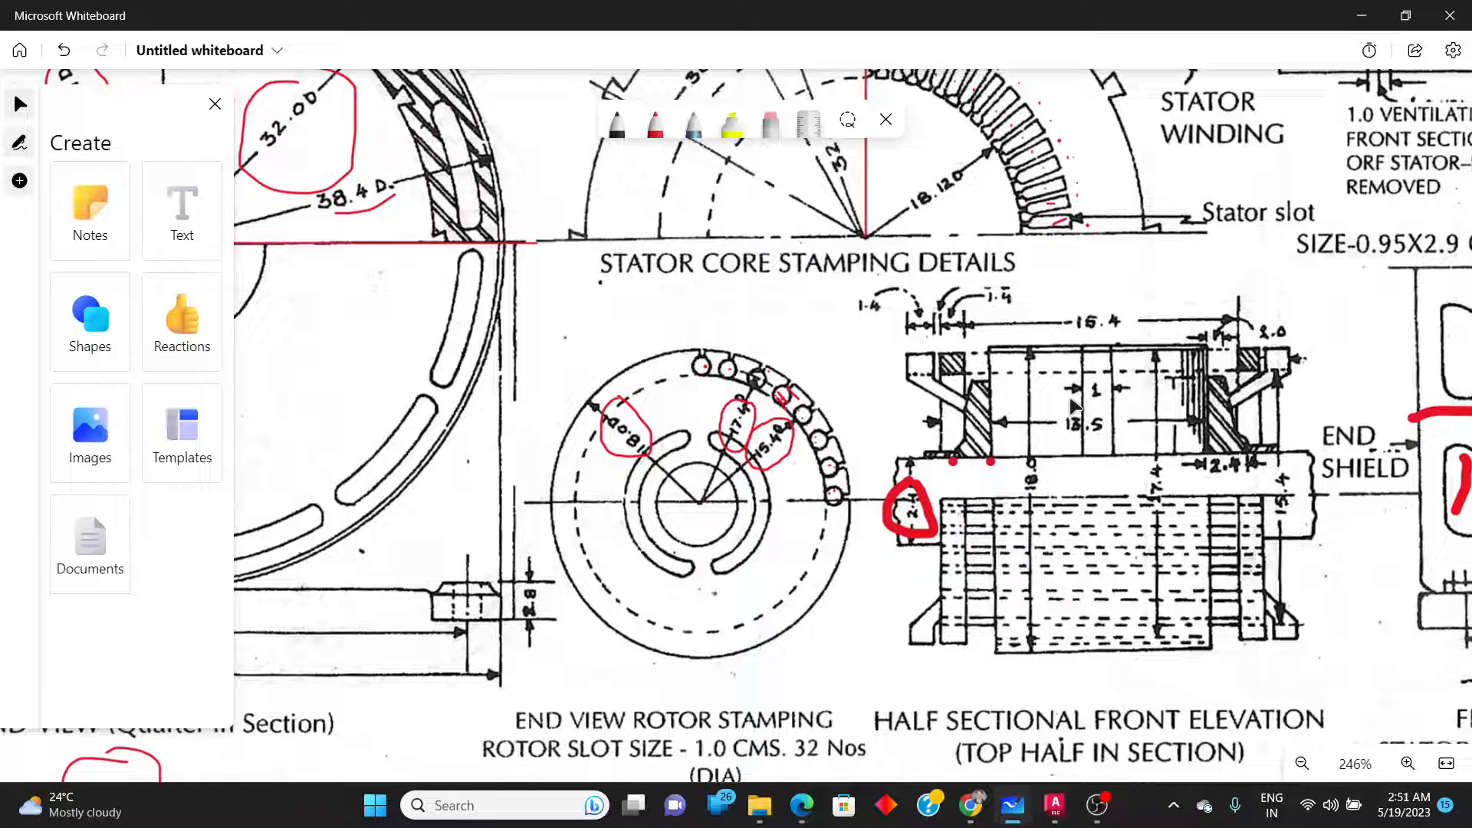
pyautogui.keyDown('ctrl'); pyautogui.scroll(-5, 1074, 407); pyautogui.keyUp('ctrl')
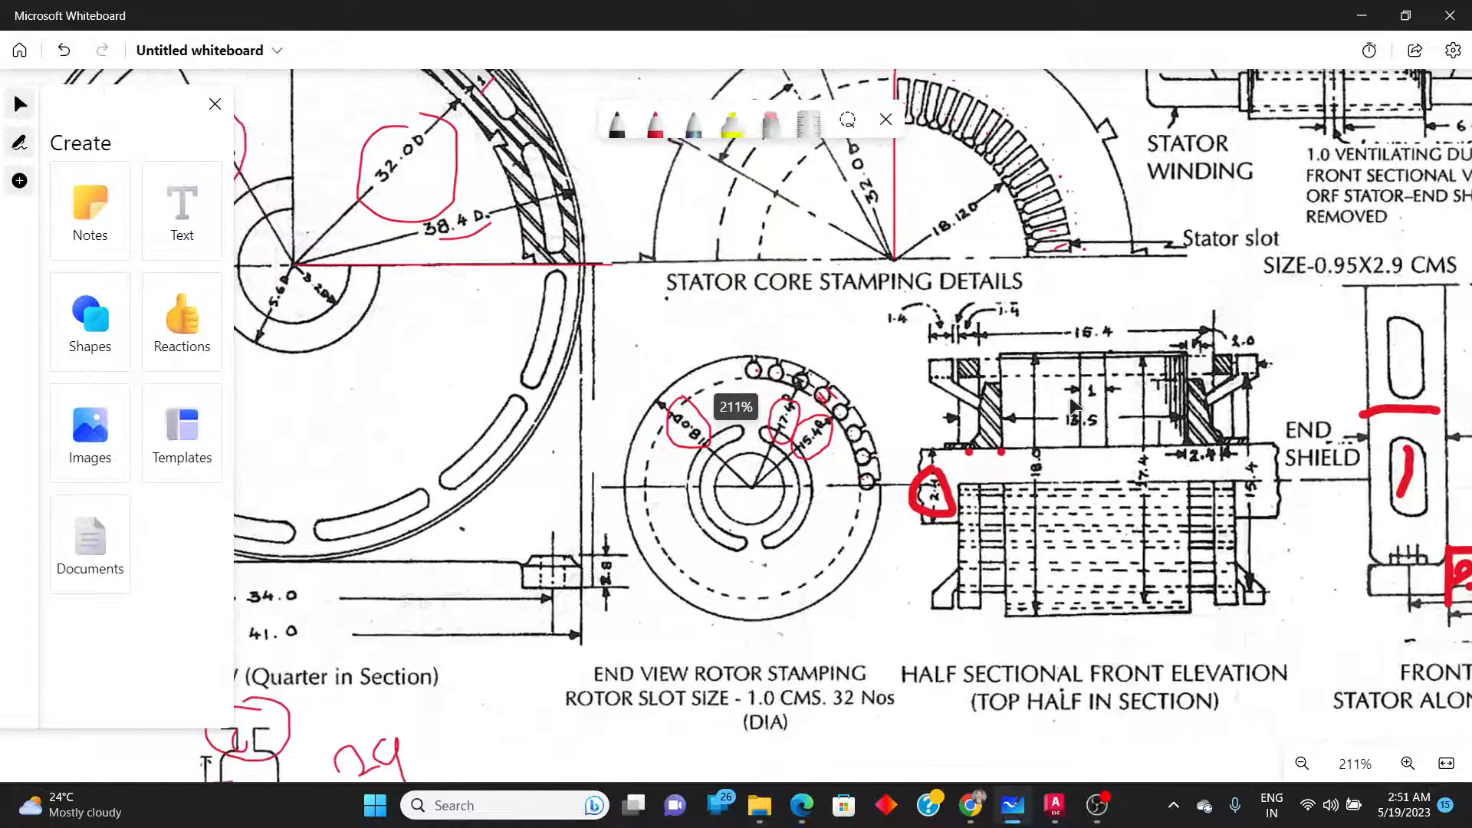
pyautogui.keyDown('ctrl'); pyautogui.scroll(2, 1073, 548); pyautogui.keyUp('ctrl')
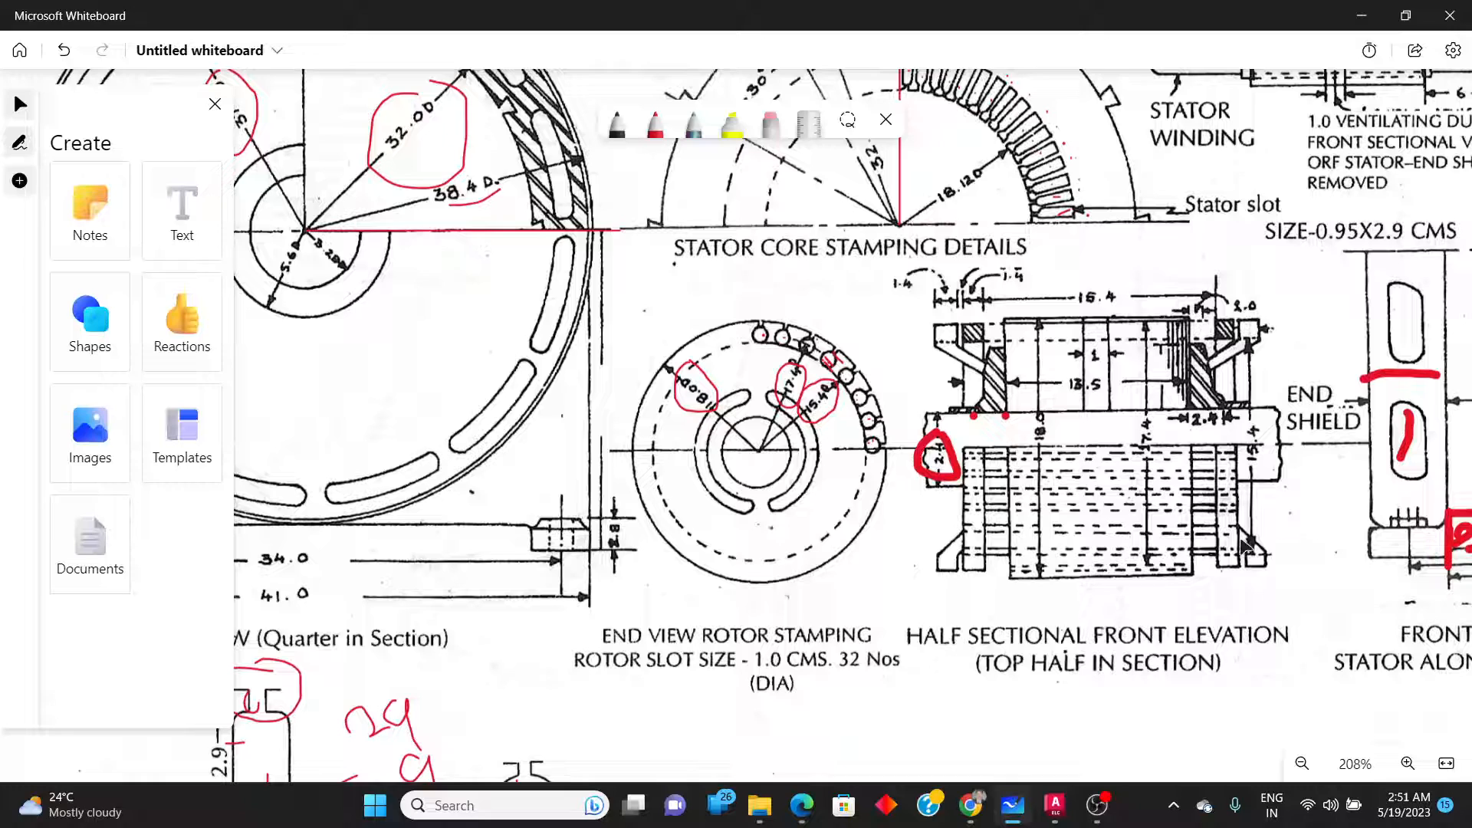
pyautogui.keyDown('ctrl'); pyautogui.scroll(-2, 1095, 512); pyautogui.keyUp('ctrl')
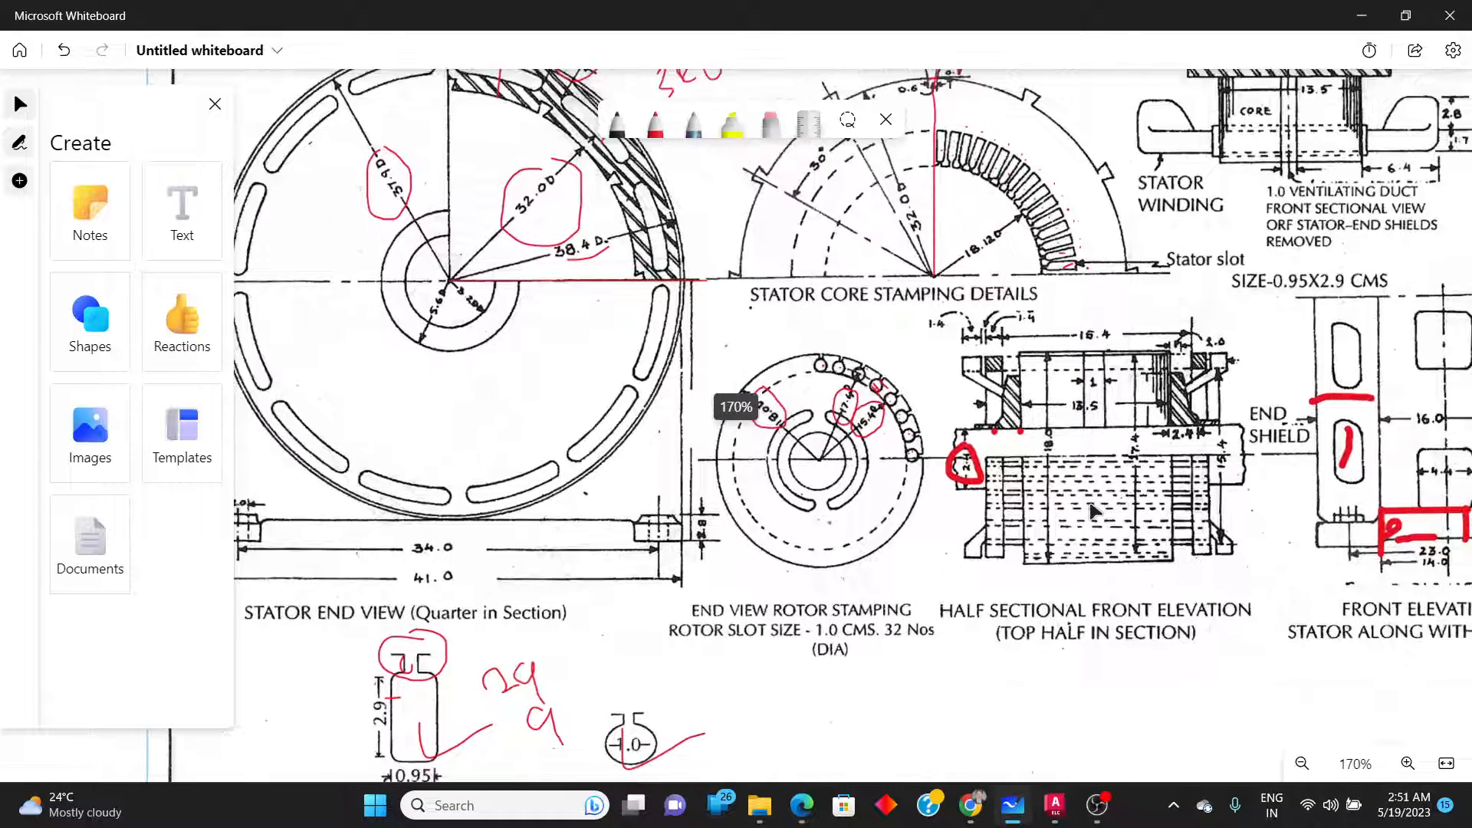
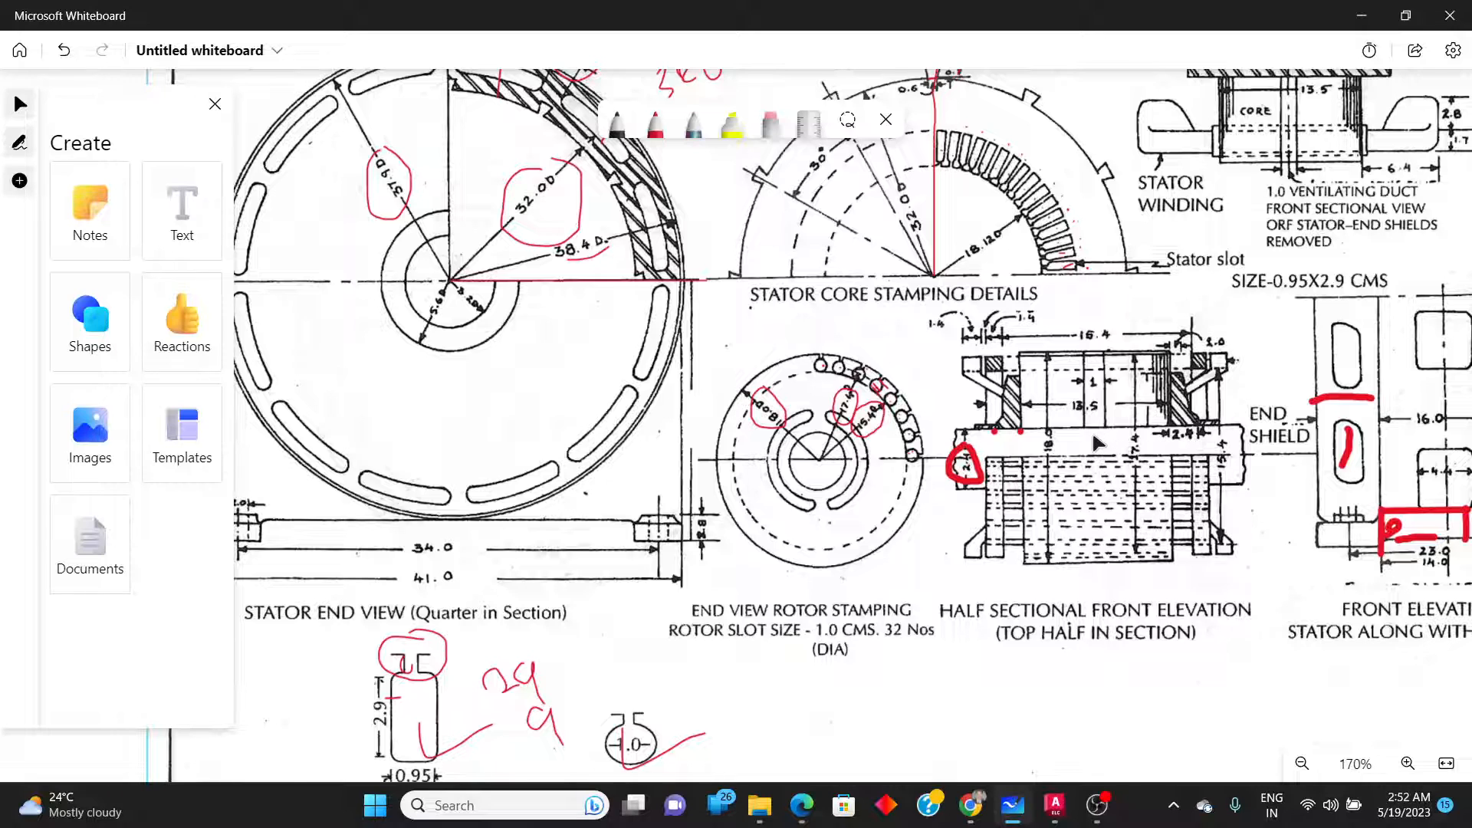
pyautogui.keyDown('ctrl'); pyautogui.scroll(2, 1127, 503); pyautogui.keyUp('ctrl')
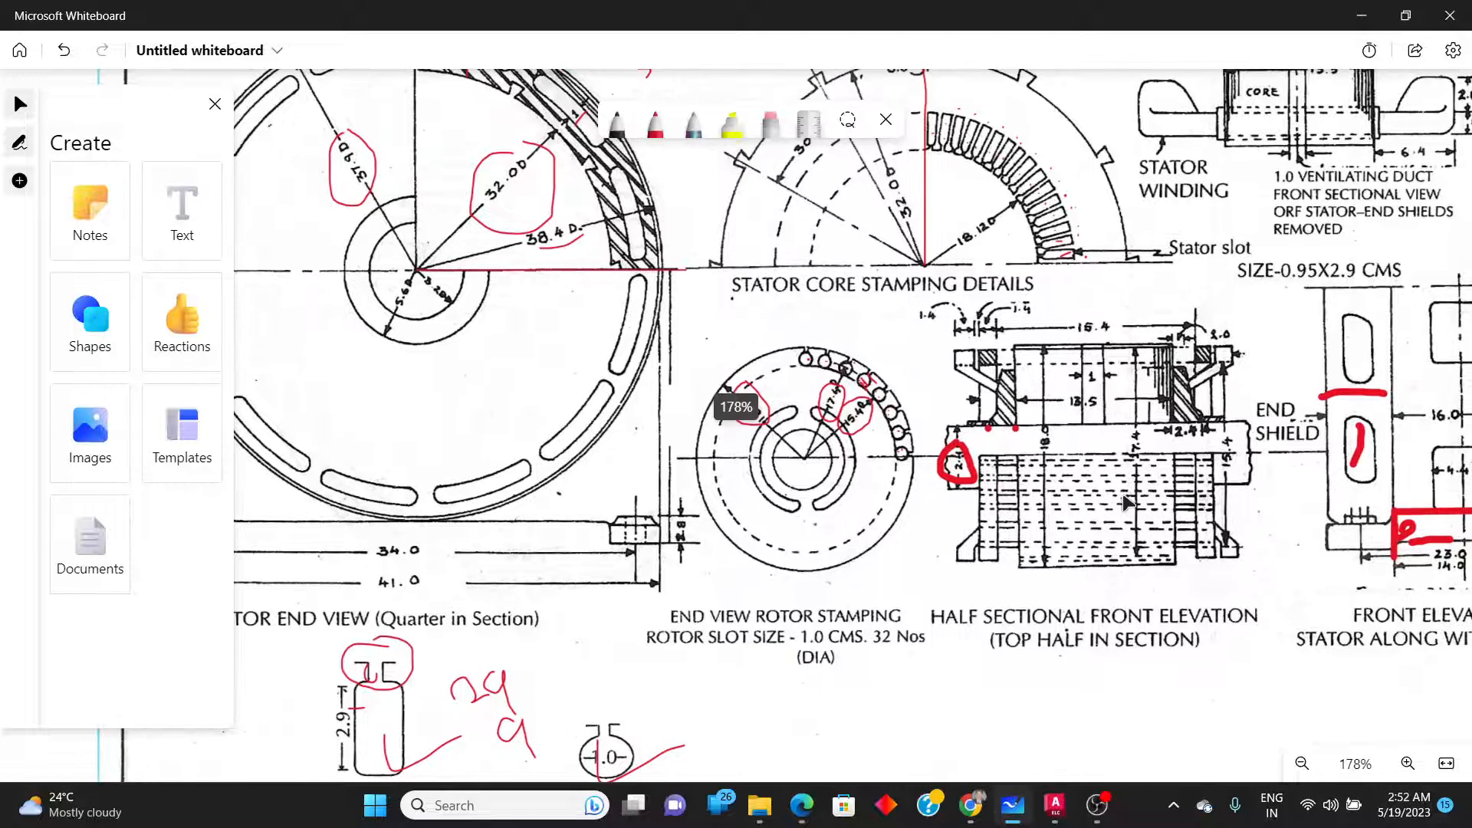
pyautogui.keyDown('ctrl'); pyautogui.scroll(2, 1128, 502); pyautogui.keyUp('ctrl')
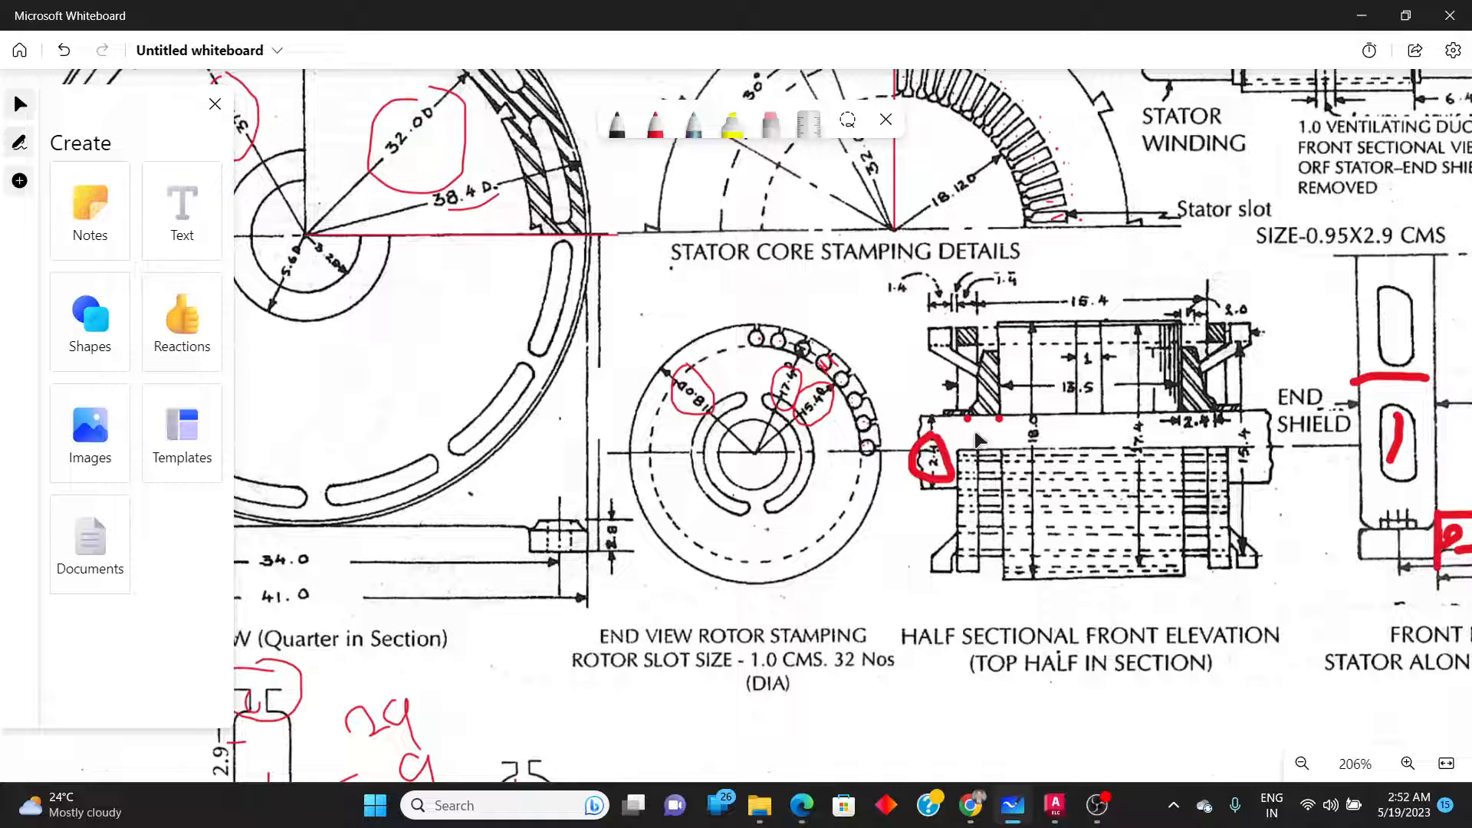
# Return to AutoCAD Electrical and draw lines from the core's lower right corner: 24 along the shaft, a short upright, then an unconstrained inward slant.
pyautogui.hotkey('alt', 'Tab')
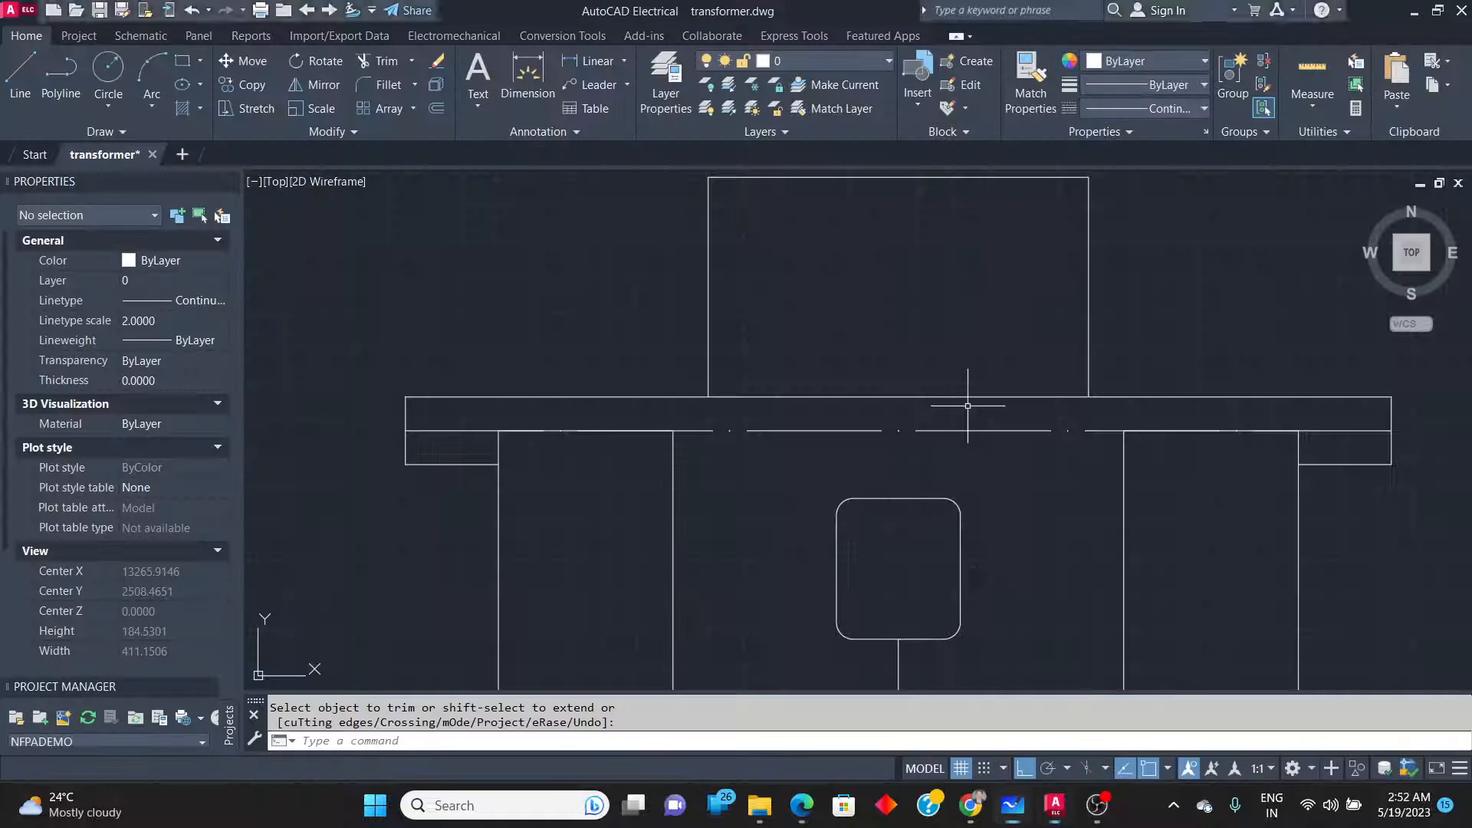
pyautogui.click(16, 72)
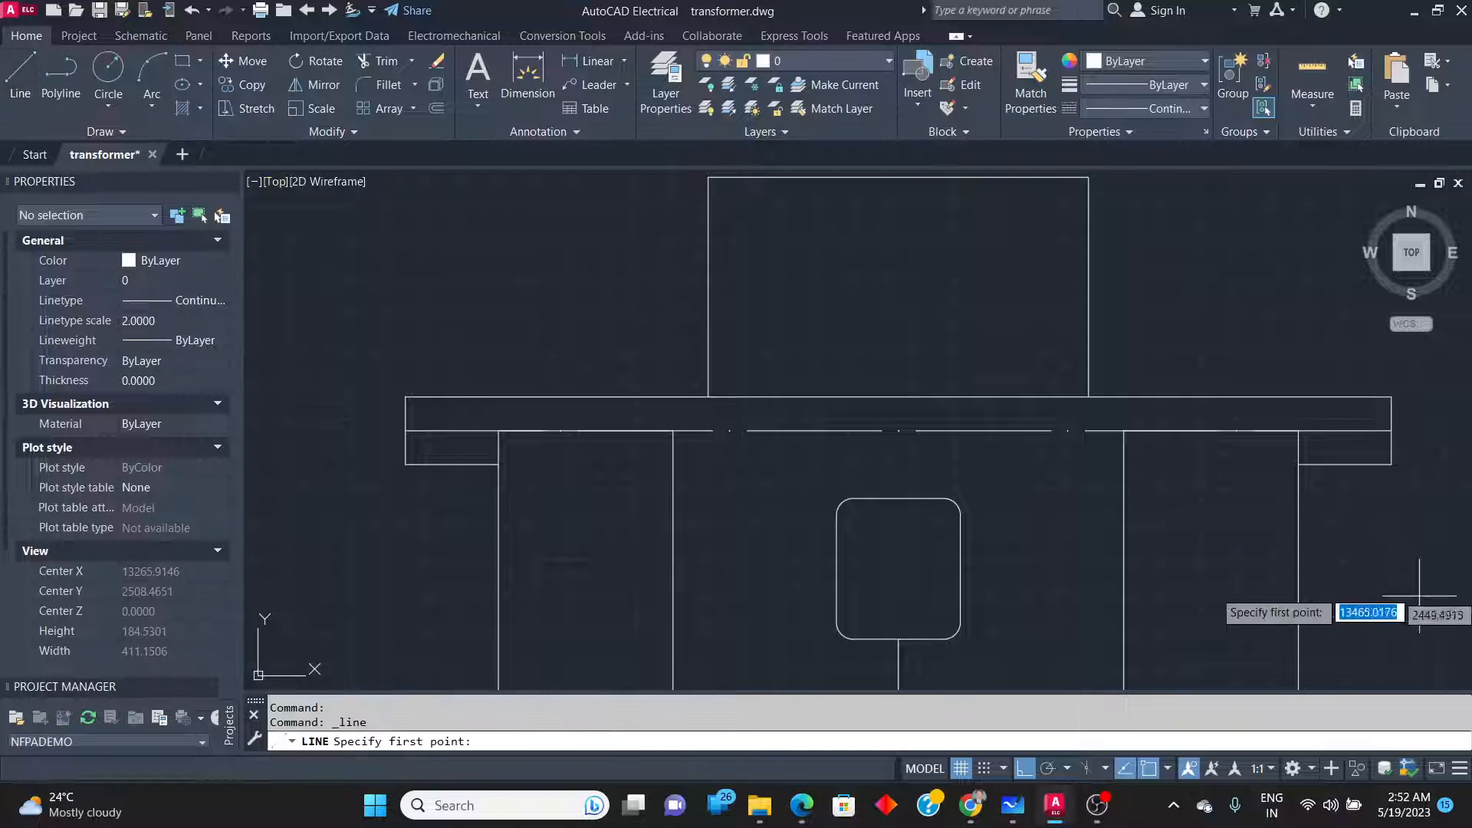
pyautogui.click(1088, 396)
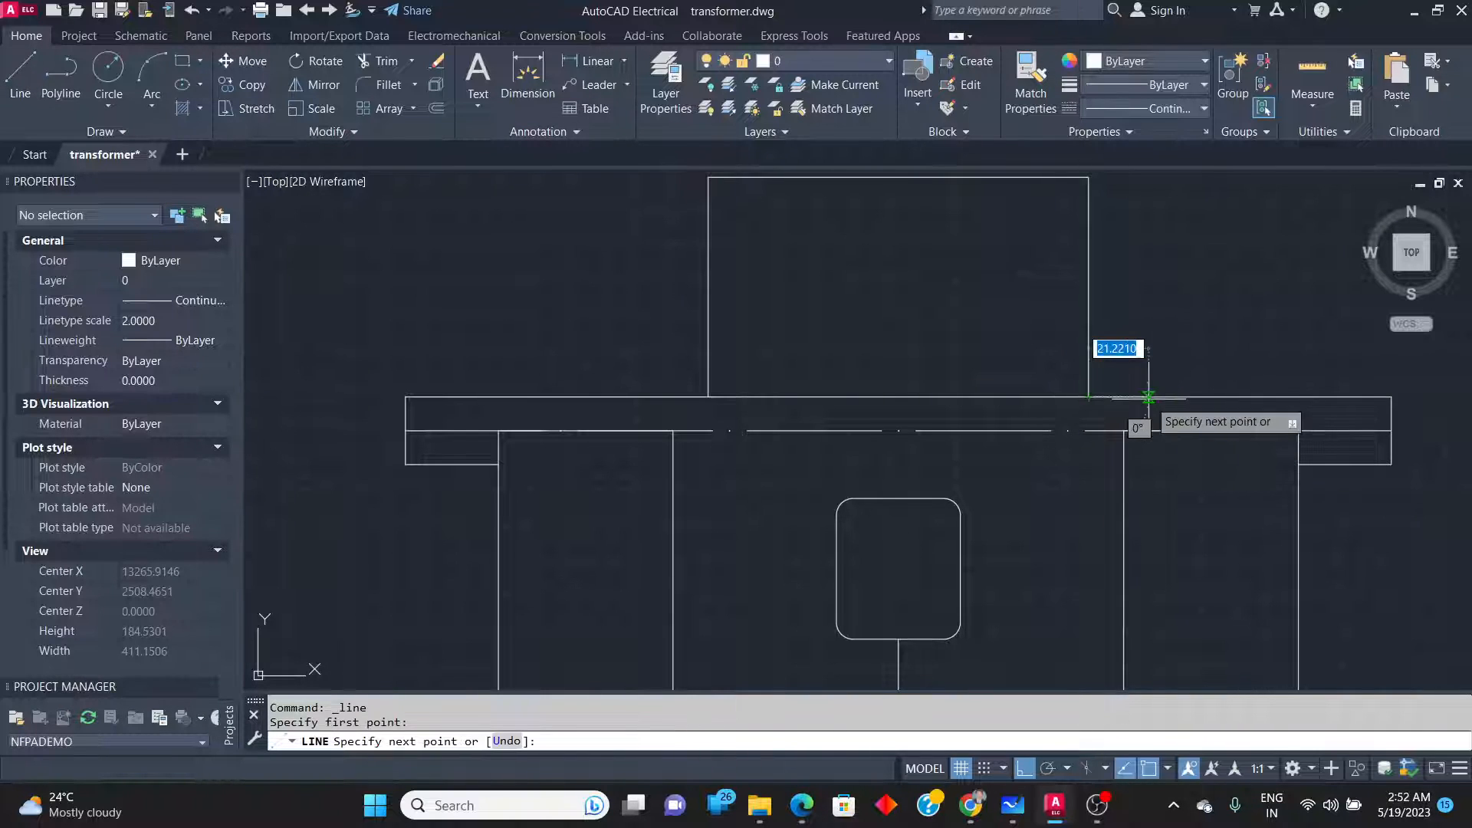
pyautogui.write('24')
pyautogui.press('Return')
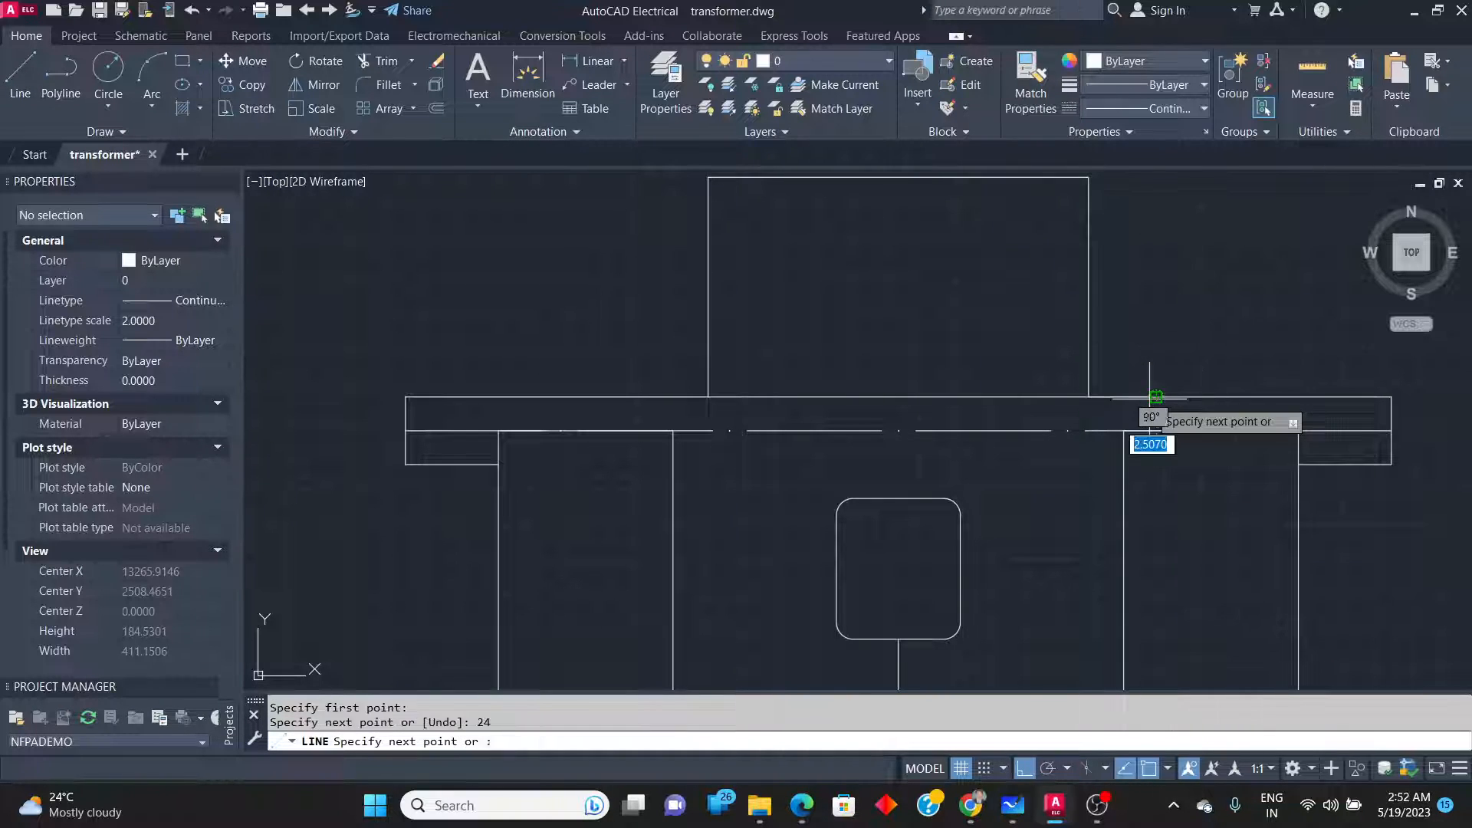
pyautogui.scroll(5, 1157, 395)
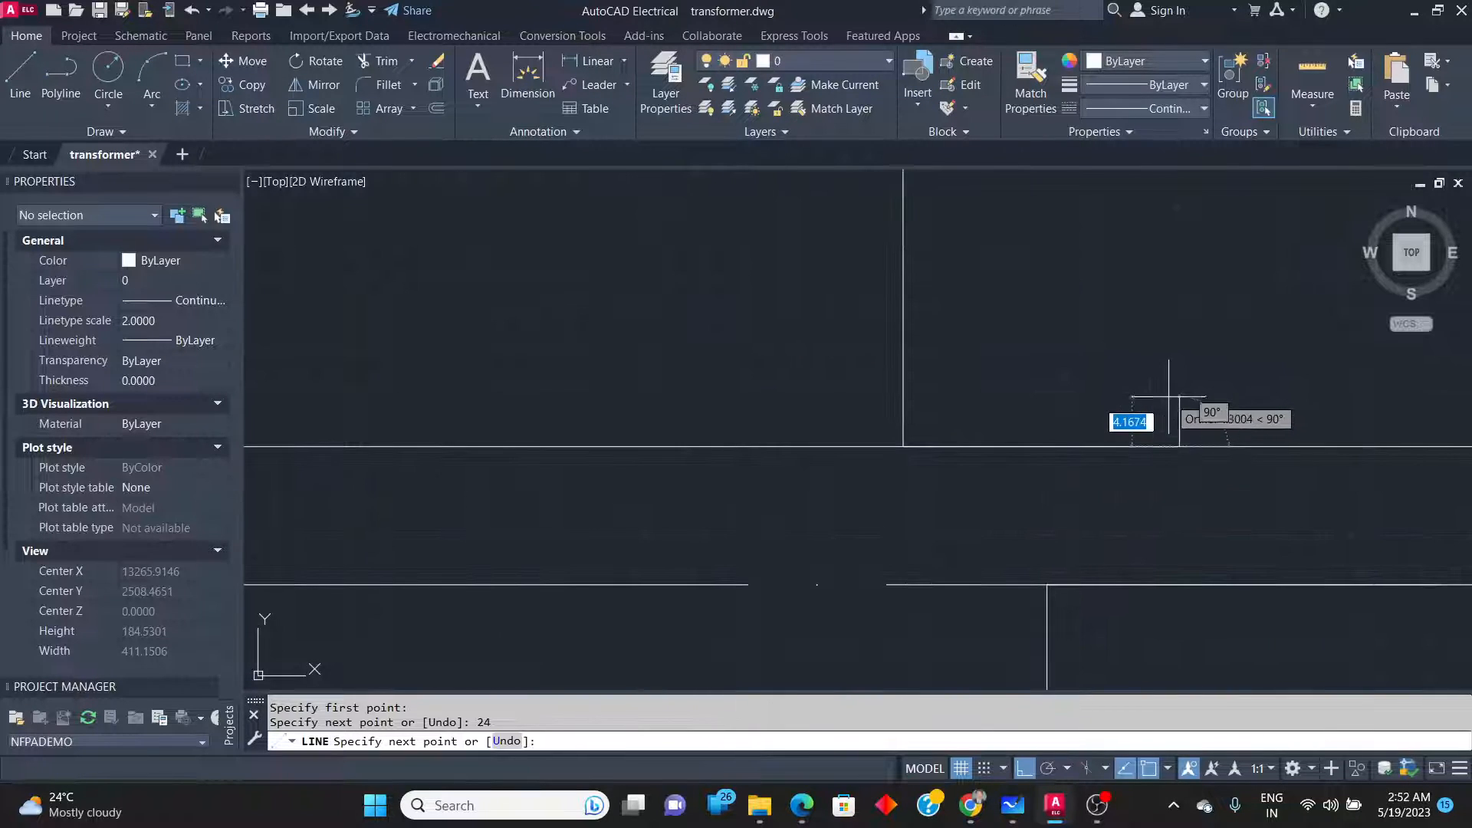
pyautogui.click(1180, 392)
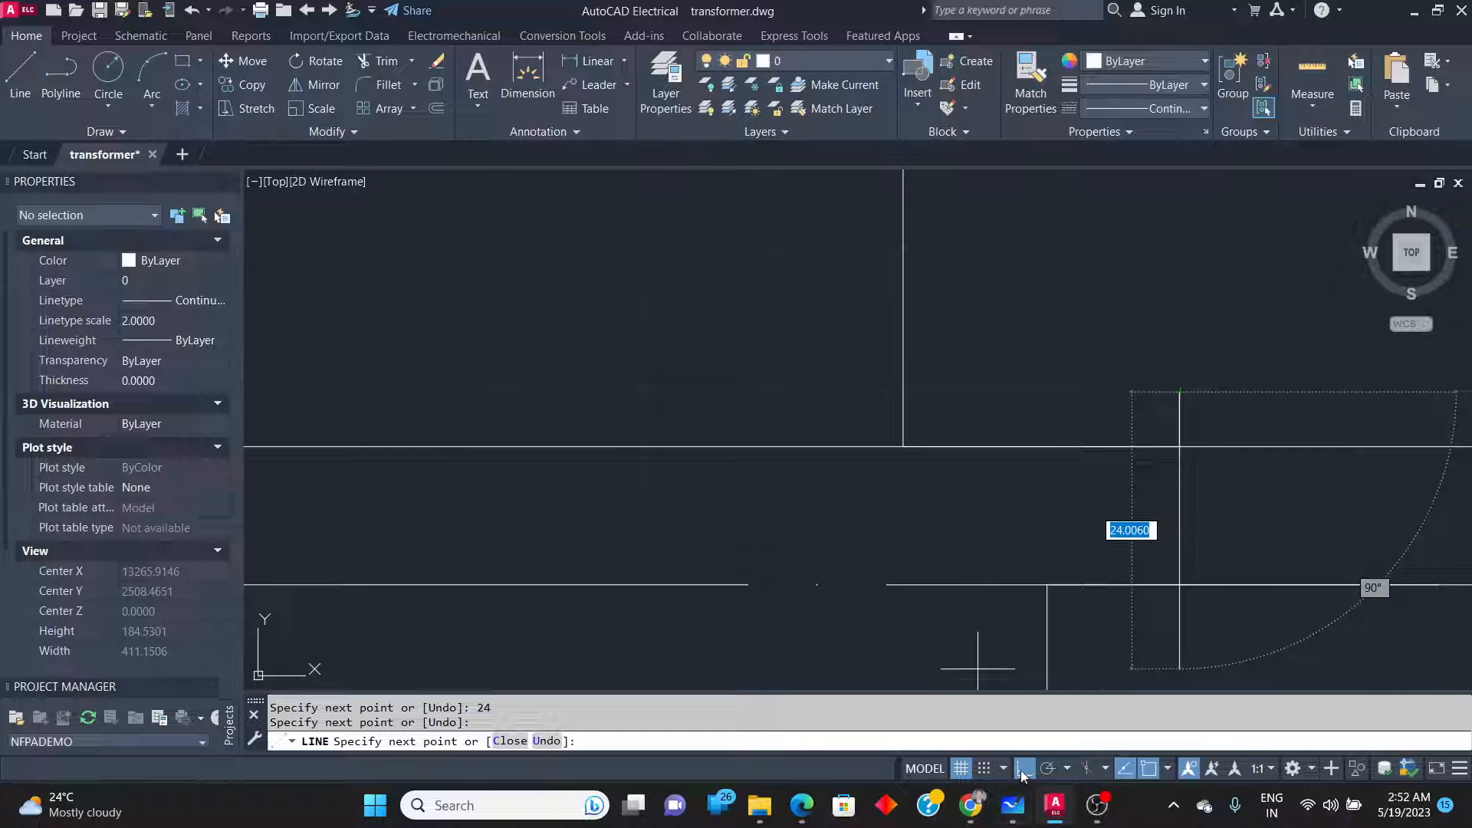
pyautogui.click(1023, 769)
pyautogui.scroll(-1, 1020, 292)
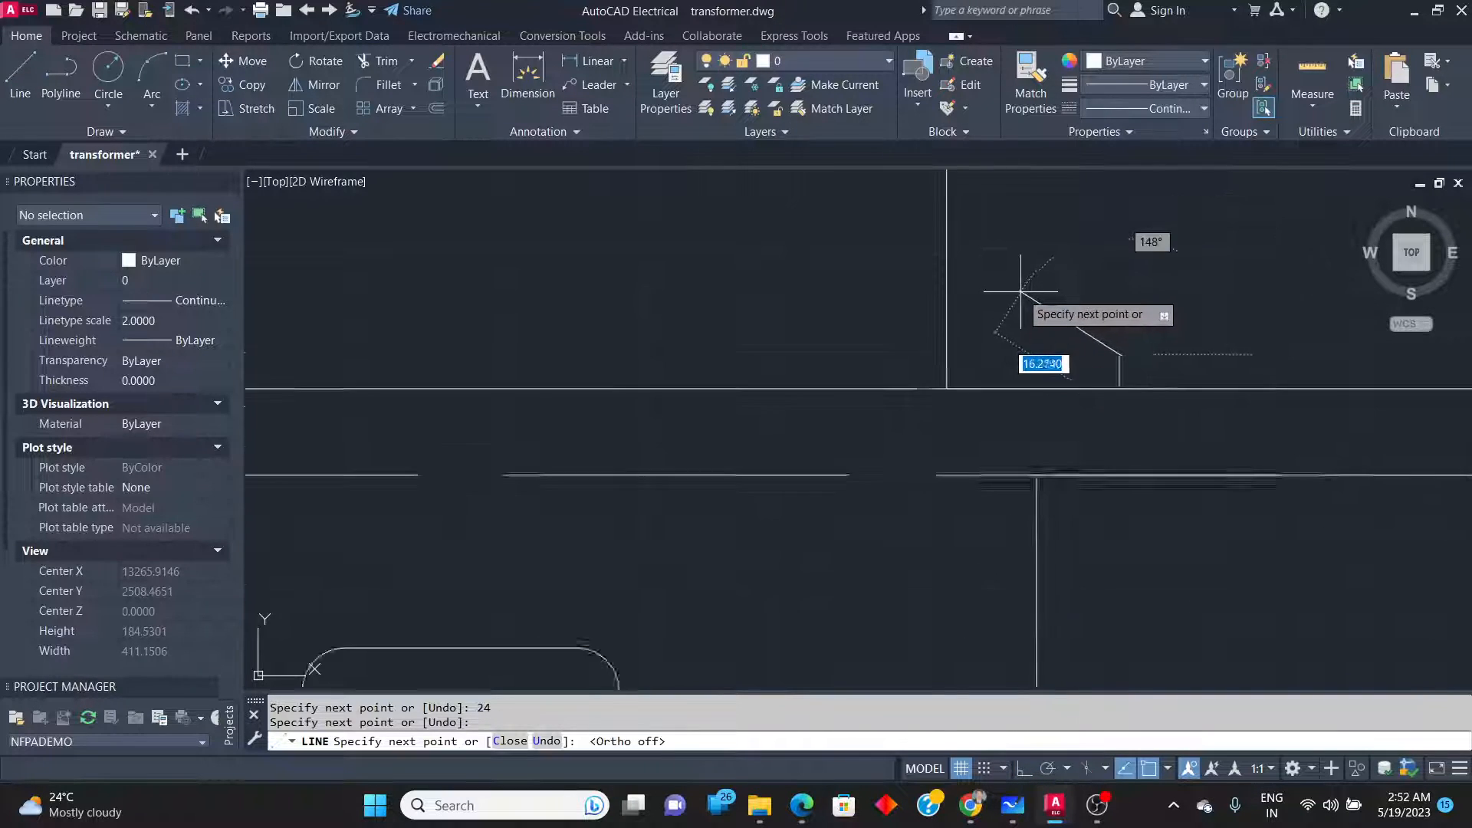
pyautogui.scroll(-2, 1020, 293)
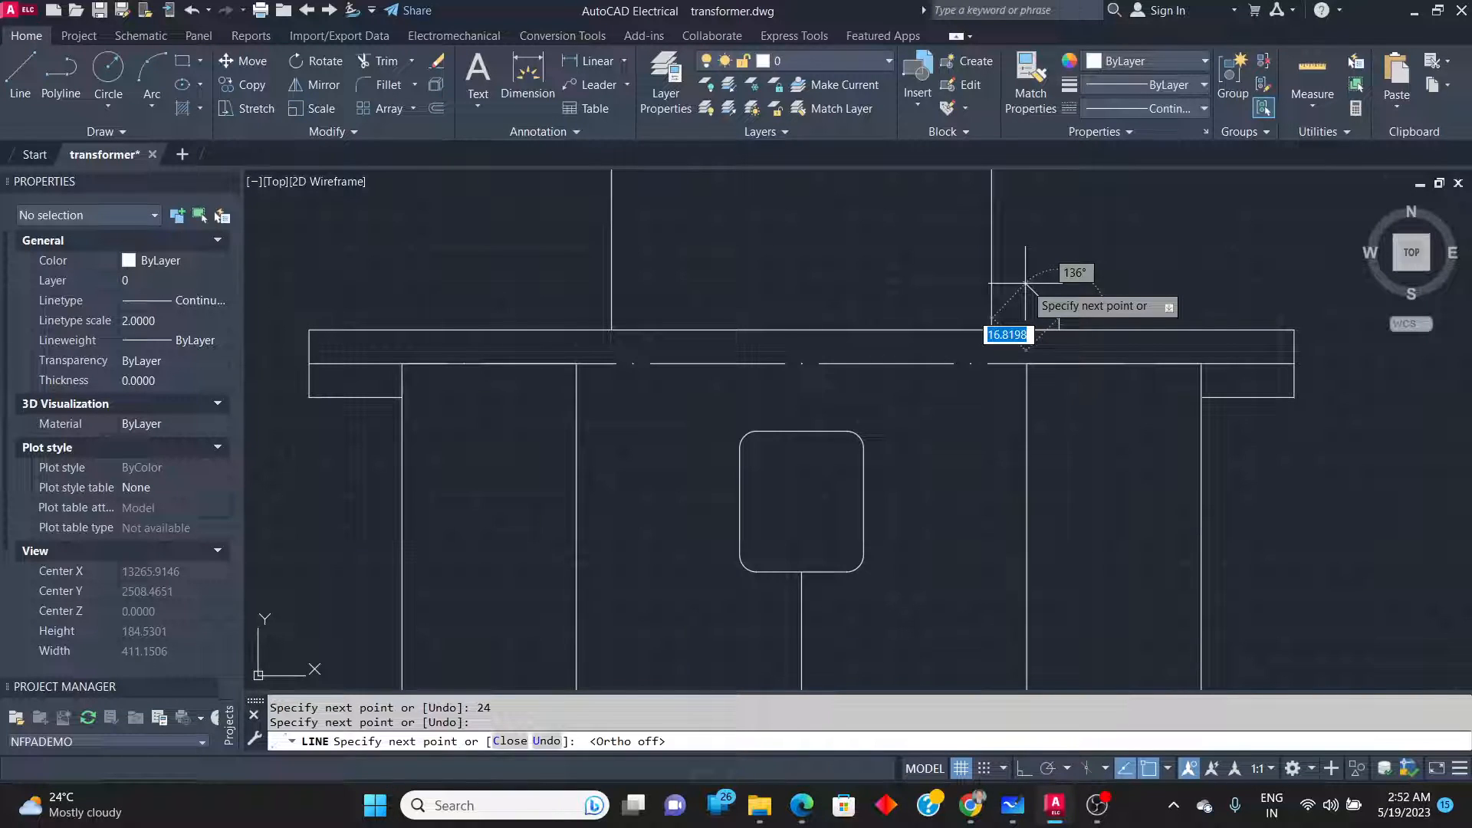
pyautogui.scroll(-5, 1027, 285)
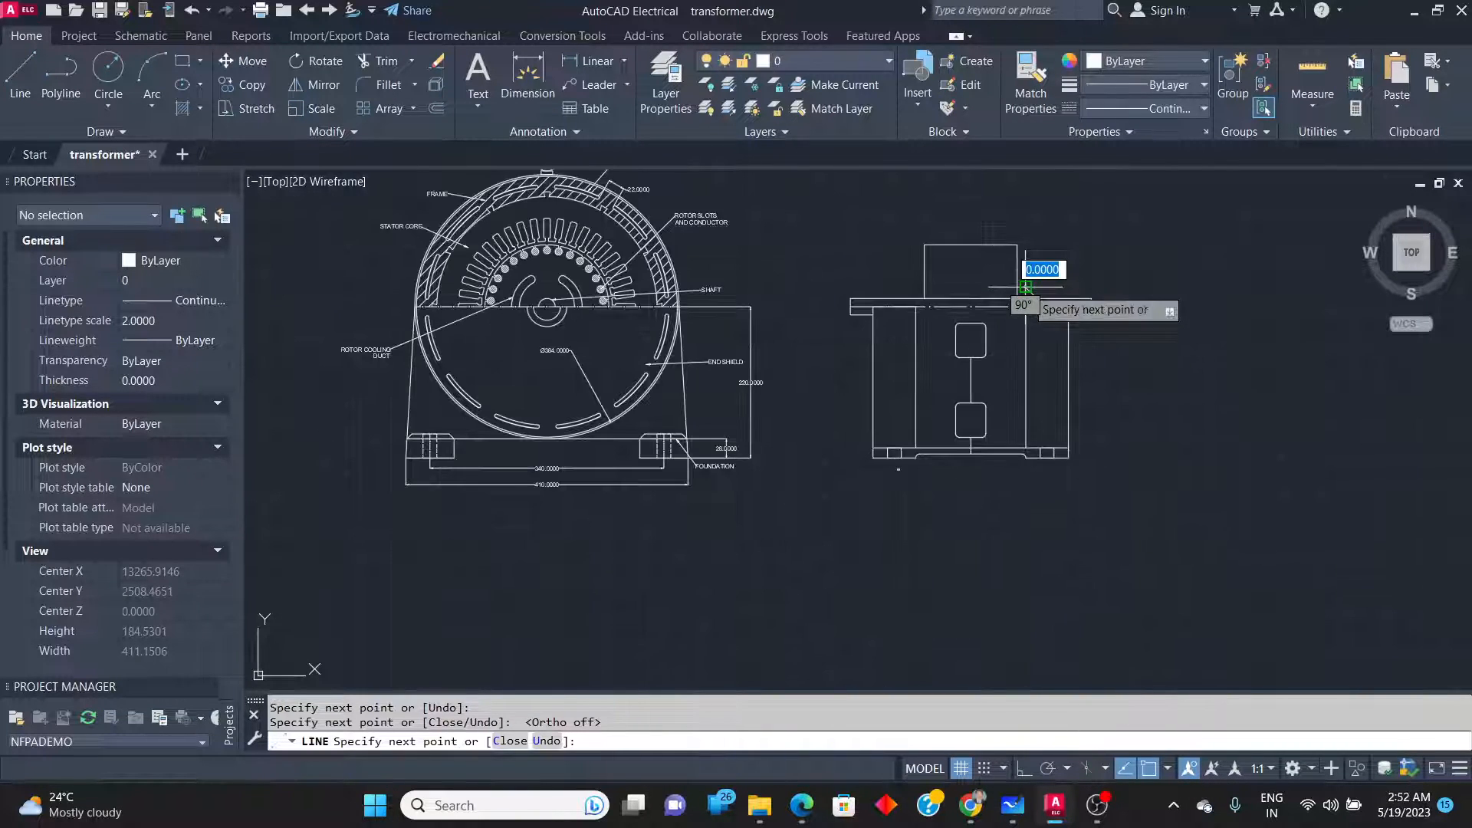
pyautogui.scroll(5, 1044, 253)
# Switch to Microsoft Whiteboard and draw a red projection line, thickness 1, from the elevation's left end ring across to the rotor slots.
pyautogui.hotkey('alt', 'Tab')
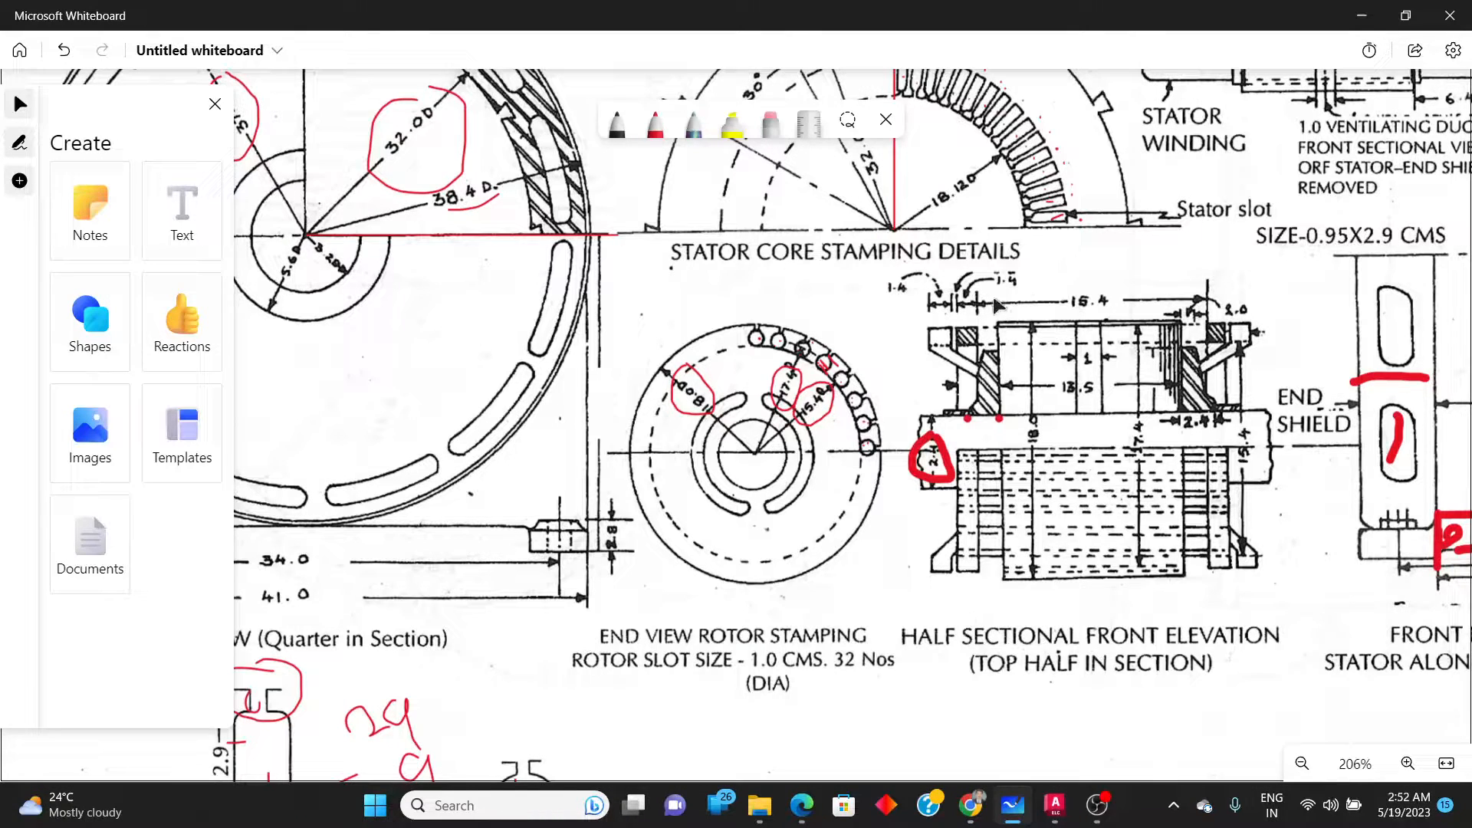
pyautogui.click(656, 130)
pyautogui.click(655, 131)
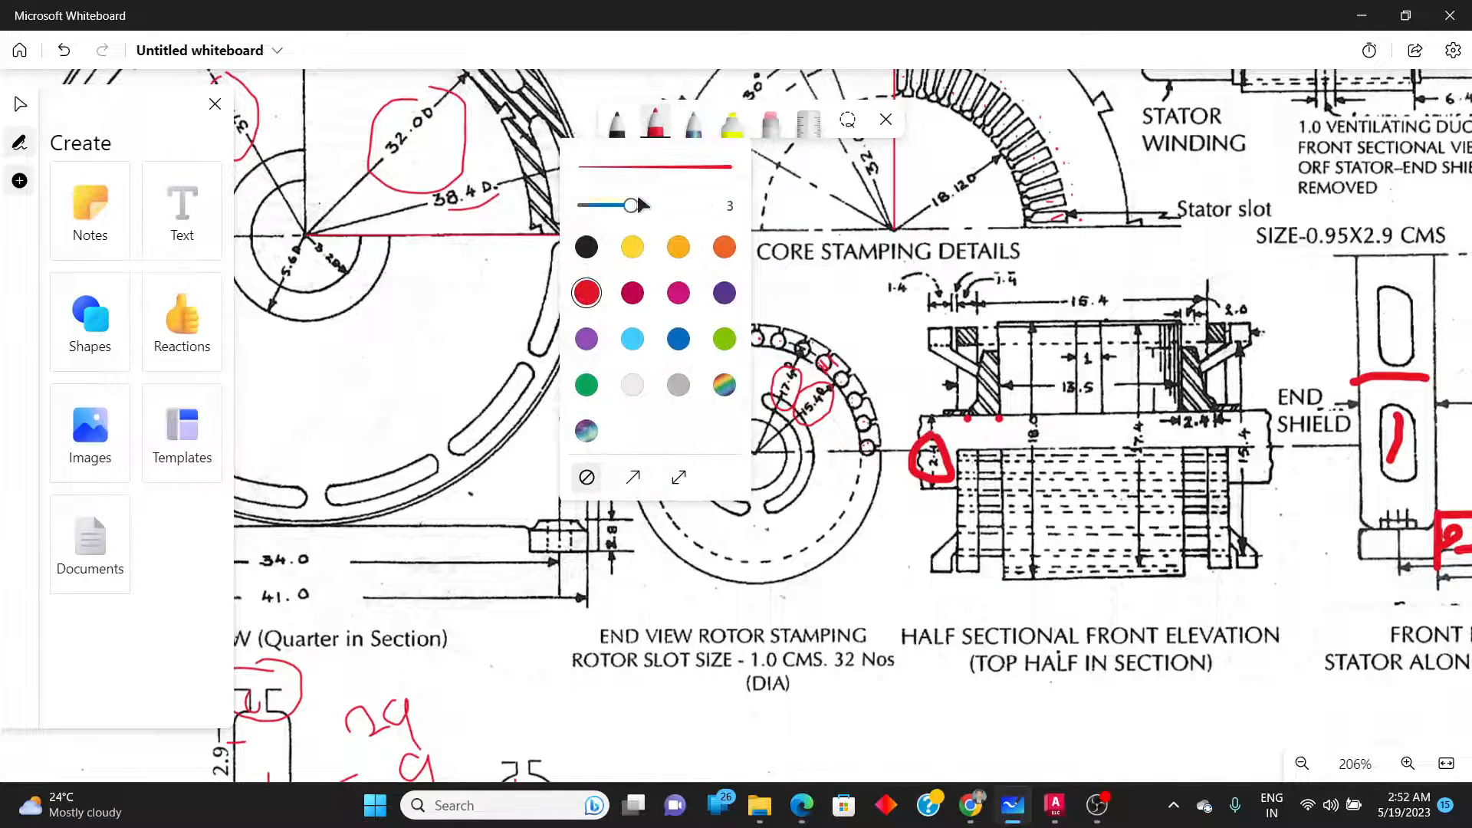
pyautogui.moveTo(630, 206); pyautogui.dragTo(576, 205)
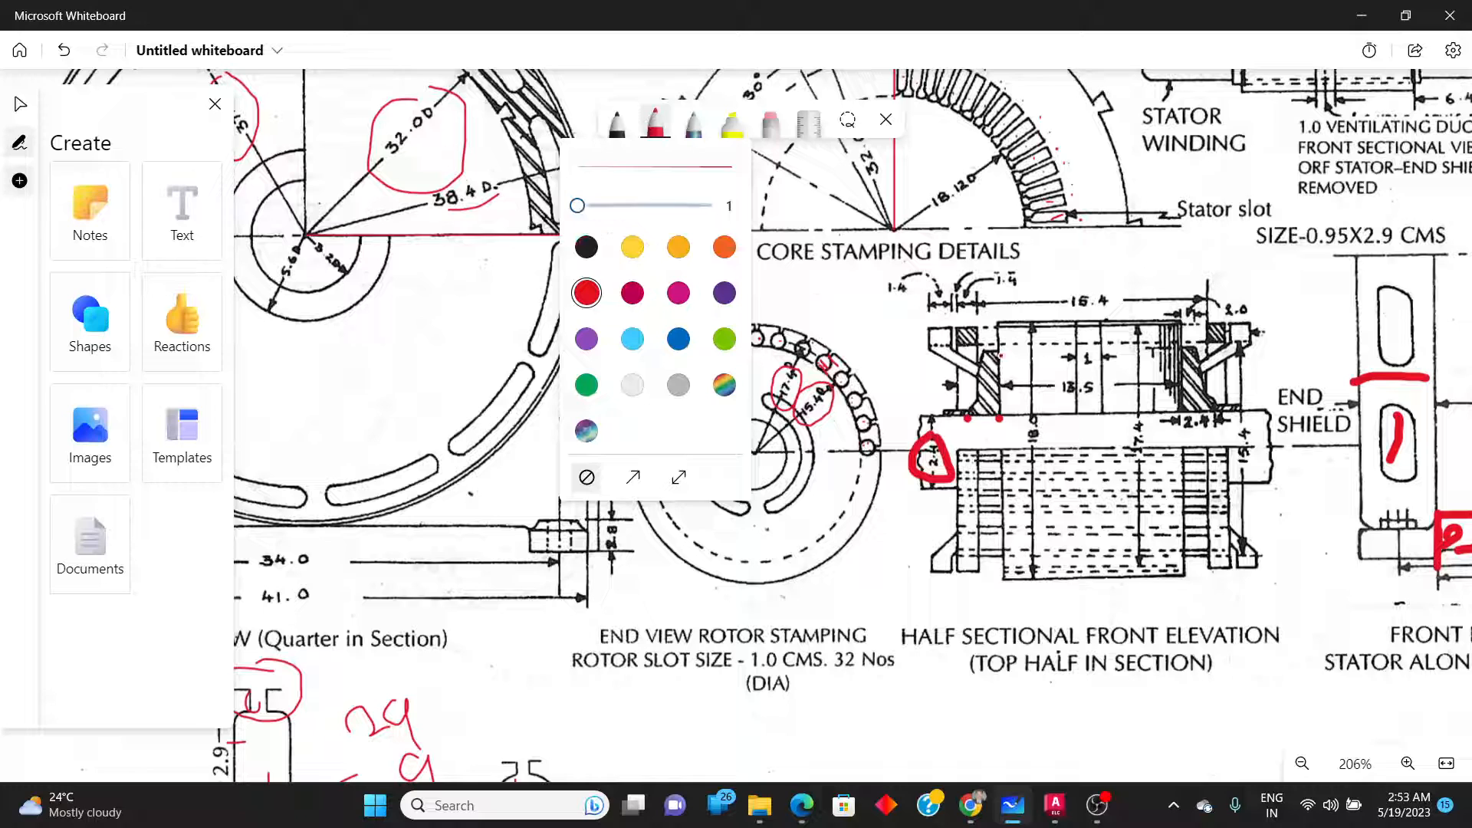
pyautogui.keyDown('ctrl'); pyautogui.scroll(1, 1050, 332); pyautogui.keyUp('ctrl')
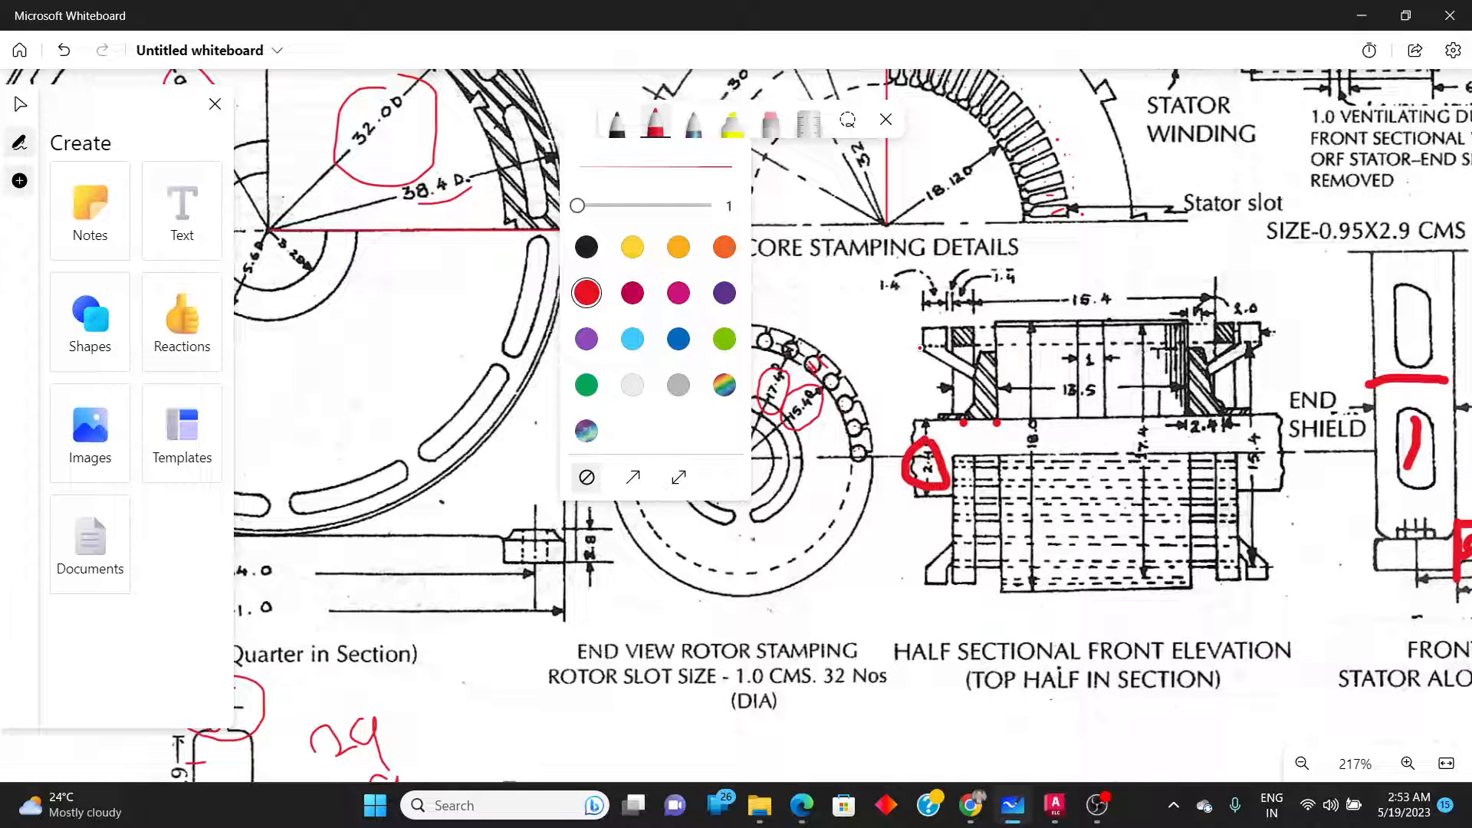
pyautogui.click(926, 344)
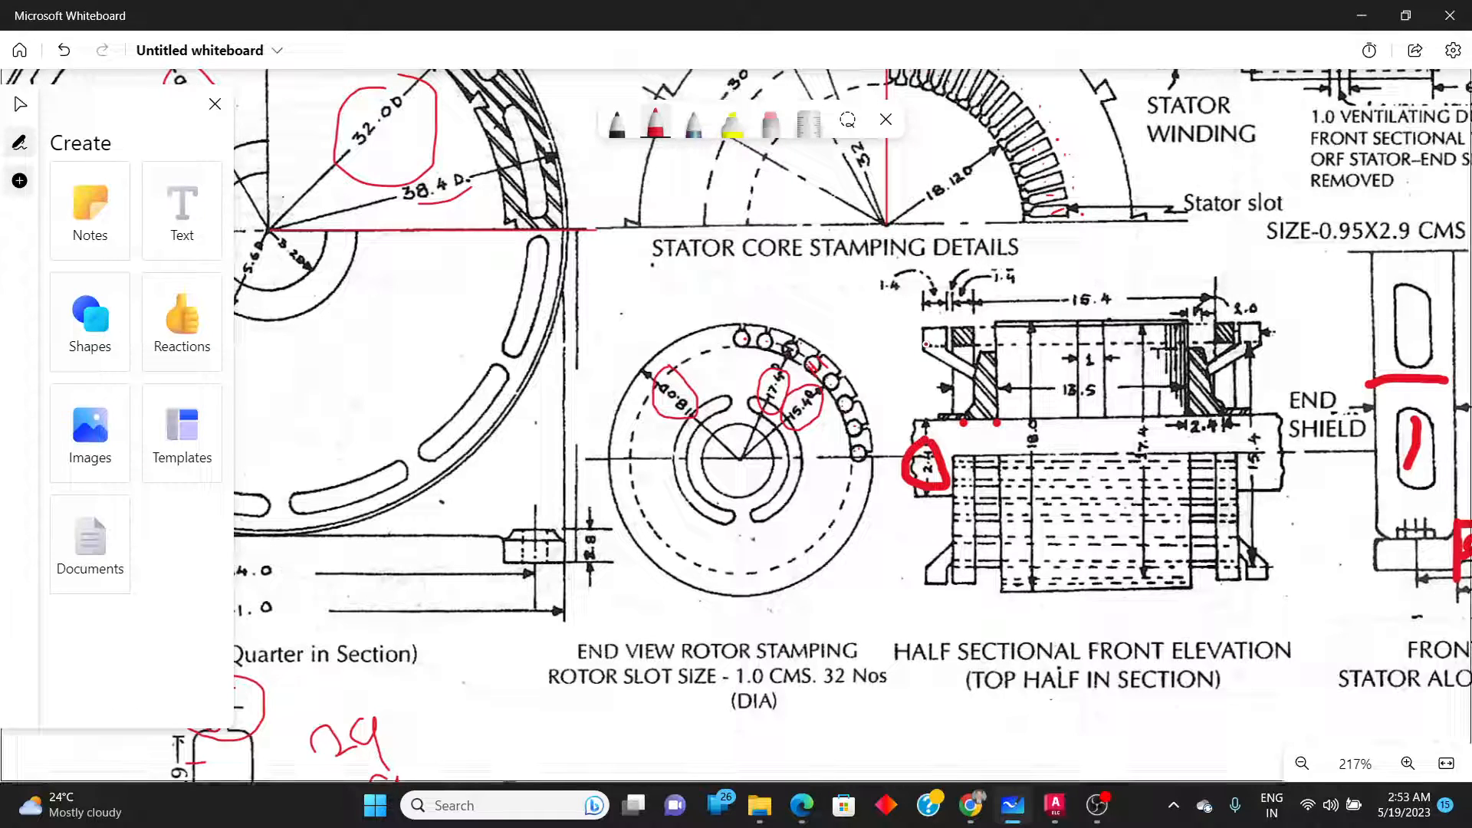
pyautogui.moveTo(926, 345); pyautogui.dragTo(698, 343)
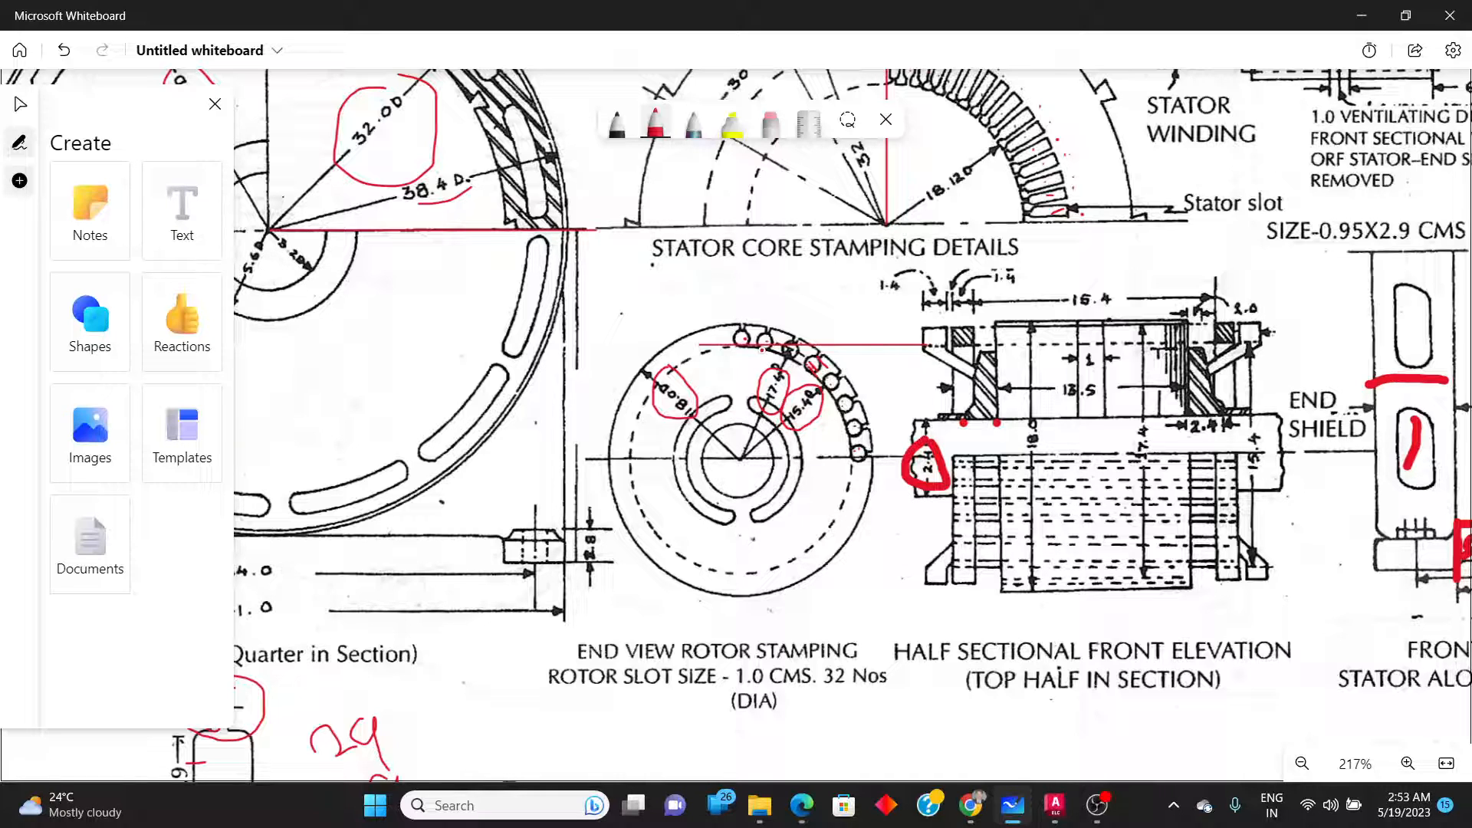
# Return to AutoCAD Electrical and end the end-plate outline at its slanted segment.
pyautogui.hotkey('alt', 'Tab')
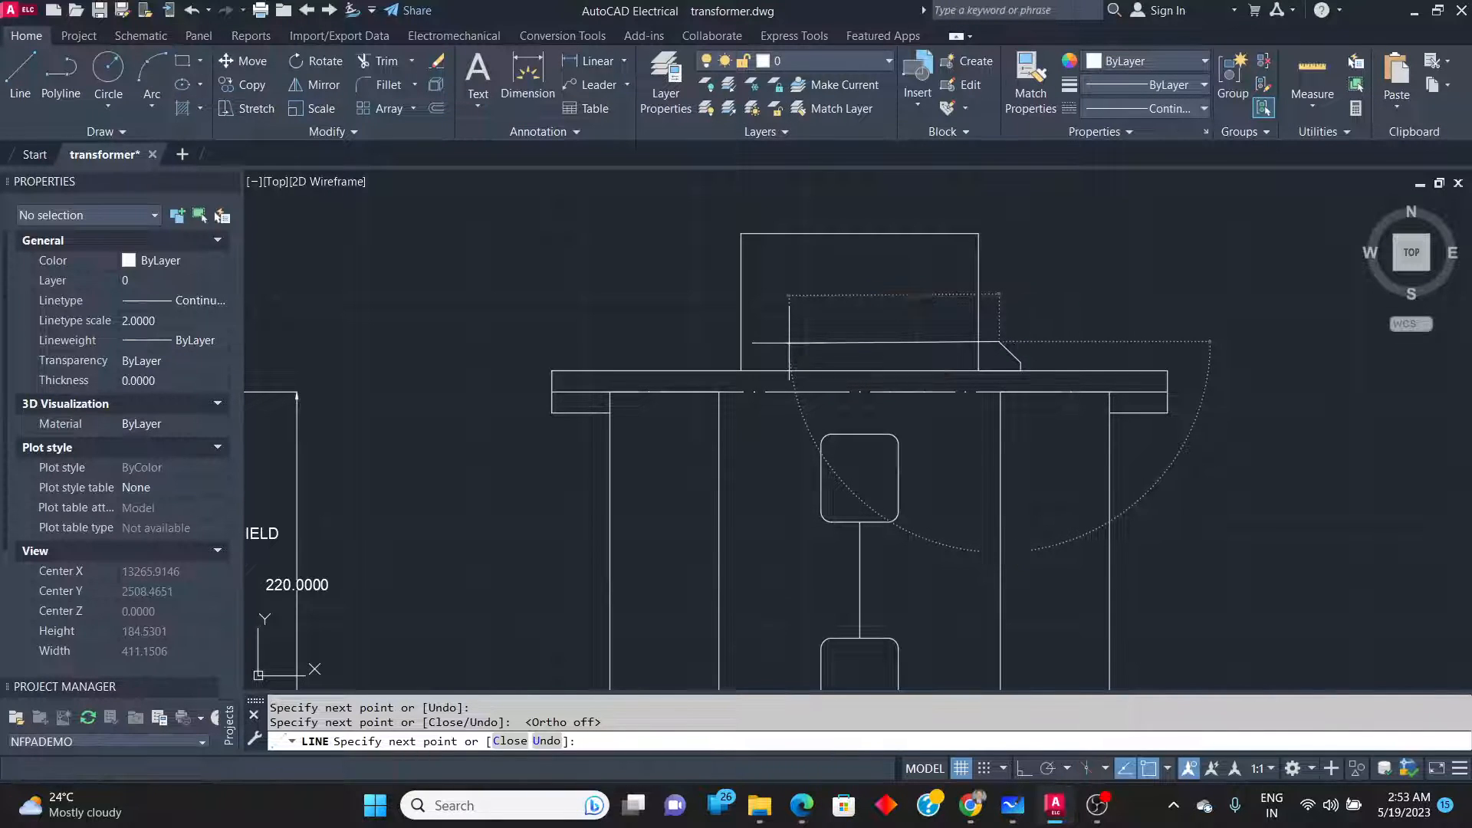
pyautogui.scroll(-6, 798, 358)
pyautogui.press('Escape')
pyautogui.press('Escape')
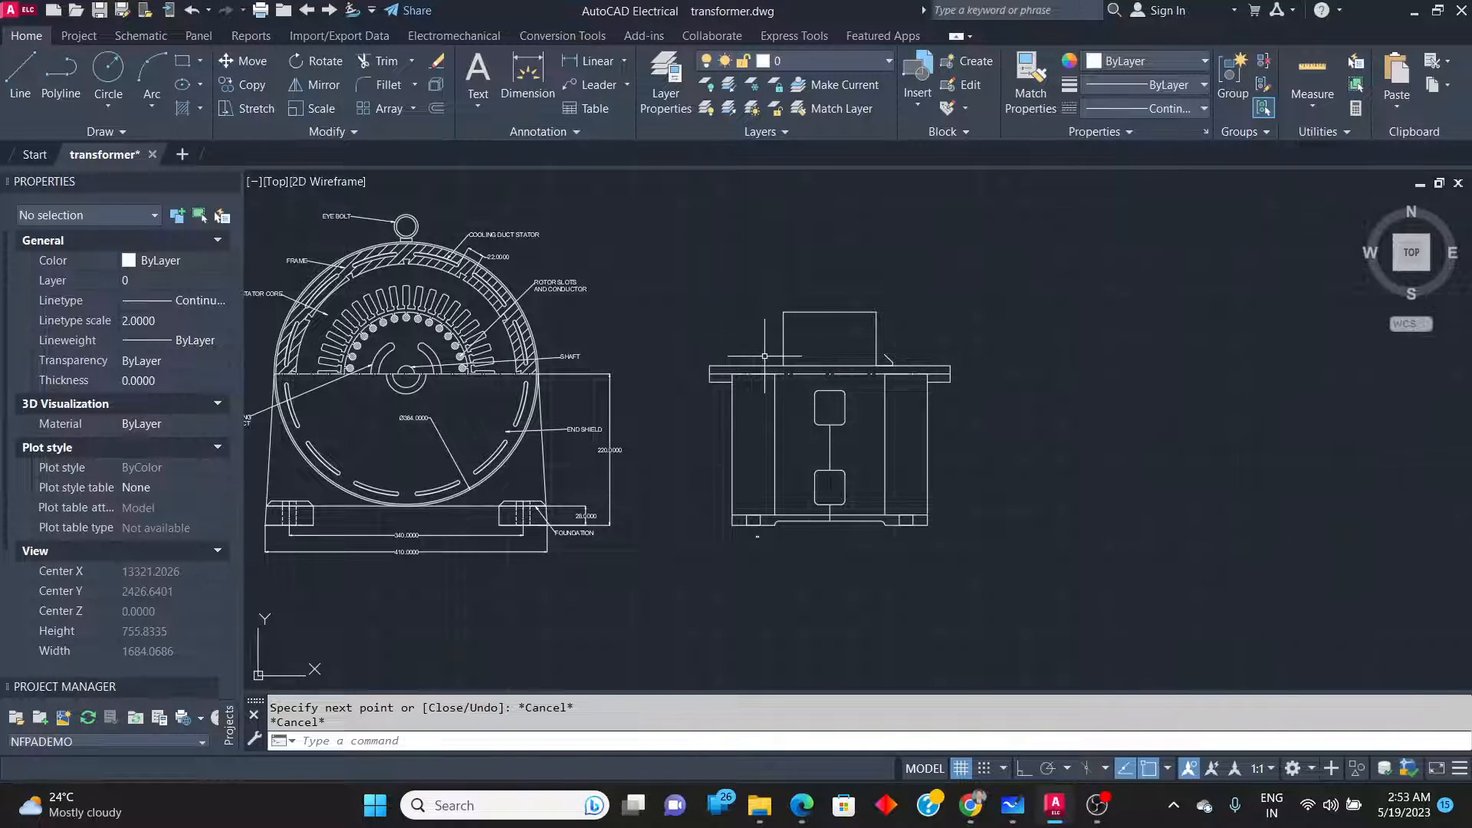
# Draw a near-horizontal projection line from the underside of the end view's topmost rotor slot to beyond the rotor core in the elevation.
pyautogui.scroll(4, 796, 357)
pyautogui.scroll(-4, 923, 410)
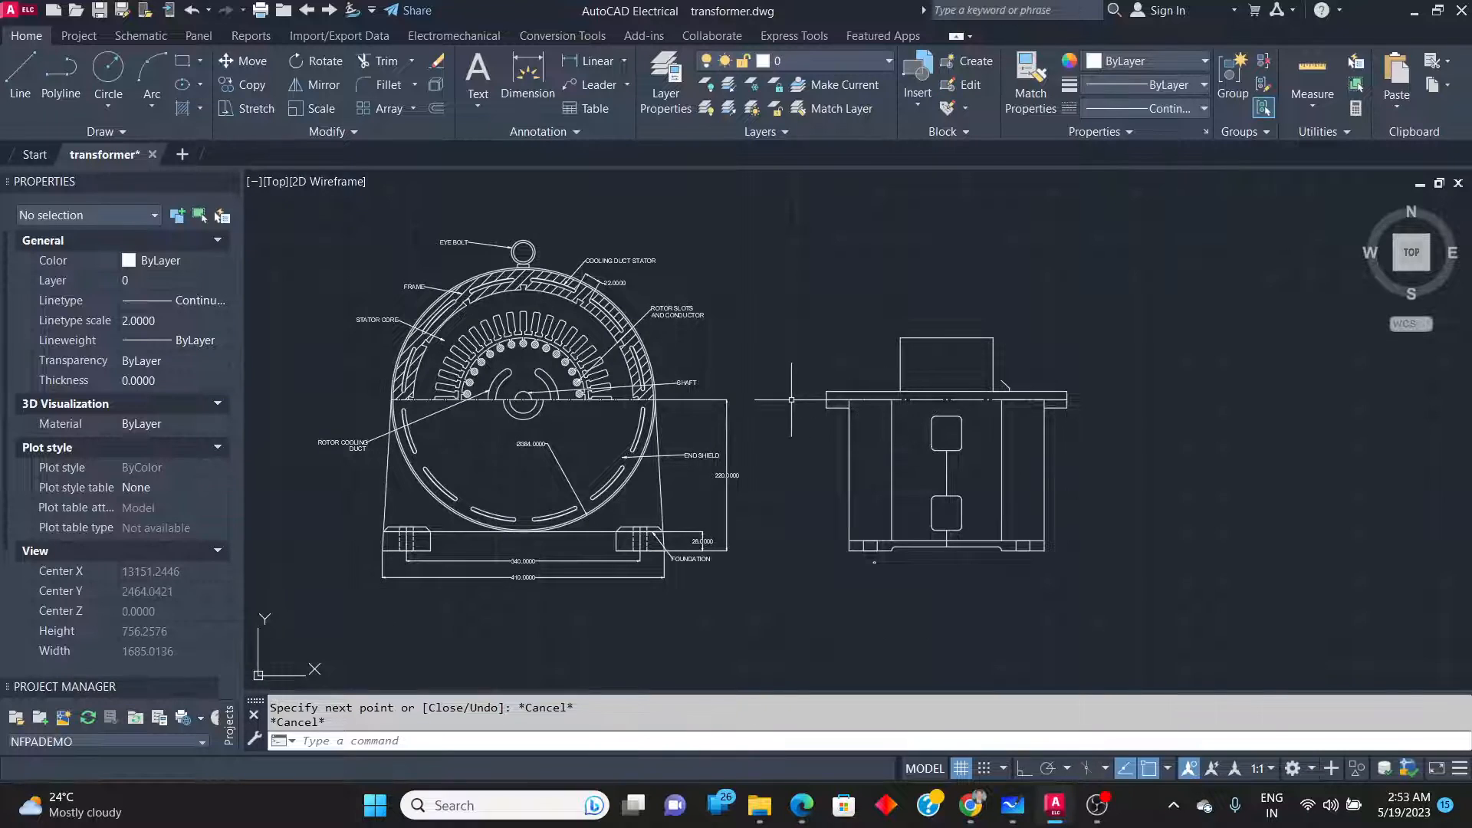
pyautogui.scroll(4, 599, 362)
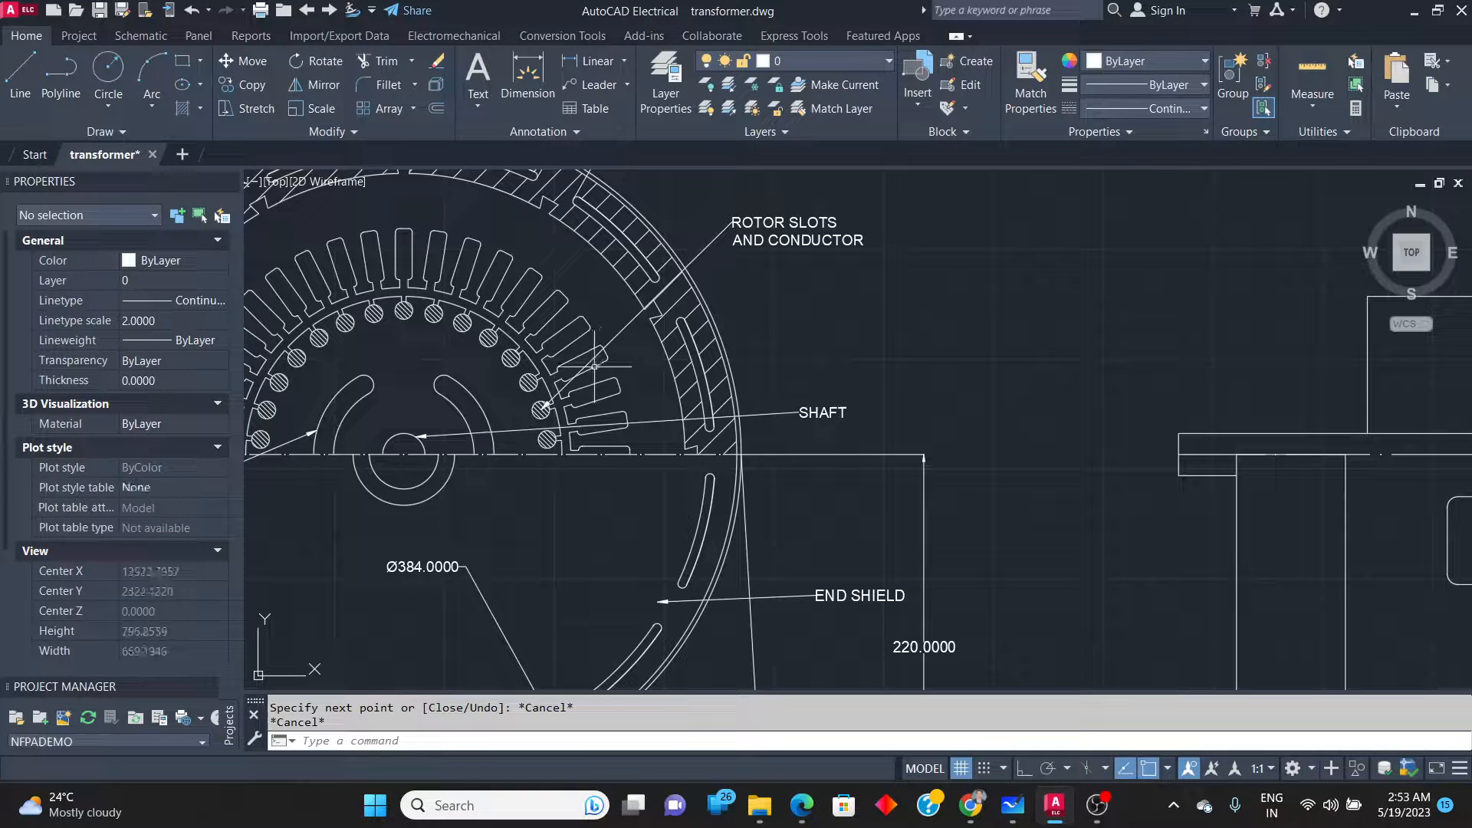
pyautogui.click(34, 76)
pyautogui.scroll(4, 379, 326)
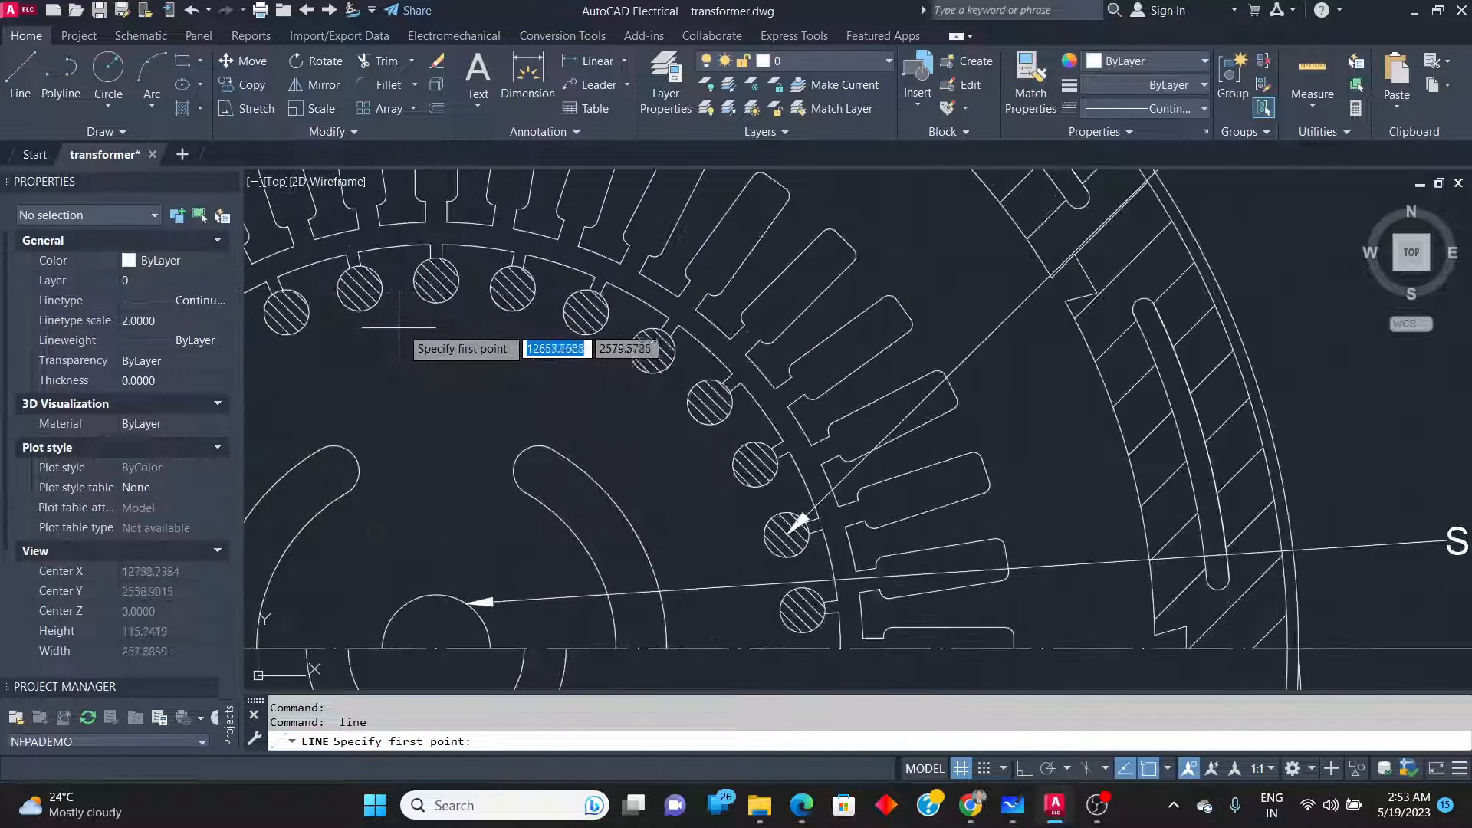
pyautogui.click(431, 298)
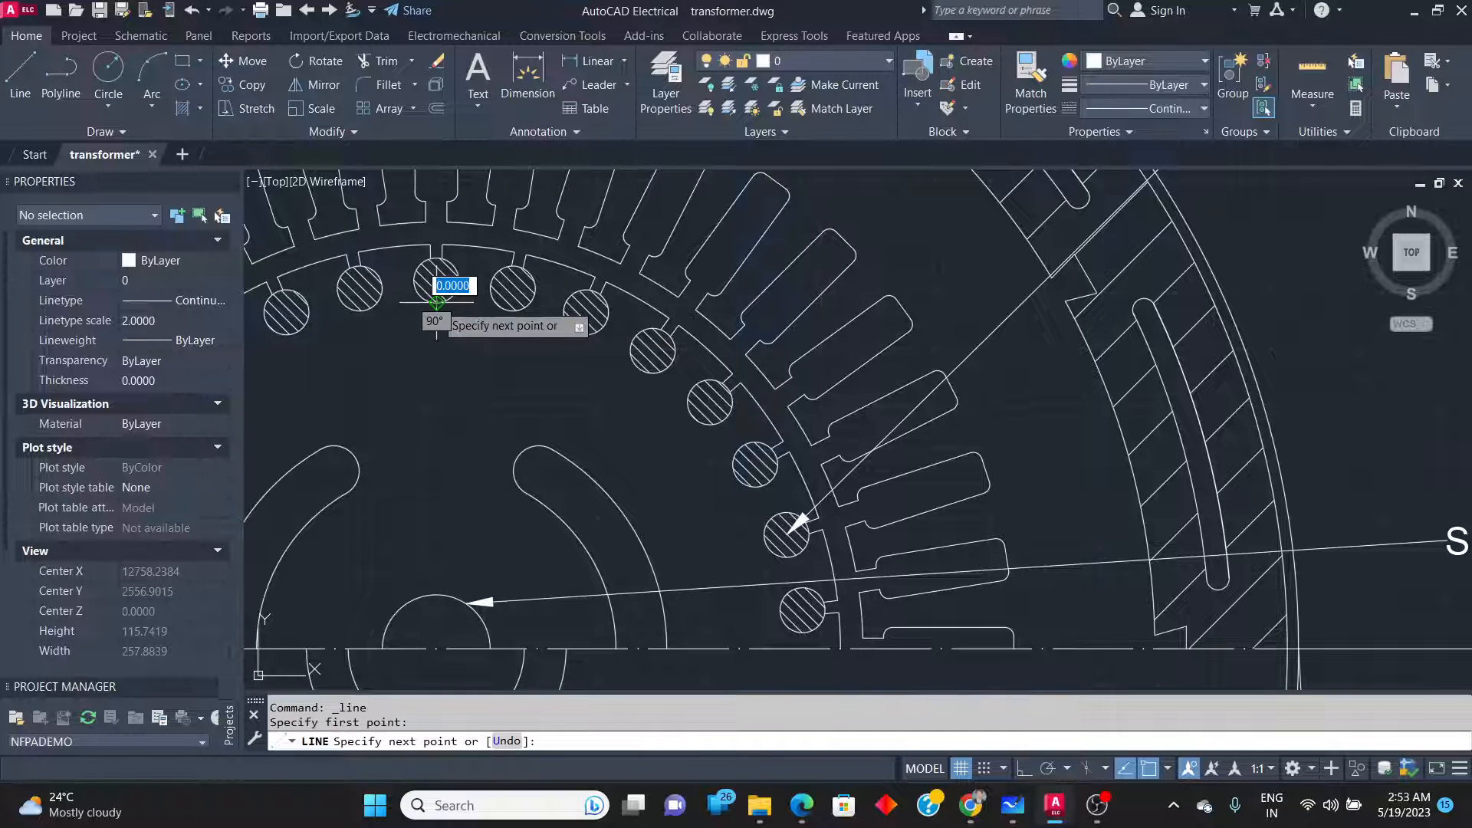
pyautogui.scroll(-5, 424, 314)
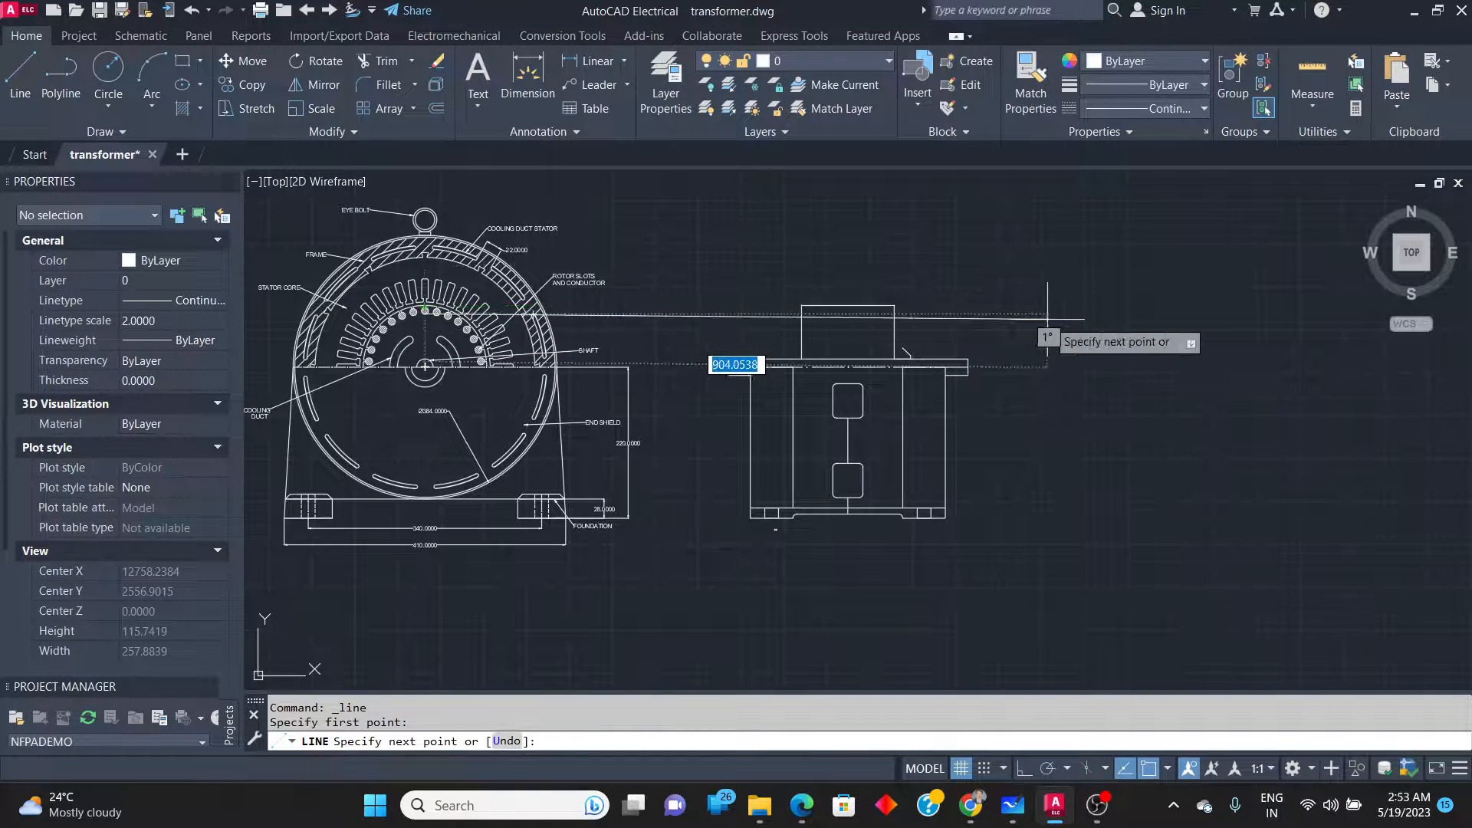
pyautogui.click(1060, 315)
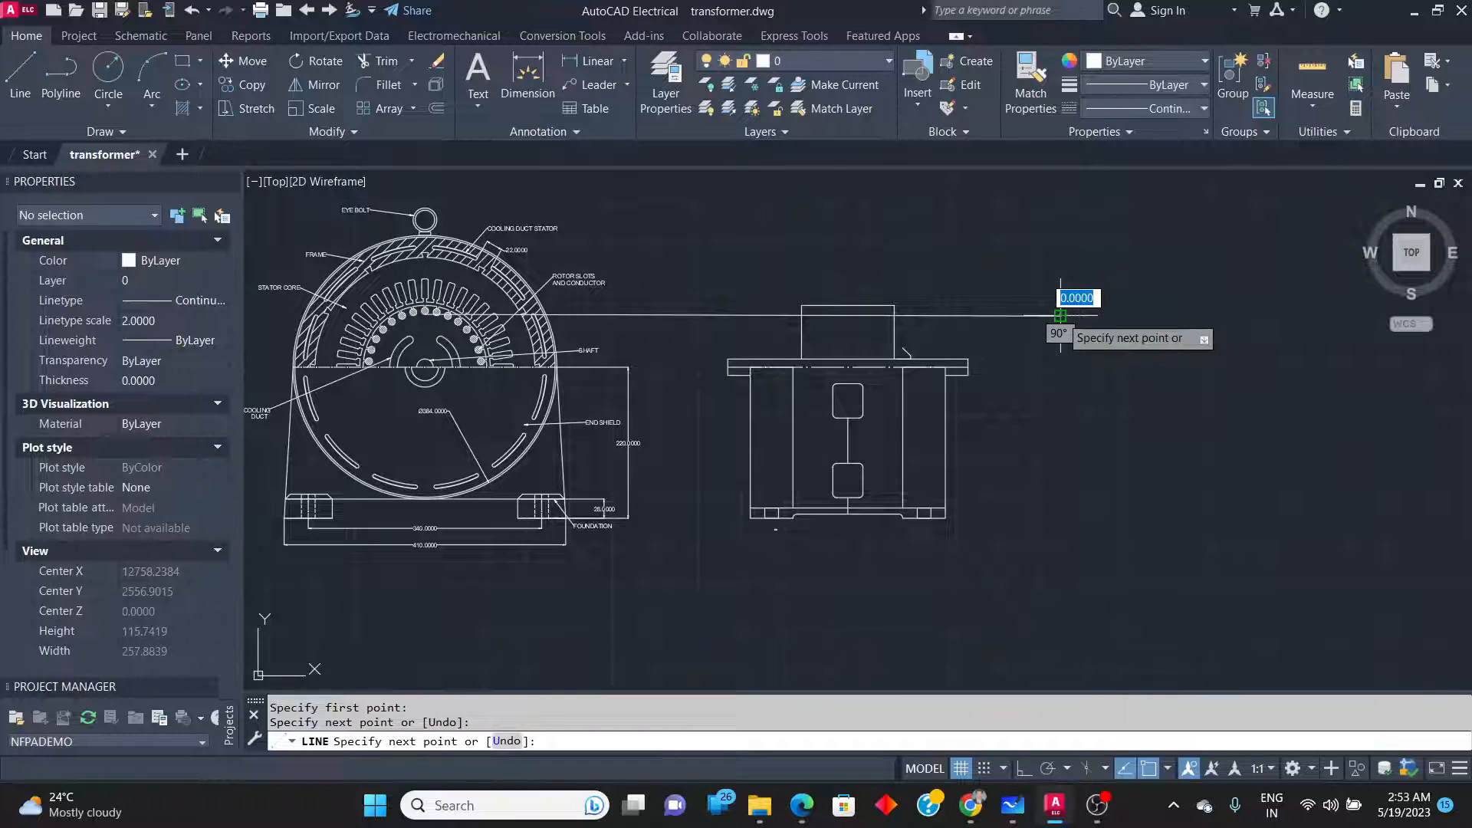
pyautogui.press('Return')
pyautogui.scroll(3, 870, 378)
pyautogui.scroll(-2, 920, 353)
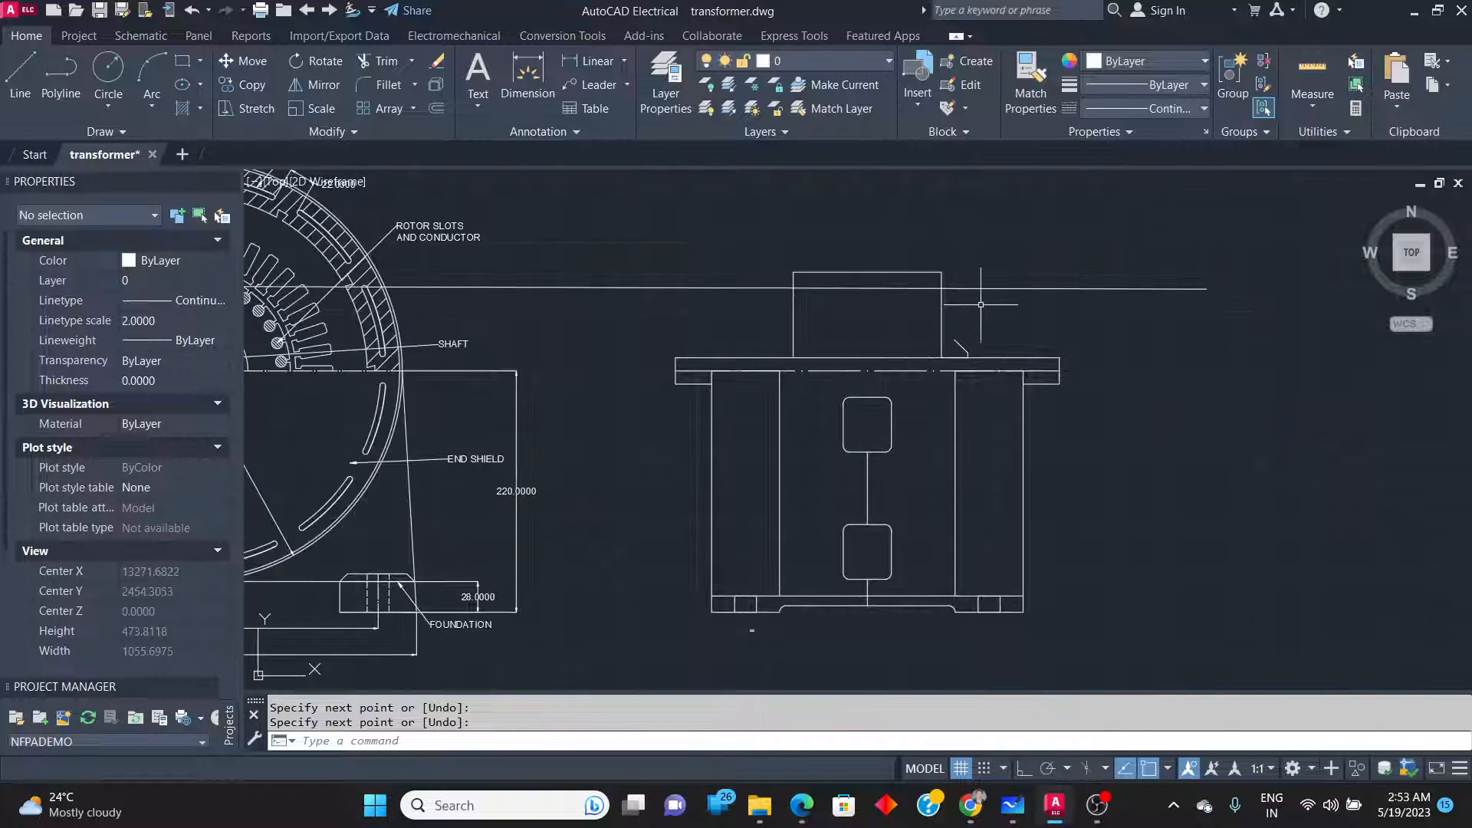
# Draw a steep line from the upper end of the end plate's slanted segment to the horizontal projection line.
pyautogui.click(18, 70)
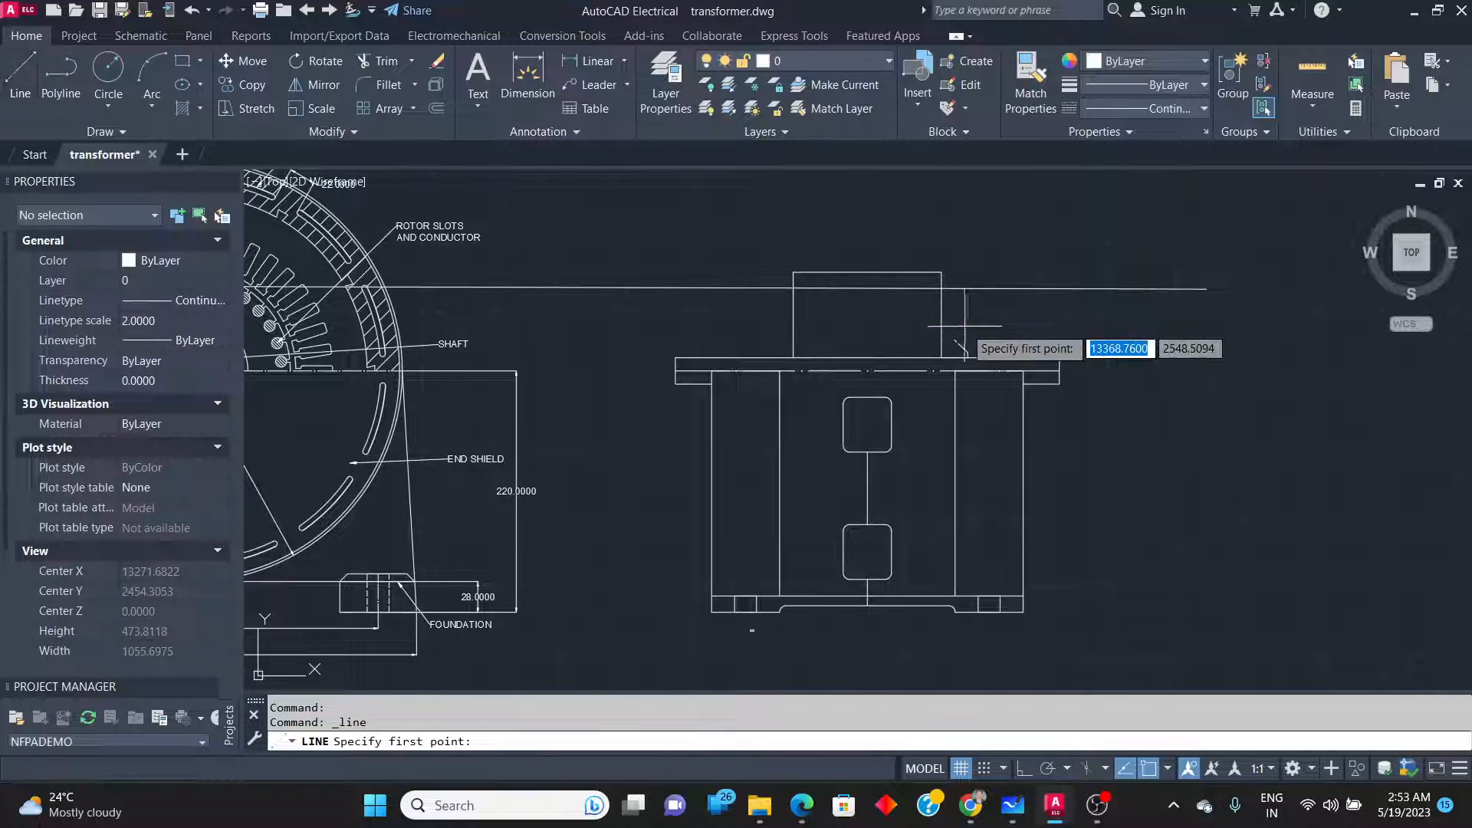
pyautogui.scroll(4, 940, 359)
pyautogui.click(939, 359)
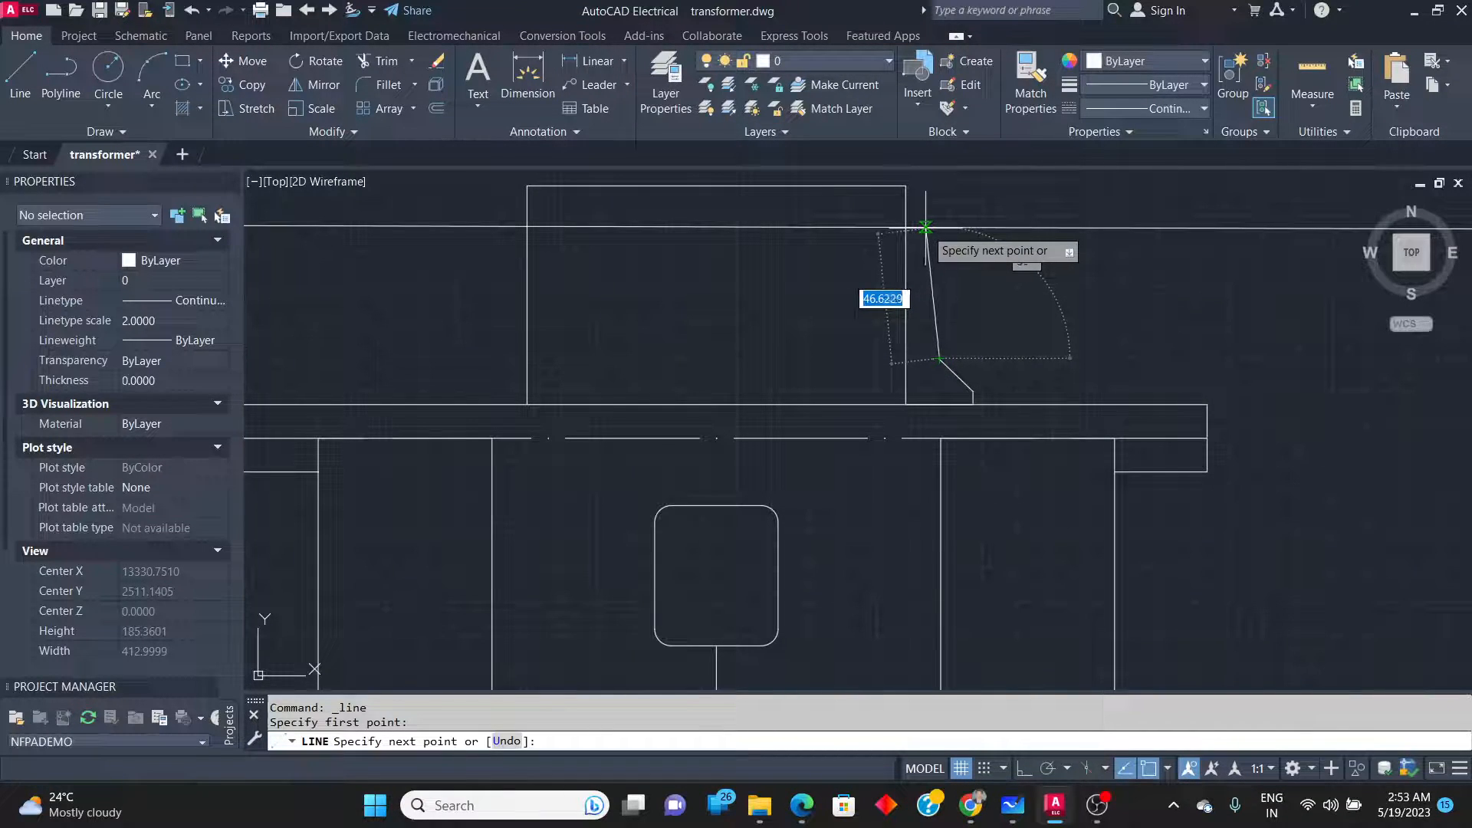
pyautogui.click(926, 227)
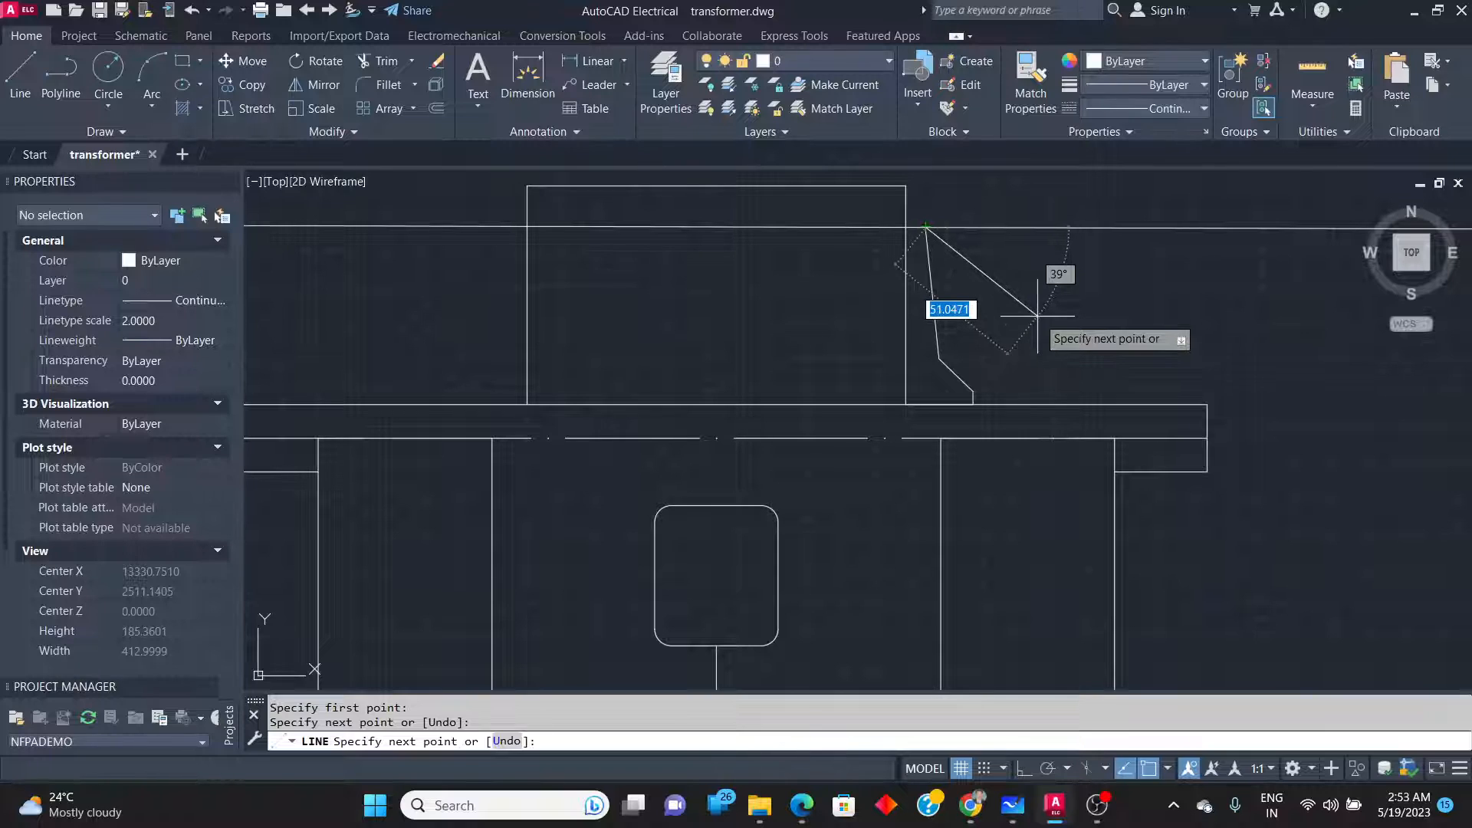
pyautogui.press('Return')
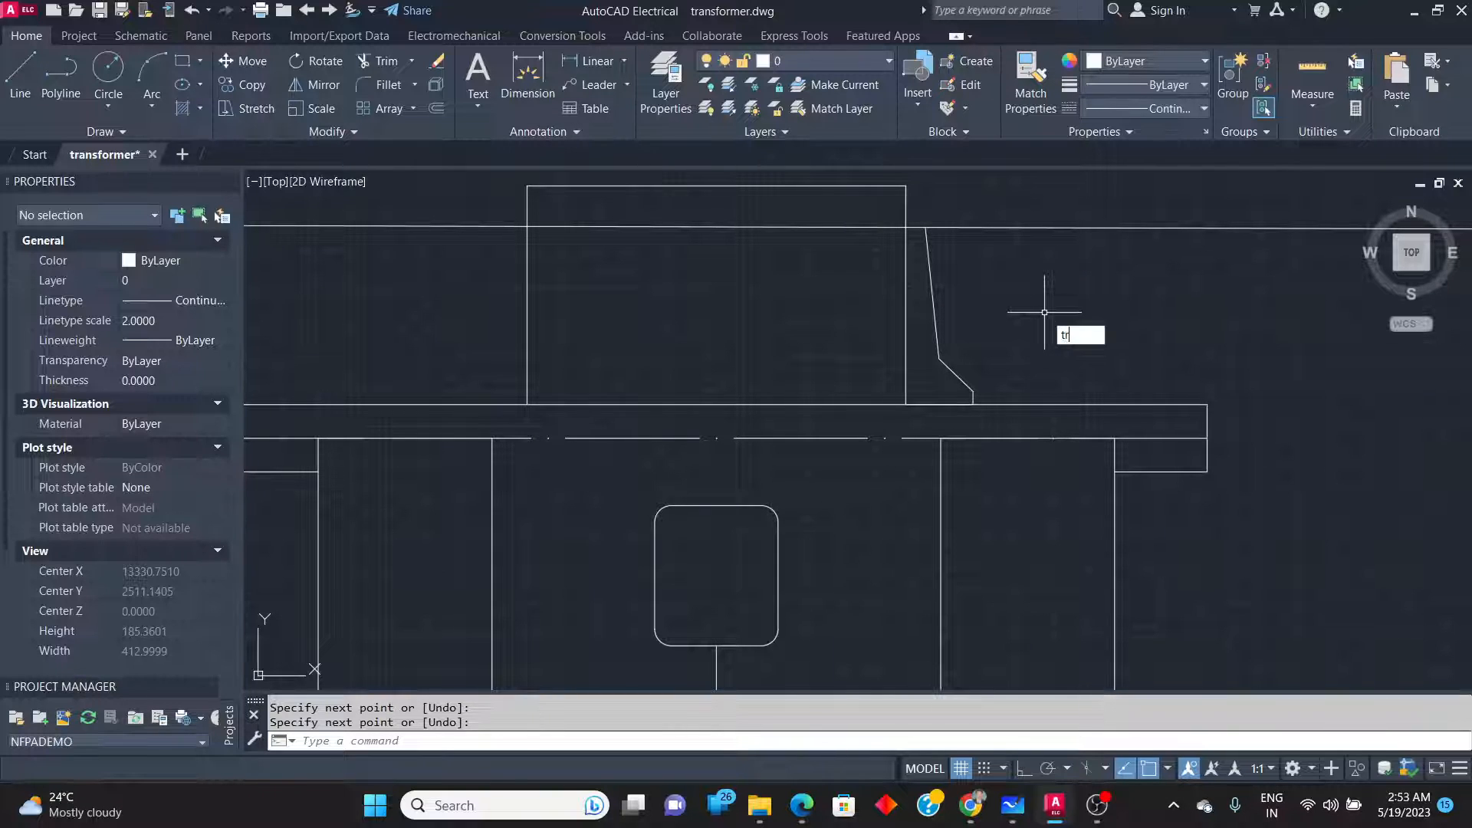
# Trim the projection line beyond the end plate and inside the rotor core, and erase its remainder between the end view and the core.
pyautogui.press('Return')
pyautogui.moveTo(1048, 291); pyautogui.dragTo(1029, 219)
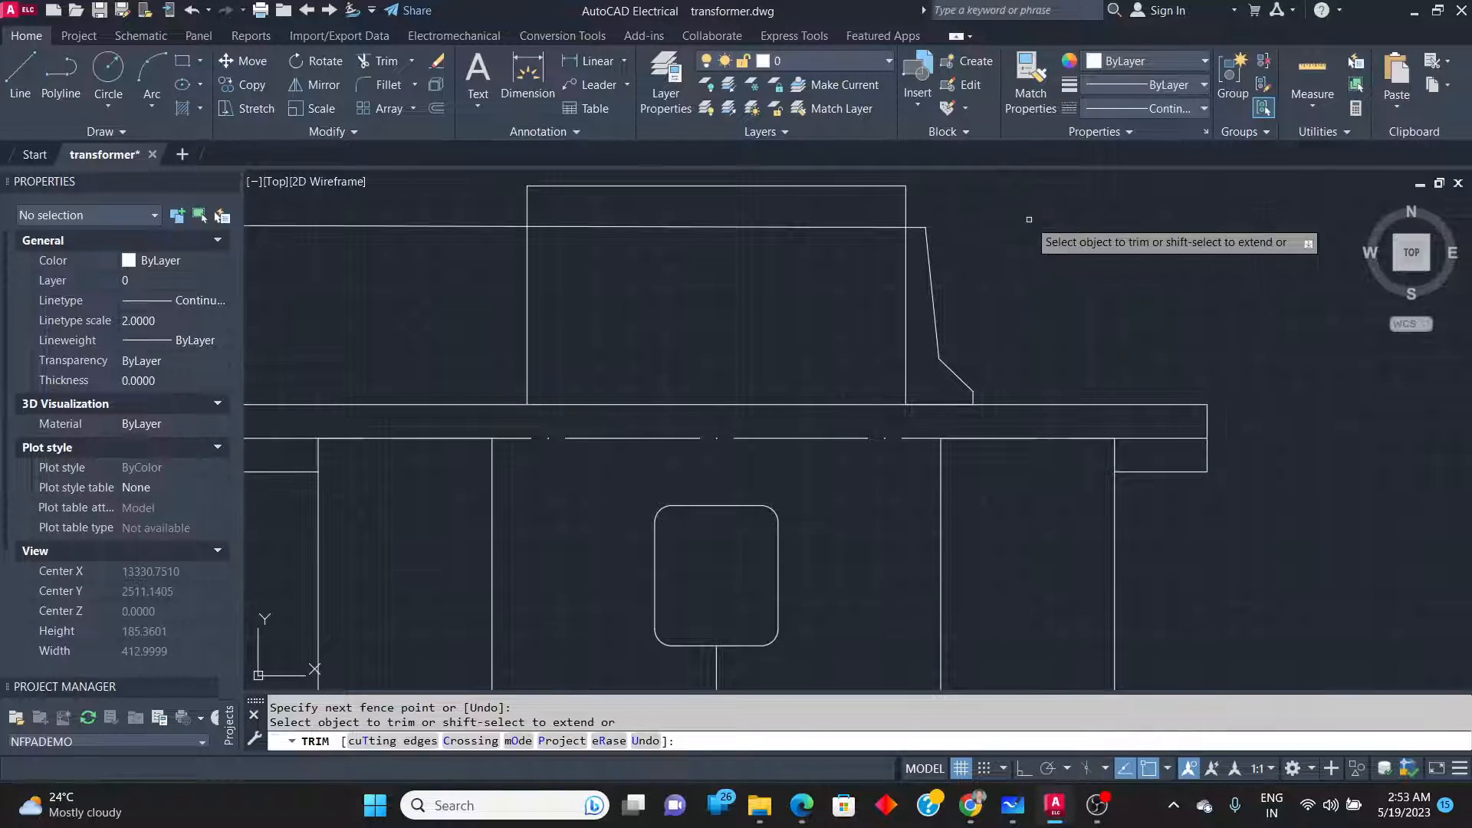
pyautogui.moveTo(880, 257); pyautogui.dragTo(854, 222)
pyautogui.rightClick(780, 257)
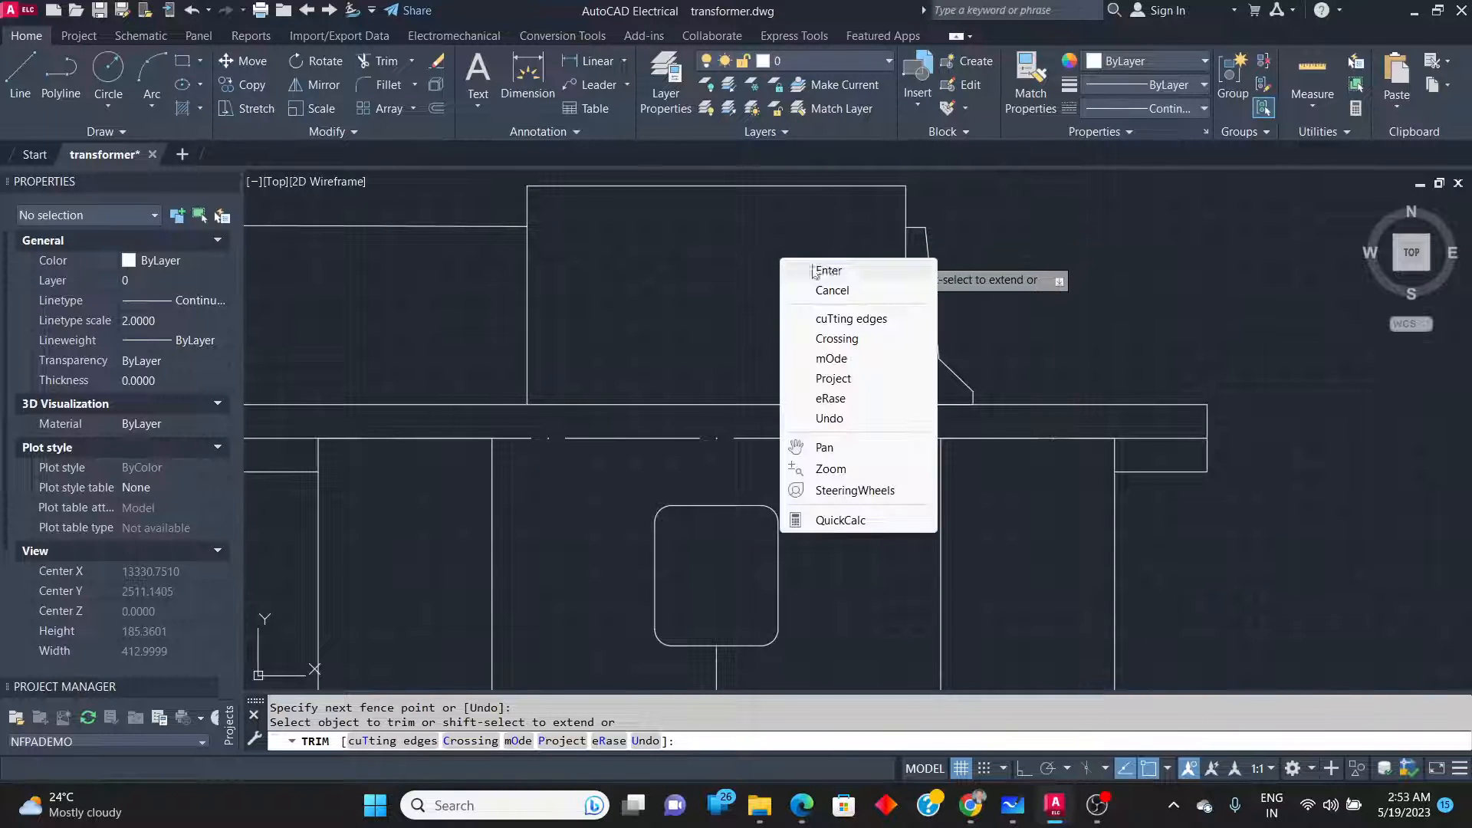
pyautogui.click(830, 270)
pyautogui.click(460, 220)
pyautogui.click(427, 232)
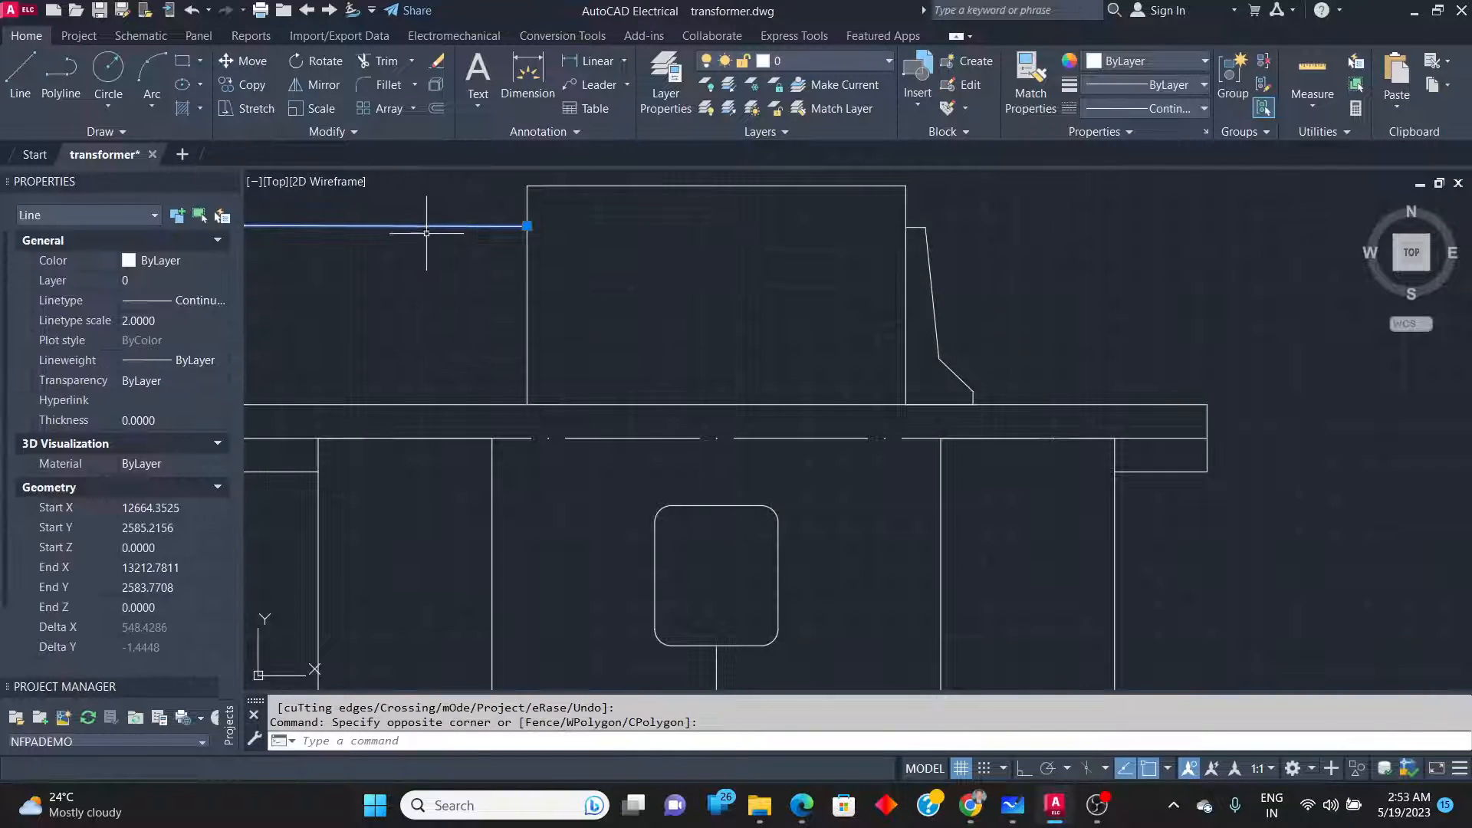
pyautogui.press('Delete')
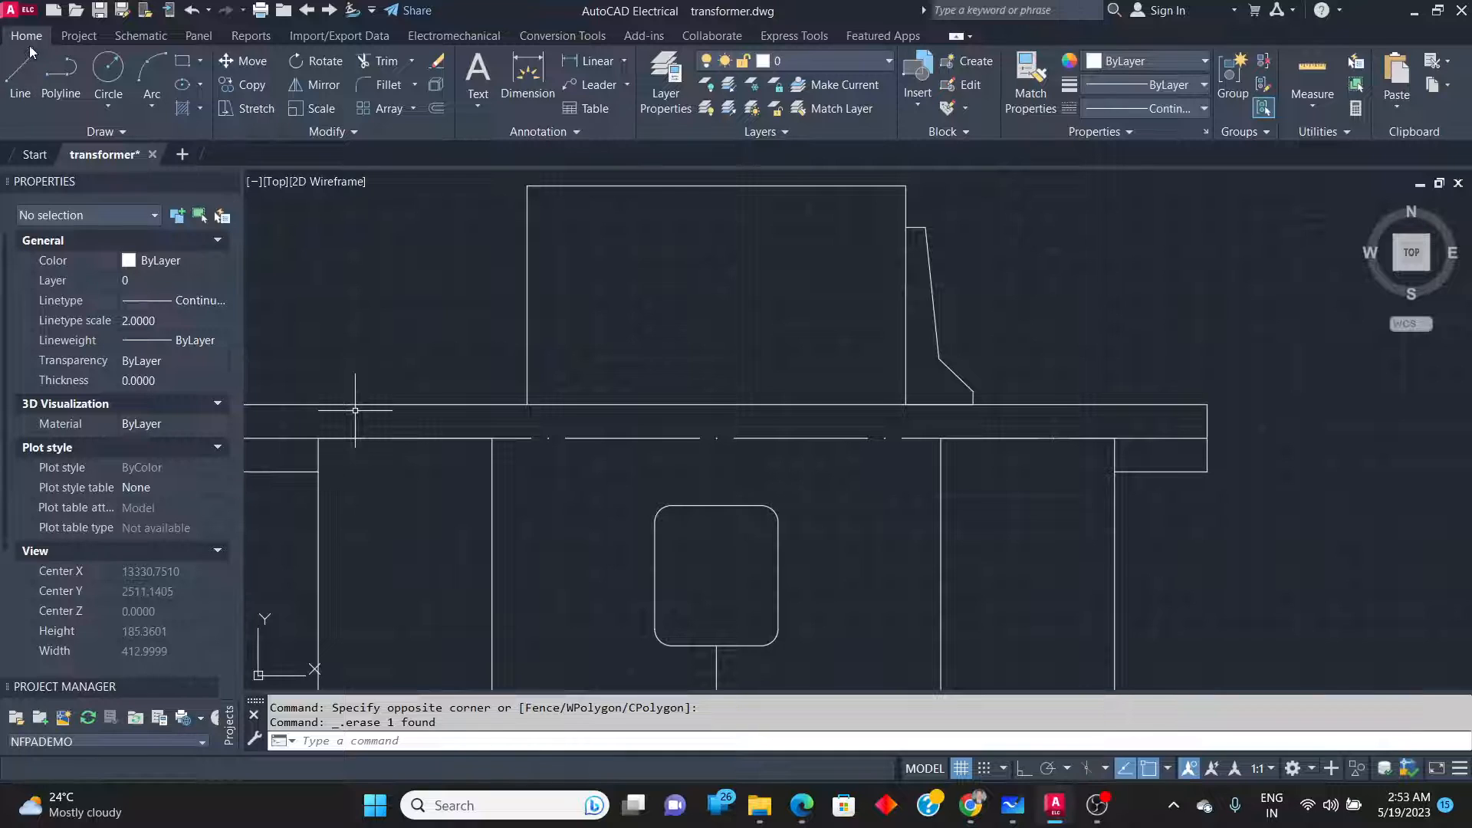
# Extend the end-plate foot outward with a horizontal line from its lower corner and a short vertical line down to the shaft.
pyautogui.click(20, 76)
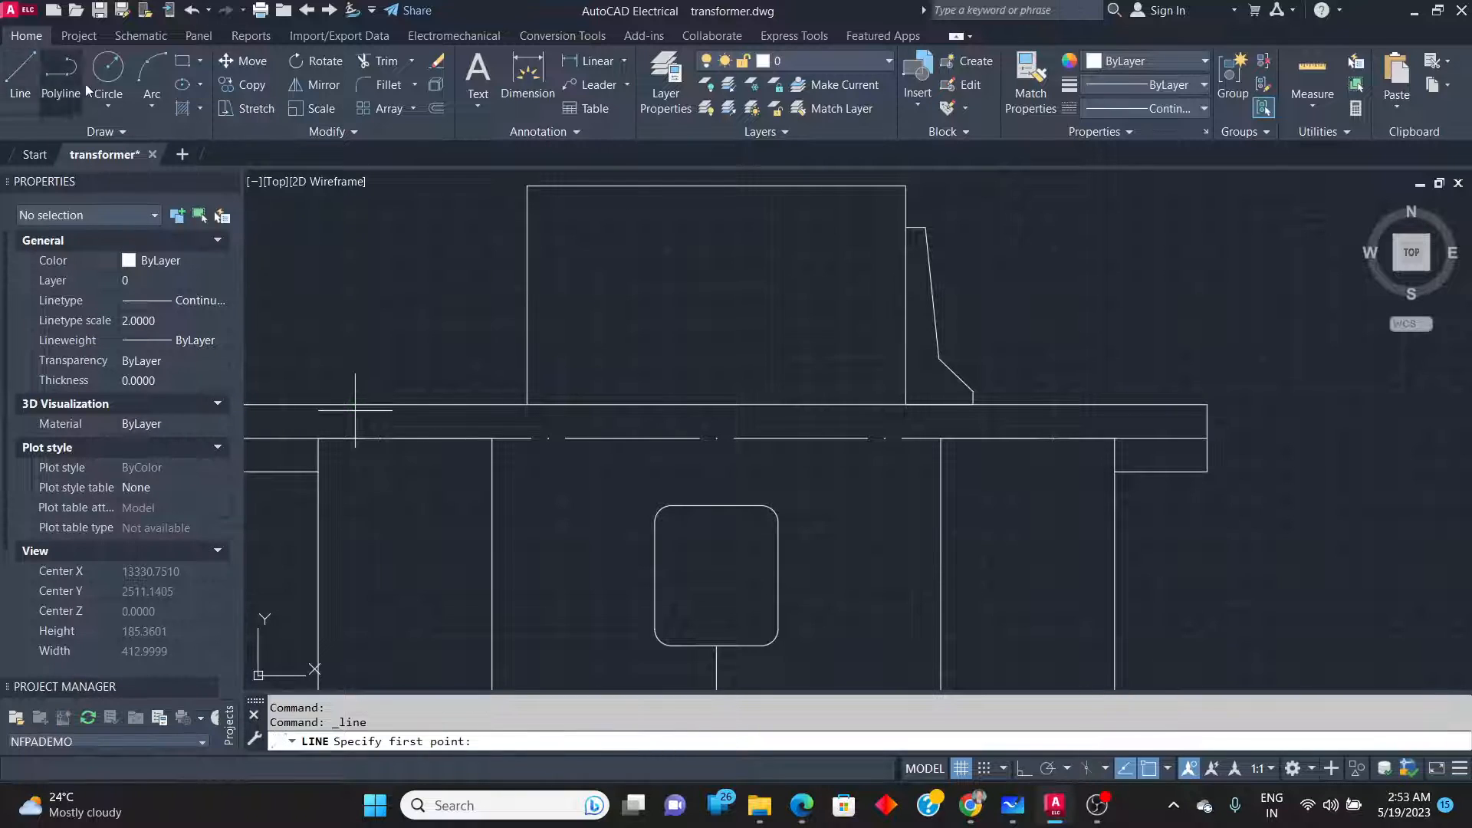
pyautogui.click(974, 390)
pyautogui.click(1051, 397)
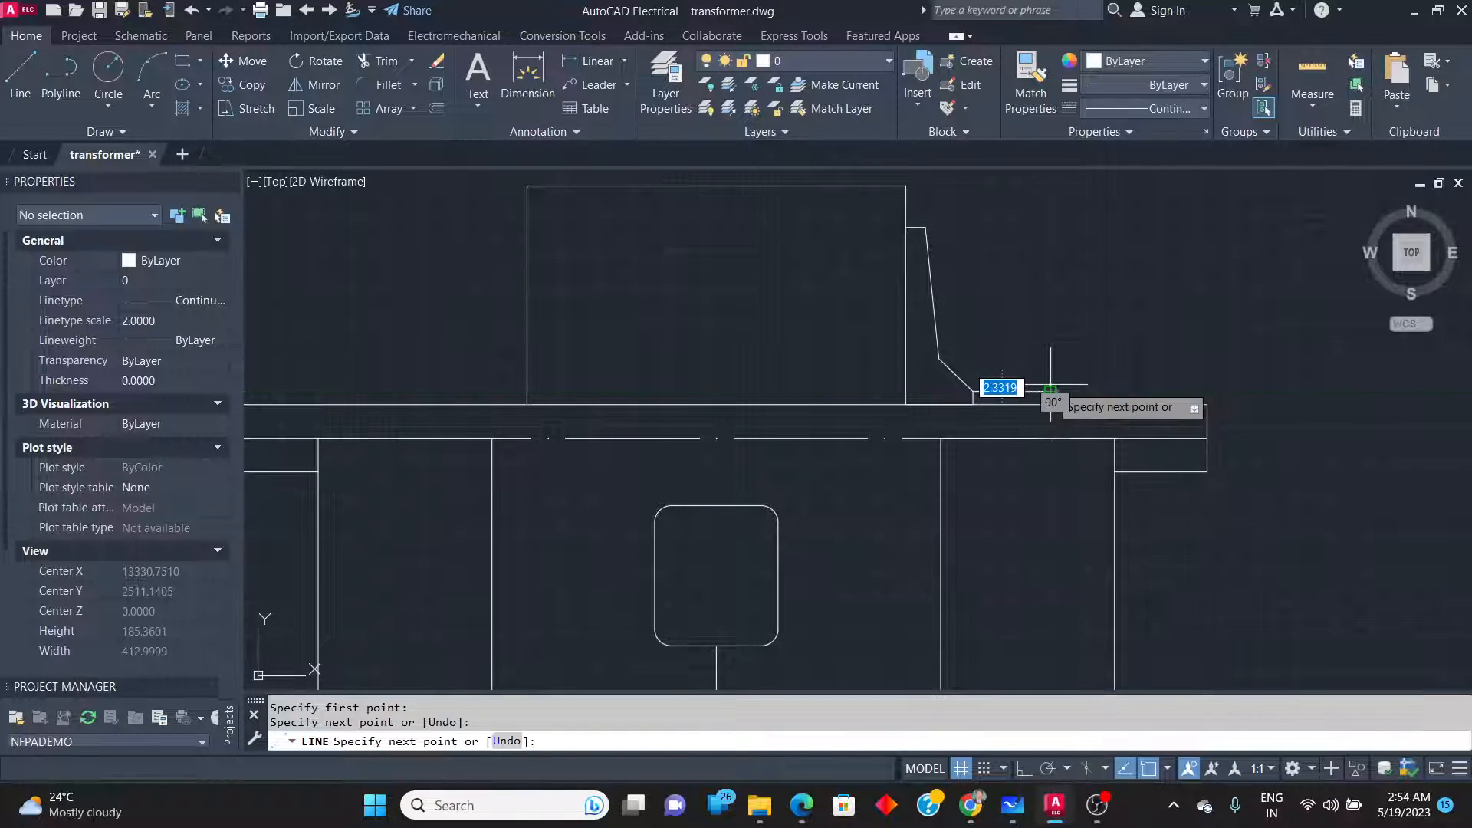
pyautogui.click(1050, 404)
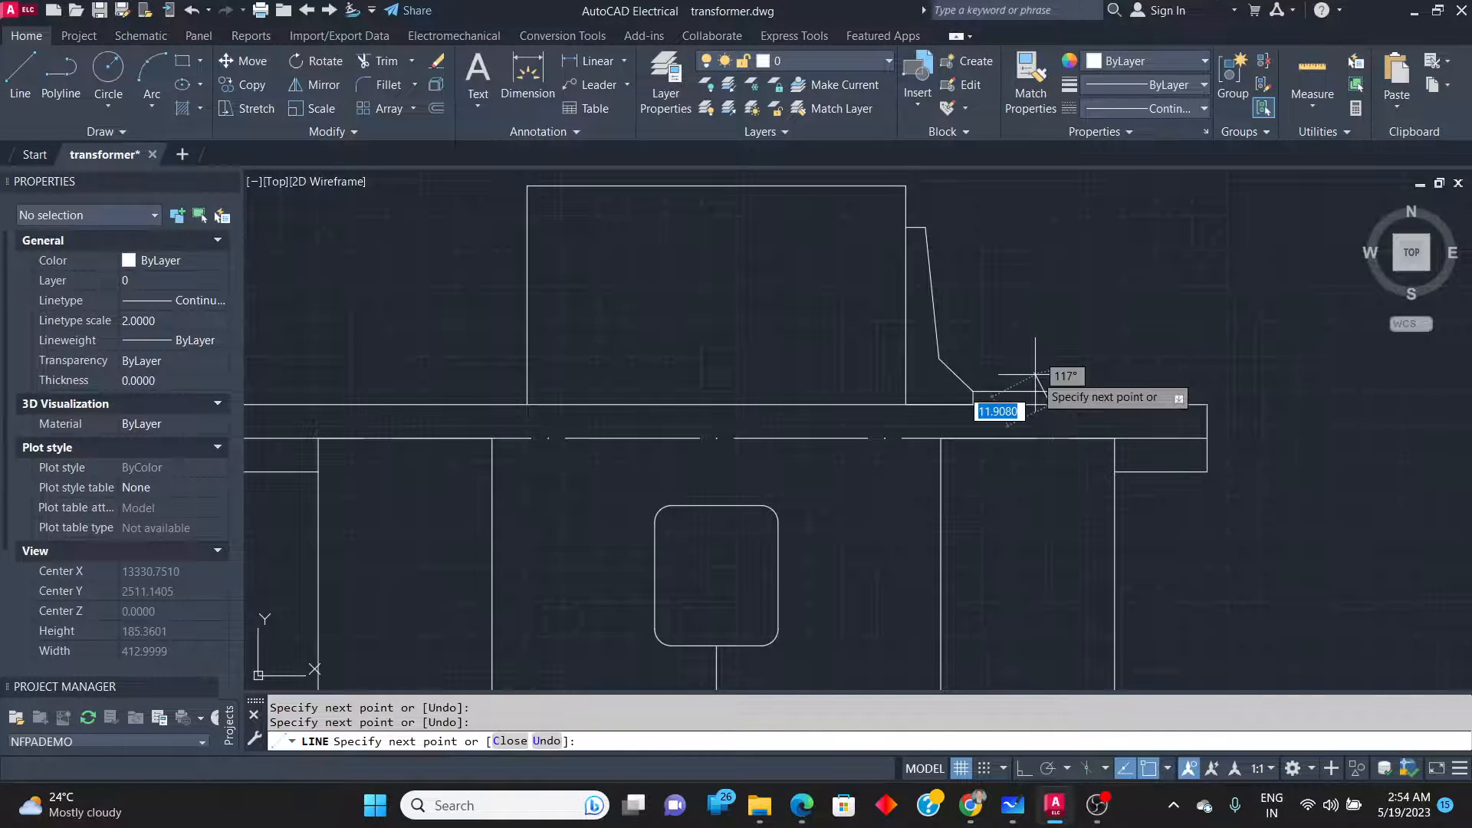
pyautogui.press('Return')
# Erase the short upright inside the end-plate foot, between the slanted segment's lower end and the shaft.
pyautogui.scroll(4, 970, 391)
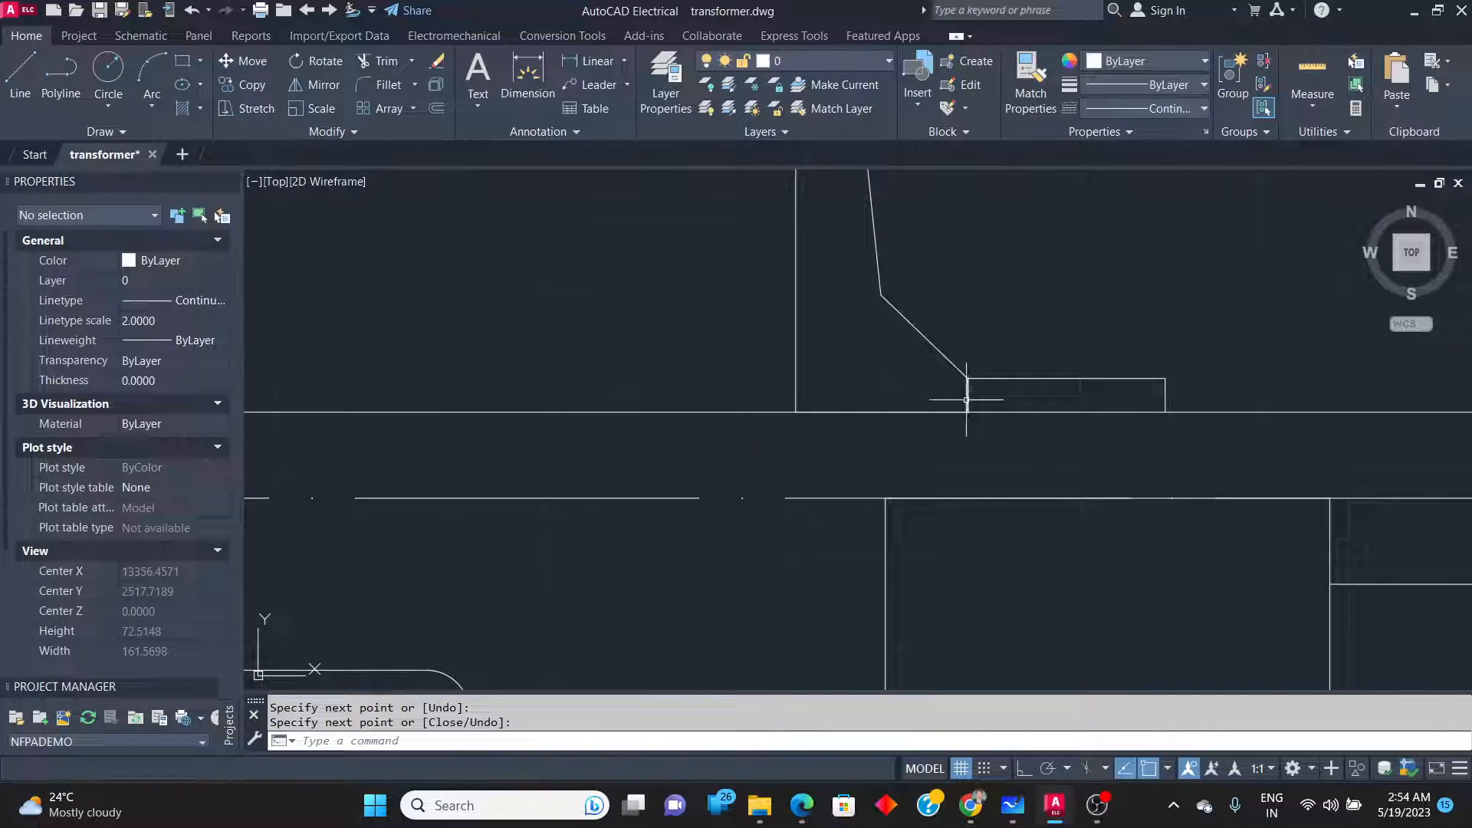
pyautogui.click(966, 400)
pyautogui.press('Delete')
# Mirror the six end-plate lines about the rotor core's vertical centreline, keeping the source objects.
pyautogui.scroll(-5, 1031, 424)
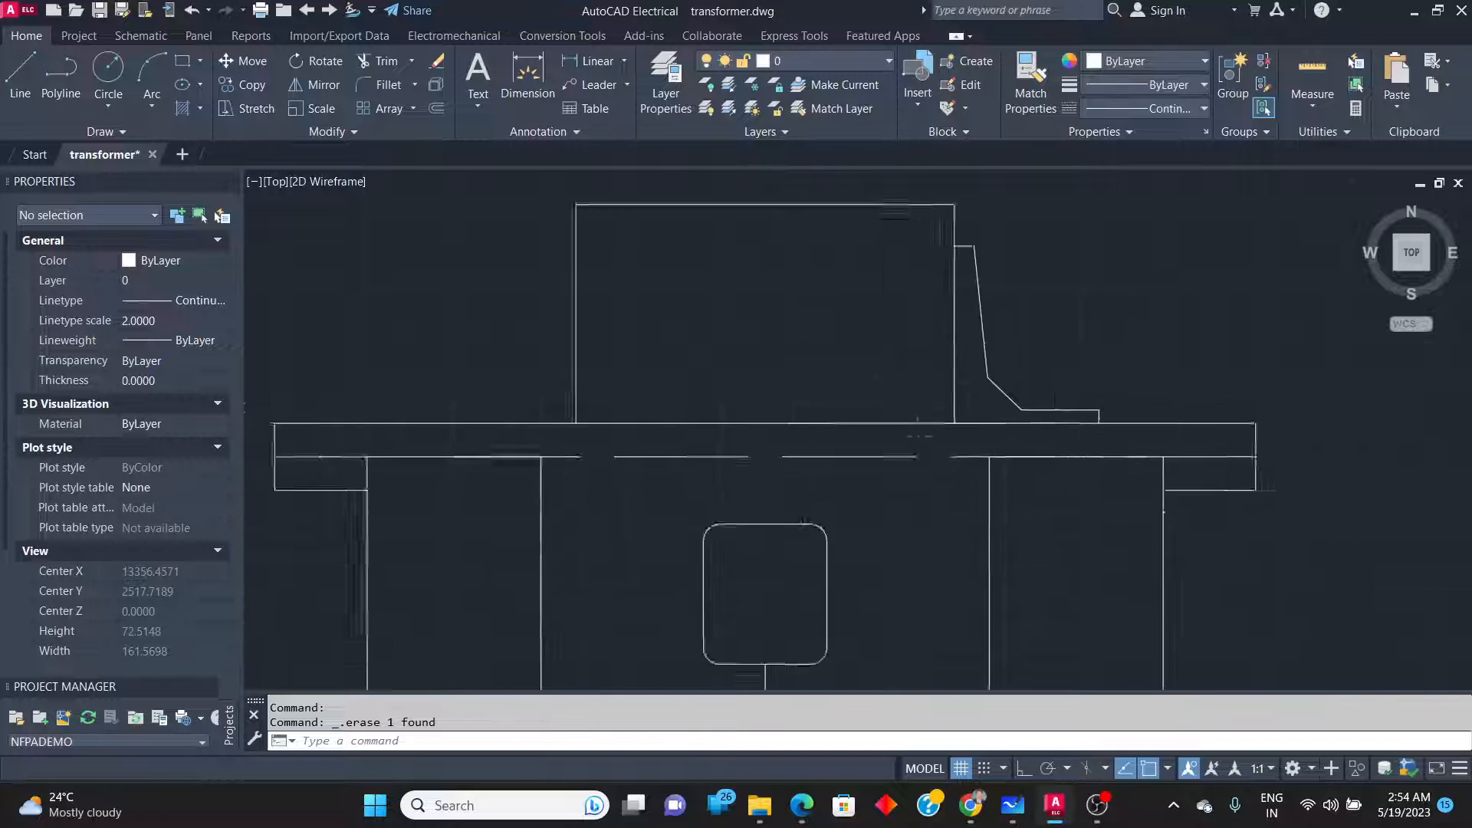
pyautogui.click(1013, 354)
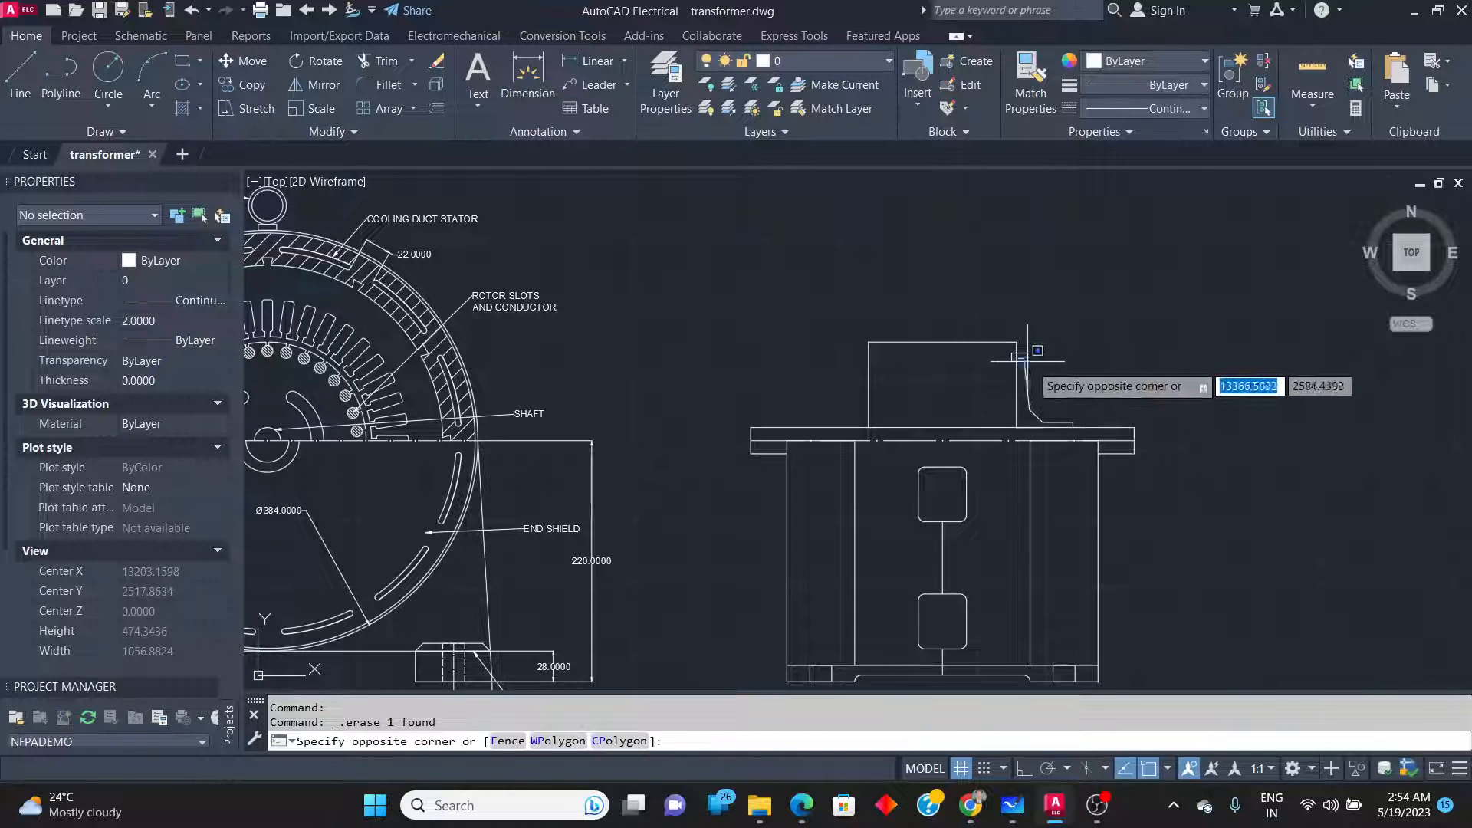
pyautogui.click(1099, 428)
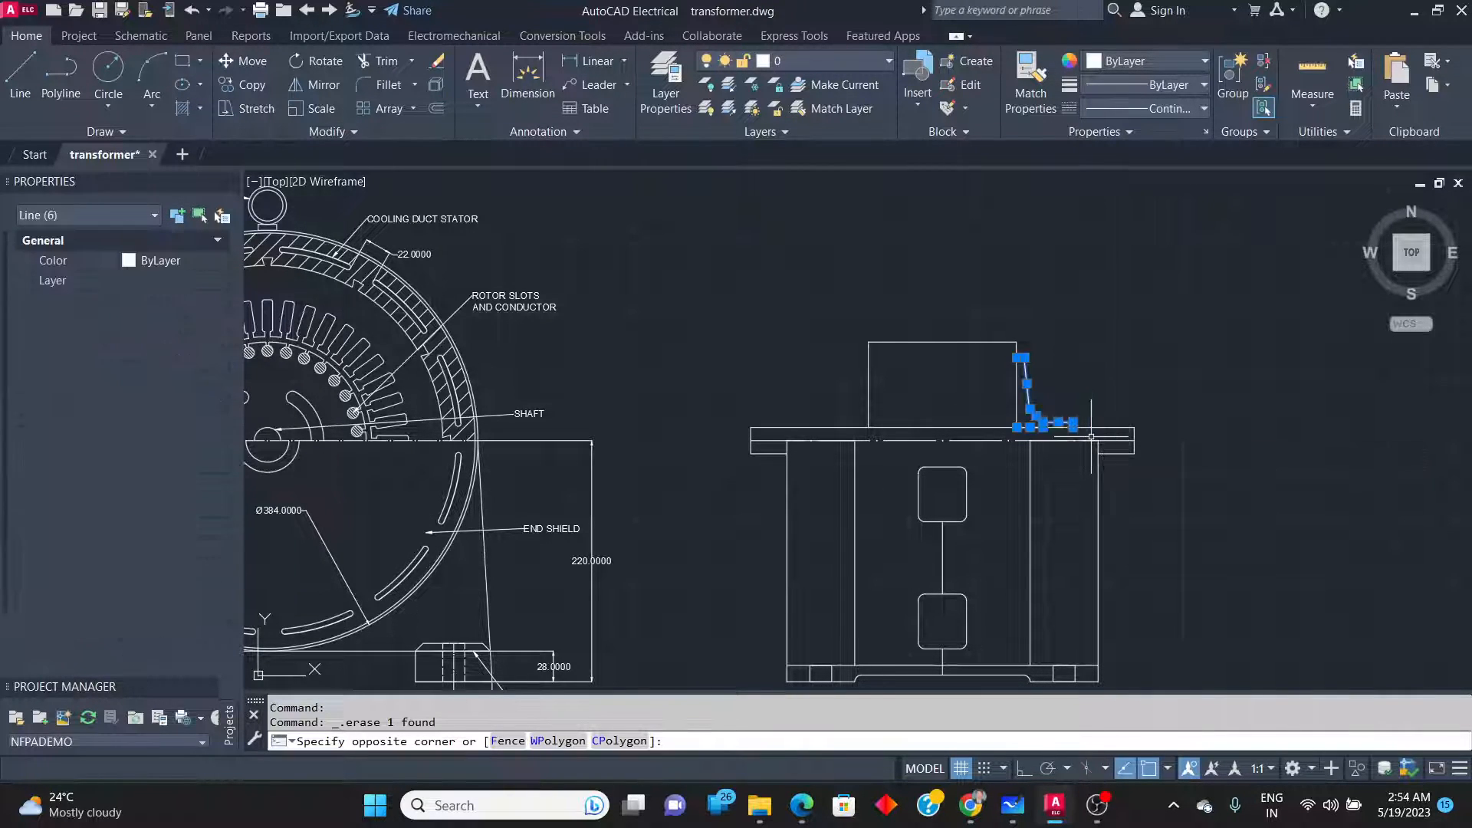
pyautogui.click(323, 84)
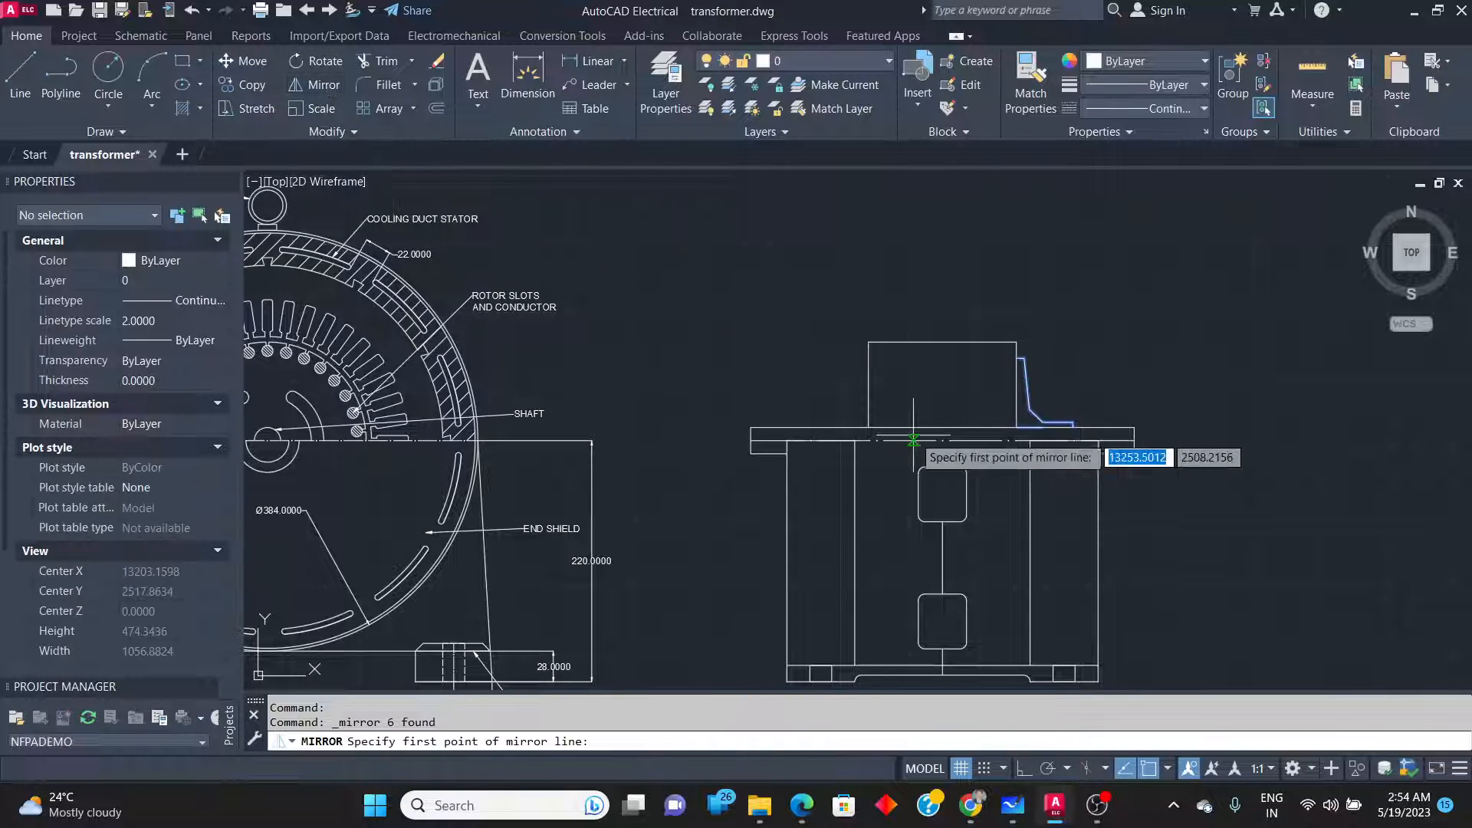
pyautogui.scroll(4, 991, 421)
pyautogui.click(992, 416)
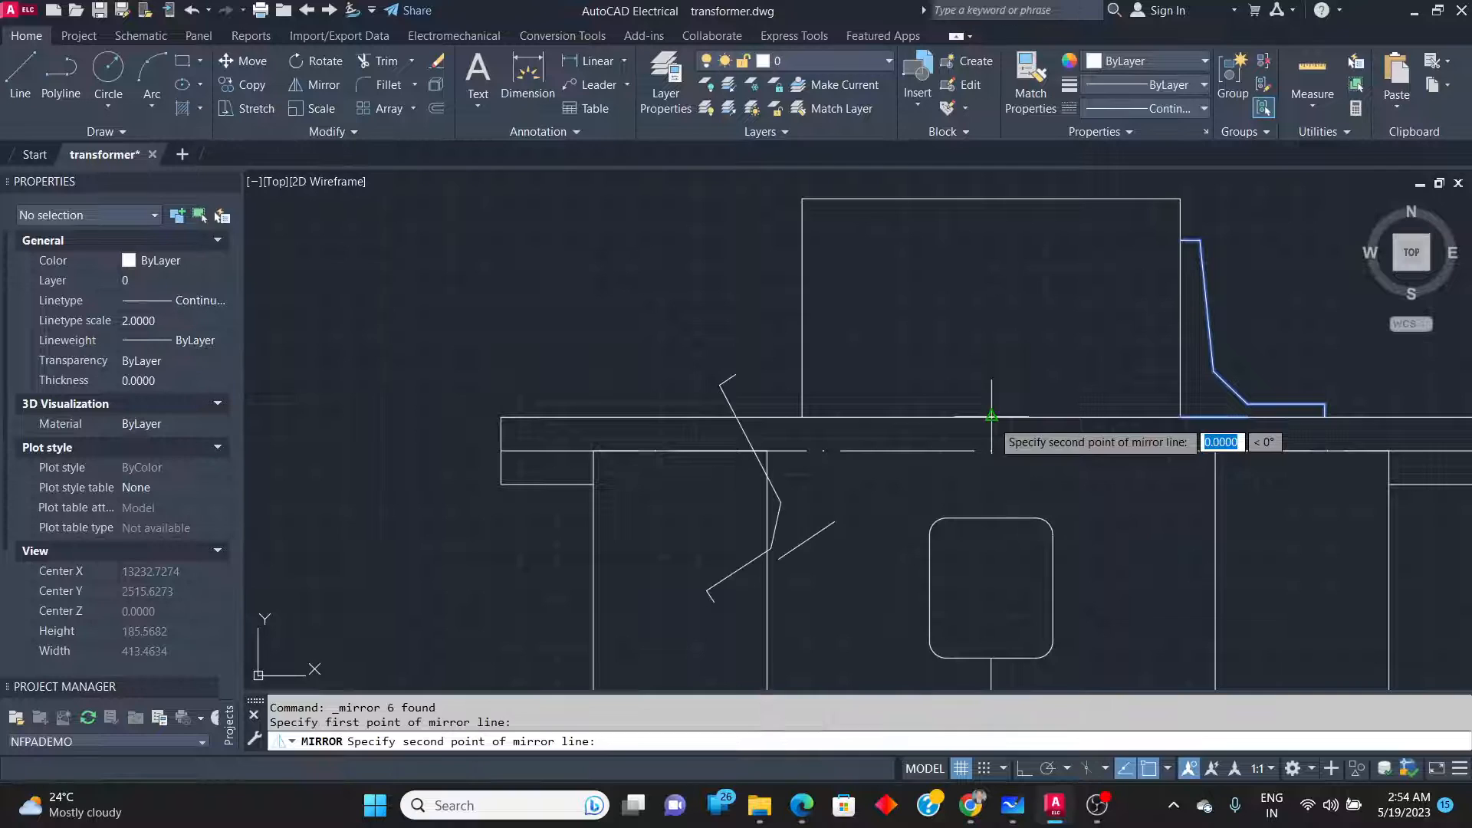
pyautogui.click(1000, 311)
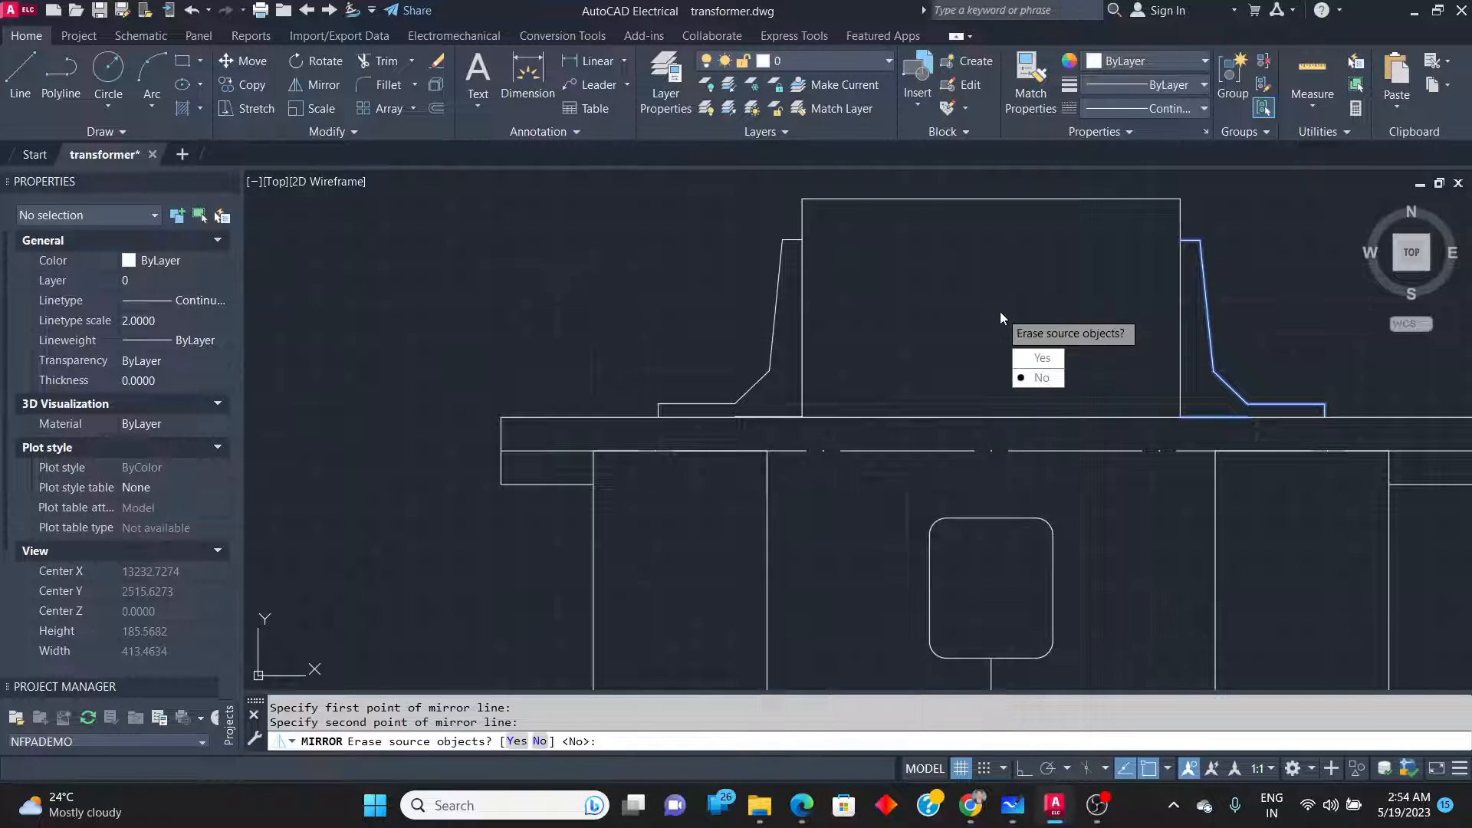
pyautogui.press('Return')
# Switch to Microsoft Whiteboard, mark a red projection line from the end ring's upper edge to the rotor stamping's top, and return to AutoCAD Electrical.
pyautogui.hotkey('alt', 'Tab')
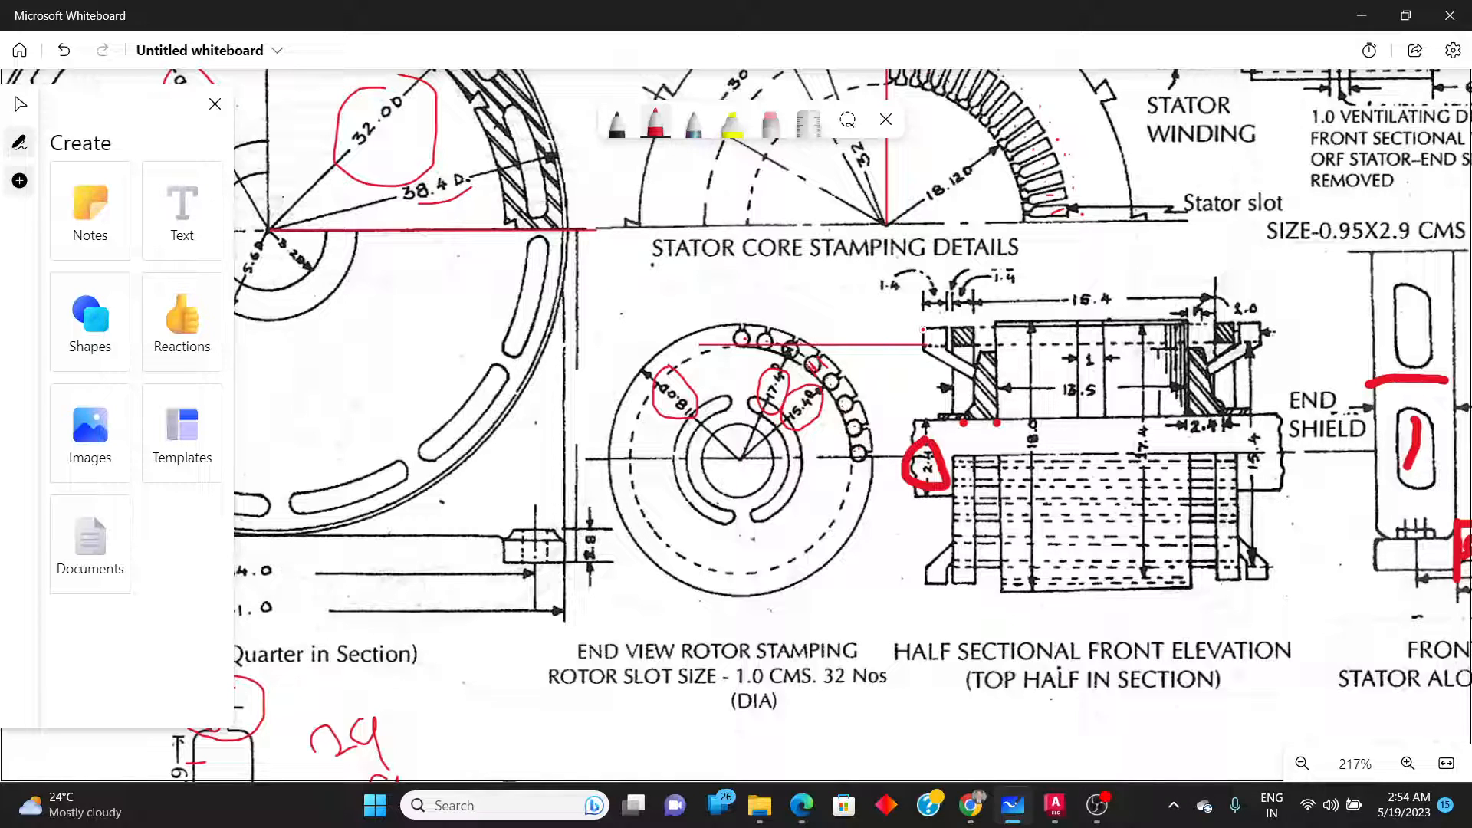
pyautogui.moveTo(864, 329)
pyautogui.mouseDown()
pyautogui.moveTo(747, 338)
pyautogui.moveTo(738, 318)
pyautogui.mouseUp()
pyautogui.moveTo(790, 338); pyautogui.dragTo(708, 326)
pyautogui.hotkey('alt', 'Tab')
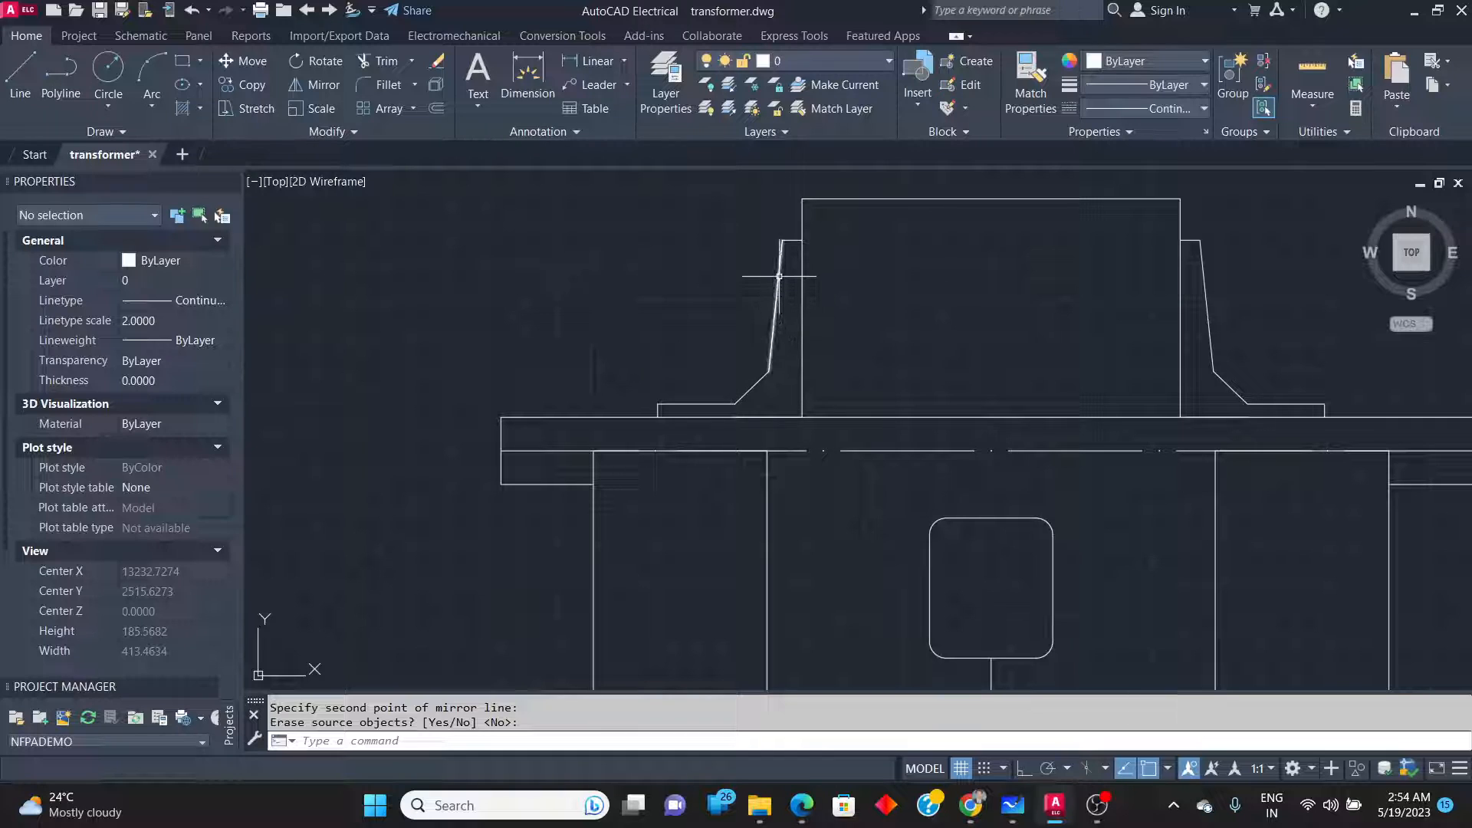
pyautogui.click(16, 77)
pyautogui.hotkey('alt', 'Tab')
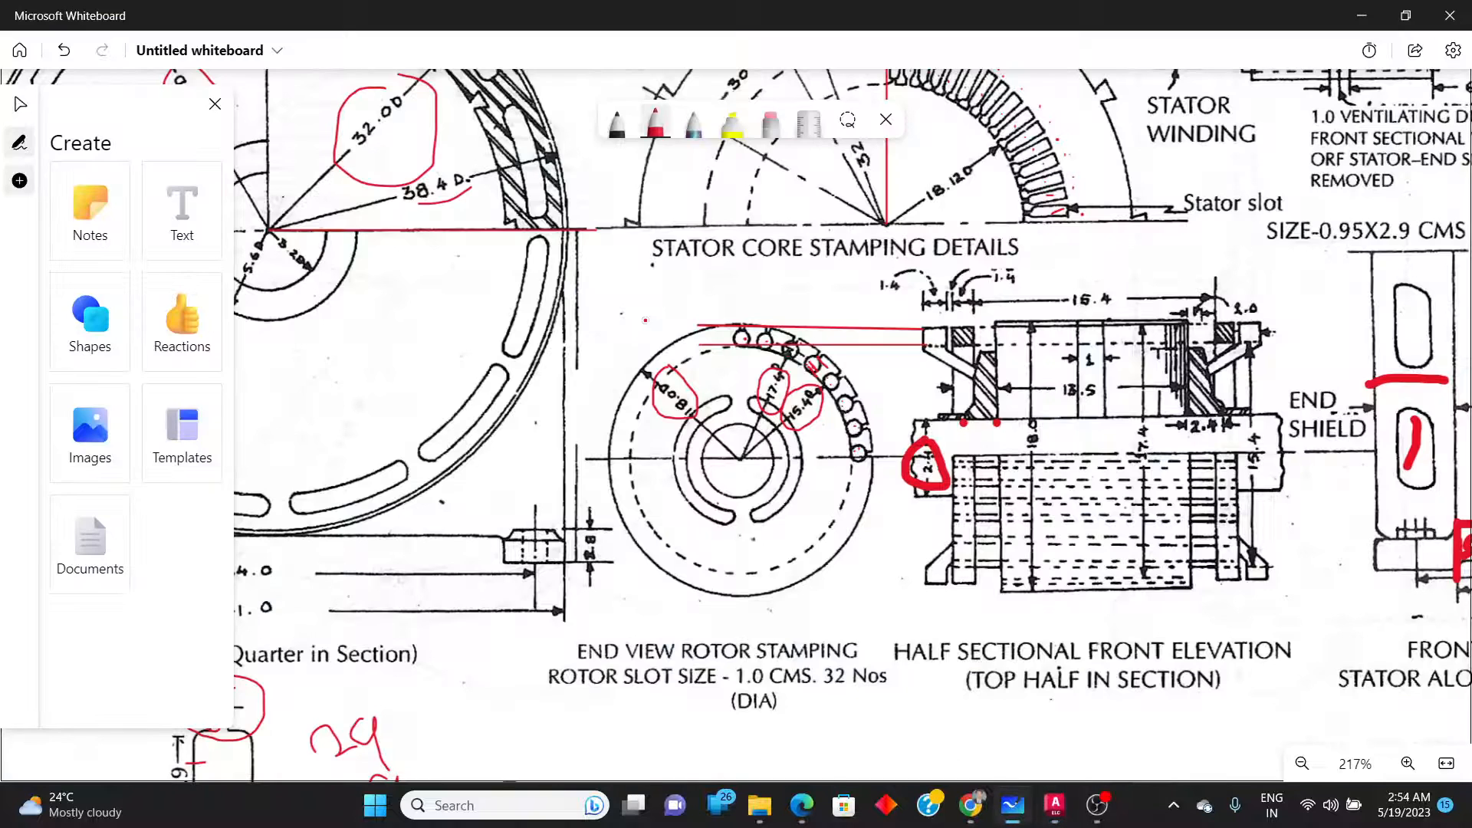
pyautogui.hotkey('alt', 'Tab')
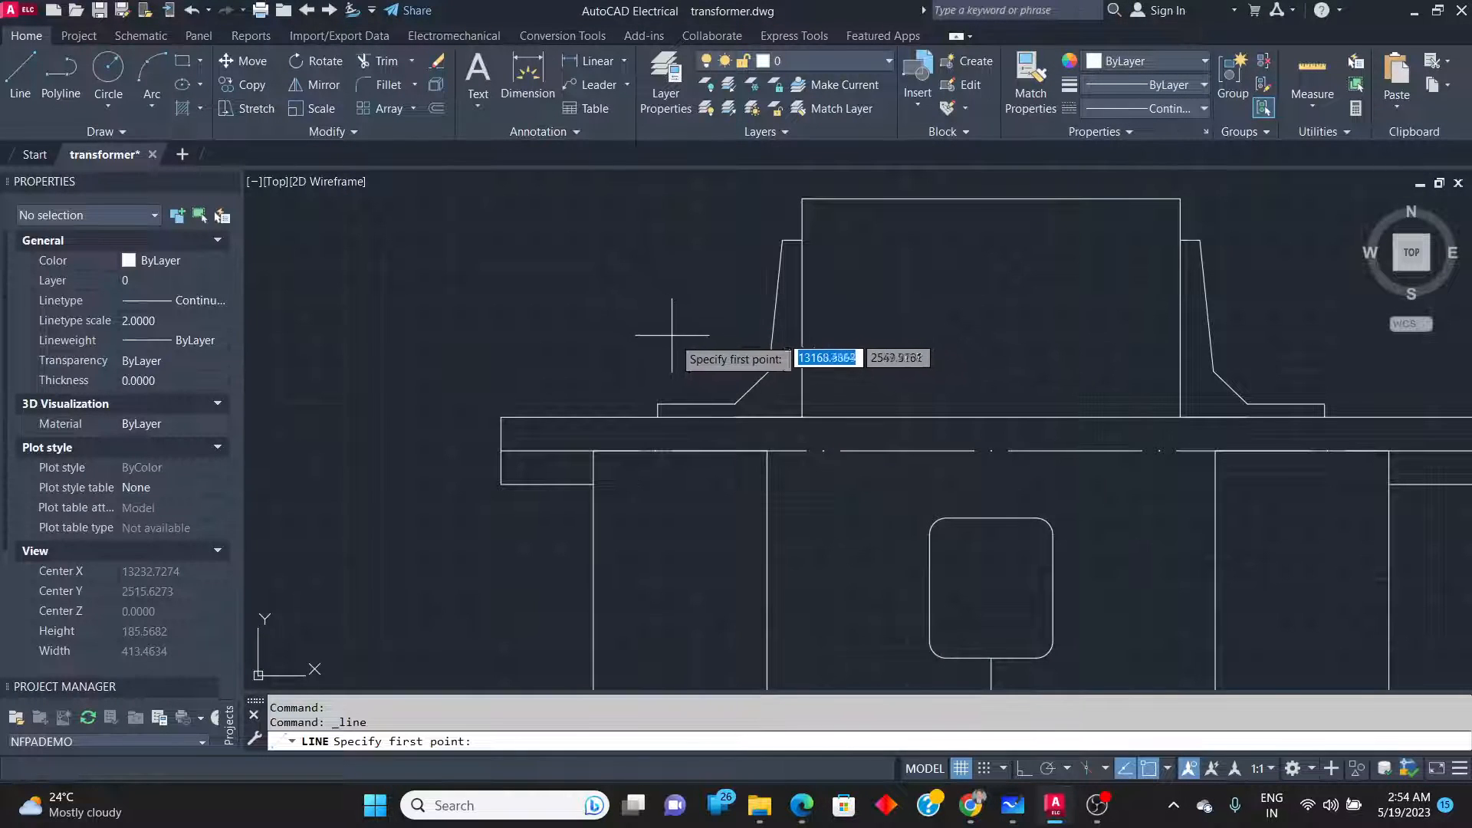
pyautogui.click(775, 304)
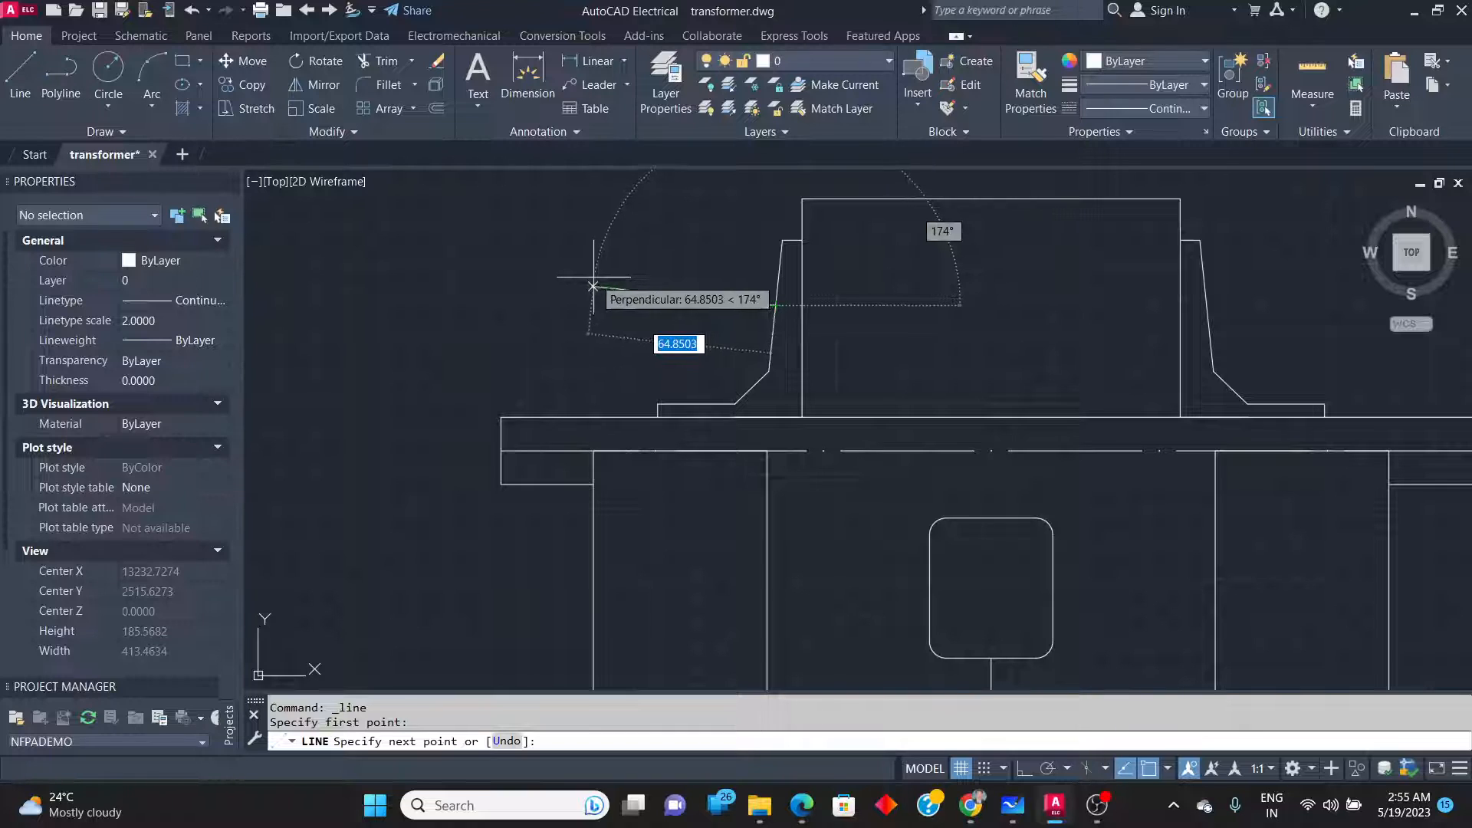
pyautogui.press('Escape')
pyautogui.press('Escape')
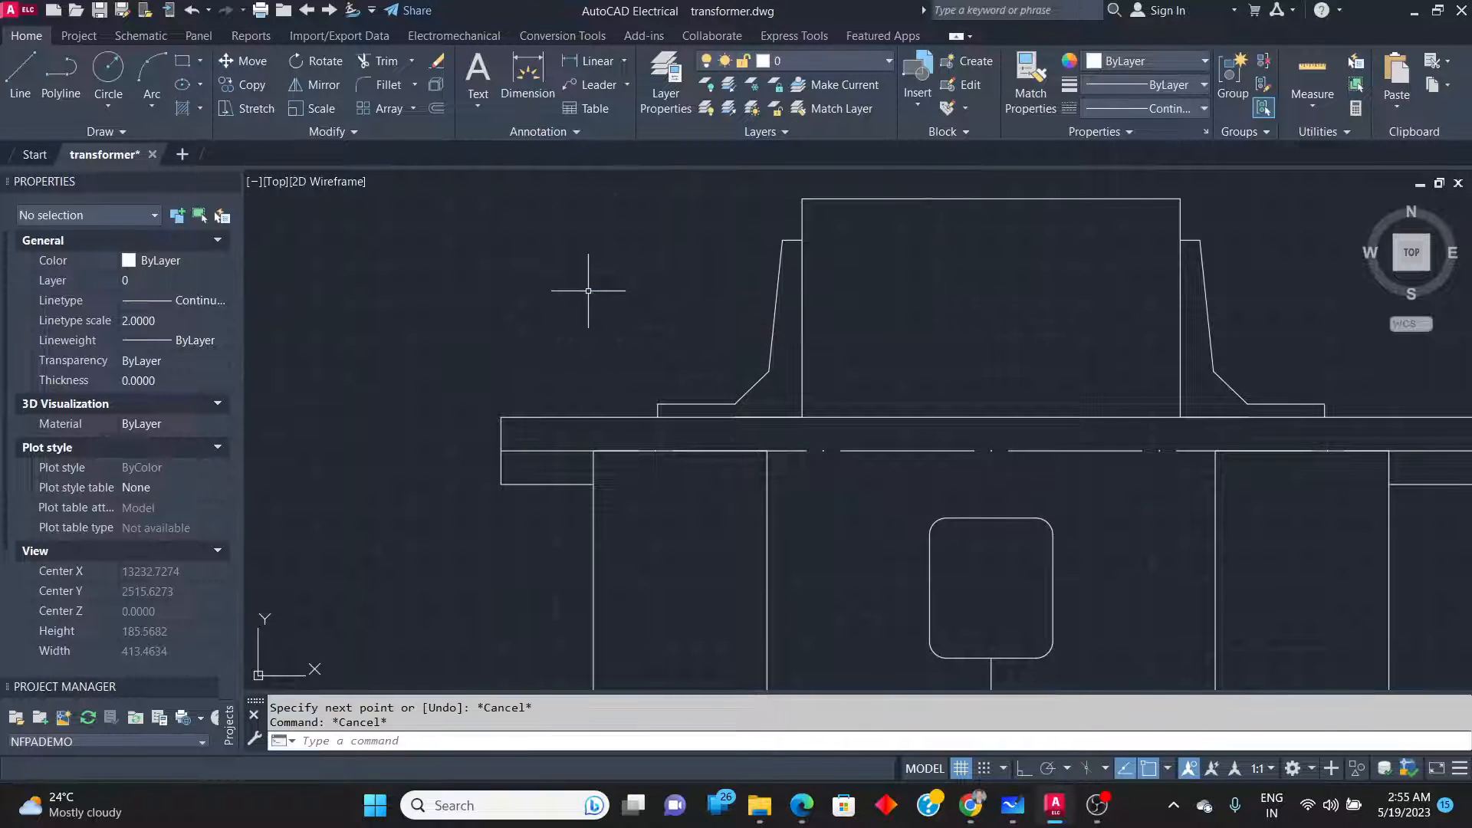
# Draw a vertical line about 105 long upward from the frame's outer corner at the centreline, on the side facing the end view.
pyautogui.click(34, 92)
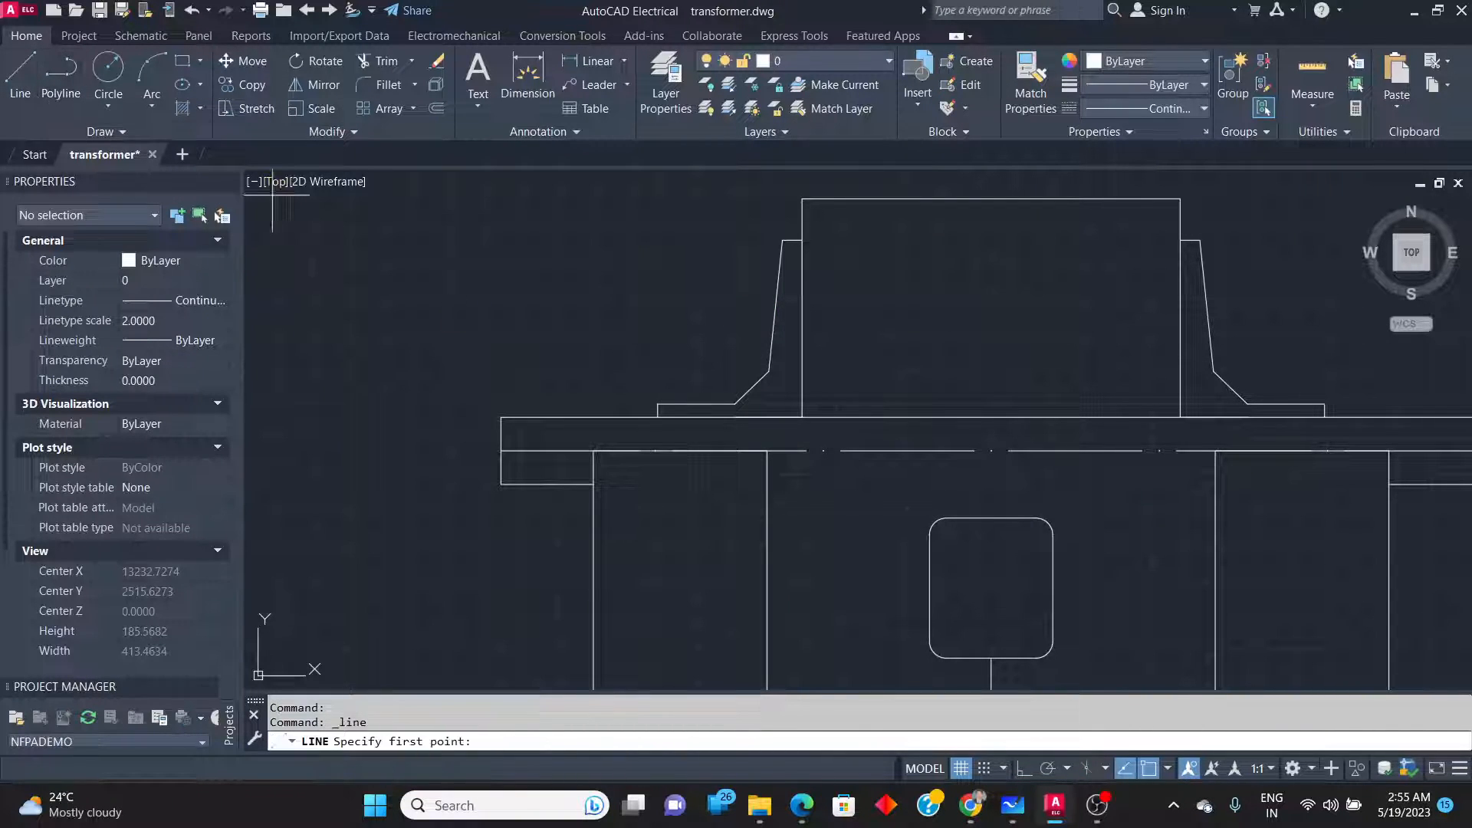
pyautogui.click(593, 450)
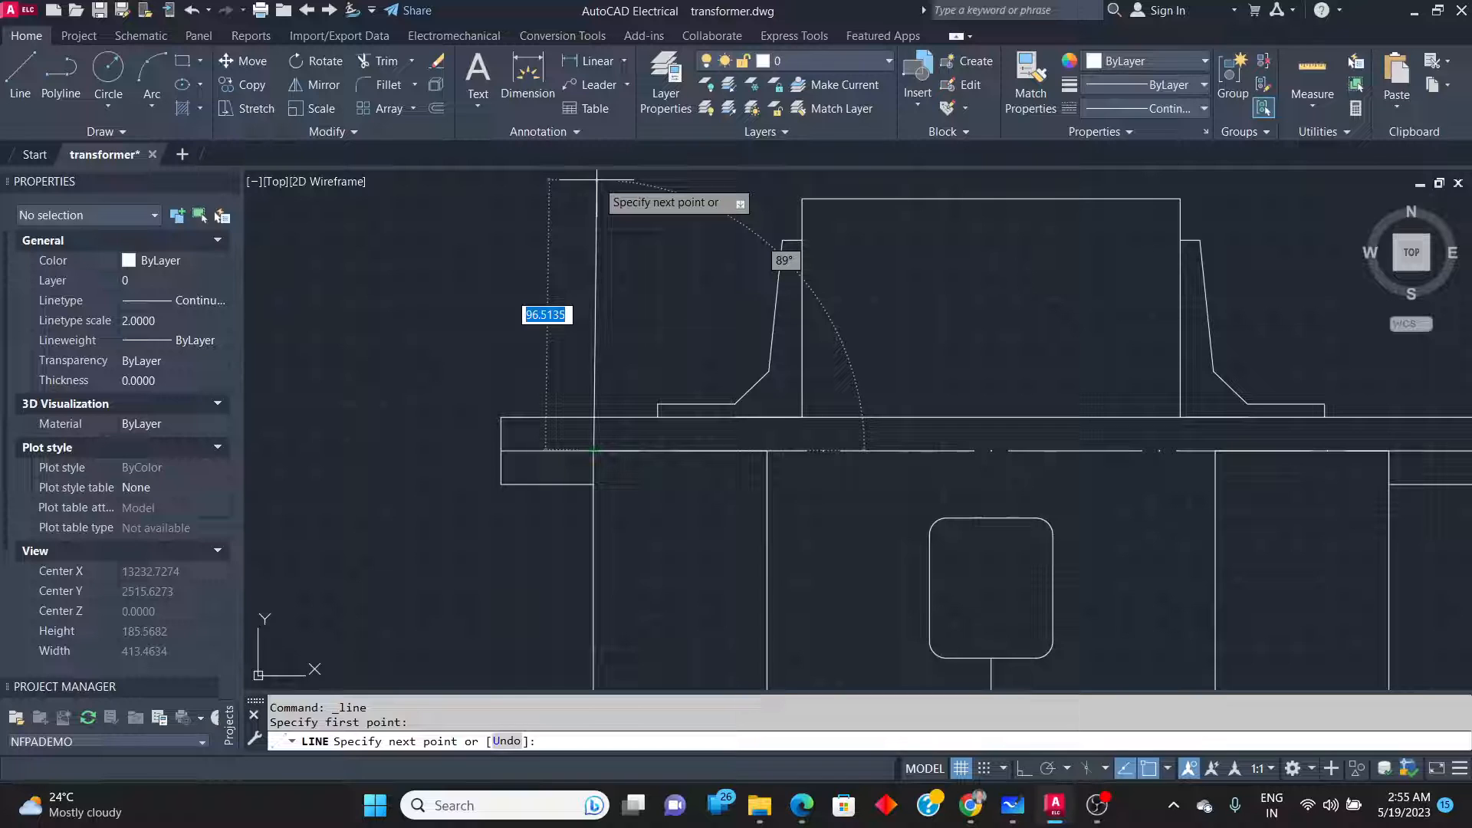
pyautogui.scroll(-3, 596, 184)
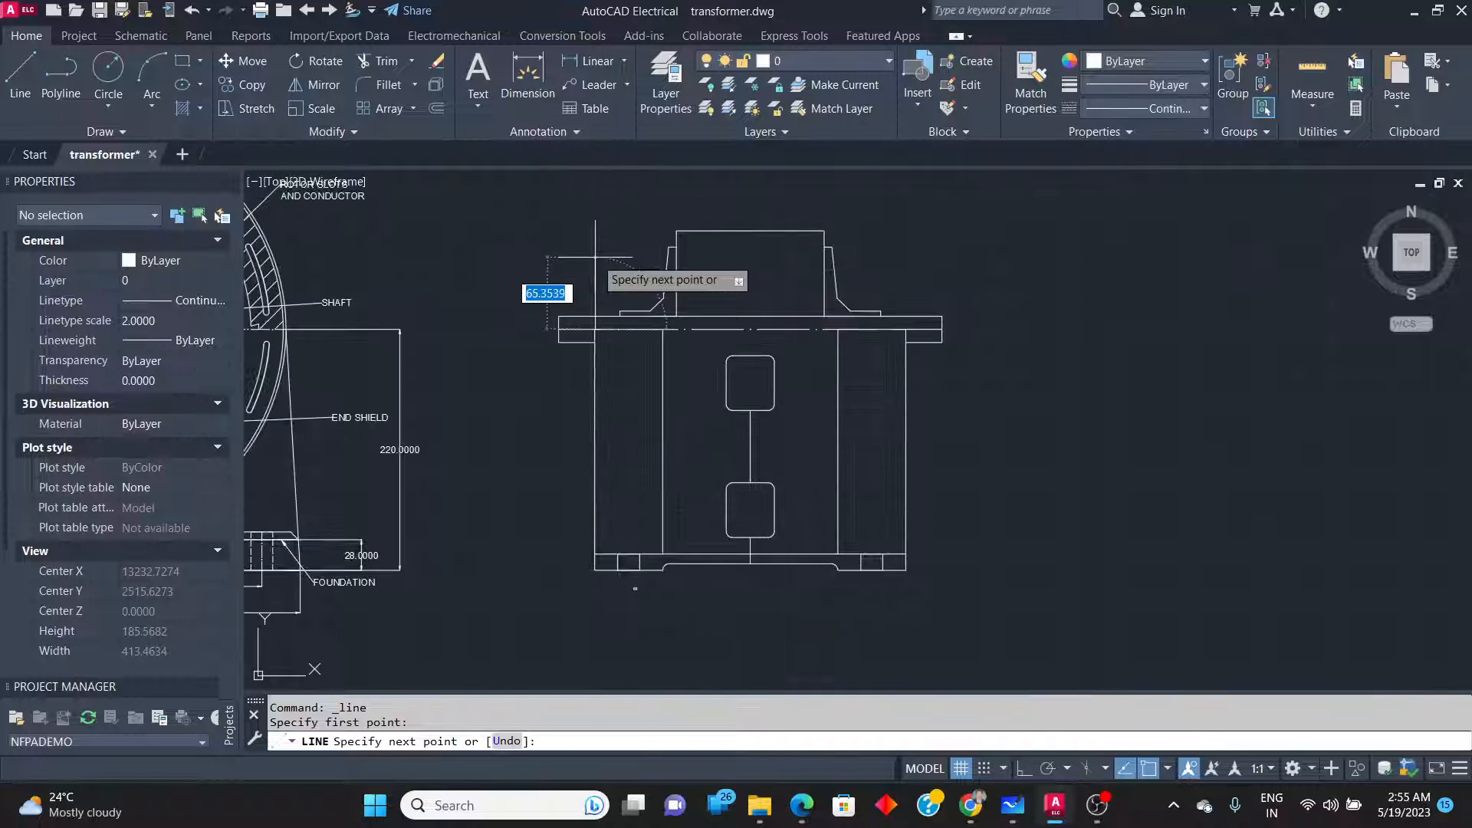
pyautogui.scroll(2, 598, 219)
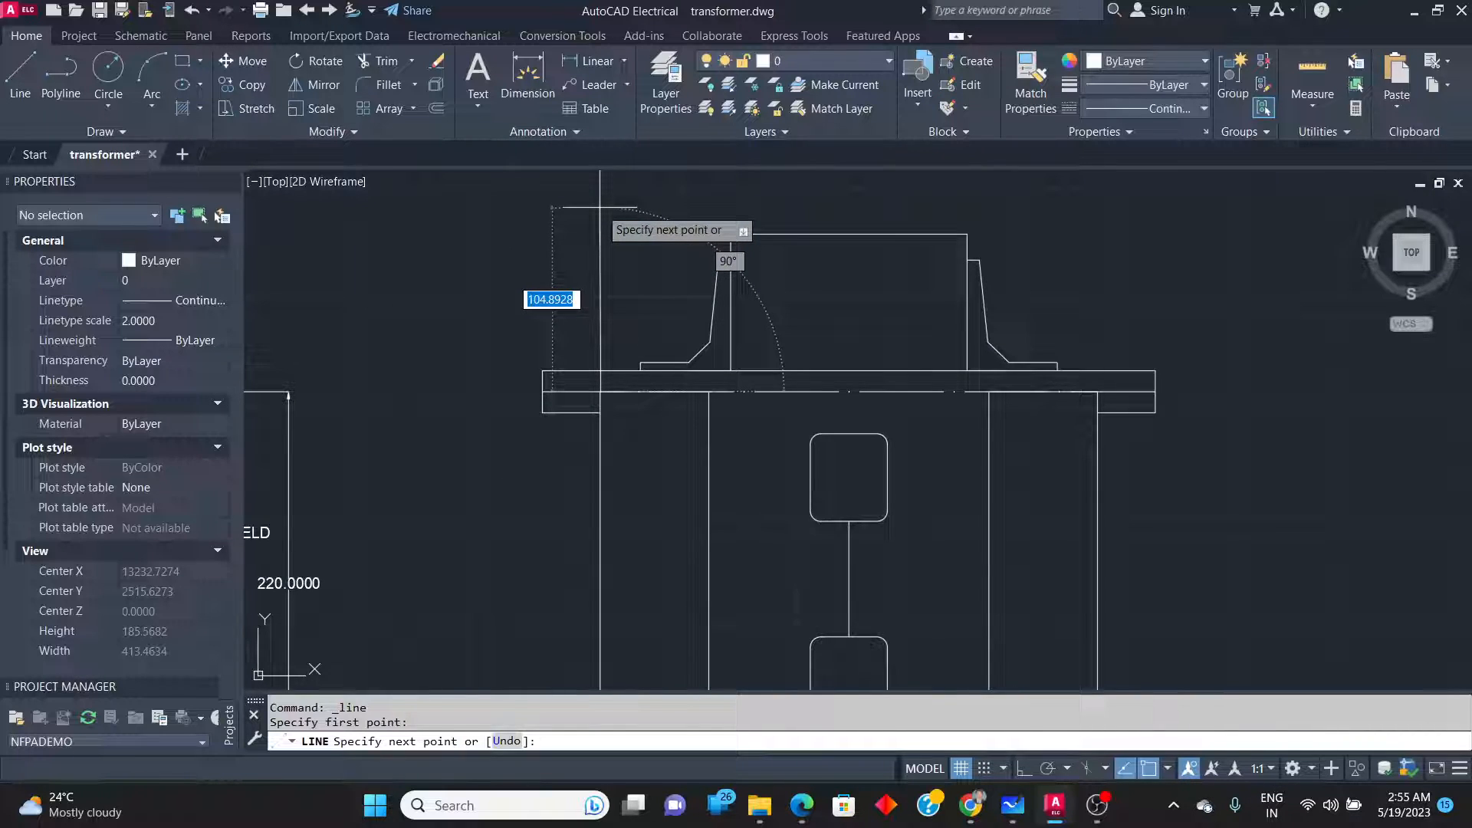
pyautogui.click(601, 208)
pyautogui.press('Return')
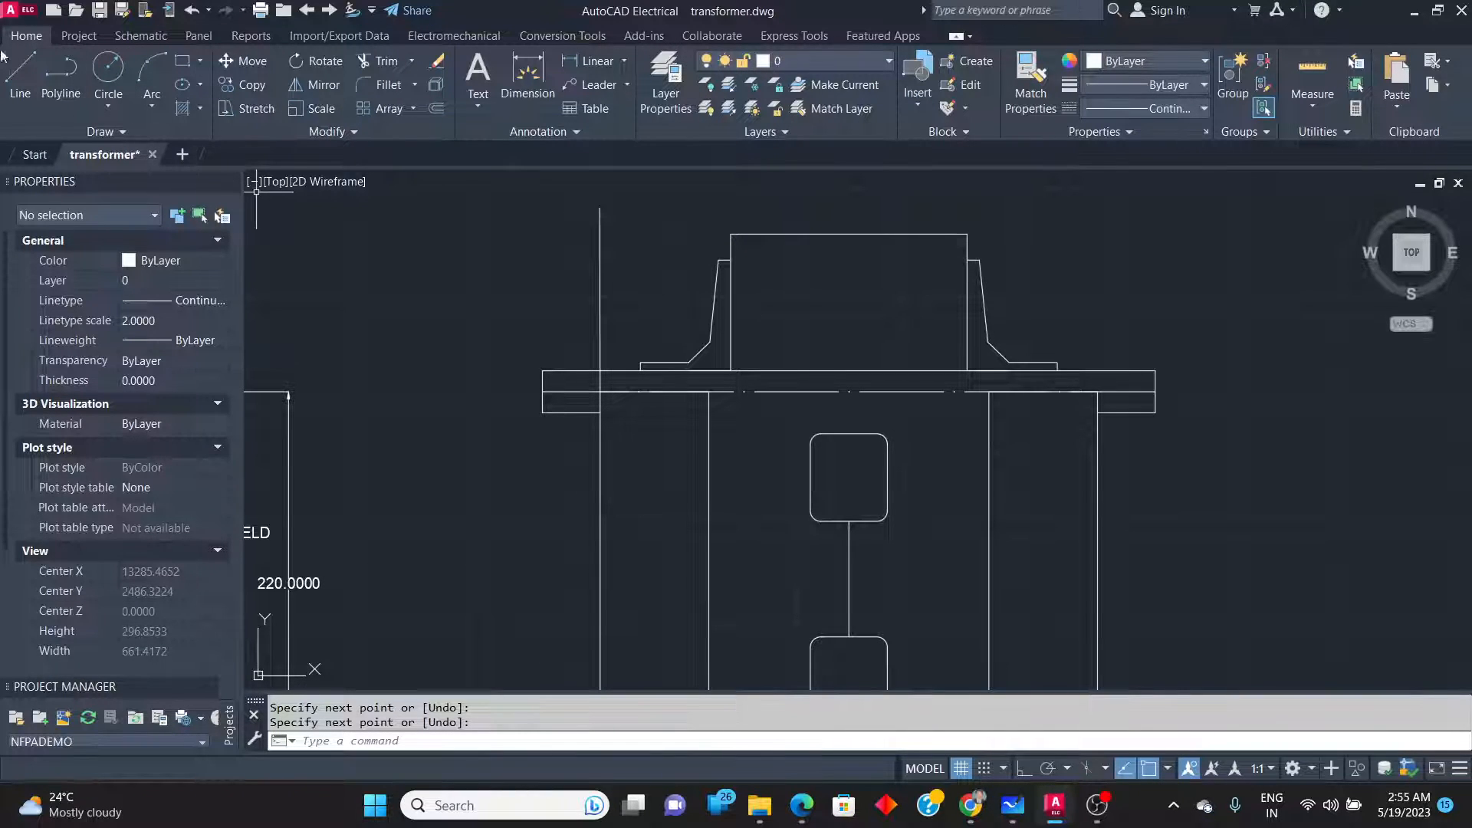
pyautogui.click(20, 73)
pyautogui.scroll(3, 700, 330)
pyautogui.scroll(-1, 717, 338)
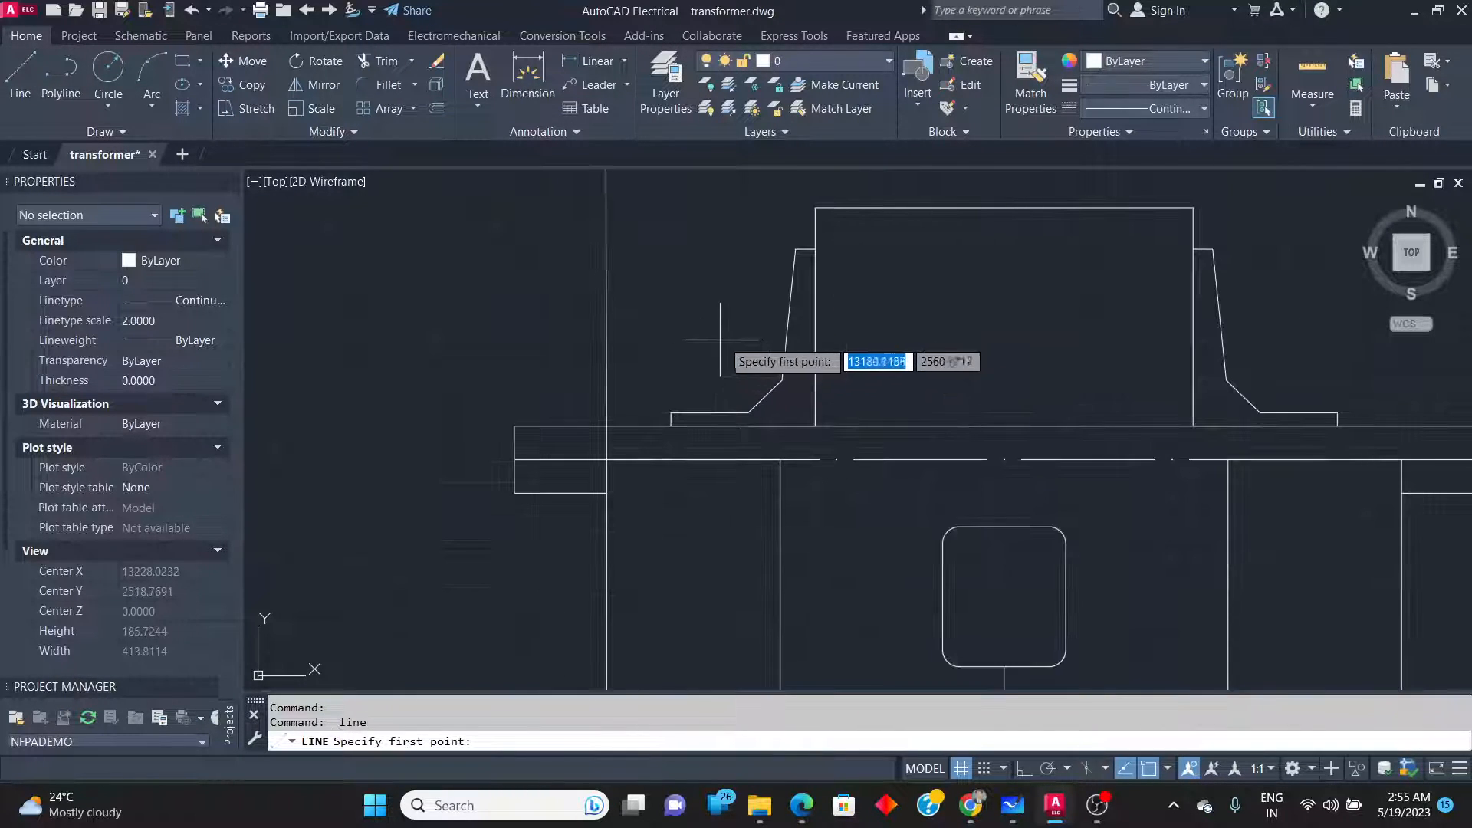
pyautogui.click(789, 312)
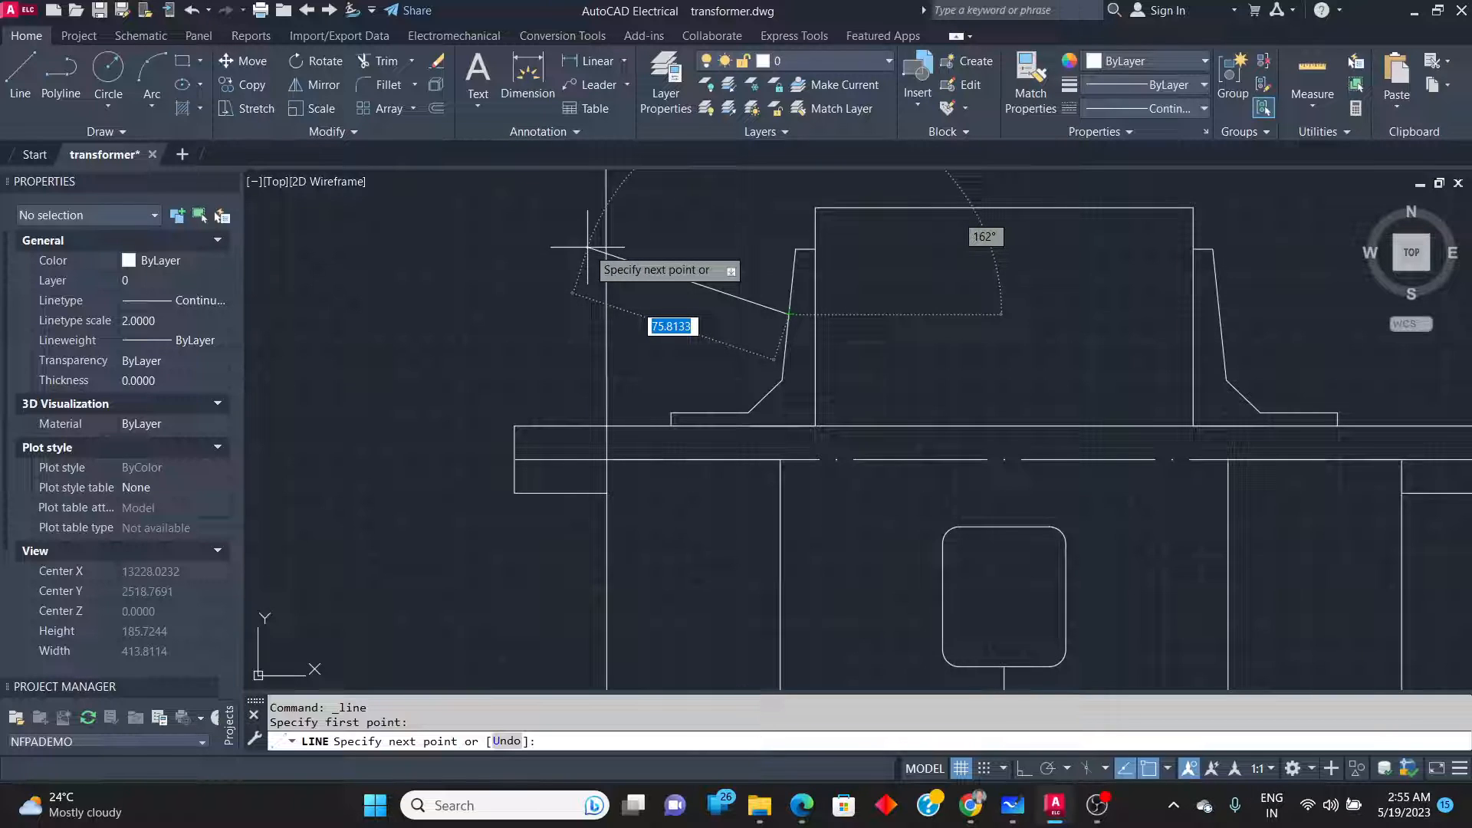
pyautogui.hotkey('alt', 'Tab')
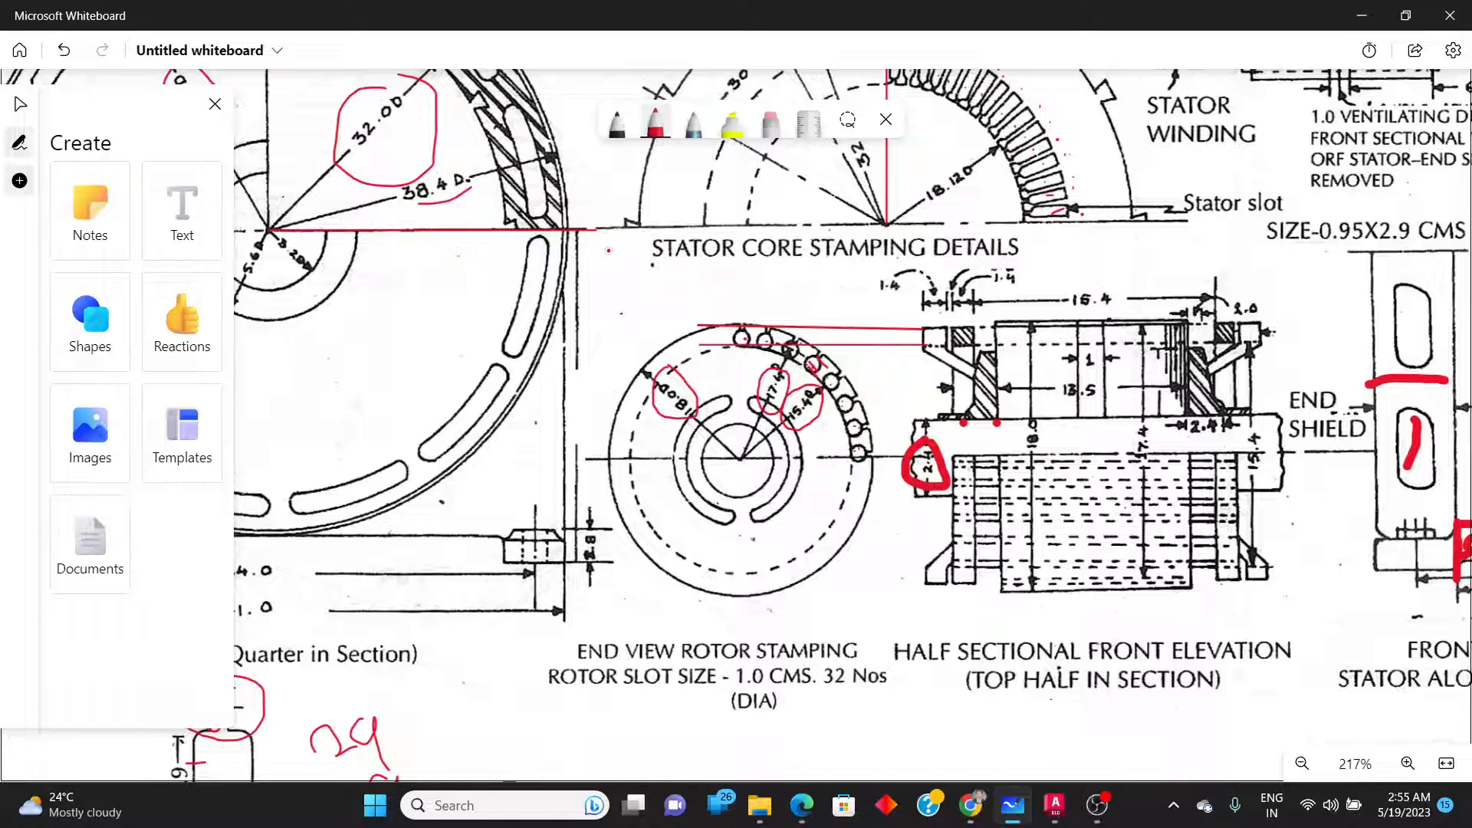
pyautogui.press('Escape')
pyautogui.click(918, 487)
pyautogui.keyDown('ctrl'); pyautogui.scroll(-2, 918, 487); pyautogui.keyUp('ctrl')
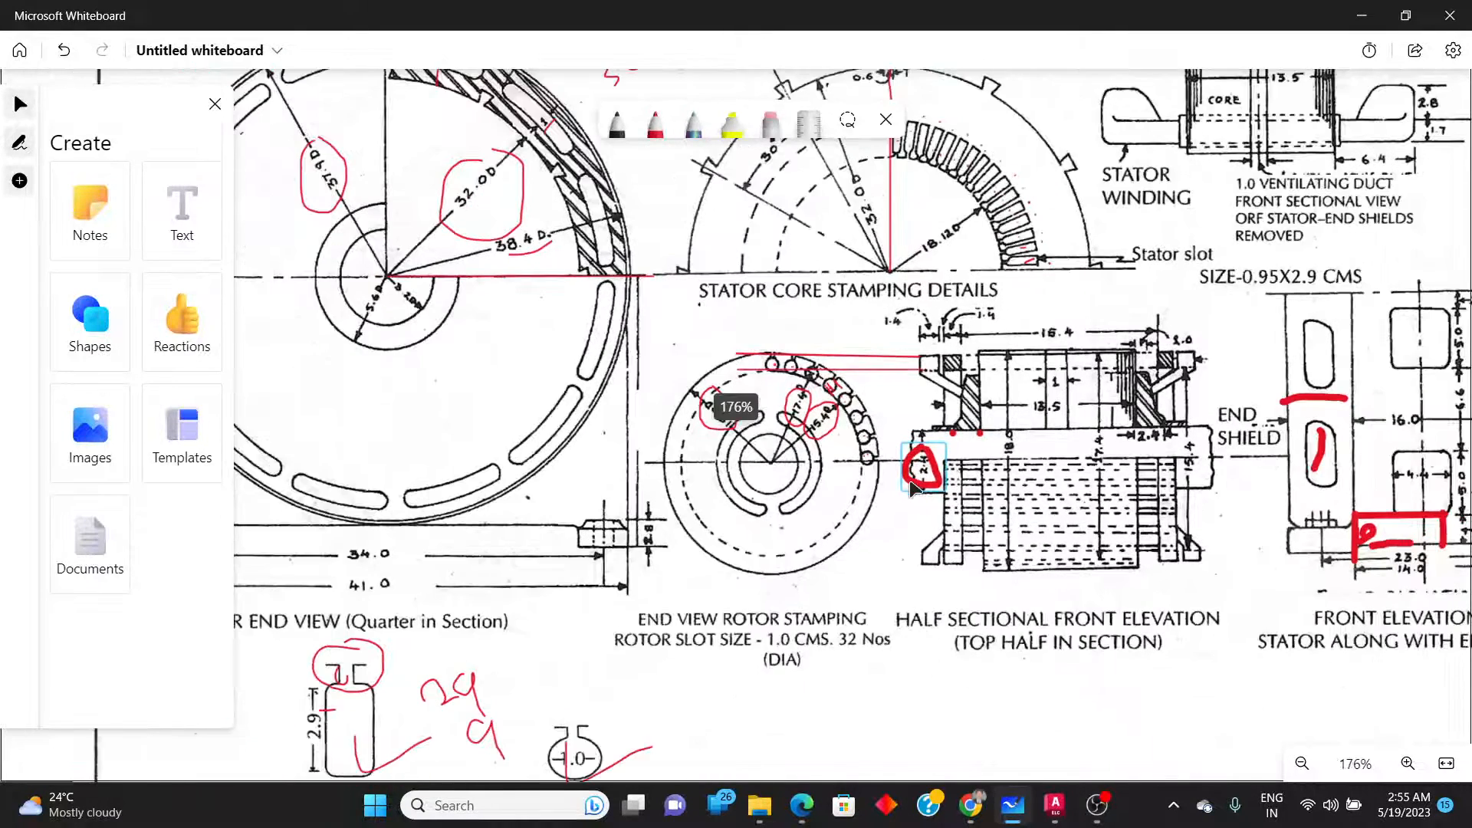
pyautogui.hotkey('alt', 'Tab')
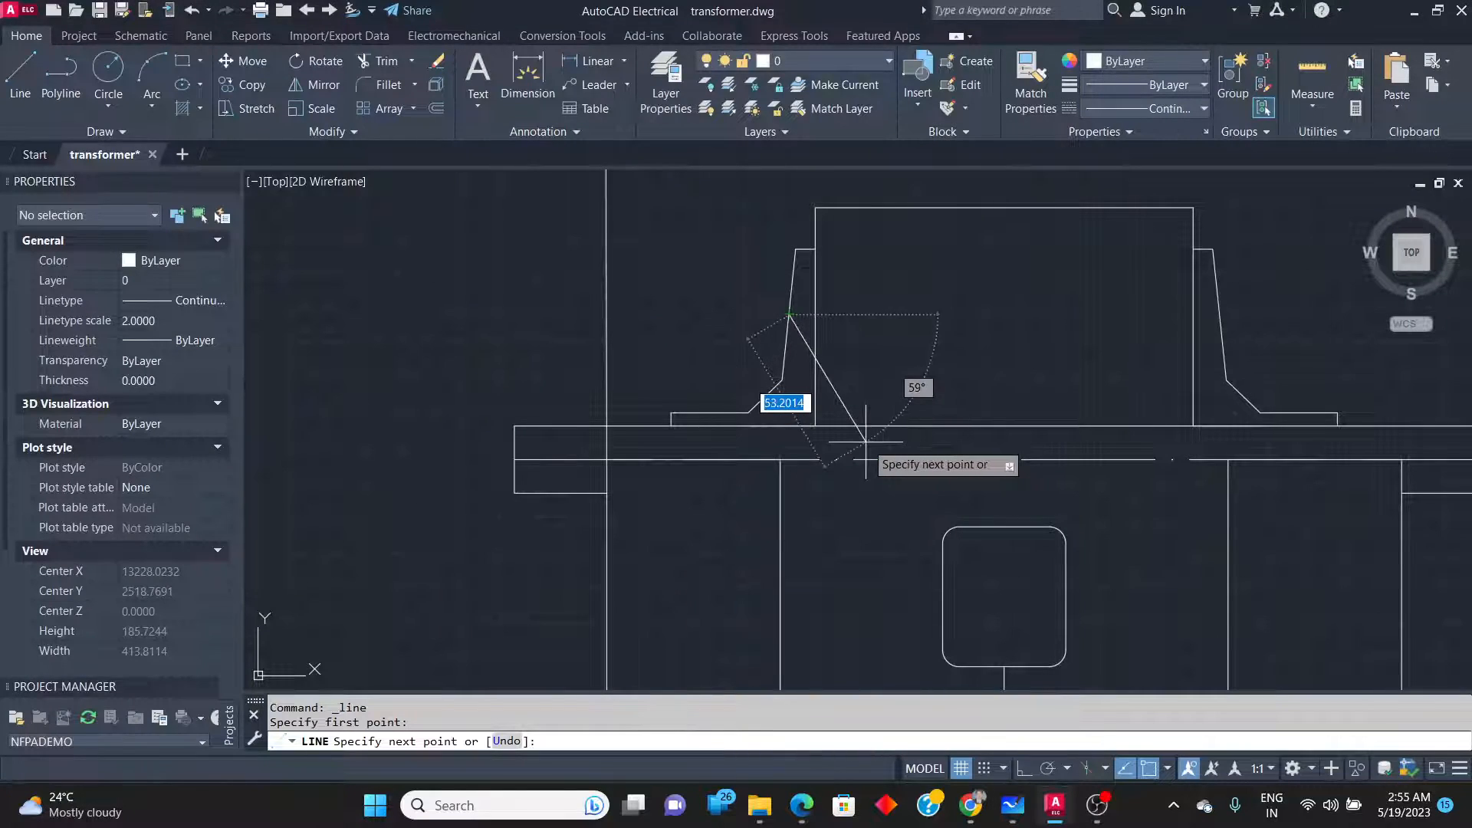
pyautogui.press('Escape')
# Draw a horizontal projection line from the rotor's outer circle above the topmost rotor slot to beyond the front elevation.
pyautogui.scroll(-4, 919, 325)
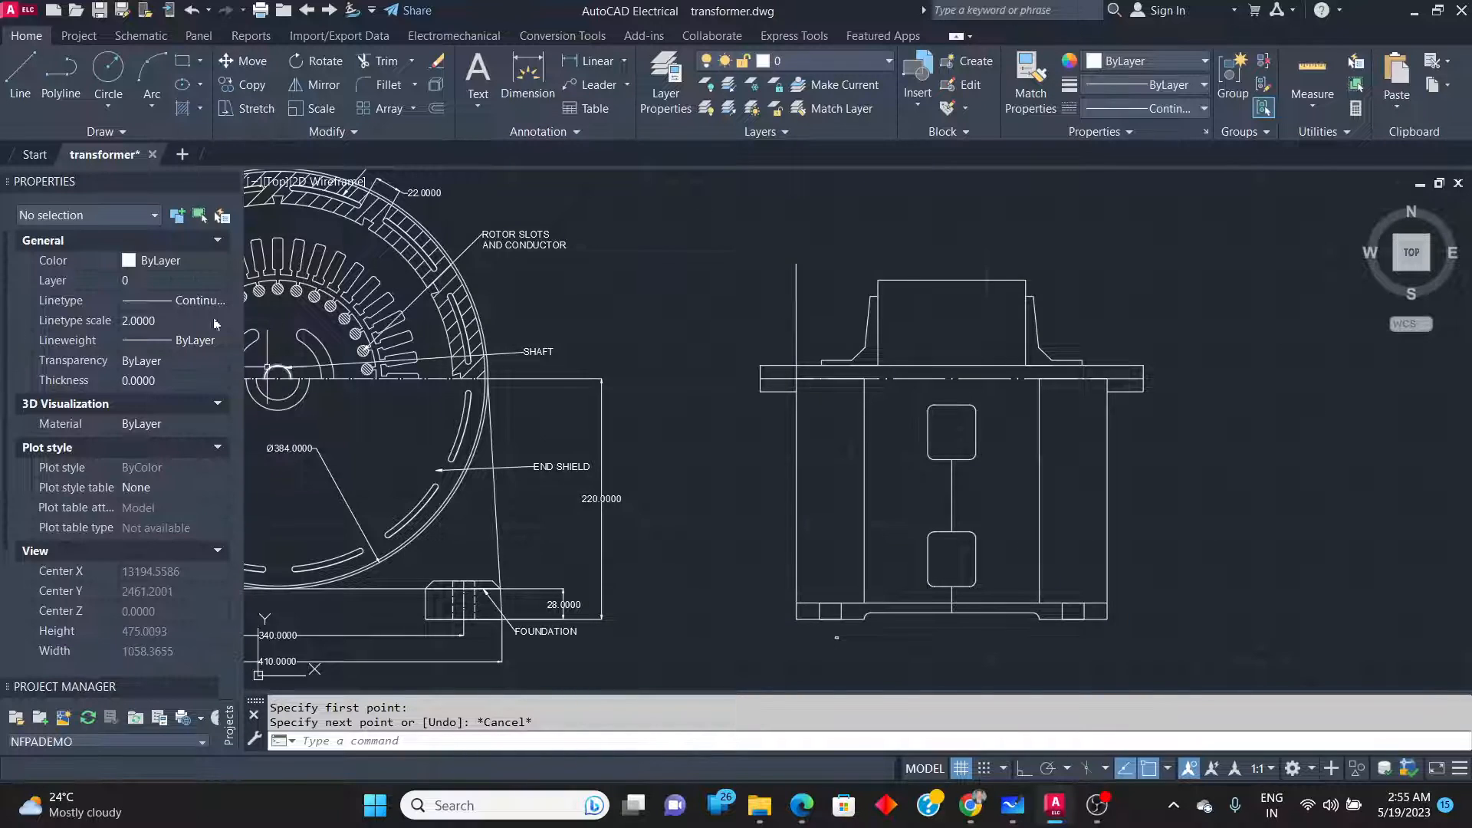
pyautogui.scroll(-4, 384, 334)
pyautogui.scroll(4, 295, 310)
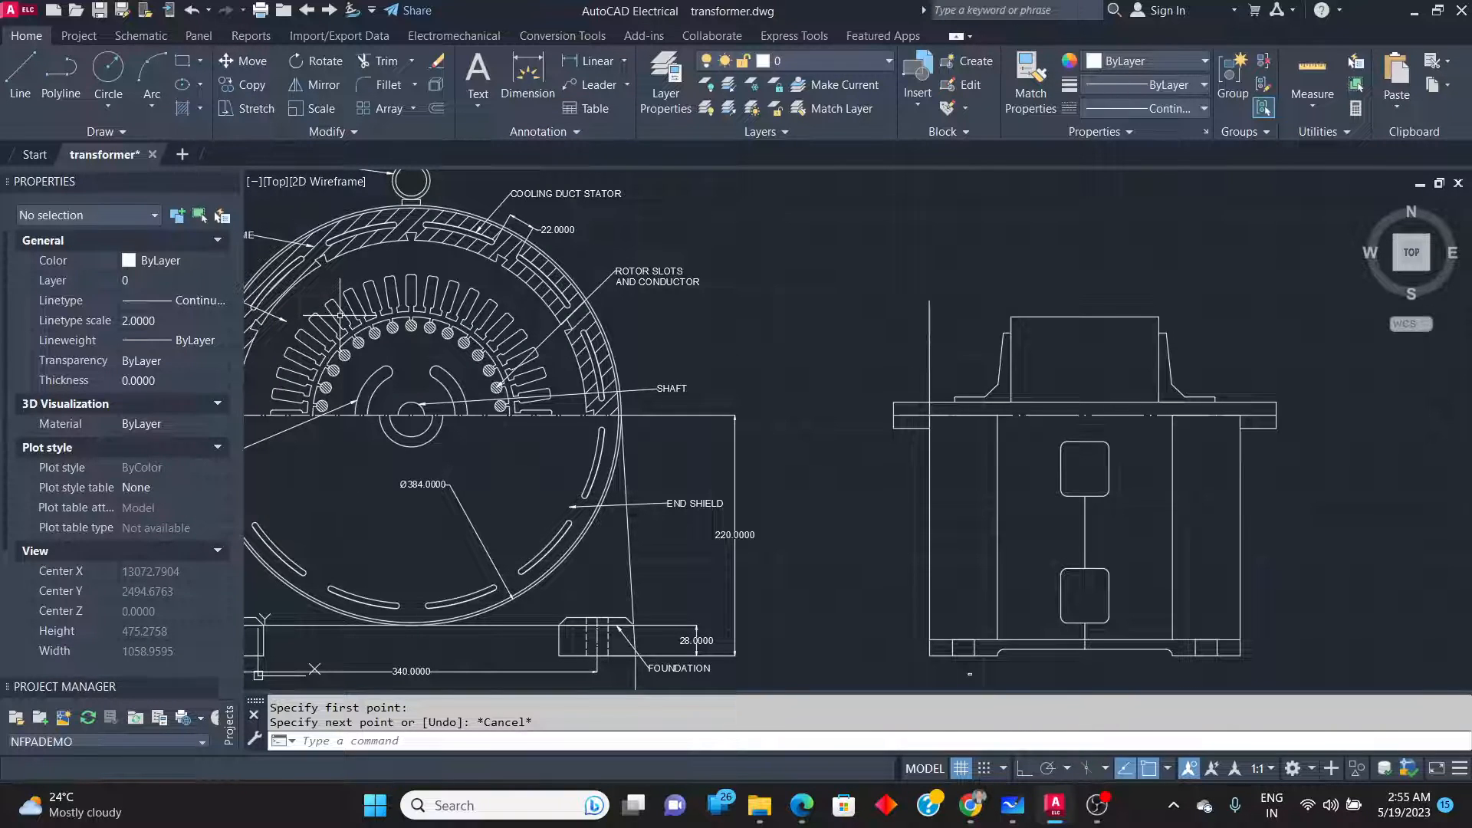
pyautogui.hotkey('alt', 'Tab')
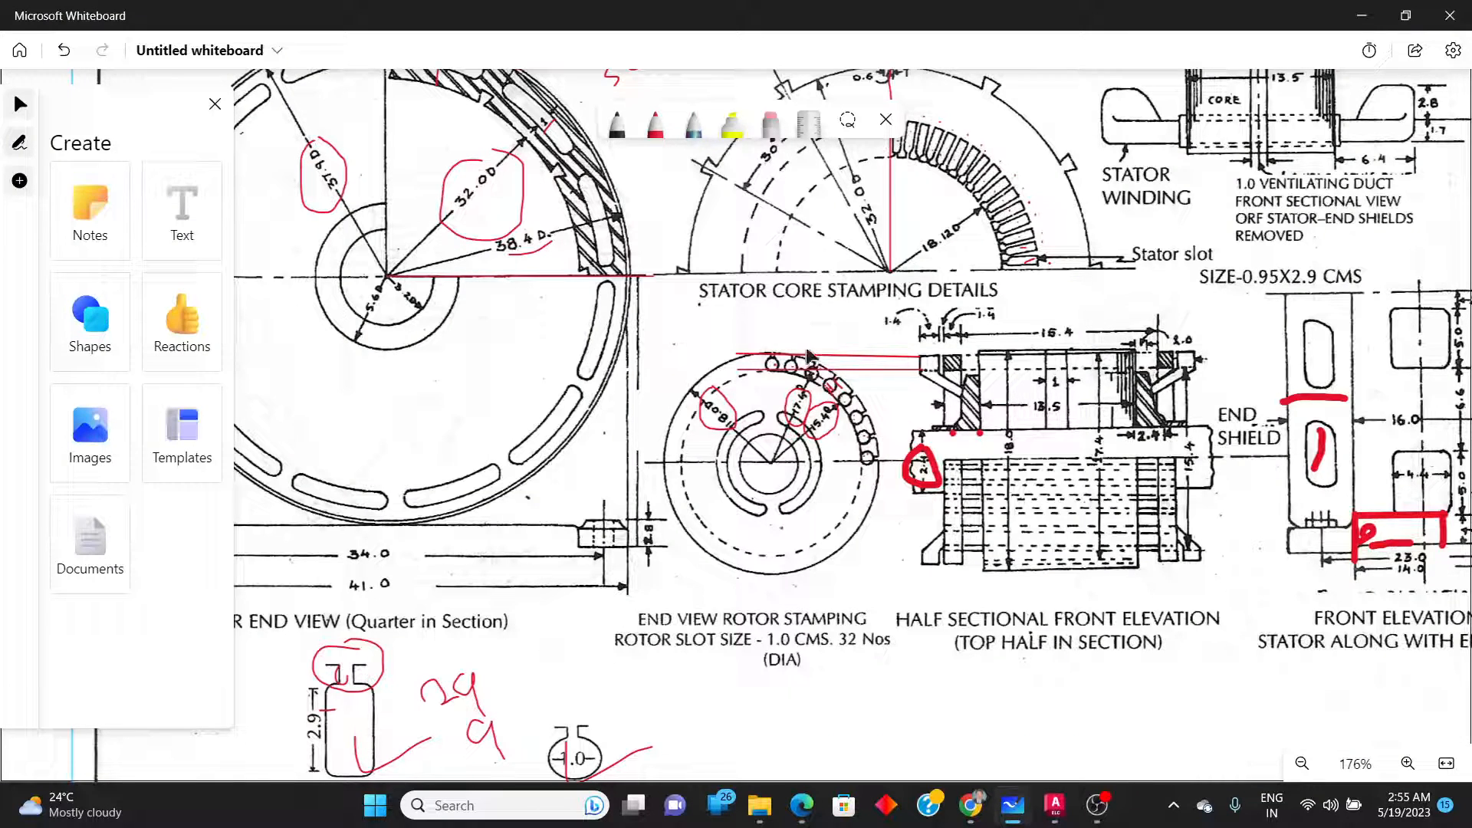
pyautogui.hotkey('alt', 'Tab')
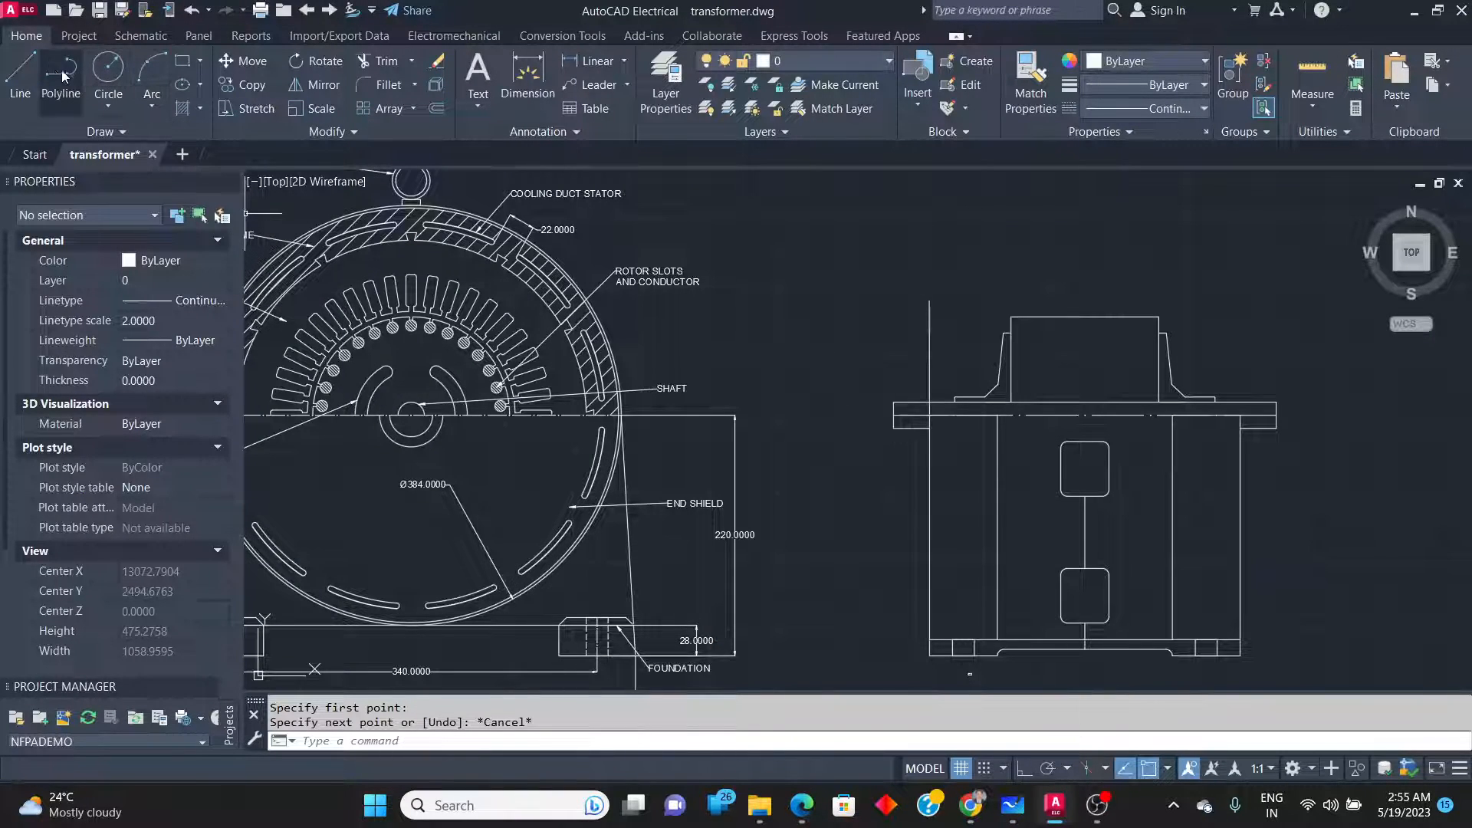
pyautogui.click(22, 70)
pyautogui.scroll(6, 448, 414)
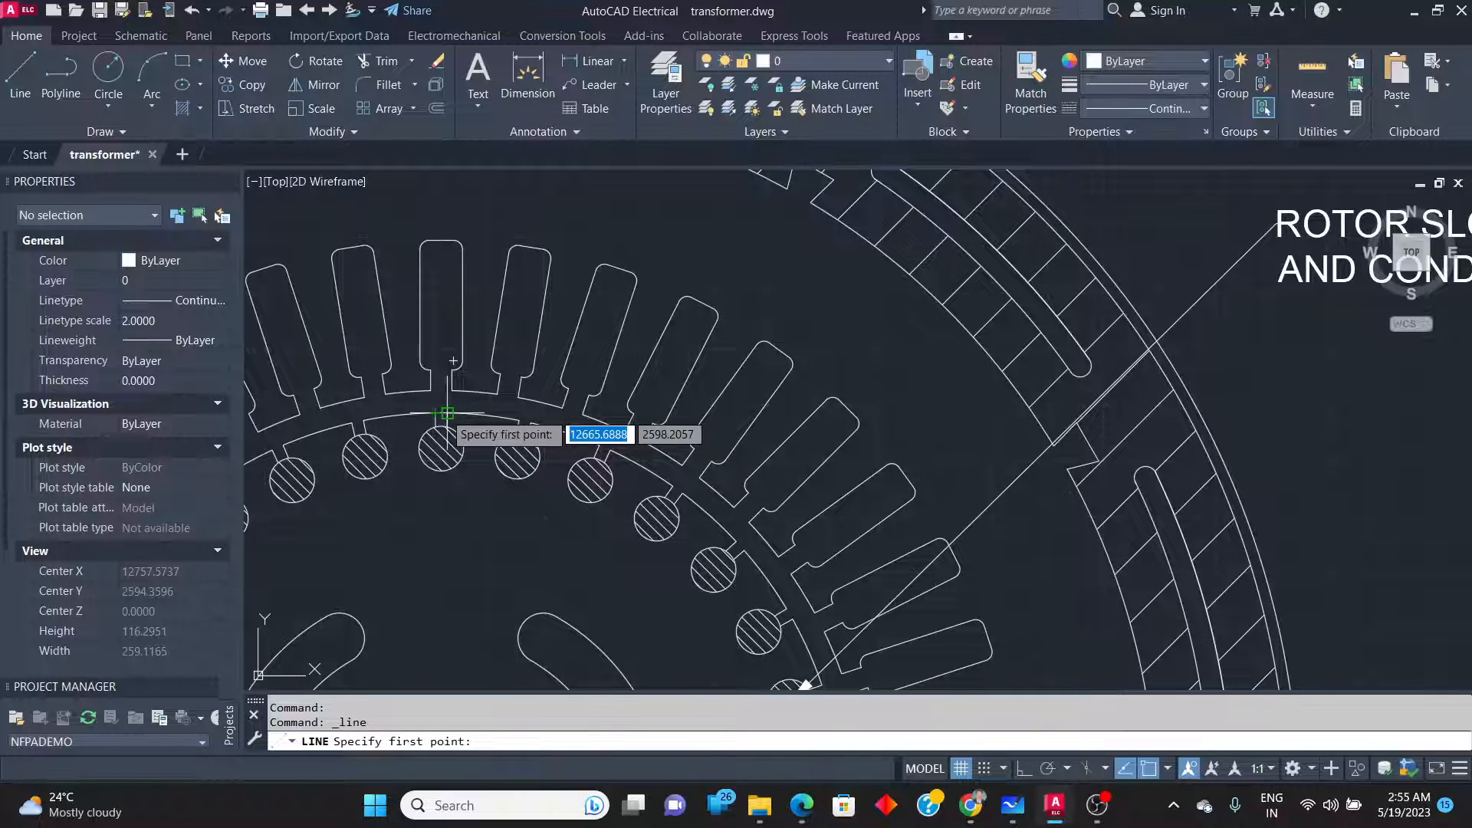
pyautogui.click(448, 414)
pyautogui.scroll(-5, 448, 414)
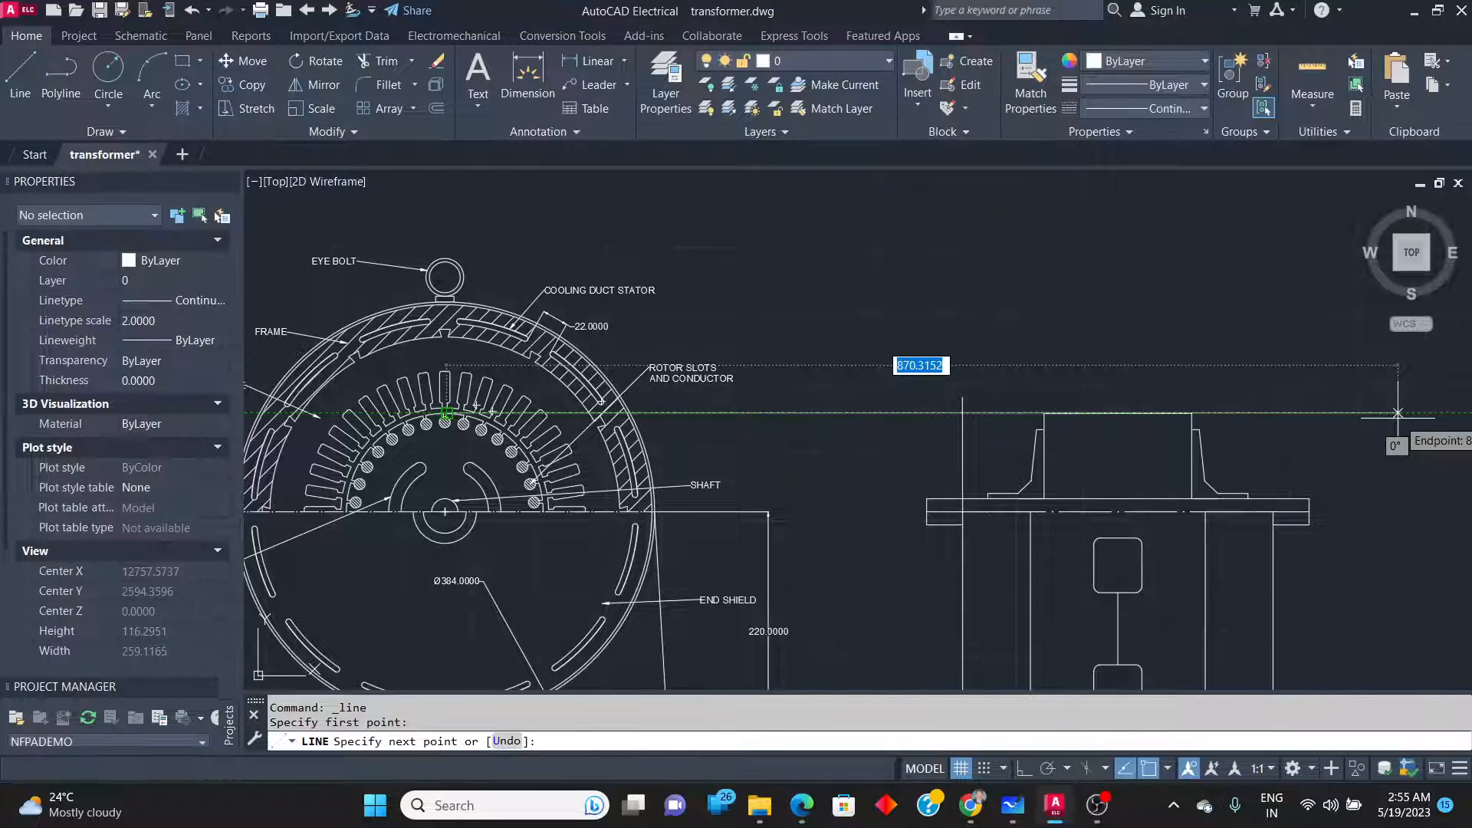
# Finish the horizontal projection line, about 870 units long, from the top of the rotor in the end view past the front elevation.
pyautogui.click(1398, 413)
pyautogui.press('Return')
# Draw a rectangle about 30 by 20 units below the projection line, just left of the front elevation's outer vertical line.
pyautogui.scroll(2, 826, 499)
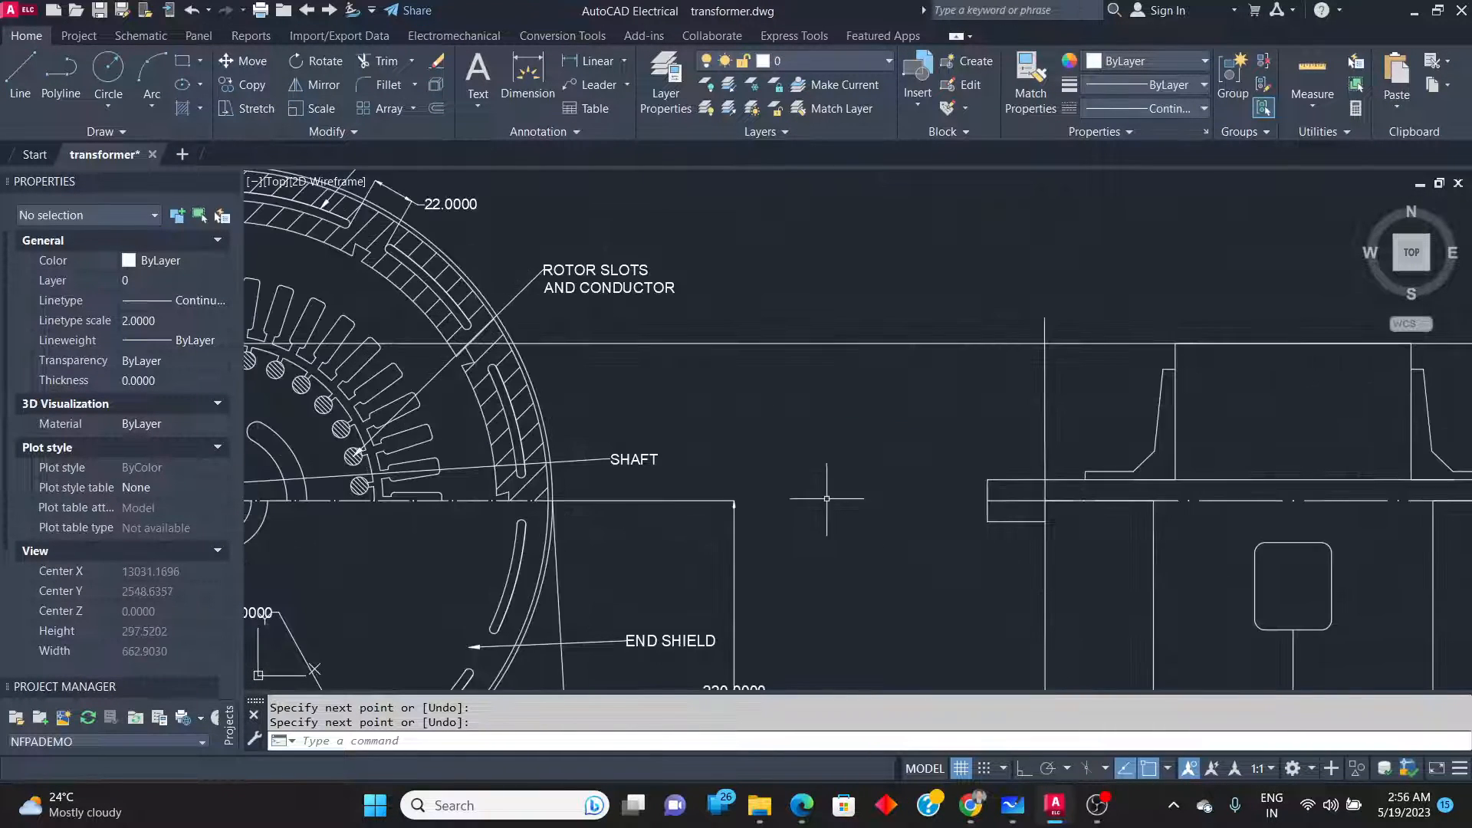
pyautogui.scroll(3, 827, 498)
pyautogui.scroll(-5, 788, 424)
pyautogui.scroll(3, 935, 356)
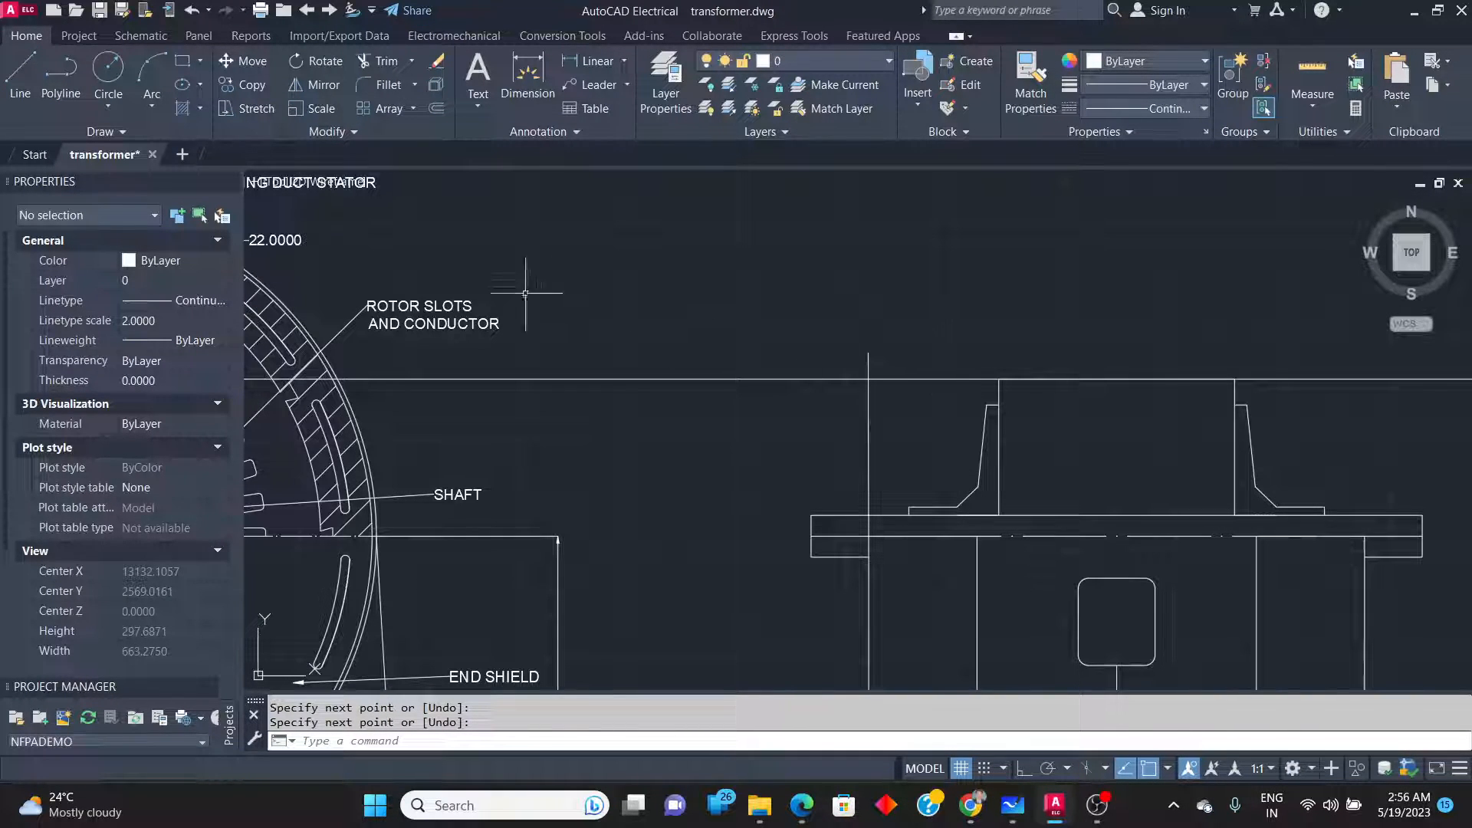
pyautogui.click(182, 67)
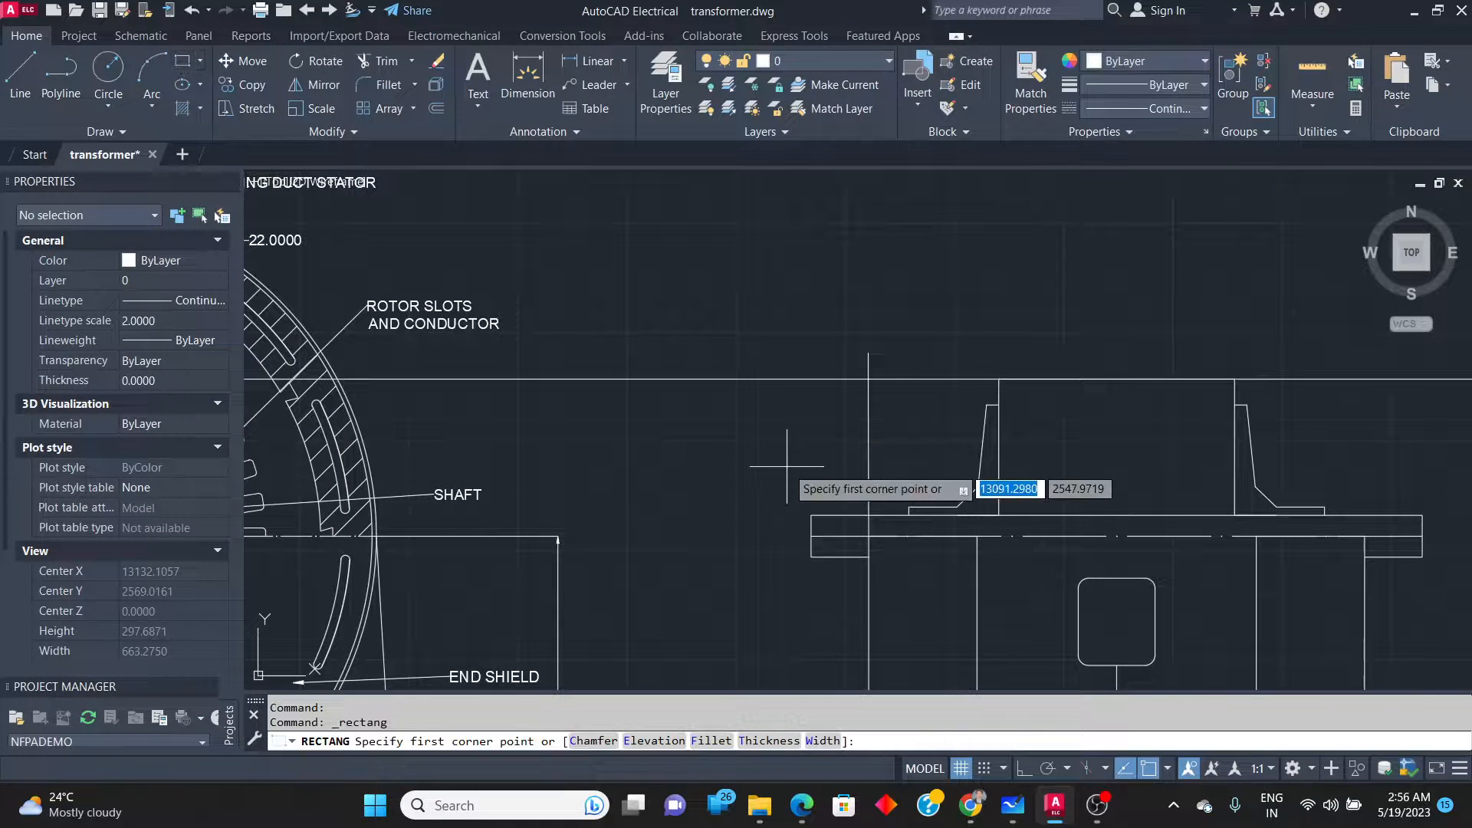
pyautogui.click(804, 378)
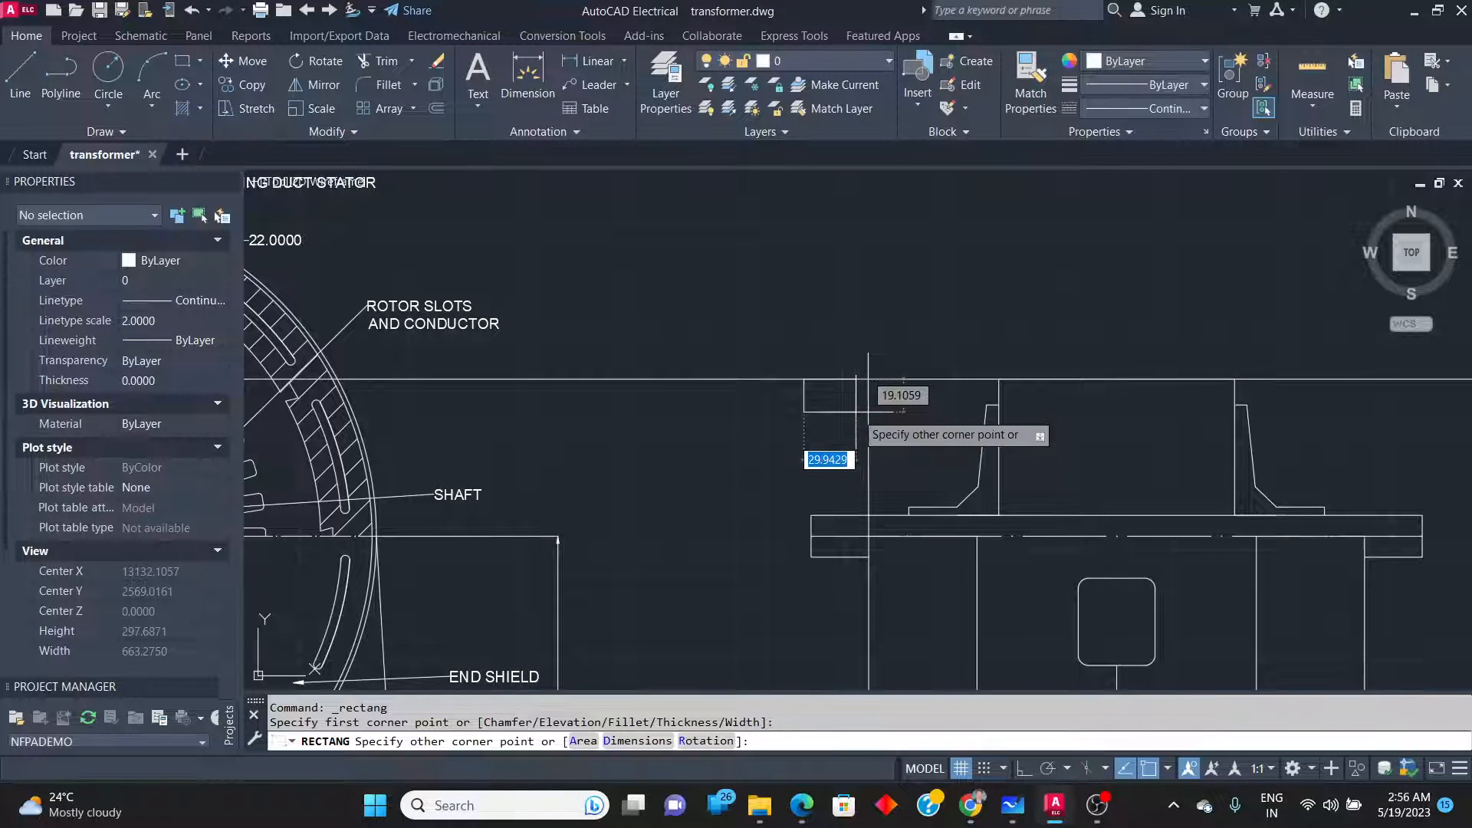
pyautogui.scroll(4, 856, 412)
pyautogui.click(858, 414)
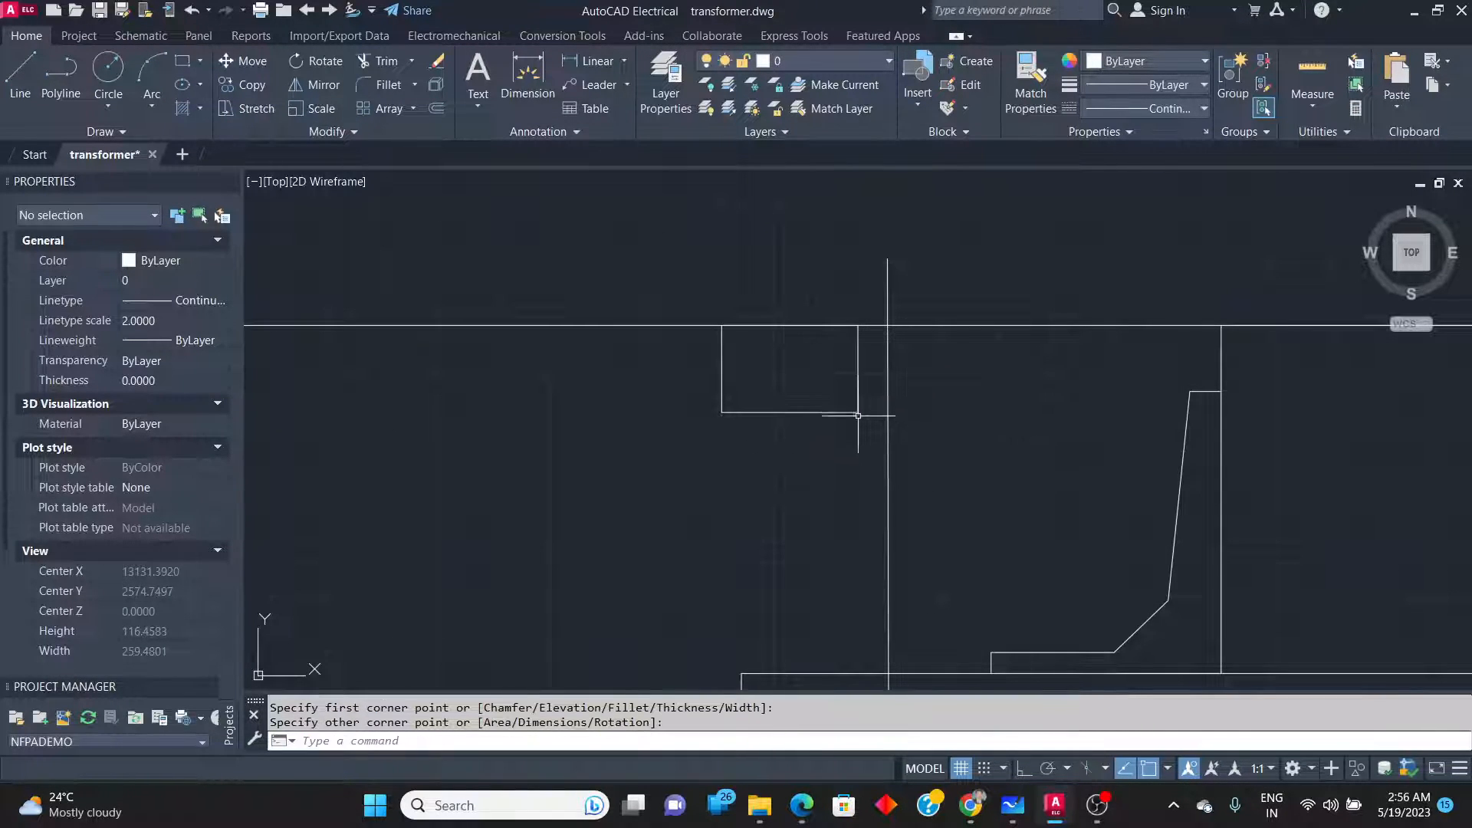
# Following the Whiteboard reference, draw two slanted lines from the rectangle's lower corners to the sloping edge of the left bracket.
pyautogui.hotkey('alt', 'Tab')
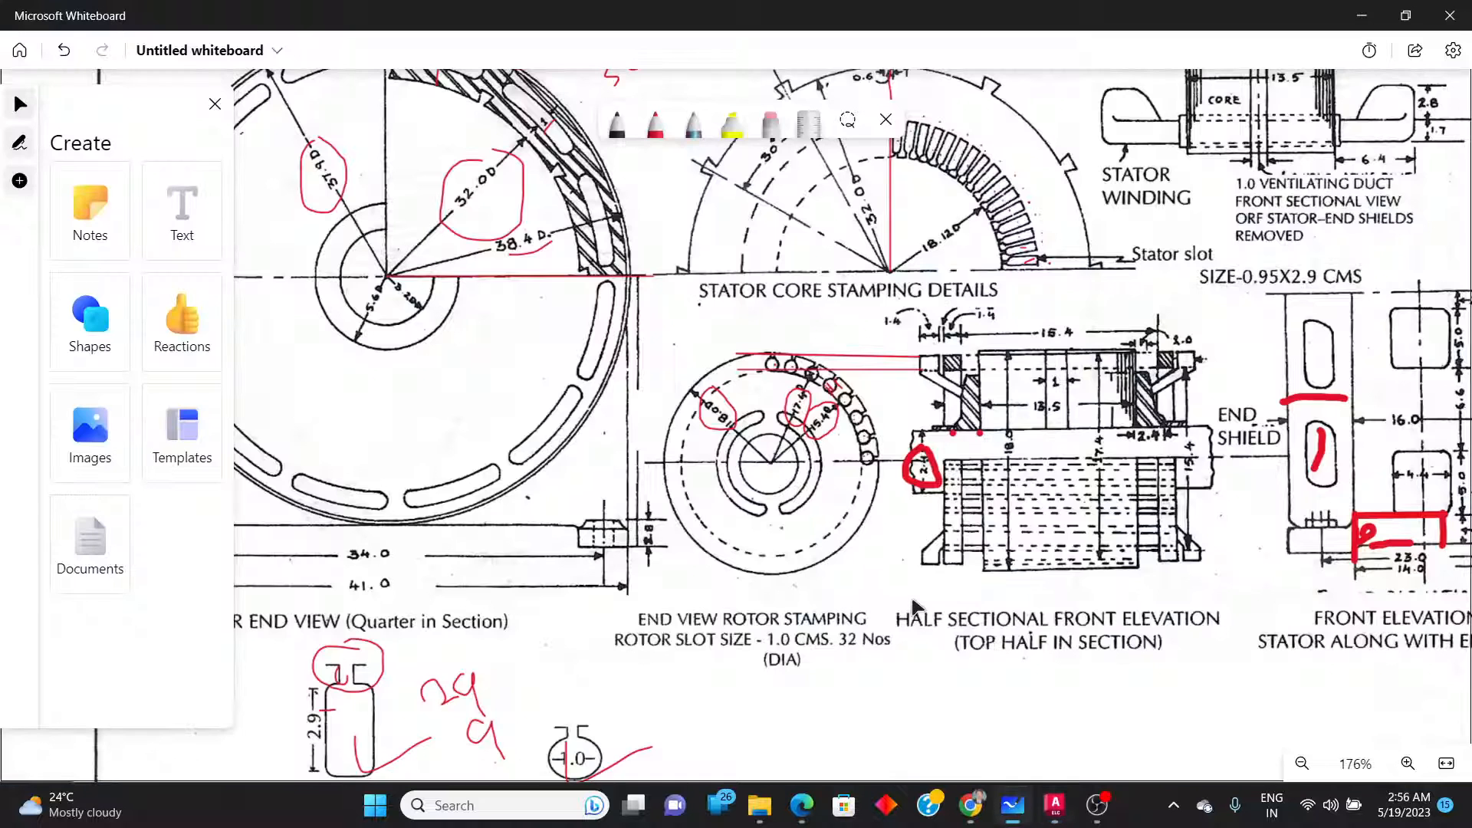
pyautogui.hotkey('alt', 'Tab')
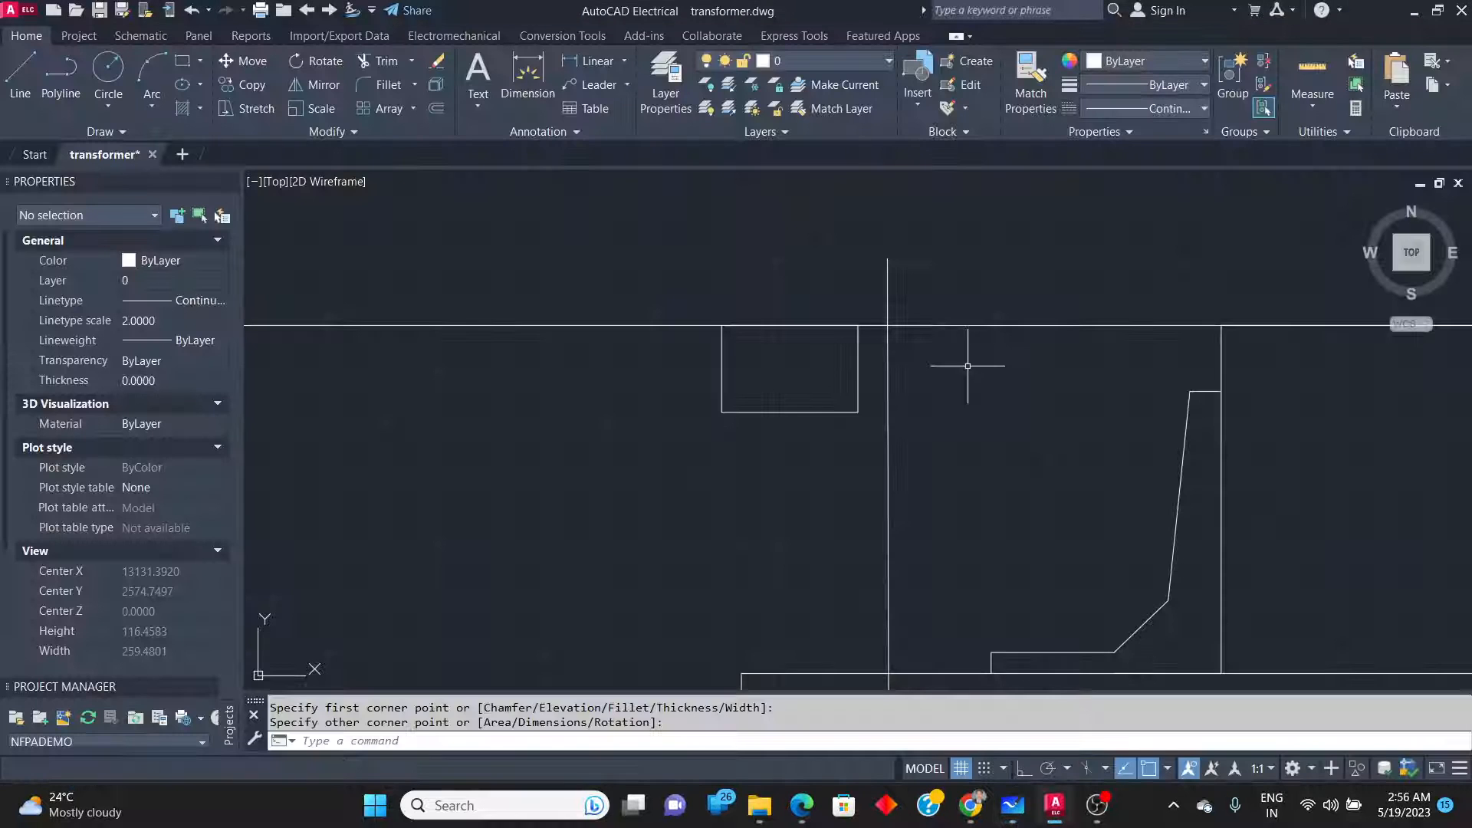
pyautogui.click(20, 77)
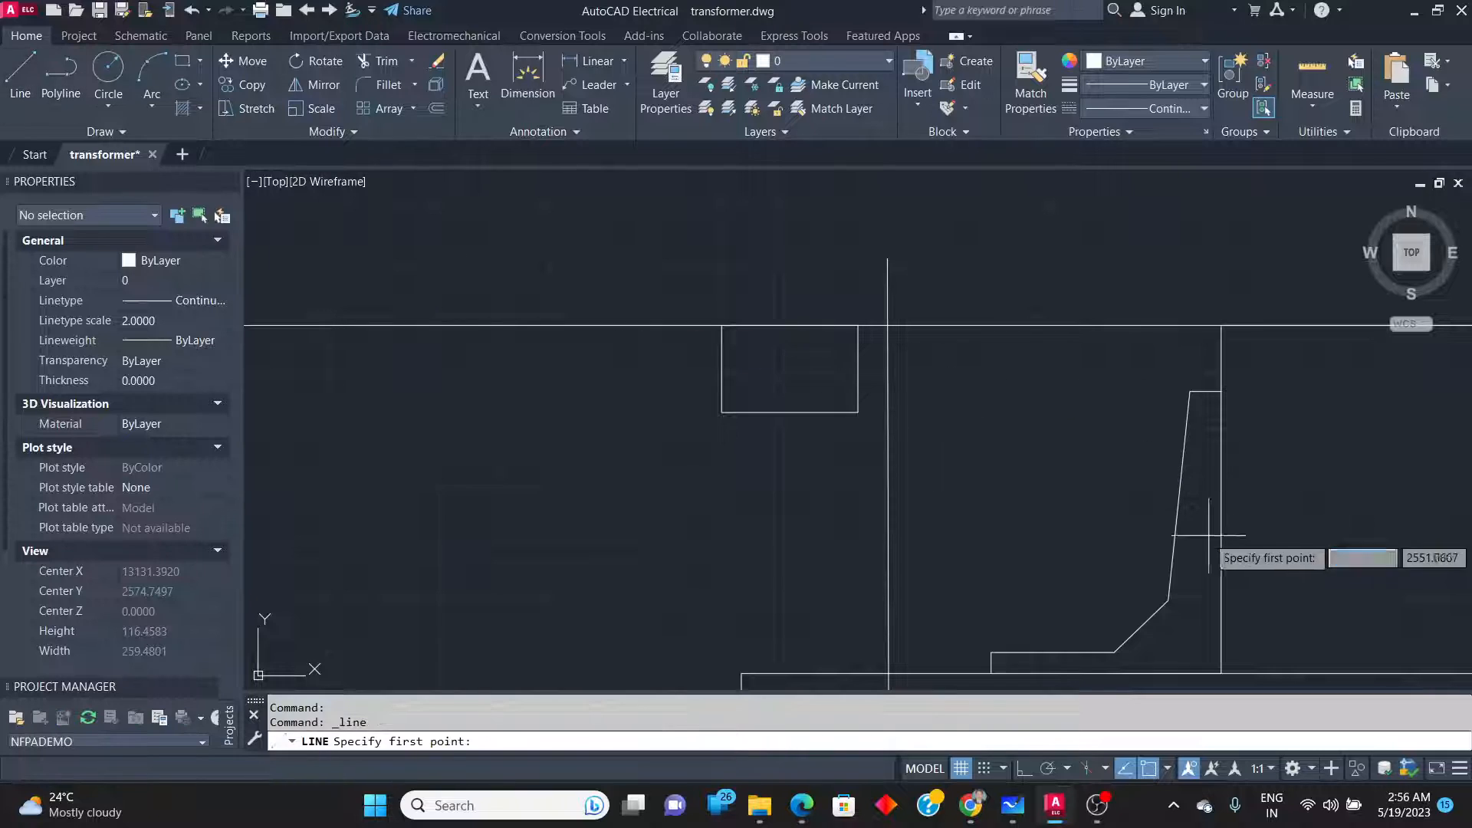
pyautogui.click(858, 412)
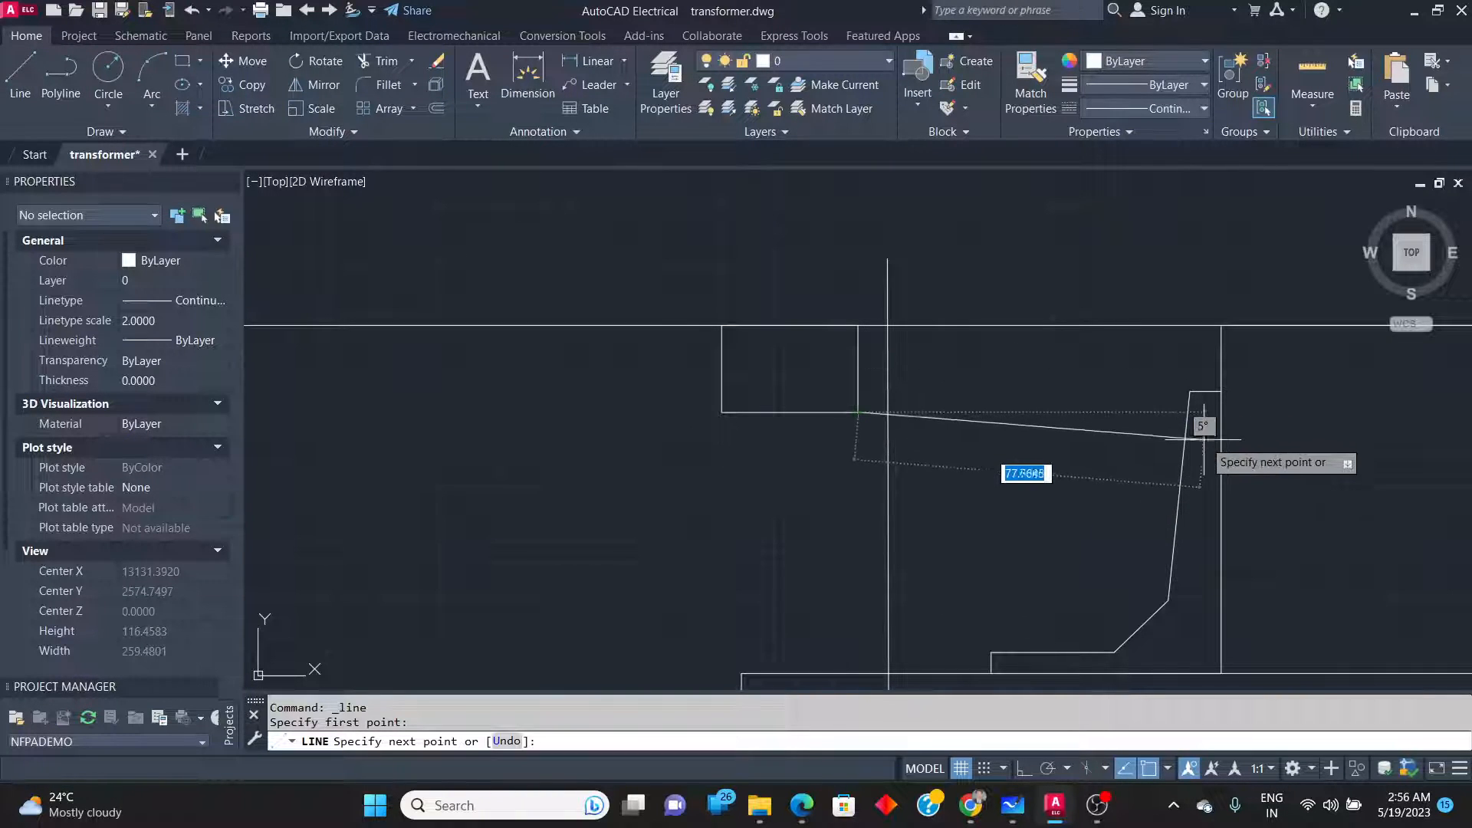
pyautogui.click(1179, 495)
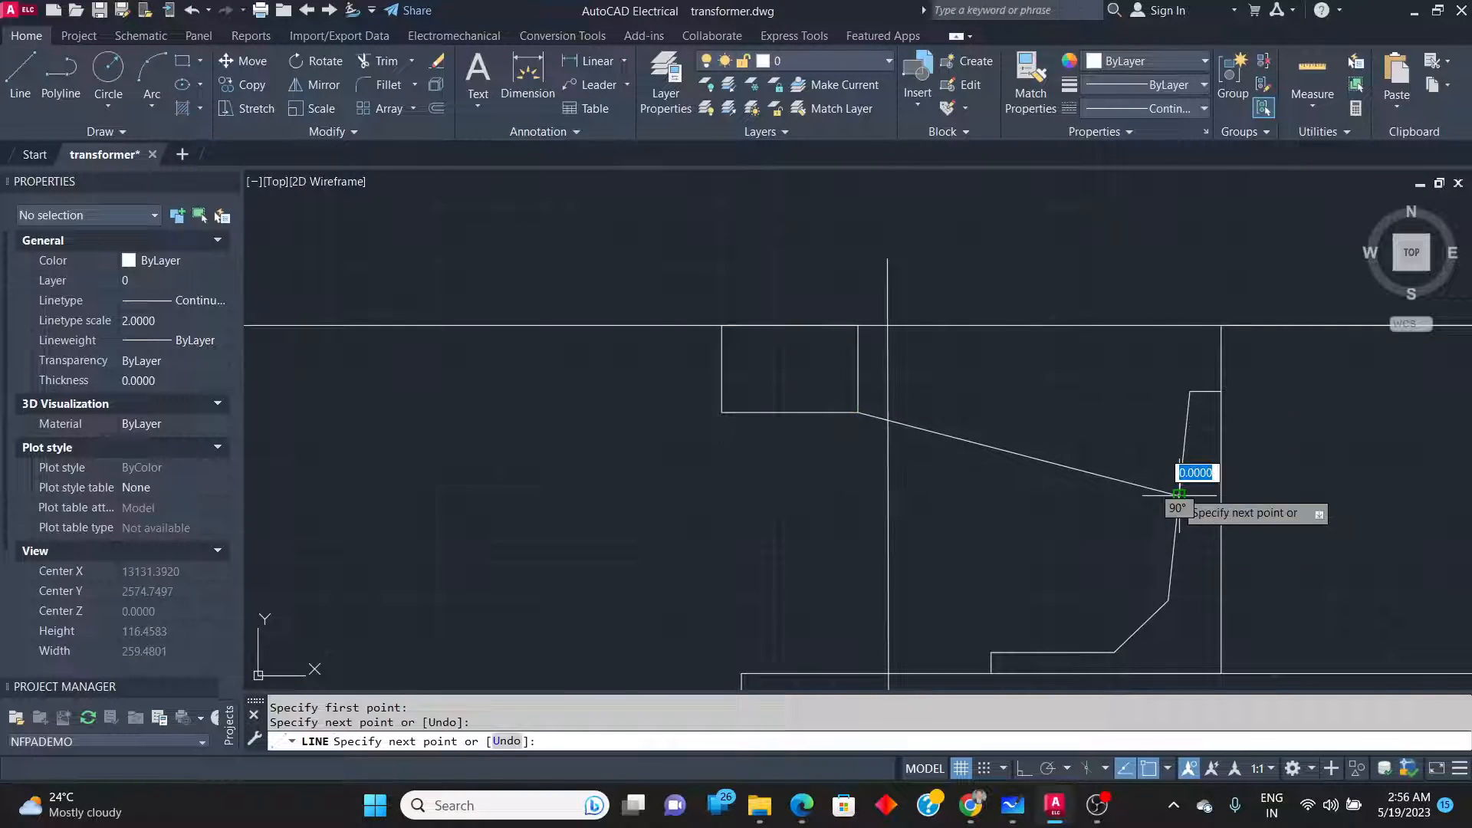
pyautogui.press('Return')
pyautogui.press('Return')
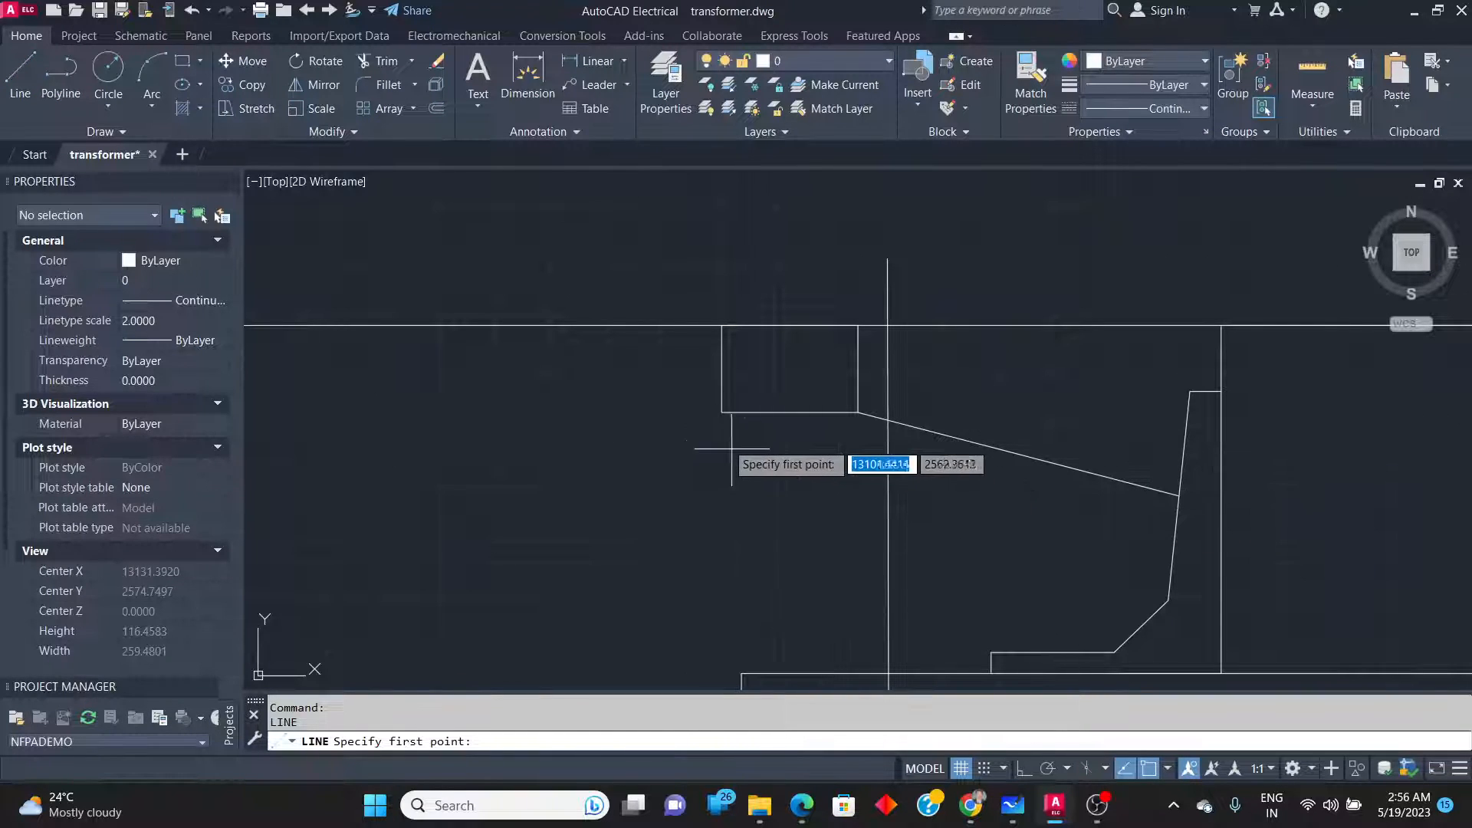
pyautogui.click(721, 413)
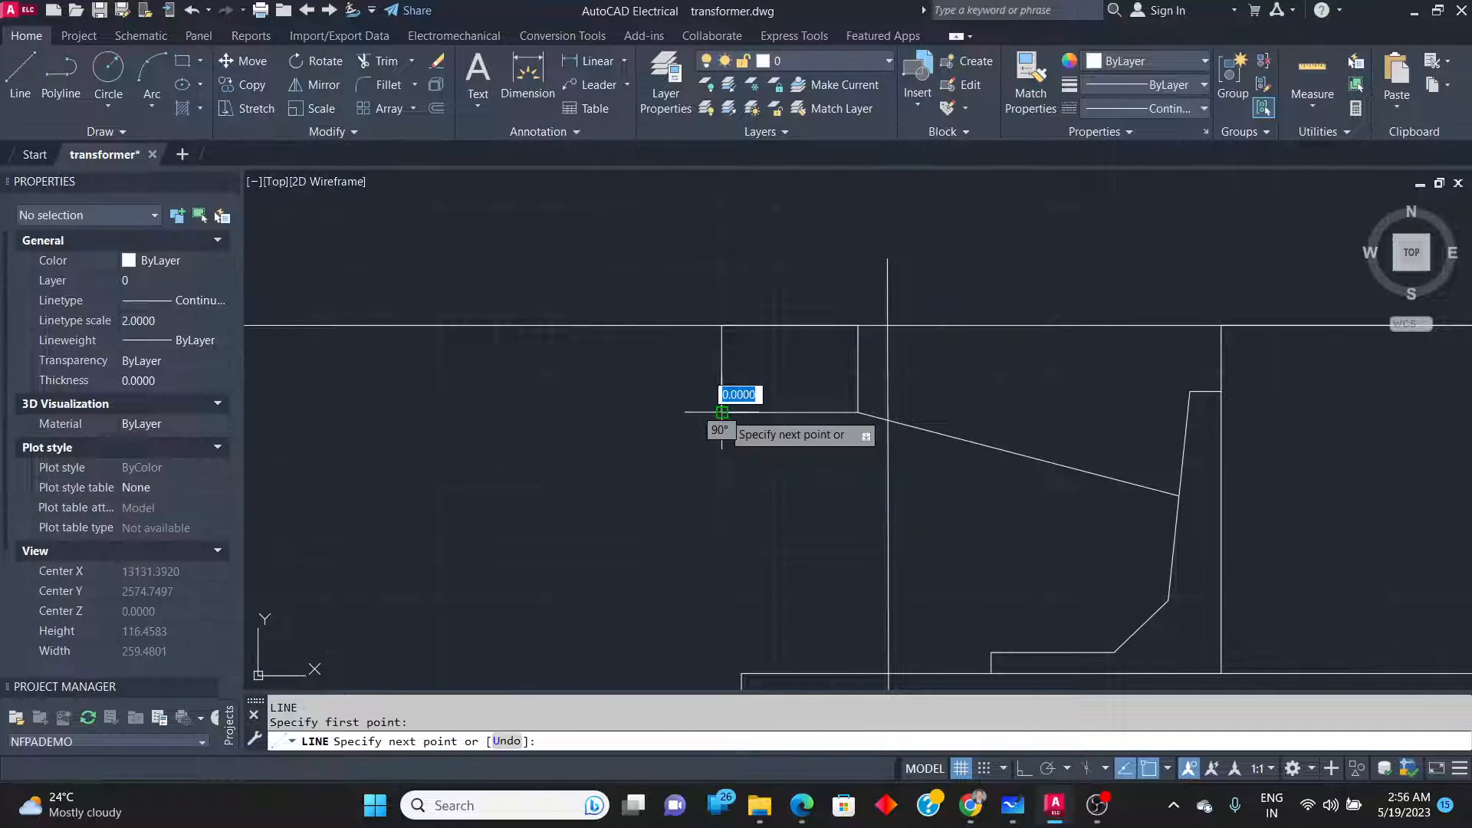
pyautogui.click(1177, 515)
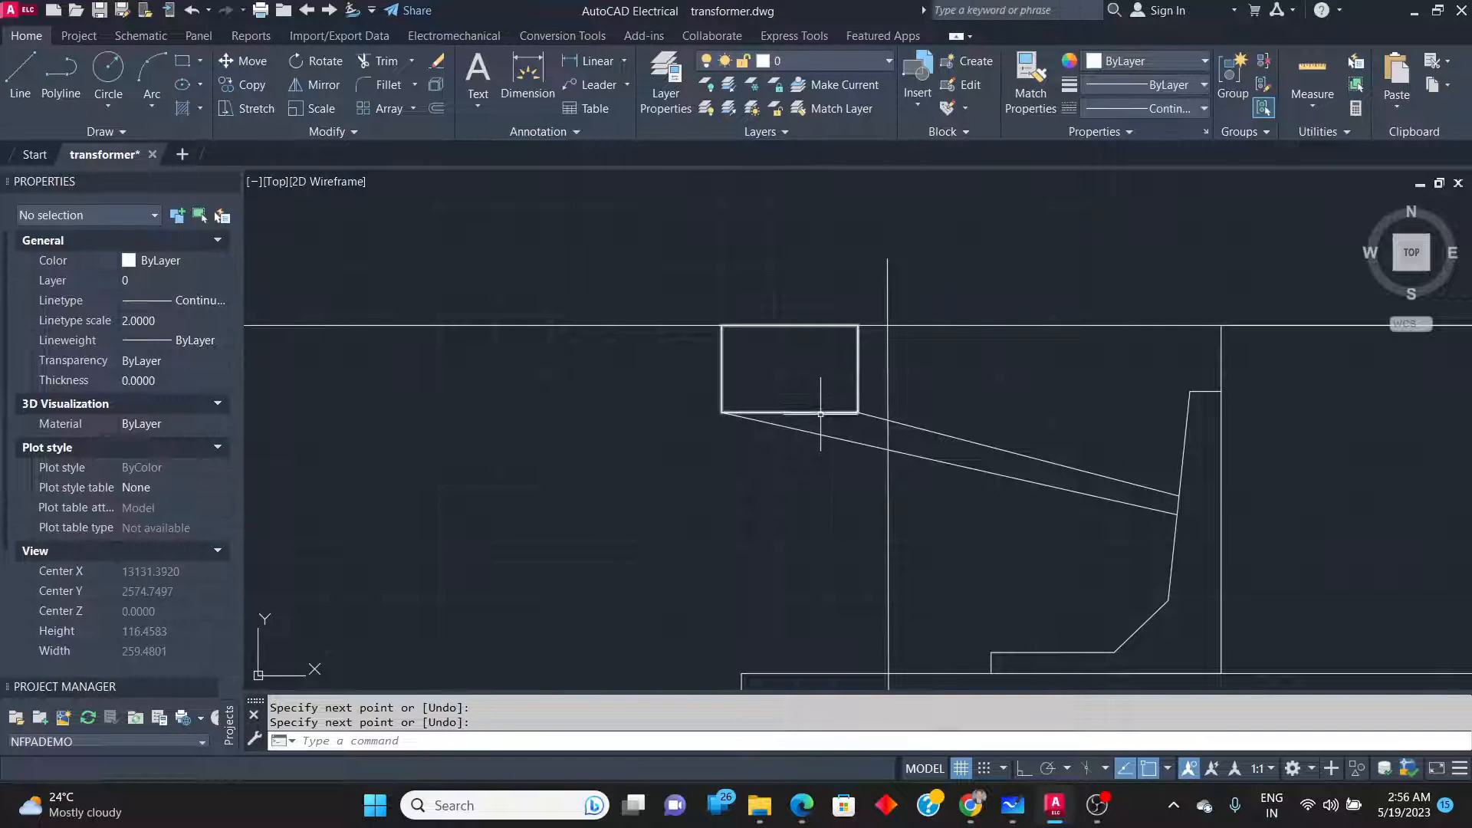
# Trim away the rectangle's lower edge between the two slanted lines.
pyautogui.press('Return')
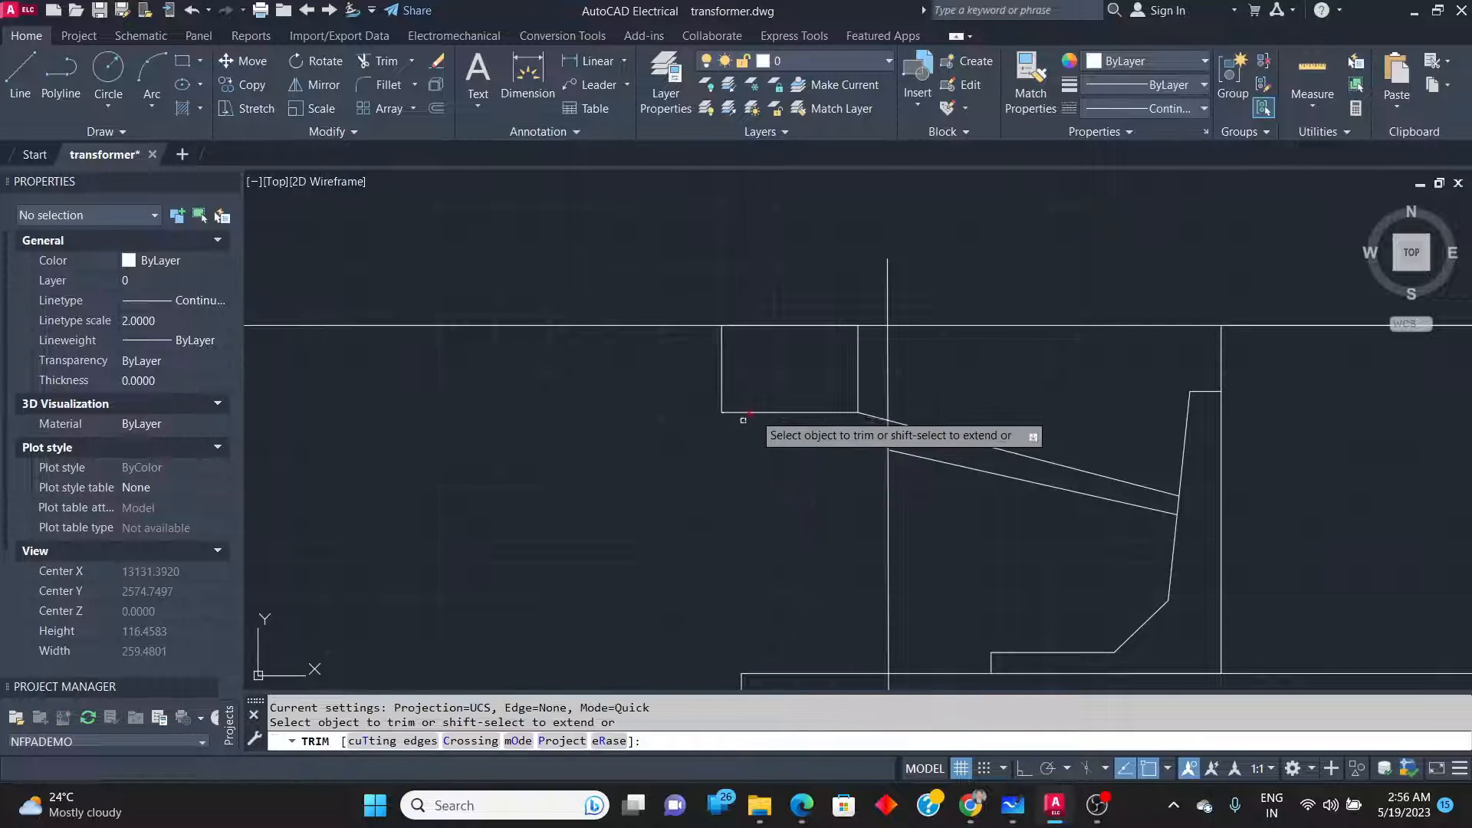
pyautogui.rightClick(515, 483)
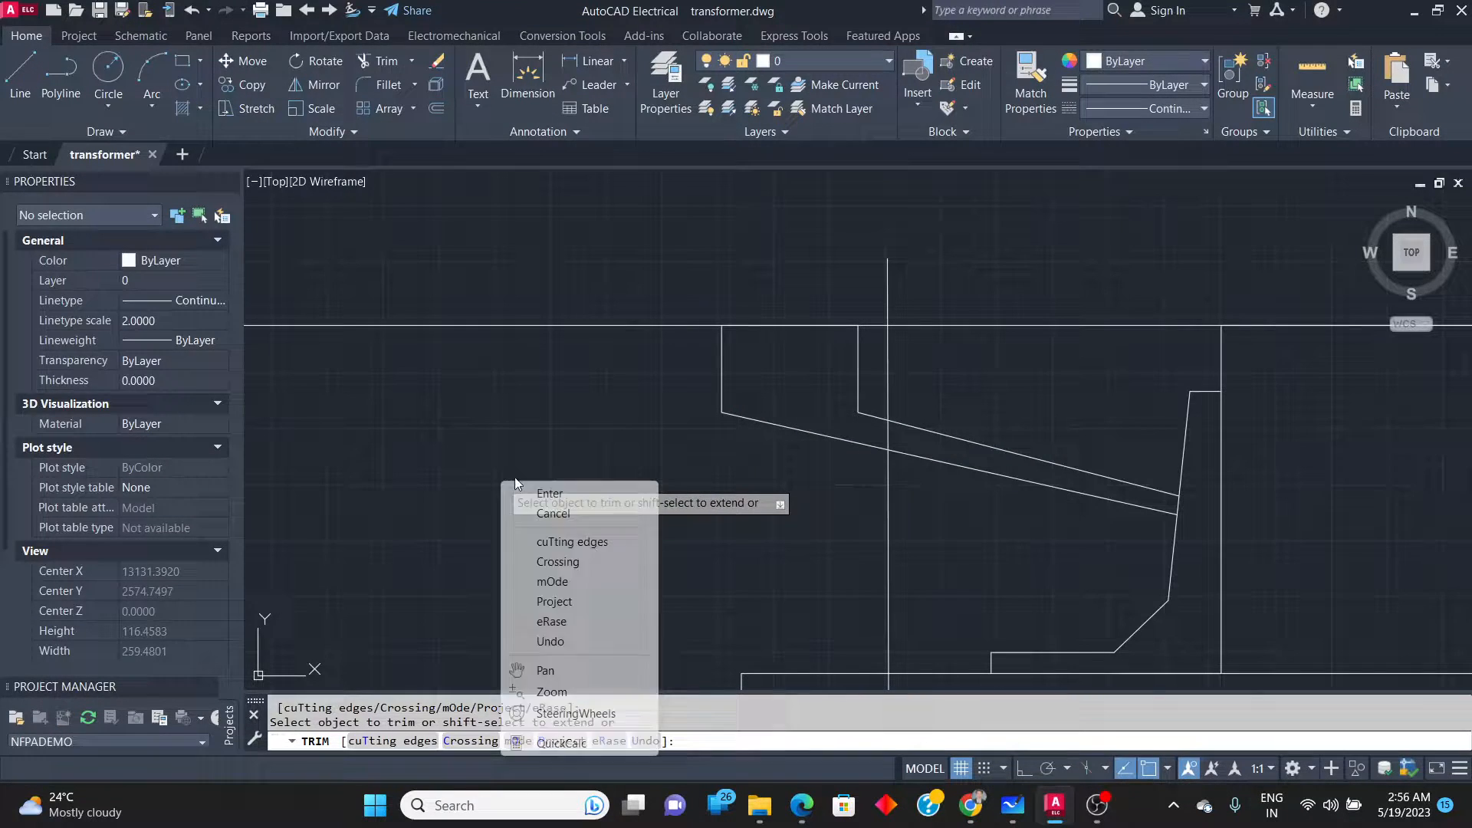
pyautogui.click(560, 494)
# Examine the half sectional front elevation in the Whiteboard reference and compare it with the left bracket area in AutoCAD Electrical.
pyautogui.hotkey('alt', 'Tab')
pyautogui.hotkey('alt', 'Tab')
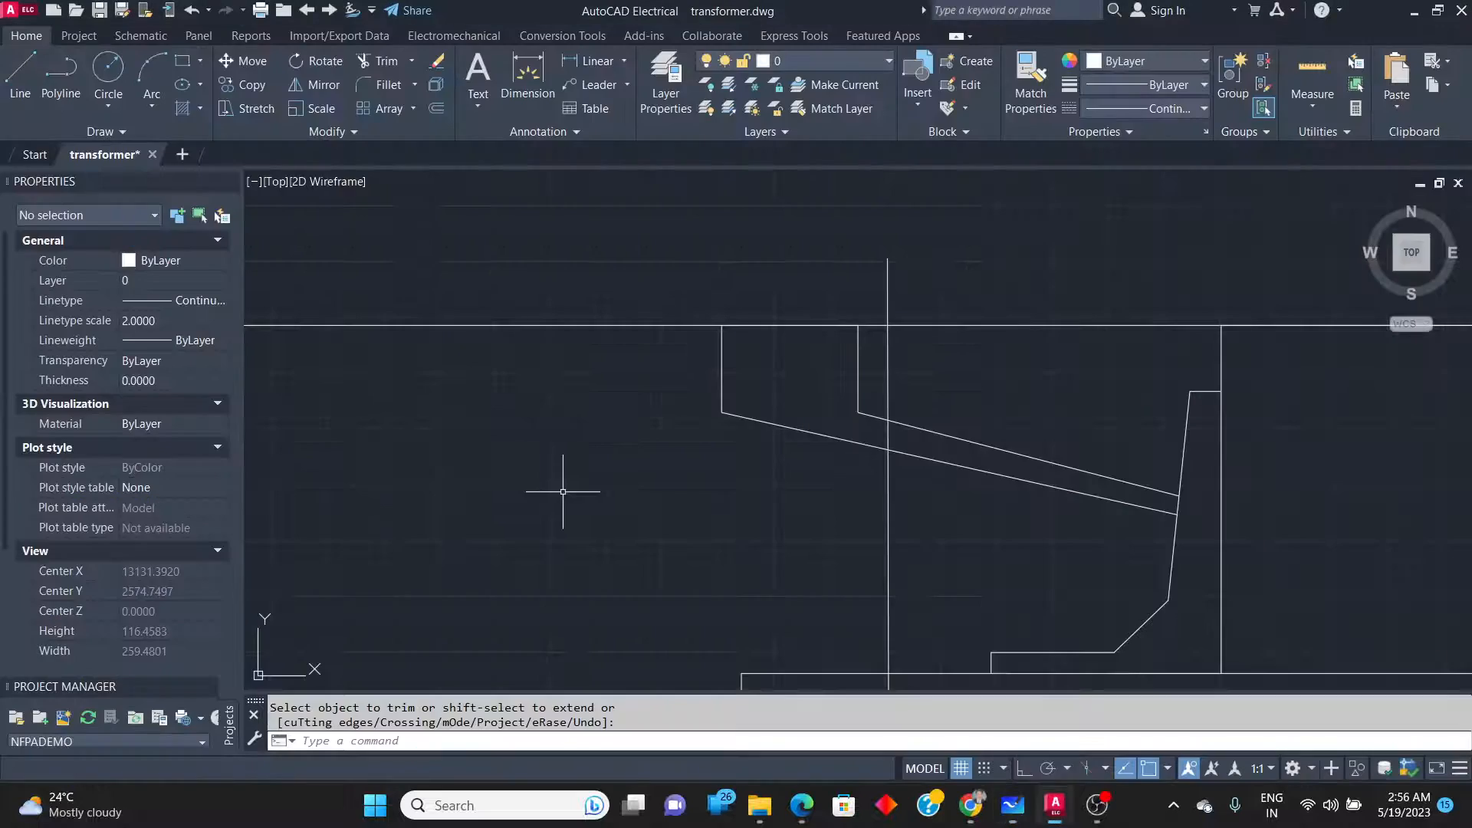
pyautogui.hotkey('alt', 'Tab')
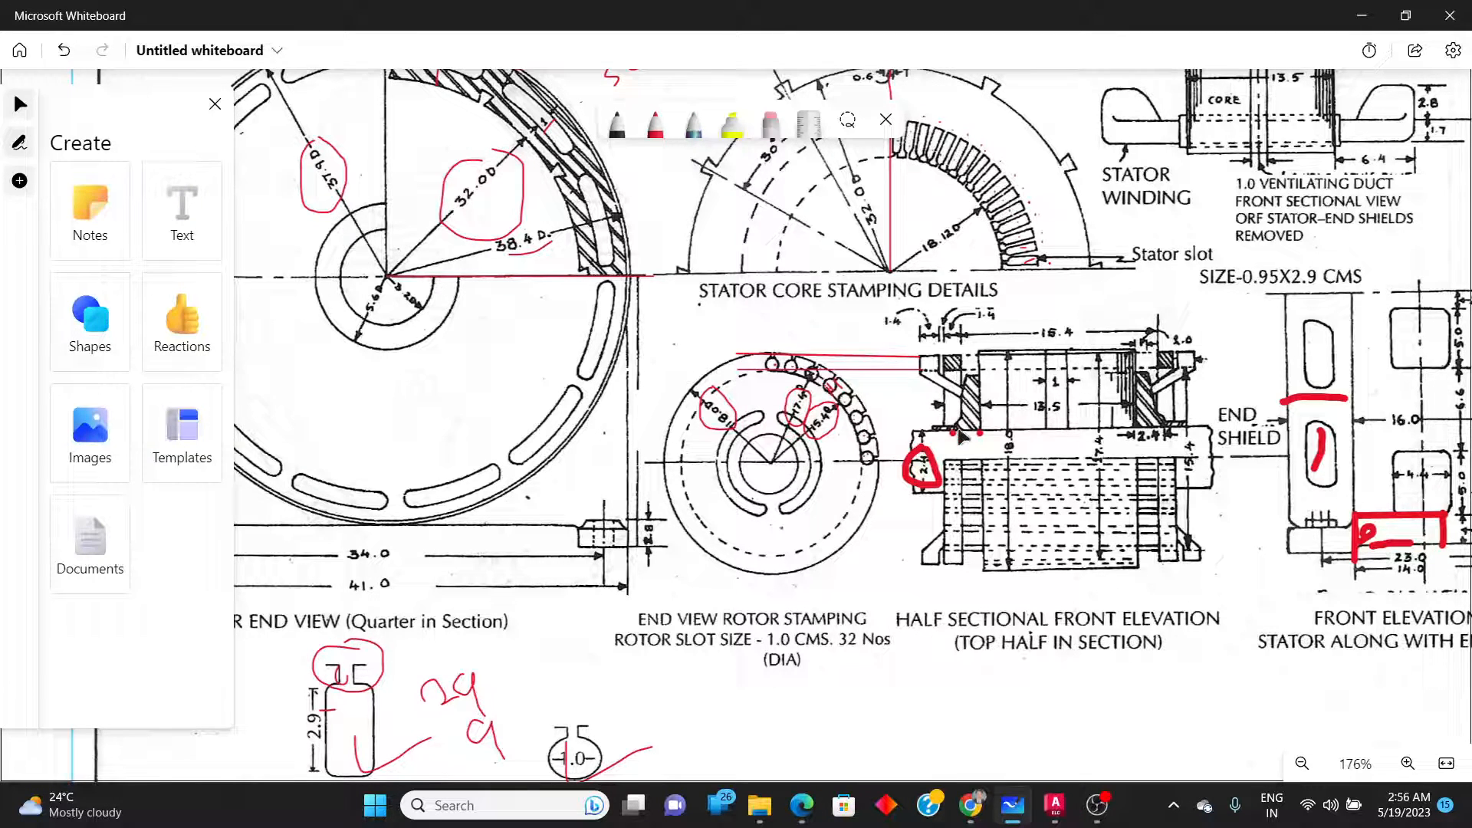
pyautogui.keyDown('ctrl'); pyautogui.scroll(1, 961, 474); pyautogui.keyUp('ctrl')
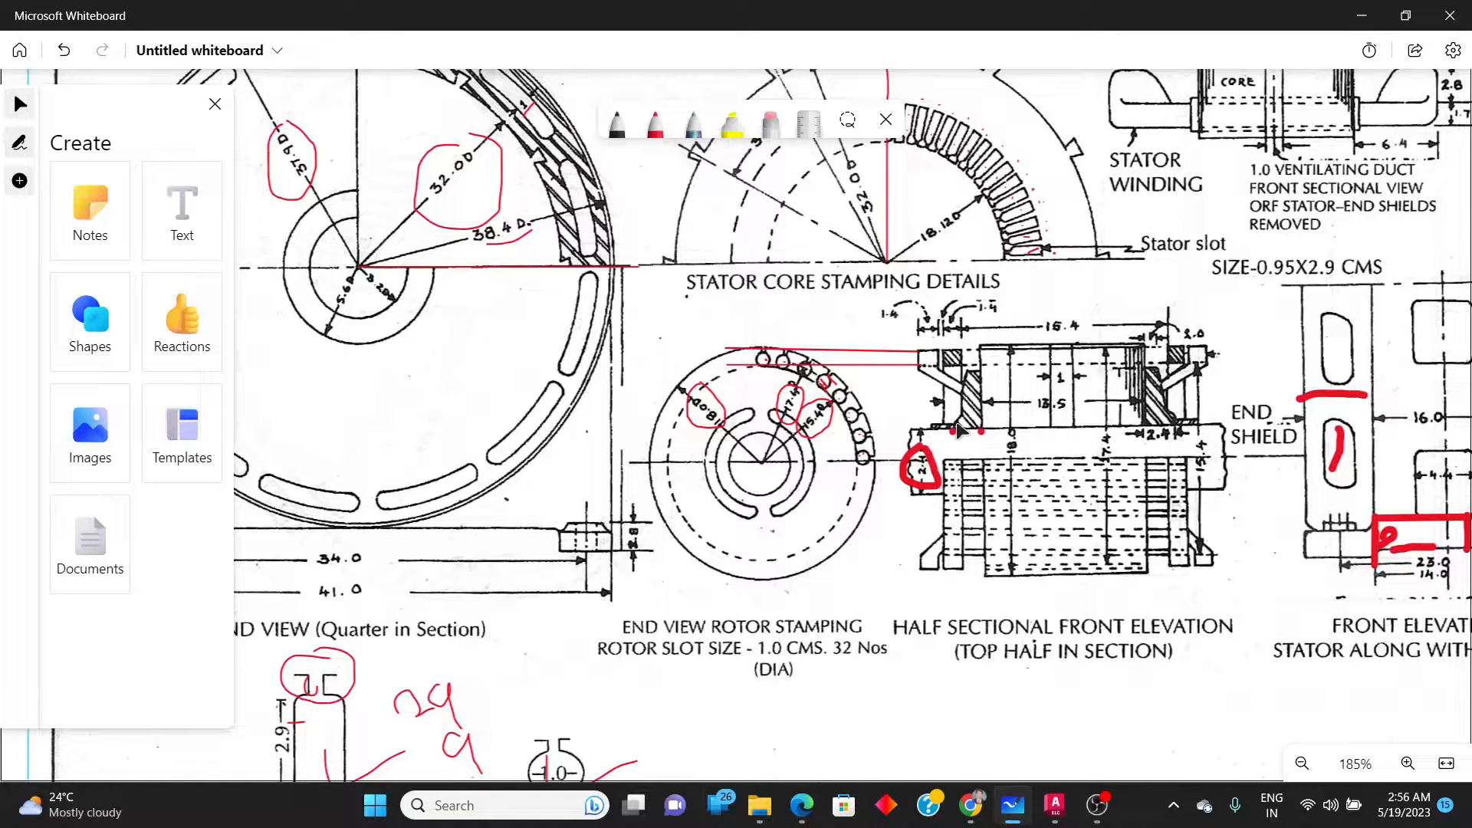
pyautogui.keyDown('ctrl'); pyautogui.scroll(1, 733, 411); pyautogui.keyUp('ctrl')
pyautogui.hotkey('alt', 'Tab')
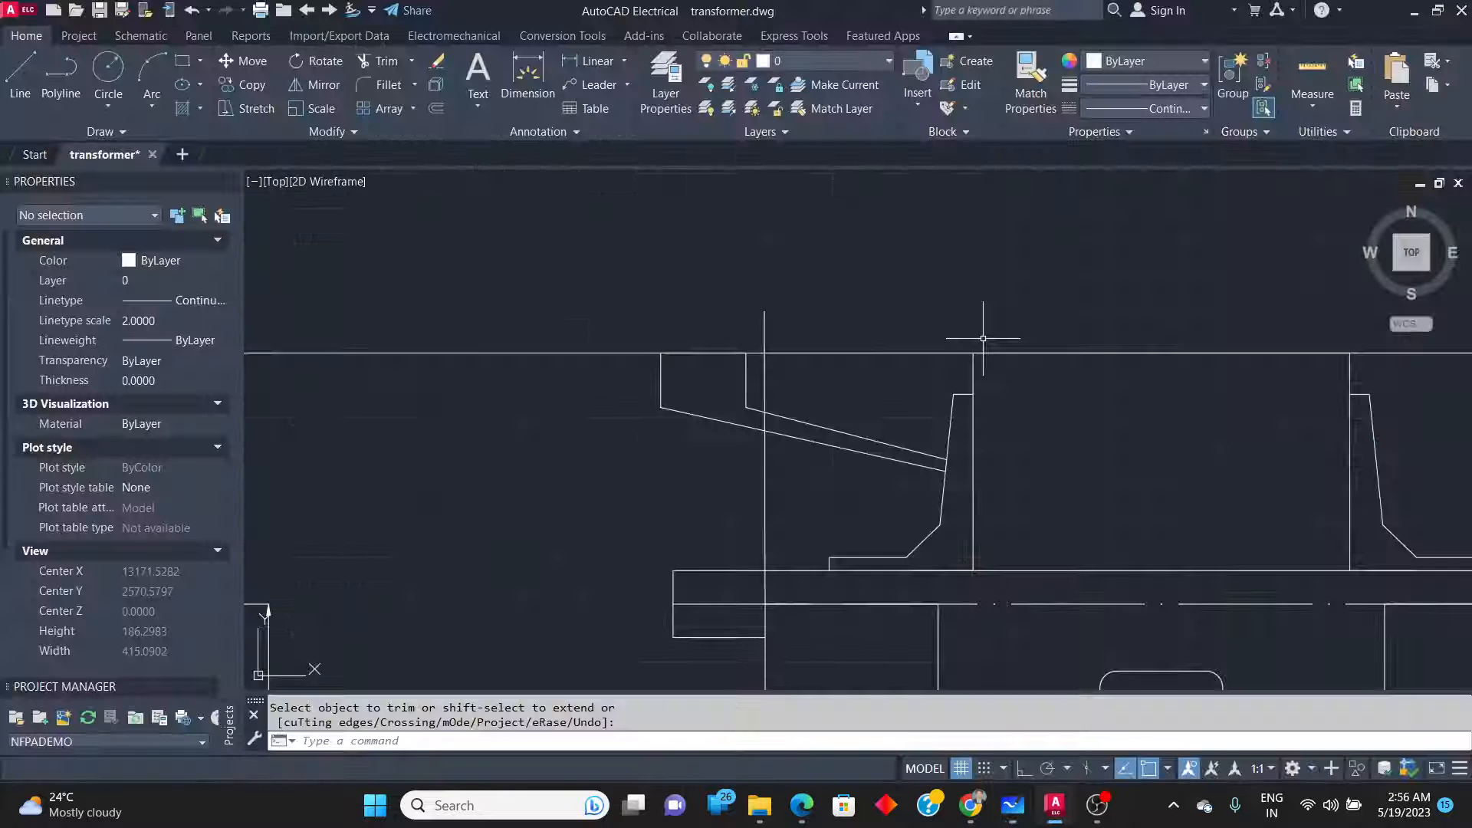
pyautogui.hotkey('alt', 'Tab')
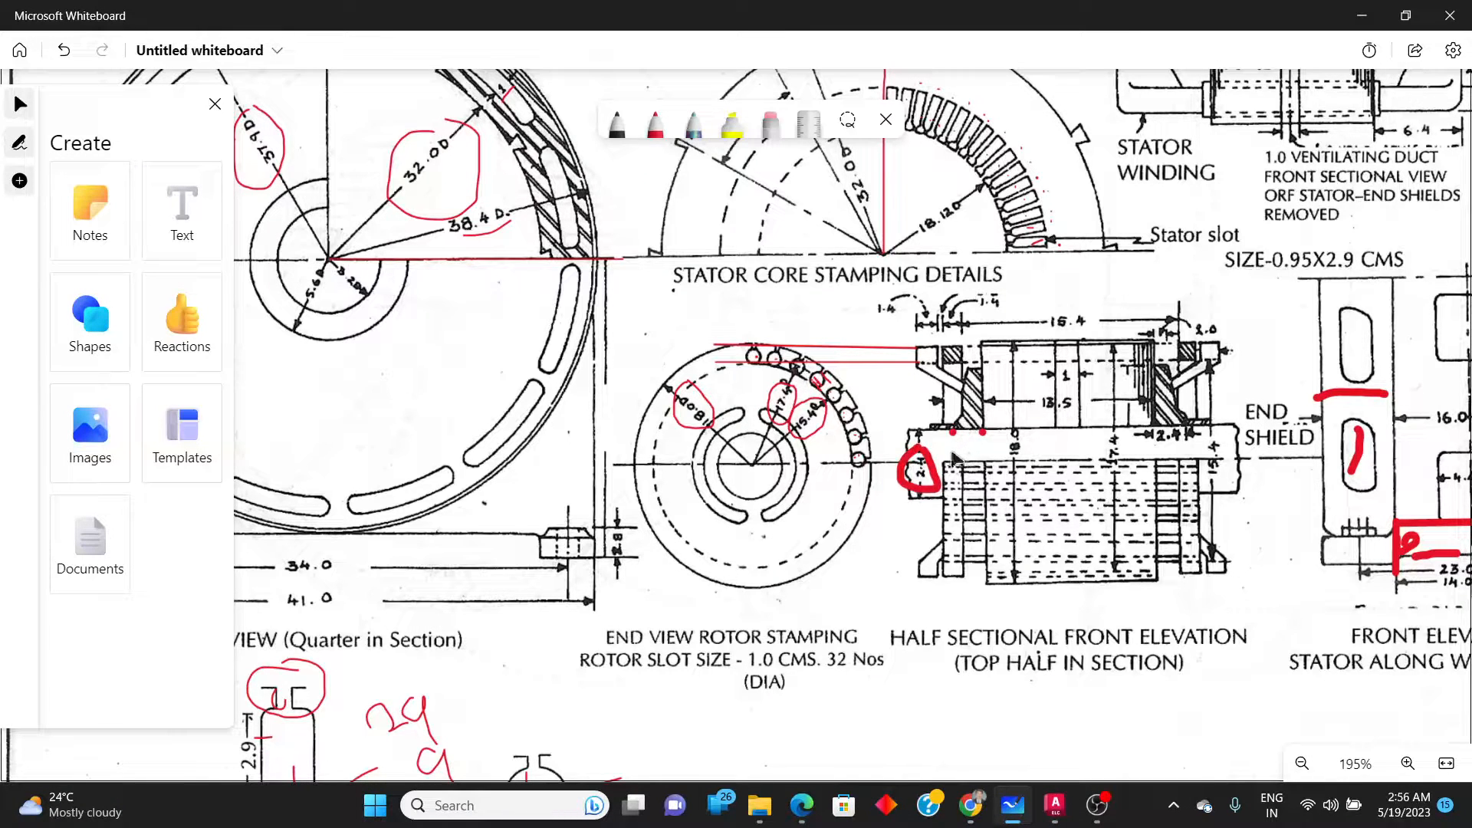
pyautogui.hotkey('alt', 'Tab')
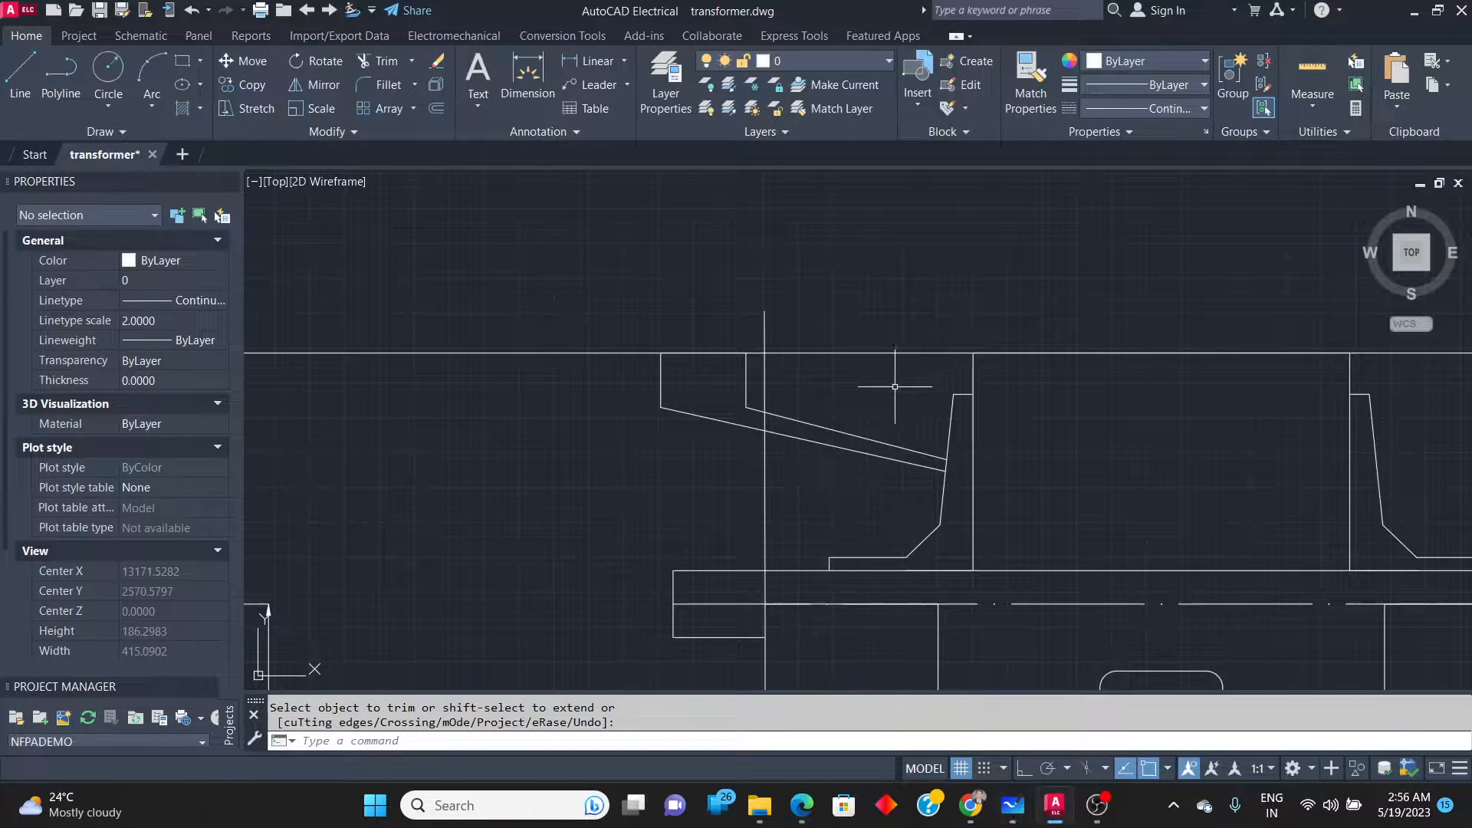
pyautogui.hotkey('alt', 'Tab')
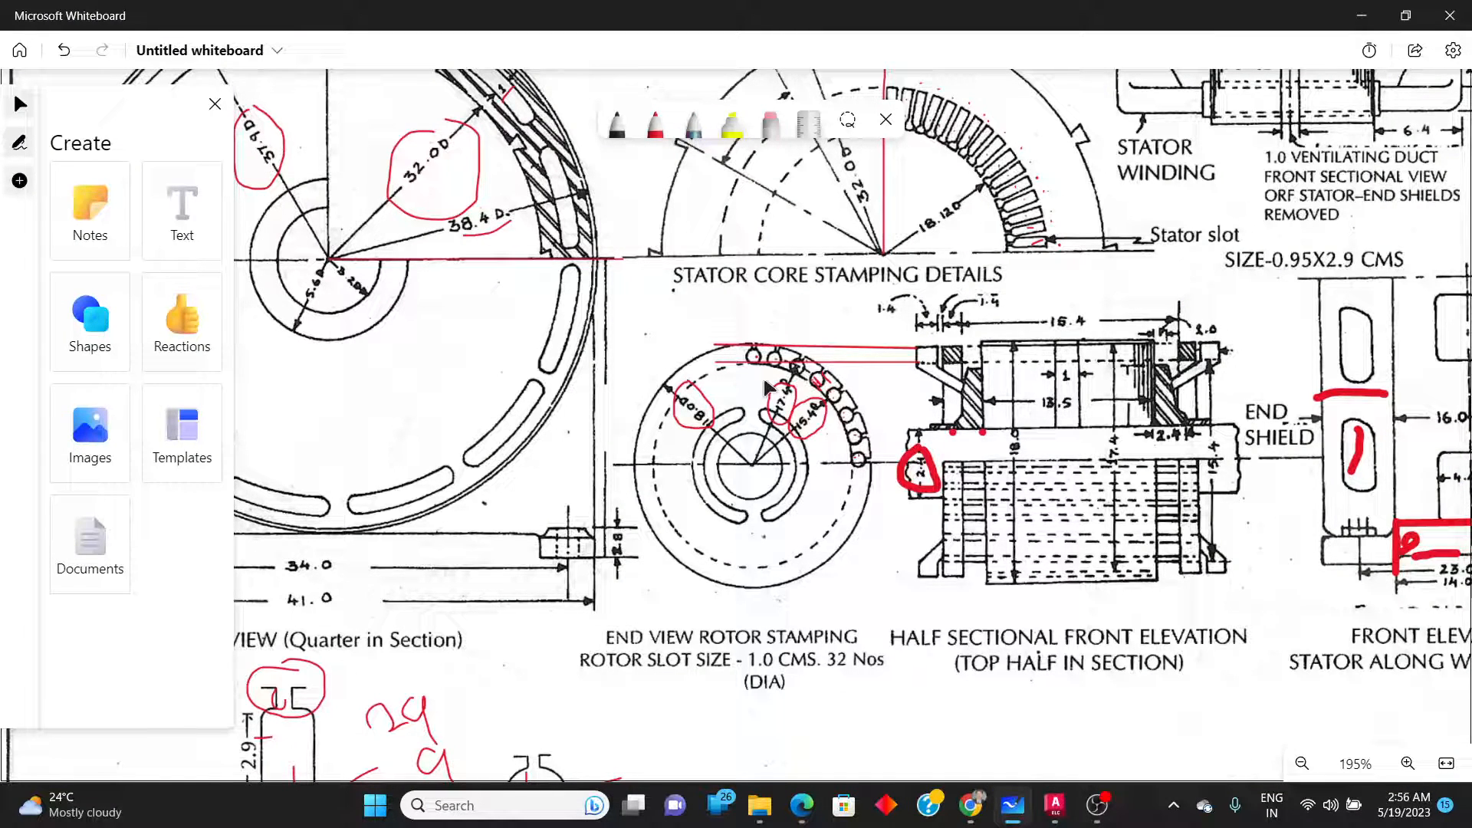
pyautogui.hotkey('alt', 'Tab')
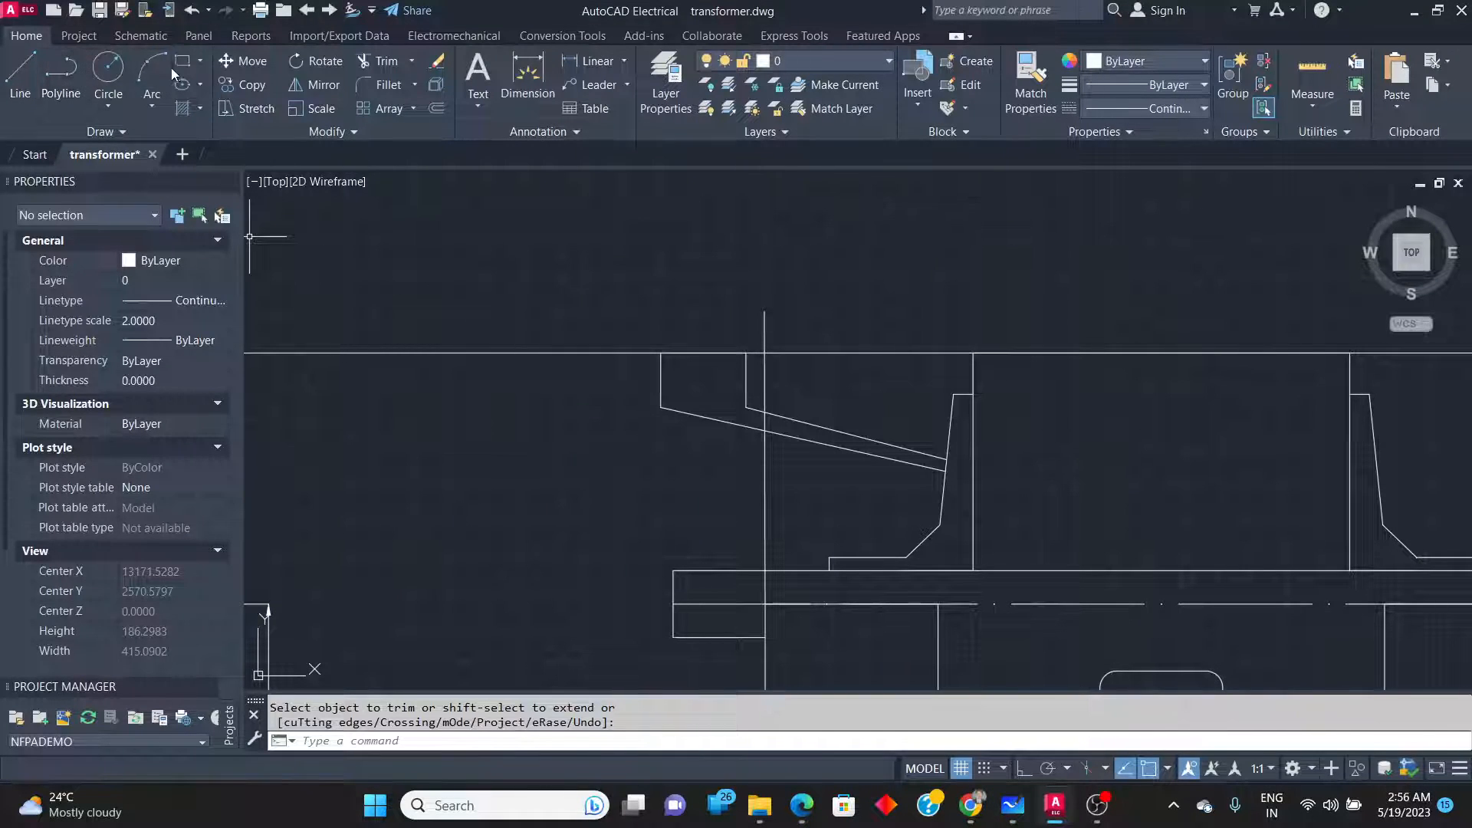
# Draw a vertical line about 74 units long from the projection line down to the left bracket's foot, checking it against the Whiteboard reference.
pyautogui.click(20, 77)
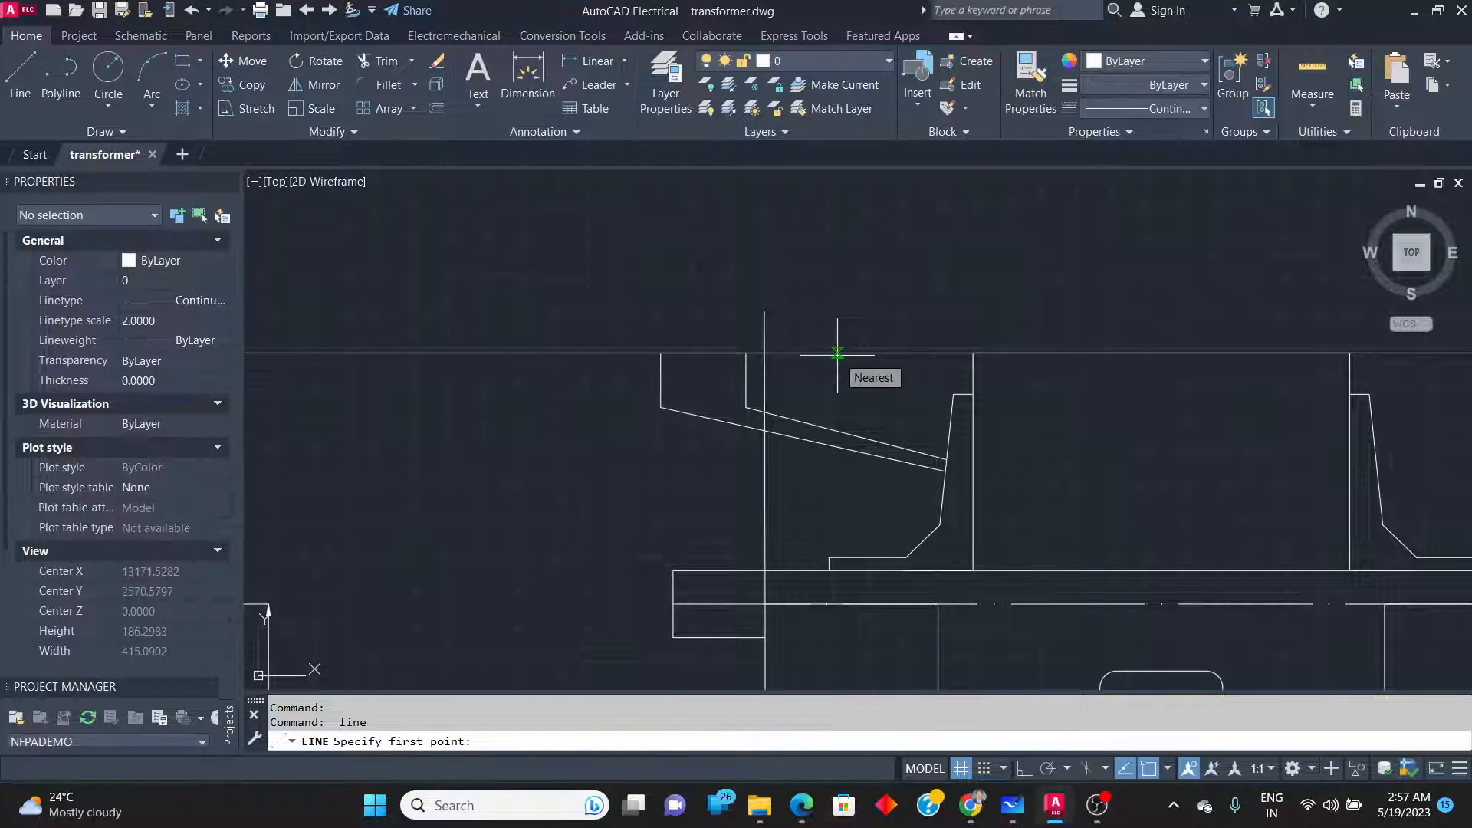
pyautogui.hotkey('alt', 'Tab')
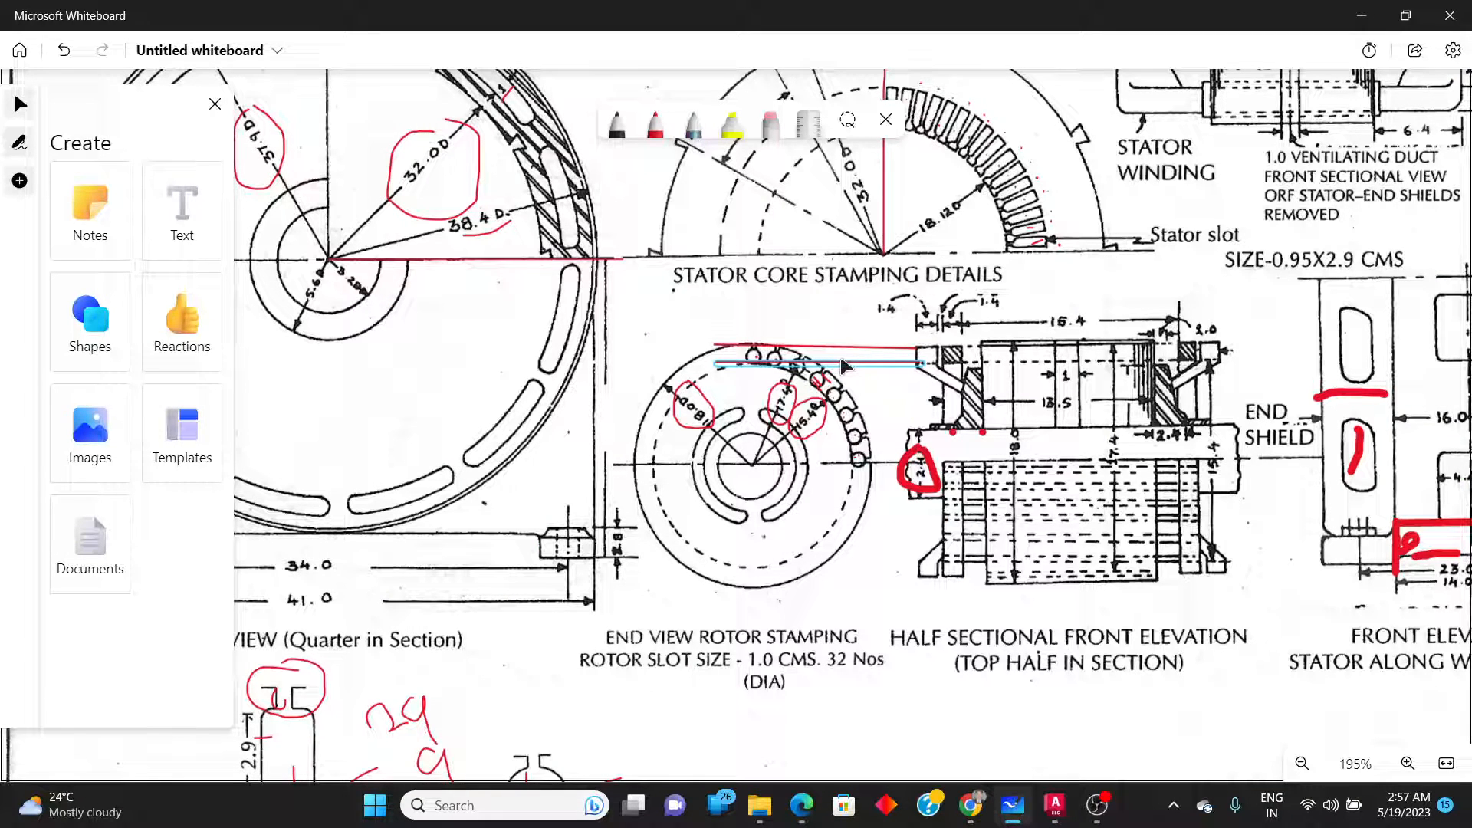
pyautogui.hotkey('alt', 'Tab')
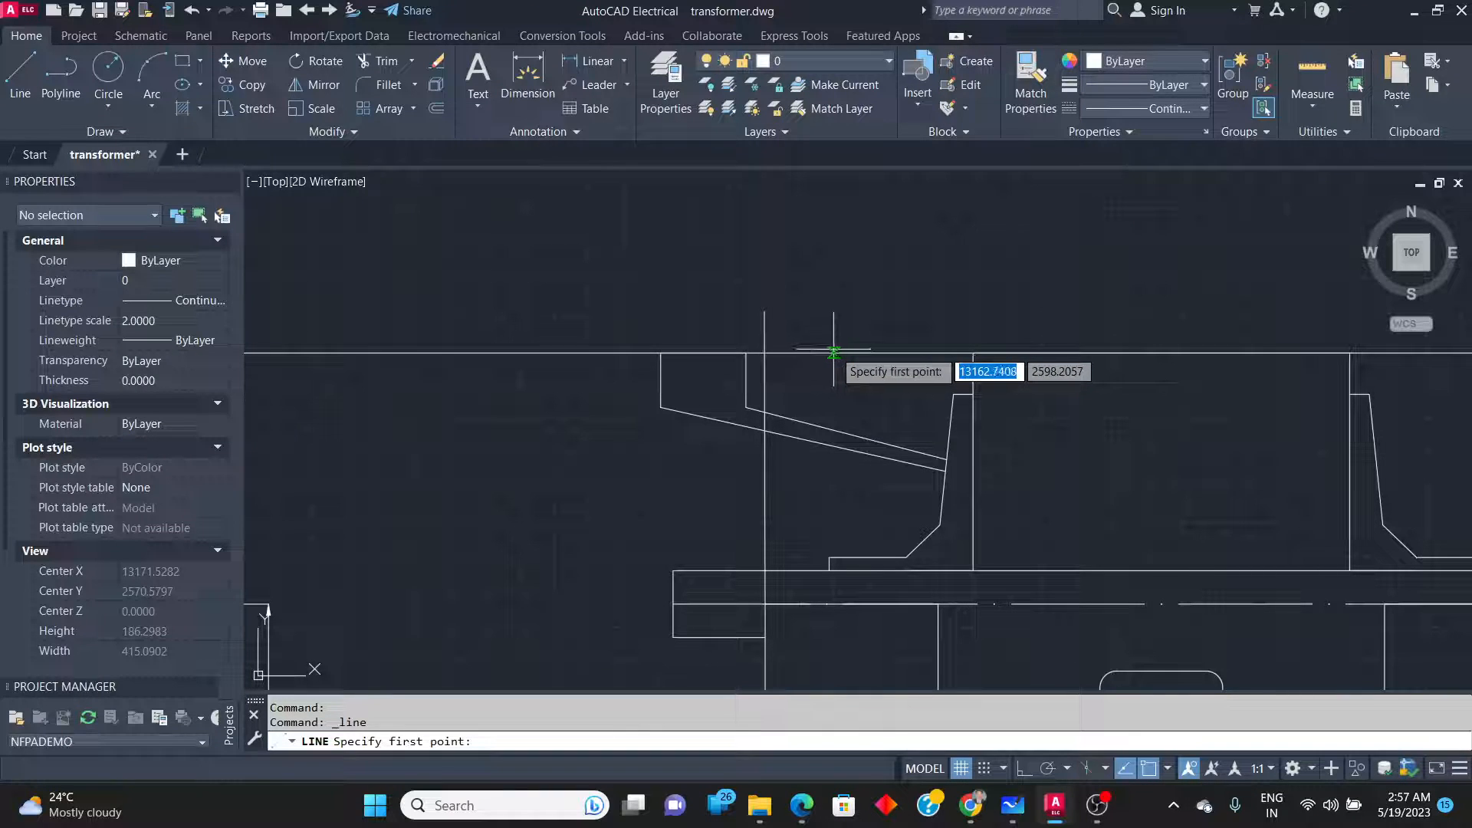
pyautogui.scroll(-6, 814, 357)
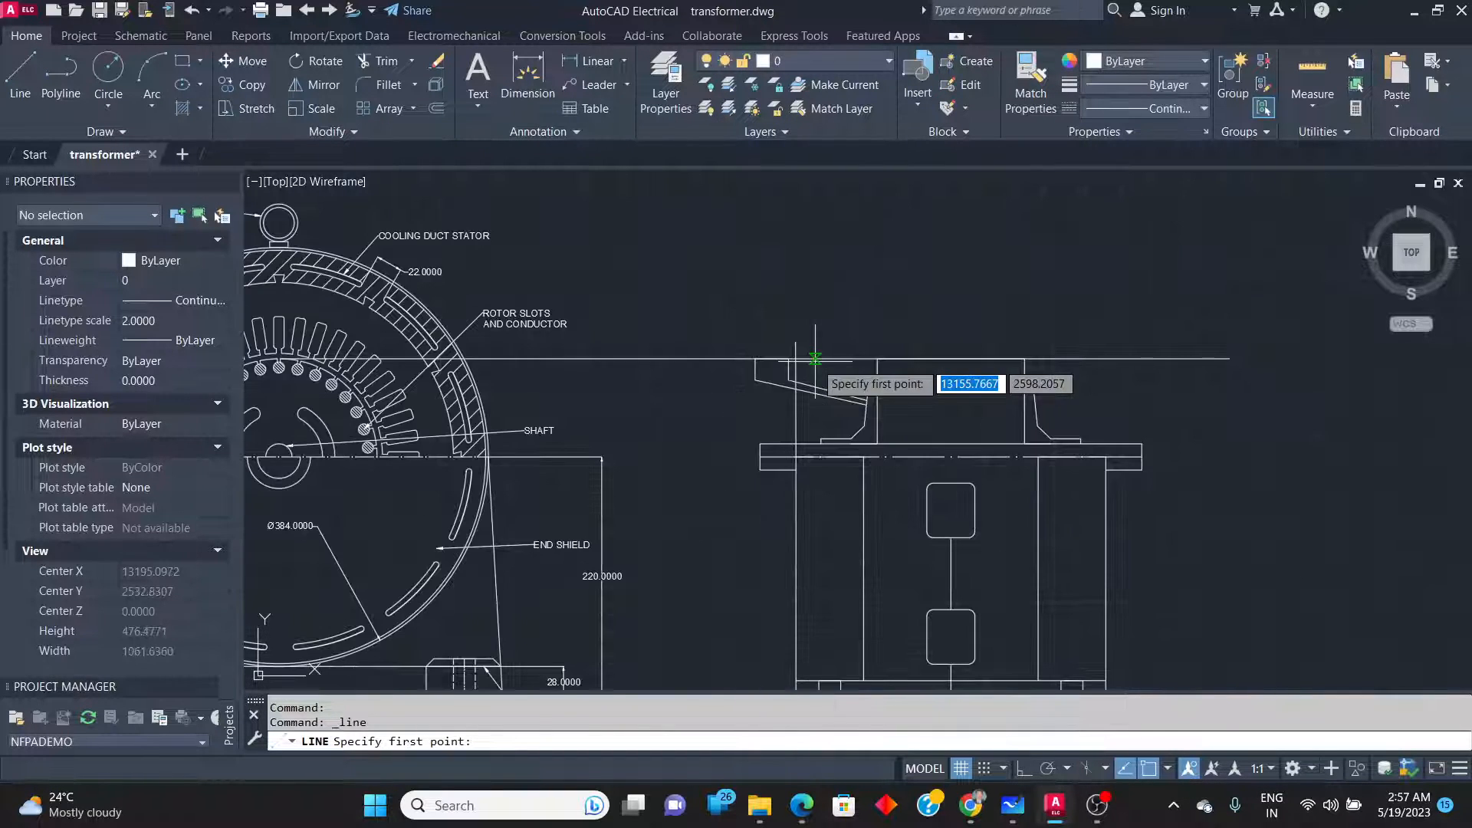
pyautogui.scroll(2, 813, 360)
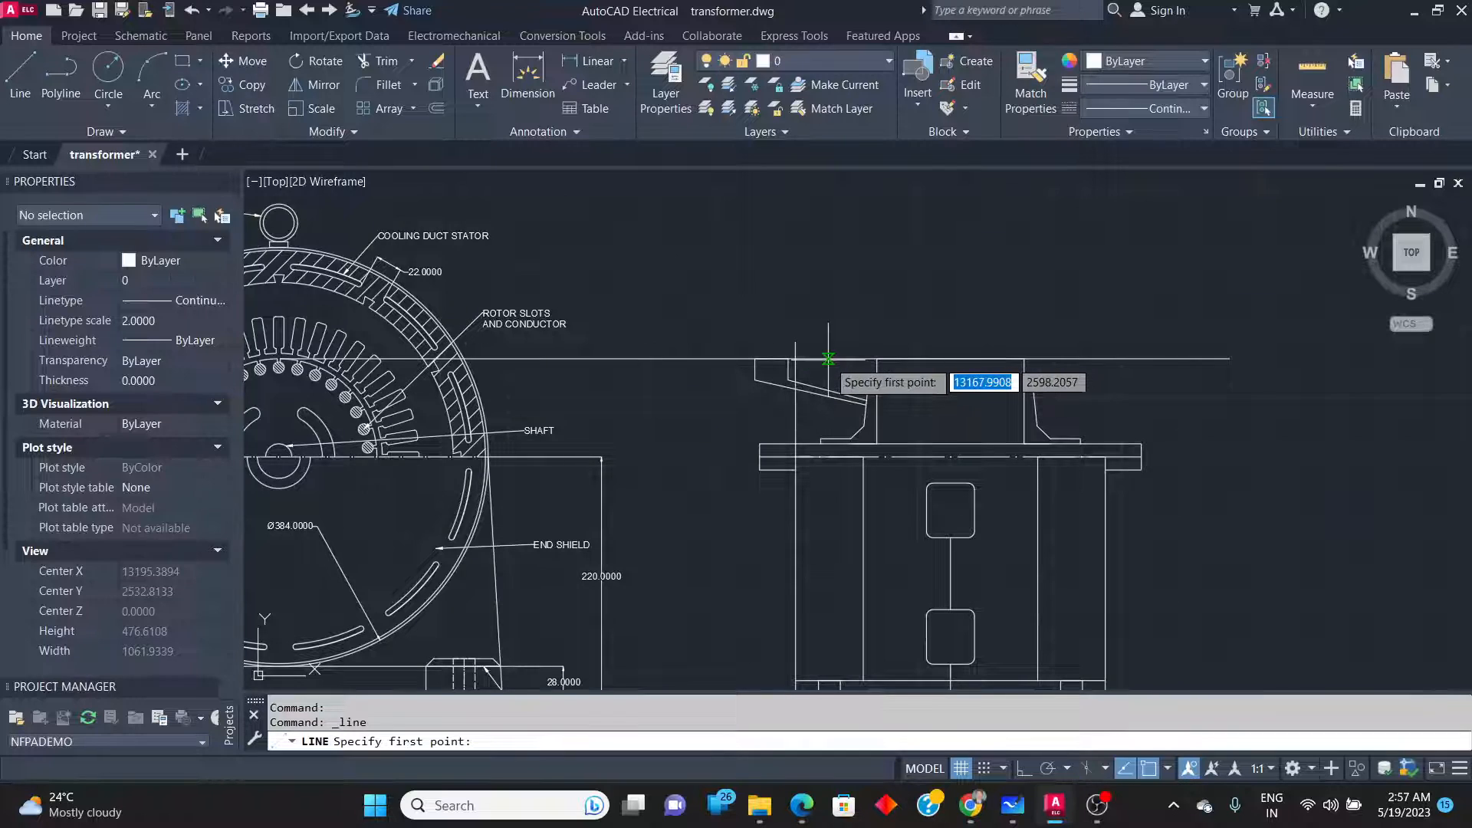
pyautogui.scroll(2, 820, 358)
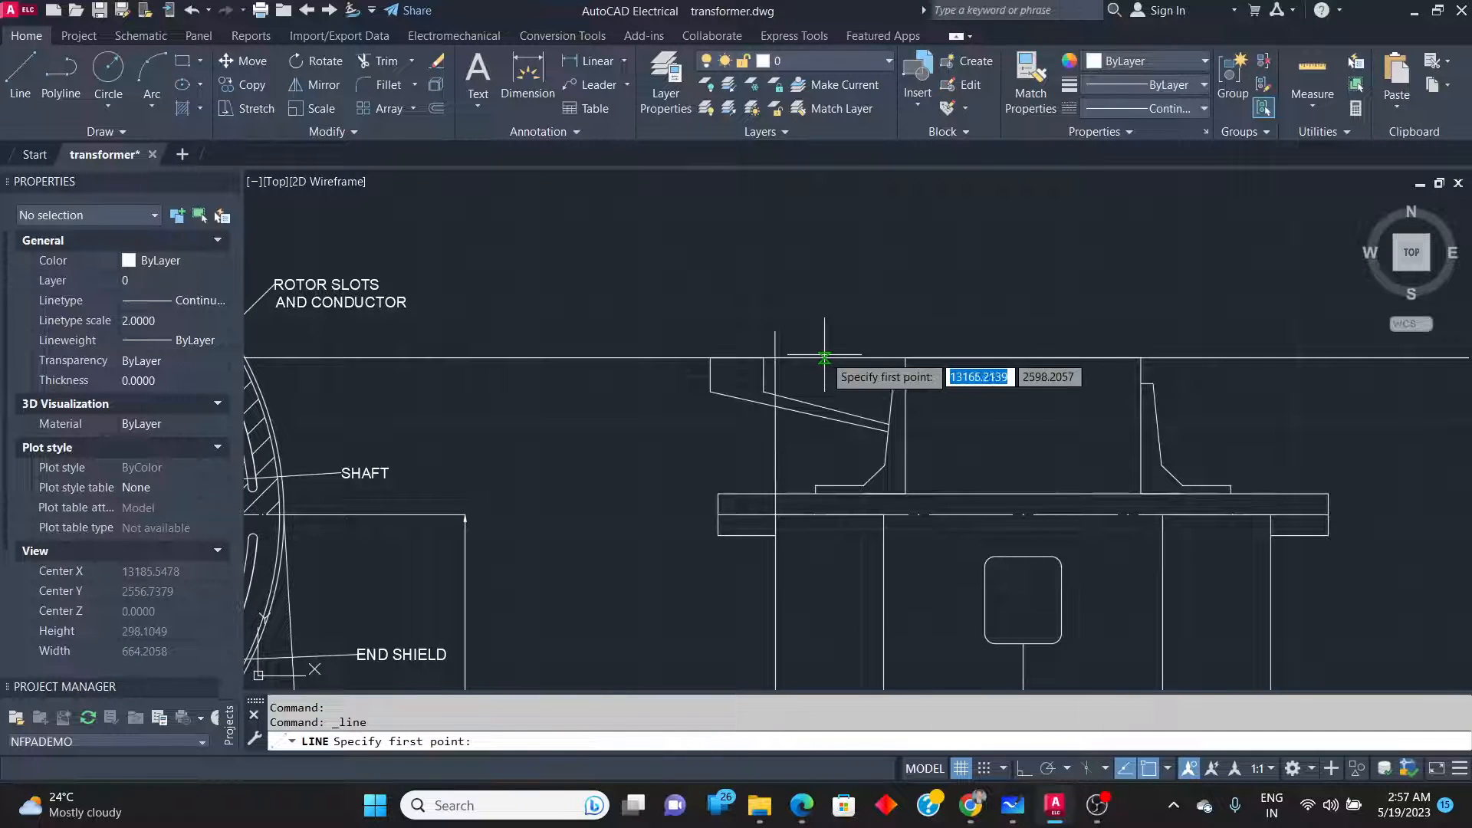
pyautogui.click(822, 358)
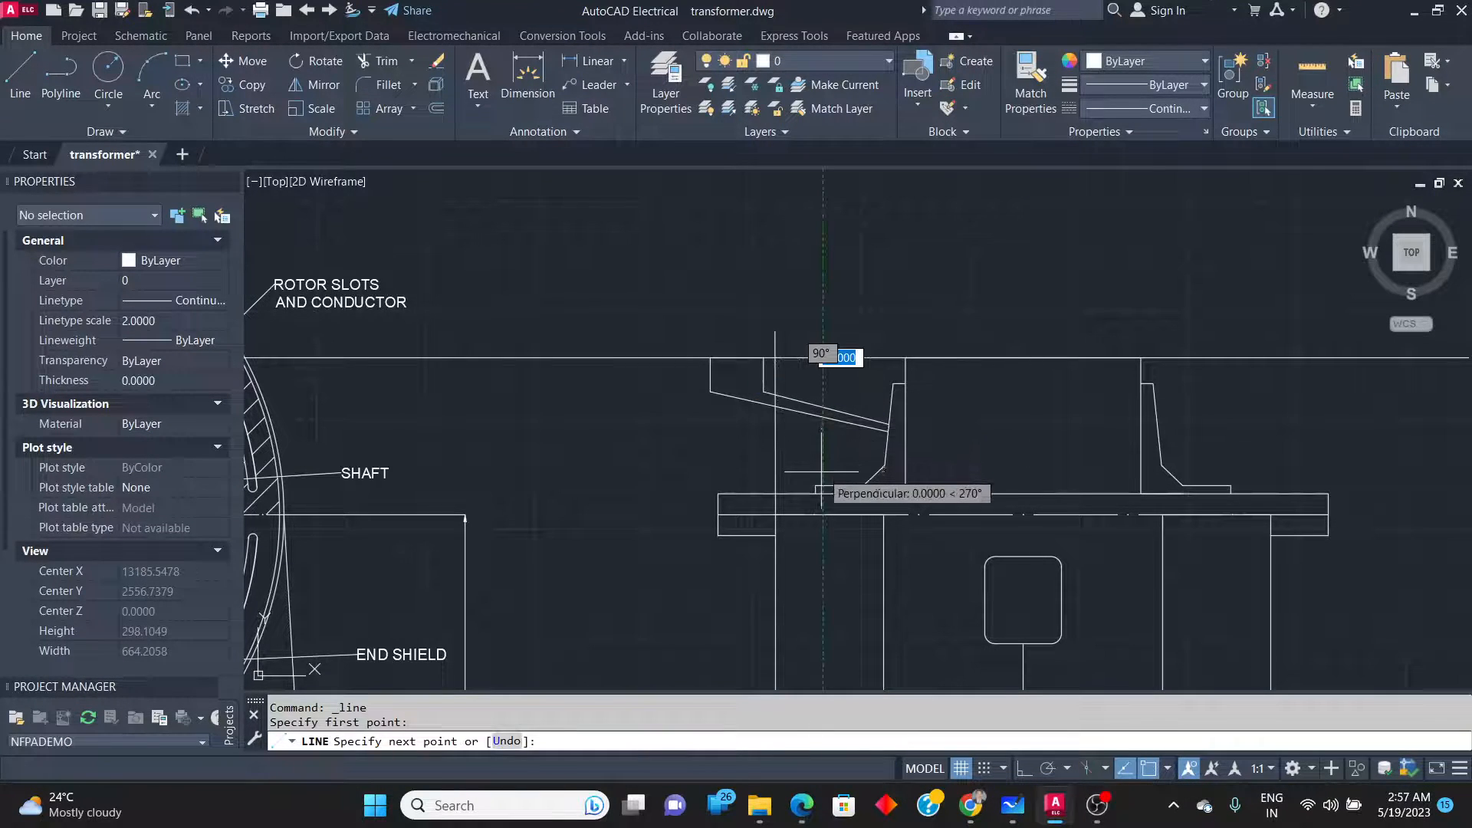
pyautogui.scroll(3, 820, 487)
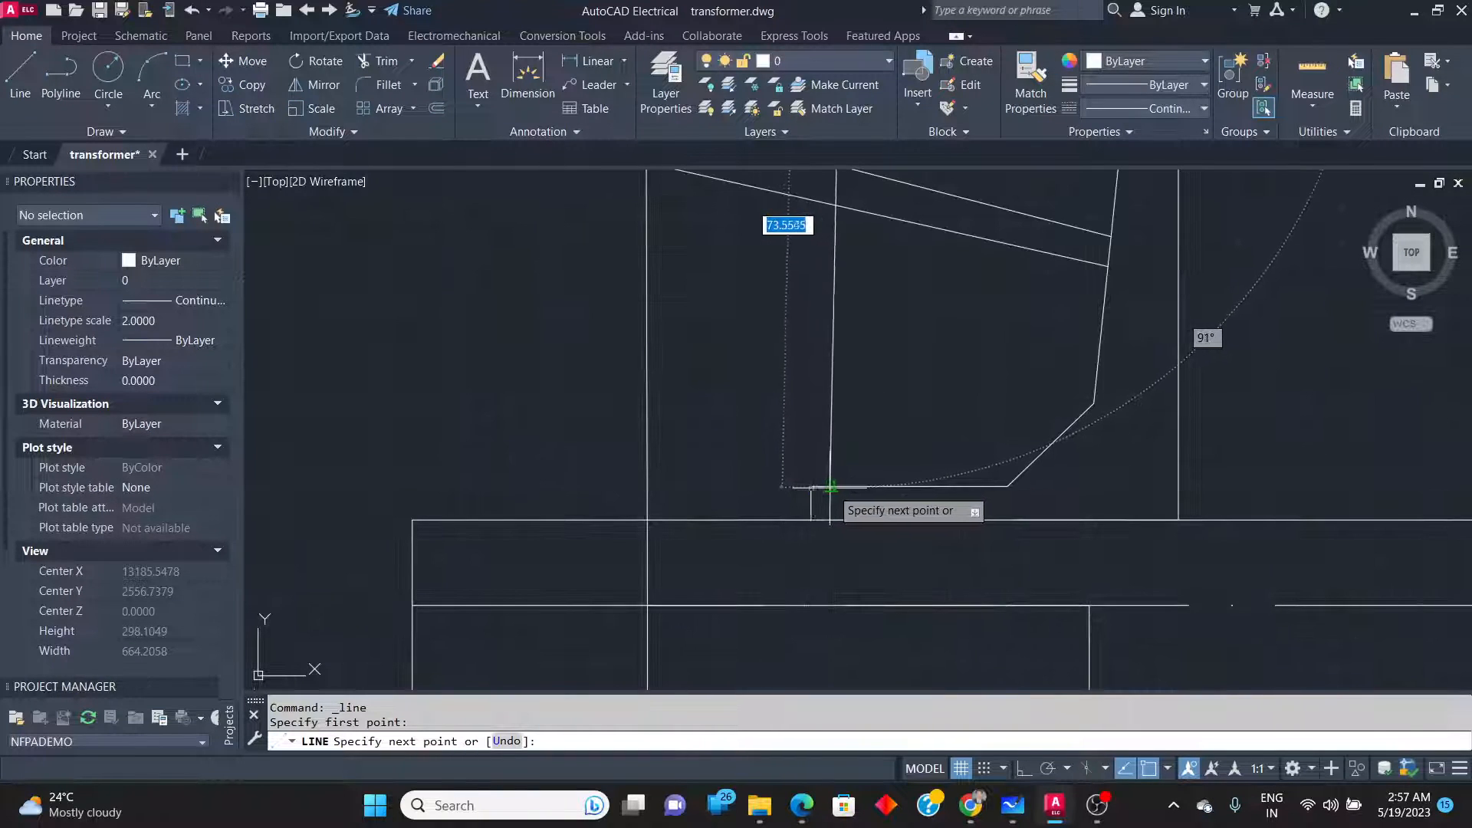
pyautogui.click(839, 487)
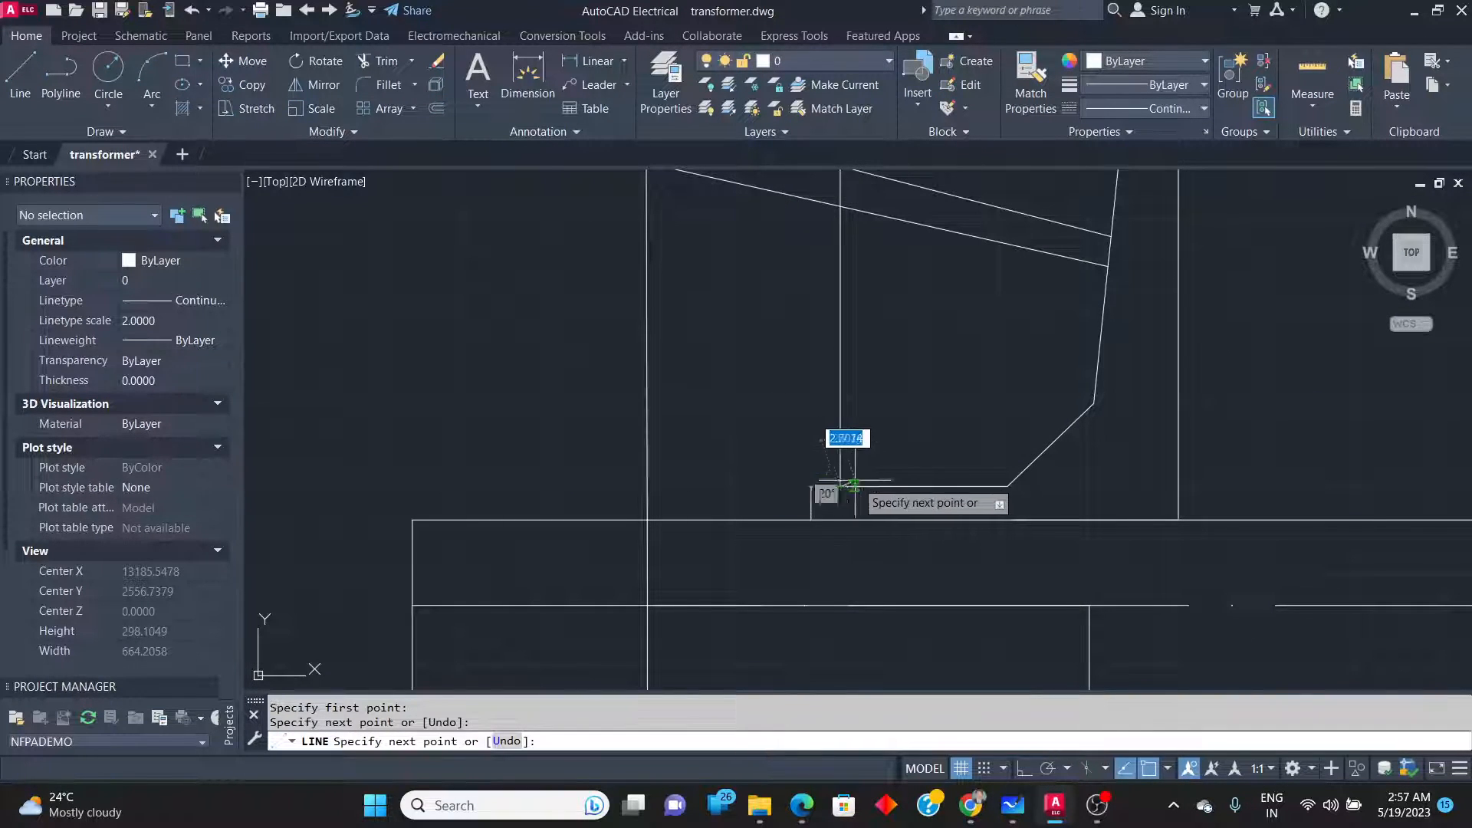
pyautogui.press('Return')
pyautogui.scroll(-3, 886, 471)
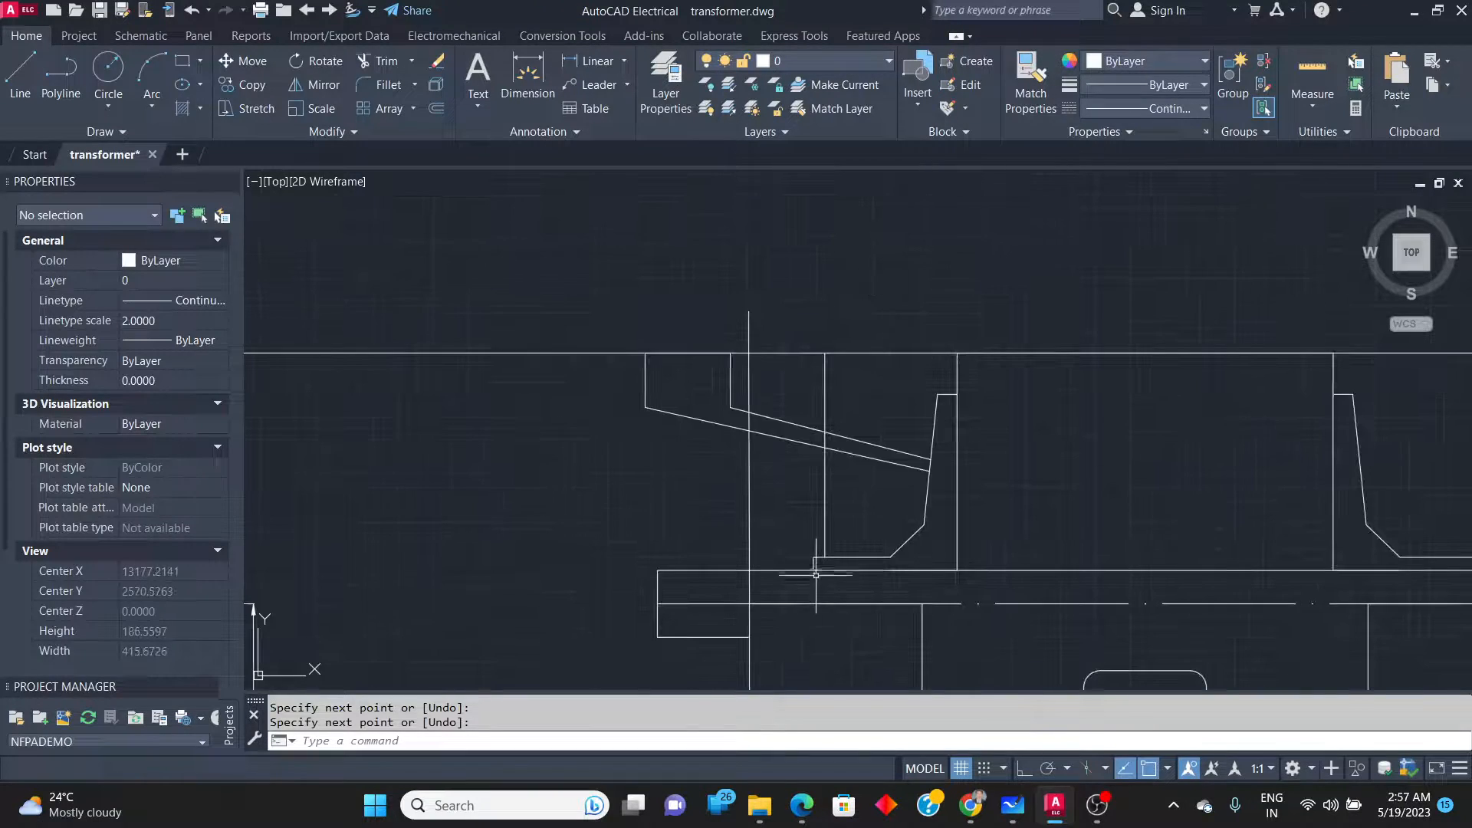
pyautogui.hotkey('alt', 'Tab')
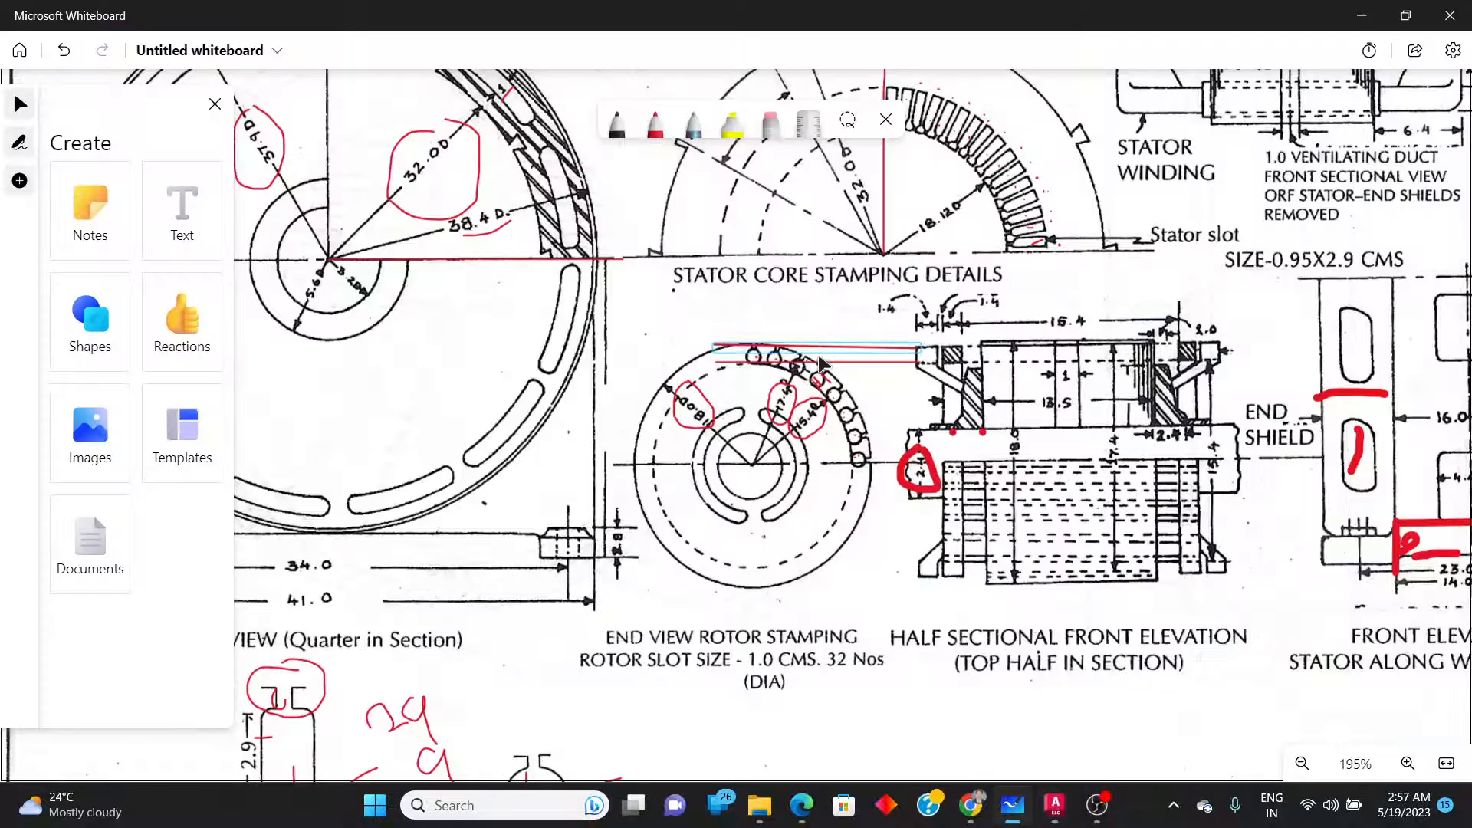
pyautogui.hotkey('alt', 'Tab')
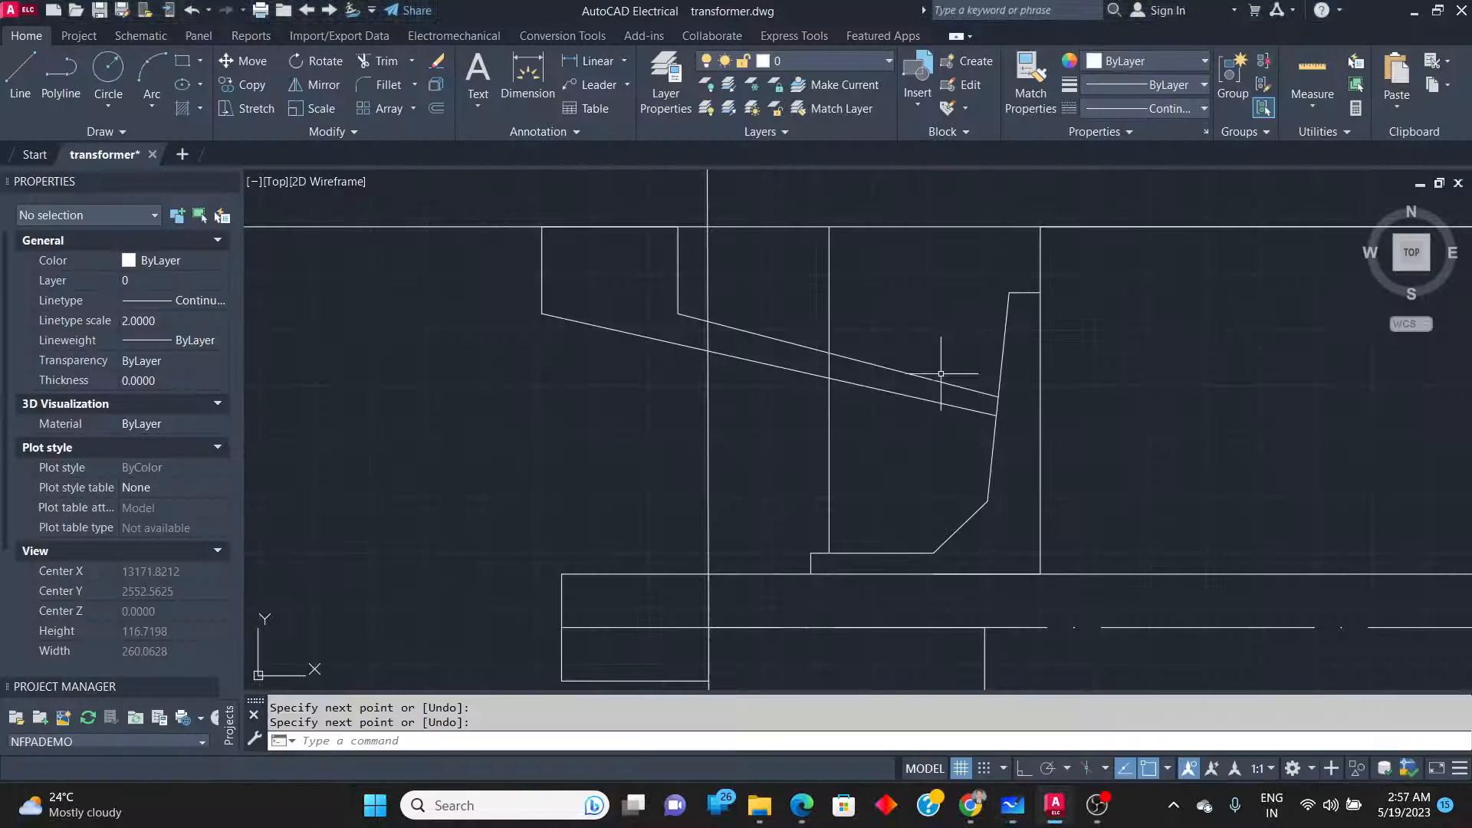
# Trim the vertical lines between the two slanted lines, the projection line in the gaps beside the uprights, and the left vertical's overshoot above it.
pyautogui.write('tr')
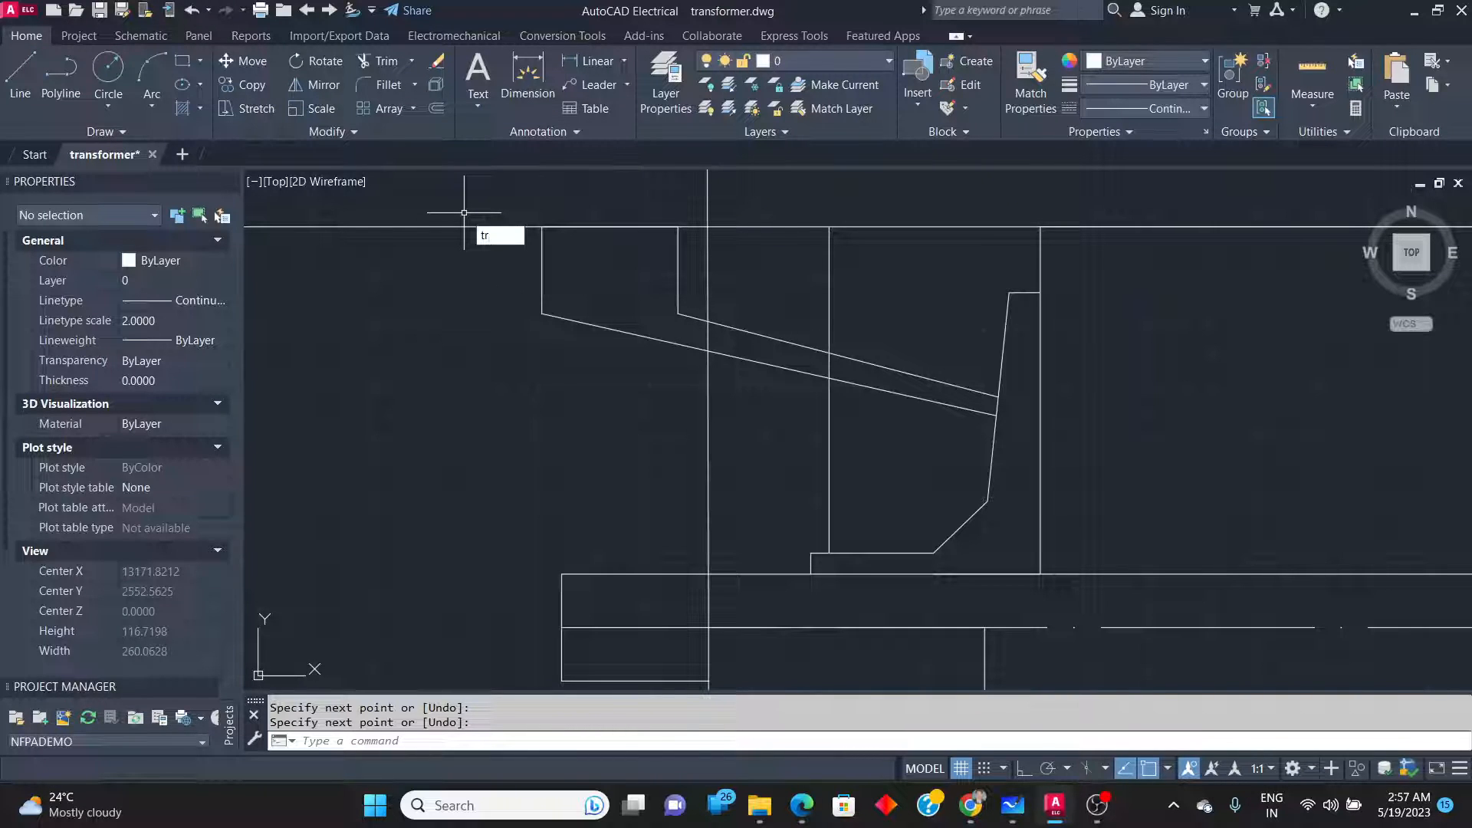
pyautogui.press('Return')
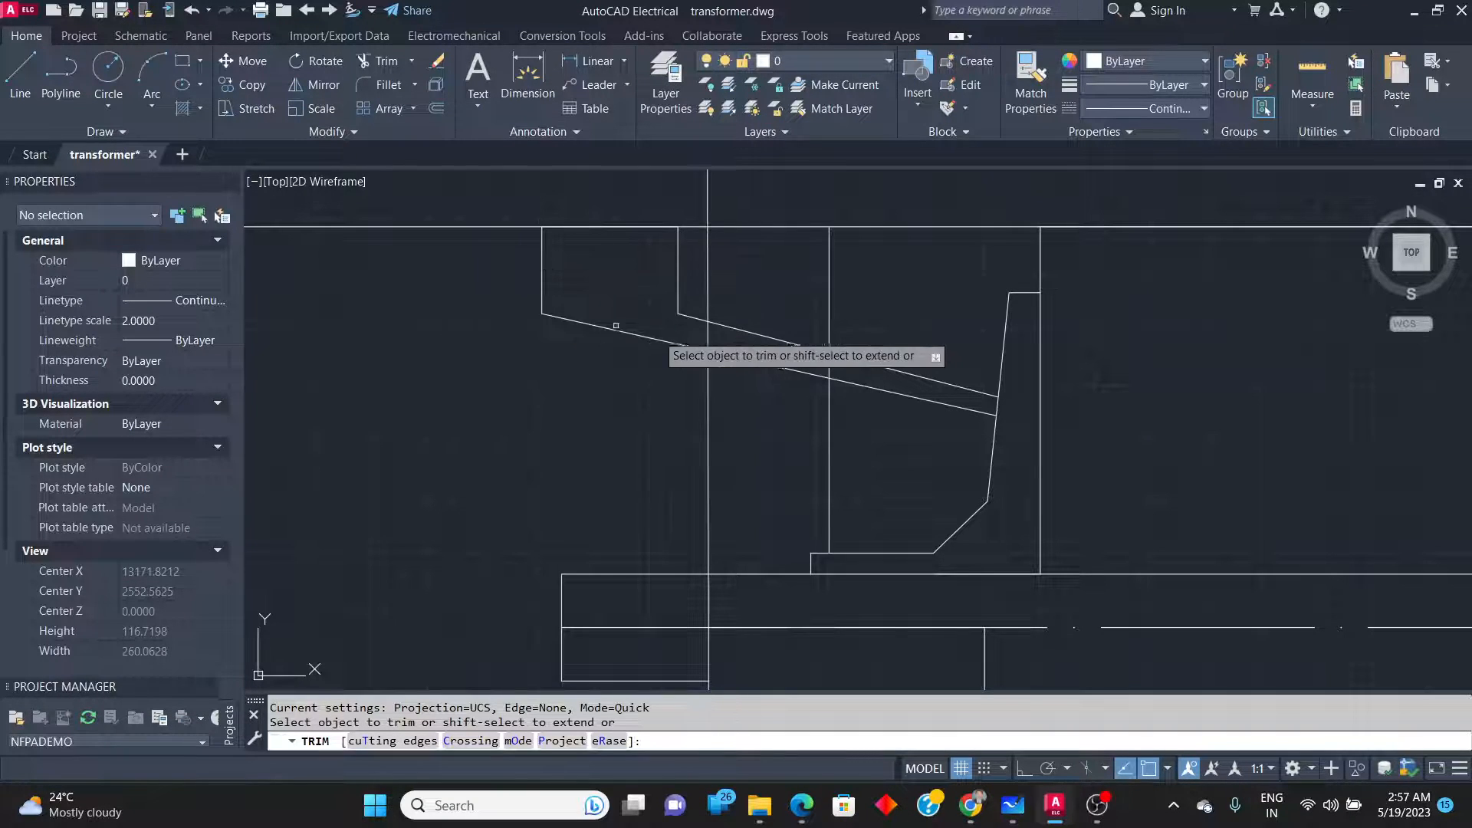
pyautogui.click(710, 339)
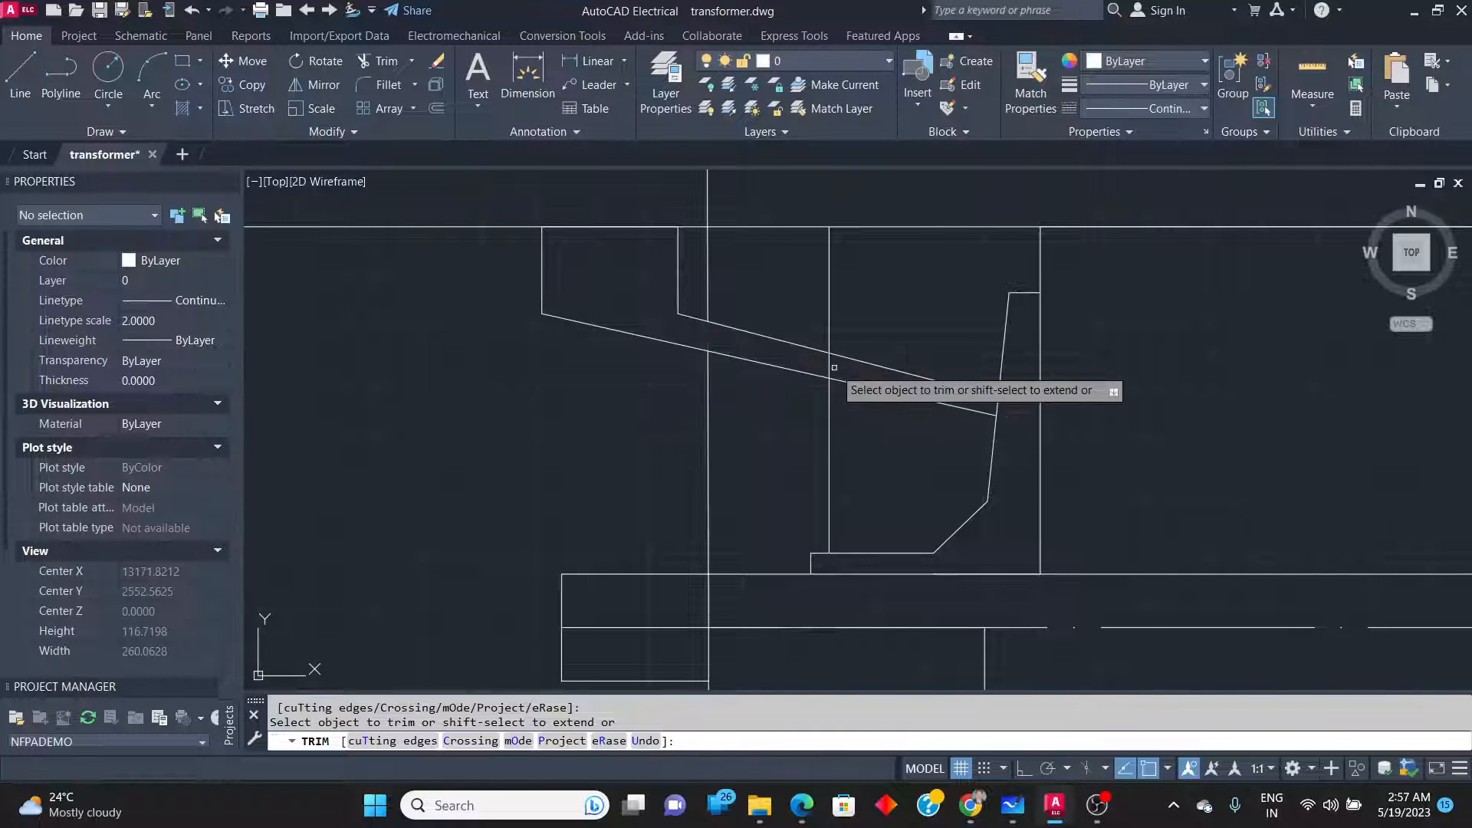
pyautogui.click(692, 227)
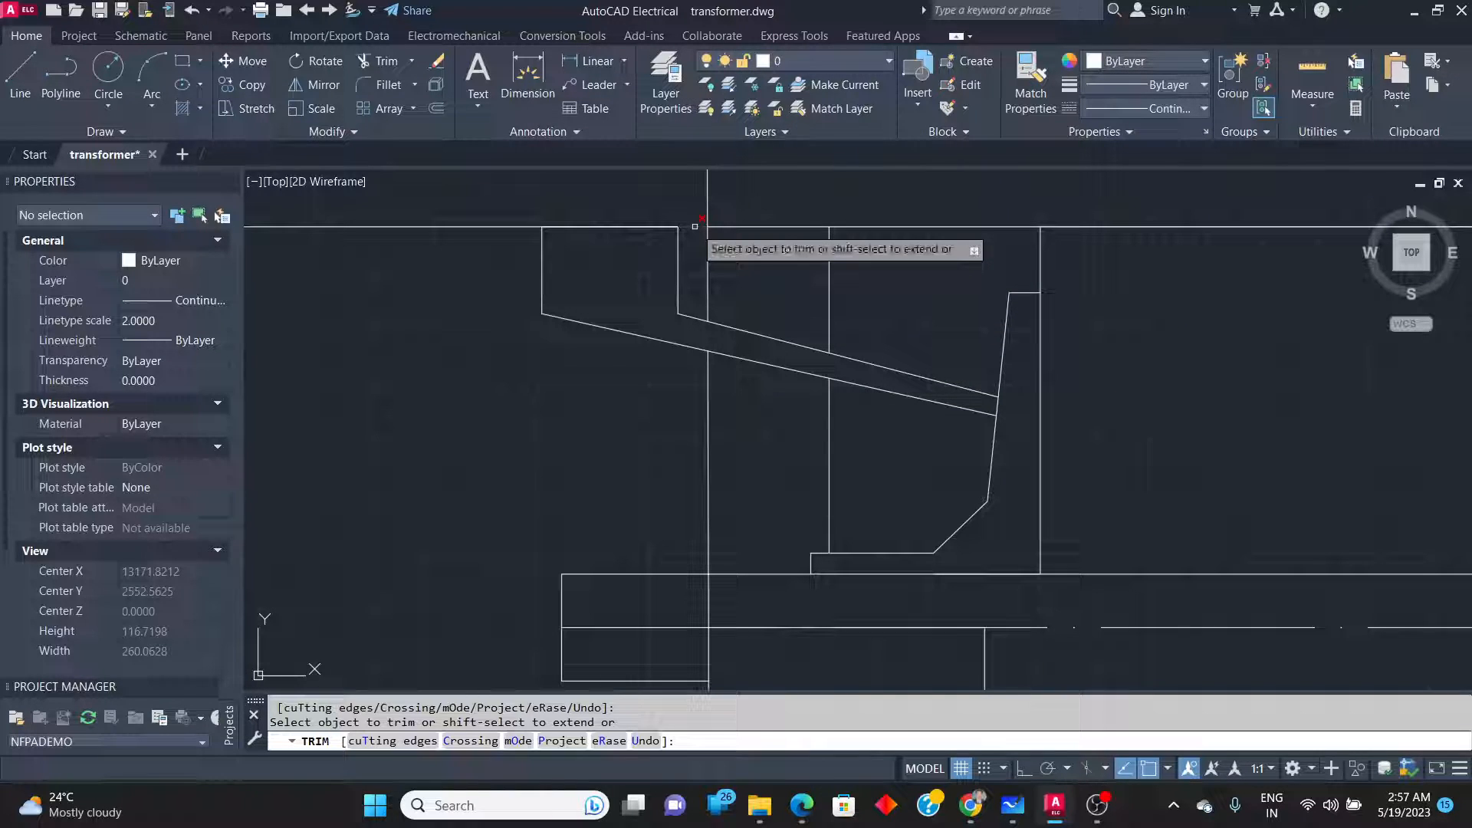
pyautogui.rightClick(859, 225)
pyautogui.rightClick(838, 215)
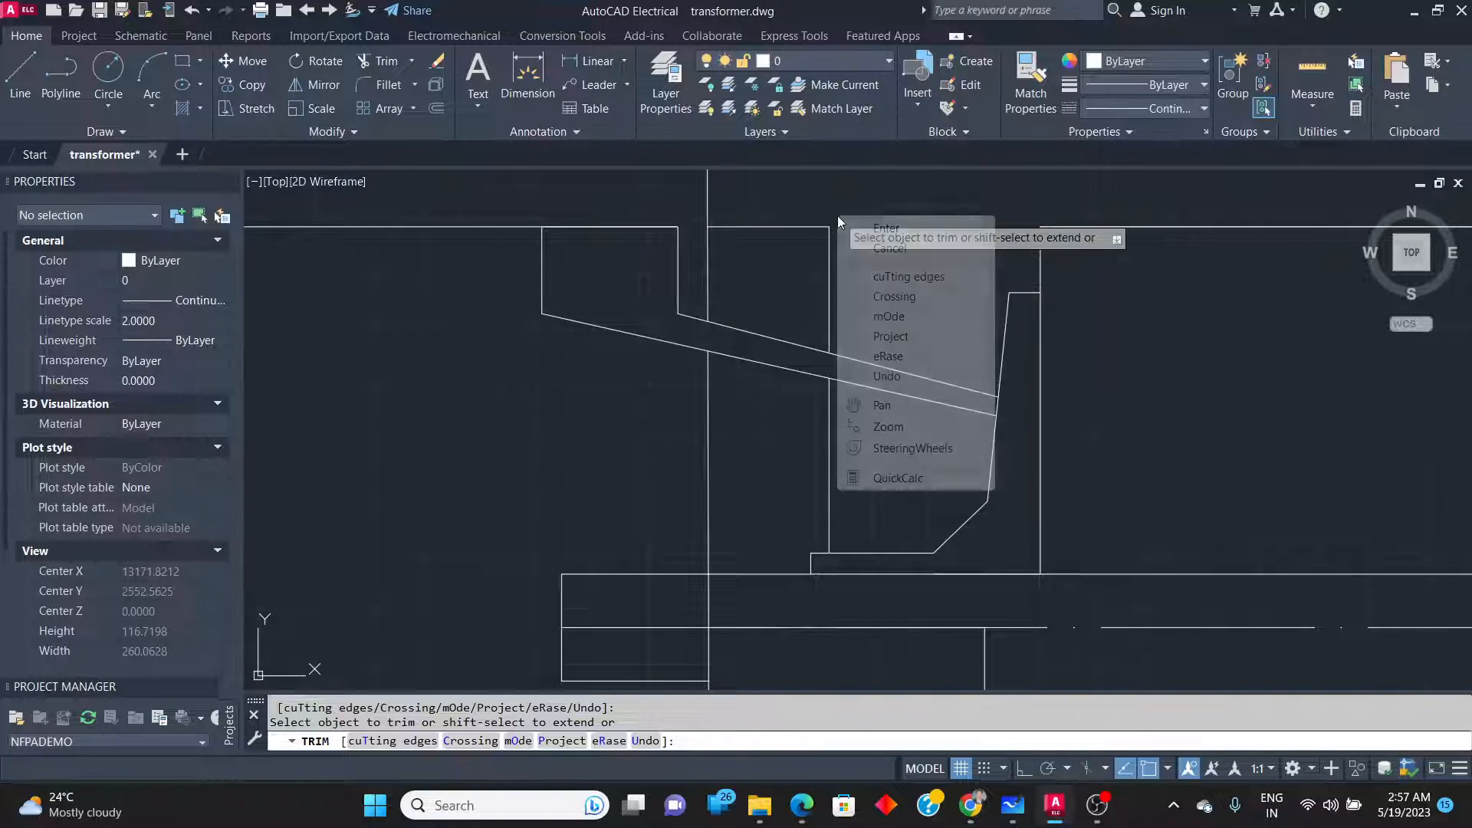
pyautogui.click(706, 200)
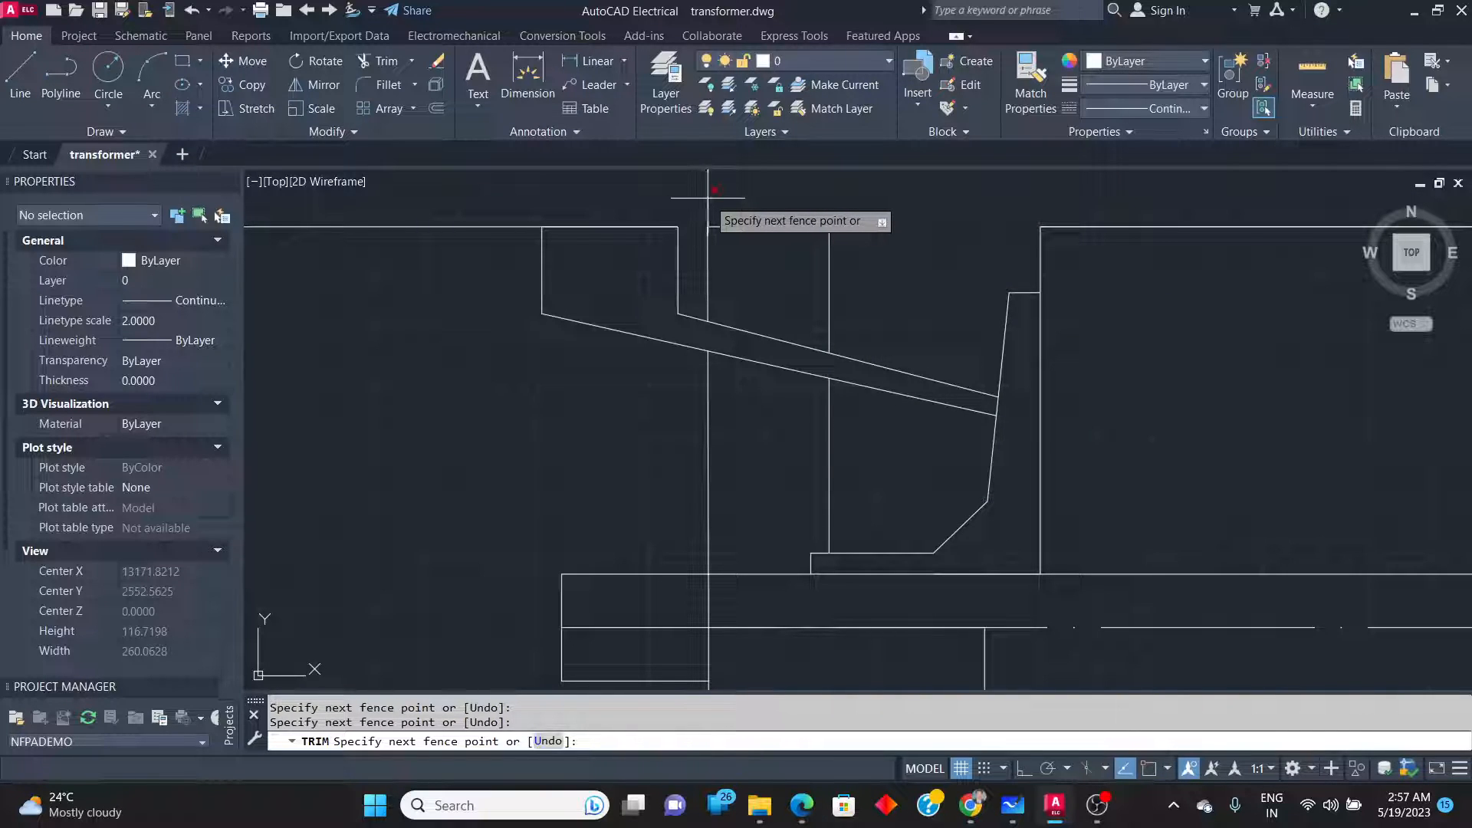
pyautogui.hotkey('alt', 'Tab')
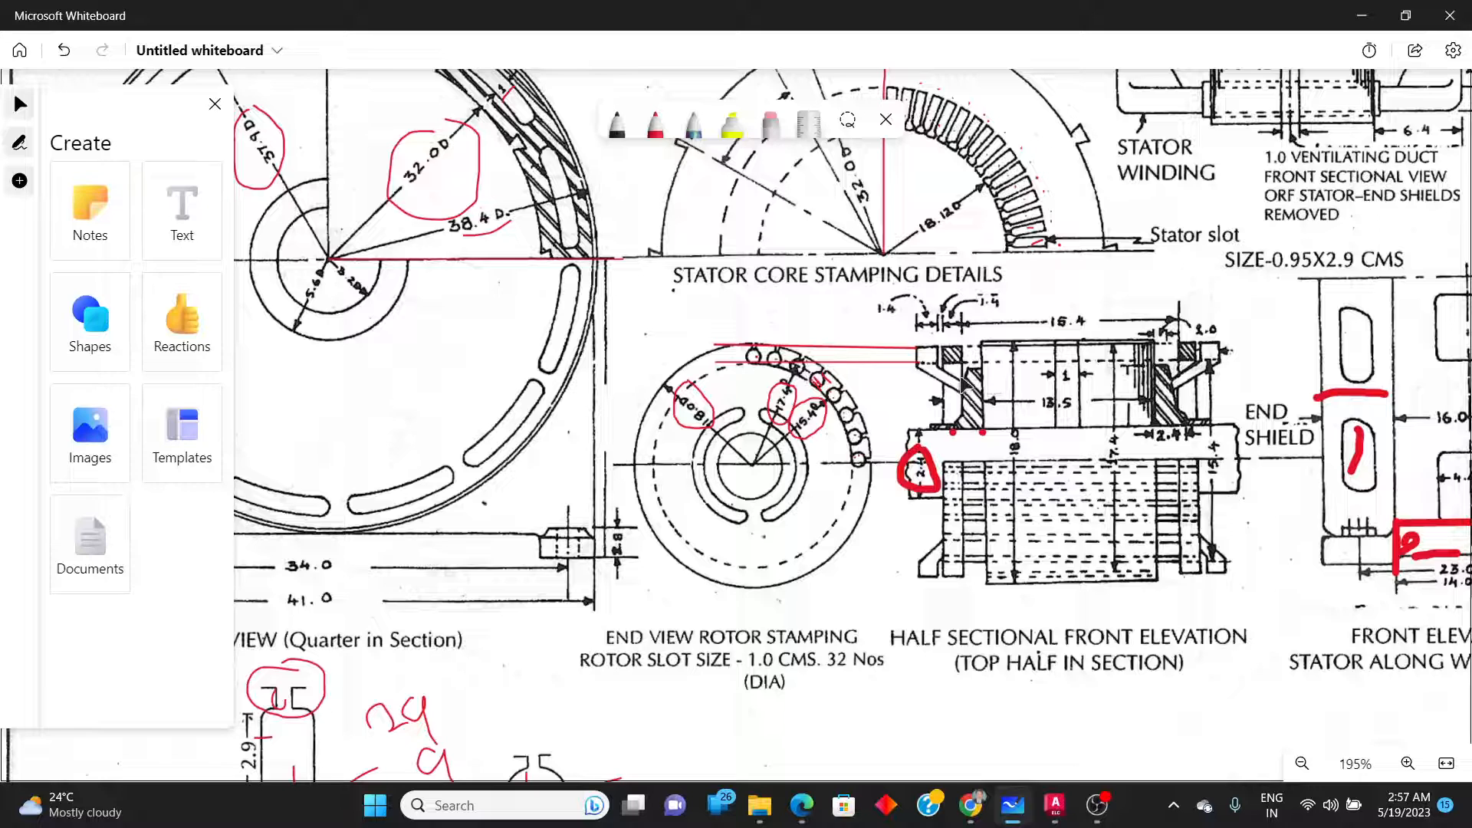
pyautogui.hotkey('alt', 'Tab')
pyautogui.press('Escape')
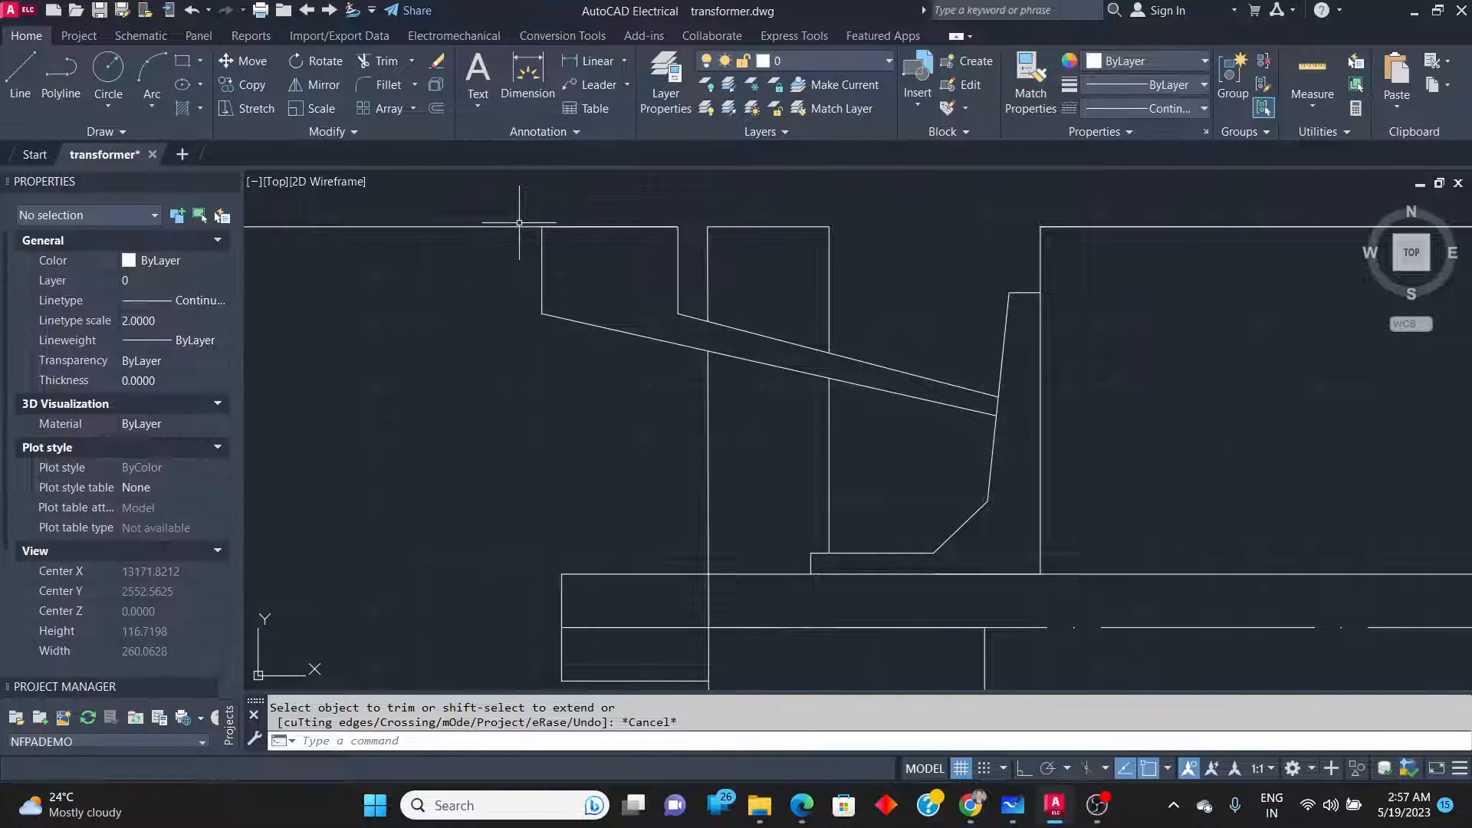
# Trim away the projection line left of the slanted arm's rectangular end.
pyautogui.click(394, 64)
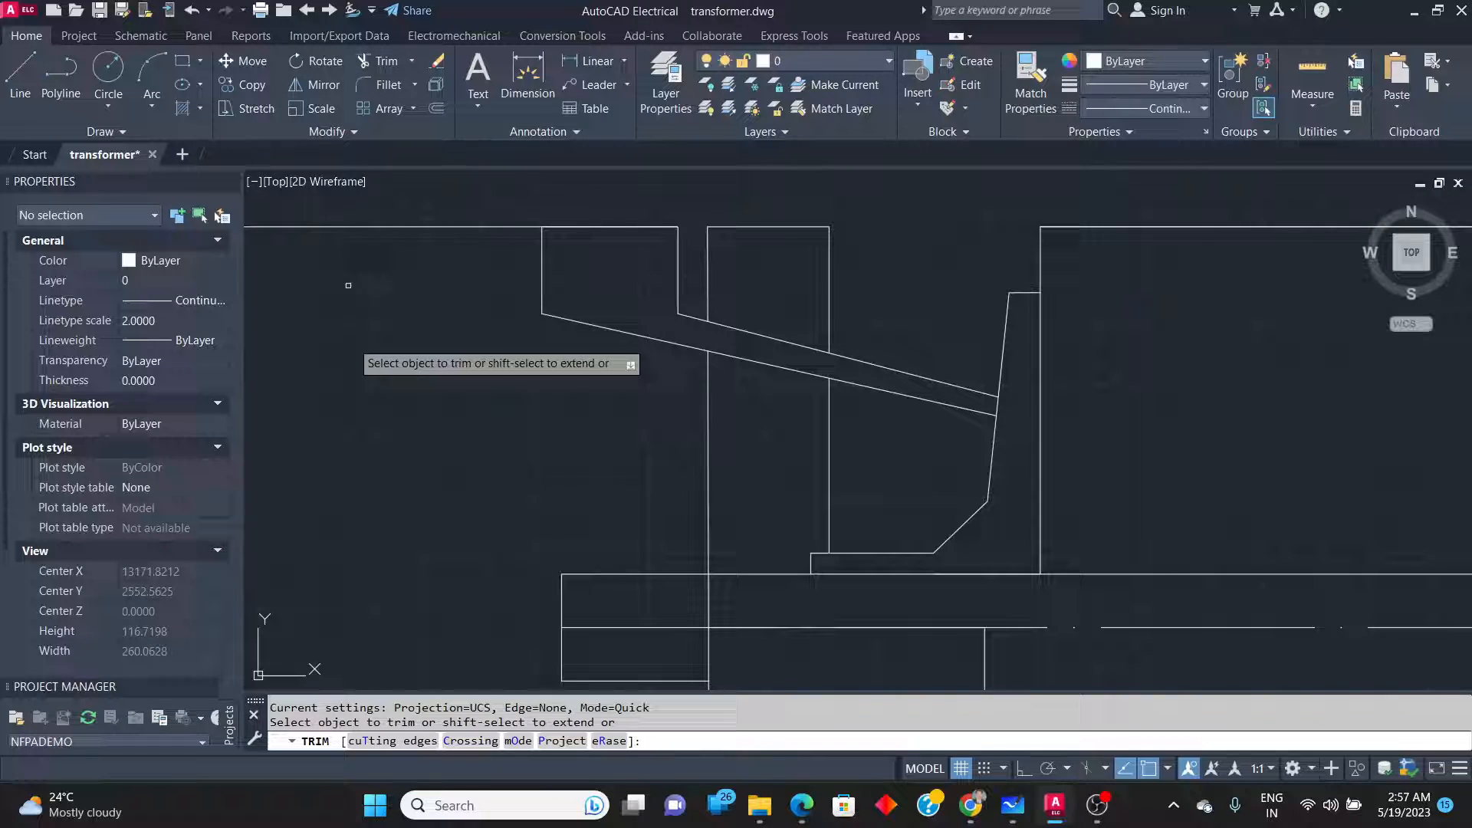
pyautogui.click(429, 247)
pyautogui.rightClick(405, 240)
pyautogui.click(441, 248)
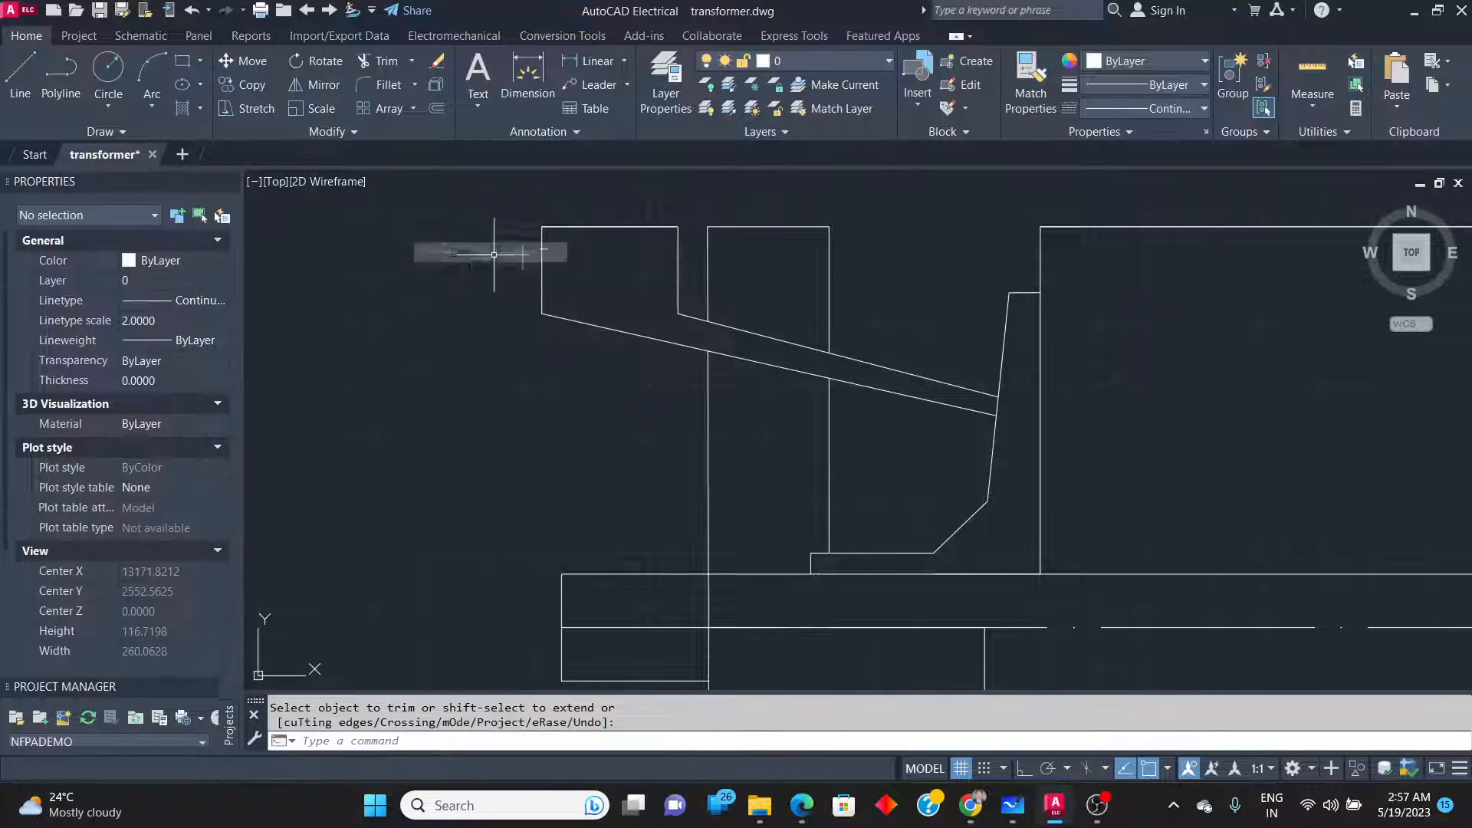
pyautogui.click(494, 205)
pyautogui.click(930, 528)
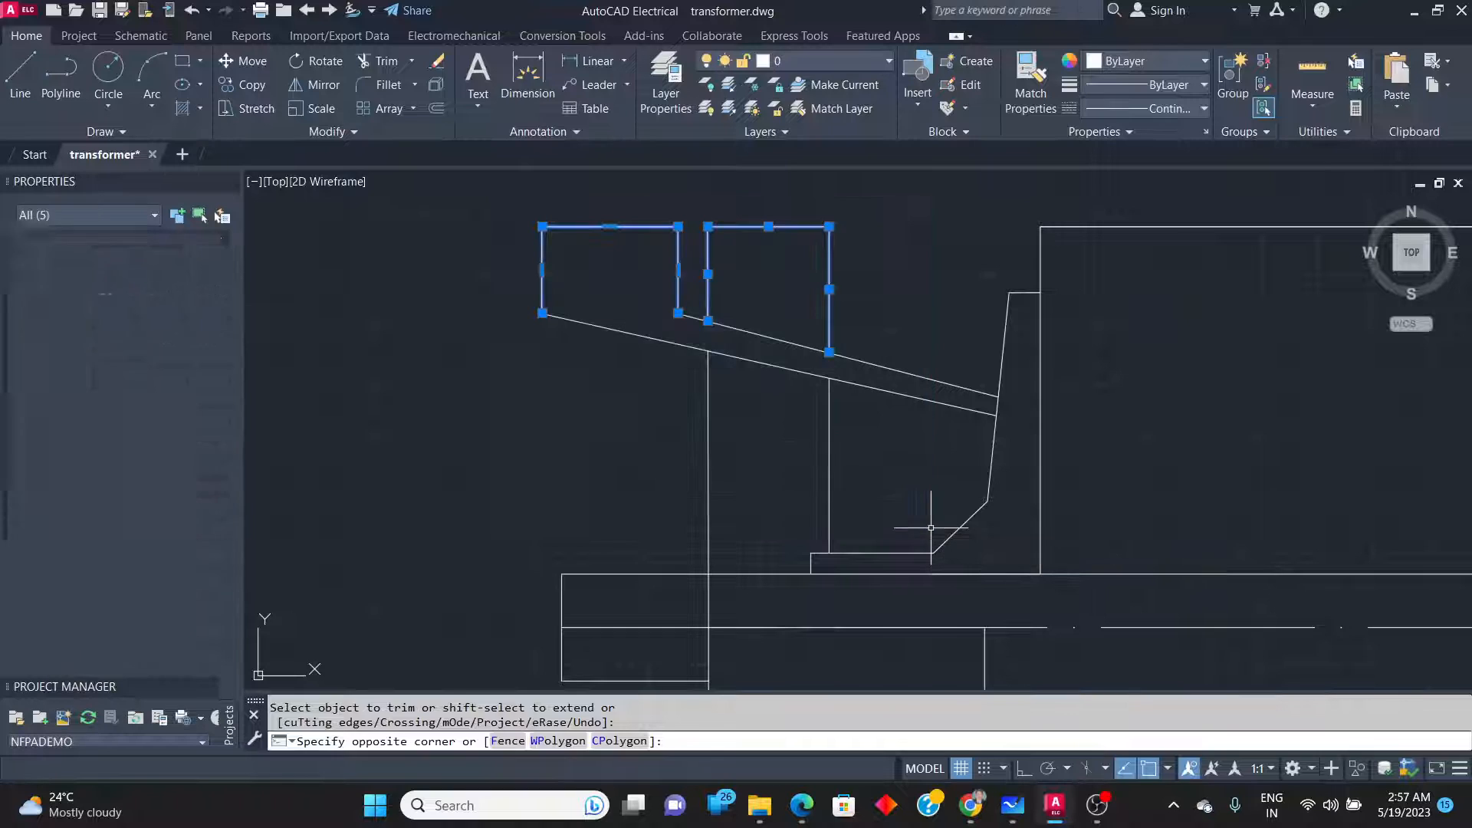
pyautogui.click(974, 515)
pyautogui.click(642, 310)
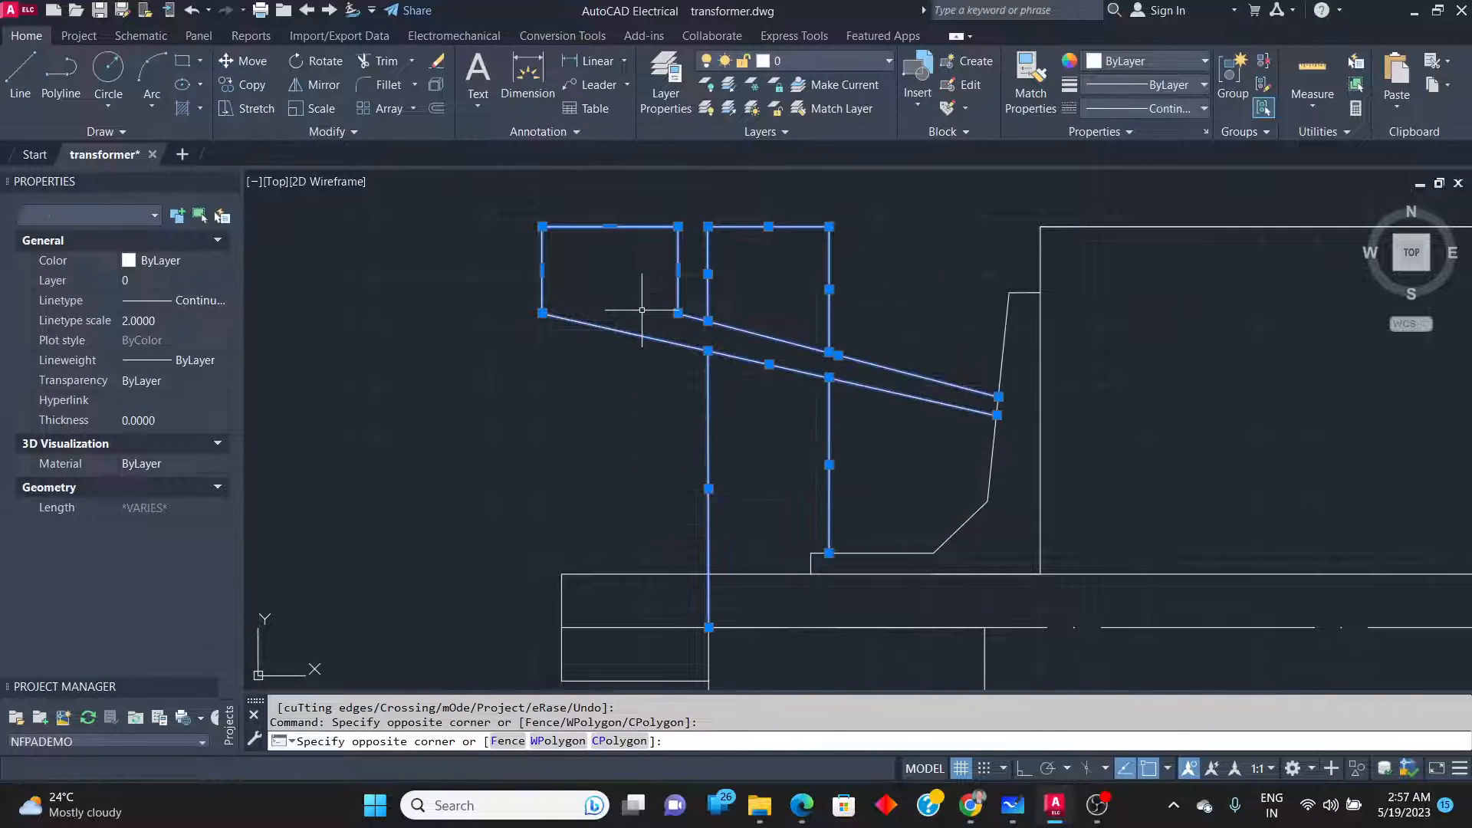
pyautogui.scroll(-4, 598, 463)
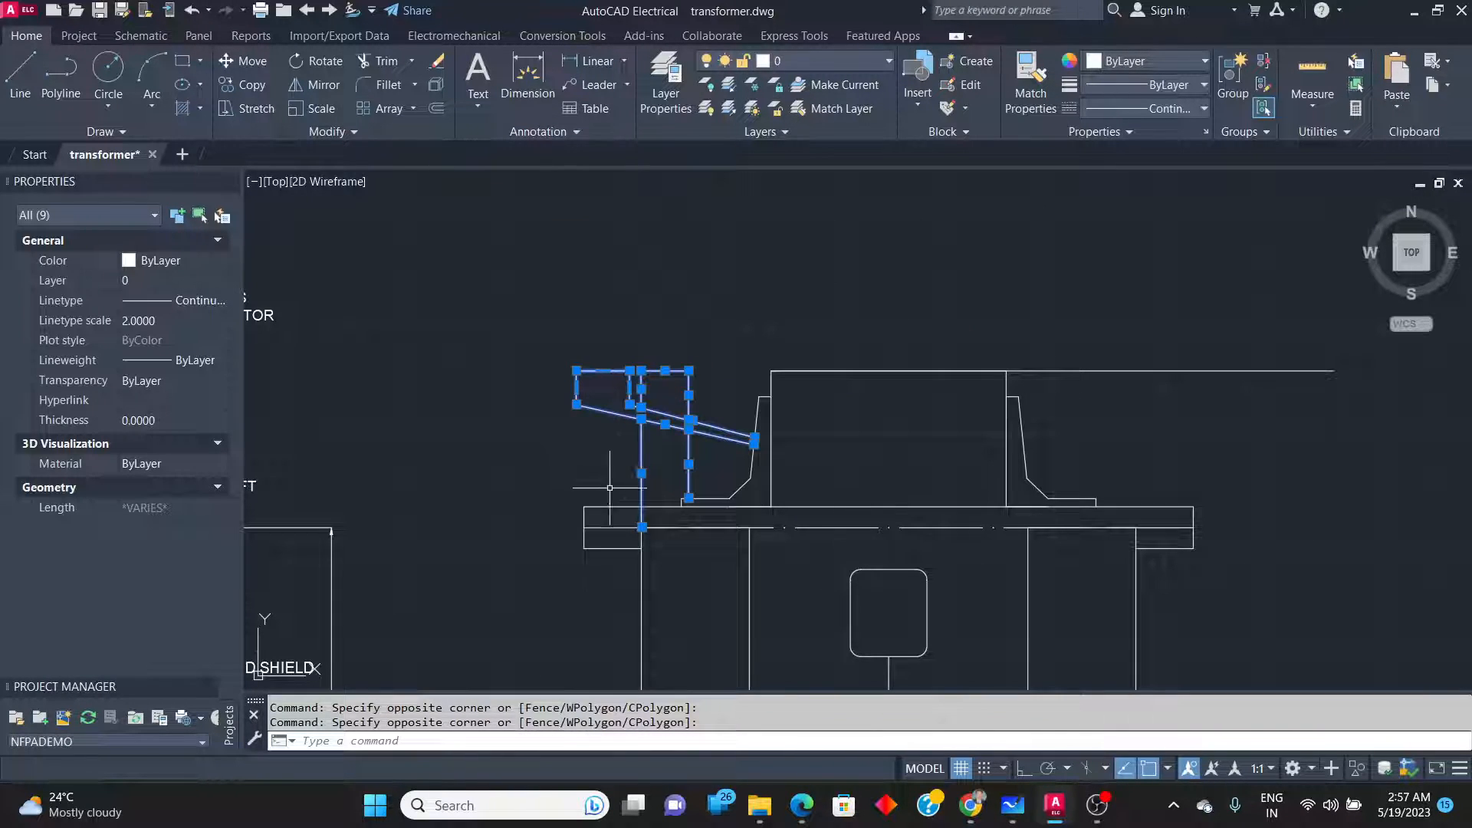
pyautogui.scroll(2, 739, 507)
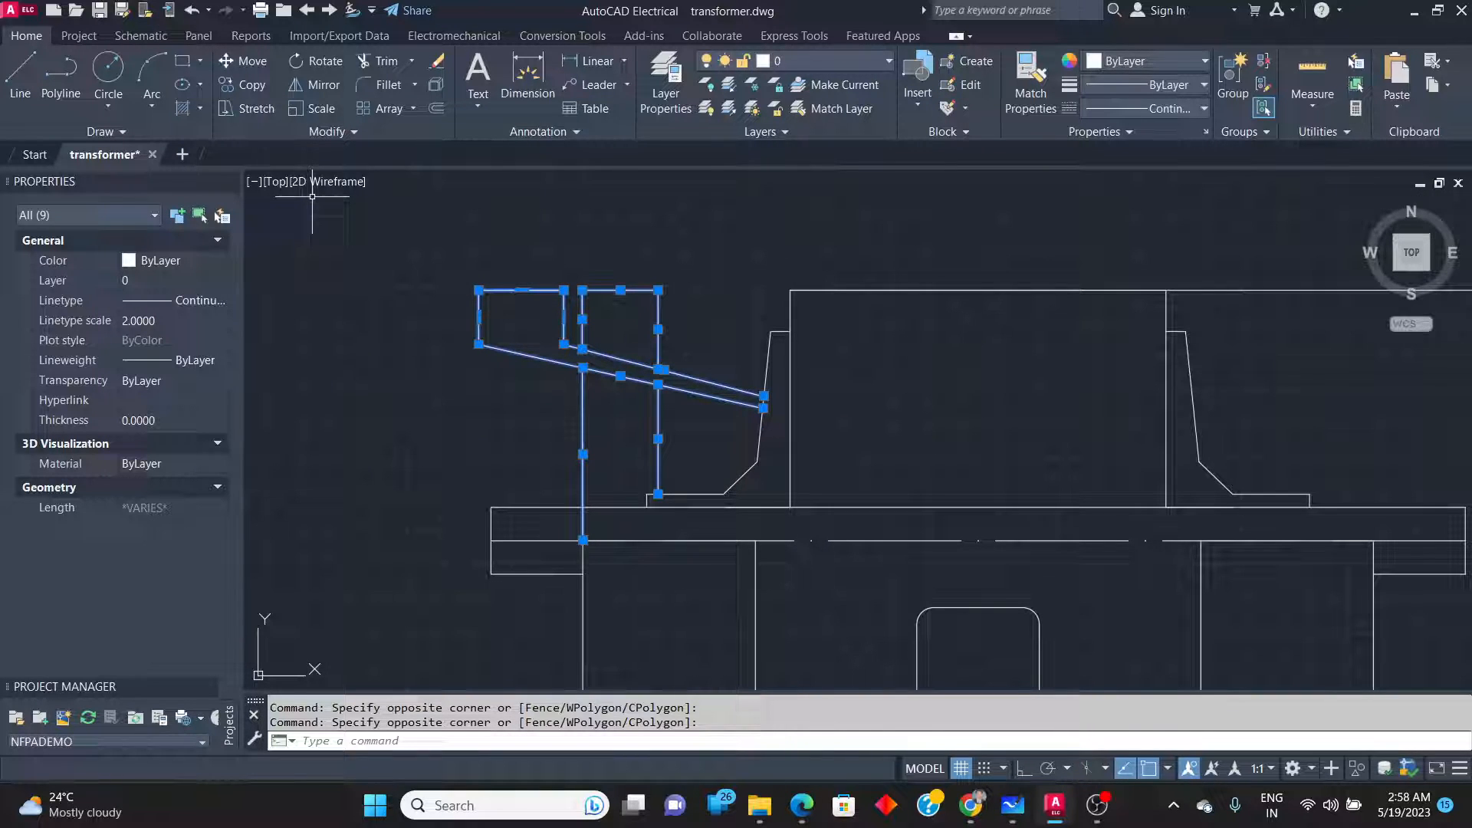
pyautogui.press('Escape')
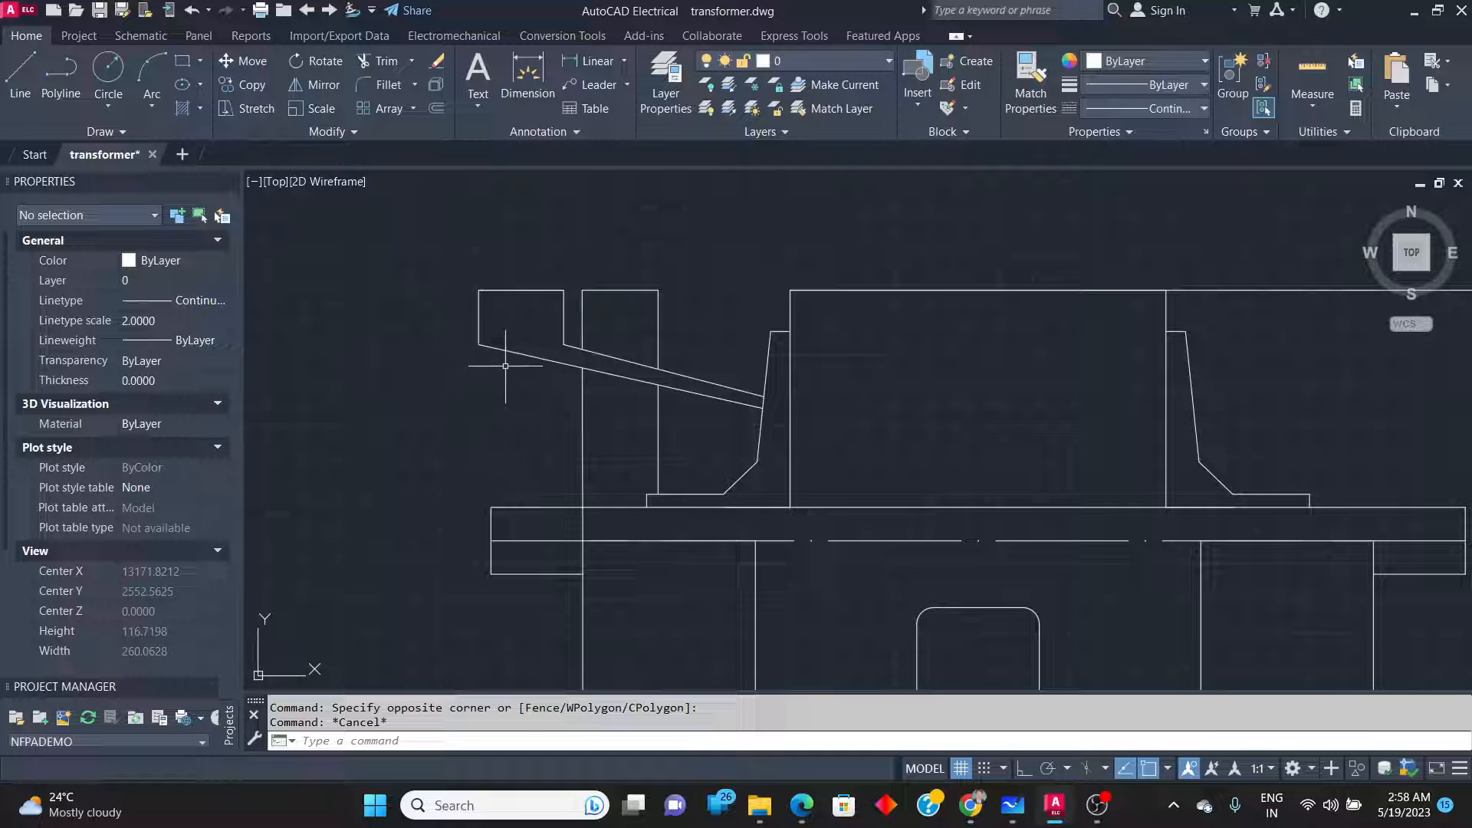
# Trim the left vertical line where it runs through the shaft, ending it at the shaft's upper edge.
pyautogui.write('tr')
pyautogui.press('Return')
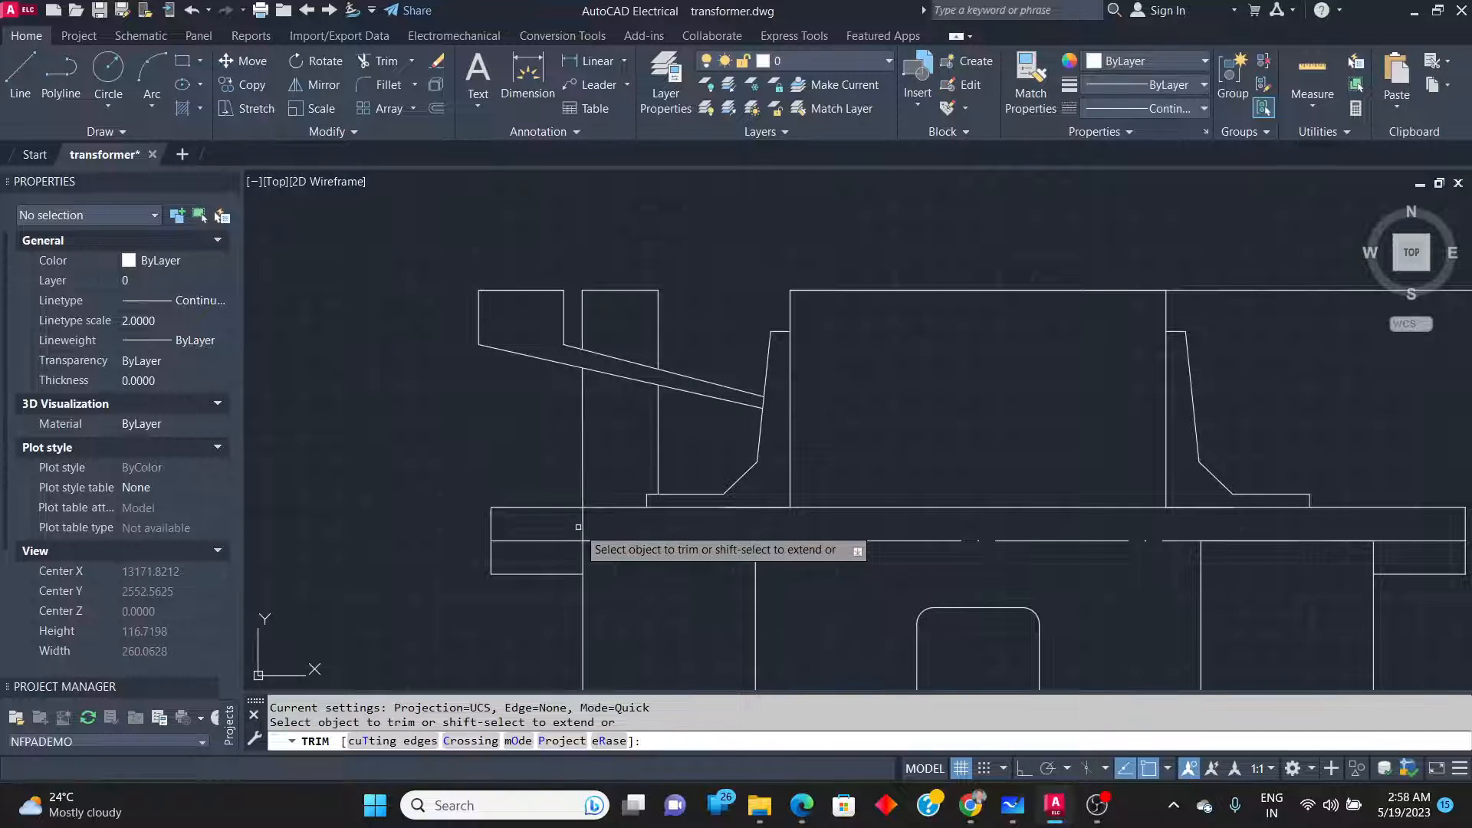
pyautogui.press('Return')
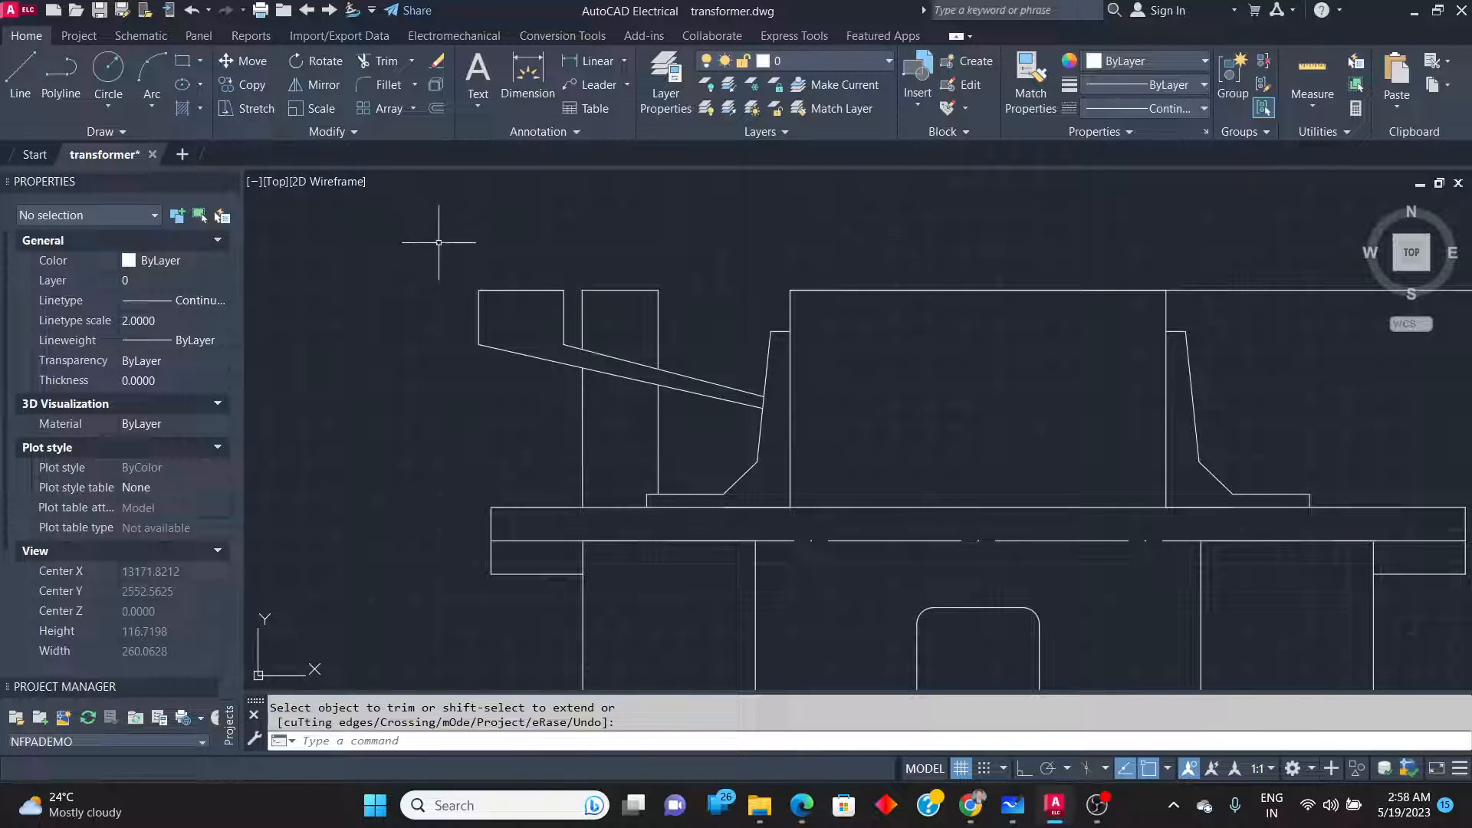
# Mirror the left slanted arm and its upright lines about the core's vertical centre line, keeping the source objects.
pyautogui.click(711, 476)
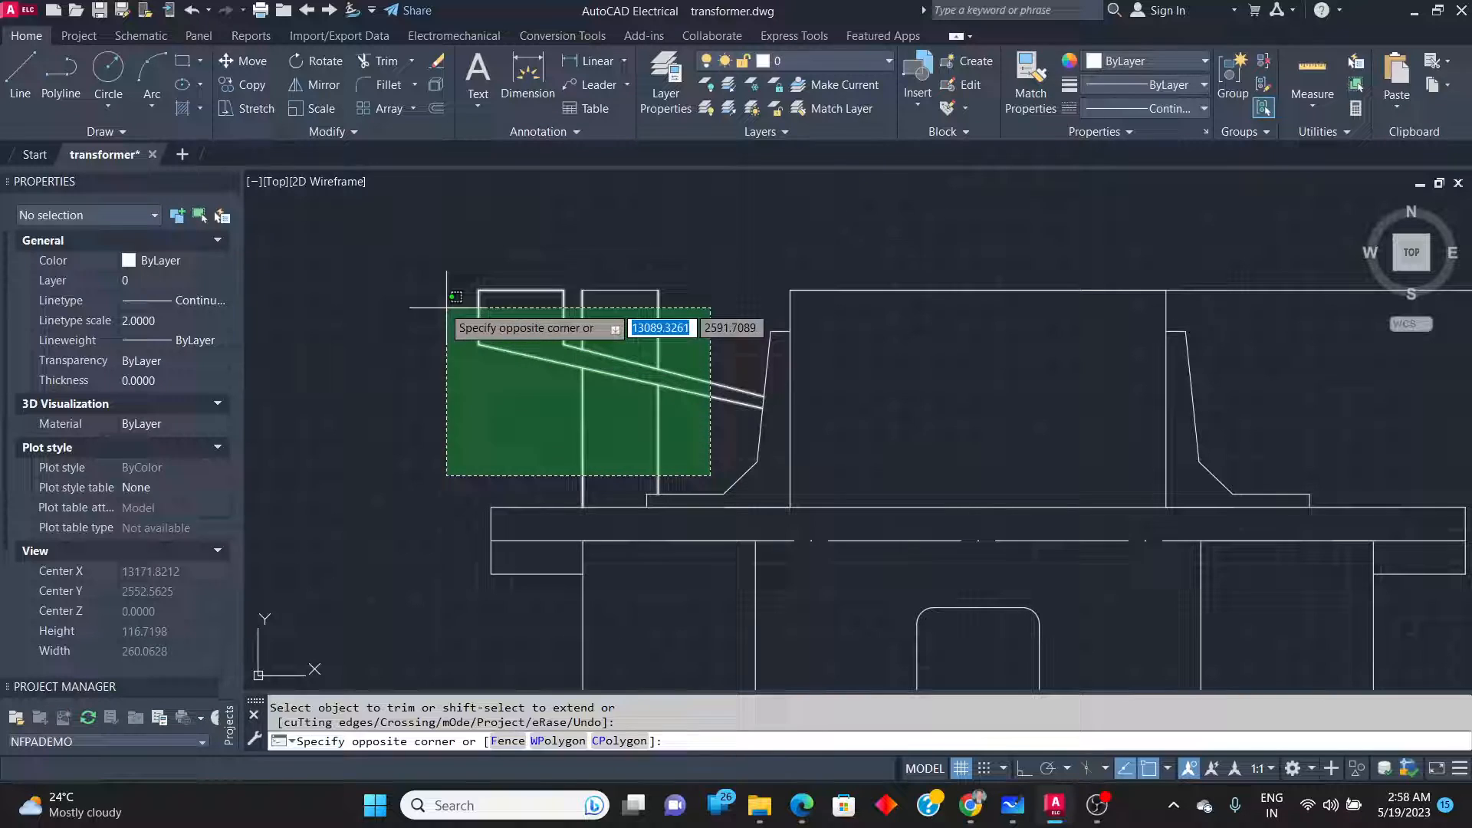
pyautogui.click(429, 273)
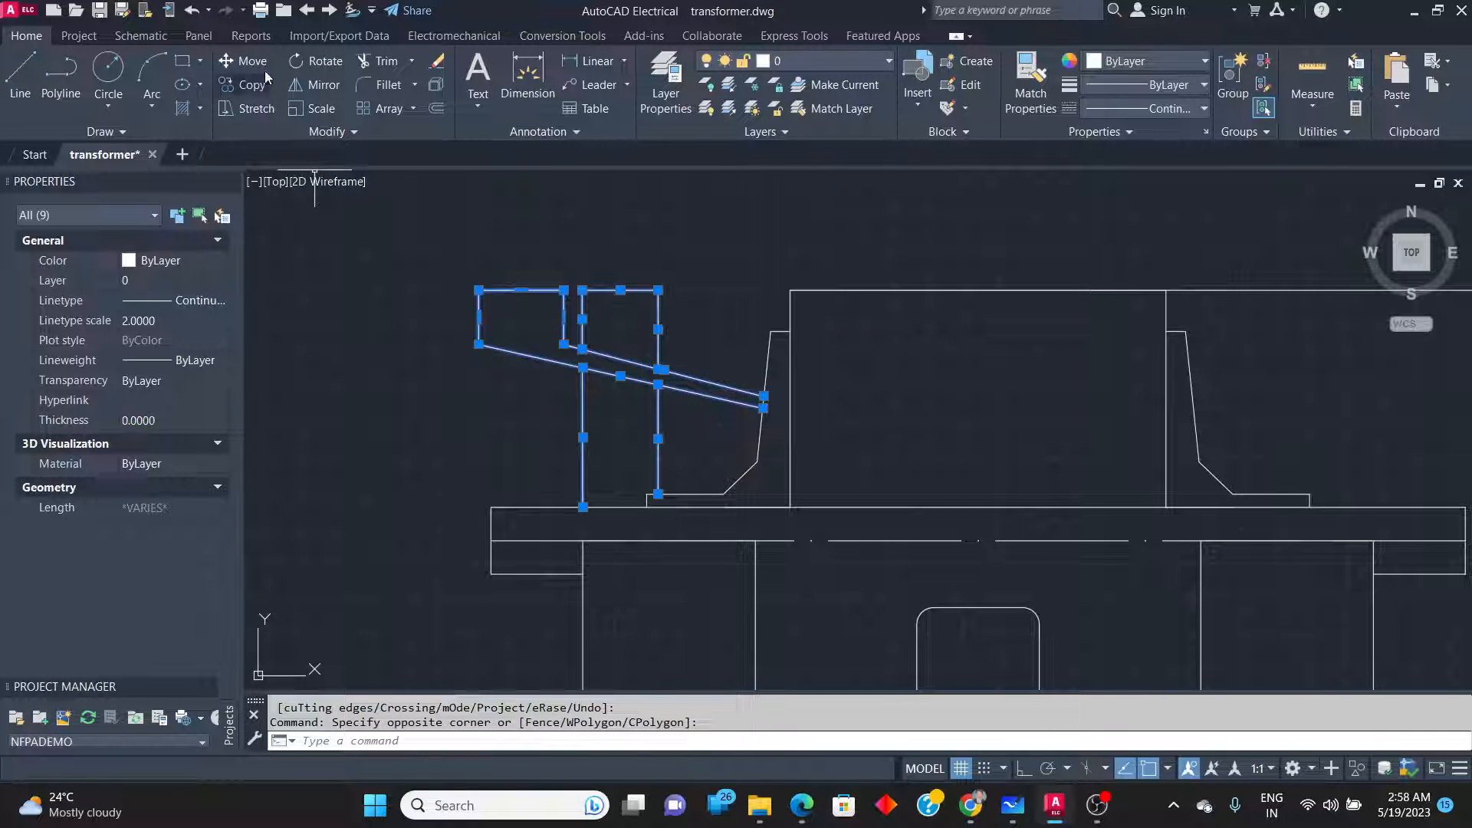
pyautogui.click(315, 86)
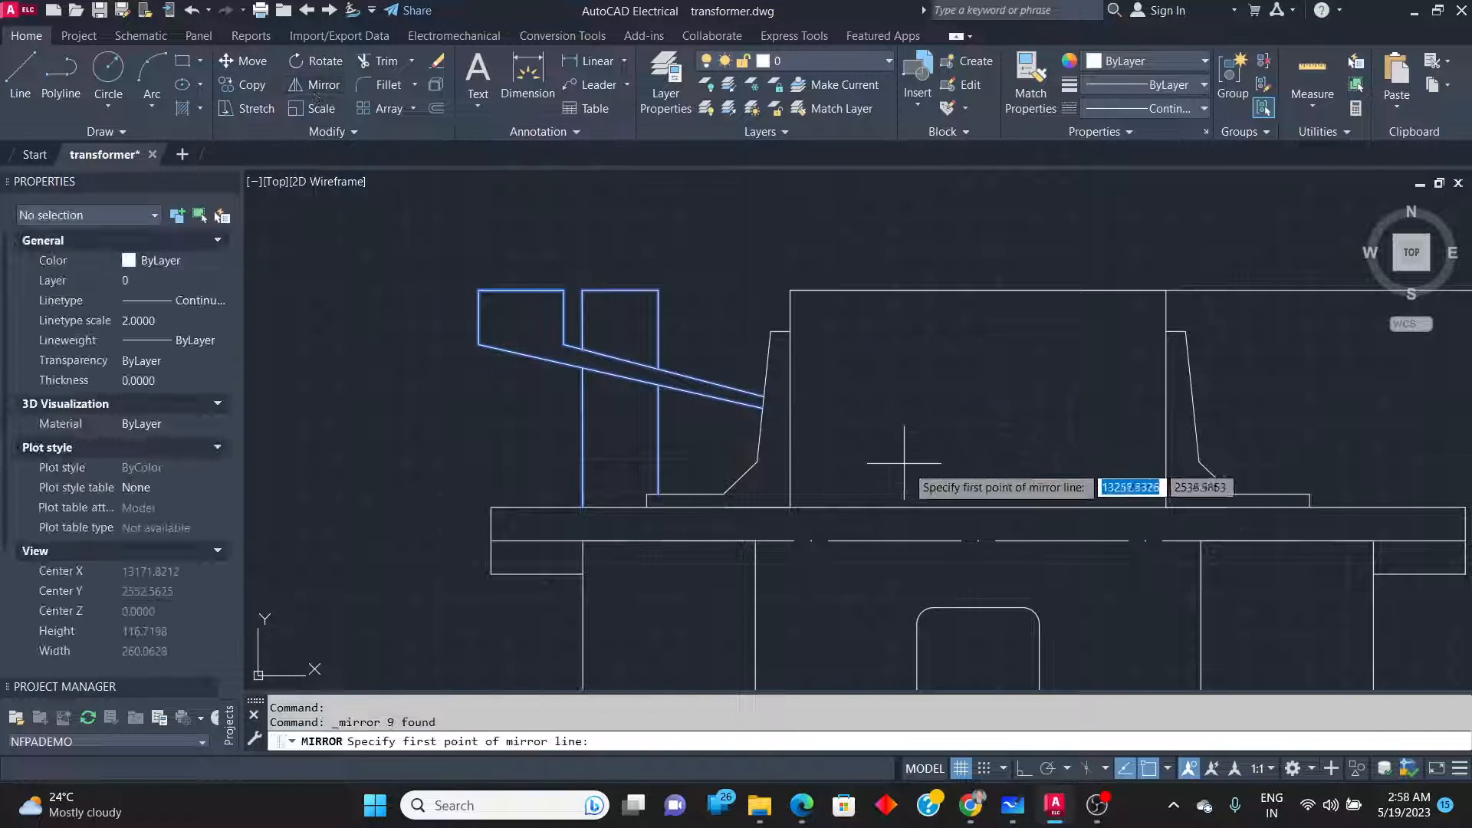
pyautogui.click(979, 506)
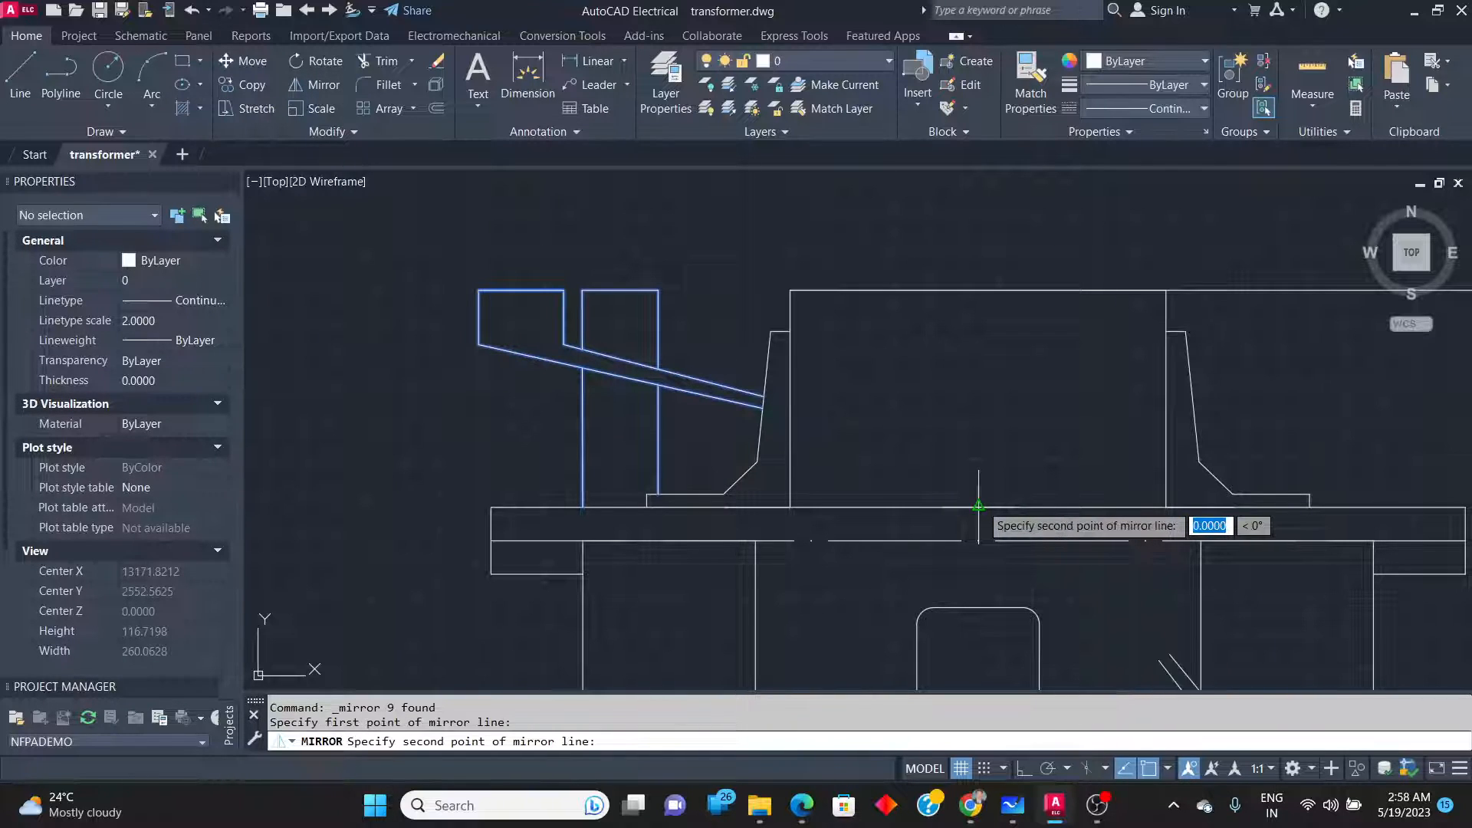
pyautogui.click(978, 448)
pyautogui.press('Return')
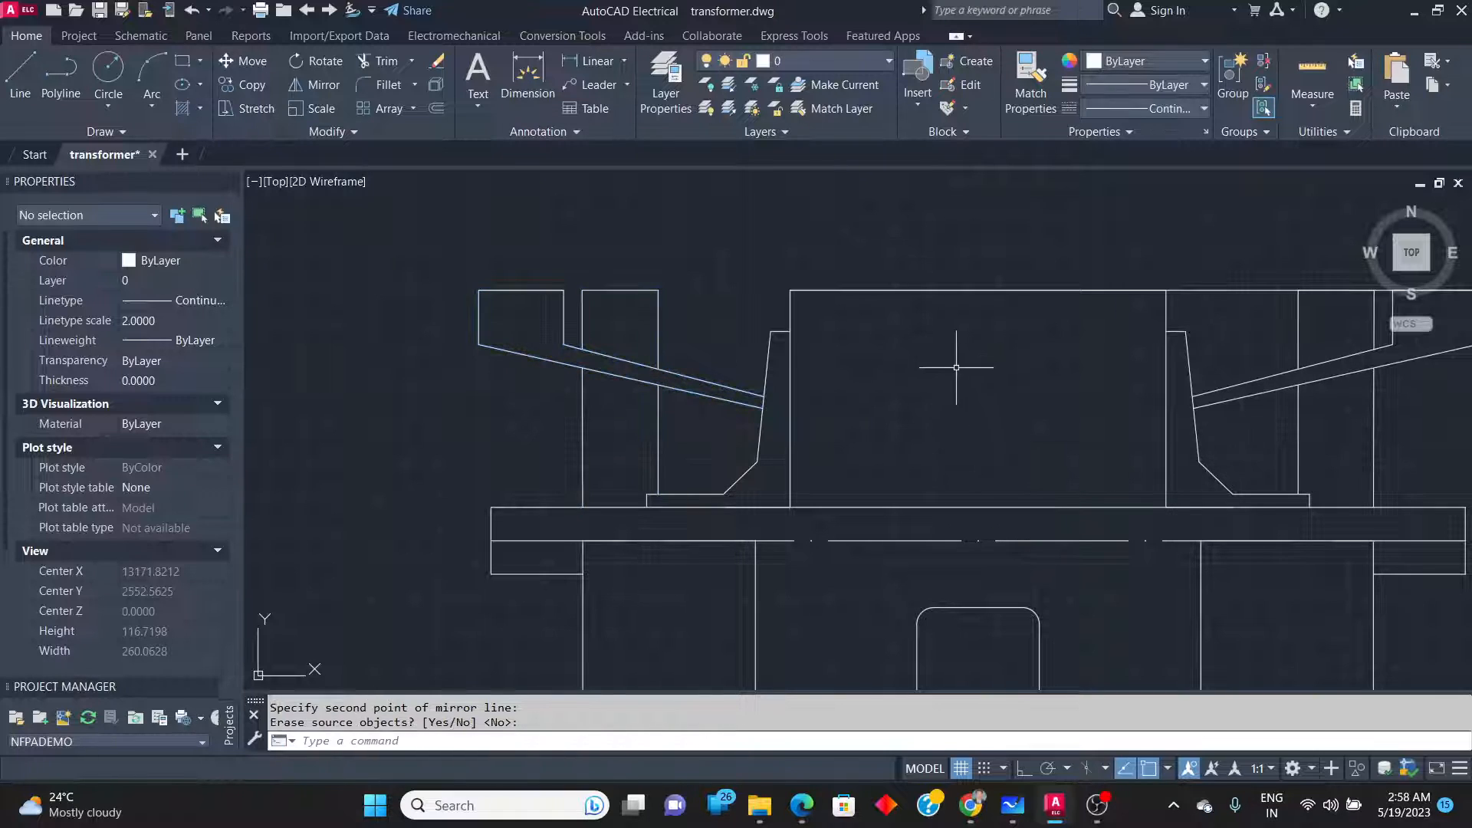
# Check the mirrored arms against the Whiteboard reference and erase the leftover projection line running right from the core.
pyautogui.hotkey('alt', 'Tab')
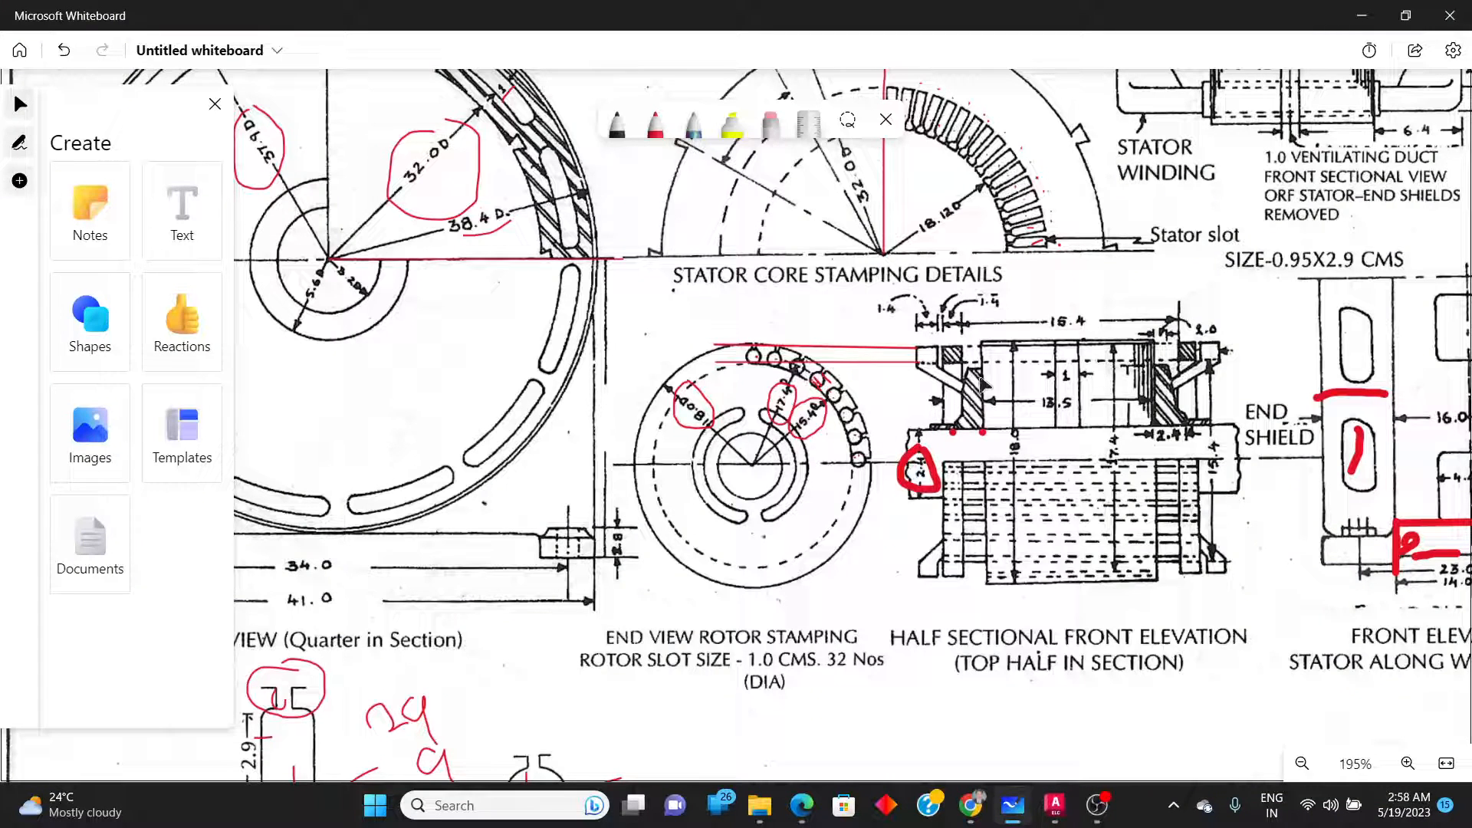
pyautogui.hotkey('alt', 'Tab')
pyautogui.scroll(-3, 680, 393)
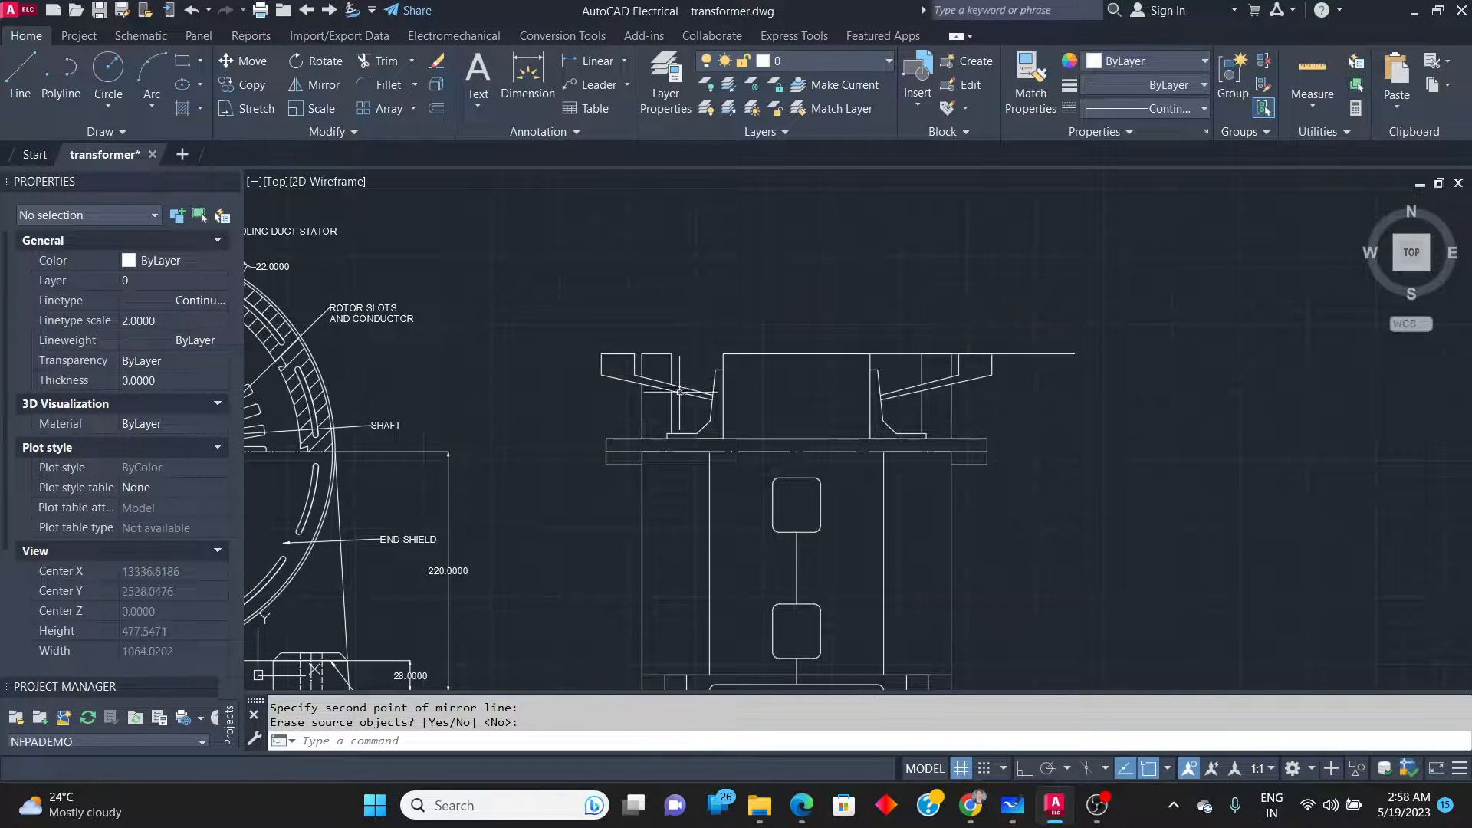
pyautogui.hotkey('alt', 'Tab')
pyautogui.hotkey('alt', 'Tab')
pyautogui.click(1051, 353)
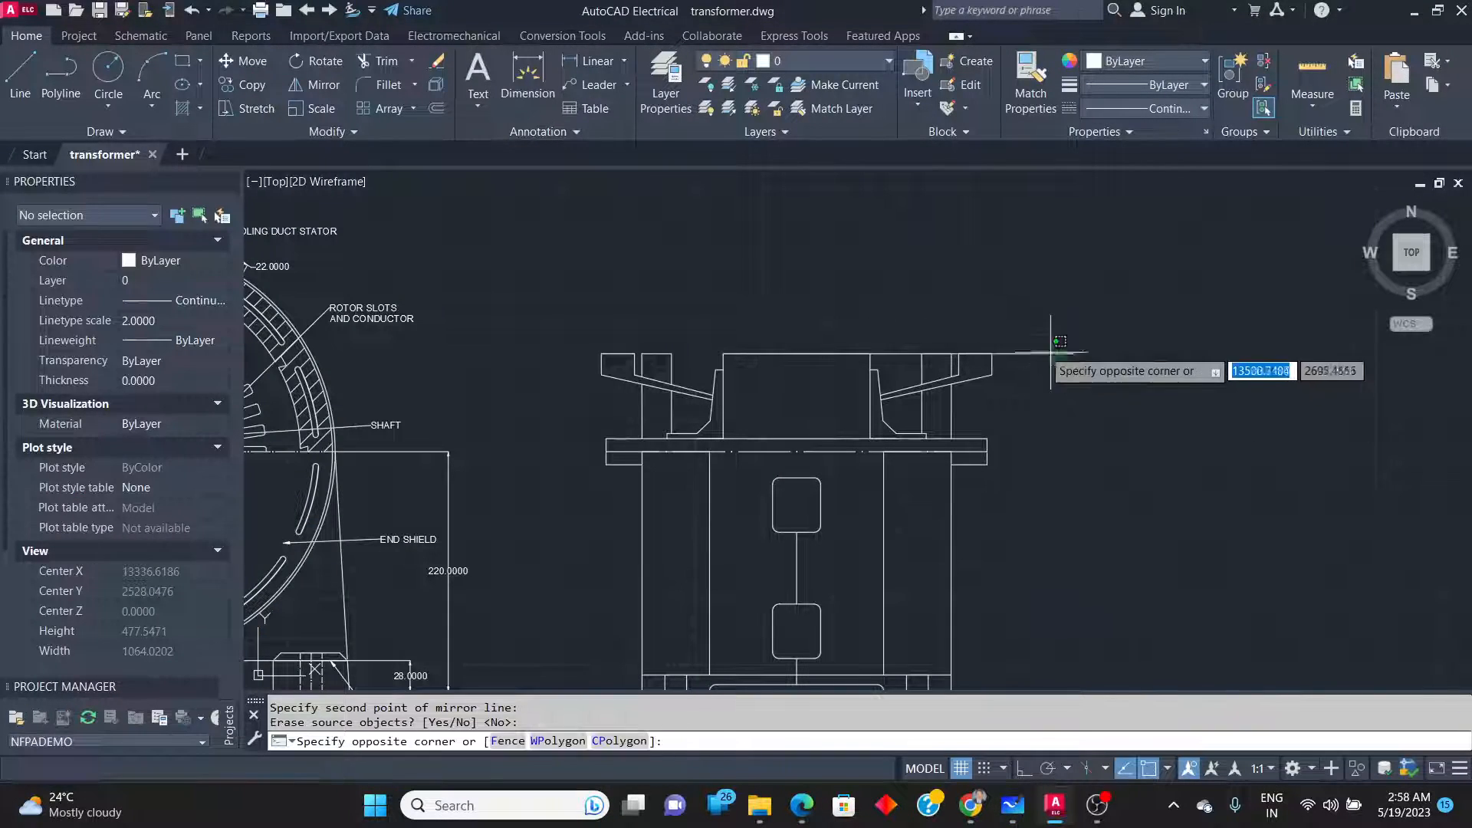
pyautogui.click(1046, 334)
pyautogui.press('Delete')
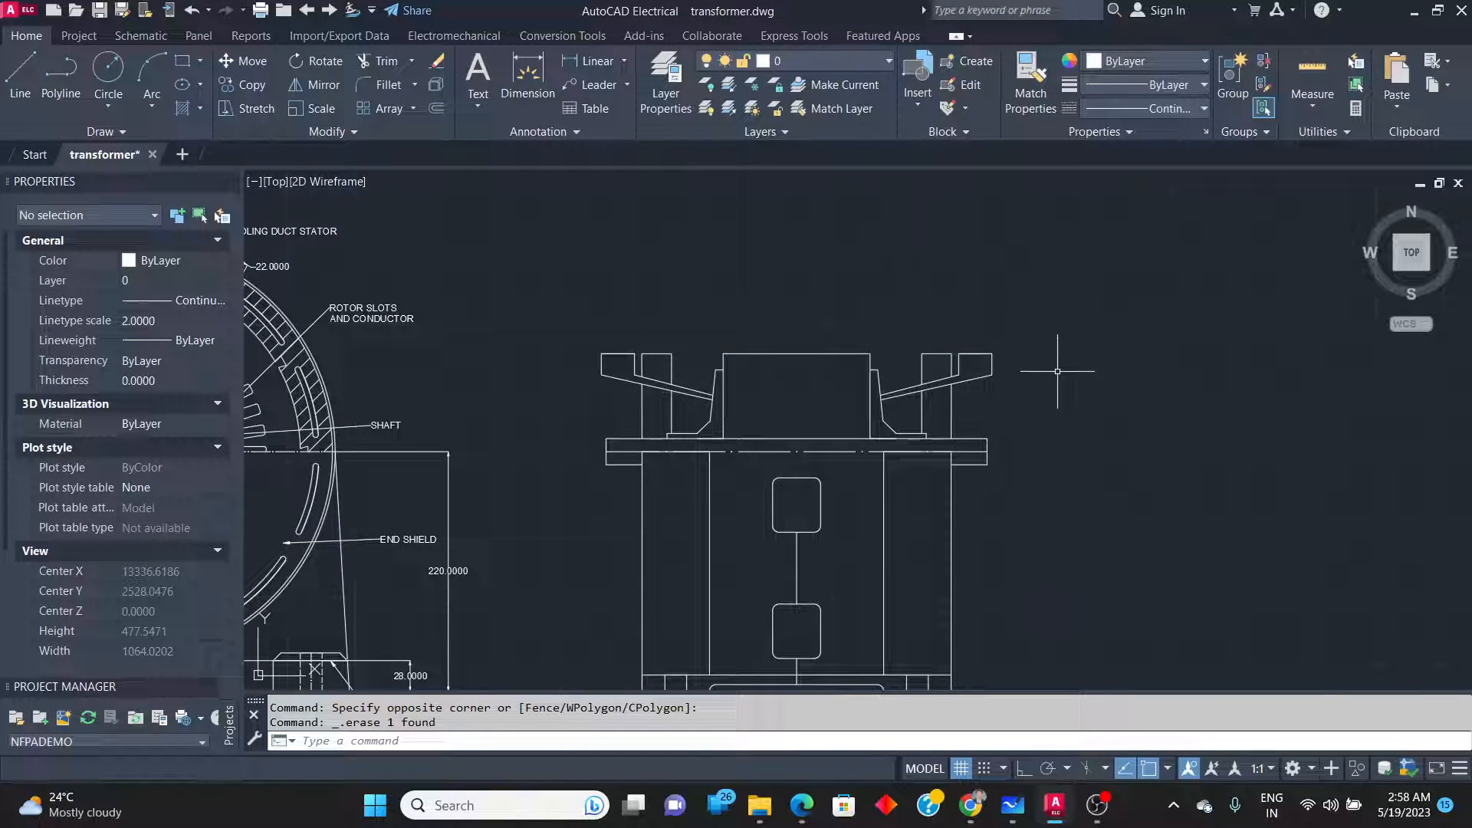
# Compare the right bracket's foot with the Whiteboard reference and erase the overlapping line beneath it along the shaft's upper edge.
pyautogui.hotkey('alt', 'Tab')
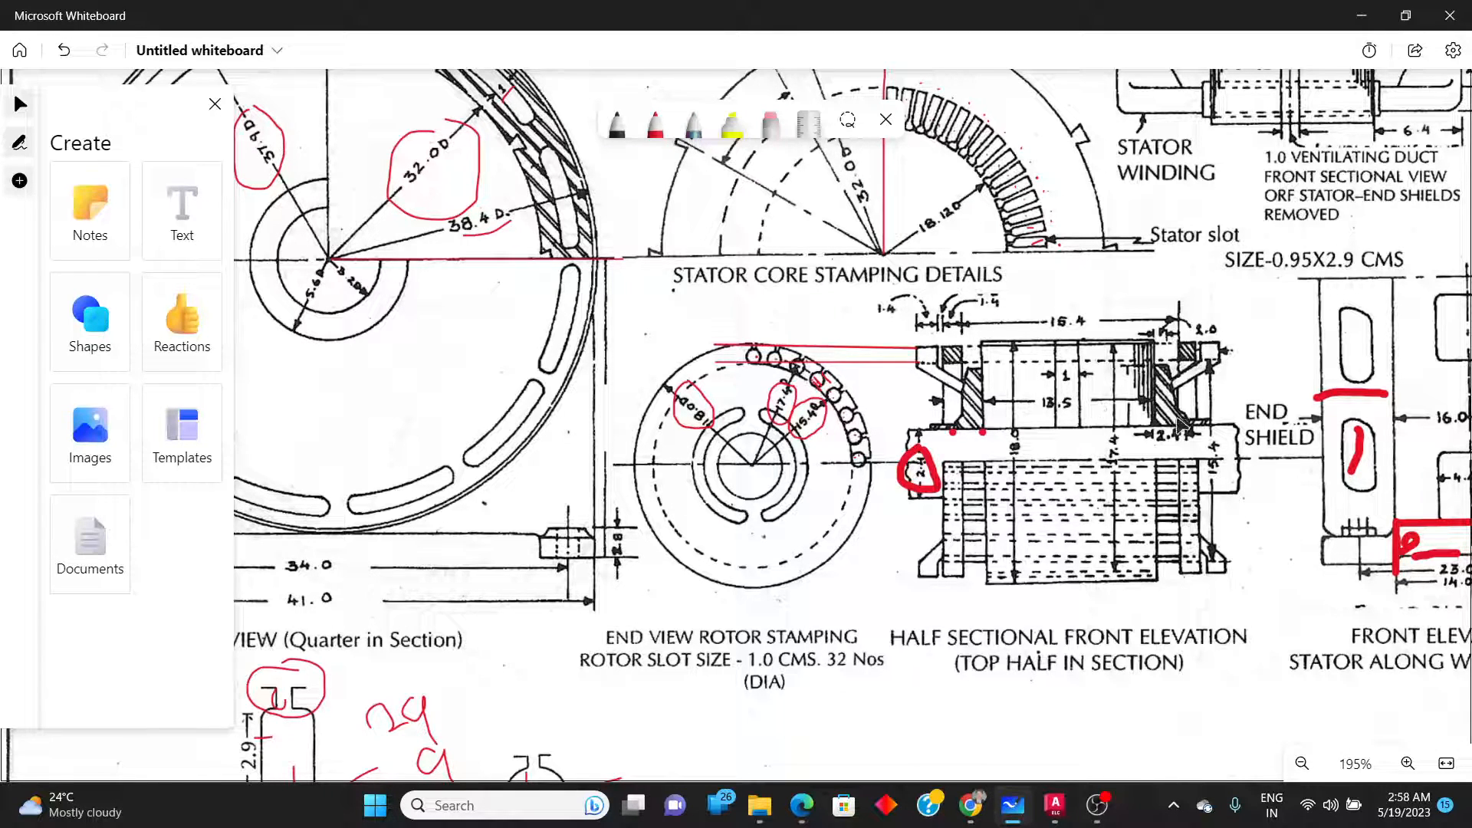
pyautogui.hotkey('alt', 'Tab')
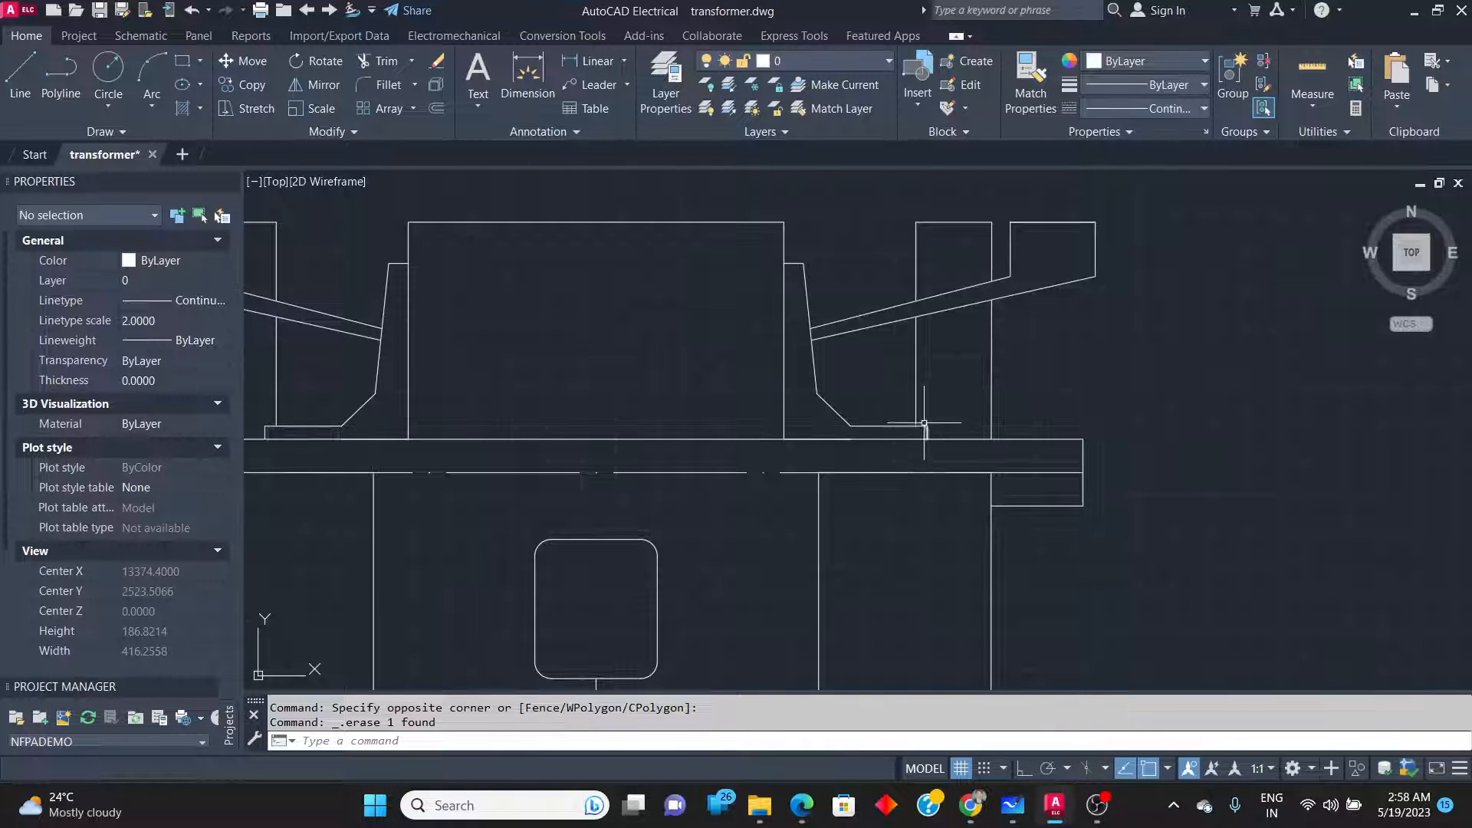
pyautogui.hotkey('alt', 'Tab')
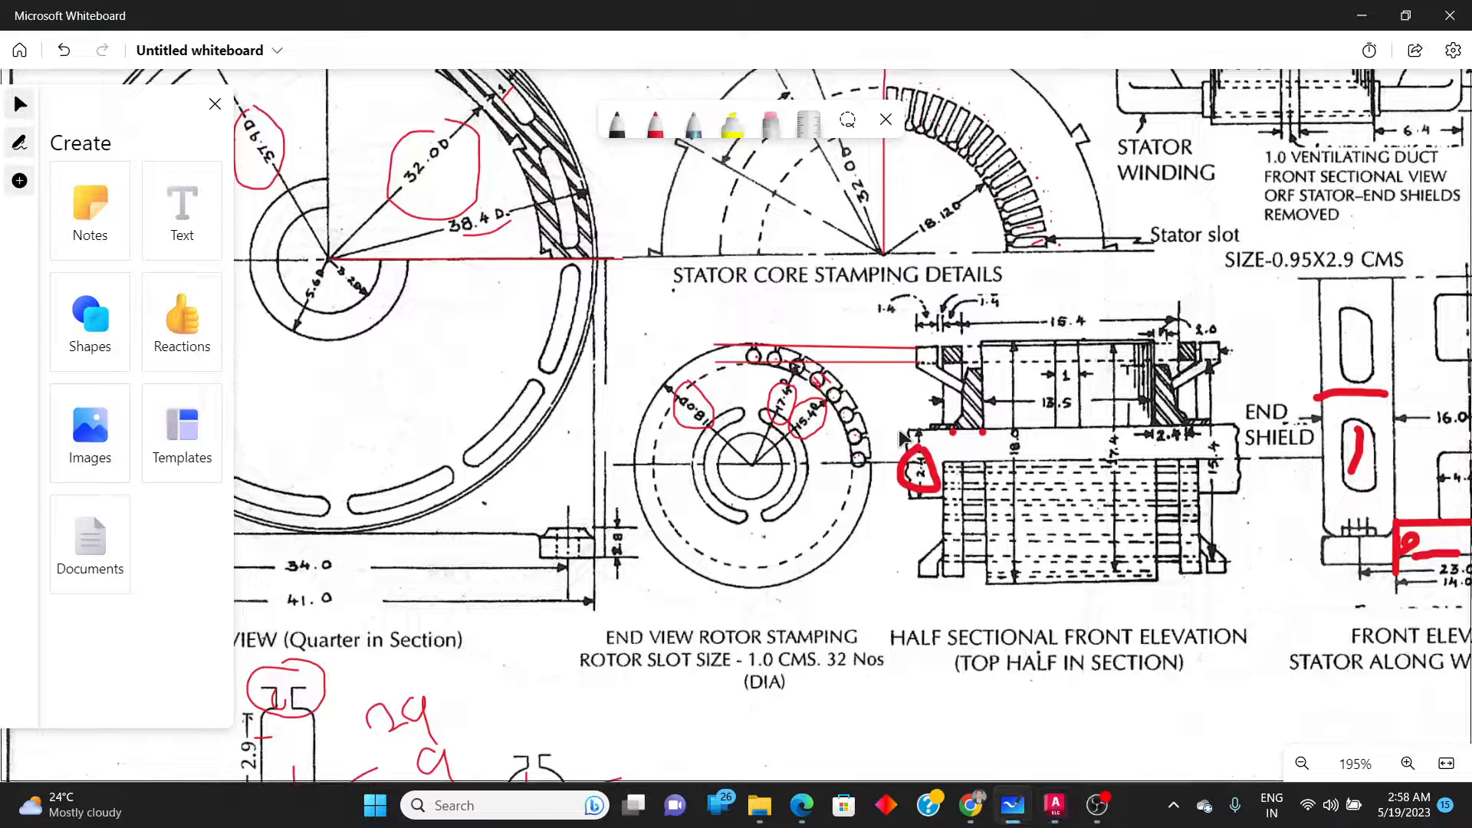
pyautogui.hotkey('alt', 'Tab')
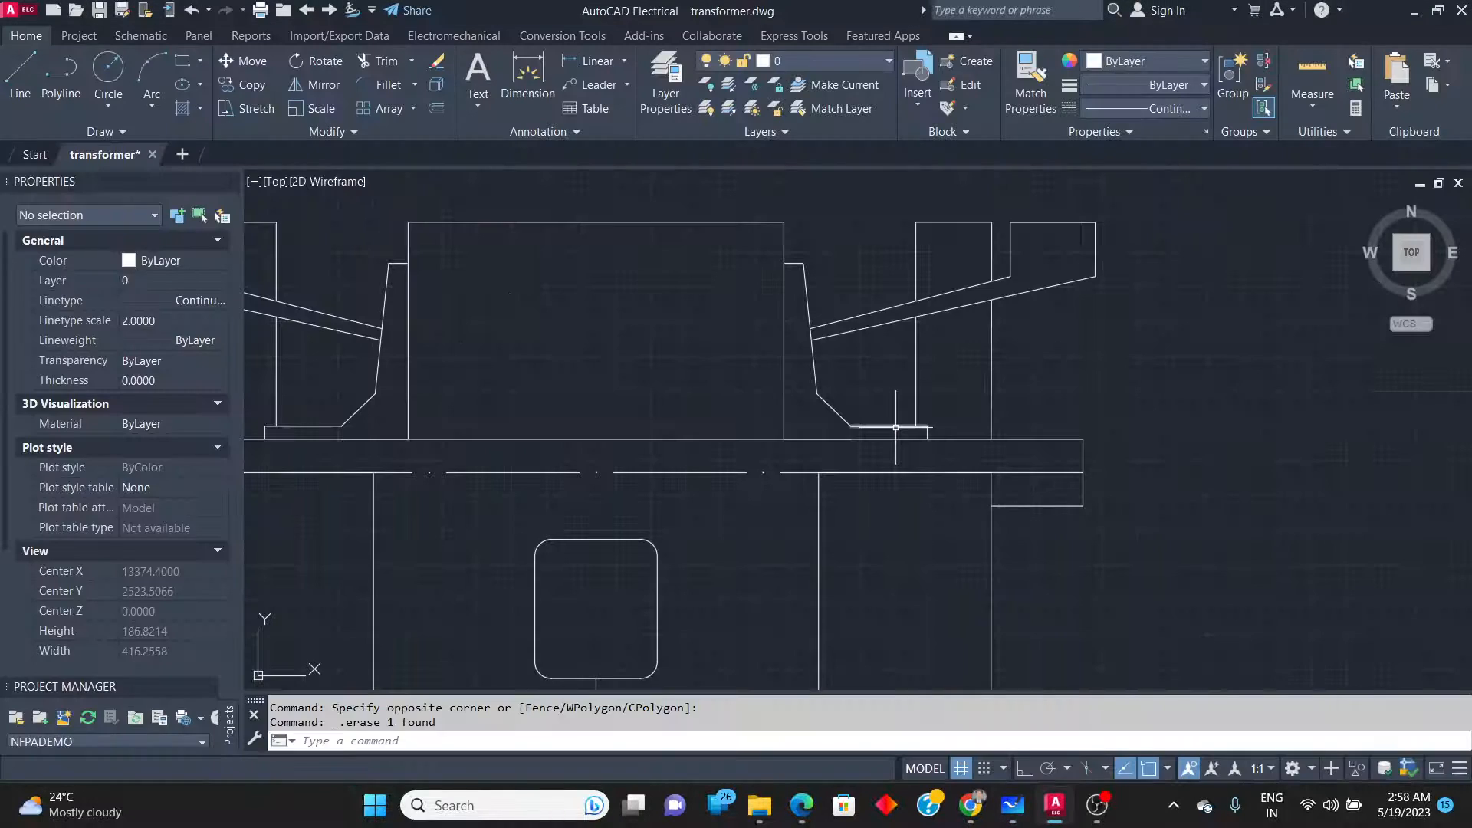
pyautogui.scroll(4, 919, 440)
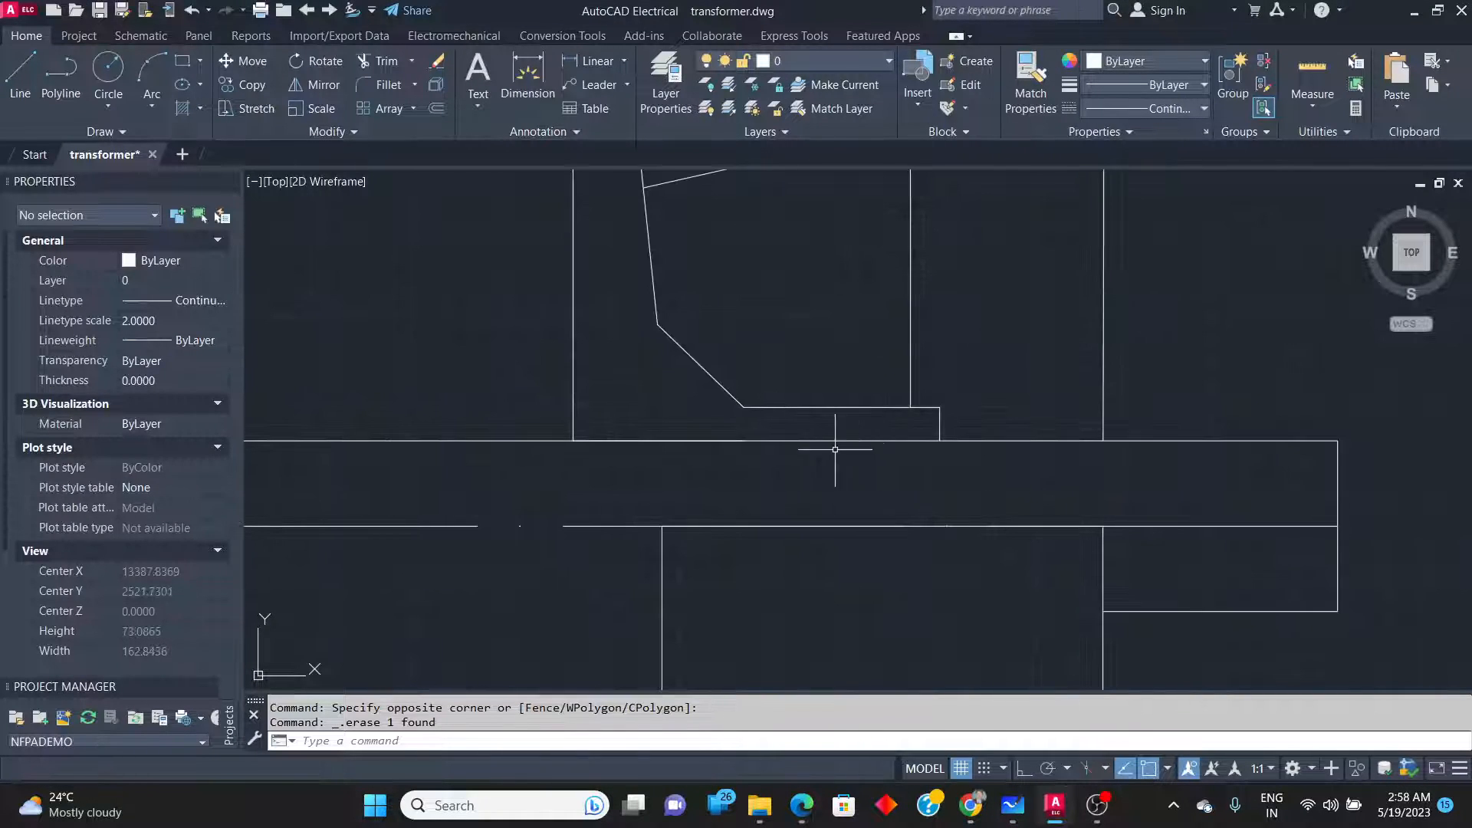
pyautogui.click(740, 441)
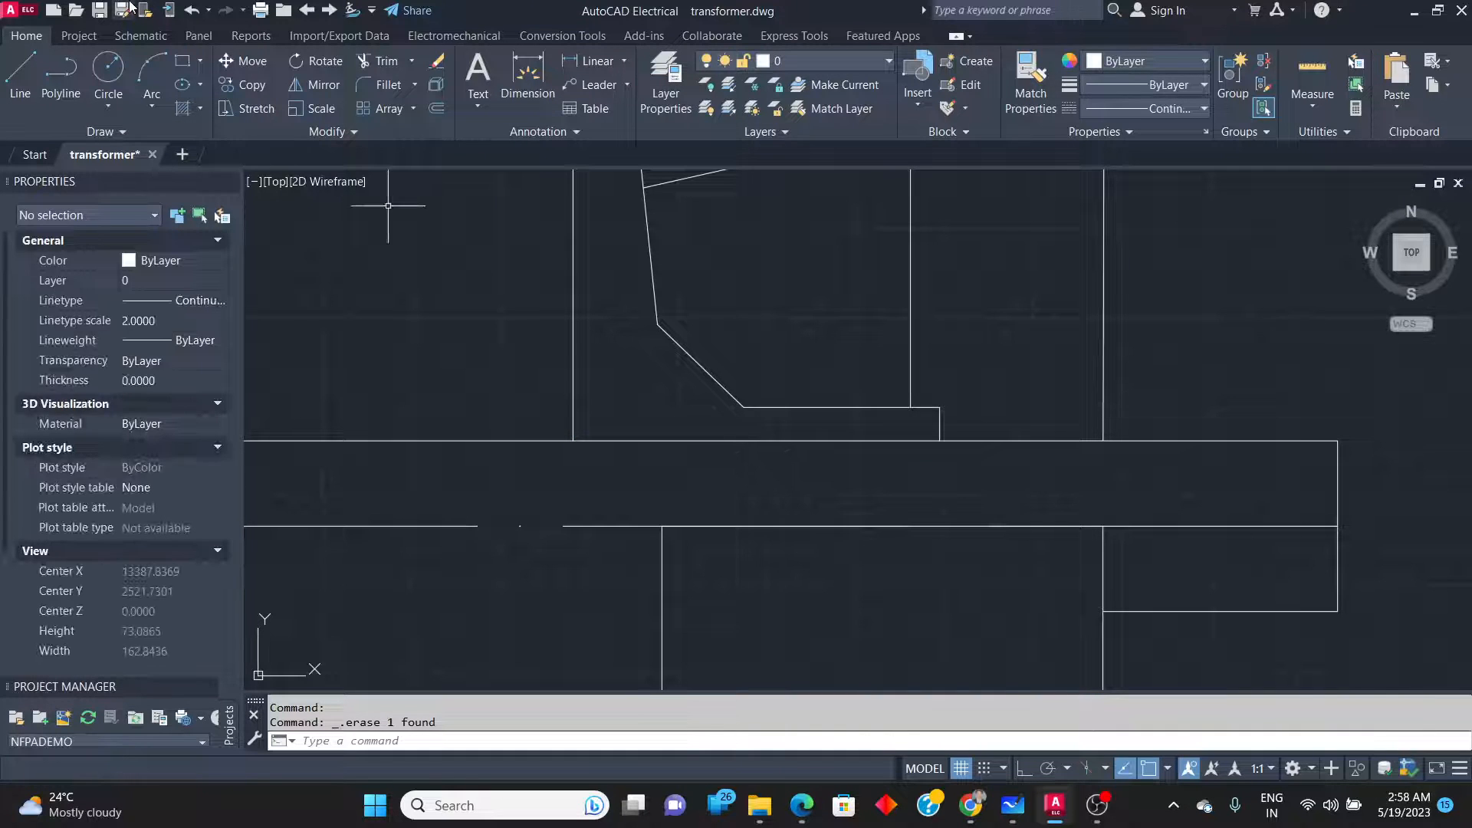
pyautogui.click(29, 75)
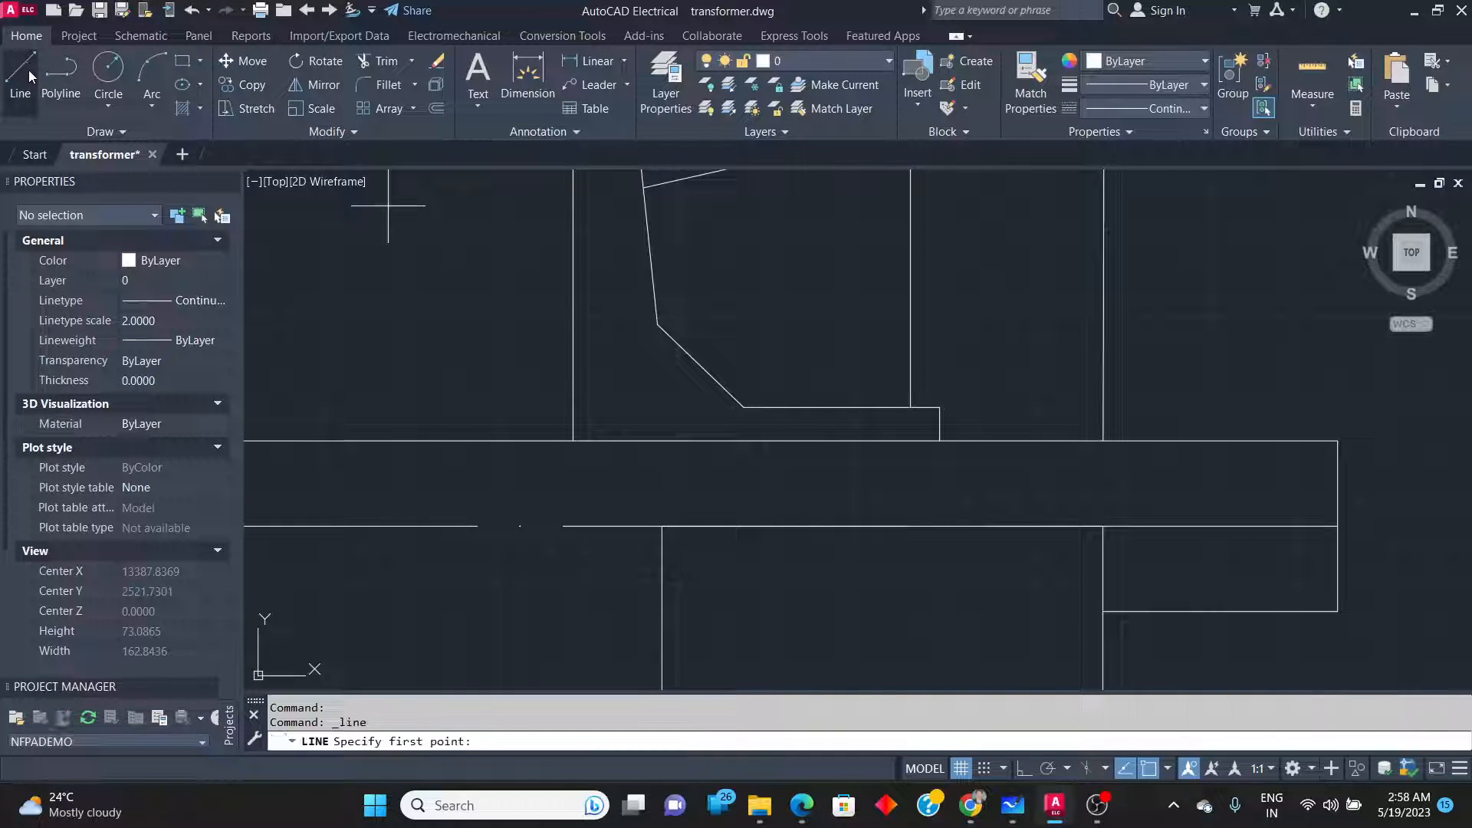
pyautogui.click(573, 440)
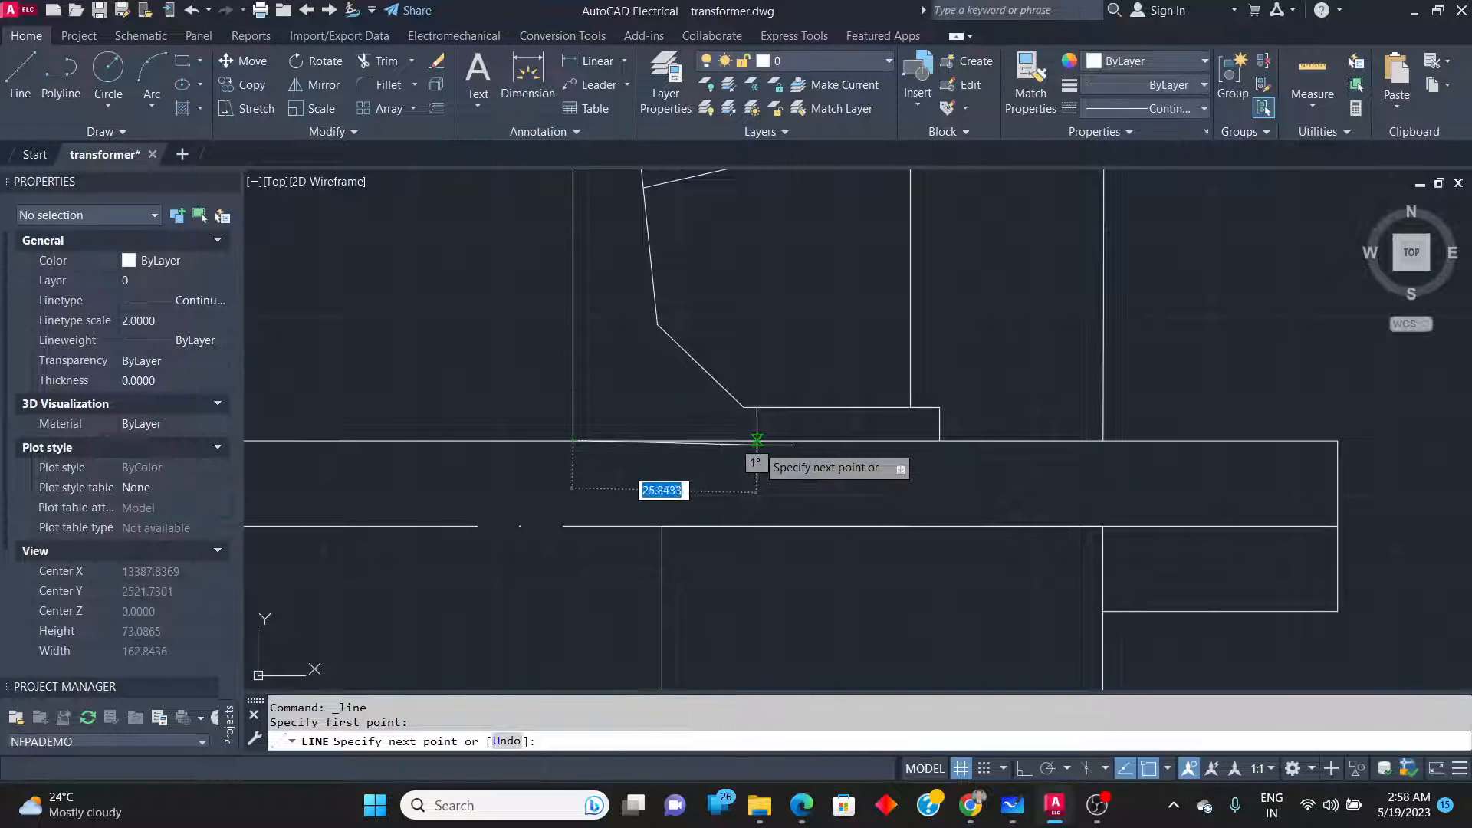
pyautogui.press('Escape')
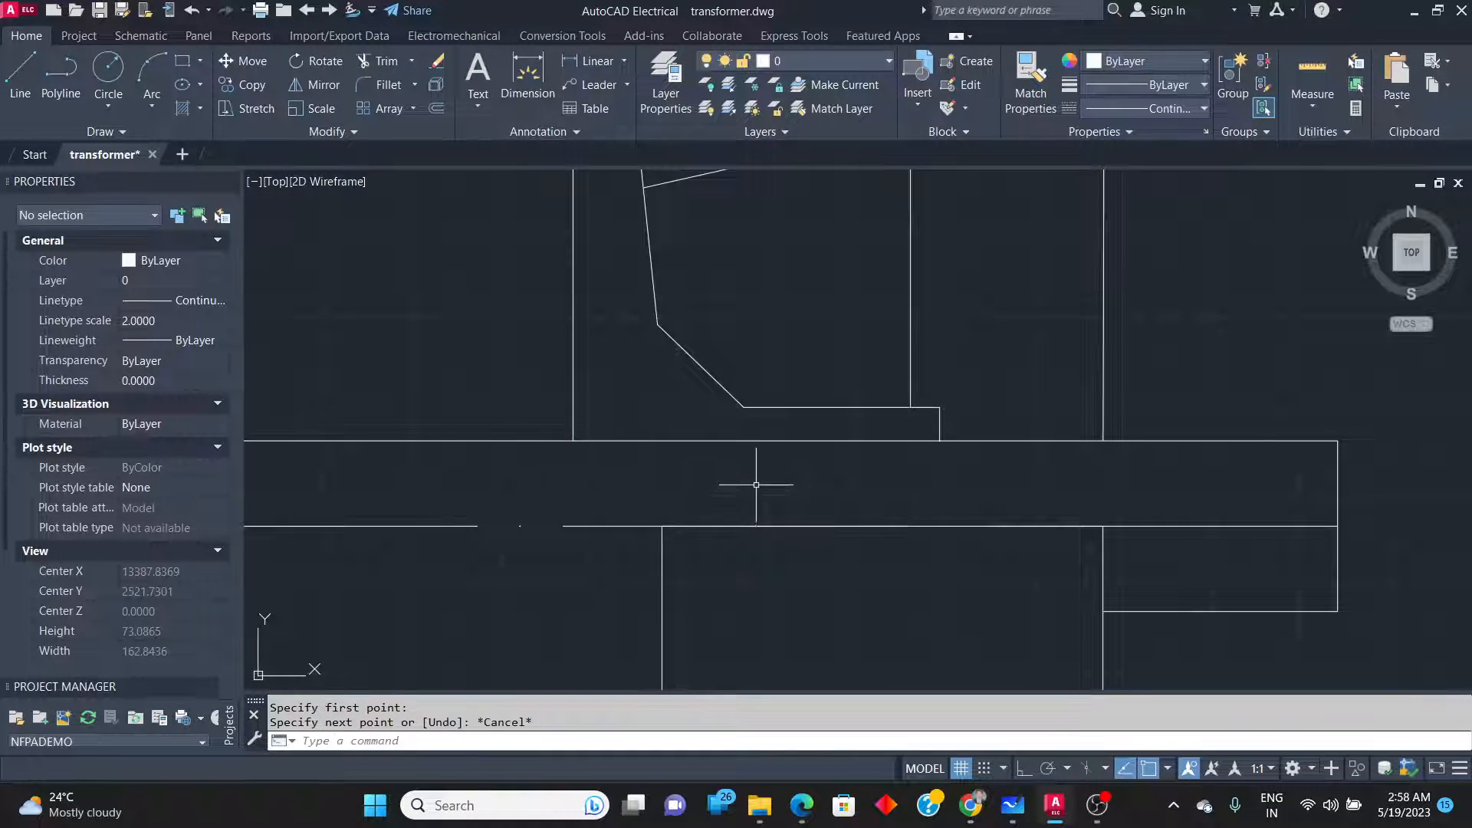
# Review the whole elevation, then switch to Whiteboard and examine the core's top edge and centre duct in the half sectional front elevation.
pyautogui.scroll(-2, 722, 486)
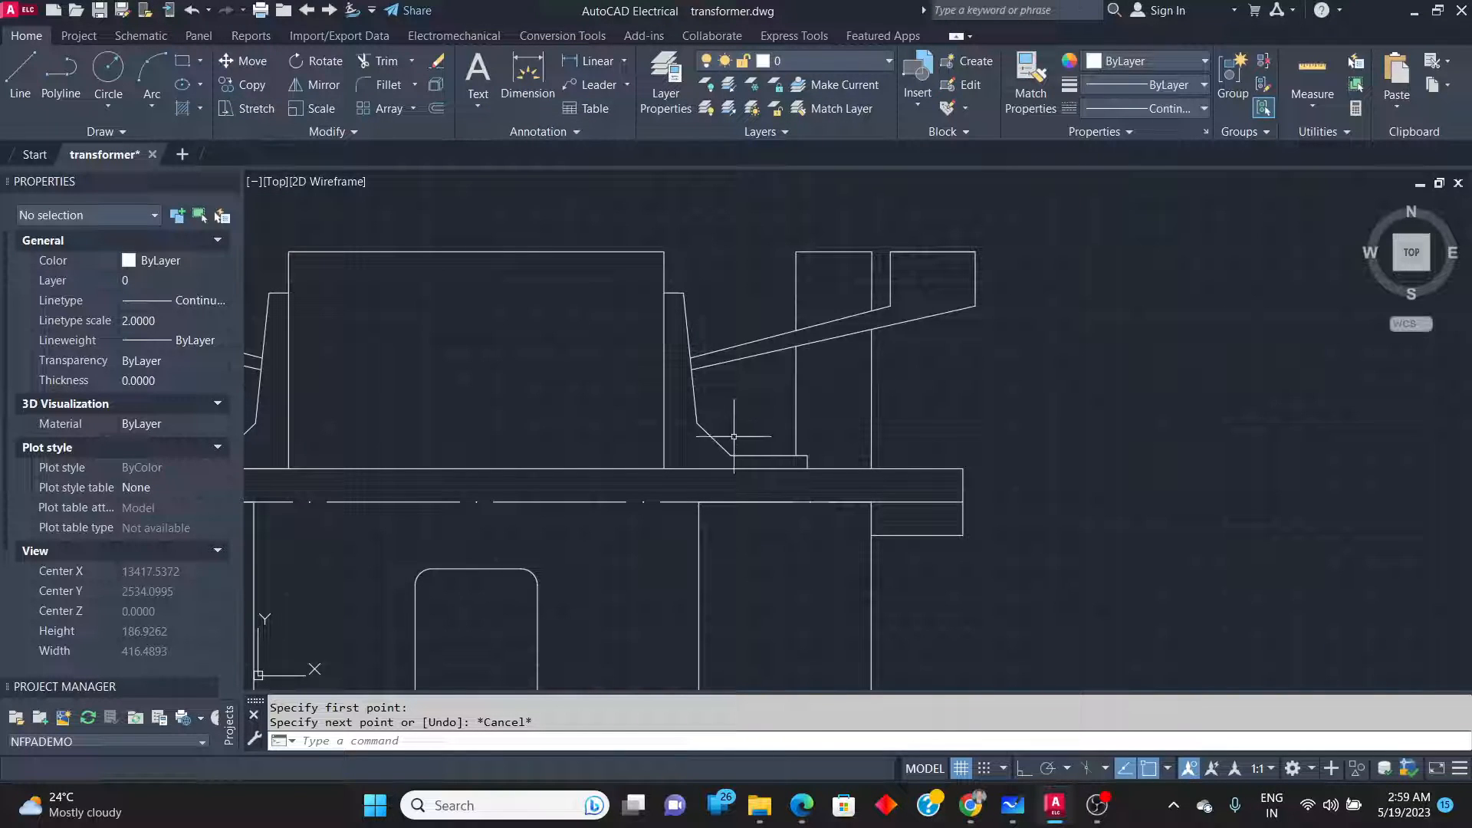
pyautogui.scroll(-8, 734, 436)
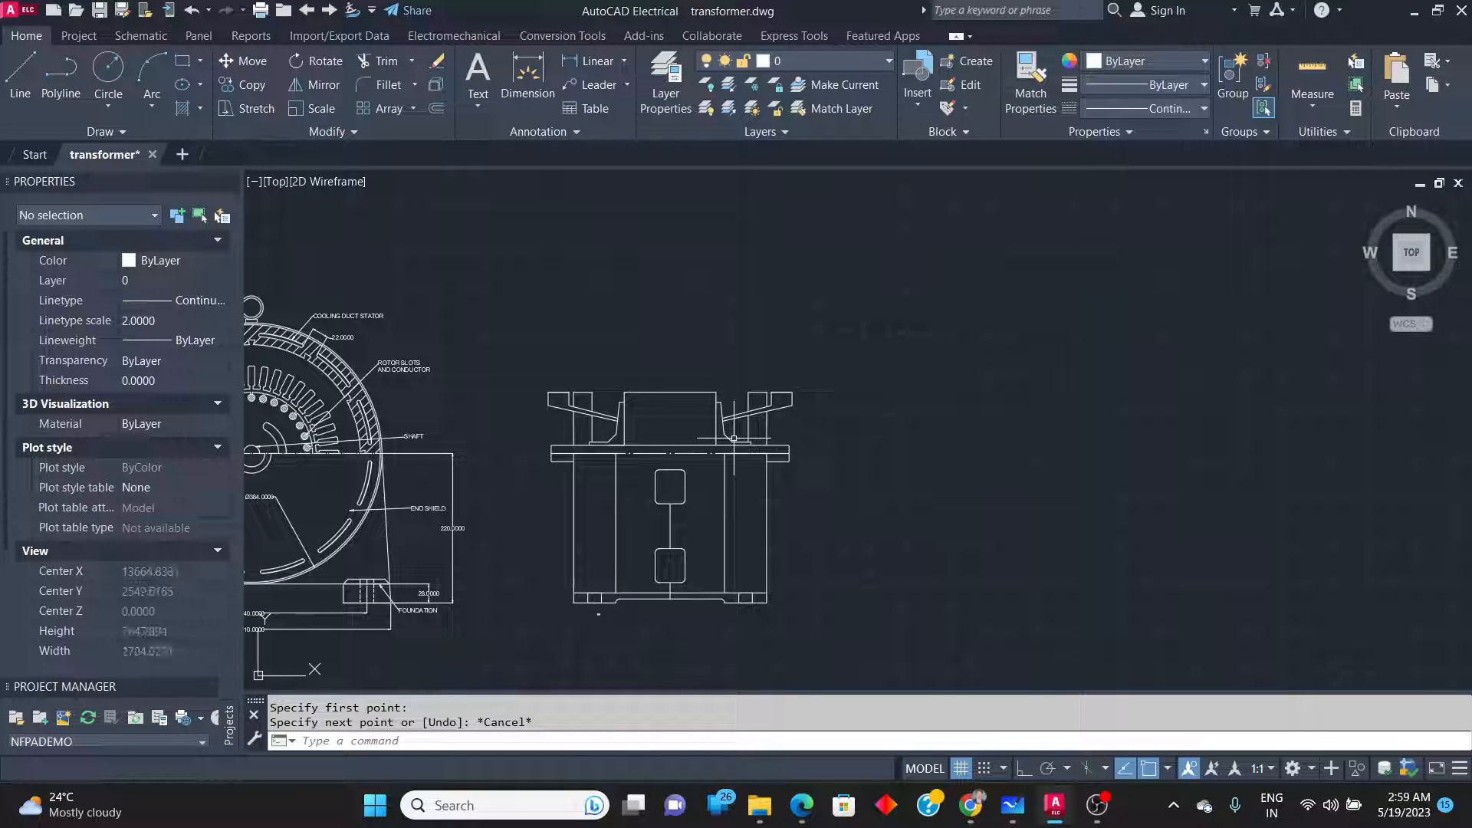
pyautogui.hotkey('alt', 'Tab')
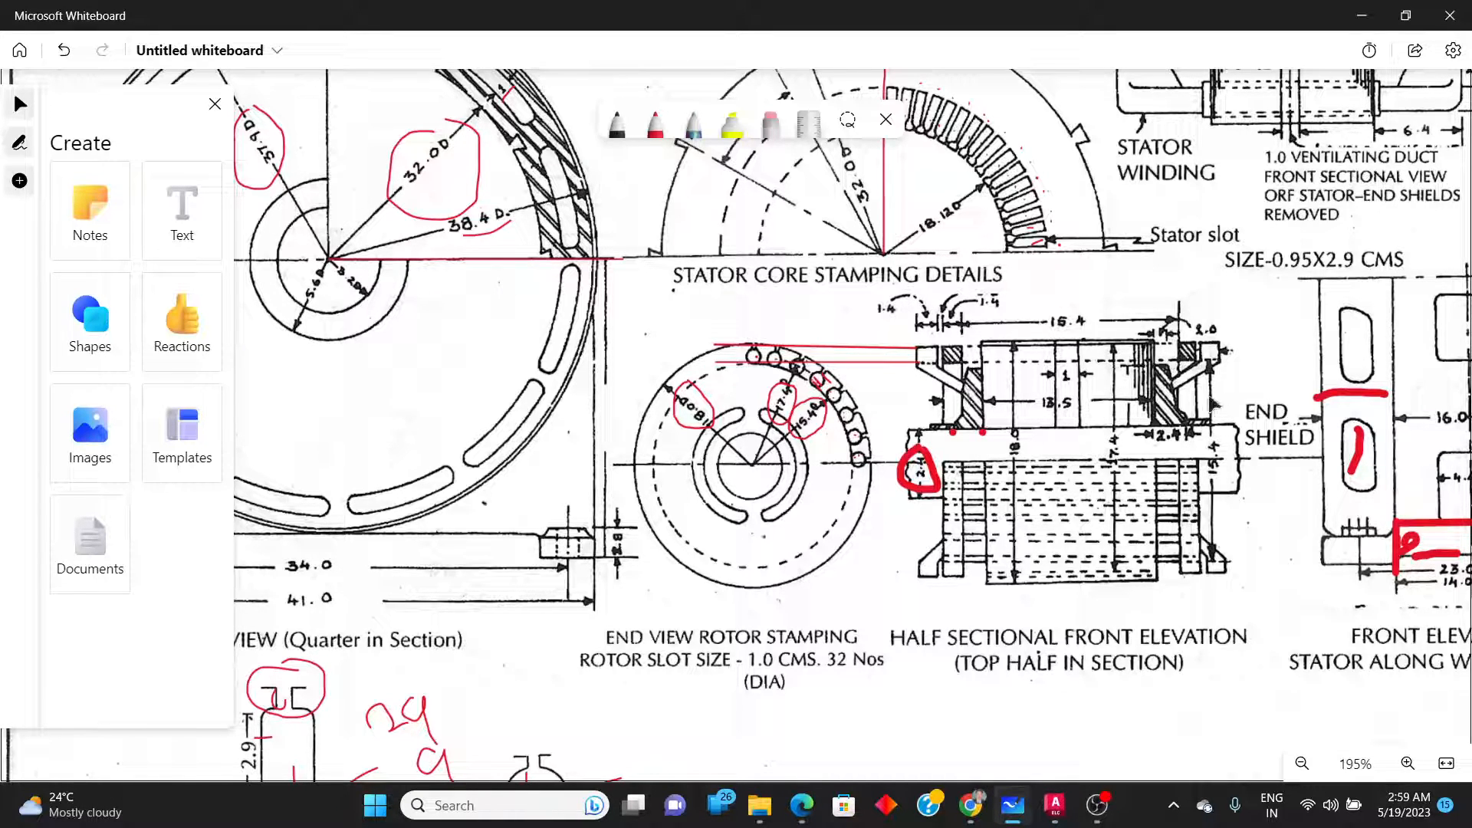
pyautogui.scroll(-5, 878, 431)
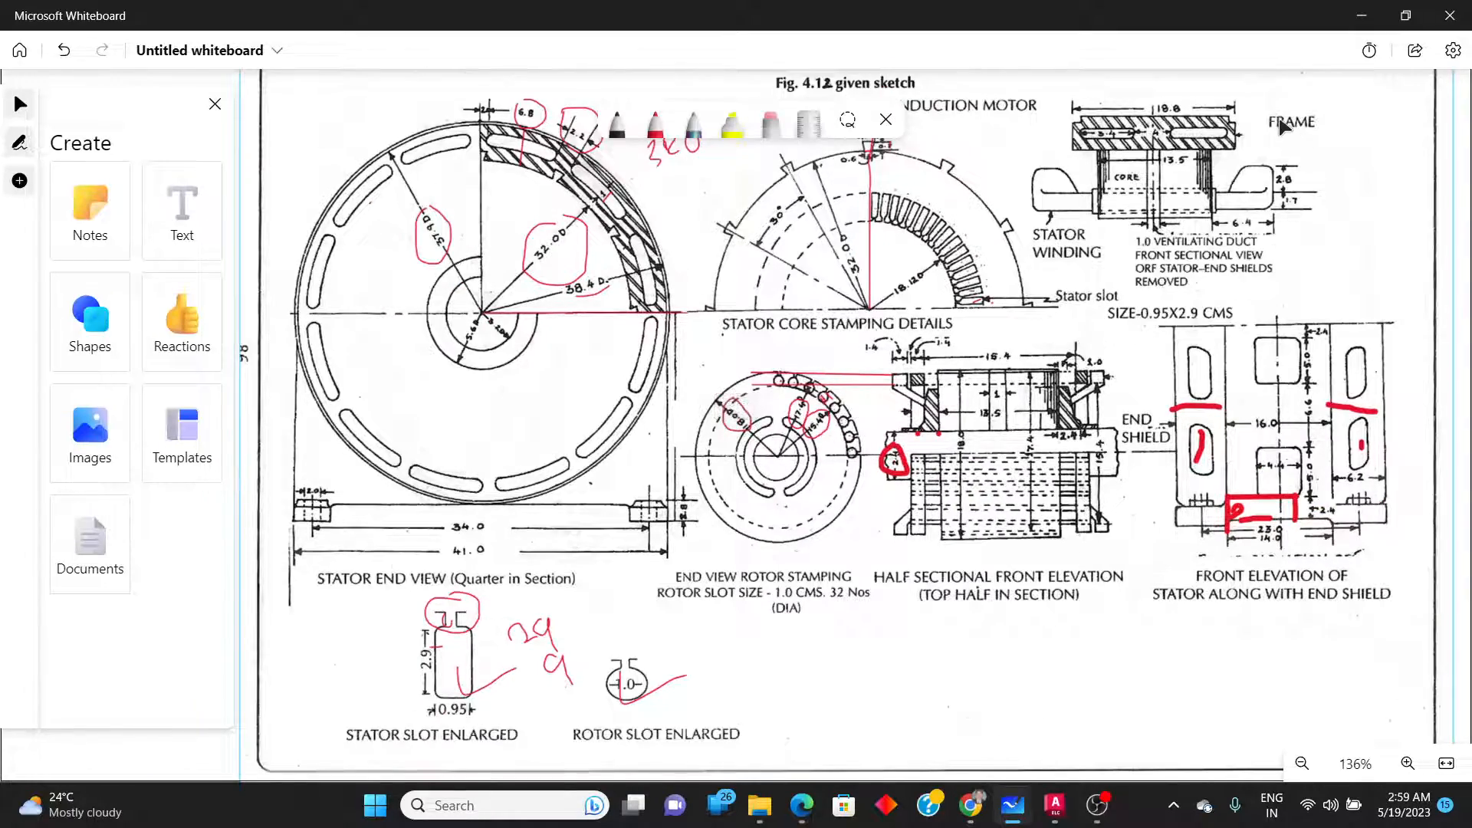
pyautogui.scroll(3, 1286, 126)
pyautogui.scroll(1, 1286, 126)
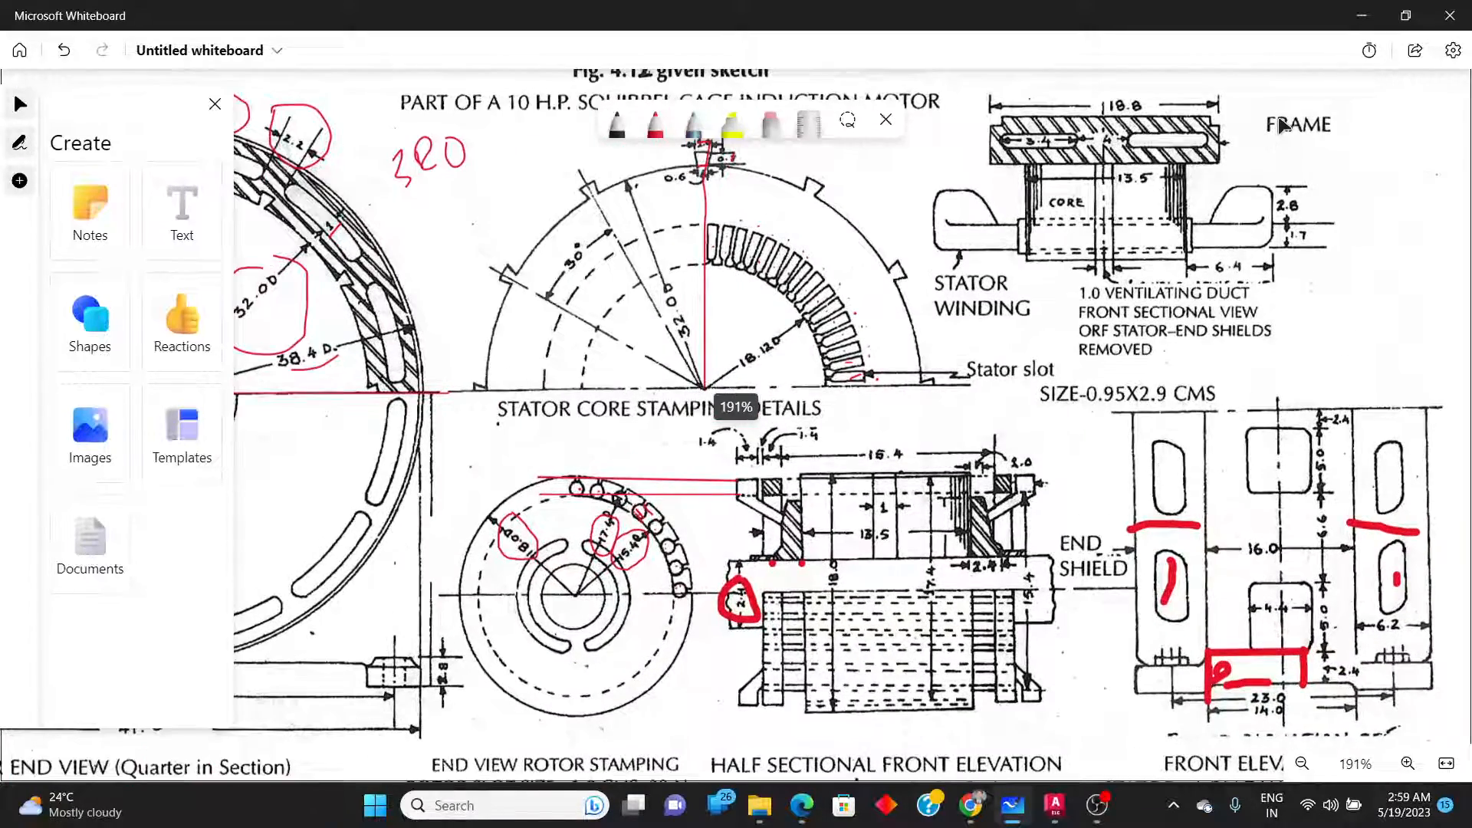
pyautogui.scroll(3, 883, 534)
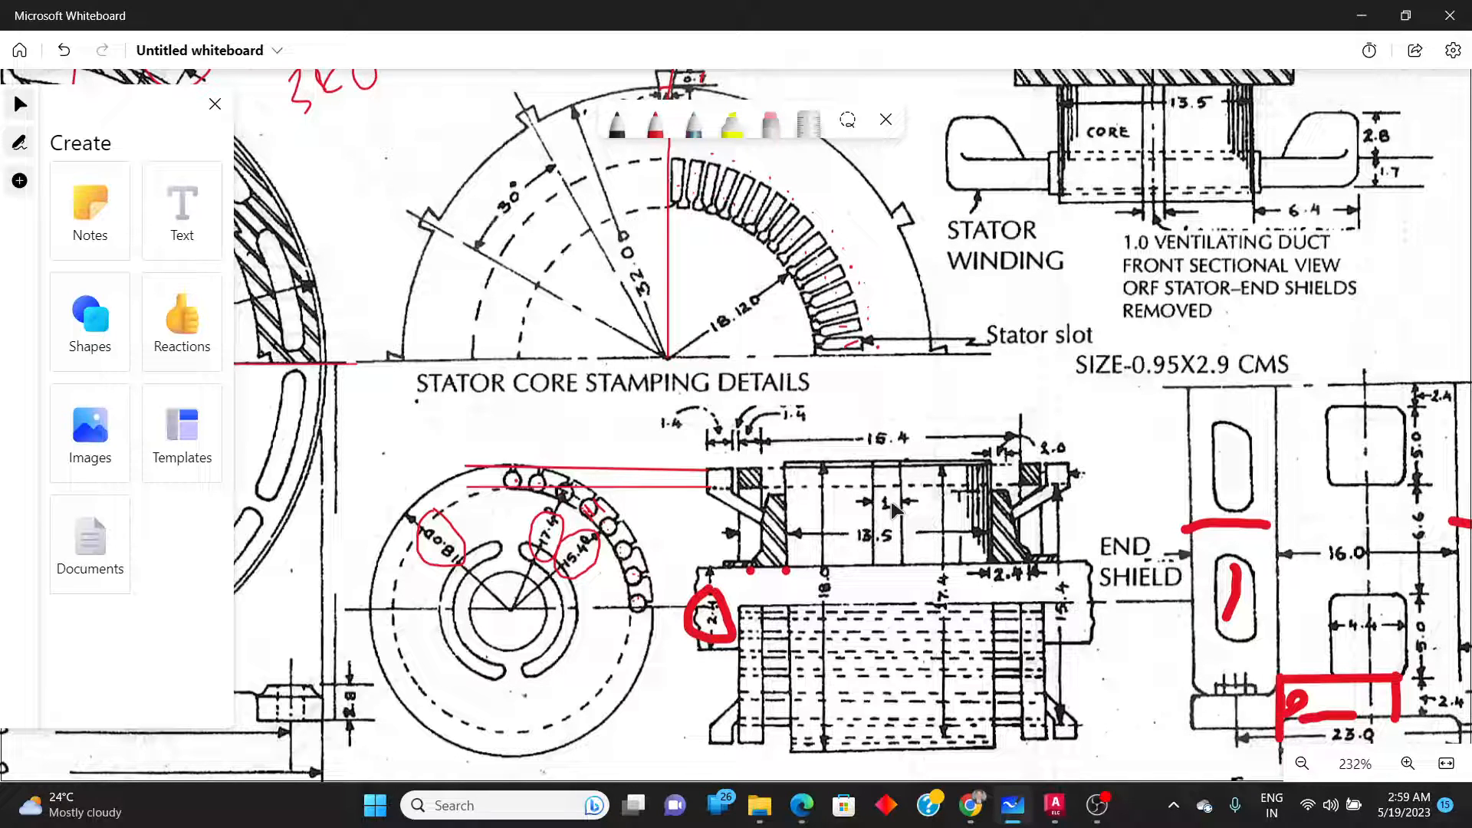
pyautogui.hotkey('alt', 'Tab')
# Stretch the core outline's top edge upward by 5 units at 90 degrees.
pyautogui.scroll(2, 766, 529)
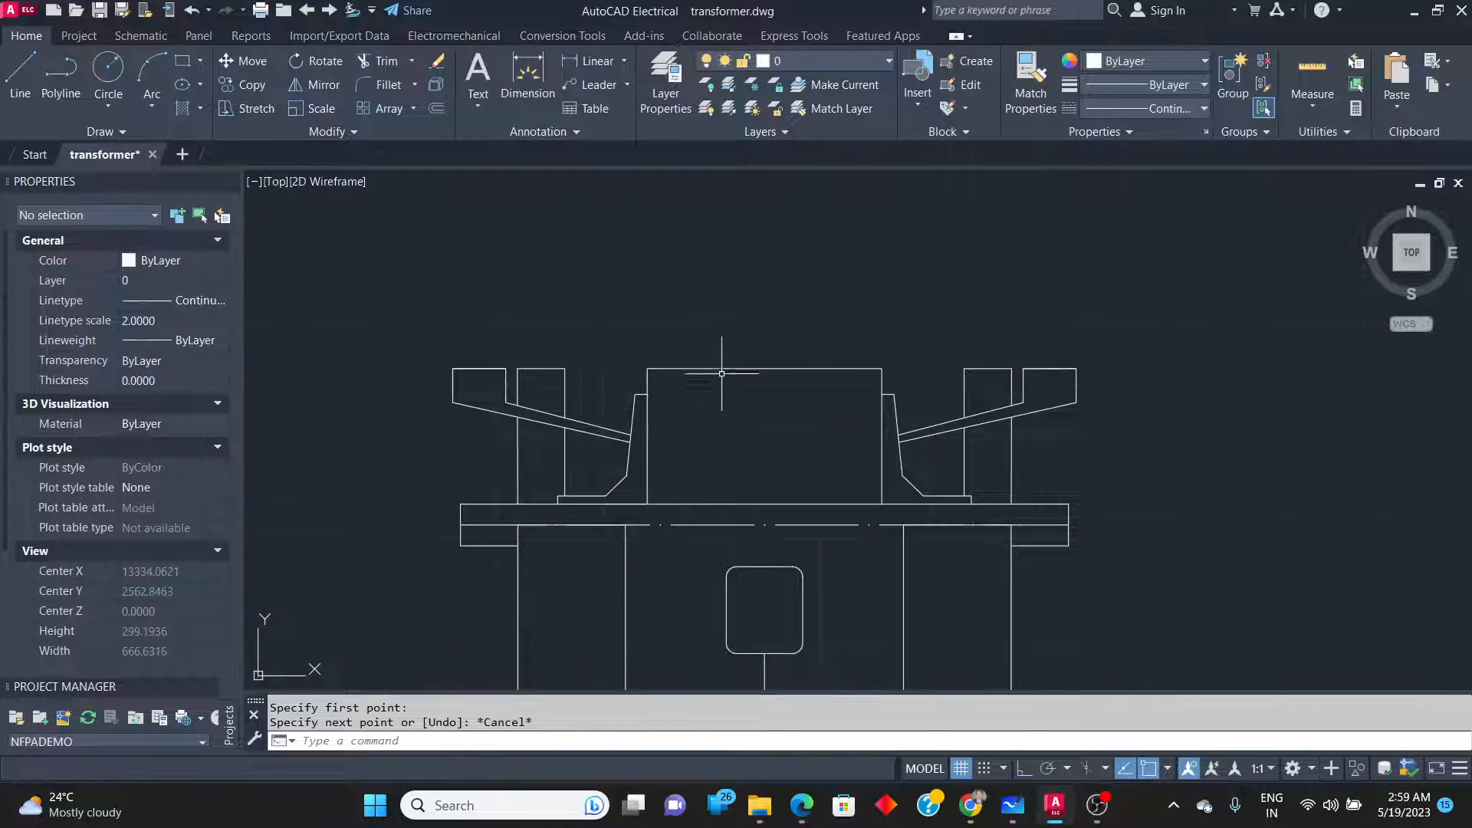
pyautogui.click(749, 365)
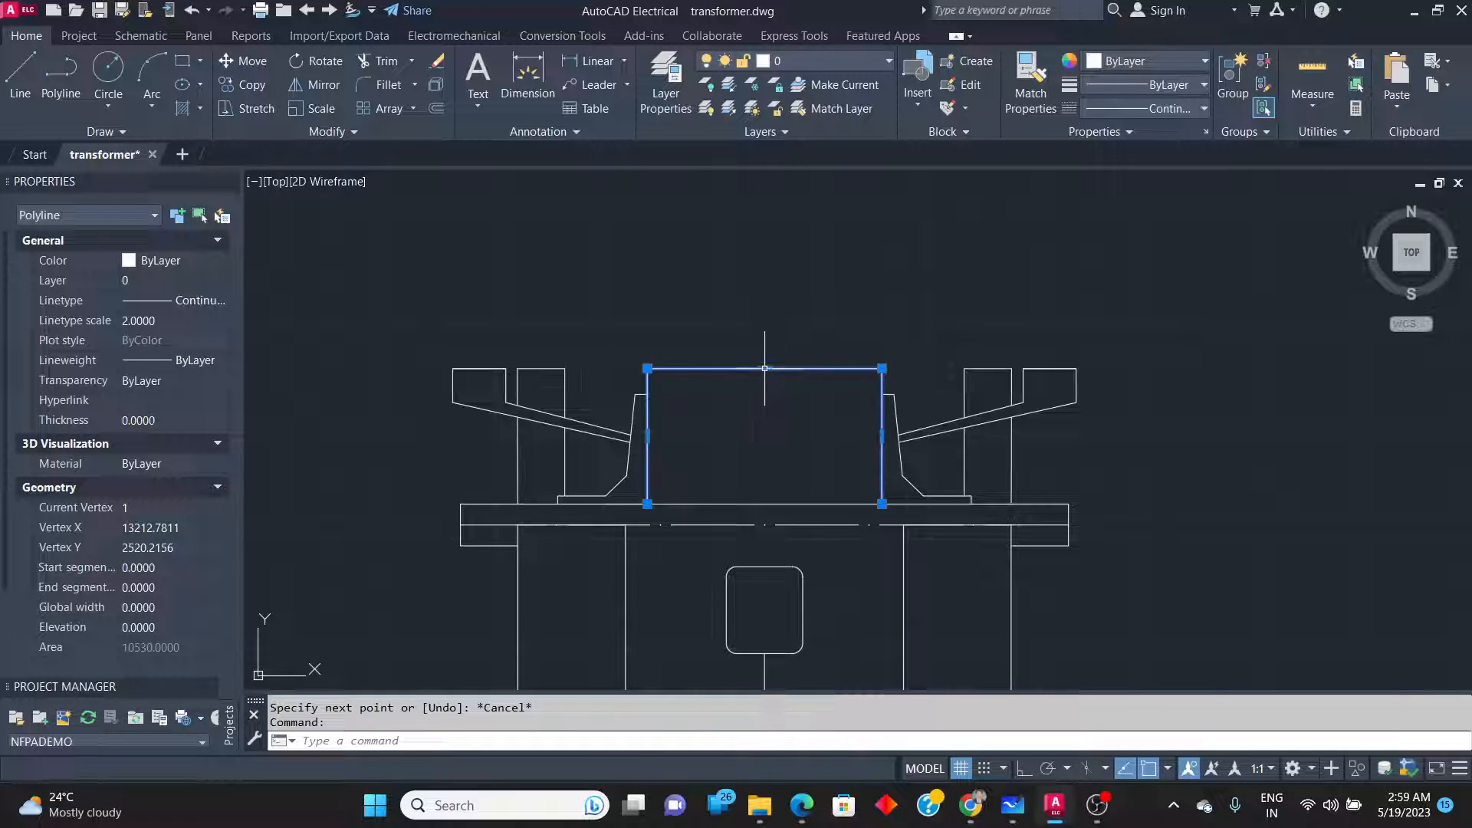
pyautogui.click(764, 368)
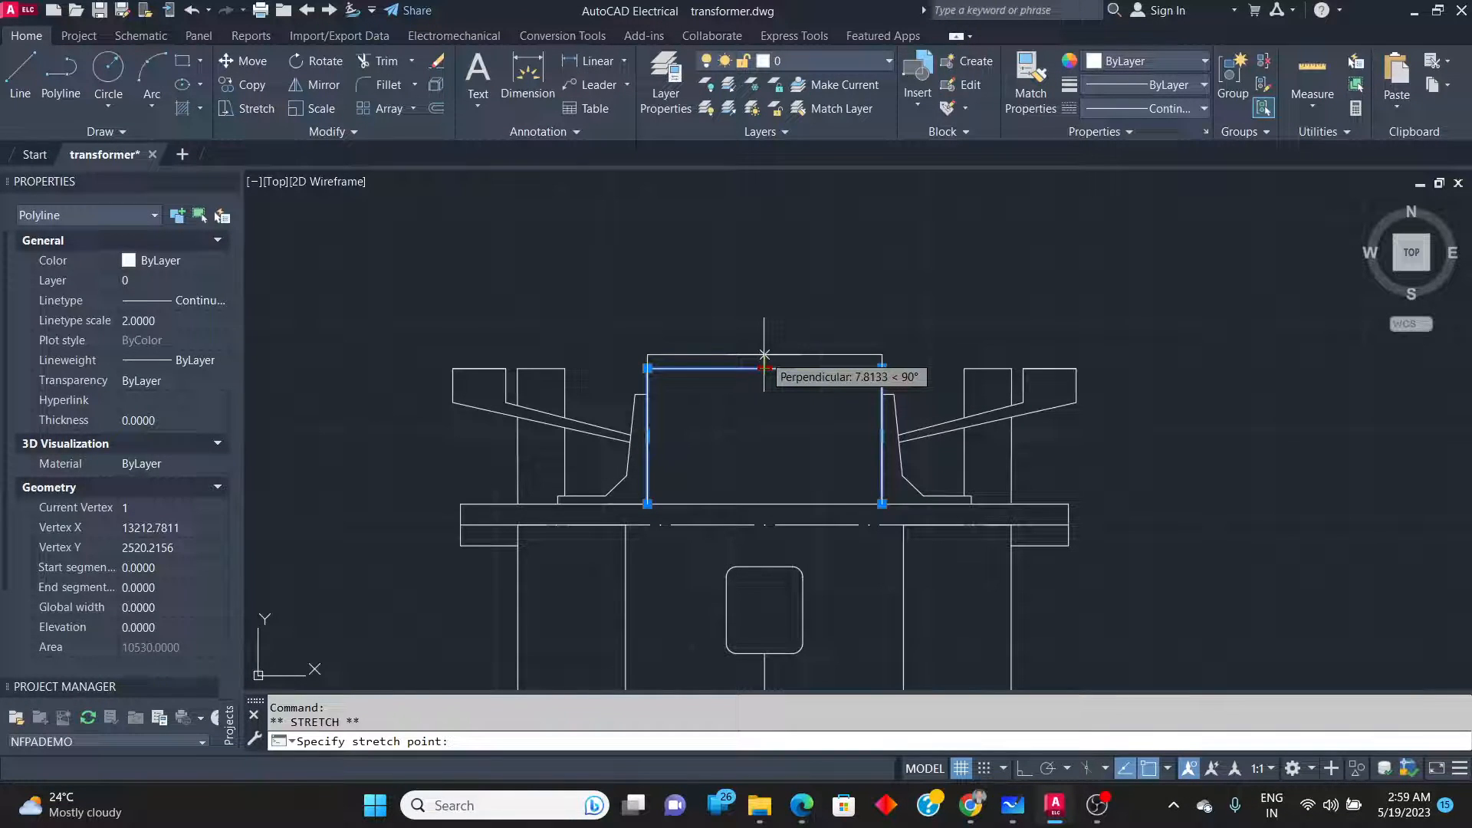
pyautogui.scroll(4, 765, 361)
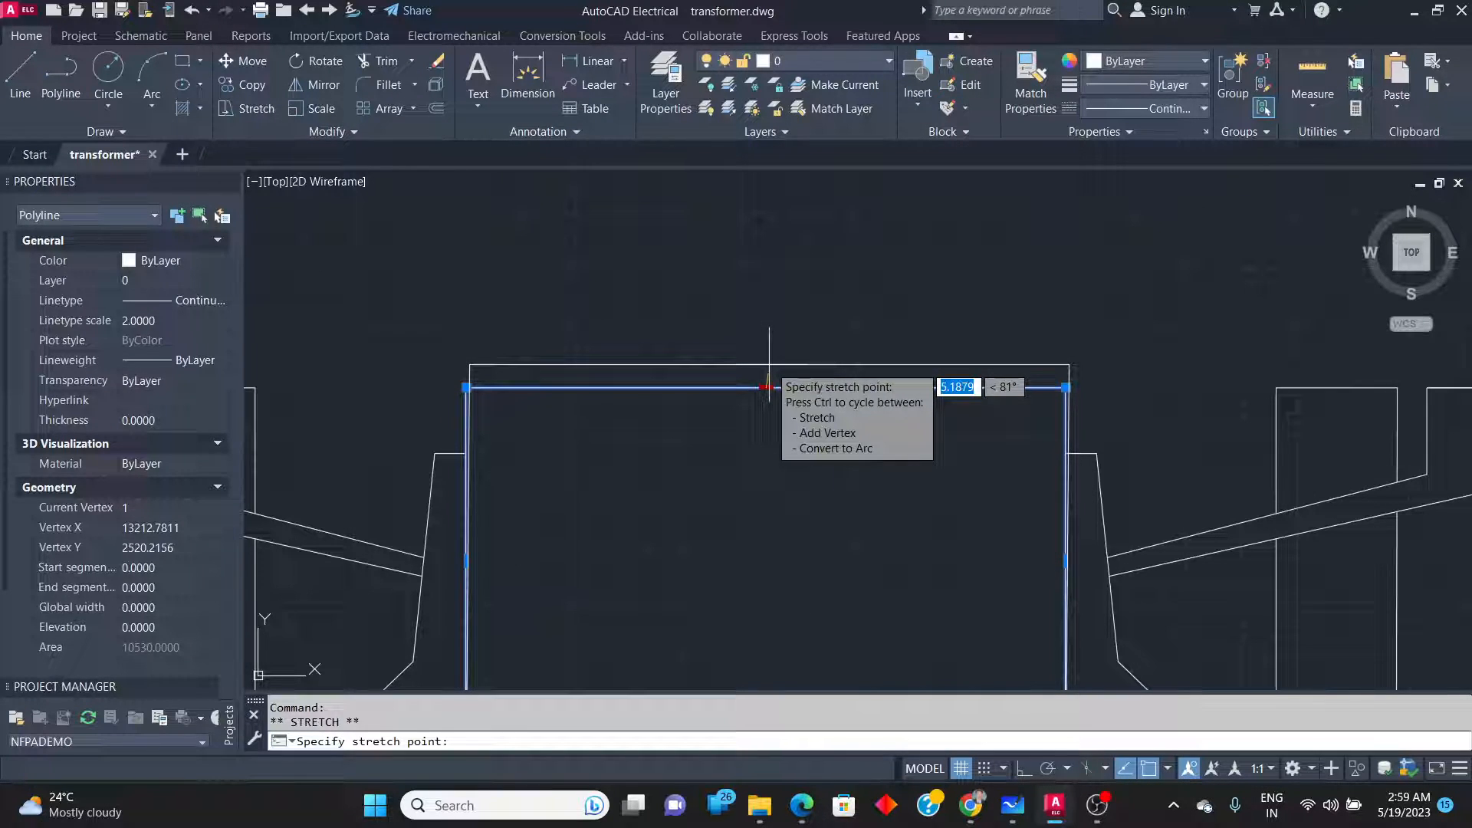
pyautogui.press('Tab')
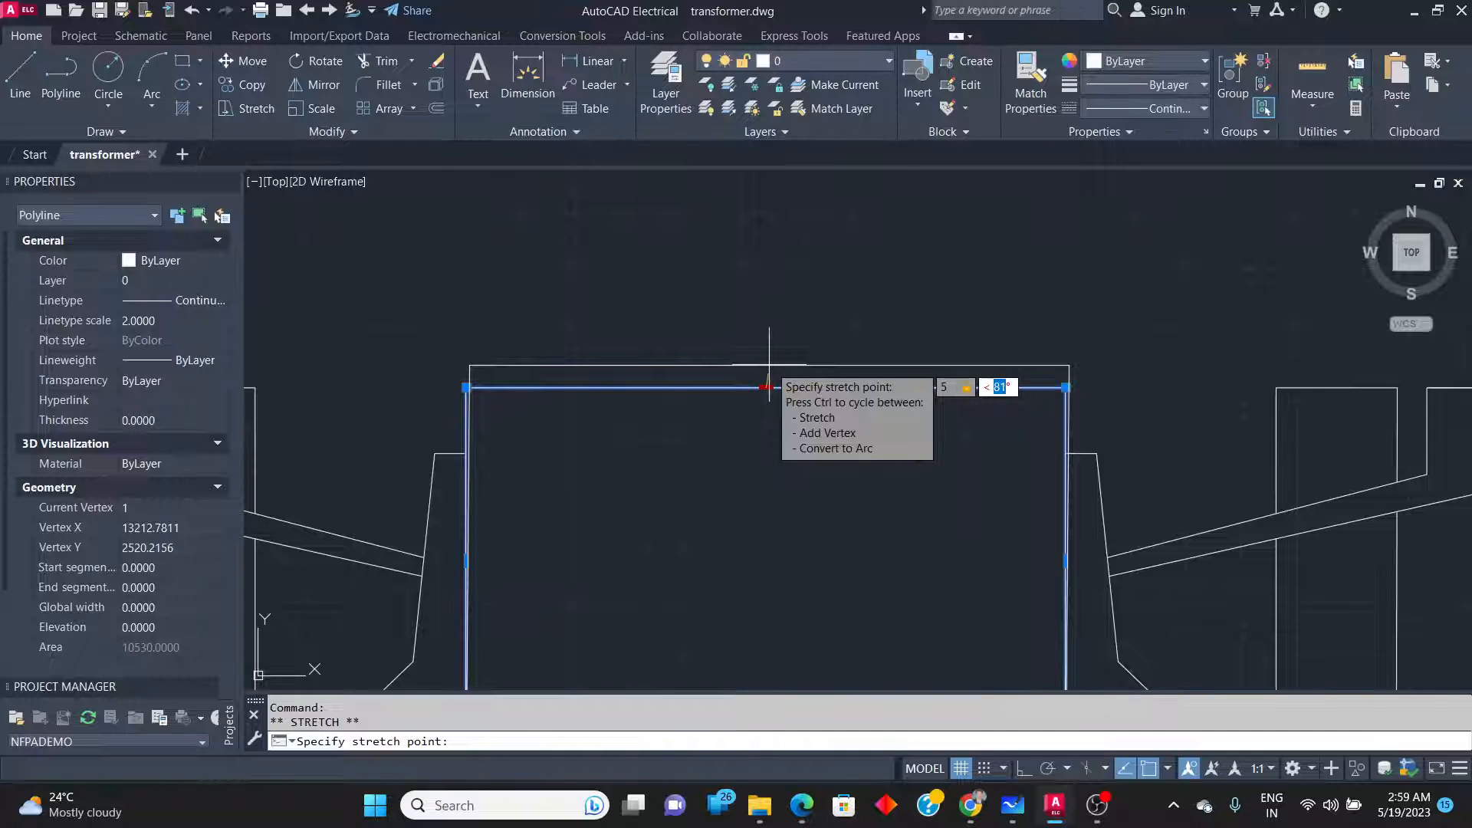
pyautogui.write('90')
pyautogui.press('Return')
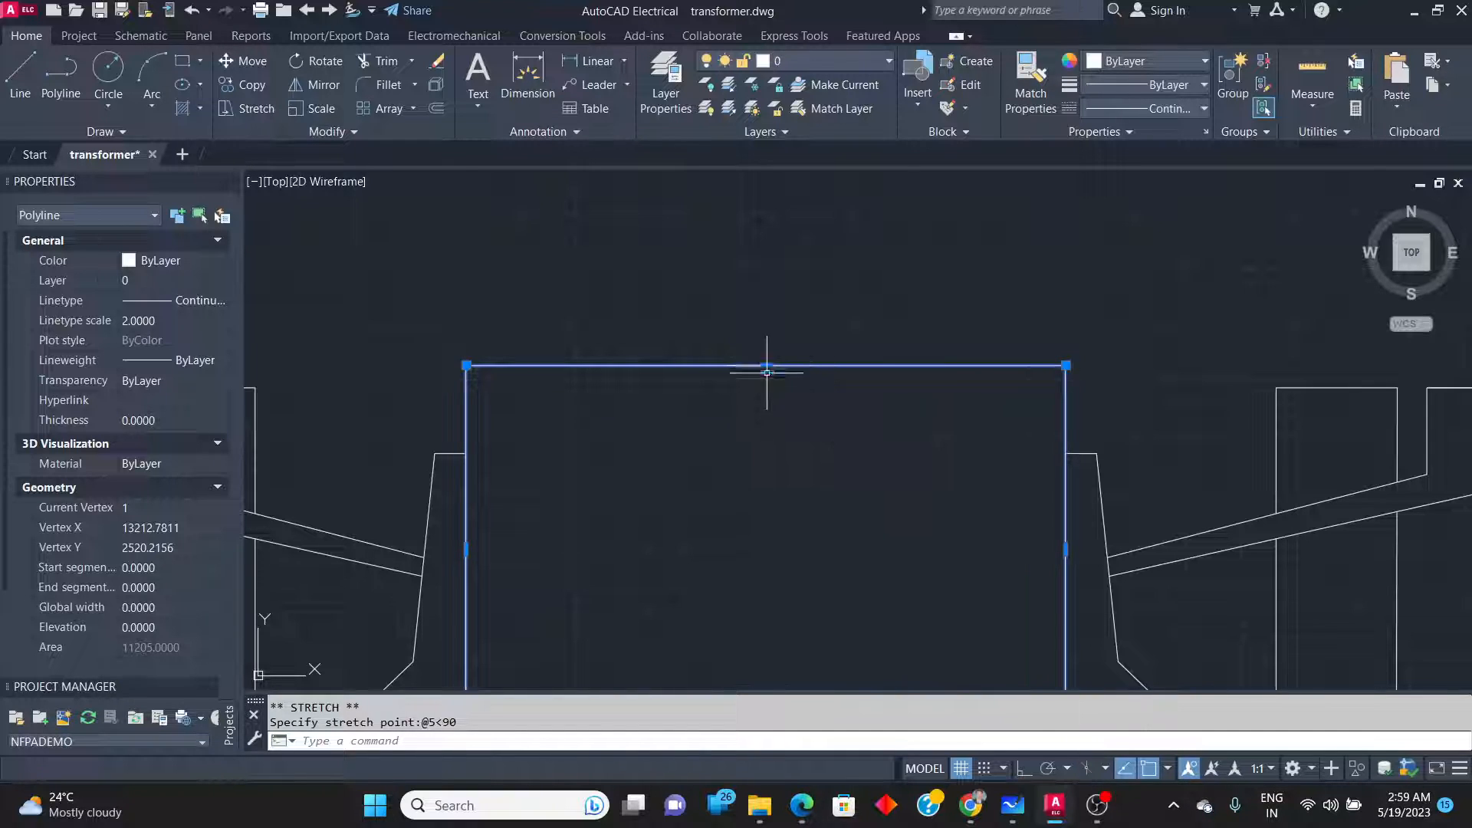
pyautogui.press('Escape')
# Following the Whiteboard reference, draw a horizontal line across the core, level with the upper ends of the side uprights.
pyautogui.hotkey('alt', 'Tab')
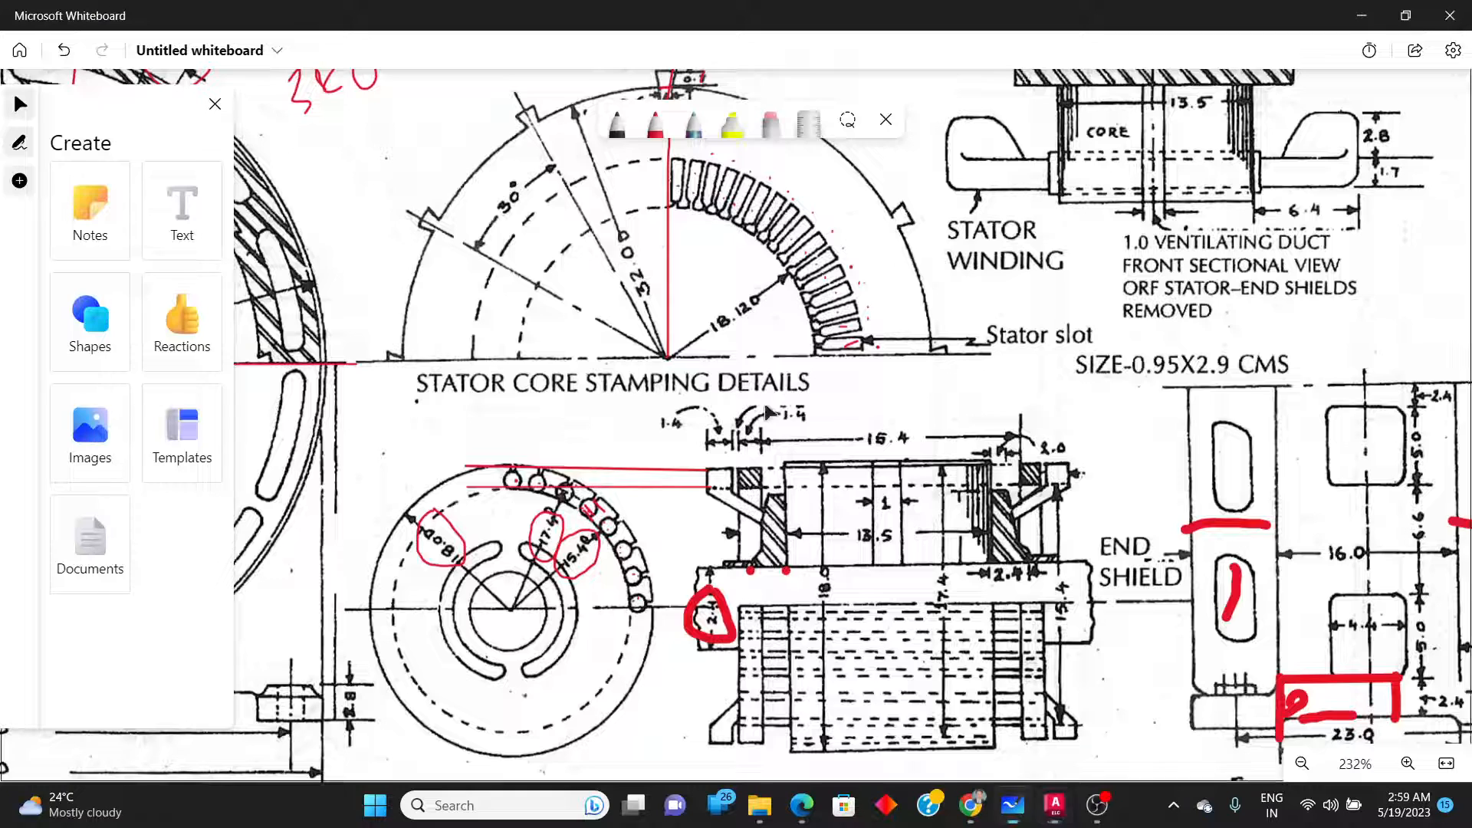
pyautogui.hotkey('alt', 'Tab')
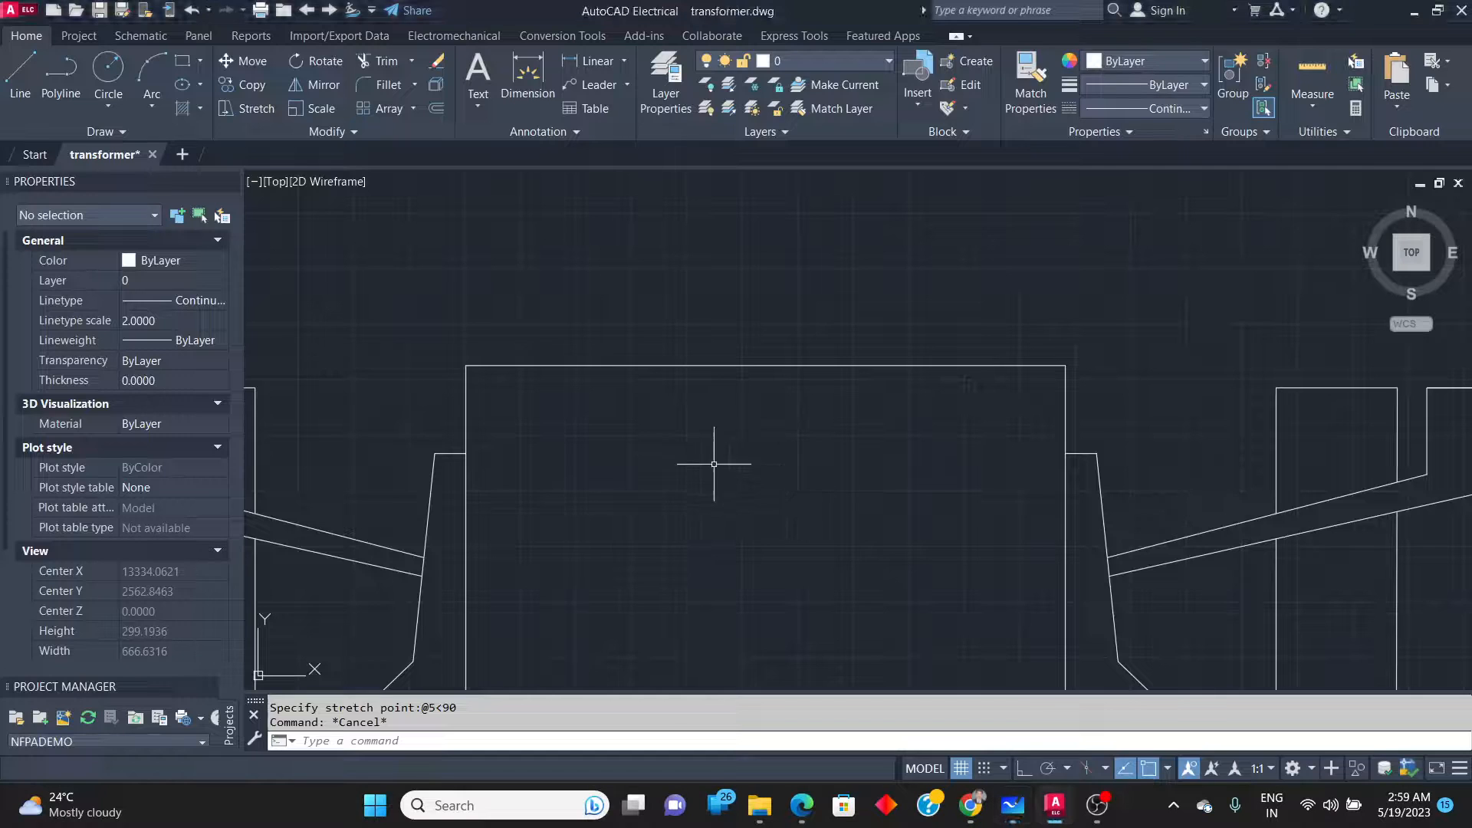
pyautogui.click(21, 73)
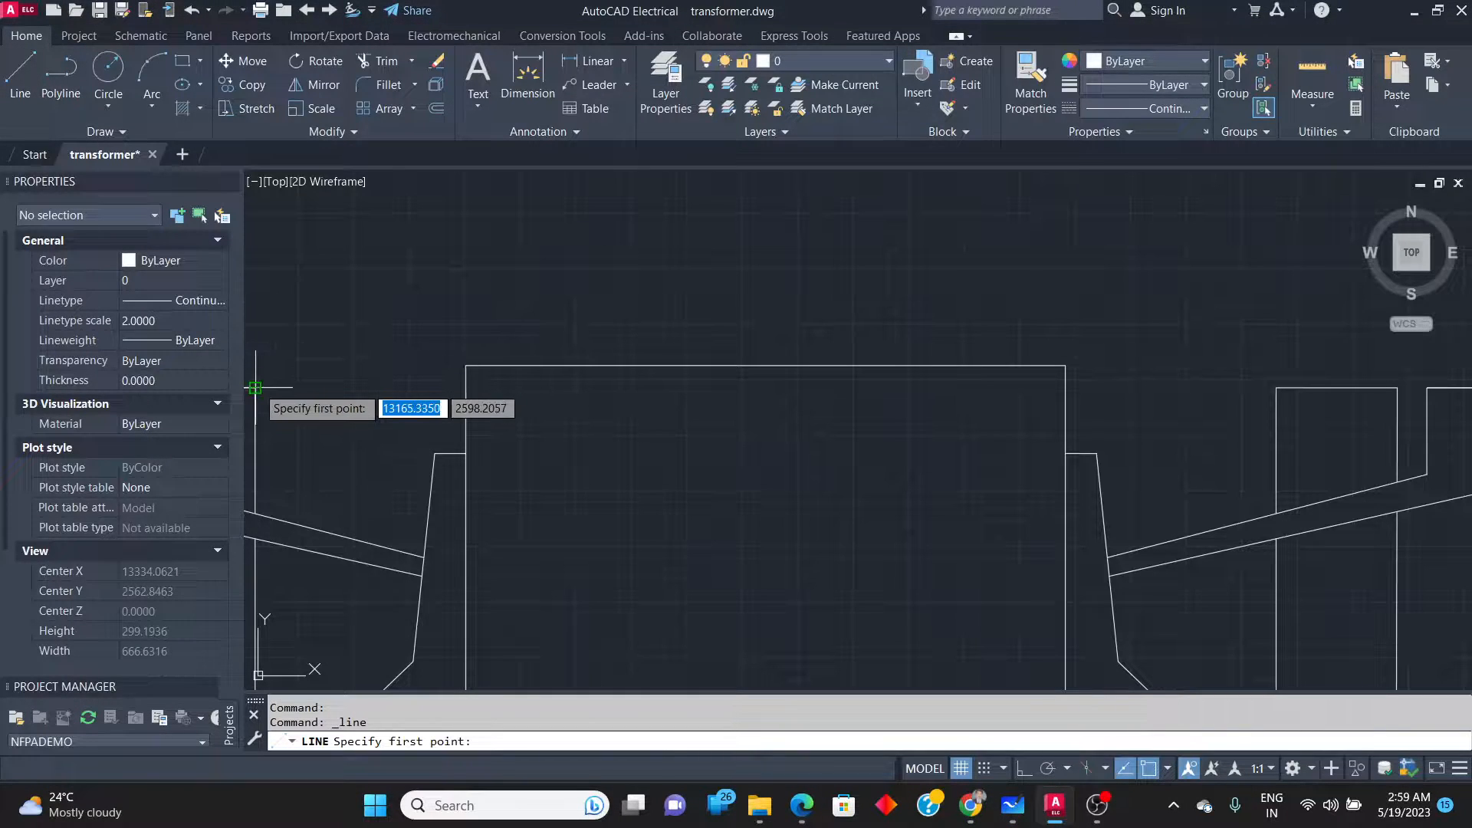
pyautogui.click(466, 386)
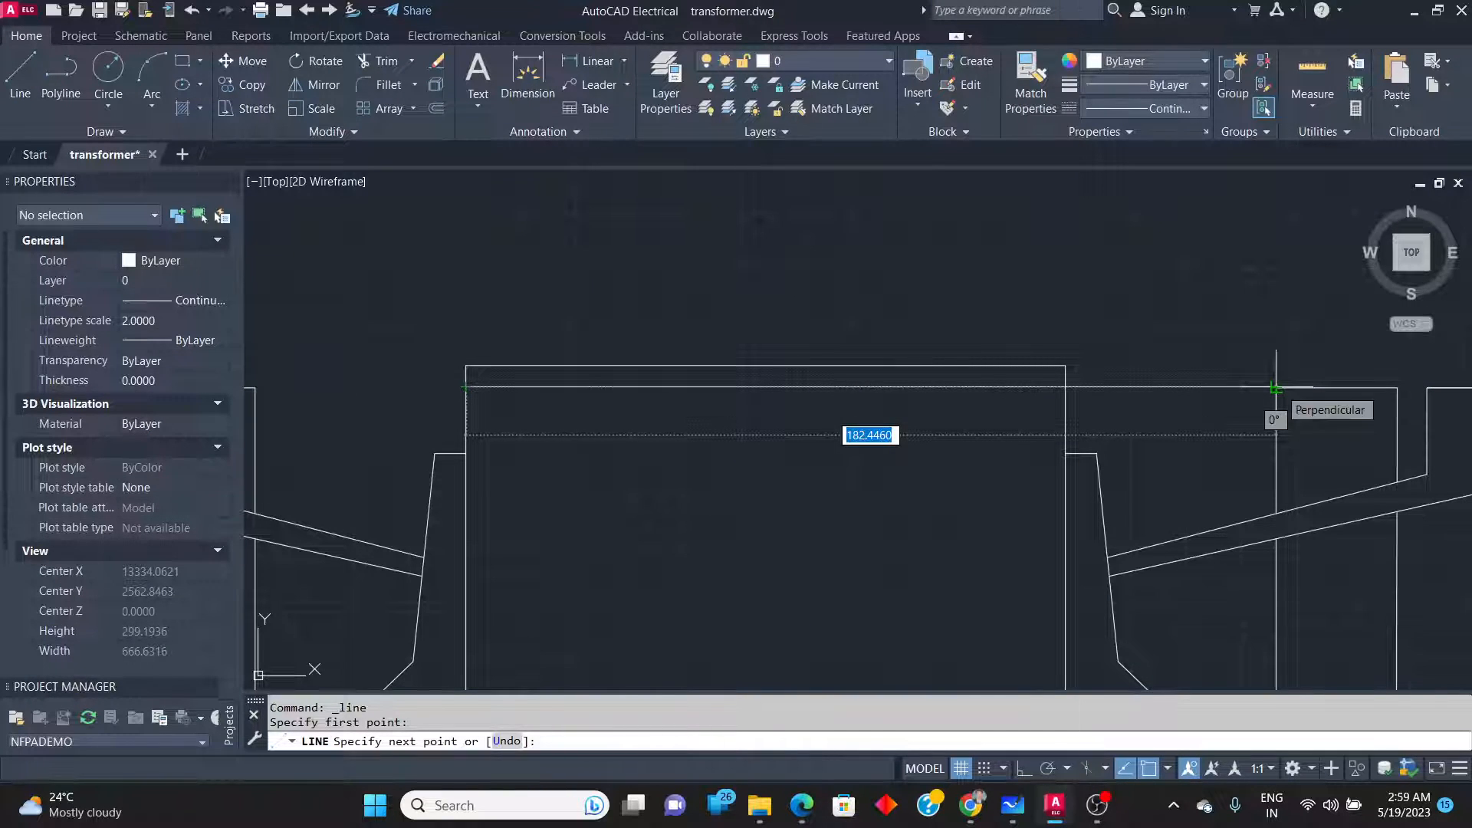
pyautogui.click(1064, 388)
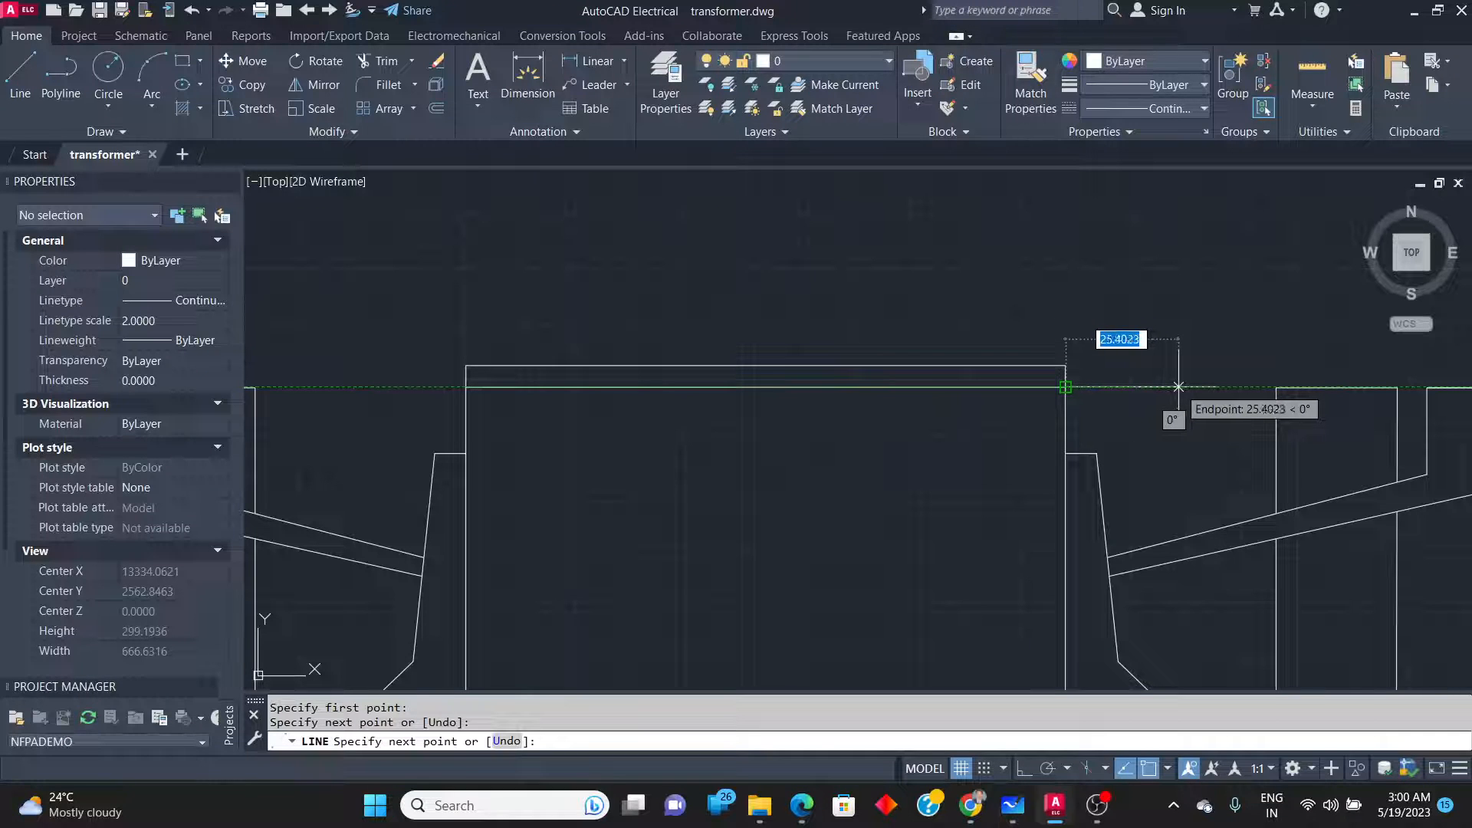
pyautogui.rightClick(1178, 388)
pyautogui.click(1187, 398)
# Following the Whiteboard reference, draw a 10-unit-wide rectangle from the midpoint of the core's top edge down to about the shaft's upper edge.
pyautogui.hotkey('alt', 'Tab')
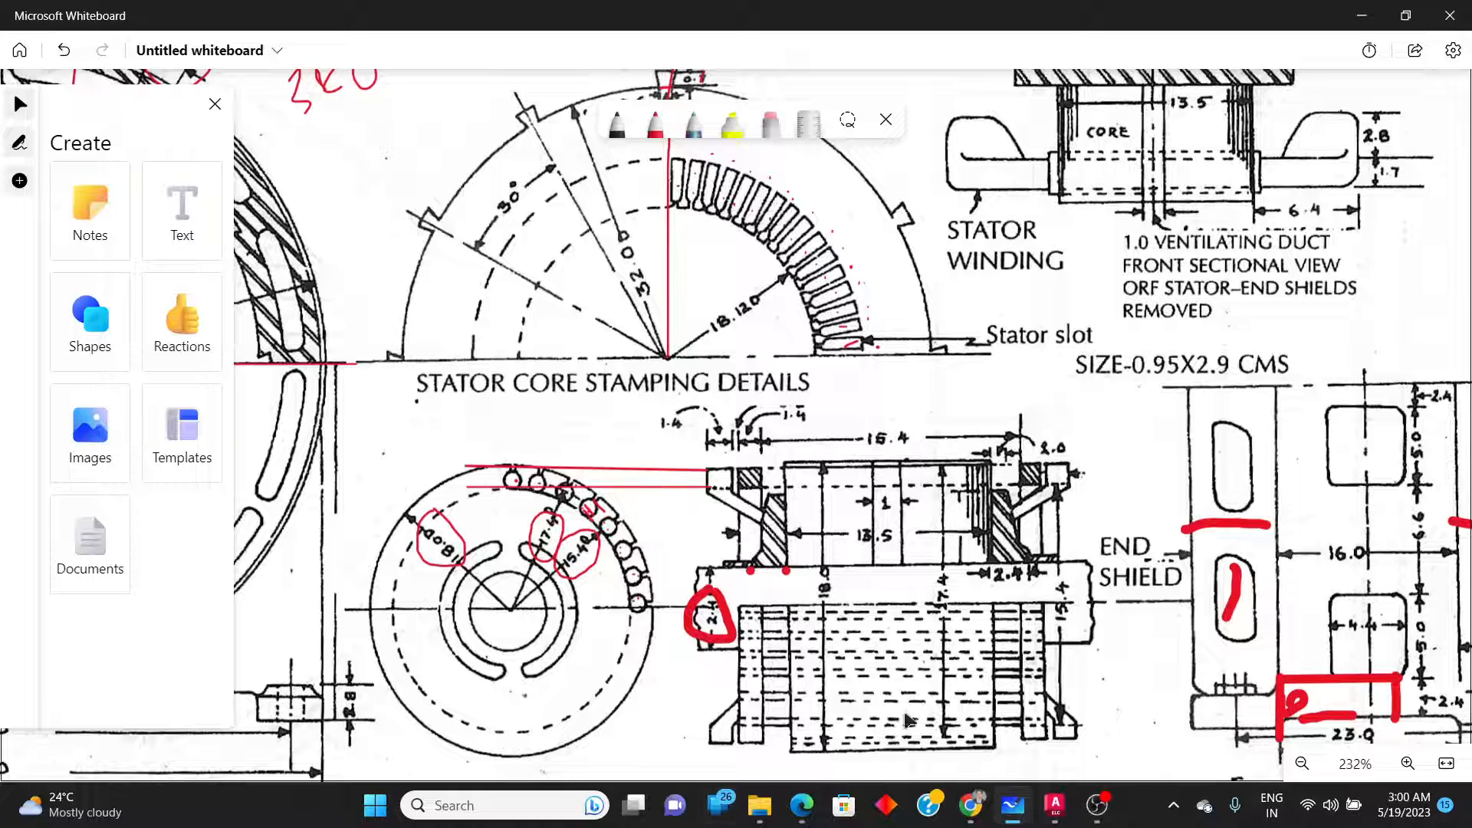
pyautogui.hotkey('alt', 'Tab')
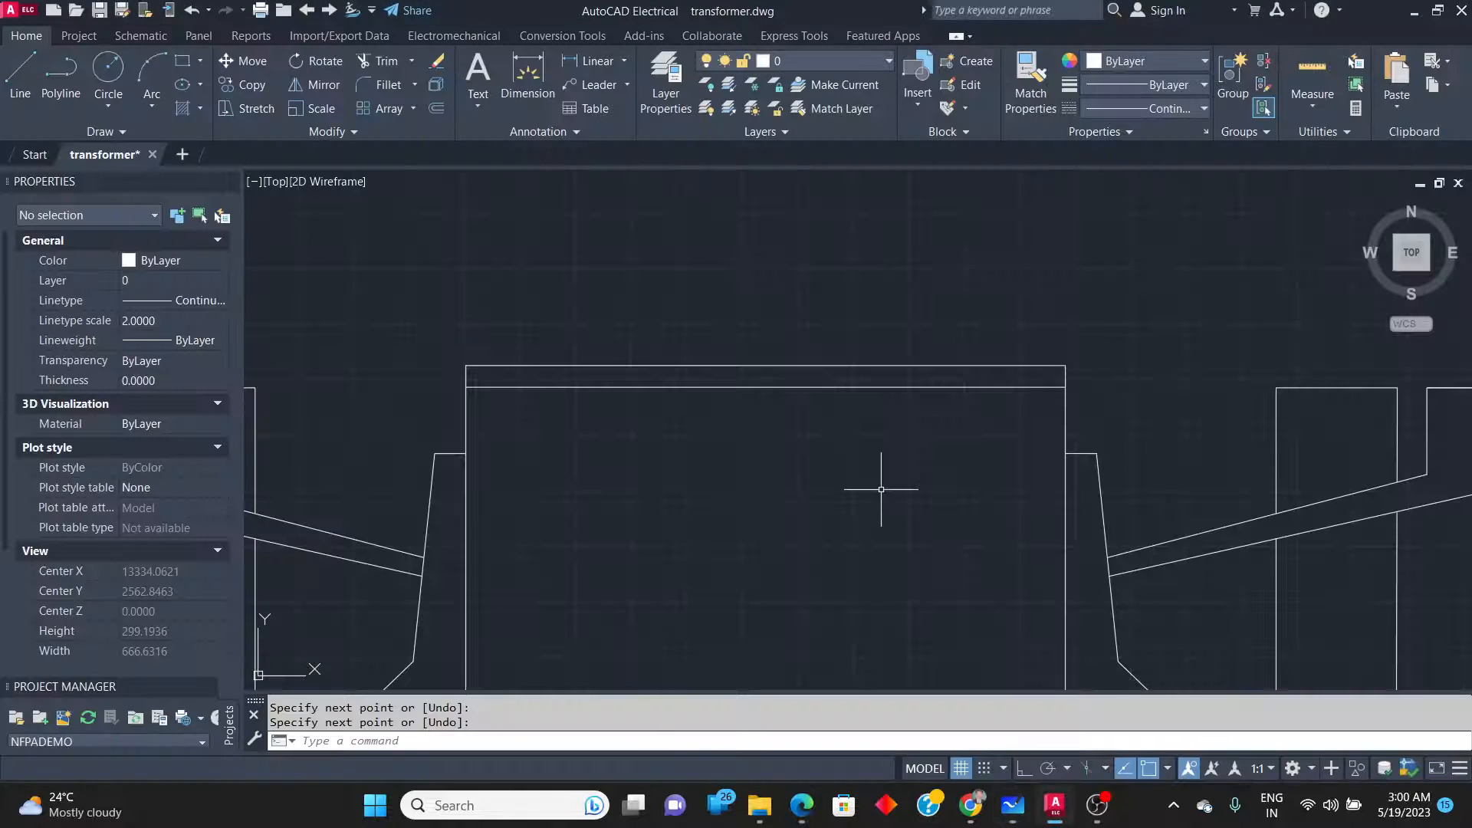
pyautogui.click(182, 61)
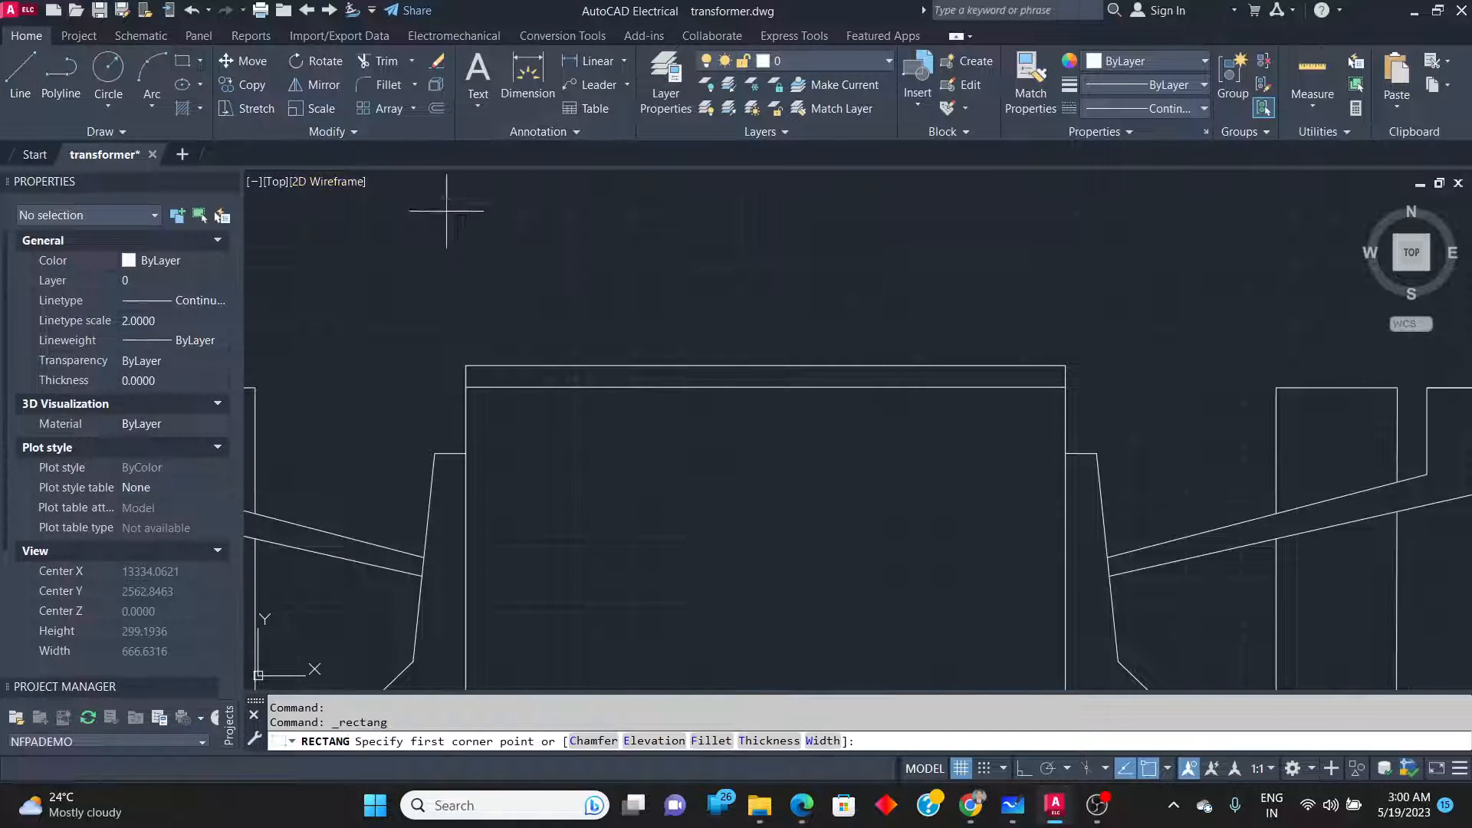
pyautogui.click(771, 368)
pyautogui.scroll(-3, 770, 360)
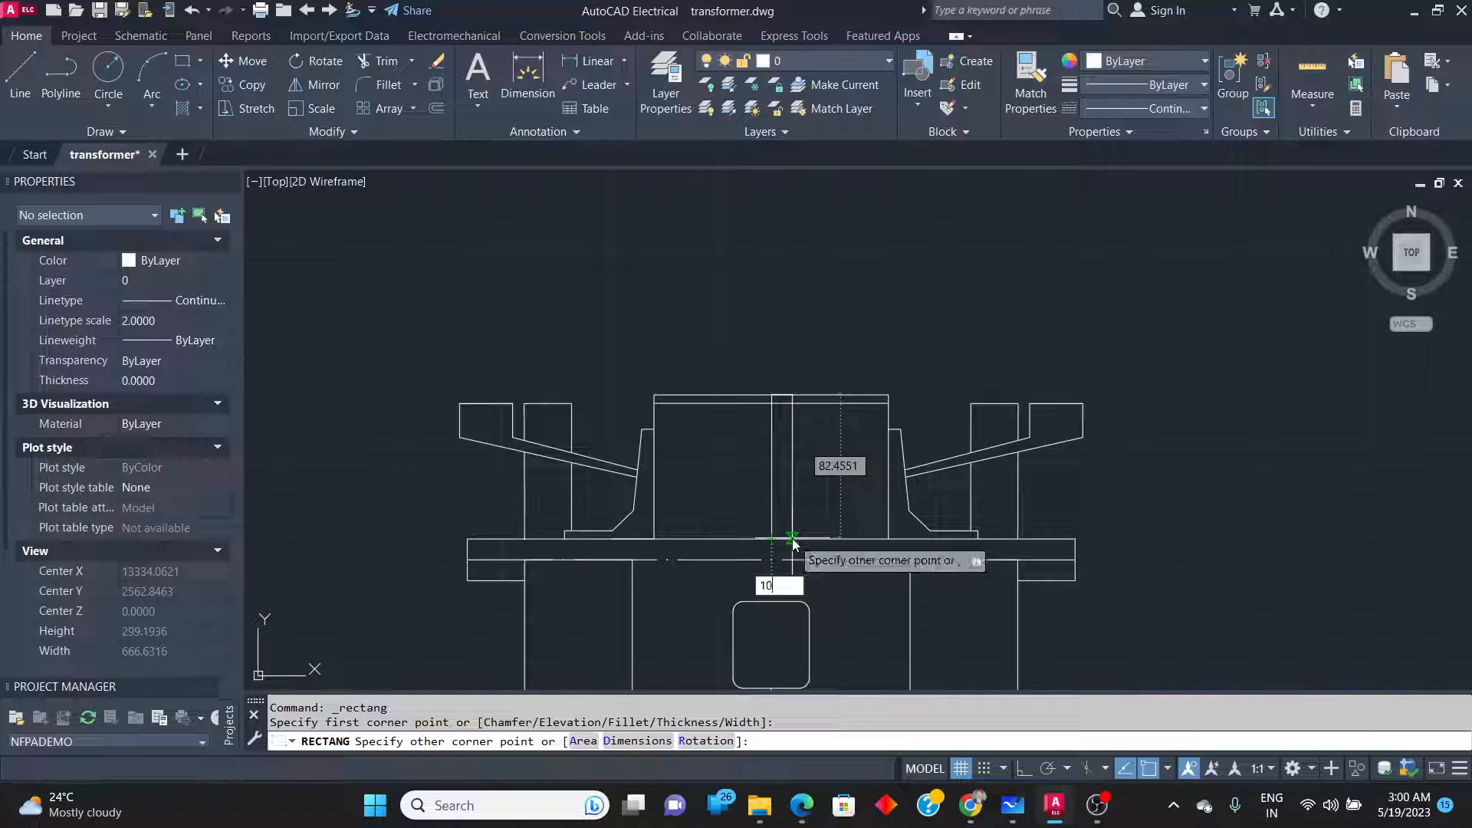
pyautogui.click(793, 539)
# Move the narrow rectangle by its top edge's midpoint onto the midpoint of the core's top edge to centre it.
pyautogui.scroll(2, 790, 498)
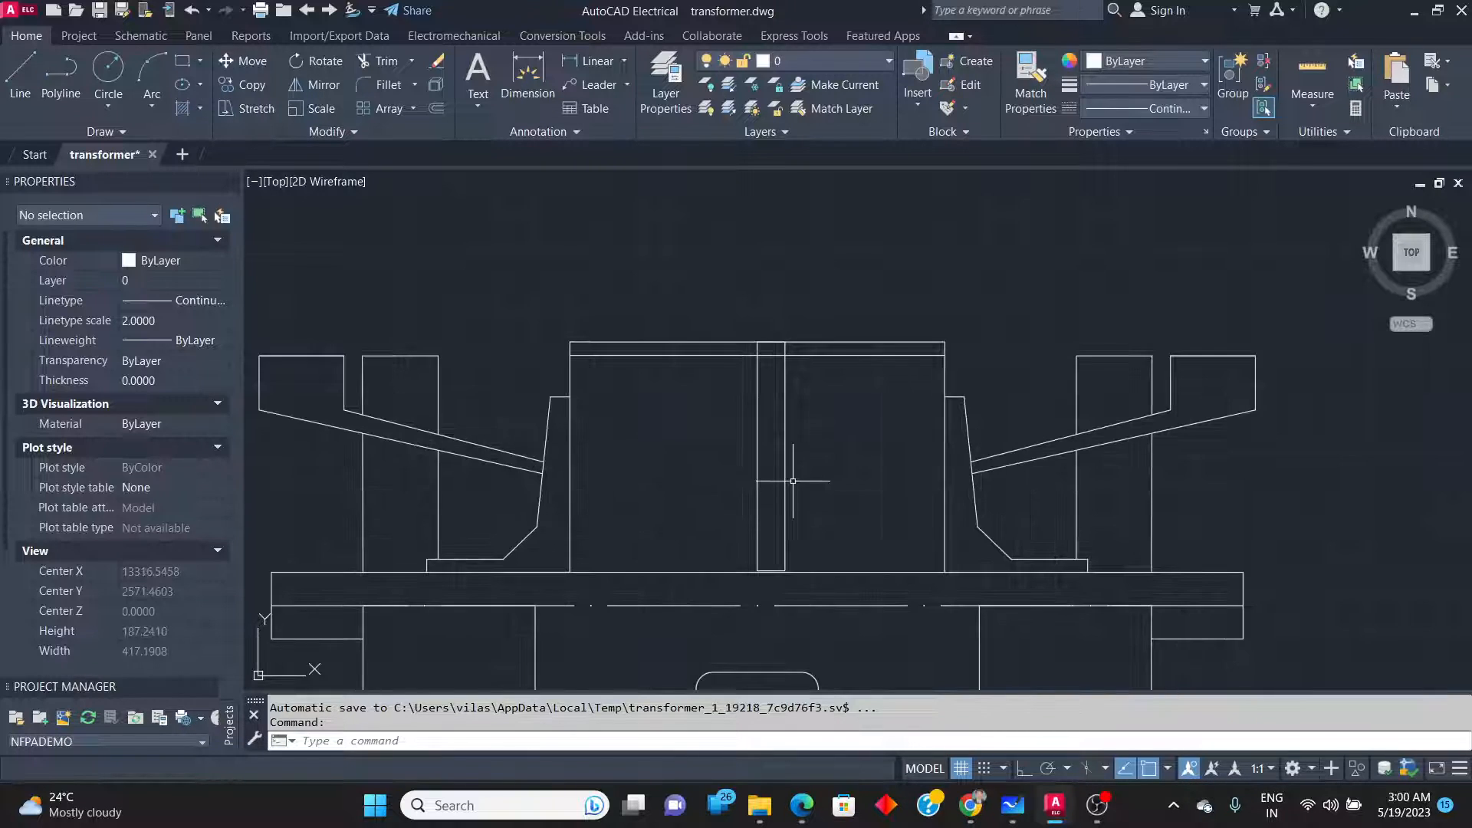
pyautogui.click(797, 475)
pyautogui.click(747, 441)
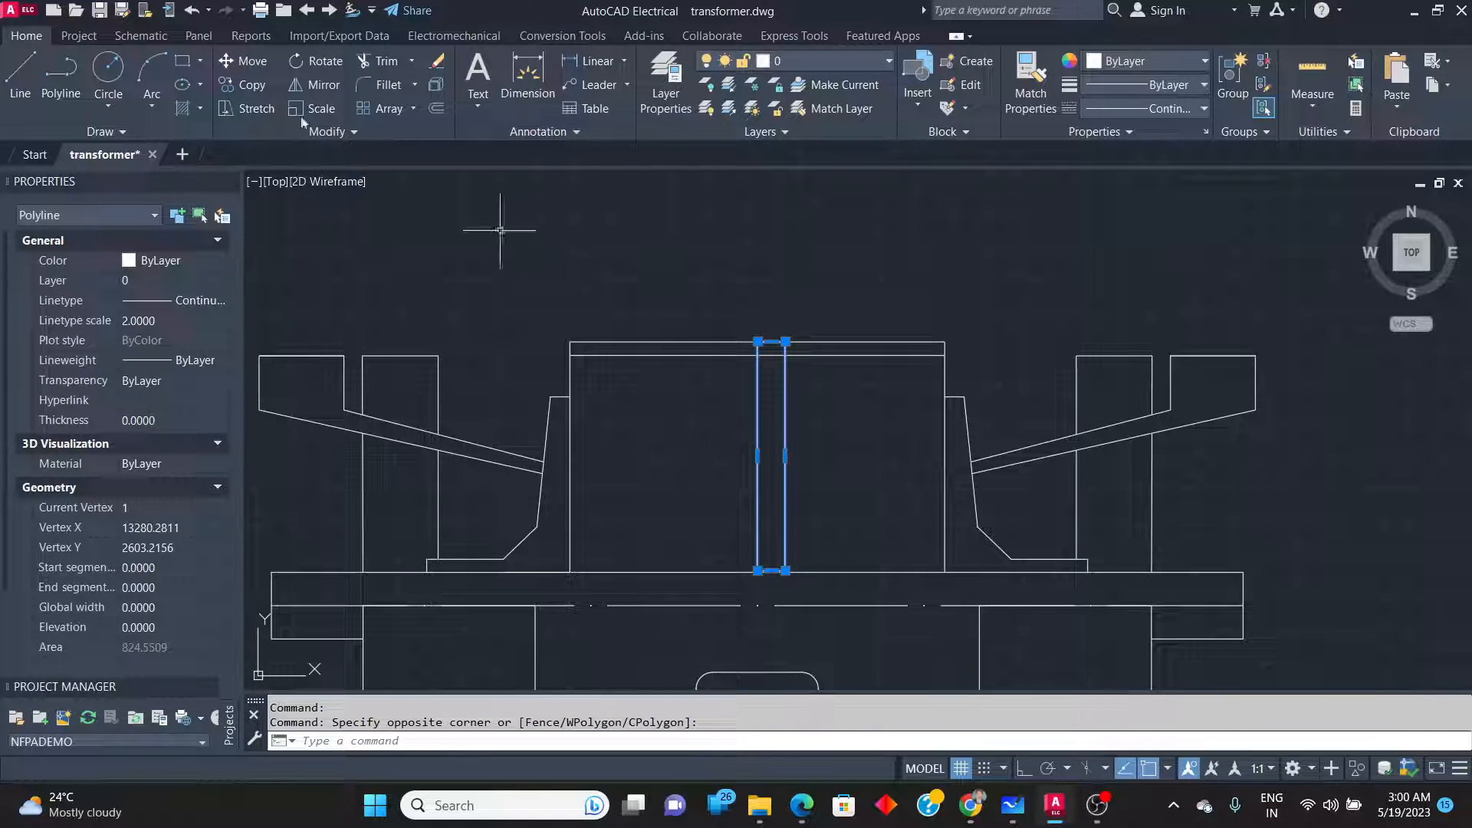
pyautogui.click(253, 61)
pyautogui.scroll(3, 824, 345)
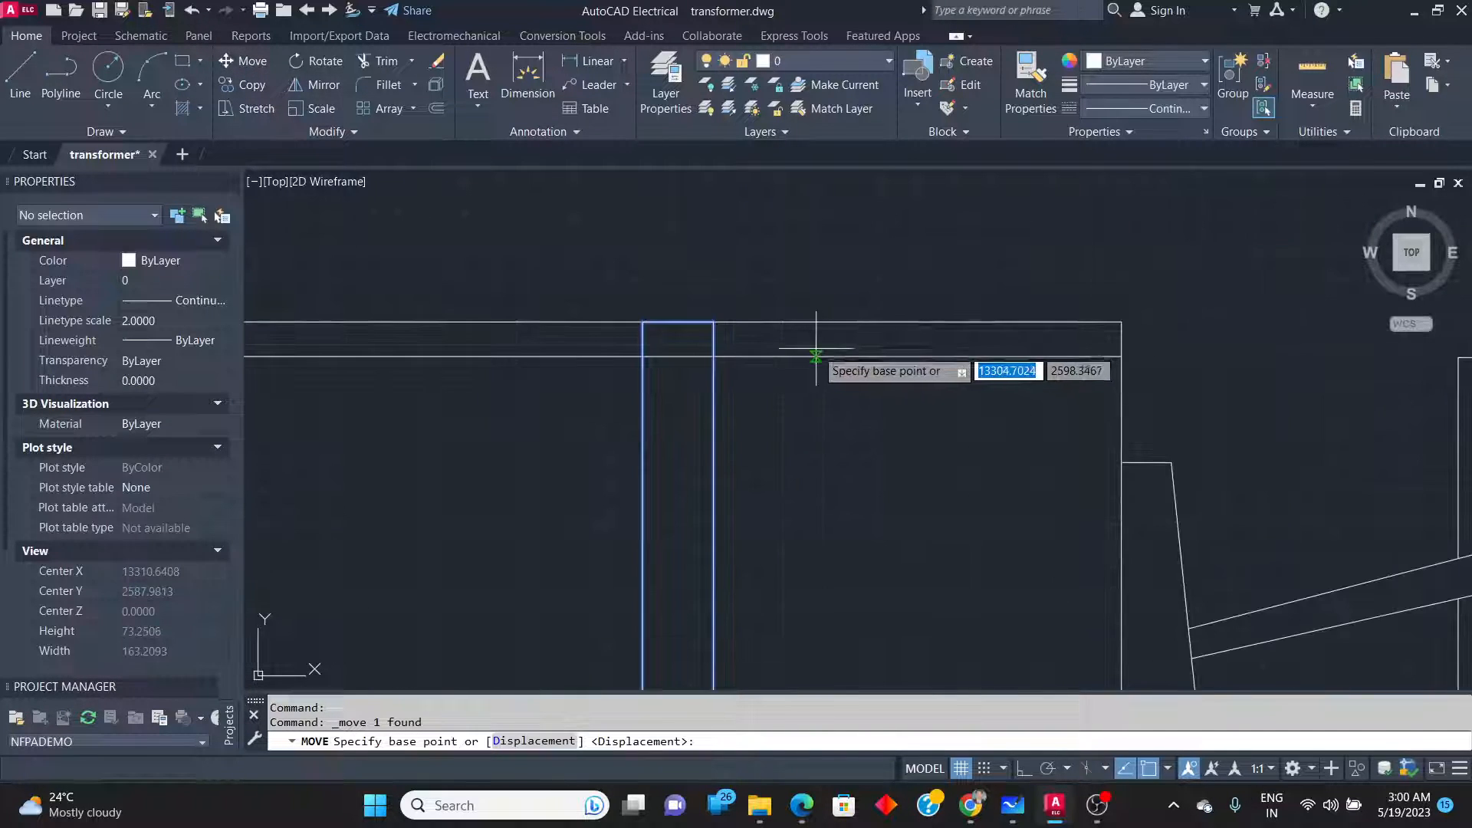
pyautogui.click(684, 322)
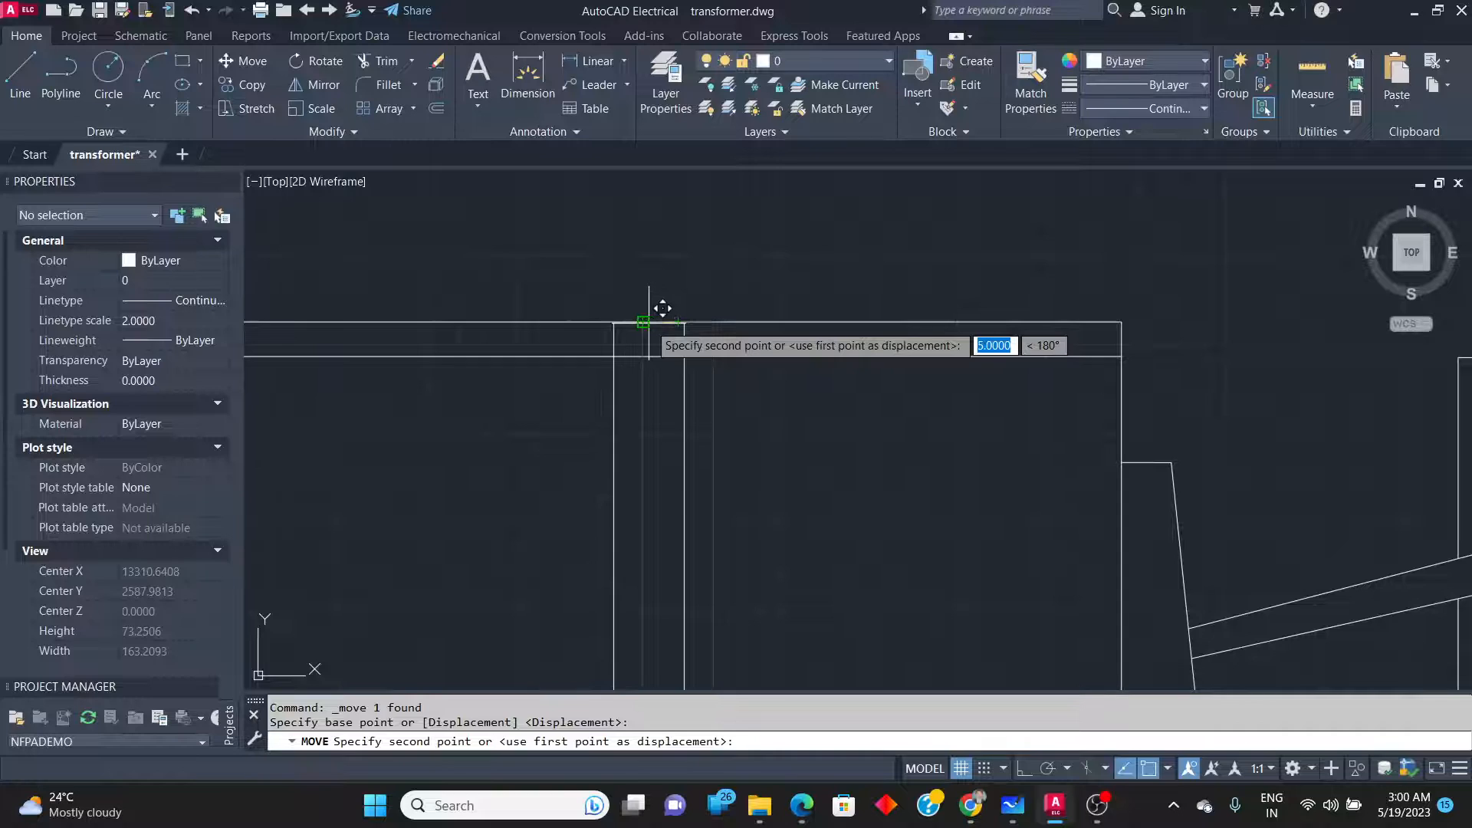
pyautogui.click(643, 322)
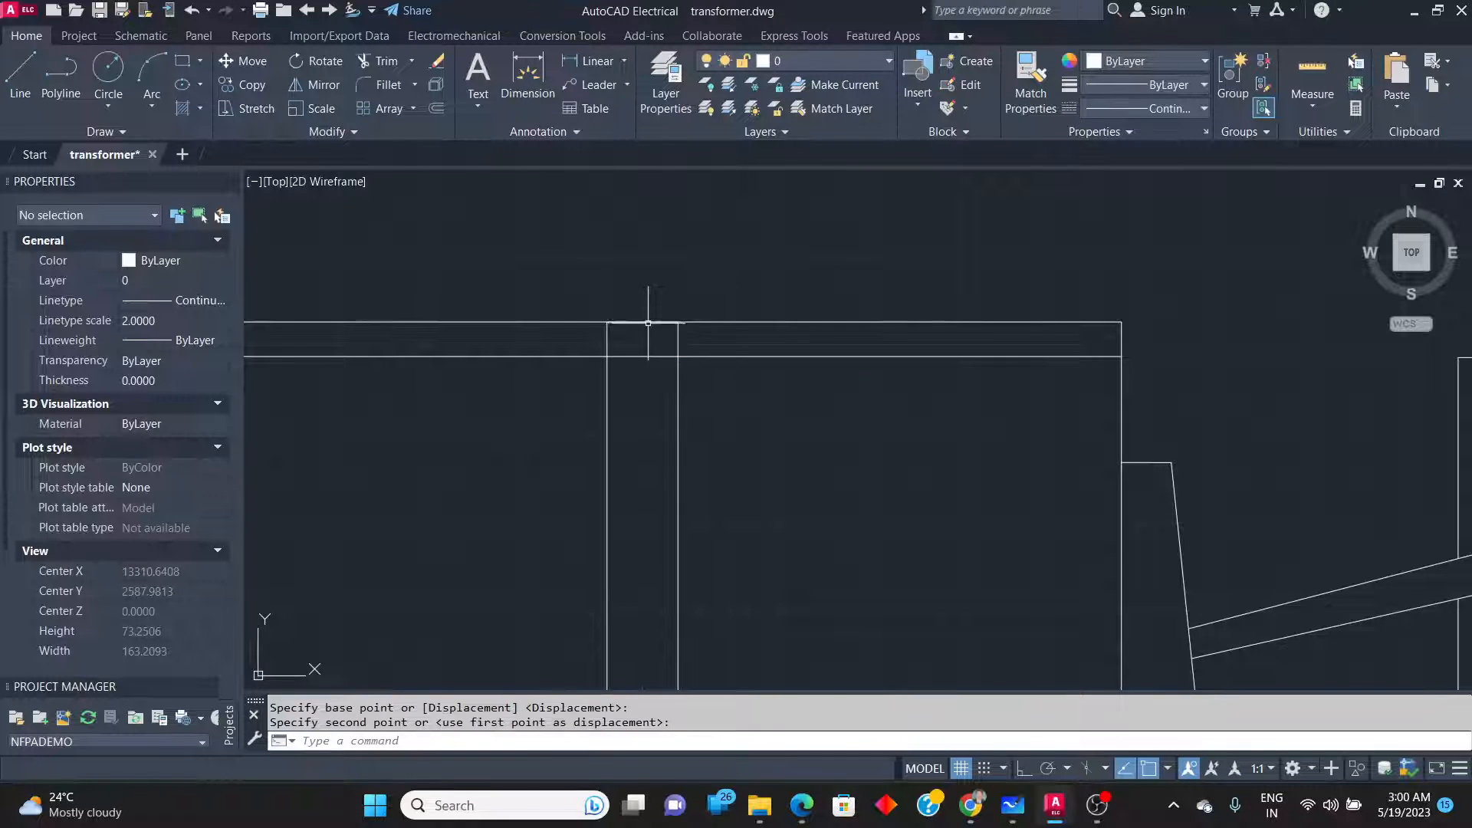
pyautogui.scroll(-3, 656, 315)
pyautogui.scroll(2, 707, 344)
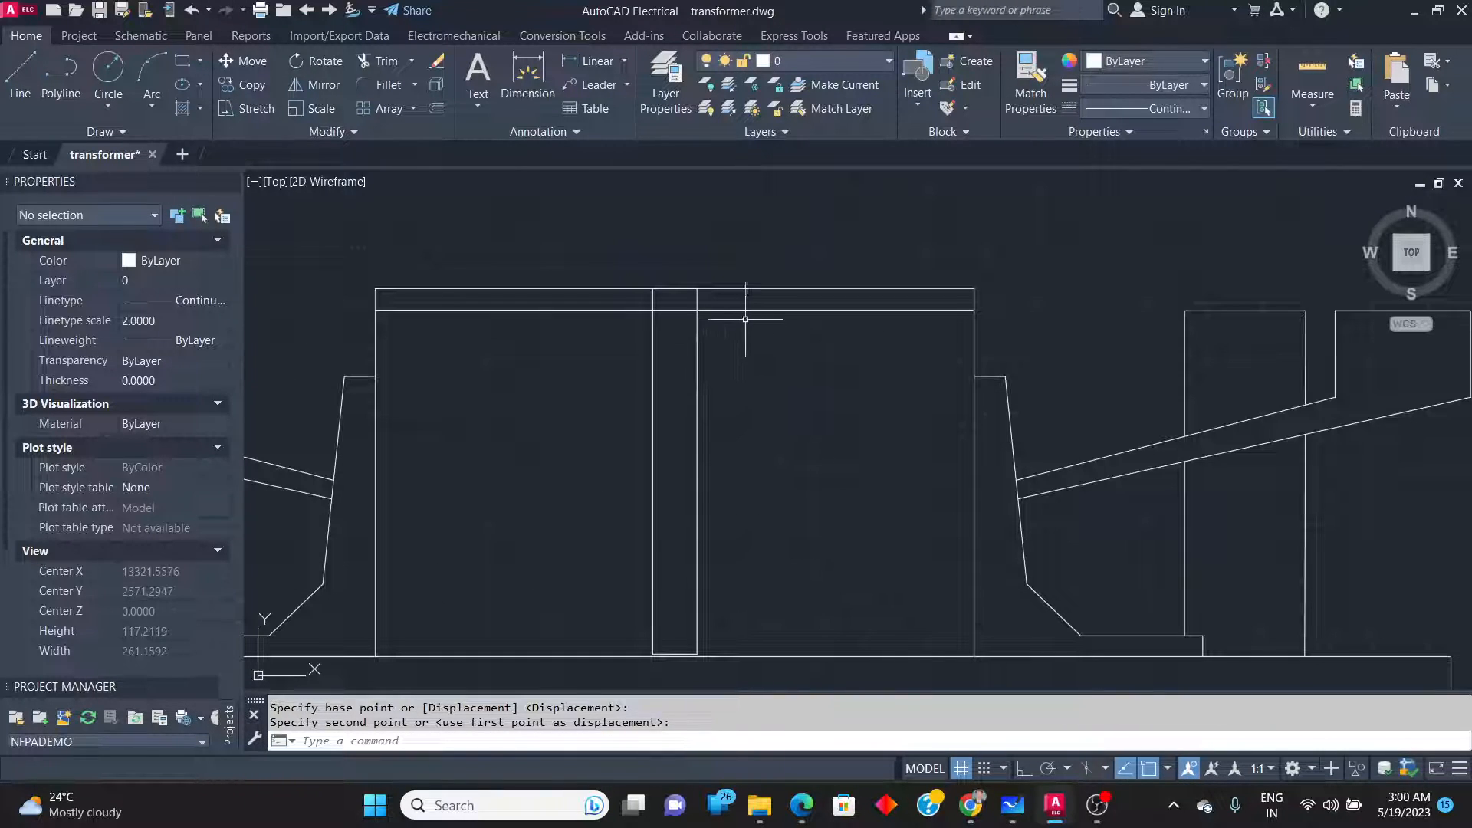
# Check the core's width against the Whiteboard reference with a temporary dimension along its bottom edge, and erase that dimension.
pyautogui.hotkey('alt', 'Tab')
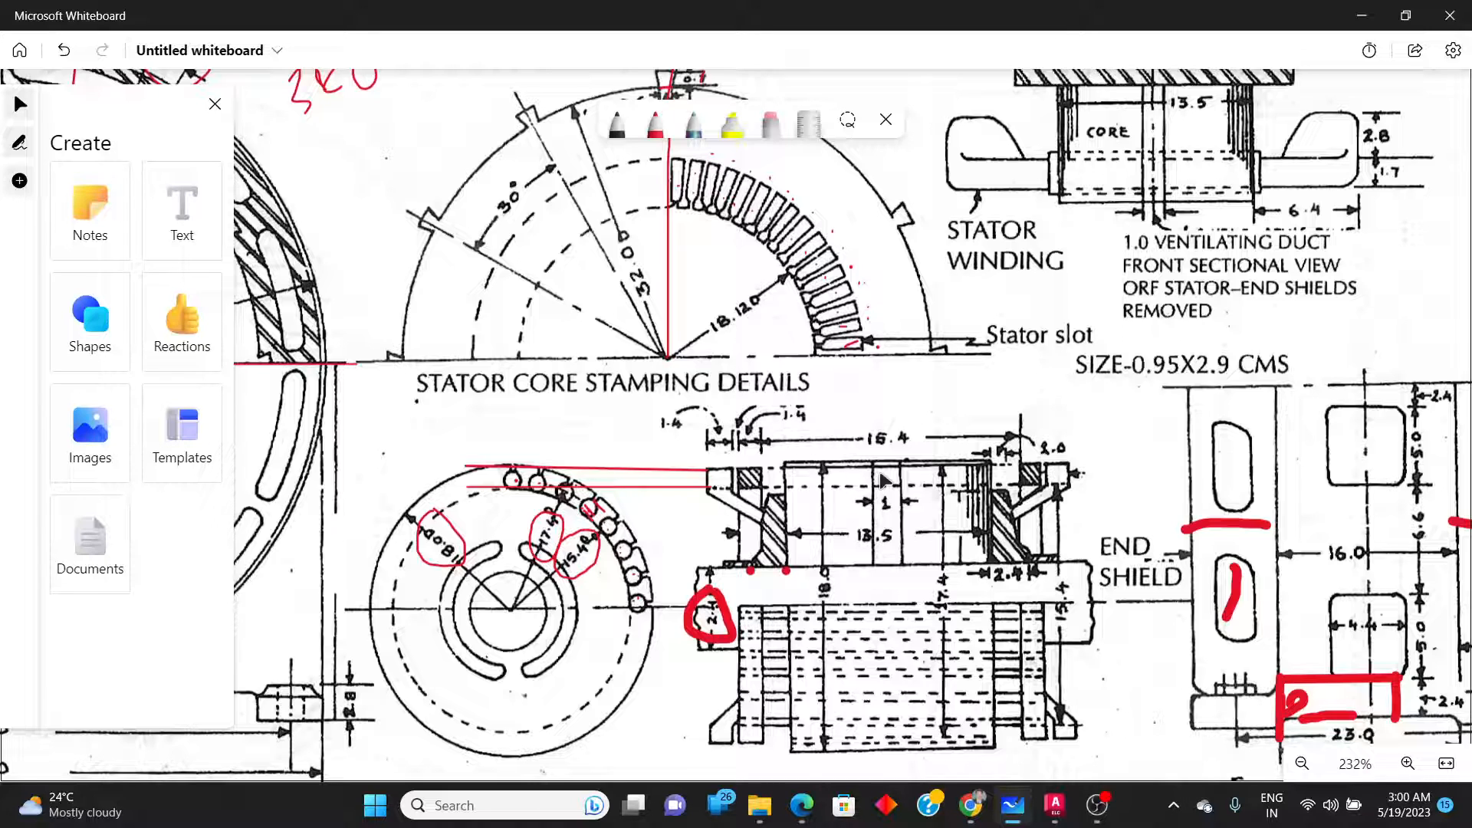
pyautogui.hotkey('alt', 'Tab')
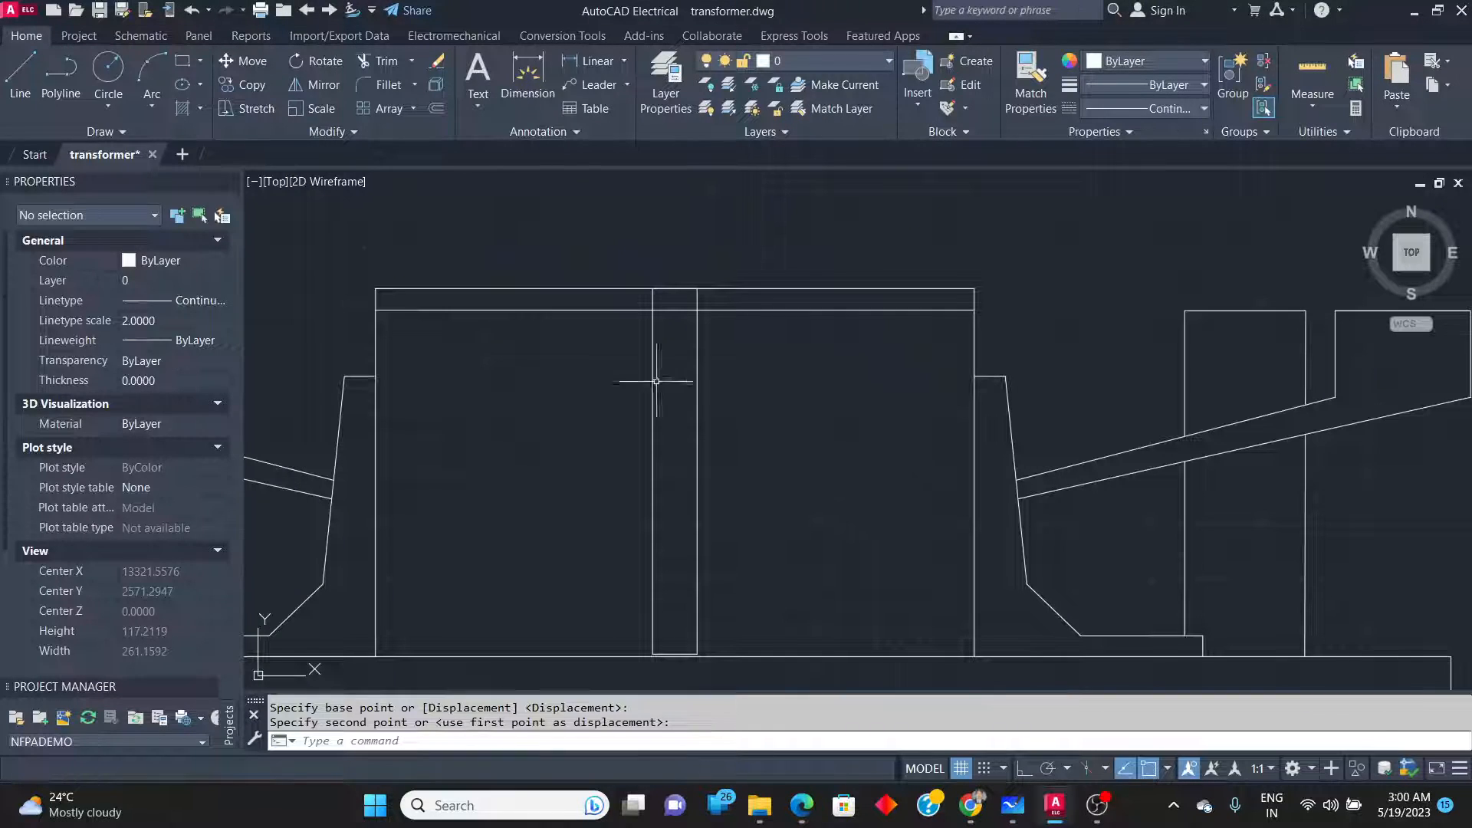
pyautogui.scroll(-2, 741, 349)
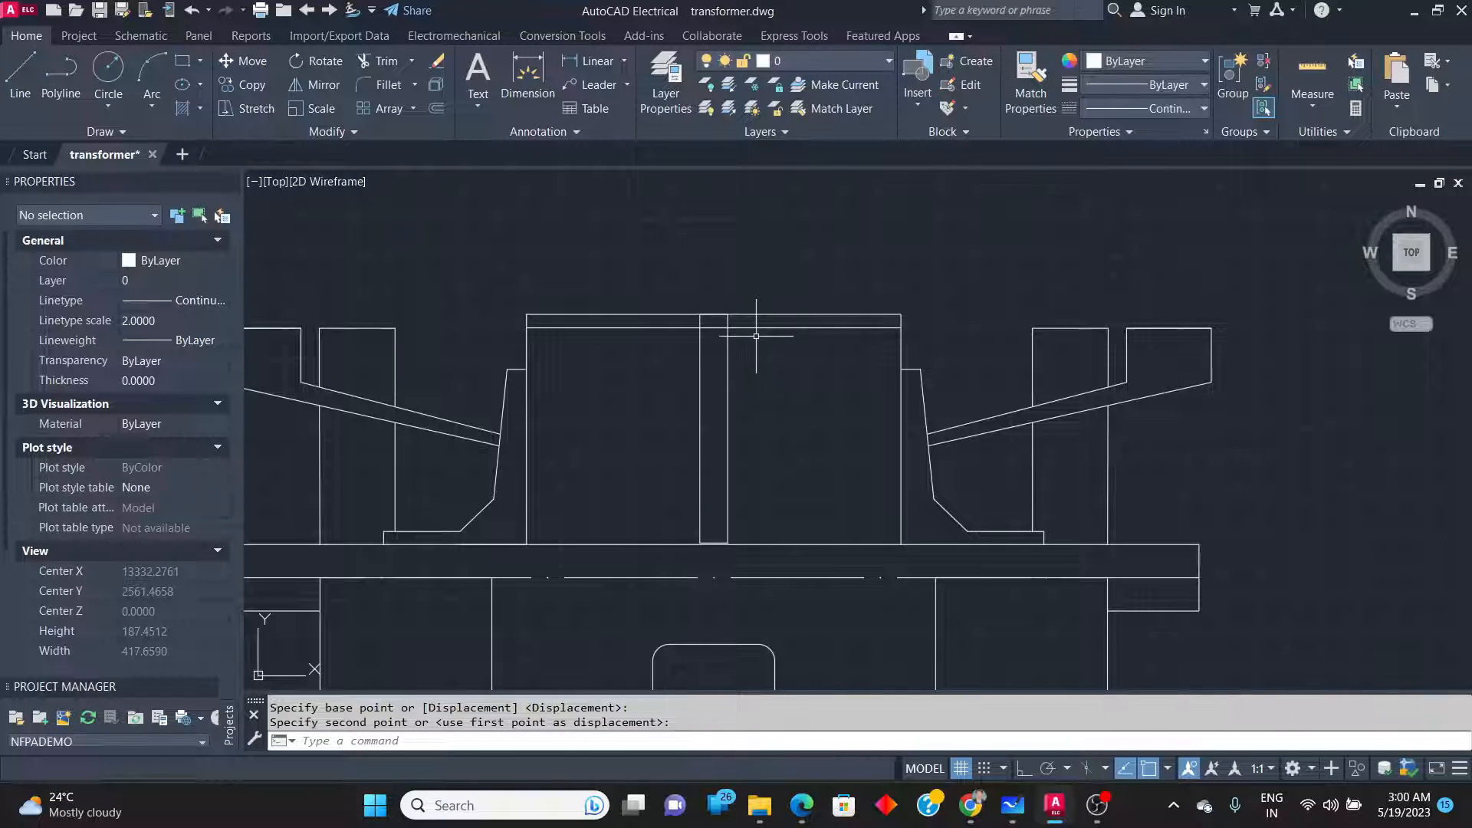
pyautogui.scroll(2, 699, 391)
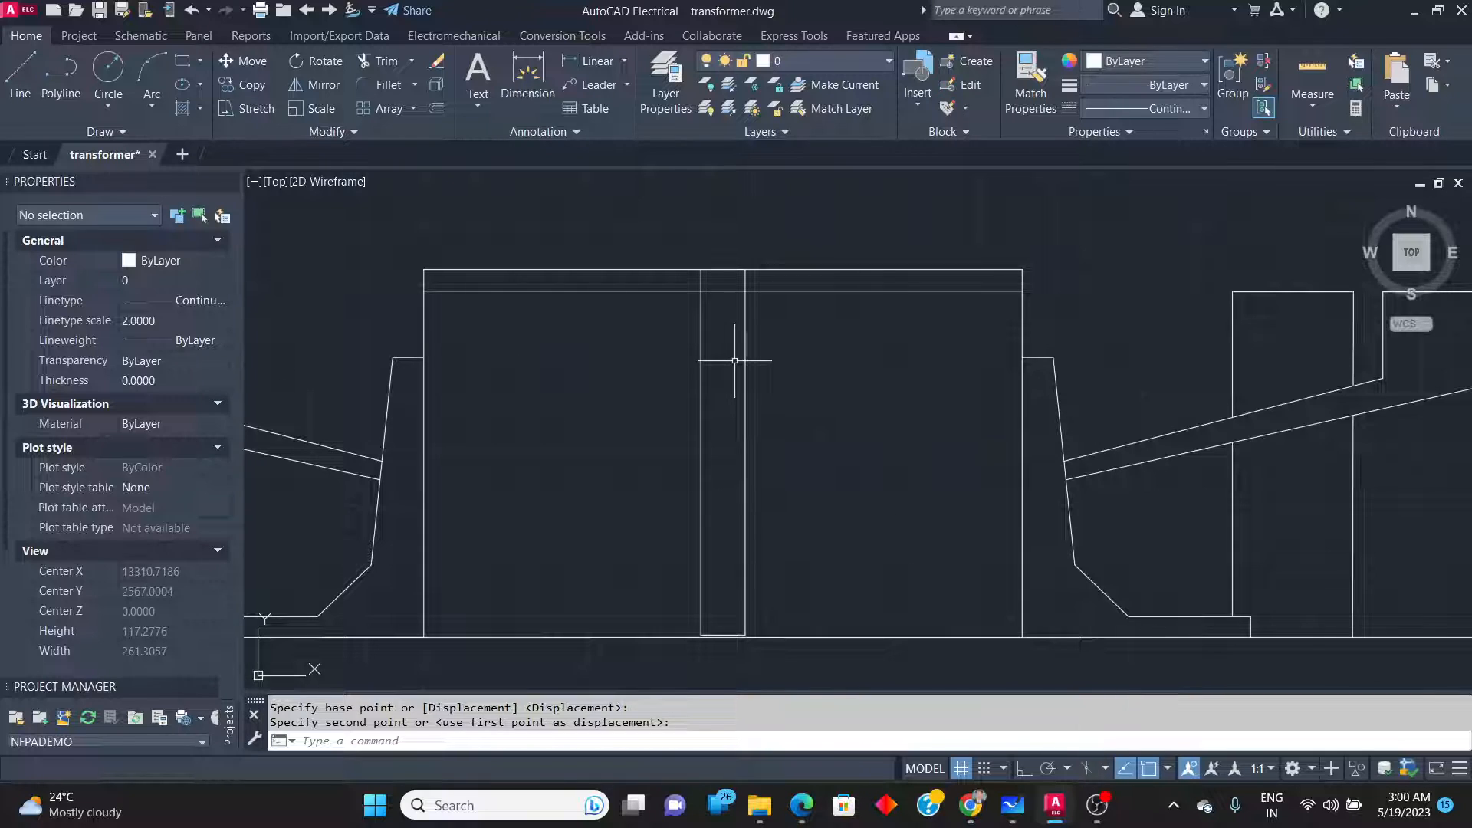
pyautogui.hotkey('alt', 'Tab')
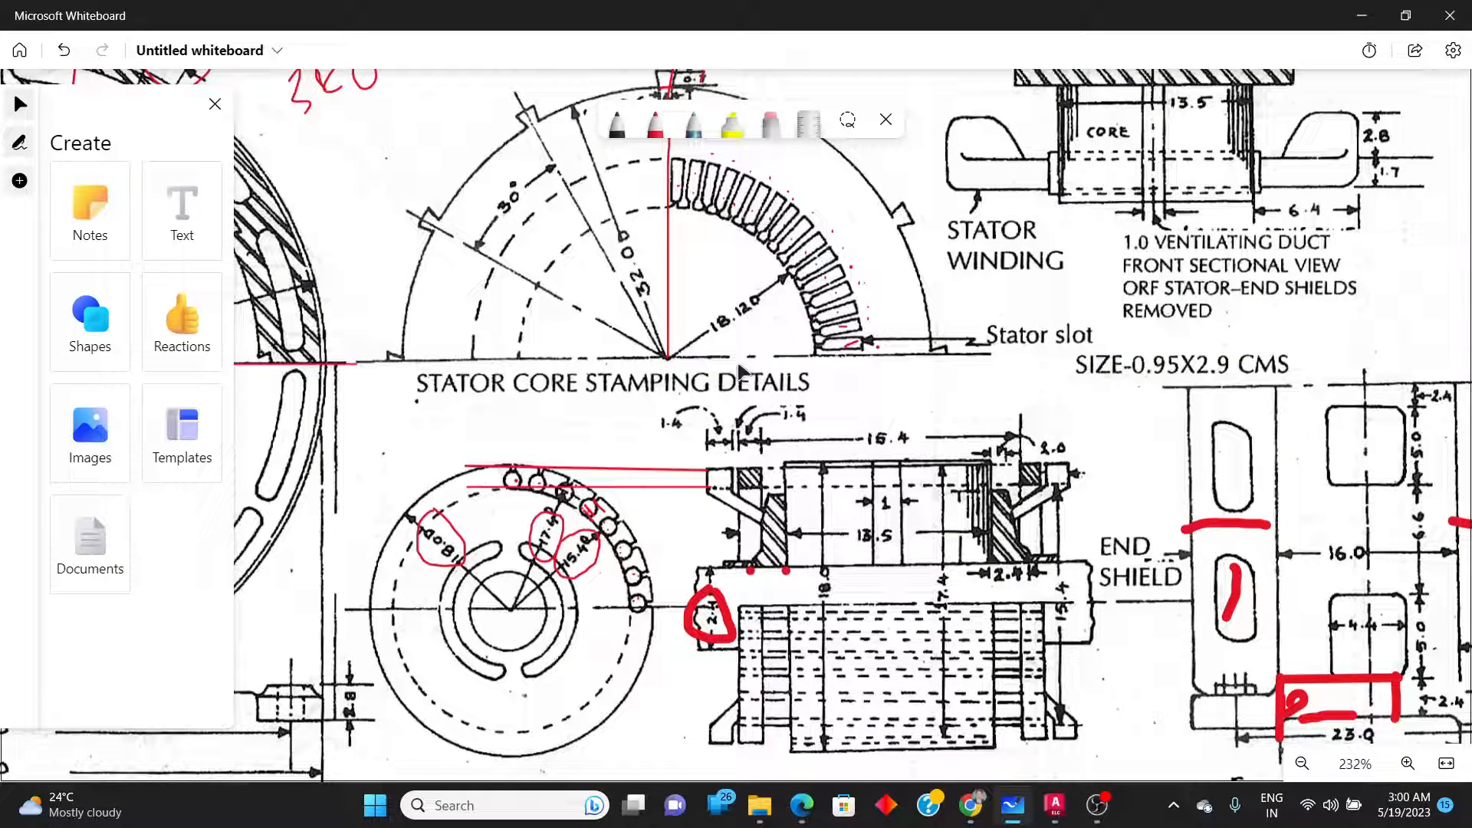
pyautogui.hotkey('alt', 'Tab')
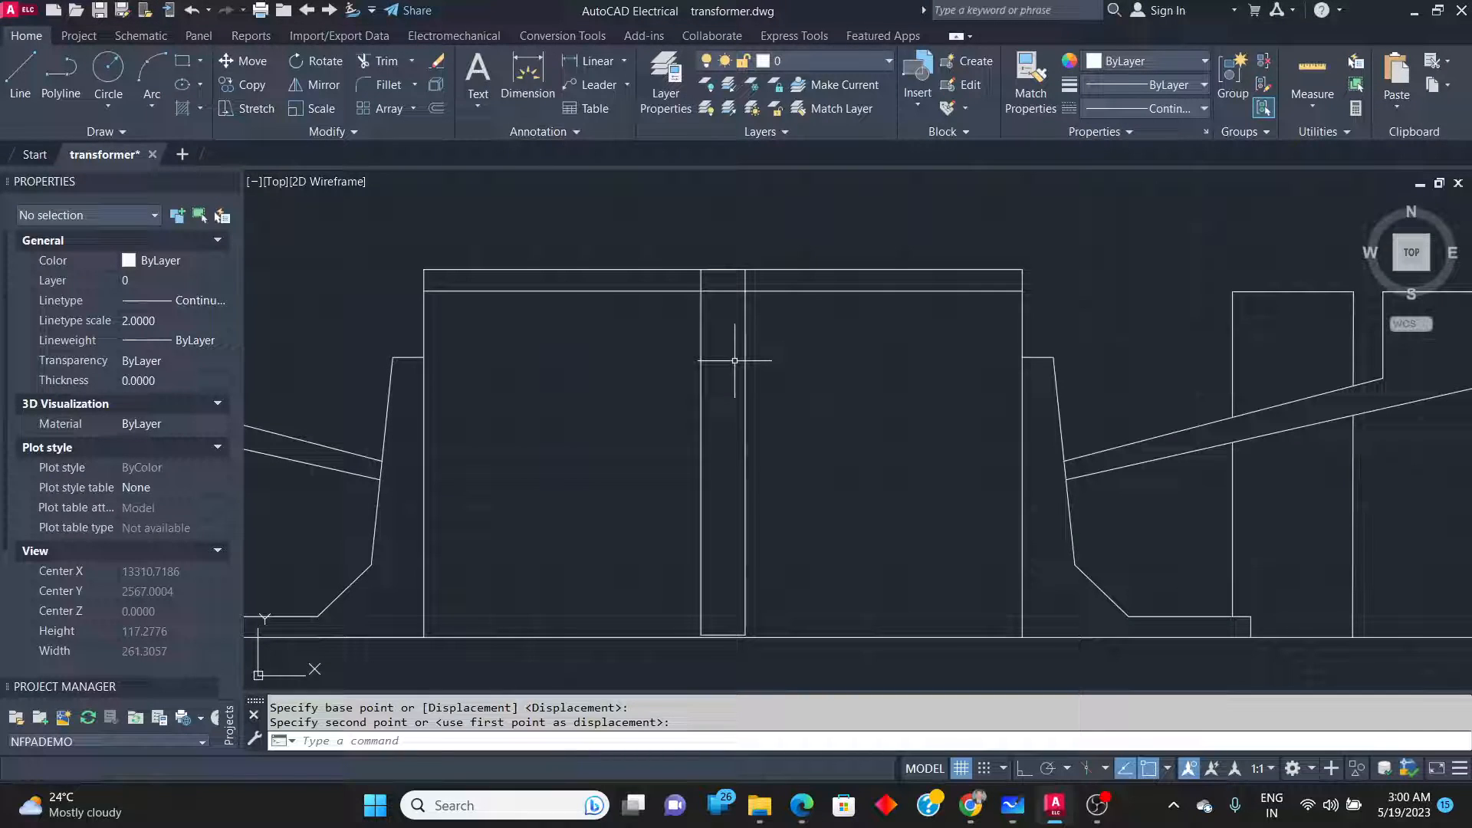
pyautogui.click(524, 71)
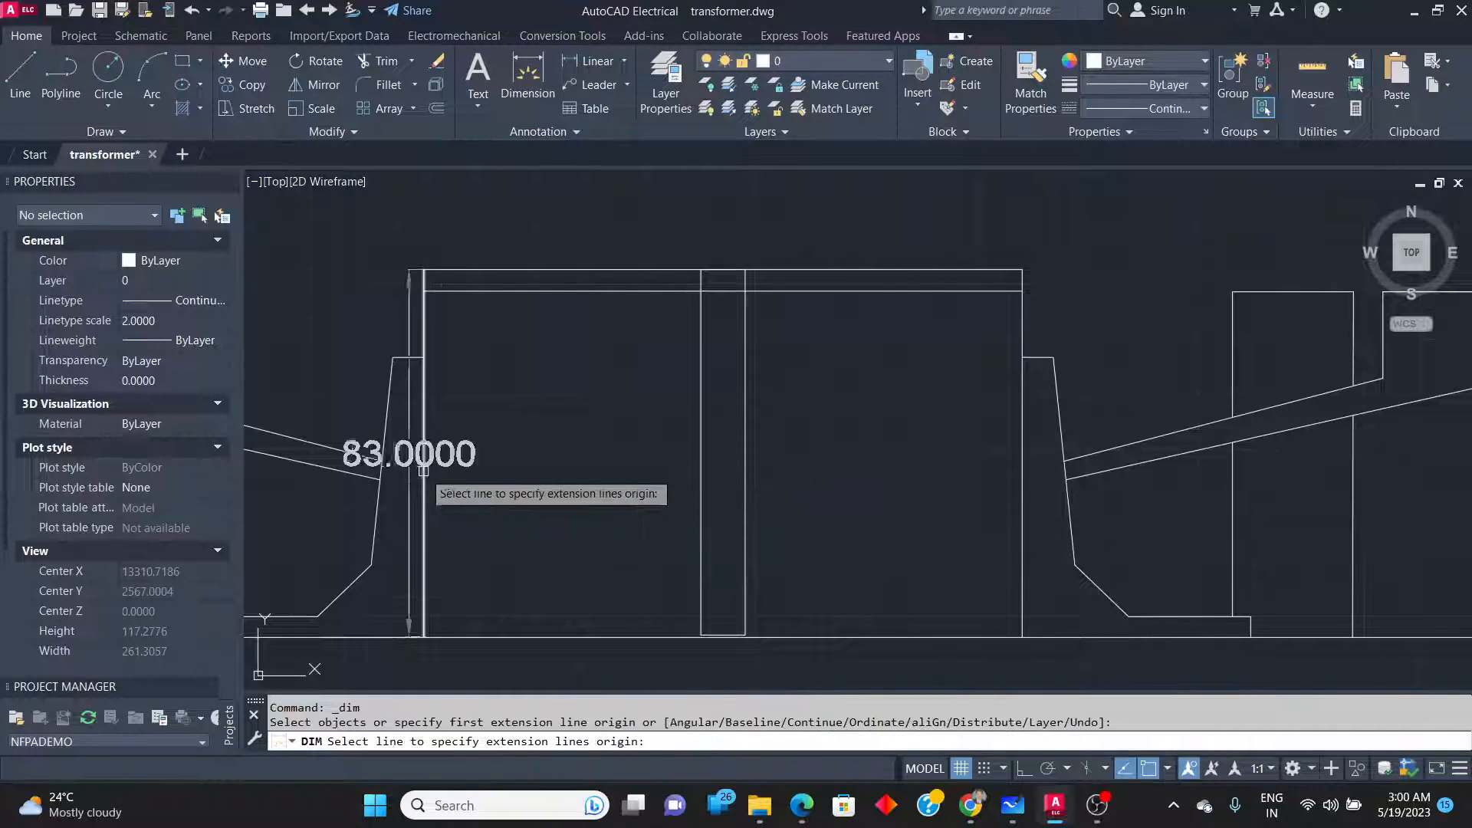
pyautogui.click(425, 638)
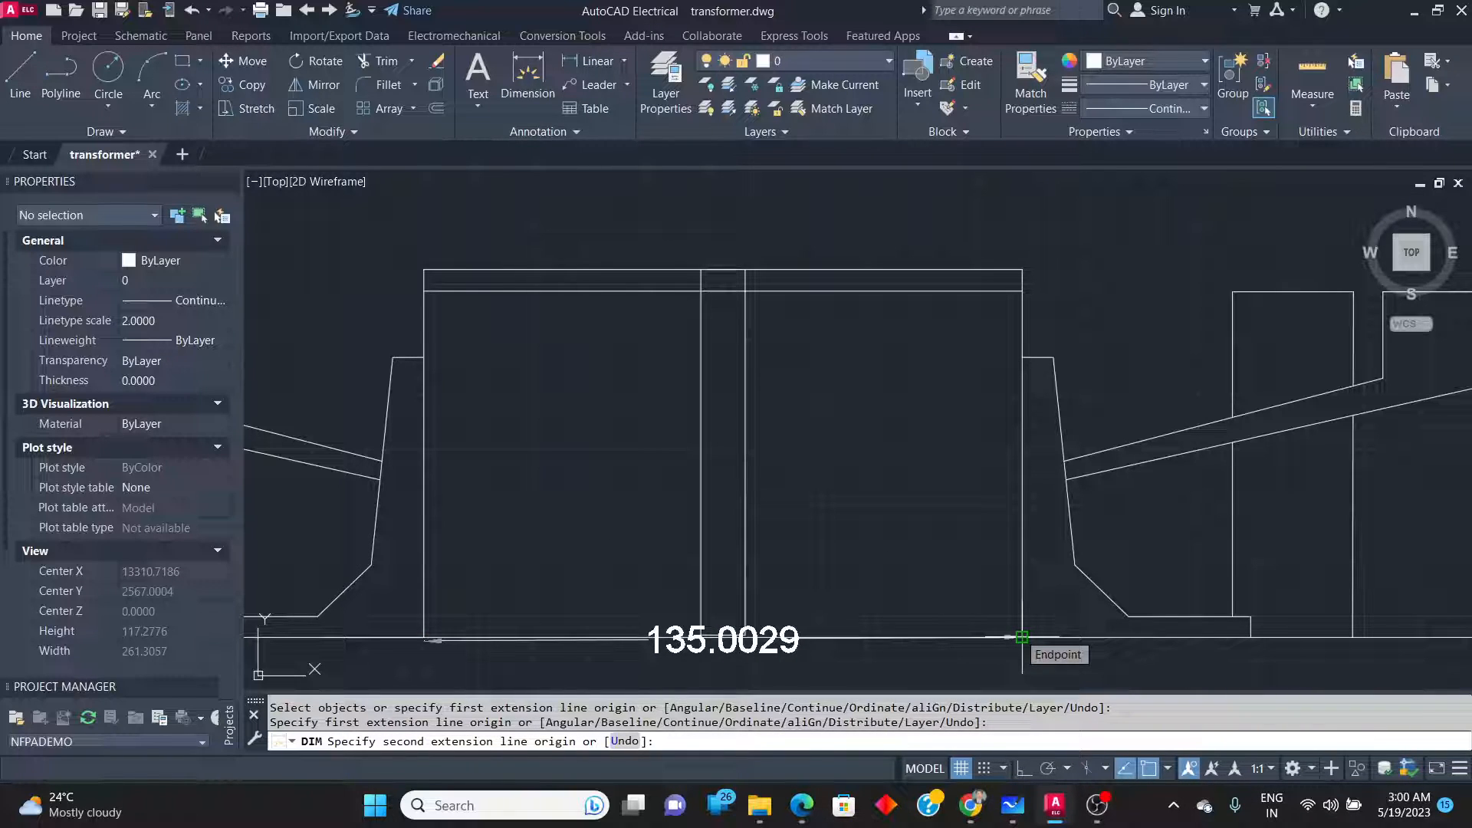
pyautogui.scroll(5, 1021, 637)
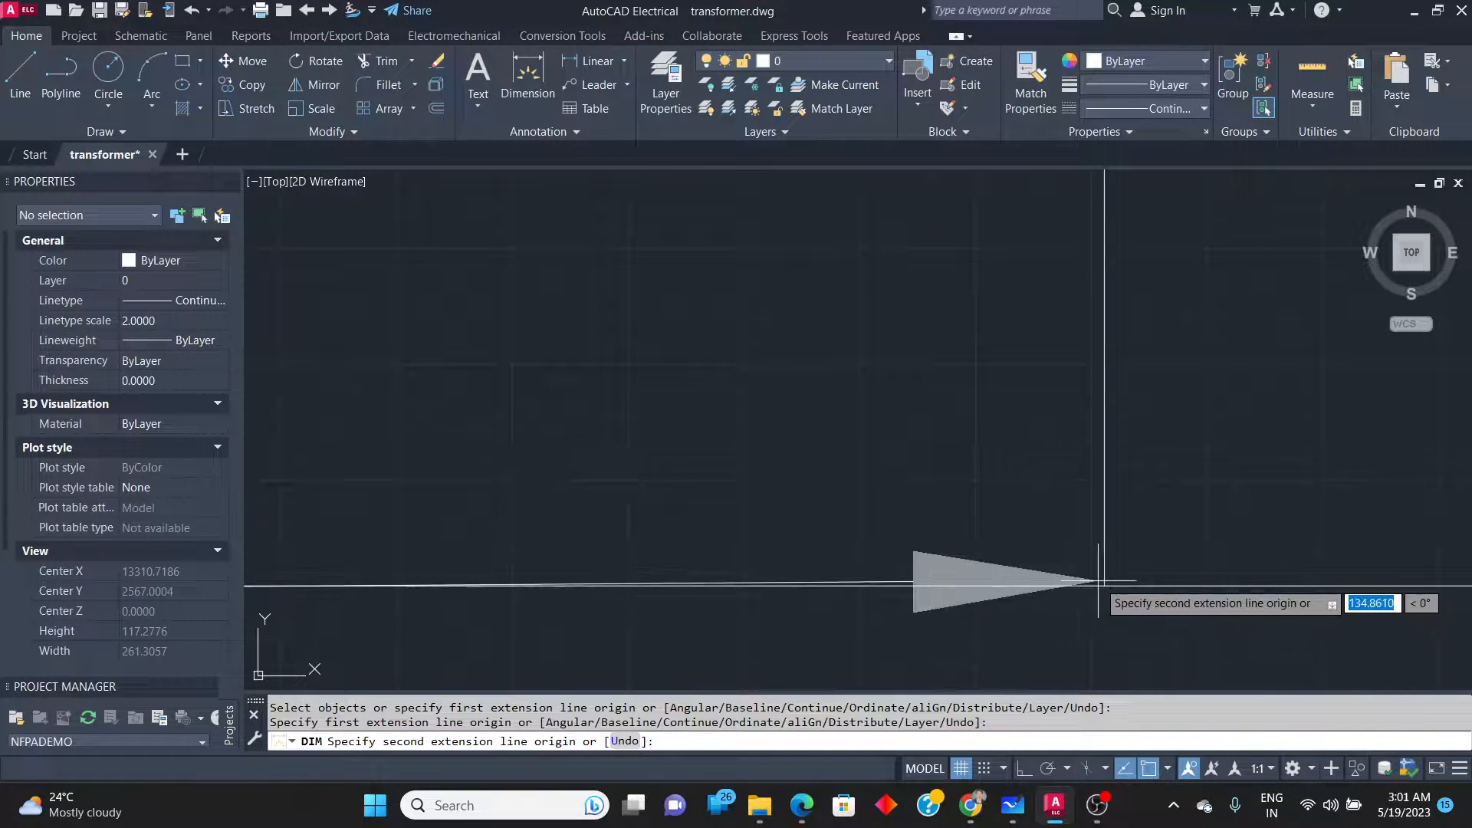
pyautogui.click(1104, 586)
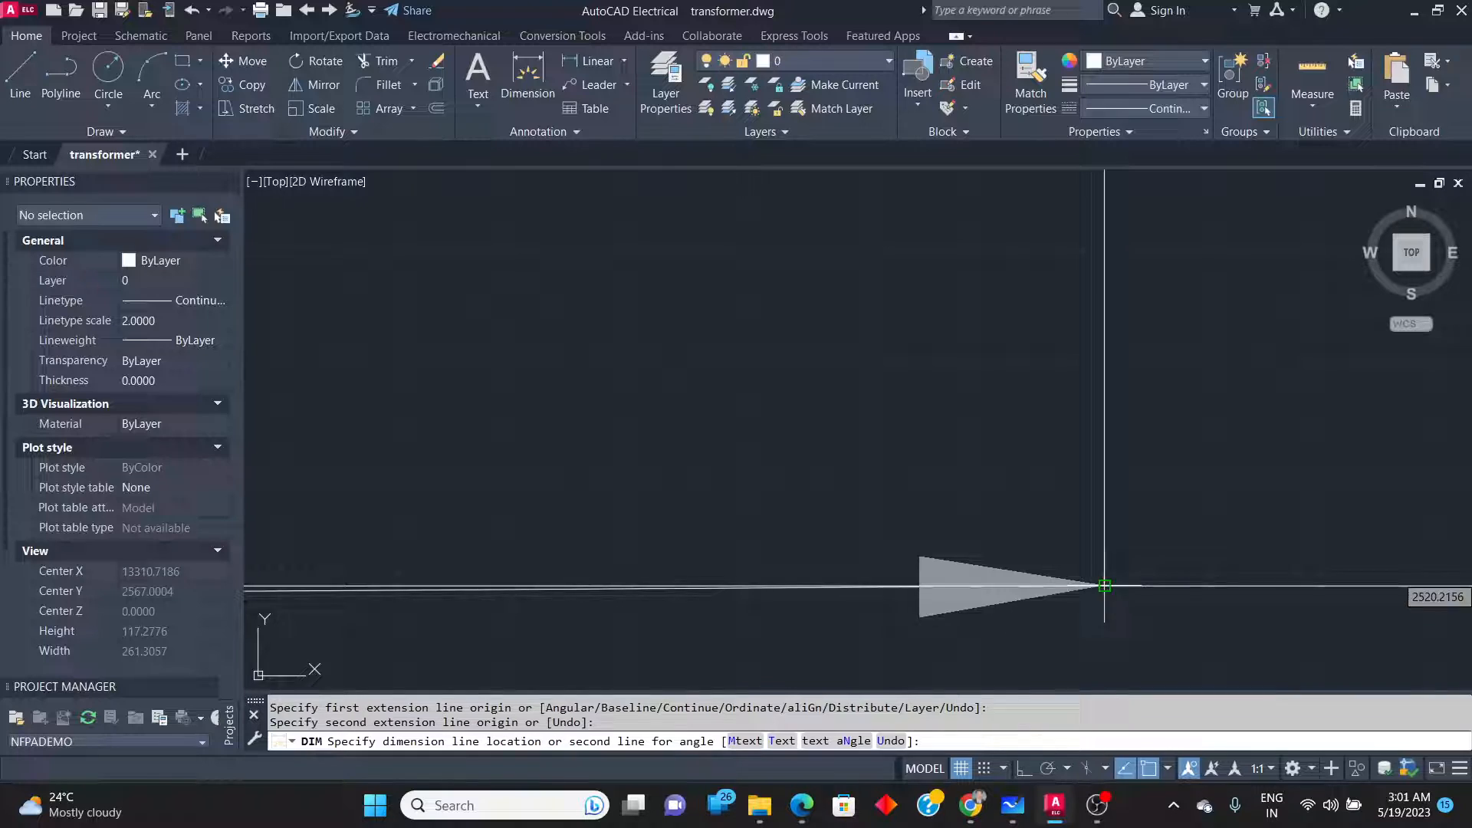
pyautogui.click(1107, 420)
pyautogui.scroll(-5, 1119, 453)
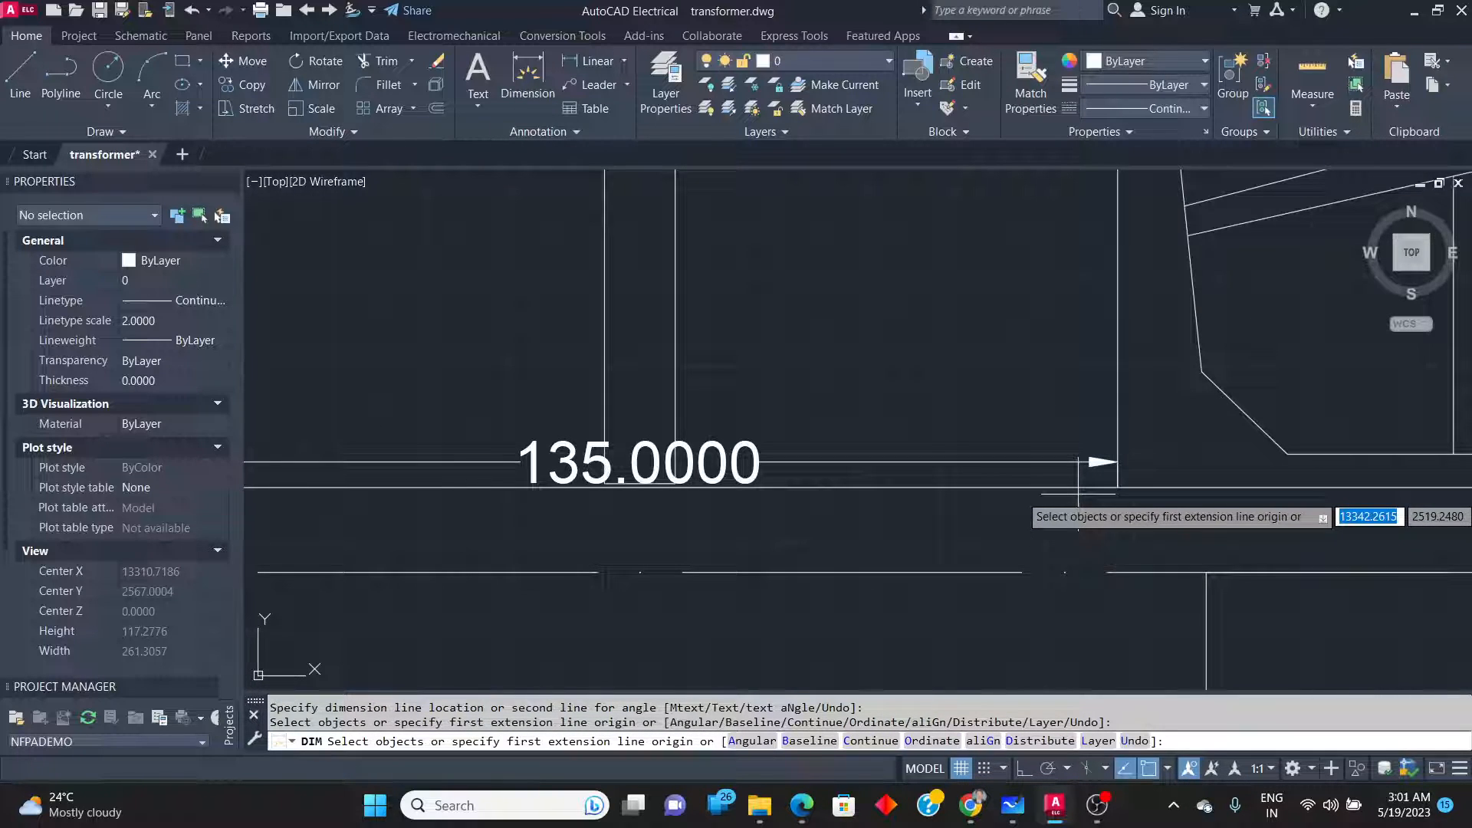
pyautogui.click(1055, 477)
pyautogui.click(1035, 460)
pyautogui.press('Delete')
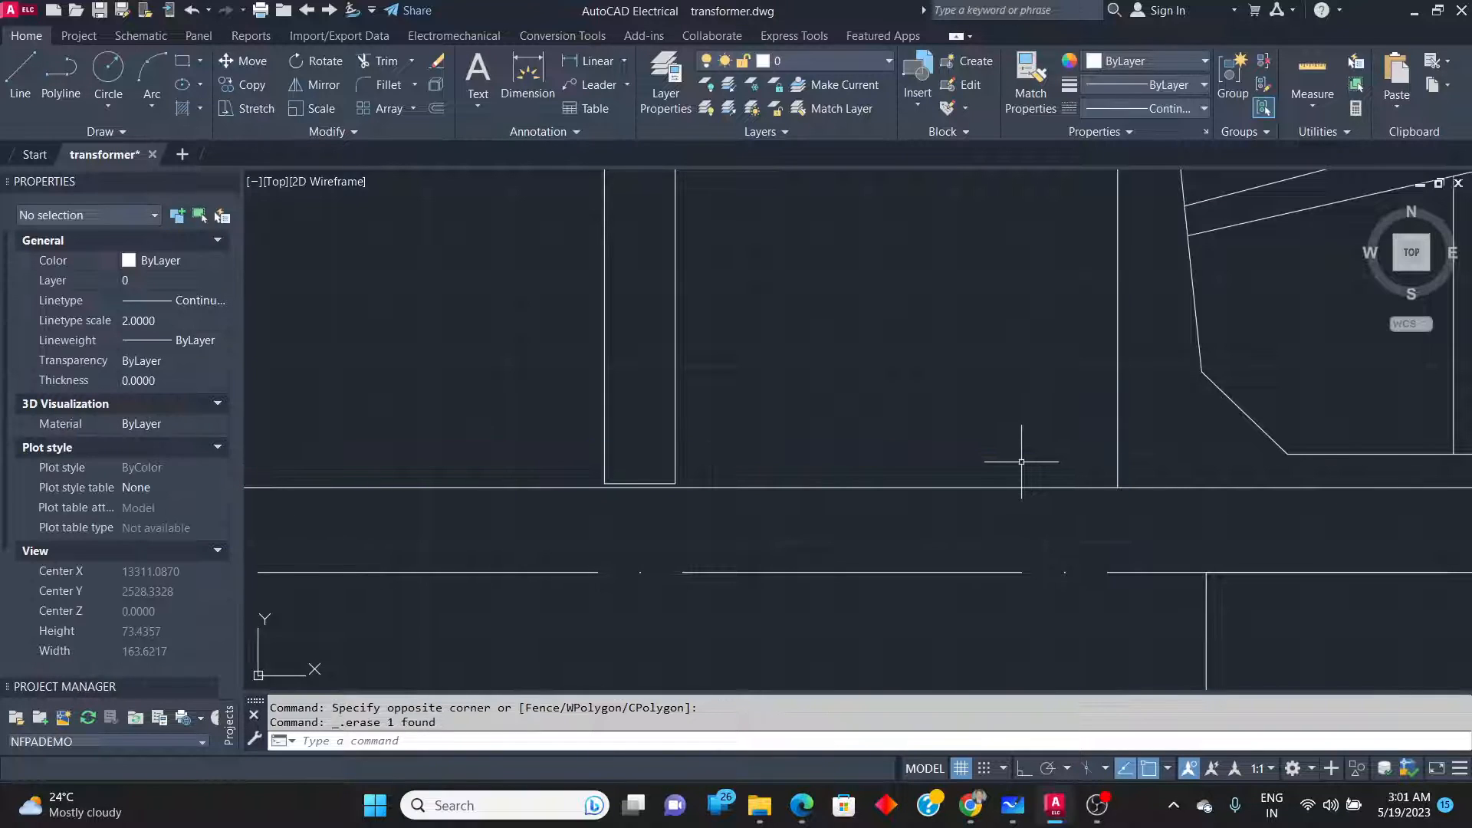
# In Whiteboard, examine the assembled elevation and the stator frame, core and winding sketch for the stator's dimensions.
pyautogui.hotkey('alt', 'Tab')
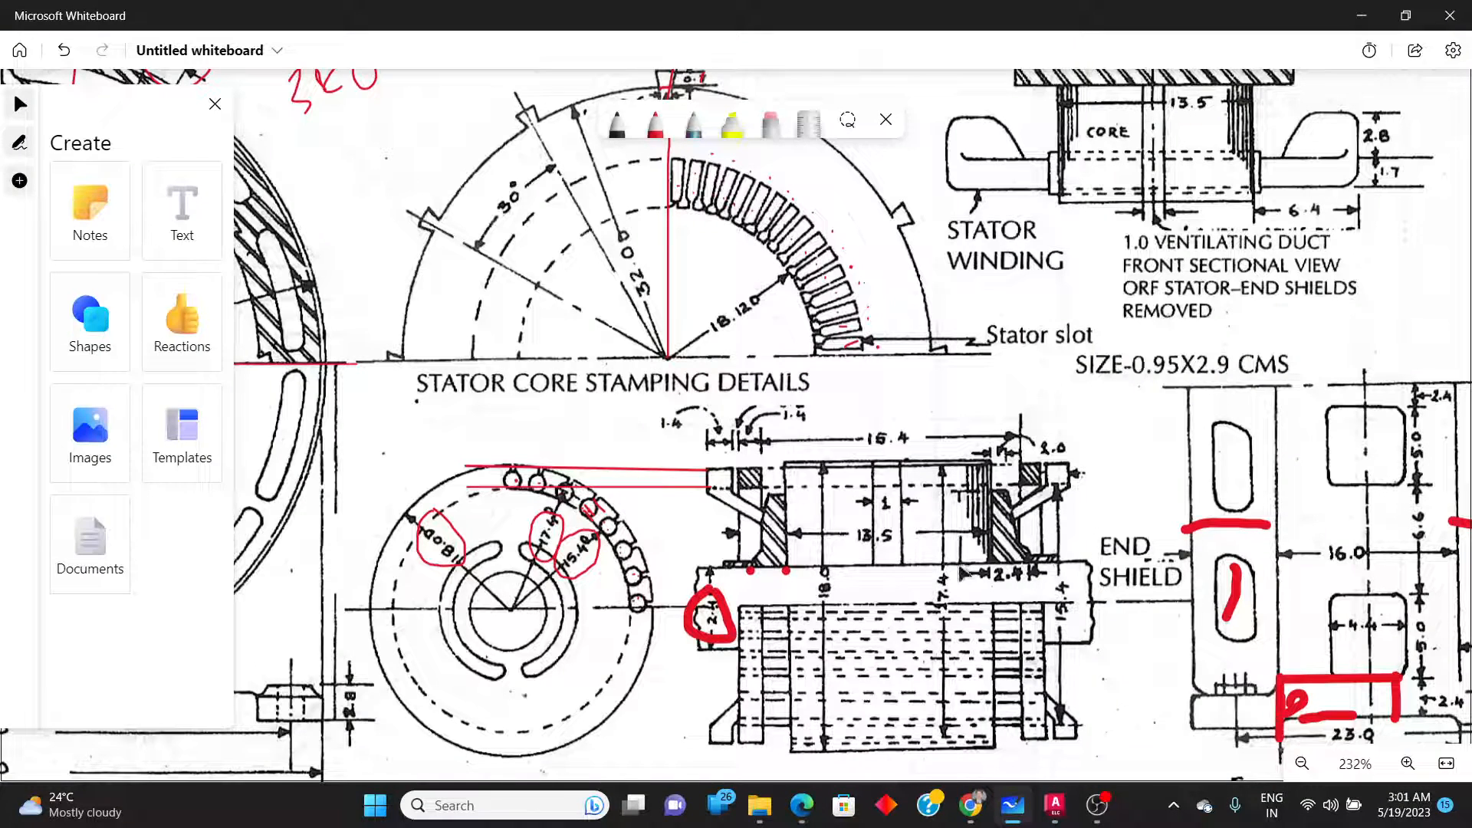
pyautogui.keyDown('ctrl'); pyautogui.scroll(-3, 962, 572); pyautogui.keyUp('ctrl')
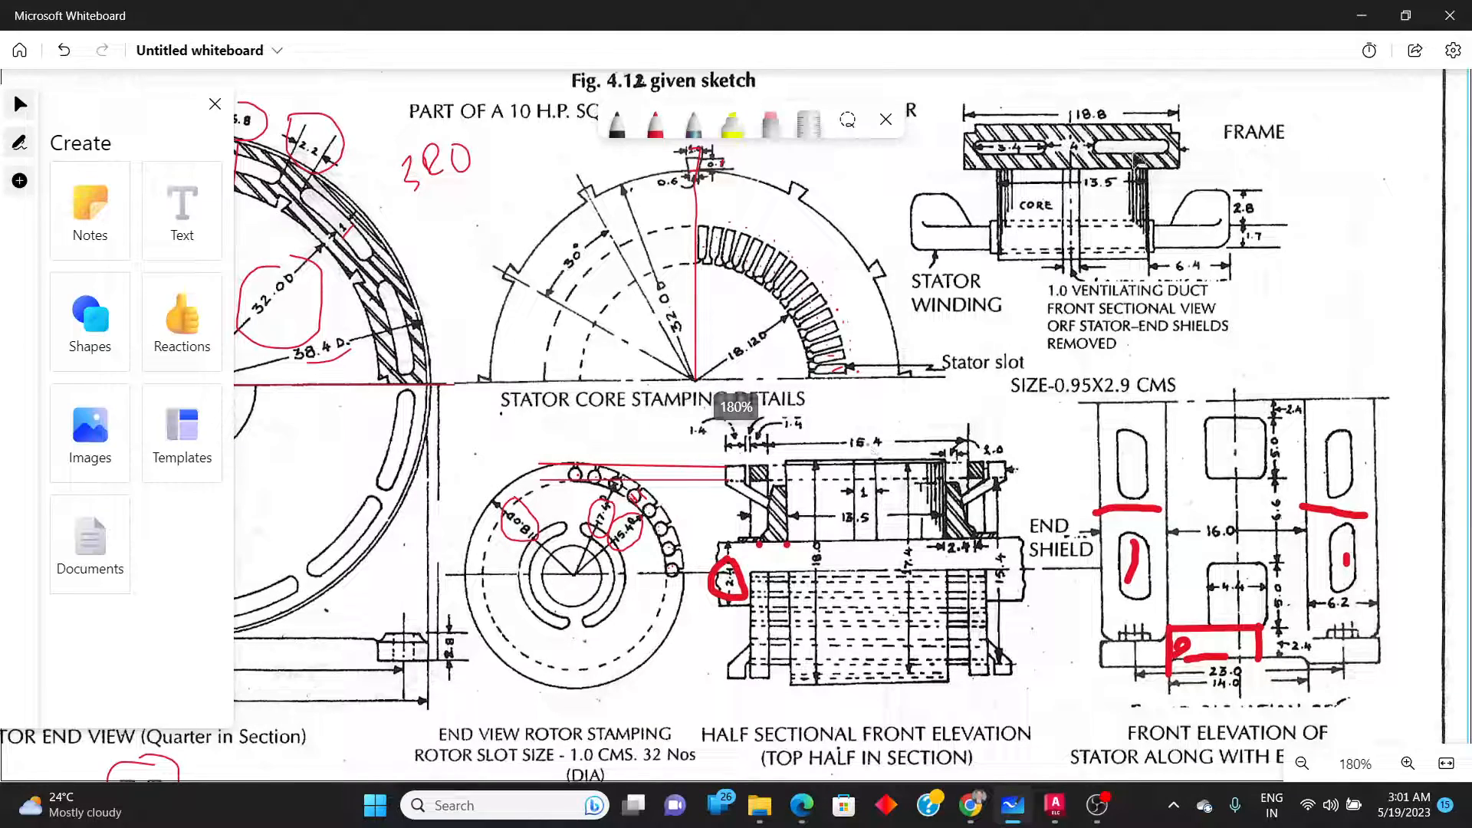
pyautogui.keyDown('ctrl'); pyautogui.scroll(3, 1137, 158); pyautogui.keyUp('ctrl')
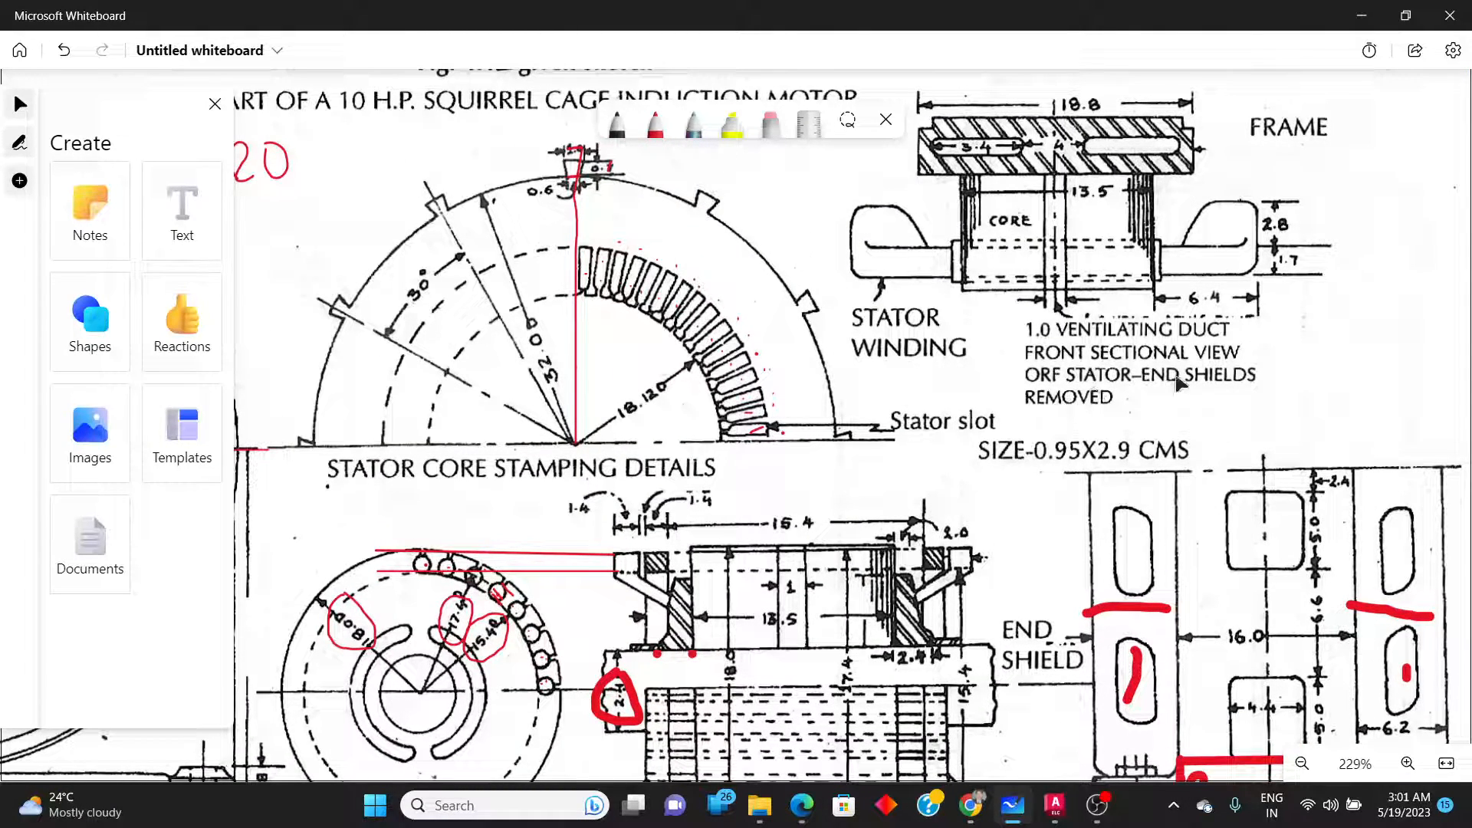
pyautogui.keyDown('ctrl'); pyautogui.scroll(-10, 1196, 375); pyautogui.keyUp('ctrl')
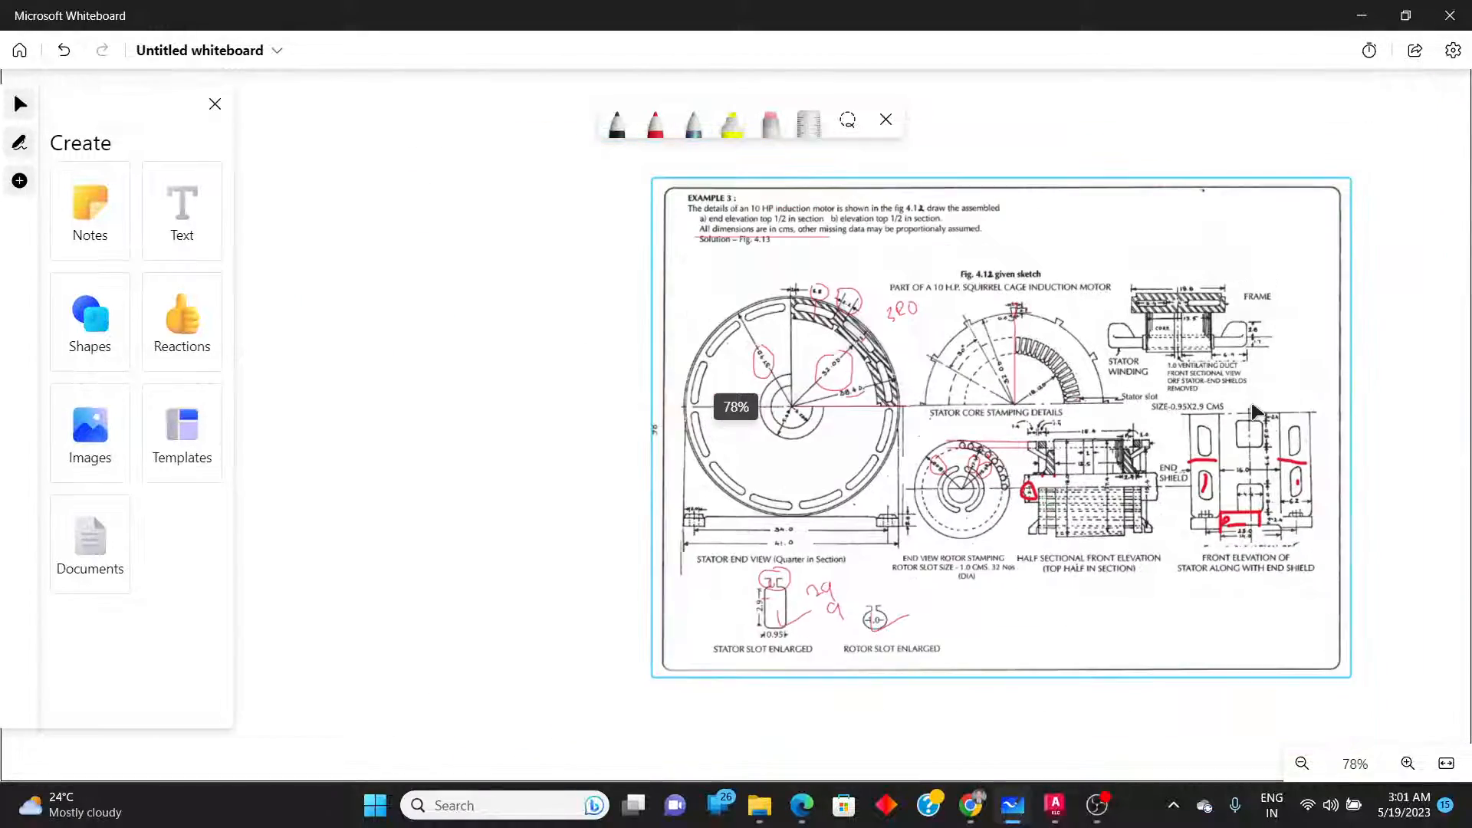
pyautogui.keyDown('ctrl'); pyautogui.scroll(7, 499, 373); pyautogui.keyUp('ctrl')
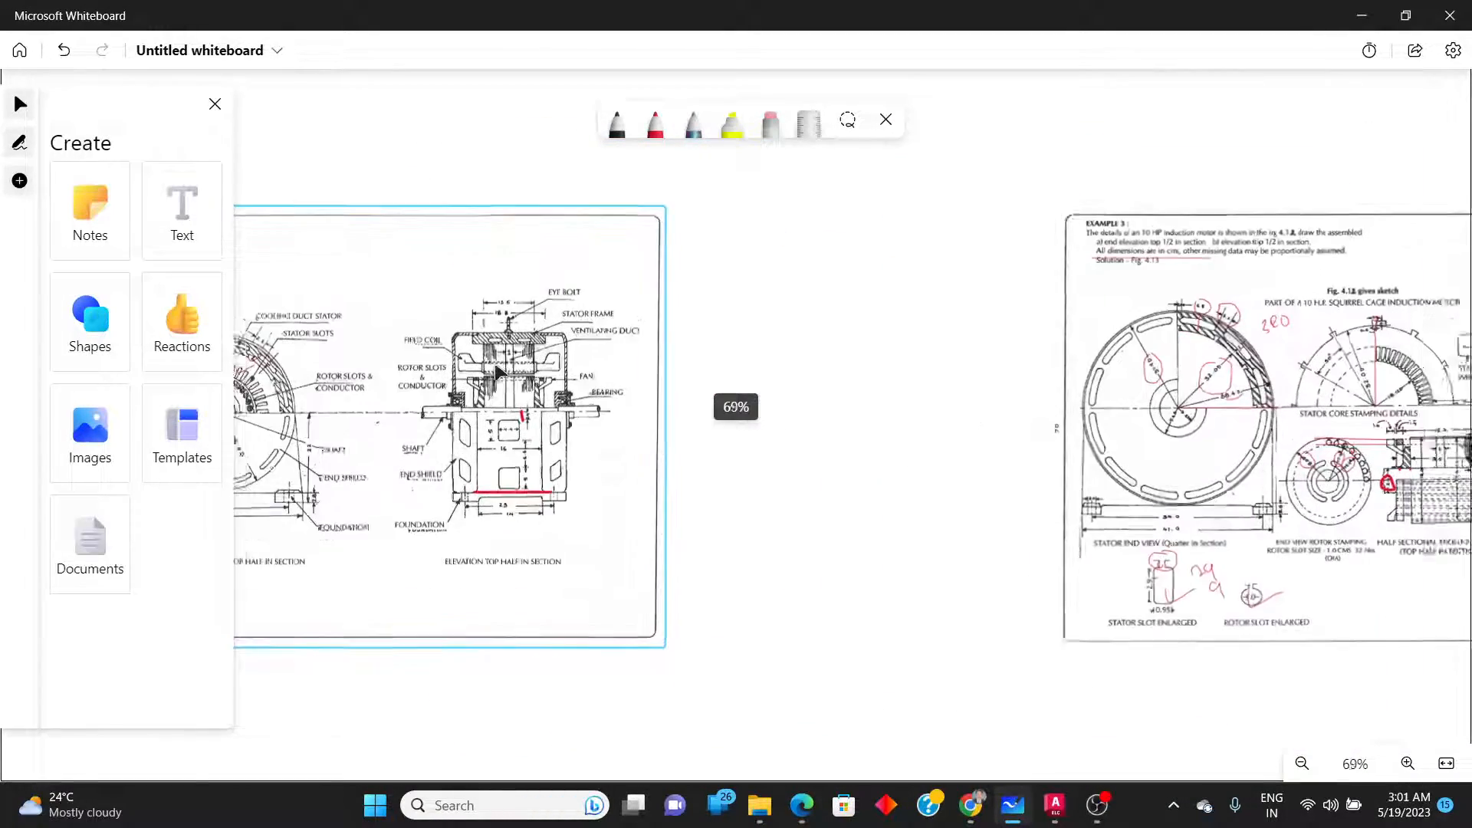
pyautogui.keyDown('ctrl'); pyautogui.scroll(4, 499, 374); pyautogui.keyUp('ctrl')
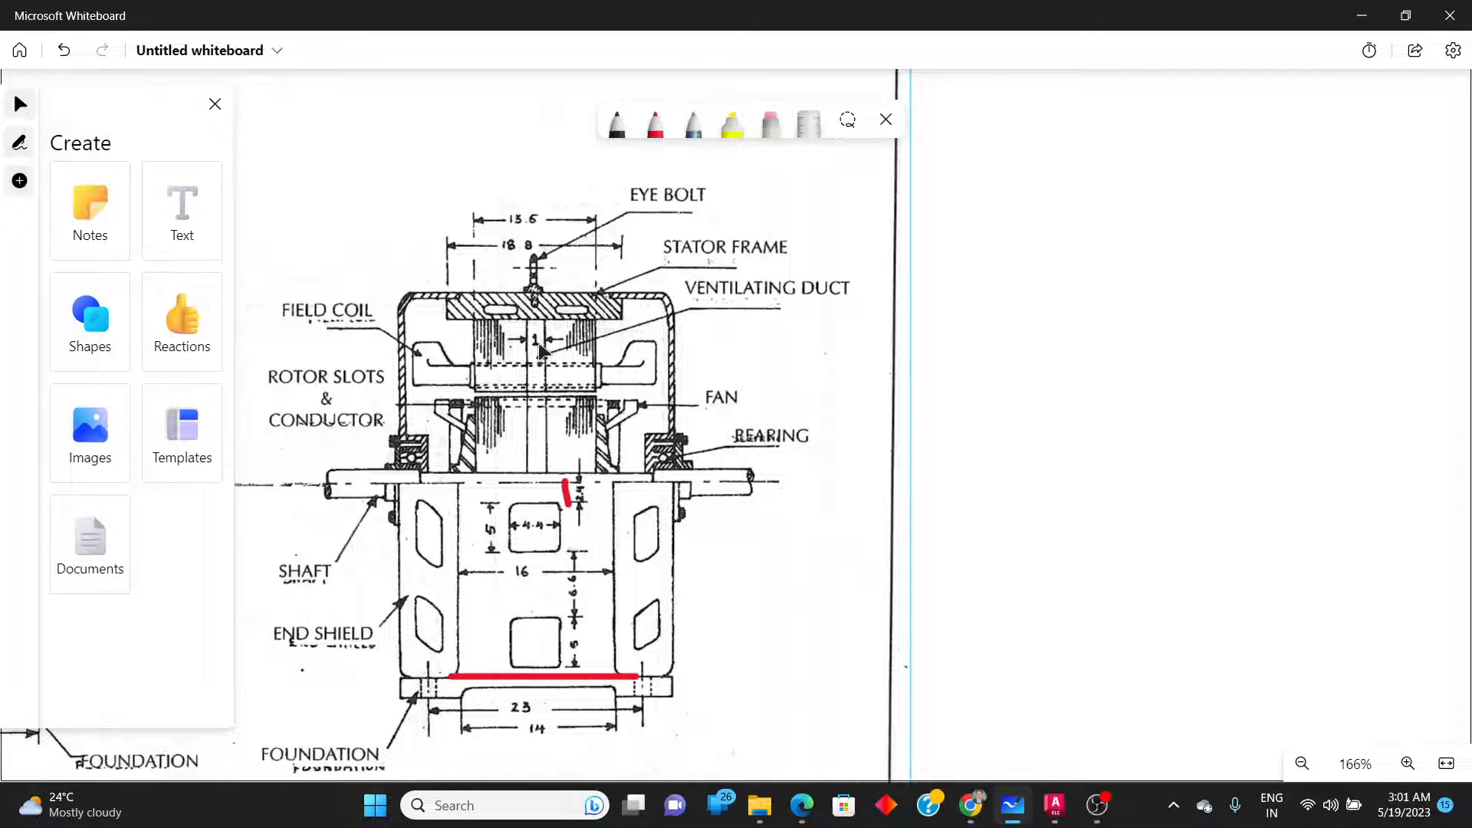
pyautogui.keyDown('ctrl'); pyautogui.scroll(-8, 725, 403); pyautogui.keyUp('ctrl')
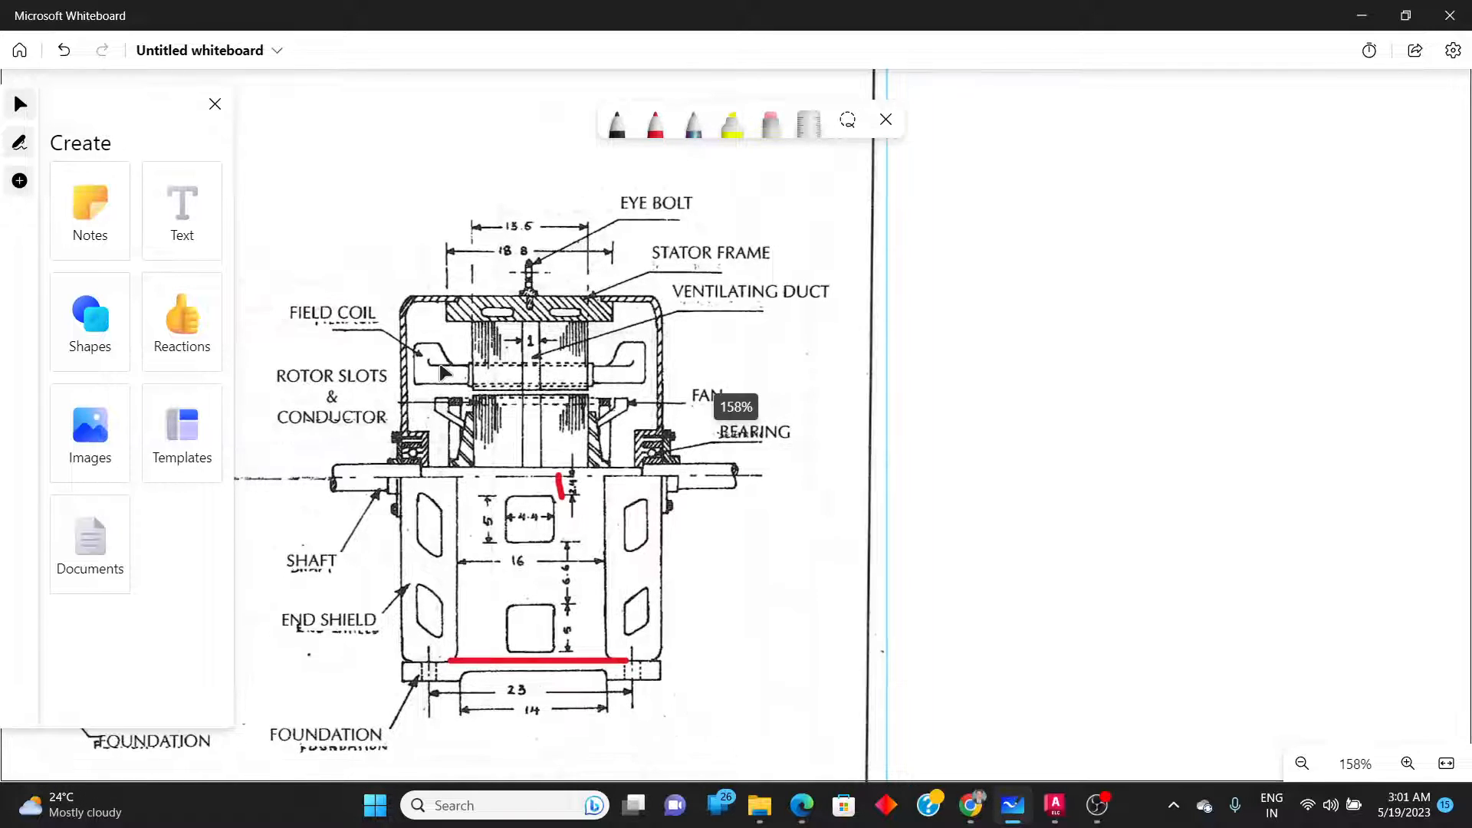
pyautogui.keyDown('ctrl'); pyautogui.scroll(-1, 724, 403); pyautogui.keyUp('ctrl')
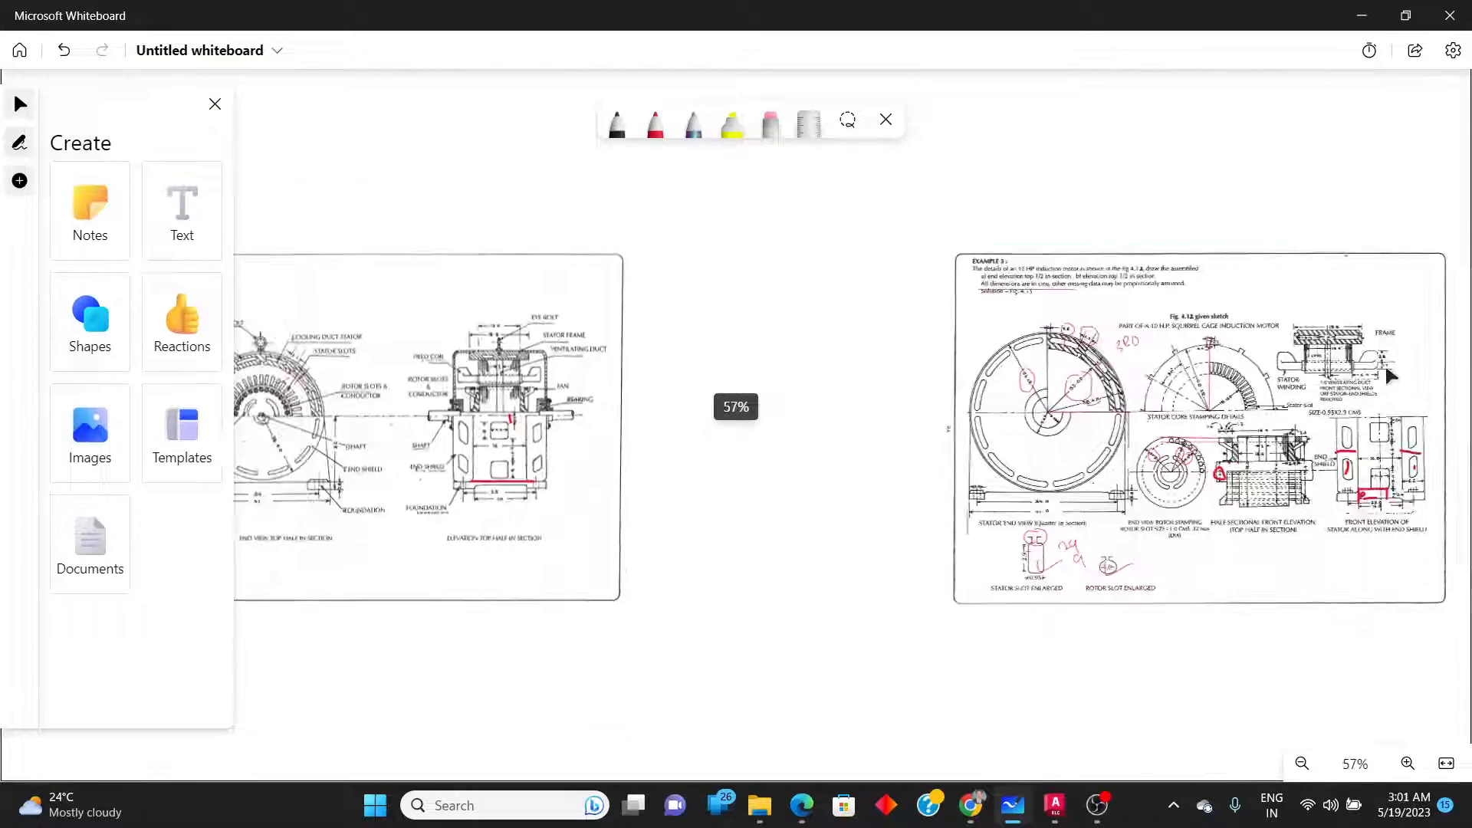
pyautogui.keyDown('ctrl'); pyautogui.scroll(9, 1367, 356); pyautogui.keyUp('ctrl')
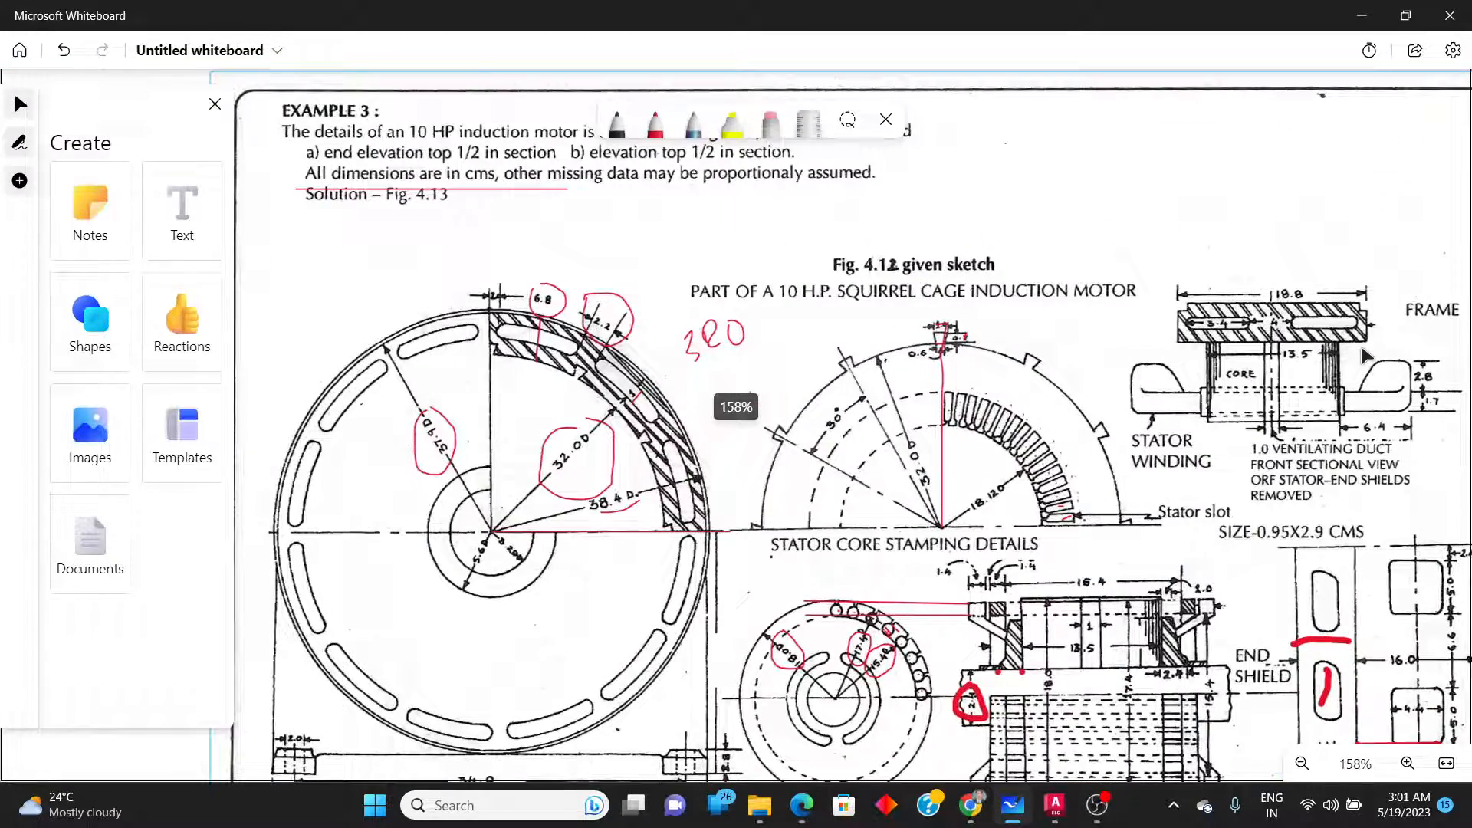
pyautogui.keyDown('ctrl'); pyautogui.scroll(3, 1365, 354); pyautogui.keyUp('ctrl')
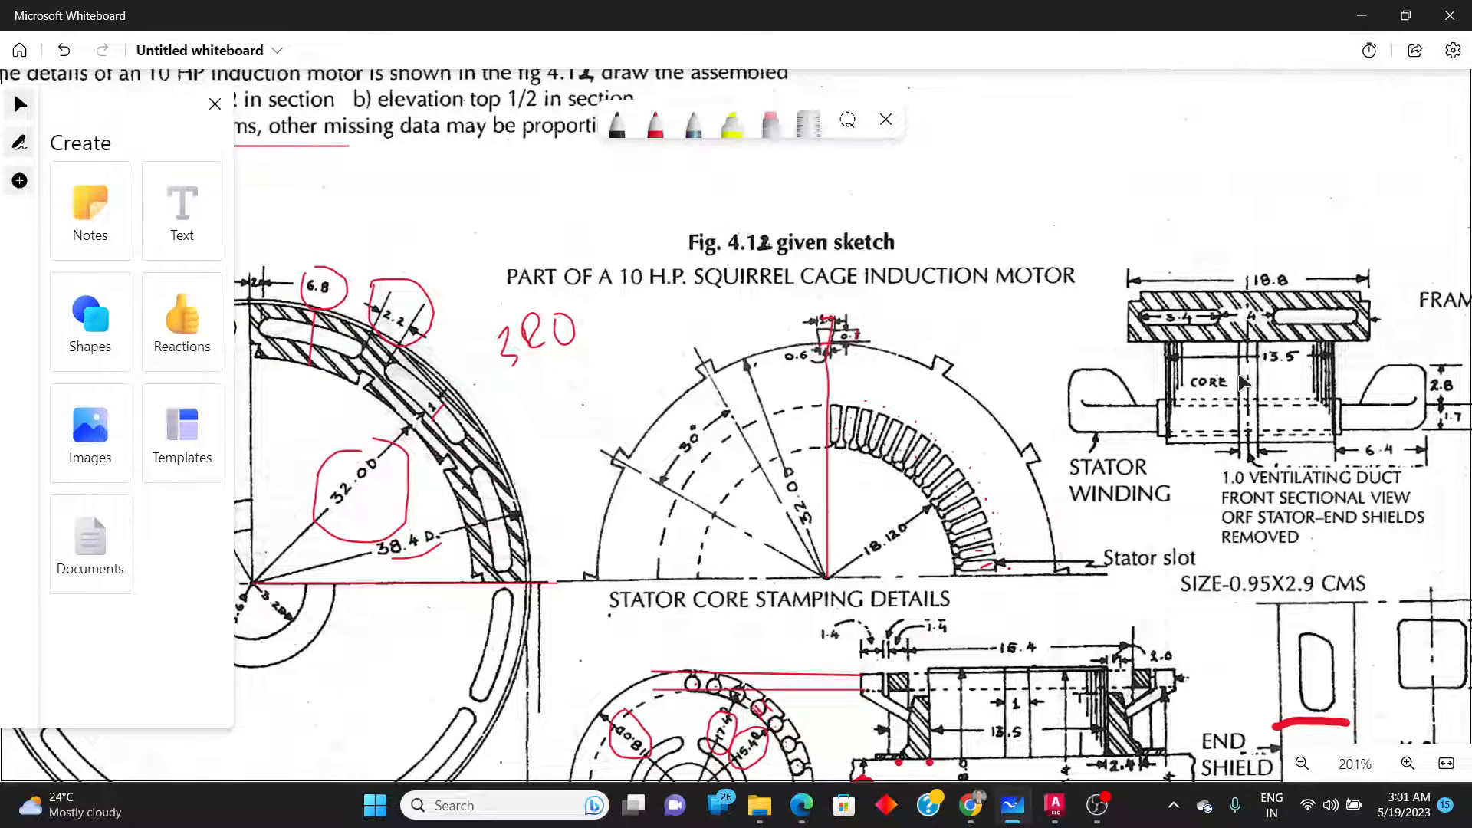
pyautogui.keyDown('ctrl'); pyautogui.scroll(-2, 1244, 381); pyautogui.keyUp('ctrl')
pyautogui.keyDown('ctrl'); pyautogui.scroll(2, 1444, 393); pyautogui.keyUp('ctrl')
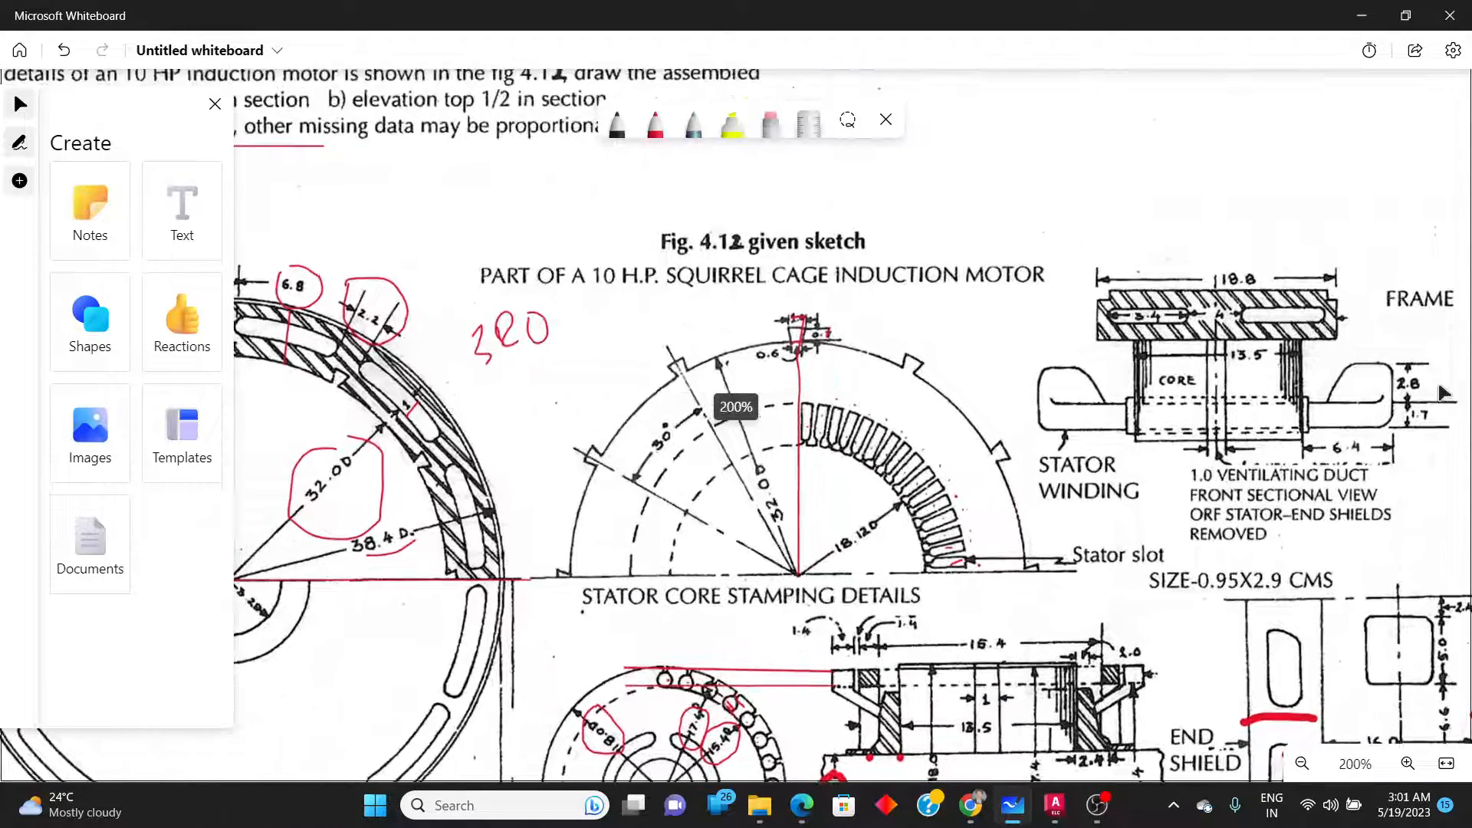
pyautogui.keyDown('ctrl'); pyautogui.scroll(1, 1445, 394); pyautogui.keyUp('ctrl')
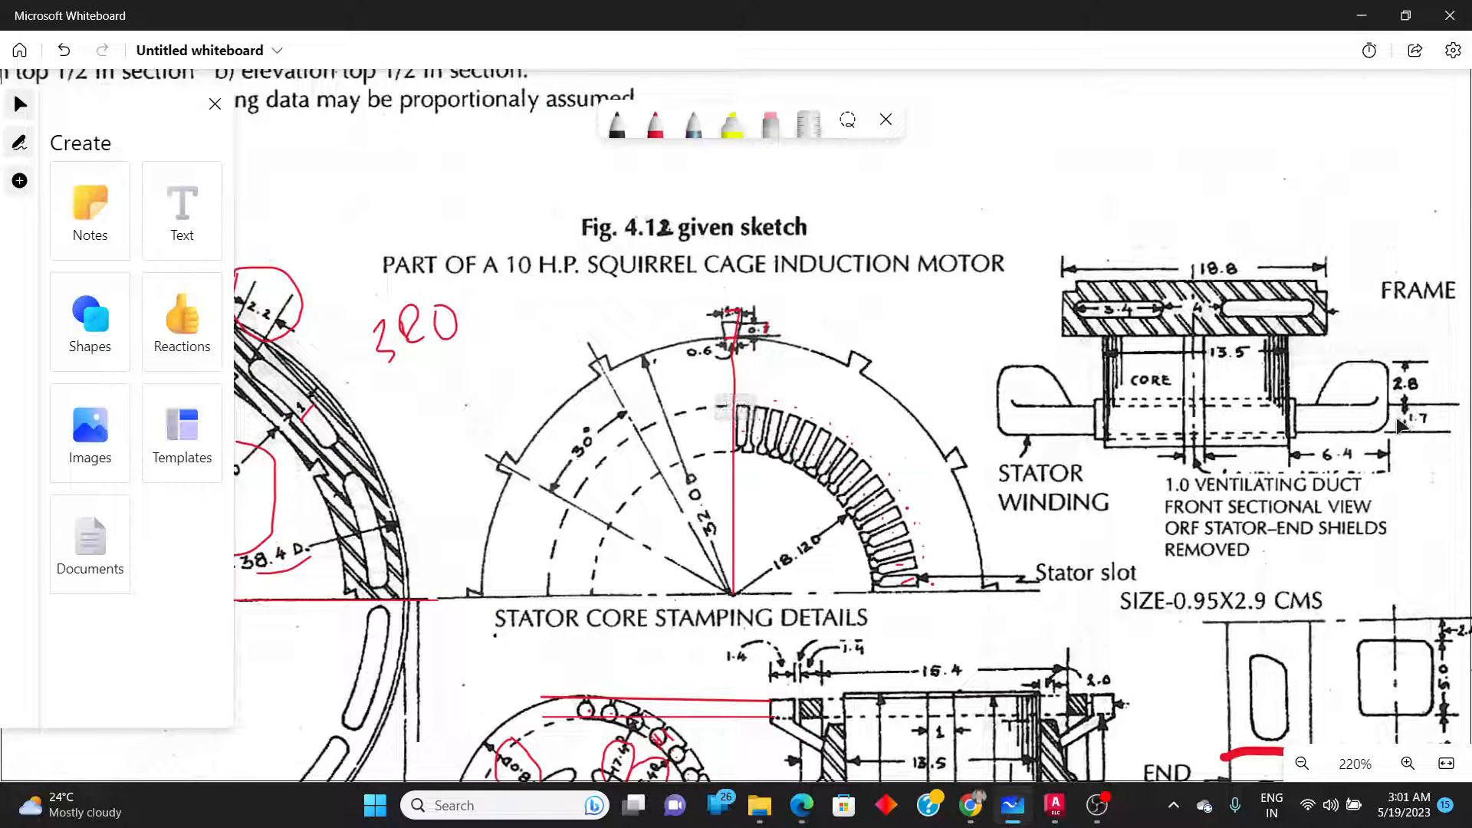
# Open Calculator and add up the stator winding heights as 17 + 28 + 17.
pyautogui.click(453, 809)
pyautogui.write('cal')
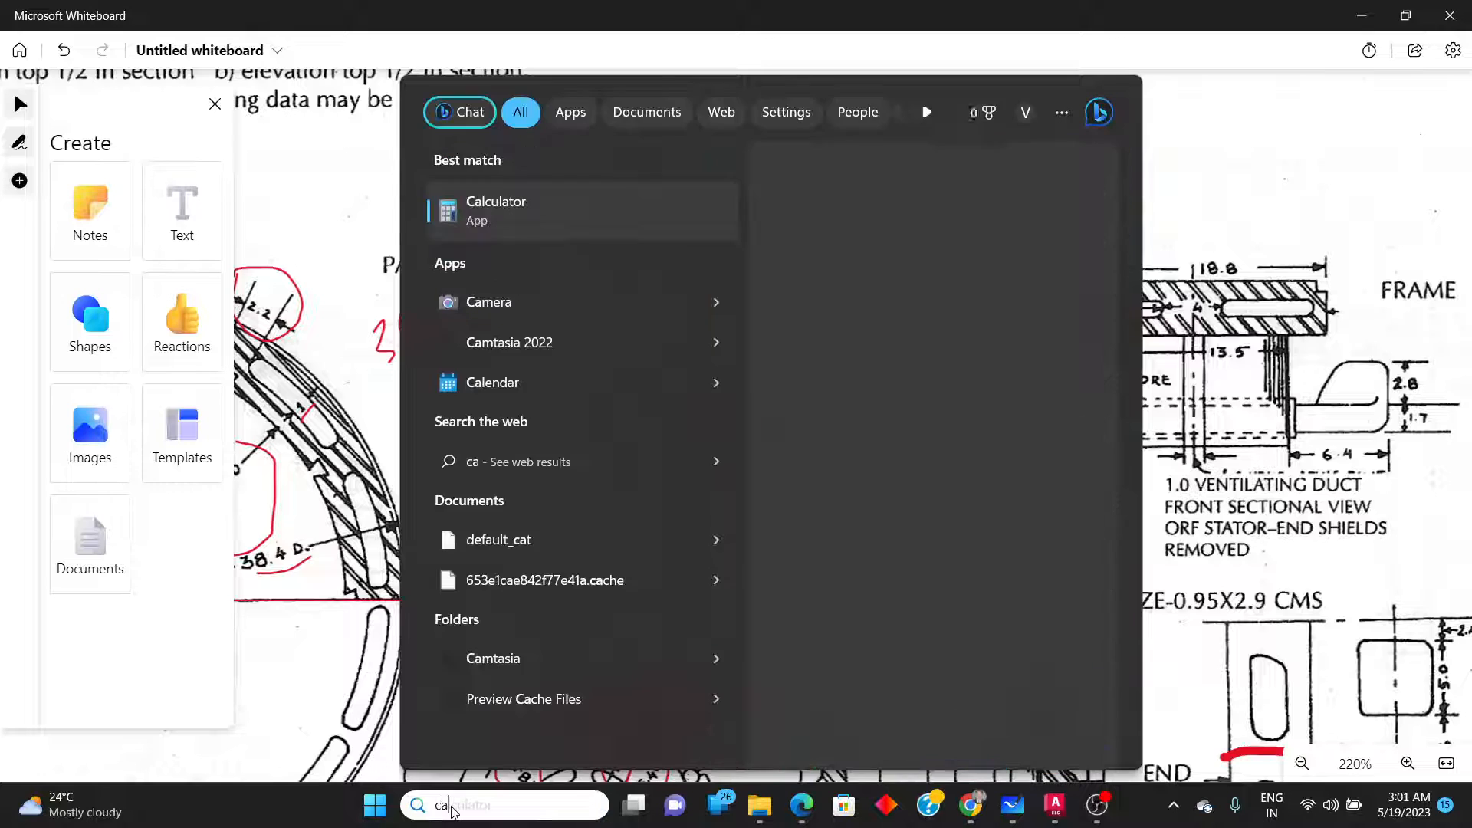
pyautogui.write('c')
pyautogui.press('Return')
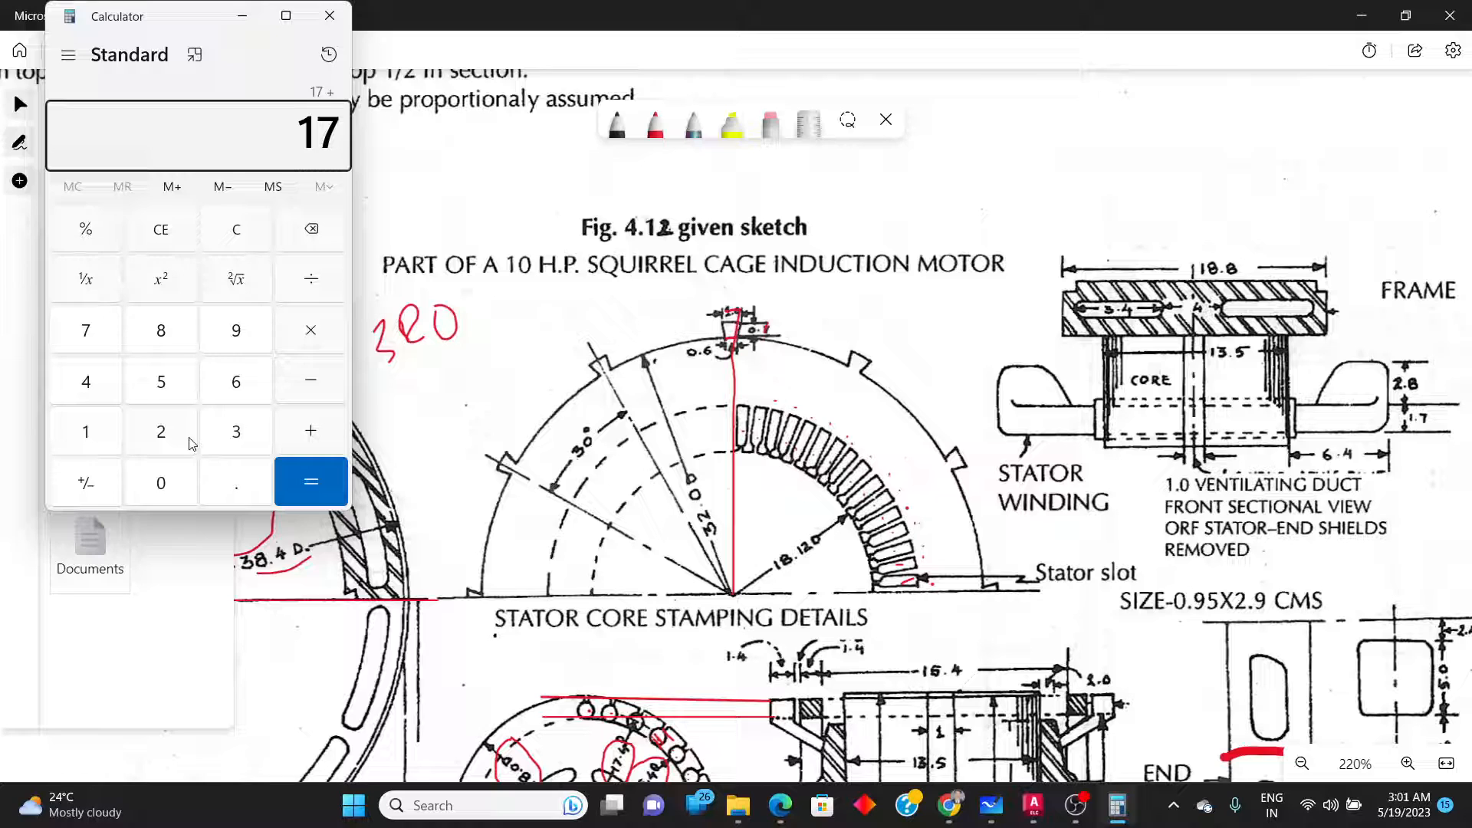
pyautogui.write('28')
pyautogui.press('Return')
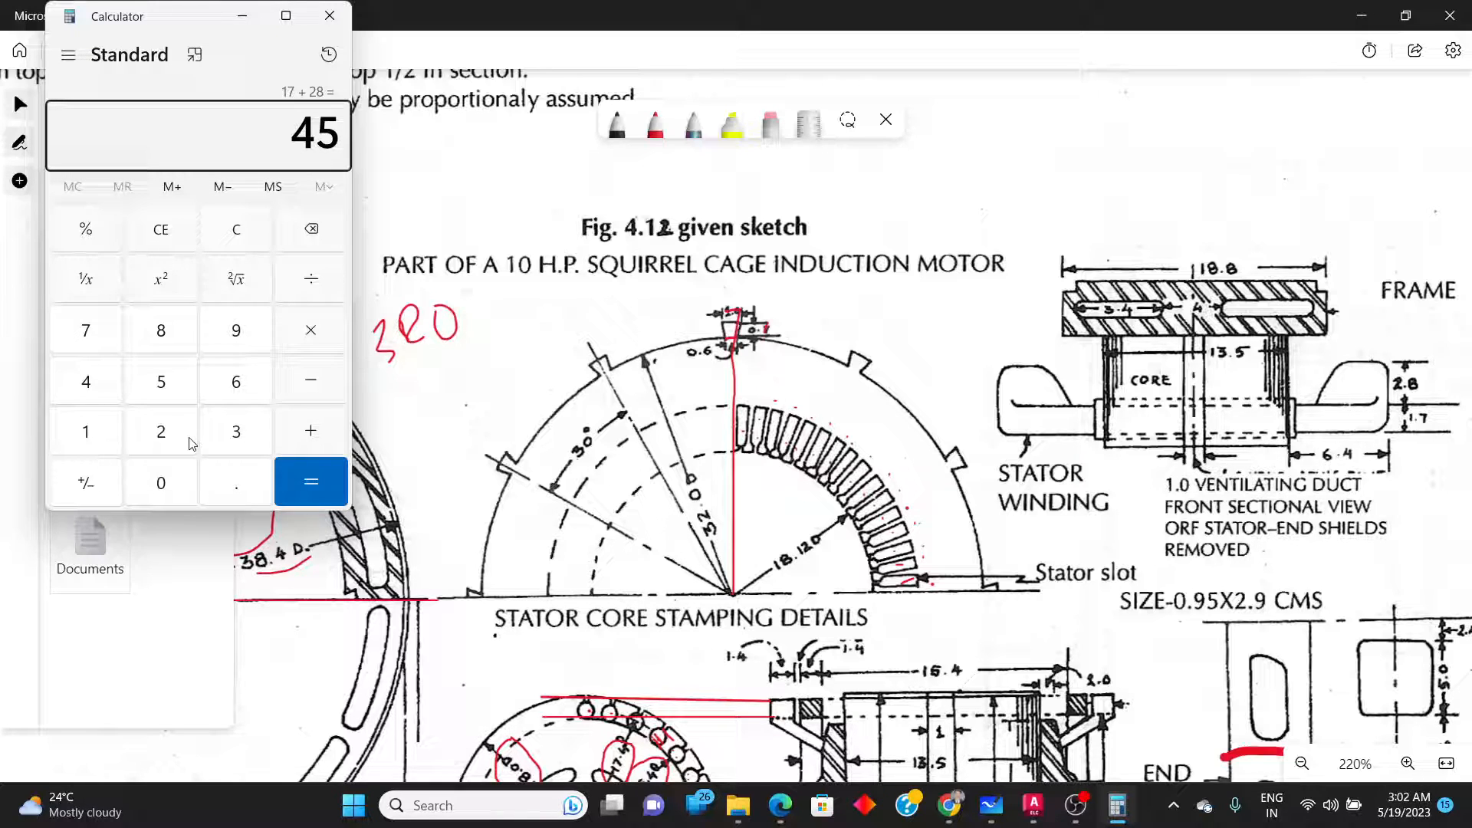
pyautogui.write('+1')
pyautogui.press('Return')
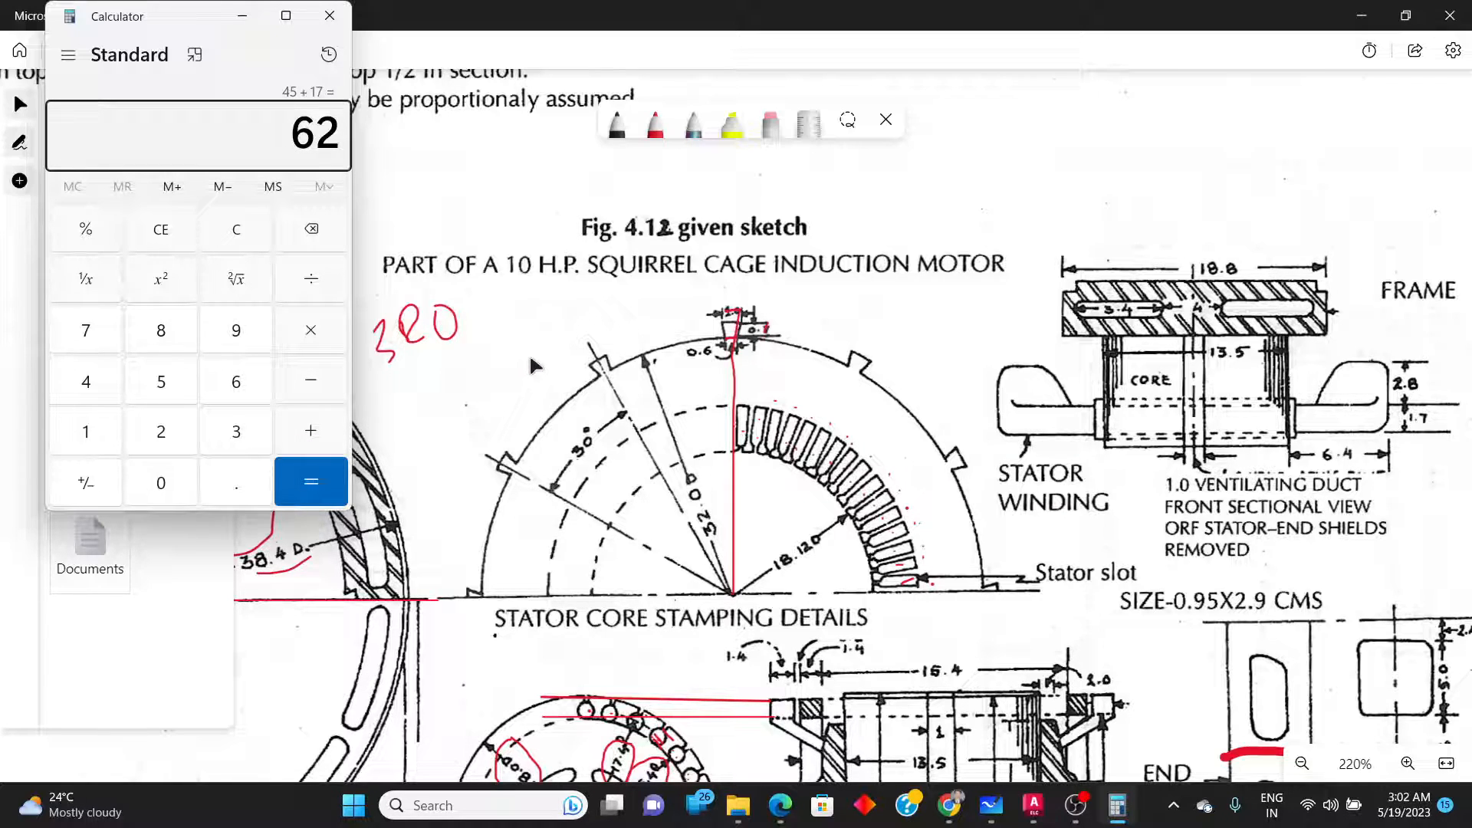
# Examine how the stator core and winding sit above the rotor in Whiteboard's assembled elevation, and return to the AutoCAD elevation.
pyautogui.keyDown('ctrl'); pyautogui.scroll(-2, 698, 341); pyautogui.keyUp('ctrl')
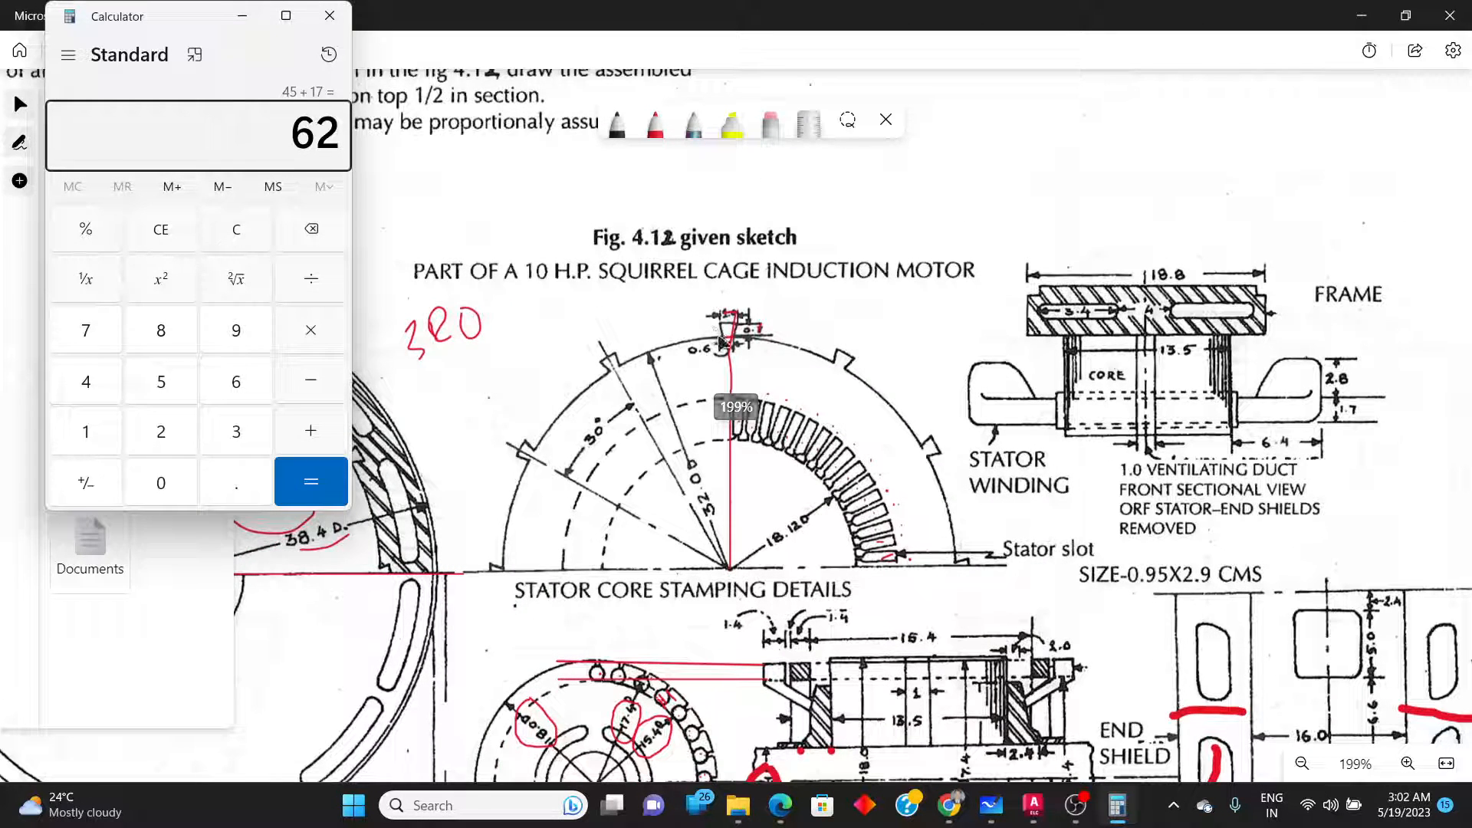
pyautogui.click(759, 362)
pyautogui.scroll(-3, 897, 374)
pyautogui.scroll(-6, 1026, 390)
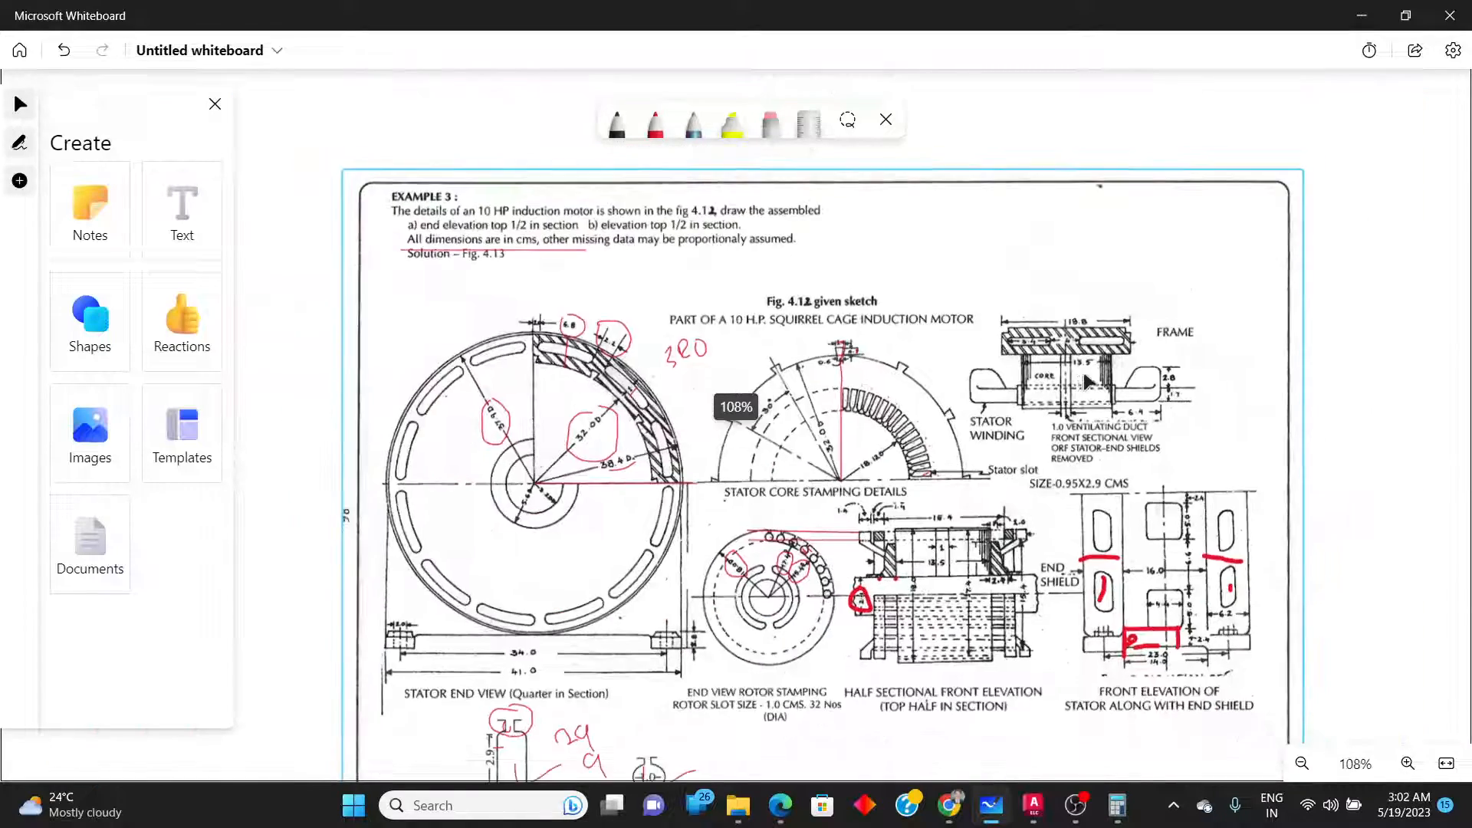
pyautogui.scroll(6, 453, 403)
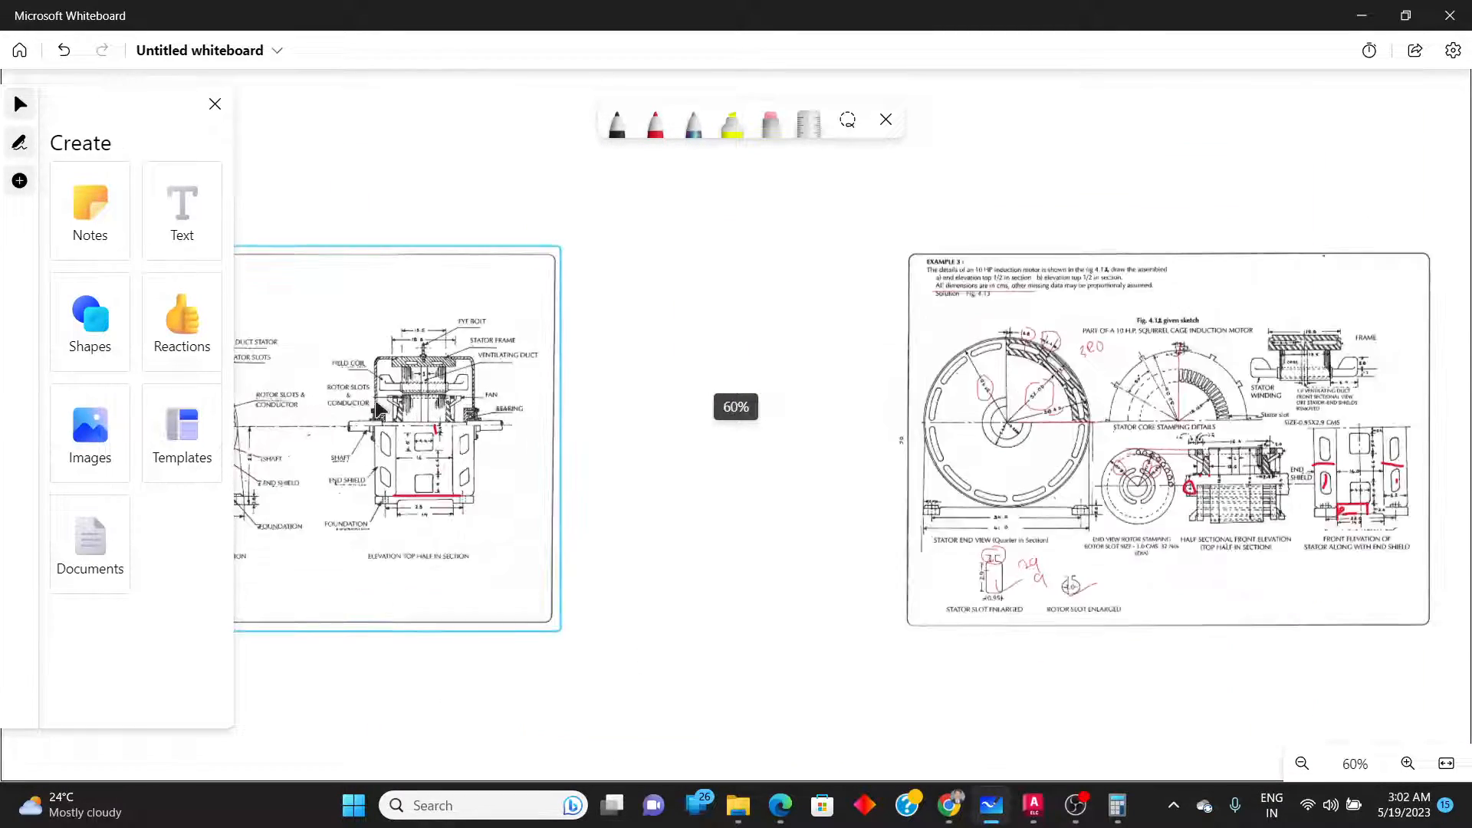
pyautogui.scroll(2, 451, 409)
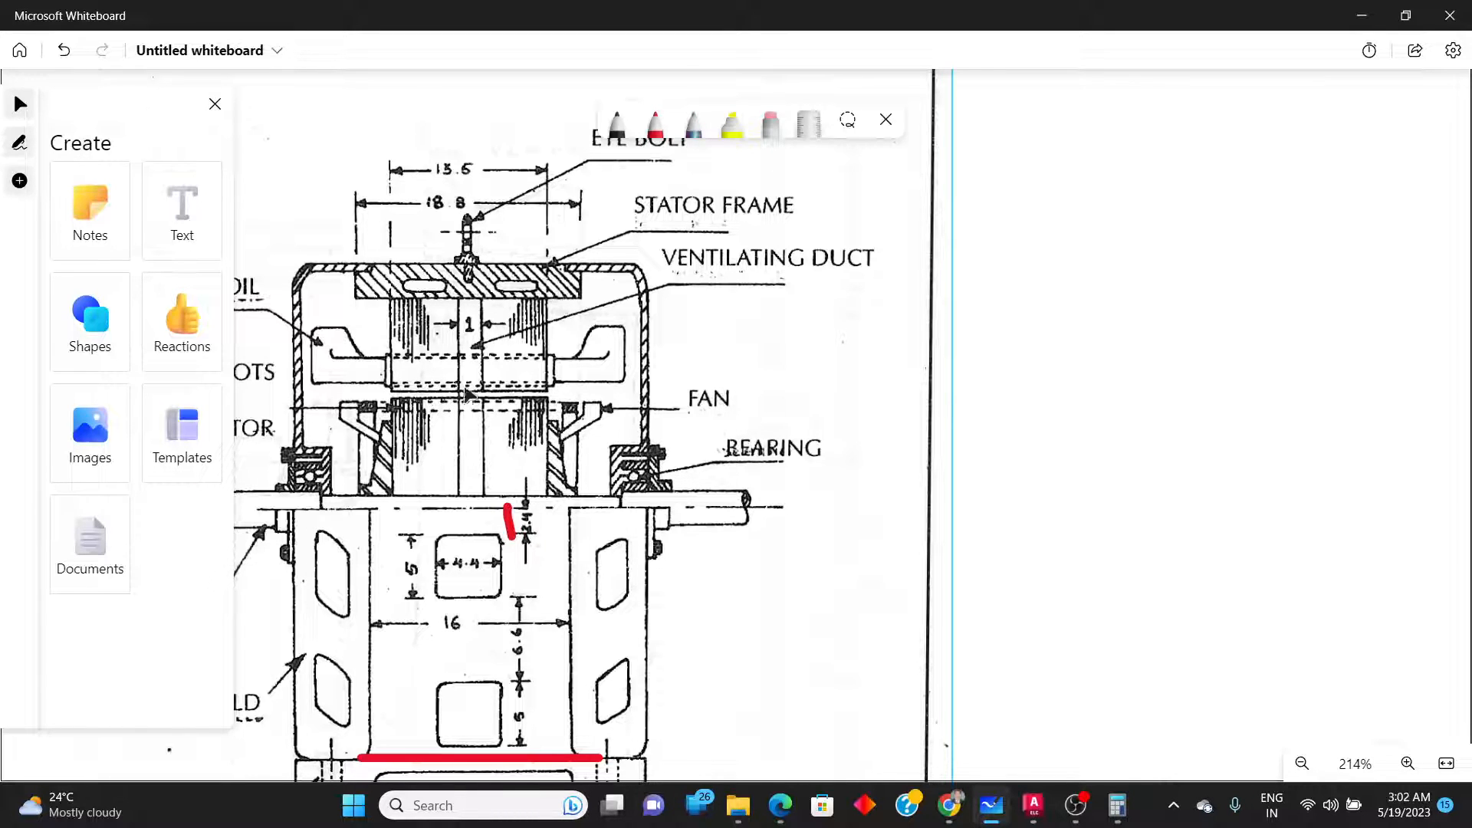
pyautogui.hotkey('alt', 'Tab')
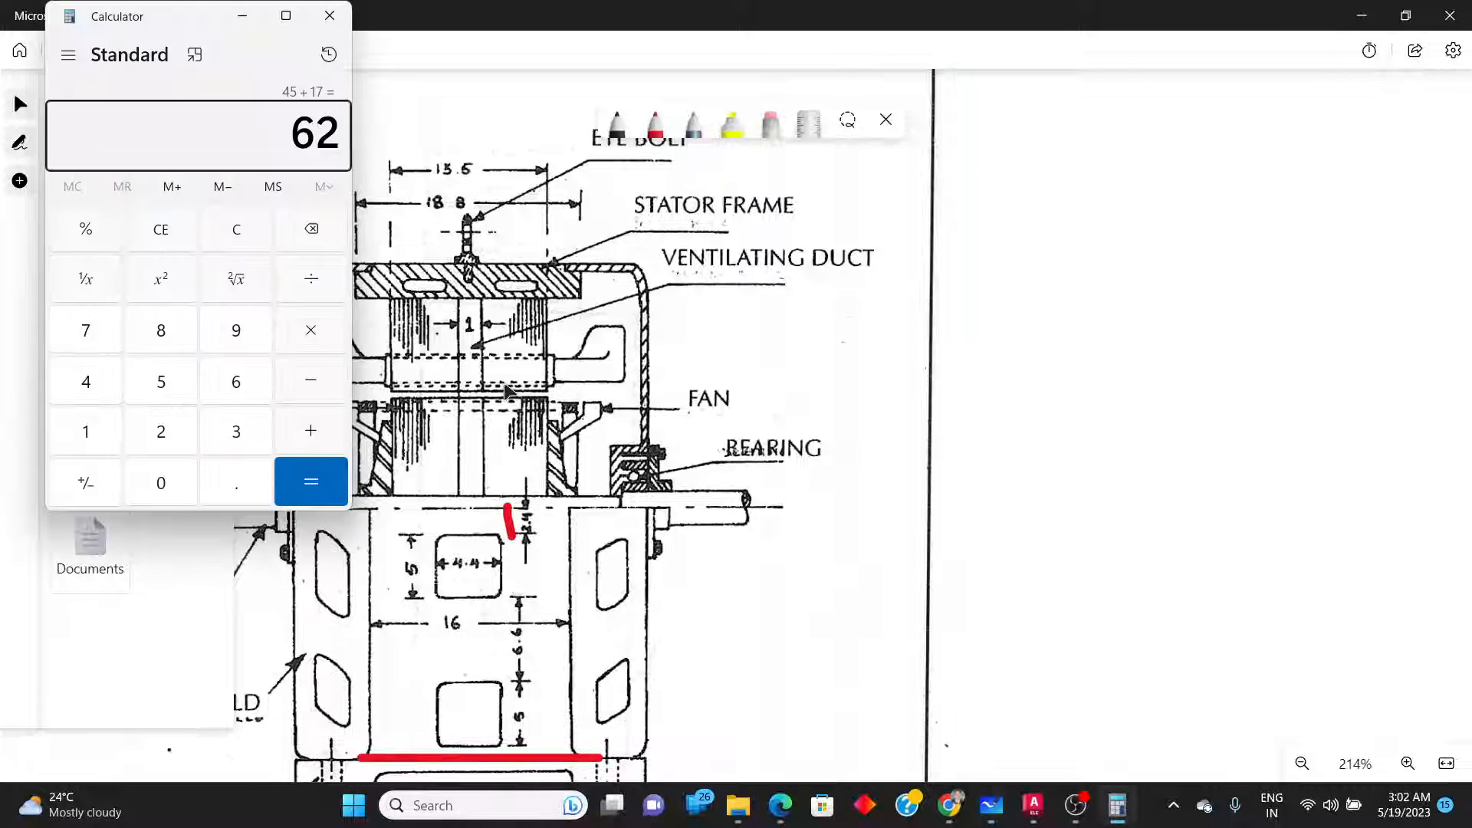
pyautogui.hotkey('alt', 'Tab')
pyautogui.hotkey('alt', 'Tab')
pyautogui.hotkey('alt', 'Tab')
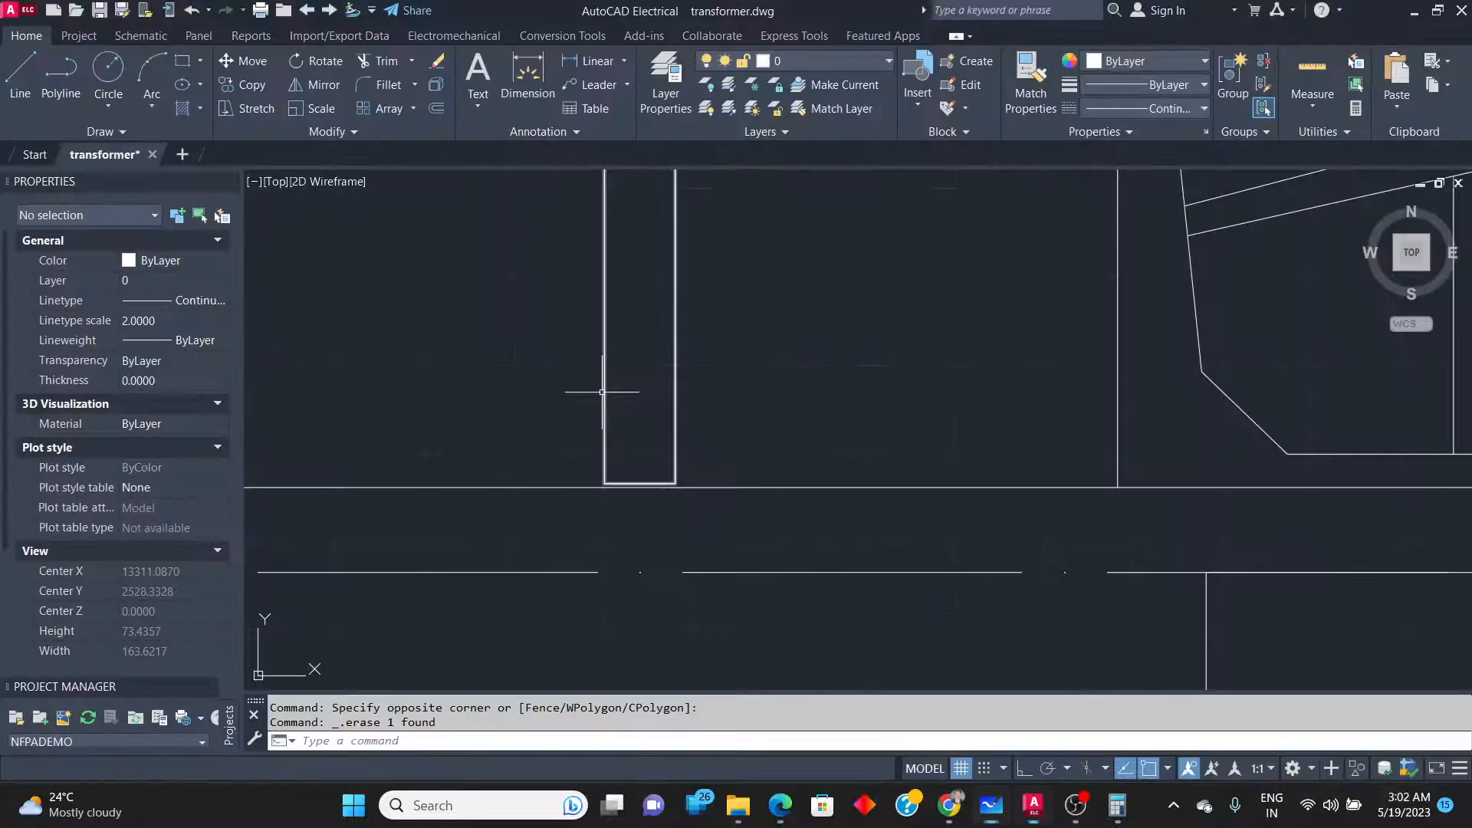
pyautogui.scroll(-3, 602, 392)
pyautogui.scroll(1, 521, 383)
pyautogui.scroll(-1, 537, 368)
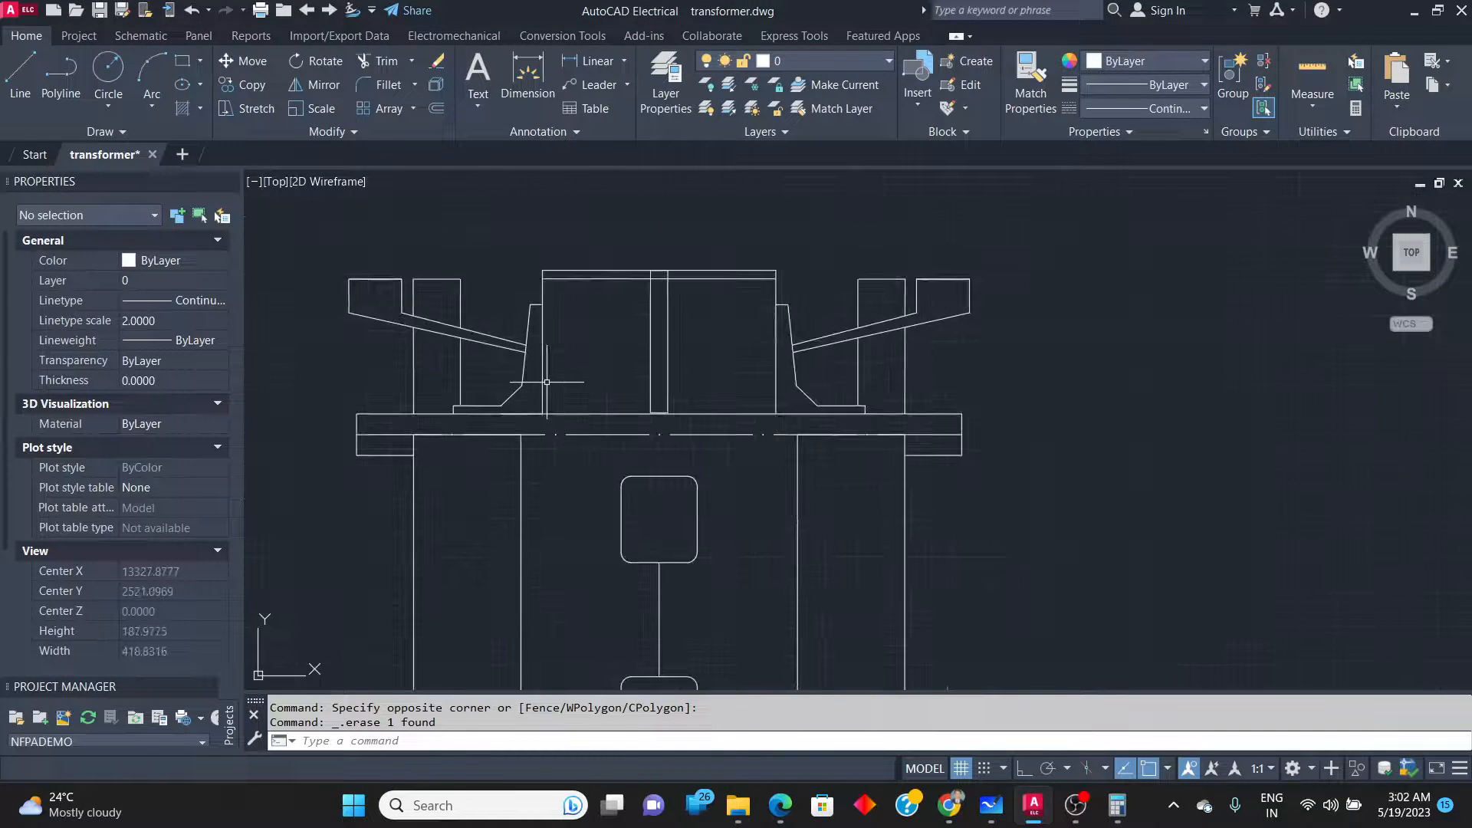
# Draw a 135 by 60 rectangle for the stator core in the empty space beside the elevation.
pyautogui.click(182, 62)
pyautogui.click(1027, 289)
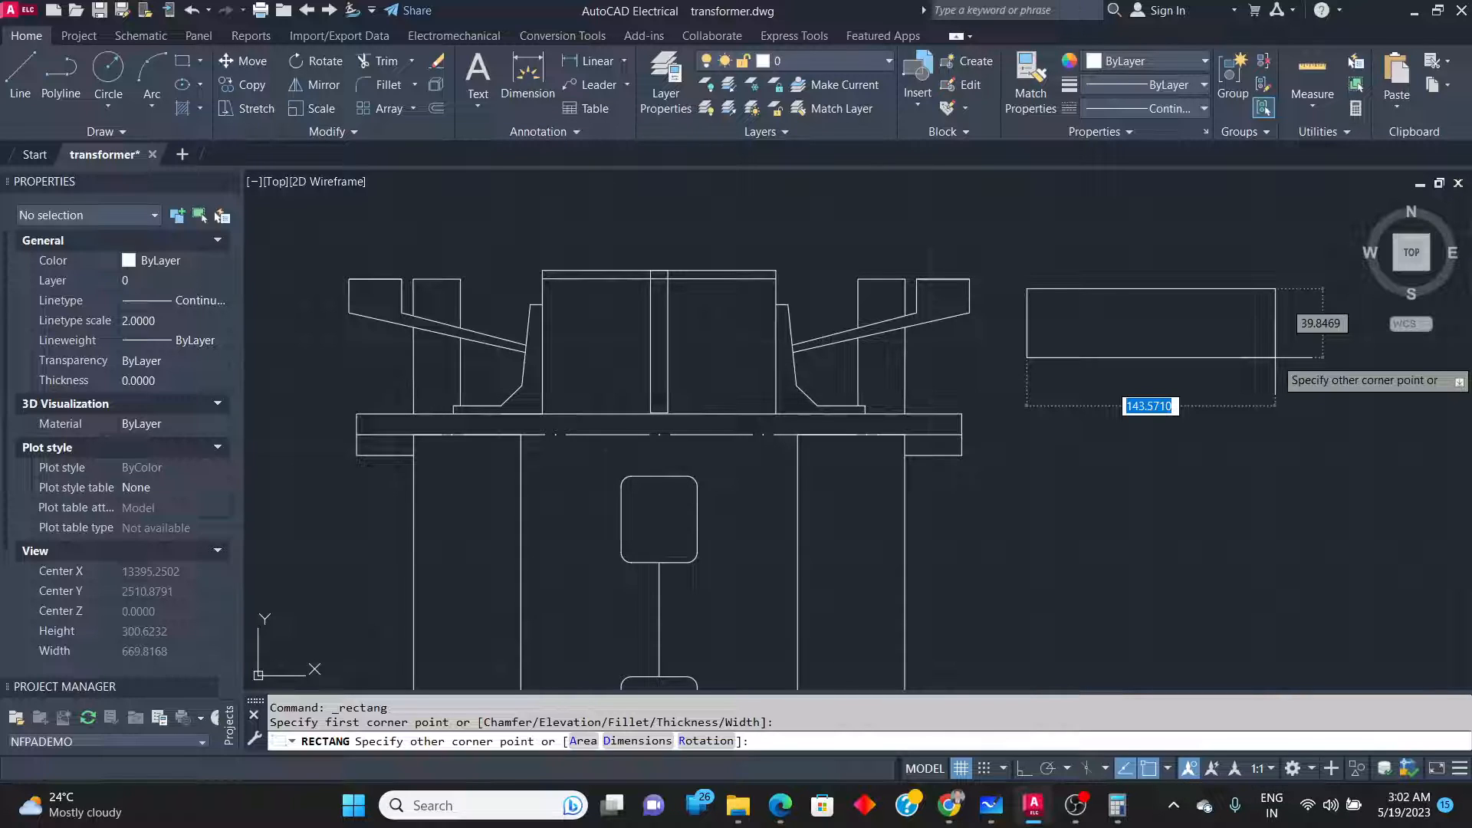
pyautogui.write('135')
pyautogui.press('Tab')
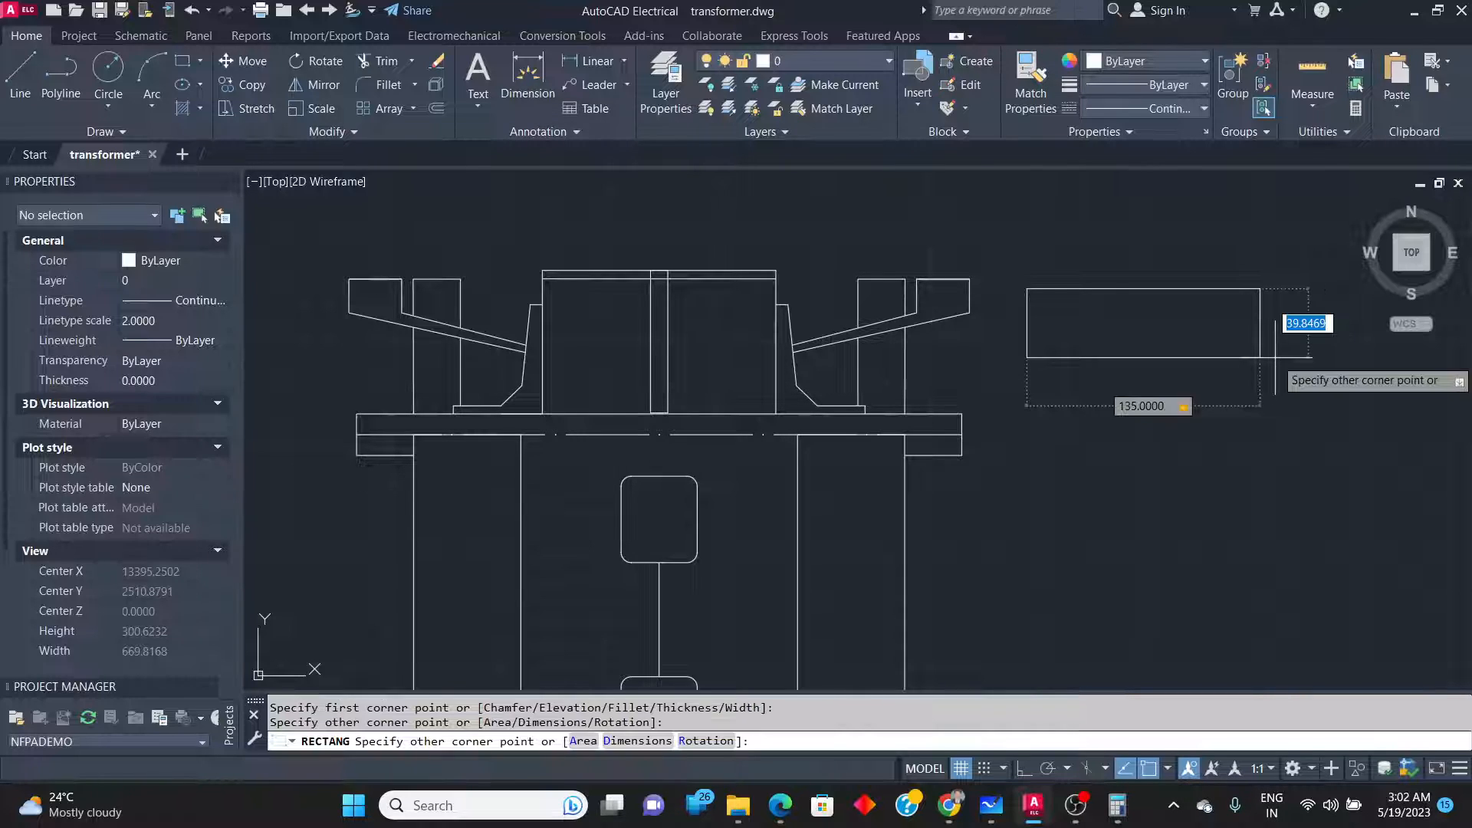
pyautogui.write('60')
pyautogui.press('Return')
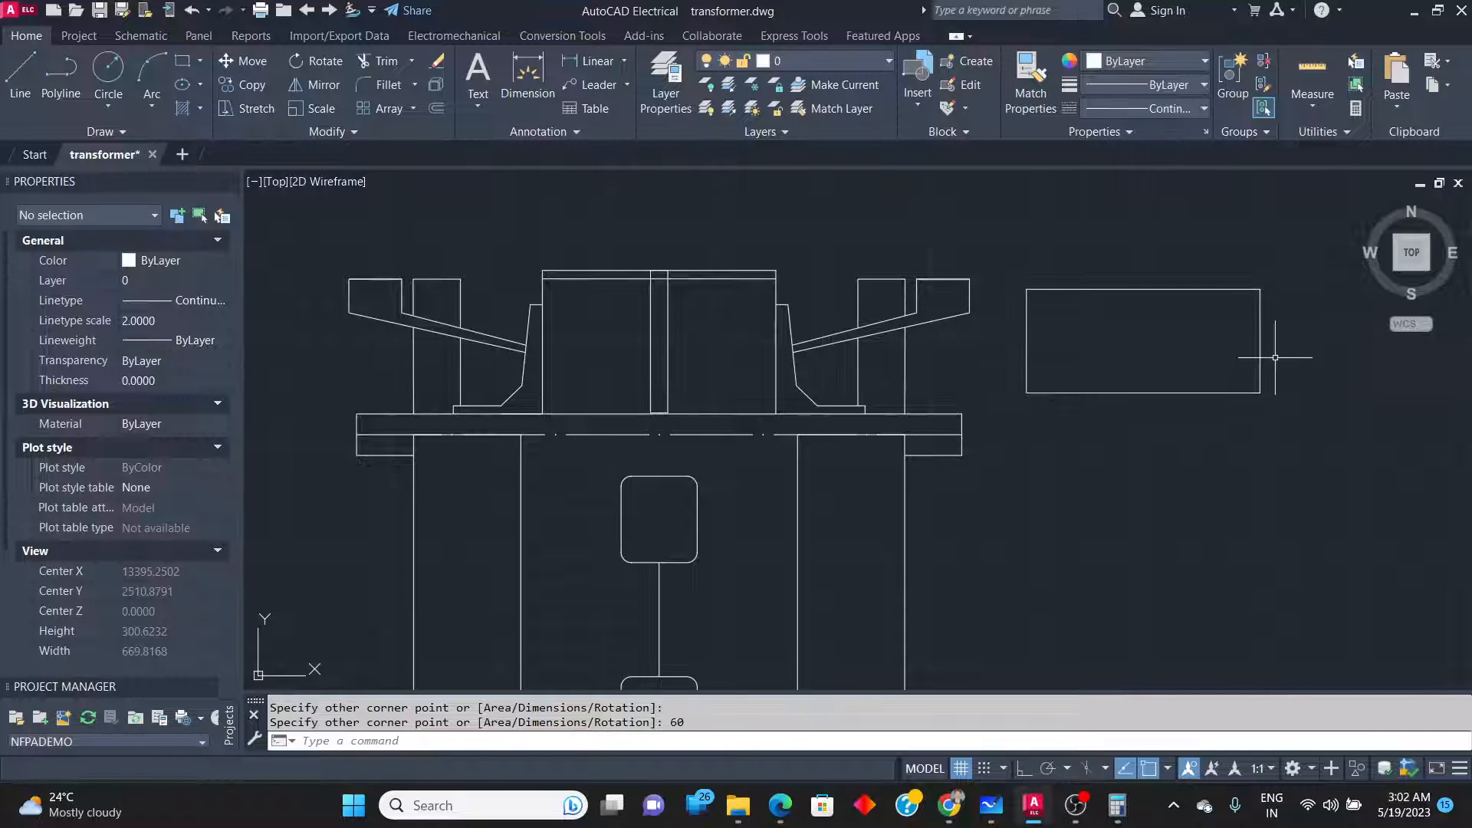
pyautogui.click(1304, 424)
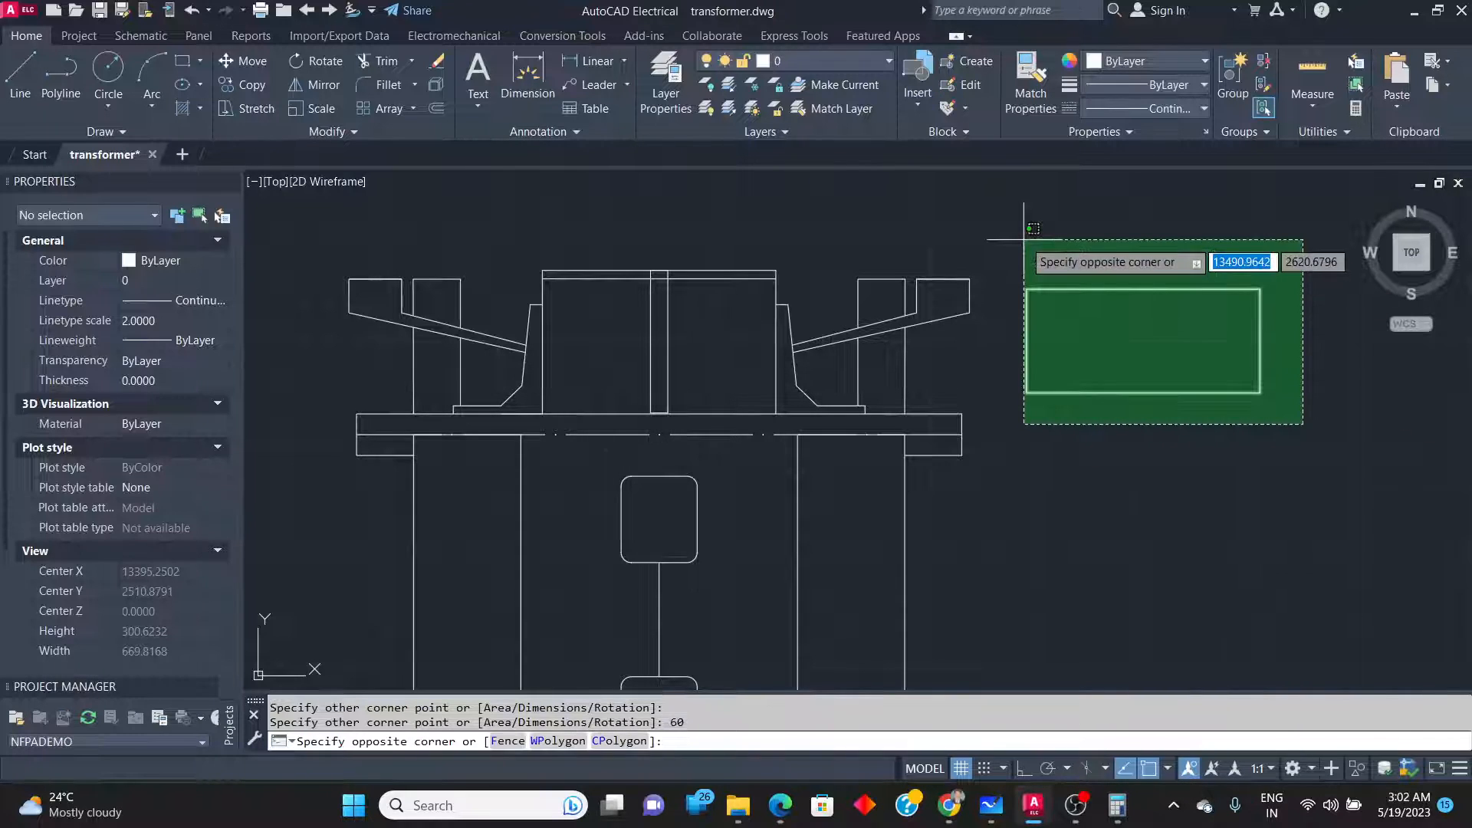
pyautogui.click(1031, 234)
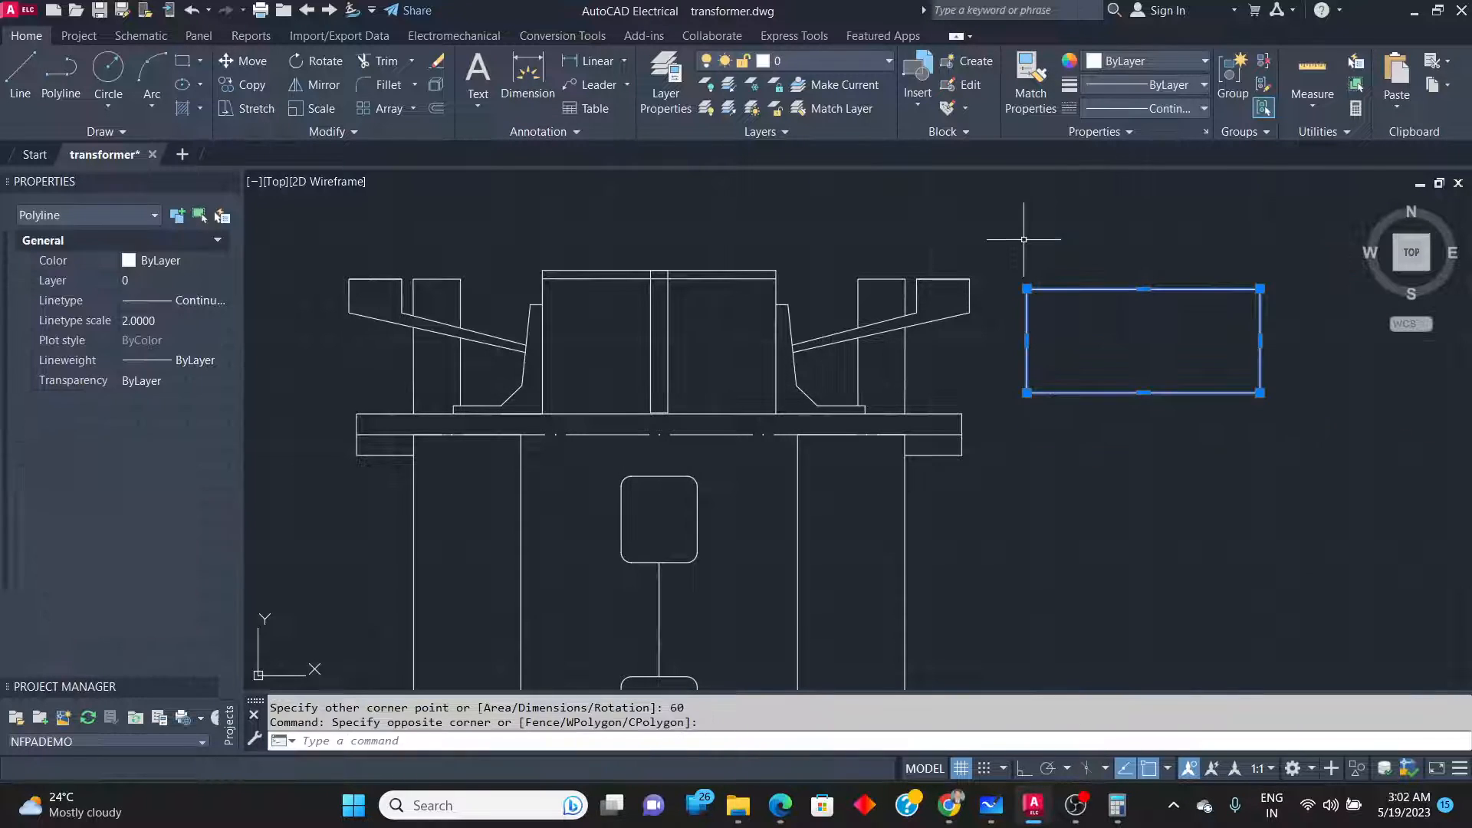
# Draw a 5-unit vertical line upward from the midpoint of the rotor core's top edge to mark the air gap.
pyautogui.click(23, 74)
pyautogui.scroll(4, 658, 265)
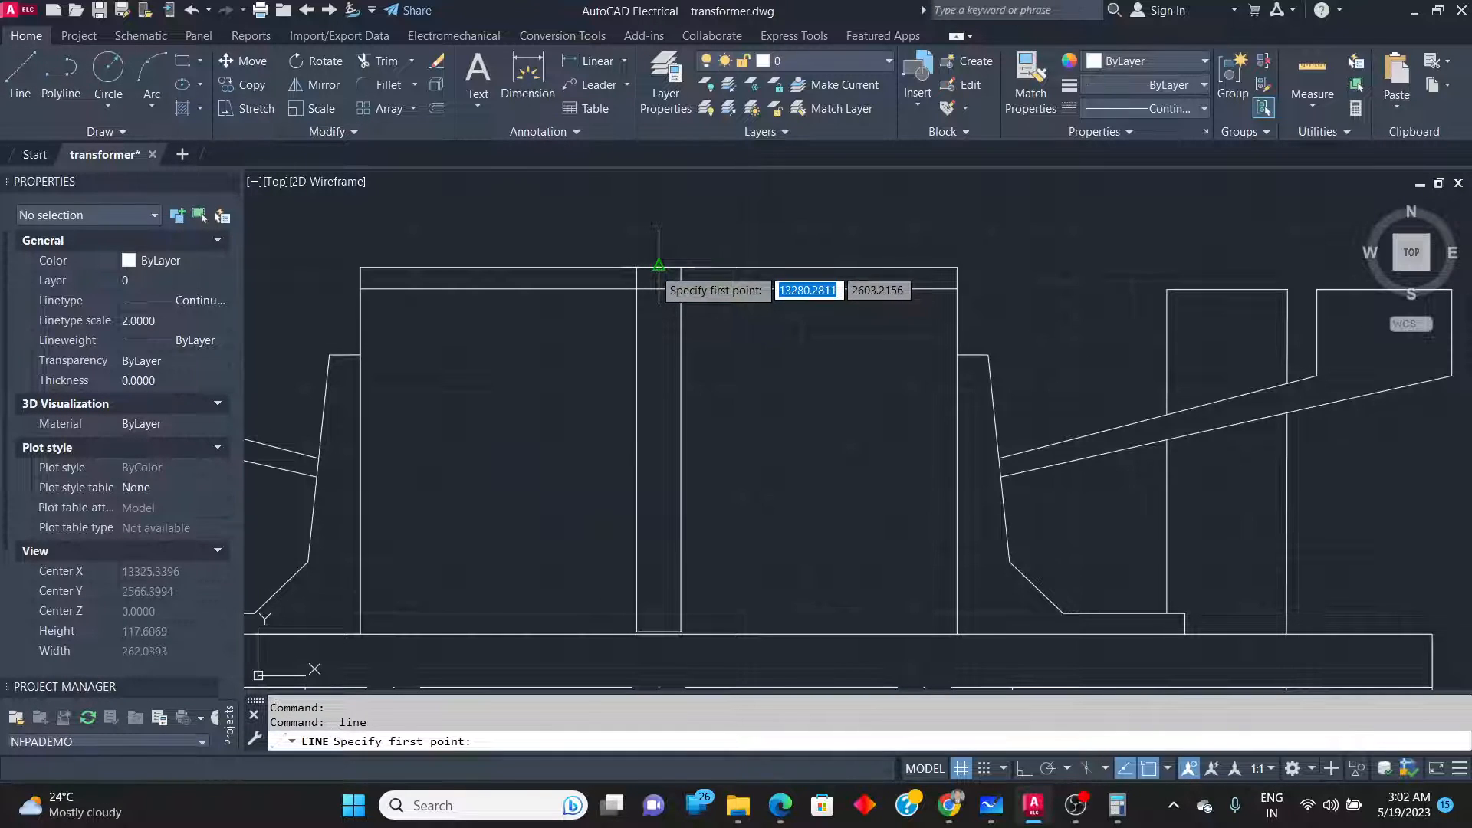
pyautogui.click(658, 266)
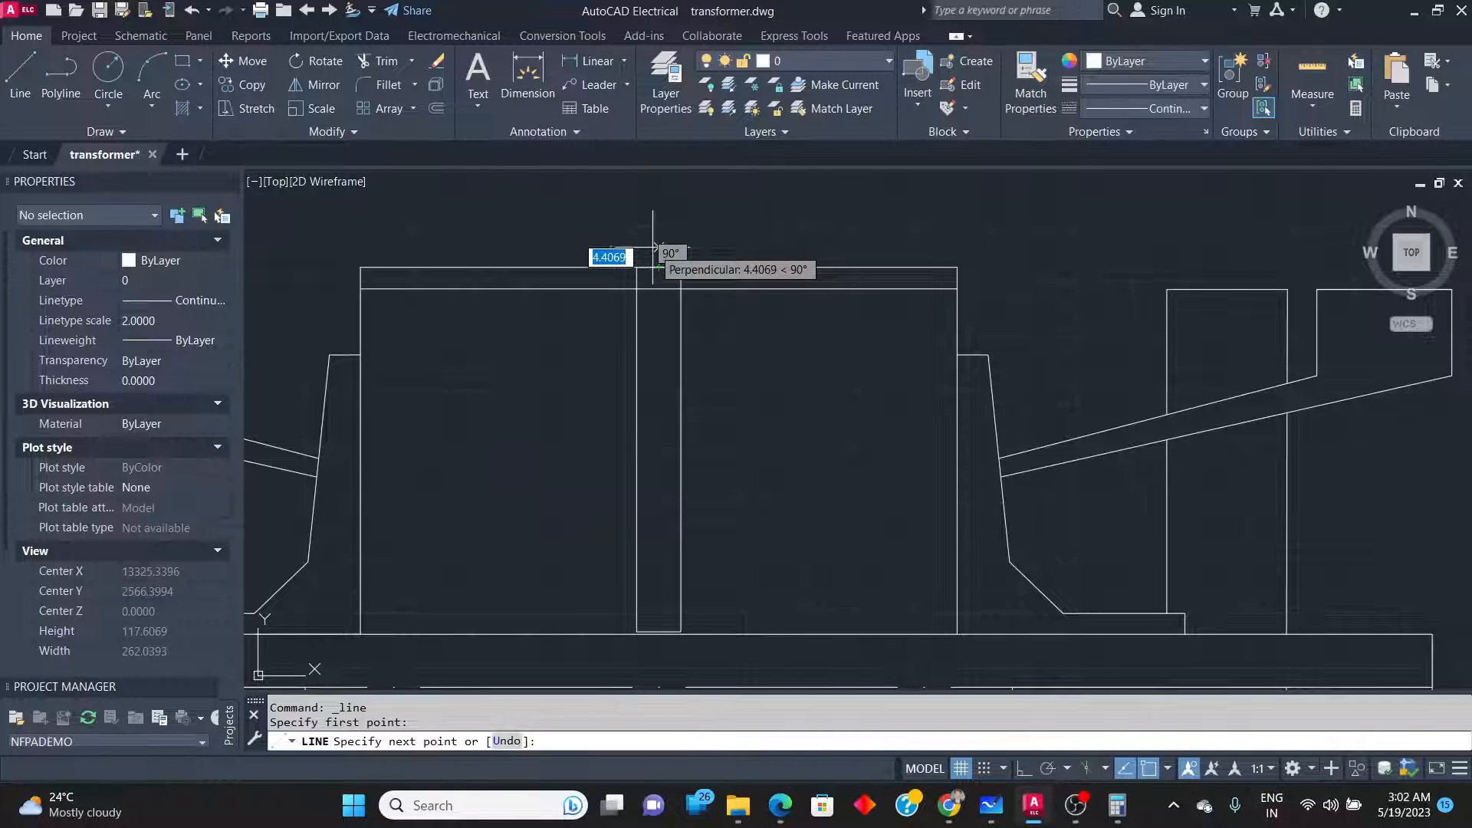
pyautogui.write('5')
pyautogui.press('Return')
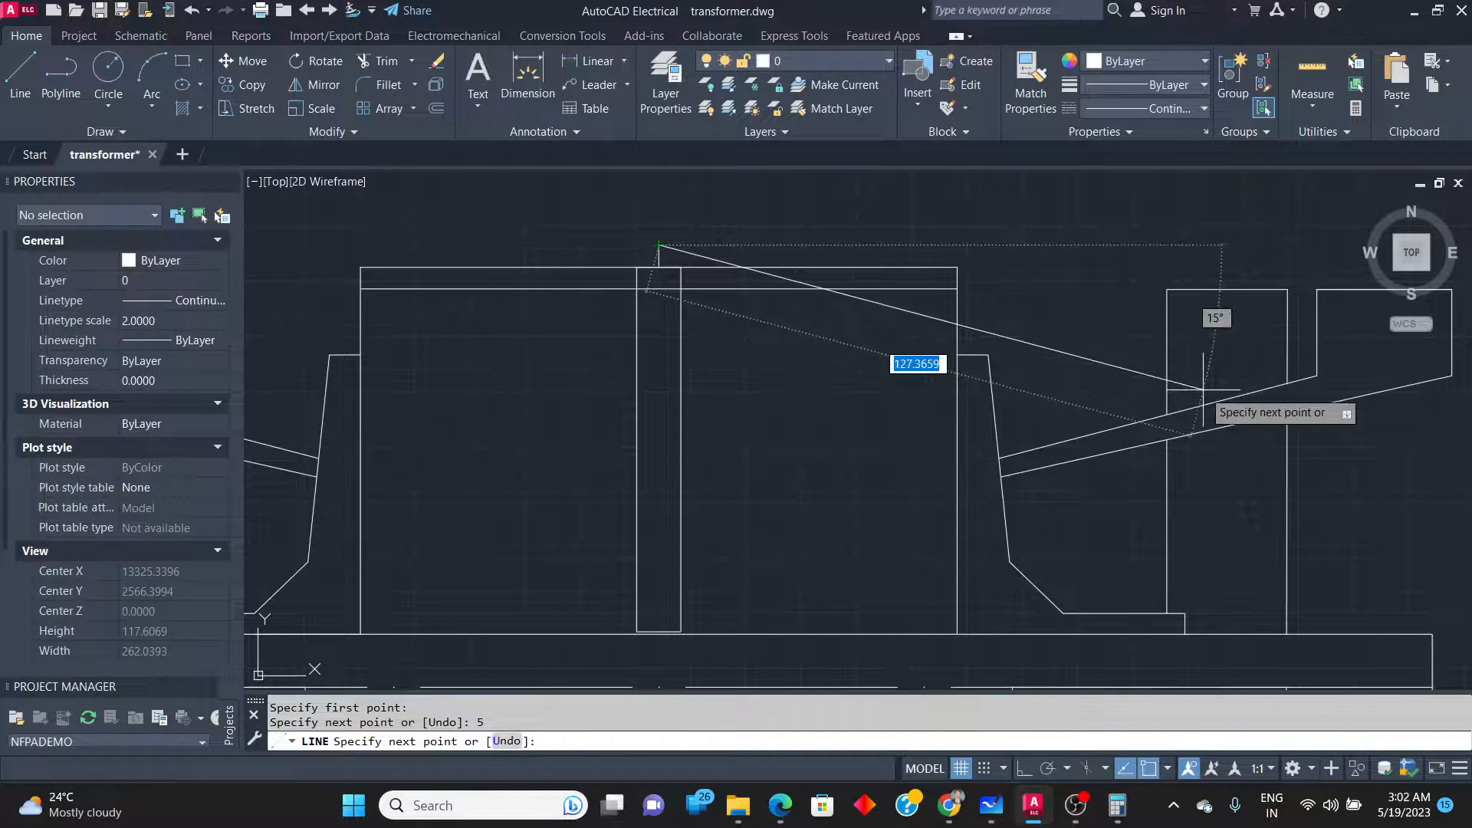
pyautogui.press('Return')
# Move the stator core rectangle by its bottom edge midpoint onto the upper end of the 5-unit line.
pyautogui.scroll(-3, 1203, 389)
pyautogui.click(1369, 516)
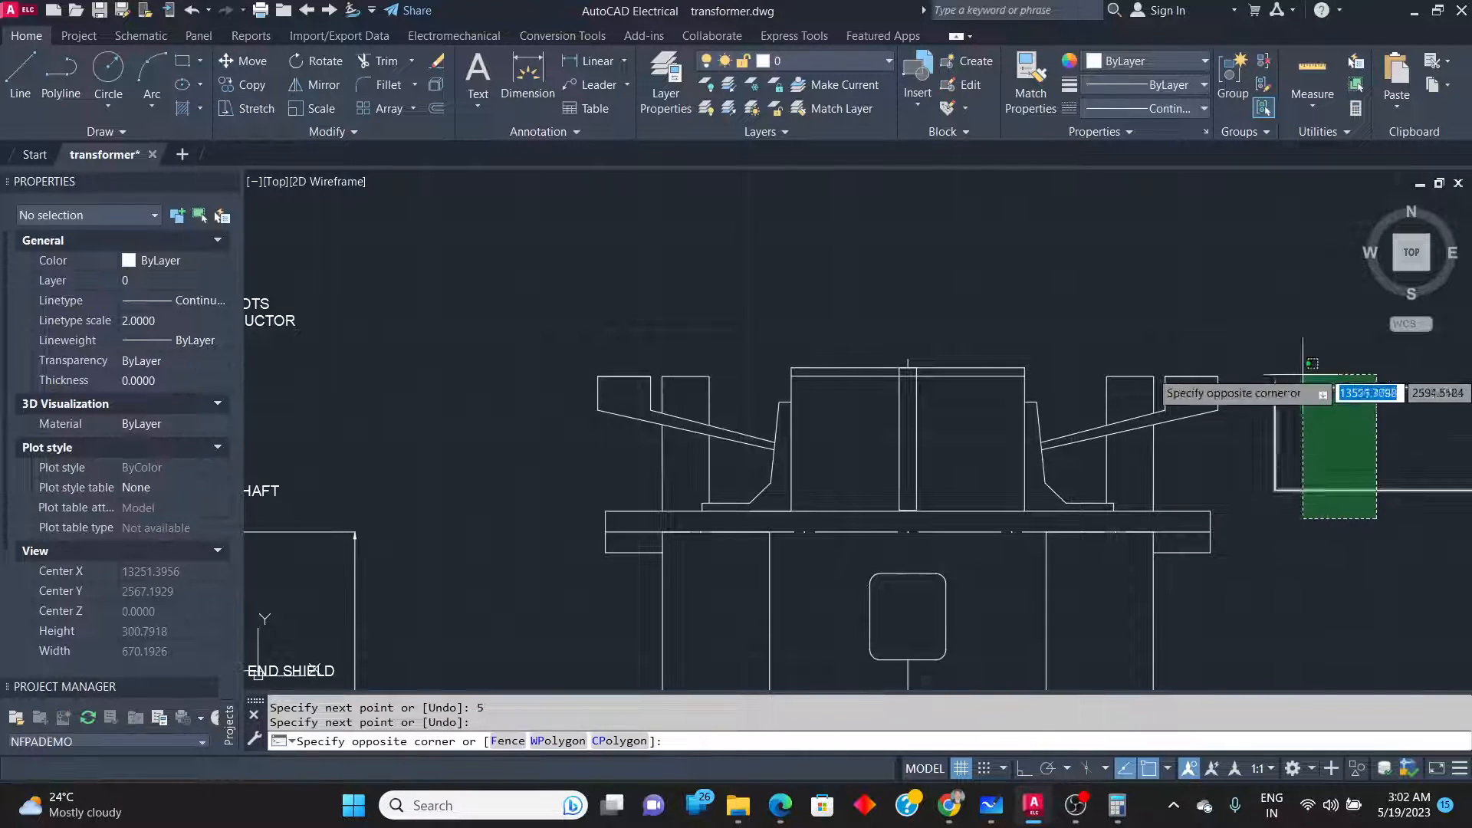
pyautogui.click(1299, 382)
pyautogui.write('M')
pyautogui.press('Return')
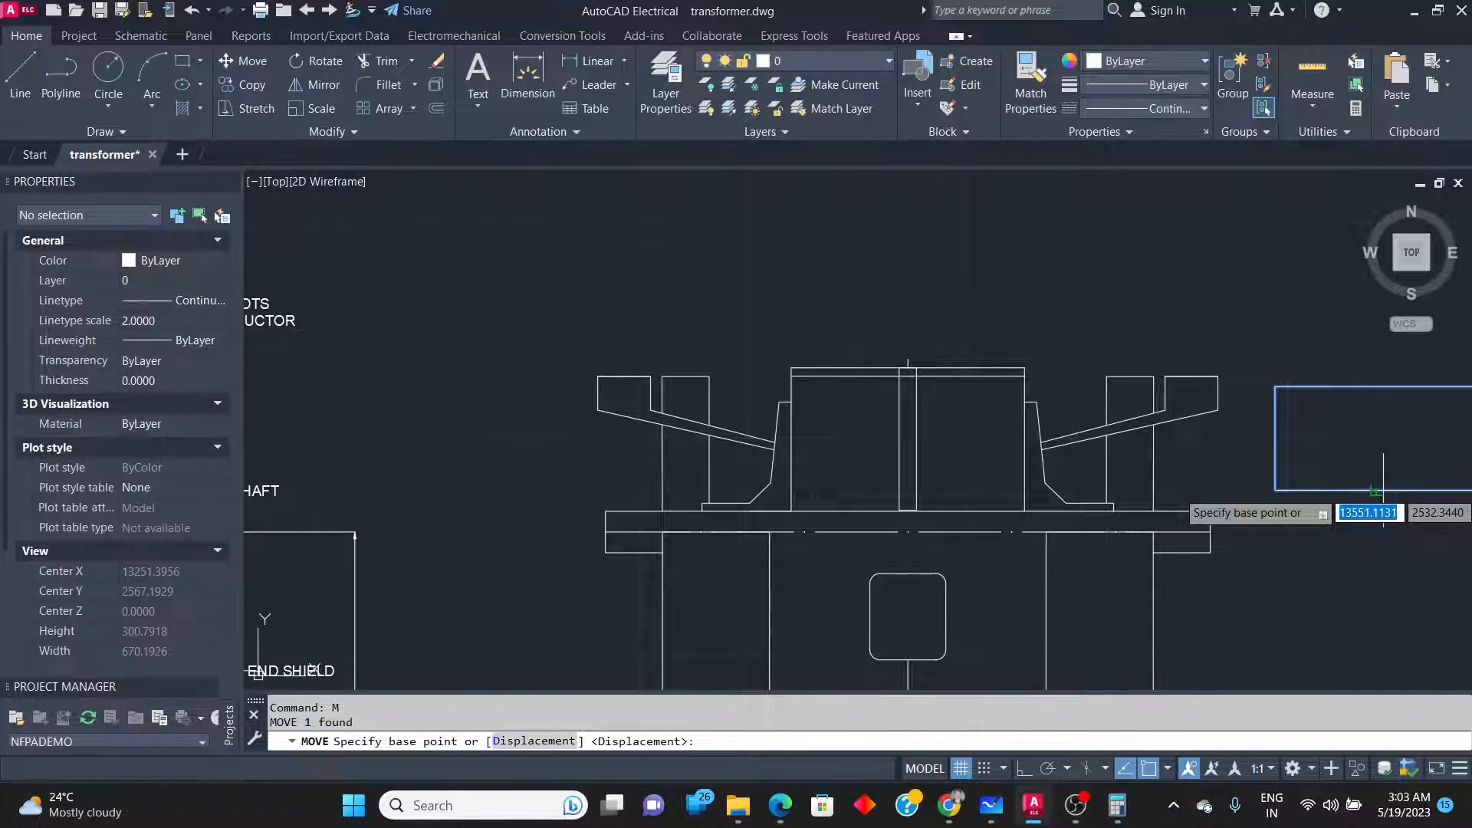
pyautogui.click(1391, 488)
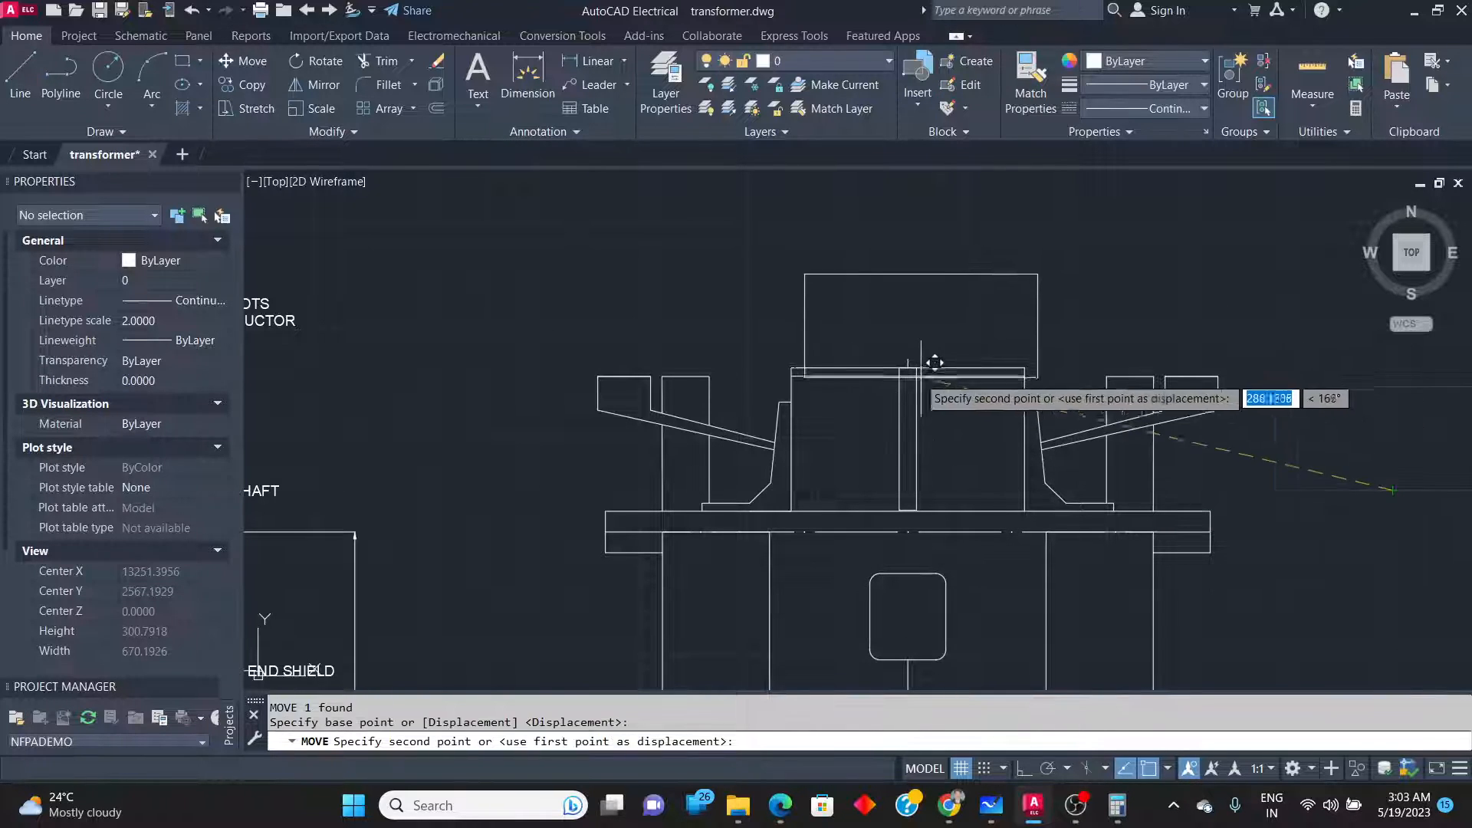
pyautogui.scroll(2, 921, 349)
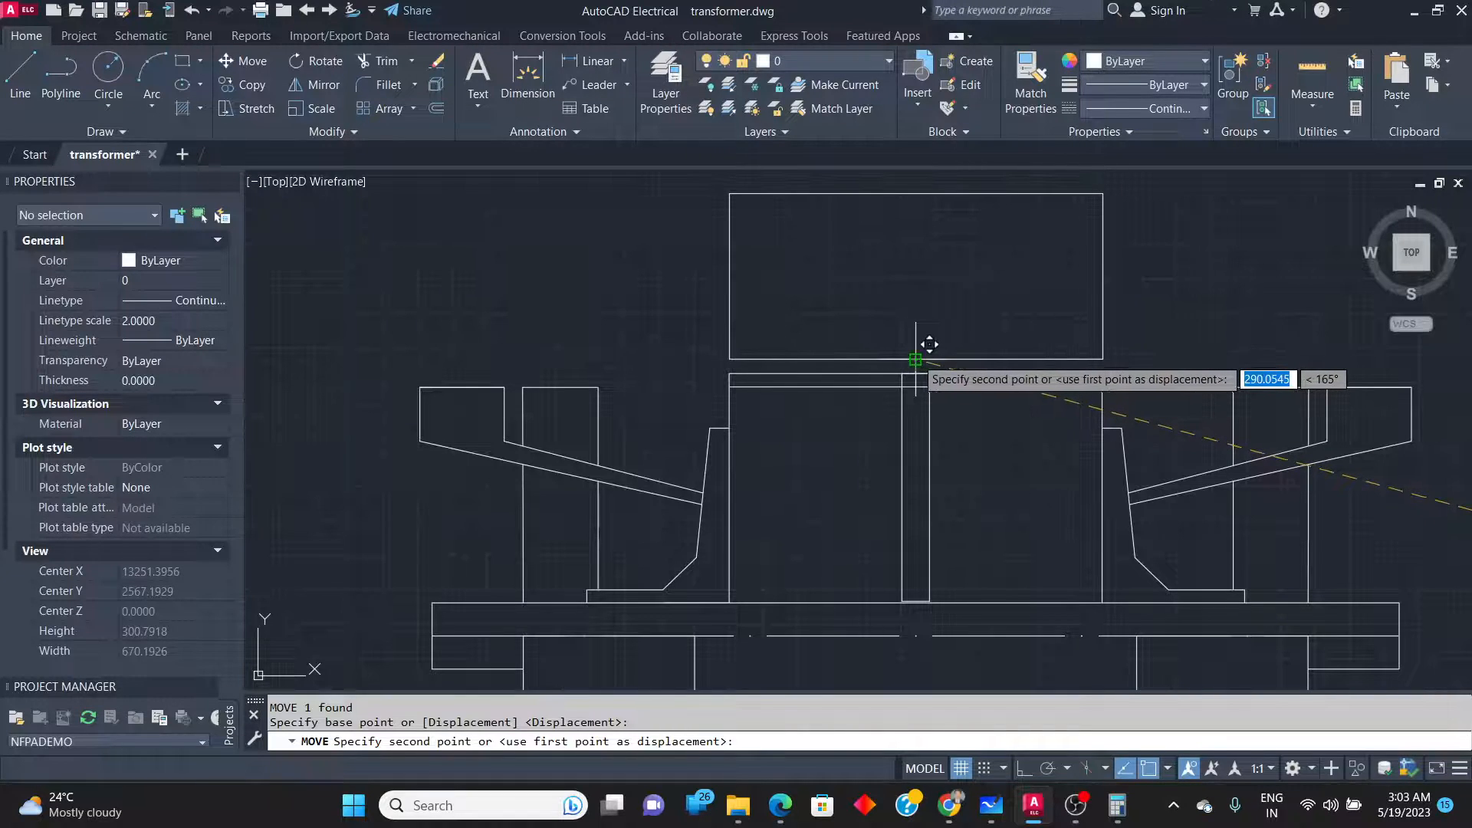
pyautogui.click(912, 357)
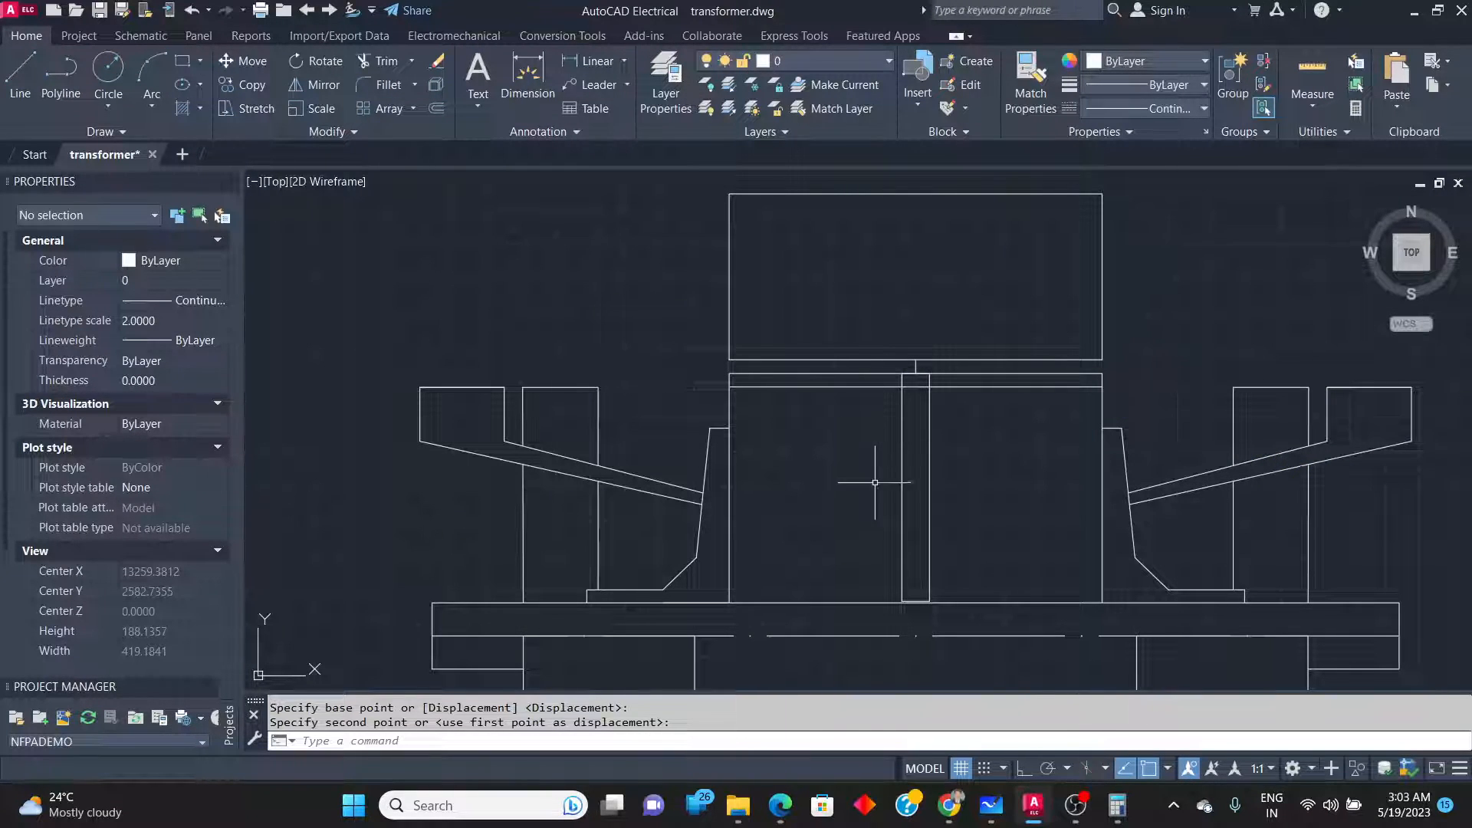
# Examine the assembled elevation and the stator winding sketch in Whiteboard for the winding's dimensions, and return to the AutoCAD elevation.
pyautogui.hotkey('alt', 'Tab')
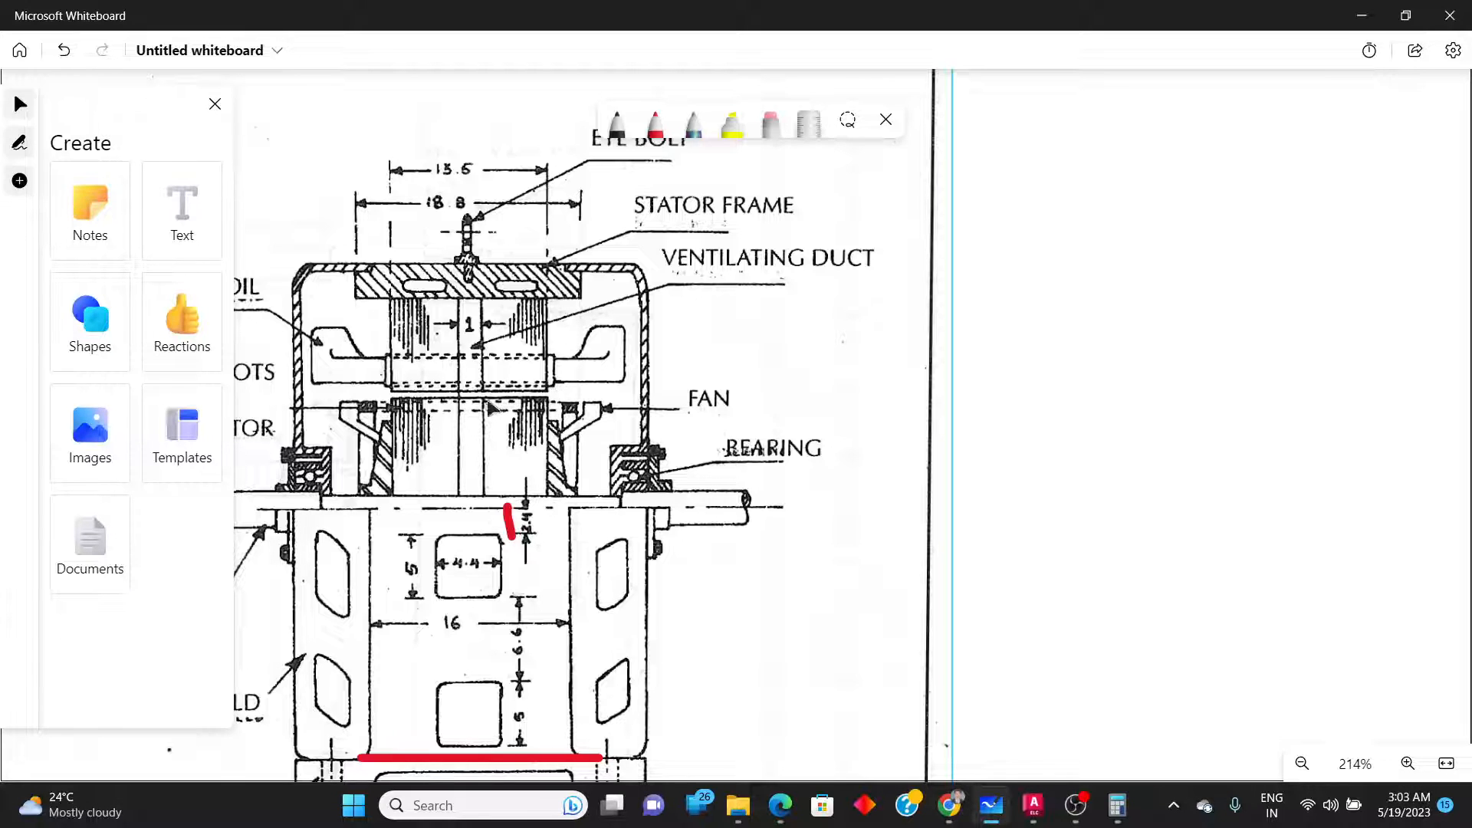
pyautogui.hotkey('alt', 'Tab')
pyautogui.hotkey('alt', 'Tab')
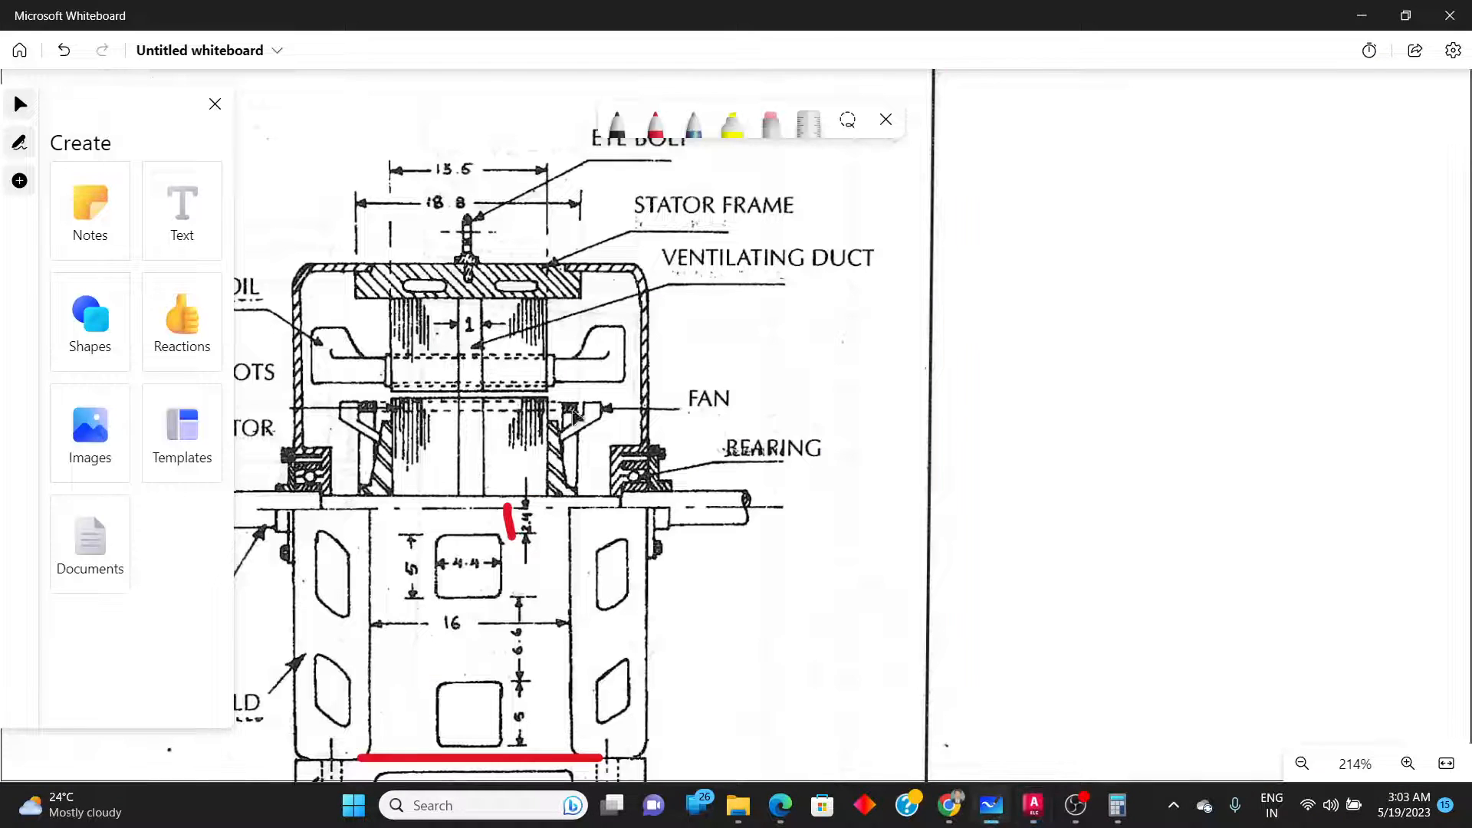
pyautogui.scroll(-2, 460, 425)
pyautogui.scroll(-10, 443, 434)
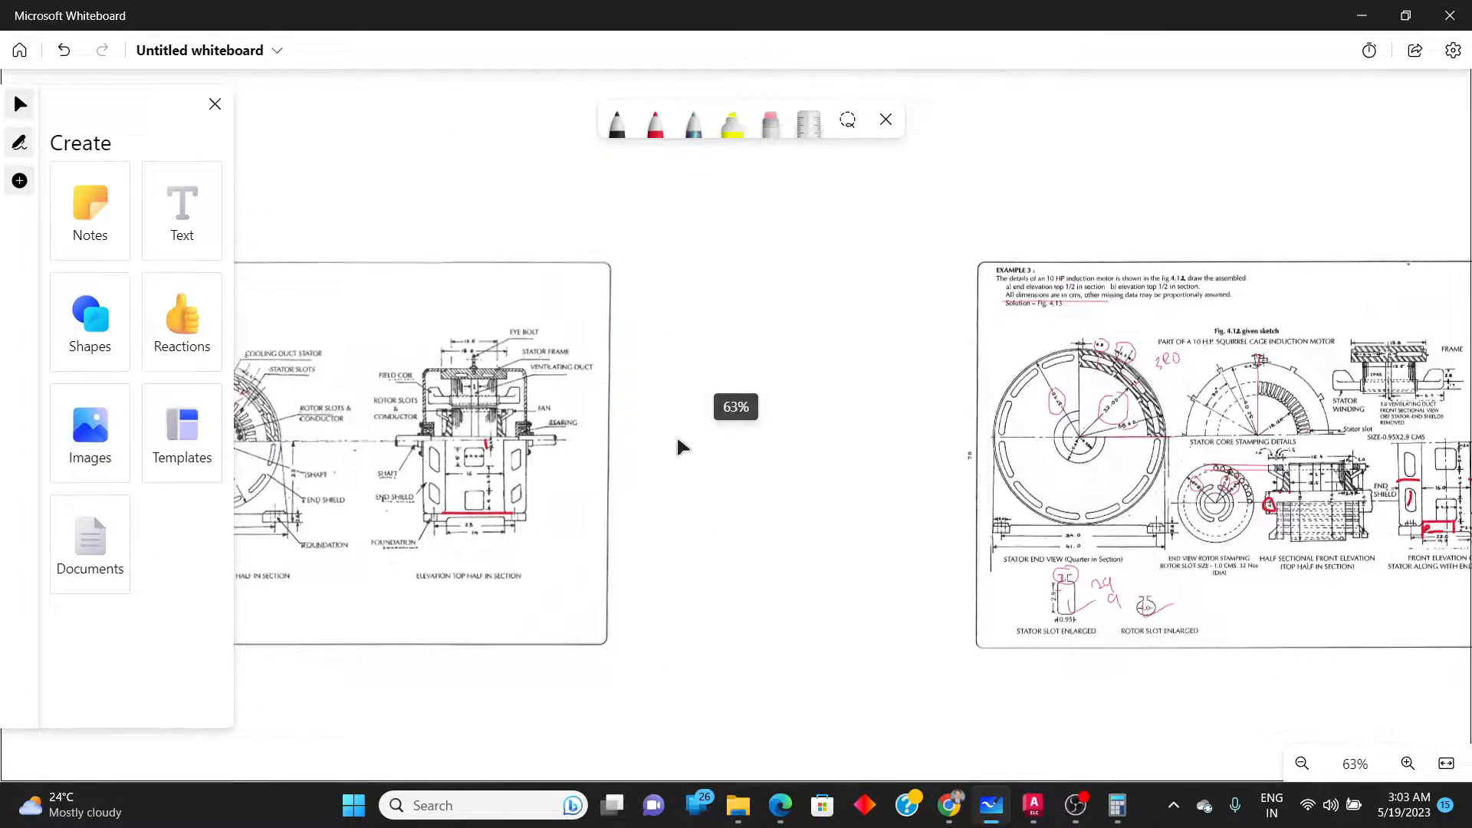
pyautogui.scroll(8, 1157, 425)
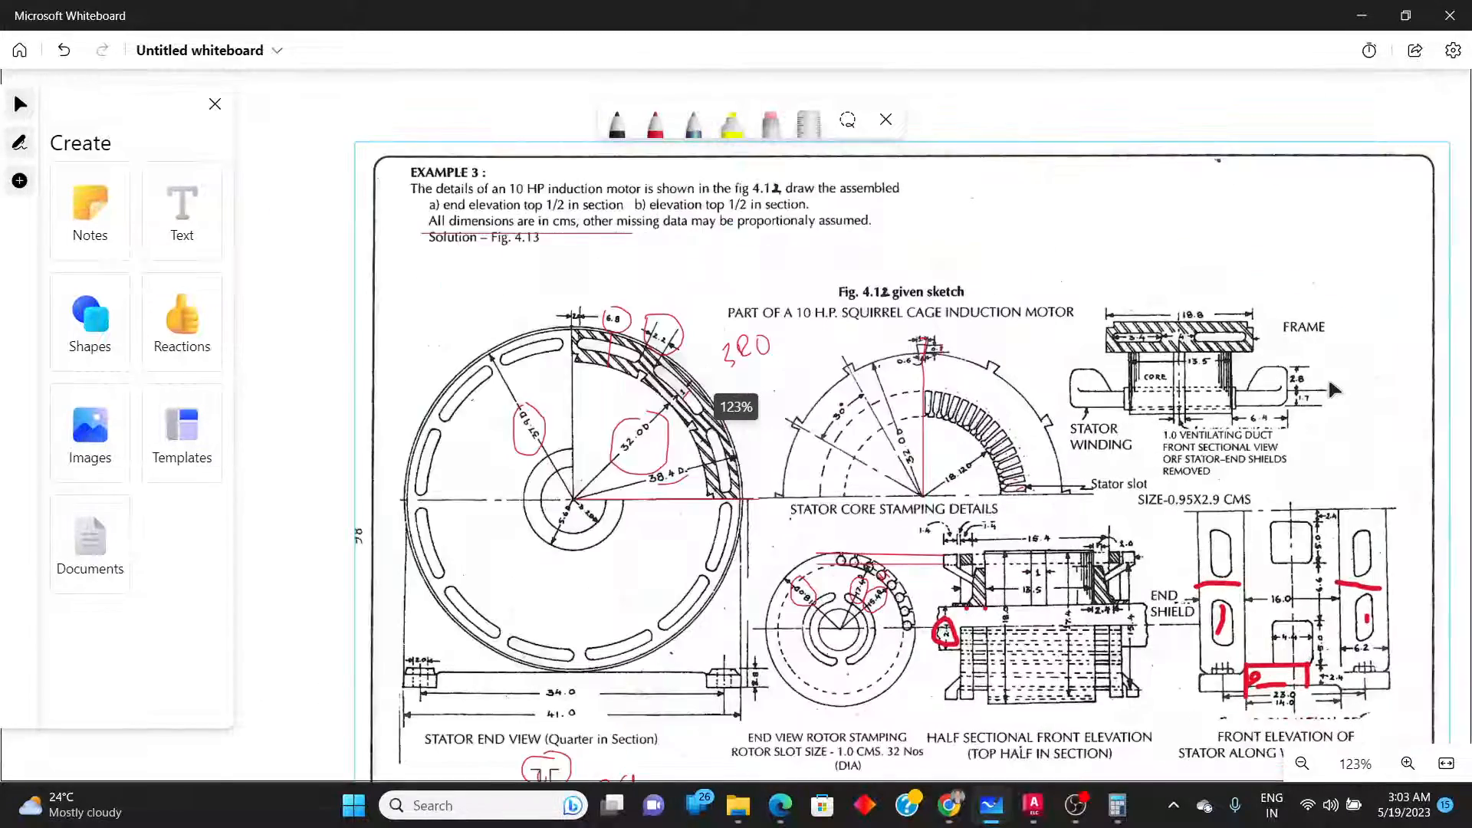
pyautogui.scroll(3, 1301, 405)
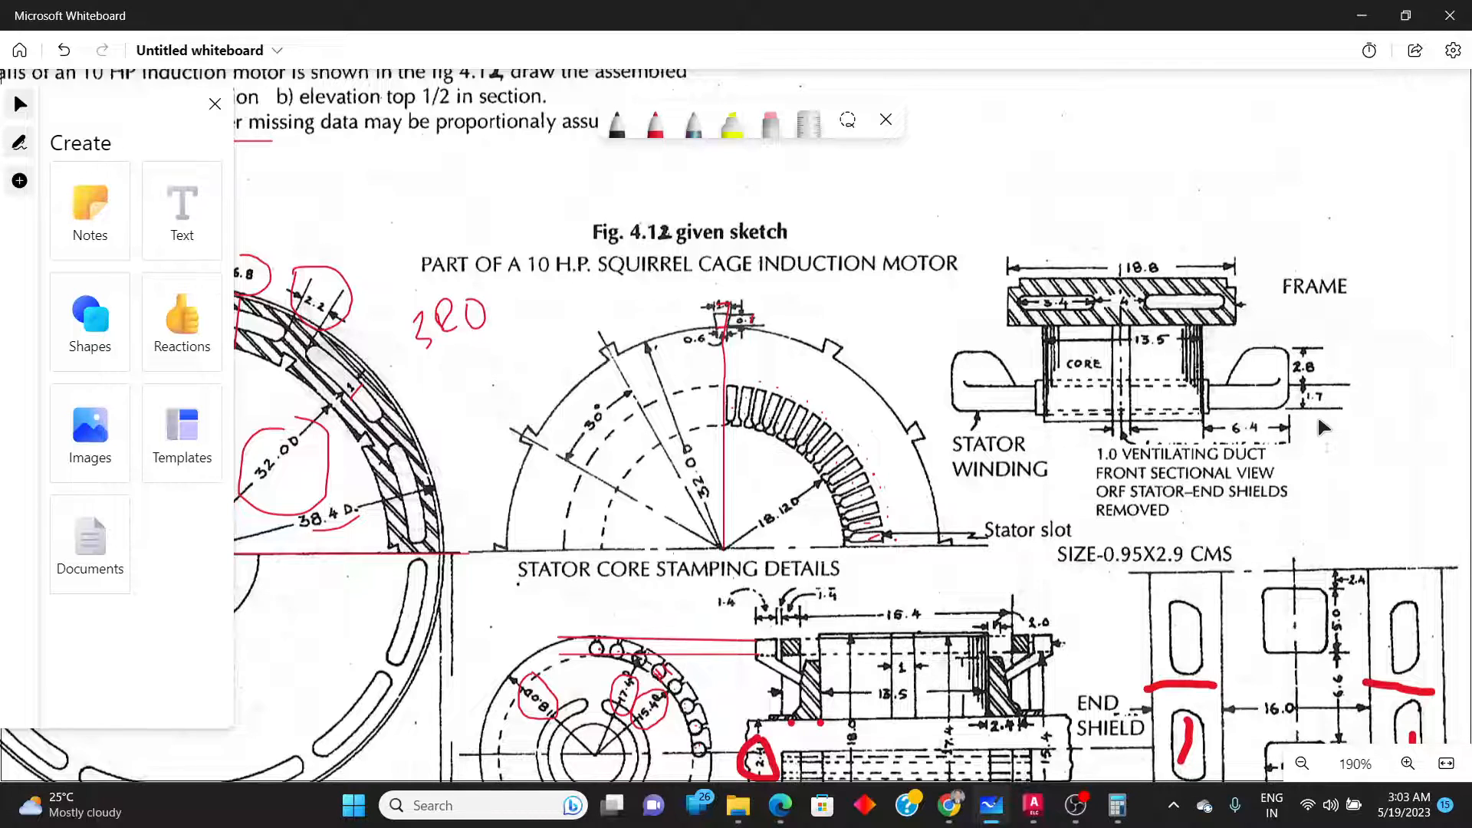
pyautogui.hotkey('alt', 'Tab')
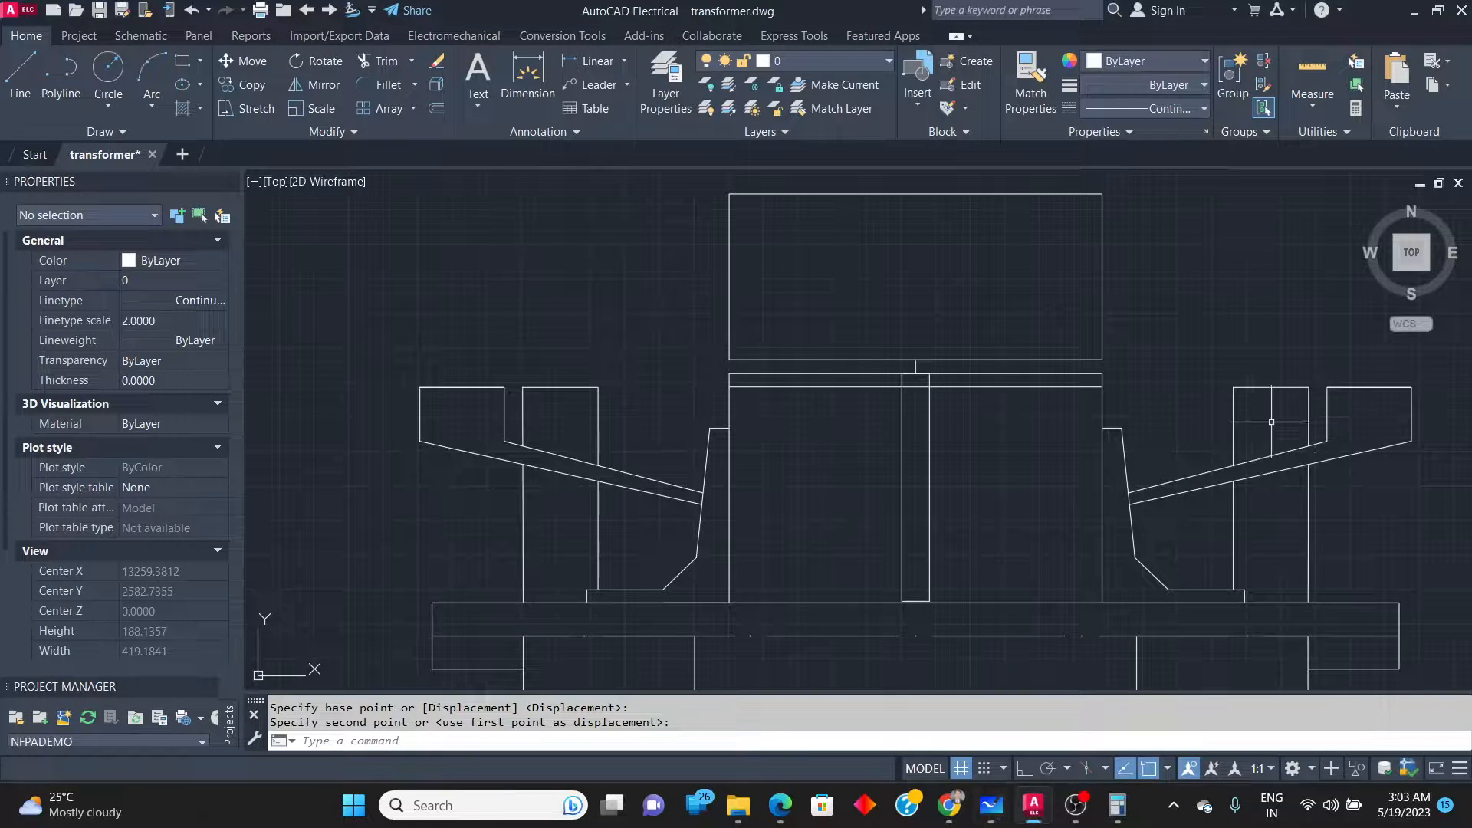
# Try to draw a 64-unit horizontal line outward from the stator core's right edge, and erase the attempt.
pyautogui.click(18, 75)
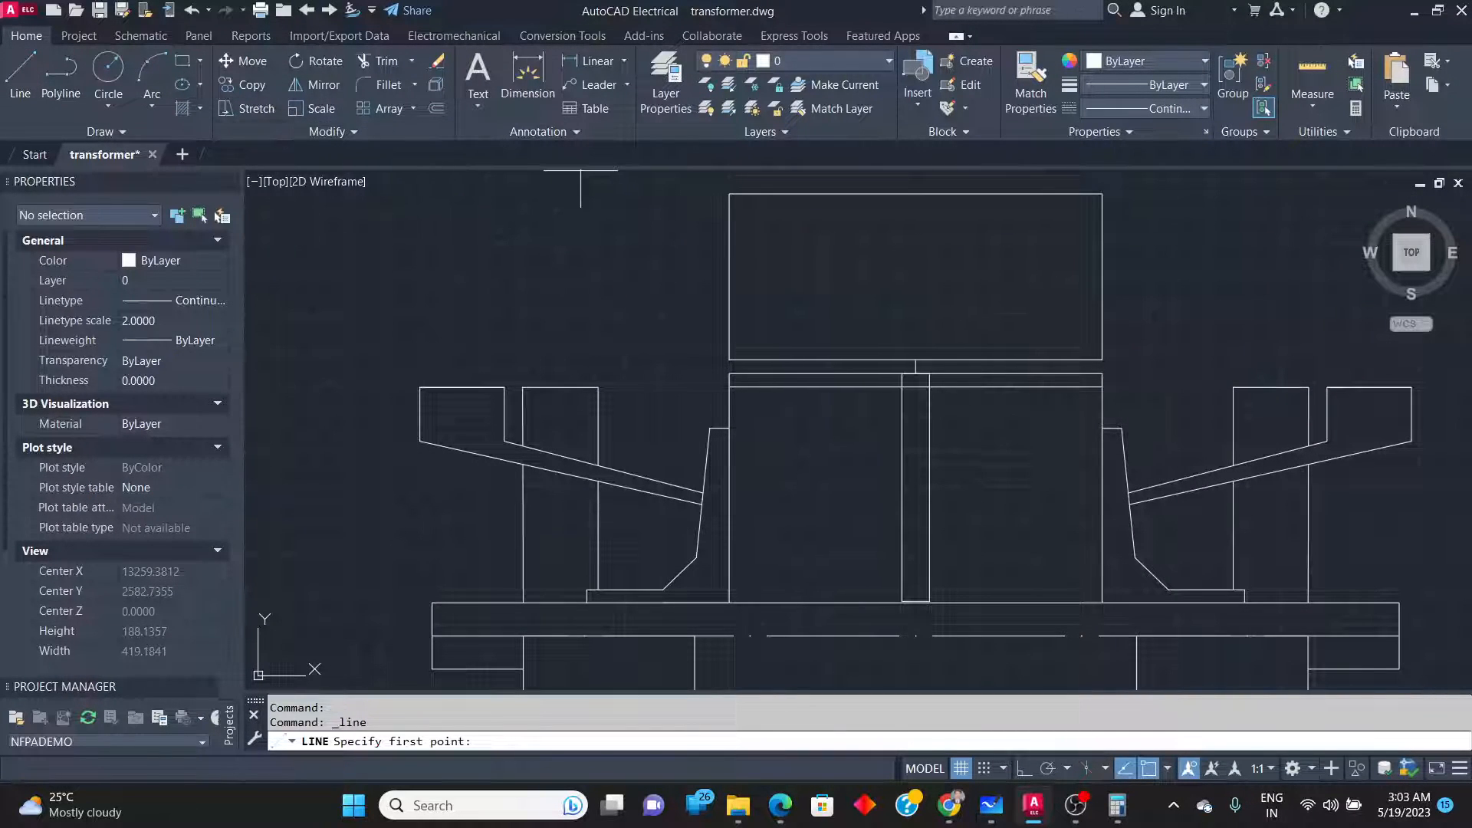
pyautogui.scroll(4, 1103, 342)
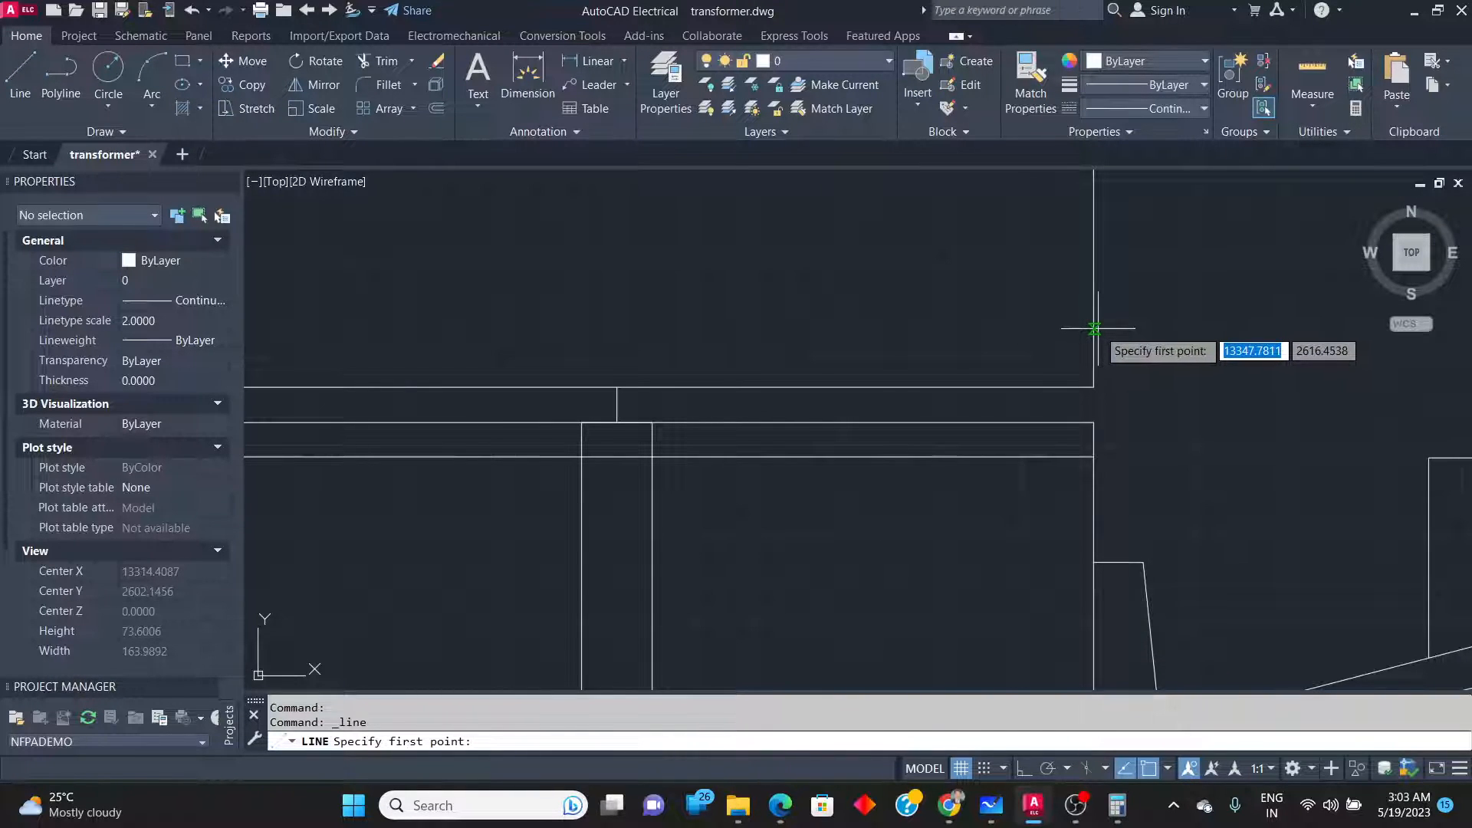
pyautogui.click(1094, 329)
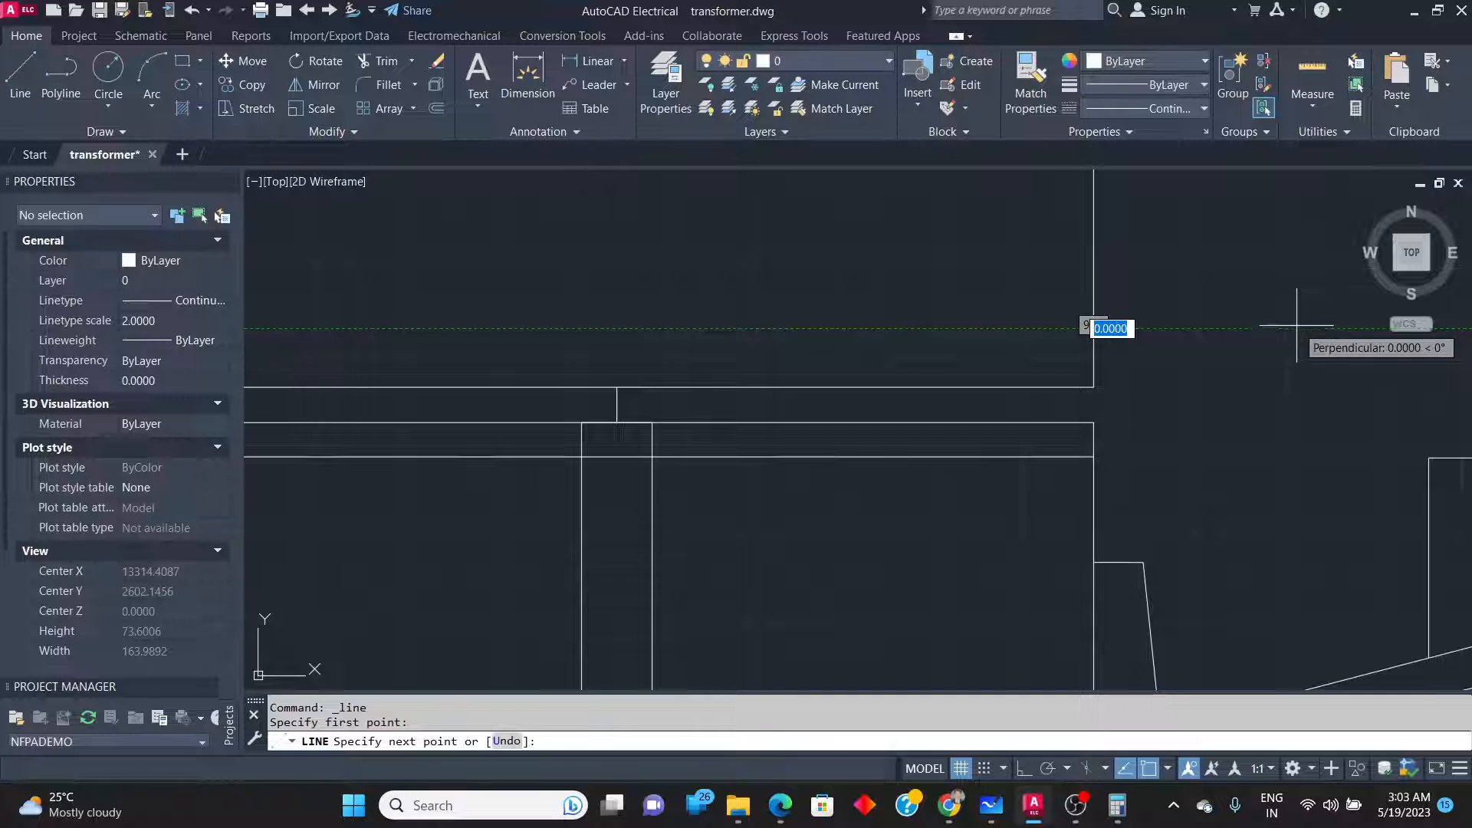
pyautogui.write('64')
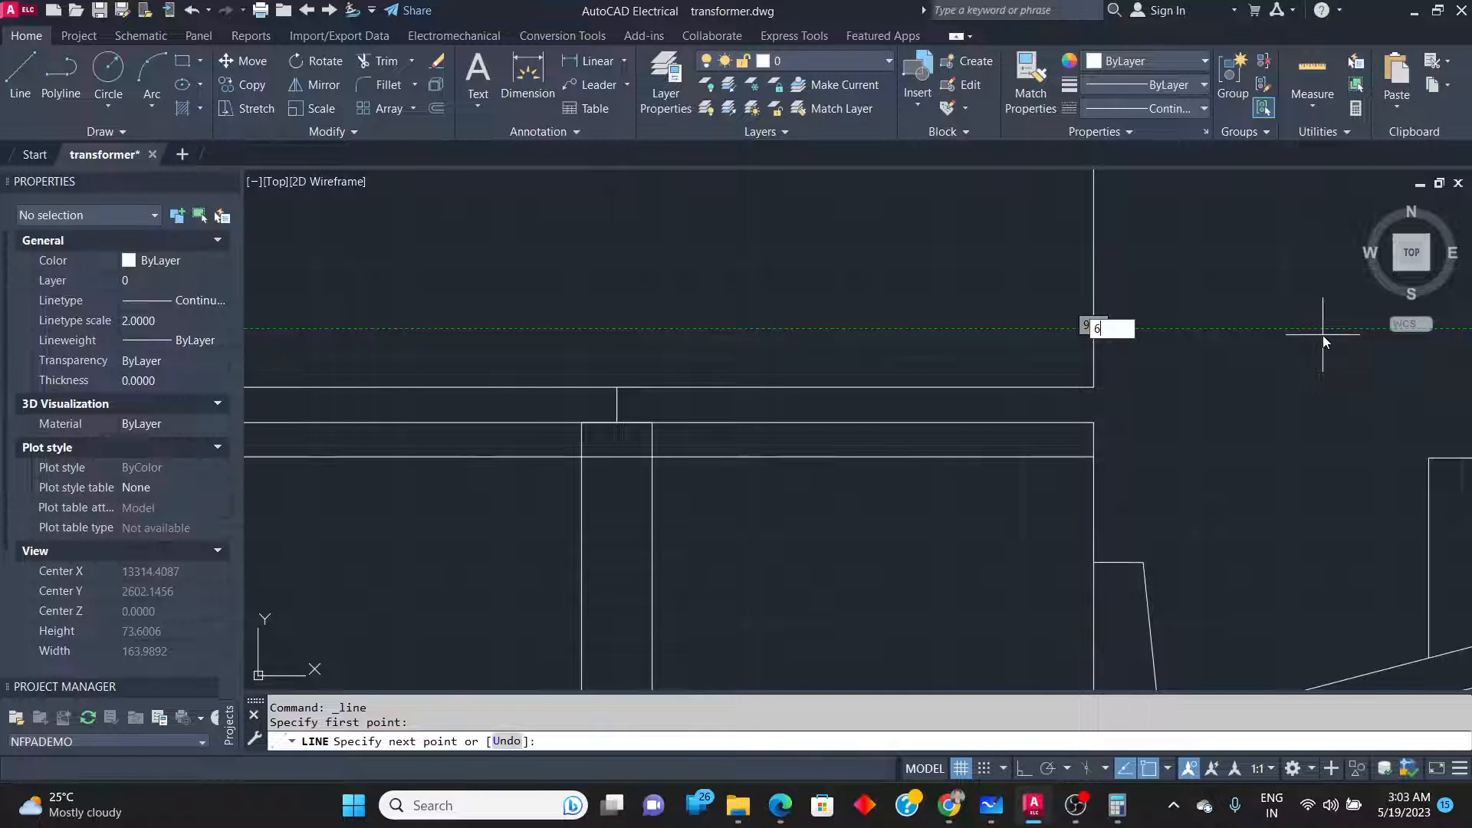
pyautogui.press('Return')
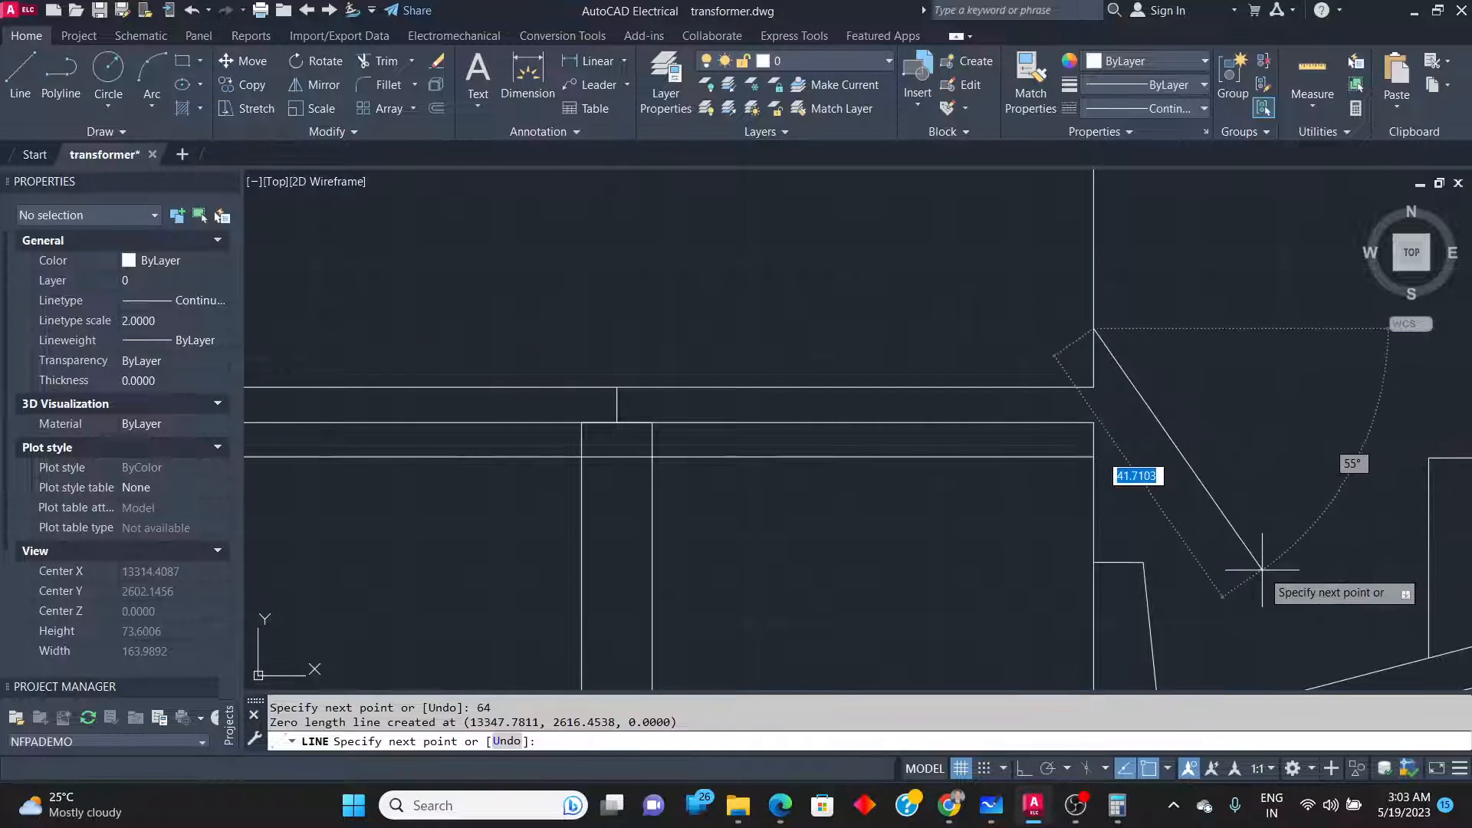
pyautogui.press('Escape')
pyautogui.click(1057, 307)
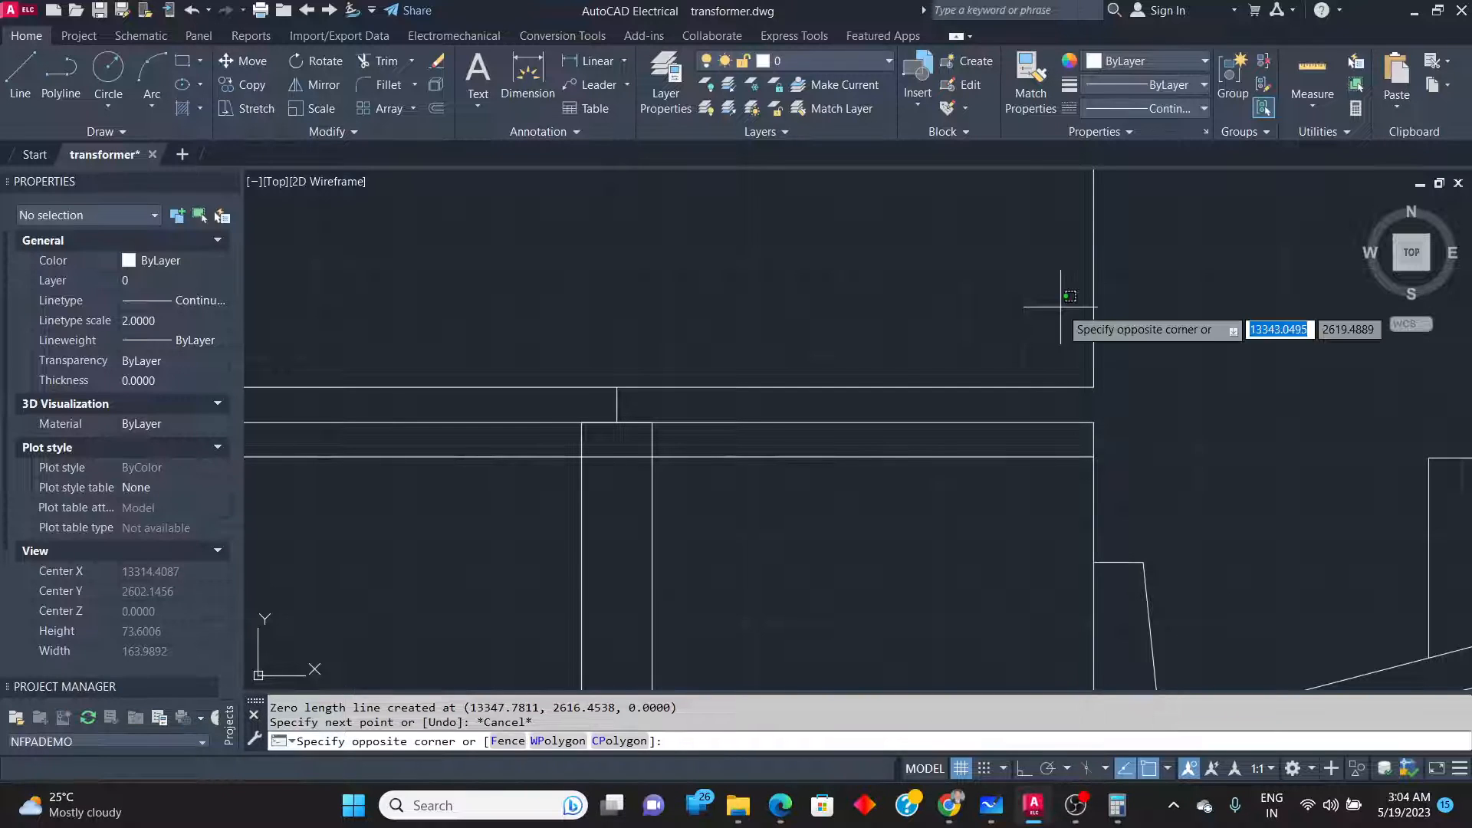
pyautogui.click(1128, 356)
pyautogui.press('Delete')
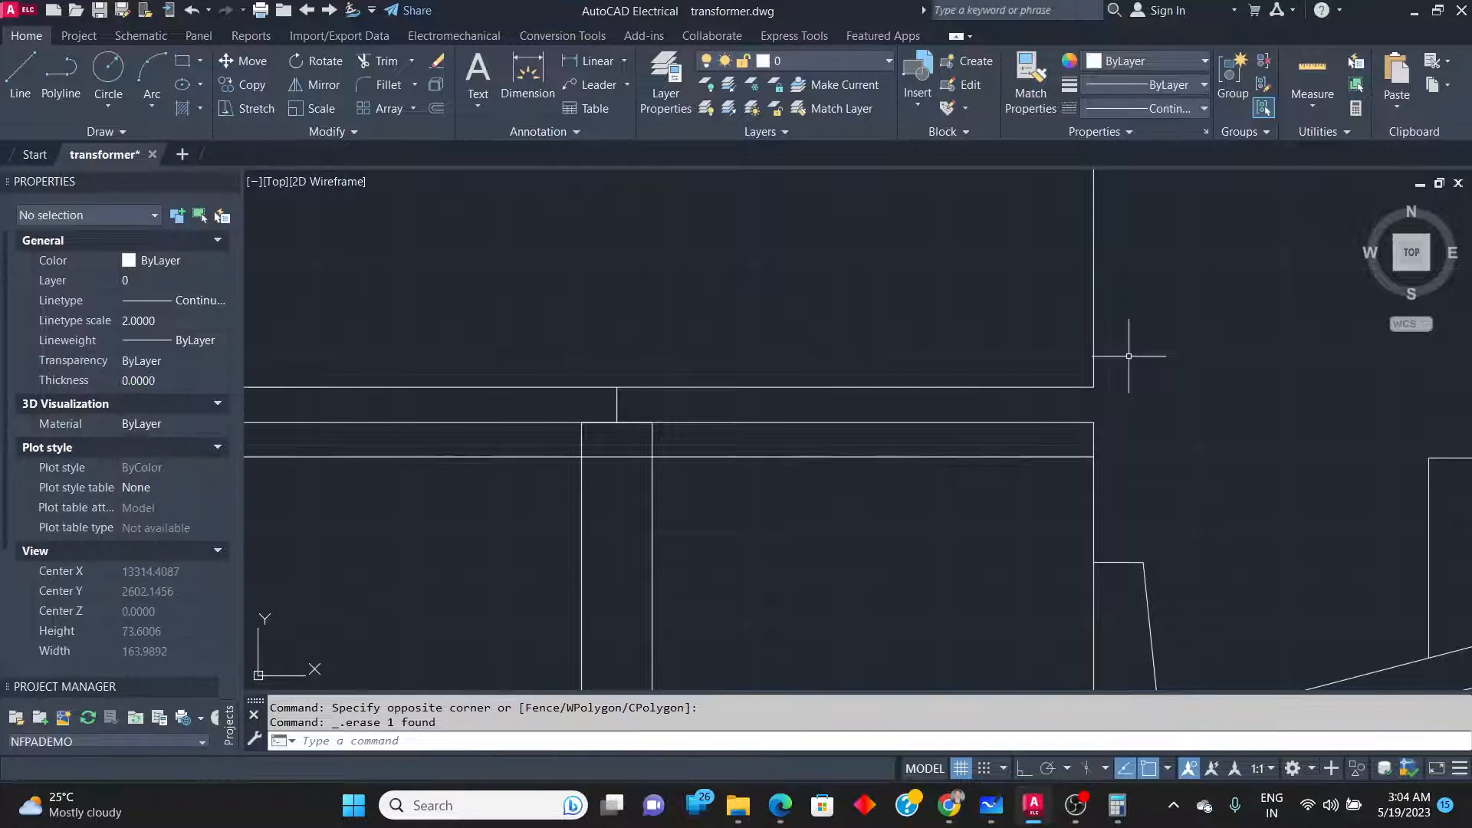
# Draw a 64-unit horizontal line outward from the lower part of the stator core's right edge for the winding.
pyautogui.scroll(-3, 796, 410)
pyautogui.scroll(2, 552, 378)
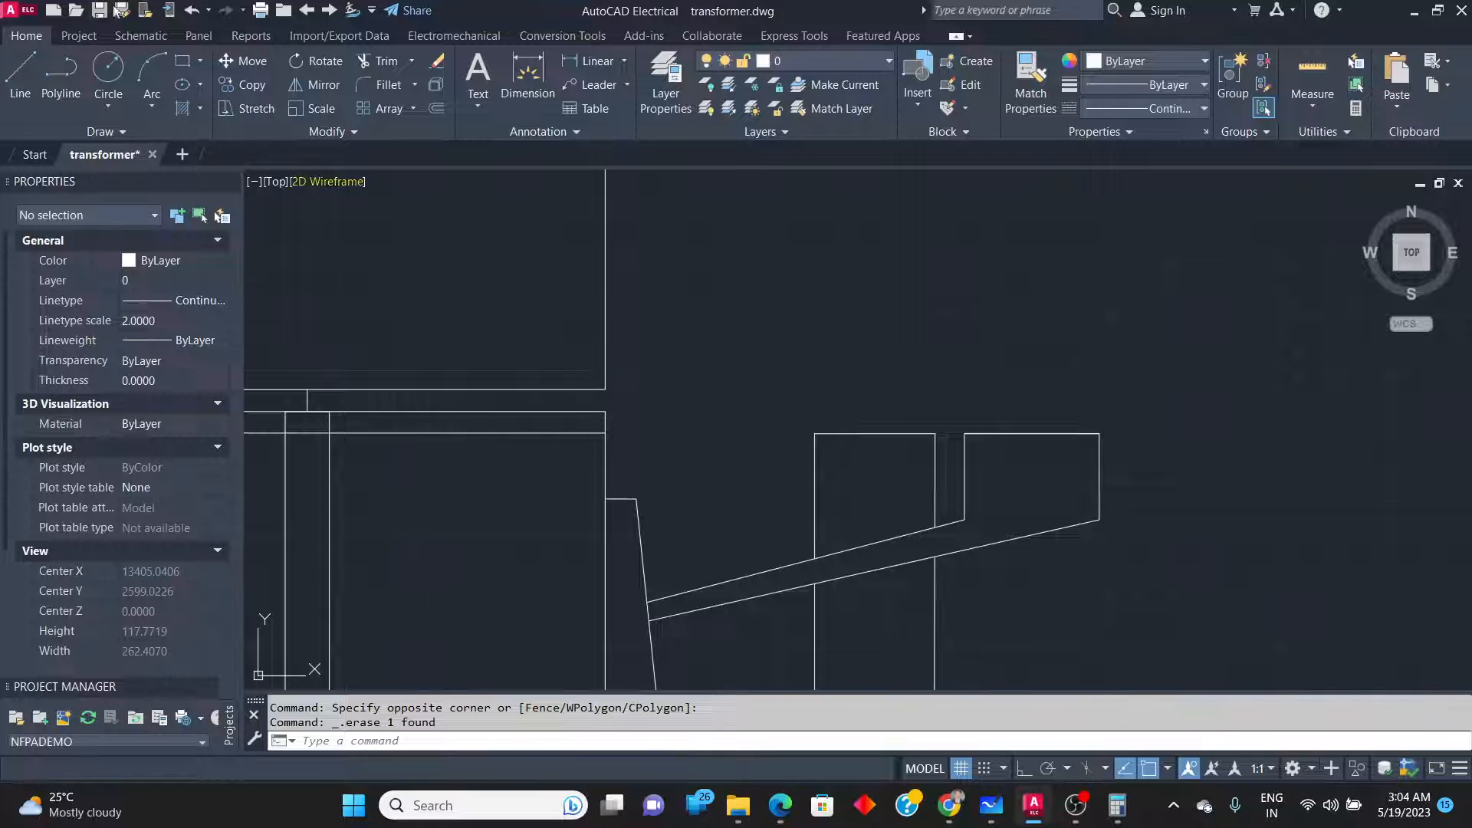
pyautogui.click(38, 70)
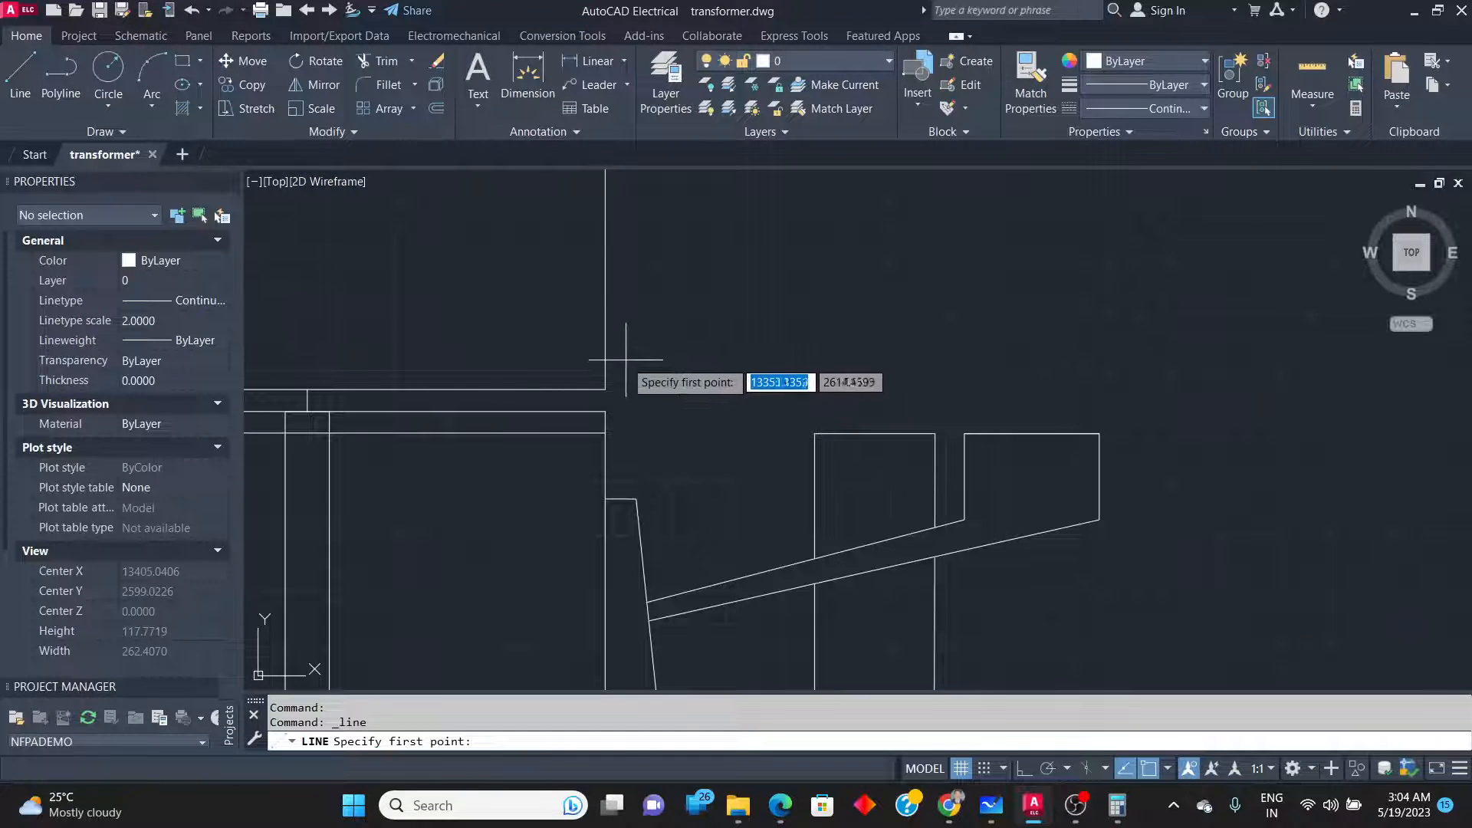
pyautogui.click(605, 322)
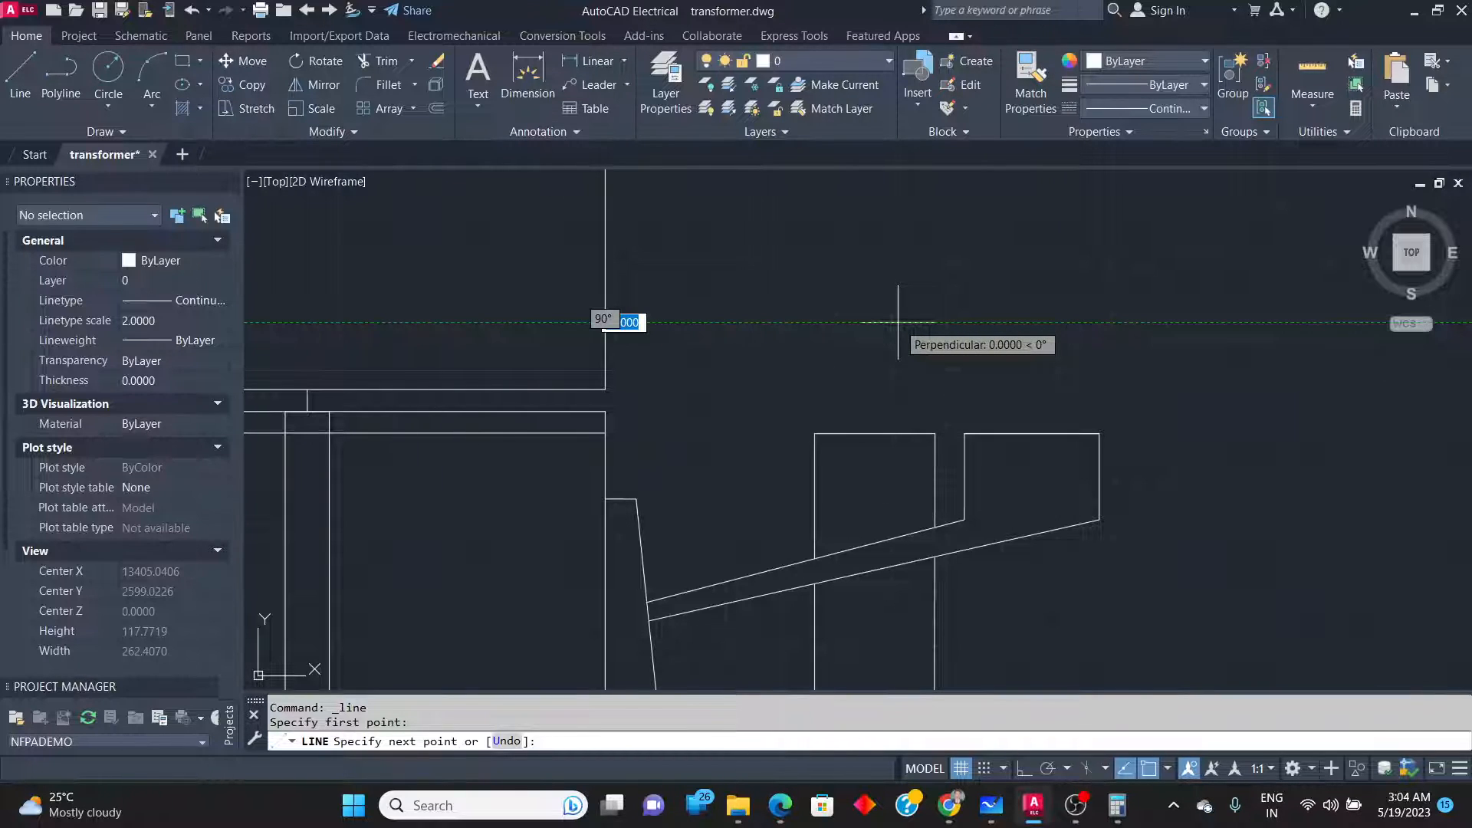
pyautogui.scroll(-2, 899, 322)
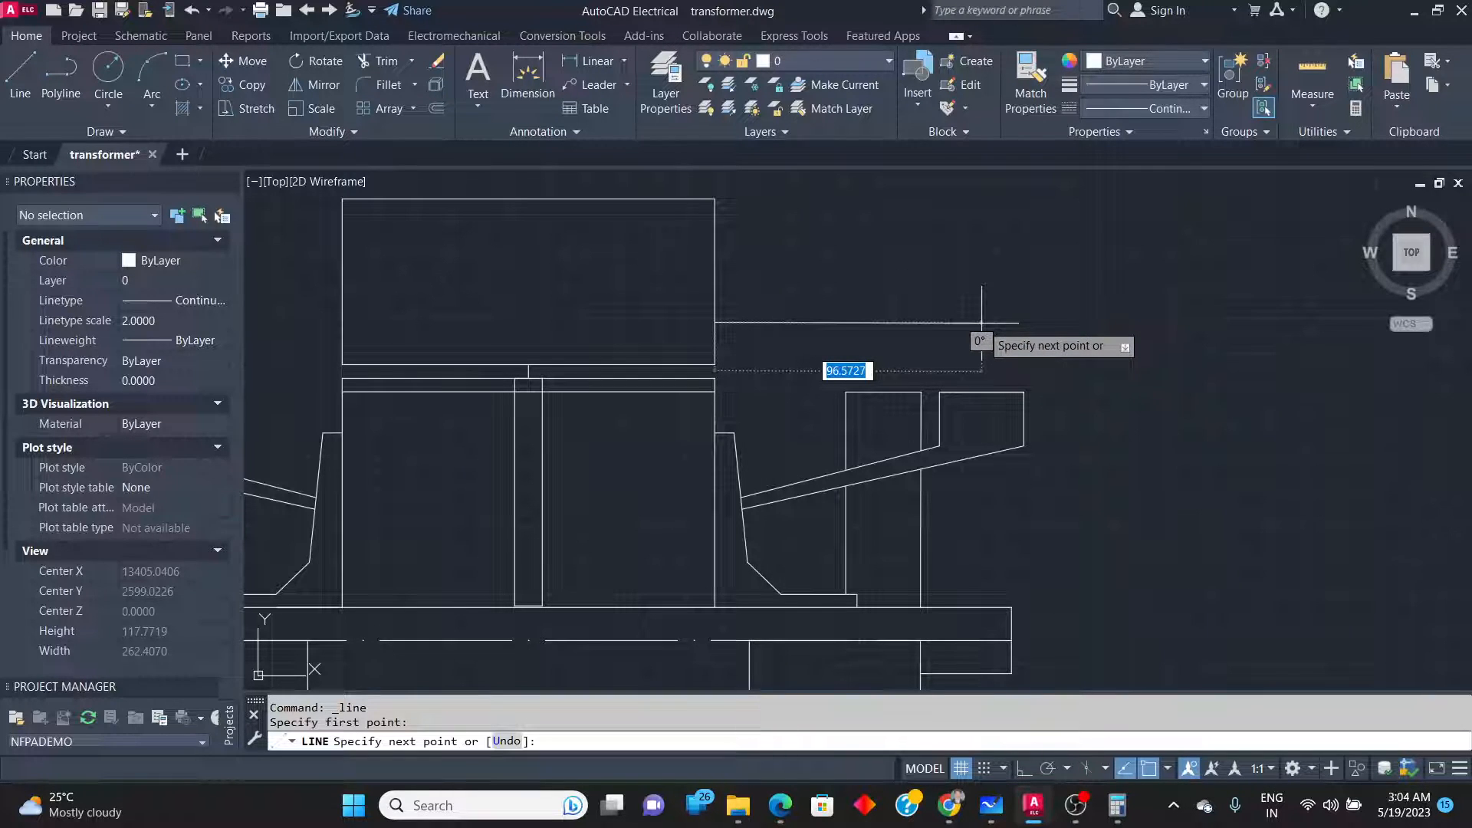
pyautogui.write('64')
pyautogui.press('Return')
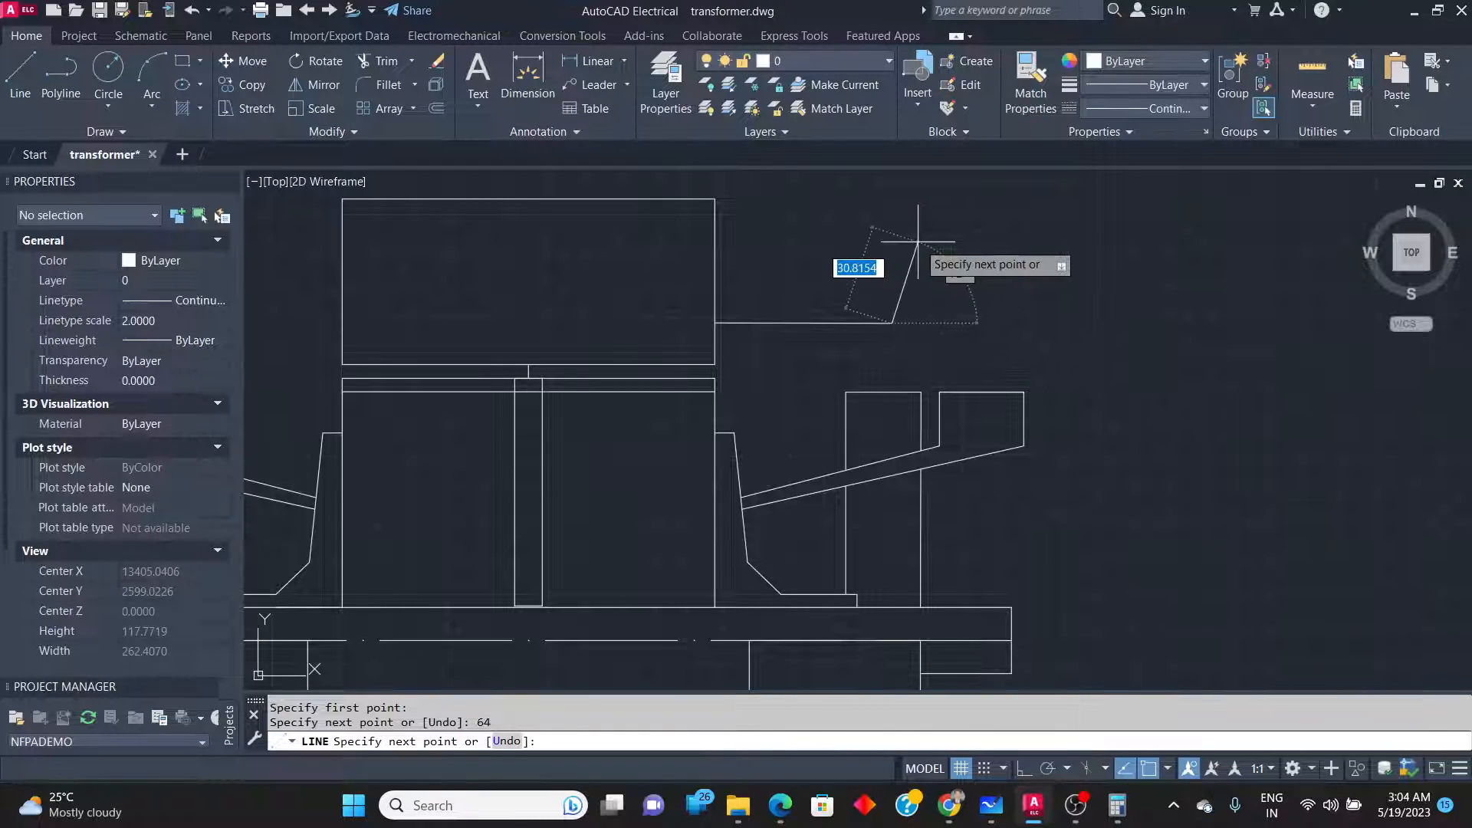
# Check the stator winding sketch in Whiteboard and draw a 17-unit vertical line up from the 64-unit line's outer end in AutoCAD.
pyautogui.hotkey('alt', 'Tab')
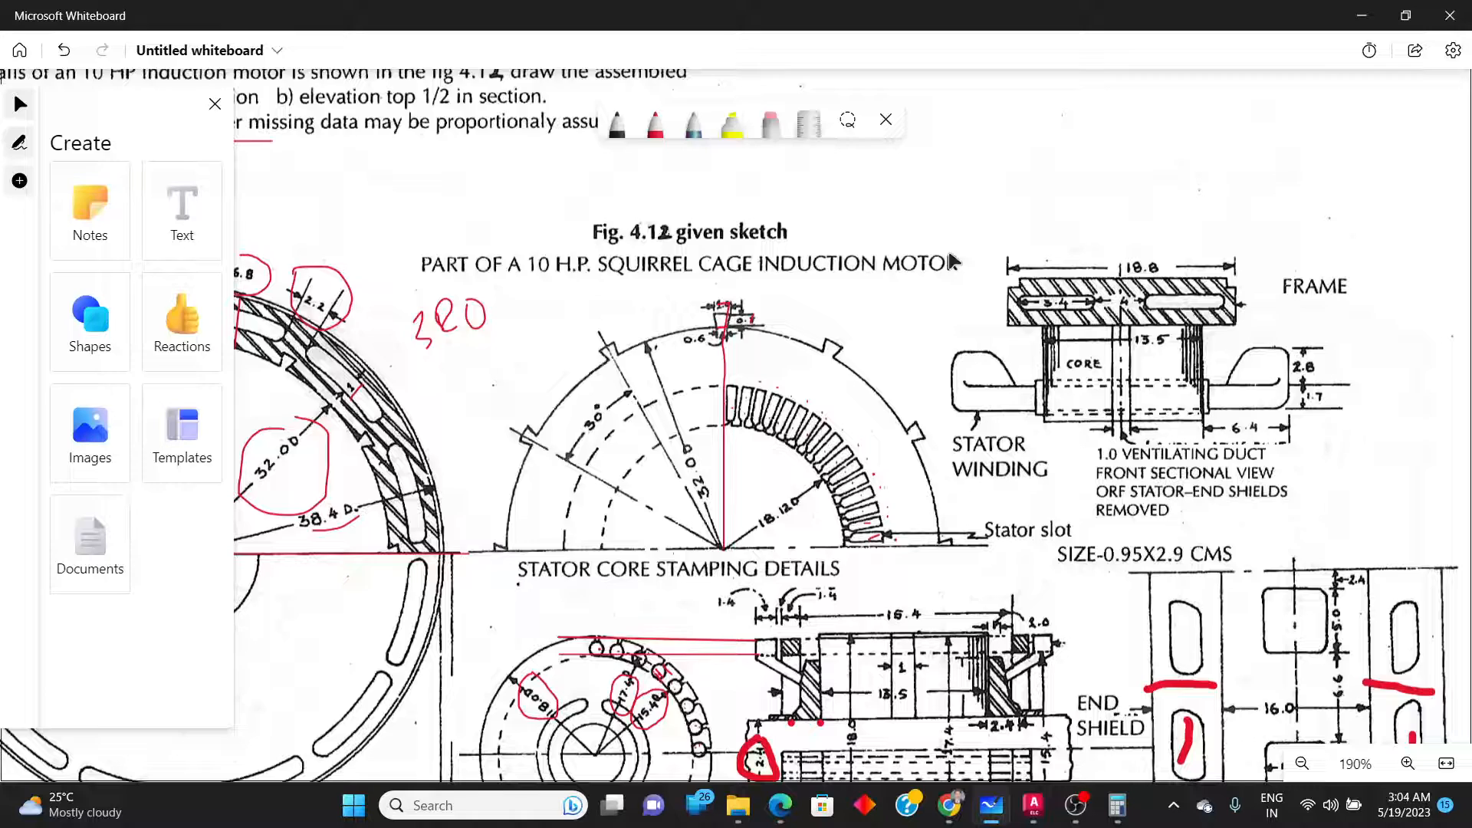
pyautogui.hotkey('alt', 'Tab')
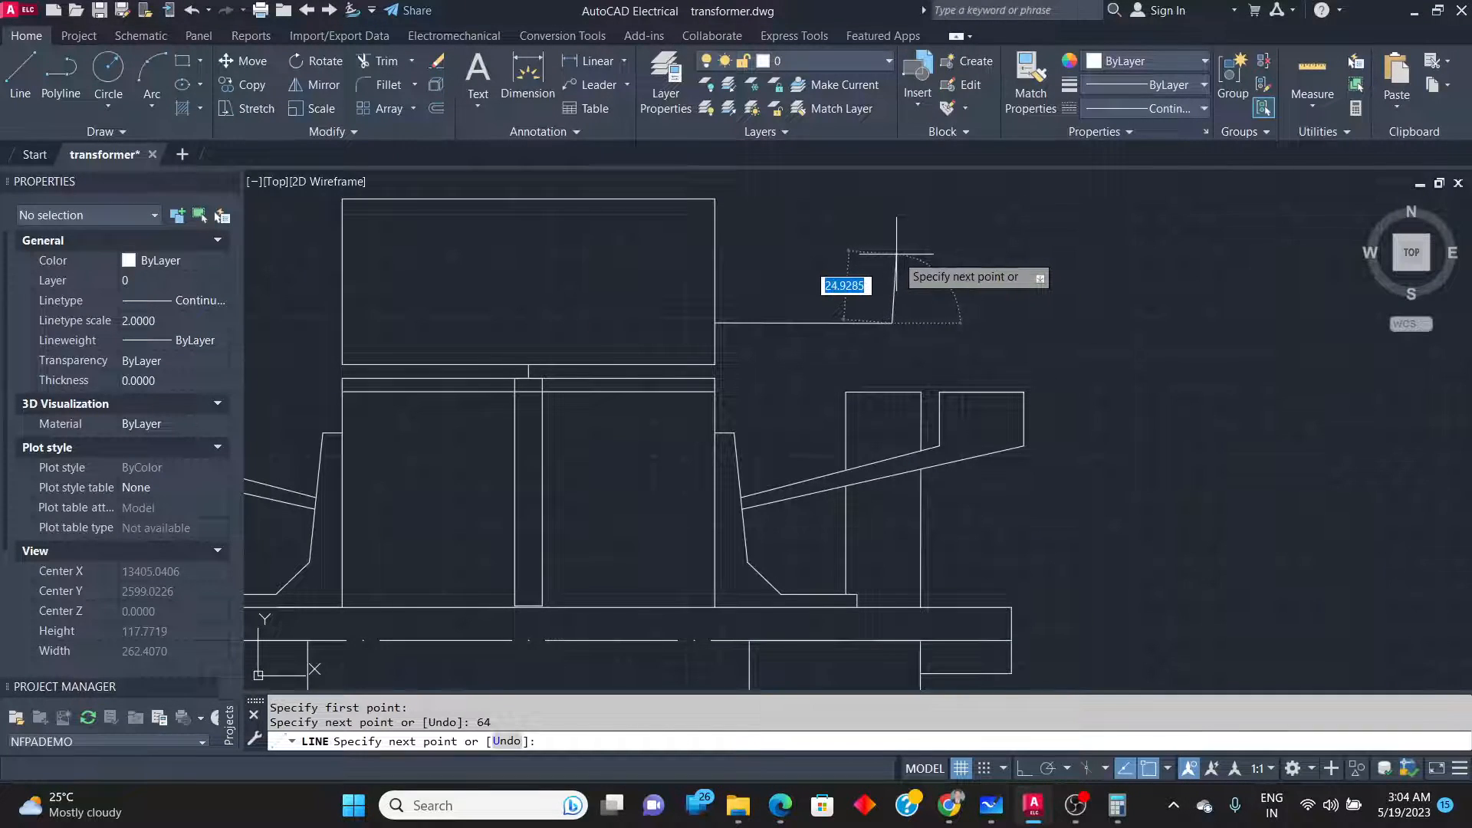
pyautogui.hotkey('alt', 'Tab')
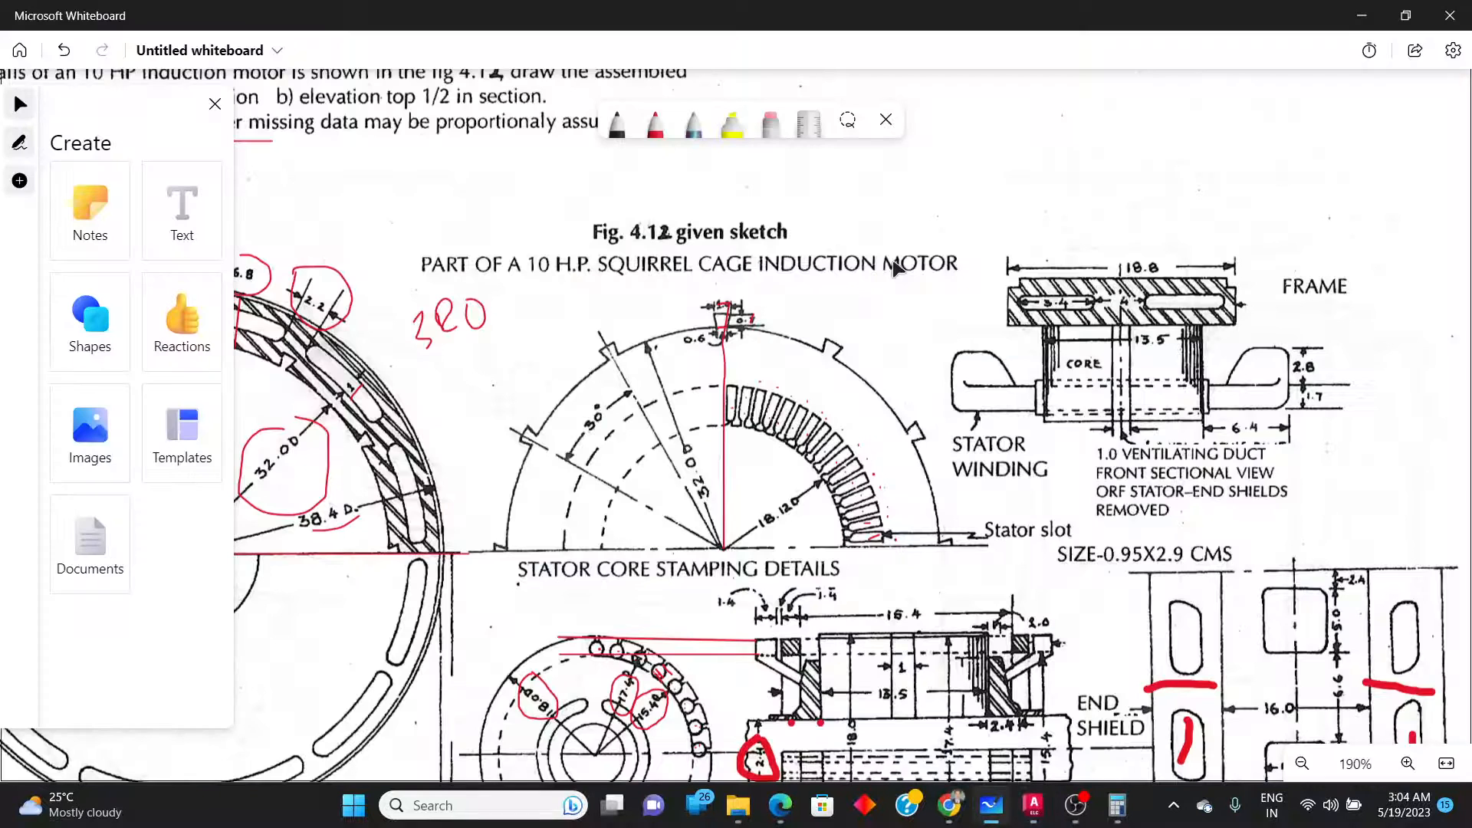
pyautogui.hotkey('alt', 'Tab')
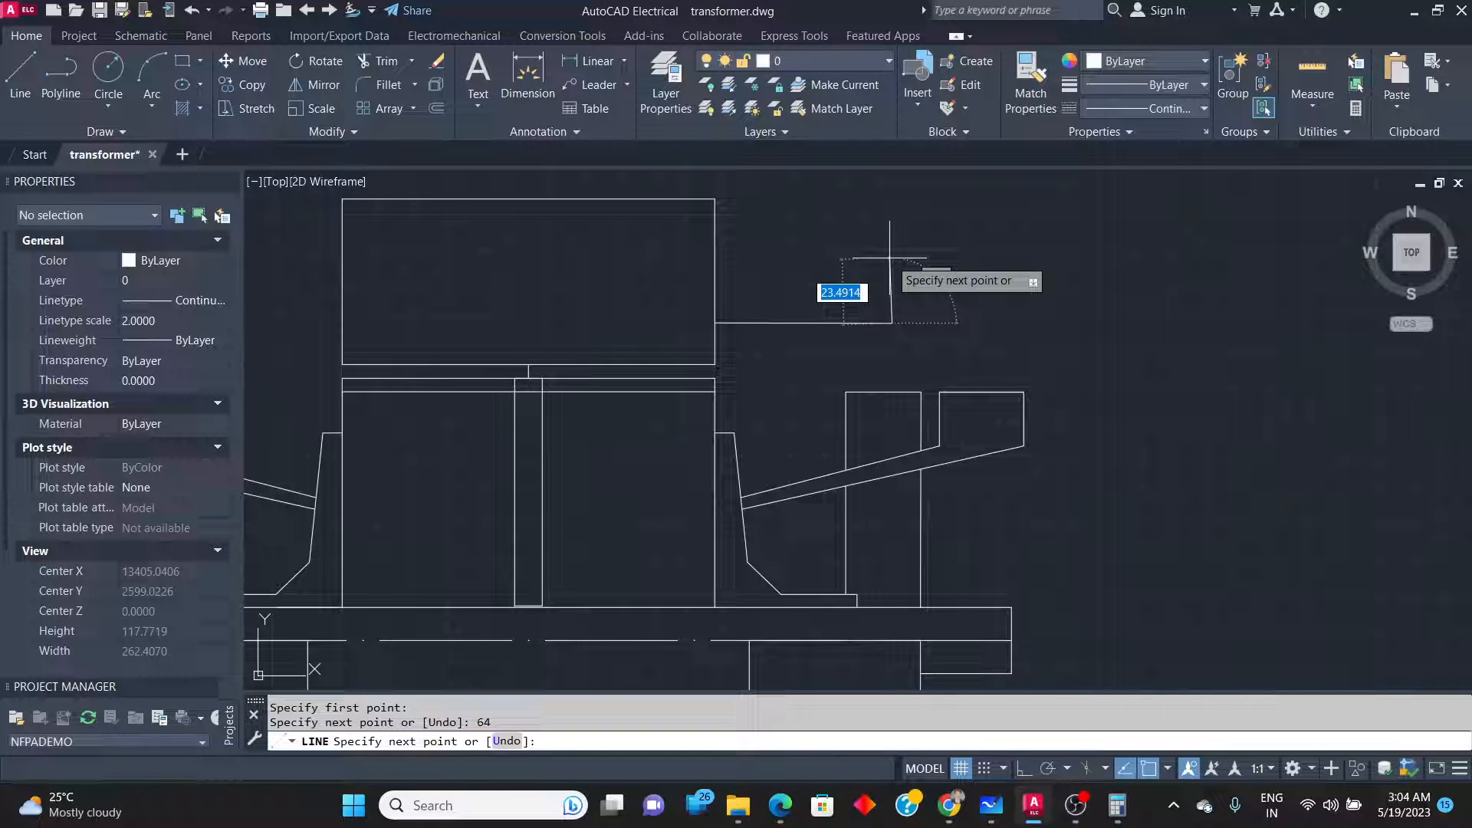
pyautogui.press('Tab')
pyautogui.write('90')
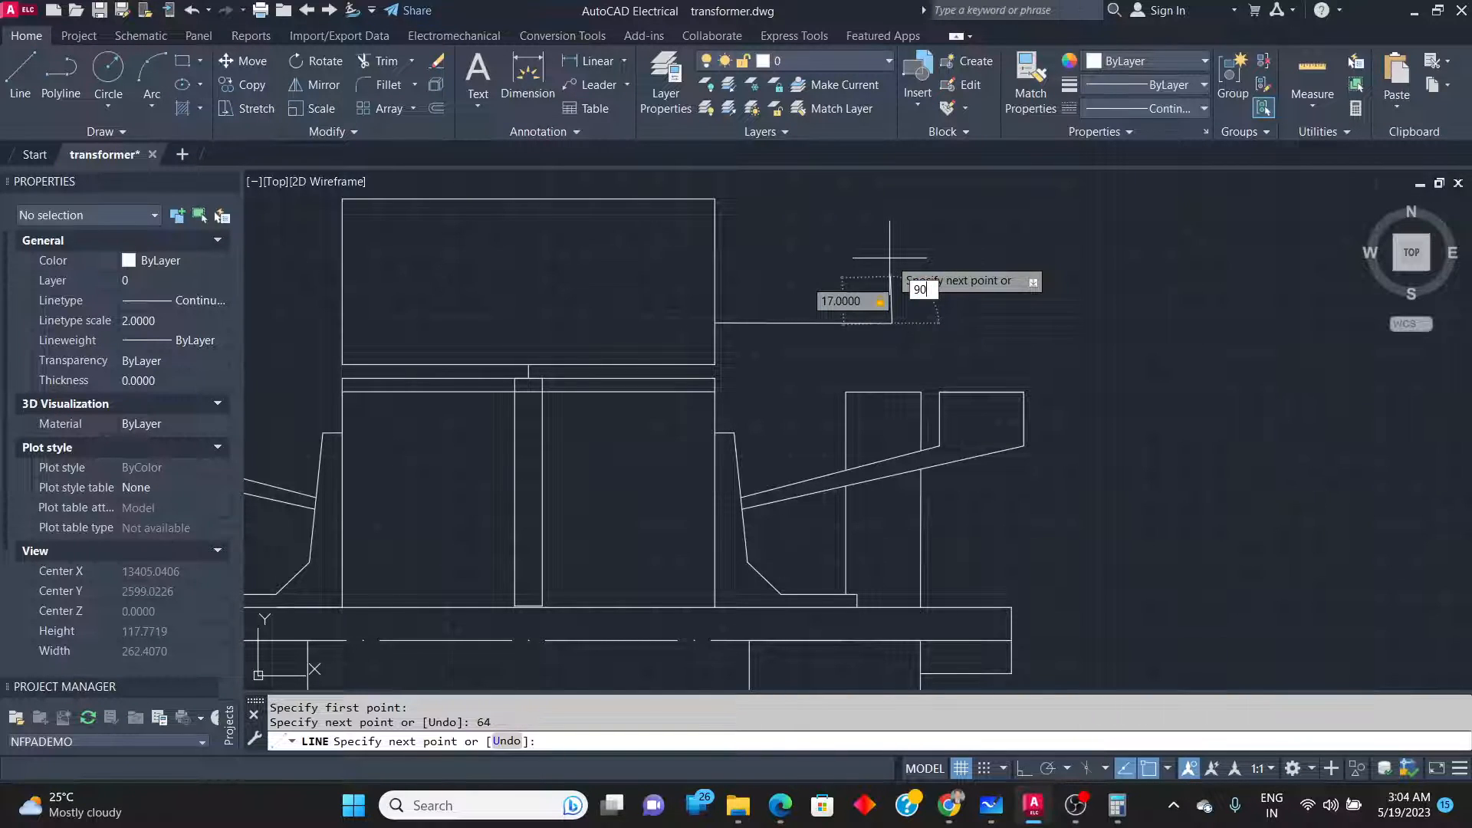
pyautogui.press('Return')
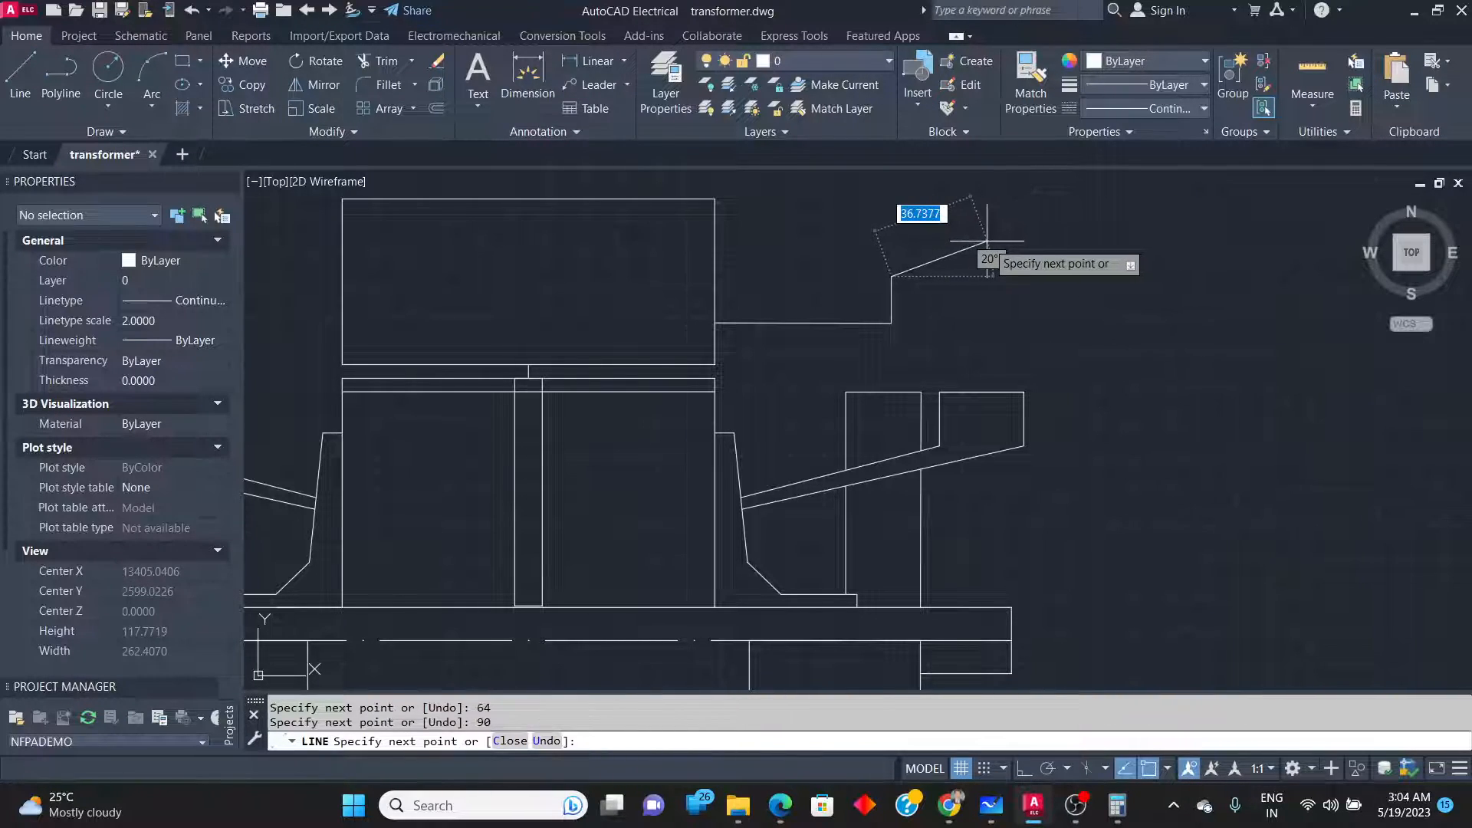
# Extend the winding's outer edge with a 28-unit vertical line upward, checking the Whiteboard sketch, and finish the line command.
pyautogui.hotkey('alt', 'Tab')
pyautogui.hotkey('alt', 'Tab')
pyautogui.write('28')
pyautogui.press('Tab')
pyautogui.write('90')
pyautogui.press('Return')
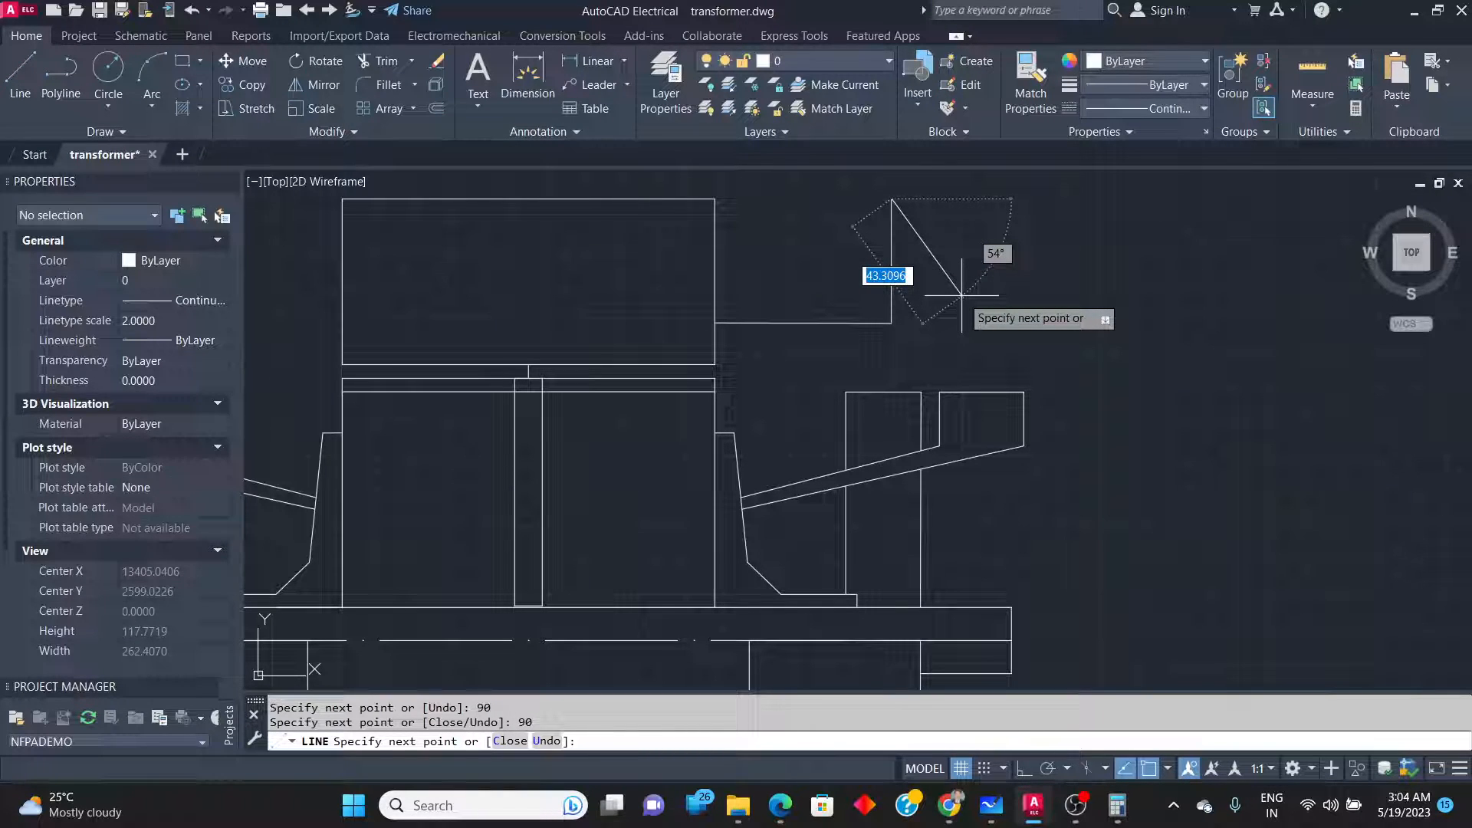
pyautogui.hotkey('alt', 'Tab')
pyautogui.hotkey('alt', 'Tab')
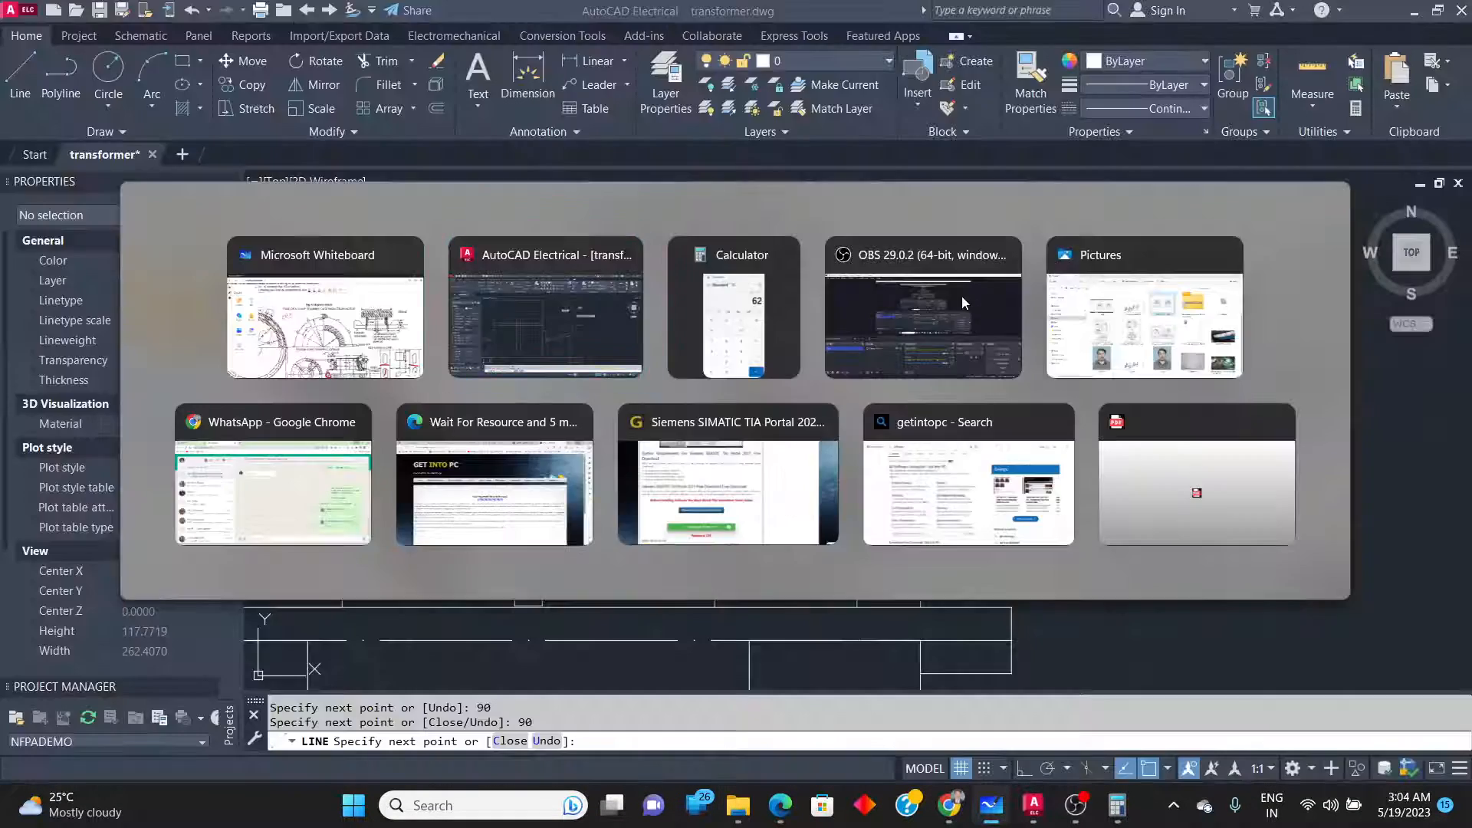
pyautogui.press('Return')
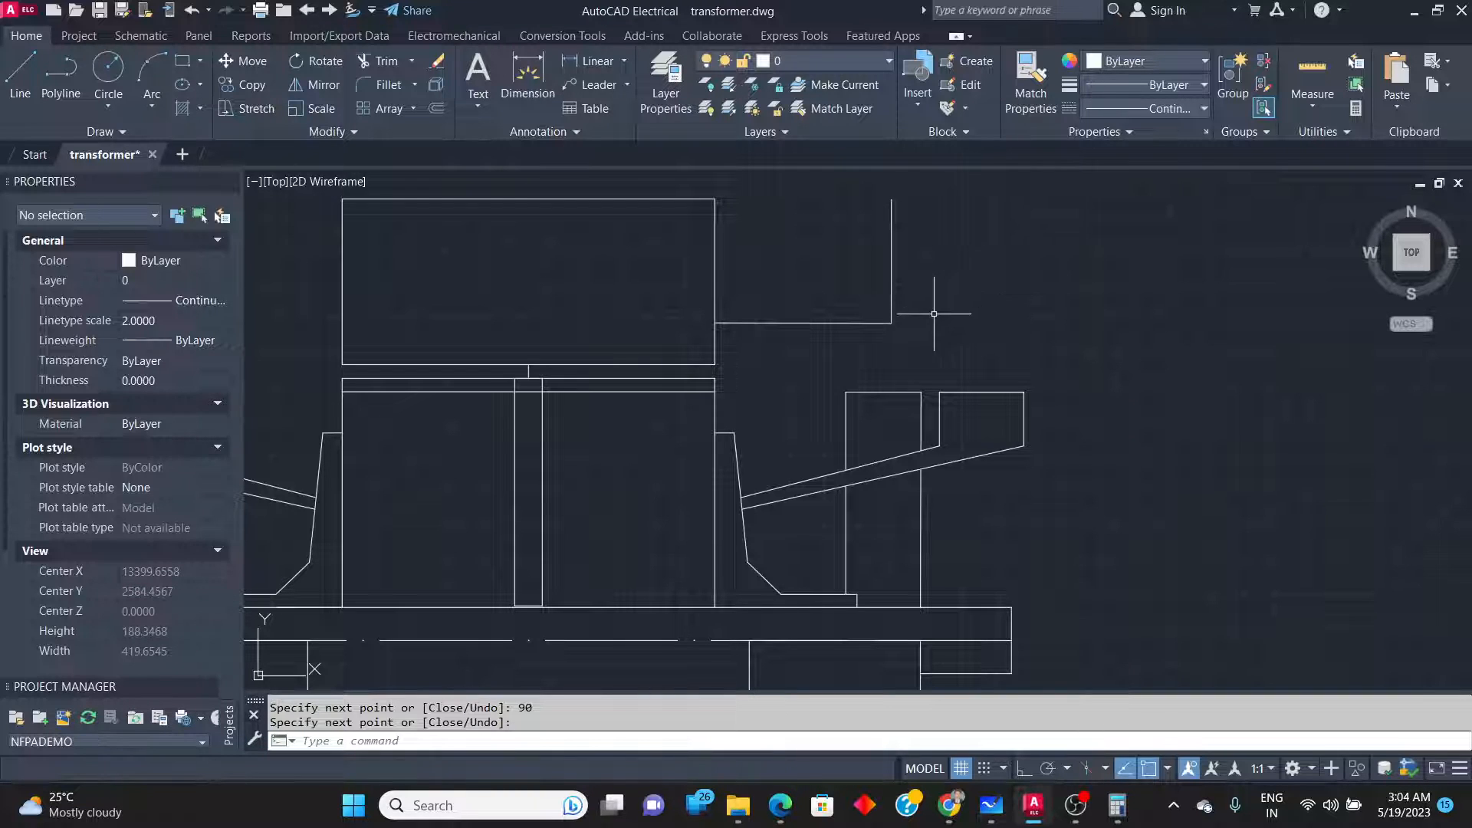
# Move the three winding lines a short distance straight down along the stator core's right edge, with ortho on.
pyautogui.click(909, 341)
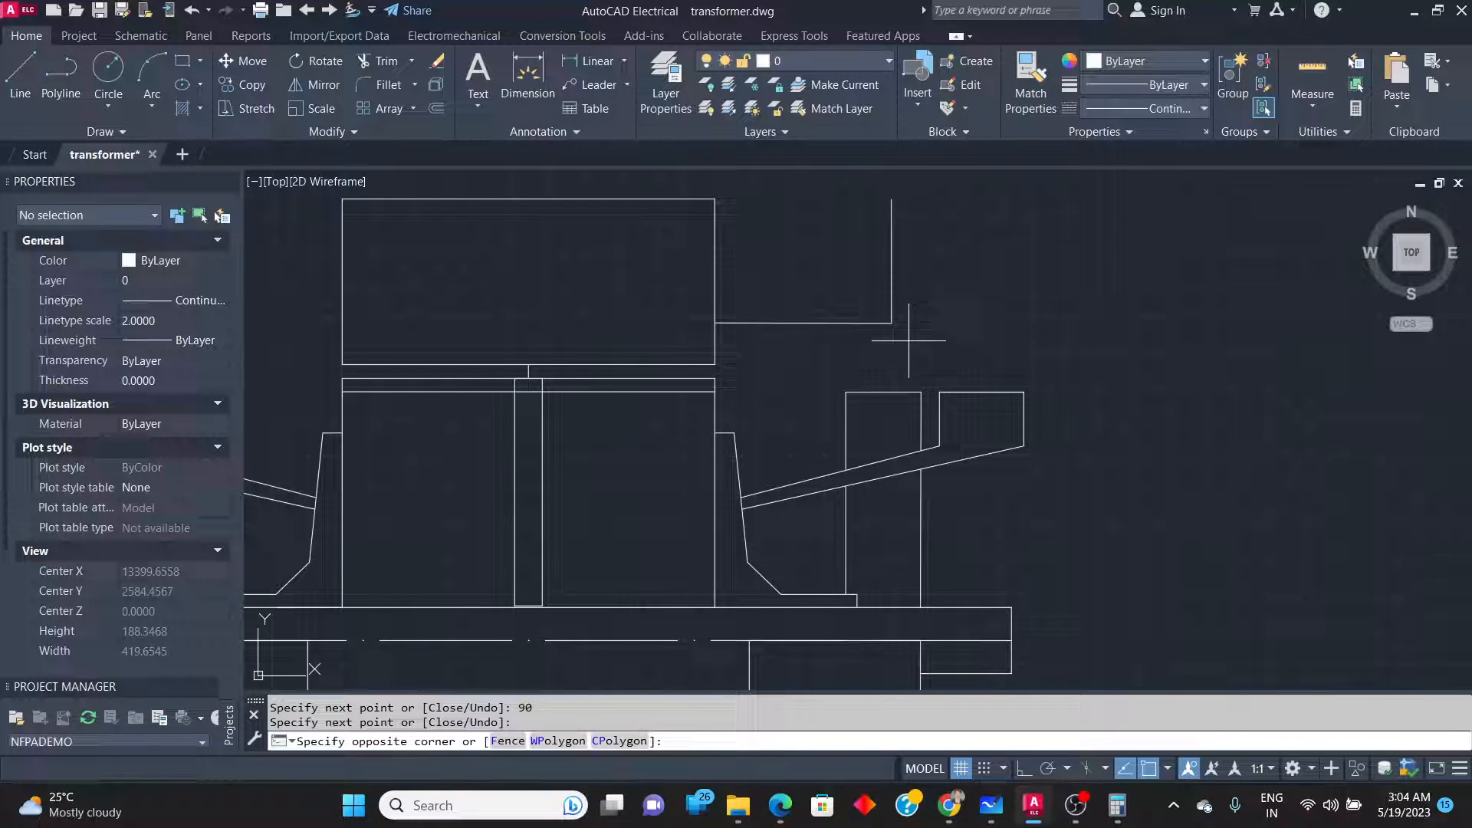
pyautogui.click(761, 227)
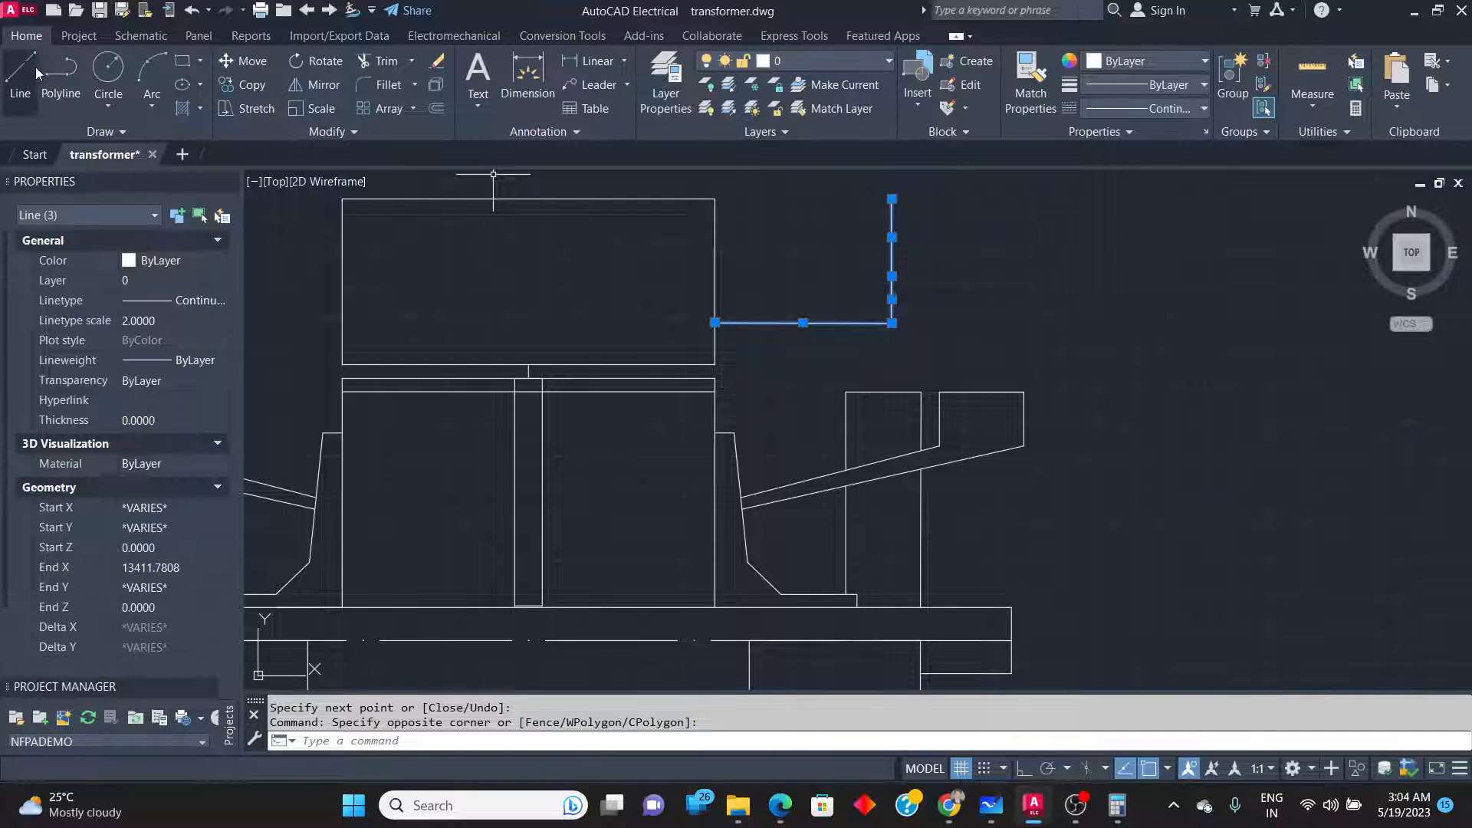
pyautogui.click(238, 63)
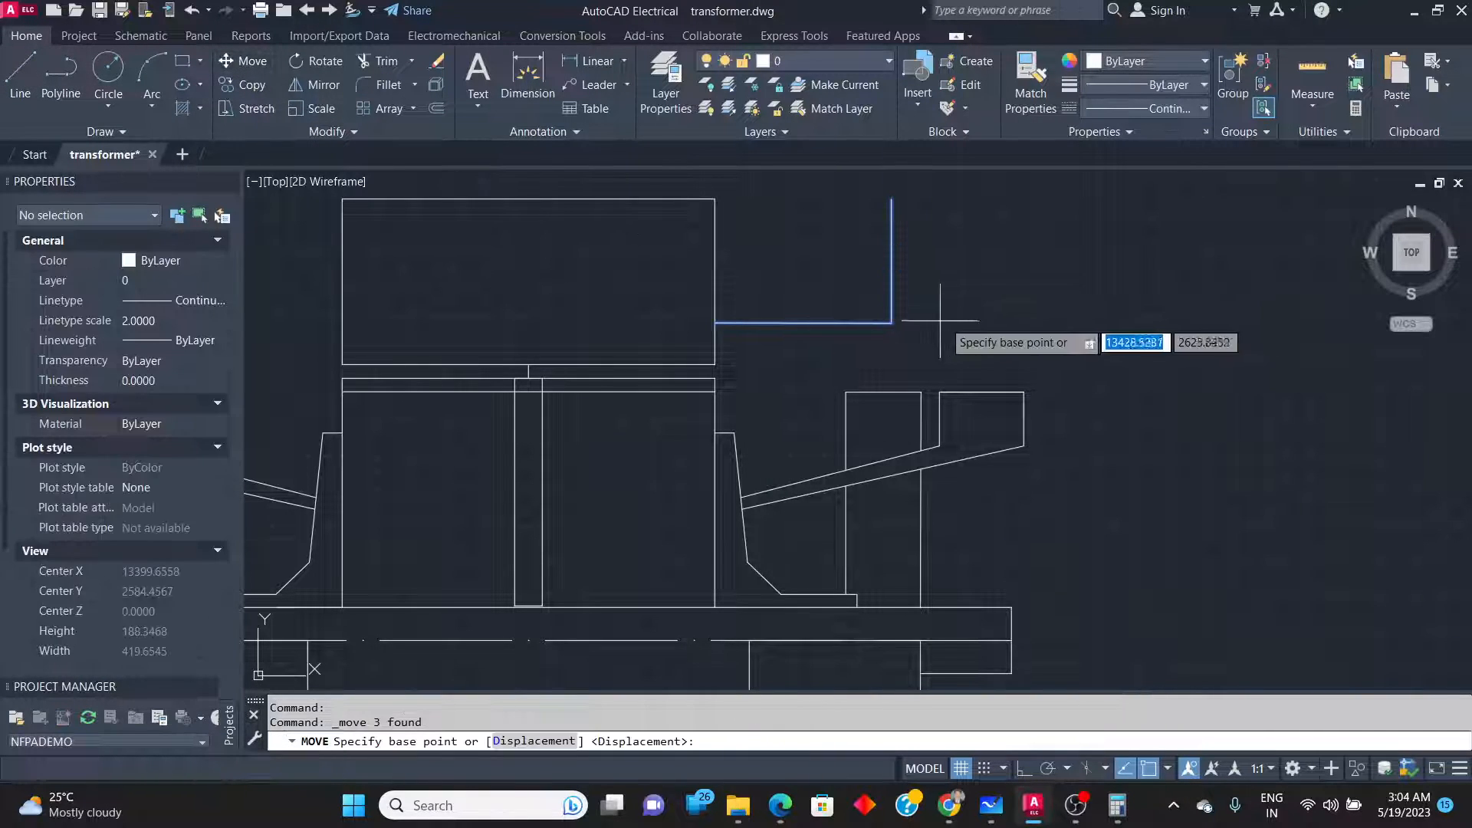
pyautogui.click(1104, 295)
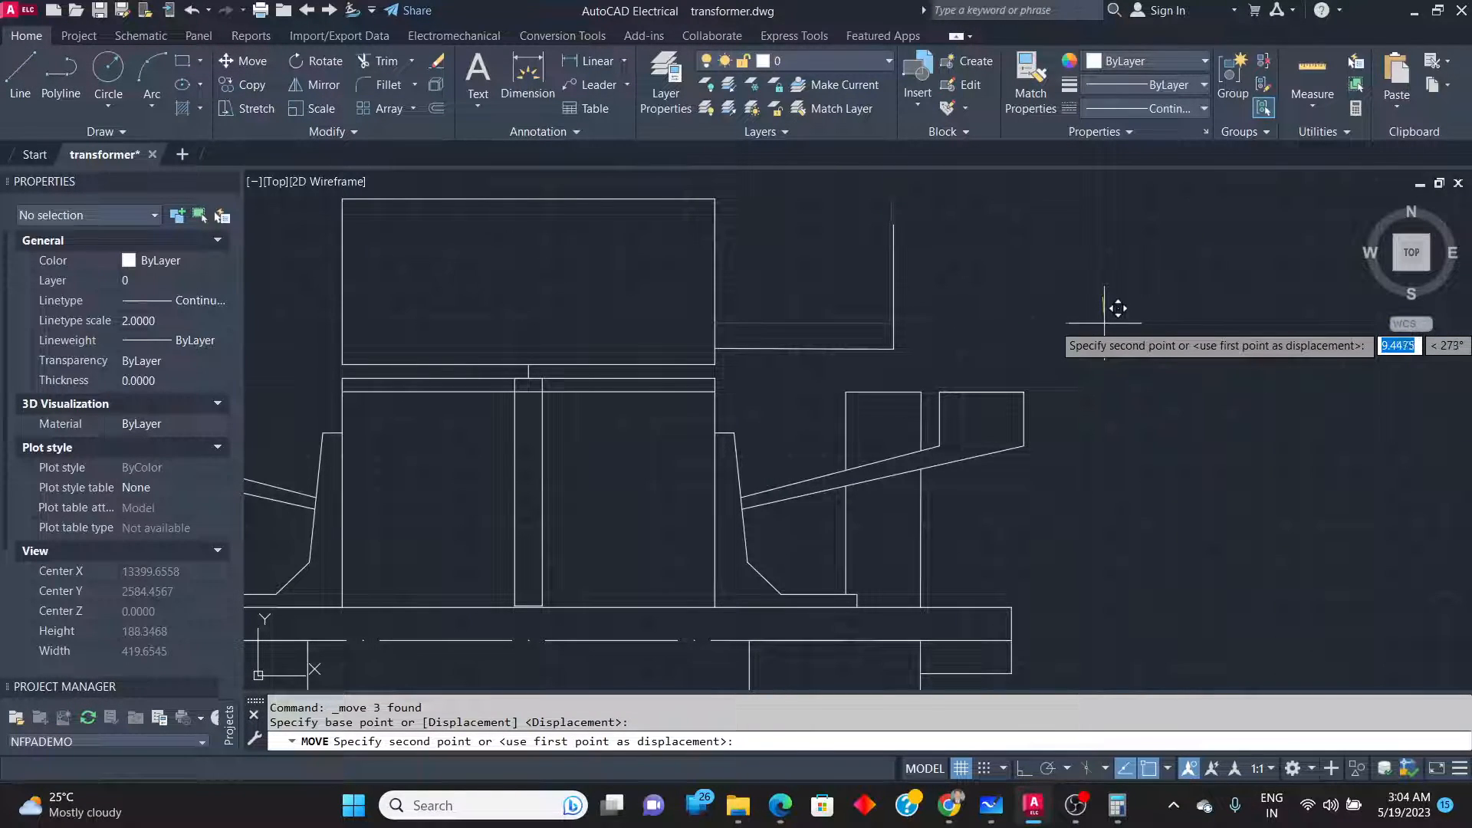
pyautogui.click(1024, 769)
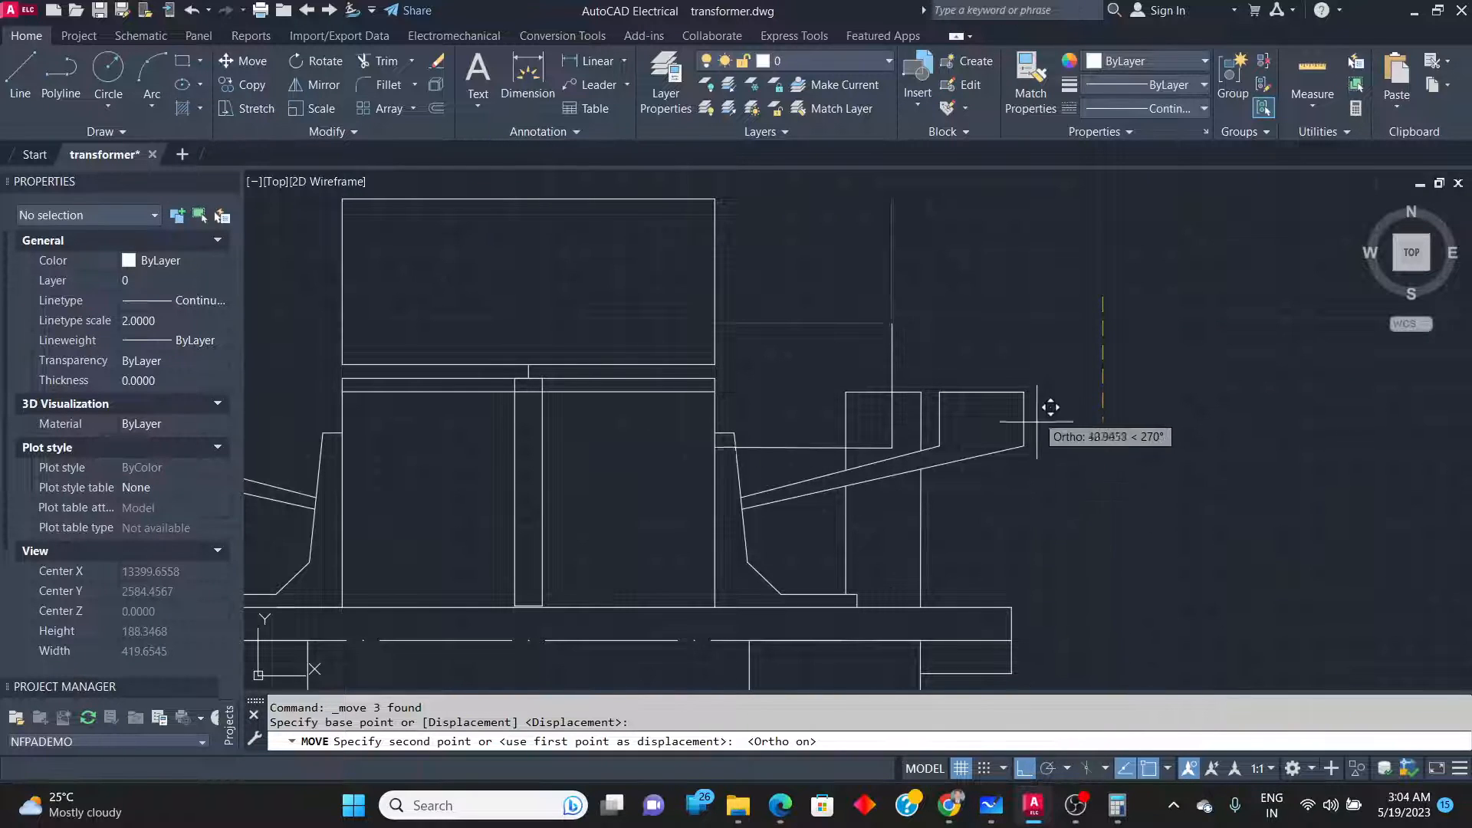
pyautogui.click(1110, 305)
# Consult the Whiteboard winding sketch and draw a horizontal line from the top of the 17-unit vertical line to the stator core's right edge.
pyautogui.hotkey('alt', 'Tab')
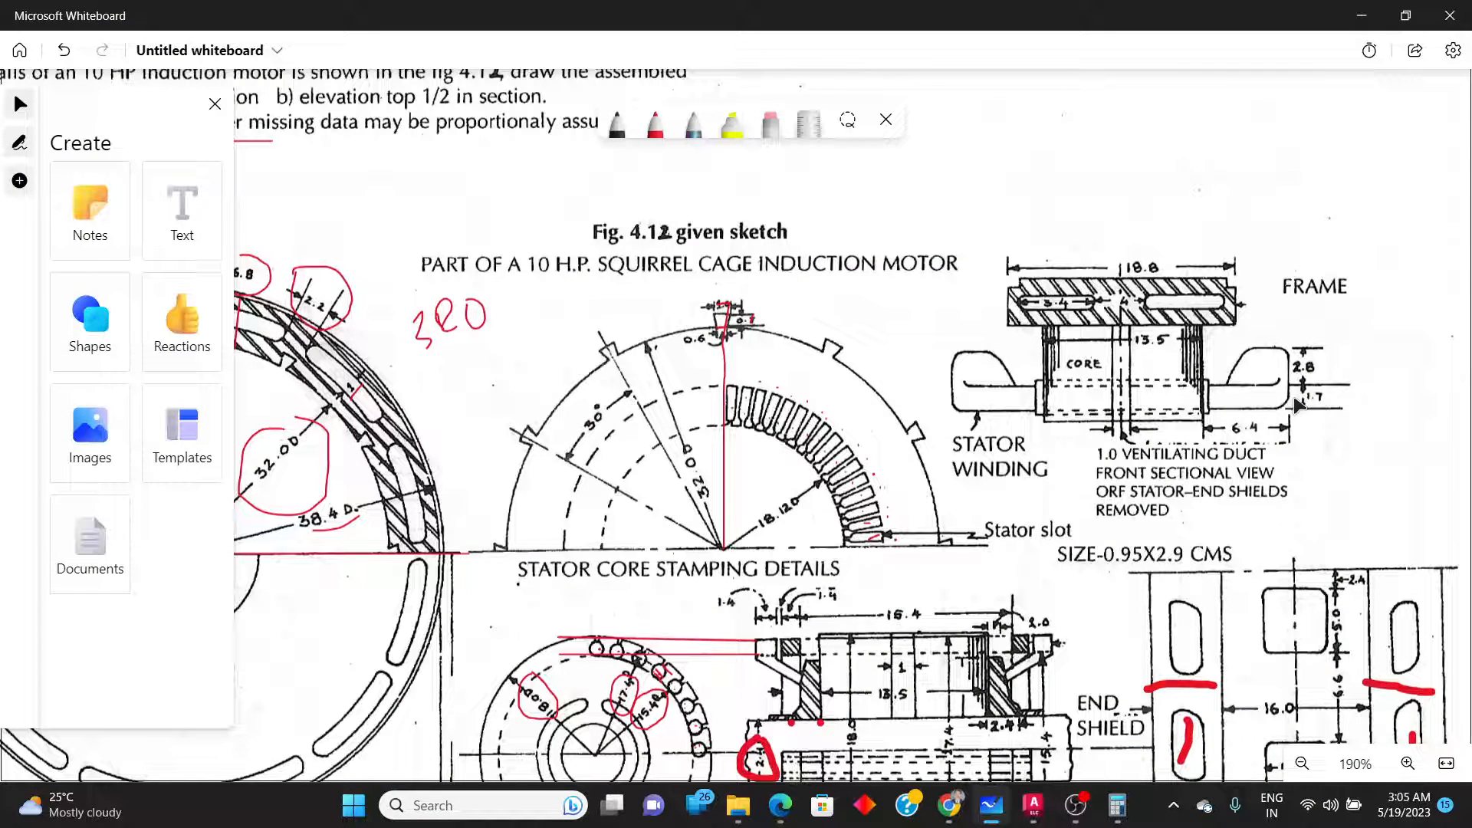
pyautogui.hotkey('alt', 'Tab')
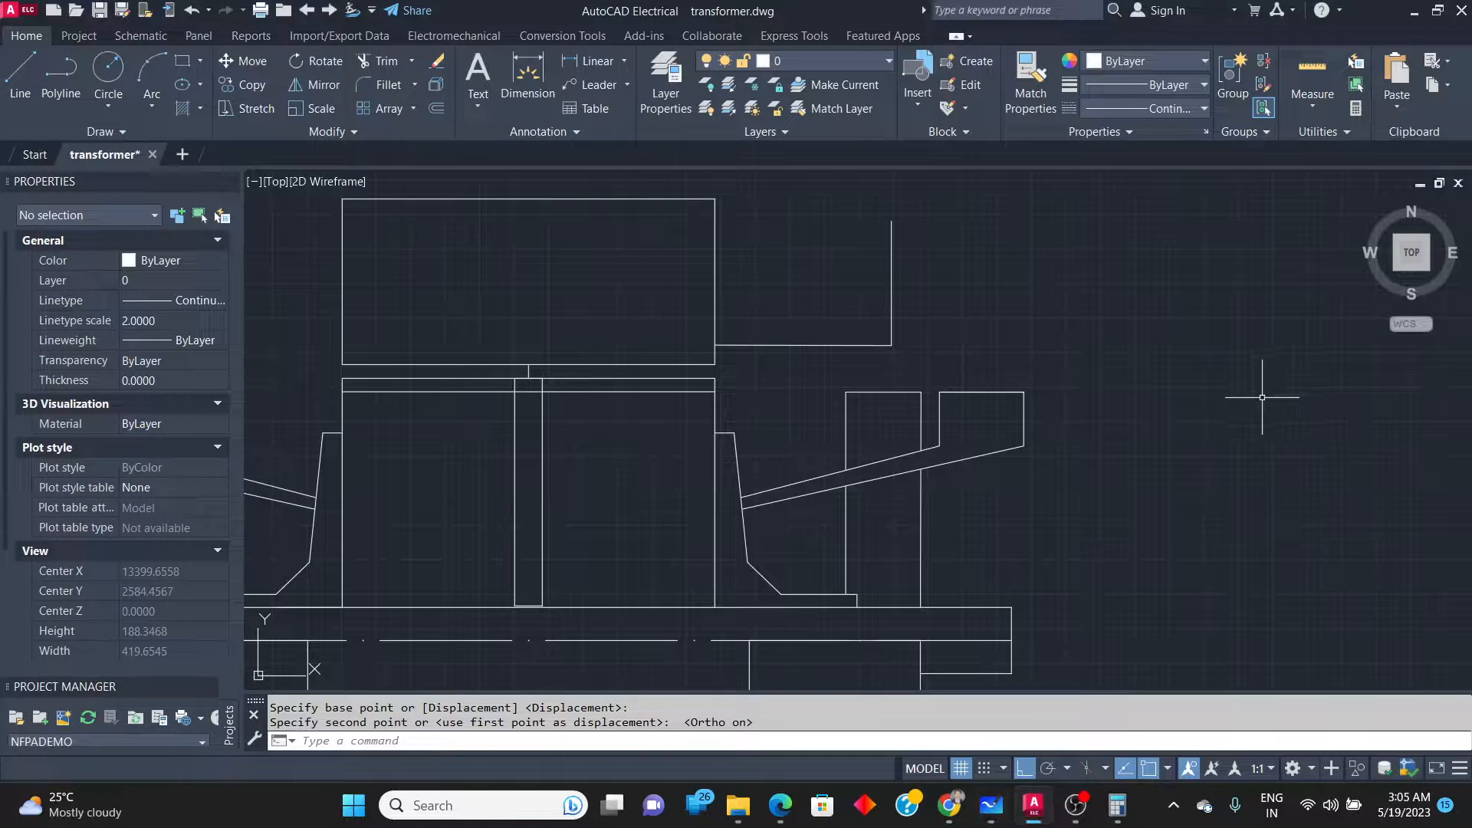
pyautogui.hotkey('alt', 'Tab')
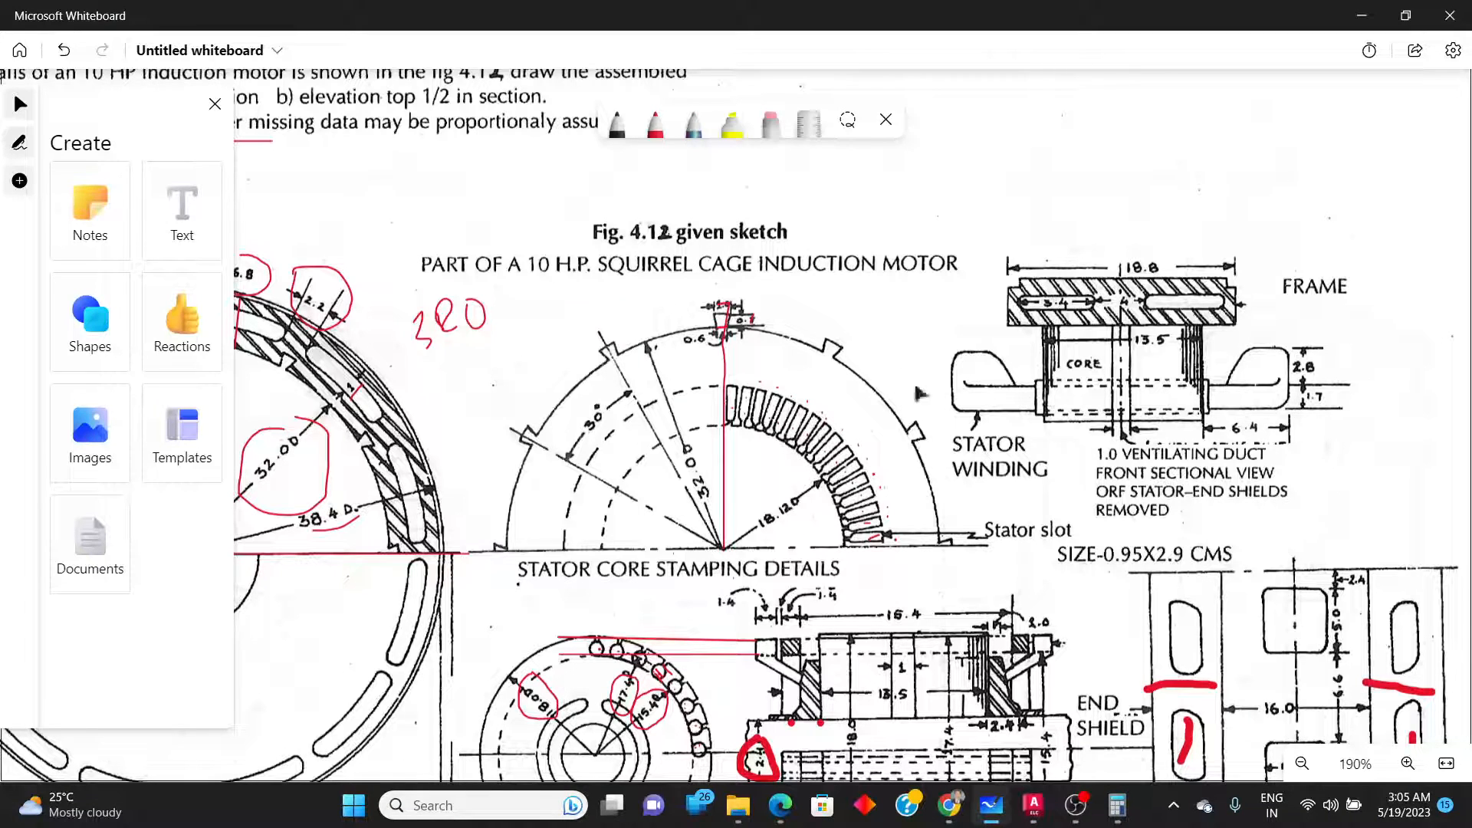
pyautogui.hotkey('alt', 'Tab')
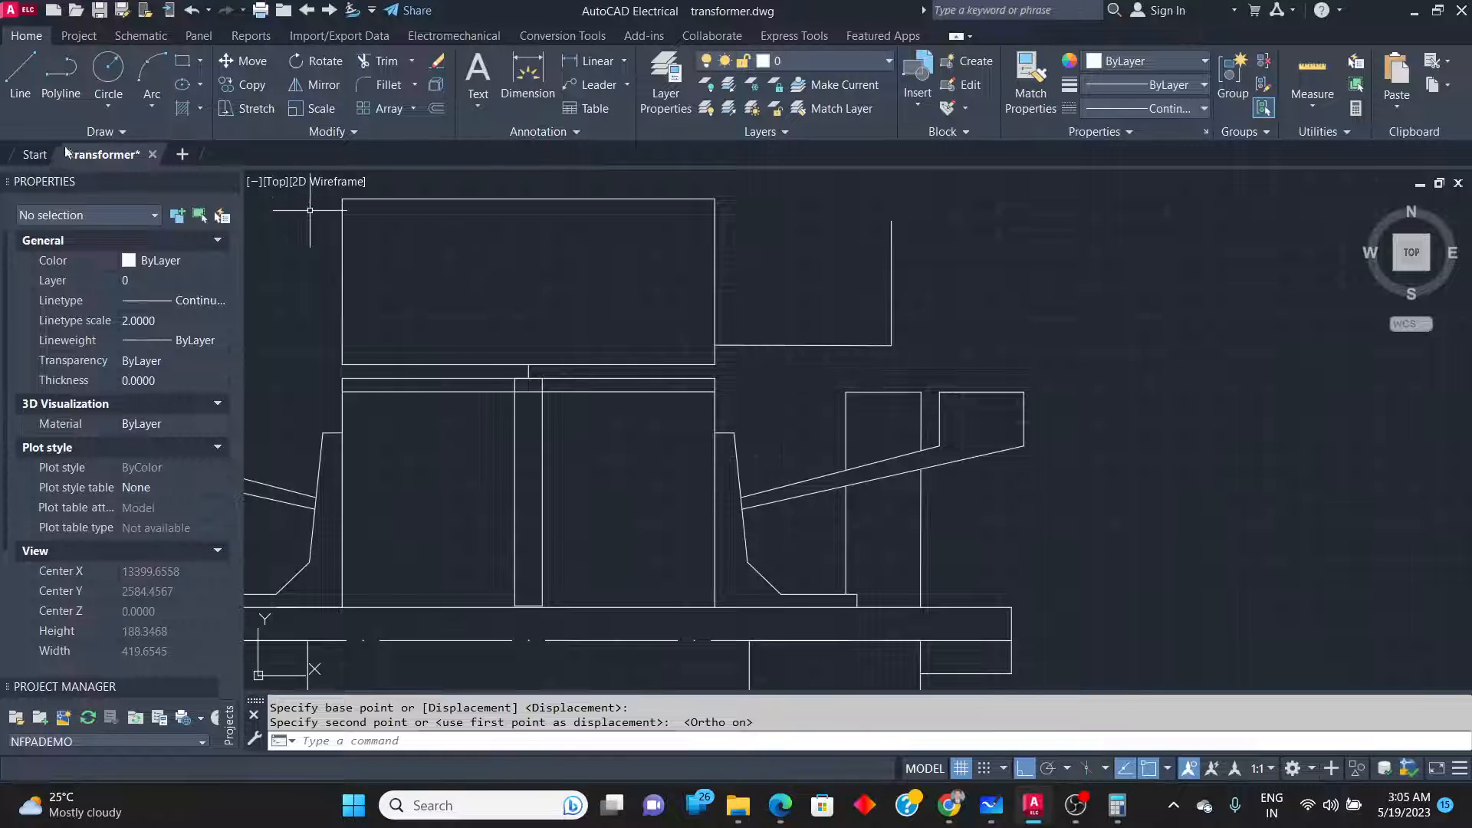
pyautogui.click(23, 89)
pyautogui.scroll(2, 887, 341)
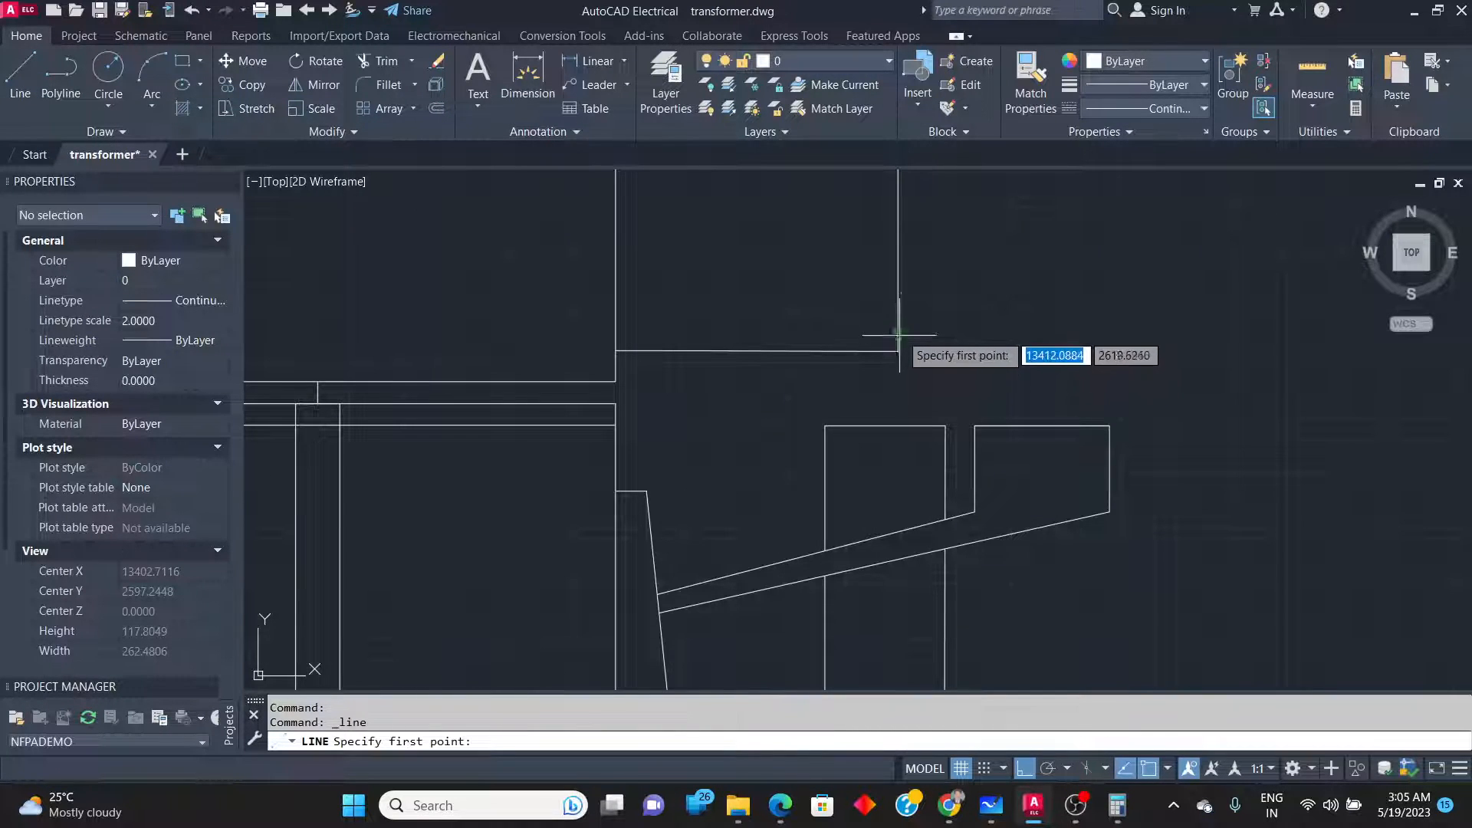
pyautogui.click(898, 276)
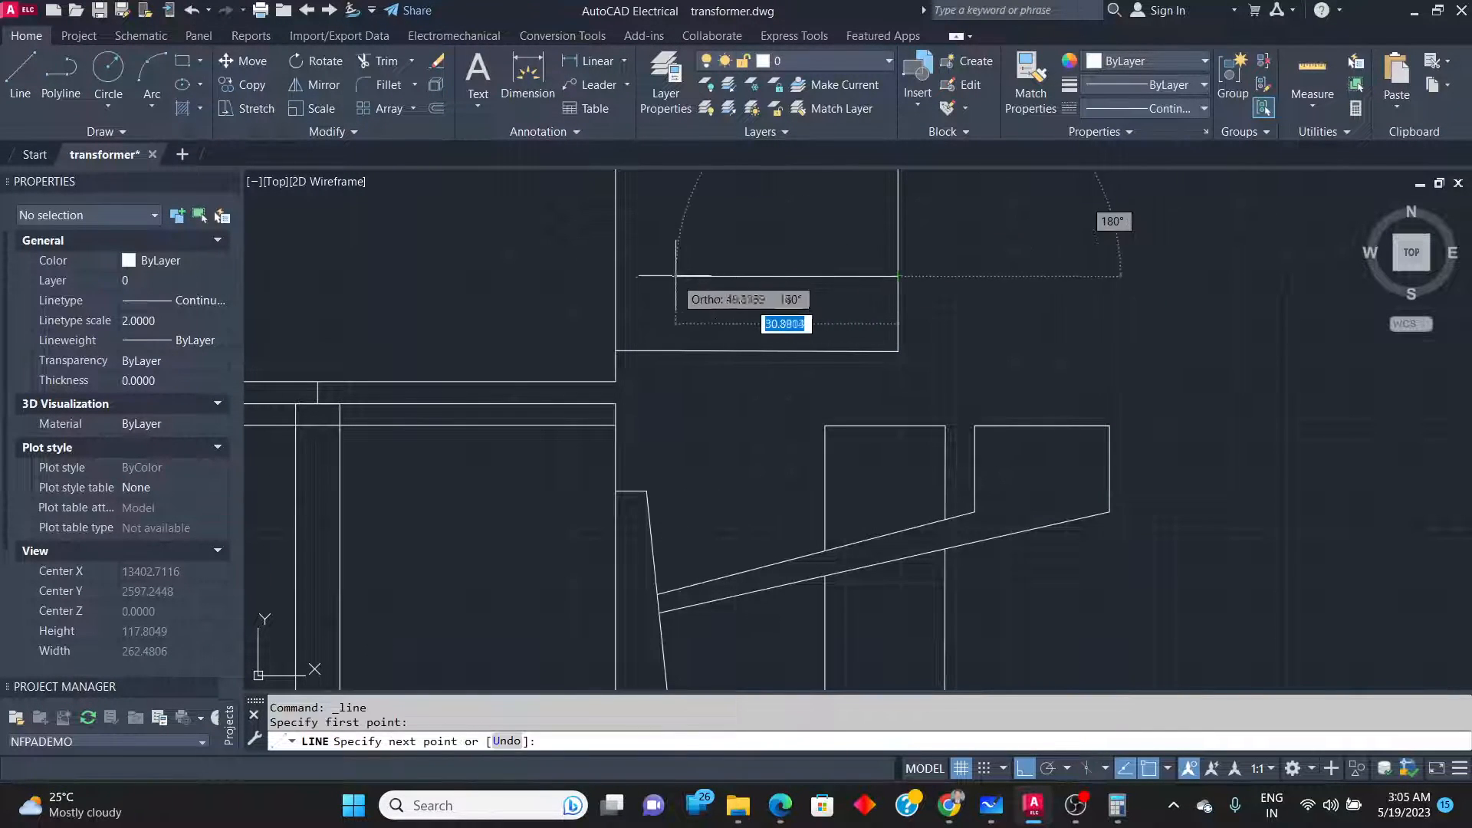
pyautogui.click(615, 276)
pyautogui.press('Return')
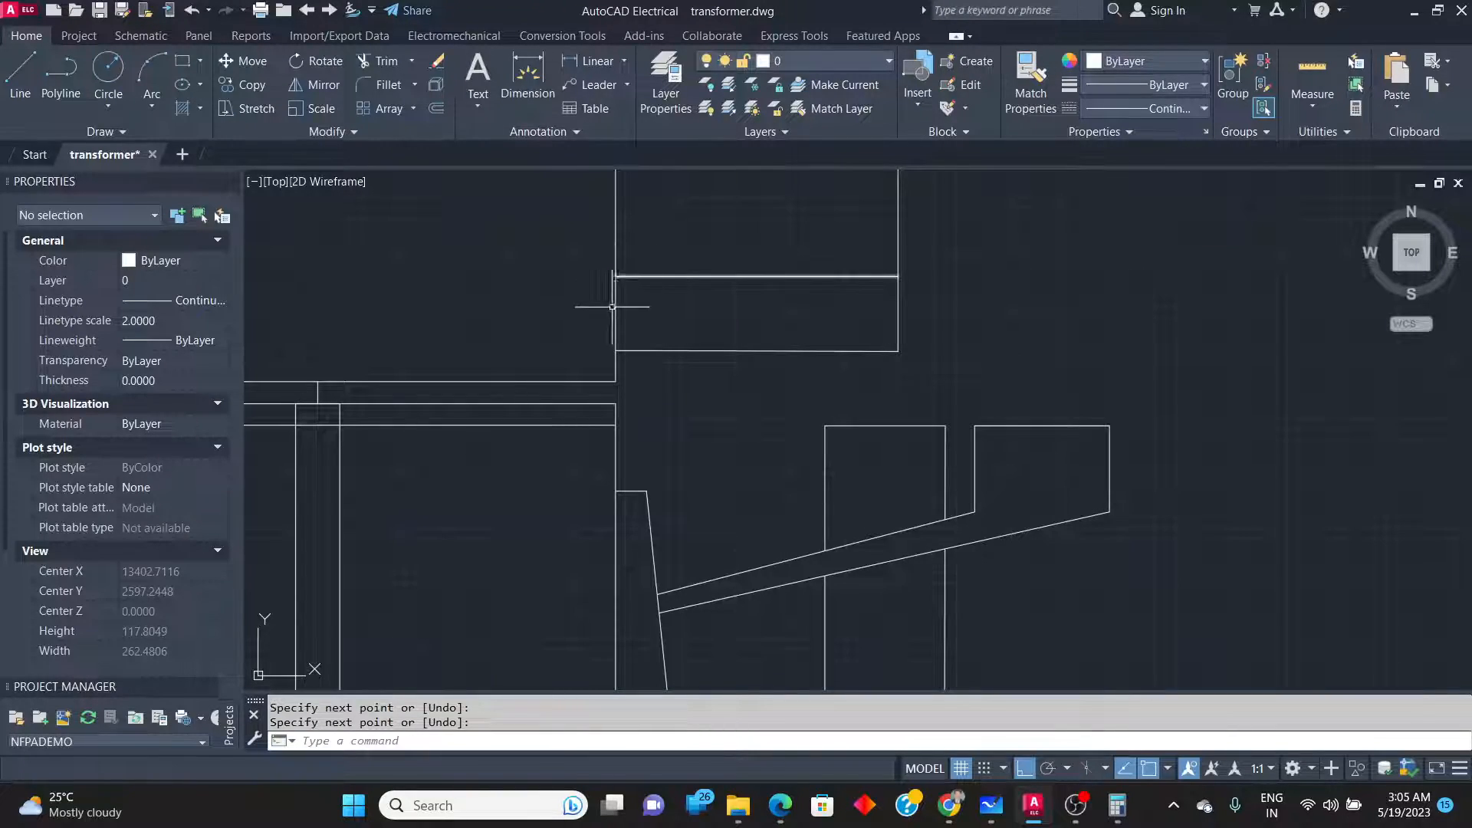
# Following the Whiteboard sketch, draw the winding's top edge about 32 units inward and a slanted line down to its horizontal dividing line.
pyautogui.hotkey('alt', 'Tab')
pyautogui.keyDown('ctrl'); pyautogui.scroll(3, 1279, 389); pyautogui.keyUp('ctrl')
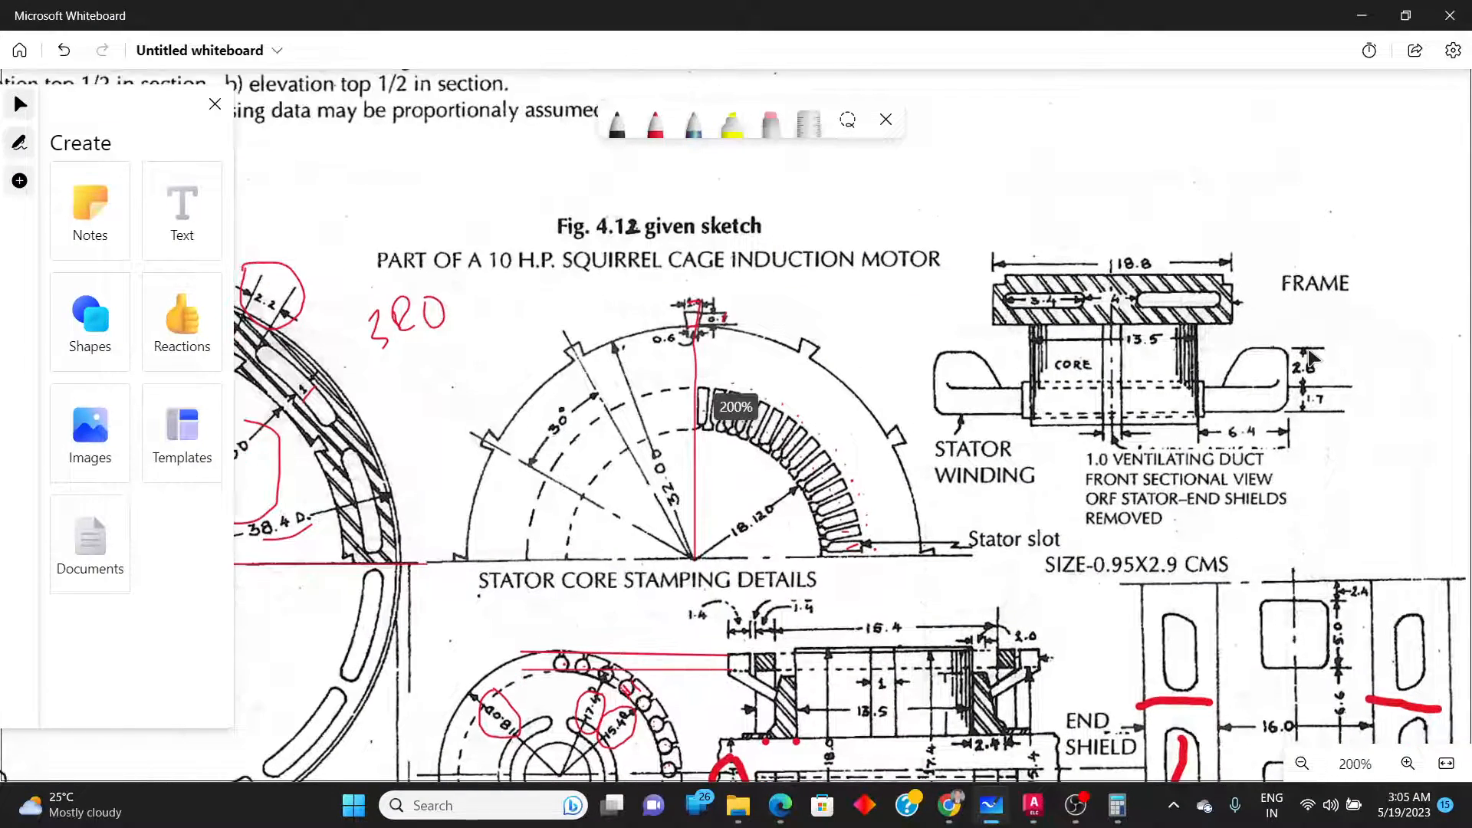
pyautogui.hotkey('alt', 'Tab')
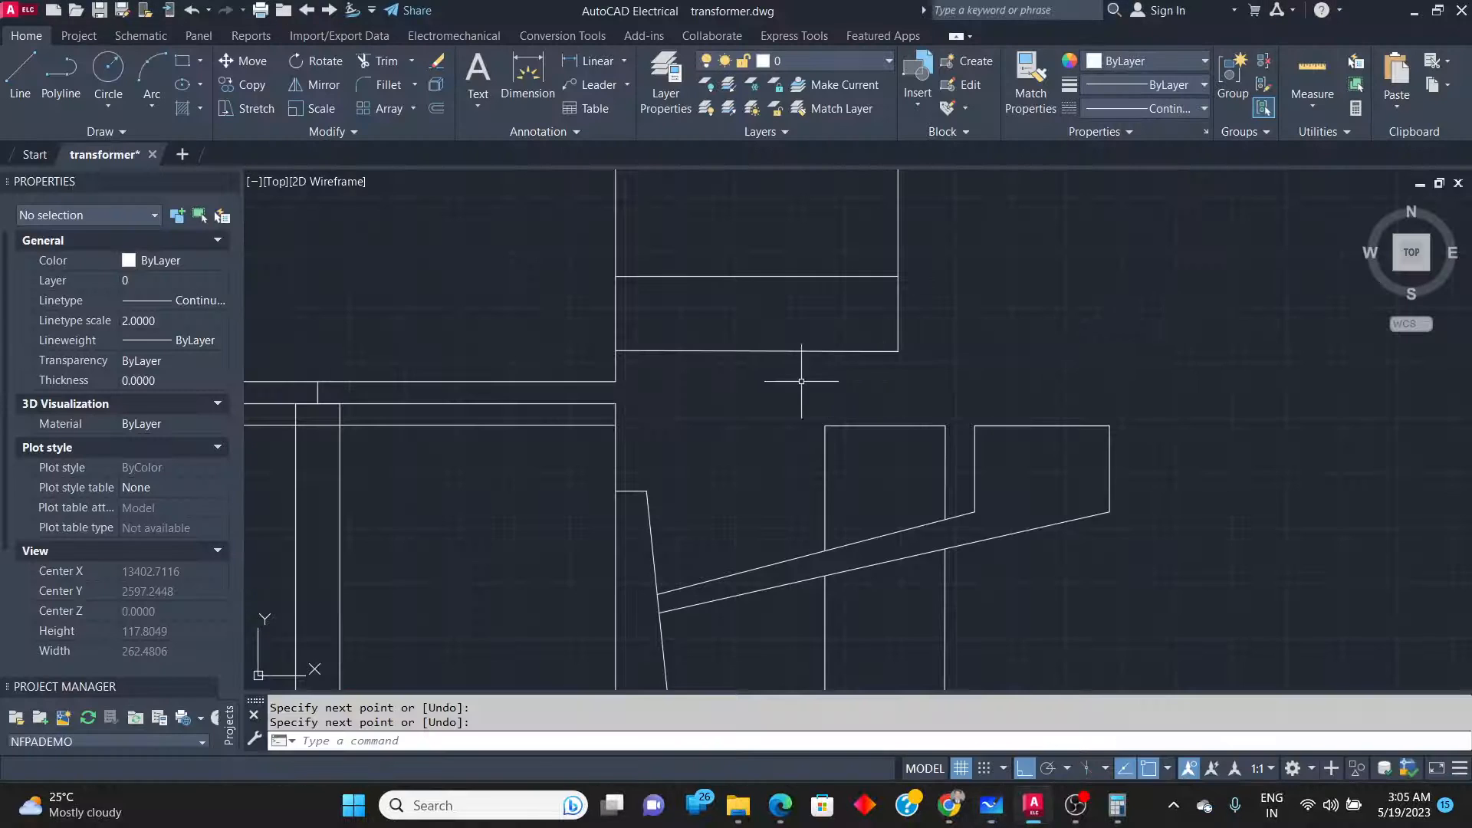
pyautogui.scroll(-3, 806, 384)
pyautogui.scroll(3, 763, 361)
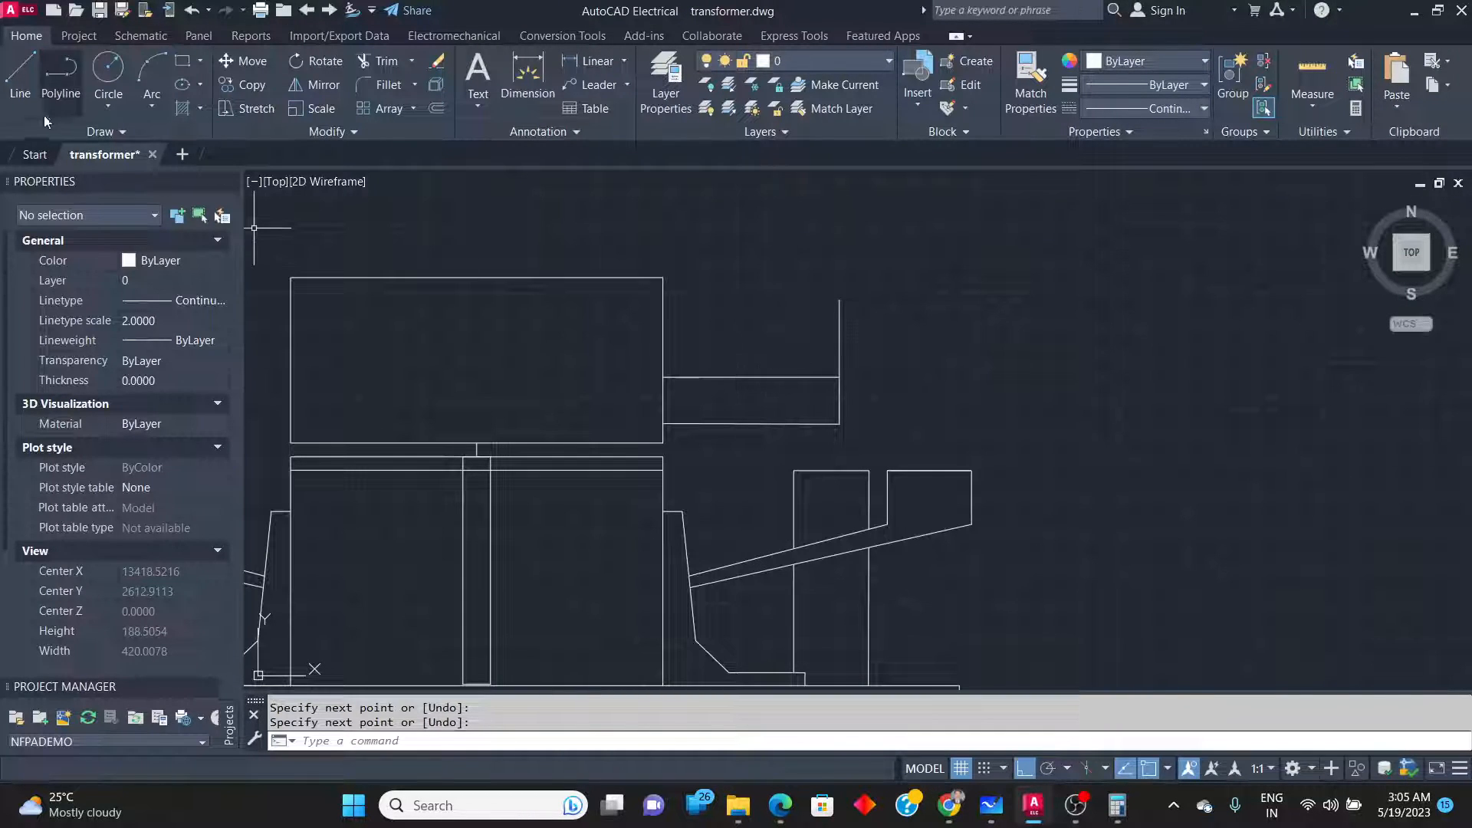
pyautogui.click(20, 66)
pyautogui.click(840, 300)
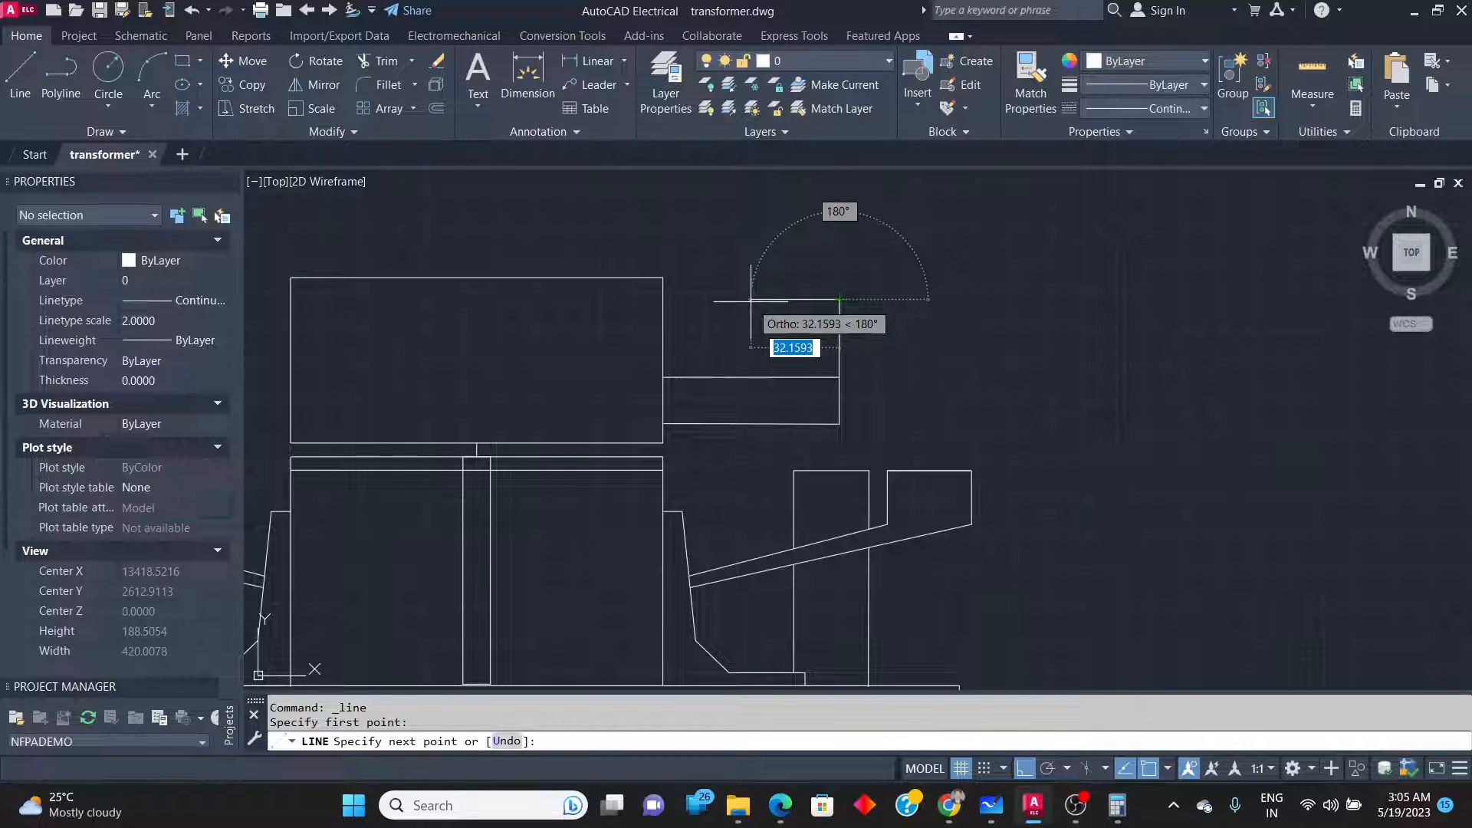
pyautogui.hotkey('alt', 'Tab')
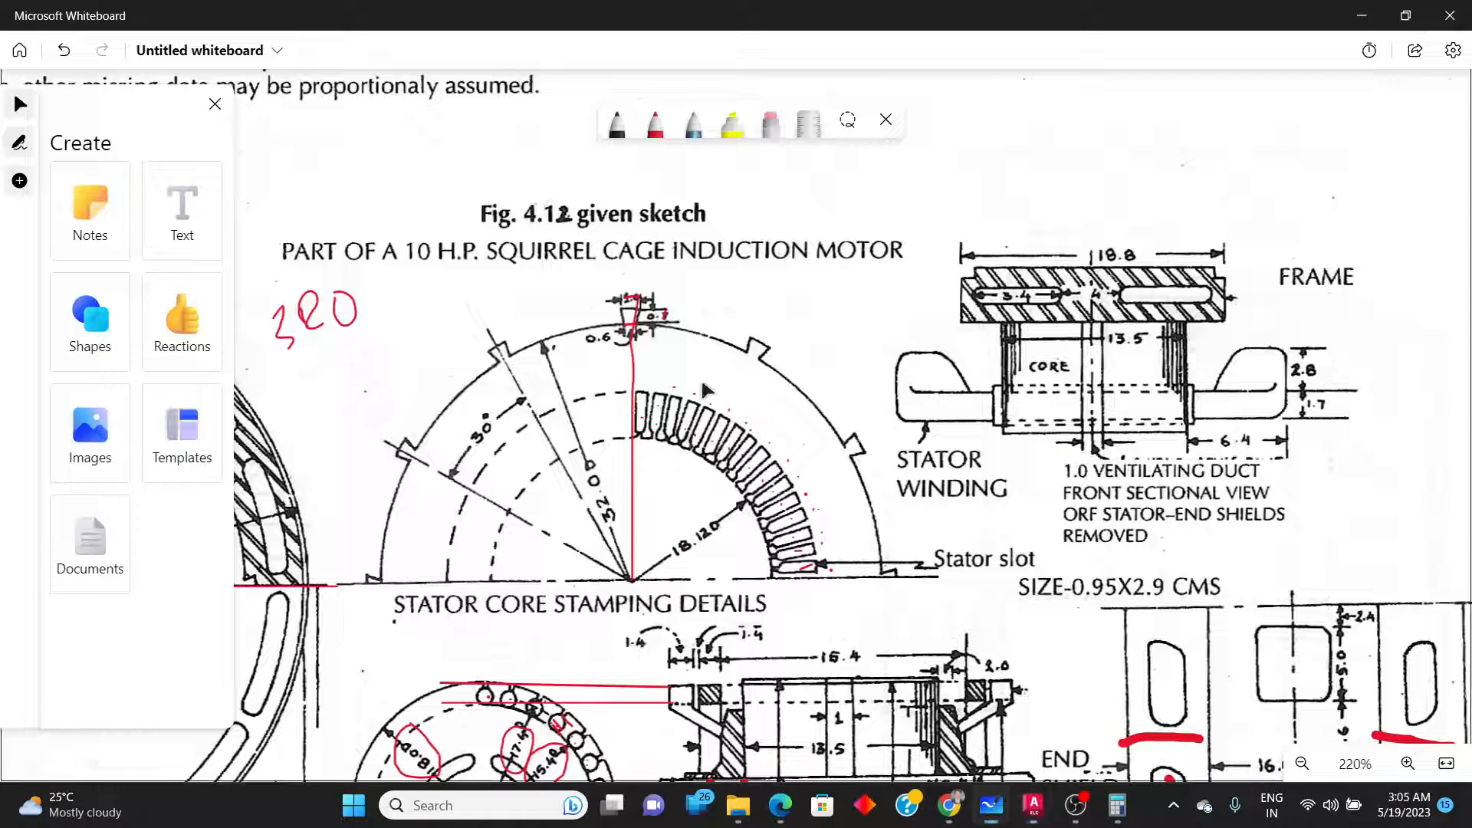
pyautogui.hotkey('alt', 'Tab')
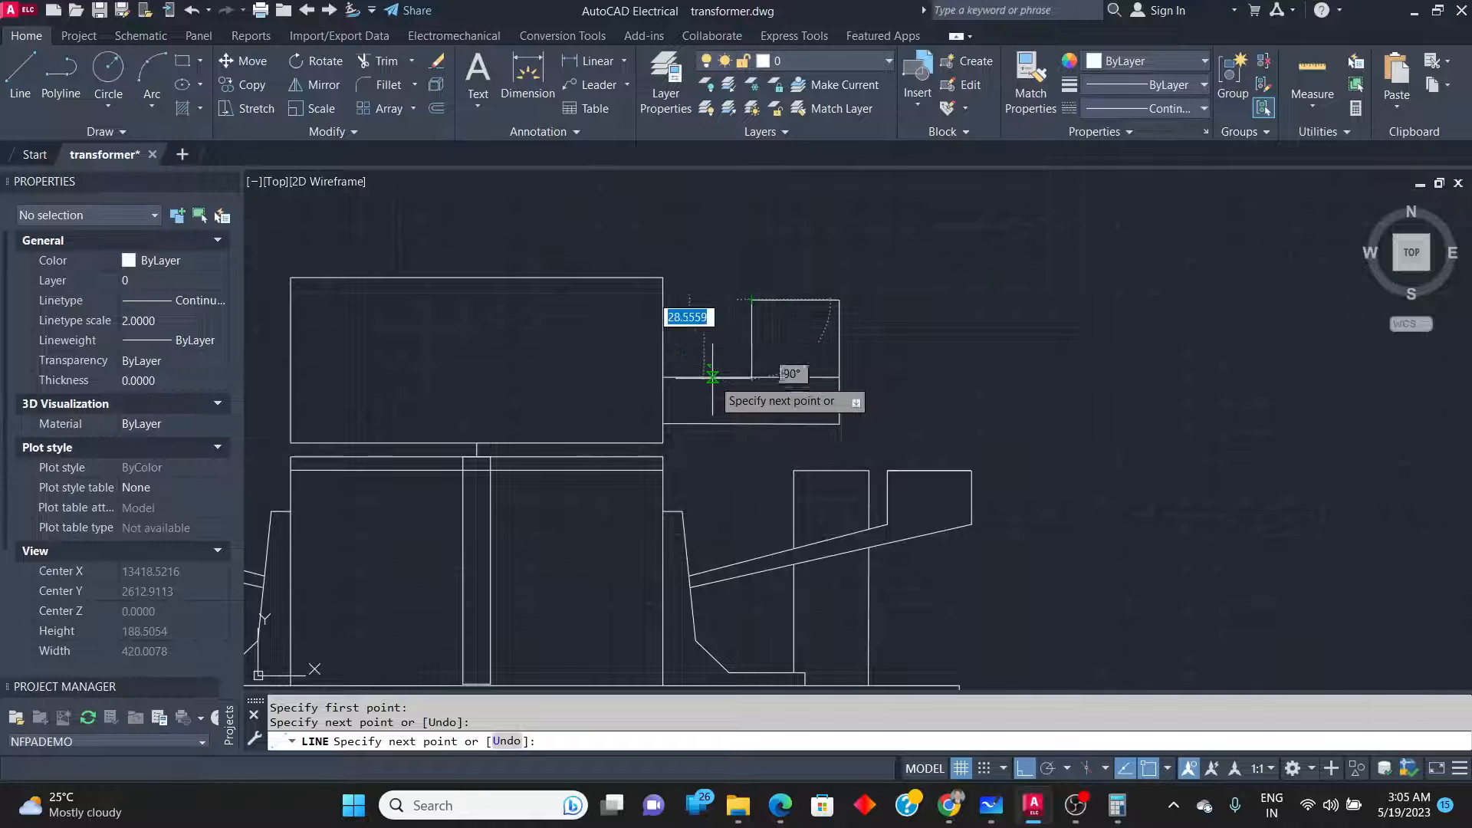
pyautogui.click(712, 377)
pyautogui.press('Return')
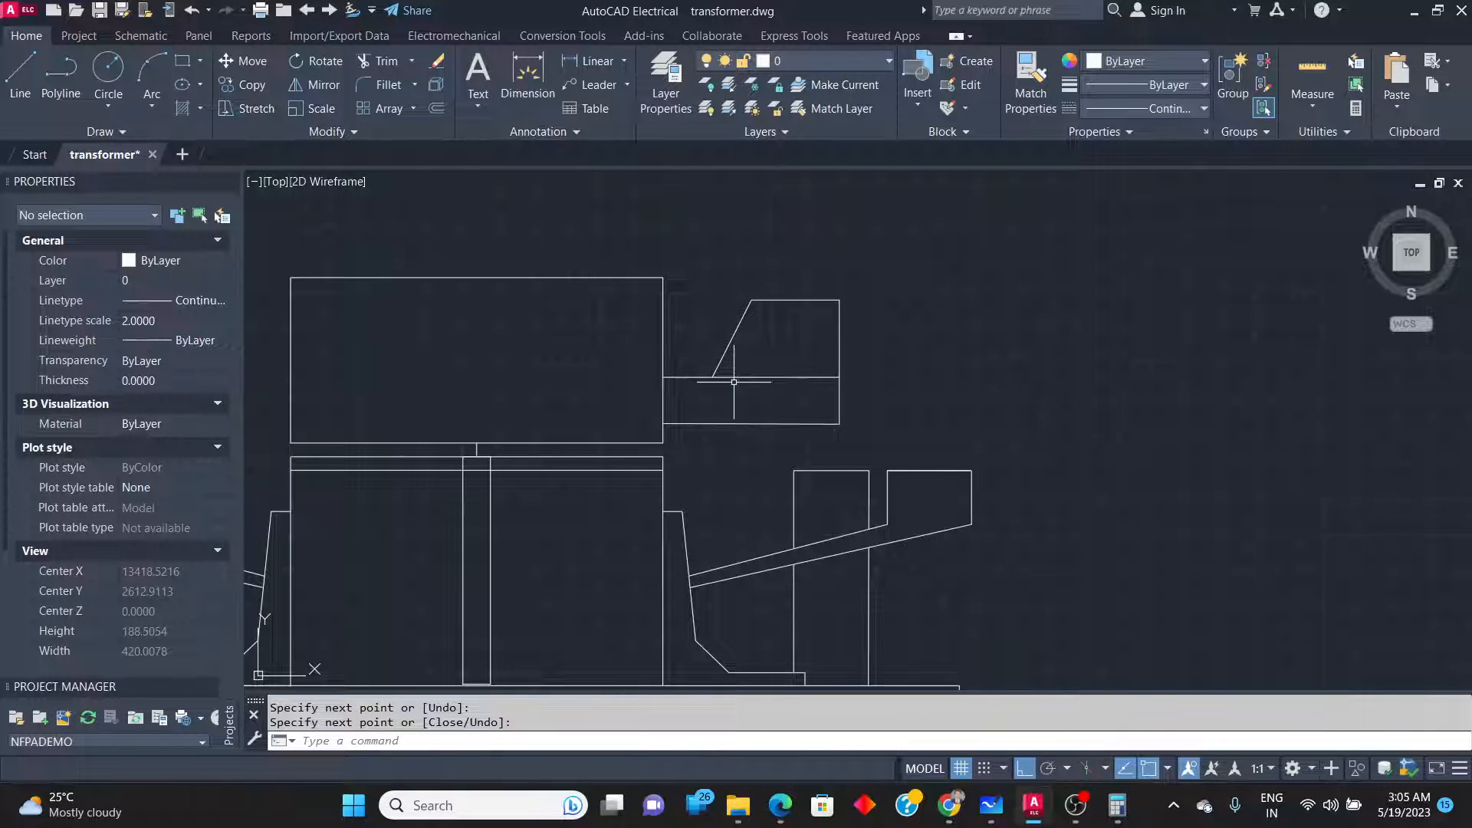
# Fillet the corner between the winding's slanted line and top edge with a radius of 6.
pyautogui.click(380, 90)
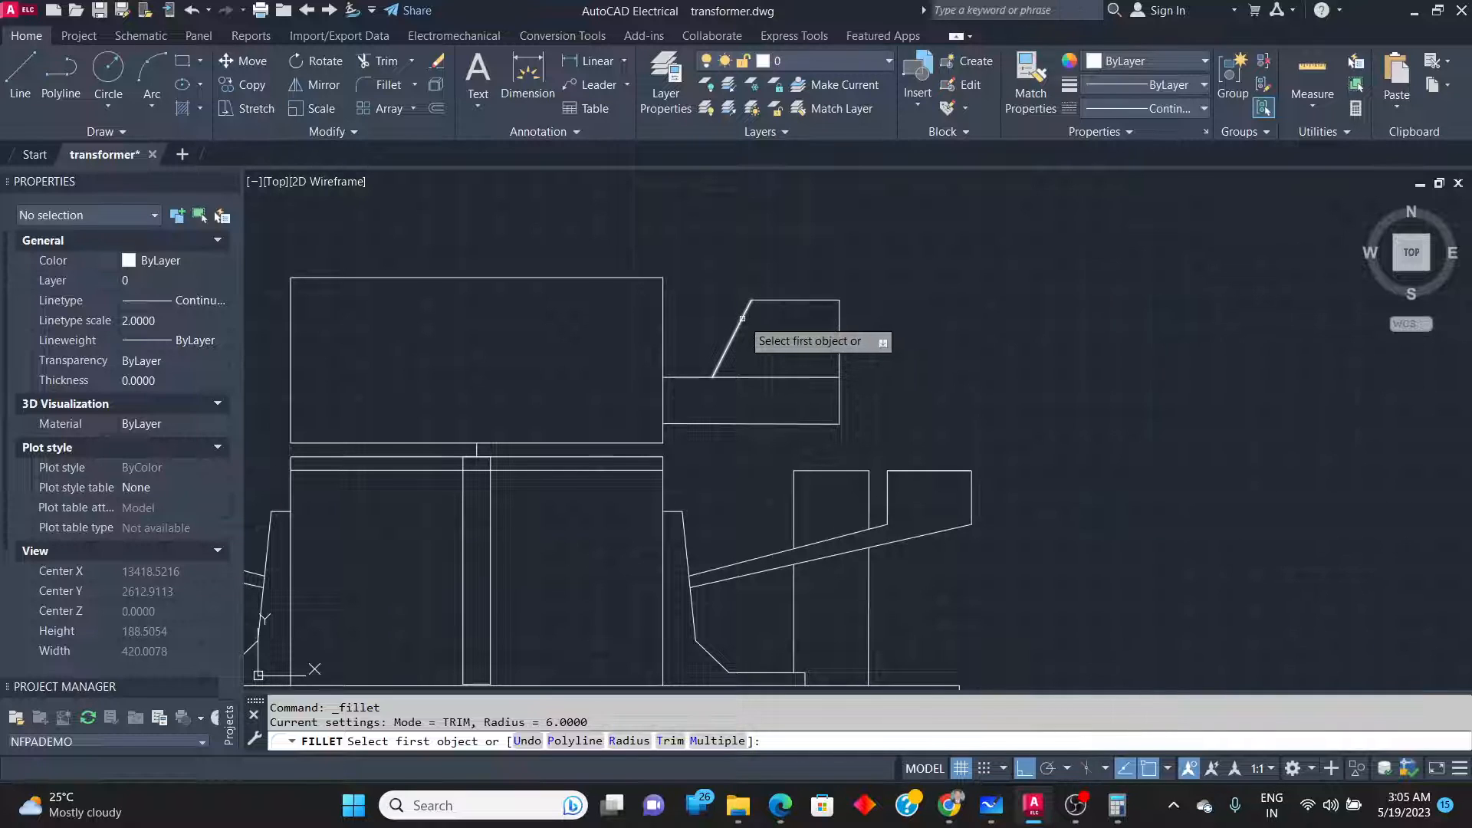
pyautogui.write('r')
pyautogui.press('Return')
pyautogui.press('Return')
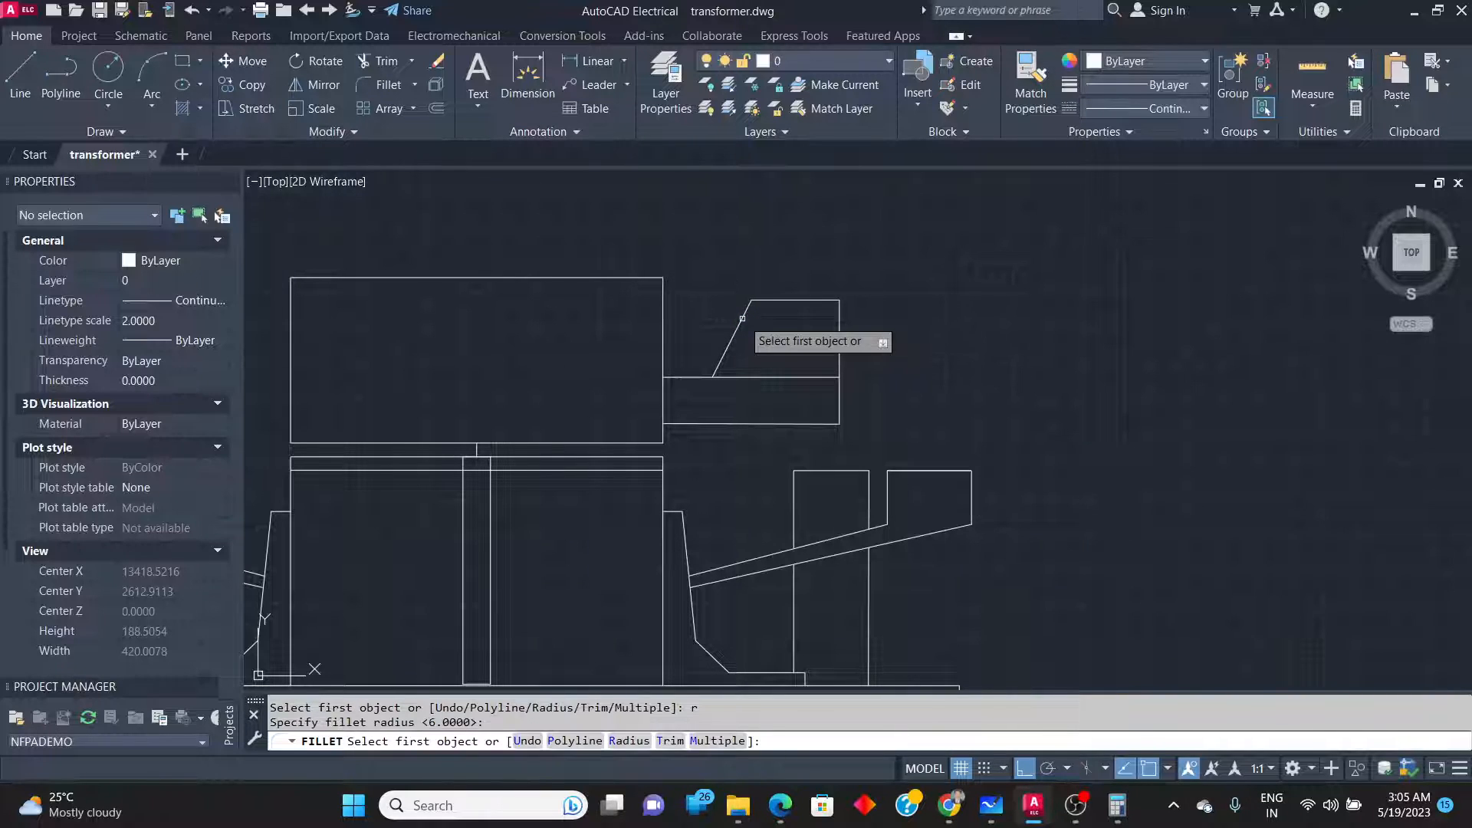
pyautogui.click(743, 311)
pyautogui.click(776, 299)
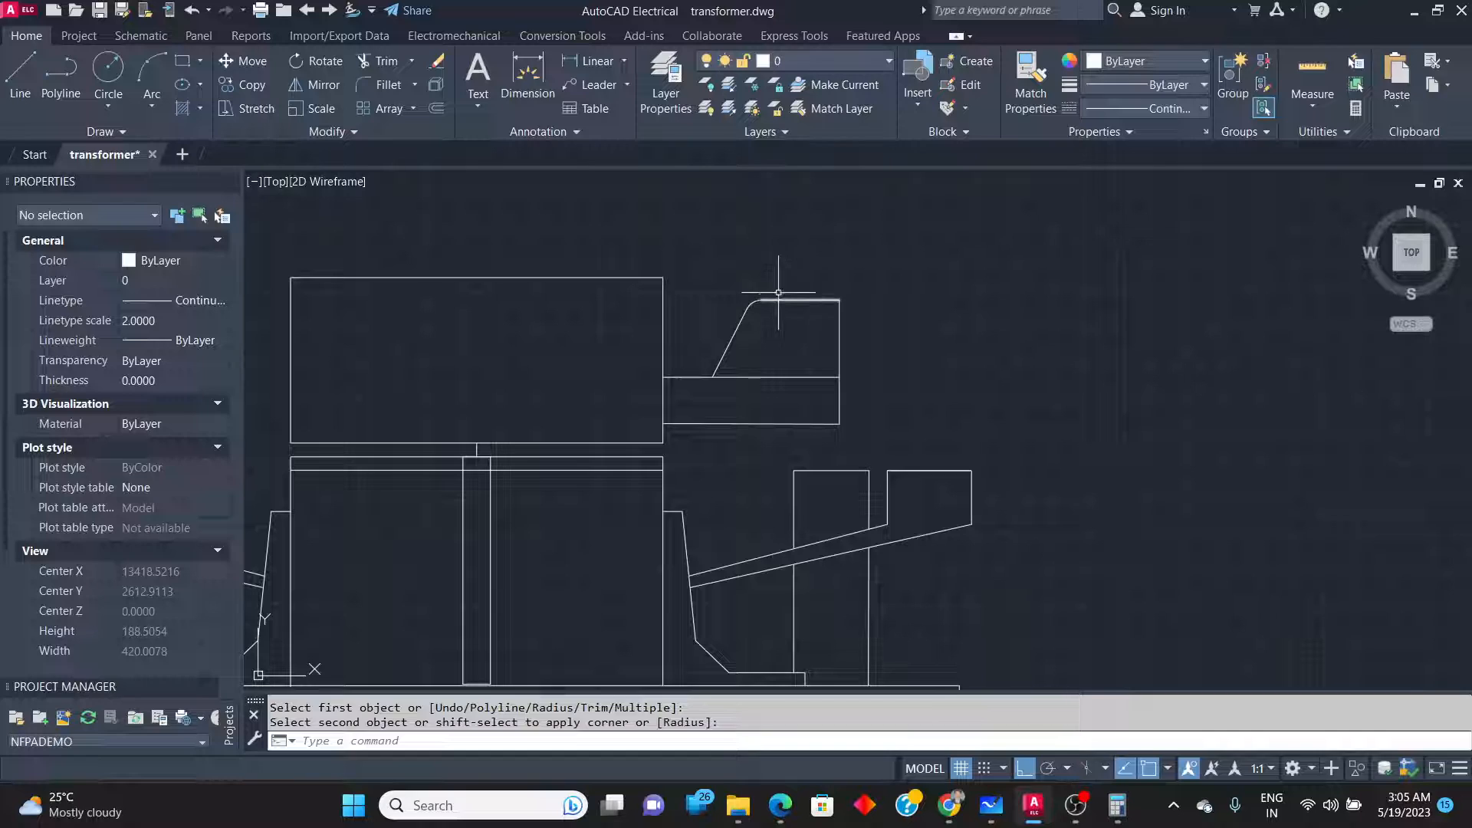
# Fillet the winding's upper and lower outer corners with a radius of 6 in one multiple-fillet run.
pyautogui.press('Return')
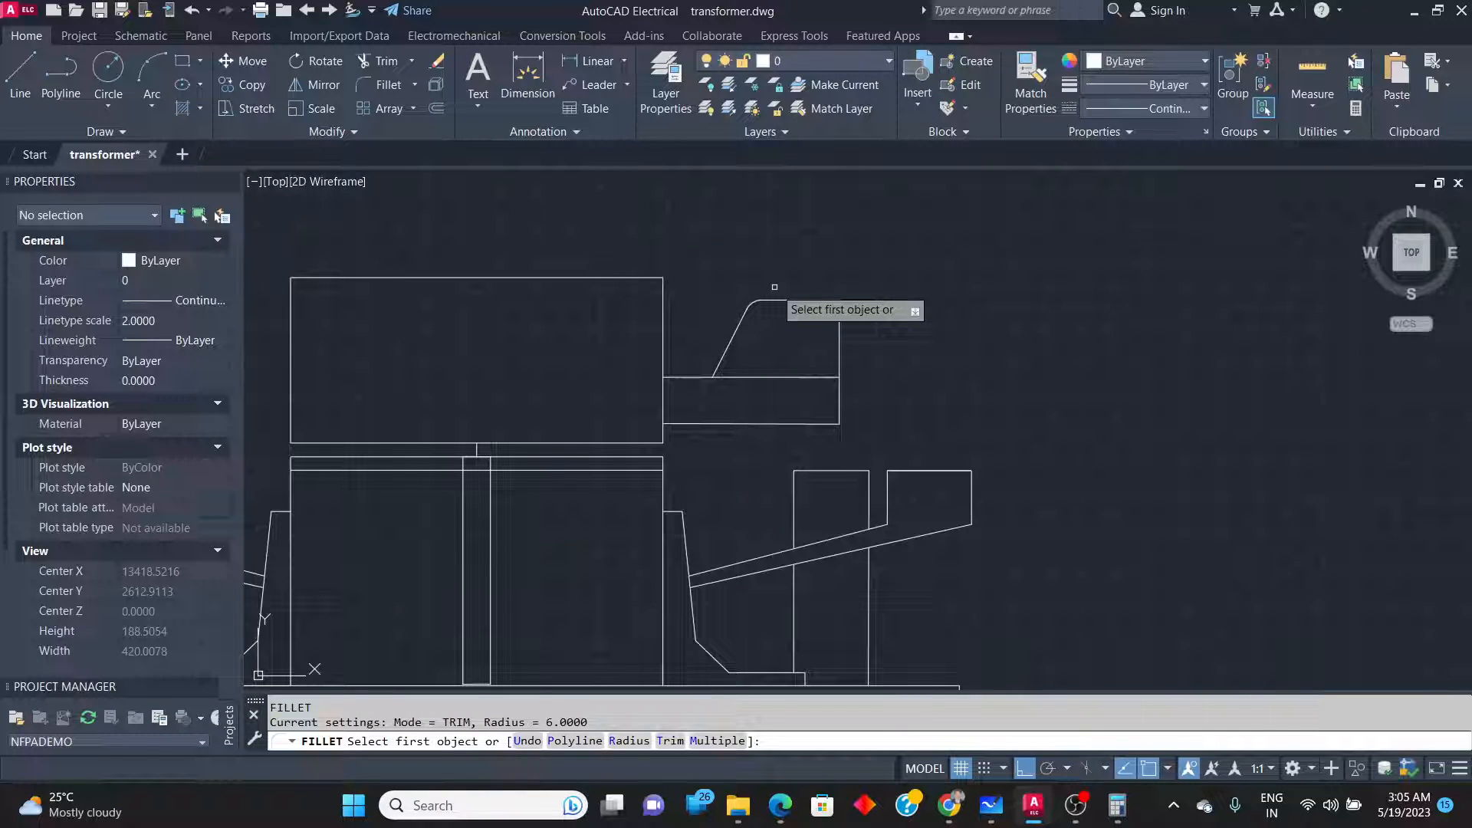
pyautogui.press('Down')
pyautogui.press('Down')
pyautogui.press('Down')
pyautogui.press('Down')
pyautogui.press('Down')
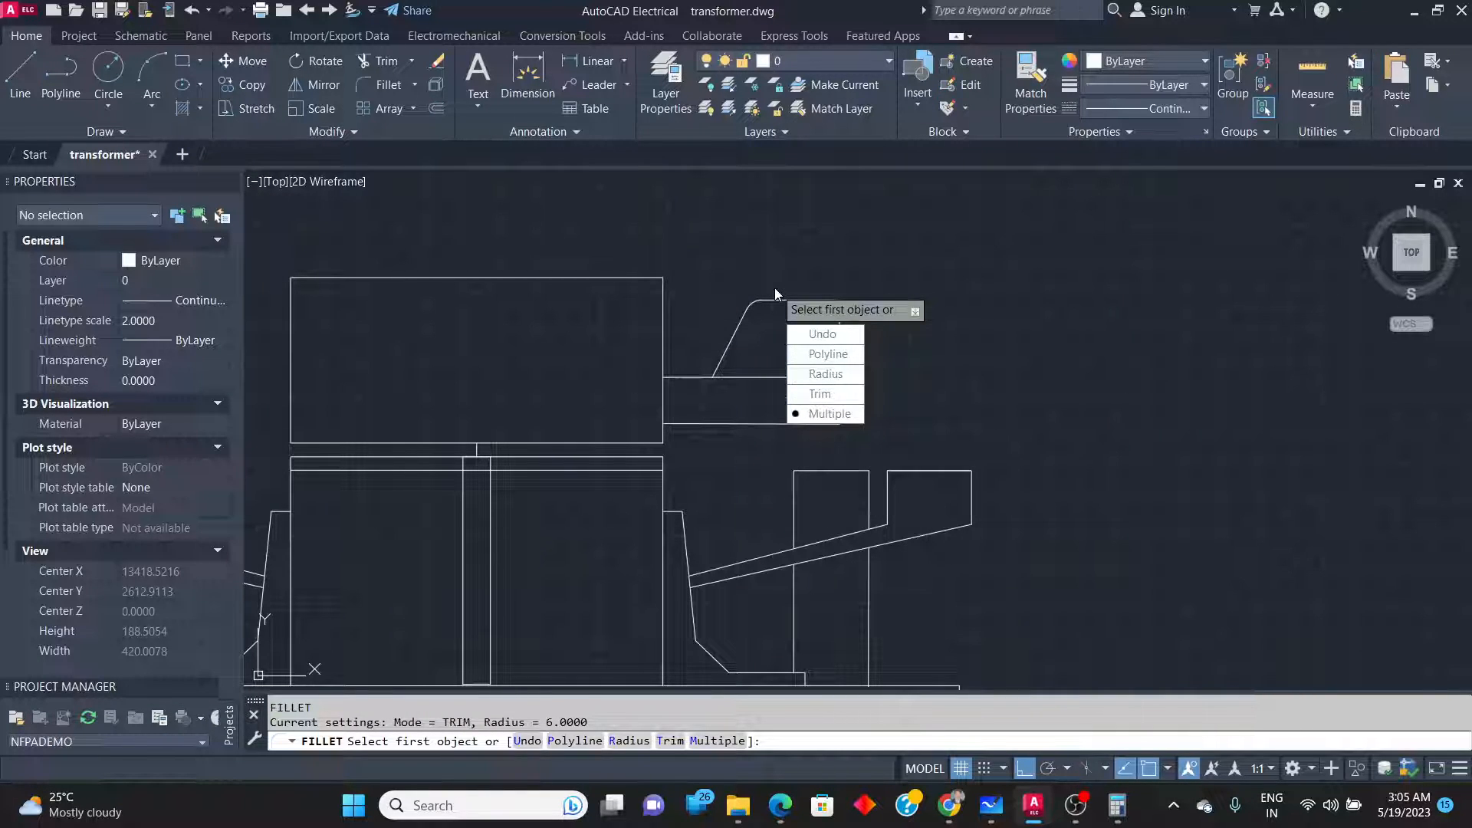
pyautogui.press('Return')
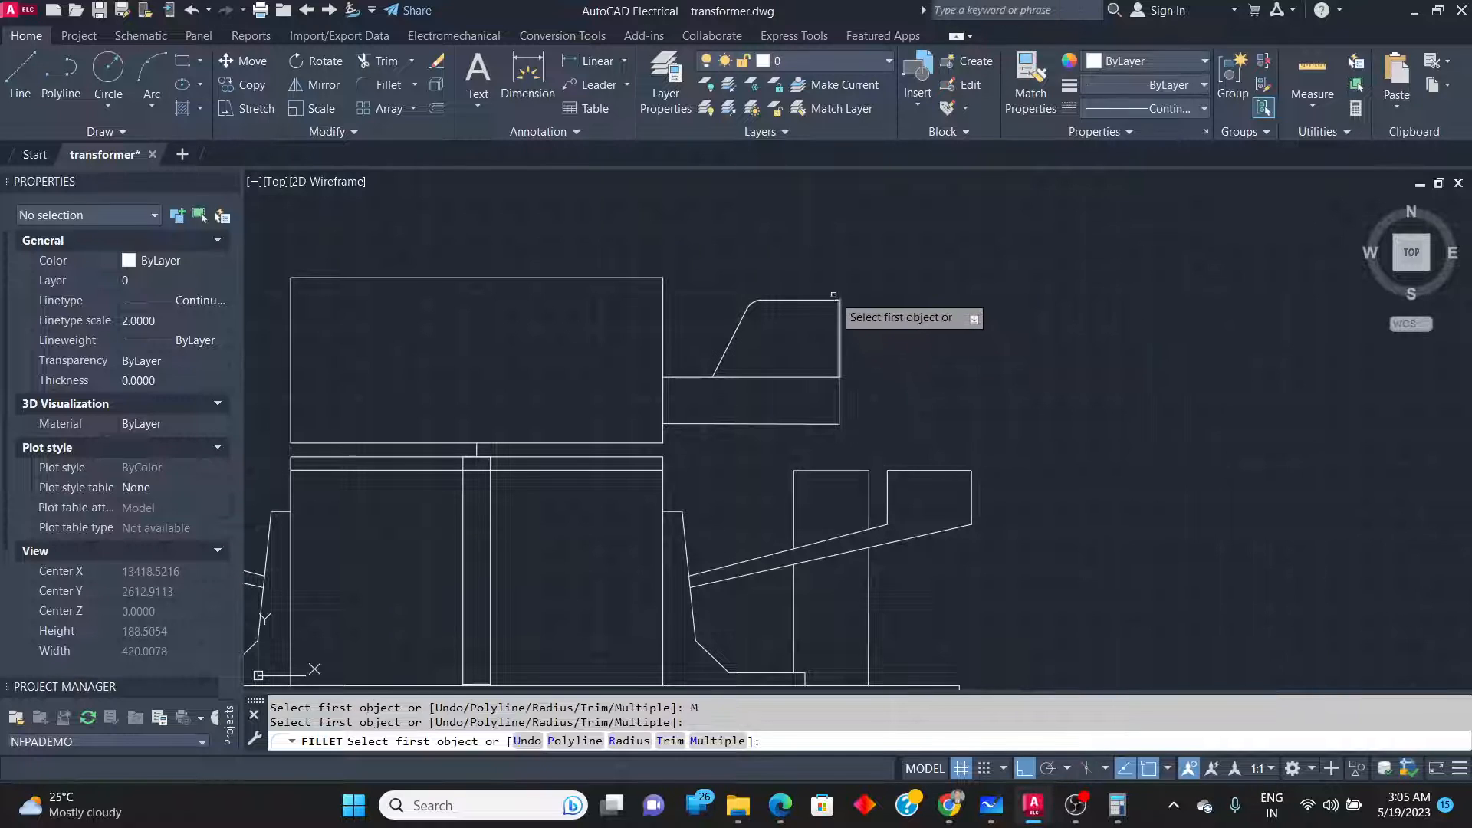
pyautogui.click(839, 309)
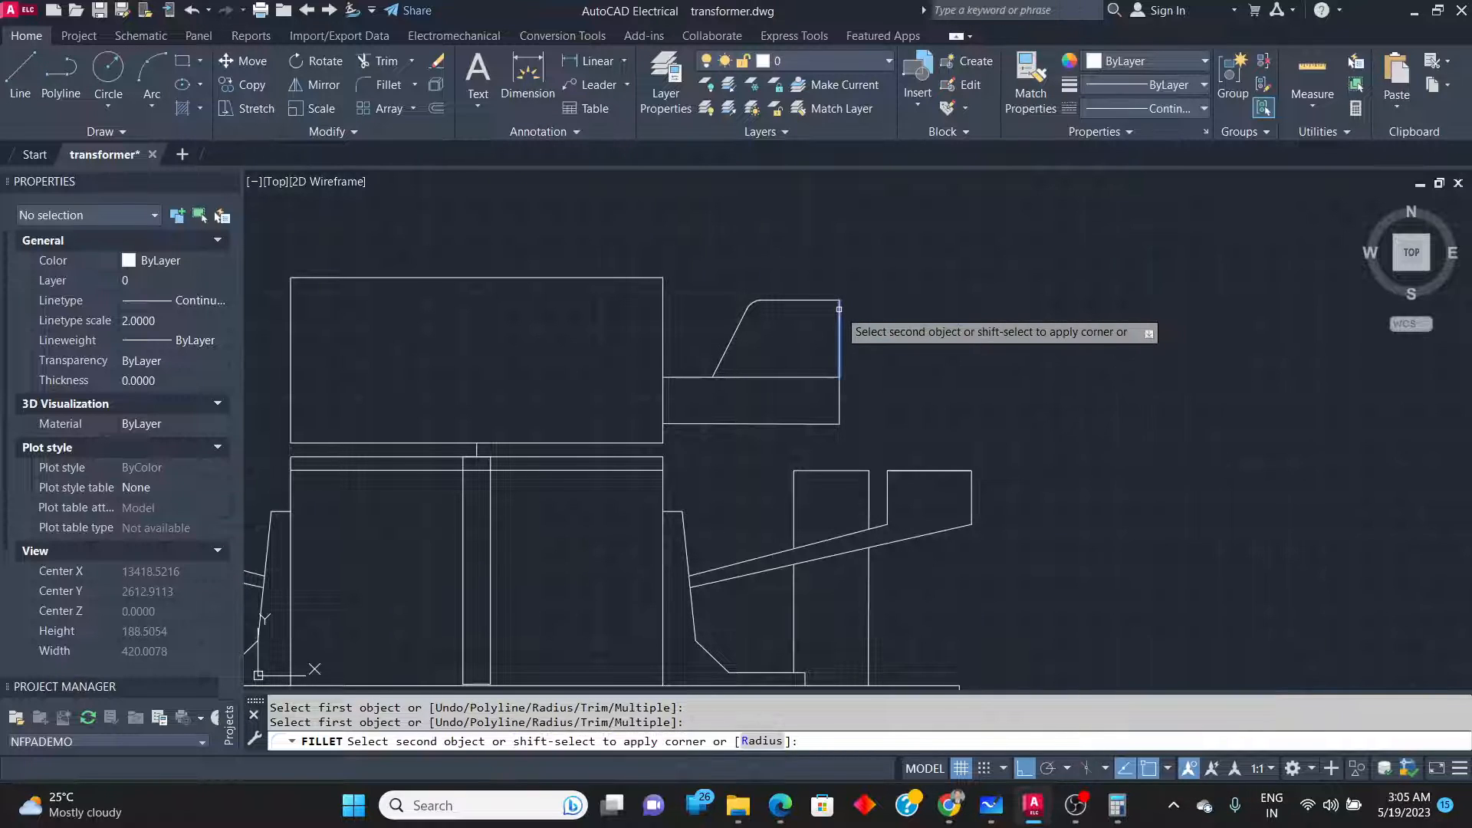
pyautogui.click(820, 300)
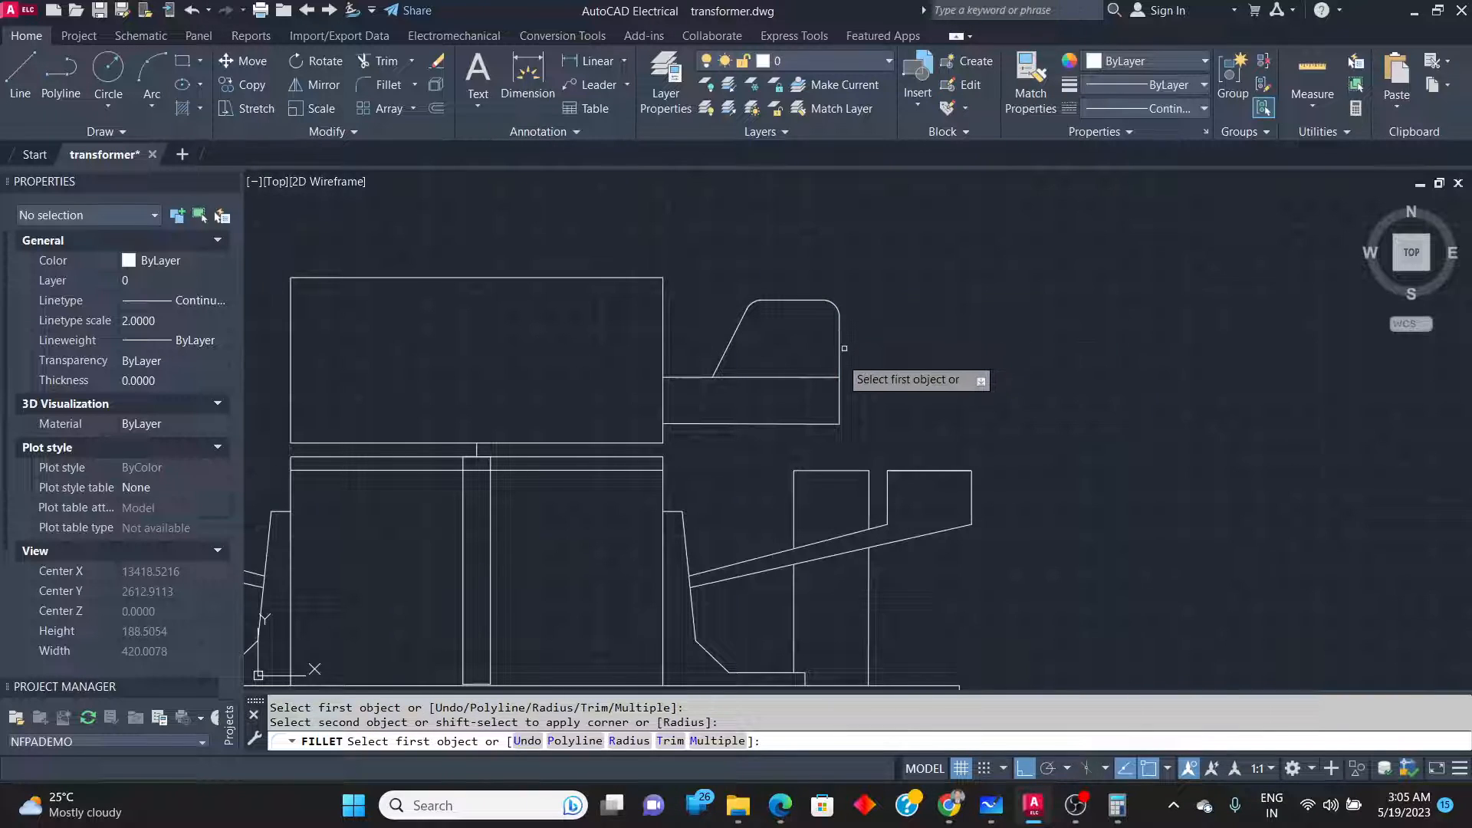
pyautogui.click(838, 404)
pyautogui.click(801, 423)
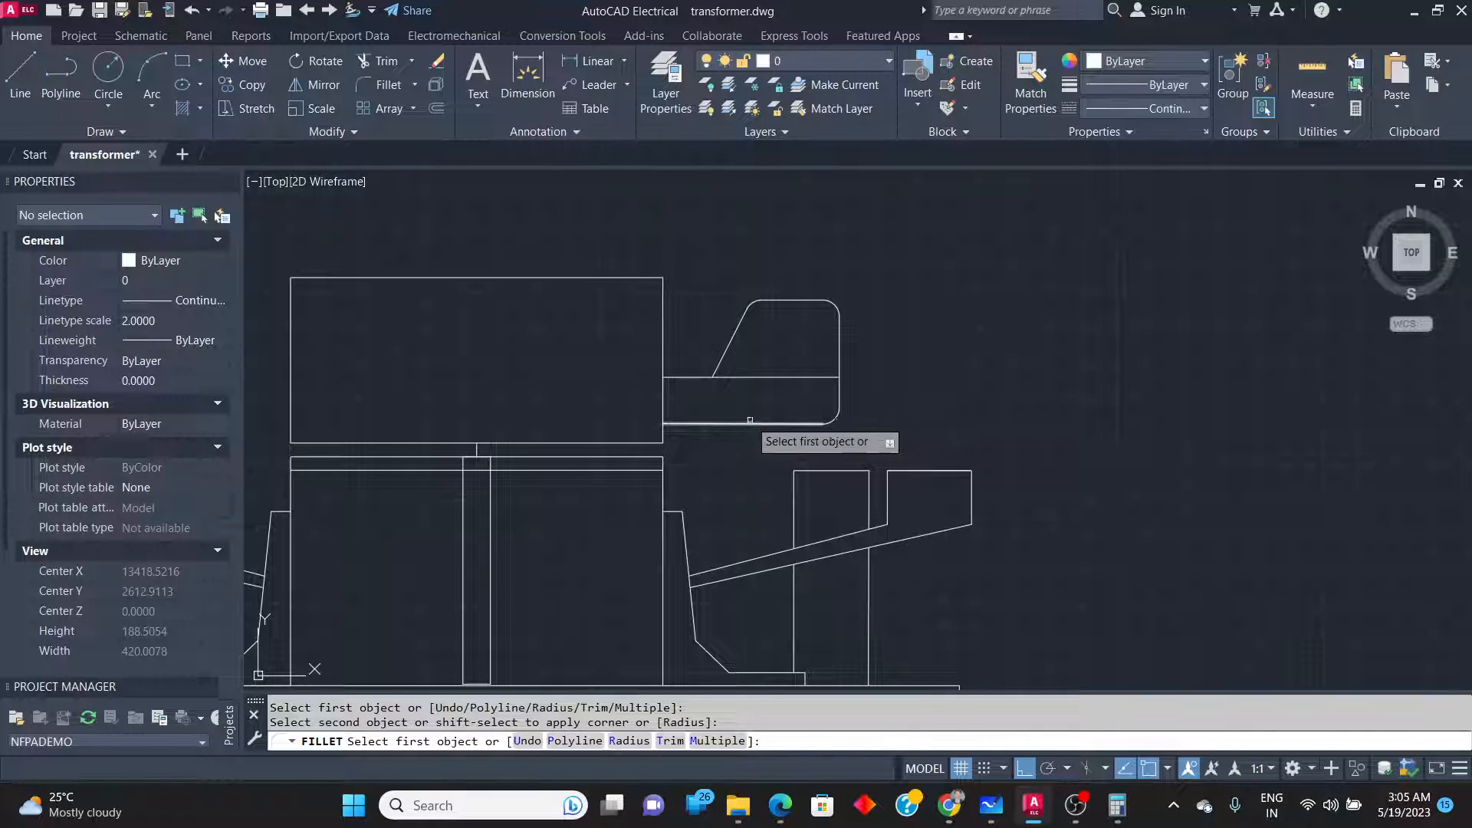
pyautogui.click(717, 368)
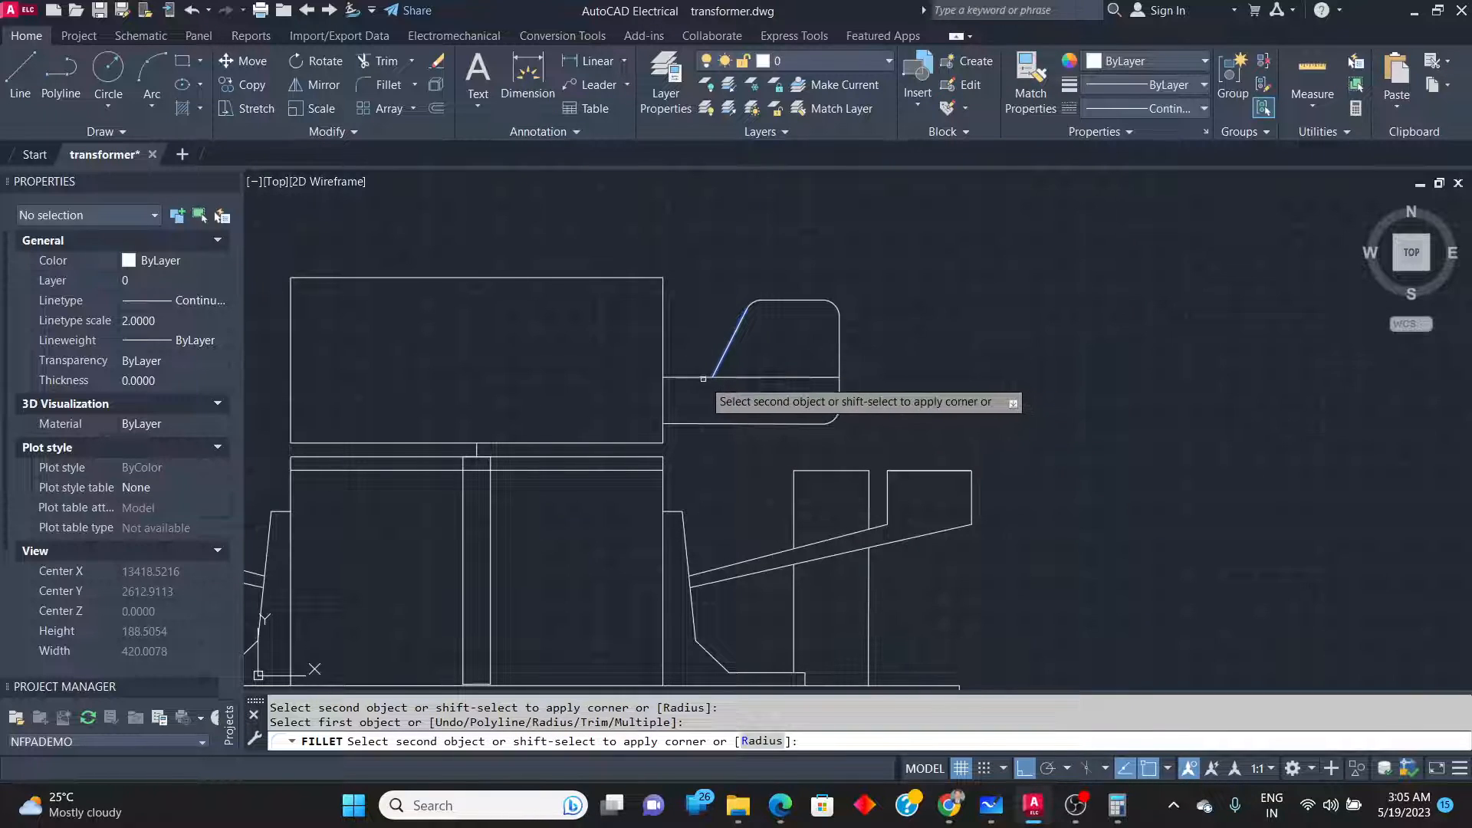
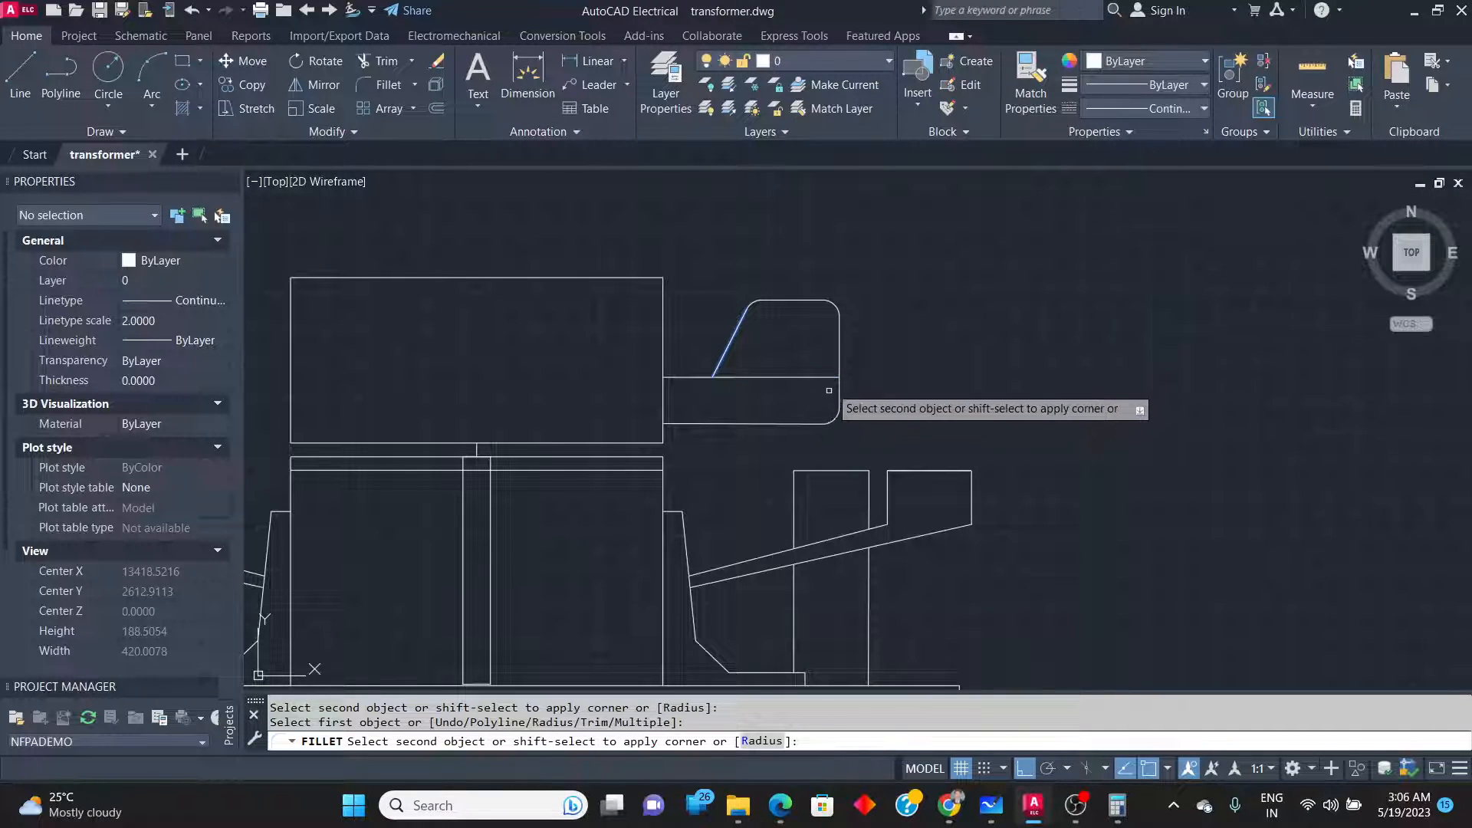
pyautogui.press('Escape')
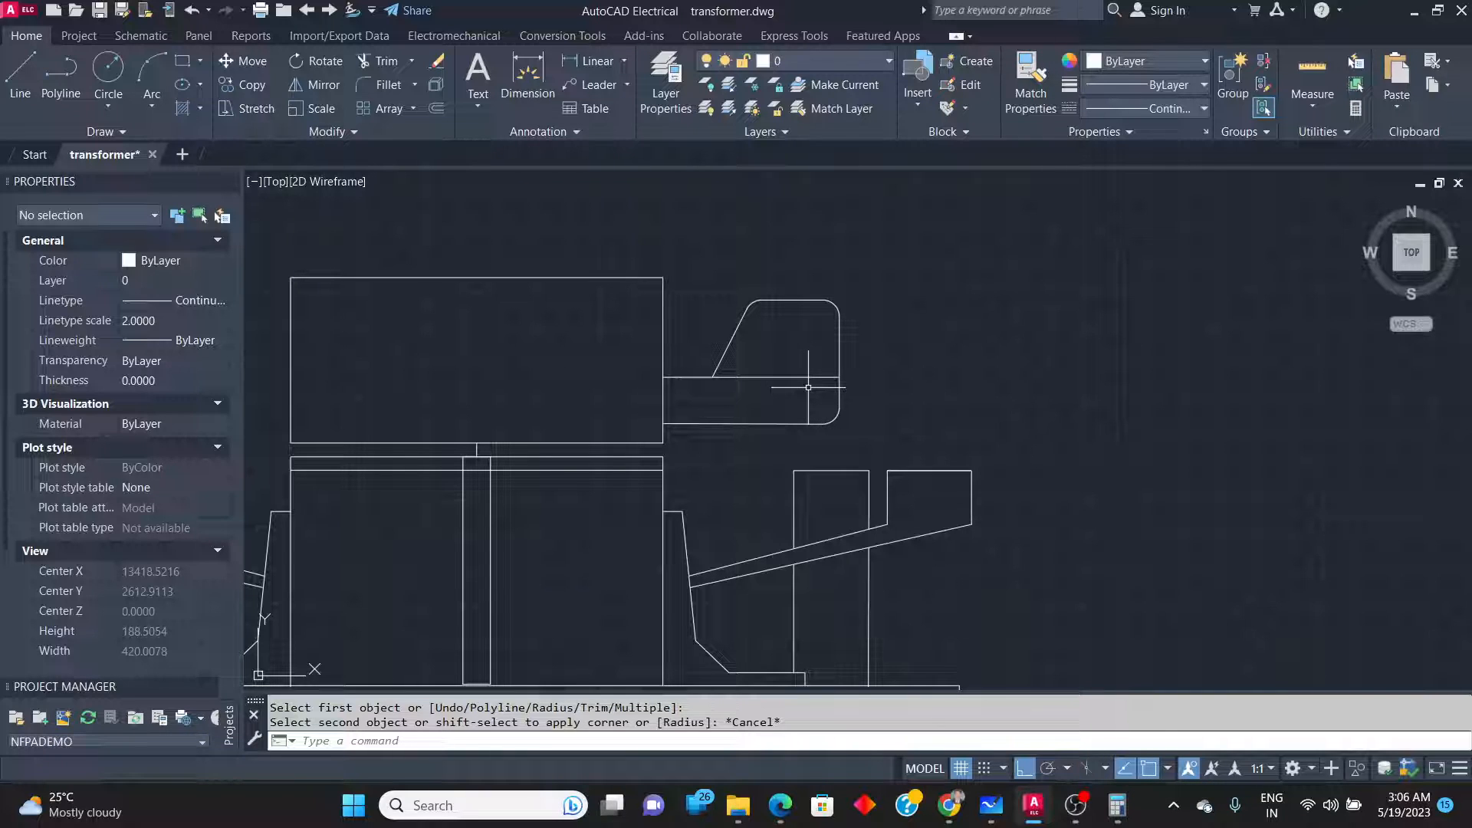
# Consult the Whiteboard sketch and draw a vertical line about 11.4 units long down to the winding's dividing line near its outer end.
pyautogui.hotkey('alt', 'Tab')
pyautogui.hotkey('alt', 'Tab')
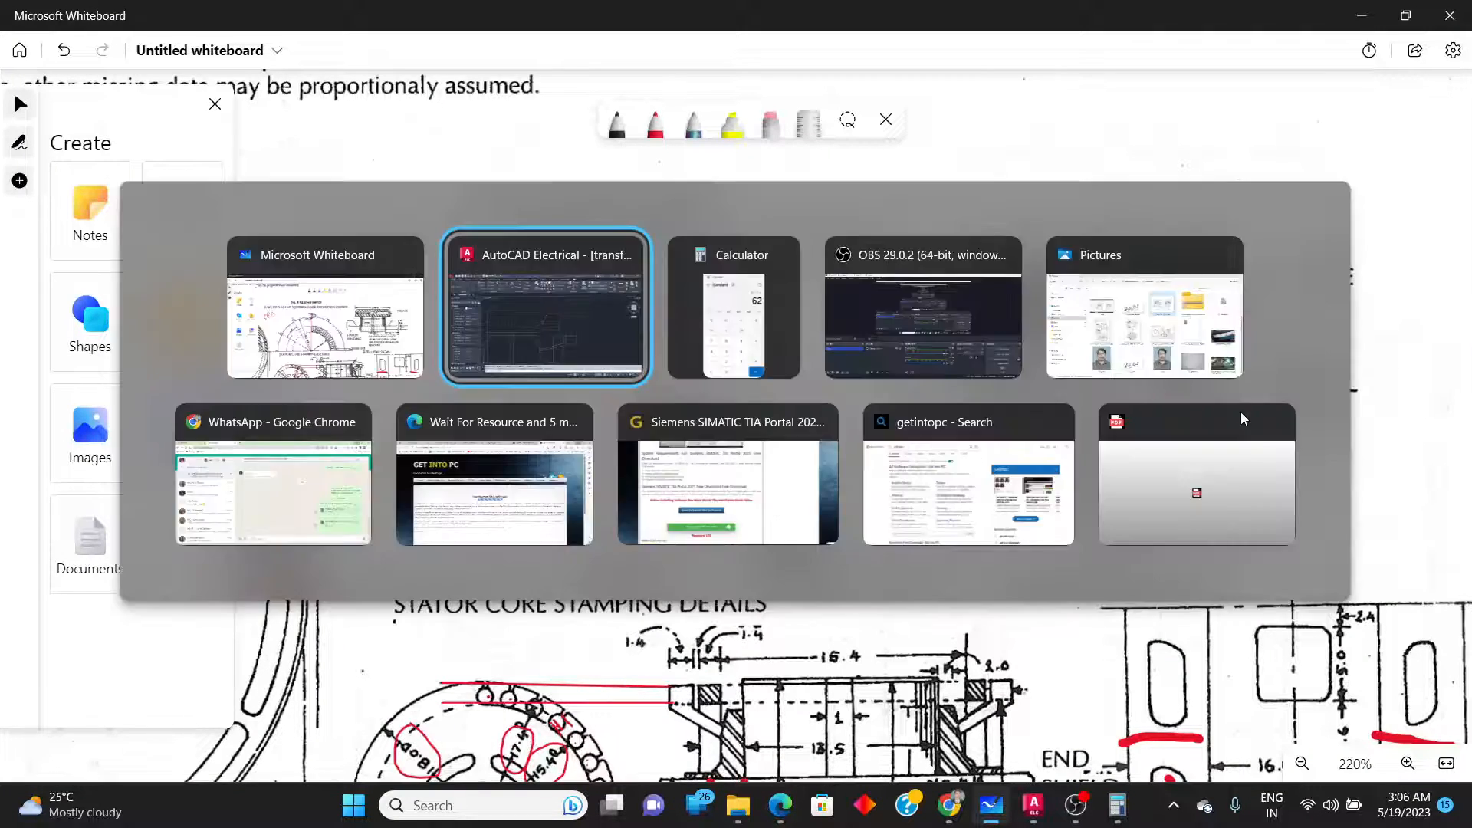
pyautogui.click(27, 69)
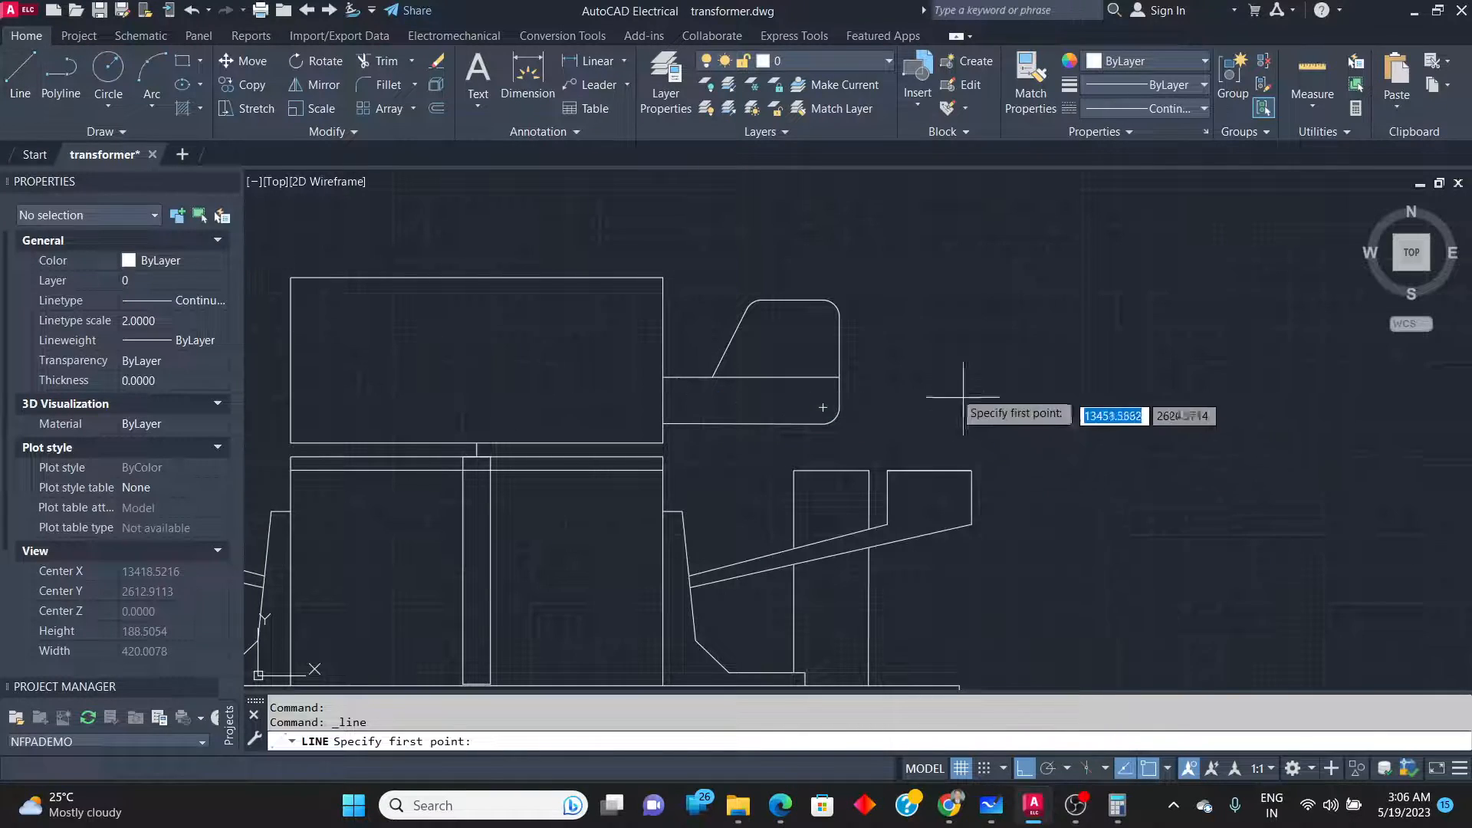
pyautogui.click(819, 345)
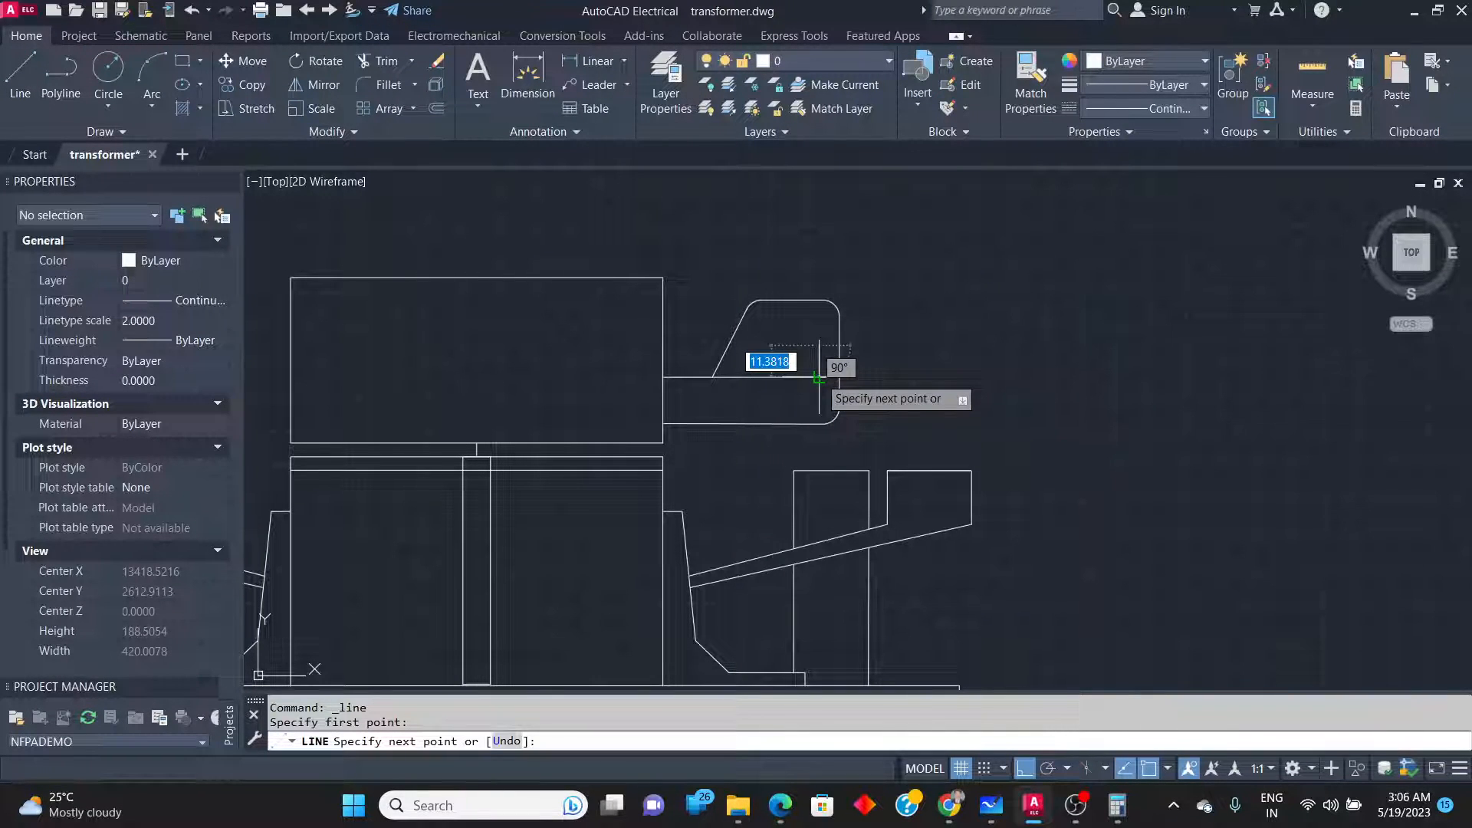
pyautogui.click(819, 377)
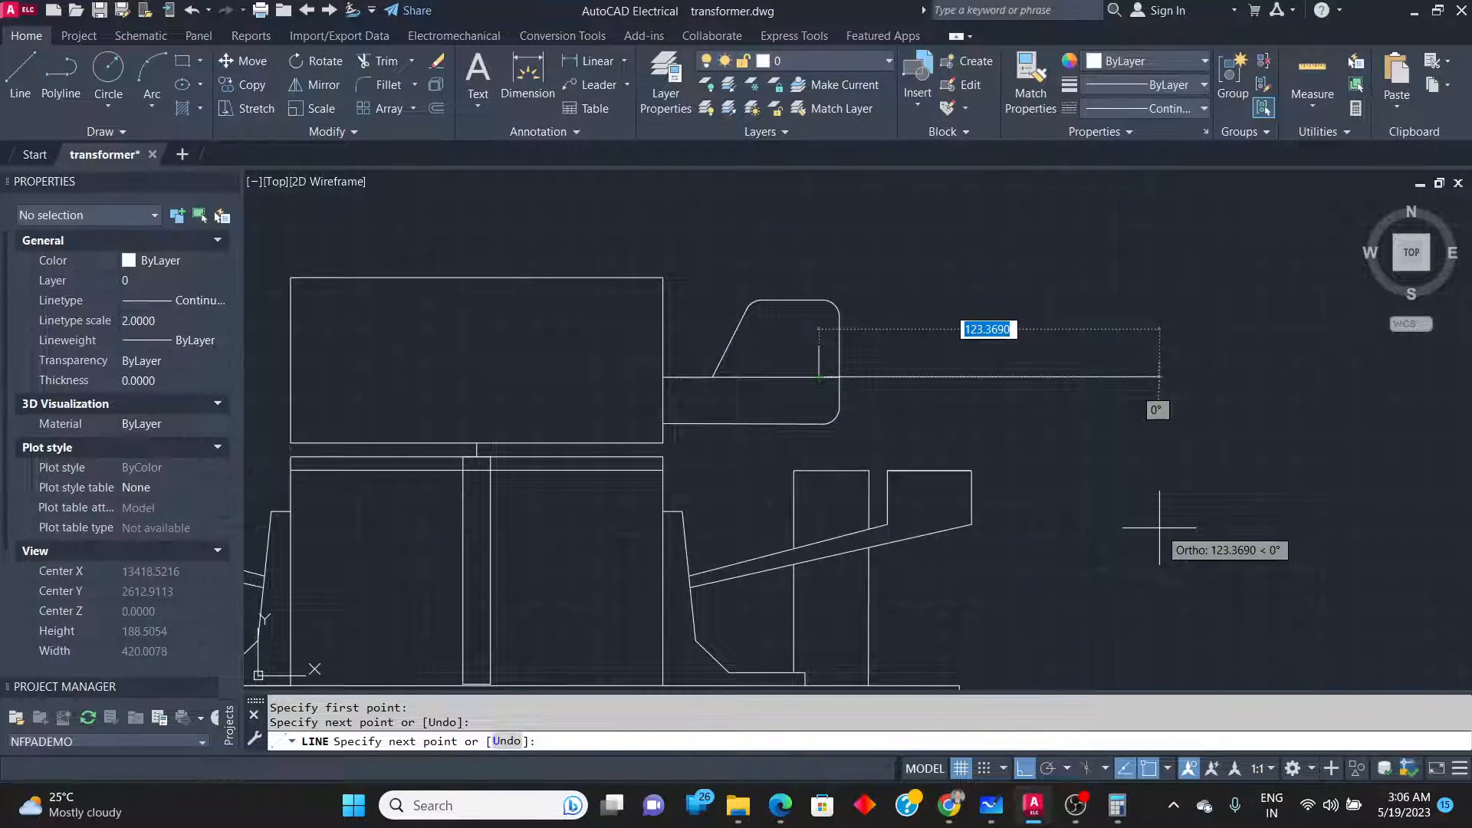
pyautogui.hotkey('alt', 'Tab')
pyautogui.hotkey('alt', 'Tab')
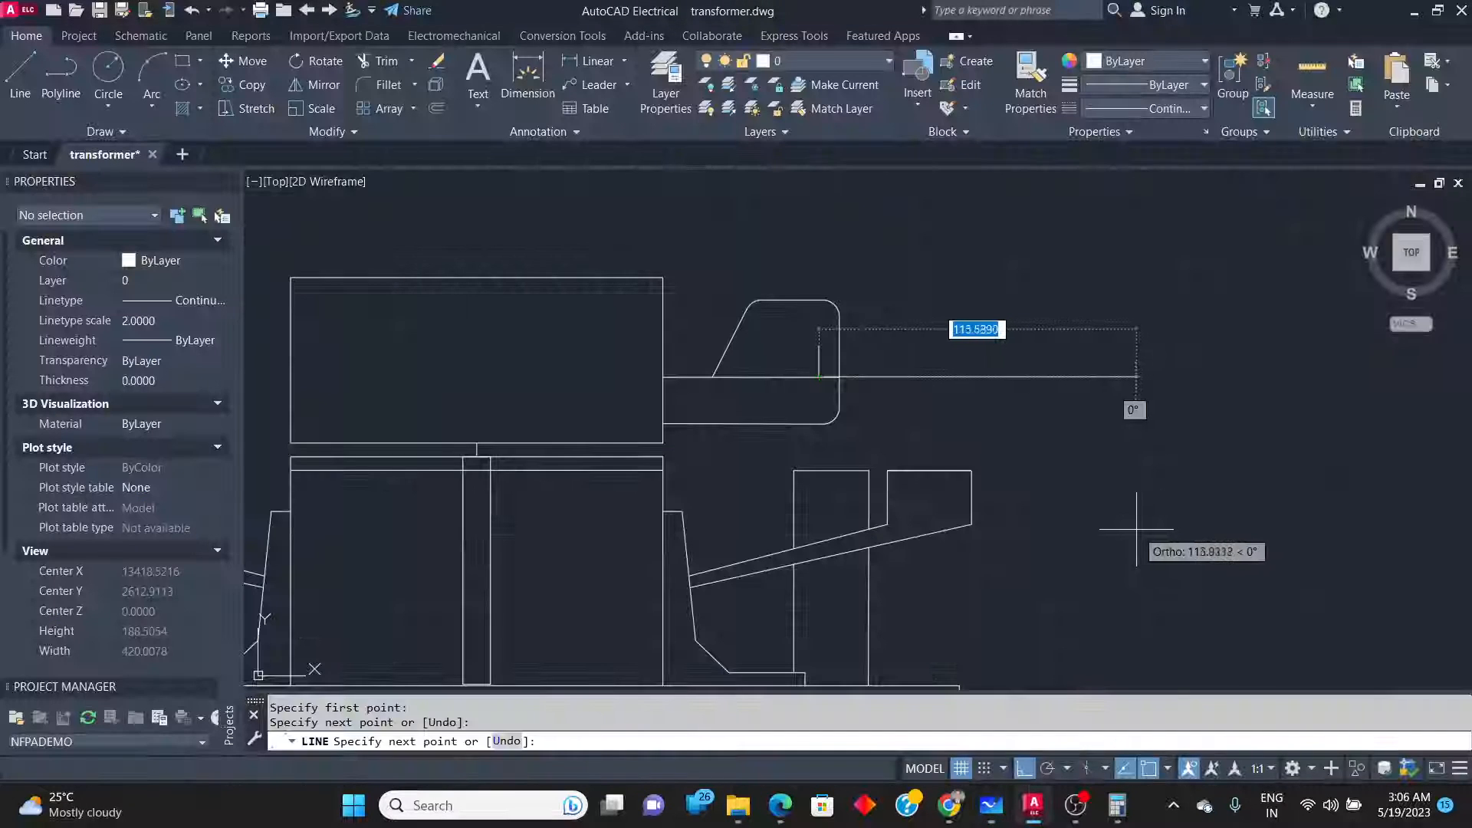
pyautogui.press('Escape')
# Shorten the small vertical line on the winding's dividing line to about 3.75 units by lowering its upper endpoint.
pyautogui.scroll(4, 824, 376)
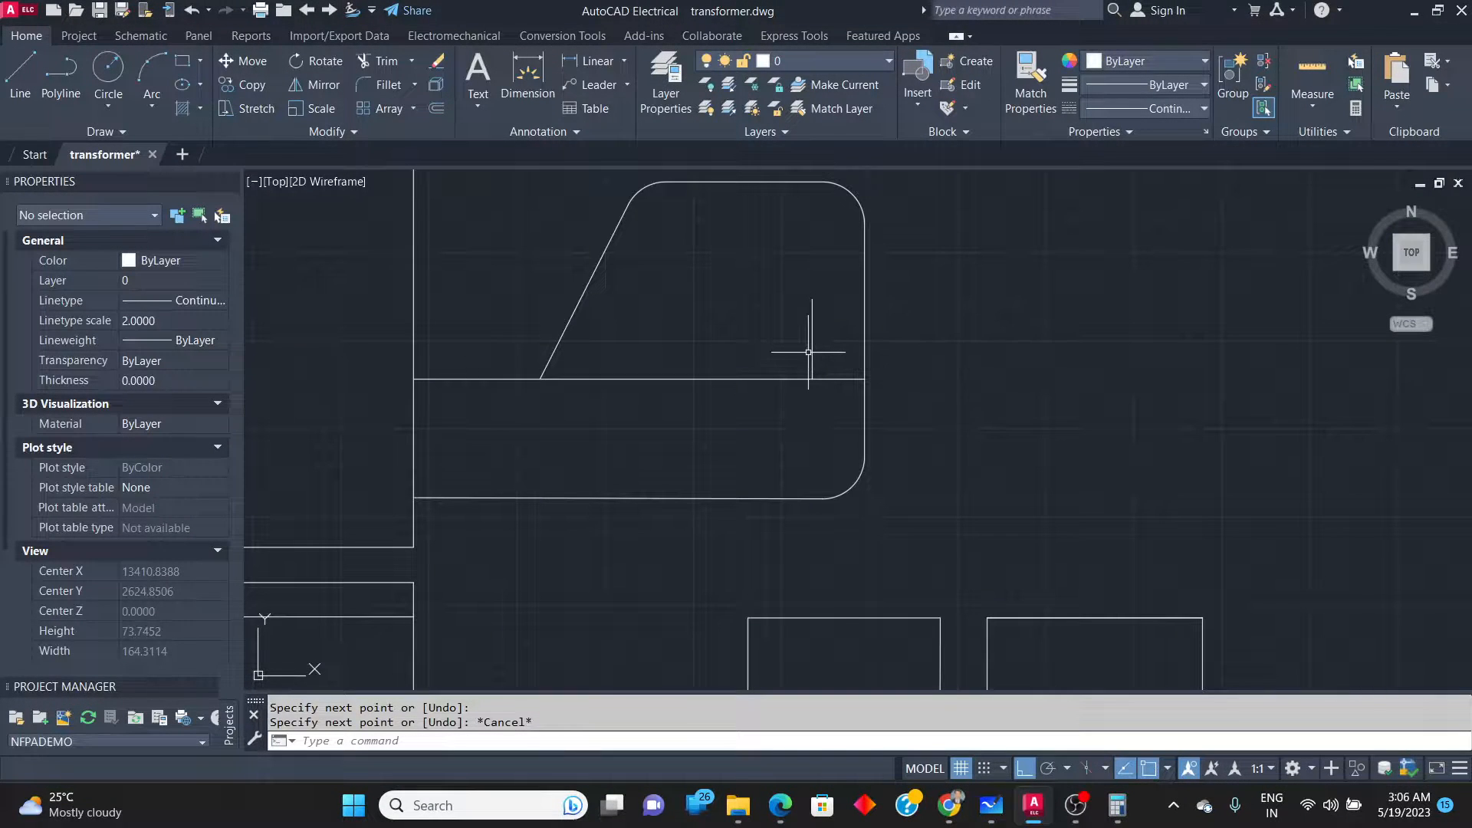
pyautogui.click(812, 344)
pyautogui.click(813, 299)
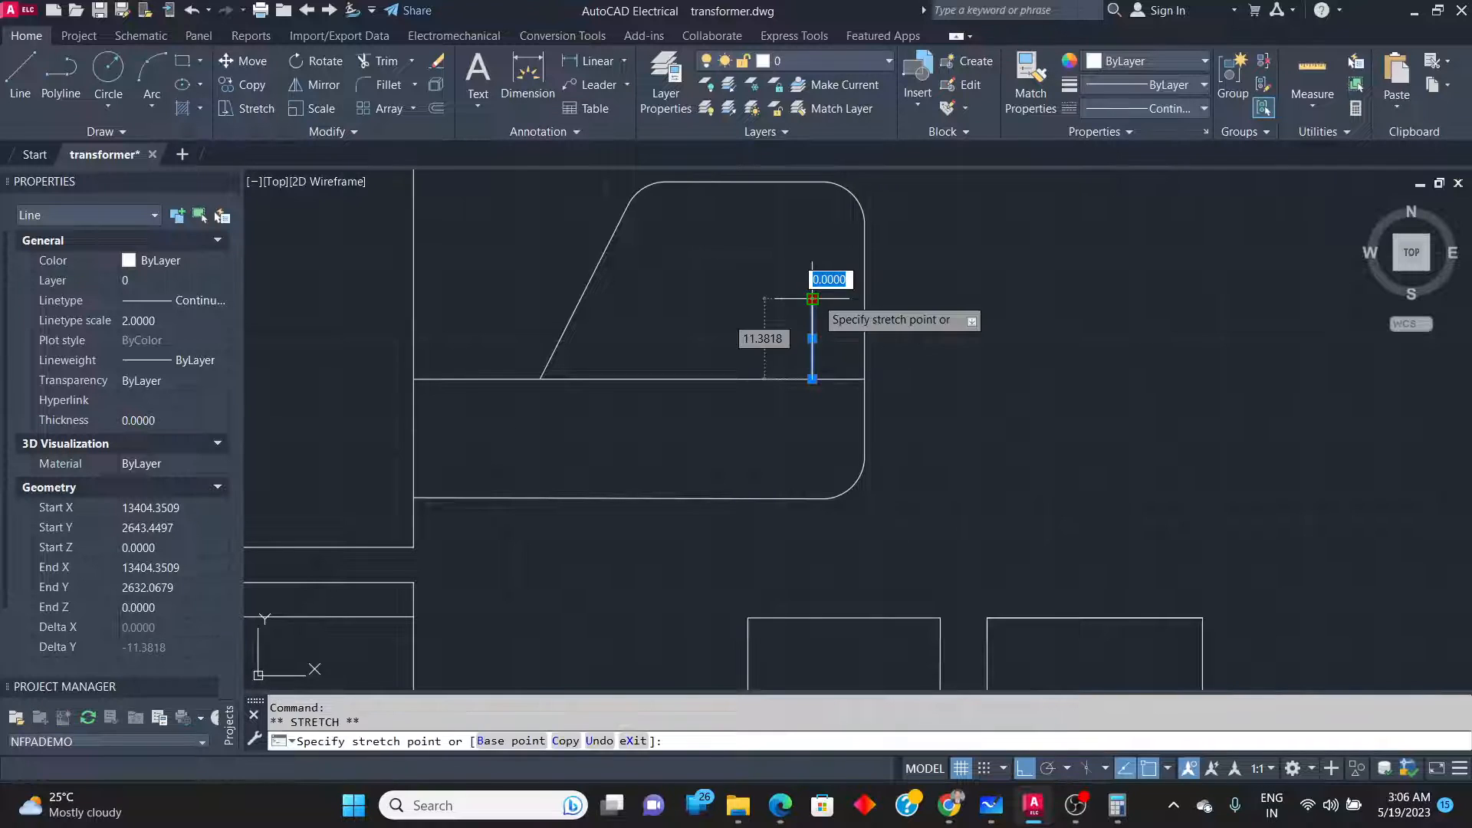
pyautogui.press('Escape')
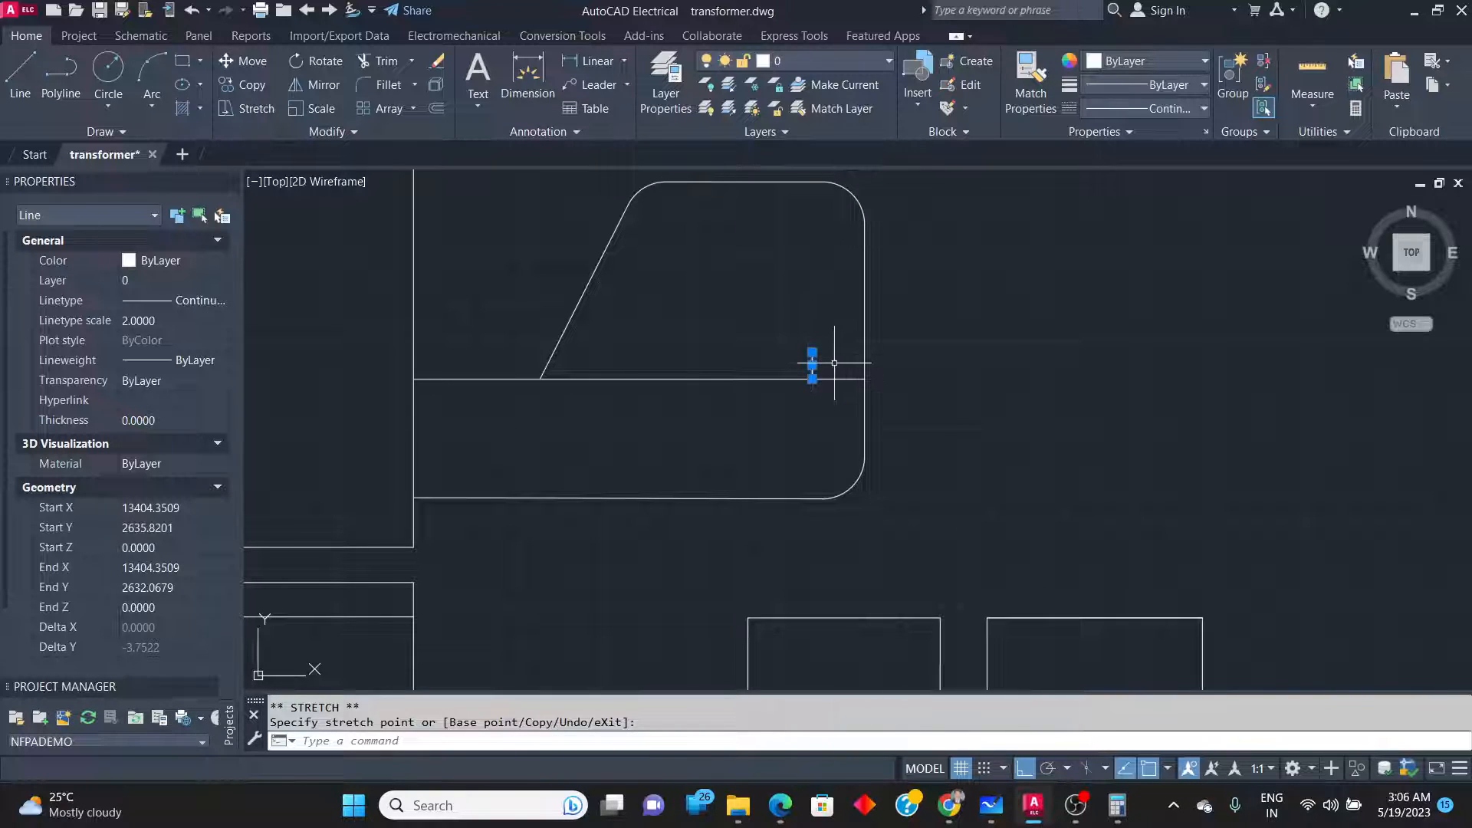
pyautogui.press('Escape')
pyautogui.press('Escape')
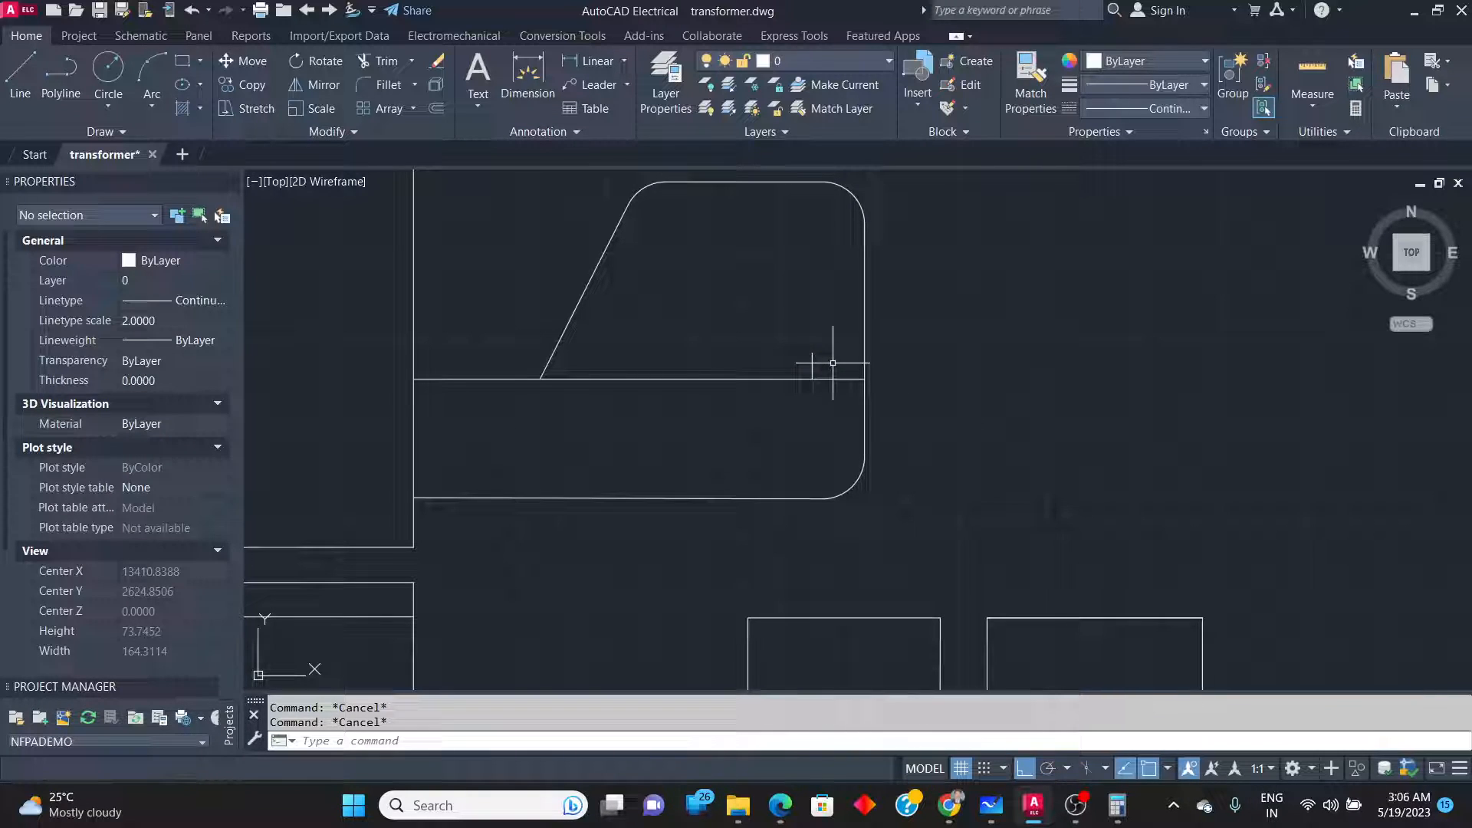
# Try to fillet the short vertical line with the winding's dividing line at a radius of 6.
pyautogui.click(361, 89)
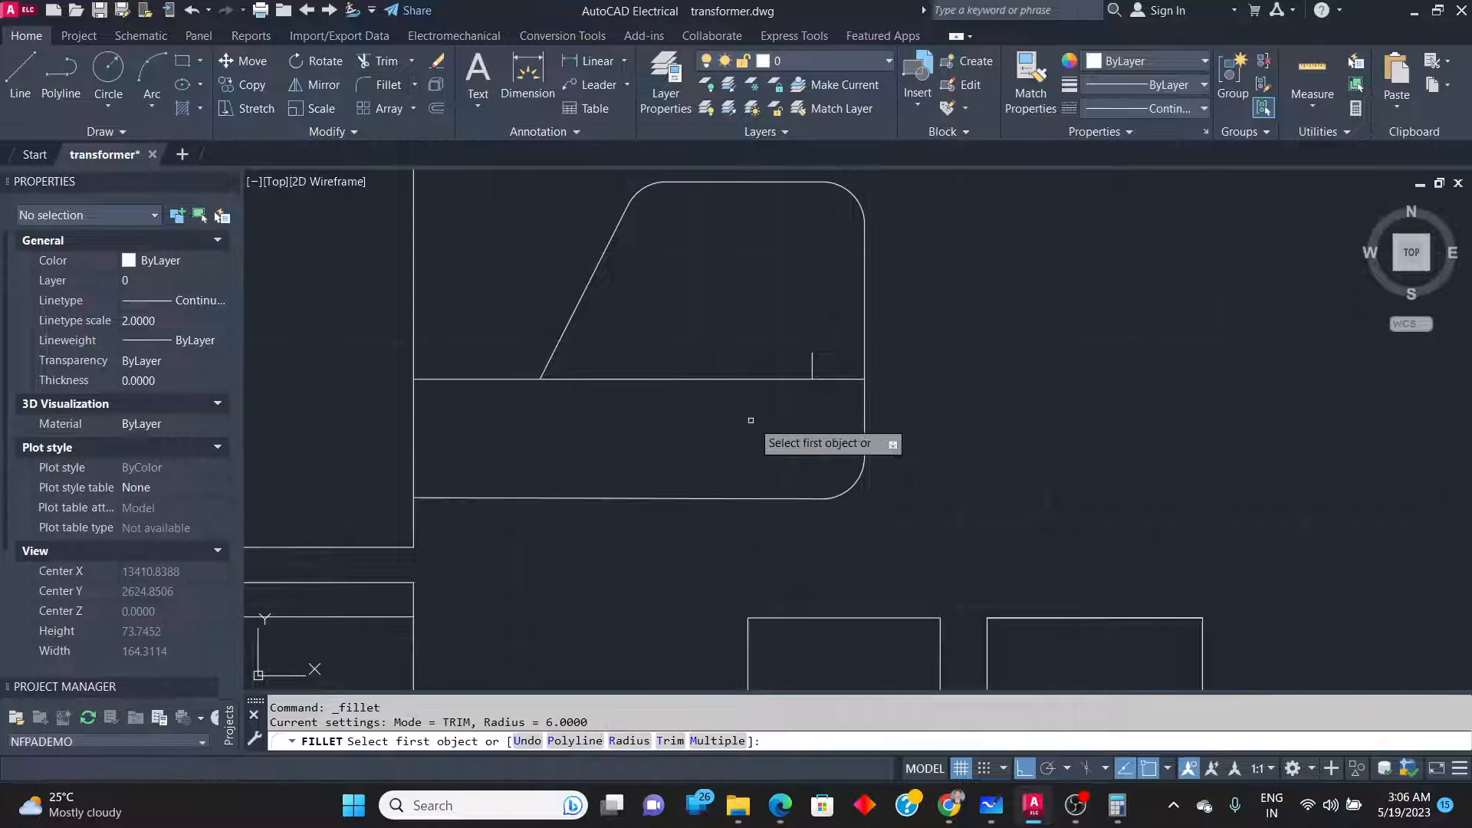
pyautogui.click(813, 366)
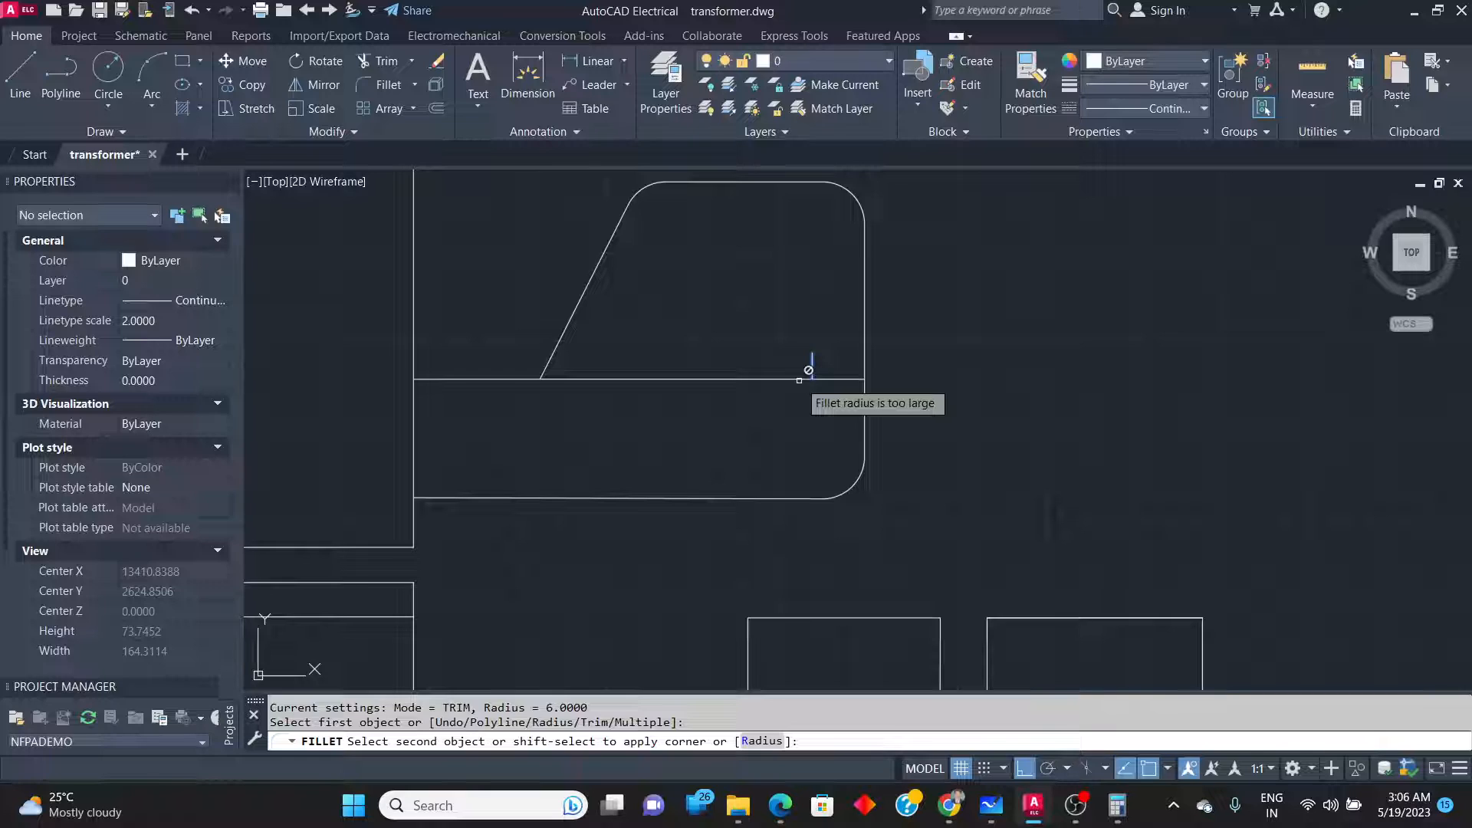
pyautogui.write('r')
pyautogui.press('Return')
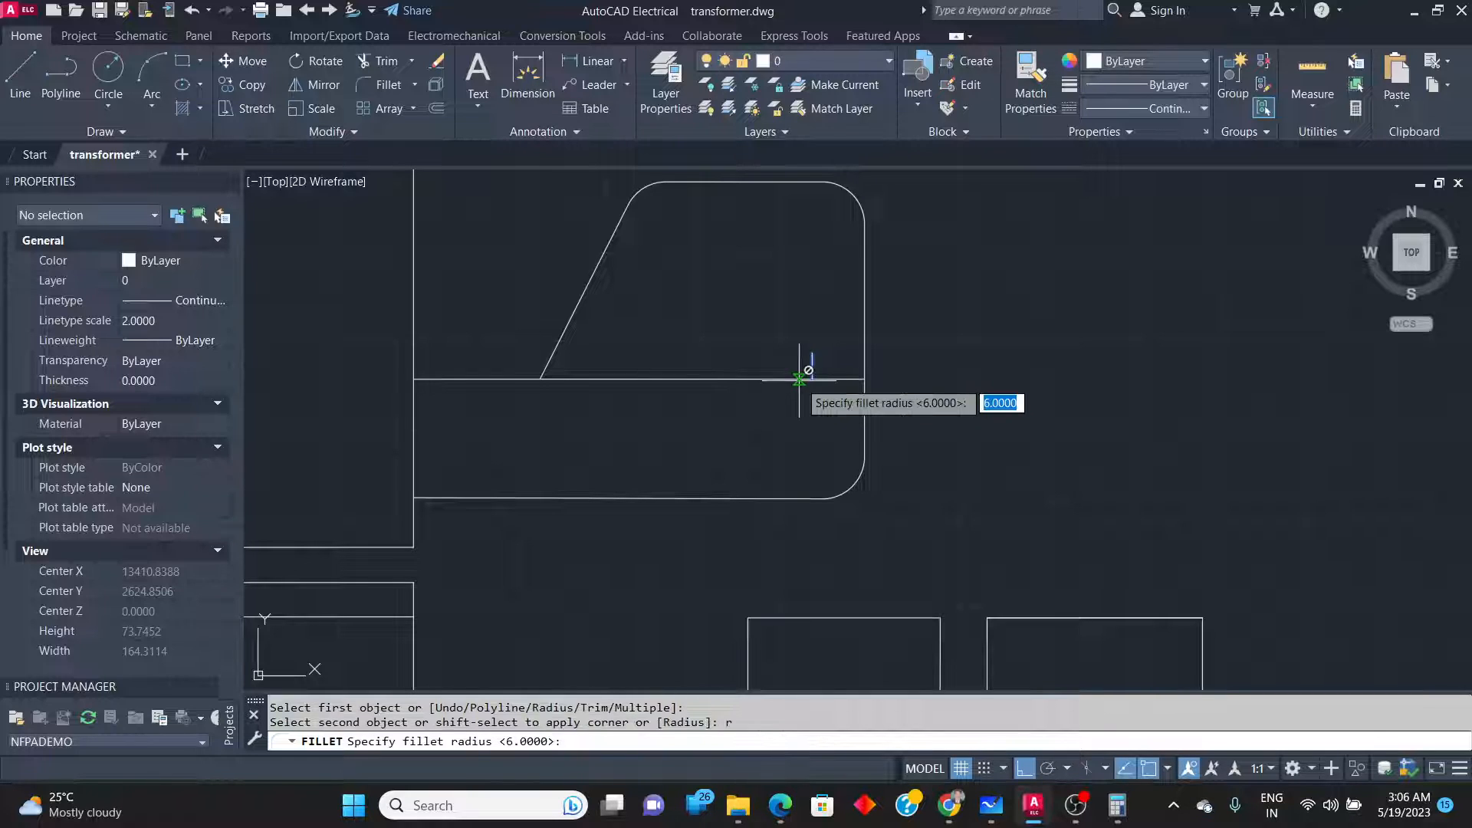
pyautogui.press('Return')
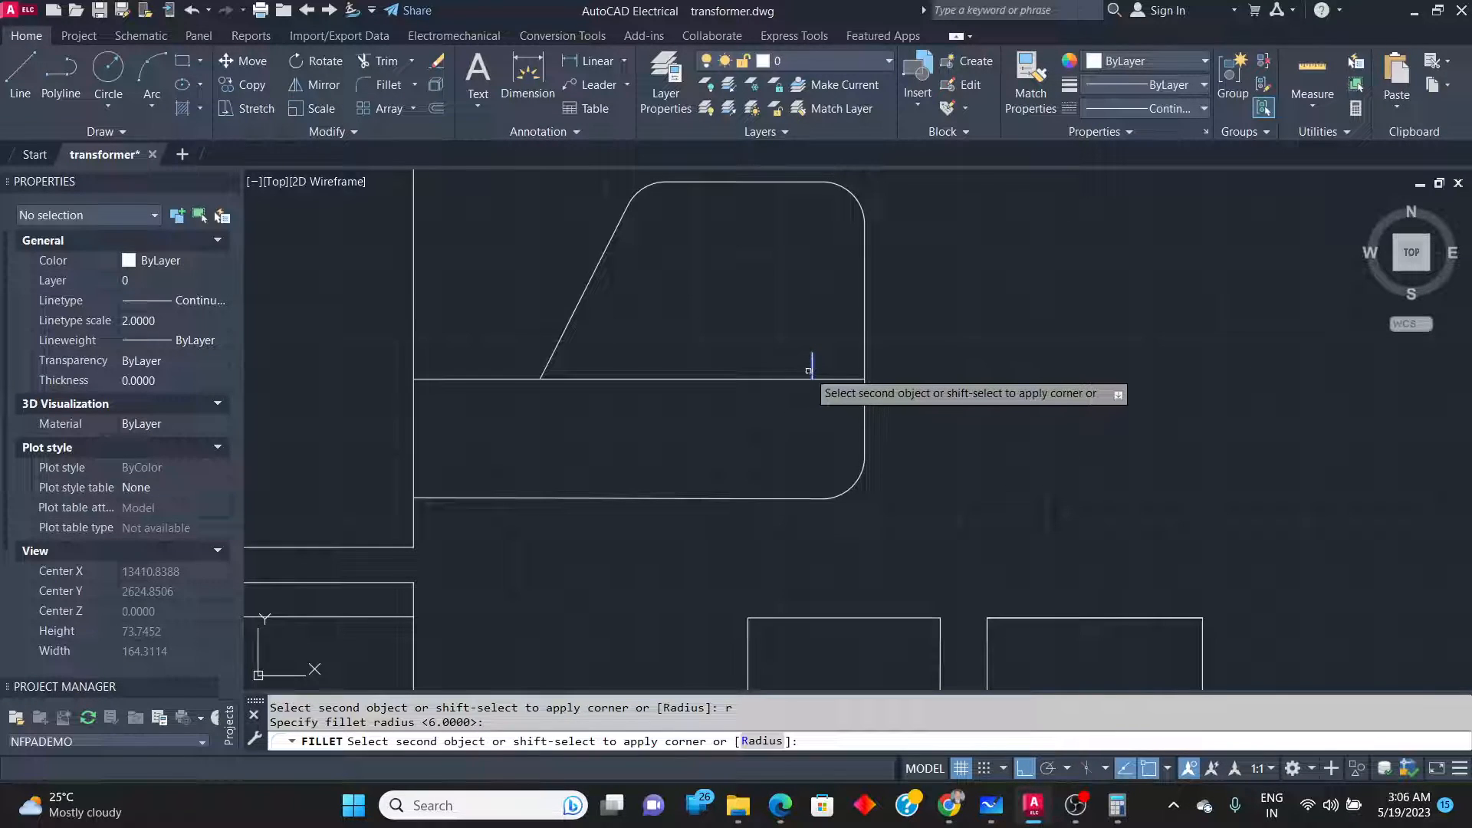
pyautogui.click(801, 377)
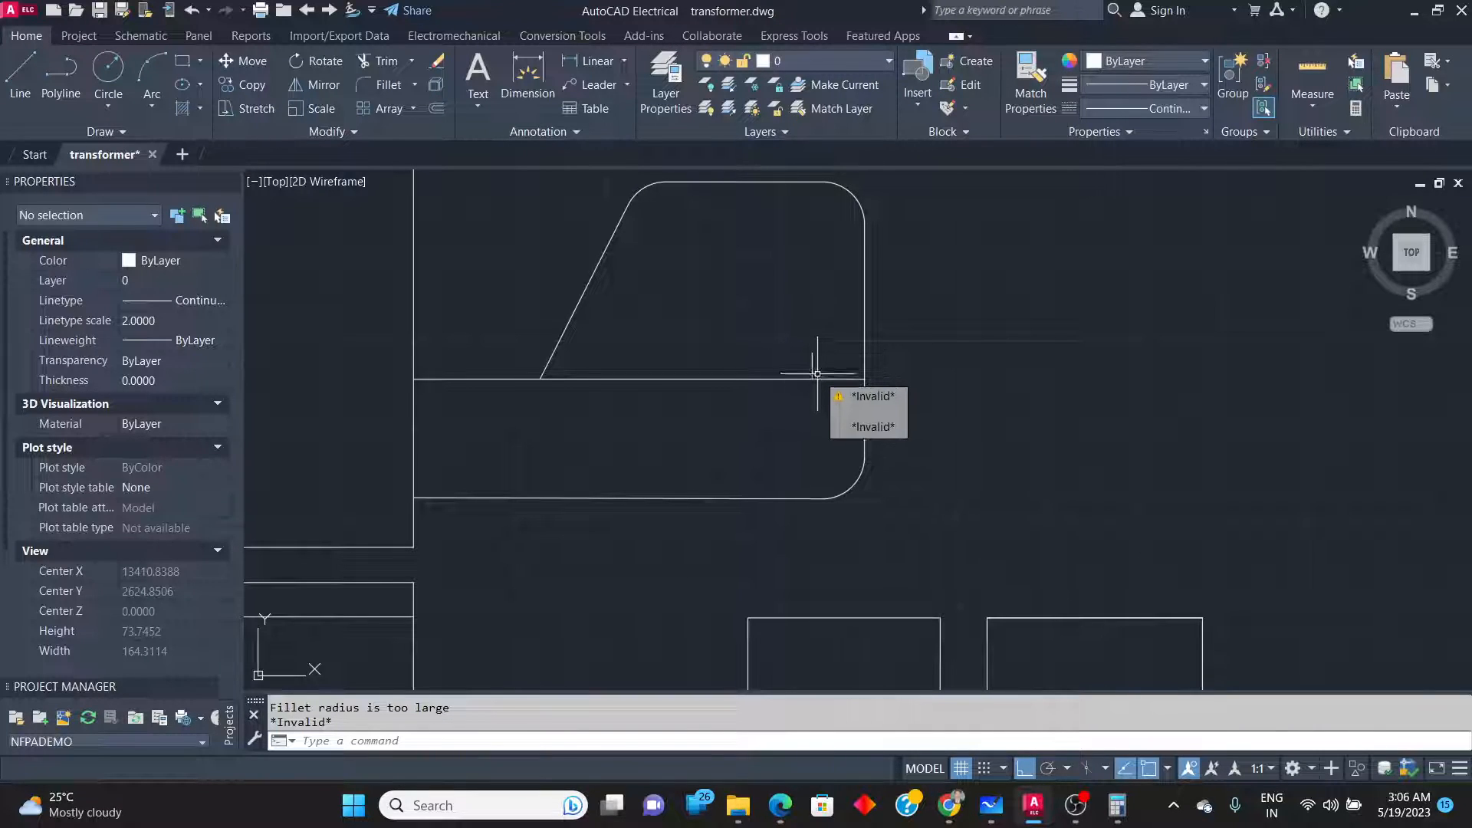
pyautogui.press('Return')
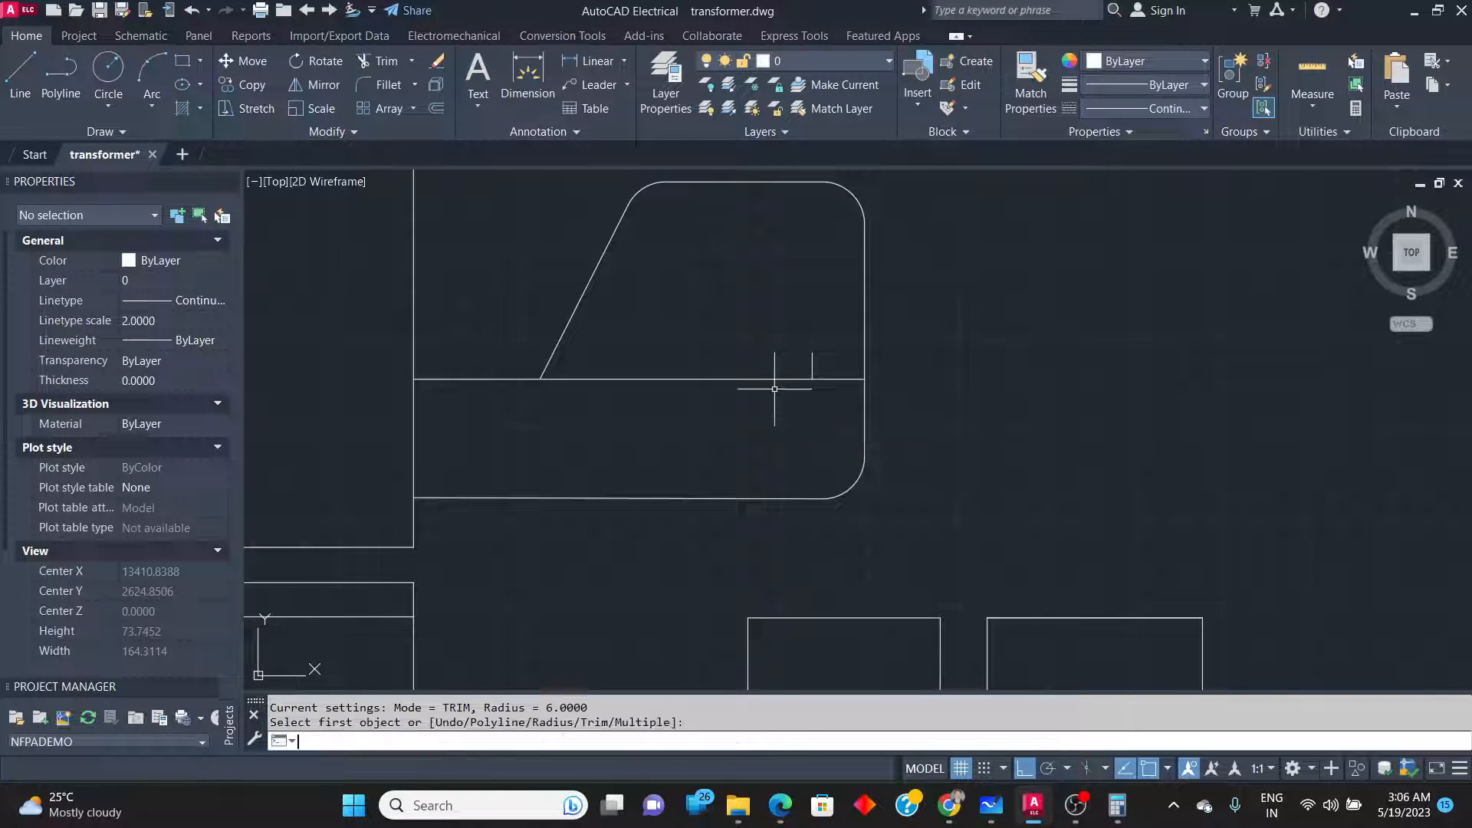
pyautogui.press('Return')
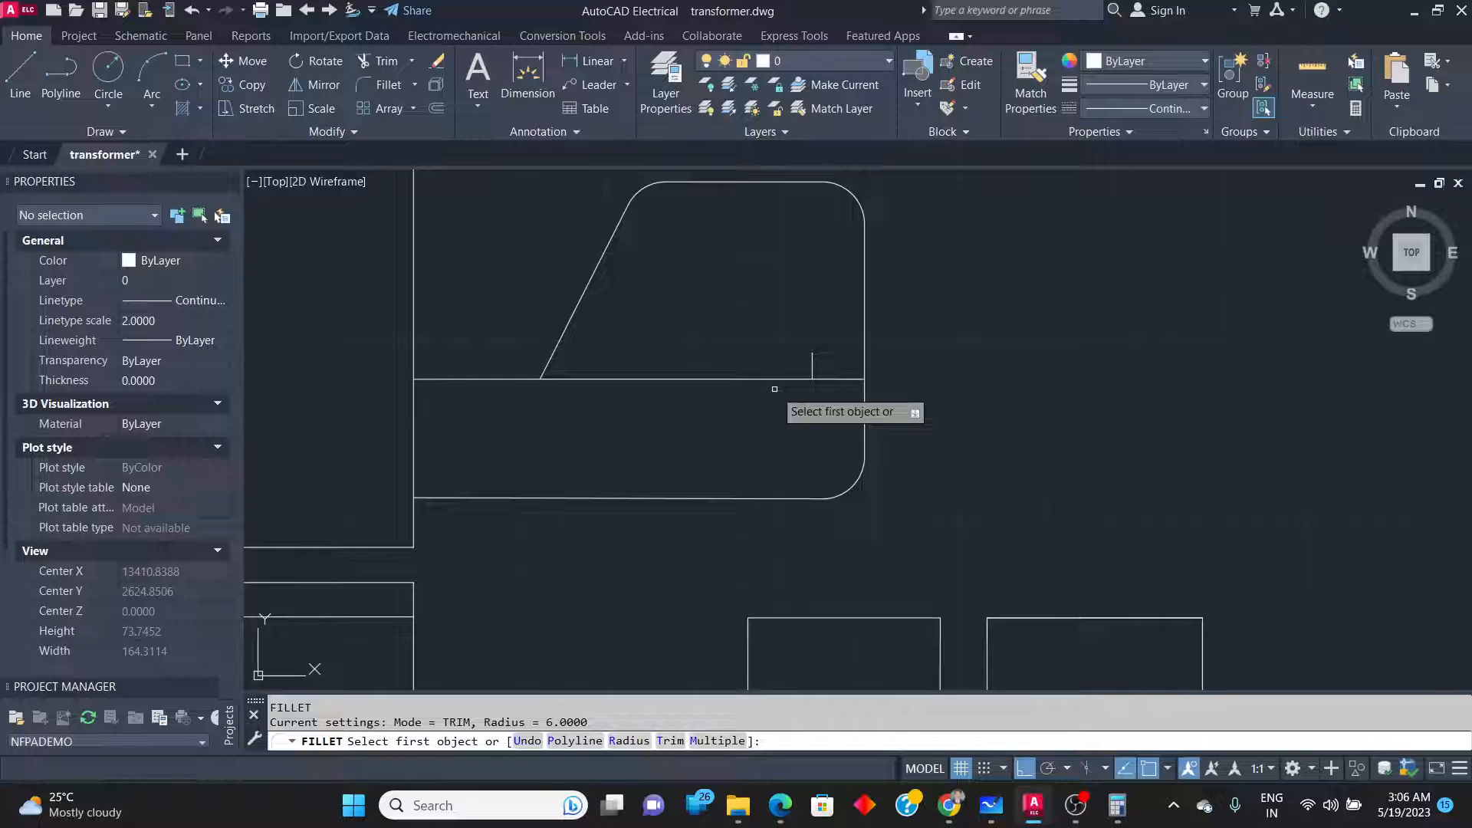
pyautogui.write('r')
pyautogui.press('Return')
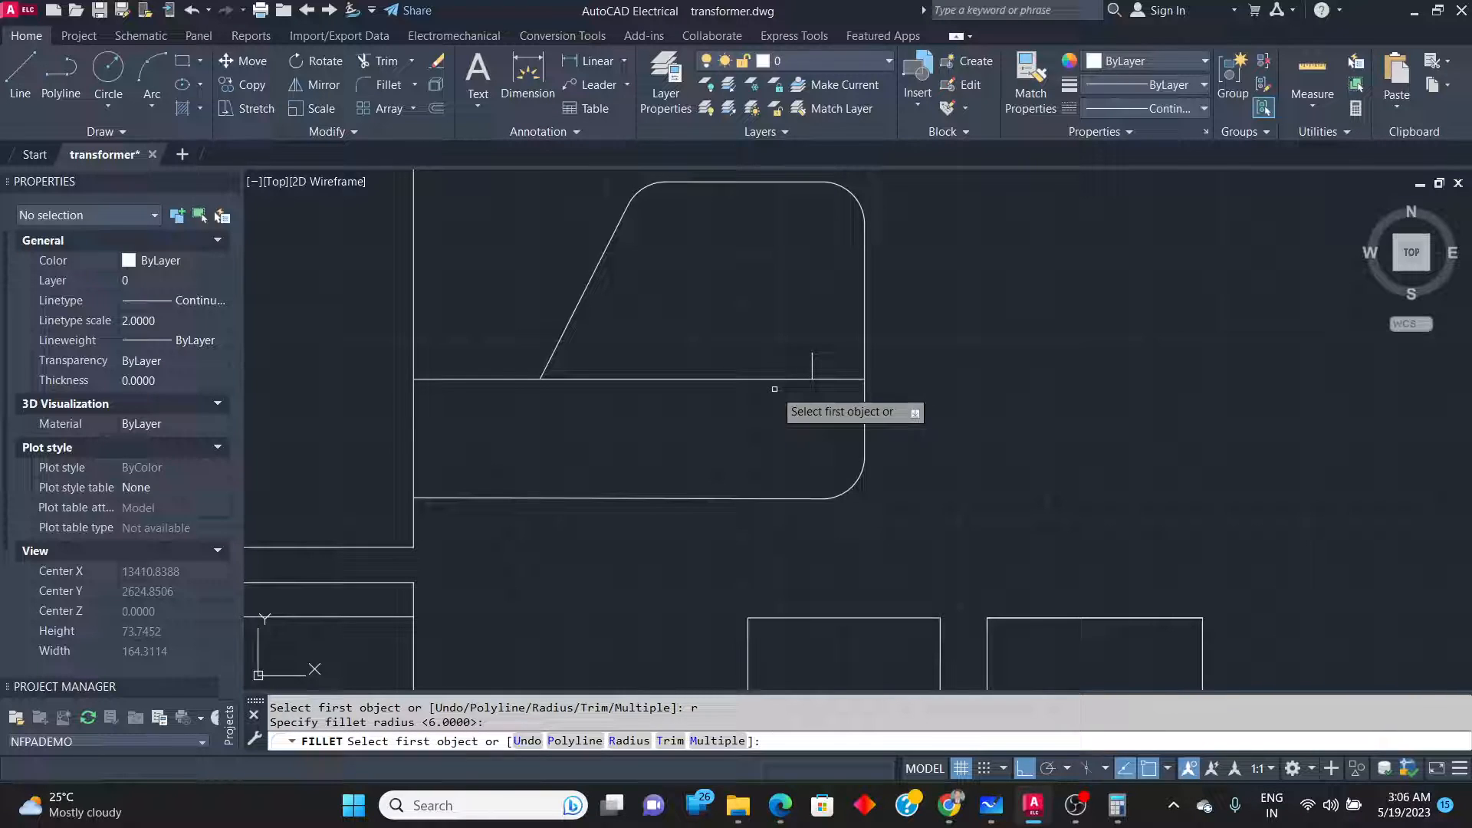
pyautogui.click(813, 362)
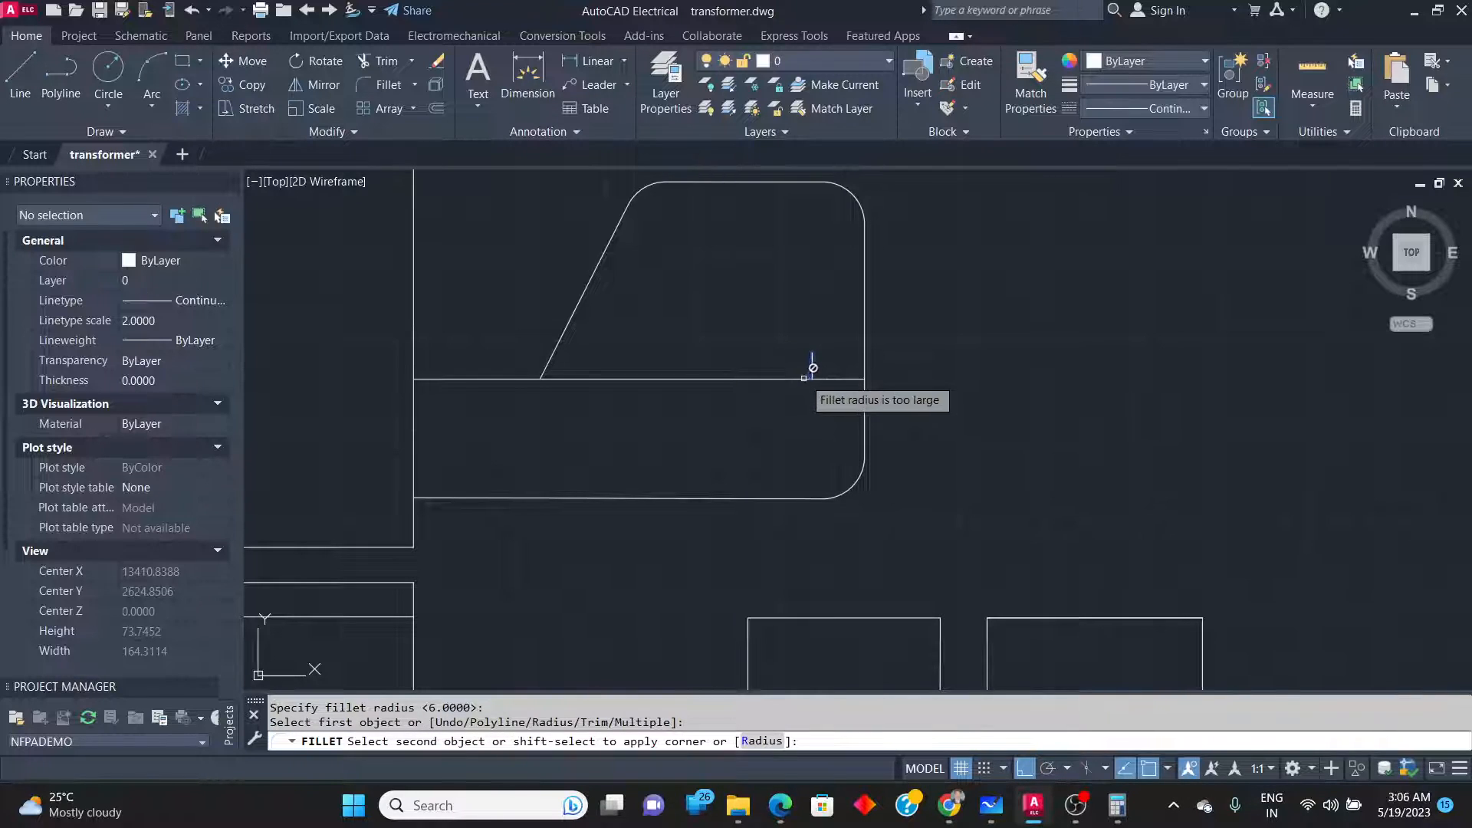
pyautogui.click(812, 369)
pyautogui.press('Escape')
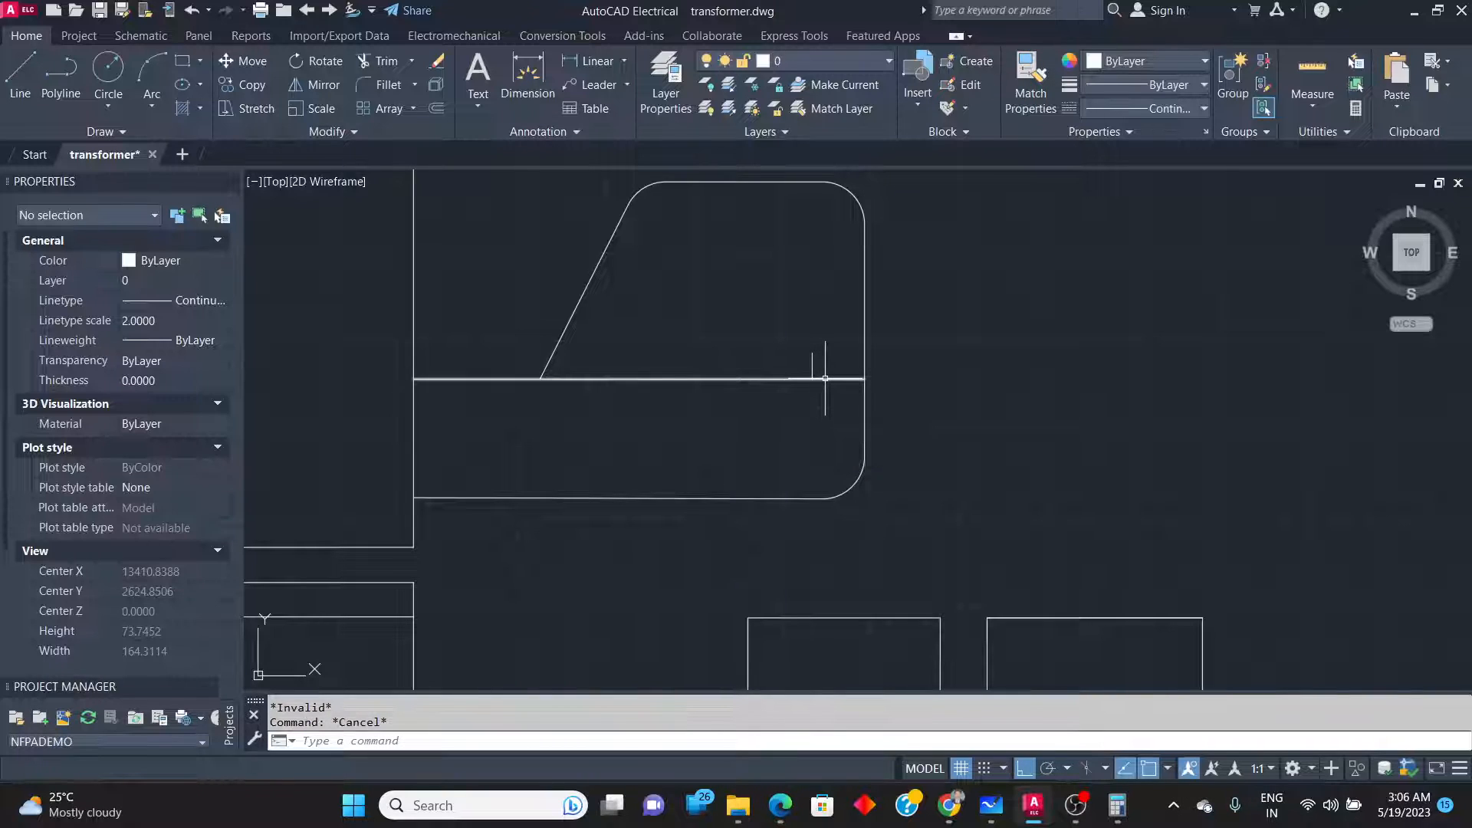
# Trim the part of the dividing line between the short vertical line and the winding's outer edge.
pyautogui.scroll(2, 820, 381)
pyautogui.write('tr')
pyautogui.press('Return')
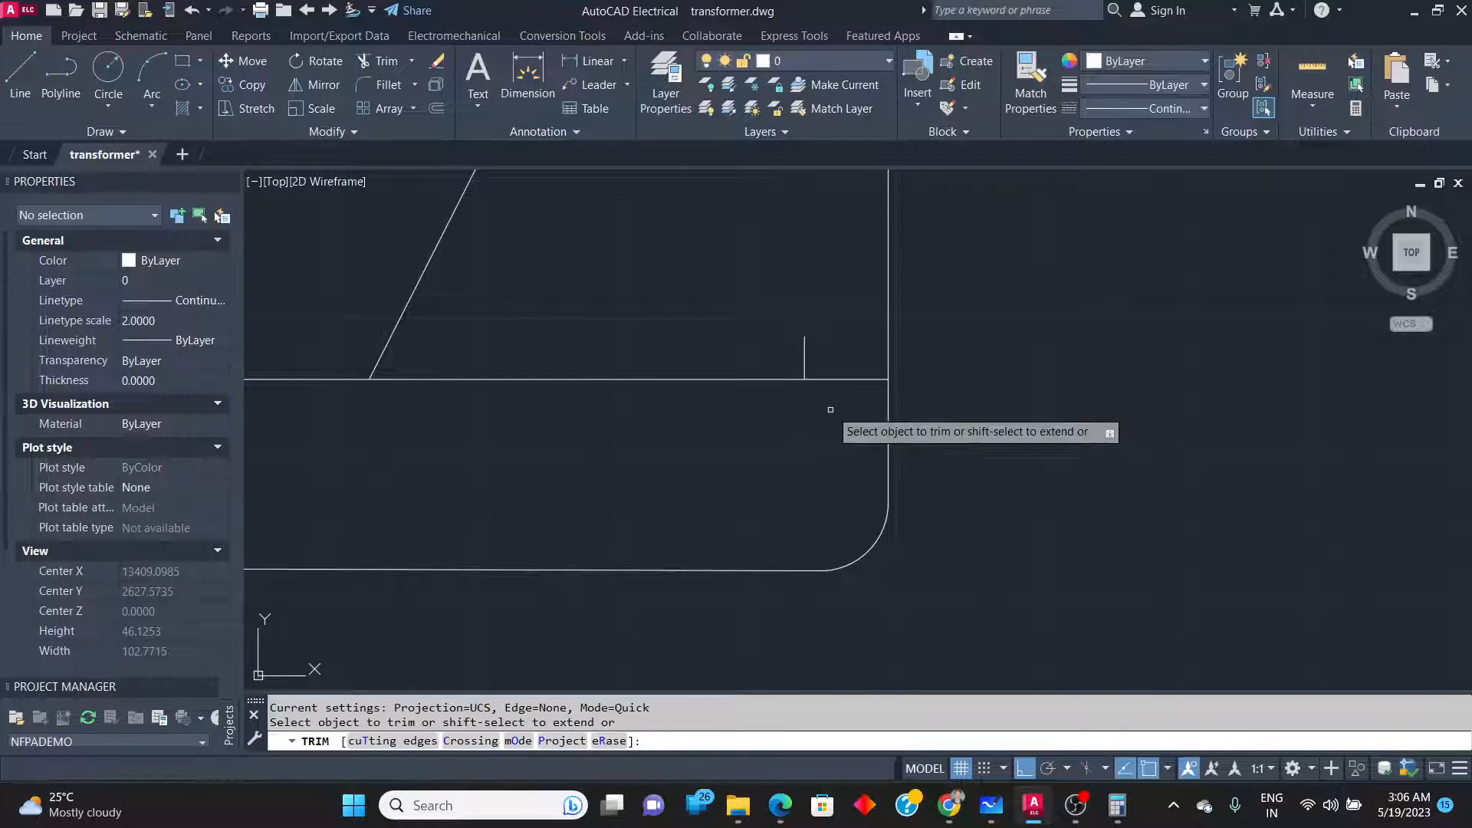
pyautogui.moveTo(849, 404); pyautogui.dragTo(849, 363)
pyautogui.press('Escape')
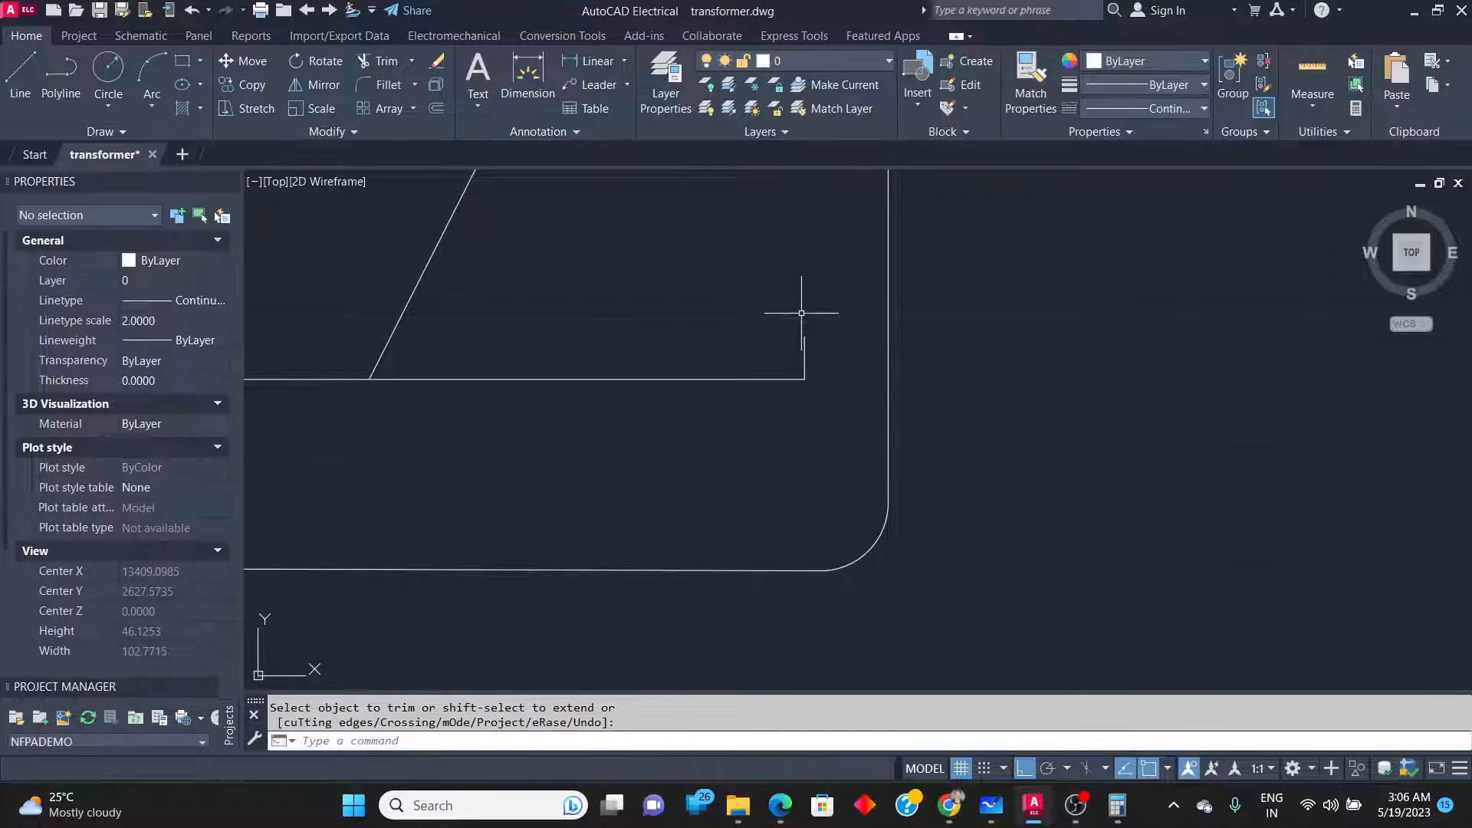
# Try to fillet the trimmed corner of the dividing line and short vertical line with a radius of 6.
pyautogui.click(384, 86)
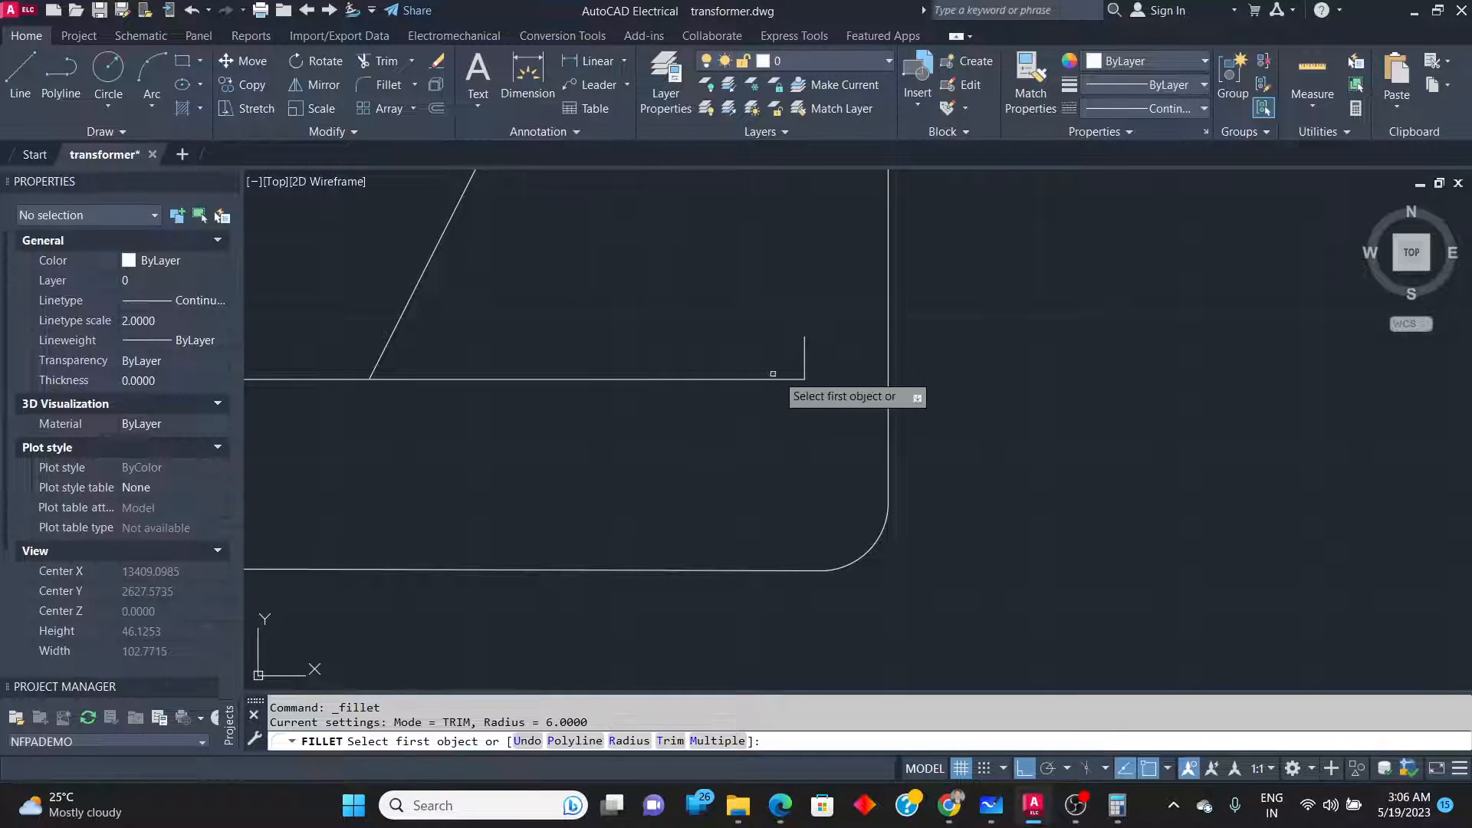
pyautogui.write('r')
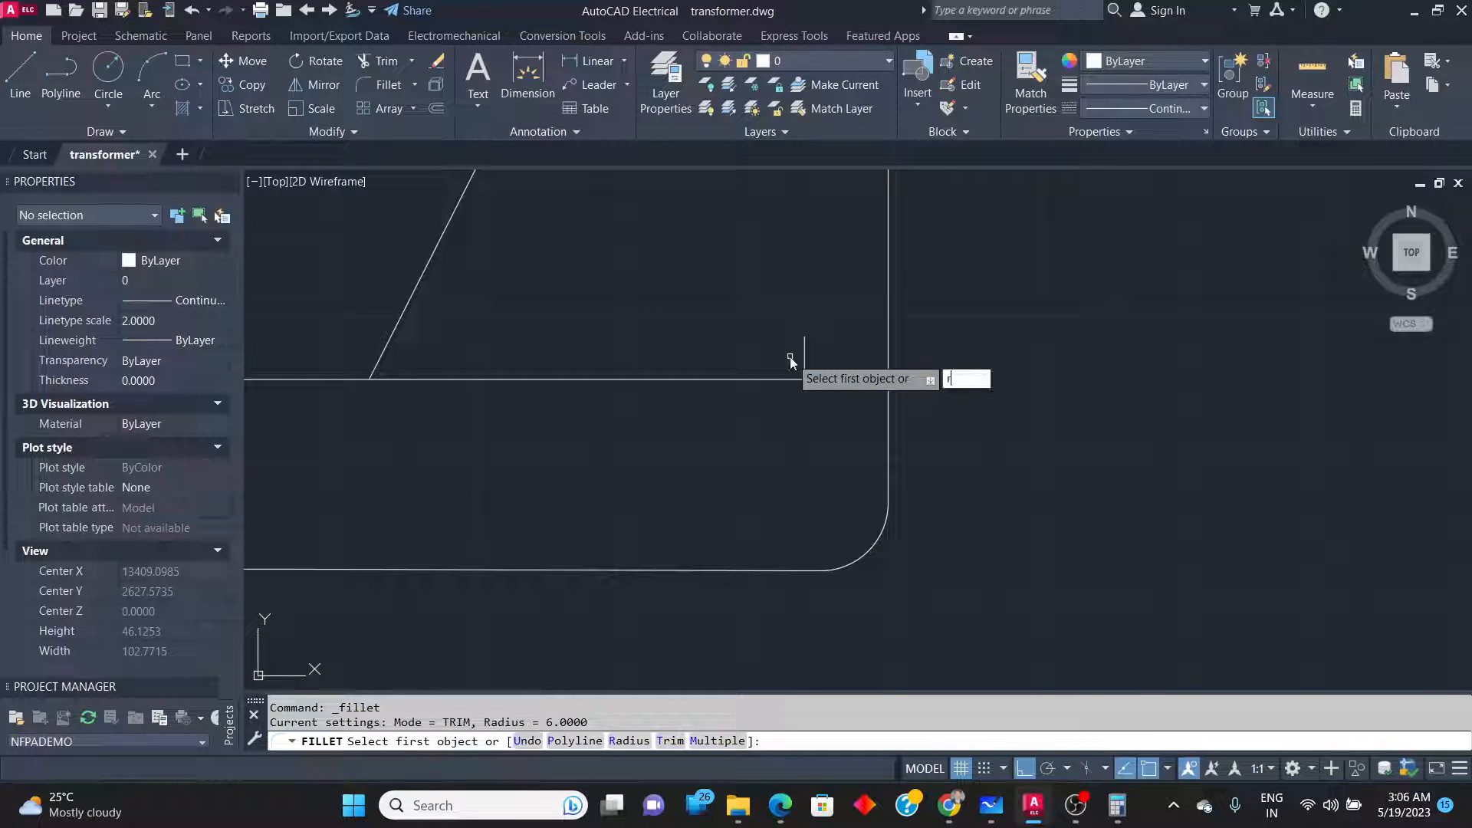
pyautogui.press('Return')
pyautogui.press('Return')
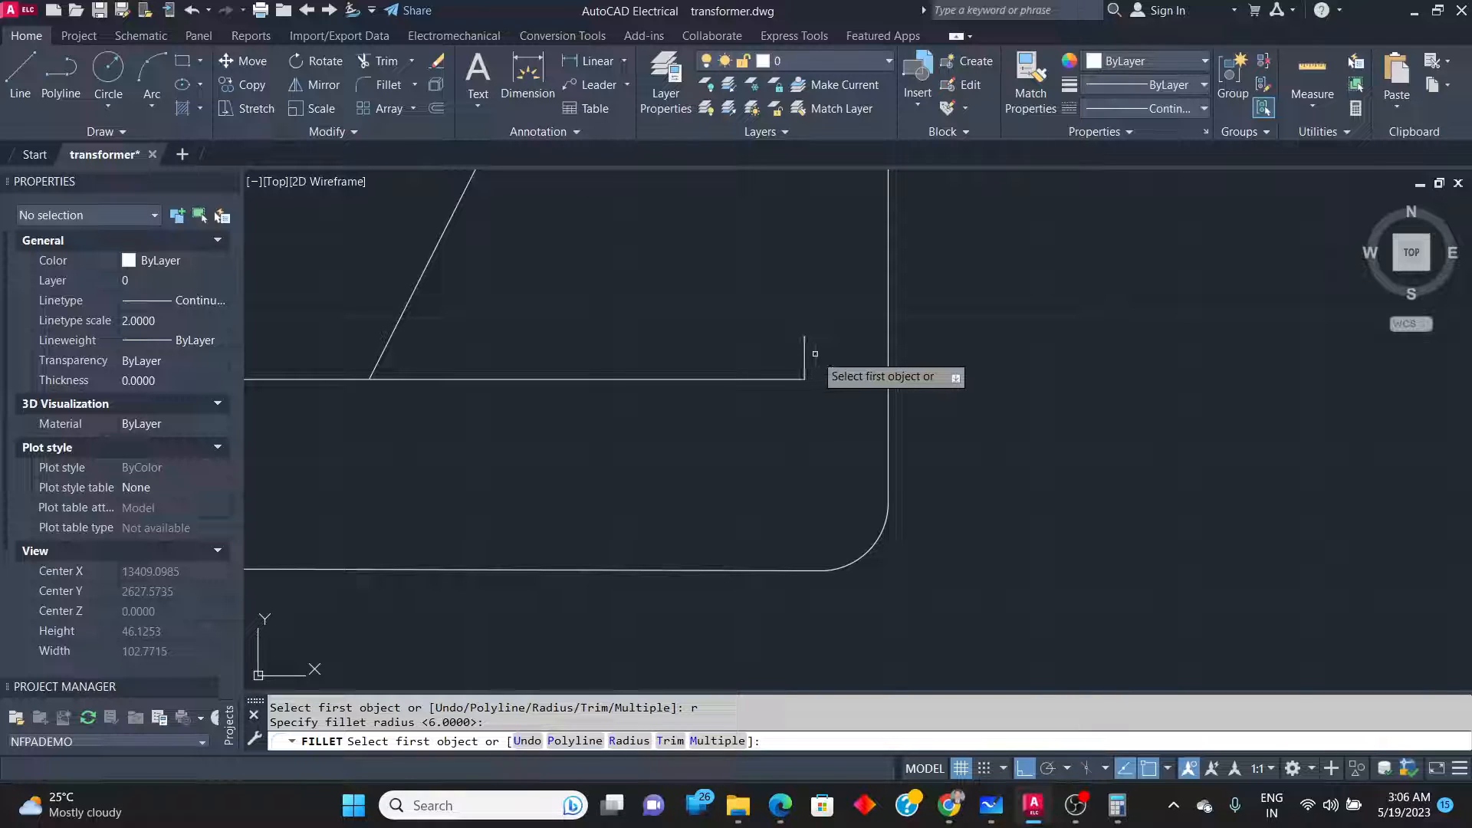
pyautogui.click(803, 352)
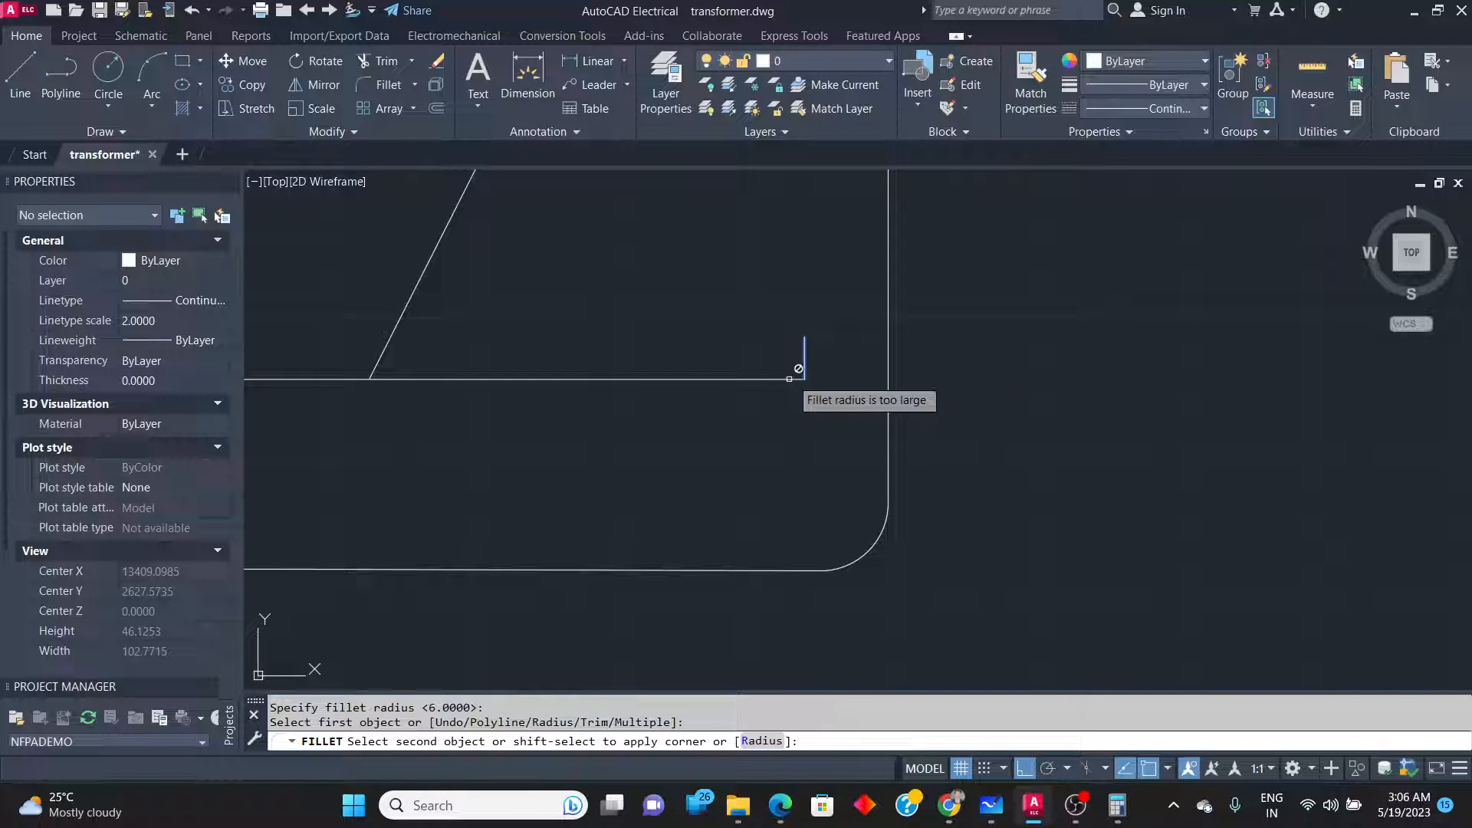
pyautogui.click(786, 379)
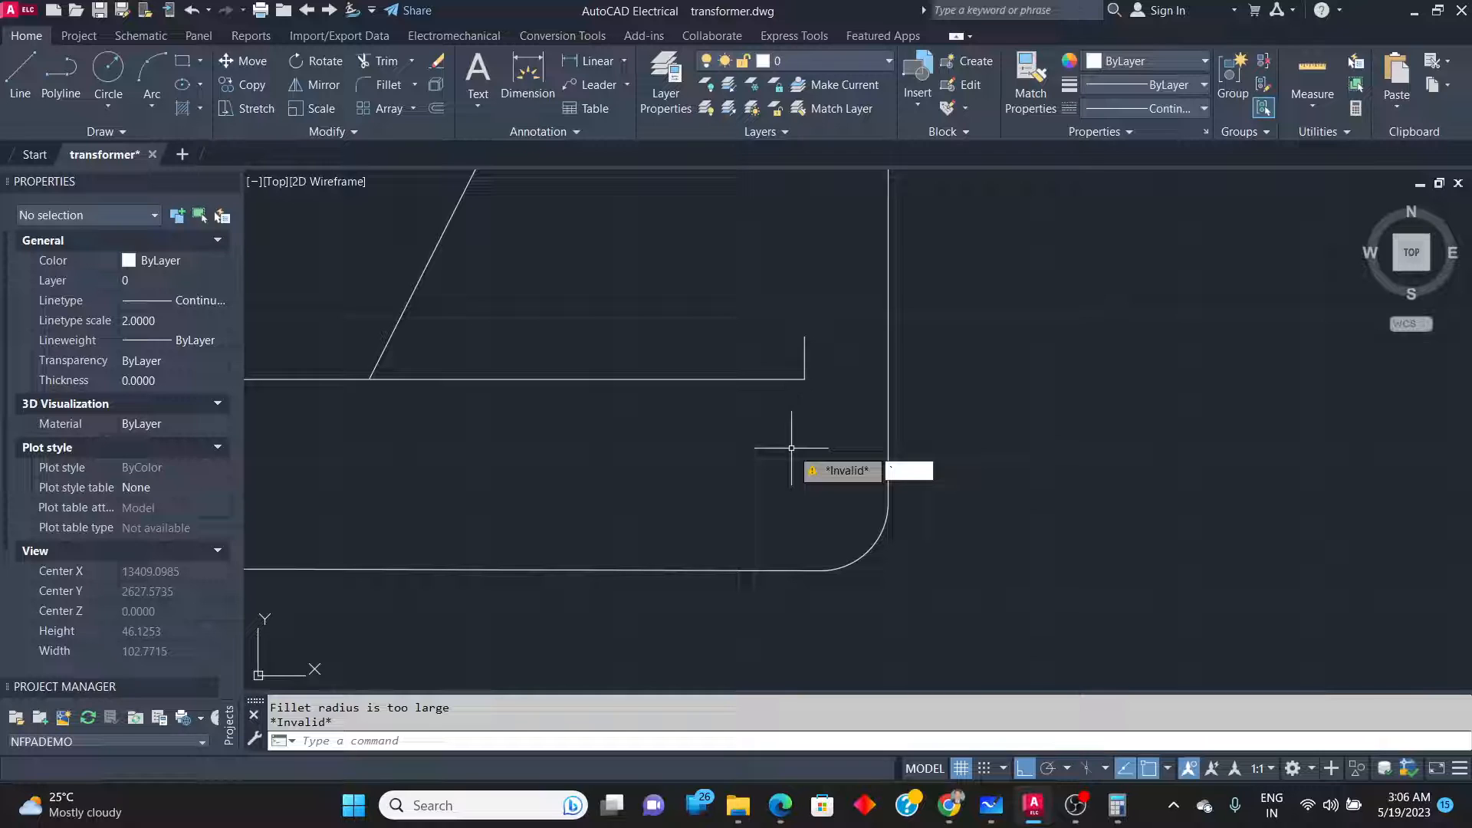
pyautogui.press('Escape')
pyautogui.click(797, 380)
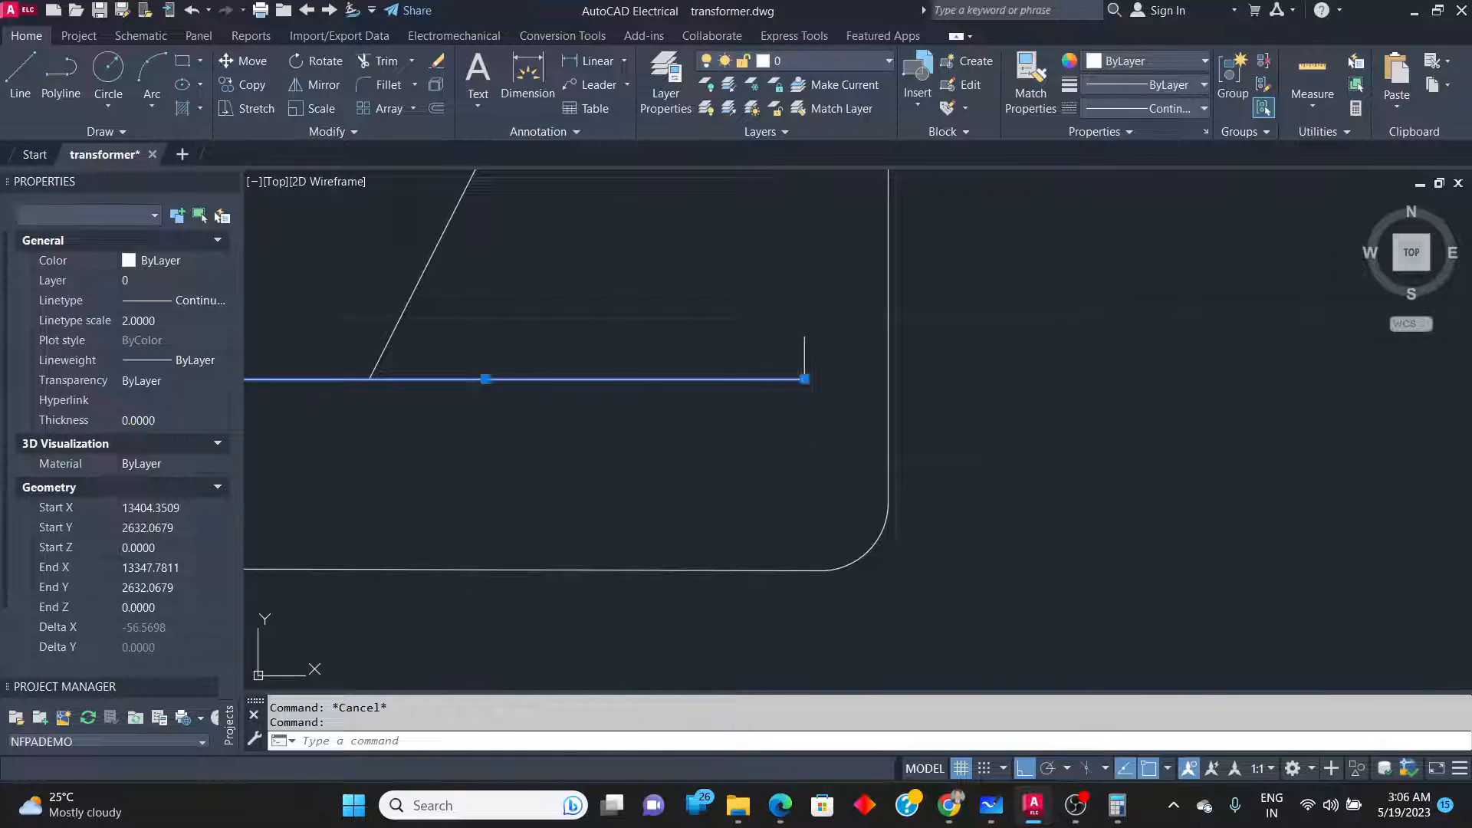
pyautogui.press('Escape')
pyautogui.click(381, 85)
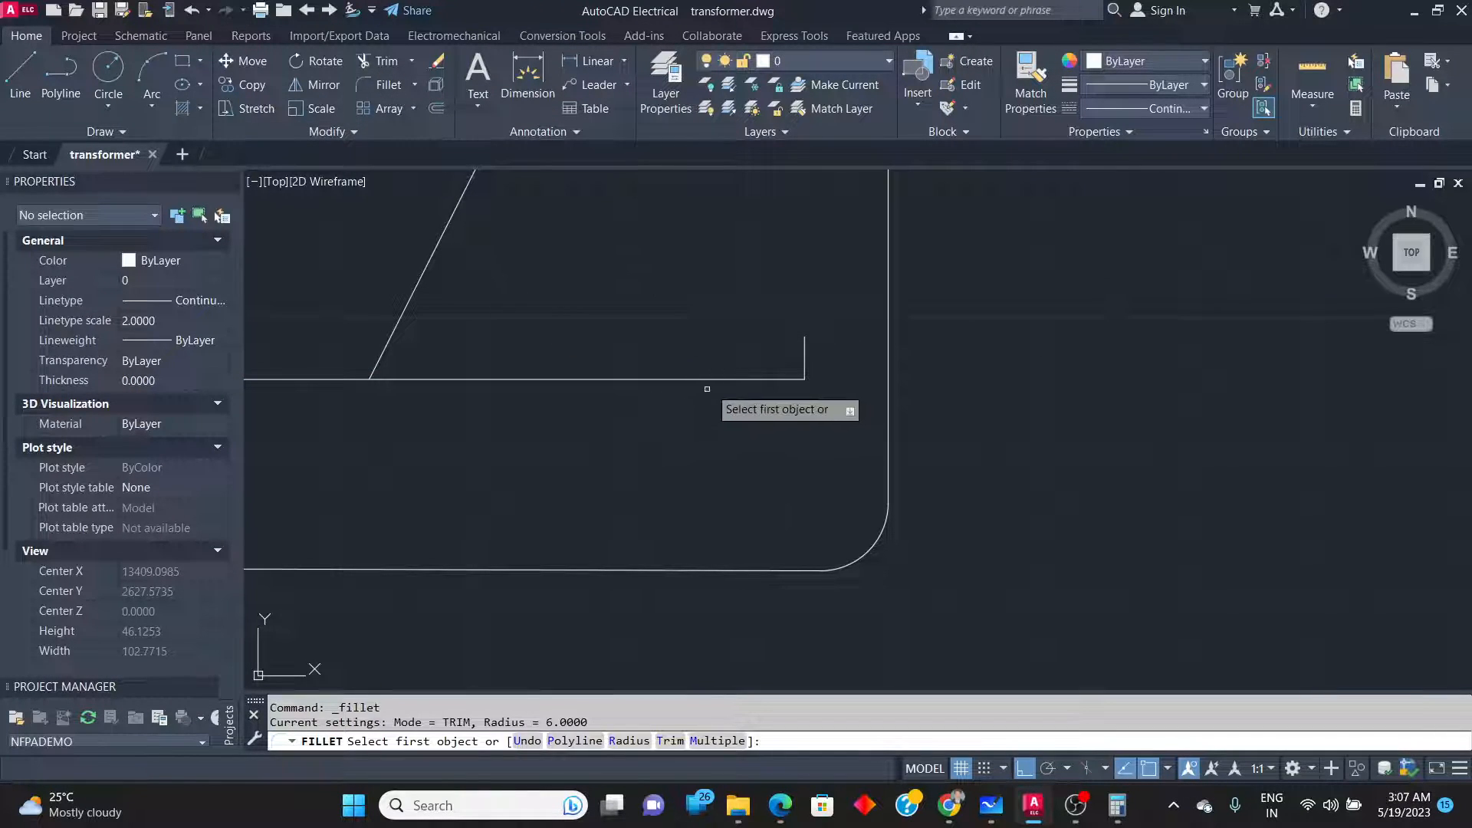
pyautogui.write('r')
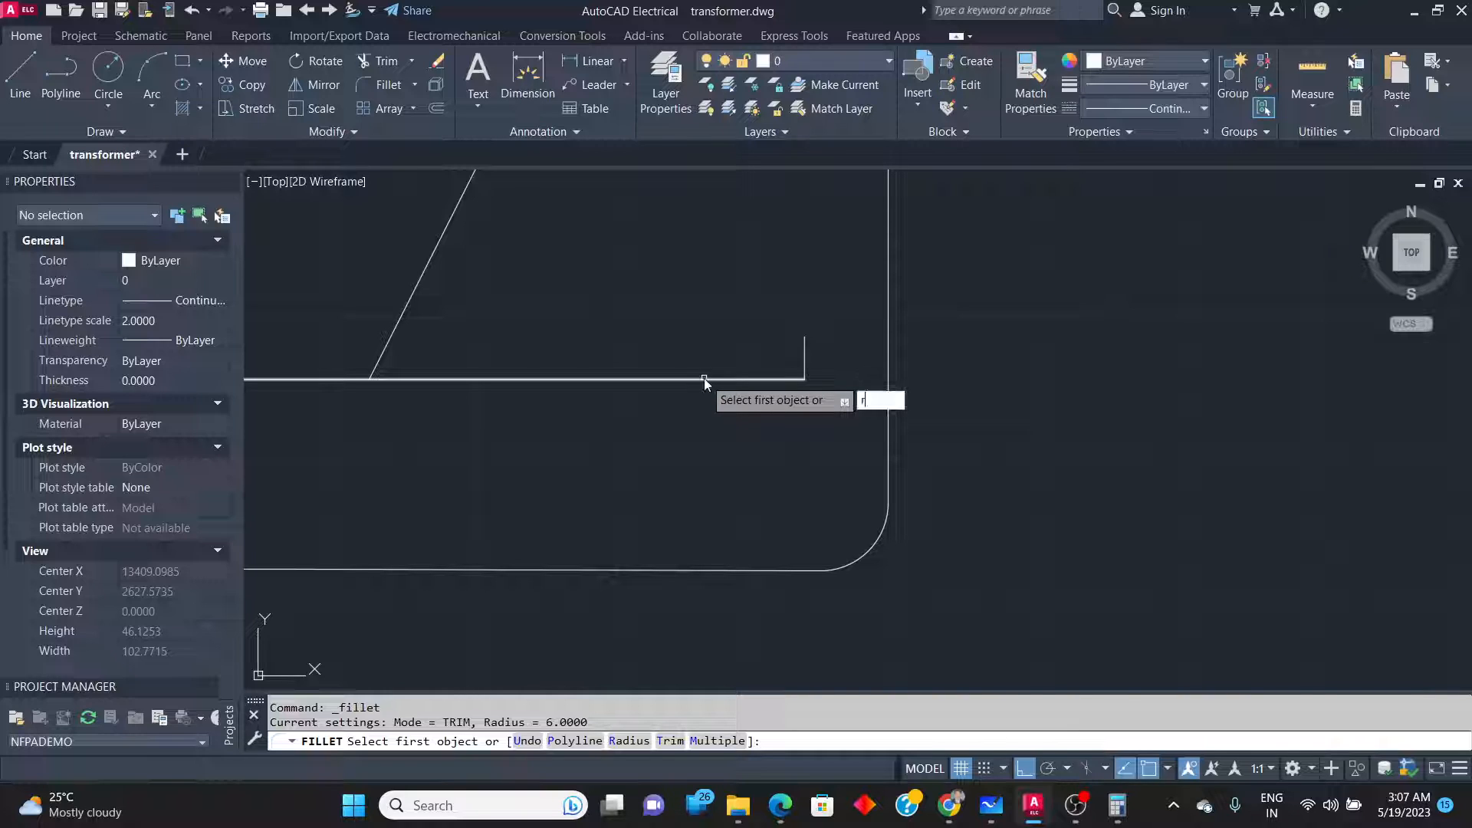
pyautogui.press('Return')
pyautogui.press('Return')
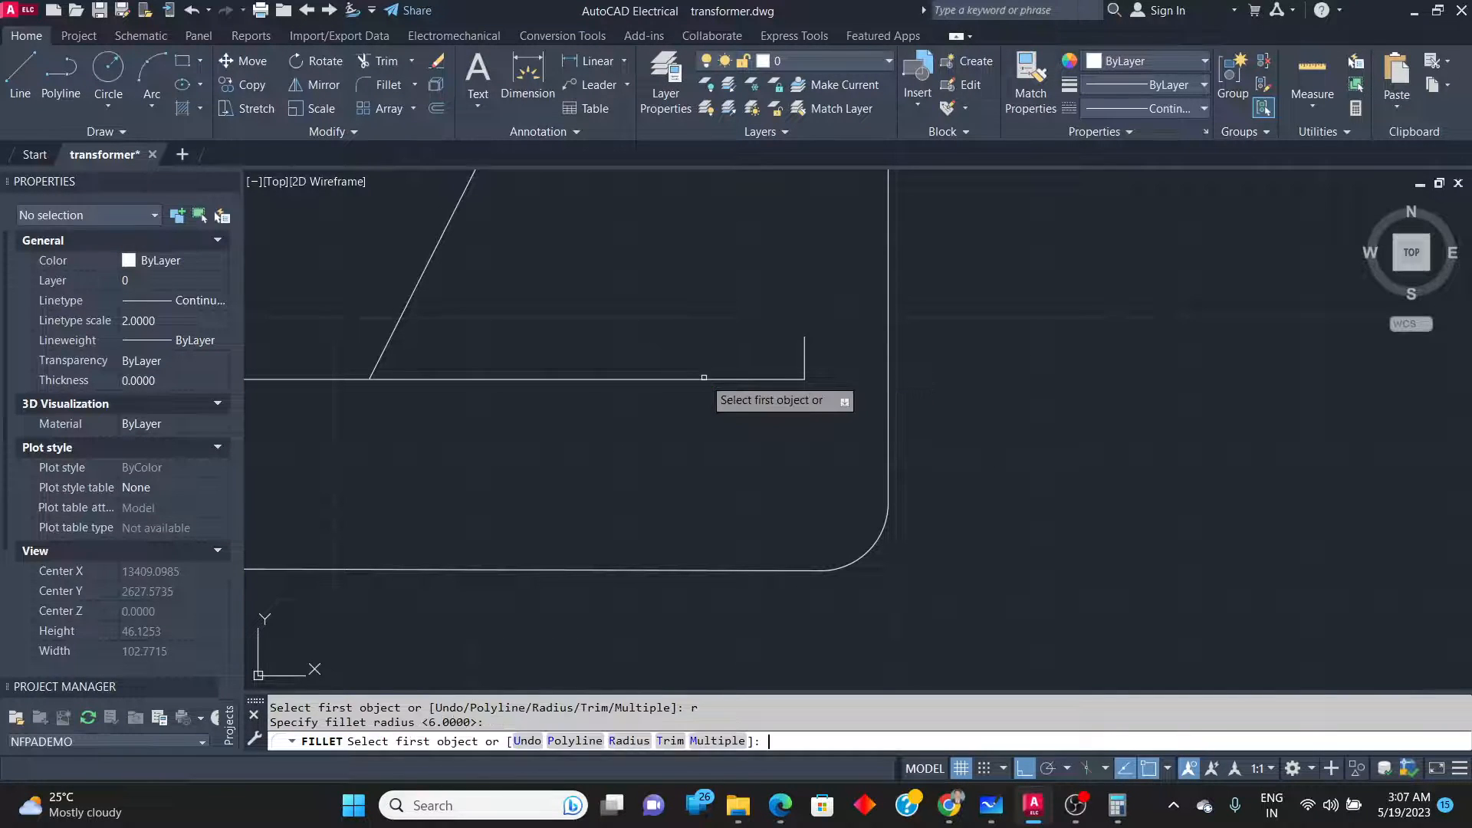
pyautogui.press('Escape')
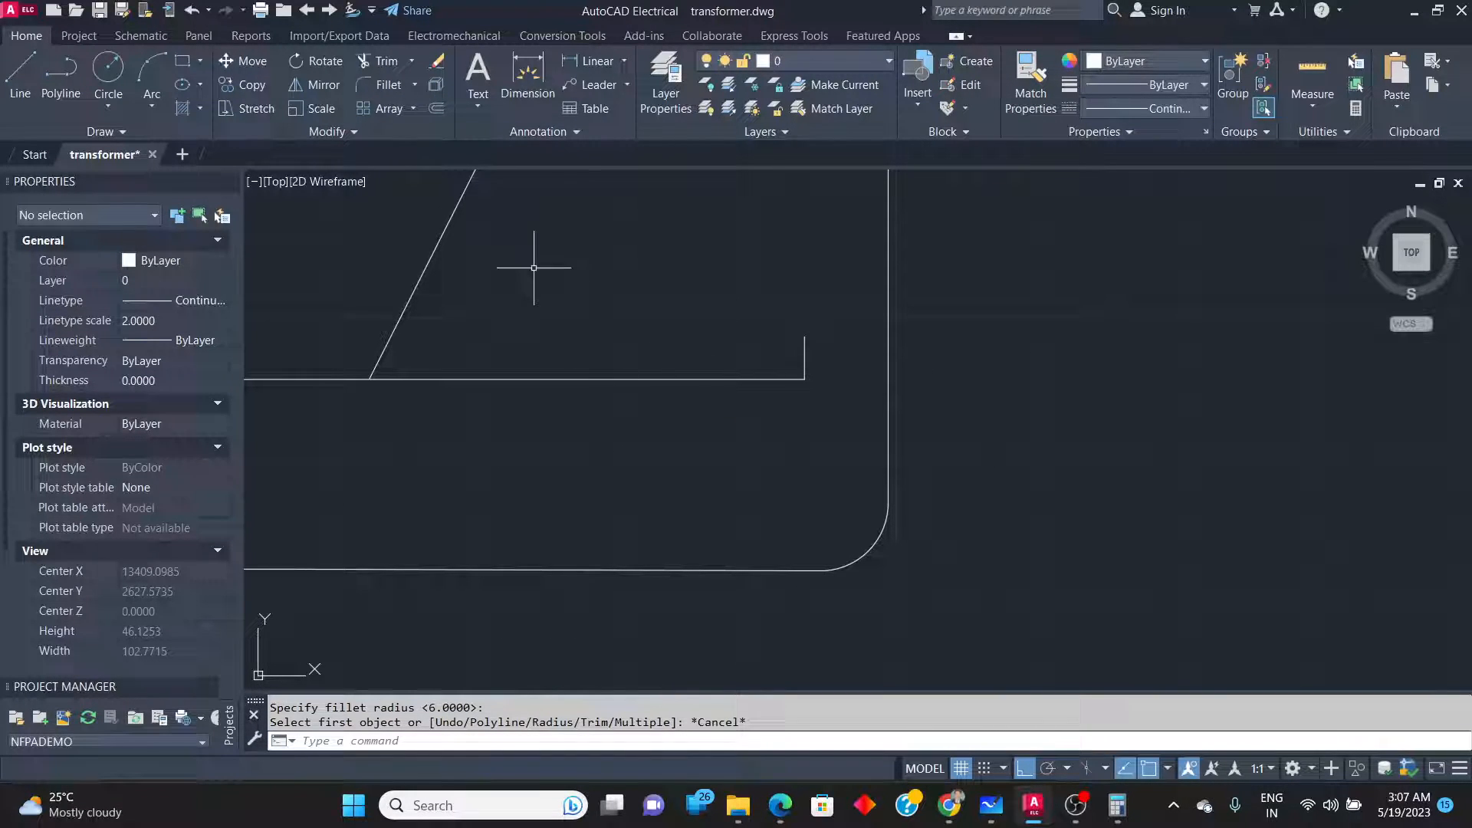
# Fillet the corner between the winding's dividing line and the short vertical line with a radius of 3.
pyautogui.click(367, 88)
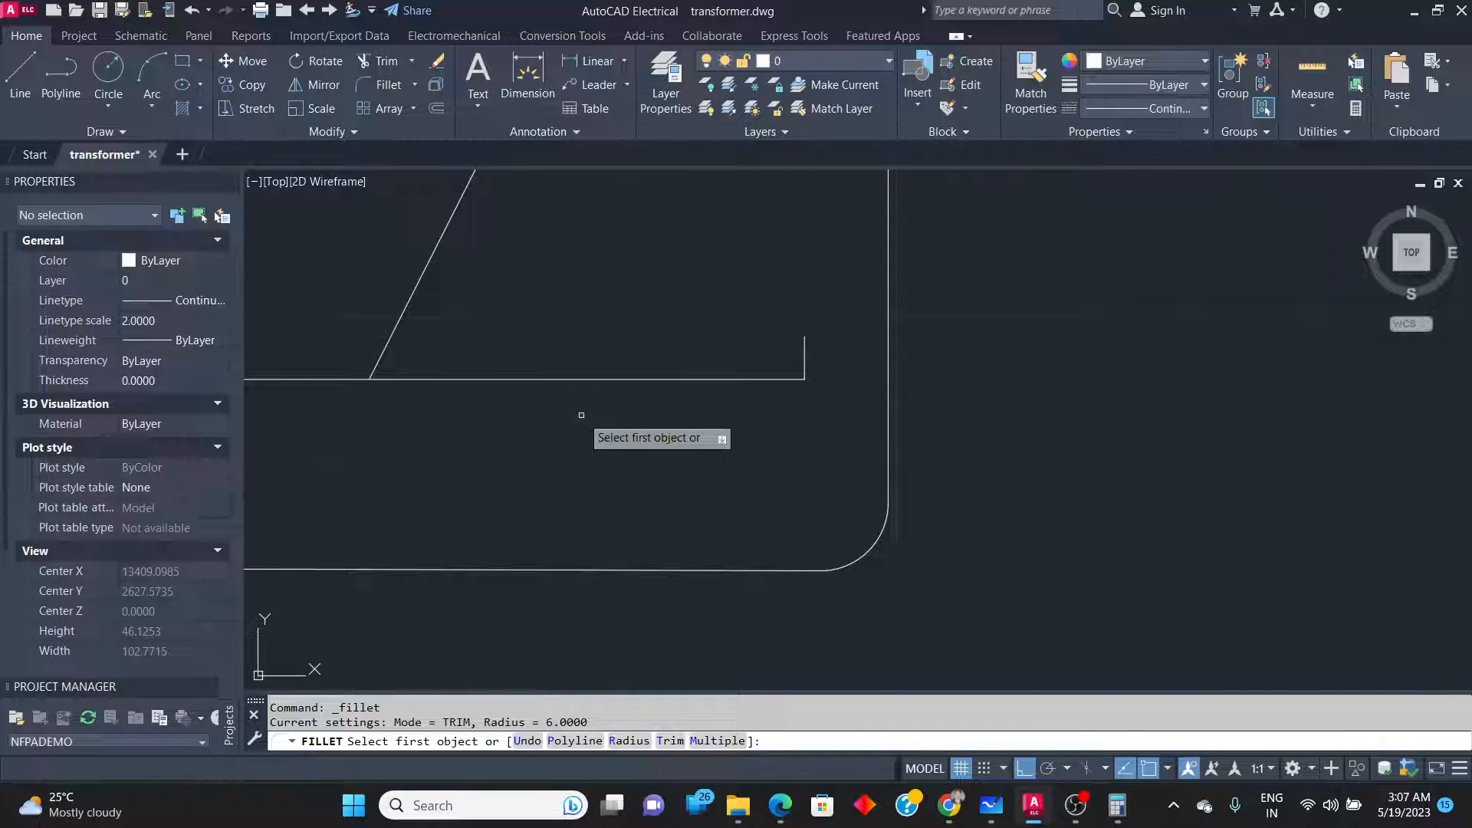
pyautogui.write('r')
pyautogui.press('Return')
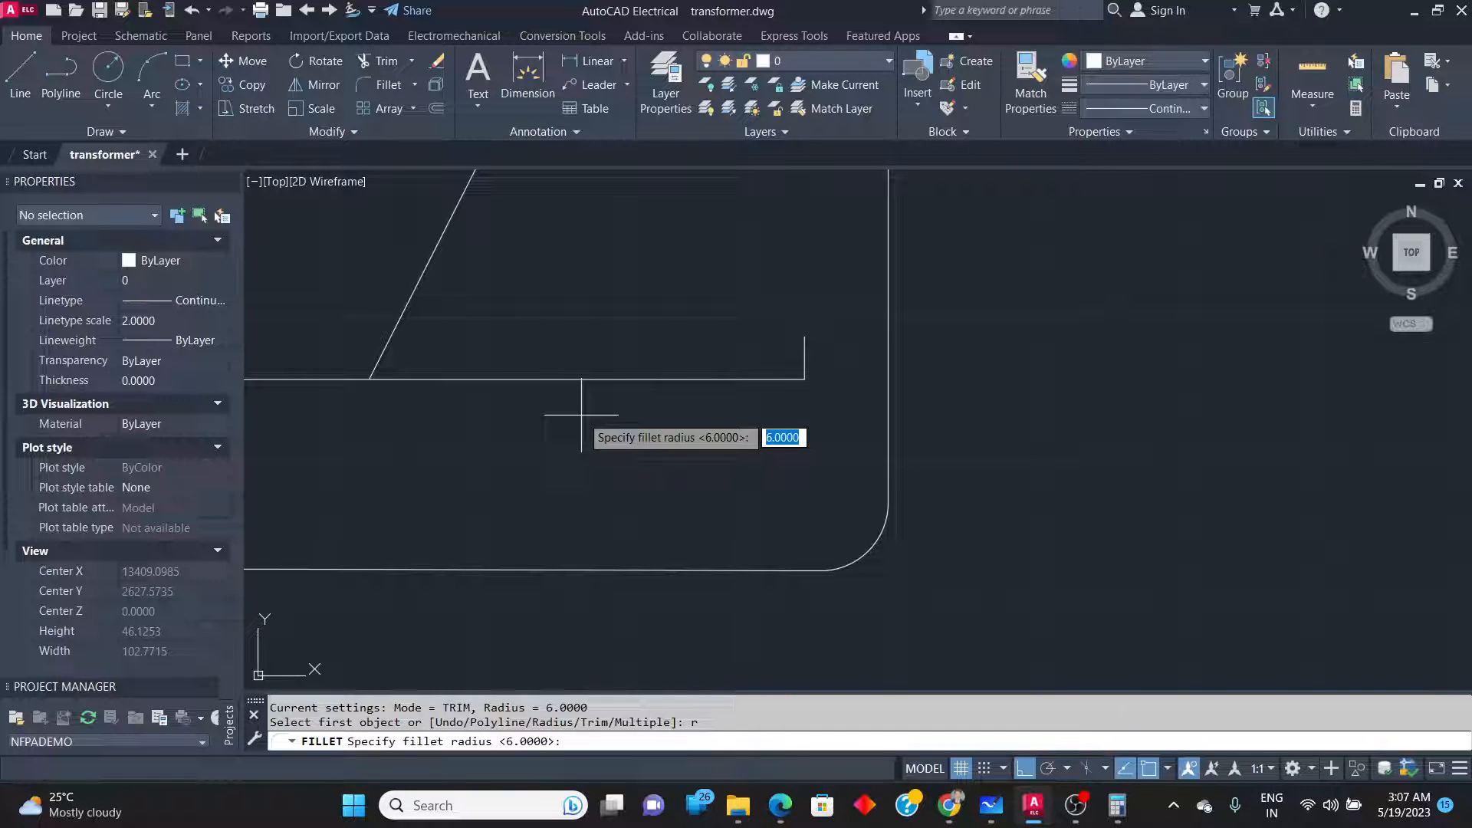
pyautogui.write('3')
pyautogui.press('Return')
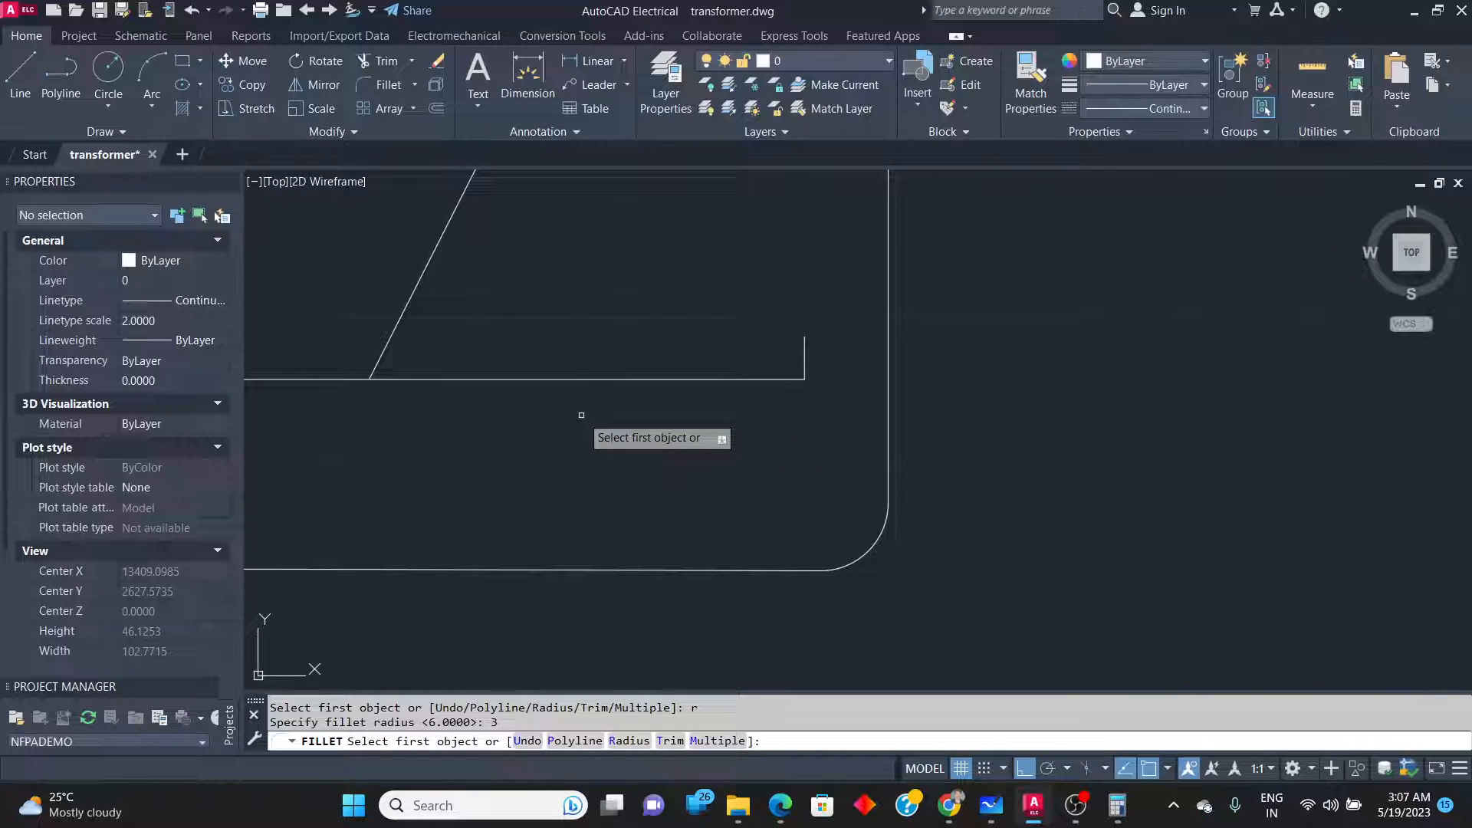
pyautogui.click(798, 379)
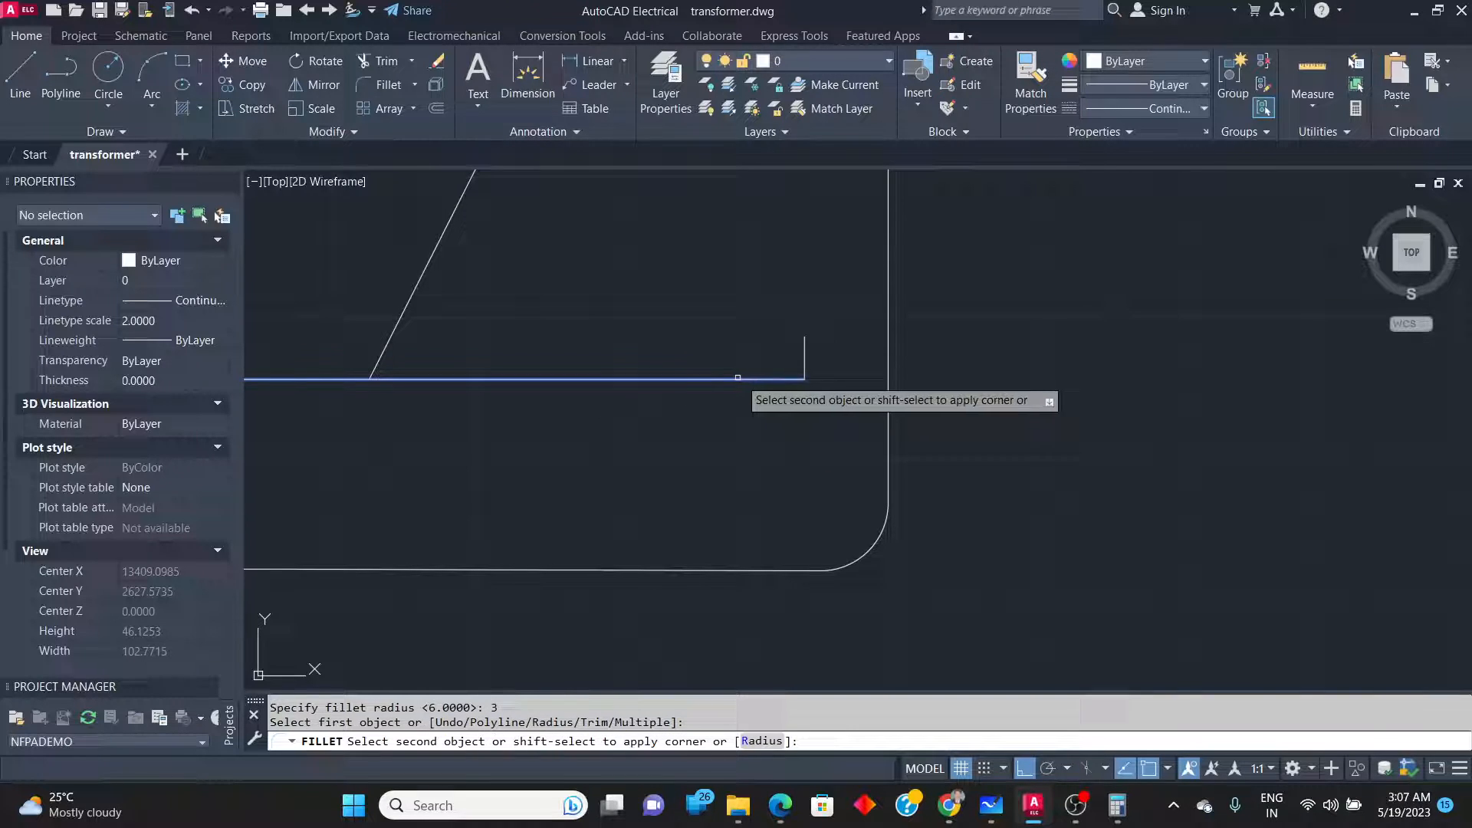
pyautogui.click(804, 358)
pyautogui.press('Escape')
pyautogui.scroll(-10, 789, 556)
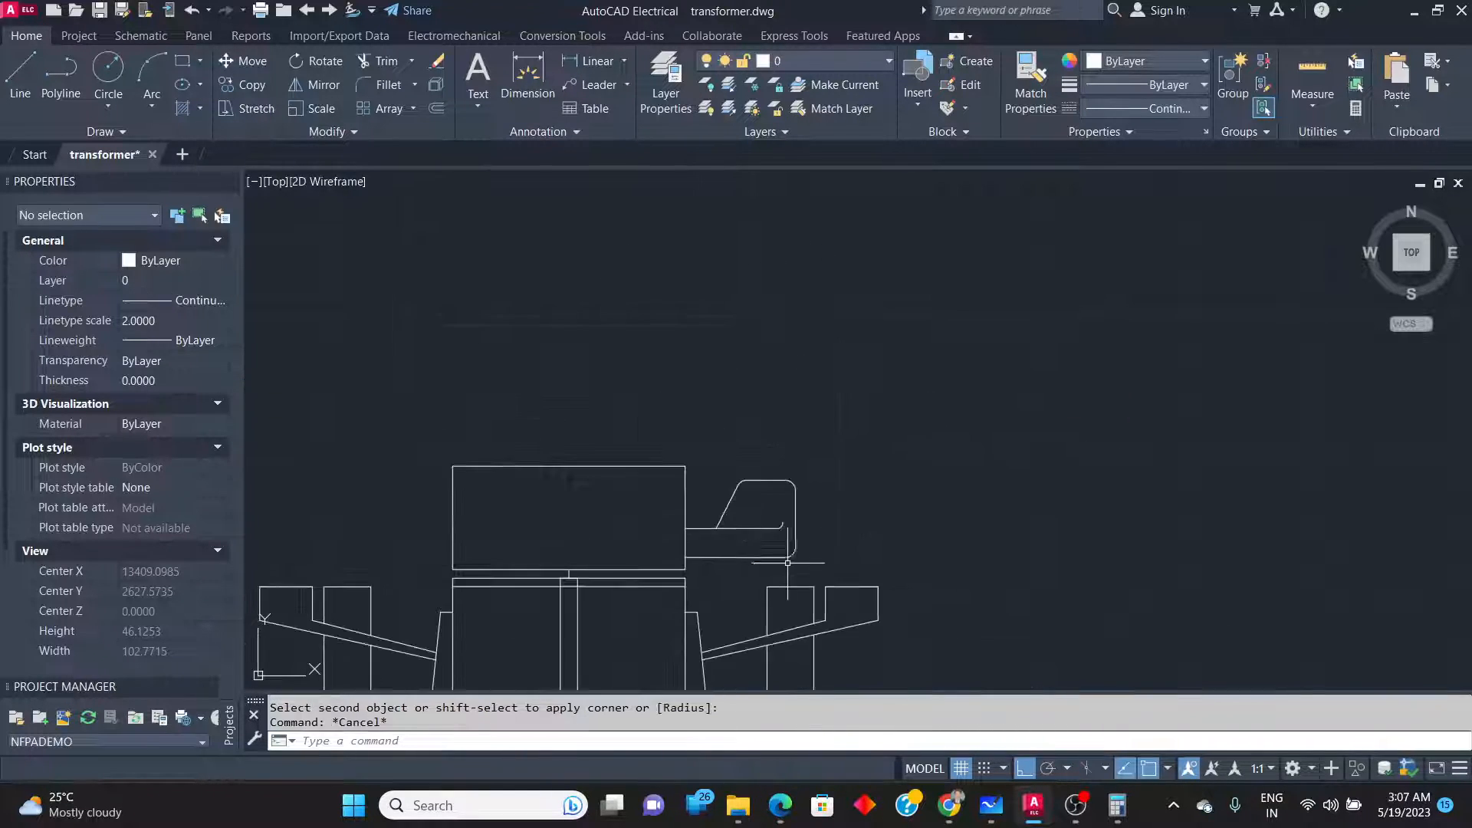
pyautogui.scroll(4, 788, 562)
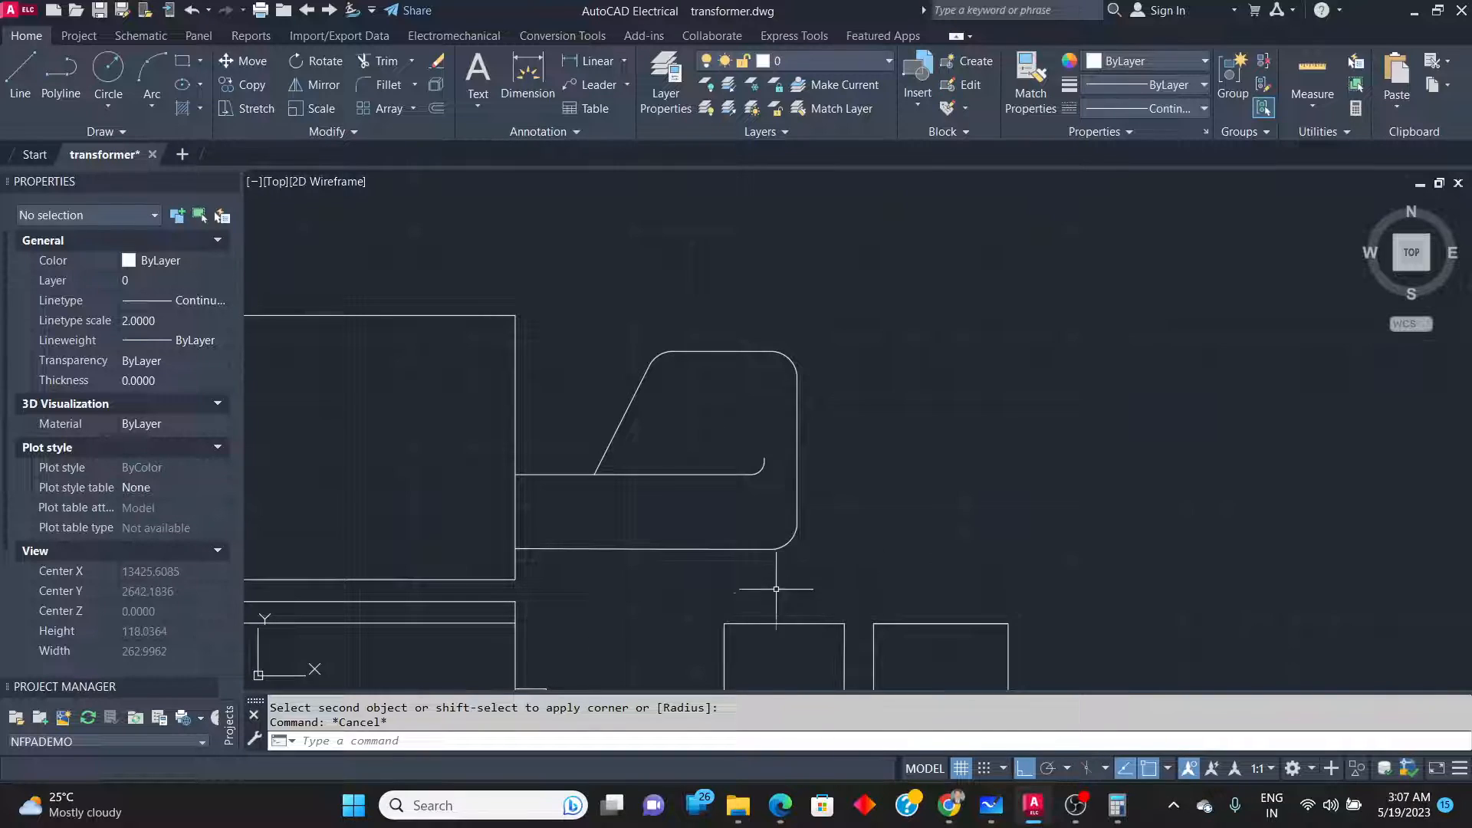
# Mirror the whole stator winding outline about the stator core's vertical centreline onto the opposite side, keeping the original.
pyautogui.click(496, 340)
pyautogui.click(841, 595)
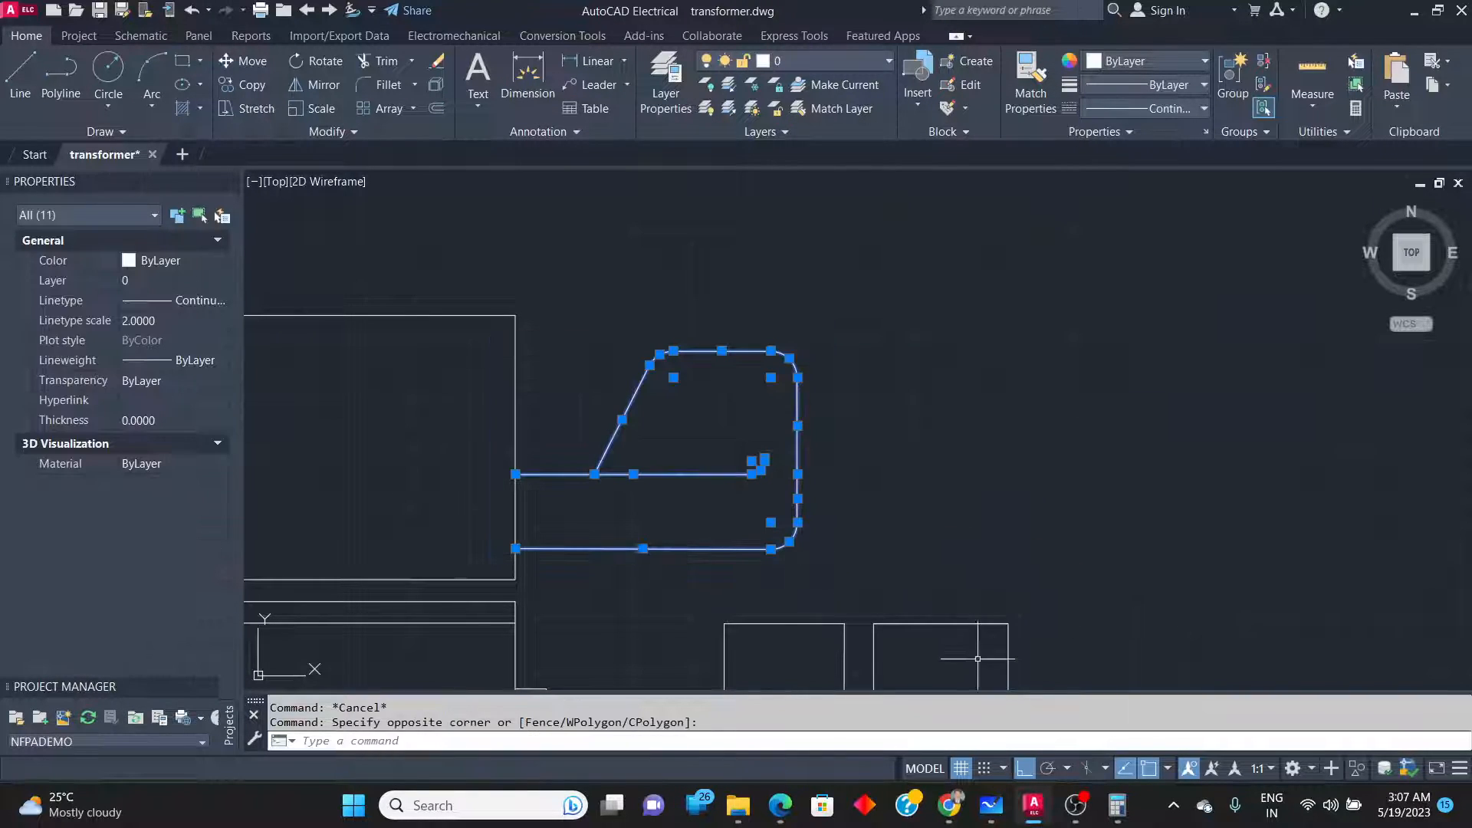
pyautogui.click(316, 84)
pyautogui.scroll(-4, 940, 308)
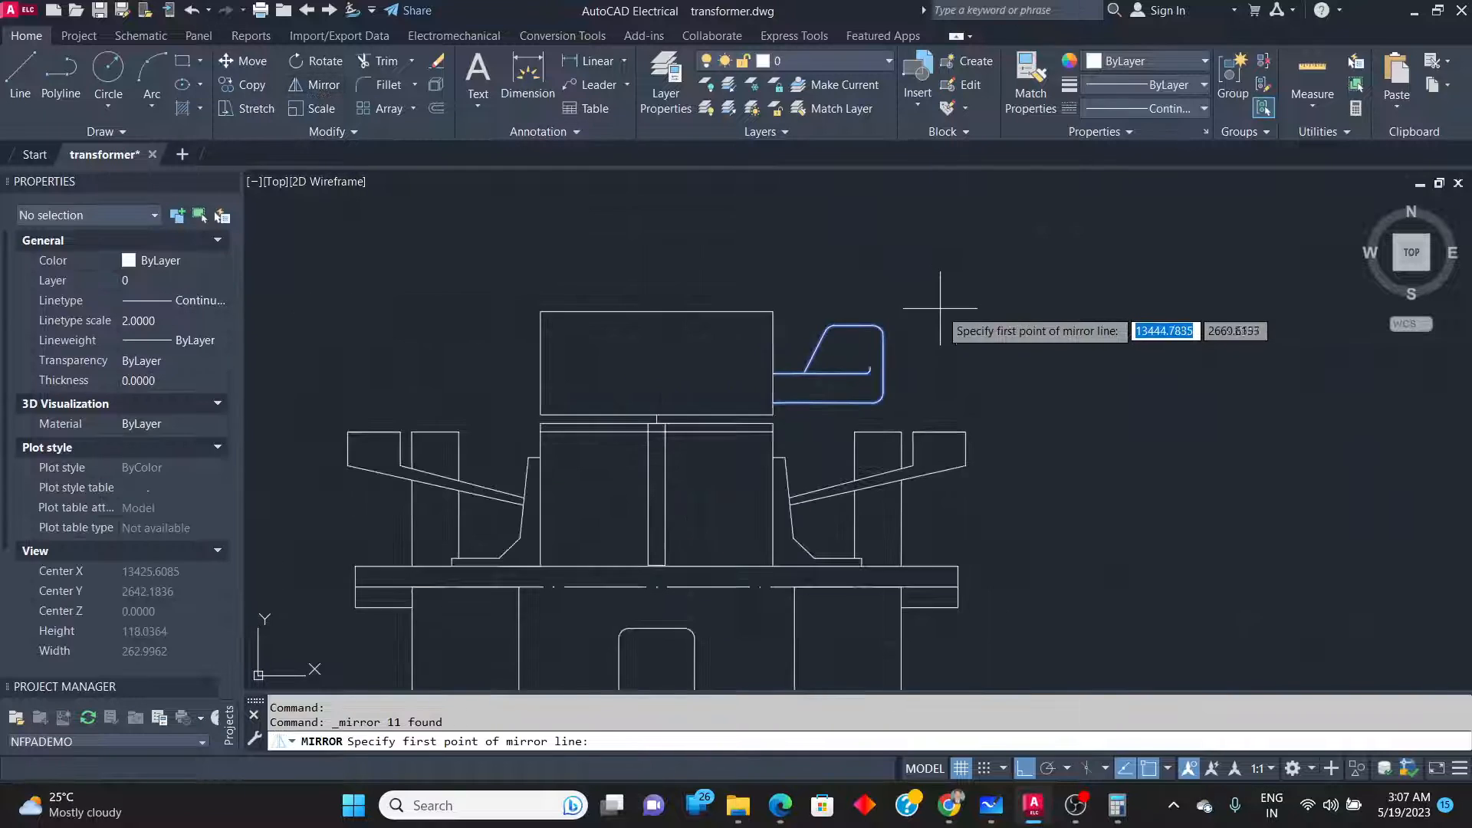
pyautogui.scroll(6, 572, 427)
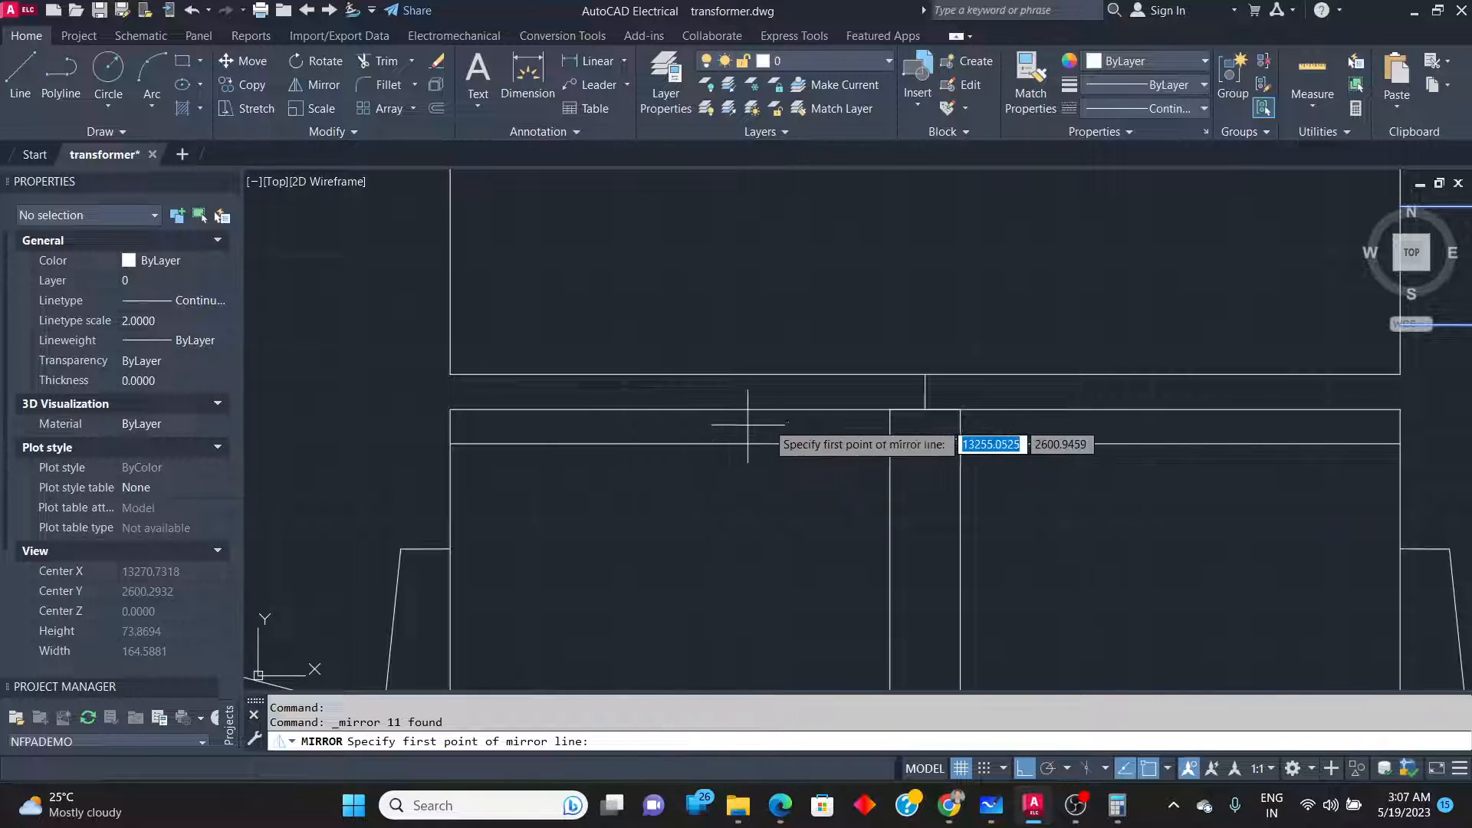
pyautogui.click(925, 374)
pyautogui.scroll(-5, 576, 337)
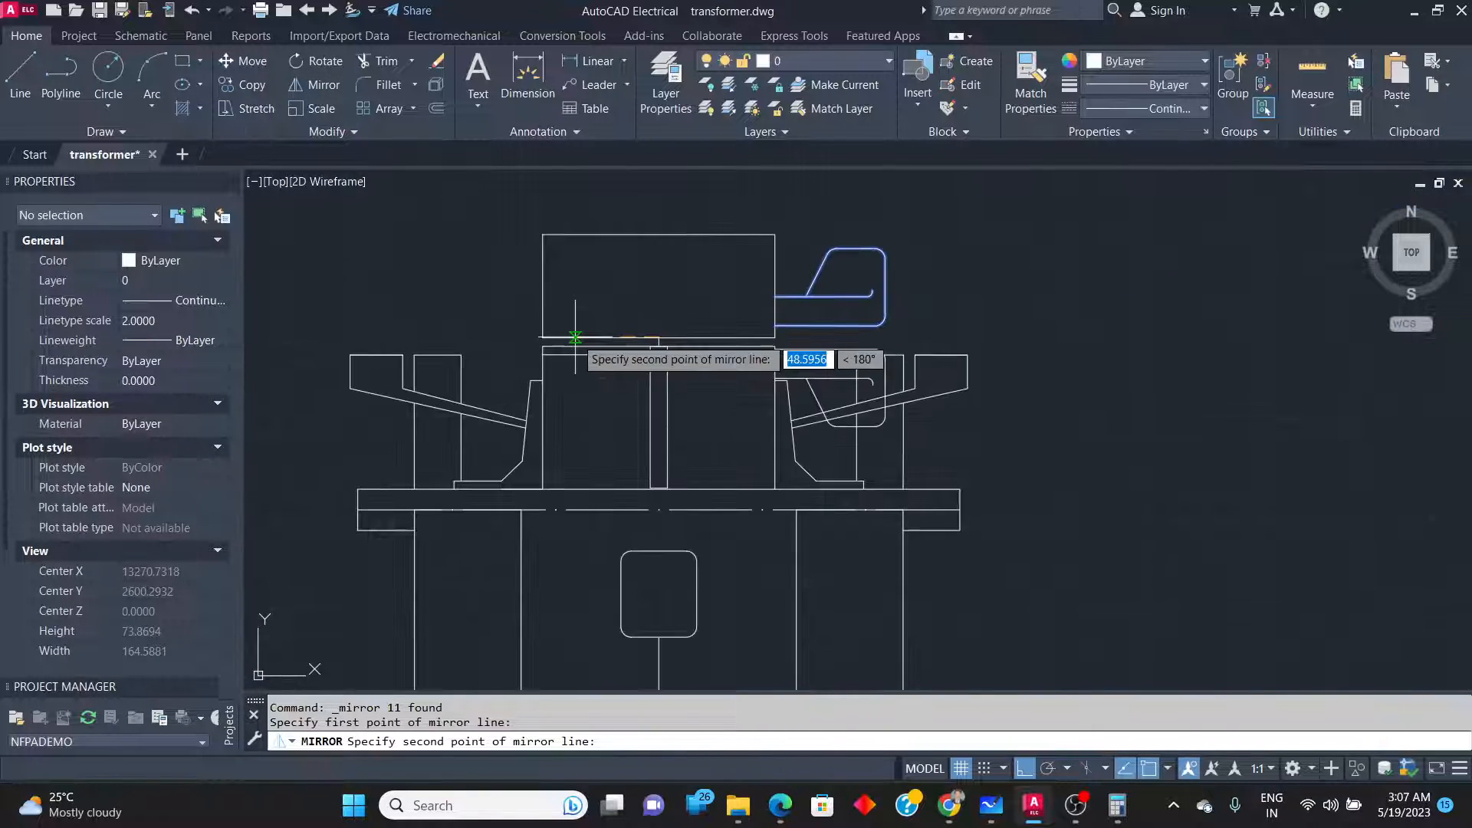
pyautogui.click(692, 256)
pyautogui.press('Return')
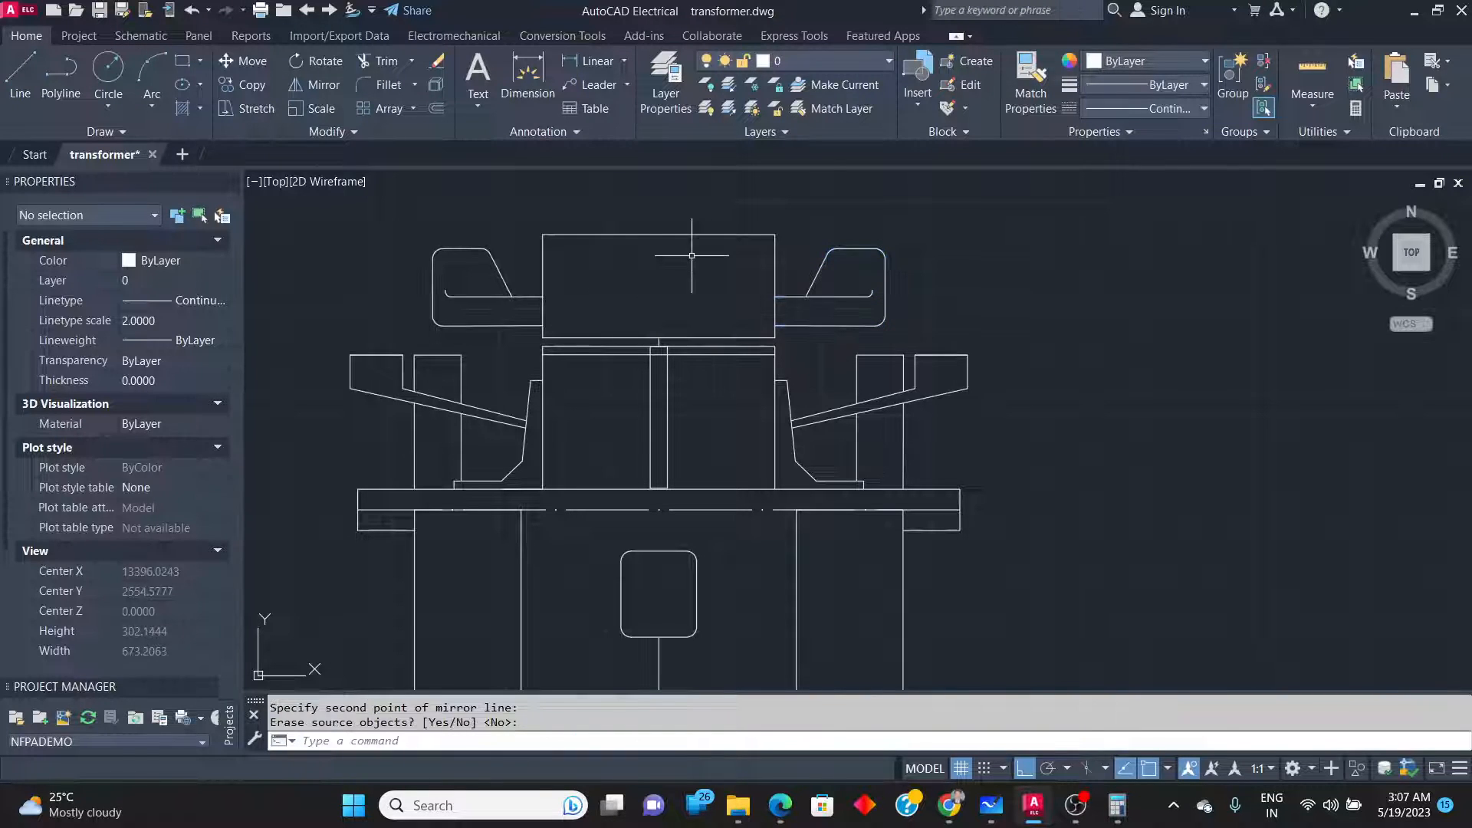
# Delete the short vertical line in the gap between the stator core and the rotor core.
pyautogui.scroll(4, 678, 374)
pyautogui.click(608, 263)
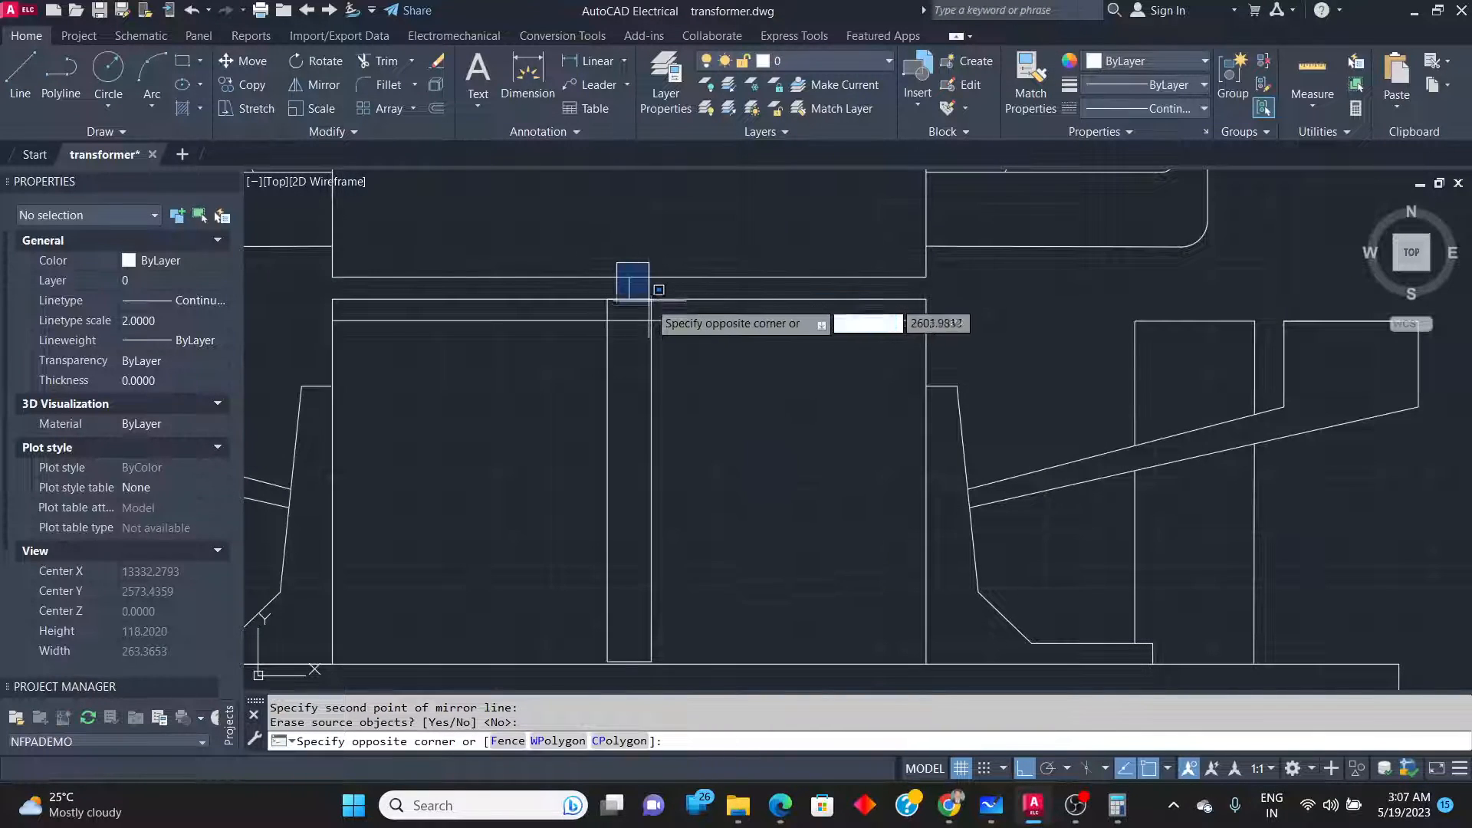
pyautogui.click(649, 314)
pyautogui.press('Delete')
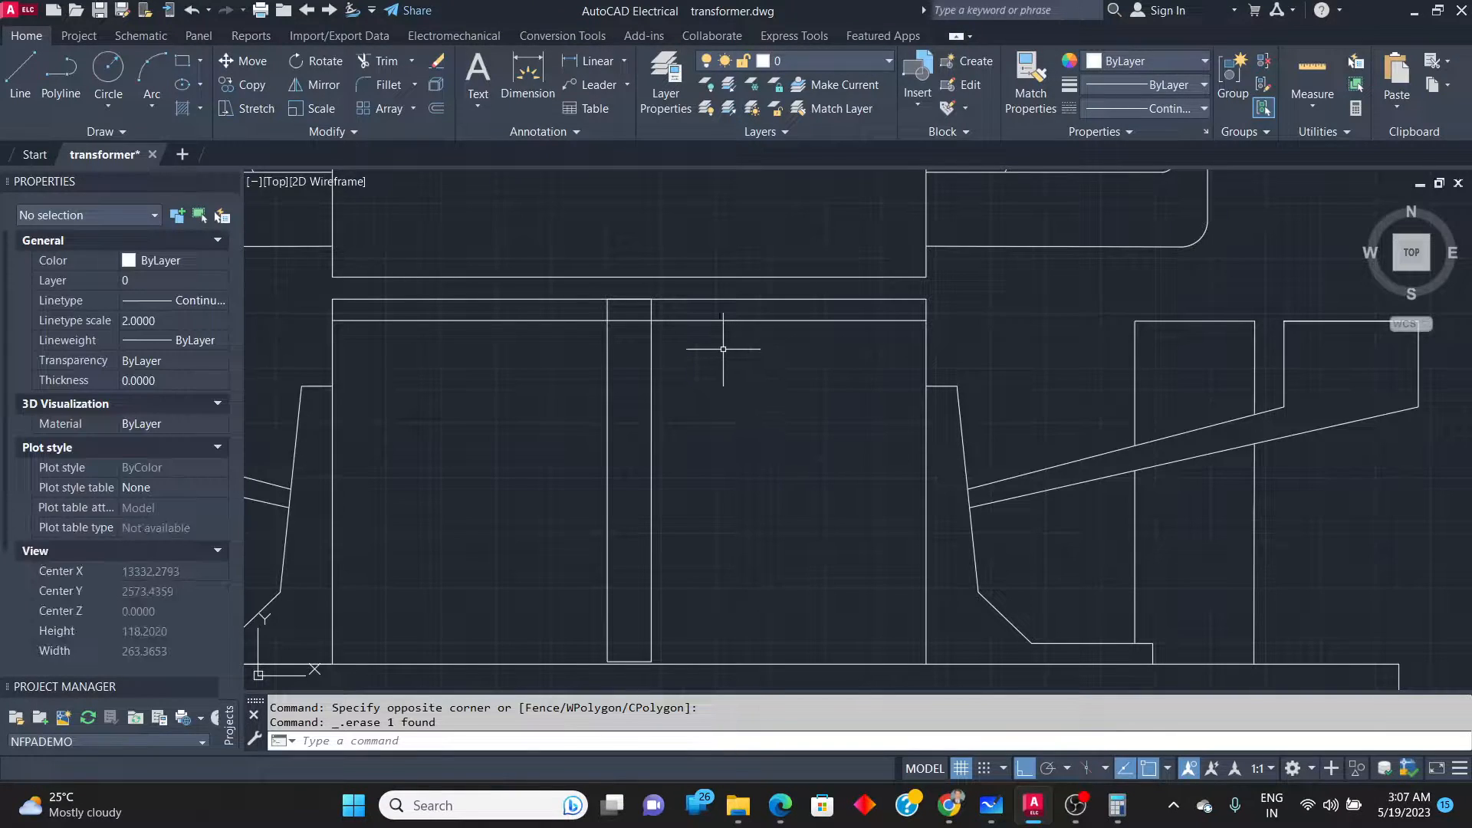
# Move the horizontal line just below the rotor core's upper edge straight up by about 3 units.
pyautogui.click(743, 321)
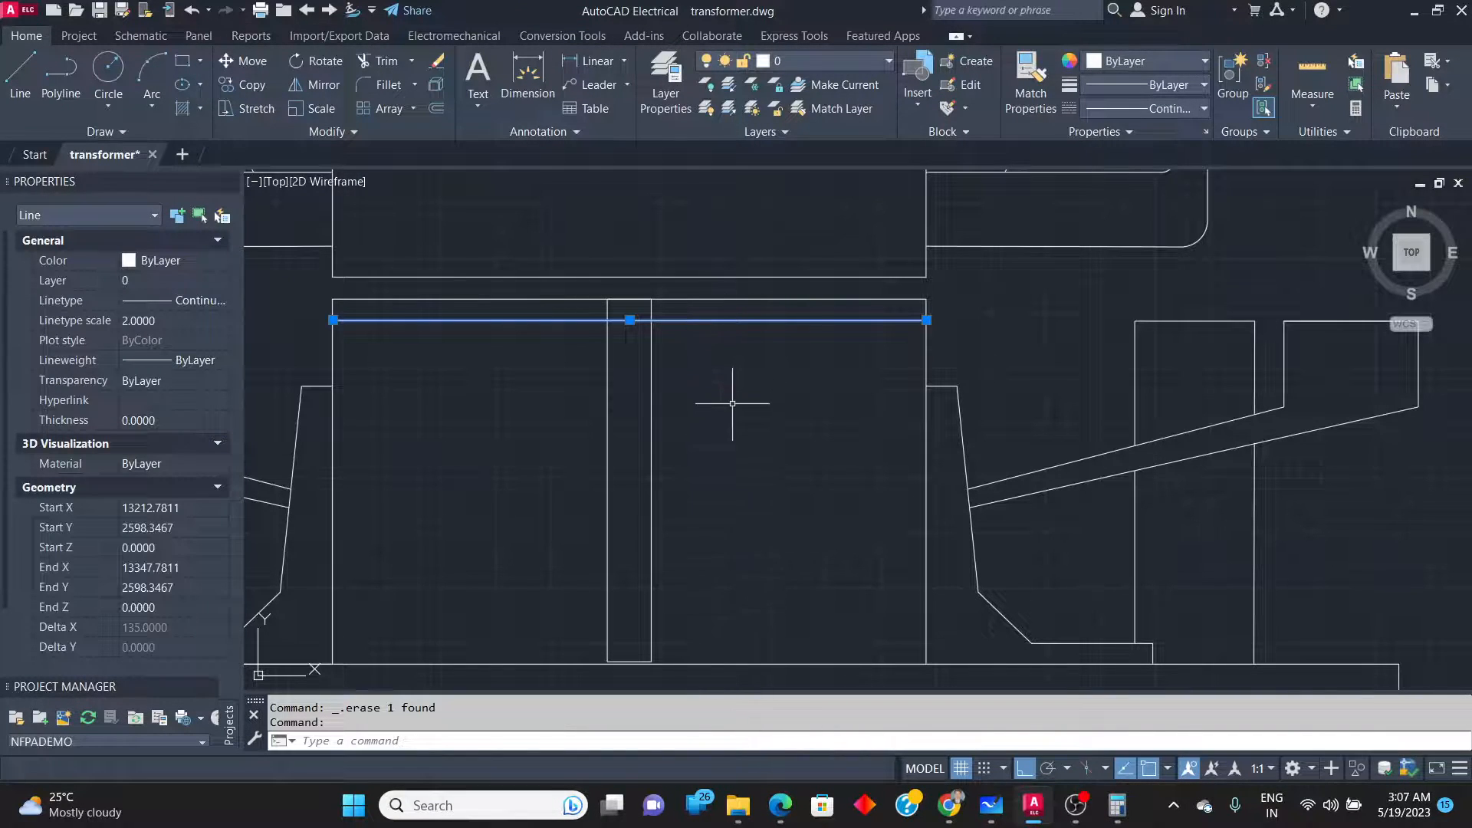
pyautogui.write('m')
pyautogui.press('Return')
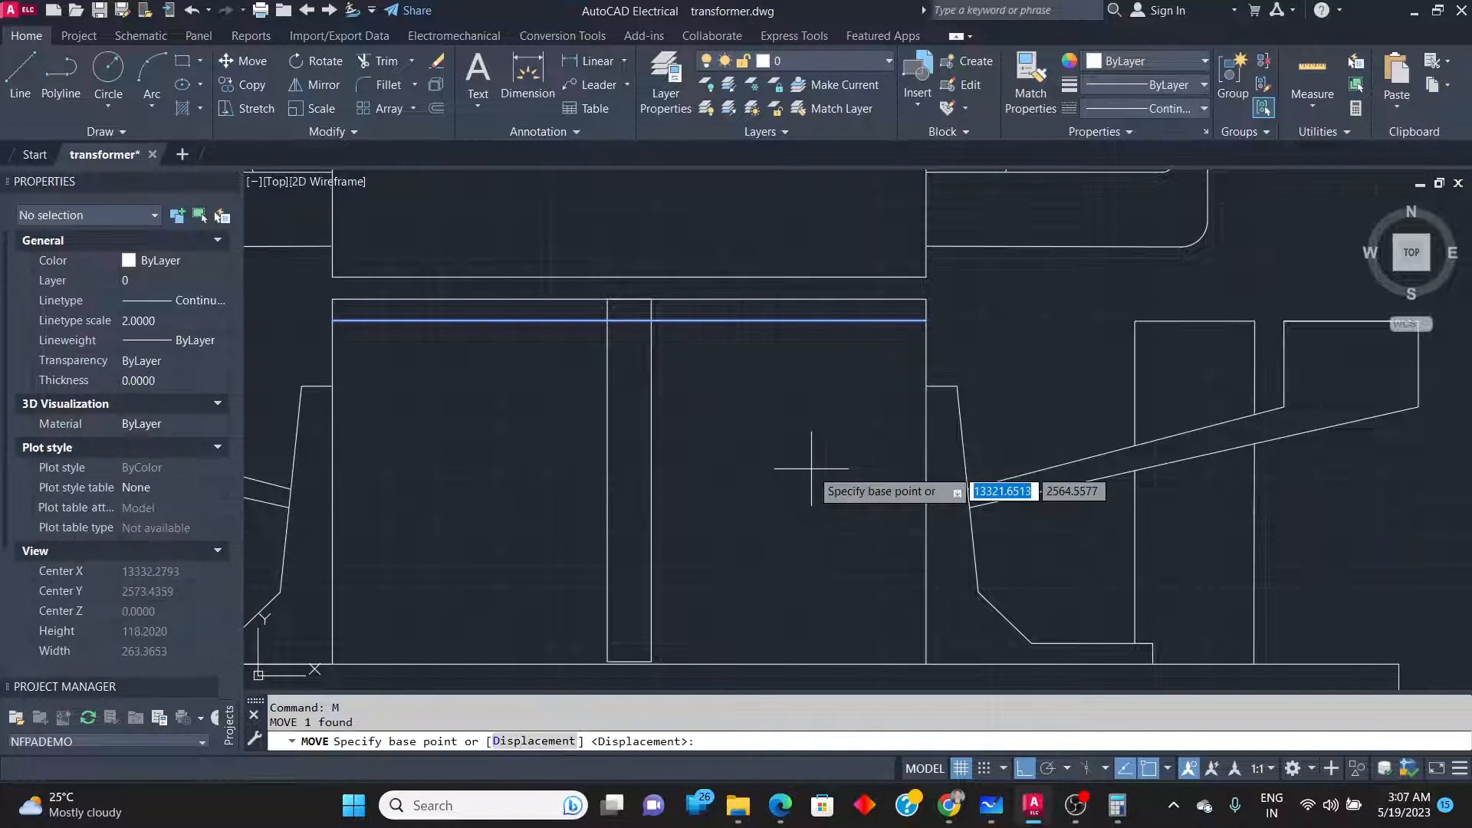
pyautogui.click(813, 470)
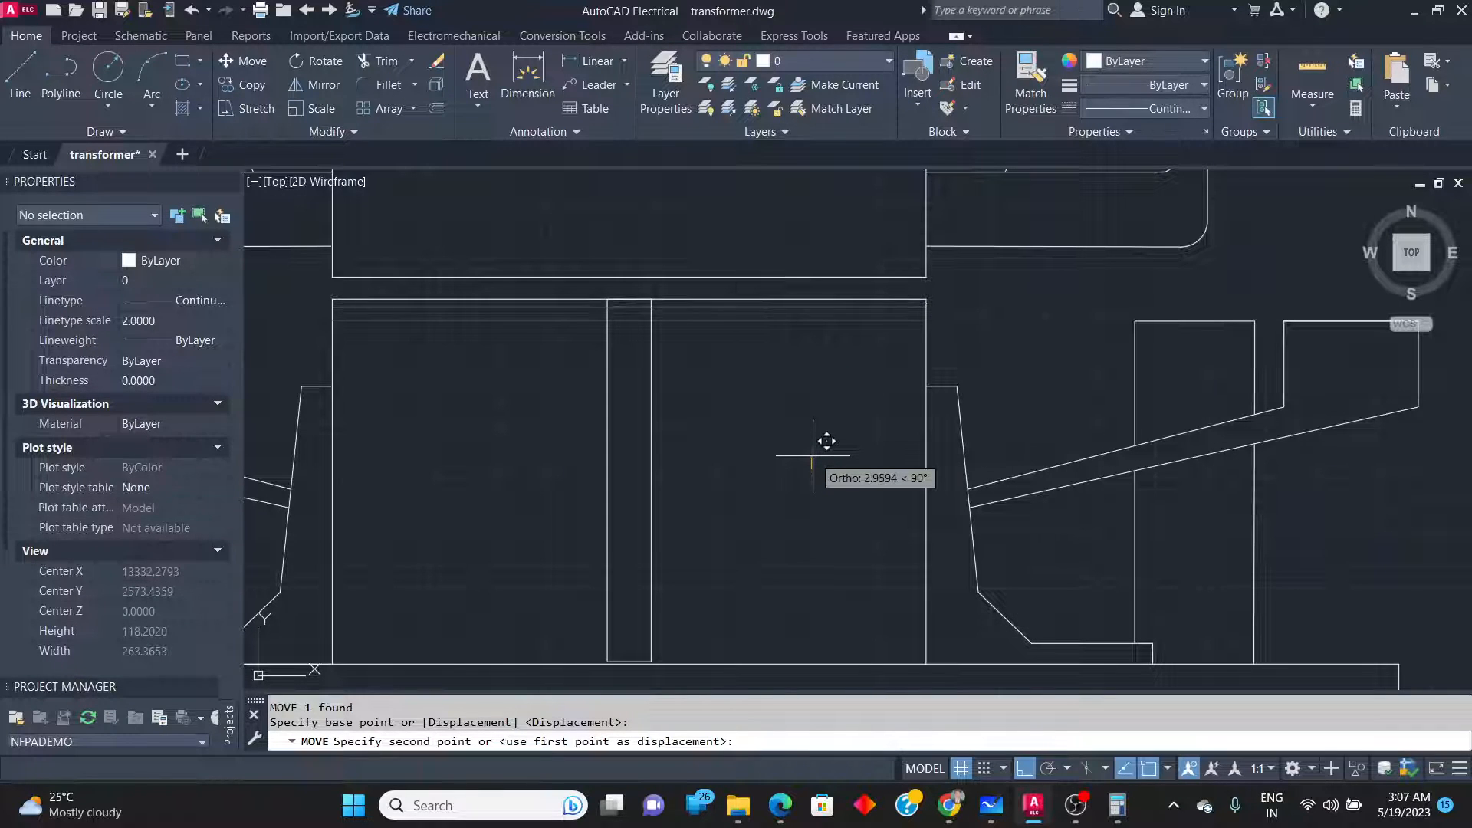
pyautogui.click(813, 453)
pyautogui.scroll(-4, 628, 577)
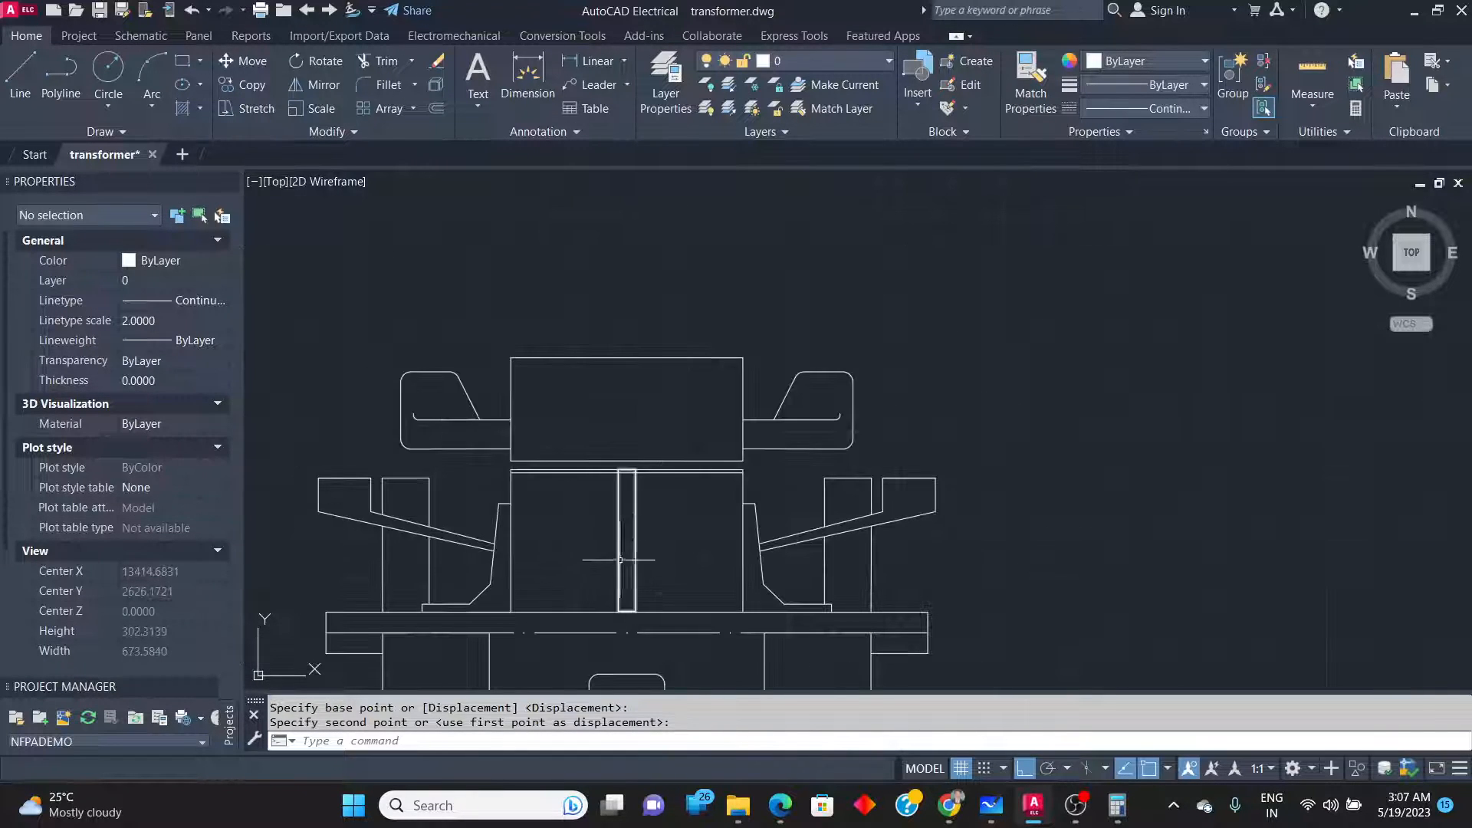
# Consult the frame sketch in Whiteboard and draw a 34 by 10 rectangle in the empty area above the right-hand winding in AutoCAD.
pyautogui.hotkey('alt', 'Tab')
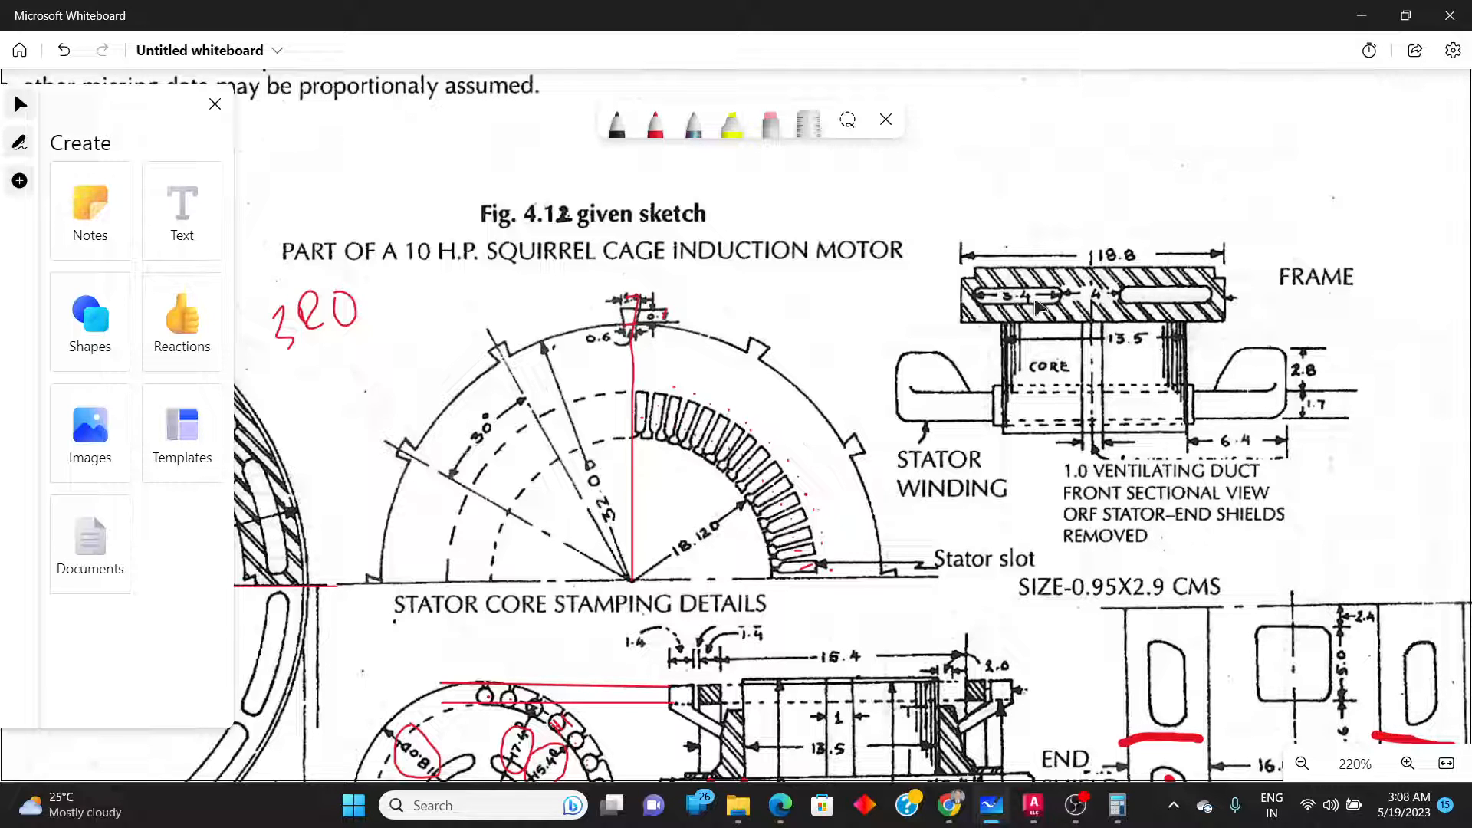
pyautogui.keyDown('ctrl'); pyautogui.scroll(-3, 1093, 358); pyautogui.keyUp('ctrl')
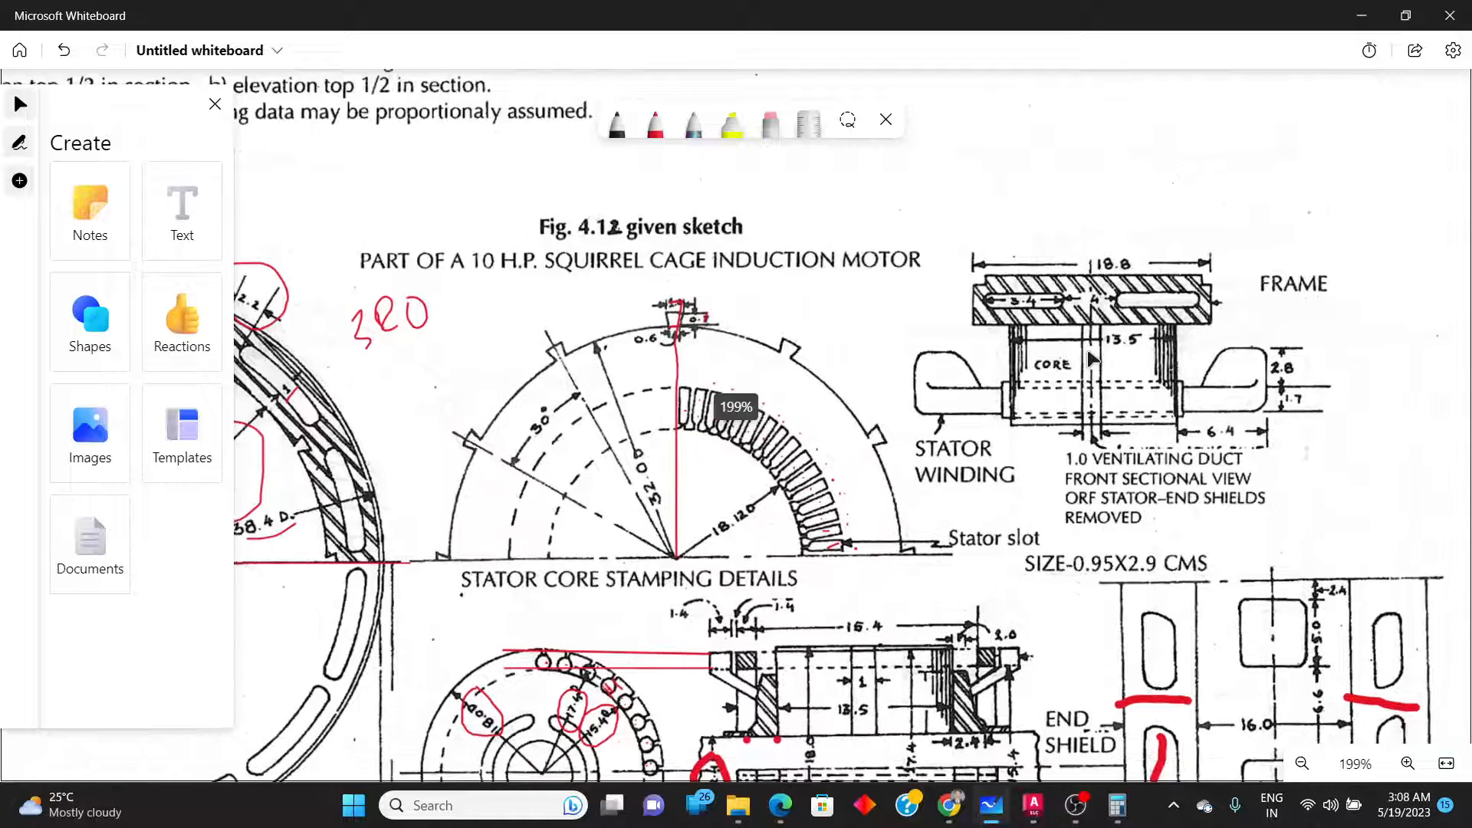
pyautogui.keyDown('ctrl'); pyautogui.scroll(-2, 437, 399); pyautogui.keyUp('ctrl')
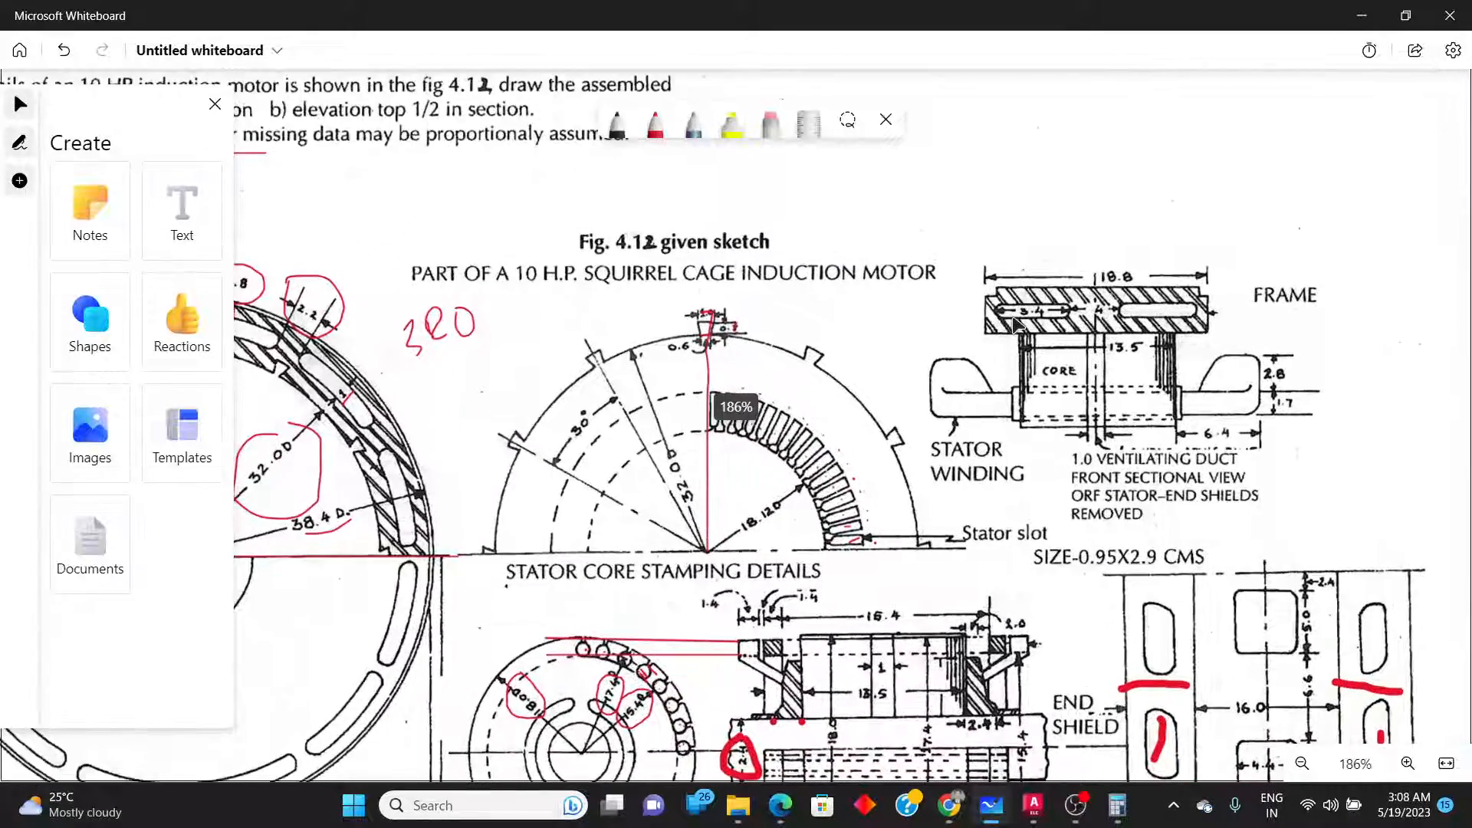
pyautogui.hotkey('alt', 'Tab')
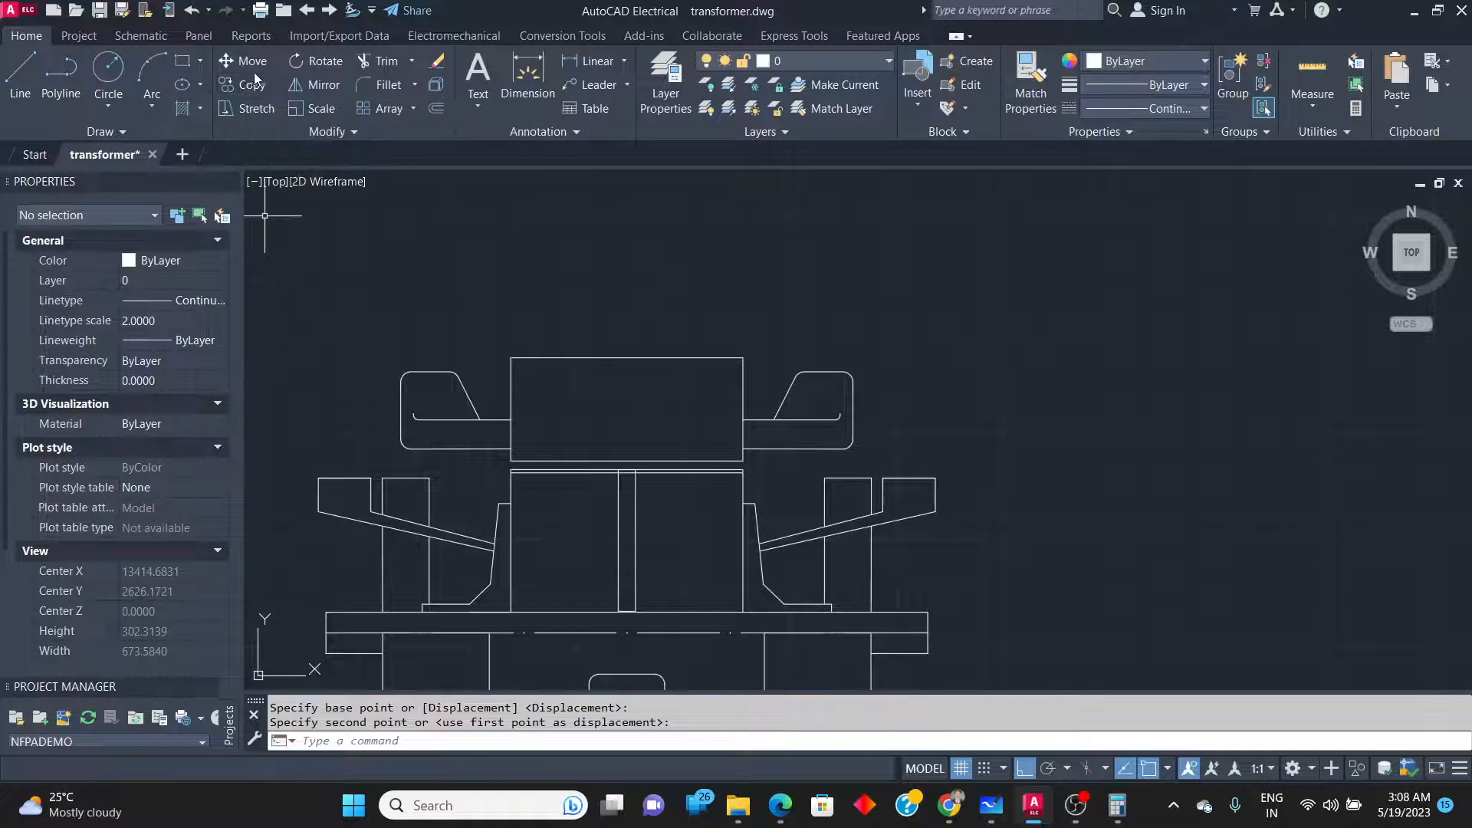
pyautogui.click(182, 61)
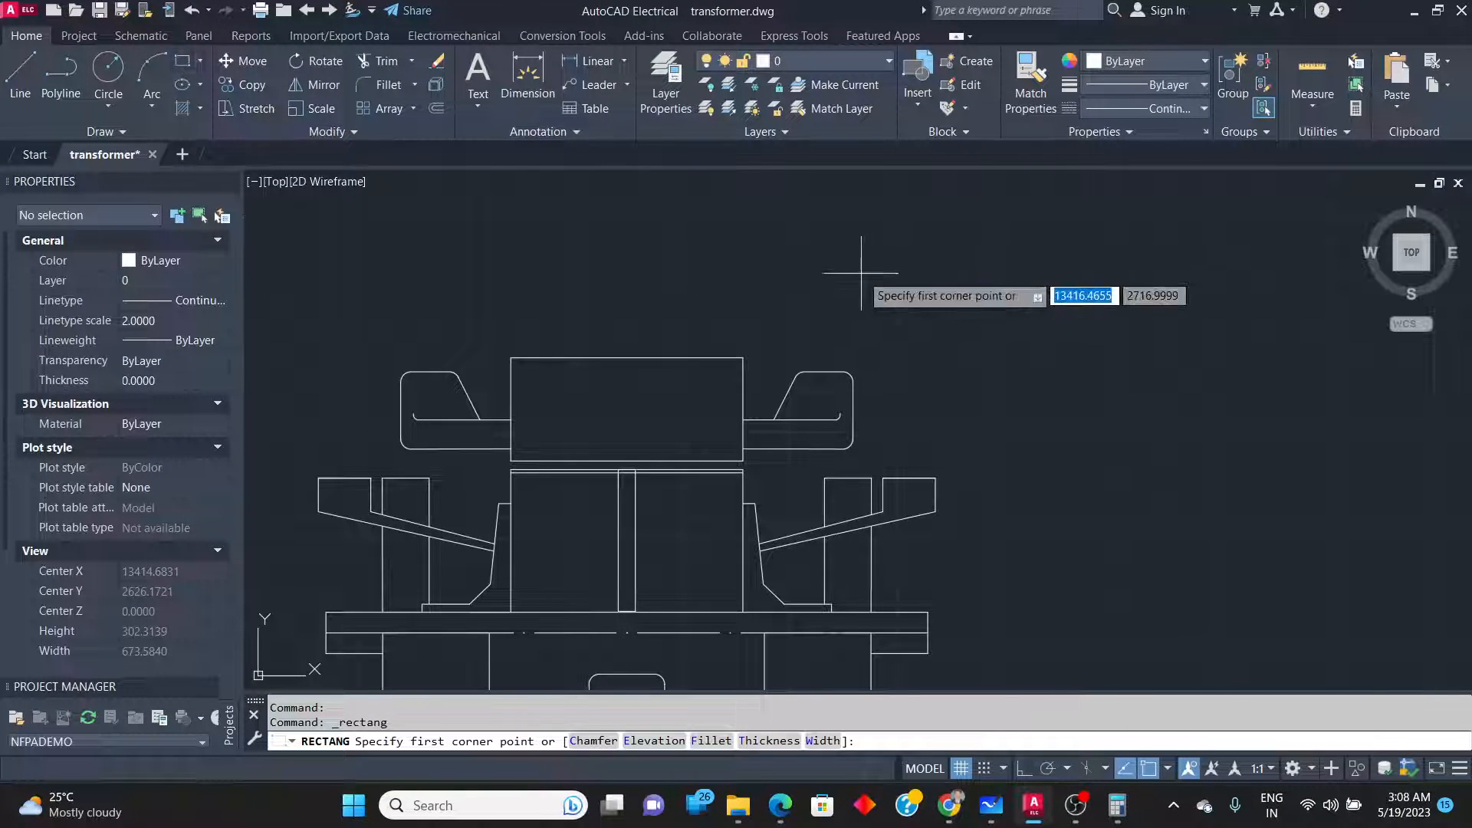
pyautogui.click(861, 273)
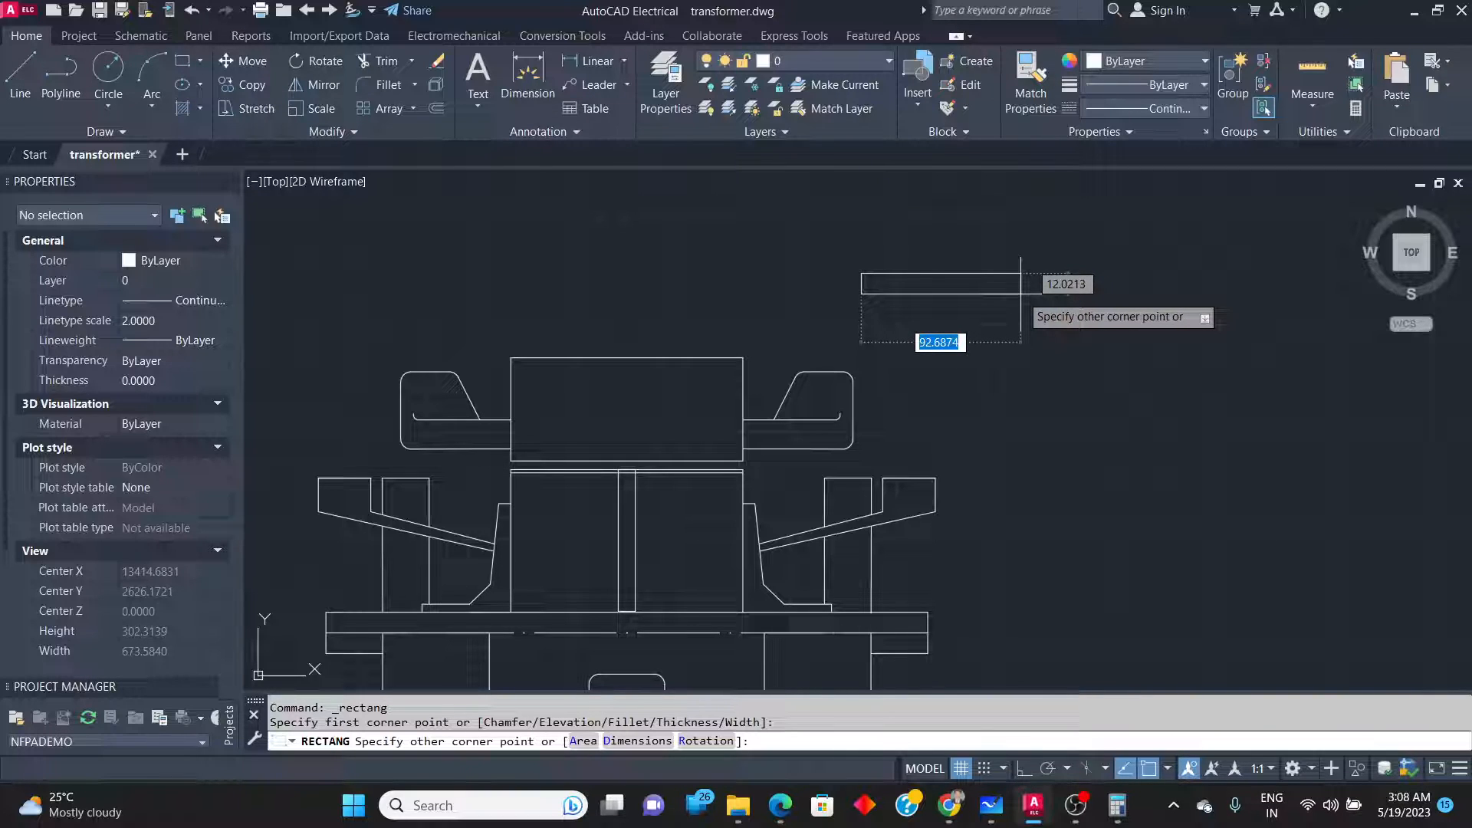
pyautogui.hotkey('alt', 'Tab')
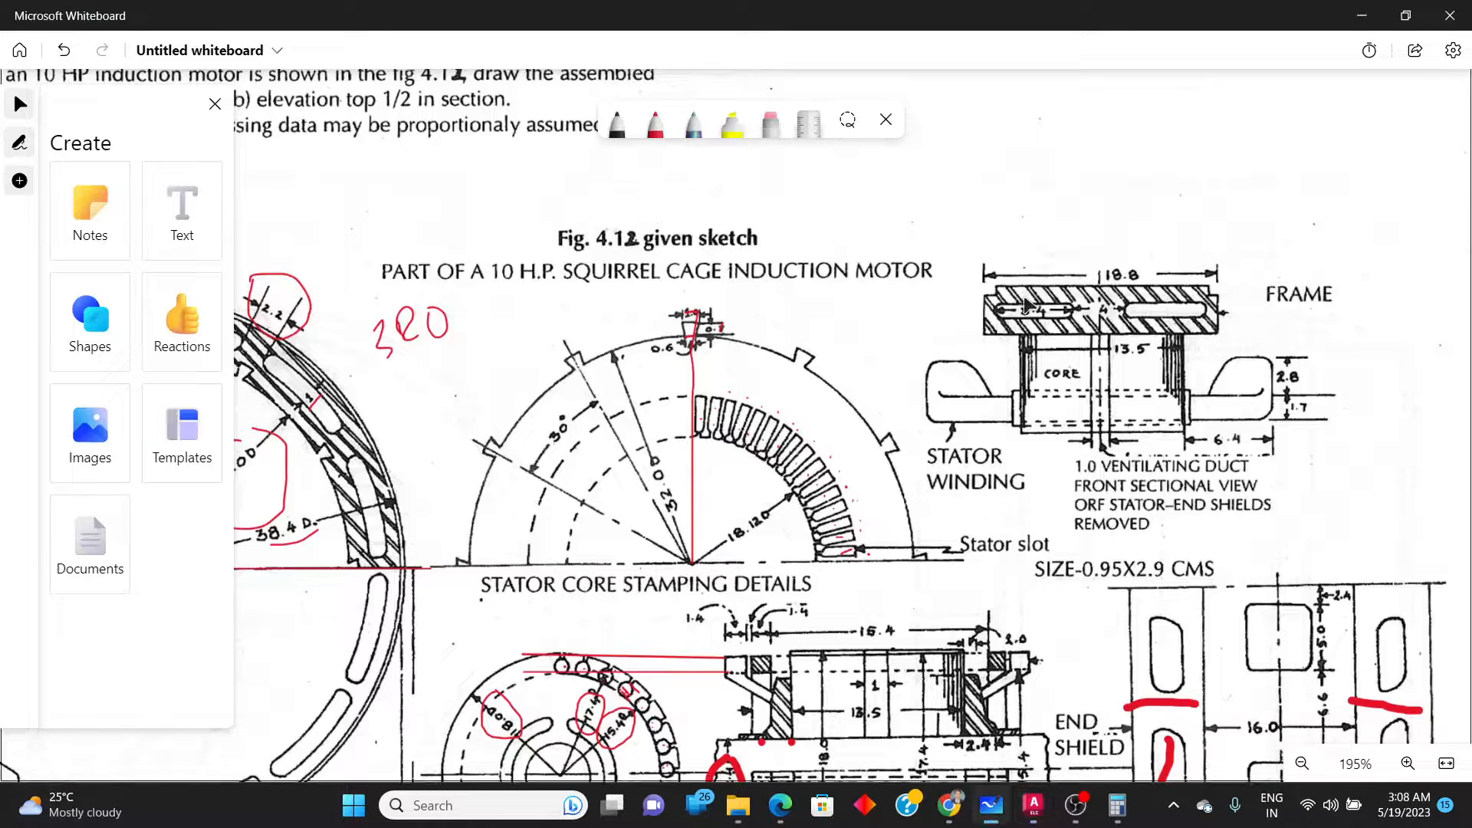
pyautogui.hotkey('alt', 'Tab')
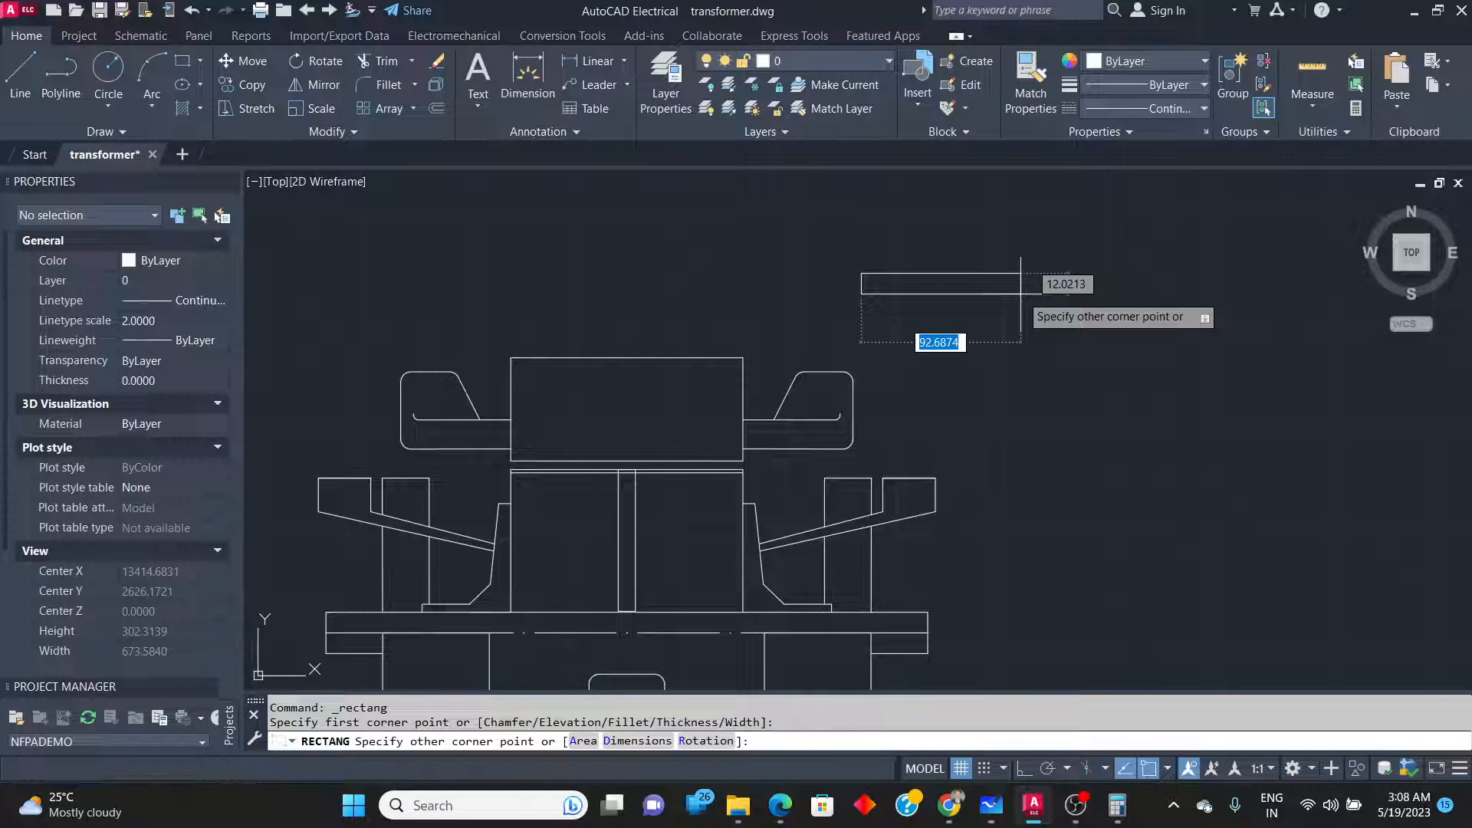
pyautogui.write('34')
pyautogui.press('Tab')
pyautogui.write('1')
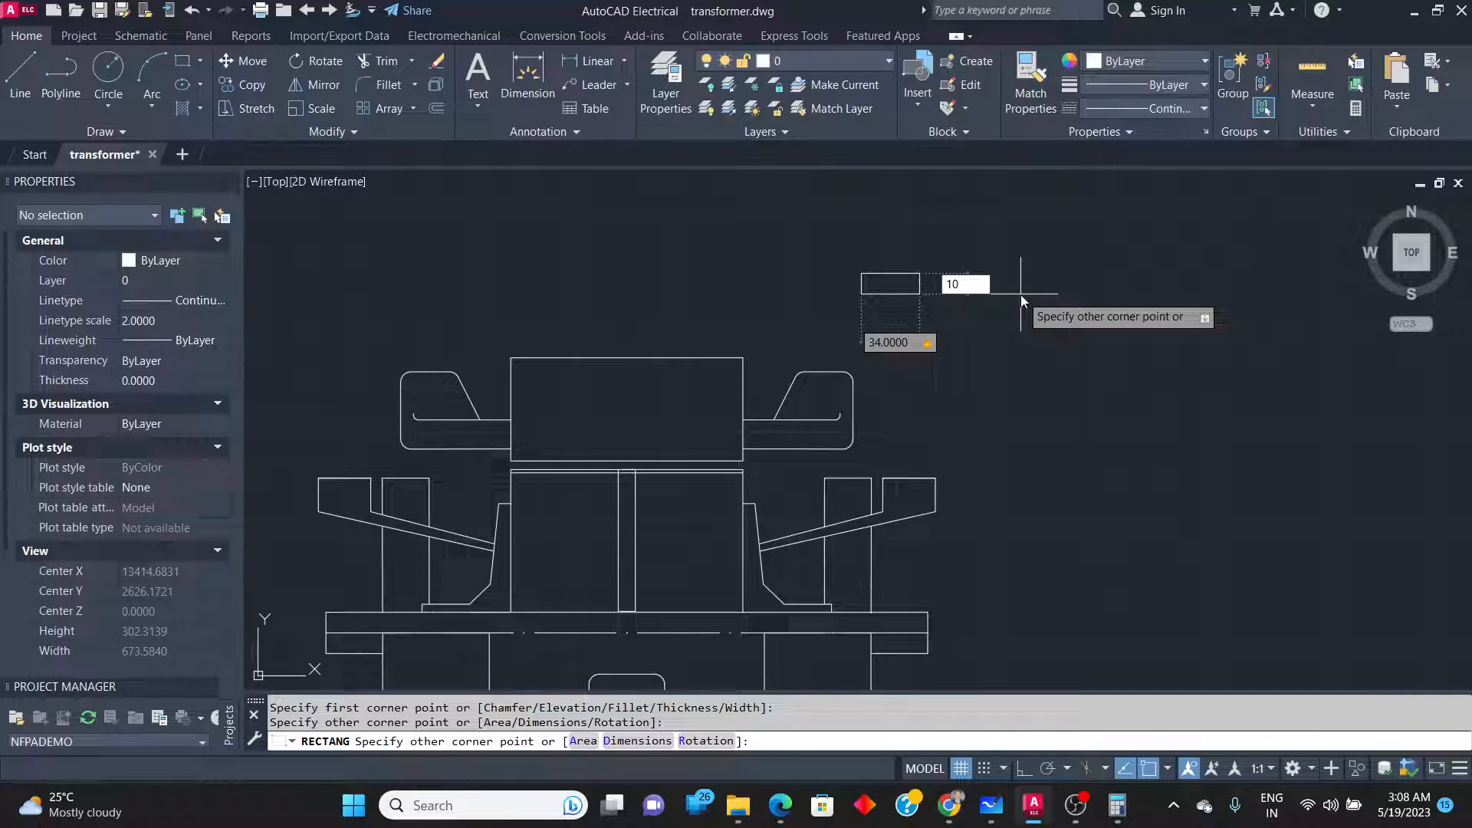
pyautogui.press('Return')
# Check the frame section's slot shape and dimensions in the Whiteboard sketch, and return to the AutoCAD drawing.
pyautogui.hotkey('alt', 'Tab')
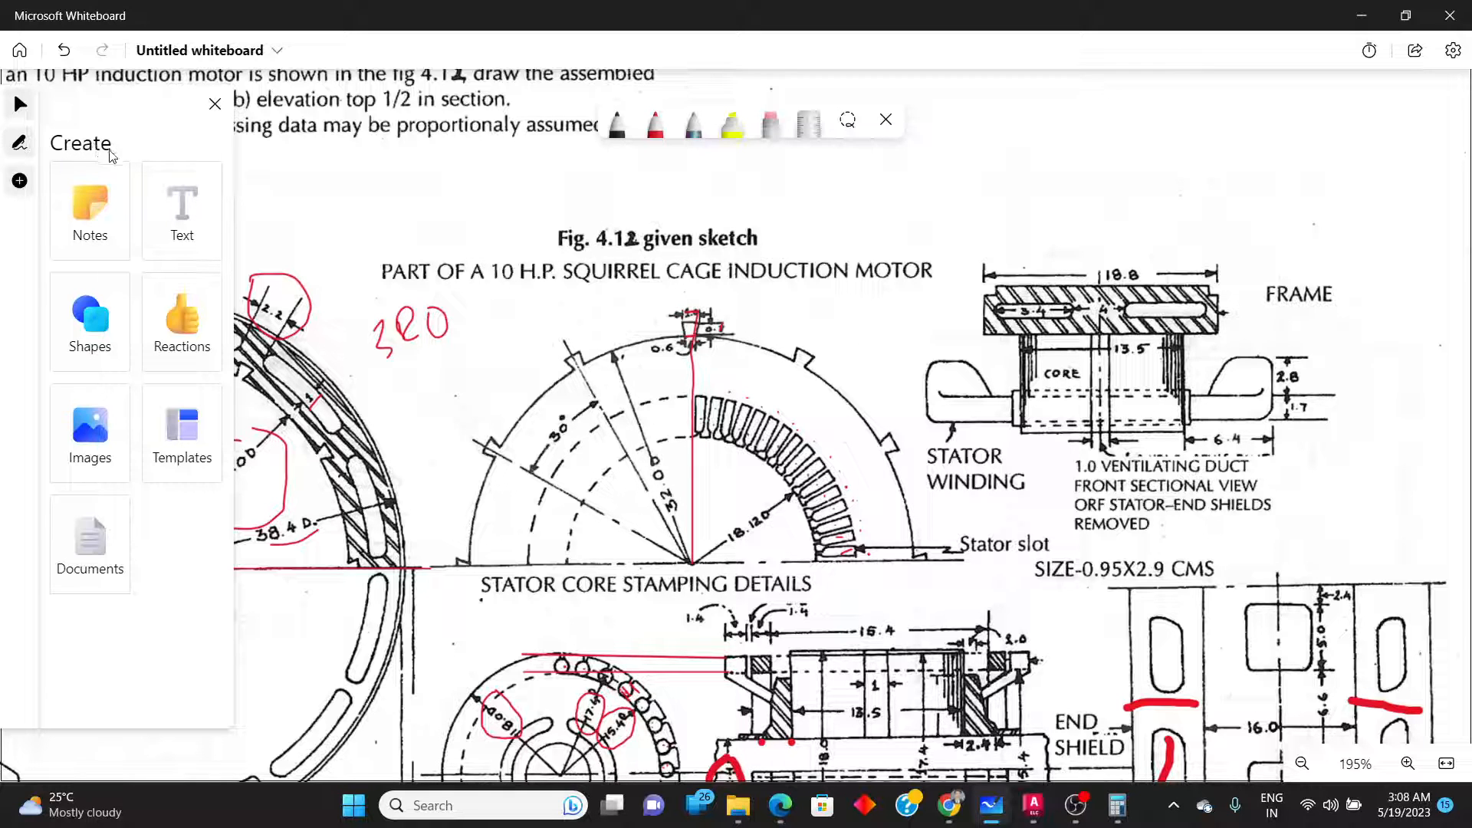
pyautogui.hotkey('alt', 'Tab')
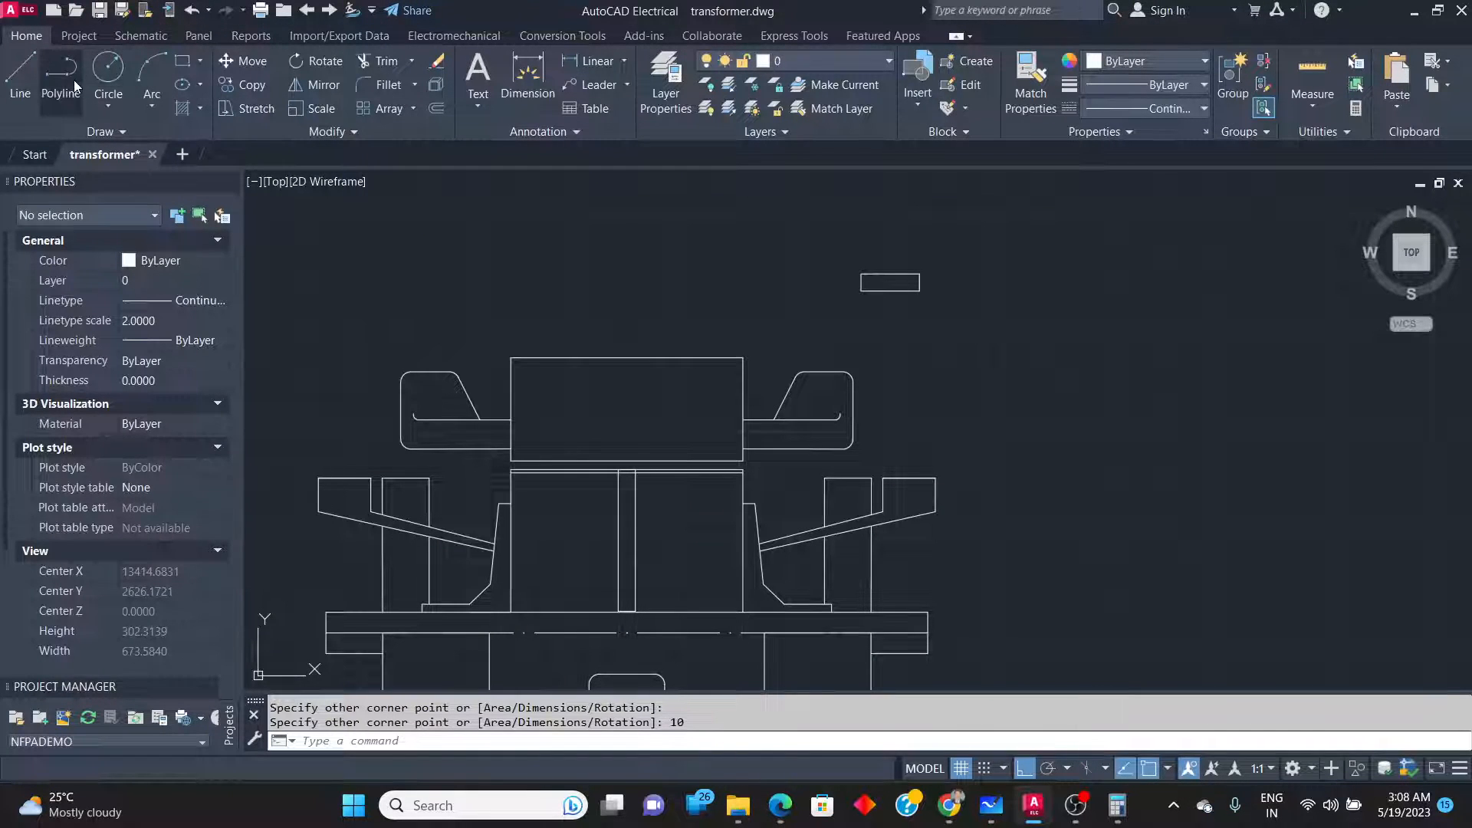
pyautogui.hotkey('alt', 'Tab')
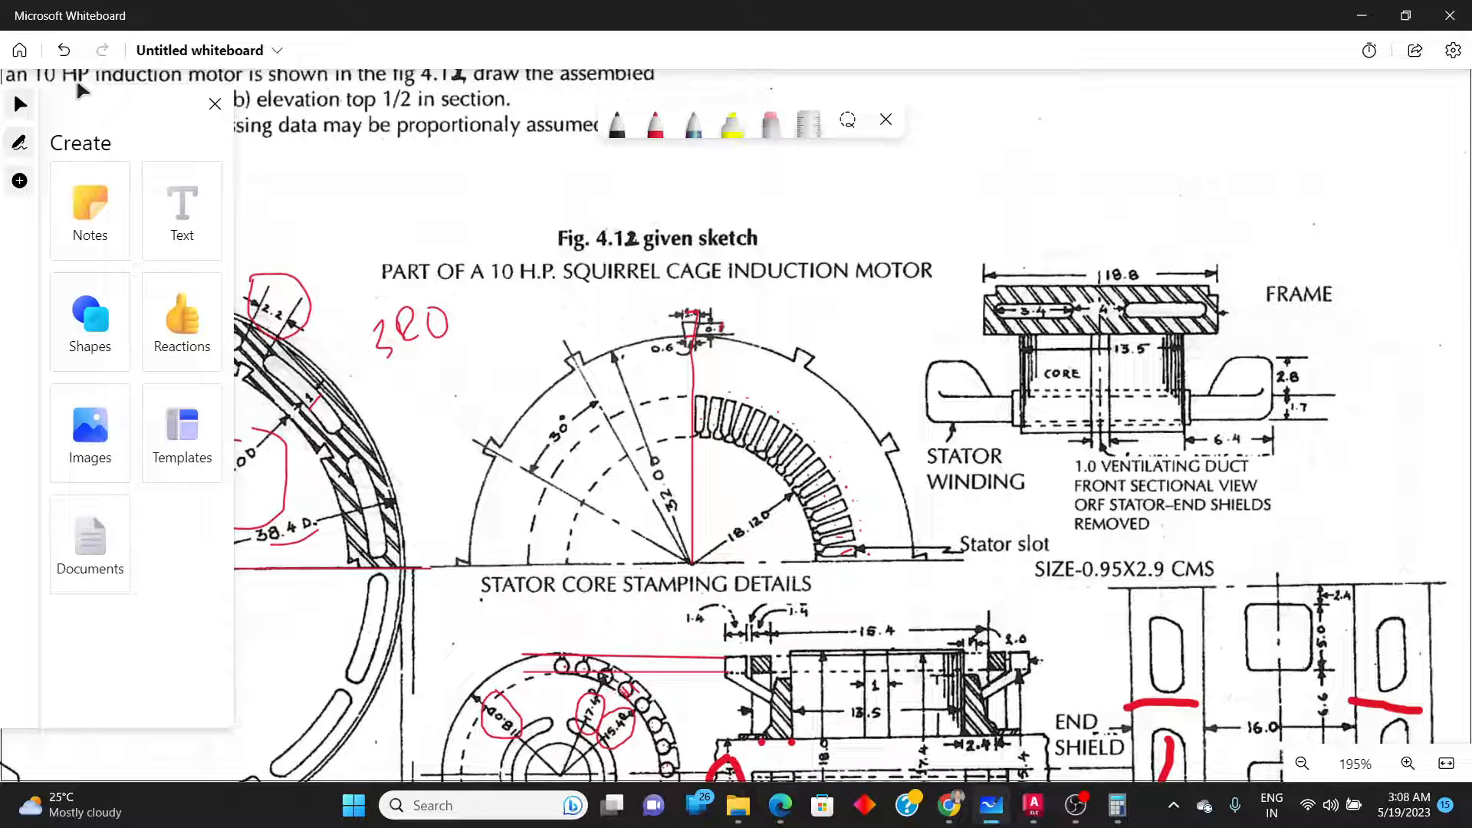
pyautogui.hotkey('alt', 'Tab')
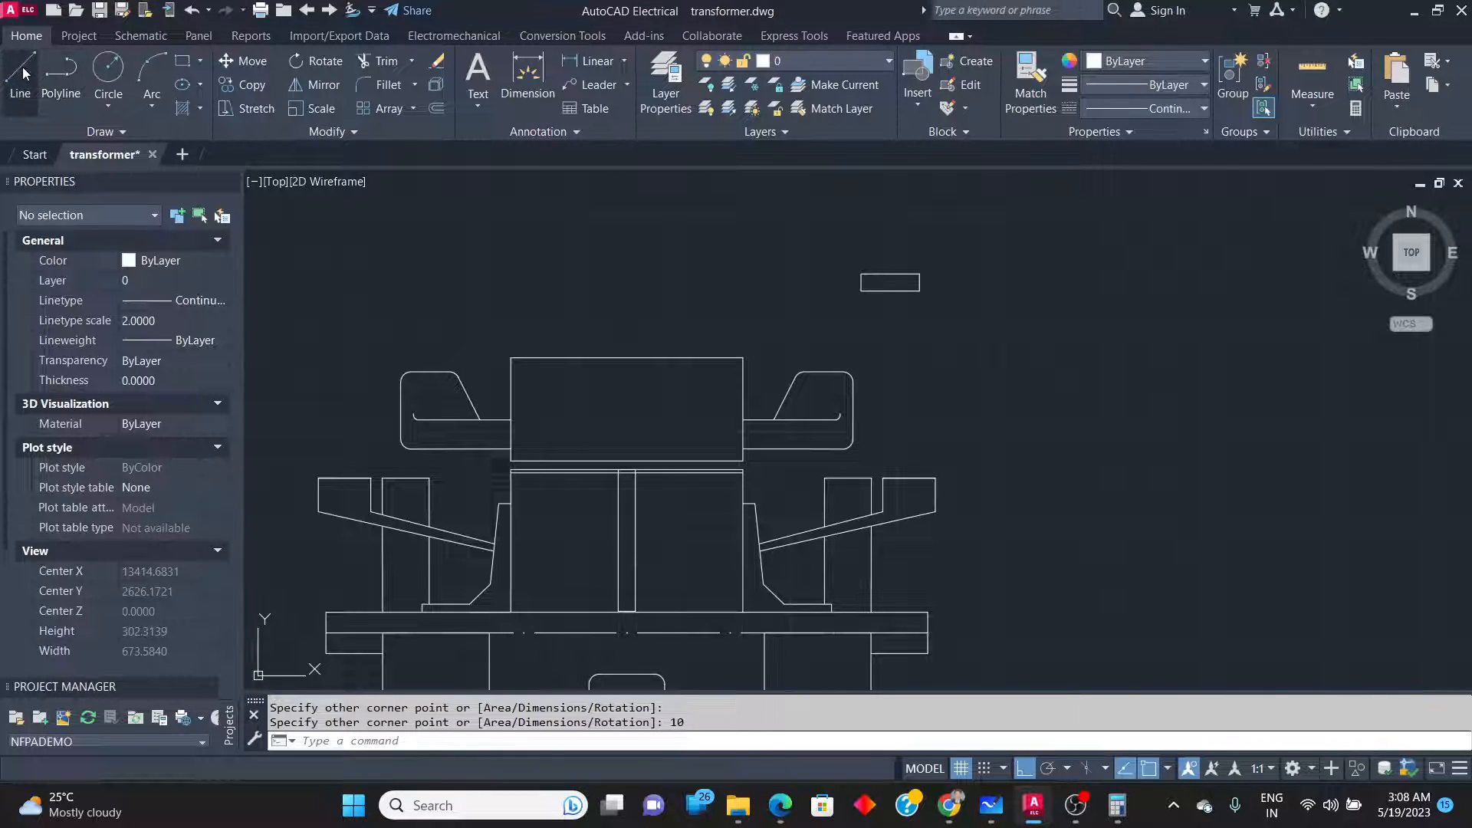
# Draw a 40-unit horizontal line to the right from the midpoint of the small rectangle's right side.
pyautogui.click(20, 77)
pyautogui.click(919, 282)
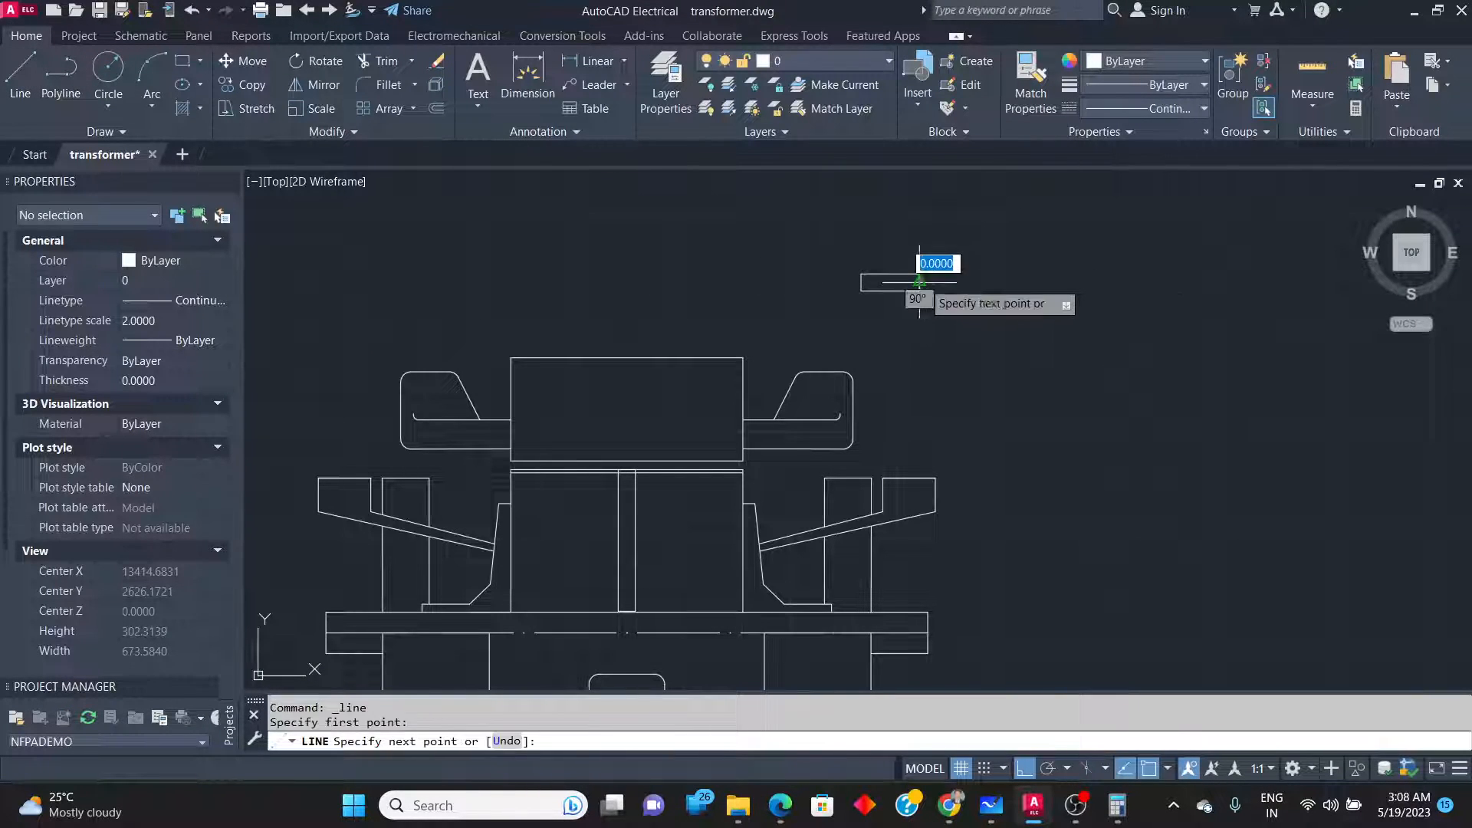
pyautogui.write('40')
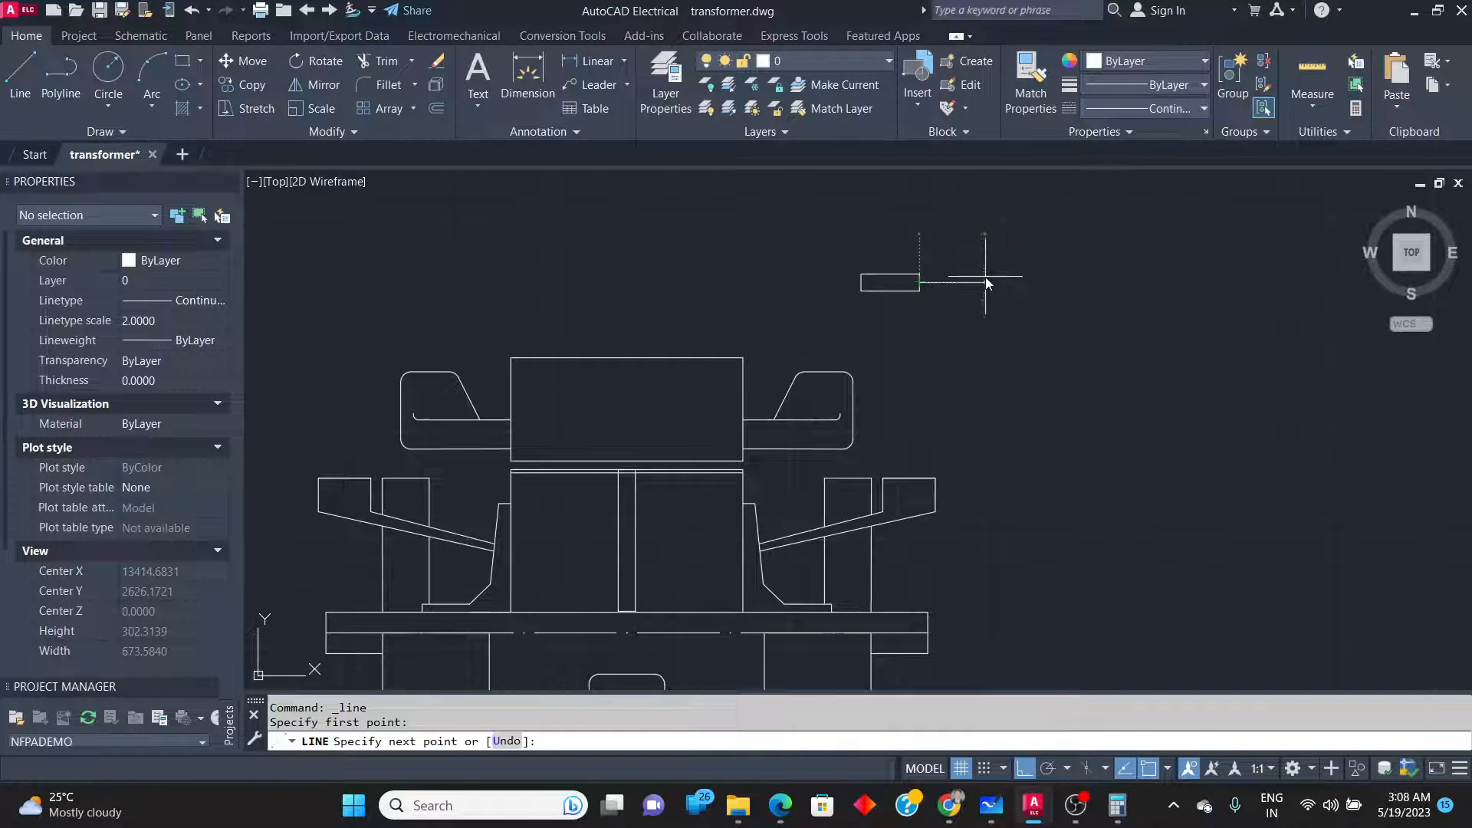
pyautogui.press('Return')
pyautogui.rightClick(1181, 324)
pyautogui.click(1225, 332)
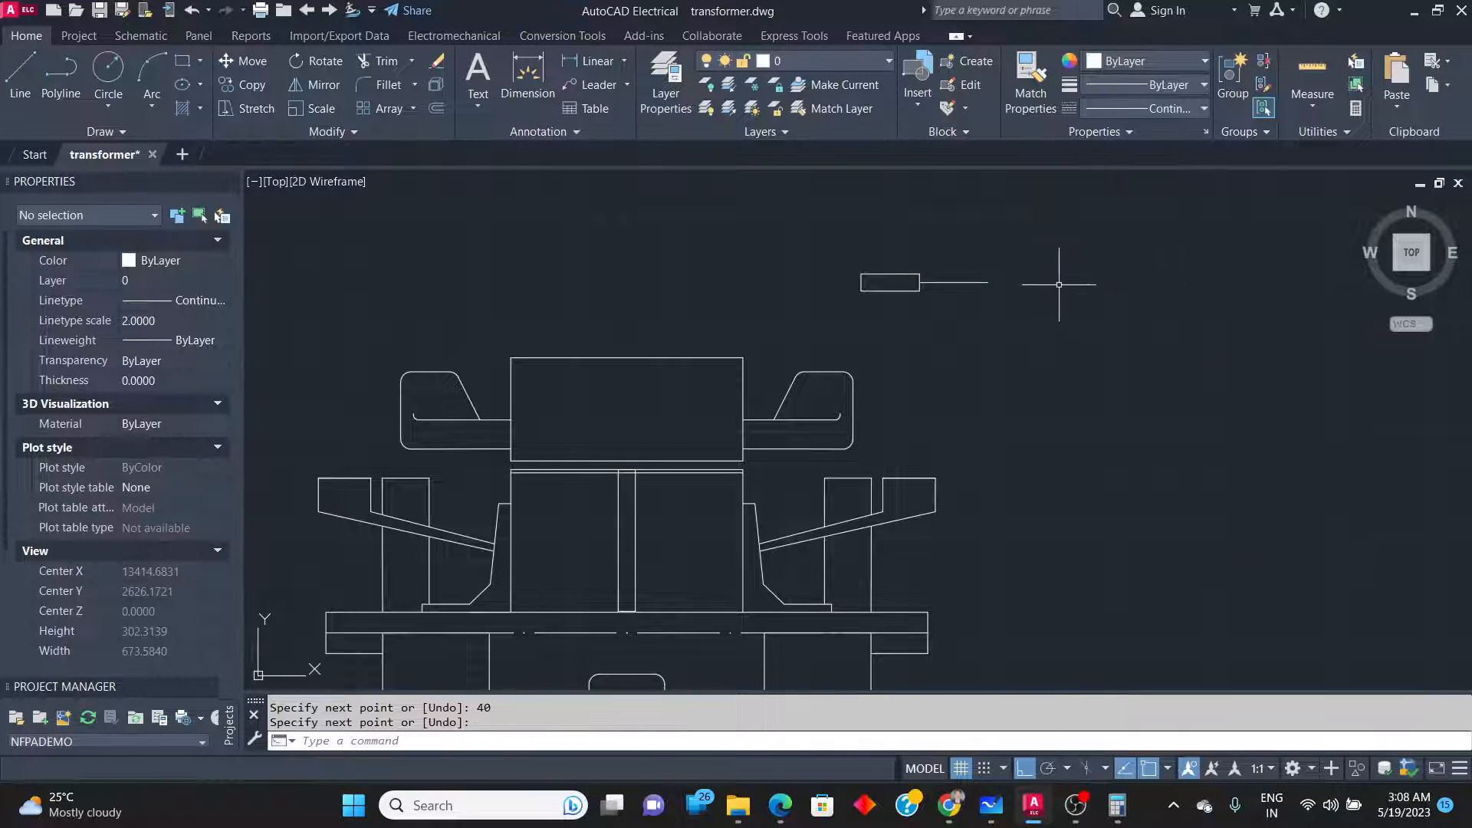
# Copy the small rectangle from its left side's midpoint to the free right end of the 40-unit line.
pyautogui.click(876, 299)
pyautogui.click(866, 261)
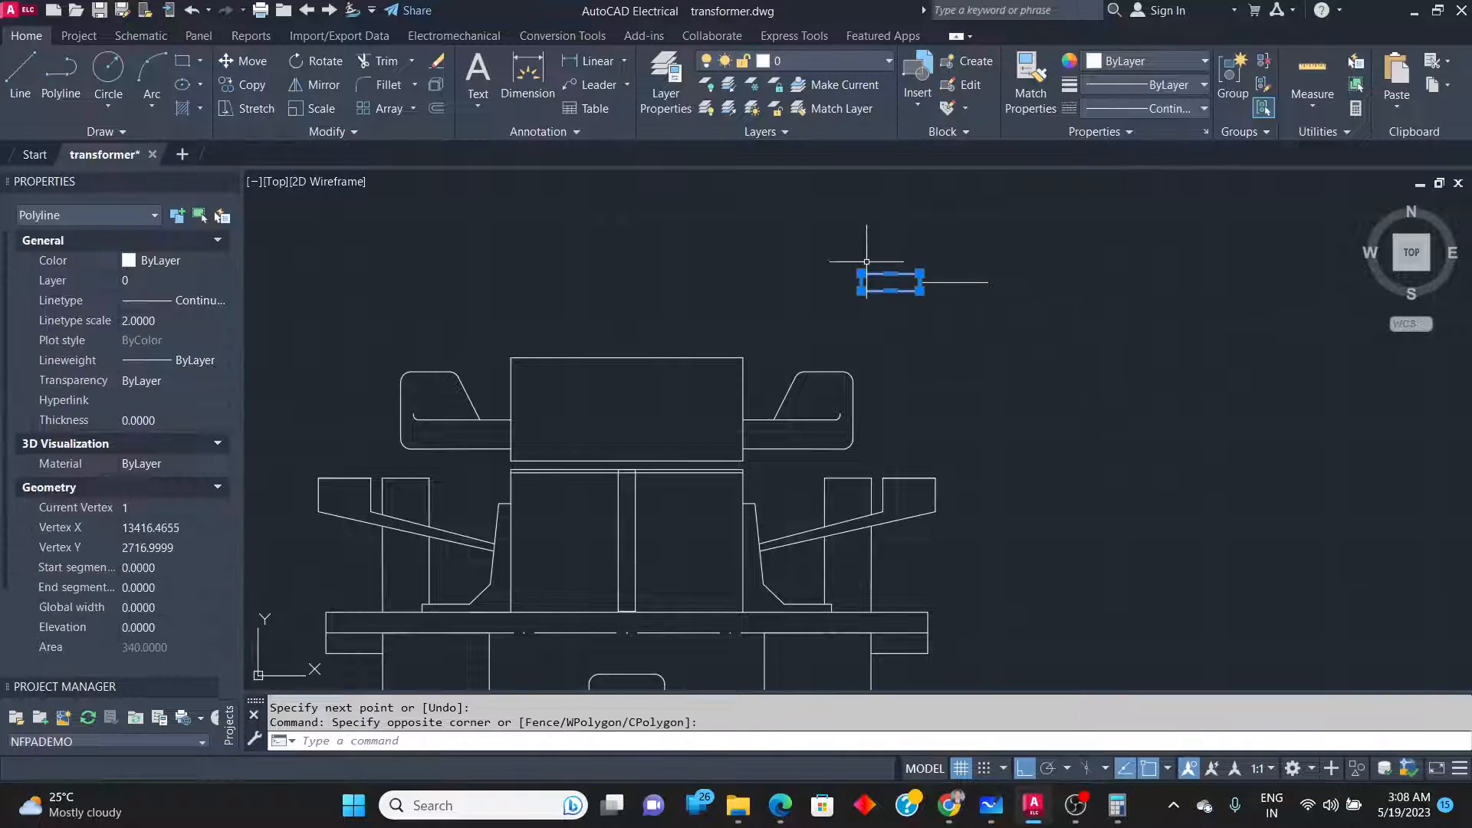
pyautogui.write('co')
pyautogui.press('Return')
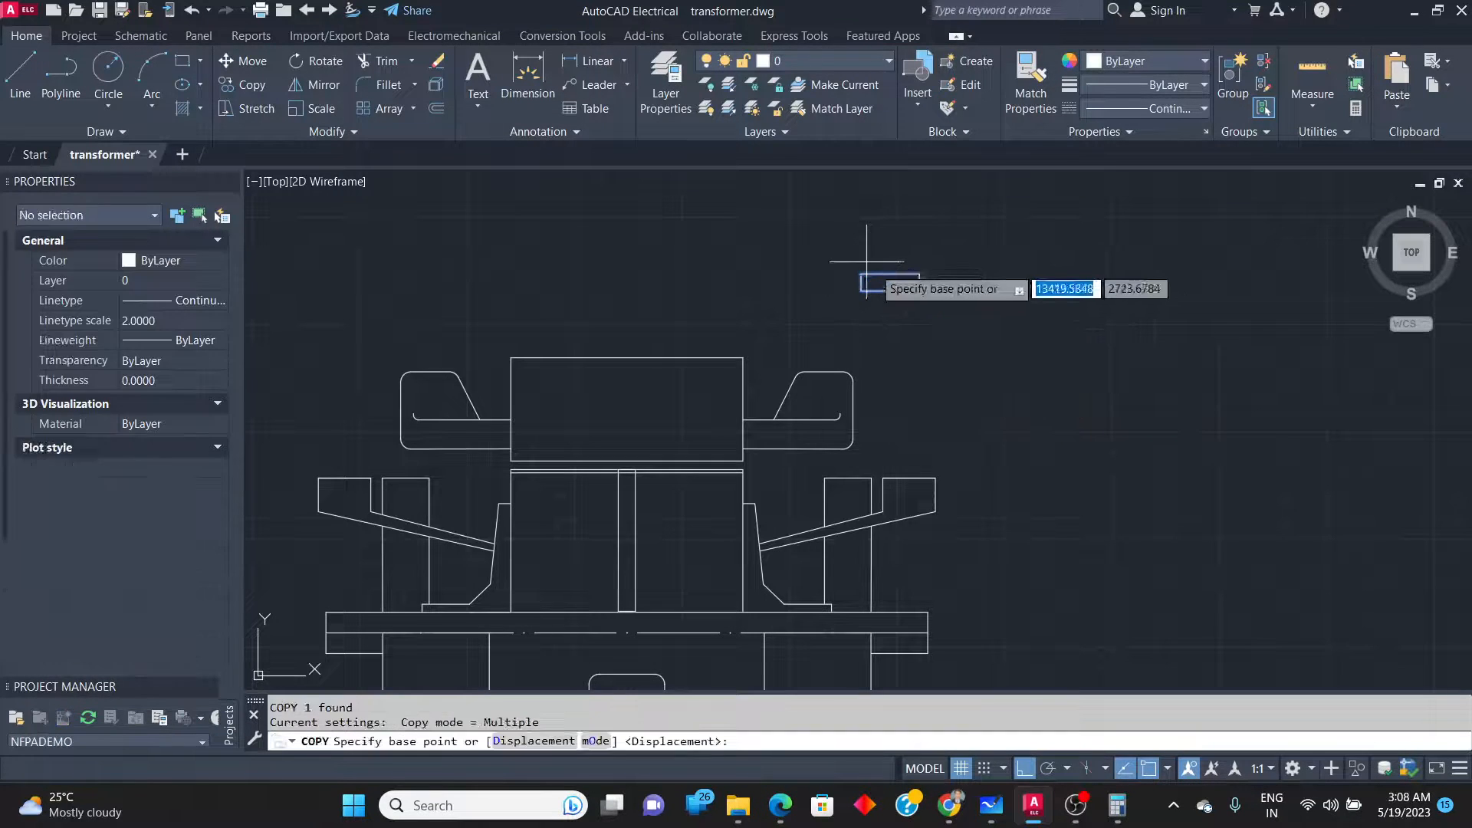
pyautogui.scroll(4, 867, 270)
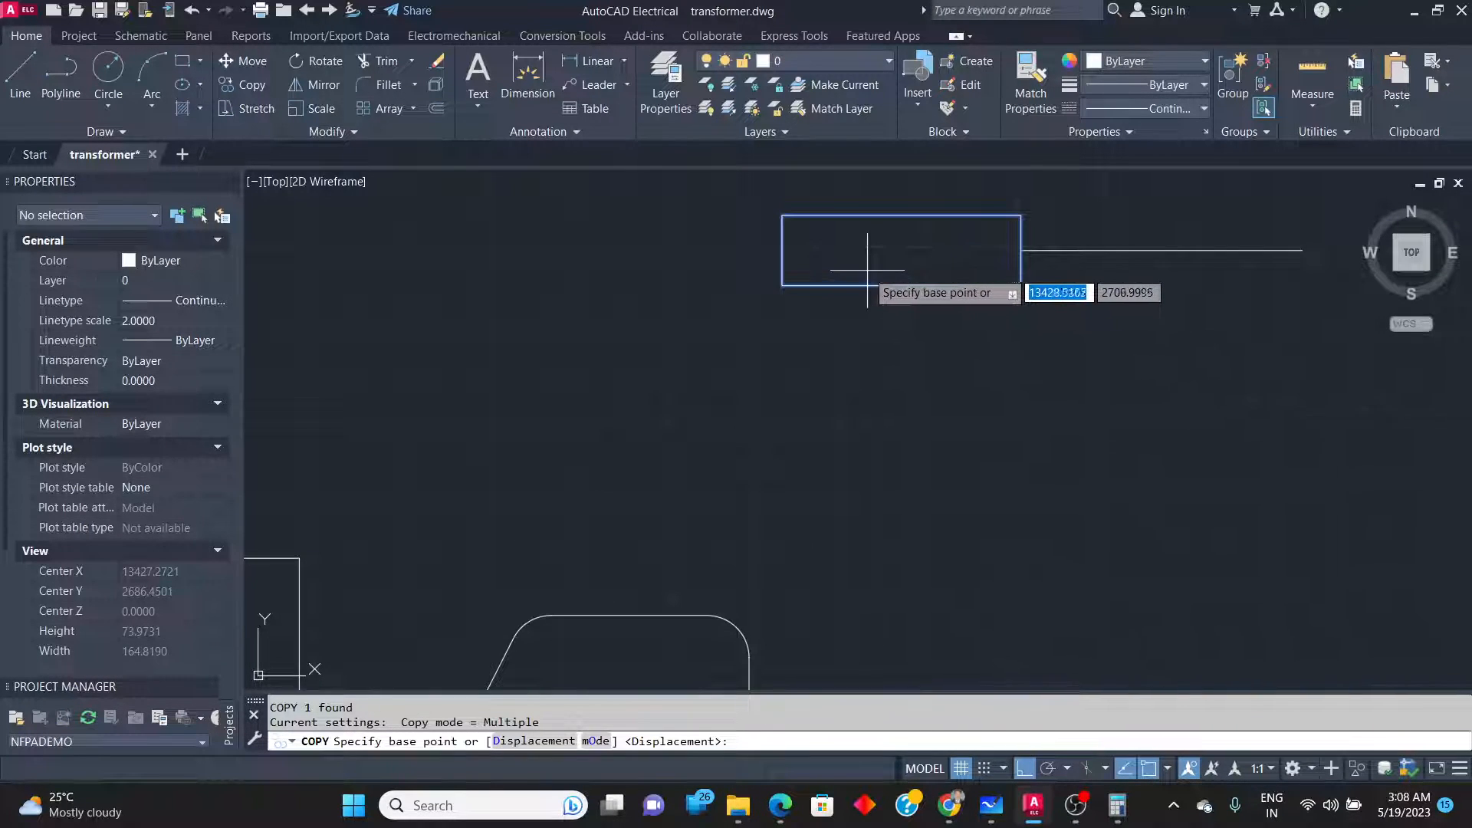
pyautogui.click(782, 250)
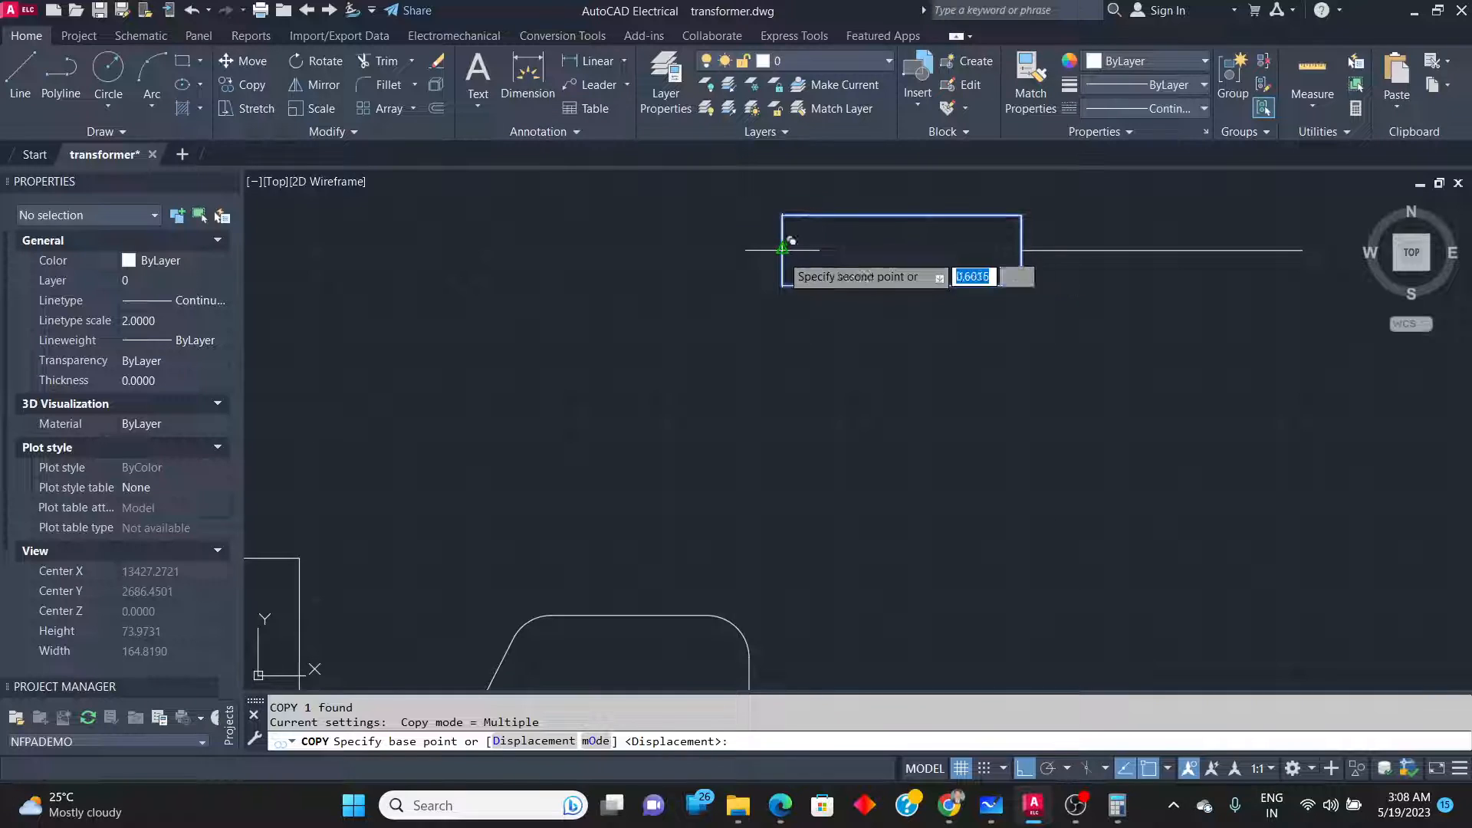
pyautogui.click(1304, 250)
pyautogui.press('Return')
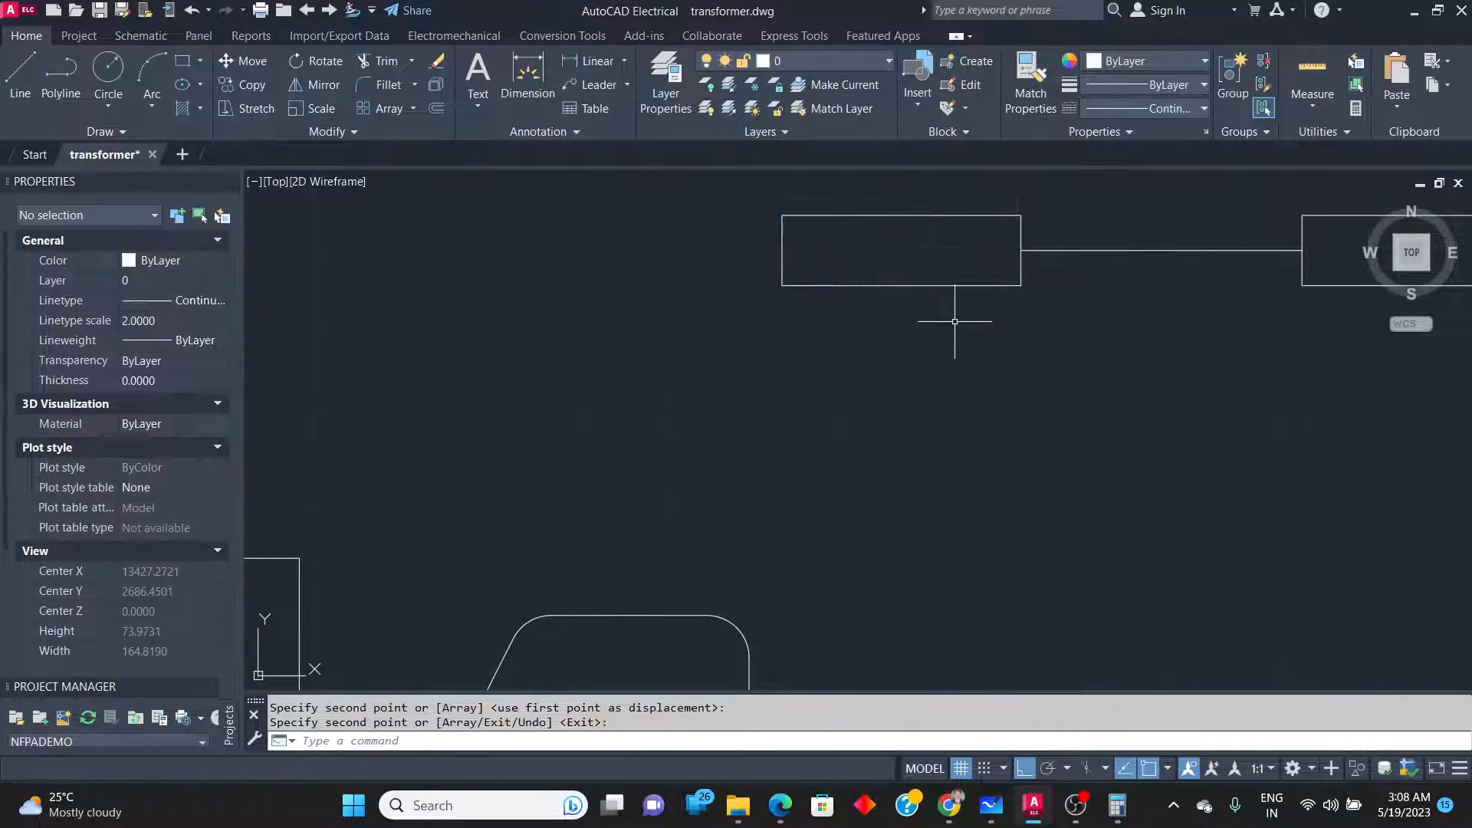
pyautogui.scroll(-4, 735, 333)
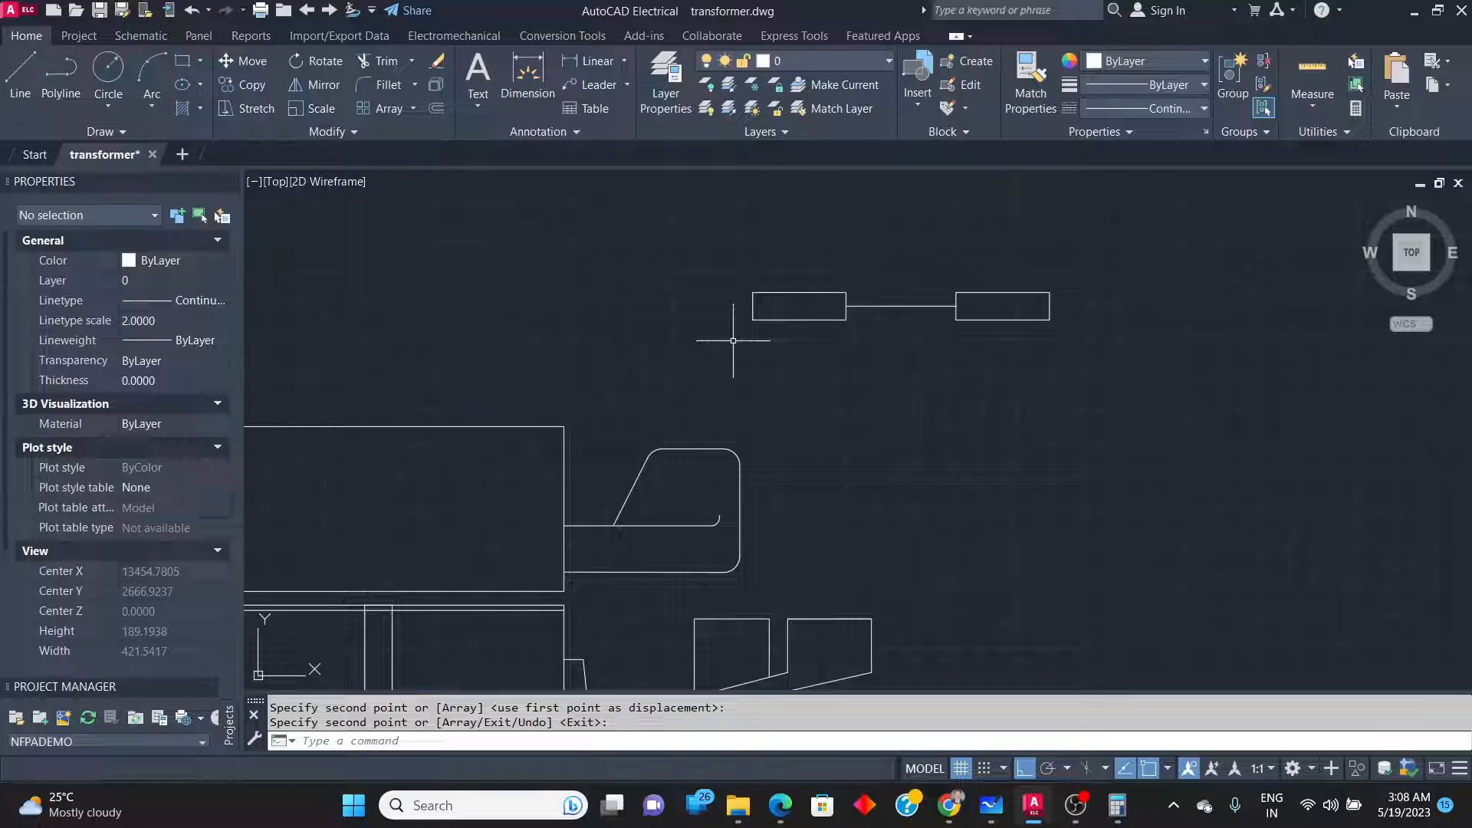
# Fillet all four corners of the left-hand small rectangle with radius 3, using the Multiple option.
pyautogui.write('FILL')
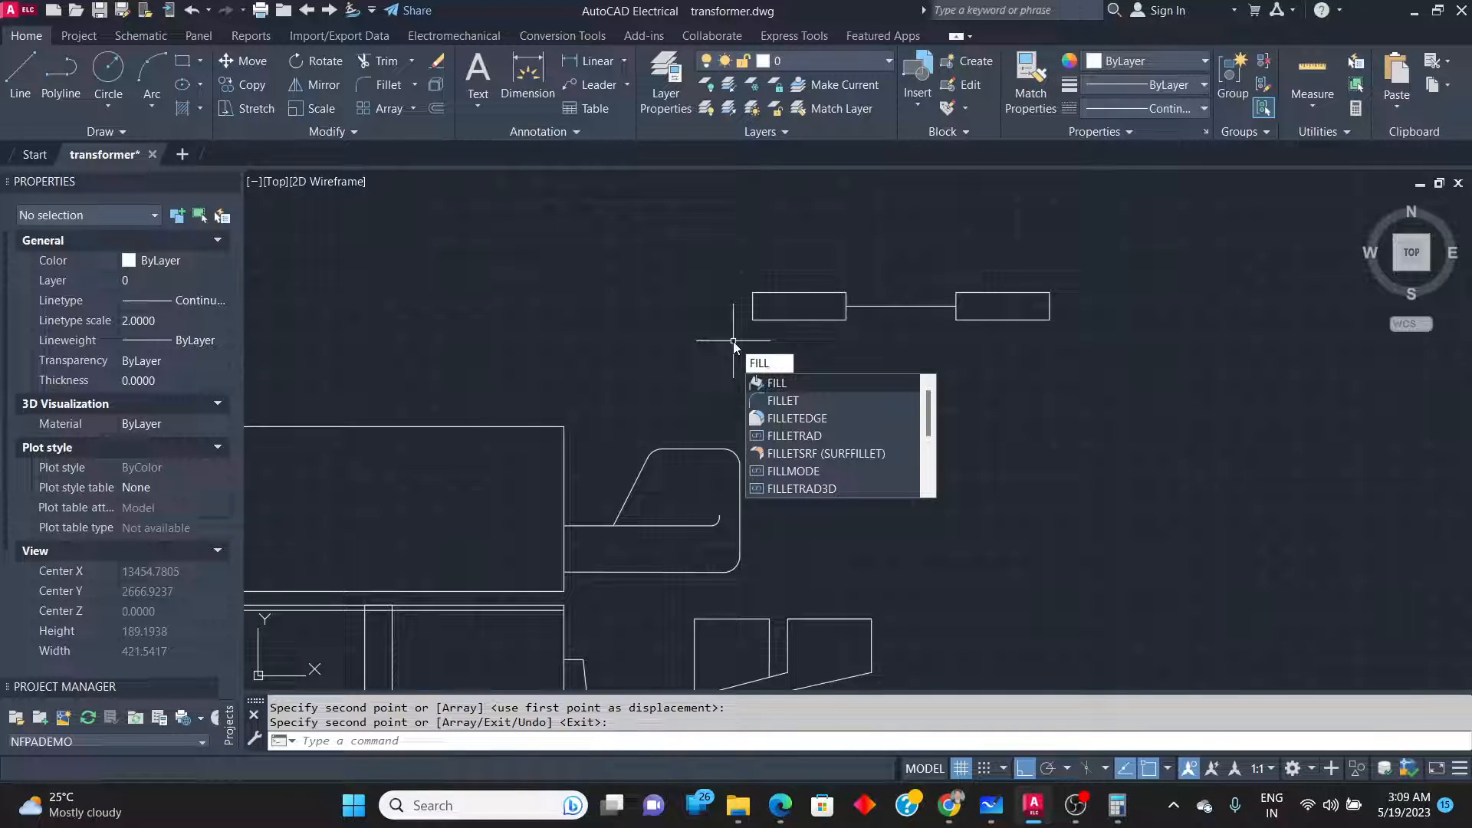
pyautogui.press('Down')
pyautogui.press('Return')
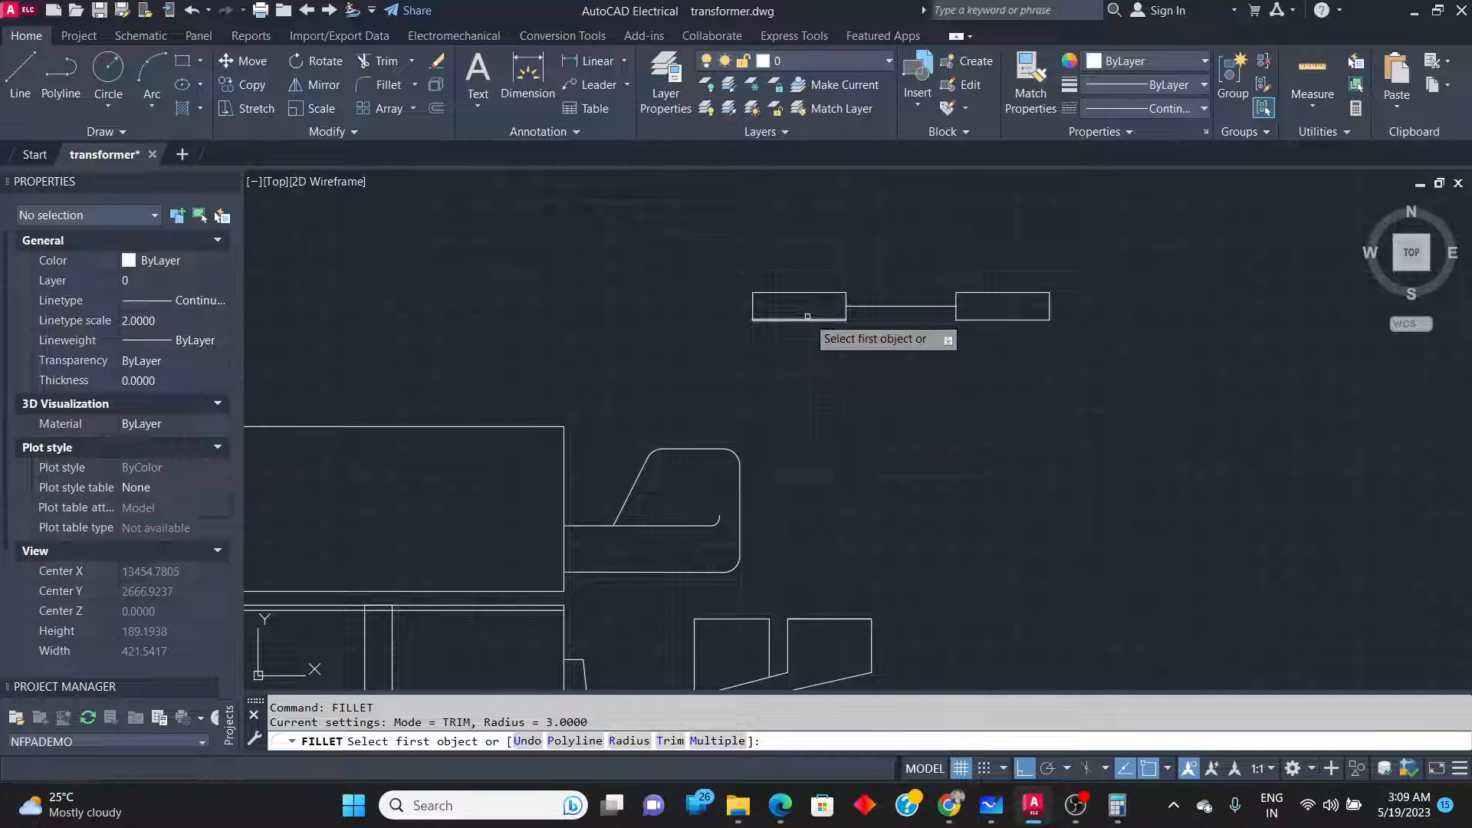
pyautogui.write('r')
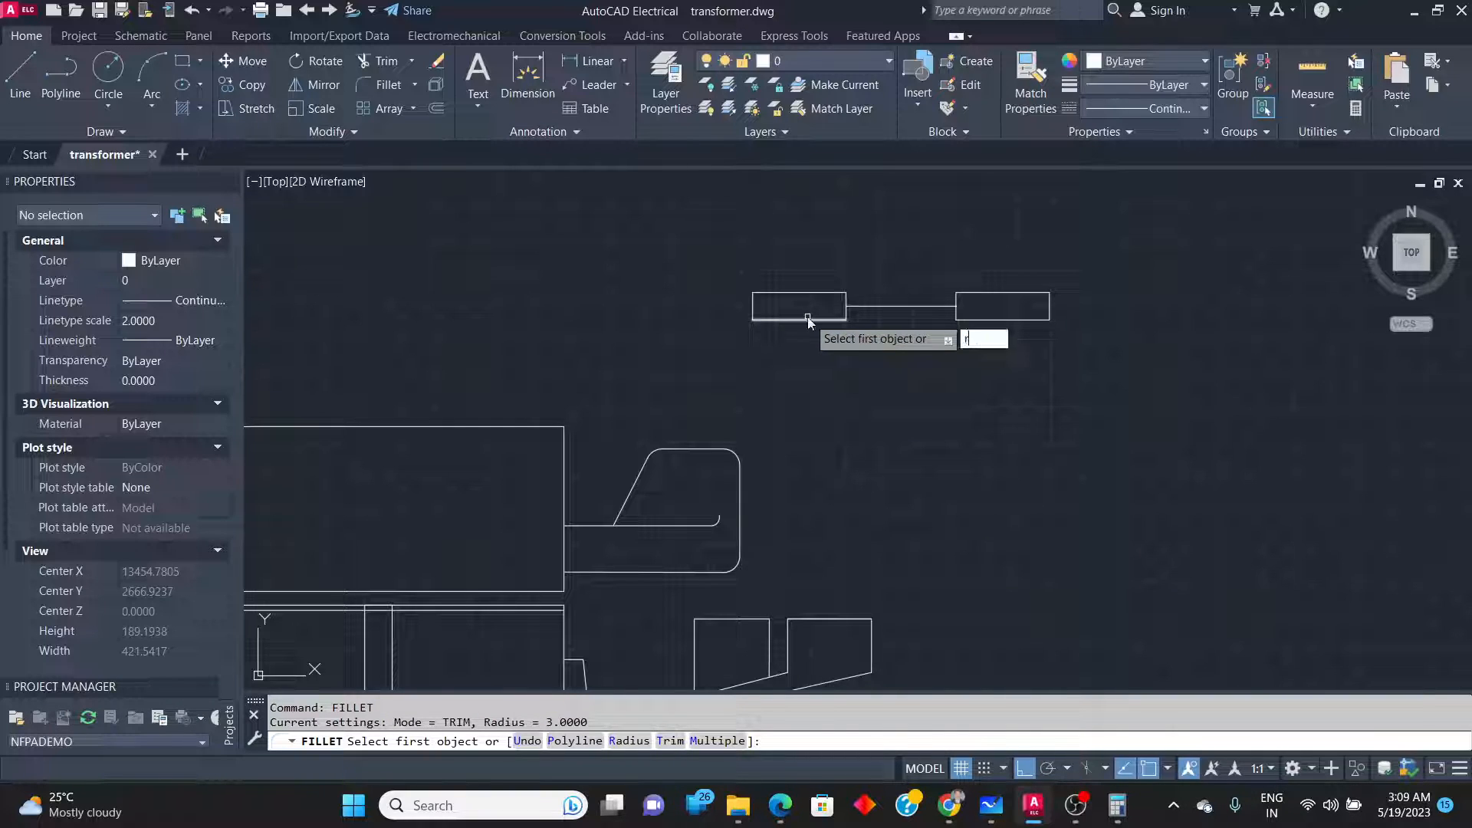
pyautogui.press('Return')
pyautogui.write('3')
pyautogui.press('Return')
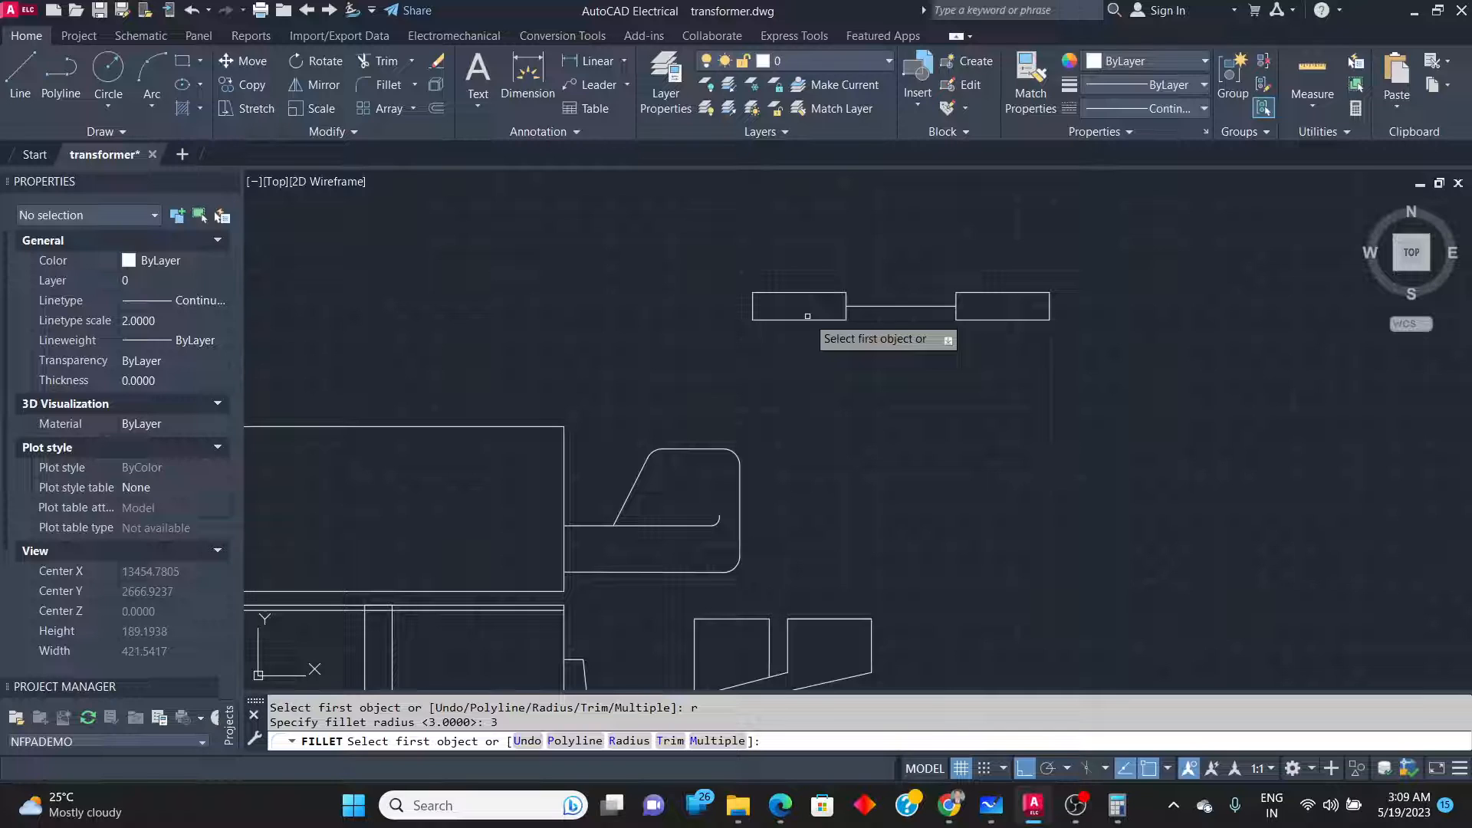
pyautogui.press('Down')
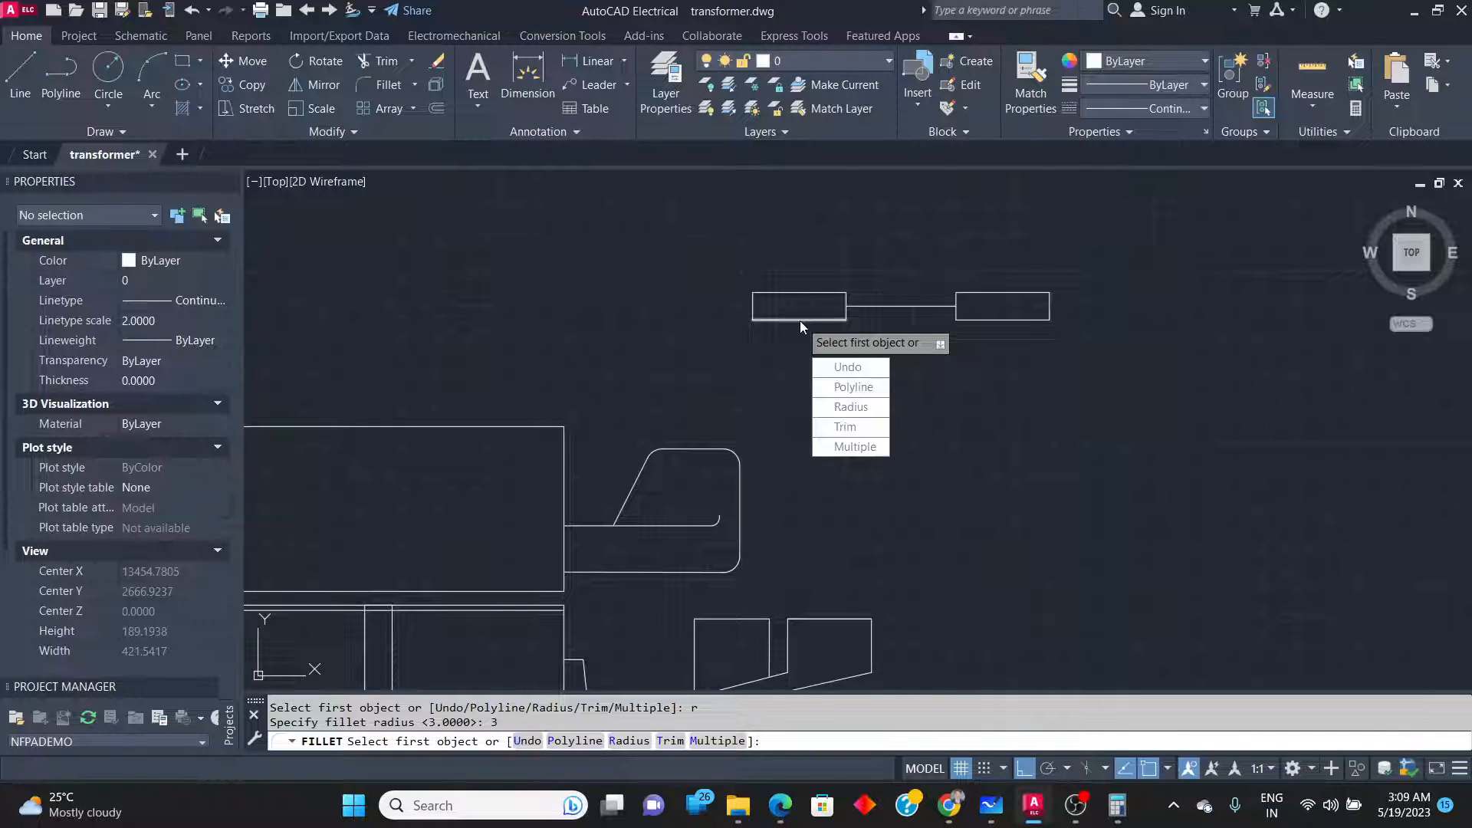
pyautogui.press('Down')
pyautogui.press('Down')
pyautogui.press('Down')
pyautogui.press('Return')
pyautogui.click(800, 320)
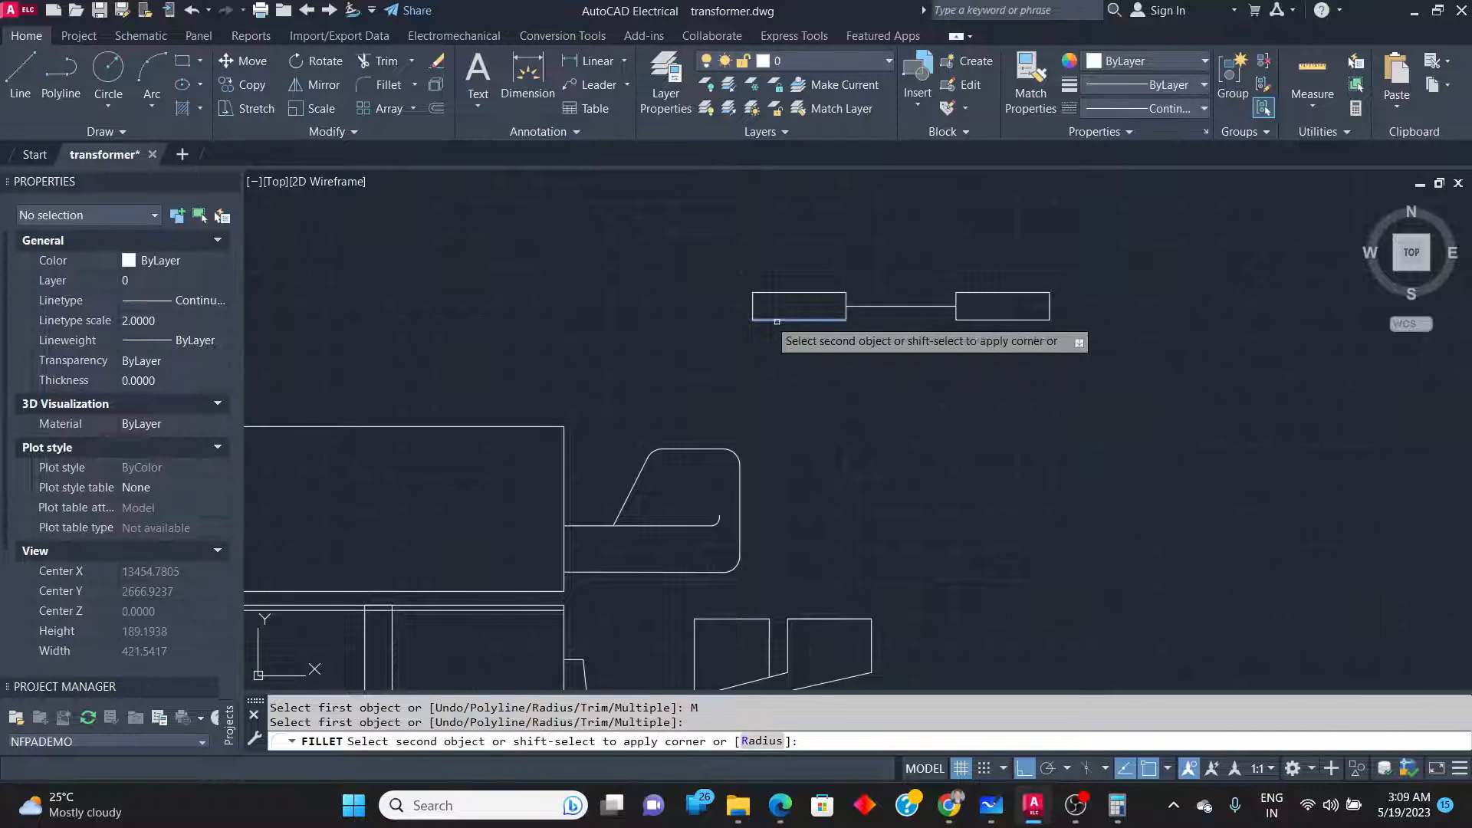
pyautogui.click(753, 311)
pyautogui.click(766, 293)
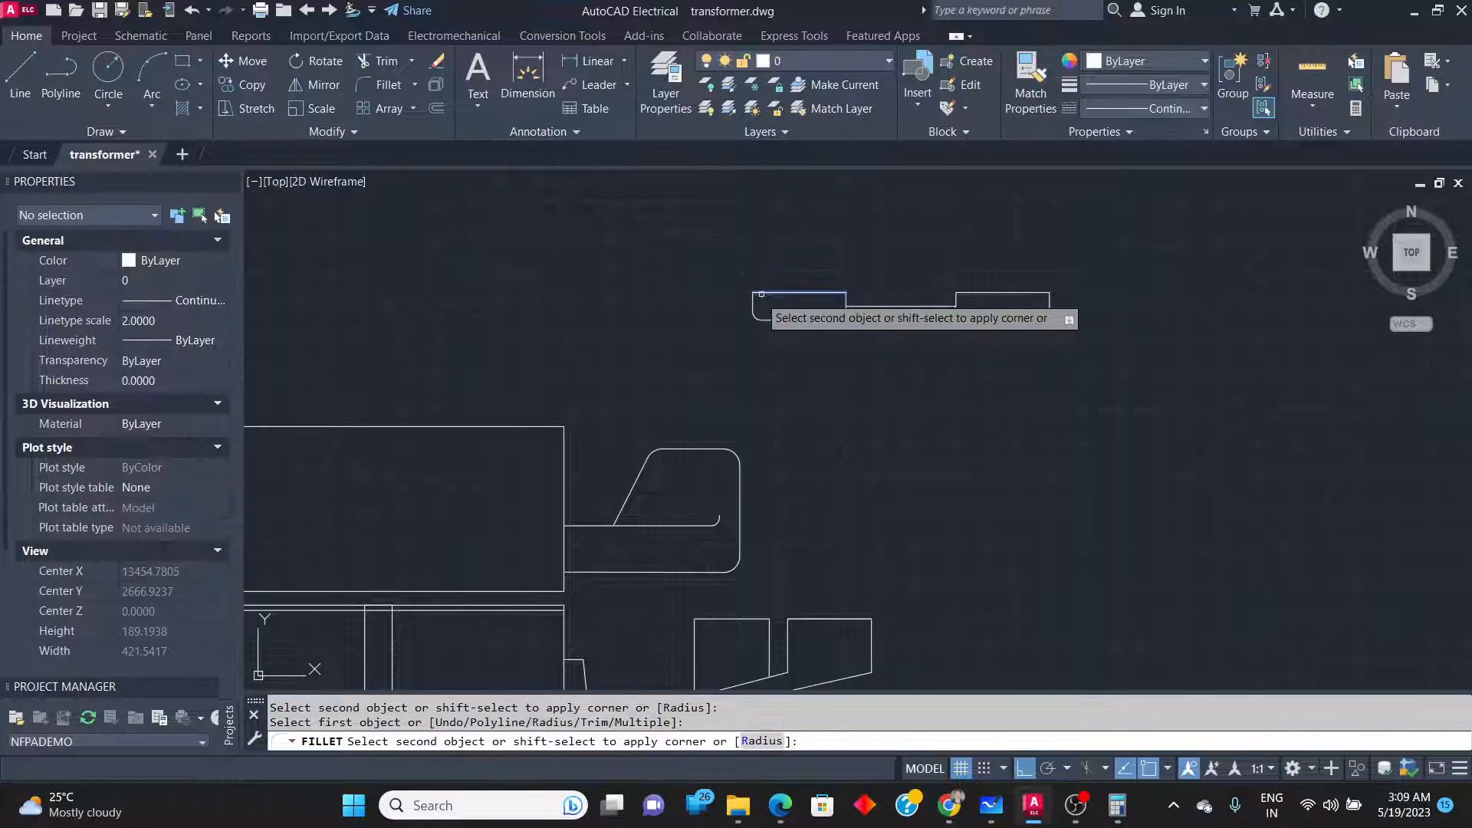
pyautogui.click(753, 300)
pyautogui.click(815, 292)
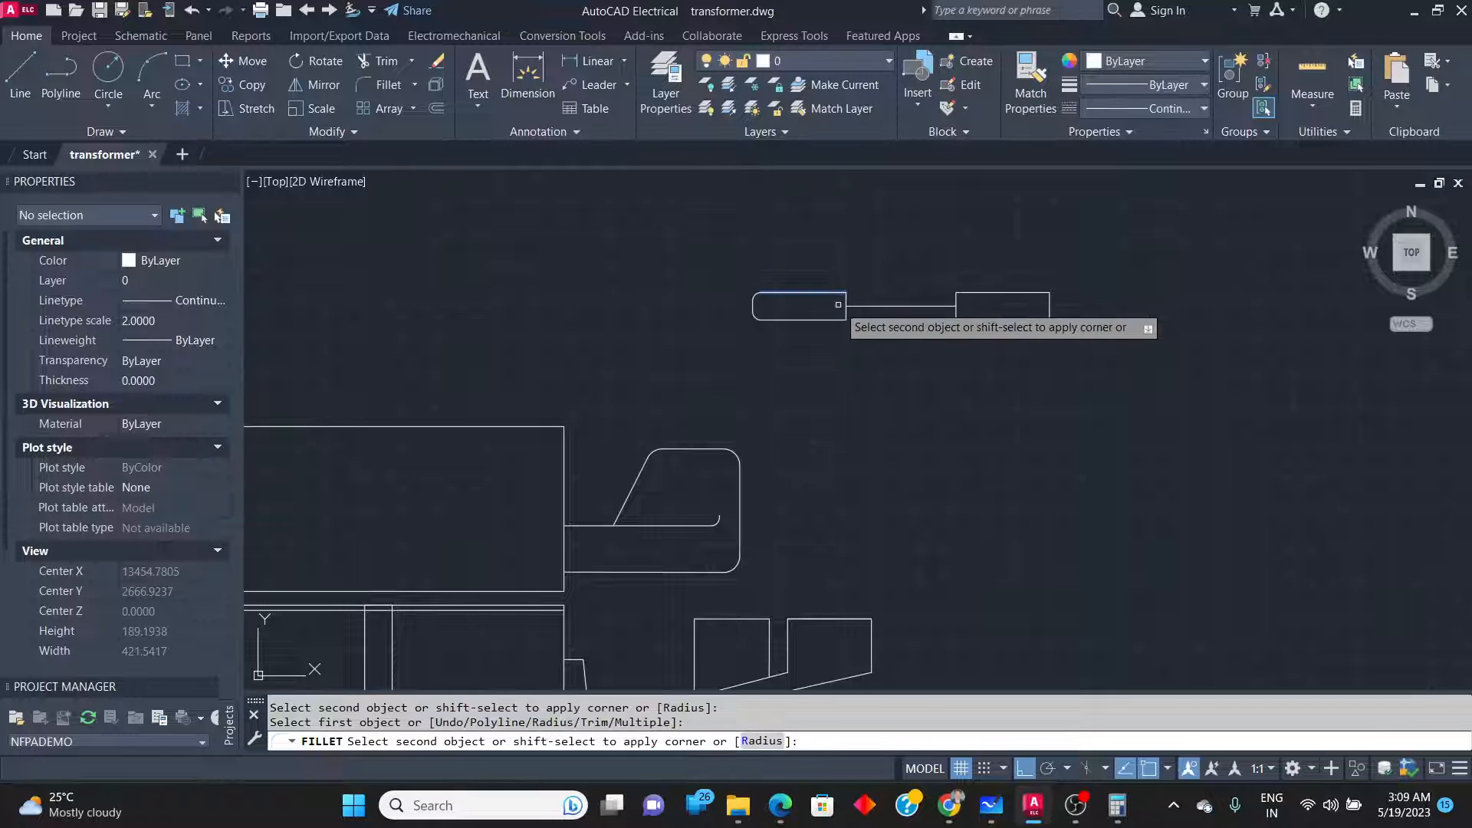
pyautogui.click(846, 301)
pyautogui.click(845, 315)
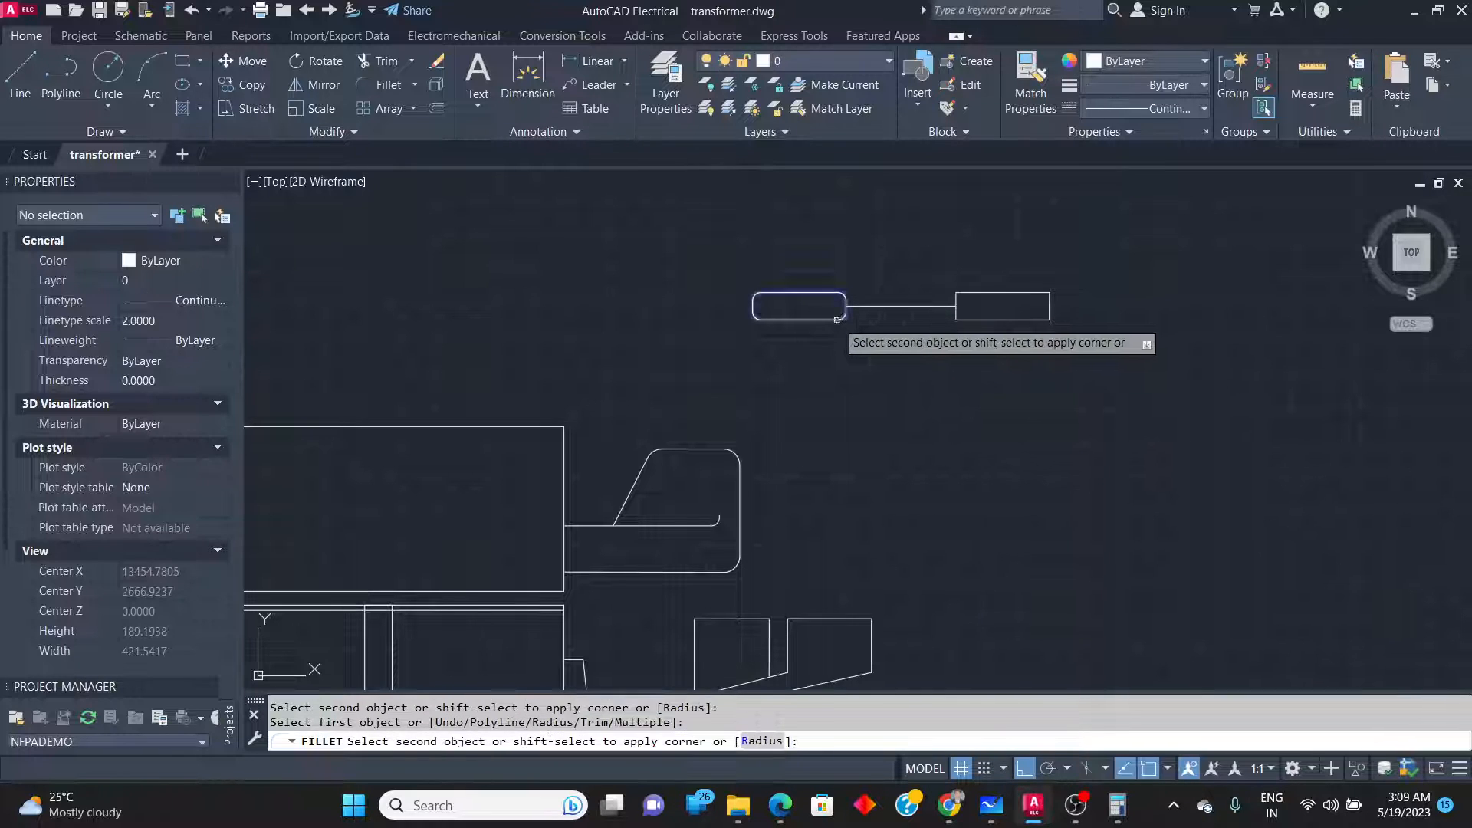
pyautogui.click(835, 320)
# Fillet all four corners of the right-hand small rectangle with the same radius of 3, and finish the fillet command.
pyautogui.click(965, 320)
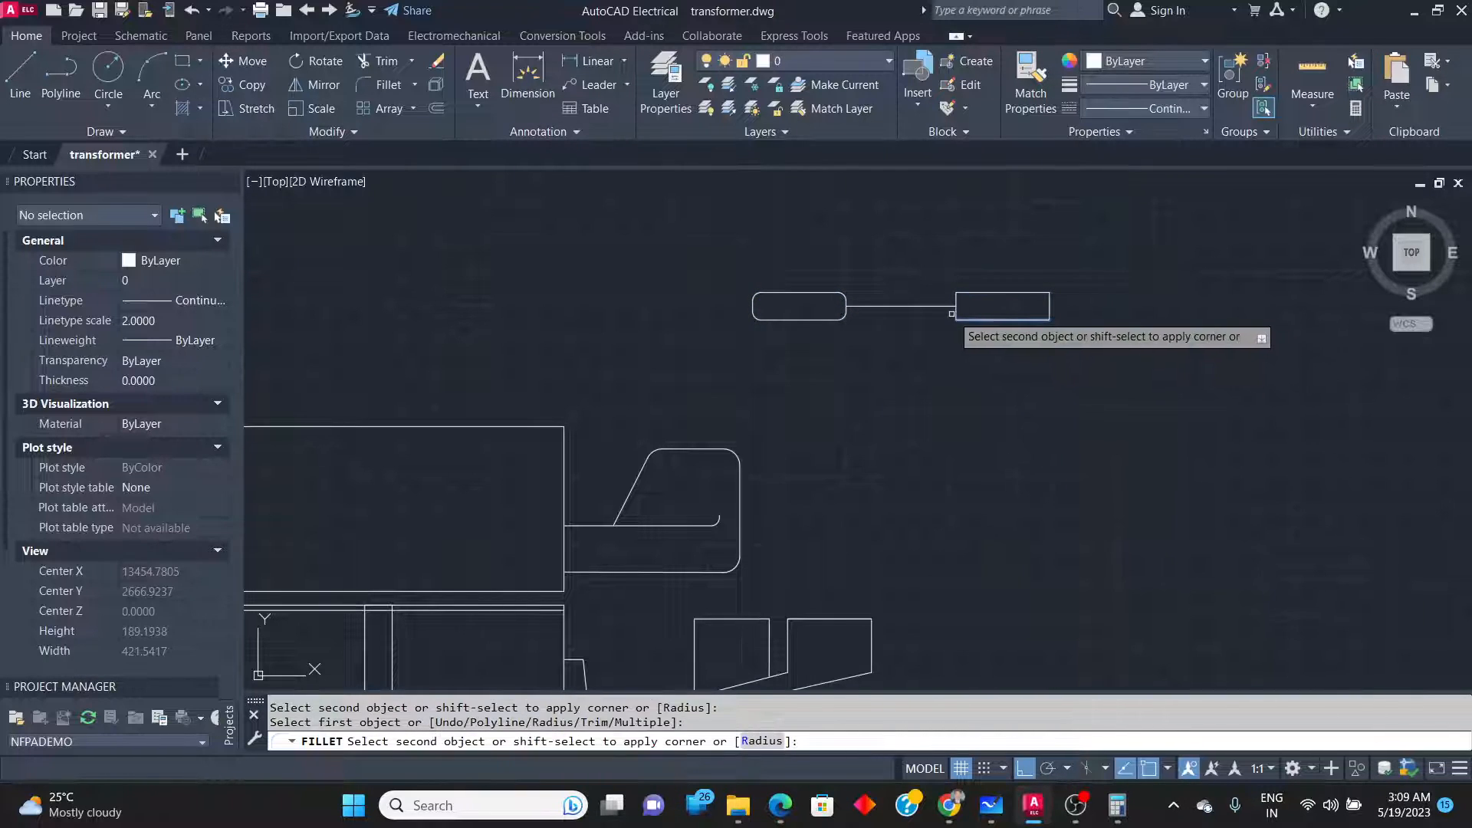
pyautogui.click(956, 310)
pyautogui.click(955, 300)
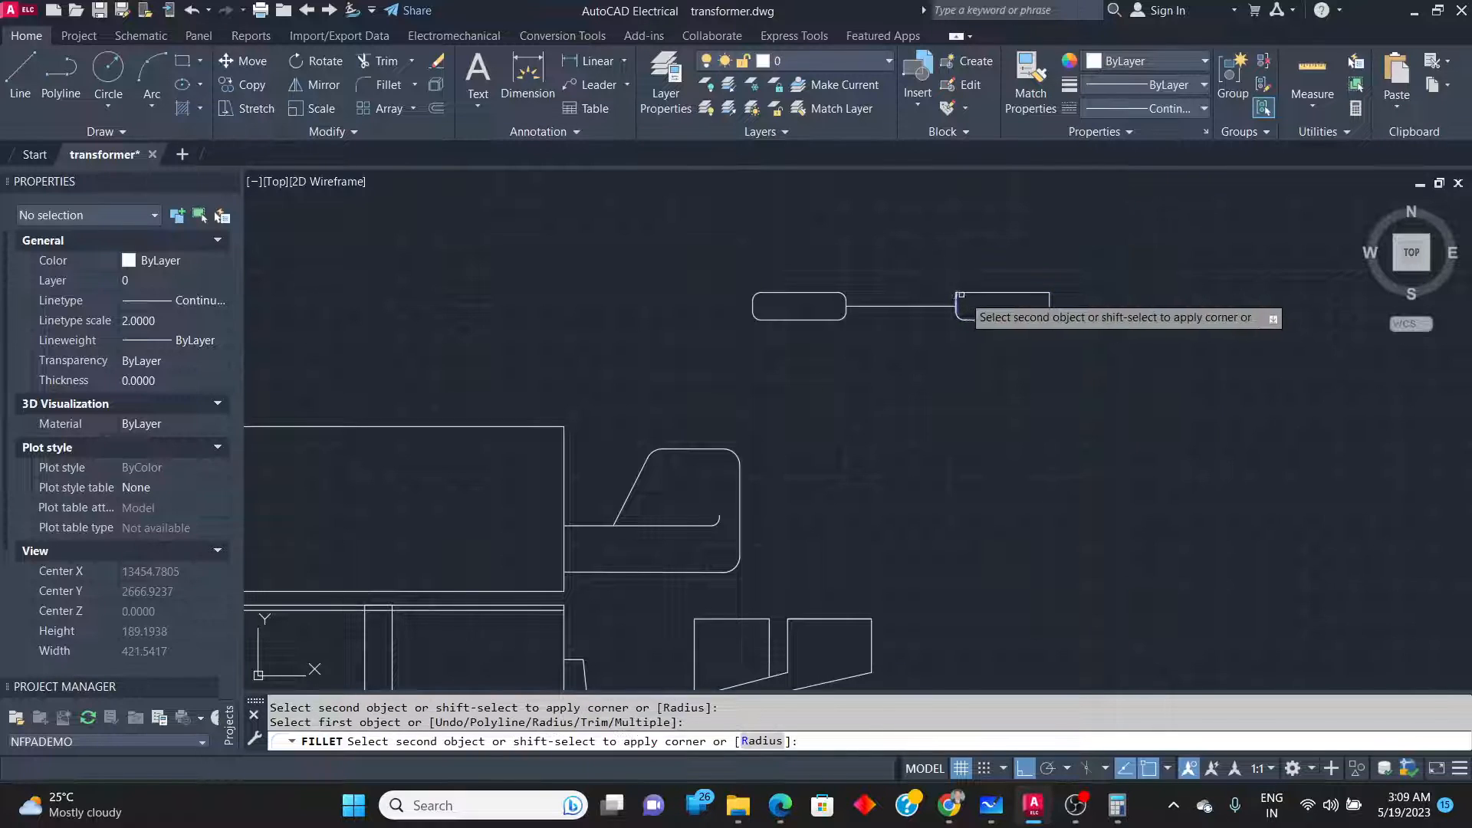
pyautogui.click(968, 293)
pyautogui.click(1018, 293)
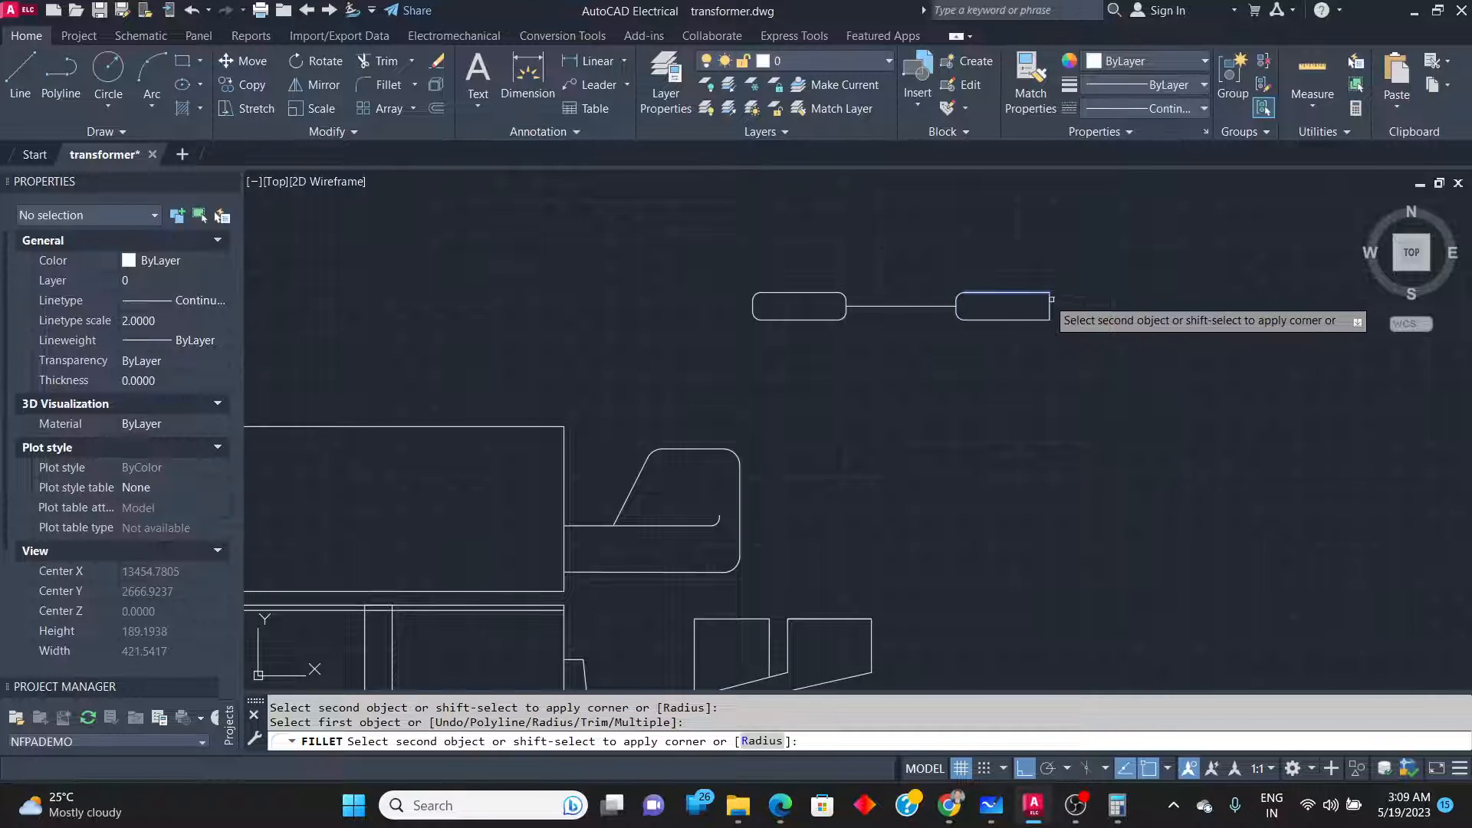
pyautogui.click(1050, 310)
pyautogui.click(1050, 311)
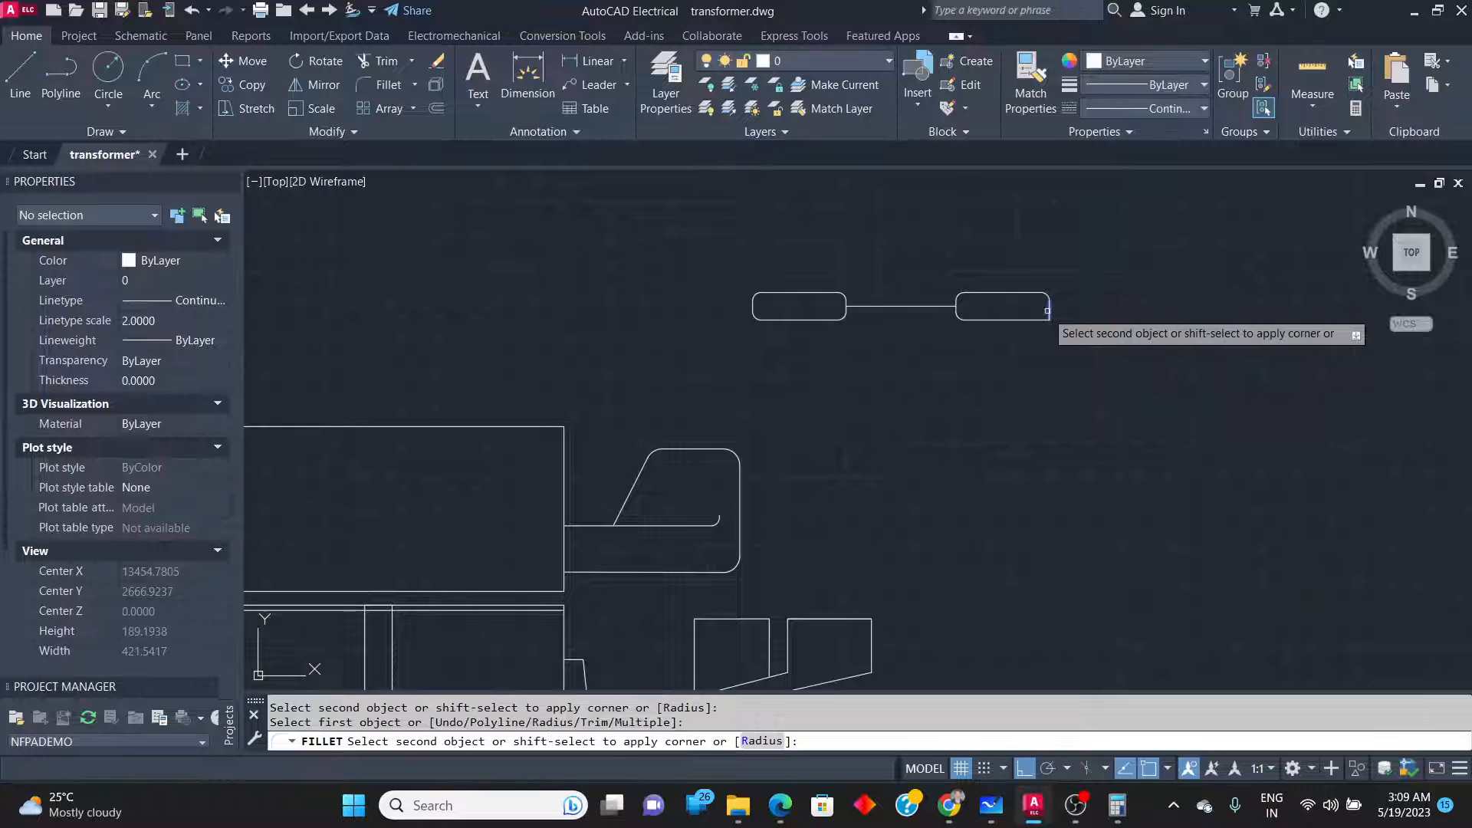
pyautogui.click(1032, 319)
pyautogui.rightClick(1028, 354)
pyautogui.click(1028, 355)
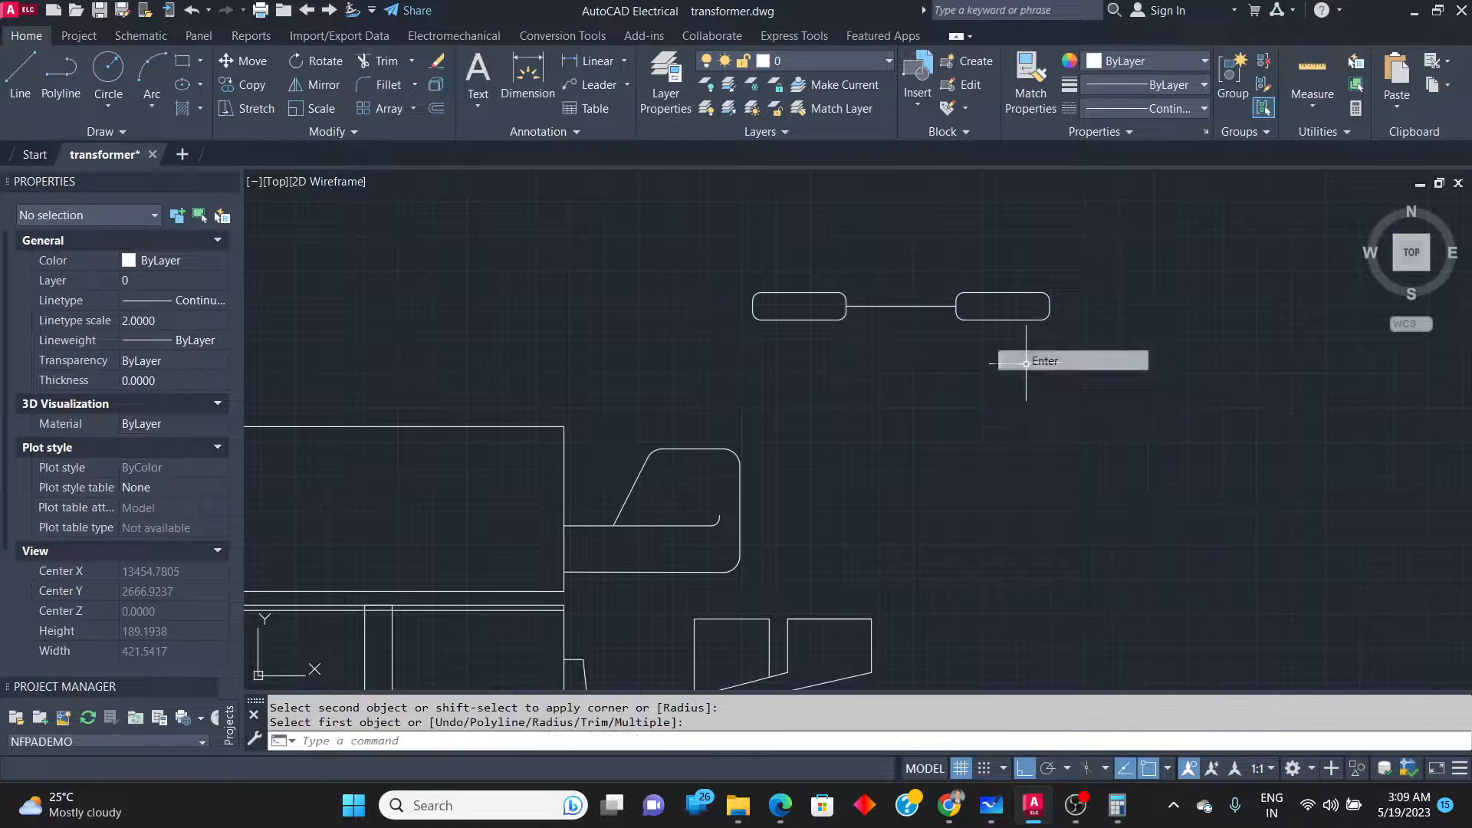
# Check the frame's overall dimensions in the Whiteboard sketch, and return to the AutoCAD drawing with nothing selected.
pyautogui.click(931, 314)
pyautogui.click(924, 299)
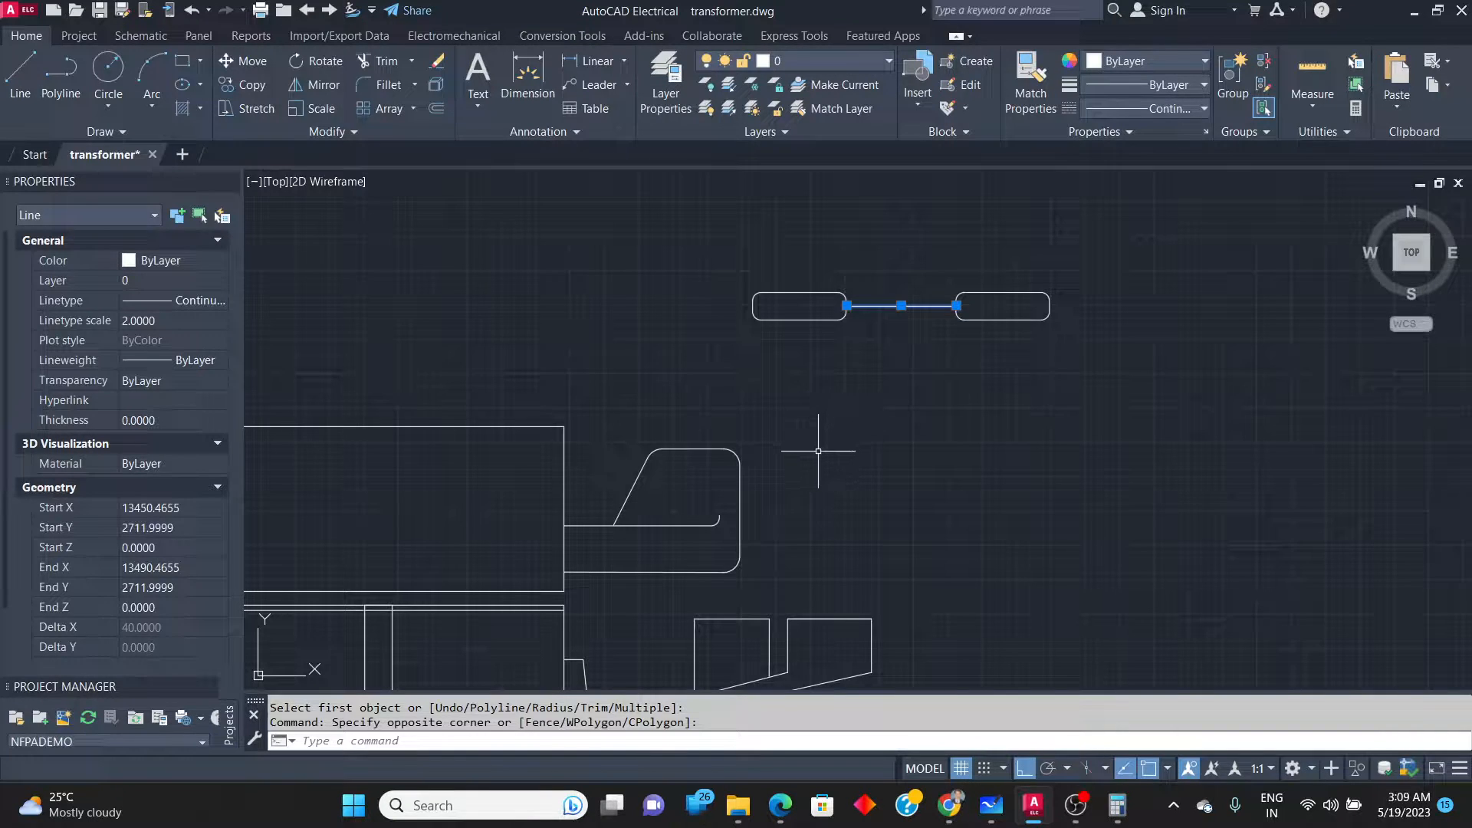
pyautogui.press('alt')
pyautogui.hotkey('alt', 'Tab')
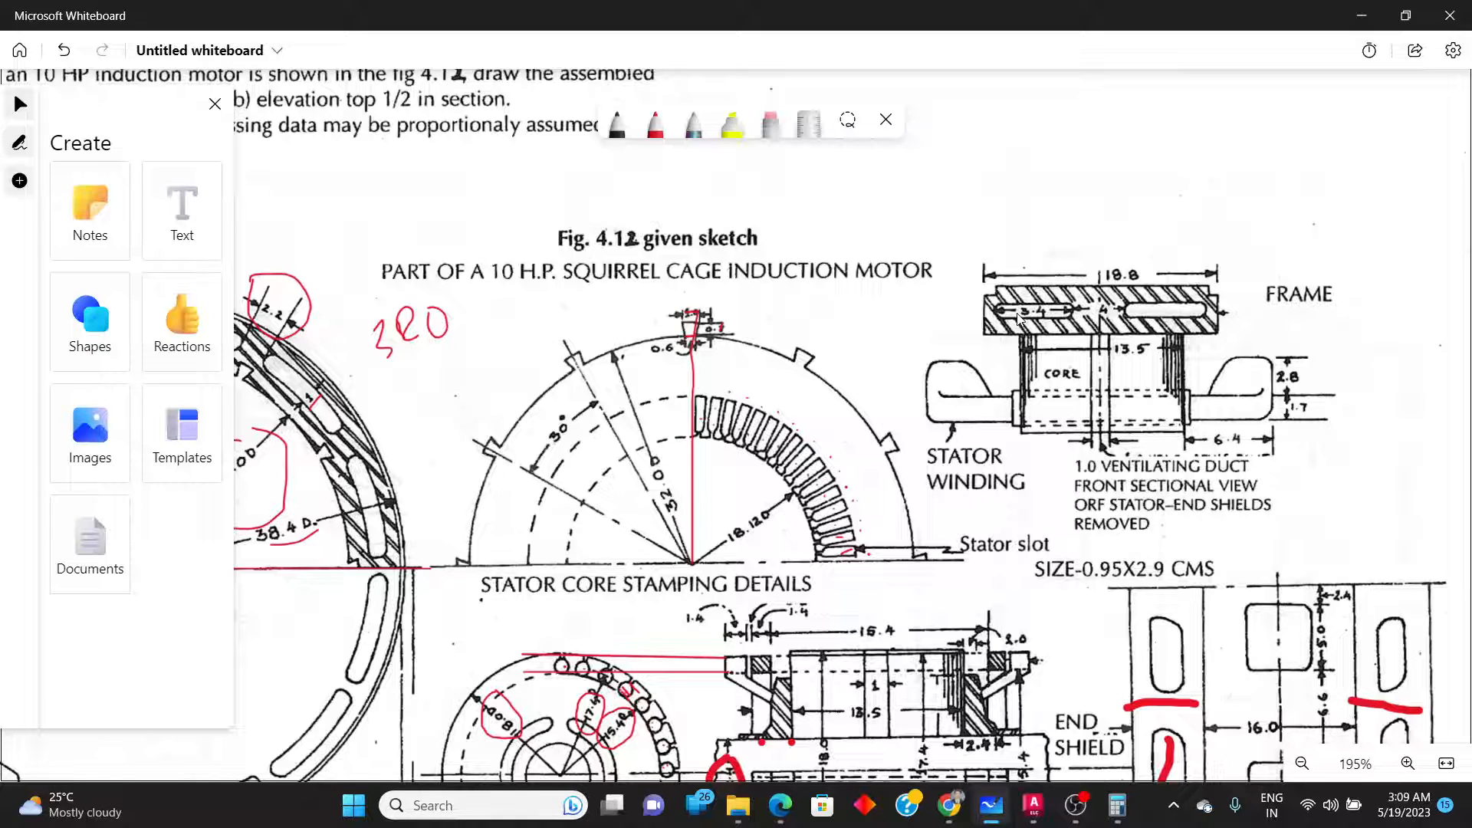
pyautogui.hotkey('alt', 'Tab')
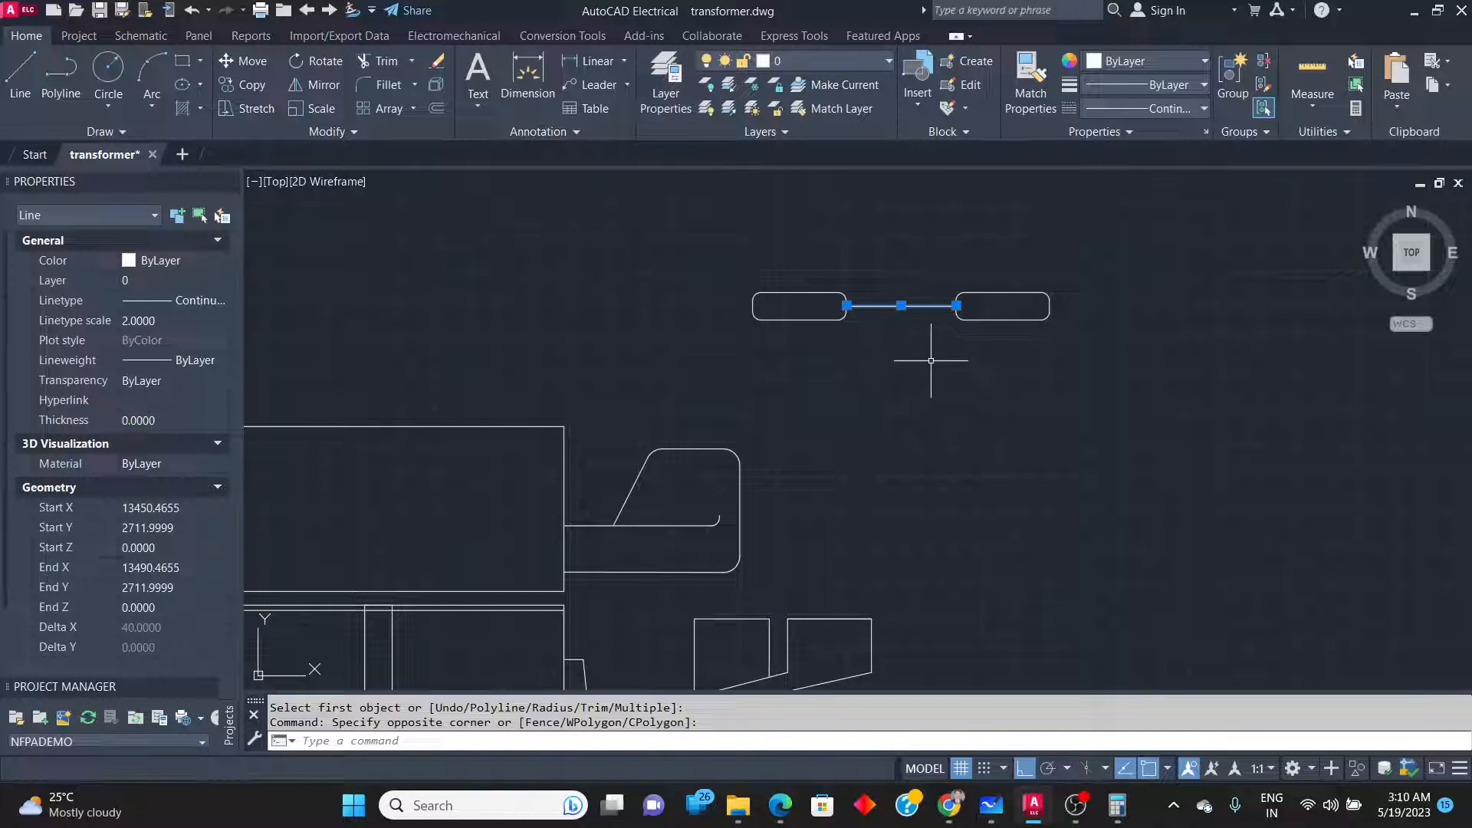
pyautogui.press('Escape')
# Draw a 188 by 114 rectangle for the frame in the empty area below the two rounded slots.
pyautogui.click(33, 75)
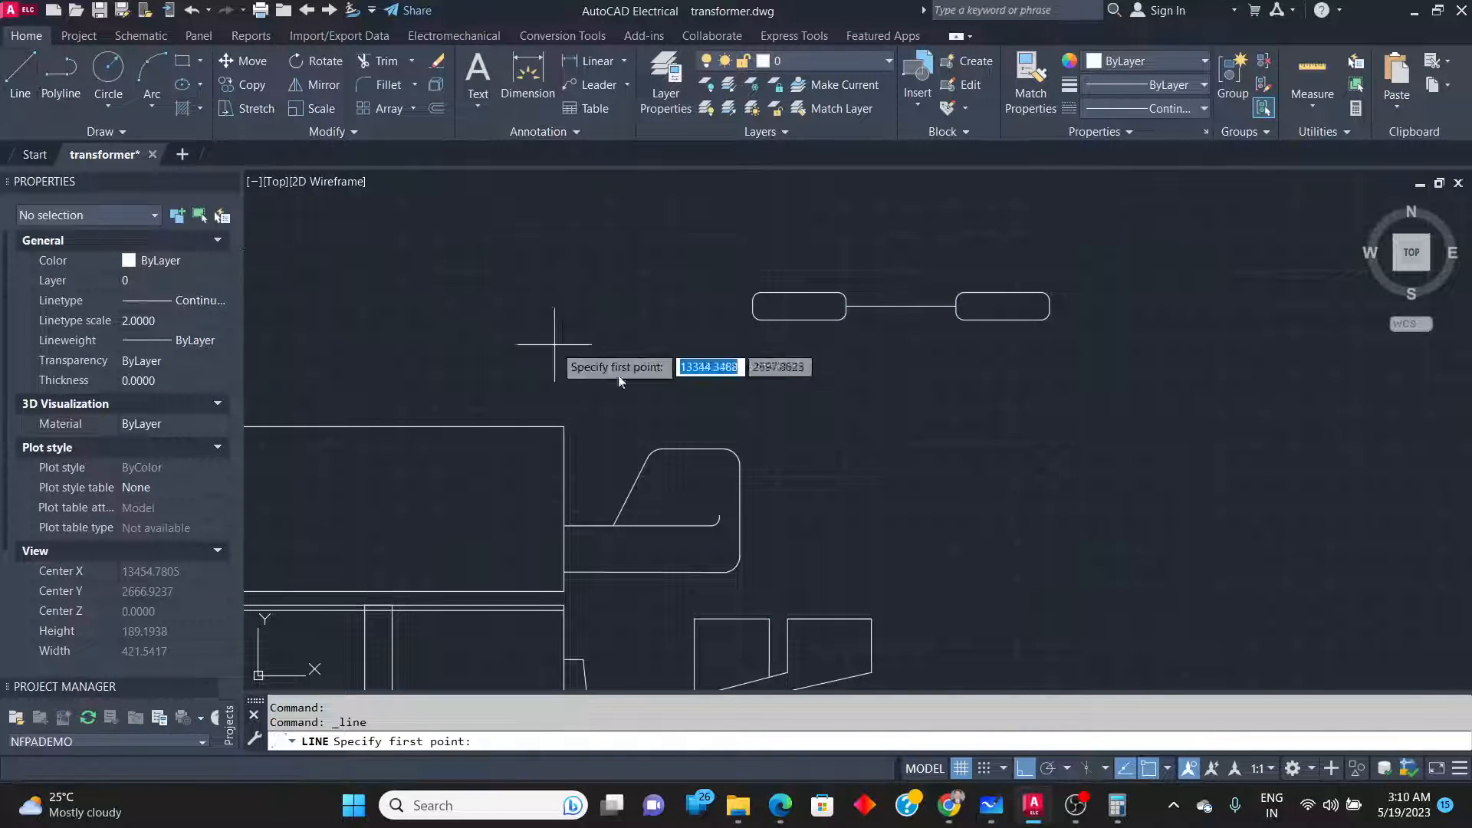
pyautogui.click(197, 68)
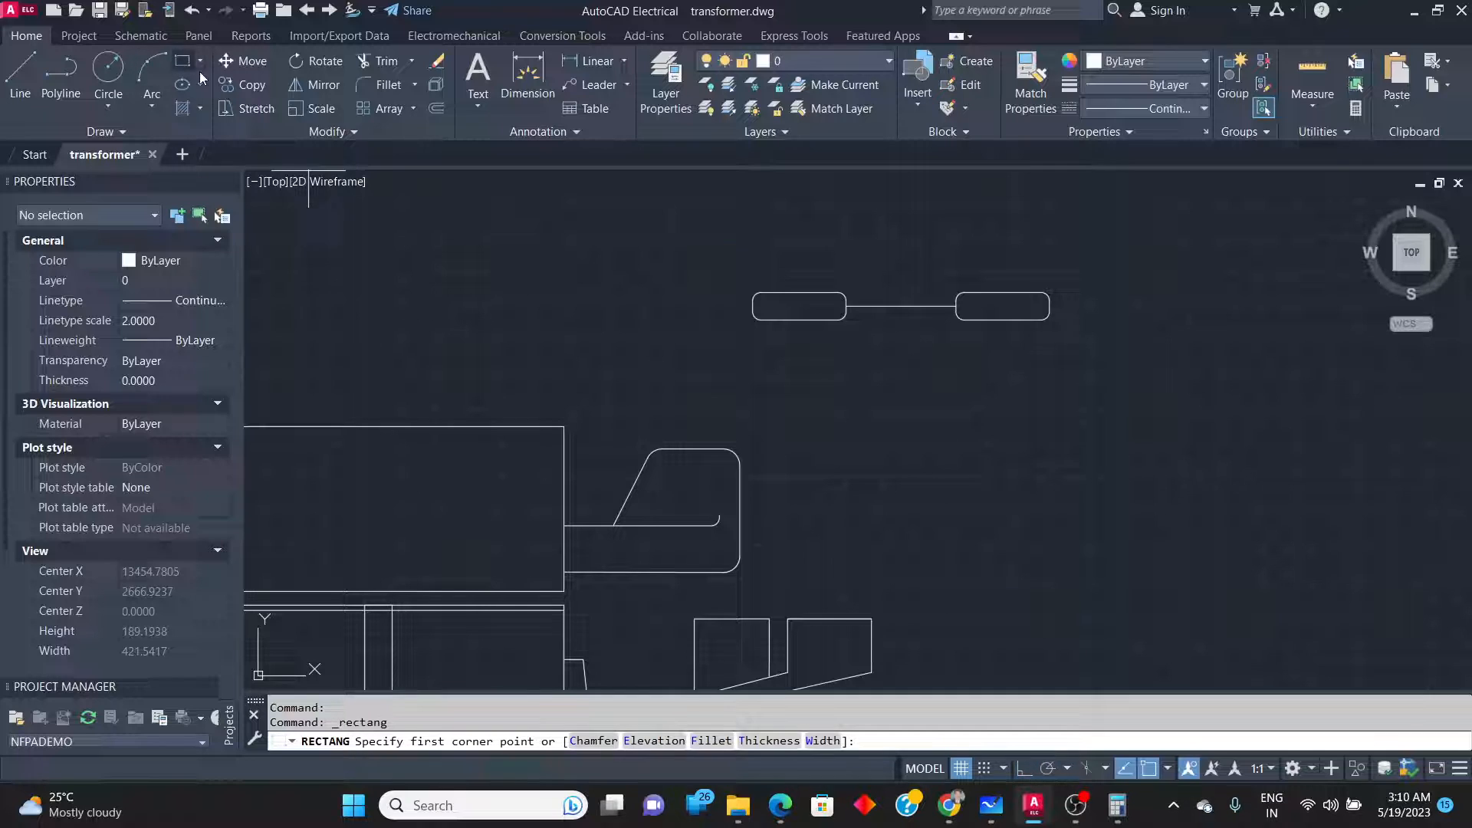
pyautogui.click(914, 424)
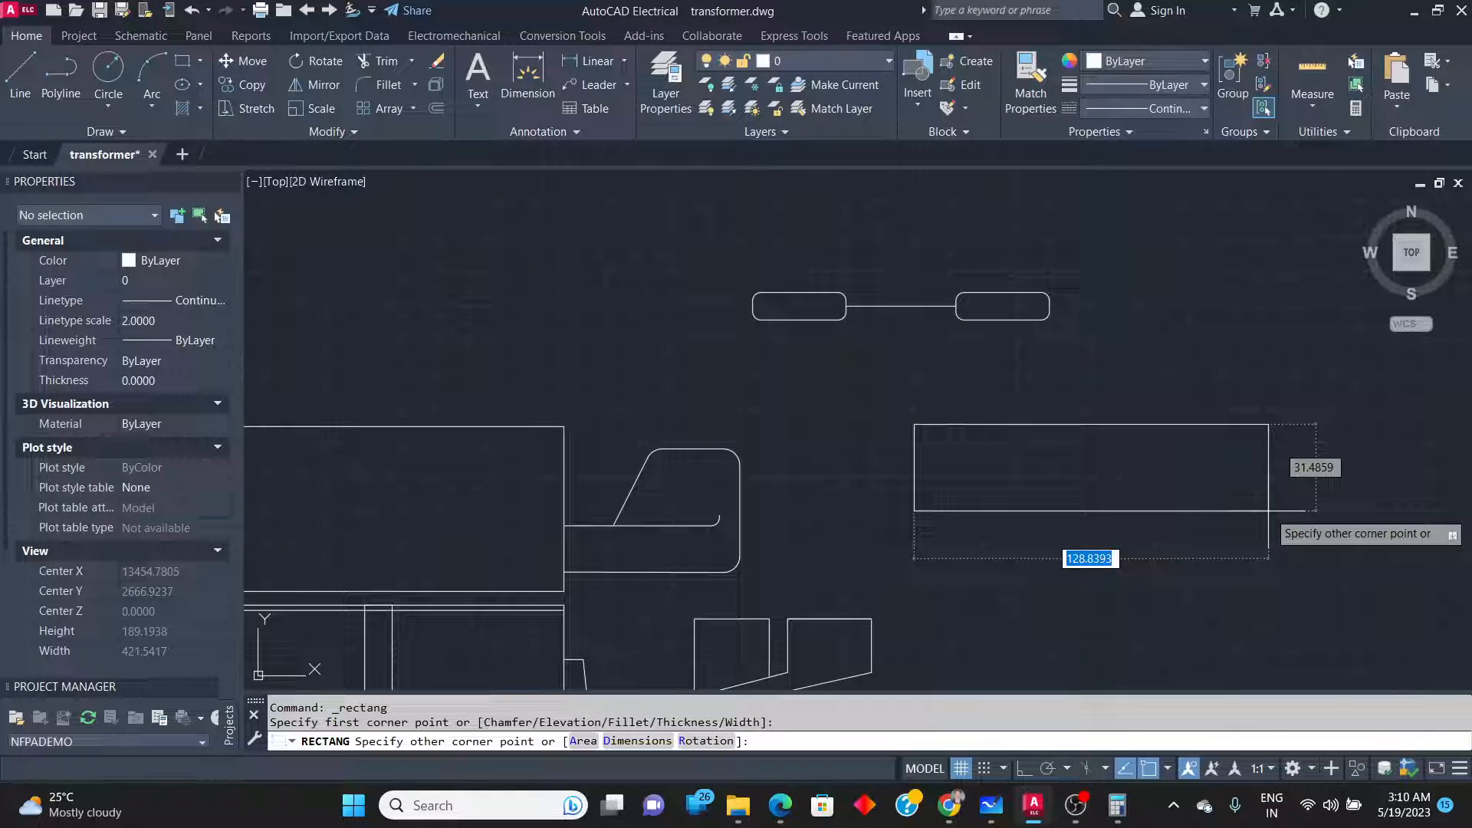
pyautogui.write('188')
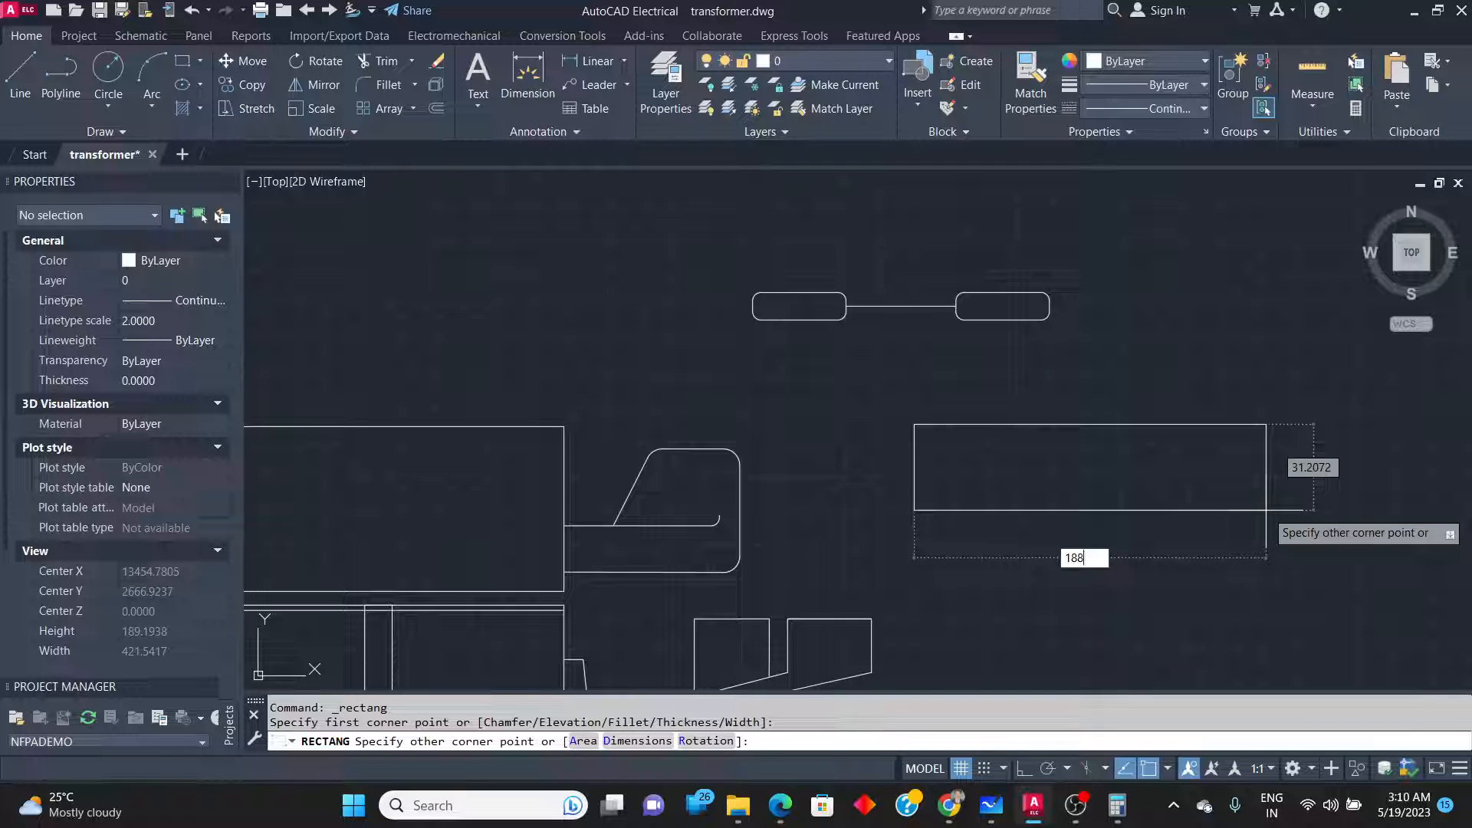
pyautogui.press('Tab')
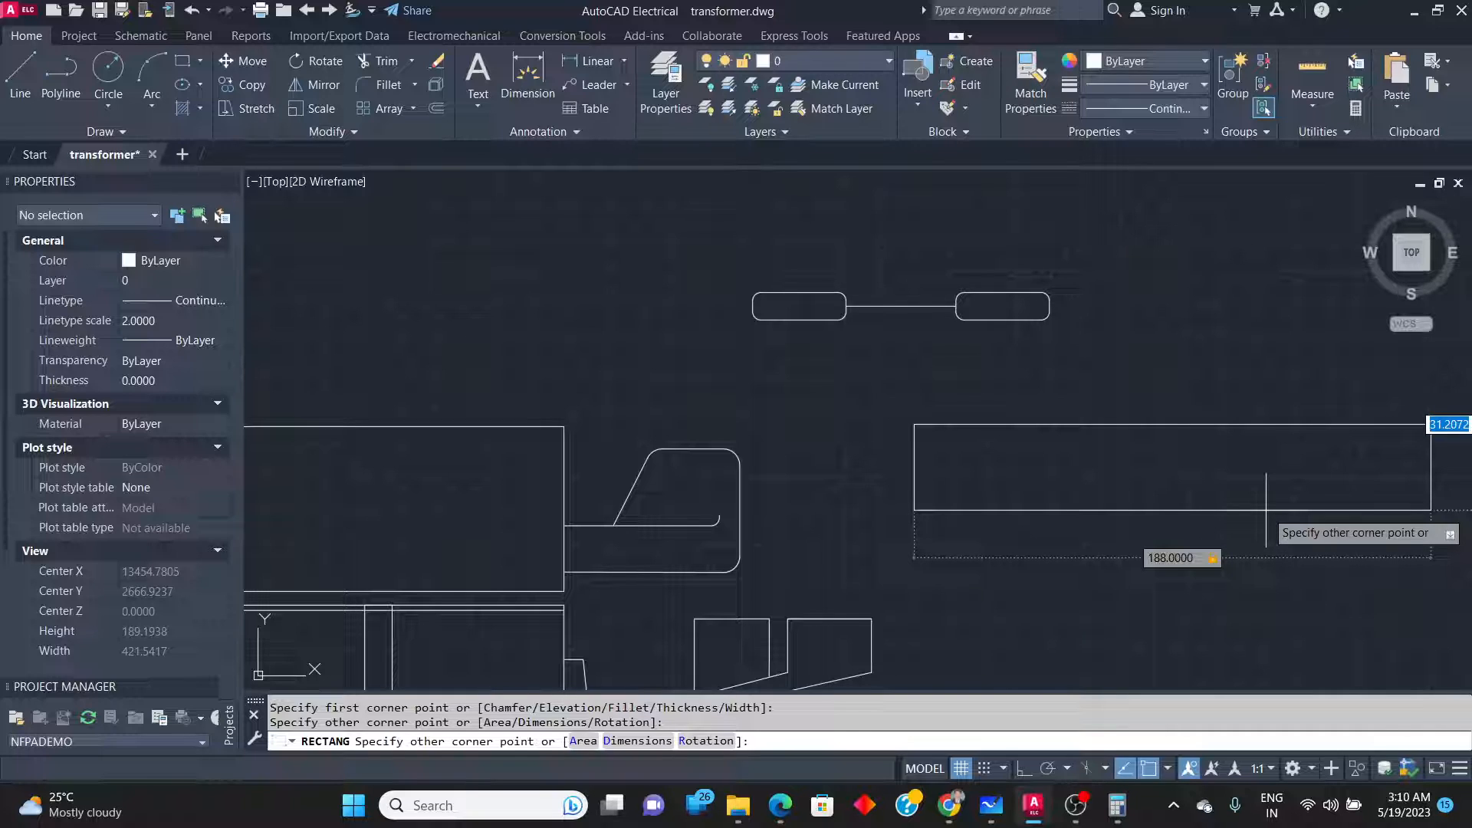
pyautogui.write('114')
pyautogui.press('Return')
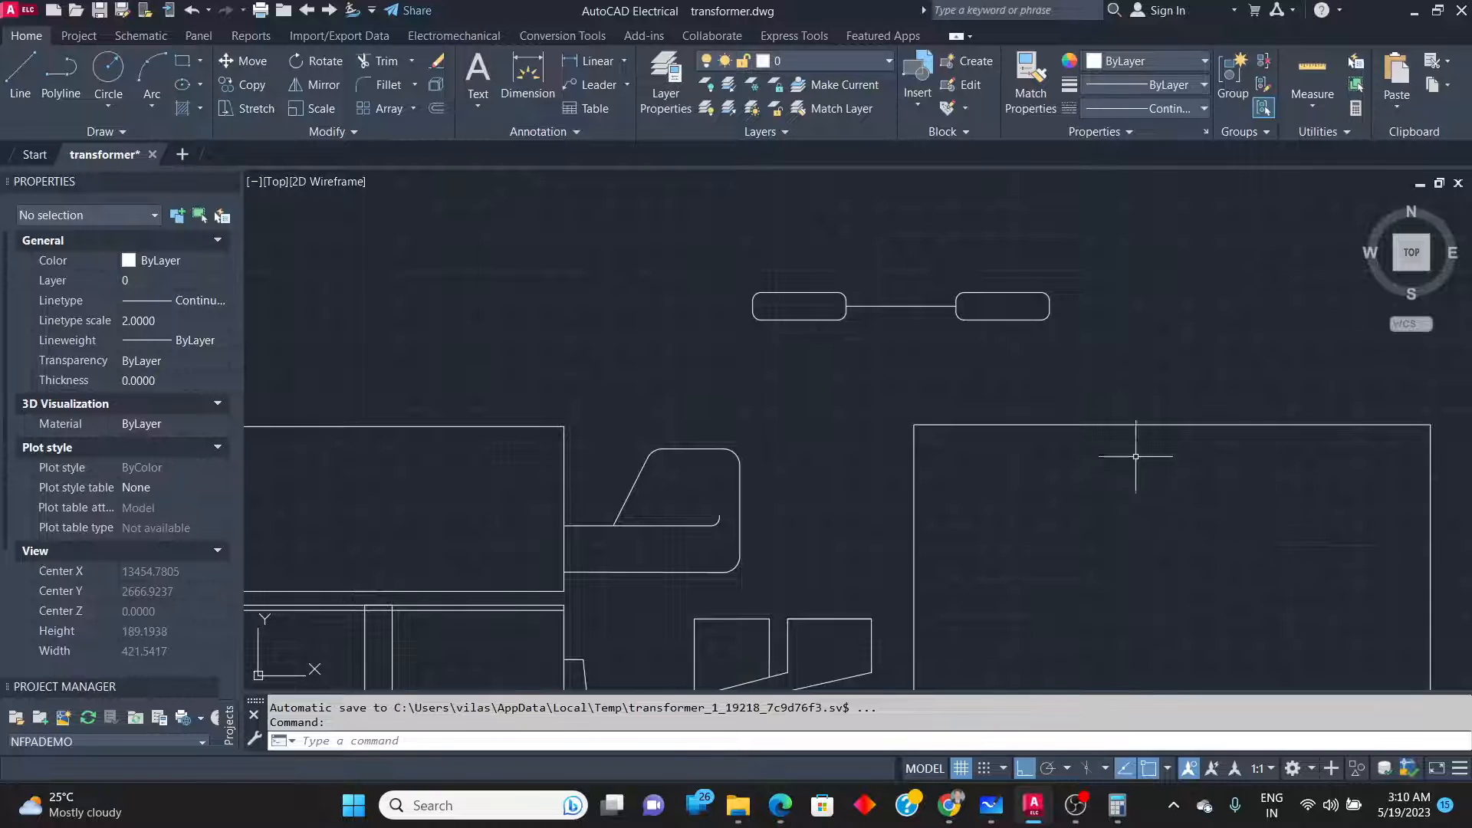
pyautogui.scroll(-5, 1089, 441)
pyautogui.scroll(3, 1041, 429)
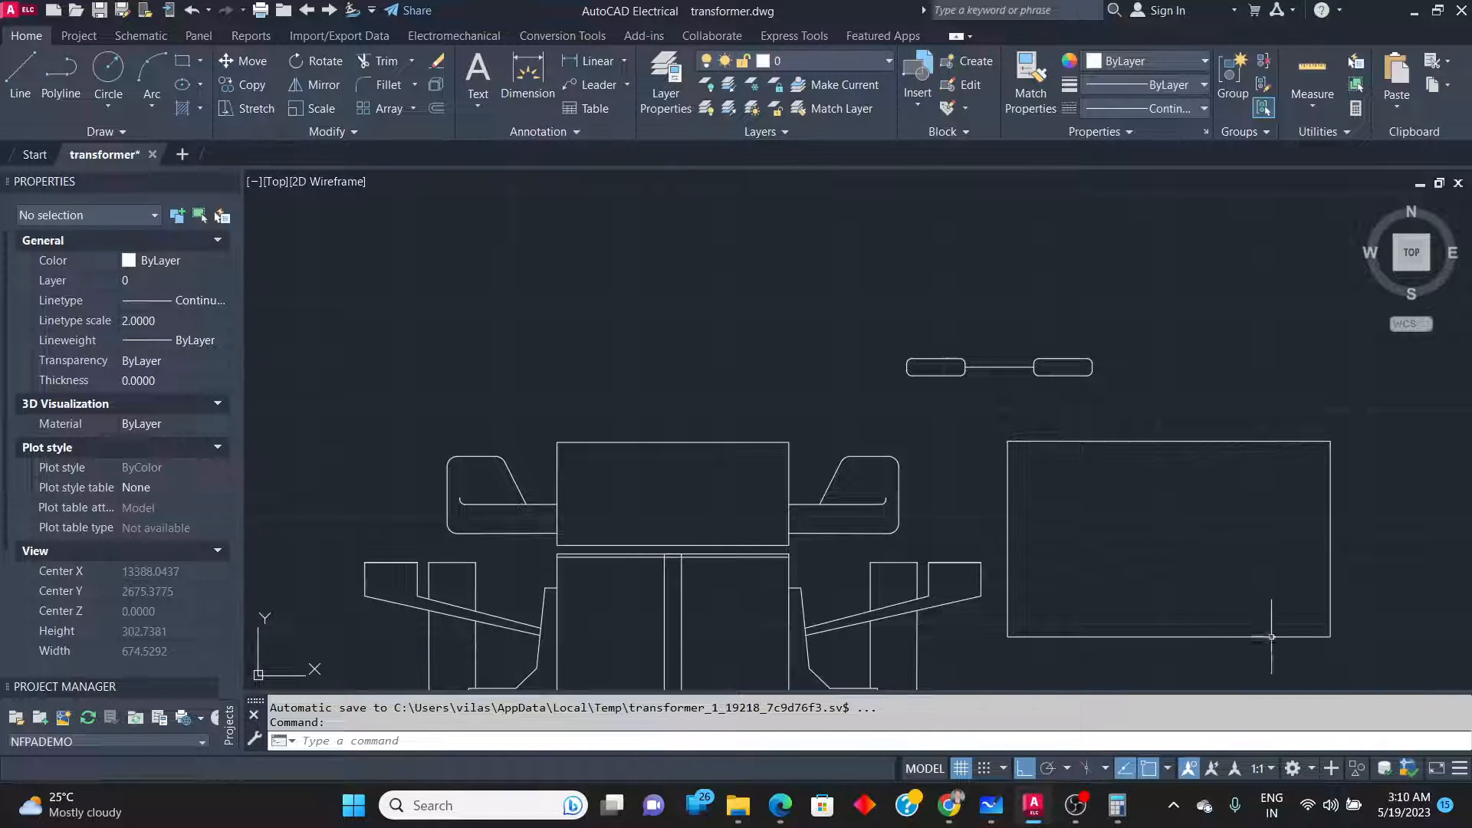
# Take a closer look at the frame section in the Whiteboard sketch, and switch back to AutoCAD.
pyautogui.hotkey('alt', 'Tab')
pyautogui.keyDown('ctrl'); pyautogui.scroll(3, 1096, 343); pyautogui.keyUp('ctrl')
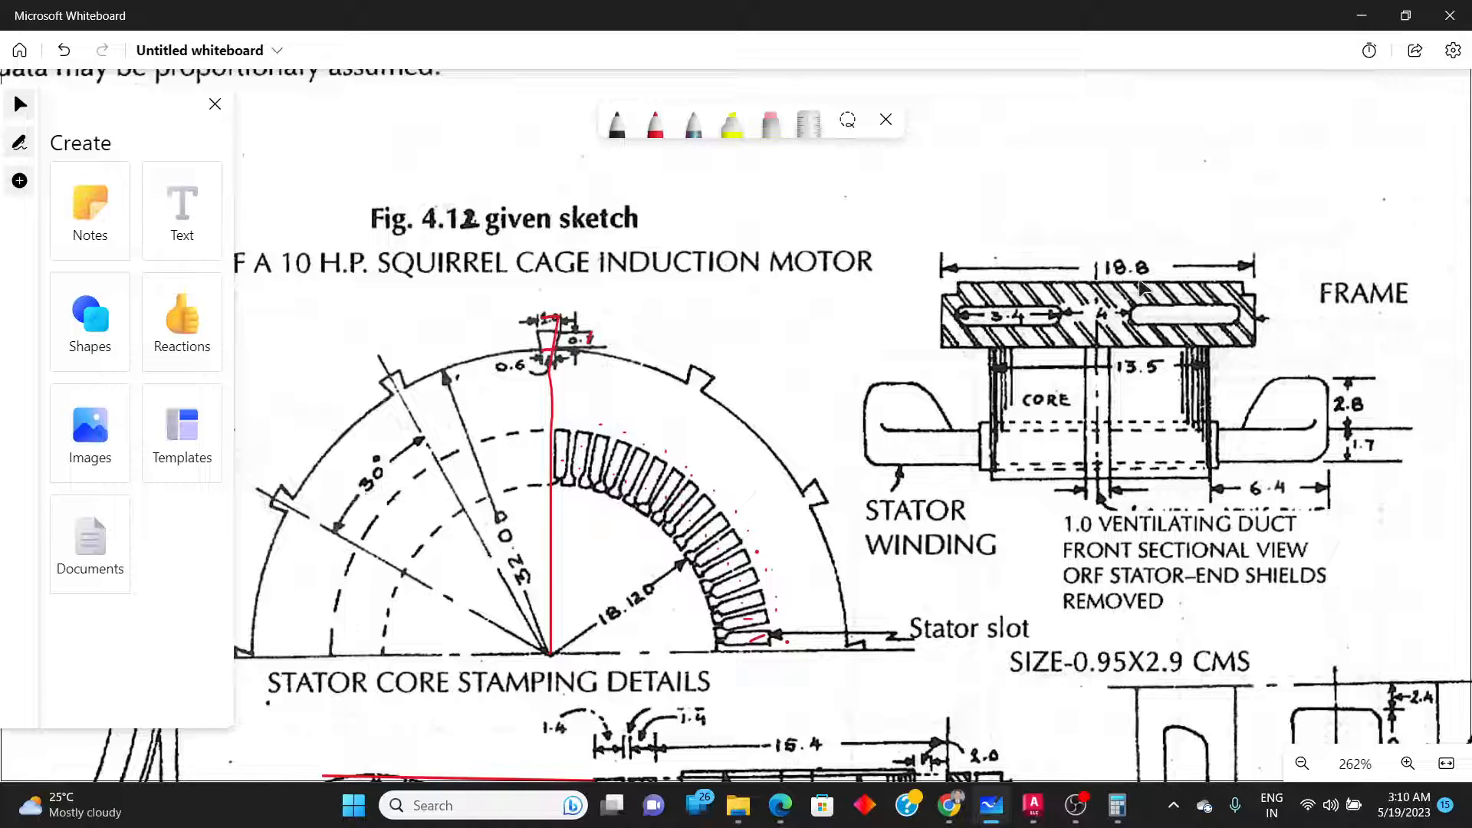
pyautogui.hotkey('alt', 'Tab')
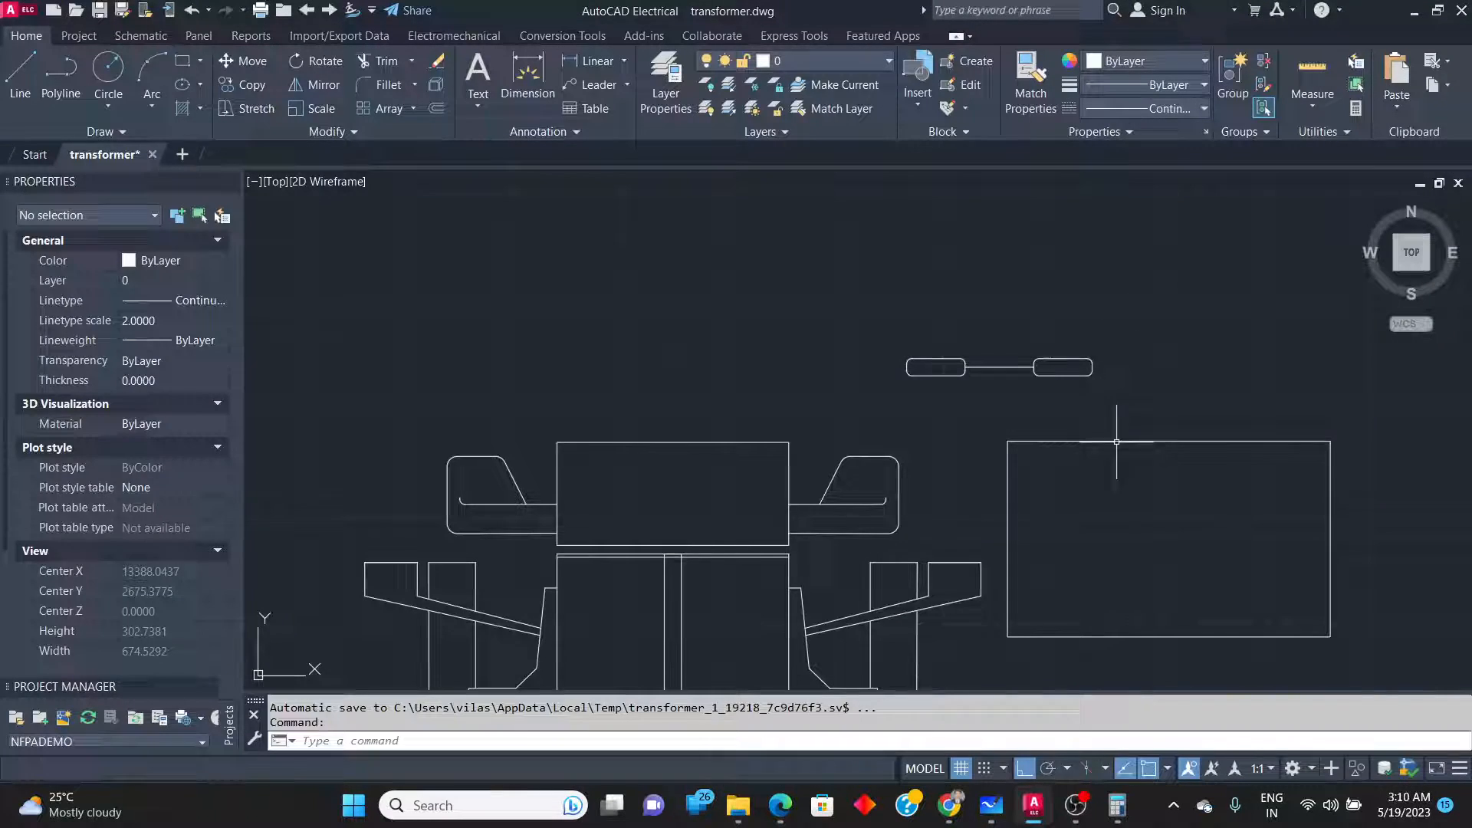
# Try to stretch the upper edge of the large frame rectangle 112 downward.
pyautogui.click(1163, 443)
pyautogui.click(1163, 443)
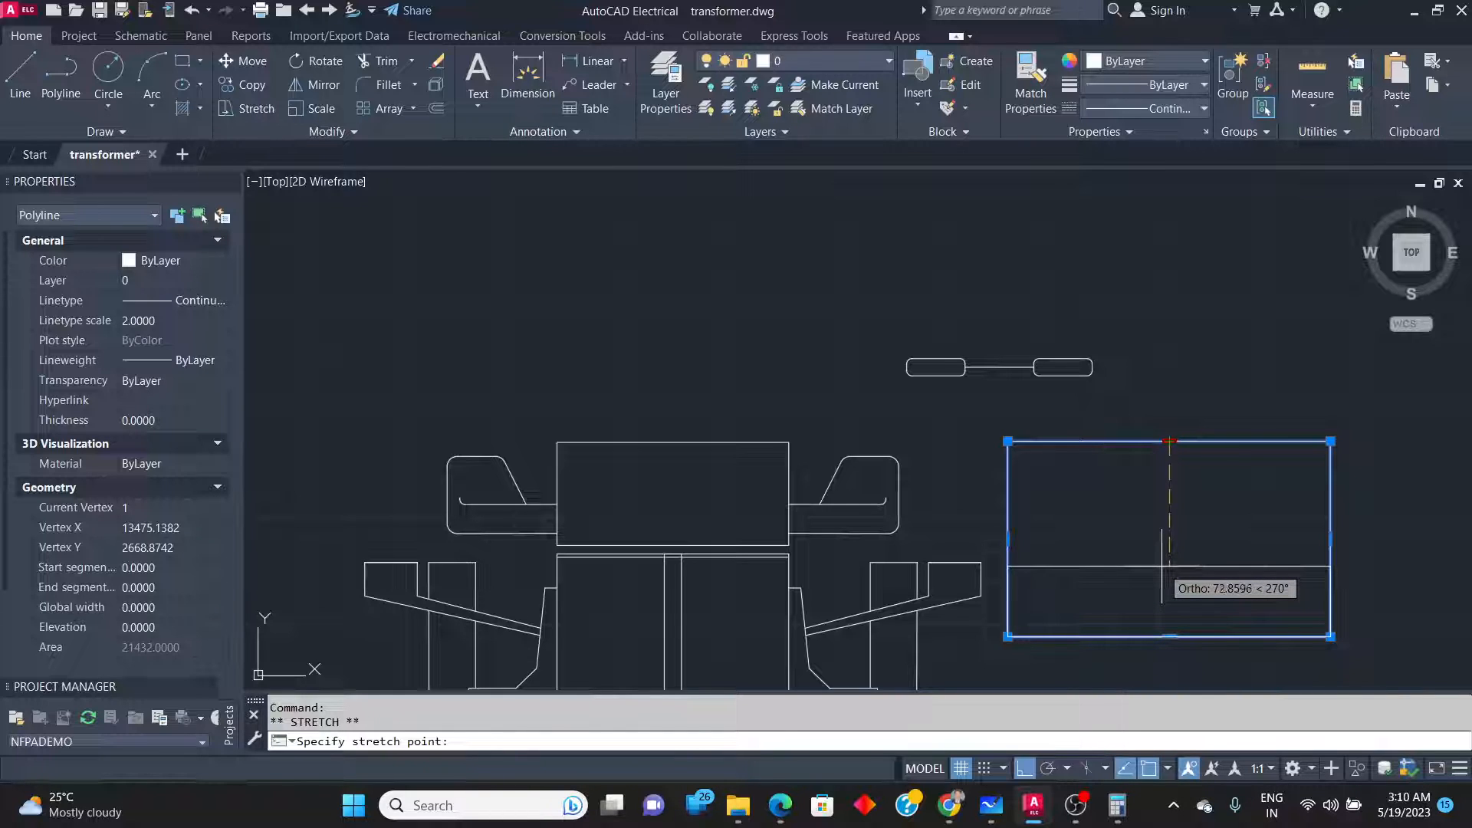
pyautogui.write('1')
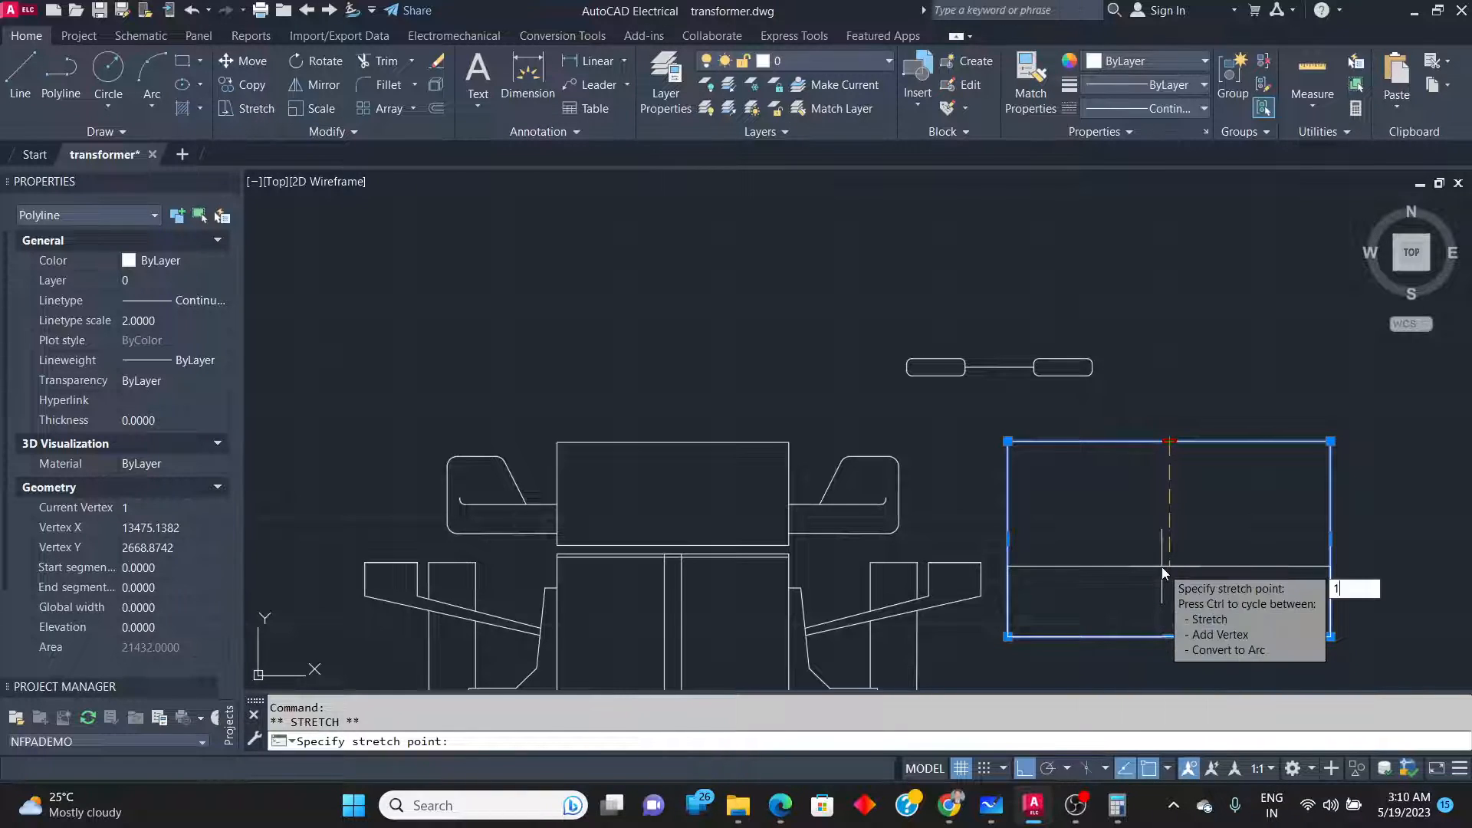
pyautogui.write('1')
pyautogui.write('2')
pyautogui.press('Return')
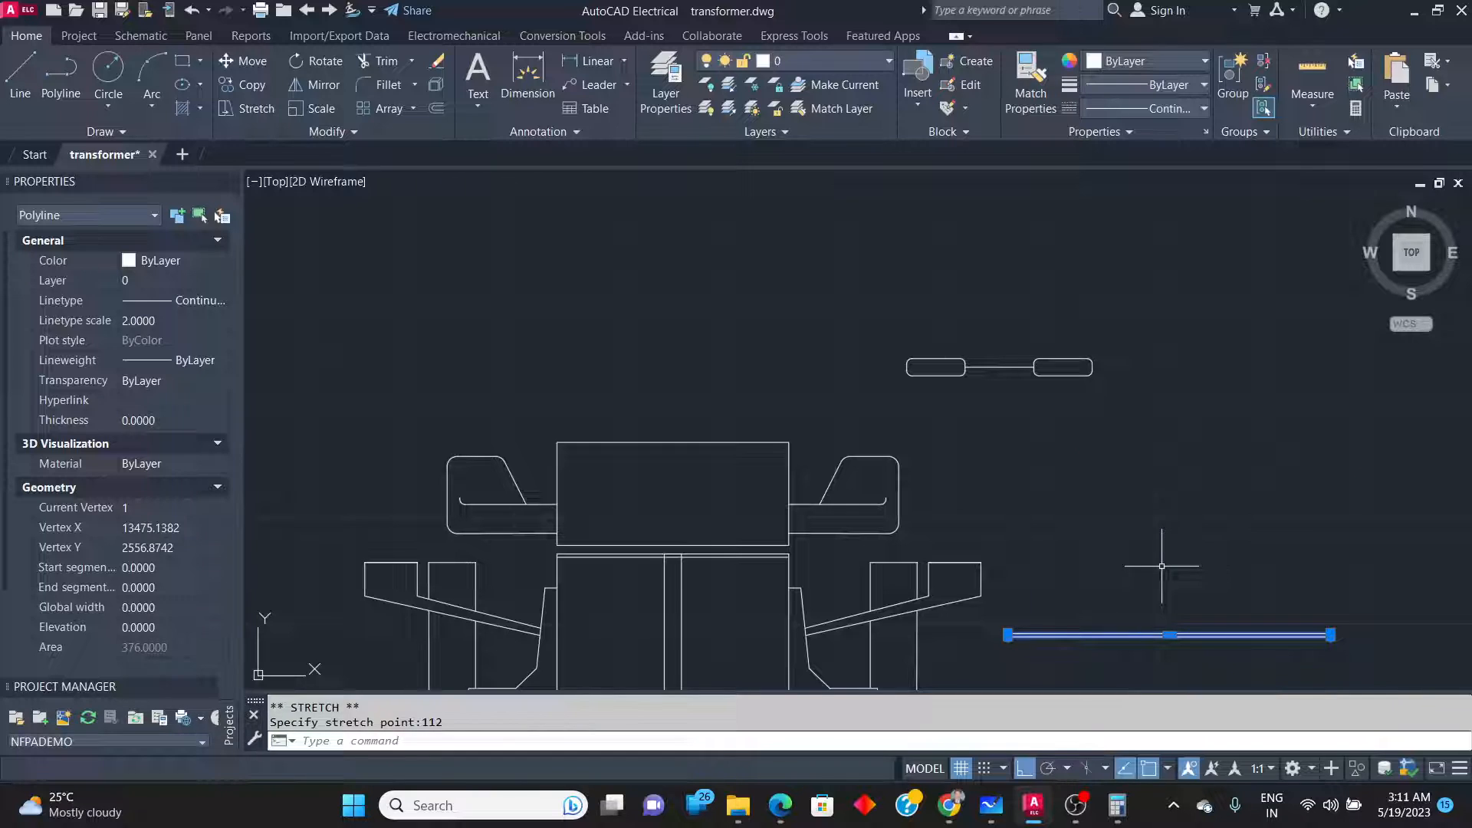
pyautogui.scroll(5, 1177, 642)
pyautogui.scroll(-5, 1117, 624)
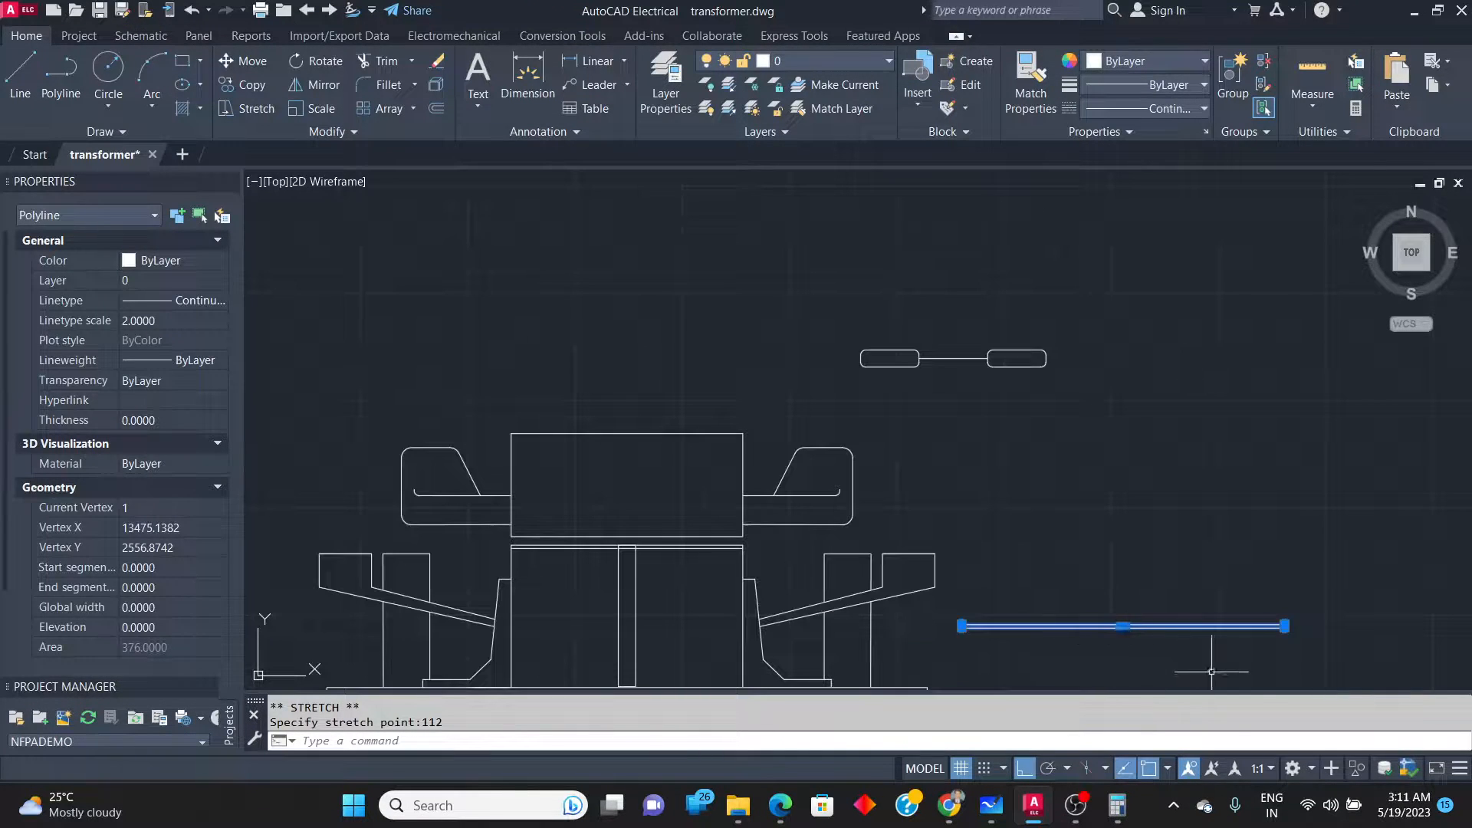
# Delete the frame rectangle drawn below the two rounded slots.
pyautogui.click(1353, 658)
pyautogui.click(983, 608)
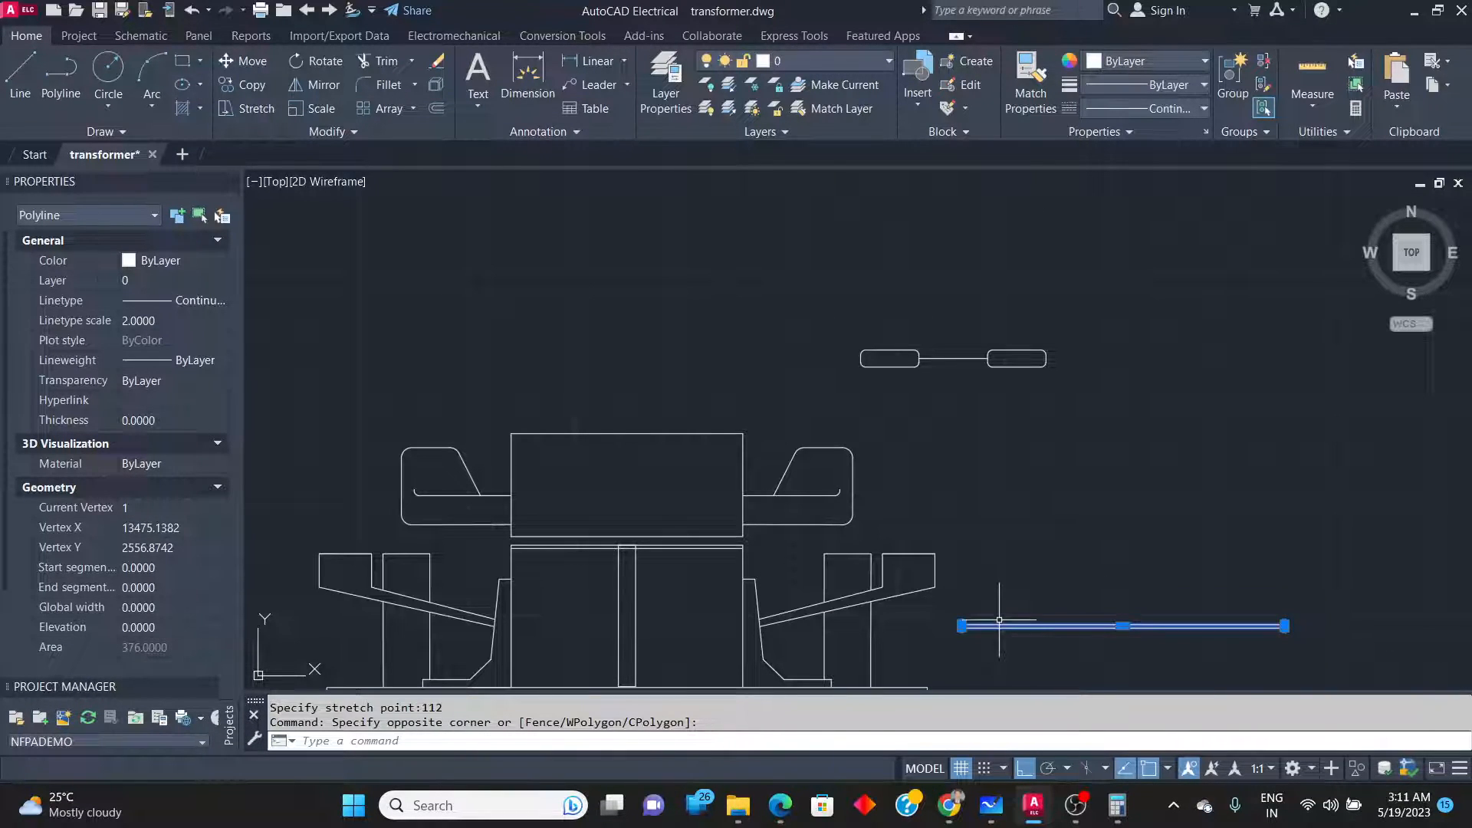
pyautogui.press('Delete')
# Switch to Whiteboard to study the frame section and its slots in the sketch, and return to the AutoCAD drawing.
pyautogui.hotkey('alt', 'Tab')
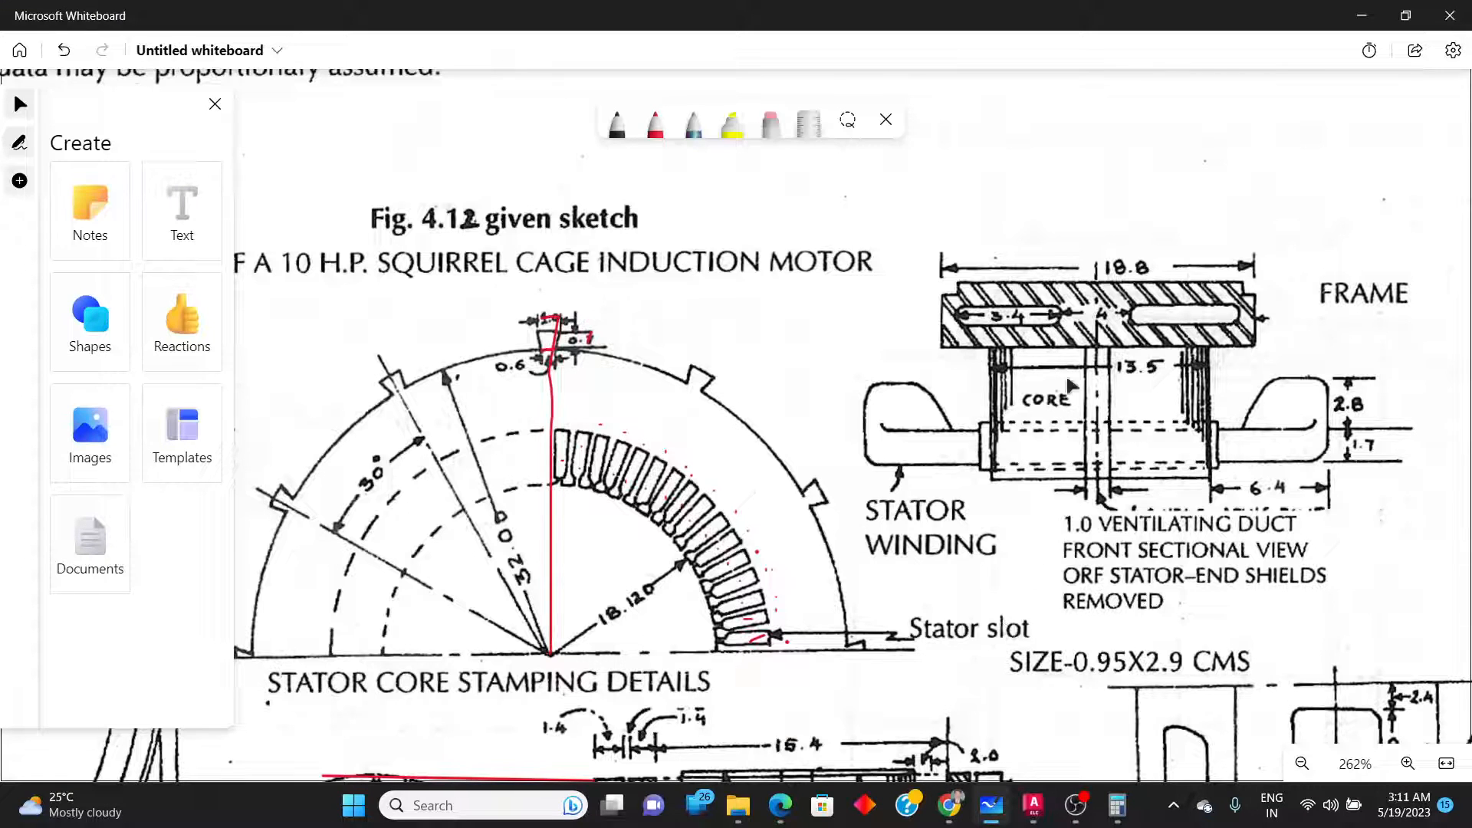
pyautogui.scroll(3, 1112, 309)
pyautogui.scroll(3, 1111, 309)
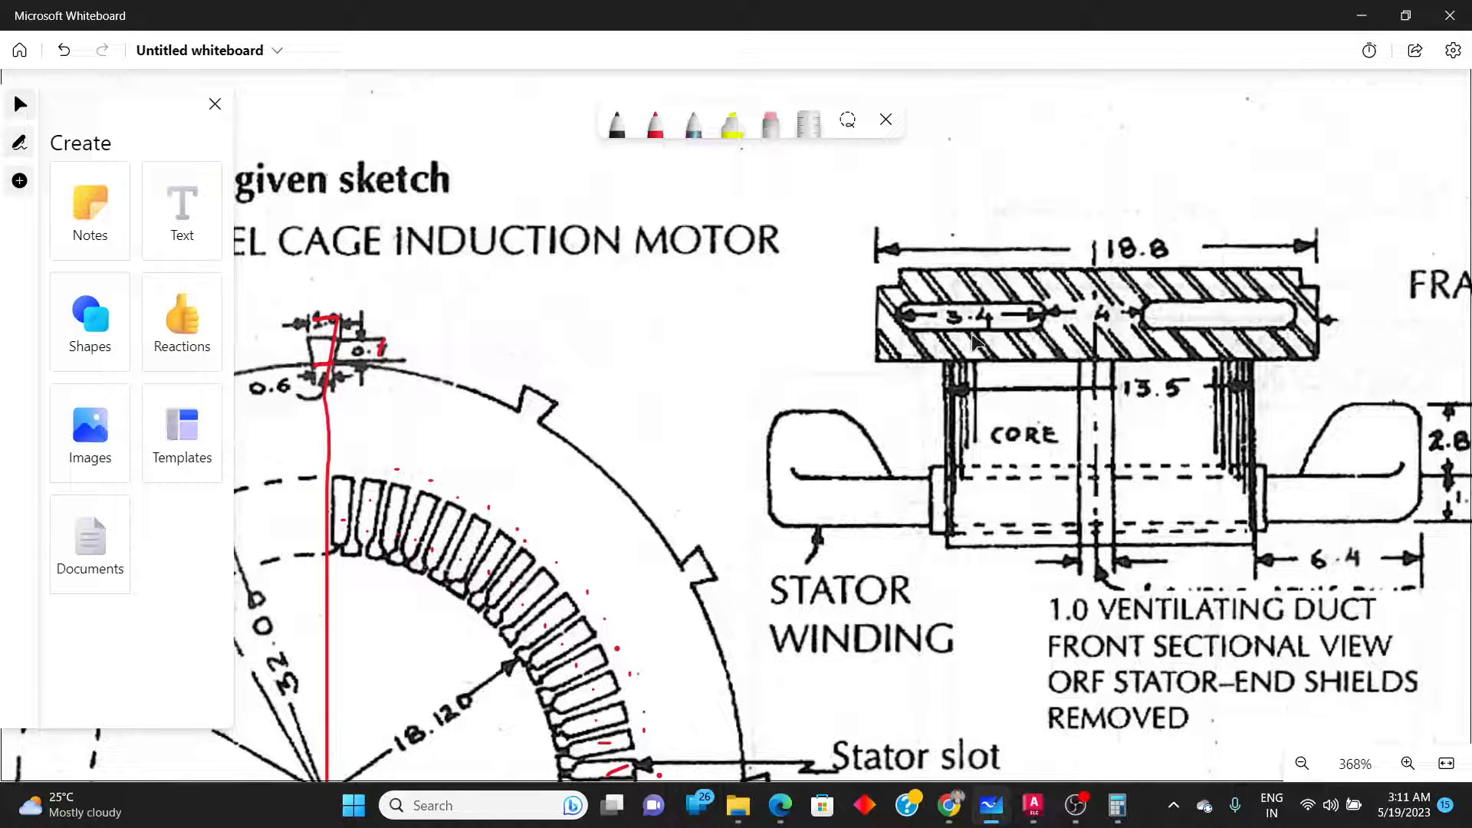
pyautogui.scroll(-1, 975, 340)
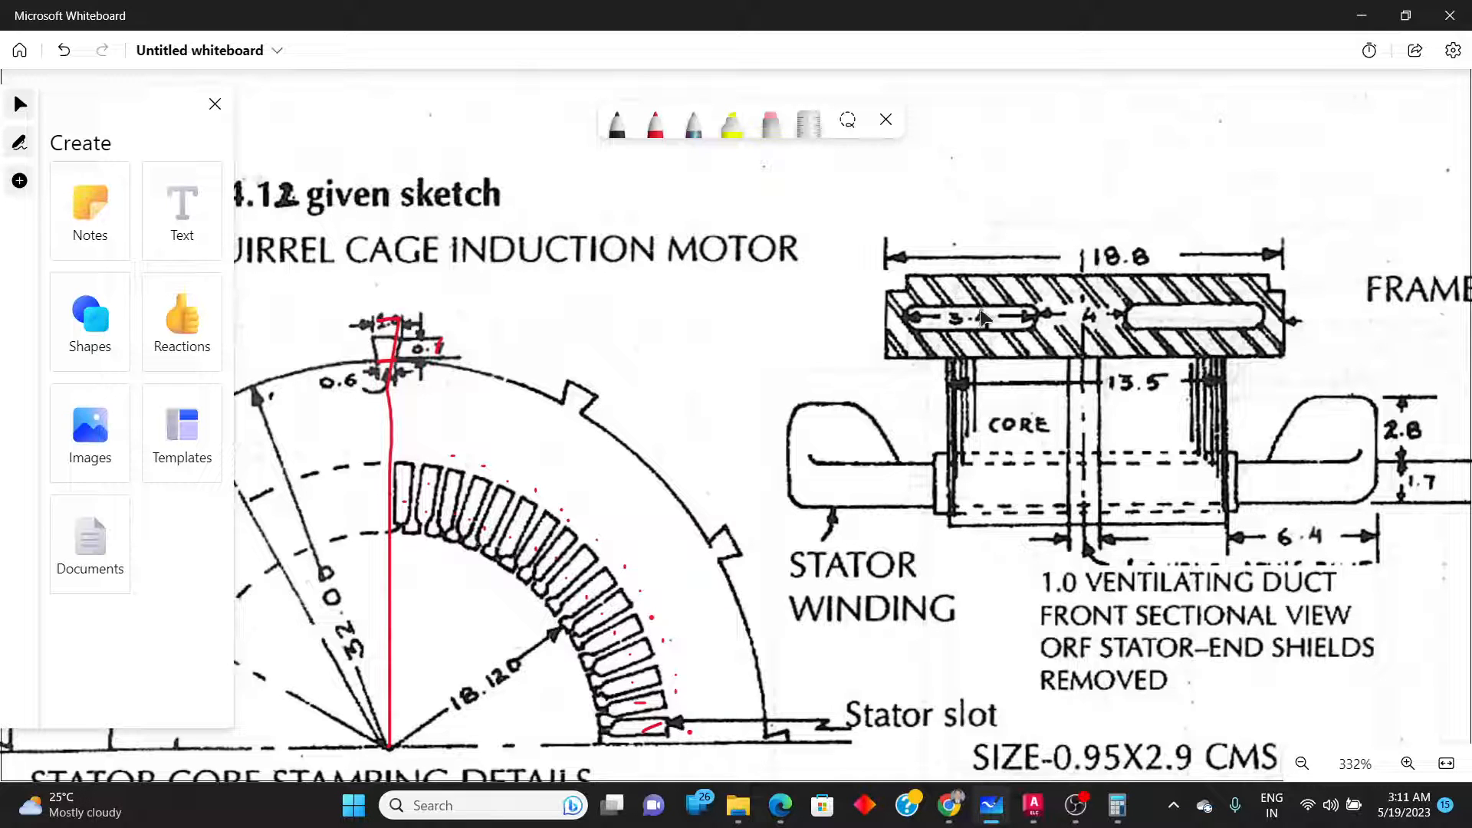
pyautogui.hotkey('alt', 'Tab')
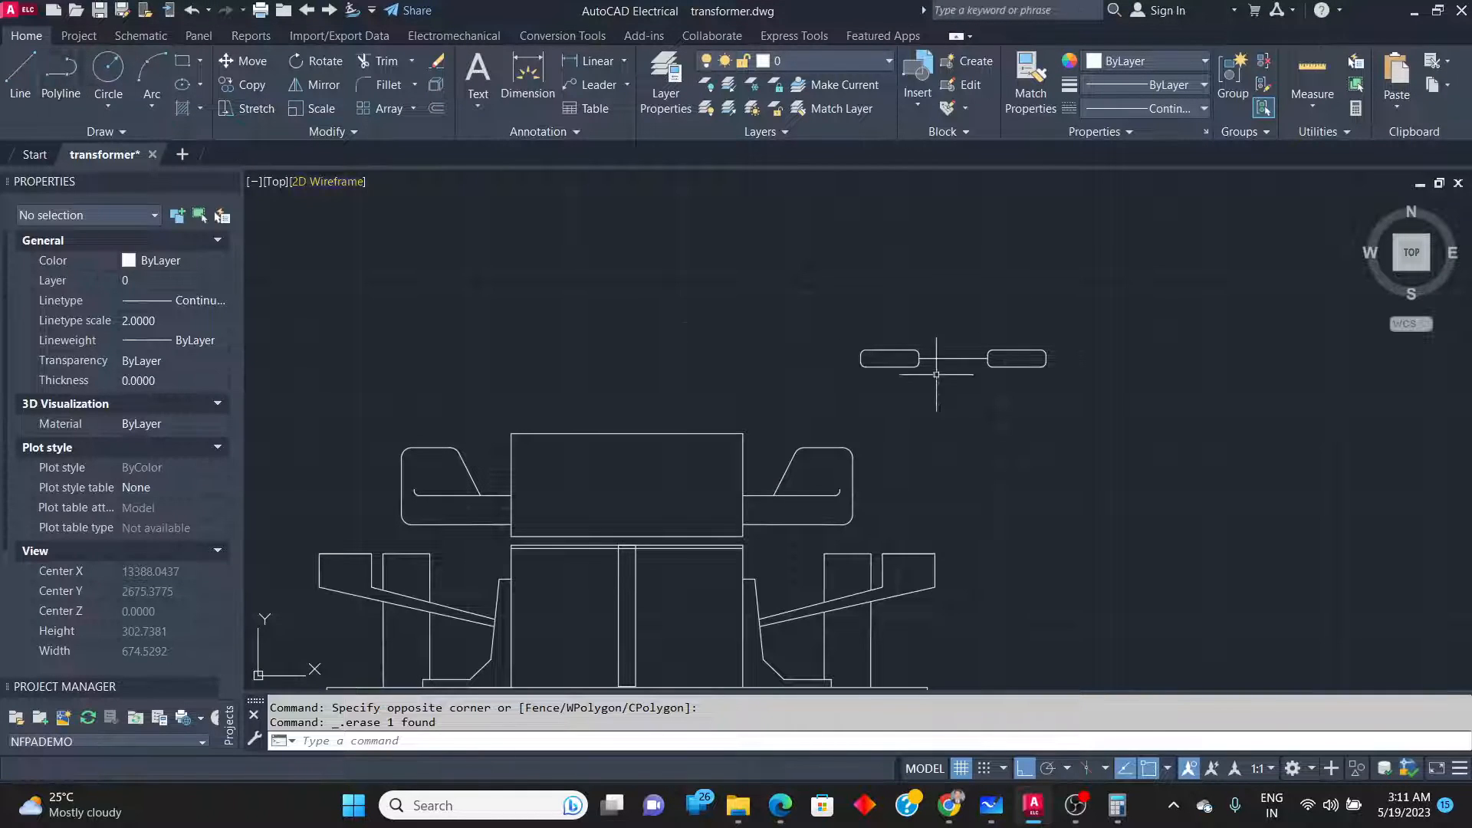
# Look over the frame in the existing motor view, and measure the height of the left rounded slot without placing a dimension.
pyautogui.scroll(-5, 1225, 392)
pyautogui.scroll(6, 1226, 392)
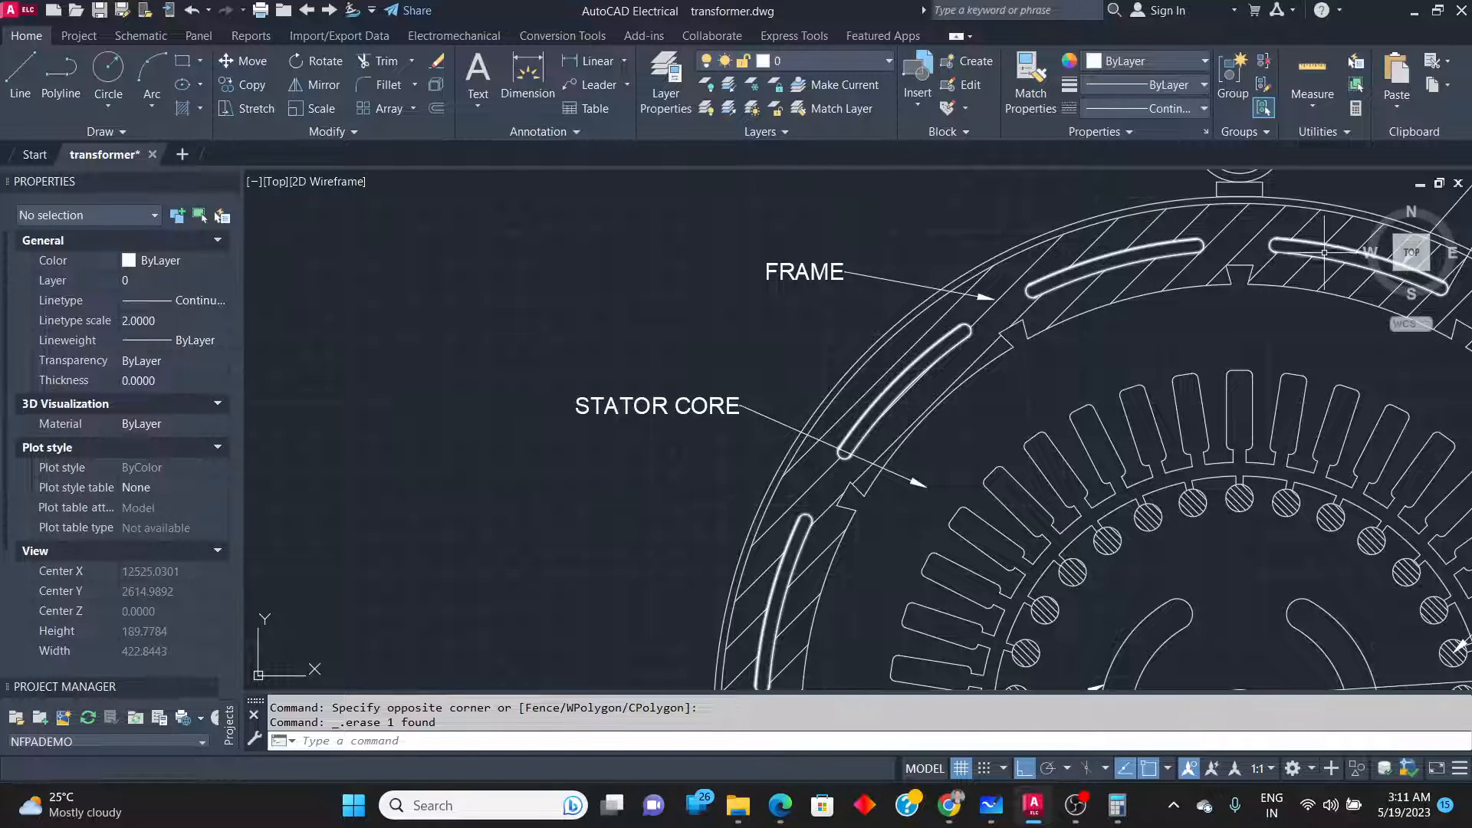
pyautogui.scroll(-10, 404, 460)
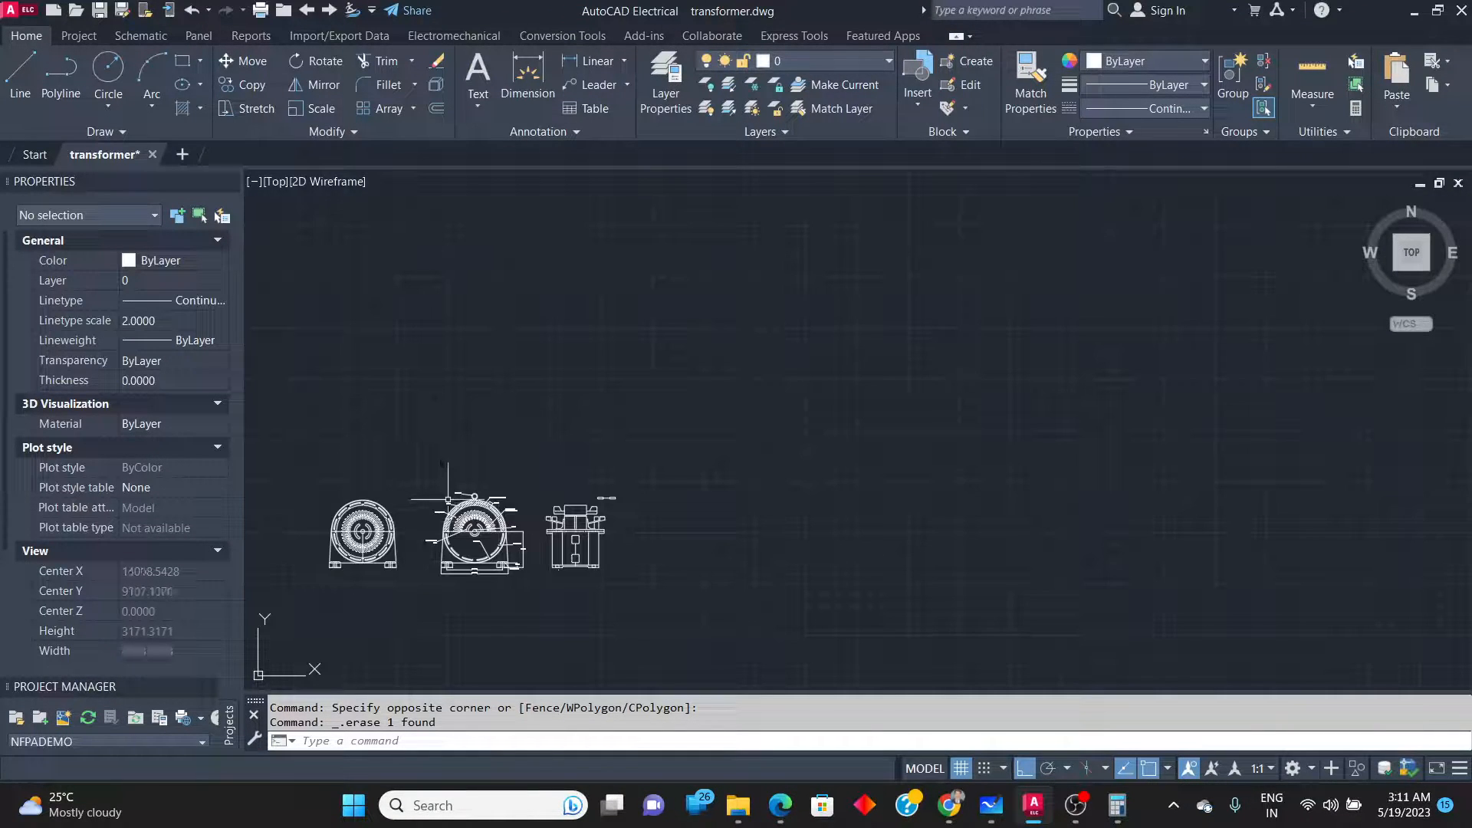
pyautogui.scroll(5, 491, 529)
pyautogui.scroll(4, 1066, 418)
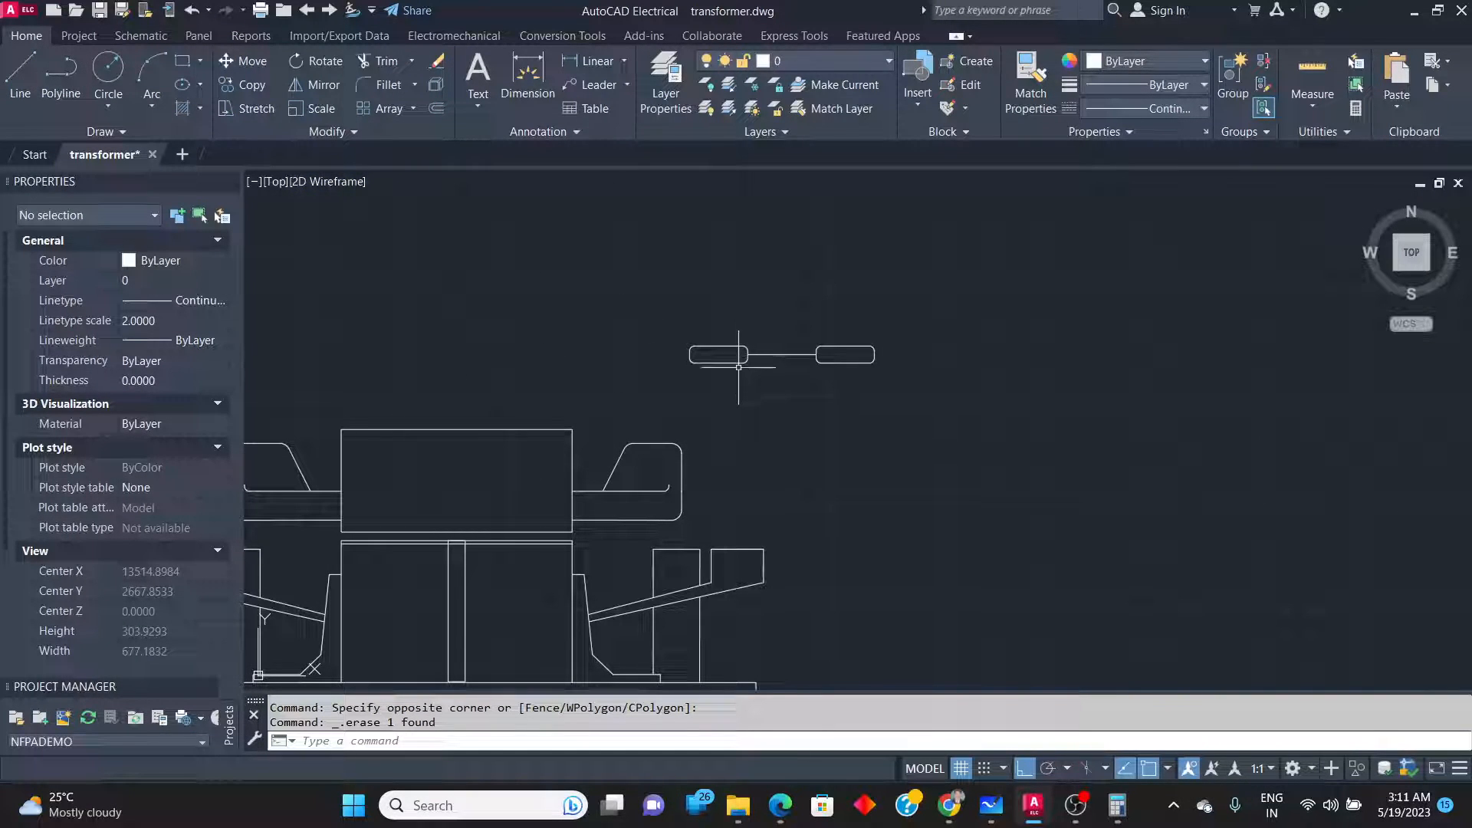
pyautogui.scroll(4, 698, 356)
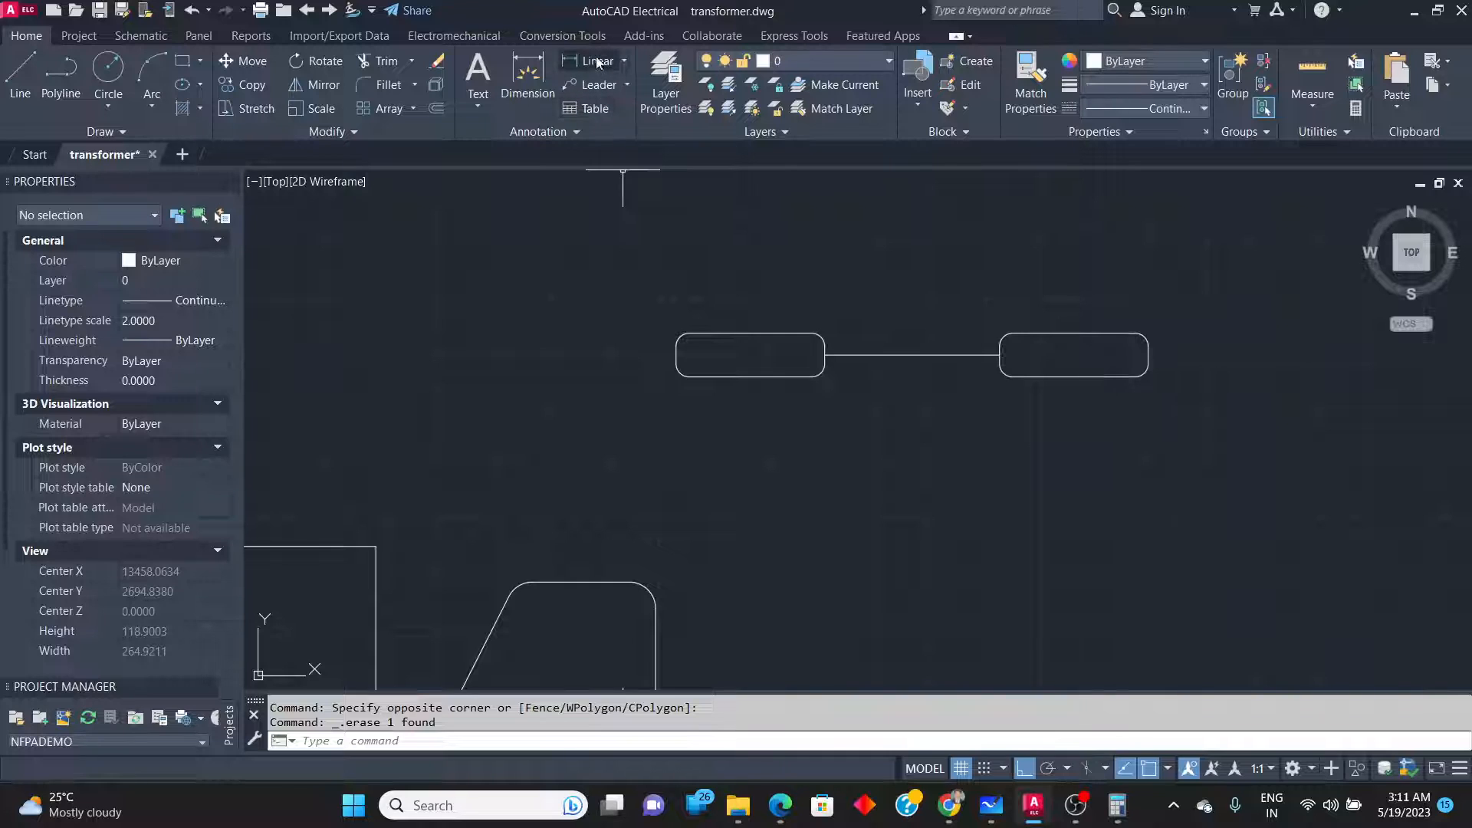
pyautogui.click(597, 61)
pyautogui.click(747, 335)
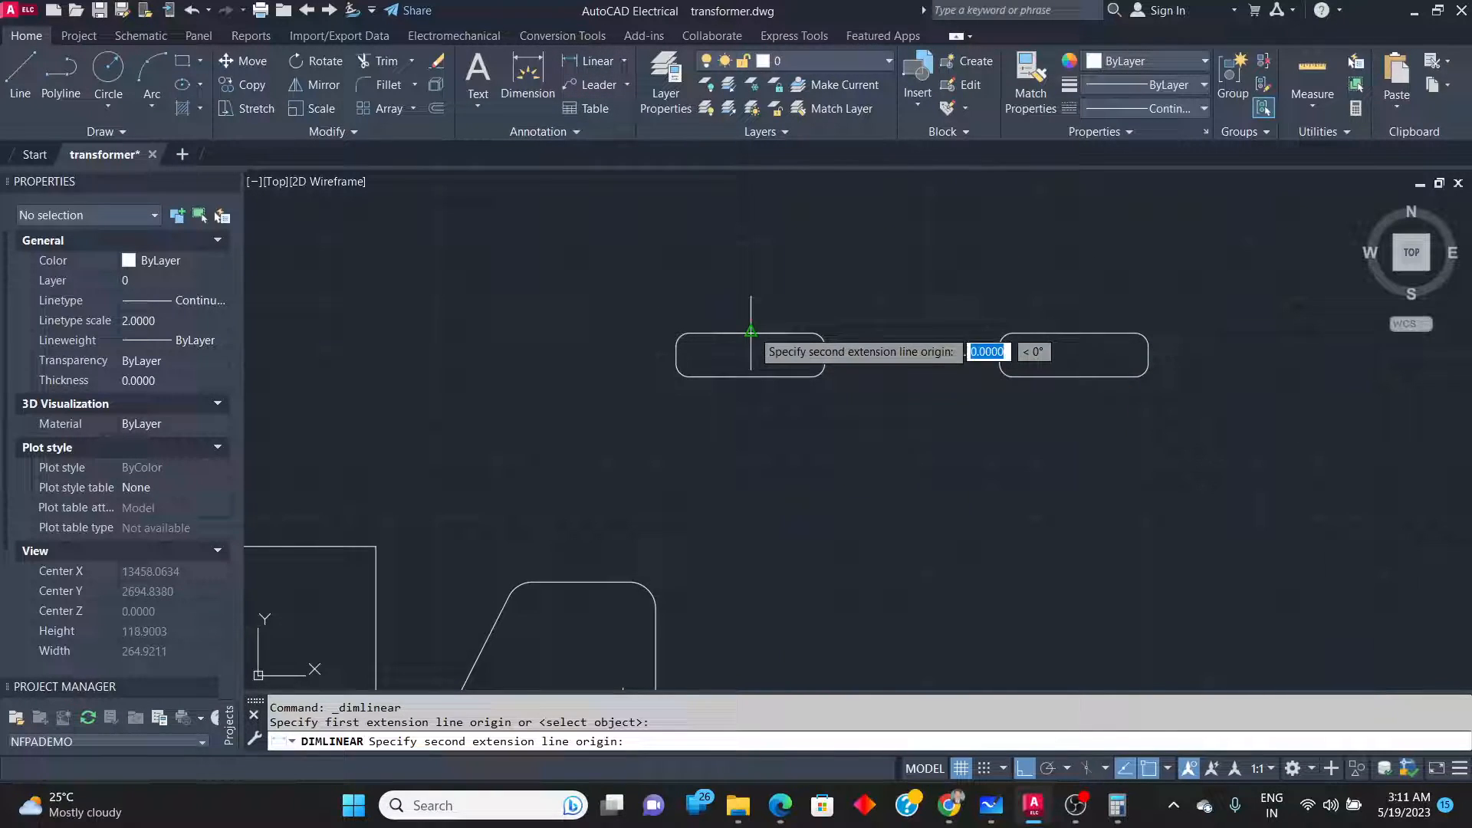
pyautogui.click(749, 376)
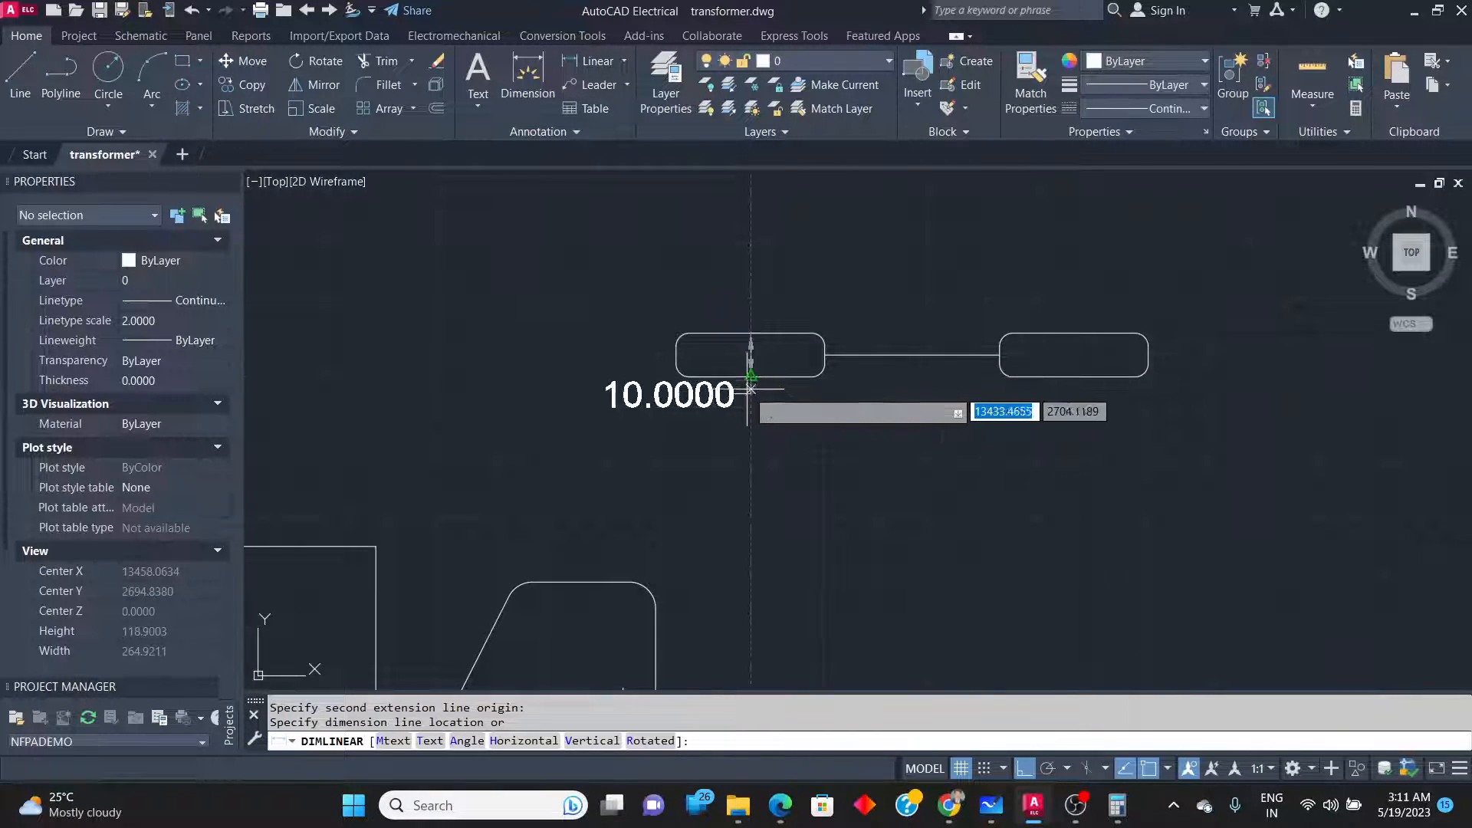
pyautogui.press('Escape')
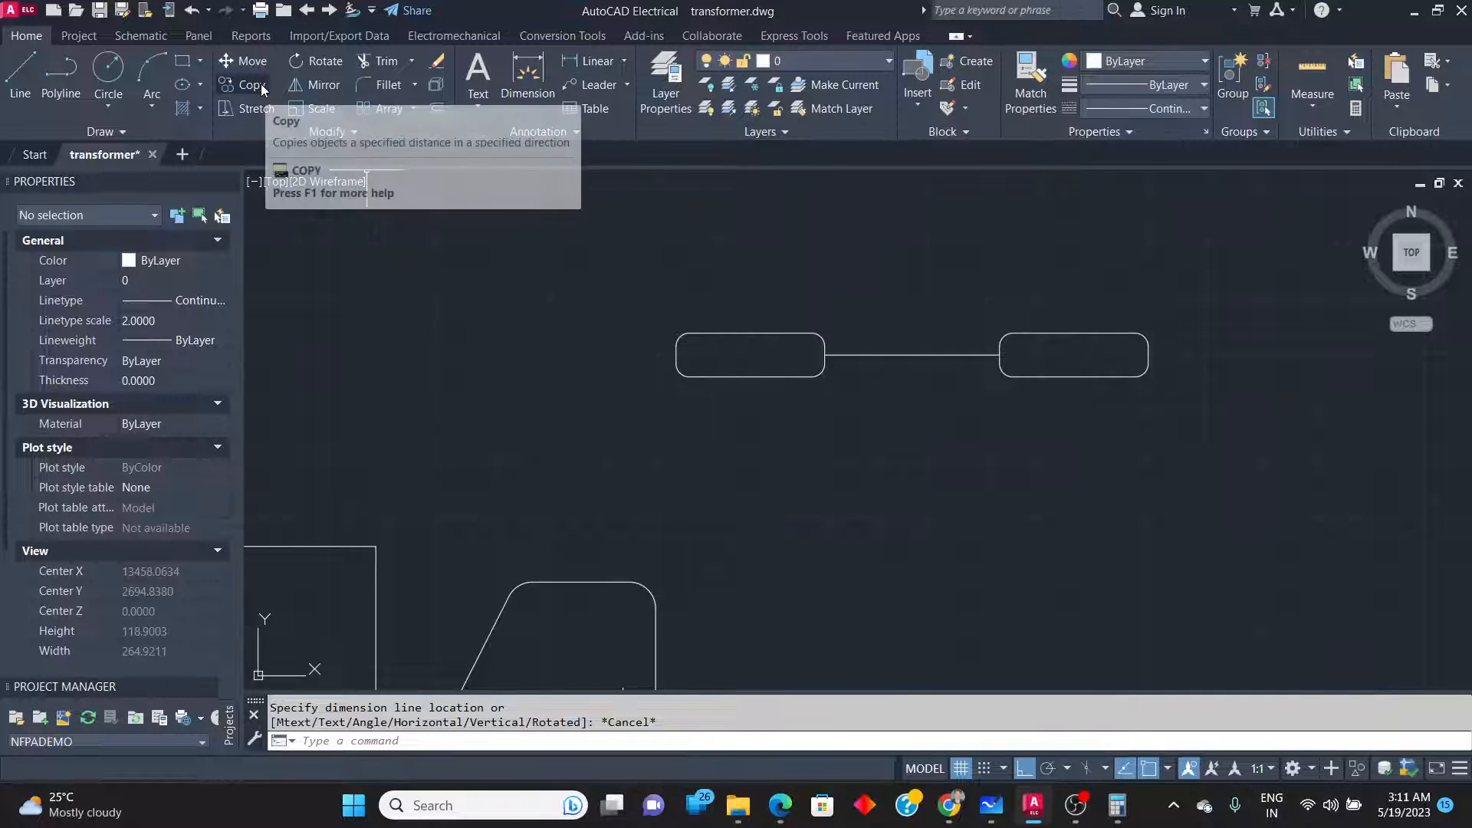
# Draw a 118 by 30 rectangle for the frame in the empty area below the two rounded slots.
pyautogui.click(182, 61)
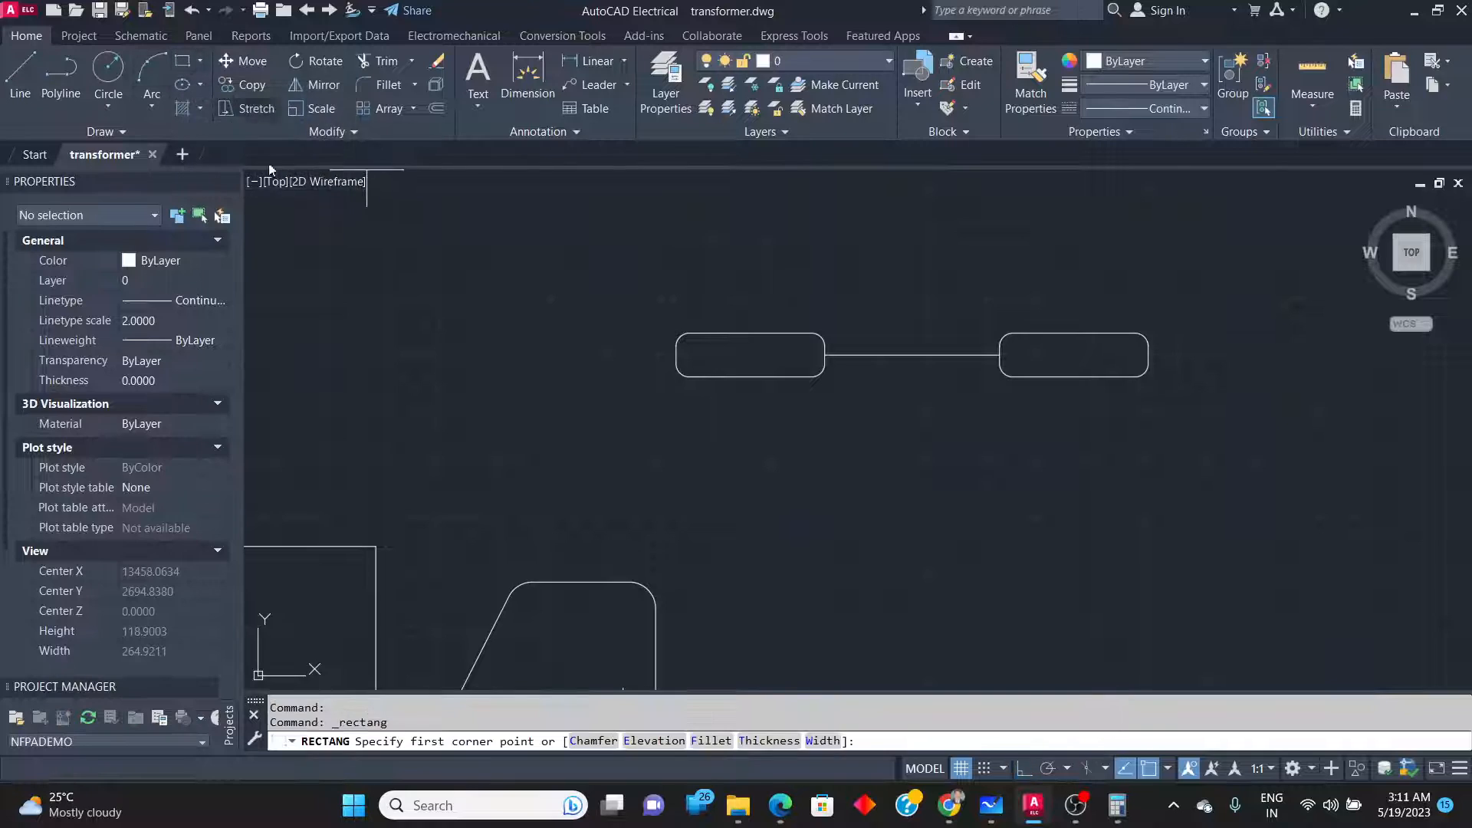
pyautogui.click(798, 459)
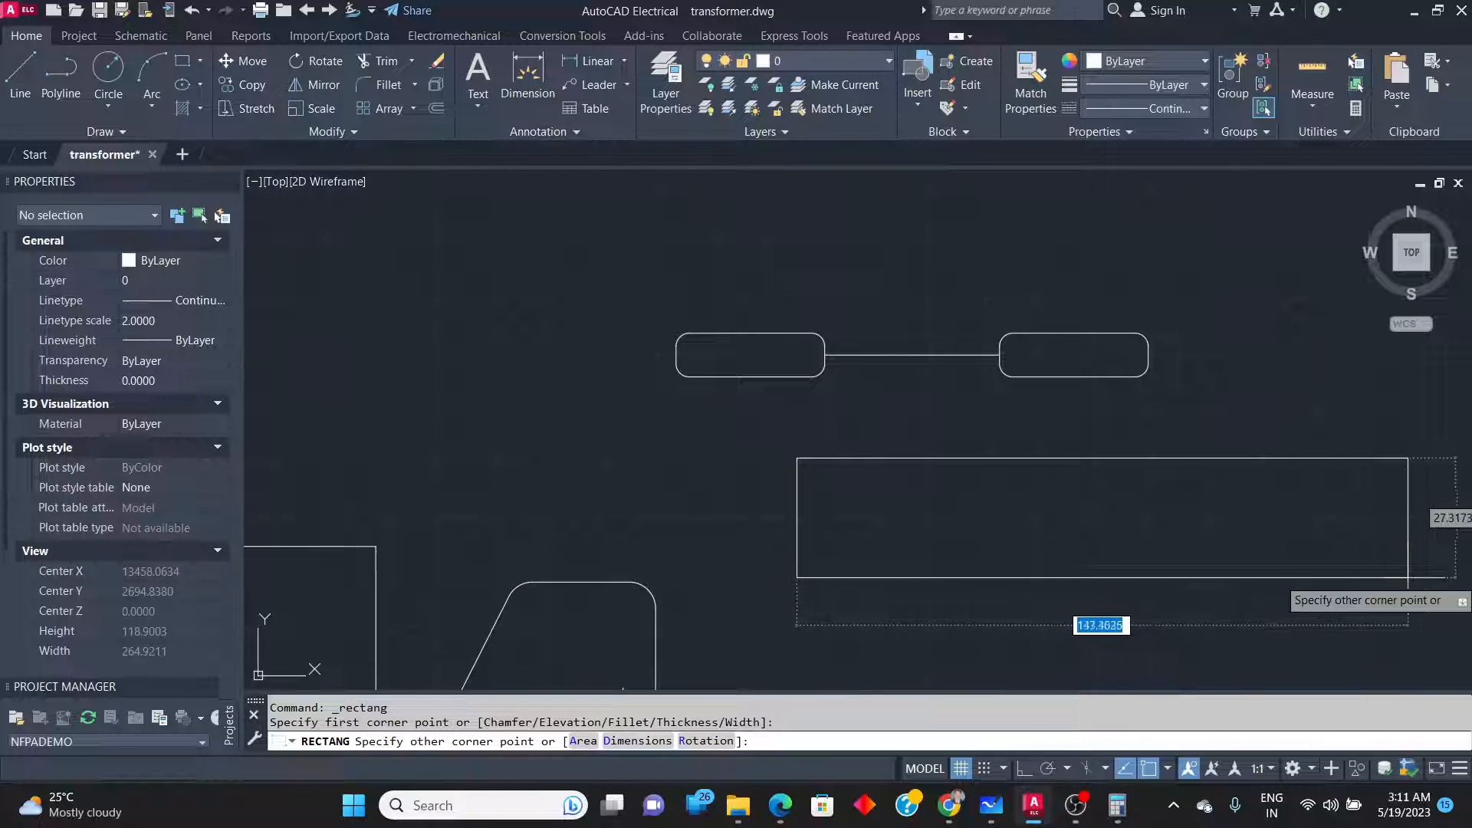
pyautogui.write('118')
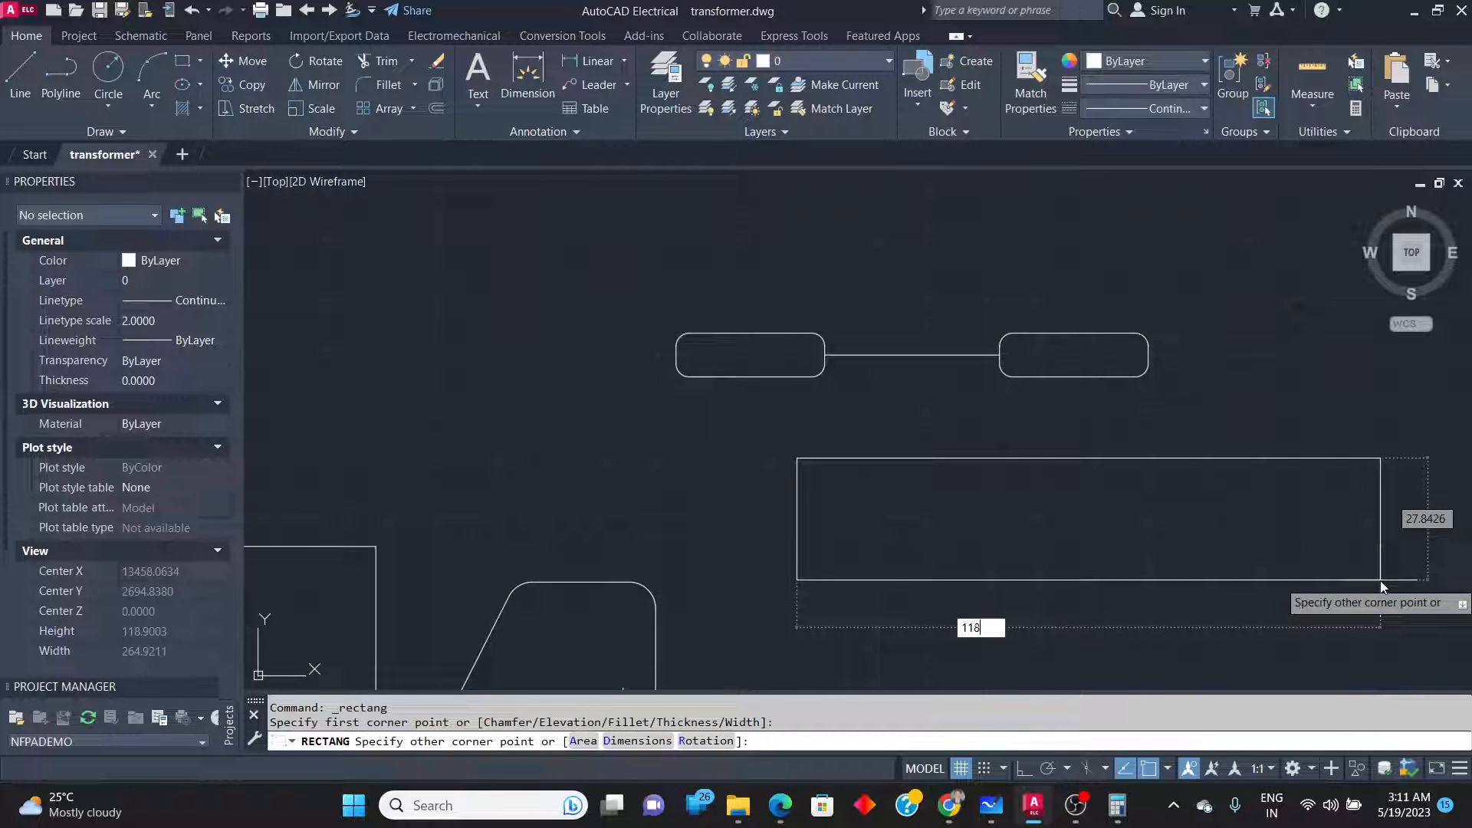
pyautogui.press('Tab')
pyautogui.write('30')
pyautogui.press('Return')
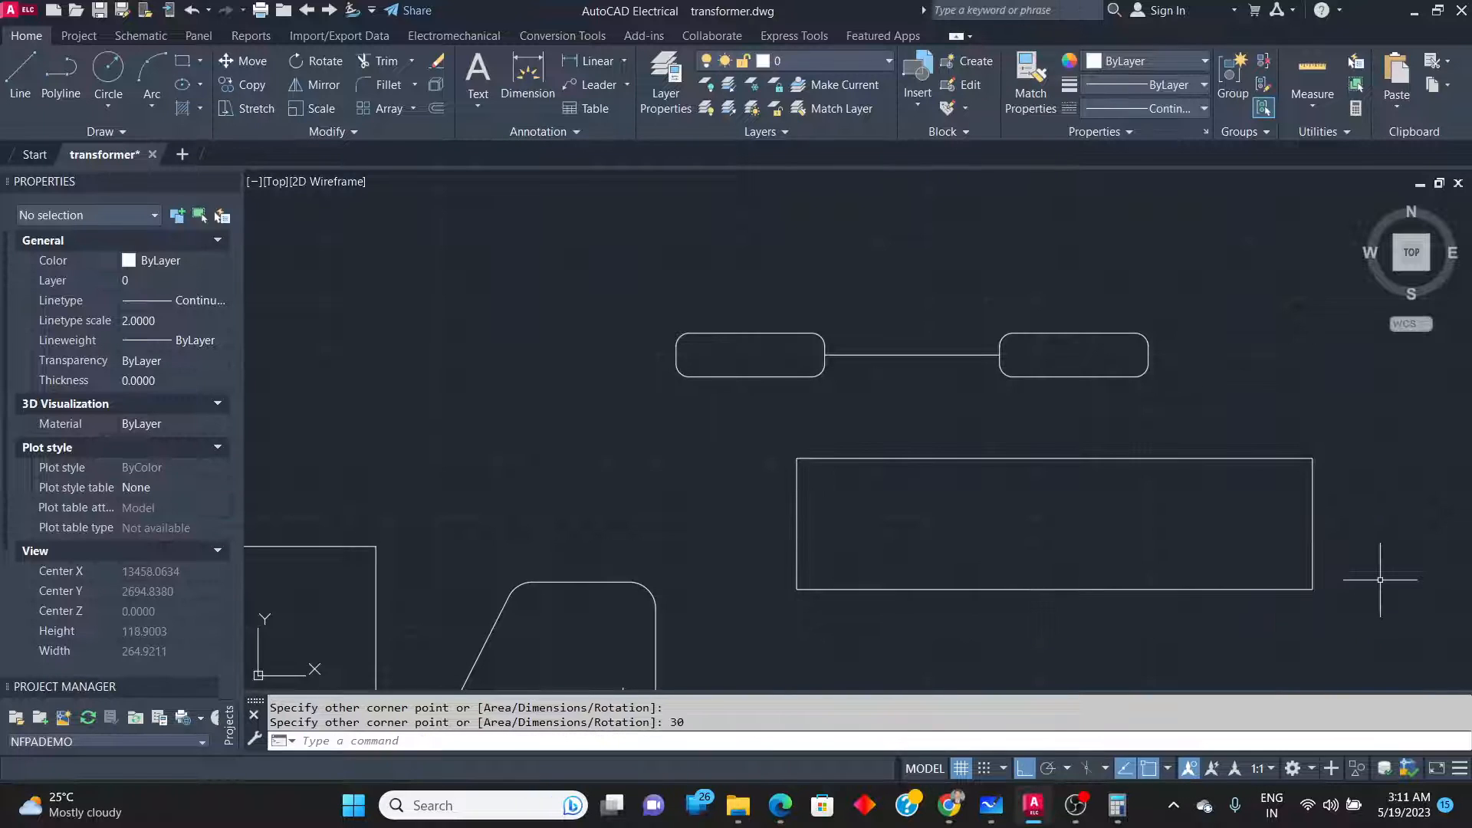
# Draw a diagonal helper line from the upper-left to the lower-right corner of the frame rectangle.
pyautogui.click(20, 76)
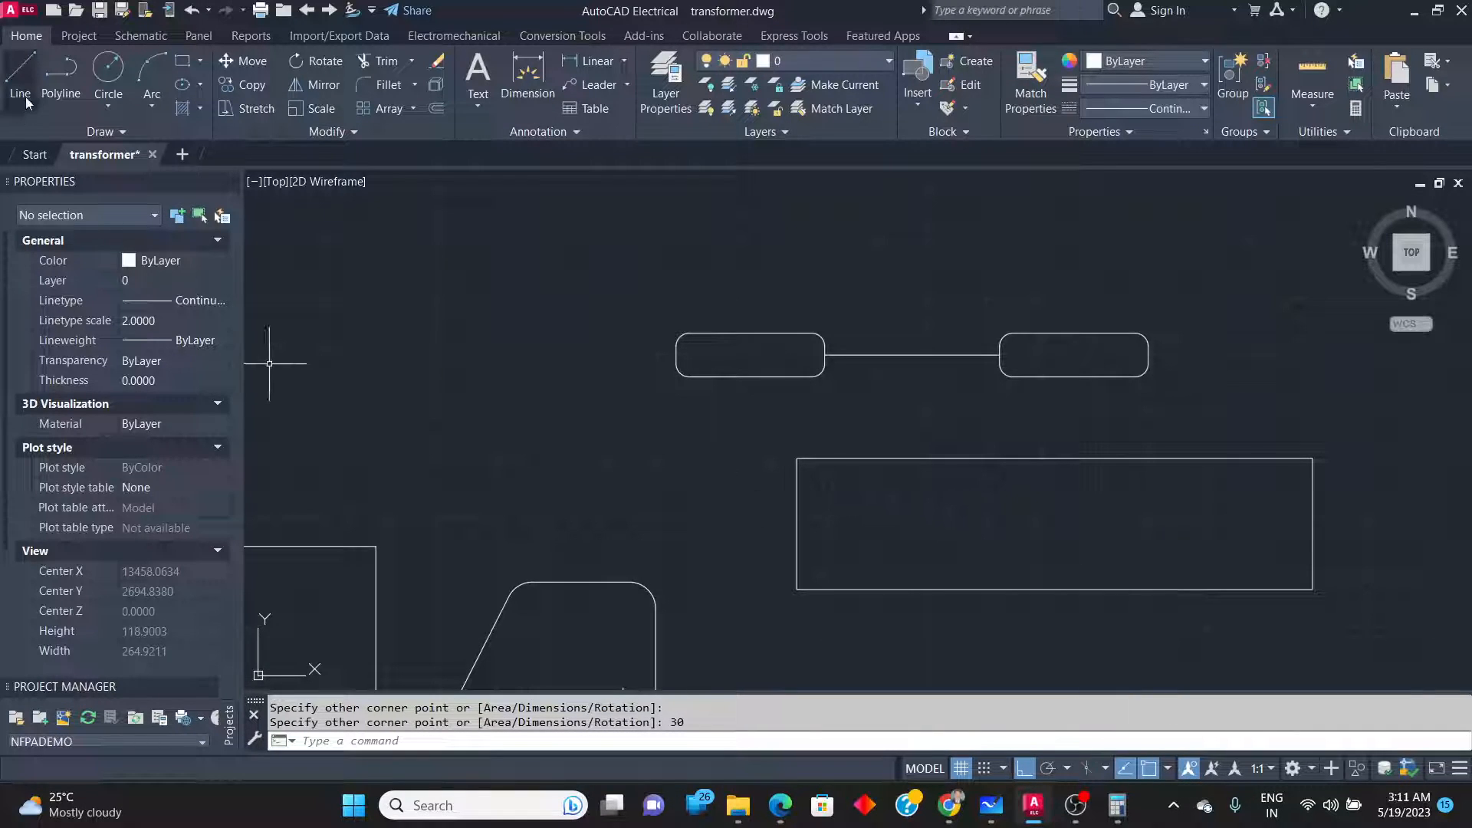
pyautogui.click(797, 459)
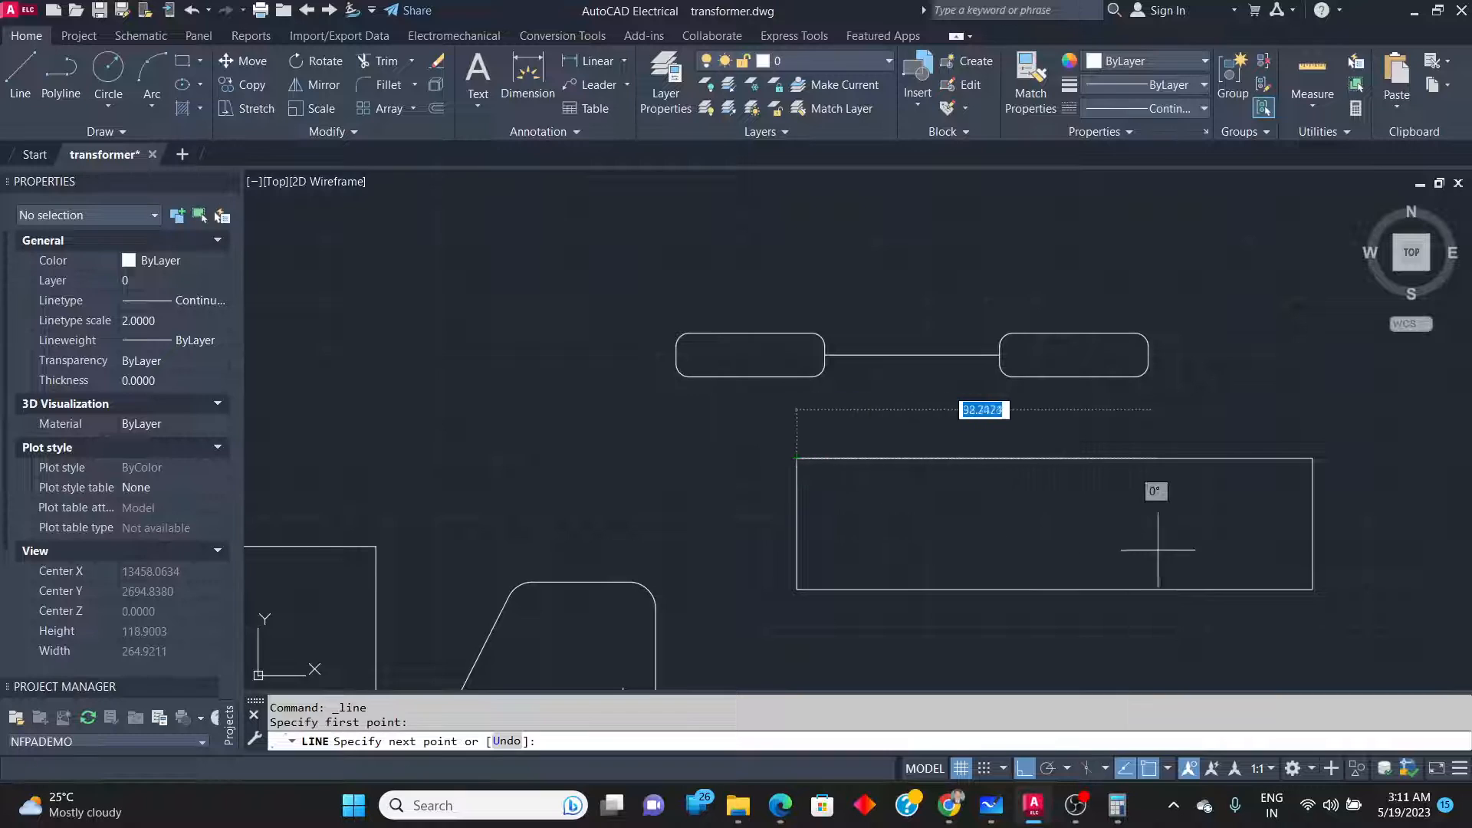
pyautogui.click(1312, 589)
pyautogui.press('Return')
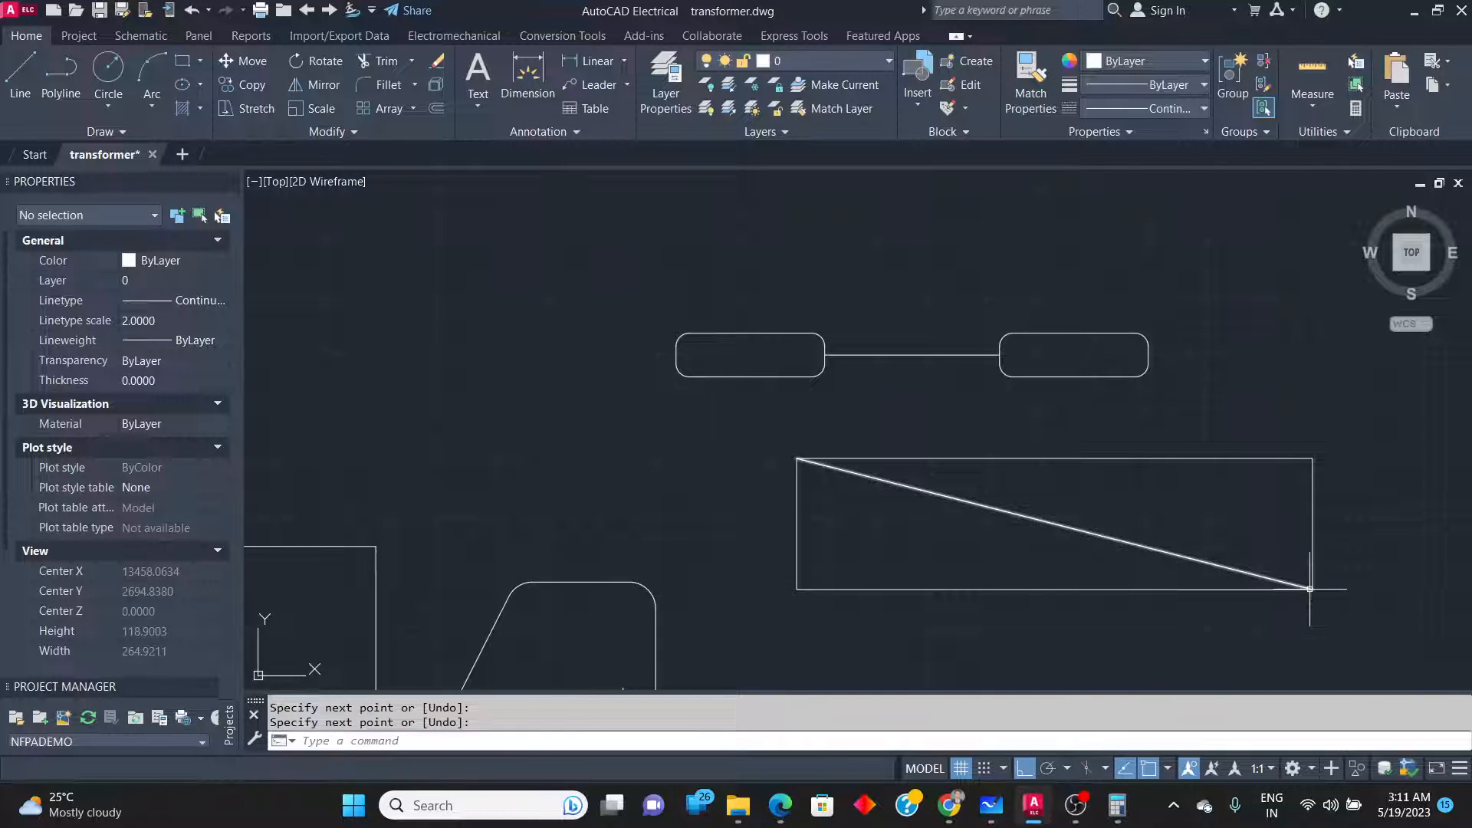
# Move the frame rectangle from its diagonal's midpoint to the midpoint of the line joining the slots, and delete the diagonal.
pyautogui.moveTo(1341, 539); pyautogui.dragTo(1281, 499)
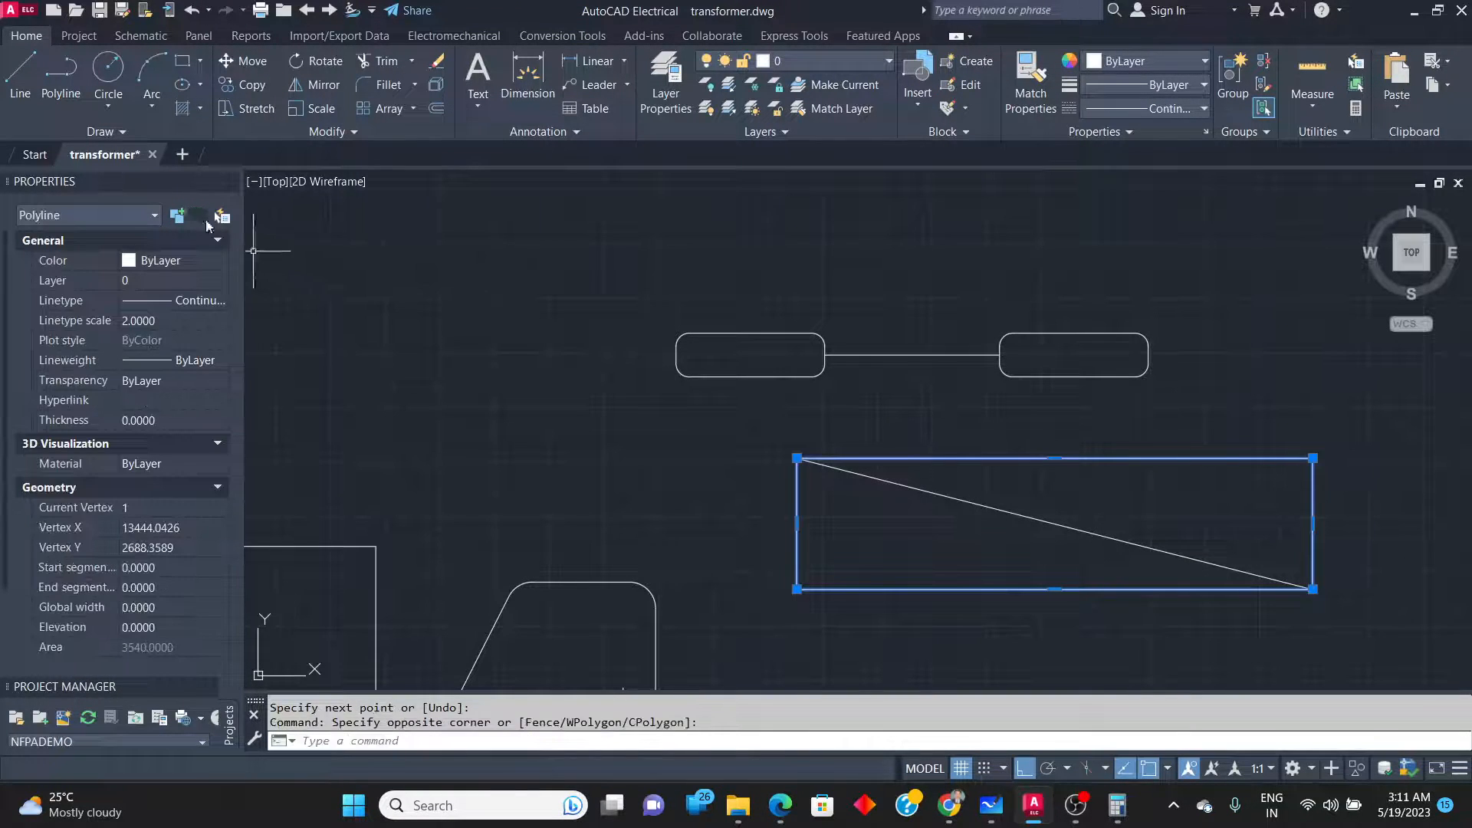
pyautogui.click(228, 63)
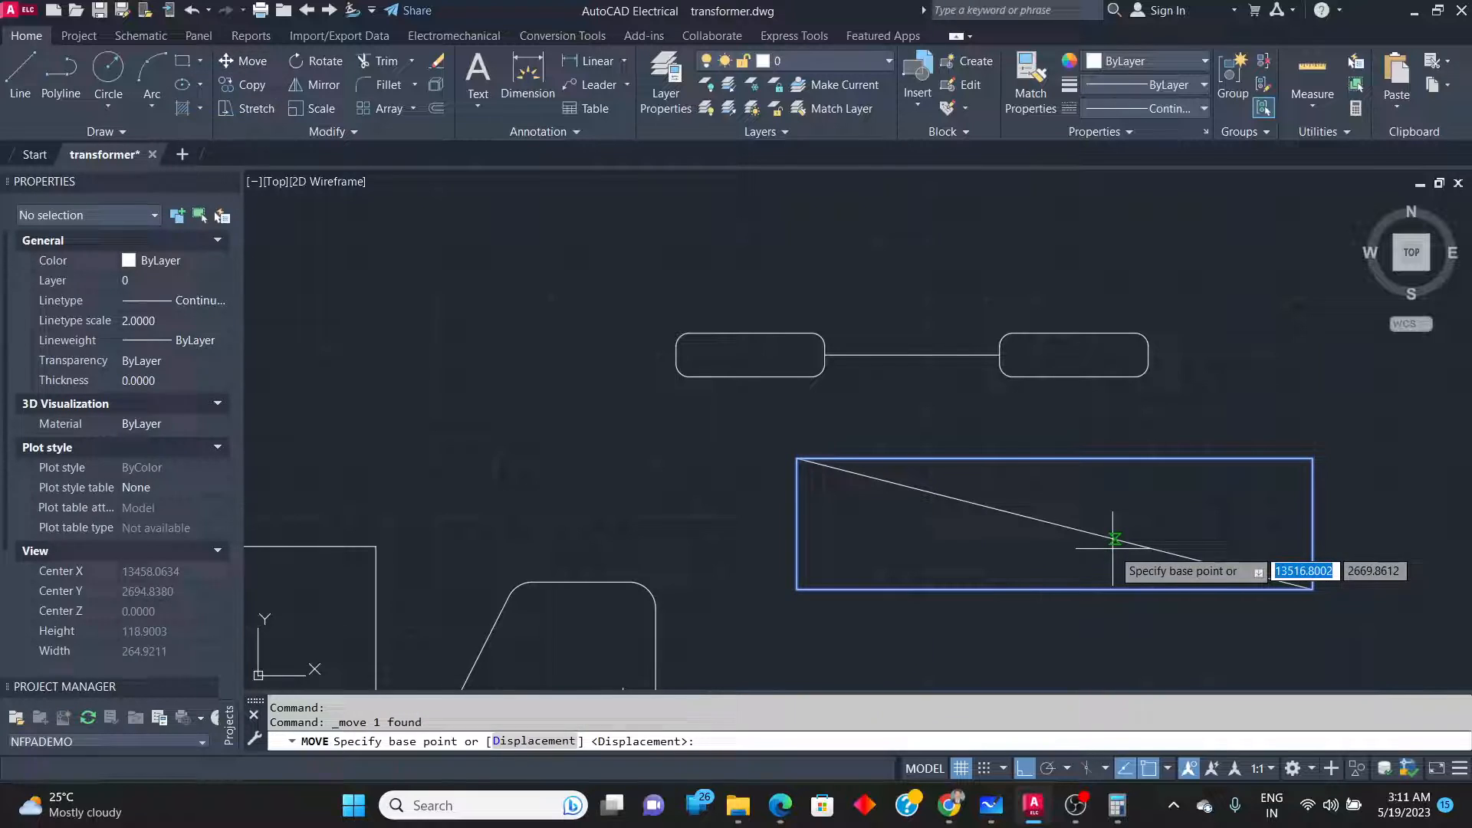
pyautogui.click(1055, 523)
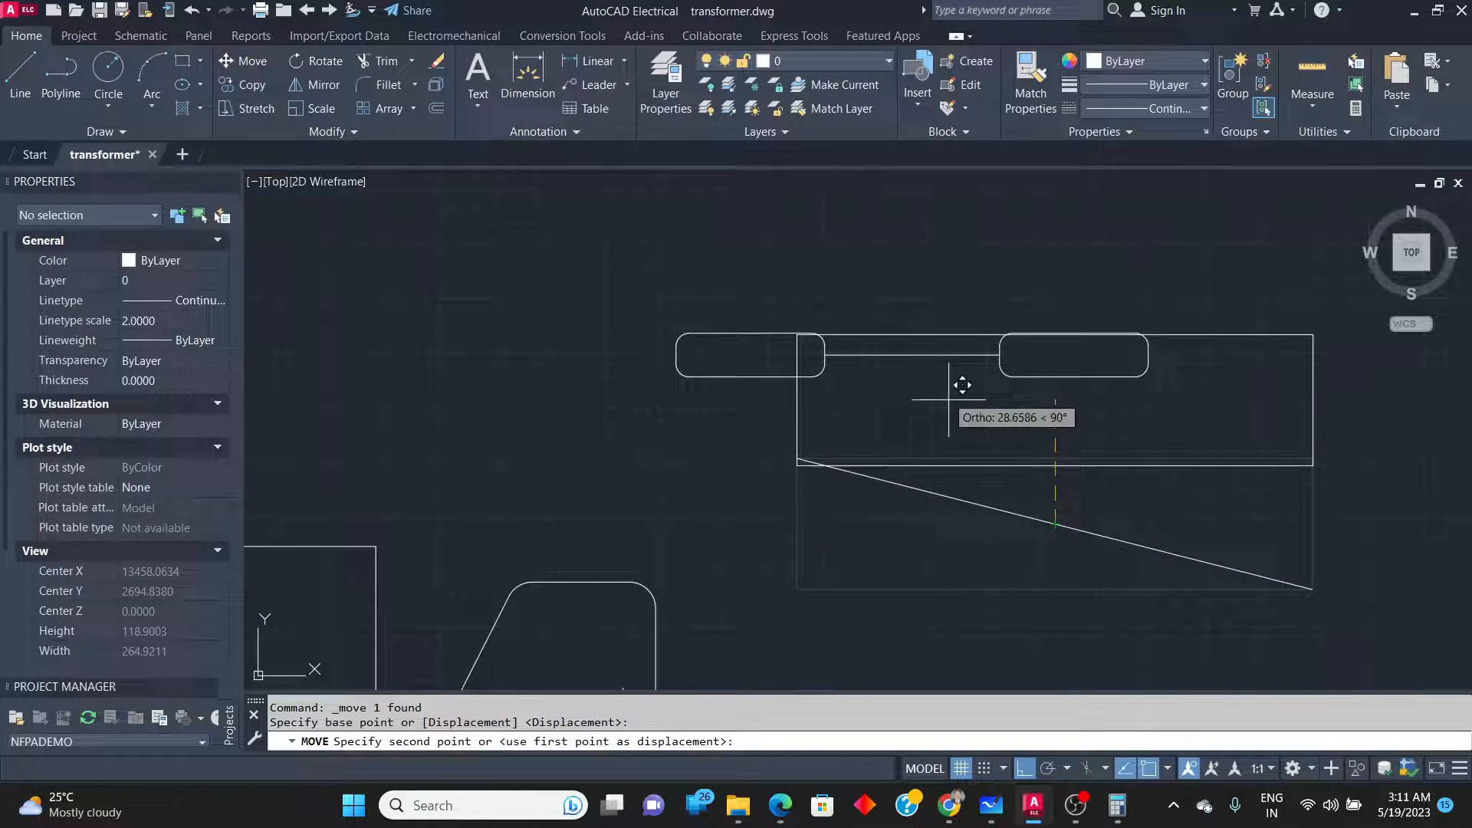
pyautogui.click(912, 355)
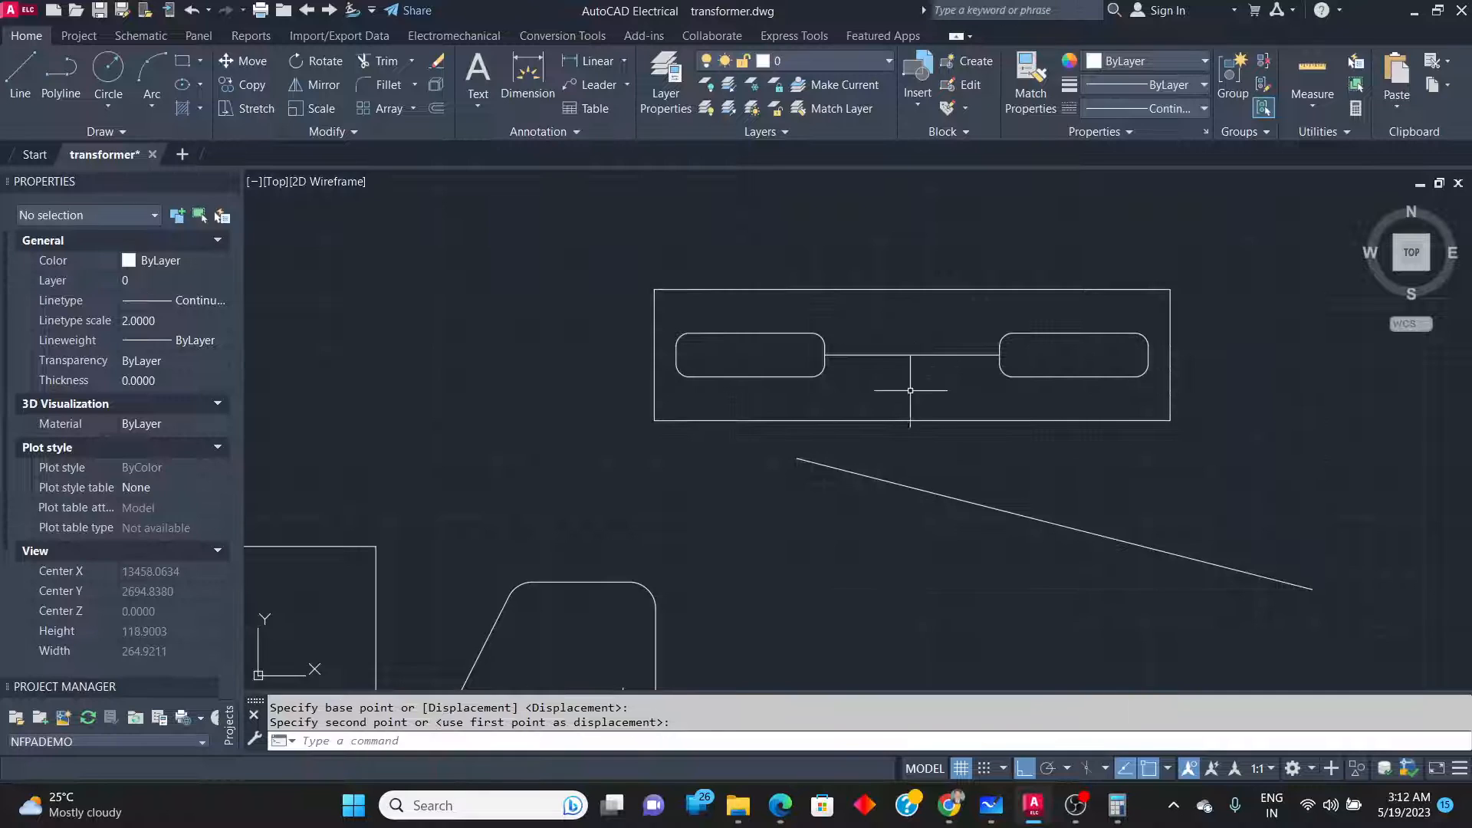
pyautogui.click(1134, 567)
pyautogui.click(1105, 524)
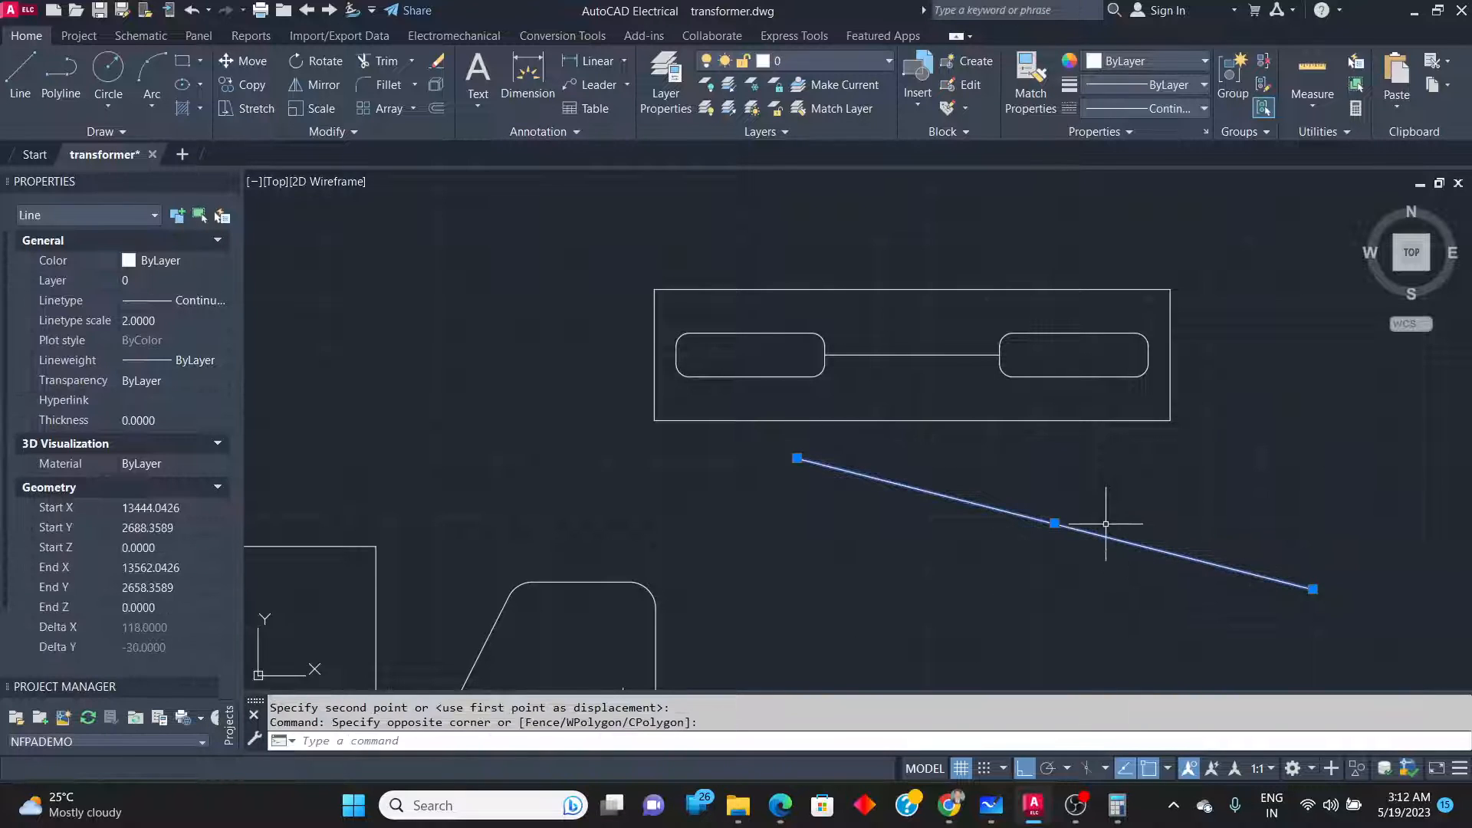
pyautogui.press('Delete')
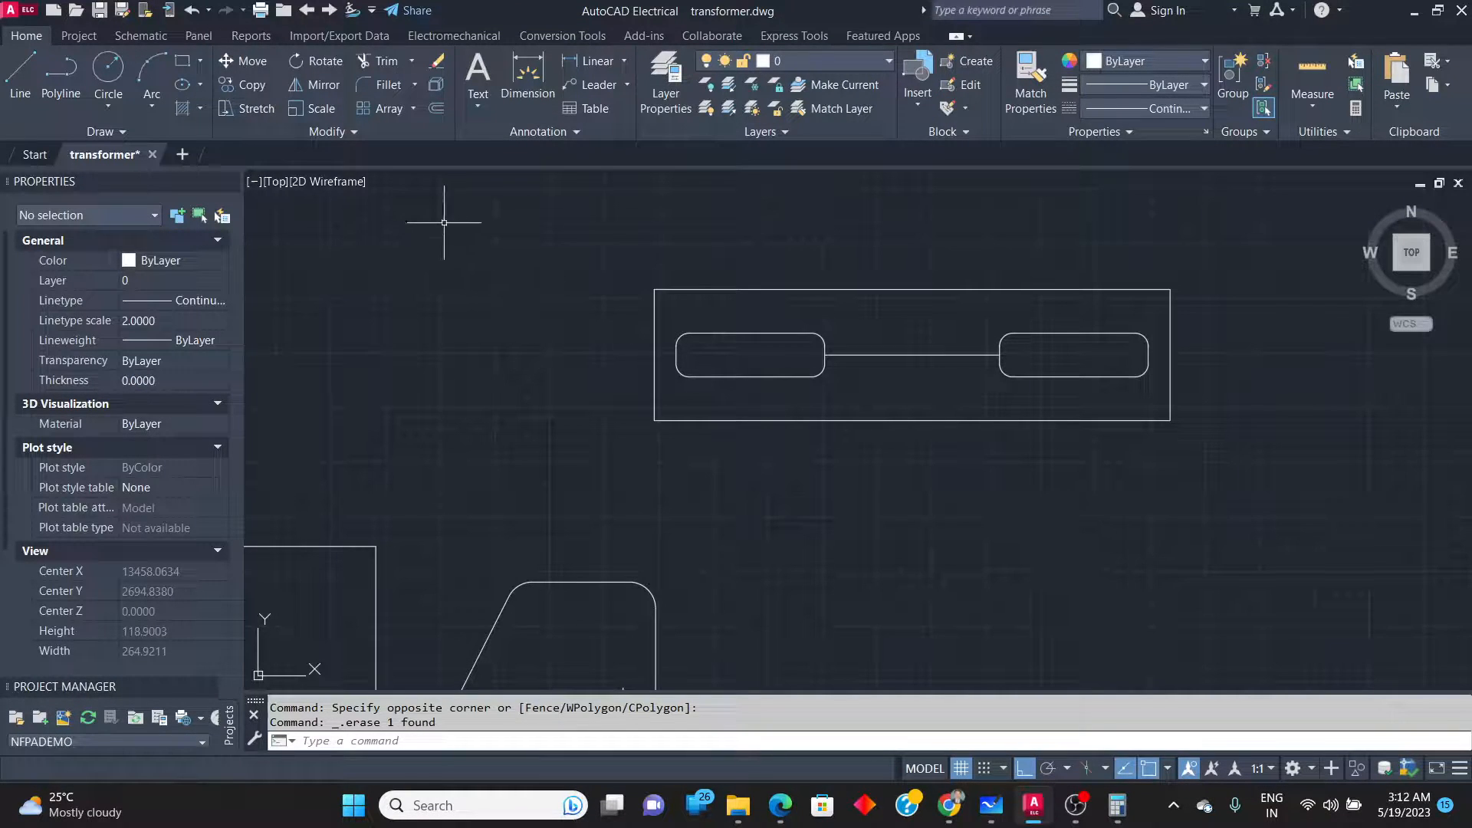
# Draw a vertical line from the outer side of each rounded slot up to the frame rectangle's upper edge.
pyautogui.click(20, 77)
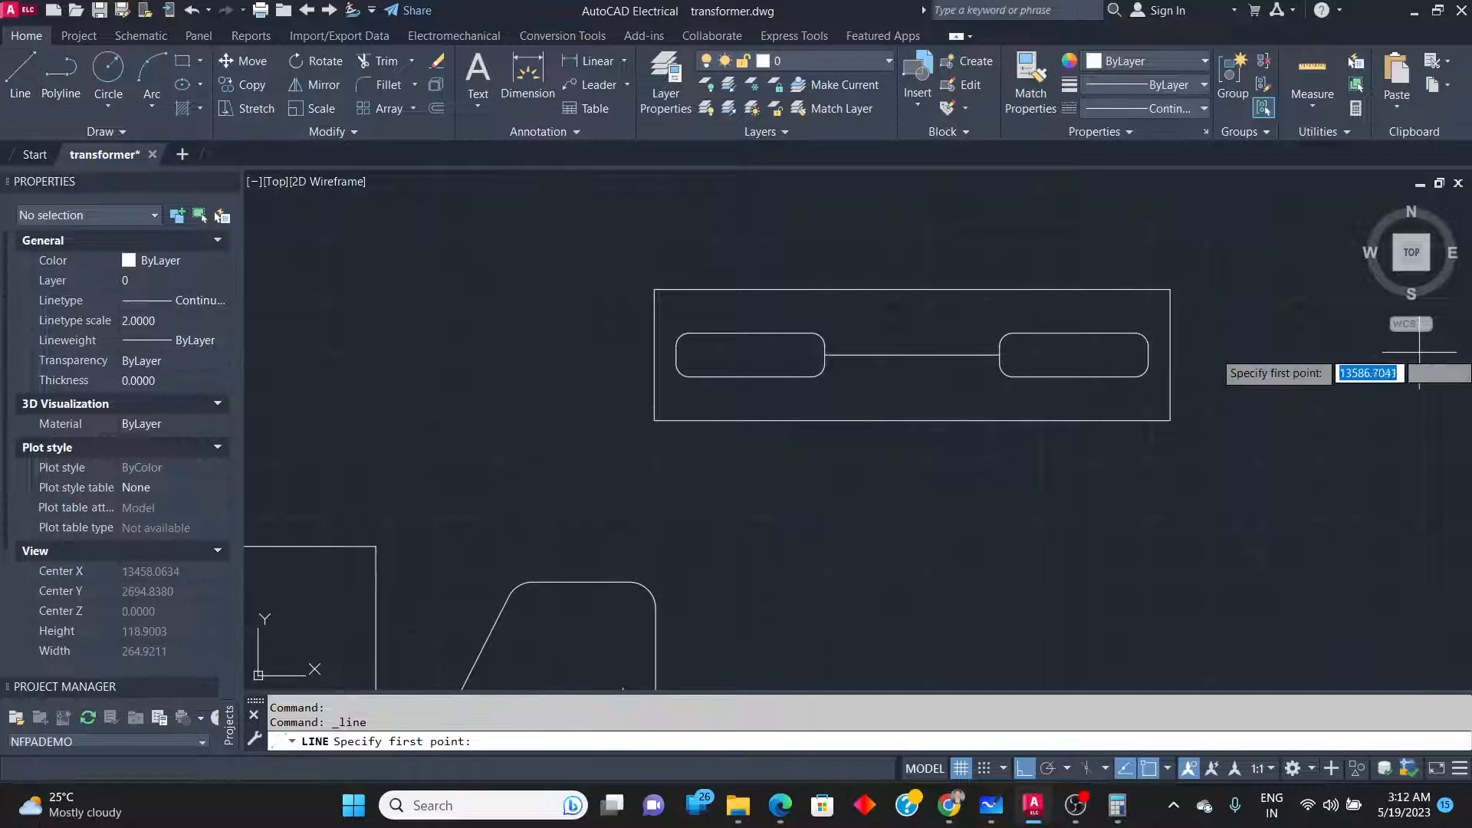
pyautogui.click(1147, 363)
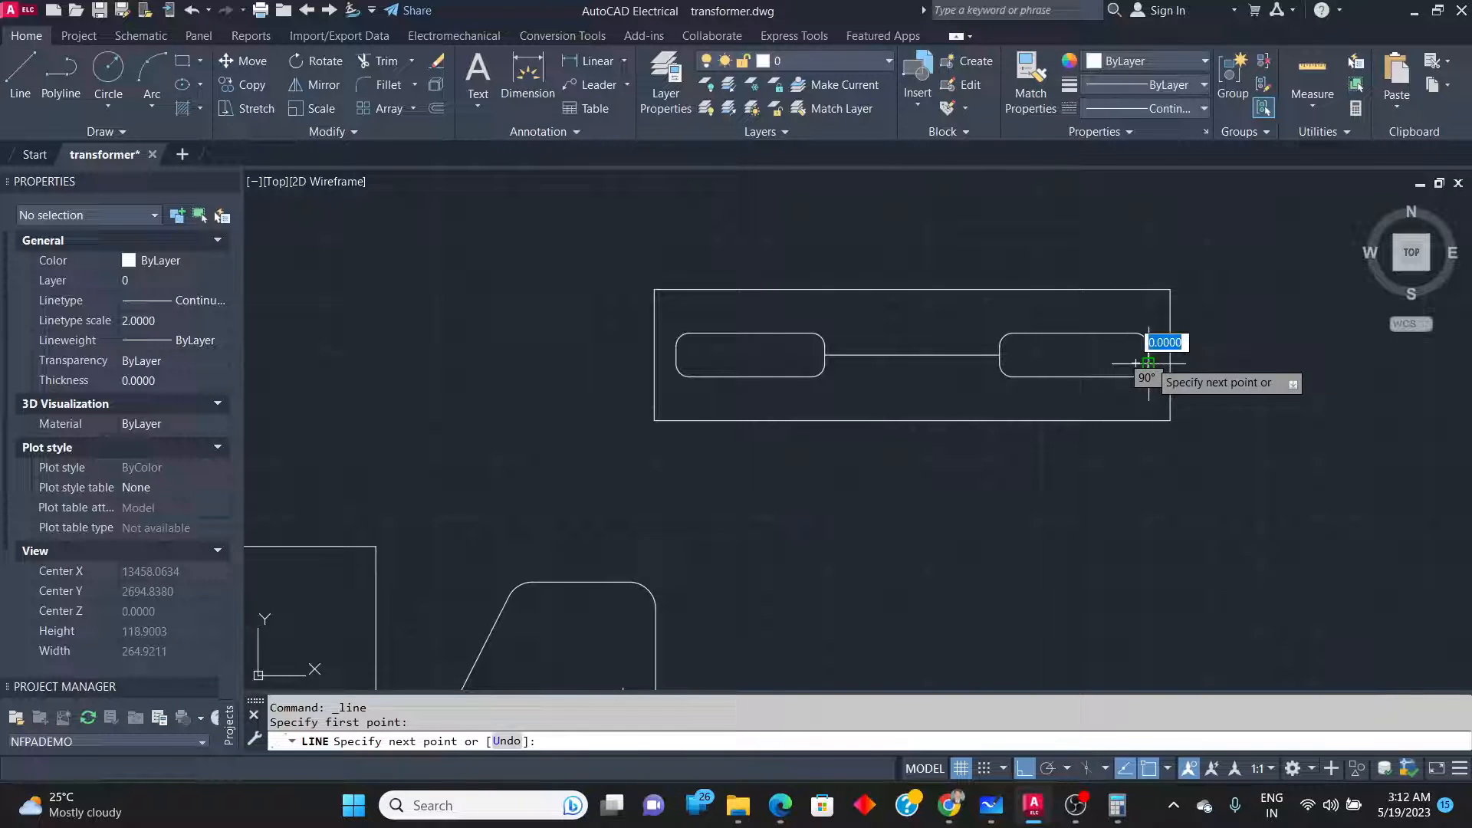
pyautogui.click(1147, 290)
pyautogui.press('Return')
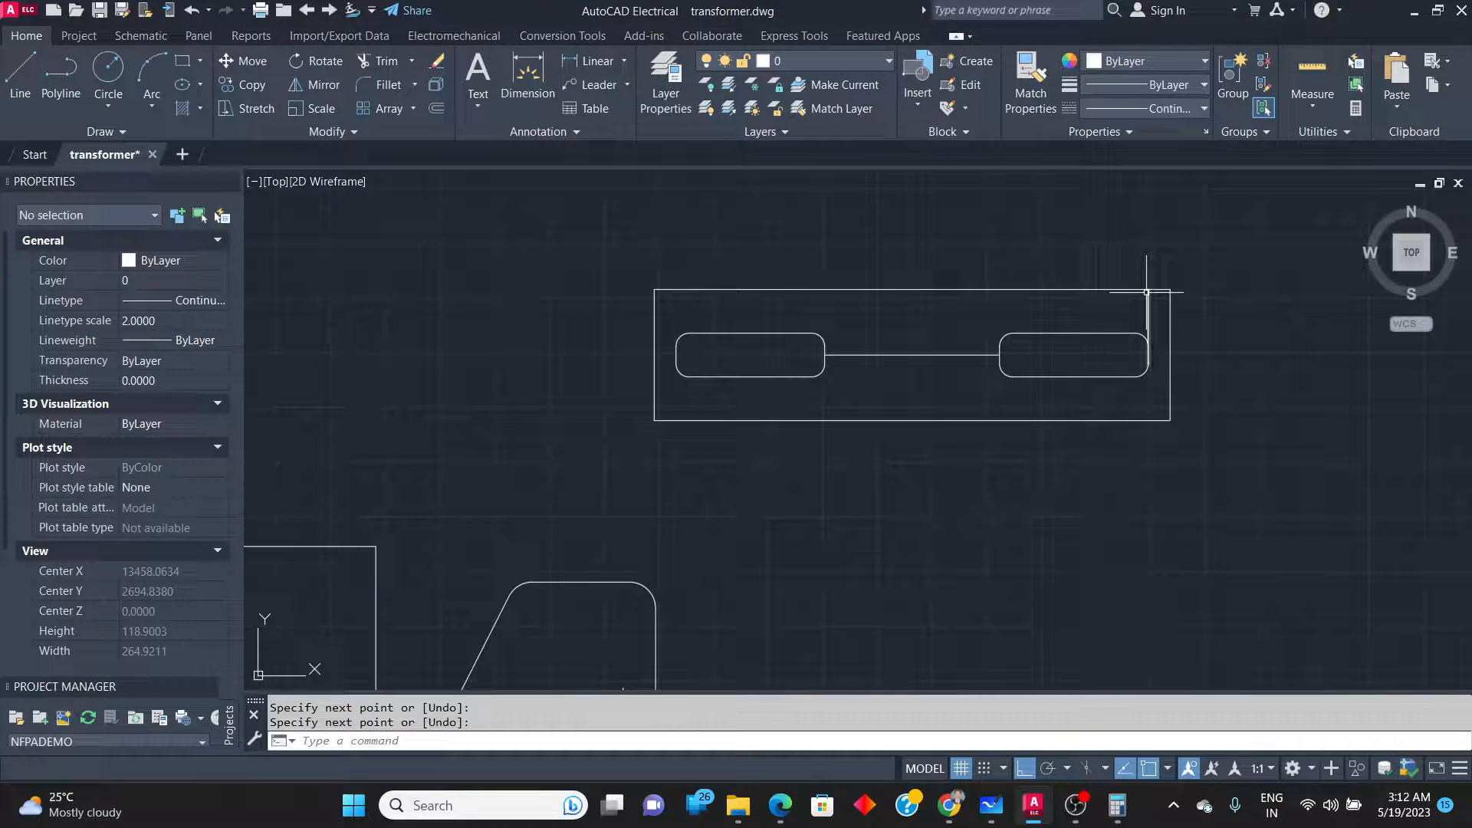
pyautogui.press('Return')
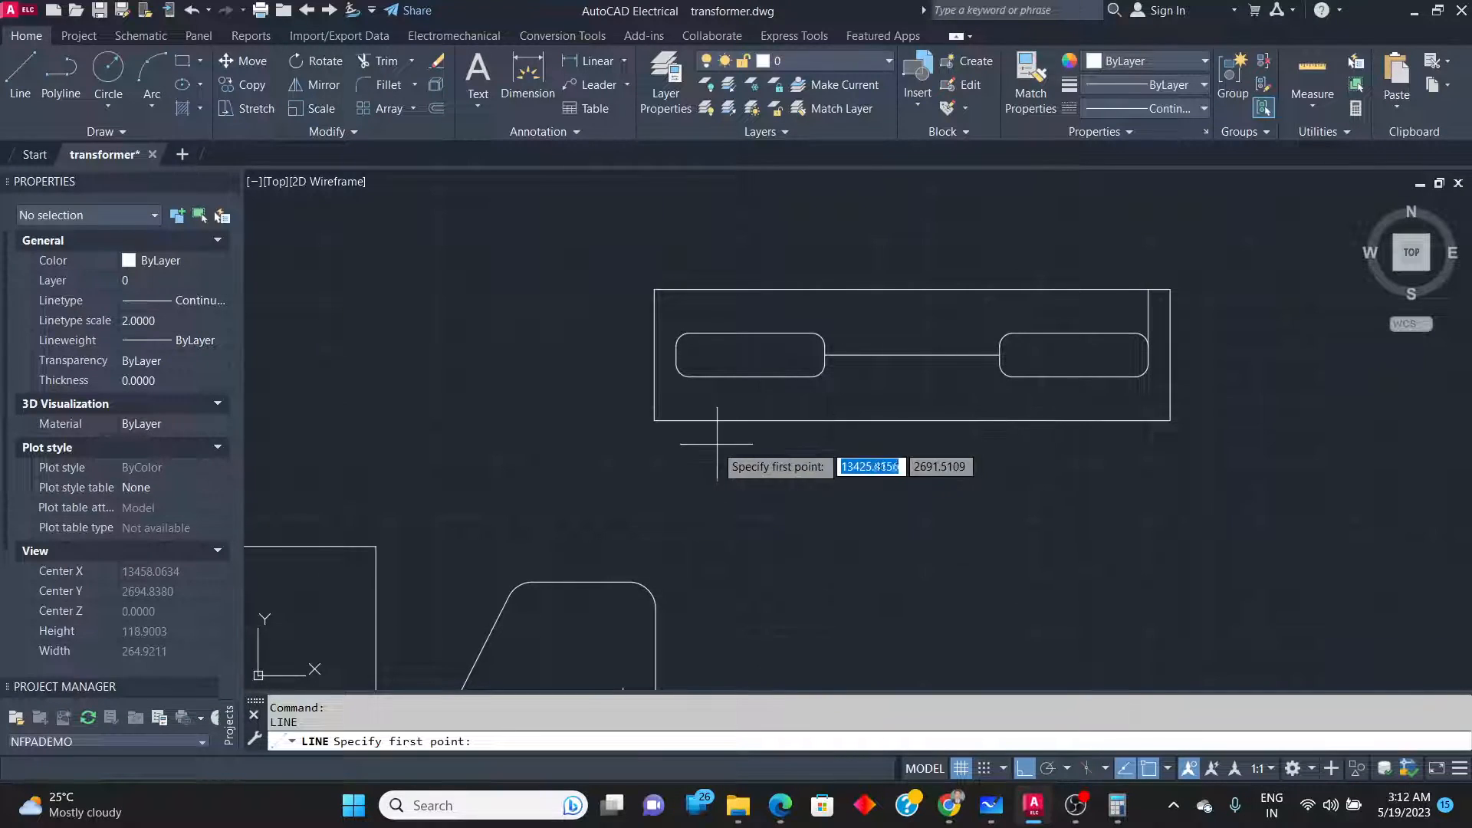
pyautogui.click(675, 363)
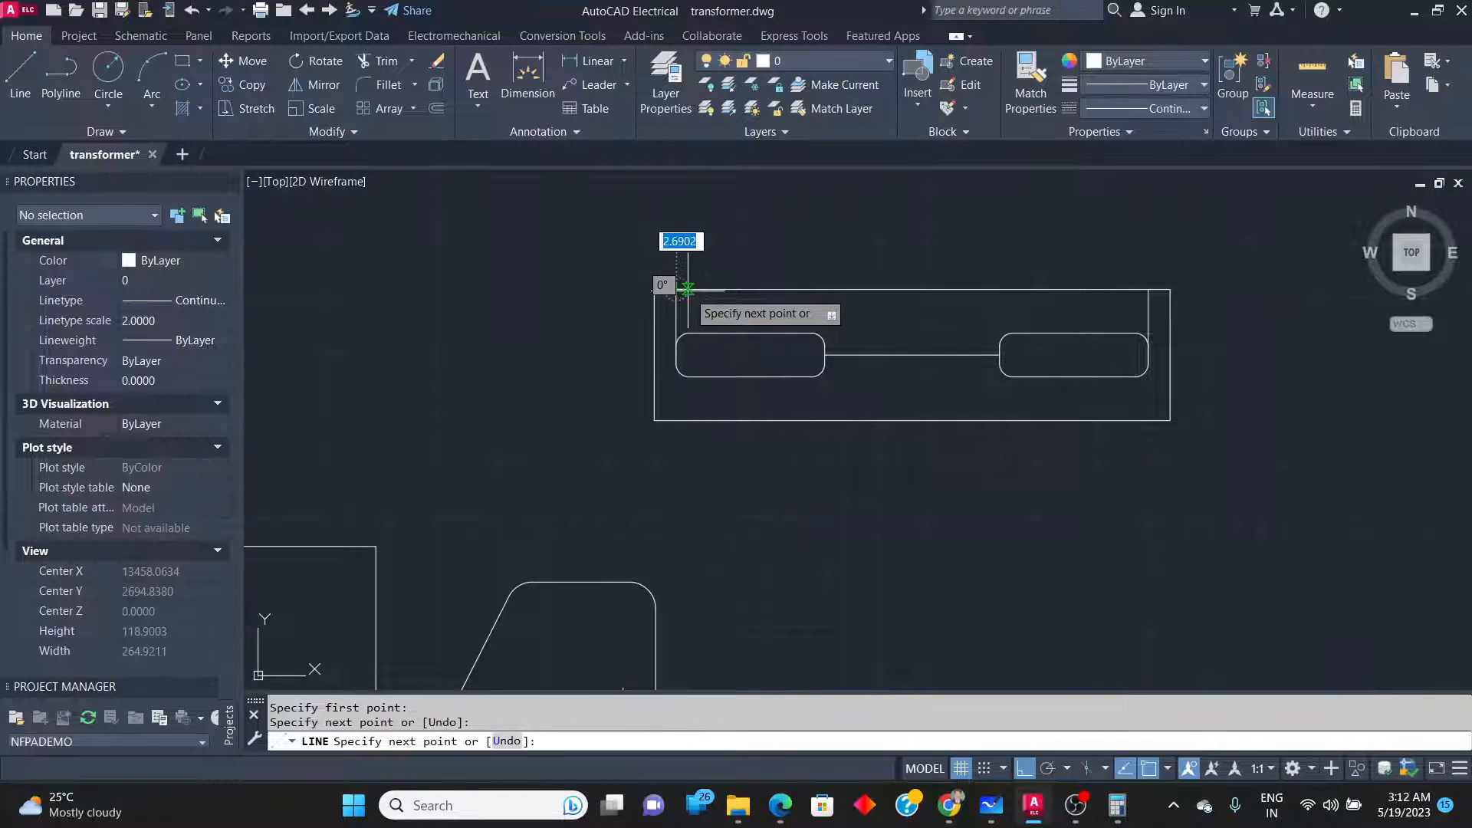
pyautogui.click(687, 288)
pyautogui.press('Return')
# Draw a horizontal line across the frame rectangle from side to side, between its upper edge and the rounded slots.
pyautogui.click(20, 73)
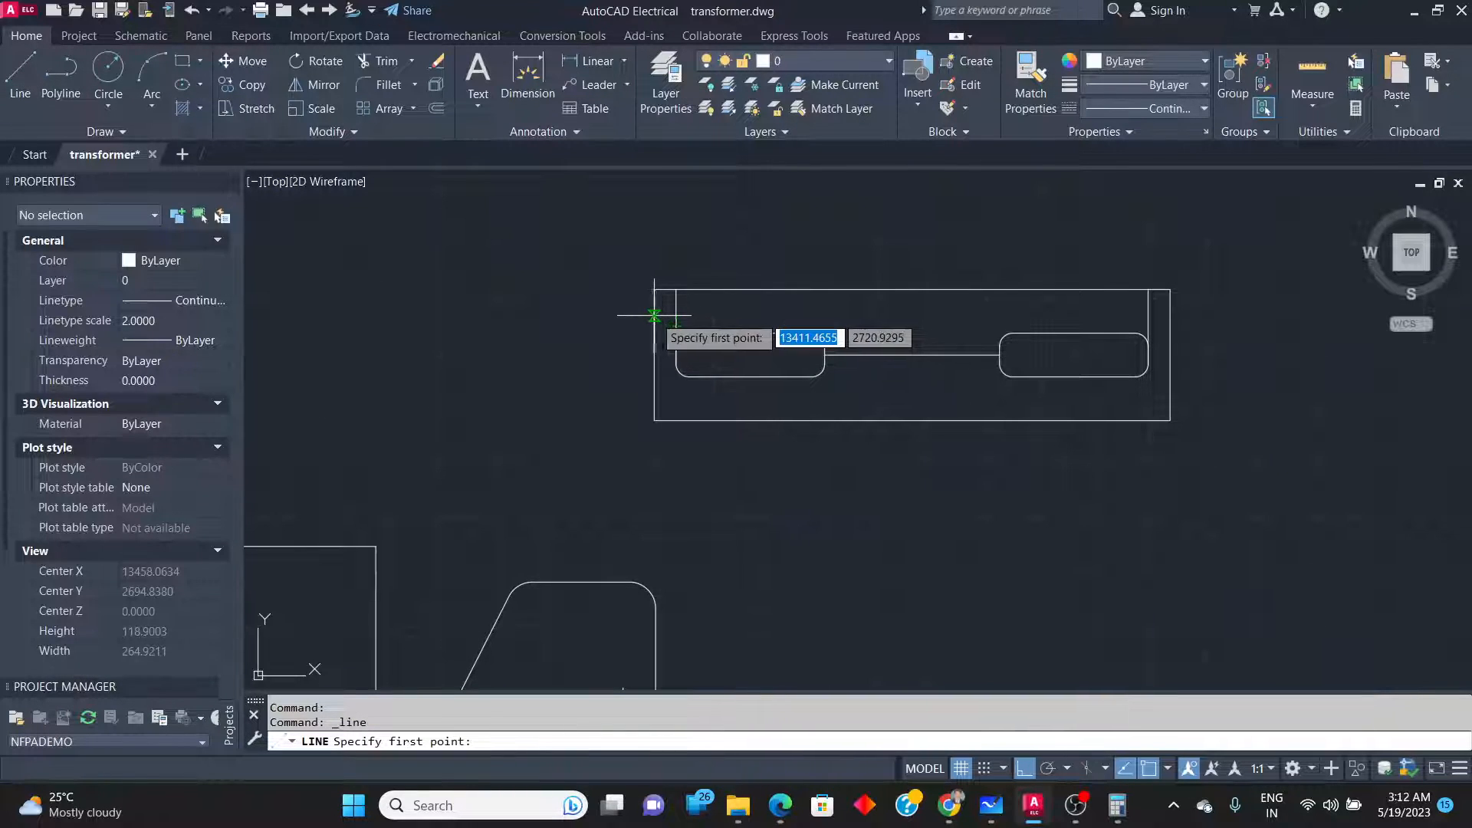
pyautogui.scroll(5, 658, 316)
pyautogui.scroll(-3, 658, 318)
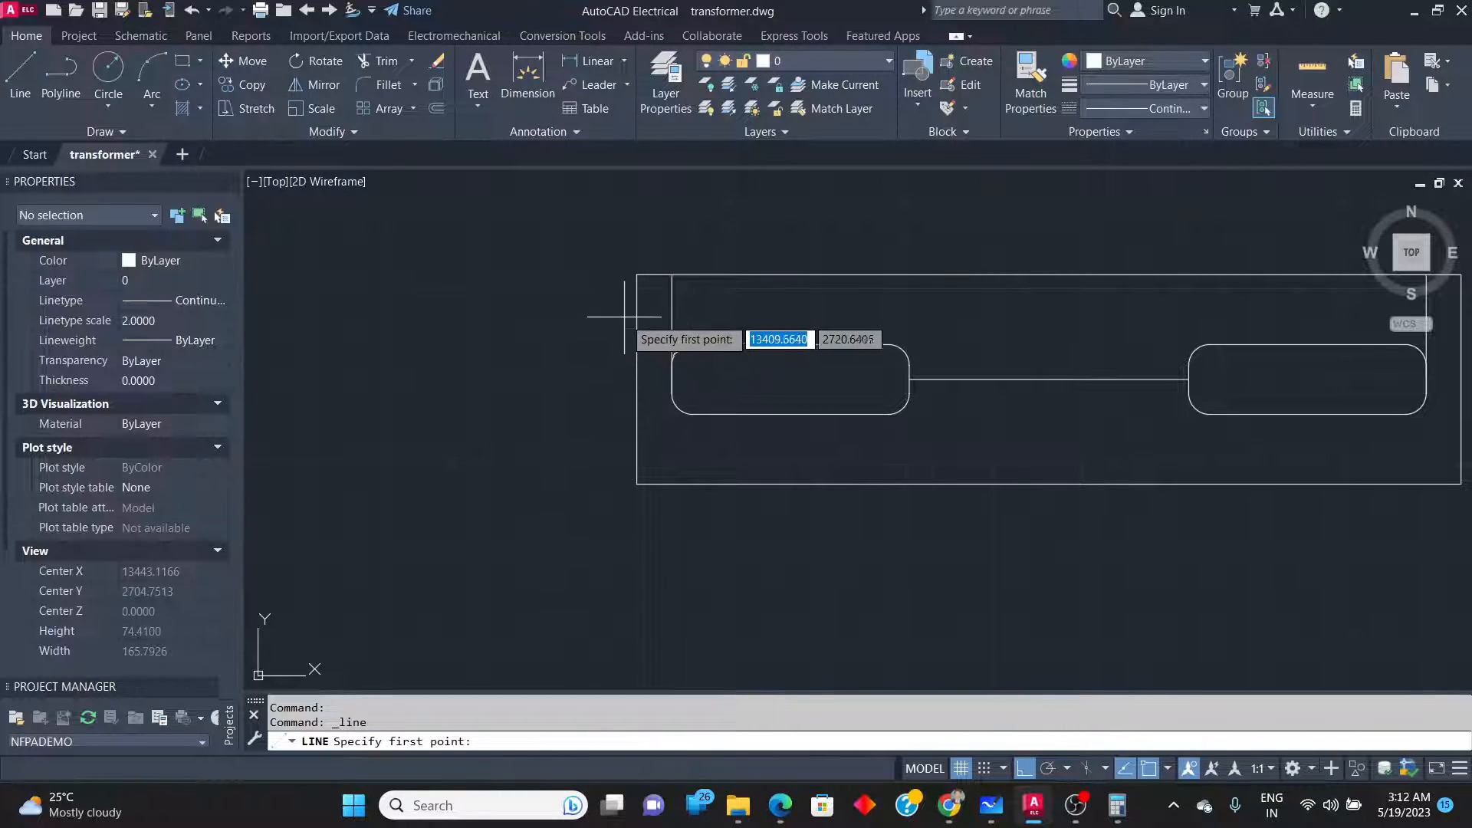
pyautogui.click(626, 317)
pyautogui.scroll(-4, 951, 329)
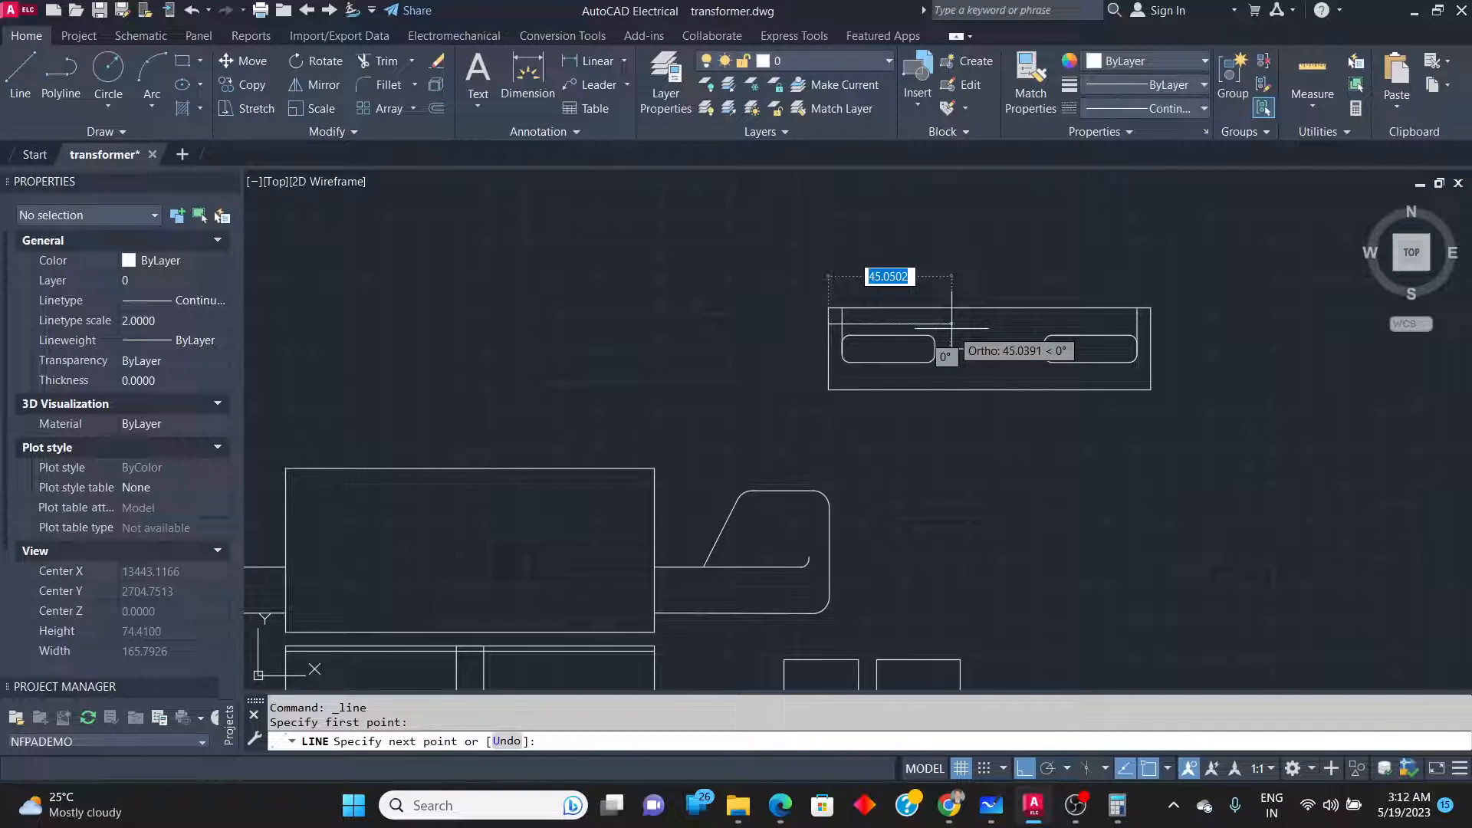
pyautogui.click(1135, 325)
pyautogui.press('Return')
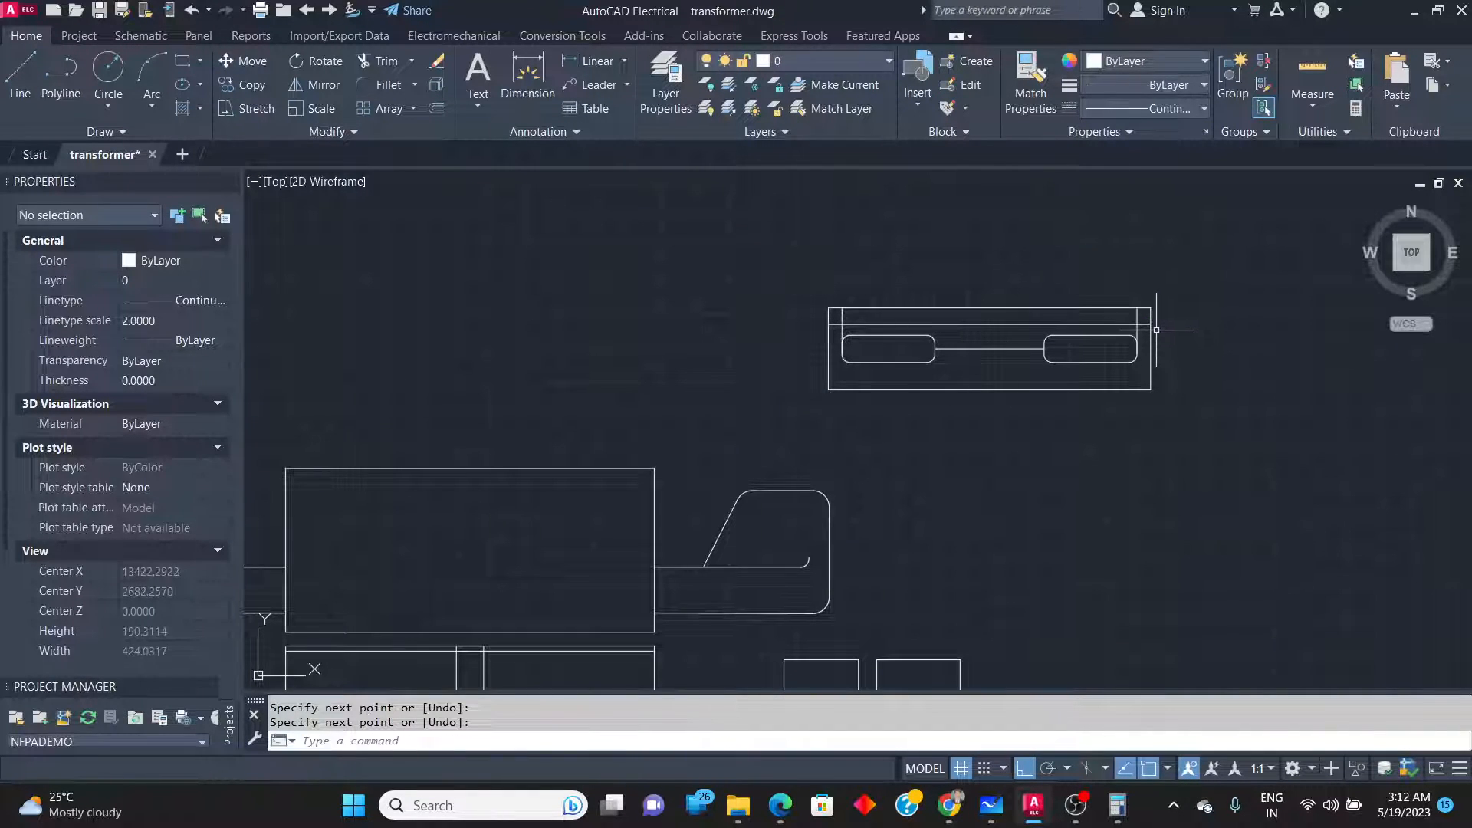
# Trim the frame's two upper corners and the surplus line segments so that the outline has a step at each upper corner.
pyautogui.scroll(4, 1157, 329)
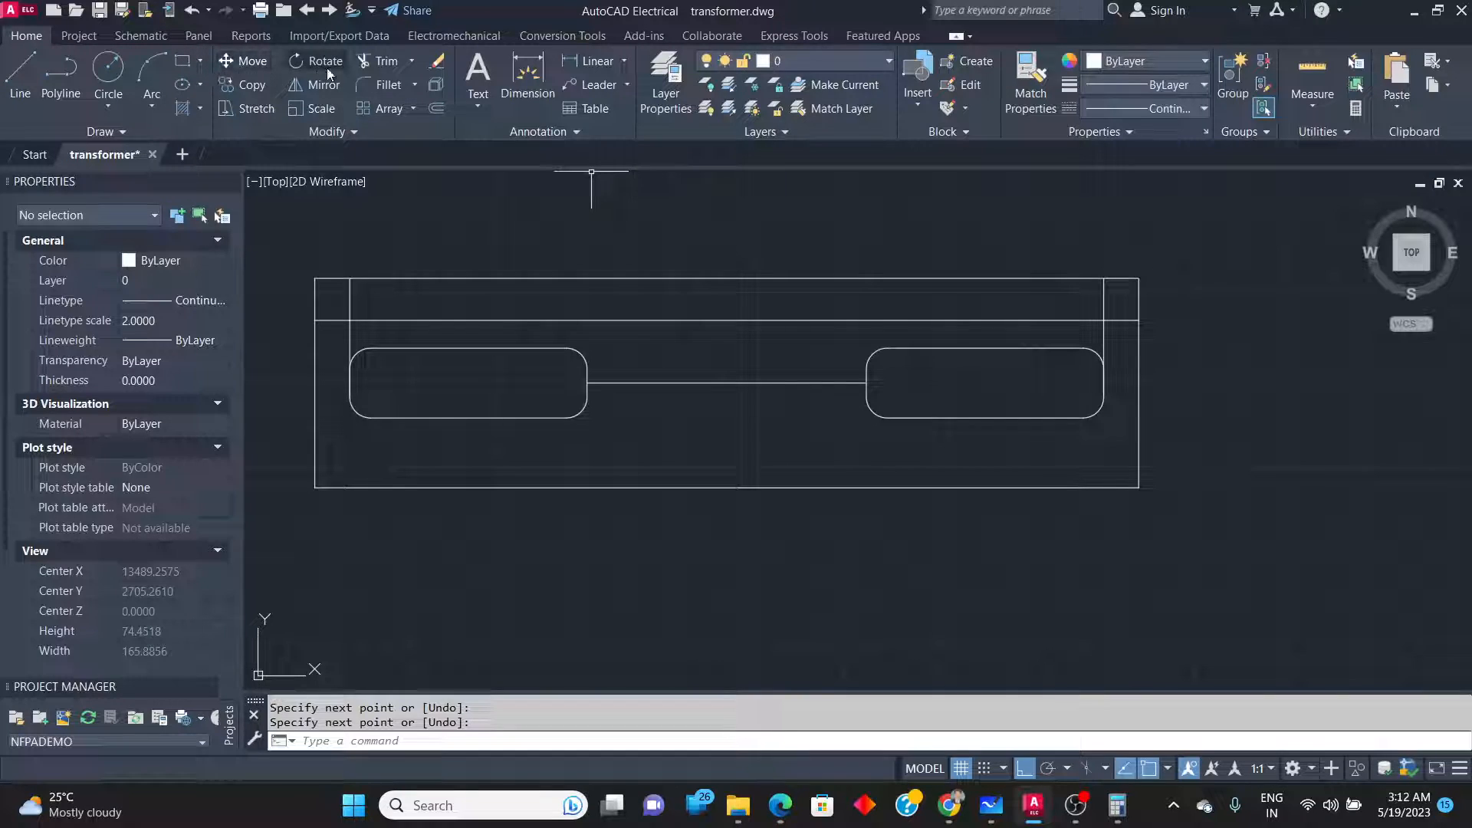
pyautogui.click(379, 71)
pyautogui.moveTo(1154, 285); pyautogui.dragTo(1036, 297)
pyautogui.moveTo(294, 303); pyautogui.dragTo(342, 276)
pyautogui.moveTo(500, 326)
pyautogui.mouseDown()
pyautogui.moveTo(478, 309)
pyautogui.moveTo(341, 327)
pyautogui.mouseUp()
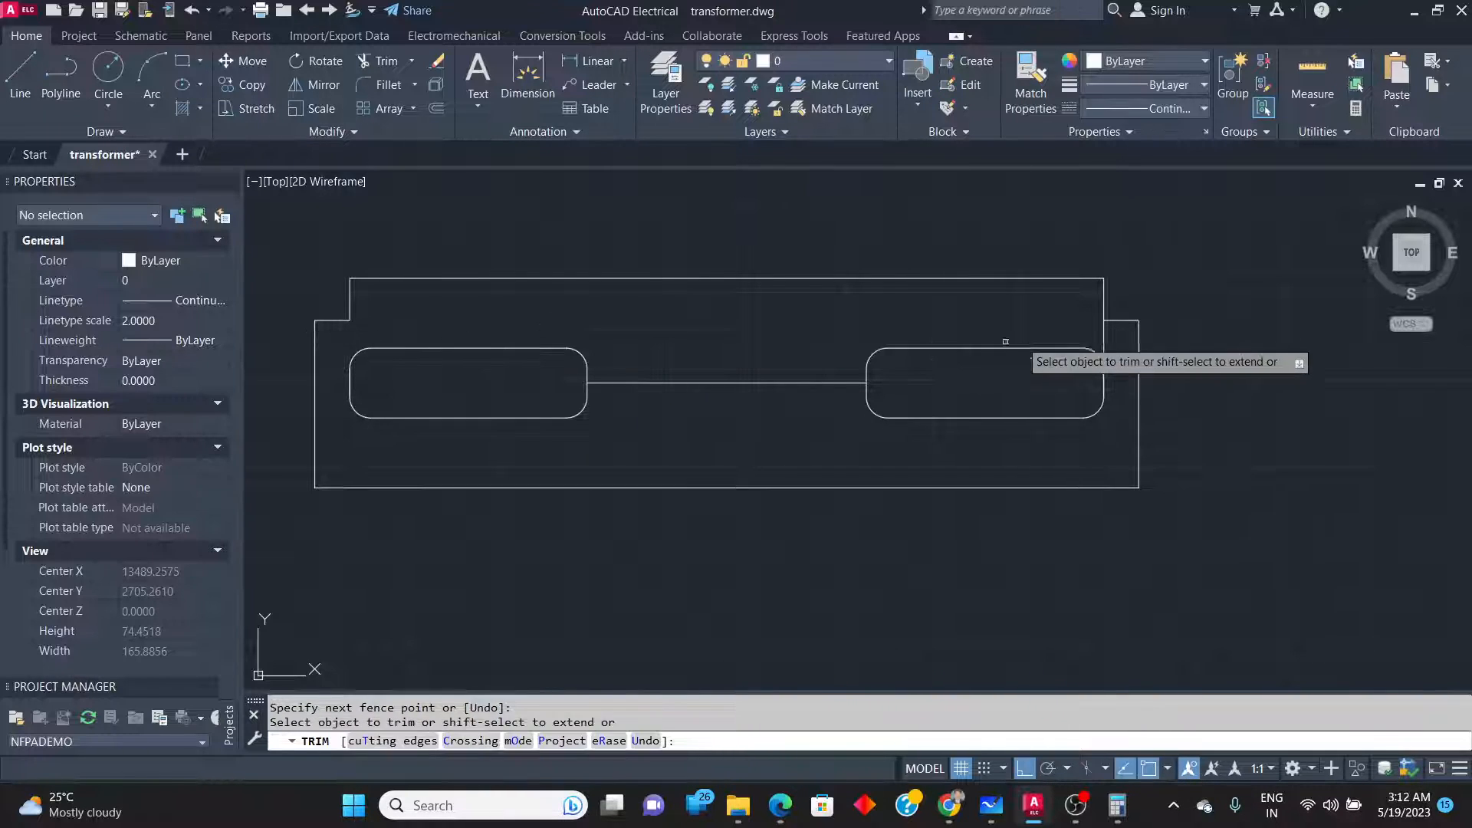
pyautogui.moveTo(1116, 336); pyautogui.dragTo(1095, 332)
pyautogui.rightClick(1362, 393)
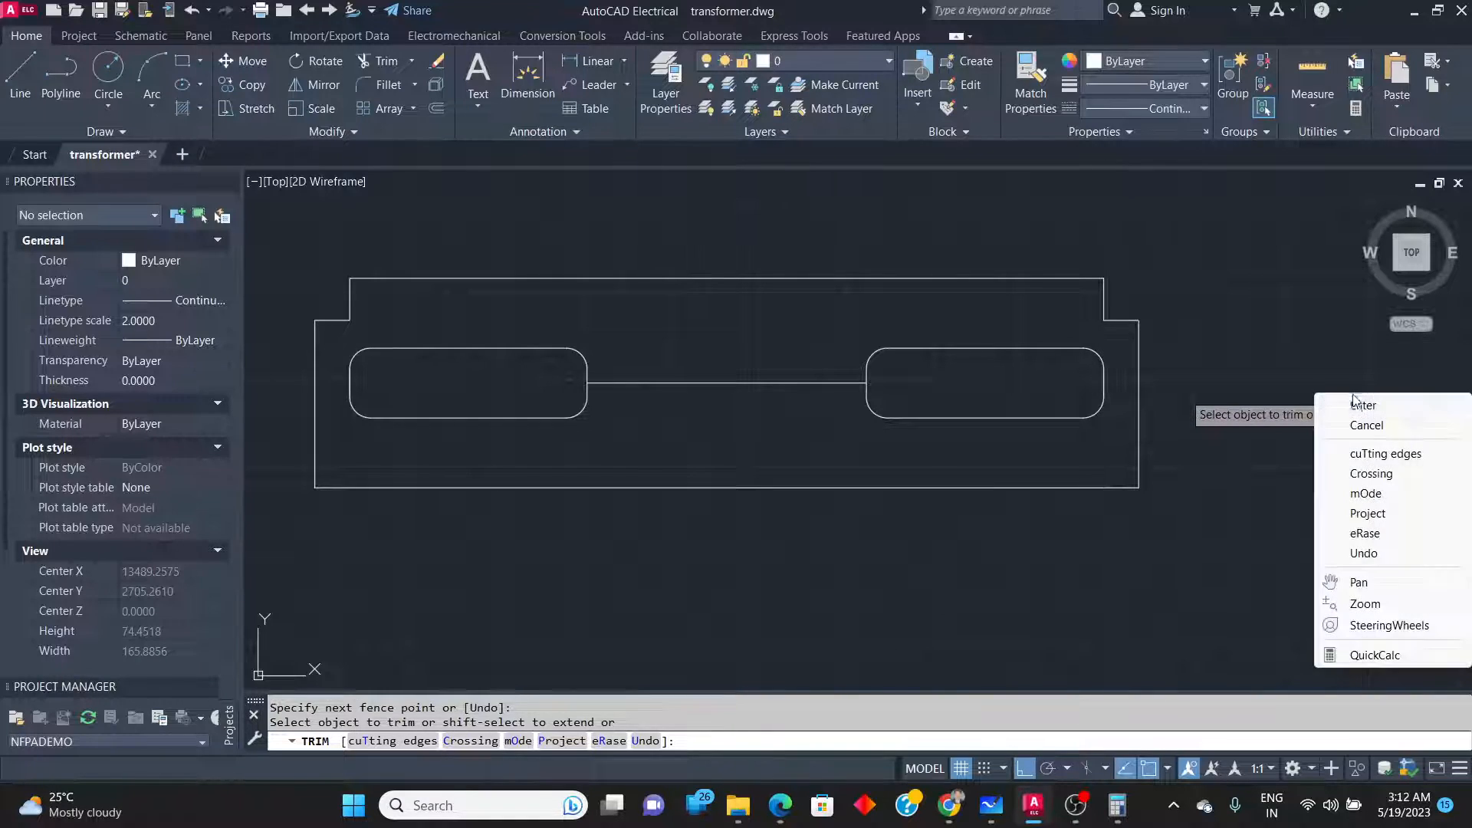
pyautogui.click(1378, 404)
# Check the frame against the Whiteboard reference and delete the horizontal line joining the two rounded slots.
pyautogui.hotkey('alt', 'Tab')
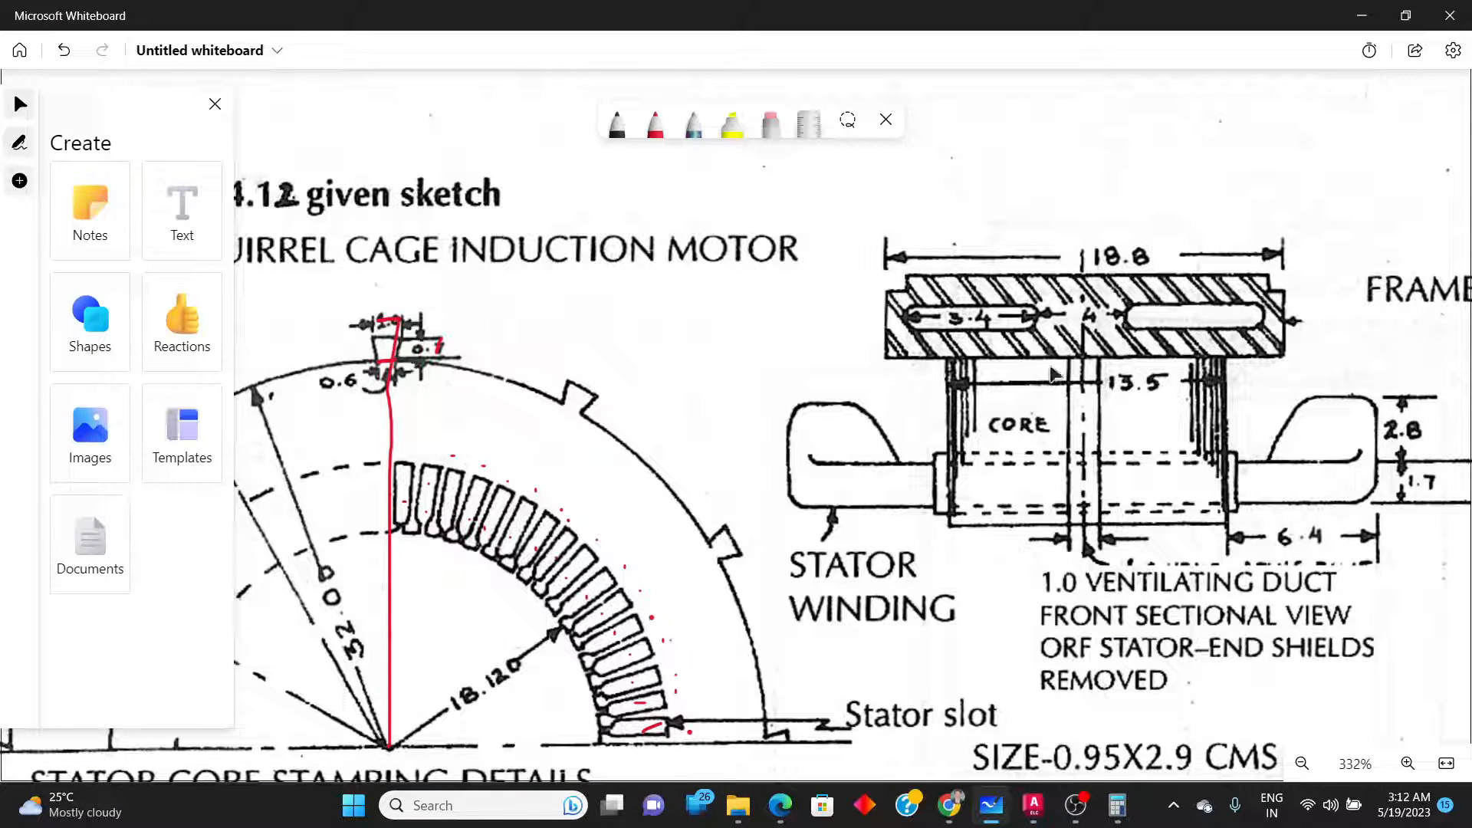
pyautogui.hotkey('alt', 'Tab')
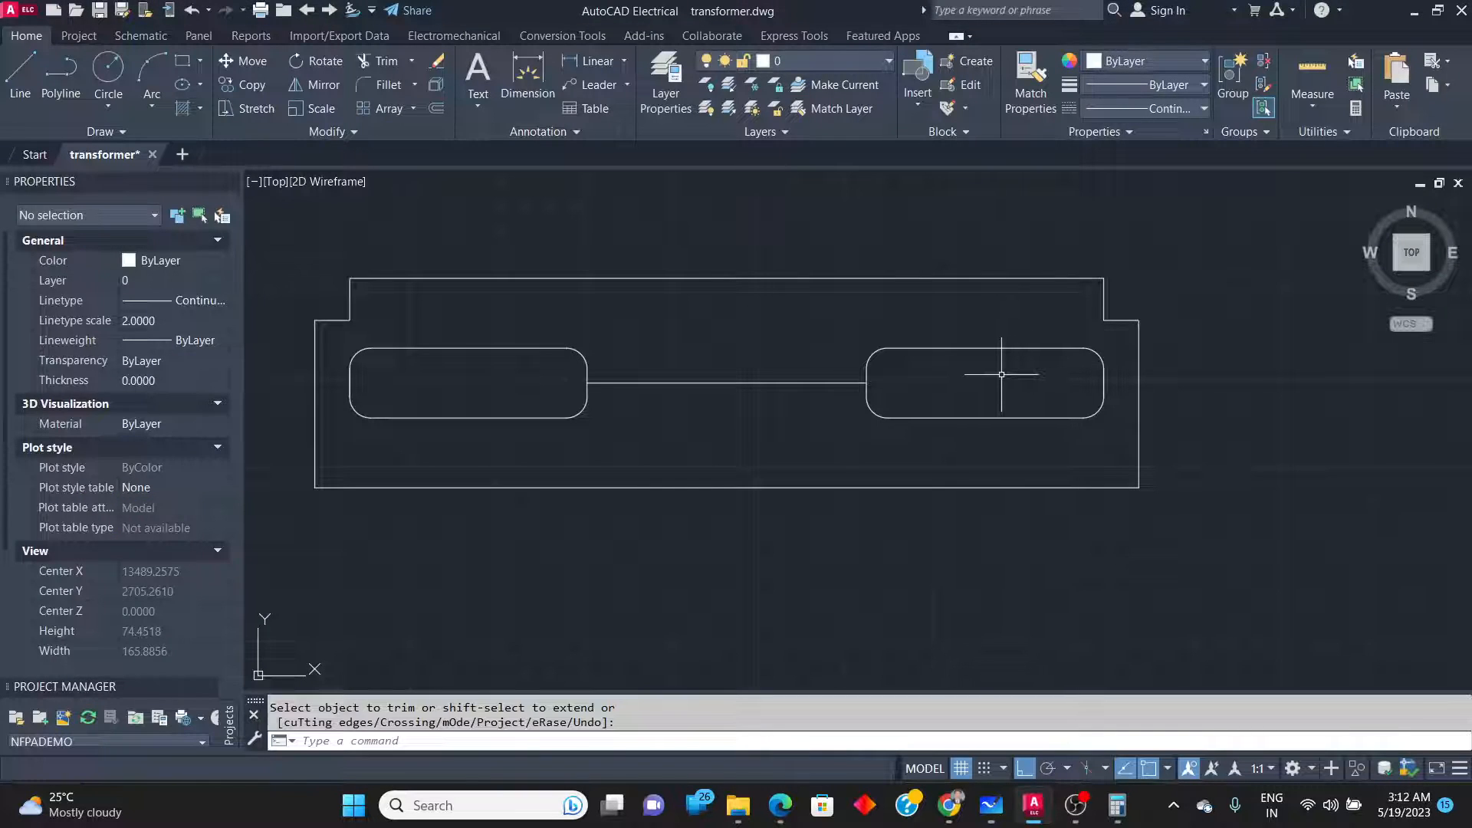
pyautogui.click(811, 409)
pyautogui.click(765, 377)
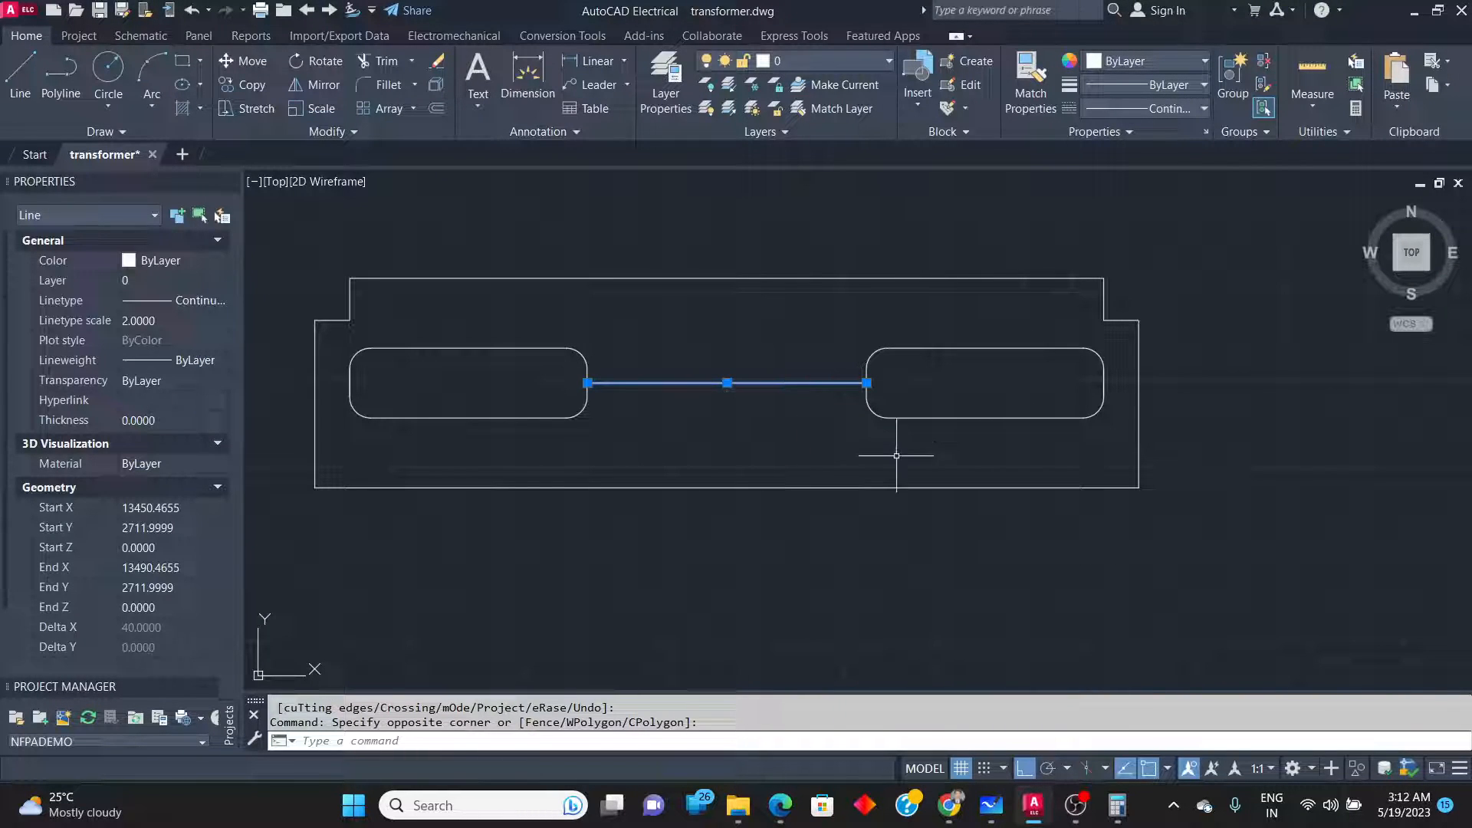
pyautogui.press('Delete')
# Move the frame outline and both slots from the midpoint of the frame's lower edge to the midpoint of the core rectangle's upper edge.
pyautogui.click(1232, 567)
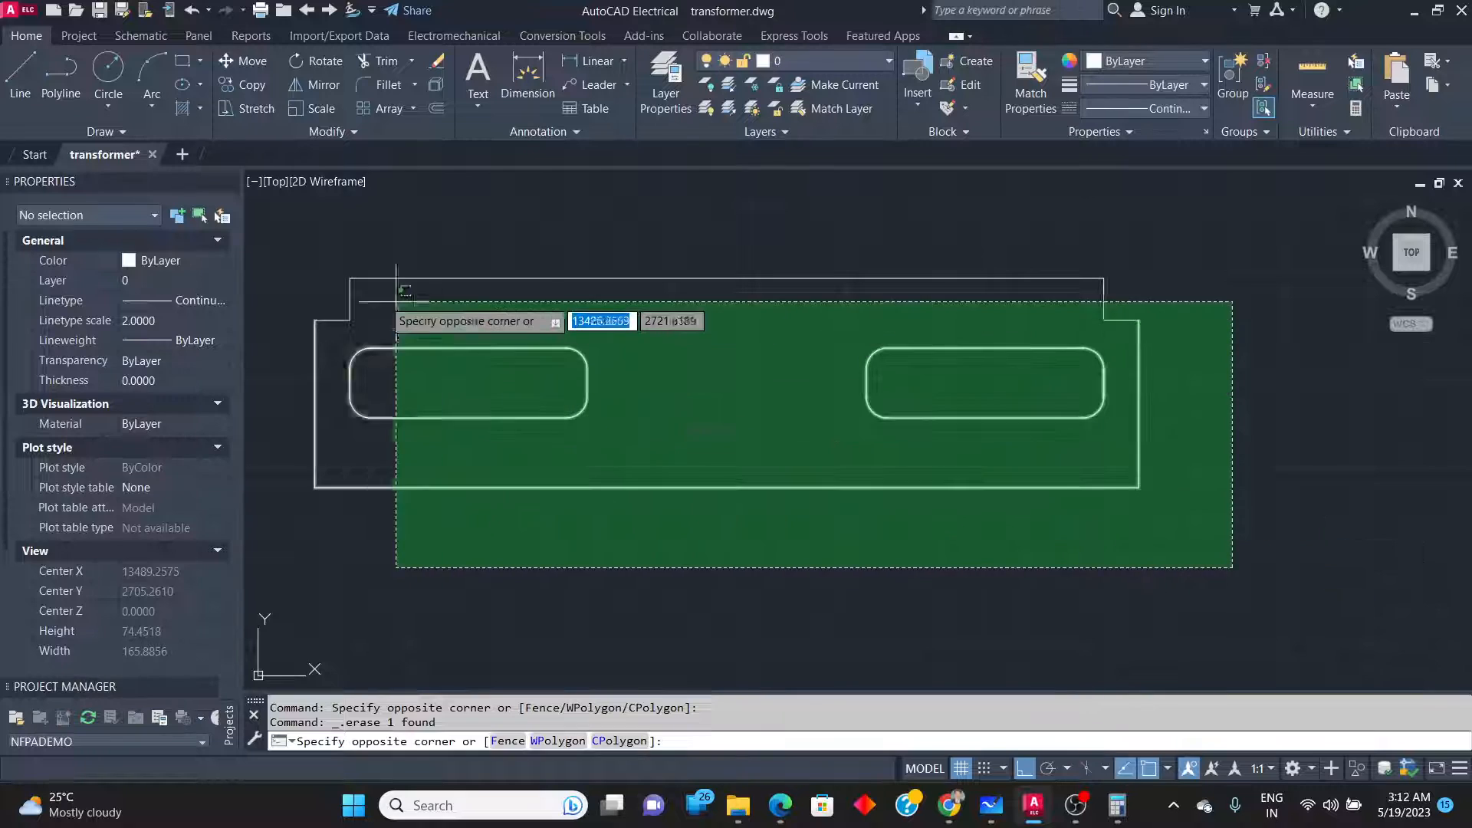
pyautogui.click(306, 261)
pyautogui.write('n')
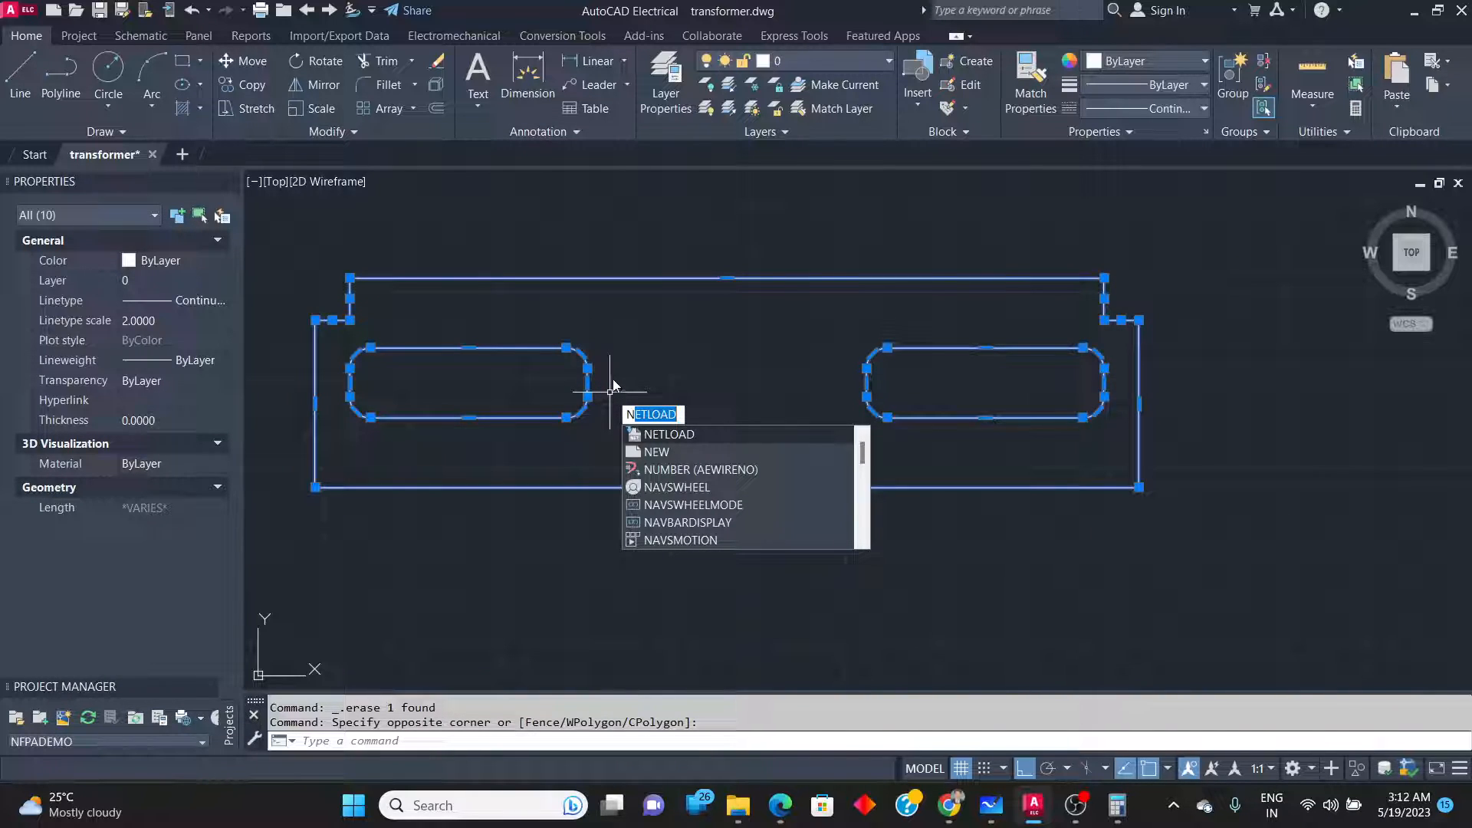
pyautogui.press('BackSpace')
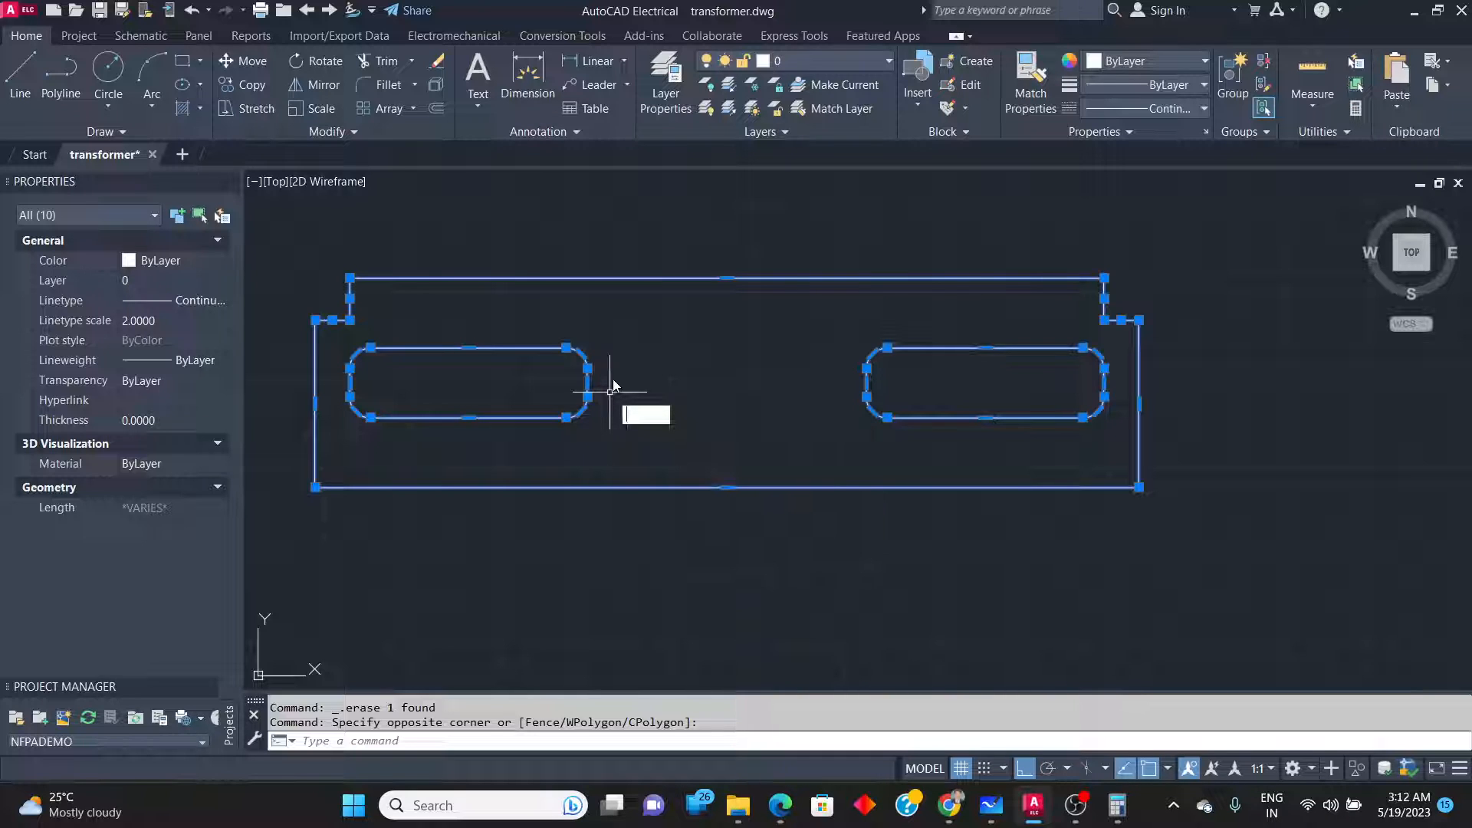
pyautogui.press('Return')
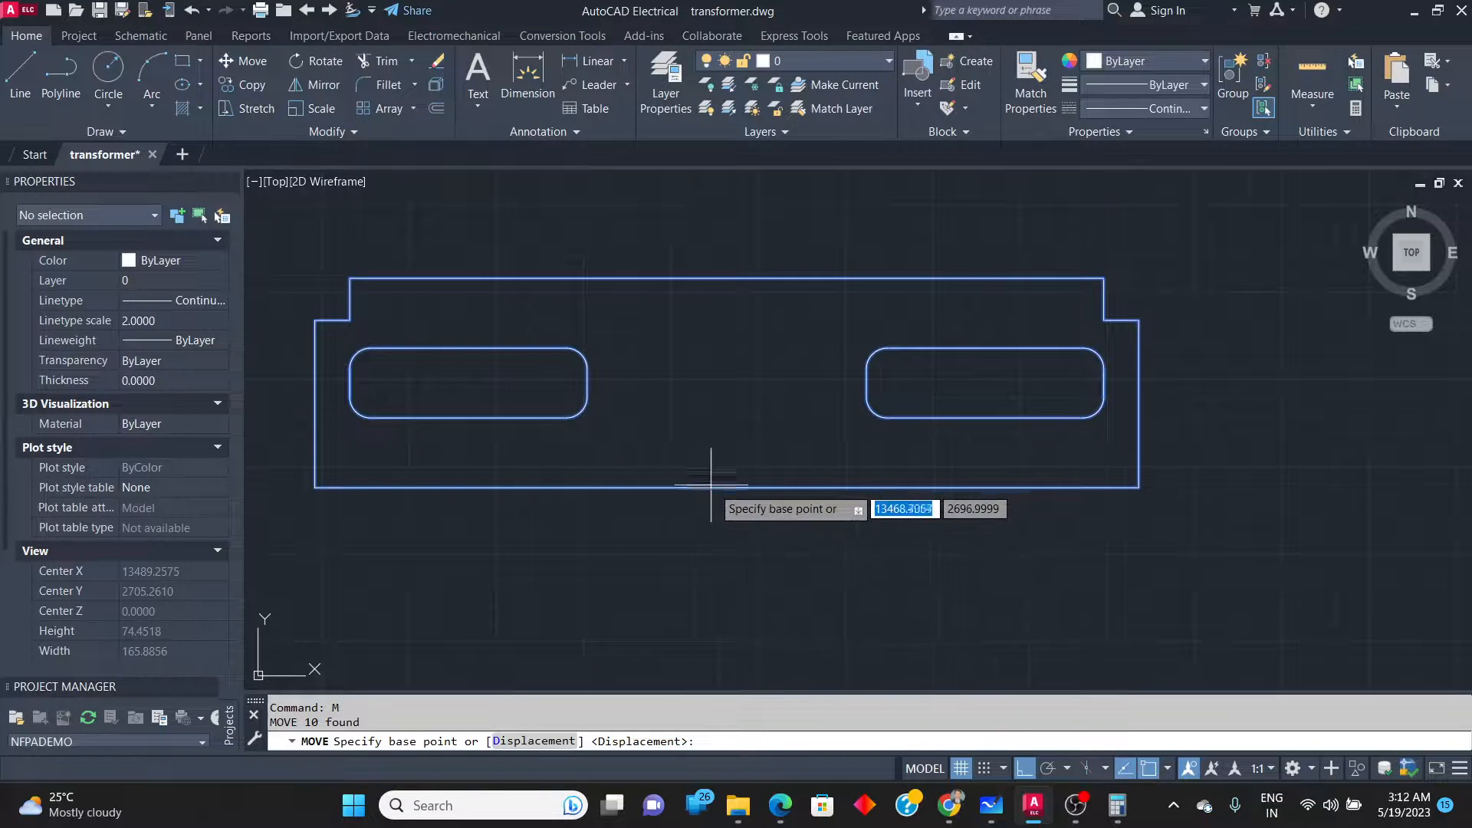
pyautogui.click(727, 486)
pyautogui.scroll(-4, 759, 464)
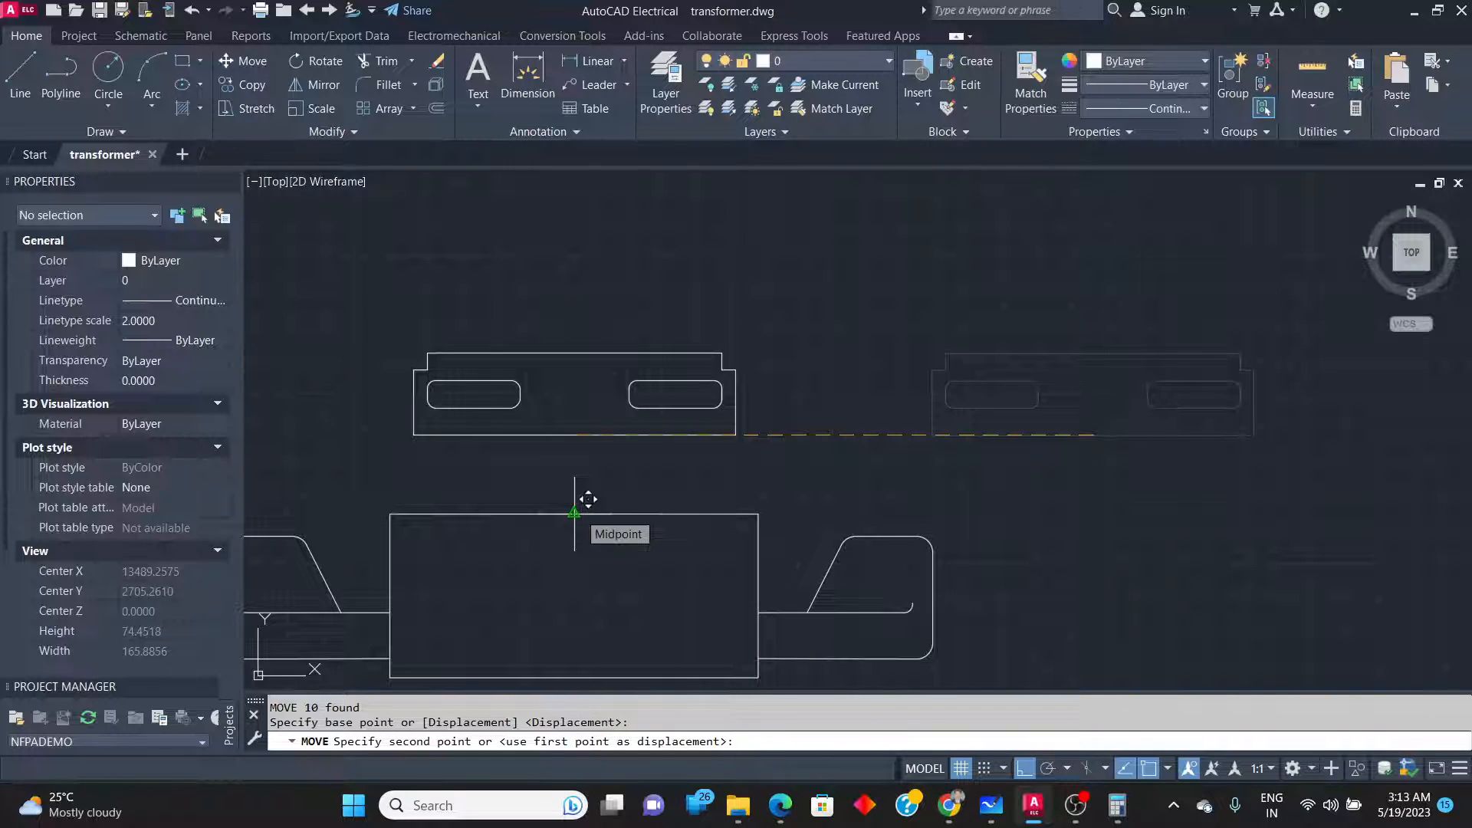
pyautogui.click(575, 512)
# Check the frame width in the Whiteboard reference and draw a 188 by 30 rectangle in the empty area beside the assembled frame.
pyautogui.hotkey('alt', 'Tab')
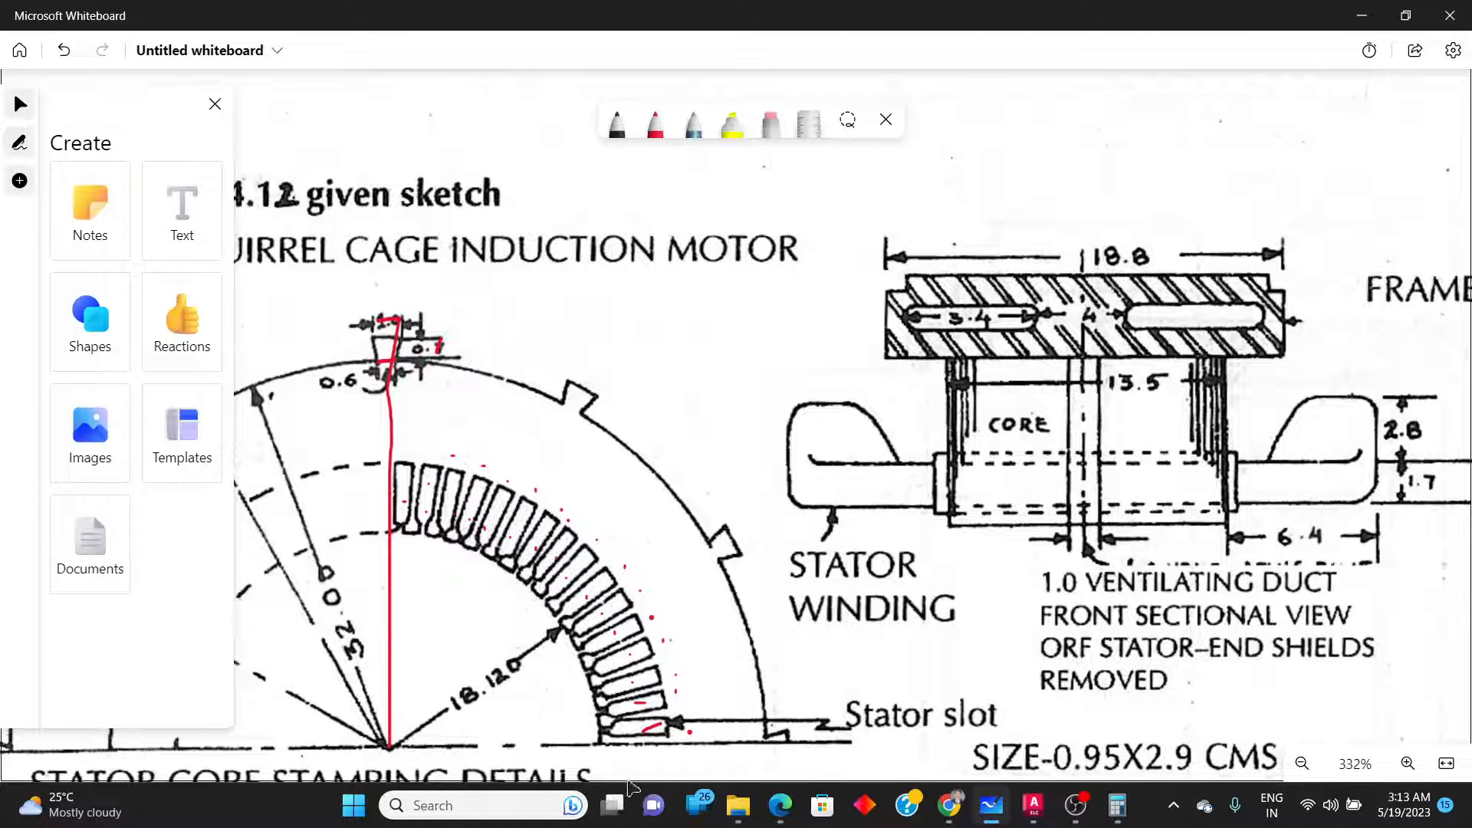
pyautogui.hotkey('alt', 'Tab')
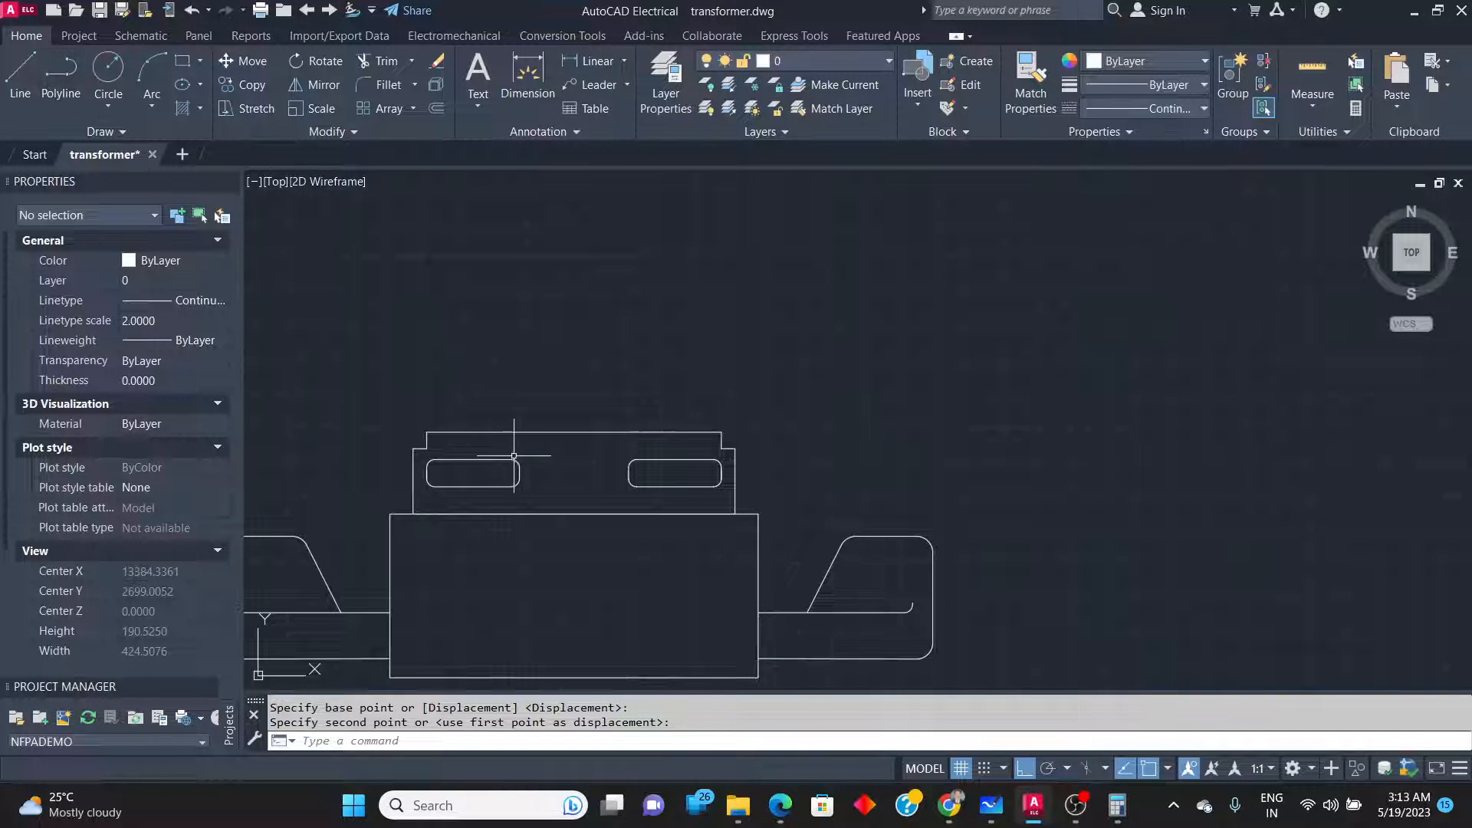
pyautogui.click(19, 72)
pyautogui.click(181, 61)
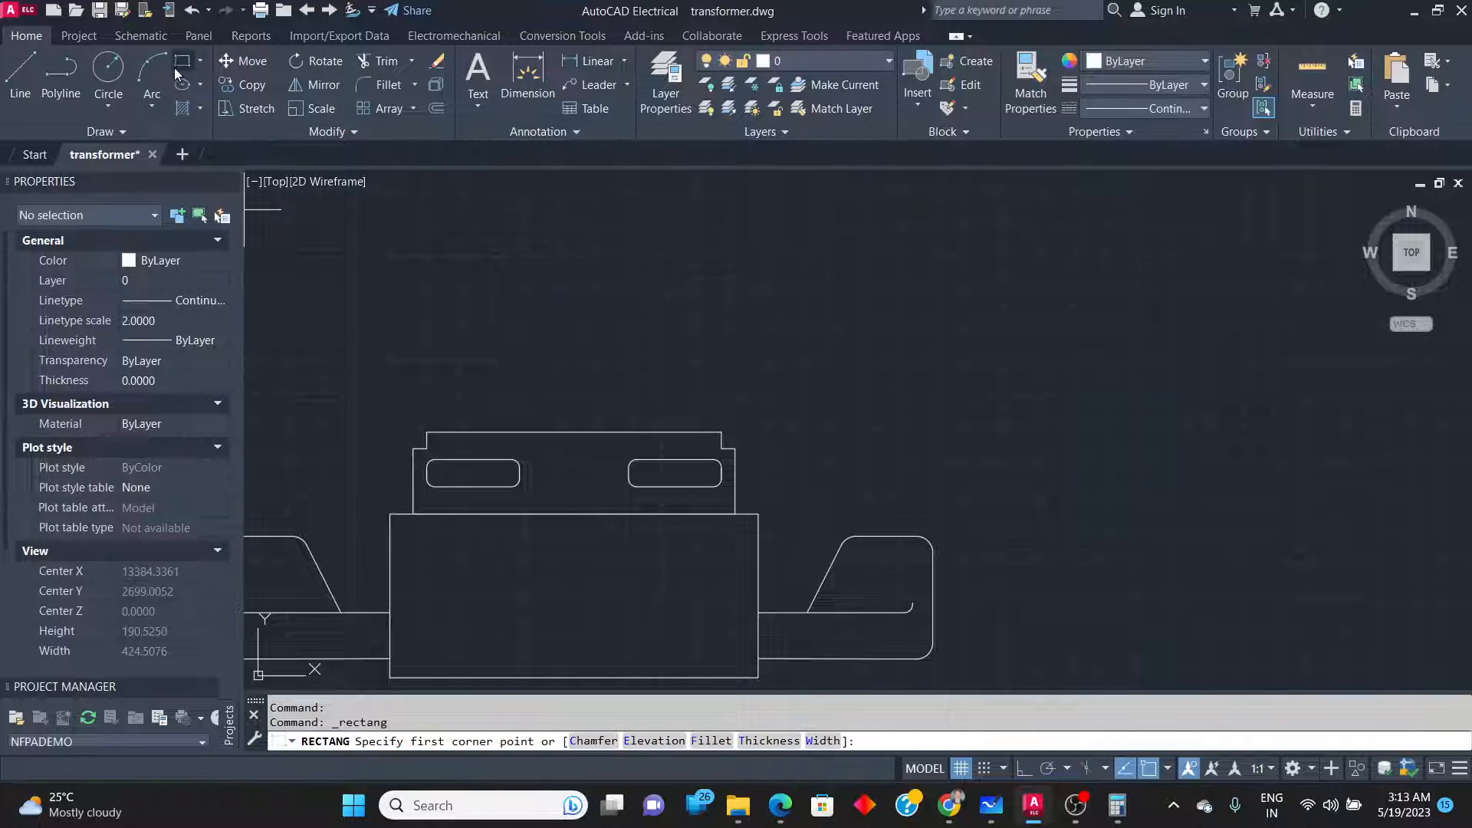
pyautogui.click(861, 289)
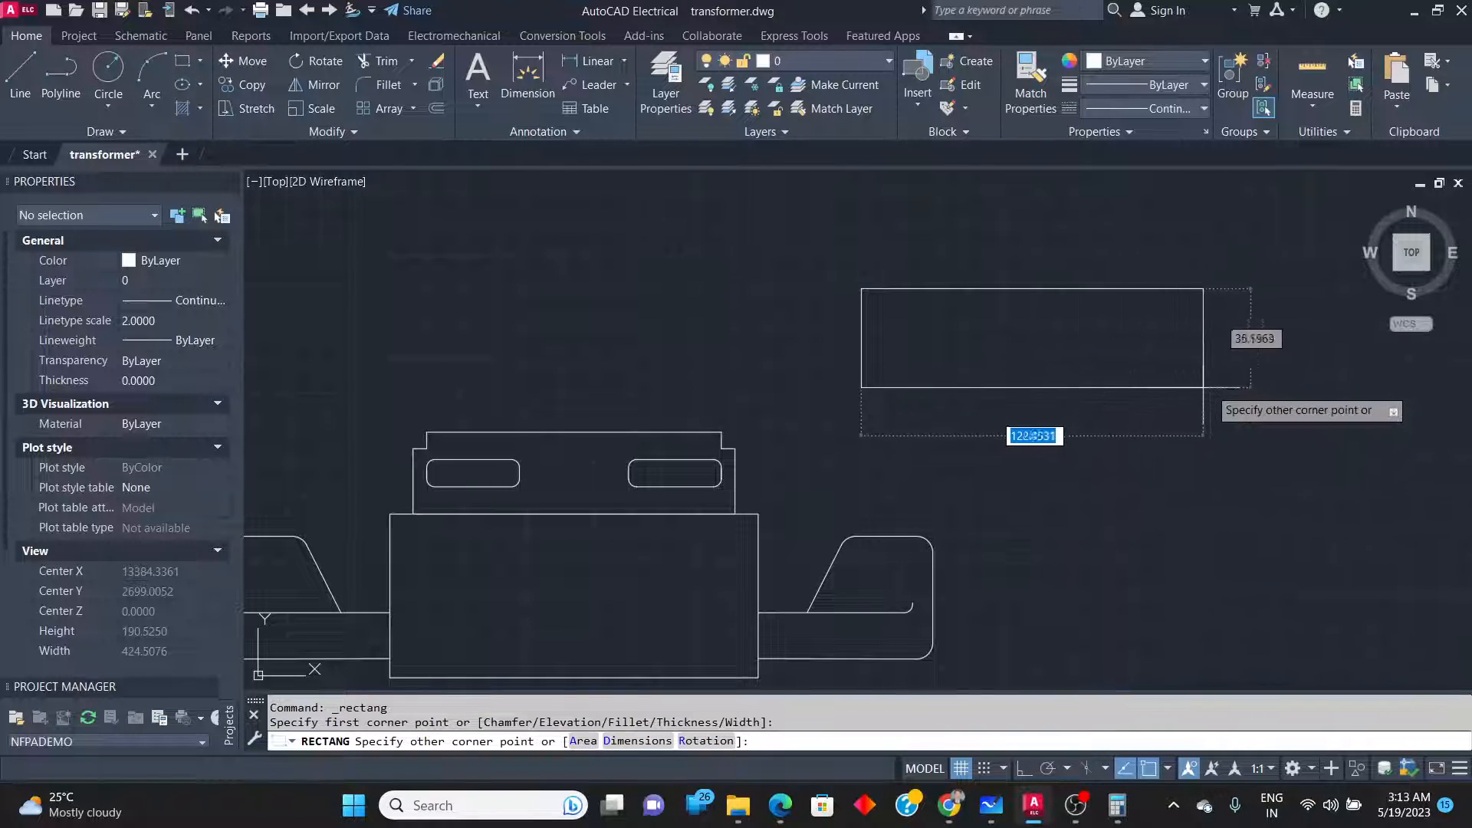
pyautogui.write('188')
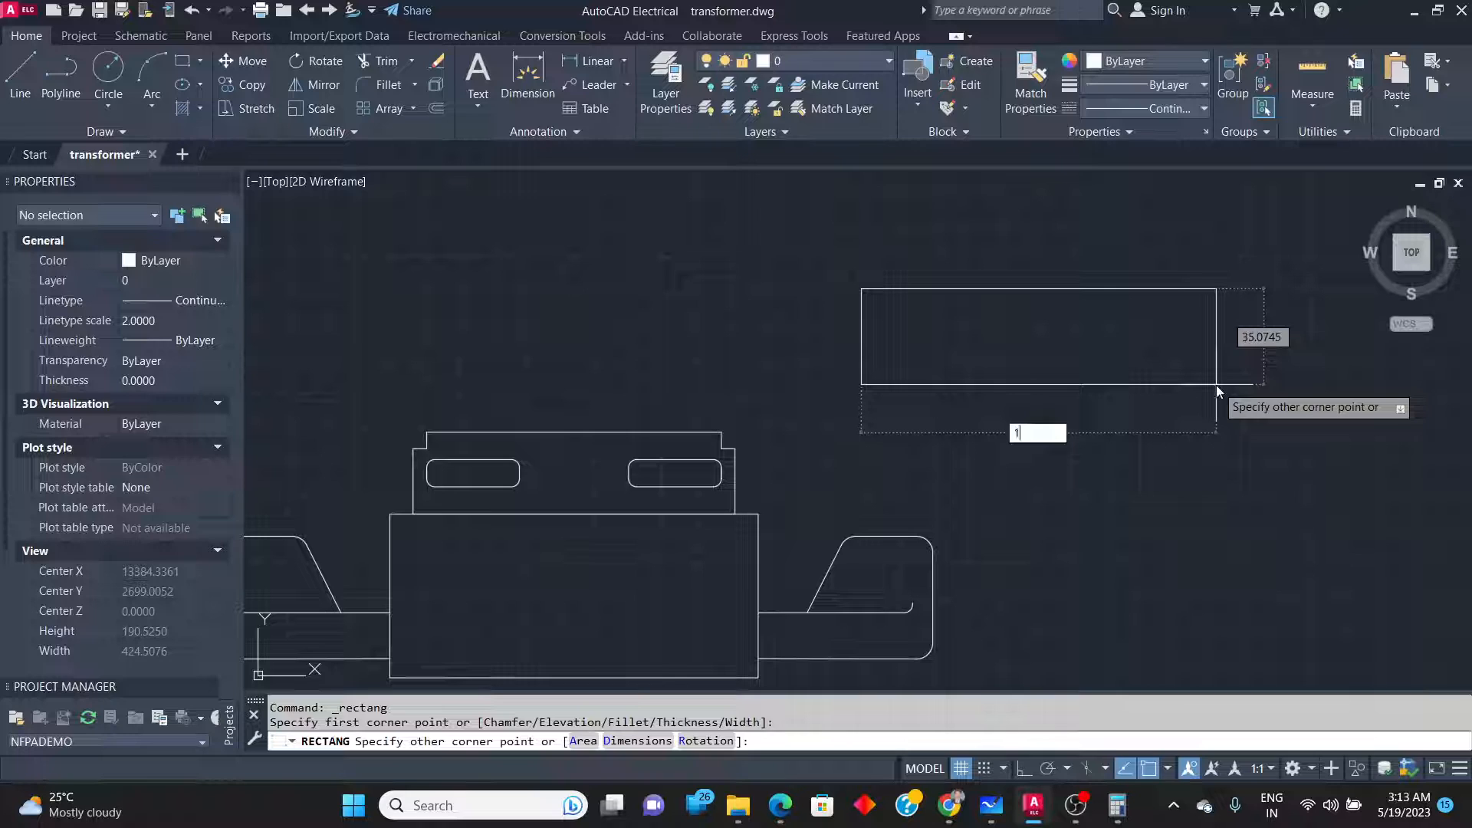
pyautogui.press('Tab')
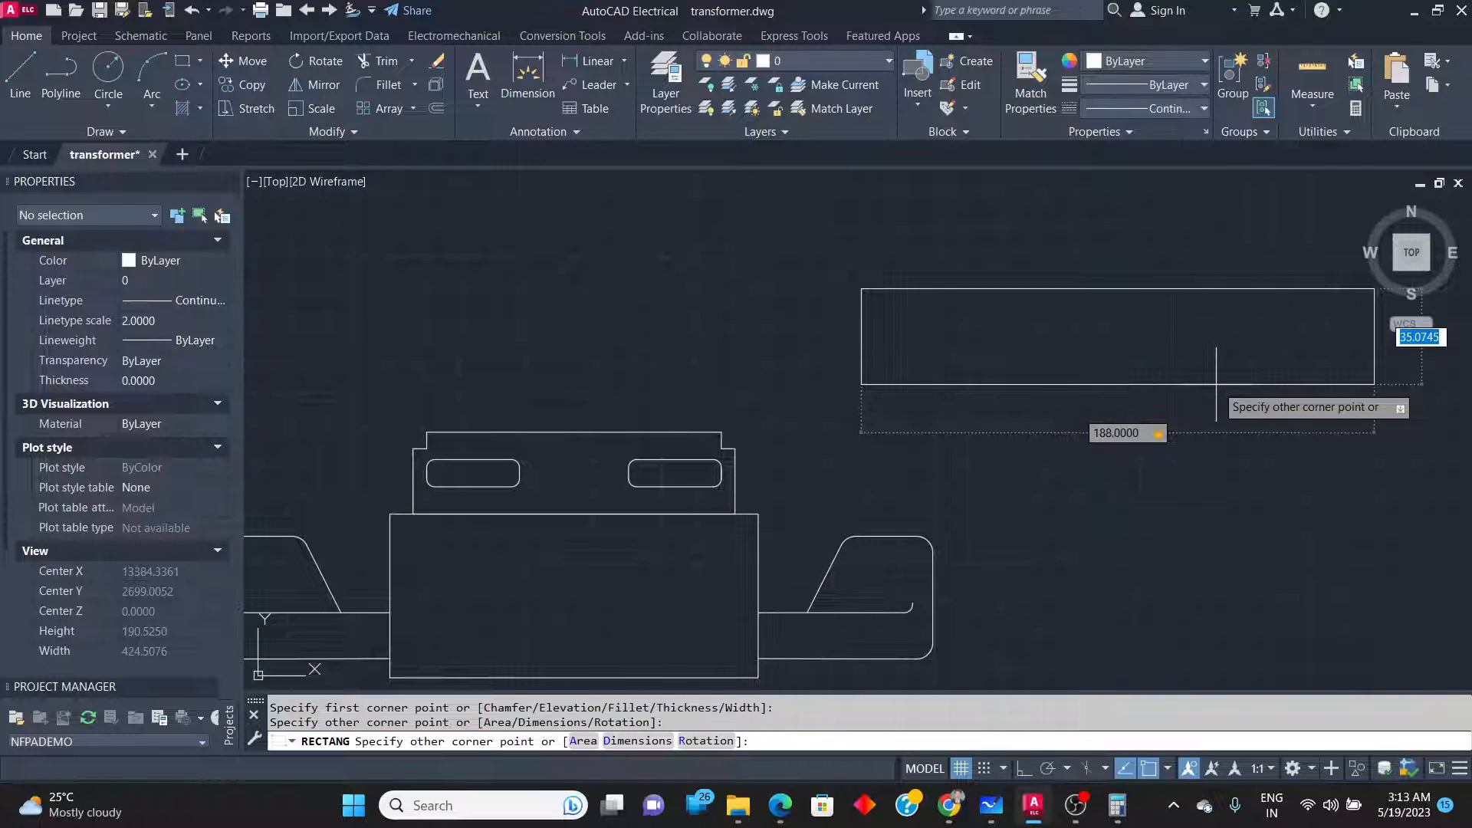
pyautogui.write('30')
pyautogui.press('Return')
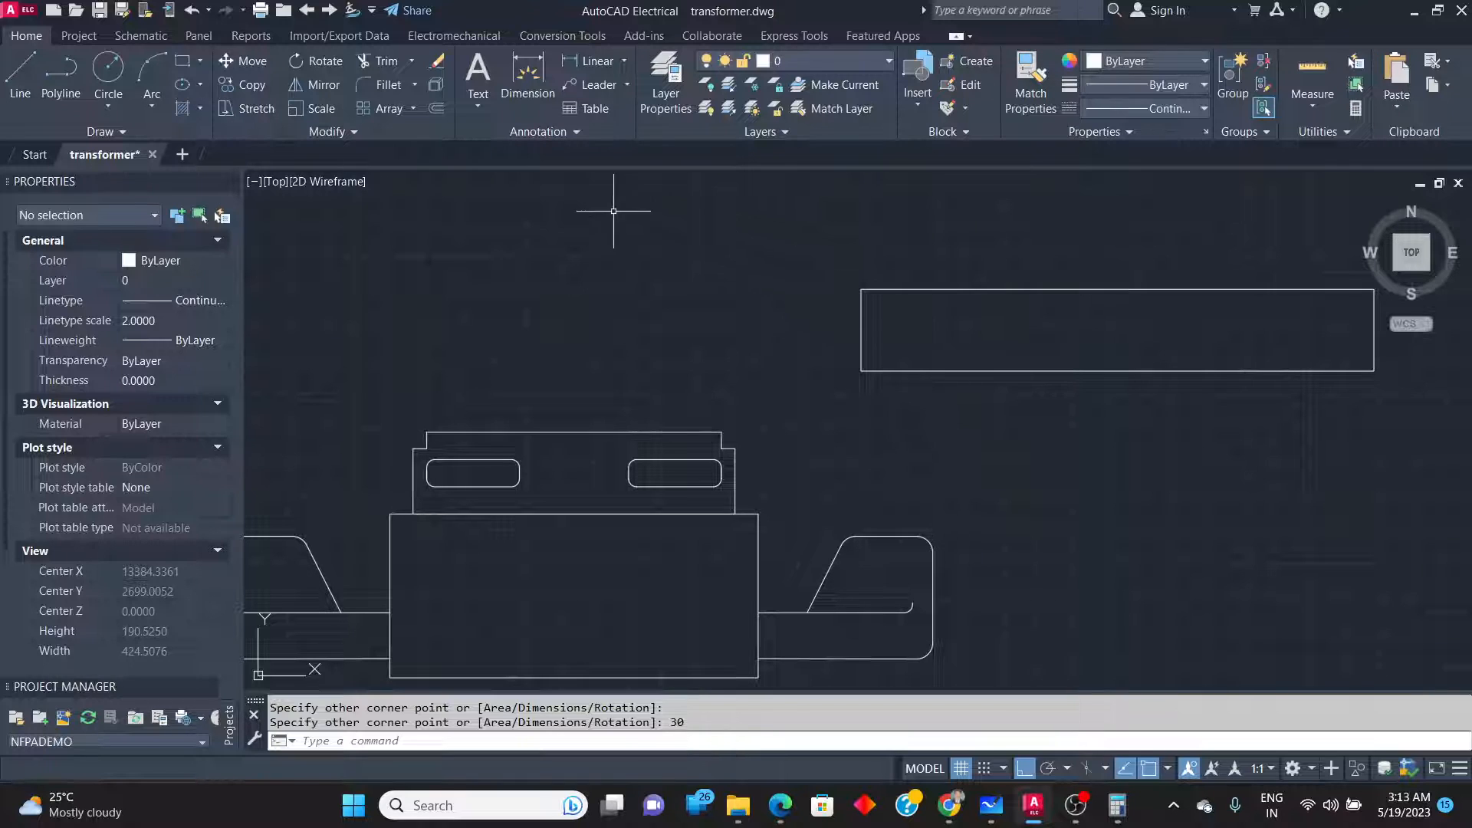
# Draw a horizontal line across the 188 by 30 rectangle from side to side, just below its upper edge.
pyautogui.click(20, 73)
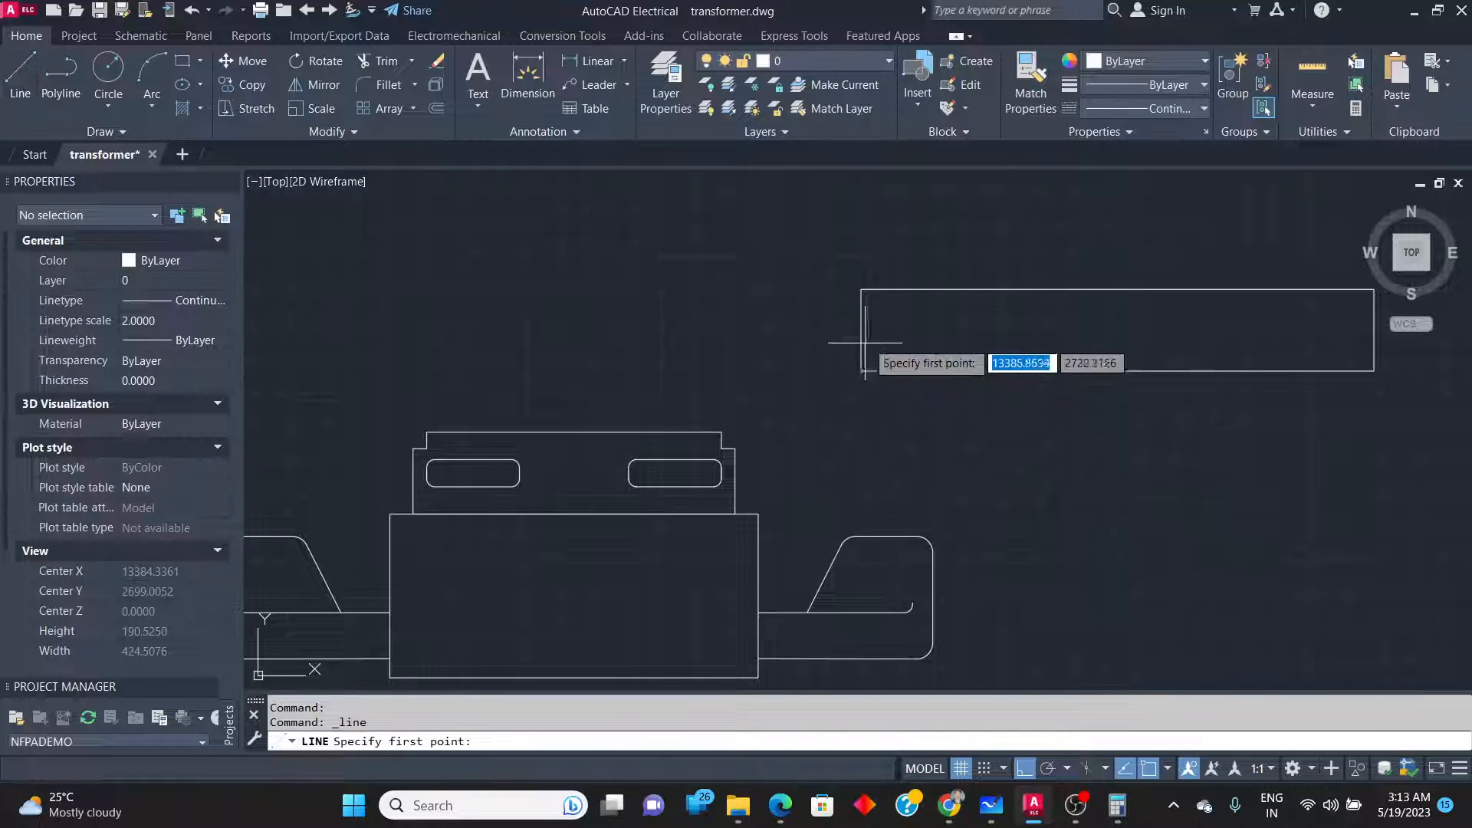
pyautogui.click(861, 290)
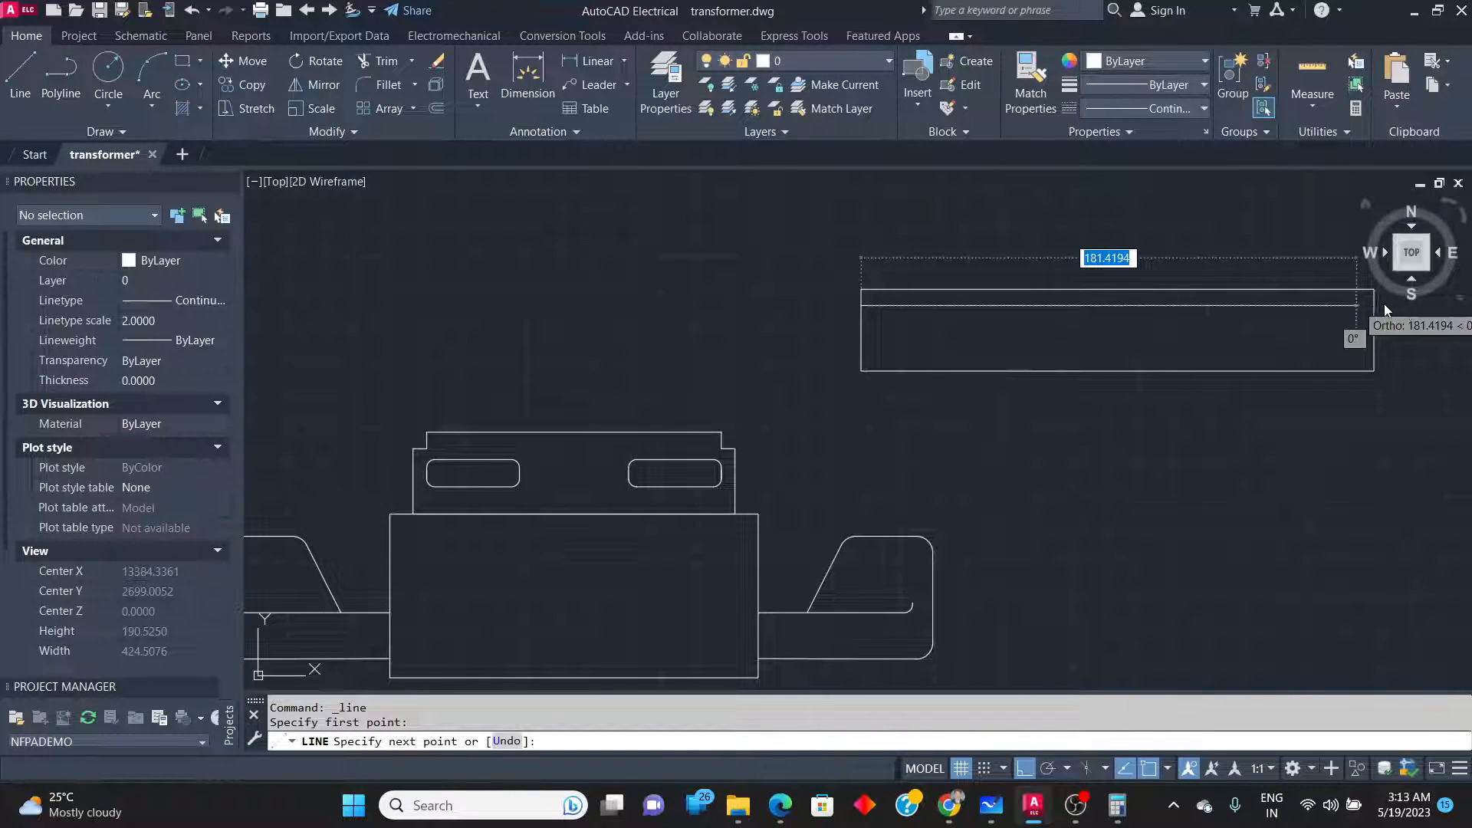
pyautogui.scroll(4, 1369, 313)
pyautogui.scroll(-4, 1370, 313)
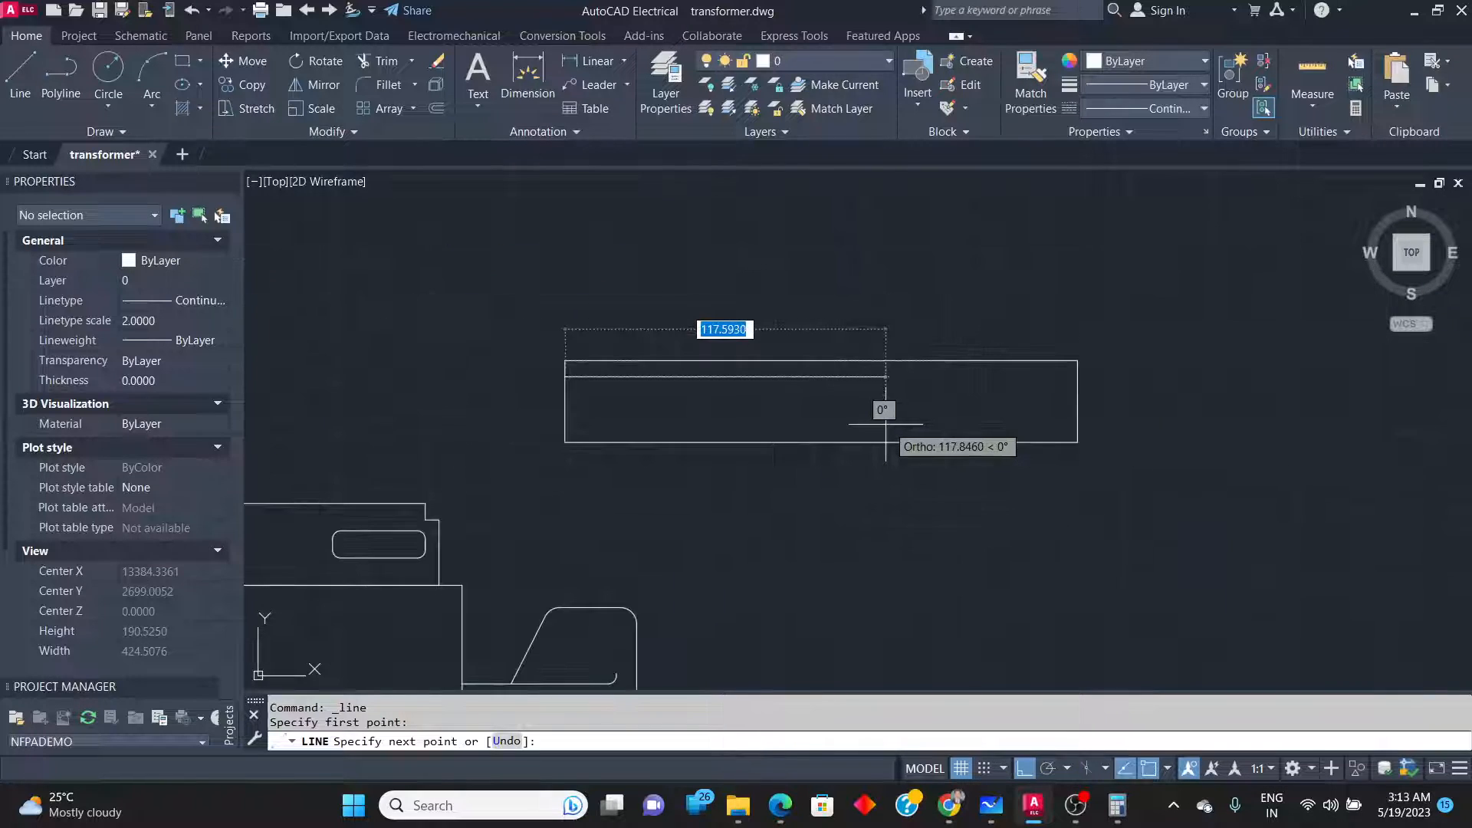
pyautogui.click(1076, 377)
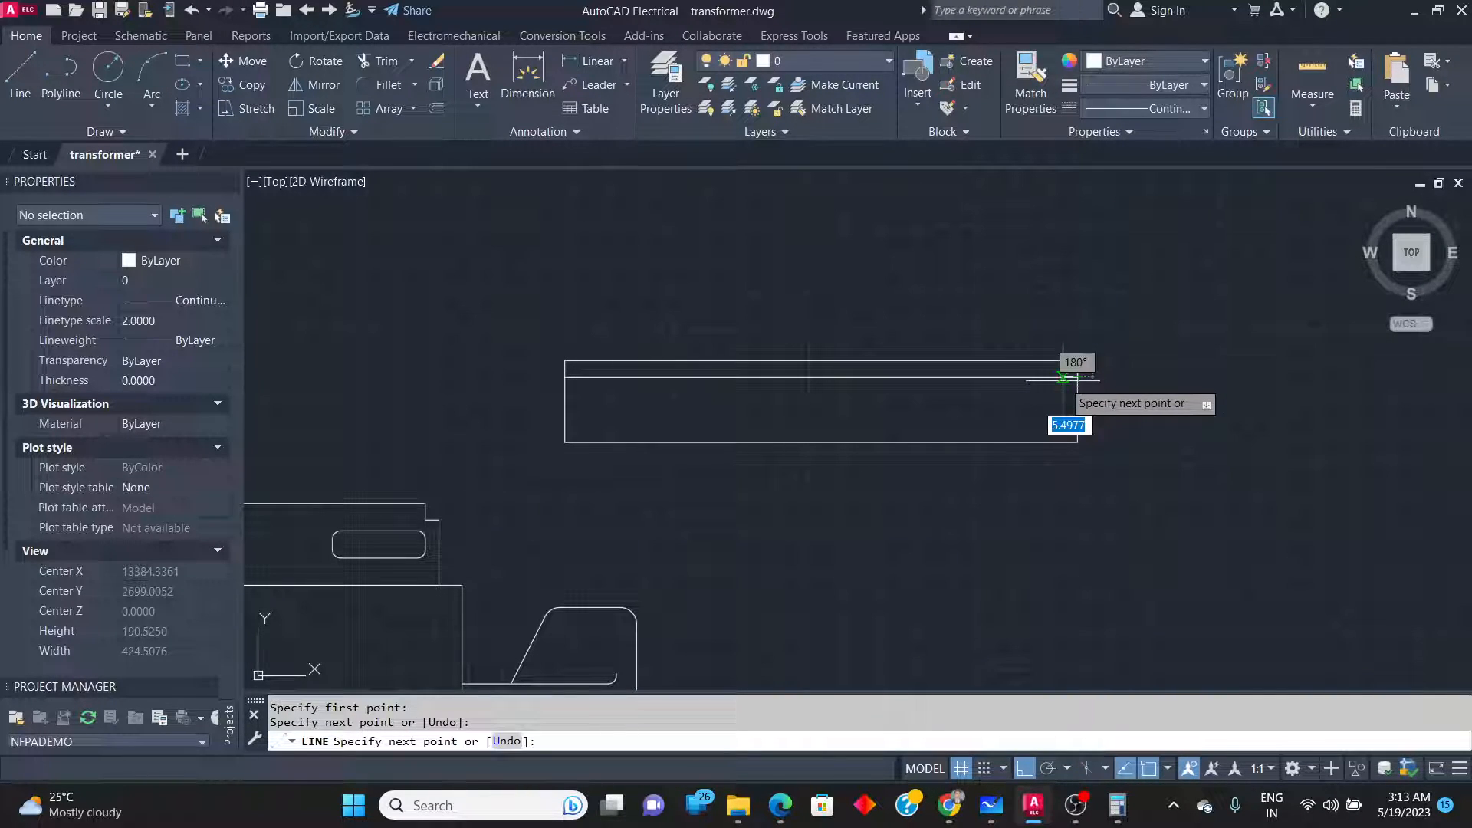
pyautogui.press('Return')
pyautogui.scroll(-2, 1104, 445)
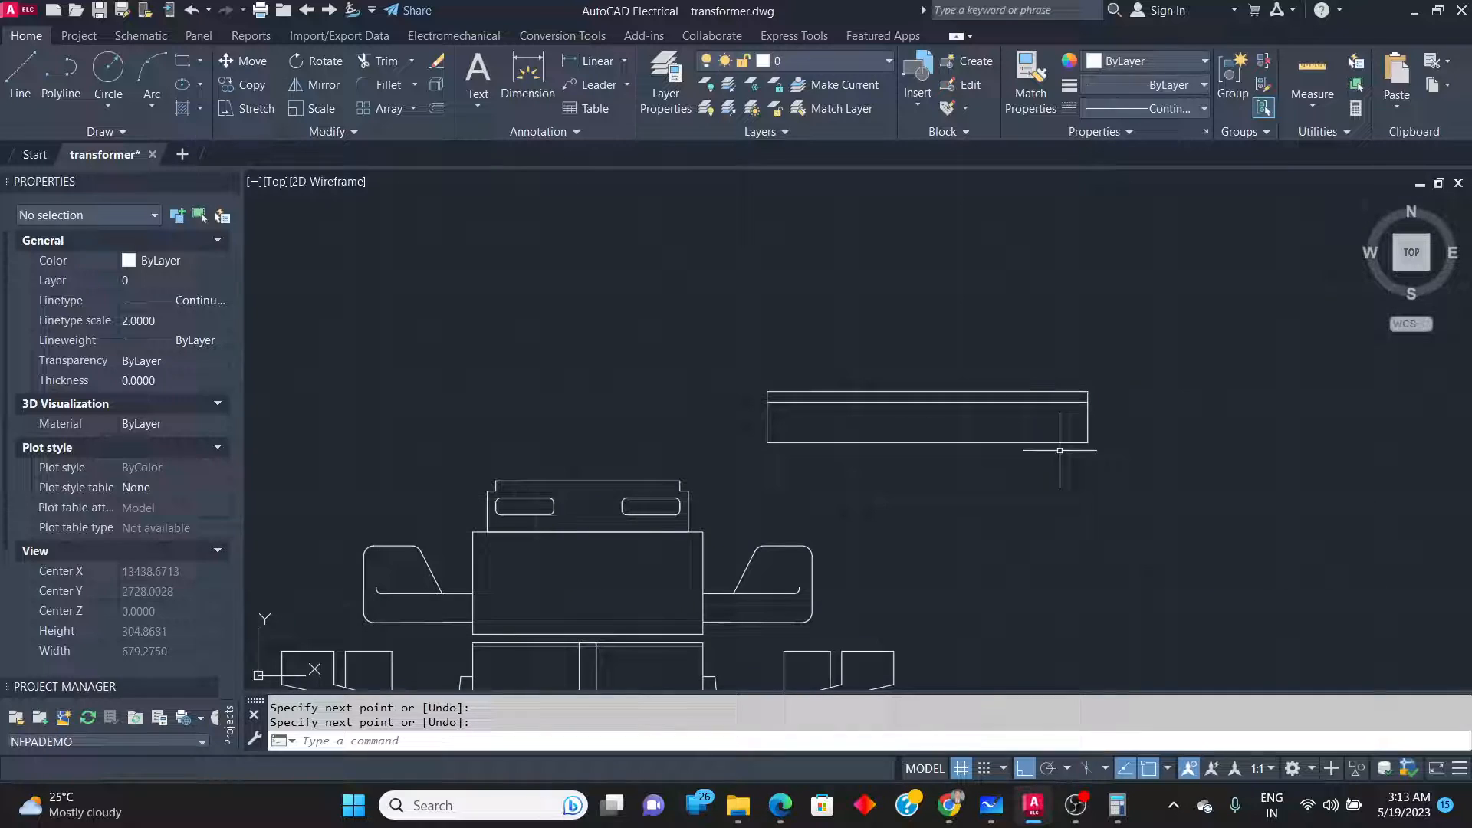
pyautogui.click(753, 371)
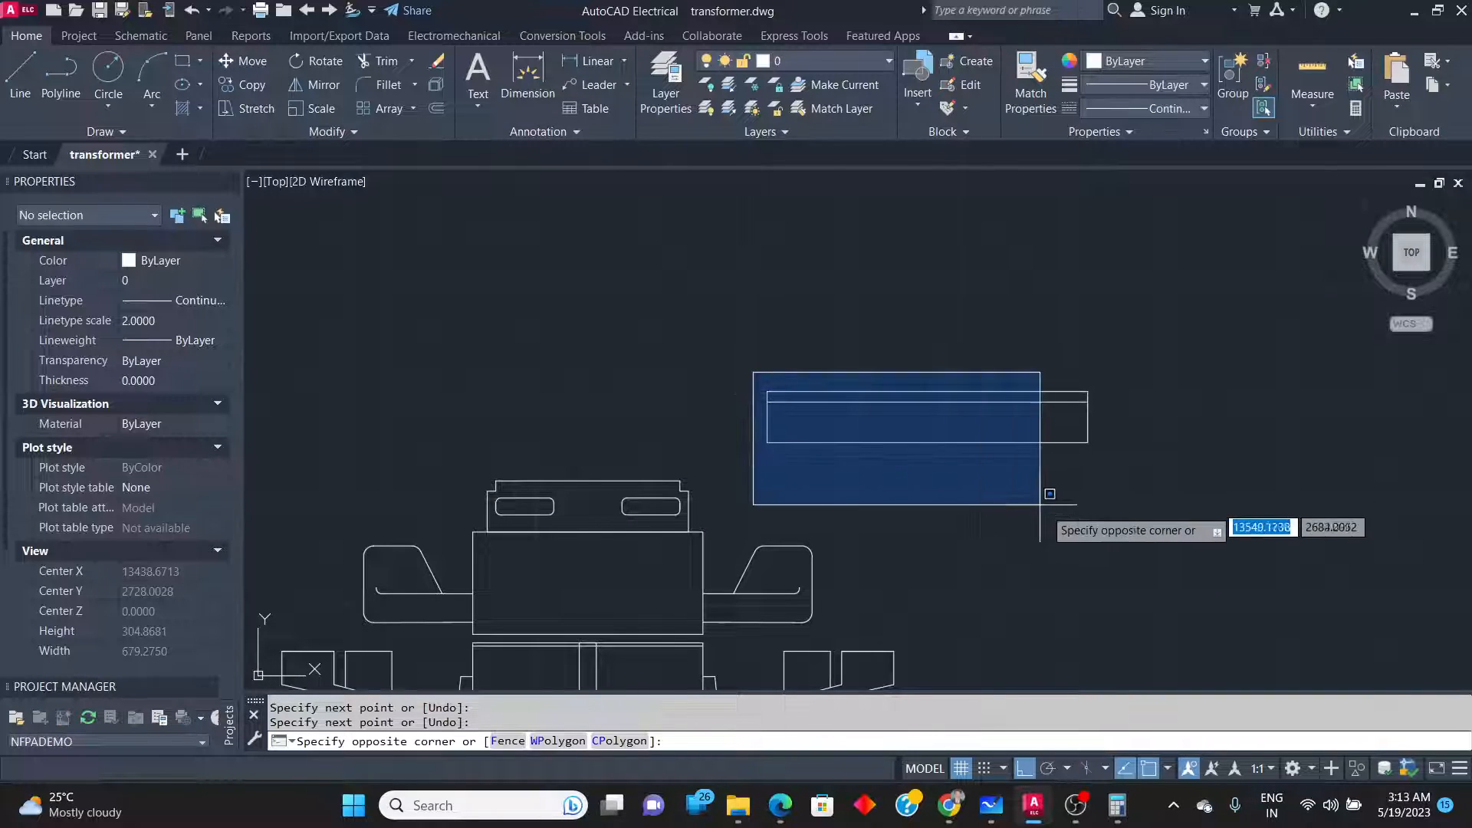
pyautogui.click(1121, 500)
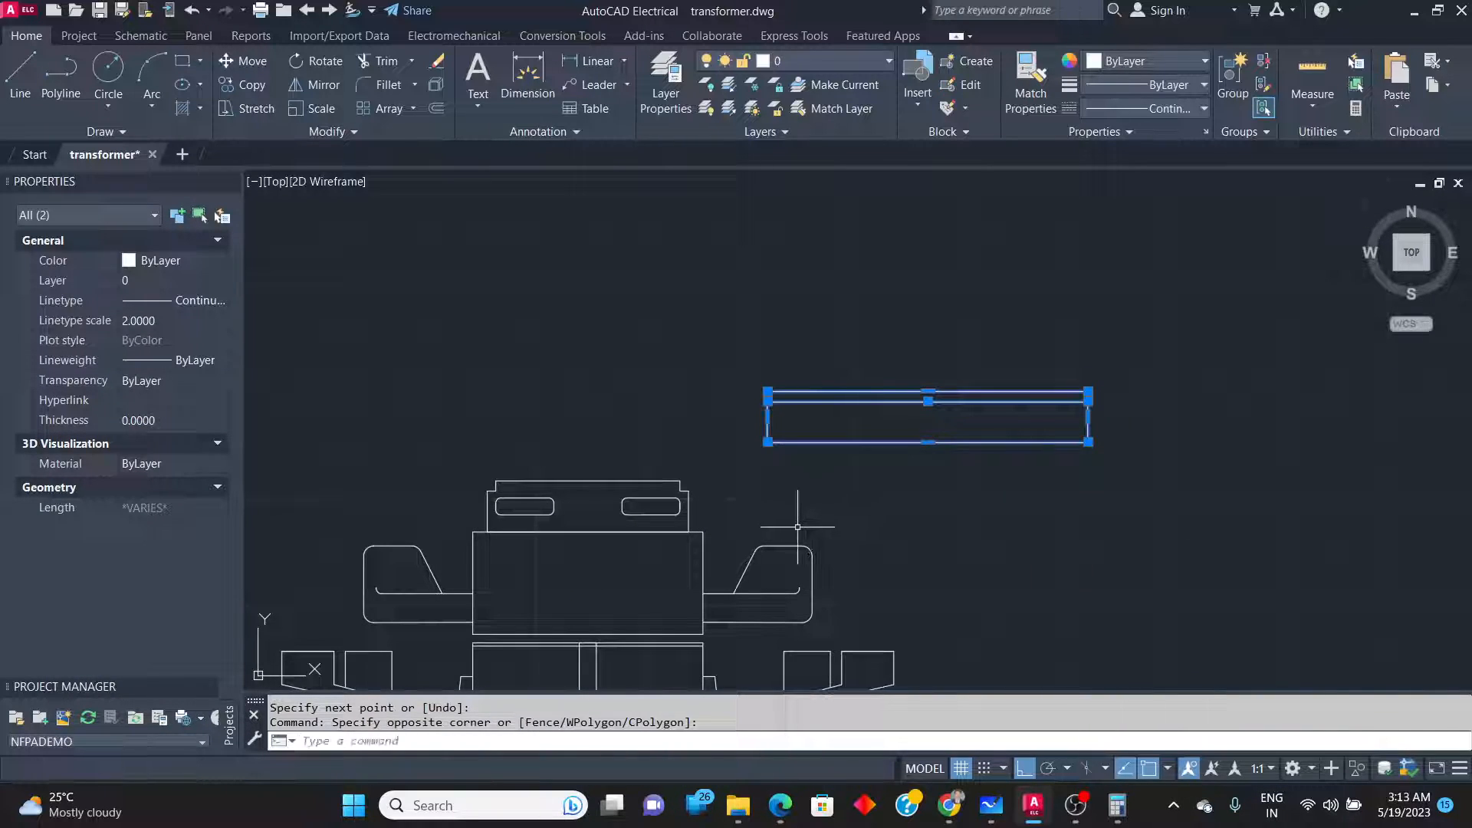
pyautogui.press('Escape')
# Try deleting the smaller frame outline above the core together with its right-hand slot, and undo the deletion.
pyautogui.click(643, 482)
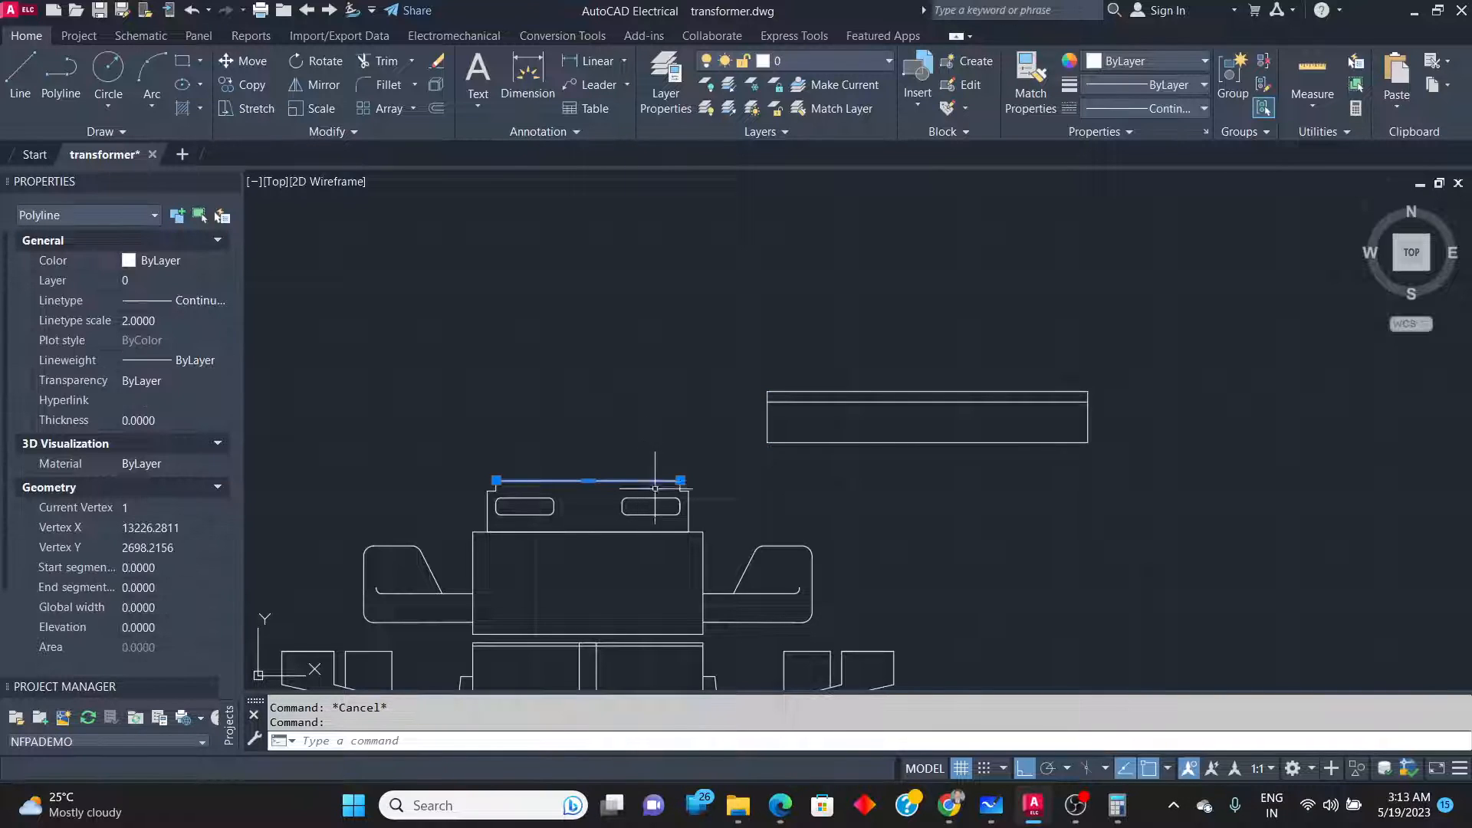
pyautogui.click(694, 467)
pyautogui.click(680, 507)
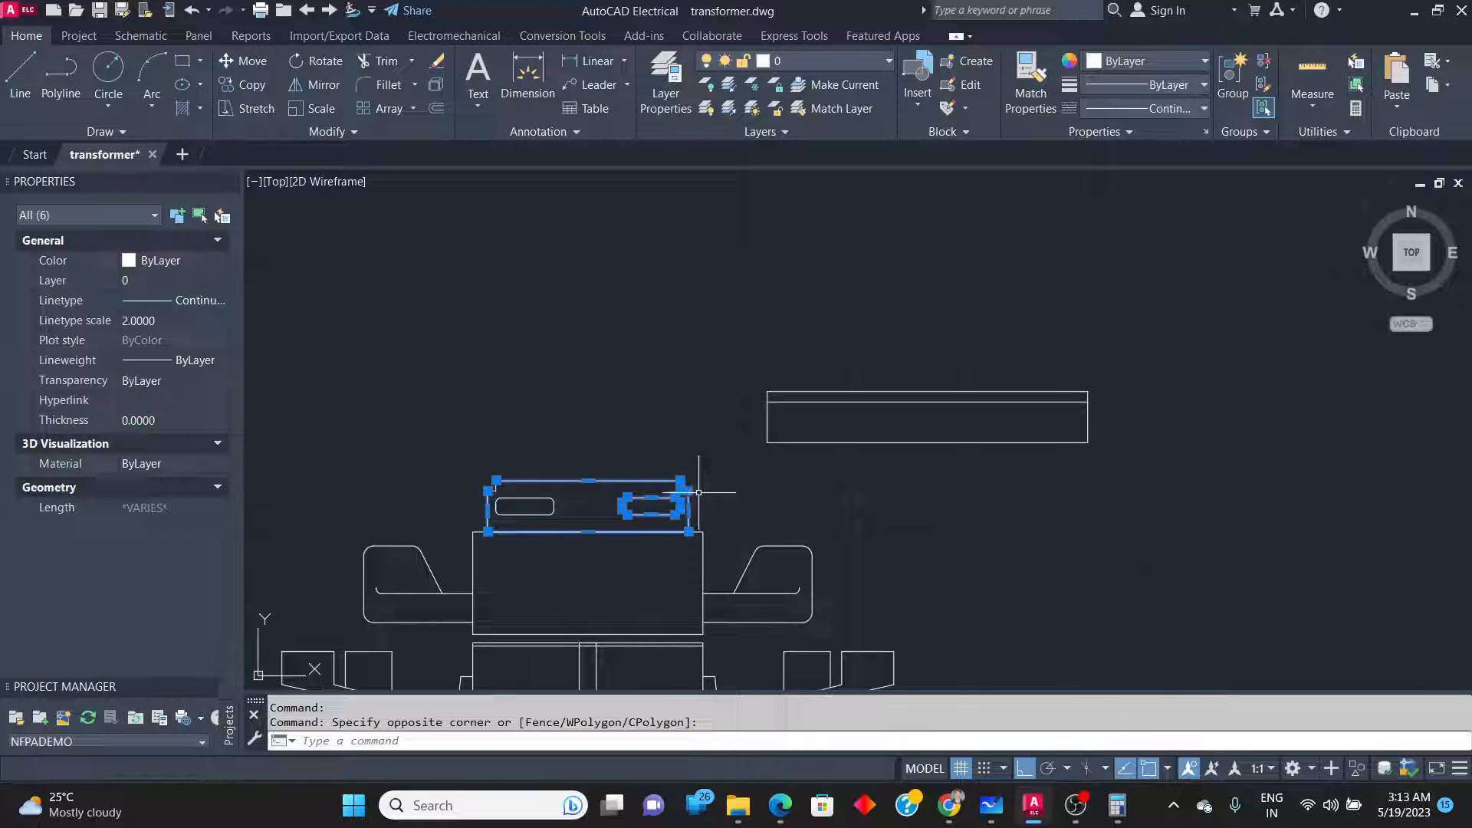
pyautogui.press('Delete')
pyautogui.scroll(2, 525, 487)
pyautogui.click(483, 492)
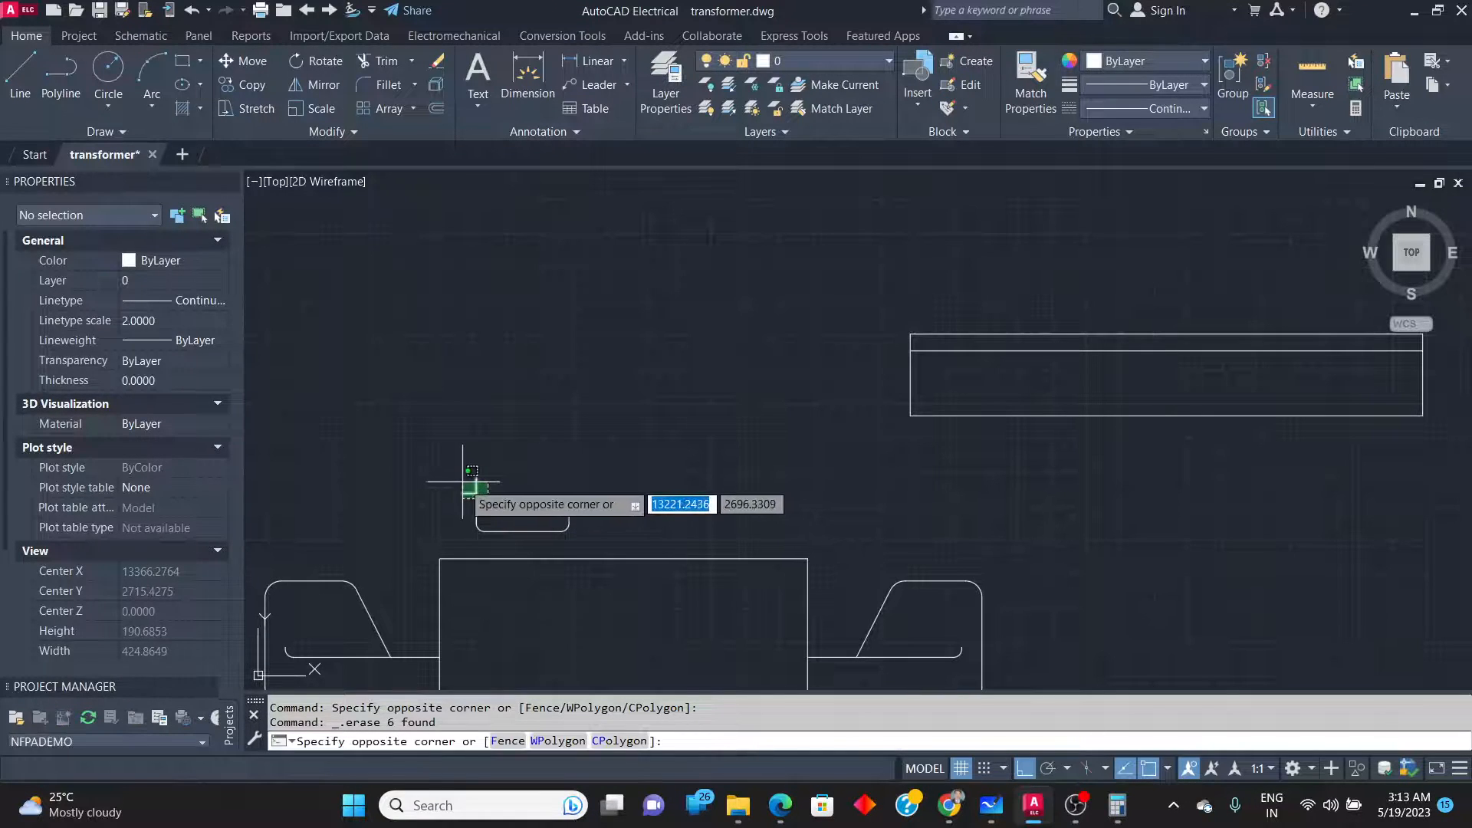
pyautogui.press('Escape')
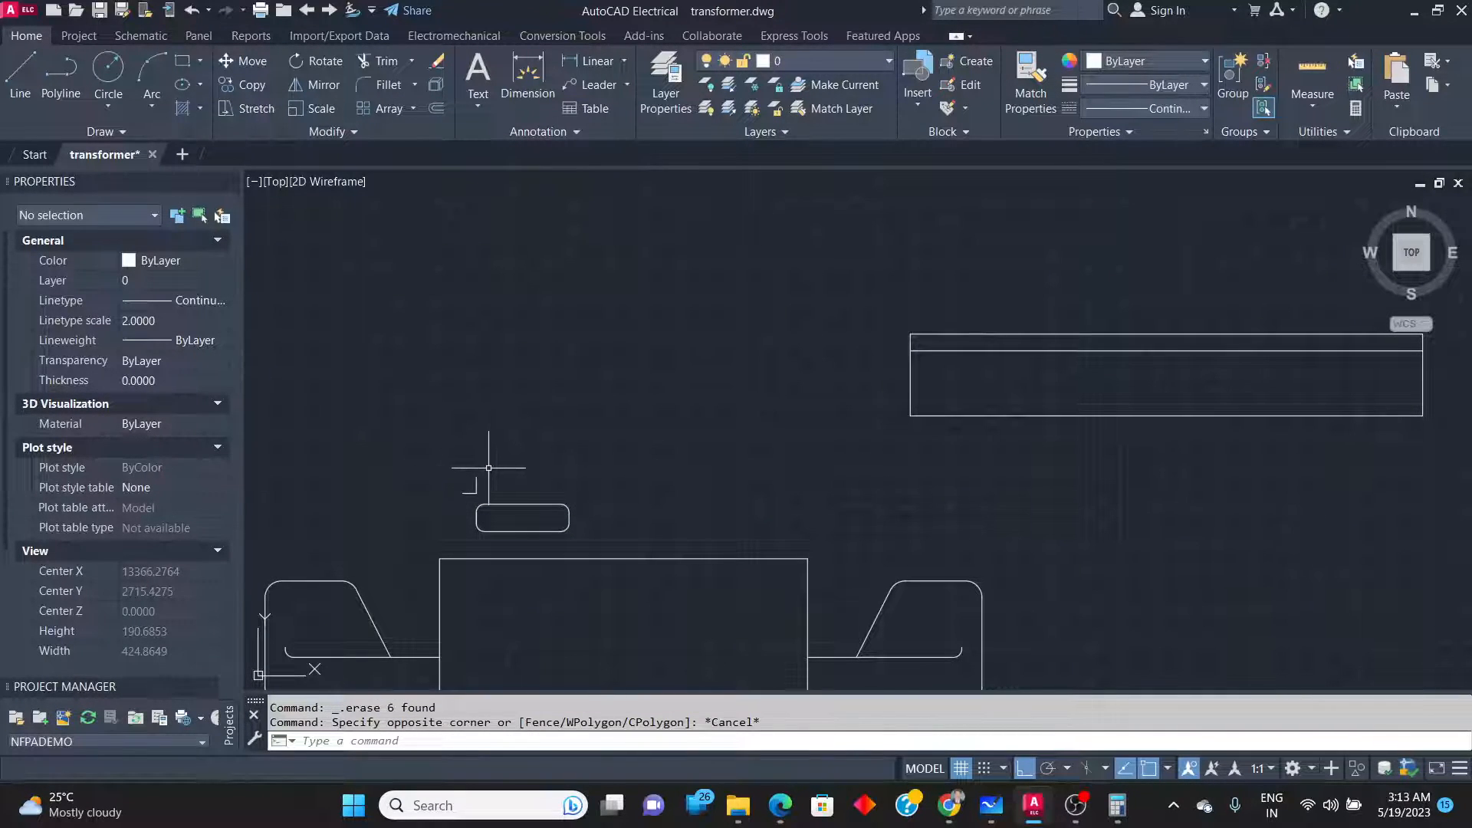
pyautogui.hotkey('ctrl', 'z')
pyautogui.hotkey('ctrl', 'z')
# Delete the smaller stepped frame outline above the core, including its notch lines at both ends, keeping the two rounded slots.
pyautogui.scroll(3, 684, 495)
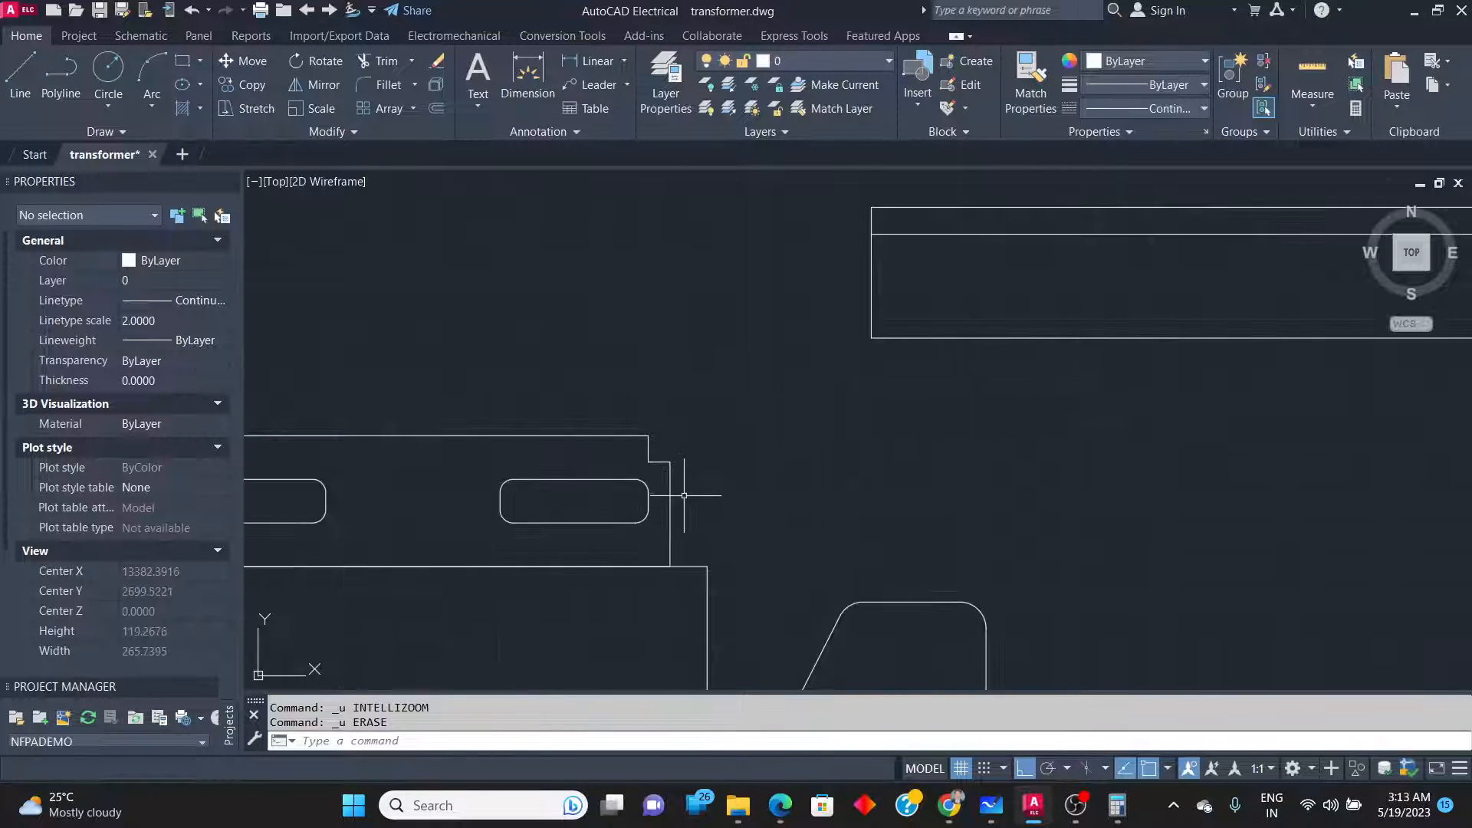
pyautogui.click(674, 493)
pyautogui.click(651, 454)
pyautogui.click(643, 432)
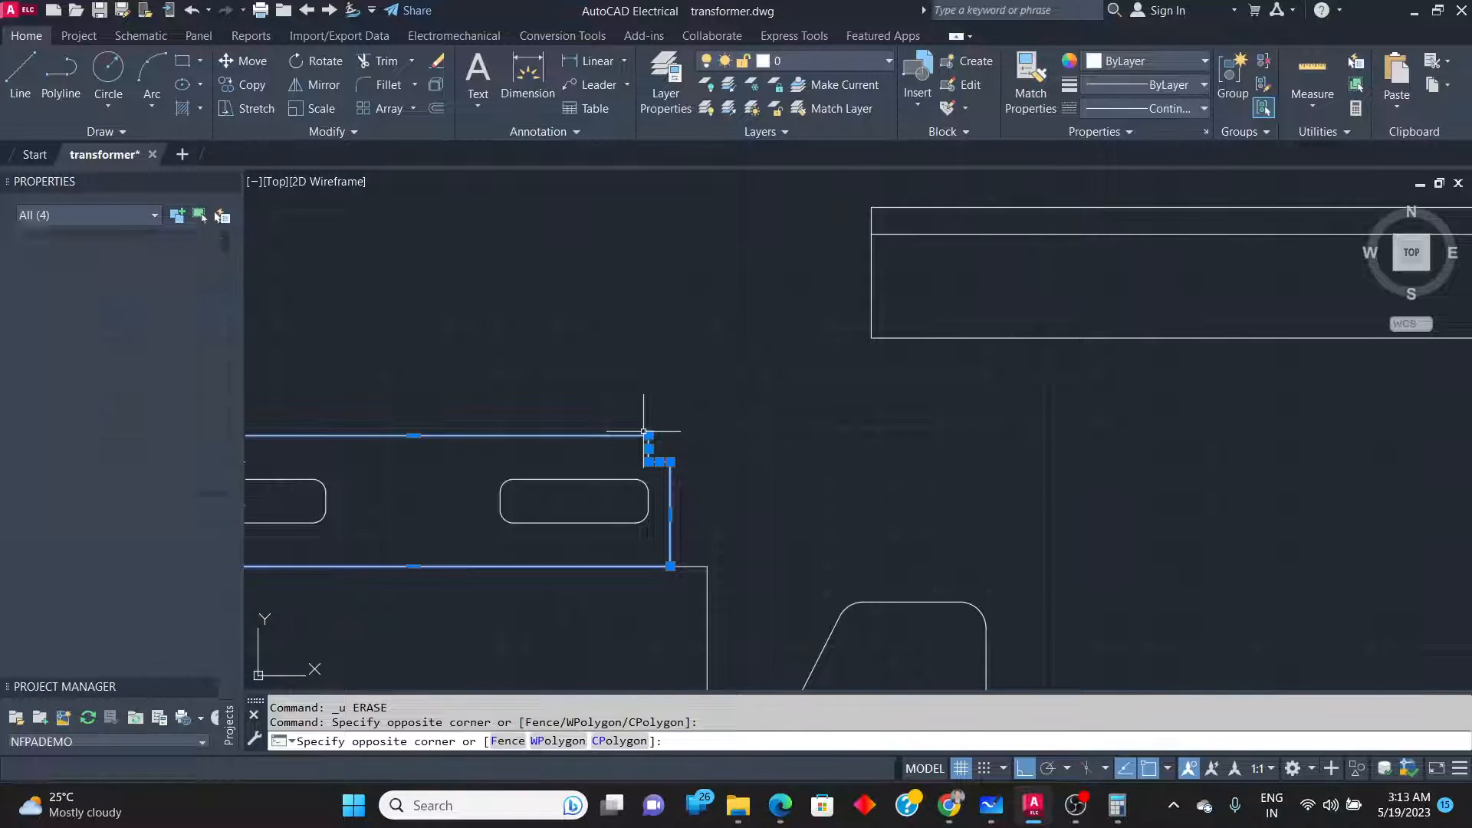
pyautogui.scroll(-3, 648, 433)
pyautogui.scroll(4, 465, 432)
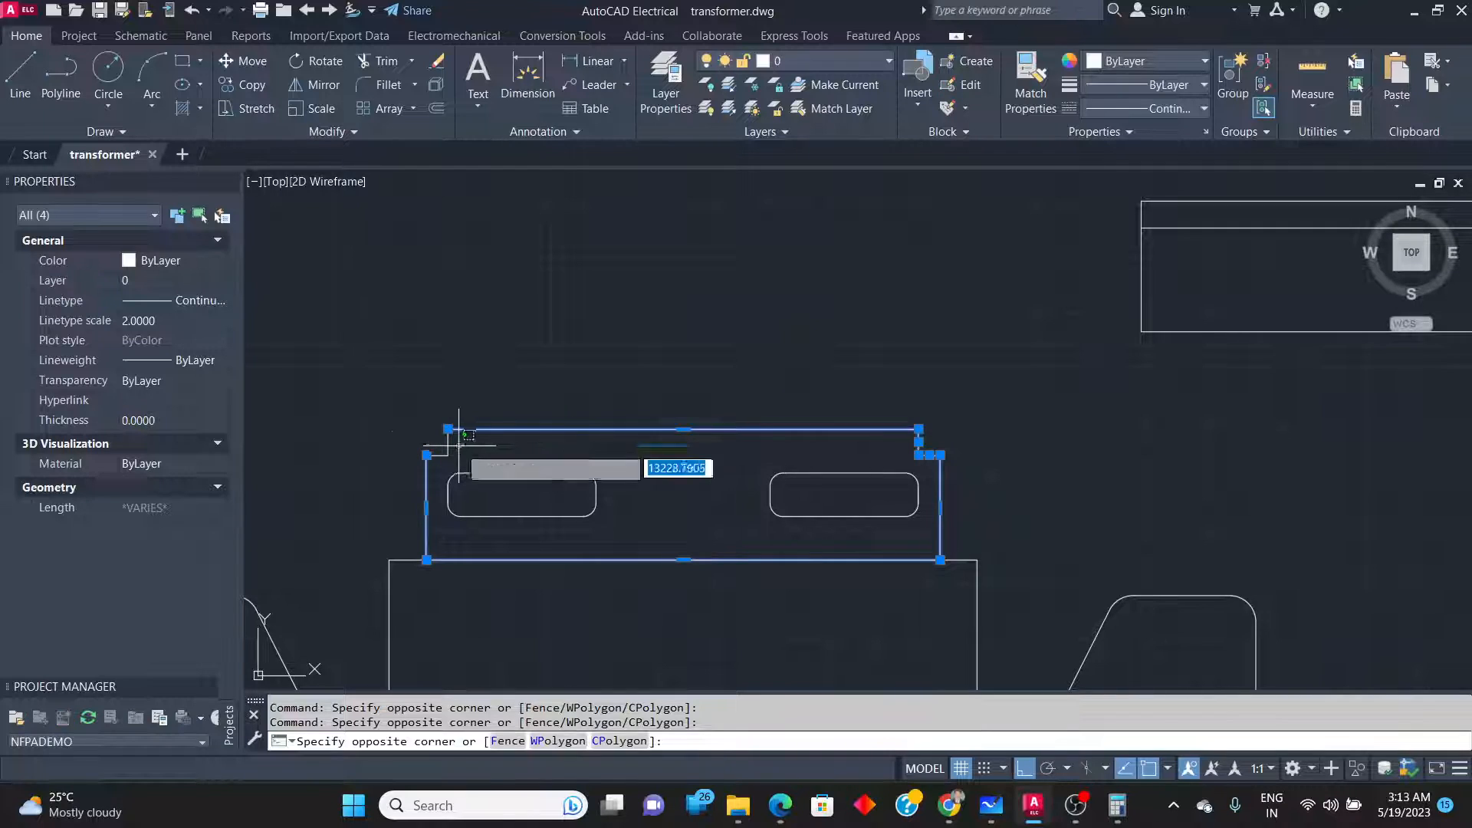
pyautogui.click(460, 435)
pyautogui.press('Delete')
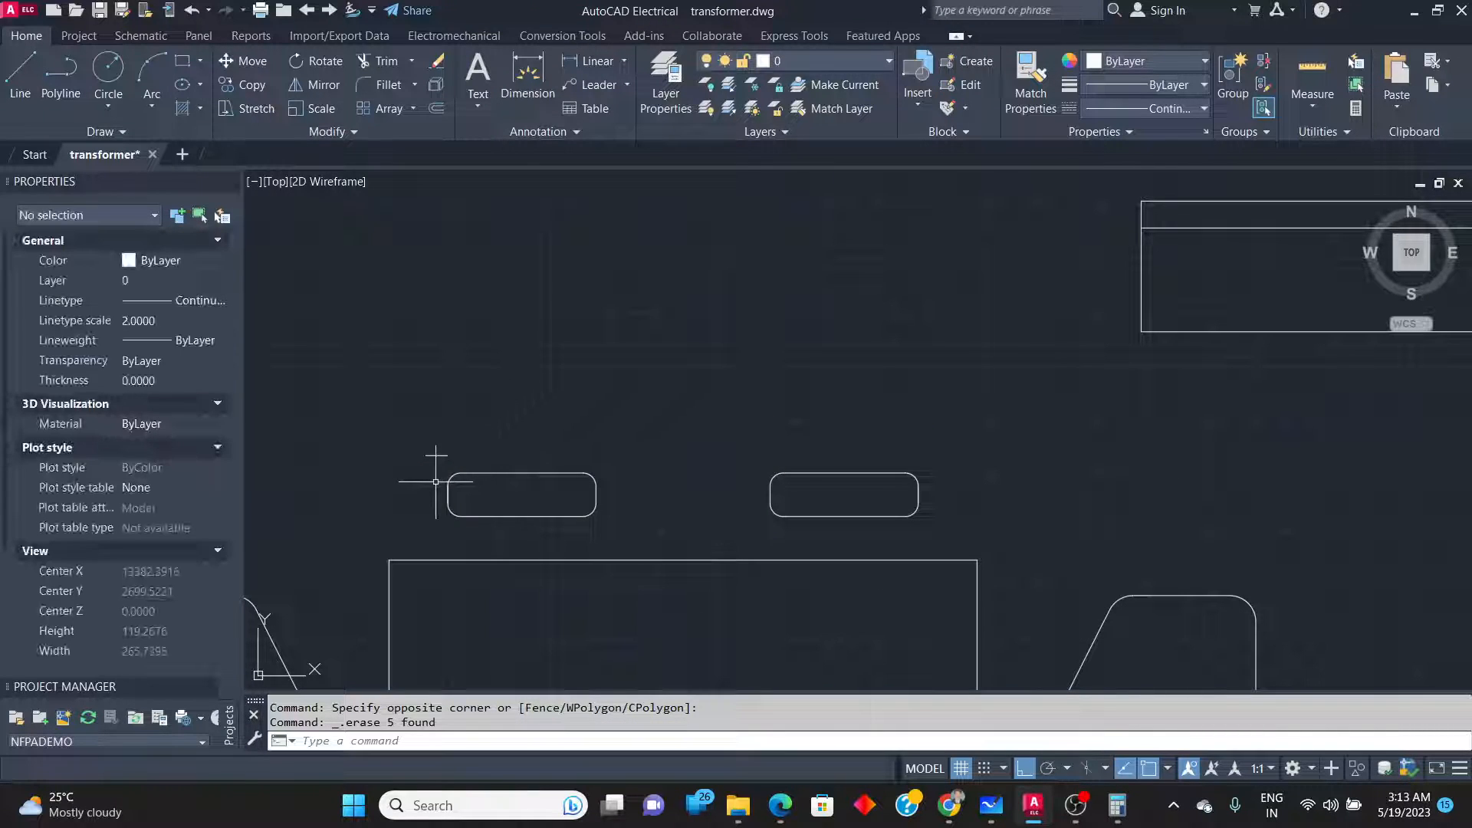
pyautogui.click(459, 448)
pyautogui.click(441, 456)
pyautogui.press('Delete')
pyautogui.scroll(-6, 428, 444)
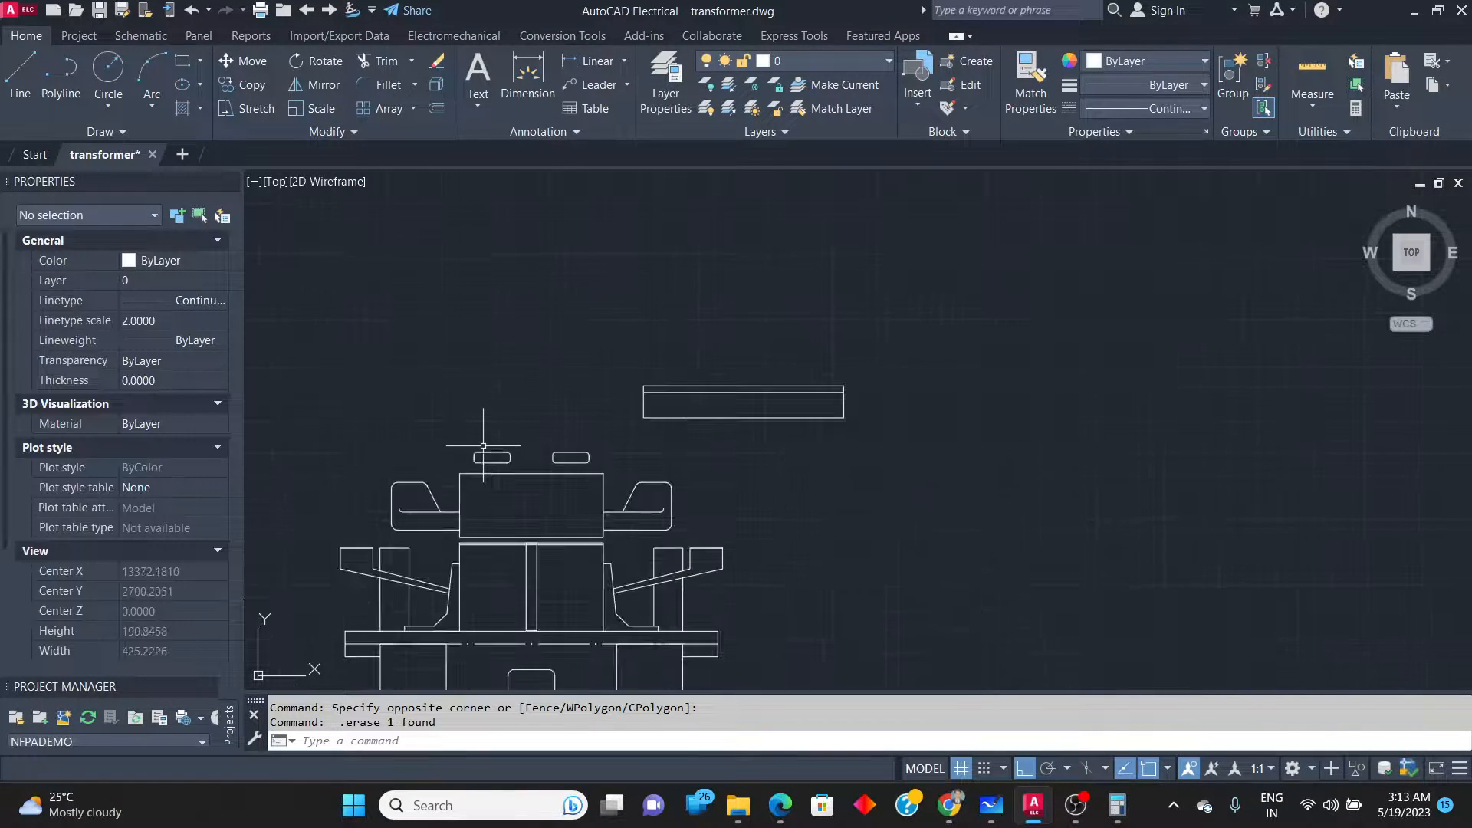
# Move the 188 by 30 rectangle with its line by its lower-edge midpoint onto the core's upper-edge midpoint, and switch to the Whiteboard reference.
pyautogui.click(885, 444)
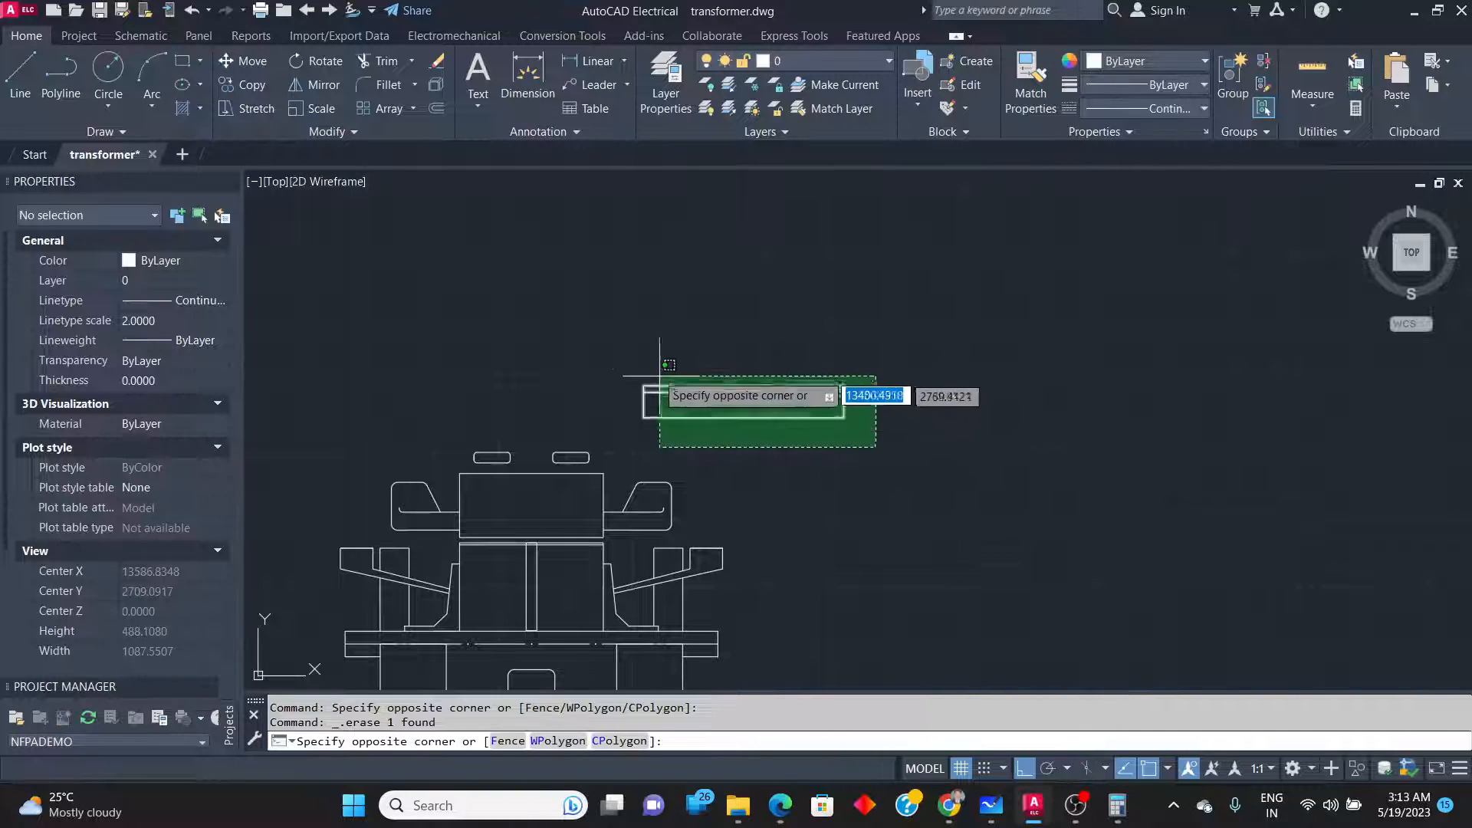
pyautogui.click(606, 324)
pyautogui.click(247, 61)
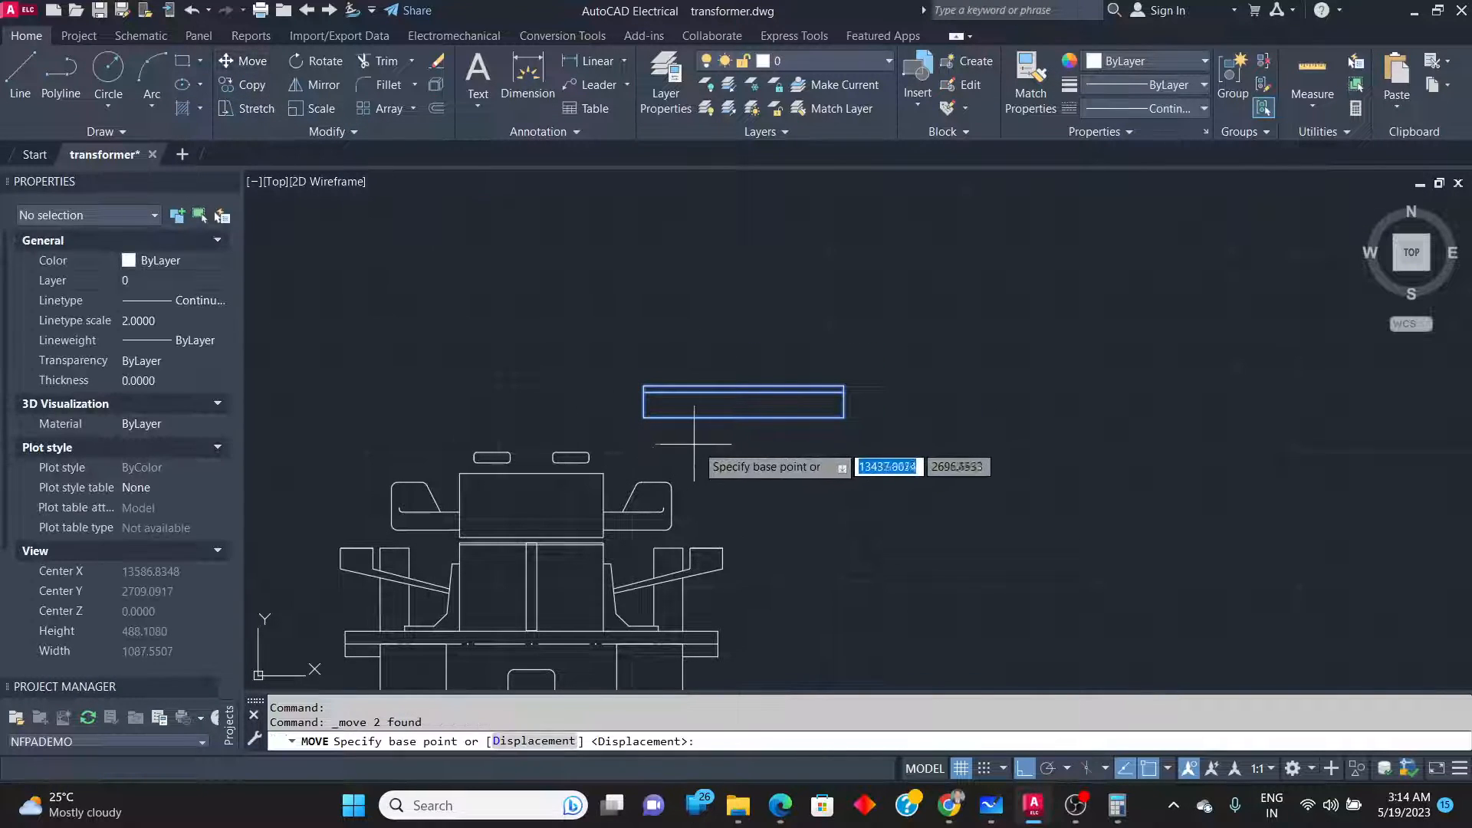
pyautogui.click(744, 417)
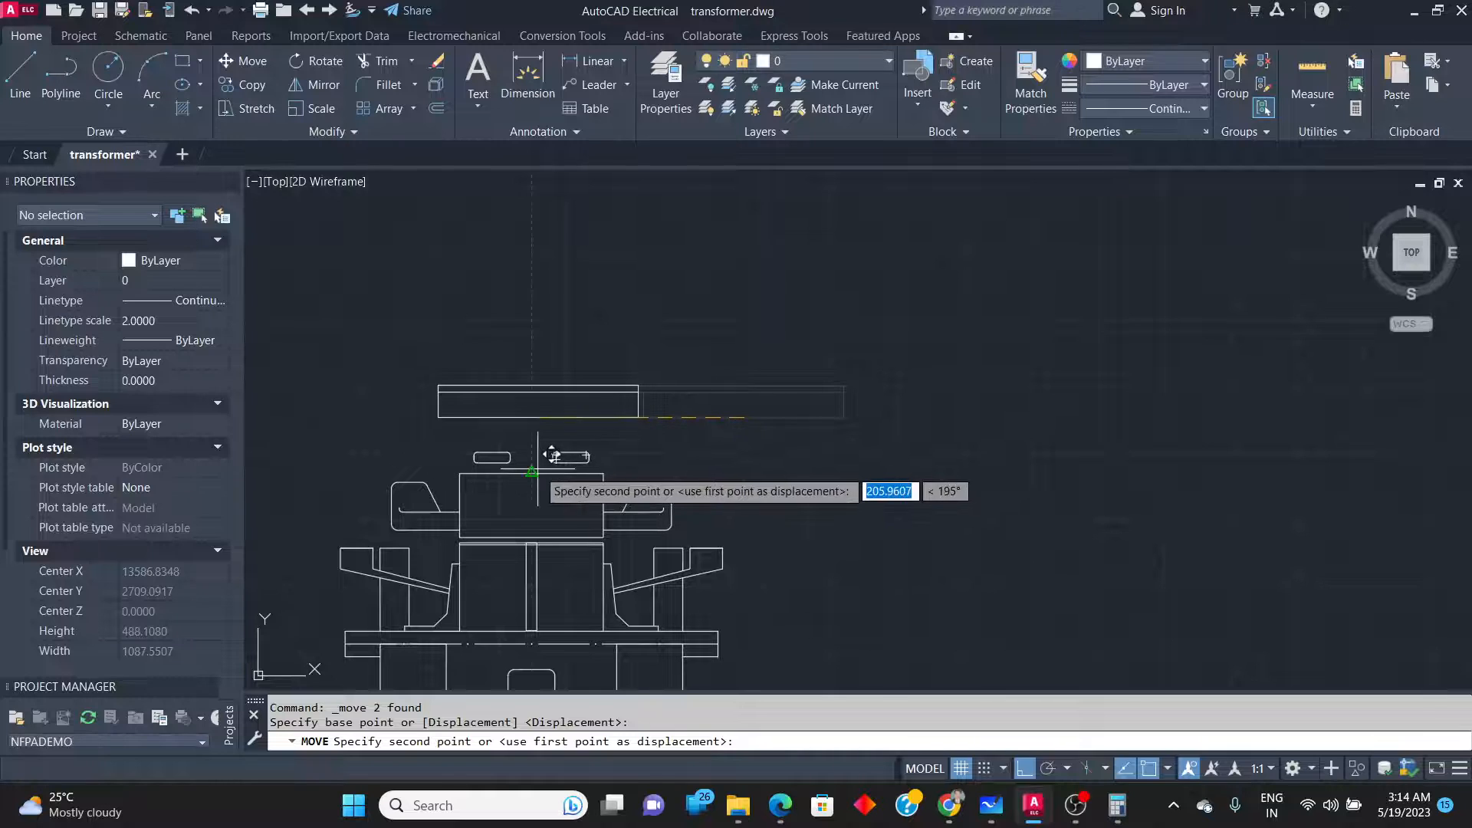
pyautogui.click(534, 471)
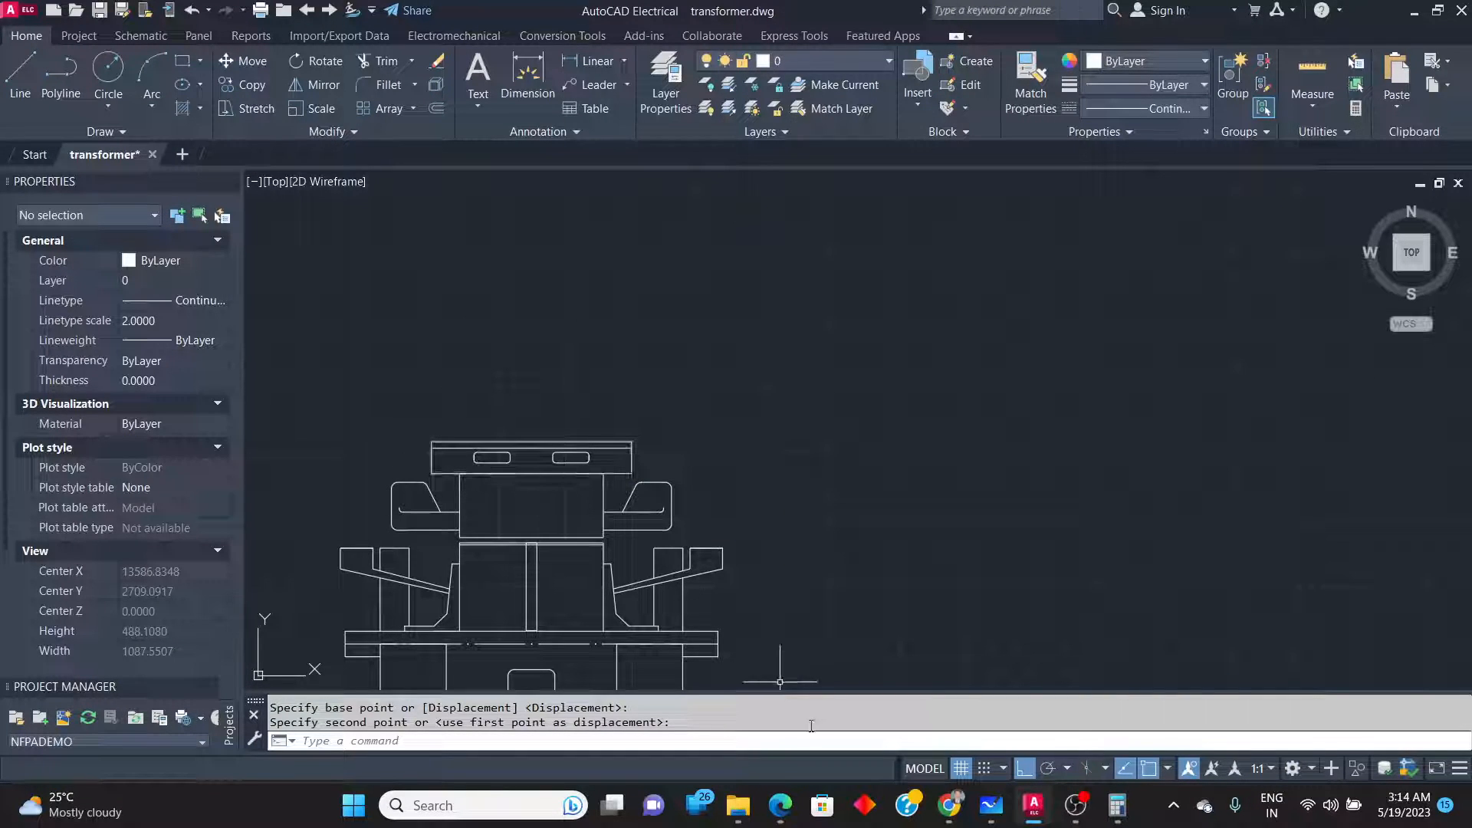
pyautogui.hotkey('alt', 'Tab')
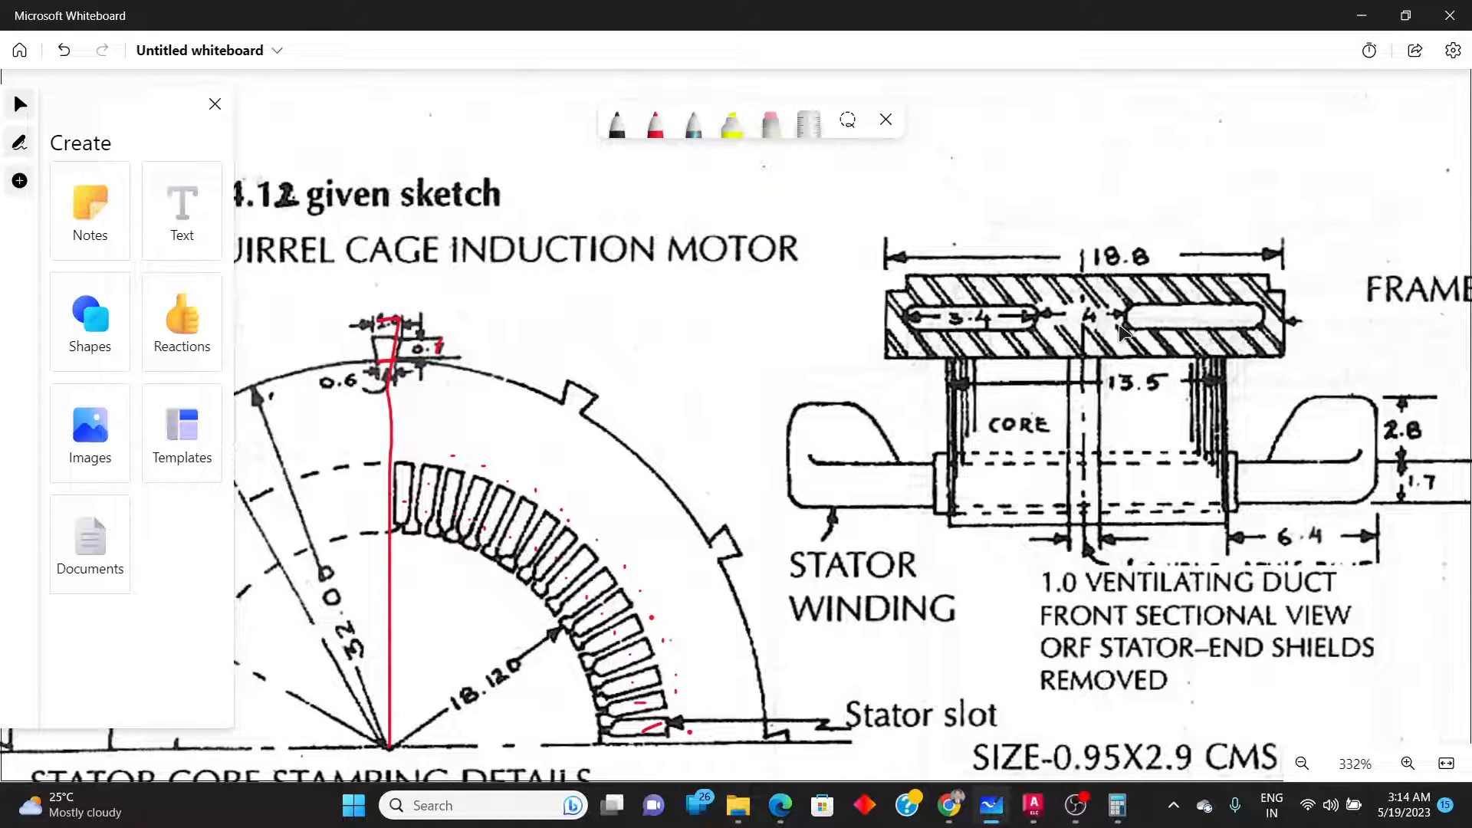
# Switch to AutoCAD Electrical and draw a vertical line about 6.17 long between the frame's two upper horizontal lines, near its left end.
pyautogui.hotkey('alt', 'Tab')
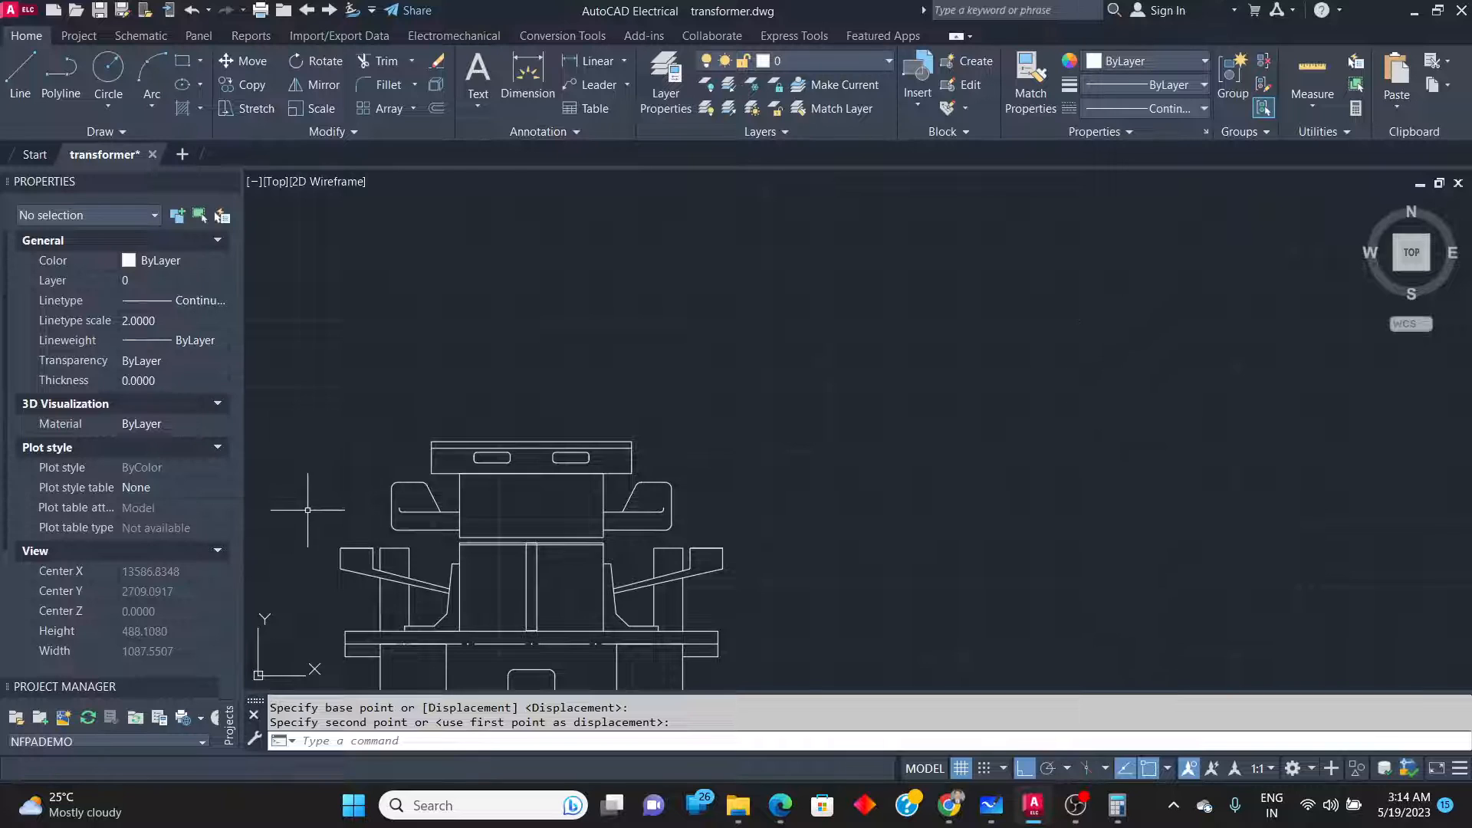
pyautogui.scroll(4, 433, 467)
pyautogui.click(20, 76)
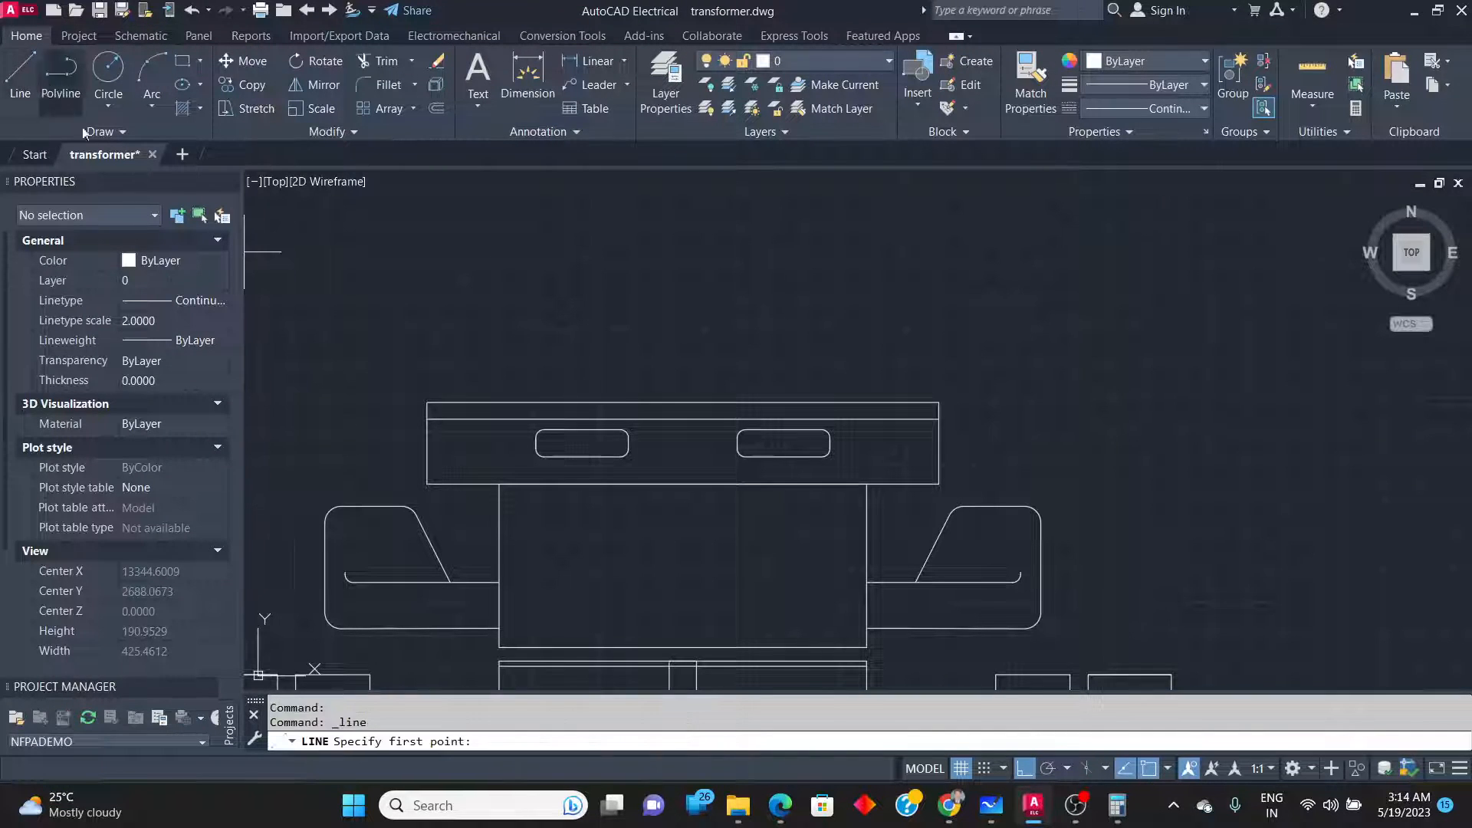
pyautogui.scroll(2, 387, 376)
pyautogui.click(521, 448)
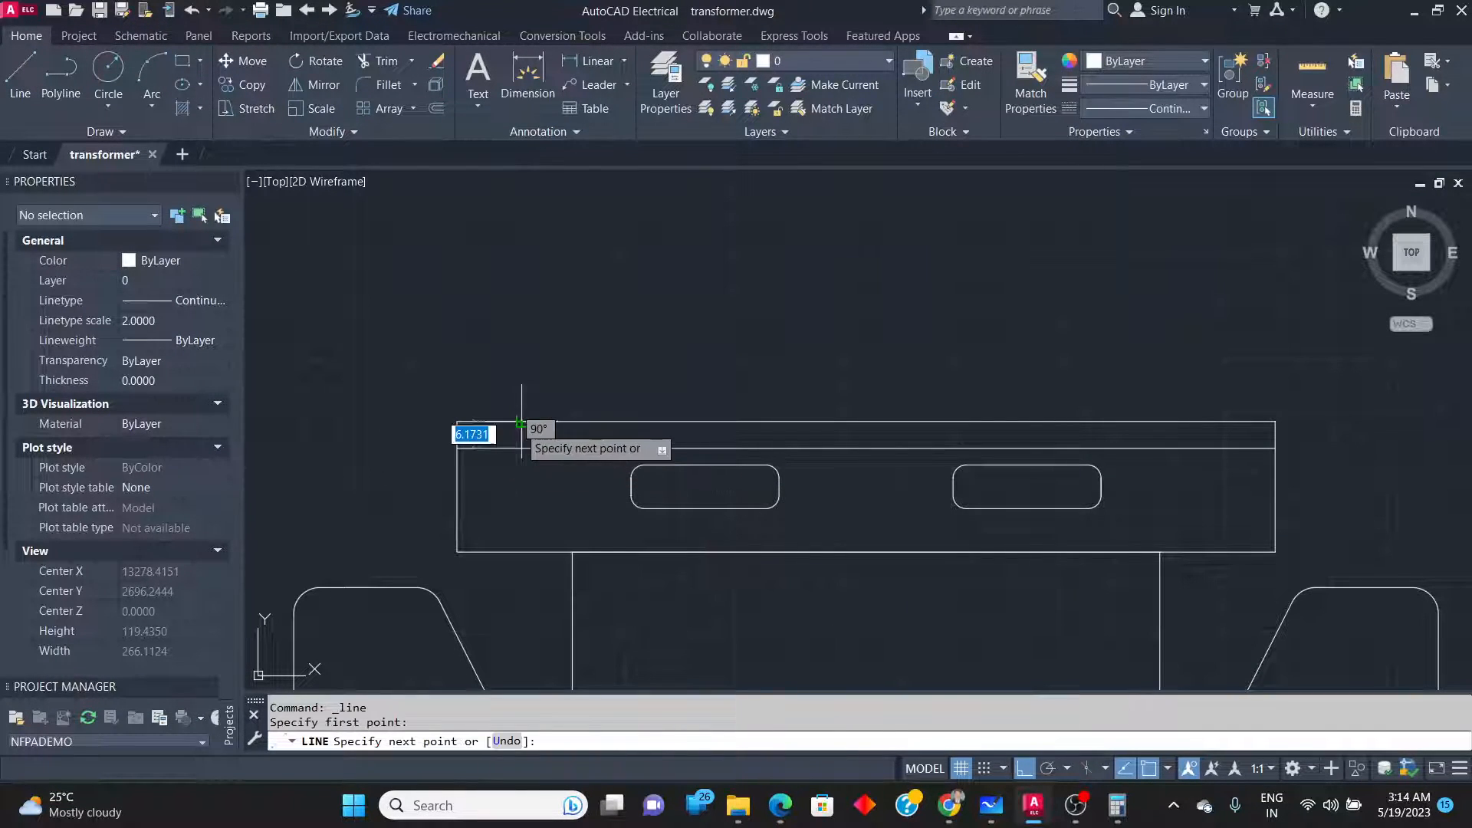
pyautogui.click(521, 423)
pyautogui.press('Return')
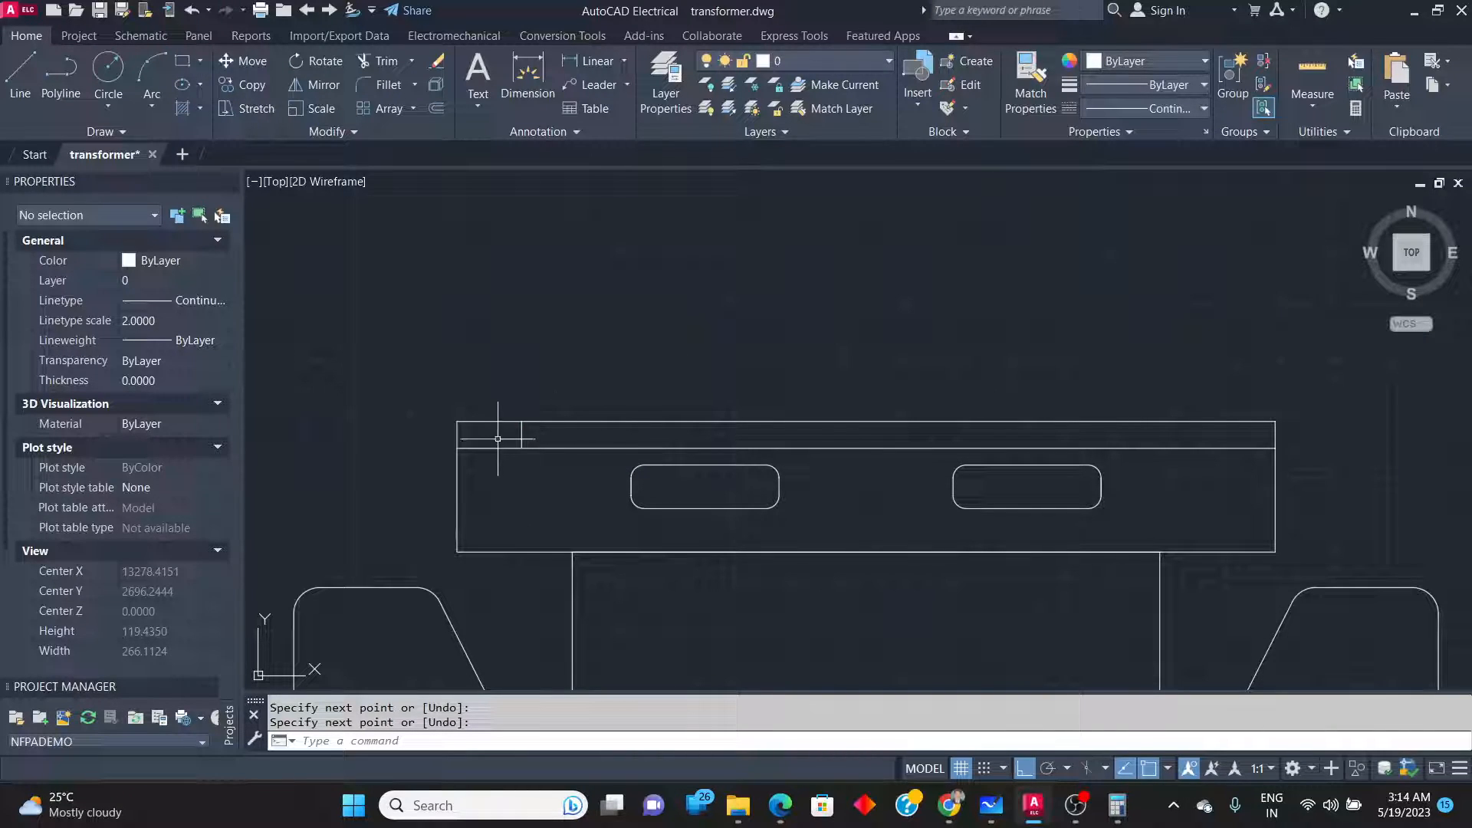
# Mirror the short vertical line about the frame's vertical centreline, keeping the original.
pyautogui.click(522, 434)
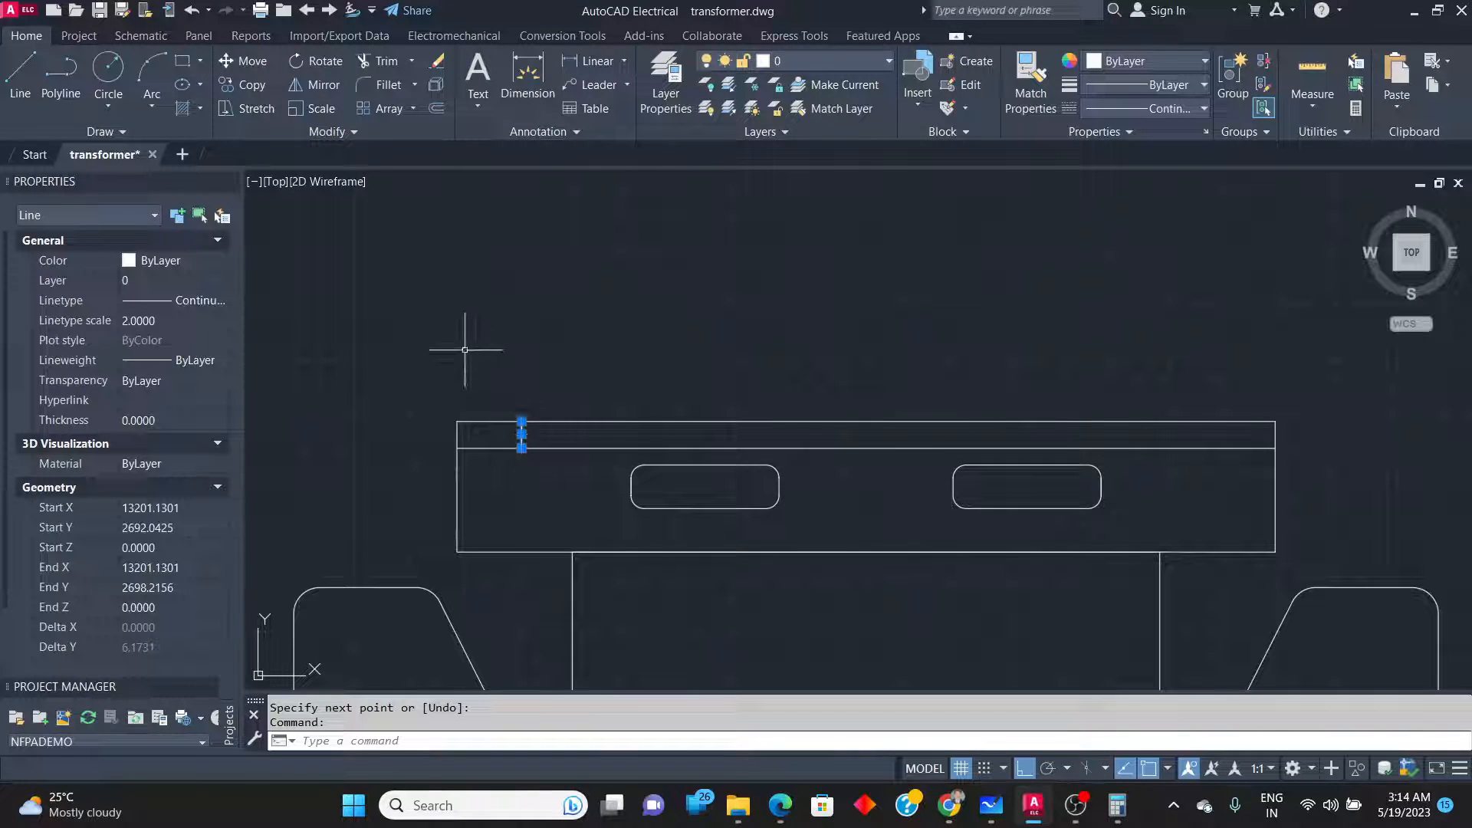
pyautogui.click(320, 83)
pyautogui.click(866, 448)
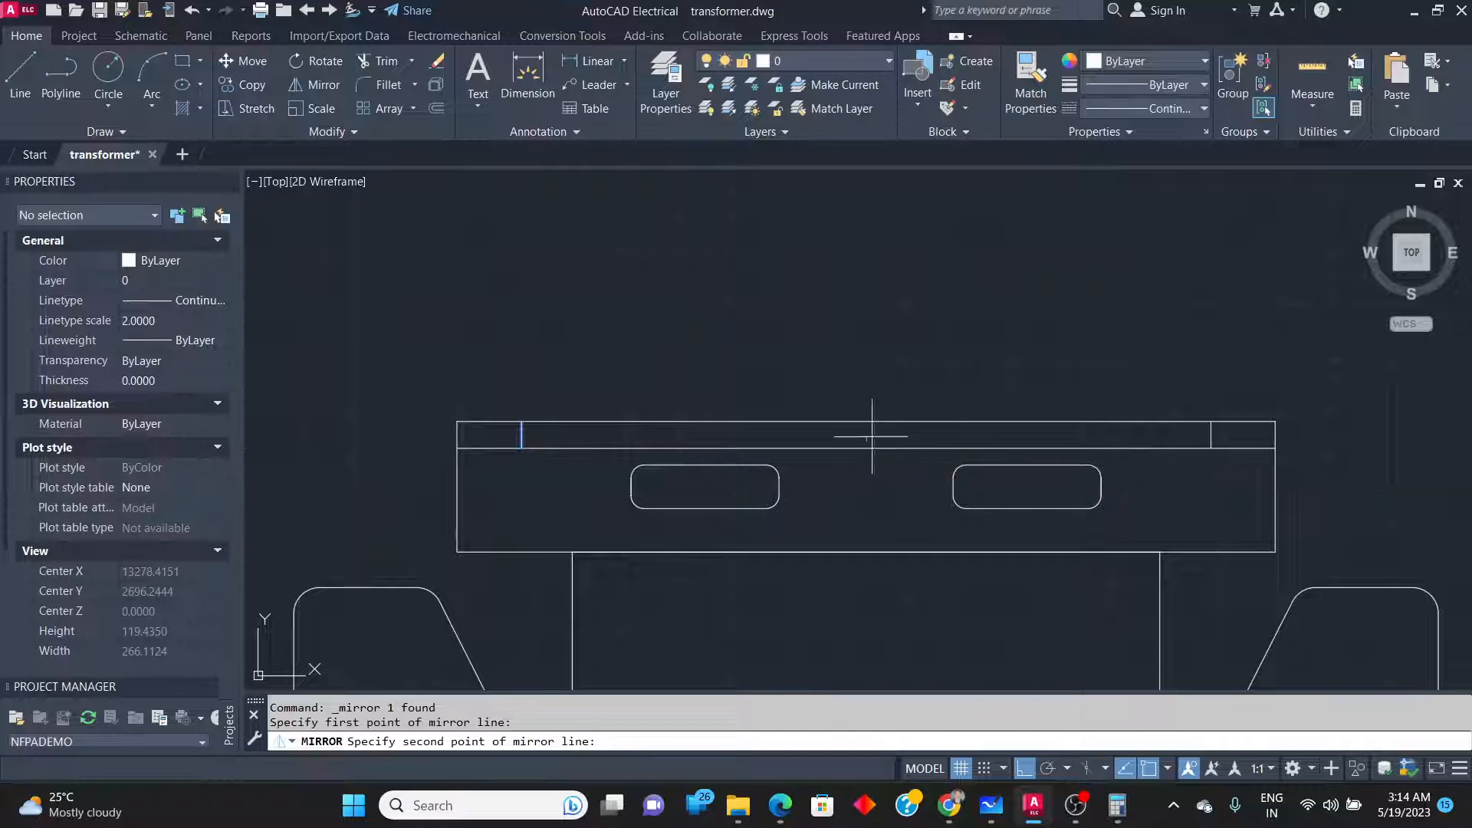
pyautogui.click(894, 337)
pyautogui.press('Return')
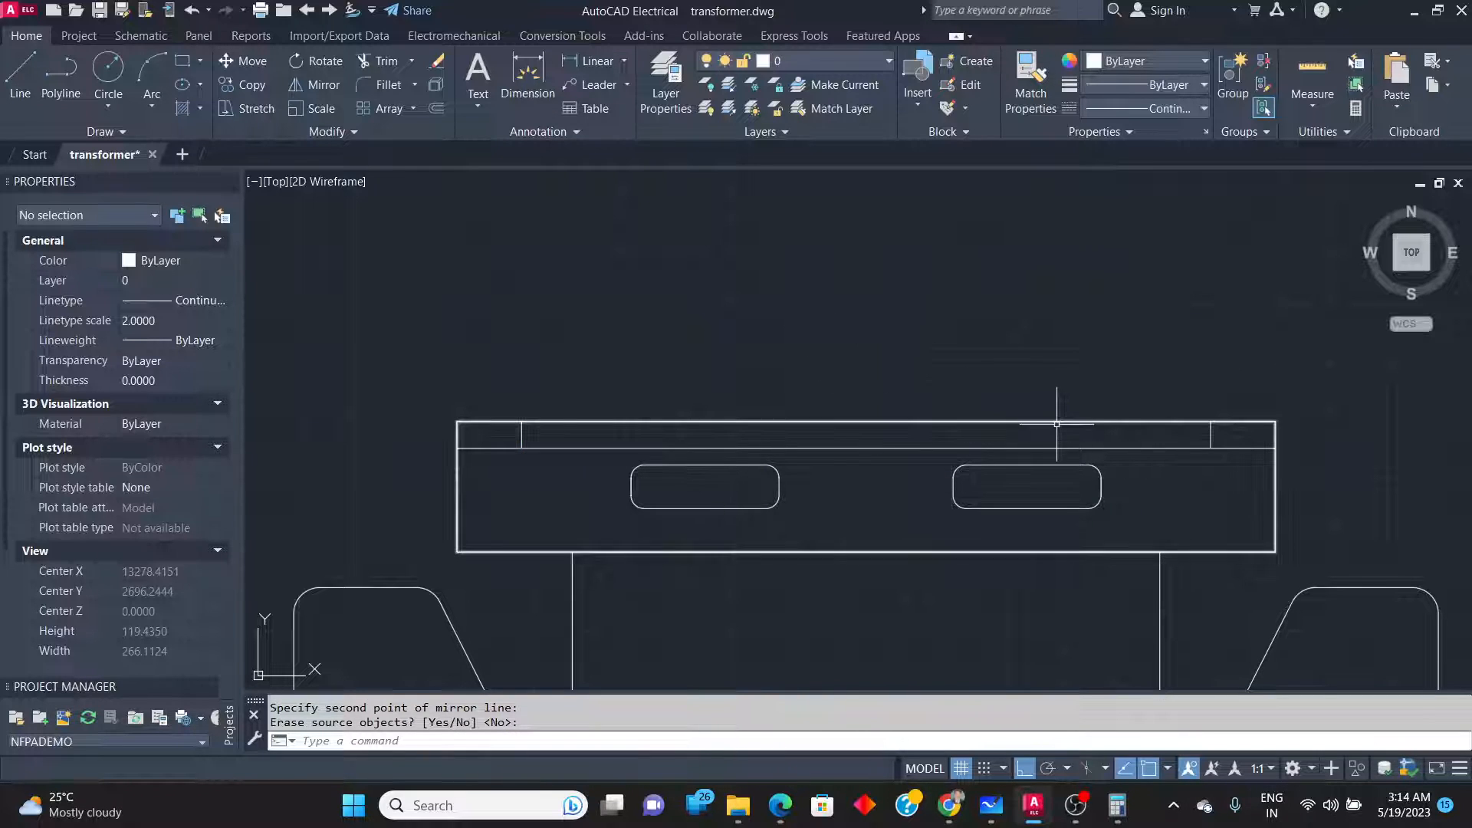
# Trim away the frame's two upper outer corners and the horizontal segment between the short vertical lines to form a stepped top.
pyautogui.write('t')
pyautogui.press('Return')
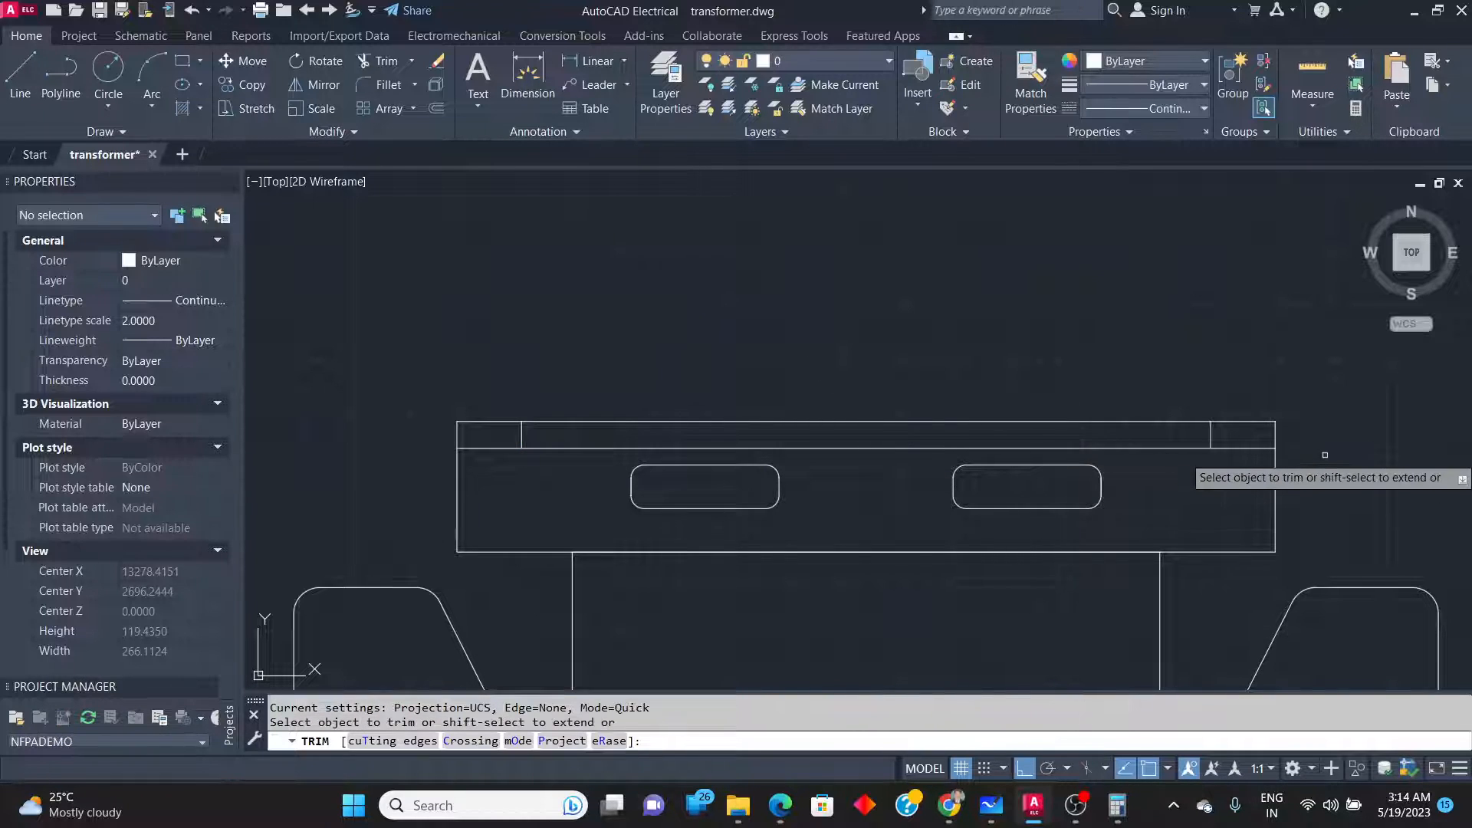
pyautogui.moveTo(1291, 433); pyautogui.dragTo(1250, 413)
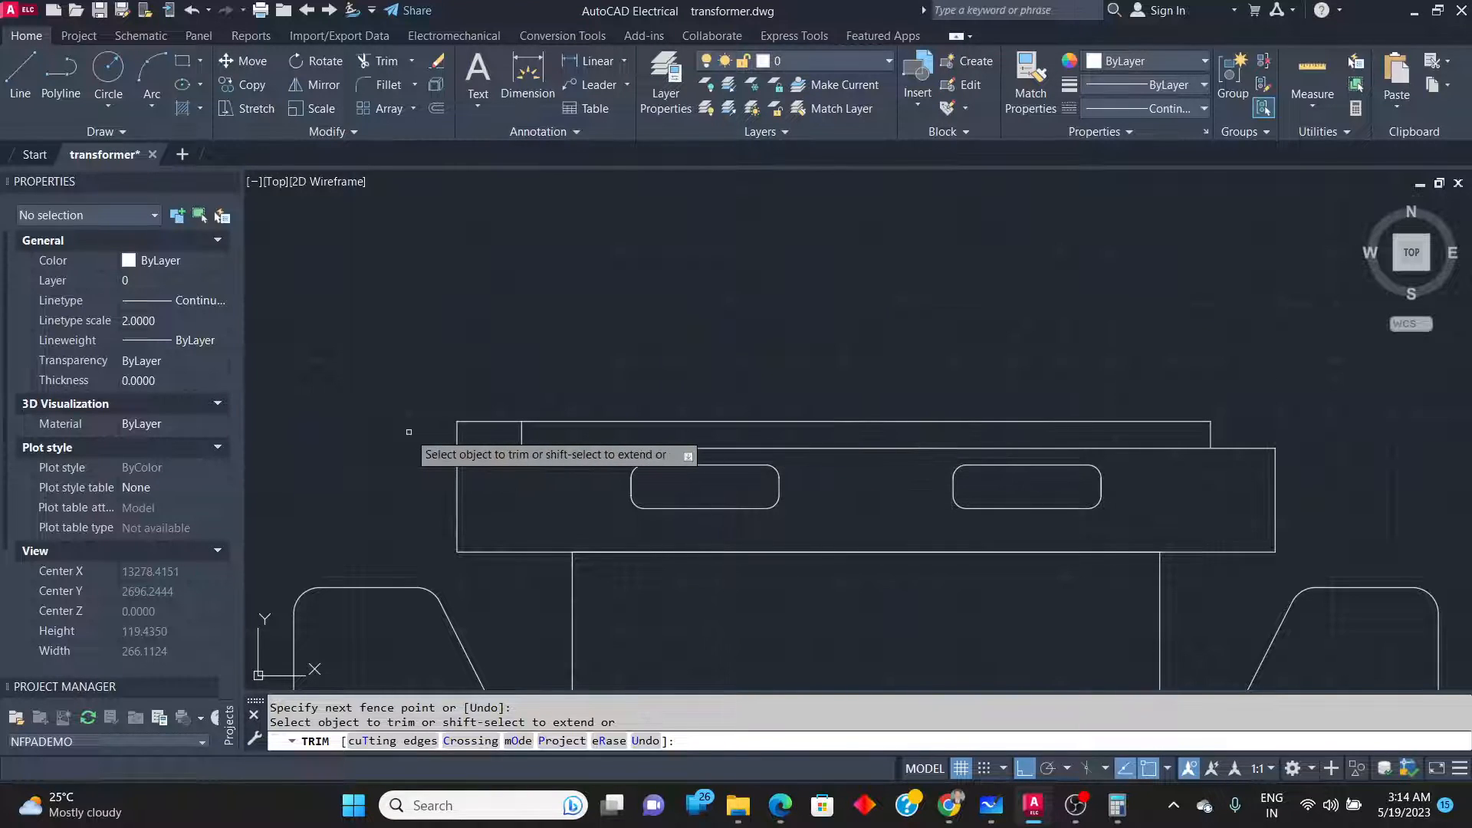
pyautogui.moveTo(414, 441)
pyautogui.mouseDown()
pyautogui.moveTo(483, 408)
pyautogui.moveTo(593, 394)
pyautogui.mouseUp()
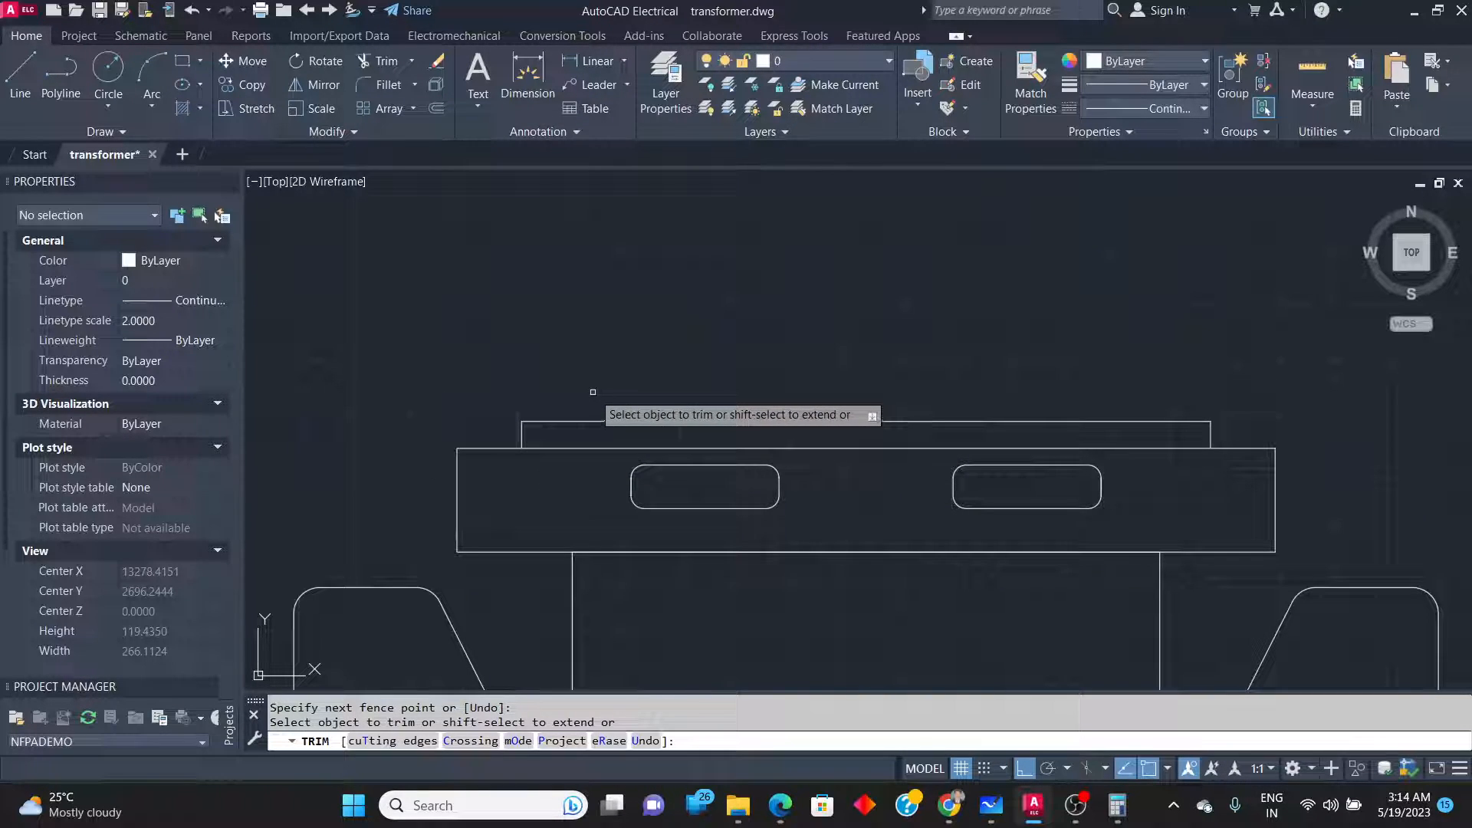
pyautogui.press('Return')
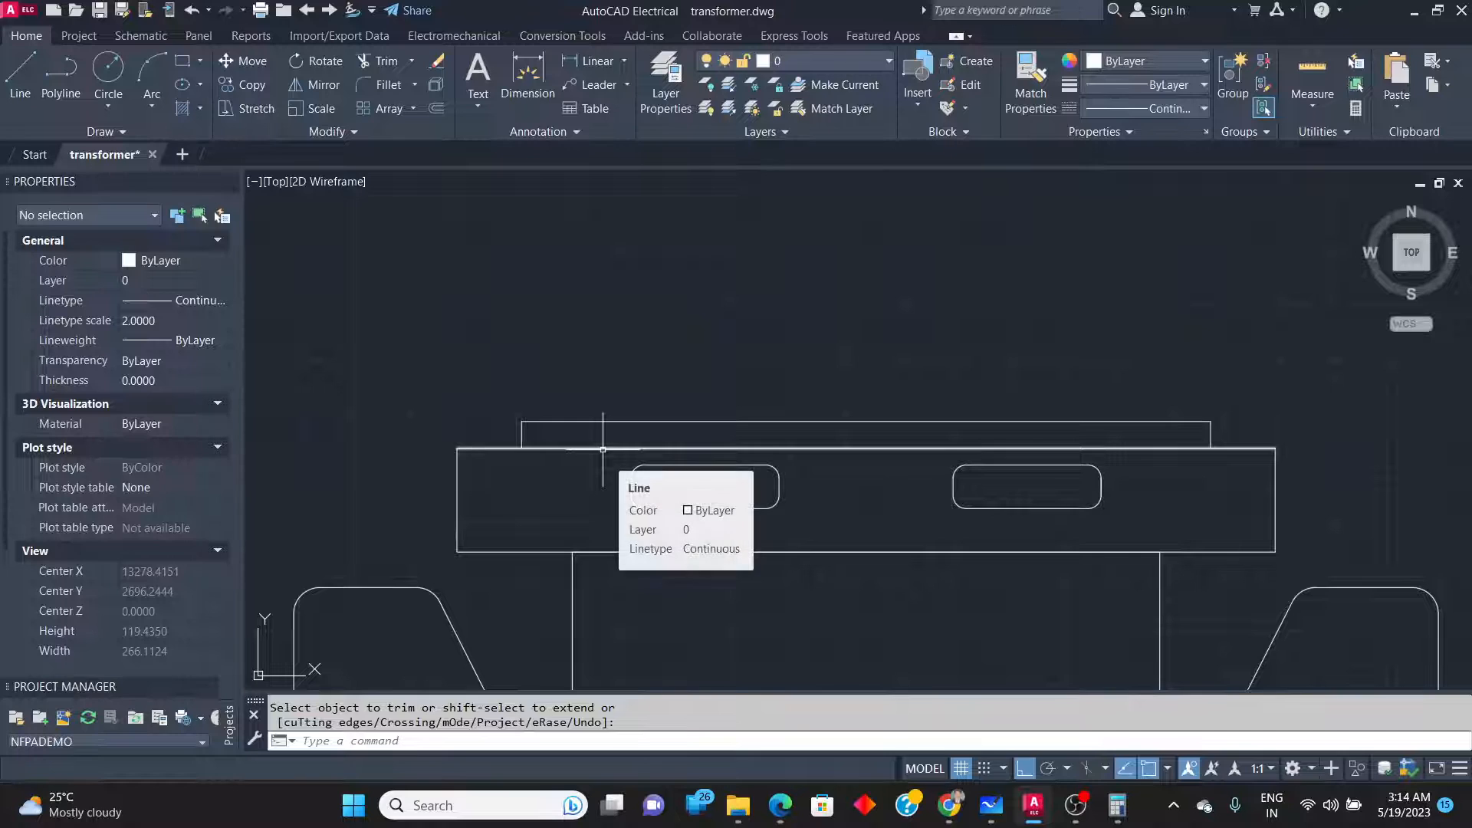
pyautogui.press('Return')
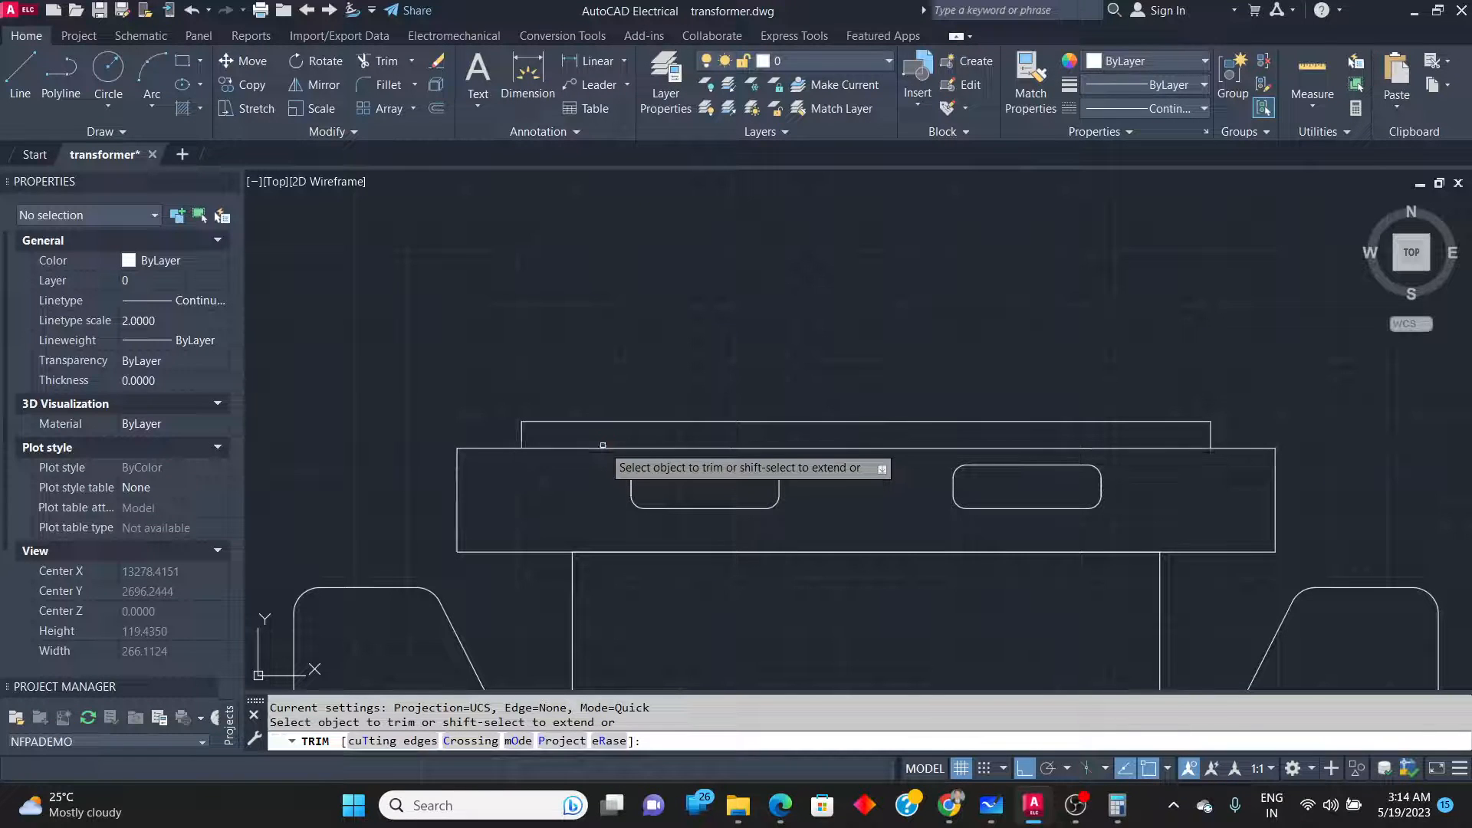
pyautogui.moveTo(603, 448); pyautogui.dragTo(604, 445)
pyautogui.press('Return')
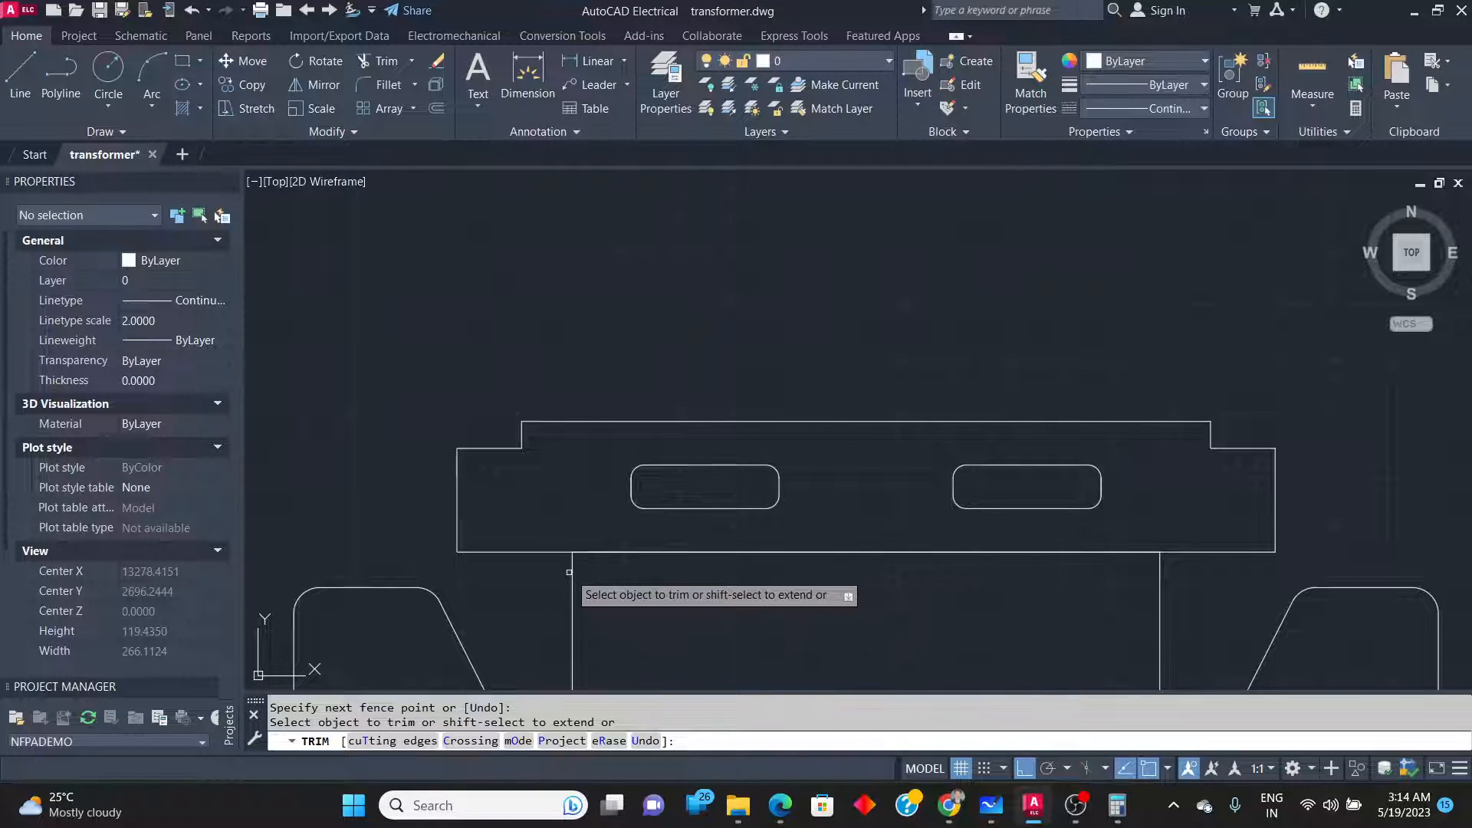
pyautogui.press('Escape')
# Check the stator winding in the Microsoft Whiteboard sketch, and draw a narrow upright rectangle in AutoCAD Electrical where the left winding meets the core.
pyautogui.hotkey('alt', 'Tab')
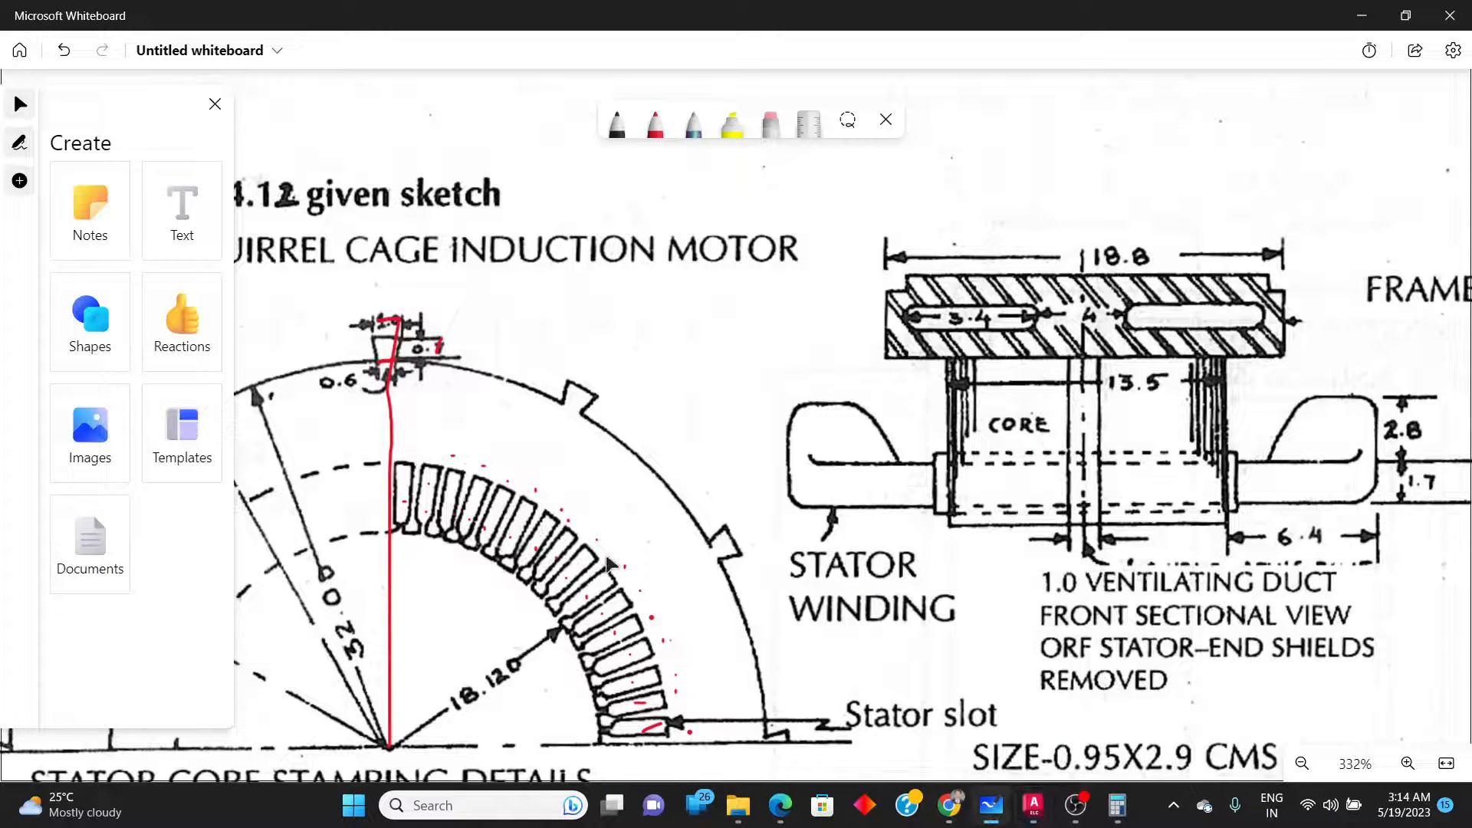
pyautogui.keyDown('ctrl'); pyautogui.scroll(-3, 675, 543); pyautogui.keyUp('ctrl')
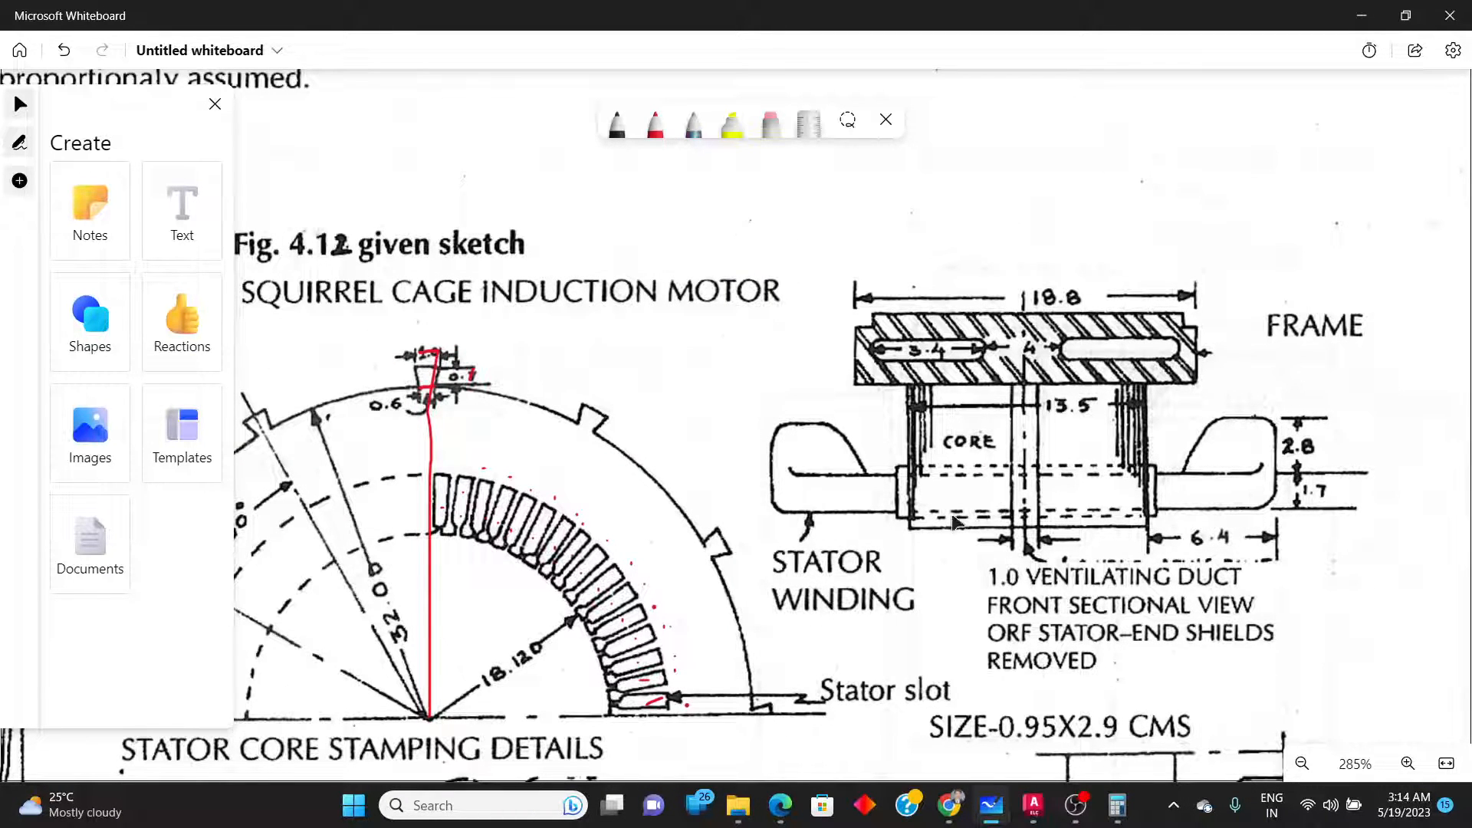
pyautogui.keyDown('ctrl'); pyautogui.scroll(1, 917, 518); pyautogui.keyUp('ctrl')
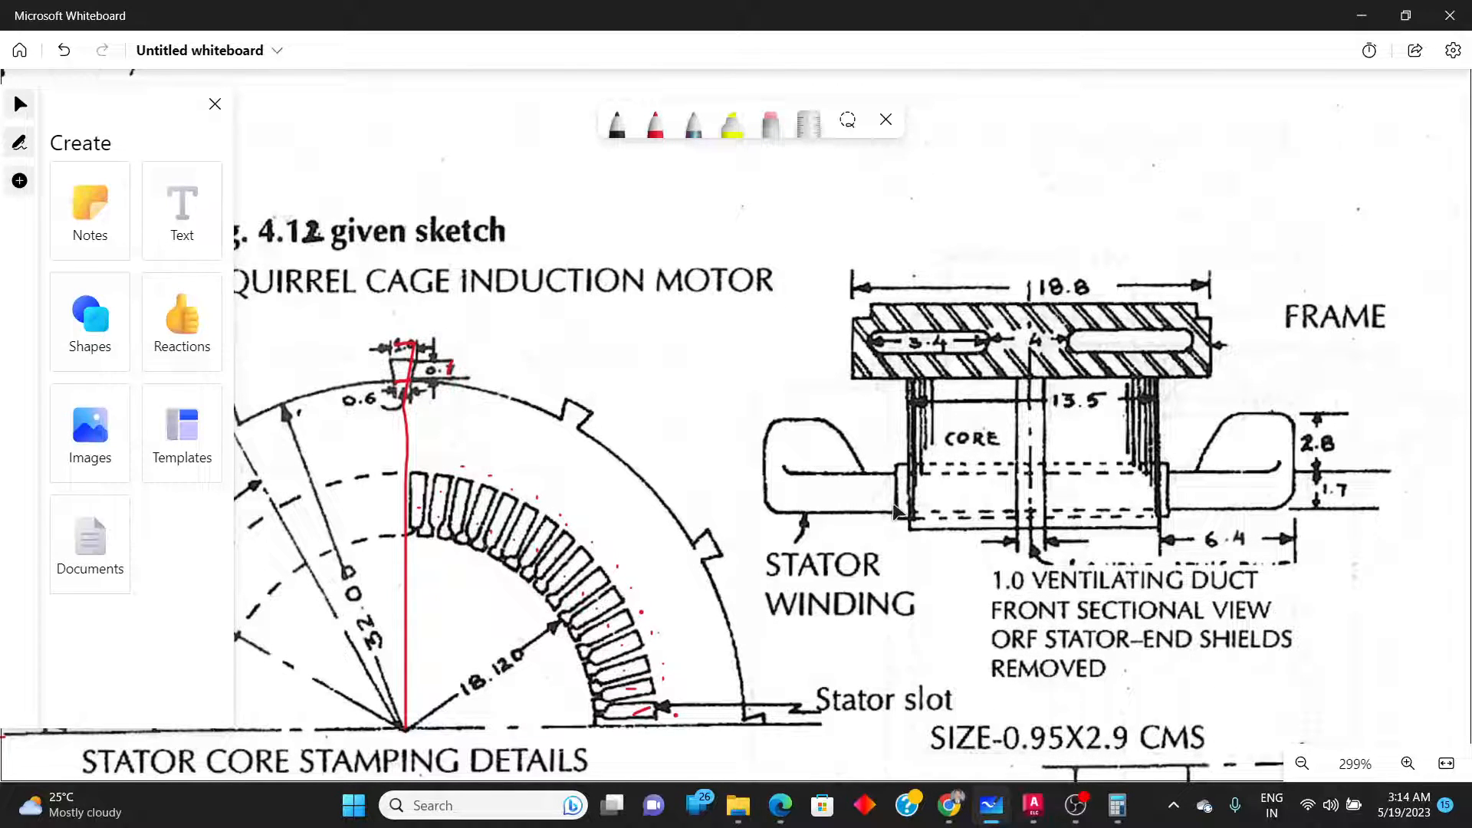
pyautogui.hotkey('alt', 'Tab')
pyautogui.scroll(-2, 789, 559)
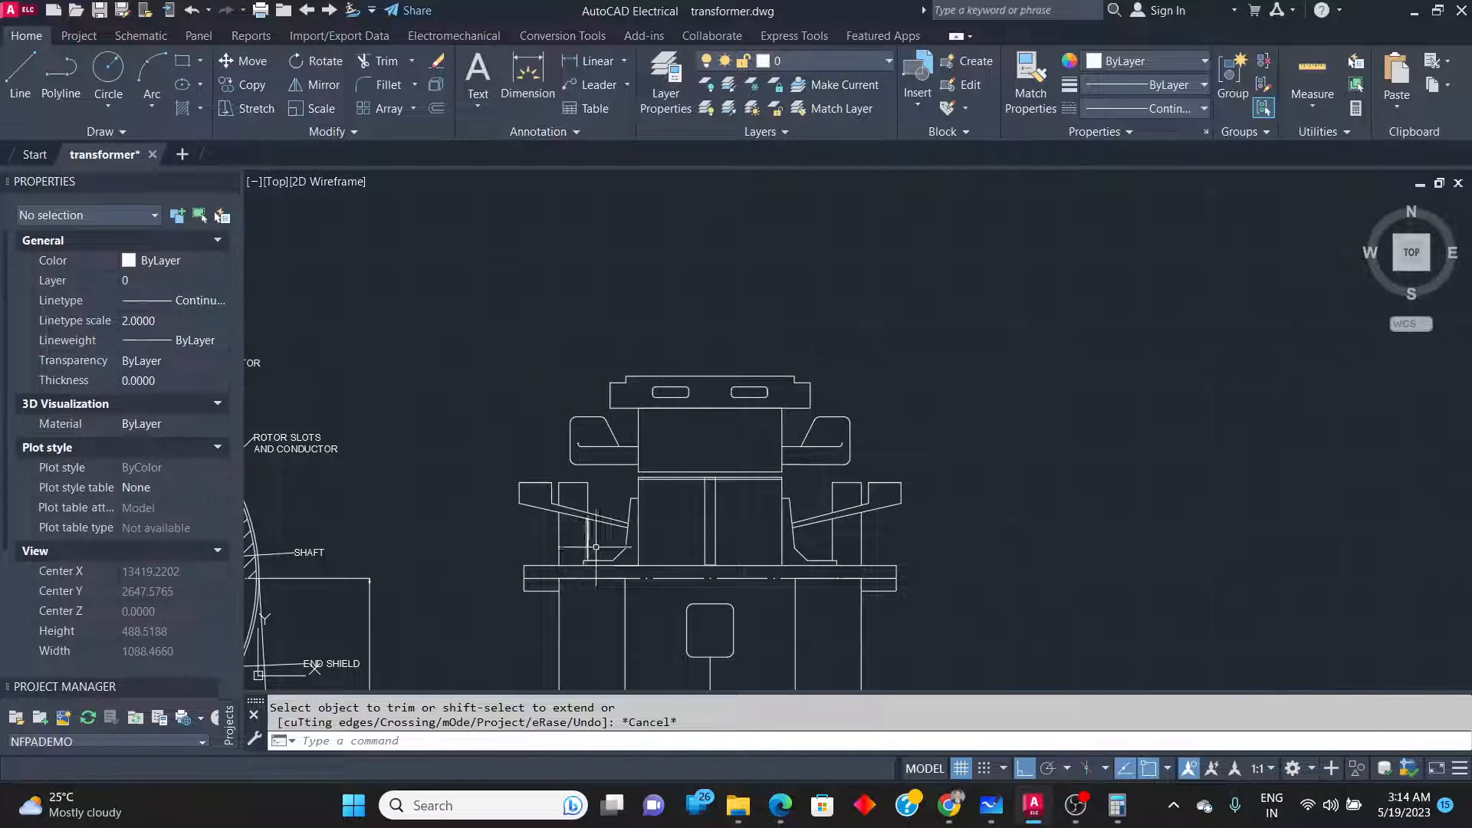
pyautogui.scroll(4, 633, 469)
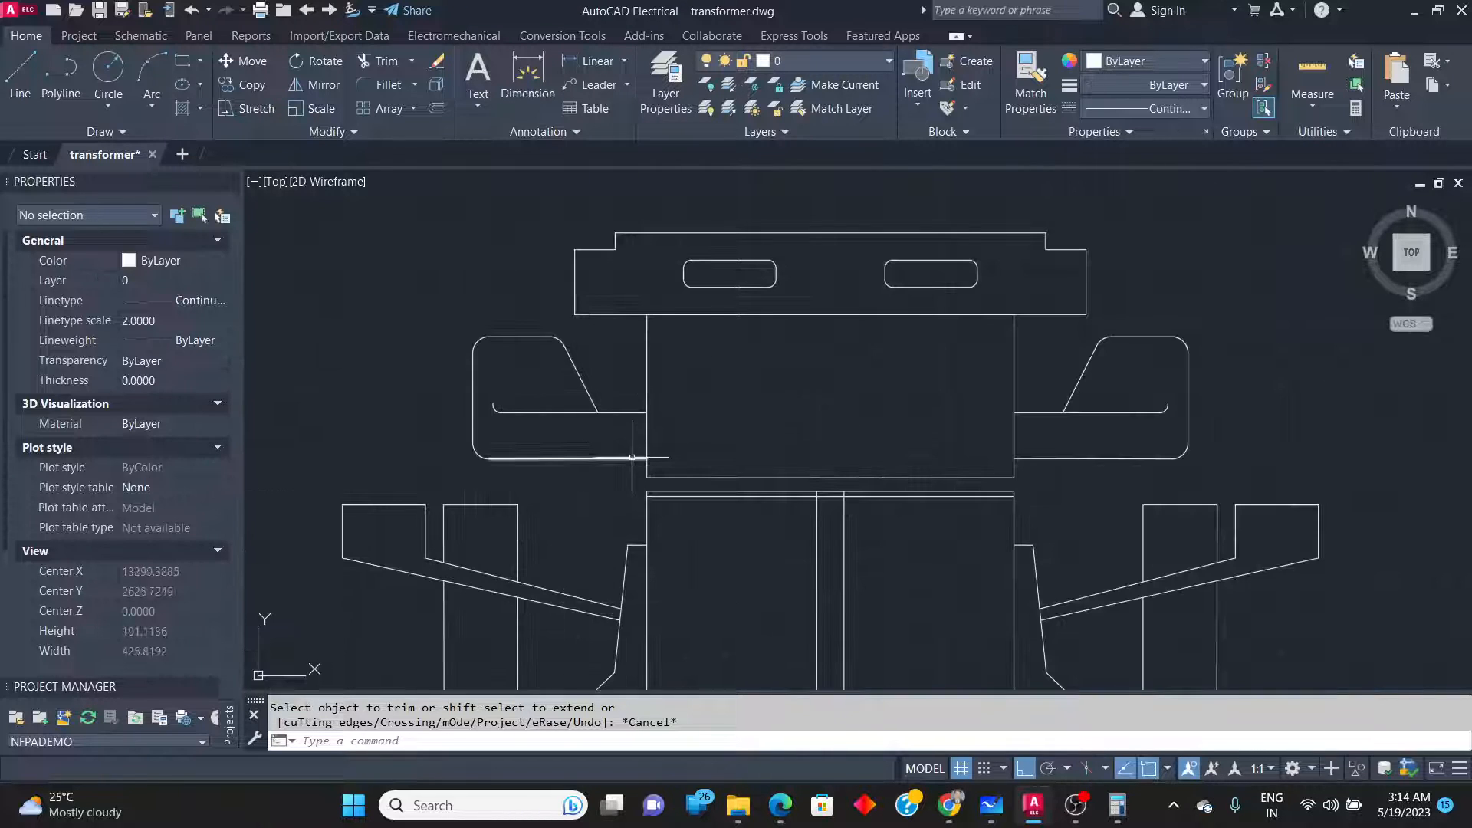
pyautogui.click(182, 61)
pyautogui.scroll(4, 603, 395)
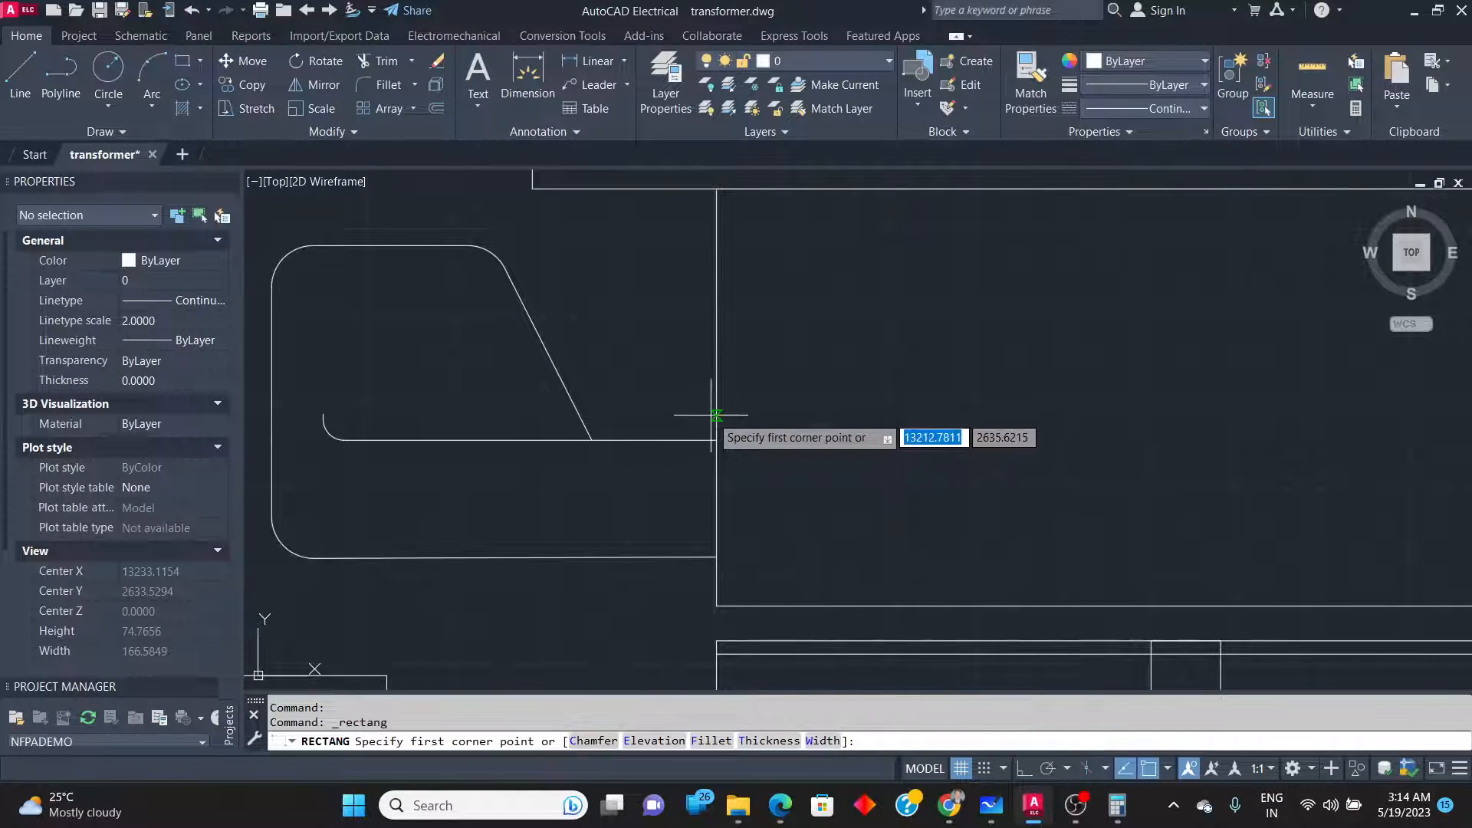
pyautogui.click(716, 415)
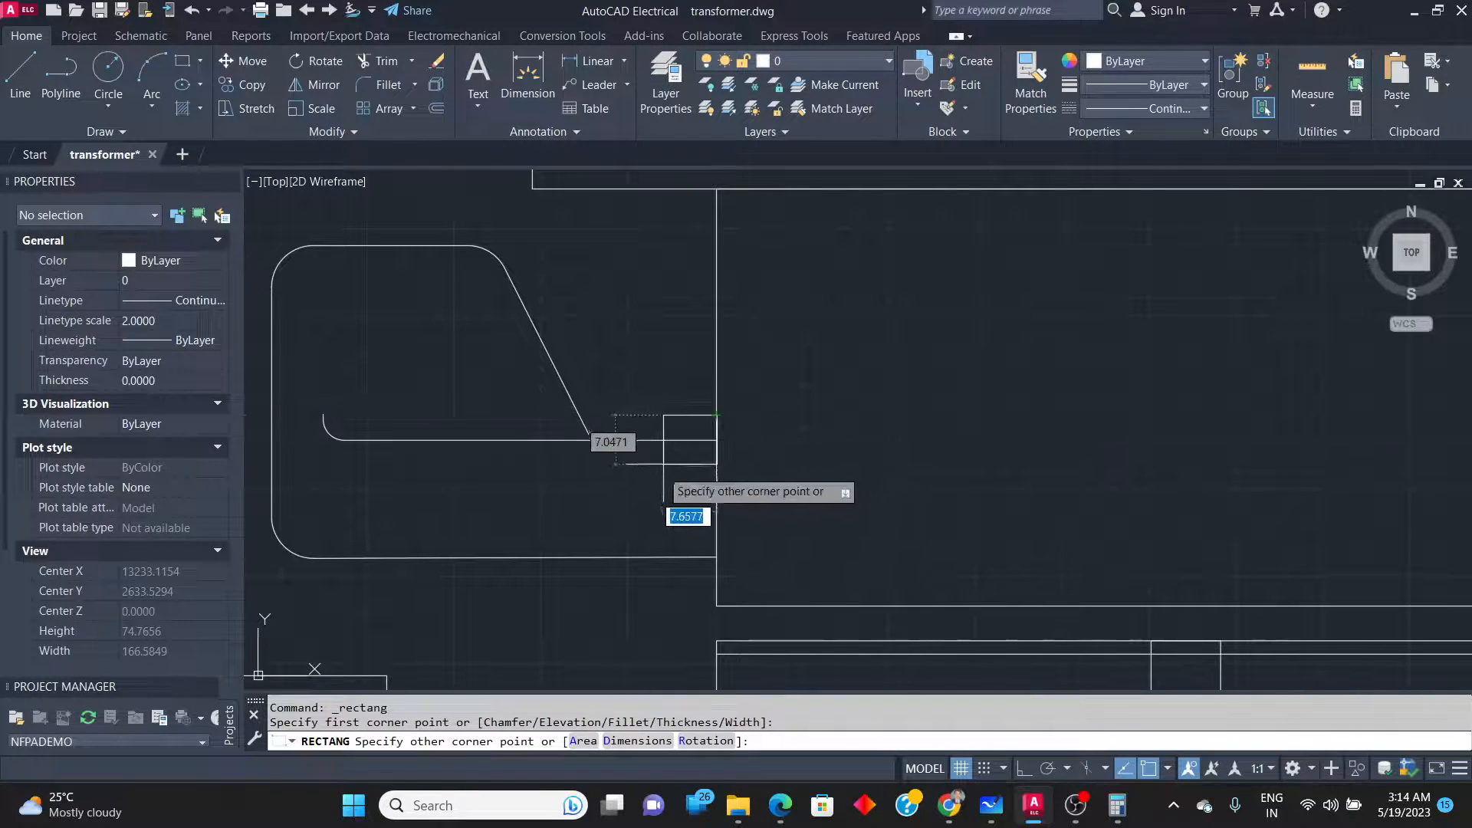
pyautogui.click(683, 577)
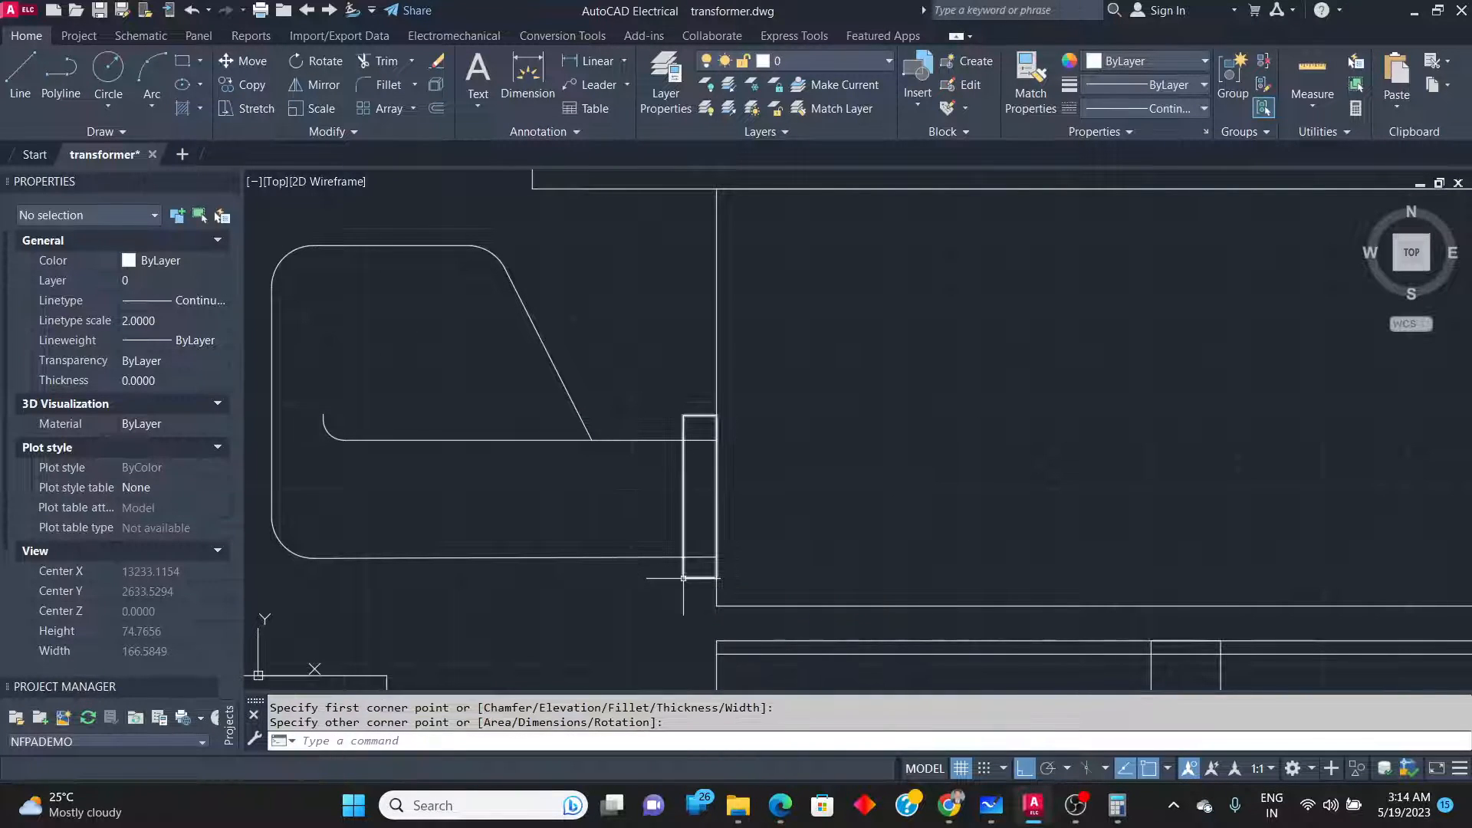
# Trim the left winding's horizontal lines where they cross the narrow rectangle beside the core.
pyautogui.write('tr')
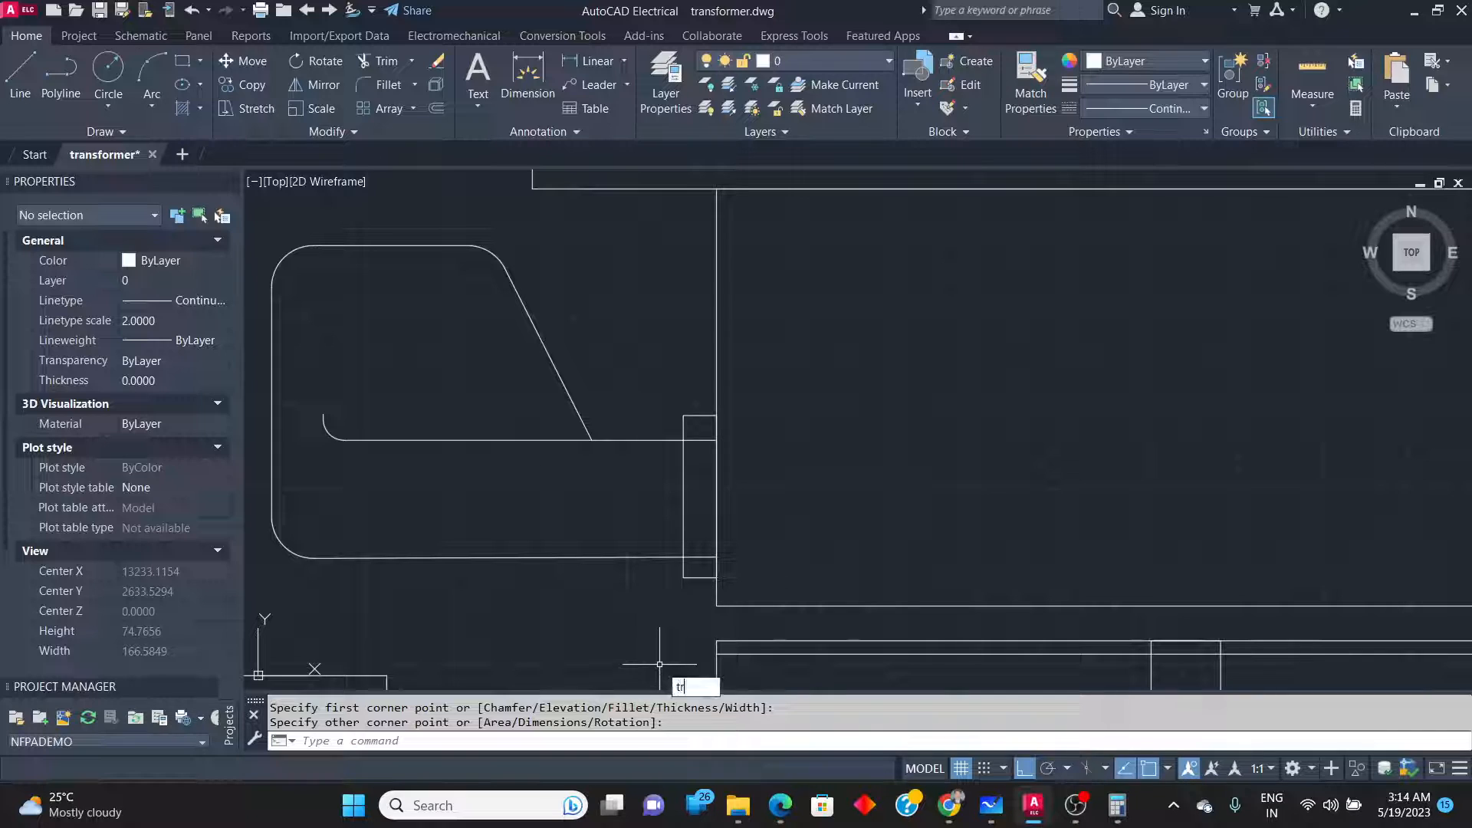
pyautogui.press('Return')
pyautogui.moveTo(705, 566)
pyautogui.mouseDown()
pyautogui.moveTo(700, 417)
pyautogui.moveTo(690, 424)
pyautogui.mouseUp()
pyautogui.rightClick(659, 367)
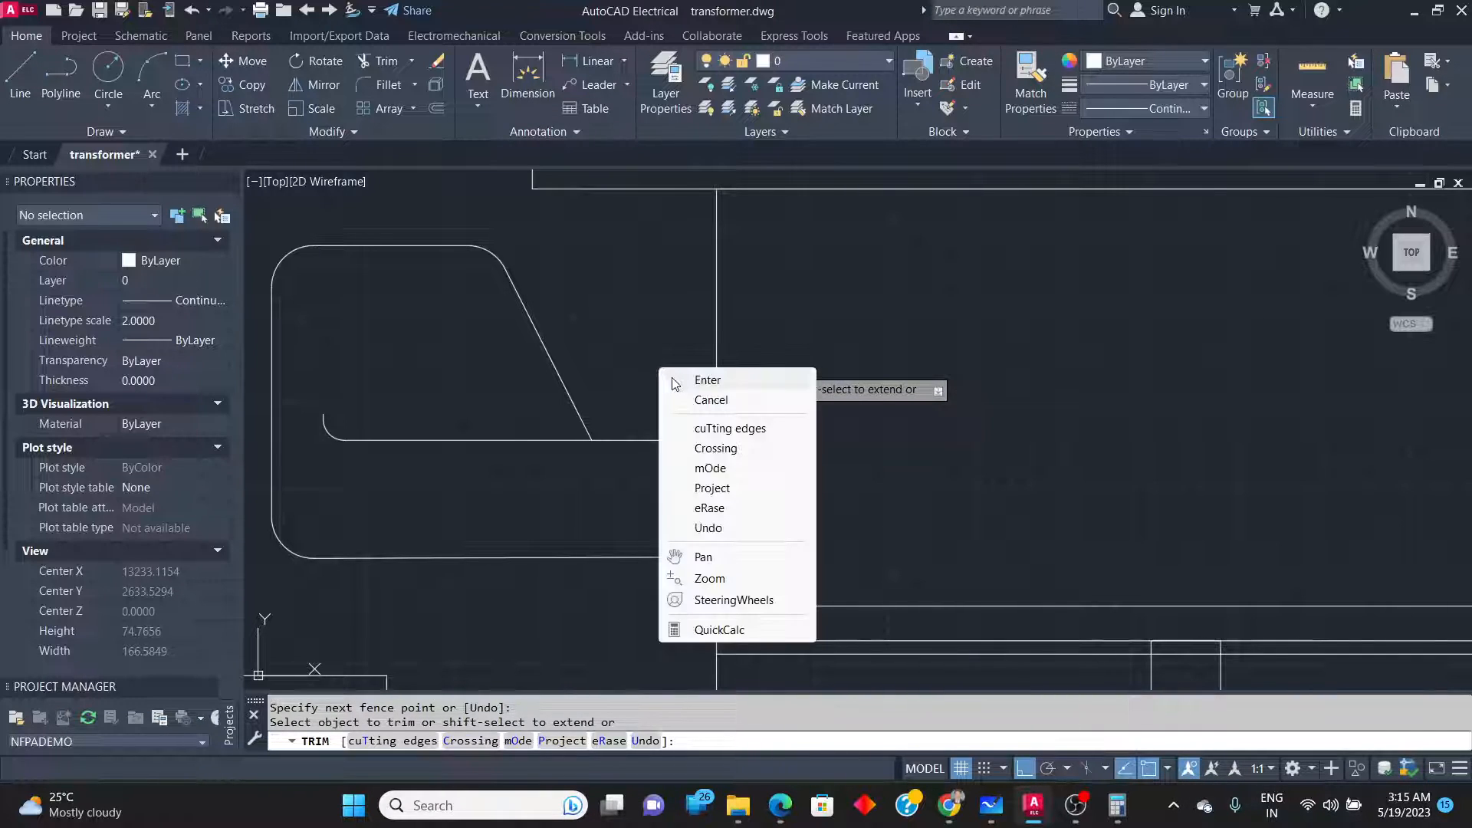
pyautogui.click(683, 381)
# Delete the whole stator winding outline on the right side of the core.
pyautogui.scroll(-6, 673, 498)
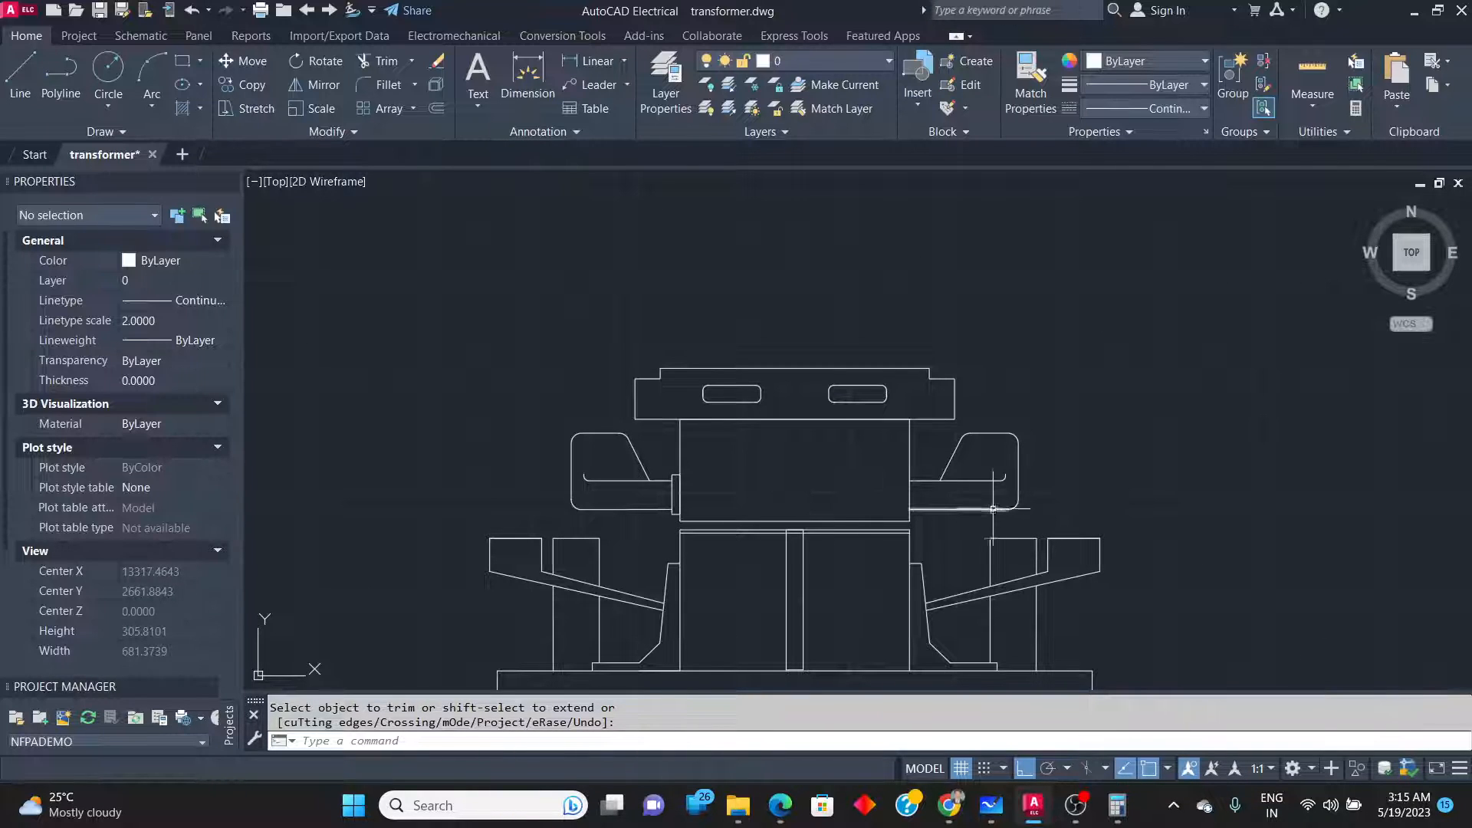
pyautogui.click(894, 424)
pyautogui.click(1048, 516)
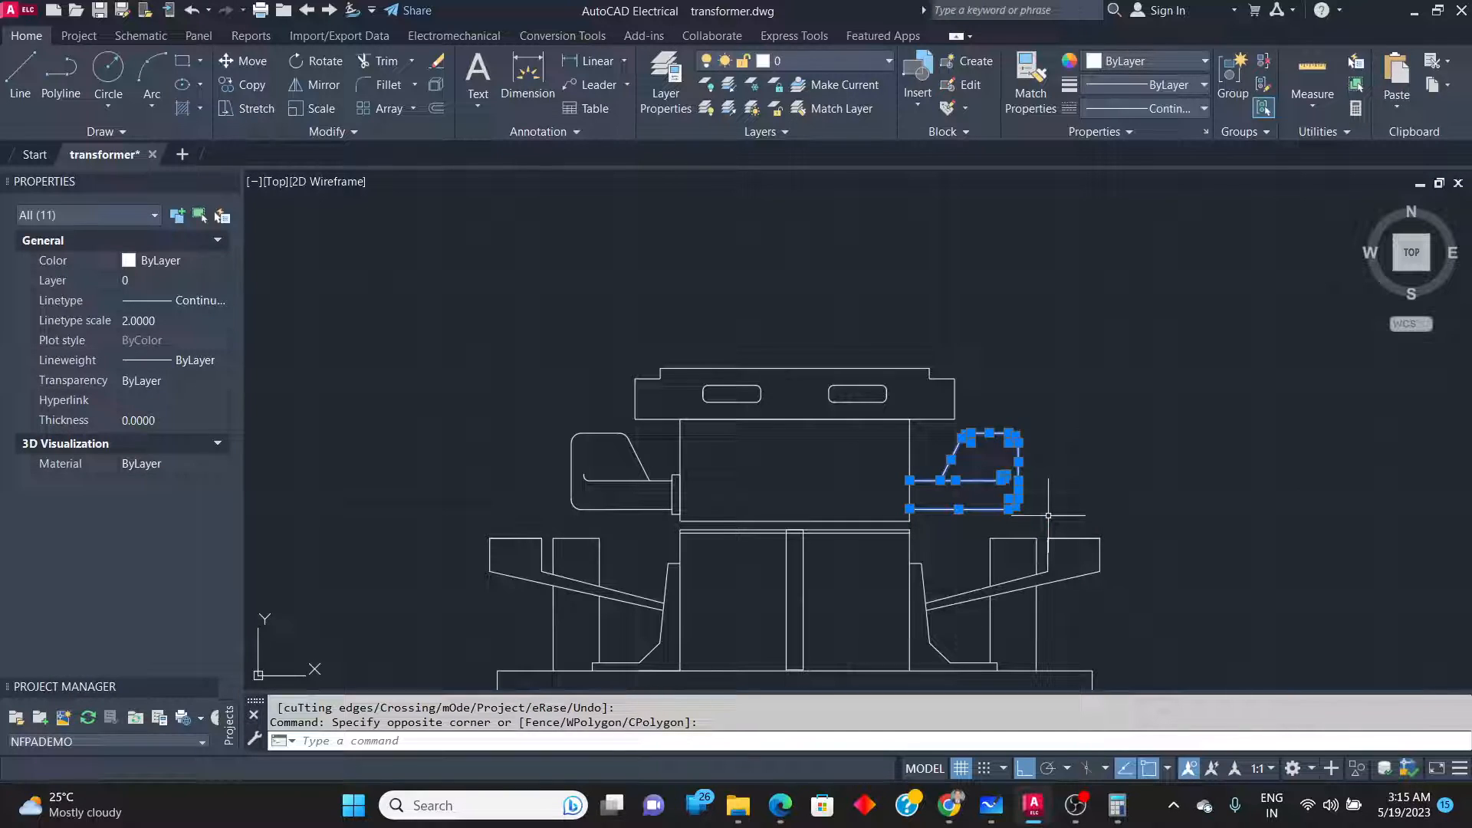
pyautogui.press('Delete')
# Mirror the left winding with its narrow rectangle about the core's vertical centreline, keeping the original.
pyautogui.click(538, 418)
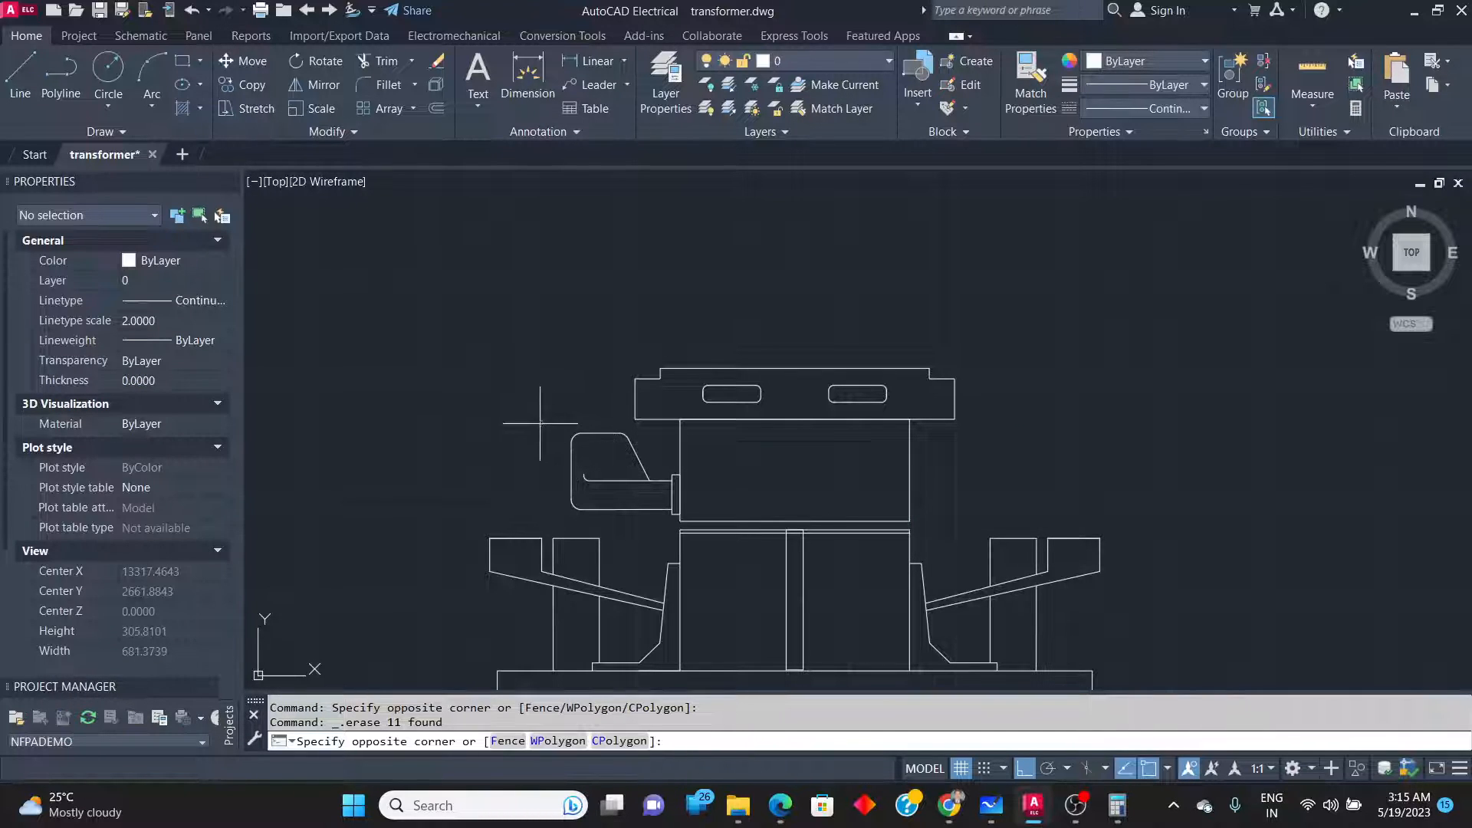
pyautogui.click(698, 521)
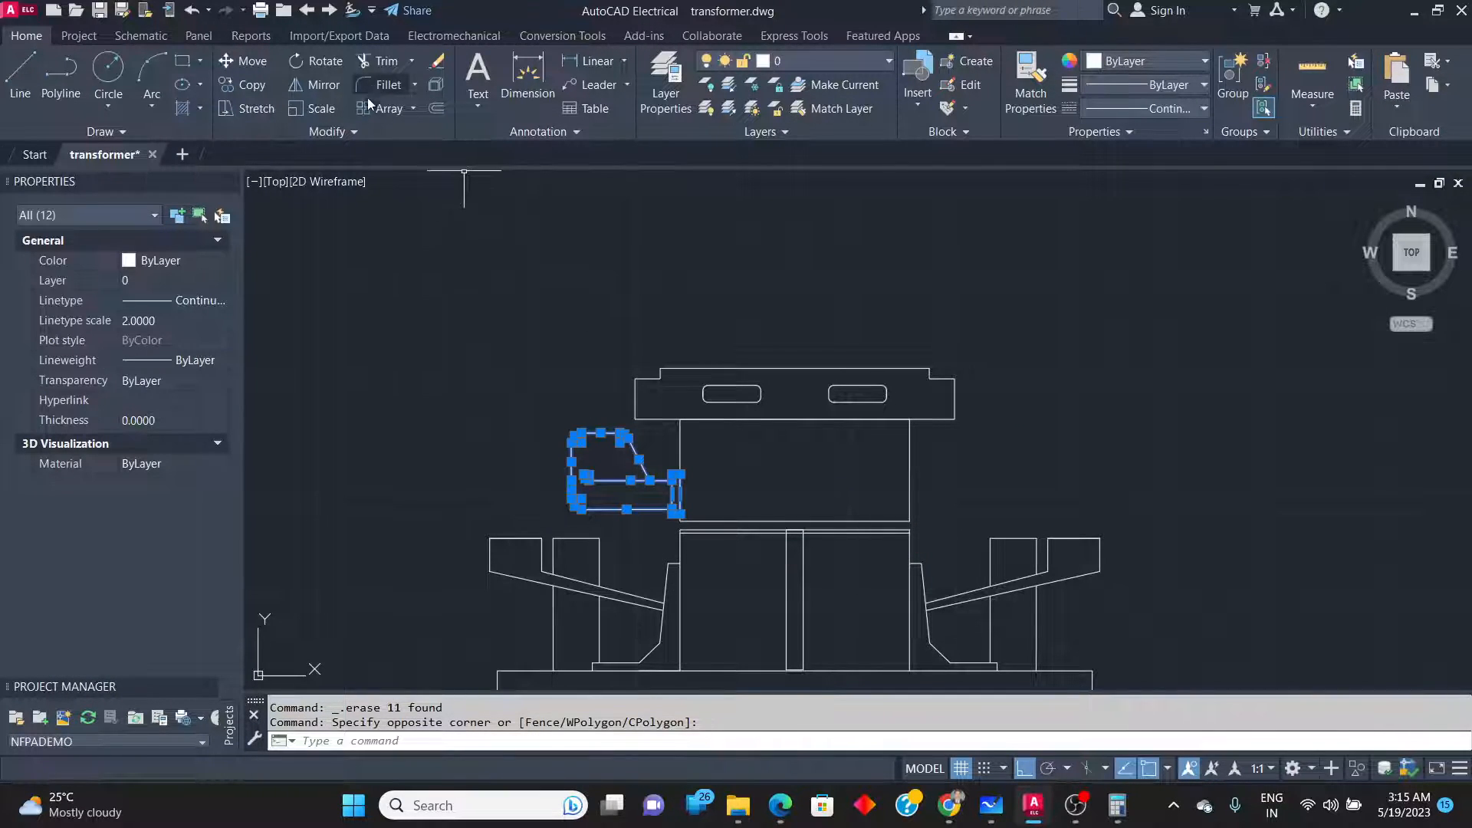
pyautogui.click(322, 86)
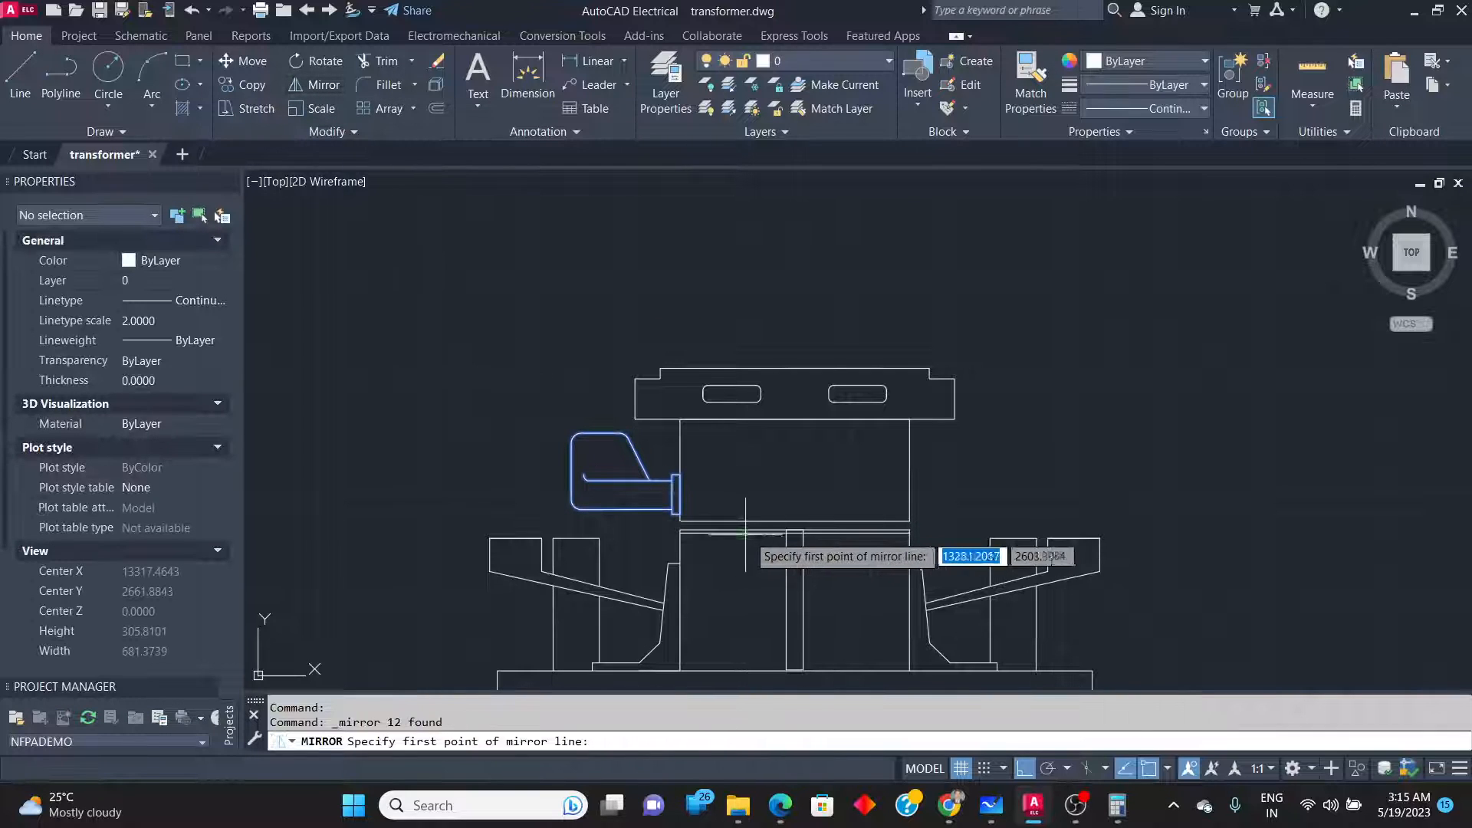
pyautogui.click(795, 522)
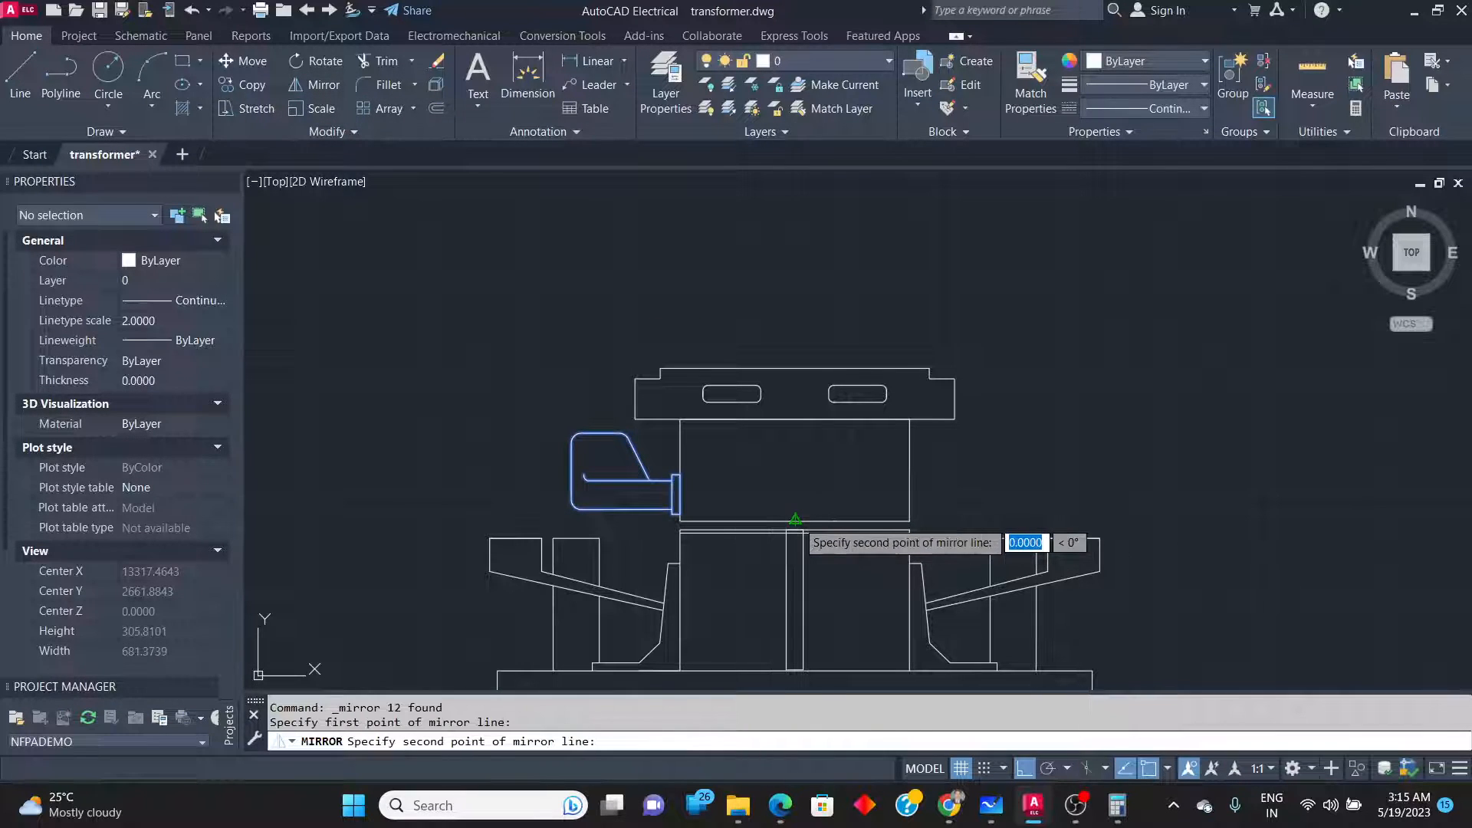
pyautogui.click(803, 462)
pyautogui.press('Return')
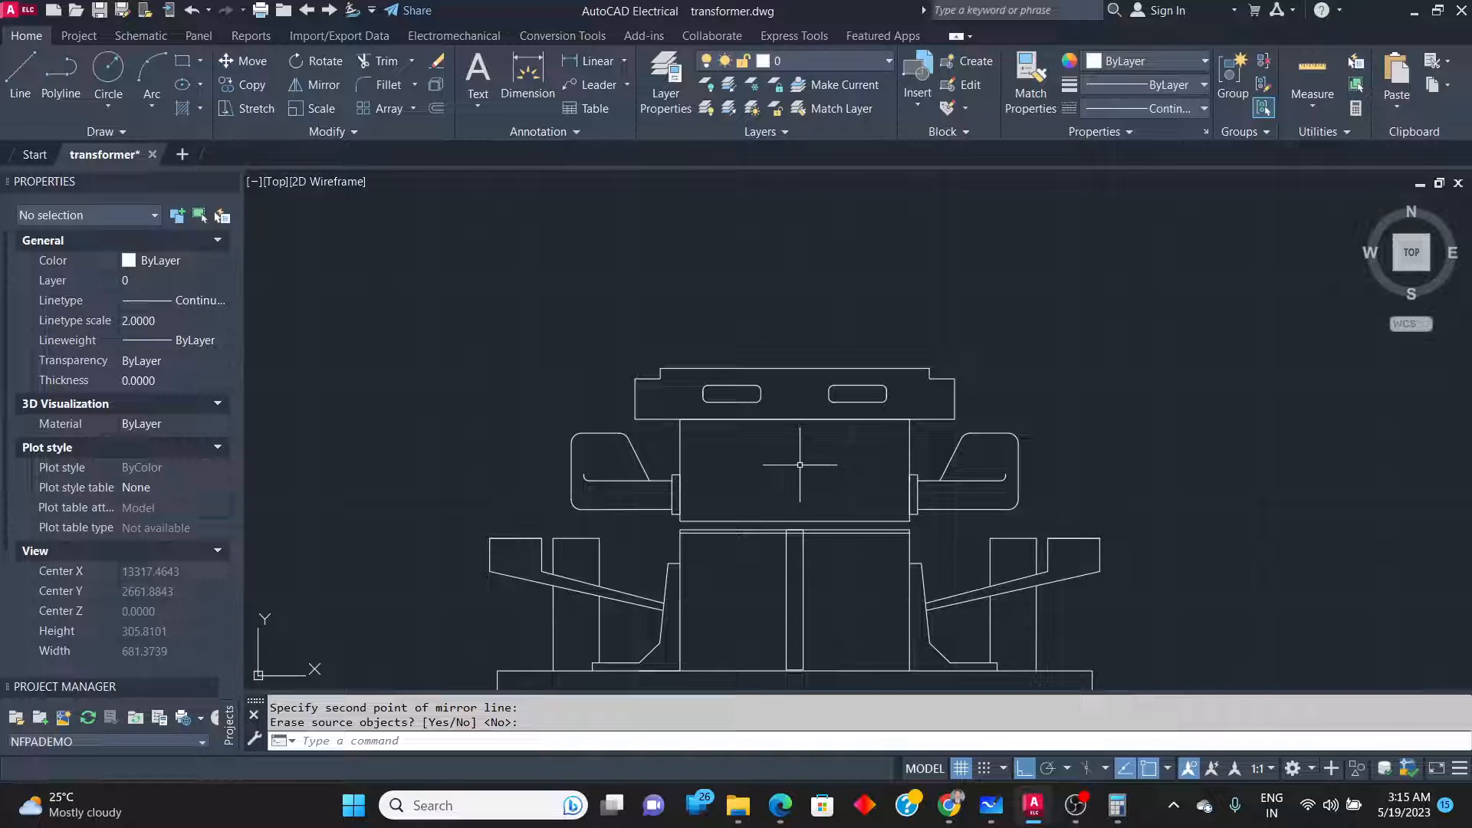
# Switch to Microsoft Whiteboard and examine the stator, rotor and fan arrangement in the assembled sectional elevation sketch.
pyautogui.hotkey('alt', 'Tab')
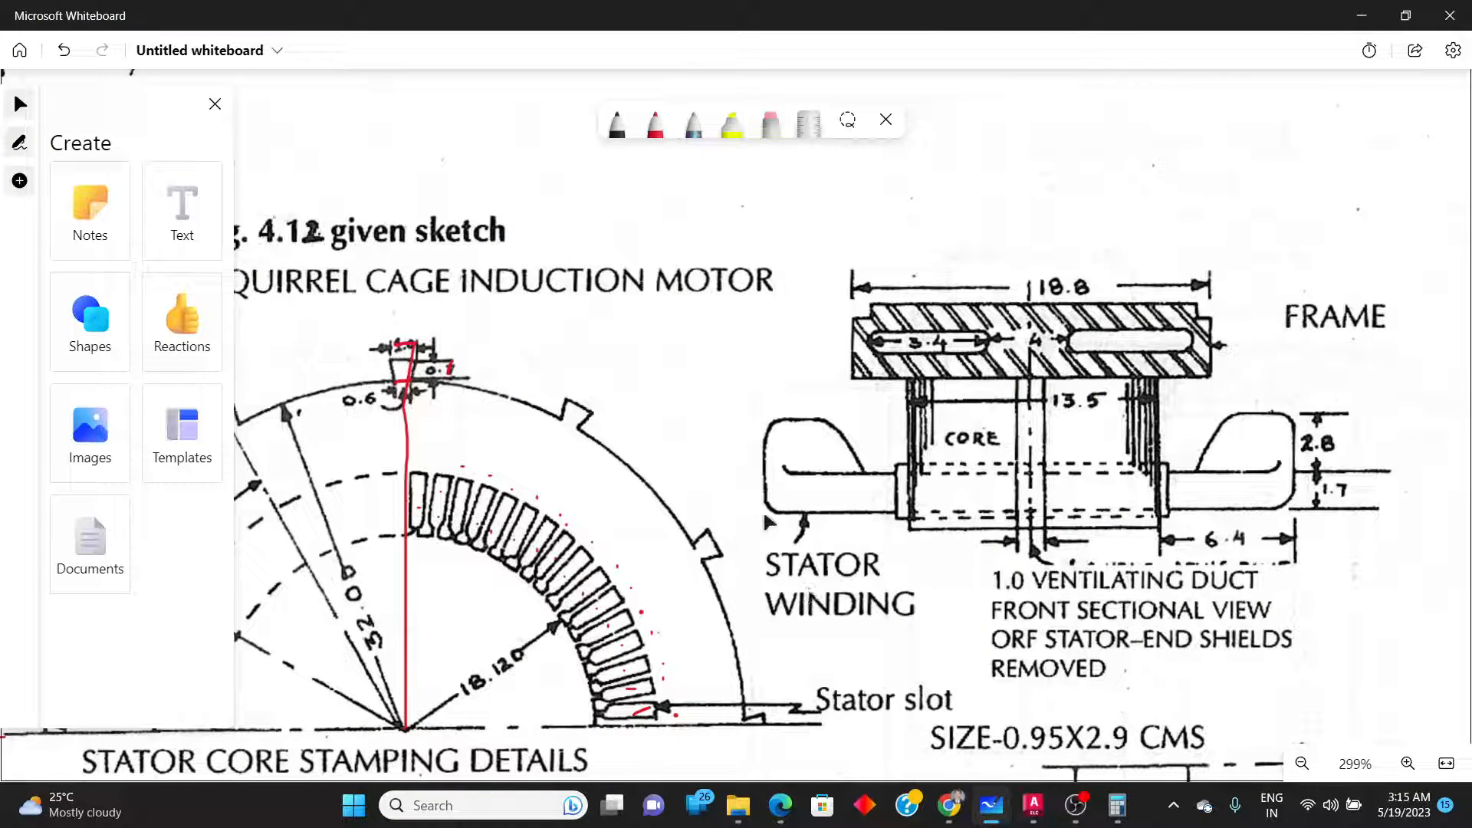
pyautogui.keyDown('ctrl'); pyautogui.scroll(-5, 769, 523); pyautogui.keyUp('ctrl')
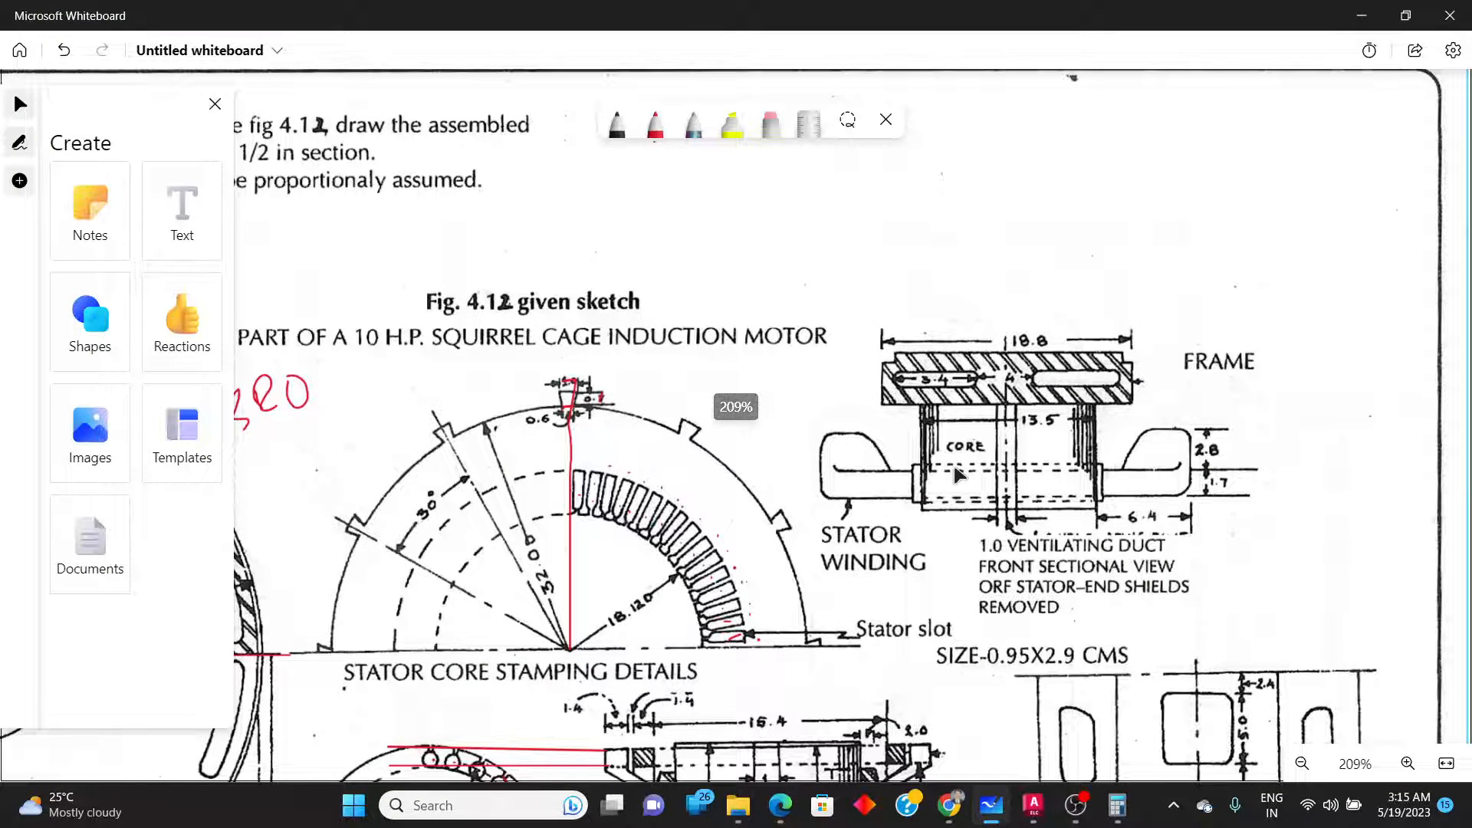
pyautogui.keyDown('ctrl'); pyautogui.scroll(-2, 959, 475); pyautogui.keyUp('ctrl')
pyautogui.keyDown('ctrl'); pyautogui.scroll(-2, 1126, 483); pyautogui.keyUp('ctrl')
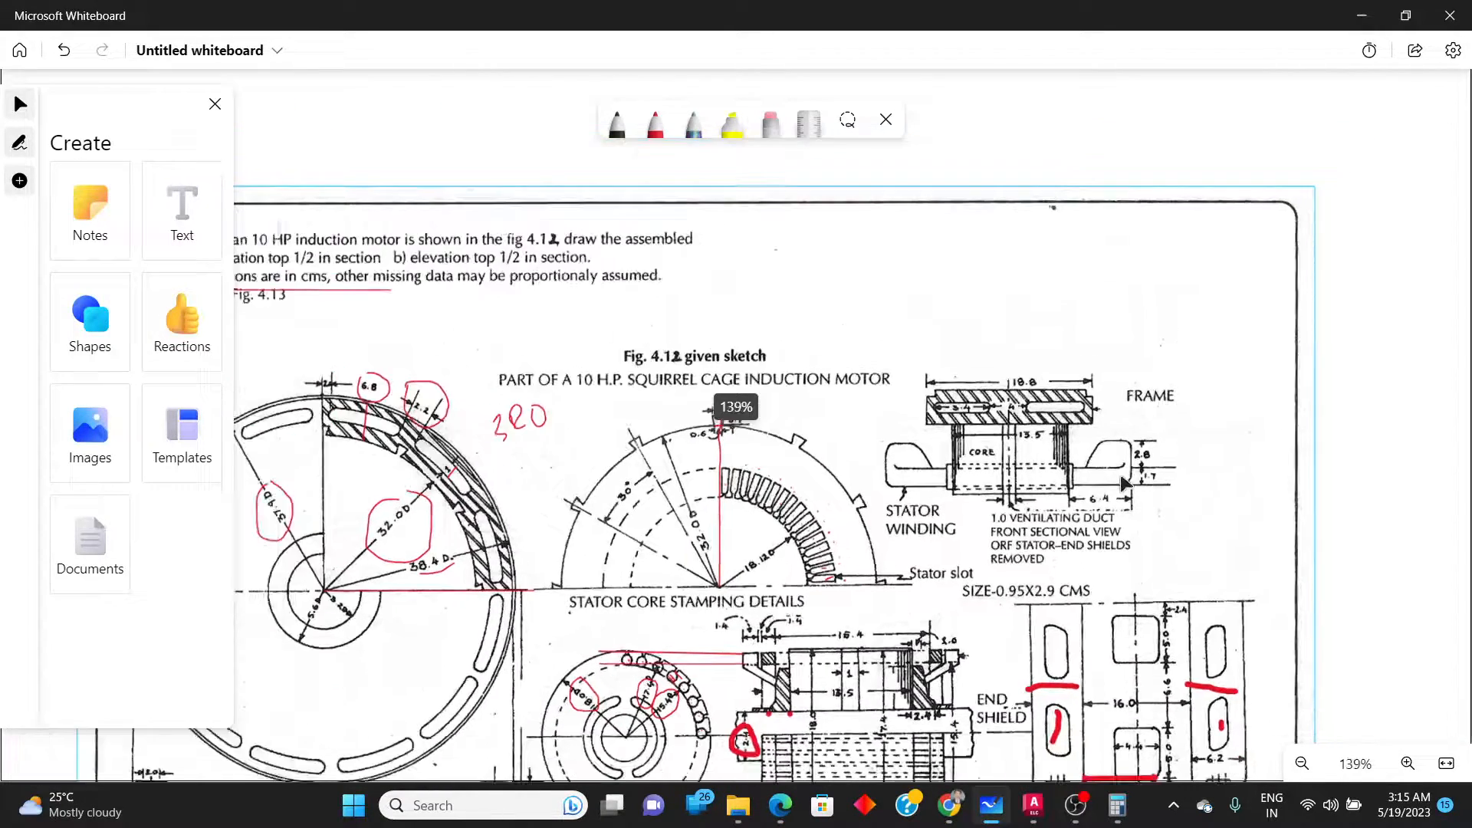
pyautogui.keyDown('ctrl'); pyautogui.scroll(-6, 1124, 483); pyautogui.keyUp('ctrl')
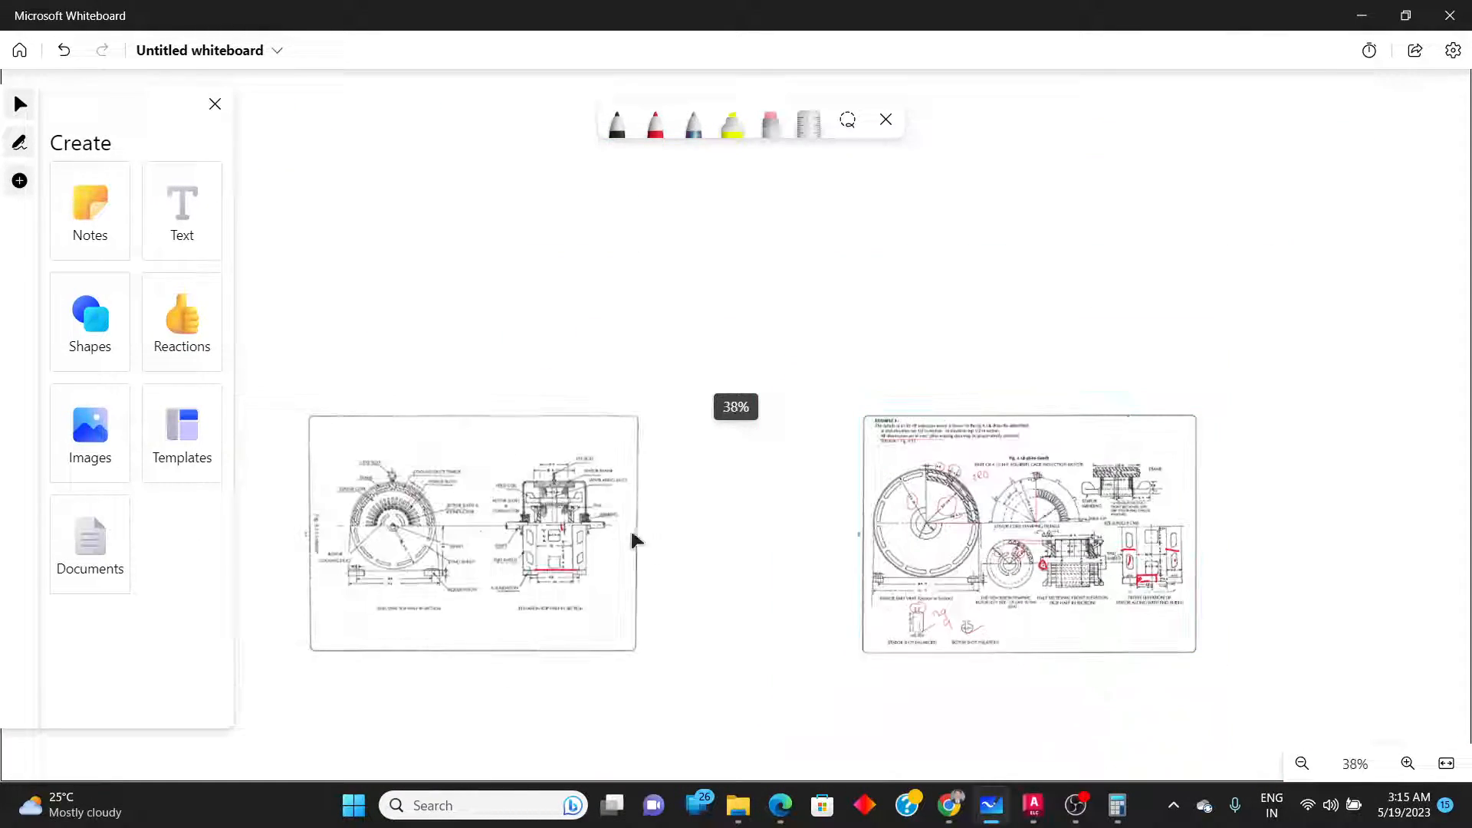
pyautogui.keyDown('ctrl'); pyautogui.scroll(5, 571, 521); pyautogui.keyUp('ctrl')
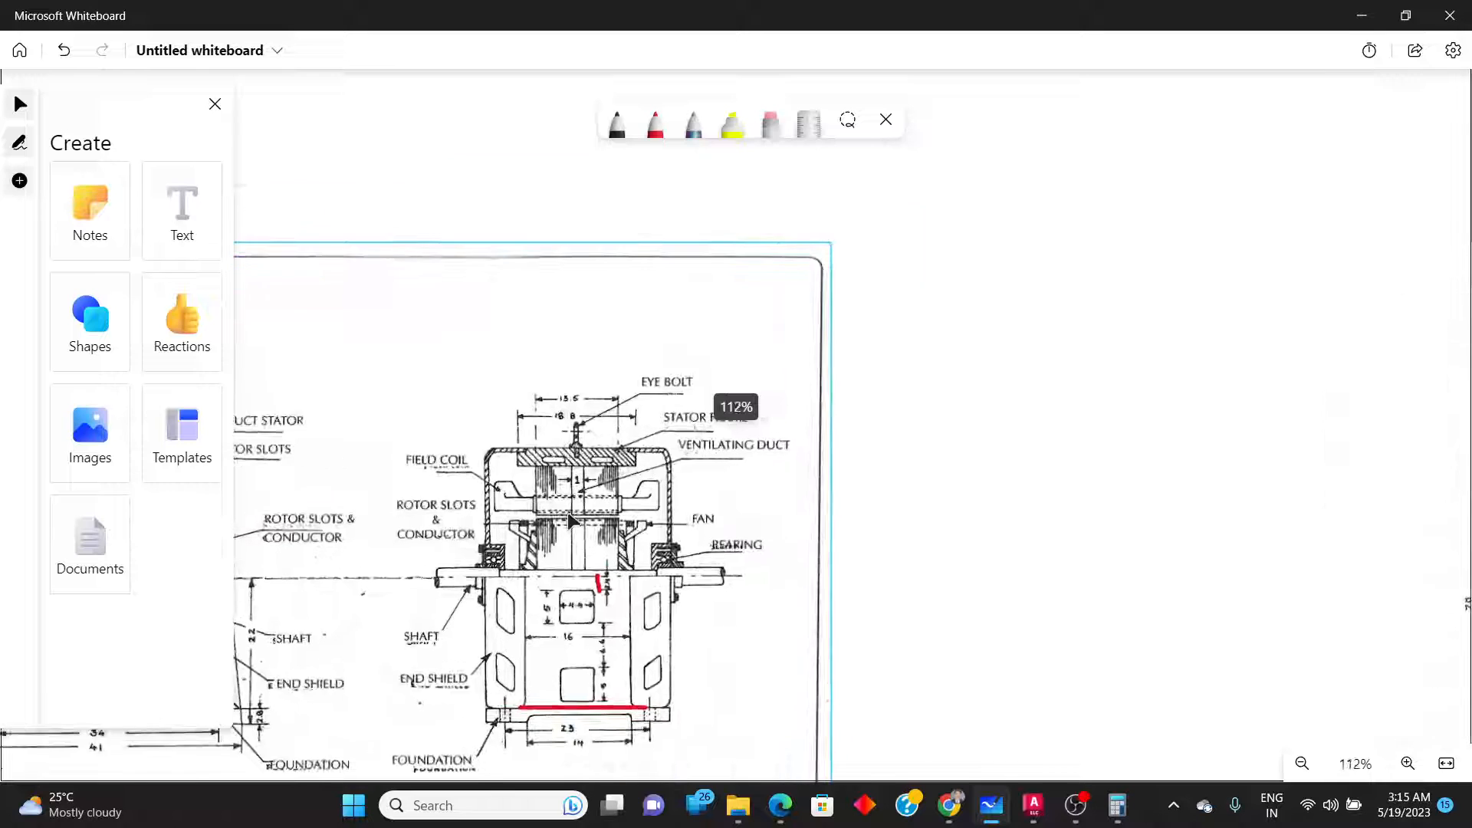
pyautogui.keyDown('ctrl'); pyautogui.scroll(3, 571, 521); pyautogui.keyUp('ctrl')
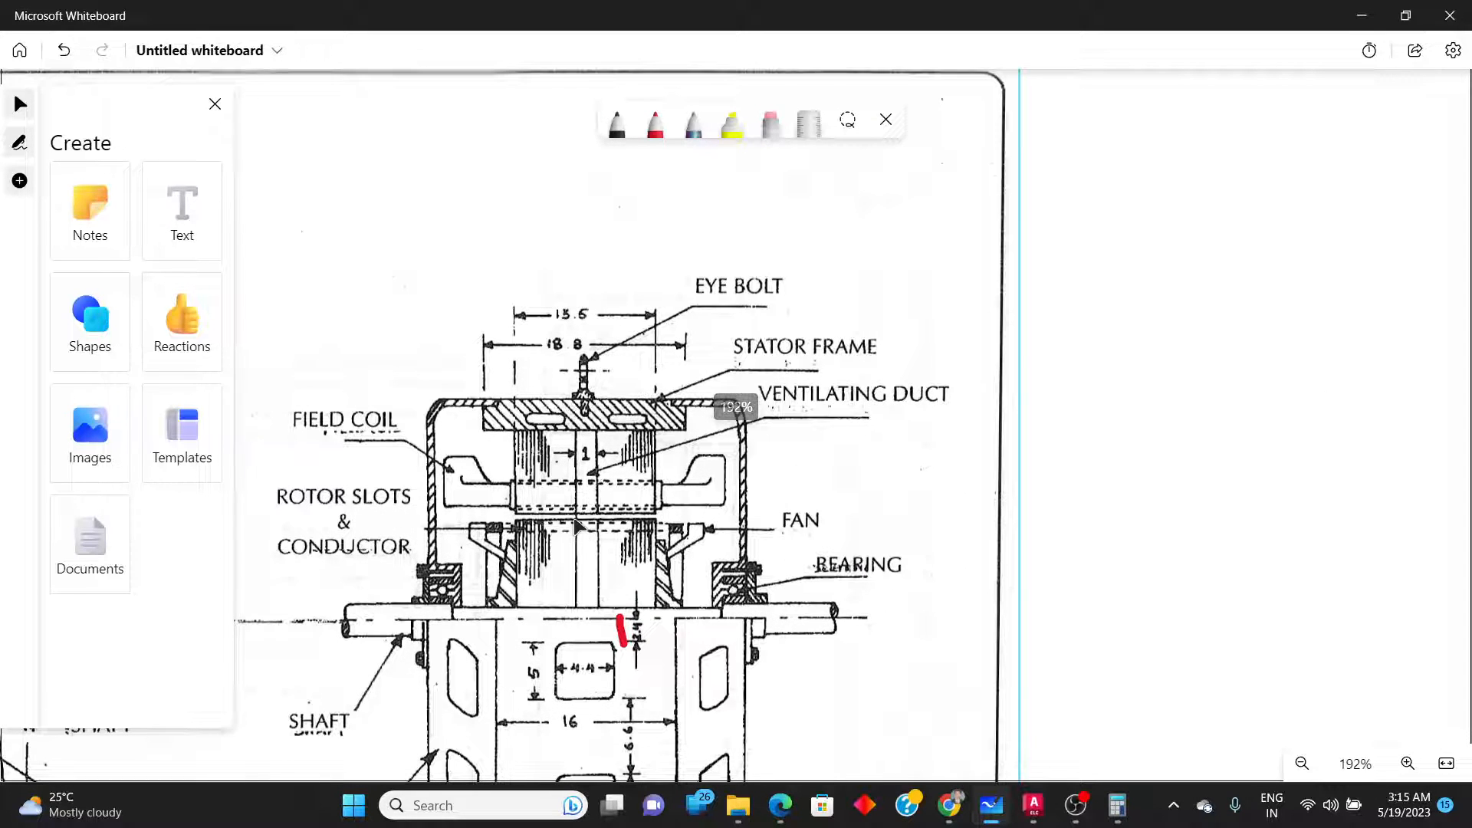
pyautogui.keyDown('ctrl'); pyautogui.scroll(4, 576, 526); pyautogui.keyUp('ctrl')
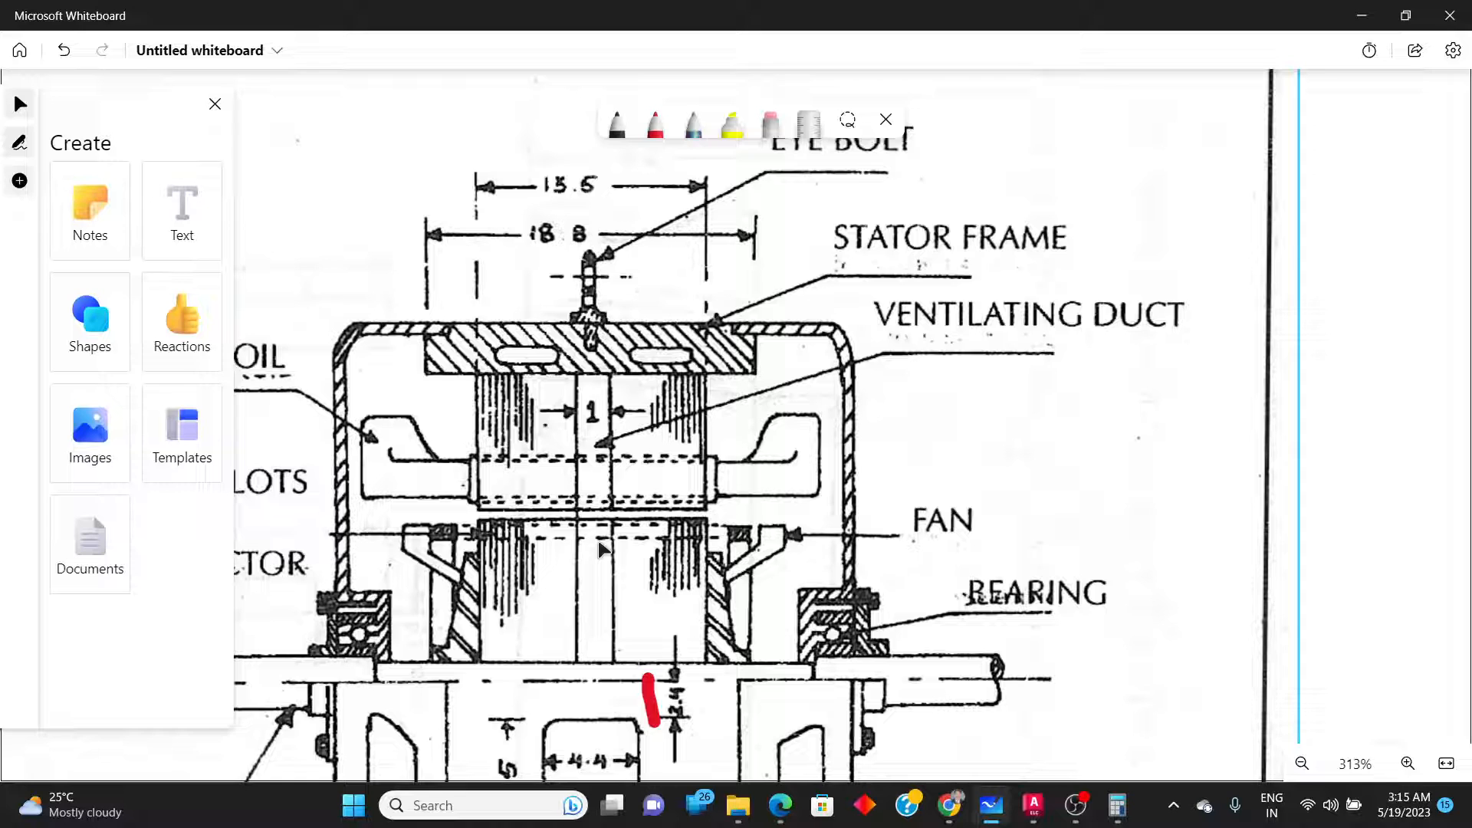
# Compare the rotor and fan outlines drawn in AutoCAD Electrical with the assembled elevation sketch in Microsoft Whiteboard.
pyautogui.hotkey('alt', 'Tab')
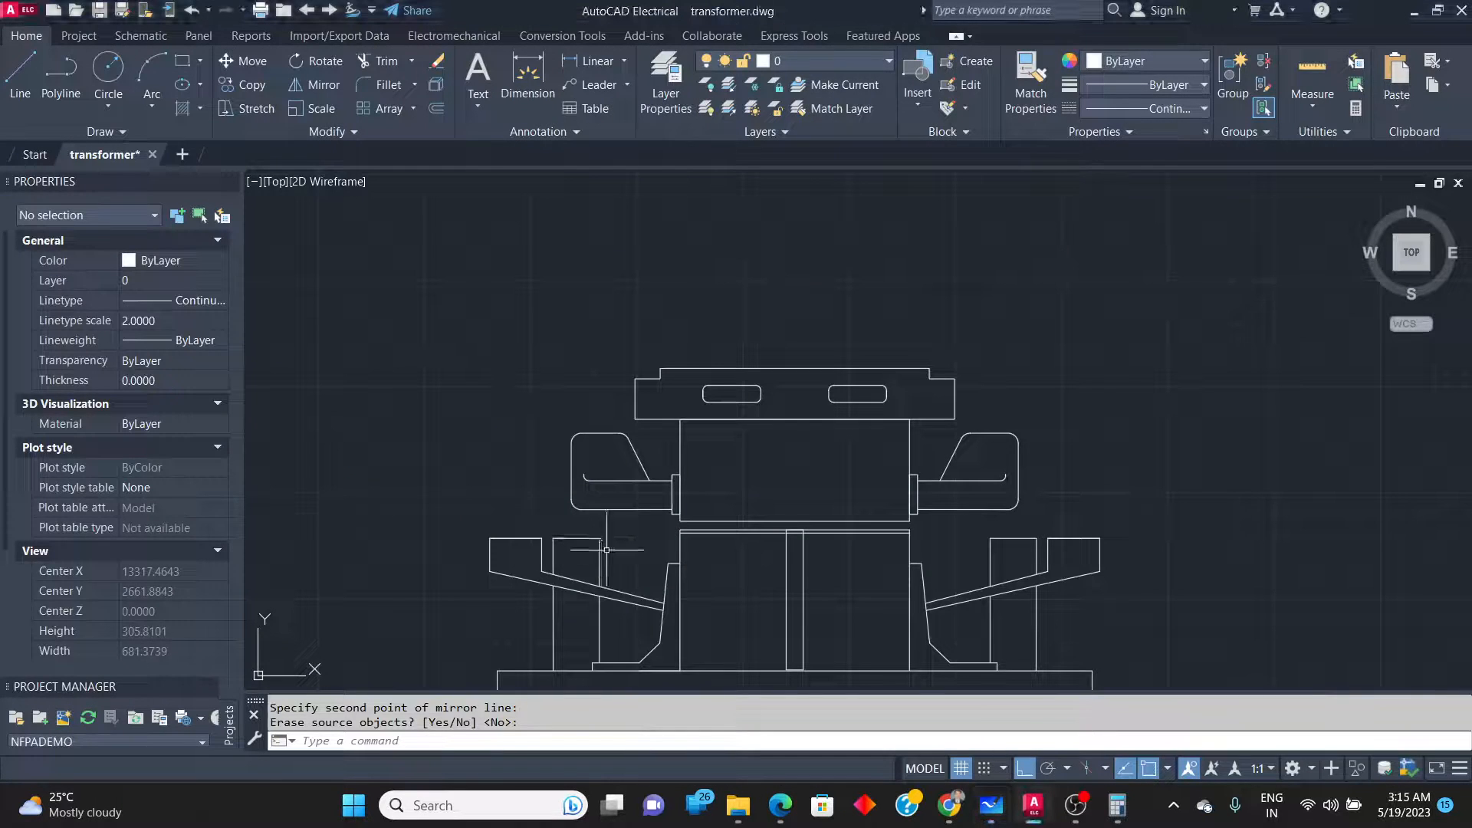
pyautogui.scroll(-2, 742, 295)
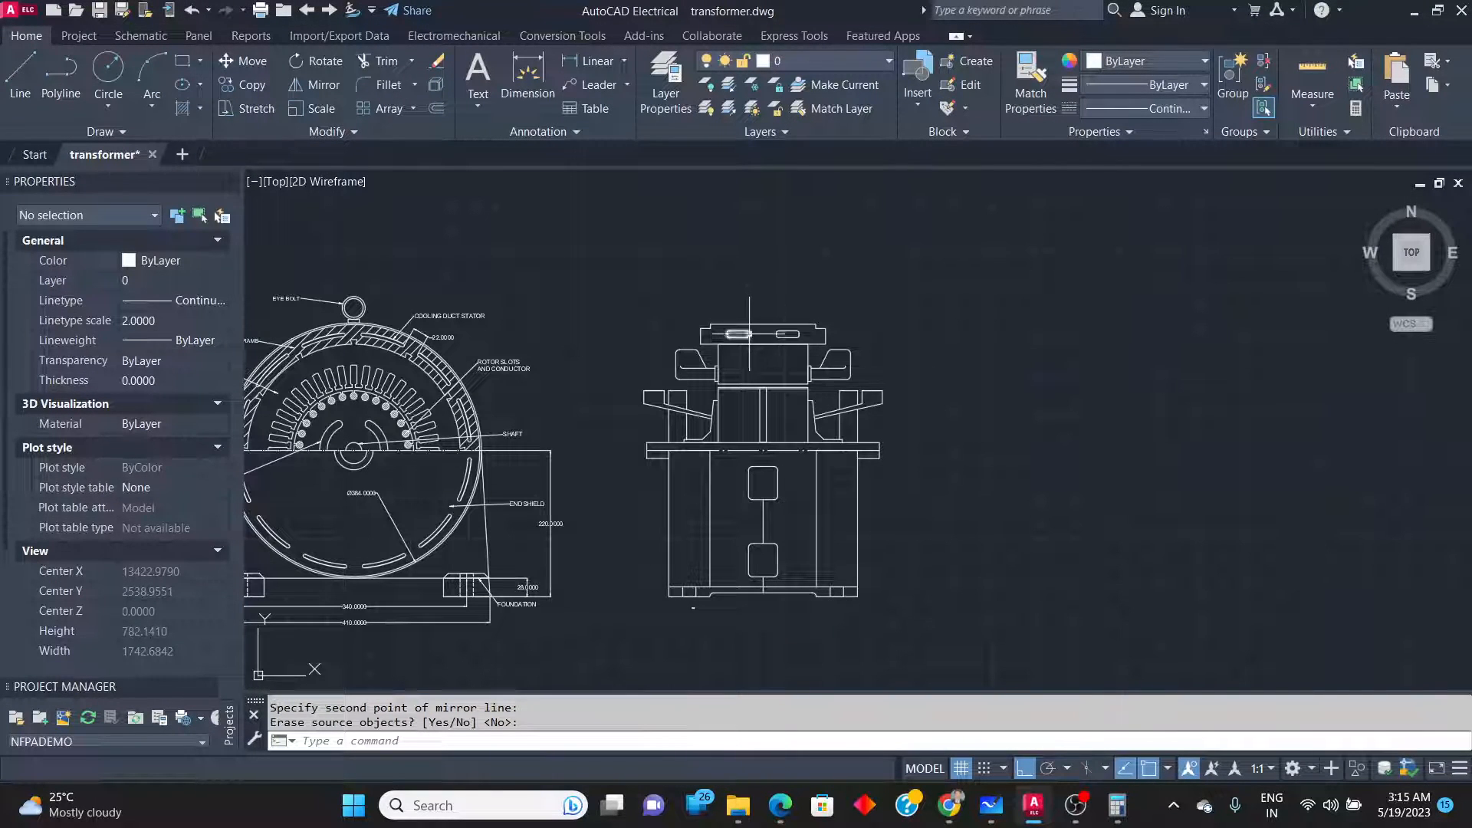
pyautogui.scroll(3, 749, 334)
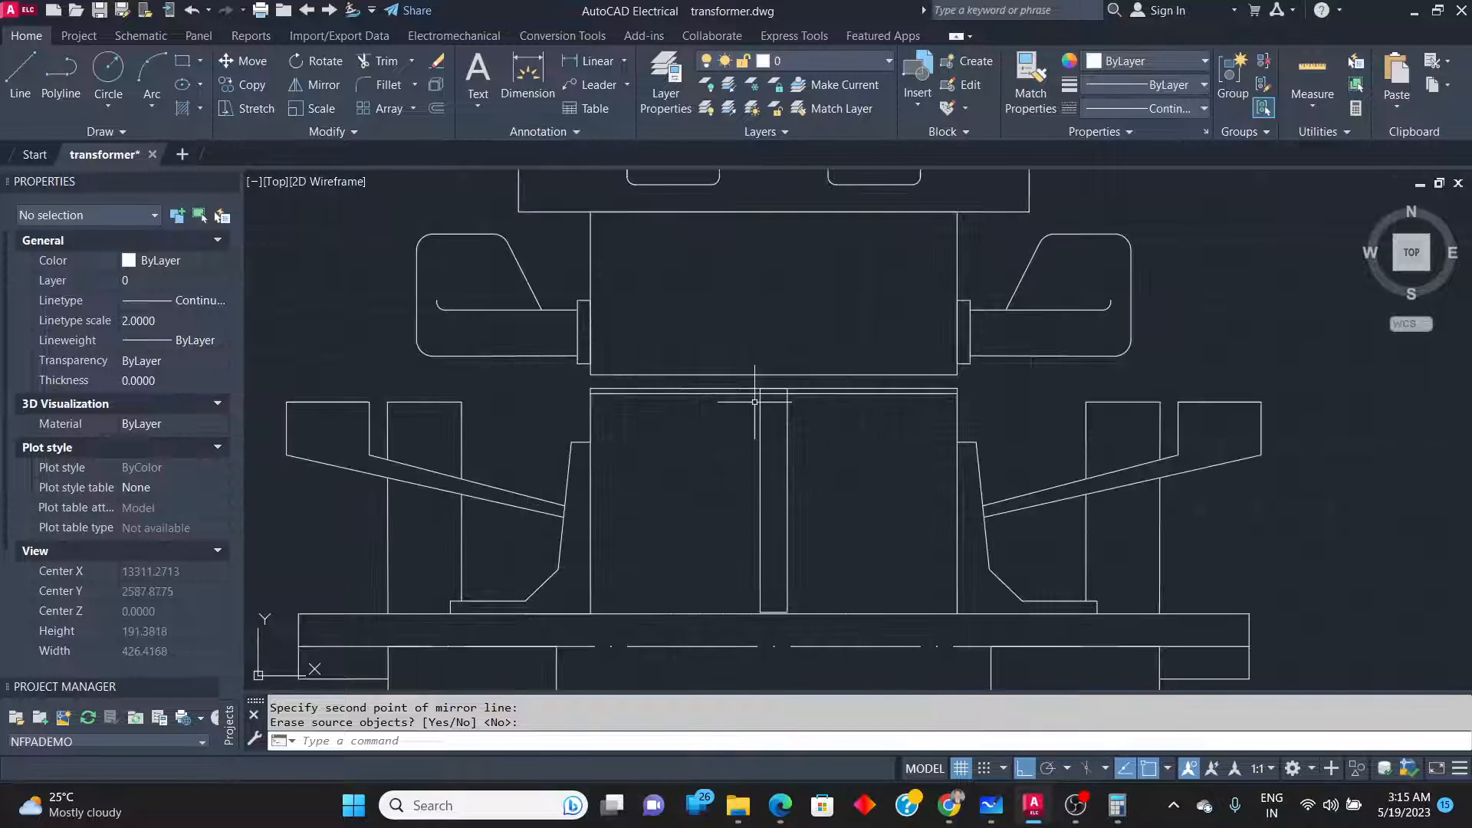
pyautogui.scroll(-2, 756, 401)
pyautogui.hotkey('alt', 'Tab')
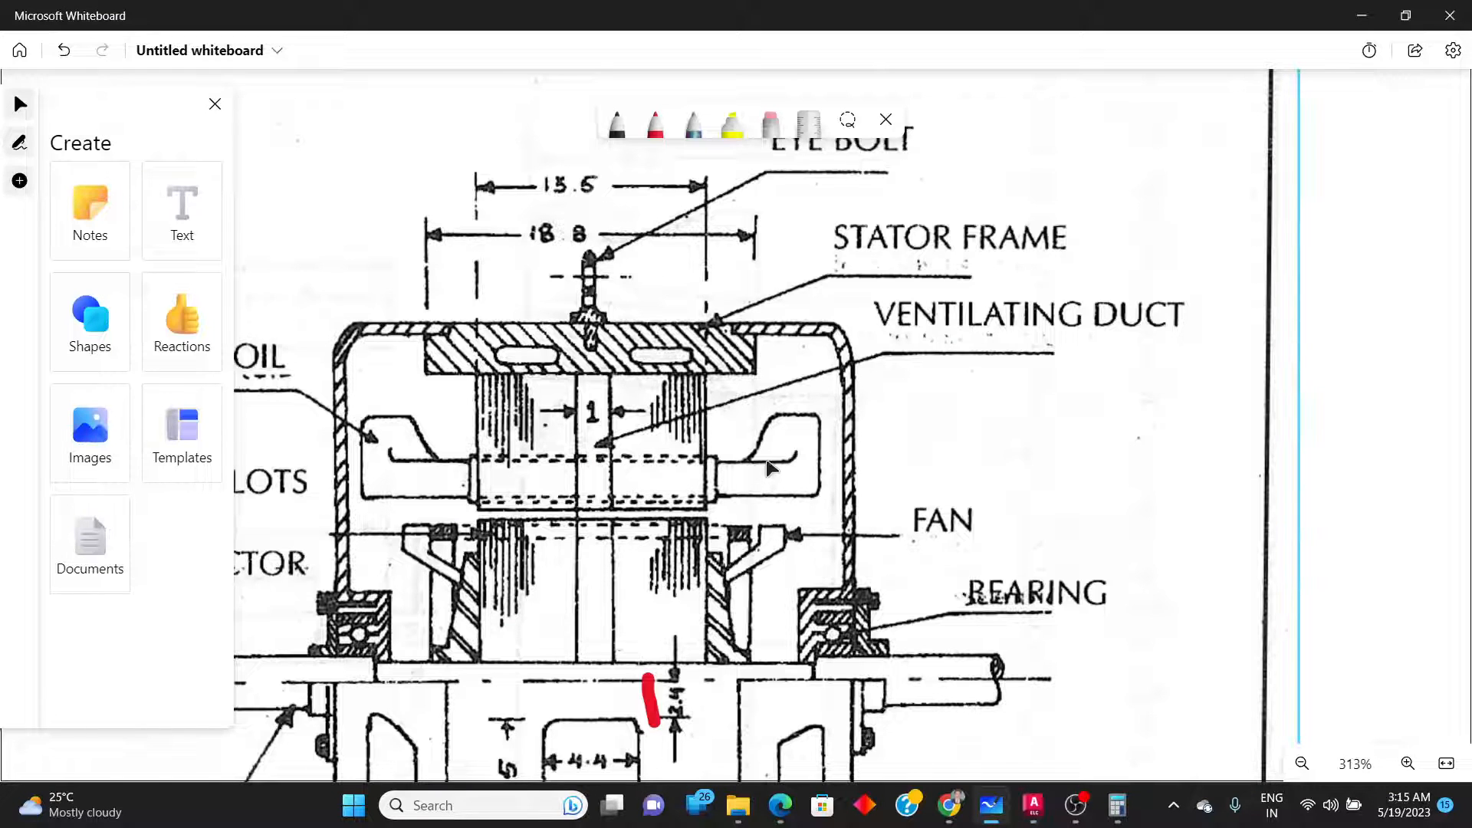
pyautogui.scroll(-2, 771, 468)
pyautogui.hotkey('alt', 'Tab')
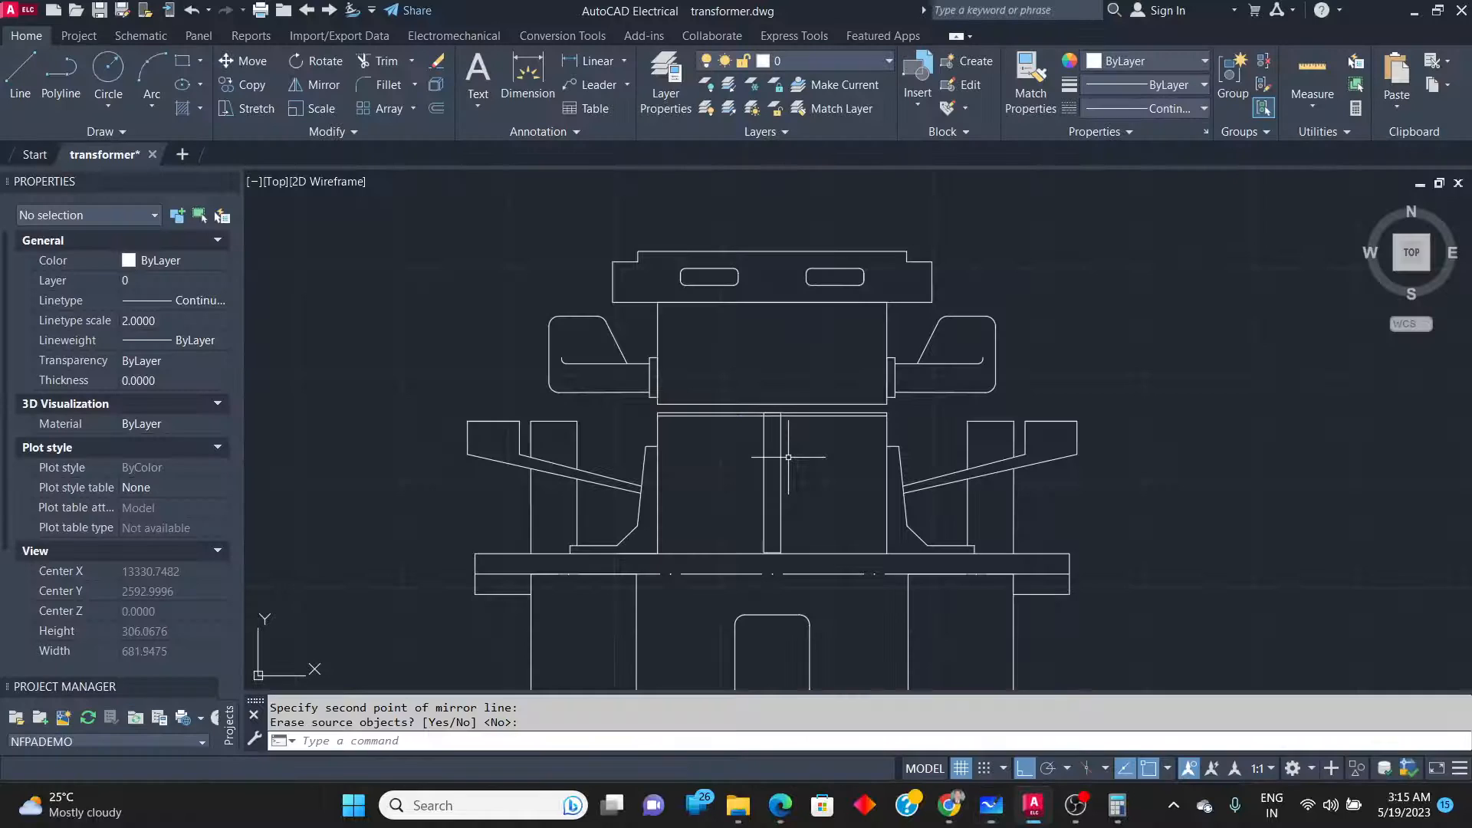
pyautogui.hotkey('alt', 'Tab')
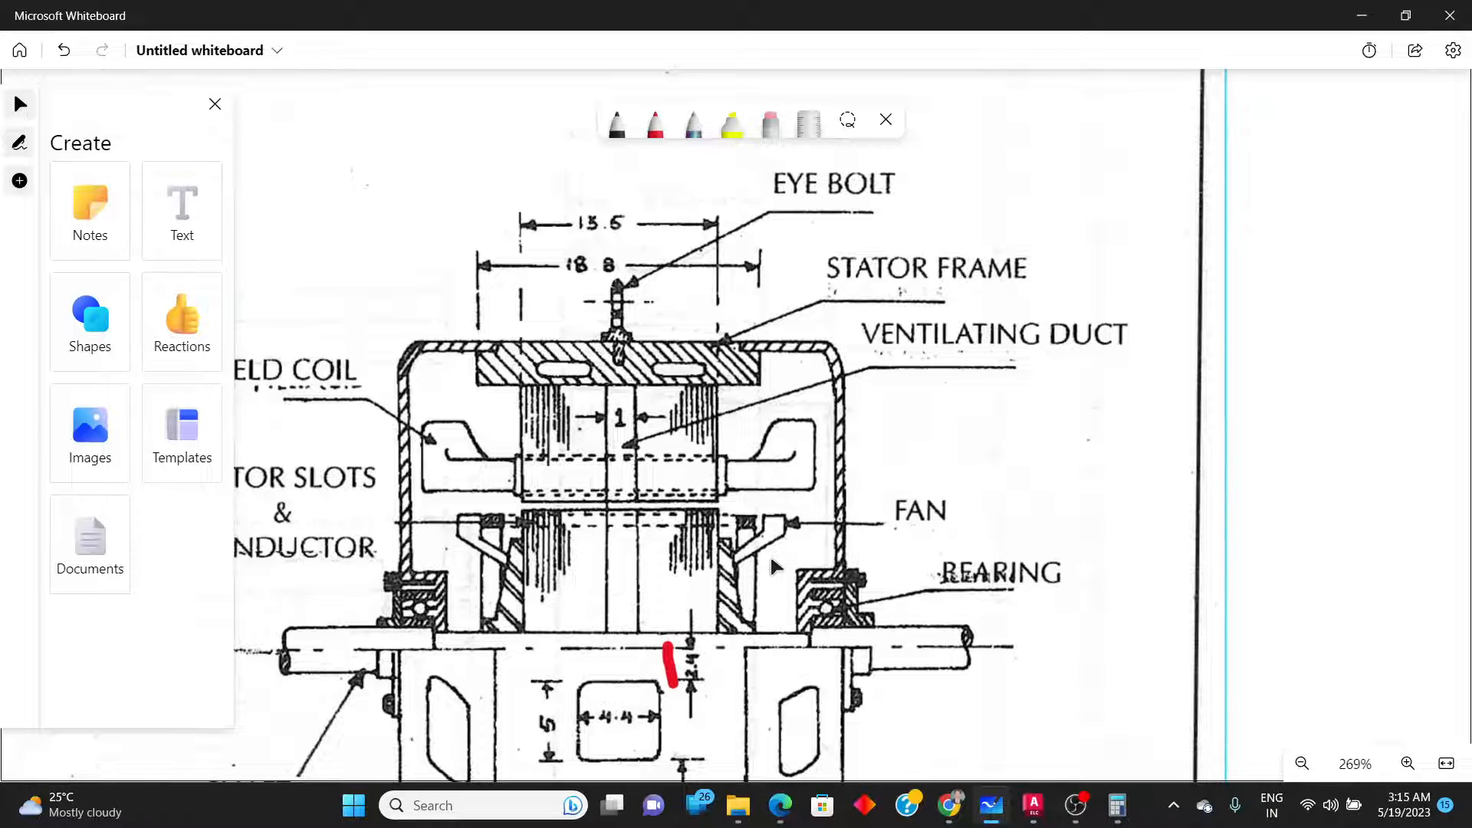
pyautogui.hotkey('alt', 'Tab')
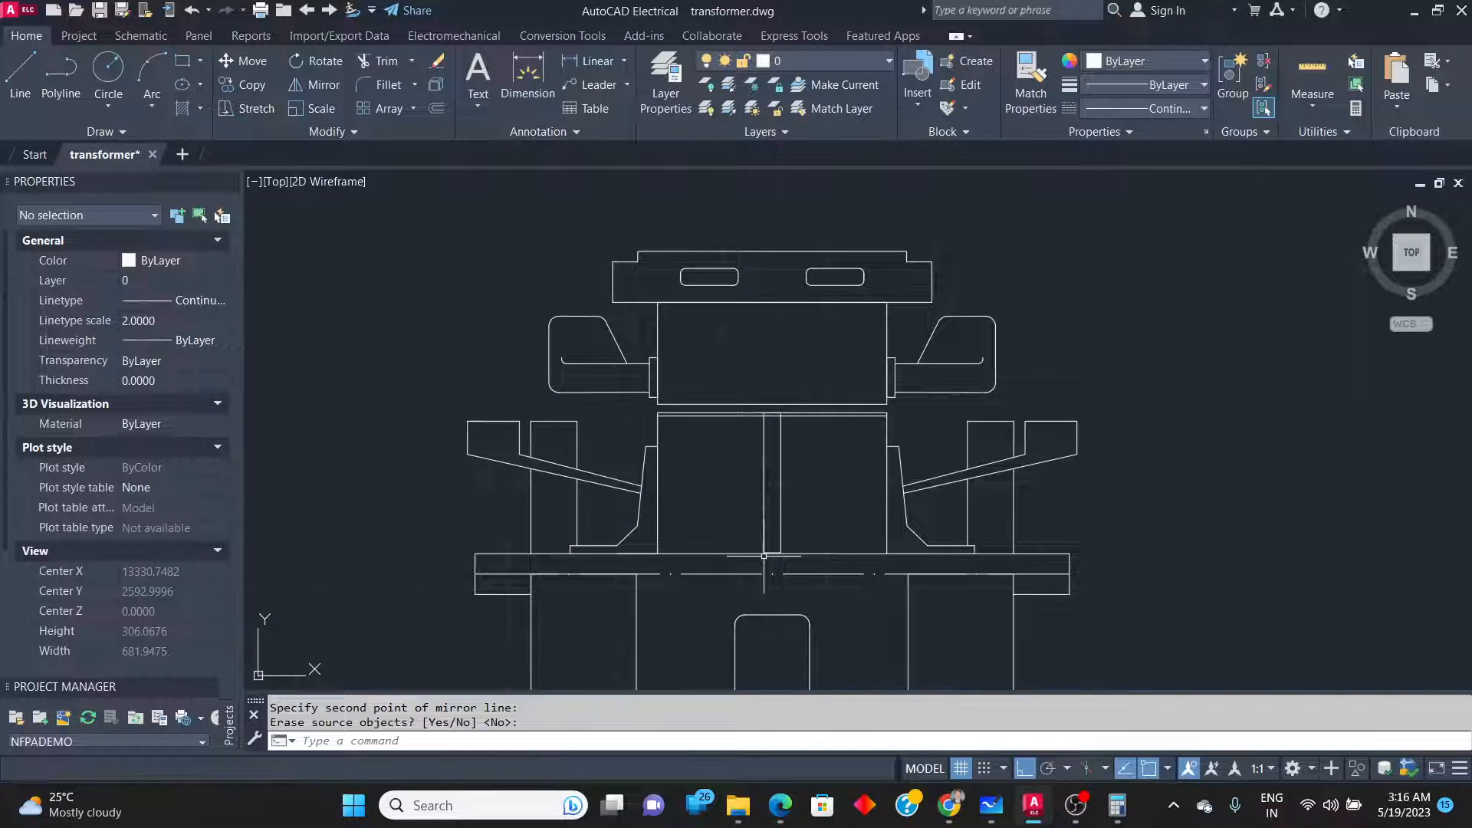
pyautogui.scroll(-4, 764, 556)
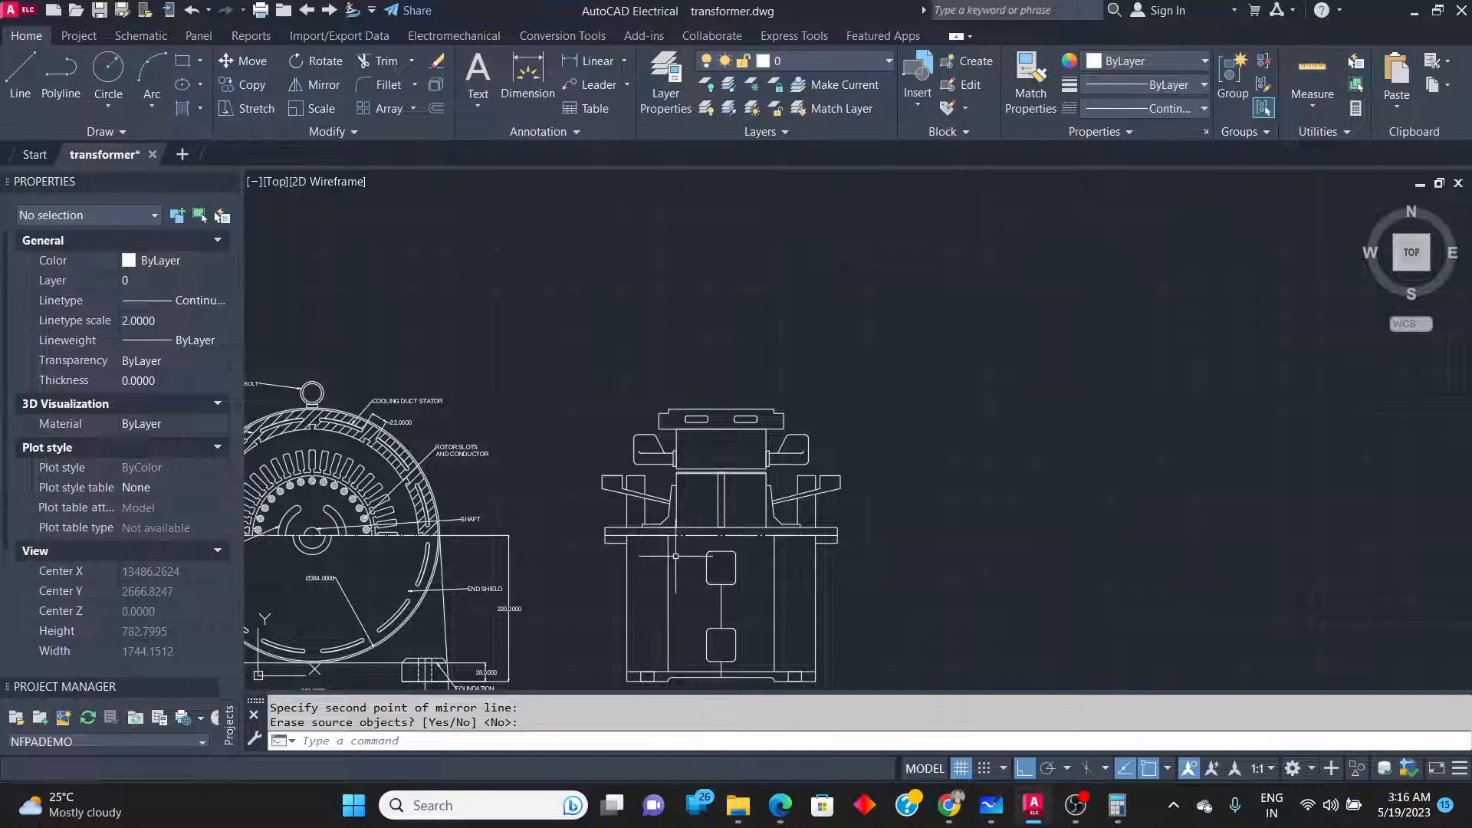
pyautogui.scroll(2, 676, 556)
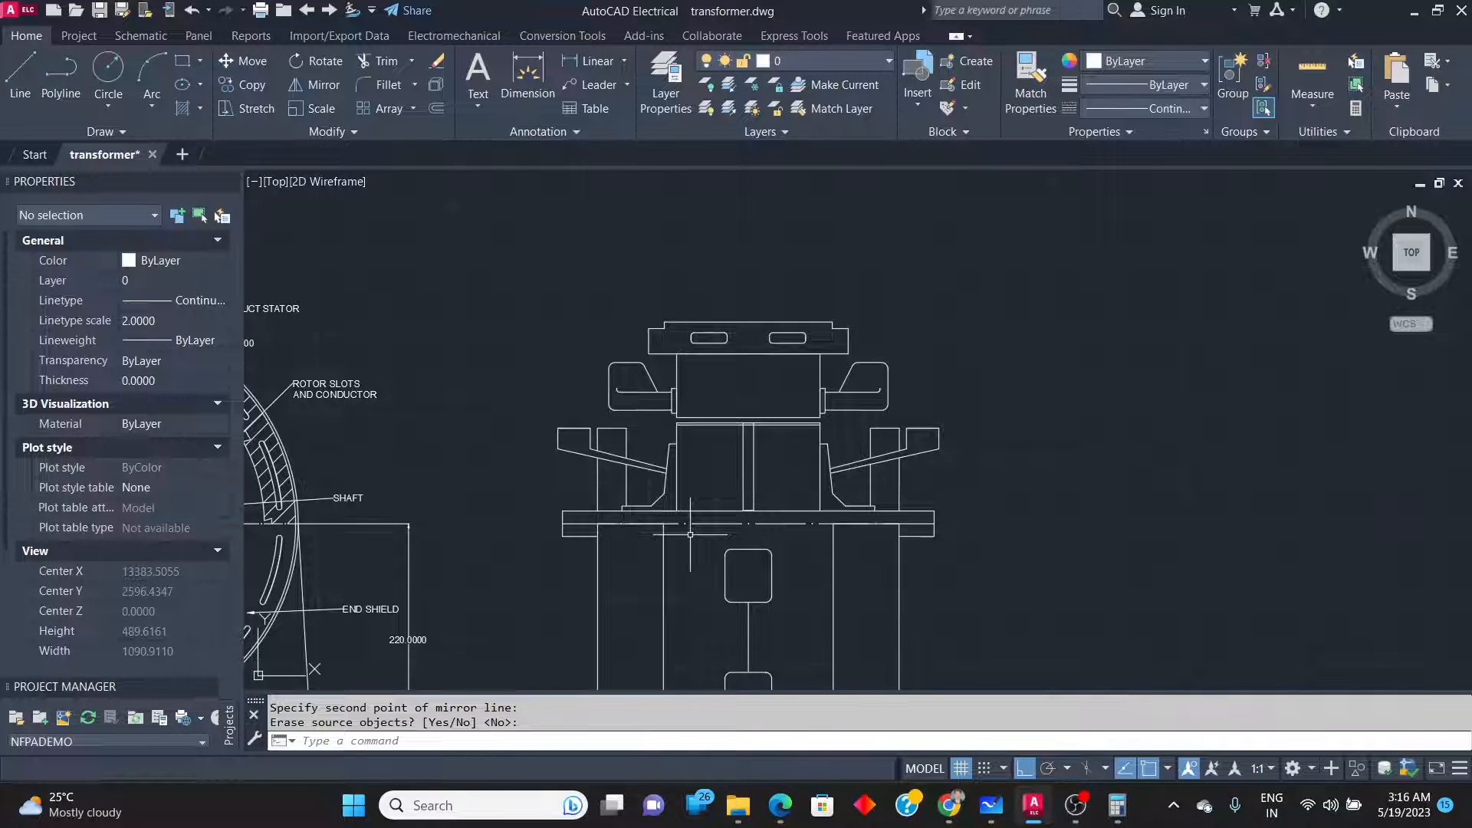
pyautogui.click(549, 418)
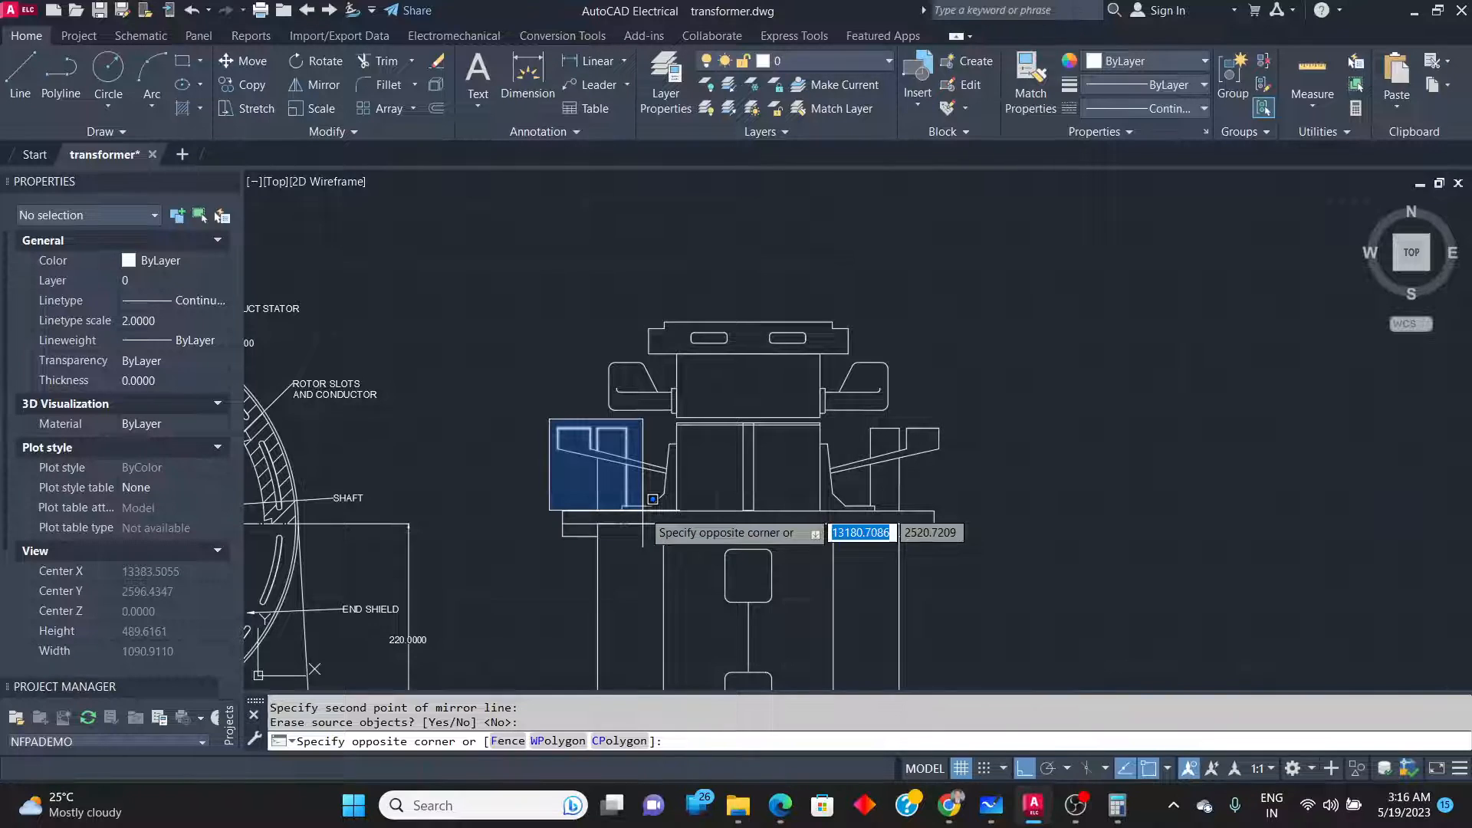
pyautogui.hotkey('alt', 'Tab')
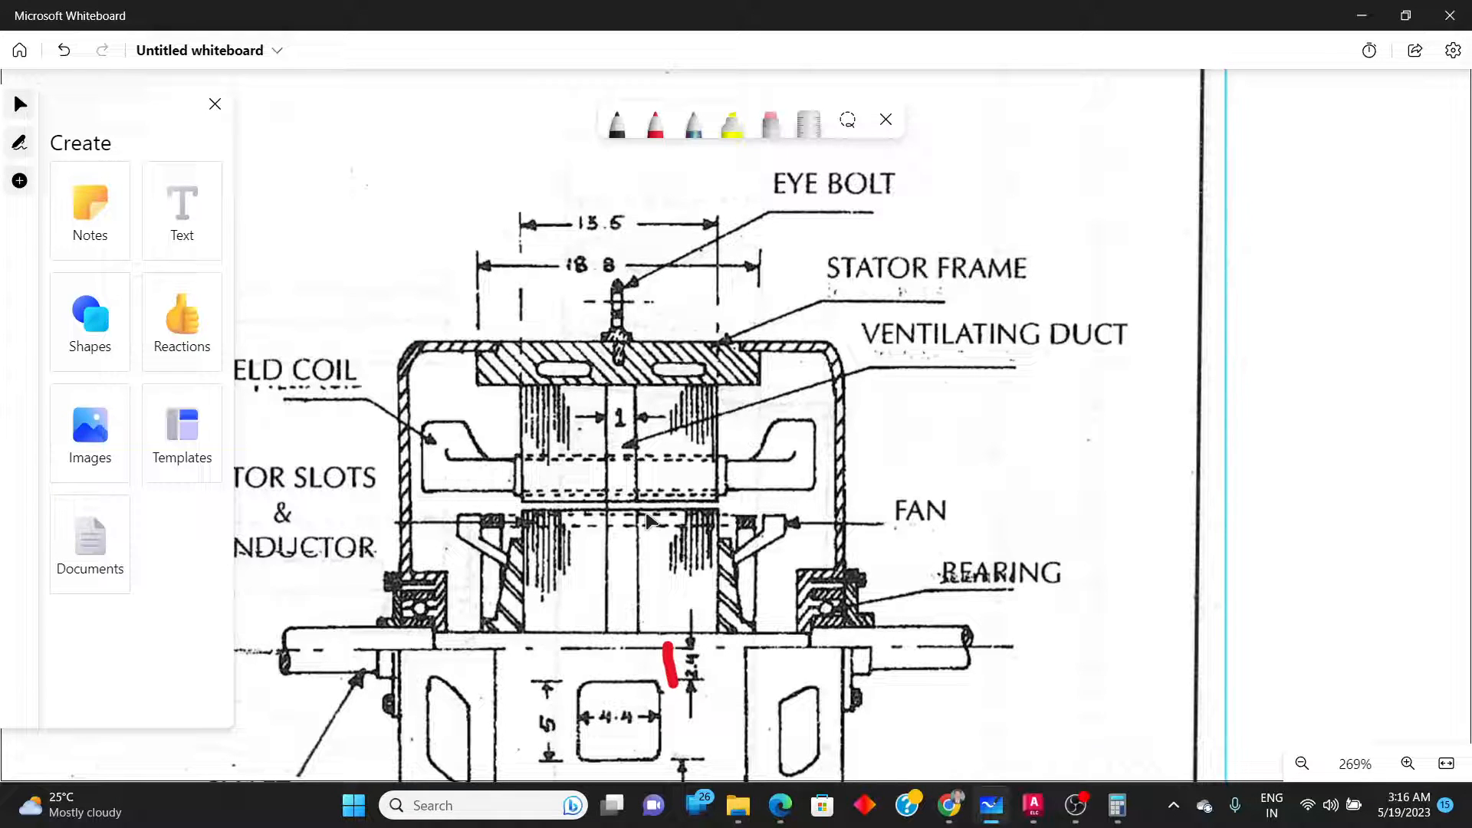
pyautogui.hotkey('alt', 'Tab')
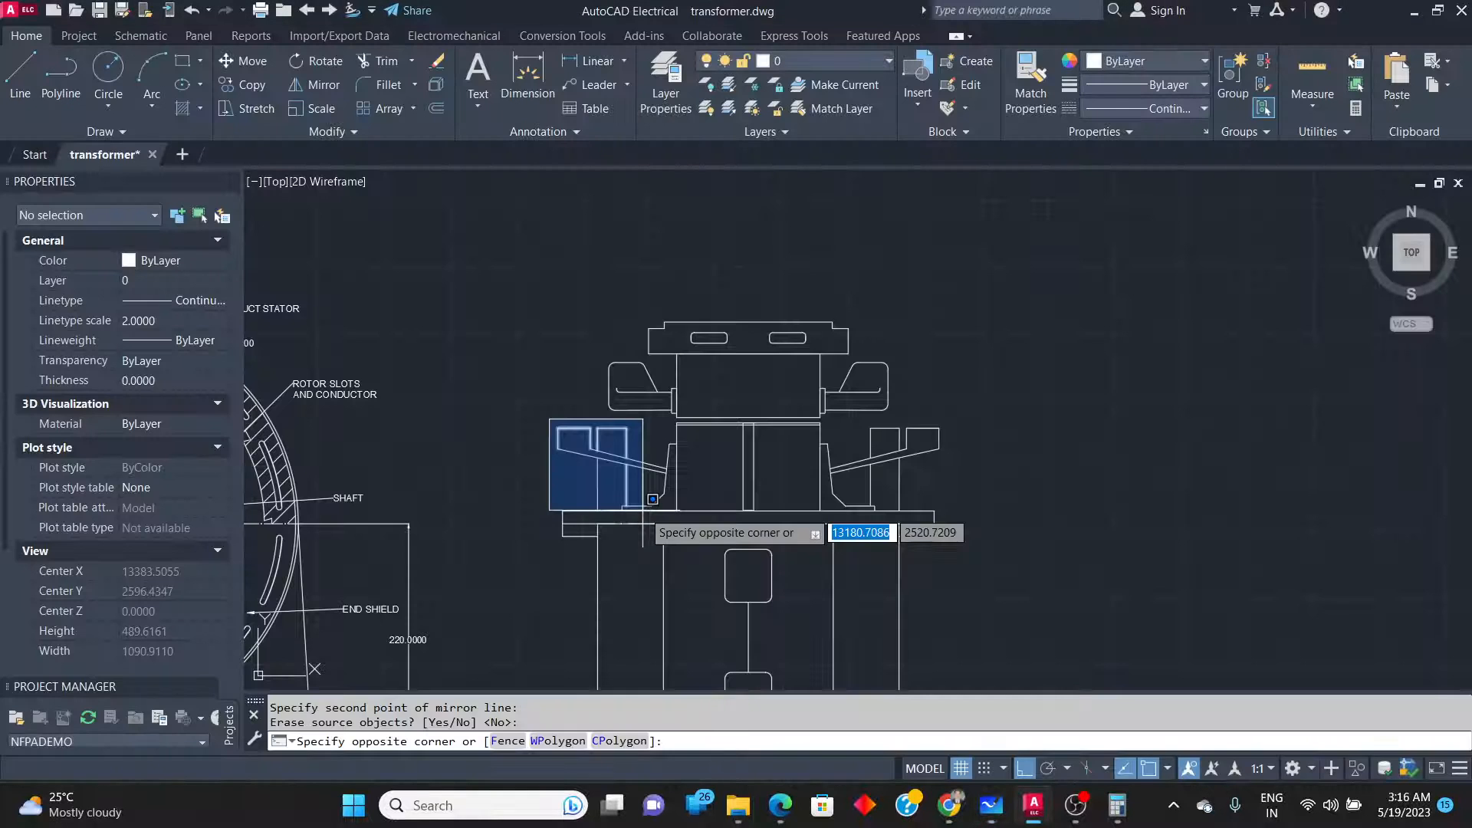
pyautogui.press('Escape')
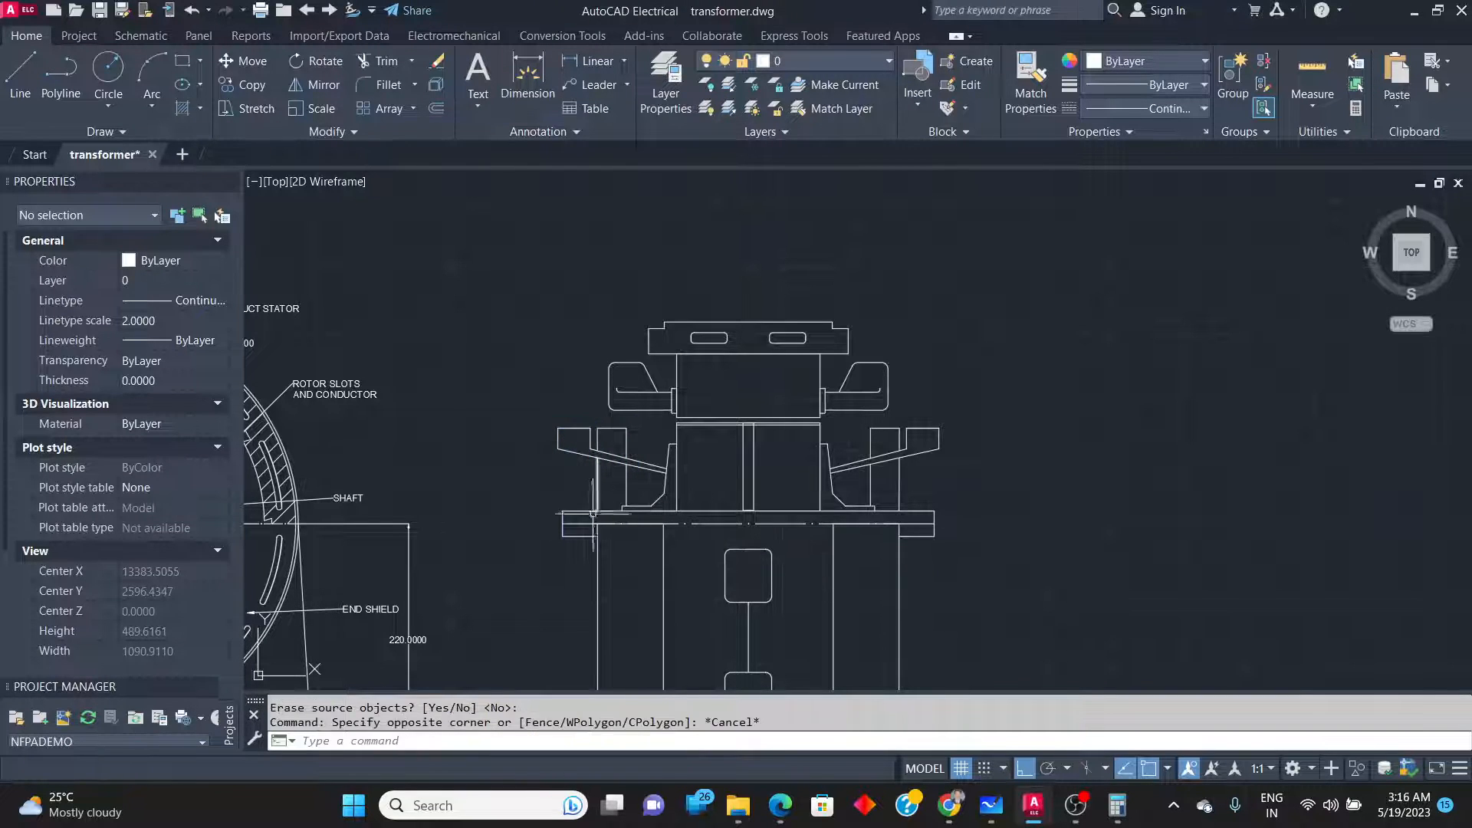
pyautogui.press('Escape')
# Delete the left fan's two upper blocks, its sloping arm and the upright lines beneath them, keeping the tapered bracket beside the rotor core.
pyautogui.scroll(2, 599, 508)
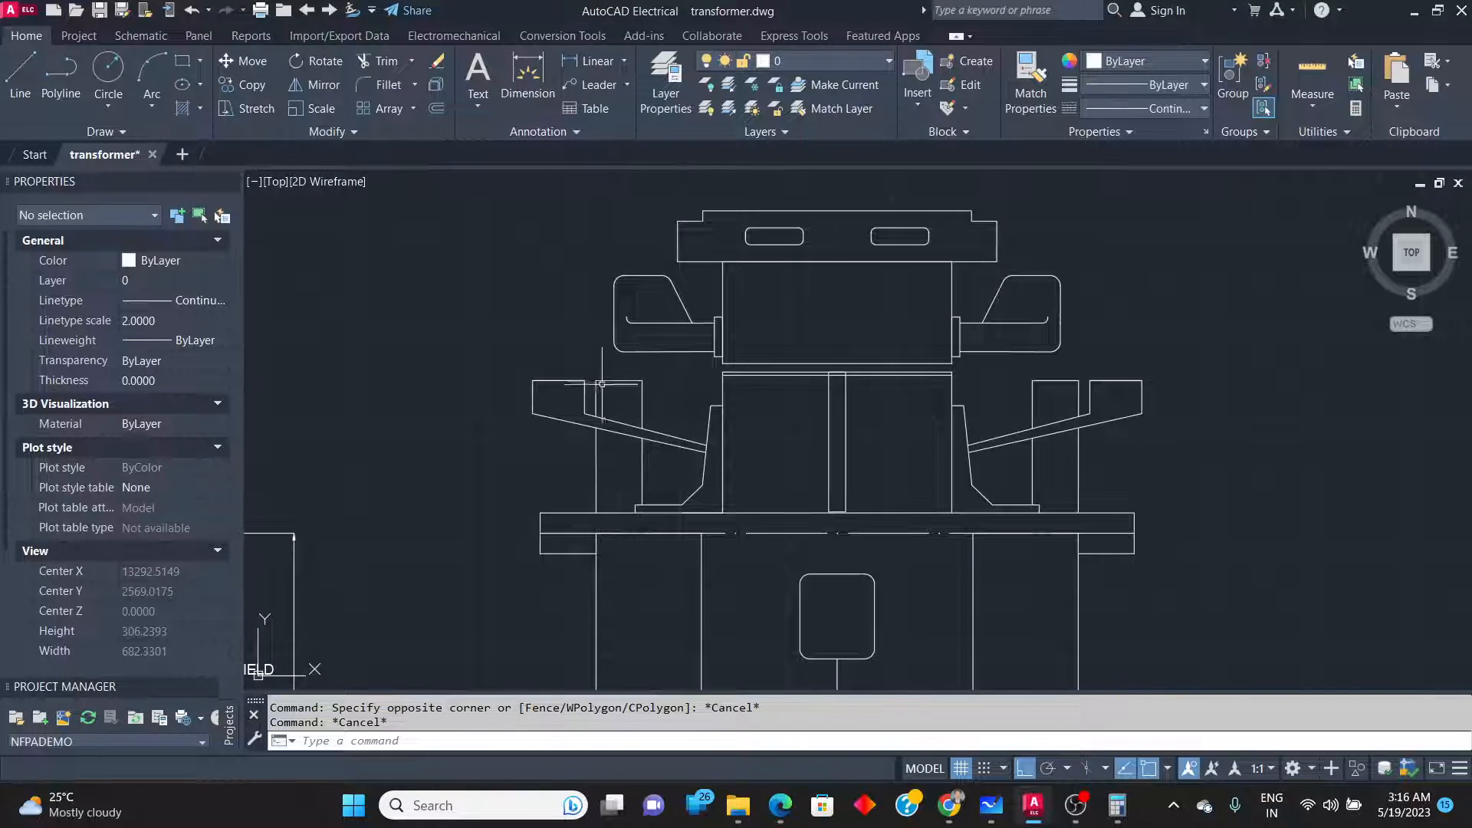
pyautogui.click(518, 374)
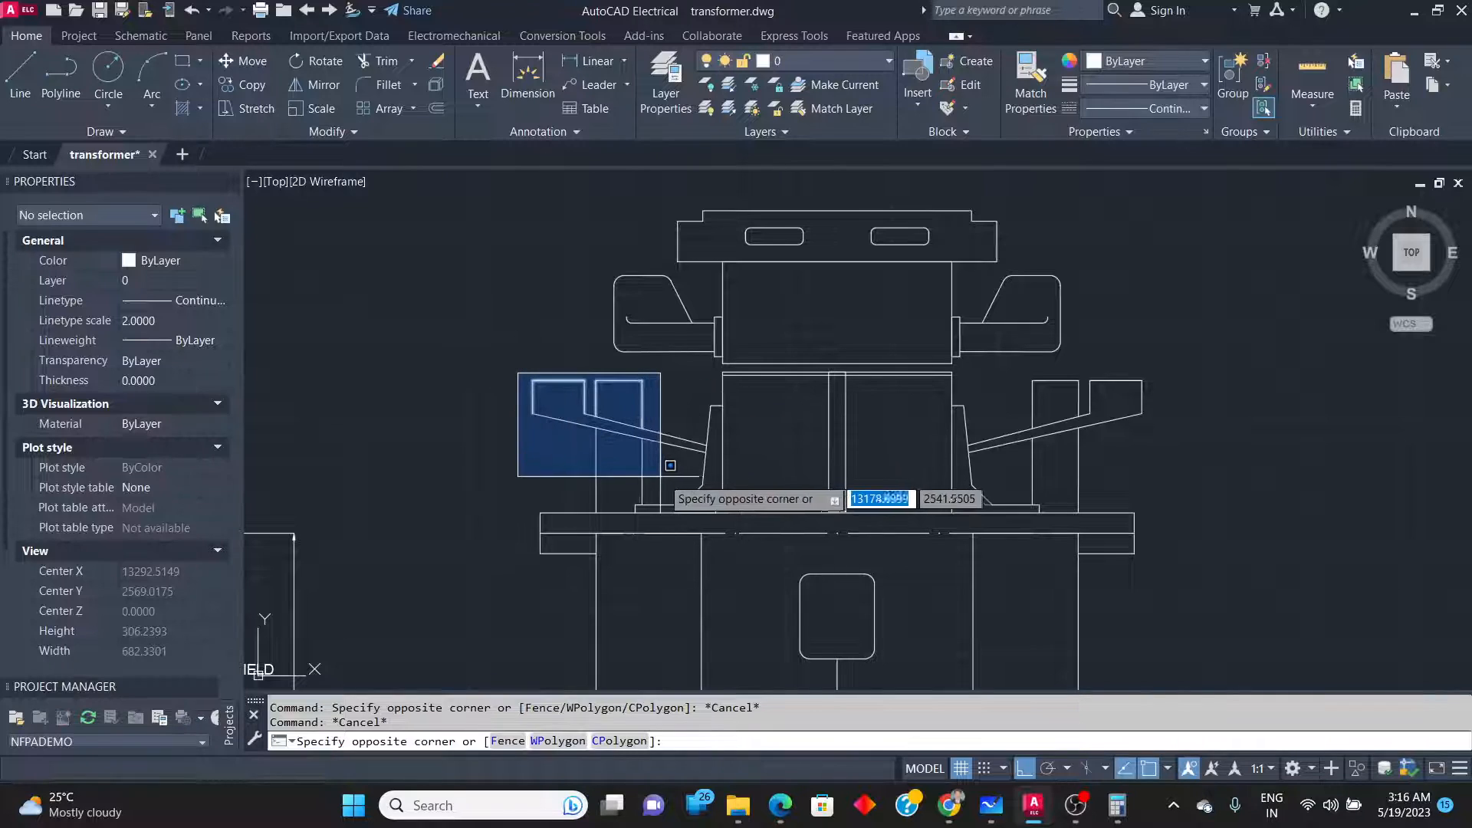
pyautogui.click(704, 466)
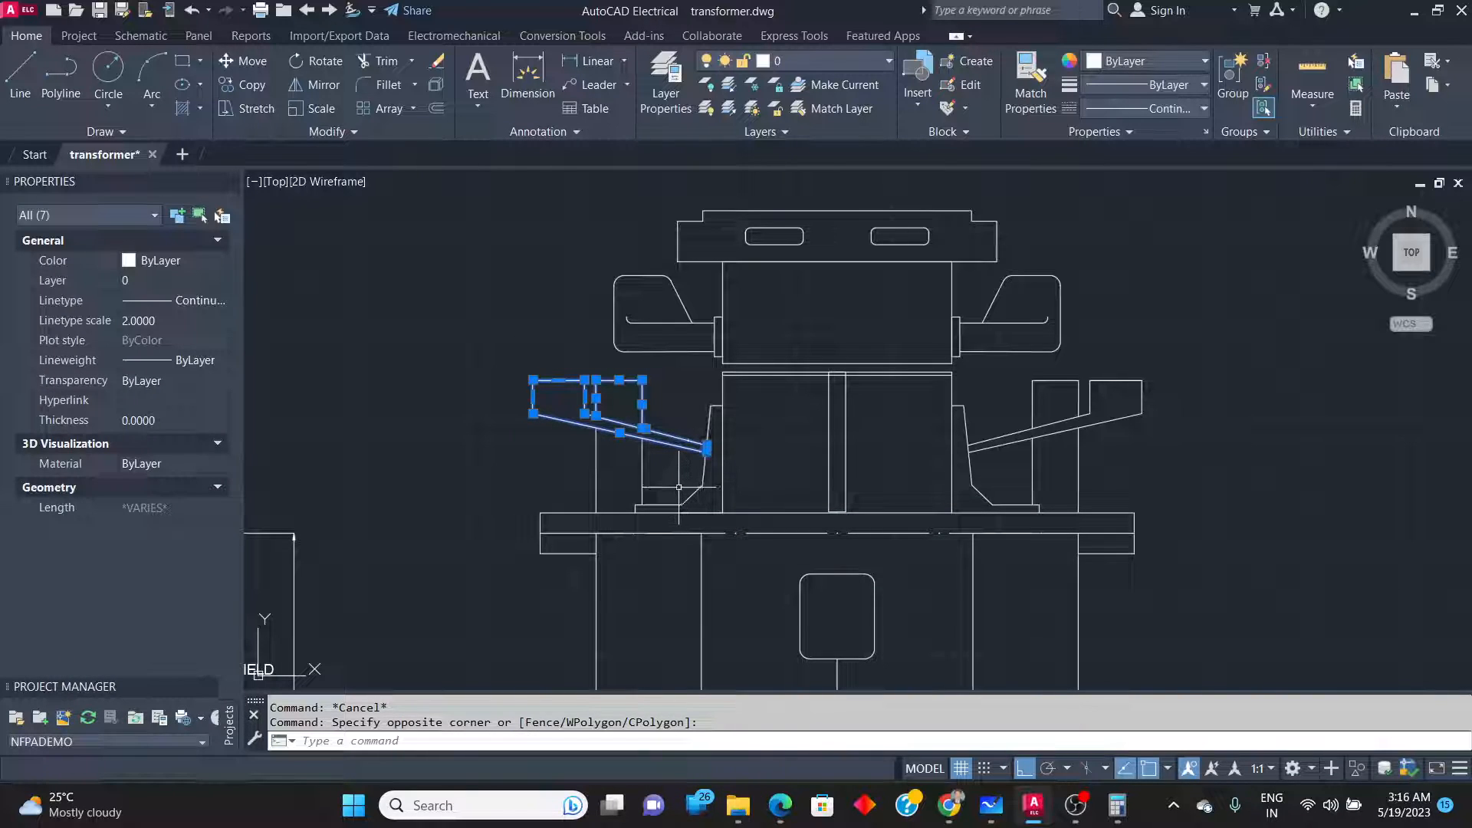
pyautogui.press('Delete')
pyautogui.click(531, 385)
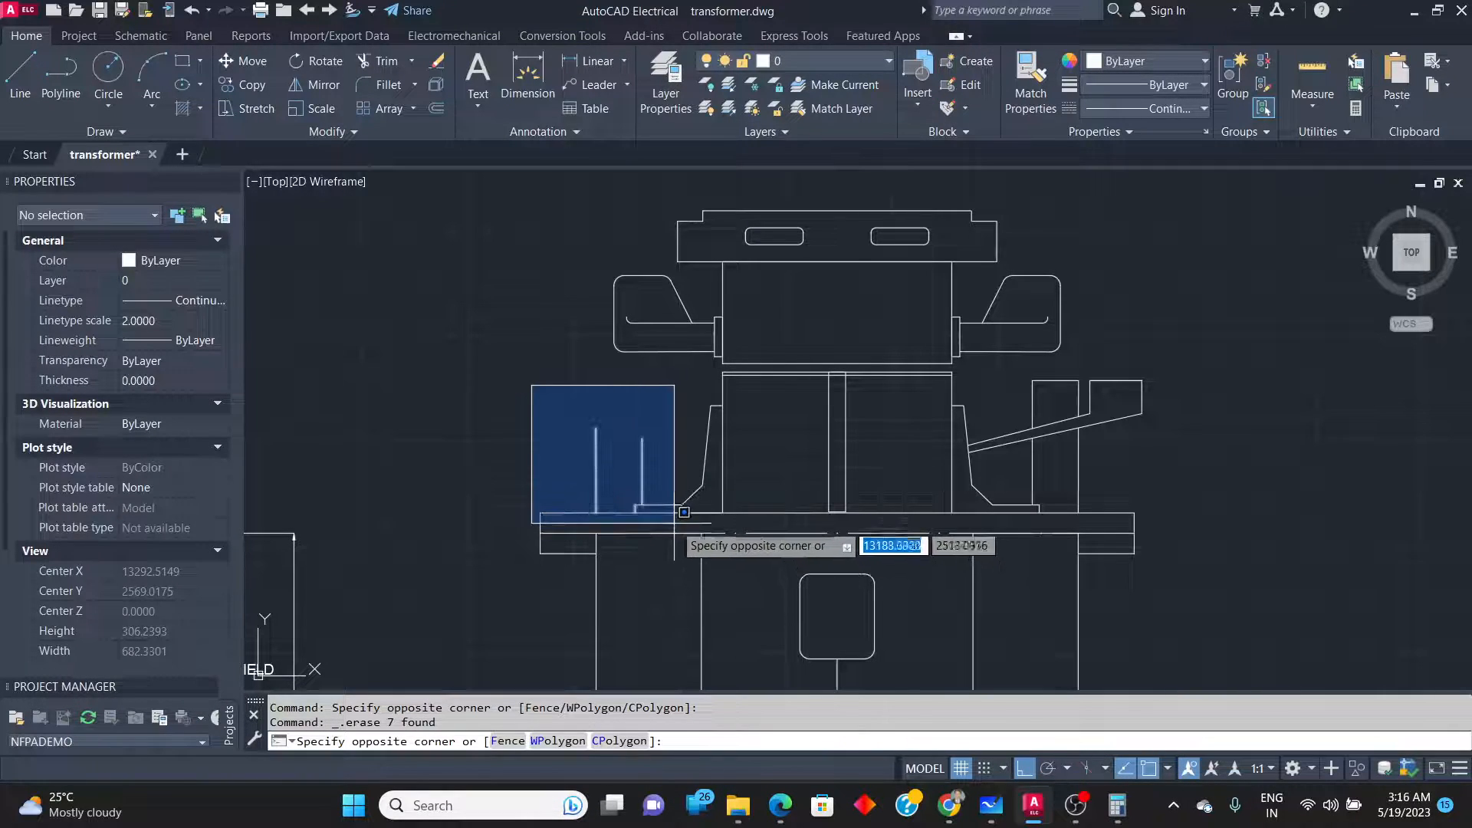
pyautogui.click(660, 497)
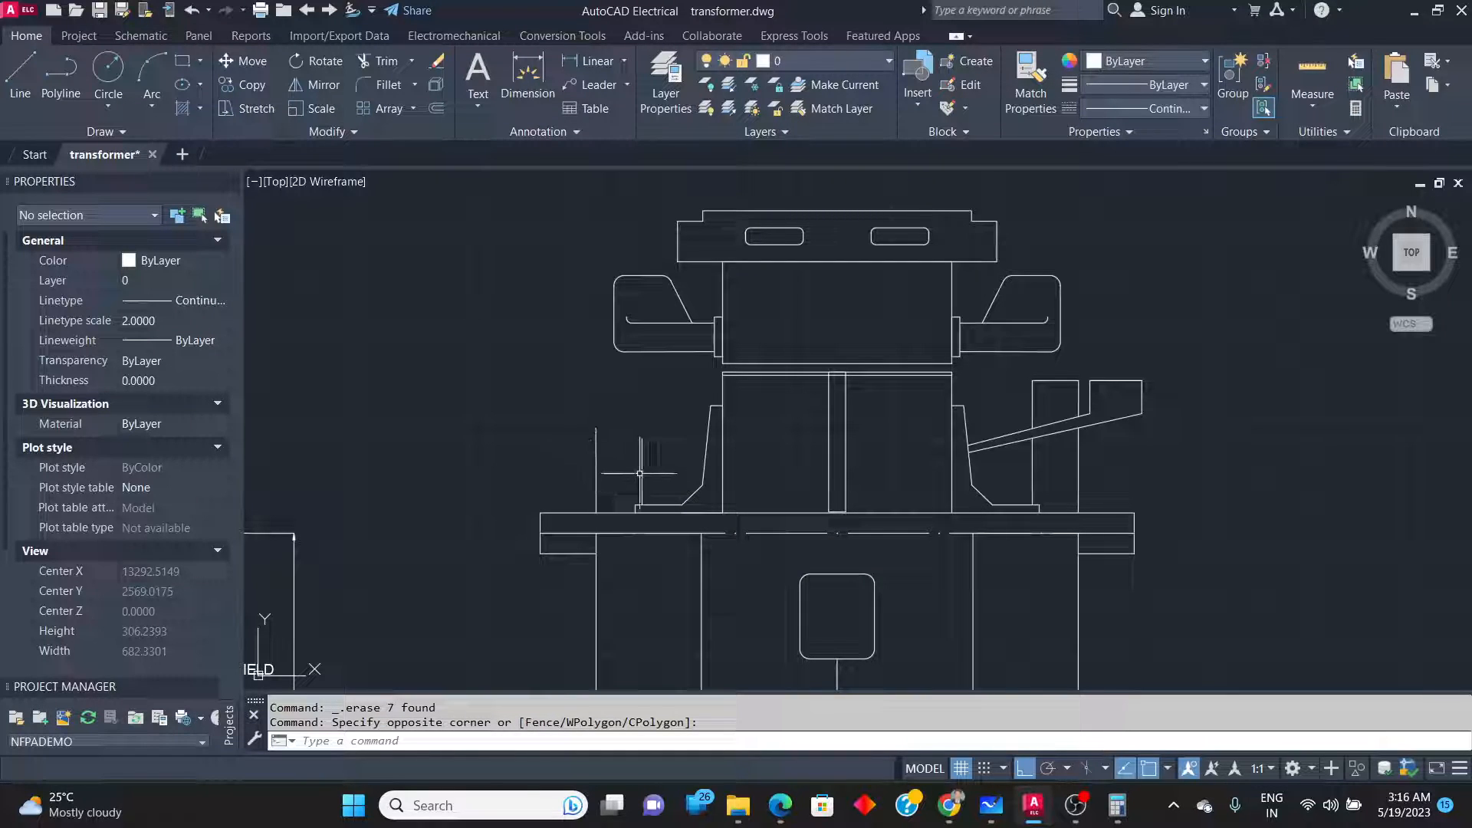
pyautogui.click(661, 482)
pyautogui.click(595, 443)
pyautogui.press('Delete')
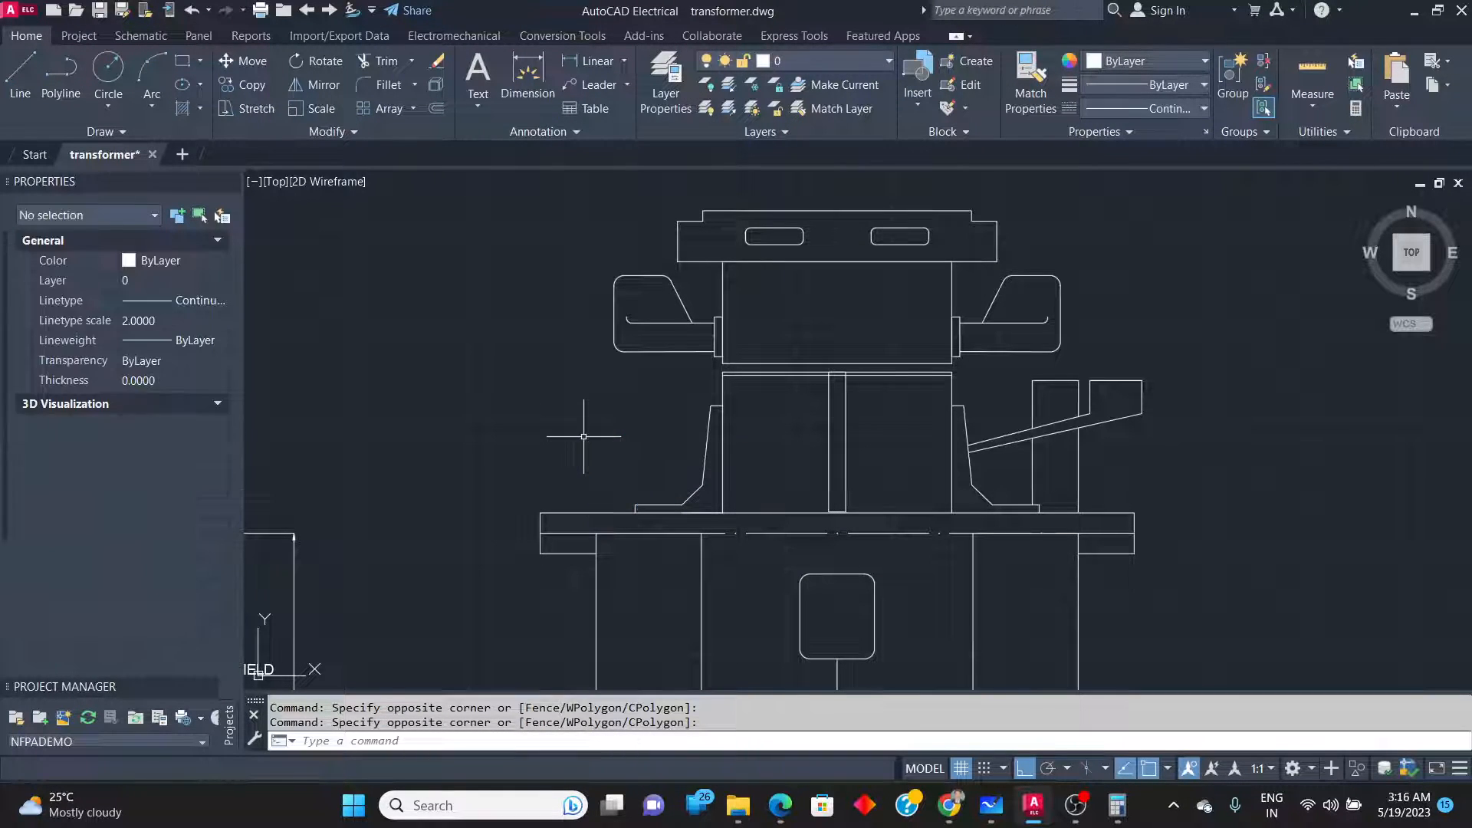
# Draw an upright rectangle about 14 wide and 58.5 high on the left bracket's foot, its upper edge level with the bracket top.
pyautogui.click(182, 60)
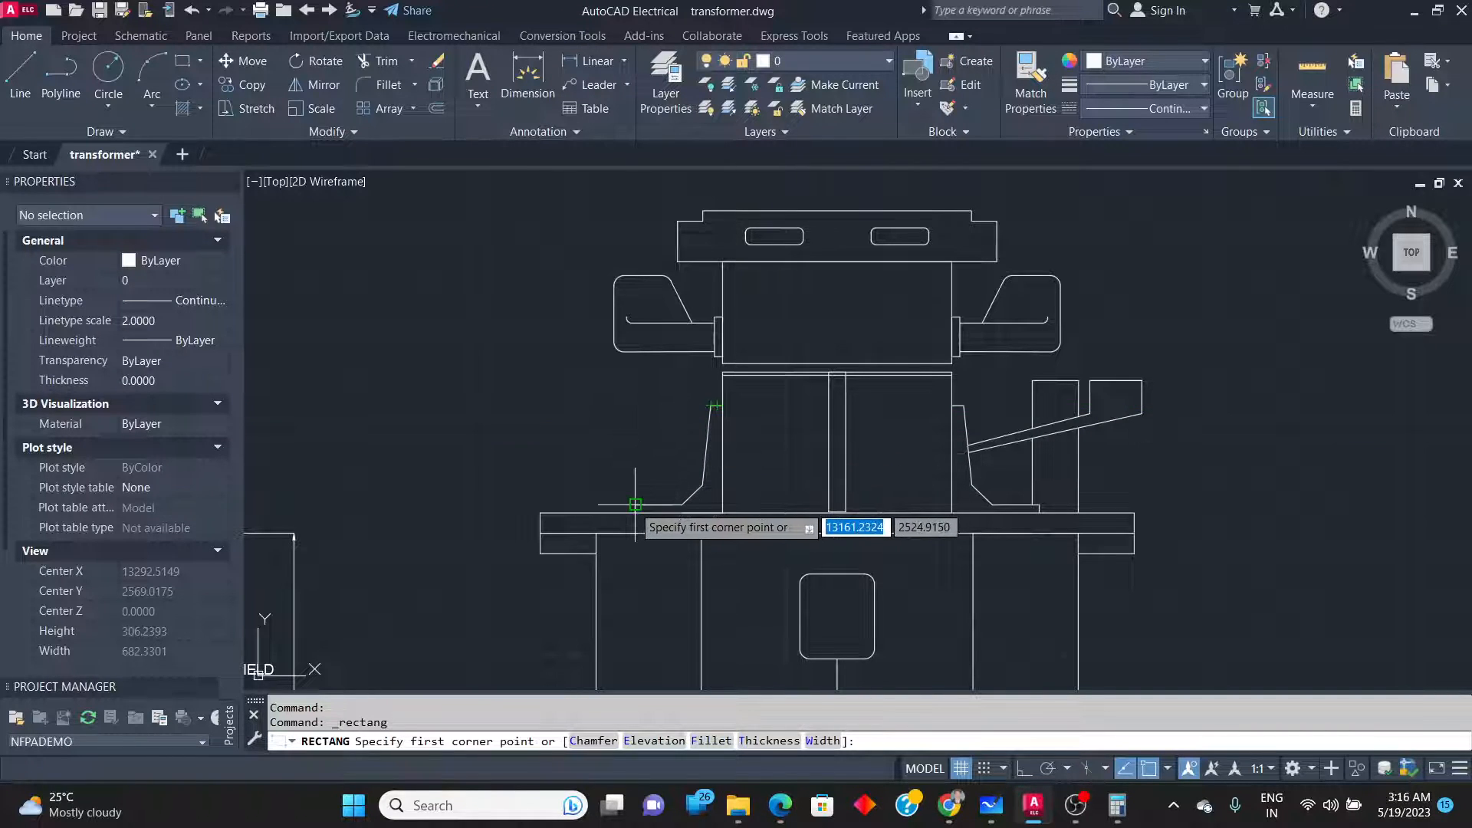
pyautogui.click(634, 405)
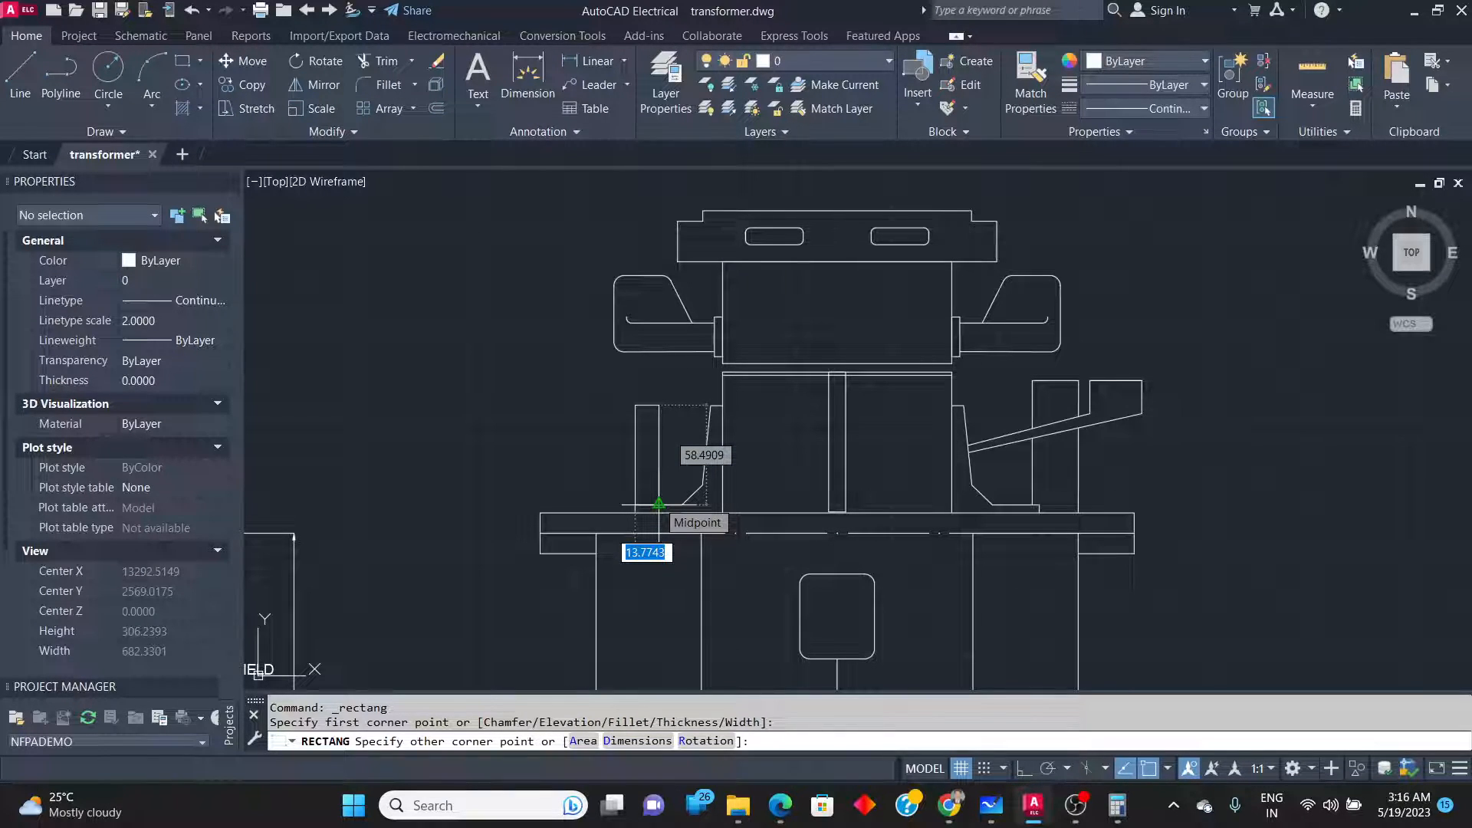
pyautogui.hotkey('alt', 'Tab')
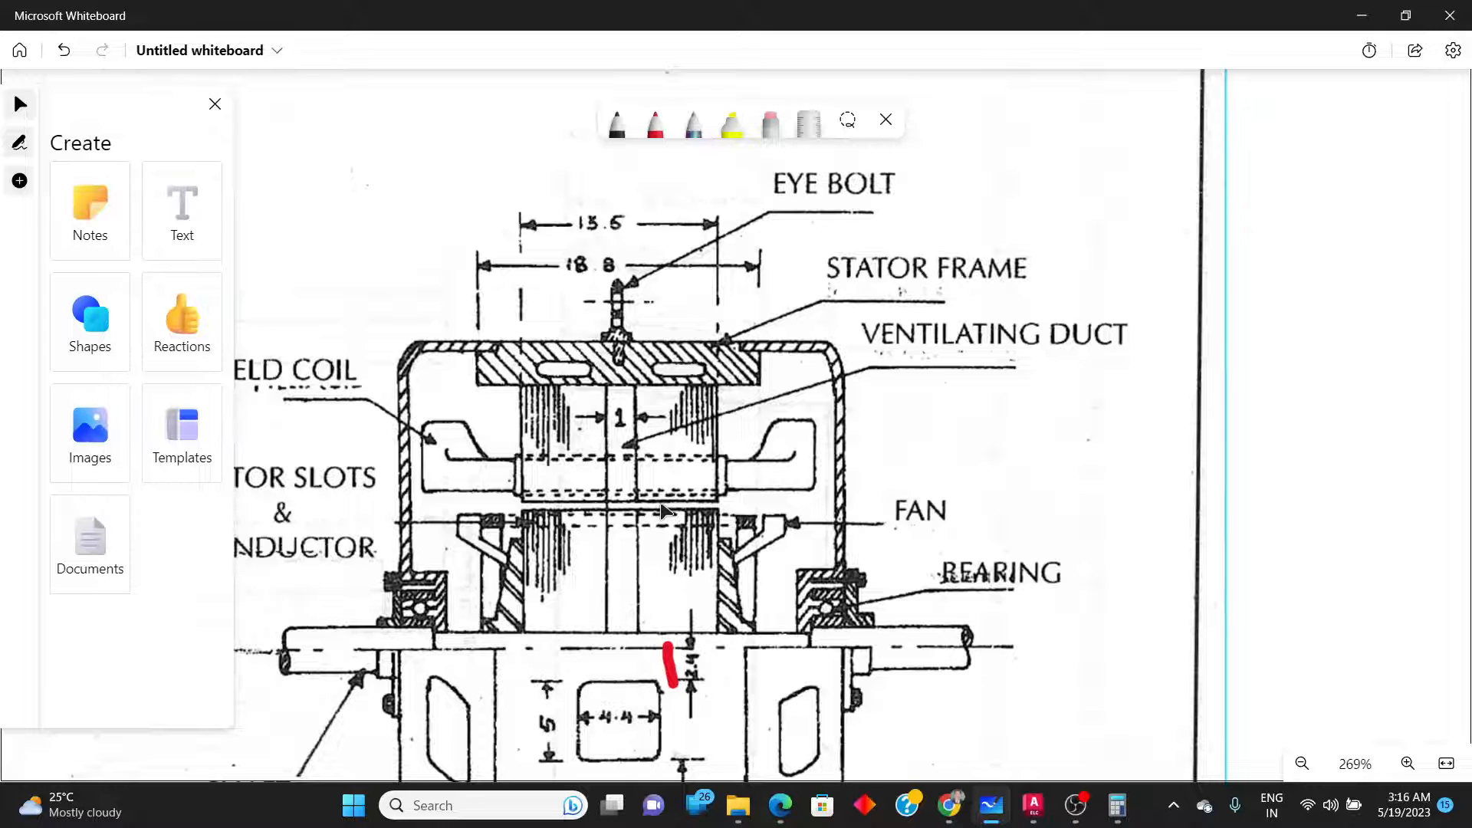
pyautogui.hotkey('alt', 'Tab')
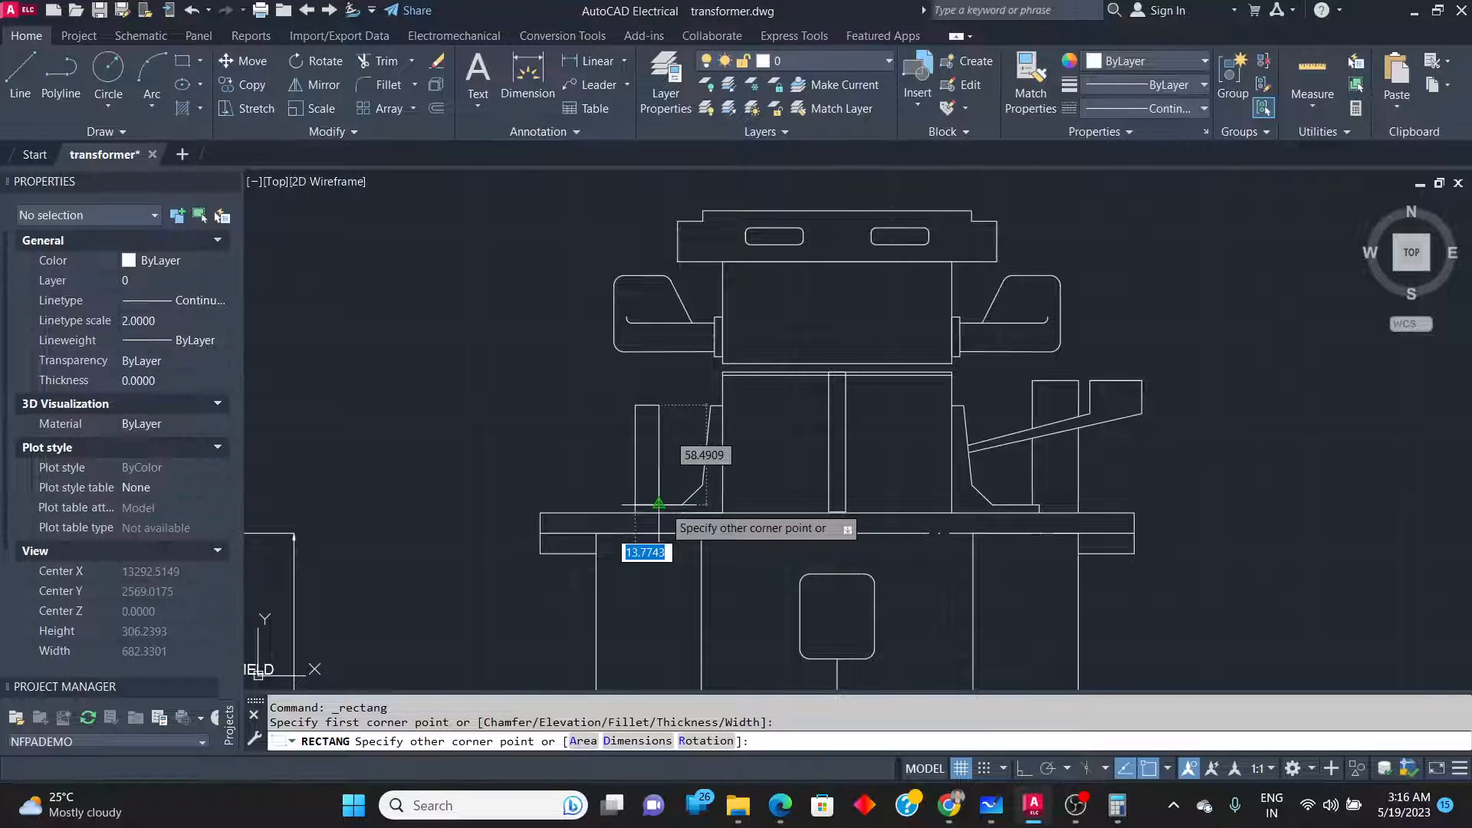
pyautogui.click(659, 504)
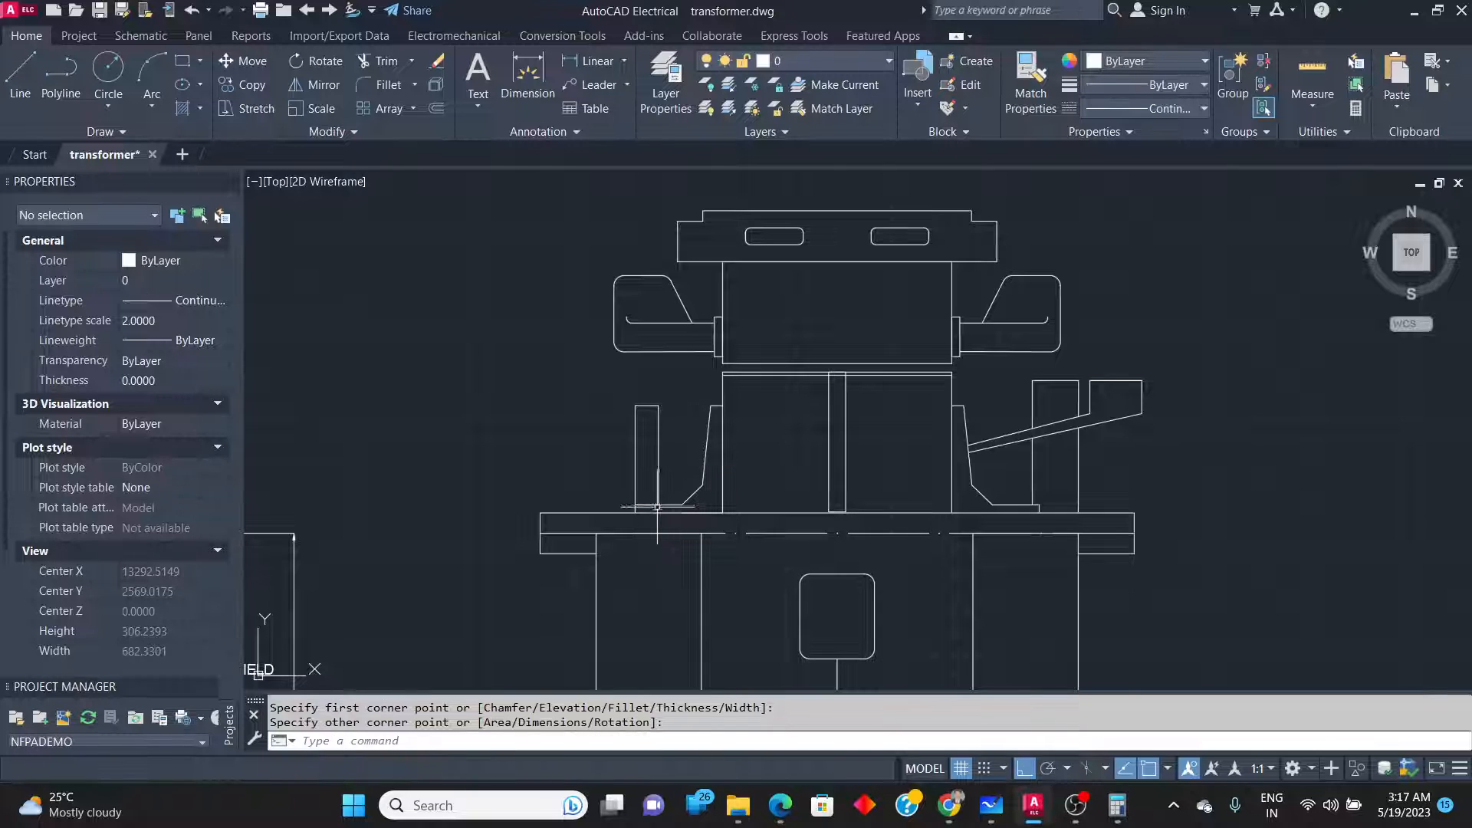
# Draw a rectangle about 14 wide and 11.3 high inside the upper end of the upright left fan rectangle.
pyautogui.scroll(4, 656, 508)
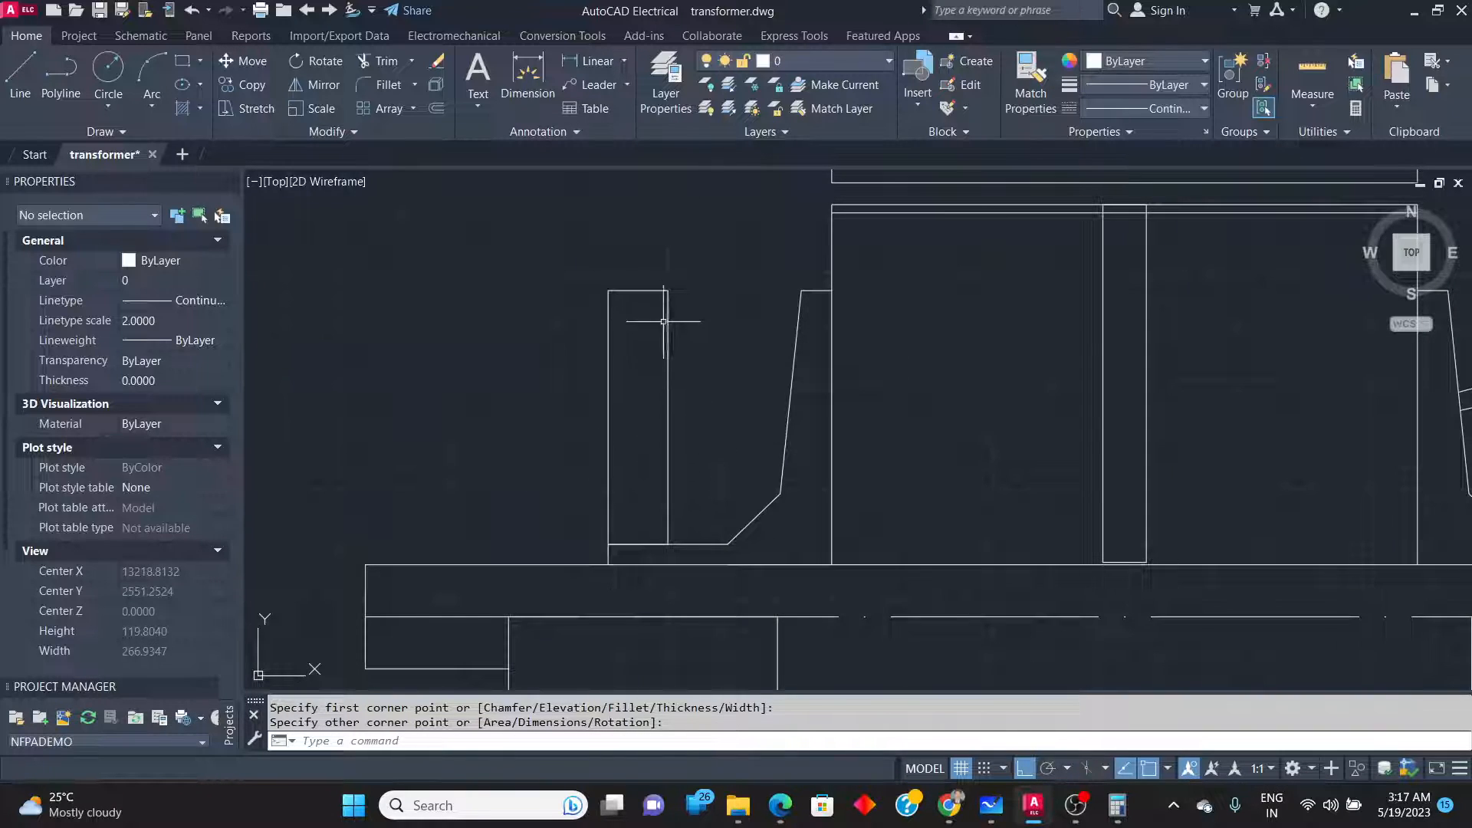
pyautogui.click(177, 67)
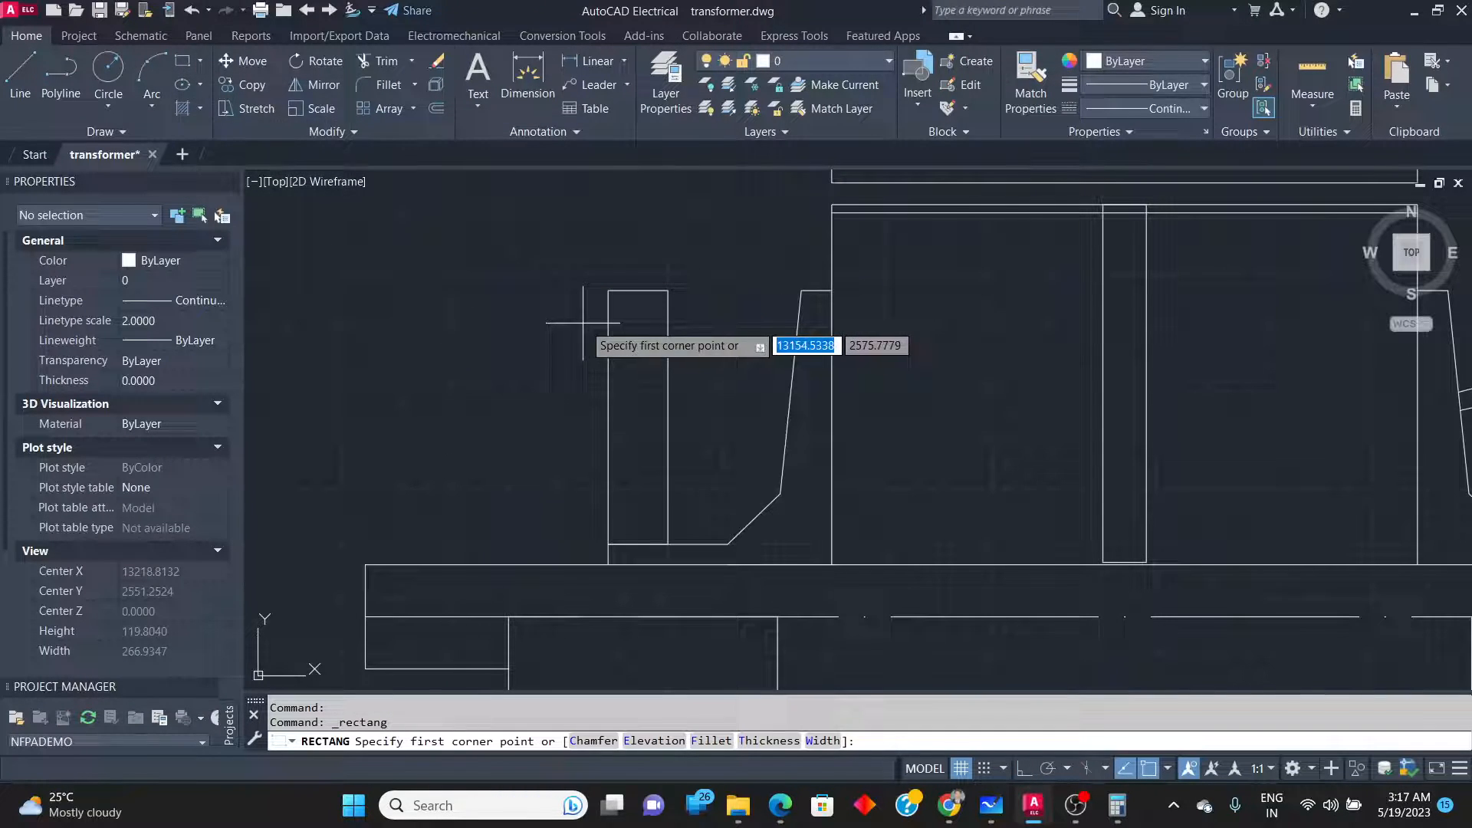
pyautogui.click(608, 290)
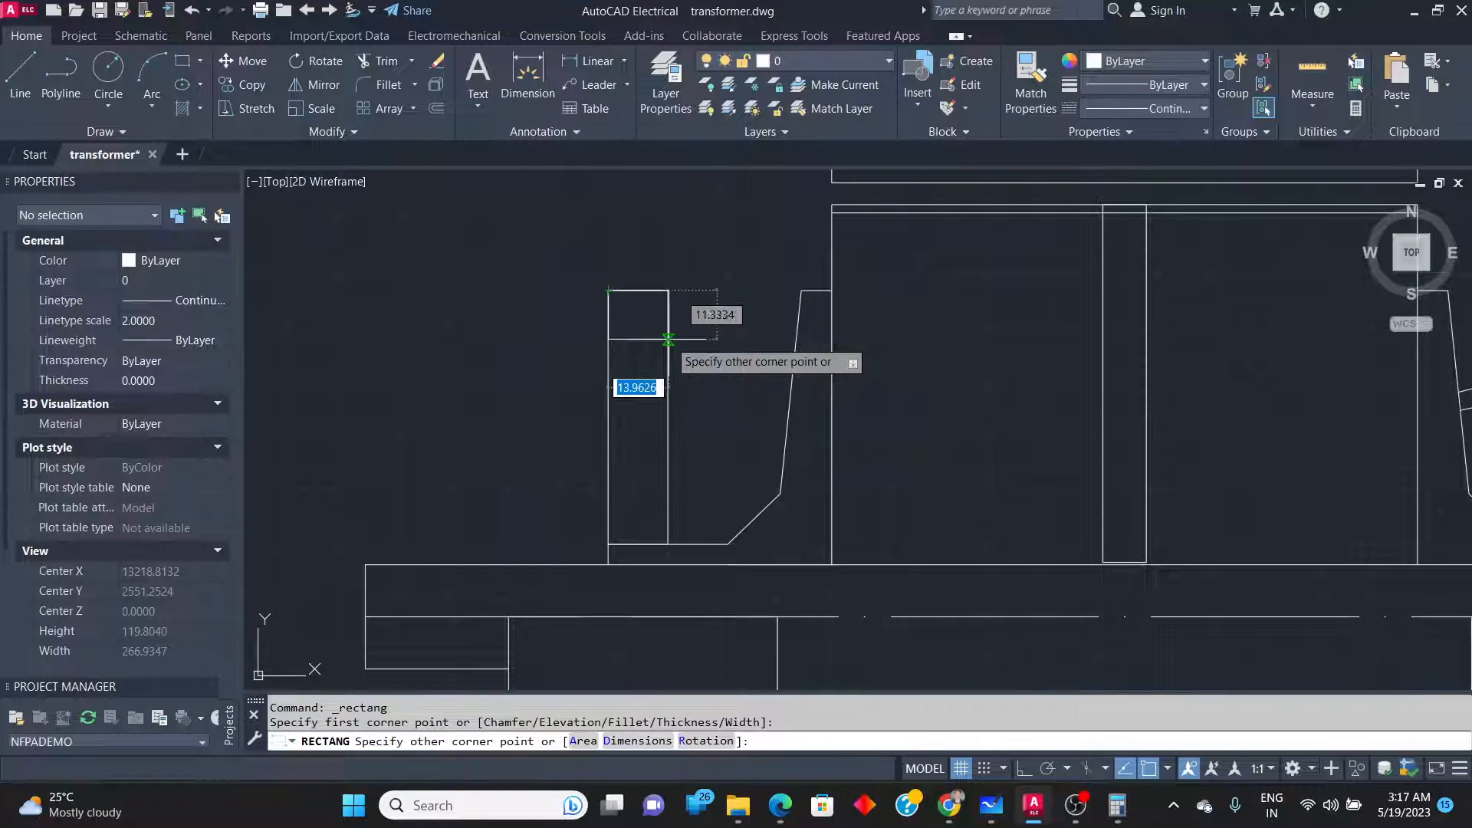
pyautogui.click(669, 339)
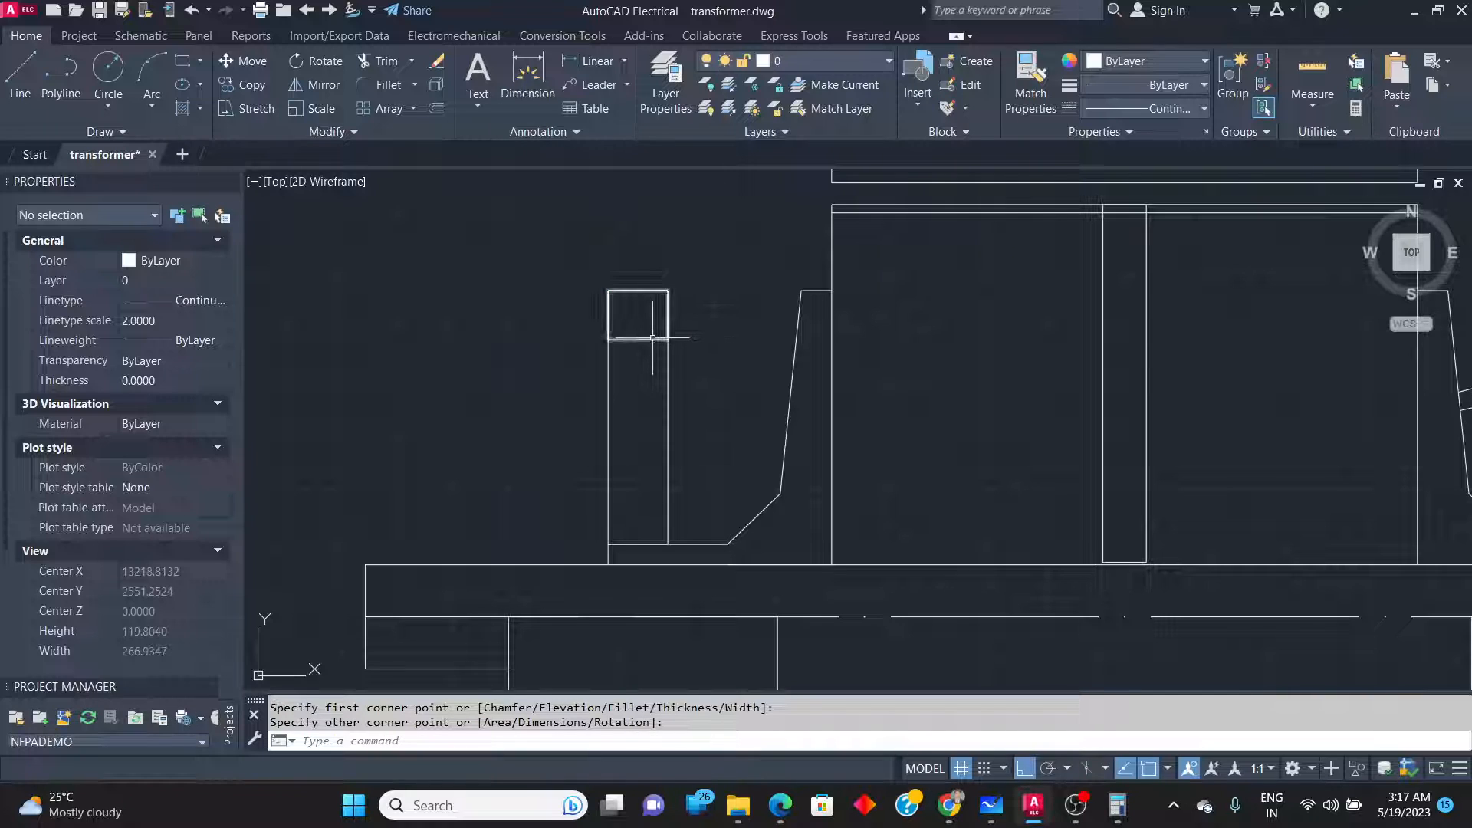
# Move the small rectangle from inside the upright left fan rectangle to its outer side, keeping the upper edges level.
pyautogui.click(607, 335)
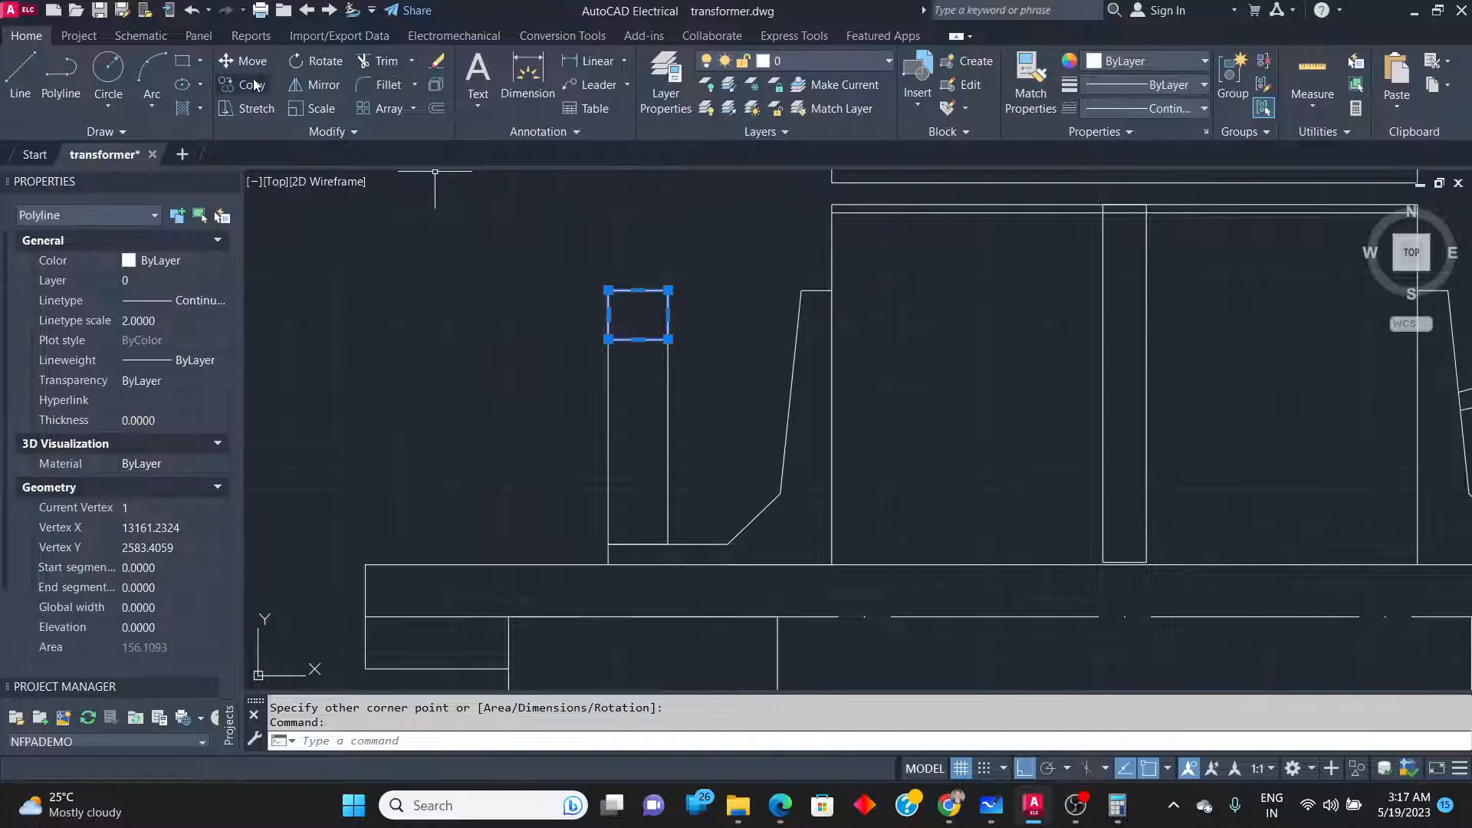
pyautogui.click(246, 67)
pyautogui.click(609, 339)
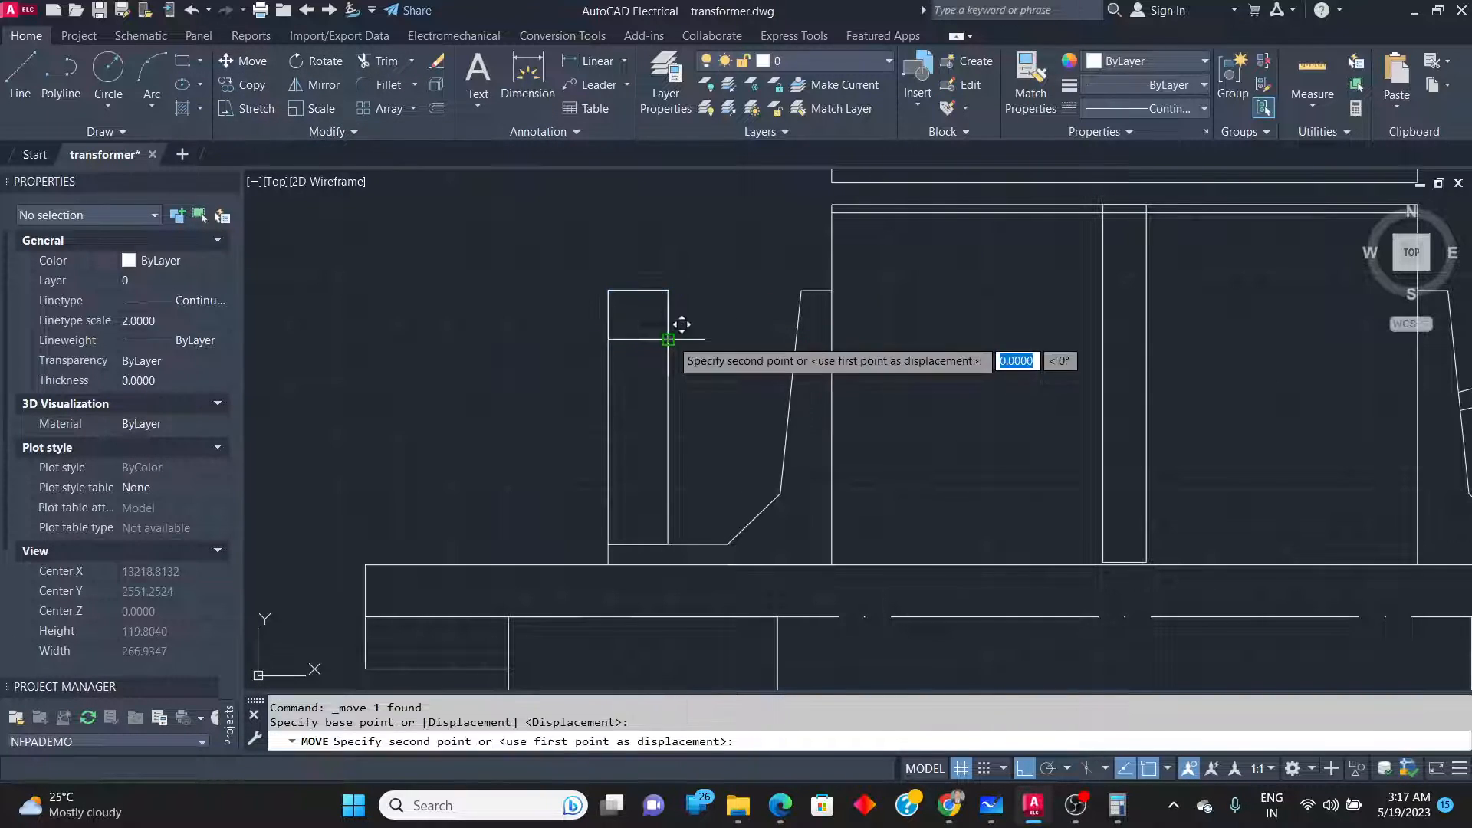
pyautogui.click(618, 330)
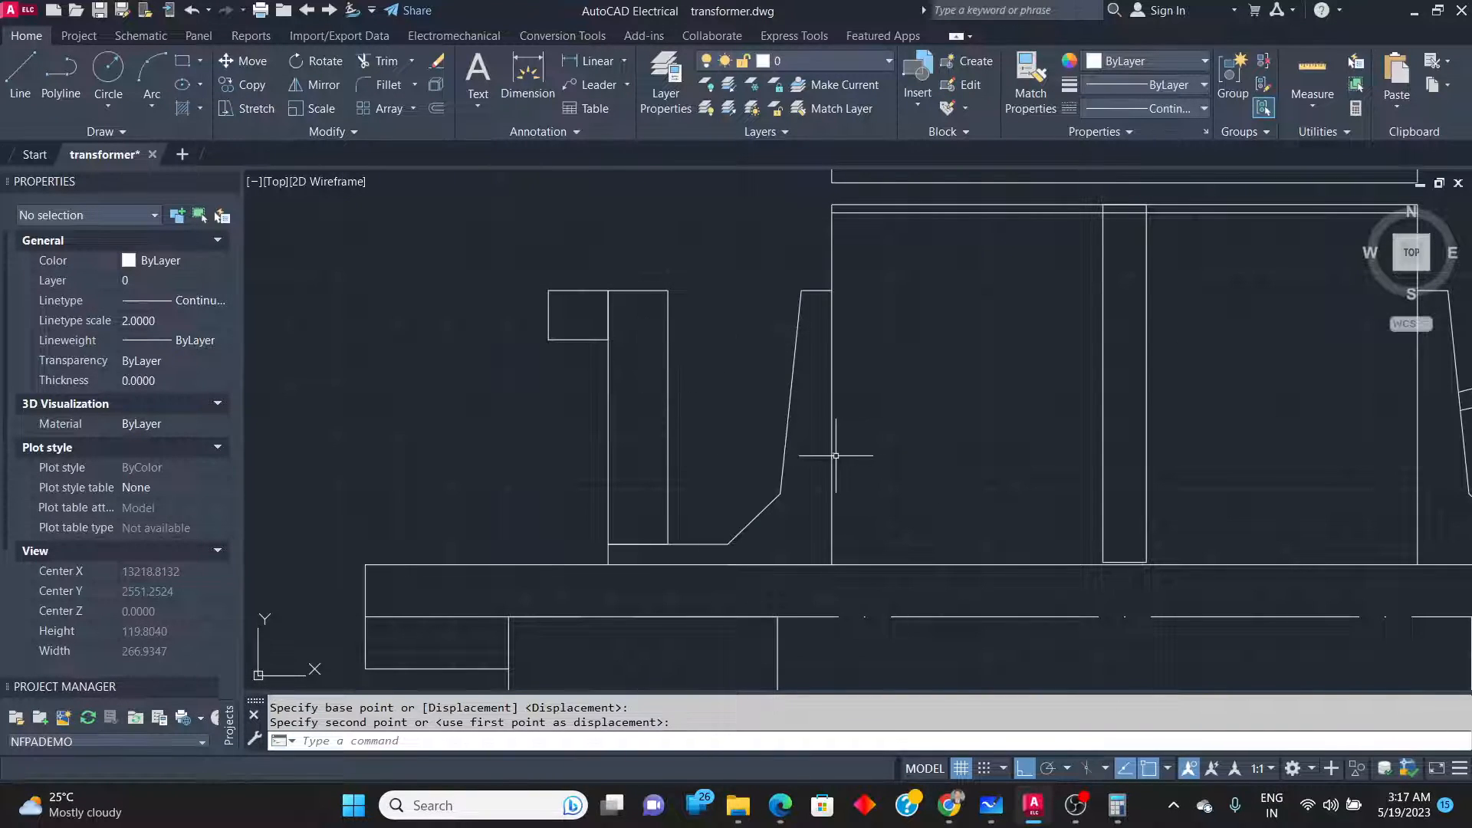
pyautogui.hotkey('alt', 'Tab')
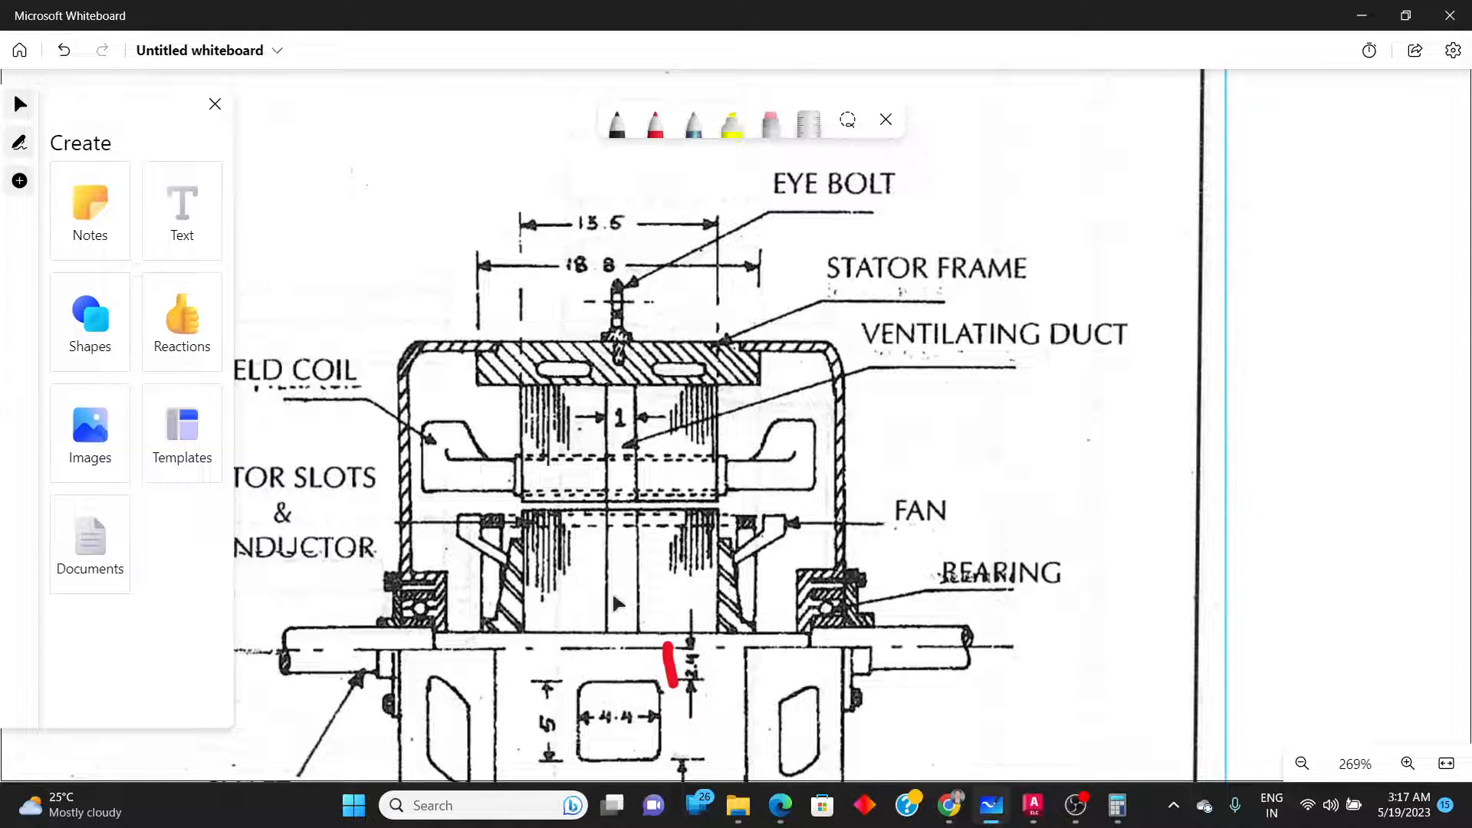
pyautogui.hotkey('alt', 'Tab')
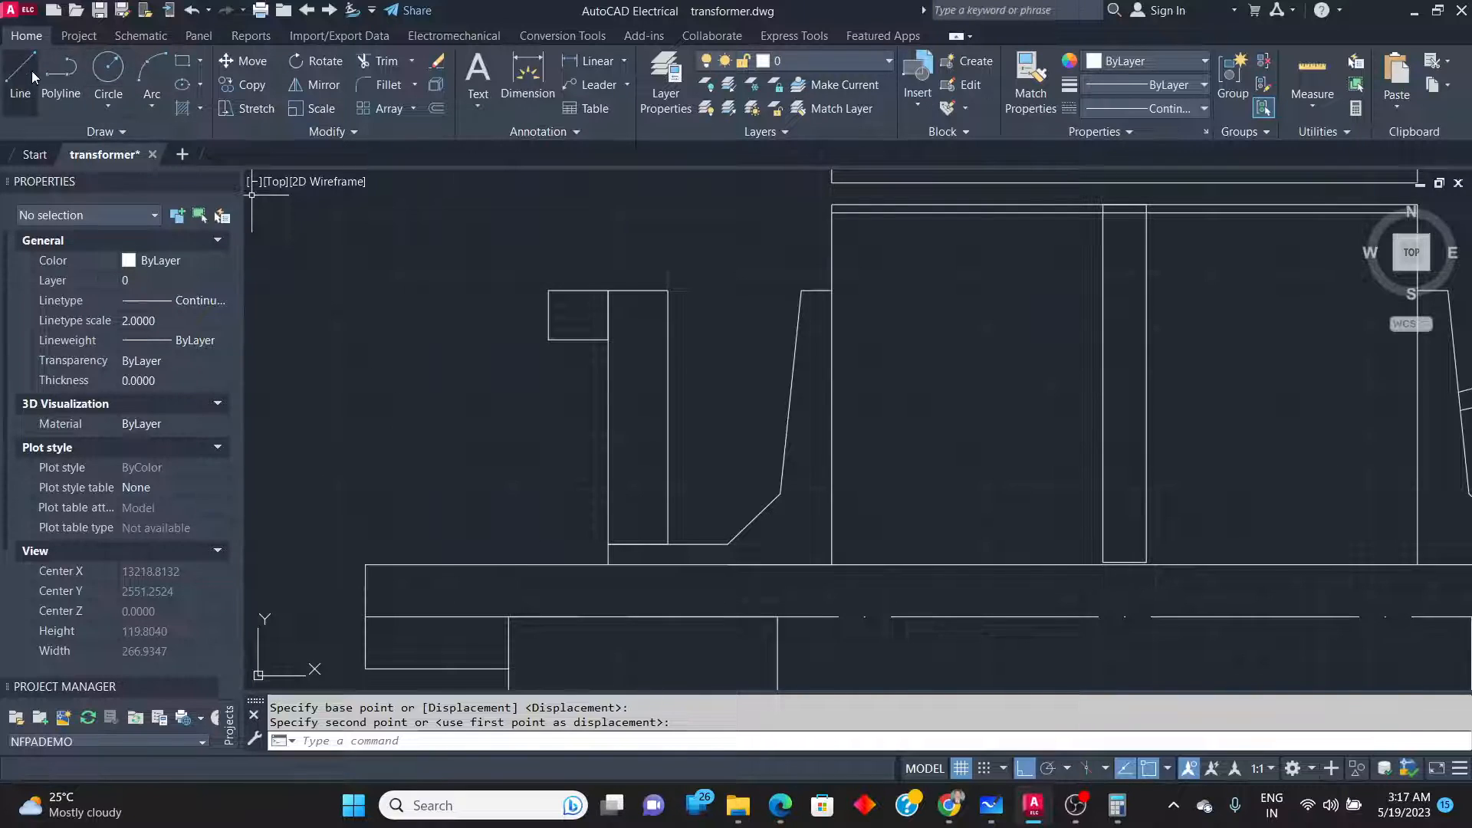
pyautogui.hotkey('alt', 'Tab')
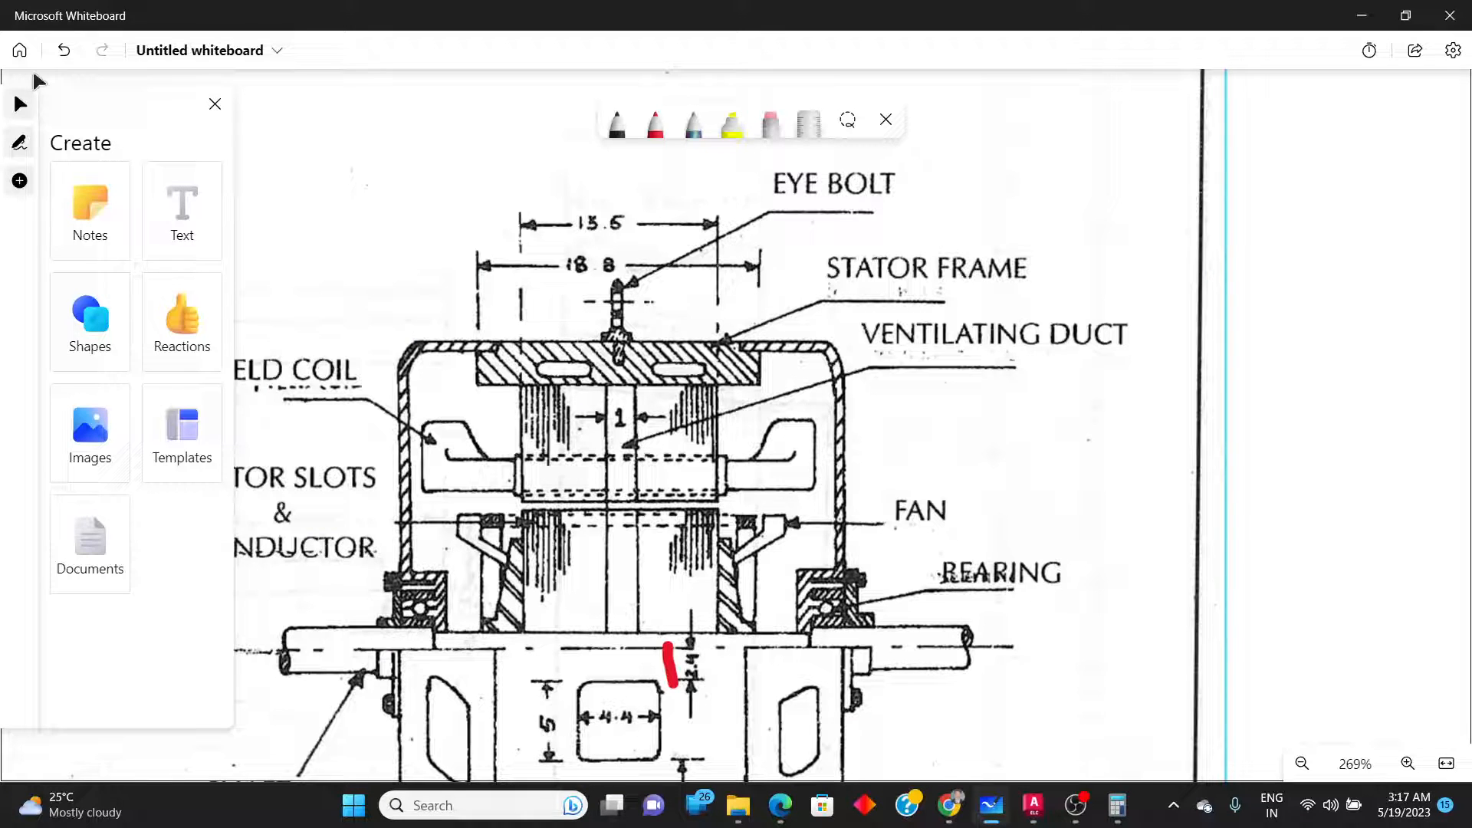
pyautogui.hotkey('alt', 'Tab')
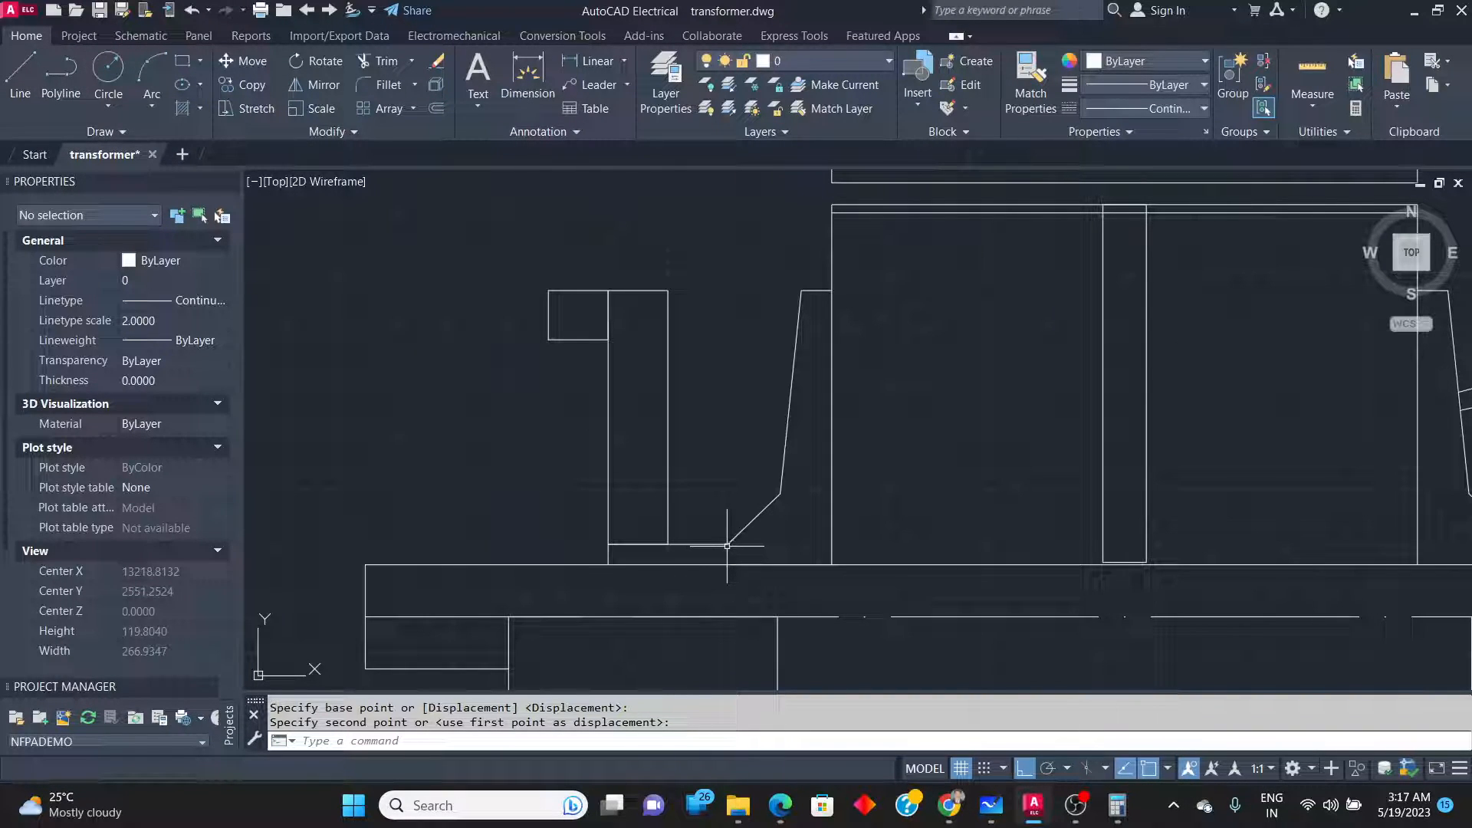
pyautogui.click(512, 233)
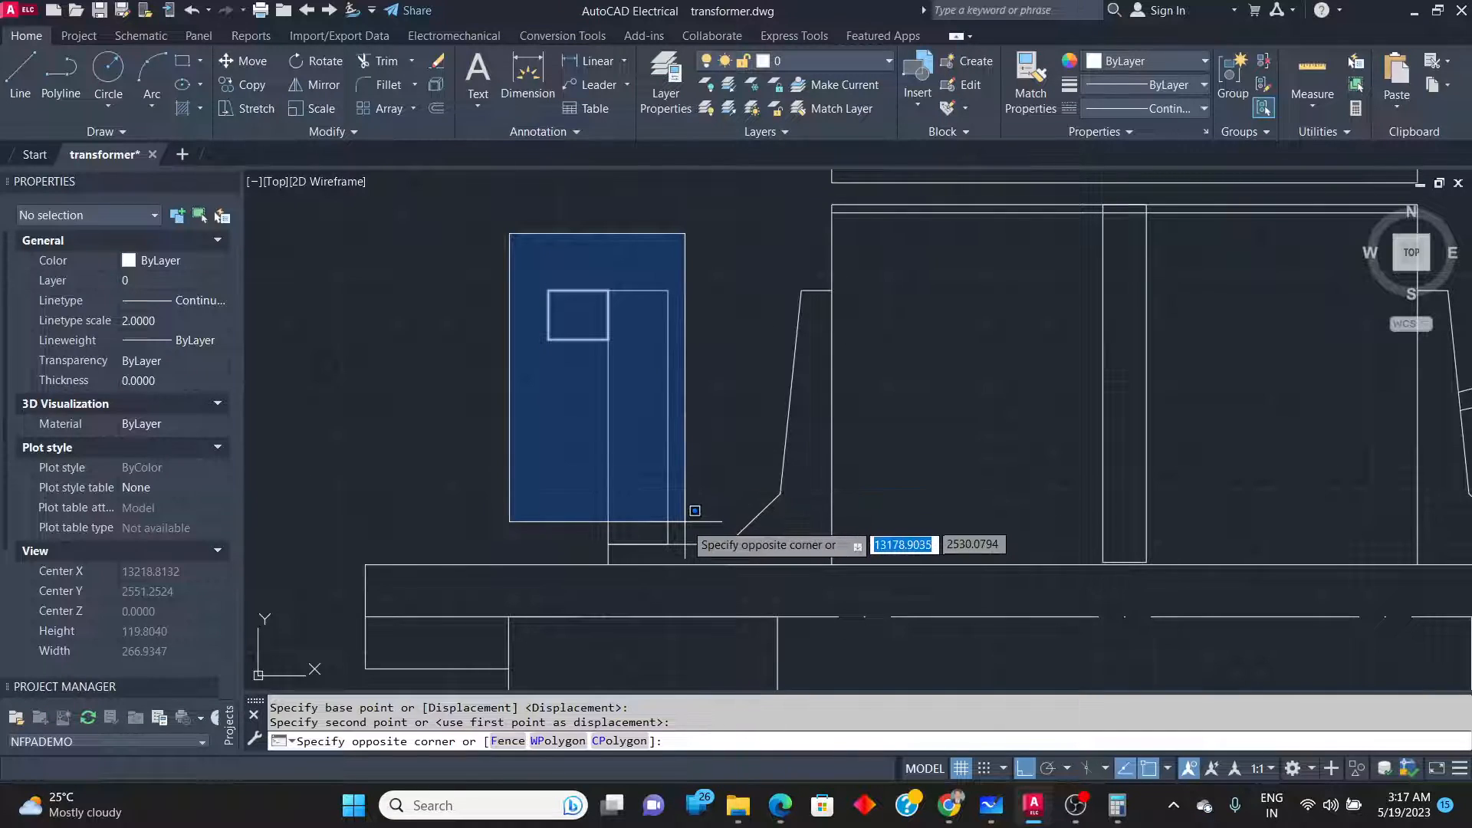
pyautogui.click(683, 537)
pyautogui.click(674, 509)
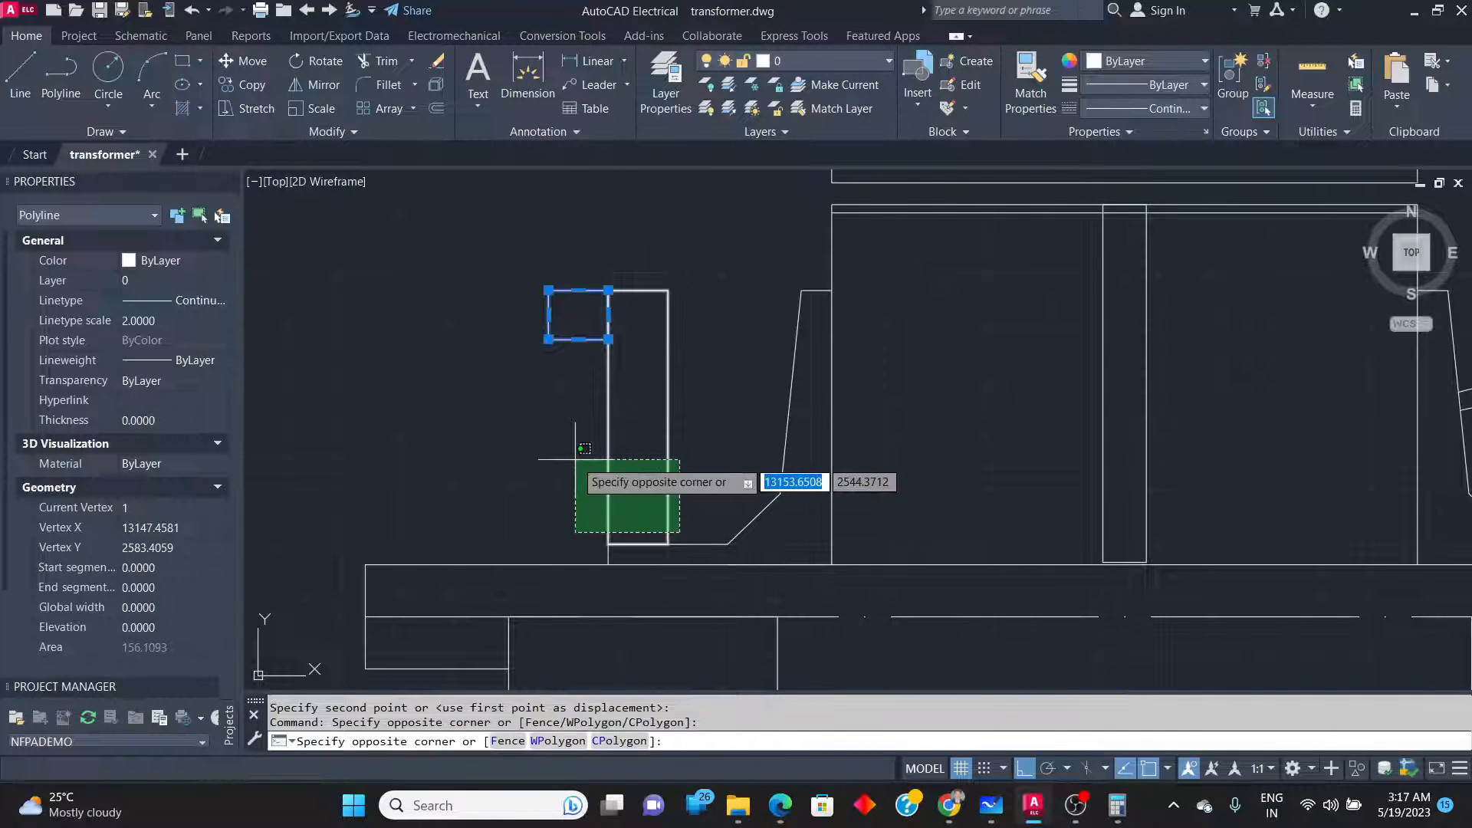
pyautogui.click(577, 456)
pyautogui.click(244, 63)
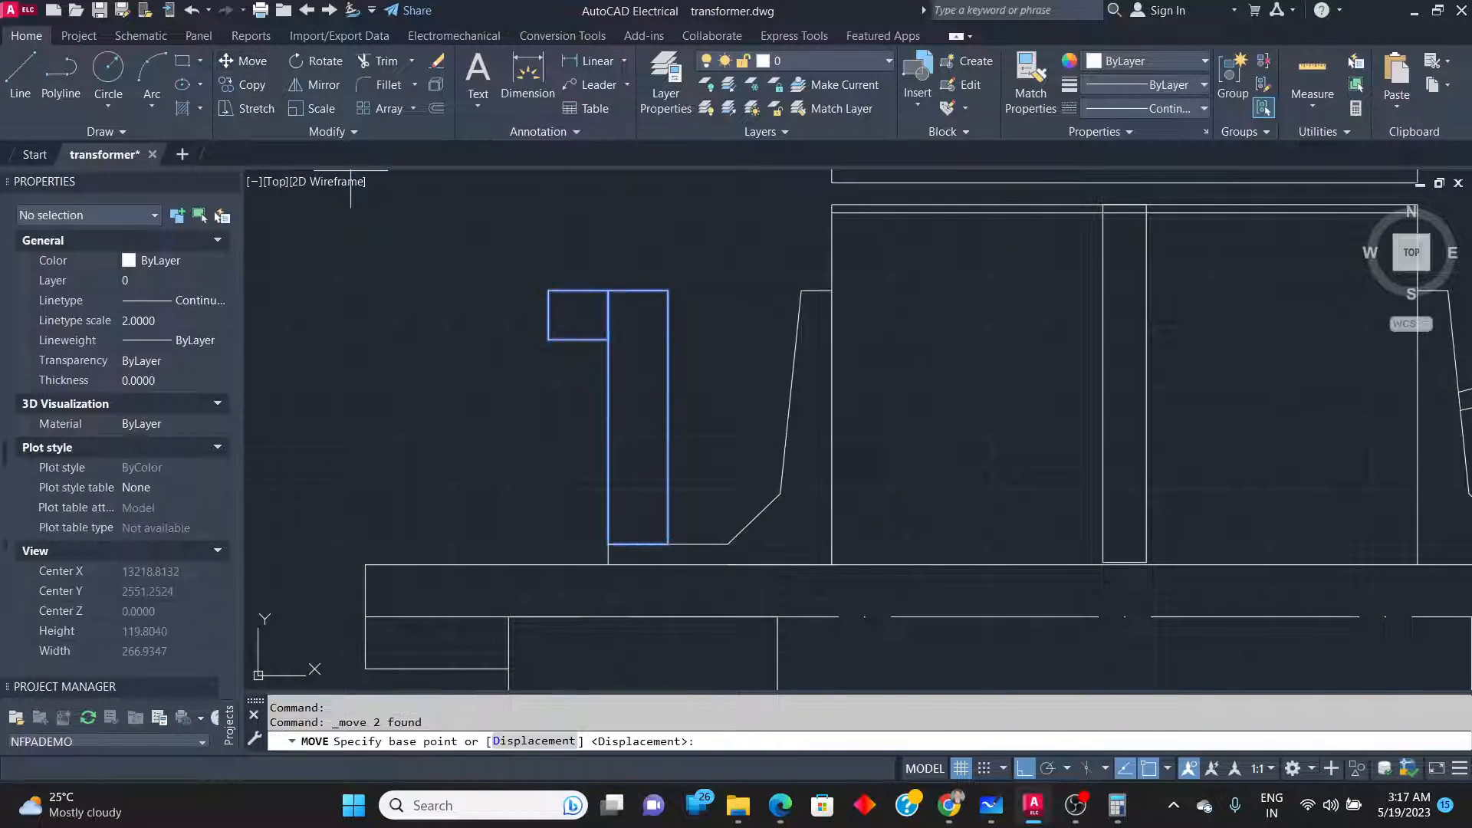
pyautogui.click(668, 544)
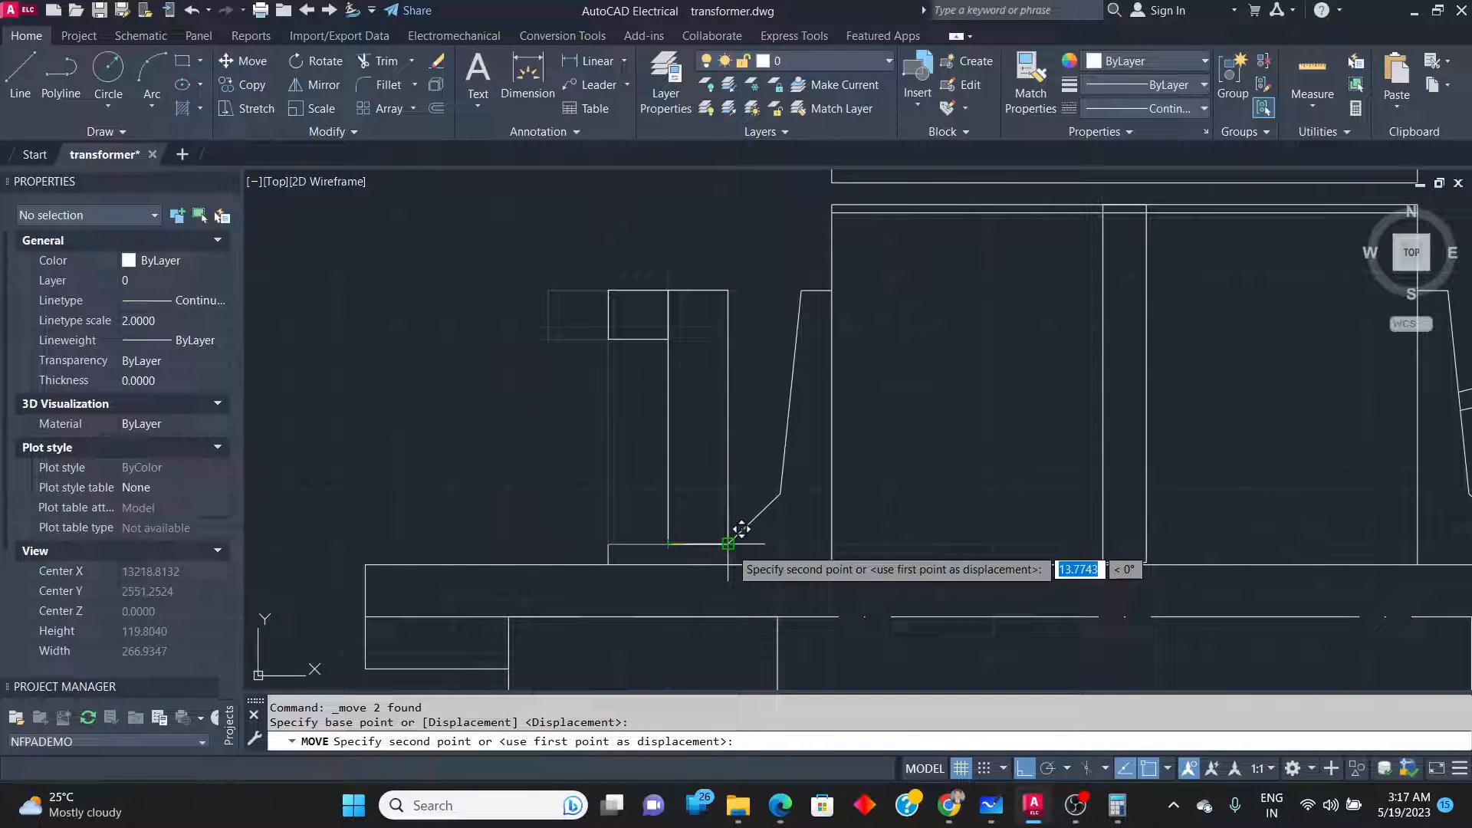
pyautogui.hotkey('alt', 'Tab')
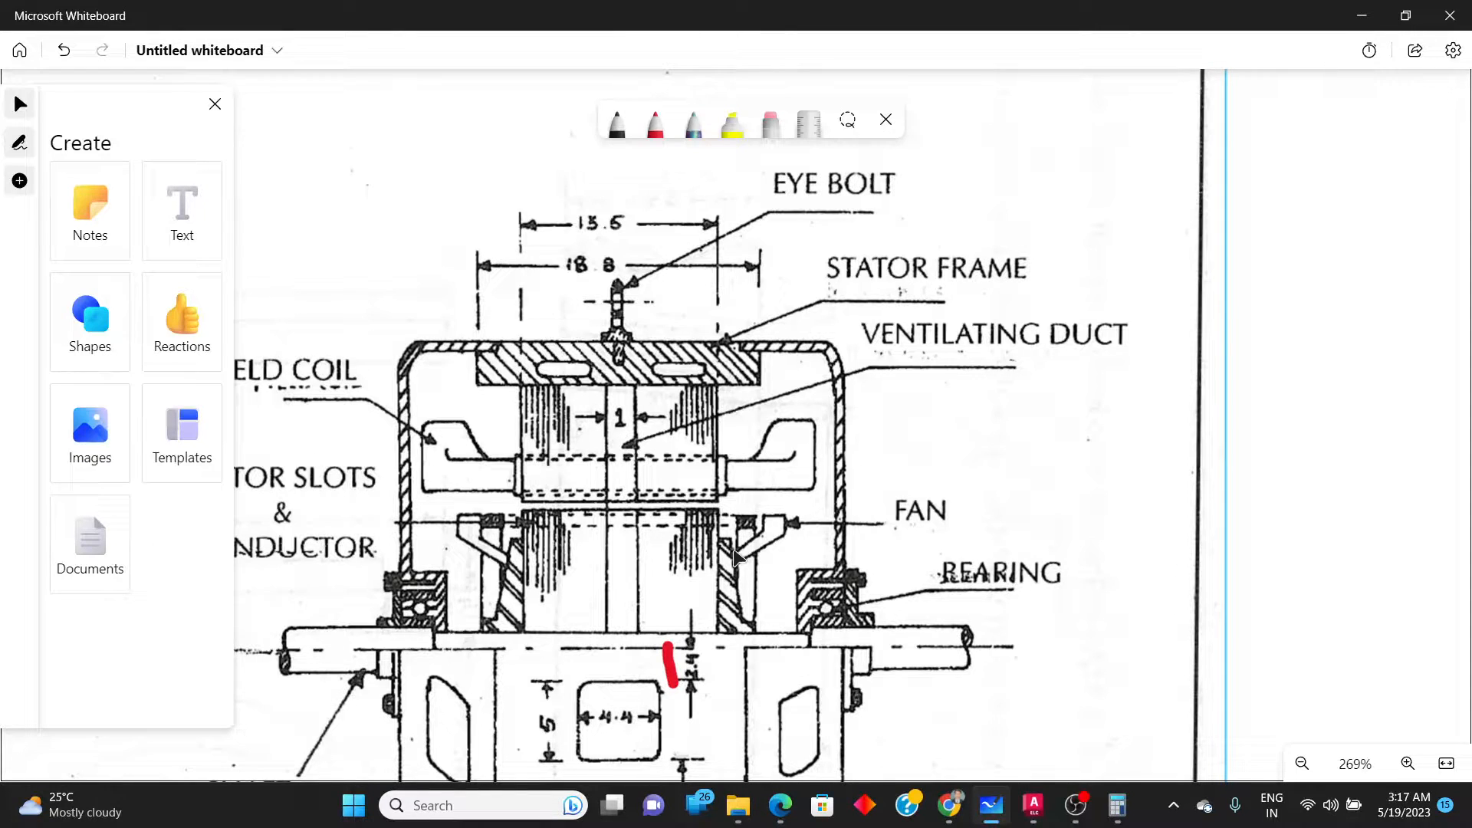
pyautogui.hotkey('alt', 'Tab')
pyautogui.press('Escape')
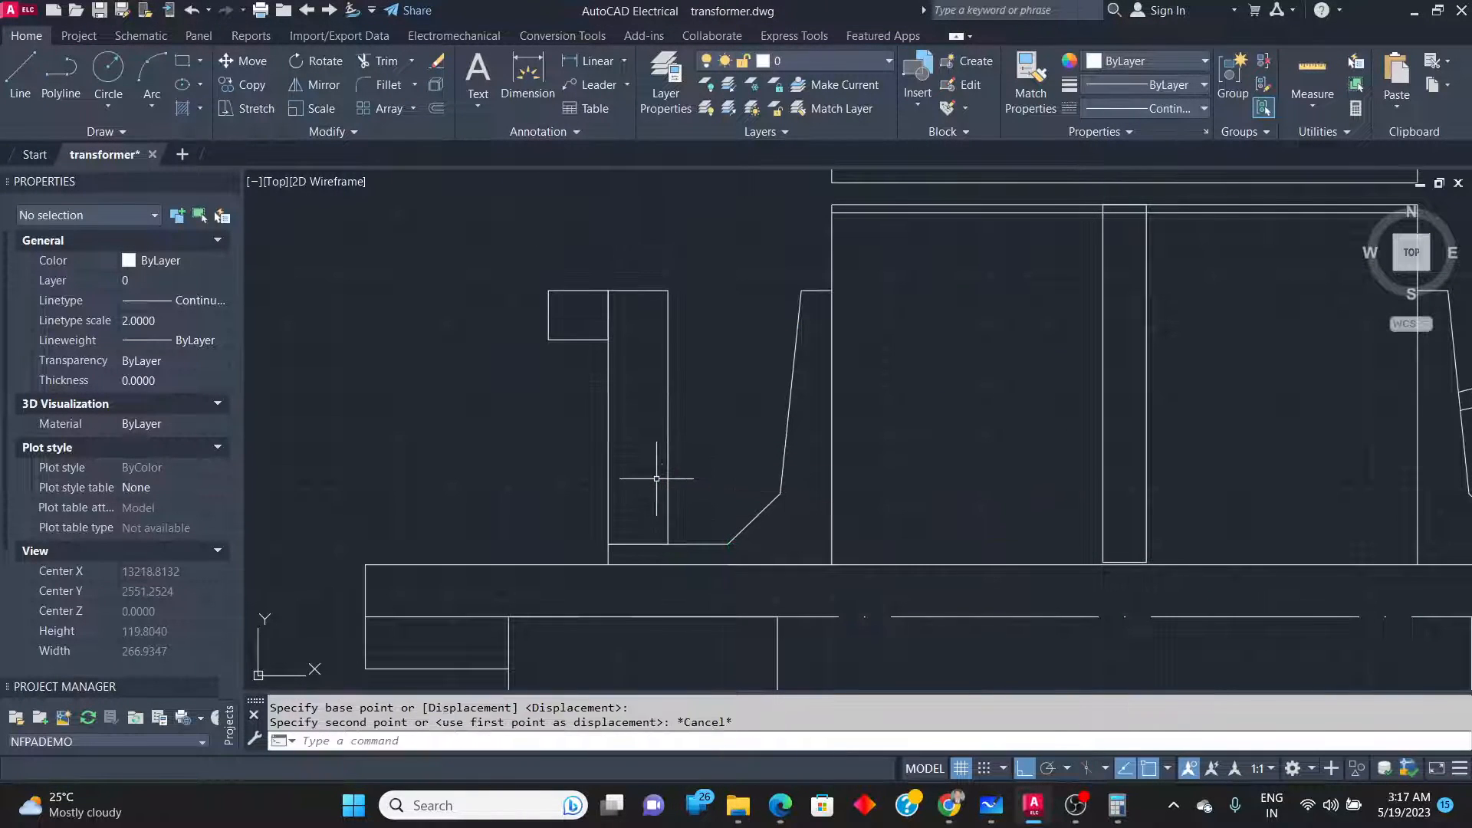
# Move the upright rectangle and its small block toward the rotor so the upright's lower outer corner meets the bracket's slope start.
pyautogui.click(510, 214)
pyautogui.click(618, 355)
pyautogui.click(687, 484)
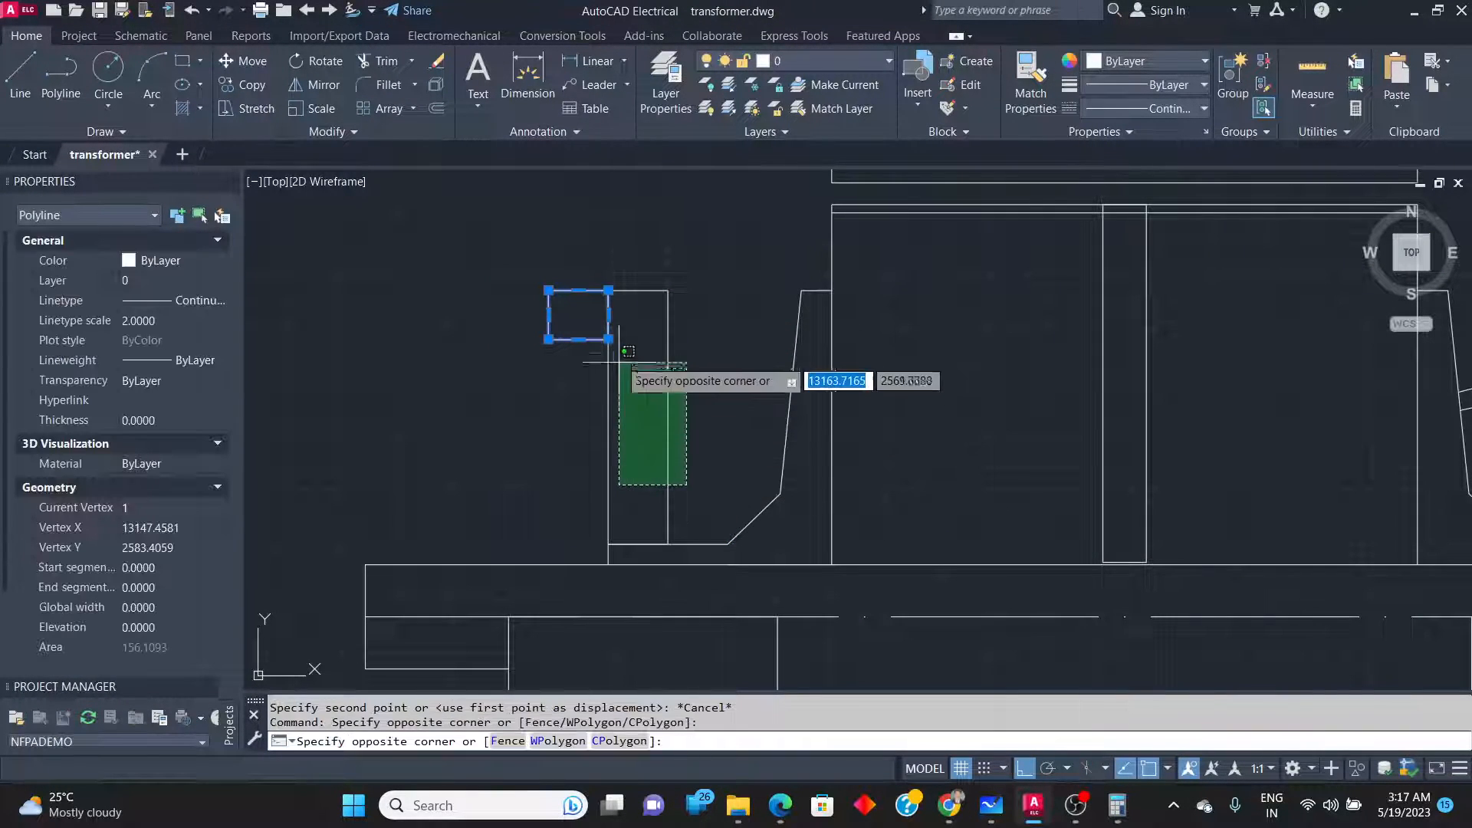
pyautogui.click(602, 289)
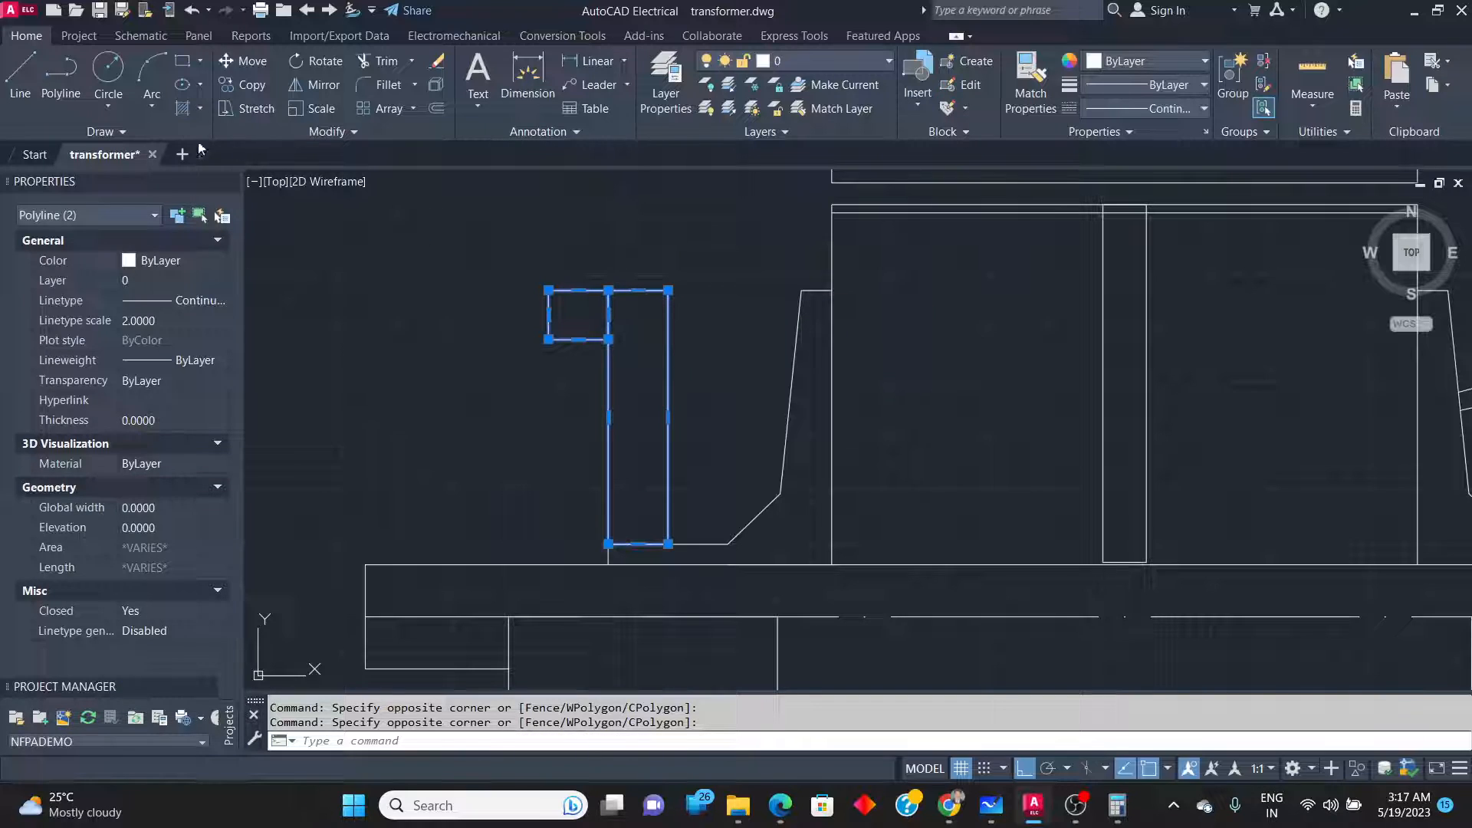
pyautogui.click(235, 66)
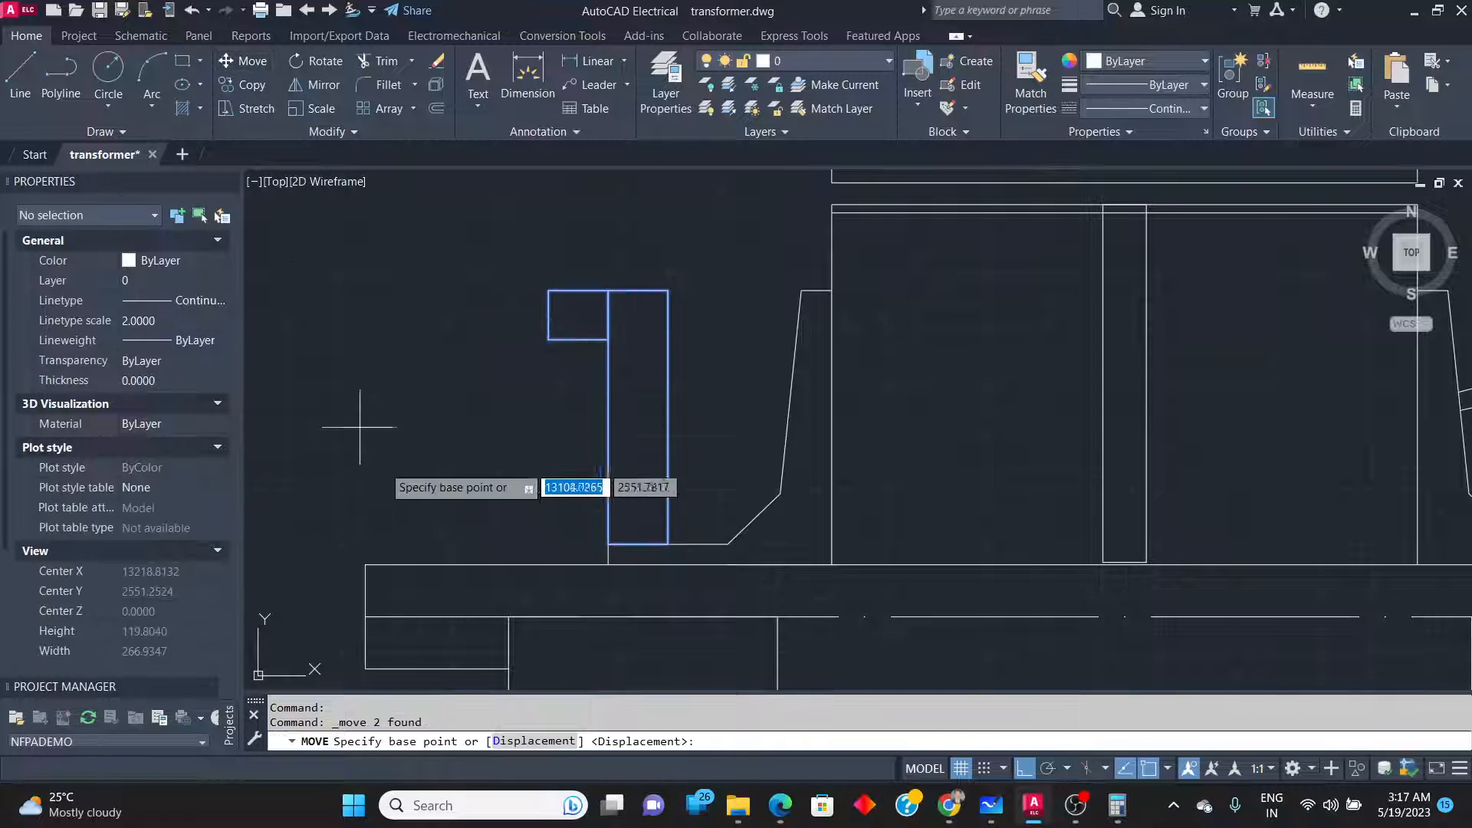
pyautogui.click(608, 544)
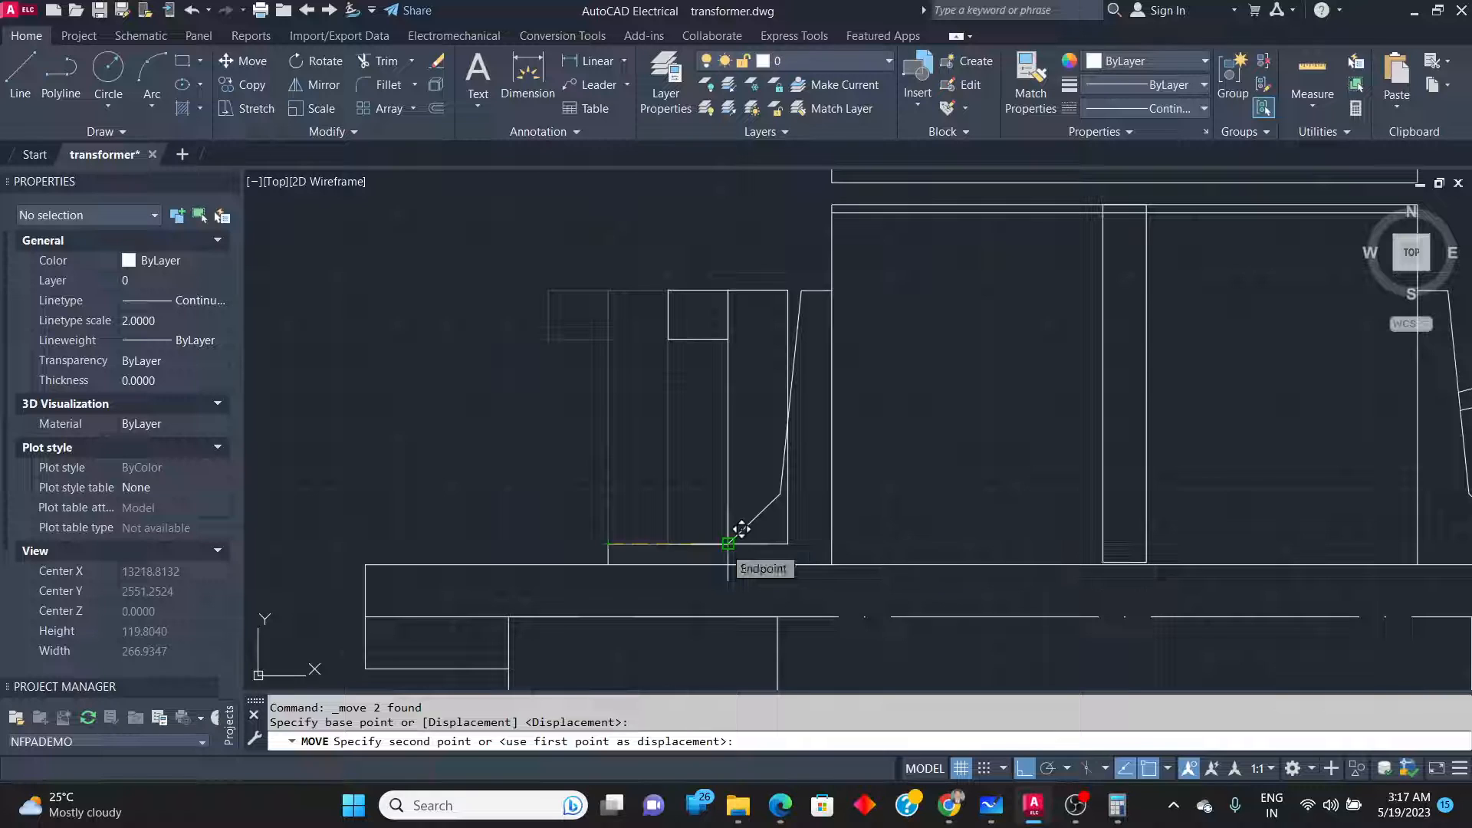
pyautogui.click(730, 541)
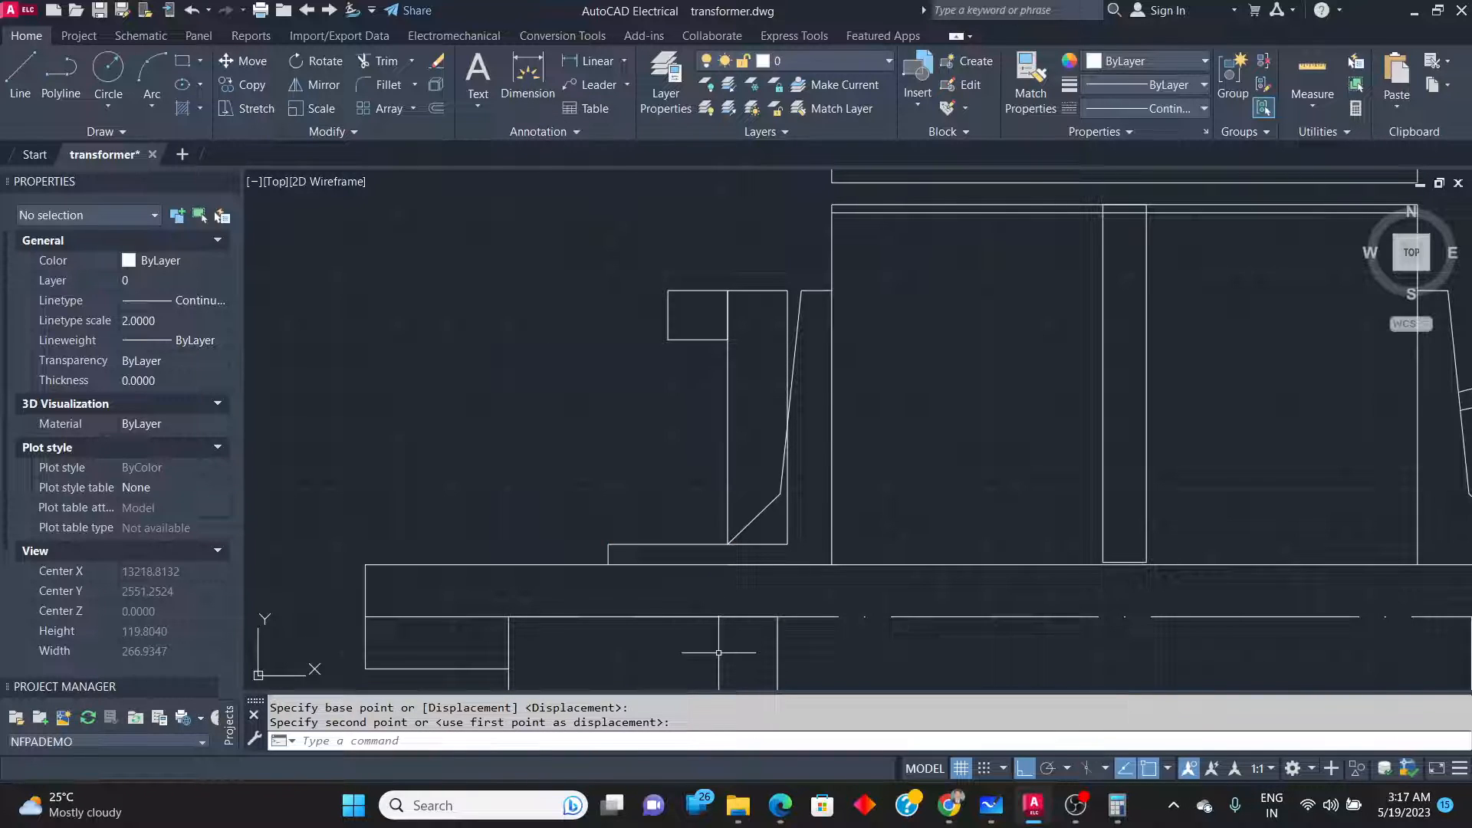
# Trim the upright rectangle's lower inner corner where it overlaps the tapered bracket, cutting it back to the bracket outline.
pyautogui.scroll(2, 789, 525)
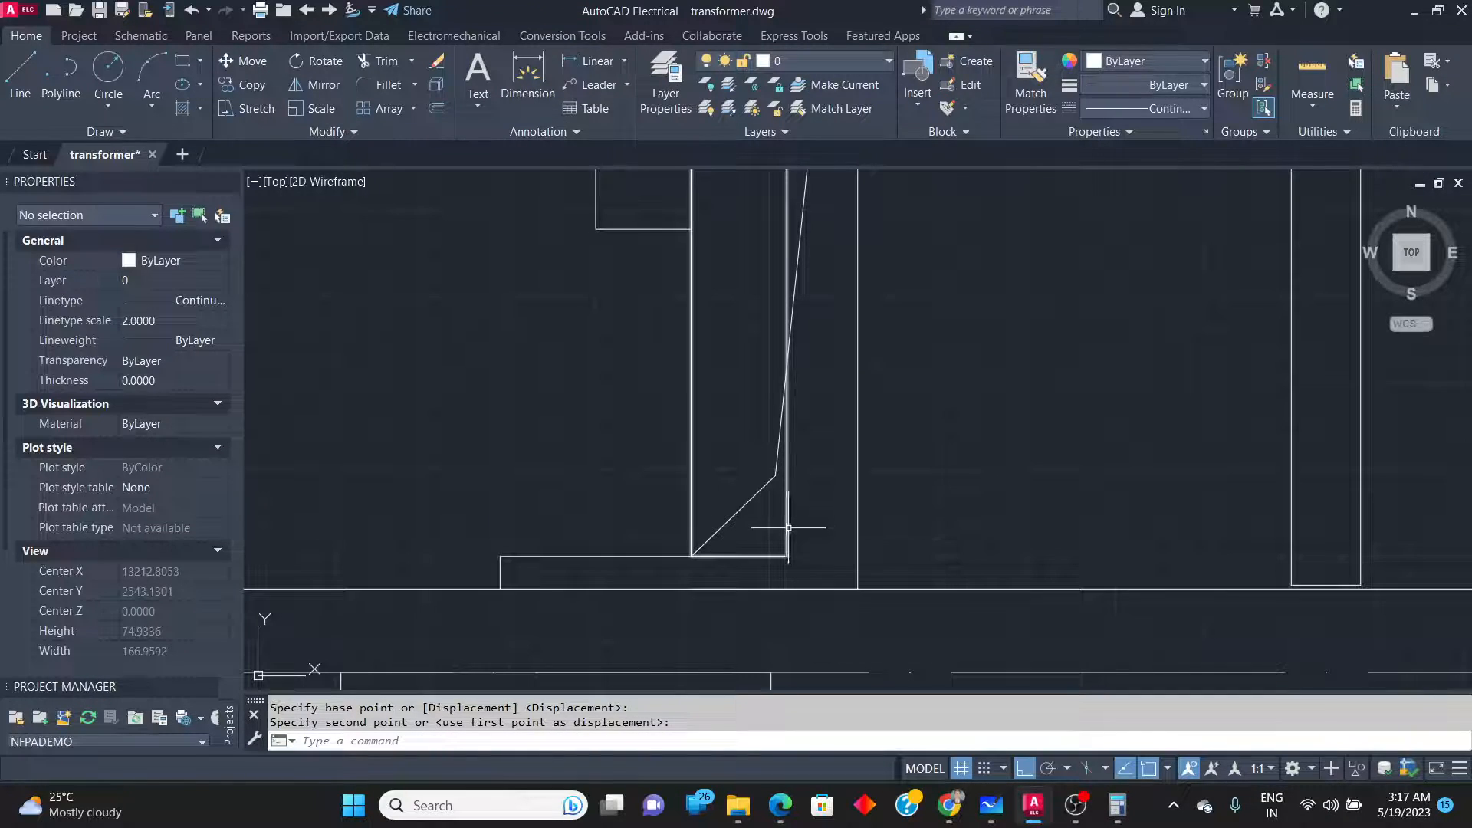
pyautogui.write('tr')
pyautogui.press('Return')
pyautogui.click(794, 544)
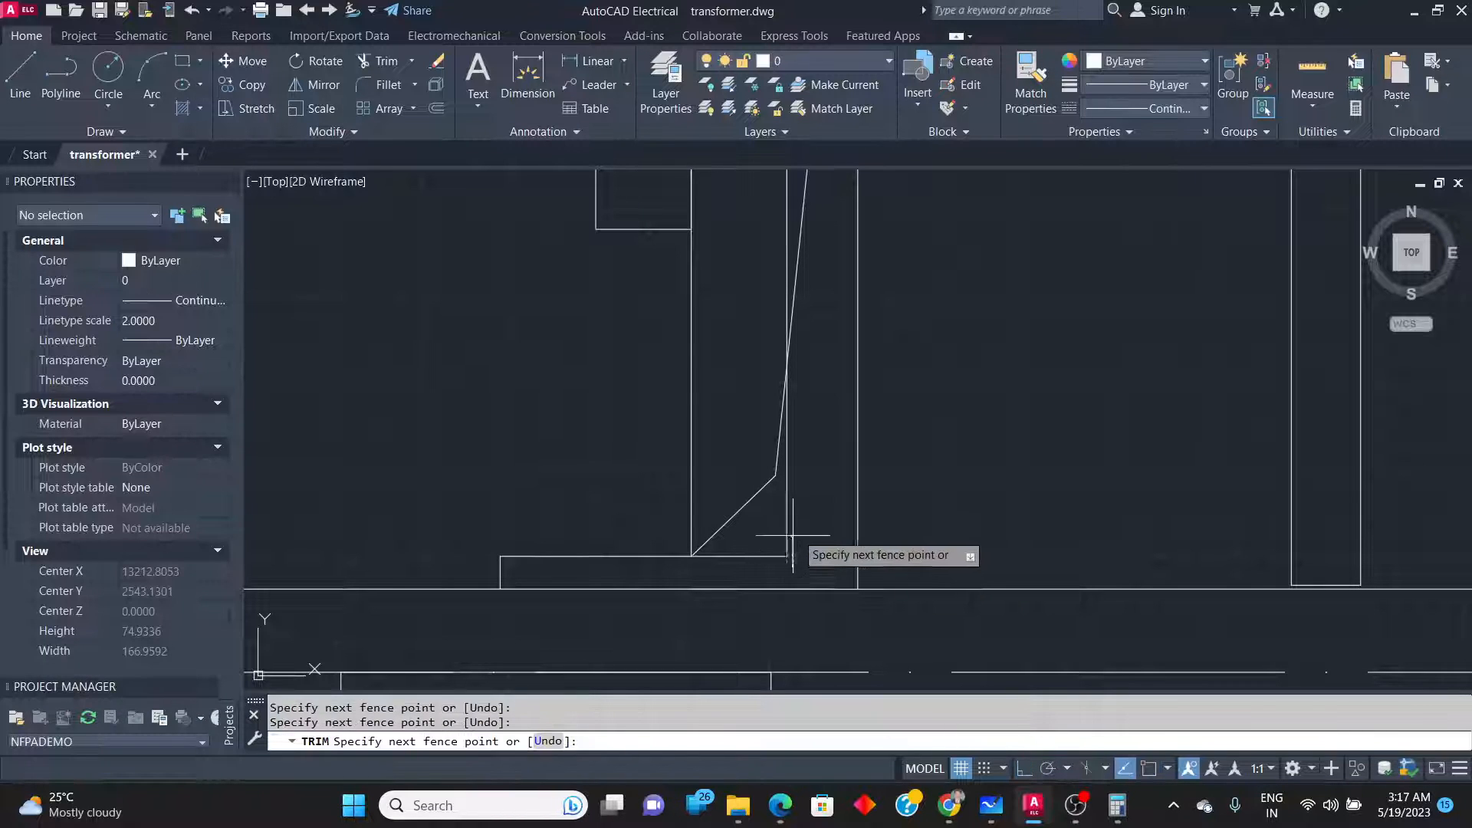
pyautogui.click(788, 520)
pyautogui.click(811, 524)
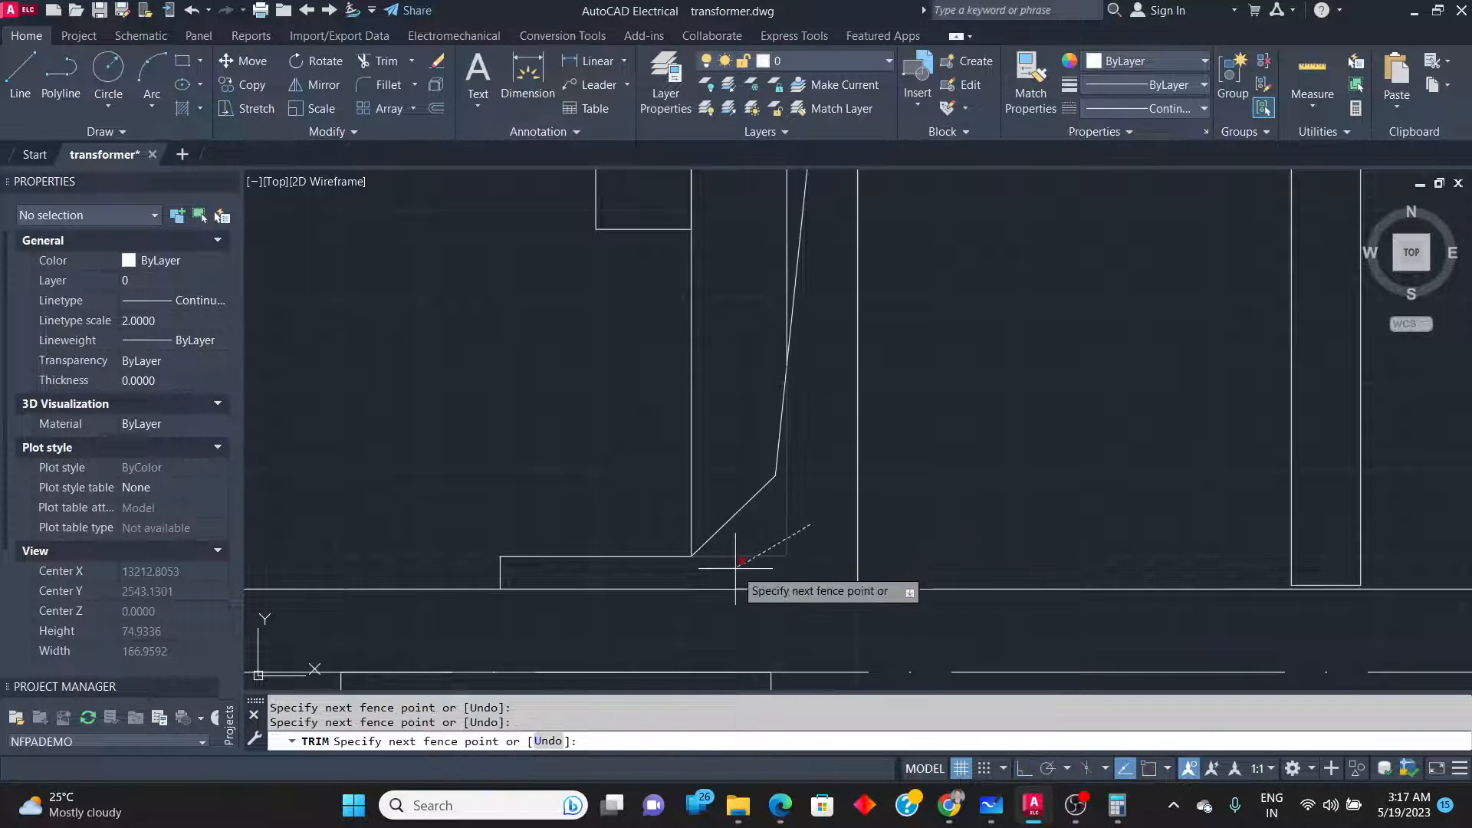
pyautogui.click(735, 568)
# Following the Whiteboard sketch, draw a sloping line from the small block's lower inner corner to where the upright meets the bracket's tapered edge.
pyautogui.hotkey('alt', 'Tab')
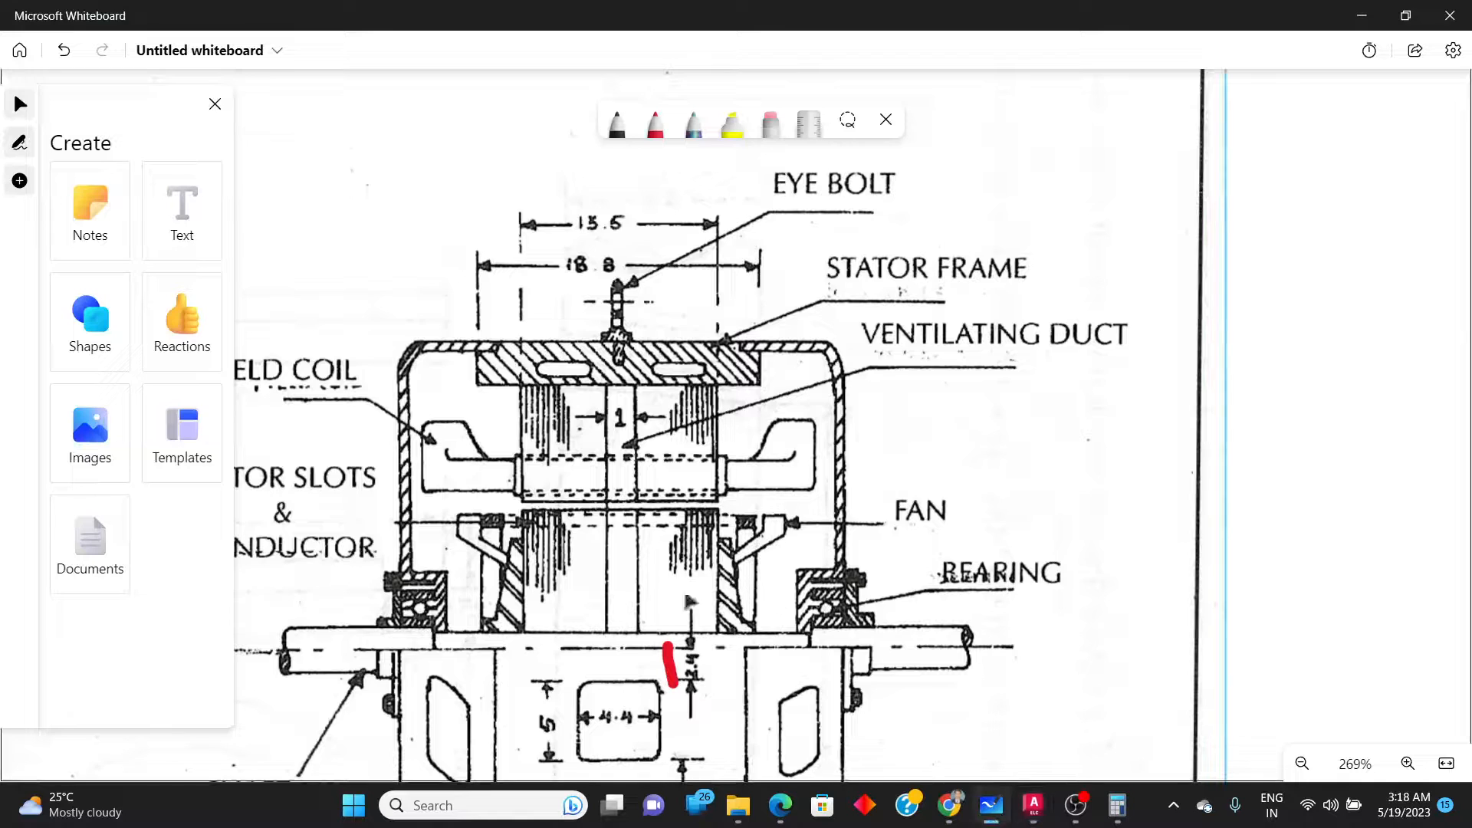
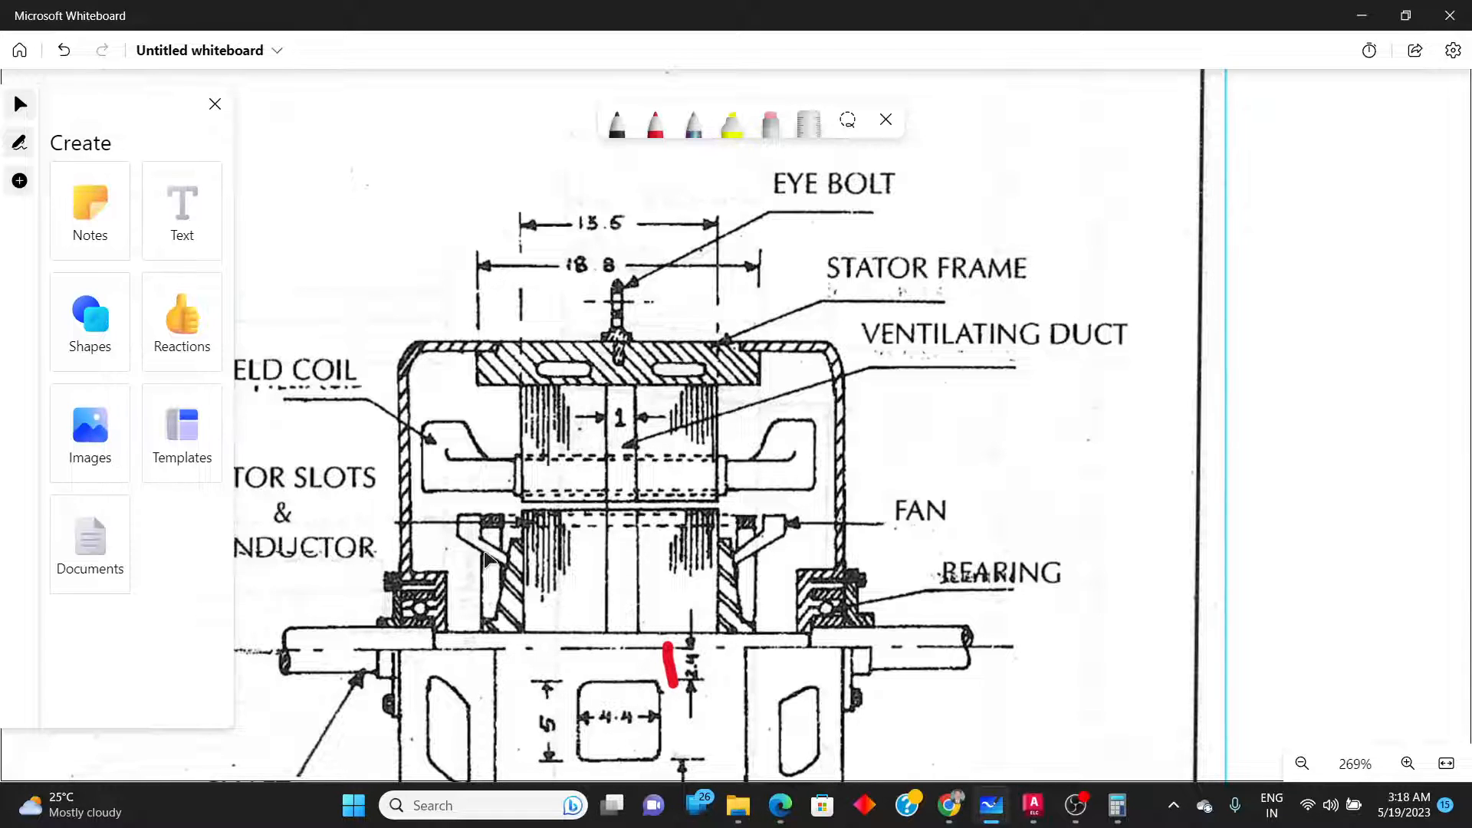
pyautogui.hotkey('alt', 'Tab')
pyautogui.hotkey('alt', 'Tab')
pyautogui.hotkey('alt', 'Tab')
pyautogui.scroll(-2, 499, 571)
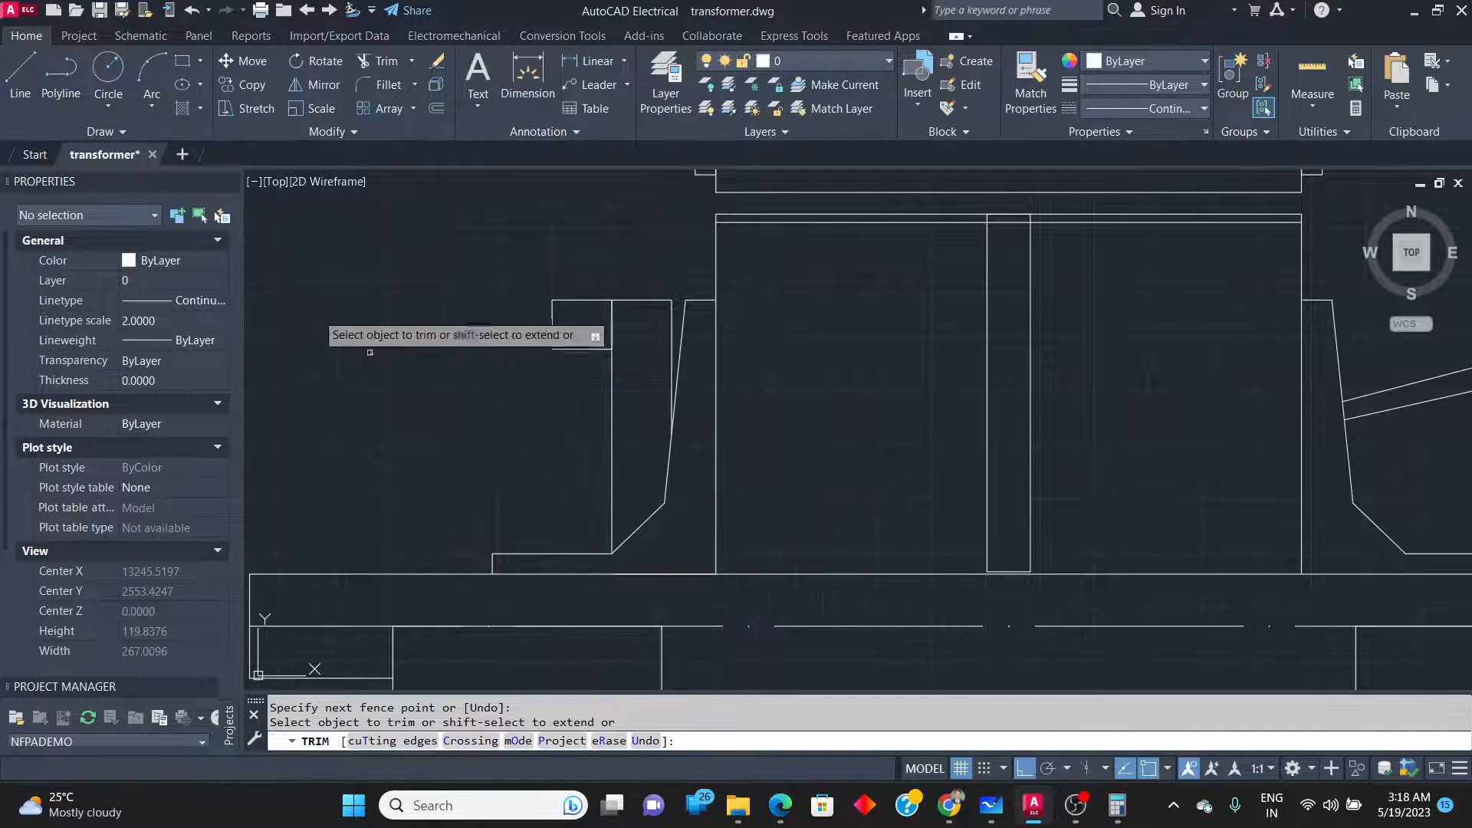
pyautogui.click(21, 77)
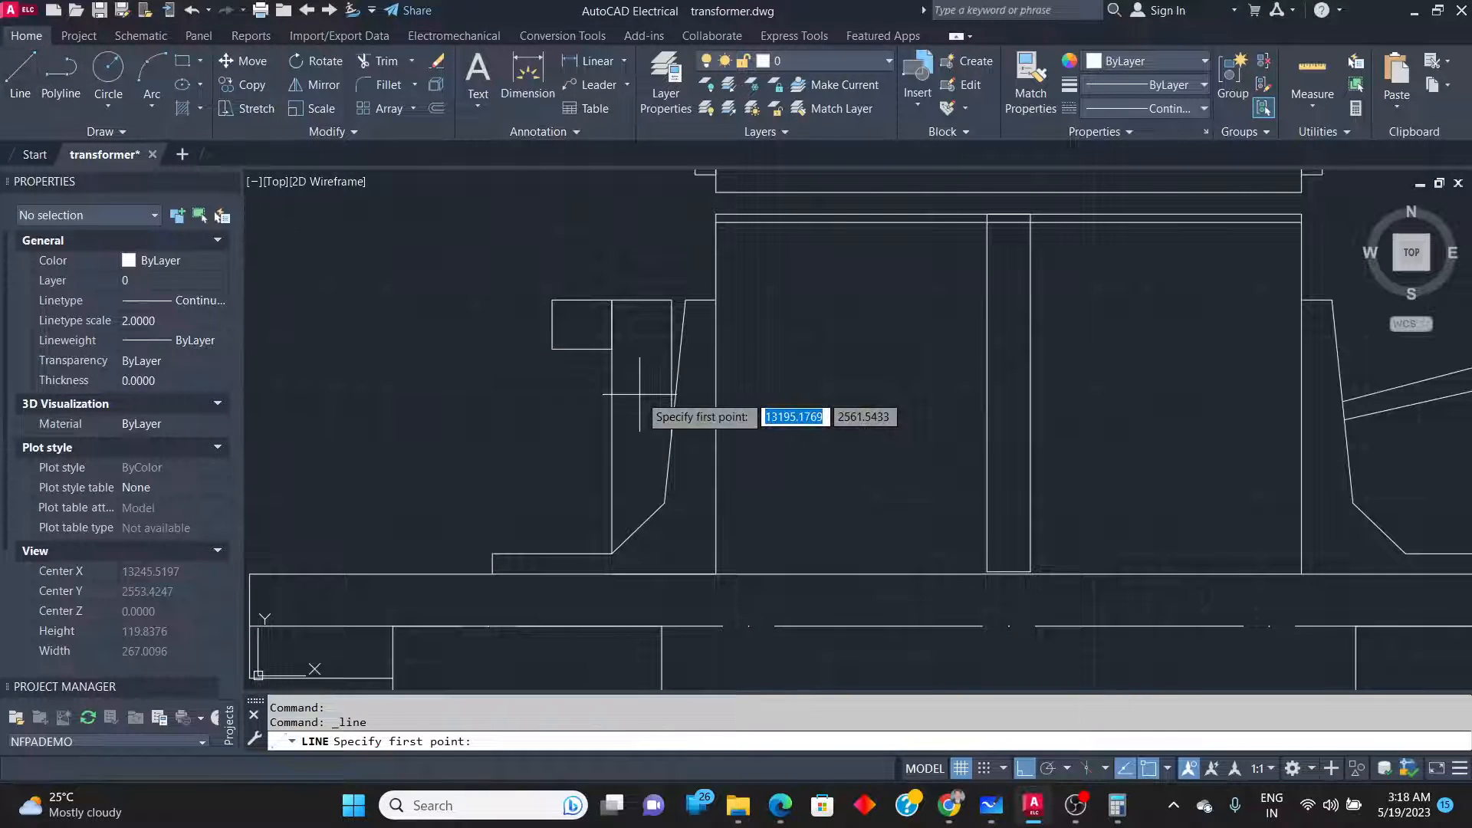
pyautogui.click(611, 348)
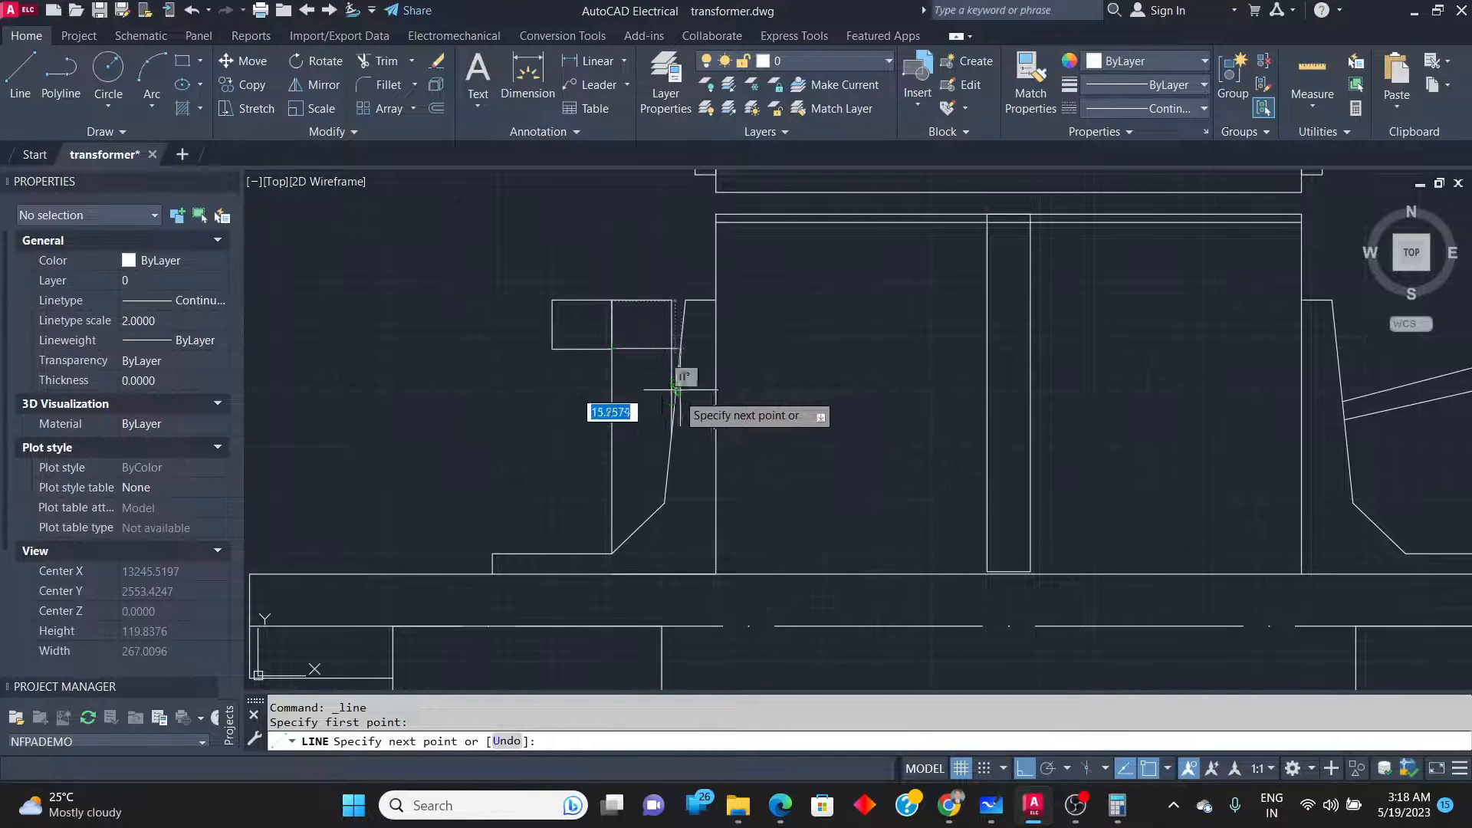
pyautogui.scroll(3, 671, 414)
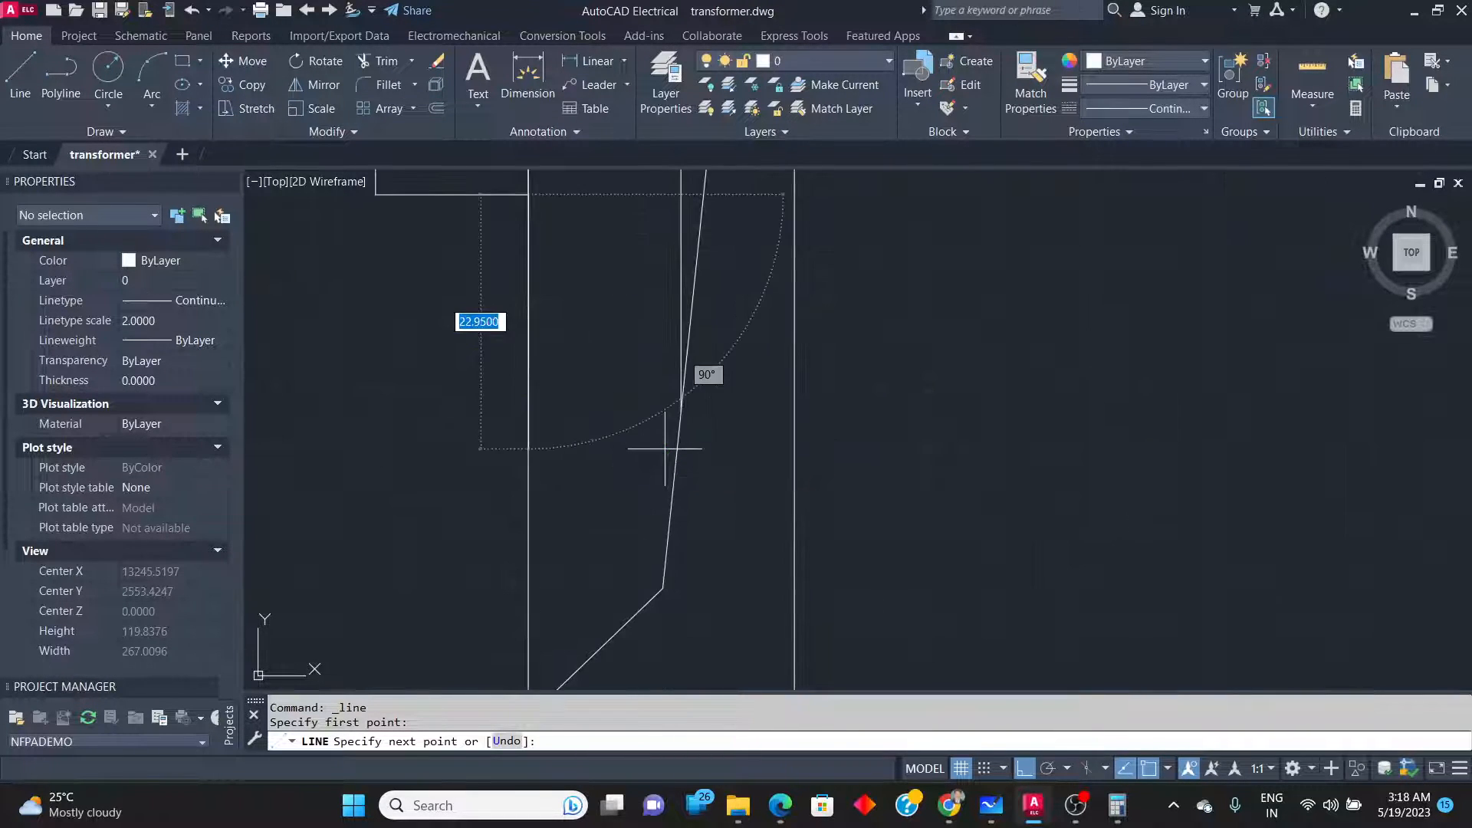
pyautogui.click(681, 413)
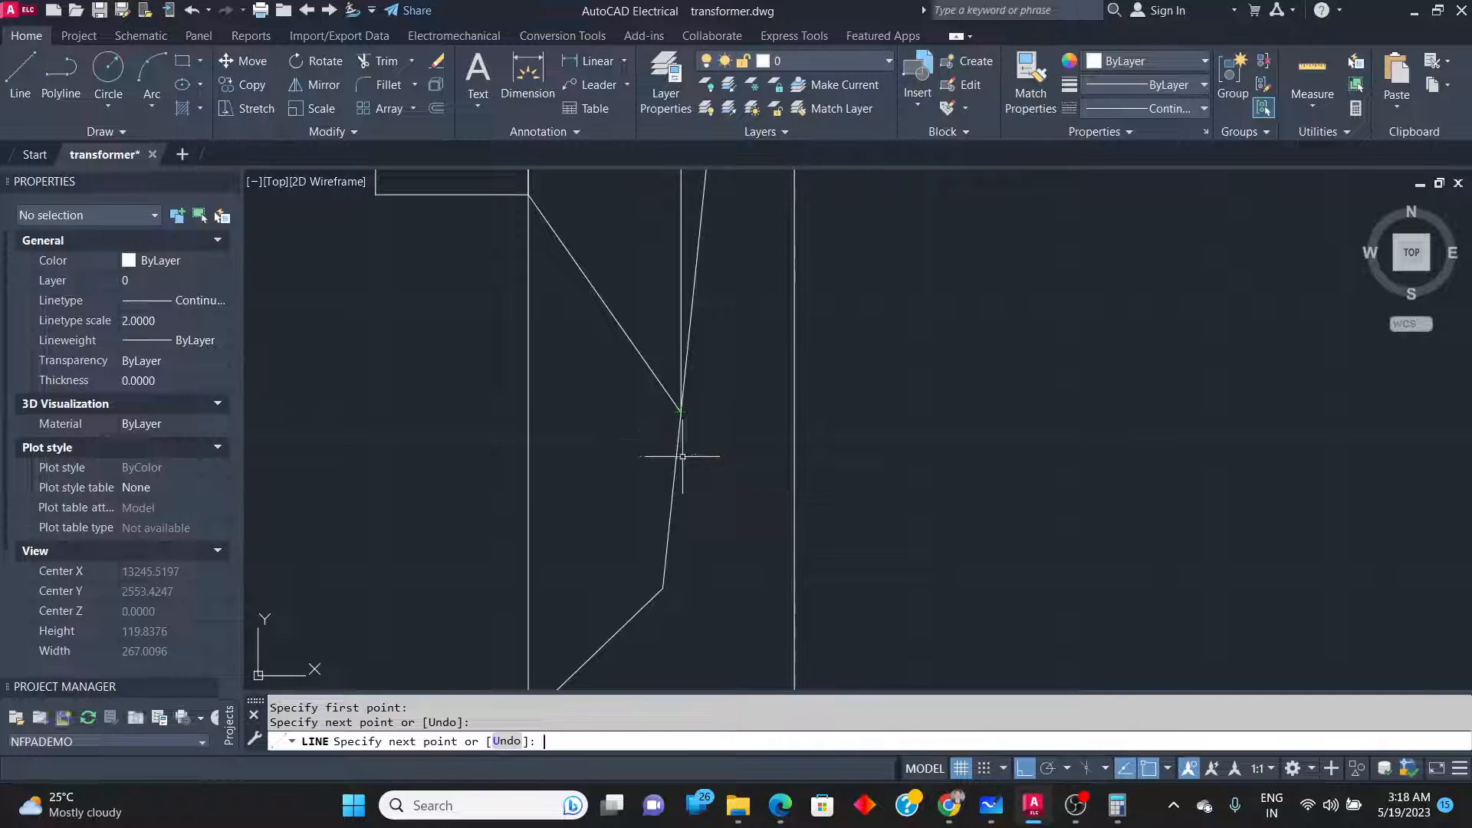
pyautogui.press('Return')
# Draw a second sloping line from the small block's lower outer corner to the bracket's tapered edge, just below the first line's end.
pyautogui.press('Return')
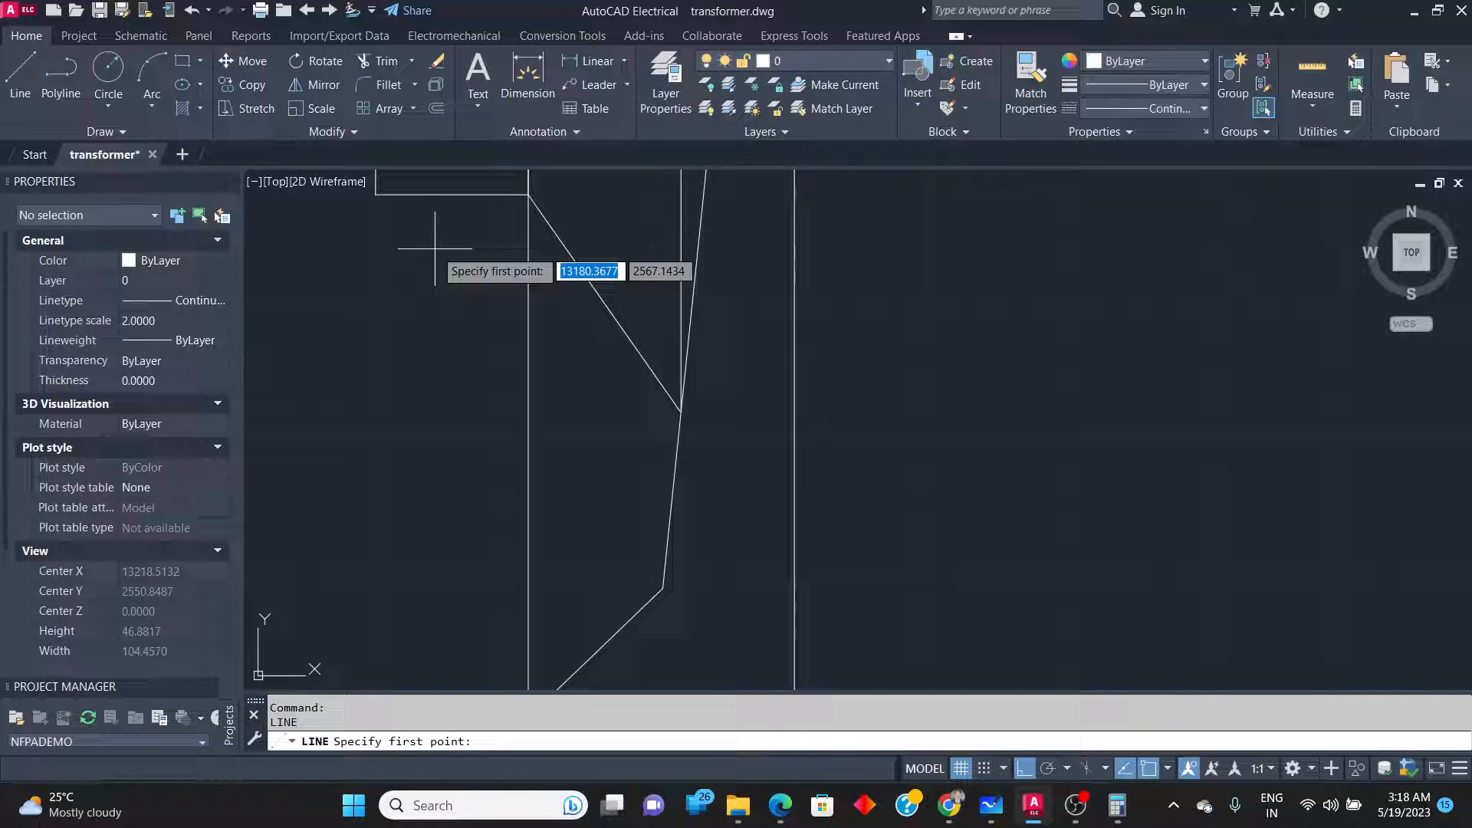
pyautogui.click(376, 195)
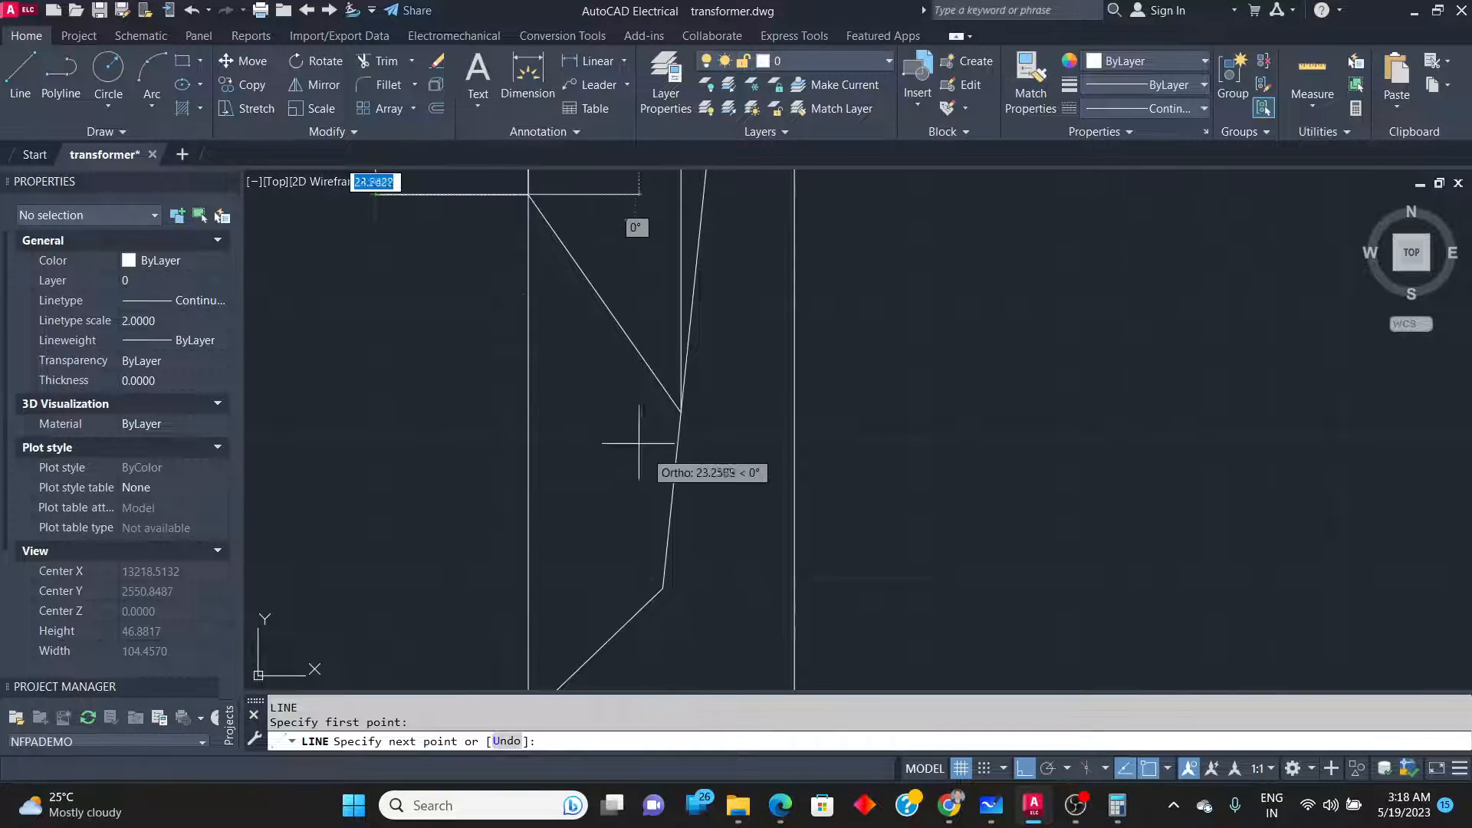
pyautogui.click(676, 462)
pyautogui.press('Return')
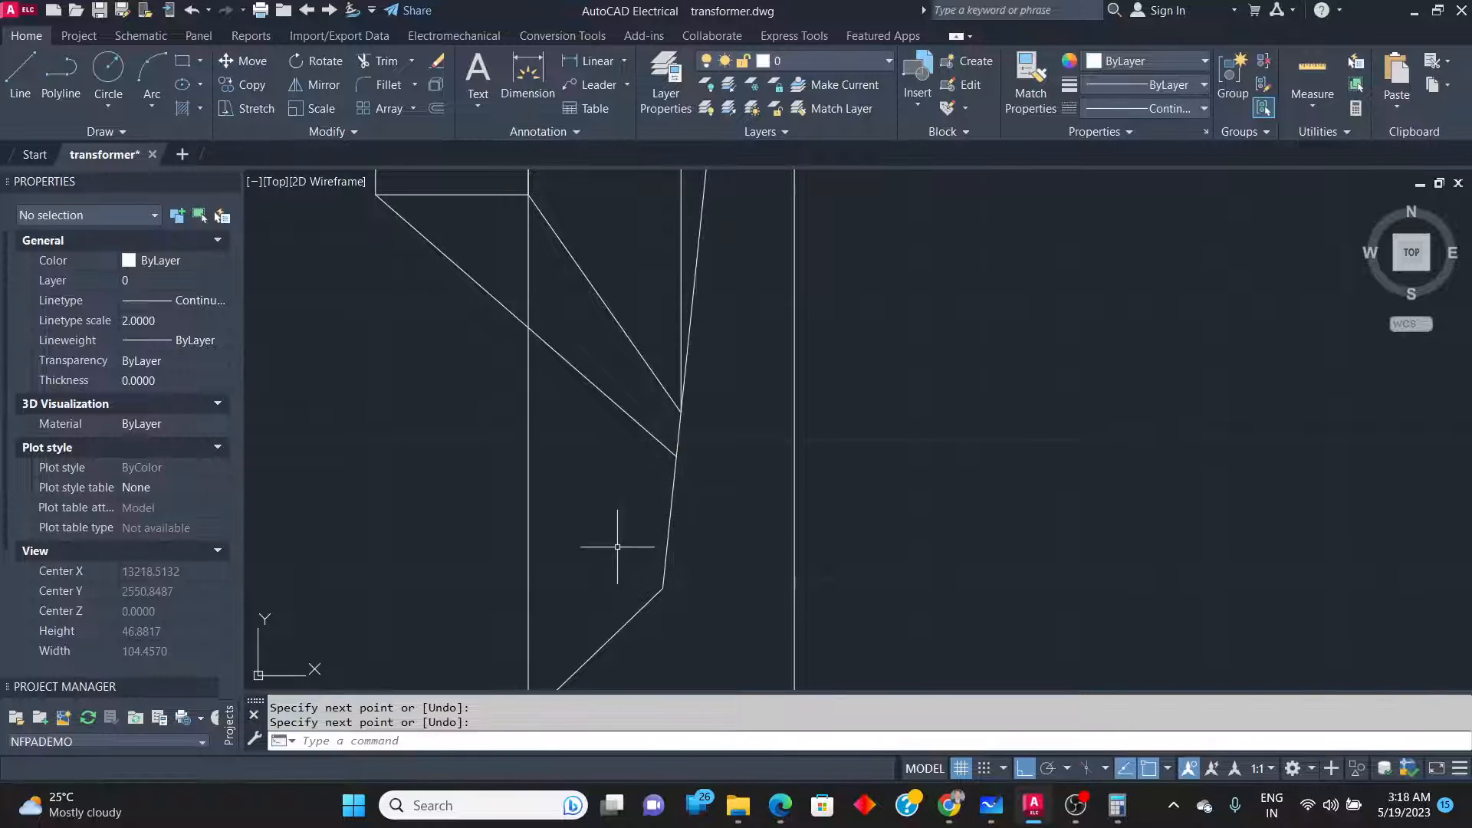
# Trim the piece of the upright's outer edge that lies between the two sloping arm lines of the left fan.
pyautogui.scroll(-4, 617, 546)
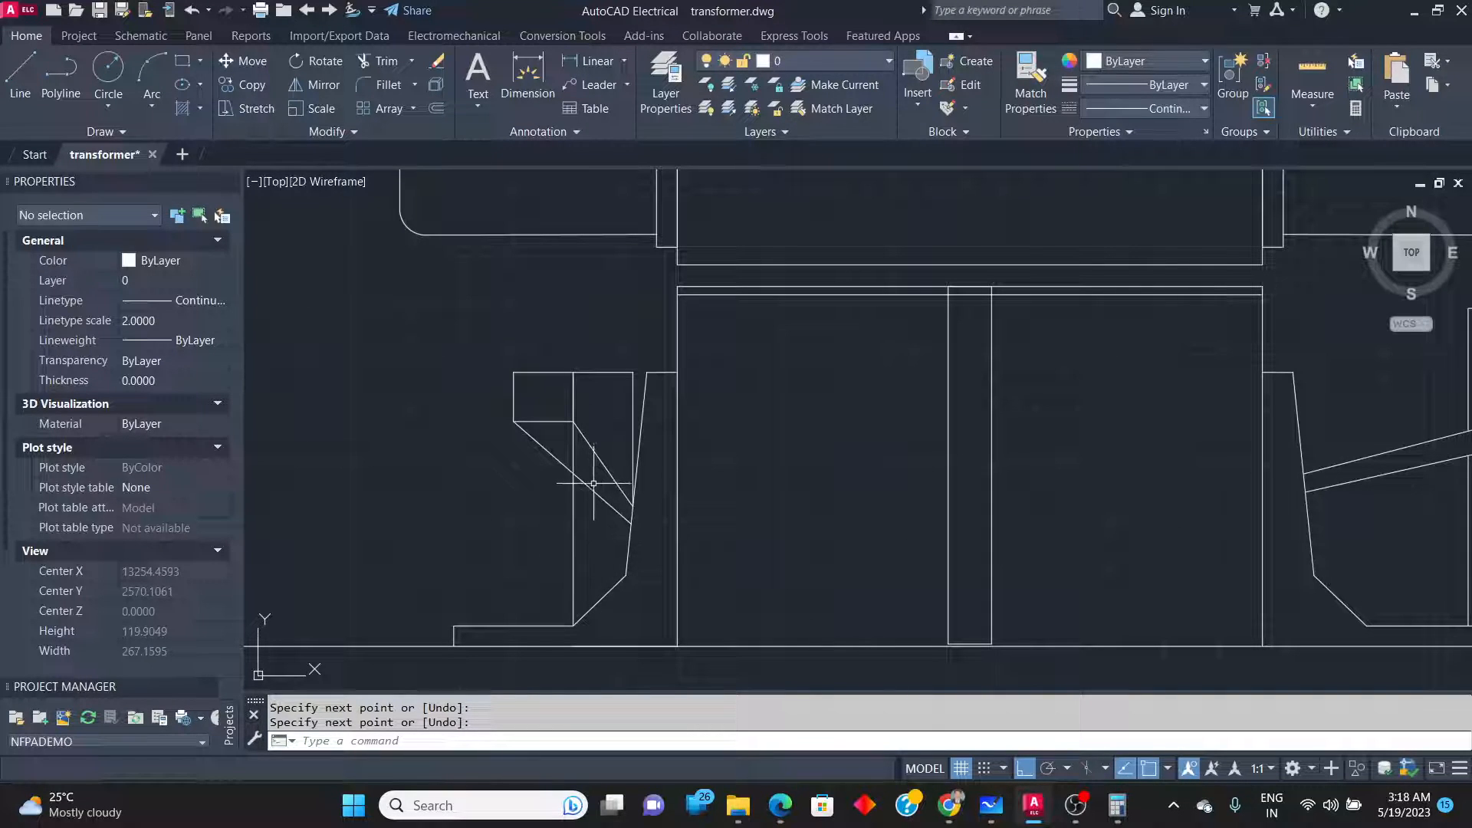
pyautogui.write('tr')
pyautogui.press('Return')
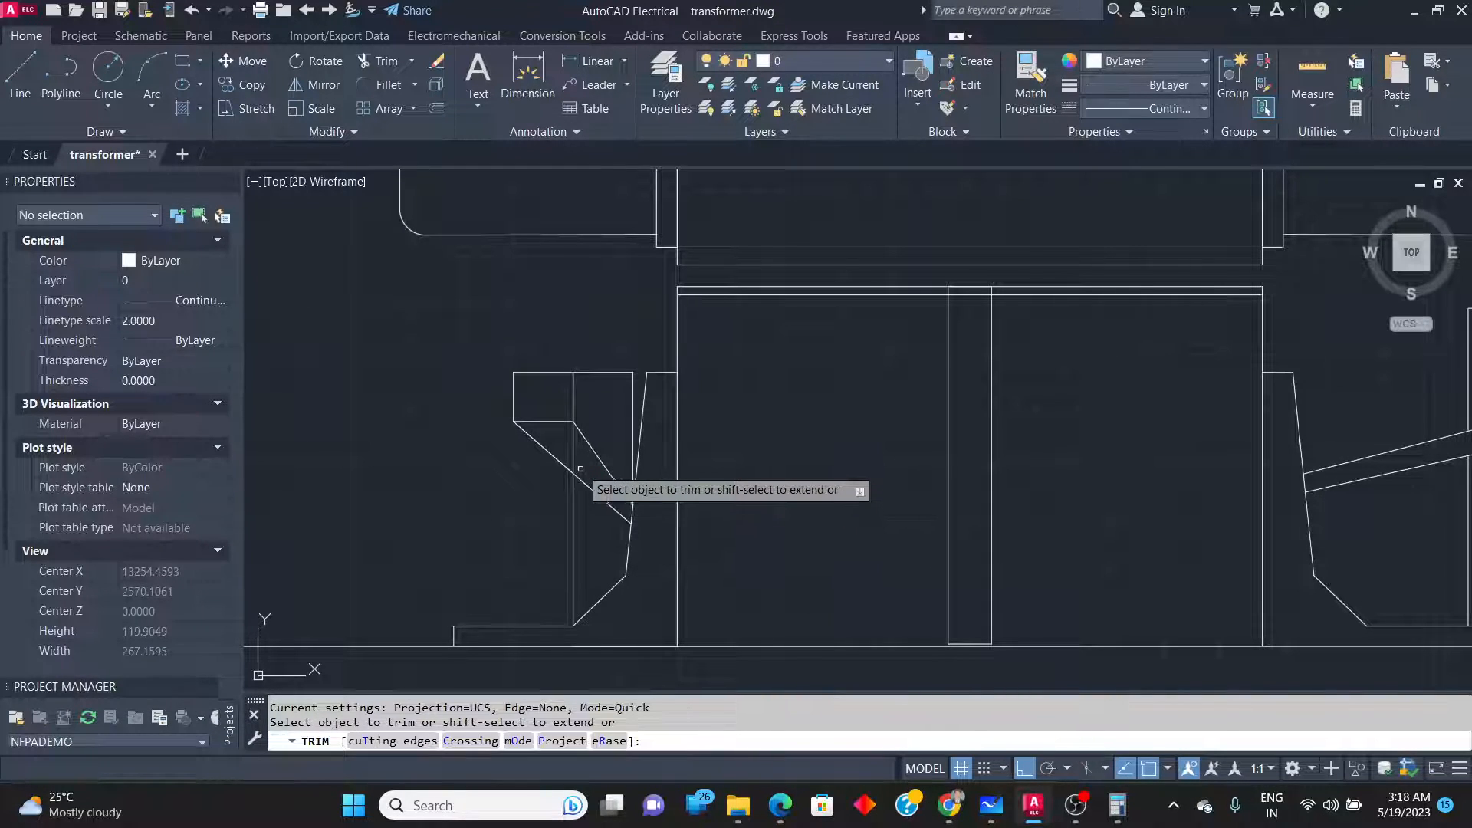
pyautogui.moveTo(581, 469)
pyautogui.mouseDown()
pyautogui.moveTo(560, 446)
pyautogui.moveTo(620, 521)
pyautogui.mouseUp()
pyautogui.rightClick(484, 510)
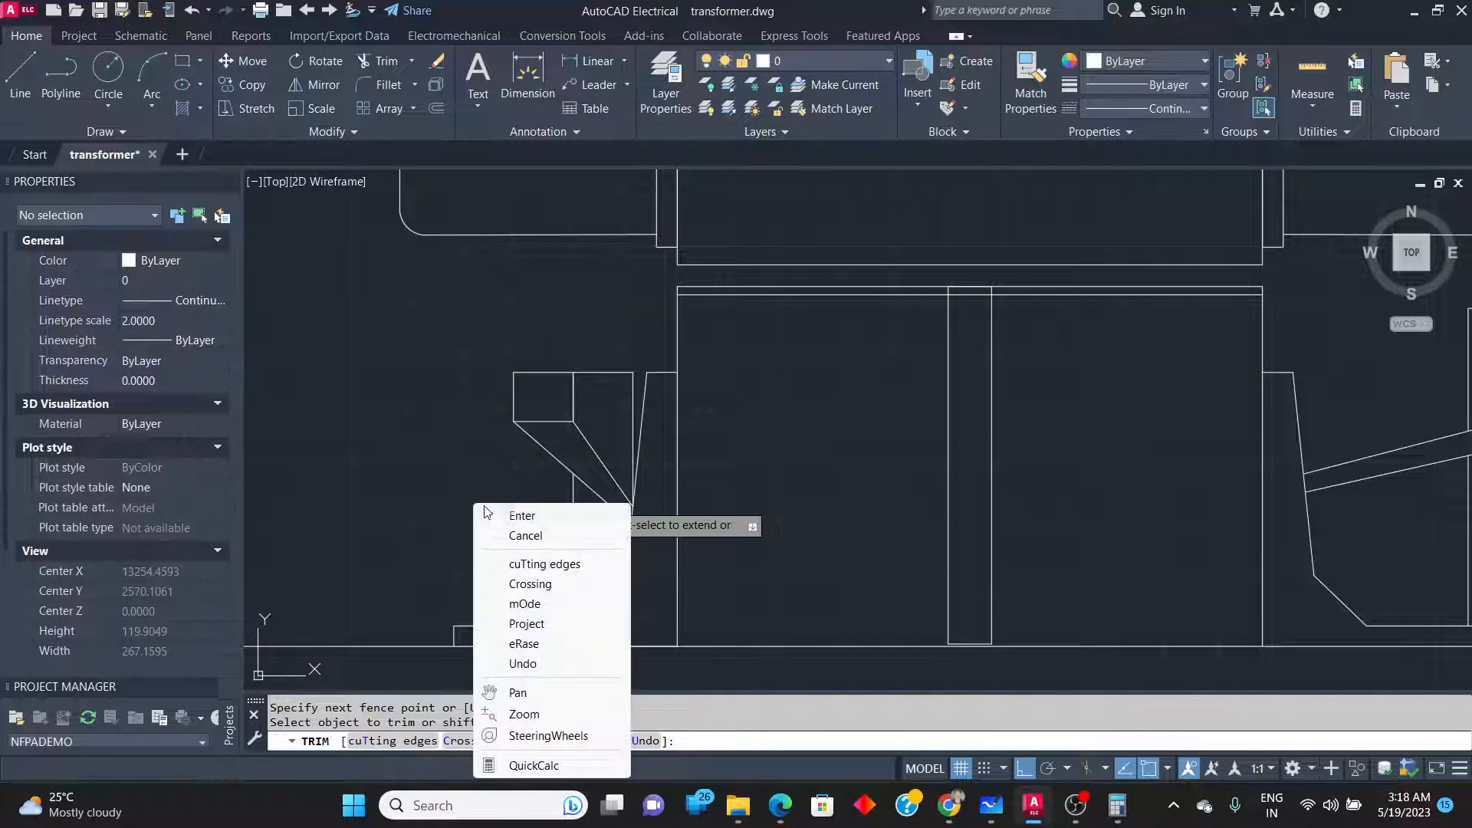
pyautogui.click(500, 525)
pyautogui.click(496, 356)
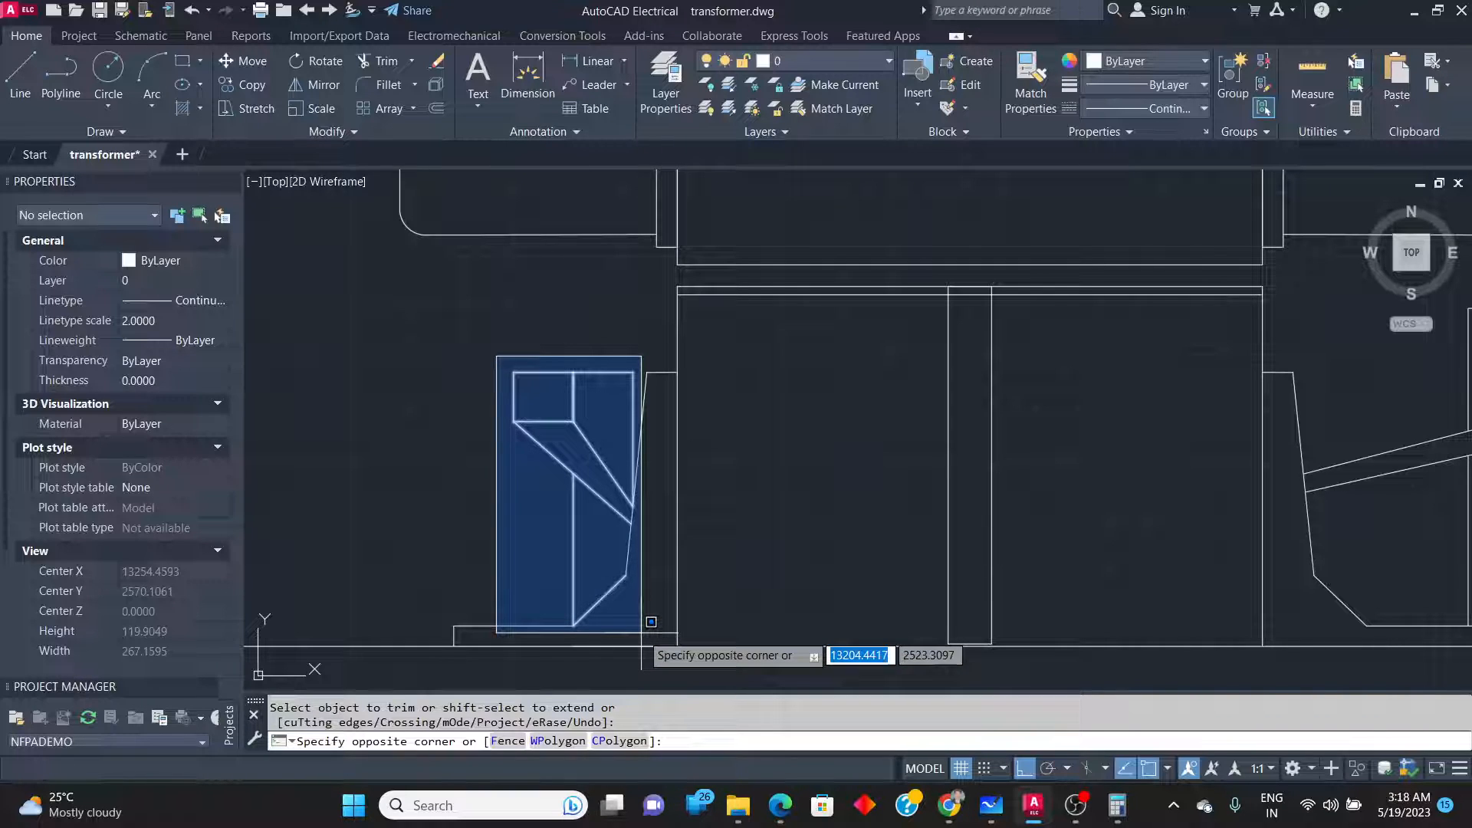
pyautogui.click(651, 622)
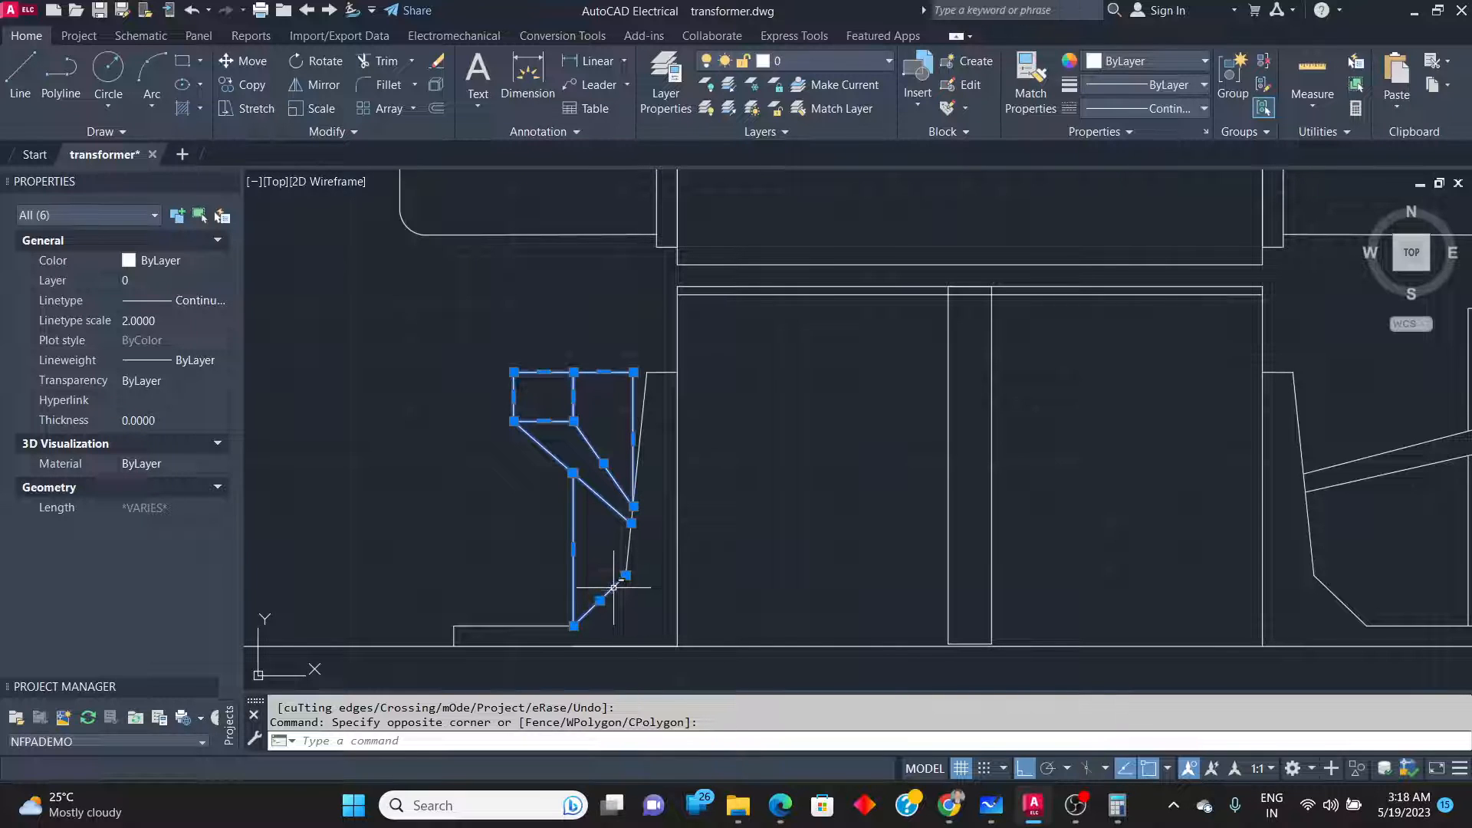
pyautogui.keyDown('shift'); pyautogui.click(629, 682); pyautogui.keyUp('shift')
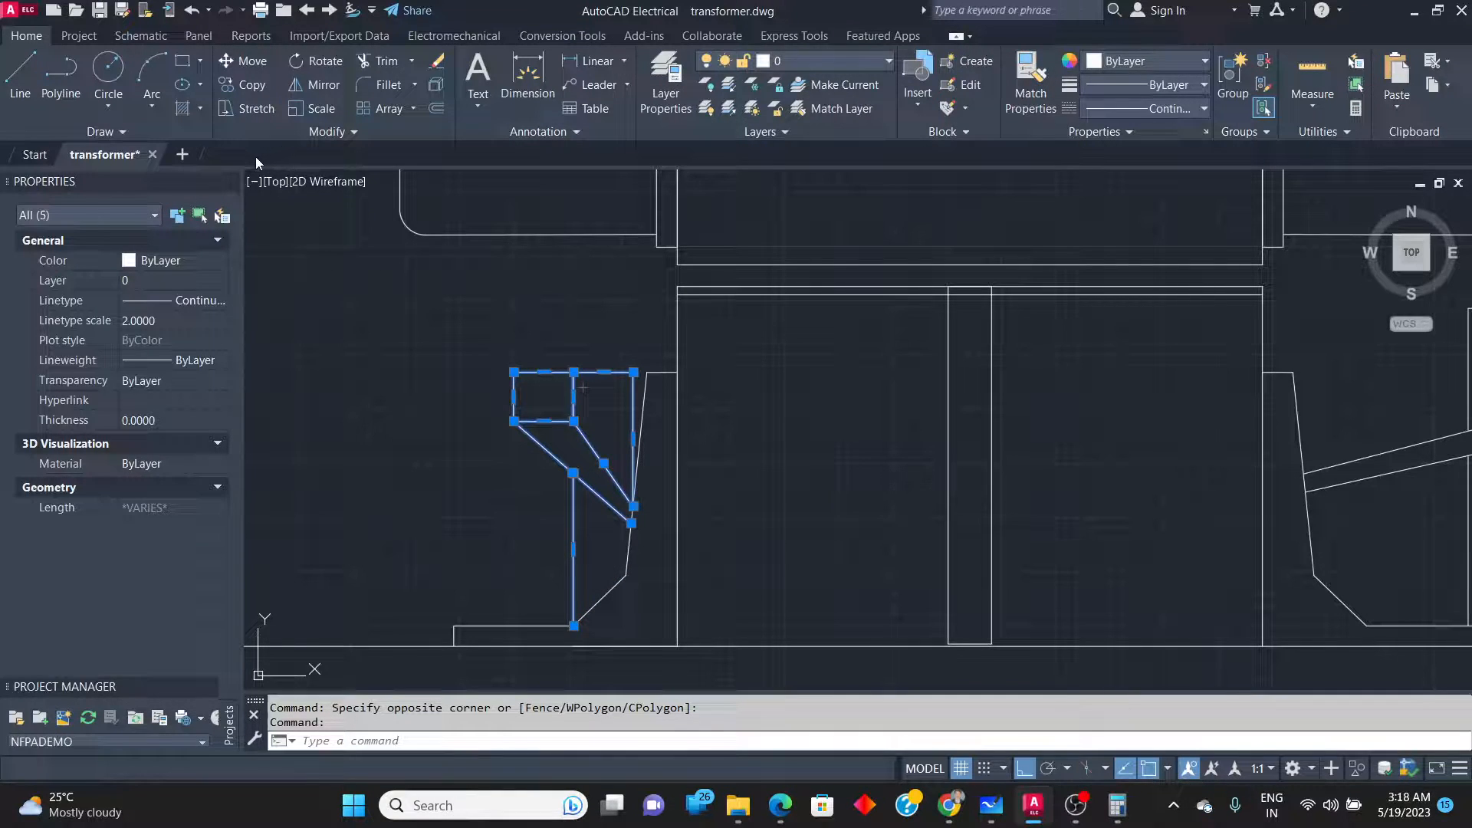
pyautogui.scroll(-4, 305, 298)
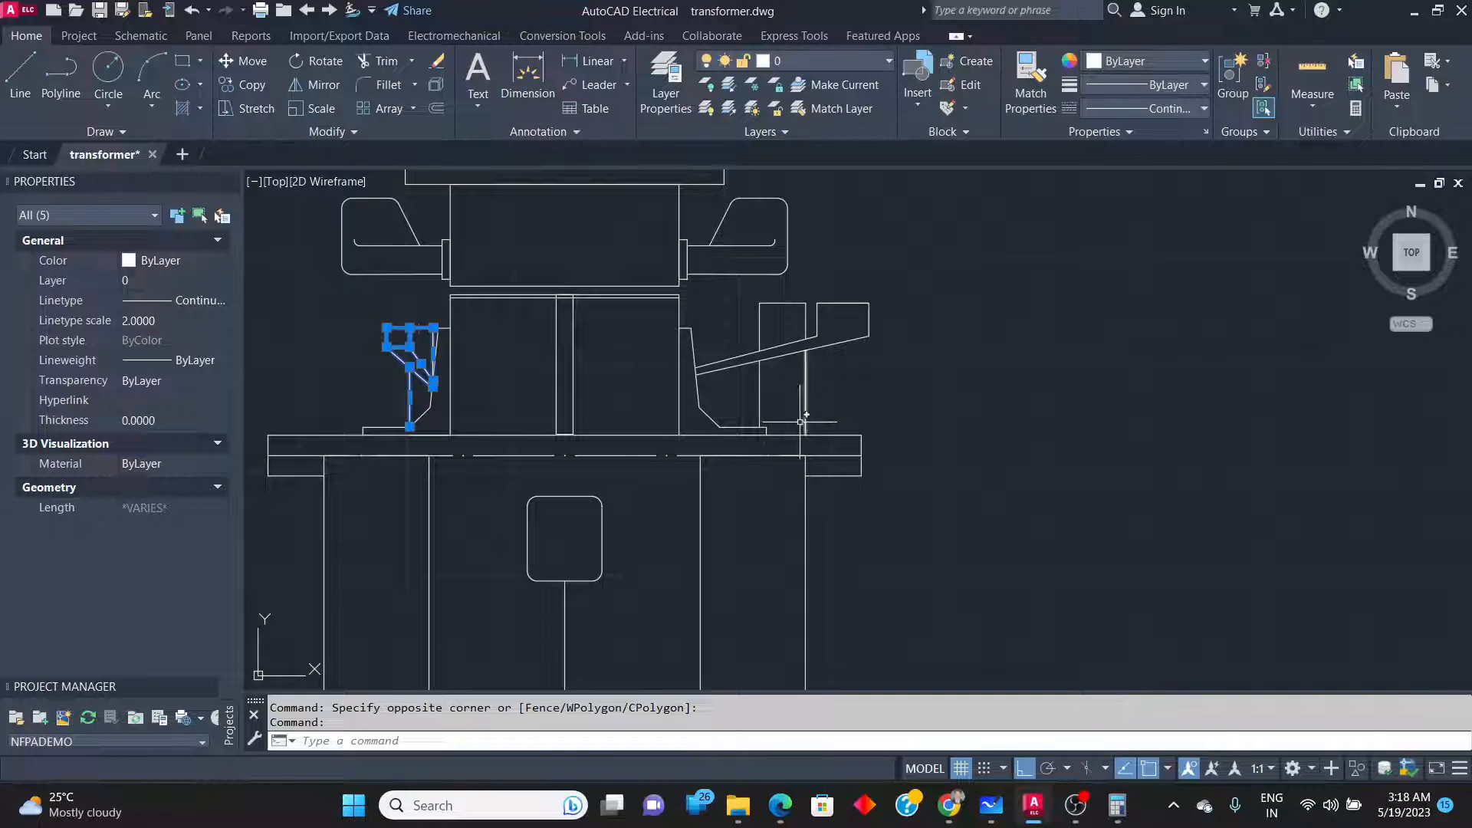
pyautogui.press('Escape')
pyautogui.press('Escape')
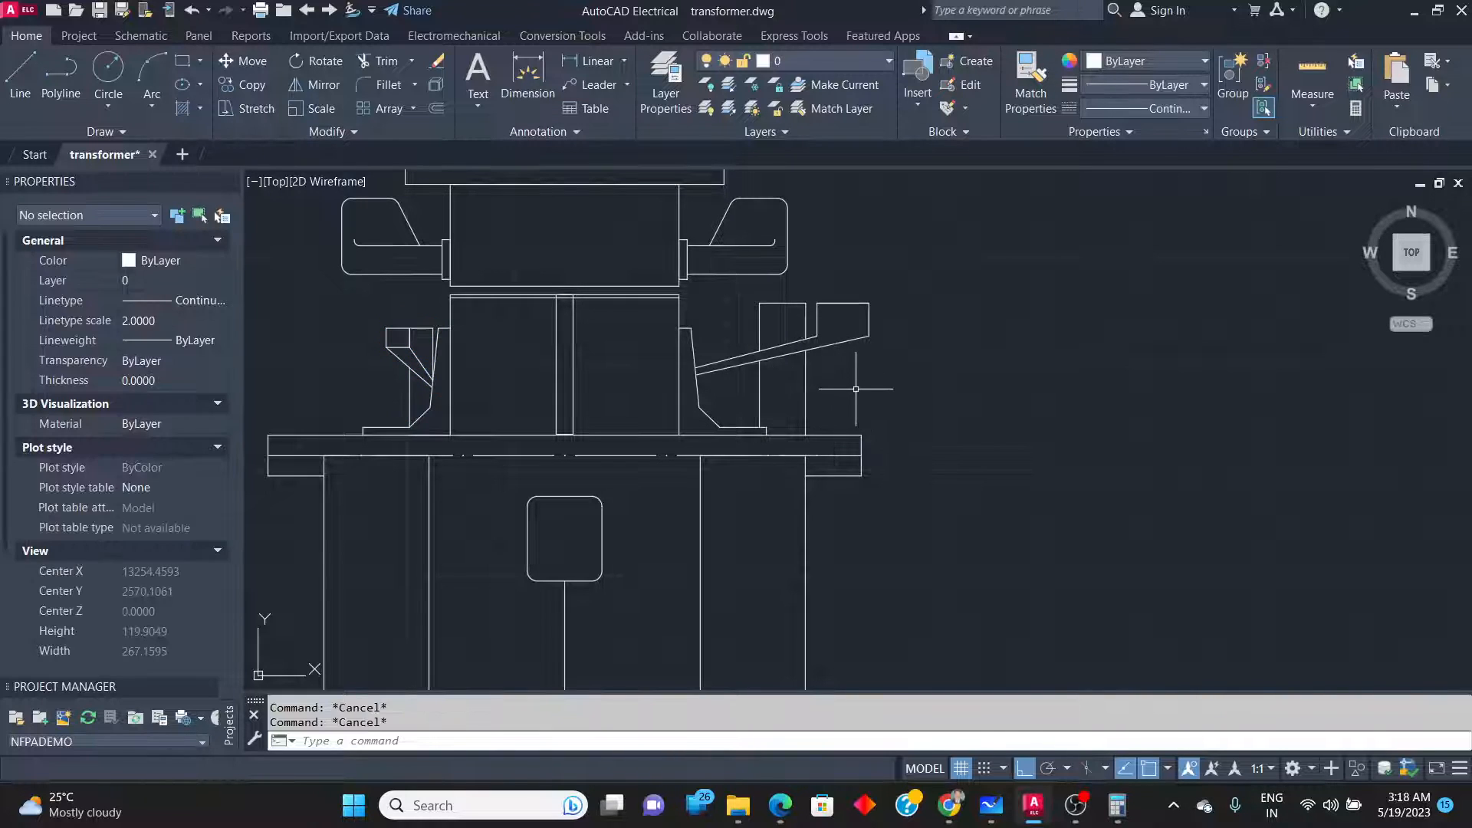
# Erase the old right fan, including its upright, small block and sloping arm lines, keeping the tapered bracket.
pyautogui.click(860, 397)
pyautogui.click(734, 296)
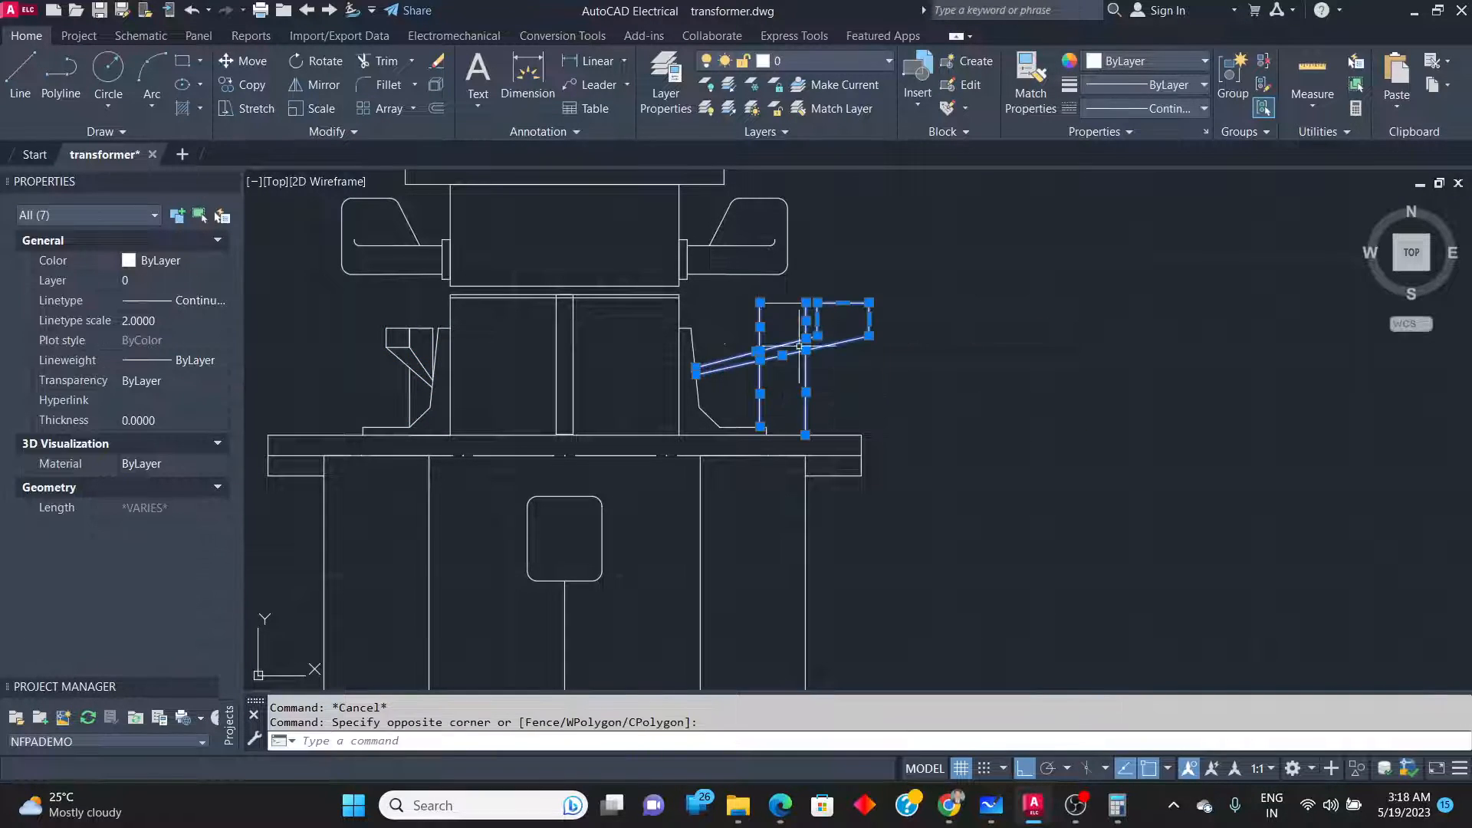
pyautogui.click(796, 387)
pyautogui.click(799, 318)
pyautogui.press('Delete')
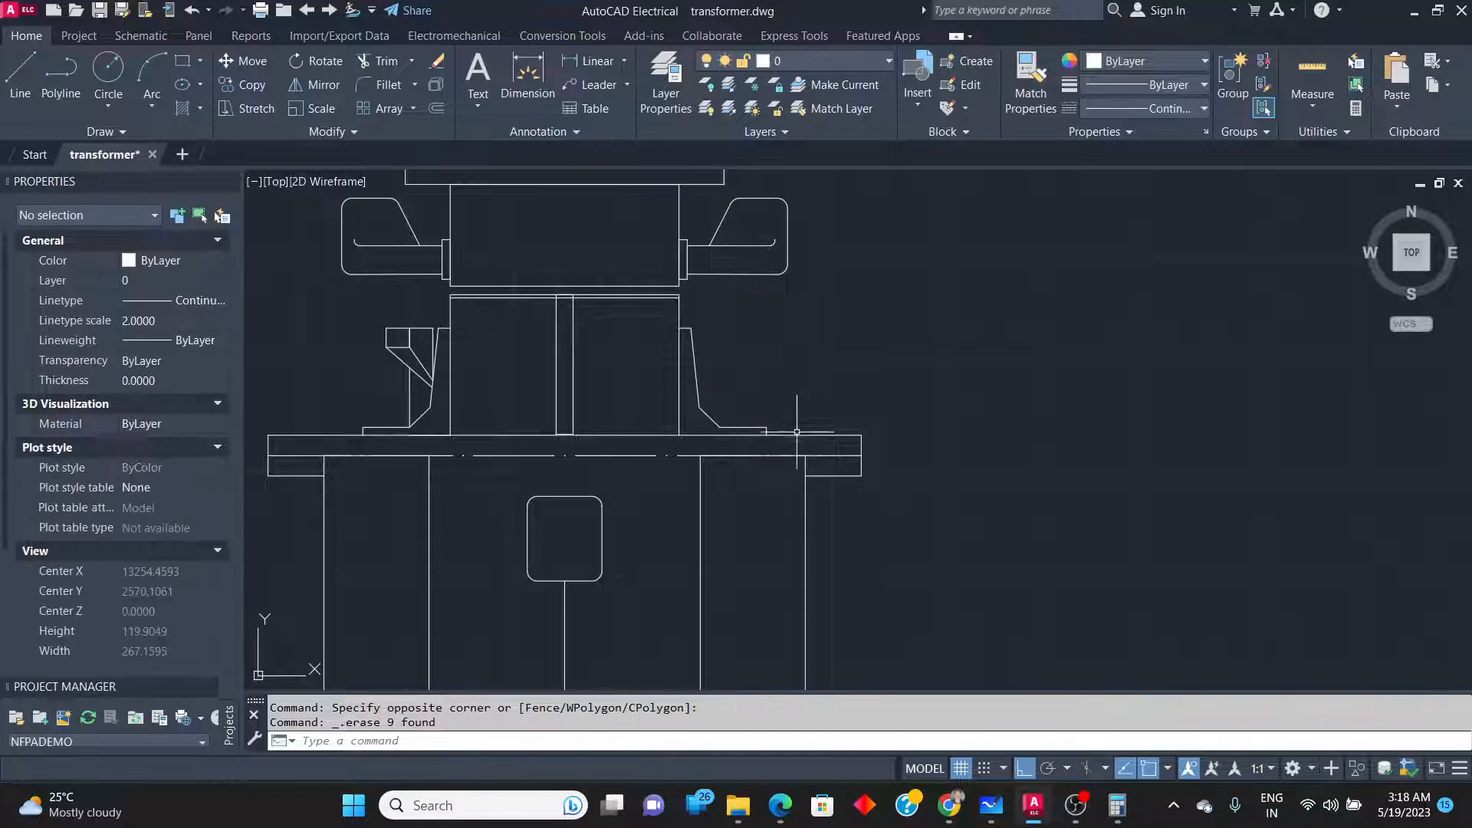
# Mirror the left fan's blocks, upright and sloping arms about the vertical centerline through the ventilating duct, keeping the source objects.
pyautogui.click(380, 313)
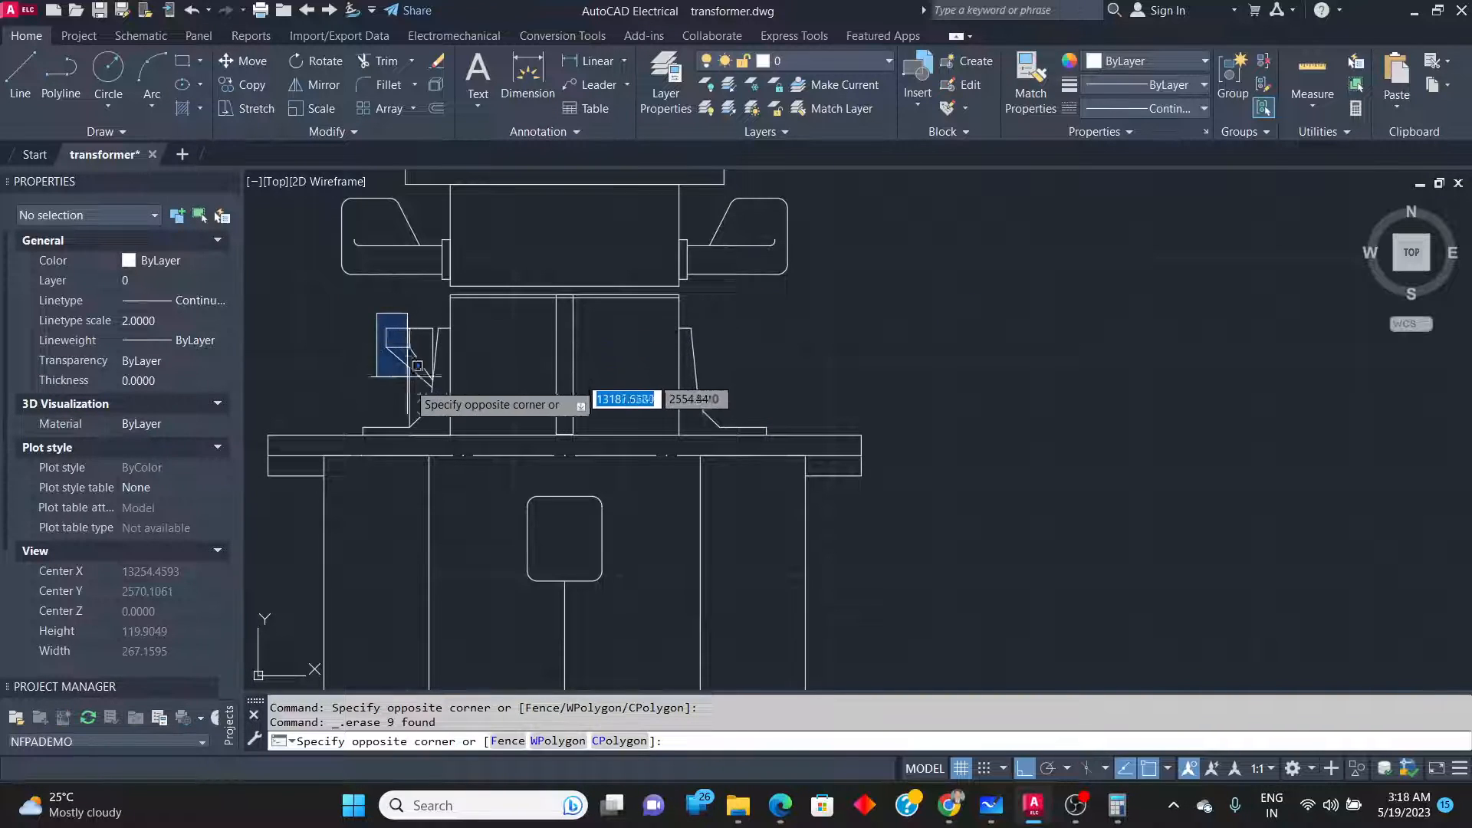
pyautogui.click(451, 429)
pyautogui.scroll(4, 418, 429)
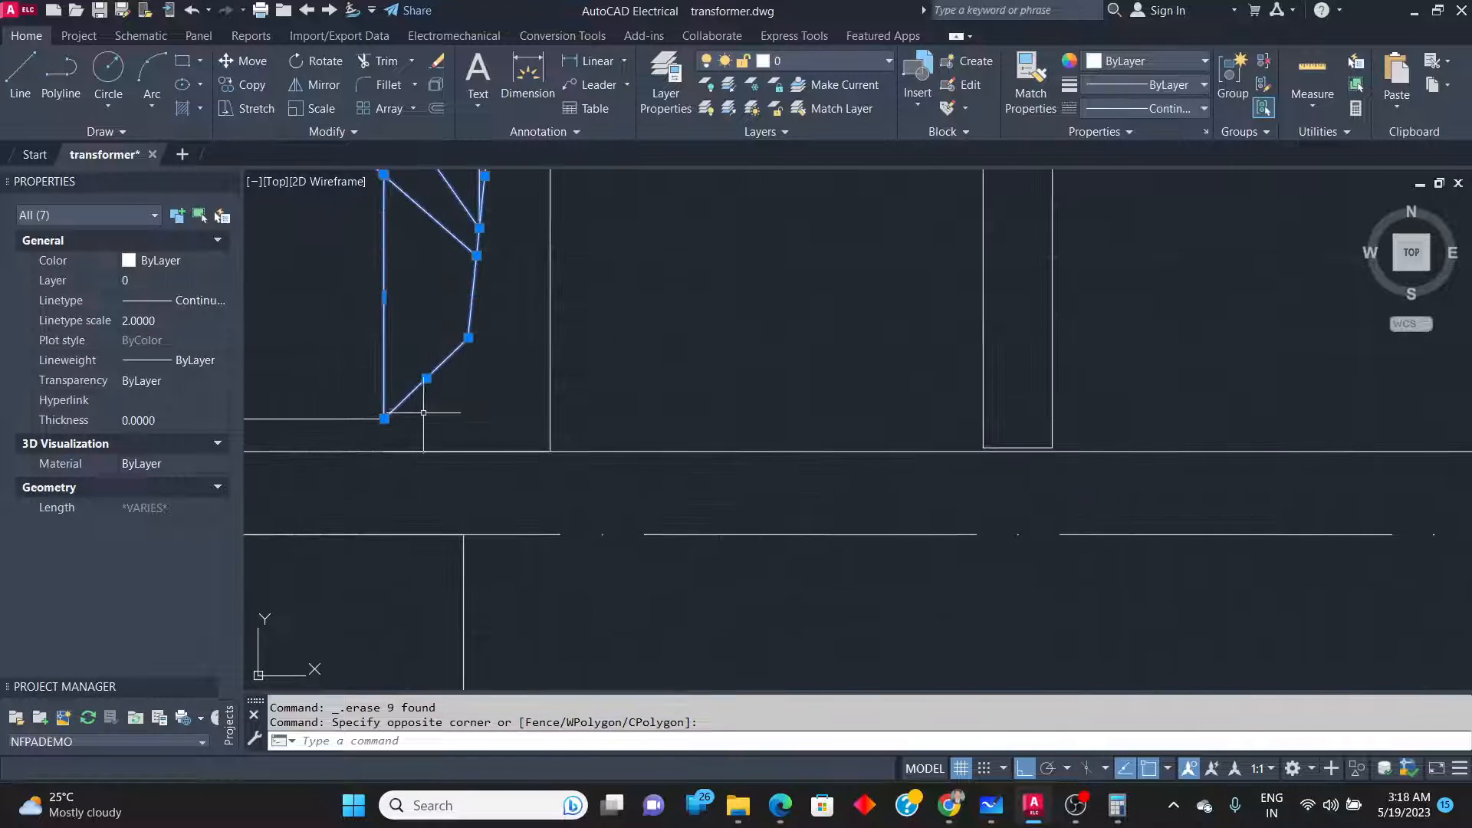
pyautogui.keyDown('shift'); pyautogui.click(442, 360); pyautogui.keyUp('shift')
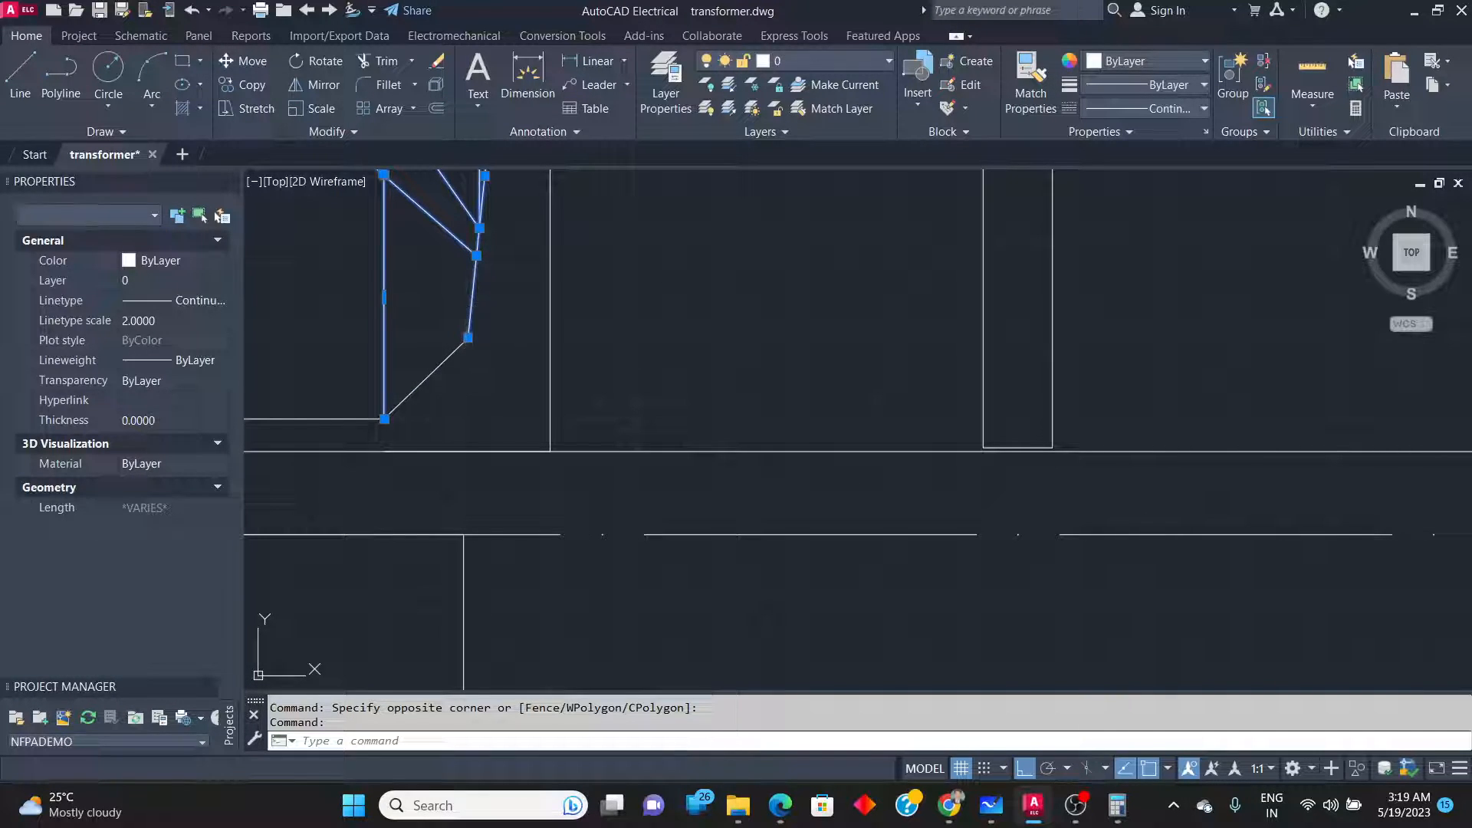
pyautogui.scroll(-3, 476, 361)
pyautogui.scroll(2, 483, 317)
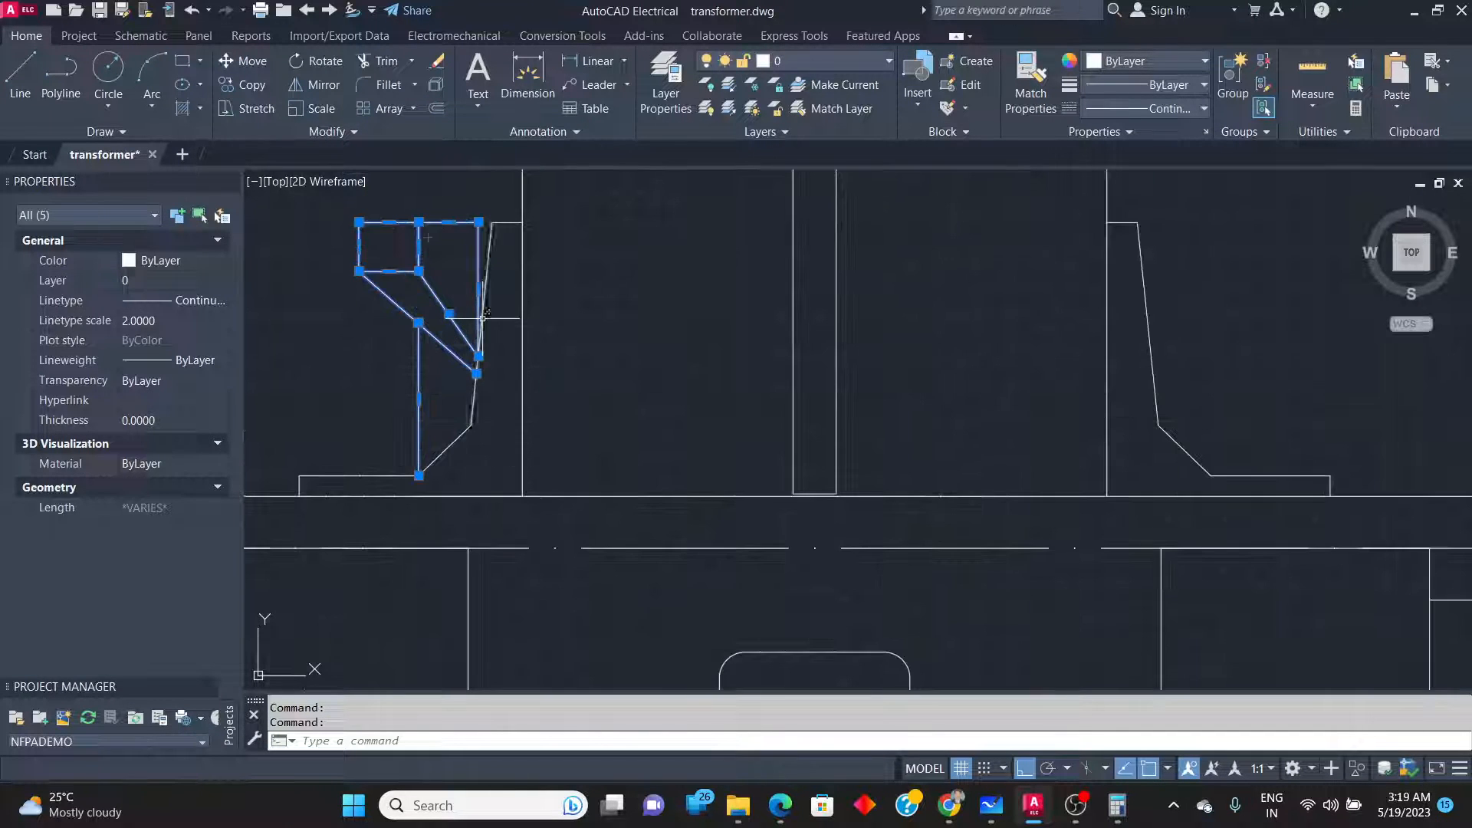
pyautogui.click(316, 85)
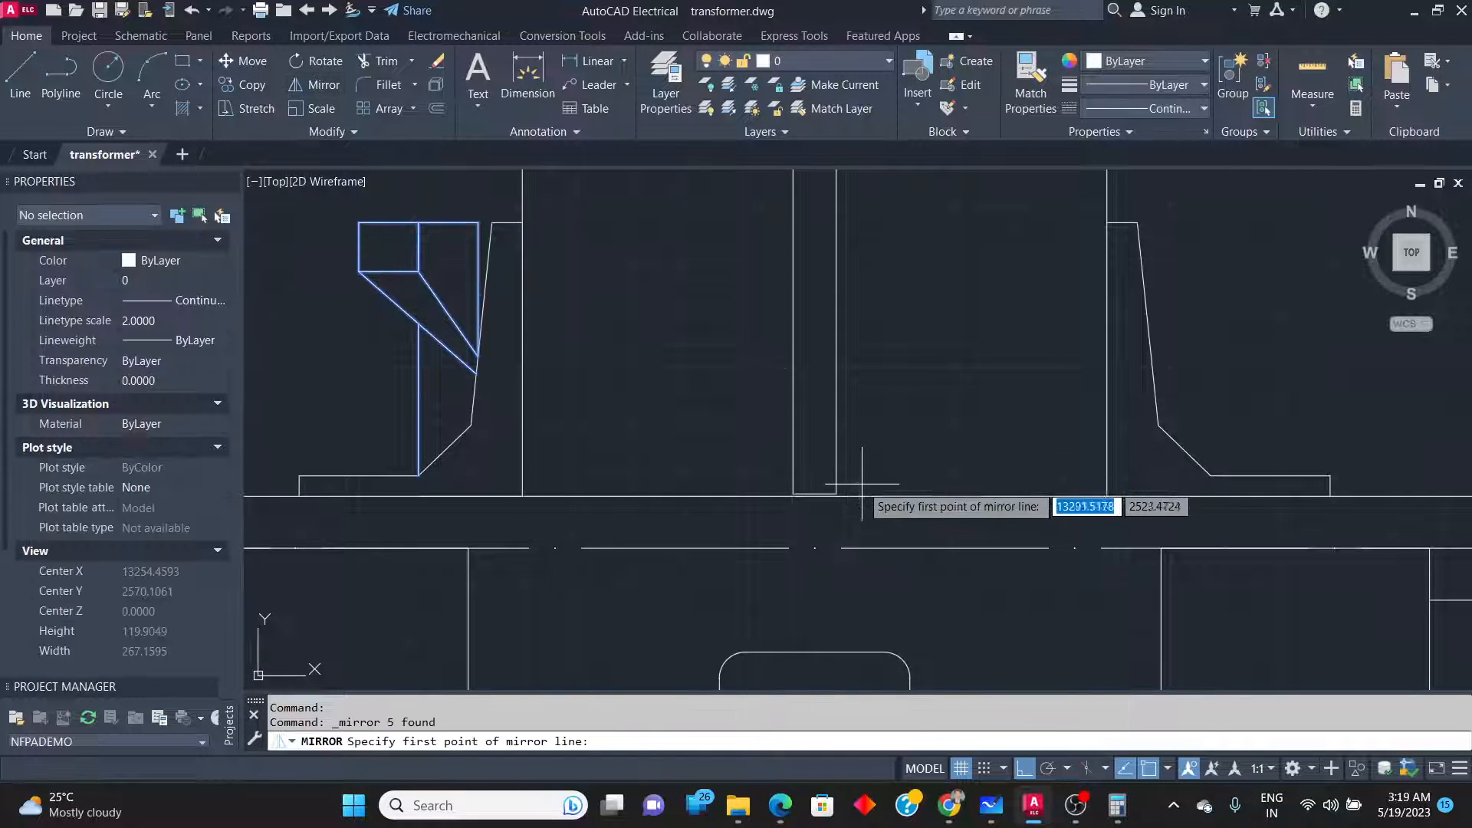
pyautogui.scroll(4, 809, 493)
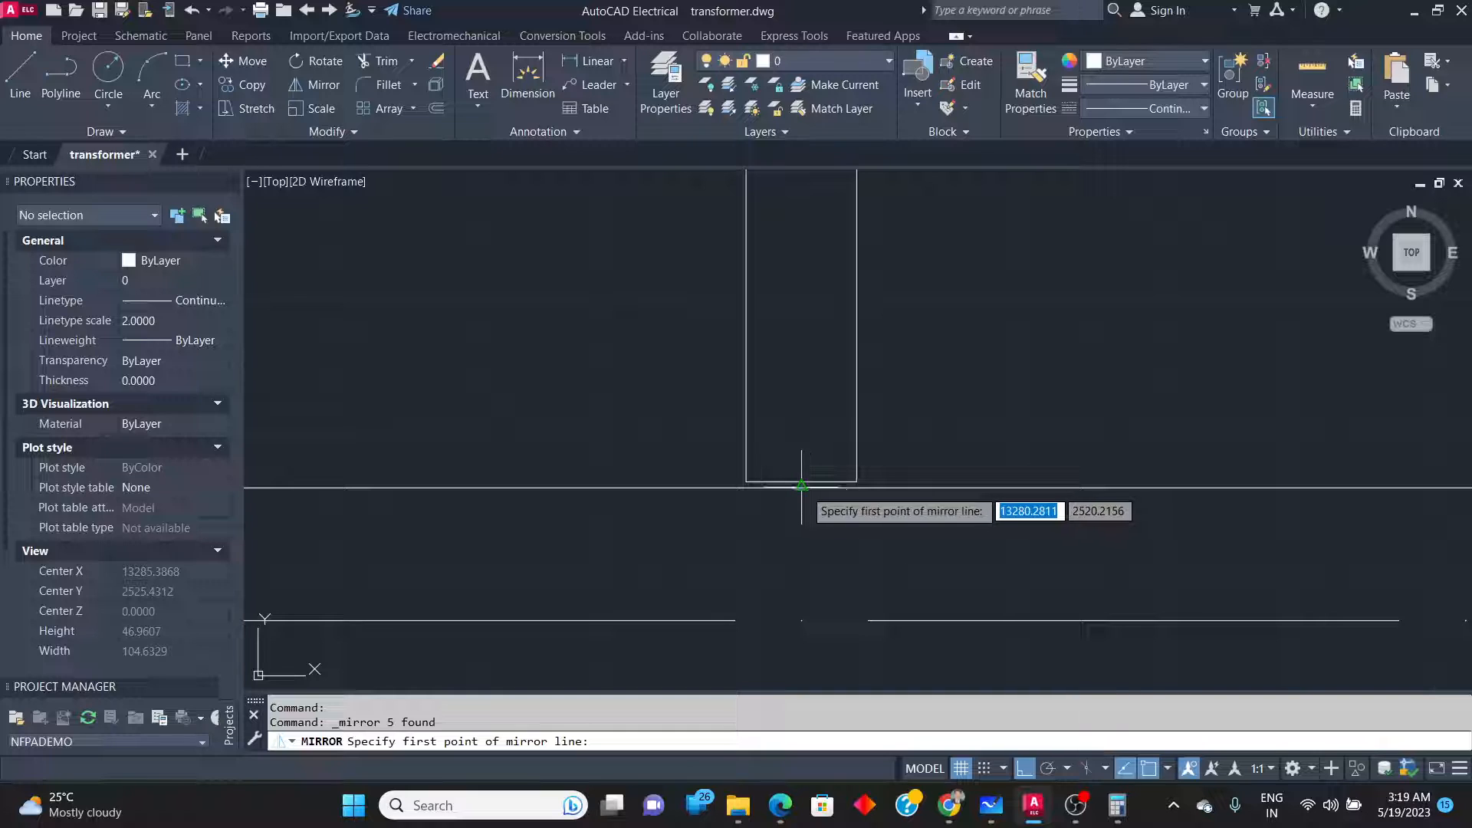
pyautogui.click(801, 486)
pyautogui.scroll(-3, 820, 490)
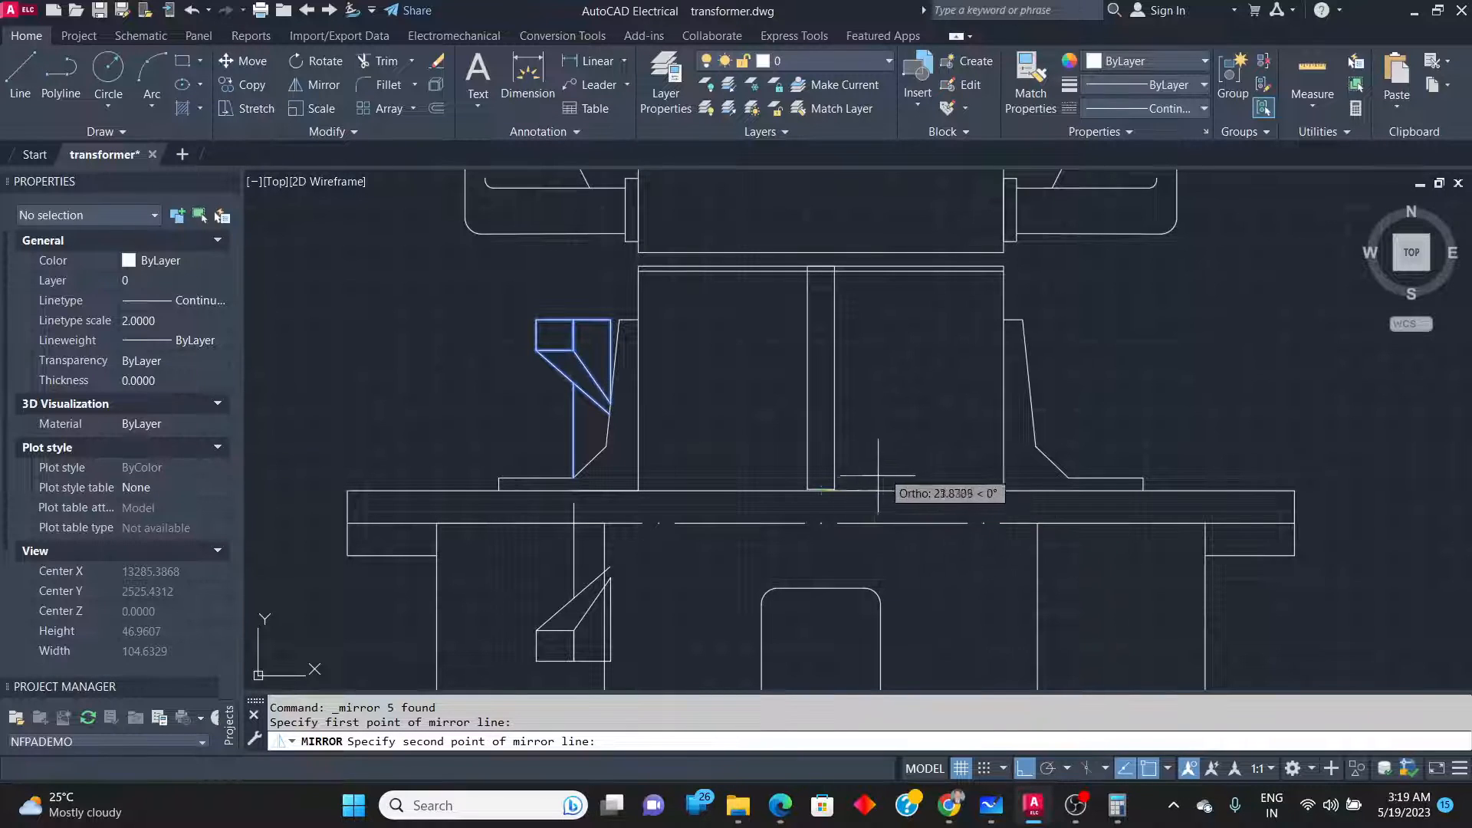
pyautogui.click(849, 403)
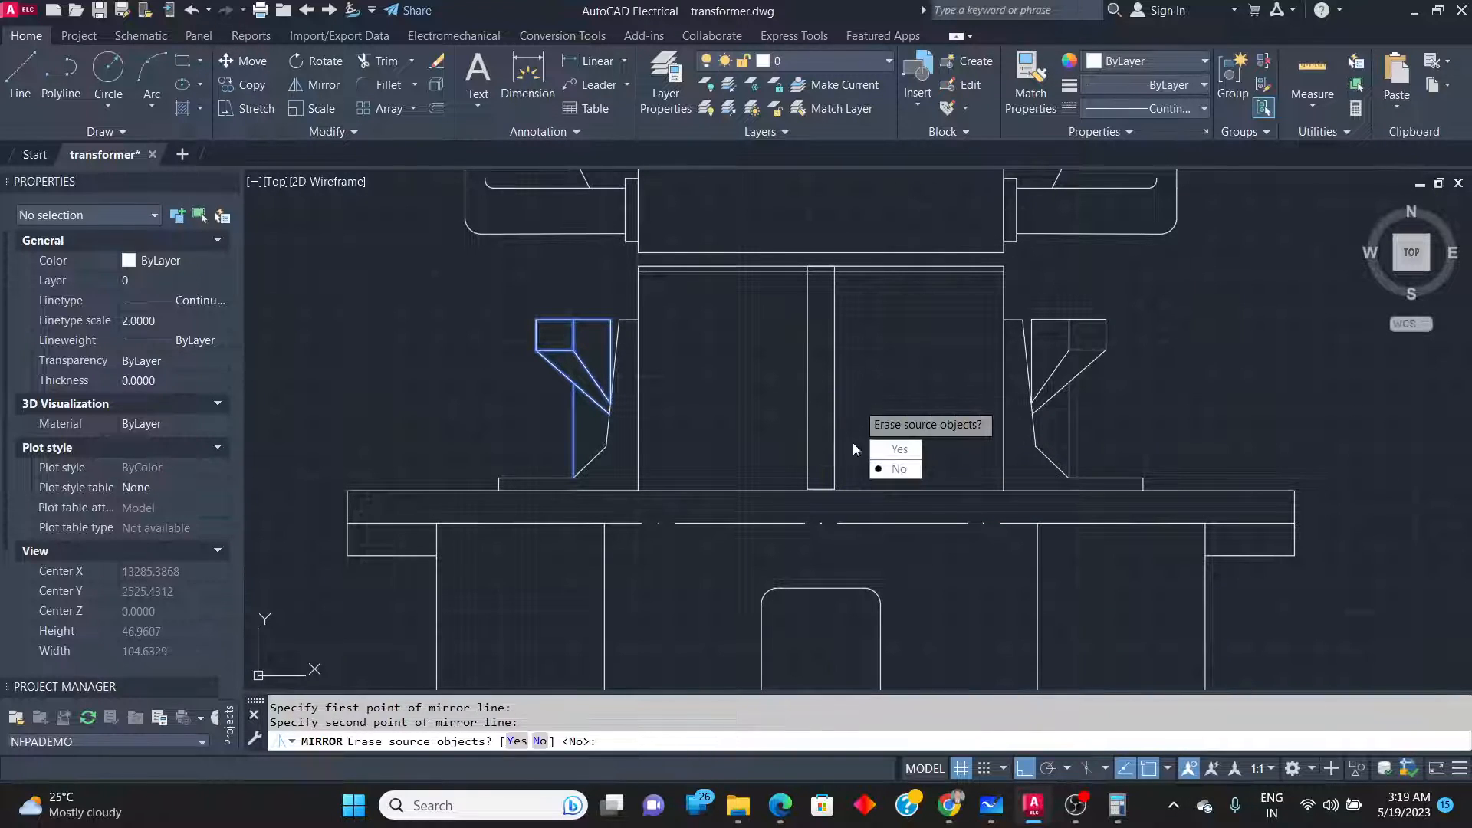
pyautogui.press('Return')
# Stretch the bottom edge of the rotor's ventilating duct rectangle down to the shaft's upper line.
pyautogui.scroll(2, 825, 481)
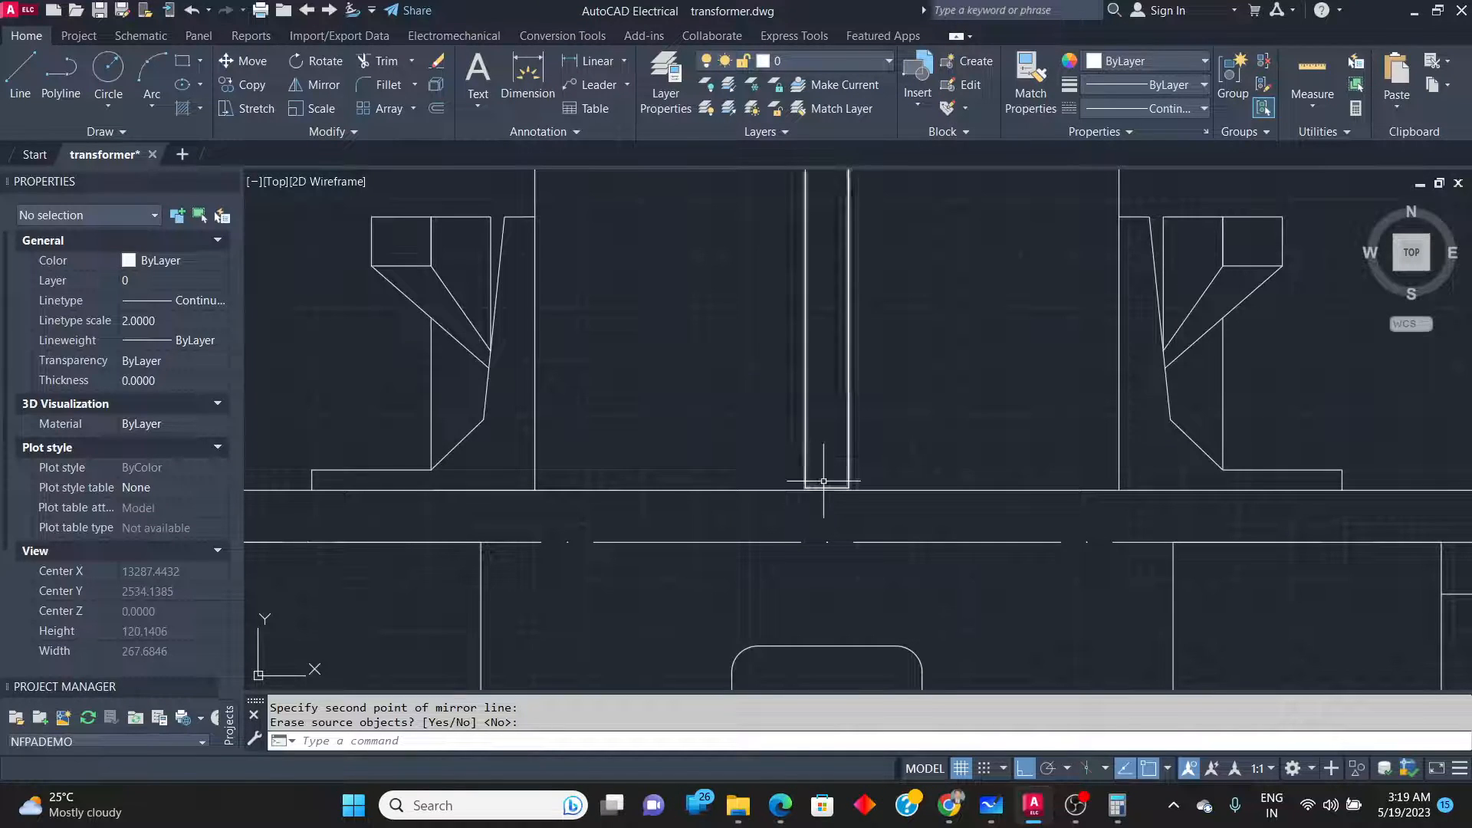
pyautogui.scroll(2, 824, 482)
pyautogui.click(833, 505)
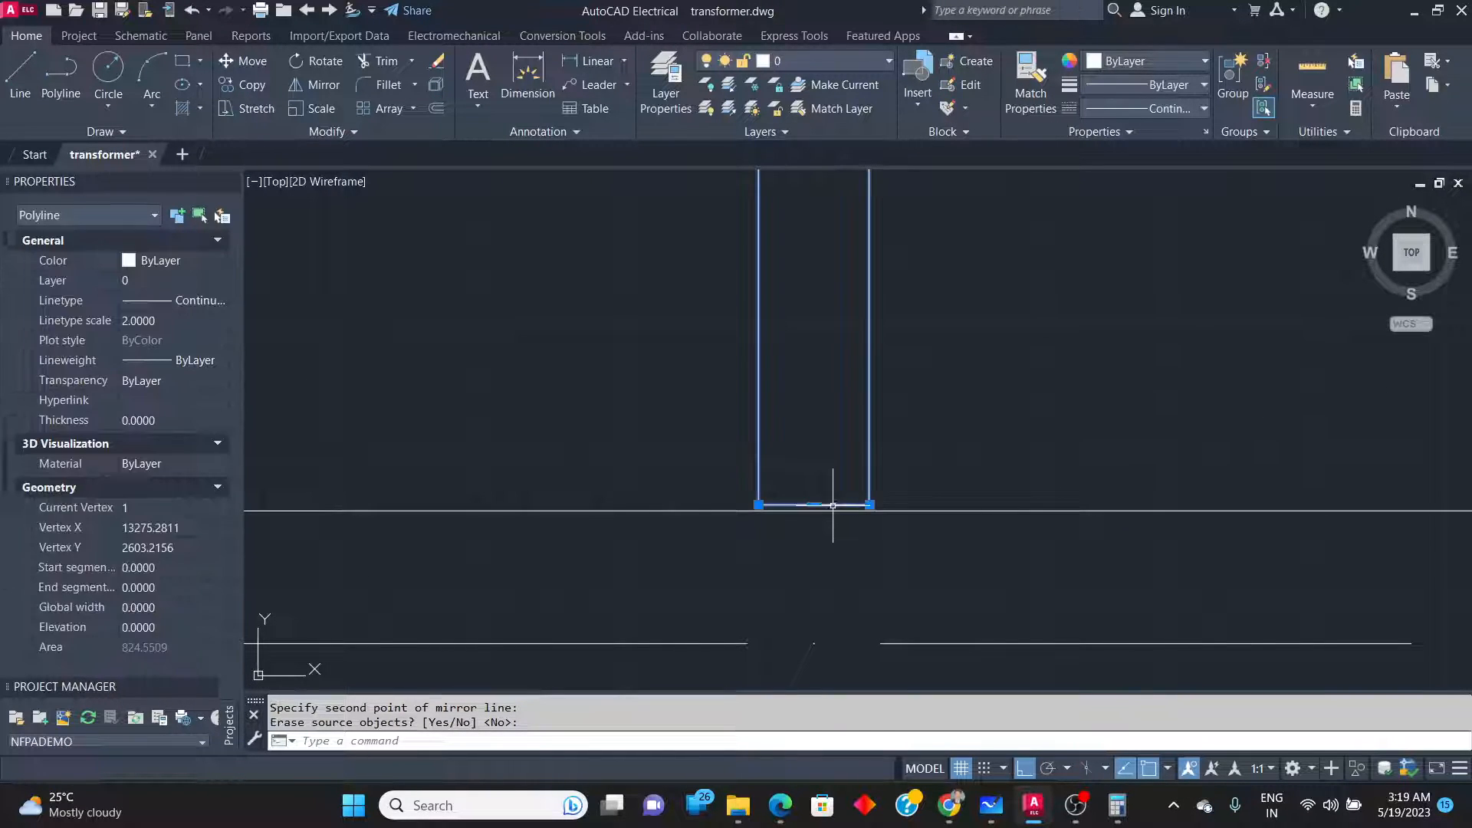
pyautogui.click(814, 504)
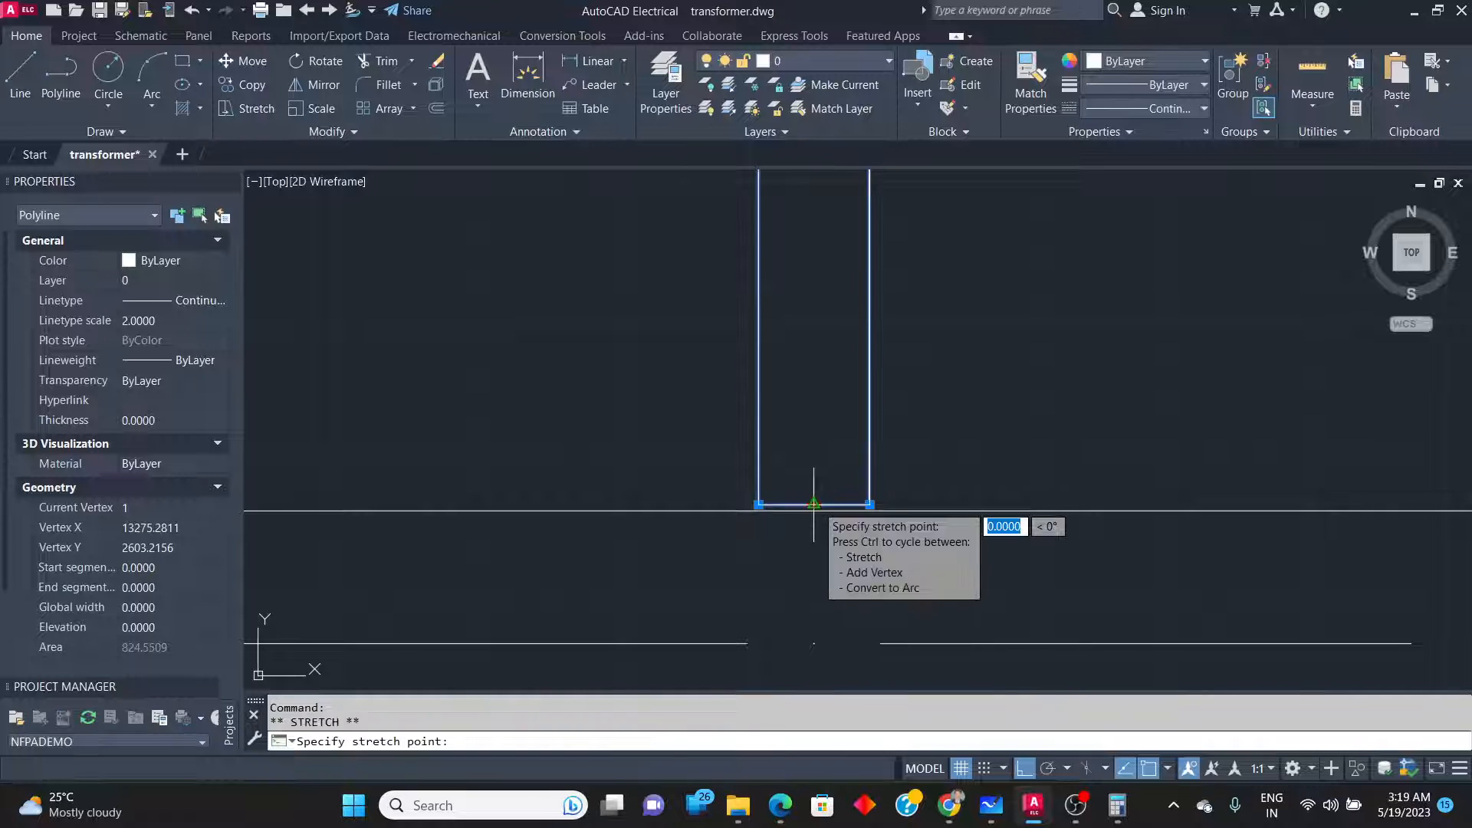
pyautogui.scroll(-5, 768, 592)
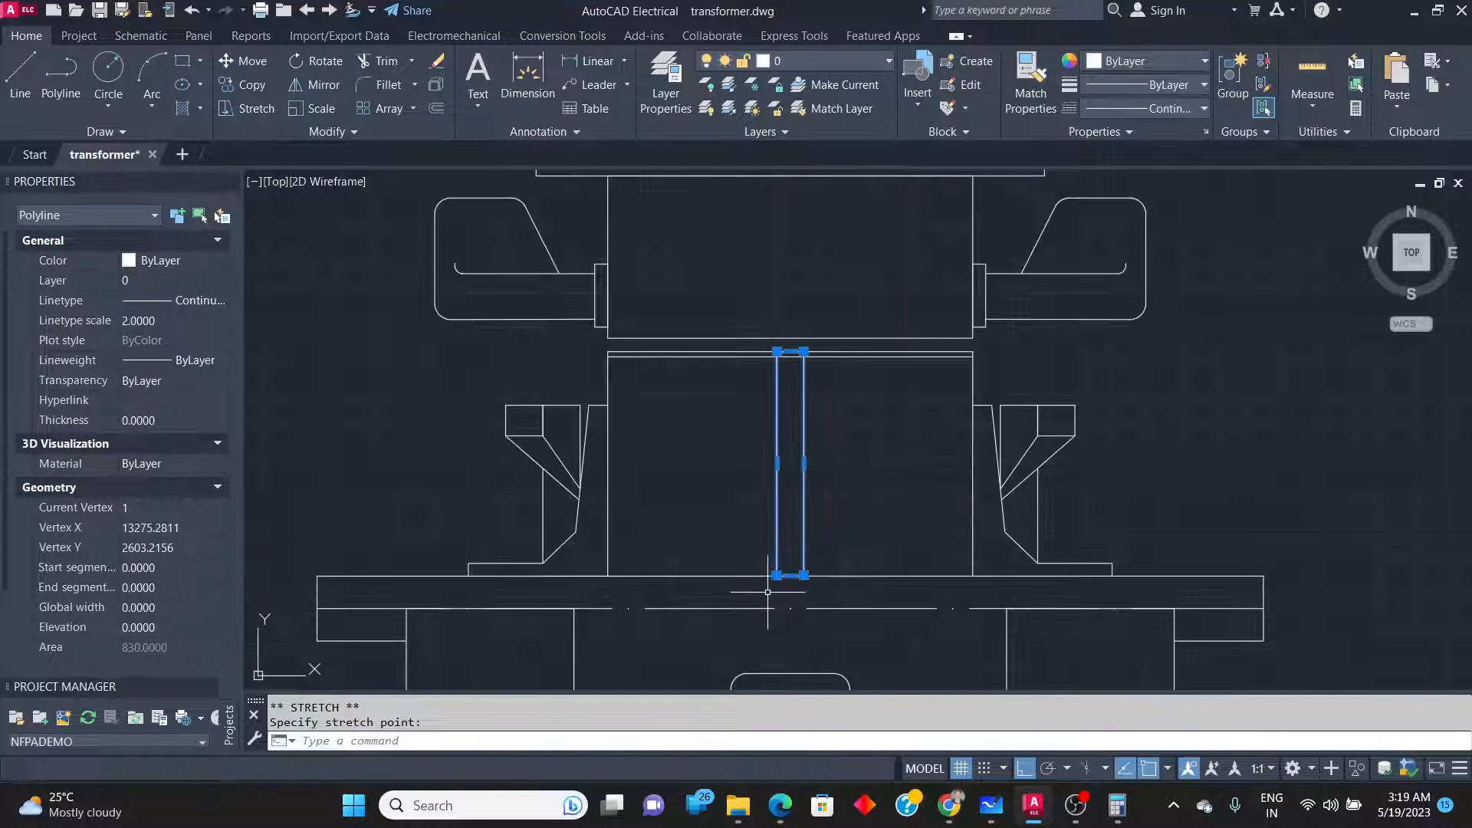
pyautogui.press('Escape')
pyautogui.scroll(-6, 759, 601)
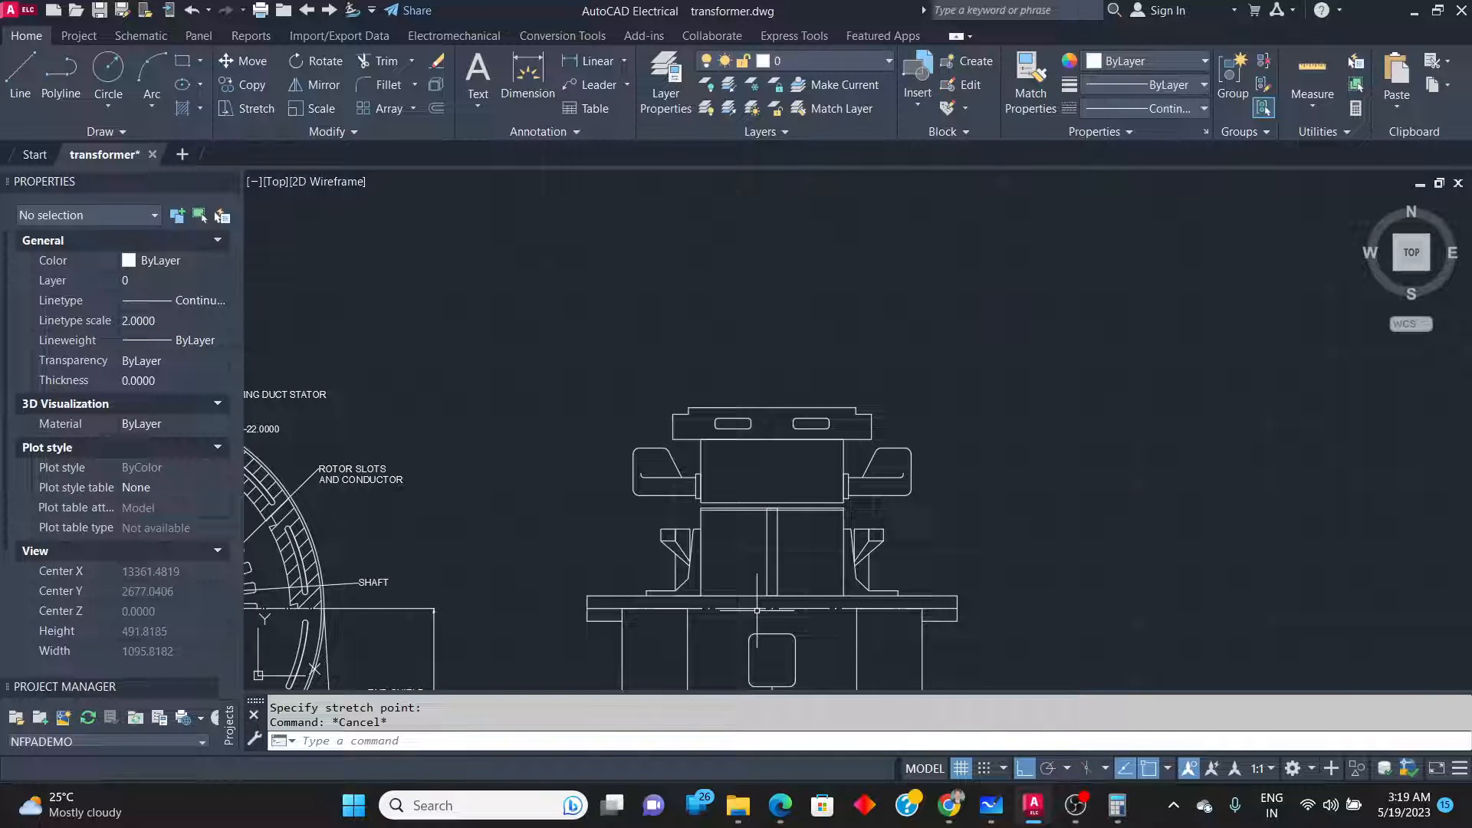
# Following the Whiteboard sketch, draw the left end cover's outer outline from the lower body's outer corner on the centerline up and across to the stator frame's top corner.
pyautogui.hotkey('alt', 'Tab')
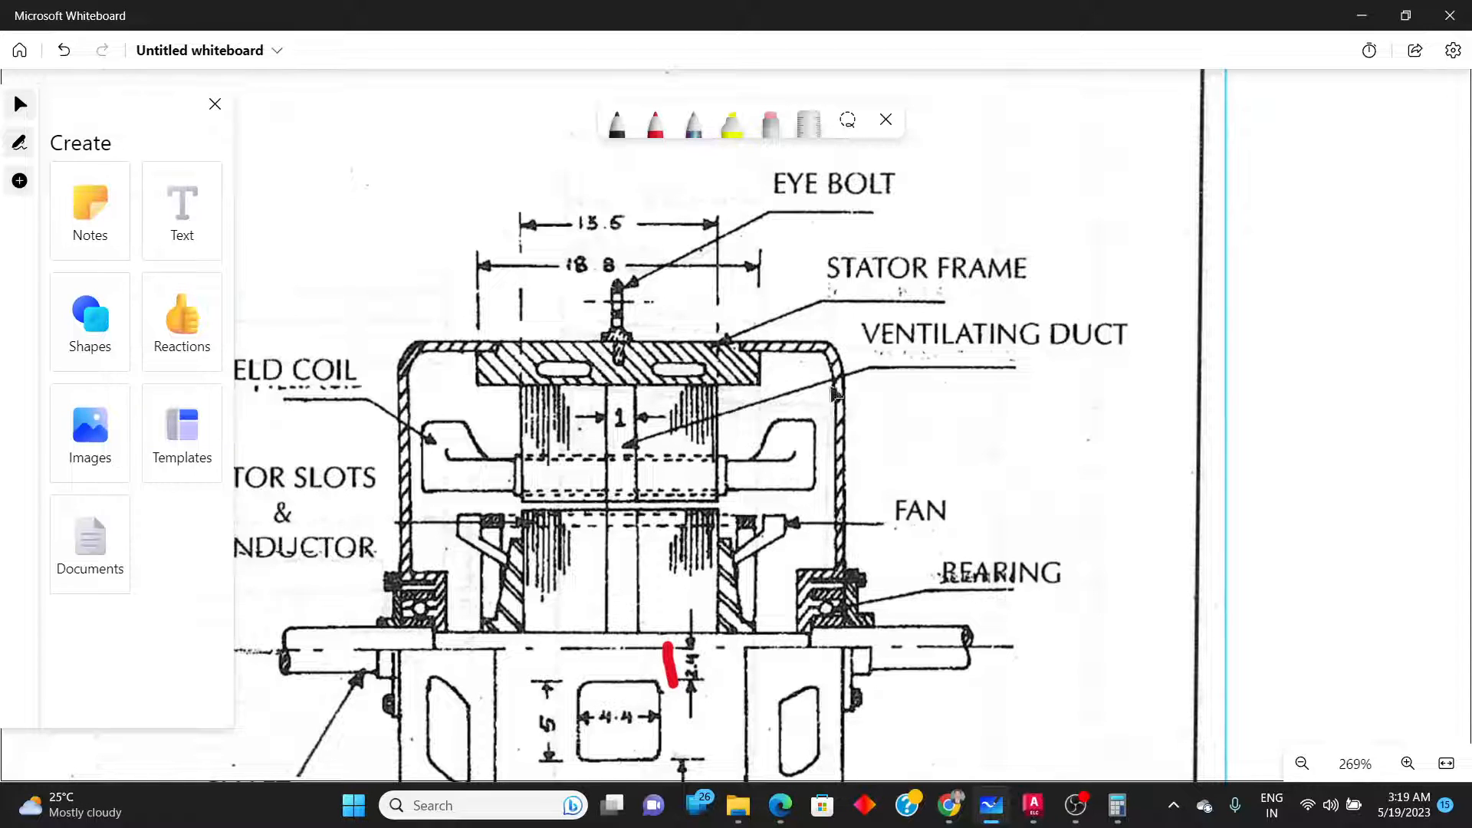
pyautogui.hotkey('alt', 'Tab')
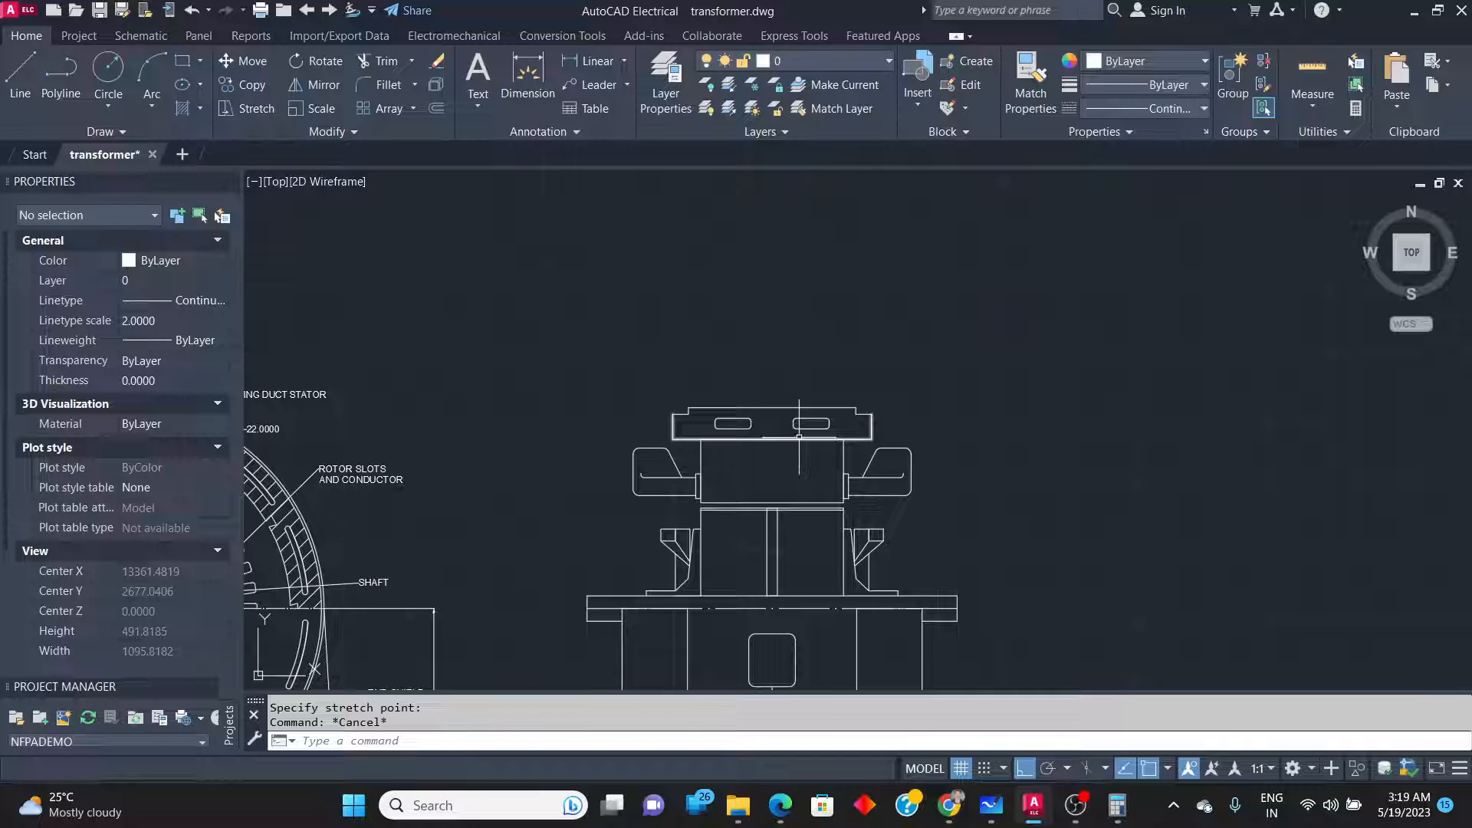
pyautogui.hotkey('alt', 'Tab')
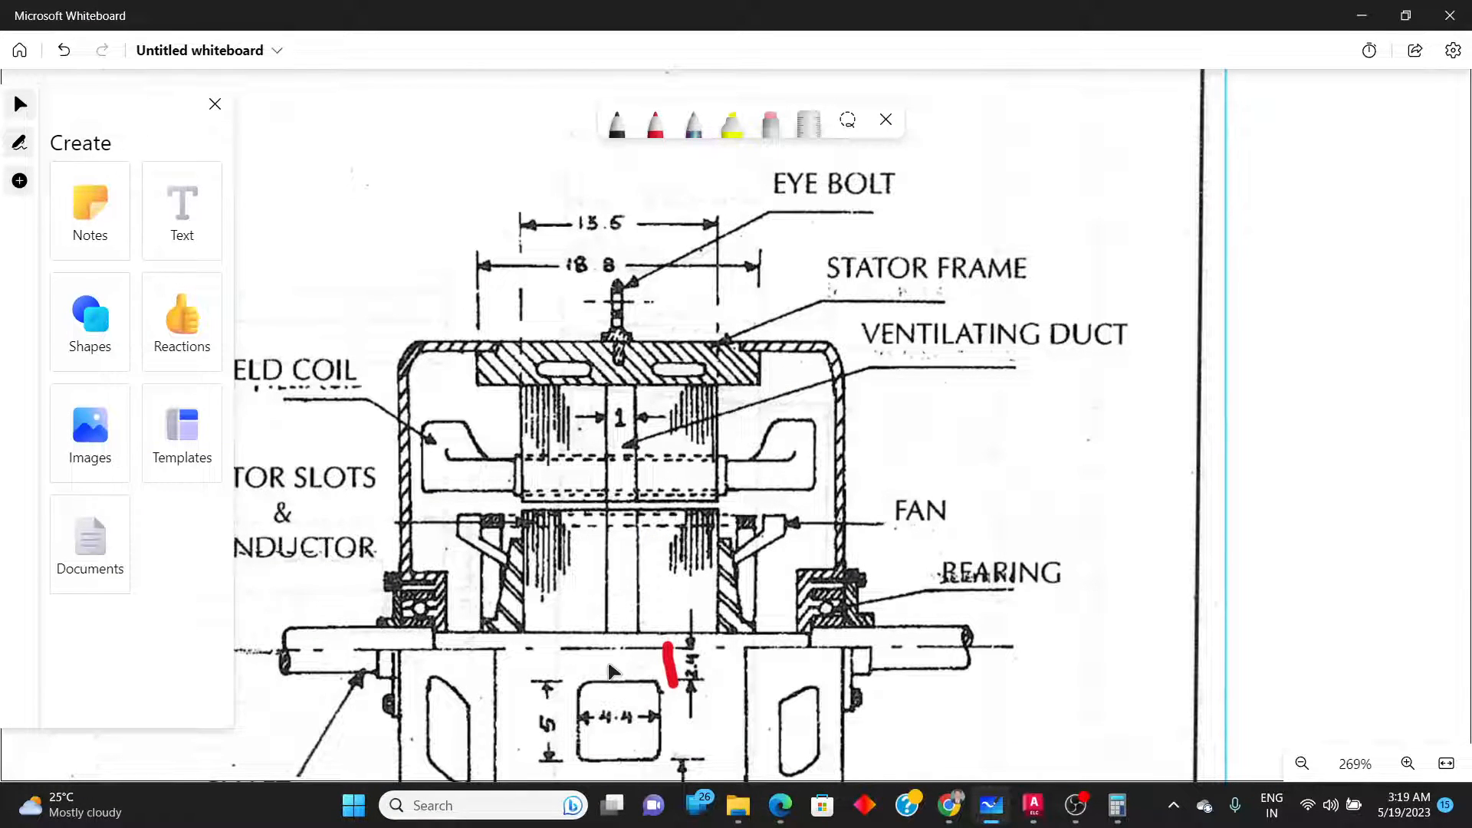
pyautogui.hotkey('alt', 'Tab')
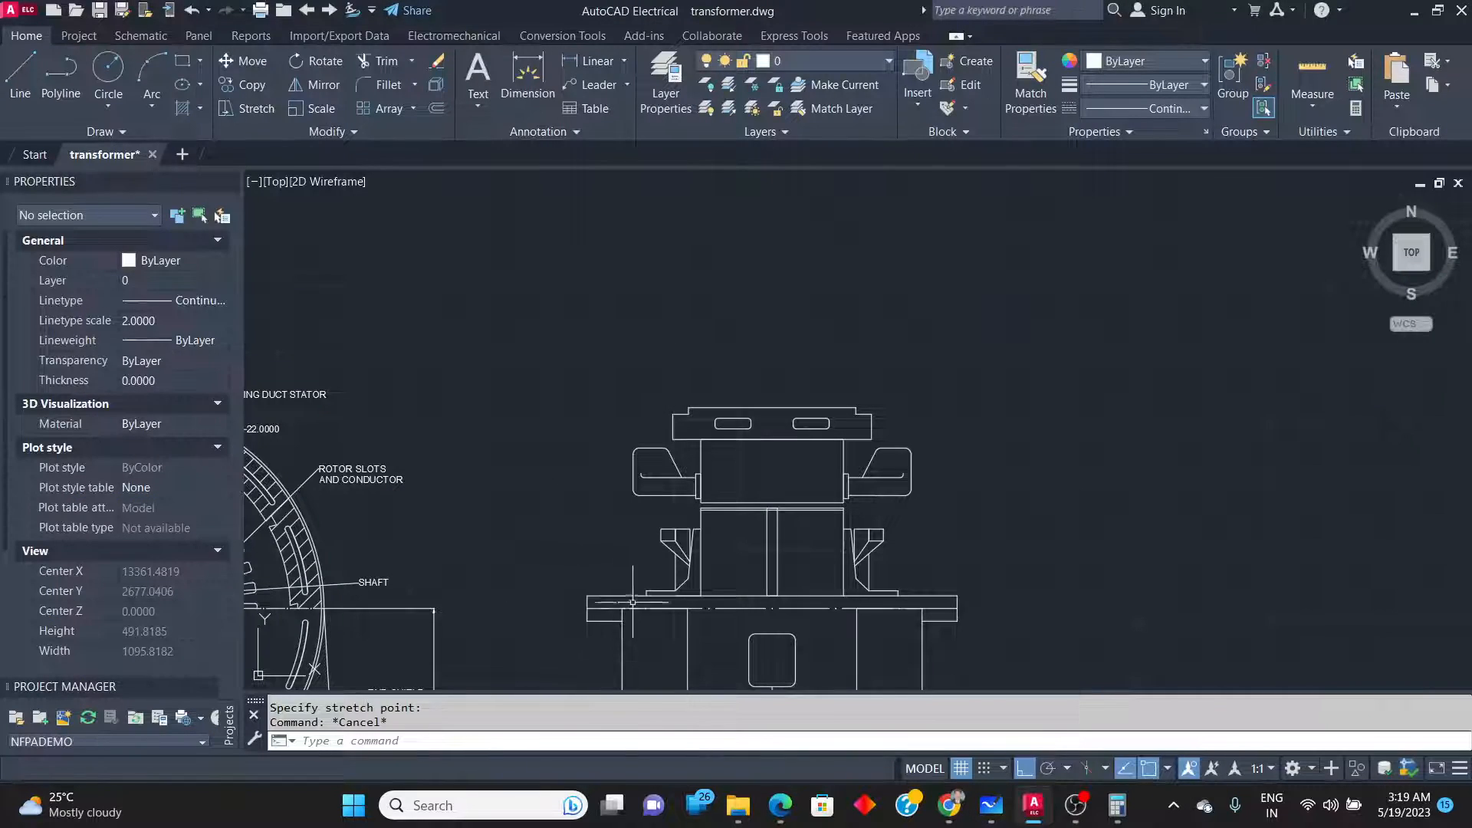
pyautogui.scroll(2, 631, 606)
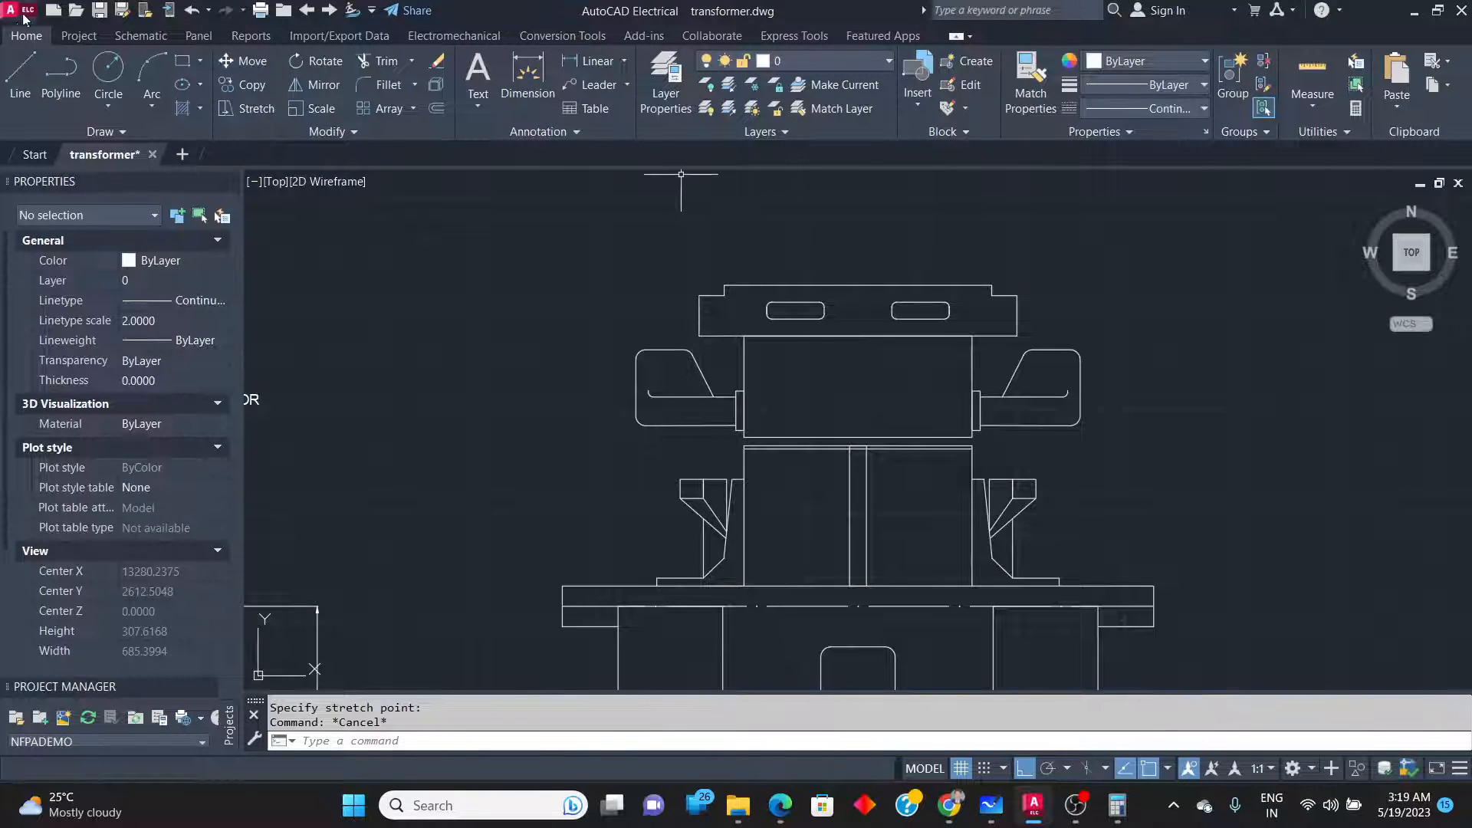
pyautogui.click(20, 77)
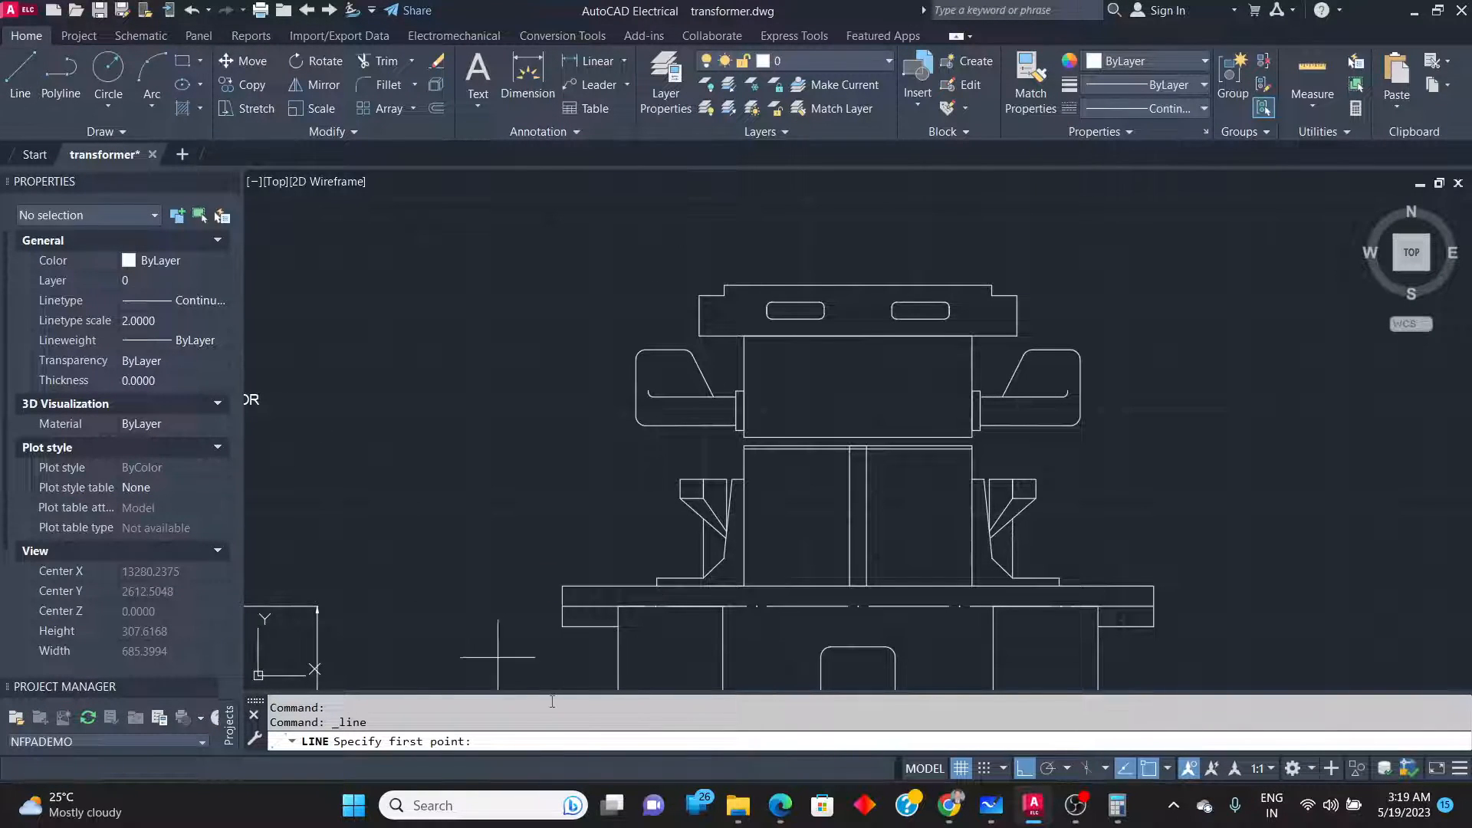
pyautogui.click(619, 606)
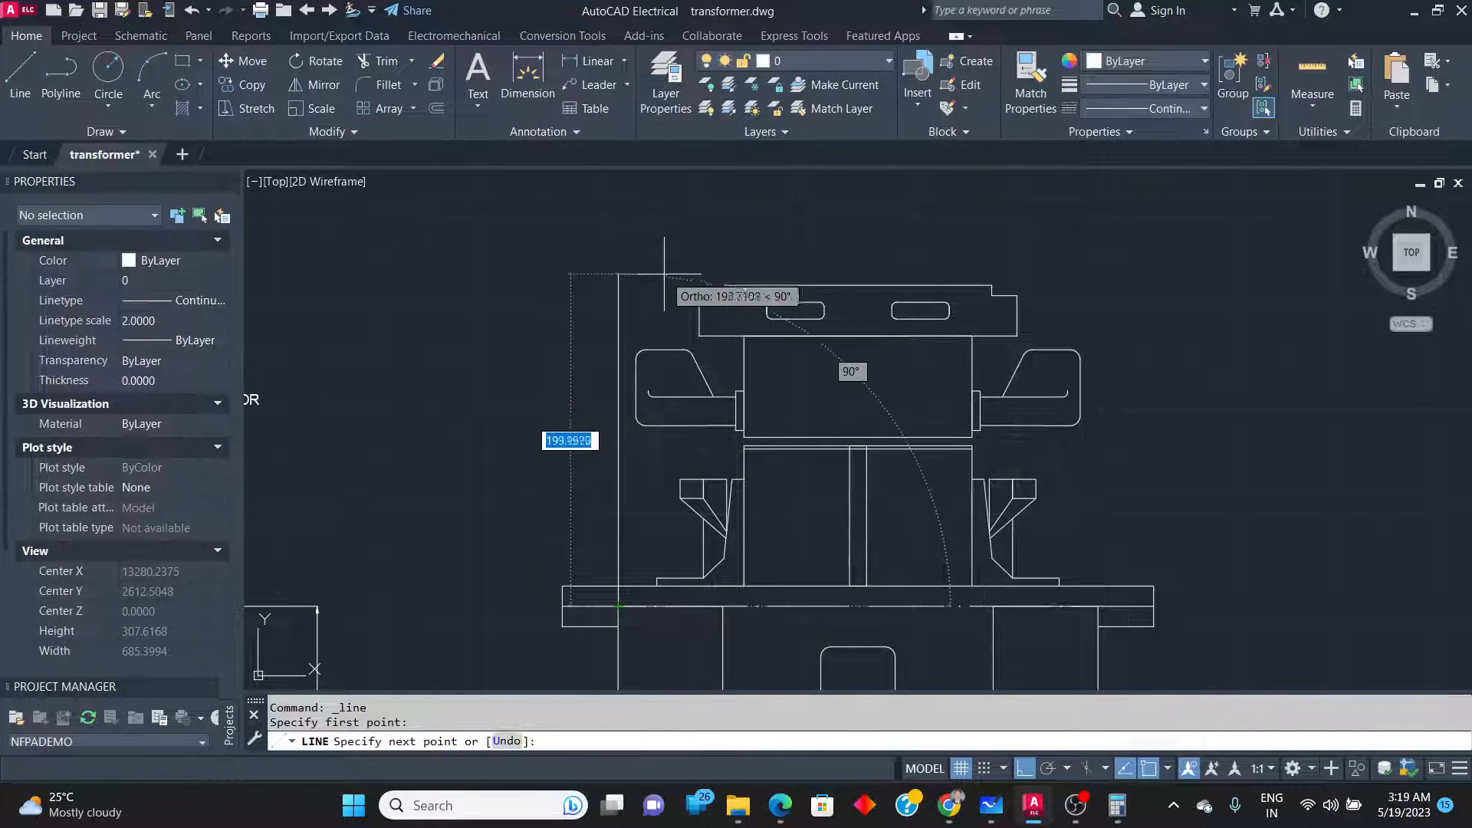
pyautogui.click(699, 290)
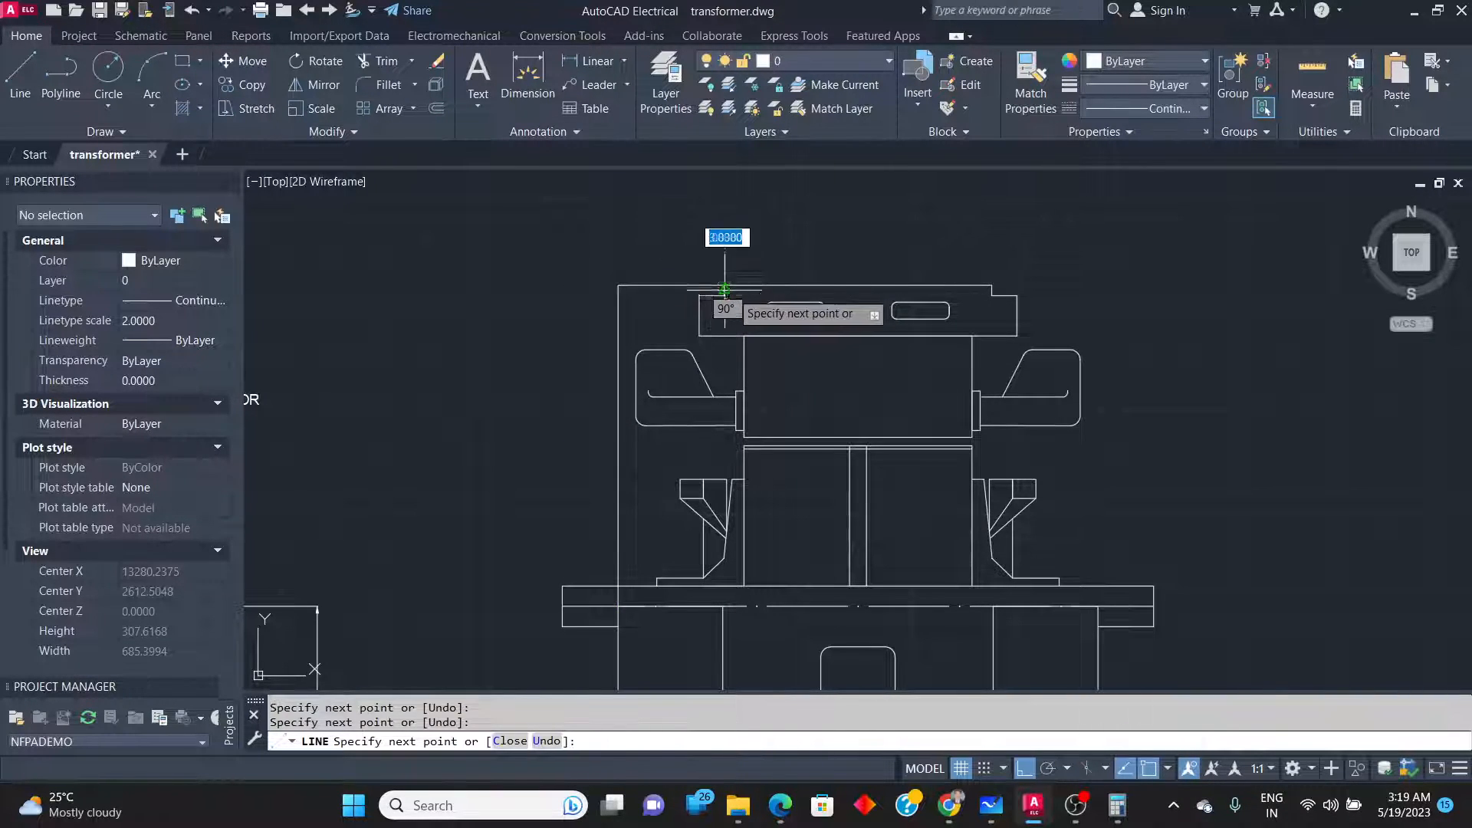
pyautogui.click(725, 285)
pyautogui.press('Escape')
# Start the left end cover's inner outline with a 38-unit line running left from the stator frame's lower shoulder corner.
pyautogui.scroll(2, 710, 303)
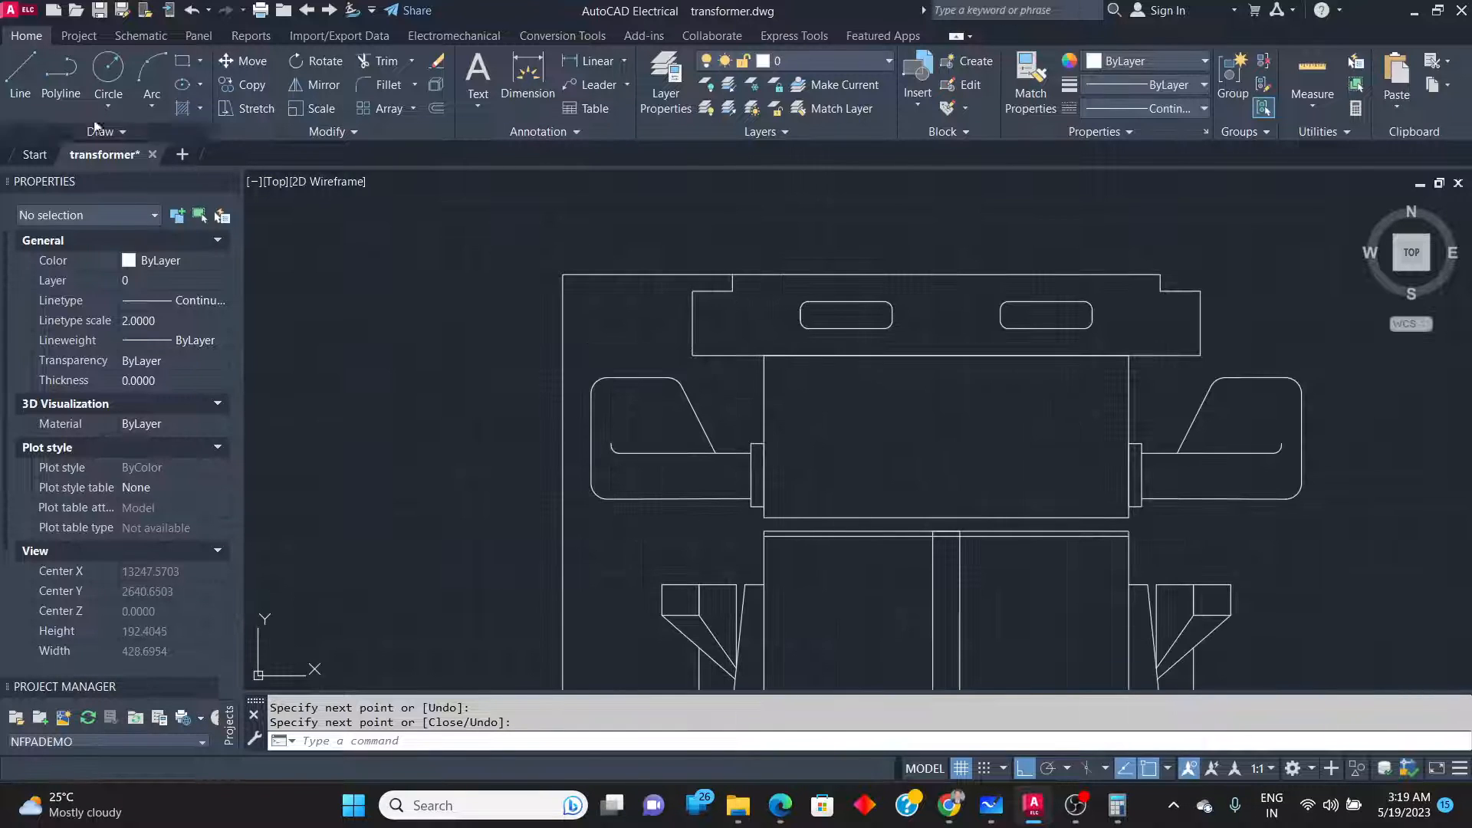
pyautogui.click(22, 73)
pyautogui.click(693, 290)
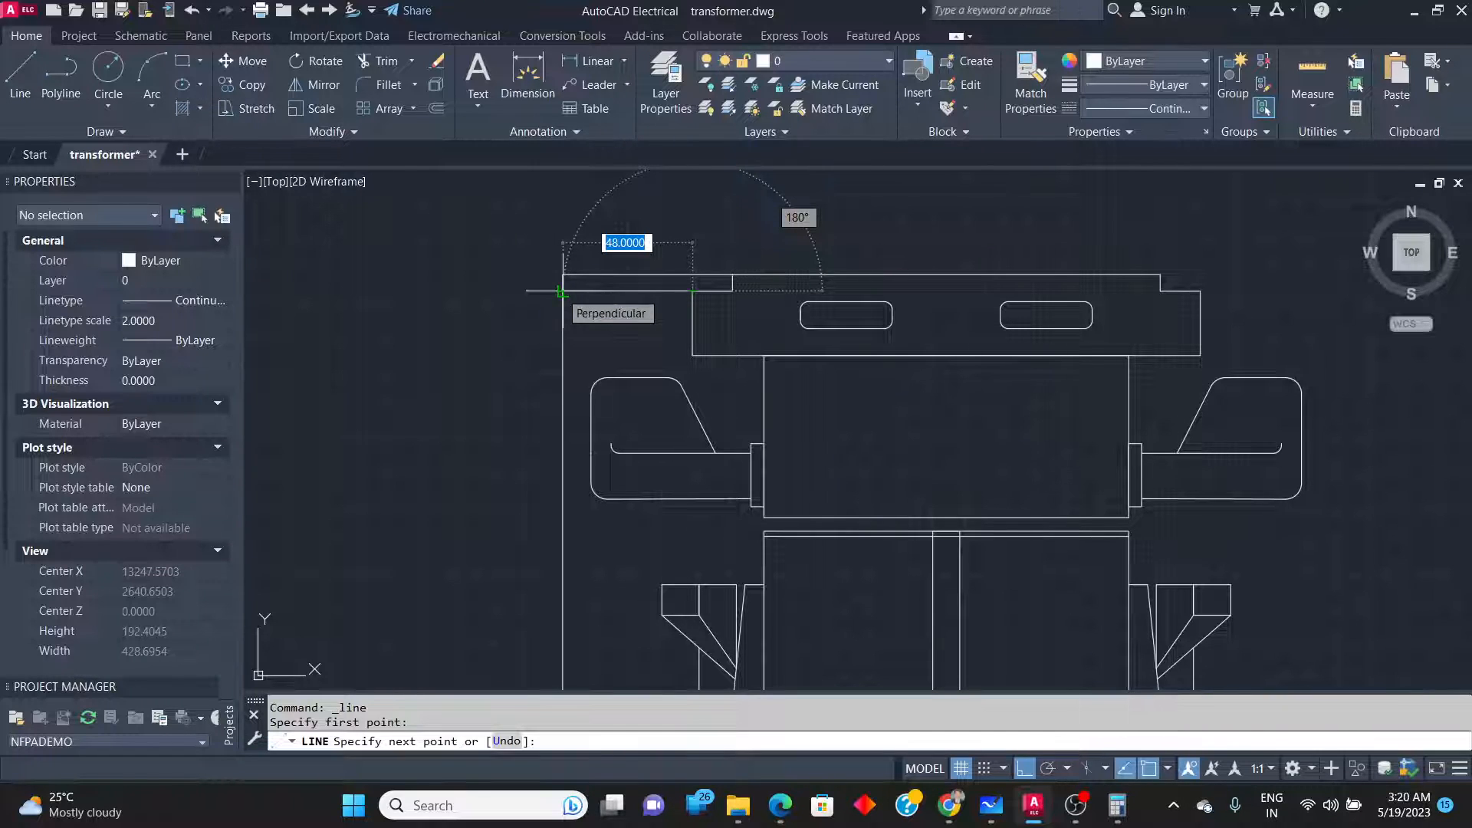
pyautogui.write('38')
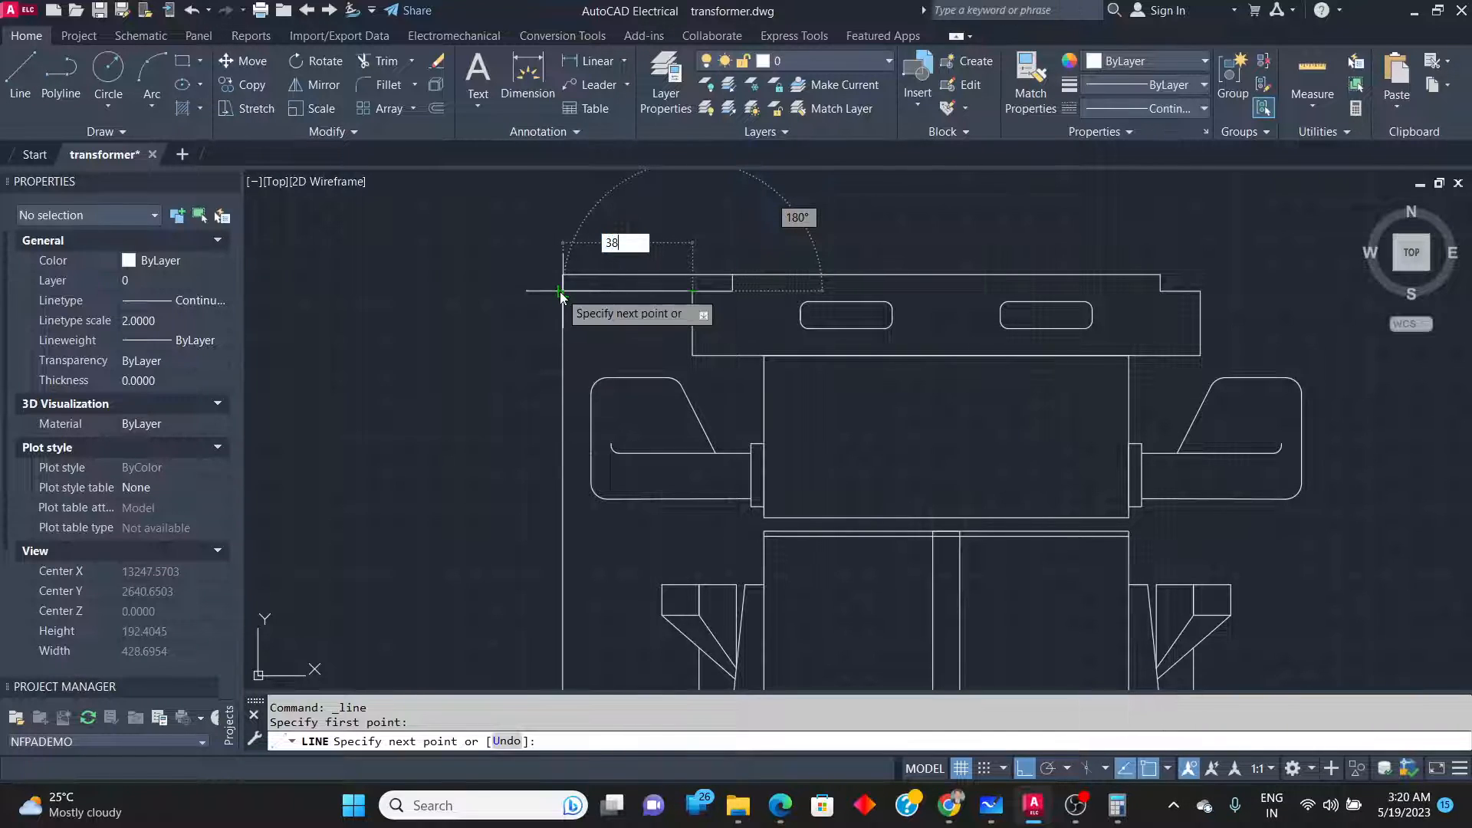
pyautogui.press('Return')
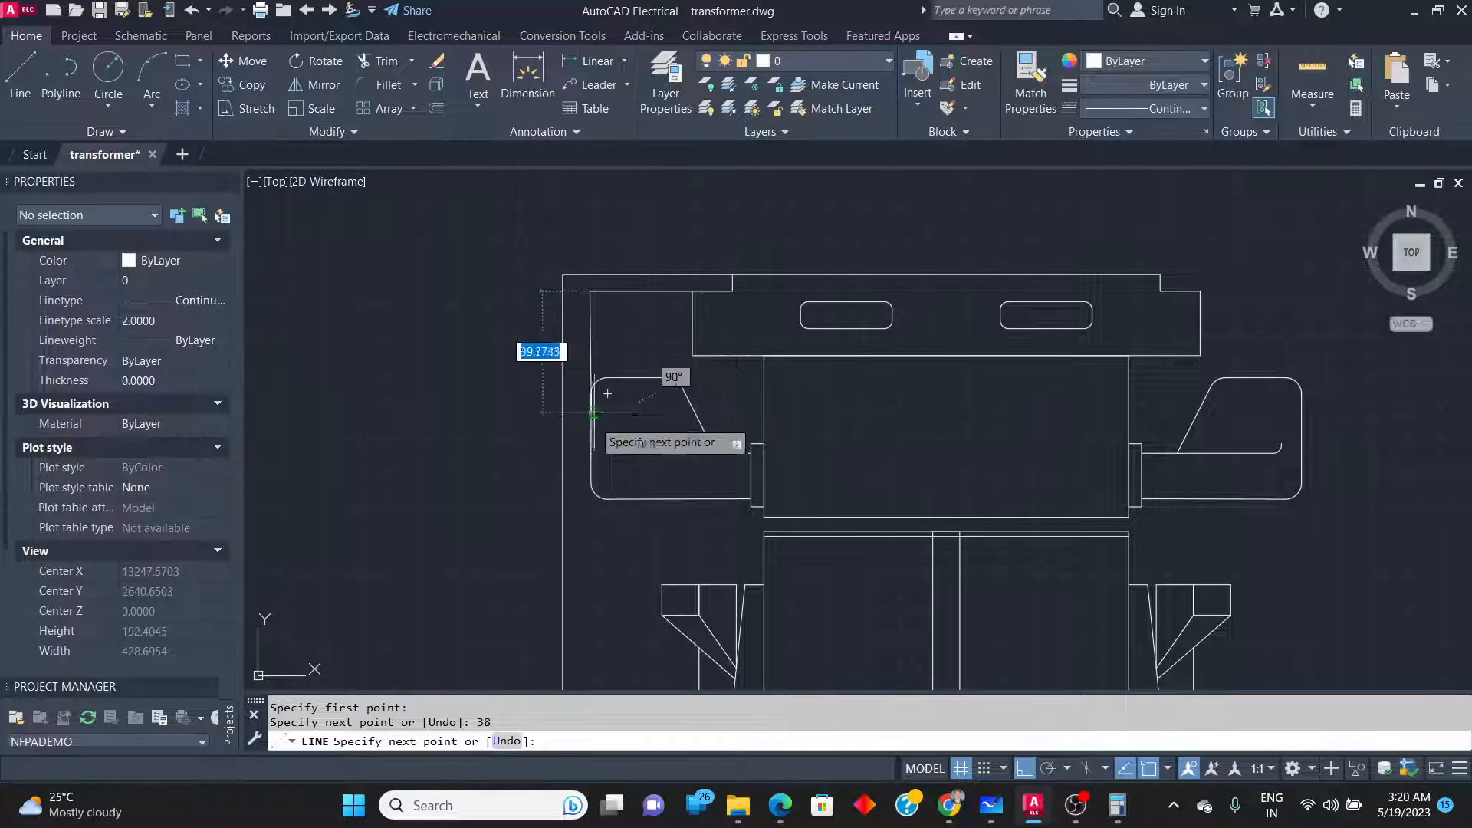
# Check the cover's shape in the Whiteboard sketch, and extend its inner top edge 4 units further left.
pyautogui.hotkey('alt', 'Tab')
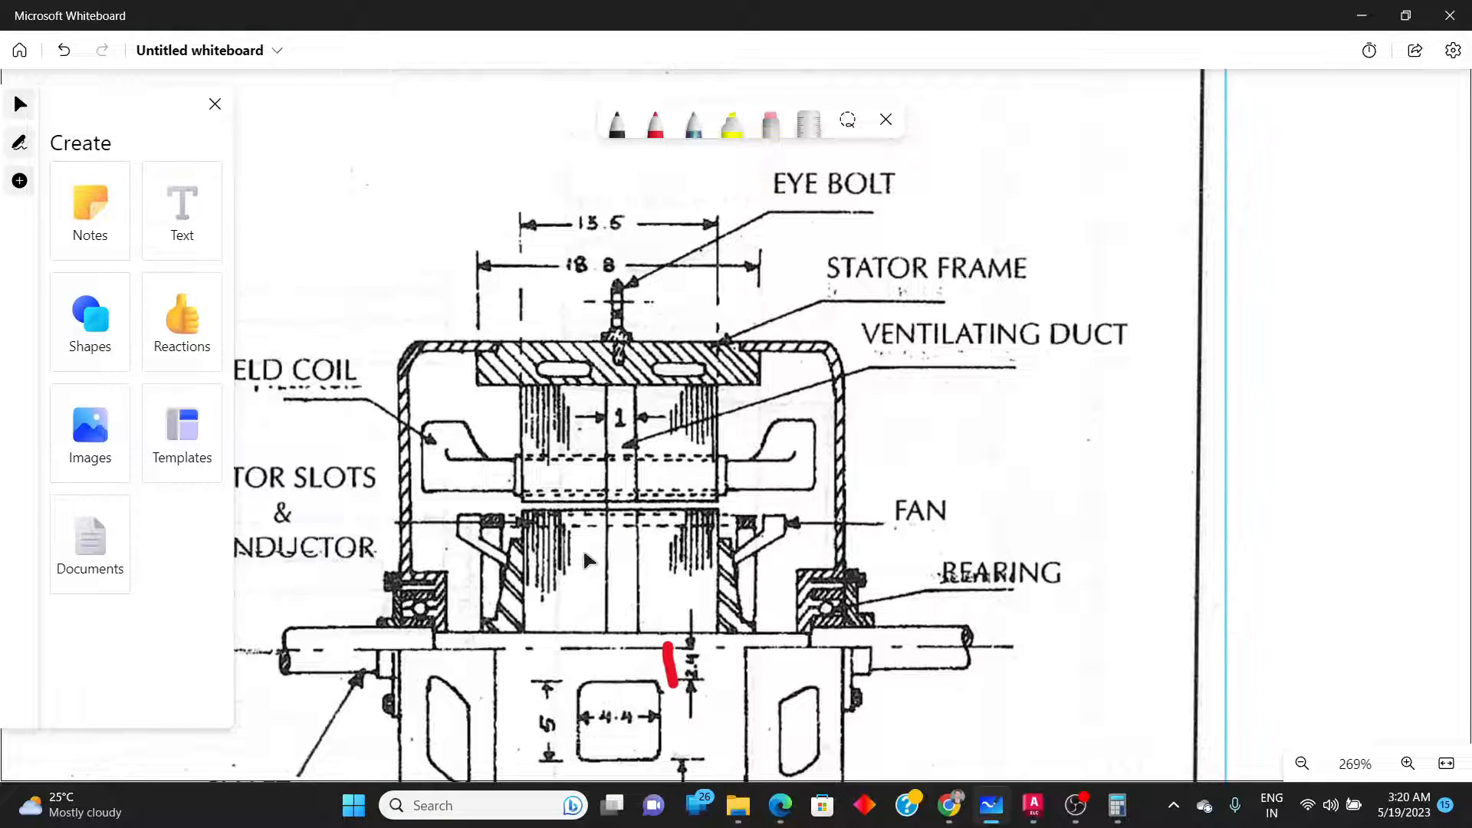
pyautogui.hotkey('alt', 'Tab')
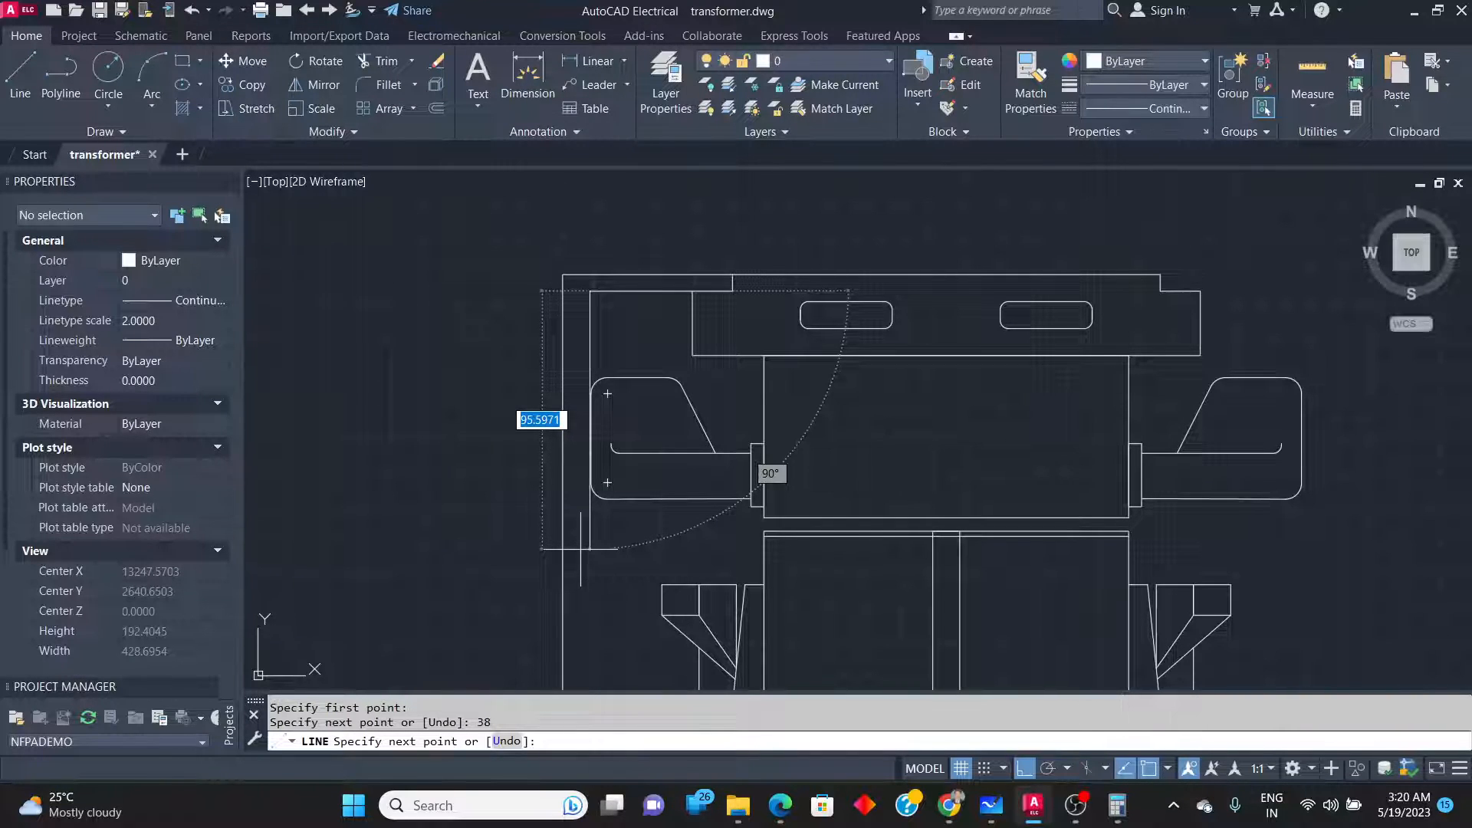
pyautogui.hotkey('alt', 'Tab')
pyautogui.hotkey('alt', 'Tab')
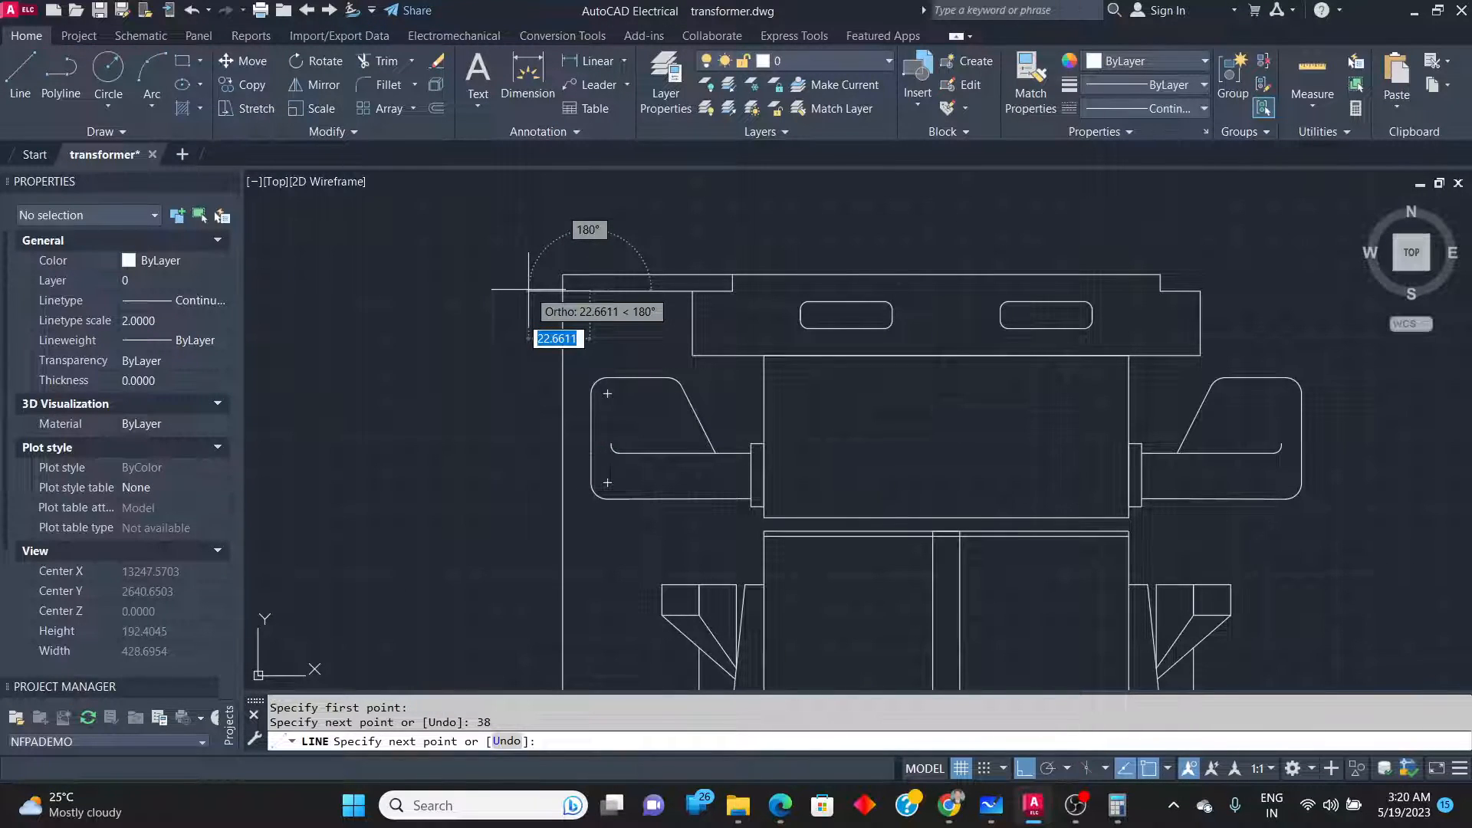
pyautogui.hotkey('alt', 'Tab')
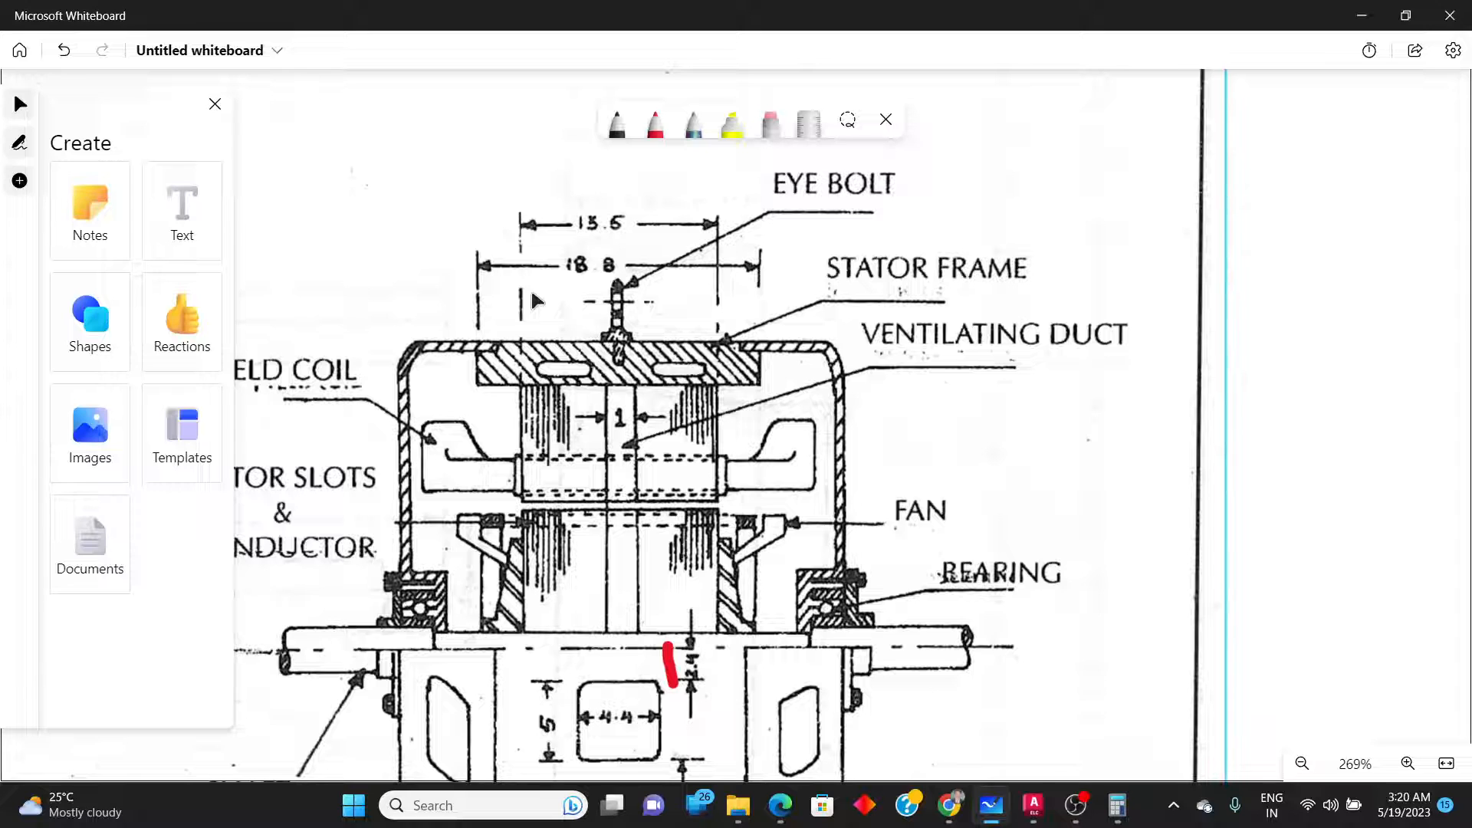
pyautogui.hotkey('alt', 'Tab')
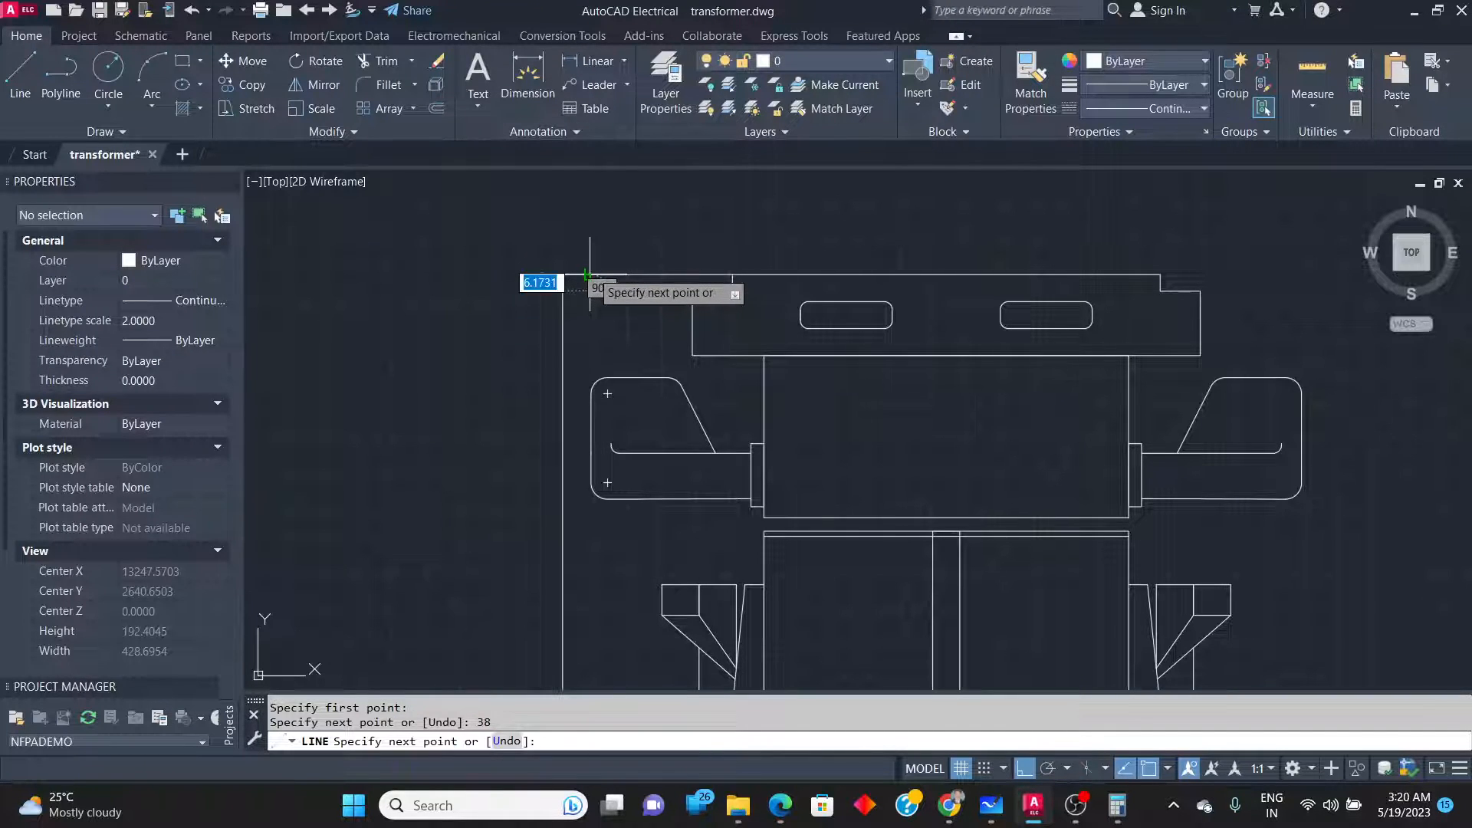
pyautogui.scroll(4, 589, 274)
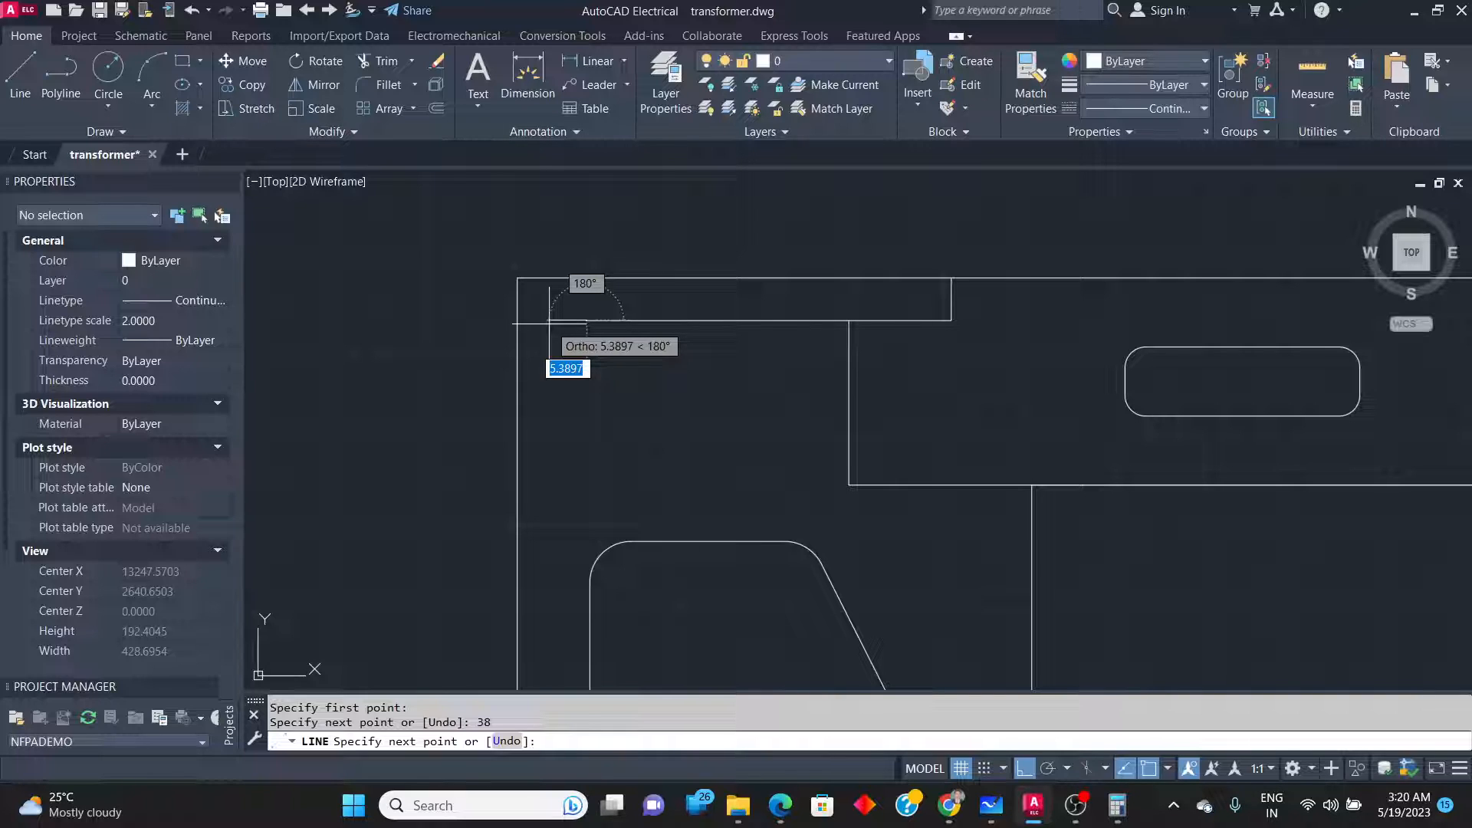
pyautogui.write('4')
pyautogui.press('Return')
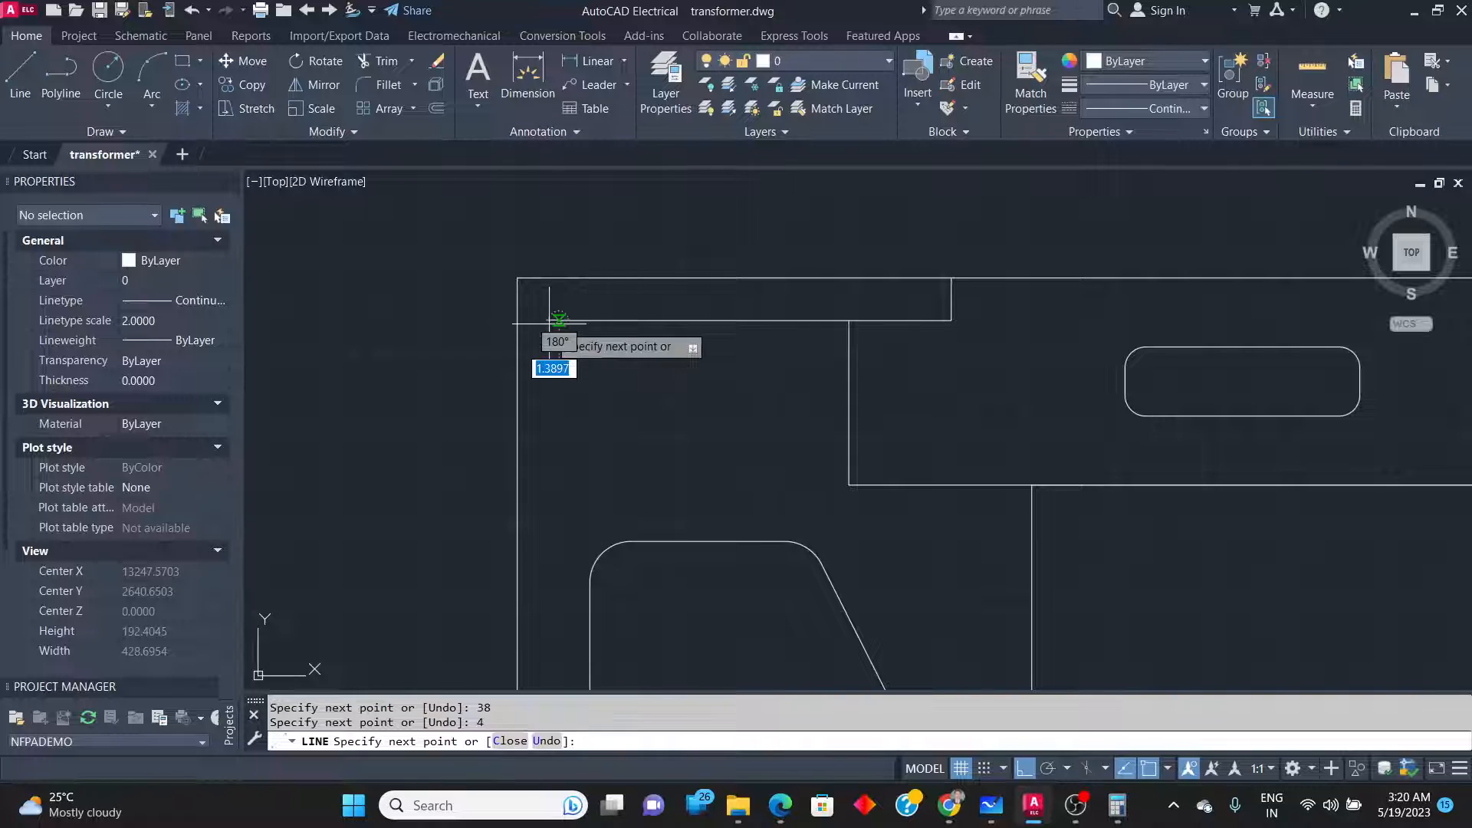
# Draw the cover's inner wall line straight down, ending perpendicular on the shaft's upper line.
pyautogui.scroll(-6, 535, 608)
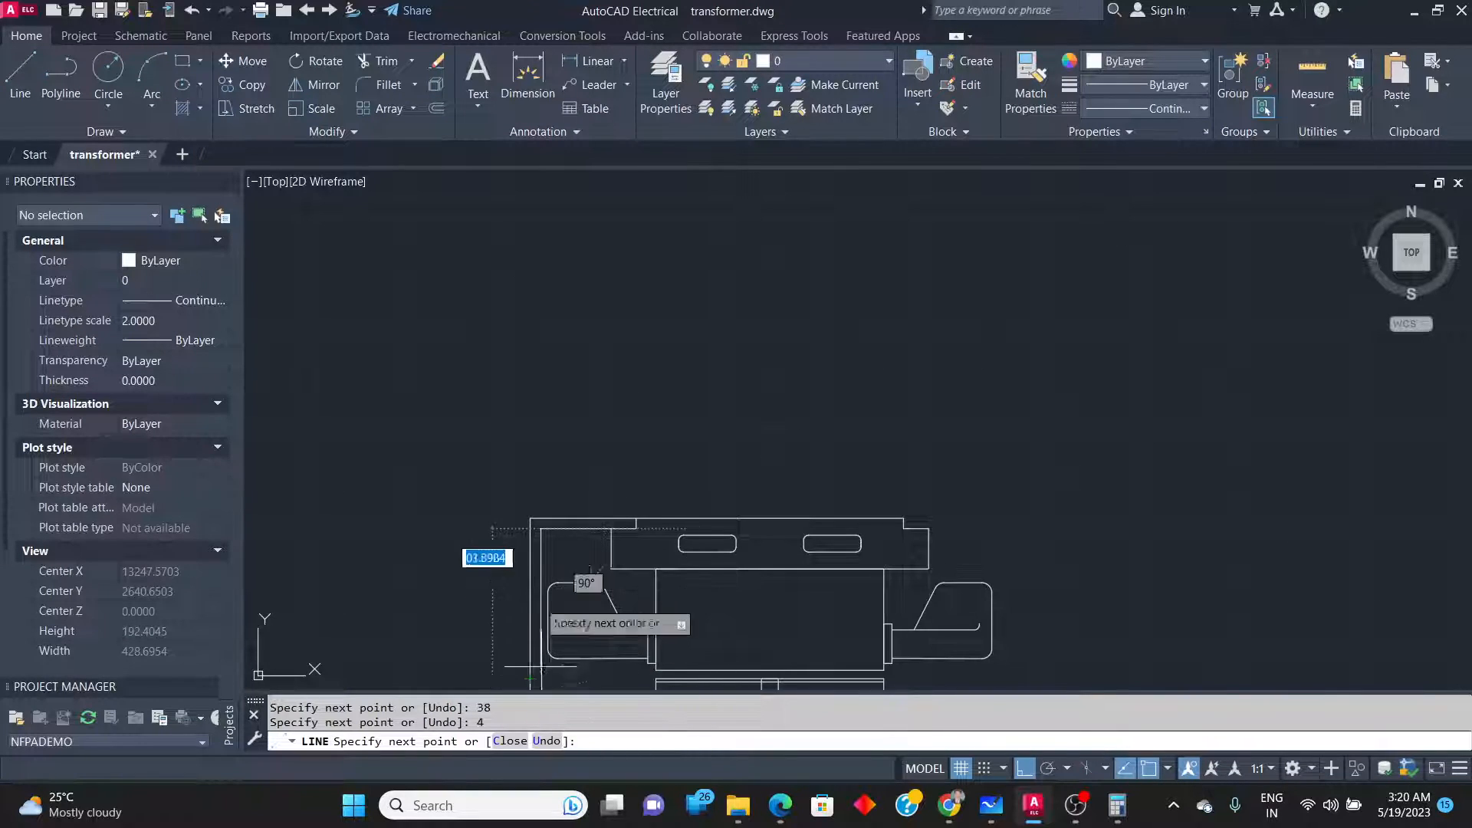
pyautogui.scroll(4, 521, 537)
pyautogui.scroll(4, 513, 552)
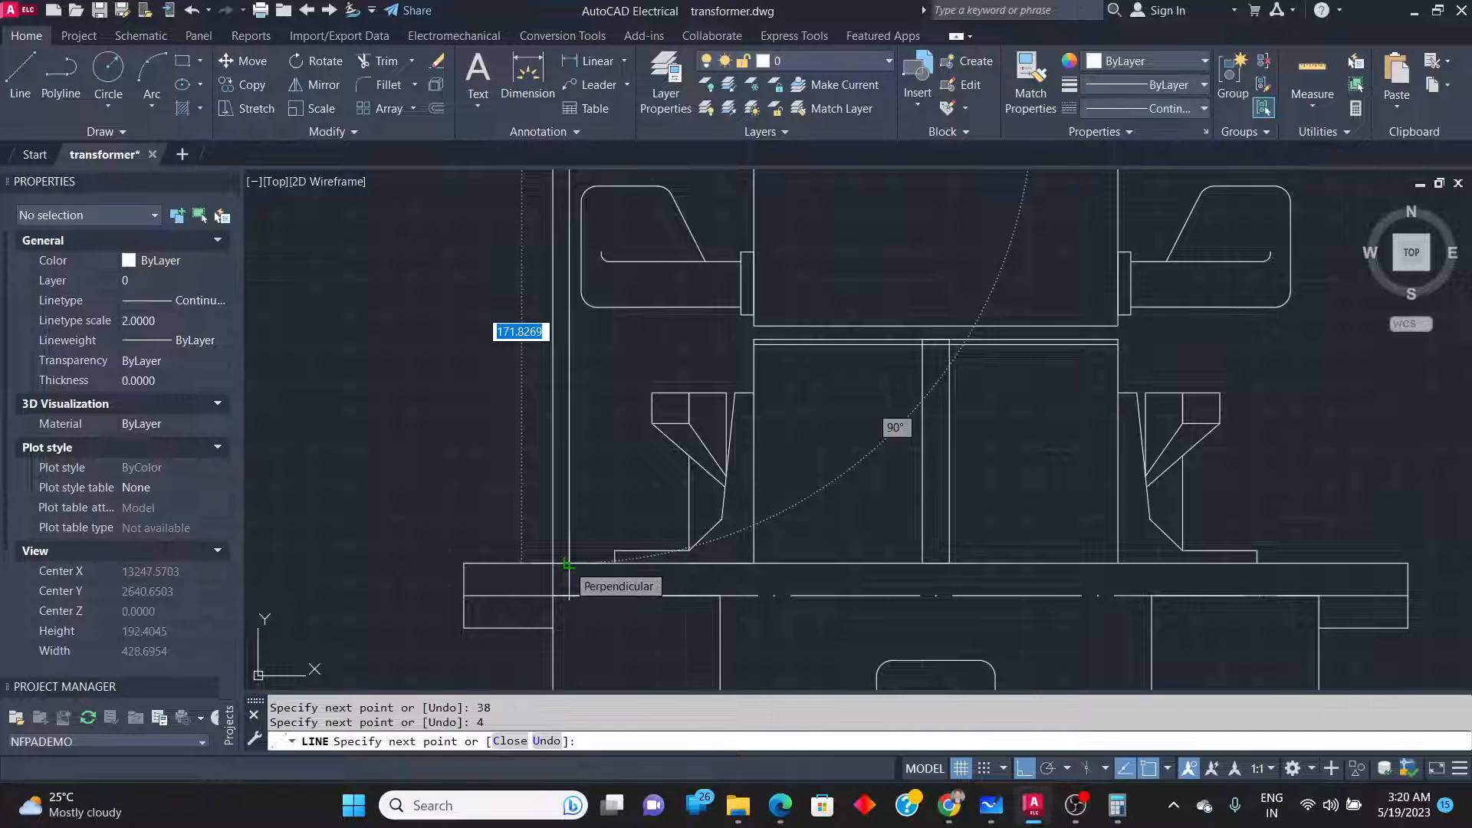
pyautogui.press('Escape')
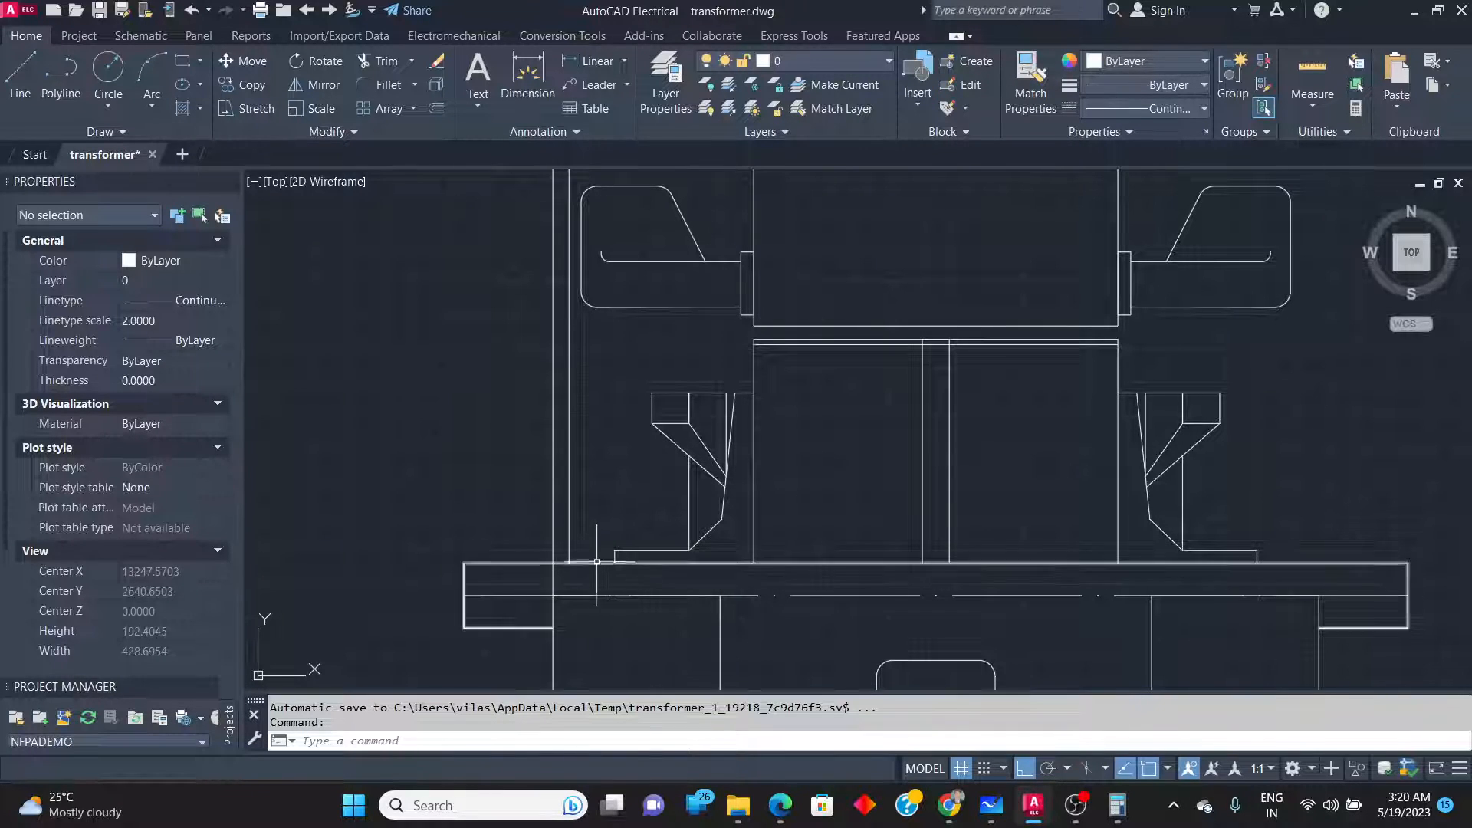
# Trim the cover's outer wall line between the shaft's upper line and the centerline.
pyautogui.scroll(2, 592, 572)
pyautogui.write('tr')
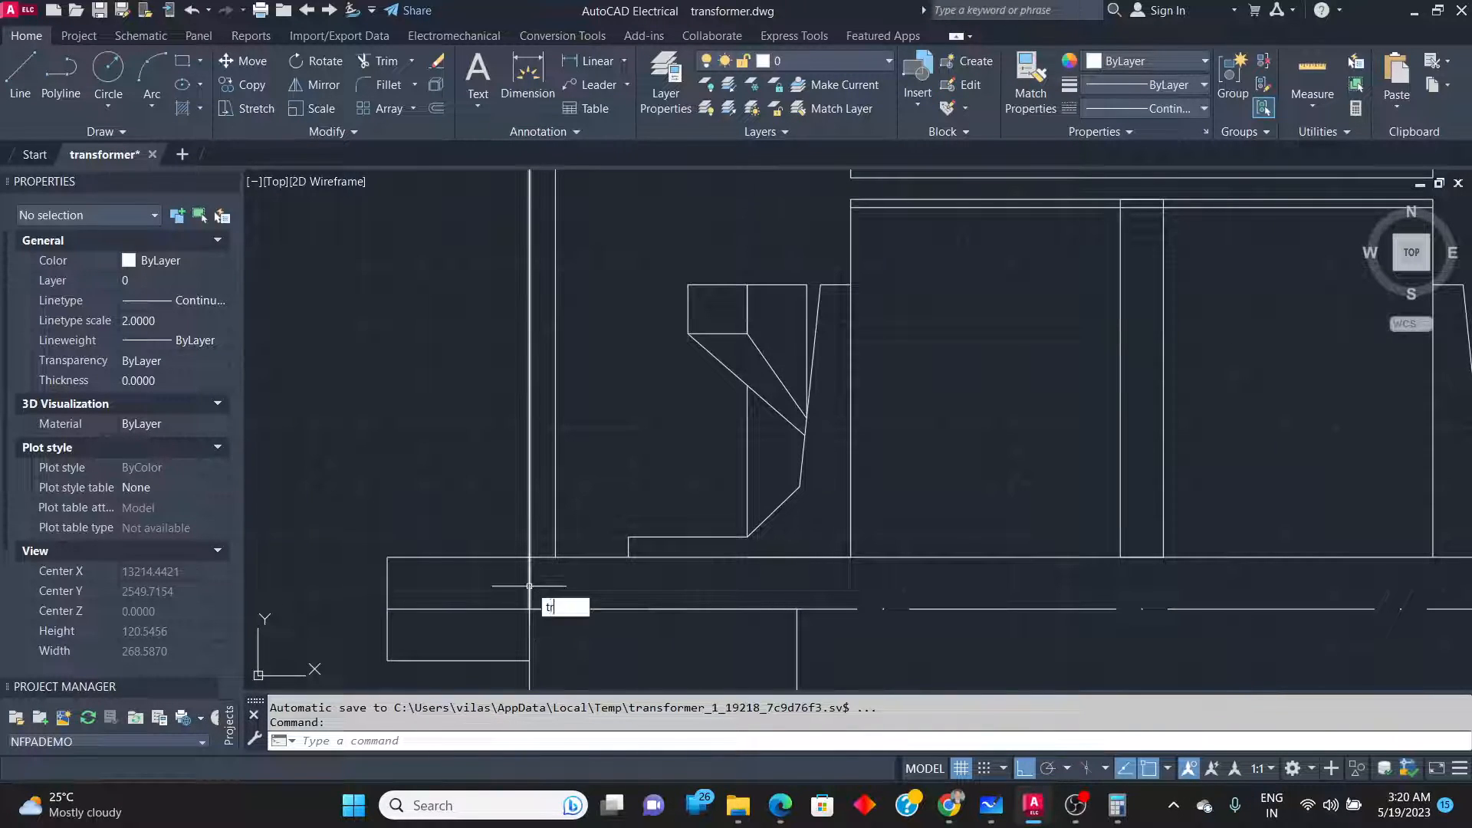
pyautogui.press('Return')
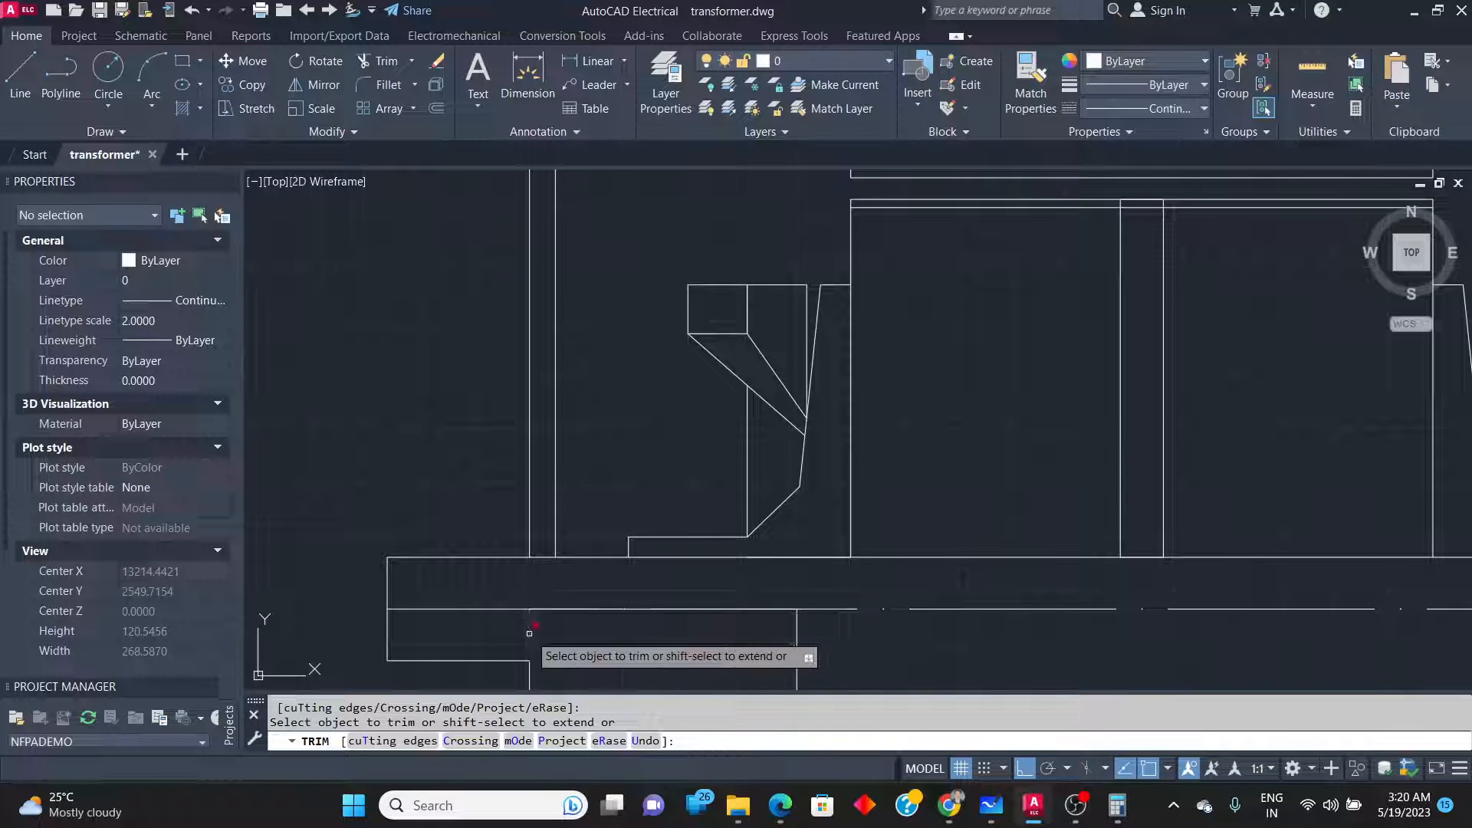
pyautogui.rightClick(301, 455)
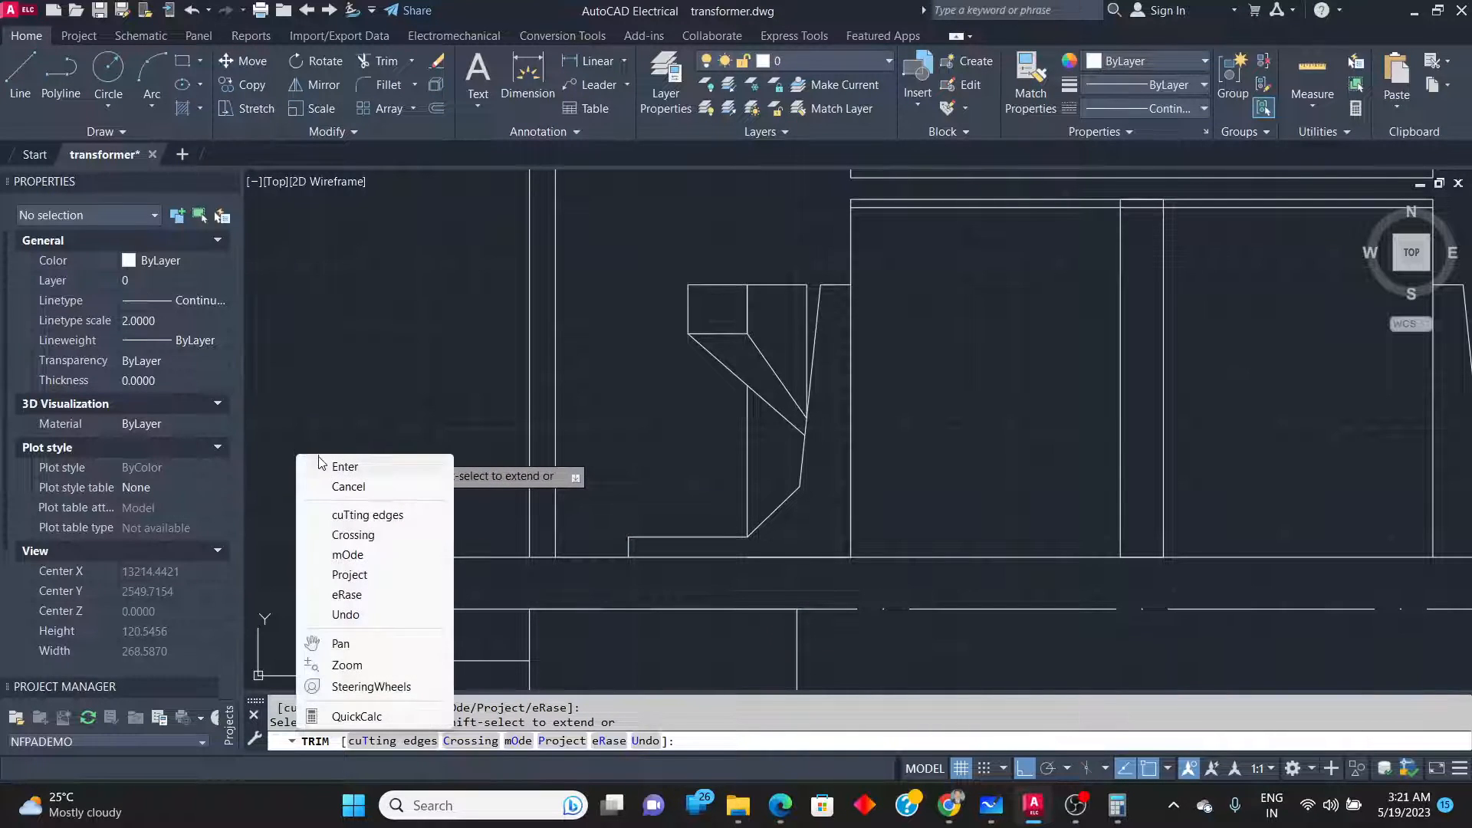
pyautogui.click(344, 467)
pyautogui.scroll(-4, 429, 628)
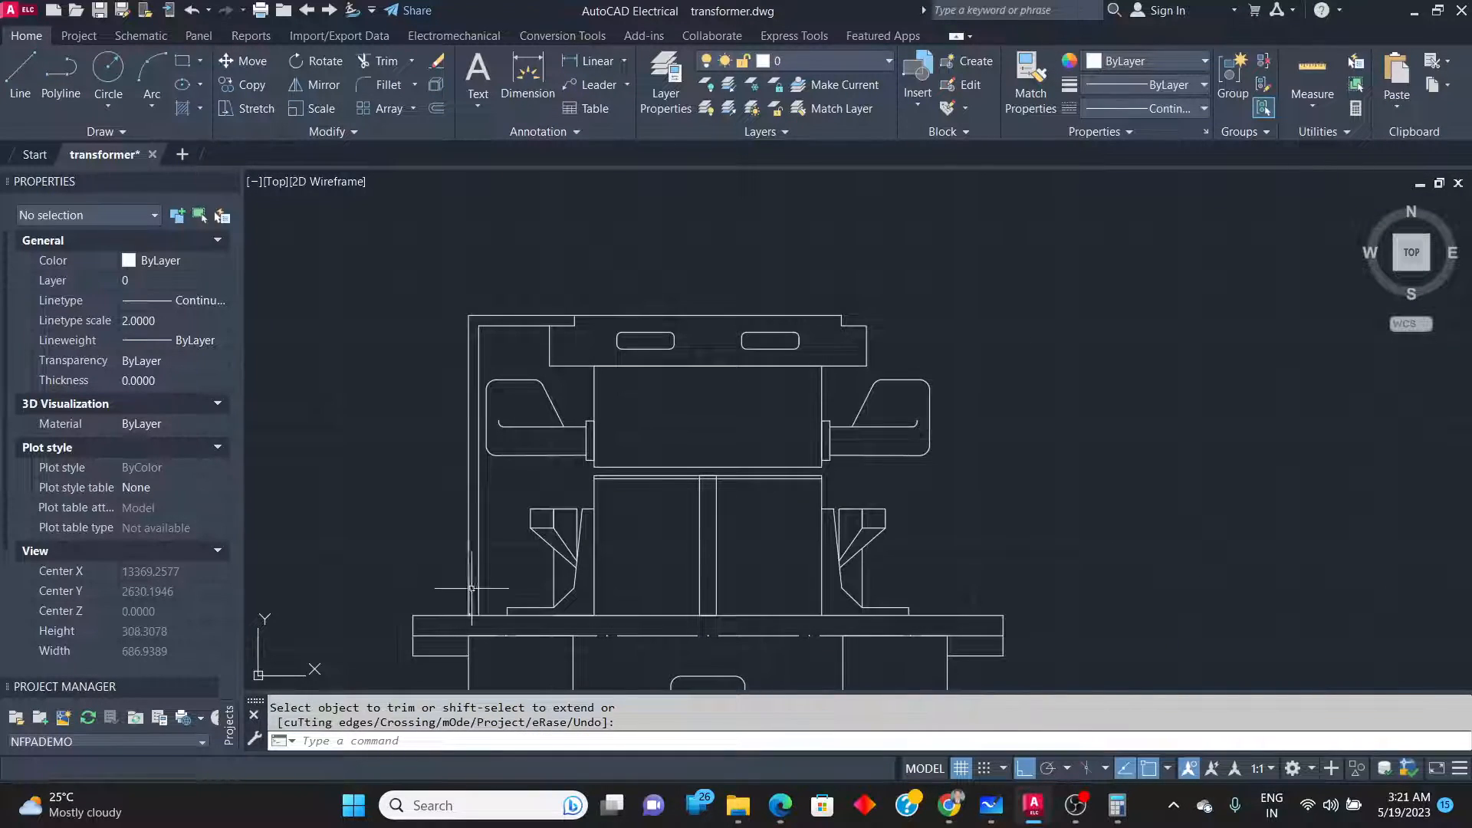
# Following the Whiteboard sketch, draw a short vertical line from the left bracket's lower corner down to the shaft's upper line.
pyautogui.scroll(4, 474, 628)
pyautogui.hotkey('alt', 'Tab')
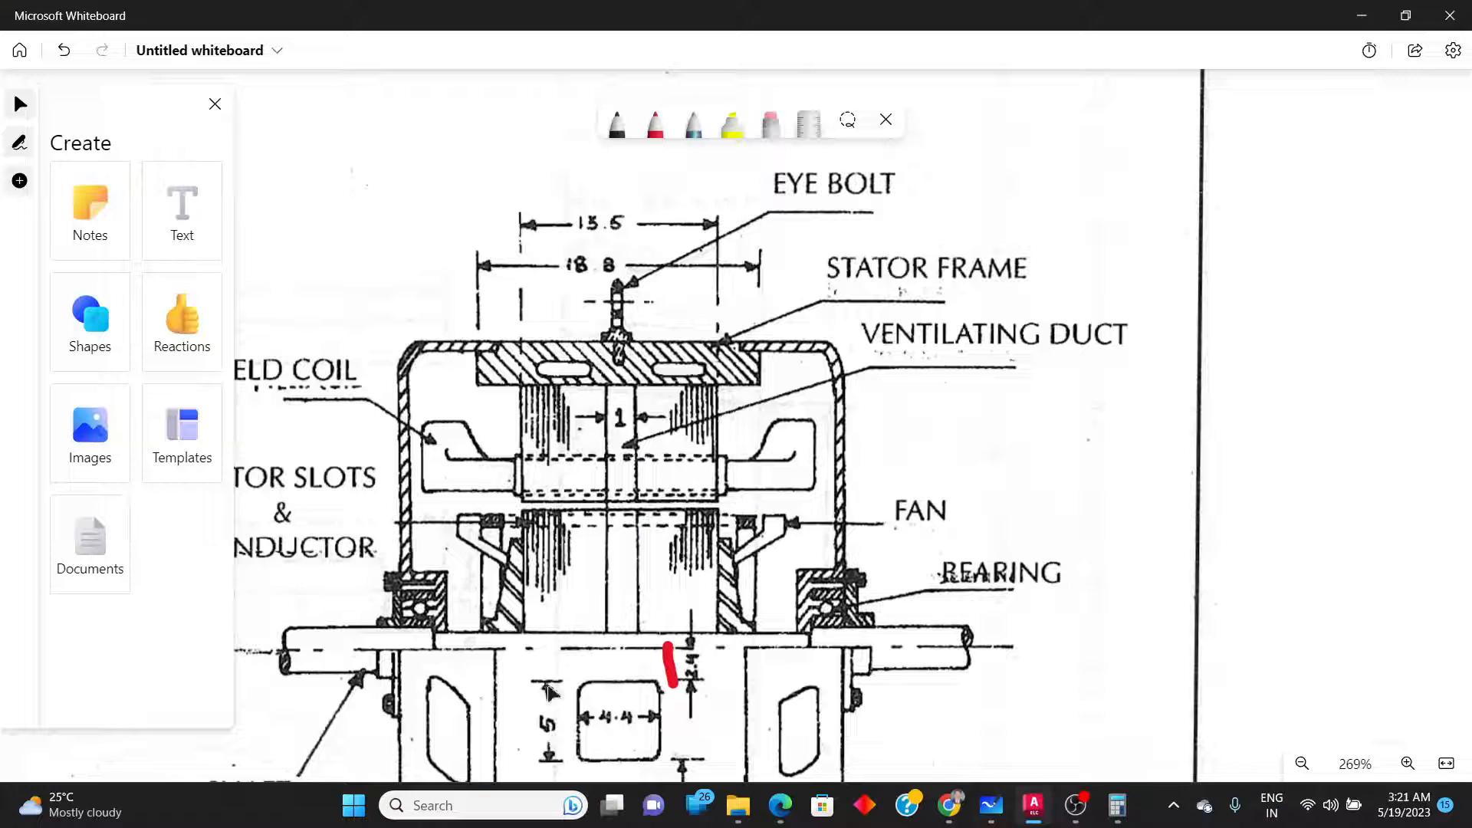
pyautogui.hotkey('alt', 'Tab')
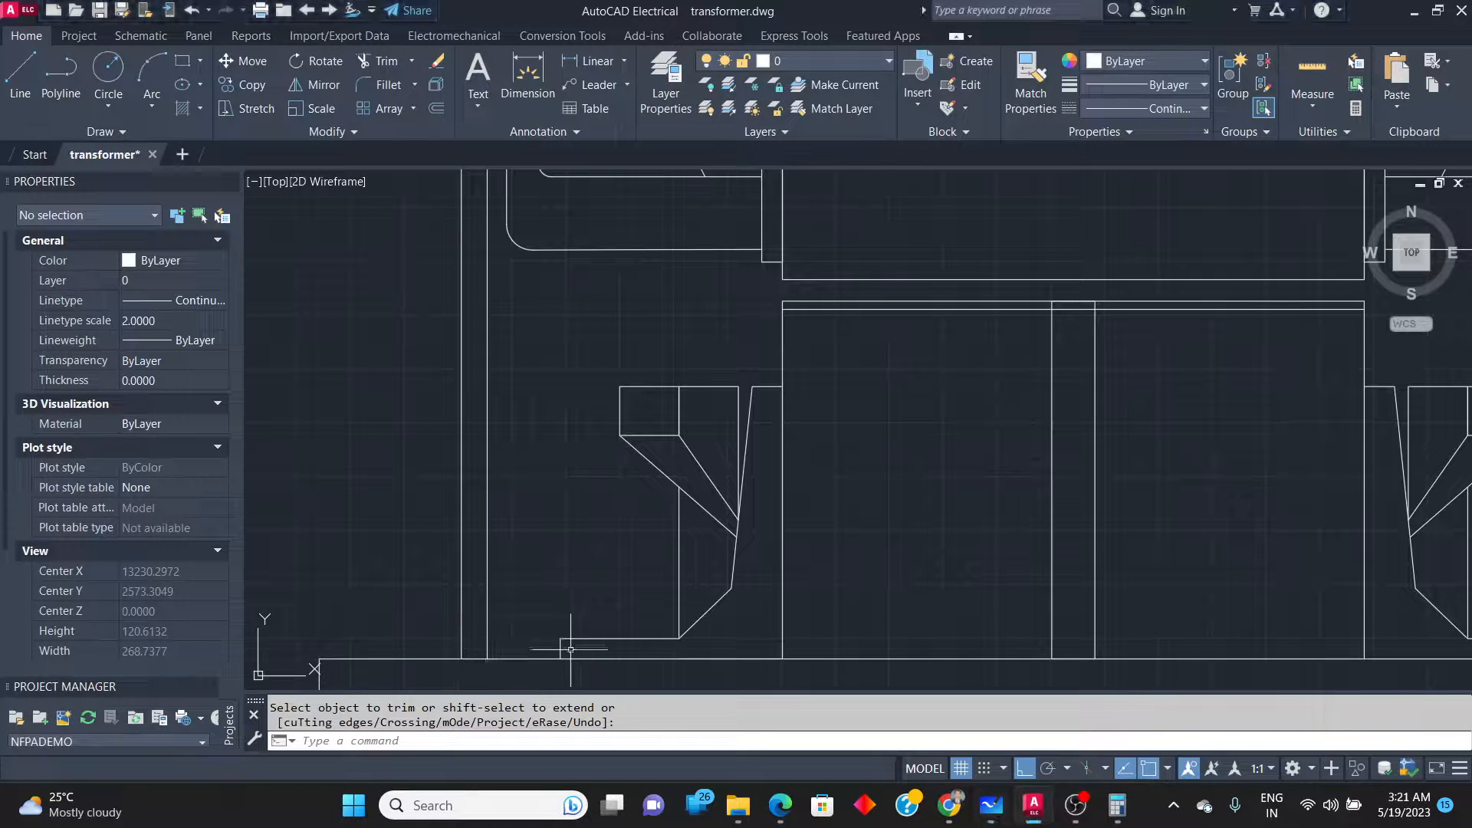
pyautogui.hotkey('alt', 'Tab')
pyautogui.hotkey('alt', 'Tab')
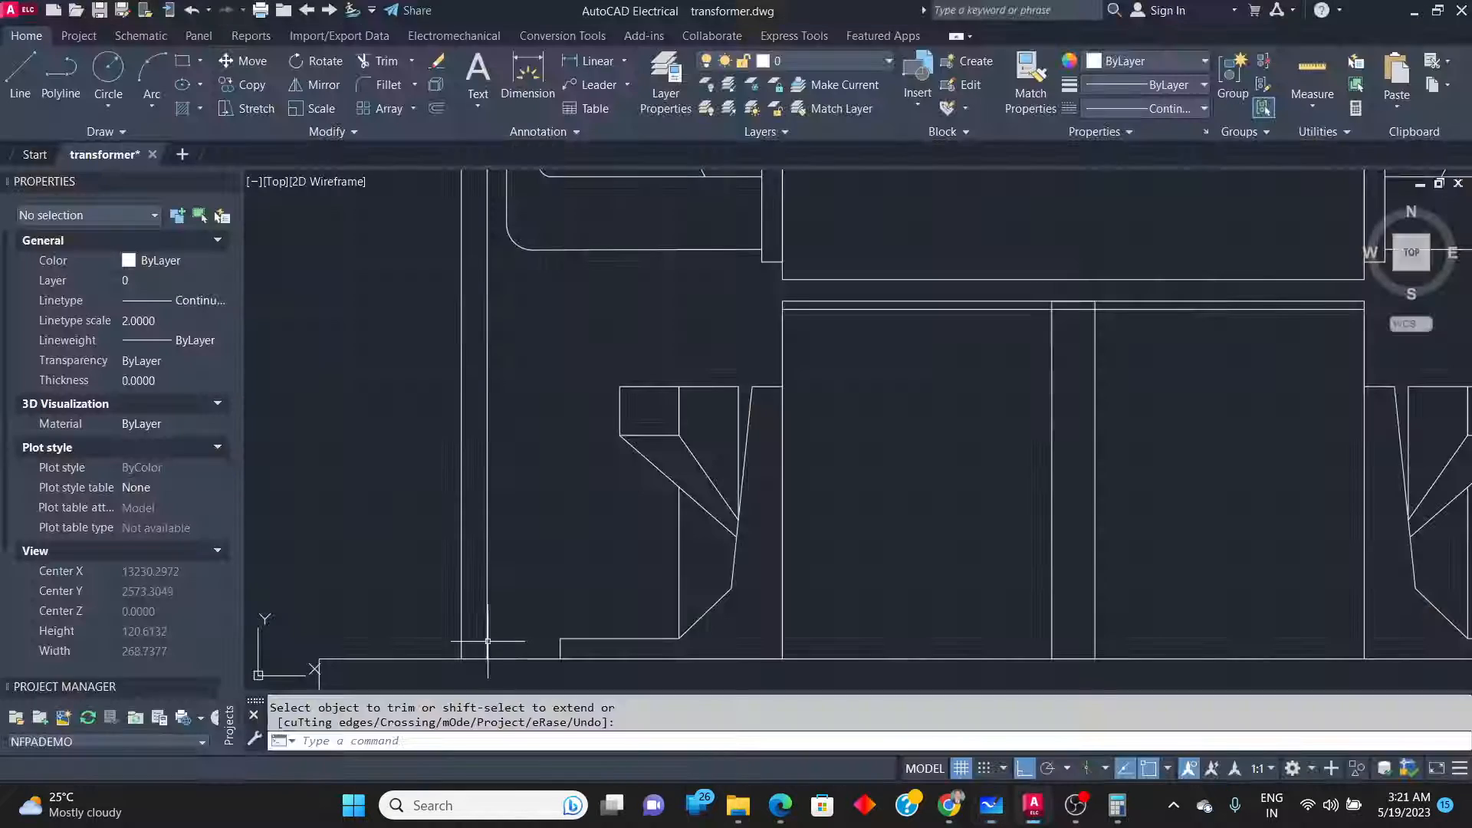
pyautogui.click(21, 75)
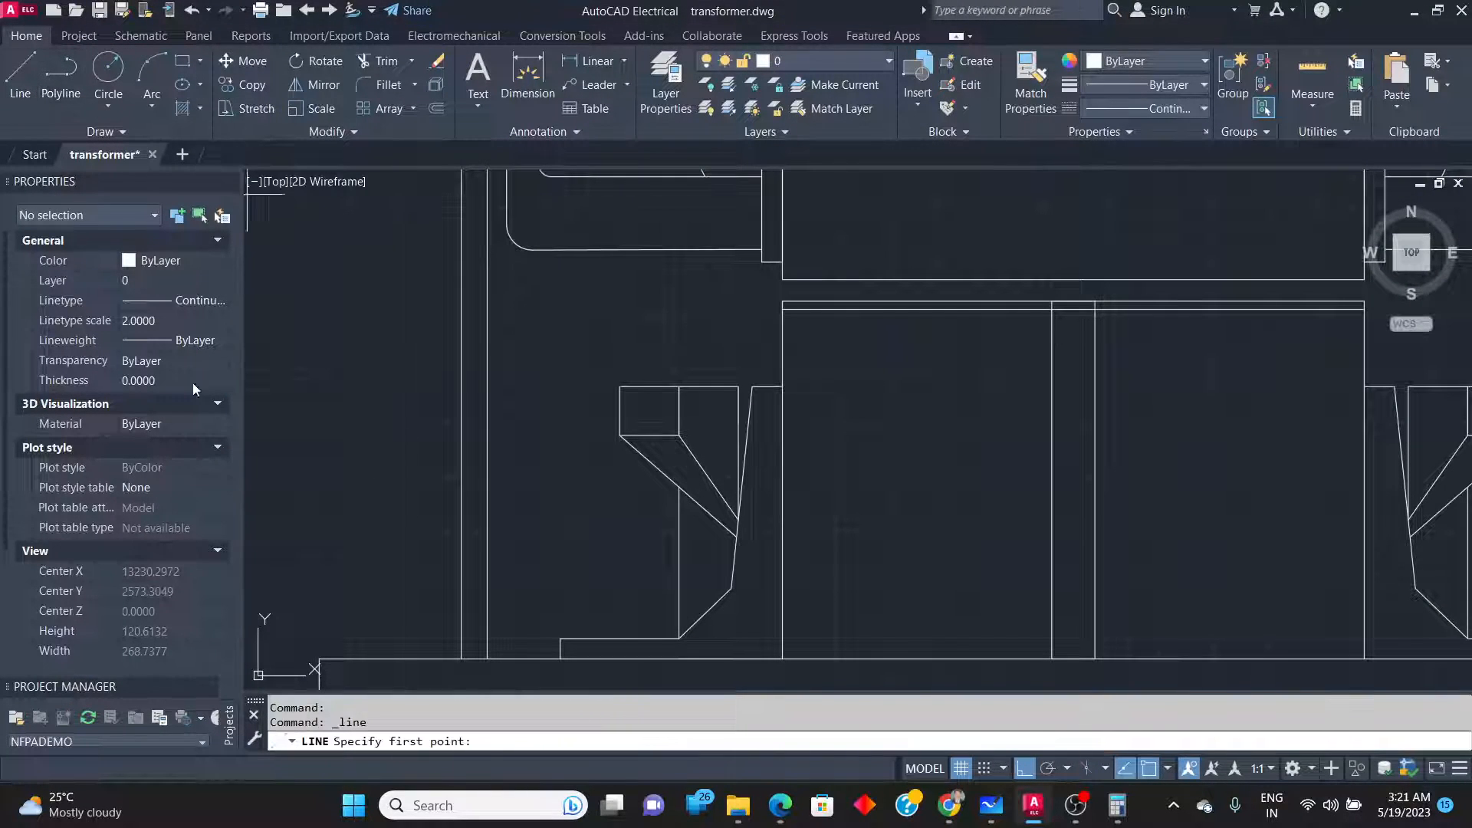
pyautogui.click(679, 638)
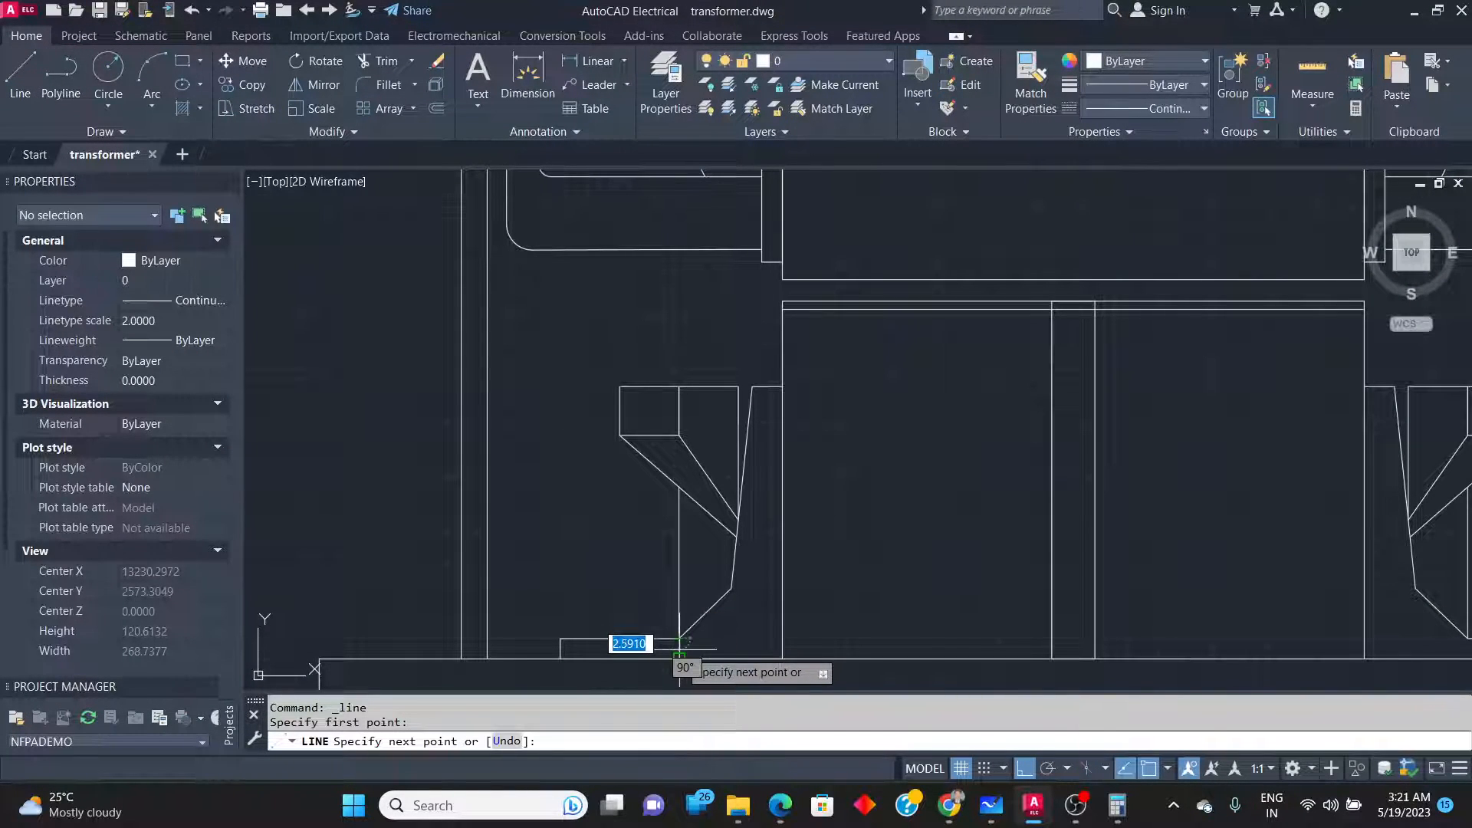
pyautogui.click(680, 659)
pyautogui.press('Return')
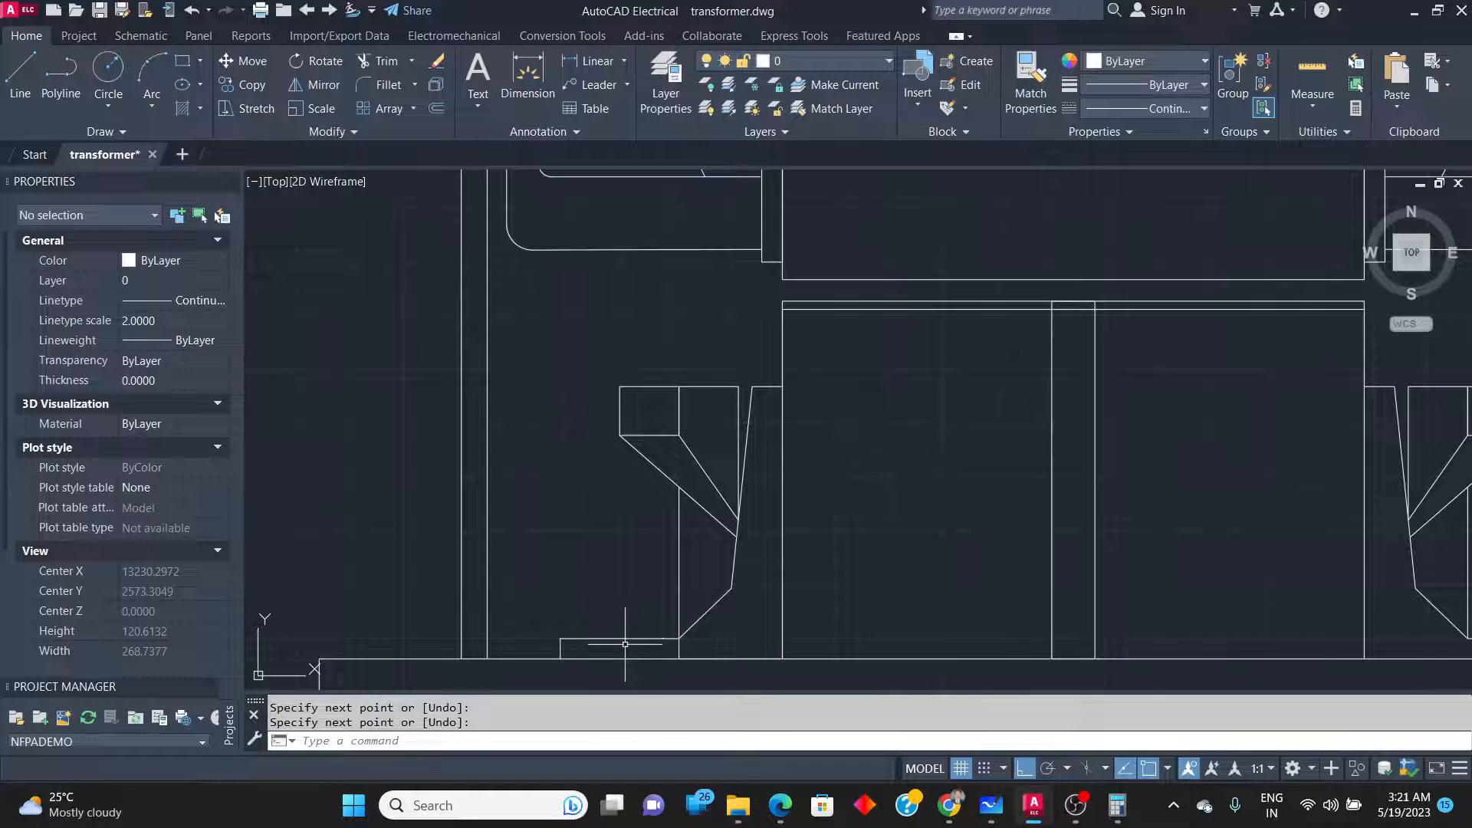
# Erase the left bracket's horizontal foot line and its short end line.
pyautogui.click(625, 645)
pyautogui.click(615, 631)
pyautogui.click(586, 653)
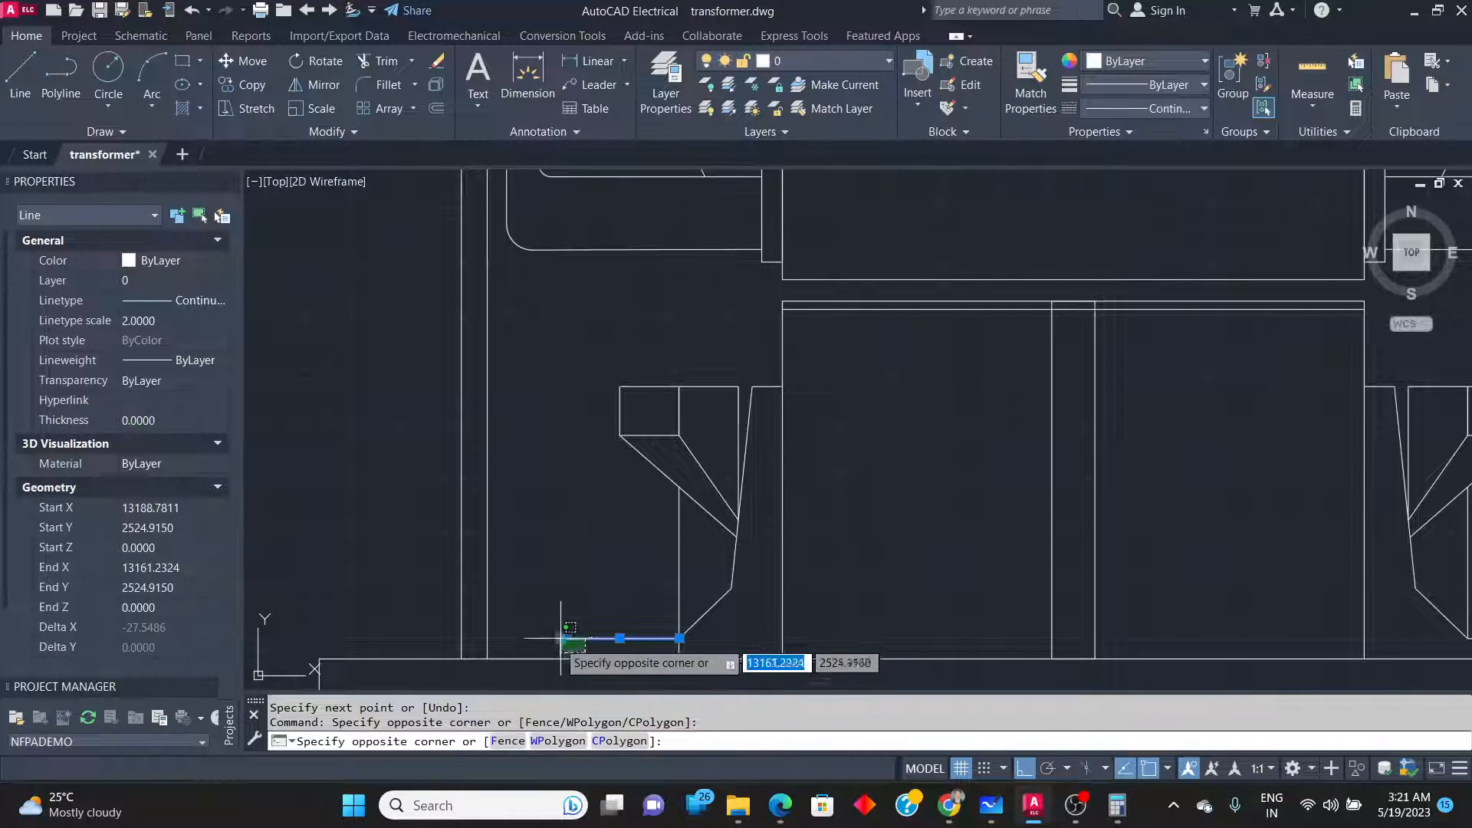
pyautogui.click(556, 637)
pyautogui.press('Delete')
pyautogui.scroll(-4, 559, 624)
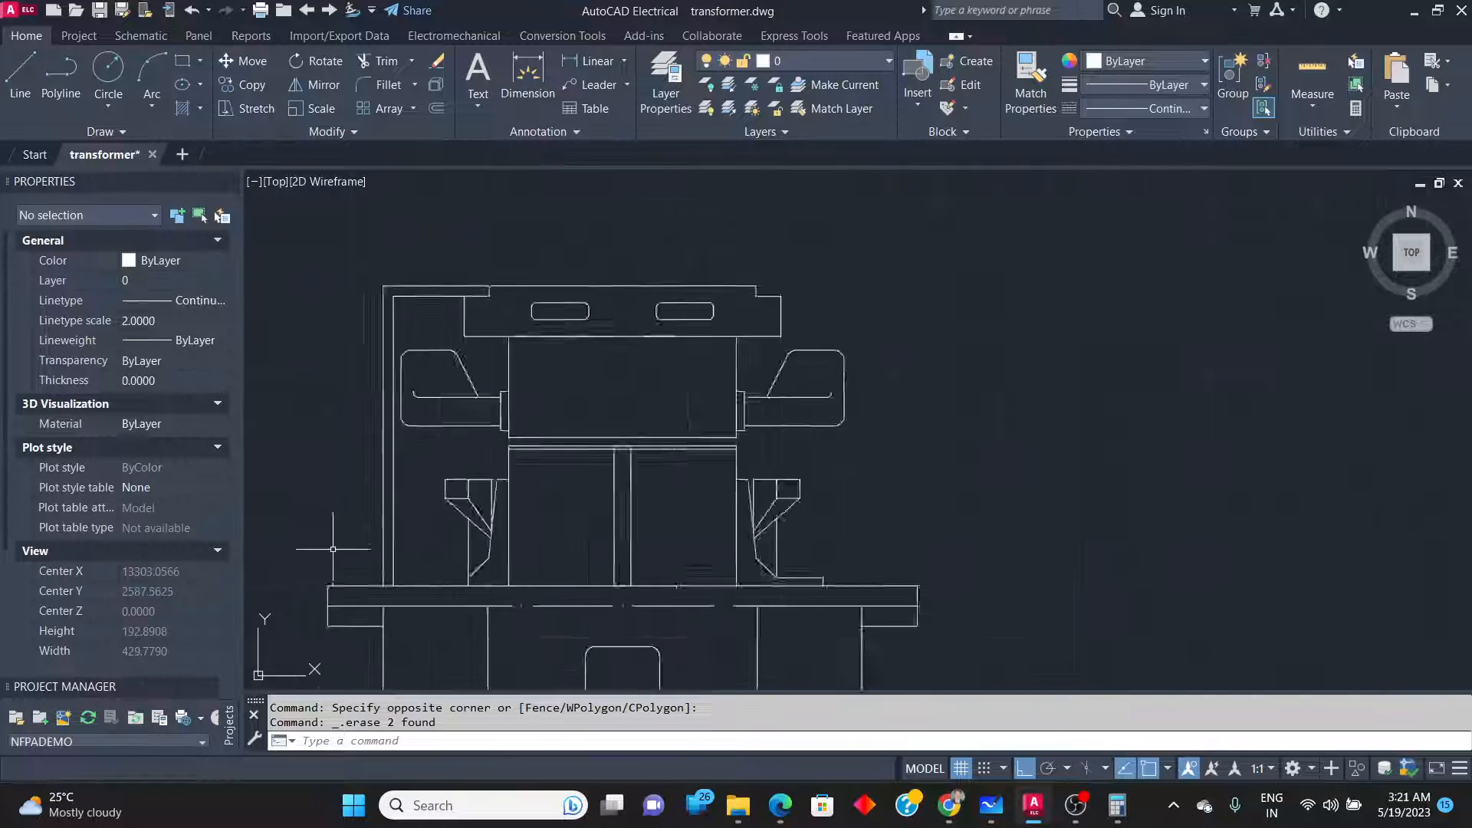
# Erase the right bracket's horizontal foot line and its short end line.
pyautogui.scroll(3, 669, 601)
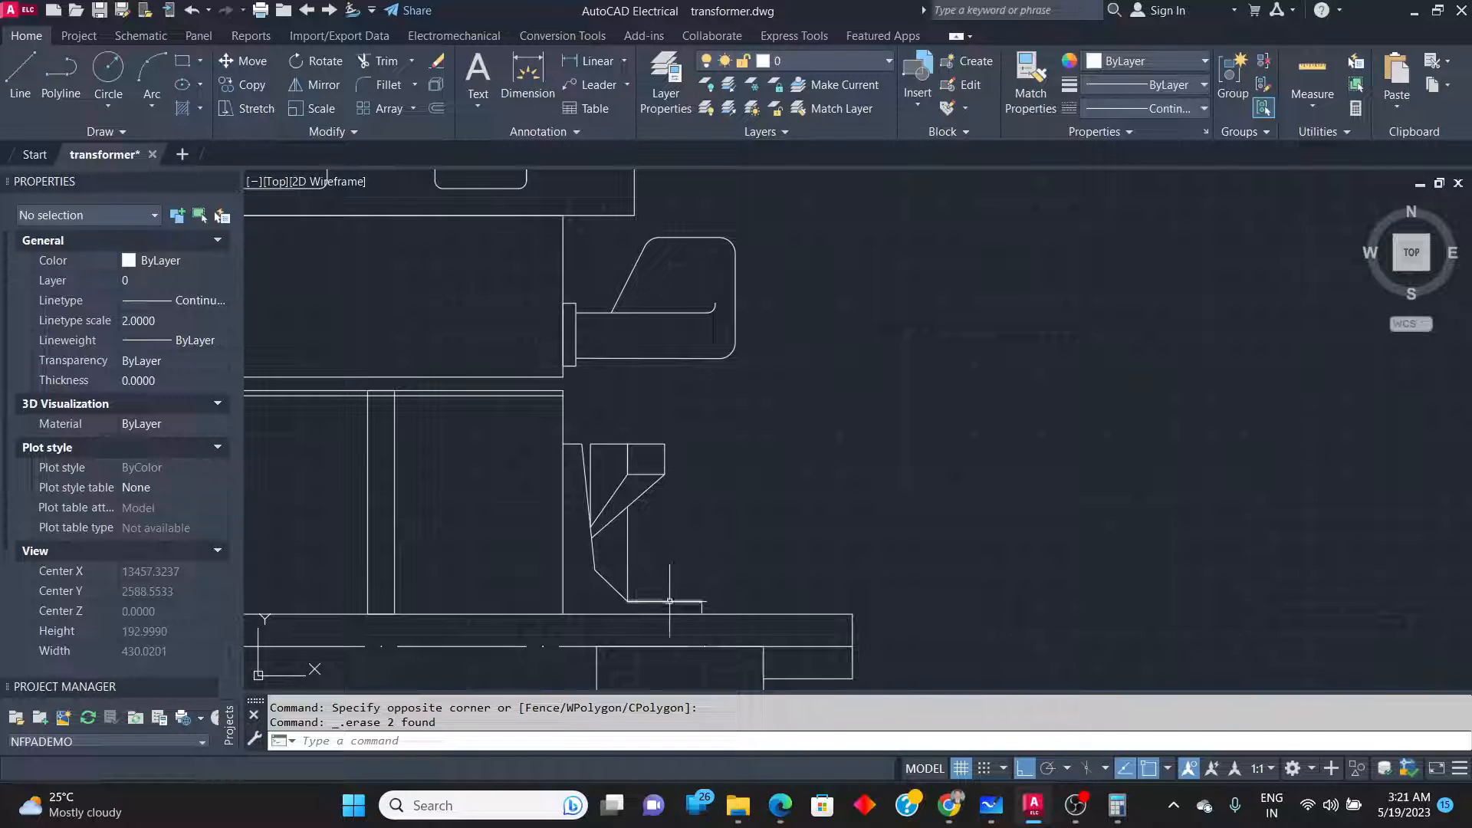
pyautogui.click(711, 606)
pyautogui.click(668, 592)
pyautogui.press('Delete')
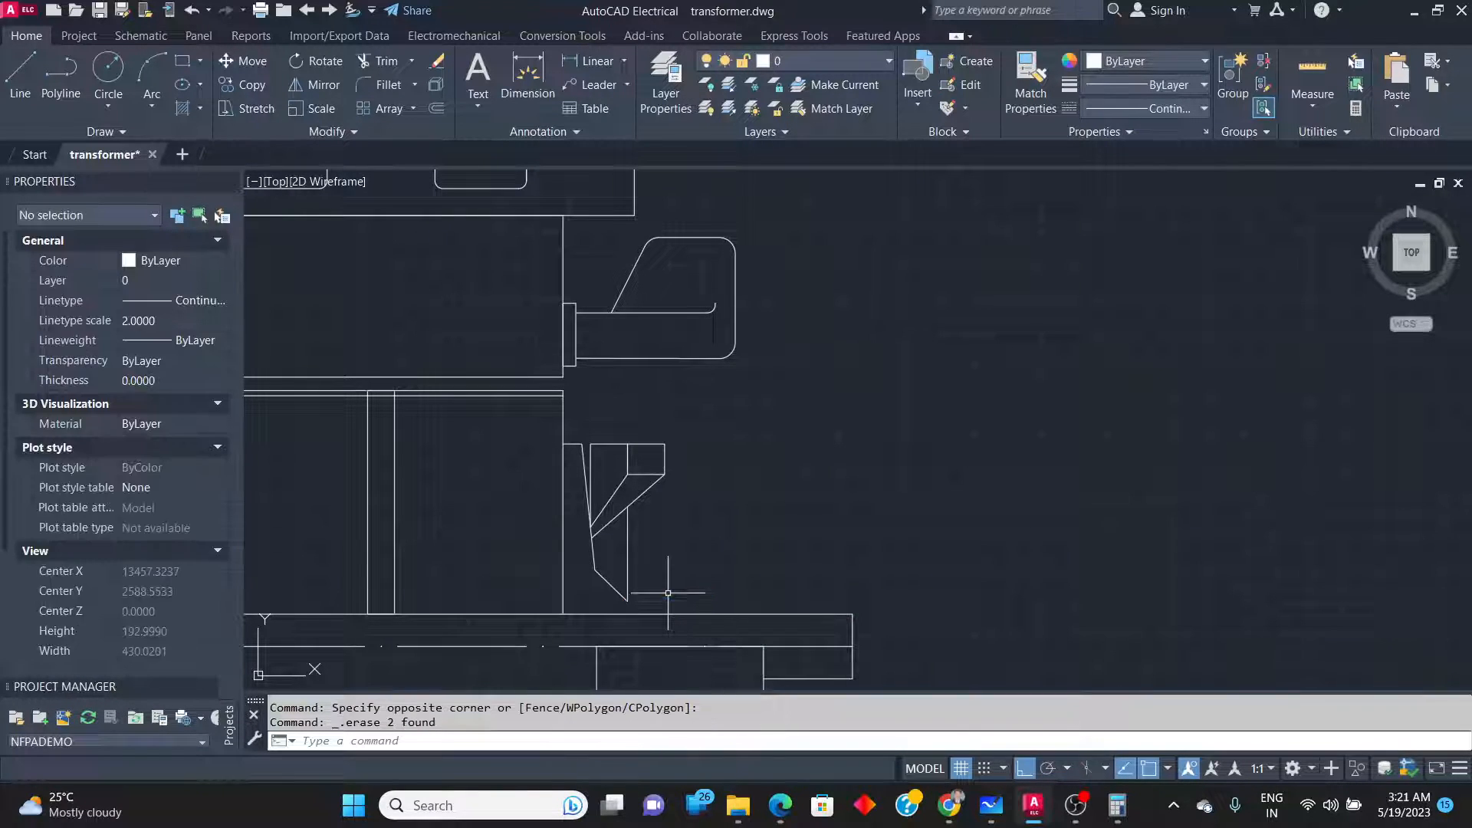
# Stretch the lower end of the right fan's upright line down to the shaft's upper line, keeping the line.
pyautogui.scroll(2, 613, 605)
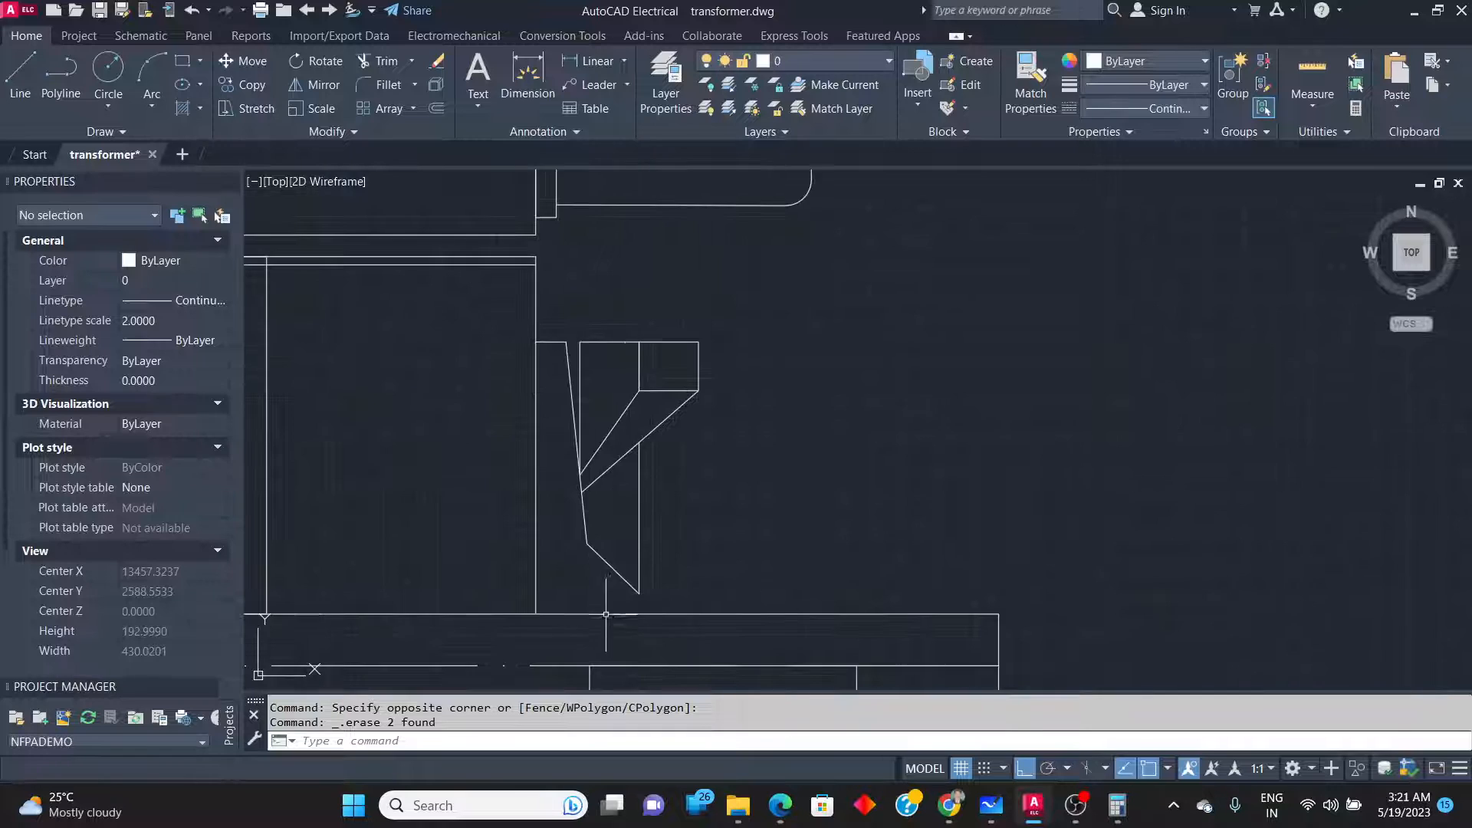
pyautogui.click(641, 585)
pyautogui.click(641, 593)
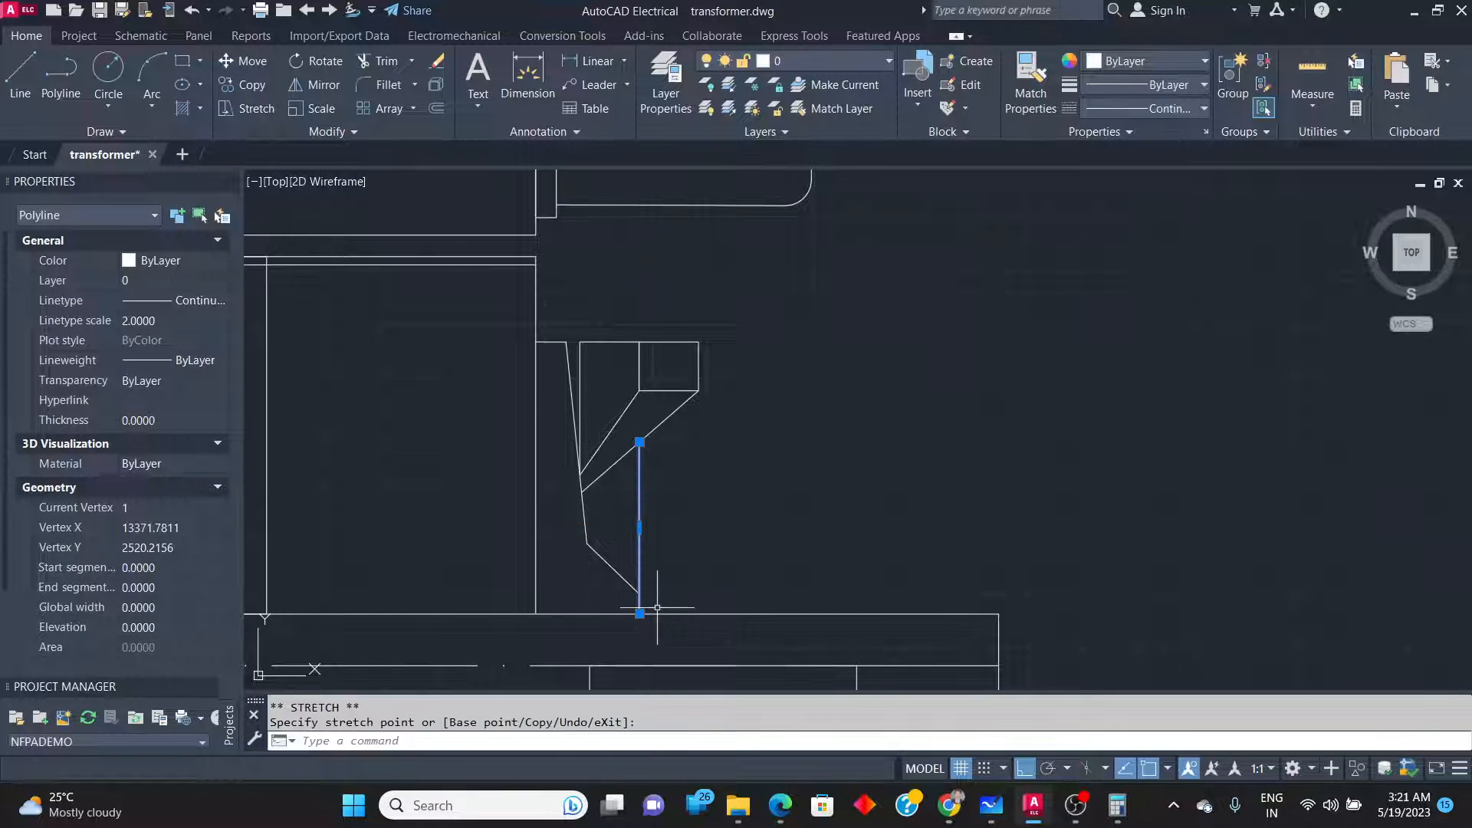
pyautogui.press('Delete')
pyautogui.hotkey('ctrl', 'z')
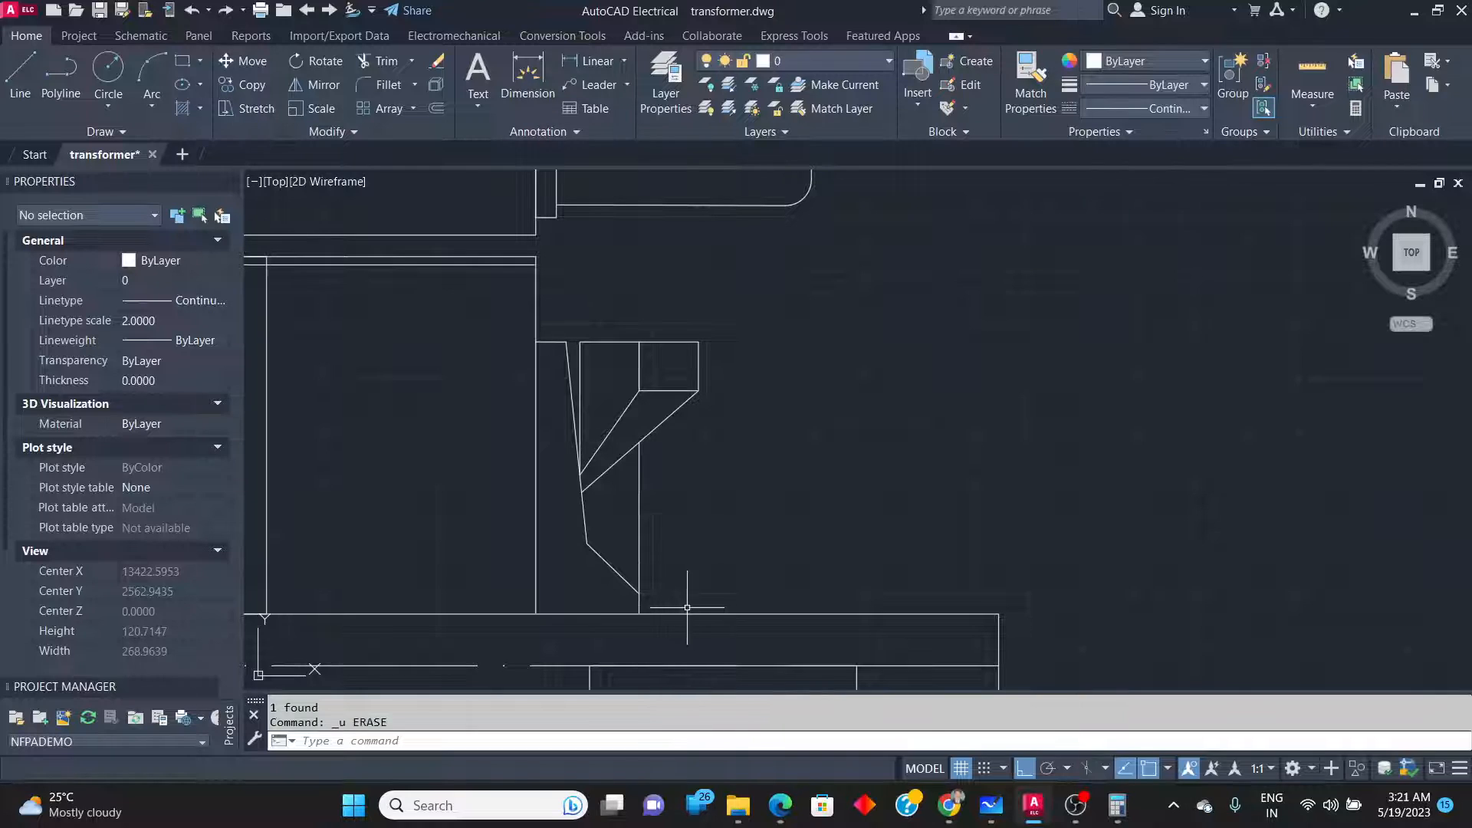
pyautogui.scroll(-5, 889, 592)
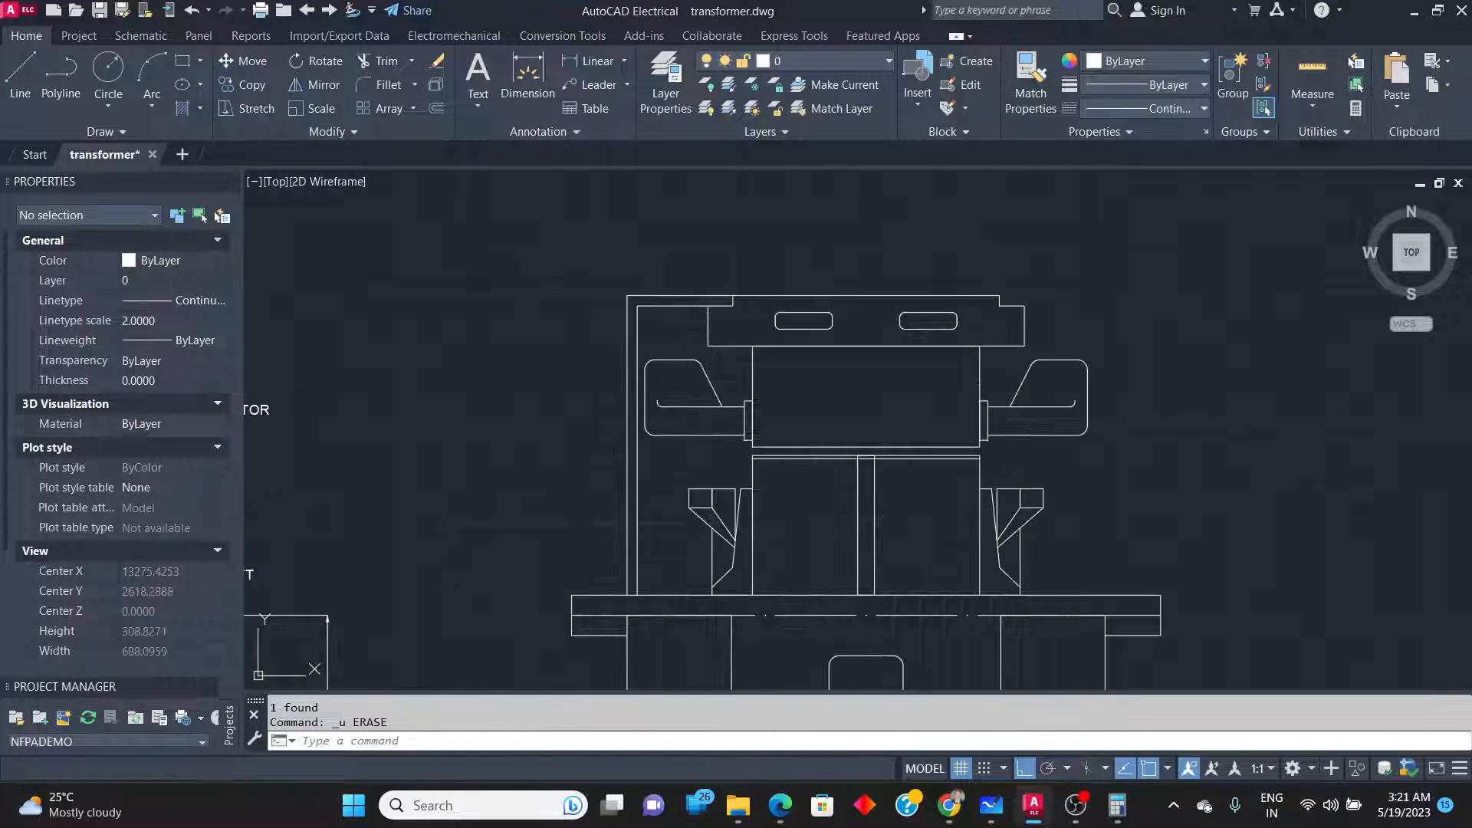
# Examine the left bearing housing between the end cover and the shaft in the Whiteboard sketch.
pyautogui.hotkey('alt', 'Tab')
pyautogui.scroll(2, 447, 644)
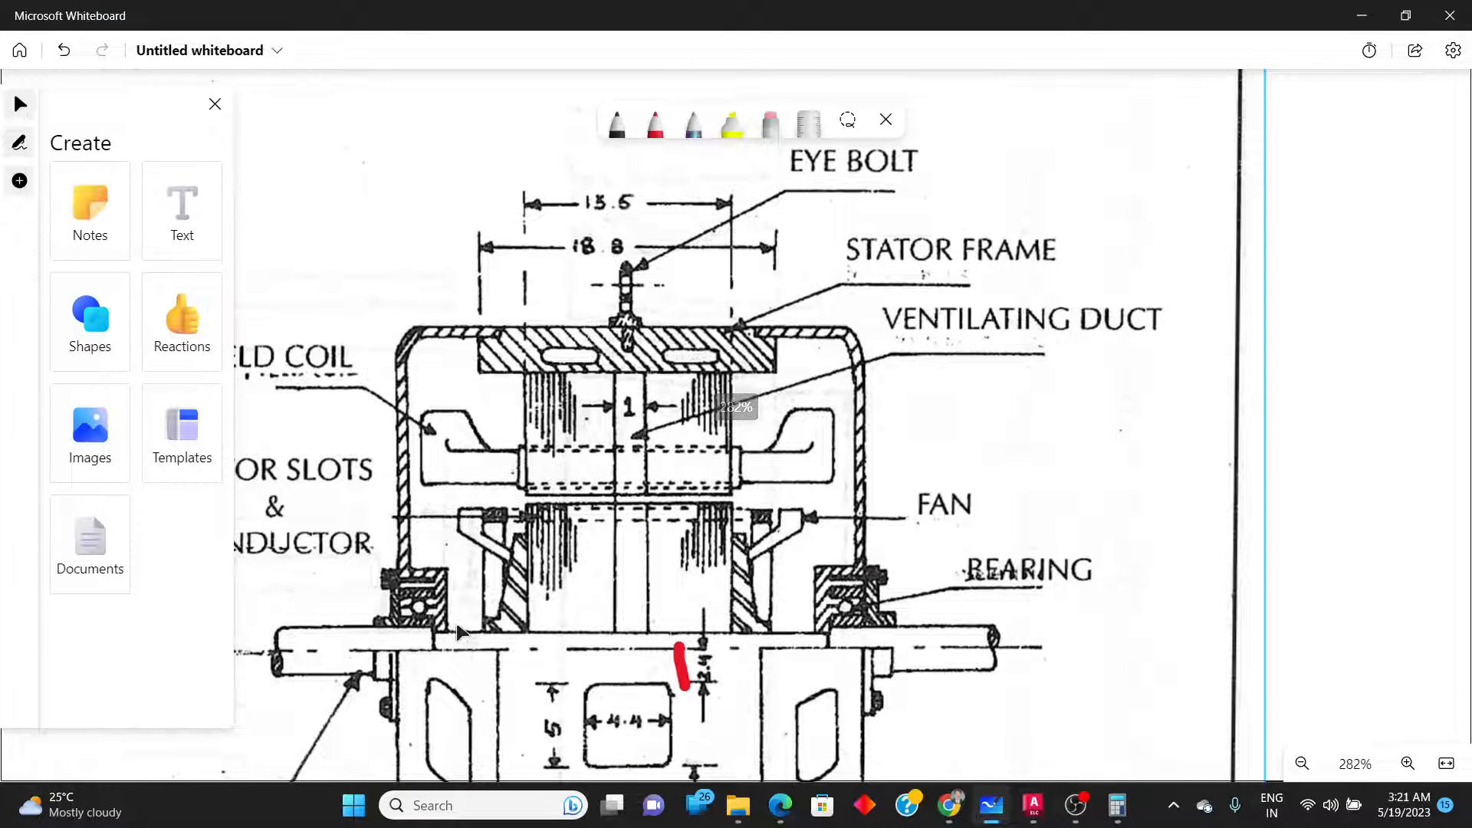
pyautogui.scroll(1, 456, 636)
pyautogui.scroll(1, 461, 634)
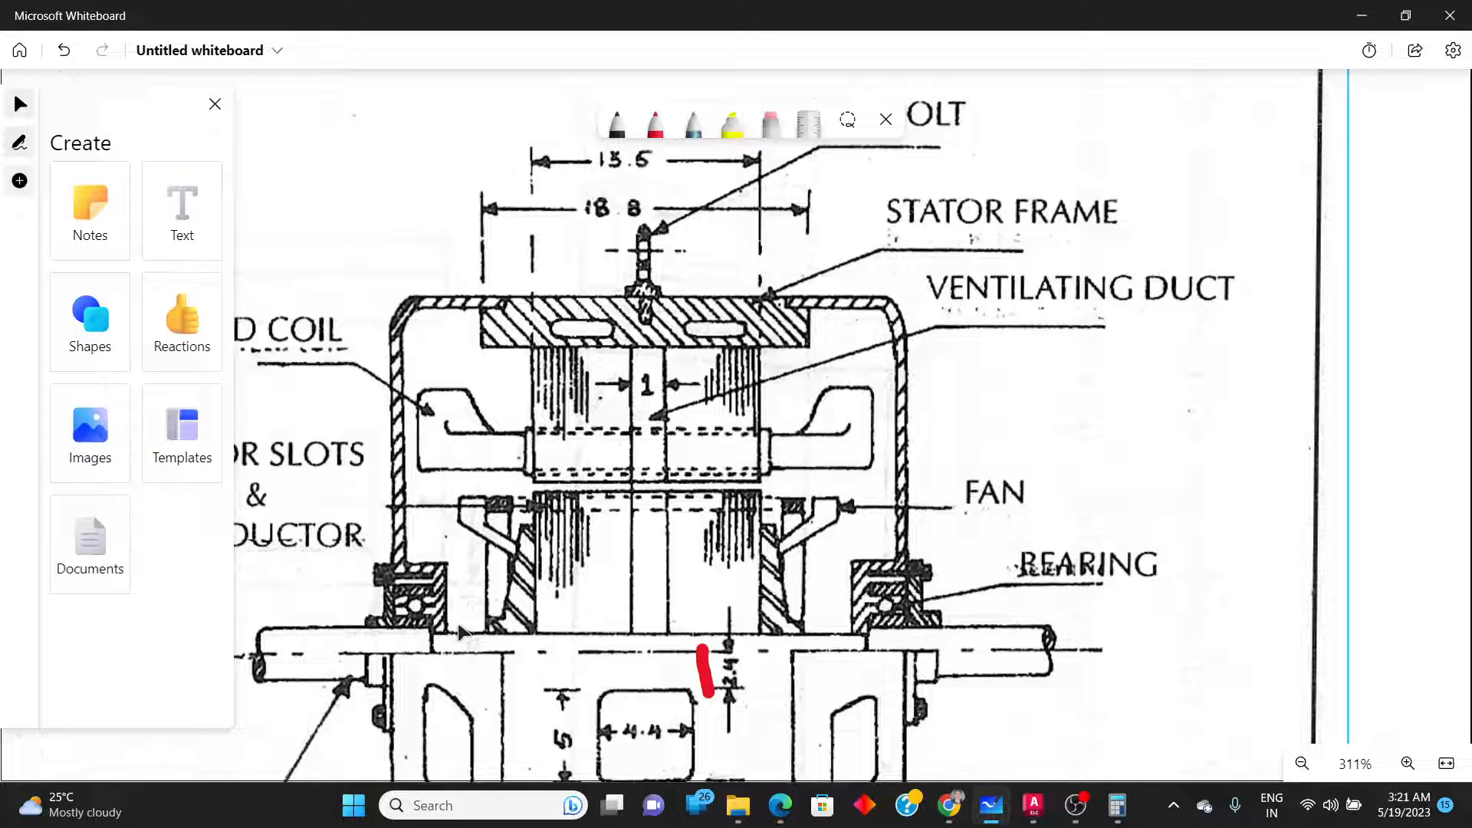
pyautogui.hotkey('alt', 'Tab')
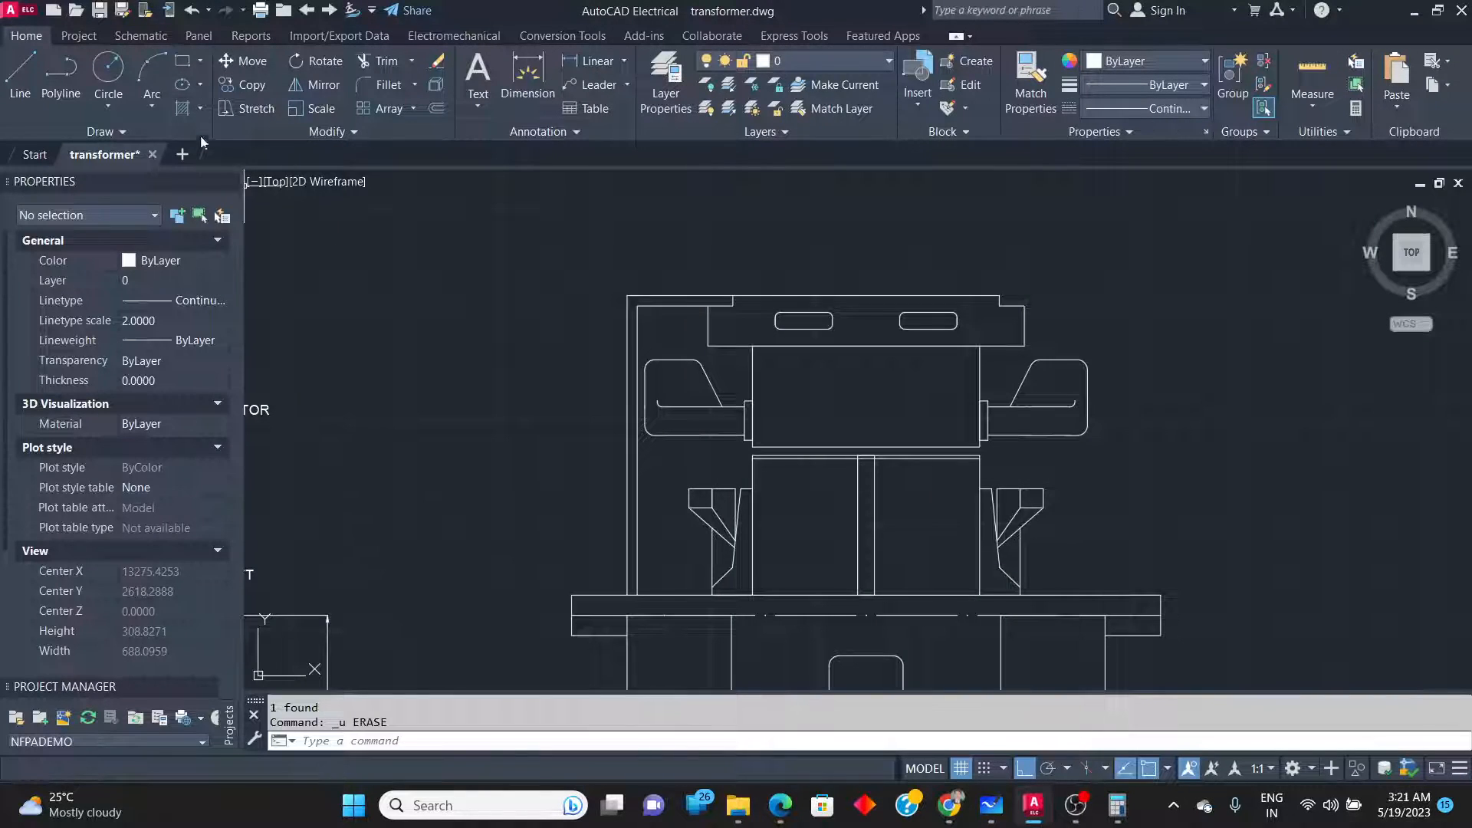
# Draw a rectangle about 29 by 29 from the left end cover's outer line down to the shaft's upper line.
pyautogui.click(182, 60)
pyautogui.scroll(2, 625, 561)
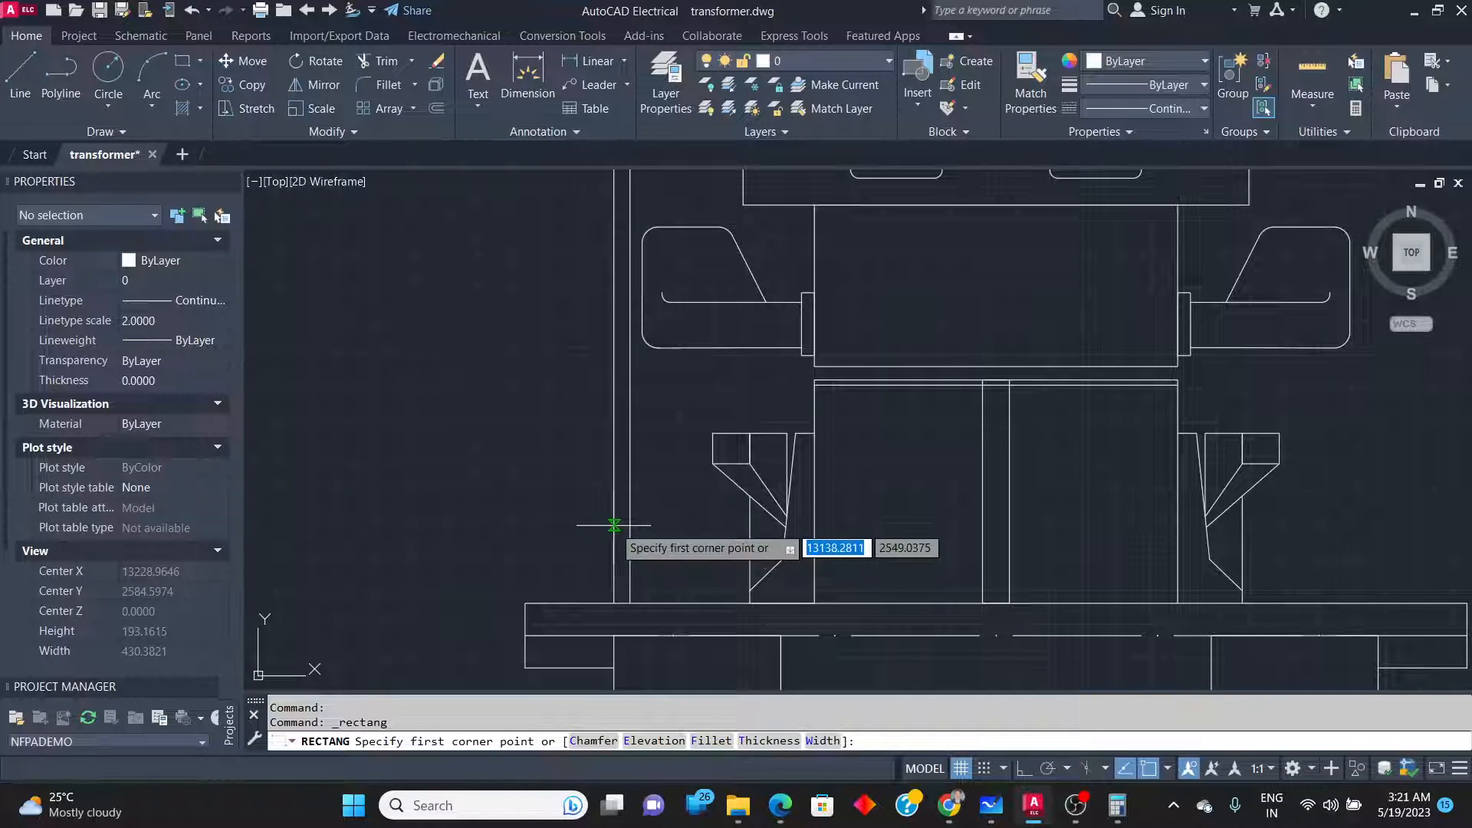
pyautogui.click(614, 525)
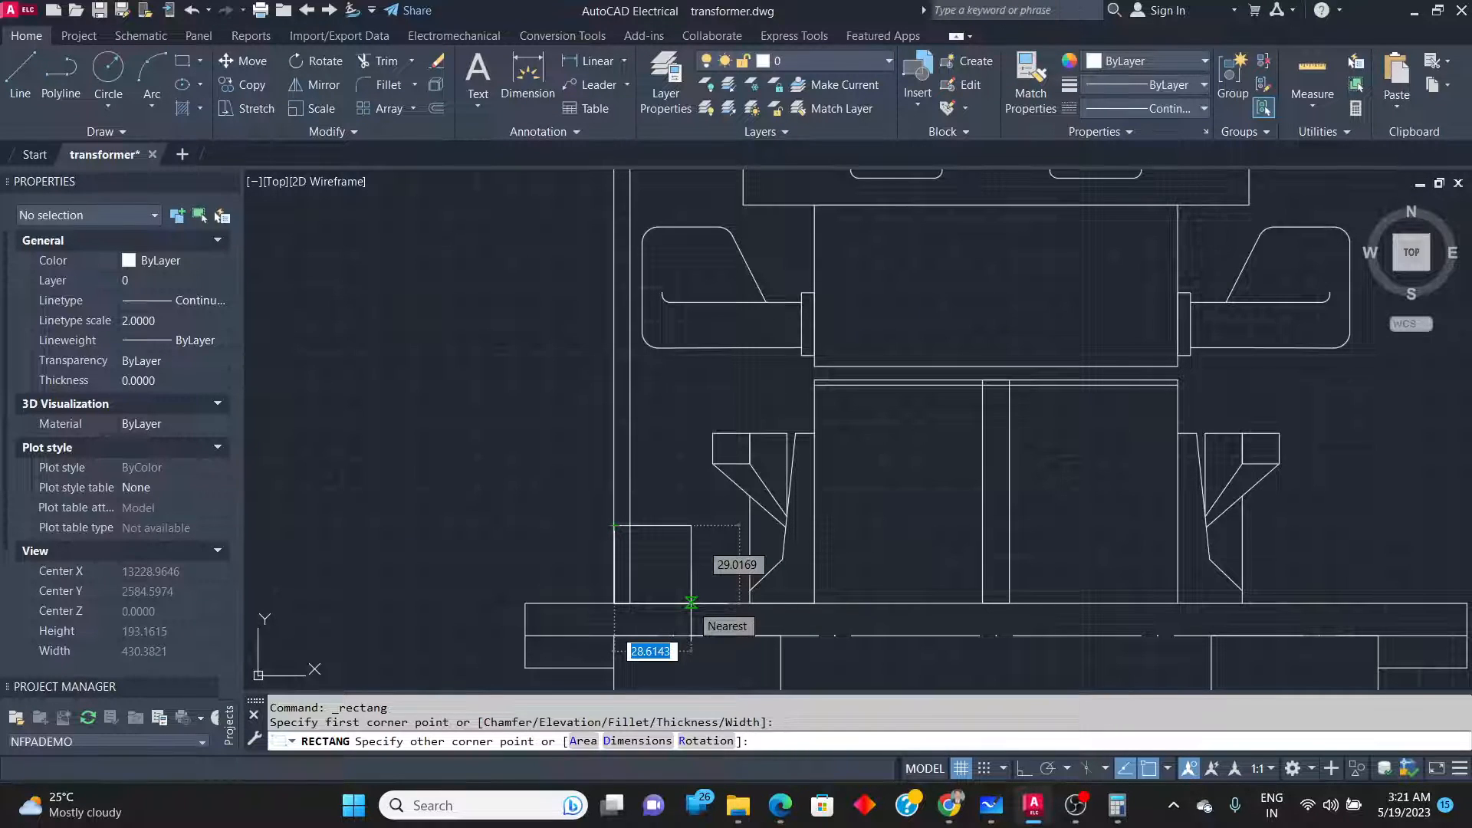
pyautogui.click(691, 602)
# Draw a smaller rectangle about 25 by 25 inside the first, from the cover's outer line to the shaft's upper line.
pyautogui.press('Return')
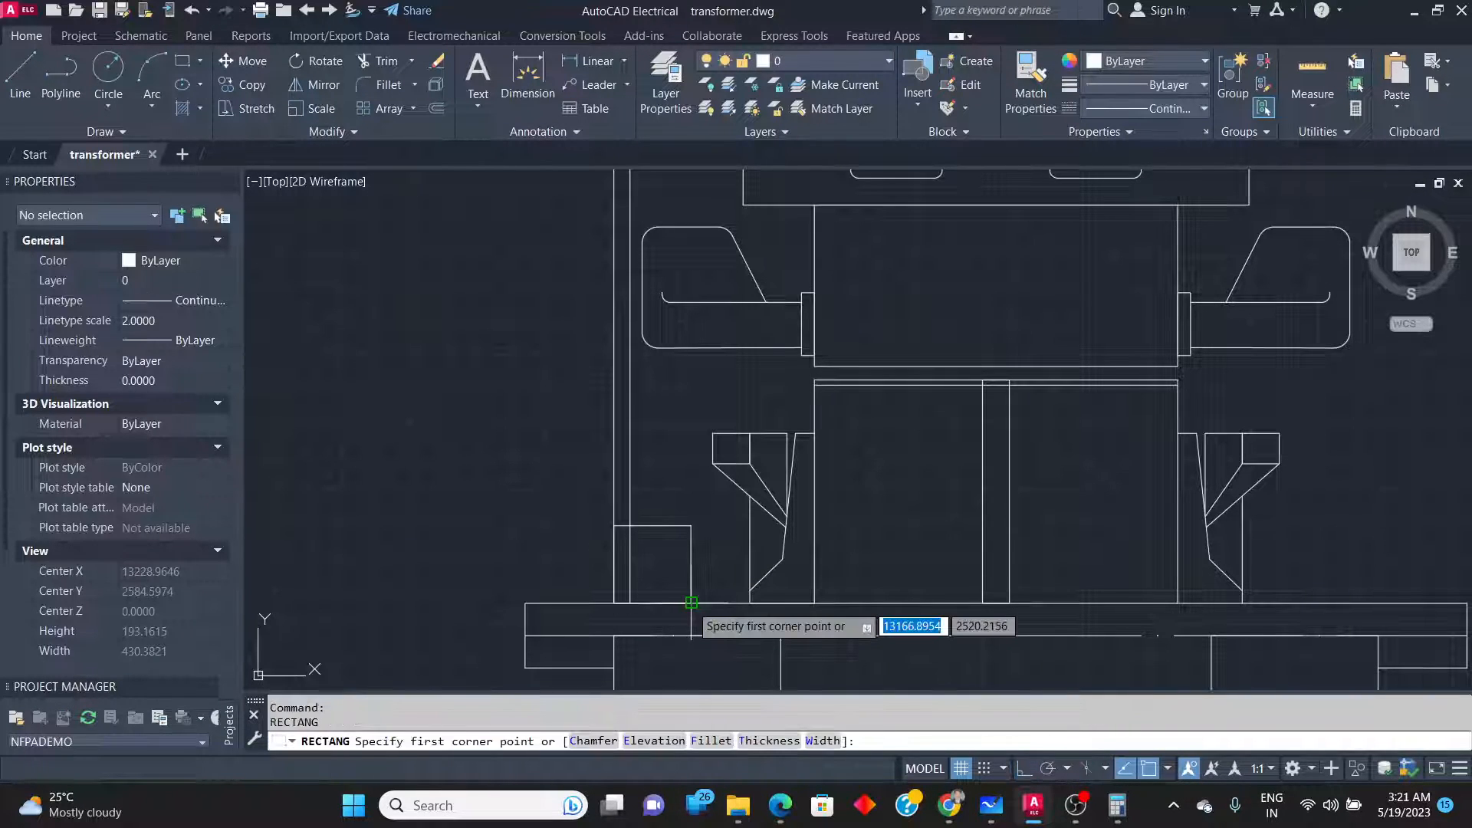
pyautogui.scroll(2, 628, 539)
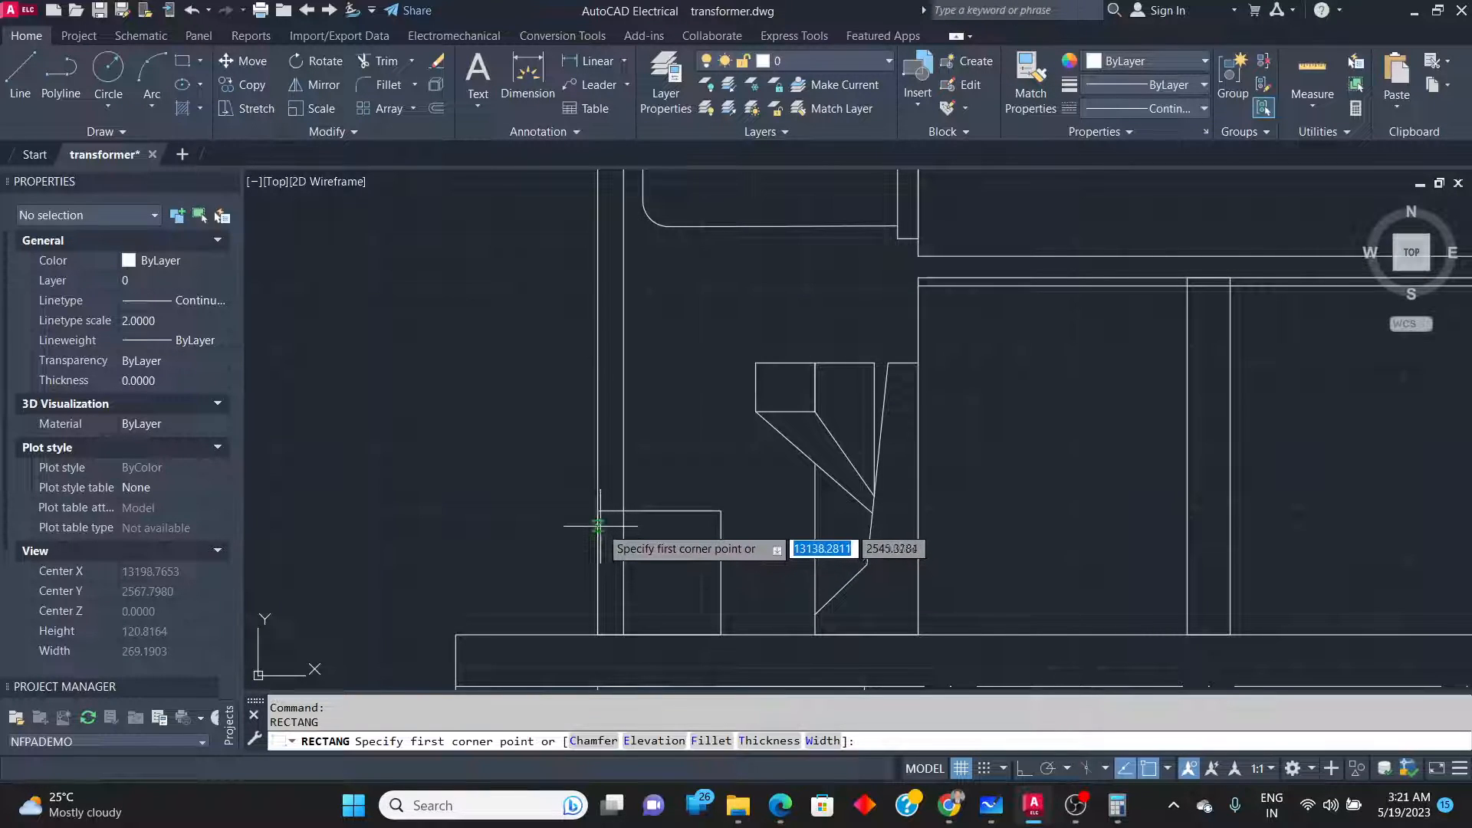
pyautogui.click(598, 526)
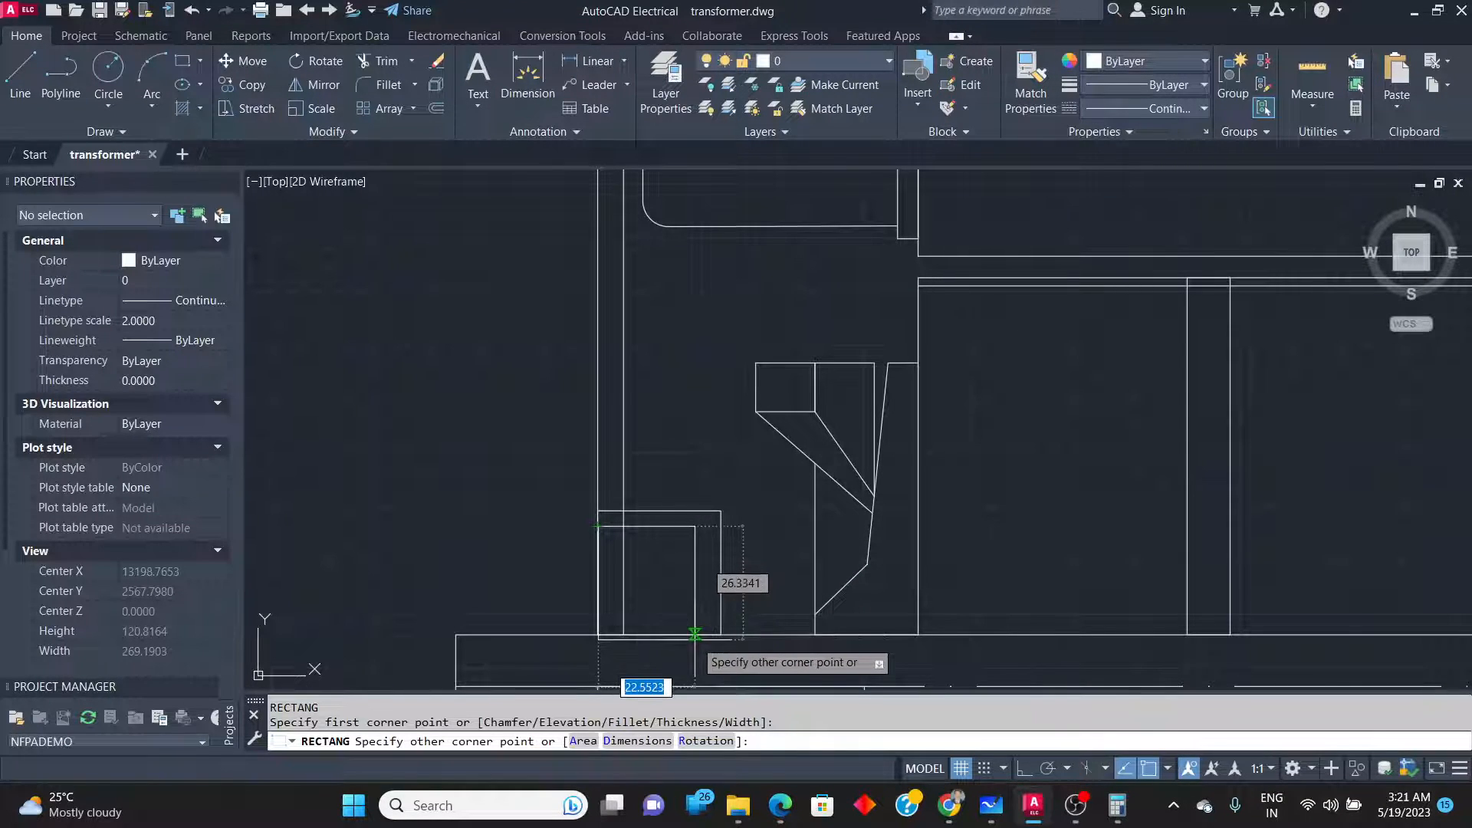
pyautogui.hotkey('alt', 'Tab')
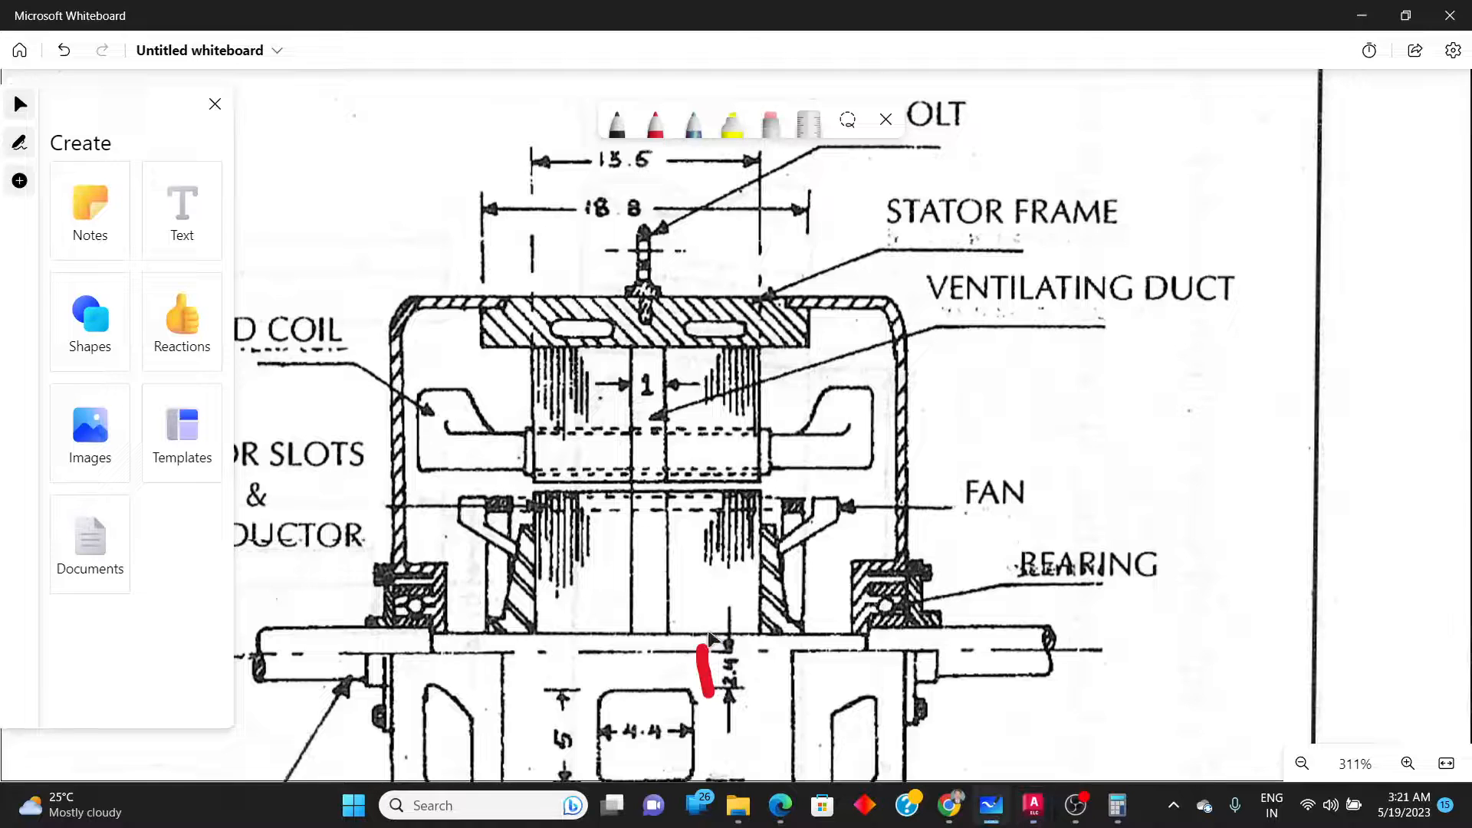
pyautogui.hotkey('alt', 'Tab')
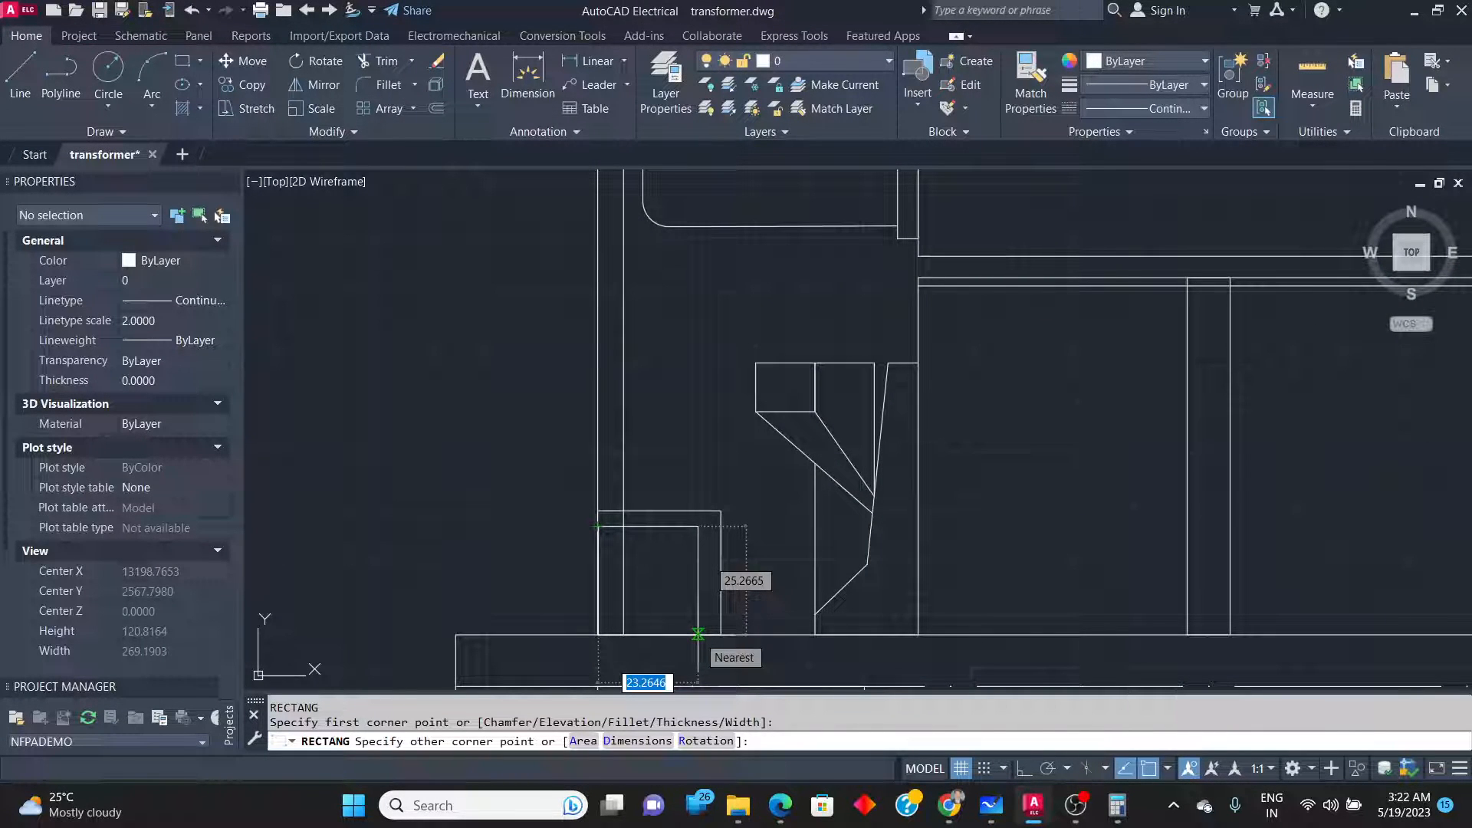
pyautogui.click(704, 634)
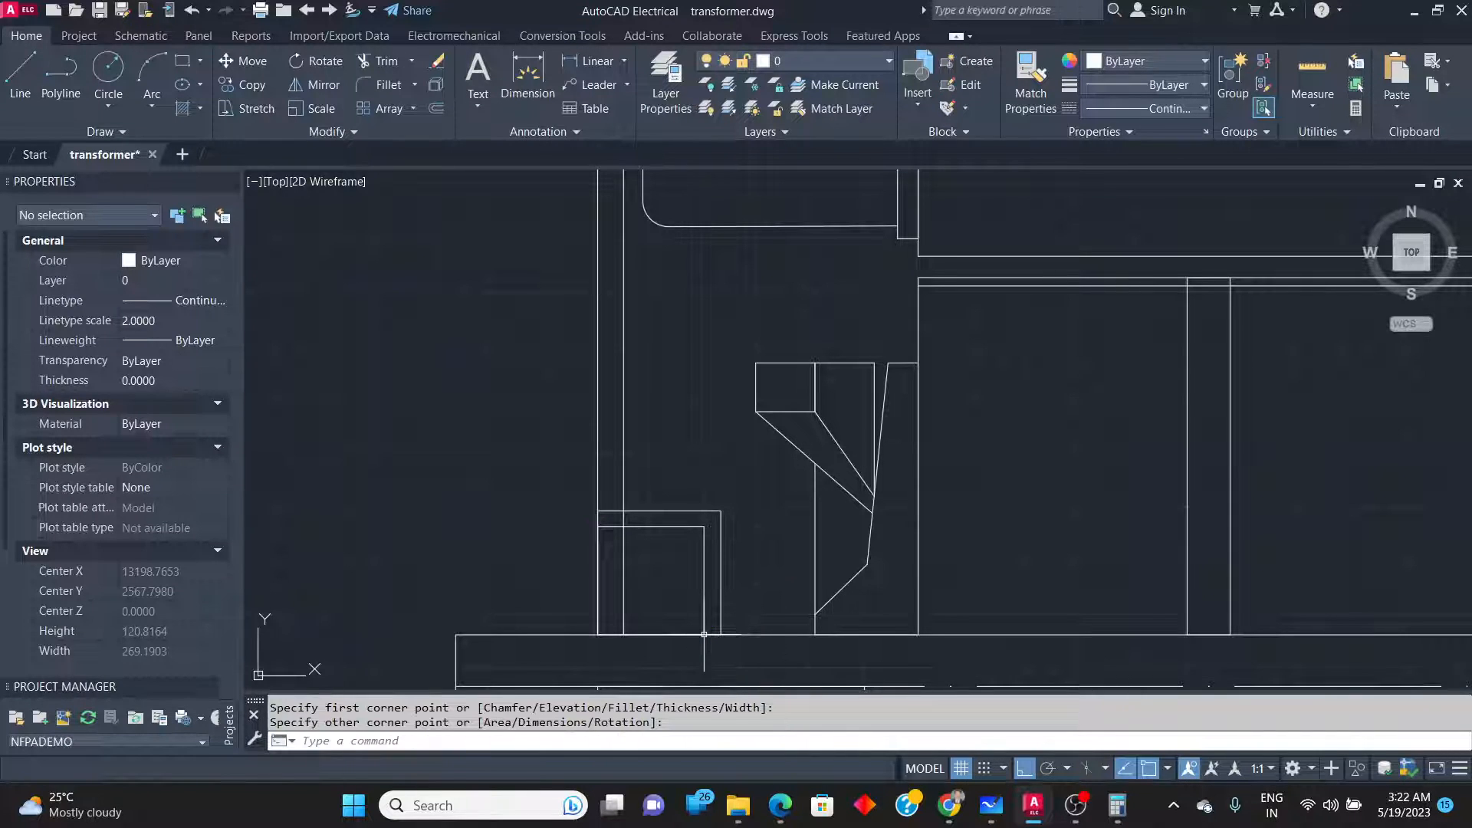
# Trim the end cover's inner line and the outer rectangle's top edge where they cross above the inner rectangle.
pyautogui.hotkey('alt', 'Tab')
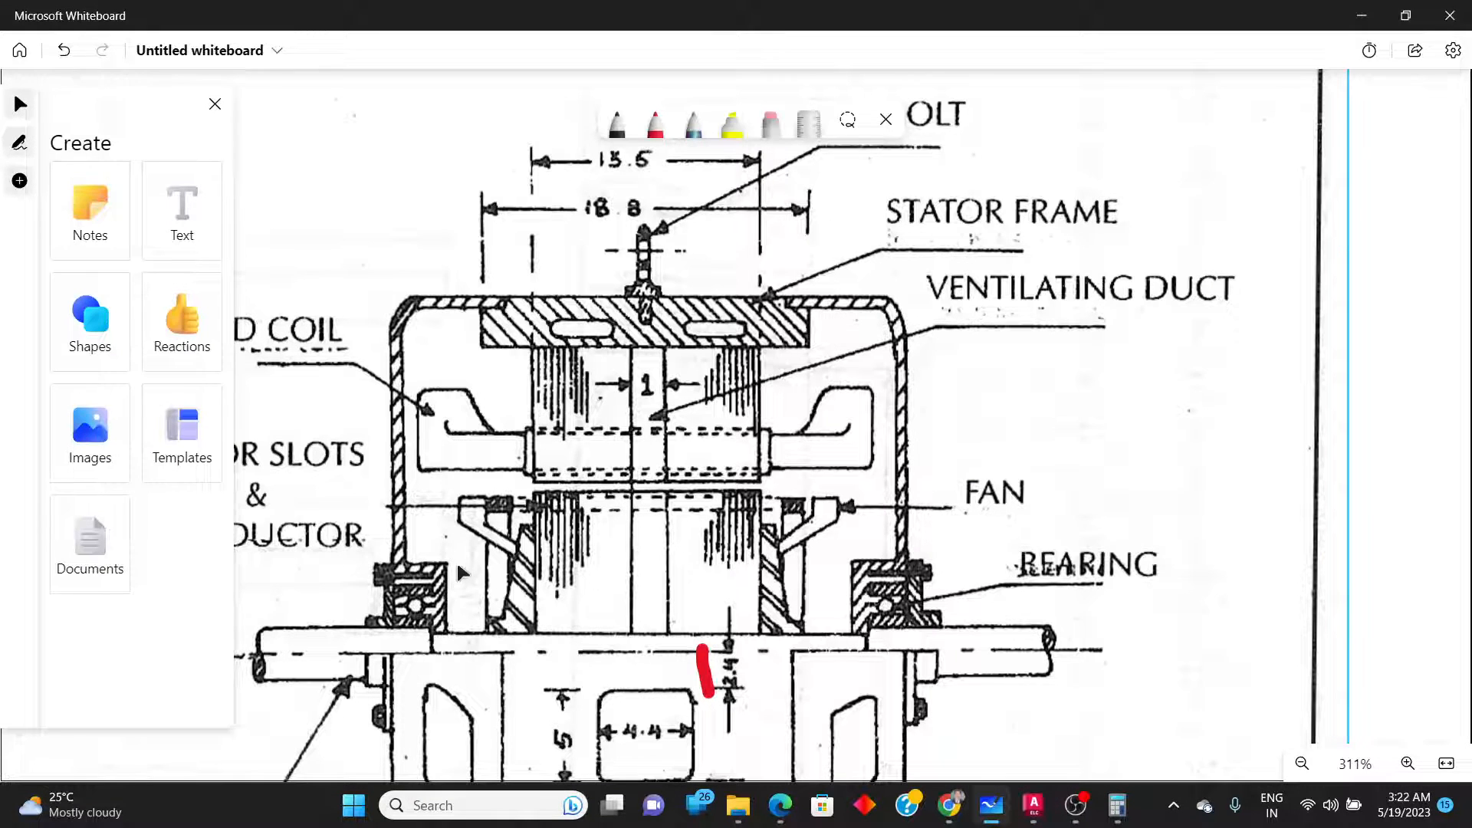
pyautogui.hotkey('alt', 'Tab')
pyautogui.write('tr')
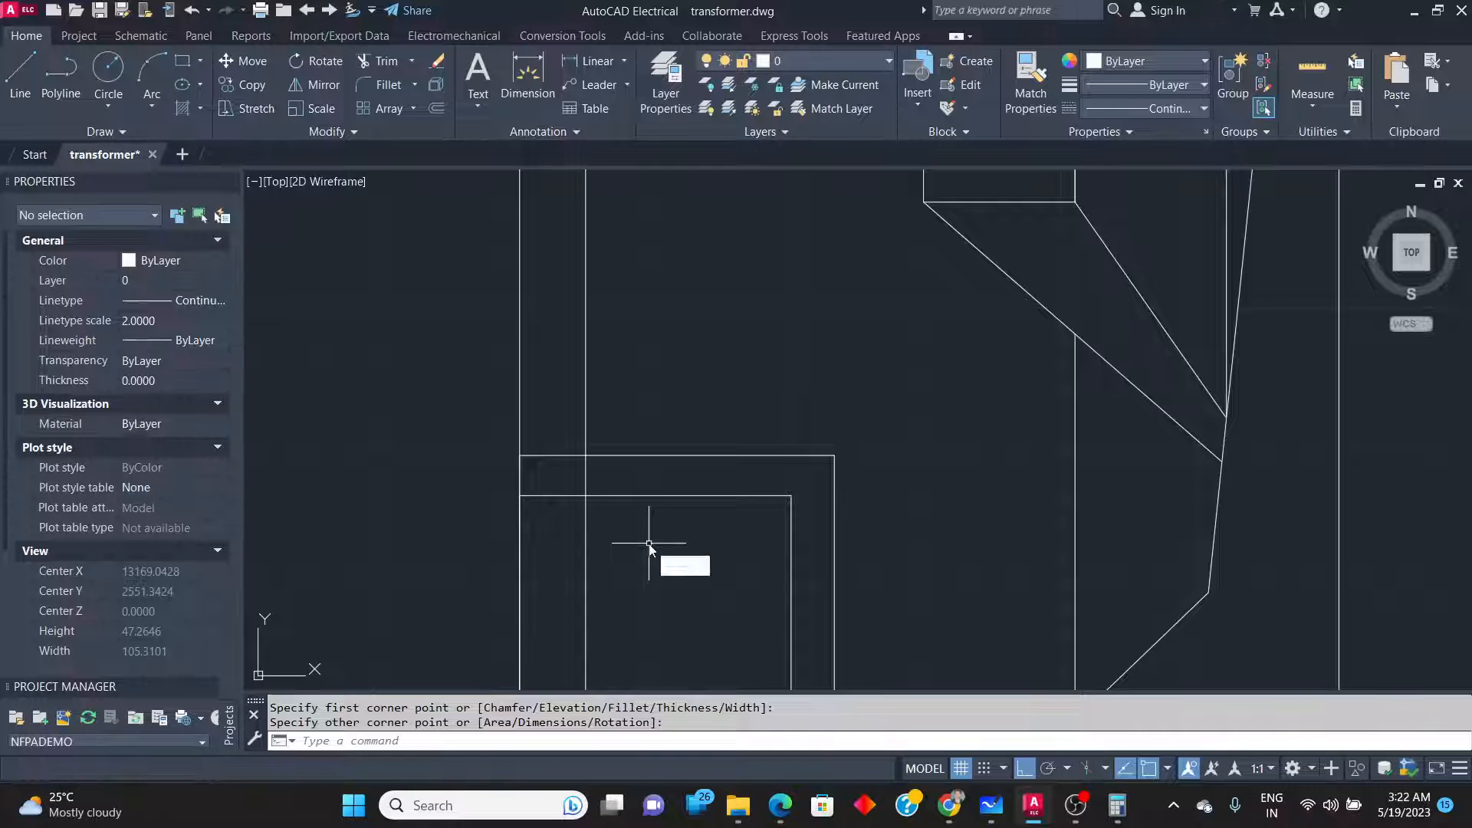
pyautogui.press('Return')
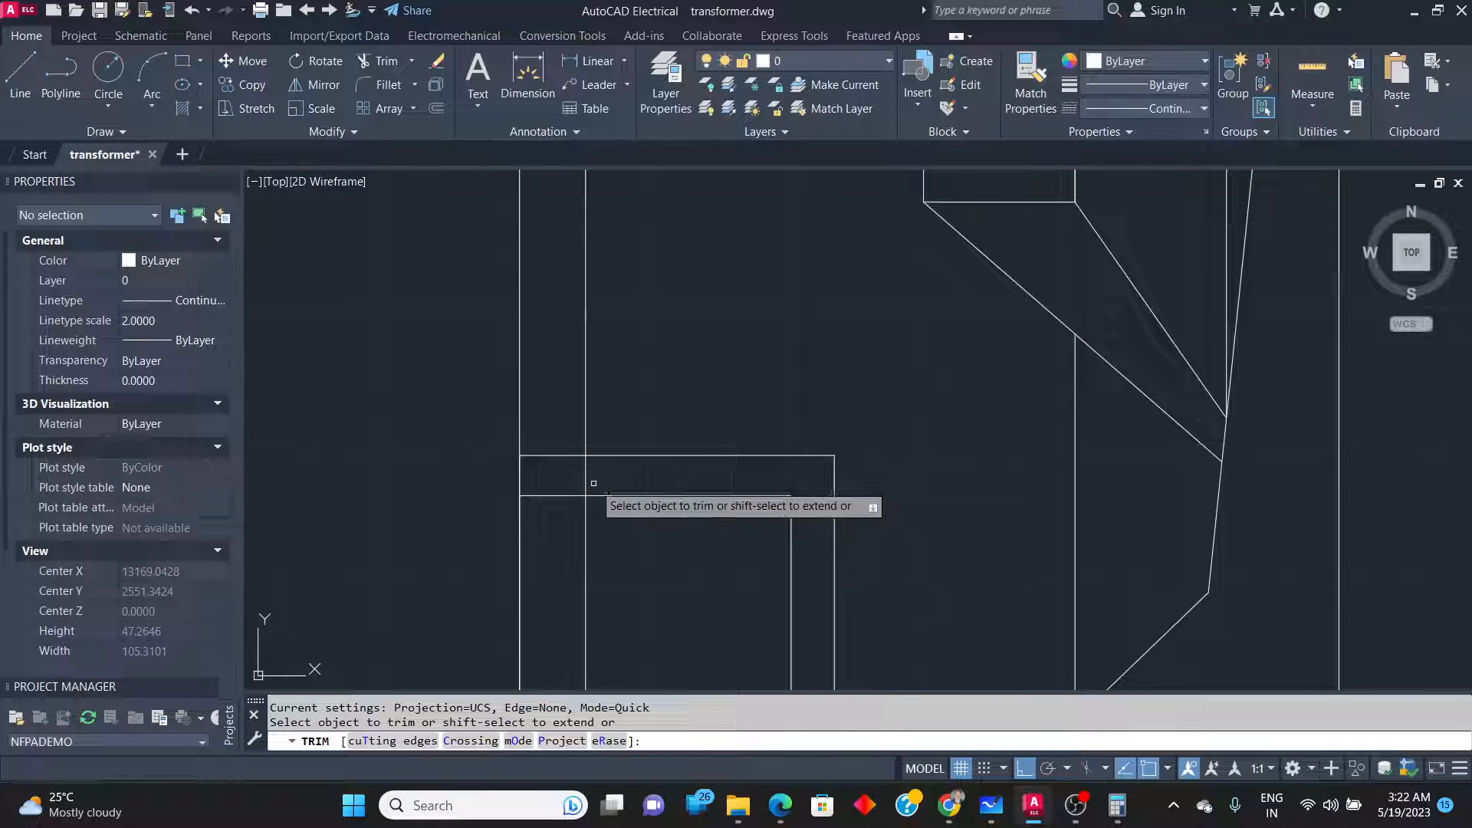
pyautogui.moveTo(595, 482); pyautogui.dragTo(554, 451)
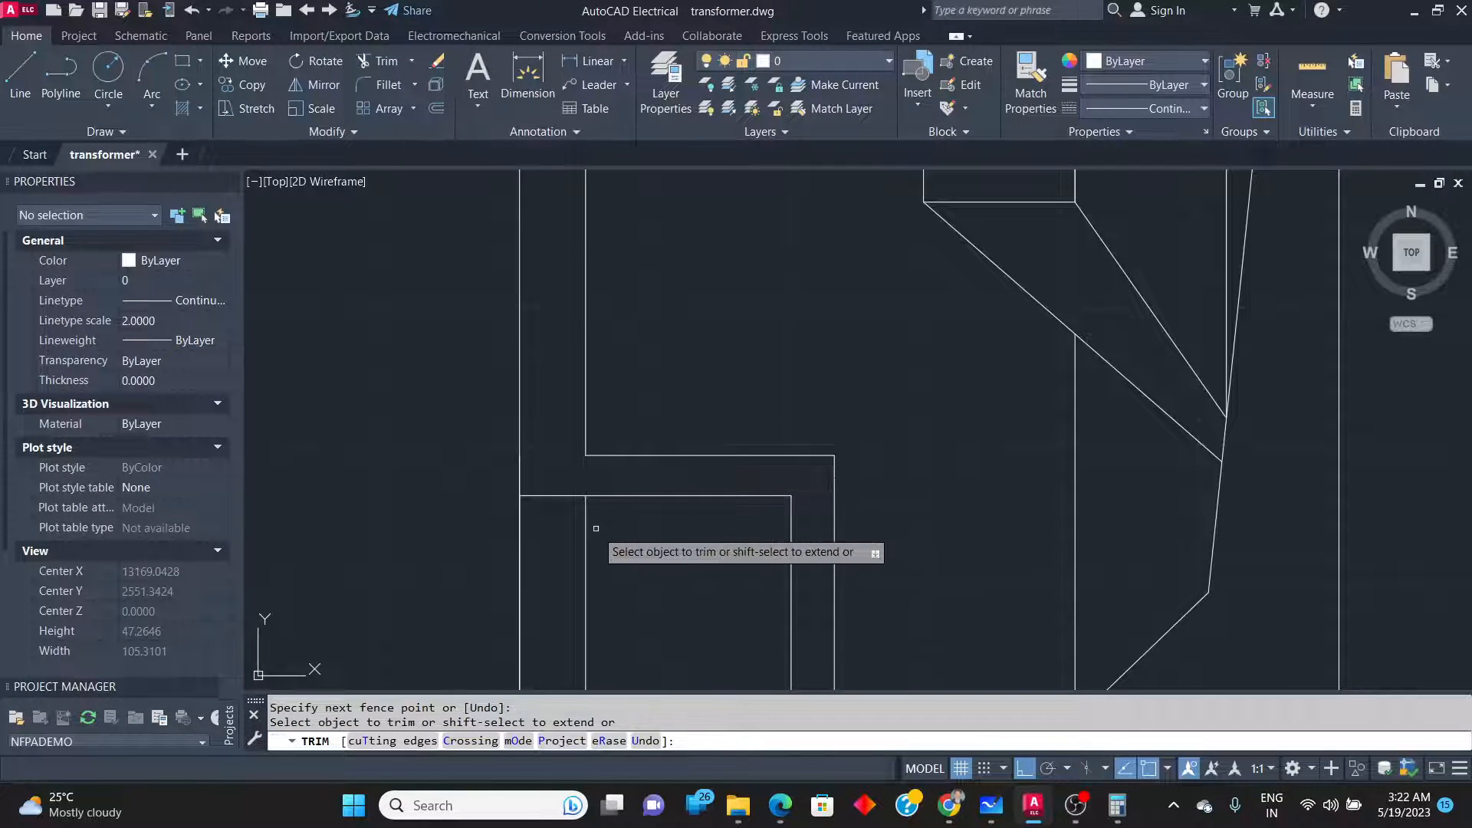
# Draw a flat rectangle about 32 by 4 on the shaft's upper line, from the inner rectangle's right edge past the end cover.
pyautogui.hotkey('alt', 'Tab')
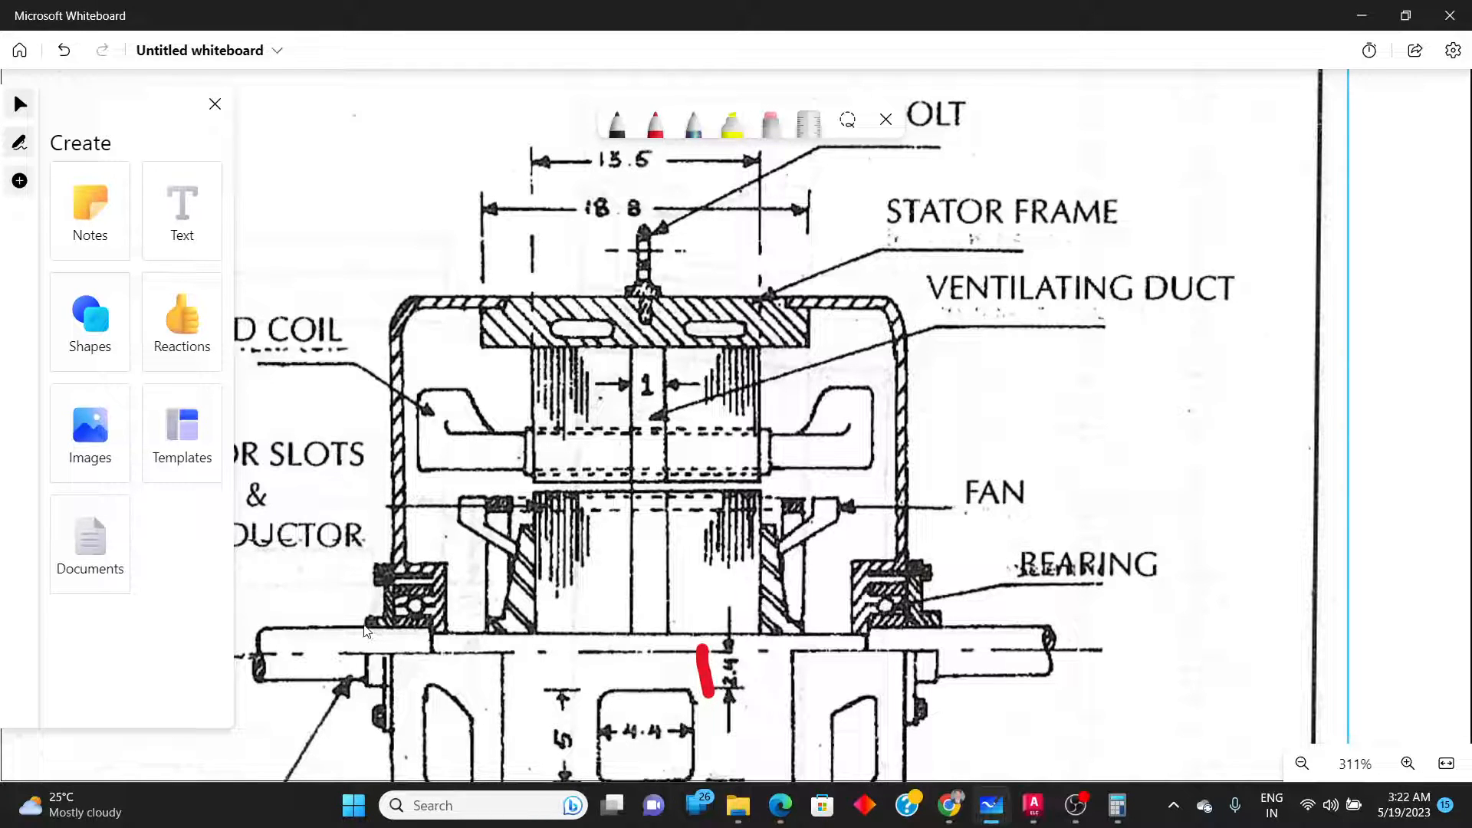
pyautogui.hotkey('alt', 'Tab')
pyautogui.scroll(-3, 491, 458)
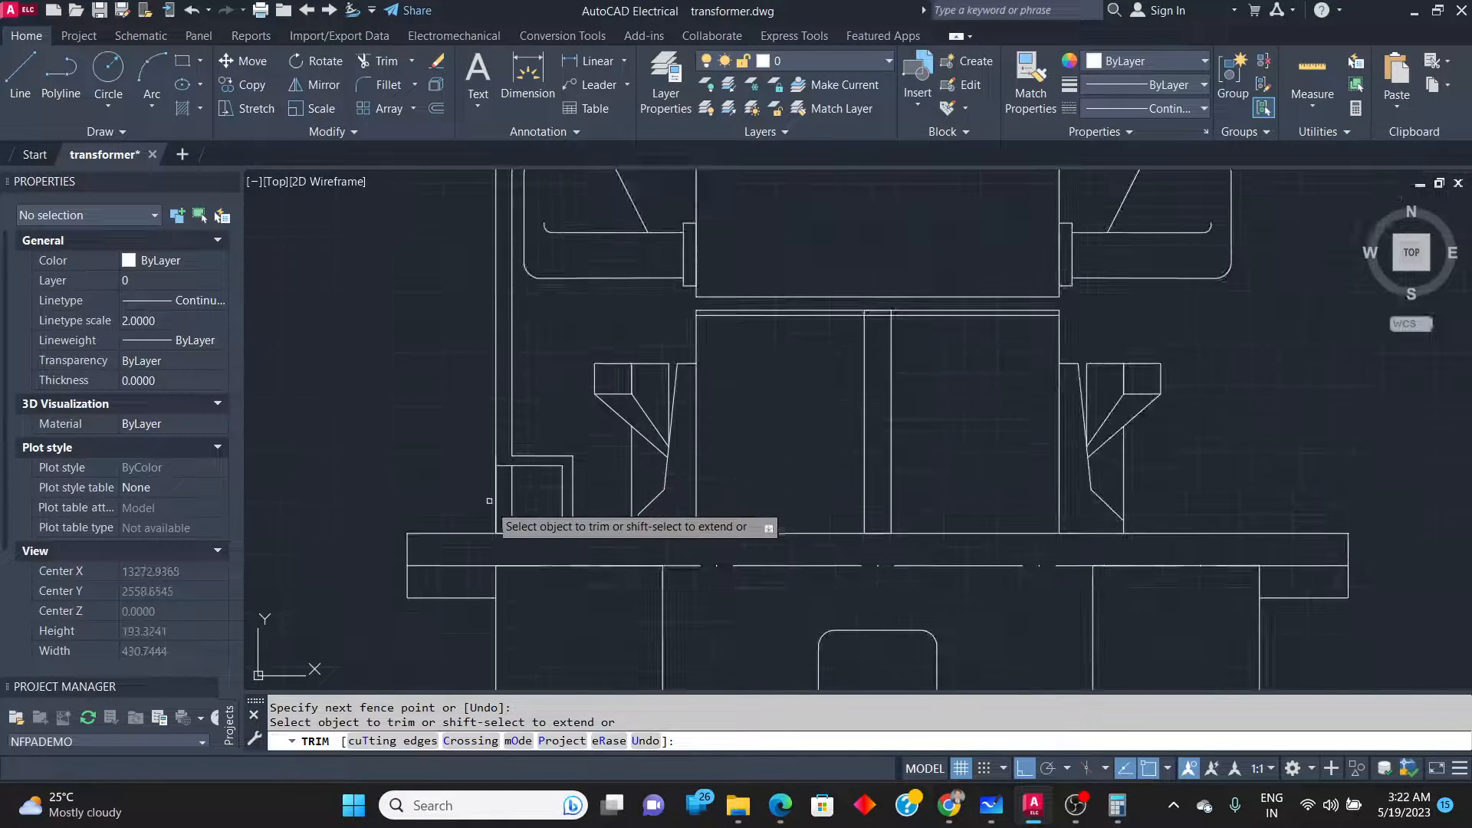
pyautogui.scroll(1, 491, 512)
pyautogui.click(182, 63)
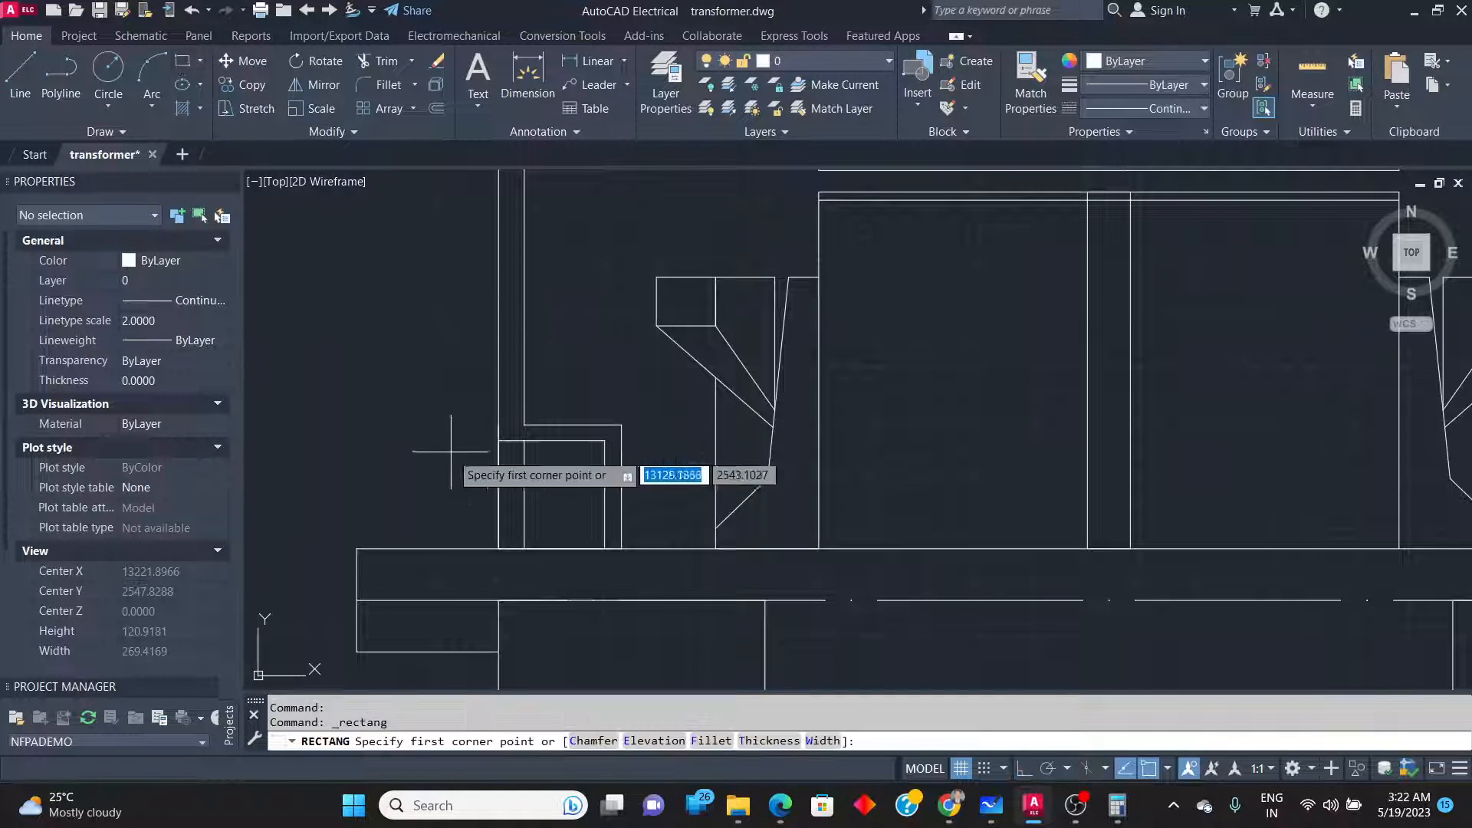
pyautogui.hotkey('alt', 'Tab')
pyautogui.hotkey('alt', 'Tab')
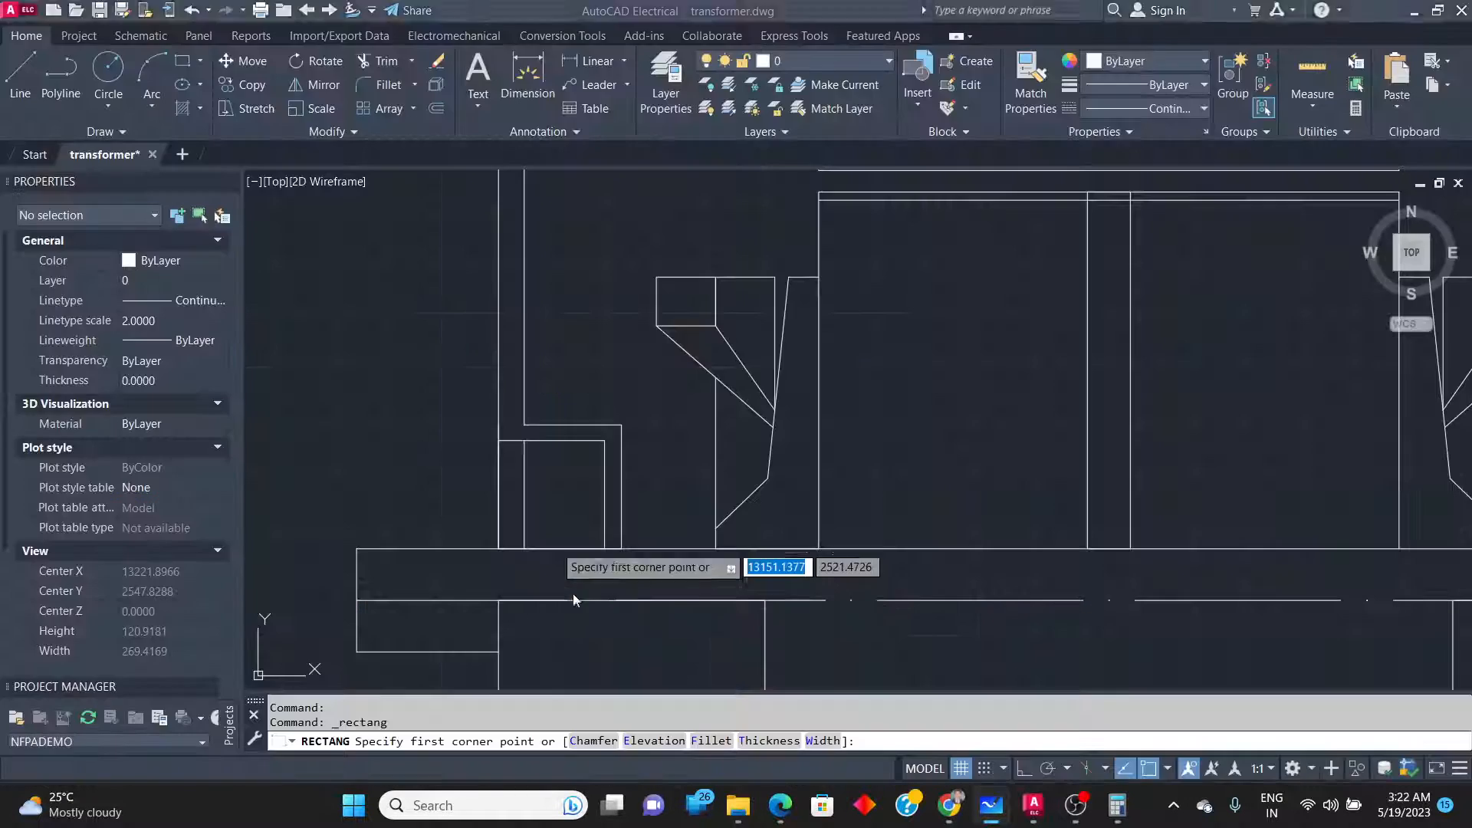
pyautogui.hotkey('alt', 'Tab')
pyautogui.hotkey('alt', 'Tab')
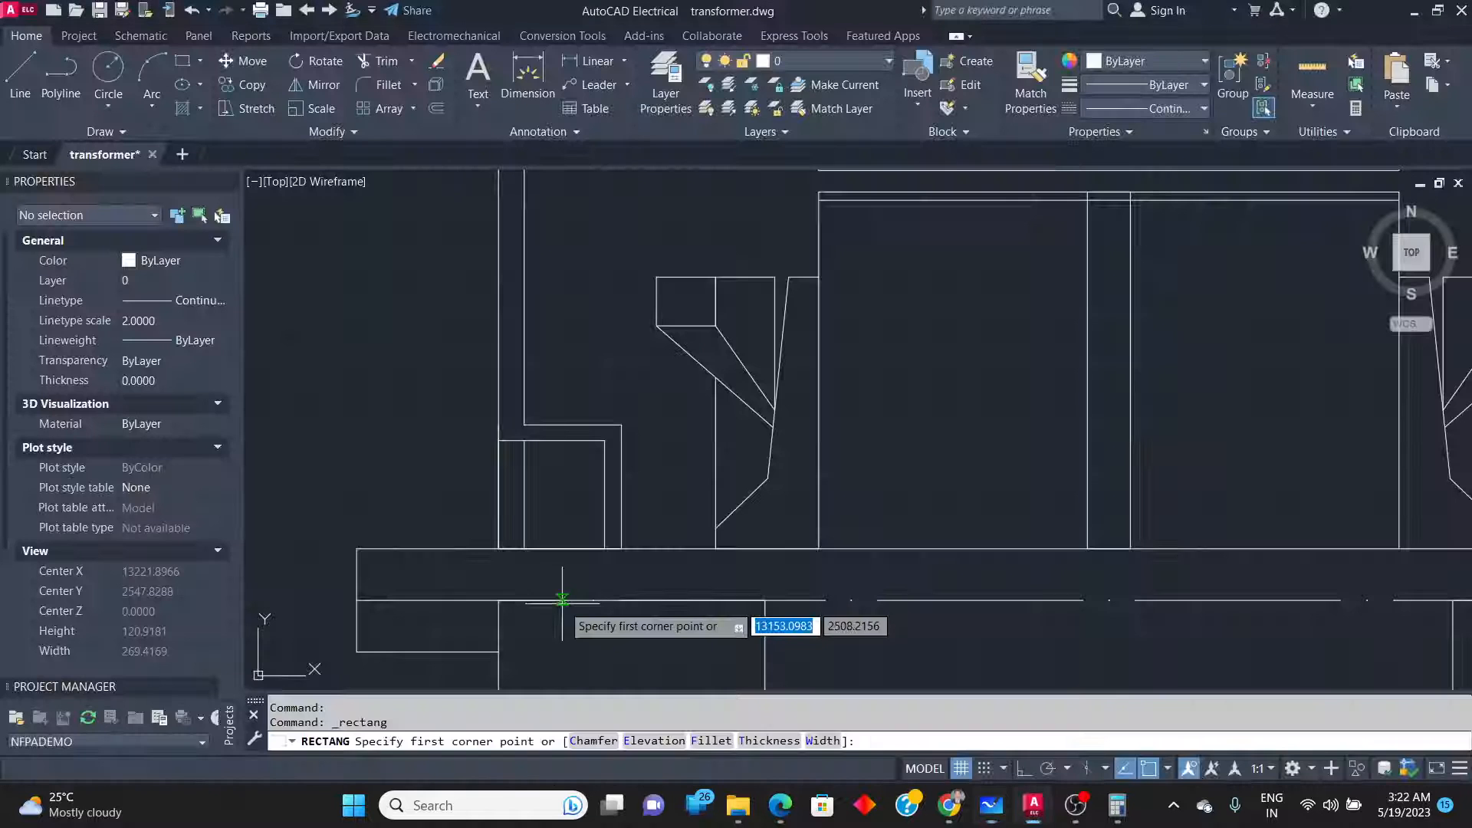
pyautogui.click(604, 530)
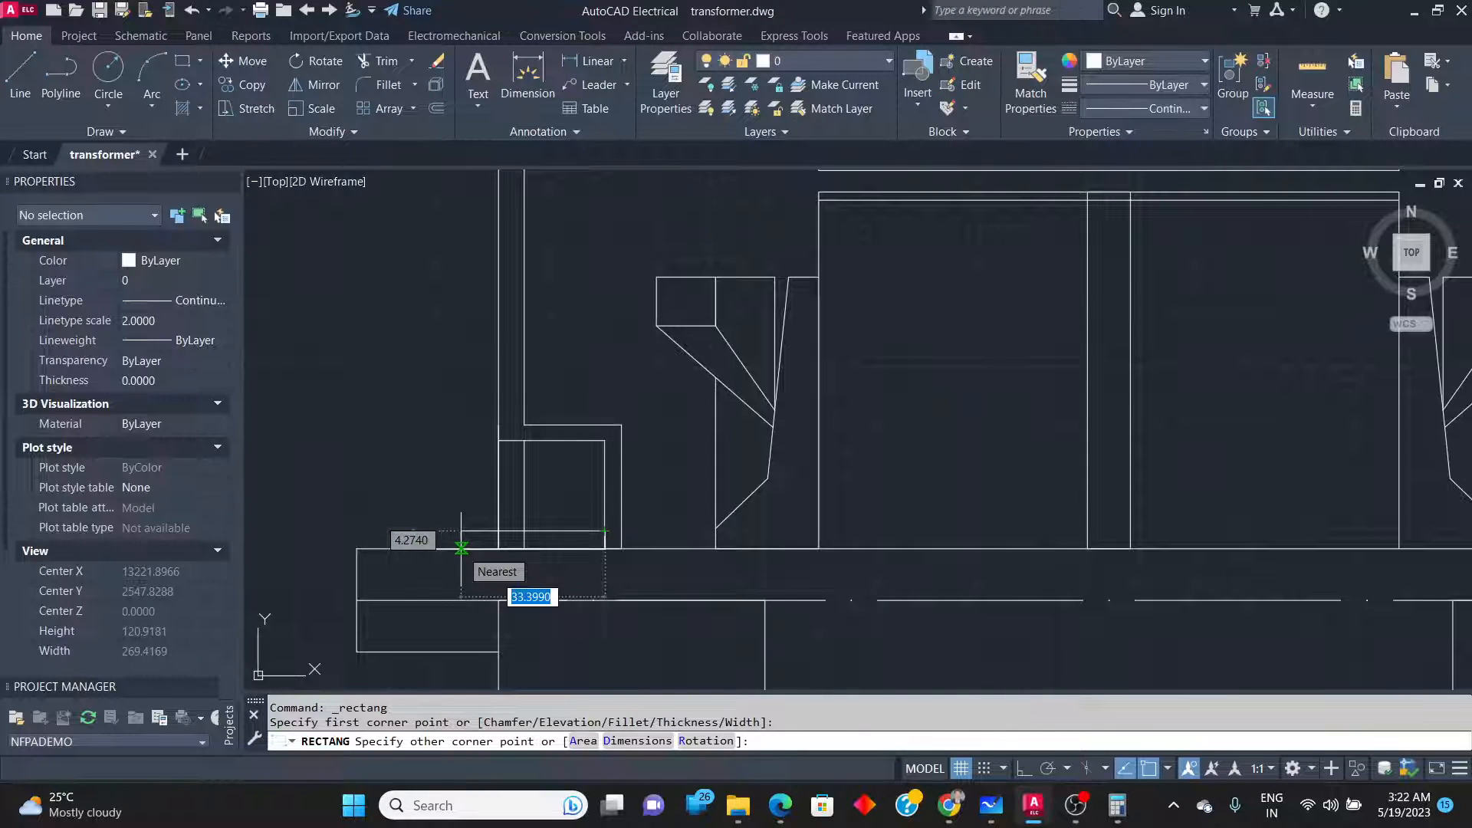
pyautogui.hotkey('alt', 'Tab')
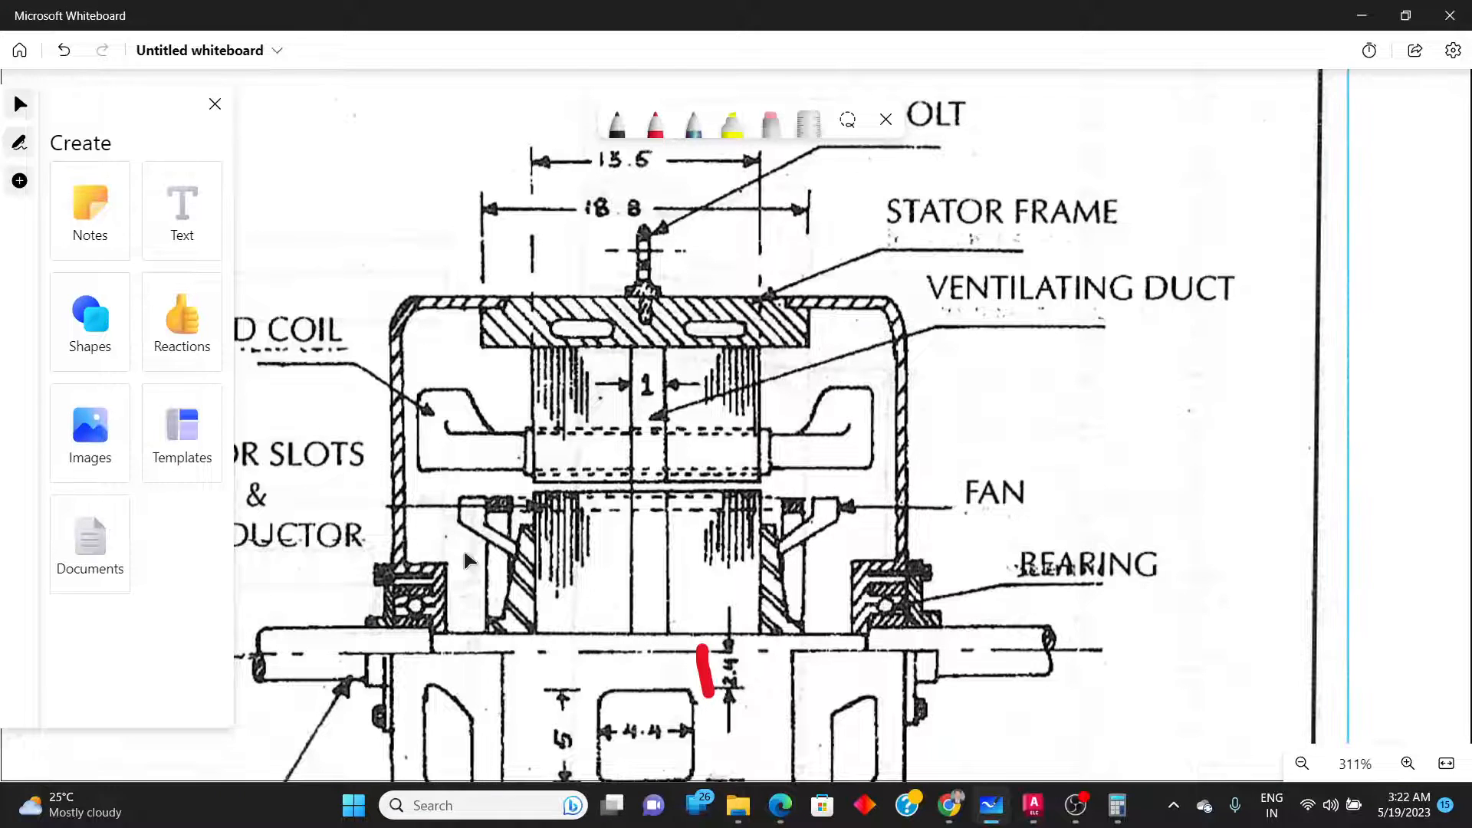
pyautogui.hotkey('alt', 'Tab')
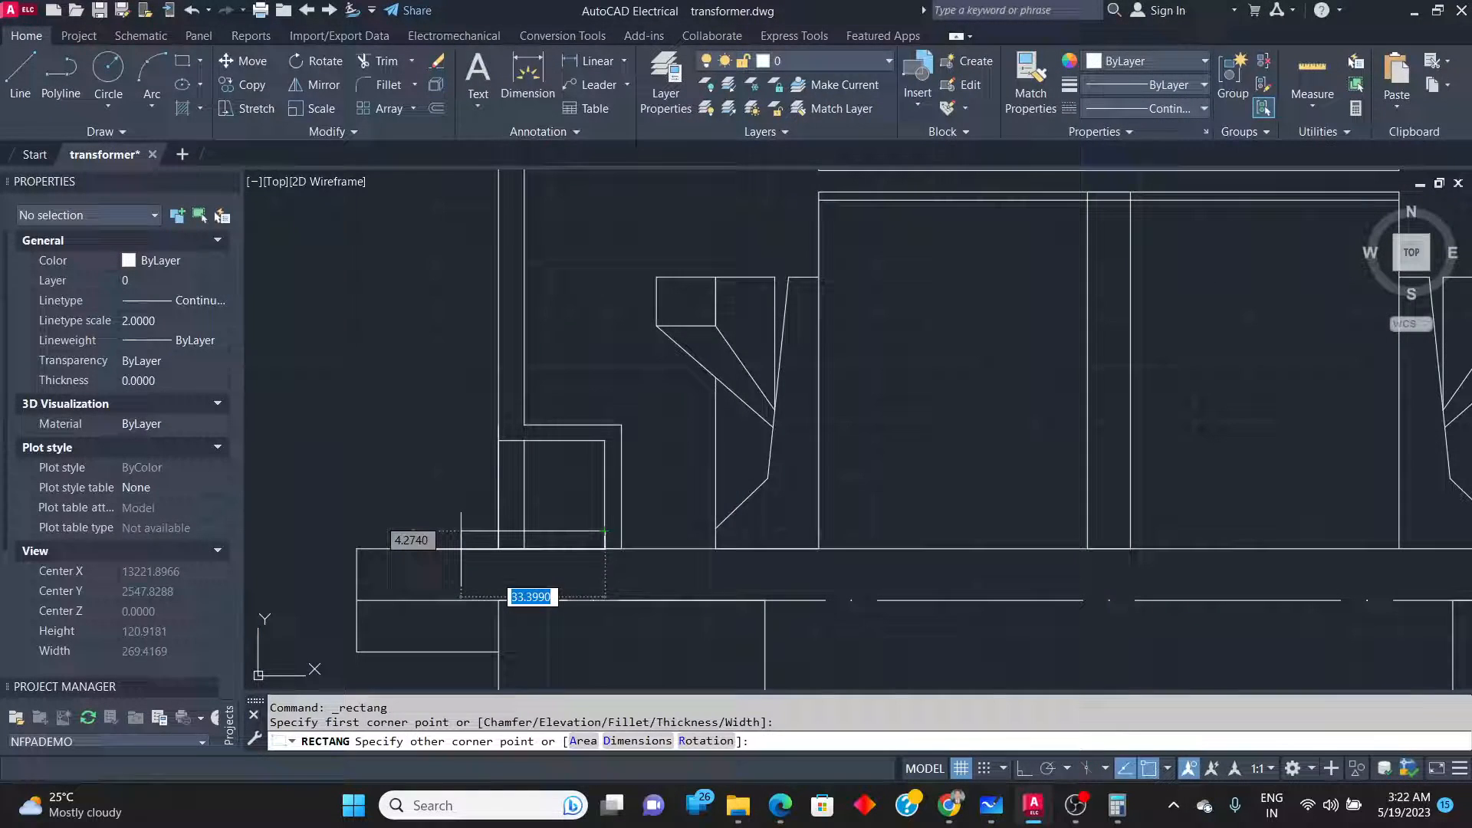
pyautogui.click(466, 548)
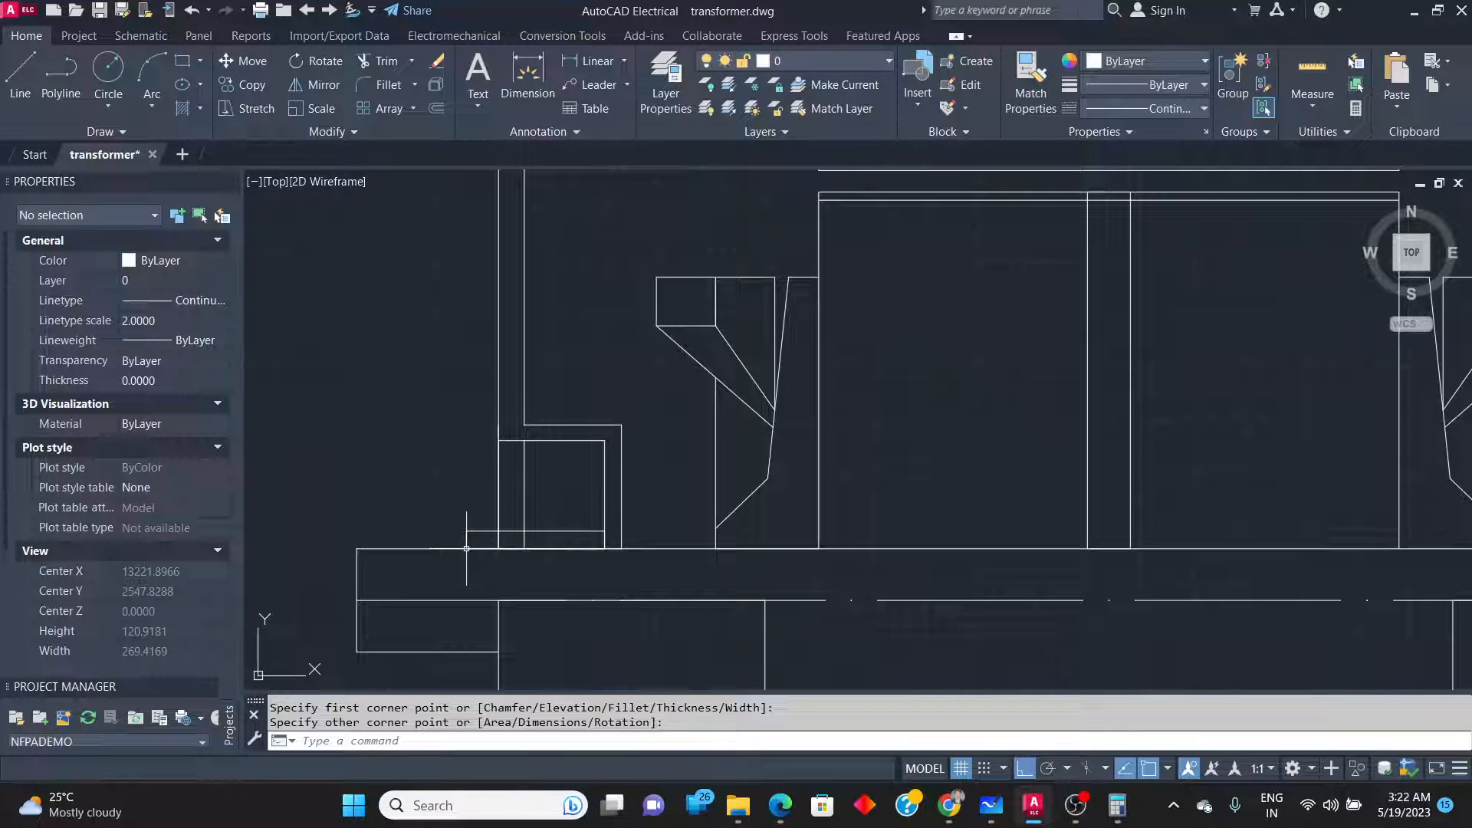
pyautogui.press('Return')
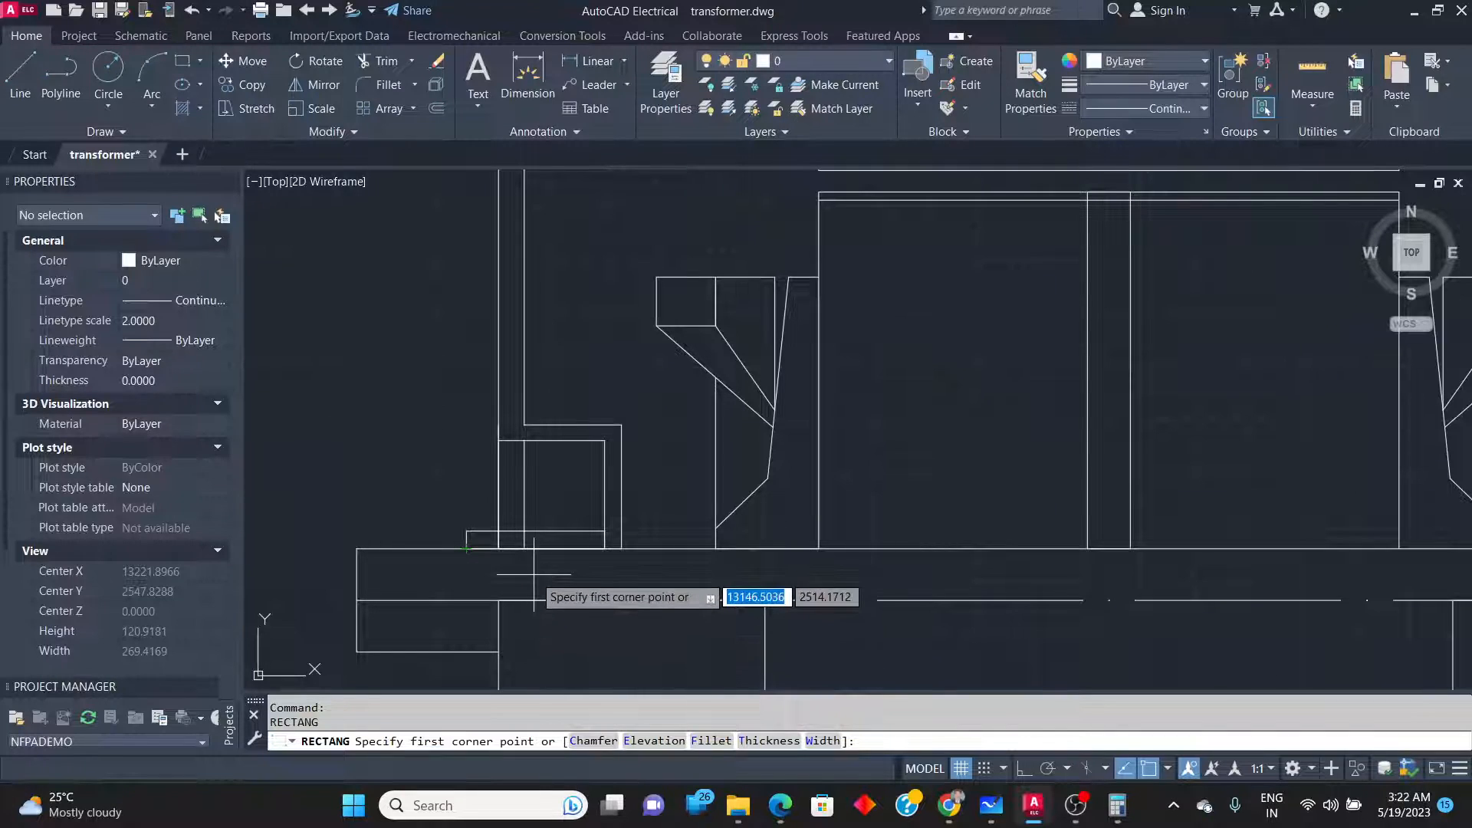
pyautogui.press('Escape')
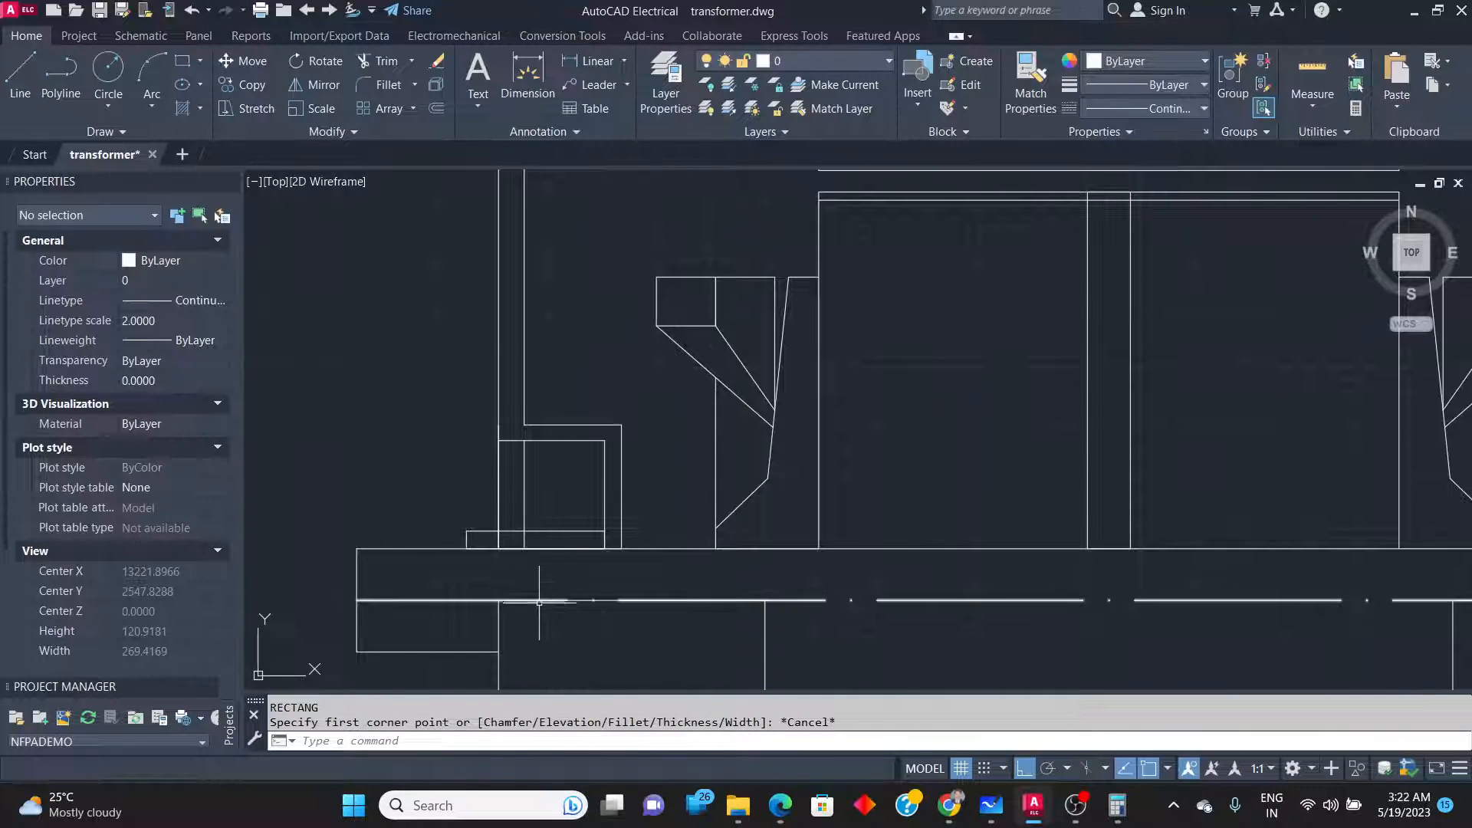
# Draw an upright rectangle about 3.6 by 17.3 outside the cover's outer line, standing on the flat rectangle.
pyautogui.hotkey('alt', 'Tab')
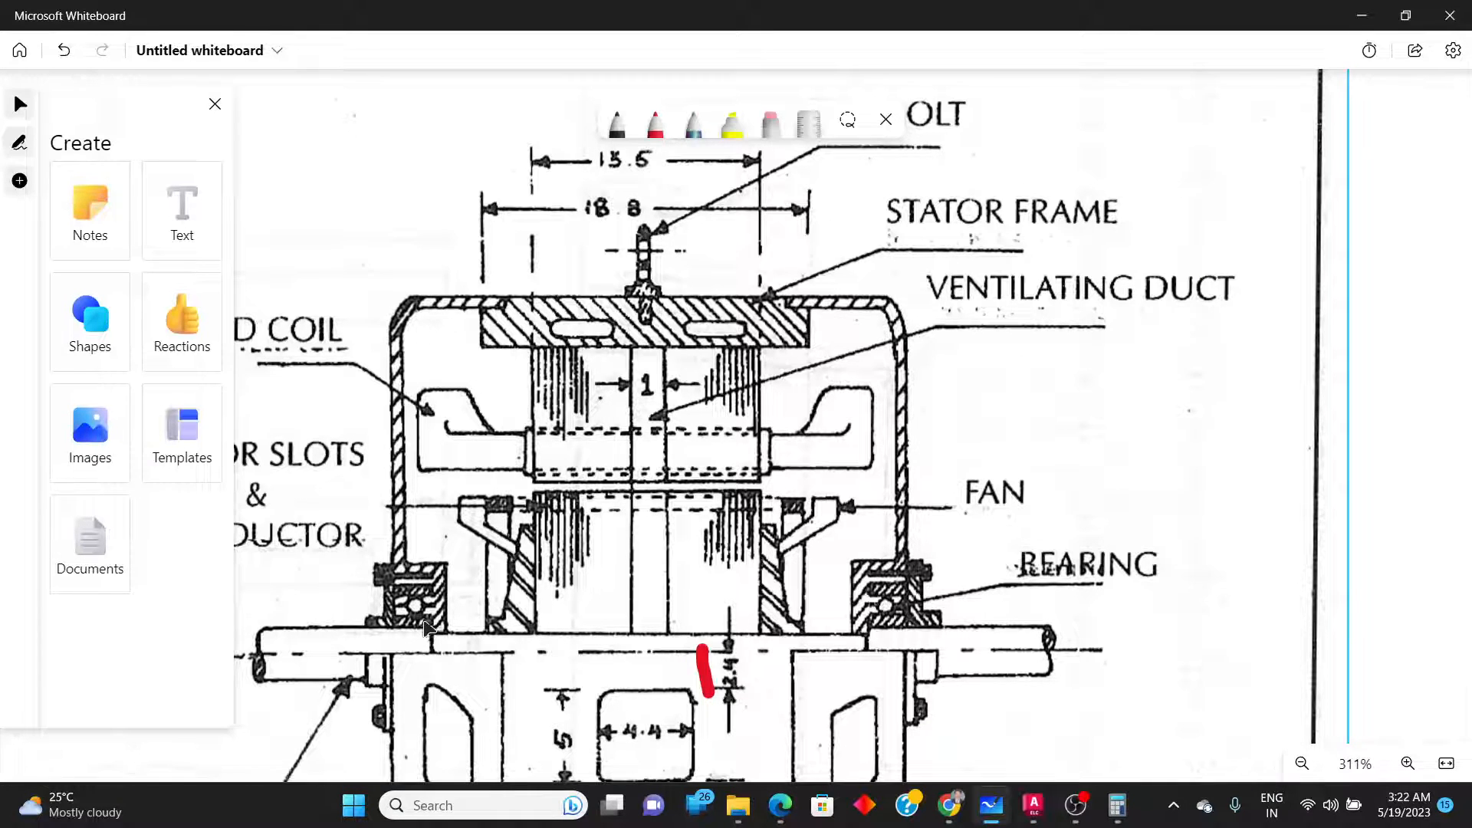
pyautogui.hotkey('alt', 'Tab')
pyautogui.hotkey('alt', 'Tab')
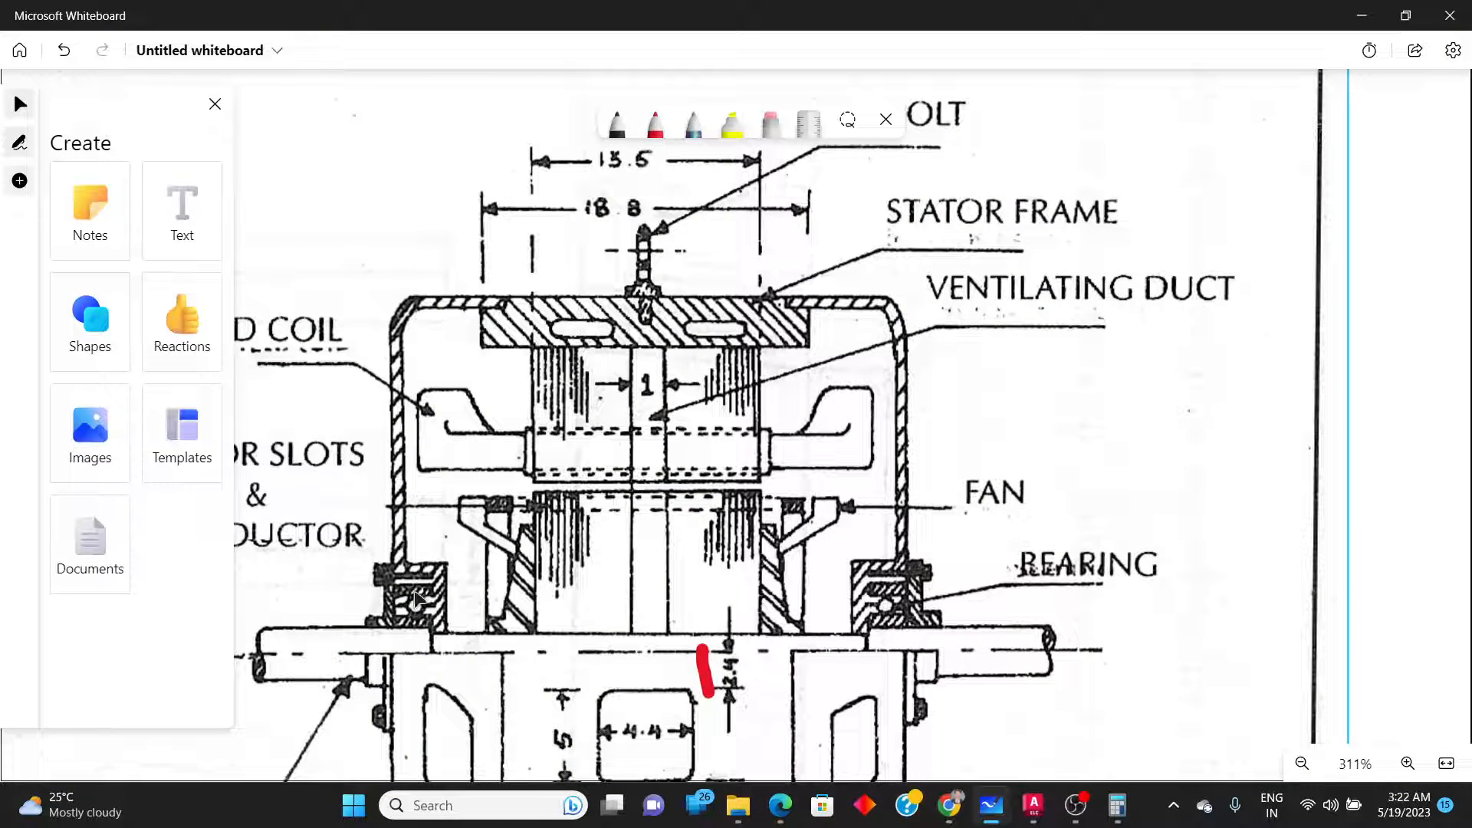
pyautogui.hotkey('alt', 'Tab')
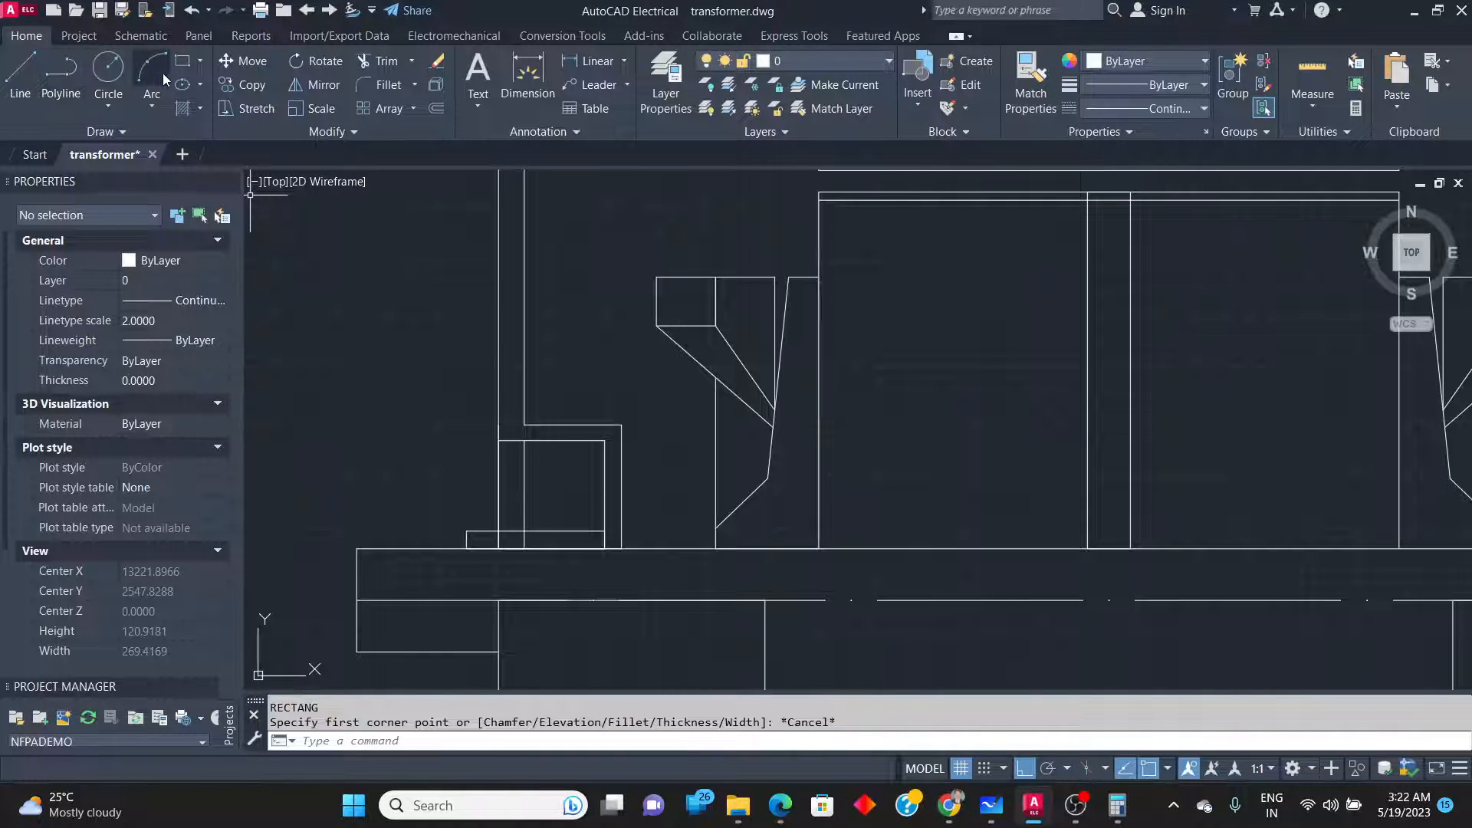
pyautogui.click(183, 61)
pyautogui.scroll(4, 509, 500)
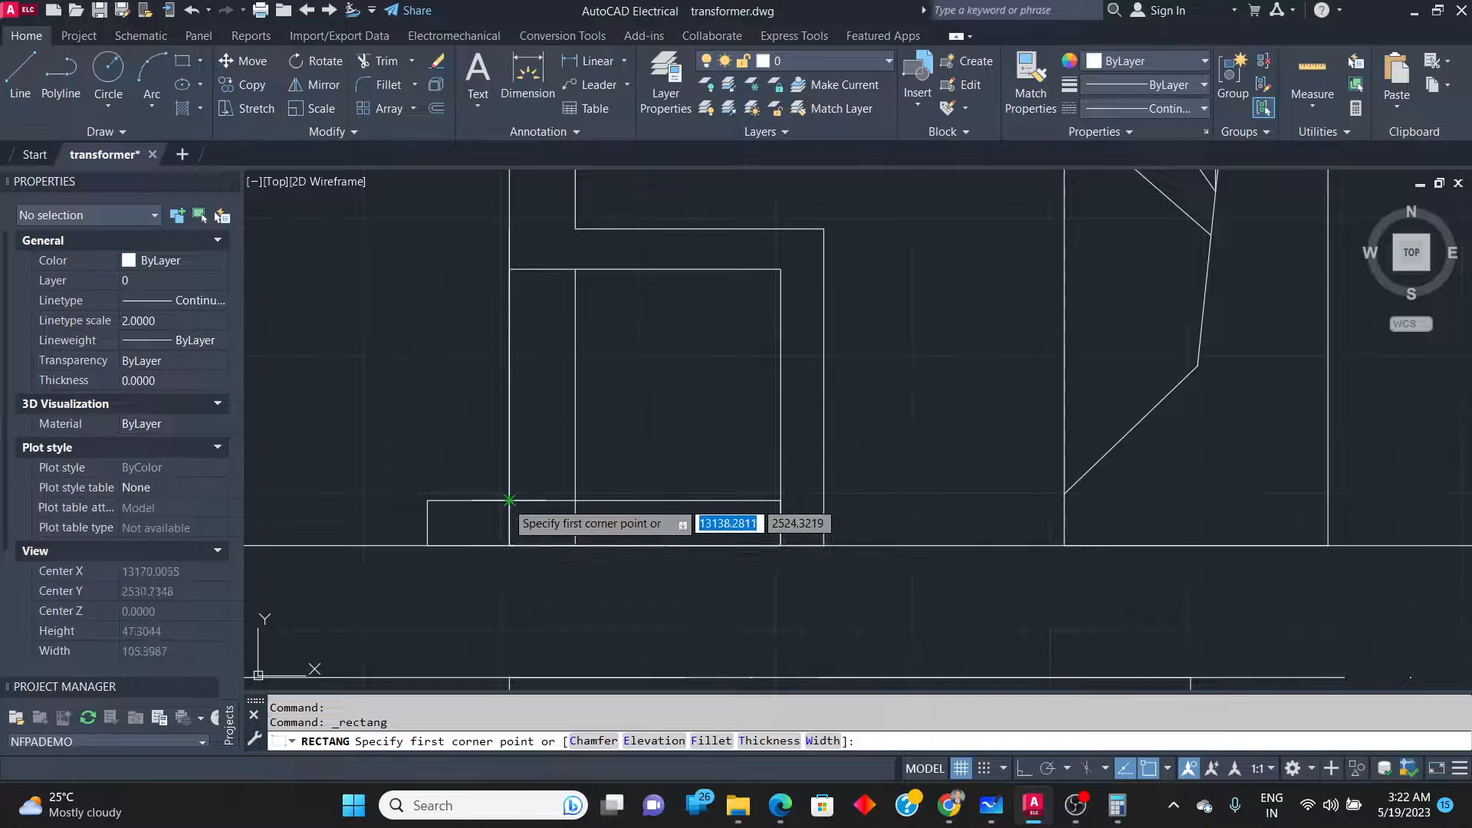
pyautogui.click(509, 500)
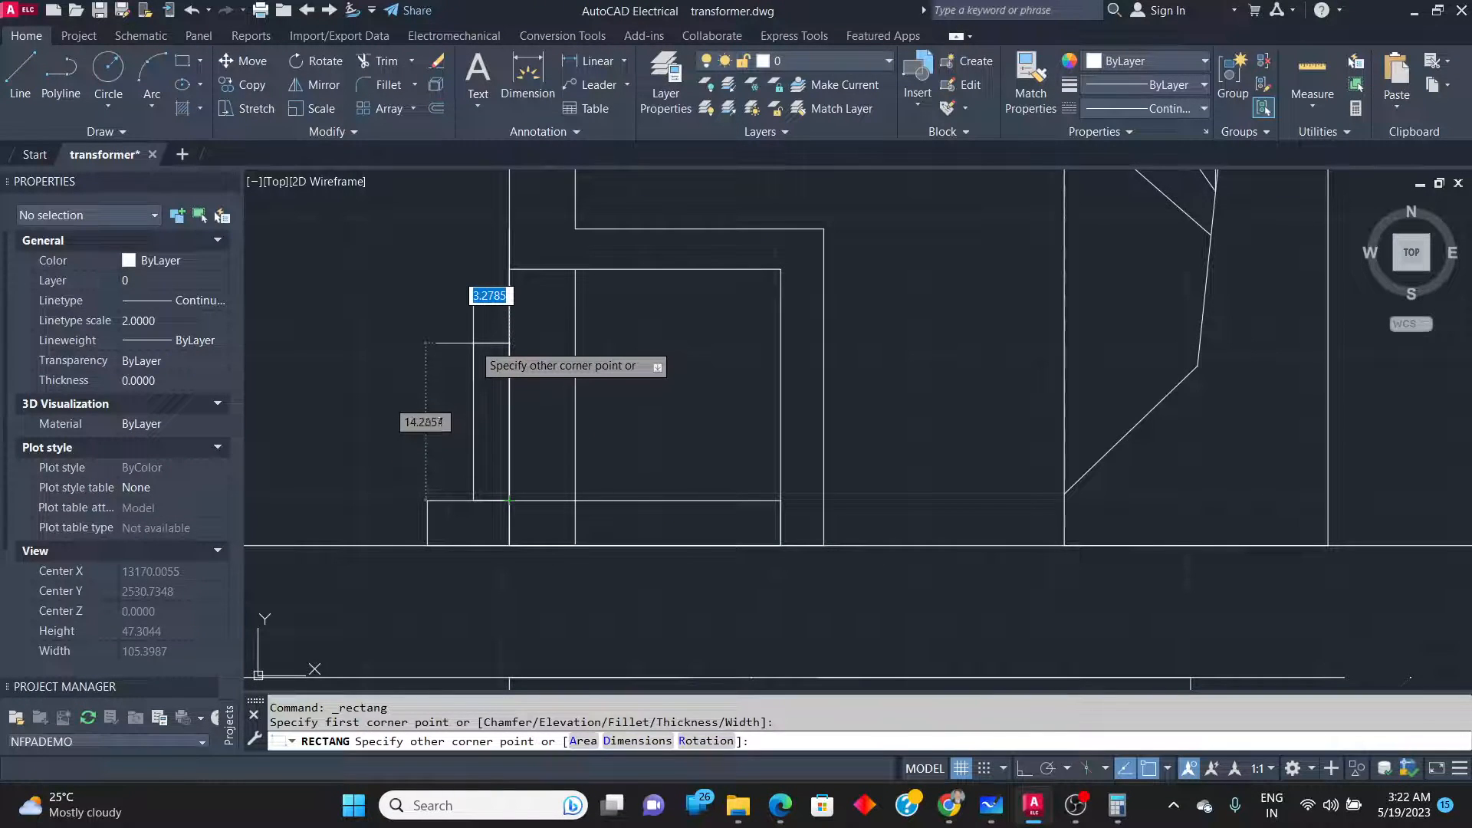
pyautogui.hotkey('alt', 'Tab')
pyautogui.hotkey('alt', 'Tab')
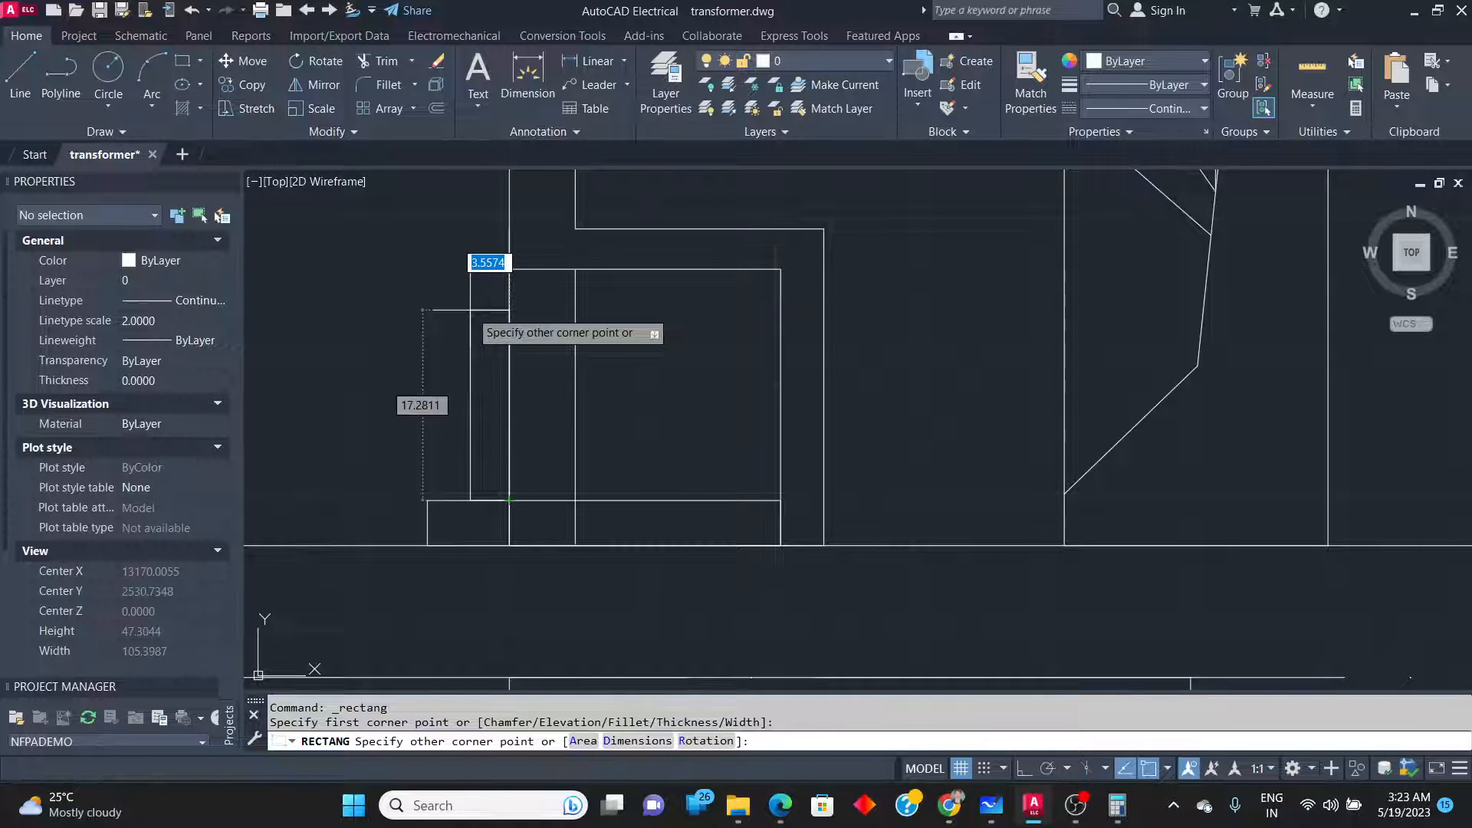
pyautogui.click(470, 311)
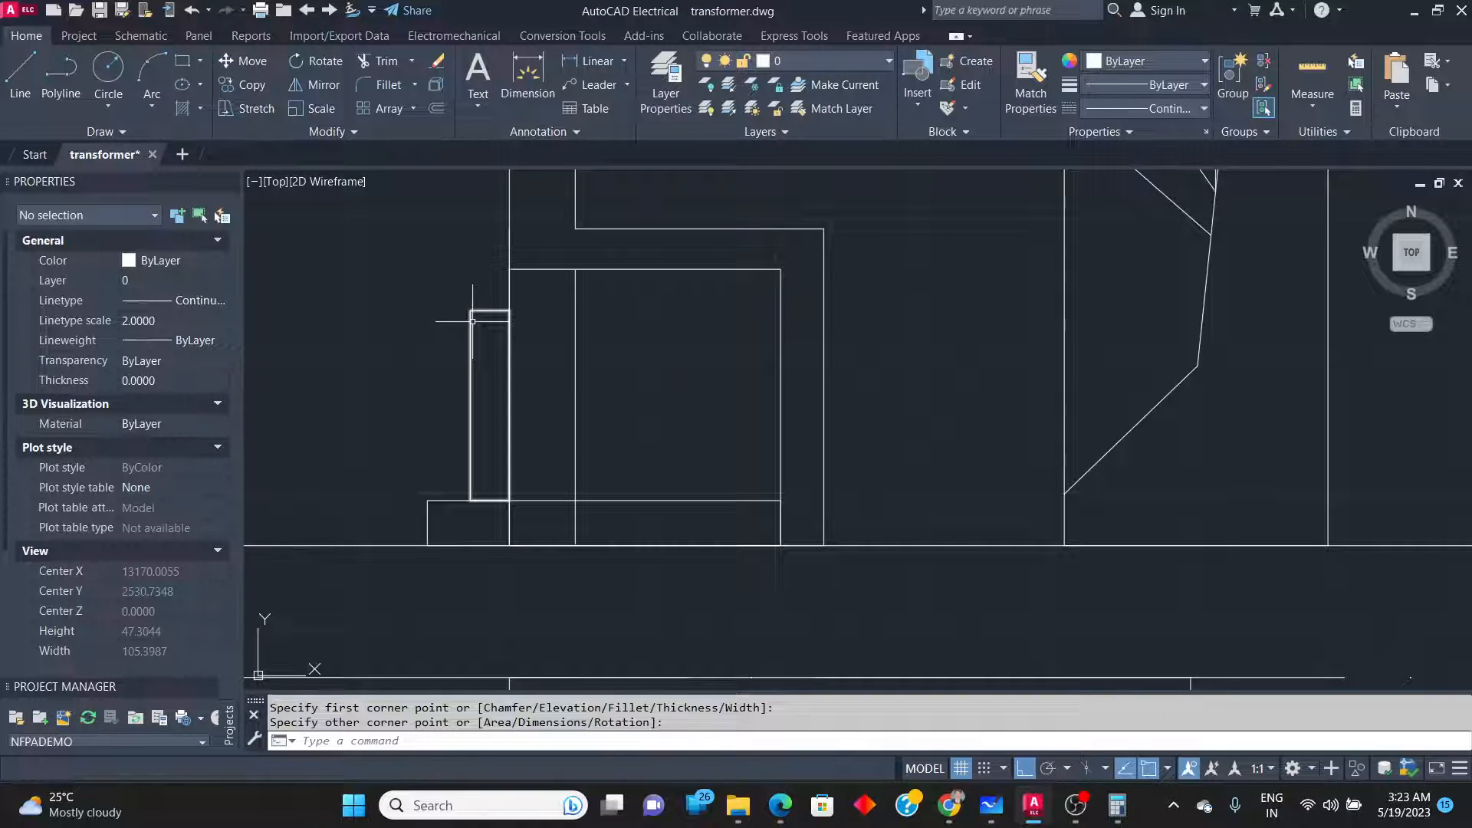
# Draw a small rectangle about 5 by 4 on top of the upright rectangle, level with the inner housing rectangle's top edge.
pyautogui.click(182, 60)
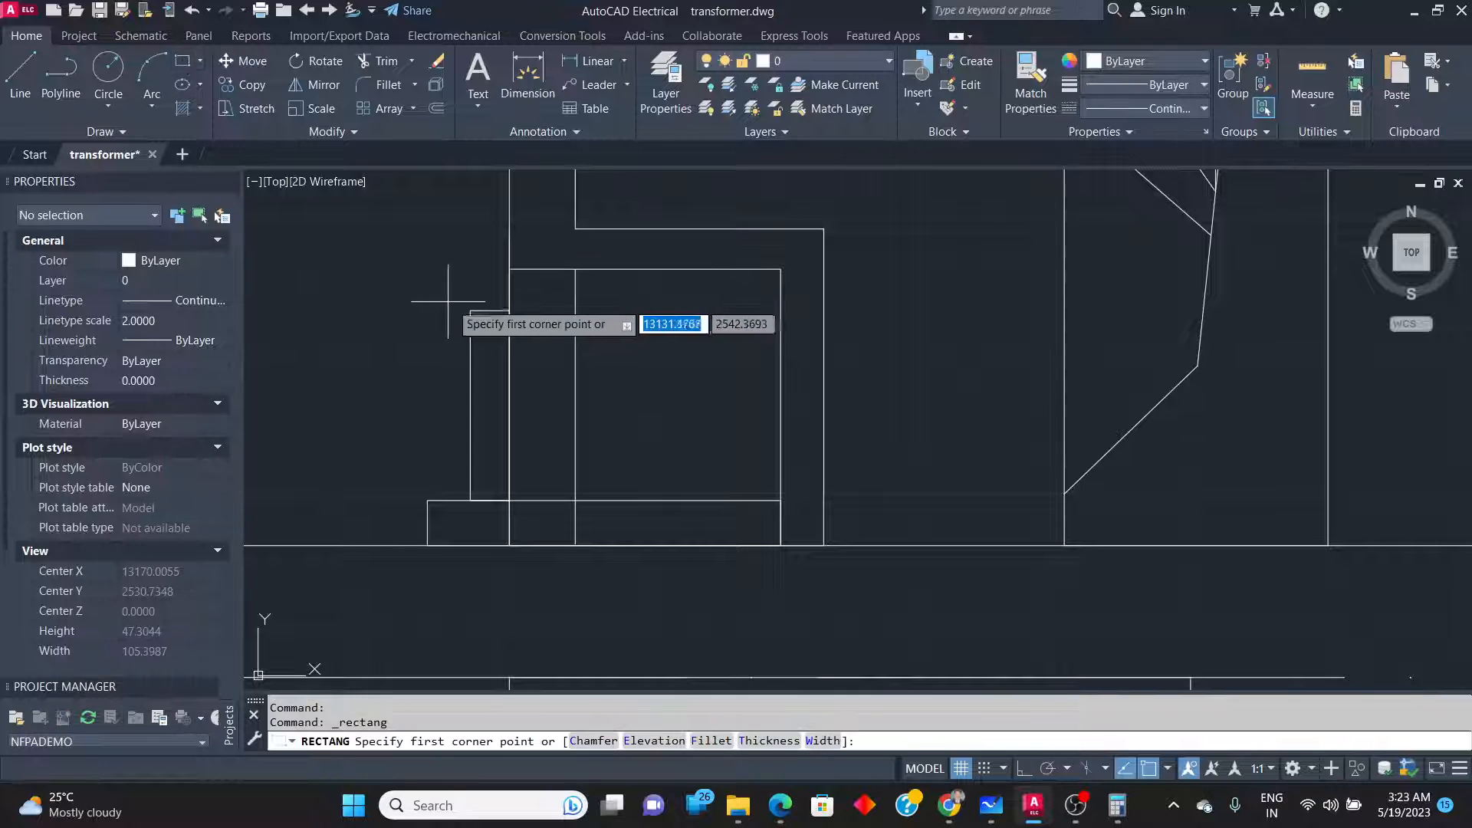
pyautogui.click(509, 310)
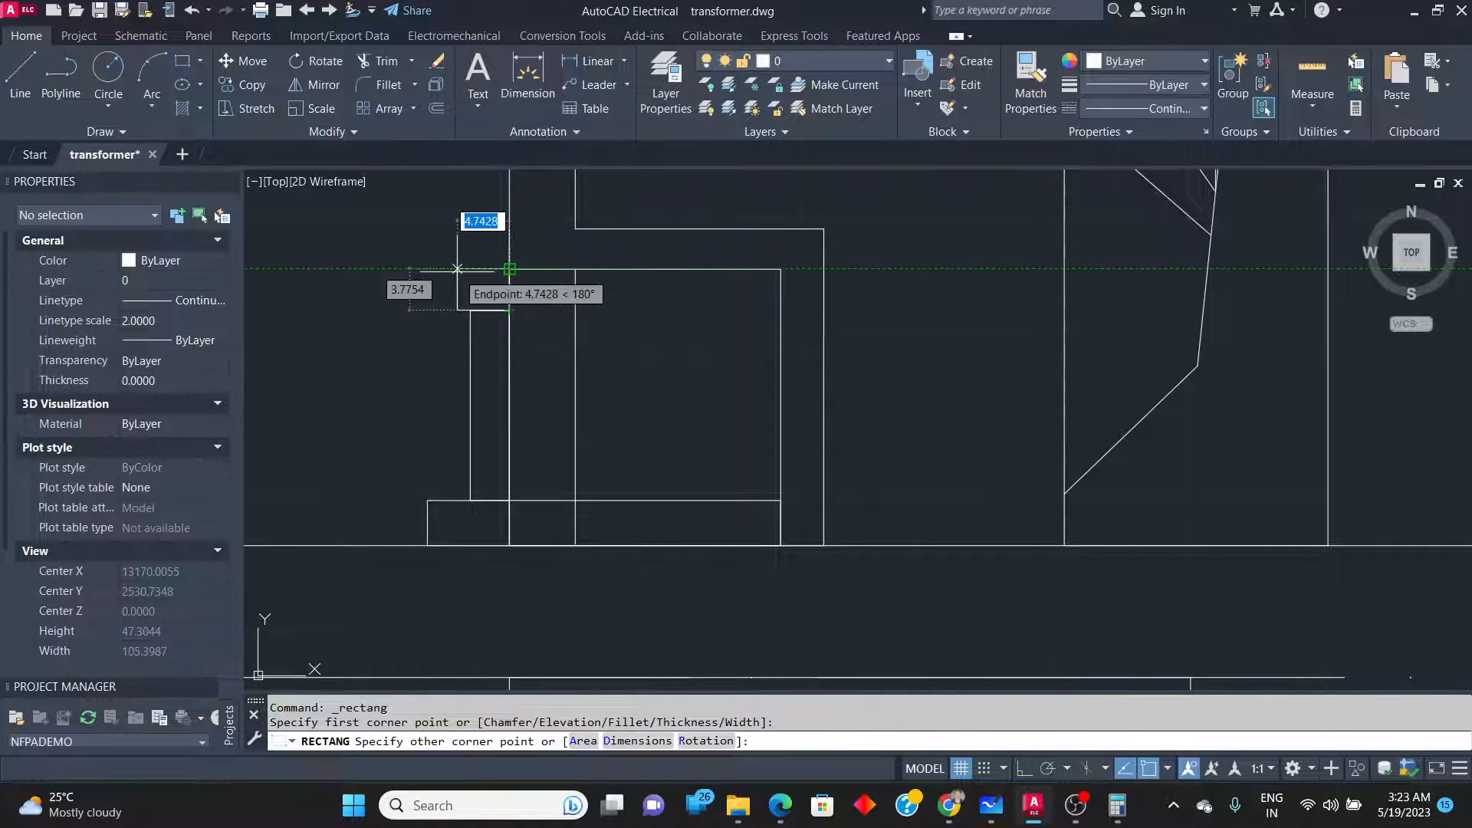
pyautogui.click(453, 269)
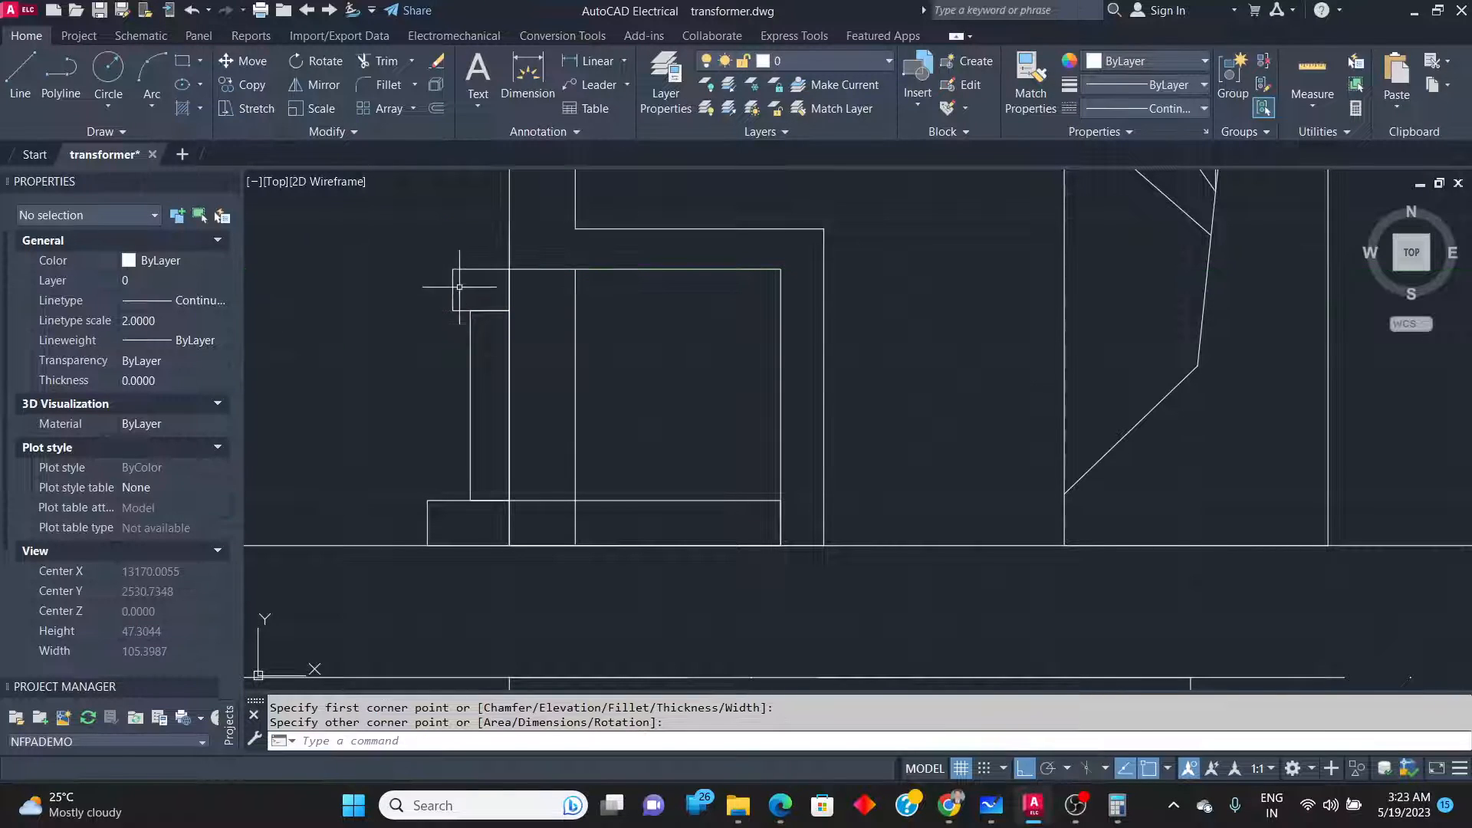
# Trim the end cover's two vertical lines inside the flat rectangle and the flat rectangle's top edge between them, checking the whiteboard reference.
pyautogui.scroll(-2, 432, 425)
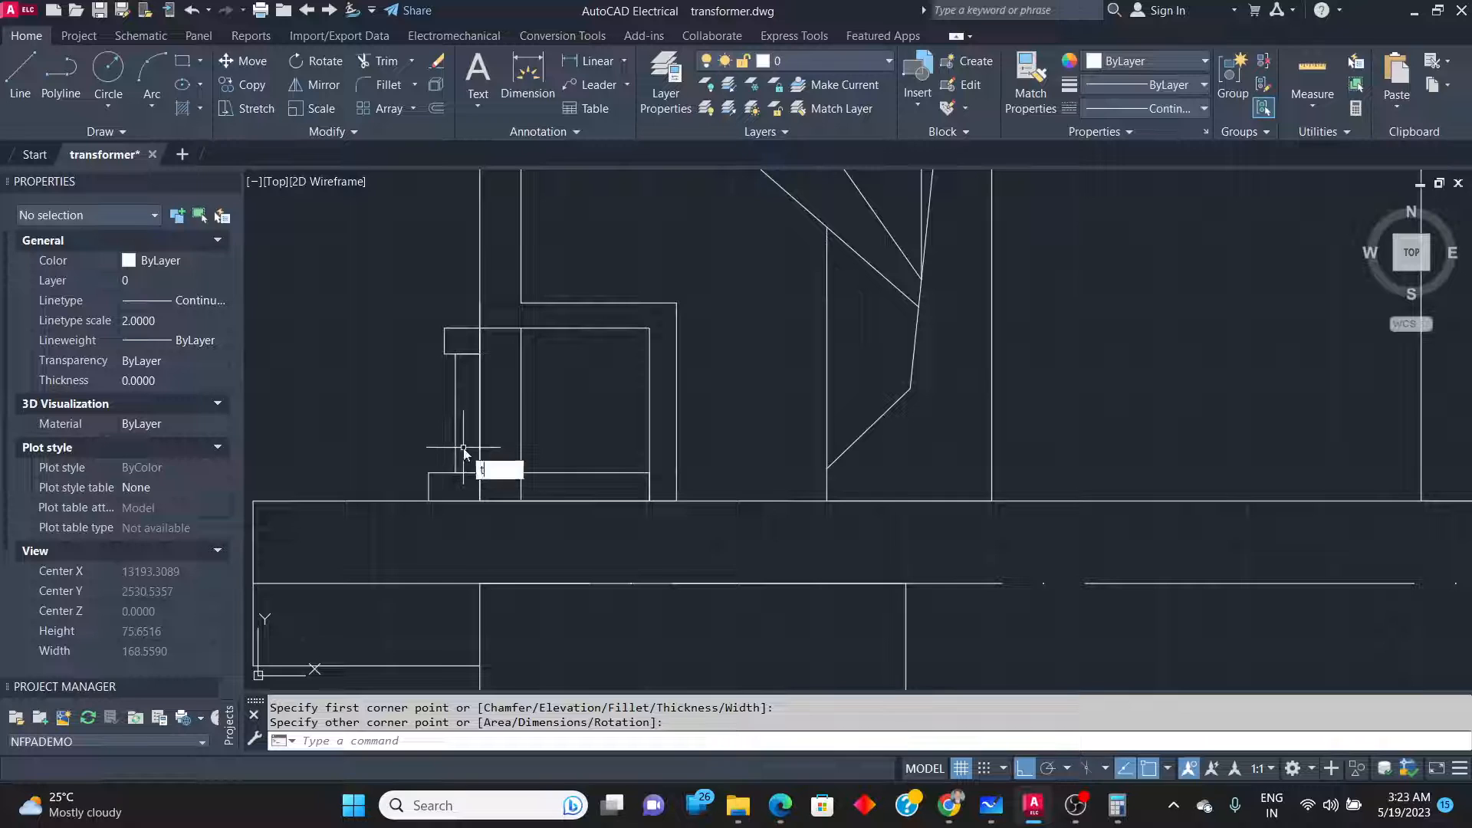
pyautogui.press('Return')
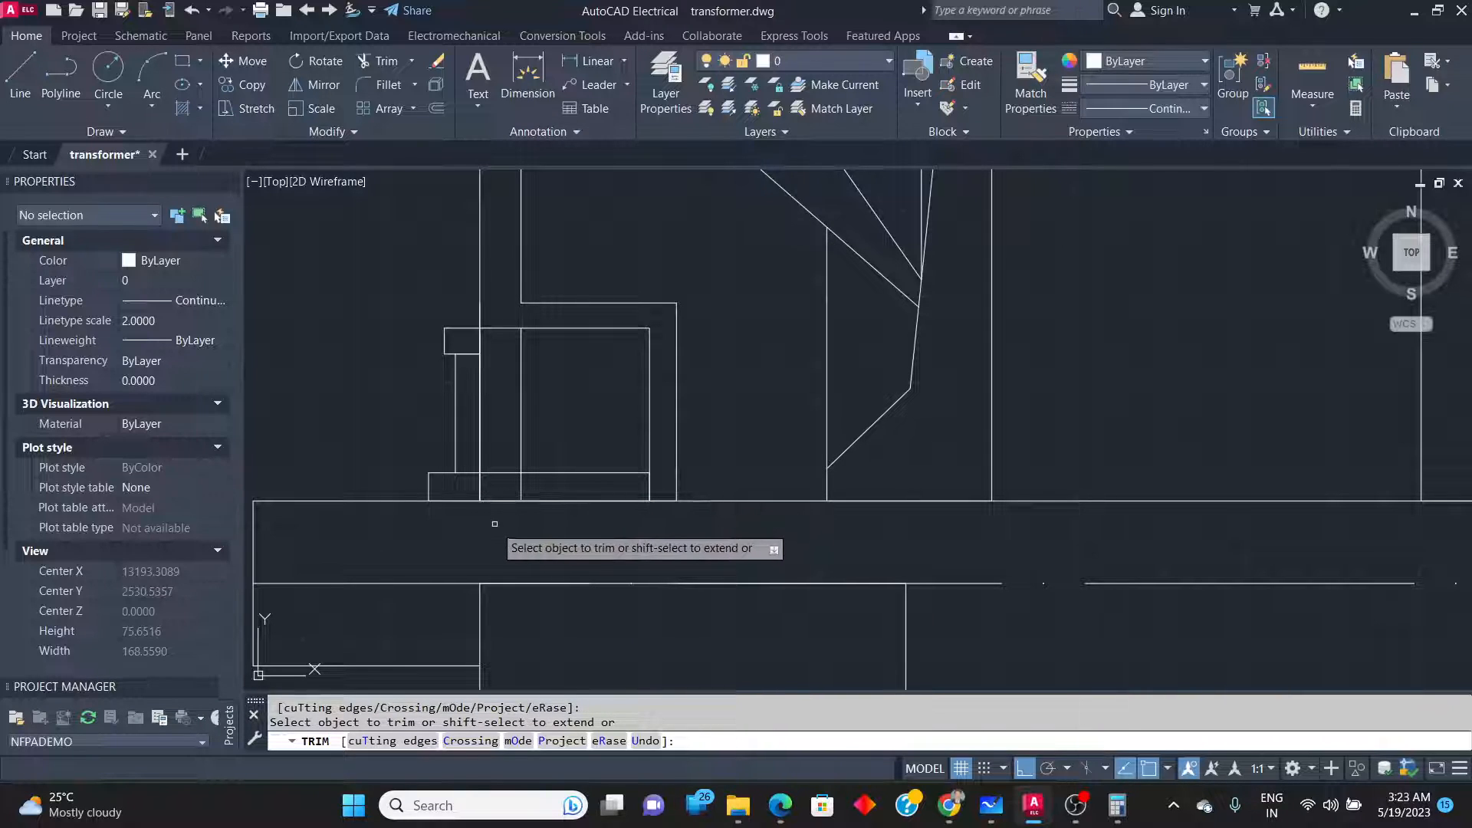
pyautogui.hotkey('alt', 'Tab')
pyautogui.hotkey('alt', 'Tab')
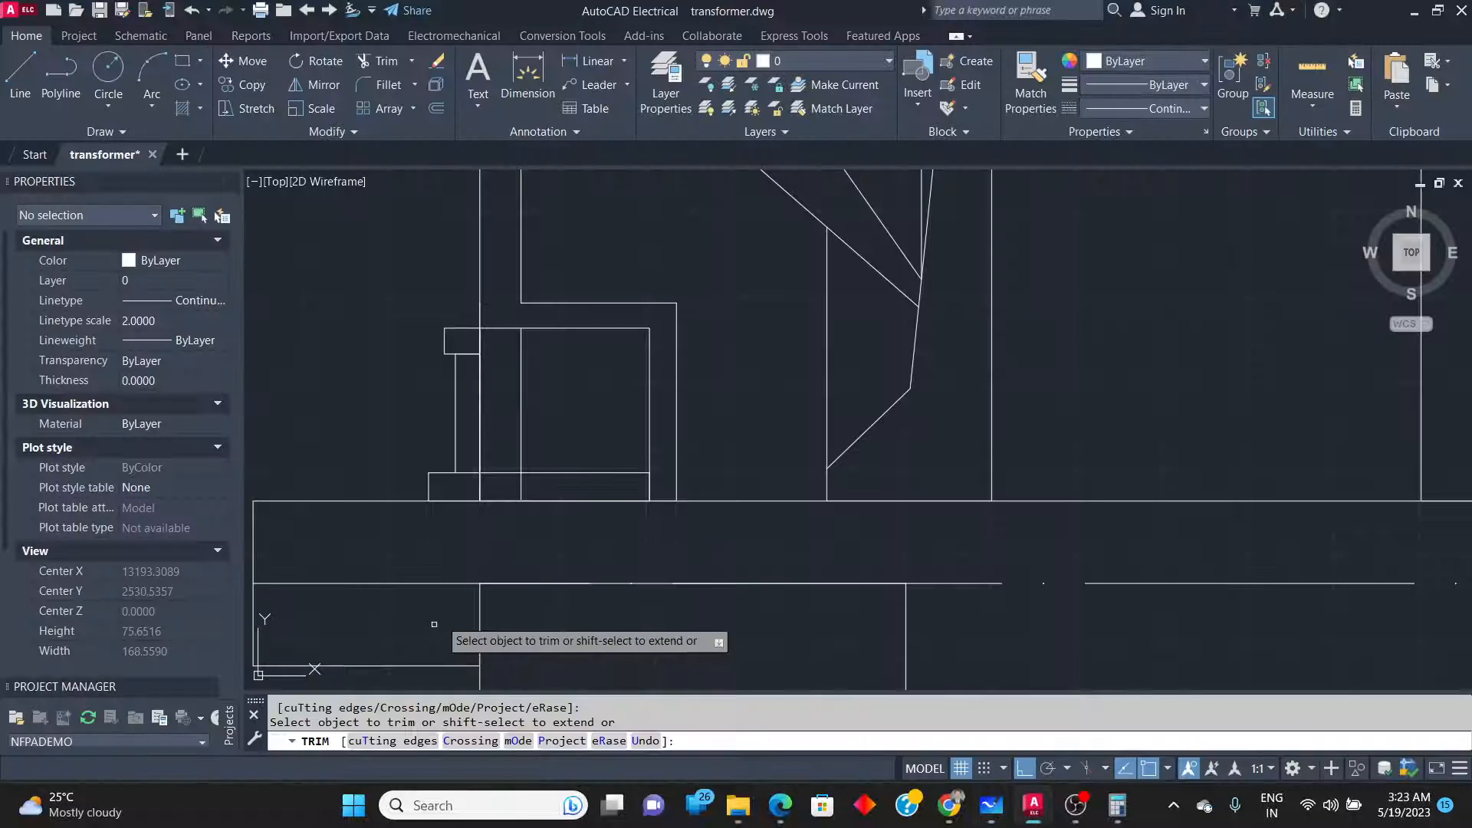
pyautogui.hotkey('alt', 'Tab')
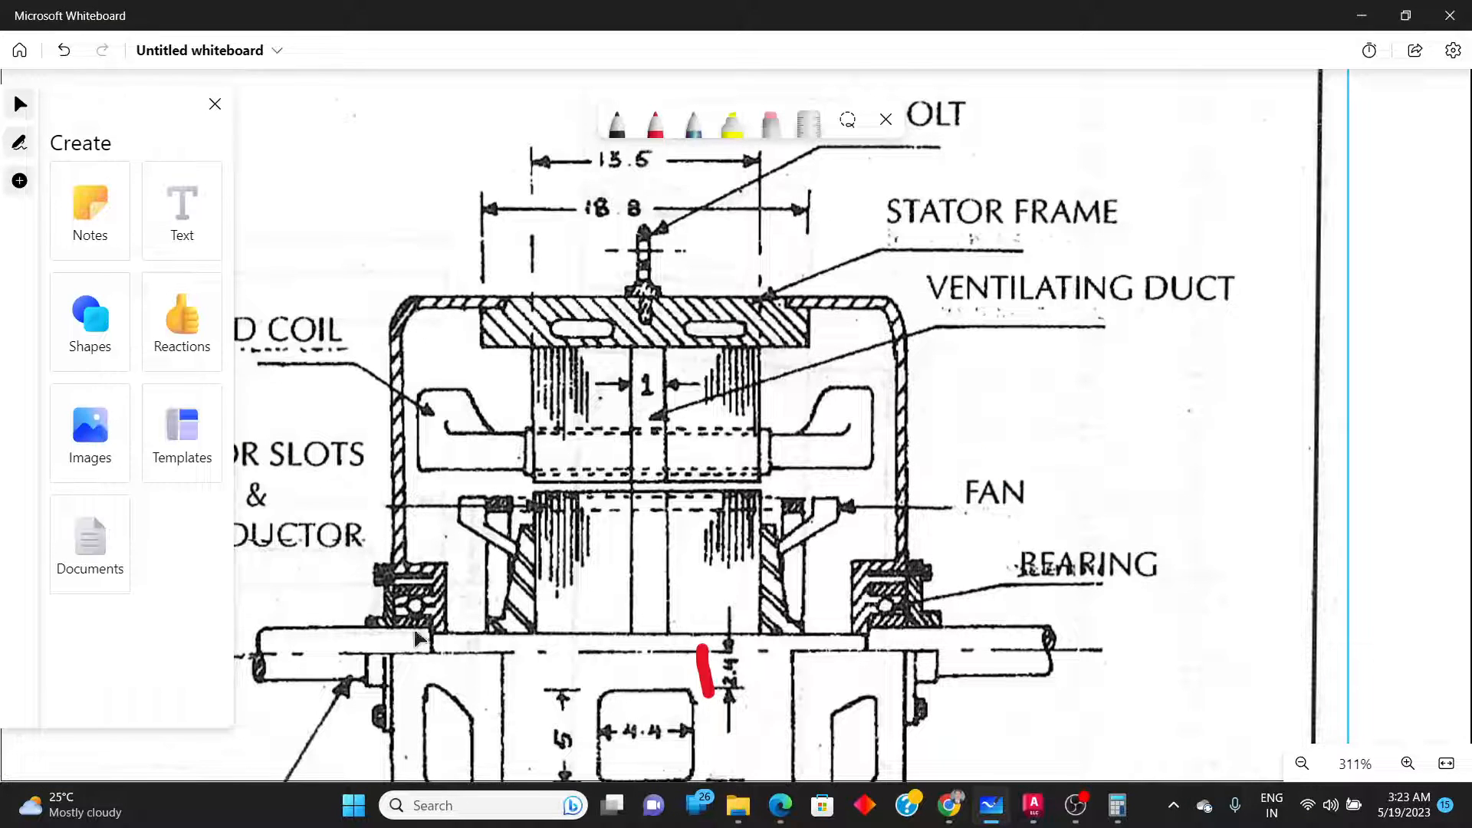
pyautogui.hotkey('alt', 'Tab')
pyautogui.moveTo(529, 484); pyautogui.dragTo(463, 487)
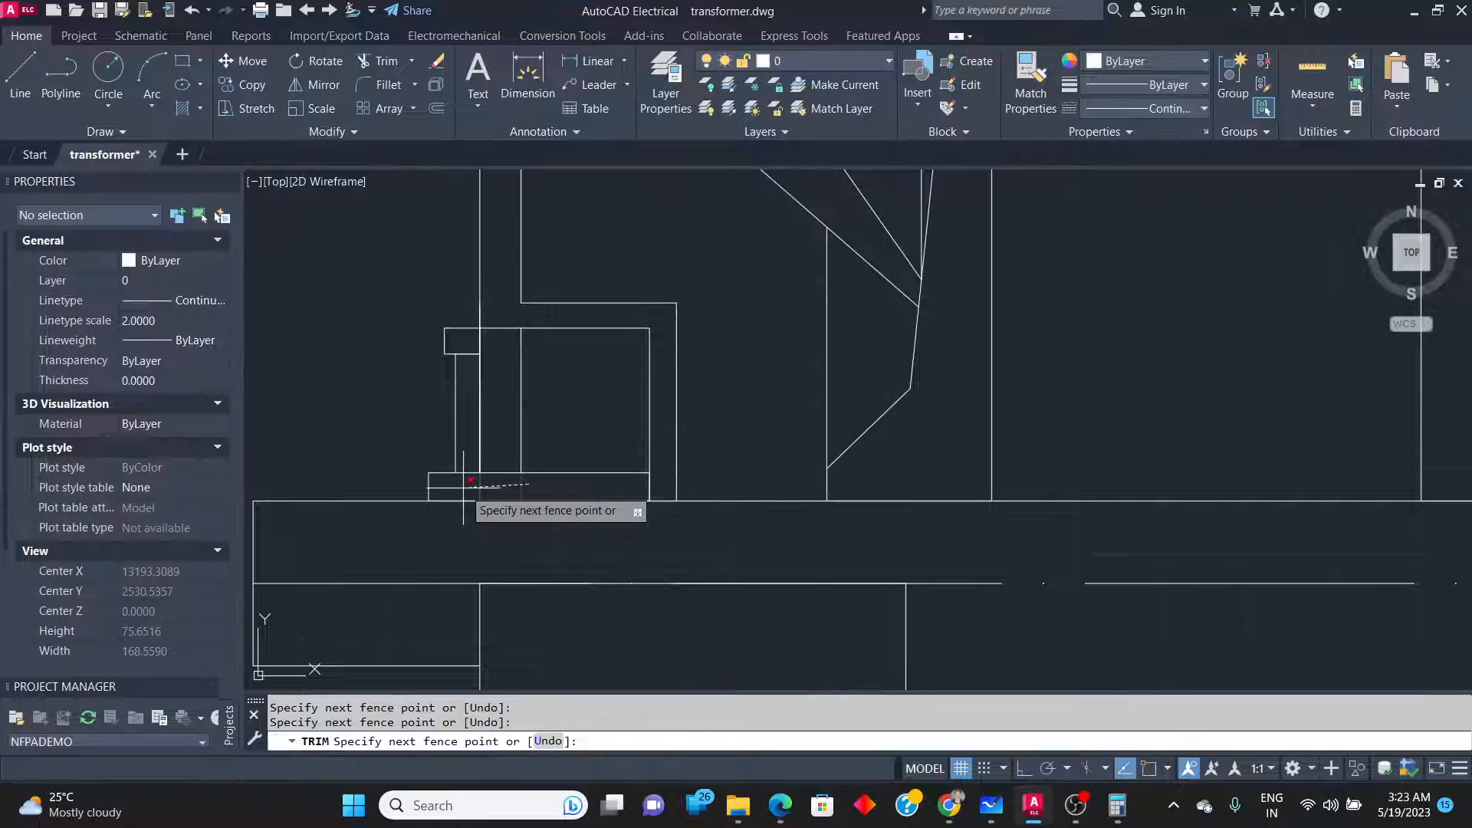
pyautogui.press('Return')
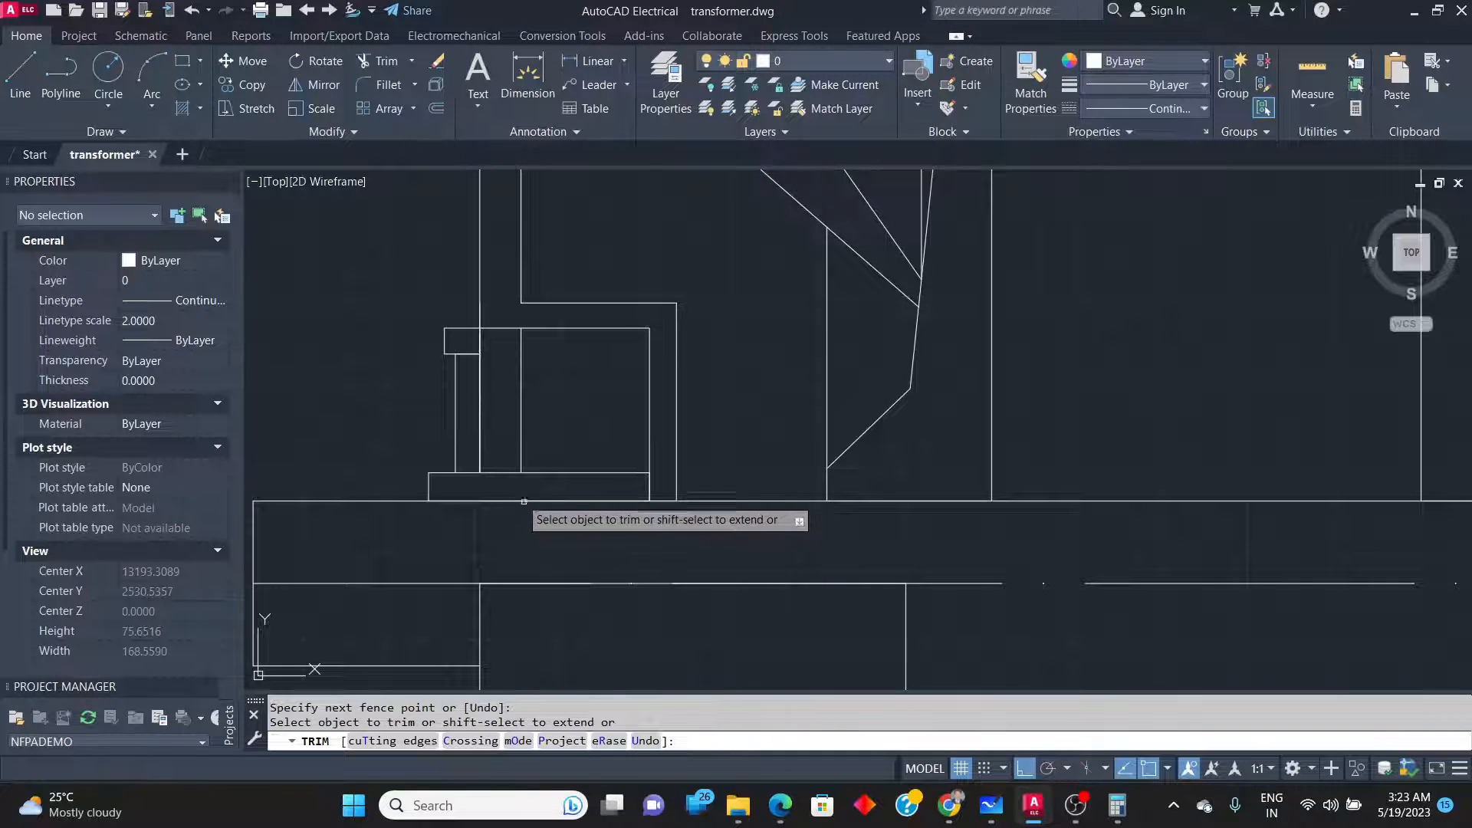
pyautogui.hotkey('alt', 'Tab')
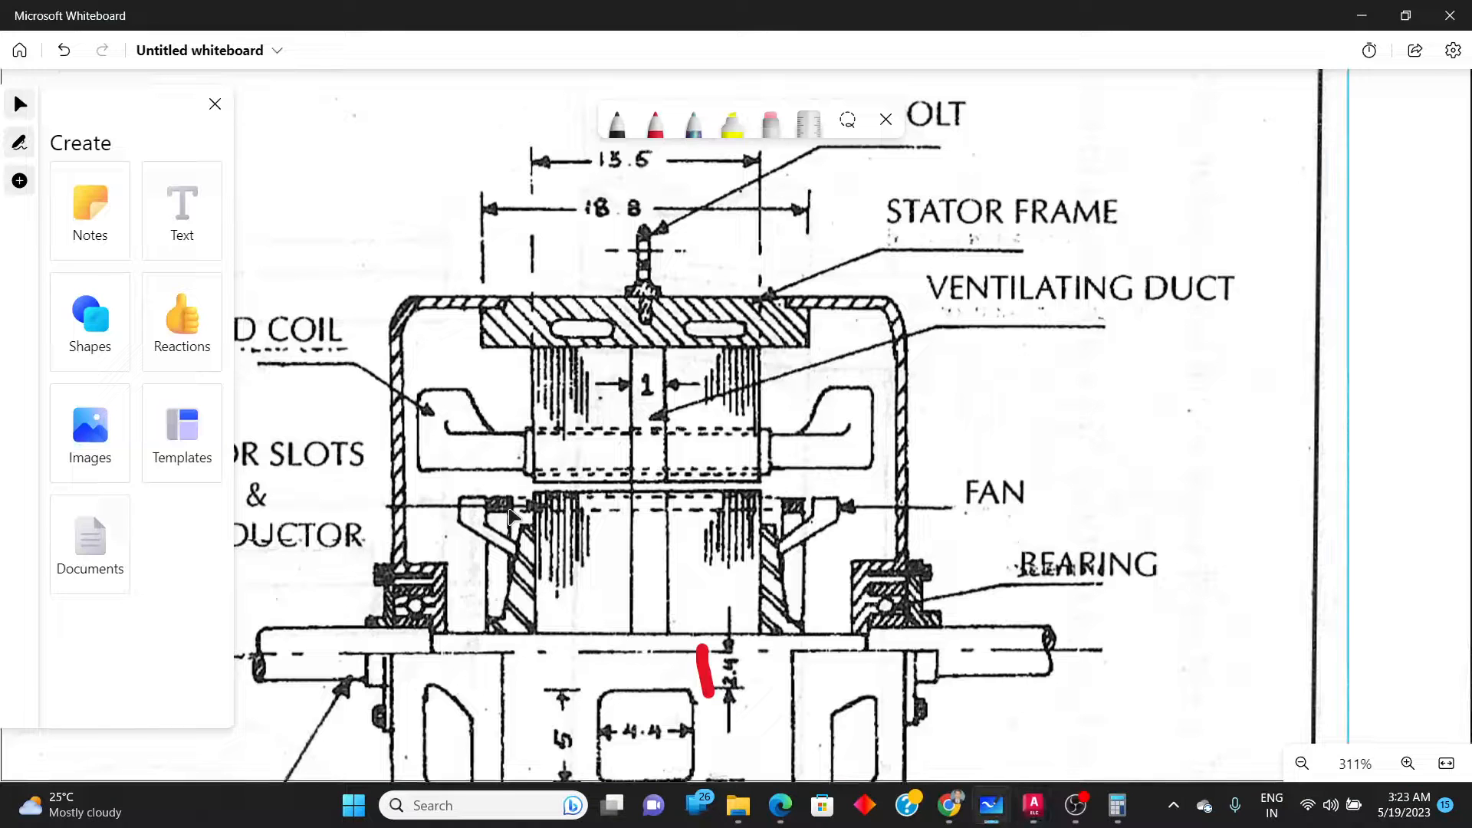
pyautogui.hotkey('alt', 'Tab')
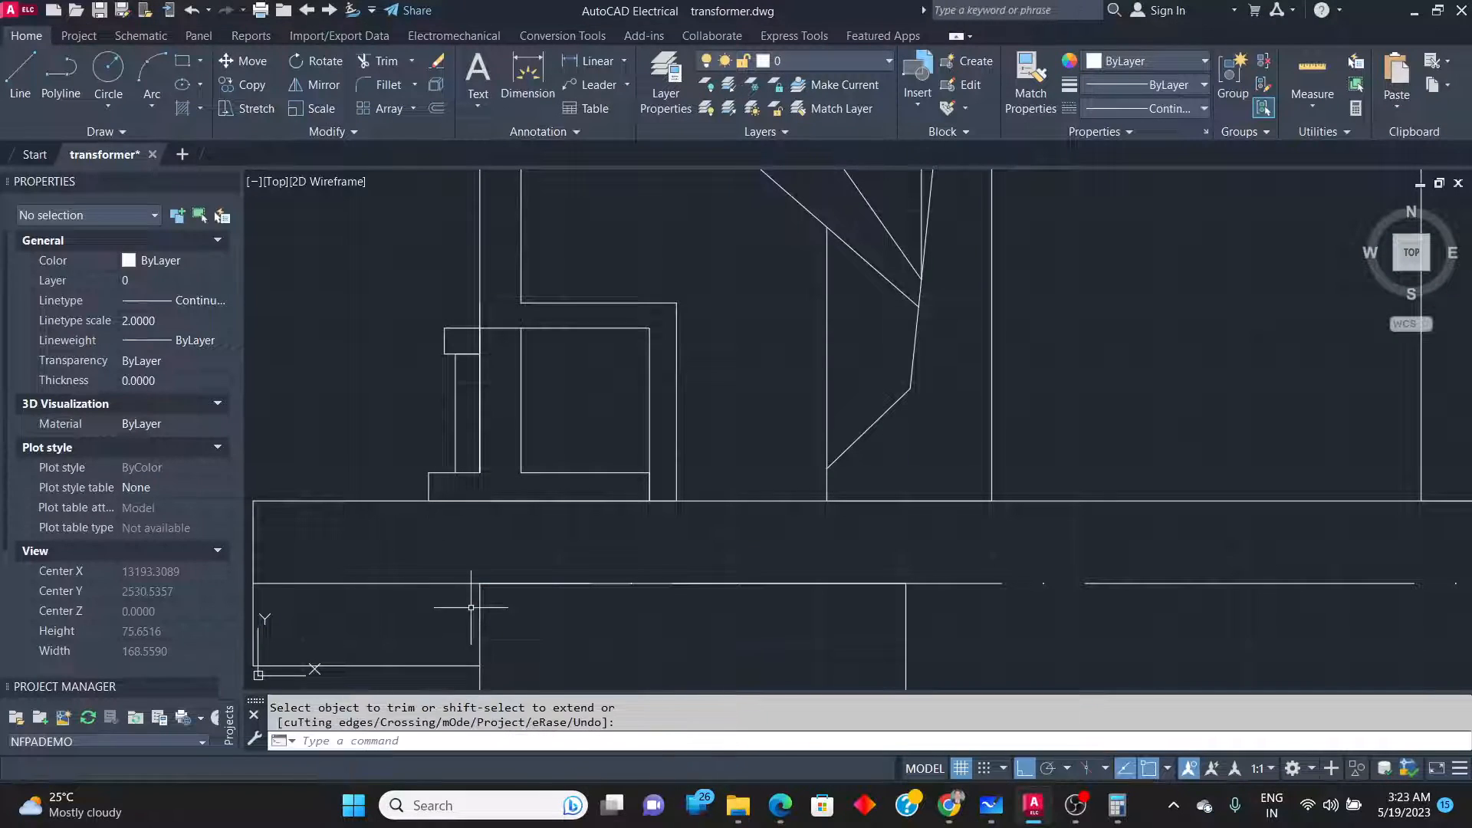
# Draw a rectangle about 18.7 by 4.6 across the inner housing, from the end cover's inner line to the housing's inner right edge.
pyautogui.click(183, 61)
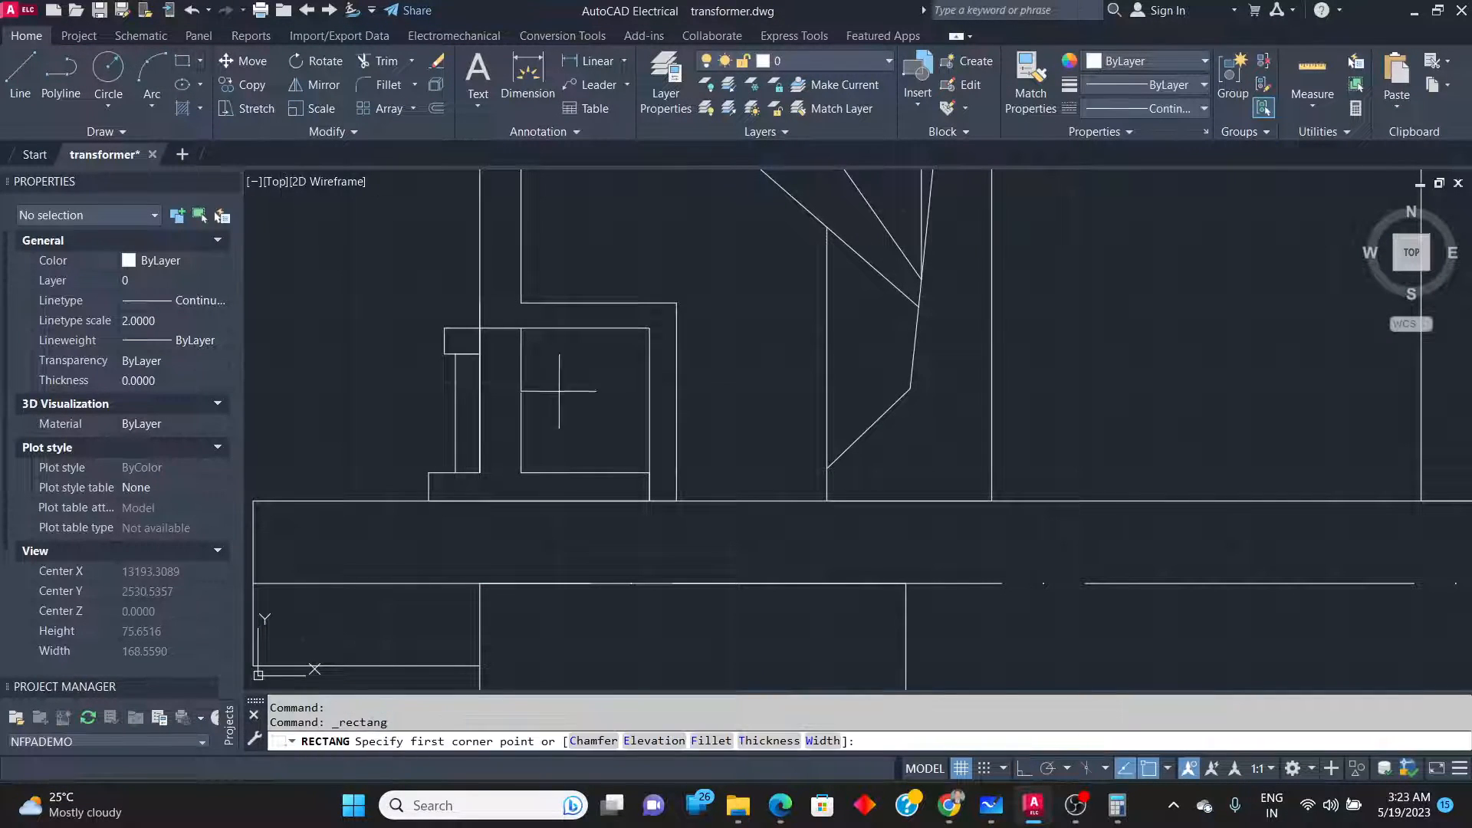
pyautogui.click(522, 382)
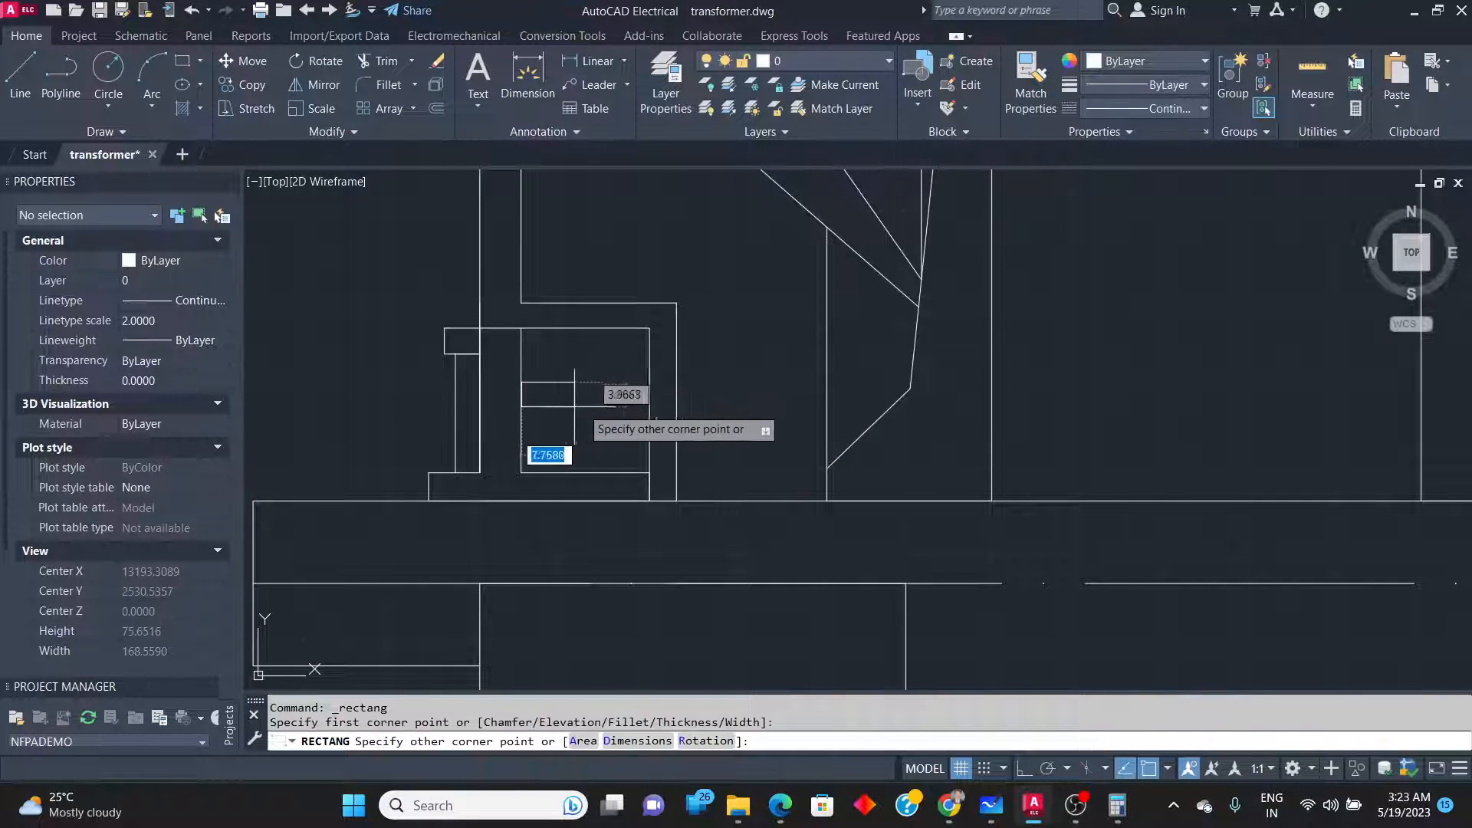
pyautogui.hotkey('alt', 'Tab')
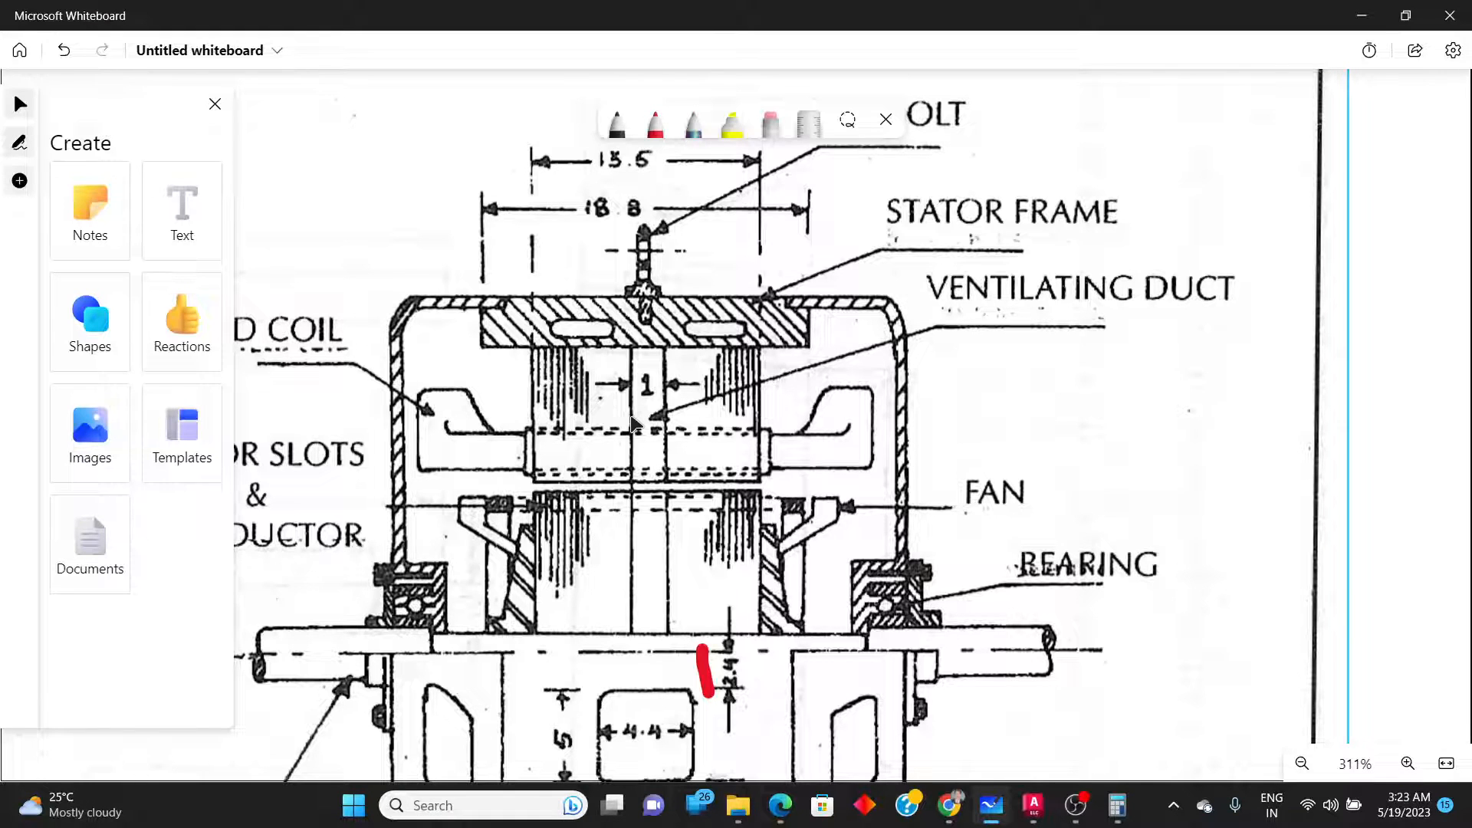
pyautogui.hotkey('alt', 'Tab')
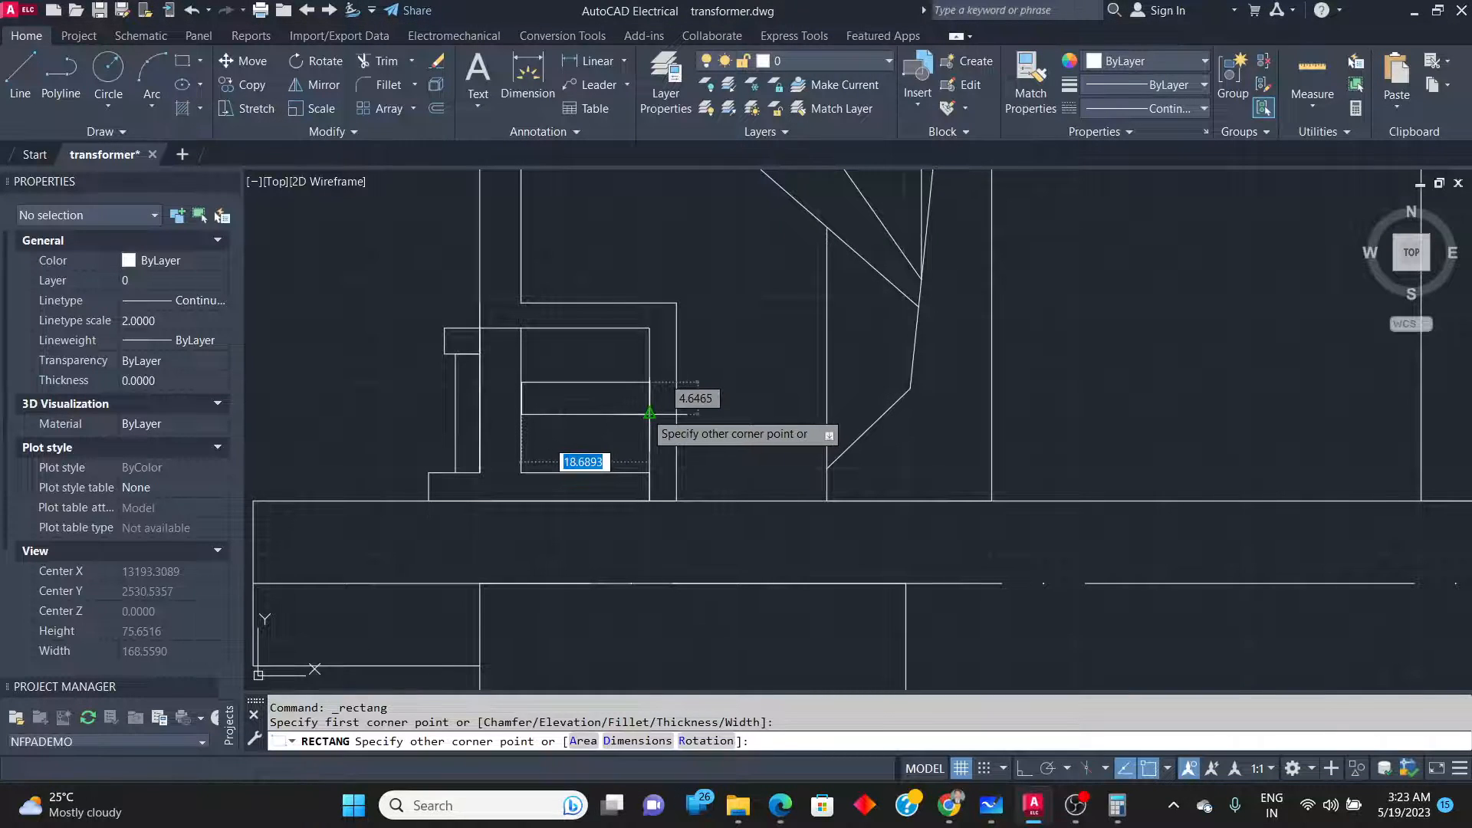
pyautogui.click(649, 414)
pyautogui.press('Return')
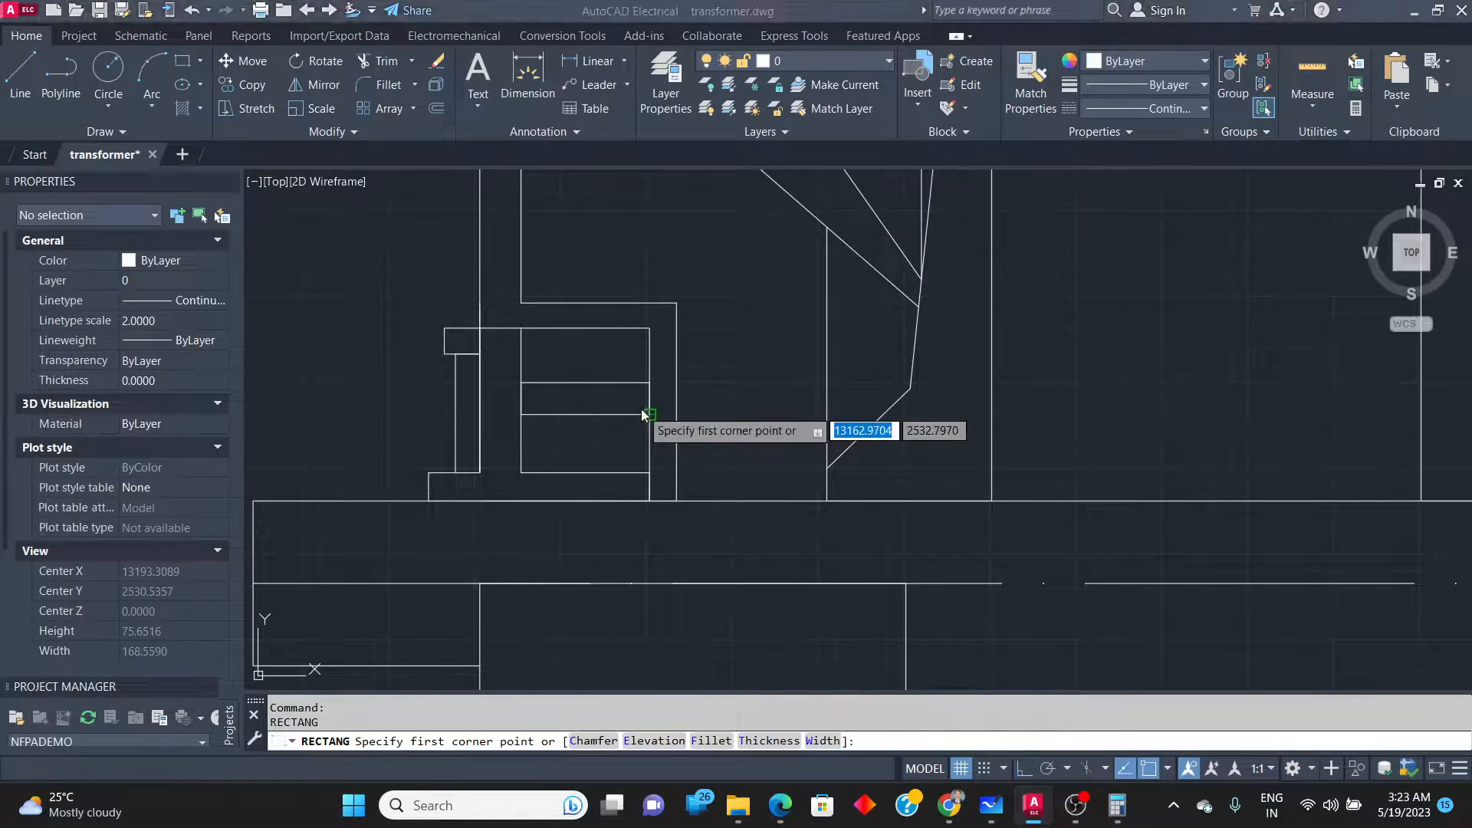
pyautogui.hotkey('alt', 'Tab')
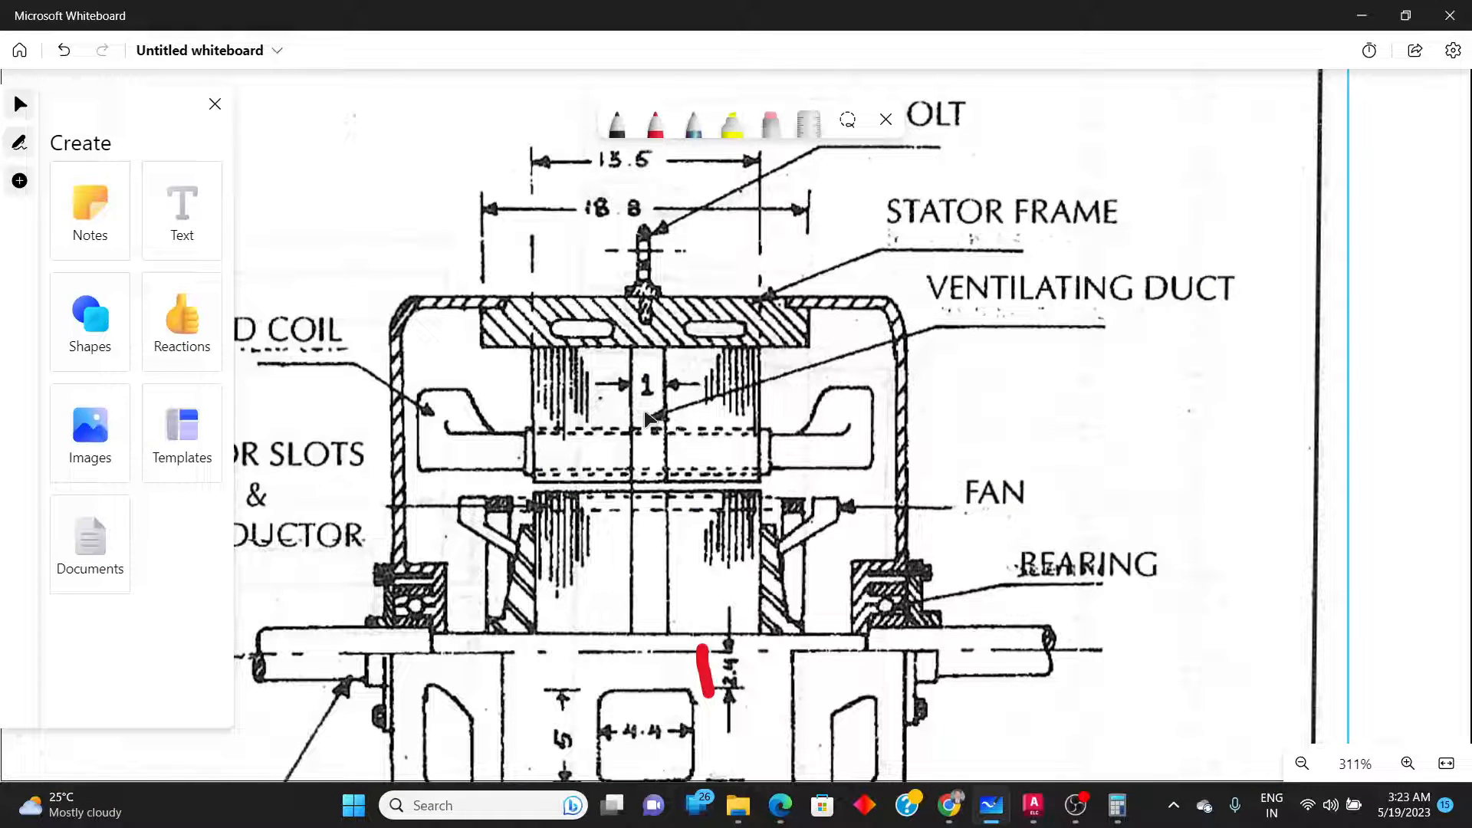
pyautogui.hotkey('alt', 'Tab')
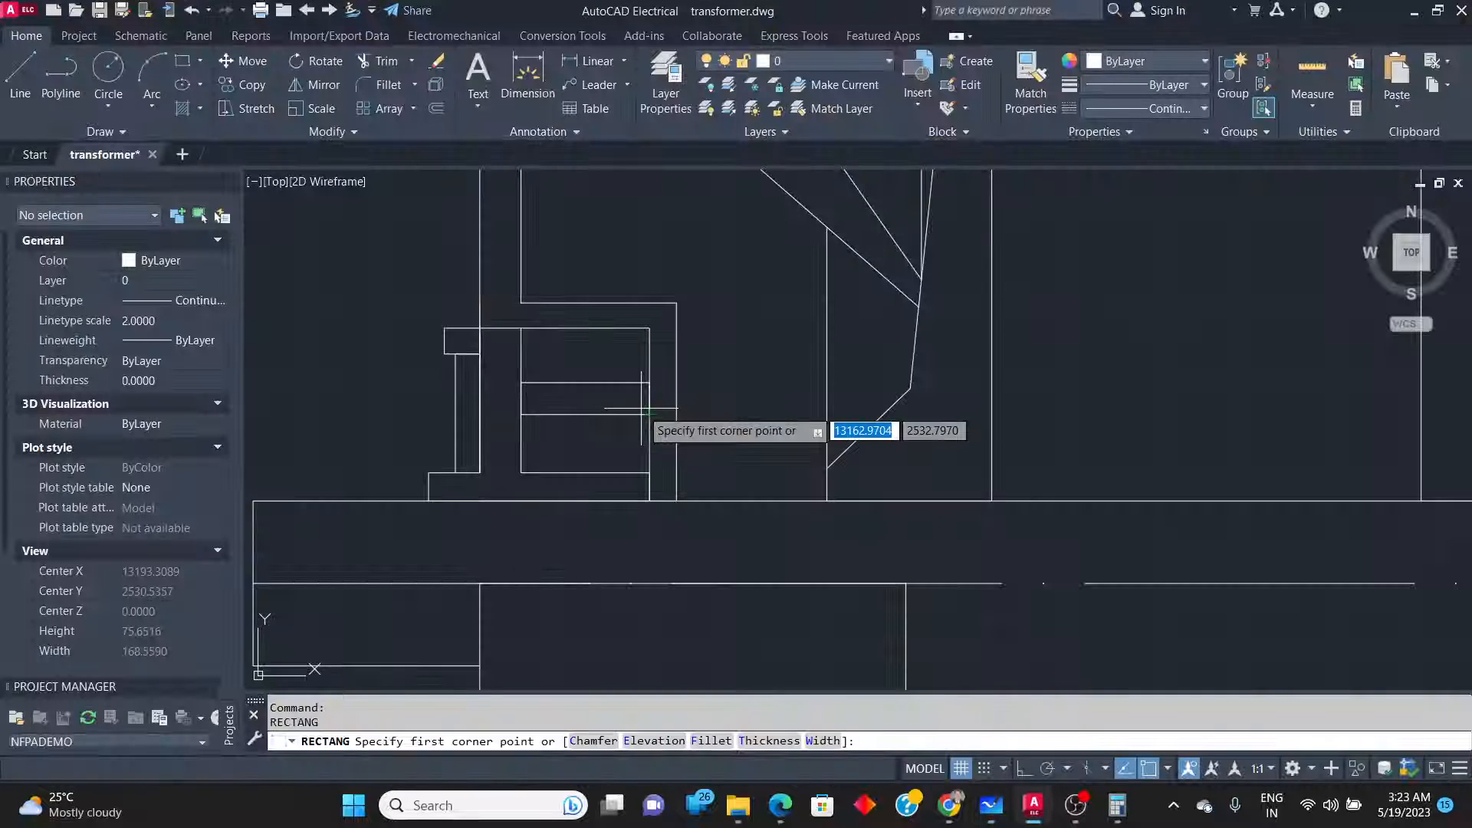
pyautogui.hotkey('alt', 'Tab')
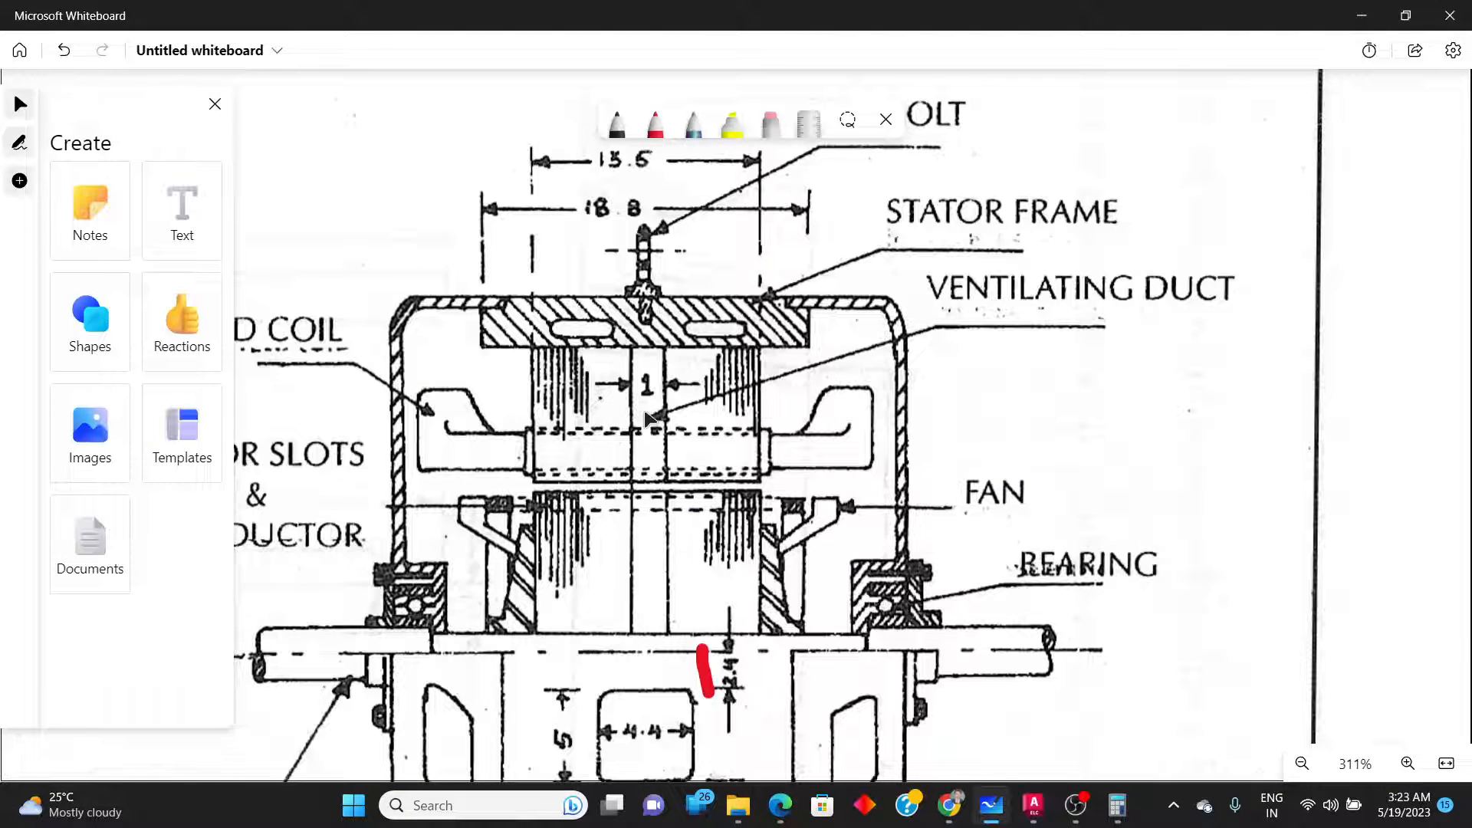
pyautogui.hotkey('alt', 'Tab')
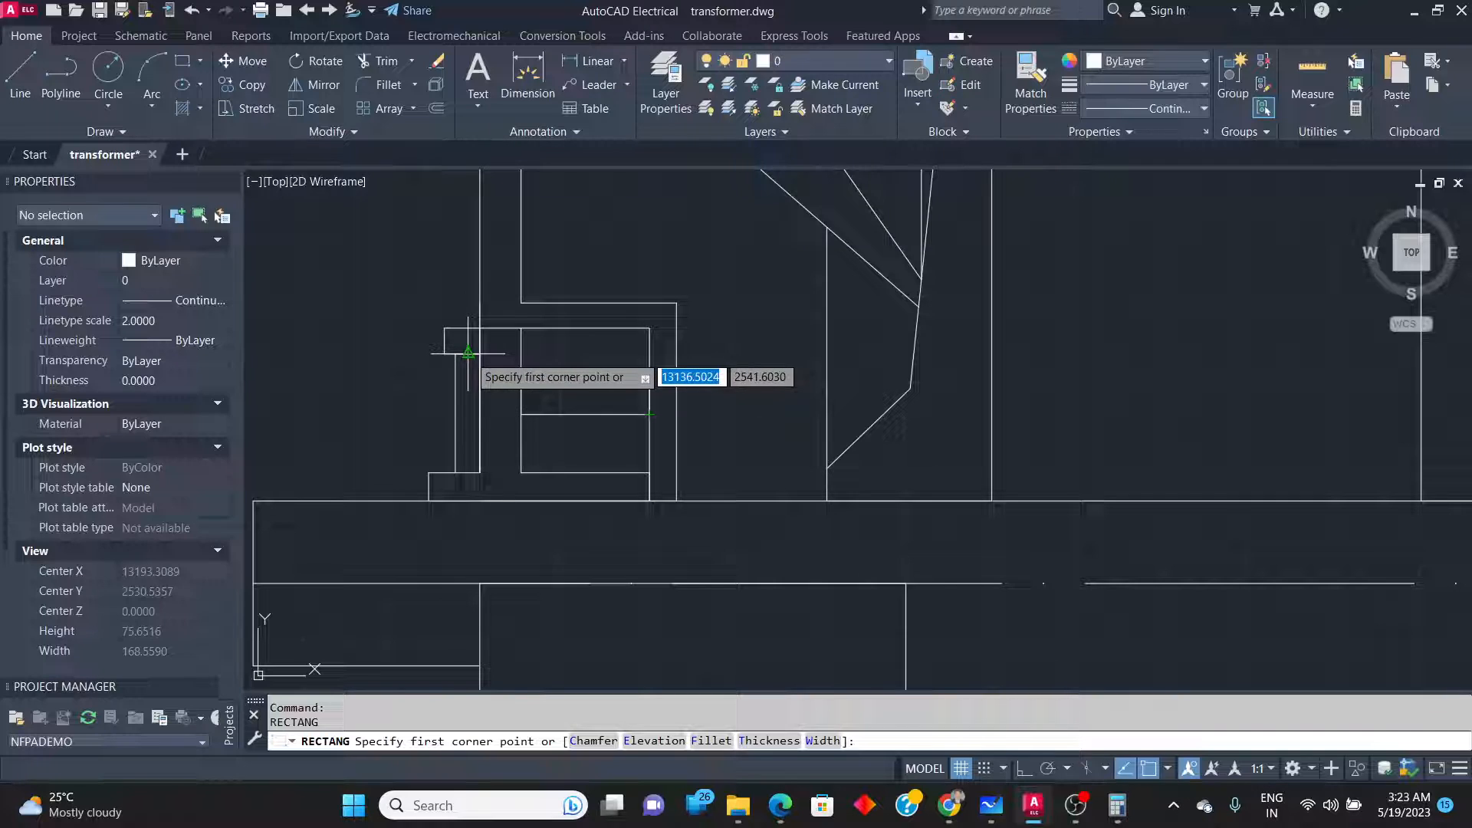
pyautogui.press('Return')
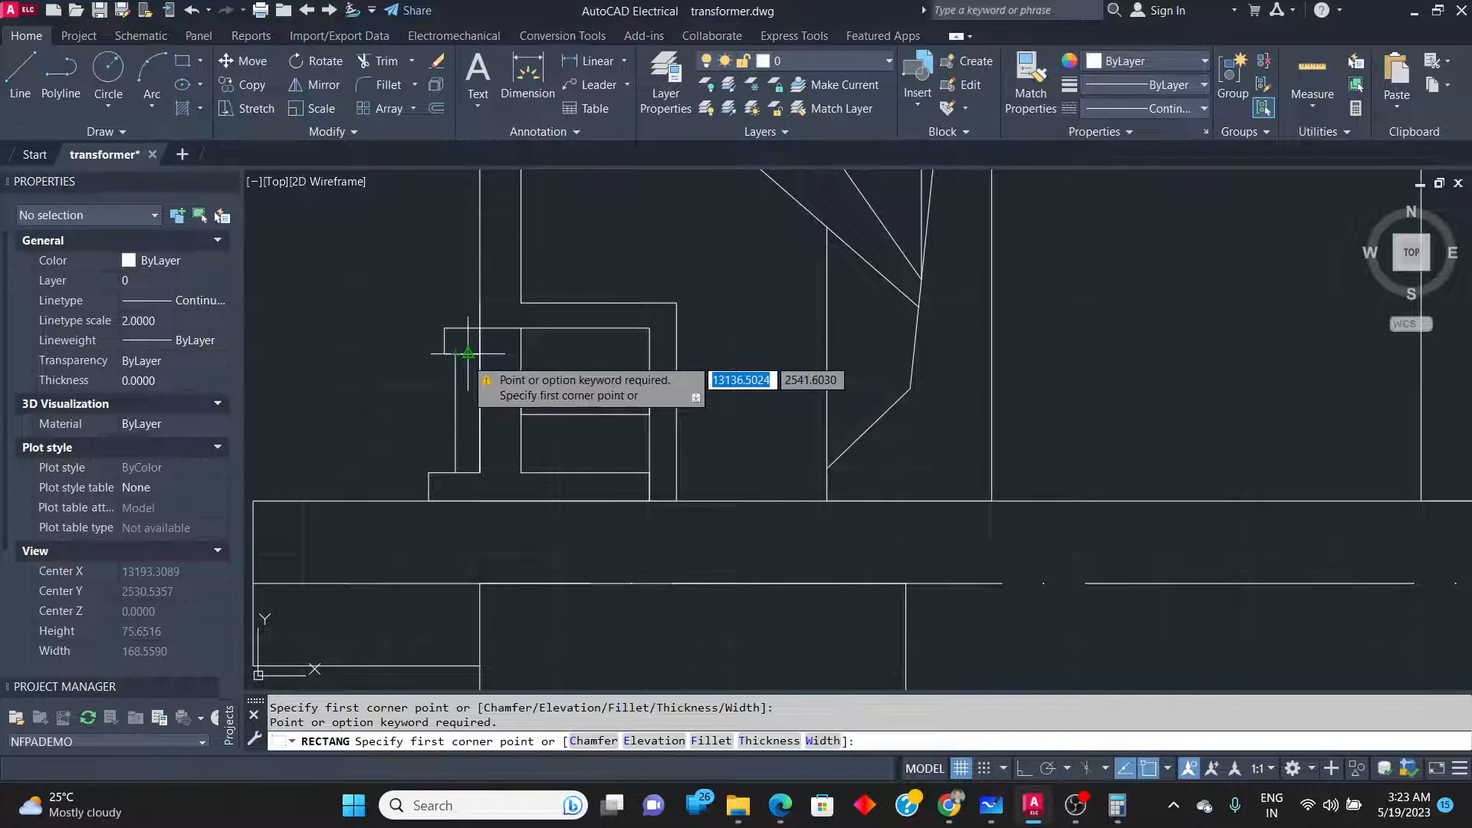
pyautogui.press('Escape')
# Stretch the bottom edge of the small rectangle outside the end cover down by about 4.5, overlapping the upright rectangle.
pyautogui.scroll(2, 459, 354)
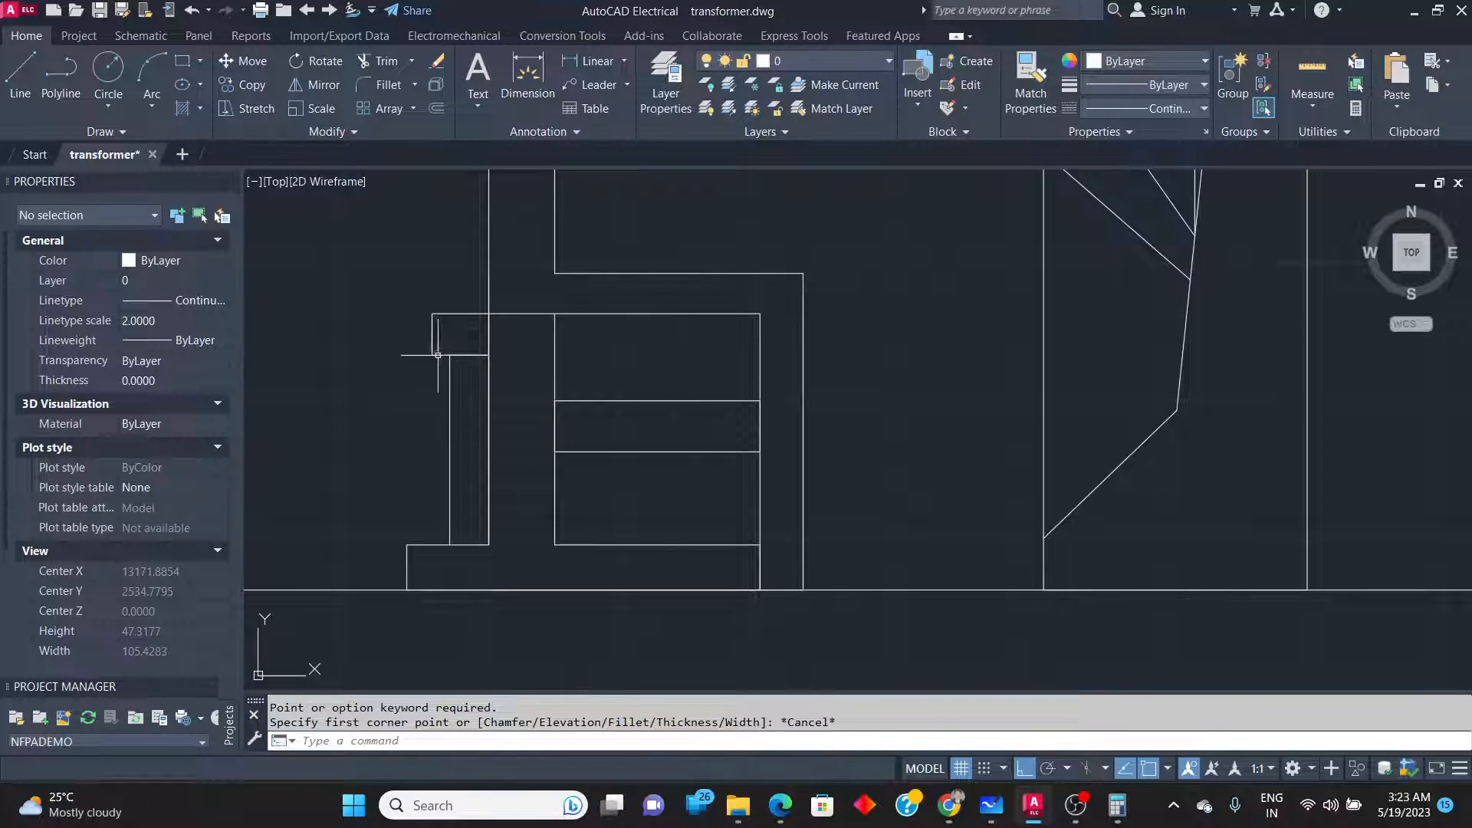
pyautogui.click(437, 354)
pyautogui.click(461, 354)
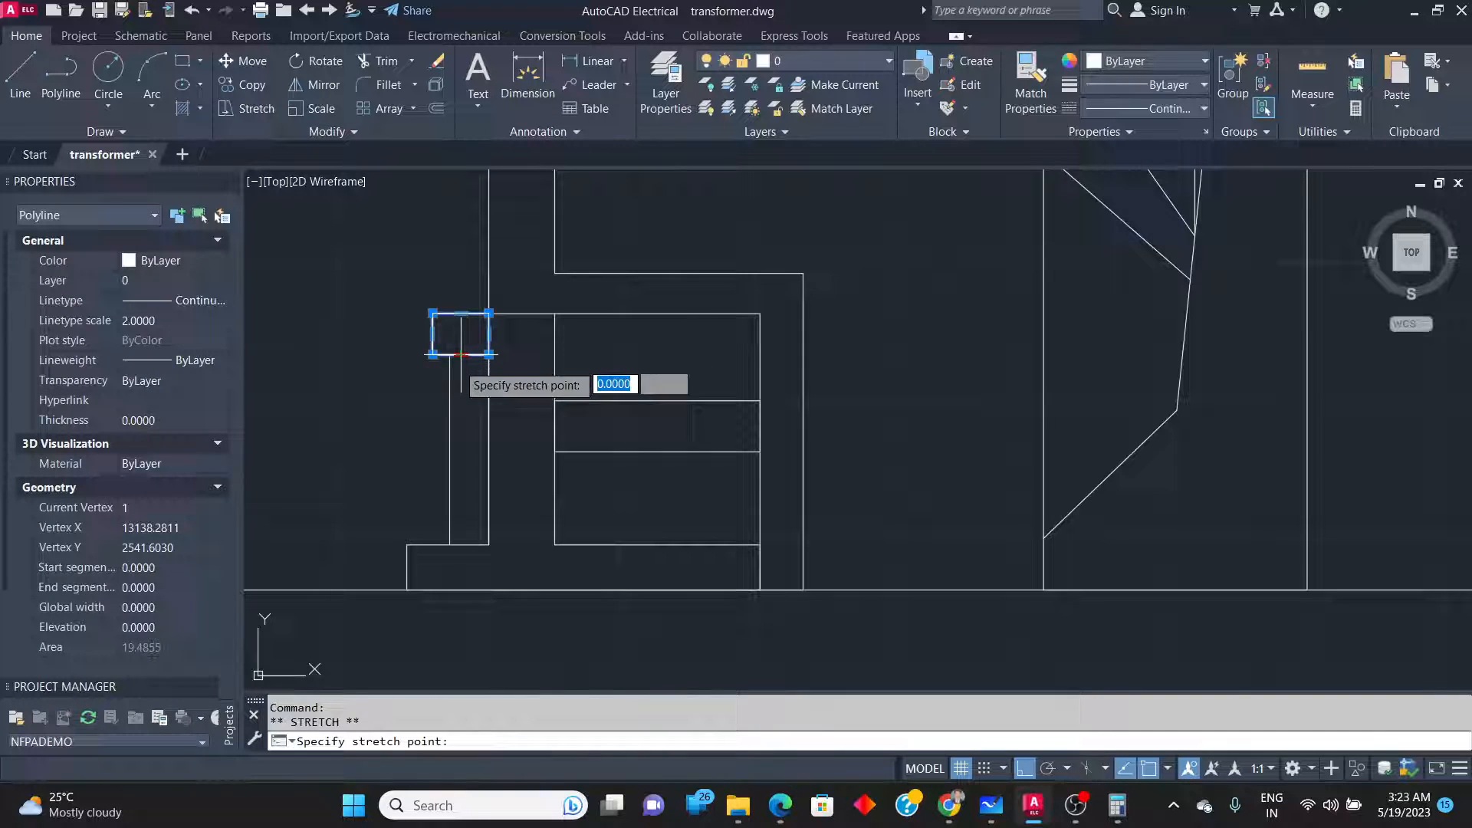
pyautogui.click(460, 403)
pyautogui.moveTo(461, 403)
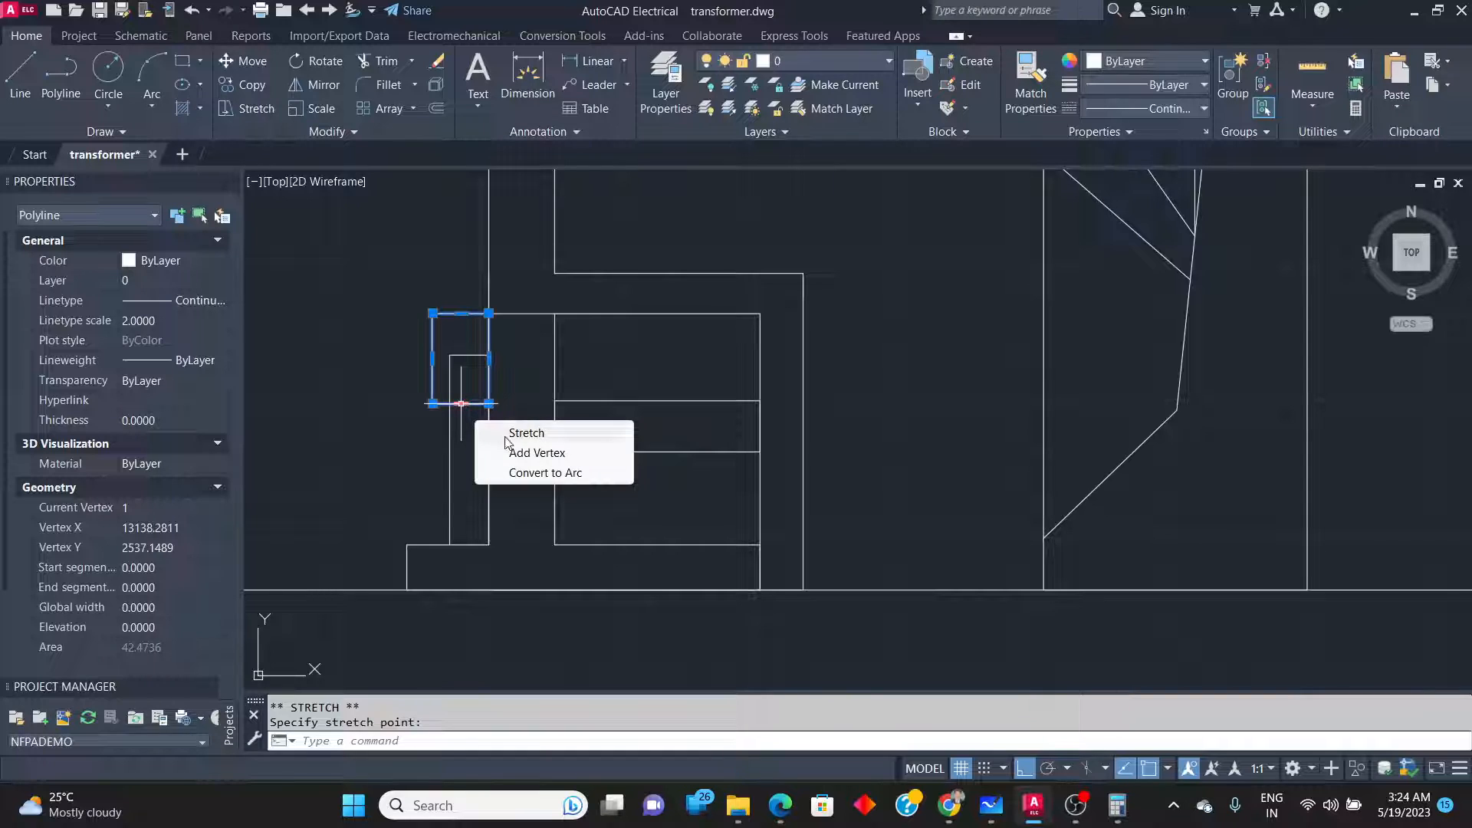
pyautogui.press('Escape')
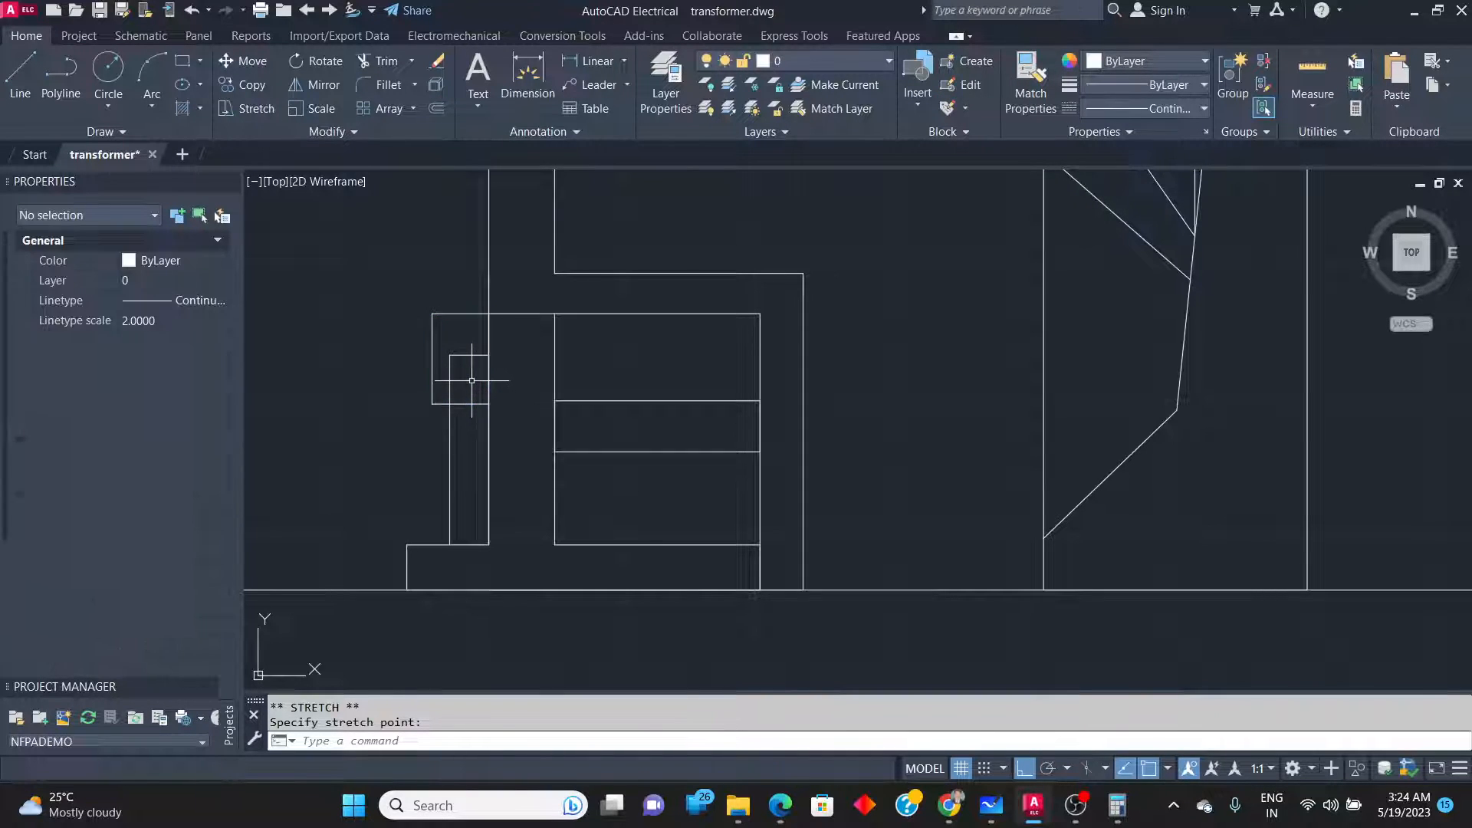
# Trim the upright rectangle's edges that lie inside the stretched rectangle above it.
pyautogui.click(387, 62)
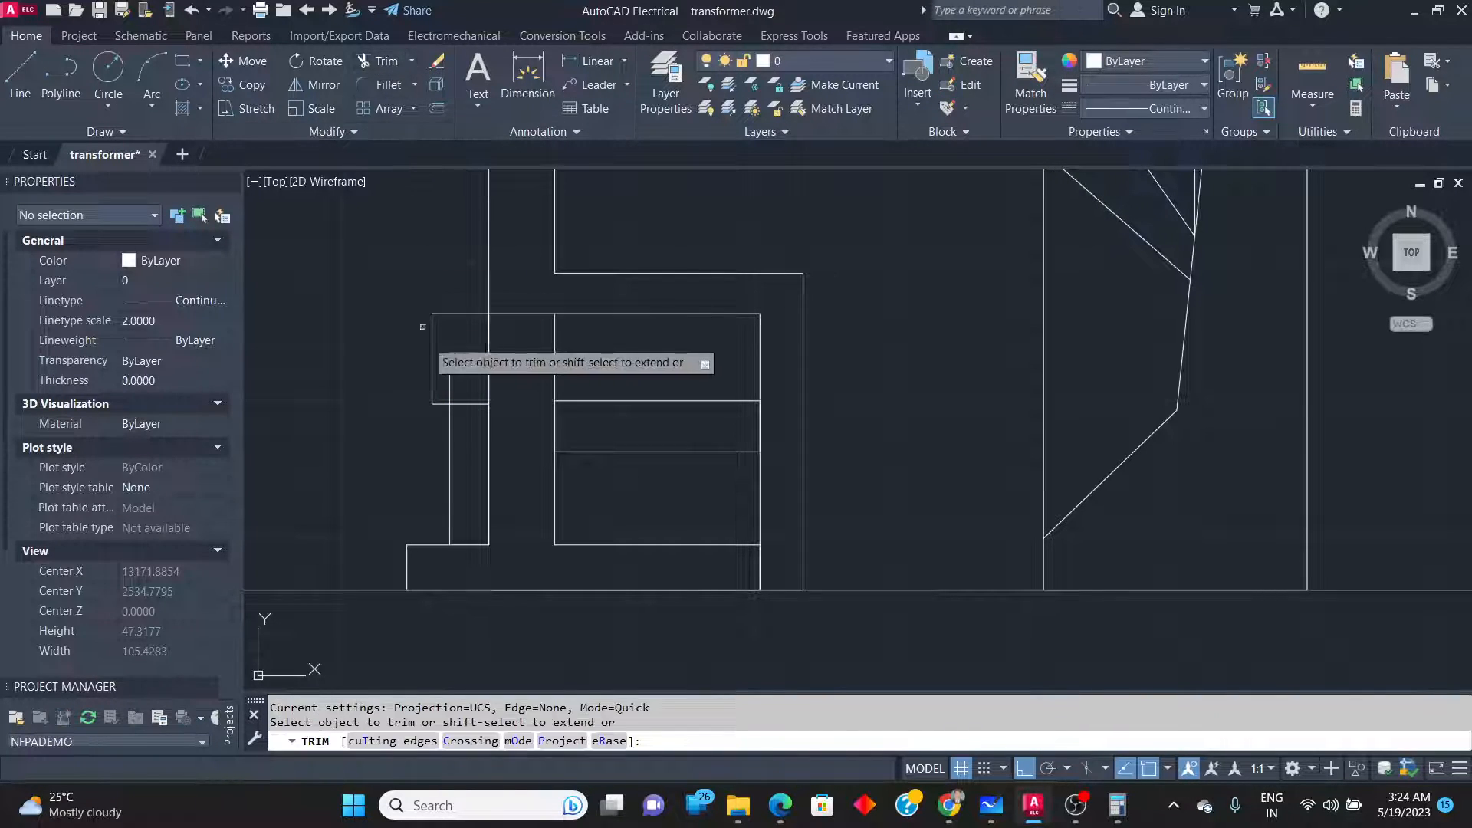
pyautogui.click(464, 388)
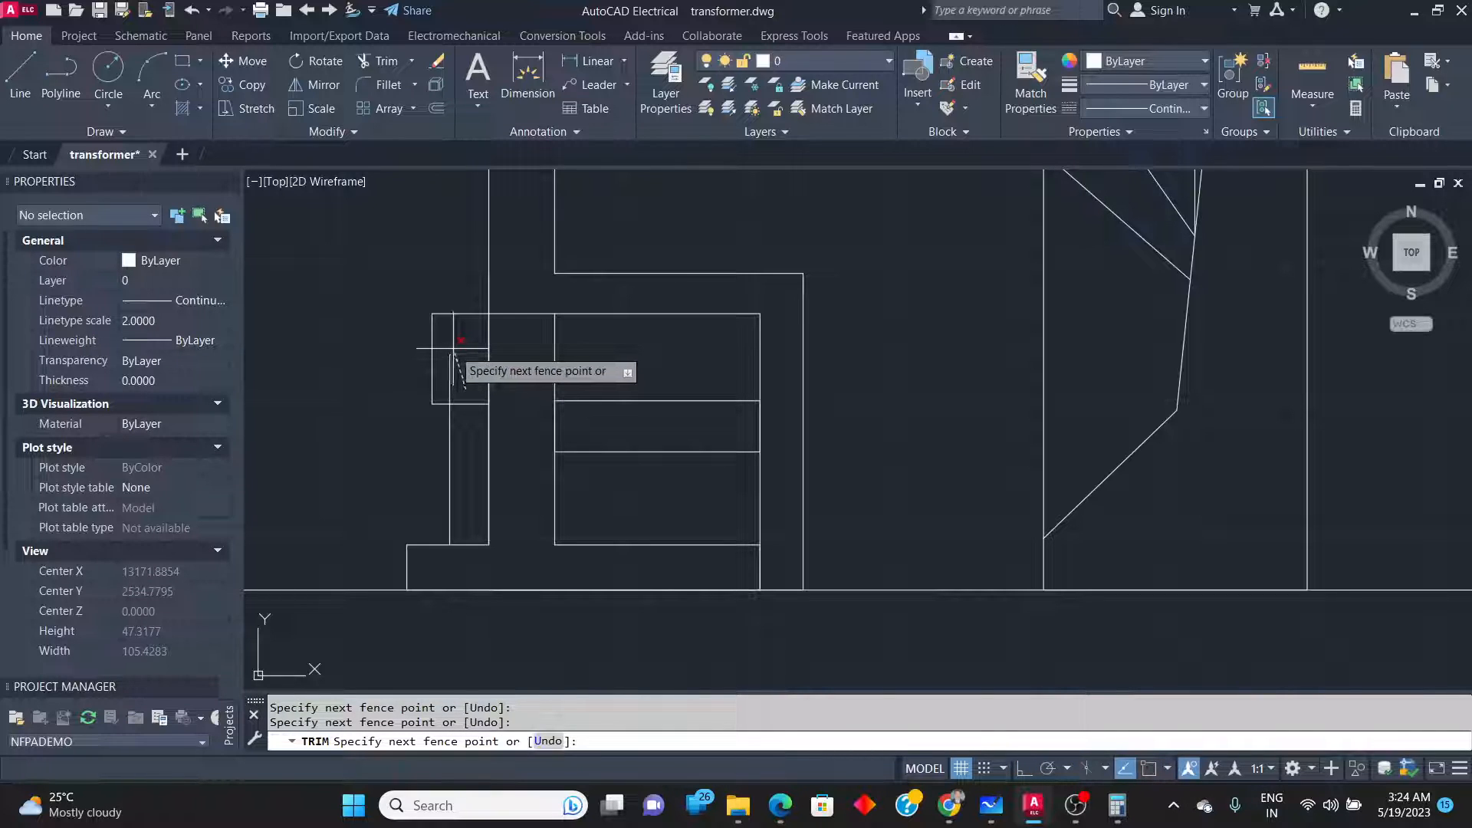
pyautogui.press('Return')
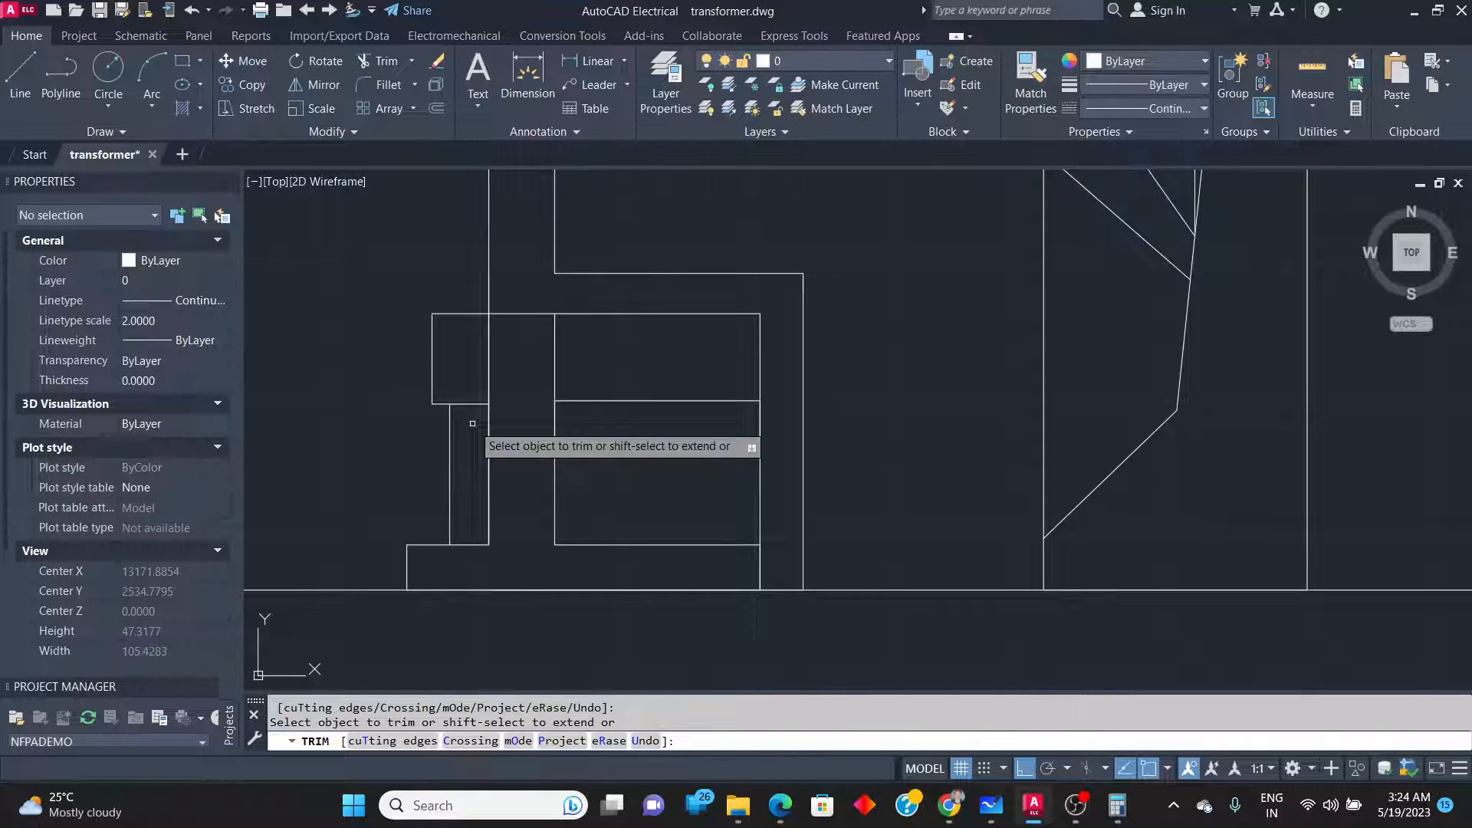
pyautogui.press('Return')
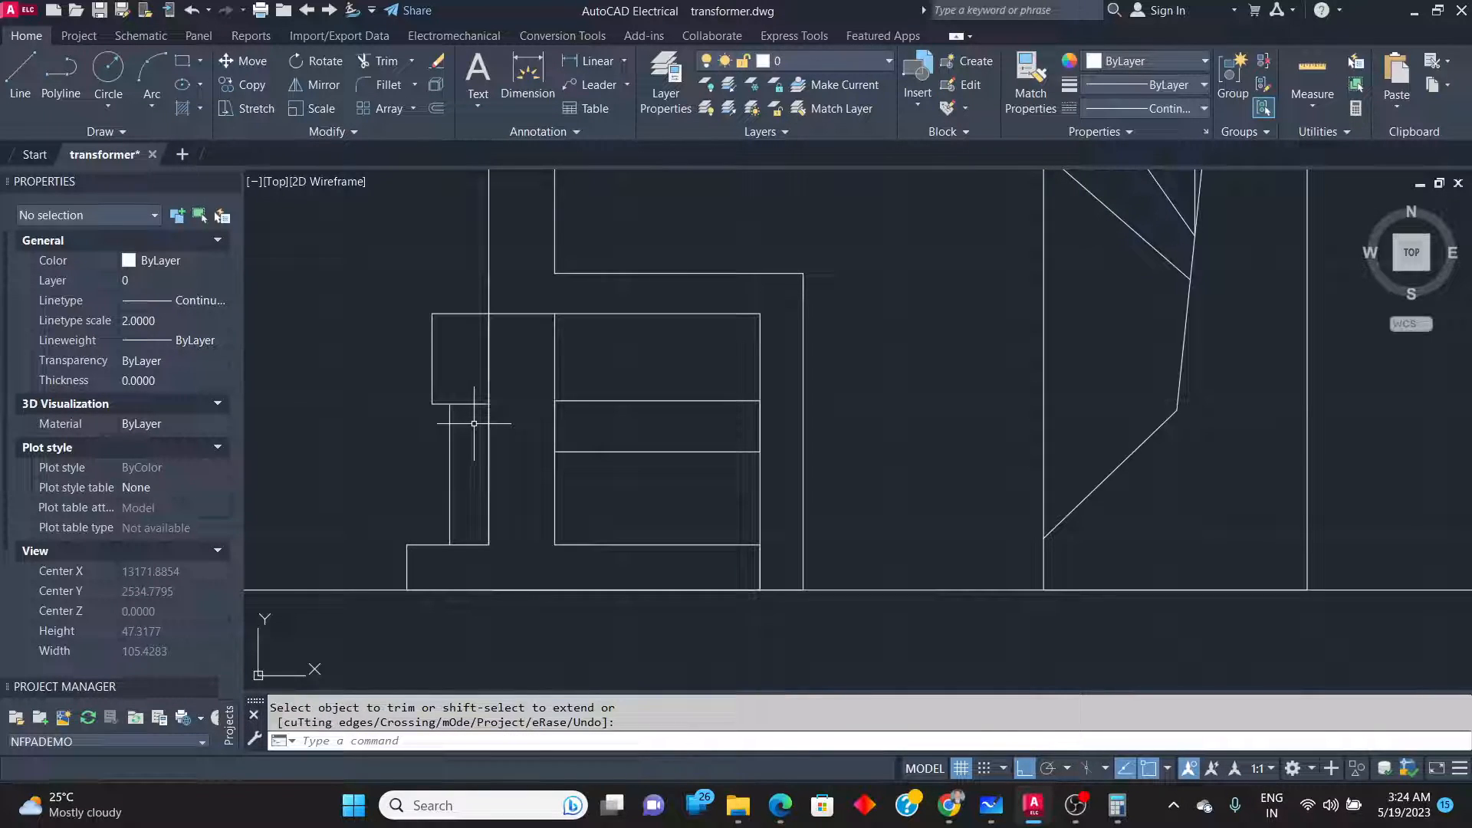
# Draw a thin rectangle about 9.6 by 1.8 from the end cover's outer line across its inner line into the housing.
pyautogui.click(182, 62)
pyautogui.click(488, 355)
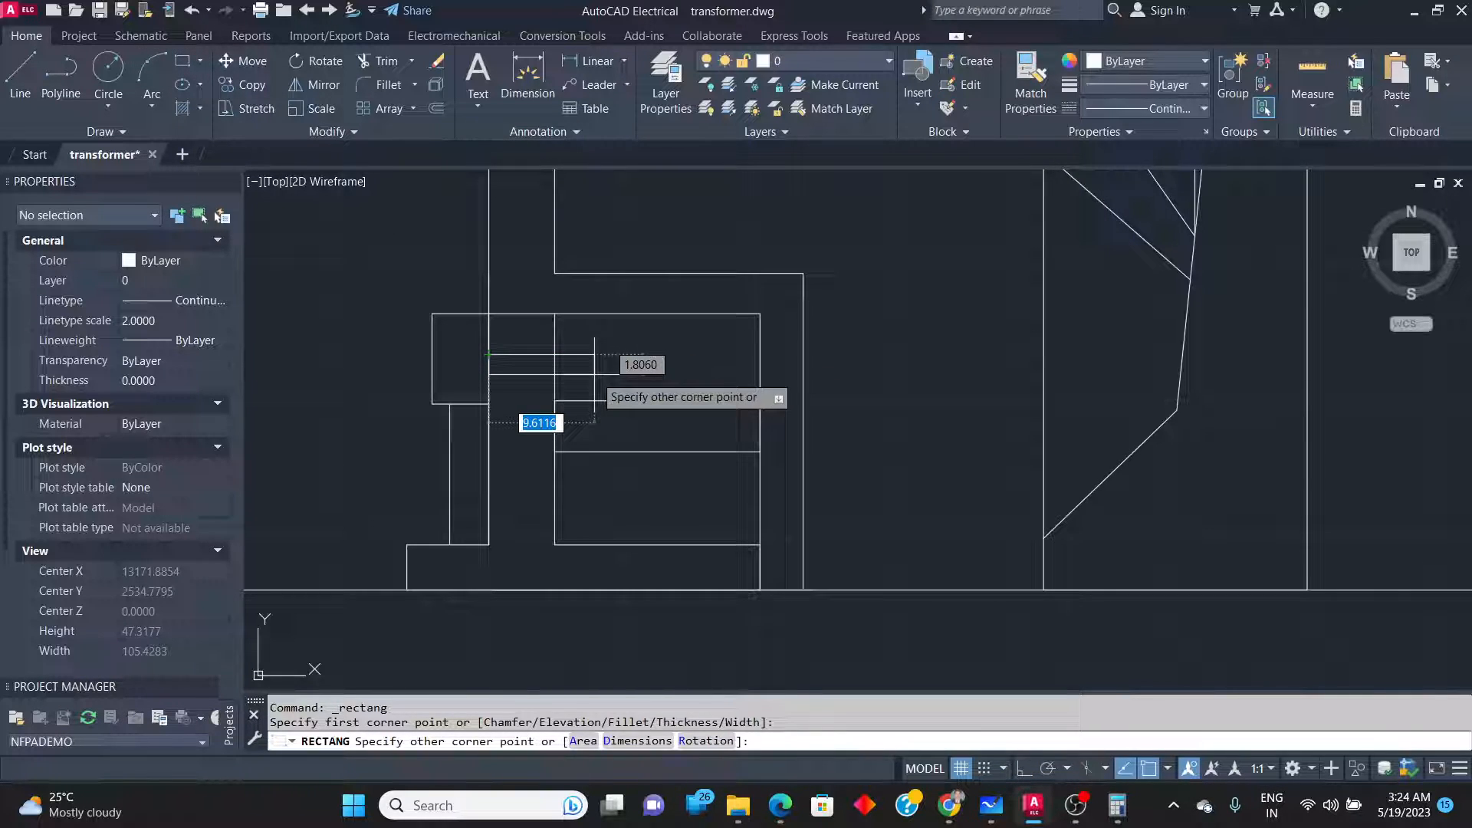
pyautogui.click(594, 374)
pyautogui.press('Escape')
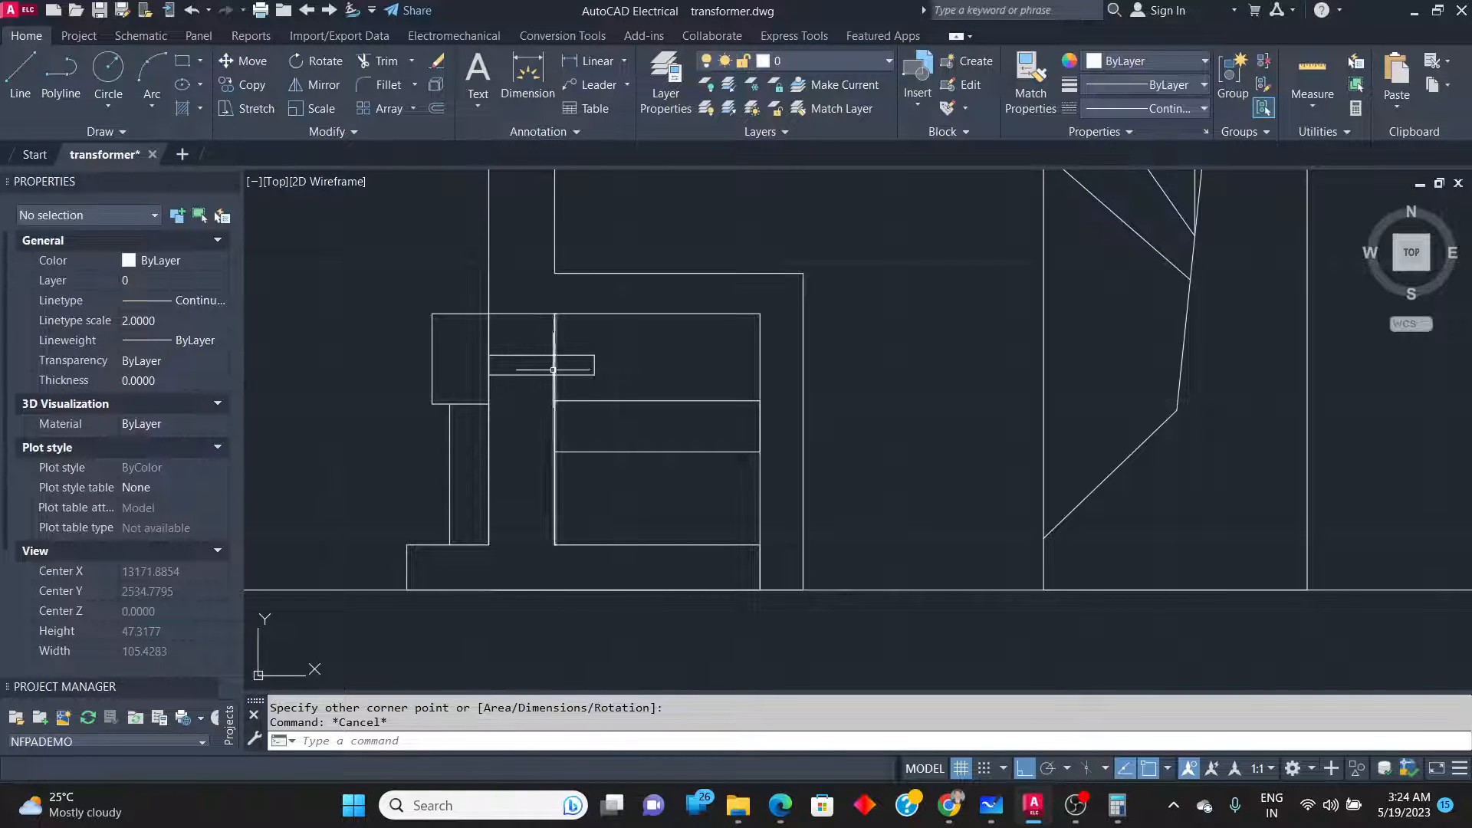
# Trim the end cover's inner and outer lines where they cross the thin horizontal rectangle.
pyautogui.write('tr')
pyautogui.press('Return')
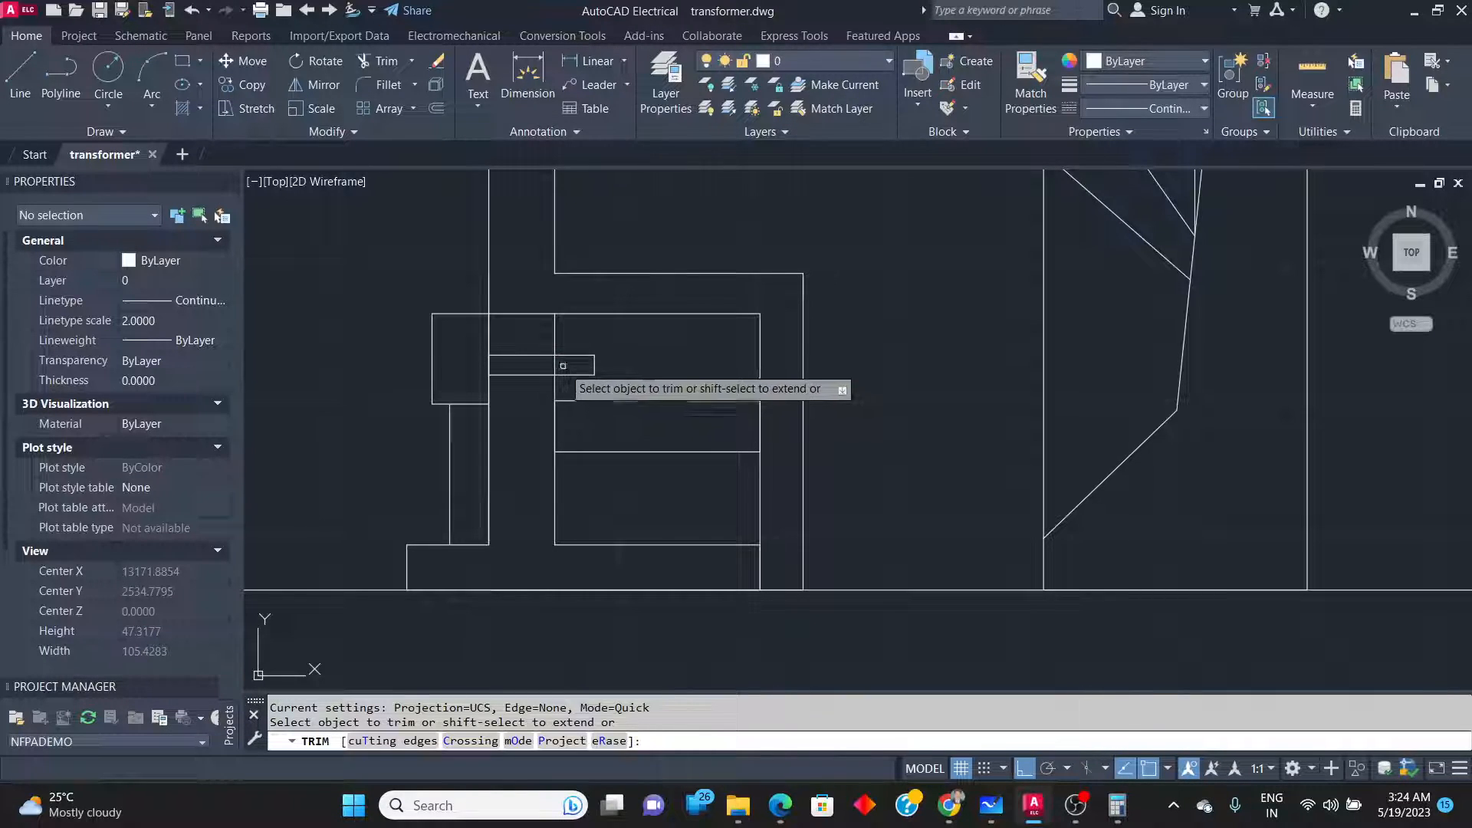
pyautogui.moveTo(567, 367); pyautogui.dragTo(485, 369)
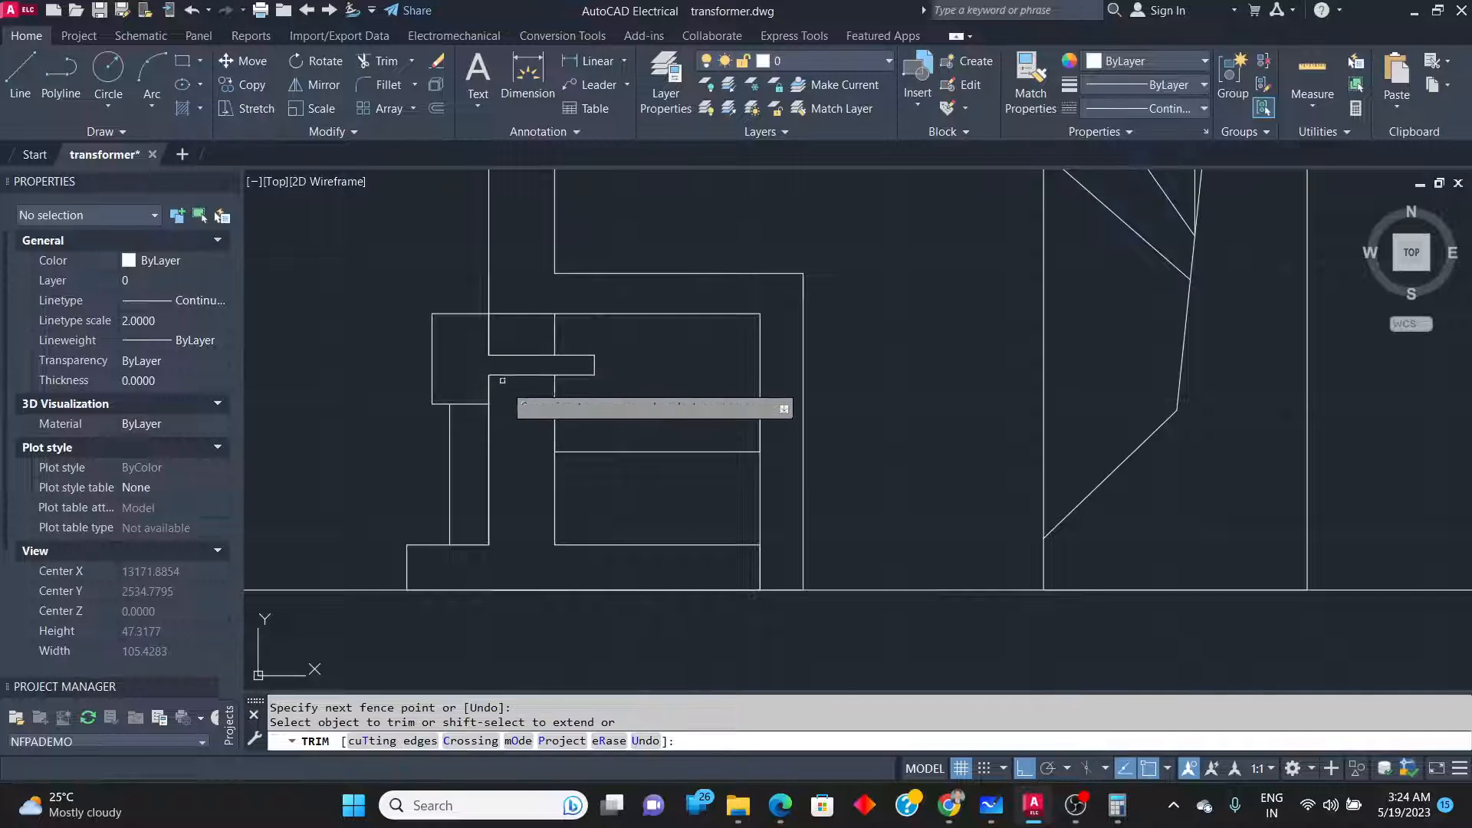
pyautogui.hotkey('alt', 'Tab')
pyautogui.hotkey('alt', 'Tab')
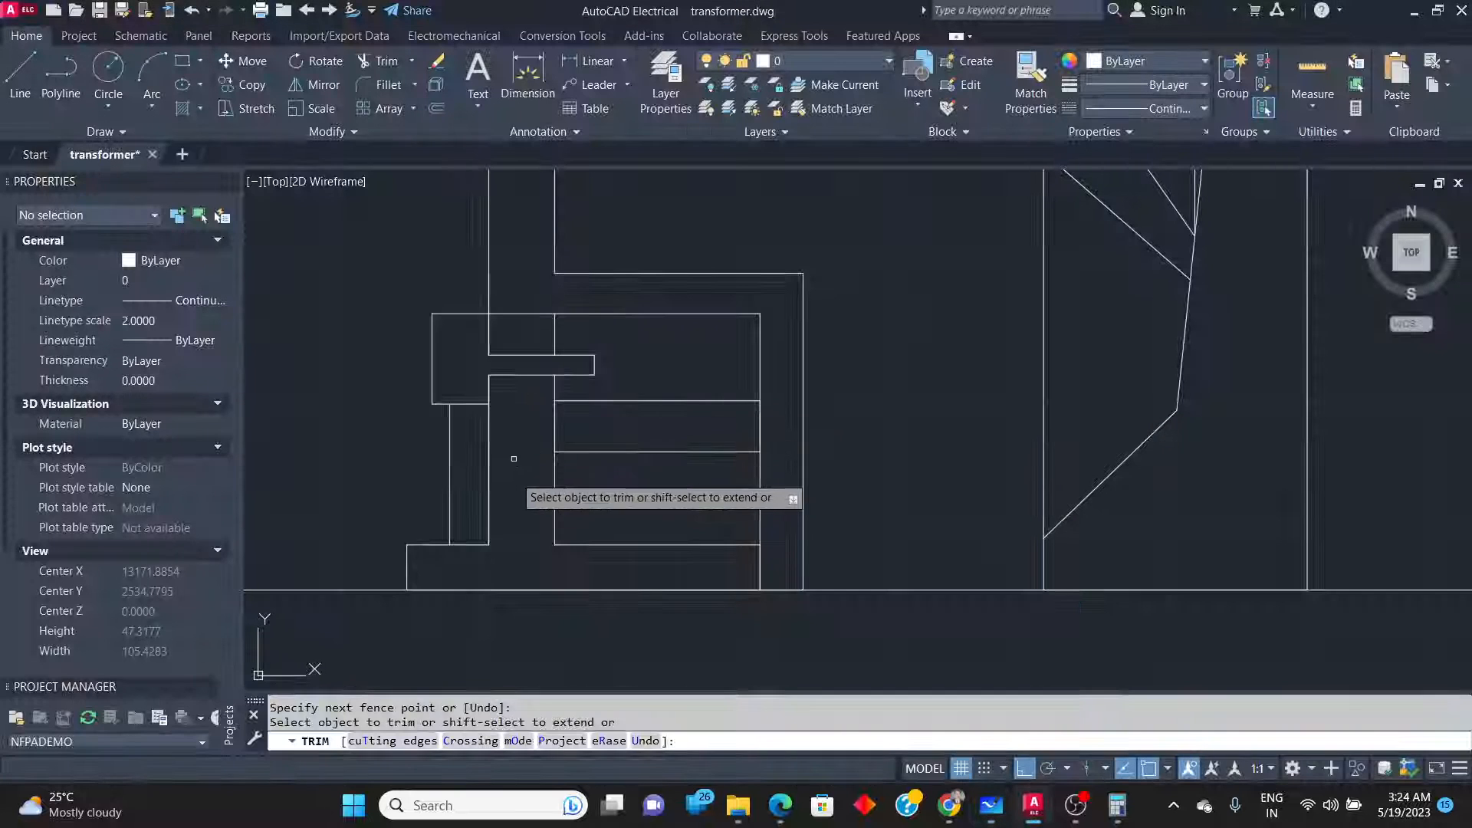
# Trim the end cover's inner line at the left end of the middle band inside the bearing housing.
pyautogui.scroll(4, 533, 535)
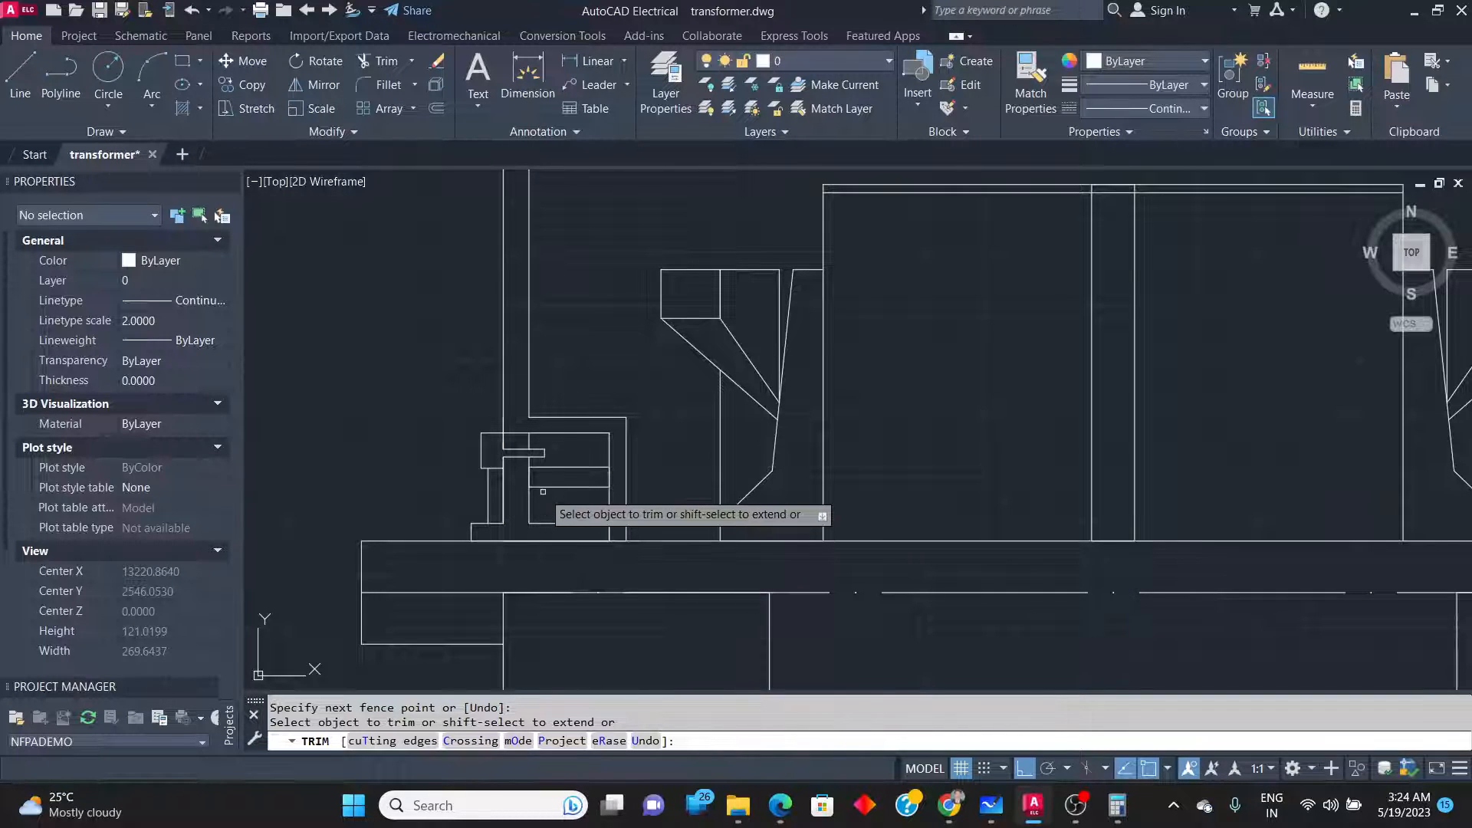
pyautogui.scroll(2, 542, 491)
pyautogui.moveTo(540, 474)
pyautogui.mouseDown()
pyautogui.moveTo(503, 460)
pyautogui.moveTo(551, 592)
pyautogui.mouseUp()
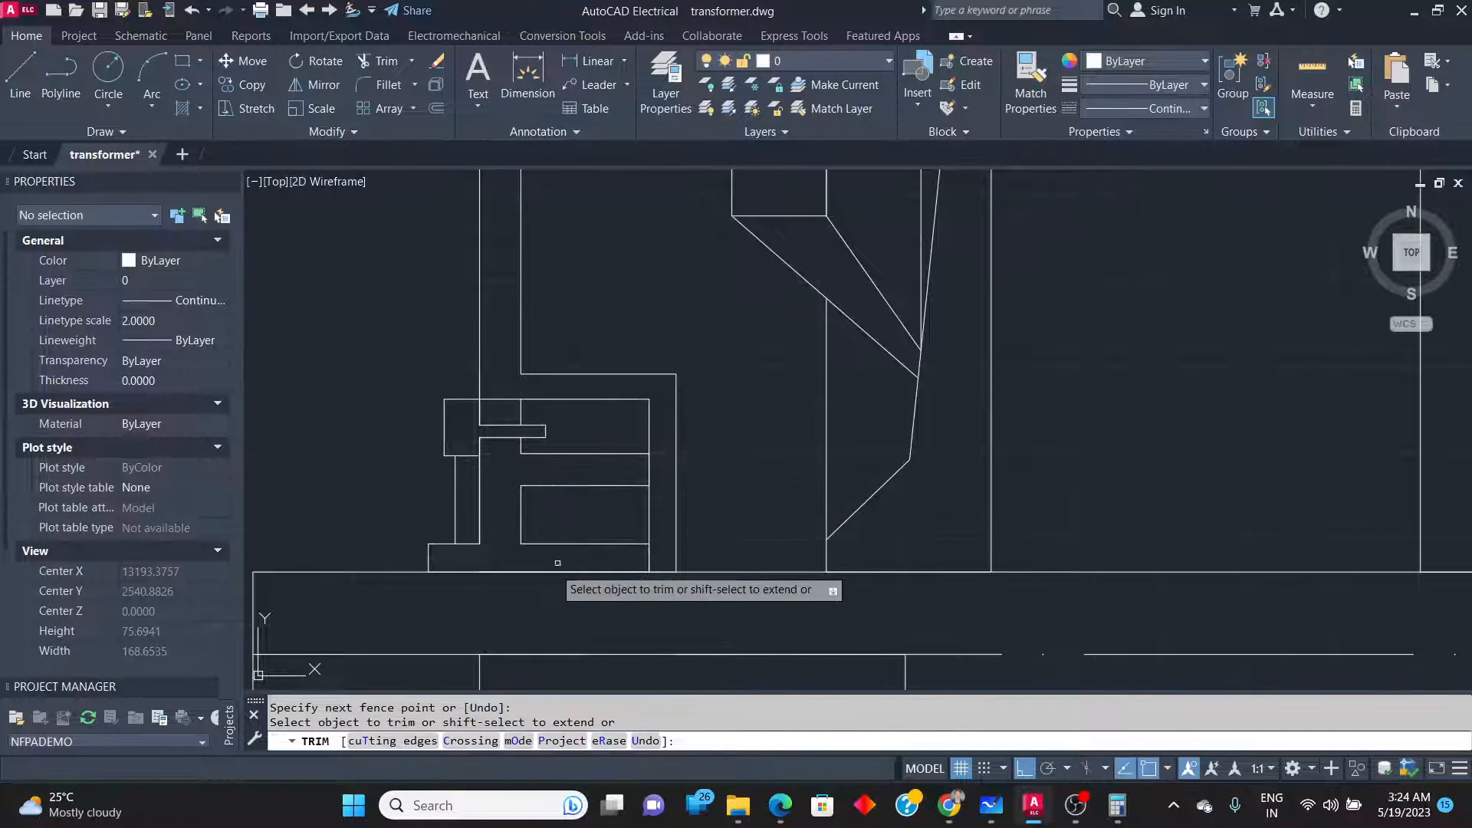
# Draw a two-point circle as the bearing ball, spanning from the upper to the lower edge midpoint of the closed rectangle in the bearing housing.
pyautogui.hotkey('alt', 'Tab')
pyautogui.hotkey('alt', 'Tab')
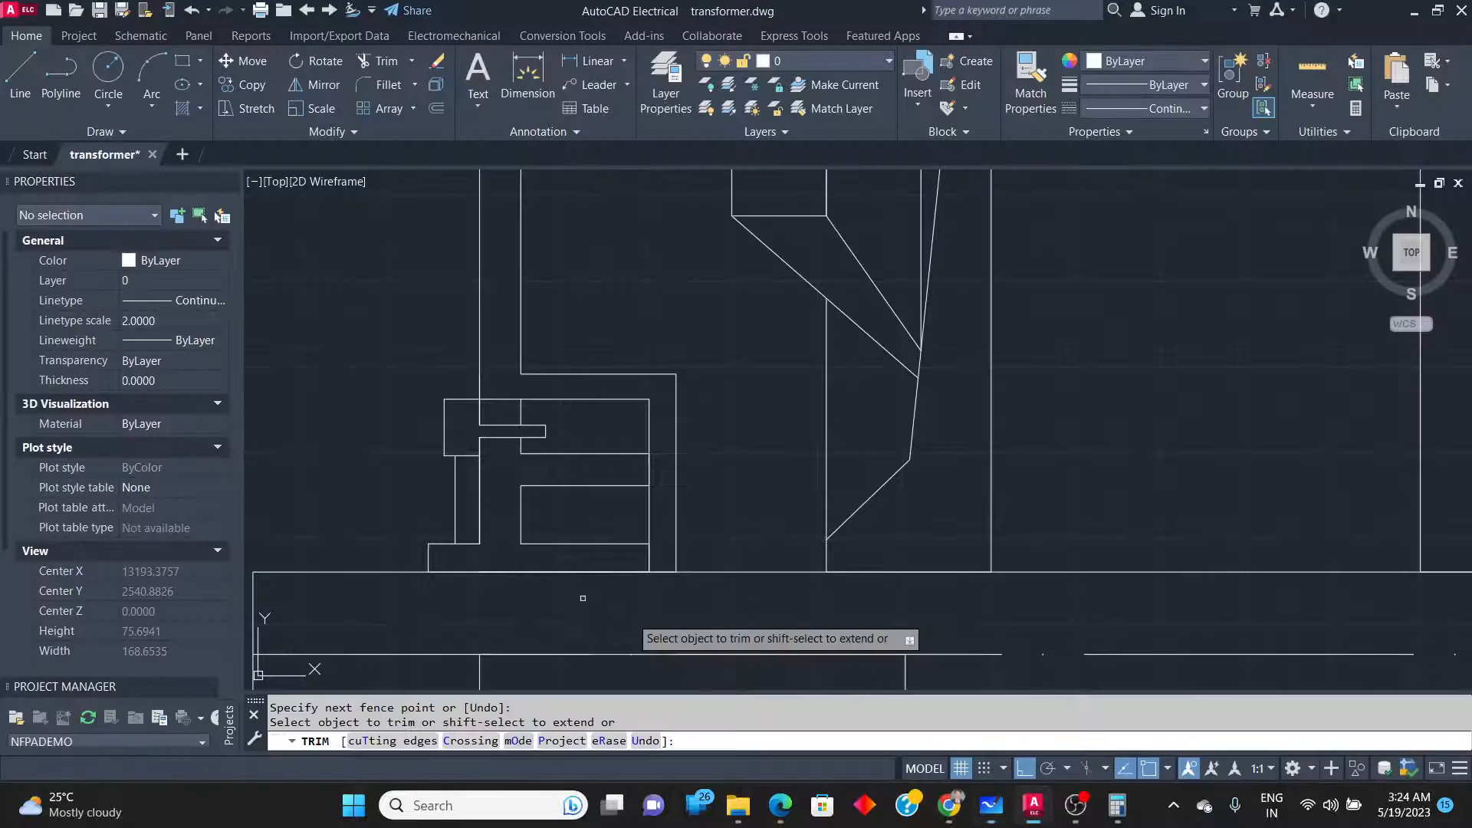
pyautogui.click(198, 84)
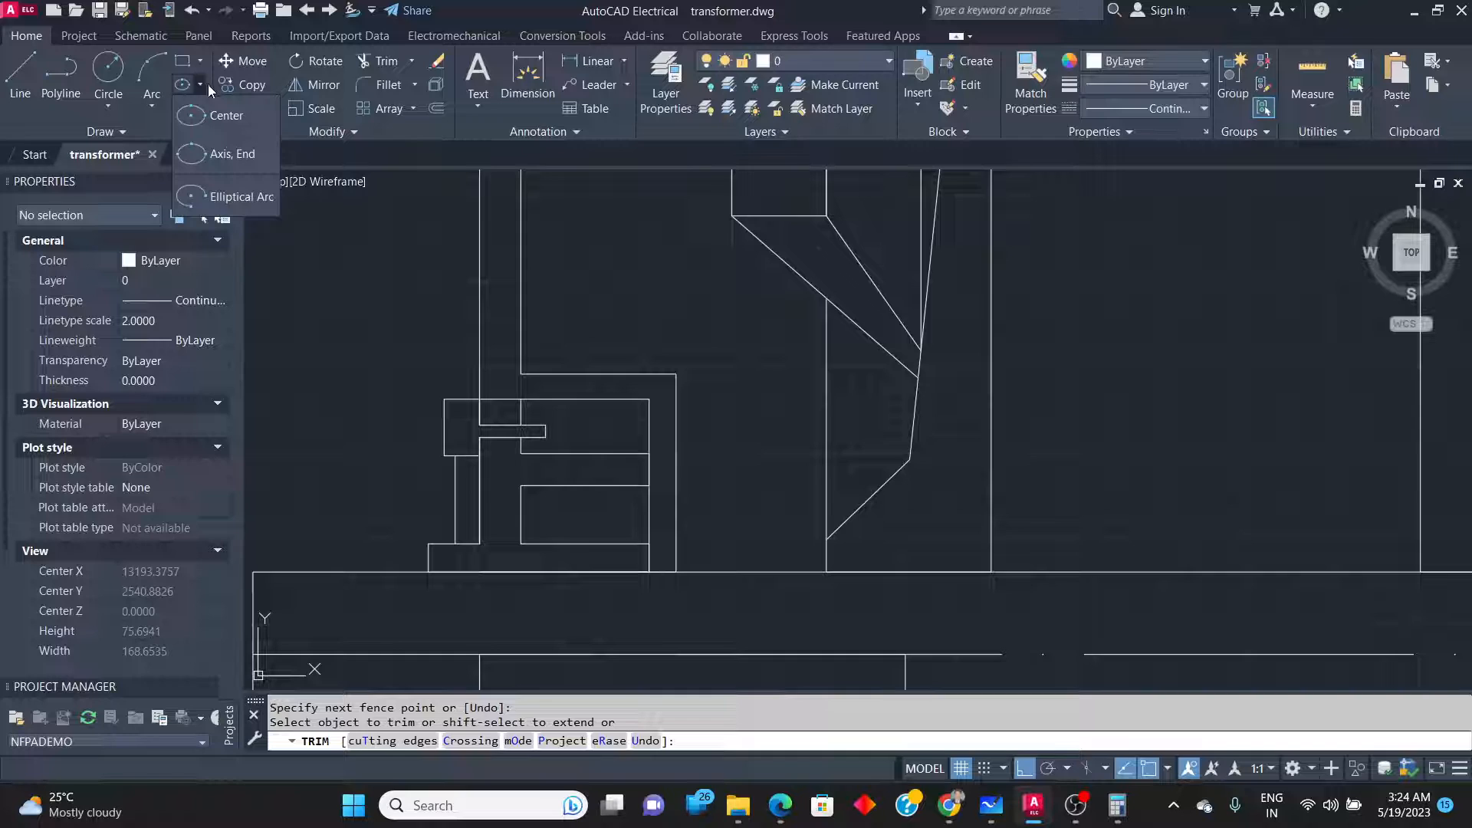
pyautogui.click(108, 105)
pyautogui.click(108, 106)
pyautogui.click(108, 105)
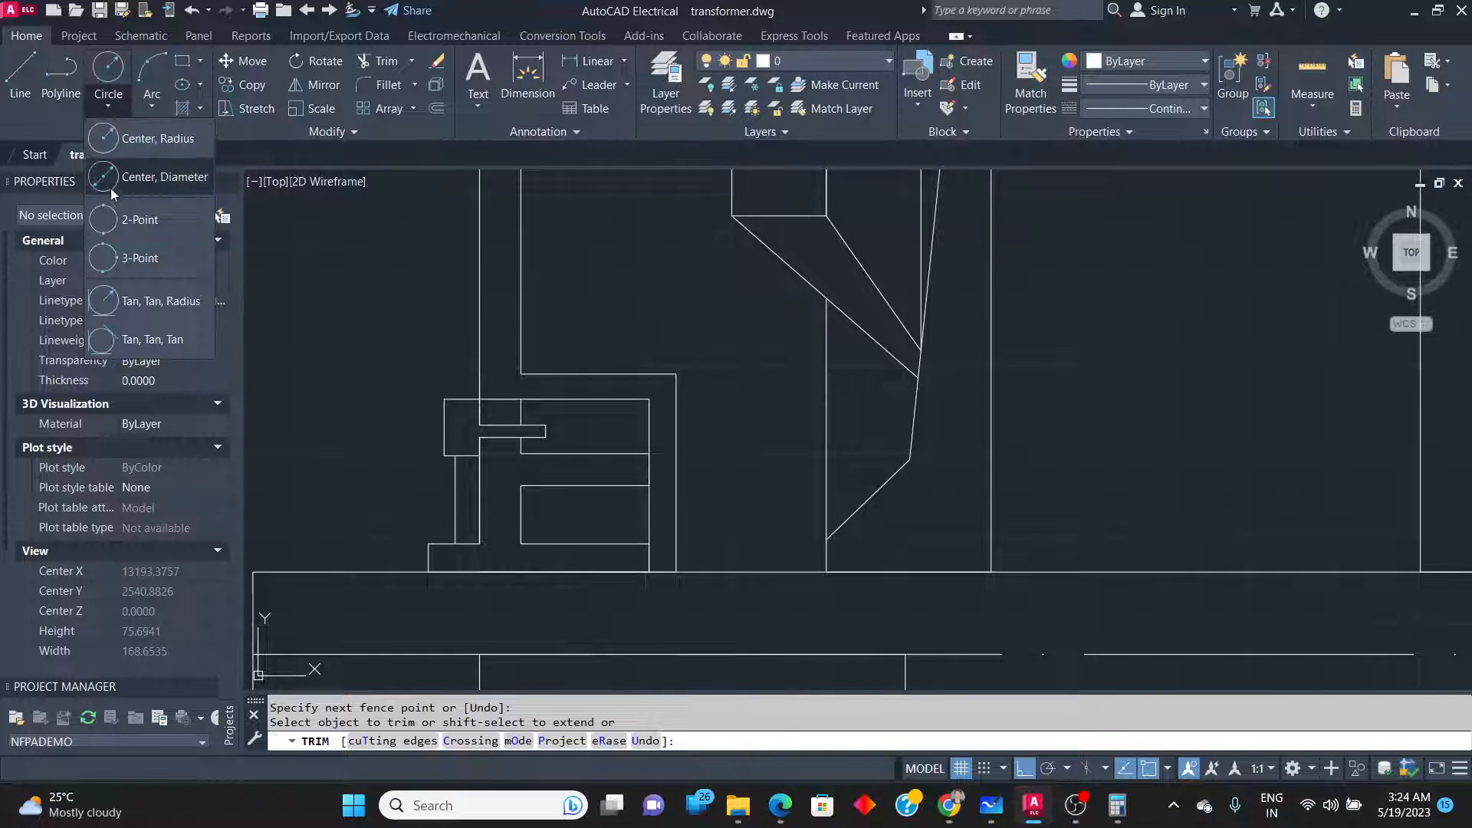
pyautogui.click(113, 221)
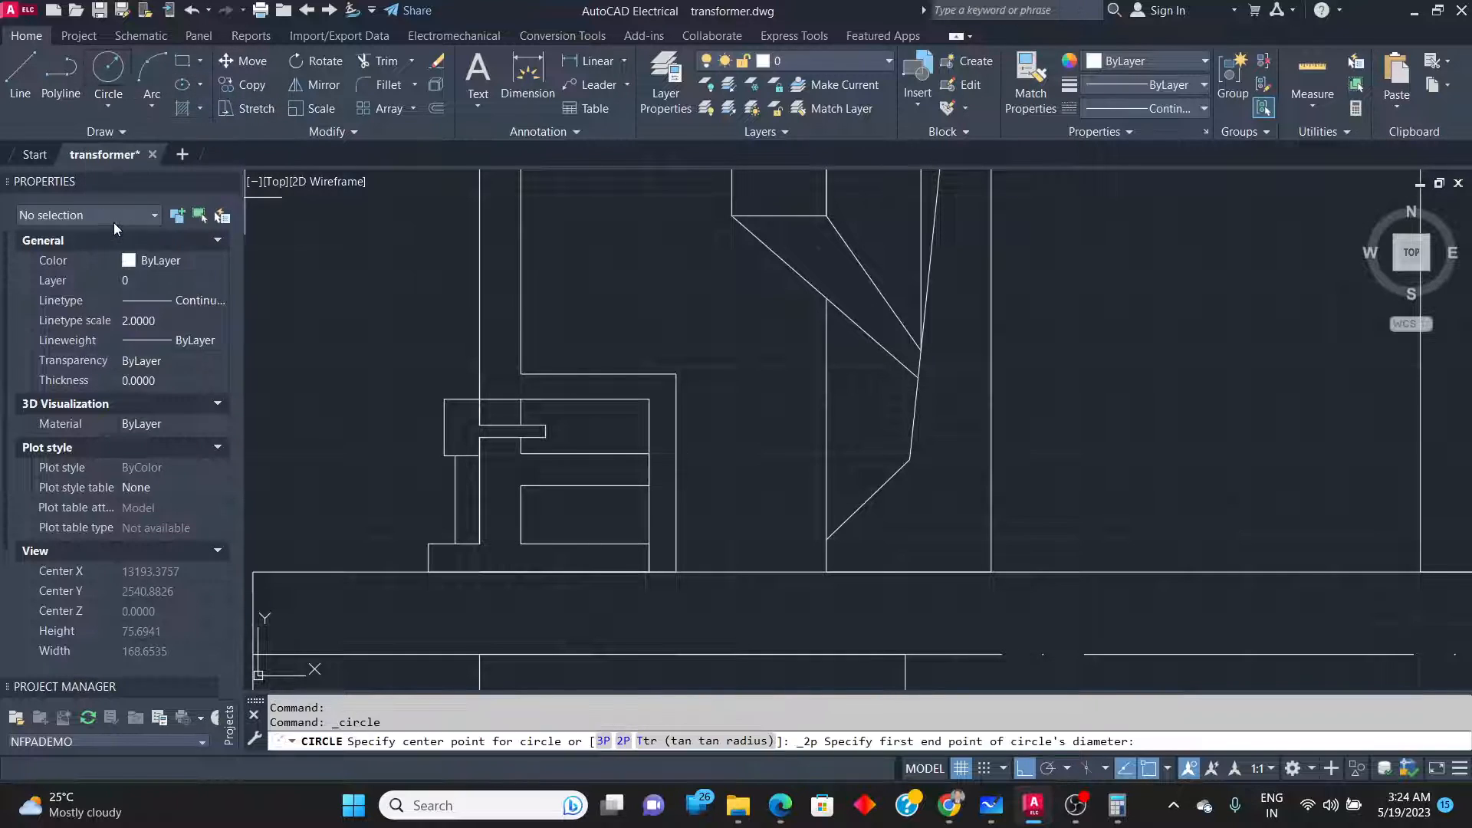
pyautogui.click(585, 484)
pyautogui.click(585, 544)
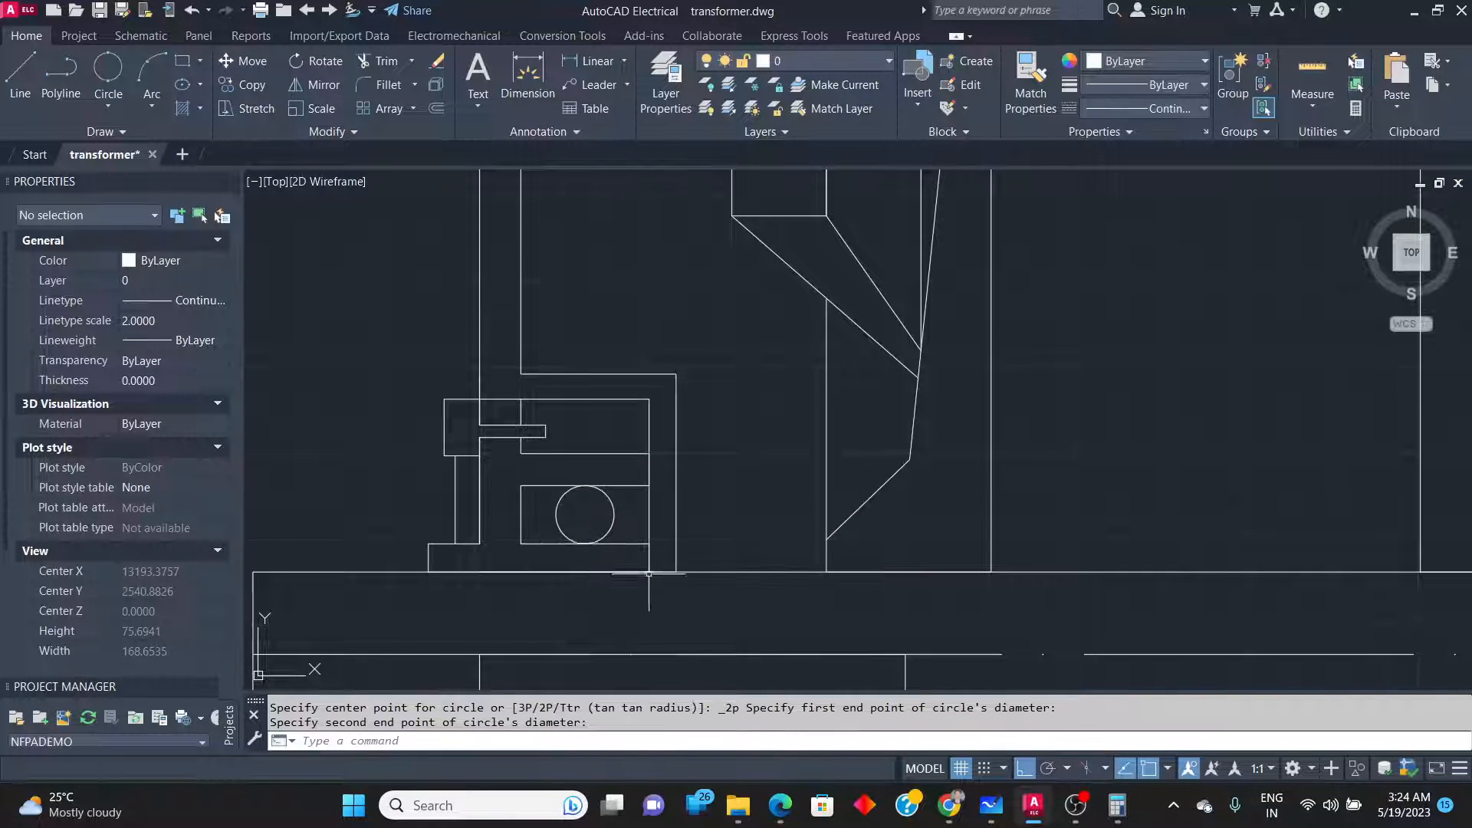
# Switch to Microsoft Whiteboard and examine the bearing and eye bolt on the reference drawing, comparing them with the motor drawing.
pyautogui.scroll(-3, 590, 538)
pyautogui.scroll(3, 550, 543)
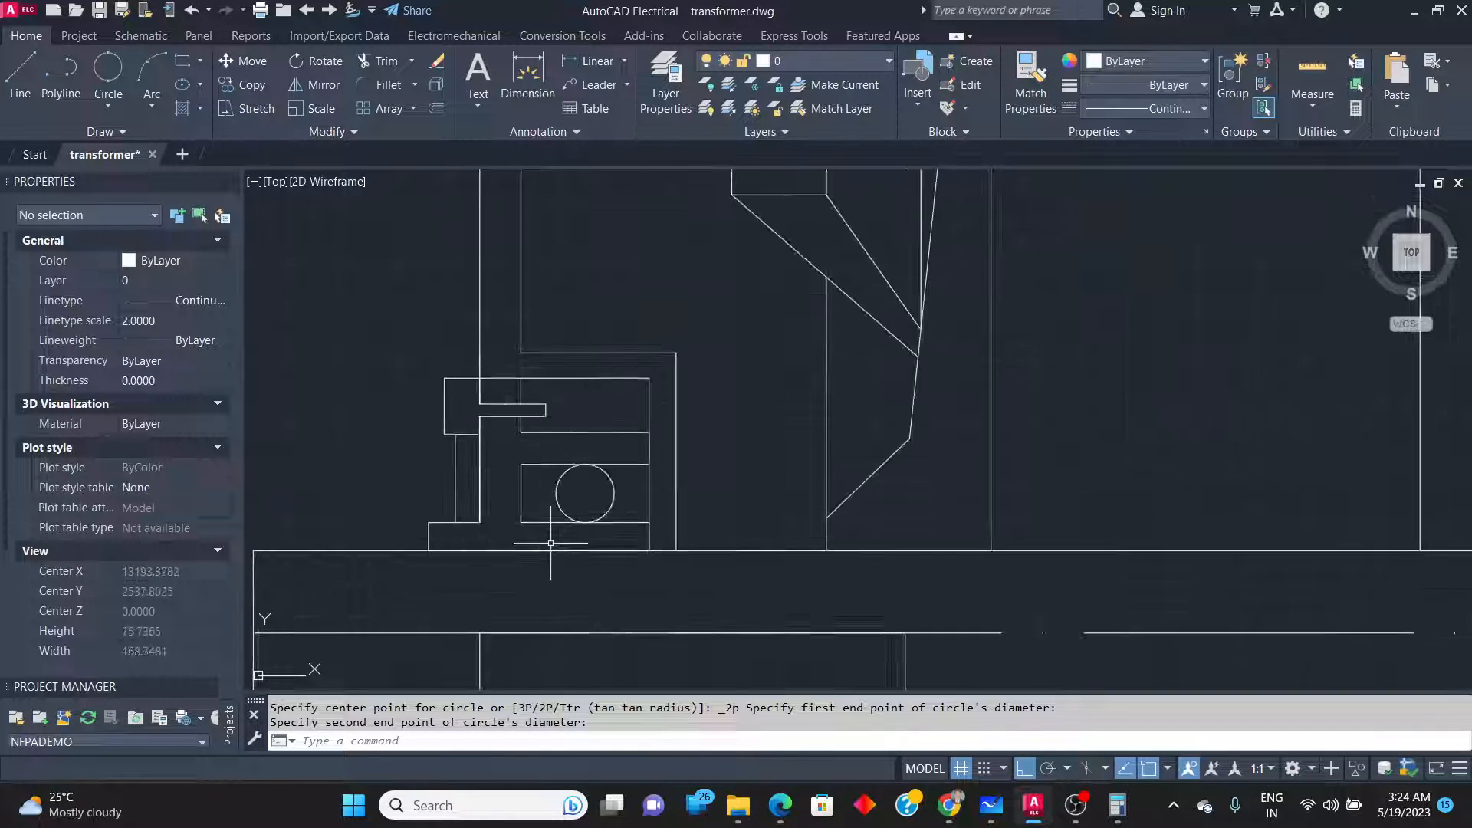
pyautogui.press('super')
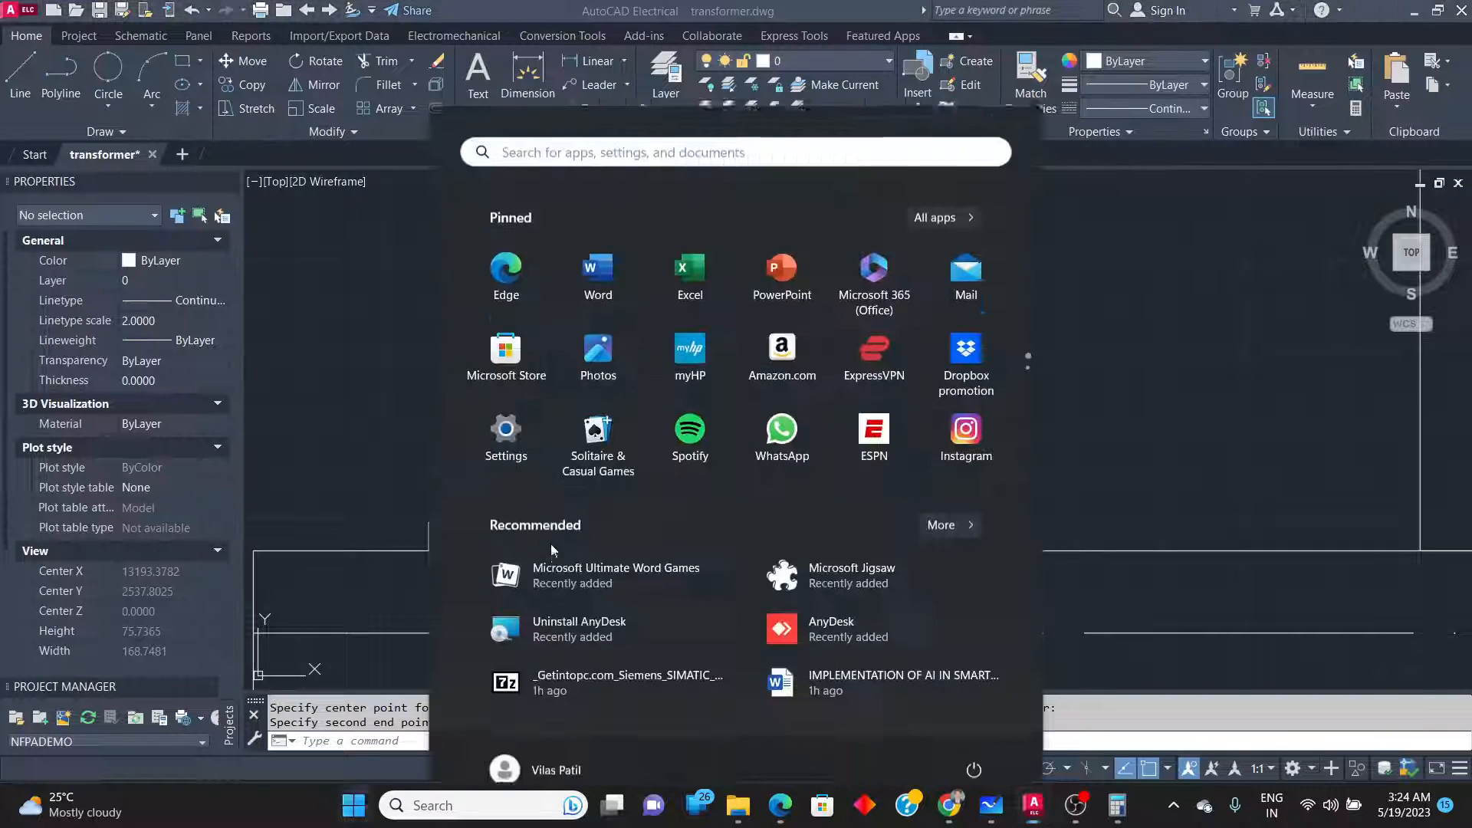
pyautogui.hotkey('alt', 'Tab')
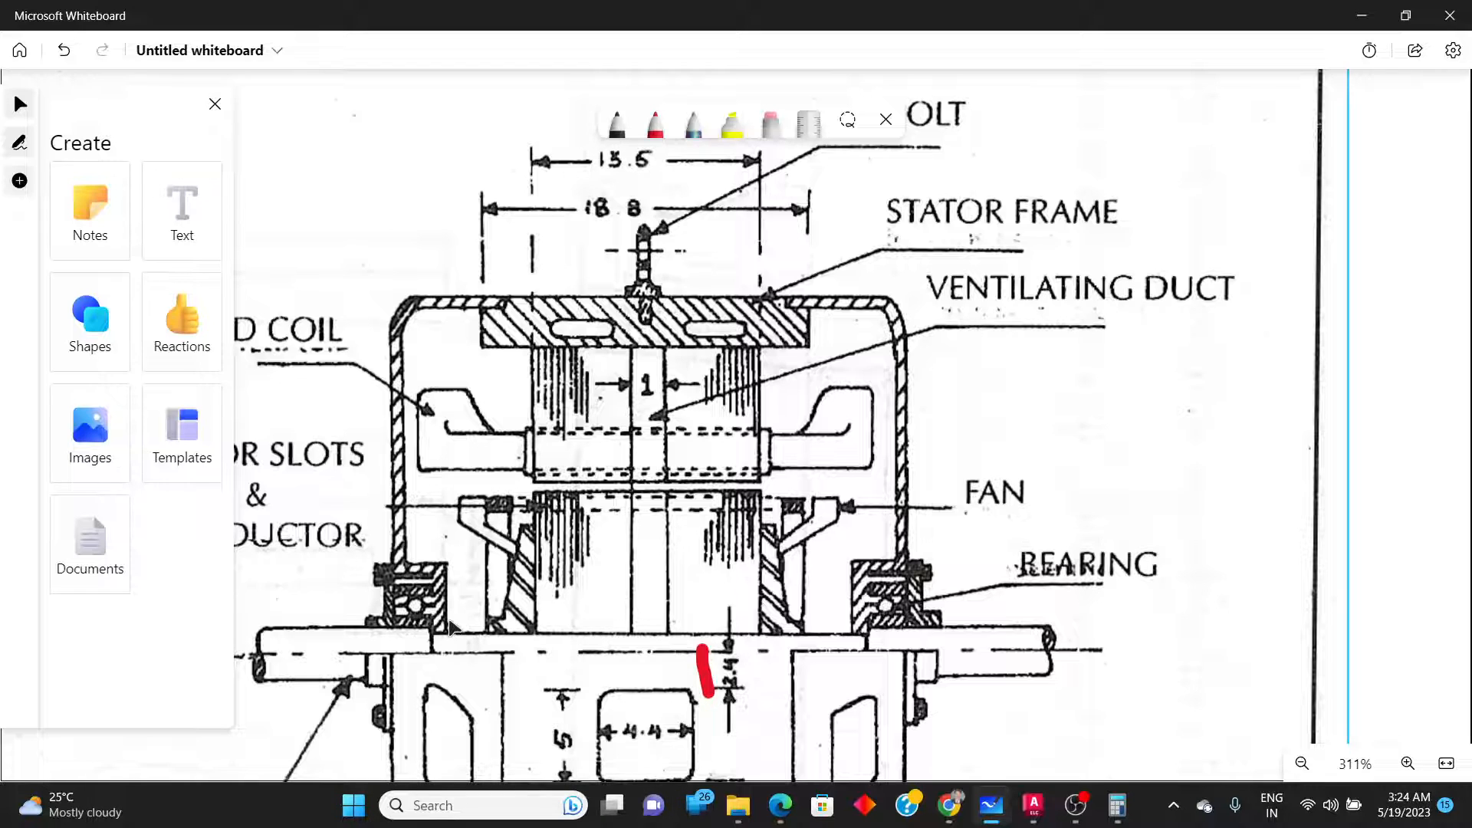
pyautogui.hotkey('alt', 'Tab')
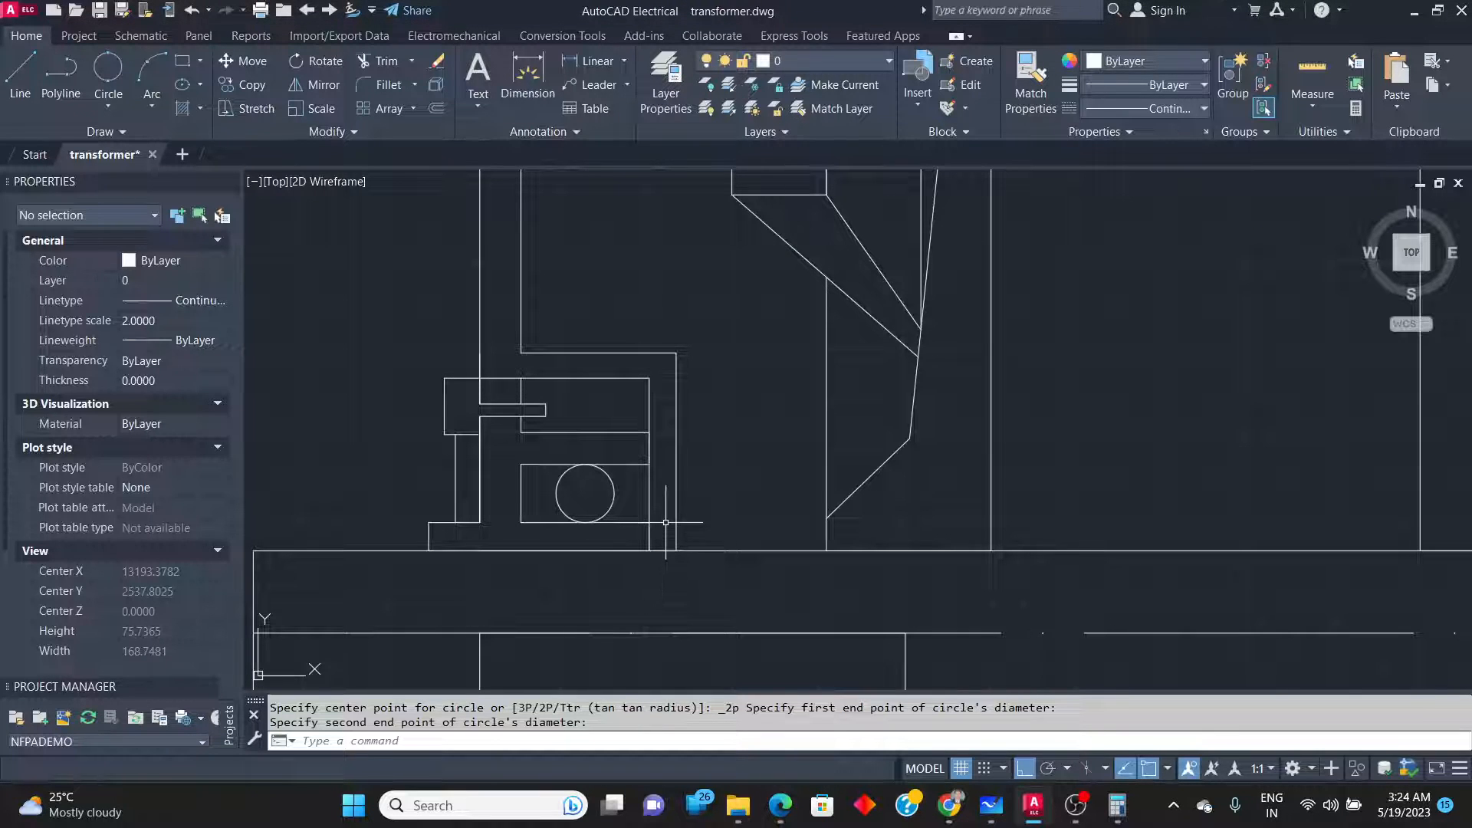
pyautogui.hotkey('alt', 'Tab')
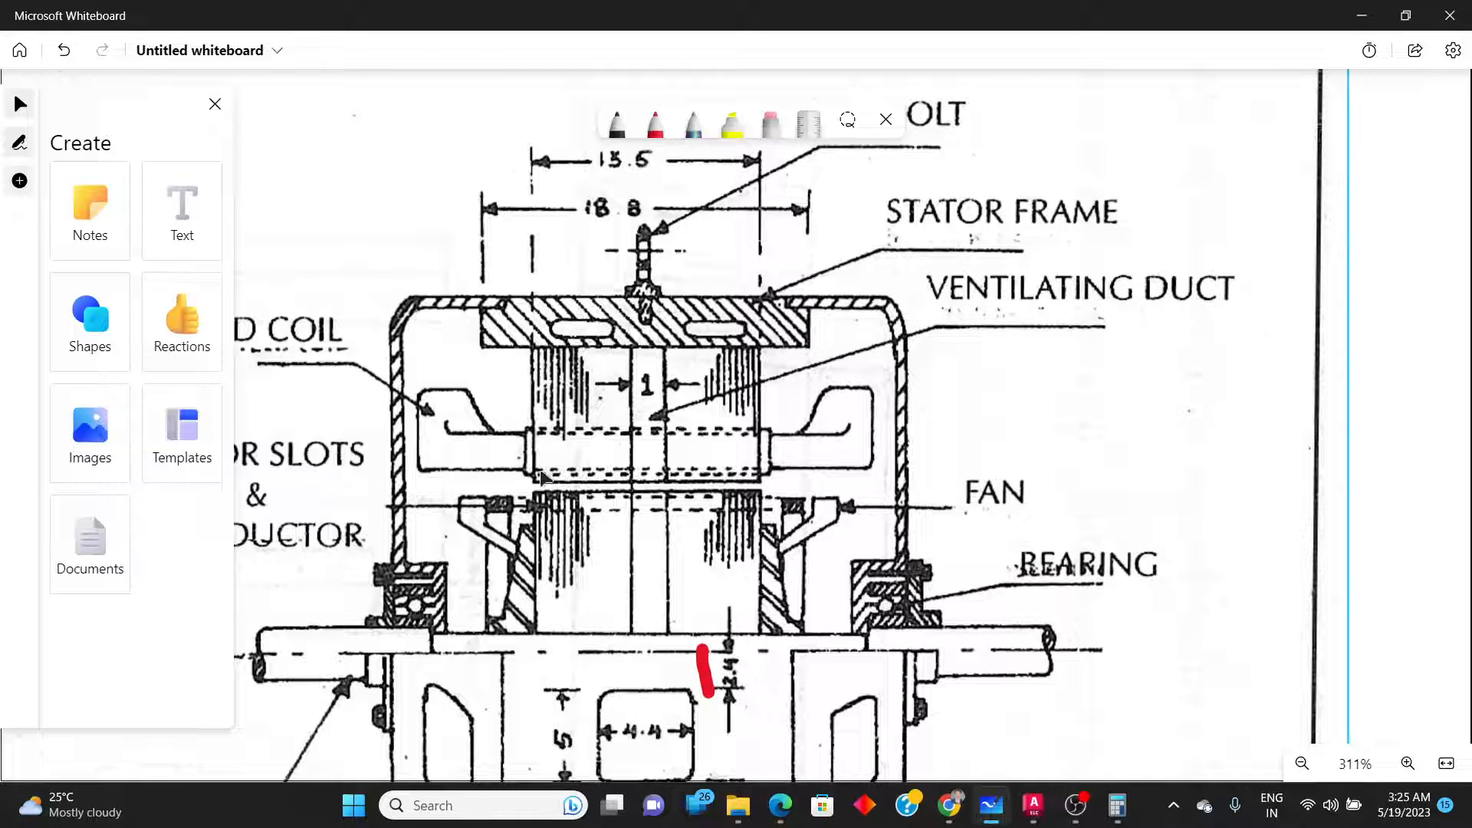
pyautogui.hotkey('alt', 'Tab')
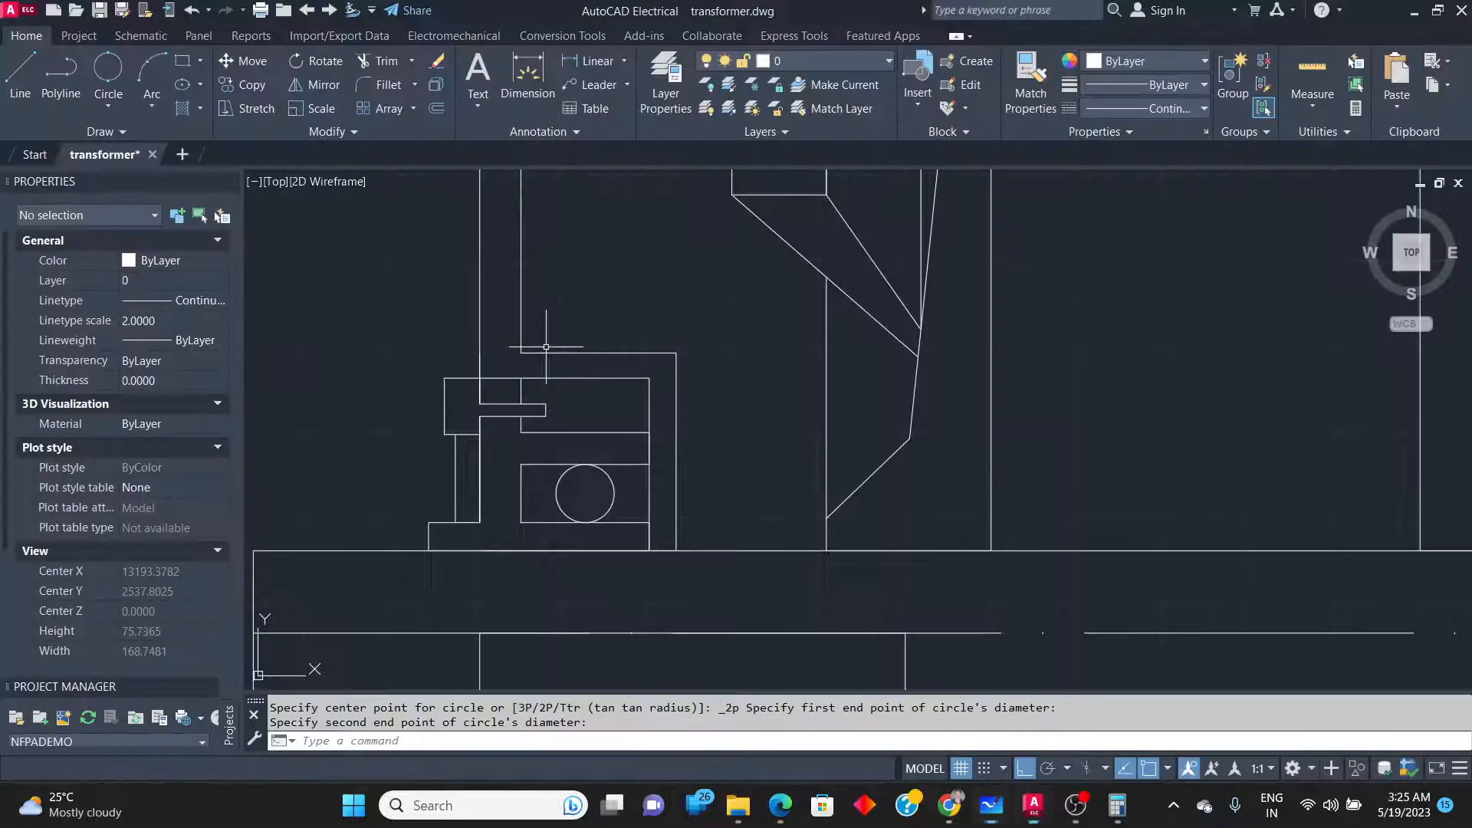
pyautogui.scroll(4, 958, 246)
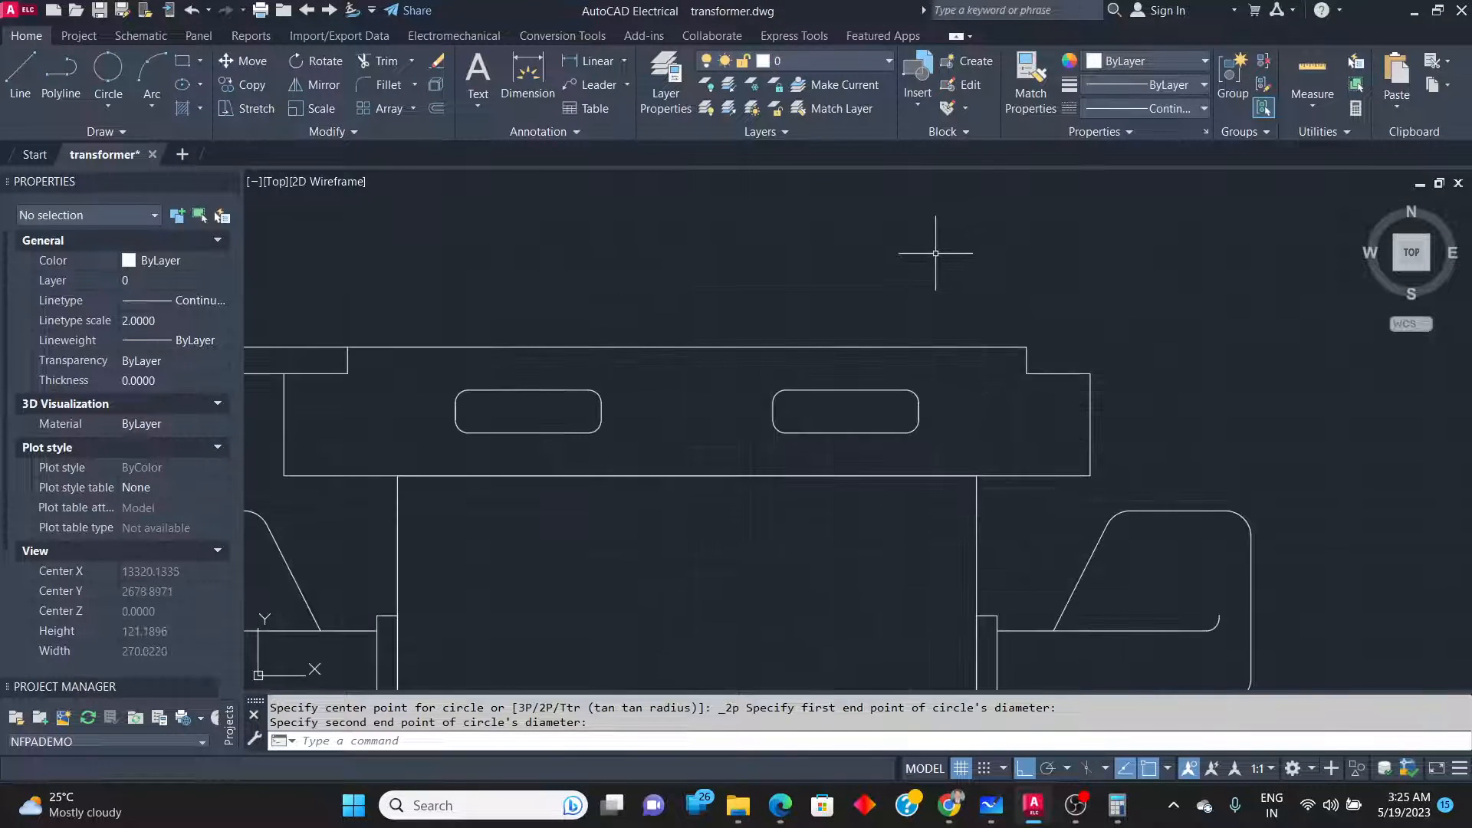
pyautogui.hotkey('alt', 'Tab')
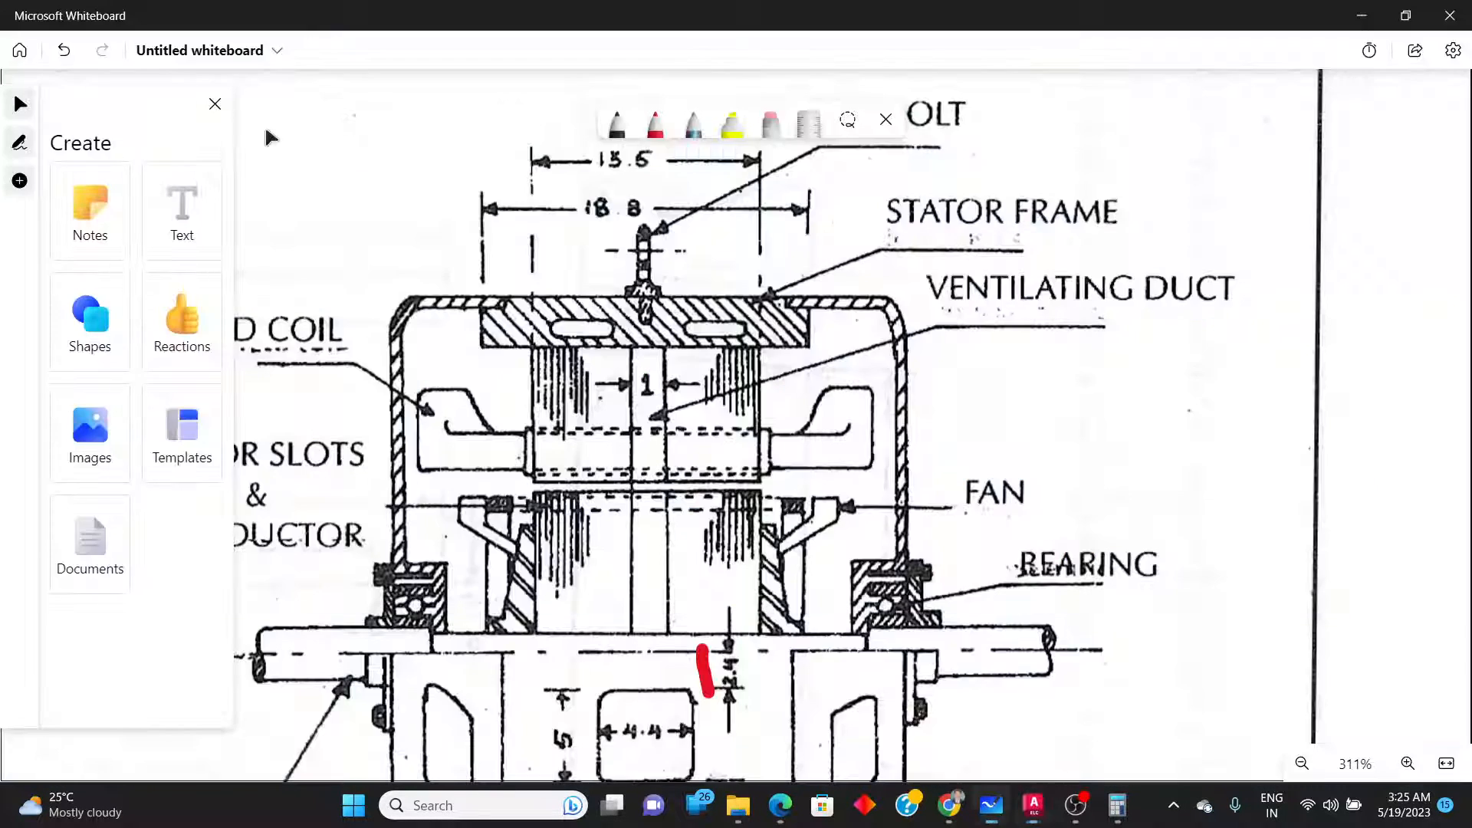
pyautogui.scroll(1, 698, 293)
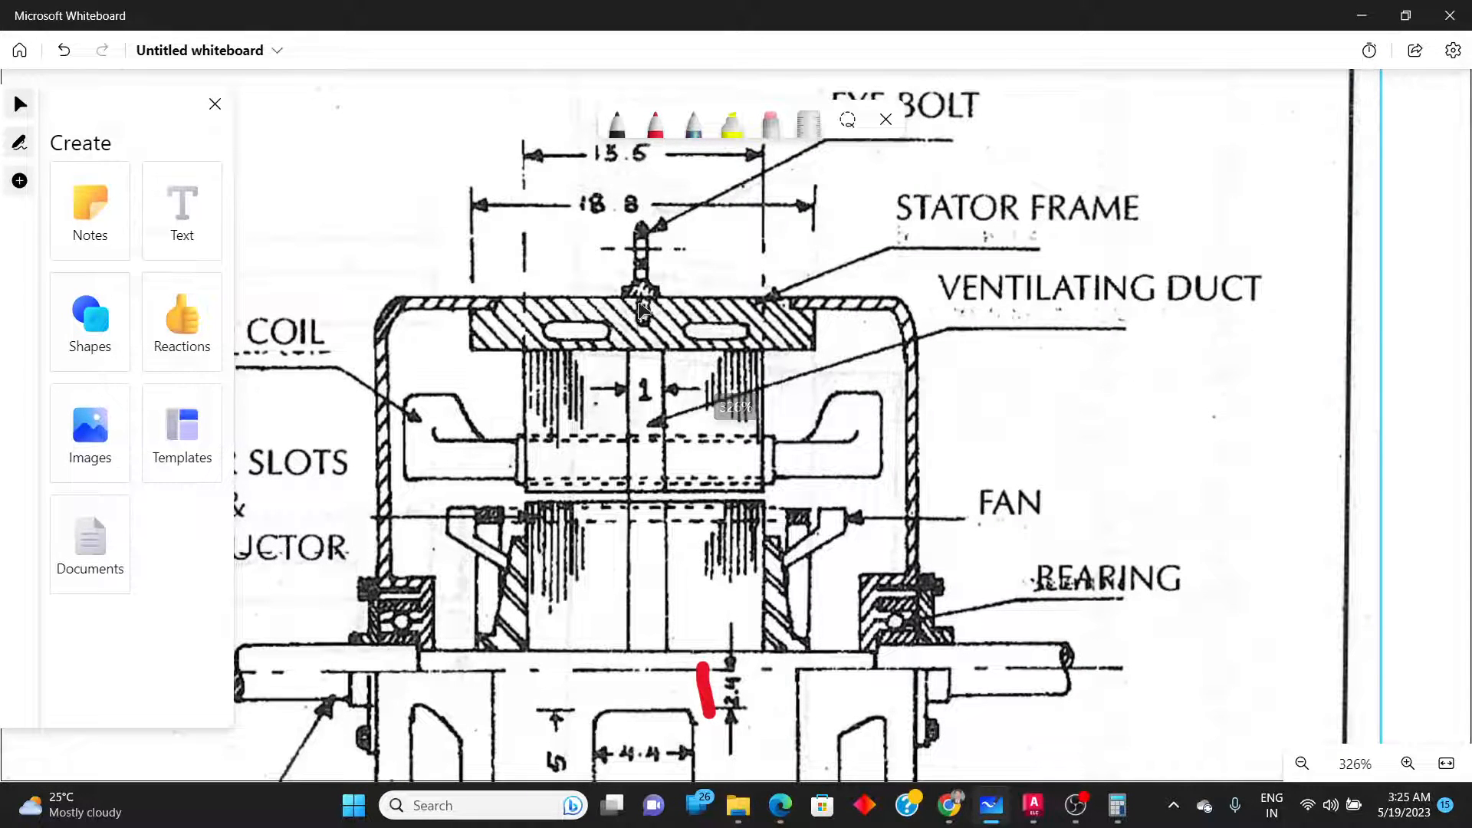
pyautogui.hotkey('alt', 'Tab')
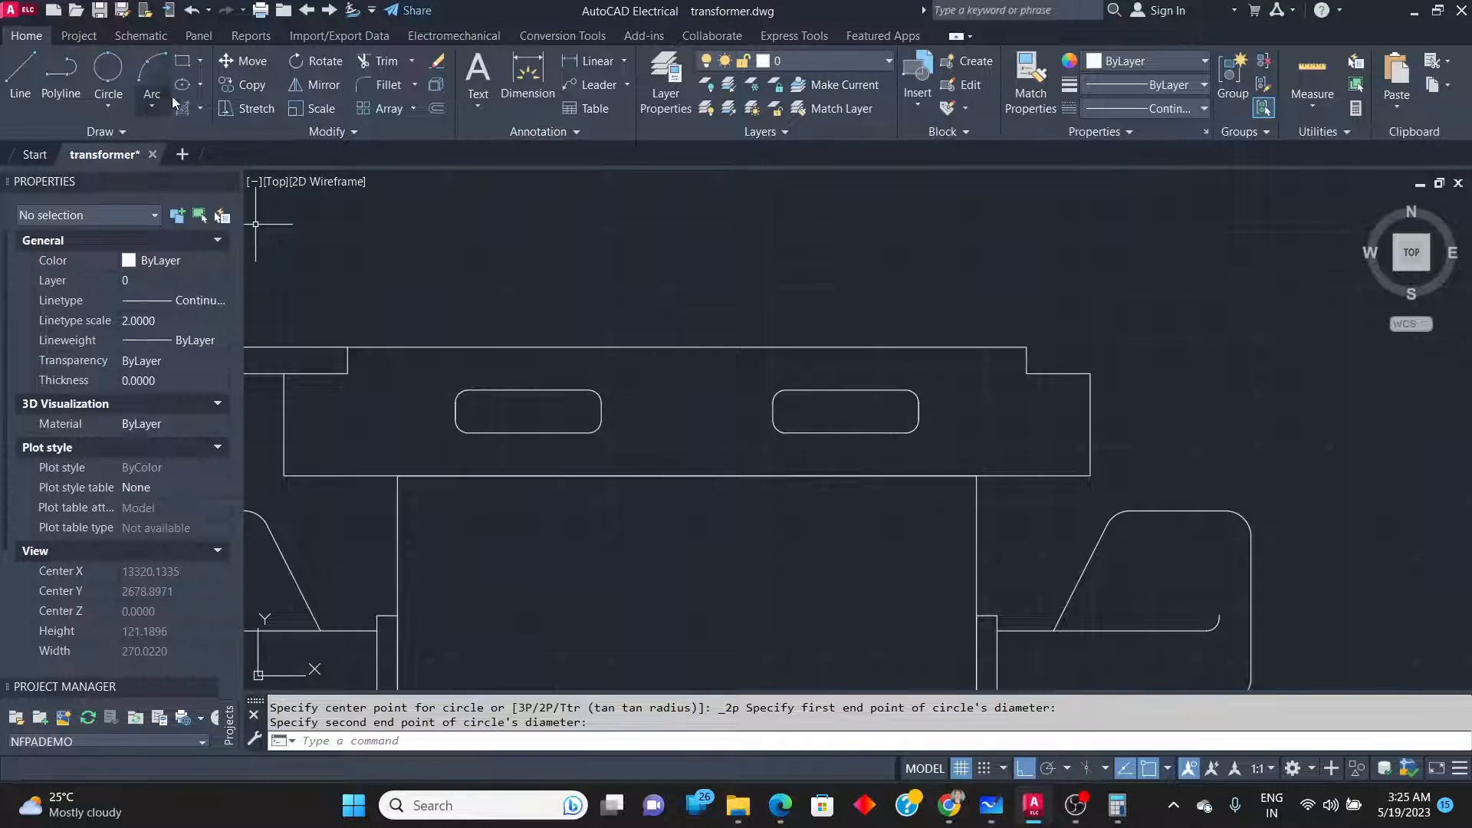
# Draw a small upright rectangle down from the stator frame's upper edge between the two slots and move it to centre on that edge's midpoint.
pyautogui.click(183, 62)
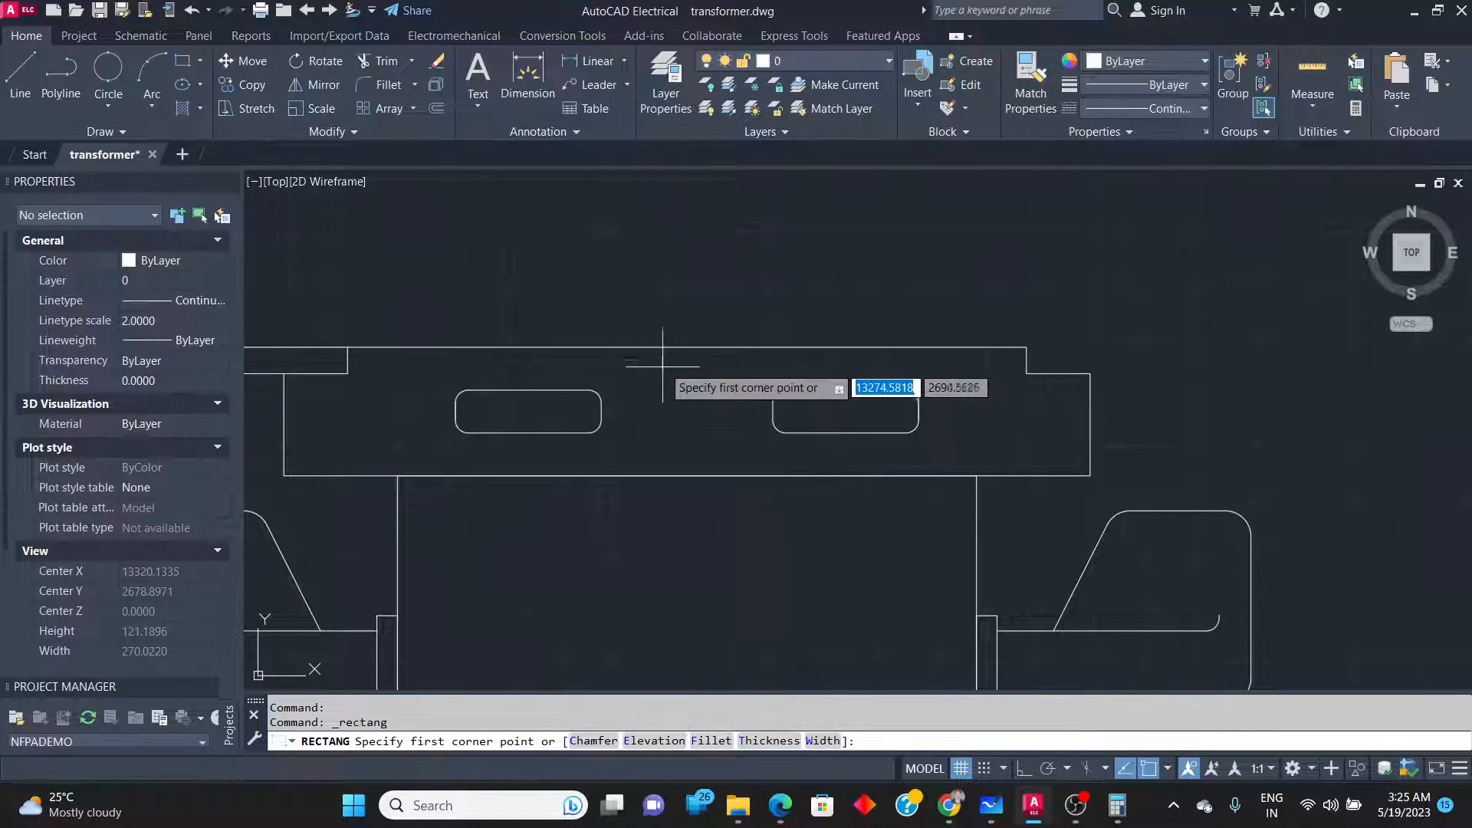
pyautogui.click(688, 347)
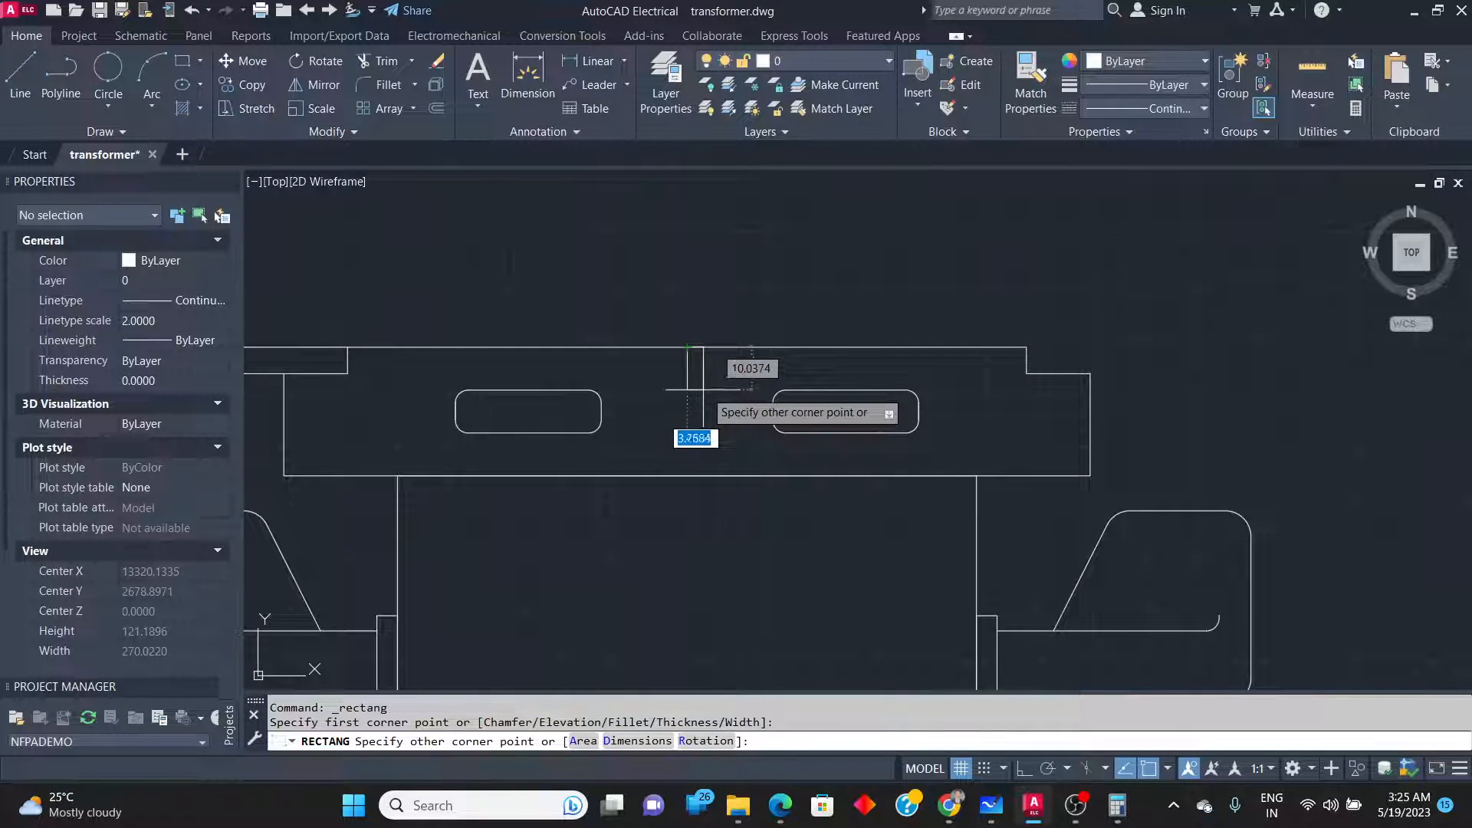
pyautogui.click(706, 384)
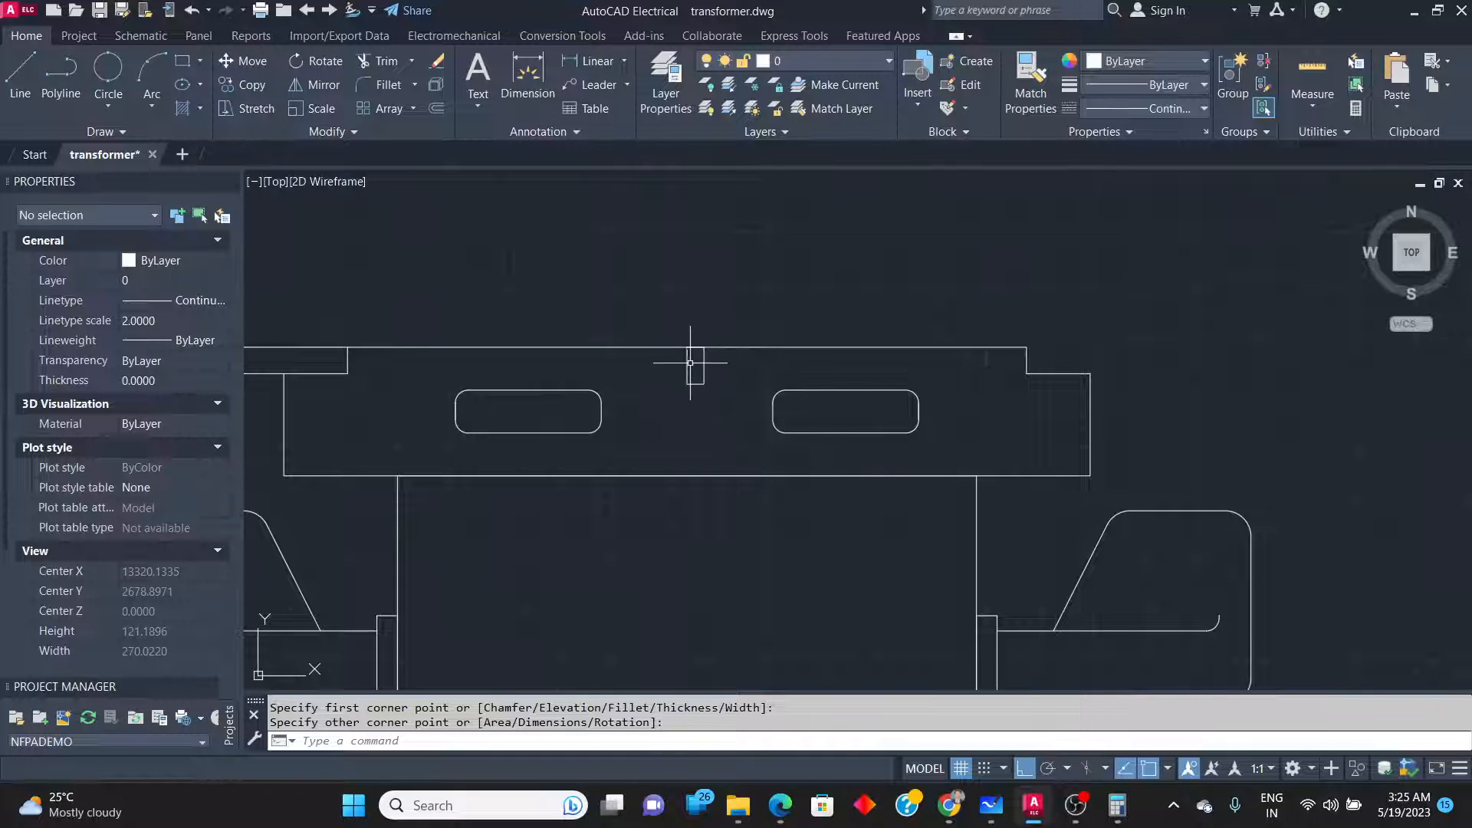
pyautogui.scroll(3, 690, 363)
pyautogui.click(716, 391)
pyautogui.click(676, 369)
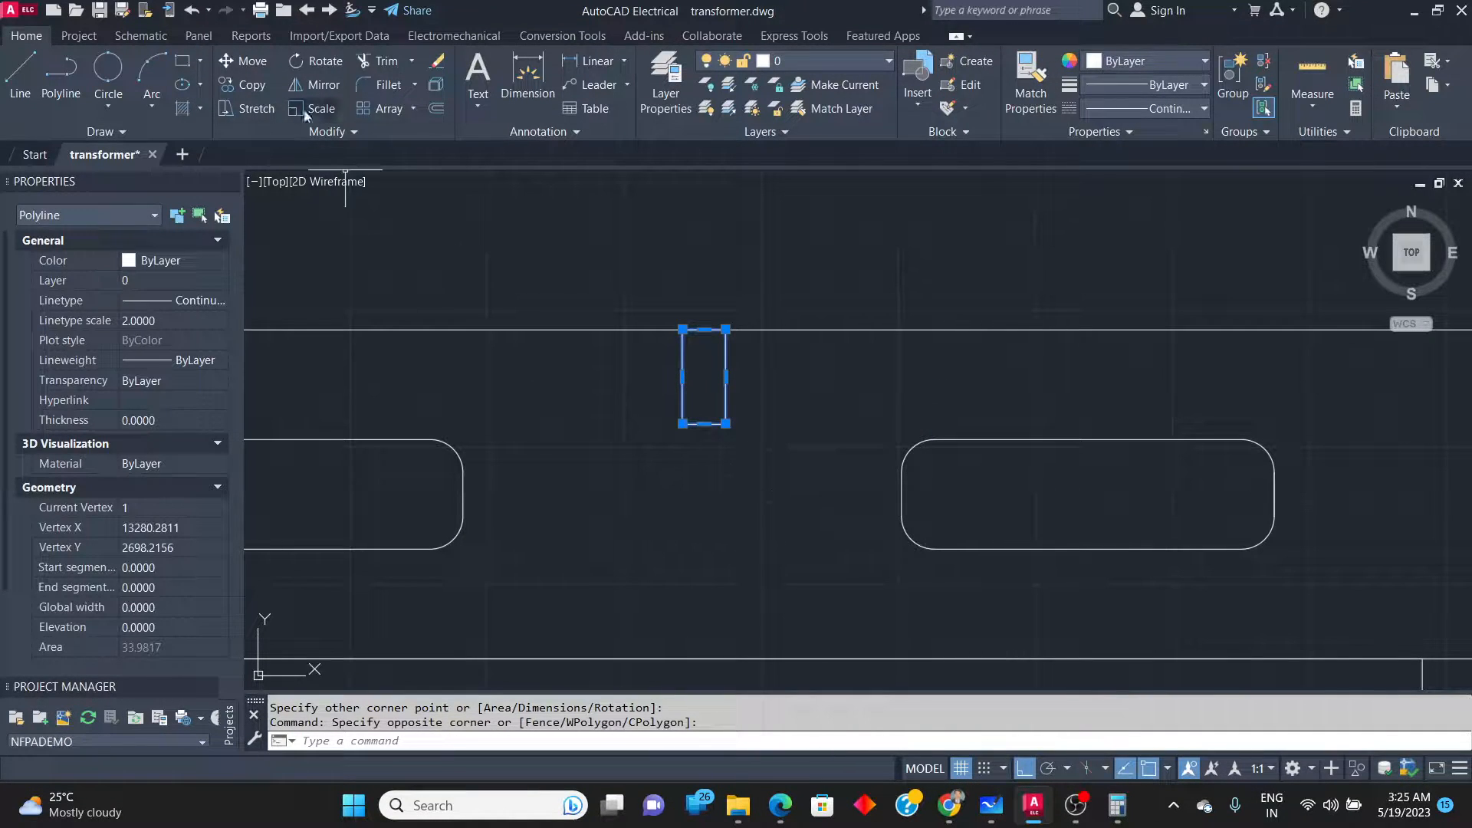
pyautogui.click(252, 60)
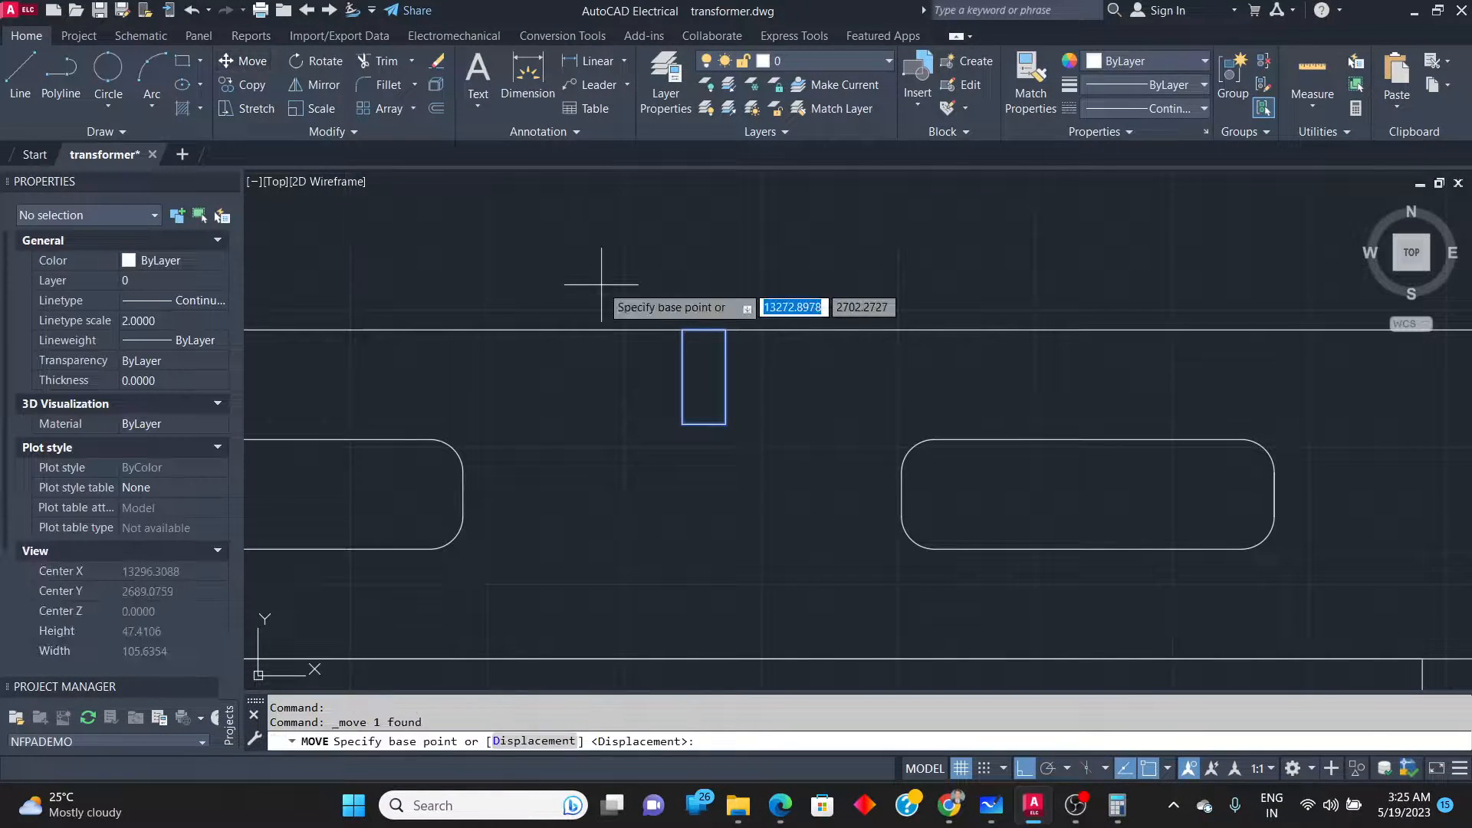
pyautogui.click(682, 329)
pyautogui.click(682, 326)
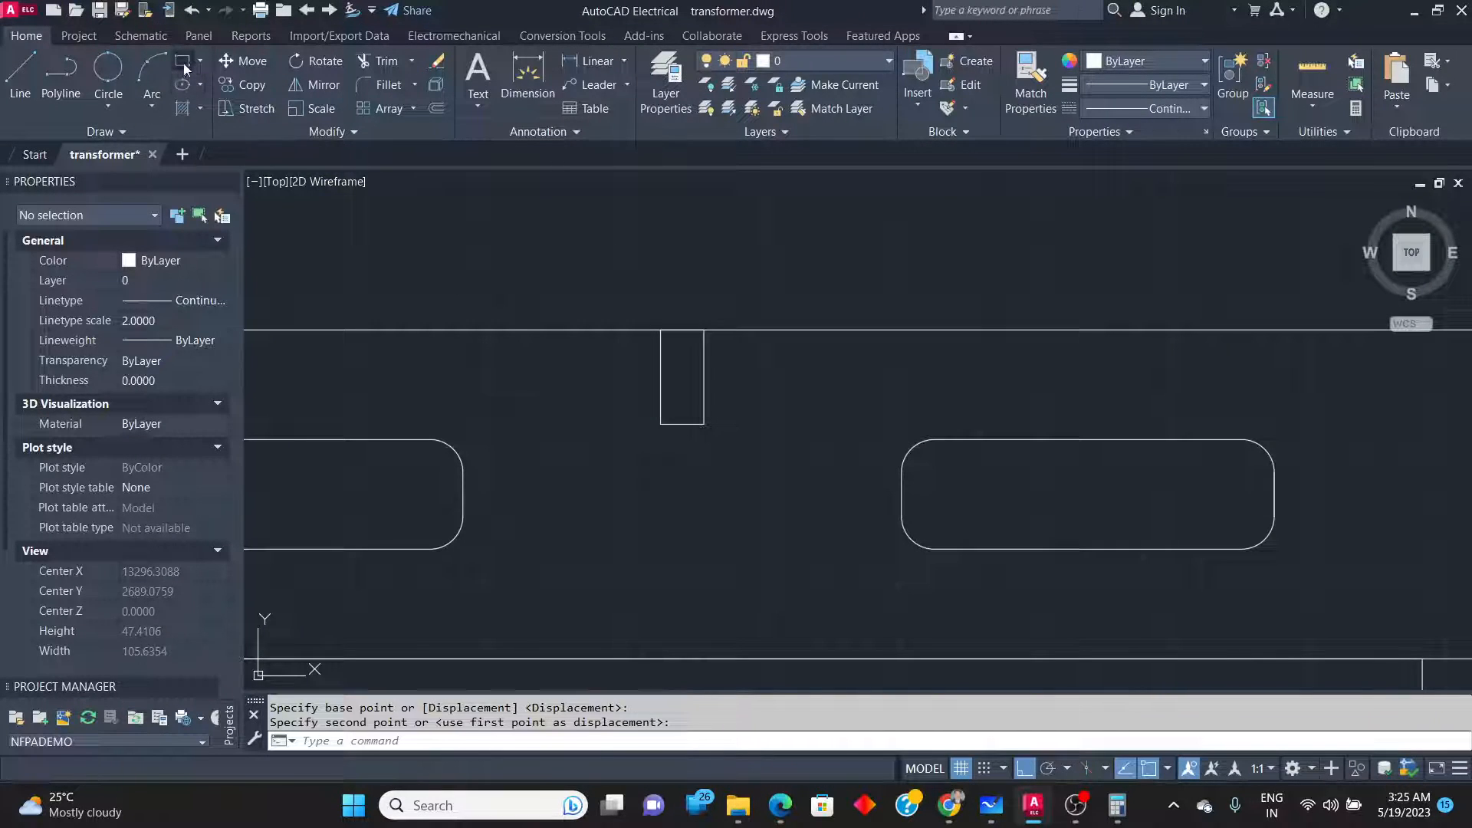
# Draw a wider flat rectangle standing on the stator frame's upper edge and move it to centre over the upright rectangle.
pyautogui.click(184, 63)
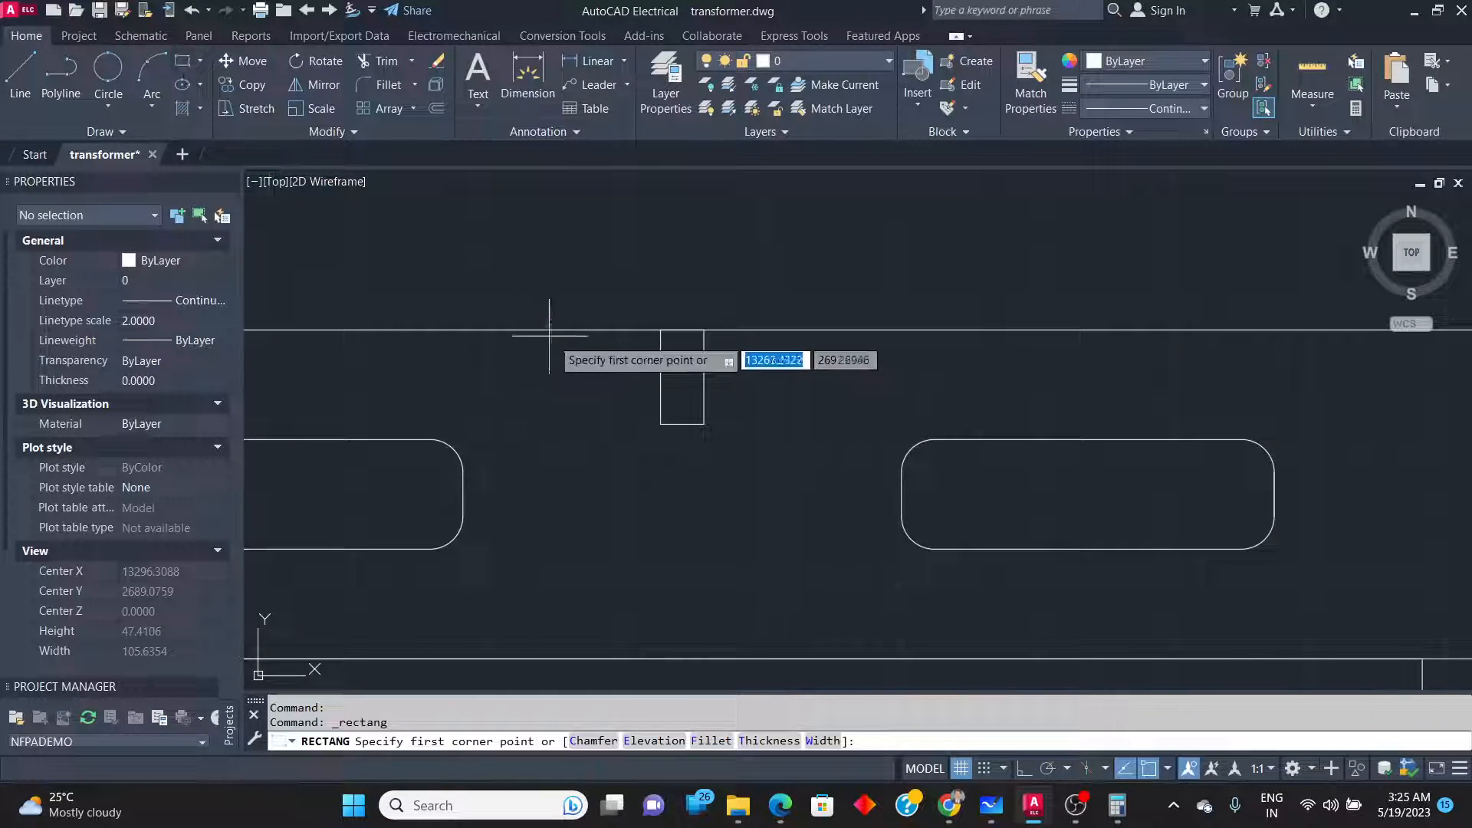
pyautogui.click(624, 300)
pyautogui.click(722, 330)
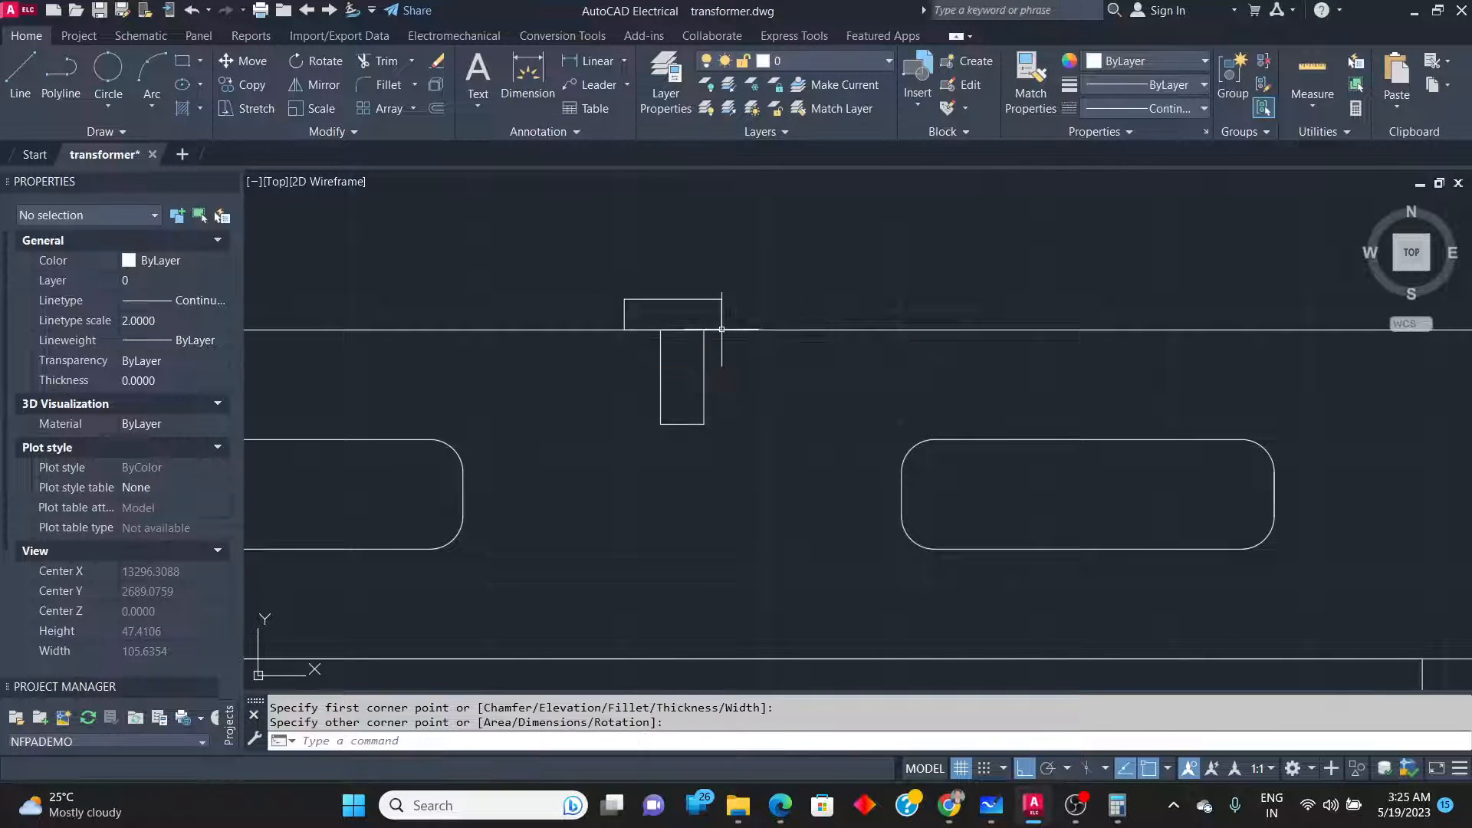
pyautogui.click(700, 300)
pyautogui.click(239, 61)
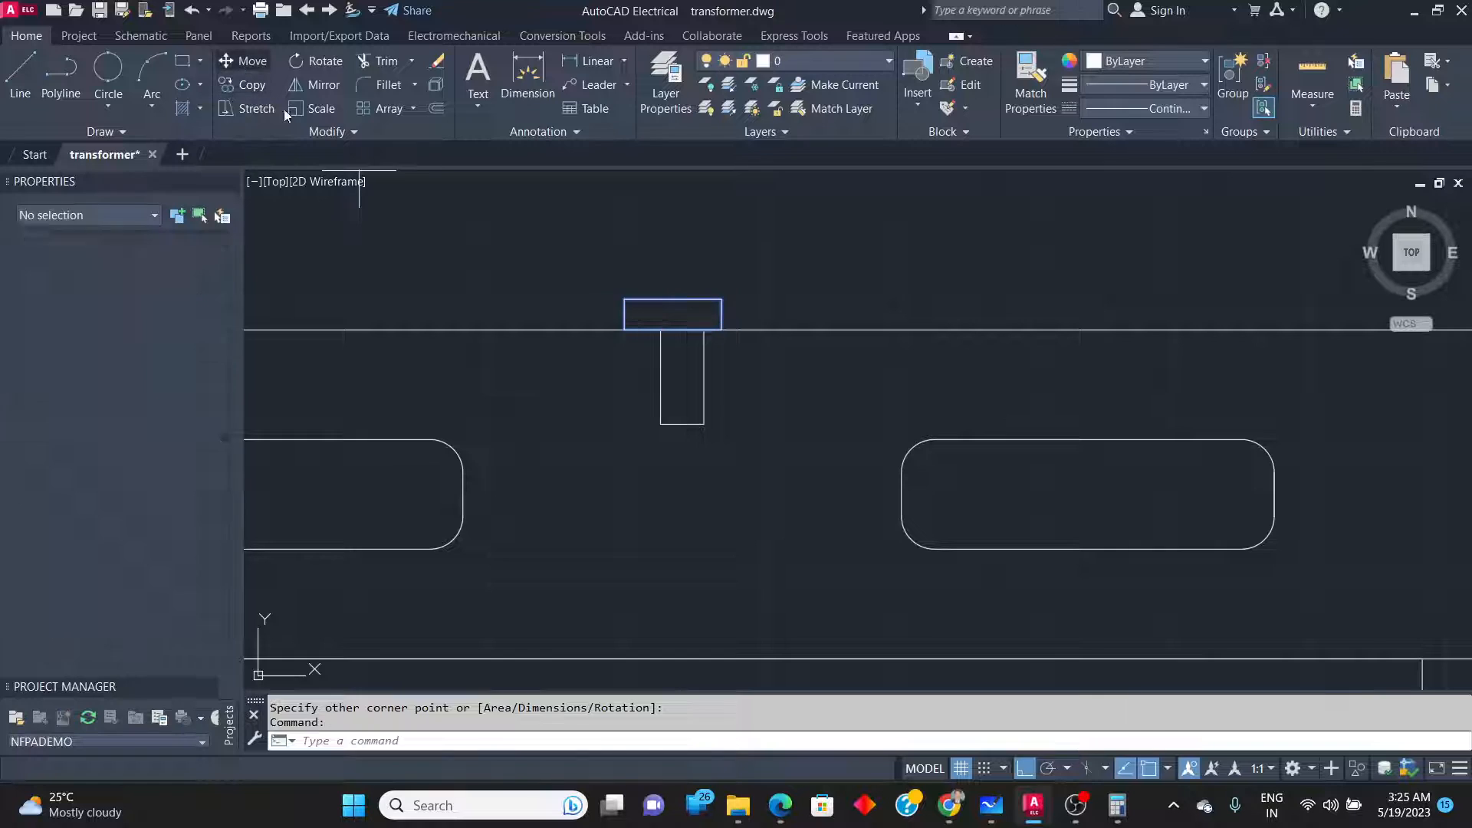
pyautogui.click(683, 329)
pyautogui.click(682, 329)
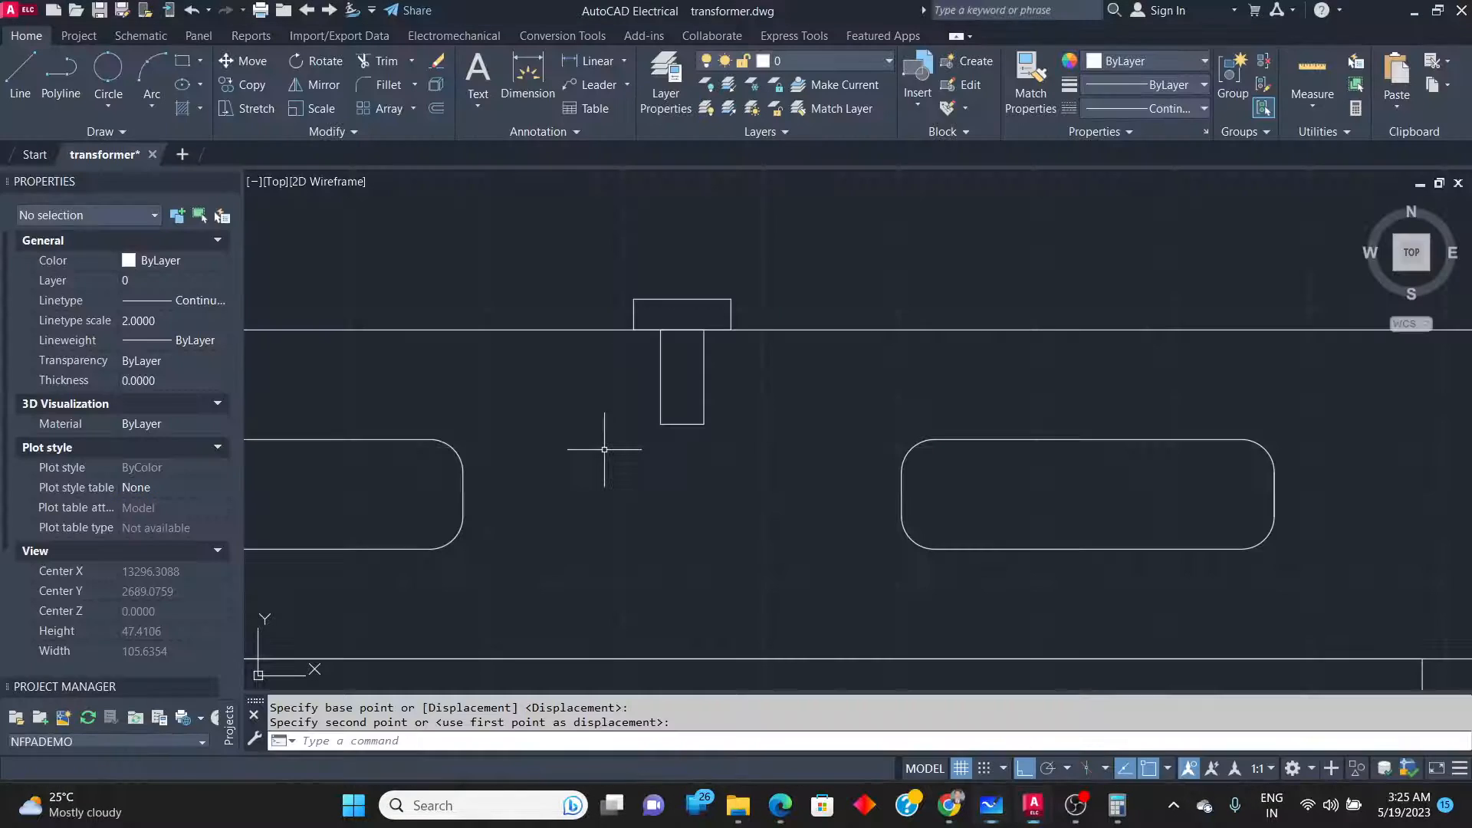
# Copy the upright rectangle from its lower edge midpoint onto the upper edge midpoint of the flat rectangle.
pyautogui.click(182, 60)
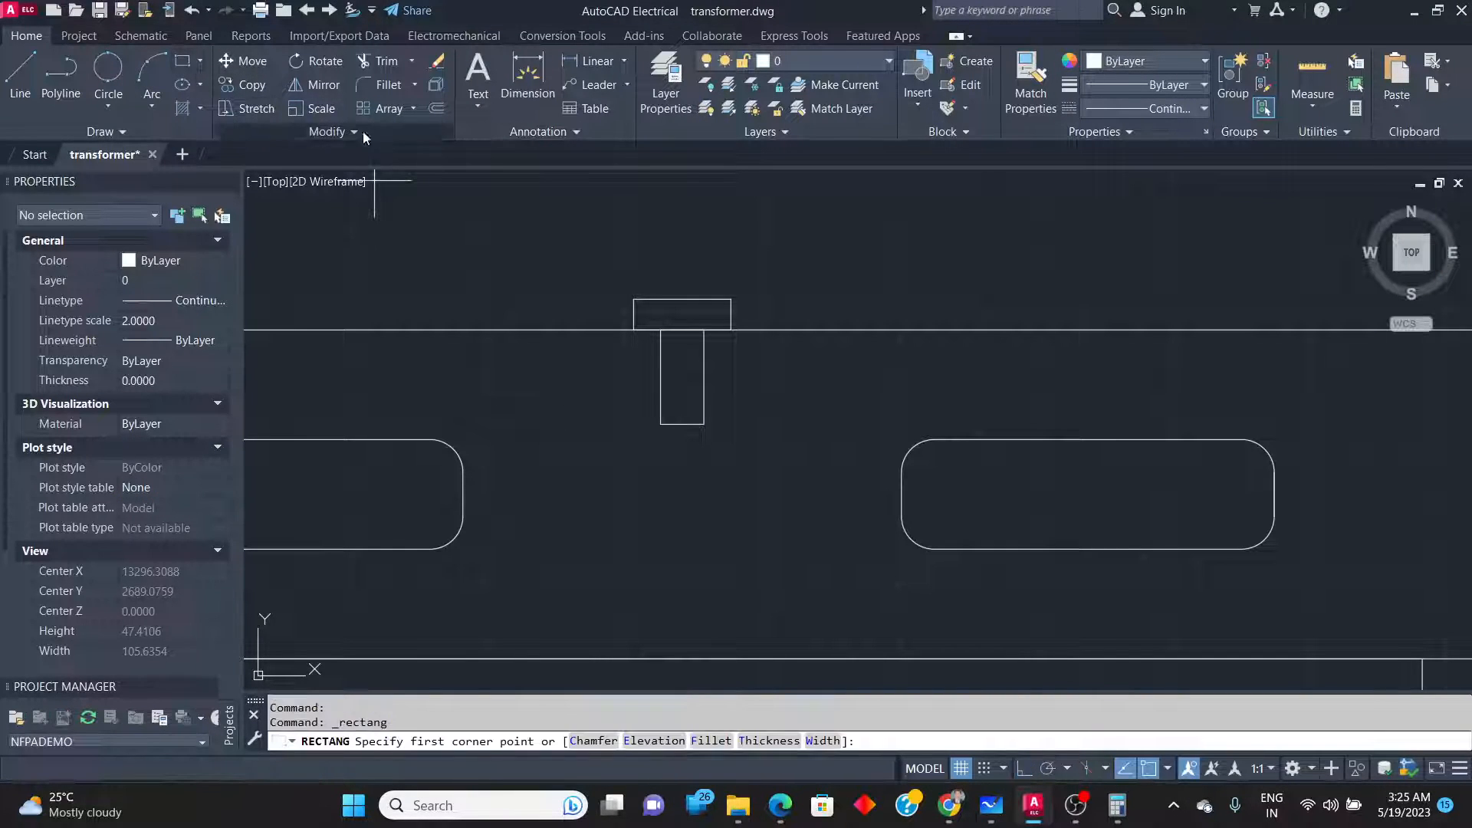
pyautogui.press('Escape')
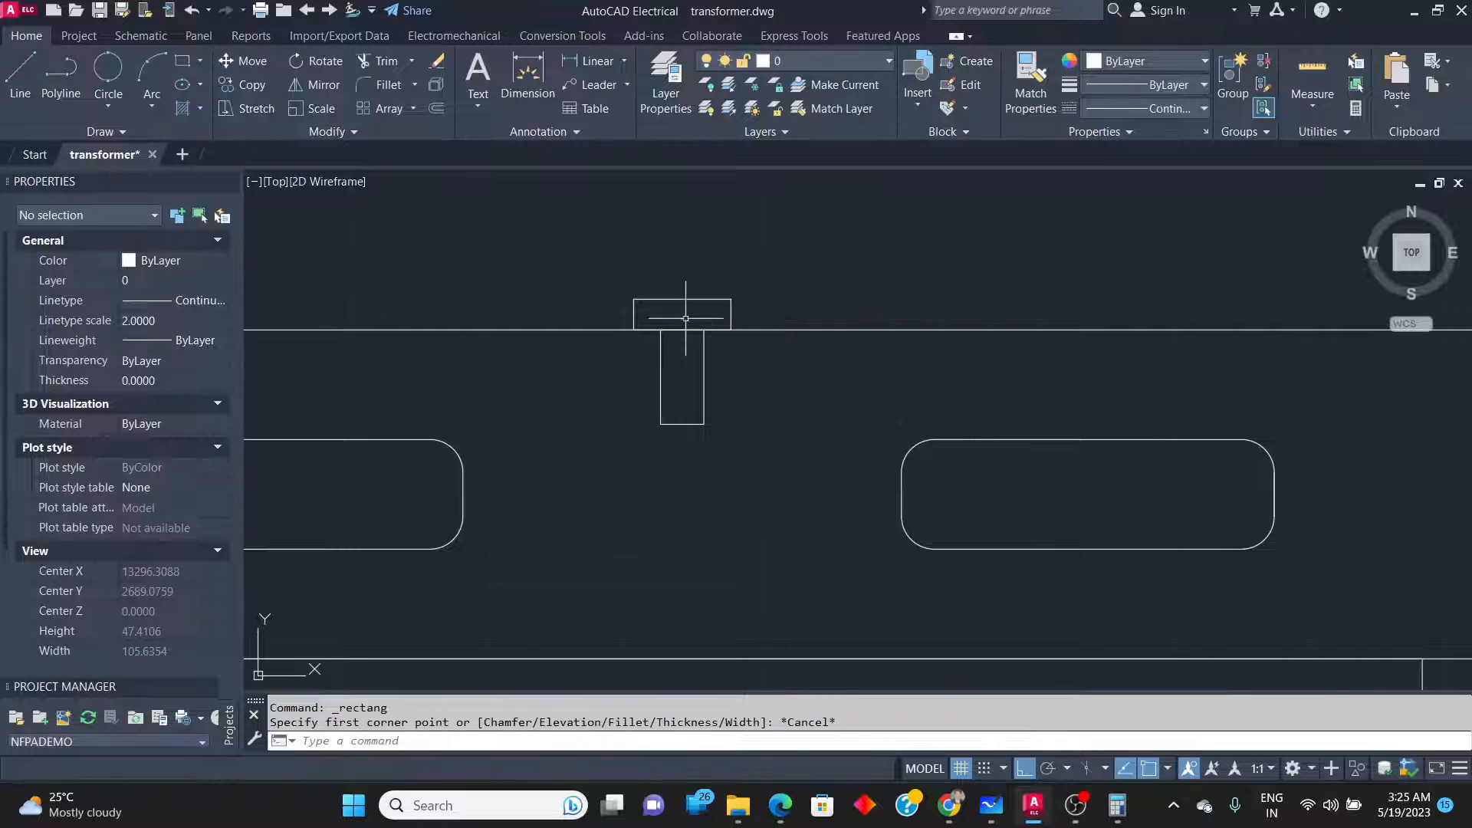
pyautogui.click(750, 445)
pyautogui.click(642, 402)
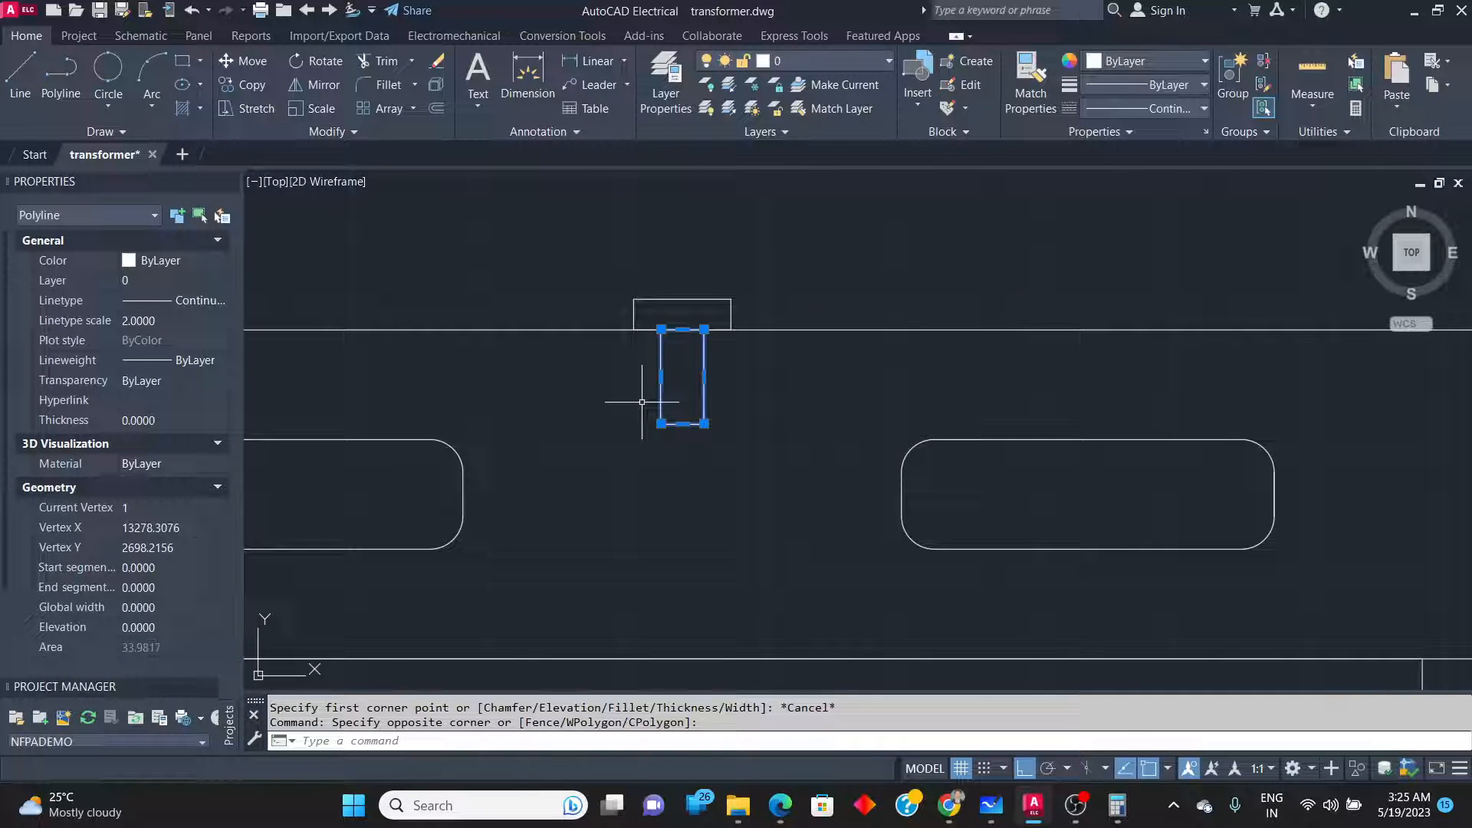
pyautogui.write('co')
pyautogui.press('Return')
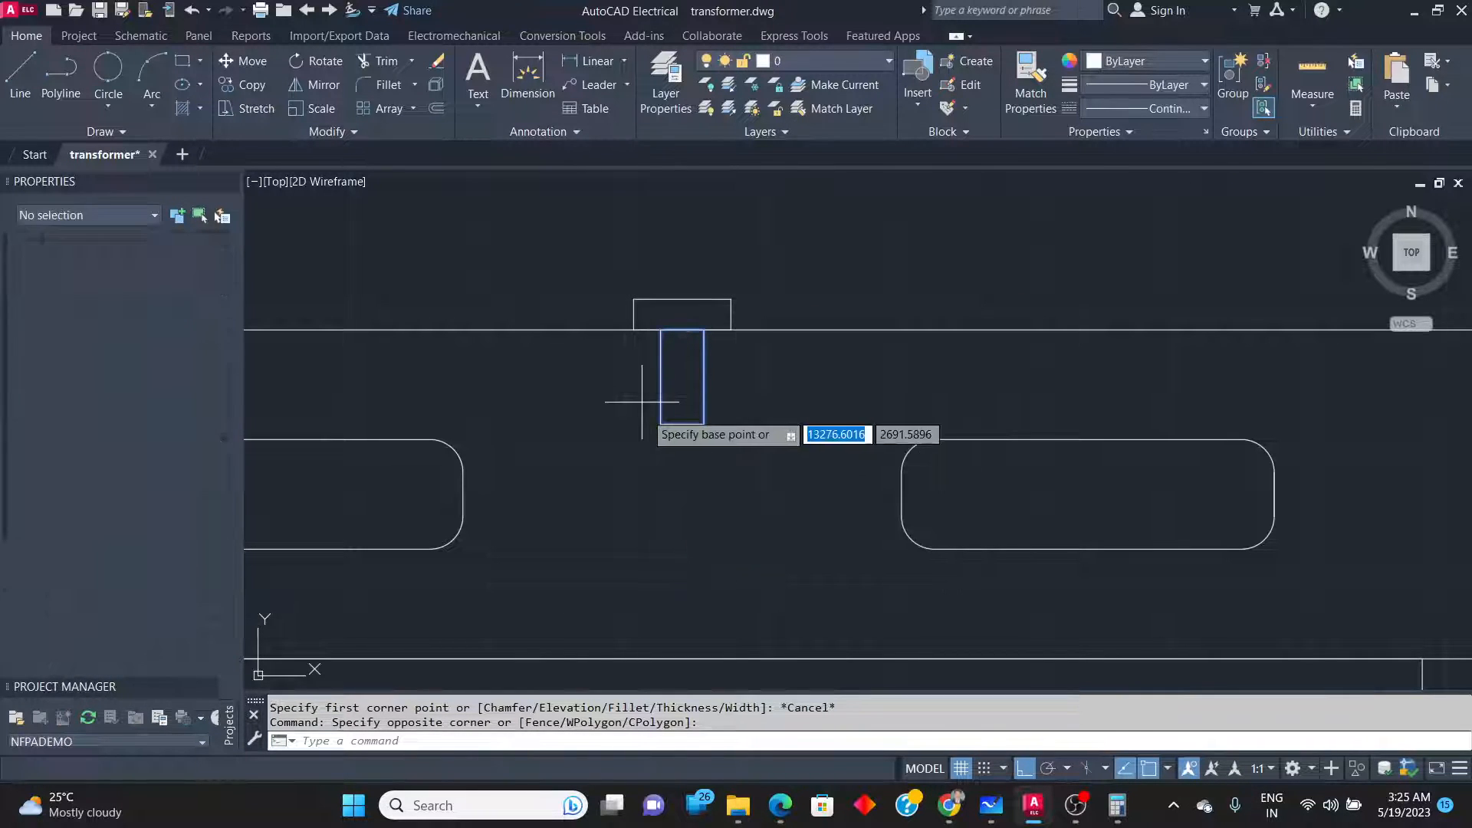
pyautogui.click(676, 423)
pyautogui.click(682, 299)
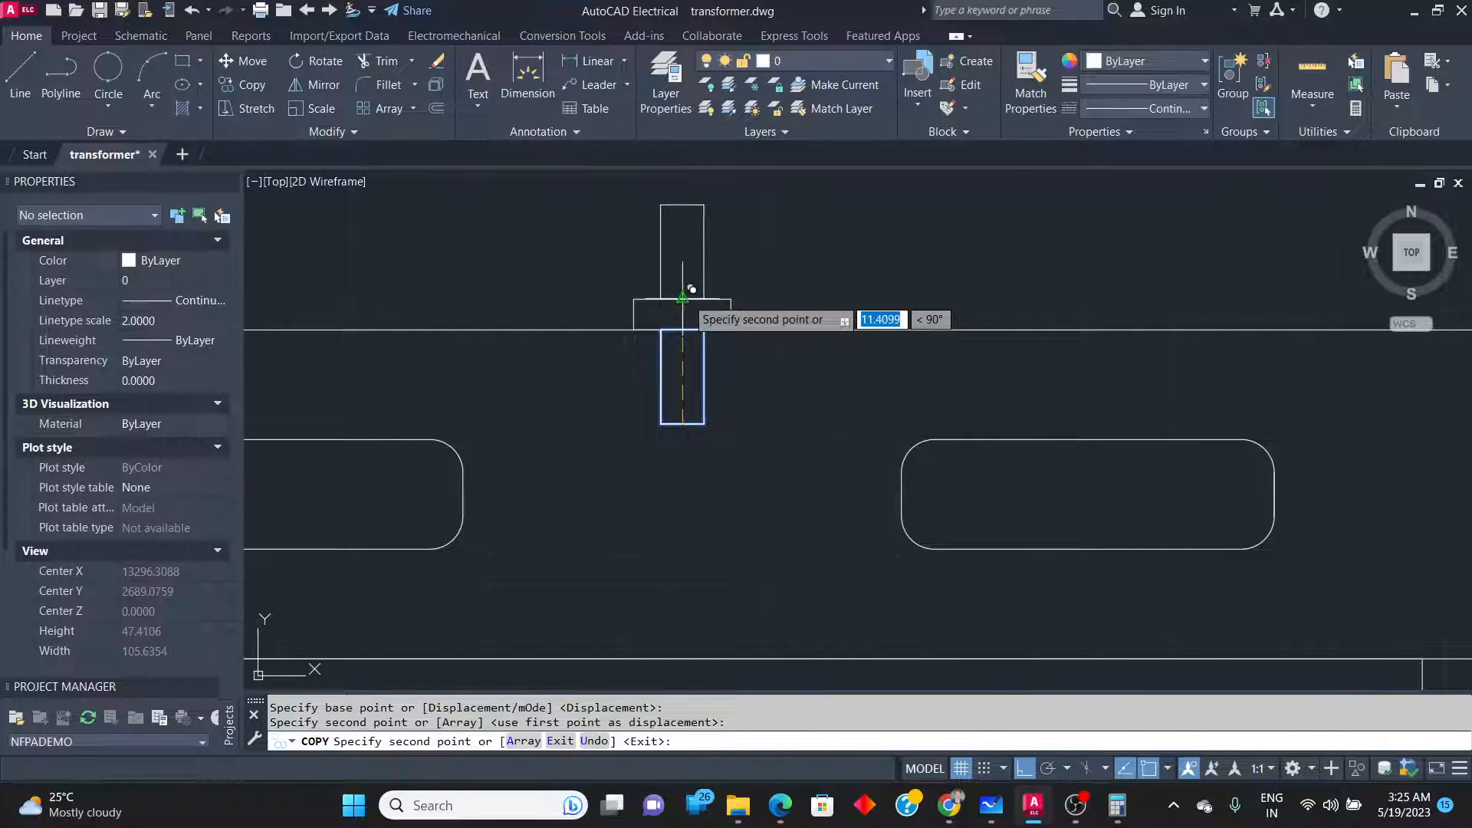
pyautogui.press('Escape')
# Stretch the copied rectangle's upper edge upward to make it nearly twice as tall.
pyautogui.scroll(-3, 698, 268)
pyautogui.scroll(4, 654, 318)
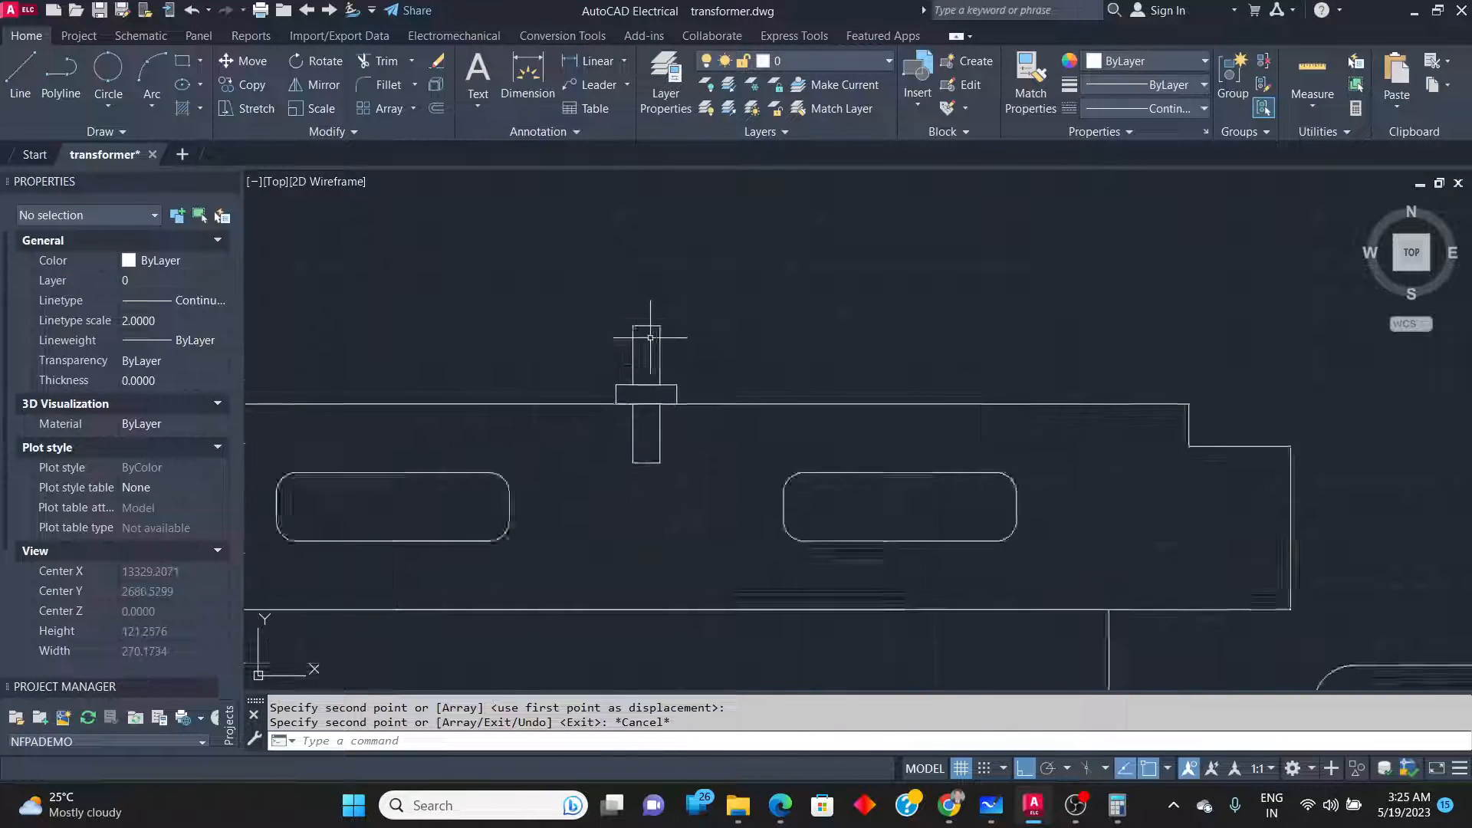
pyautogui.click(652, 317)
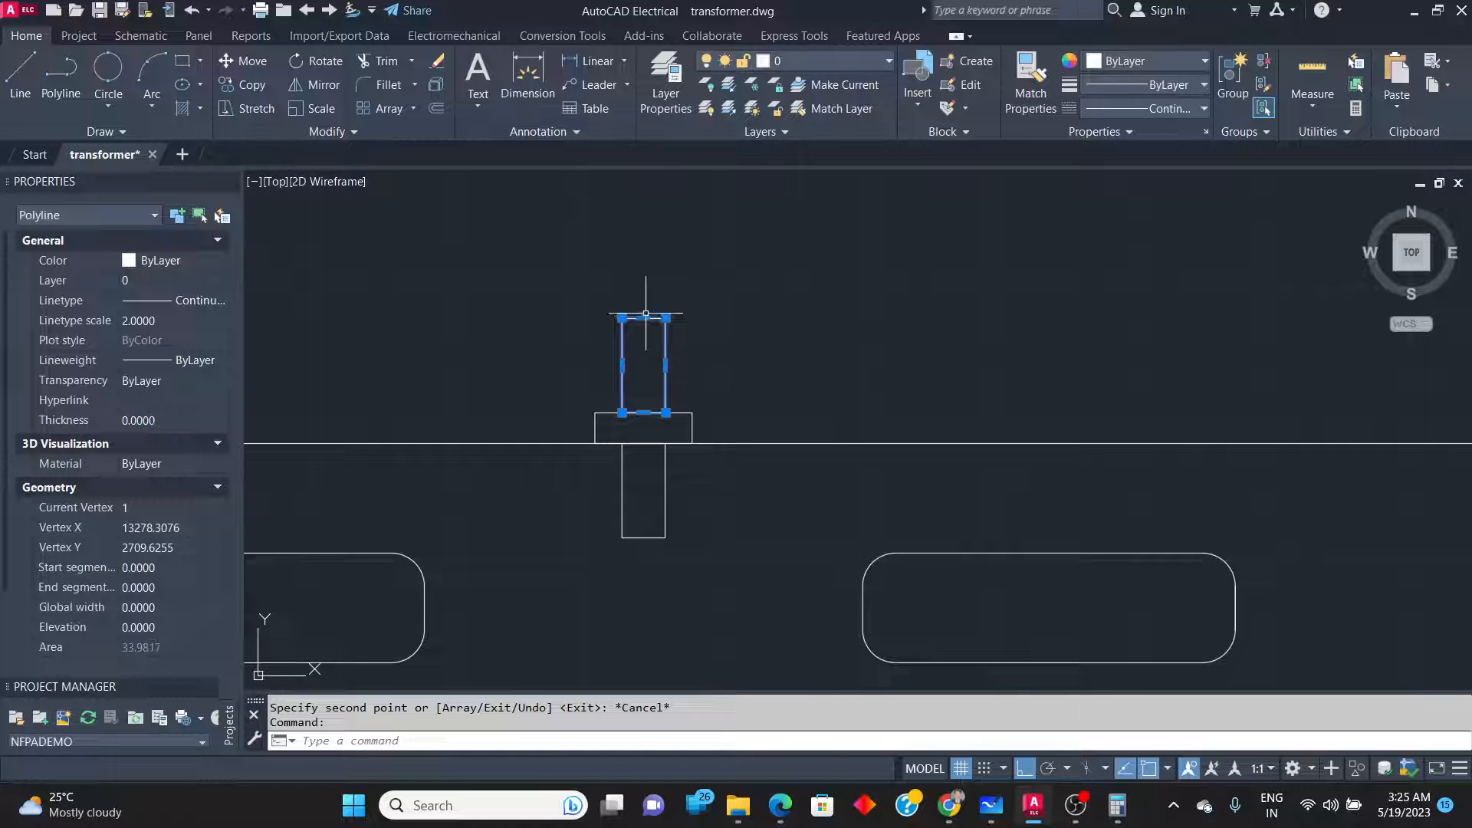
pyautogui.click(645, 316)
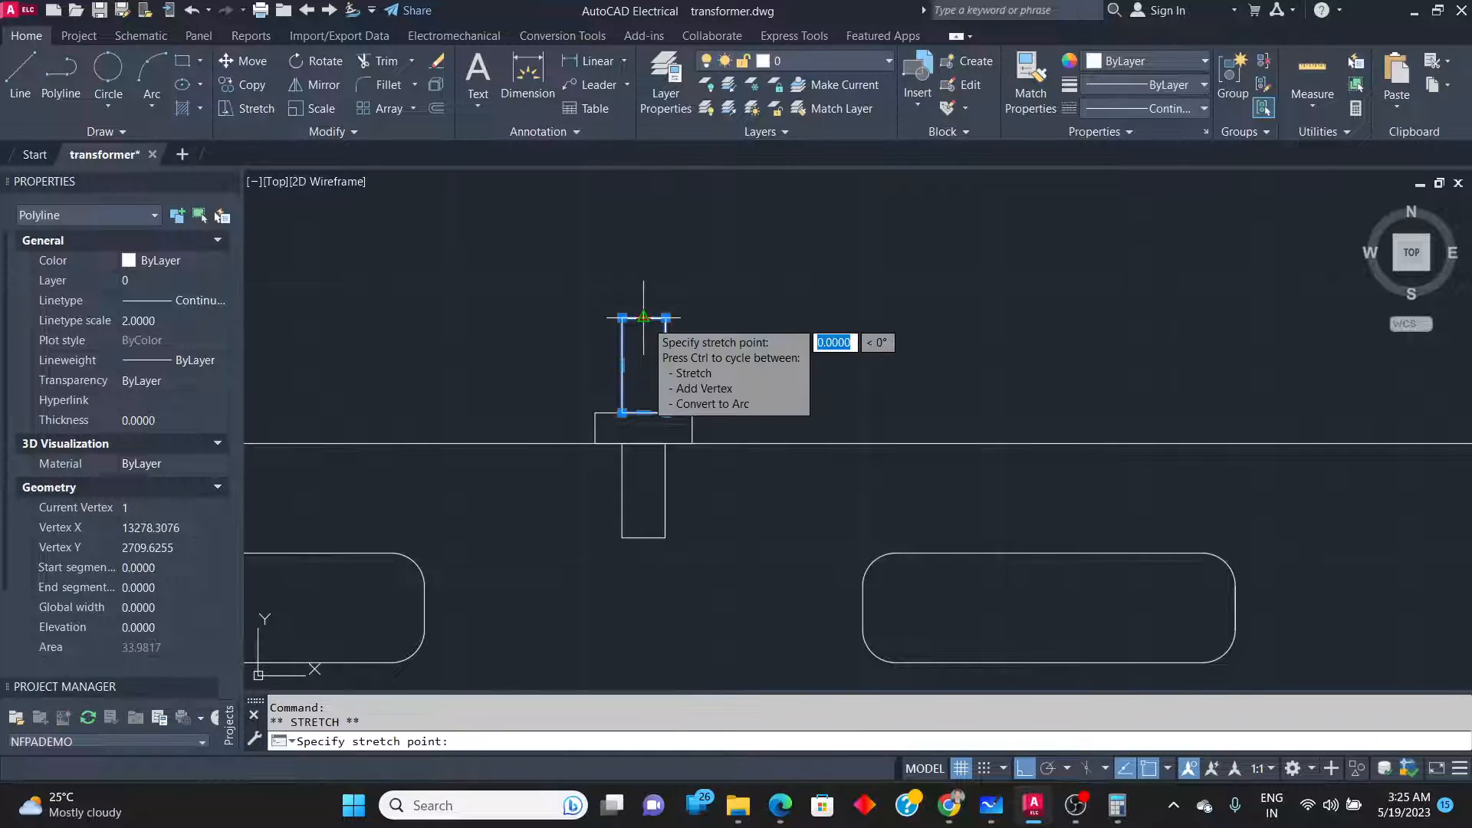
pyautogui.click(645, 232)
# Draw a three-point circle inside the tall rectangle's upper end, tangent to both long sides and the upper edge.
pyautogui.write('co')
pyautogui.press('Return')
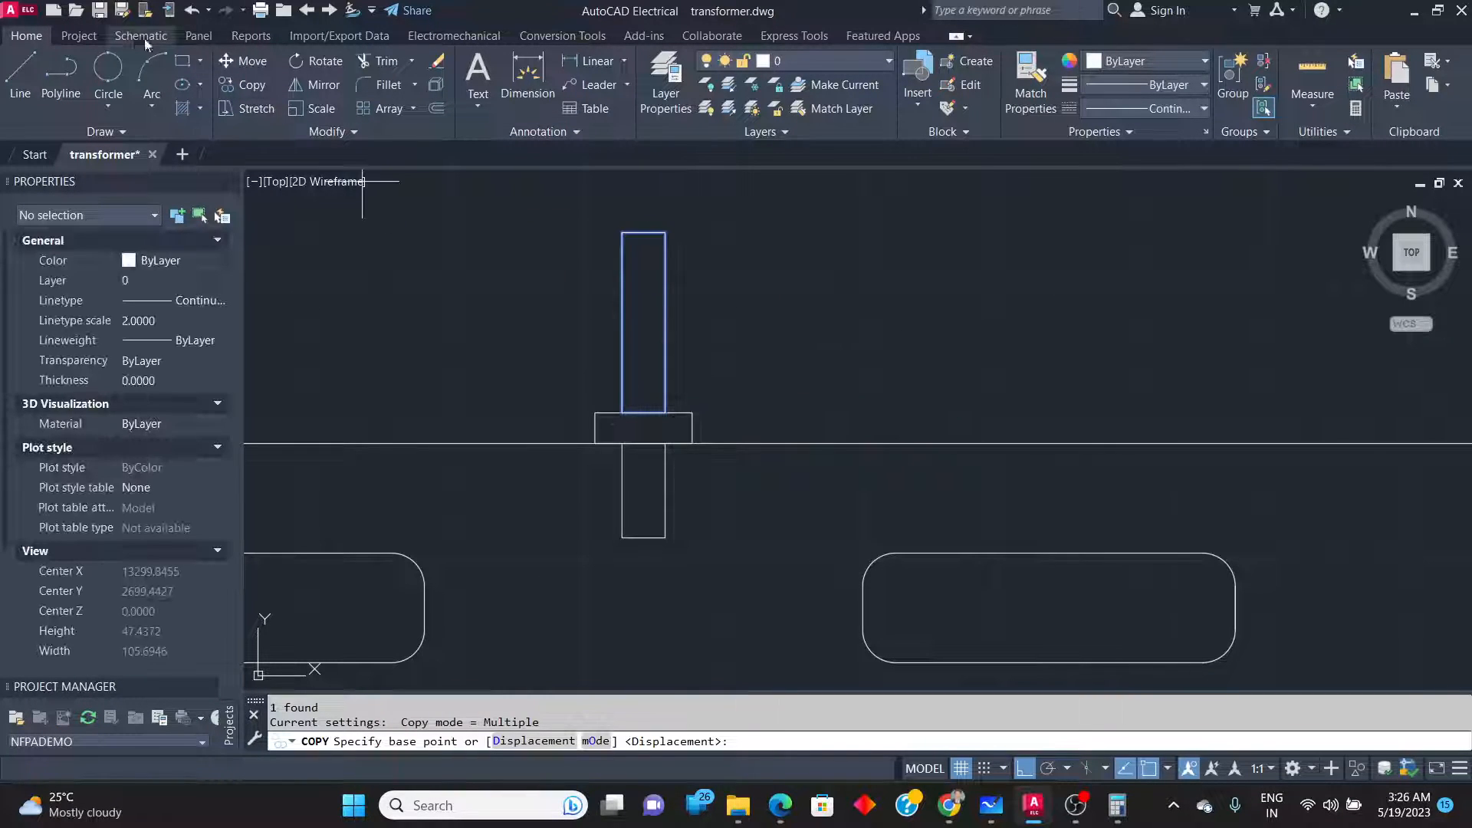
pyautogui.click(108, 106)
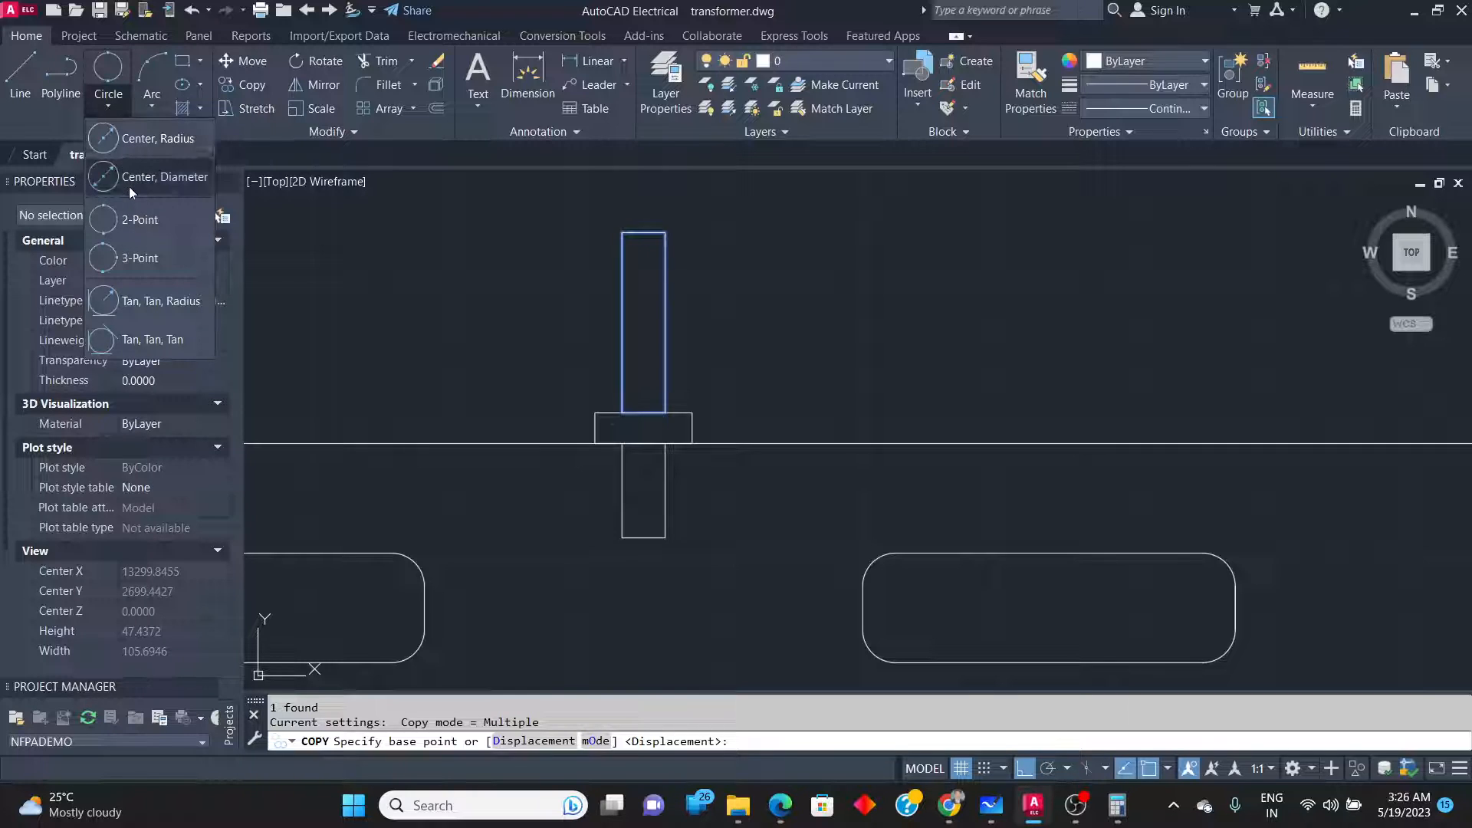
pyautogui.click(144, 260)
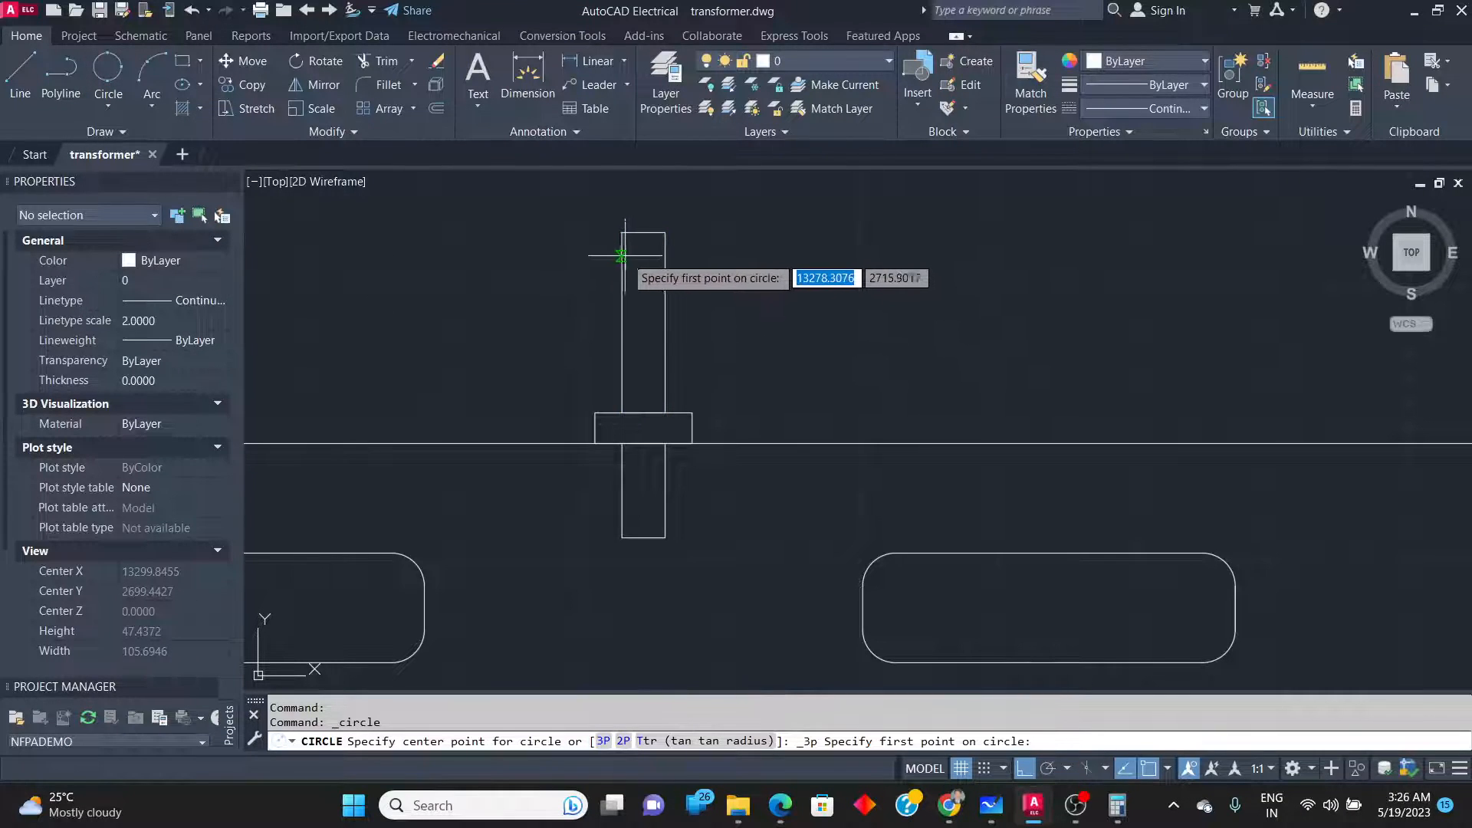
pyautogui.click(621, 253)
pyautogui.click(665, 255)
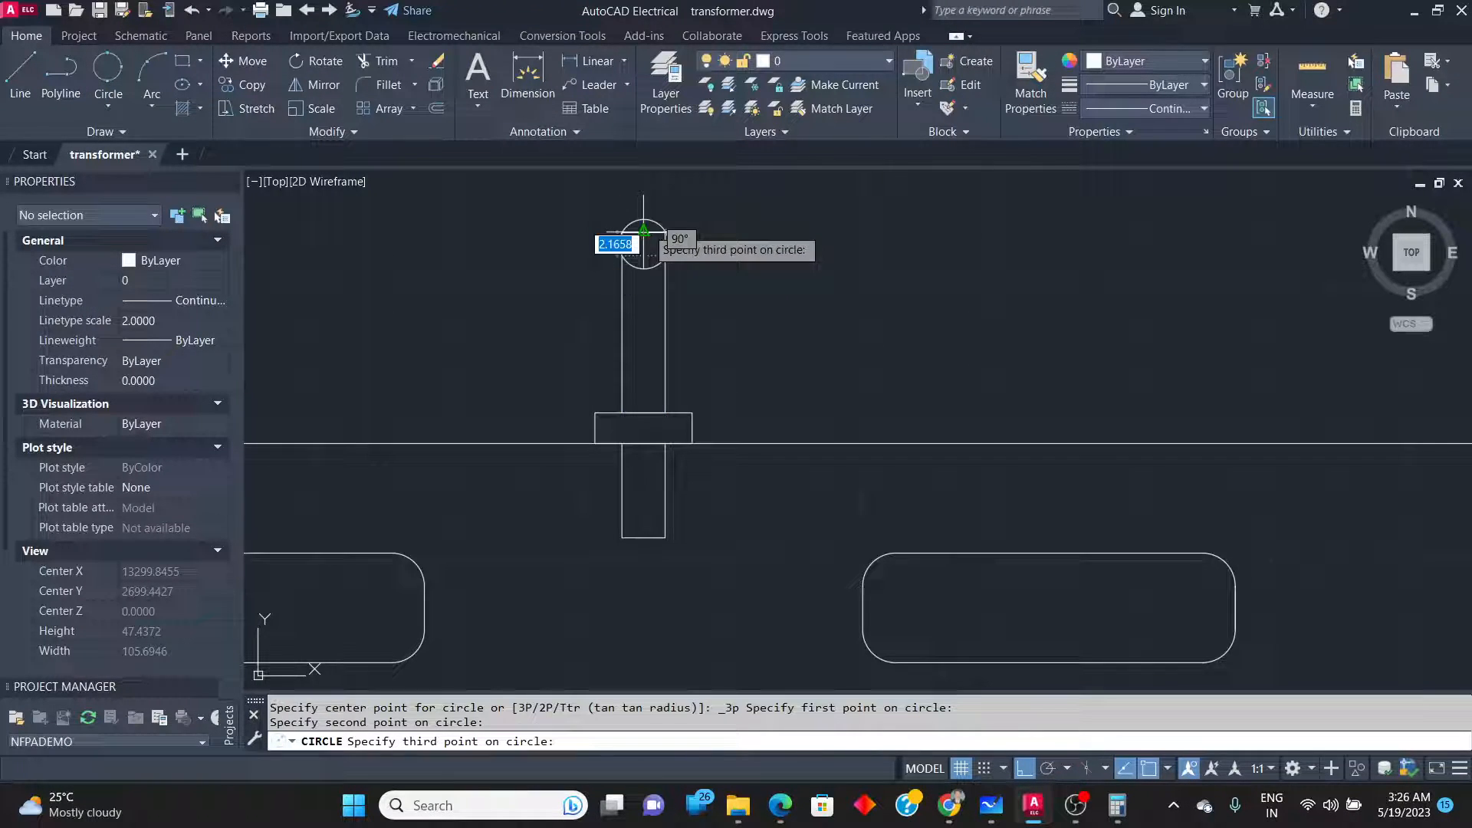
pyautogui.click(643, 230)
pyautogui.scroll(4, 633, 245)
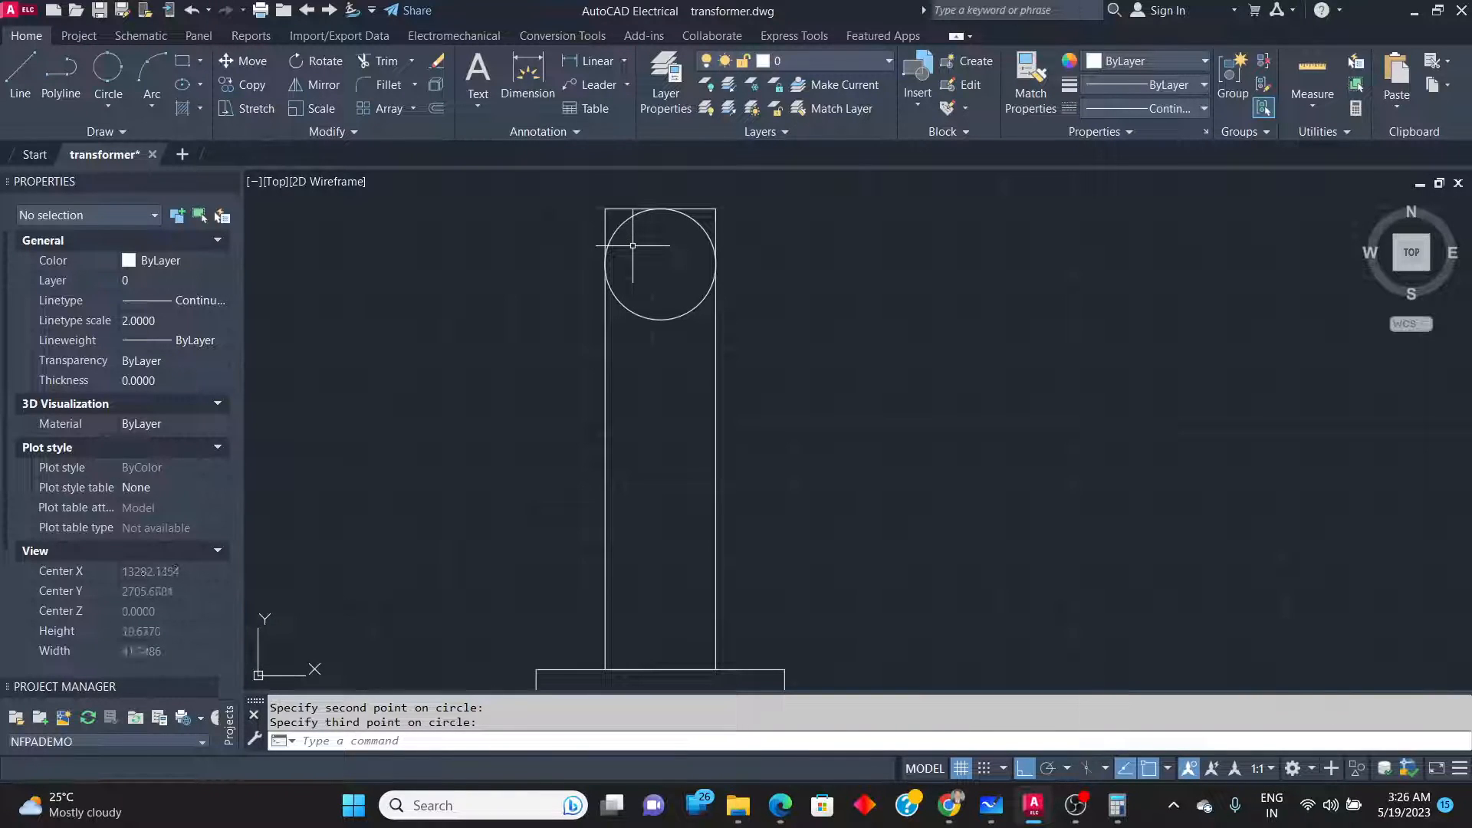
# Trim the rectangle's upper corners and the circle's lower half so the eye bolt shank ends in a semicircle.
pyautogui.press('Return')
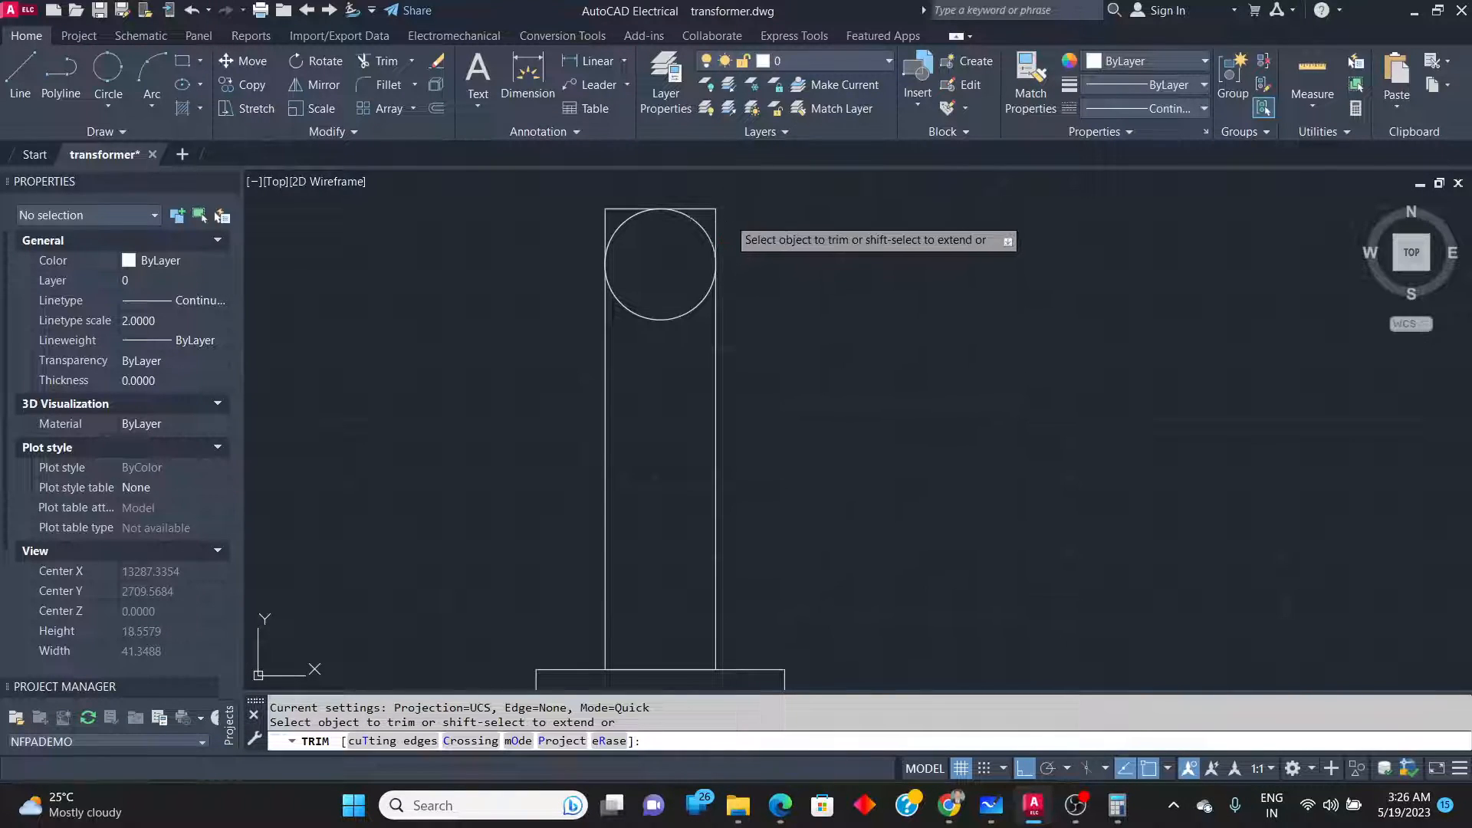
pyautogui.moveTo(726, 217); pyautogui.dragTo(705, 205)
pyautogui.moveTo(601, 230); pyautogui.dragTo(632, 225)
pyautogui.moveTo(674, 363); pyautogui.dragTo(674, 294)
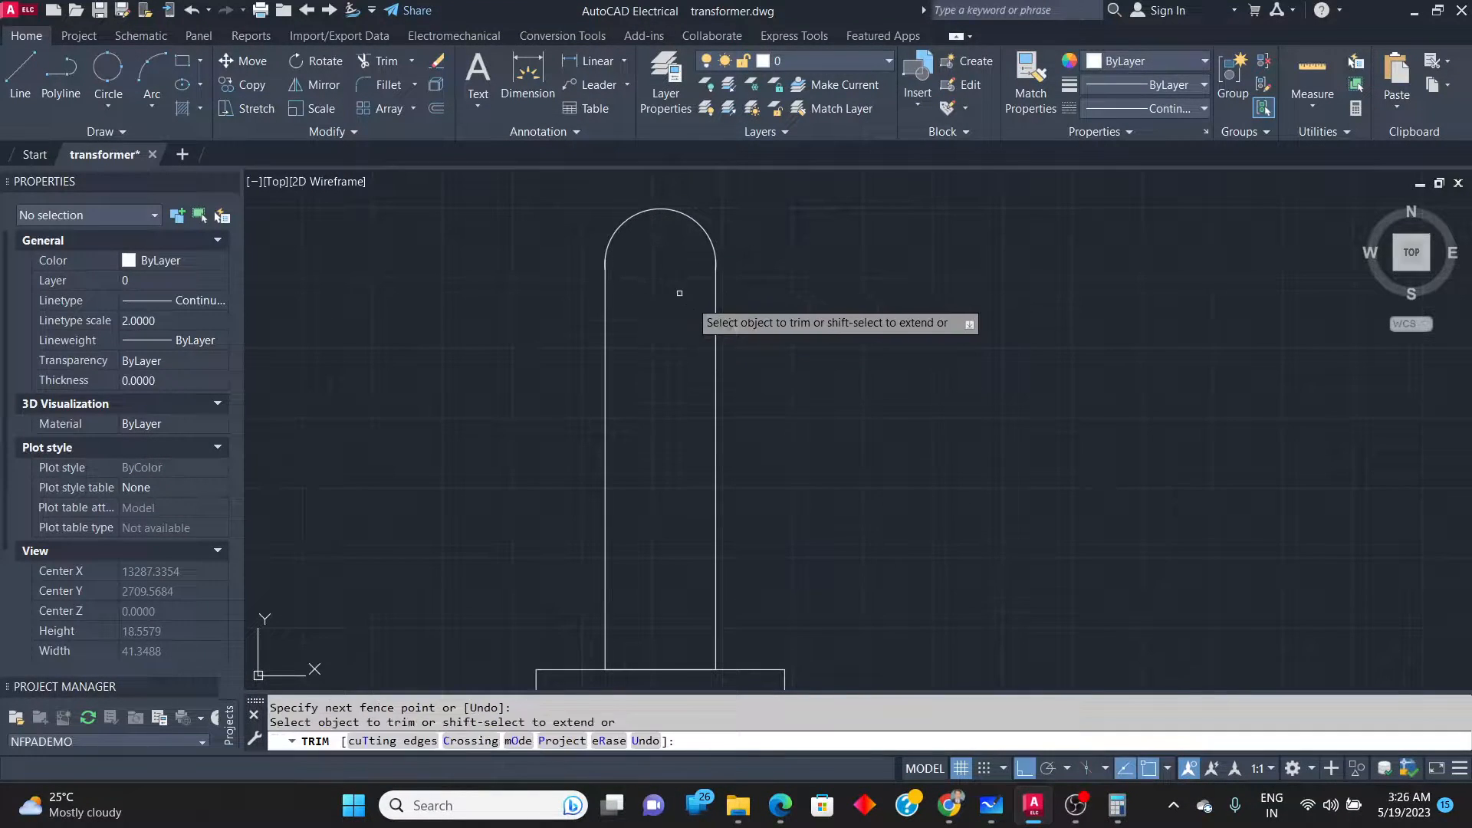
pyautogui.rightClick(836, 352)
pyautogui.click(882, 365)
# Try a radius 3 fillet between the shank's right side and the flat rectangle's upper edge, and undo it.
pyautogui.scroll(6, 783, 322)
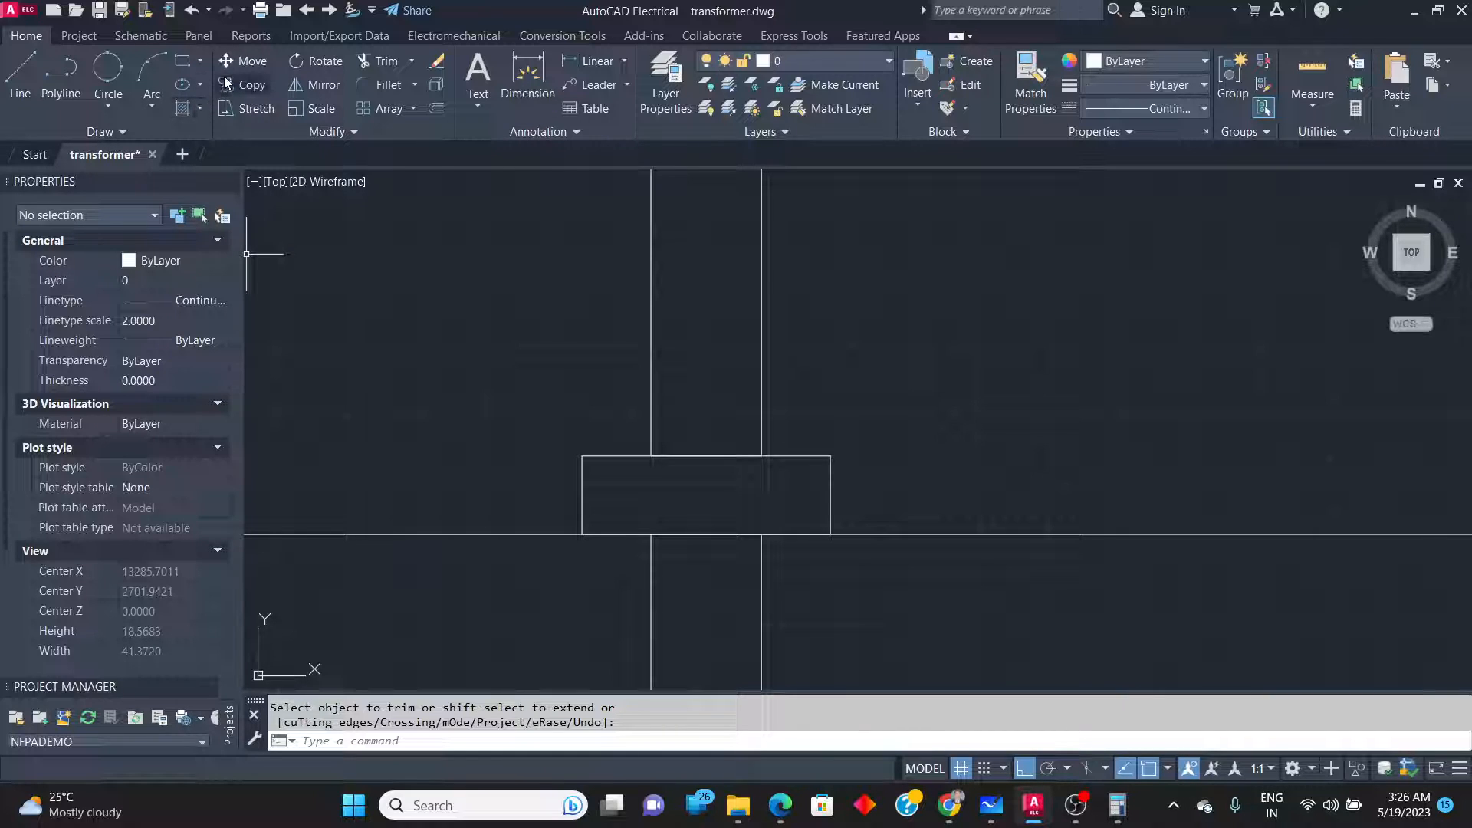
pyautogui.click(370, 88)
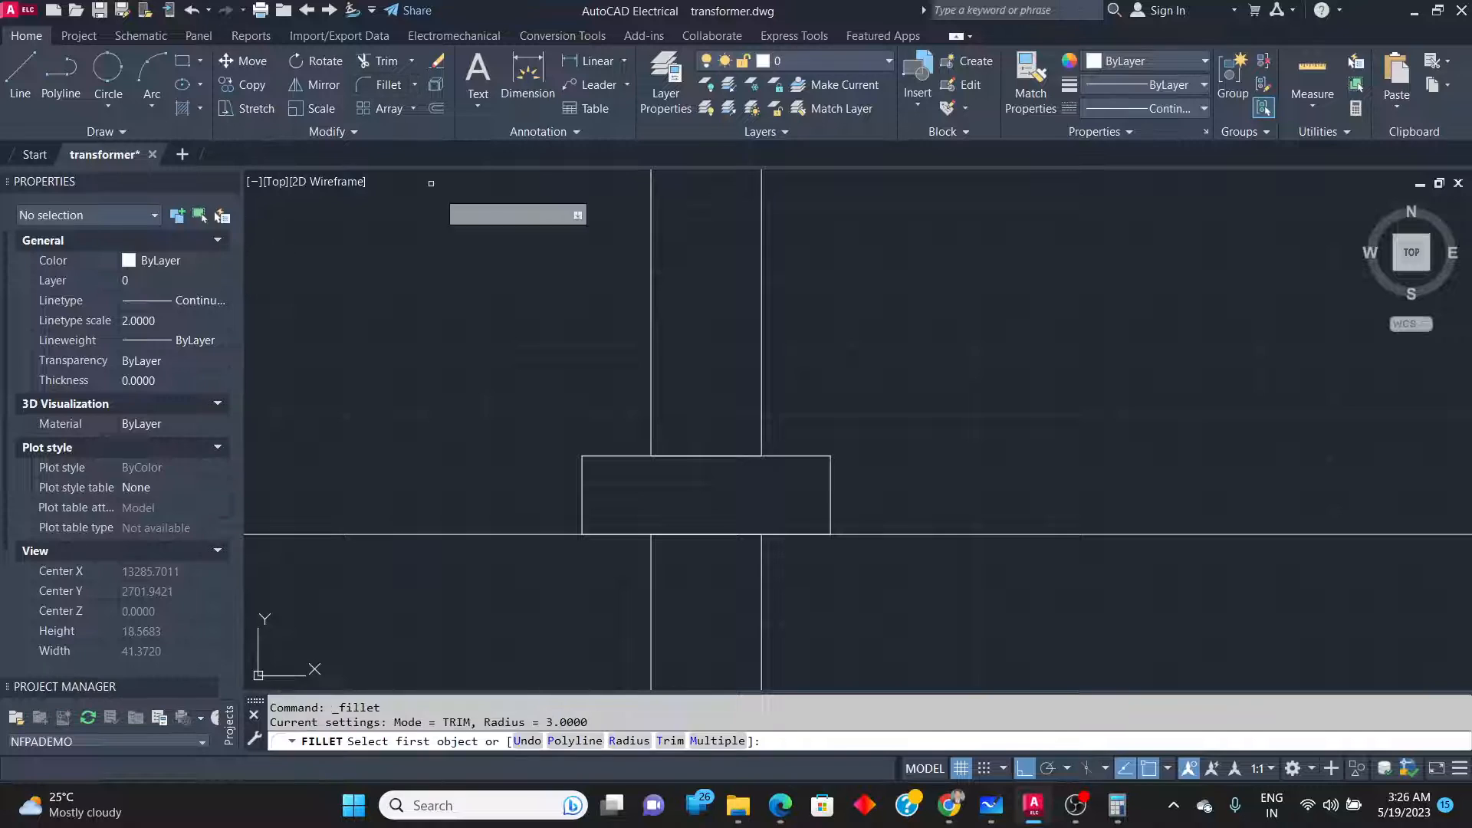
pyautogui.click(786, 456)
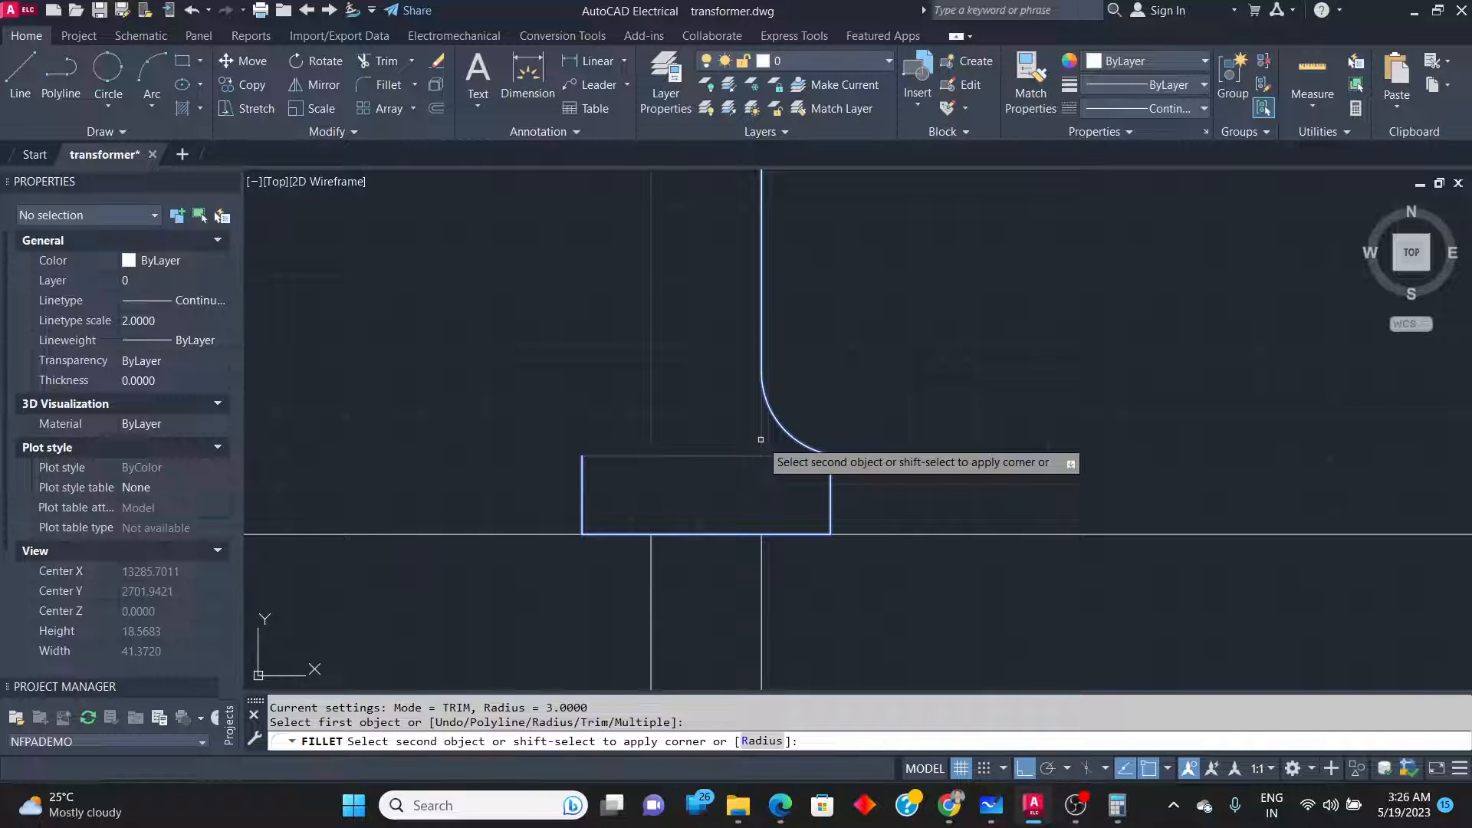
pyautogui.click(761, 449)
pyautogui.scroll(-4, 722, 492)
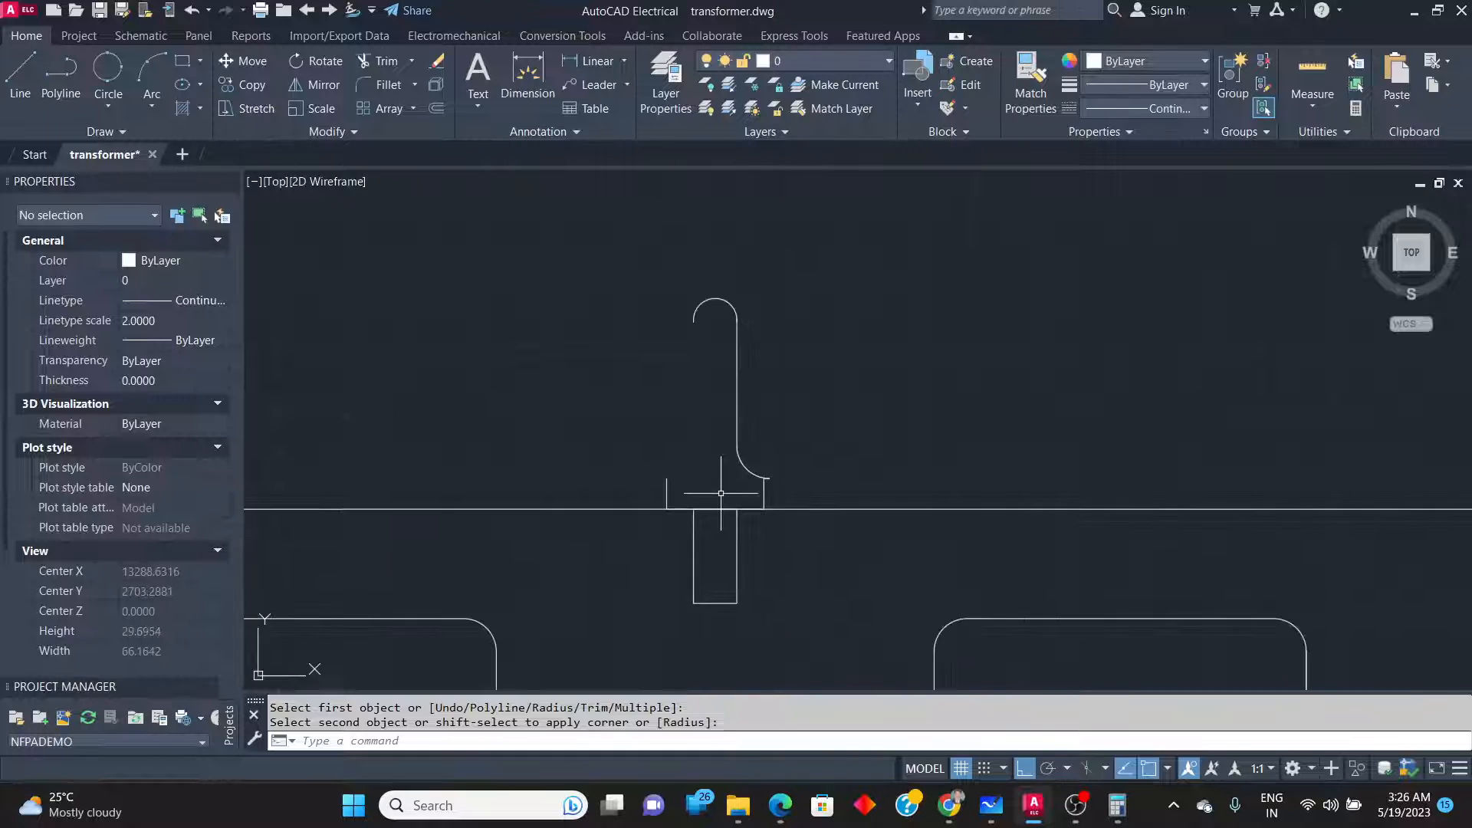
pyautogui.scroll(10, 775, 476)
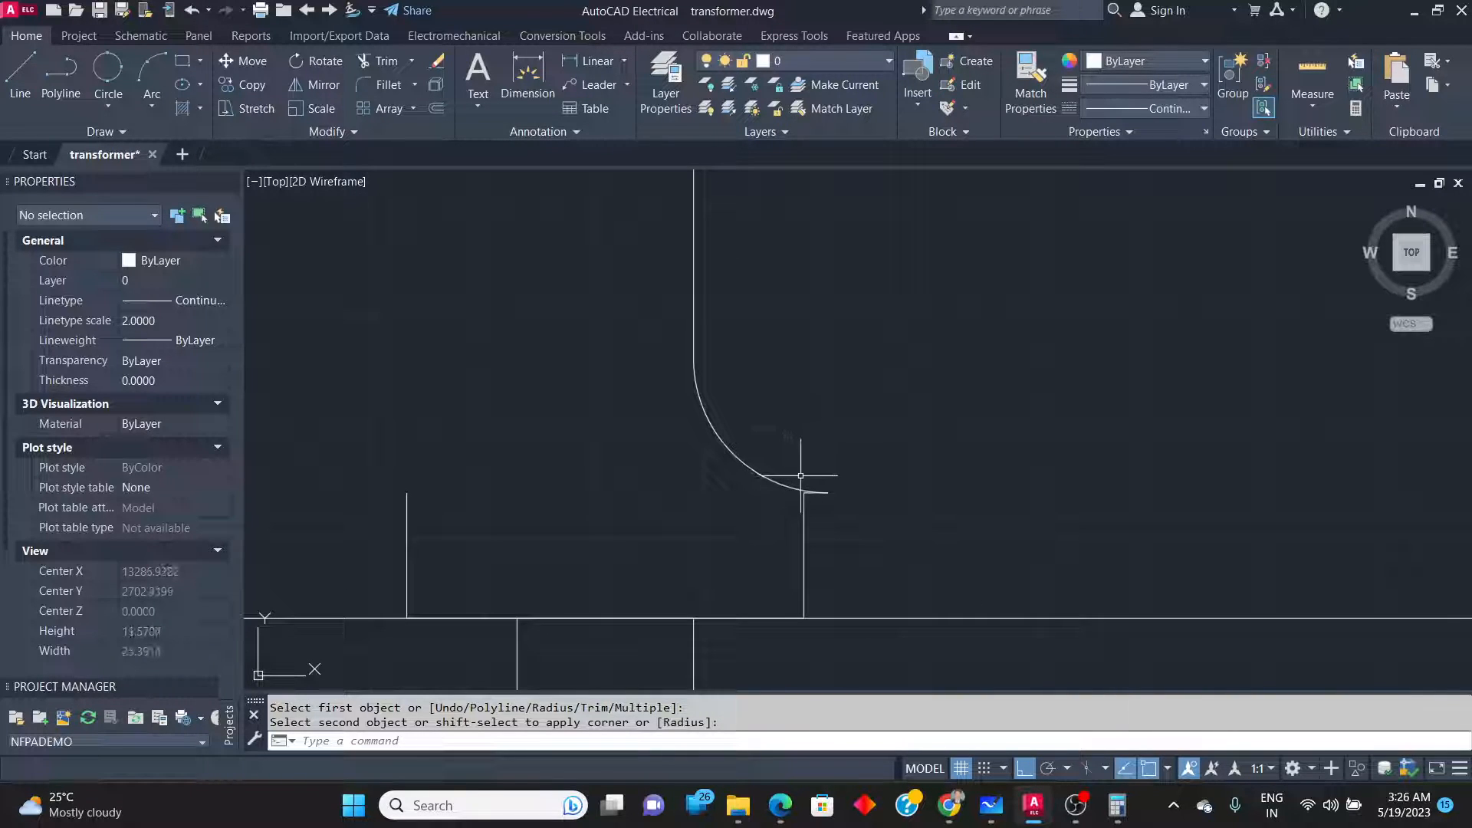
pyautogui.scroll(2, 820, 489)
pyautogui.hotkey('ctrl', 'z')
pyautogui.hotkey('ctrl', 'z')
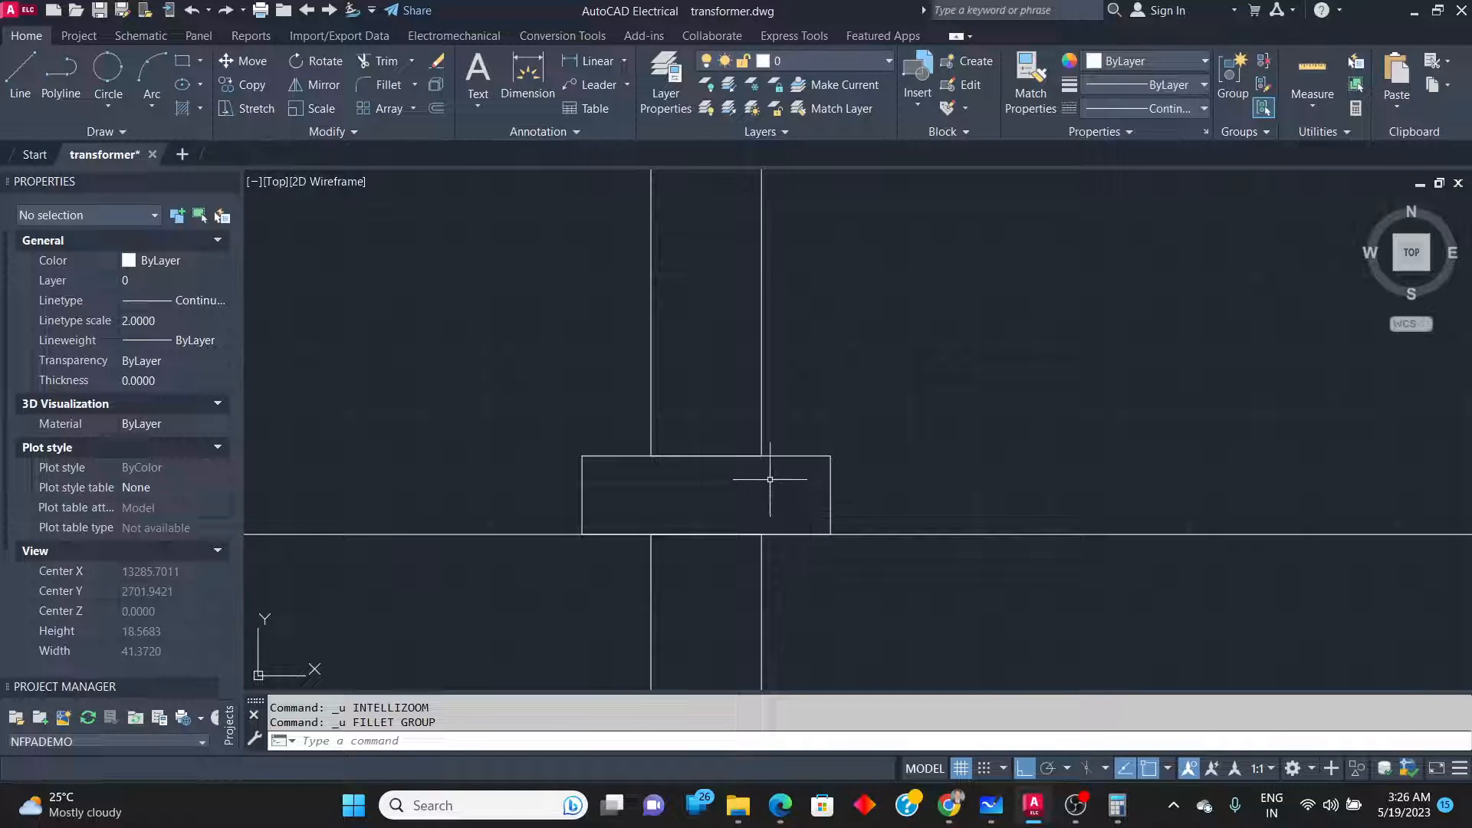
# Trim away the horizontal lines between the shank's two sides where it meets the flat base.
pyautogui.click(368, 69)
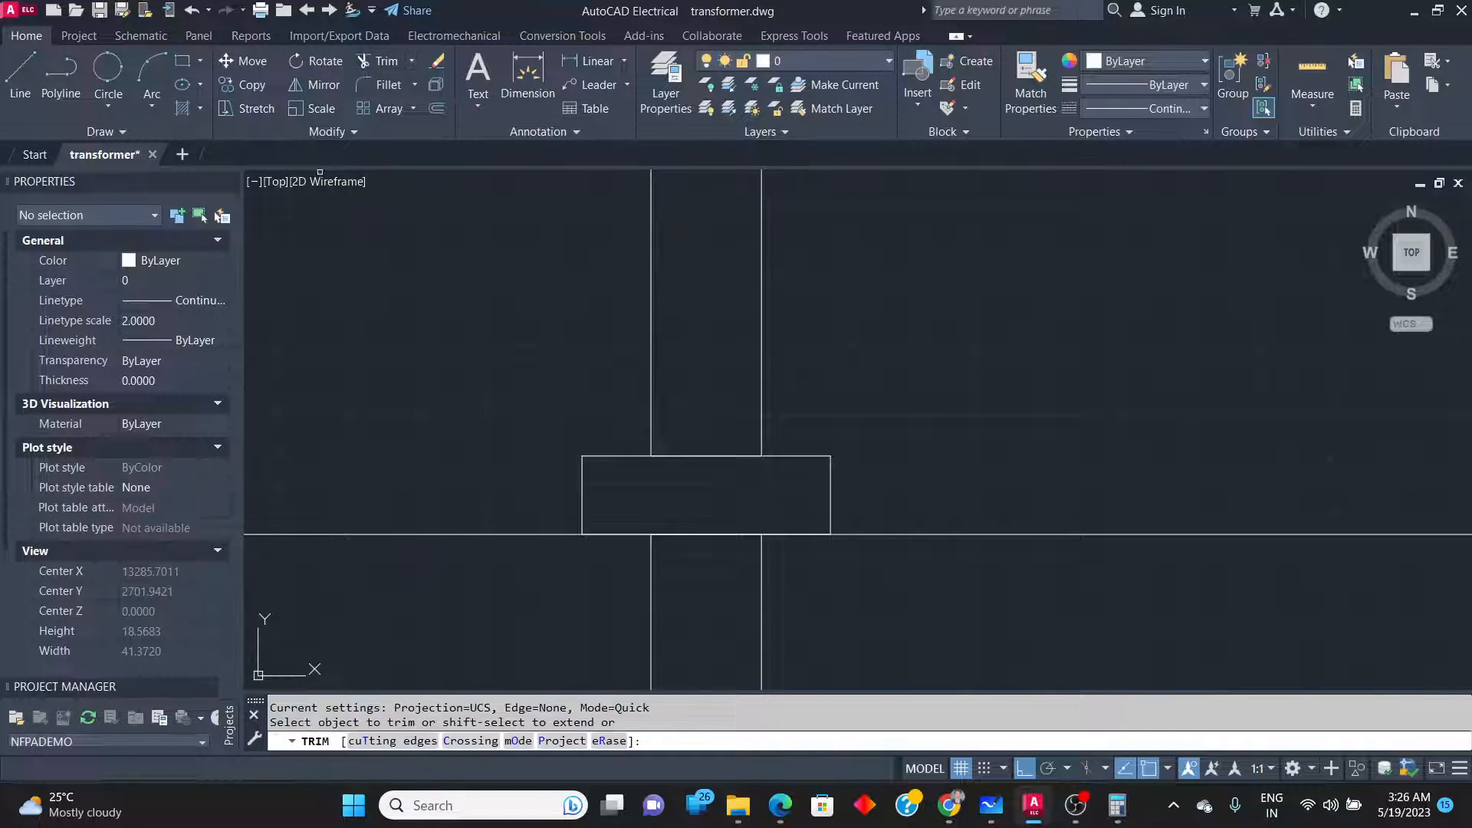
pyautogui.moveTo(751, 487); pyautogui.dragTo(723, 425)
pyautogui.rightClick(901, 353)
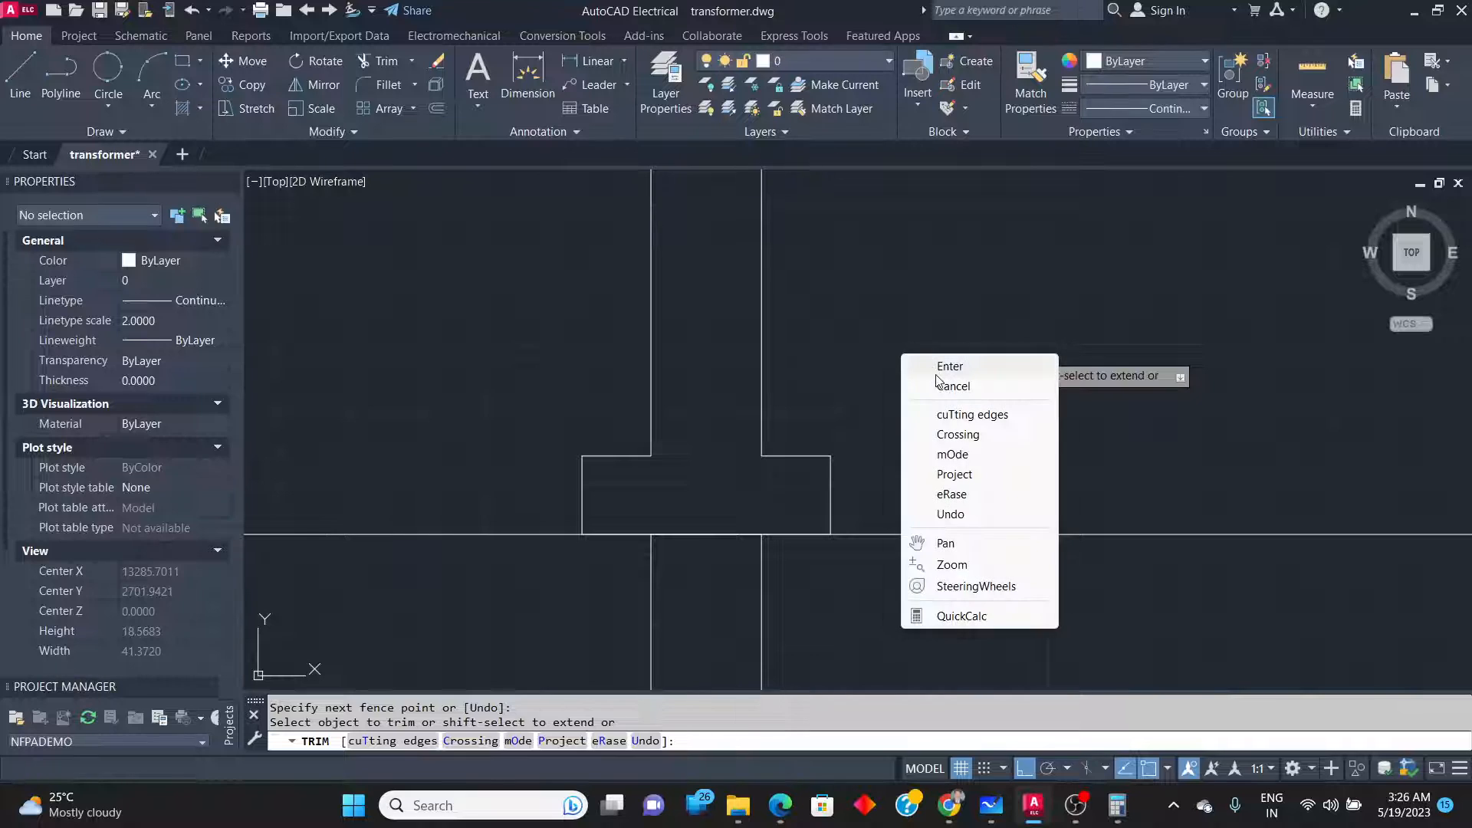
pyautogui.click(945, 363)
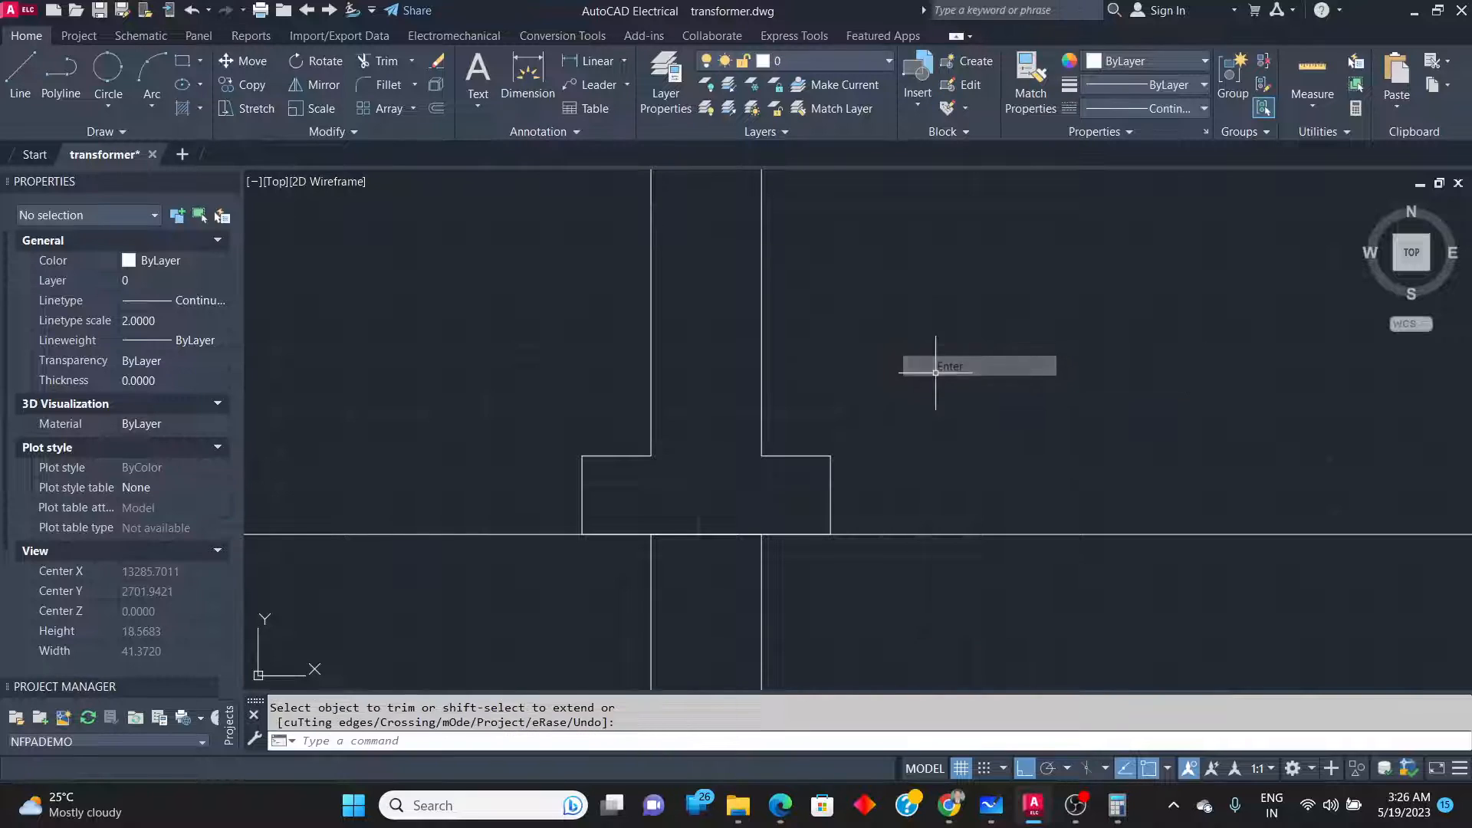
# Fillet both junctions between the eye bolt shank's sides and the flat base's upper edge with radius 2.
pyautogui.click(369, 85)
pyautogui.click(761, 439)
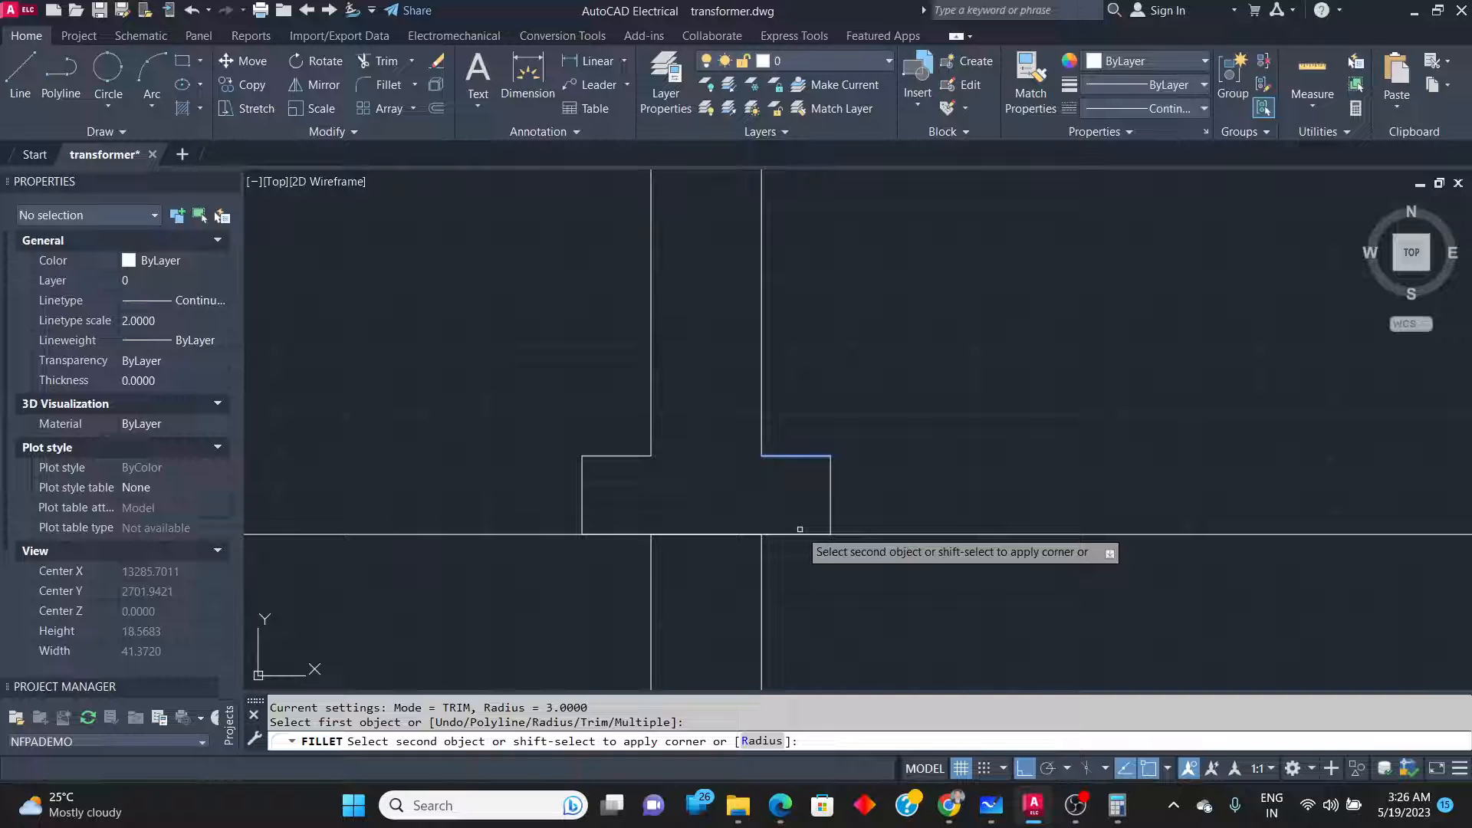
pyautogui.write('r')
pyautogui.press('Return')
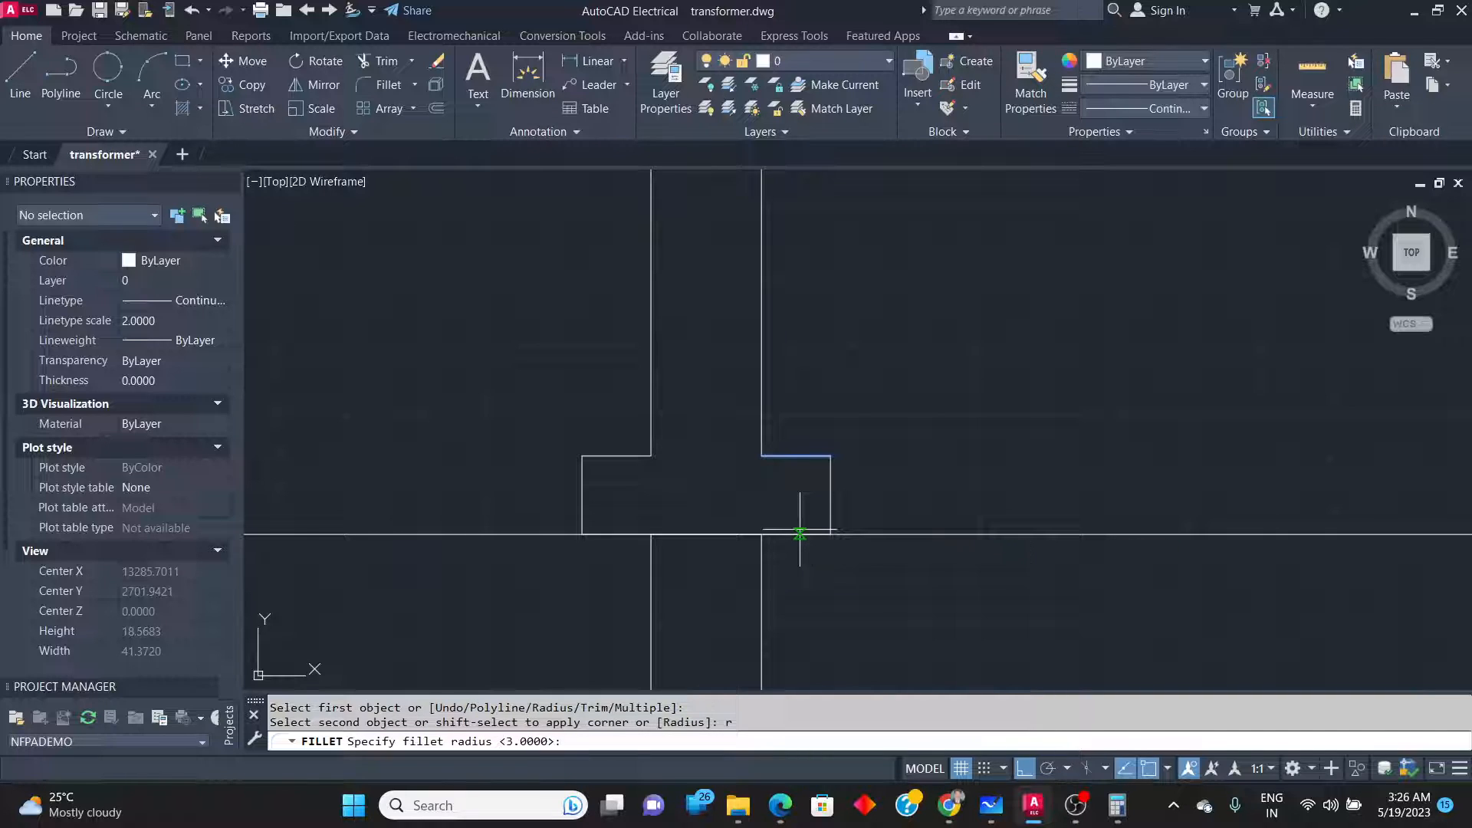
pyautogui.write('2')
pyautogui.press('Return')
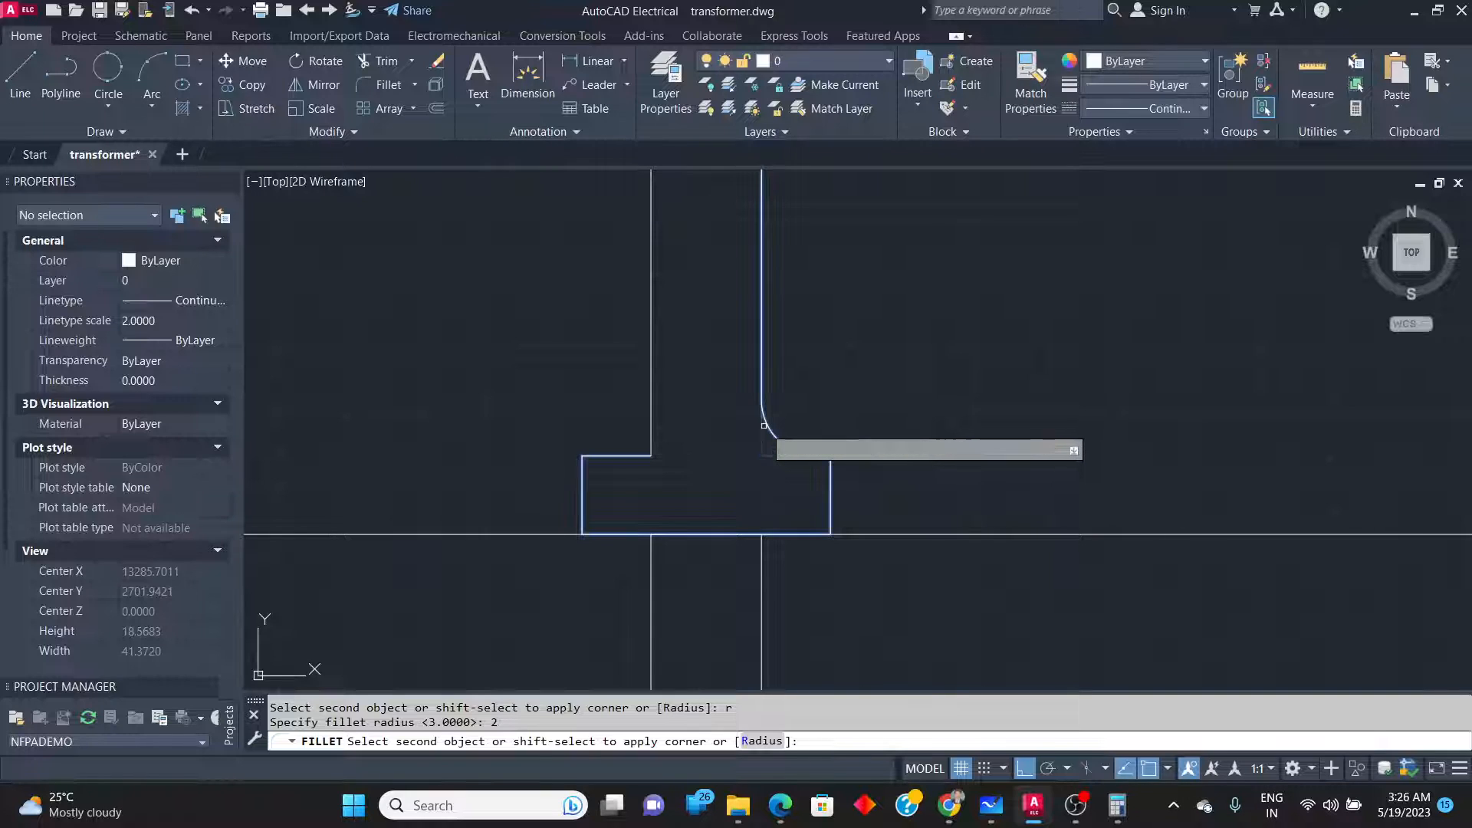
pyautogui.click(763, 423)
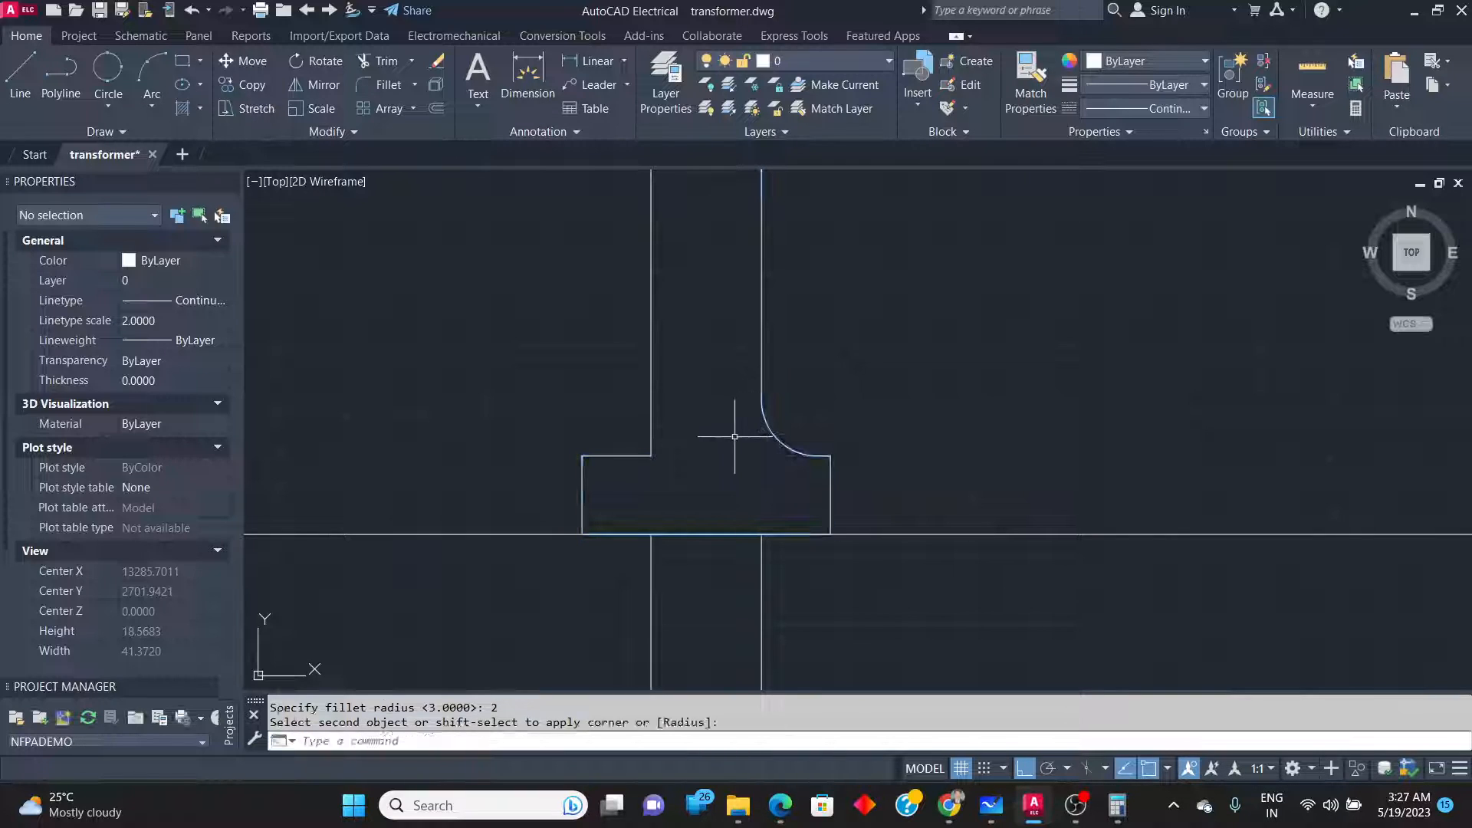
pyautogui.press('Return')
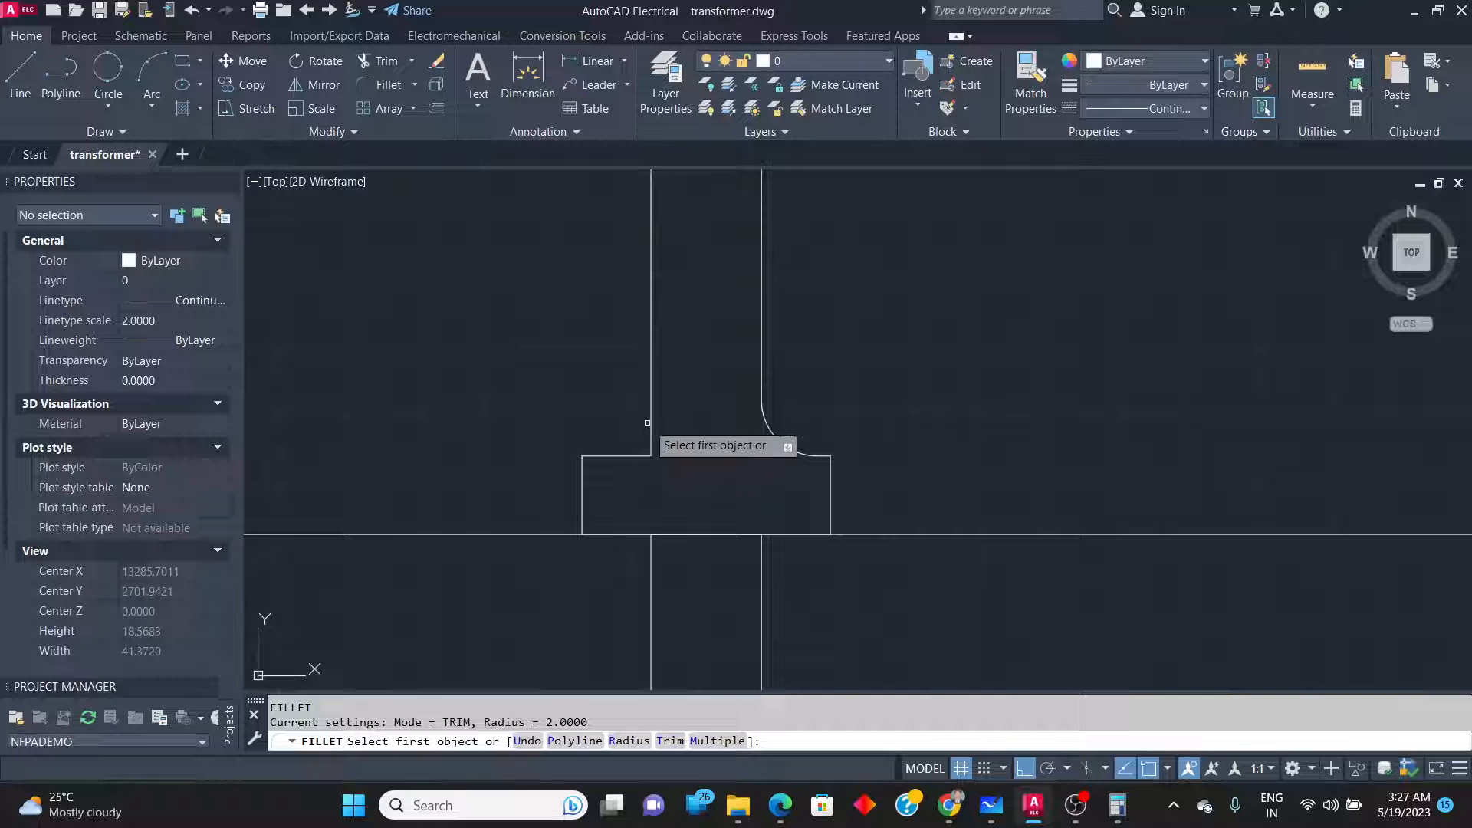
pyautogui.click(651, 425)
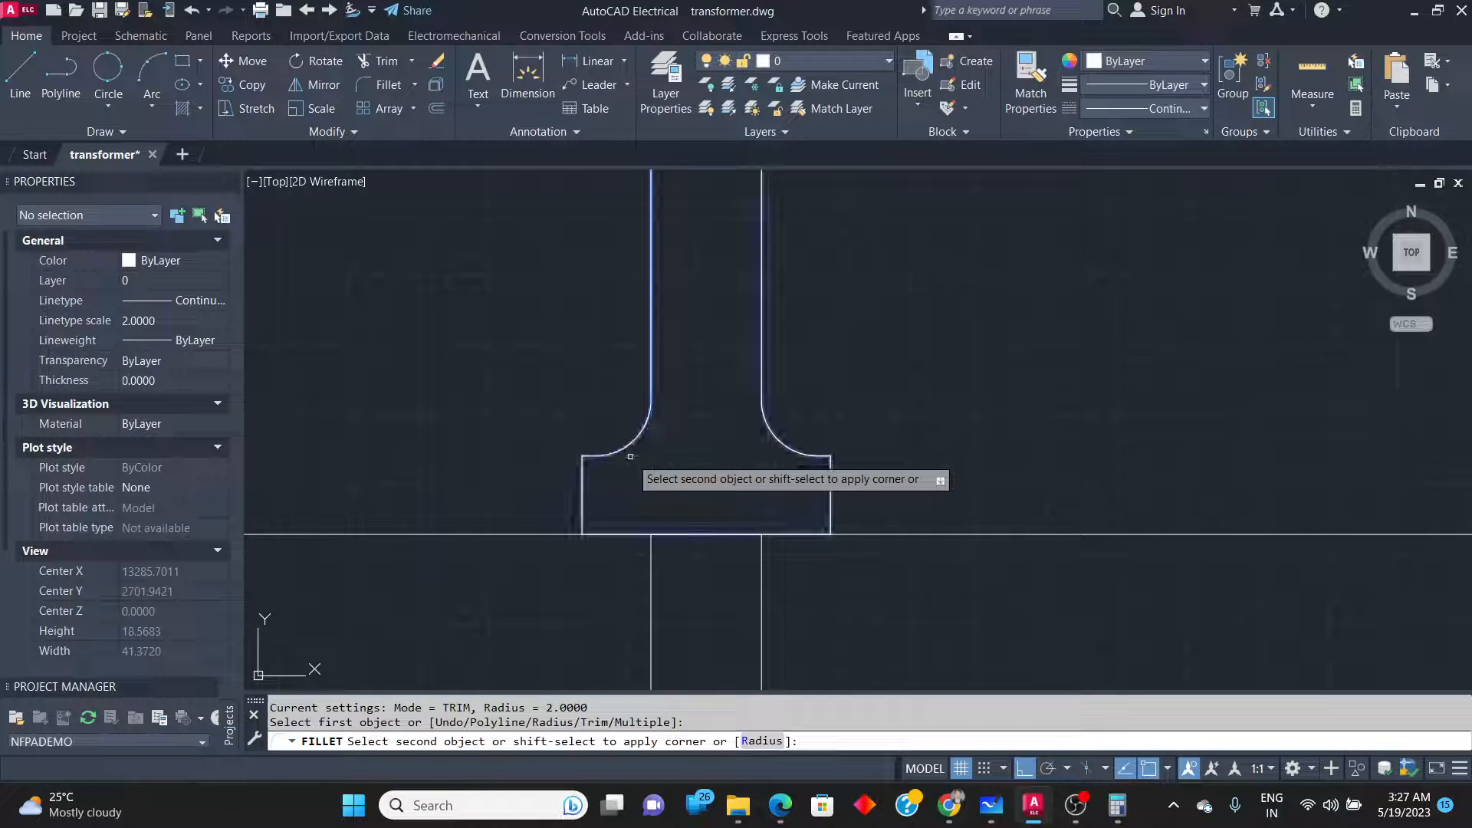
pyautogui.click(620, 456)
pyautogui.scroll(-6, 577, 506)
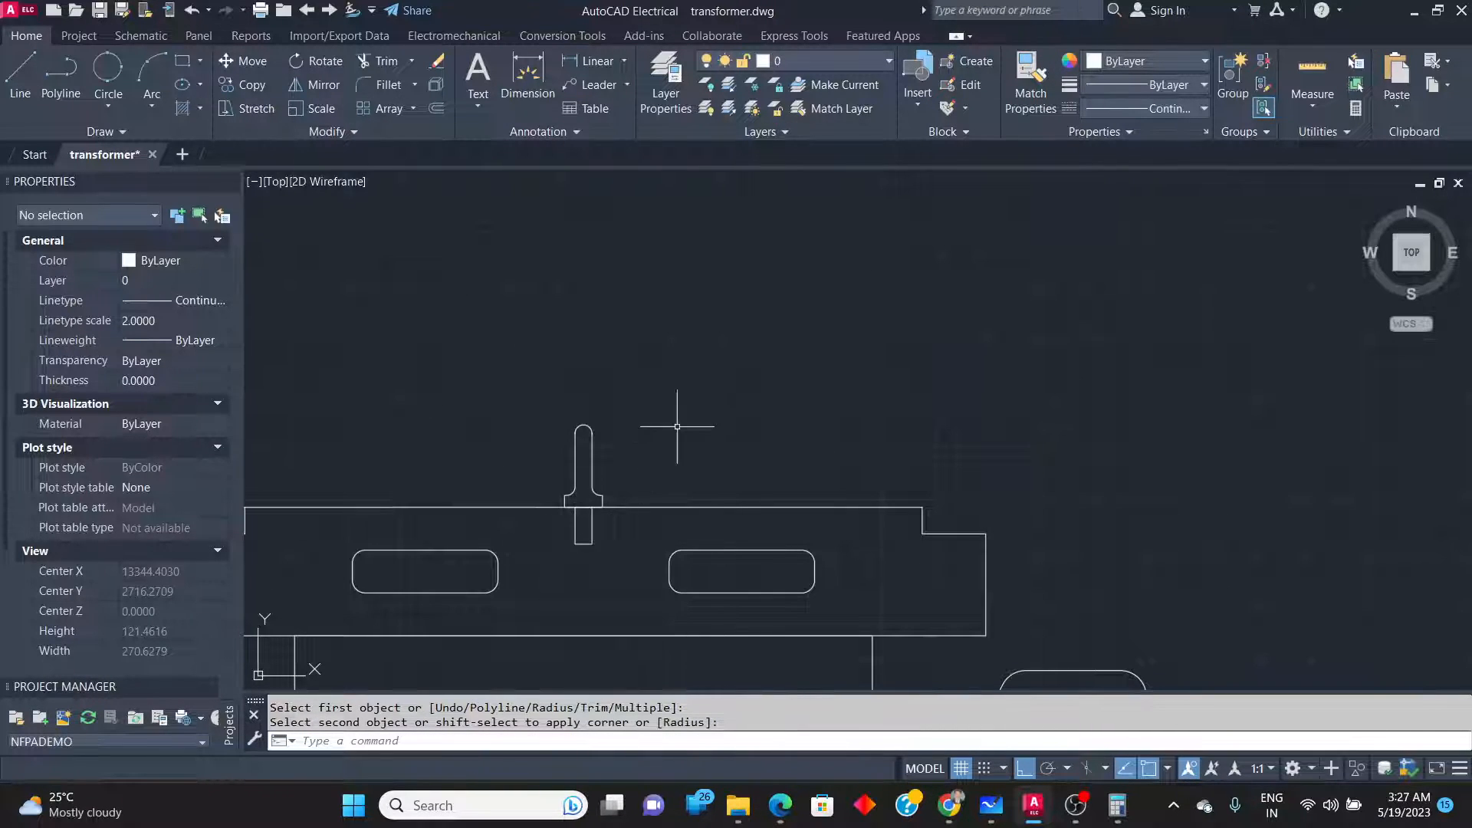
pyautogui.scroll(-4, 677, 427)
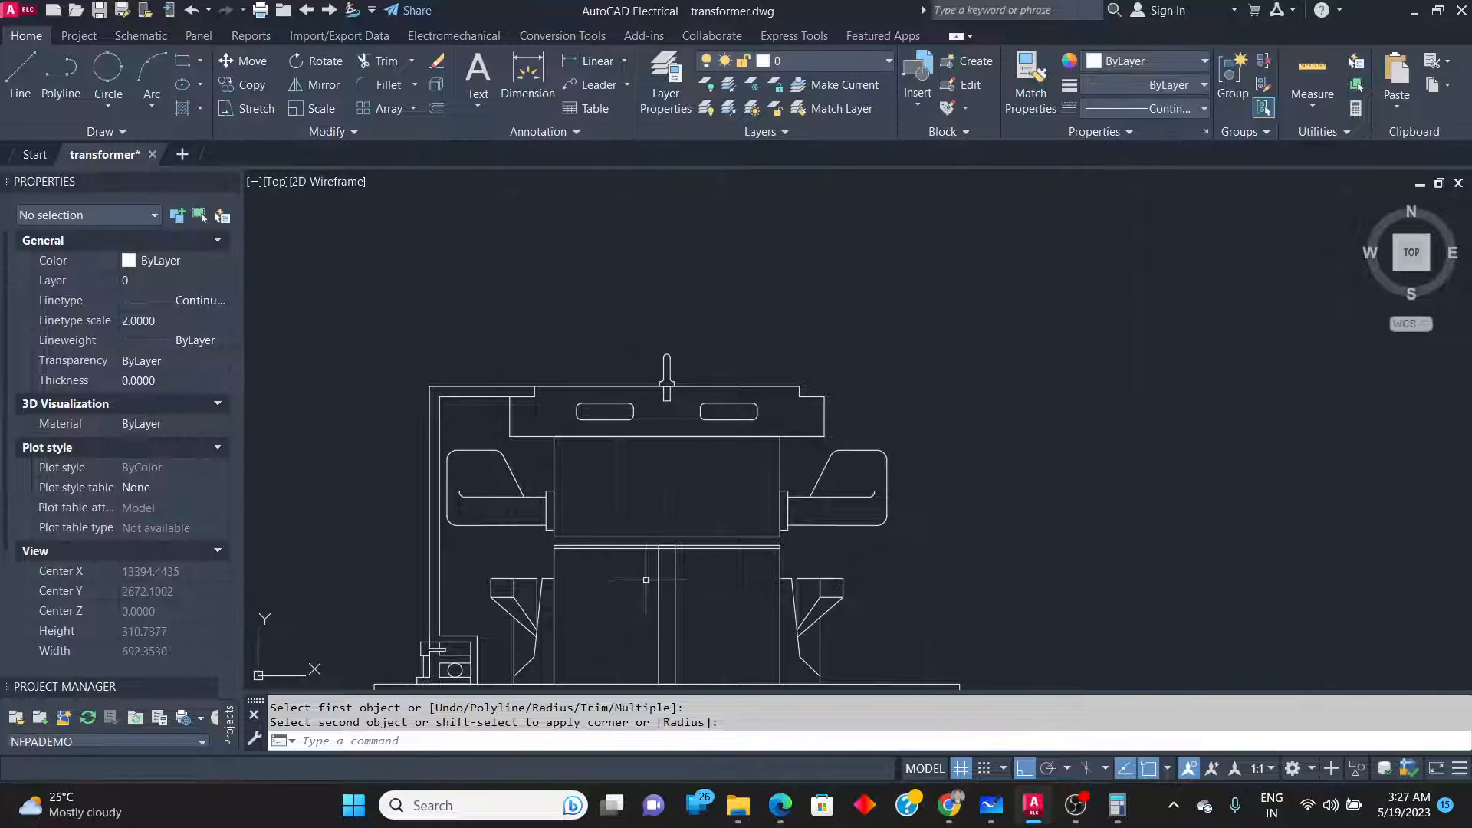
pyautogui.scroll(-2, 635, 439)
pyautogui.scroll(1, 573, 455)
pyautogui.scroll(1, 564, 431)
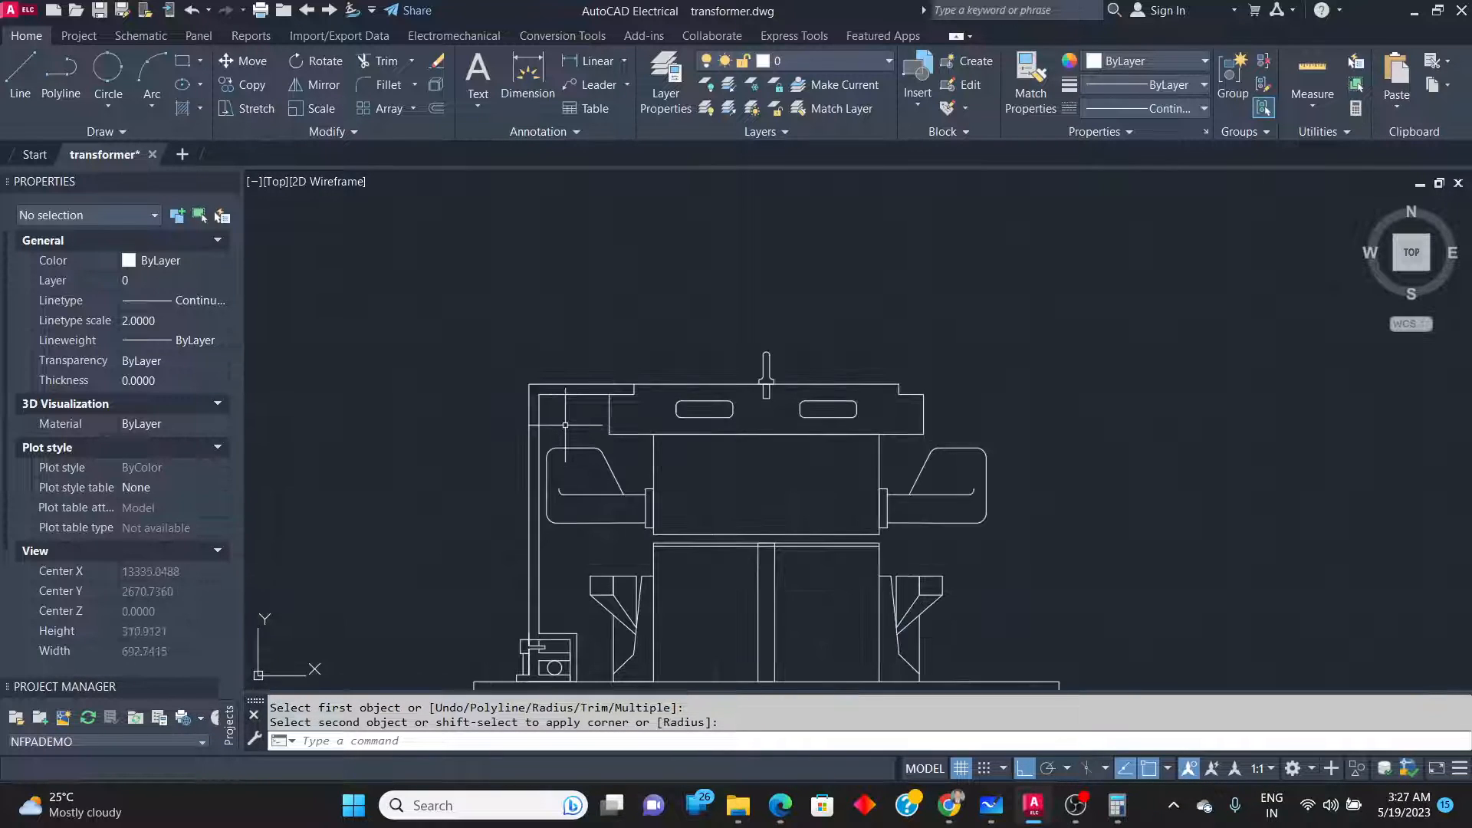
pyautogui.click(565, 424)
pyautogui.click(511, 344)
pyautogui.scroll(-3, 537, 440)
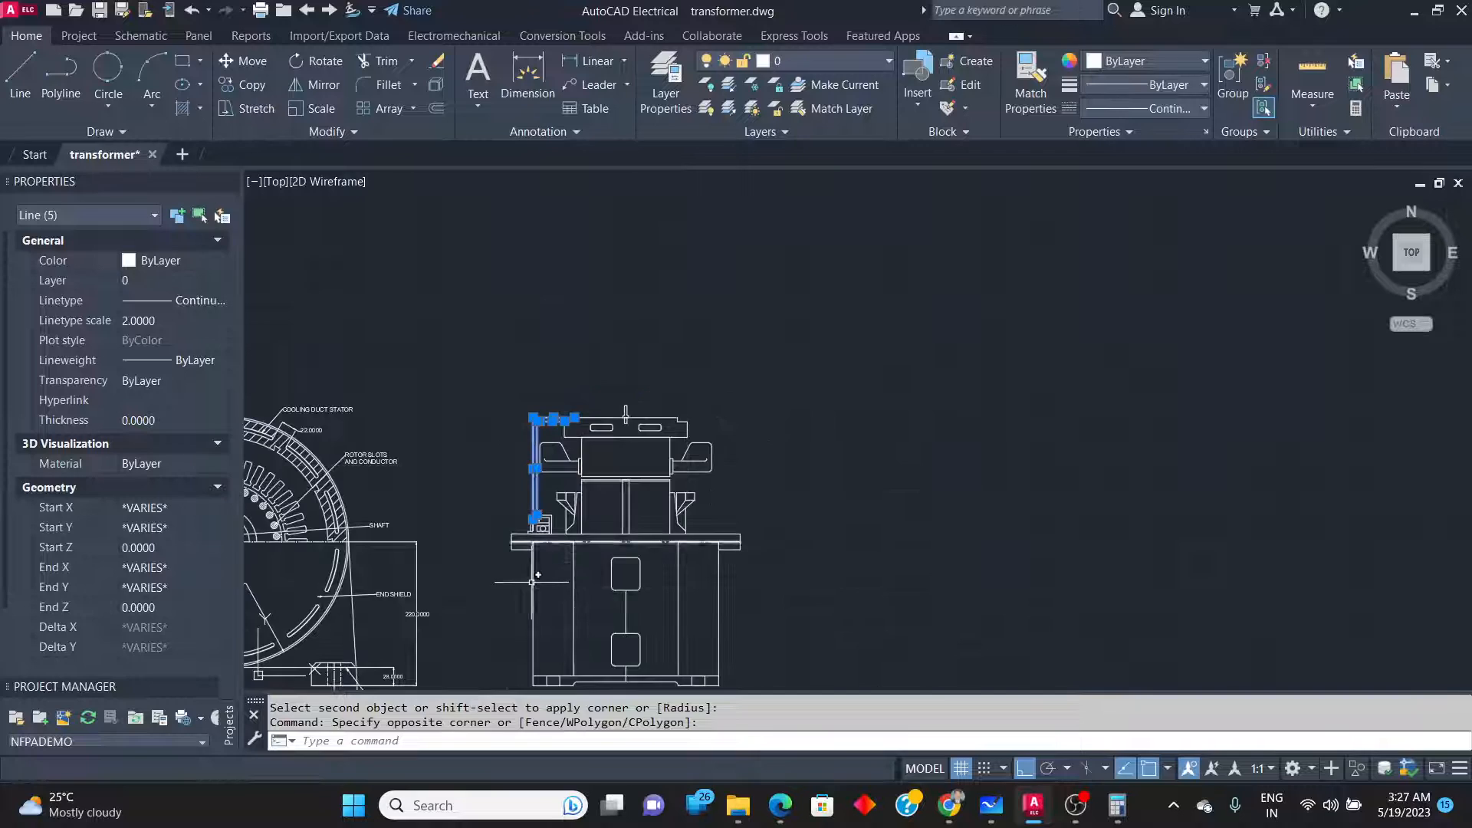
pyautogui.scroll(3, 538, 576)
pyautogui.click(517, 384)
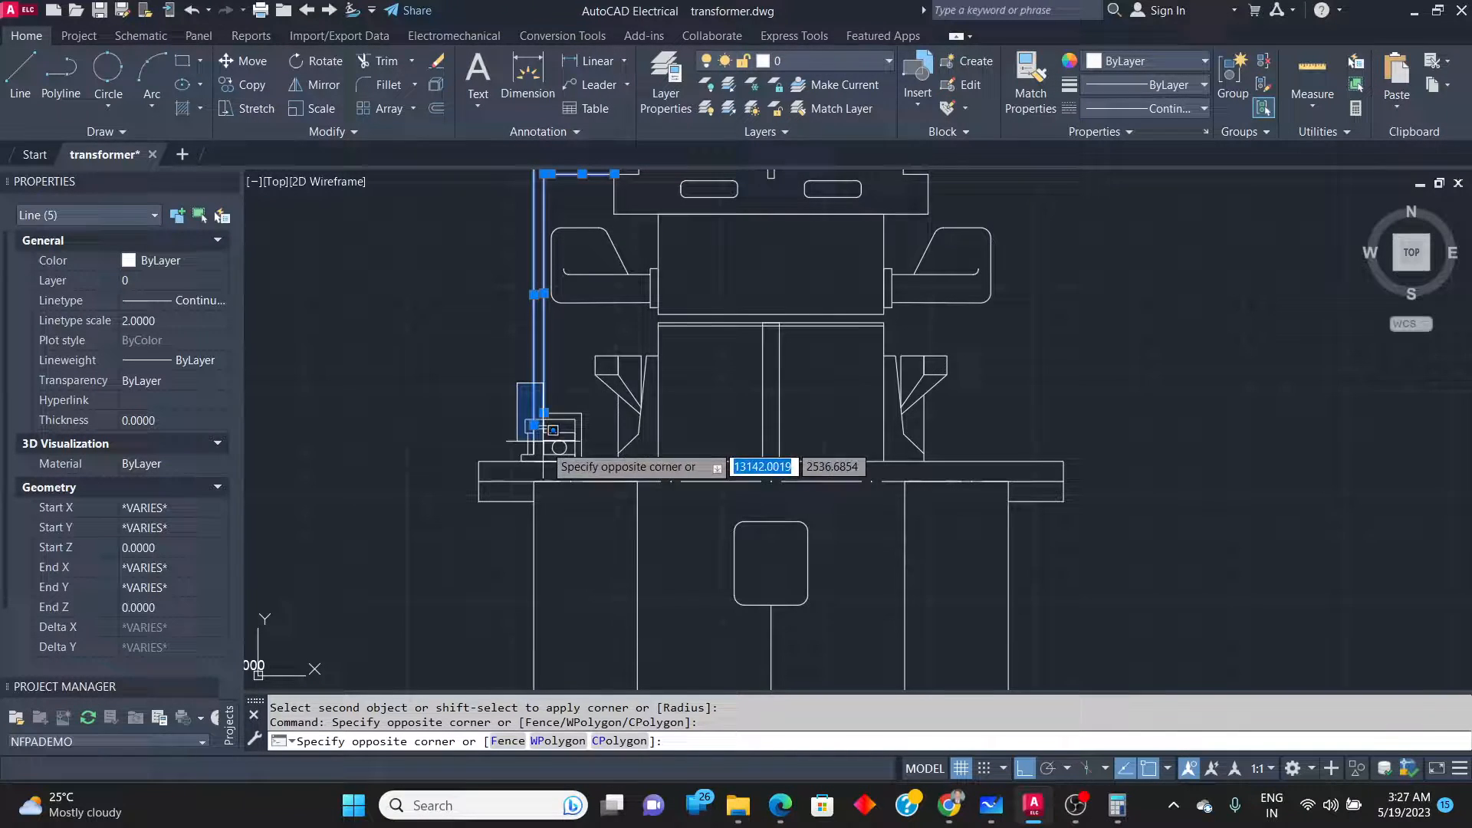
pyautogui.click(596, 459)
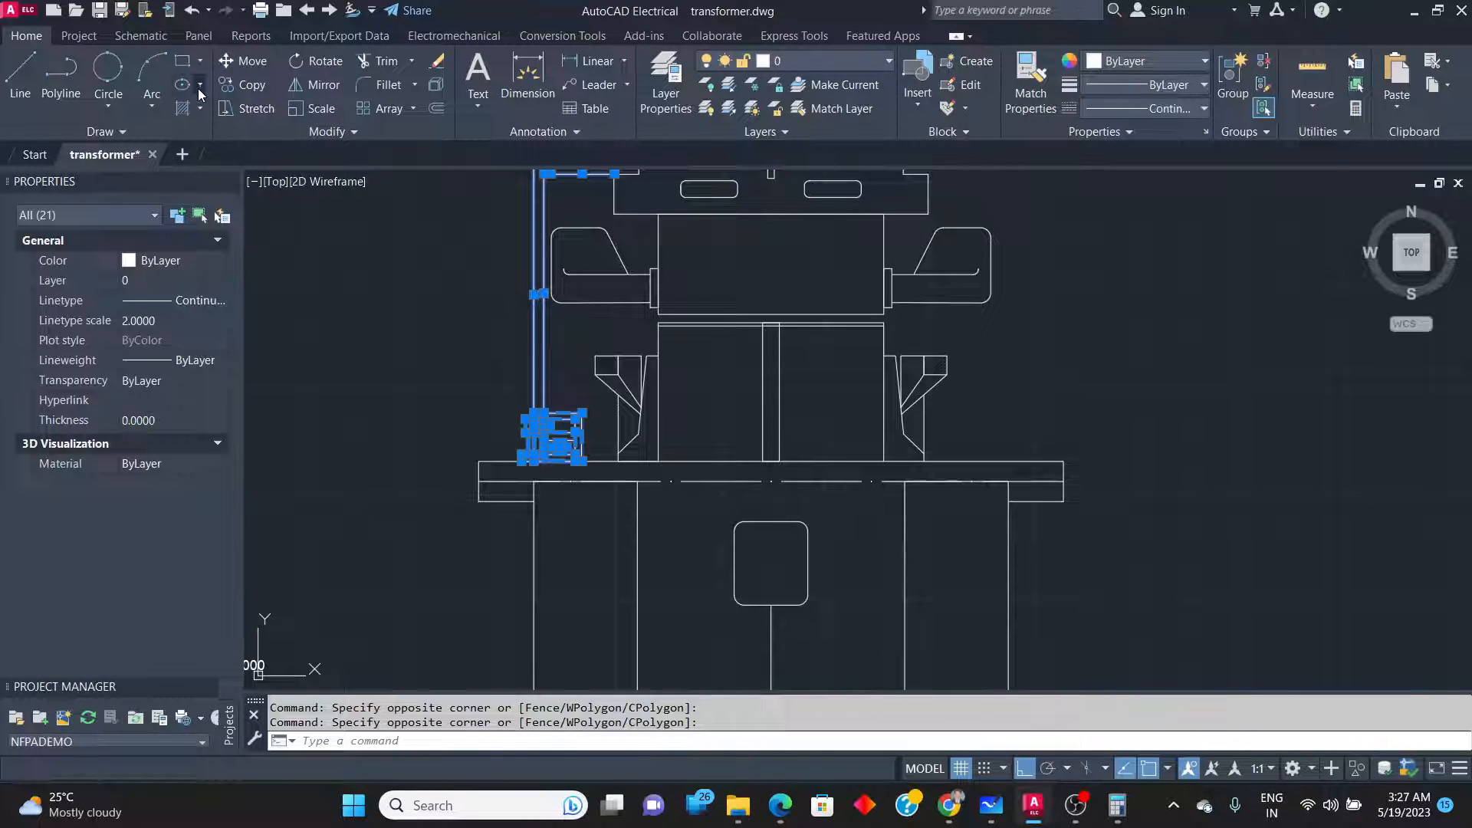
pyautogui.press('Escape')
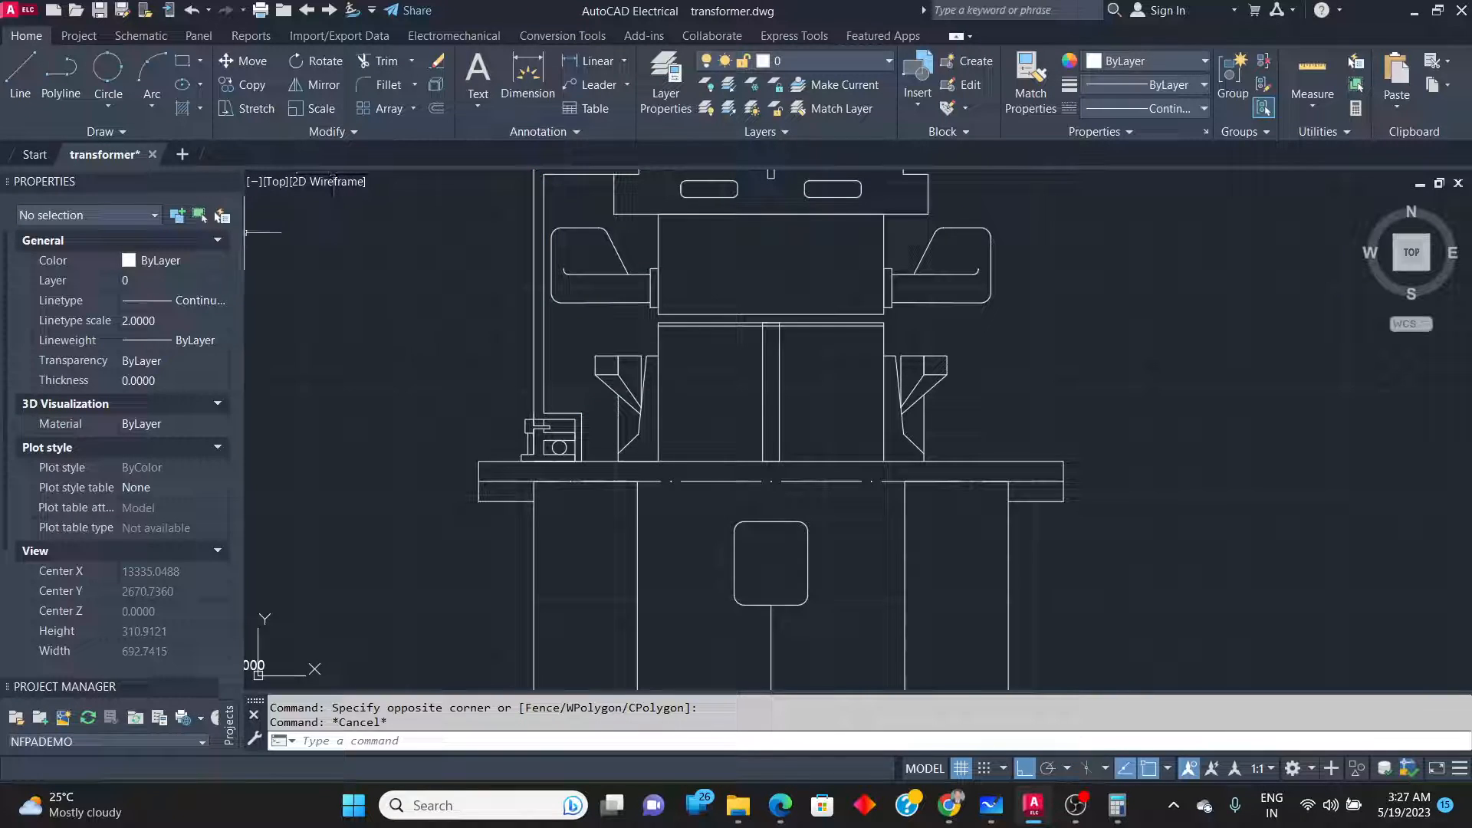
# Compare the motor elevation's upper half with the reference drawing in Microsoft Whiteboard, and return to AutoCAD Electrical.
pyautogui.scroll(-5, 493, 398)
pyautogui.scroll(3, 551, 441)
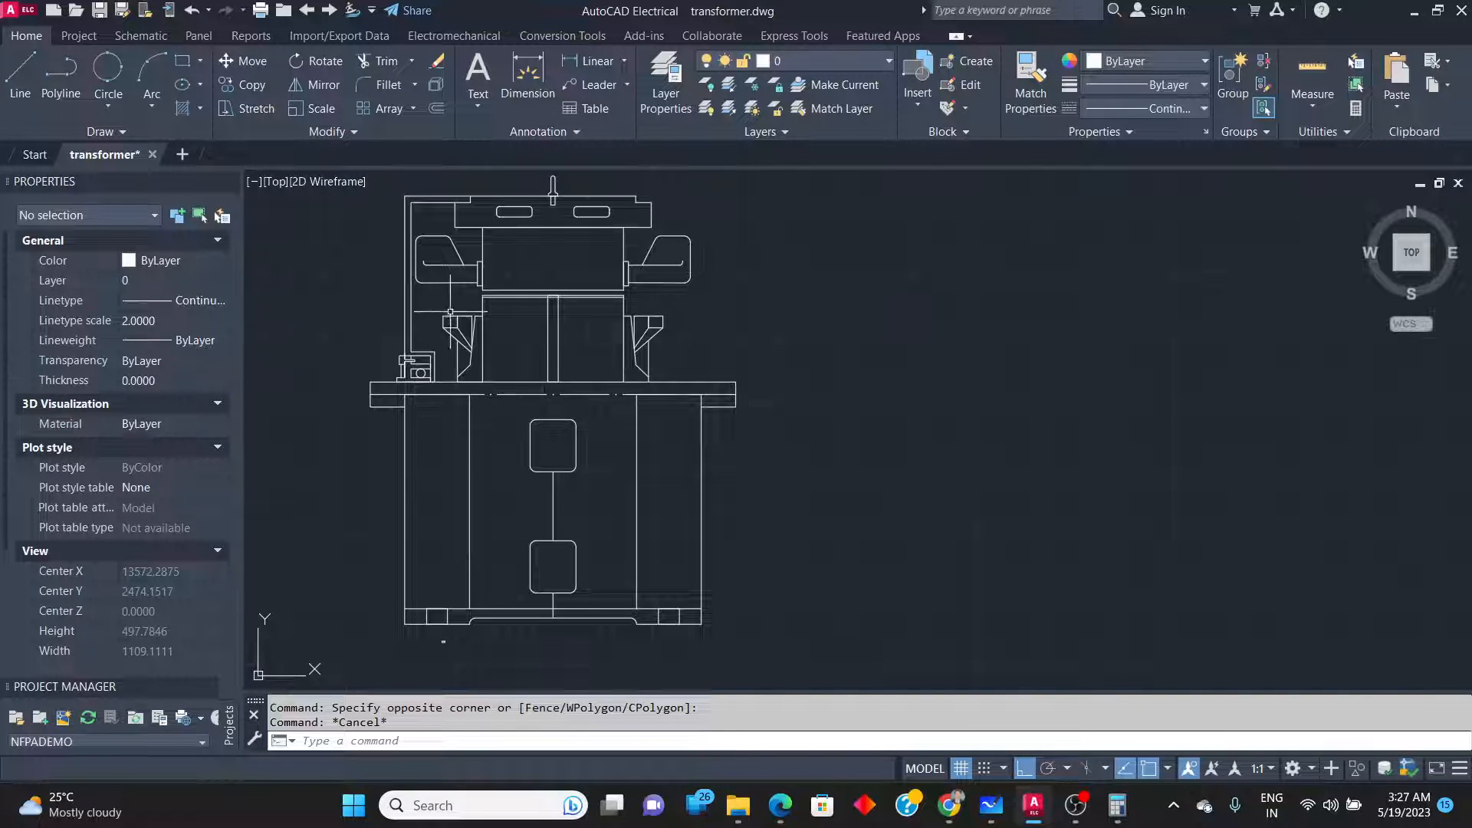
pyautogui.scroll(2, 453, 187)
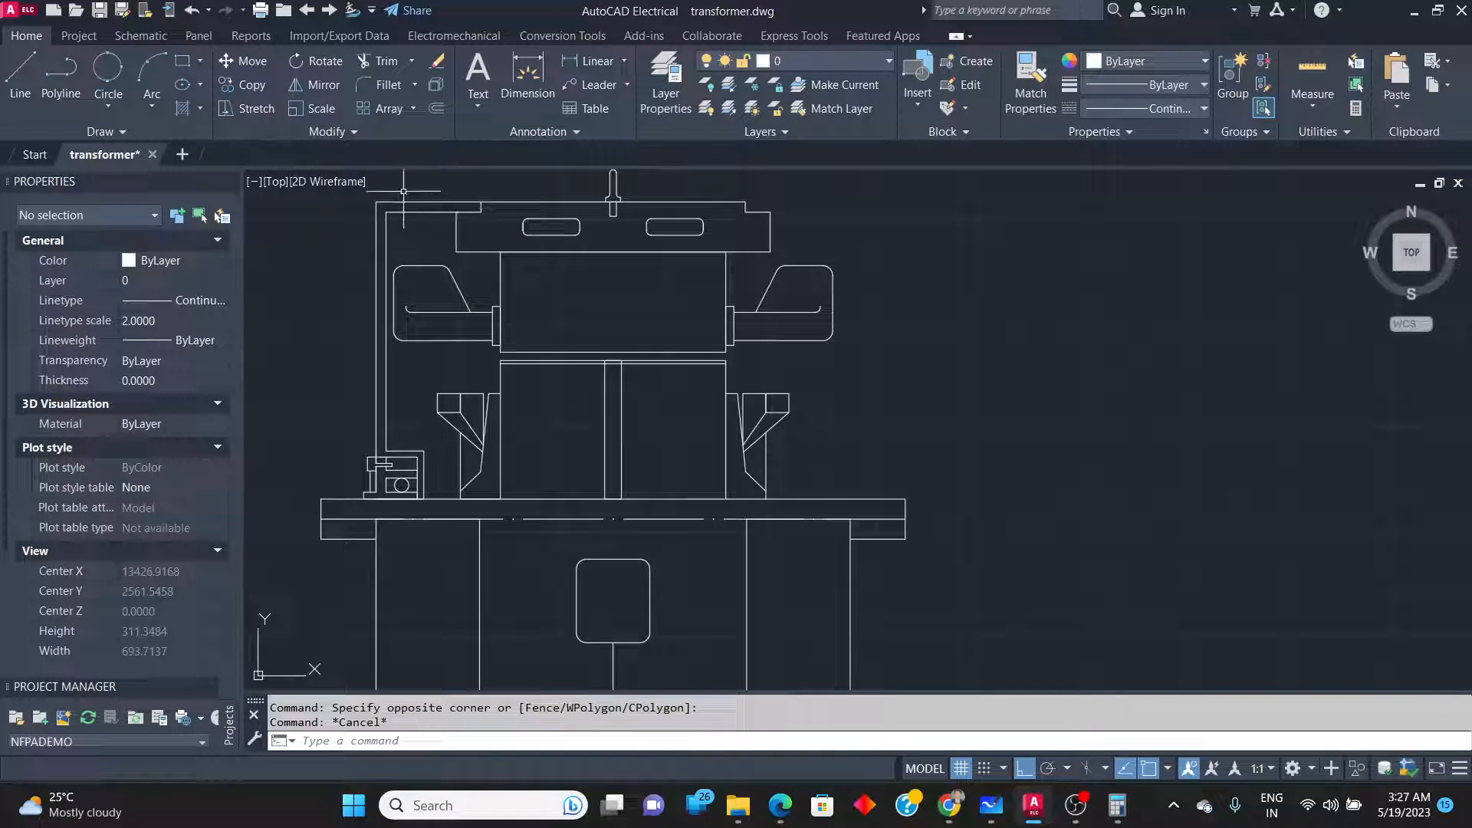
pyautogui.hotkey('alt', 'Tab')
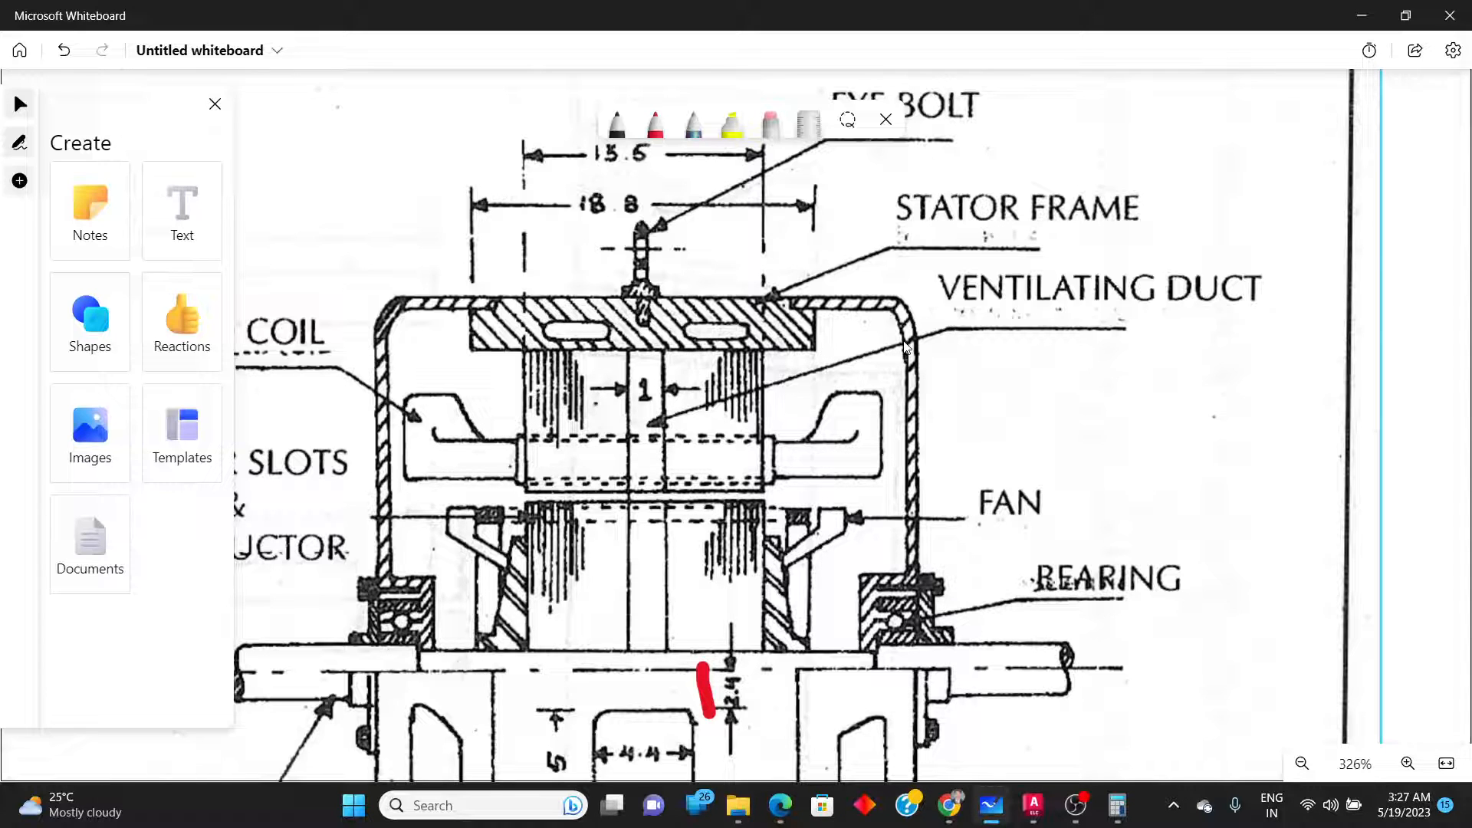
pyautogui.hotkey('alt', 'Tab')
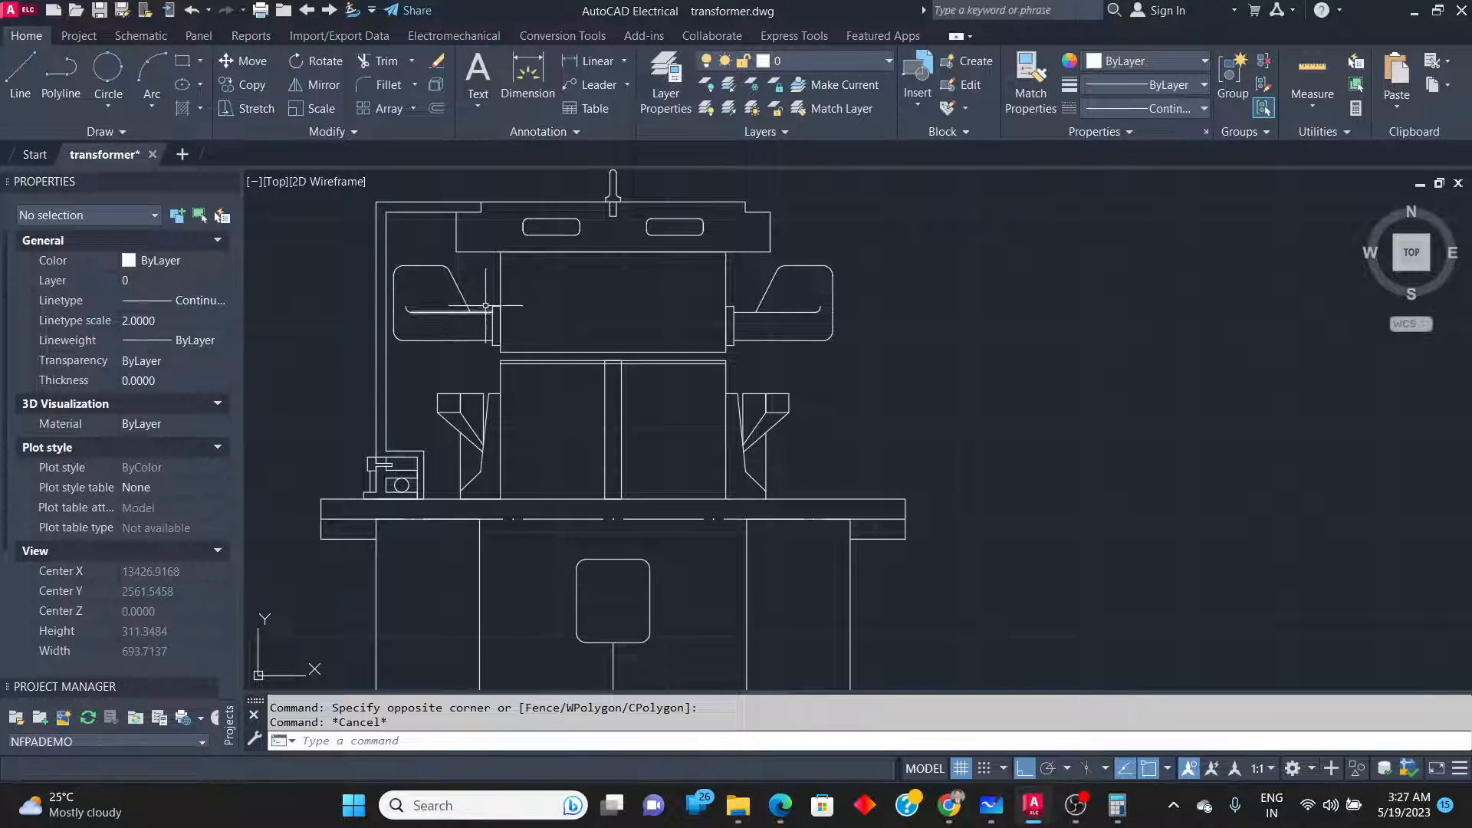
pyautogui.hotkey('alt', 'Tab')
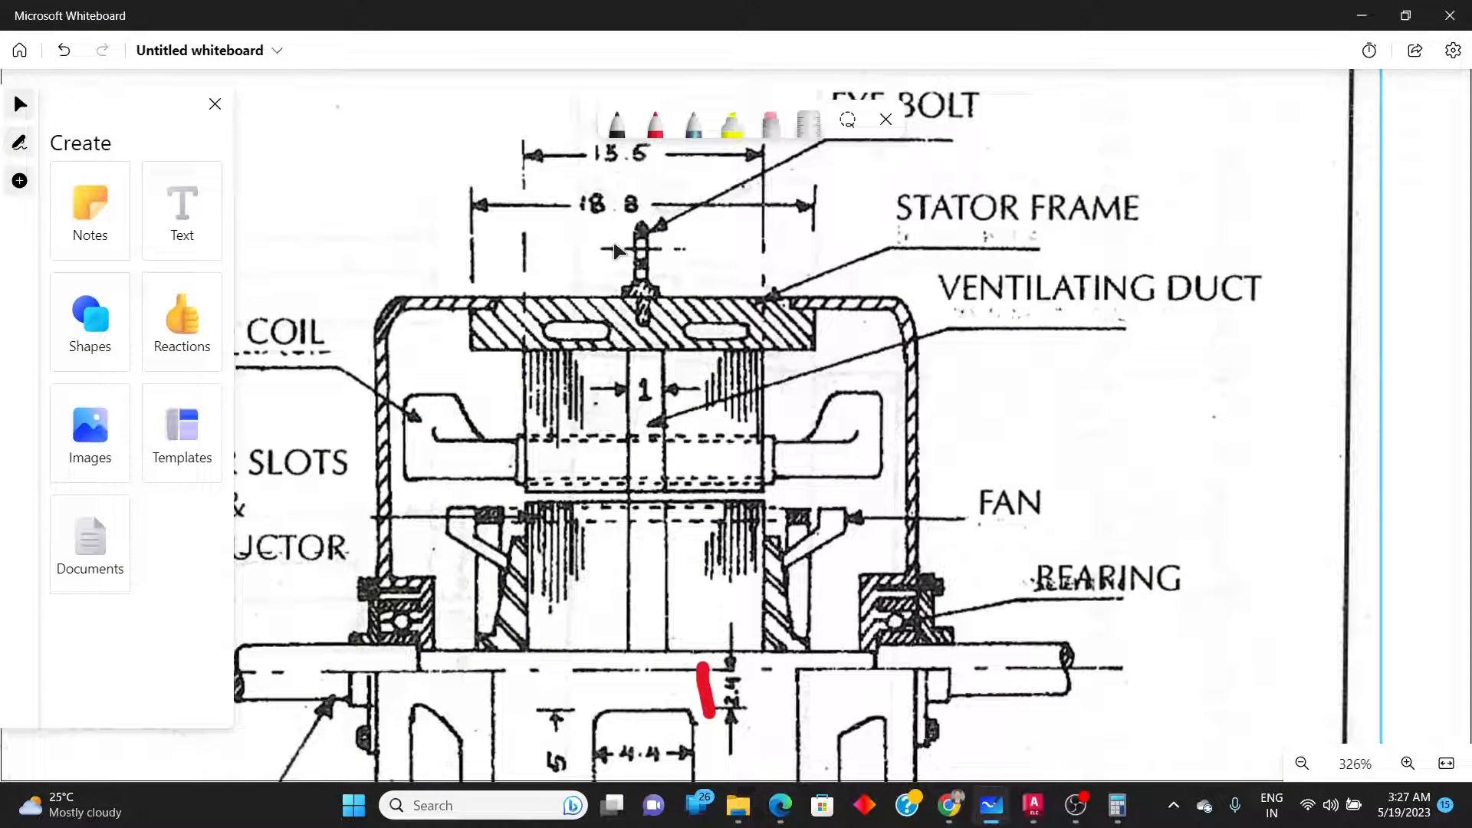
pyautogui.hotkey('alt', 'Tab')
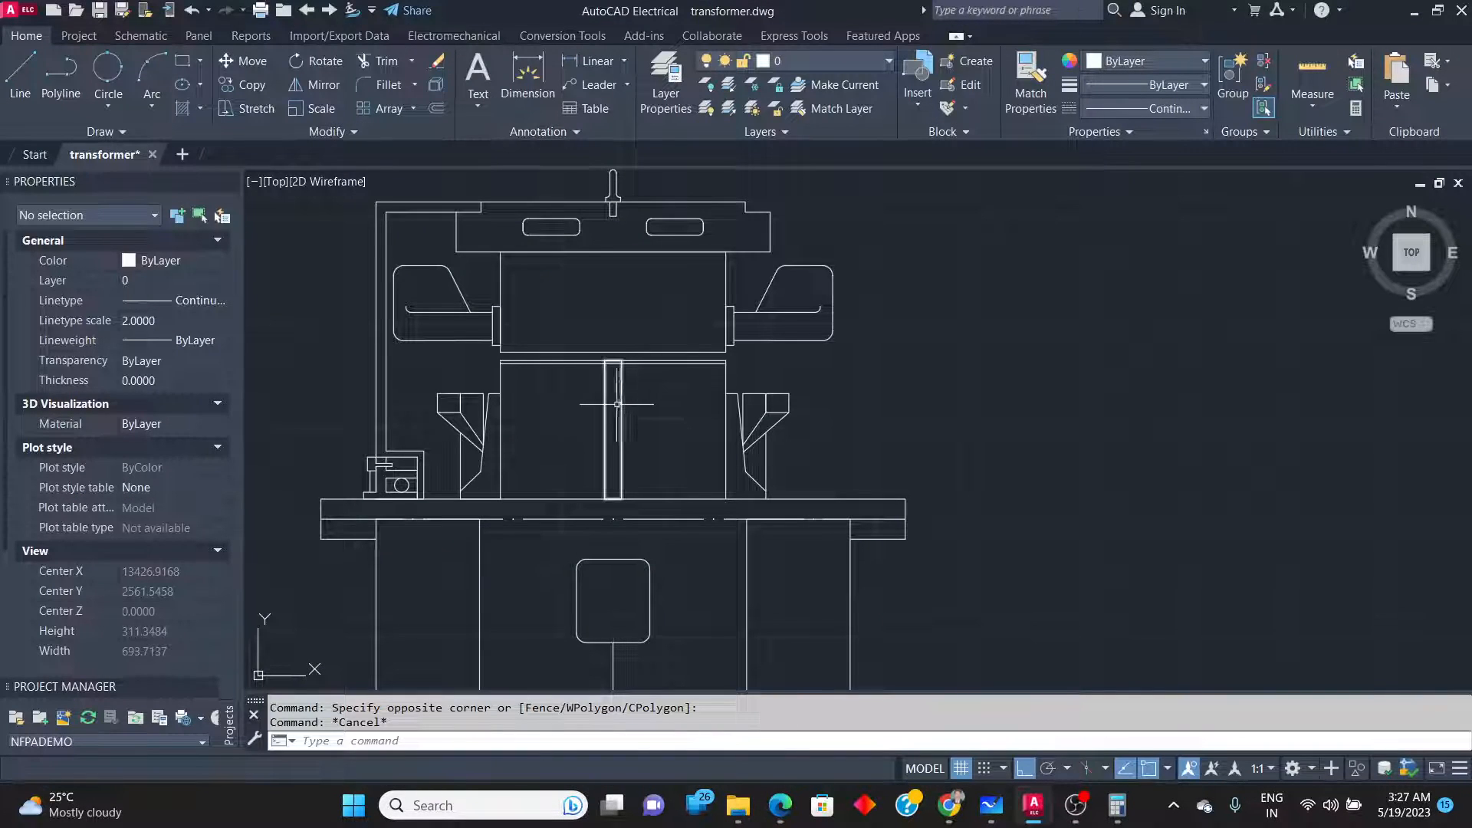
# Copy the narrow central duct rectangle from the lower core up onto the lower edge of the upper core block.
pyautogui.click(622, 384)
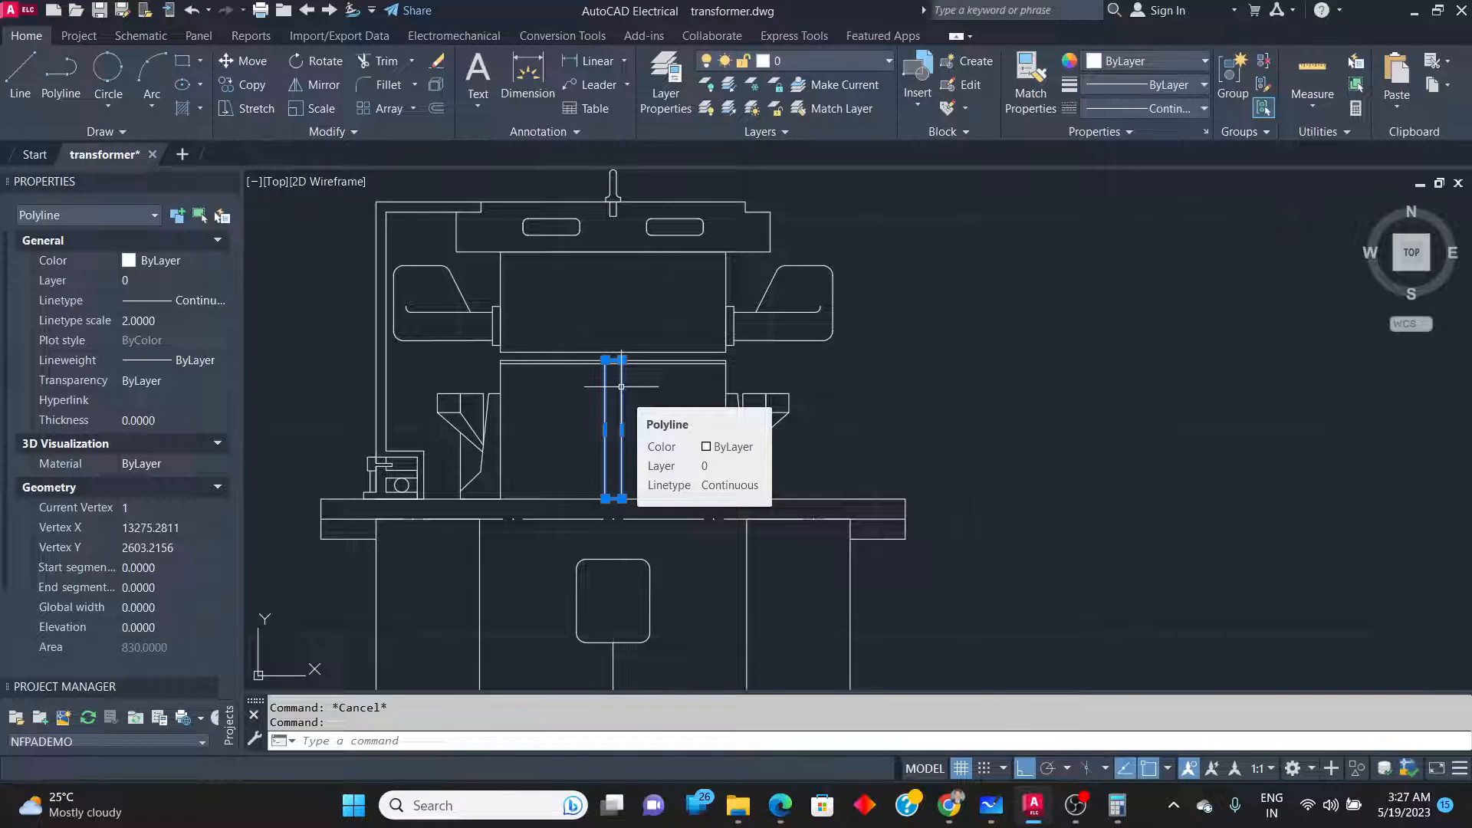
pyautogui.write('co')
pyautogui.press('Return')
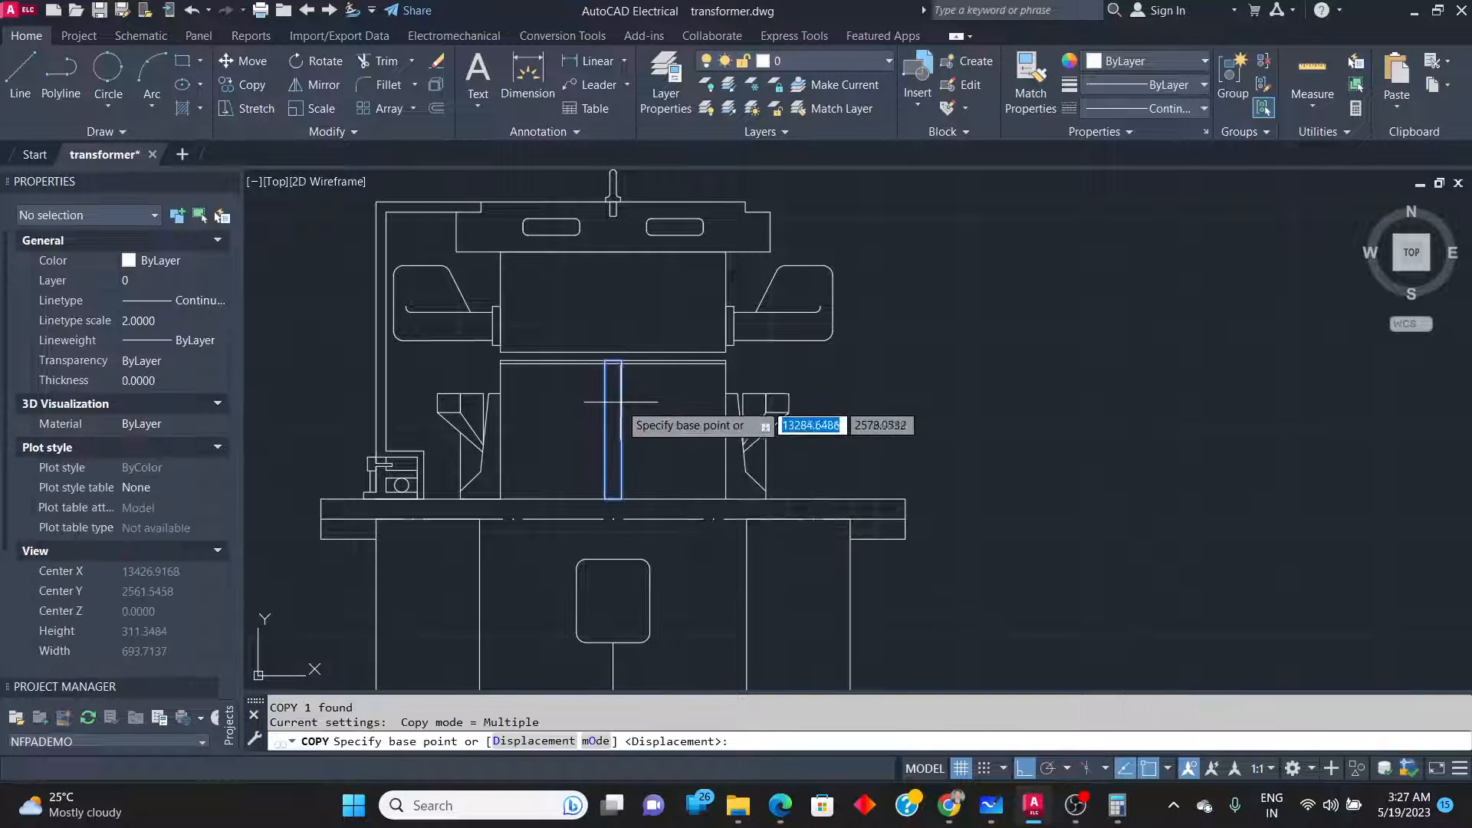
pyautogui.click(606, 499)
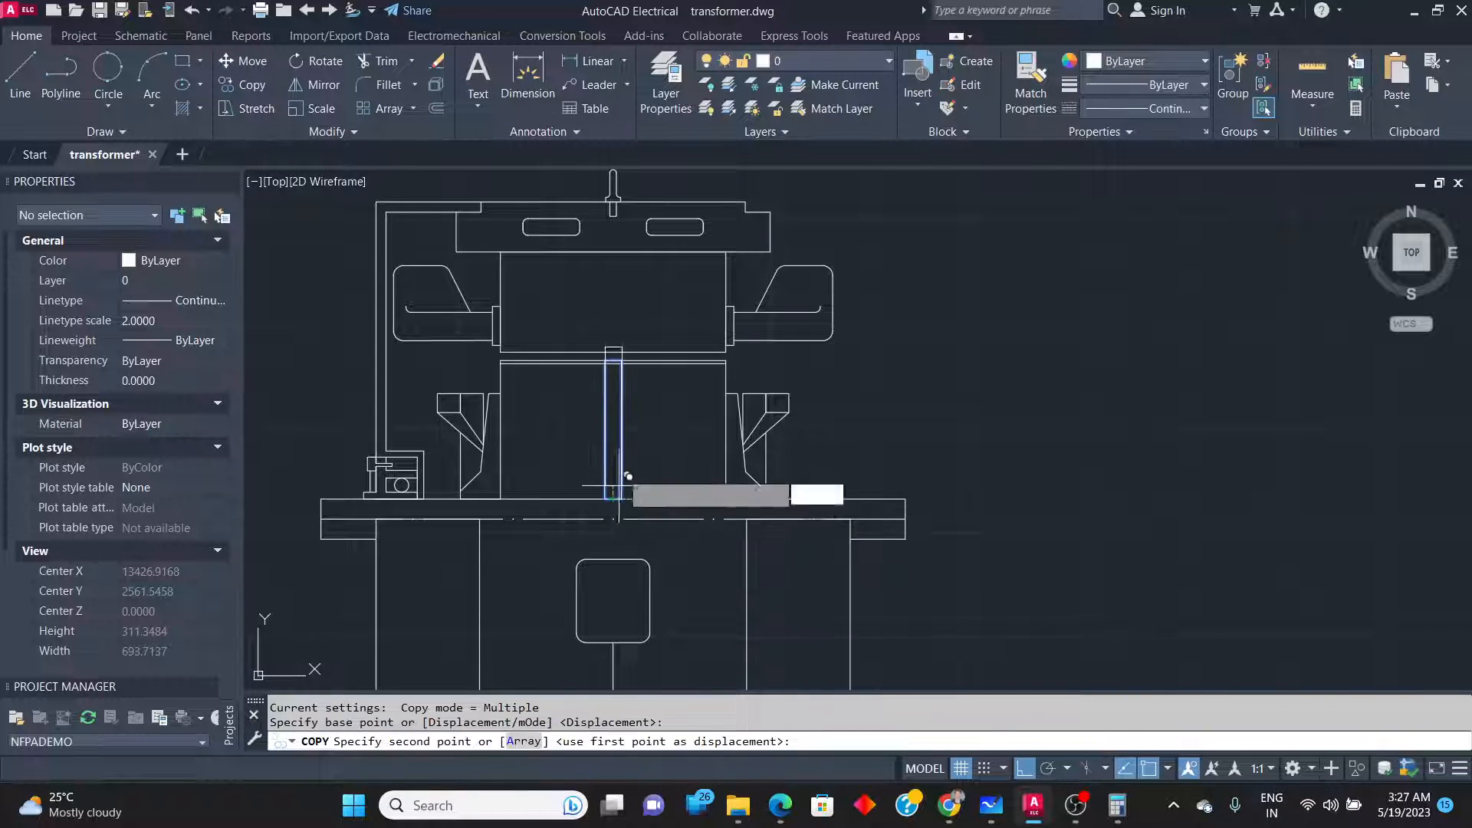
pyautogui.scroll(2, 621, 342)
pyautogui.click(613, 351)
pyautogui.scroll(-2, 624, 457)
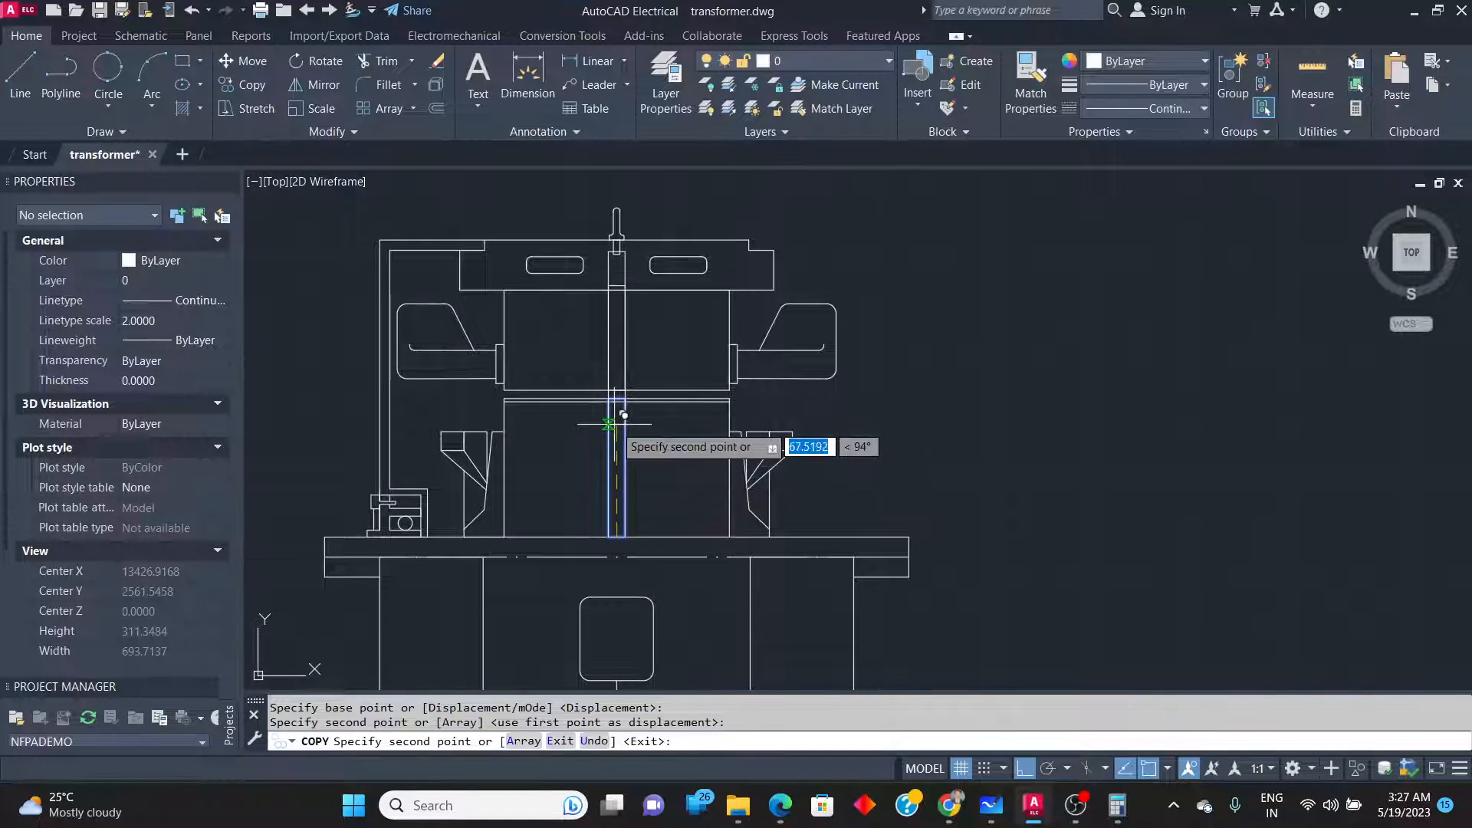
pyautogui.press('Return')
# Stretch the copied duct rectangle's upper edge down to the stator frame's lower edge and check it against the Microsoft Whiteboard reference.
pyautogui.scroll(2, 595, 294)
pyautogui.click(642, 235)
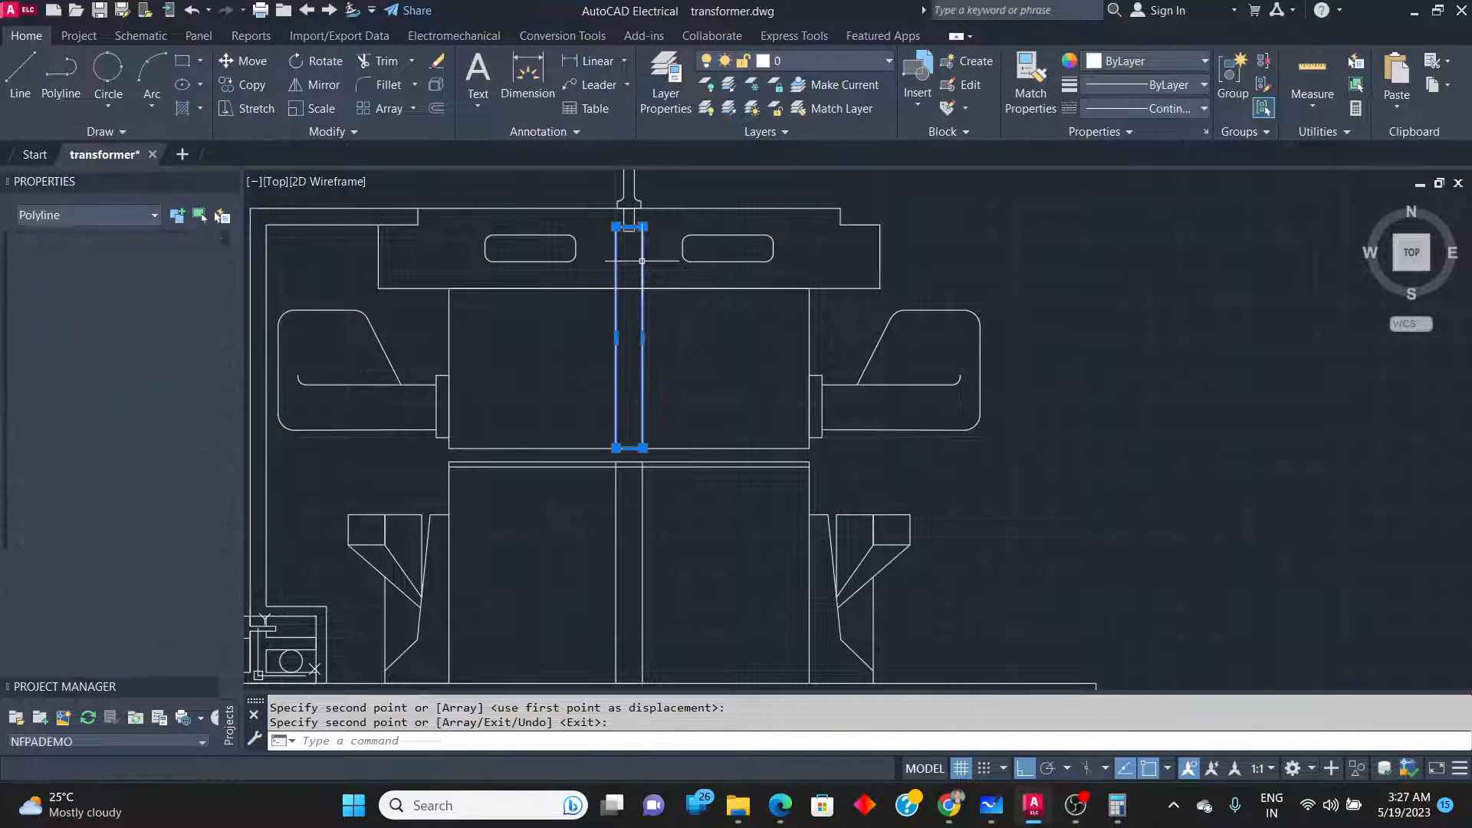
pyautogui.click(629, 227)
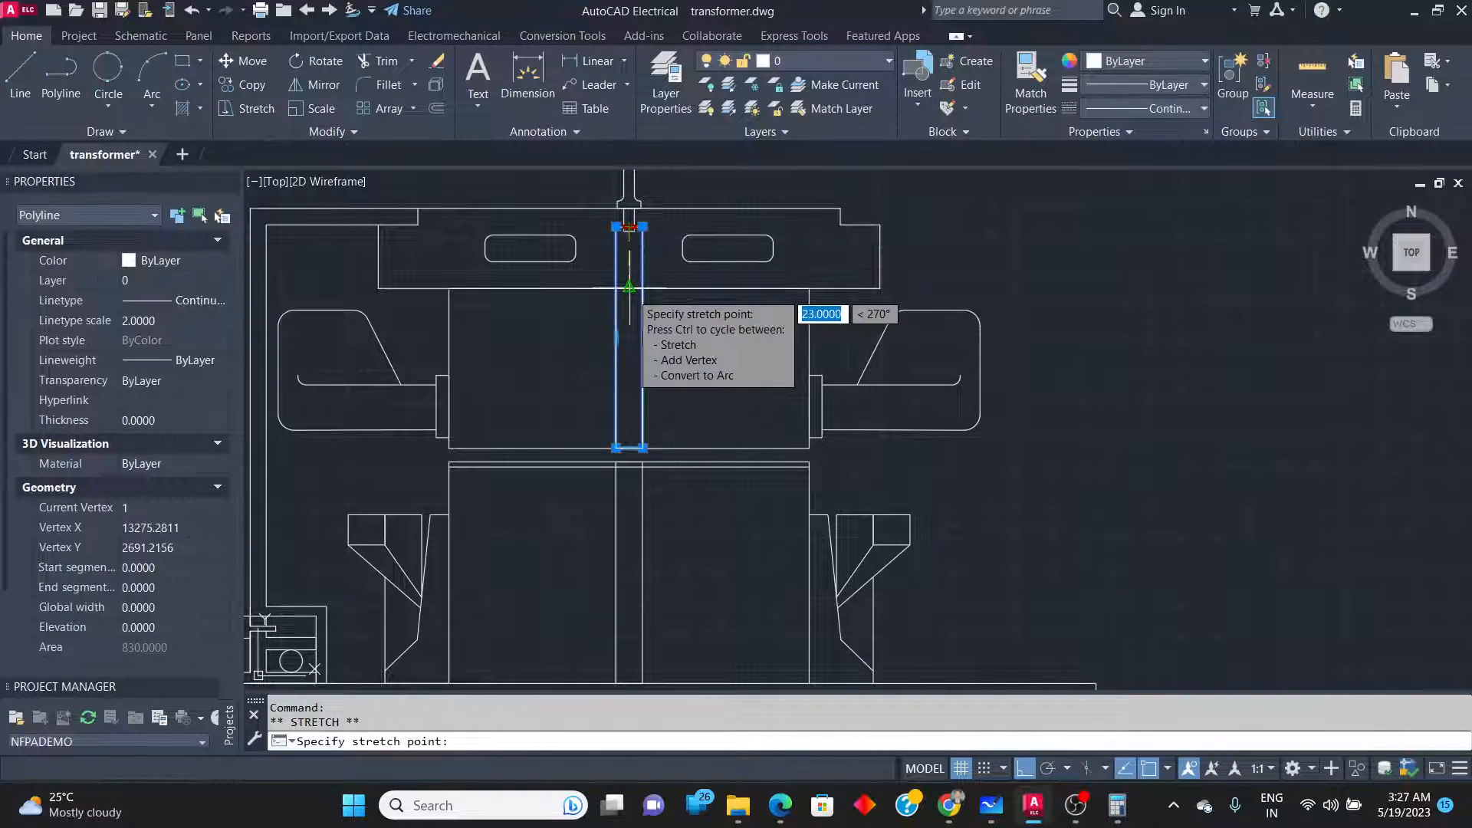
pyautogui.click(659, 314)
pyautogui.hotkey('alt', 'Tab')
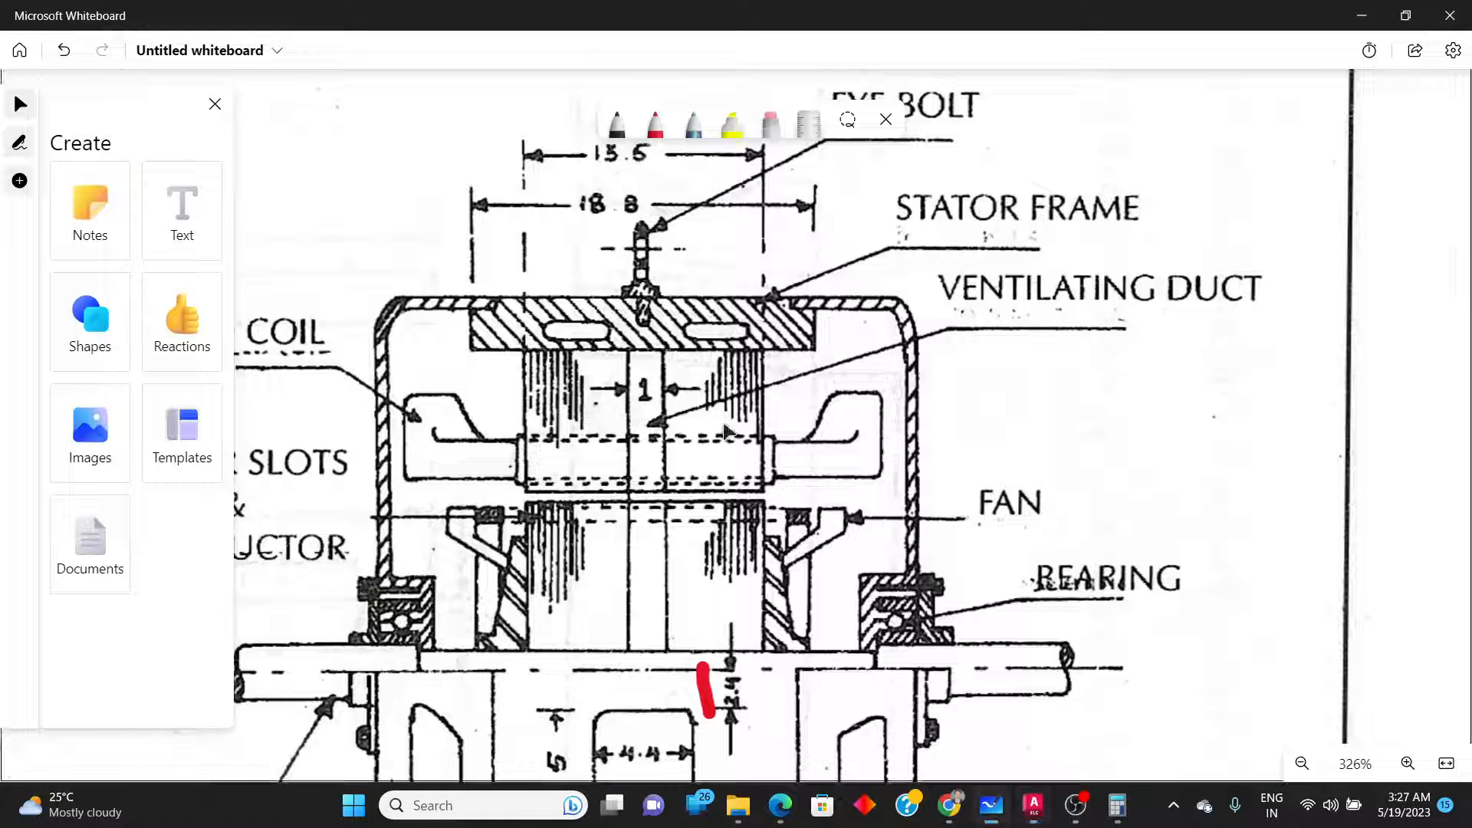
pyautogui.hotkey('alt', 'Tab')
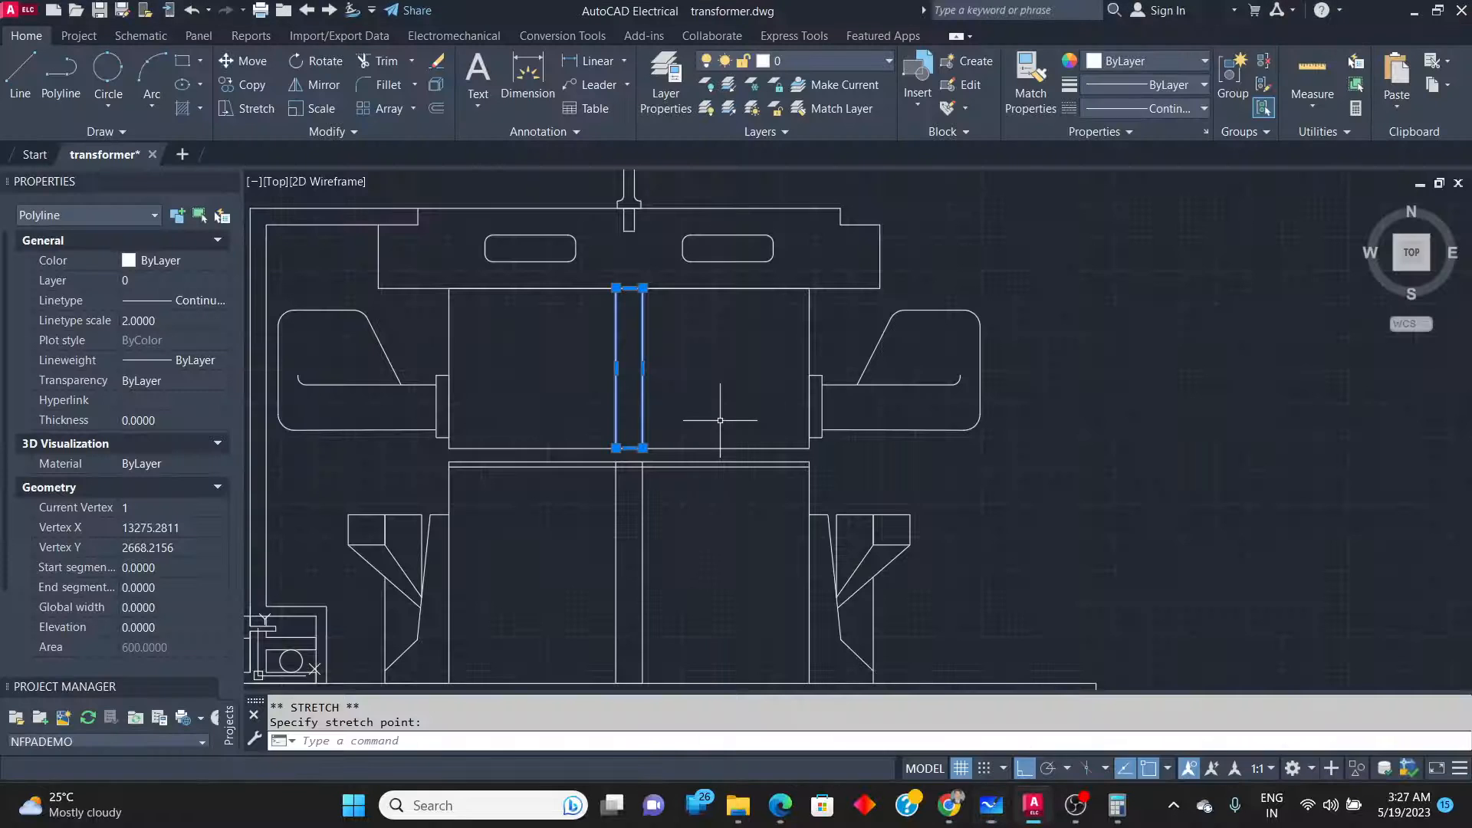
pyautogui.press('Escape')
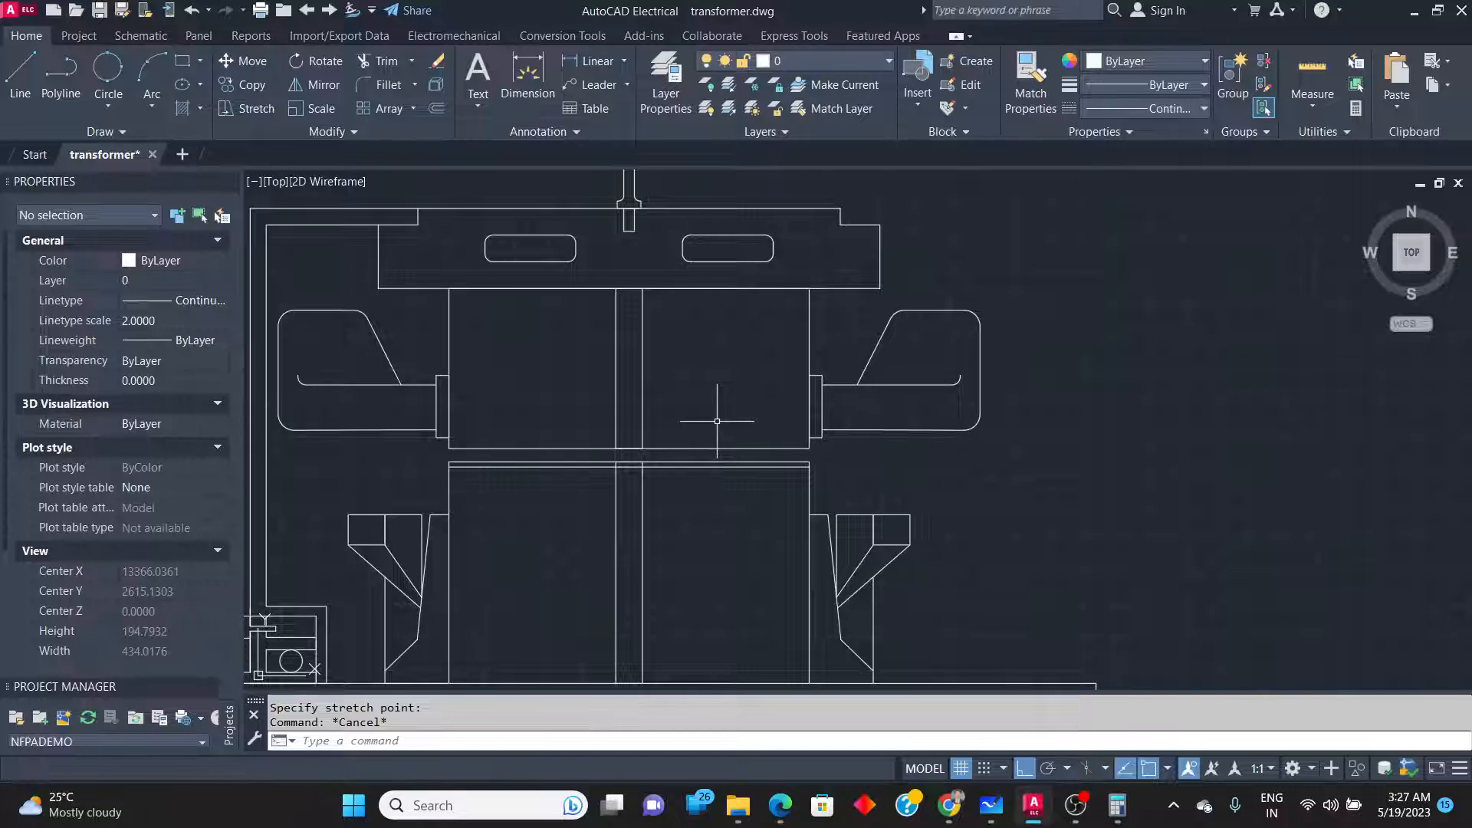
# Examine the motor reference sheets in Microsoft Whiteboard, return to AutoCAD Electrical, and inspect the gap between the upper and lower core blocks.
pyautogui.hotkey('alt', 'Tab')
pyautogui.scroll(-5, 937, 458)
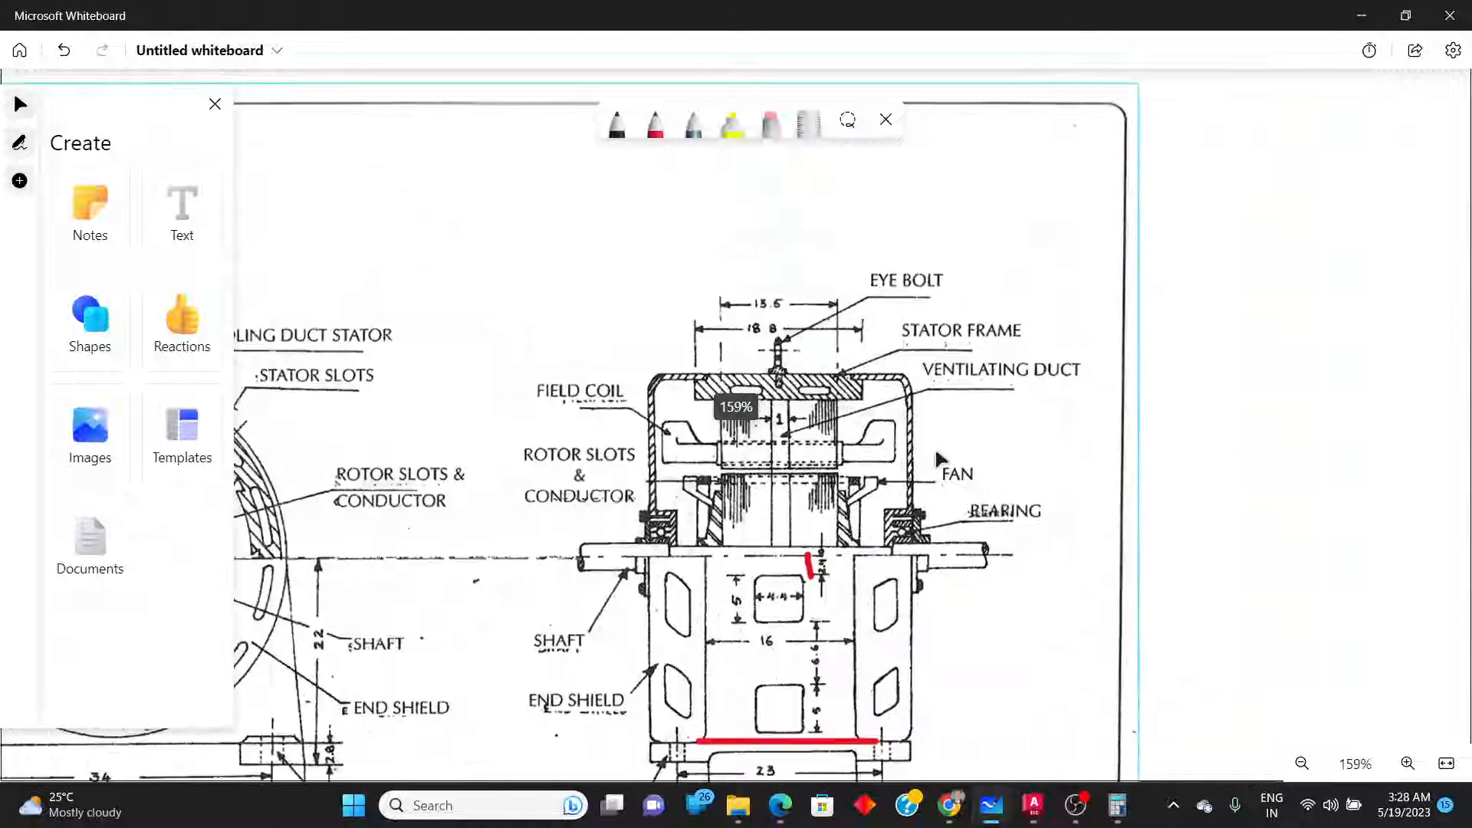
pyautogui.scroll(-8, 939, 460)
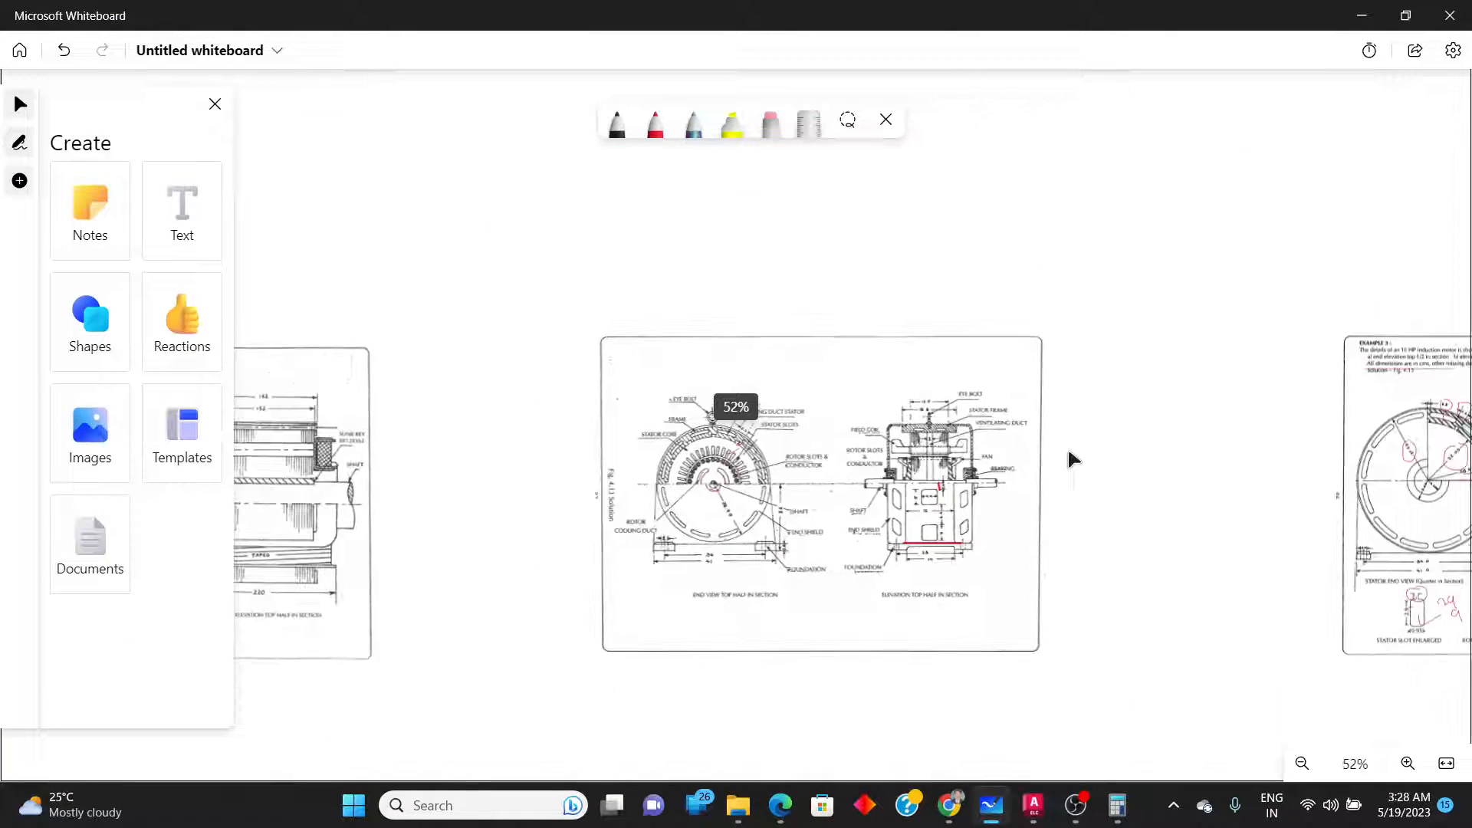
pyautogui.scroll(-2, 567, 478)
pyautogui.click(388, 477)
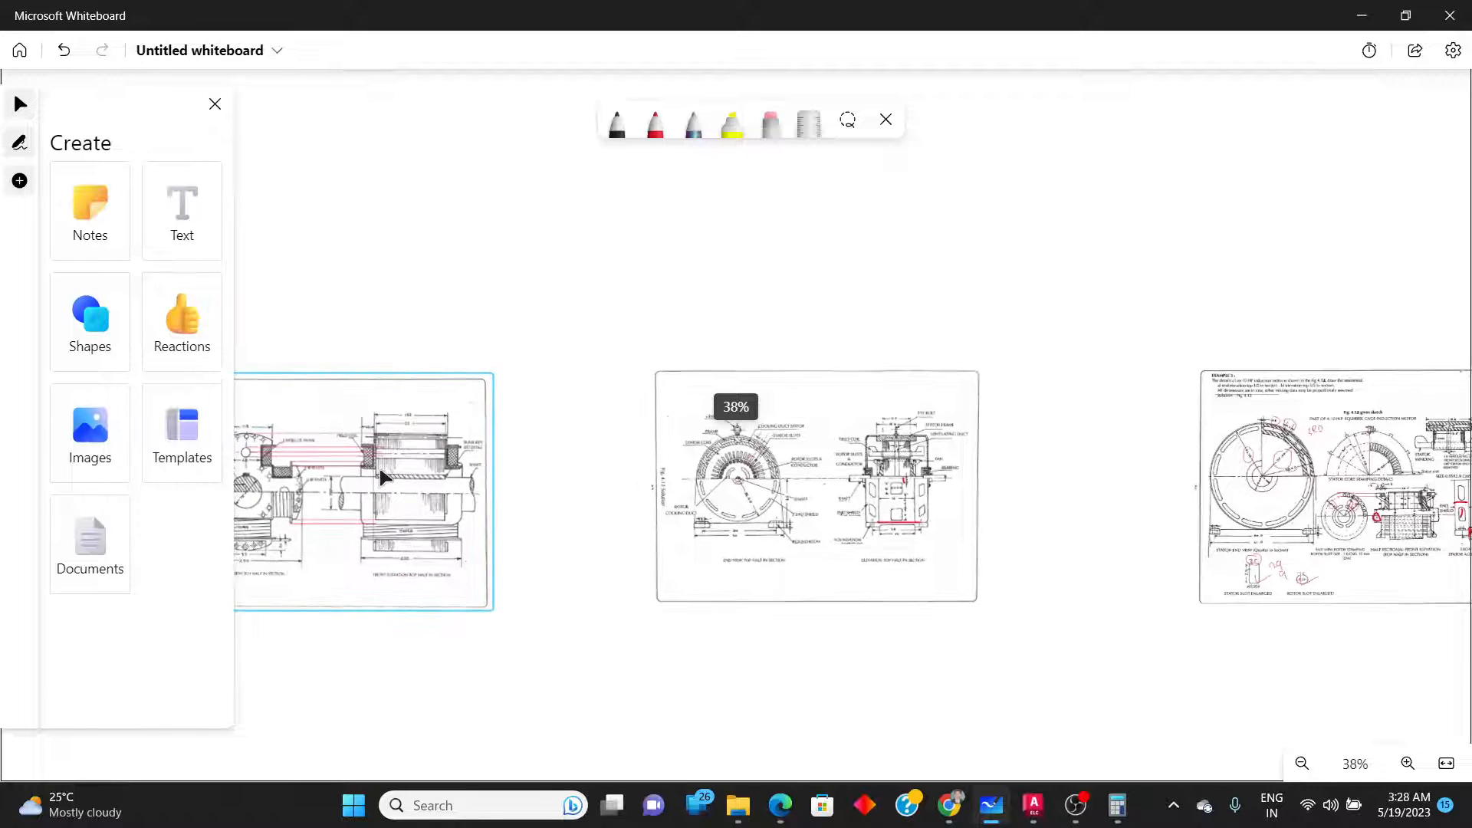
pyautogui.scroll(-1, 591, 473)
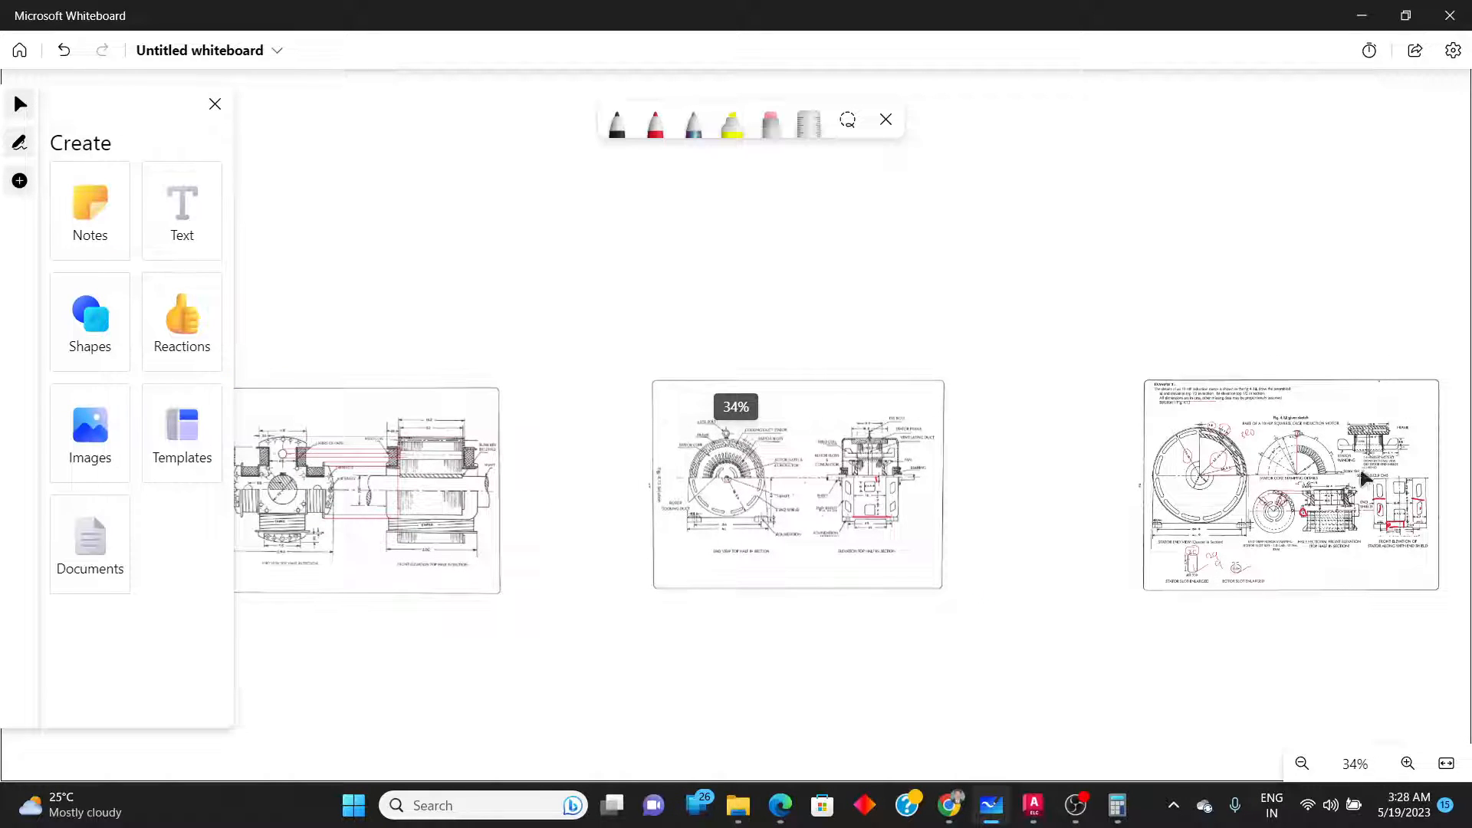
pyautogui.scroll(1, 1380, 473)
pyautogui.scroll(8, 859, 476)
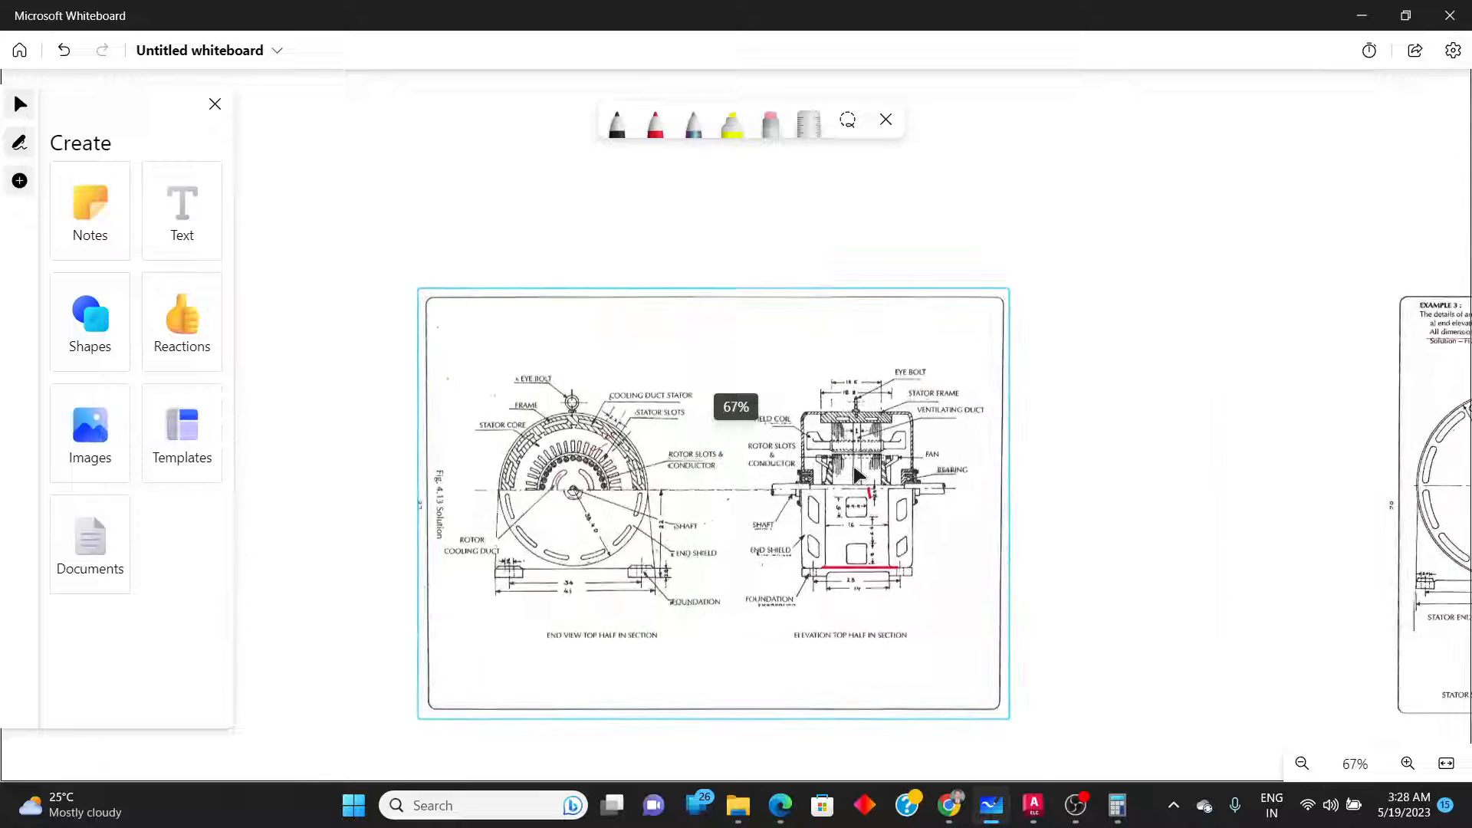
pyautogui.scroll(4, 856, 472)
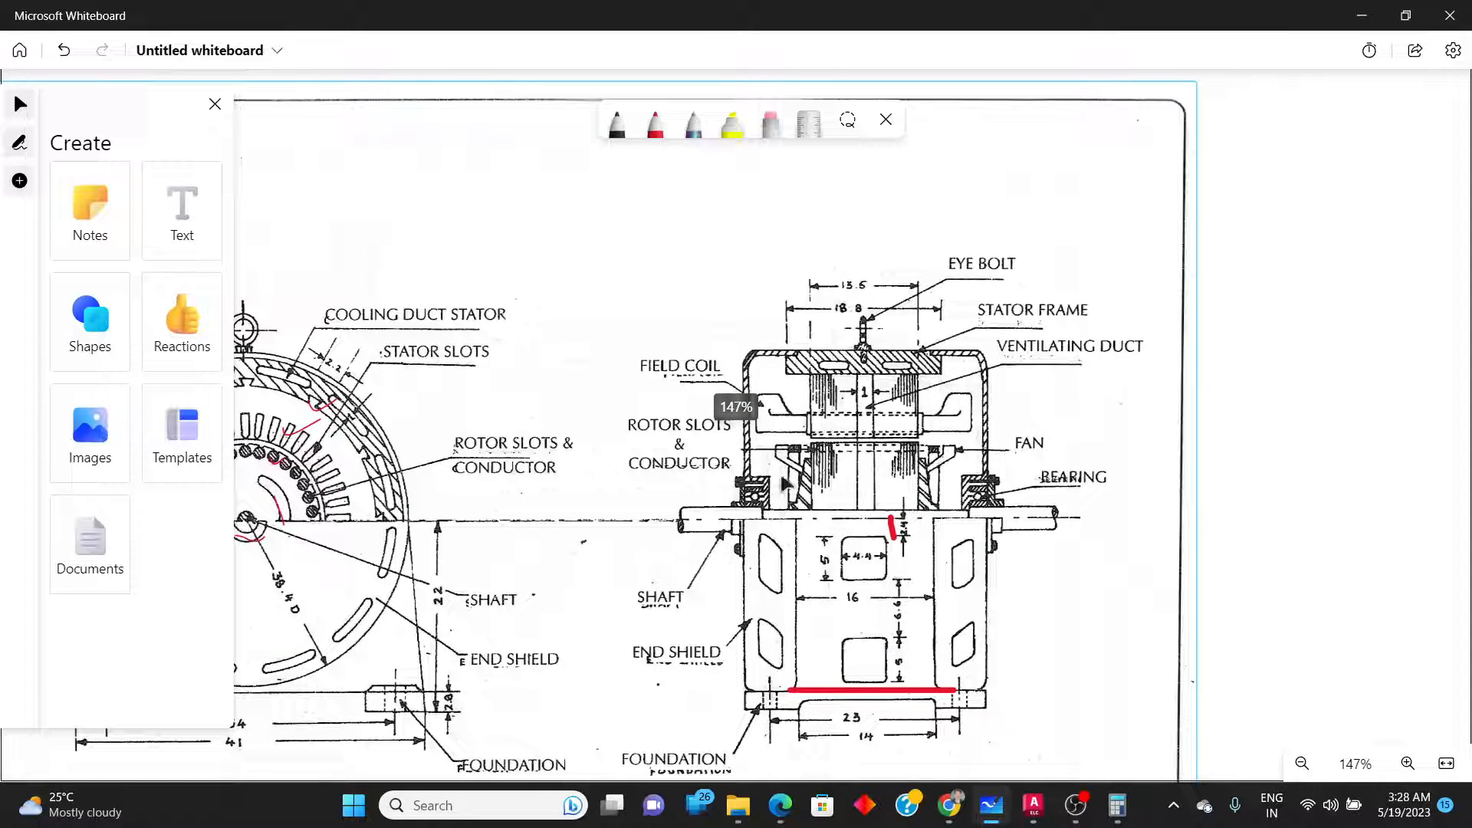
pyautogui.hotkey('alt', 'Tab')
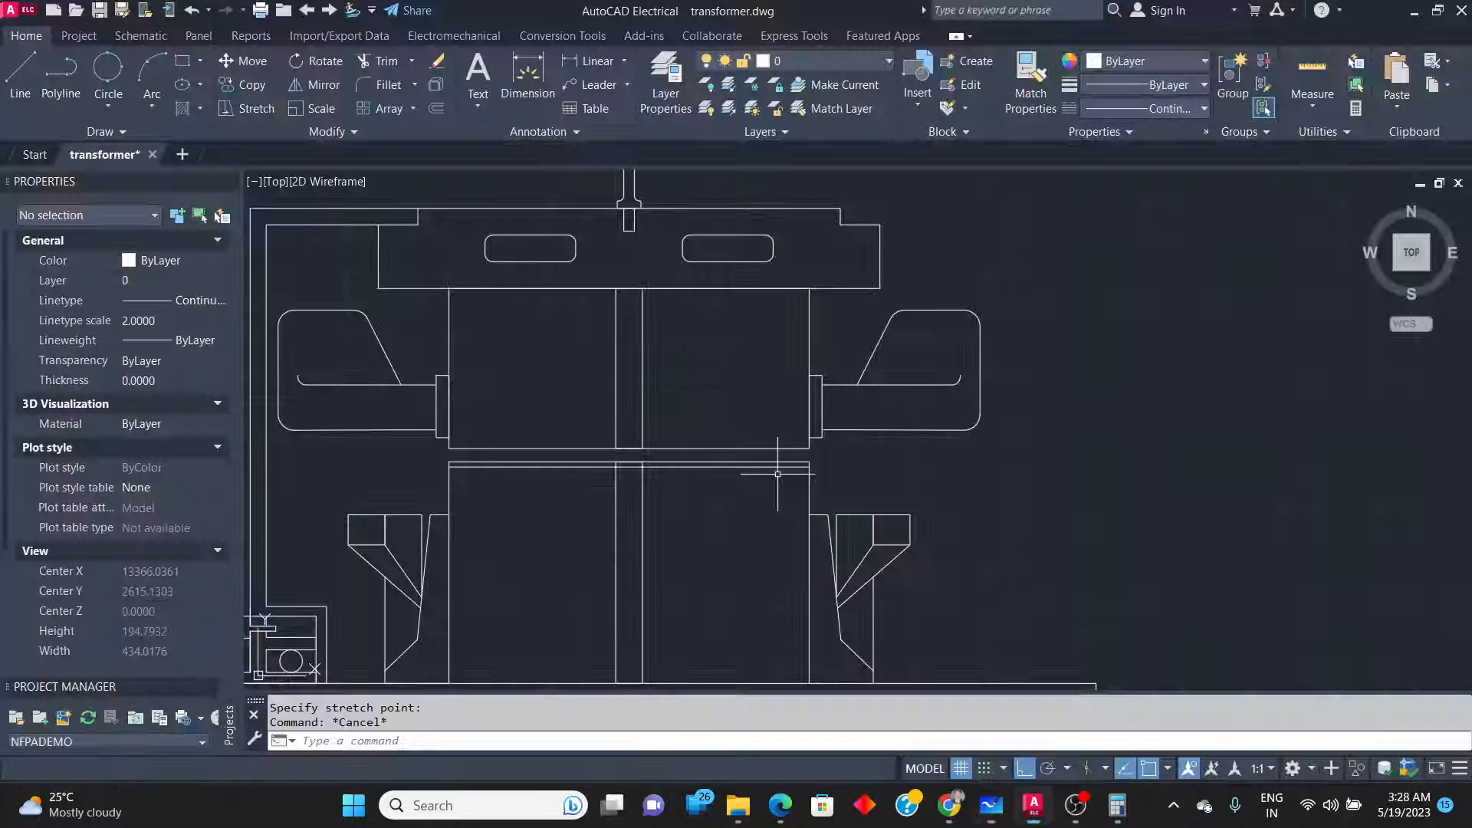
pyautogui.scroll(6, 643, 452)
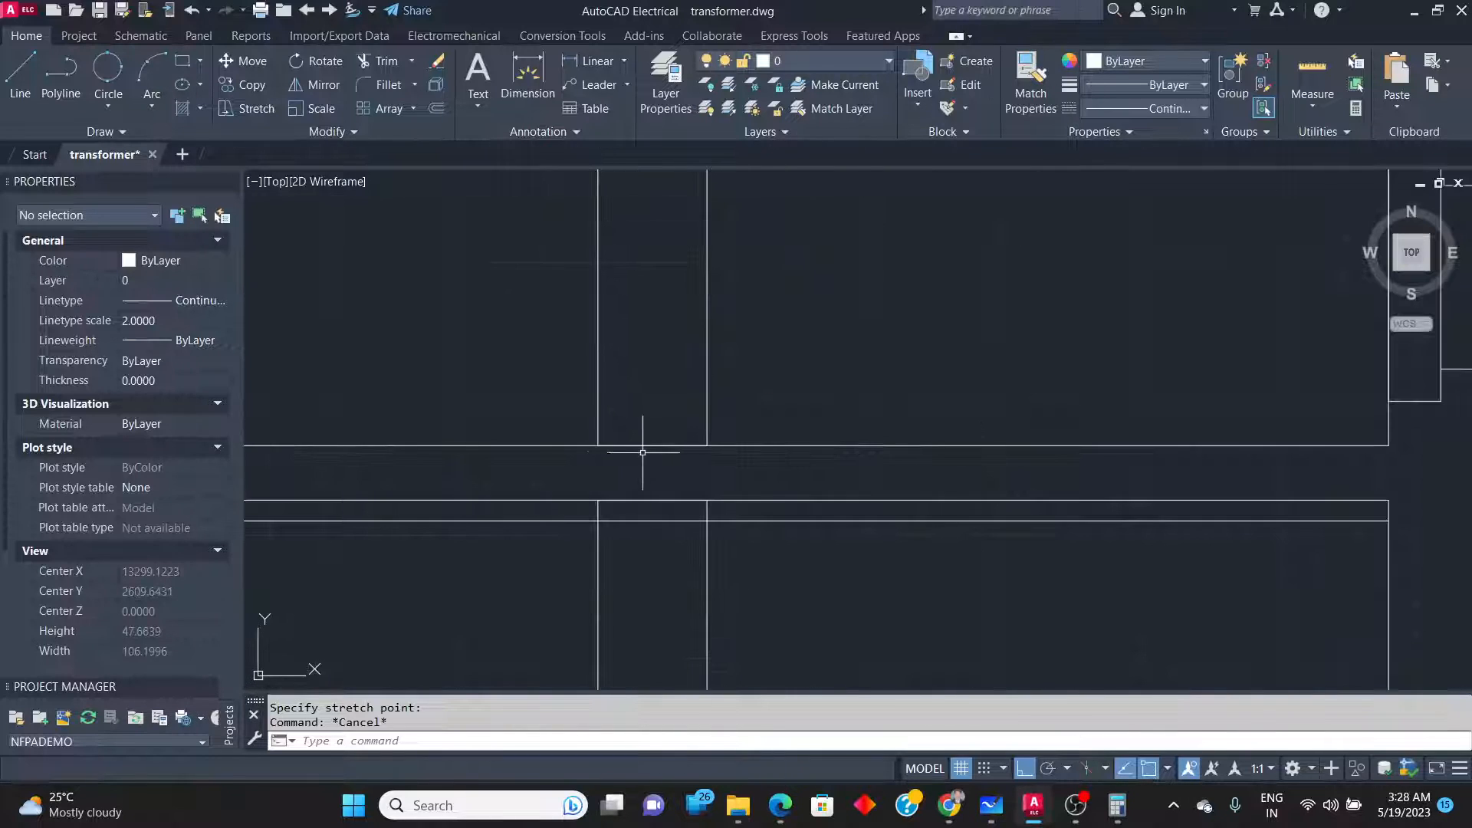
pyautogui.scroll(-6, 660, 454)
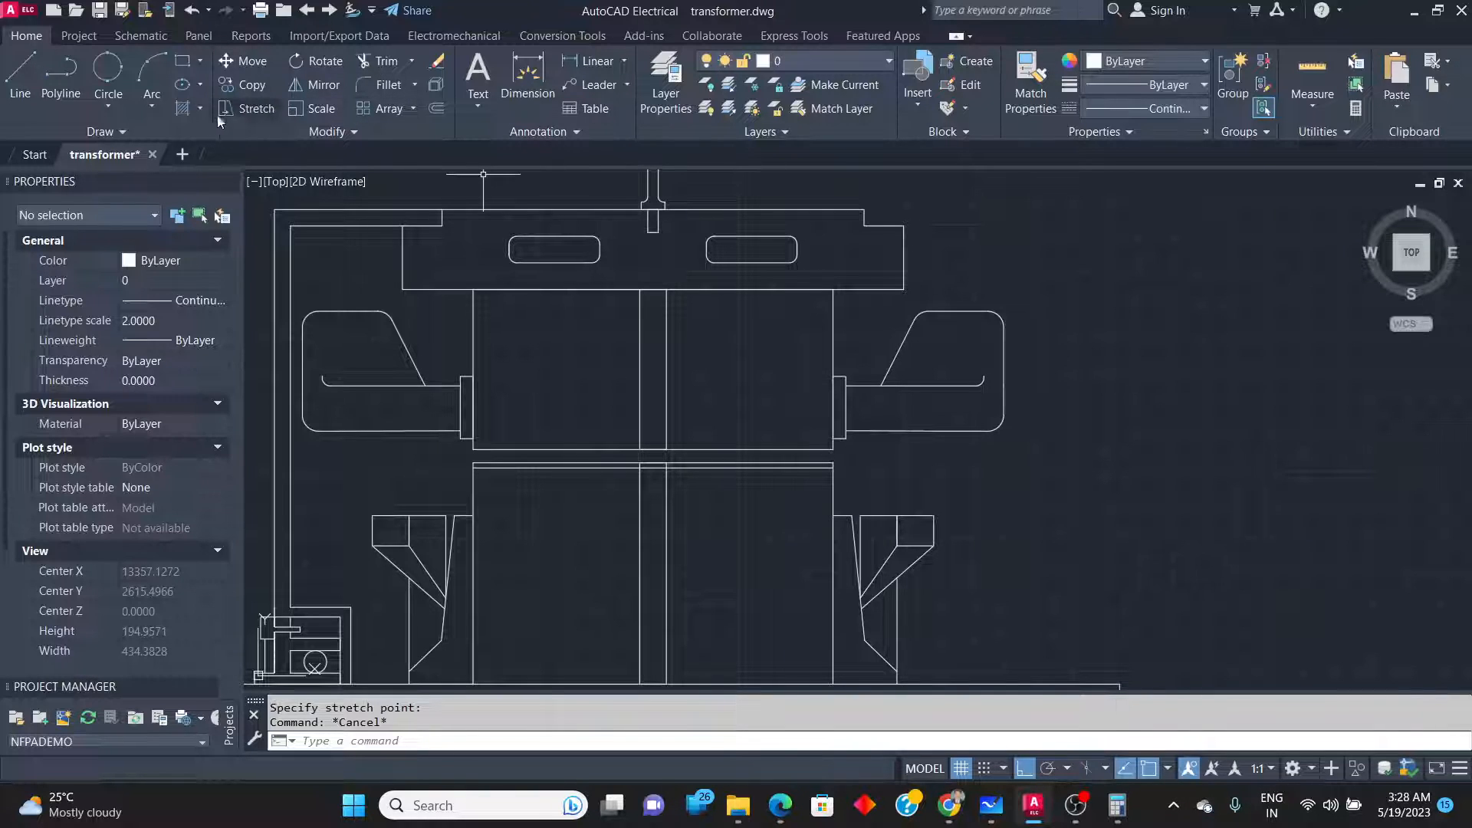
# Hatch the stator frame section around its two rounded slots with the ANSI31 pattern.
pyautogui.click(182, 108)
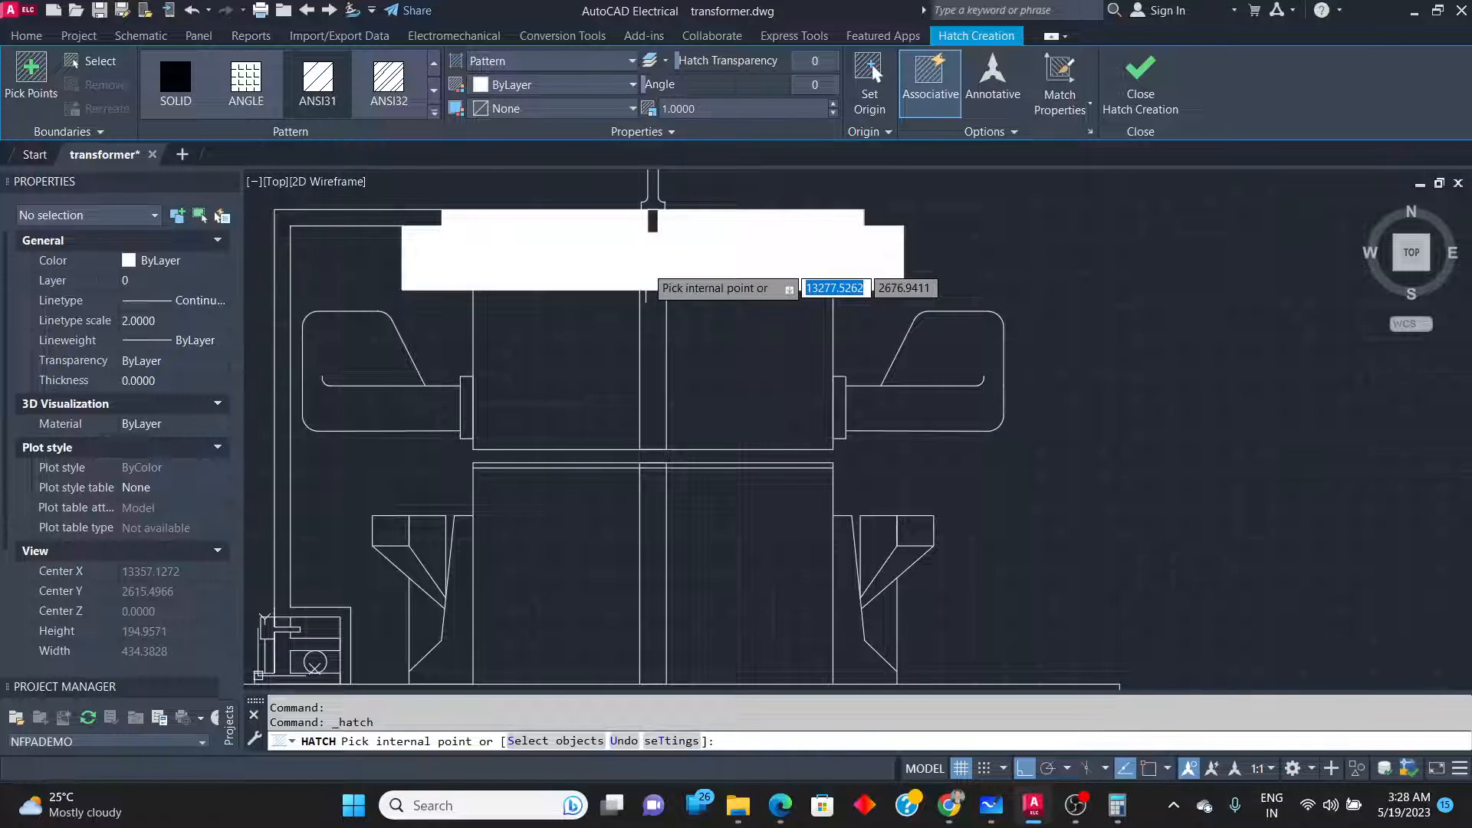
pyautogui.click(646, 273)
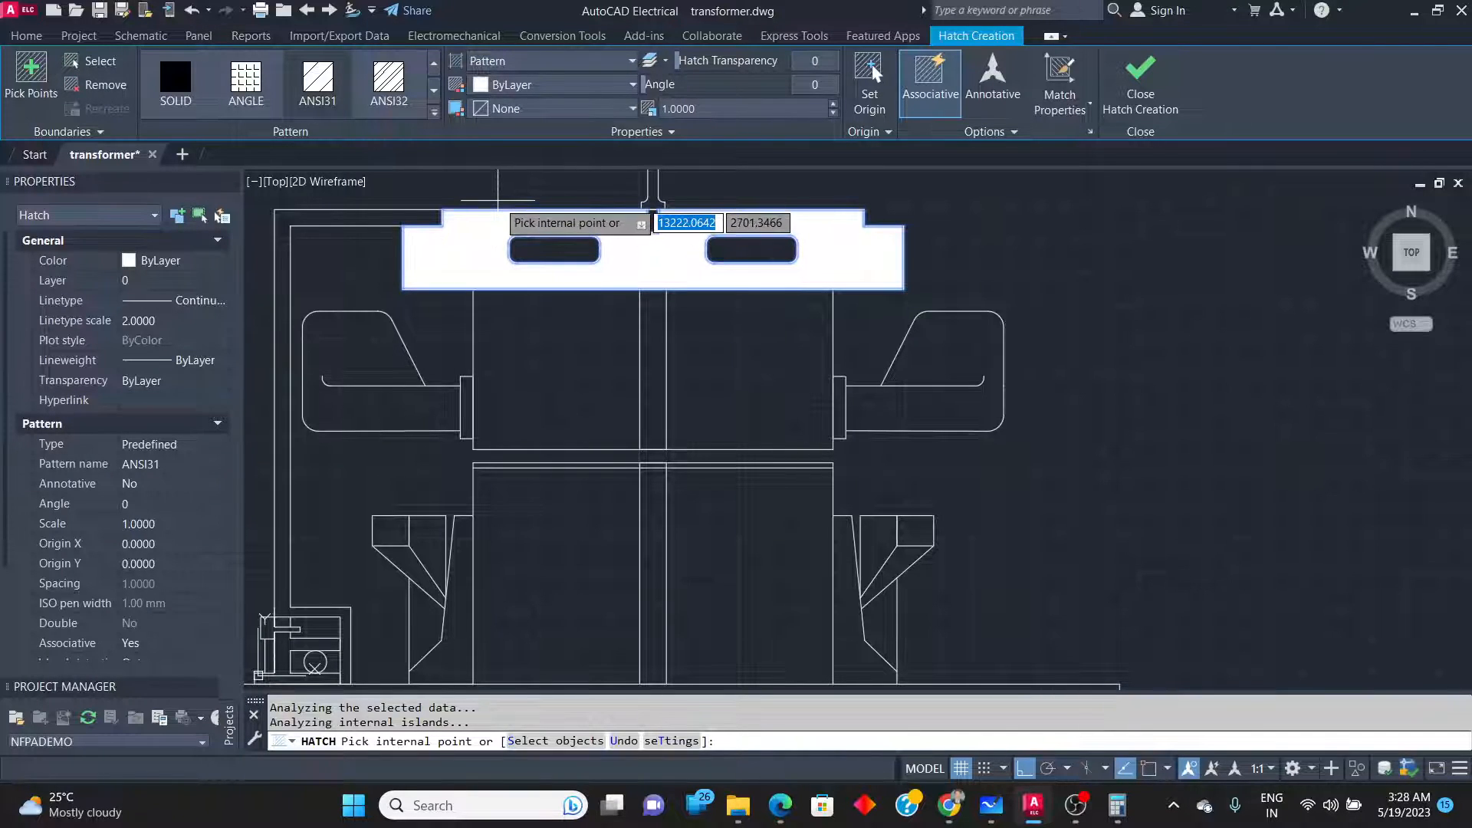
pyautogui.press('Return')
# Set the stator frame hatch's scale to 50, trying 0.3, 30 and 40 first.
pyautogui.scroll(-4, 130, 432)
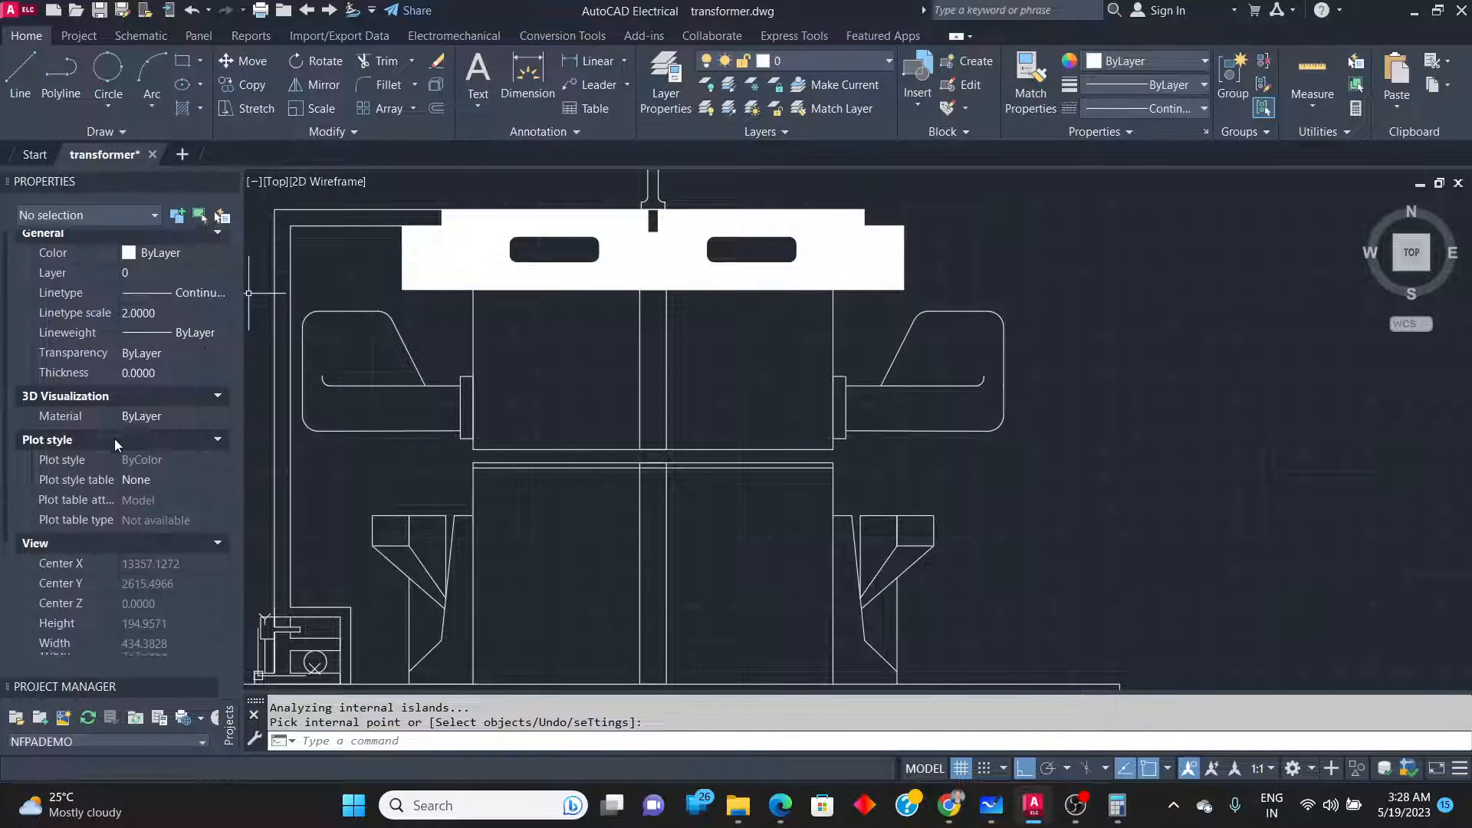
pyautogui.click(493, 252)
pyautogui.click(132, 523)
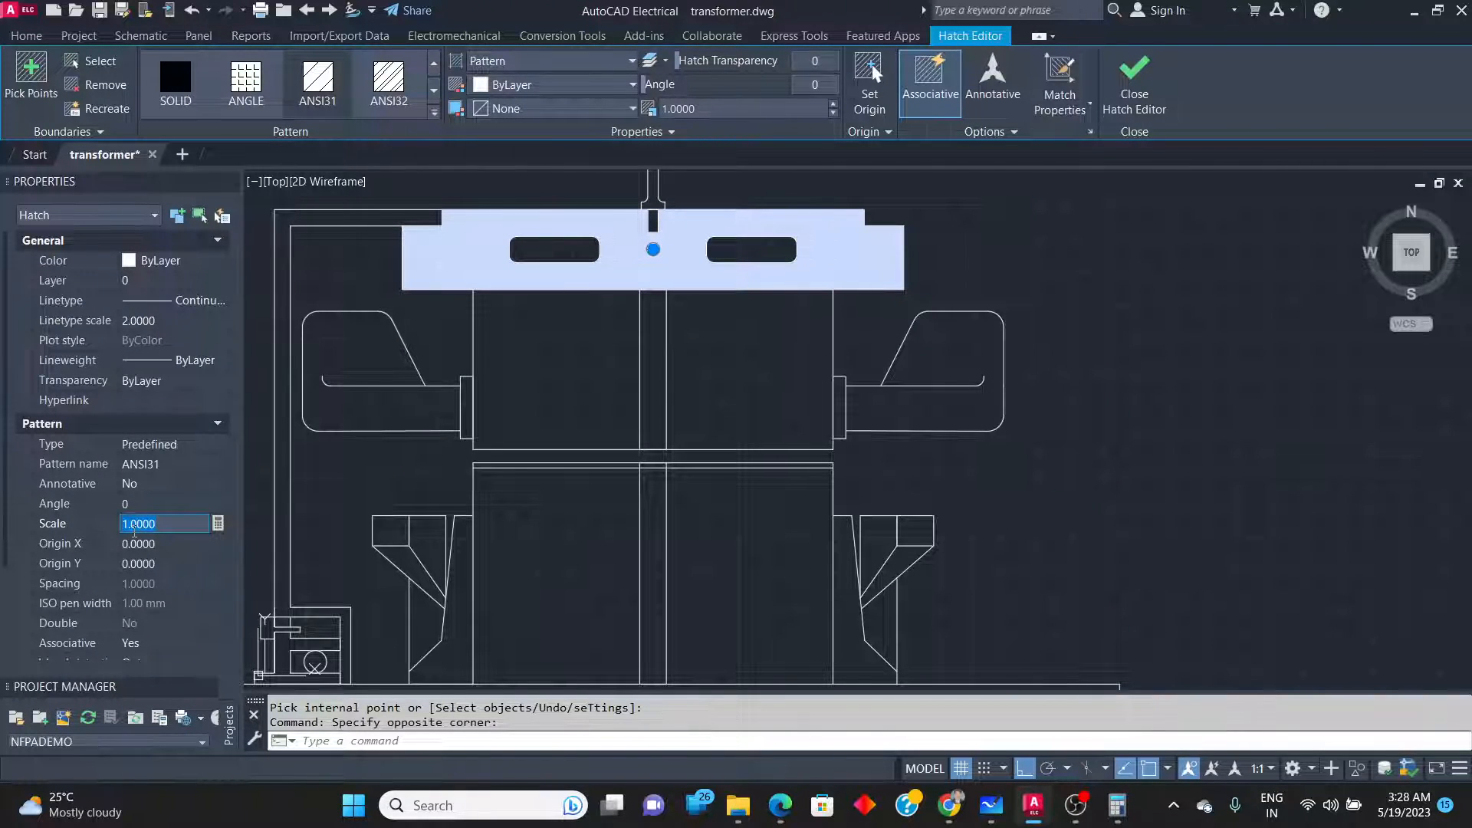
pyautogui.click(133, 537)
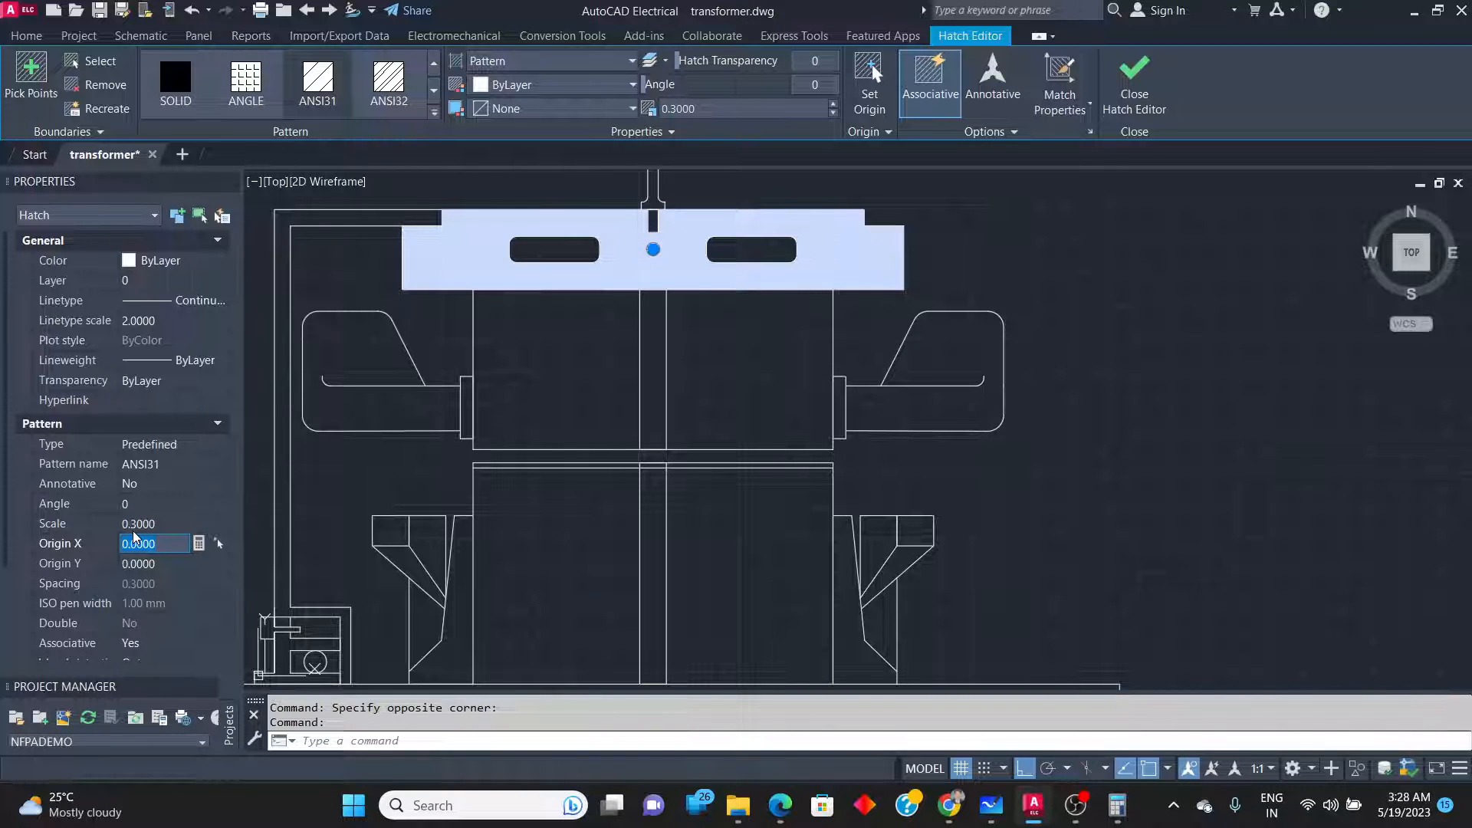
pyautogui.click(134, 531)
pyautogui.write('3')
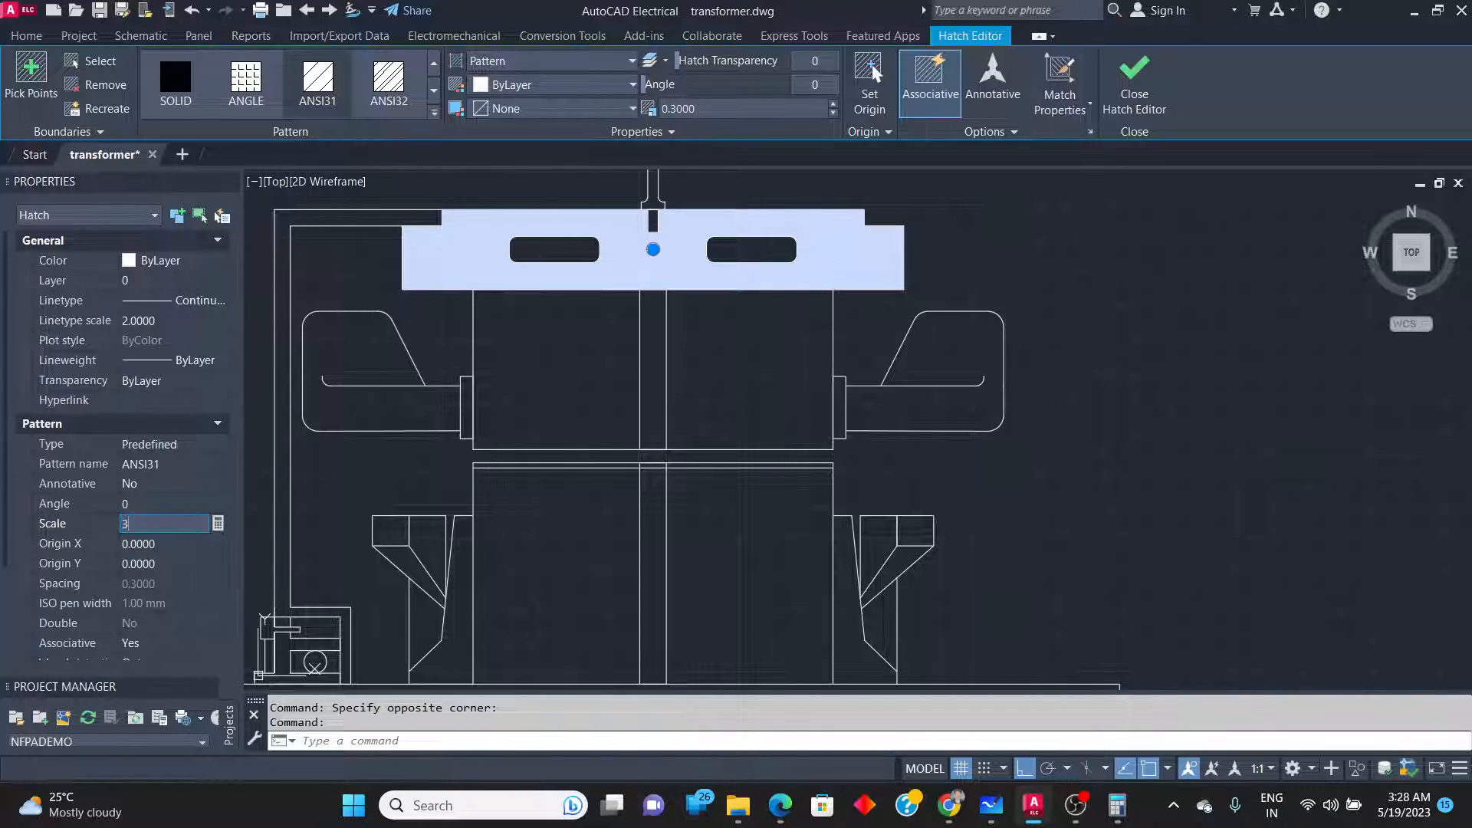
pyautogui.write('0')
pyautogui.click(134, 536)
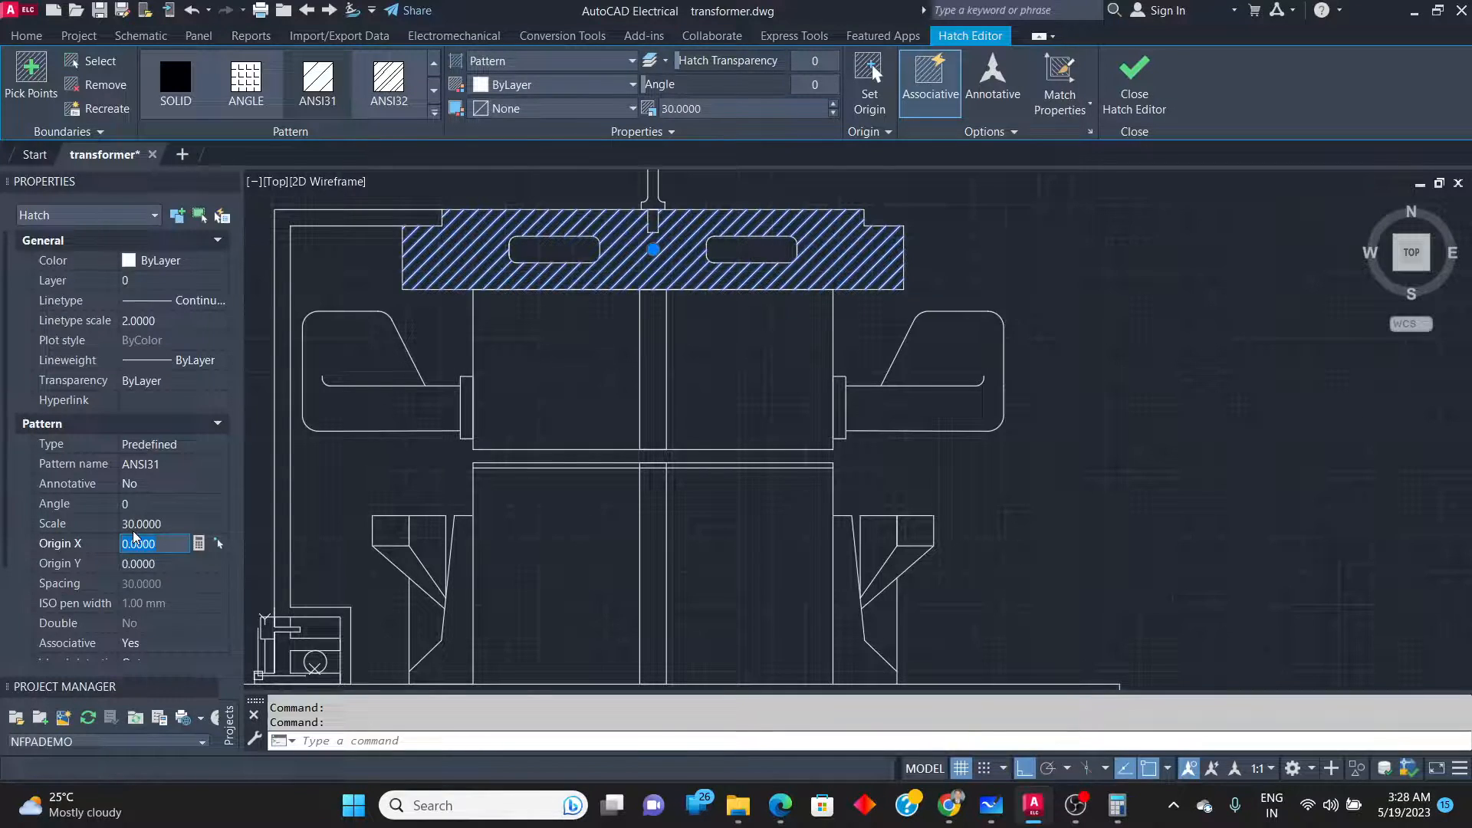
pyautogui.click(135, 530)
pyautogui.write('40')
pyautogui.click(136, 538)
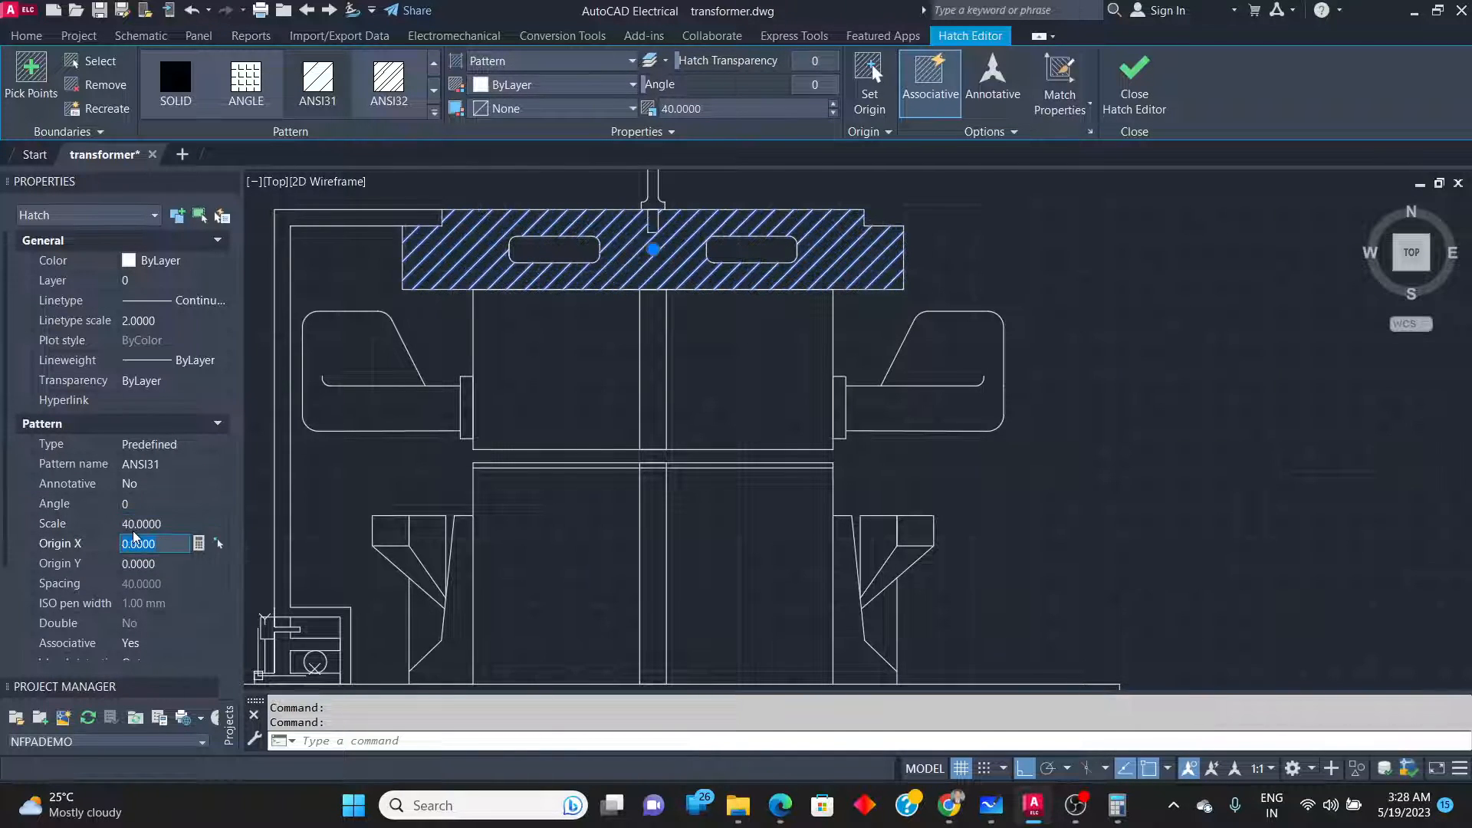
pyautogui.click(136, 530)
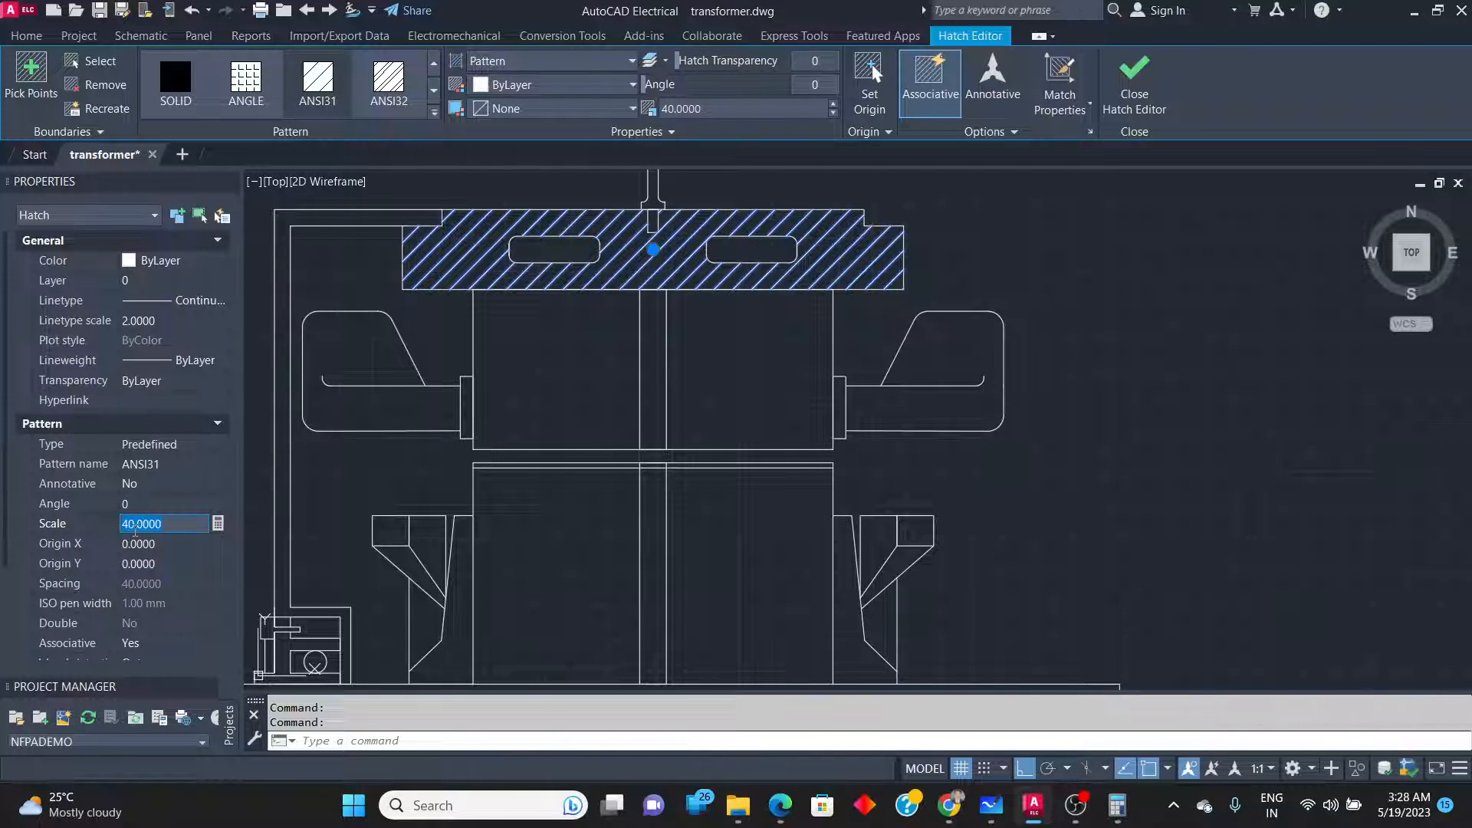
pyautogui.write('50')
pyautogui.click(136, 538)
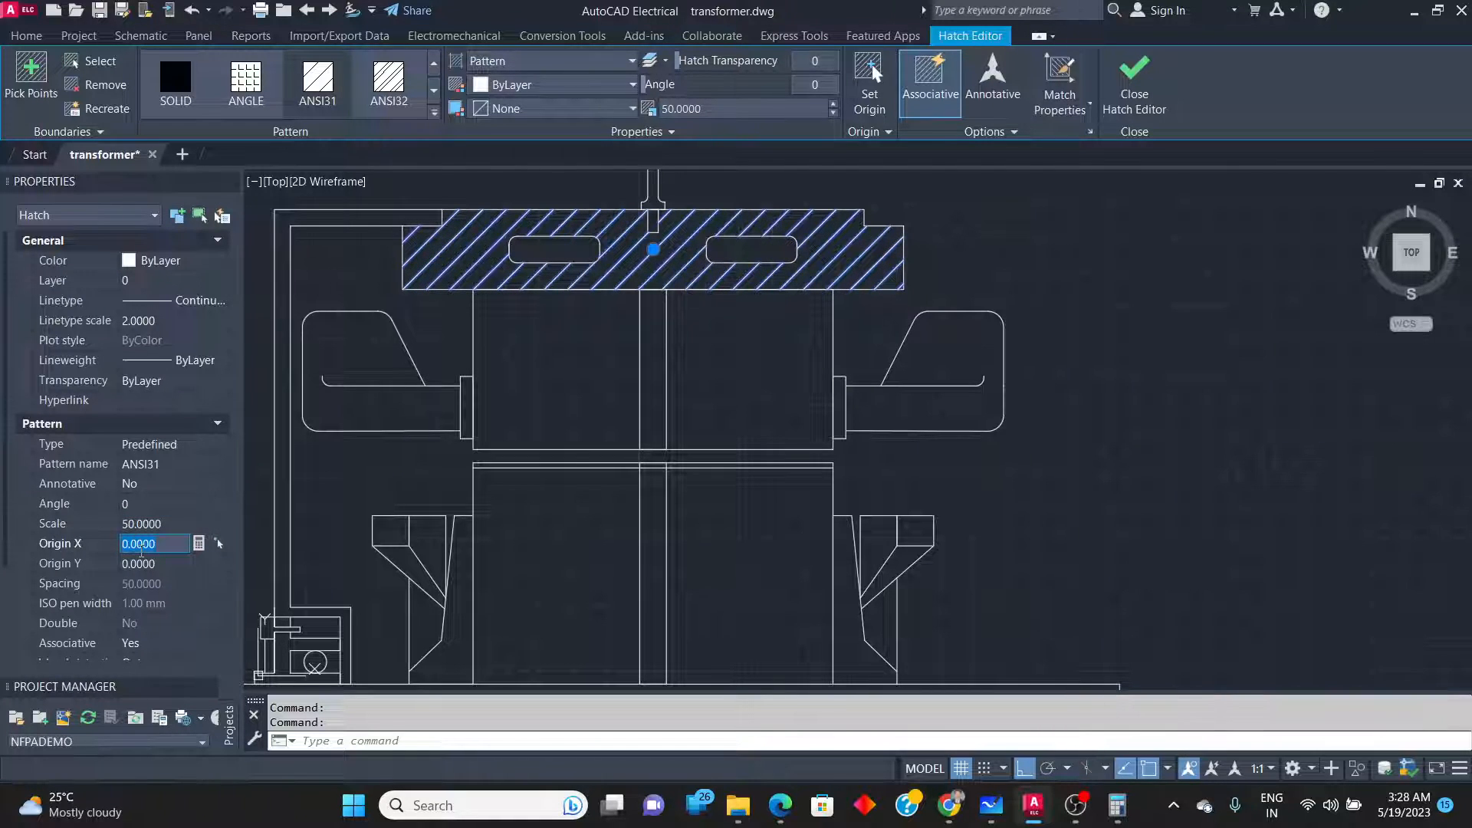
pyautogui.press('Escape')
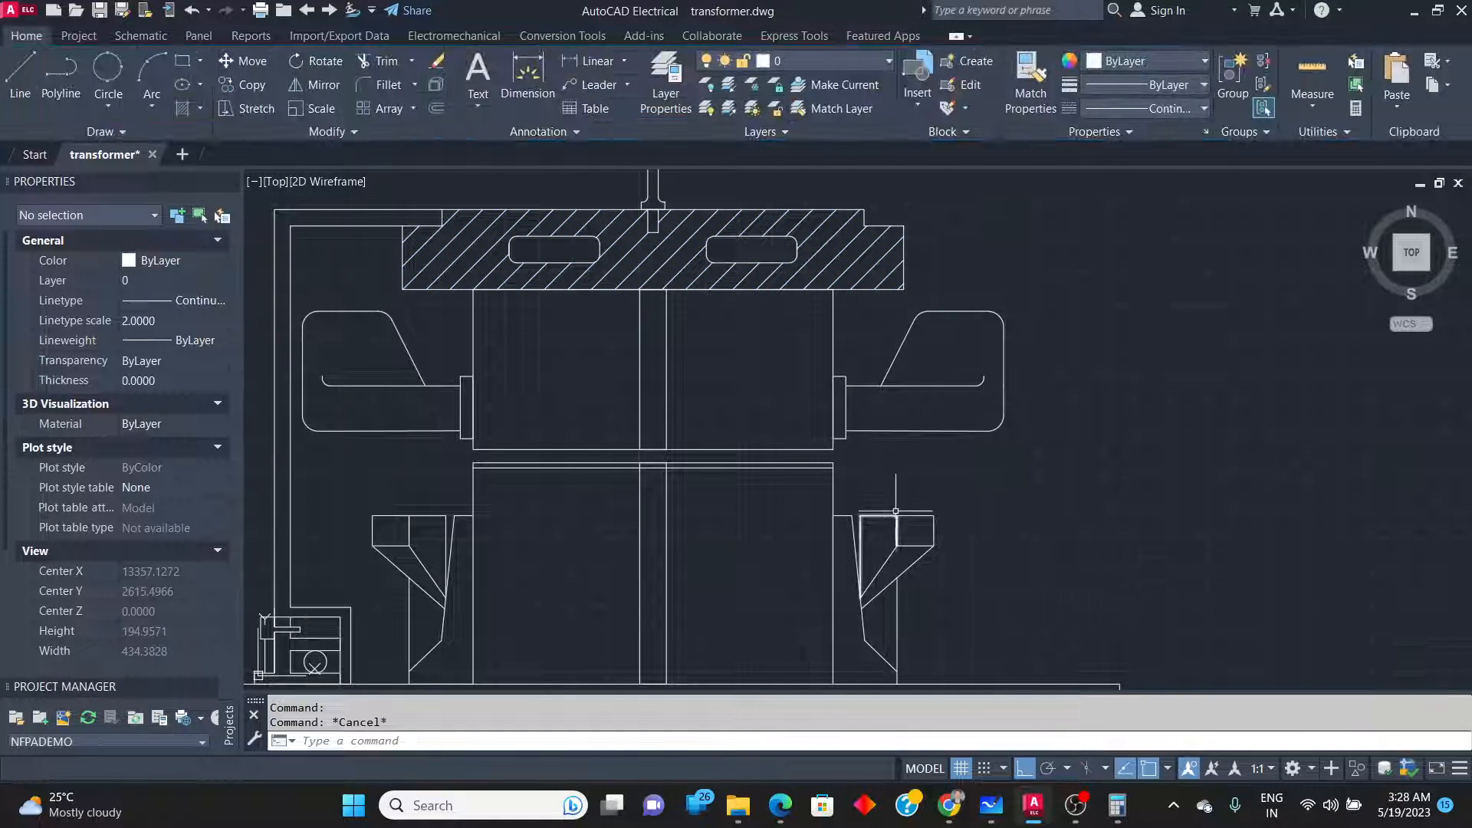
# Check the frame's hatching in the Microsoft Whiteboard reference and set the stator frame hatch's angle to 90 in AutoCAD Electrical, trying 180 first.
pyautogui.hotkey('alt', 'Tab')
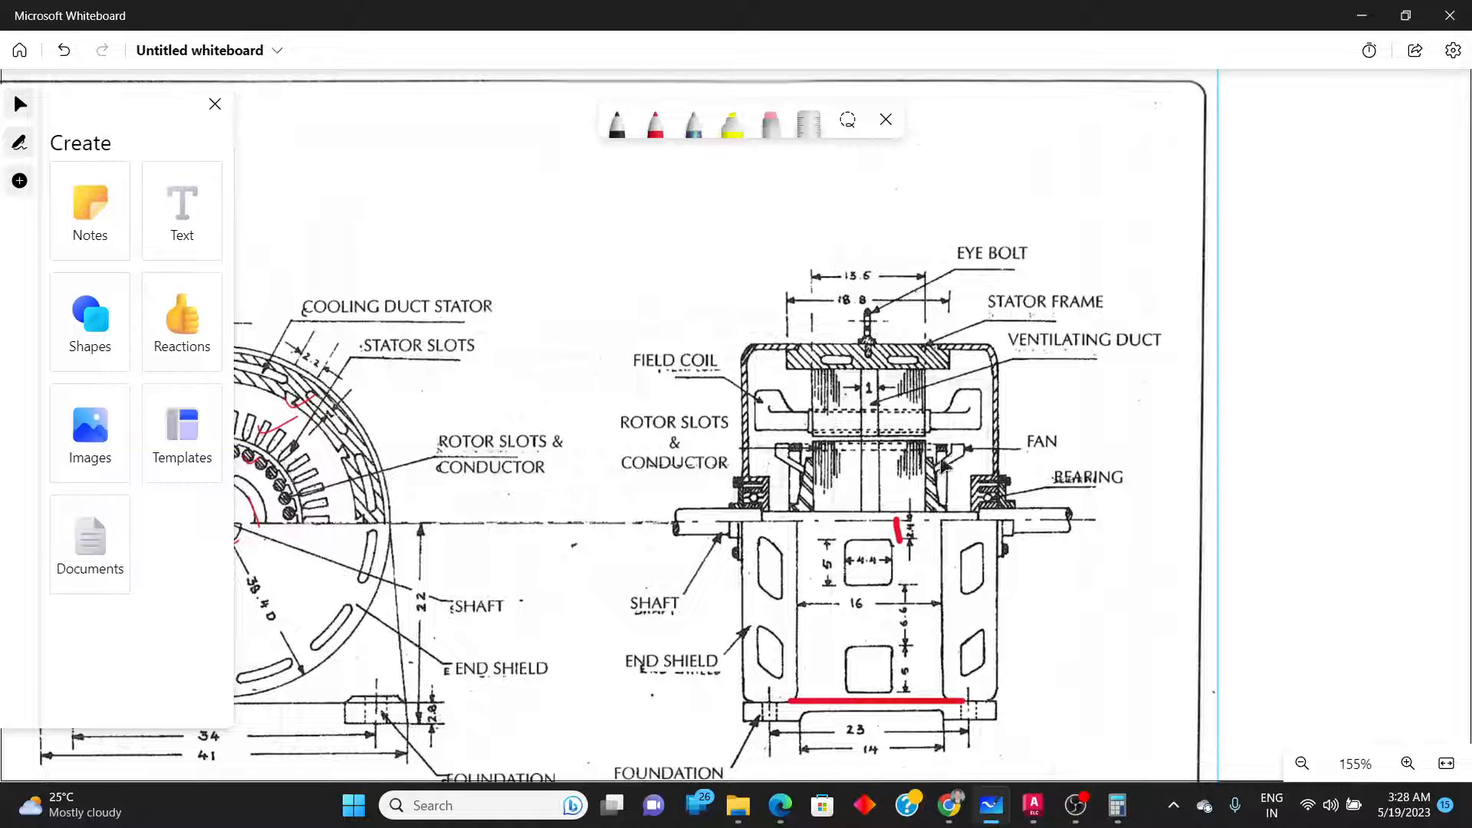
pyautogui.keyDown('ctrl'); pyautogui.scroll(3, 995, 463); pyautogui.keyUp('ctrl')
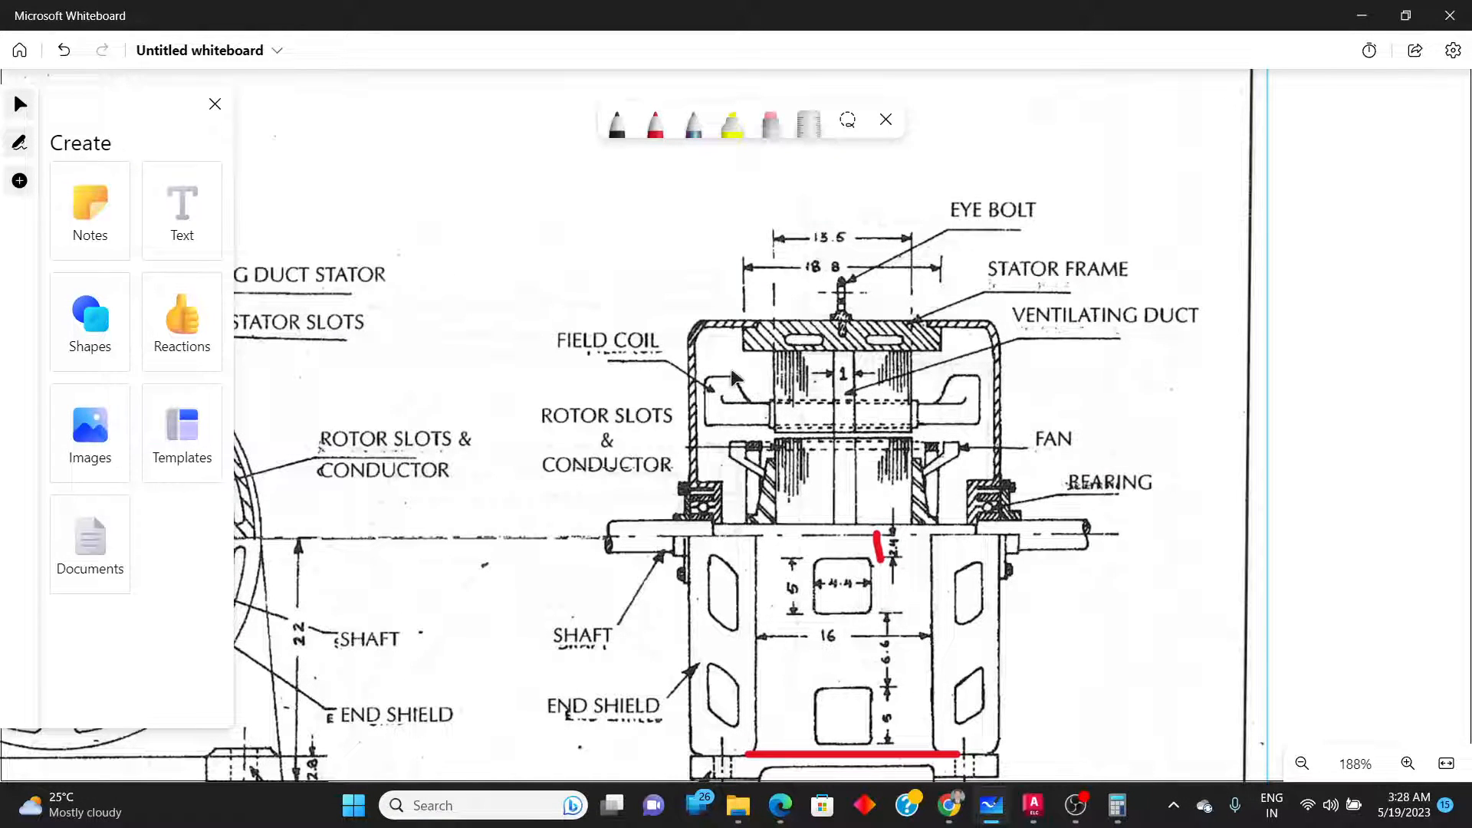
pyautogui.hotkey('alt', 'Tab')
pyautogui.click(666, 260)
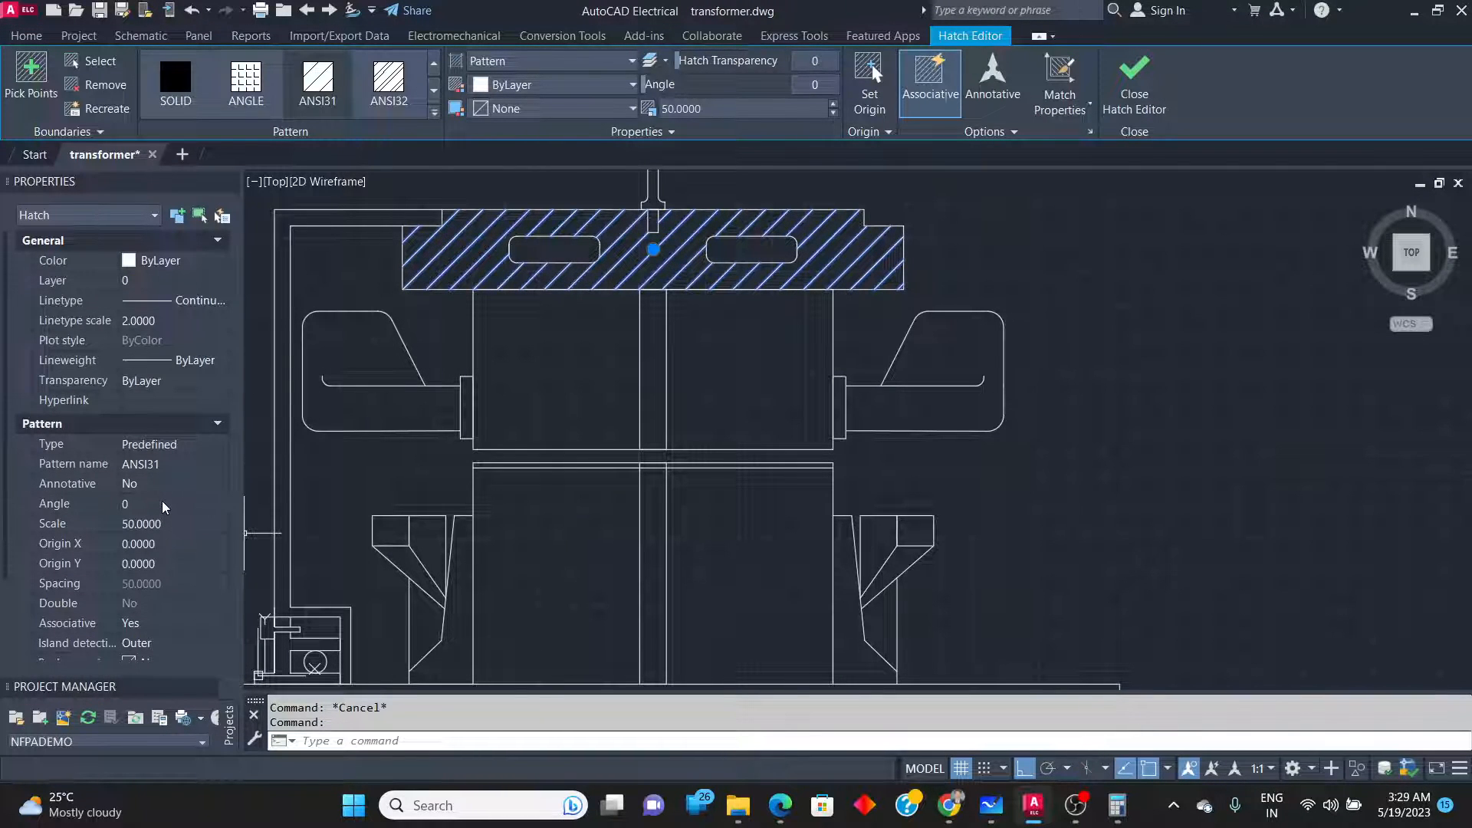
pyautogui.click(163, 503)
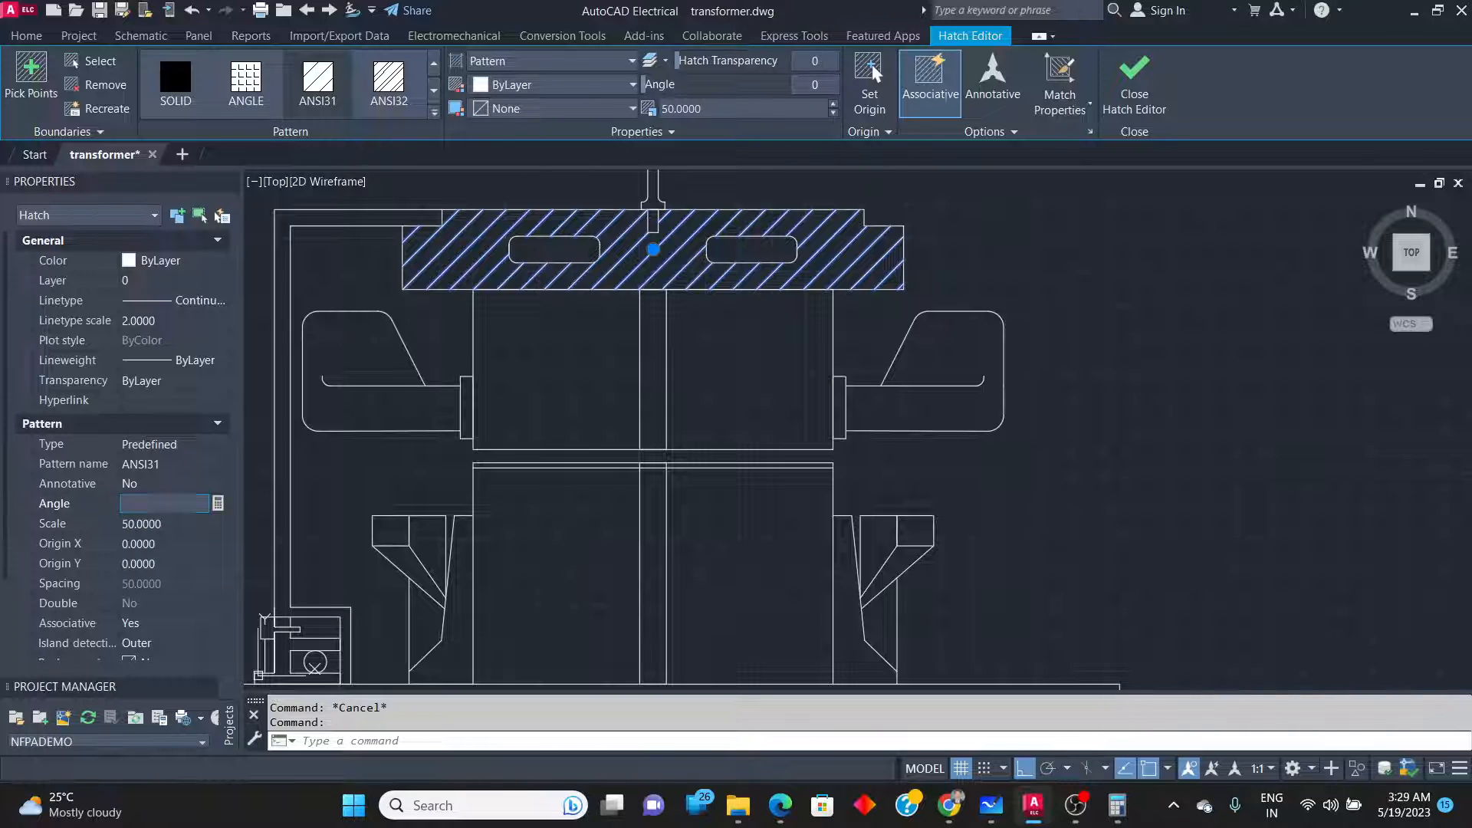
pyautogui.write('180')
pyautogui.press('Tab')
pyautogui.click(151, 504)
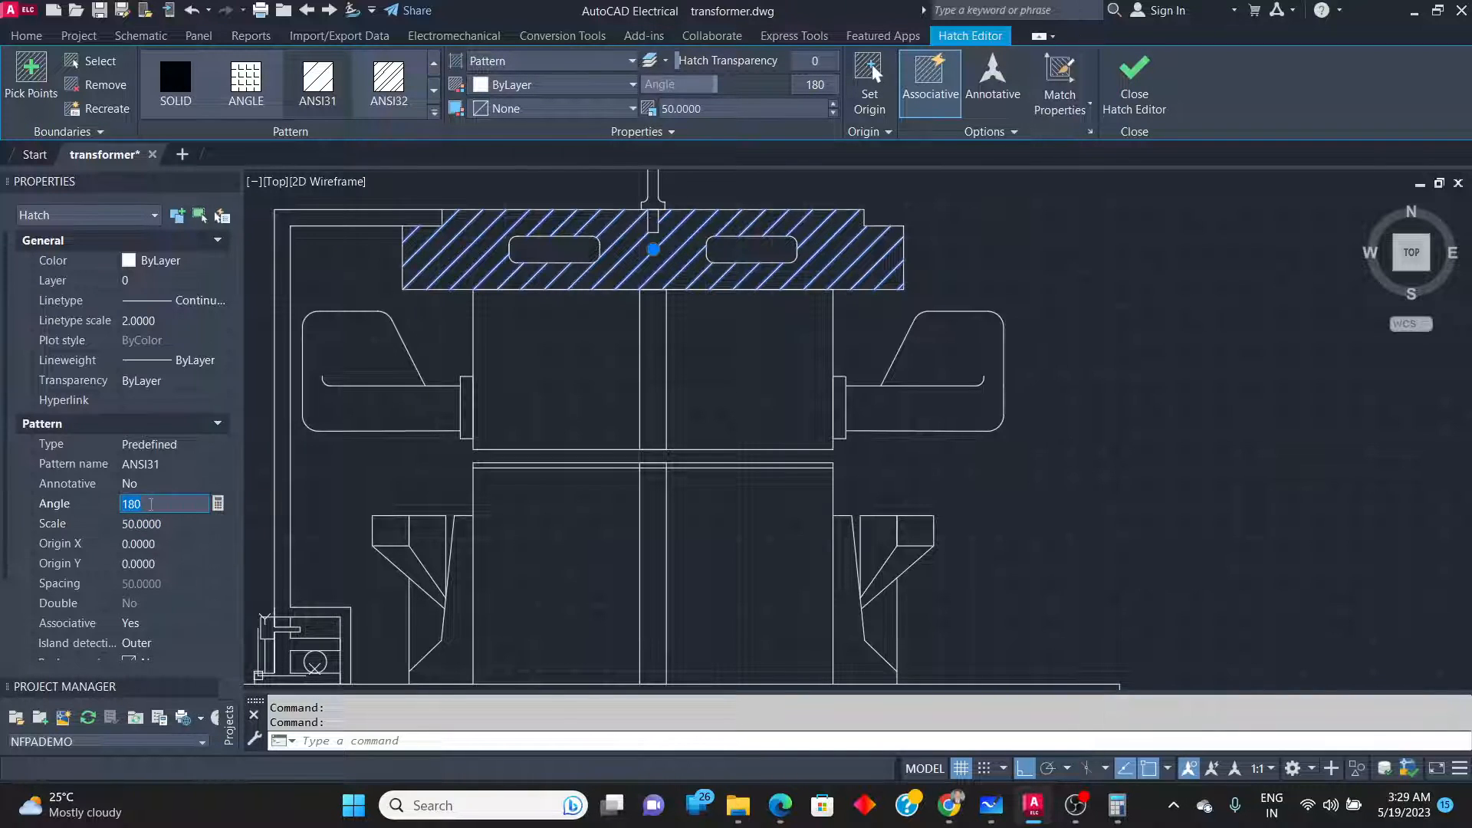
pyautogui.write('90')
pyautogui.press('Tab')
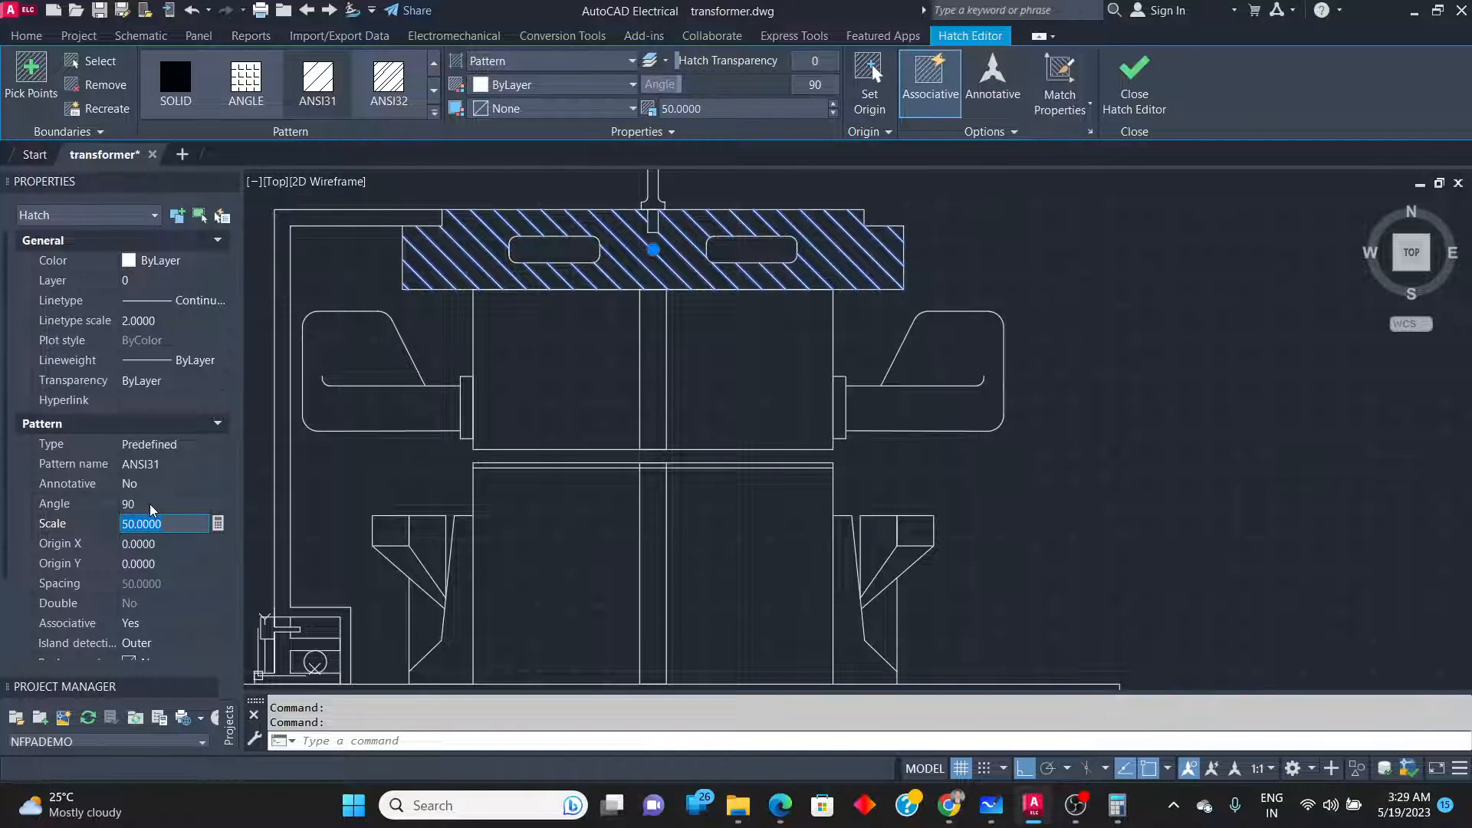
# Hatch the narrow end shield section that runs down the motor's left side to the bearing housing with the ANSI31 pattern.
pyautogui.press('Escape')
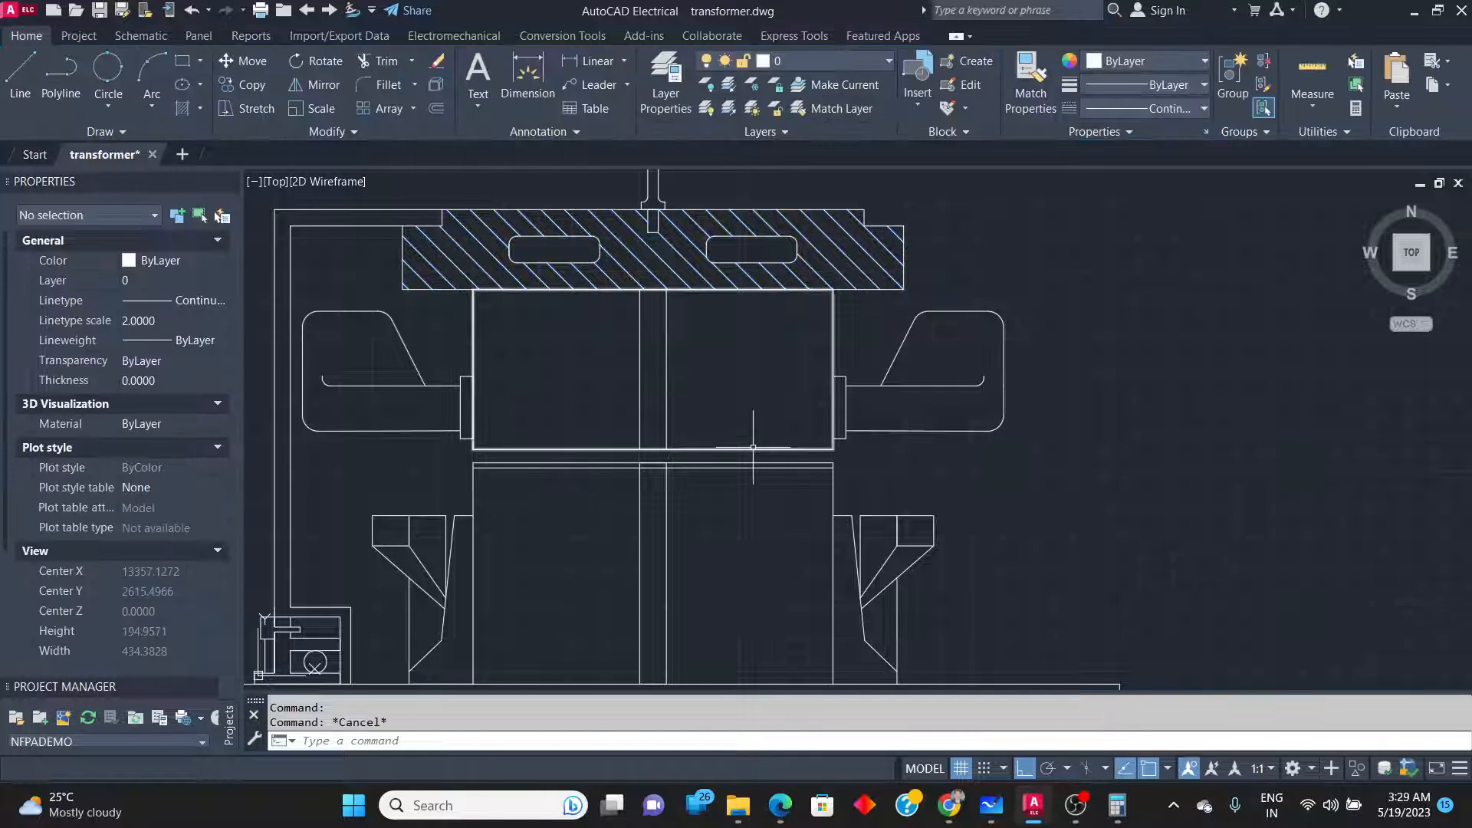
pyautogui.scroll(-2, 877, 334)
pyautogui.scroll(3, 567, 454)
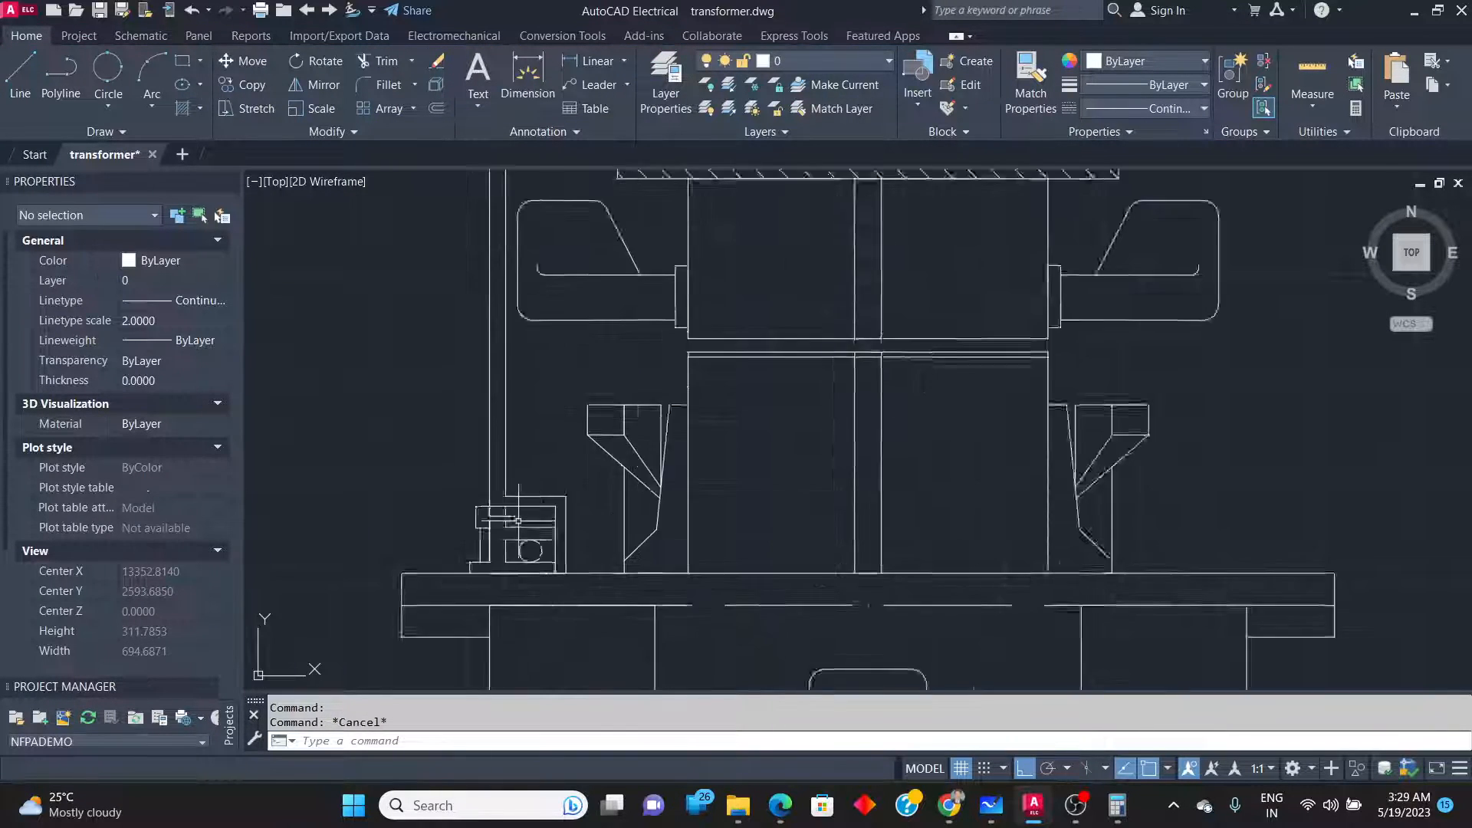
pyautogui.click(185, 110)
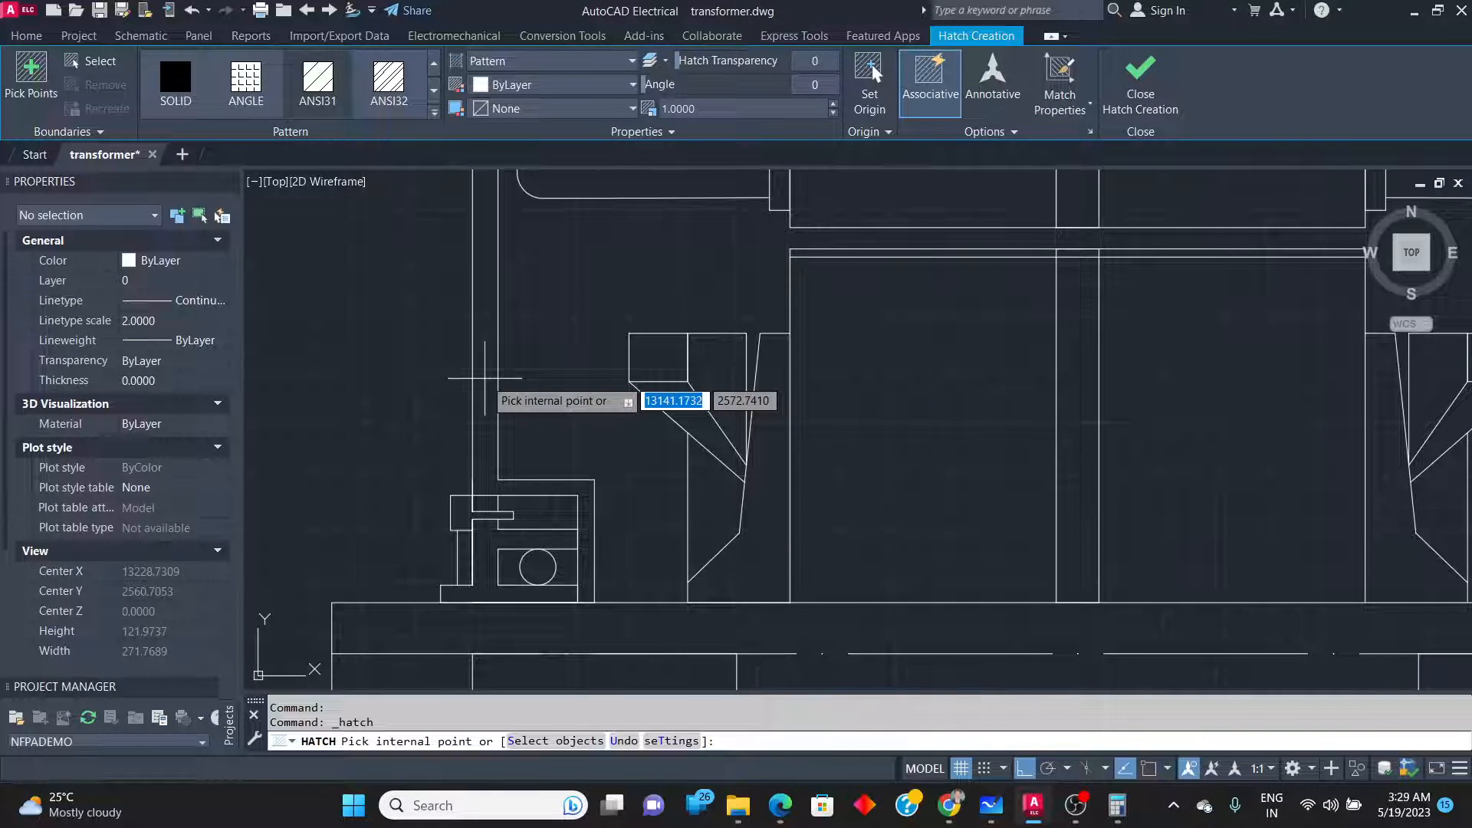
pyautogui.click(490, 378)
pyautogui.scroll(-3, 466, 595)
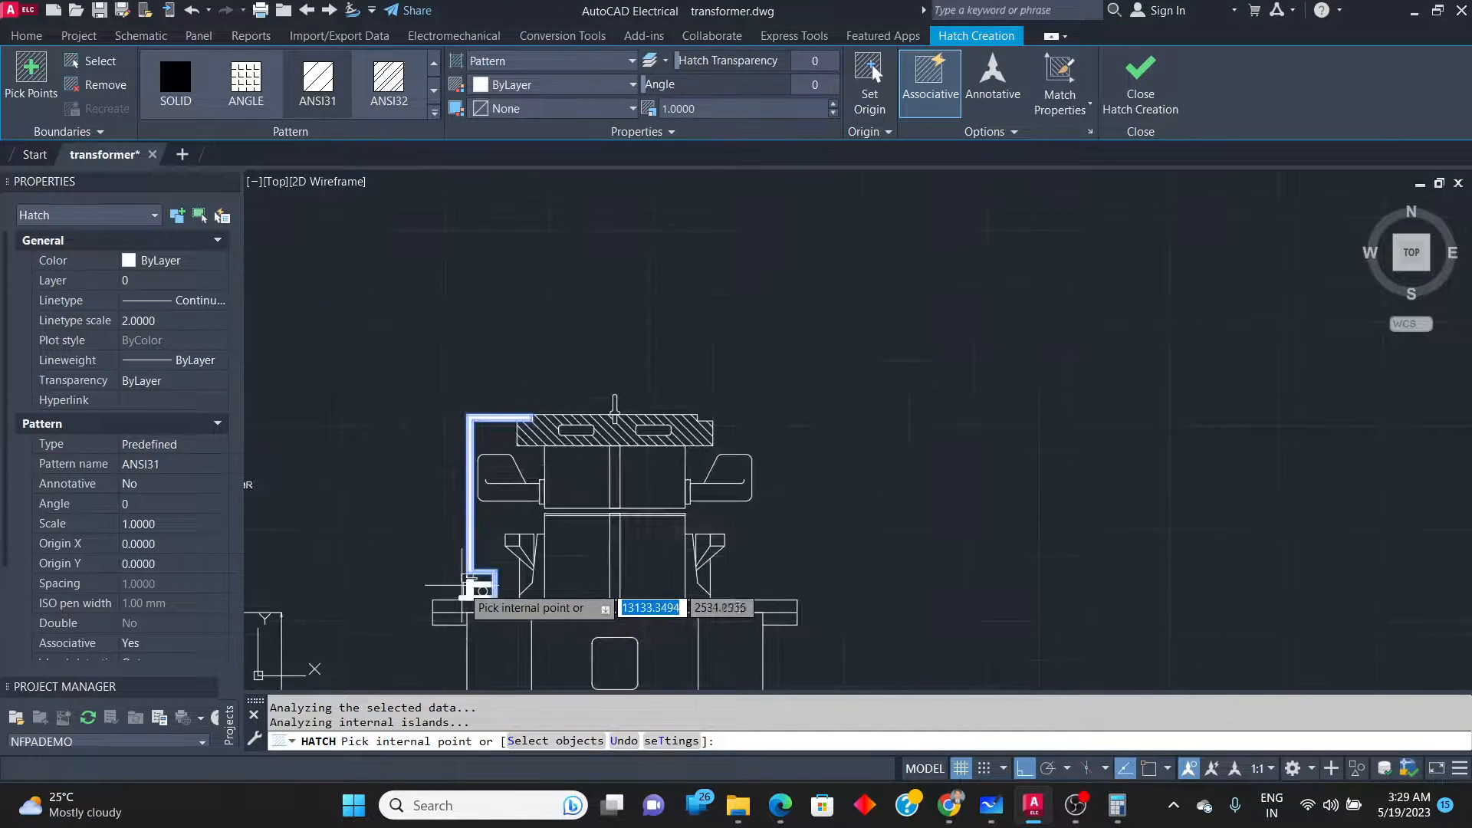
pyautogui.scroll(-2, 467, 595)
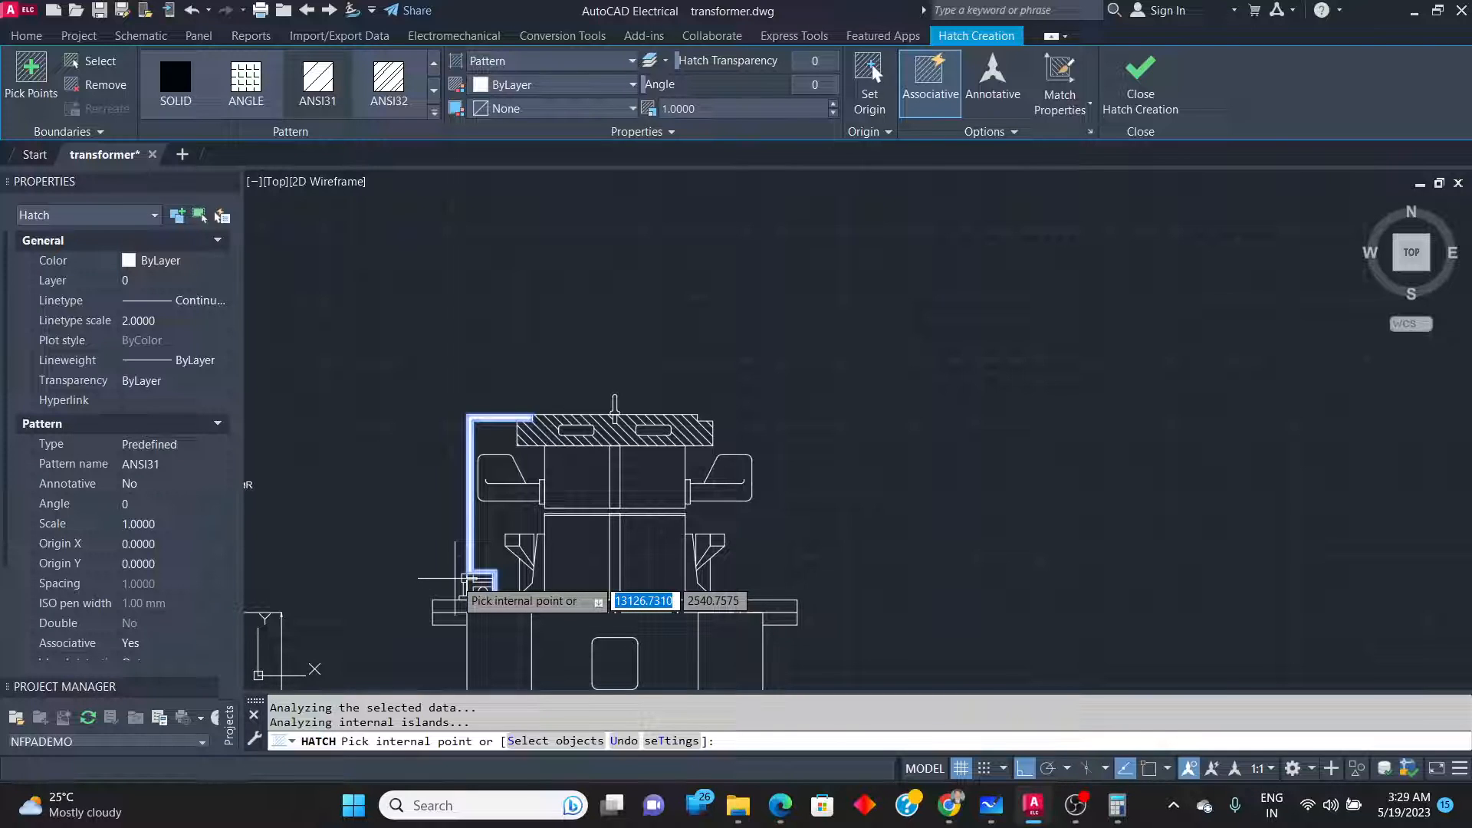
pyautogui.press('Return')
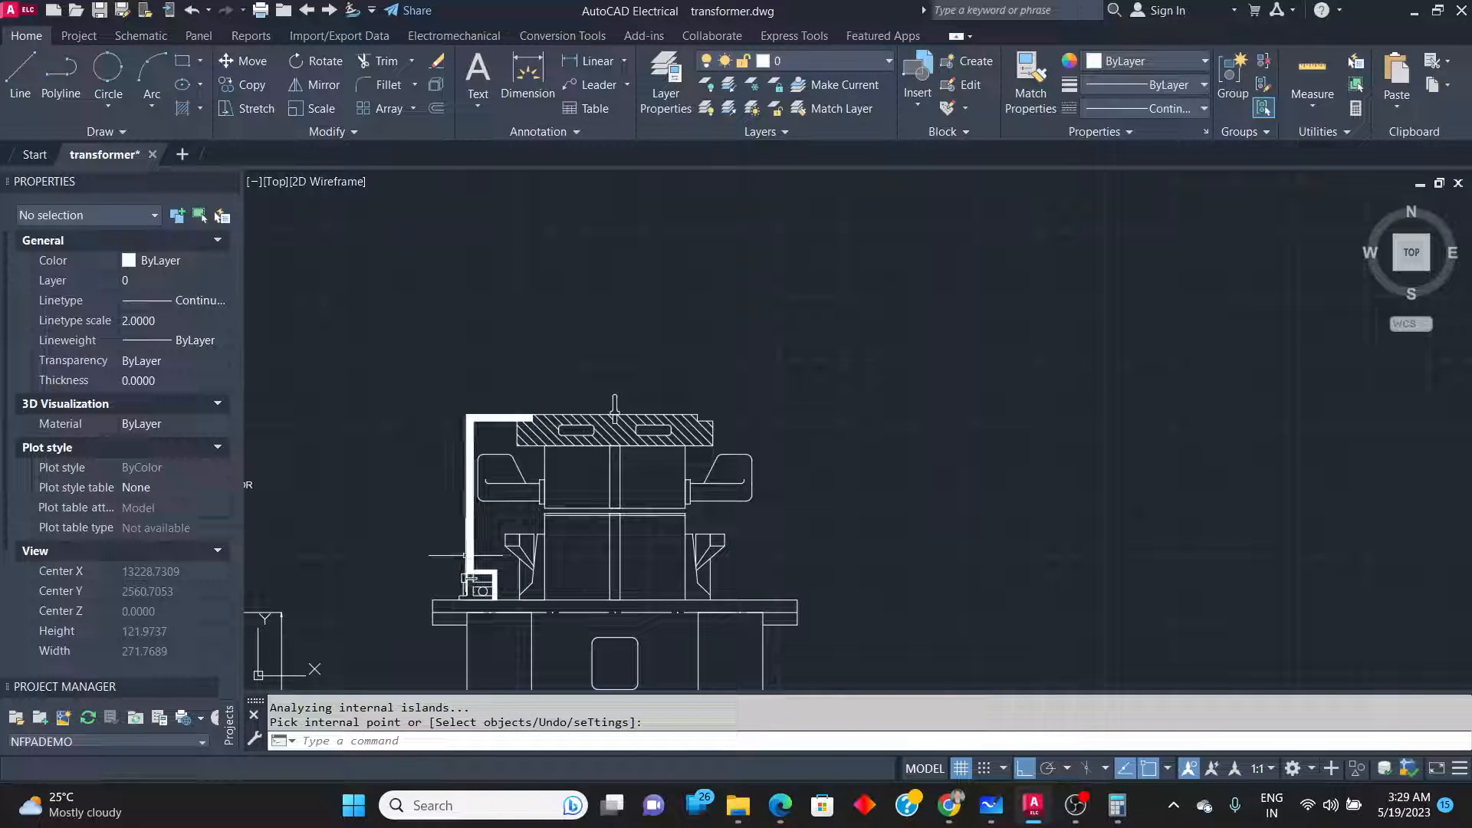
# Set the left end shield hatch's scale to 40.
pyautogui.click(469, 549)
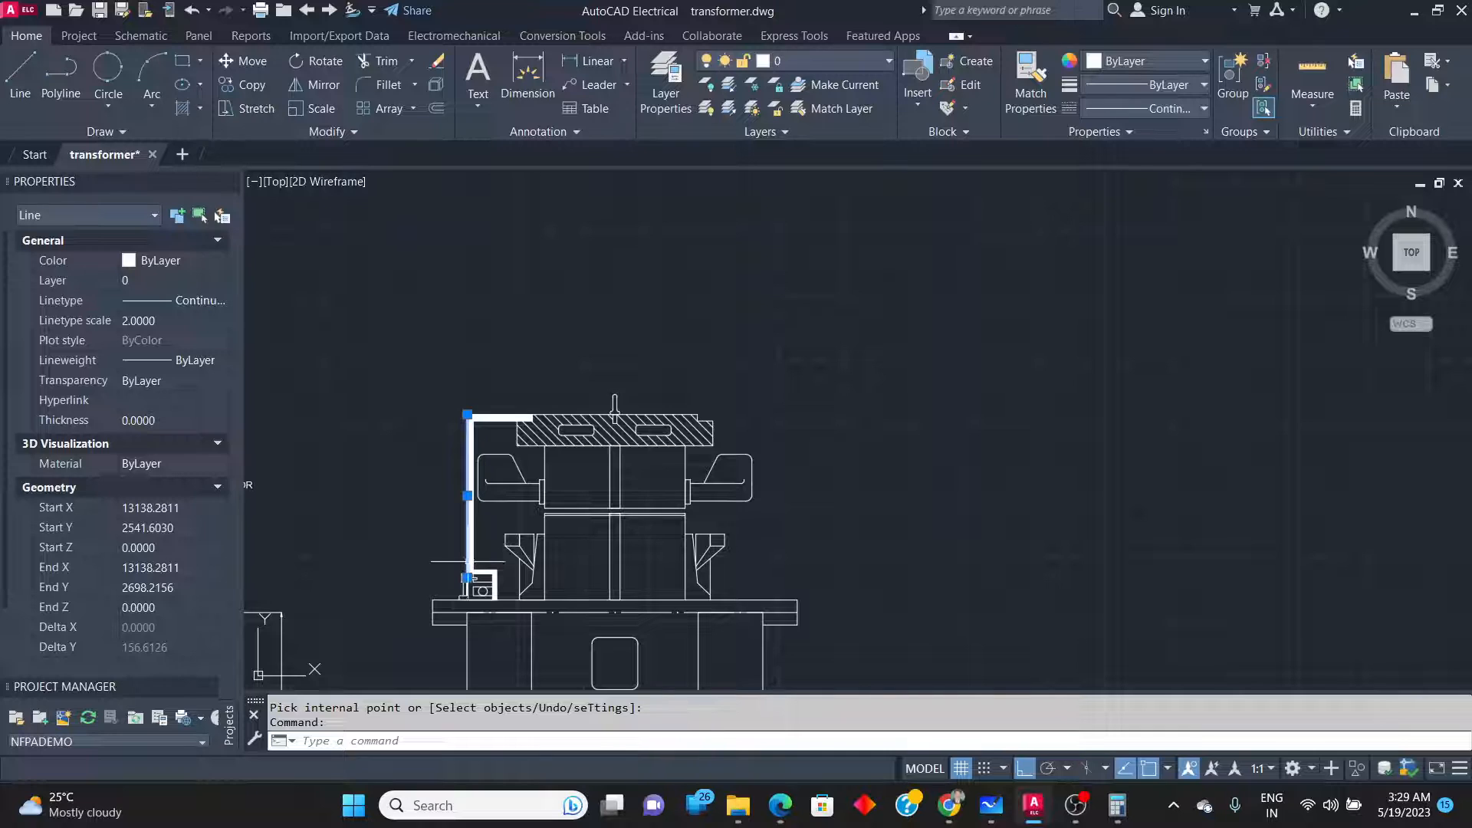
pyautogui.press('Escape')
pyautogui.scroll(4, 467, 554)
pyautogui.click(463, 541)
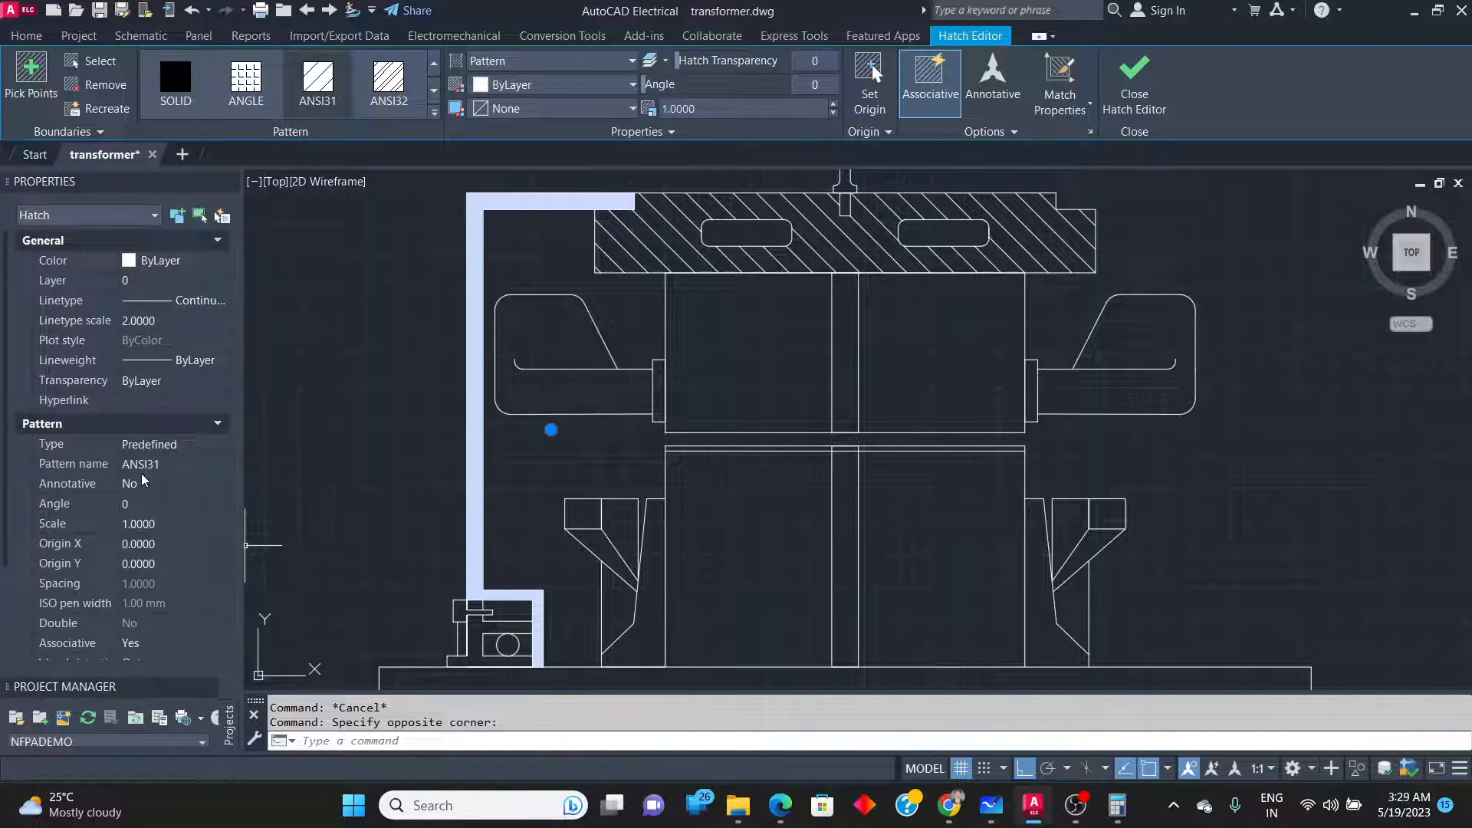
pyautogui.click(143, 524)
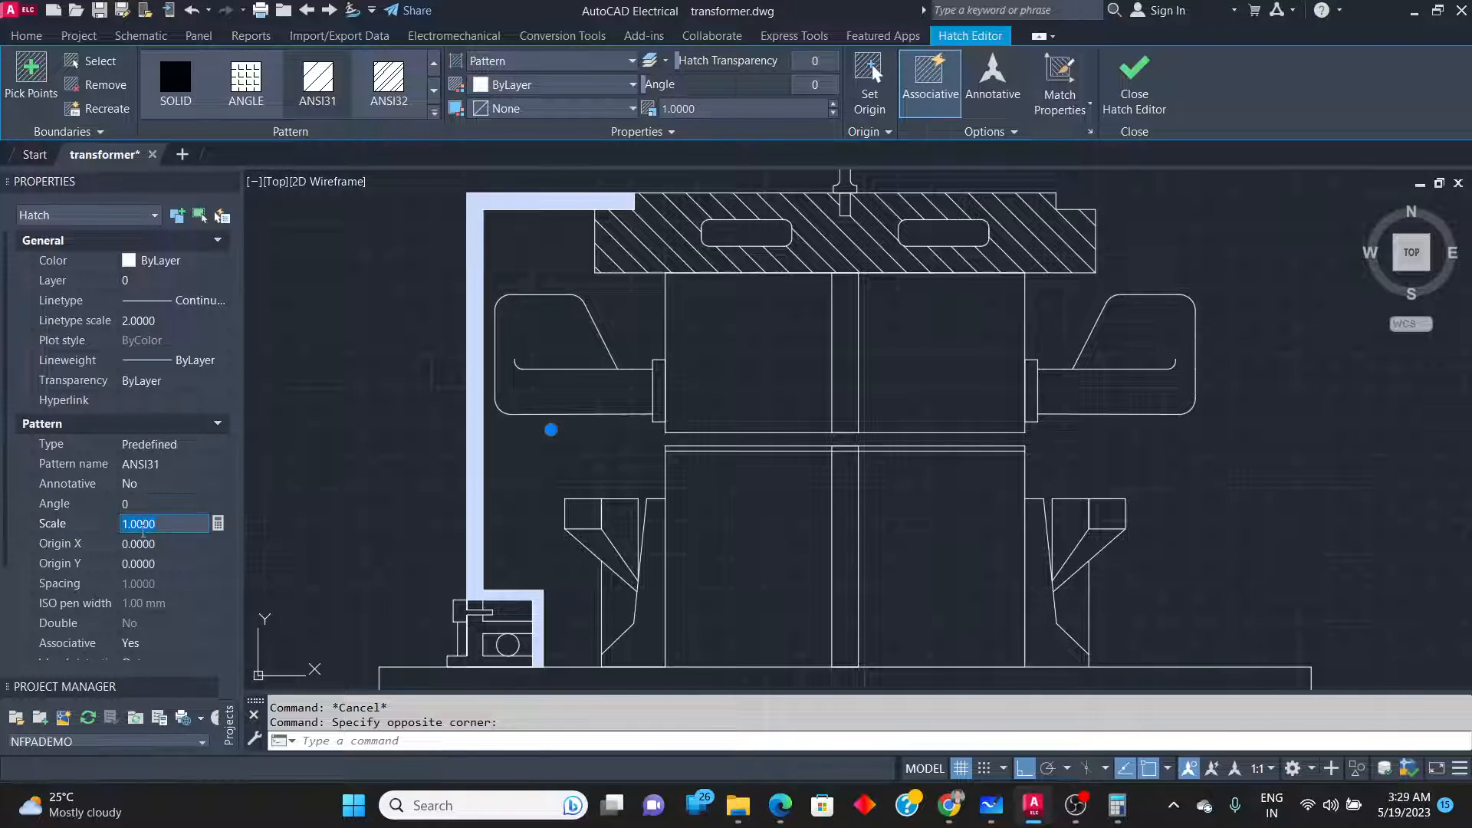
pyautogui.press('BackSpace')
pyautogui.press('Tab')
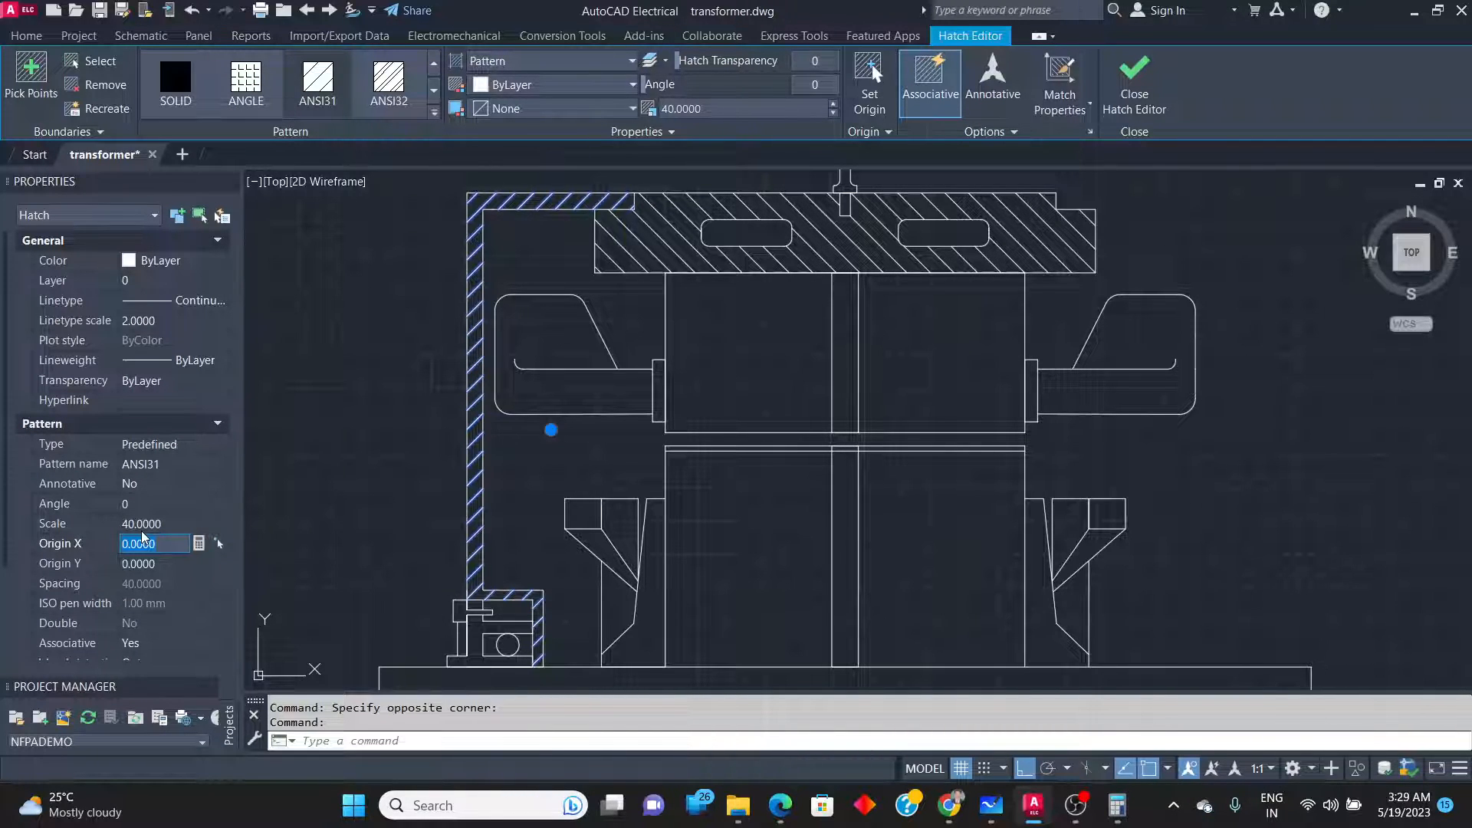
pyautogui.press('Escape')
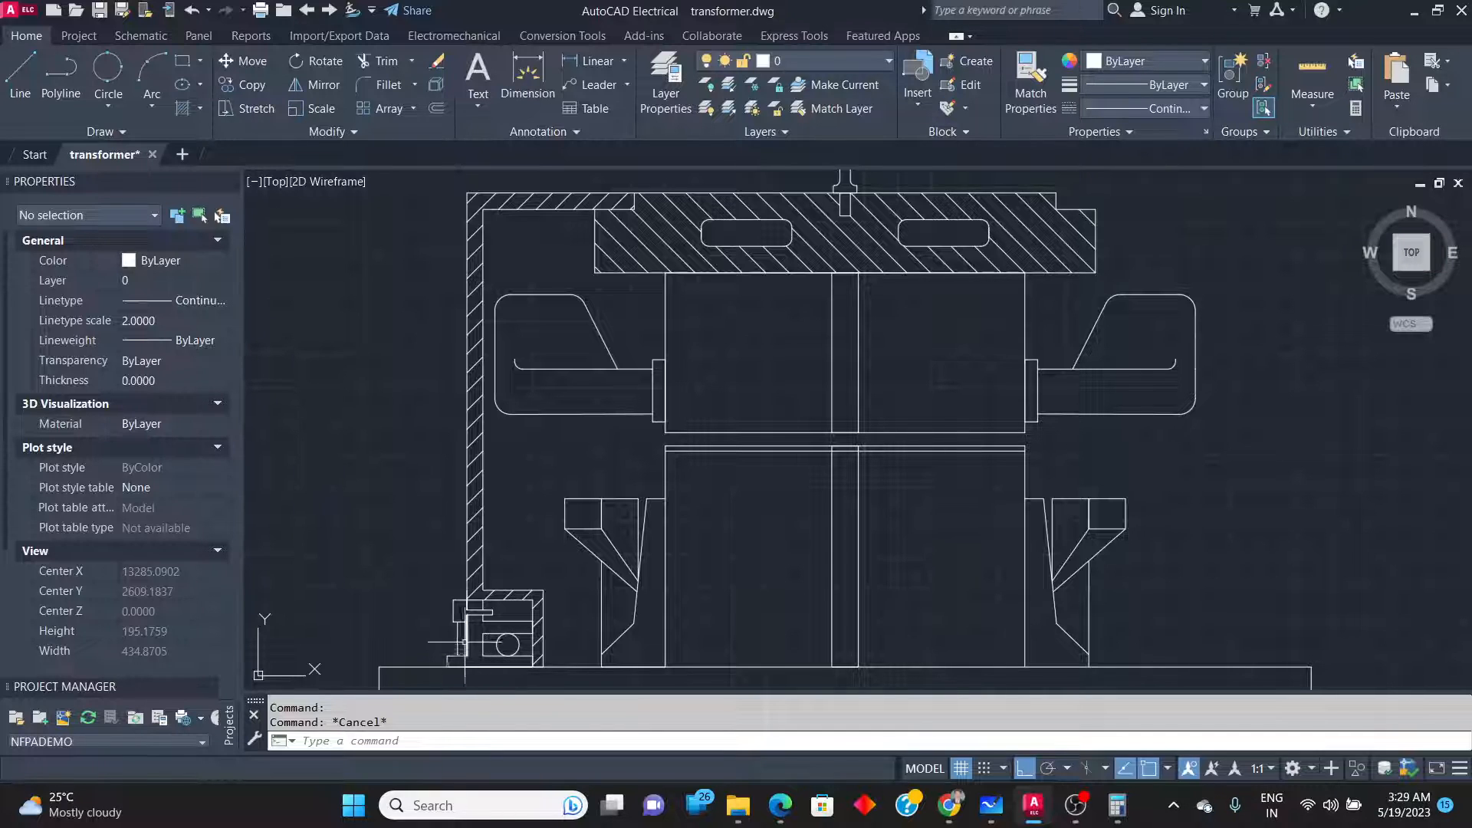
# Hatch the bearing housing section around the left bearing's ball with the ANSI31 pattern.
pyautogui.scroll(2, 464, 643)
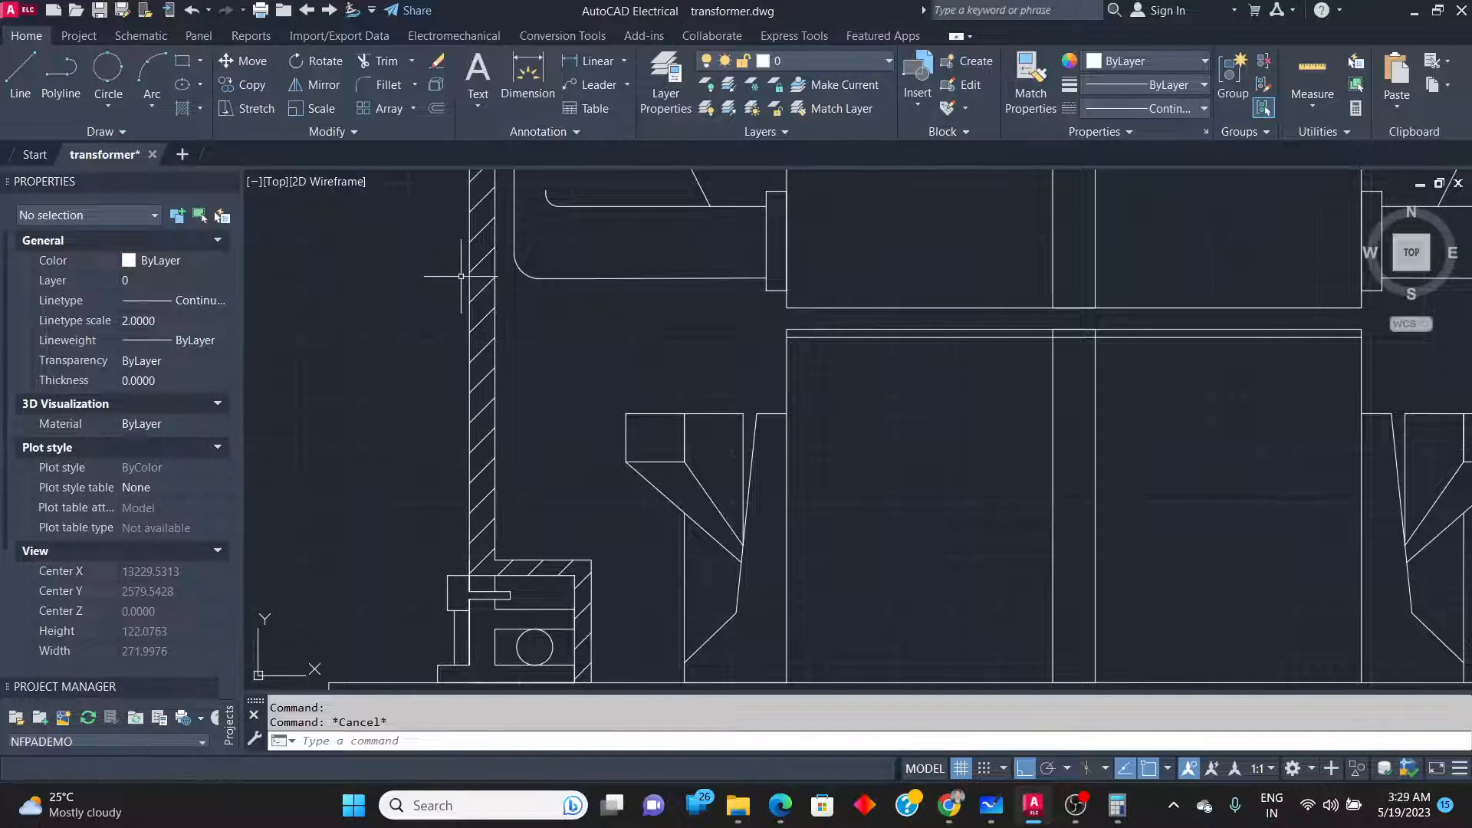
pyautogui.click(183, 108)
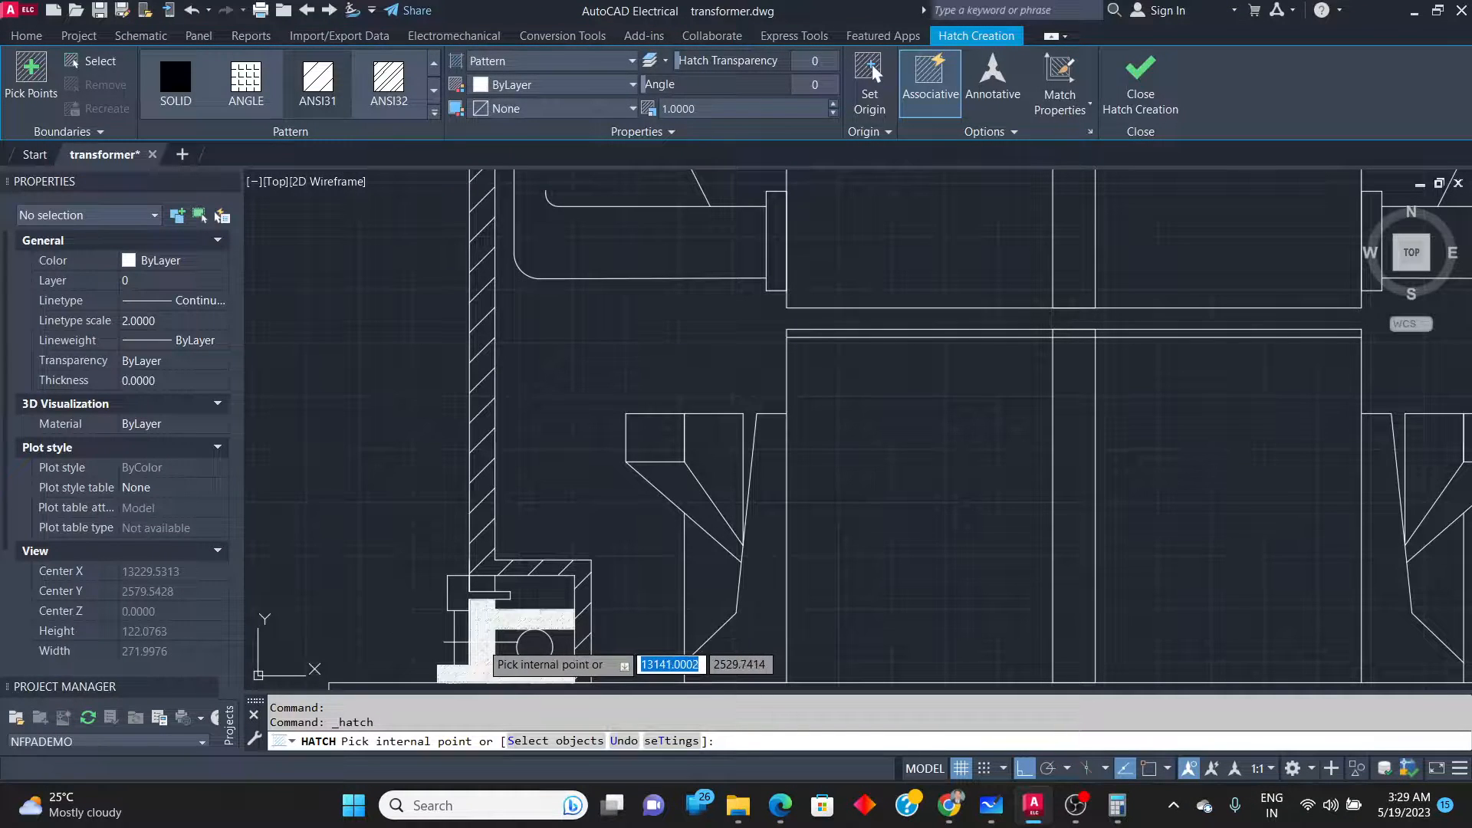
pyautogui.click(481, 644)
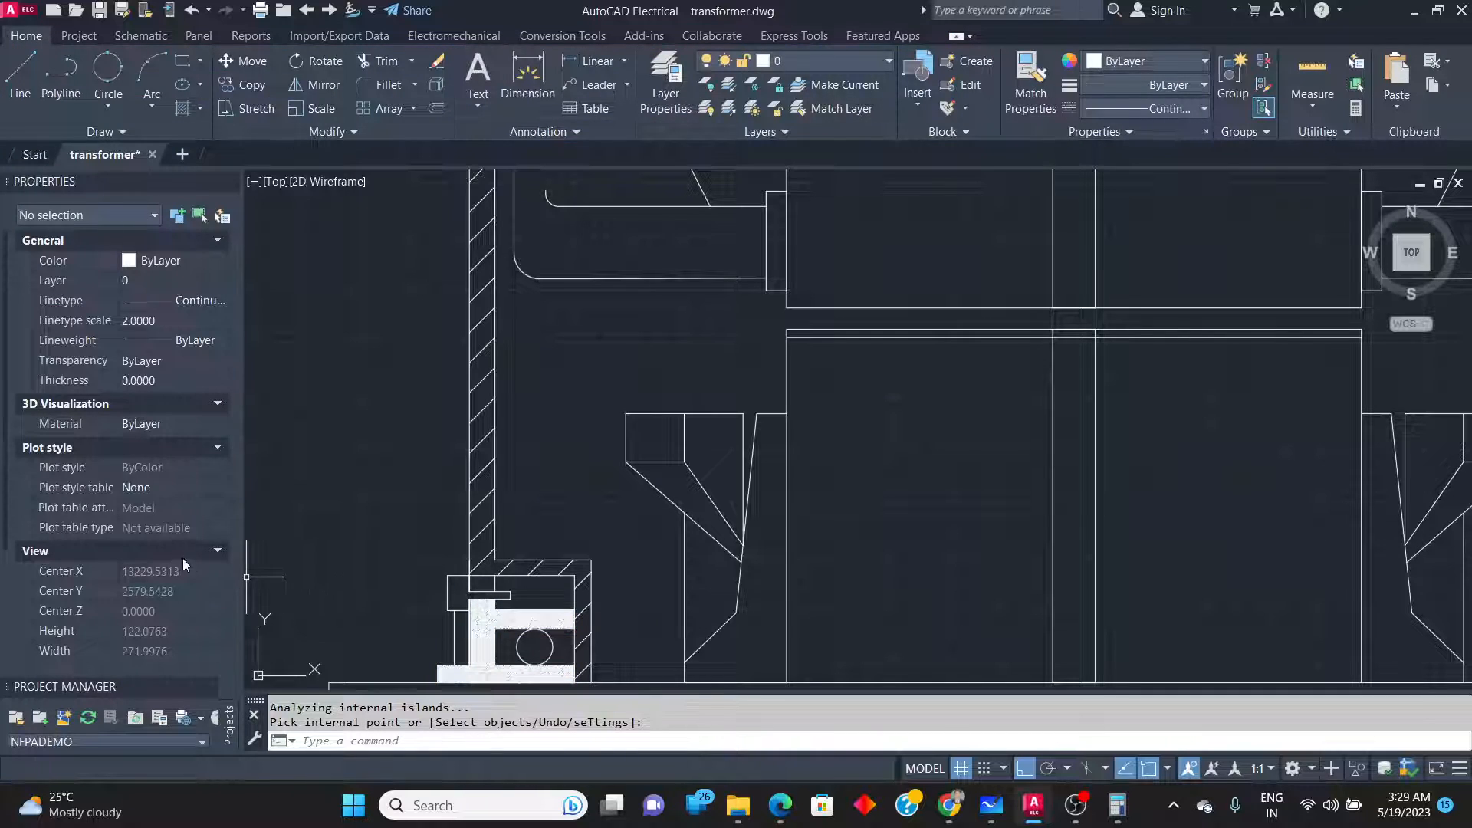
pyautogui.scroll(-3, 158, 421)
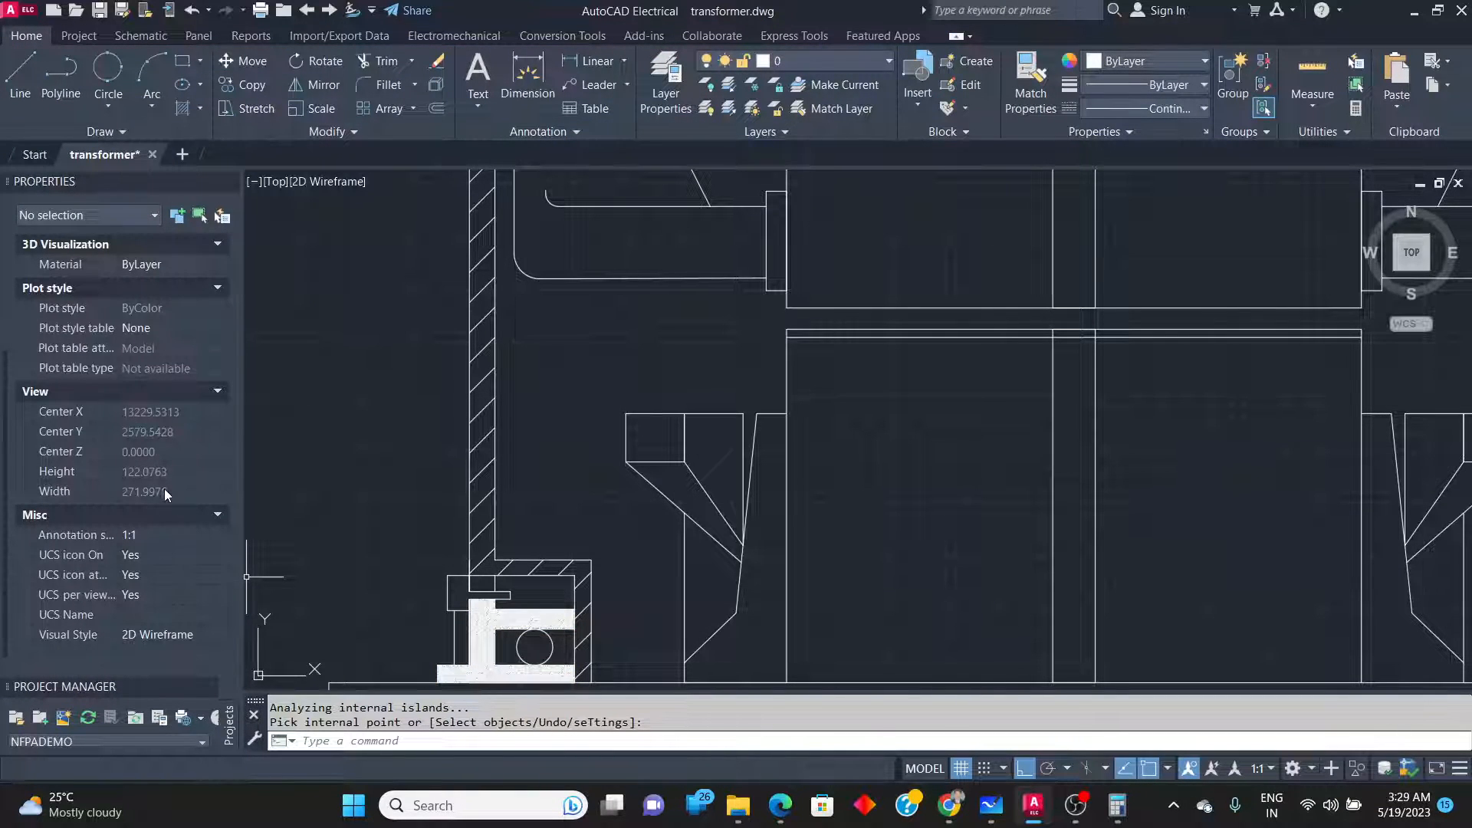
pyautogui.press('Return')
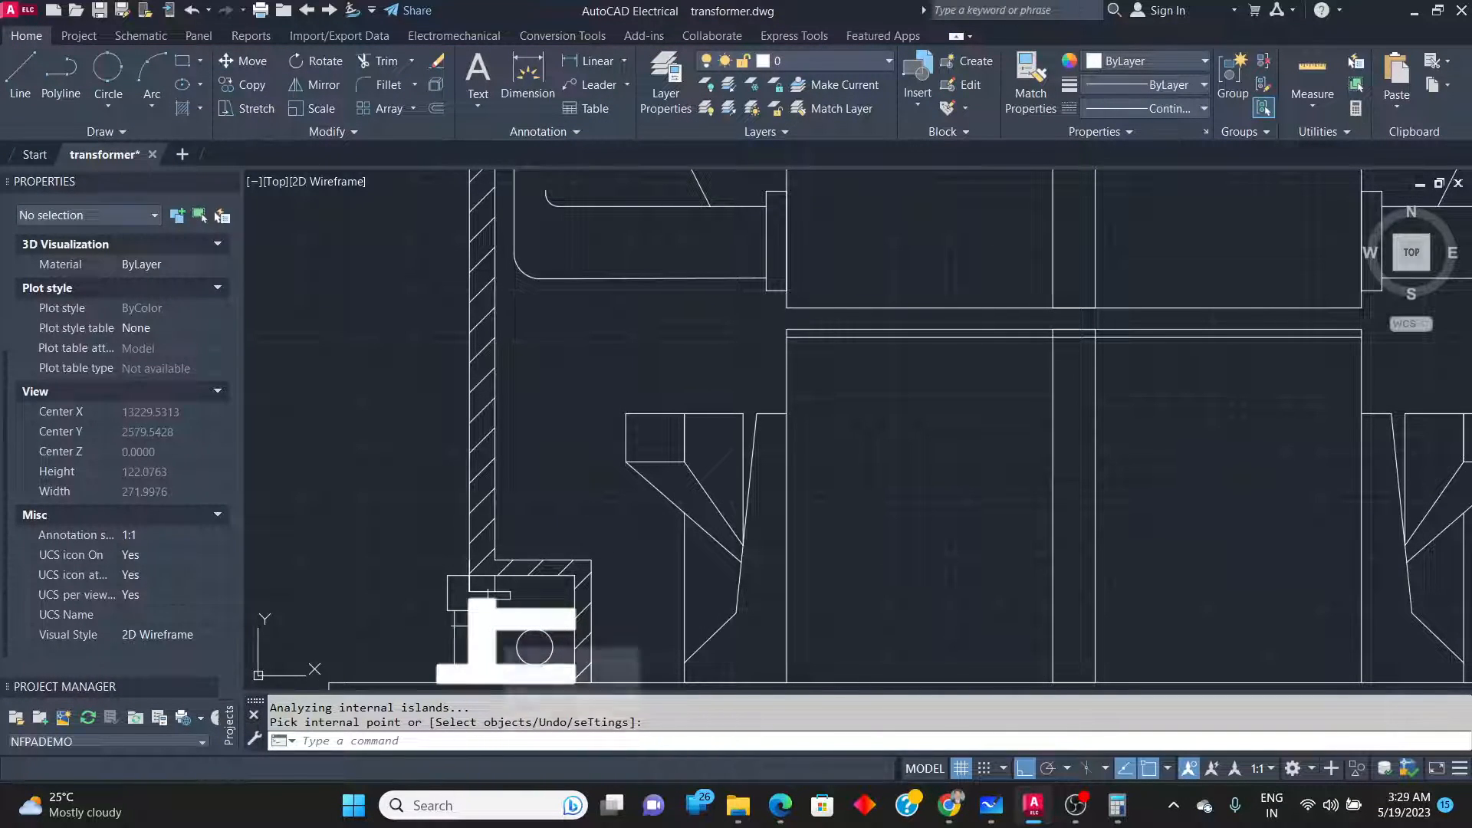
# Set the bearing housing hatch's scale to 20 and its angle to 90.
pyautogui.click(507, 636)
pyautogui.click(154, 526)
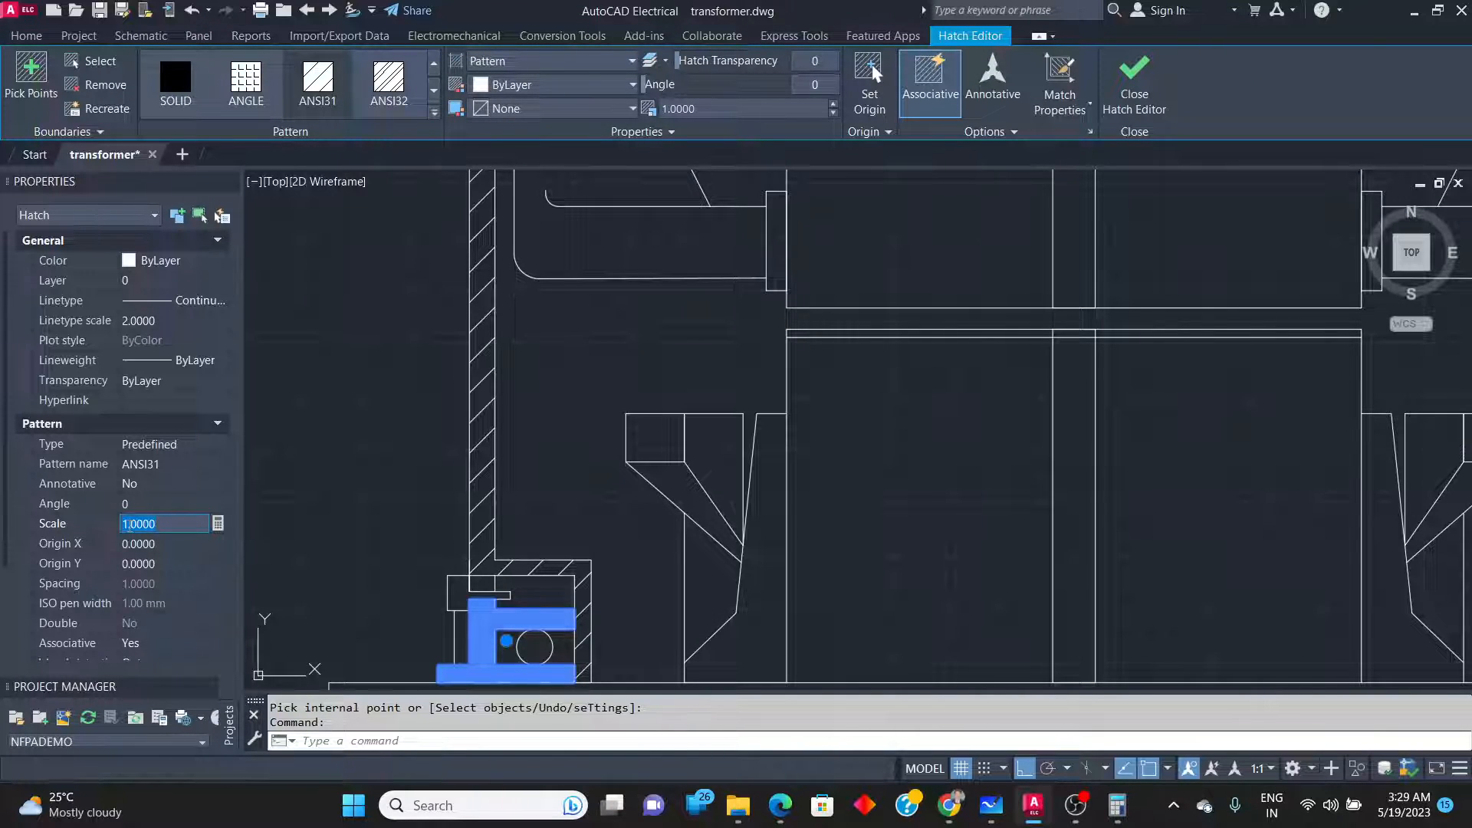
pyautogui.press('Tab')
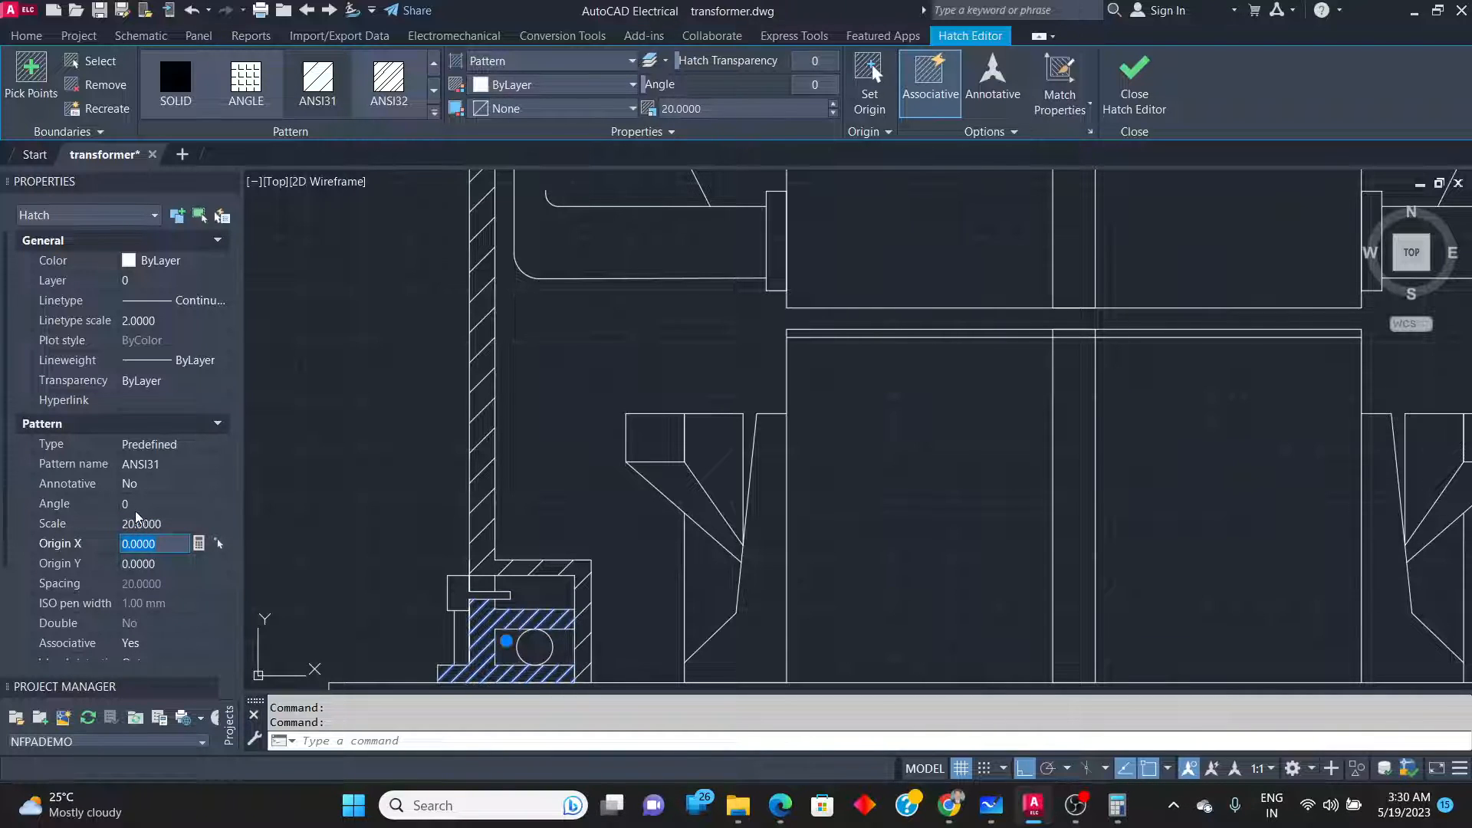
pyautogui.click(143, 508)
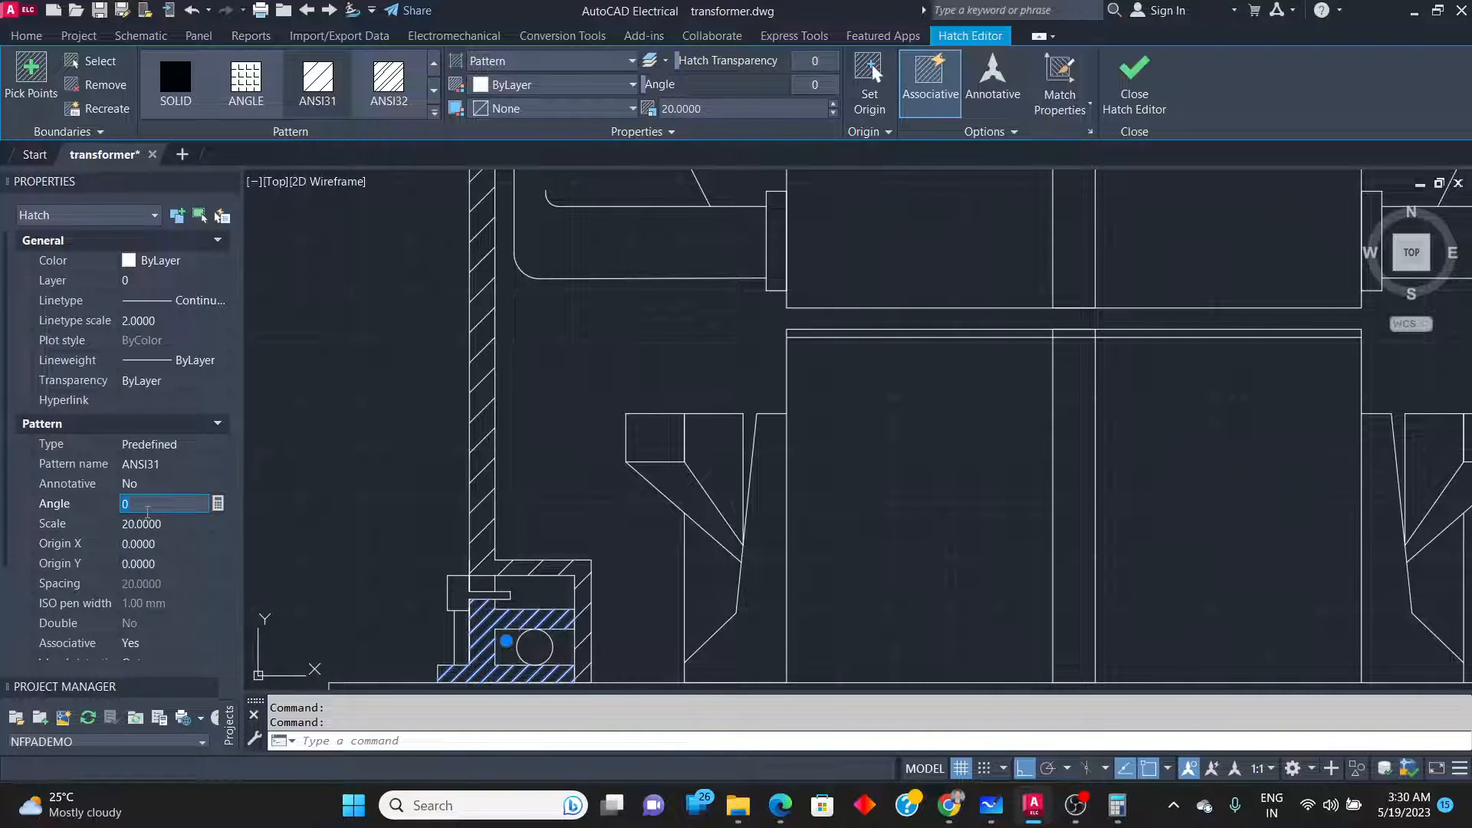
pyautogui.write('90')
pyautogui.press('Tab')
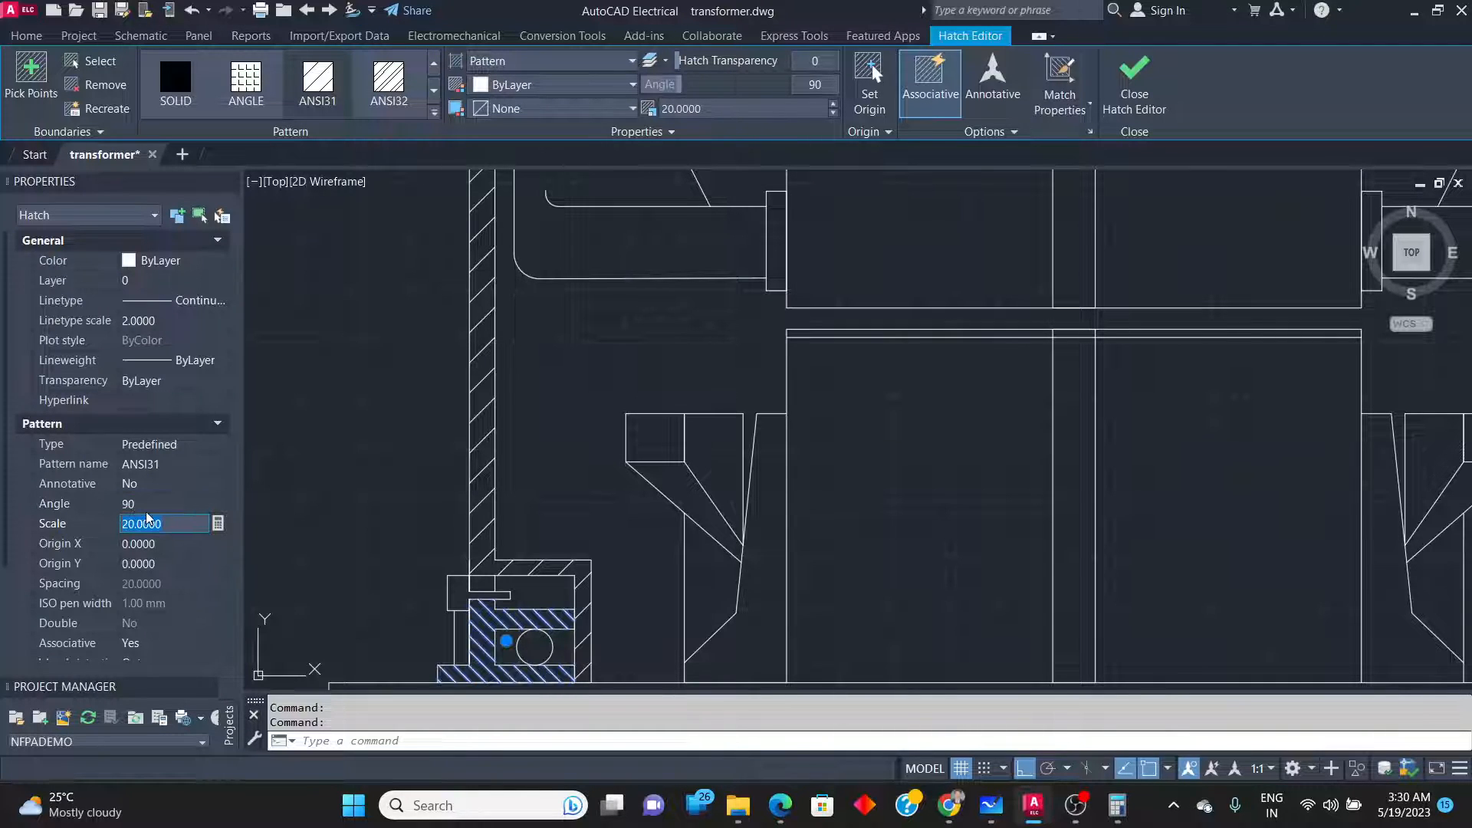
pyautogui.press('Escape')
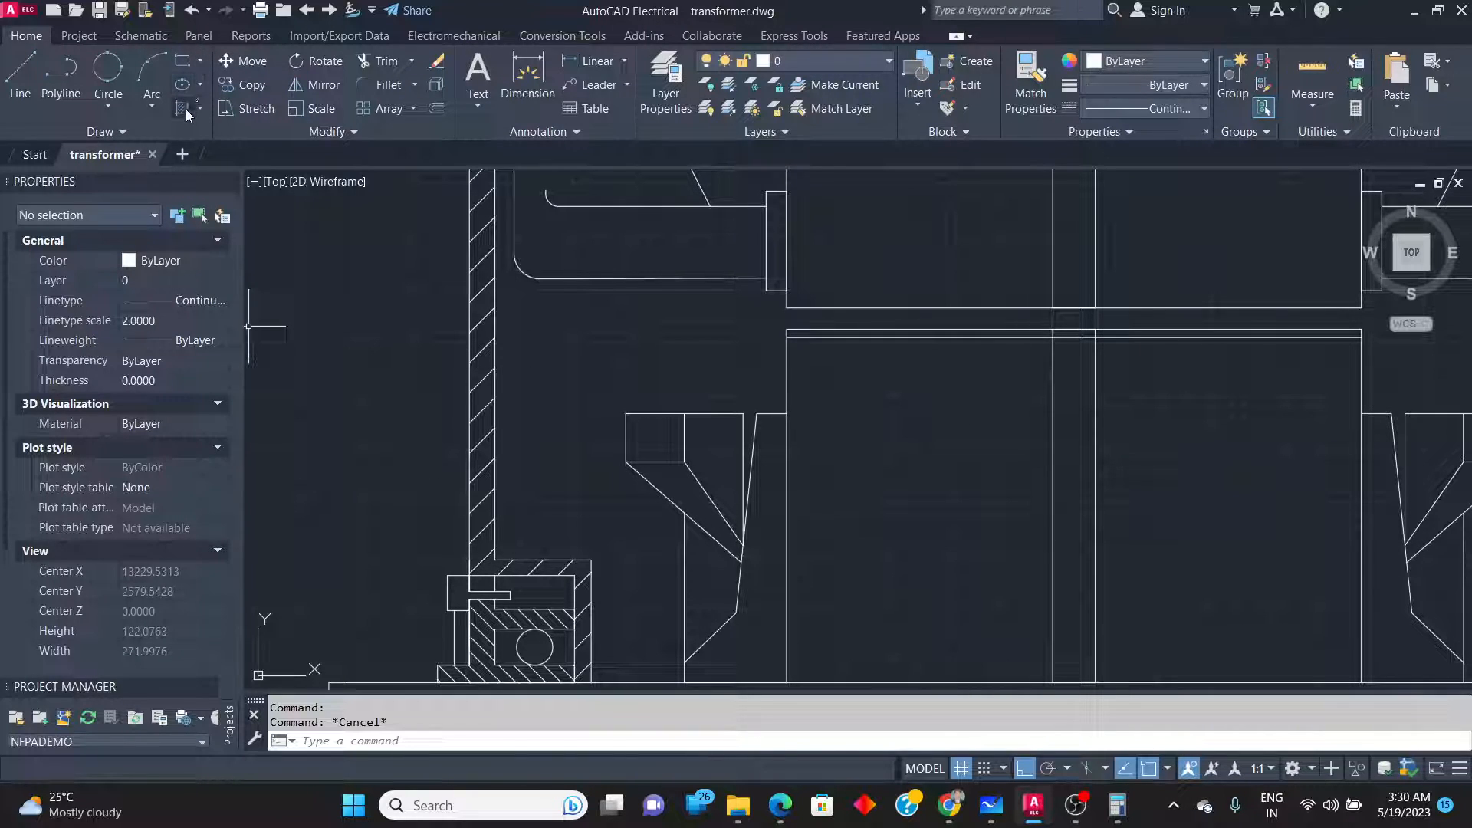
# Try to fill the bolt on the left bearing housing and the narrow strip beneath its head with the SOLID pattern.
pyautogui.click(184, 108)
pyautogui.click(184, 106)
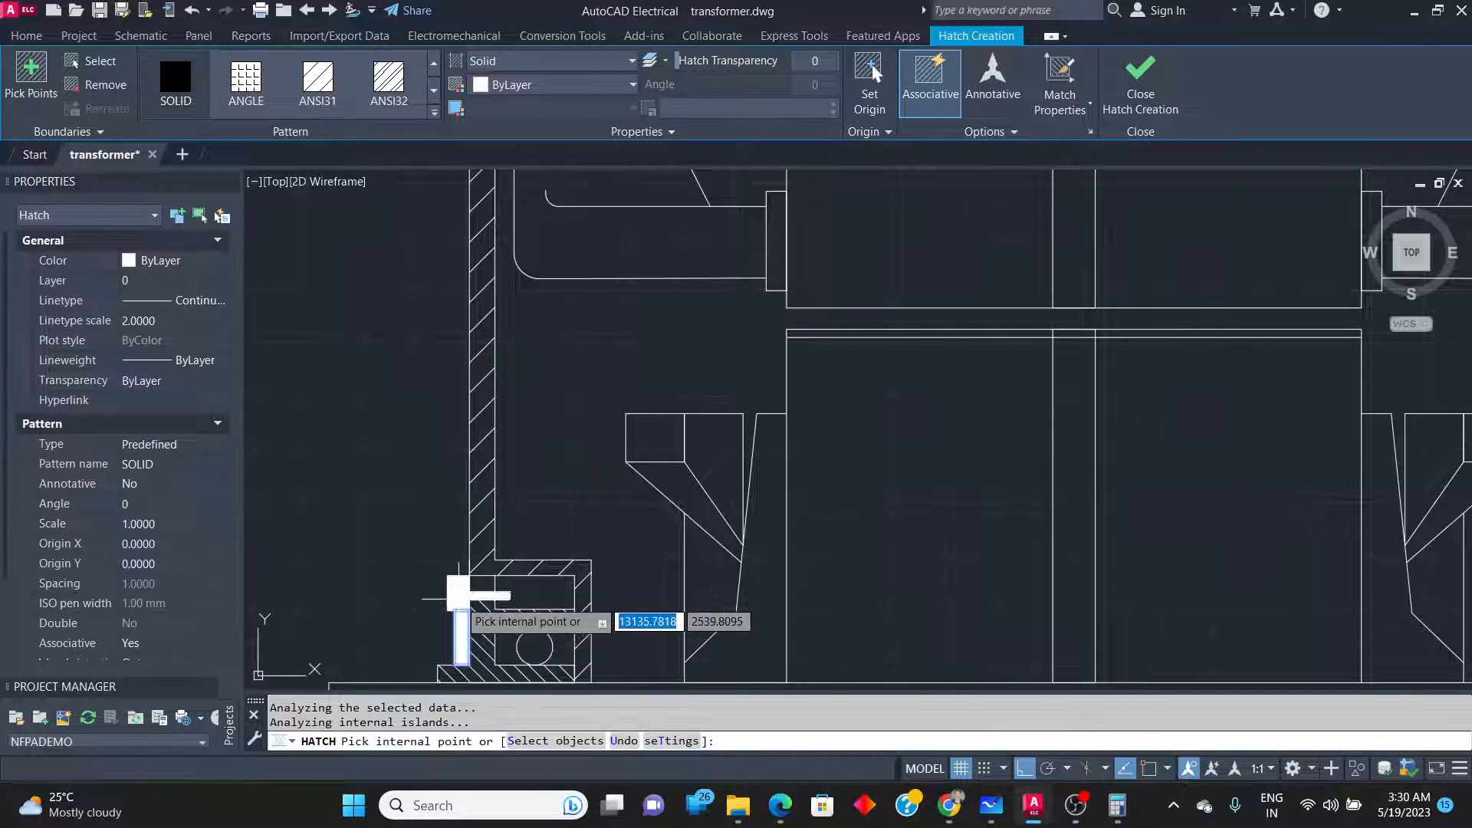
pyautogui.click(460, 636)
pyautogui.press('Escape')
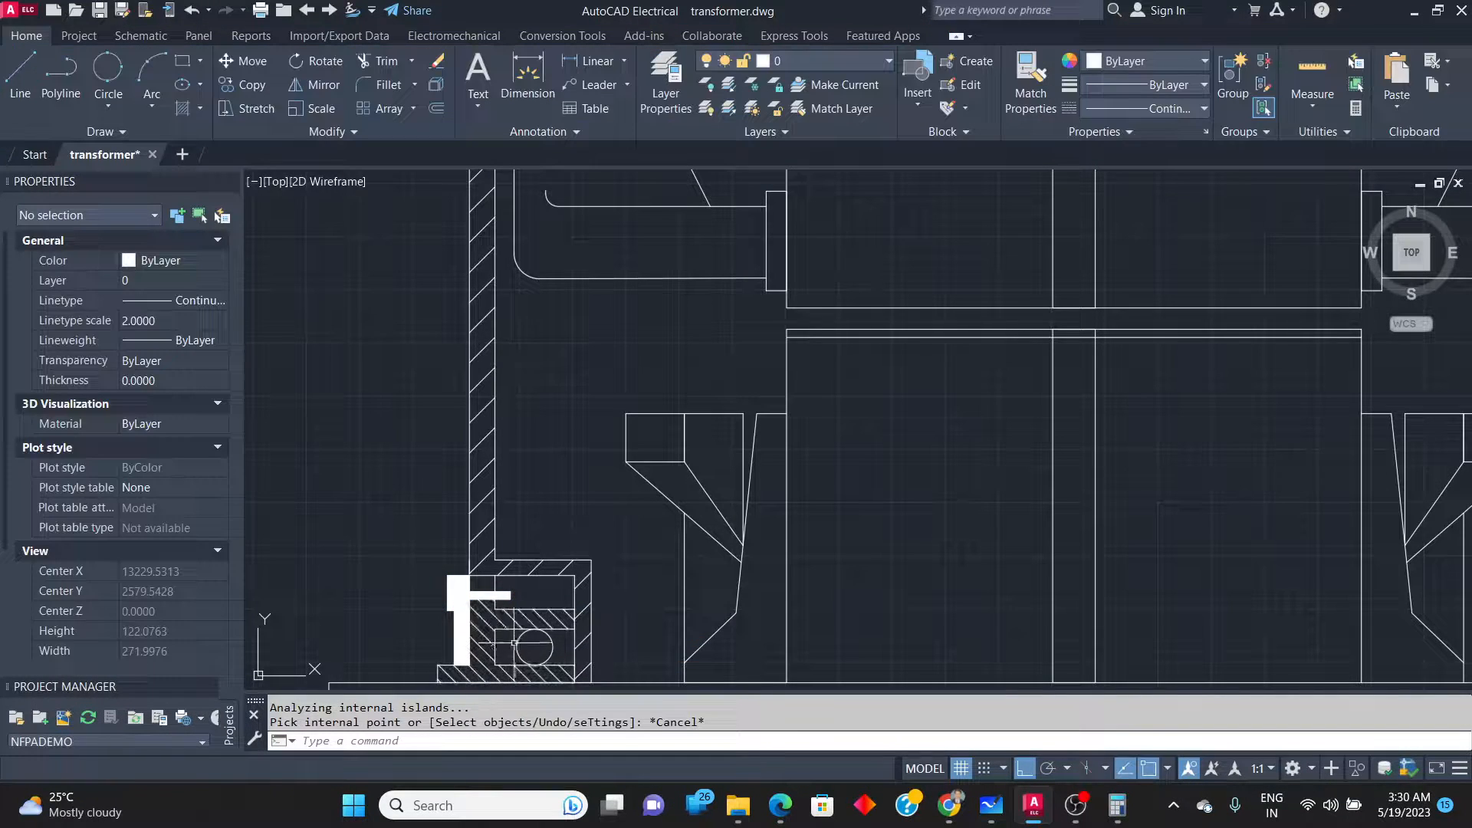
# Check the bearing section in the Microsoft Whiteboard reference, return to AutoCAD Electrical, and undo the solid fill of the bolt and strip.
pyautogui.hotkey('alt', 'Tab')
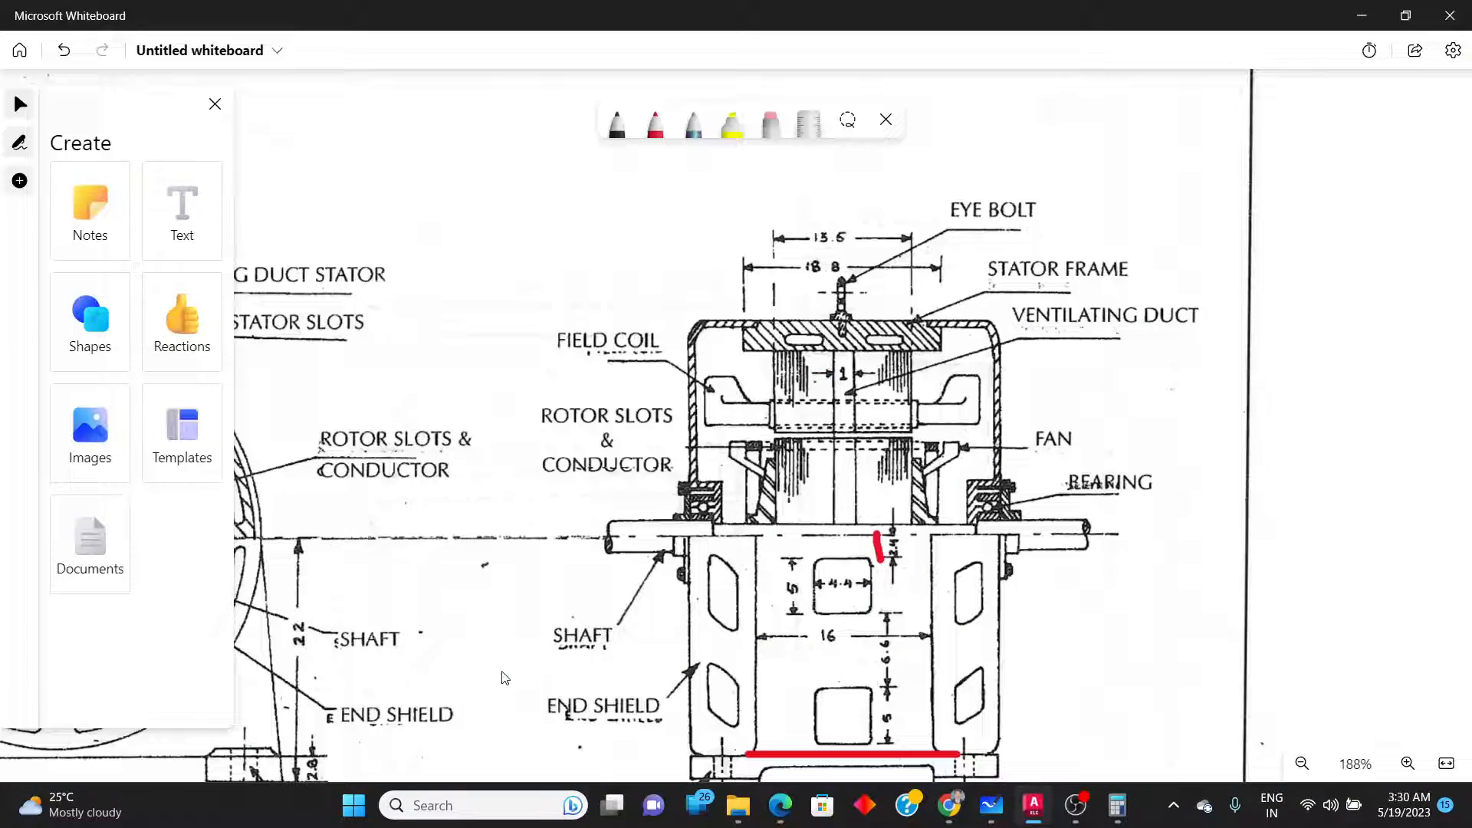
pyautogui.scroll(10, 732, 489)
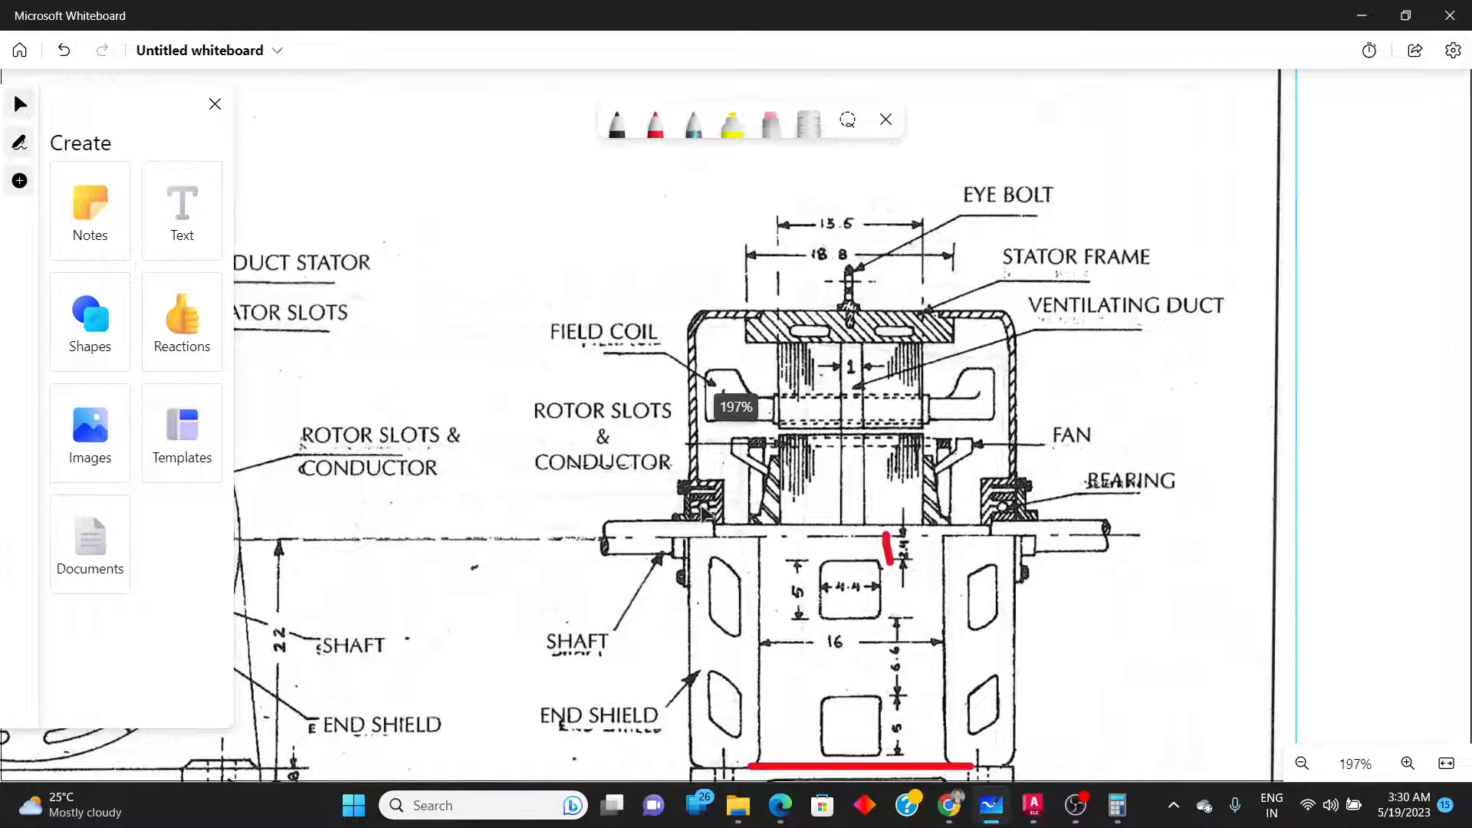
pyautogui.hotkey('alt', 'Tab')
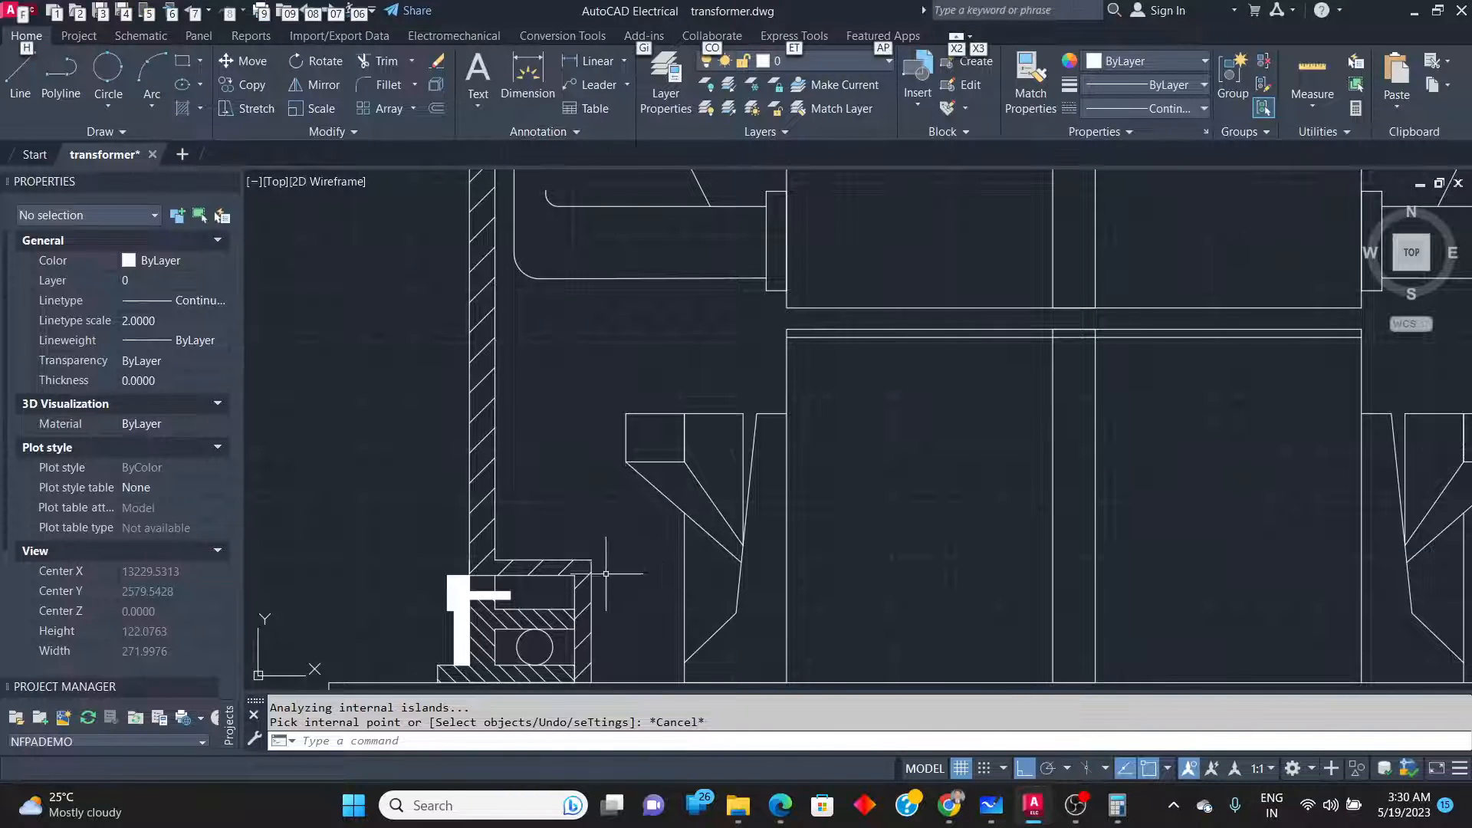
pyautogui.hotkey('alt', 'Tab')
pyautogui.hotkey('alt', 'Tab')
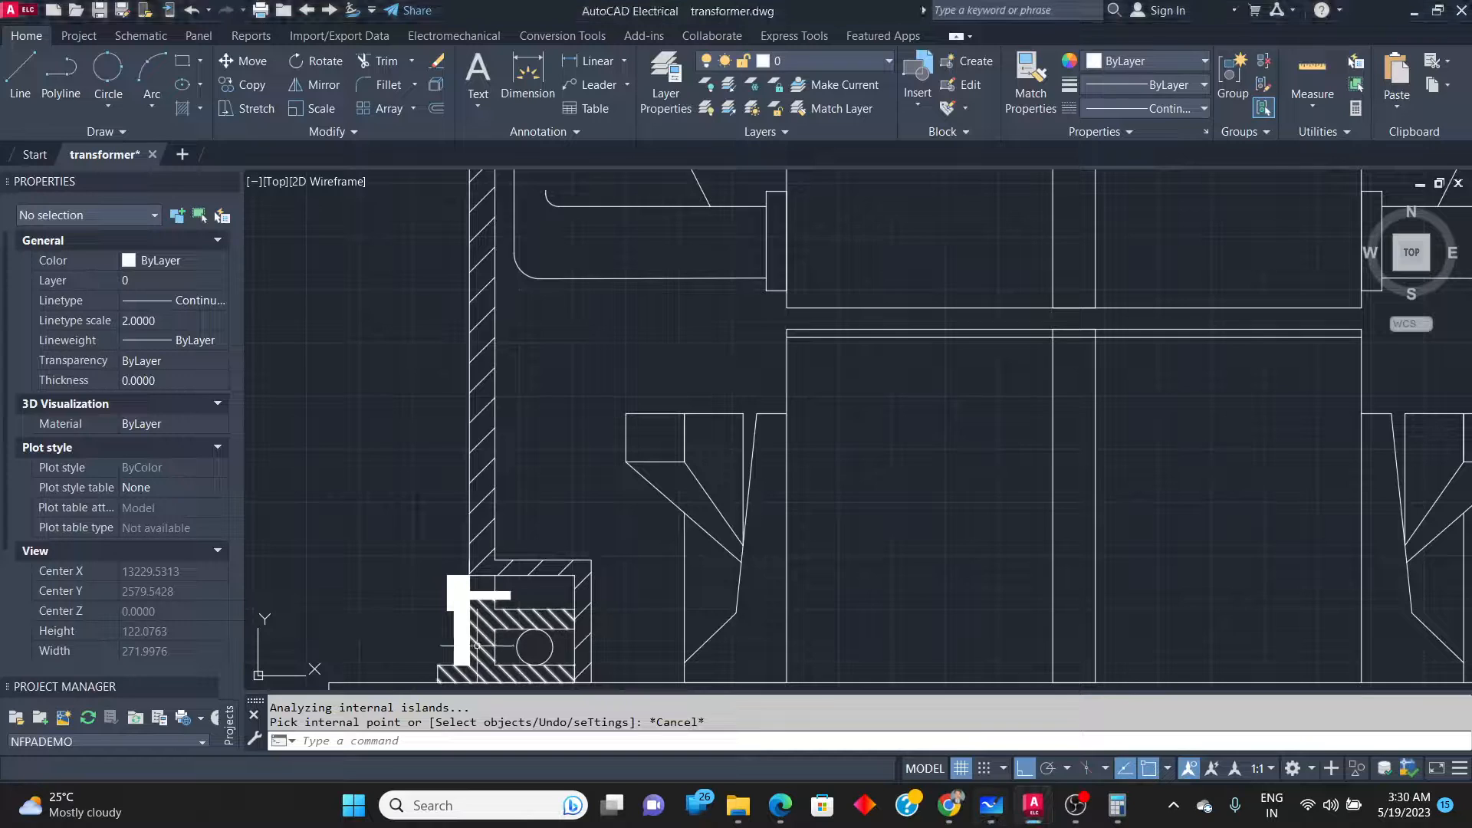
pyautogui.press('Escape')
pyautogui.hotkey('ctrl', 'z')
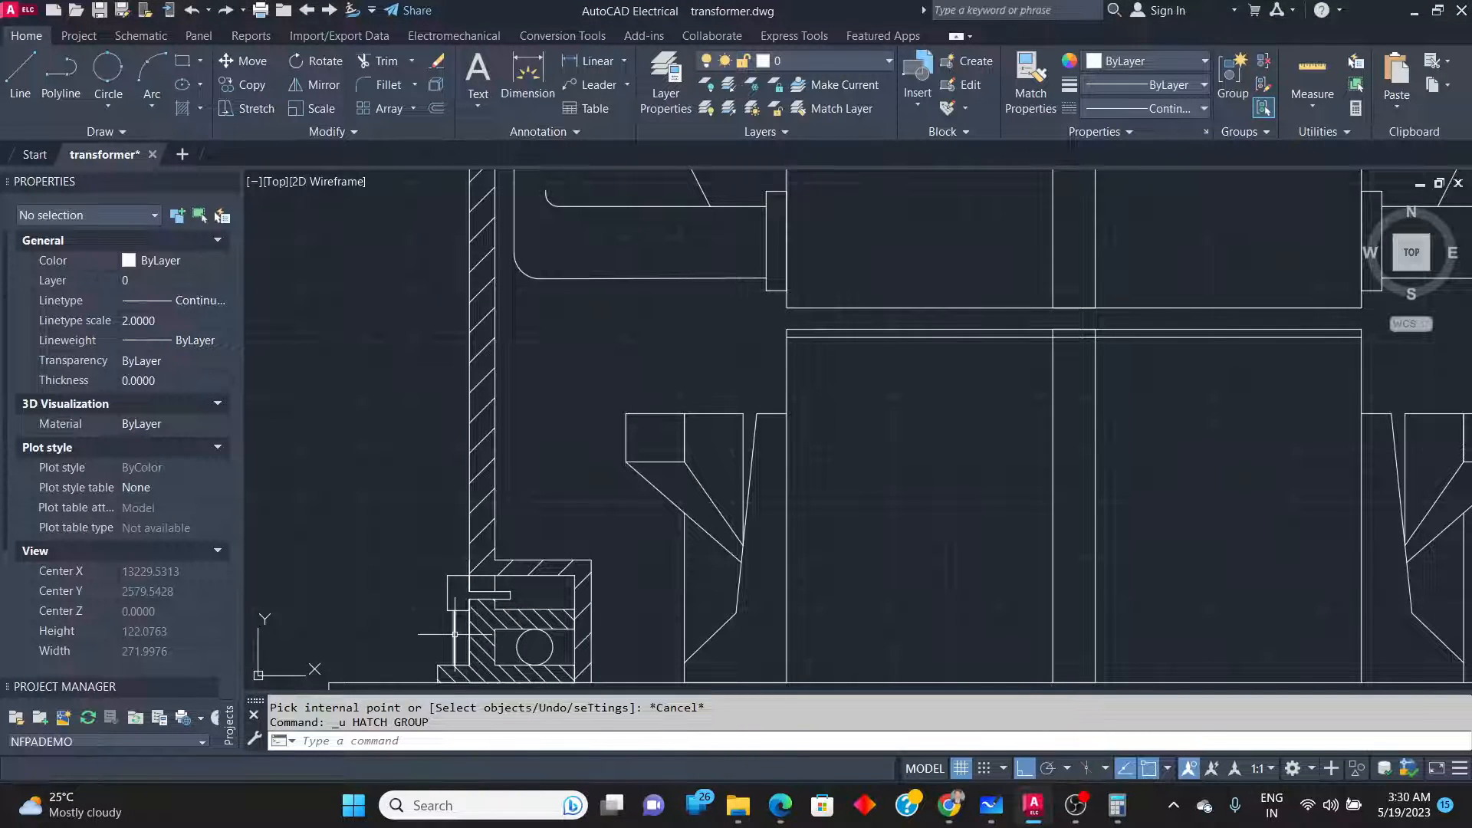
# Erase the outer vertical line beneath the bolt head on the left bearing housing and fill the bolt with a hatch.
pyautogui.click(456, 634)
pyautogui.press('Delete')
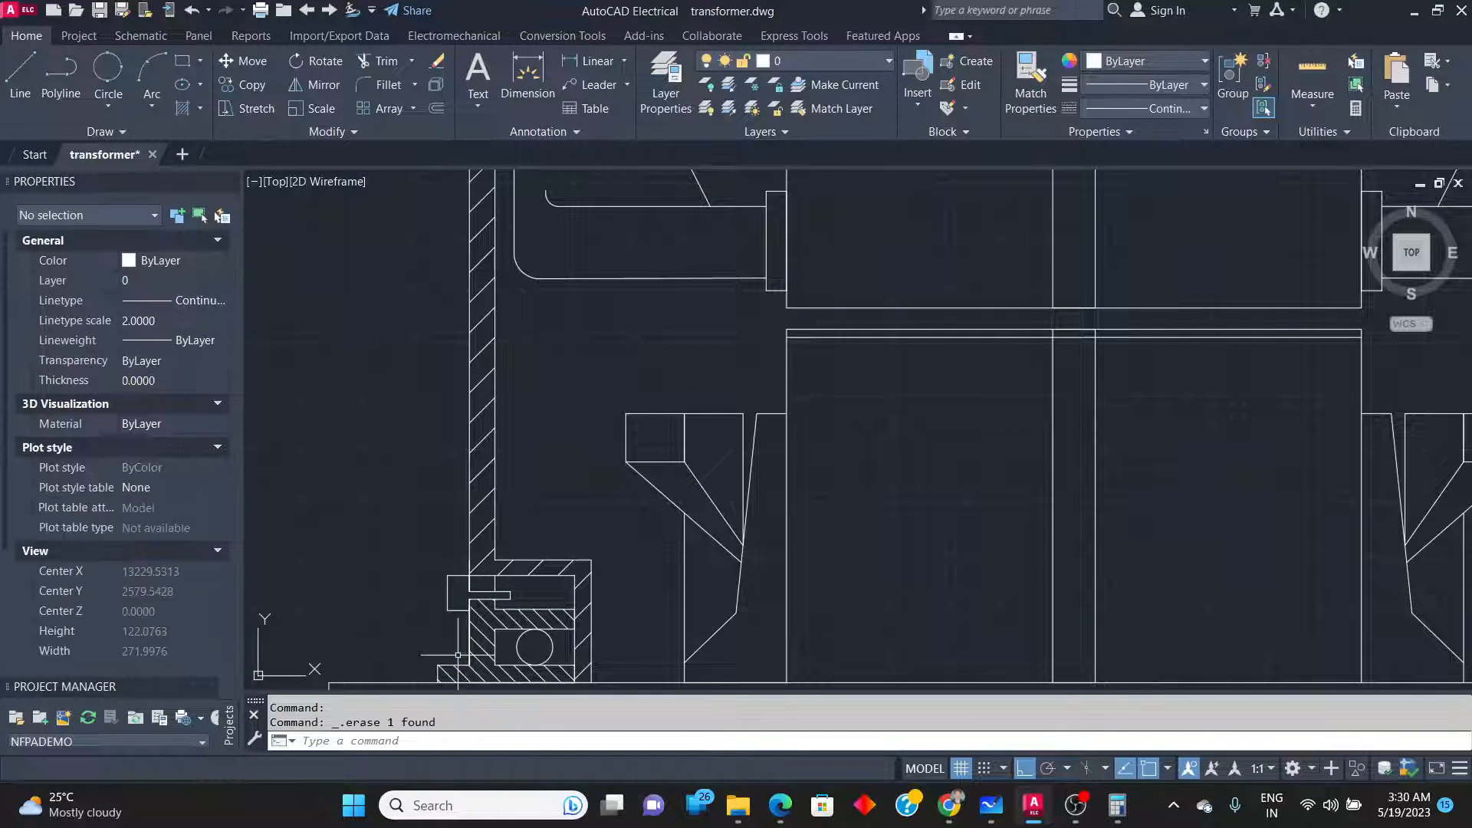
pyautogui.click(178, 107)
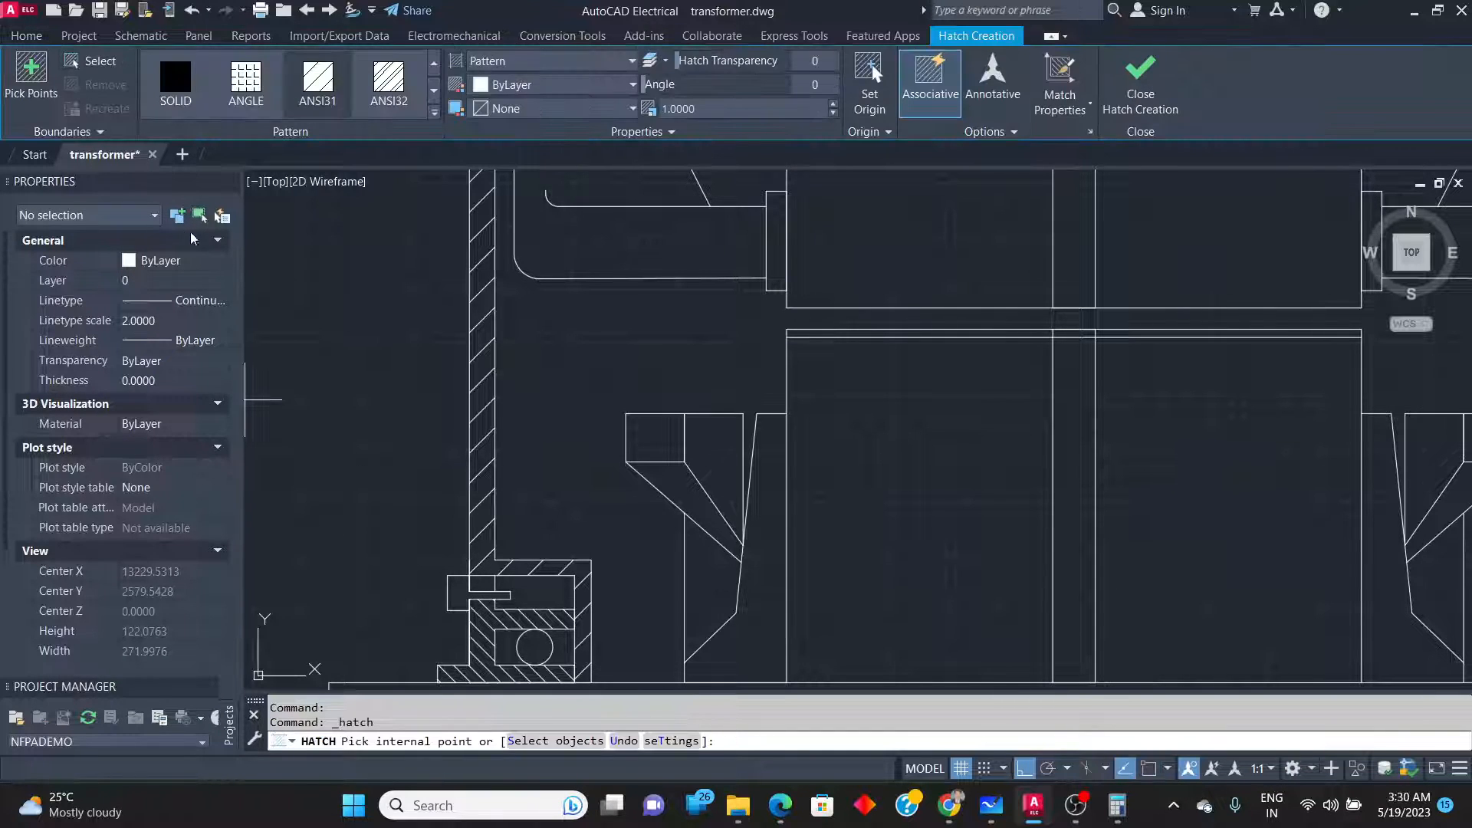
pyautogui.click(459, 594)
pyautogui.press('Return')
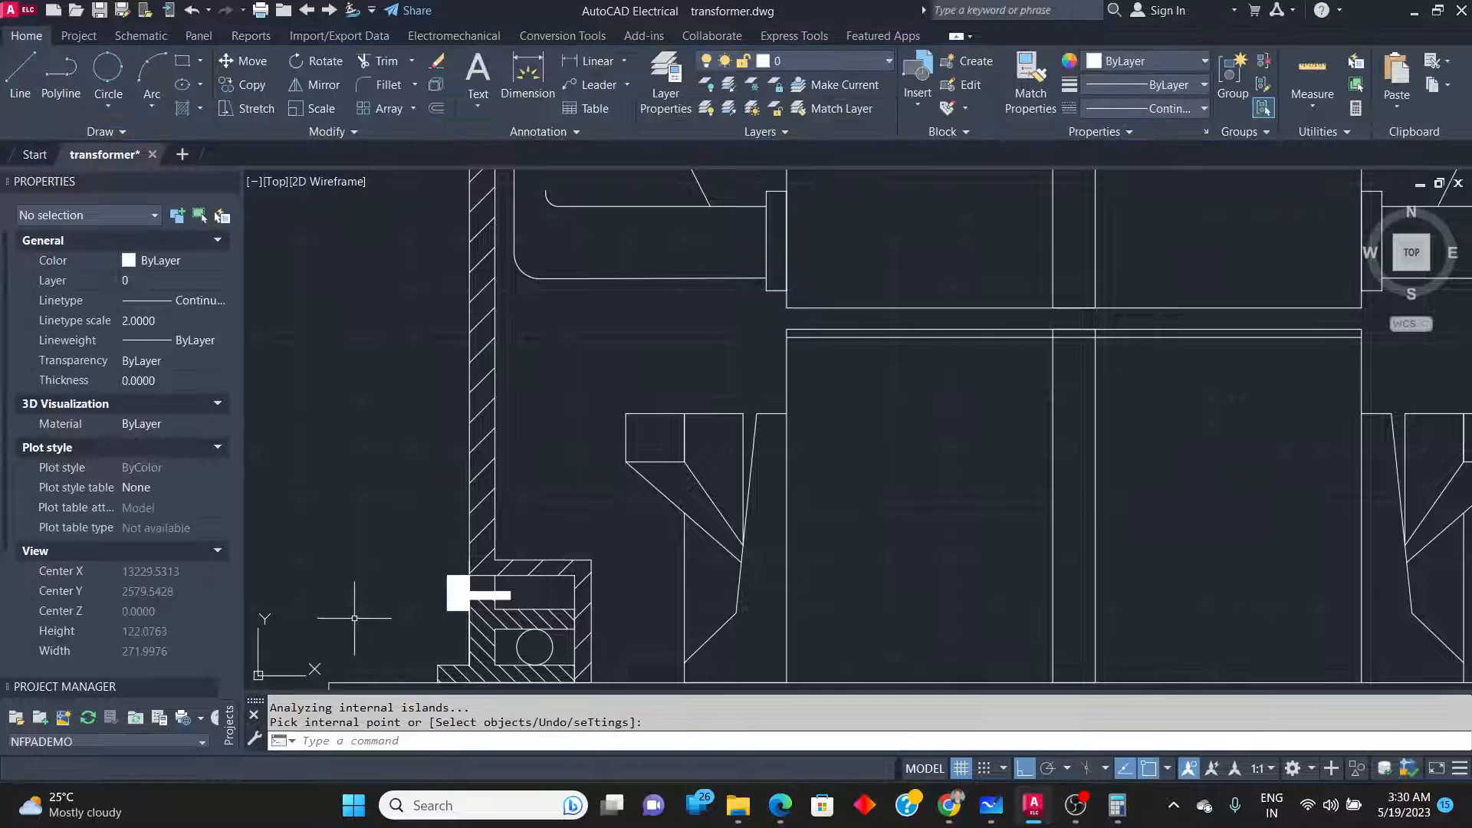
# Mirror the left end shield, bearing housing and bolt with their hatches about the motor's vertical centre line, keeping the originals.
pyautogui.scroll(-5, 427, 565)
pyautogui.scroll(1, 414, 565)
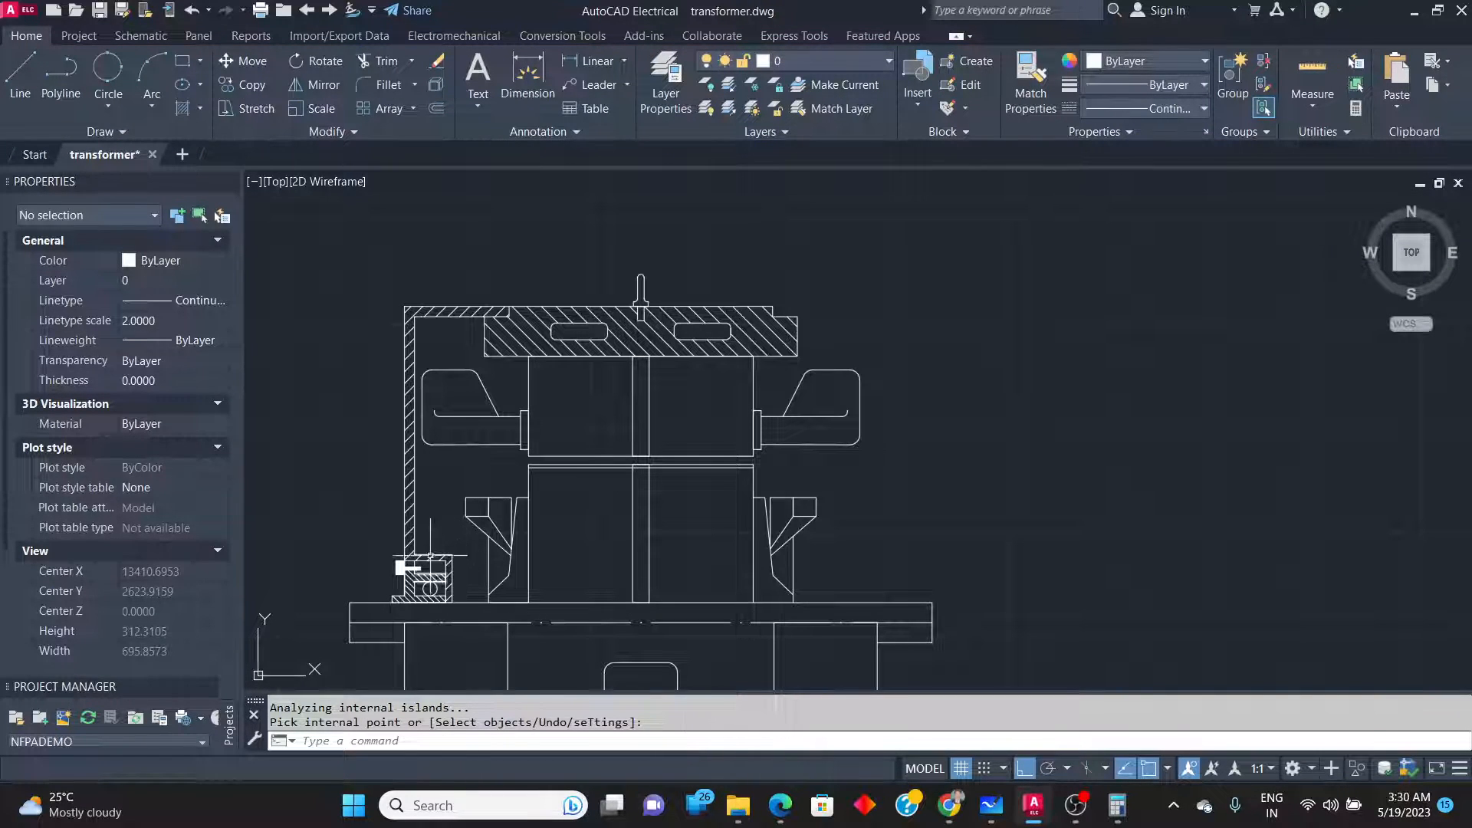
pyautogui.click(382, 512)
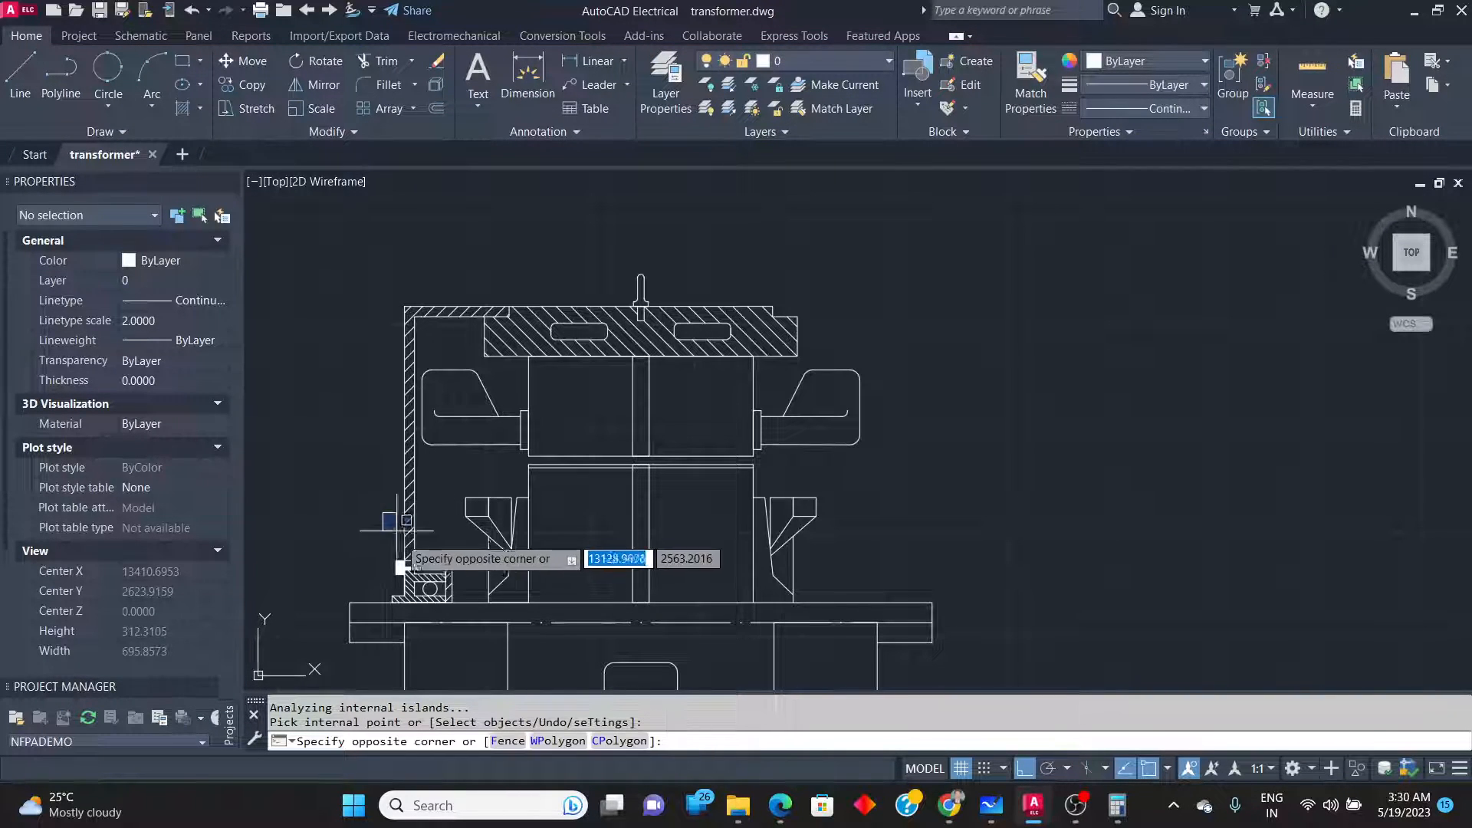
pyautogui.click(463, 616)
pyautogui.click(431, 342)
pyautogui.click(383, 286)
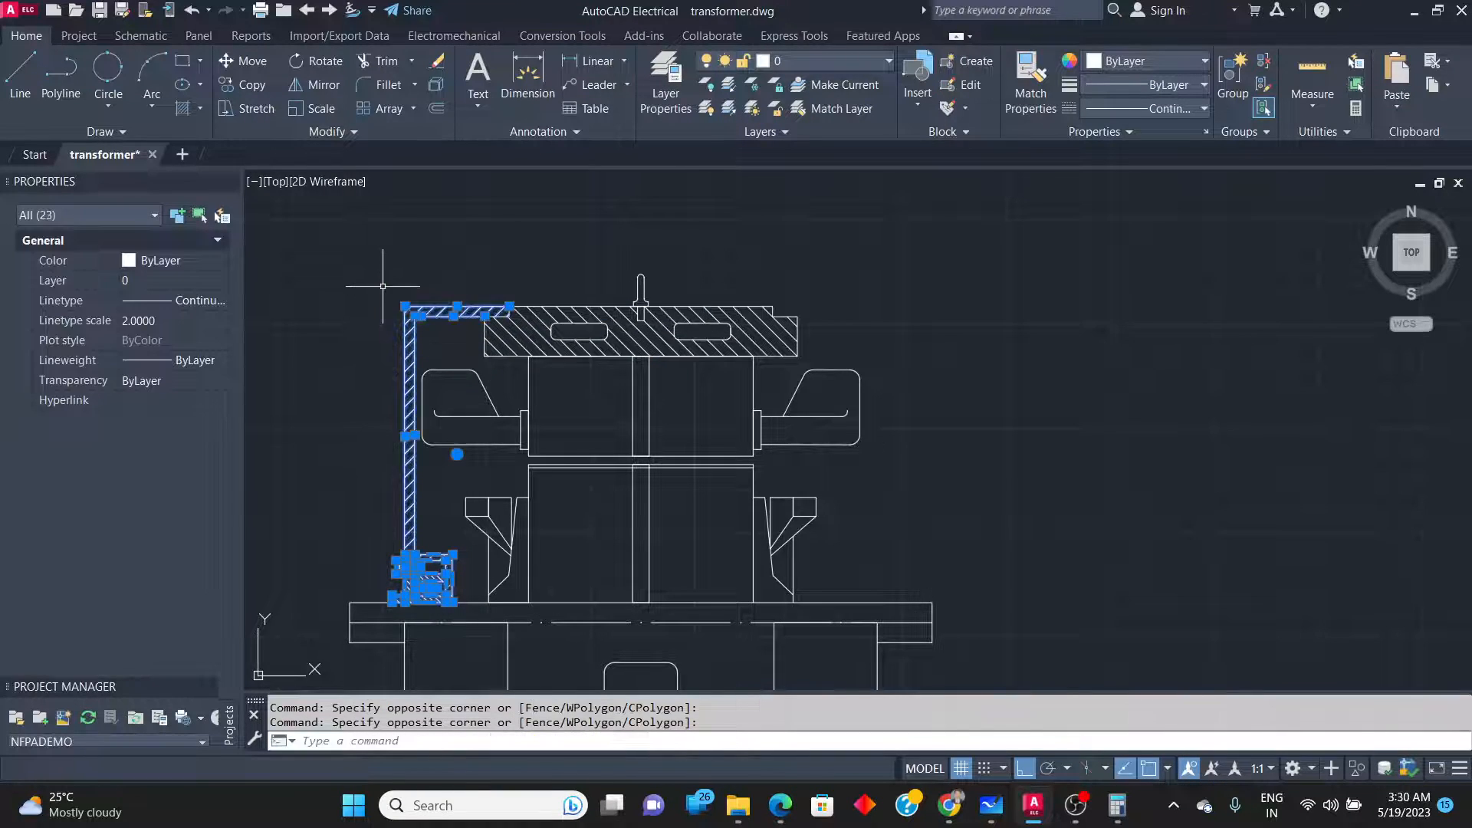
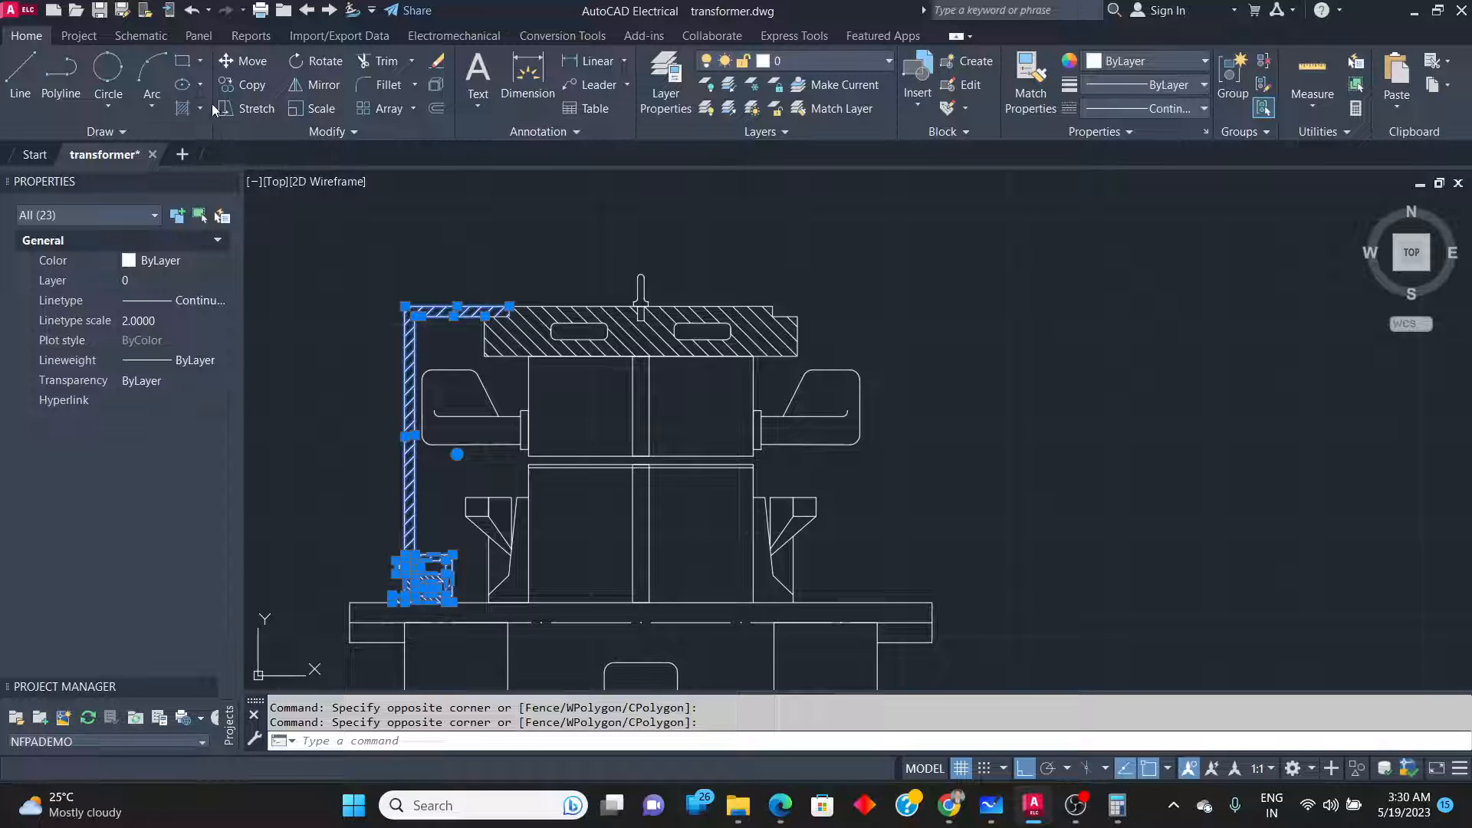
pyautogui.click(316, 84)
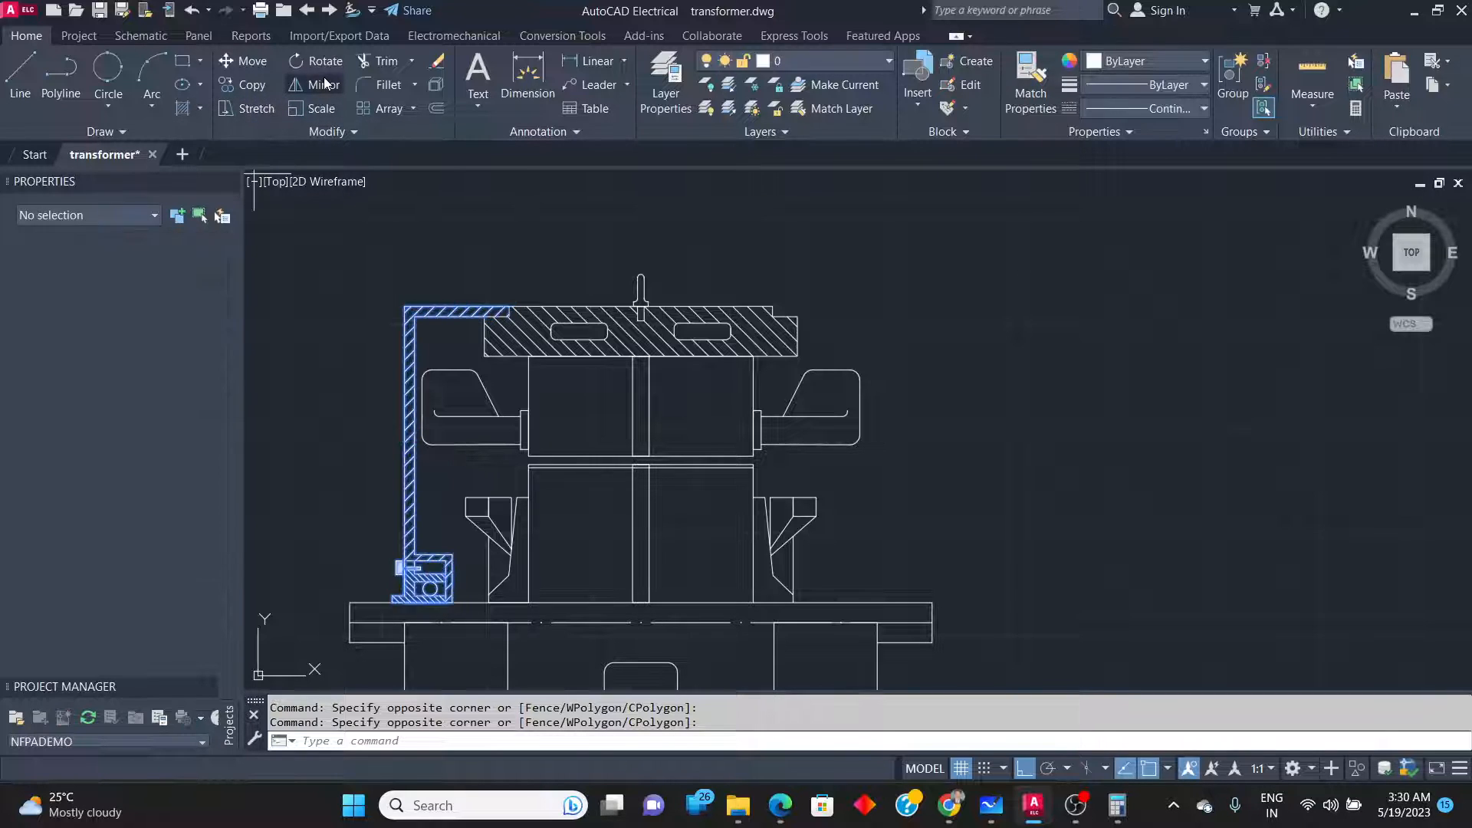
pyautogui.click(641, 603)
pyautogui.press('F8')
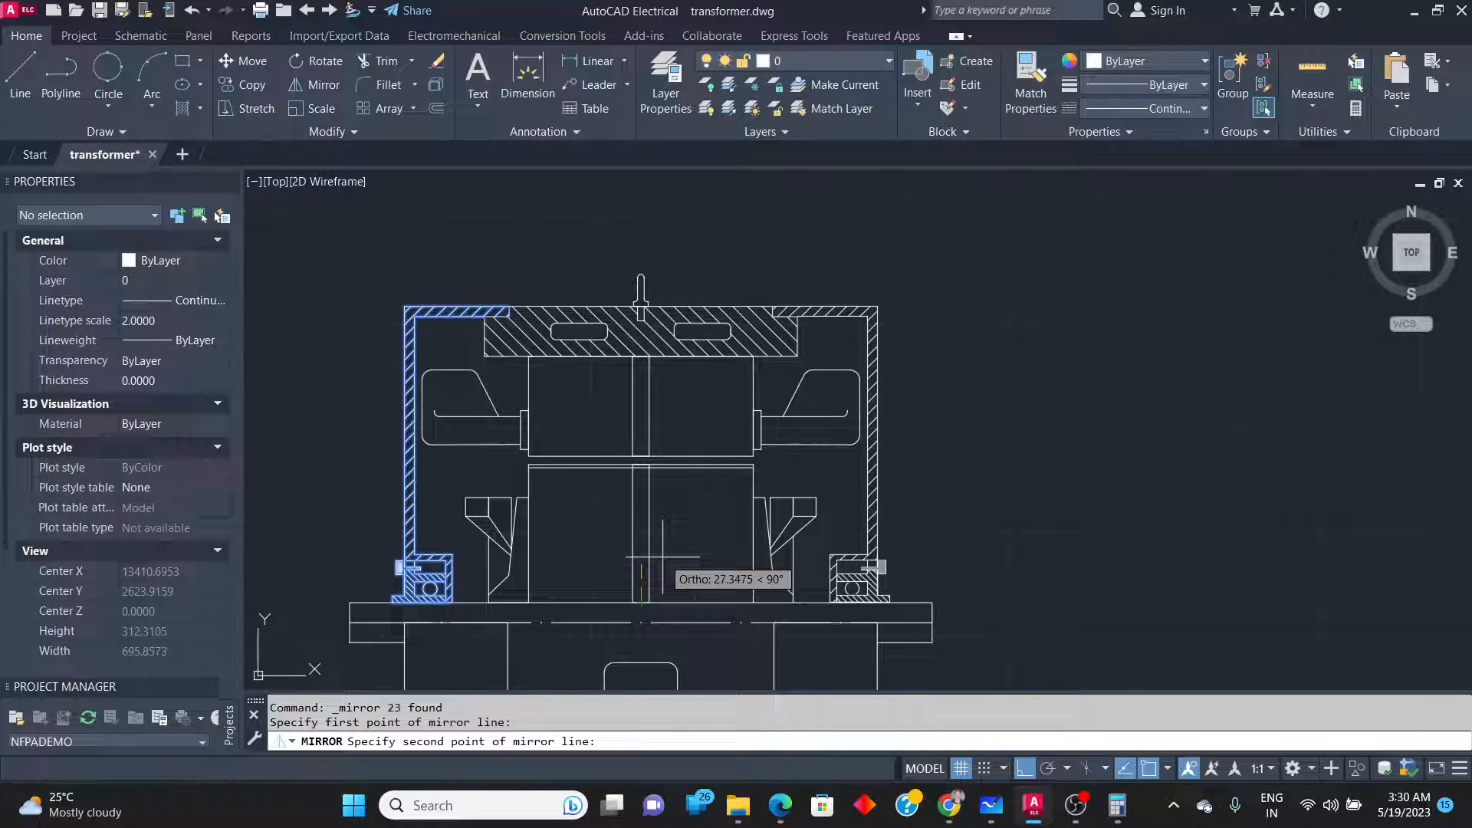
pyautogui.click(663, 557)
pyautogui.press('Return')
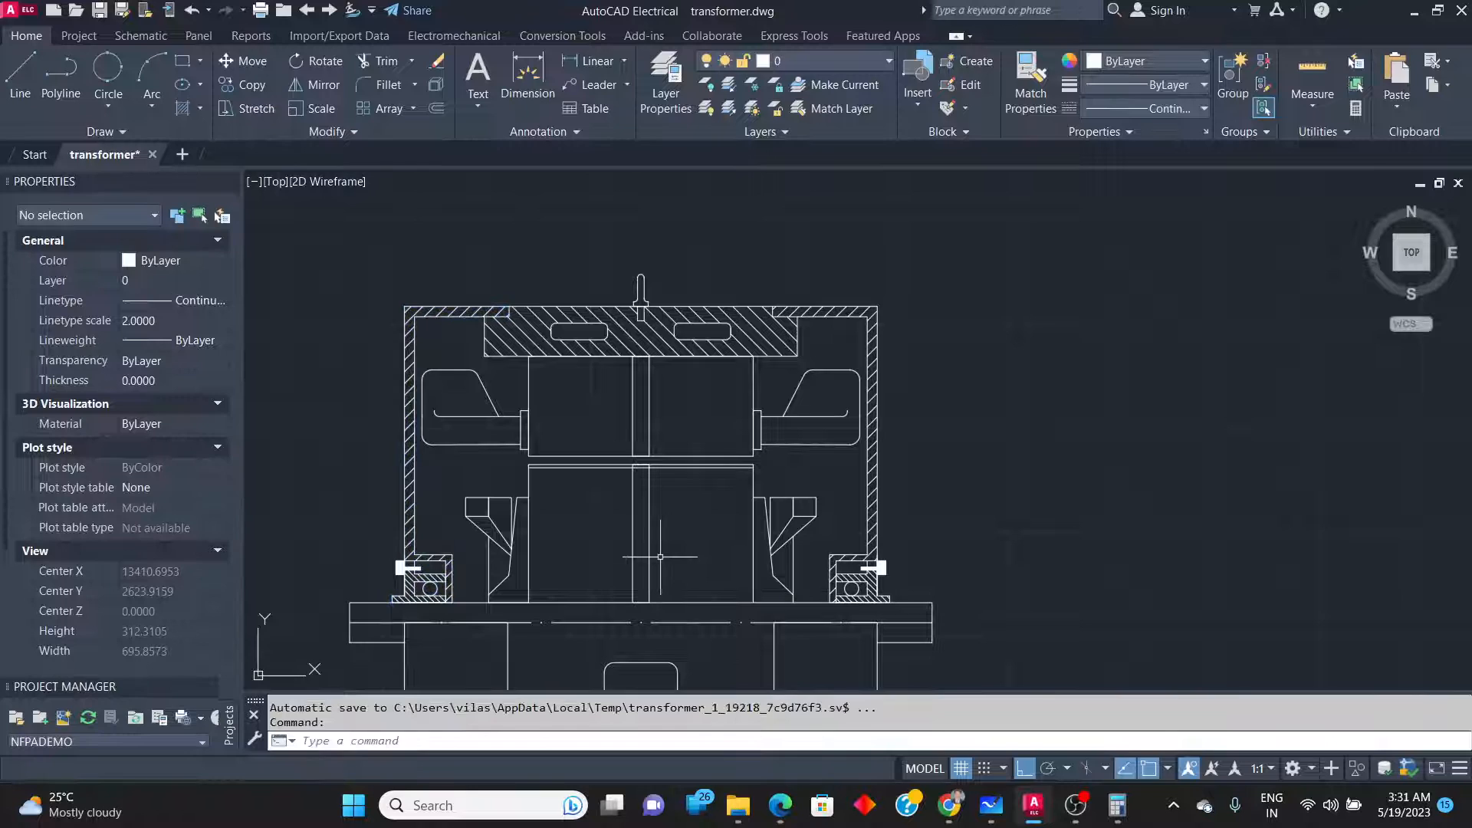
pyautogui.press('Escape')
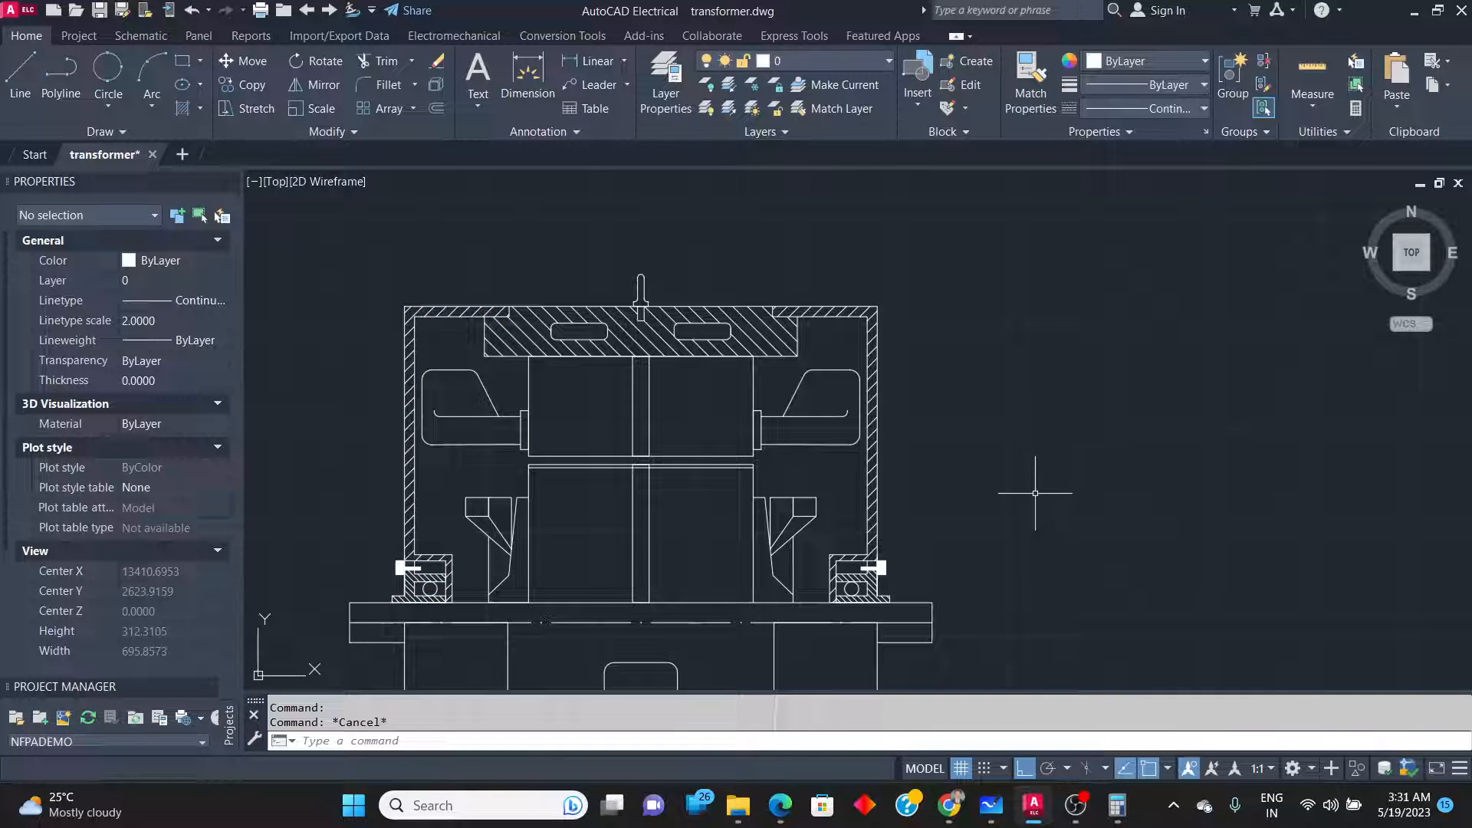
# Compare the rotor with the Microsoft Whiteboard reference, return to AutoCAD Electrical, and stretch the rotor core outline's top edge down onto the parallel line just below it.
pyautogui.scroll(2, 614, 479)
pyautogui.hotkey('alt', 'Tab')
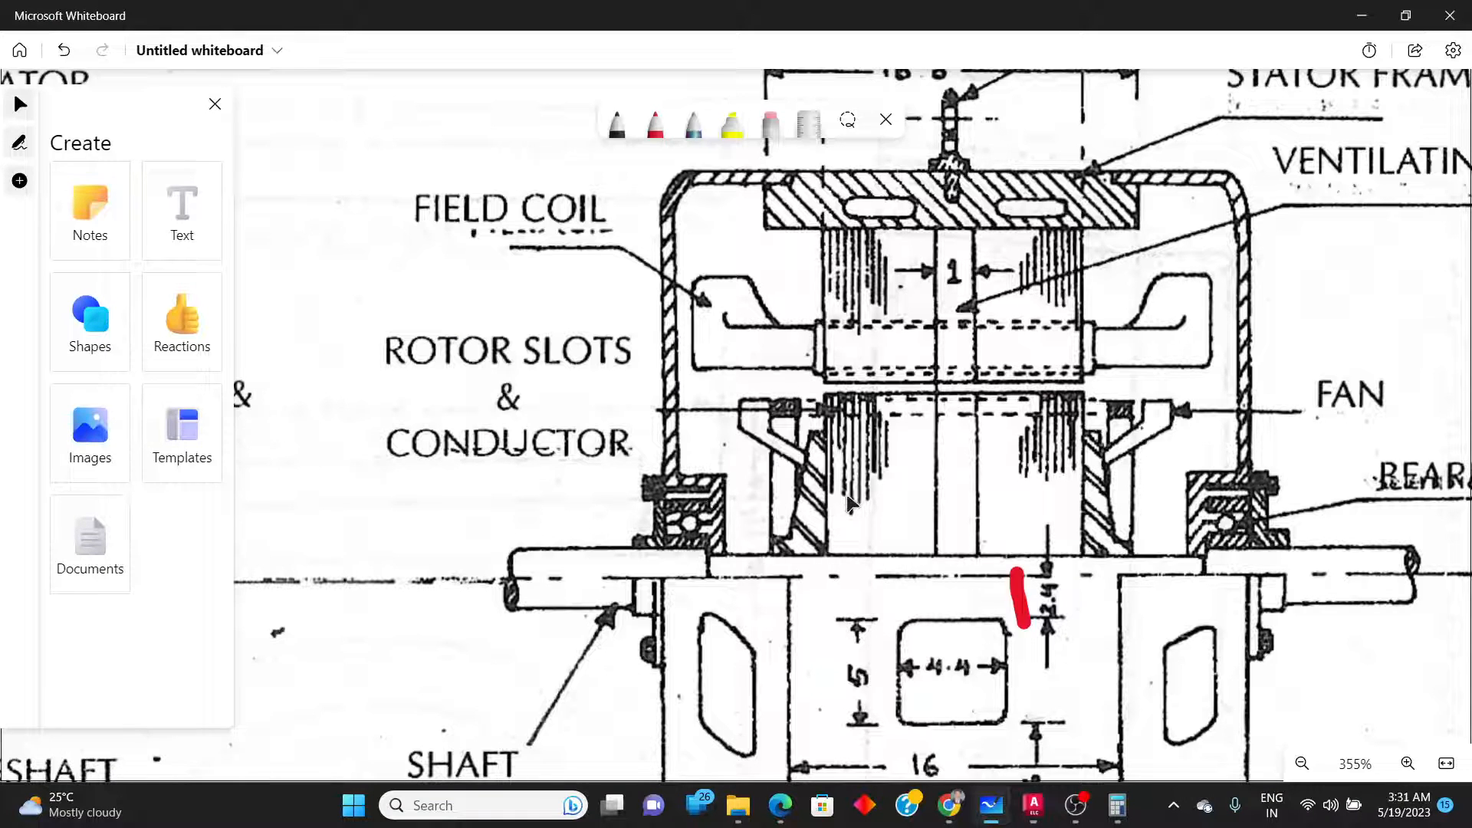
pyautogui.hotkey('alt', 'Tab')
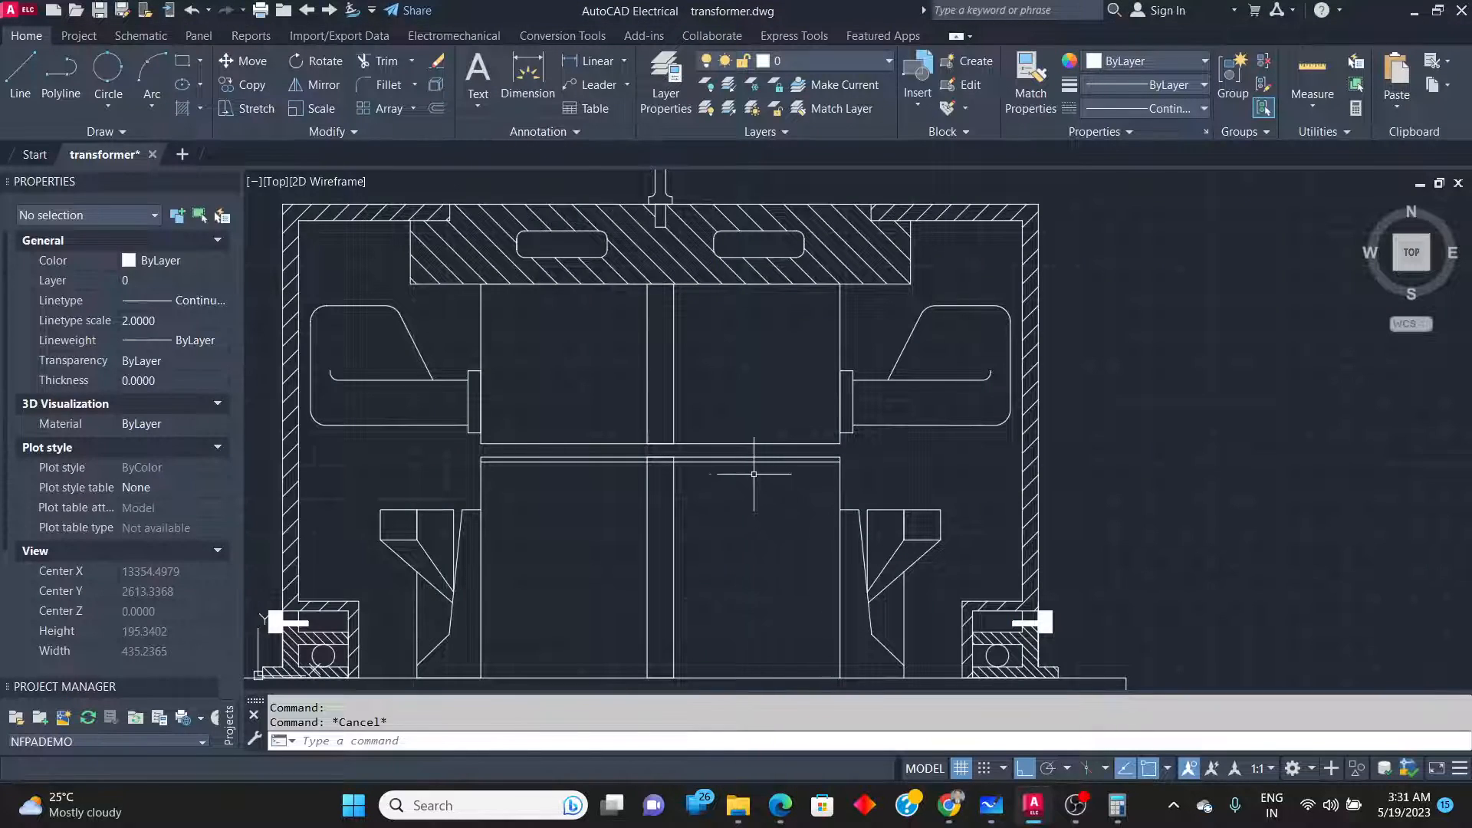
pyautogui.scroll(2, 694, 474)
pyautogui.scroll(2, 676, 459)
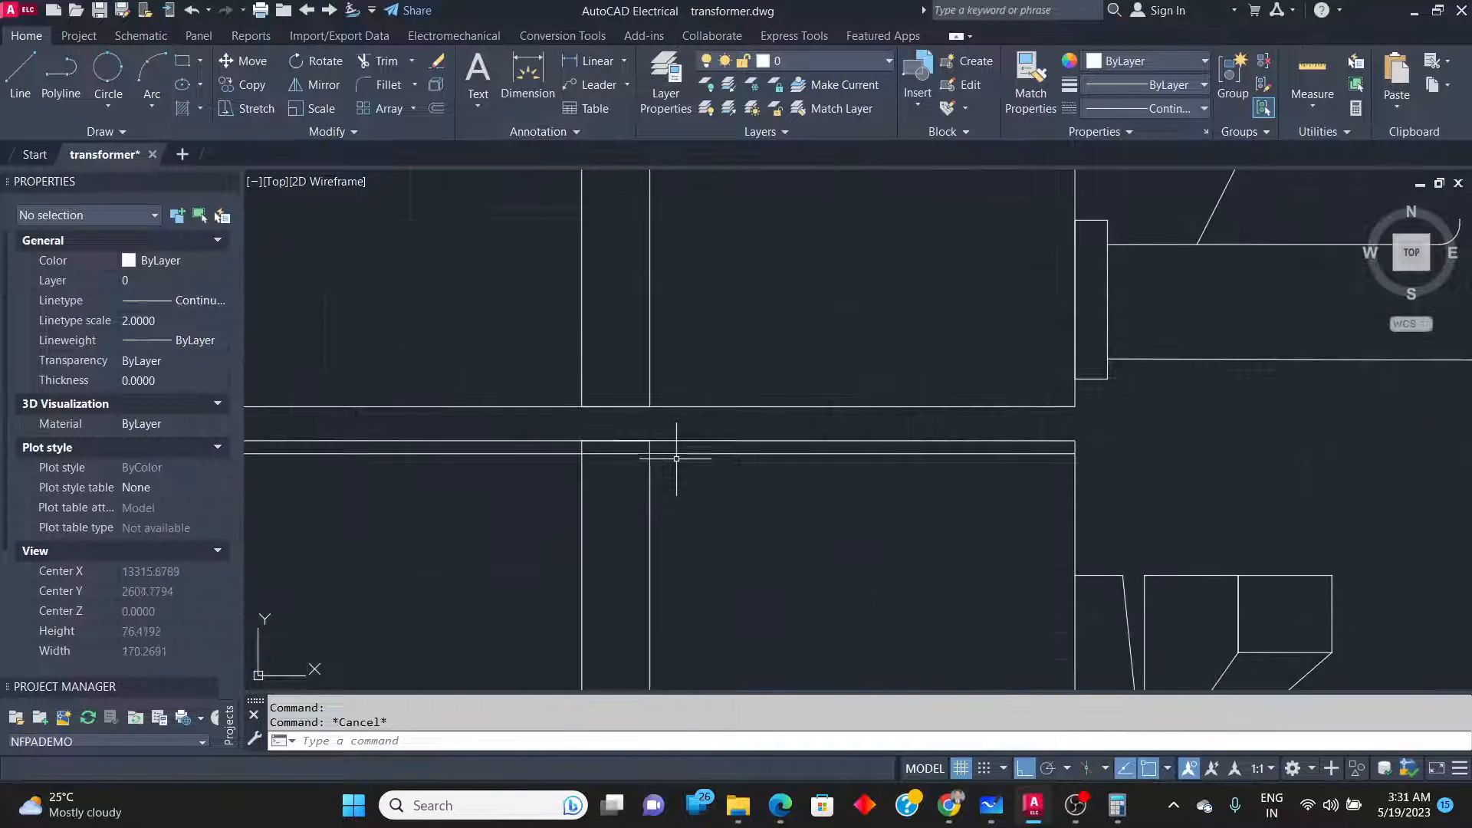
pyautogui.click(676, 440)
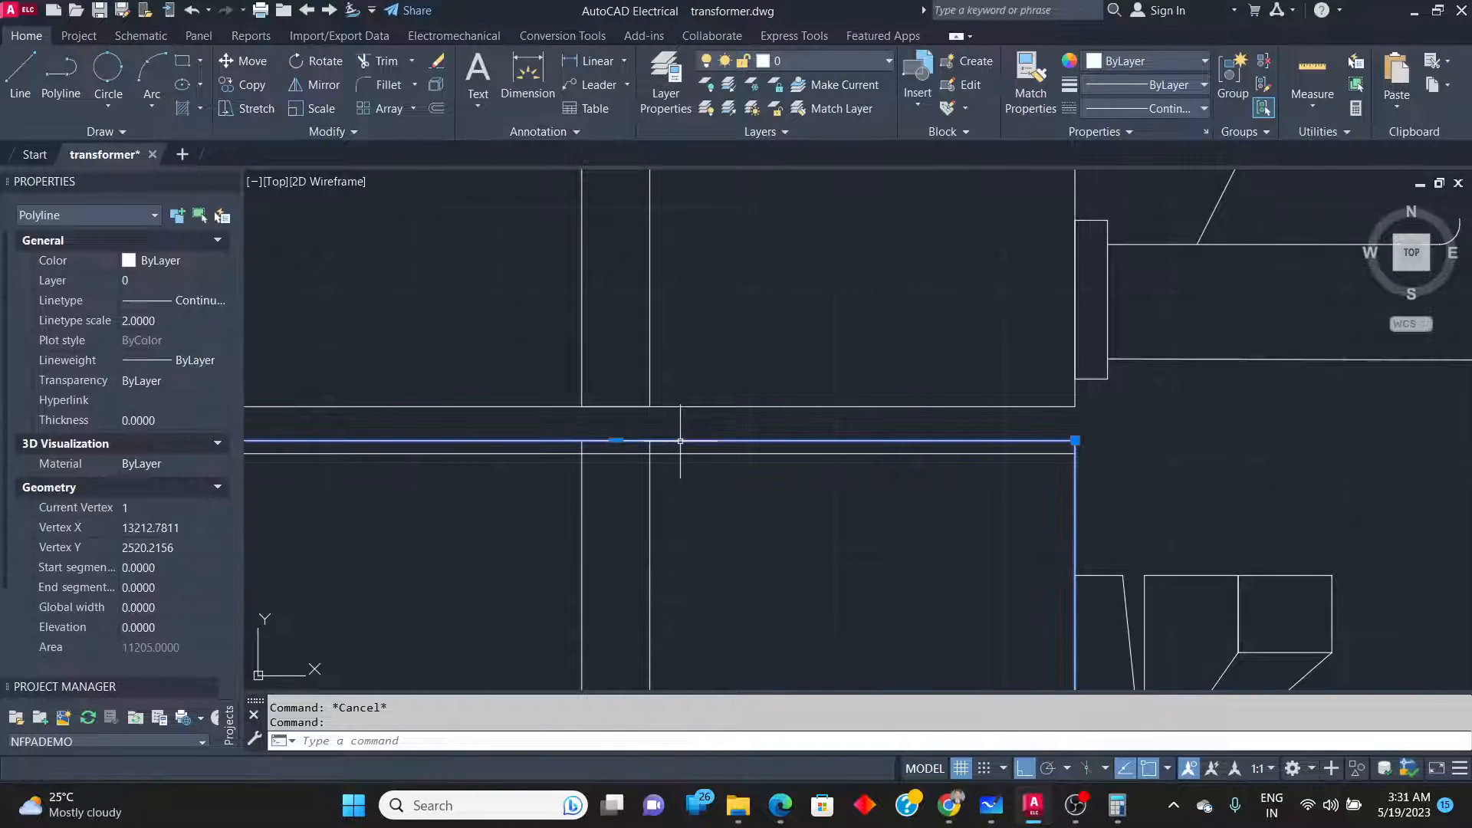
pyautogui.click(618, 440)
pyautogui.click(616, 440)
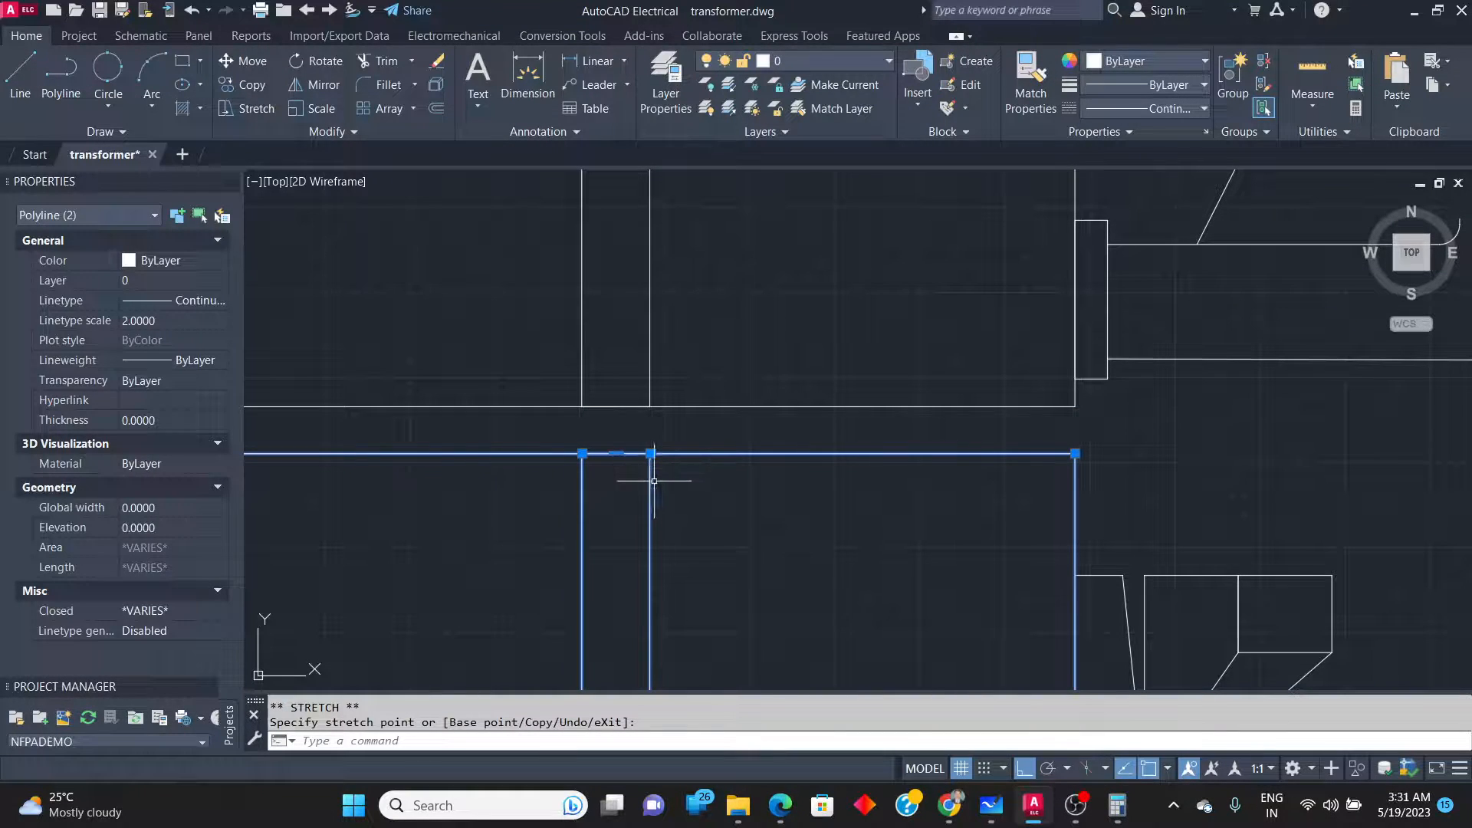
pyautogui.press('Escape')
pyautogui.scroll(-3, 746, 462)
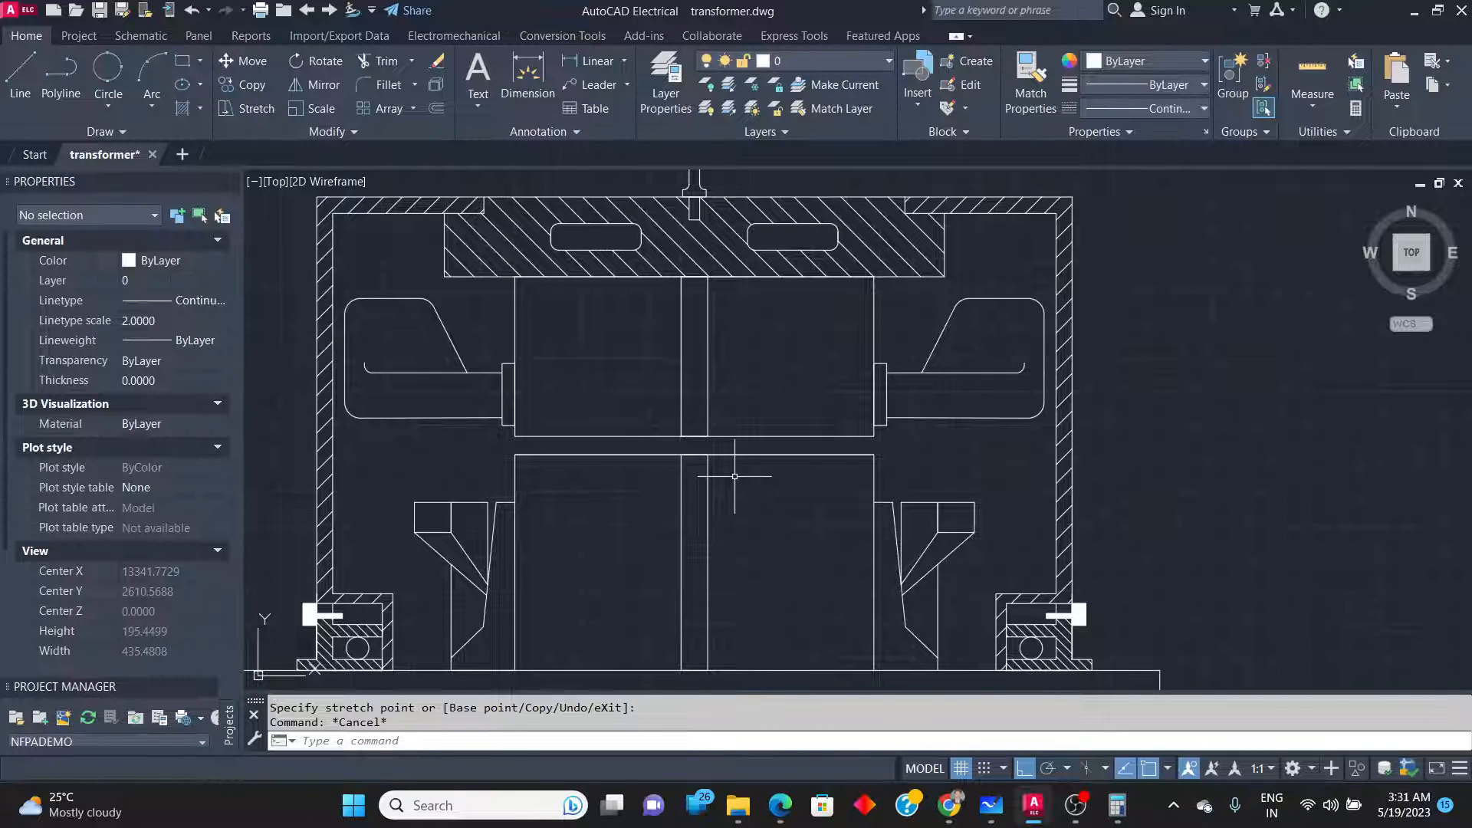
# Switch to the Microsoft Whiteboard reference to examine the stator and rotor core section.
pyautogui.hotkey('alt', 'Tab')
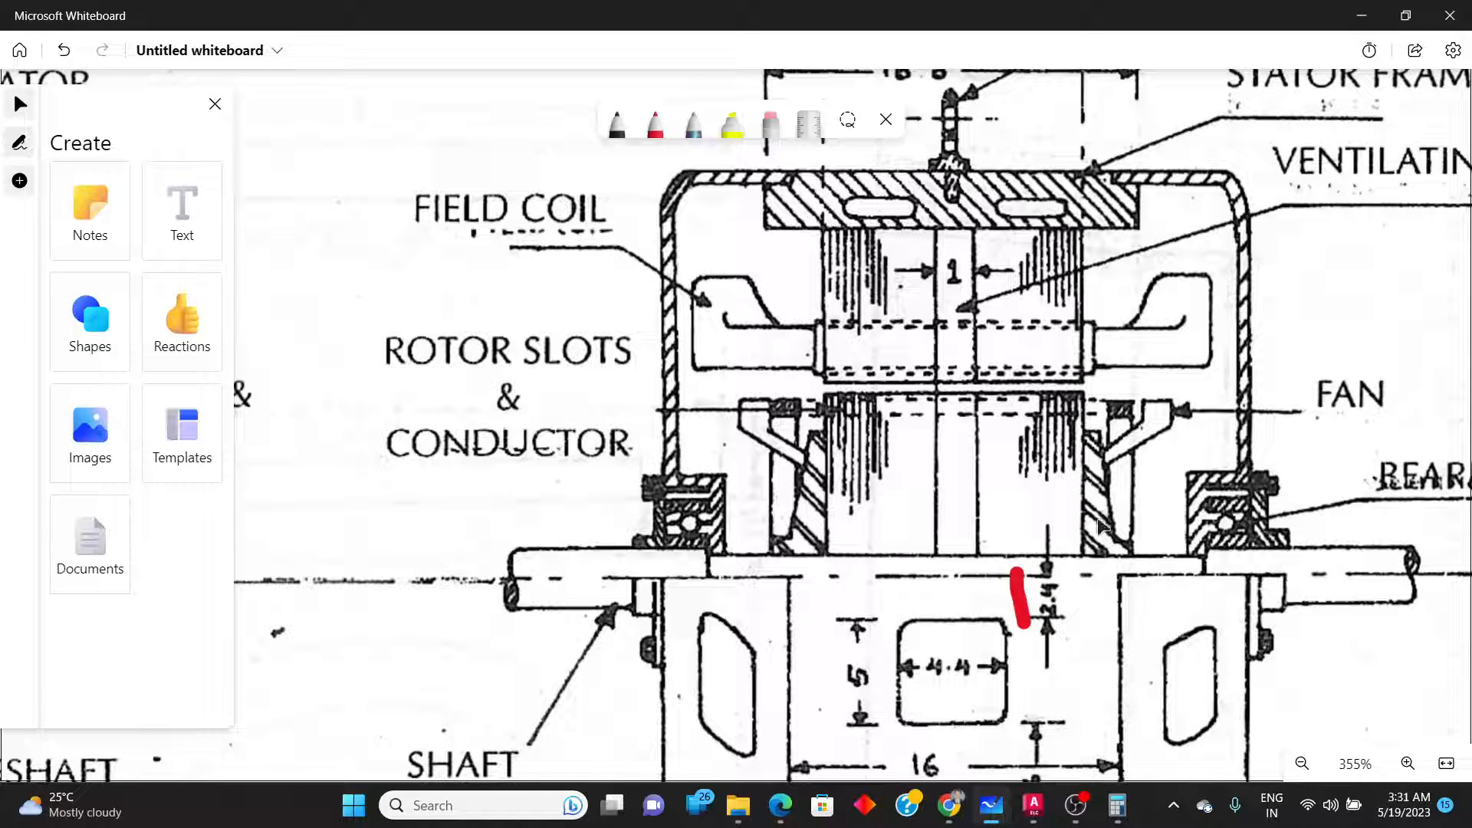
# Switch to AutoCAD Electrical and hatch the two tapered supports flanking the rotor core with the ANSI32 pattern.
pyautogui.hotkey('alt', 'Tab')
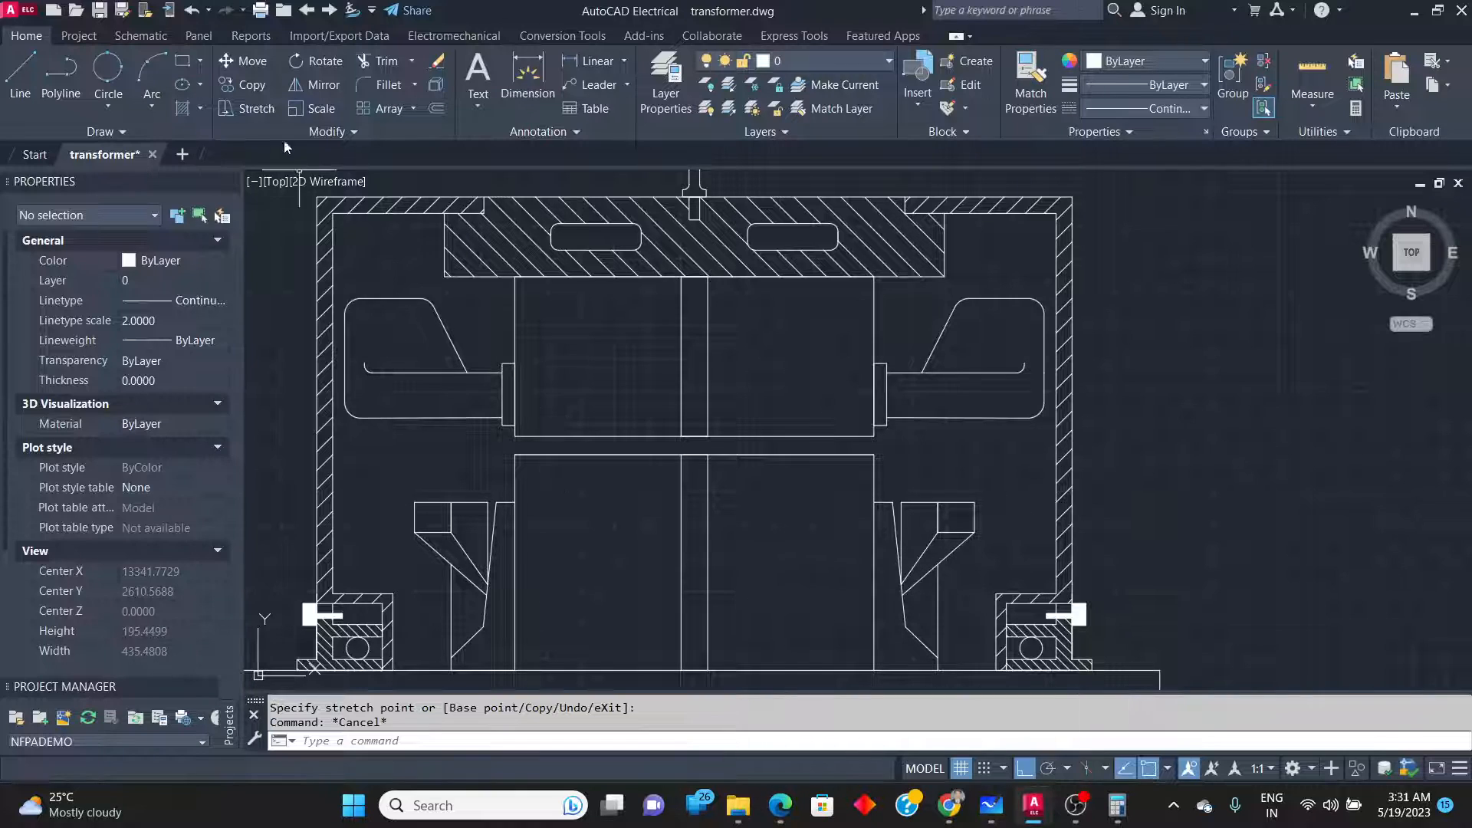
pyautogui.click(181, 109)
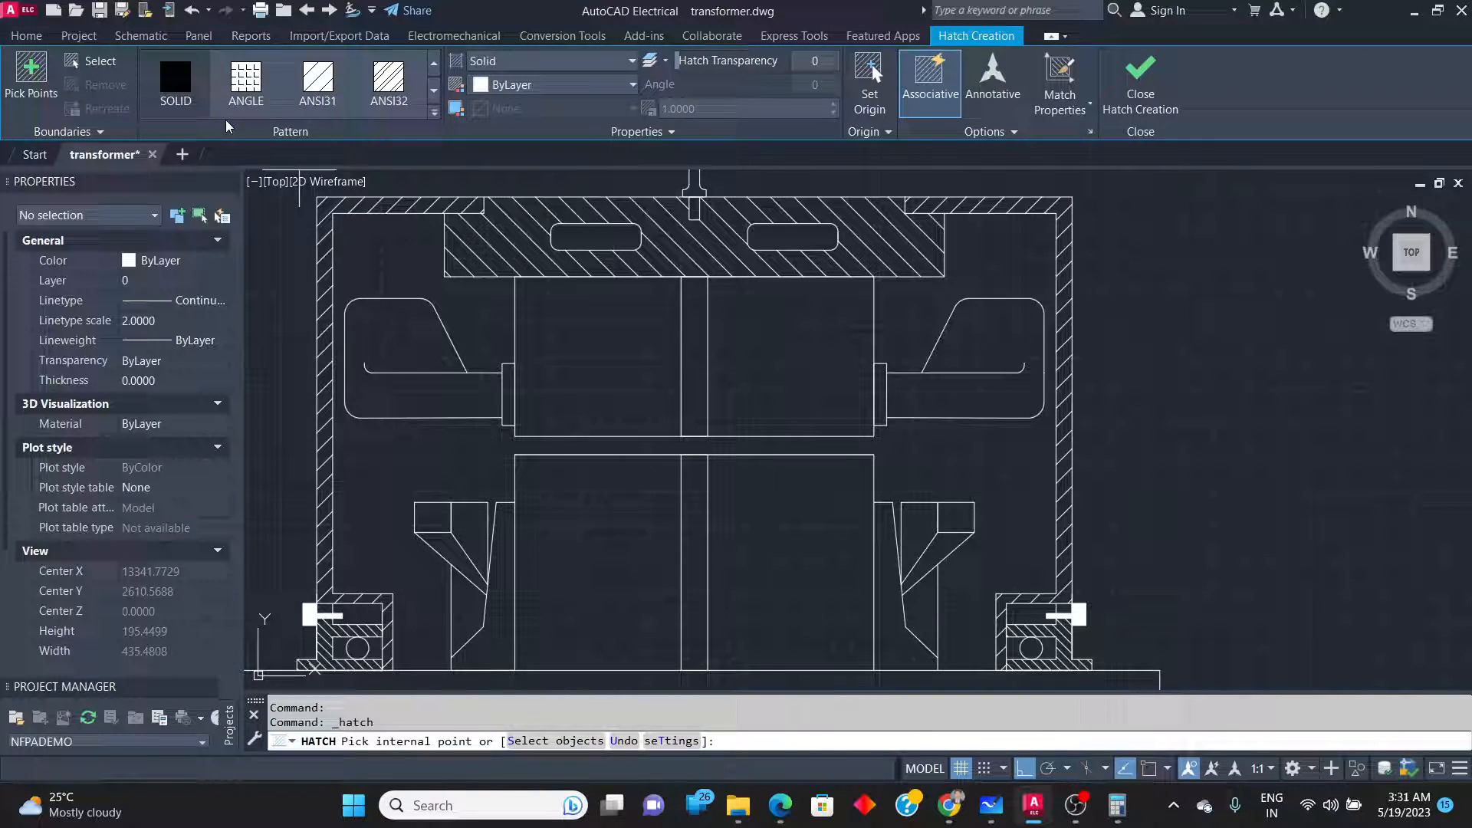
pyautogui.click(389, 79)
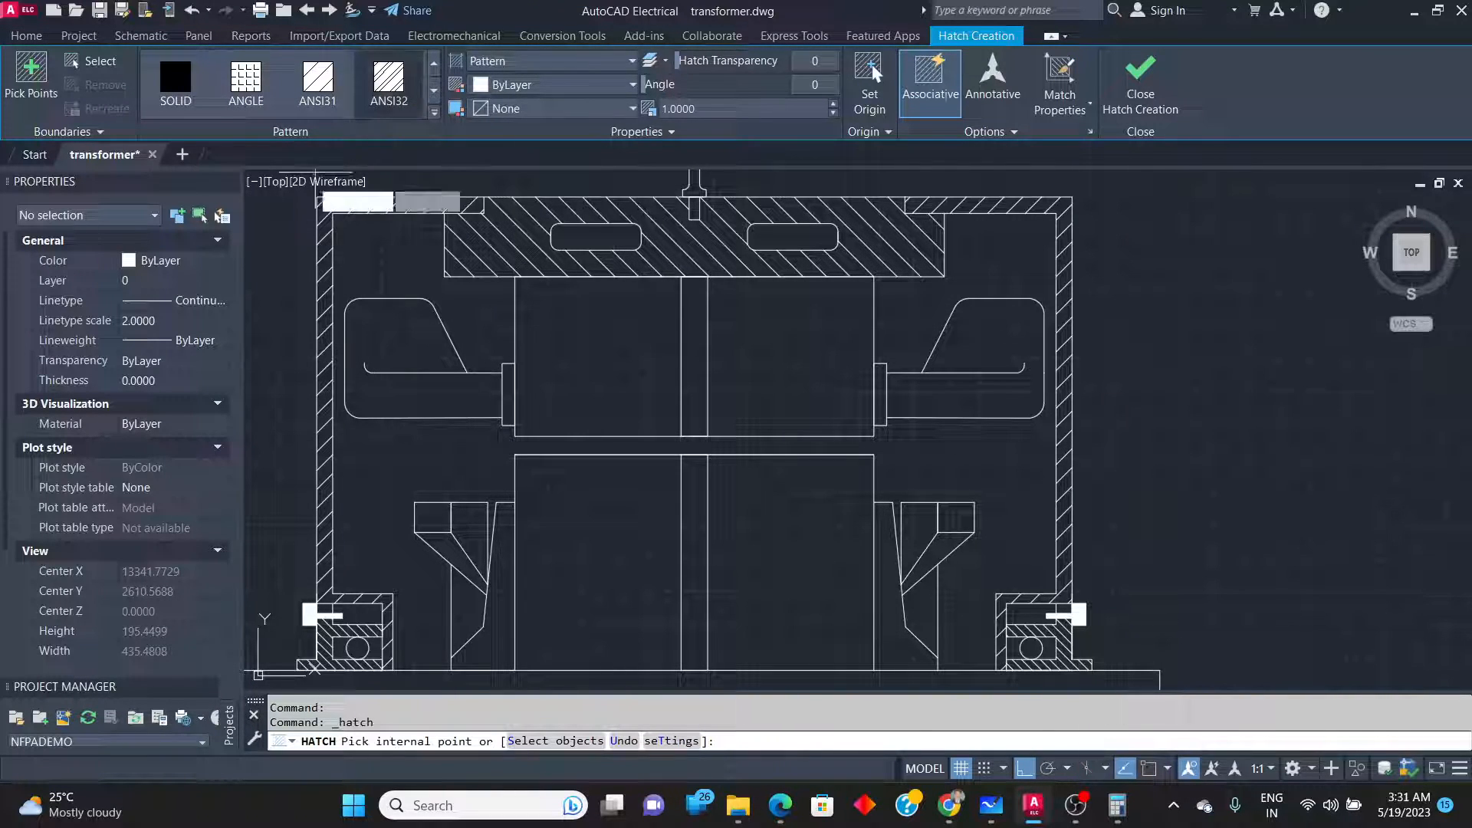
pyautogui.click(480, 648)
pyautogui.click(891, 591)
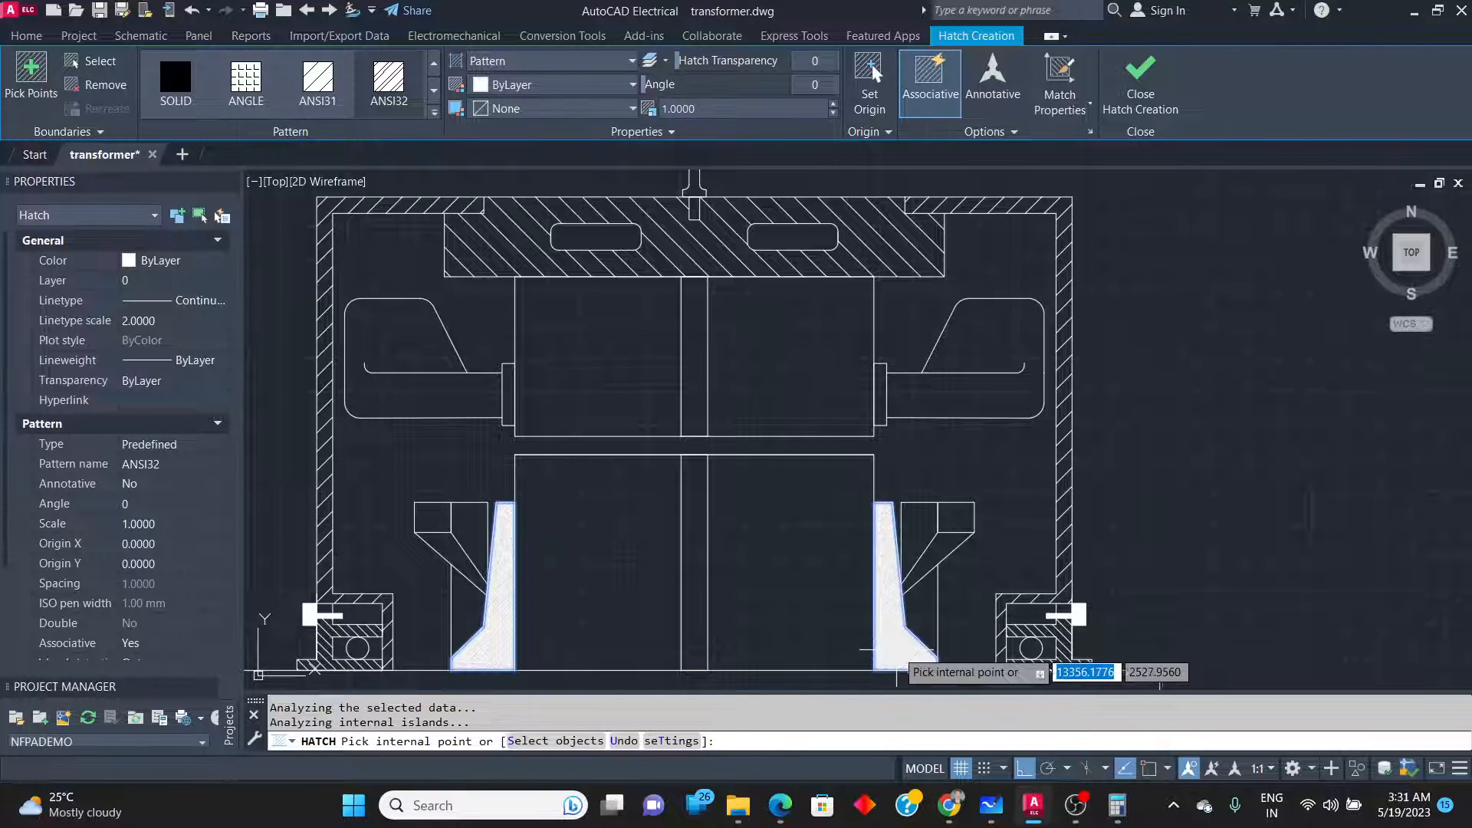
pyautogui.press('Return')
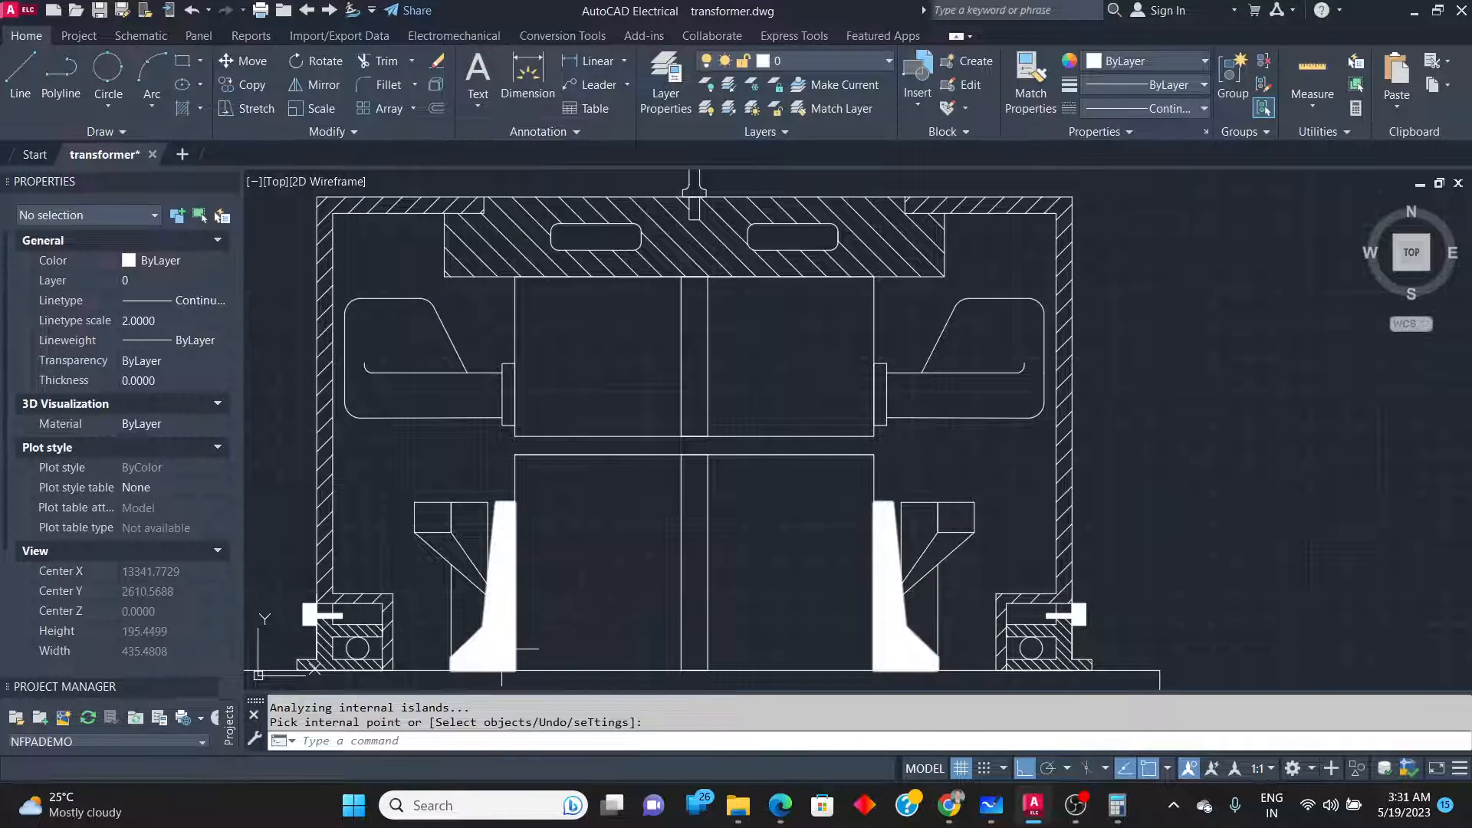
# Try scales of 50 and 35 on the tapered supports' hatch, then set its angle to 90 and scale to 25.
pyautogui.click(500, 648)
pyautogui.click(143, 523)
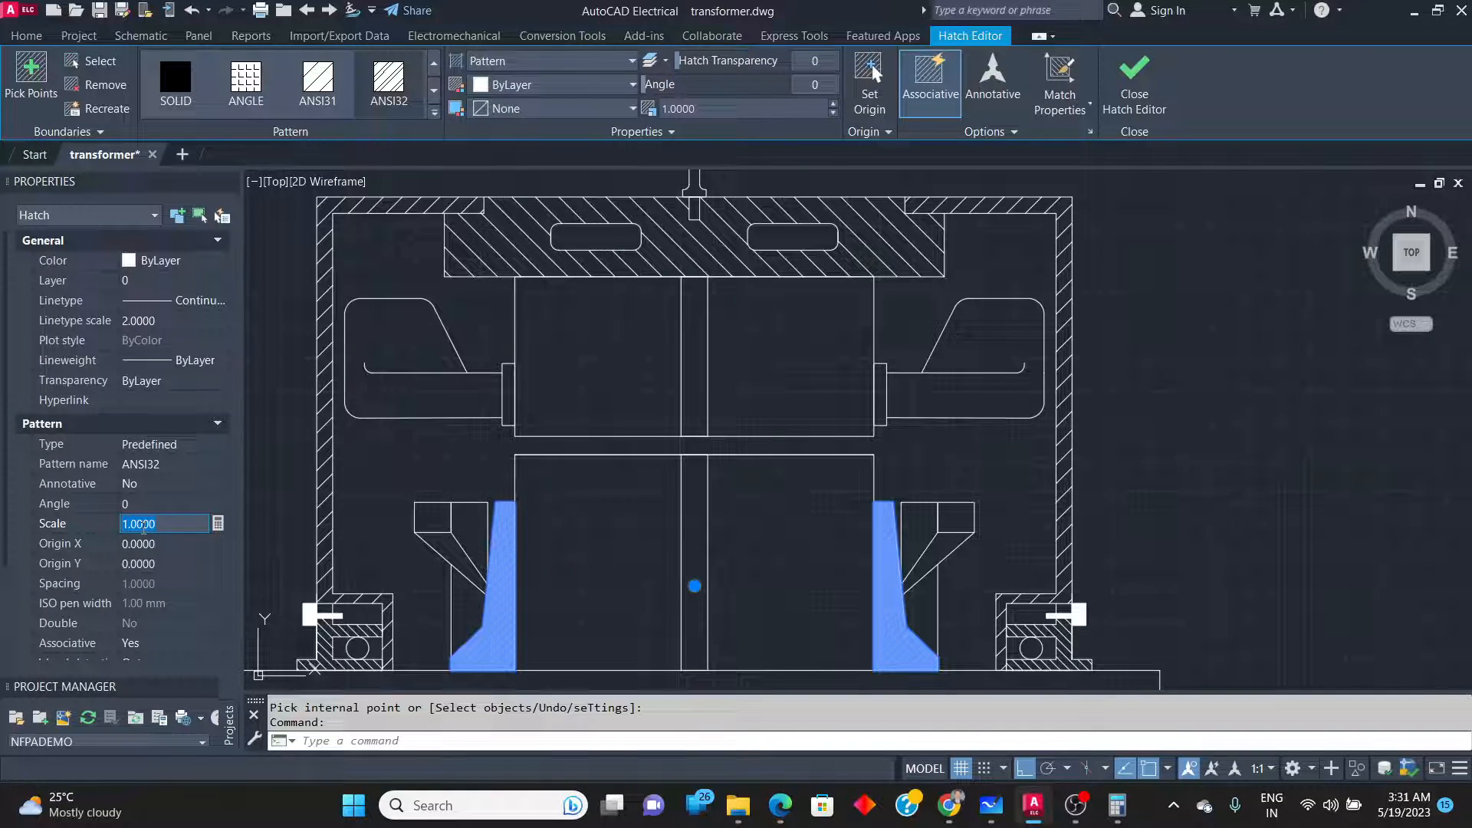
pyautogui.press('Tab')
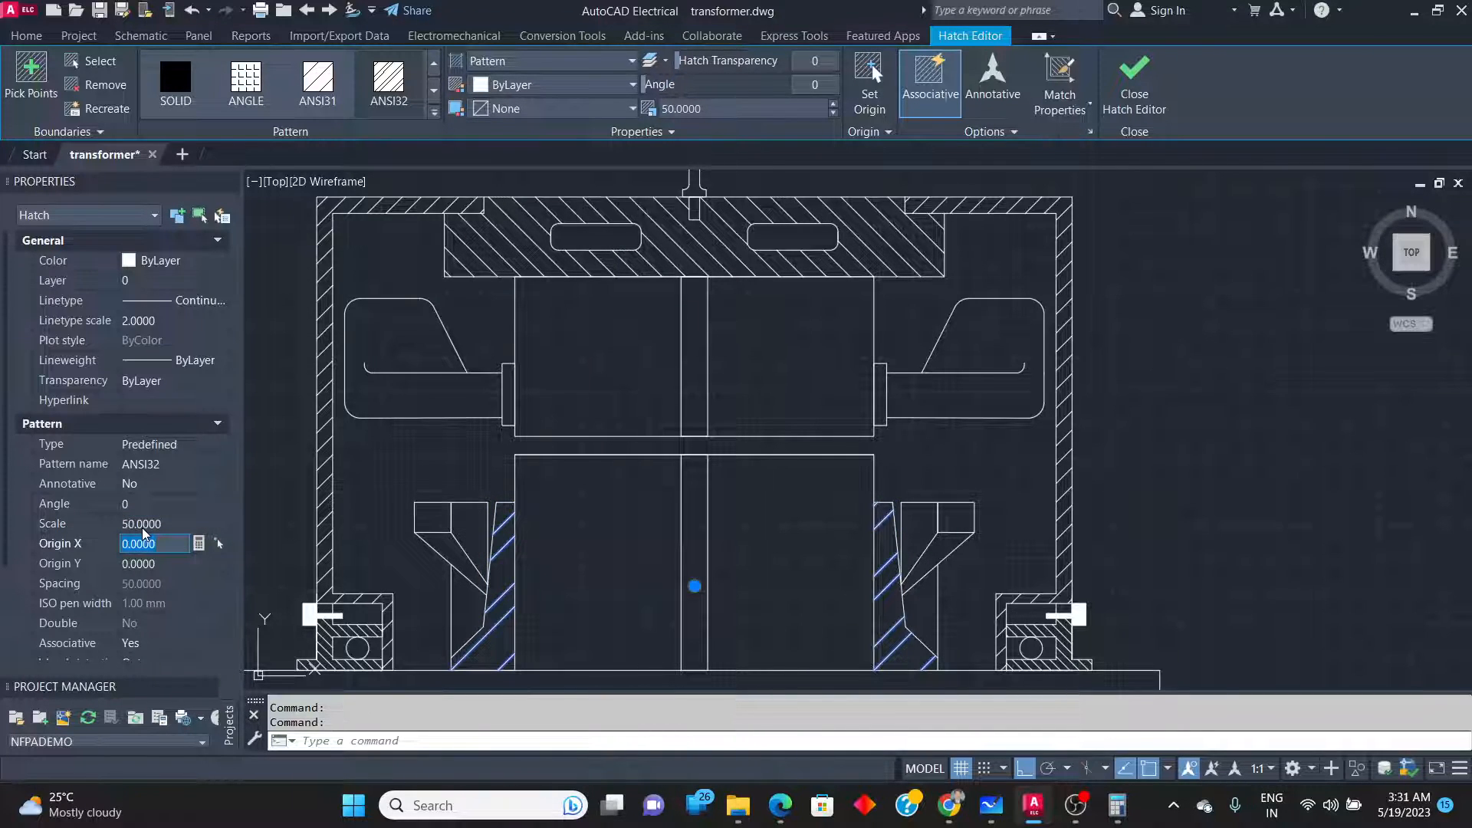
pyautogui.click(141, 524)
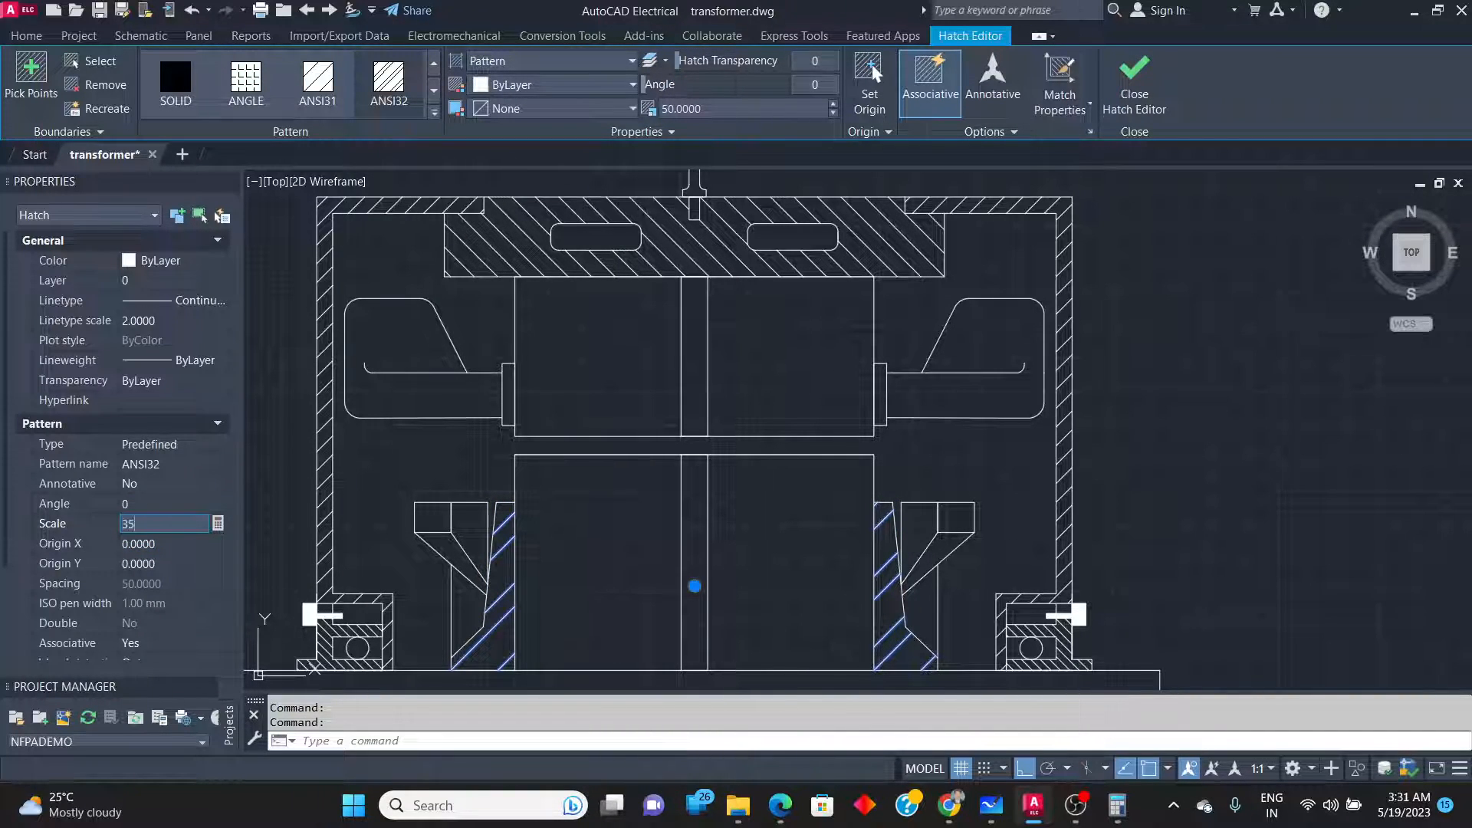
pyautogui.write('35')
pyautogui.press('Tab')
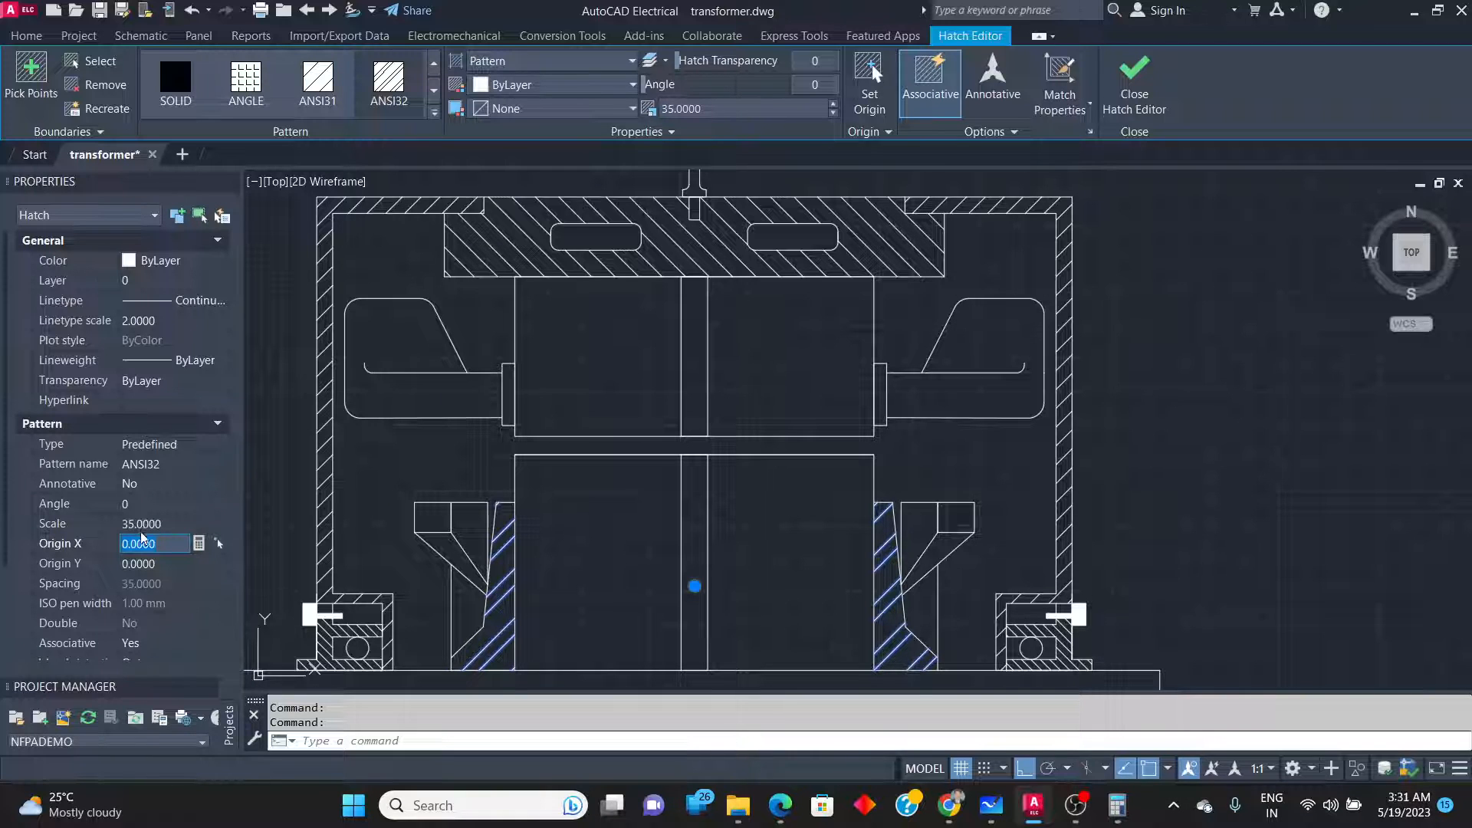
pyautogui.click(140, 506)
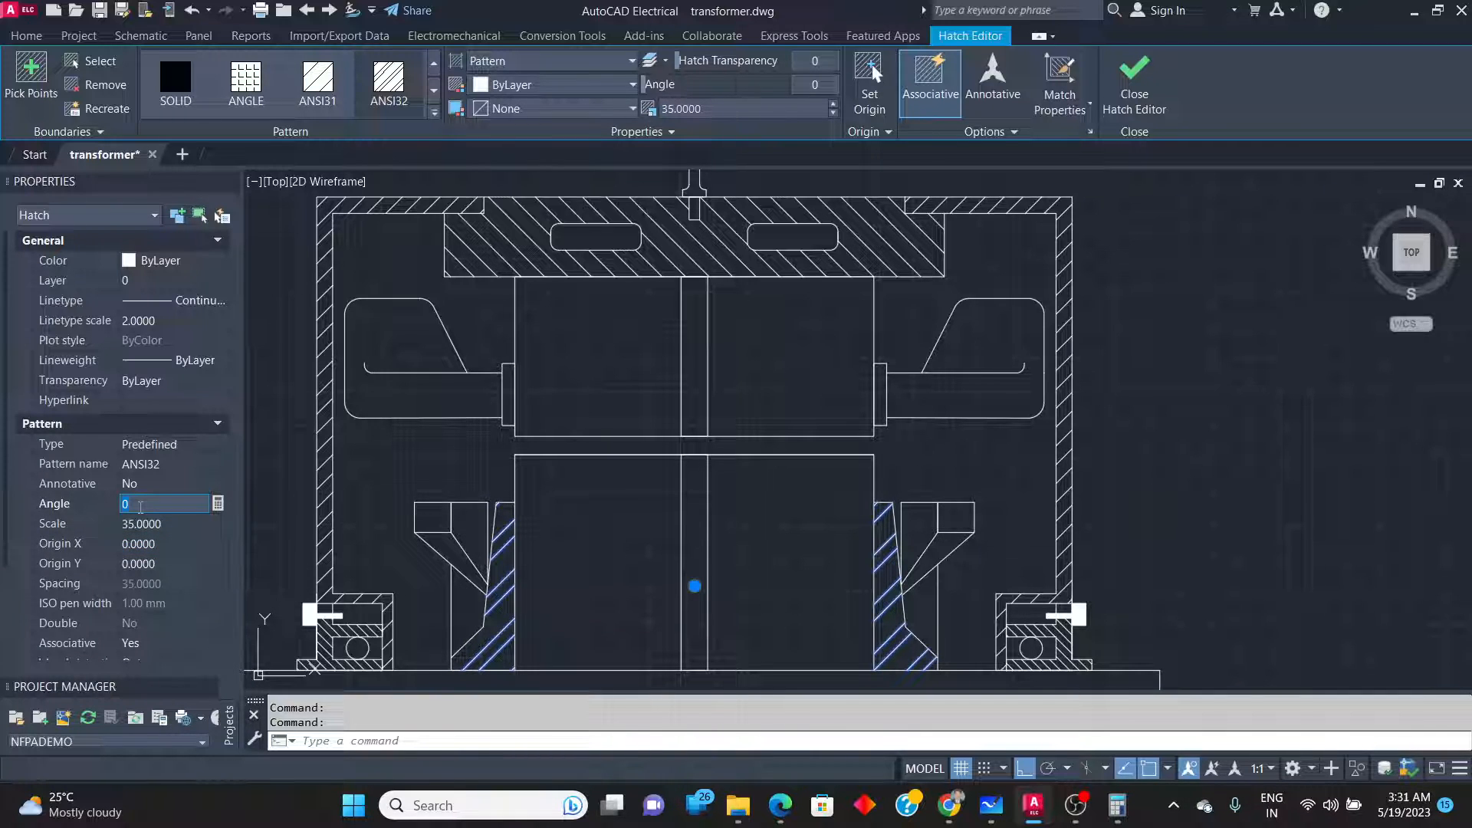
pyautogui.write('90')
pyautogui.press('Tab')
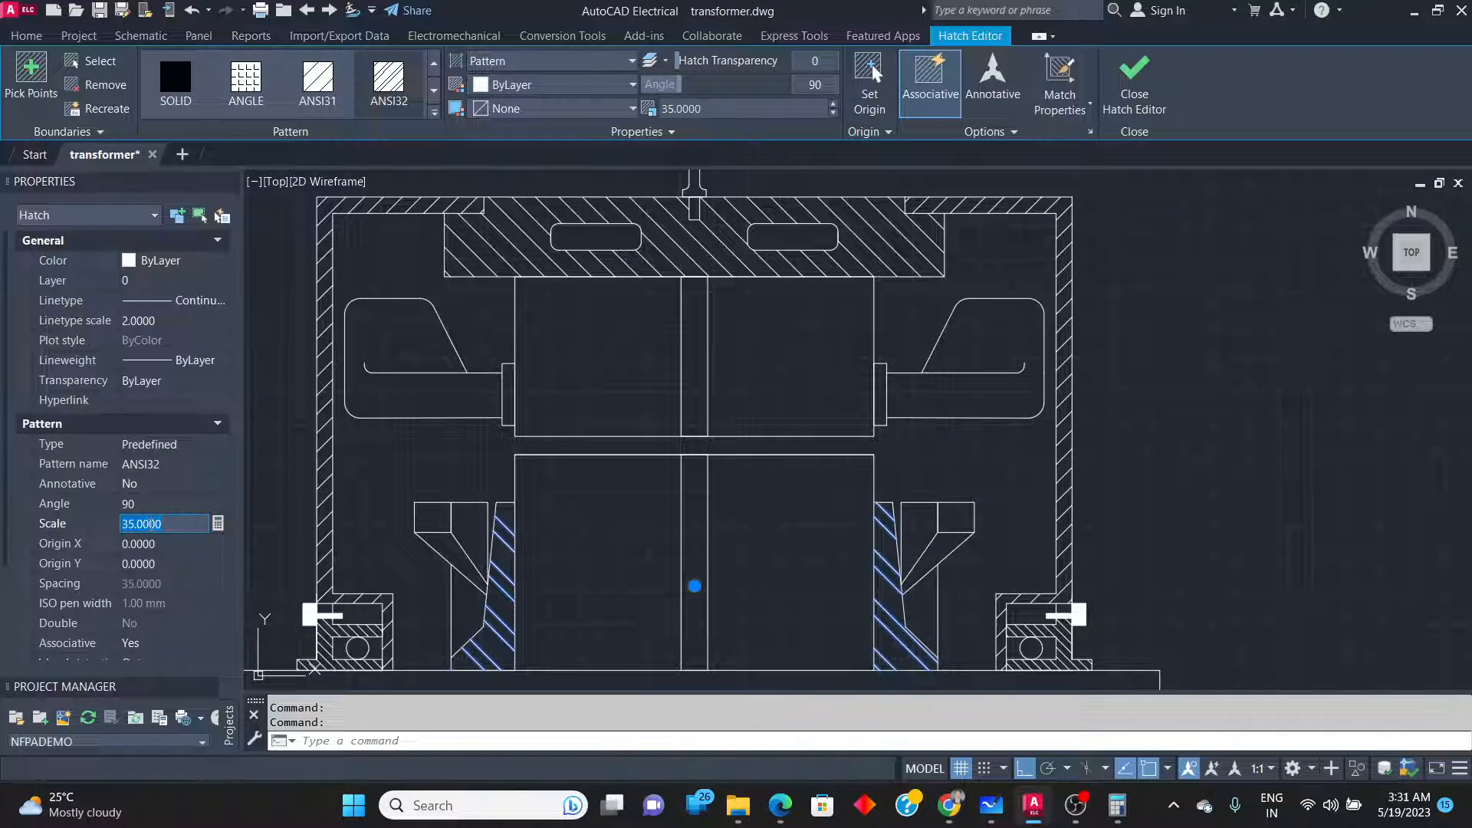
pyautogui.write('25')
pyautogui.press('Tab')
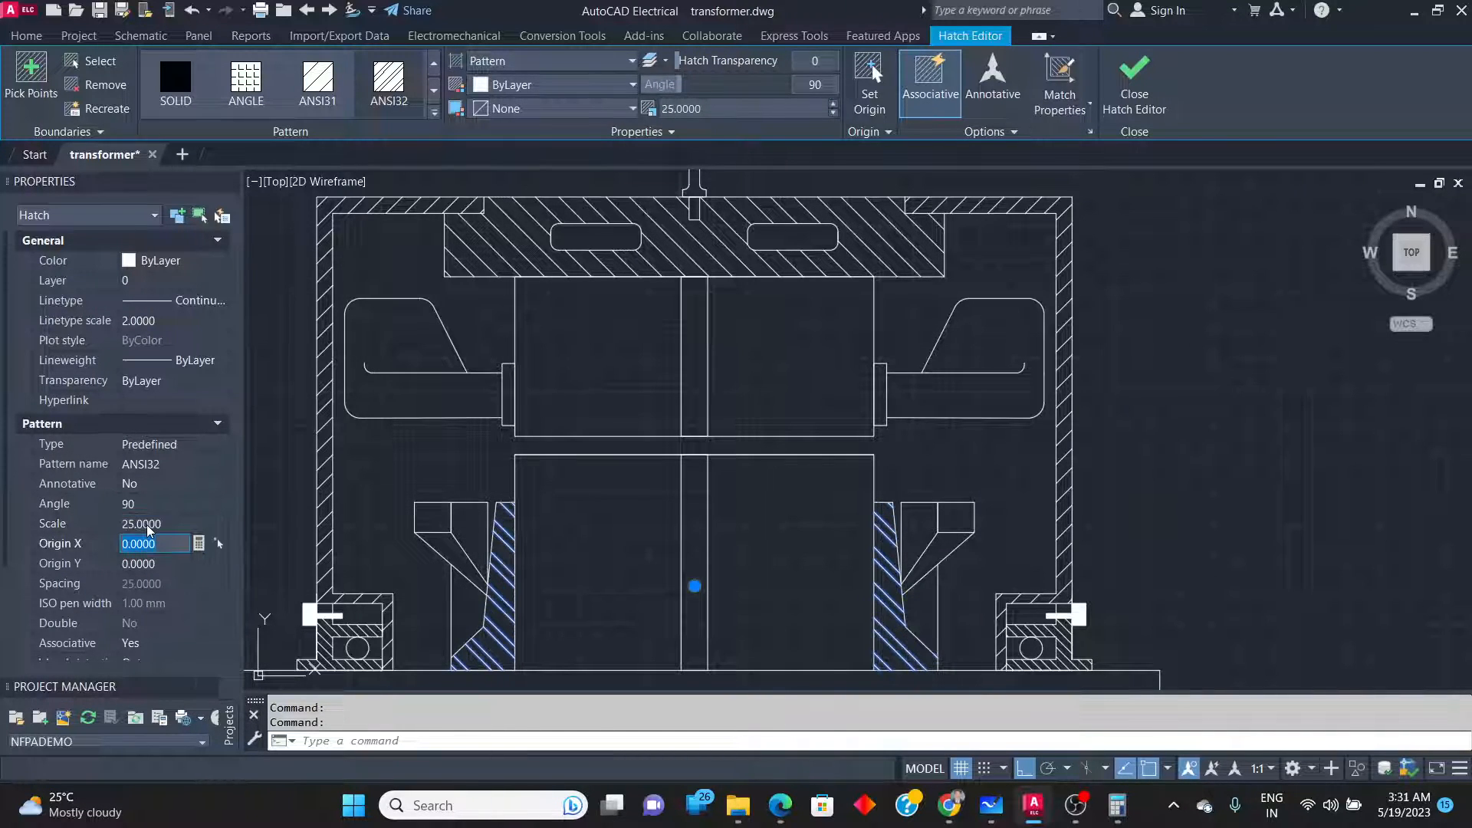
pyautogui.press('Escape')
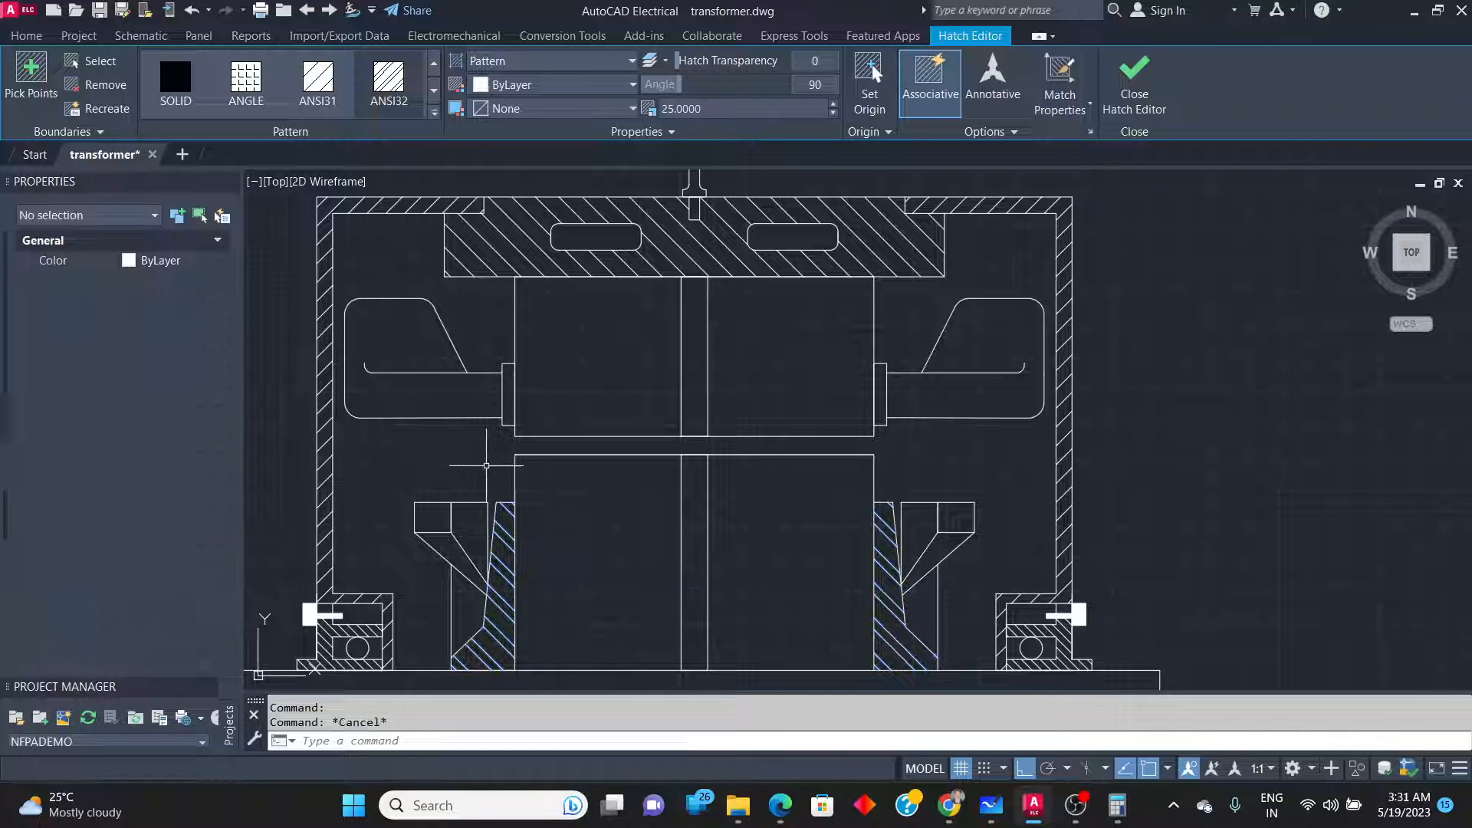
# Switch to Microsoft Whiteboard to examine the fan and rotor conductor details in the reference drawing, and return to AutoCAD.
pyautogui.hotkey('alt', 'Tab')
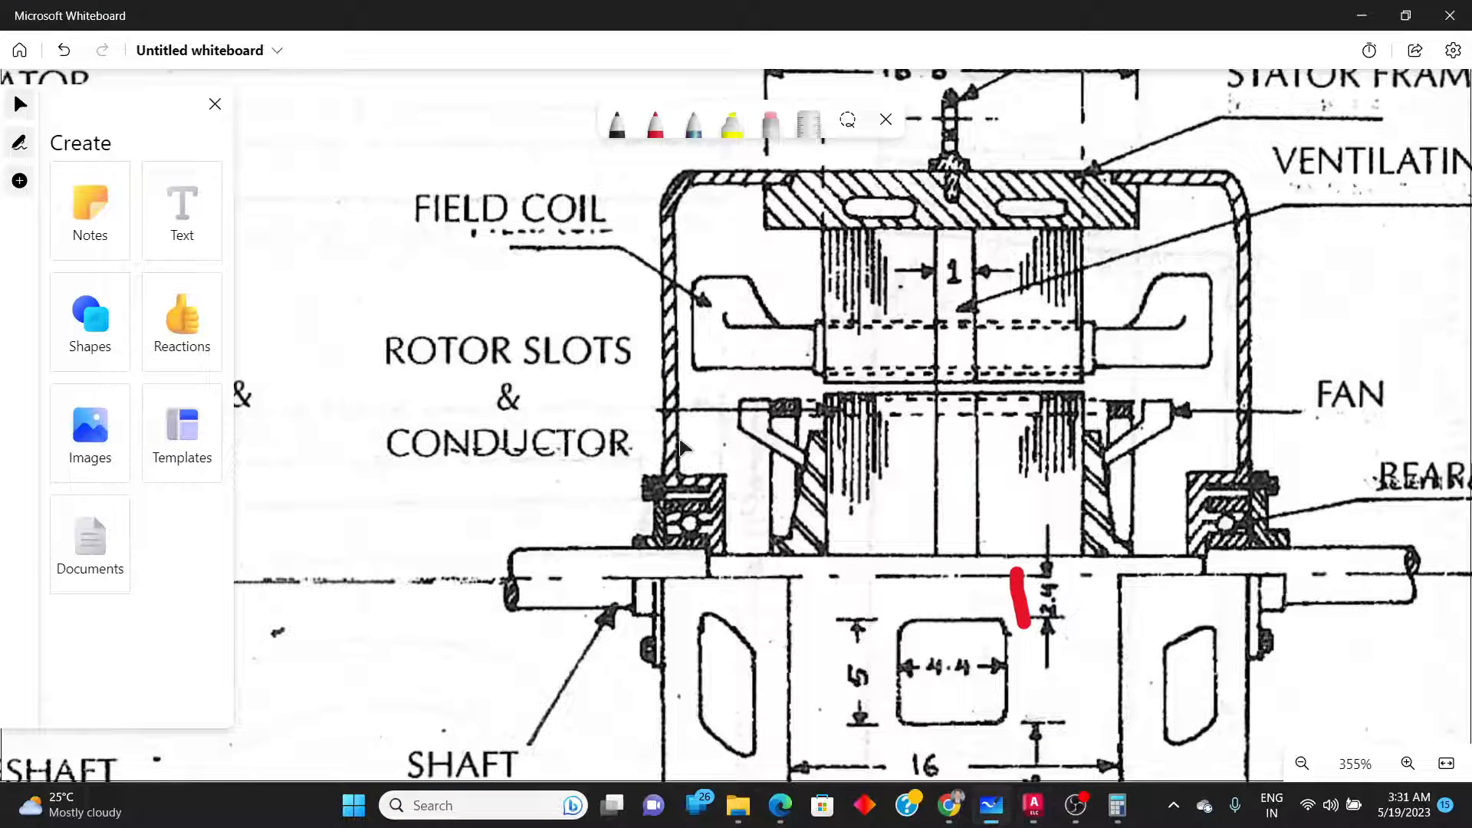
pyautogui.keyDown('ctrl'); pyautogui.scroll(-3, 682, 448); pyautogui.keyUp('ctrl')
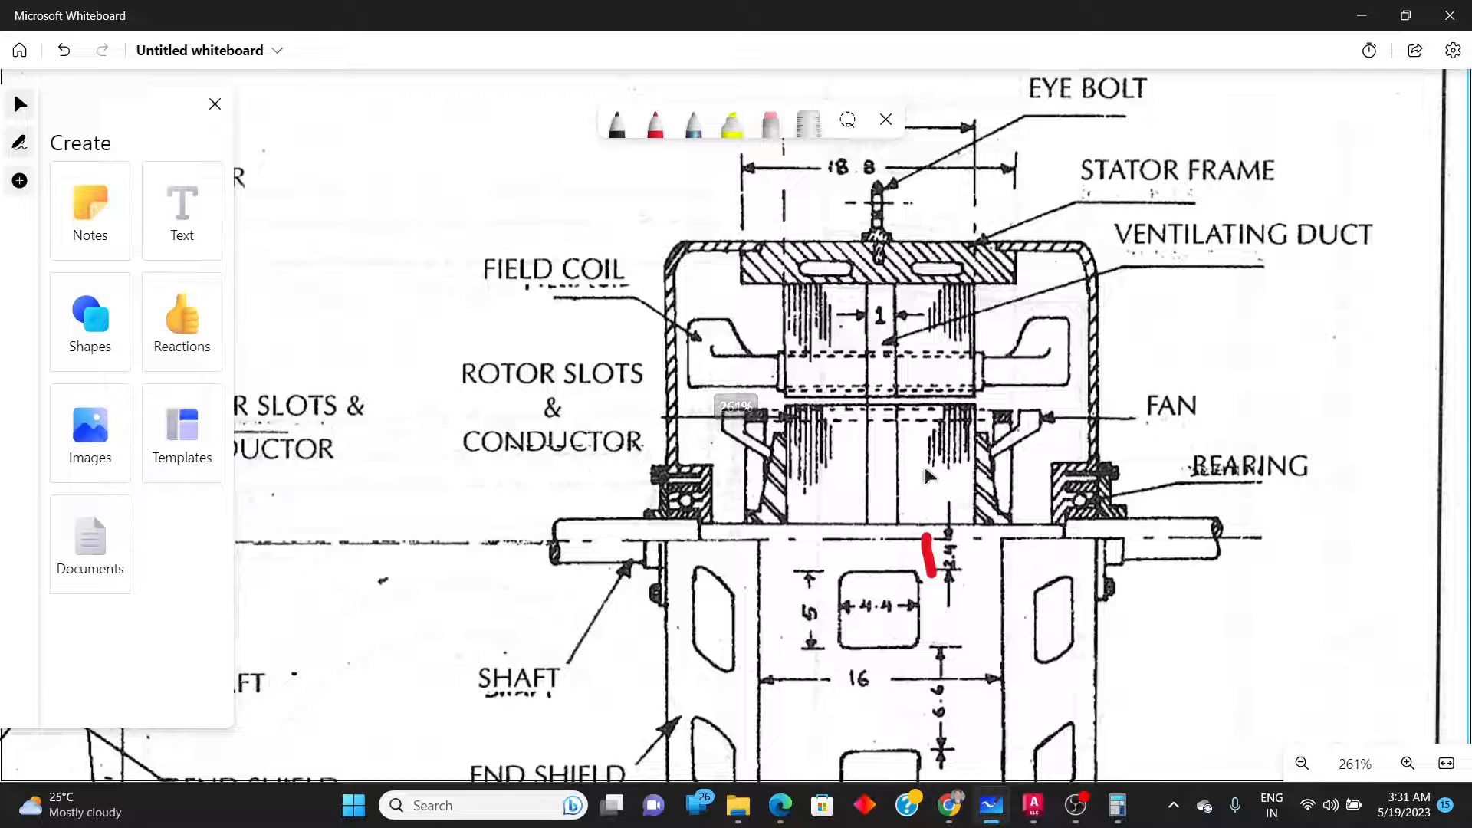
pyautogui.keyDown('ctrl'); pyautogui.scroll(3, 963, 423); pyautogui.keyUp('ctrl')
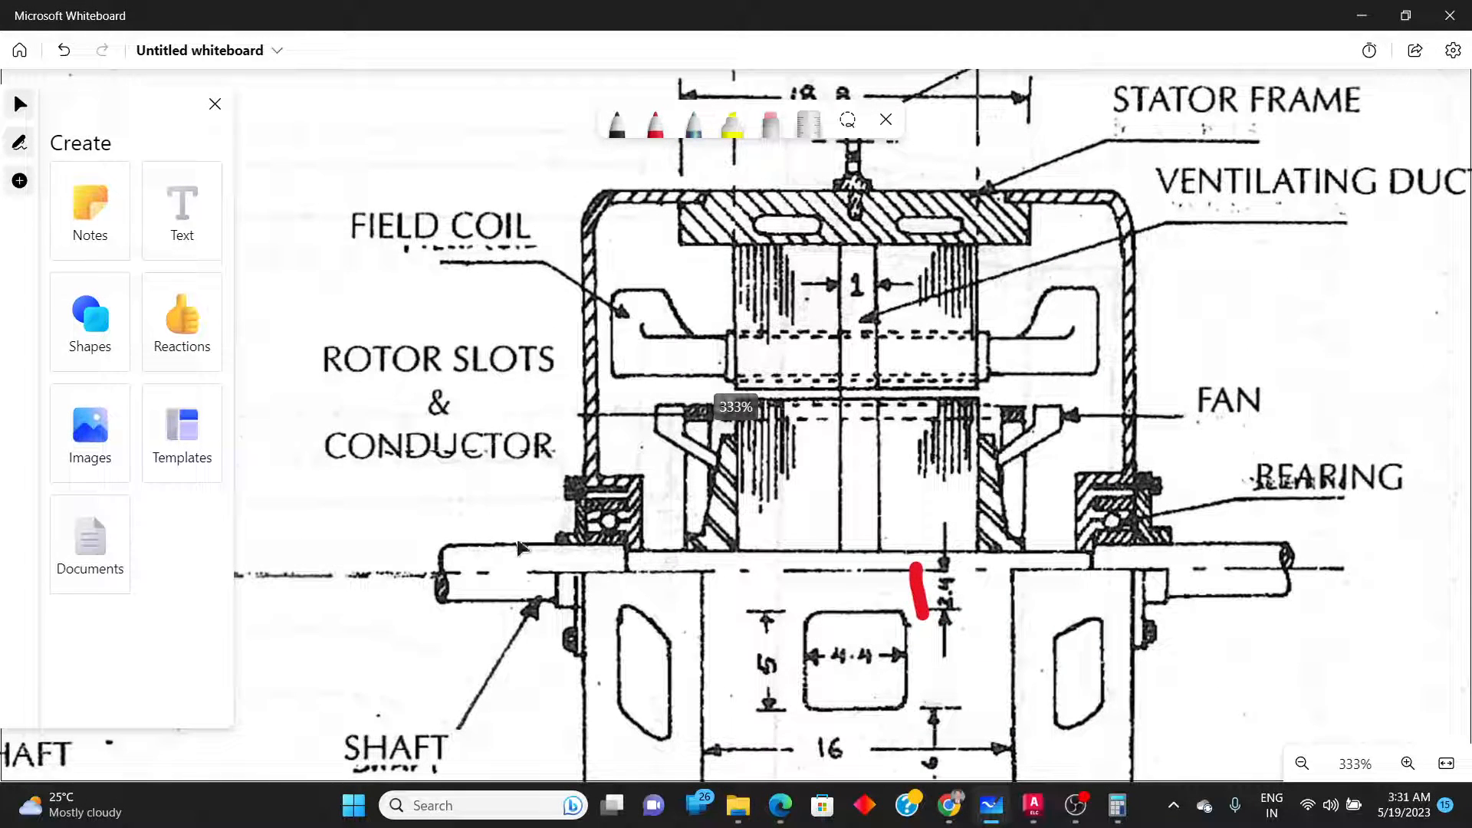
pyautogui.hotkey('alt', 'Tab')
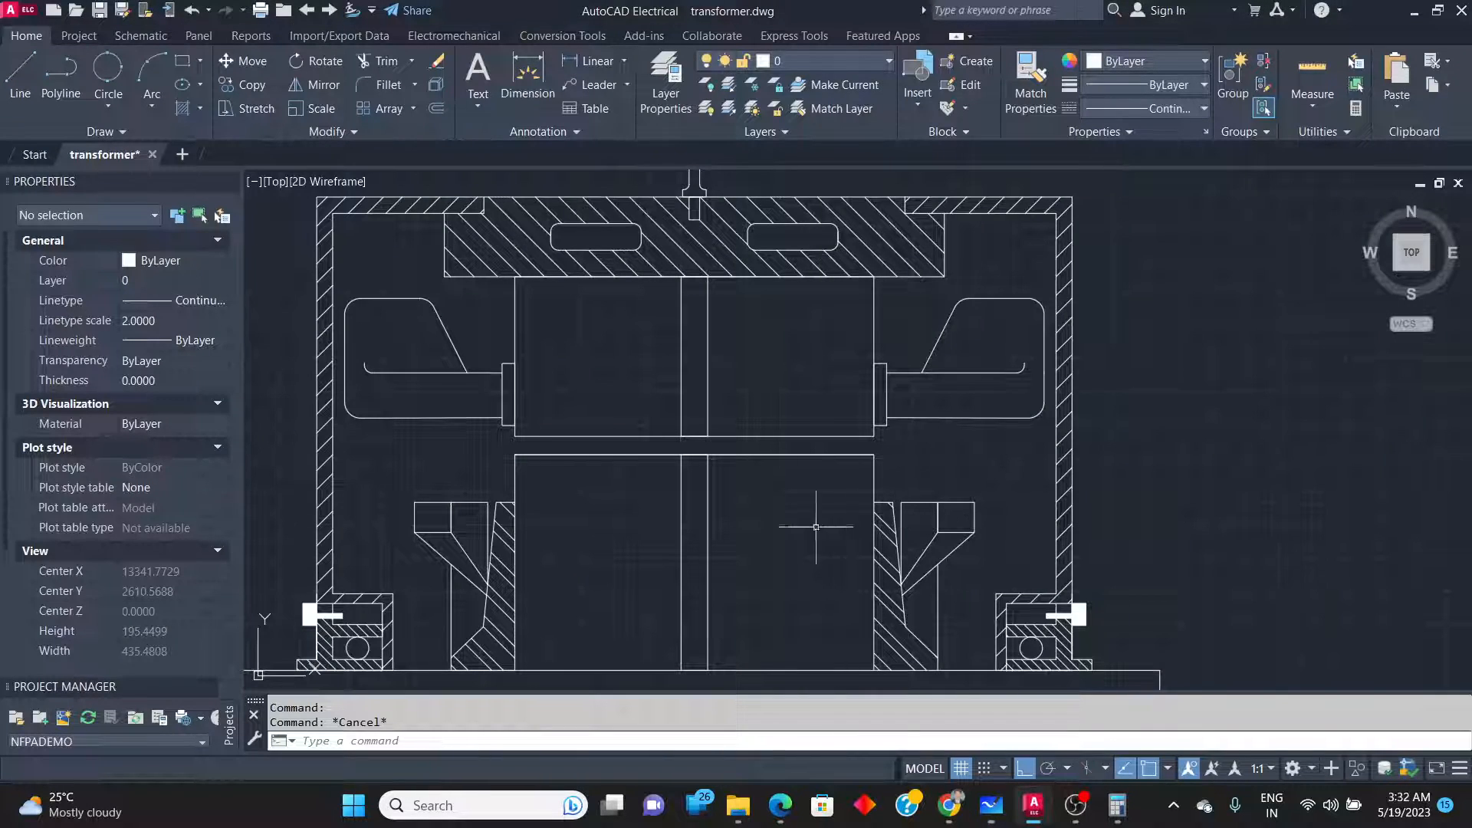
pyautogui.click(956, 533)
pyautogui.moveTo(956, 532)
pyautogui.press('Escape')
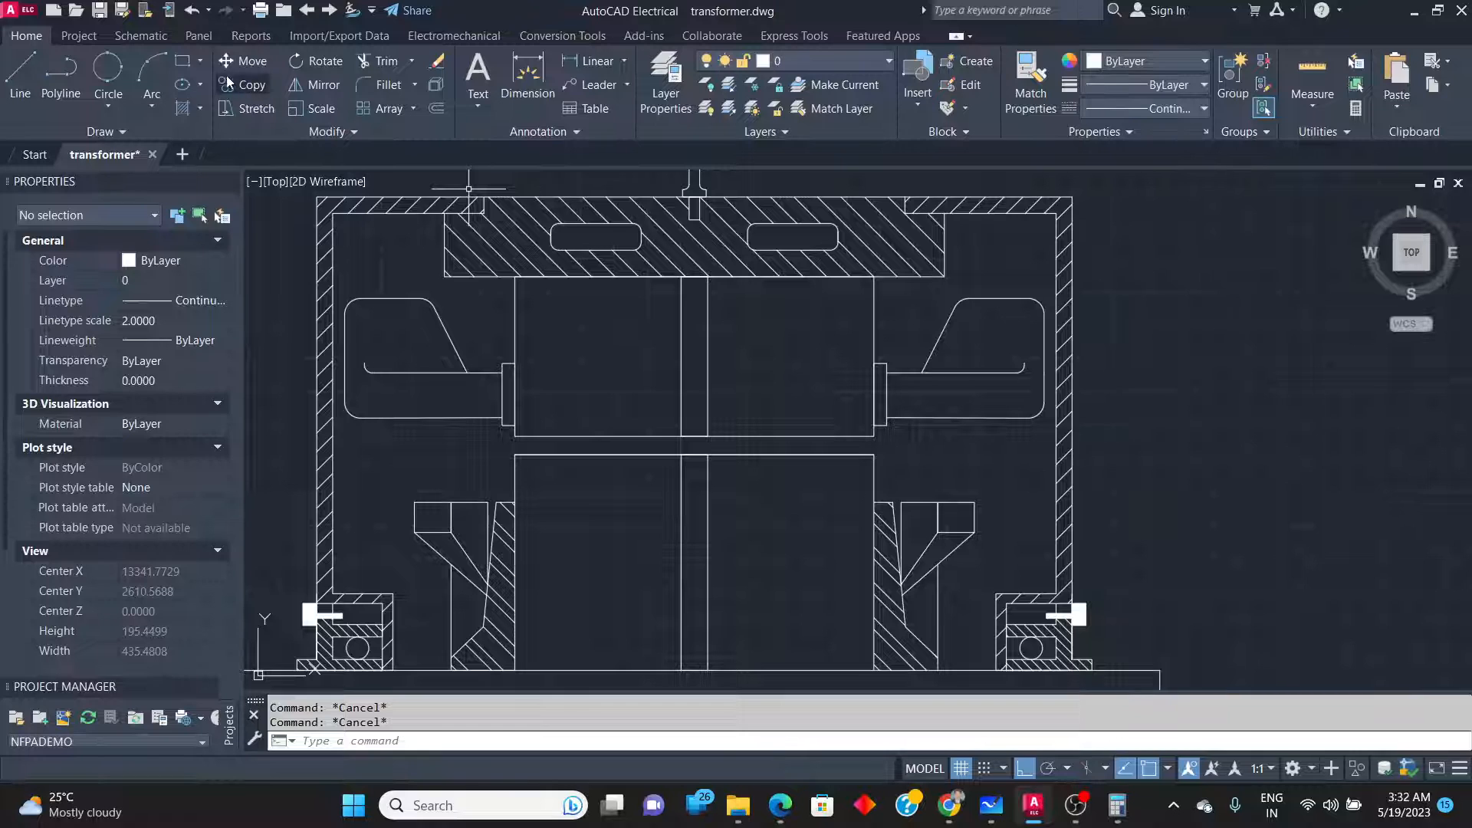
# Trim away the horizontal lines crossing the upper part of both fan profiles.
pyautogui.click(381, 61)
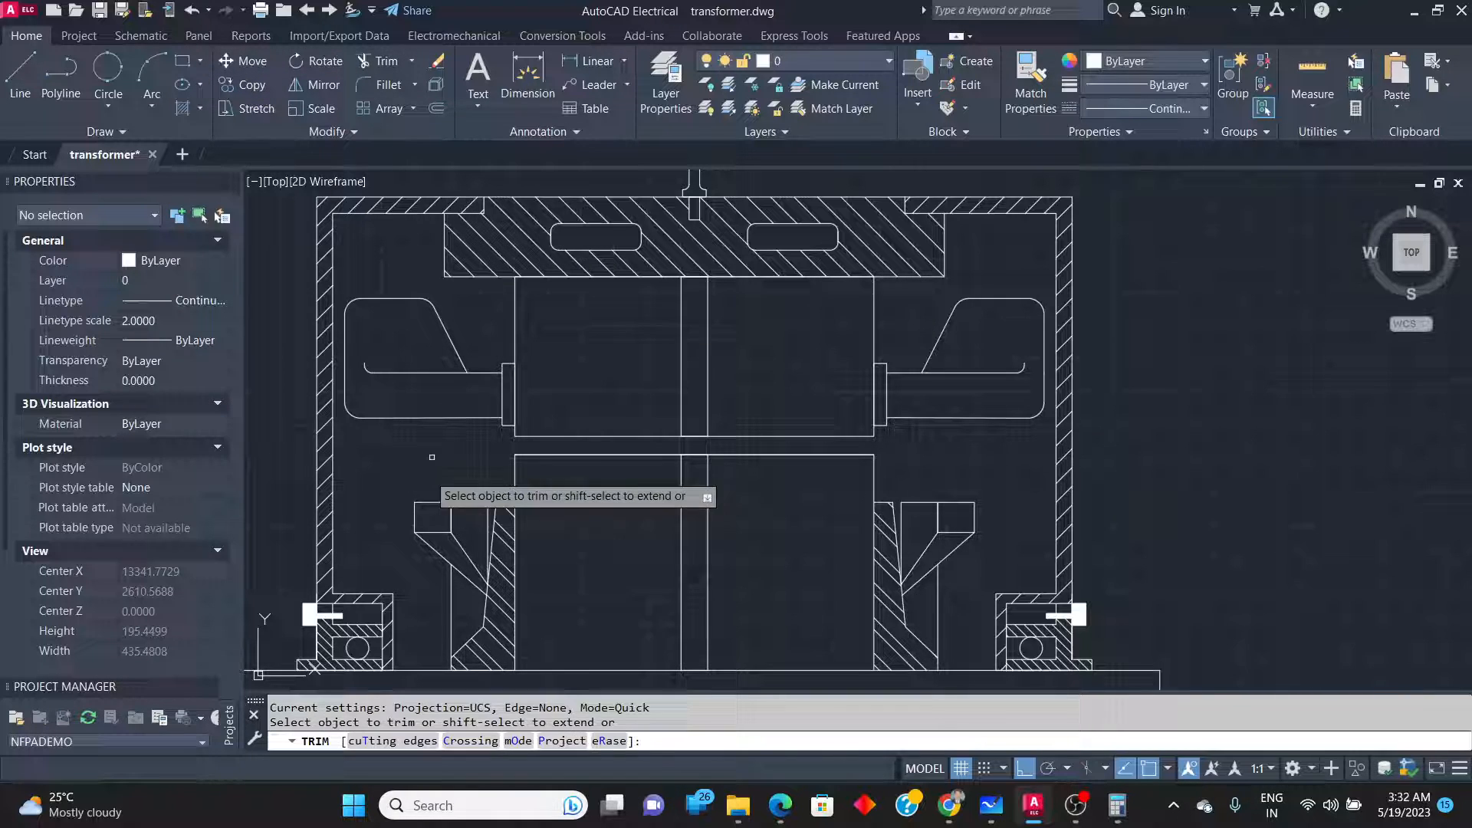
pyautogui.click(428, 532)
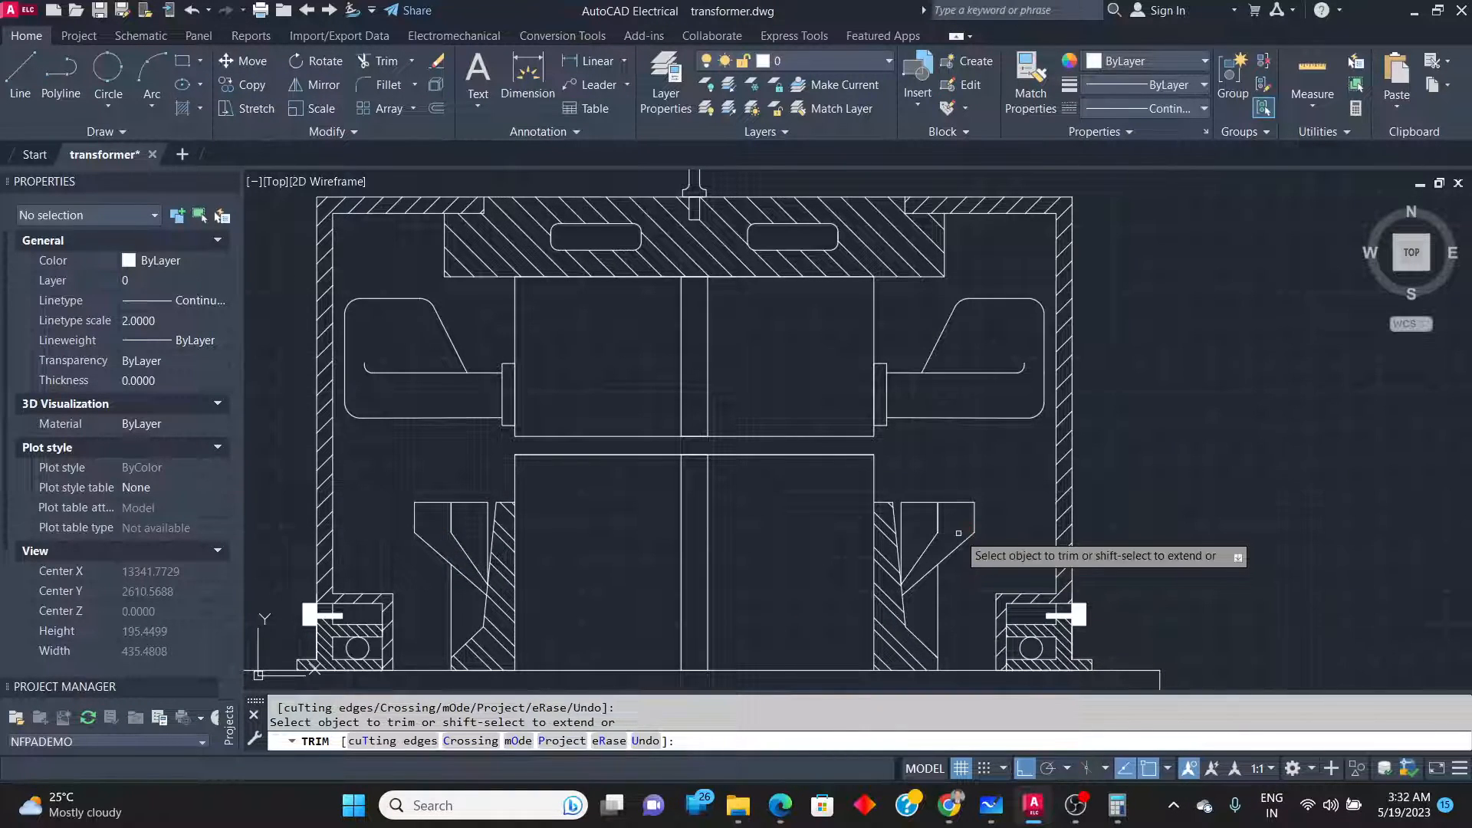
pyautogui.rightClick(993, 534)
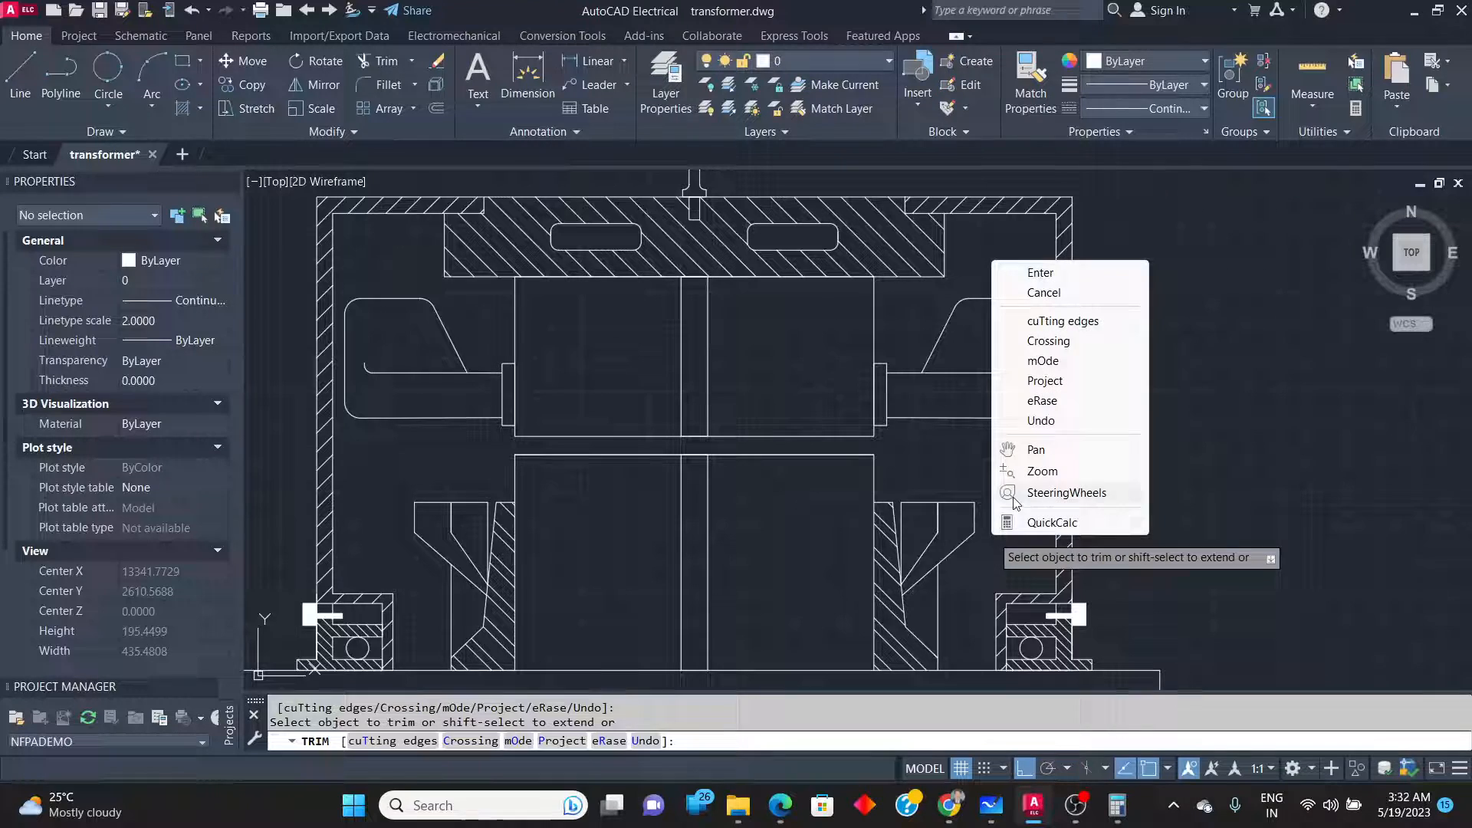
pyautogui.click(1039, 273)
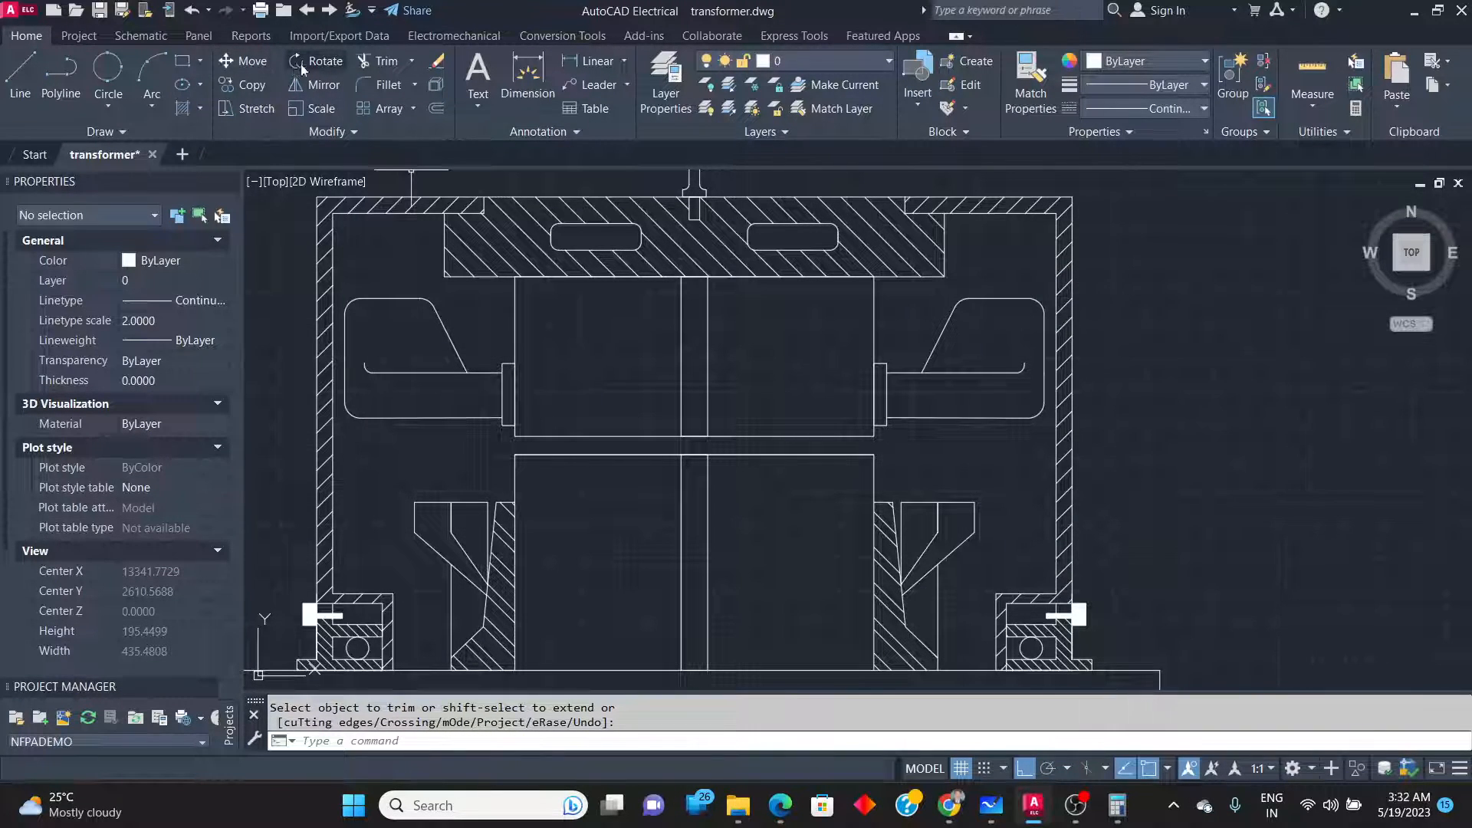
# Draw a horizontal line about 13.77 long from the left fan's middle corner to its inner vertical edge.
pyautogui.click(20, 77)
pyautogui.scroll(4, 398, 554)
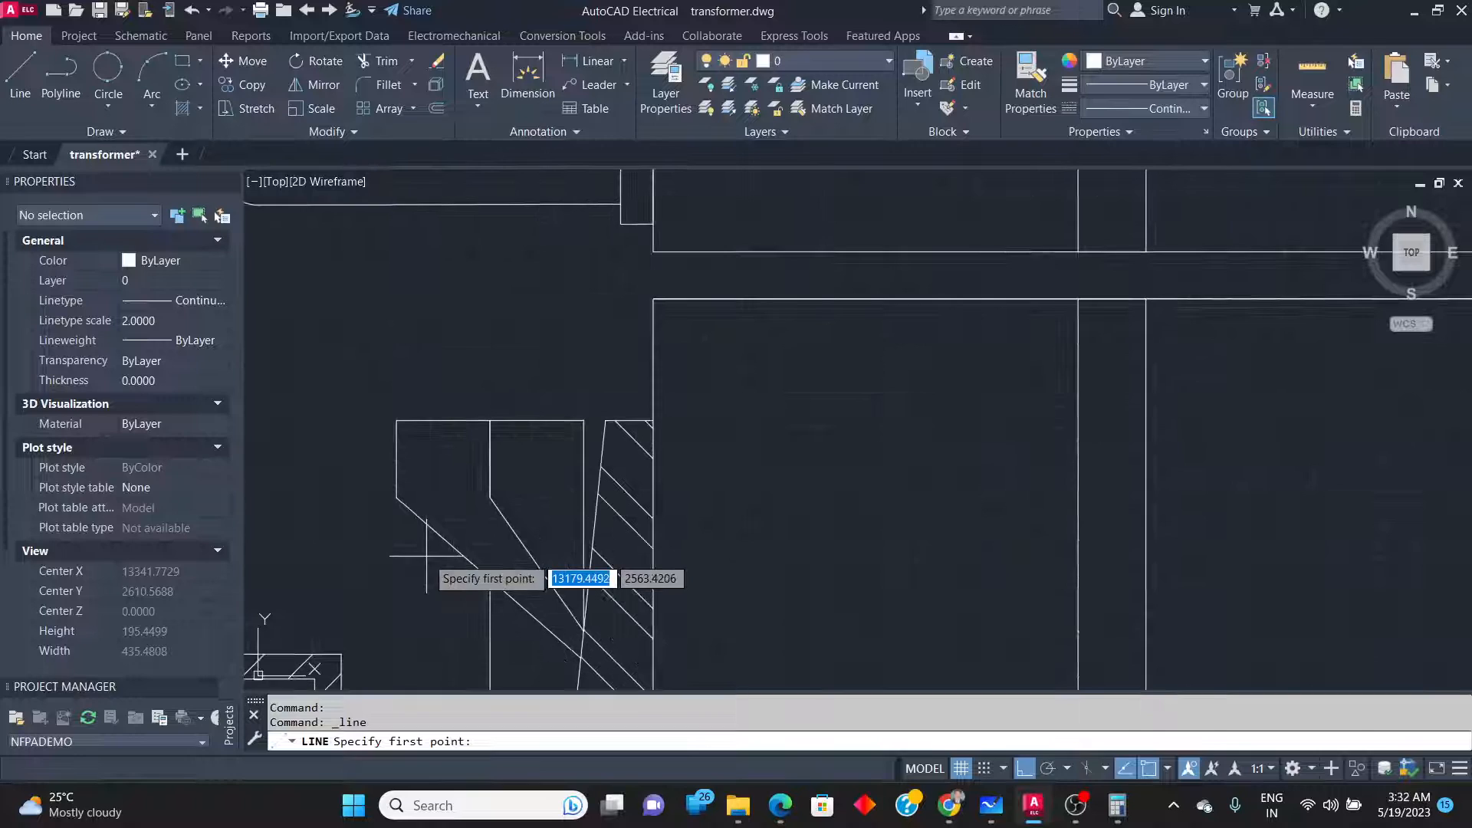
pyautogui.click(491, 497)
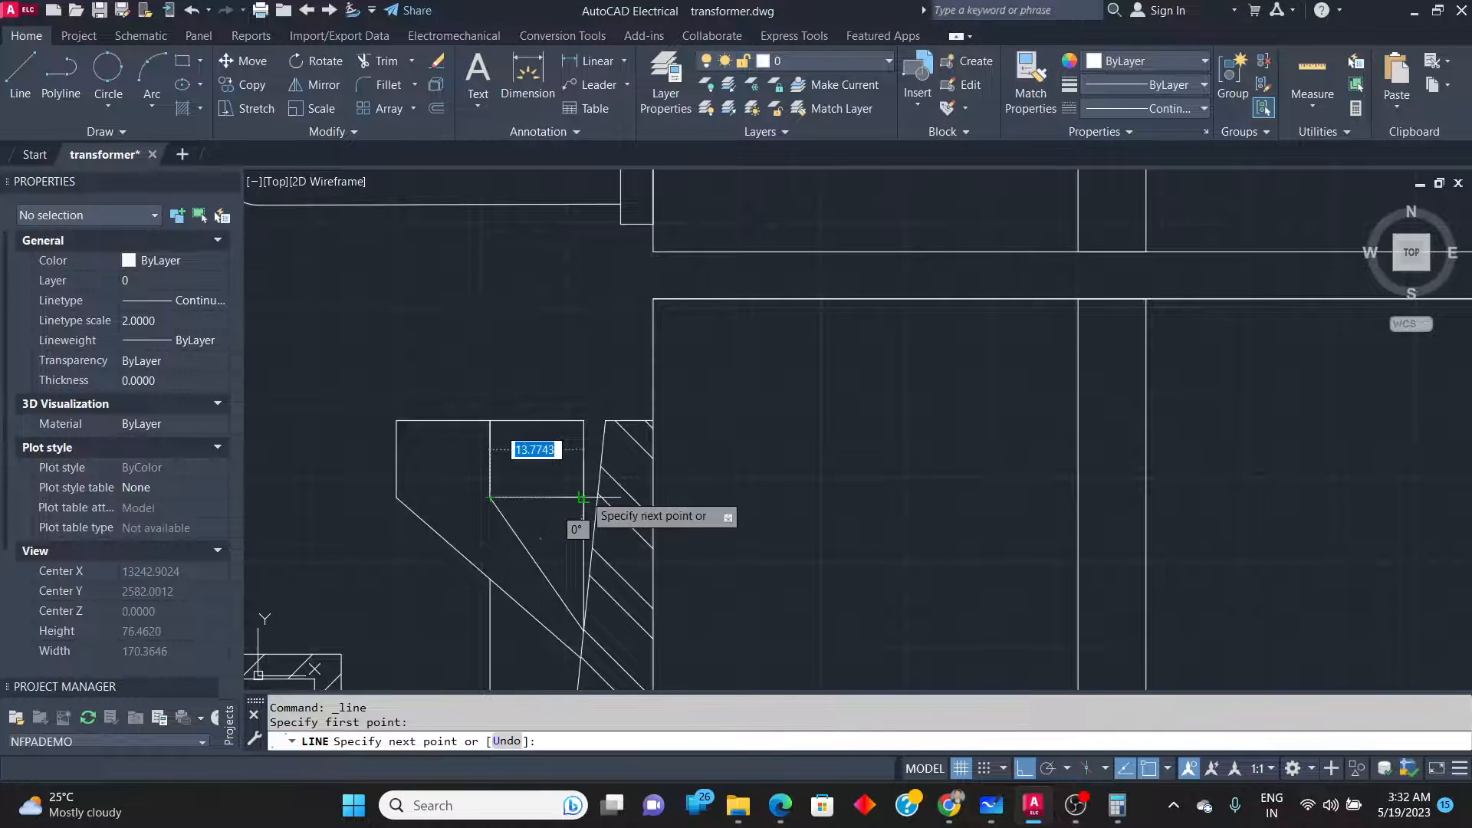
pyautogui.click(571, 489)
pyautogui.press('Return')
pyautogui.scroll(-4, 505, 494)
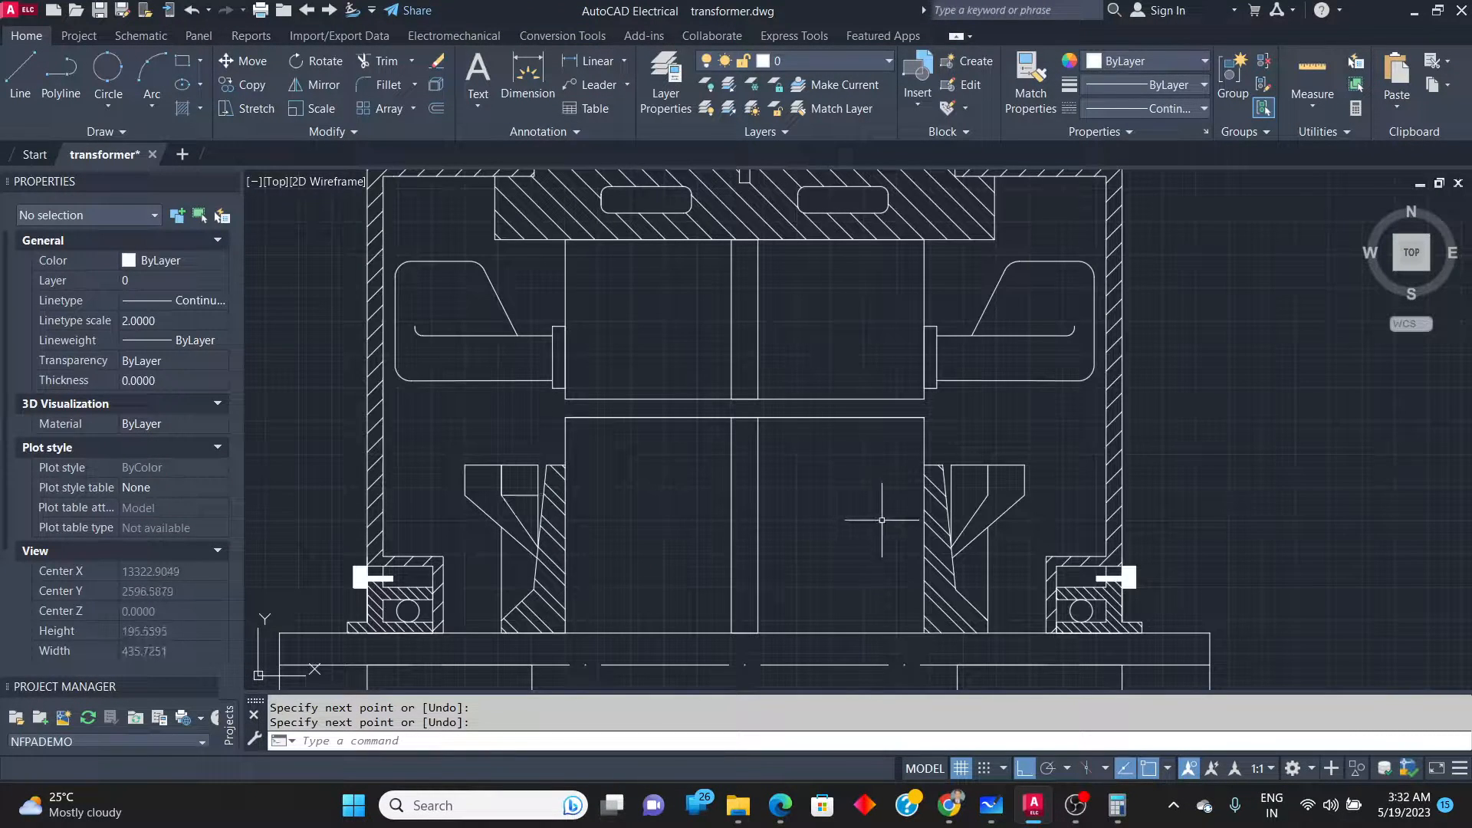
# Draw the matching horizontal line about 13.77 long from the right fan's middle corner to its inner vertical edge.
pyautogui.press('Return')
pyautogui.scroll(4, 985, 504)
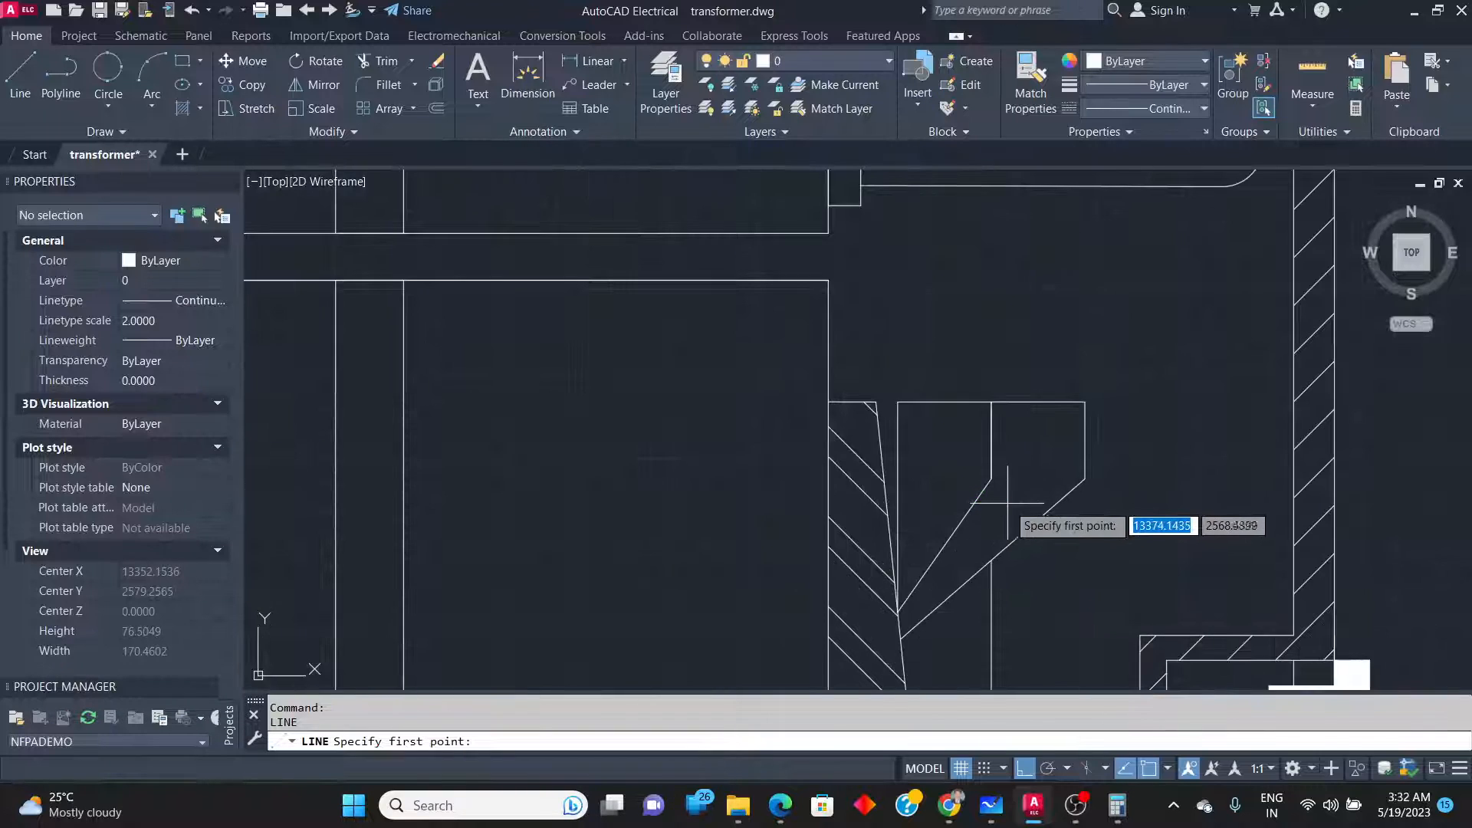
pyautogui.click(991, 478)
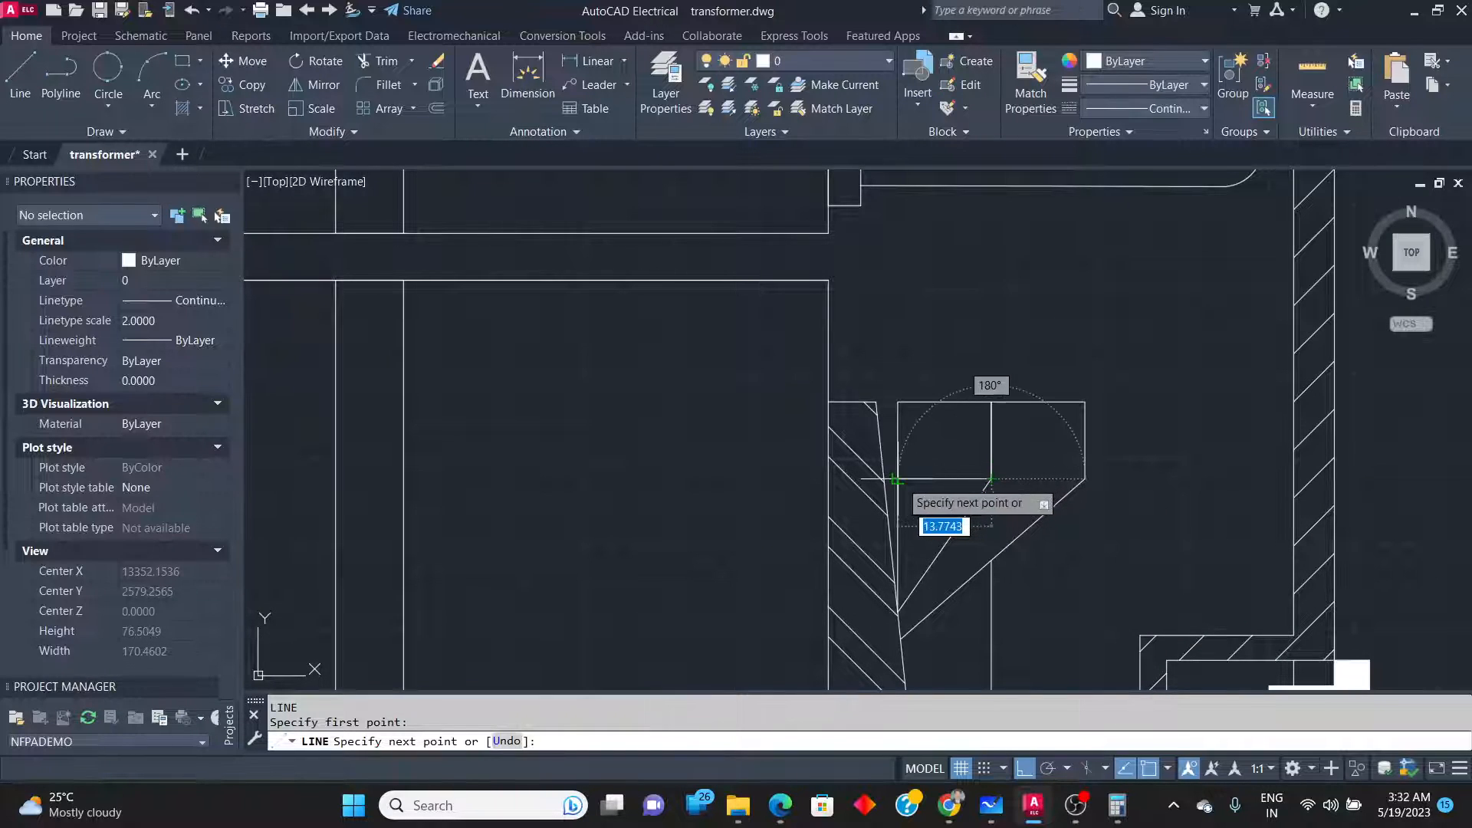
pyautogui.click(897, 479)
pyautogui.press('Return')
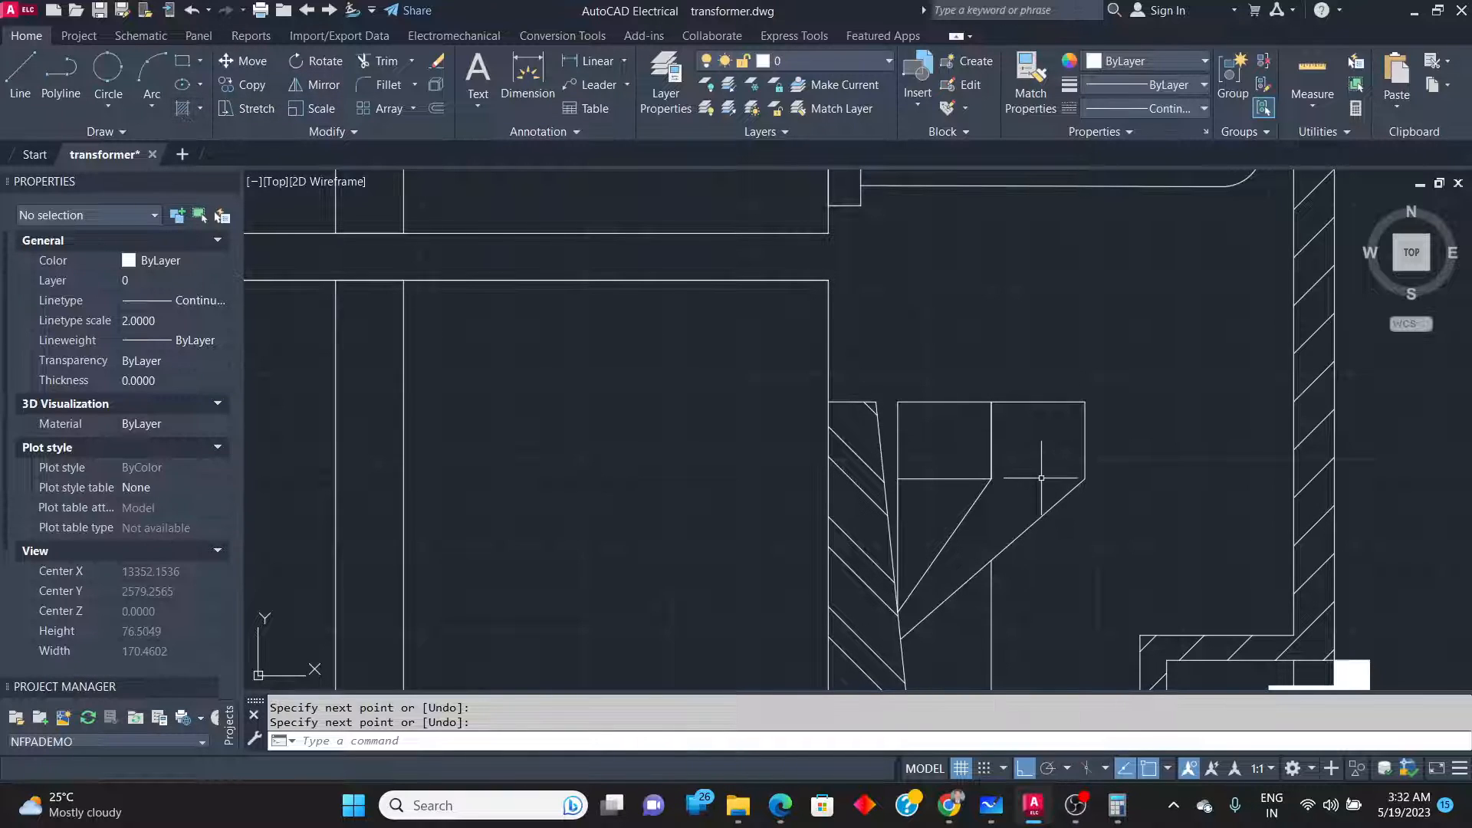
pyautogui.click(968, 472)
pyautogui.click(949, 439)
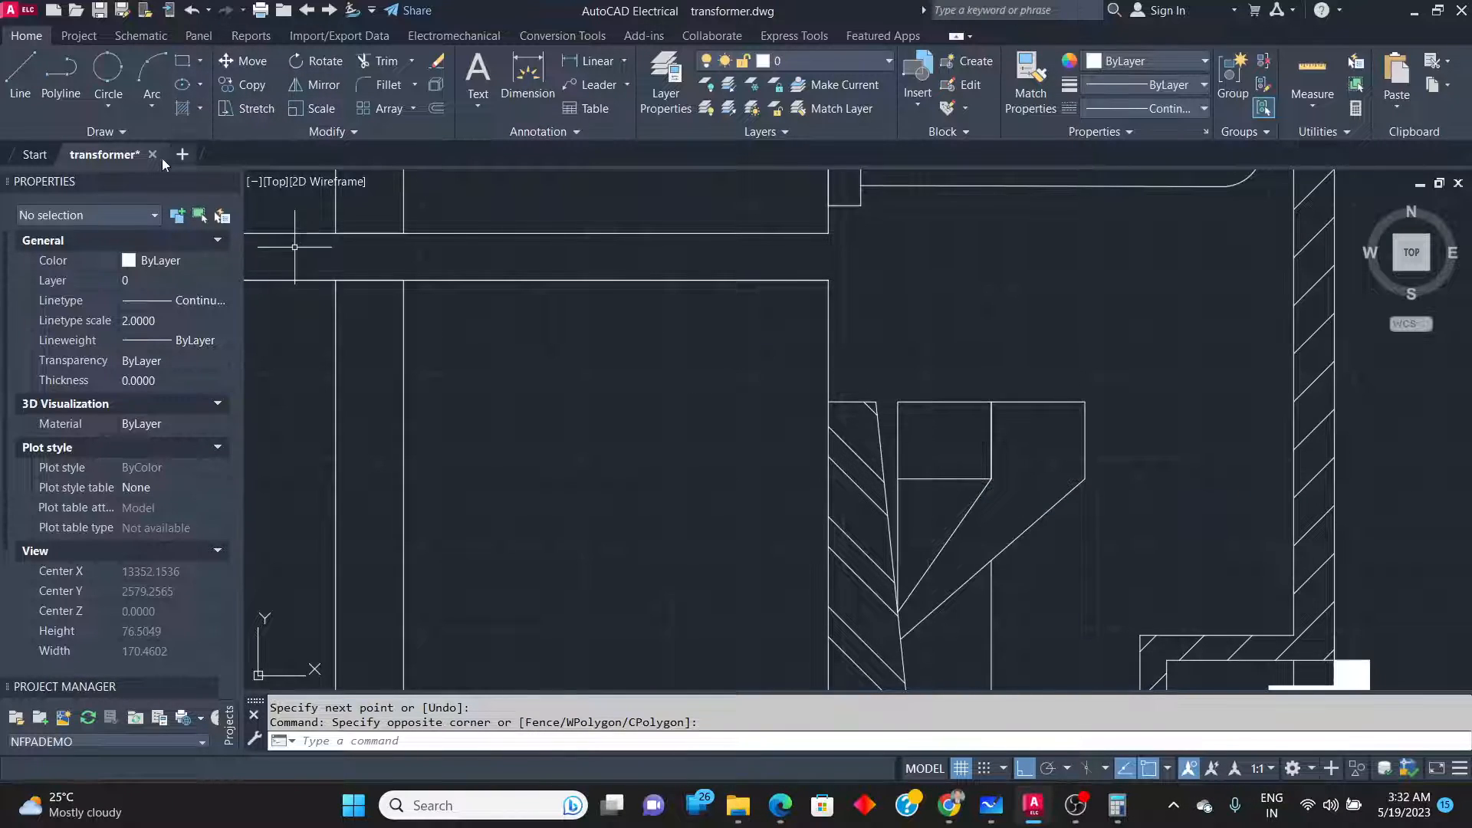
# Hatch the small conductor rectangles at the inner top of both fans with the ANSI32 pattern.
pyautogui.click(184, 108)
pyautogui.scroll(-2, 937, 357)
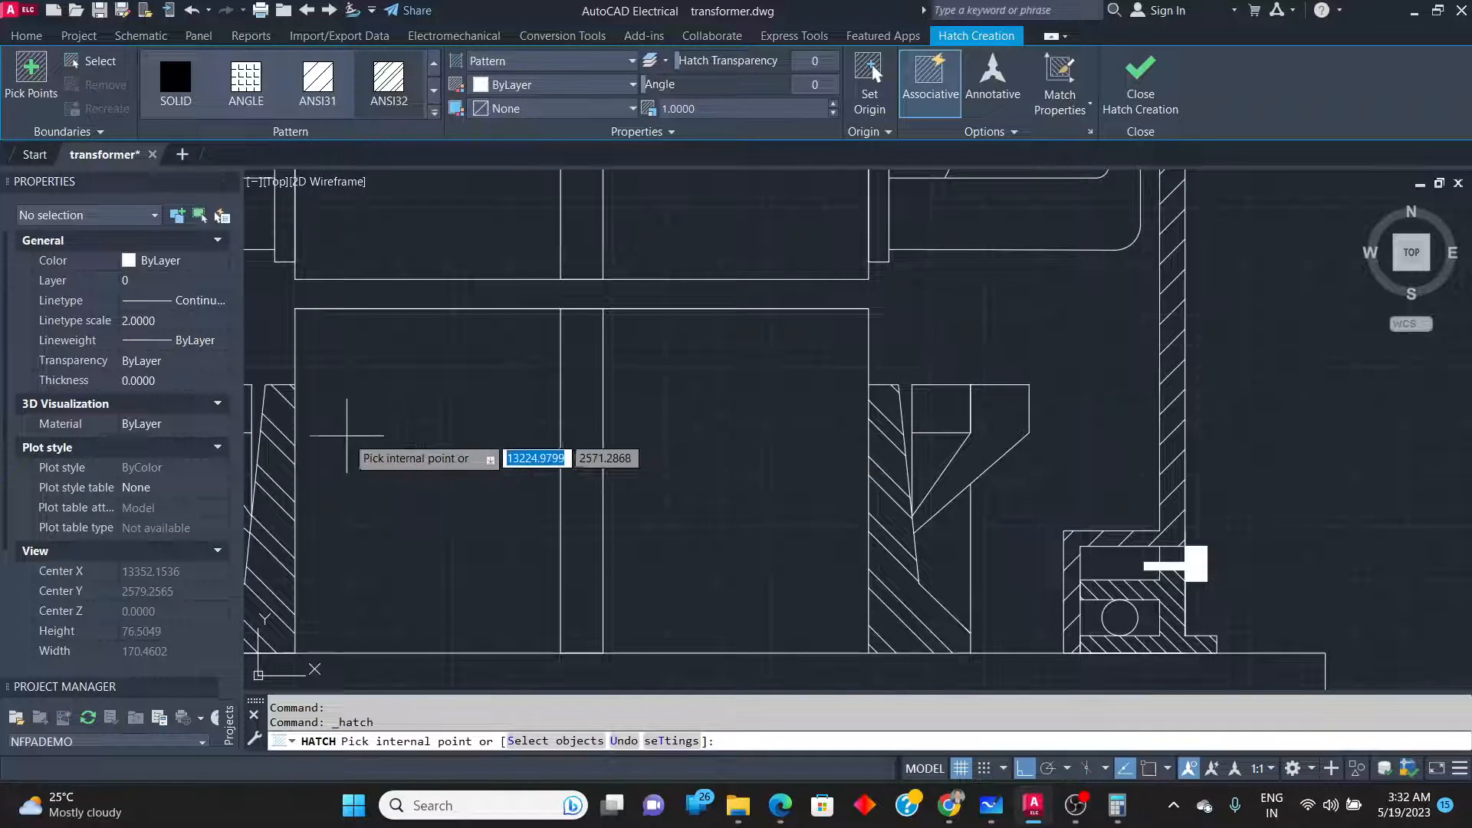
pyautogui.scroll(-2, 694, 433)
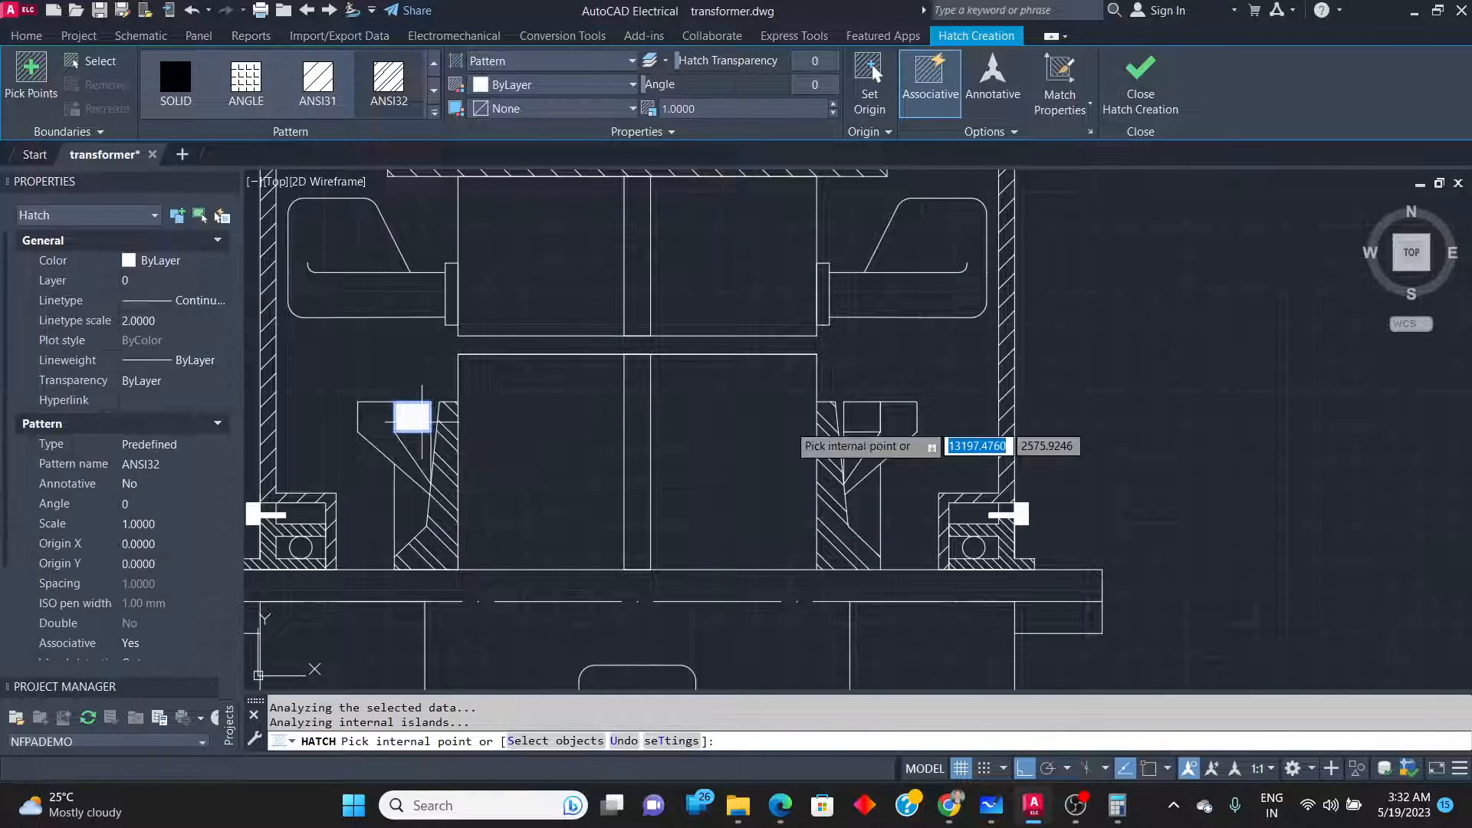
pyautogui.click(861, 417)
pyautogui.press('Return')
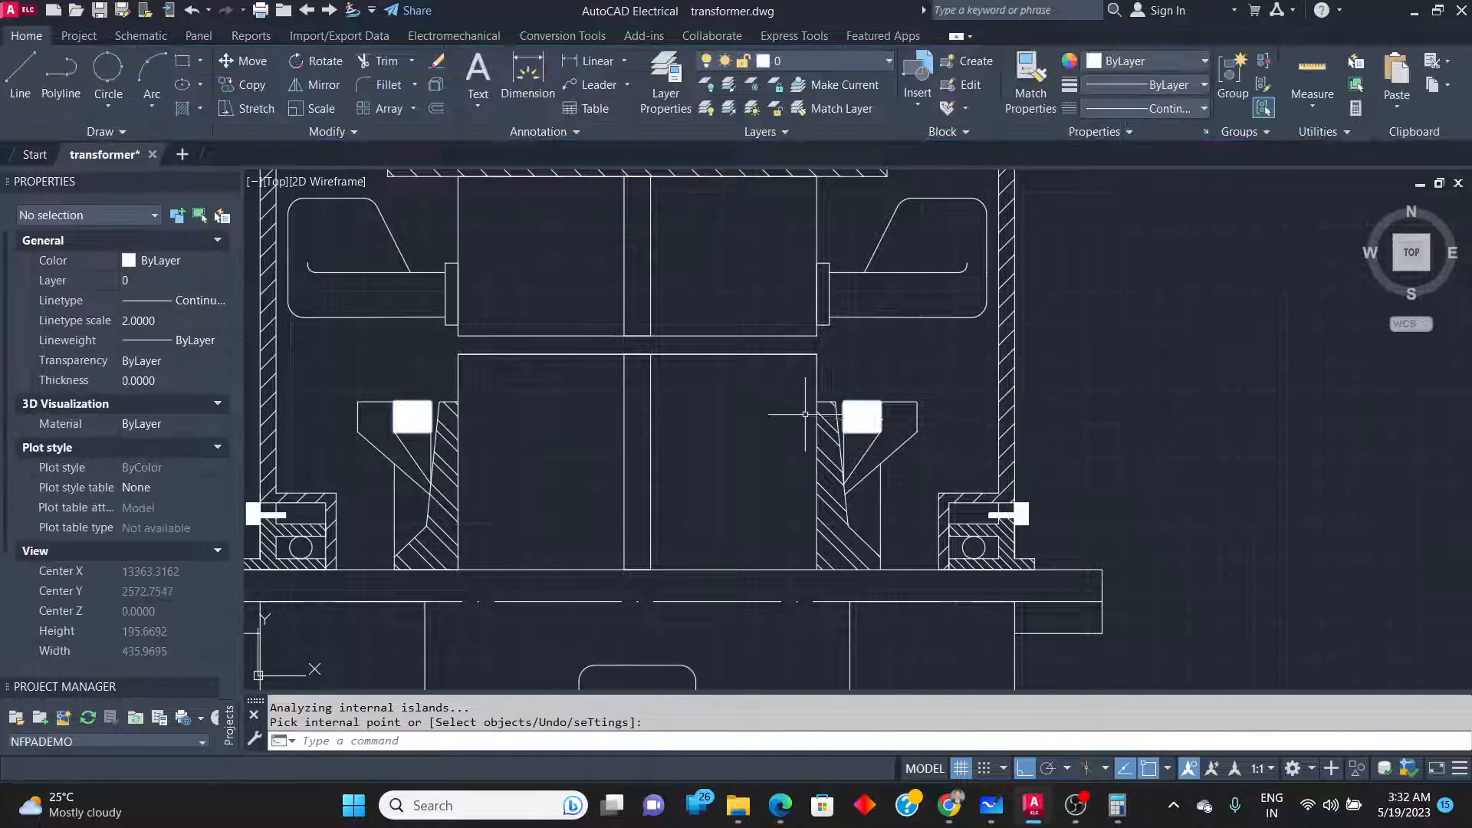
# Change the conductor hatch in both fans to the ANSI31 pattern, trying scales of 20, 5 and 15.
pyautogui.click(412, 421)
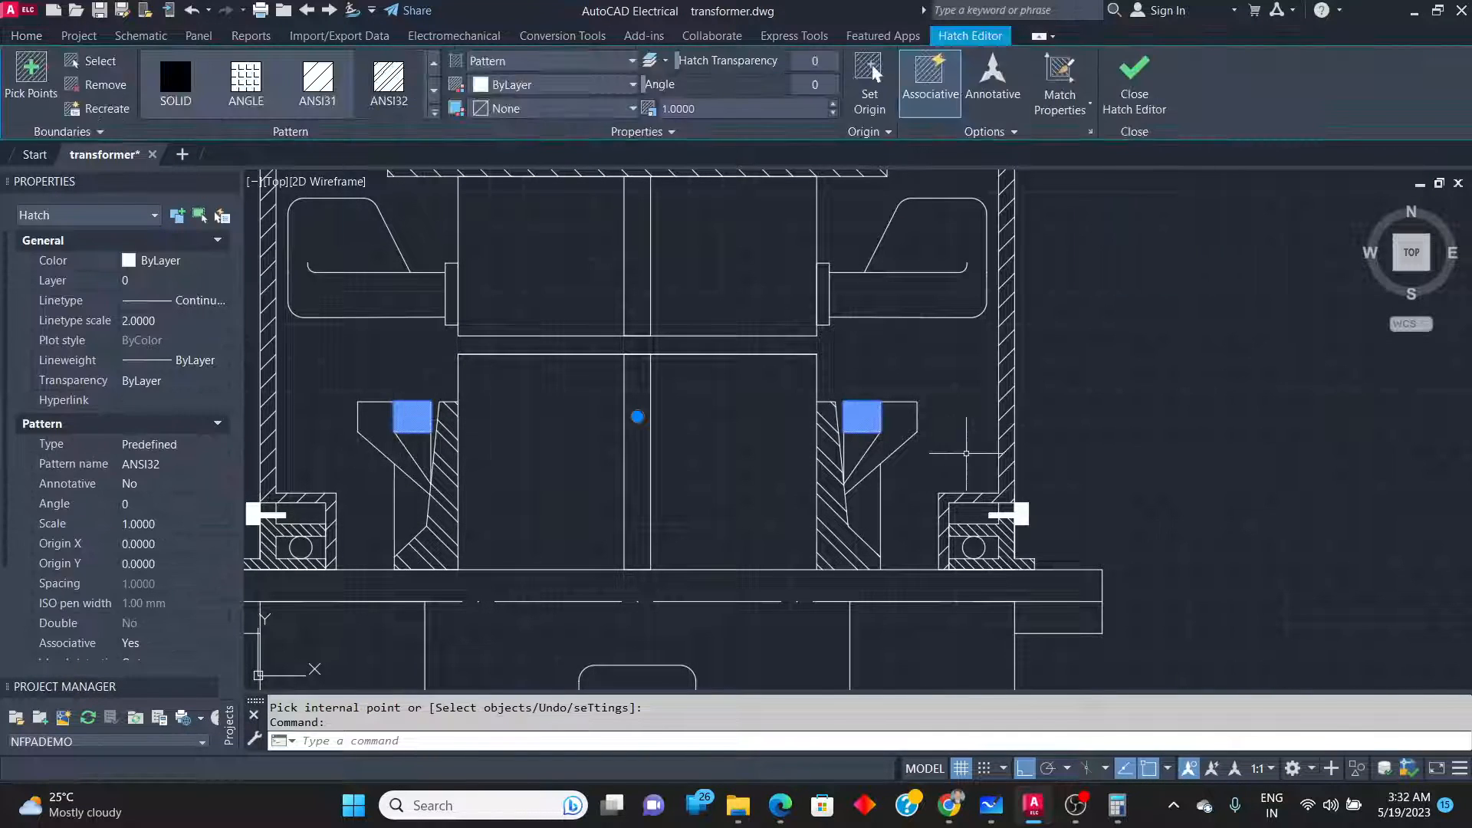
pyautogui.click(317, 80)
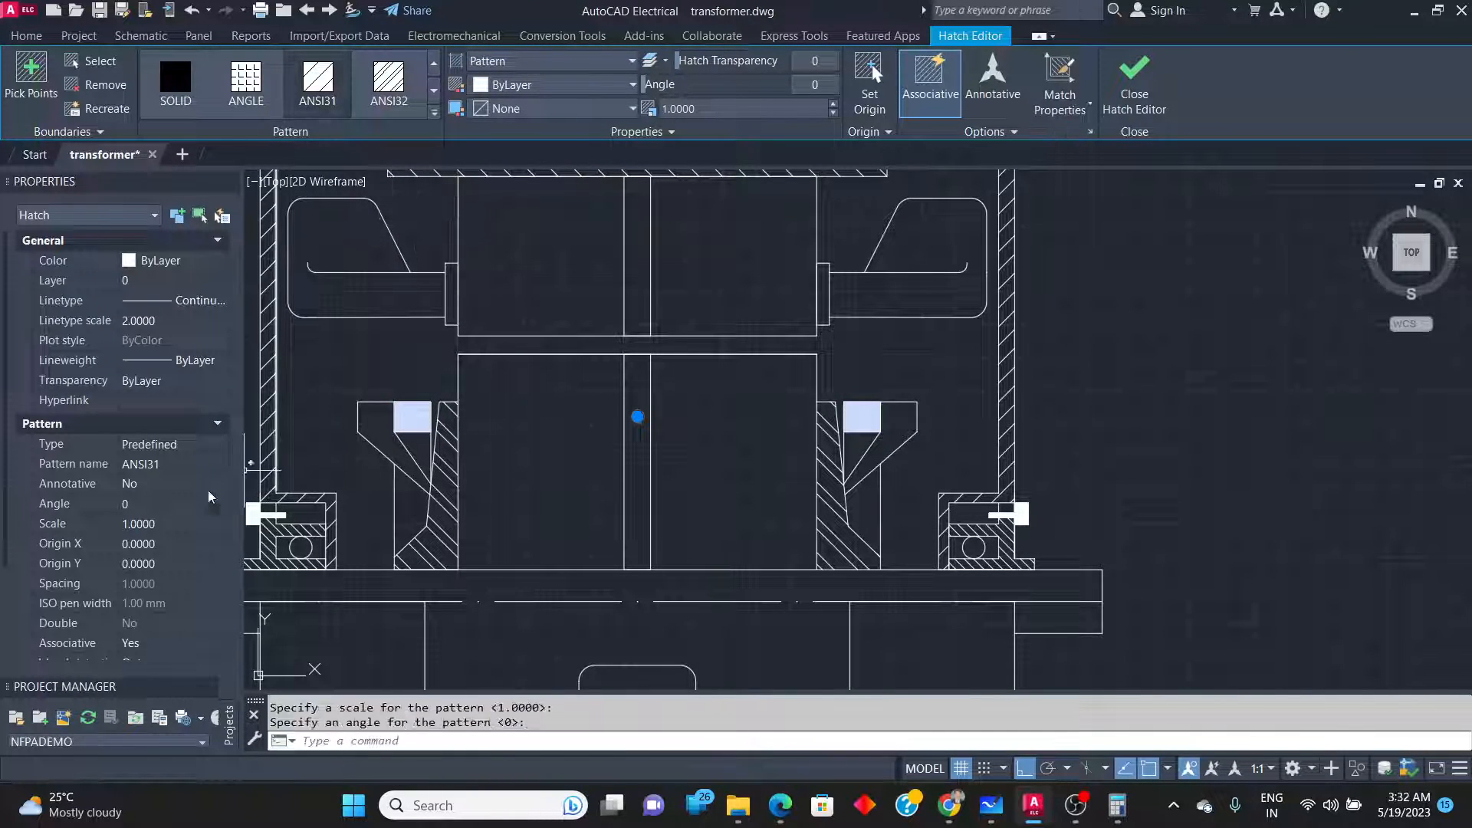
pyautogui.click(150, 527)
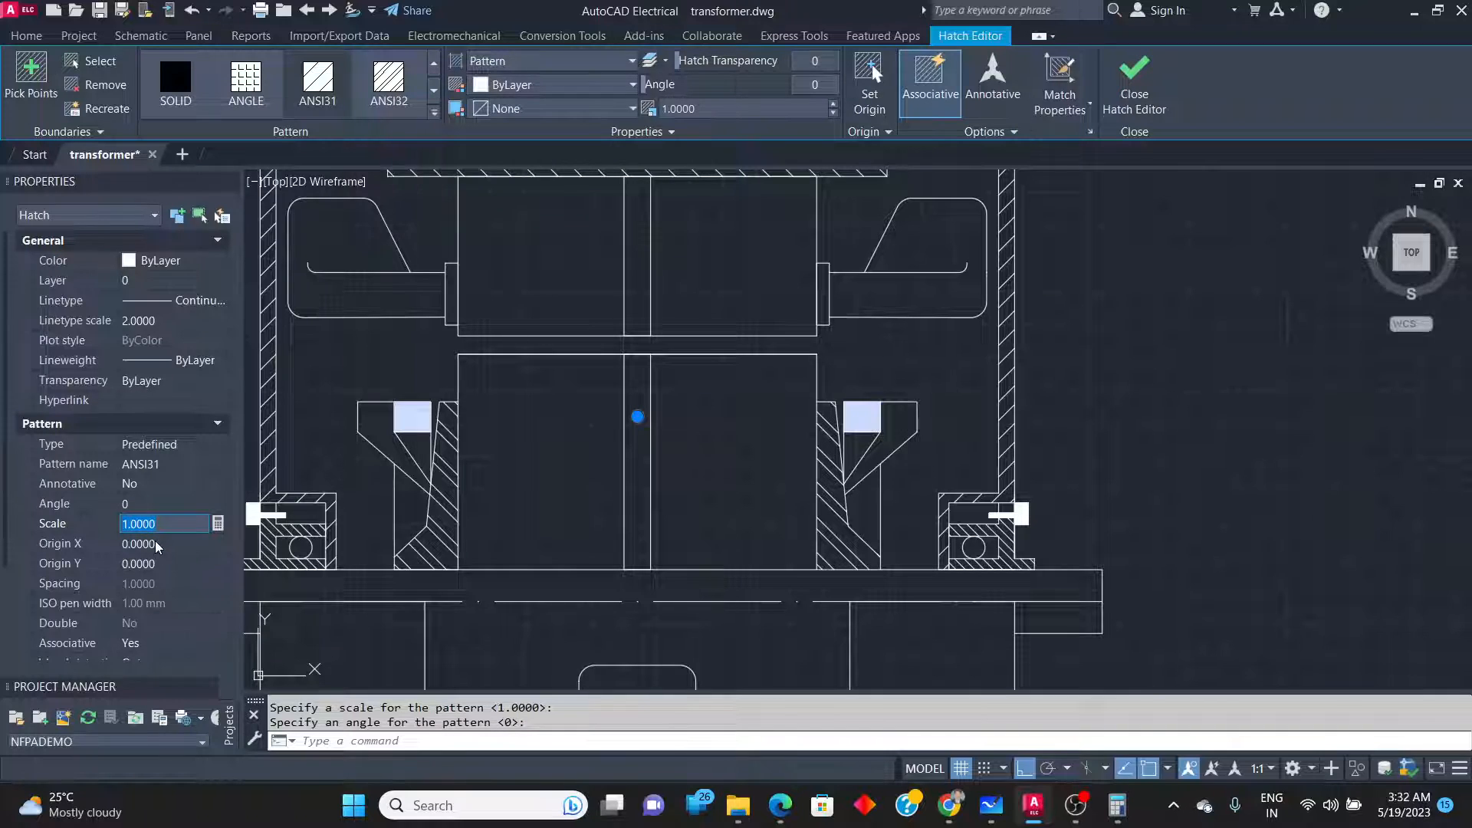
pyautogui.write('20')
pyautogui.click(154, 544)
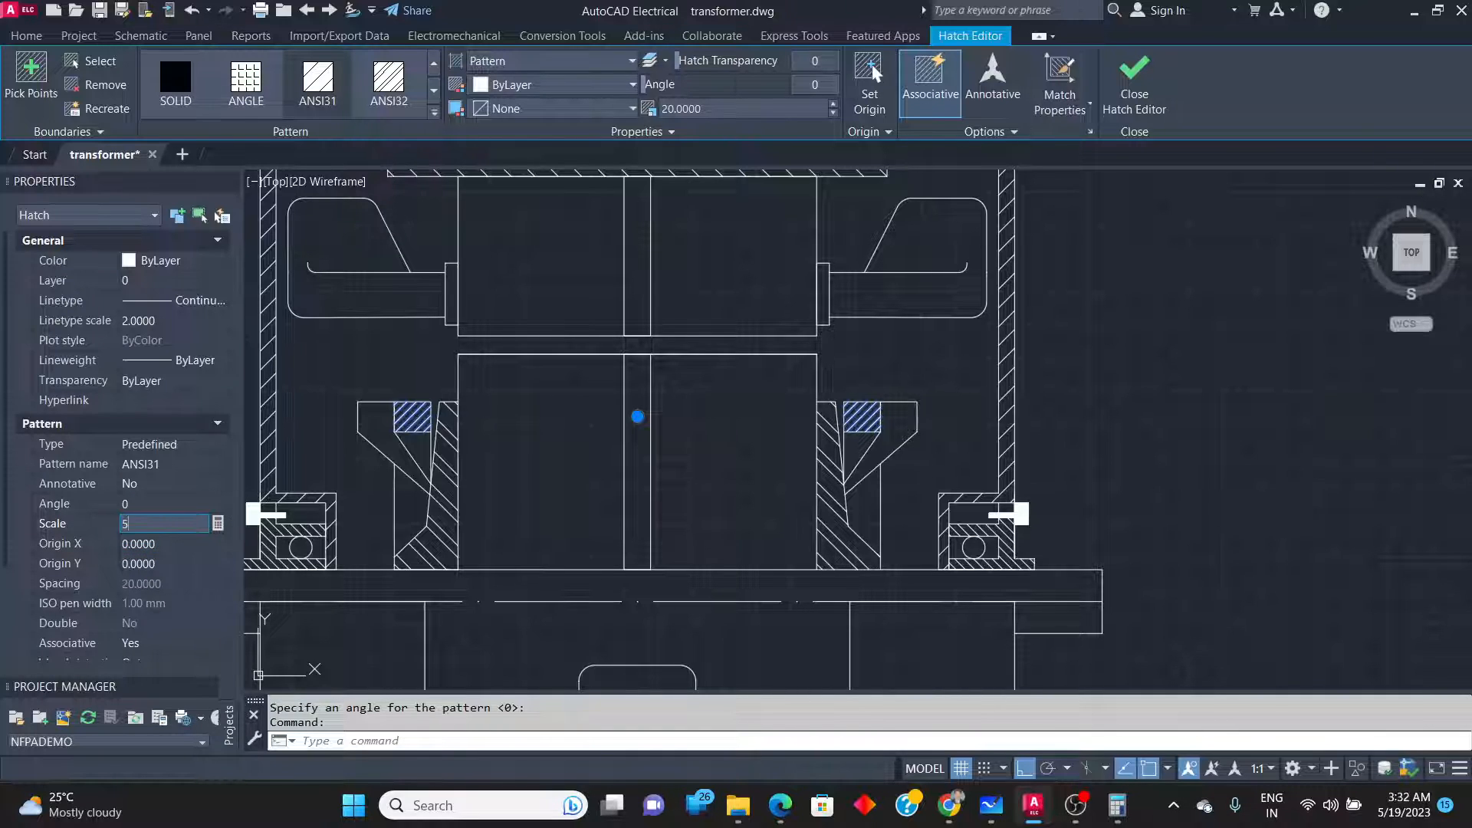
pyautogui.press('Tab')
pyautogui.click(168, 523)
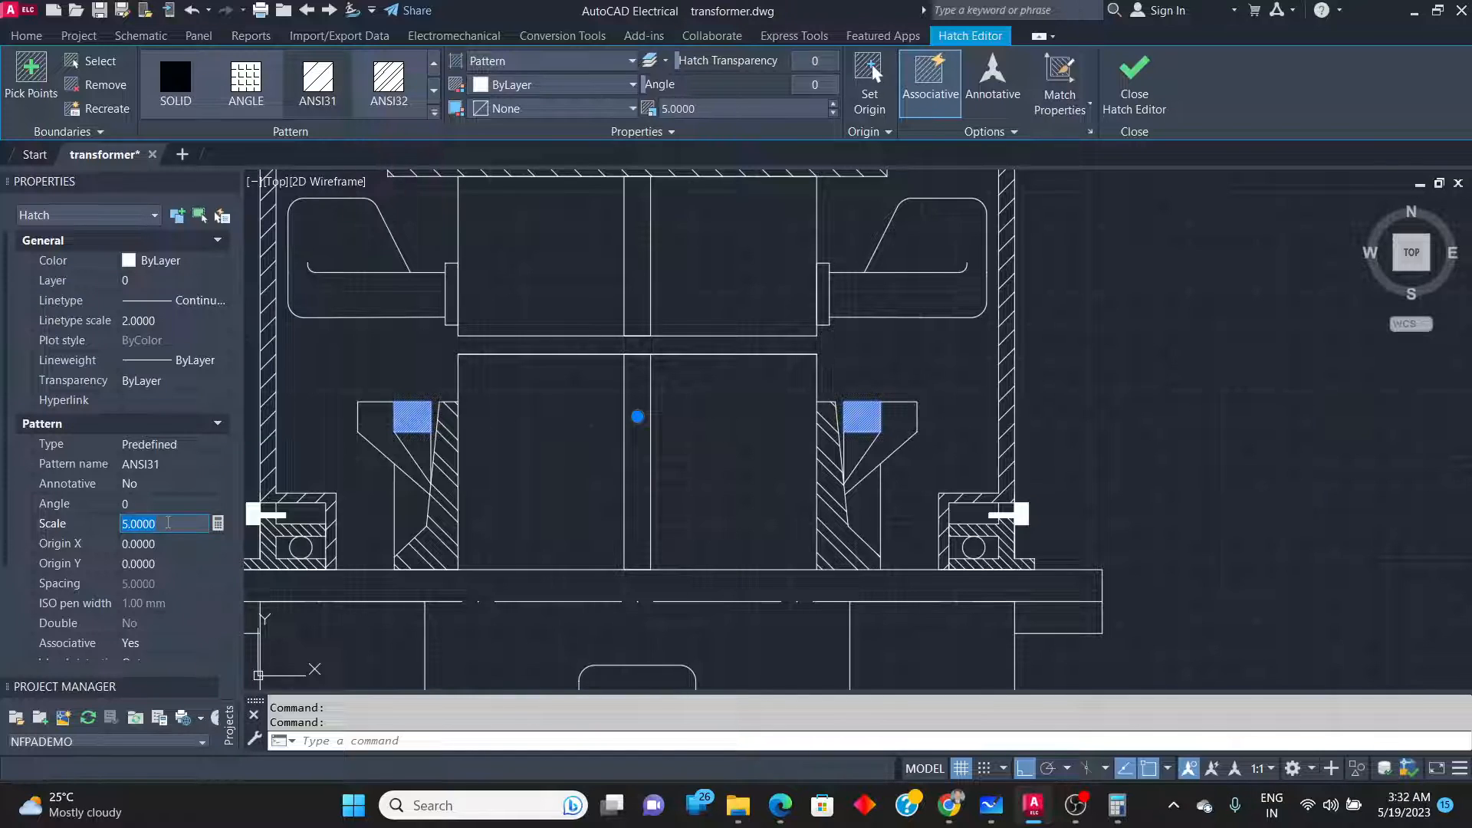
pyautogui.press('Tab')
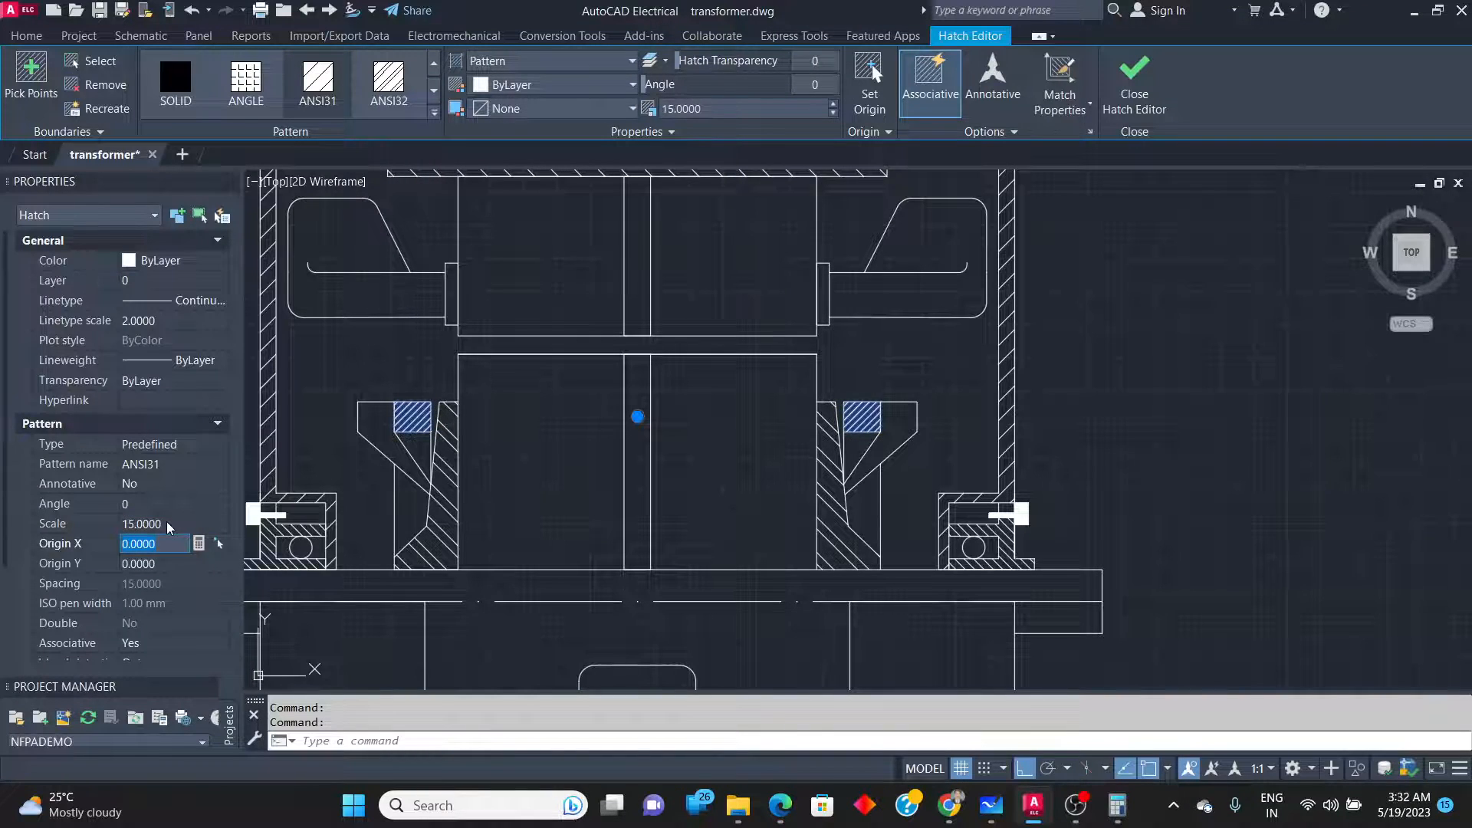
# Try a 90-degree angle on the conductor hatch and return it to 0.
pyautogui.click(135, 508)
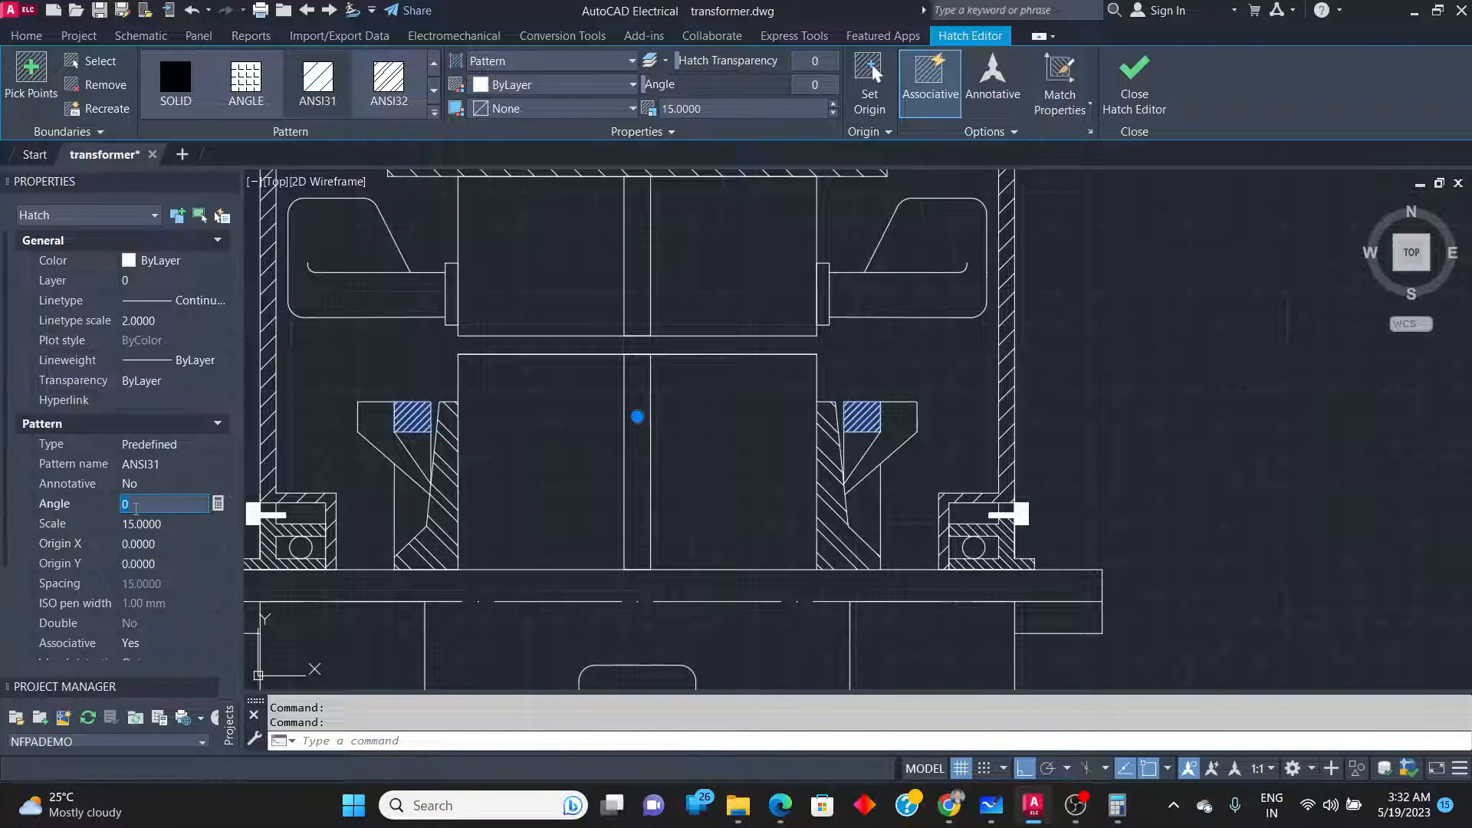
pyautogui.press('Tab')
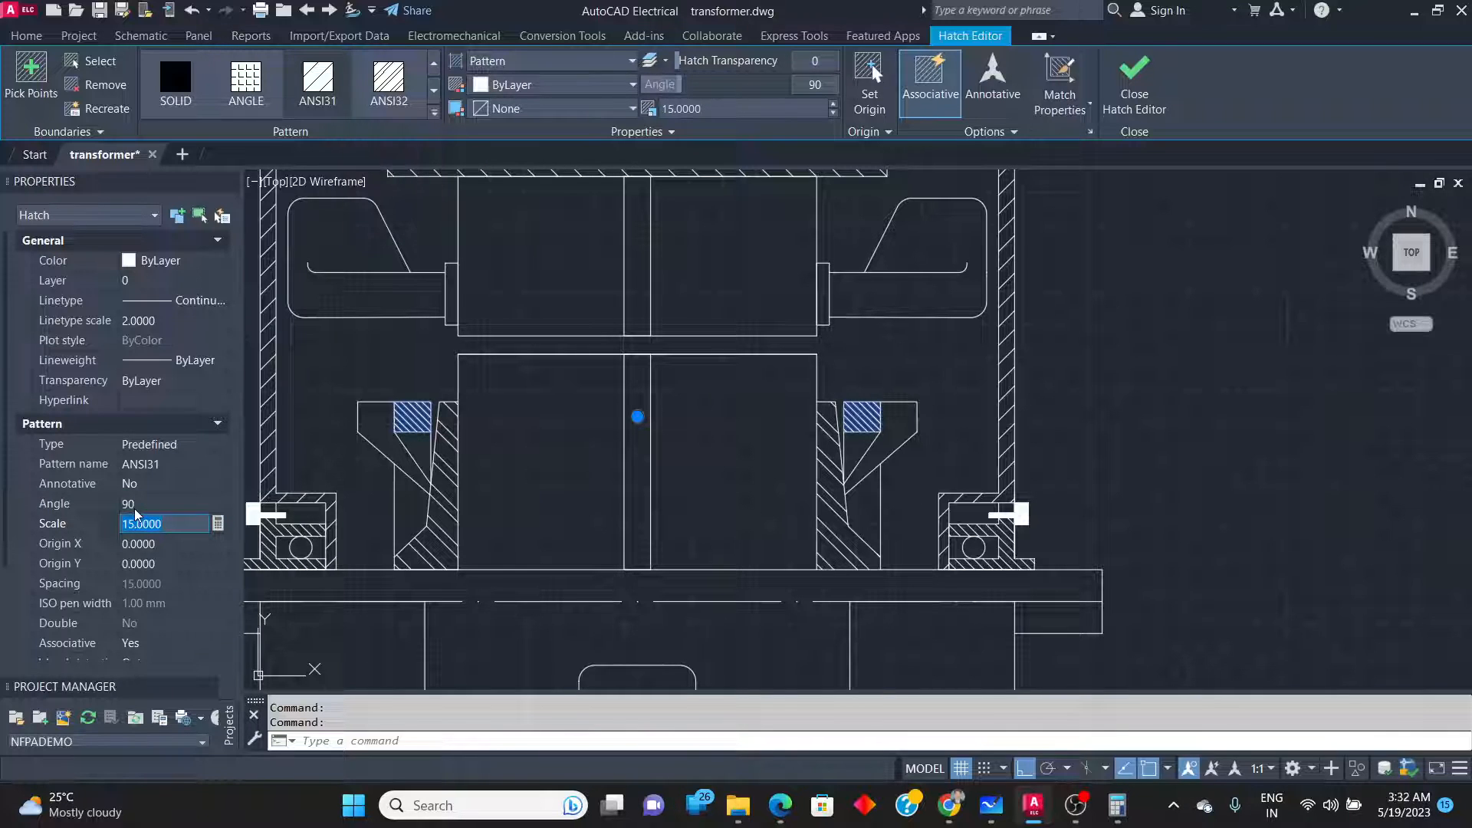
pyautogui.click(134, 509)
pyautogui.write('0')
pyautogui.press('Tab')
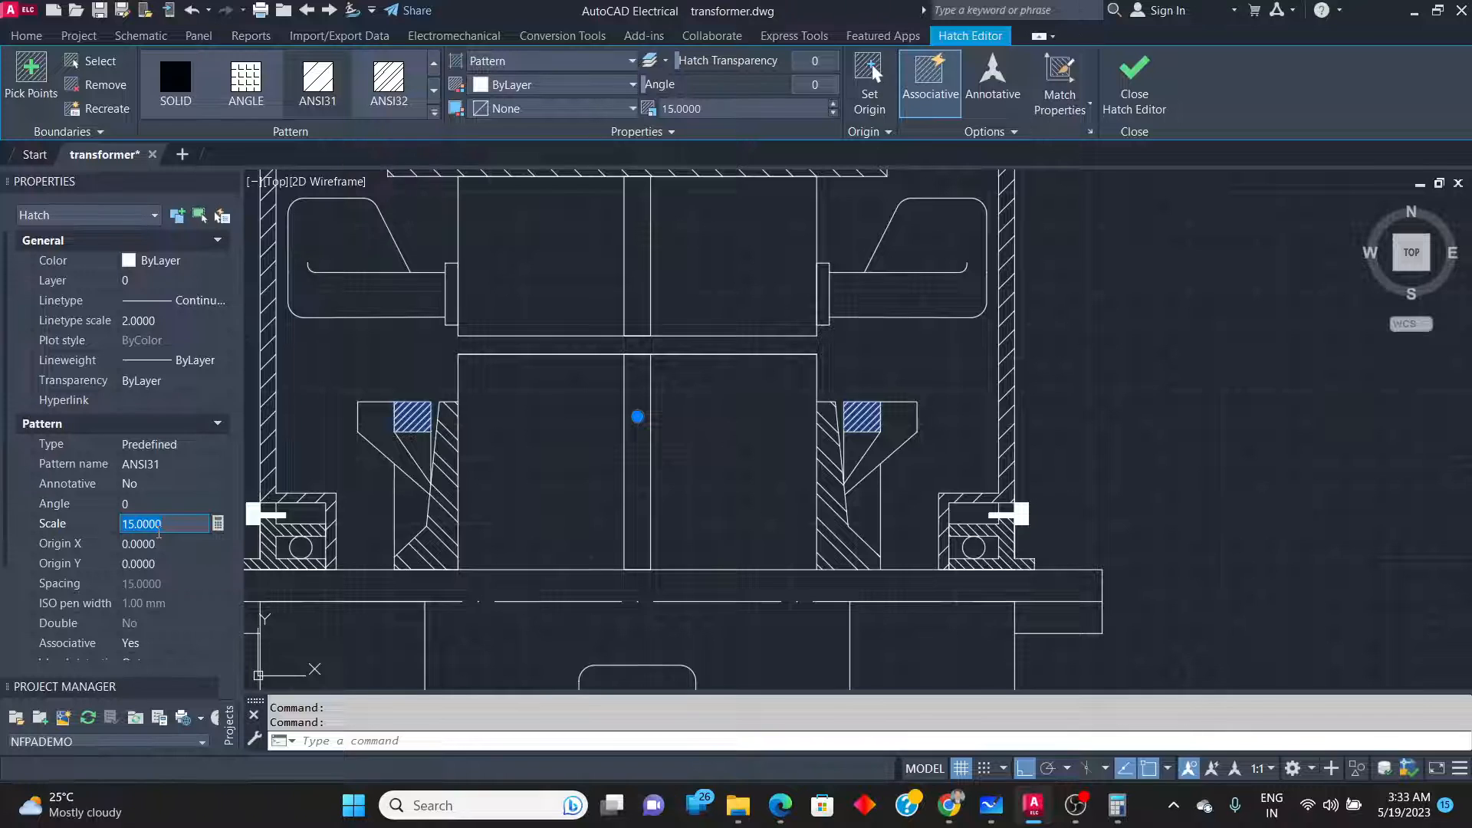
# Set the conductor hatch scale to 10 and clear the selection.
pyautogui.write('10')
pyautogui.press('Tab')
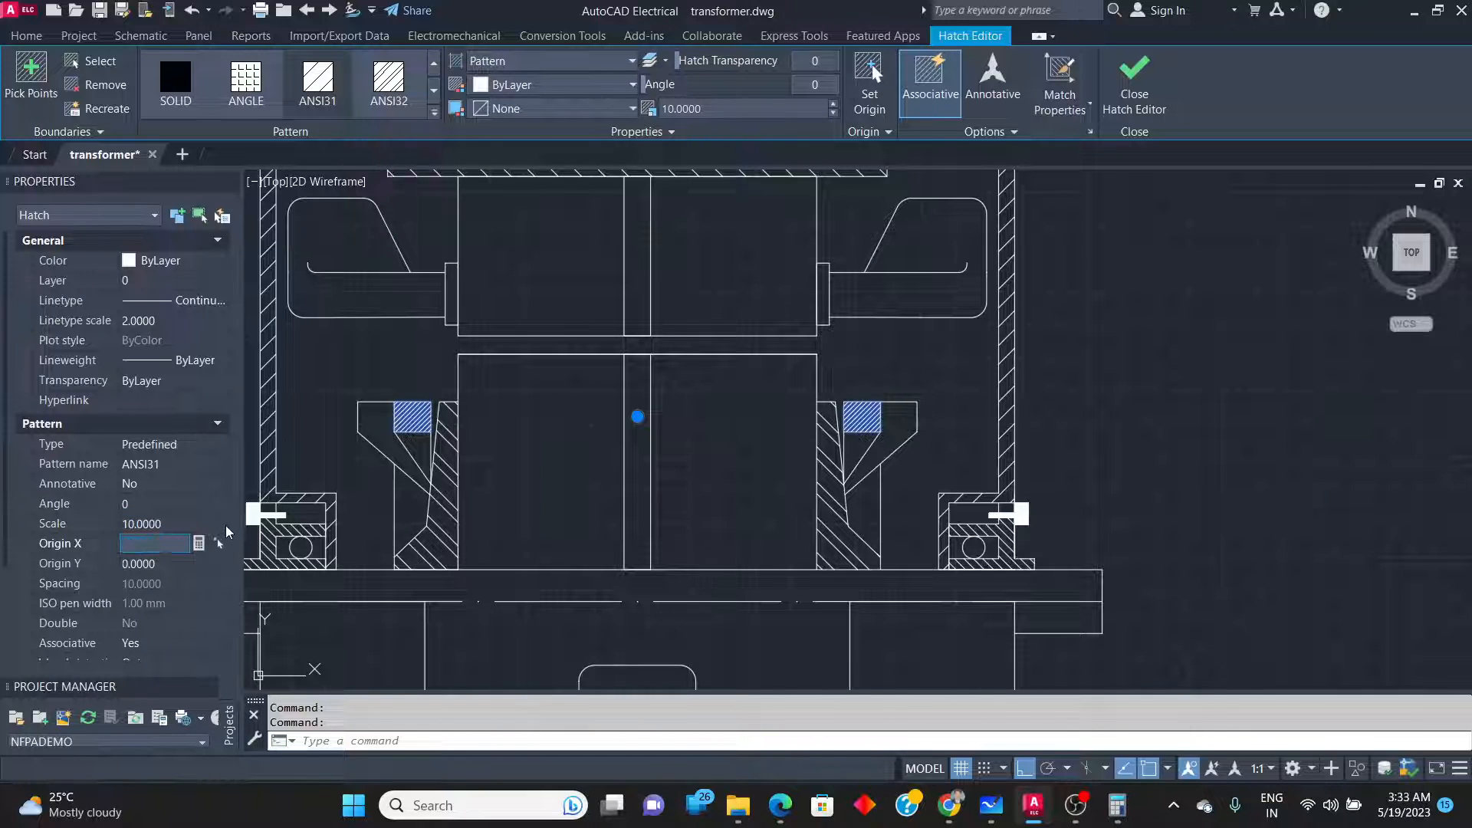
pyautogui.press('Escape')
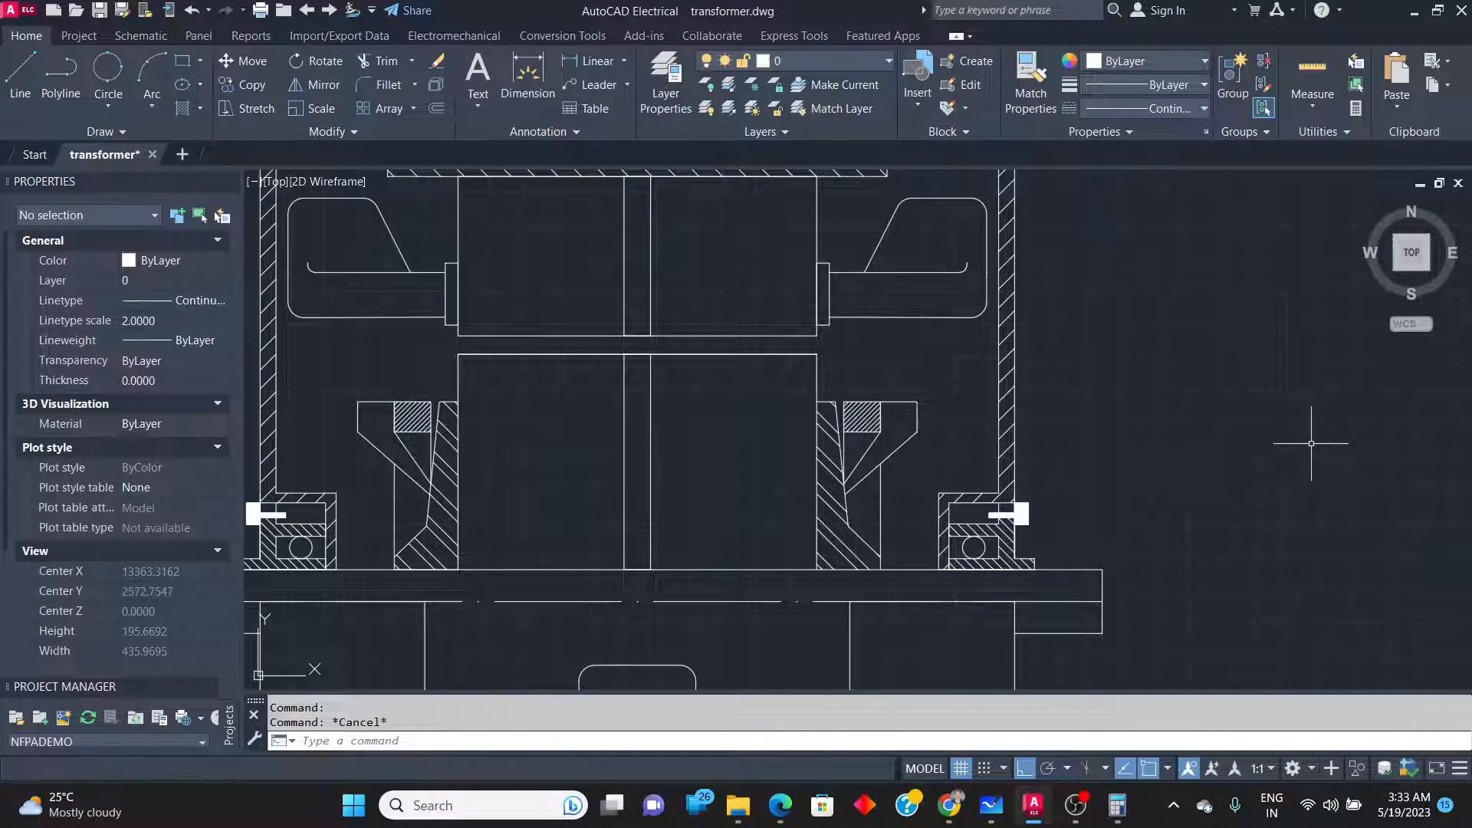
# Check the reference in Microsoft Whiteboard and dimension the height of the upper rounded window below the shaft, placing the dimension to the window's left.
pyautogui.hotkey('alt', 'Tab')
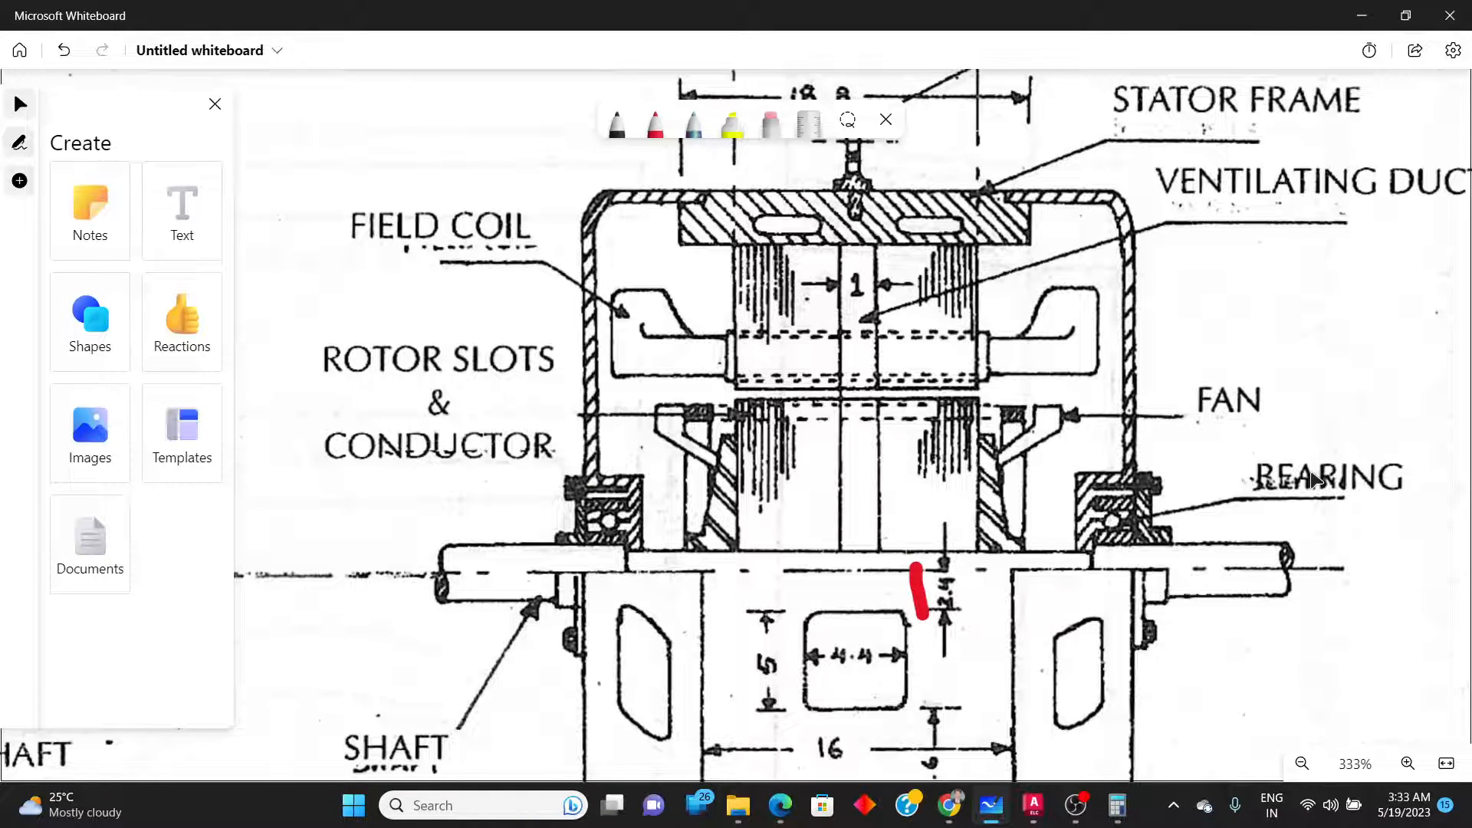
pyautogui.keyDown('ctrl'); pyautogui.scroll(-5, 873, 398); pyautogui.keyUp('ctrl')
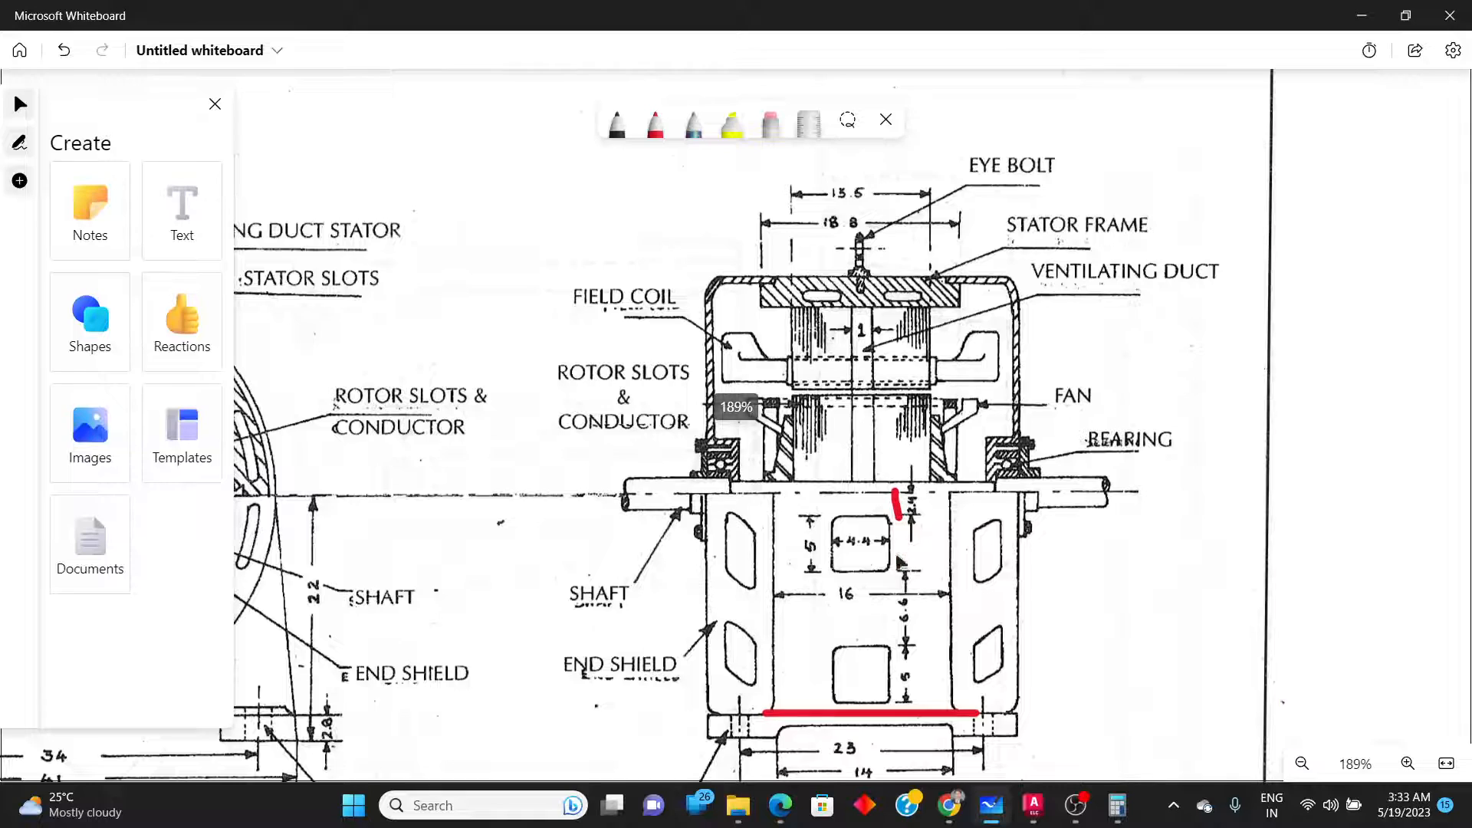
pyautogui.keyDown('ctrl'); pyautogui.scroll(4, 883, 581); pyautogui.keyUp('ctrl')
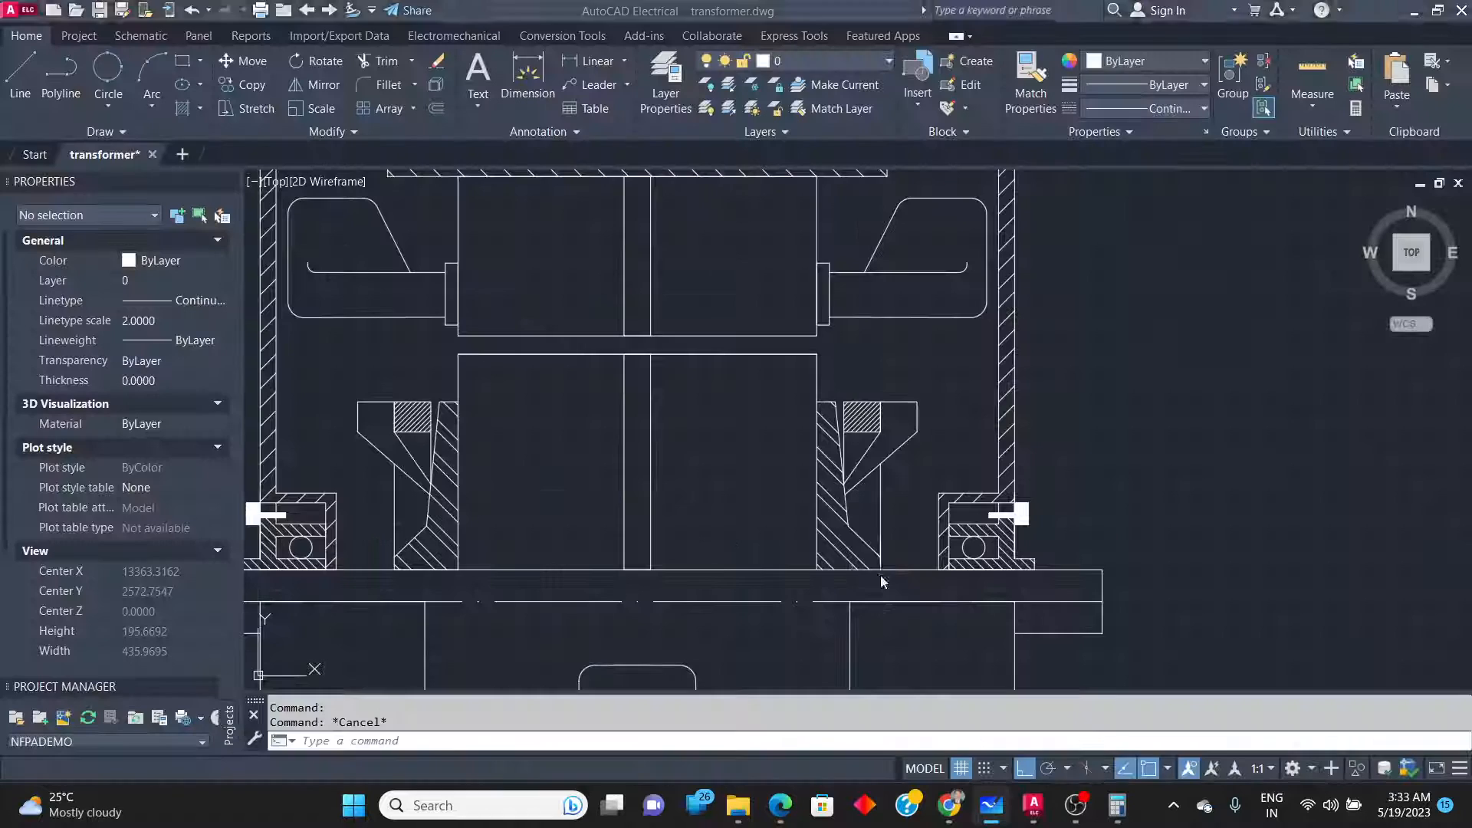
pyautogui.hotkey('alt', 'Tab')
pyautogui.click(598, 62)
pyautogui.scroll(-4, 705, 402)
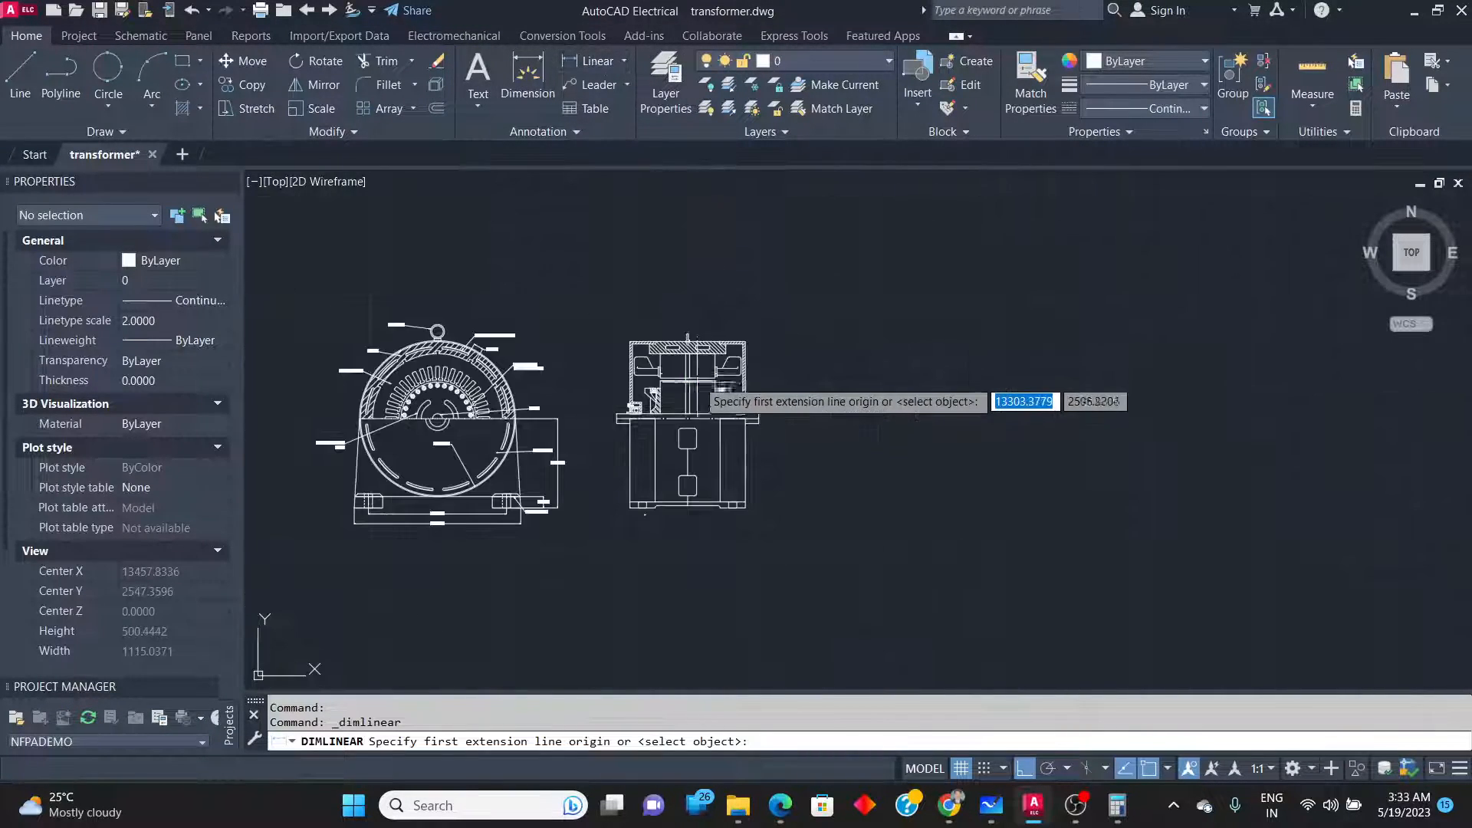
pyautogui.scroll(6, 636, 483)
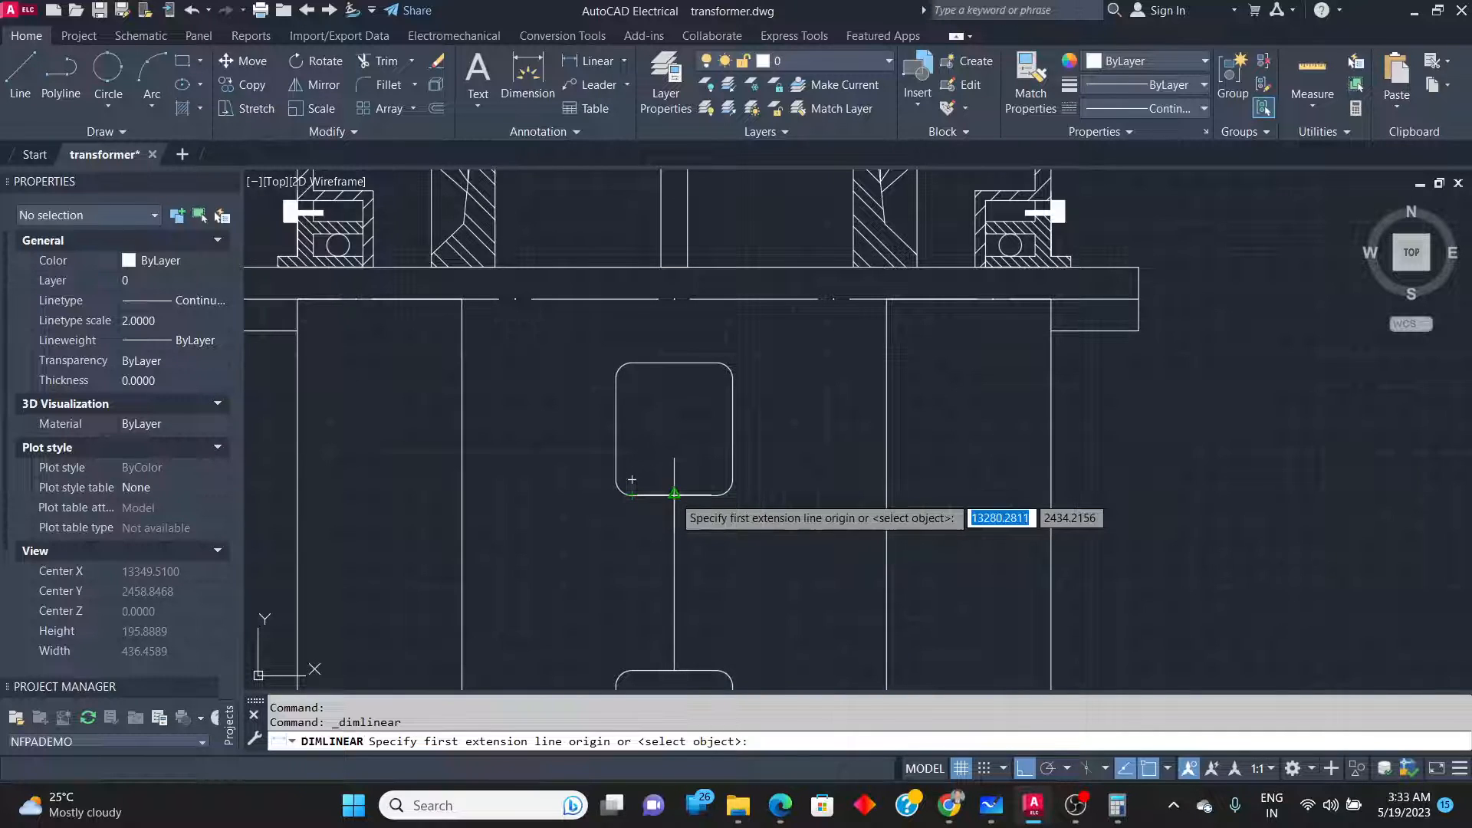
pyautogui.click(631, 495)
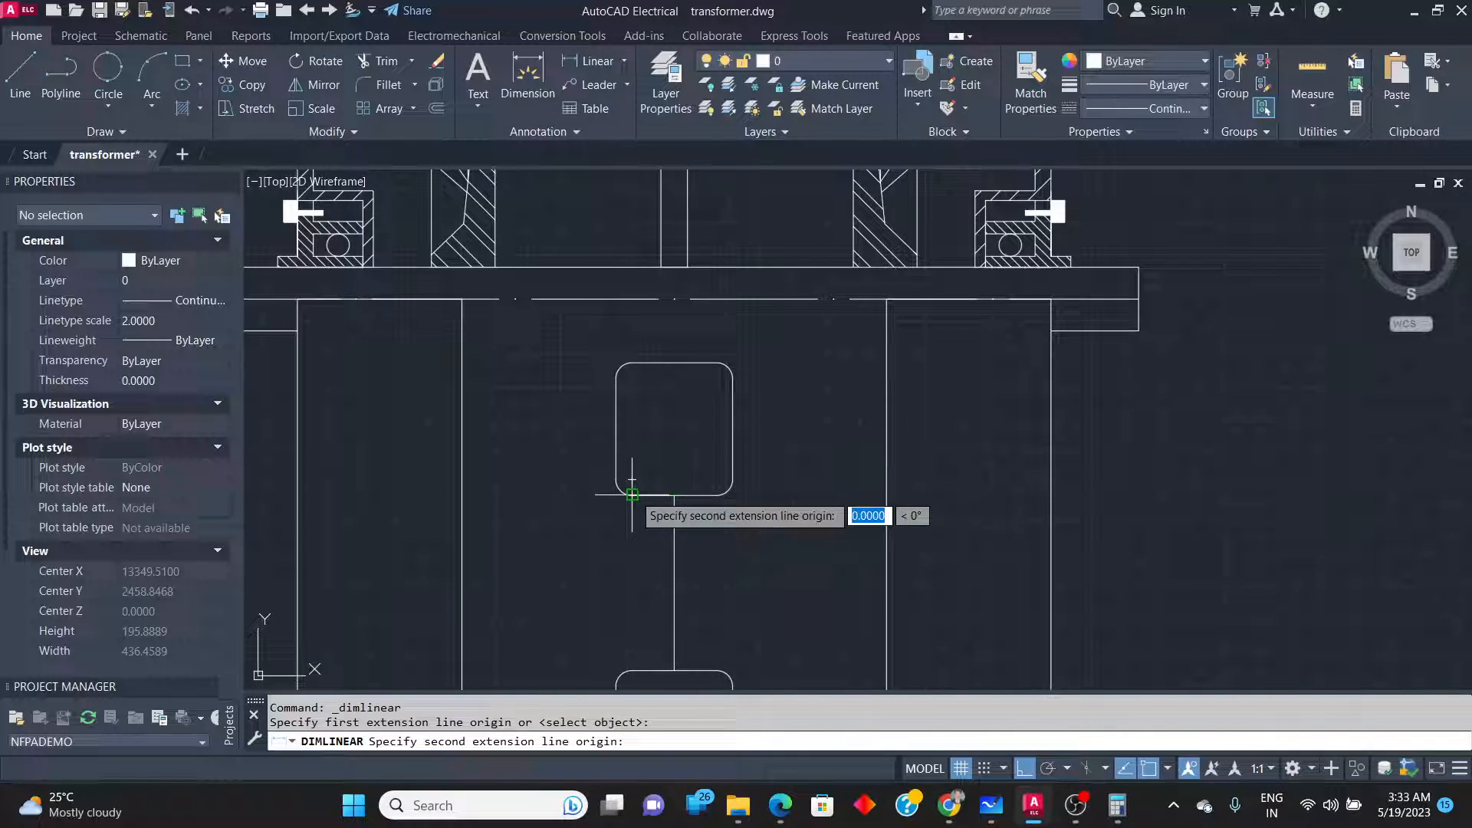
pyautogui.click(632, 361)
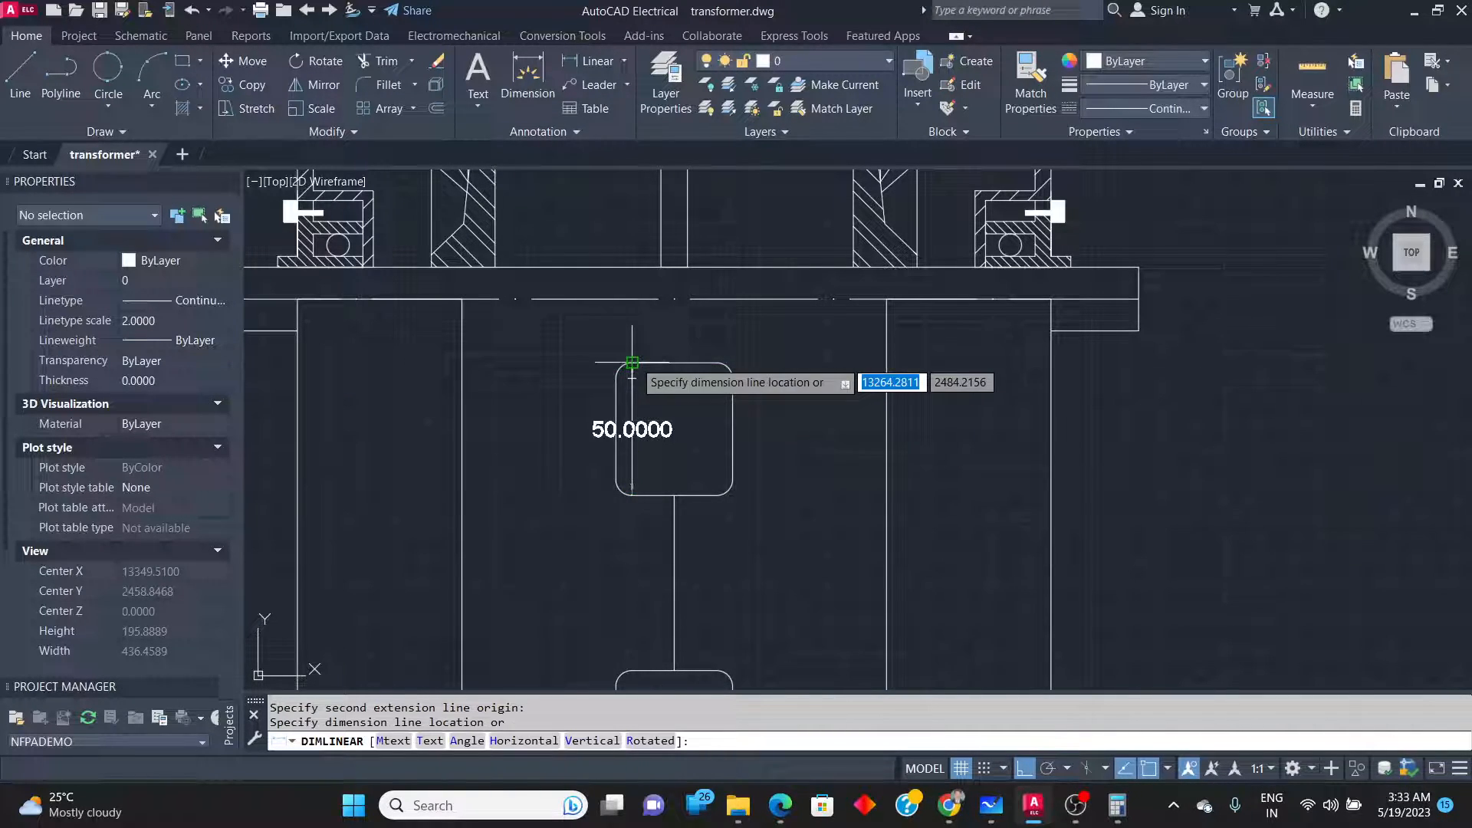
pyautogui.click(554, 362)
# Compare with the Whiteboard reference and dimension the upper rounded window's width, placing the dimension line inside the window.
pyautogui.hotkey('alt', 'Tab')
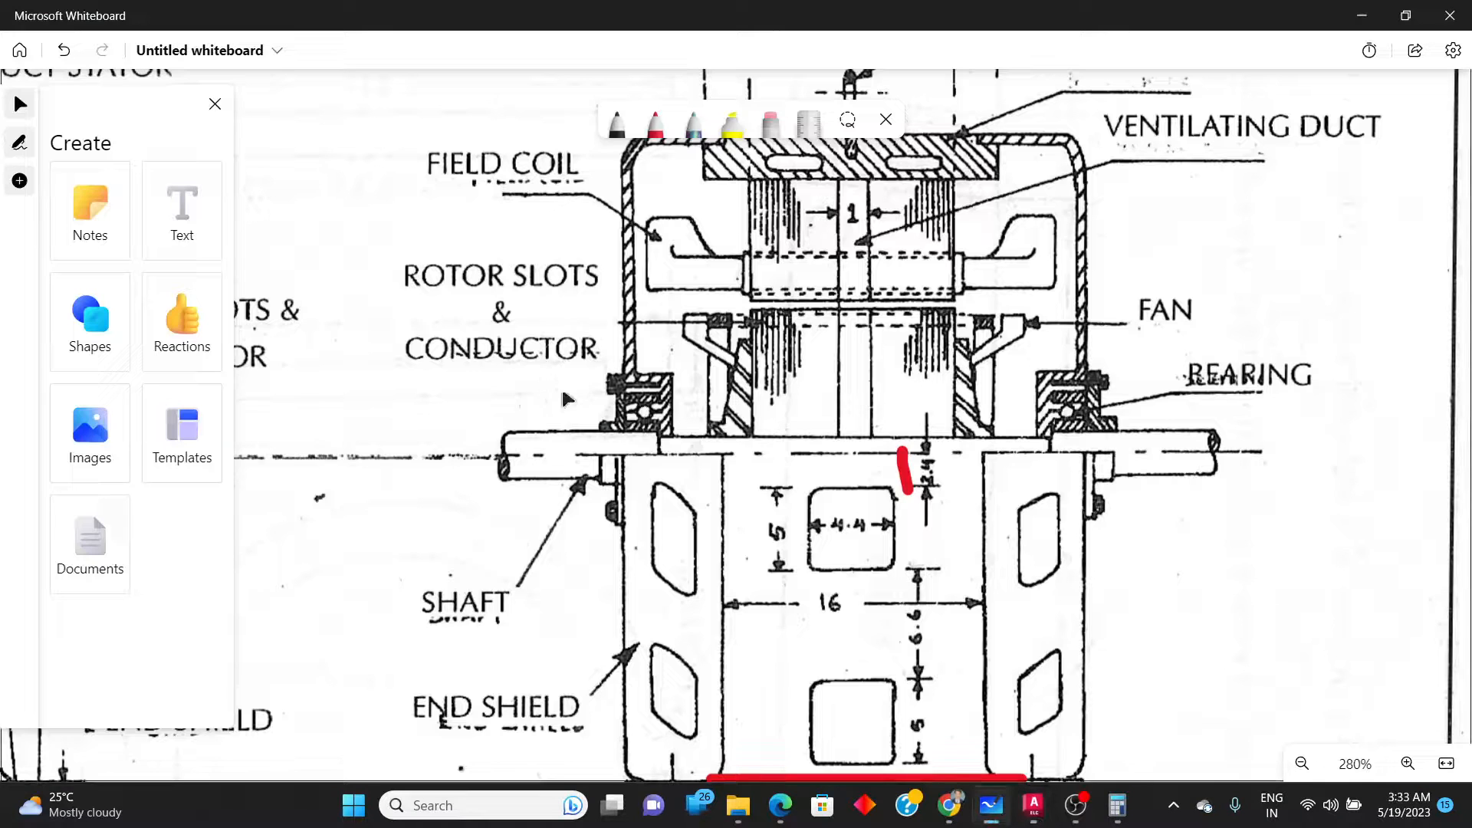
pyautogui.hotkey('alt', 'Tab')
pyautogui.click(598, 61)
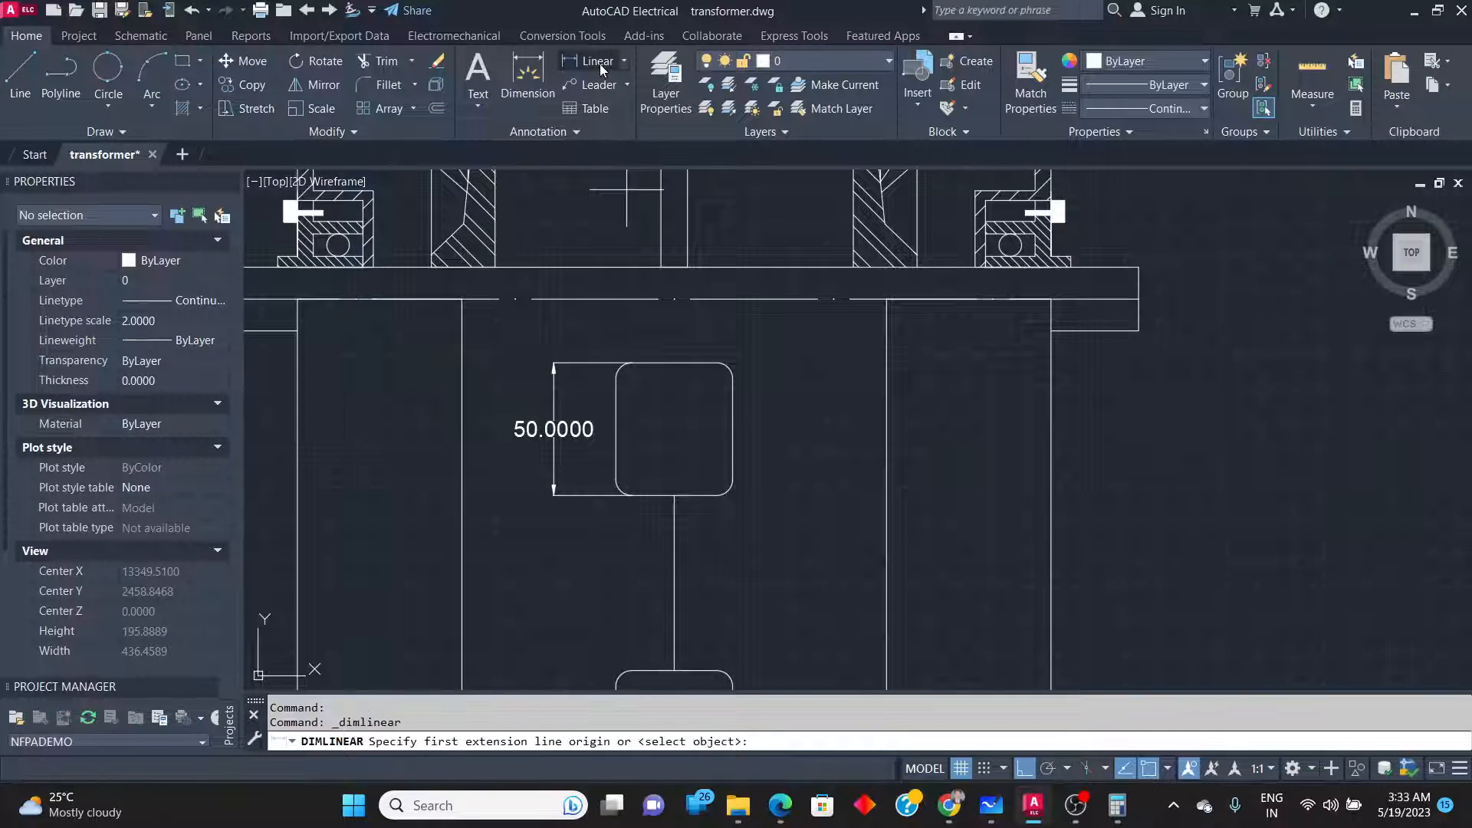
pyautogui.click(616, 428)
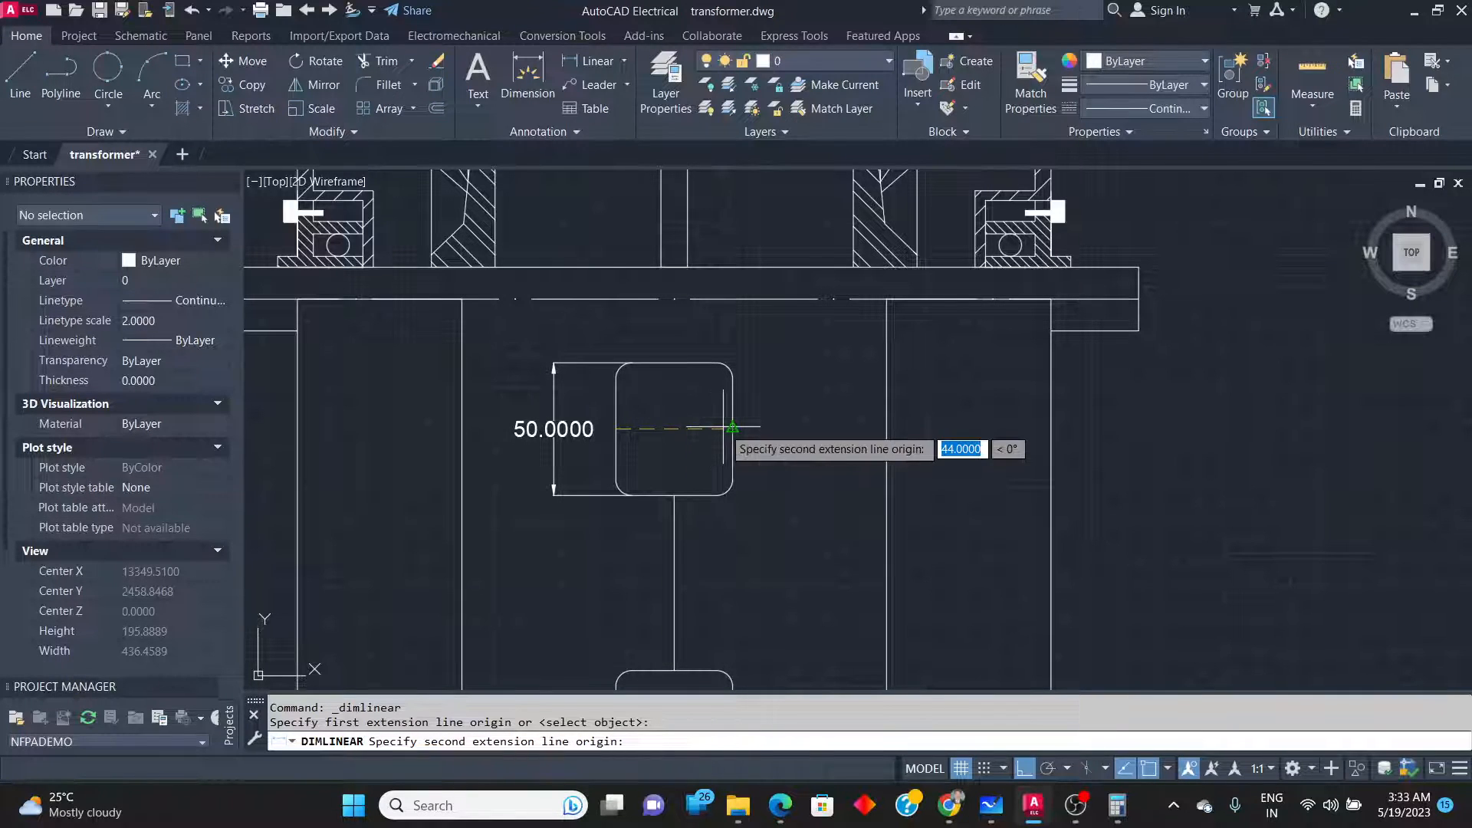
pyautogui.click(733, 428)
pyautogui.click(724, 433)
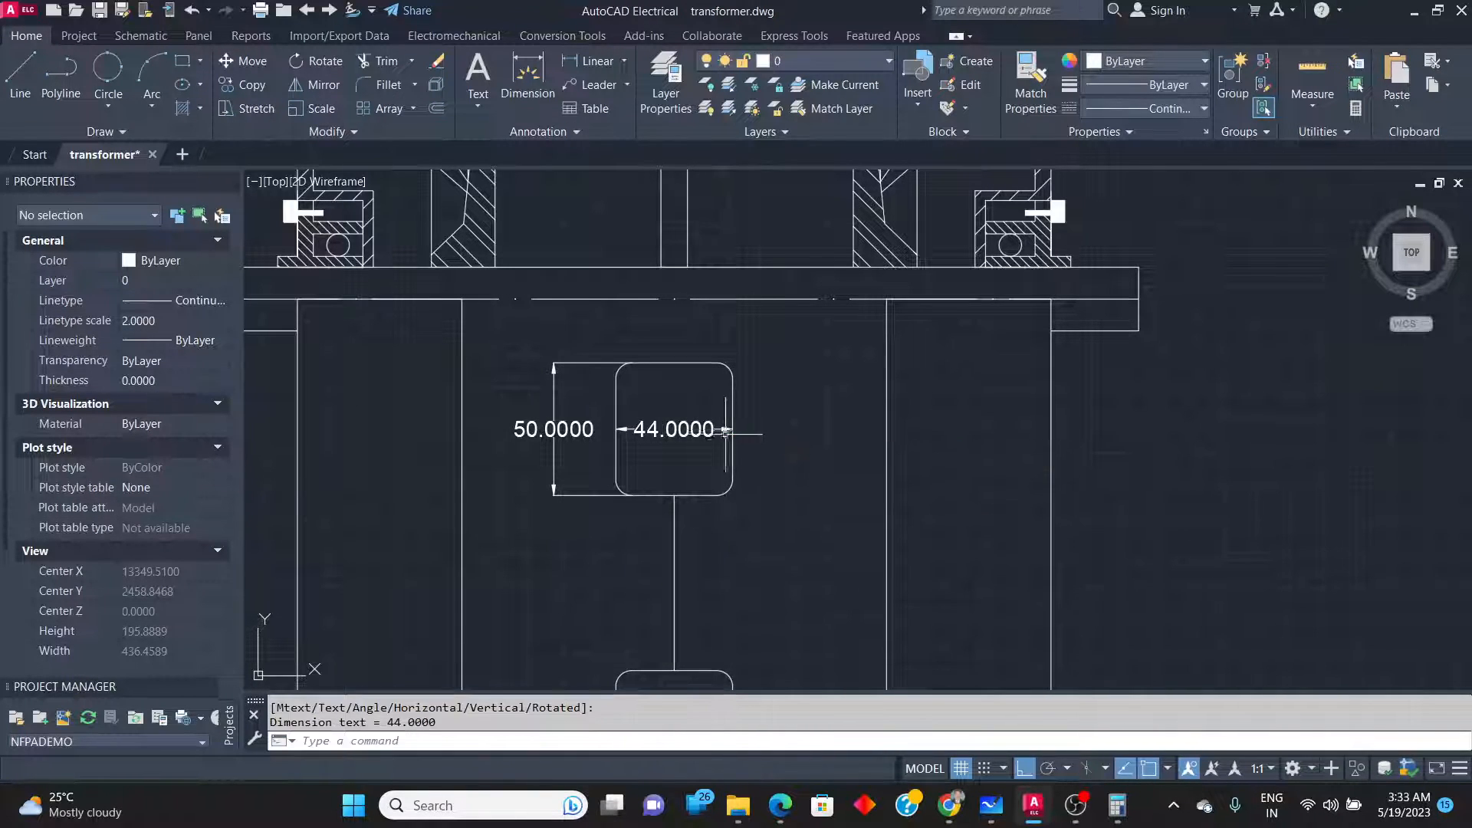
# Dimension the horizontal distance between the inner edges of the two end shields, with the dimension line between the rounded windows.
pyautogui.scroll(-4, 691, 430)
pyautogui.scroll(4, 700, 435)
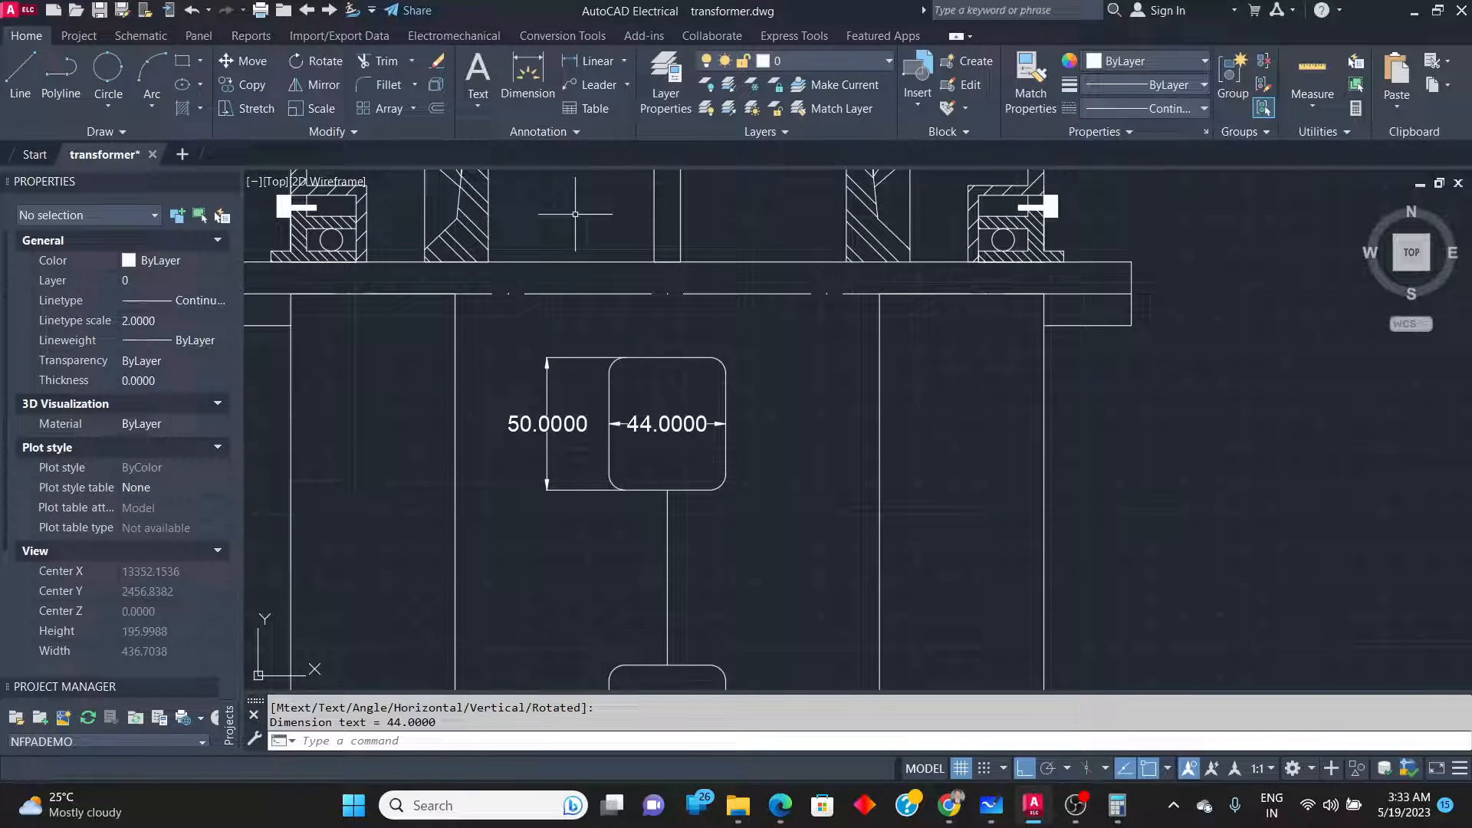
pyautogui.click(592, 60)
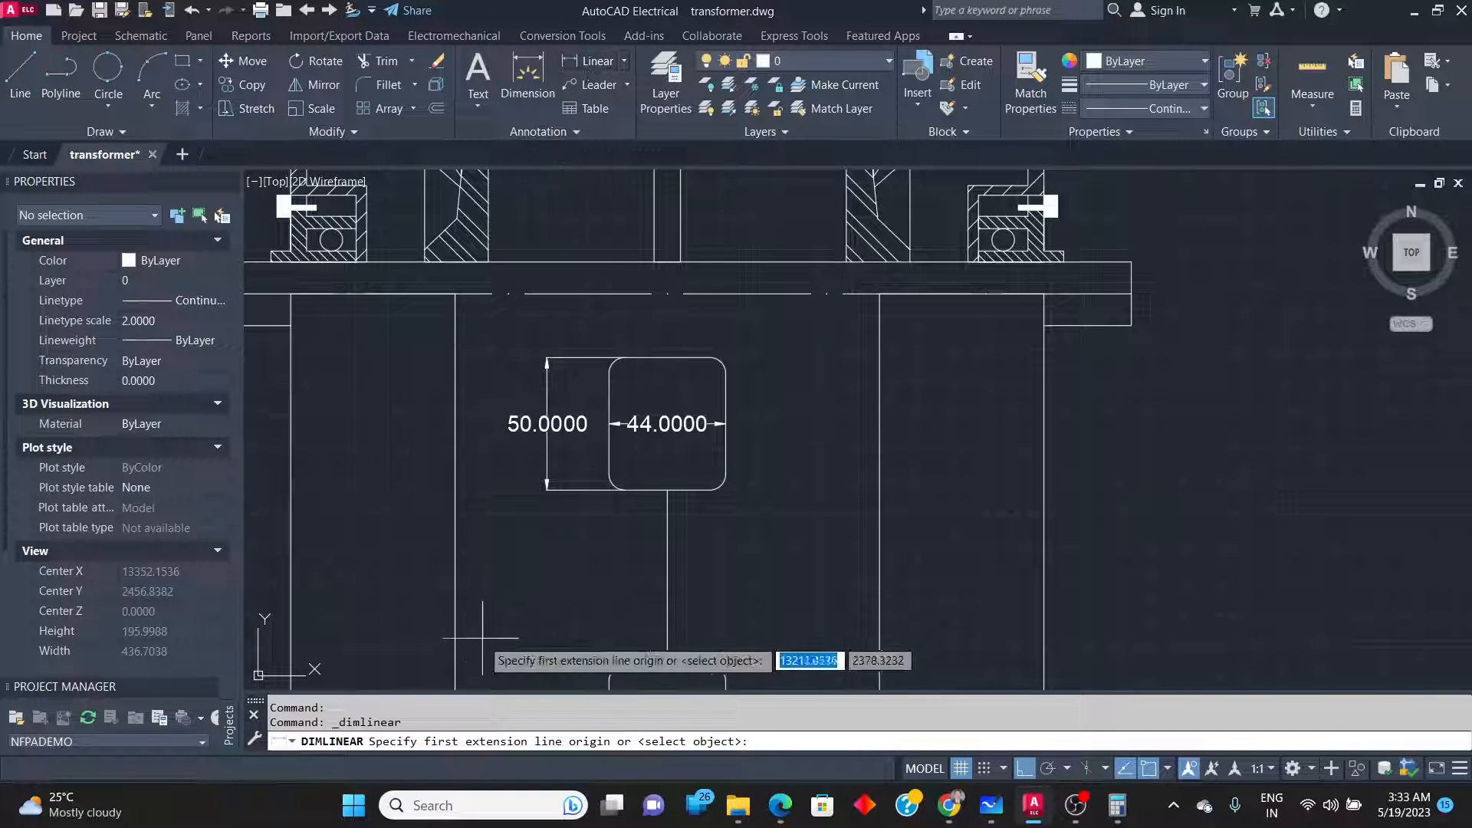
pyautogui.click(456, 568)
pyautogui.click(878, 566)
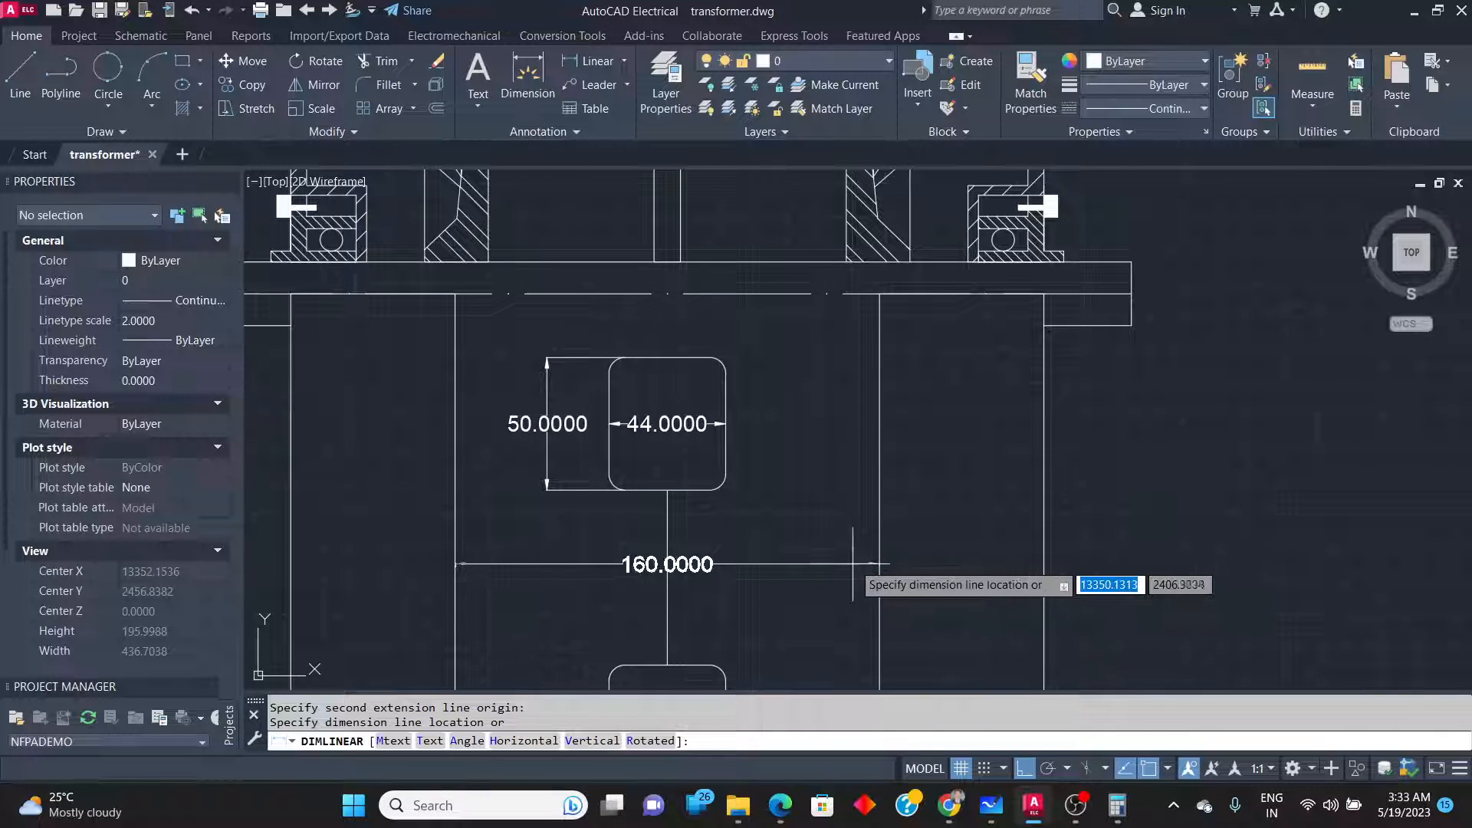
pyautogui.click(879, 566)
# Check the Whiteboard reference and dimension the vertical gap between the two rounded windows, placing it to the right of the centre line.
pyautogui.hotkey('alt', 'Tab')
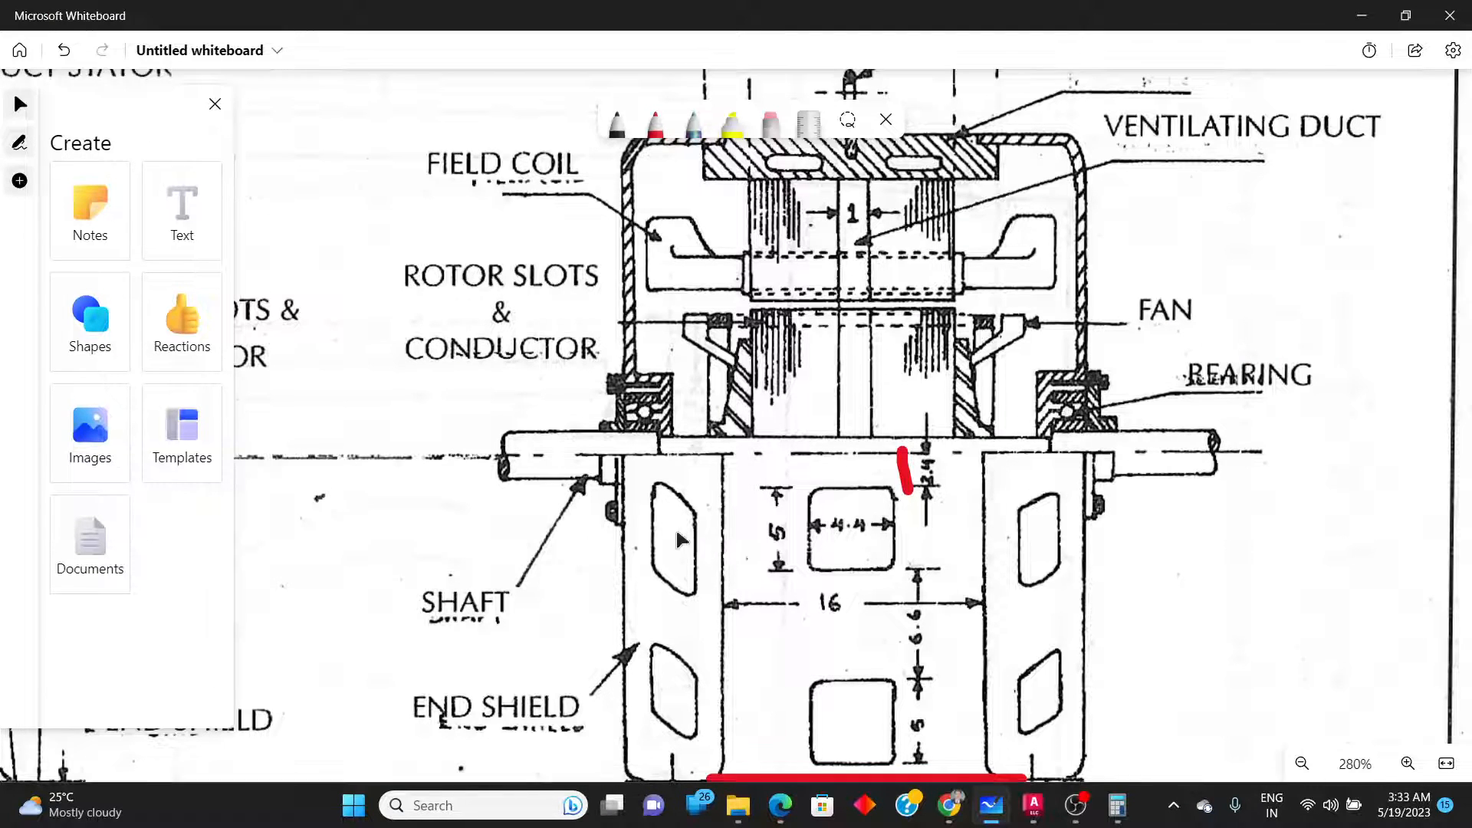
pyautogui.hotkey('alt', 'Tab')
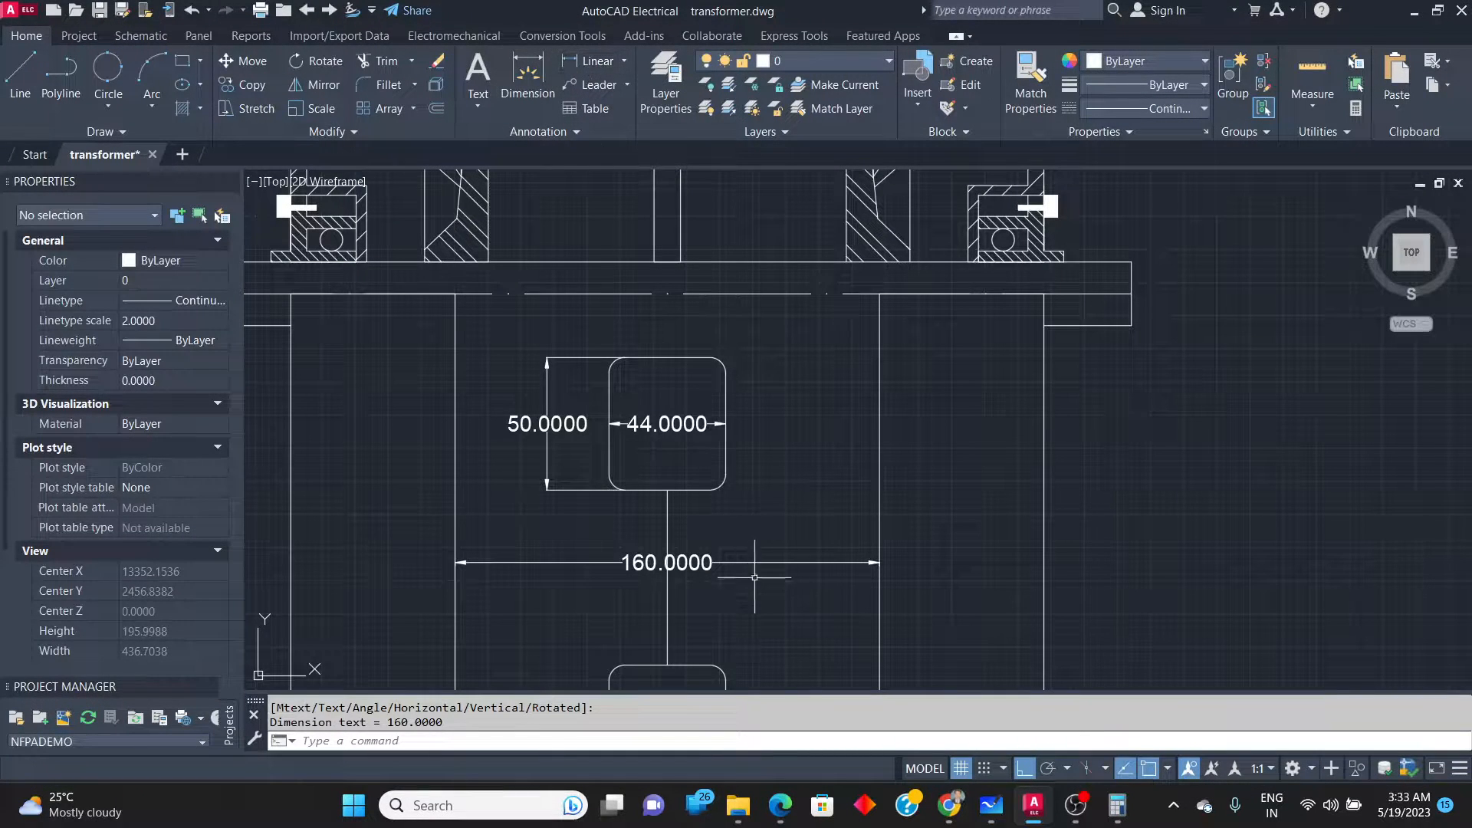
pyautogui.click(590, 61)
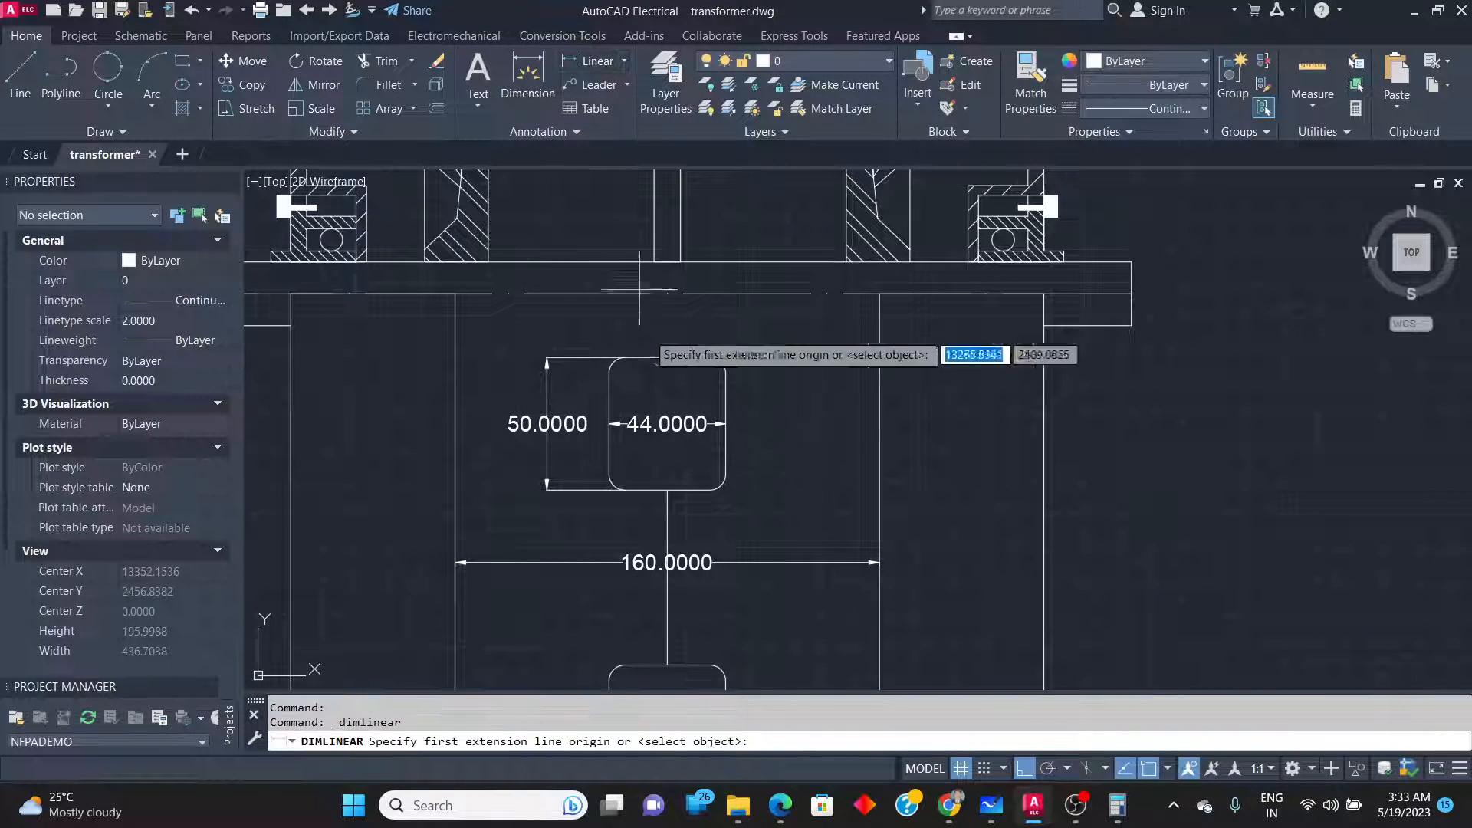
pyautogui.click(711, 488)
pyautogui.click(710, 664)
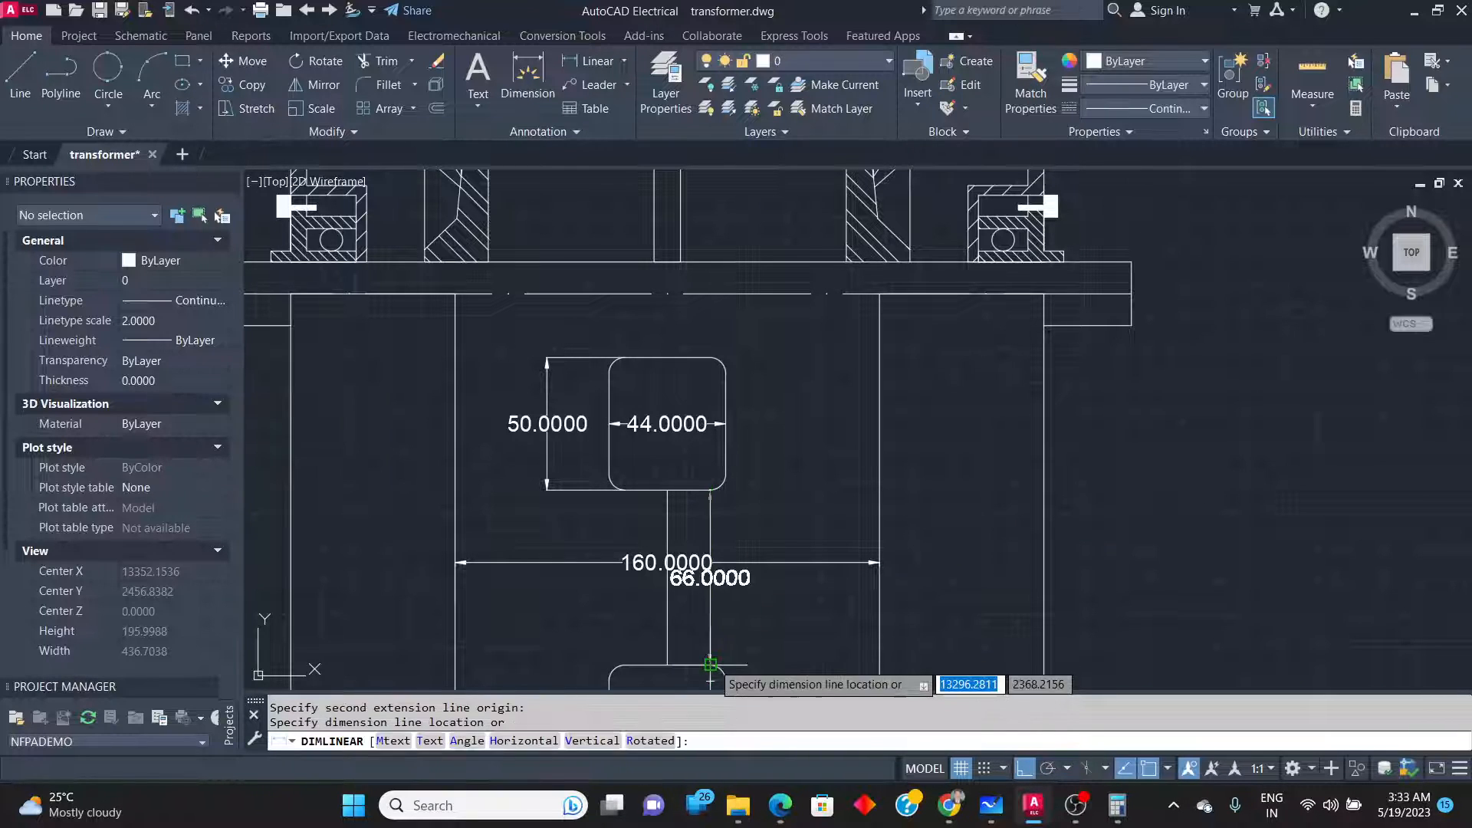
pyautogui.click(773, 649)
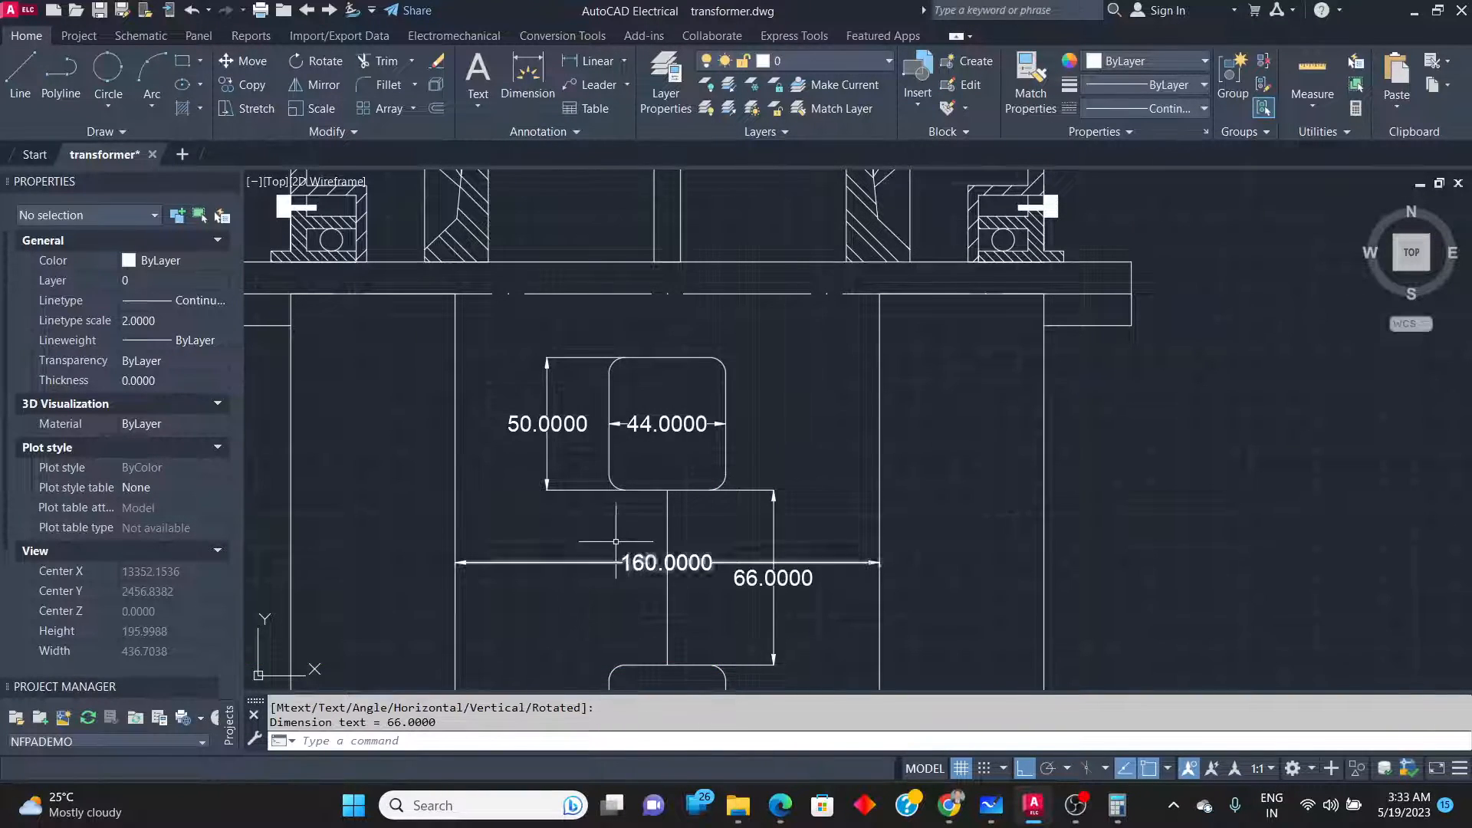
# Check the Whiteboard reference and dimension the lower rounded window's height, placing it in line below the window-gap dimension.
pyautogui.scroll(-5, 619, 520)
pyautogui.scroll(5, 647, 595)
pyautogui.hotkey('alt', 'Tab')
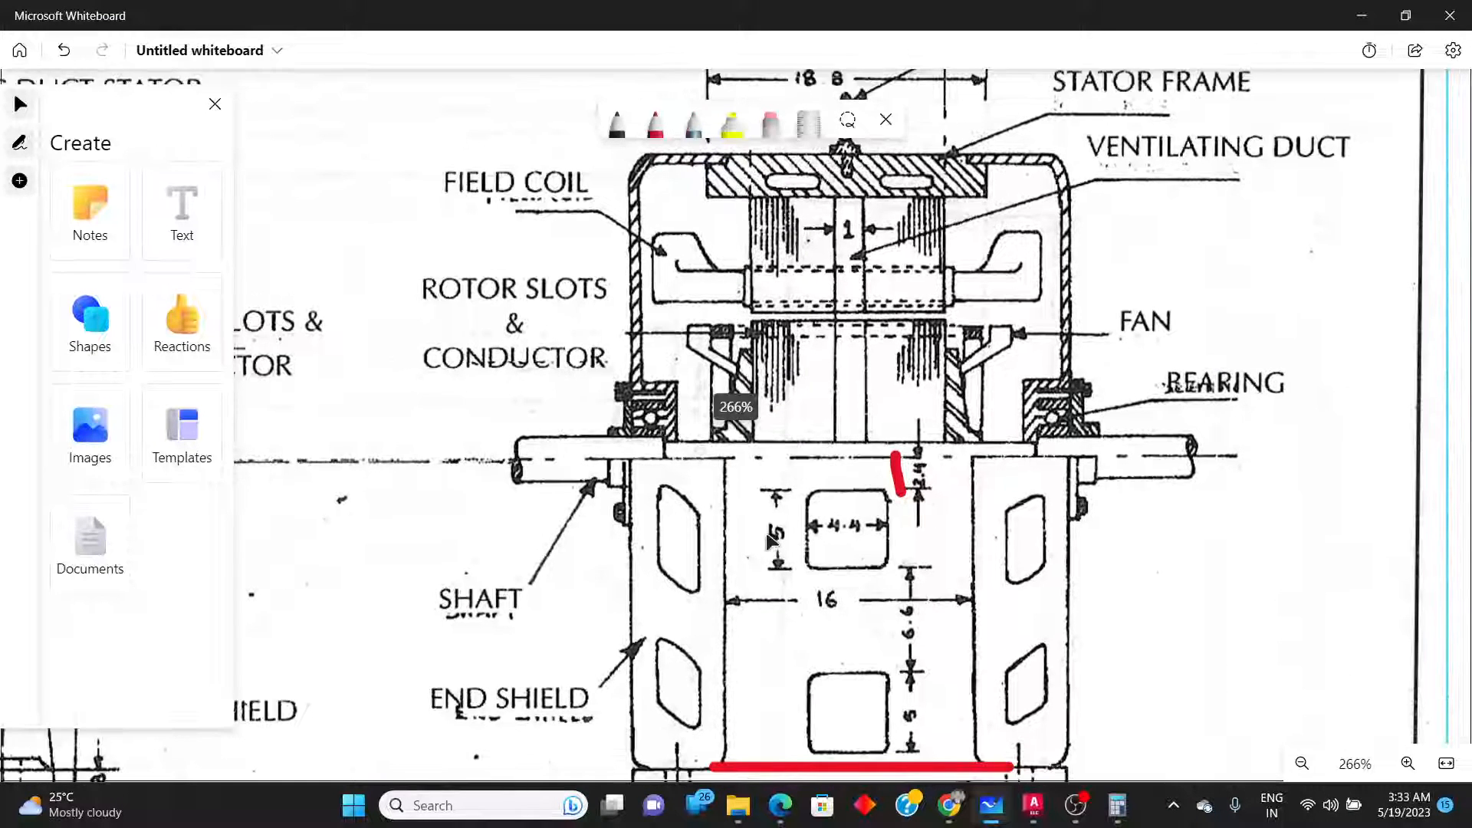
pyautogui.hotkey('alt', 'Tab')
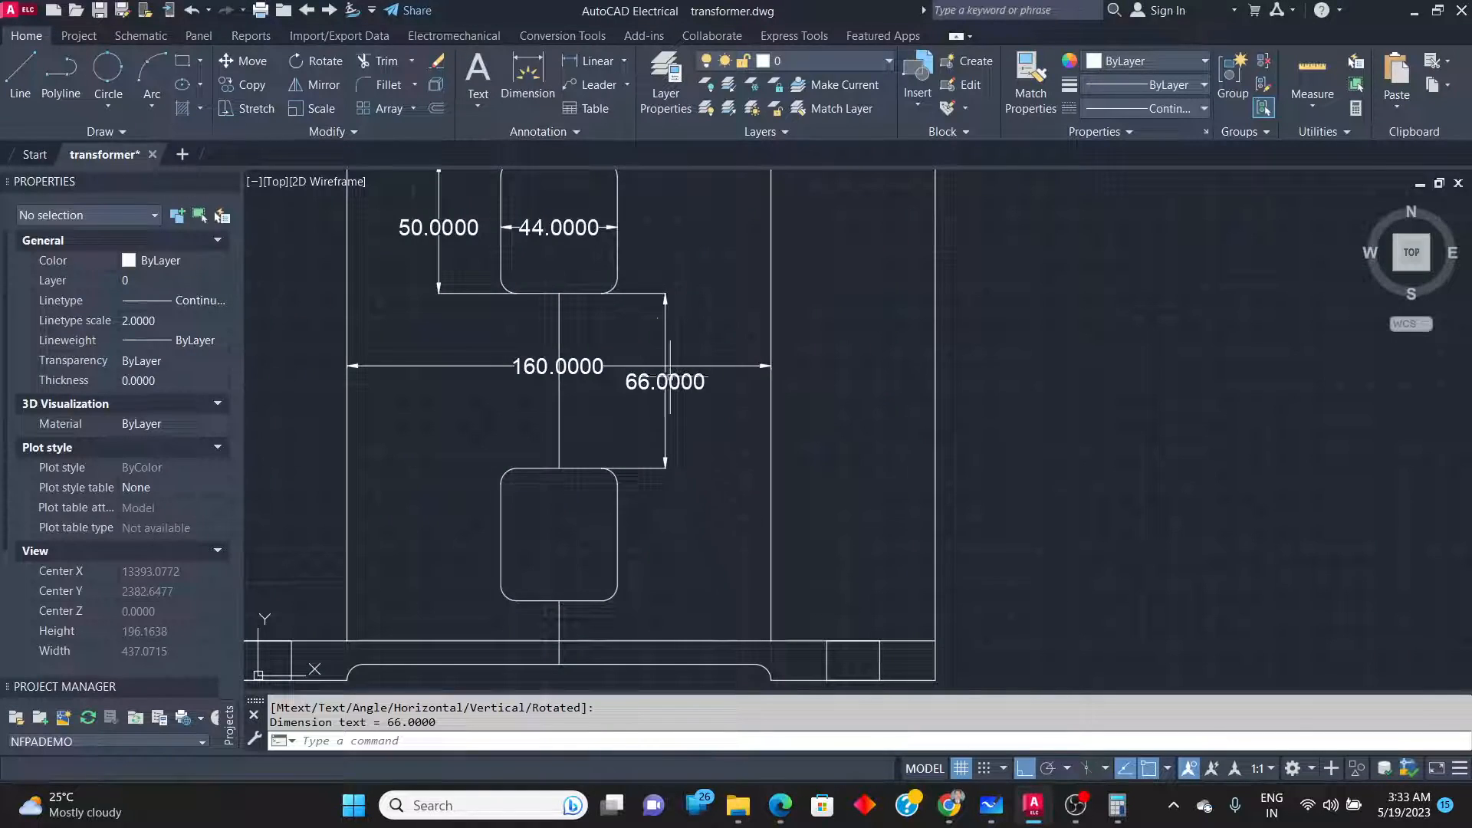
pyautogui.click(592, 61)
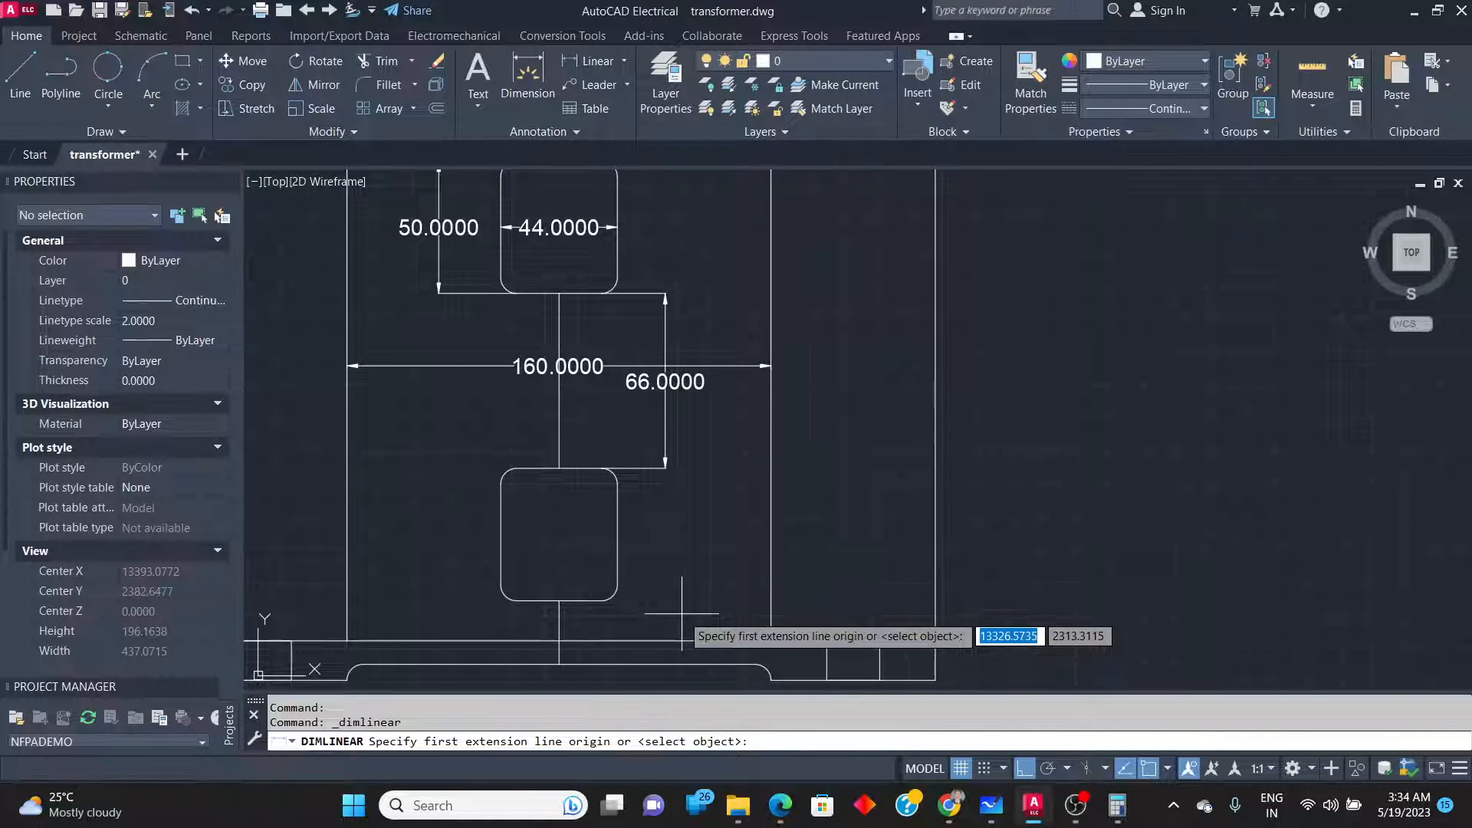
pyautogui.click(608, 471)
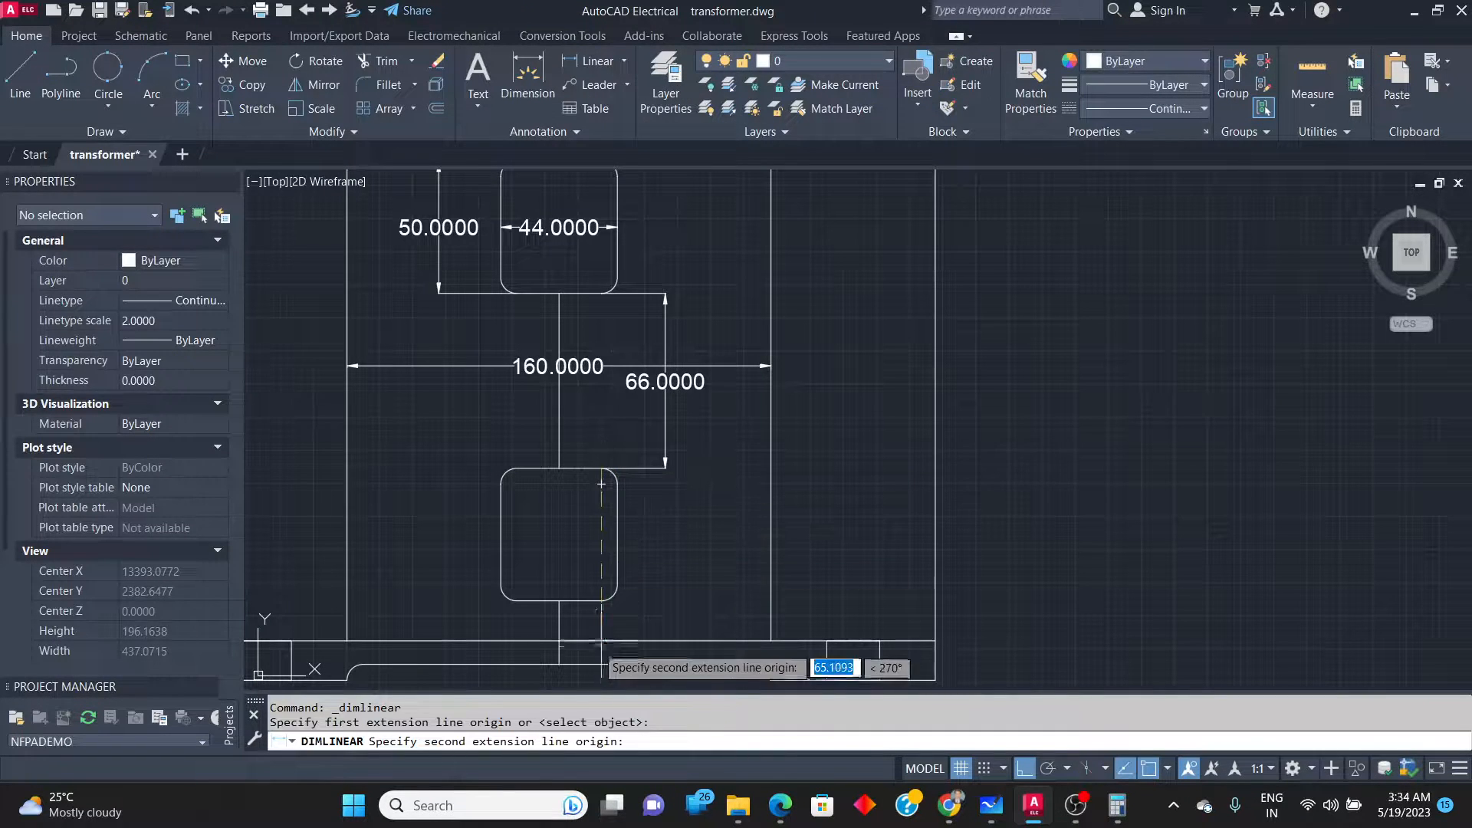
pyautogui.click(601, 600)
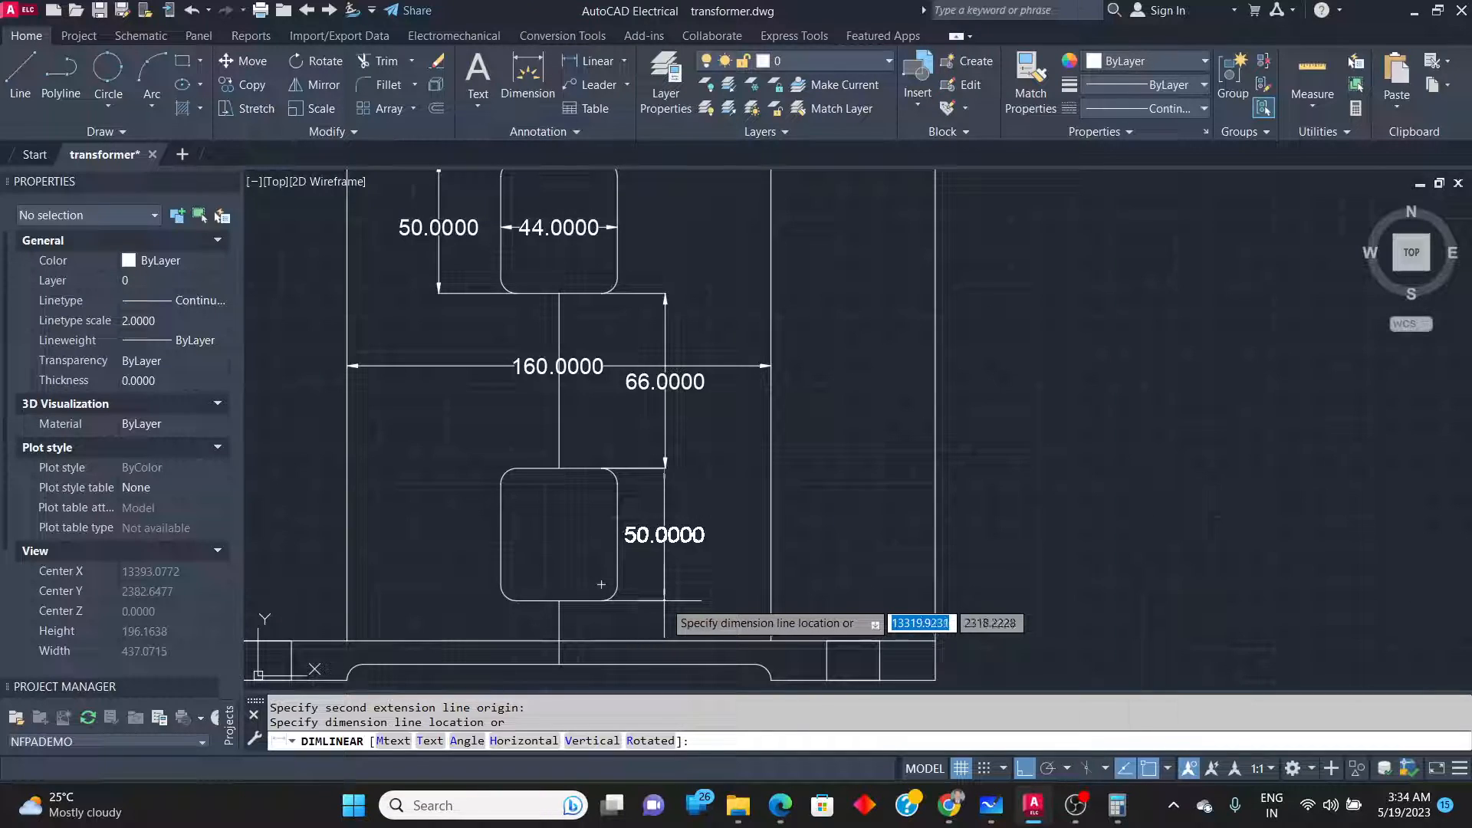
pyautogui.click(665, 600)
# Consult the base dimensions in the Whiteboard reference and dimension the width of the foundation's central recess, placing it just below the base.
pyautogui.hotkey('alt', 'Tab')
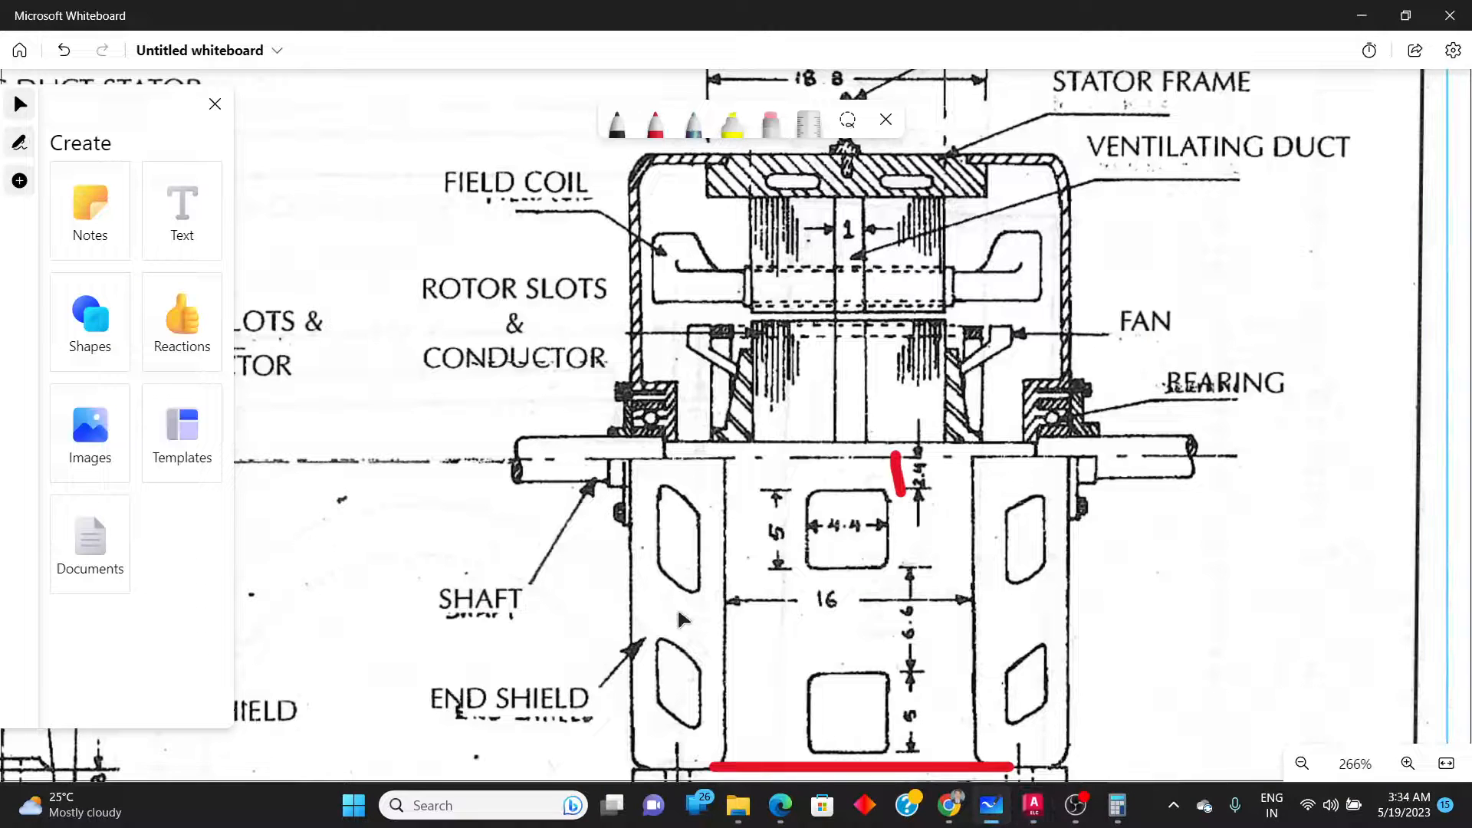
pyautogui.scroll(-1, 665, 537)
pyautogui.scroll(-2, 669, 540)
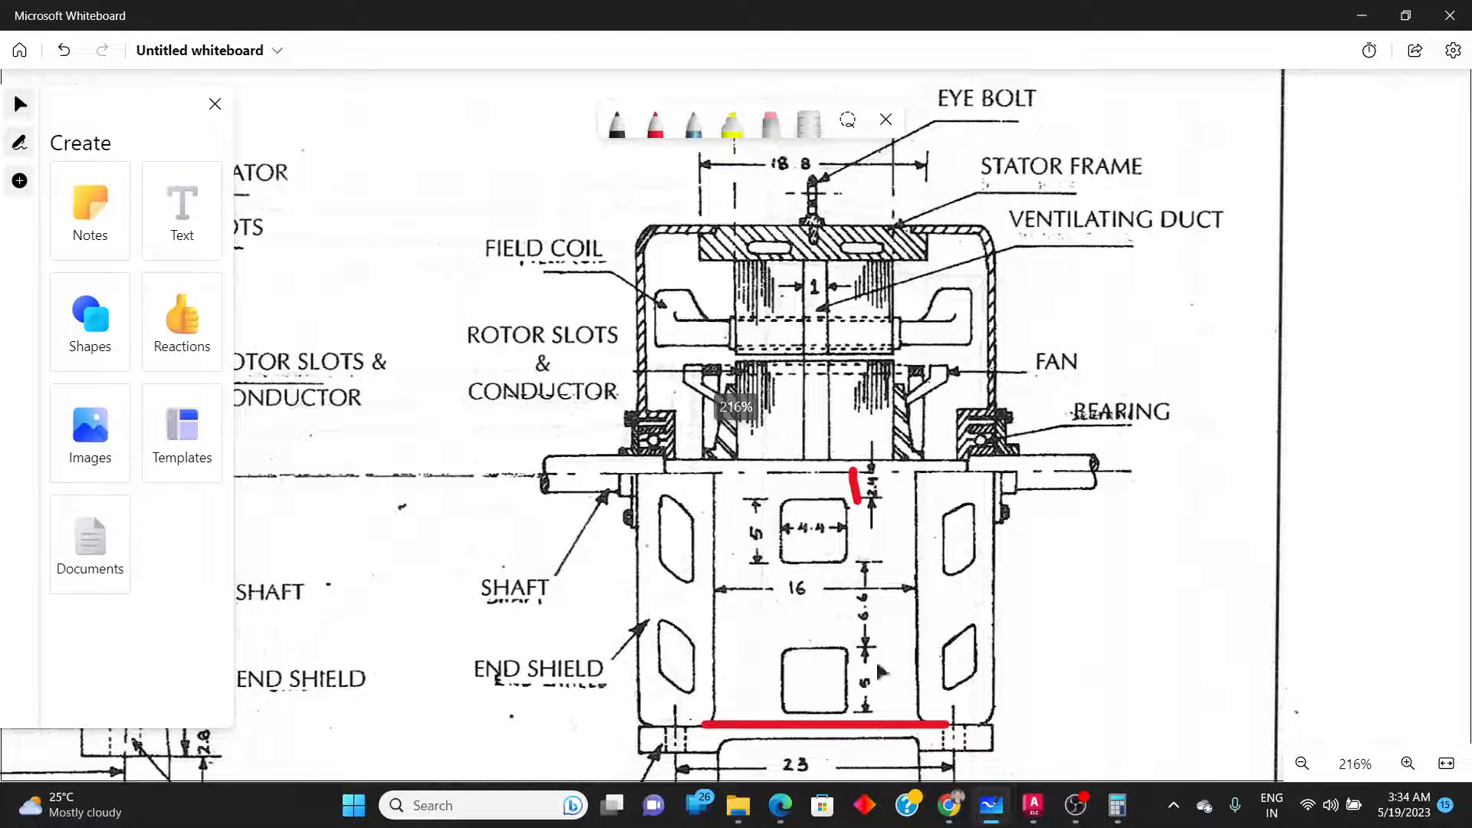
pyautogui.scroll(3, 883, 559)
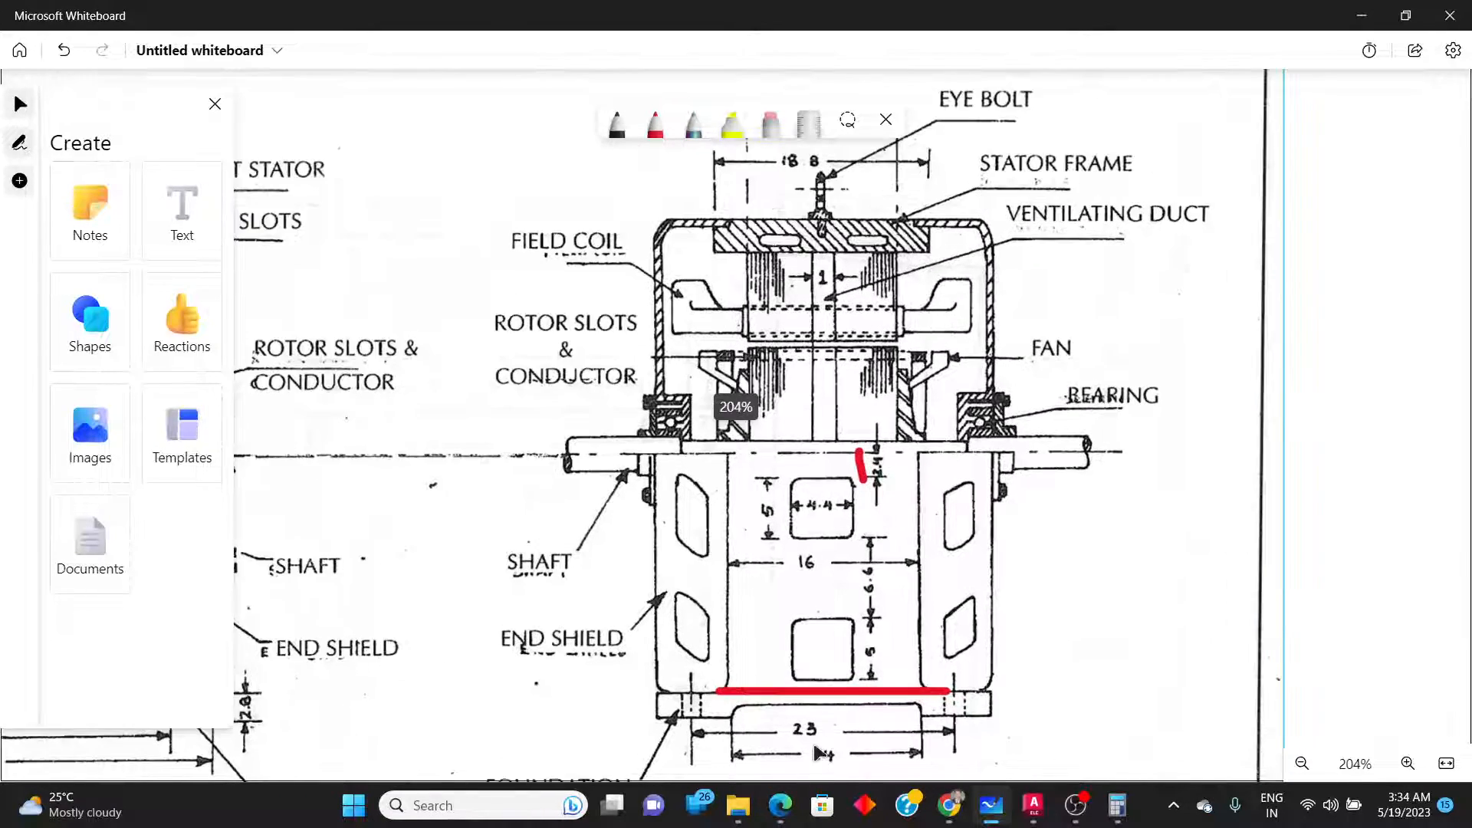
pyautogui.scroll(-2, 810, 510)
pyautogui.scroll(2, 809, 682)
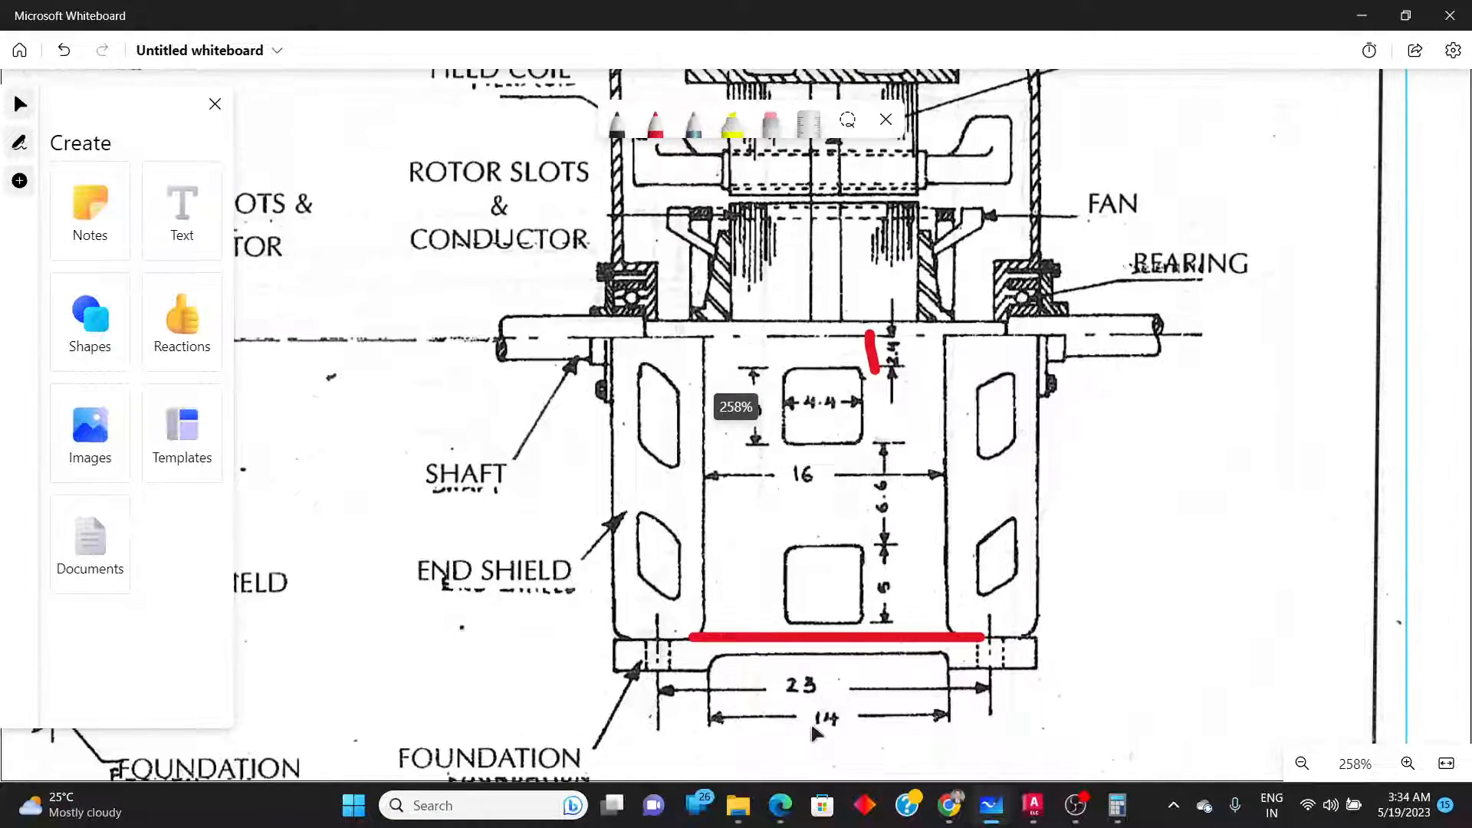
pyautogui.hotkey('alt', 'Tab')
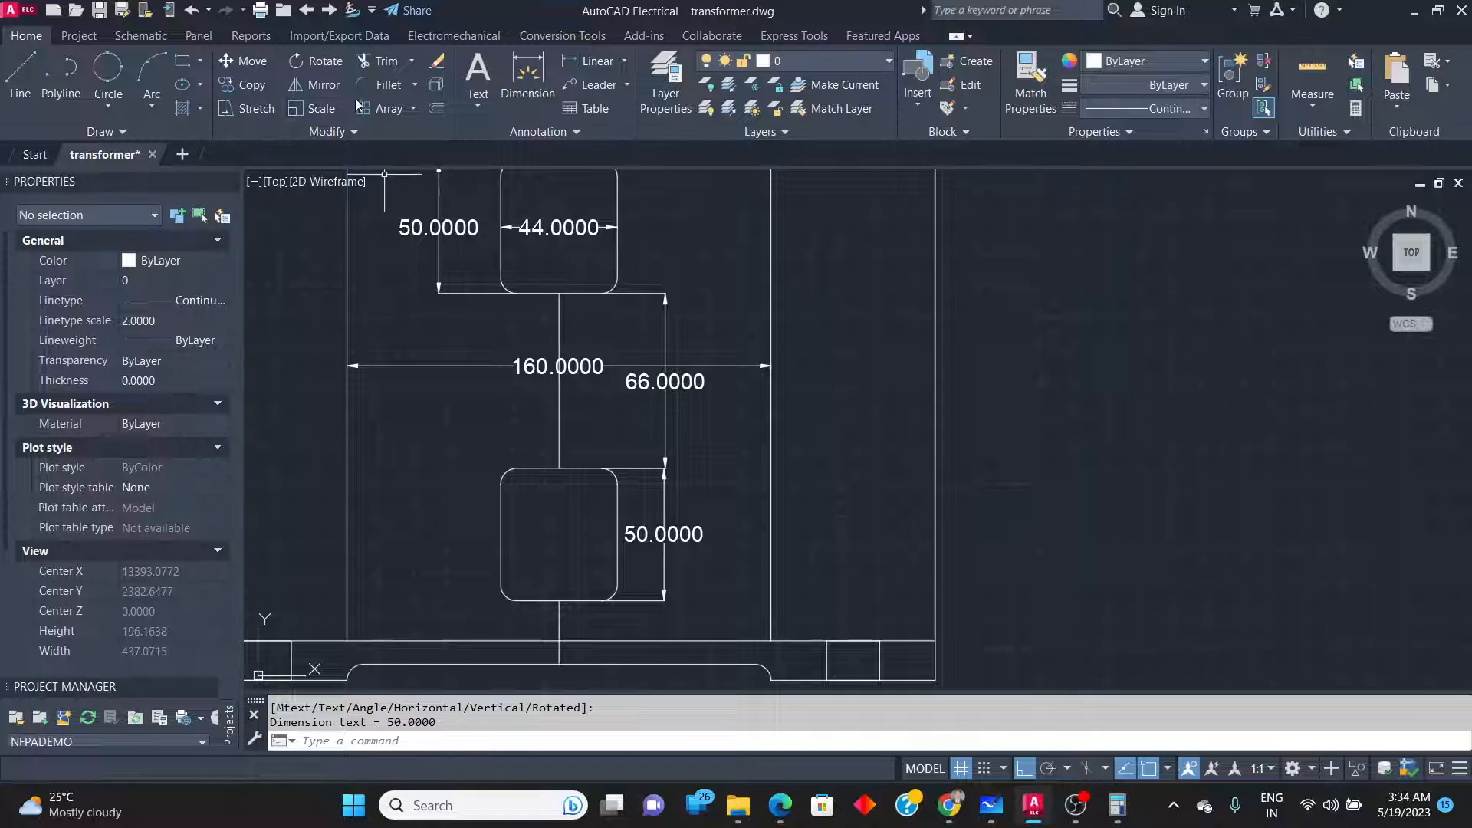
pyautogui.click(524, 80)
pyautogui.scroll(-4, 565, 330)
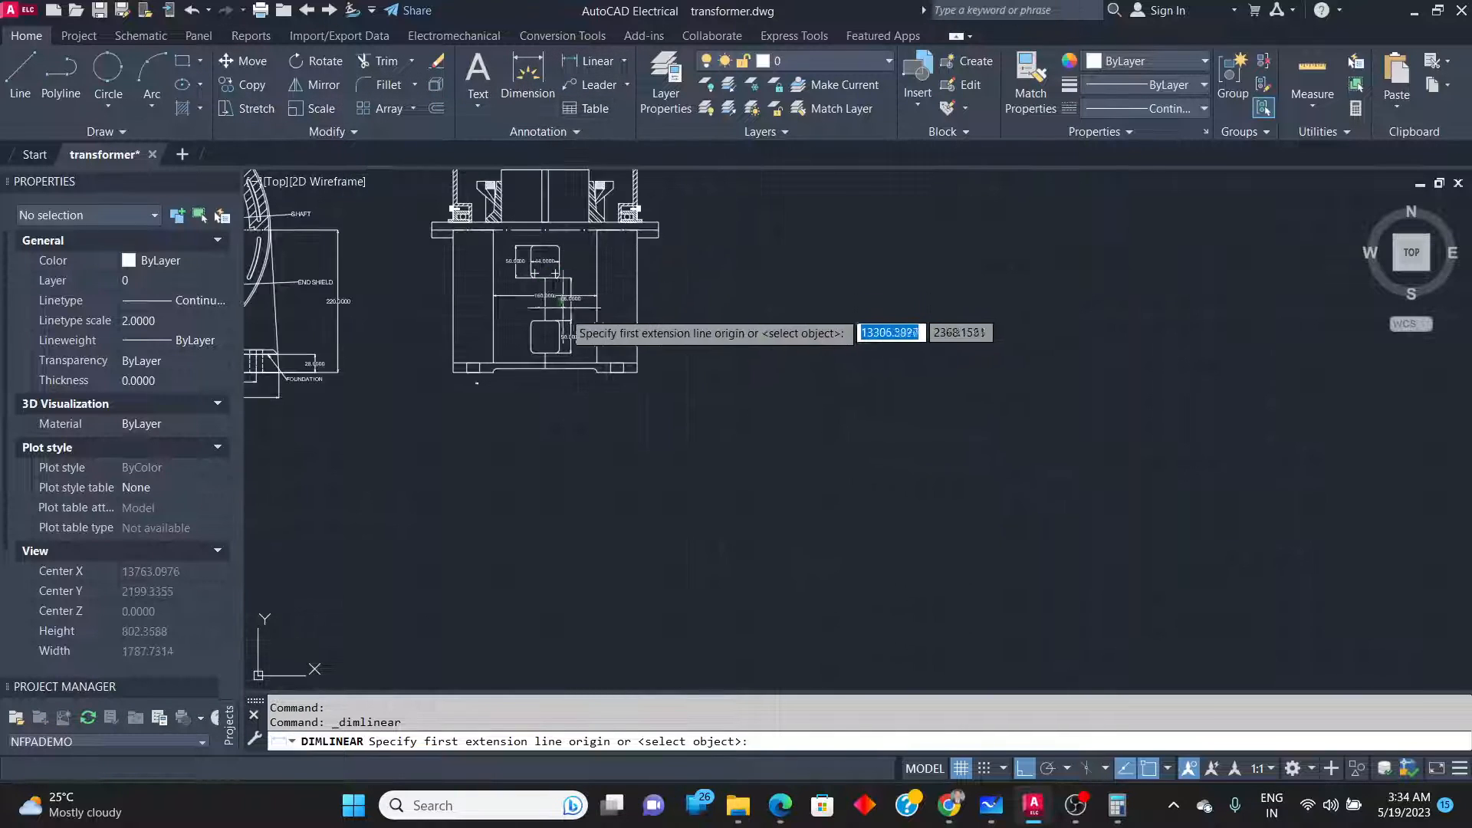
pyautogui.scroll(4, 495, 522)
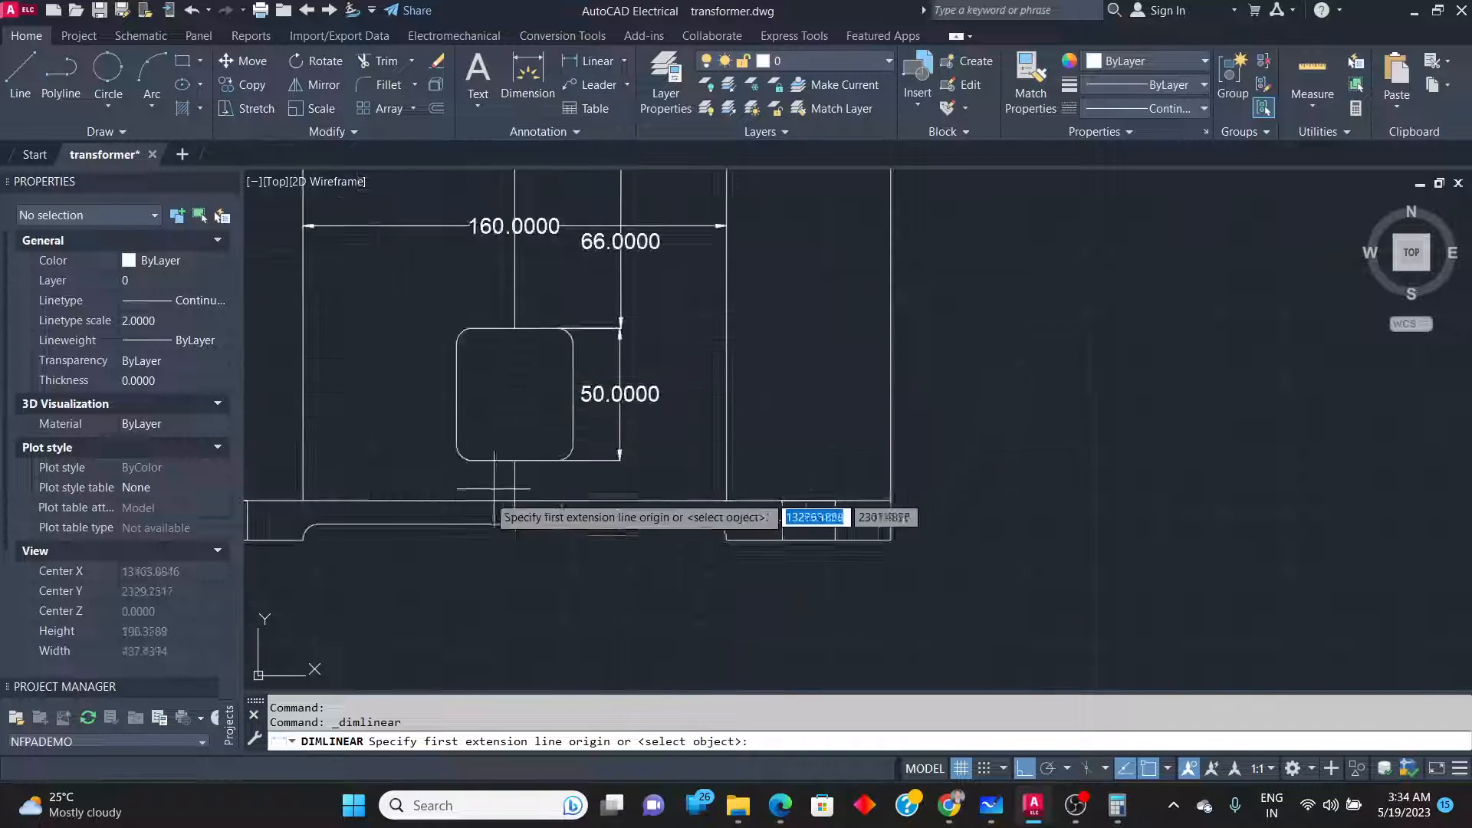
pyautogui.click(318, 539)
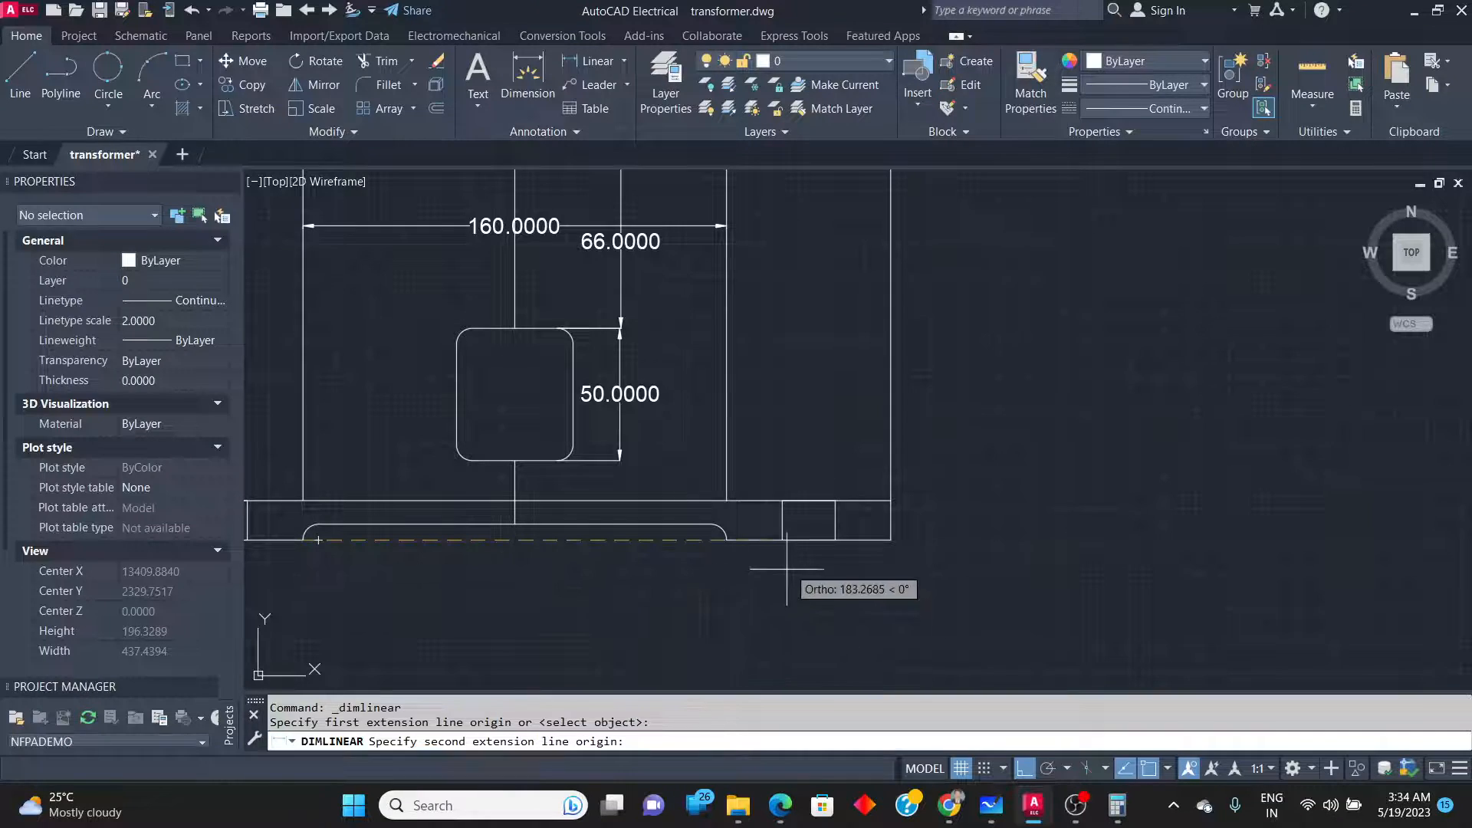
pyautogui.click(711, 540)
pyautogui.click(713, 587)
# Recheck the Whiteboard reference and override the recess width dimension's text with 140.0000.
pyautogui.hotkey('alt', 'Tab')
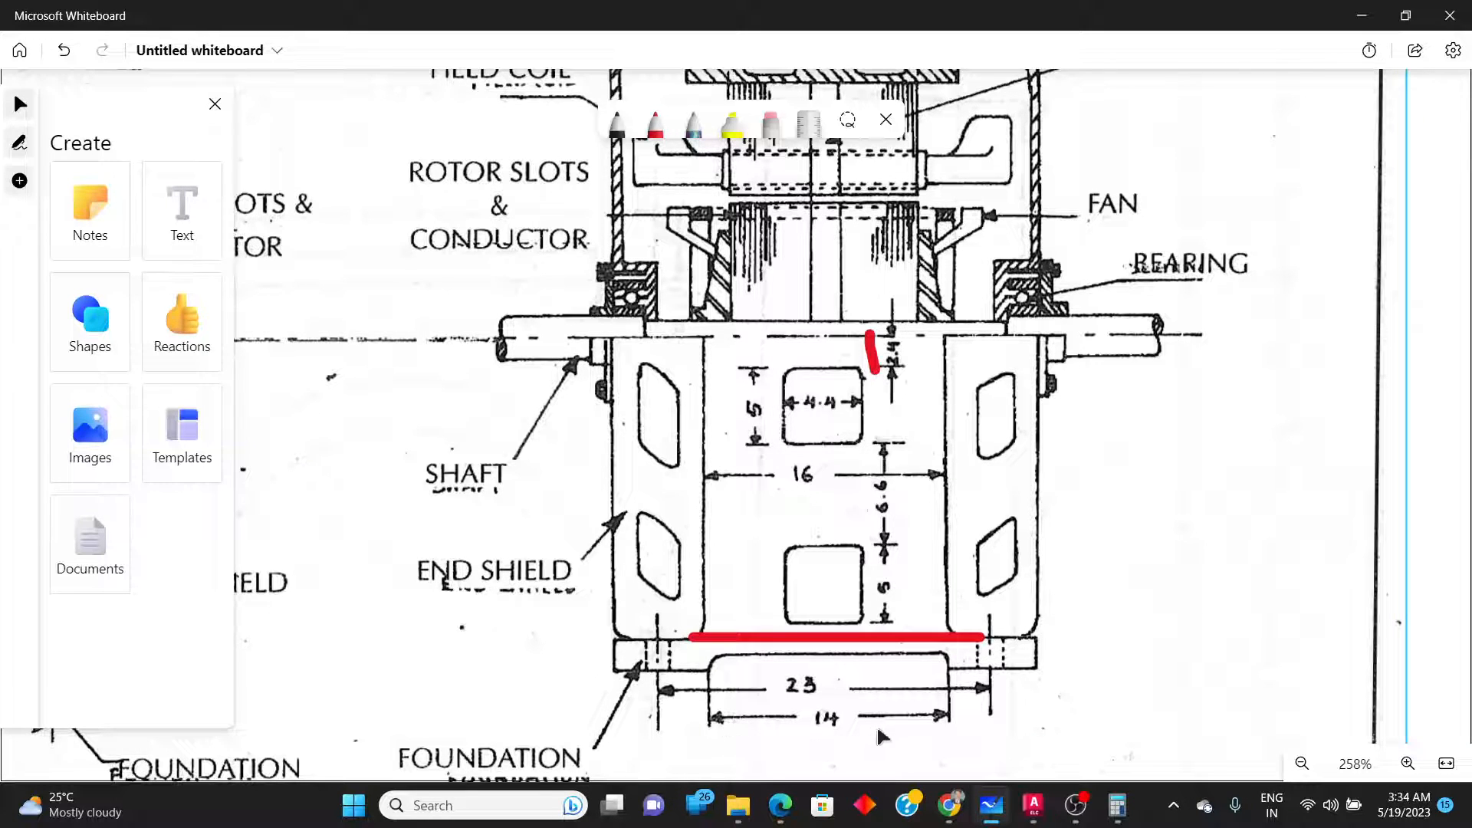
pyautogui.hotkey('alt', 'Tab')
pyautogui.click(531, 591)
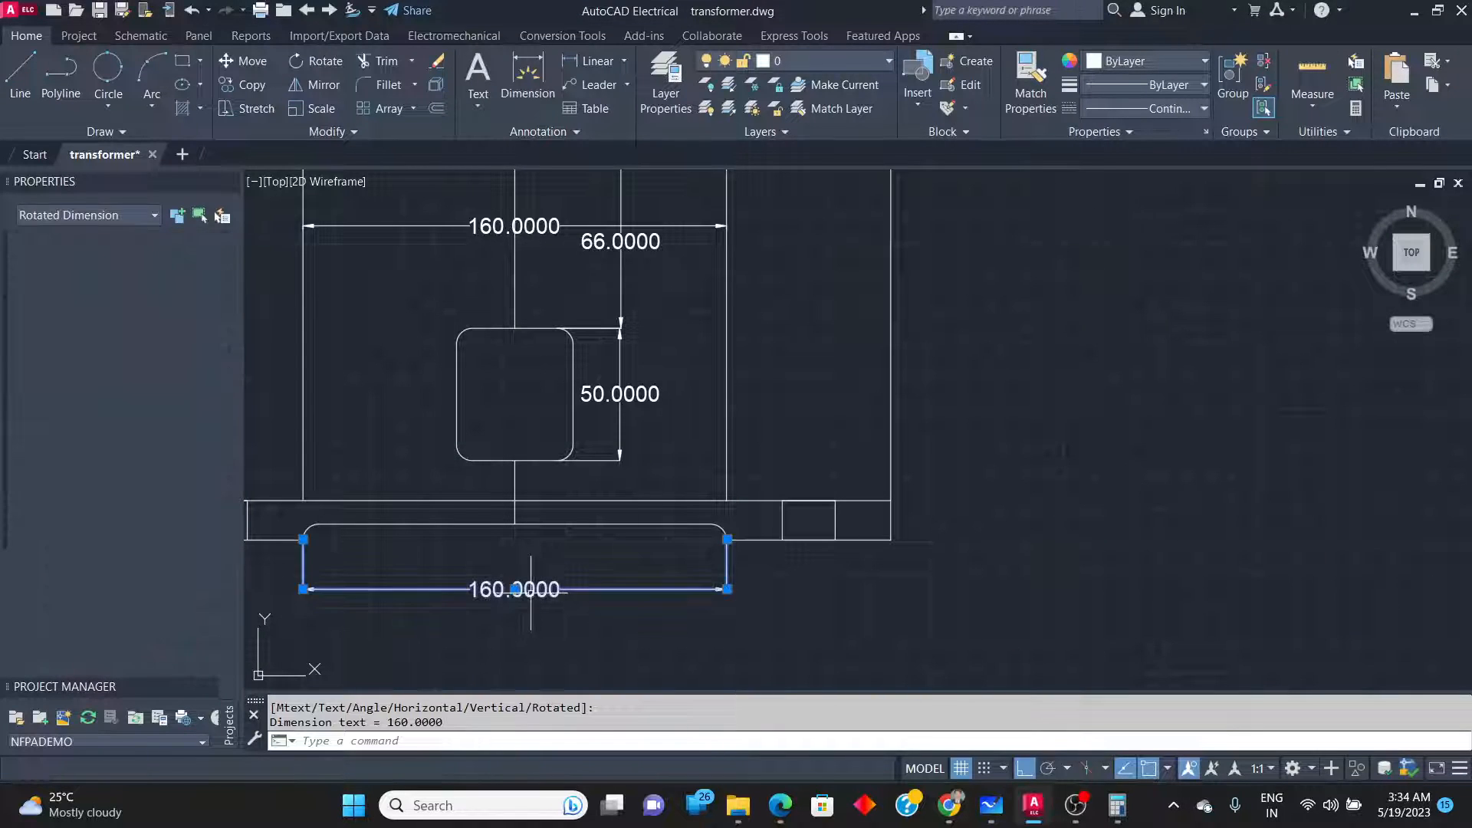
pyautogui.doubleClick(533, 590)
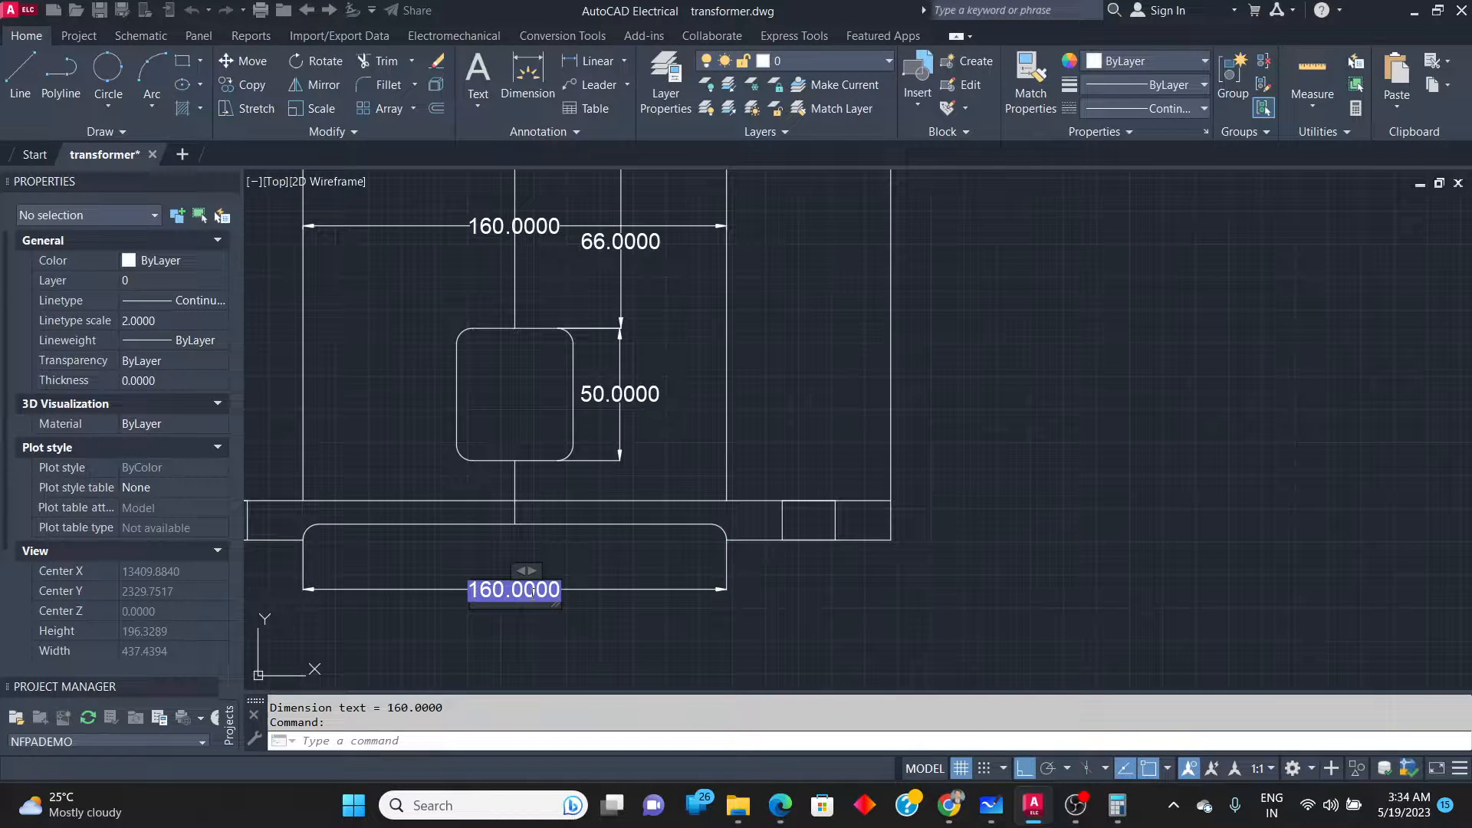
pyautogui.write('140')
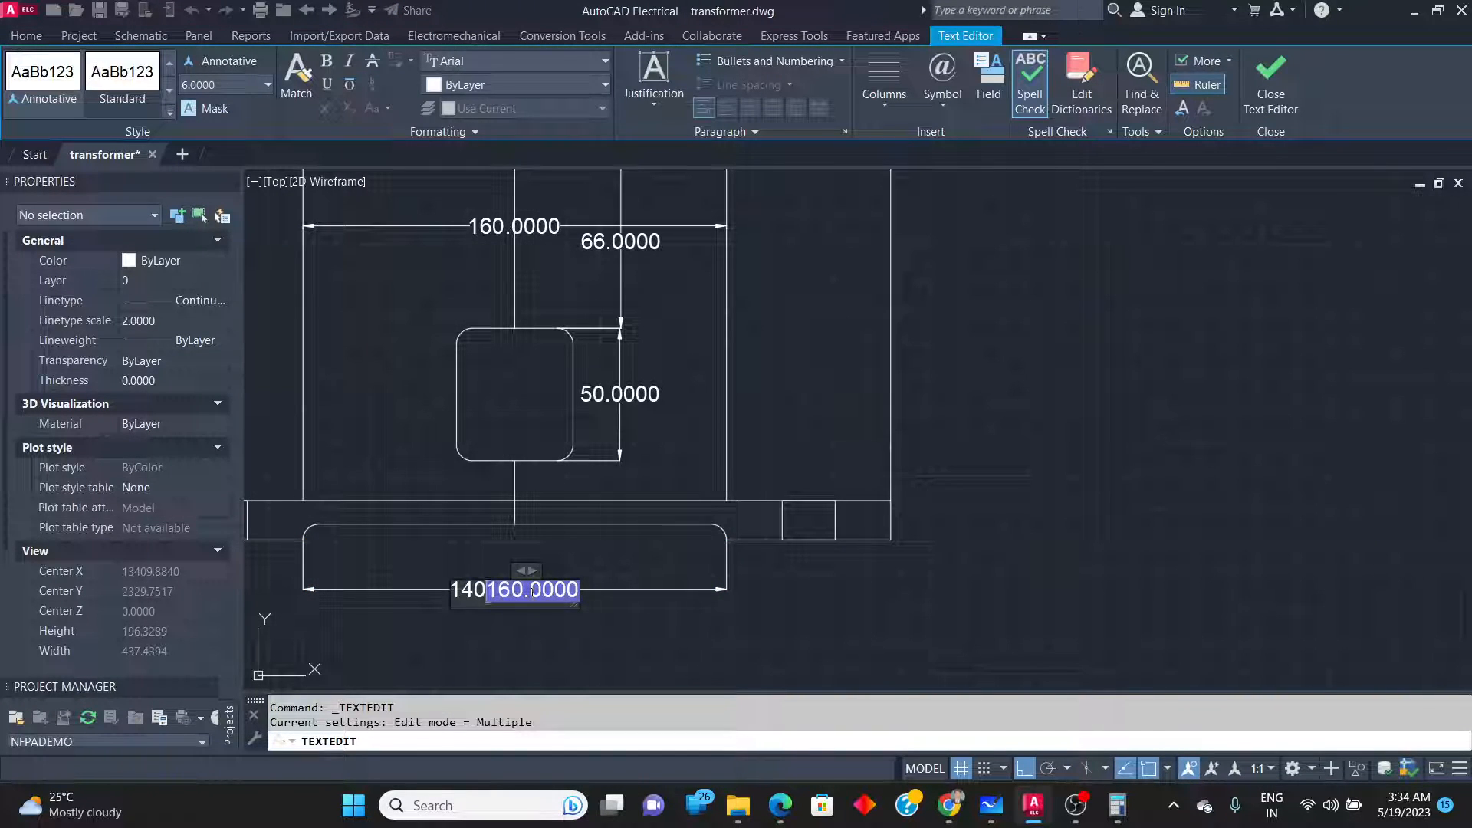
pyautogui.write('.0000')
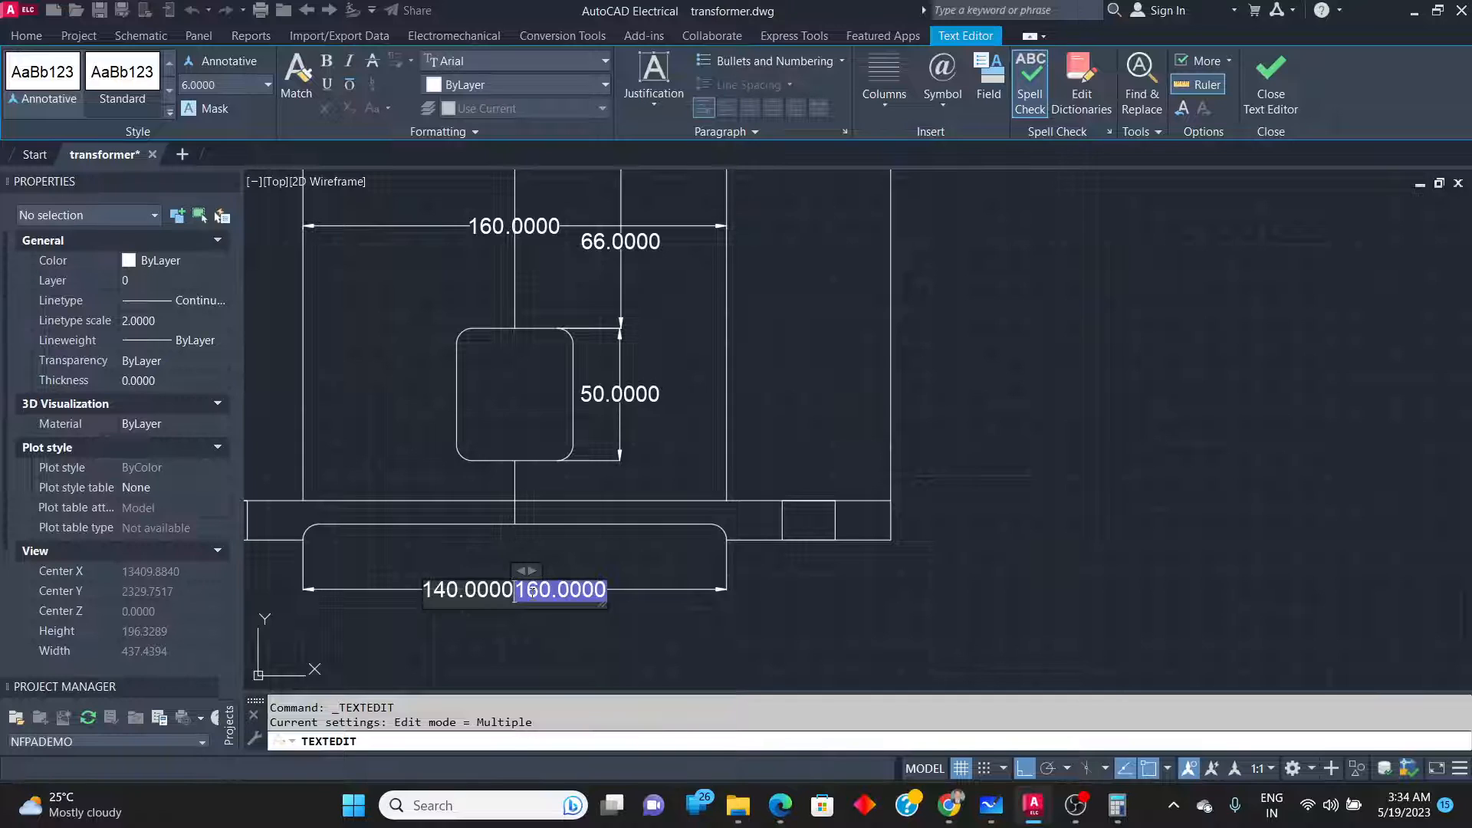
pyautogui.press('Return')
pyautogui.press('BackSpace')
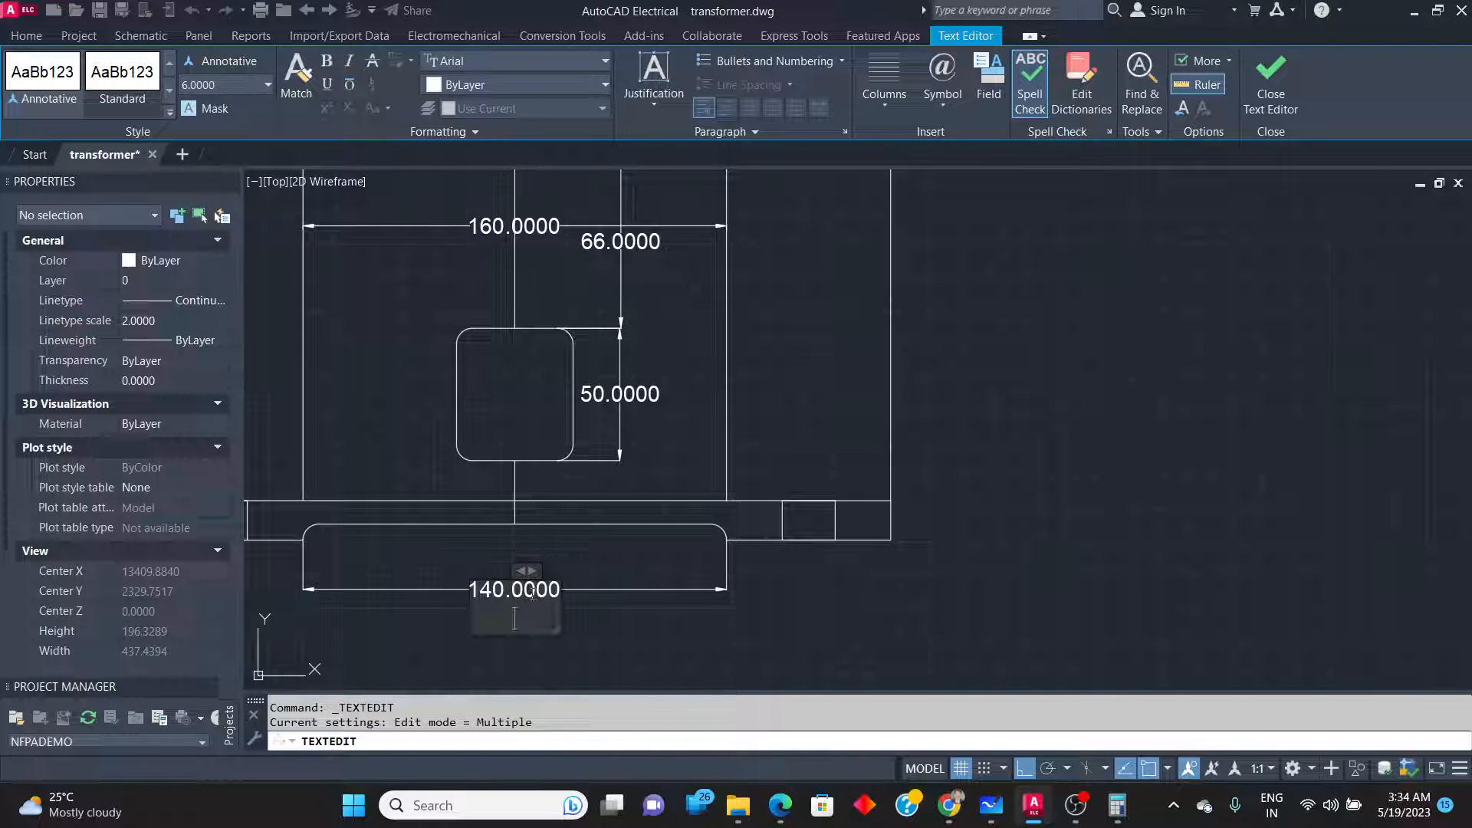
pyautogui.press('BackSpace')
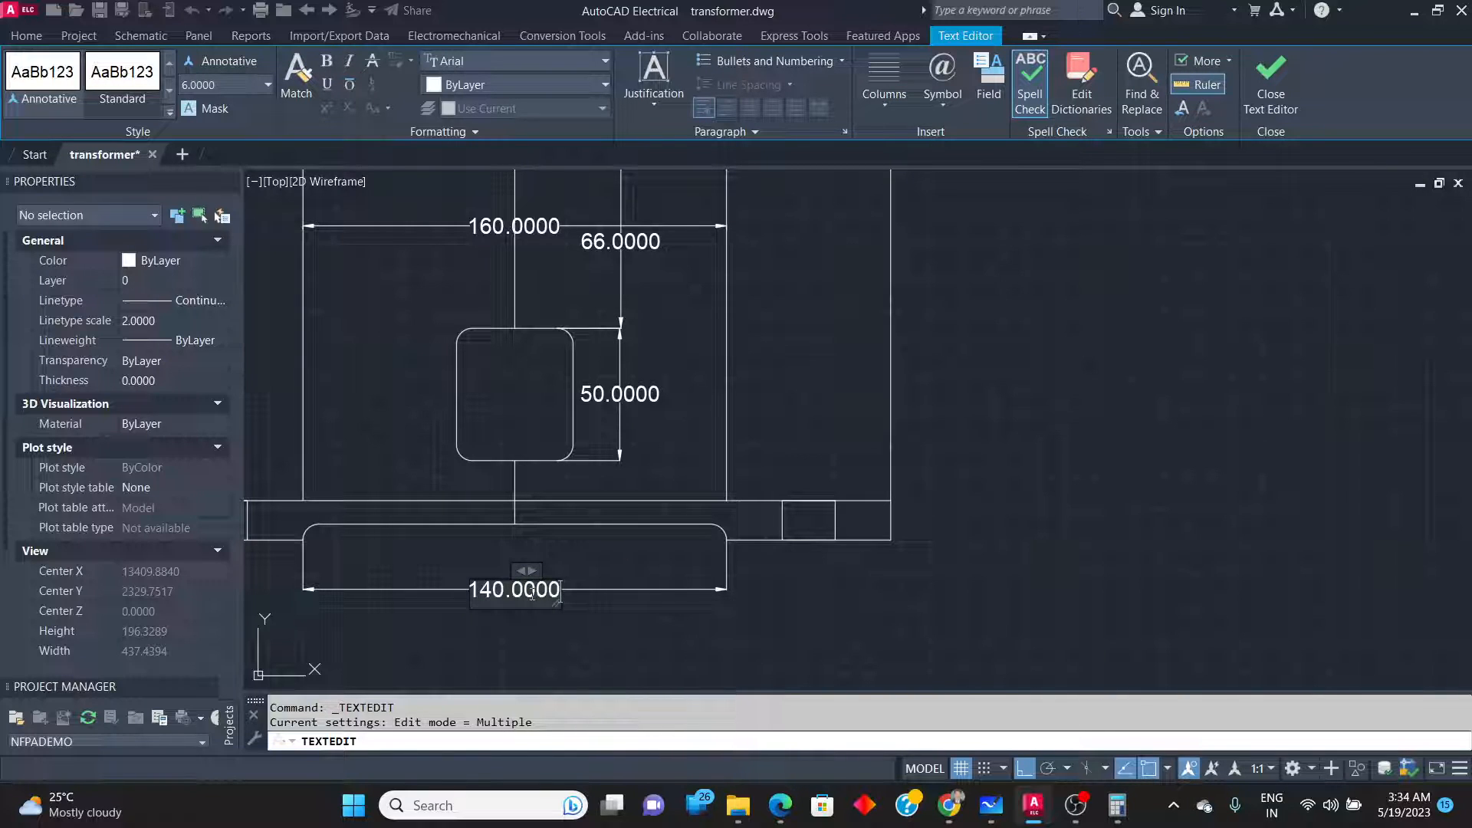
pyautogui.hotkey('alt', 'Tab')
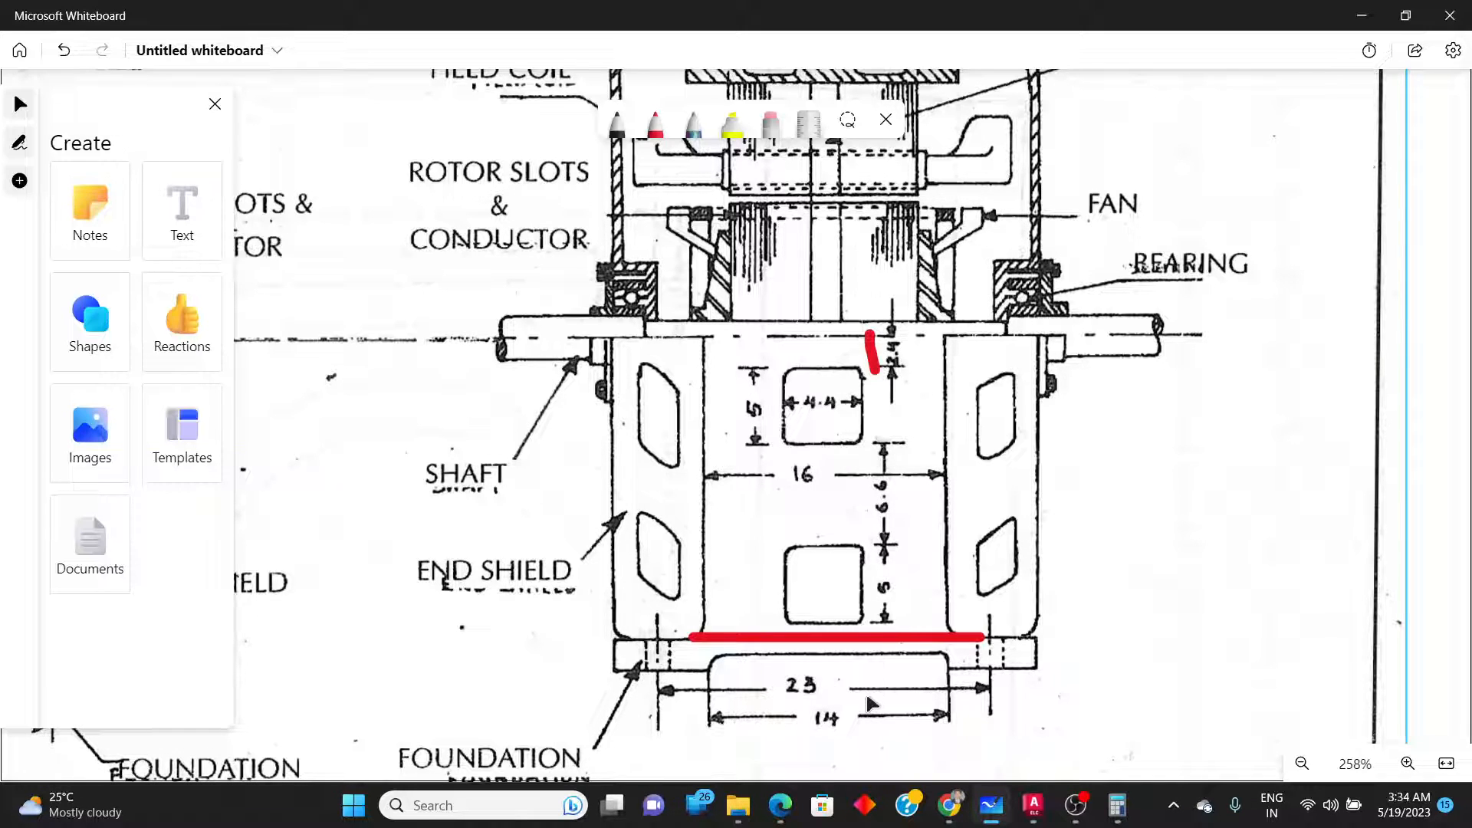
pyautogui.hotkey('alt', 'Tab')
pyautogui.press('Escape')
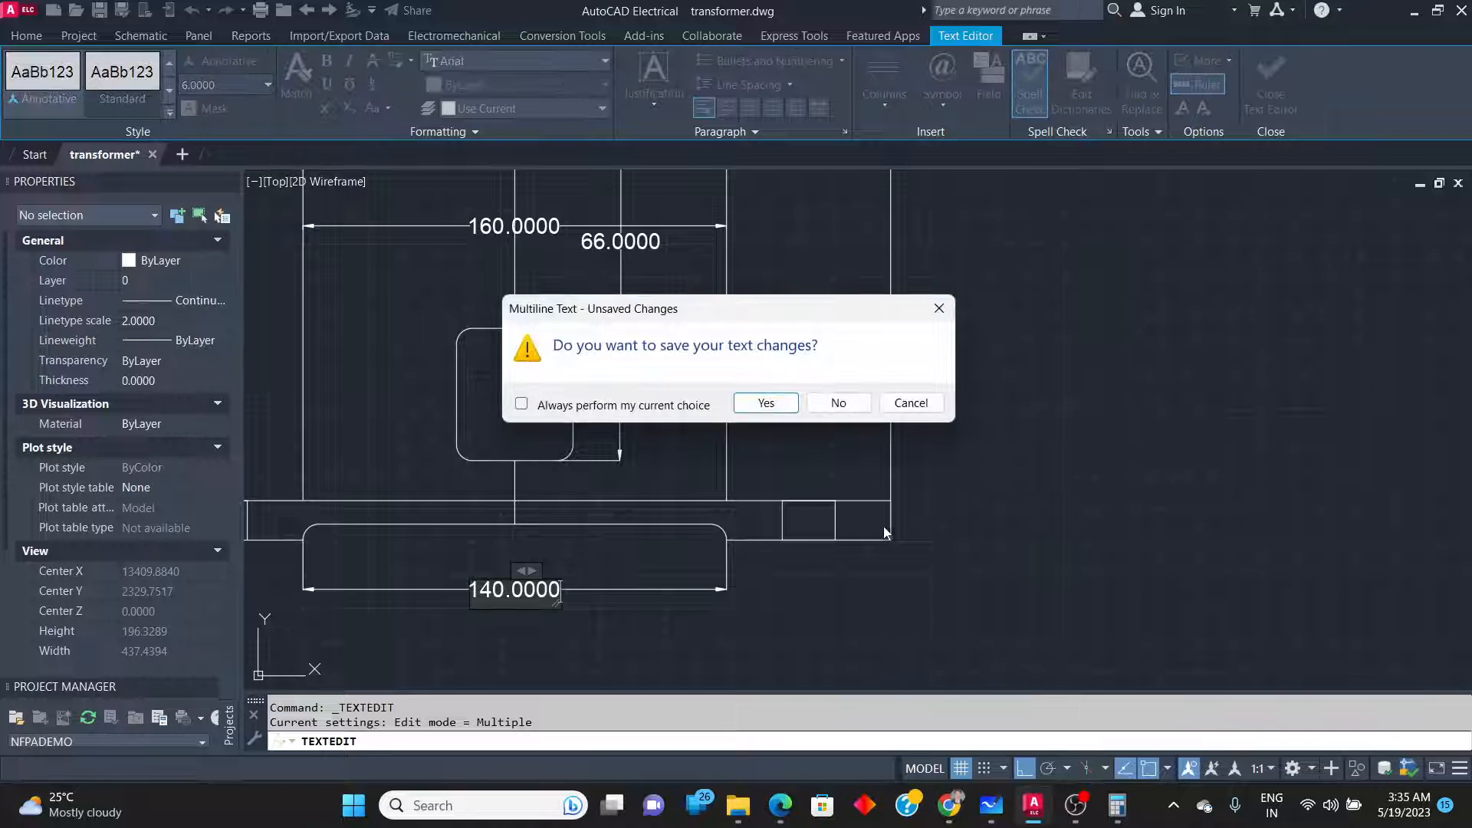
pyautogui.click(909, 404)
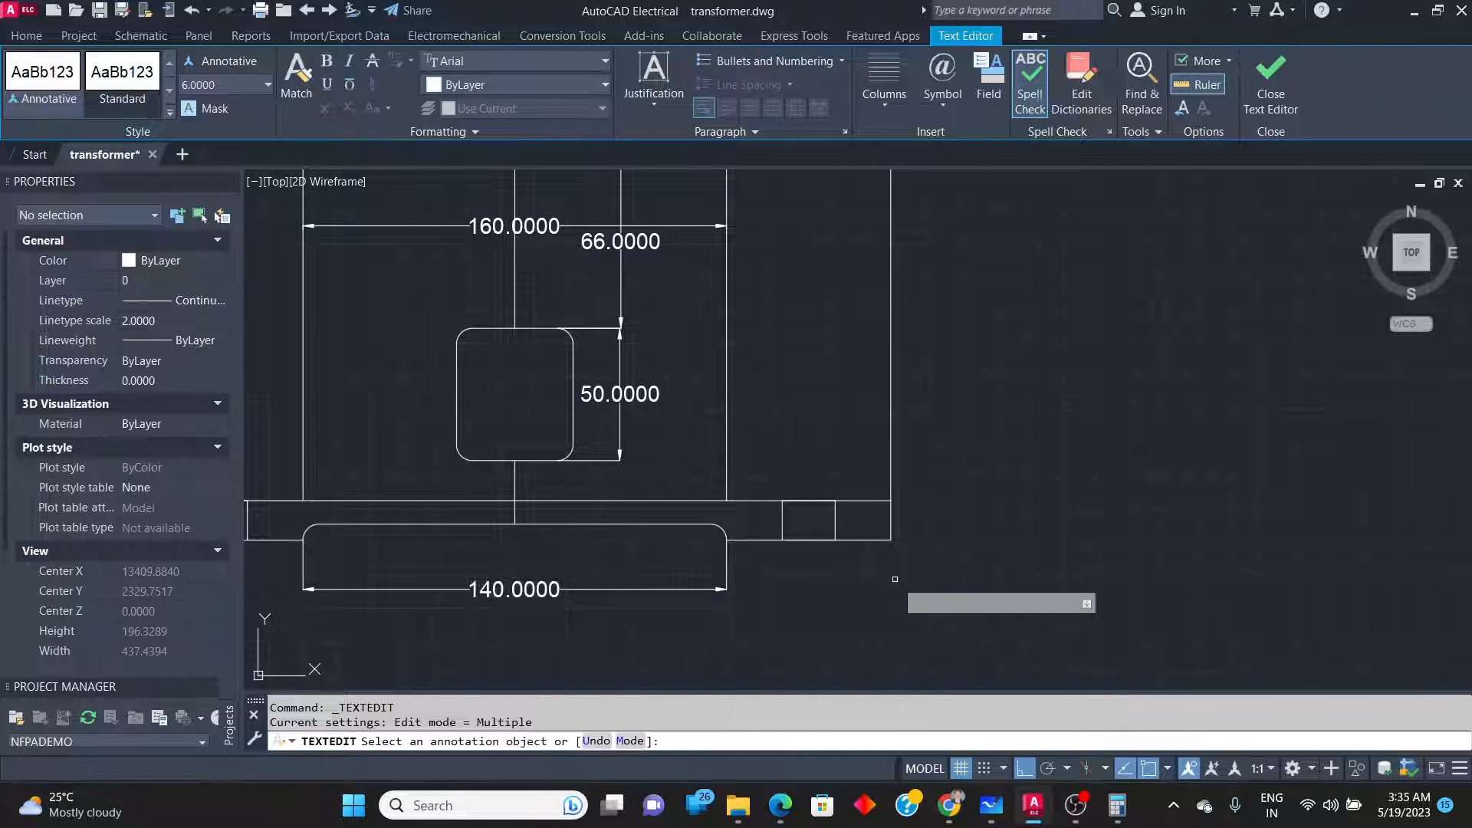
# Dimension the horizontal distance between the bottom midpoints of the two foundation bolt holes, placing it below the recess dimension.
pyautogui.click(594, 61)
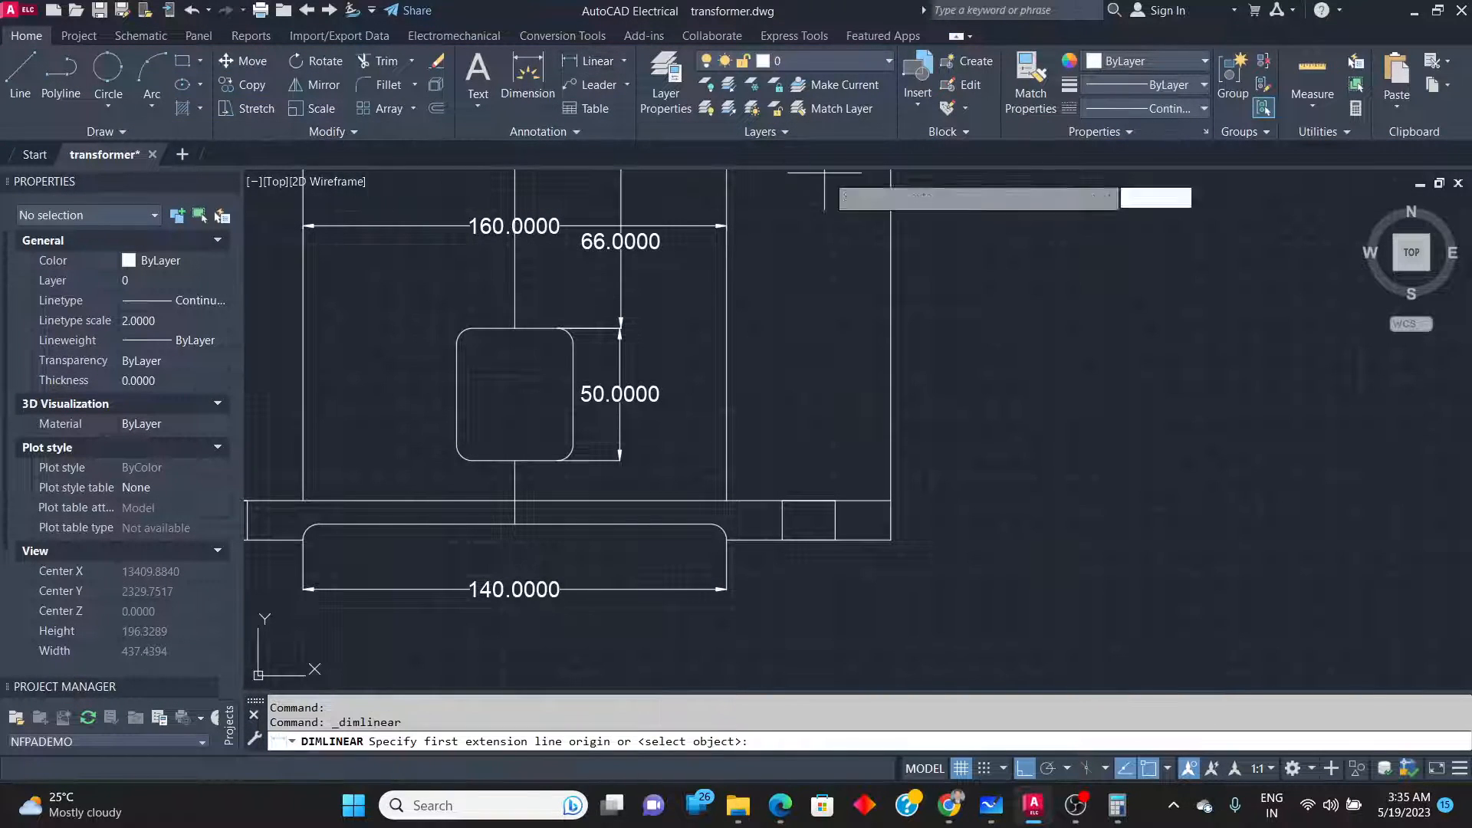
pyautogui.scroll(-4, 991, 590)
pyautogui.scroll(4, 796, 613)
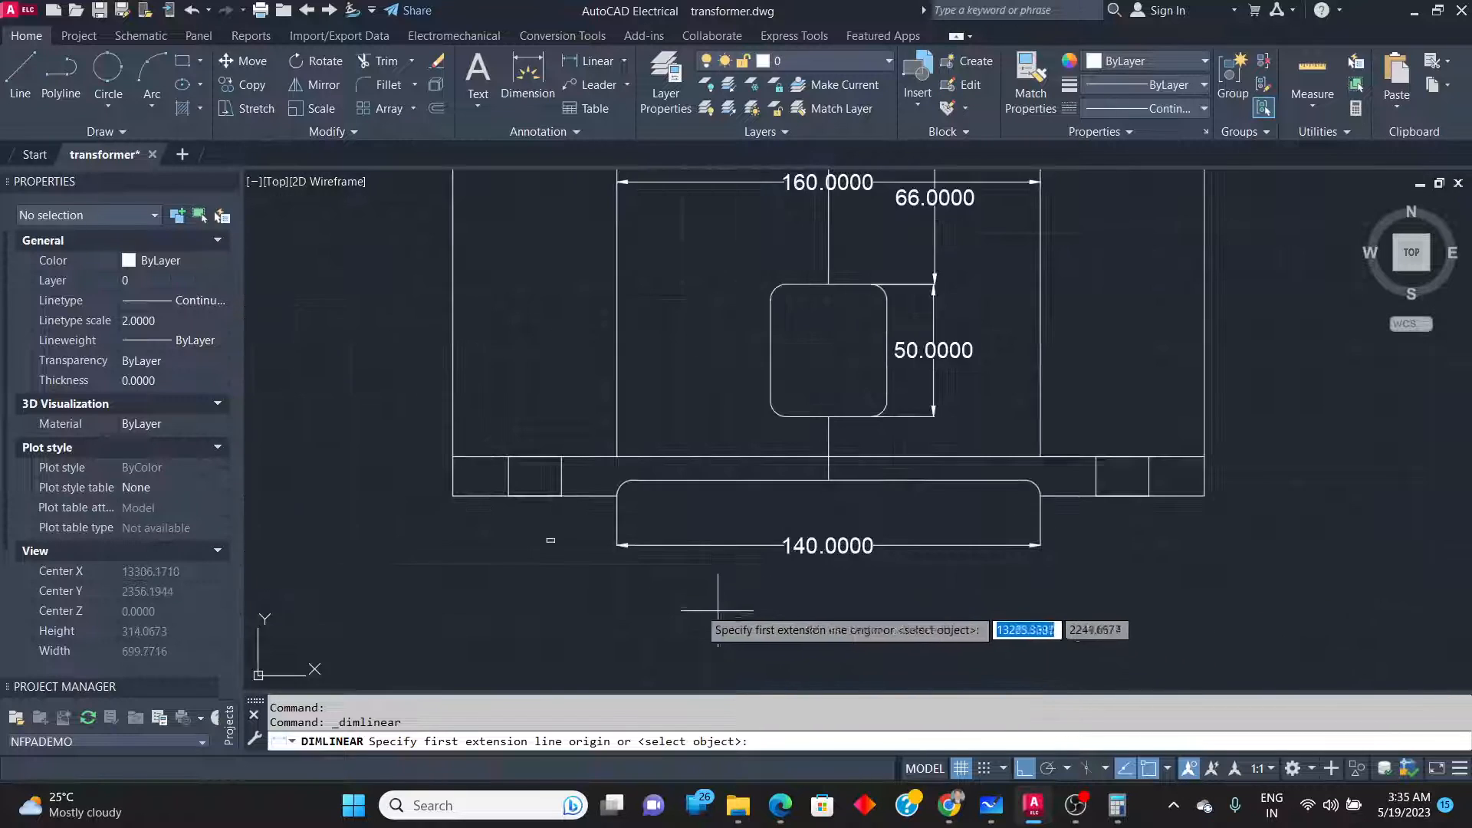
pyautogui.click(535, 496)
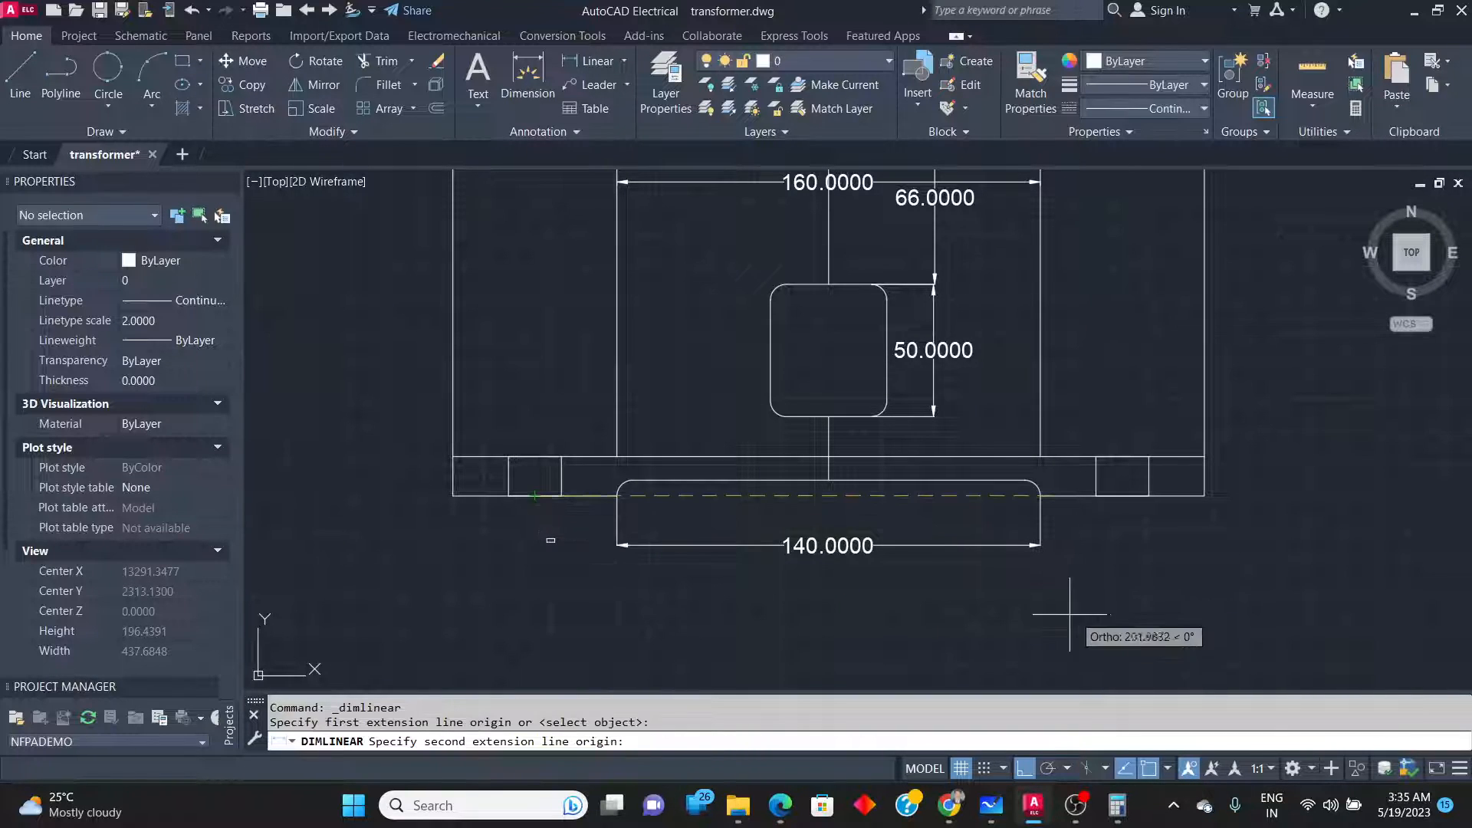
pyautogui.click(1123, 495)
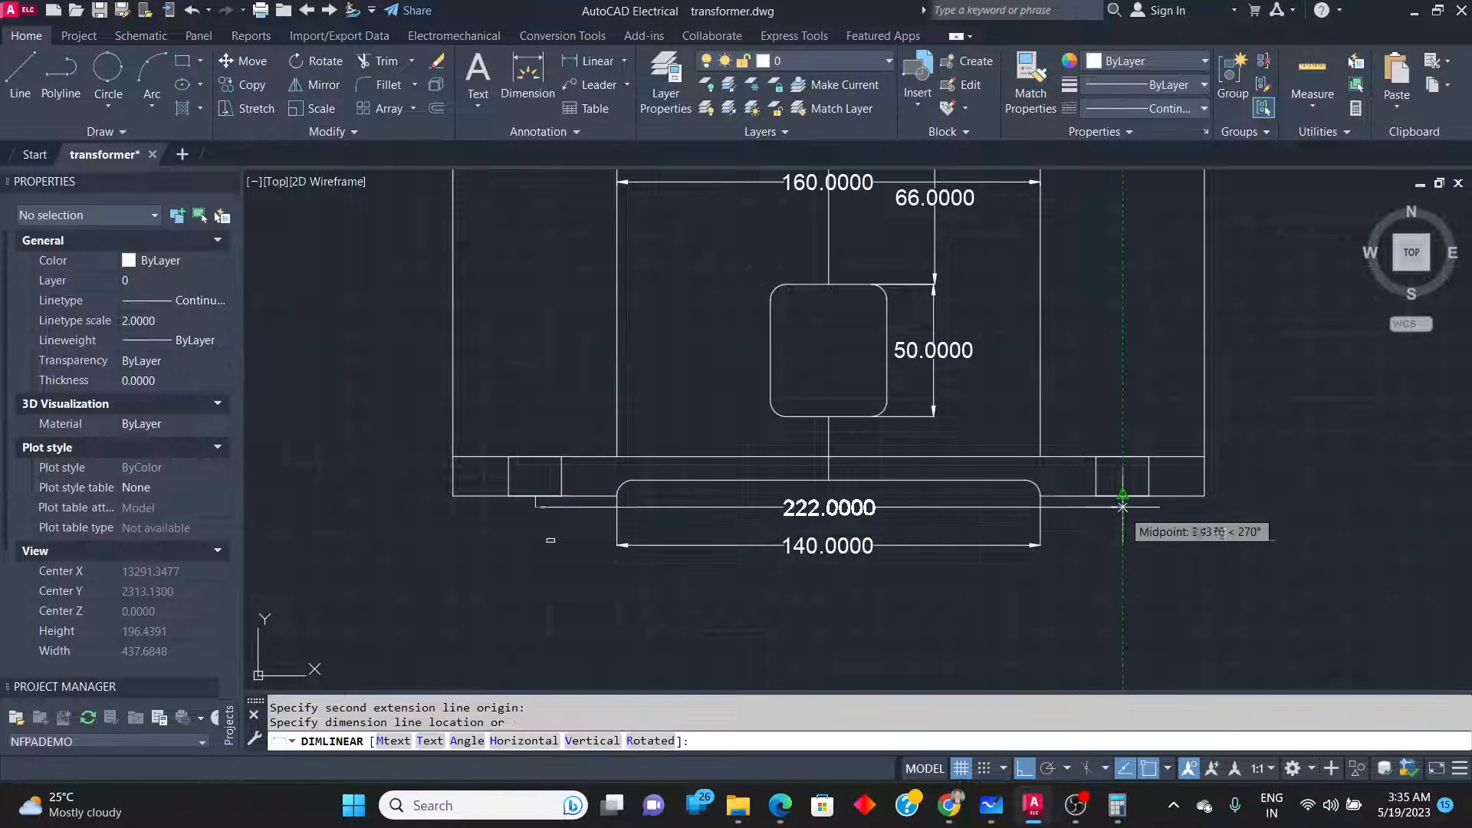
pyautogui.click(1121, 579)
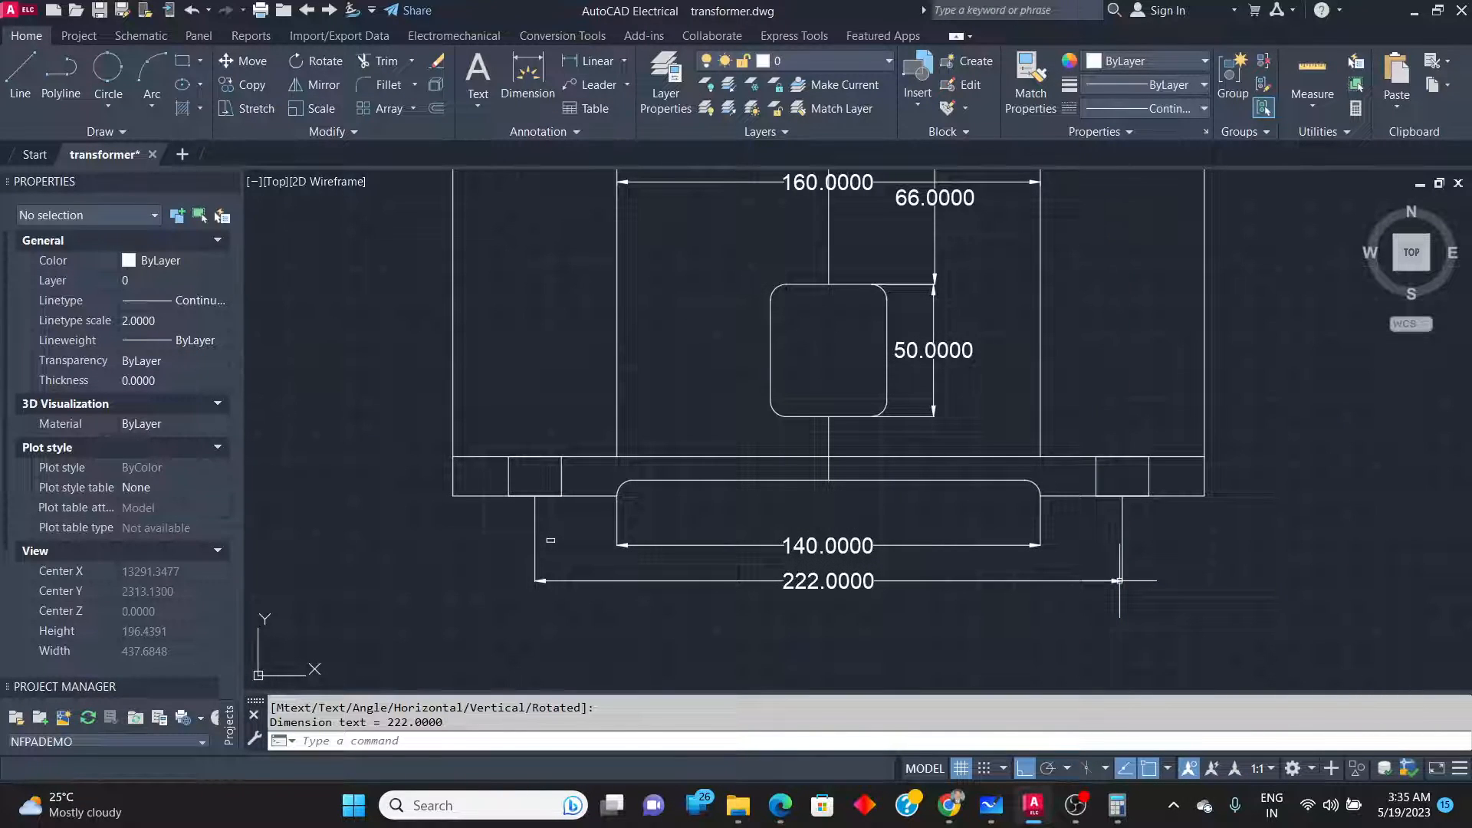
# Check the Whiteboard reference and override the bolt-hole spacing dimension's text with 230.0000.
pyautogui.hotkey('alt', 'Tab')
pyautogui.hotkey('alt', 'Tab')
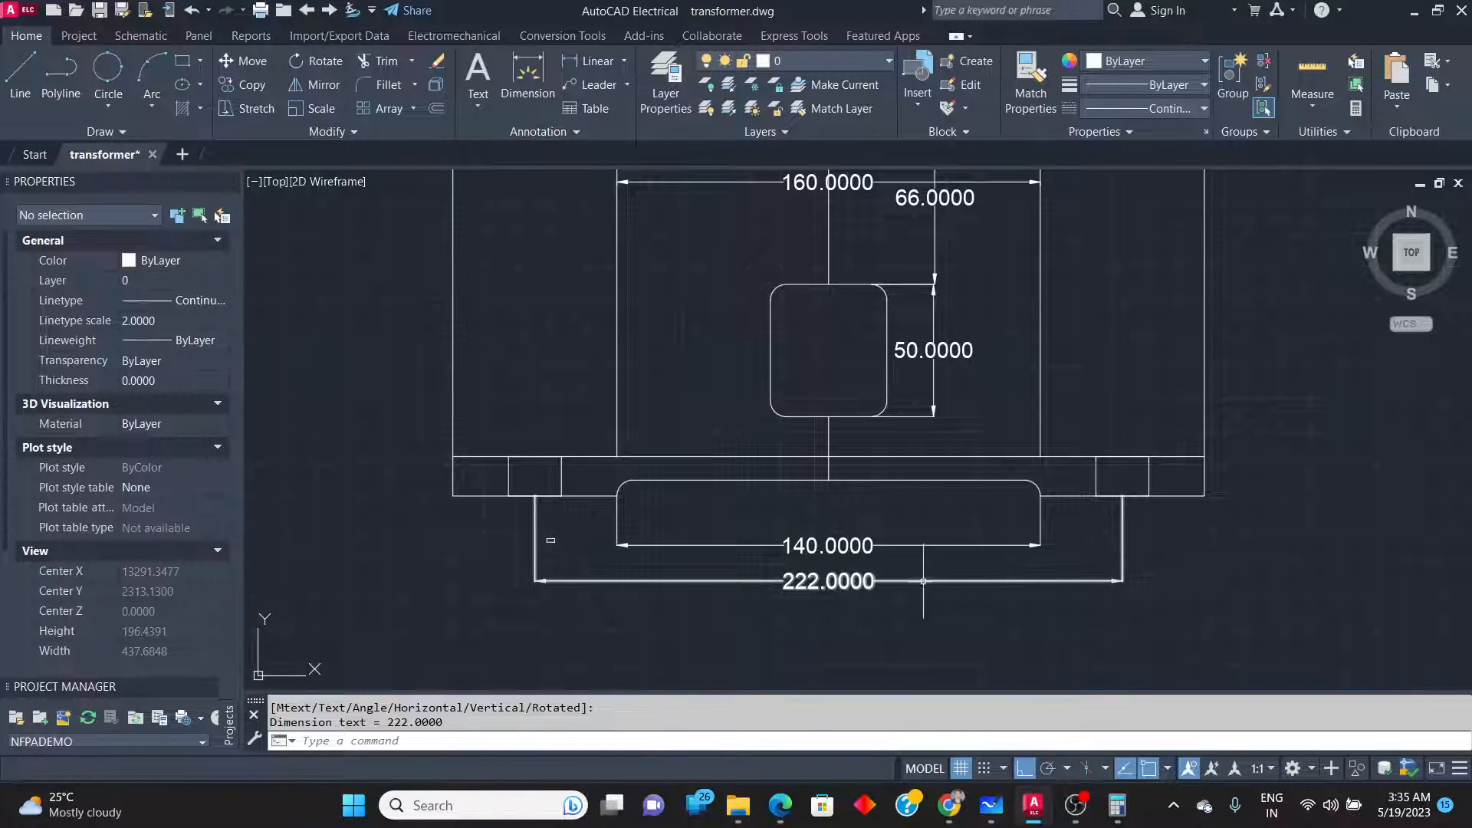
pyautogui.doubleClick(801, 581)
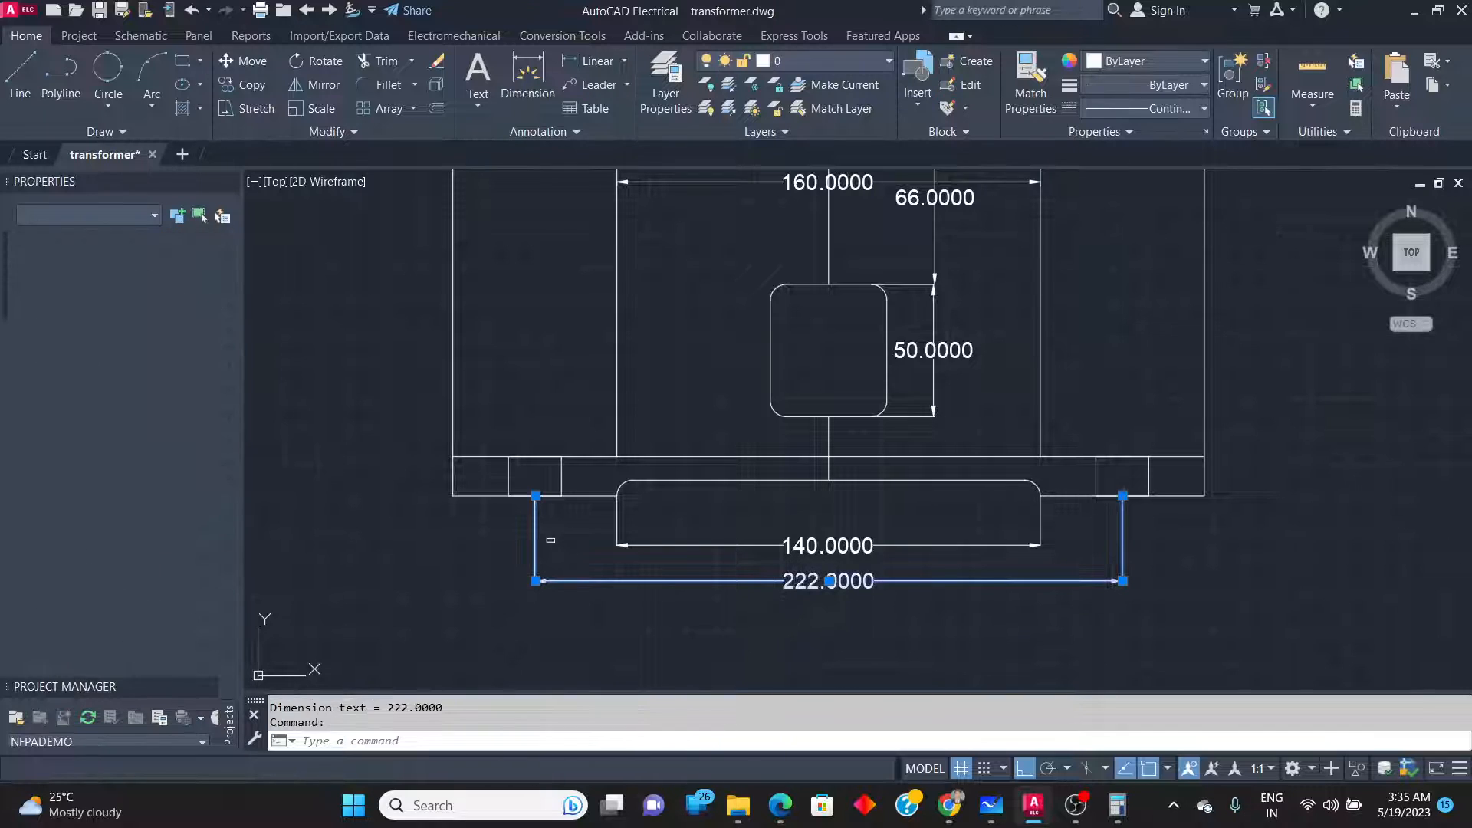
pyautogui.write('23')
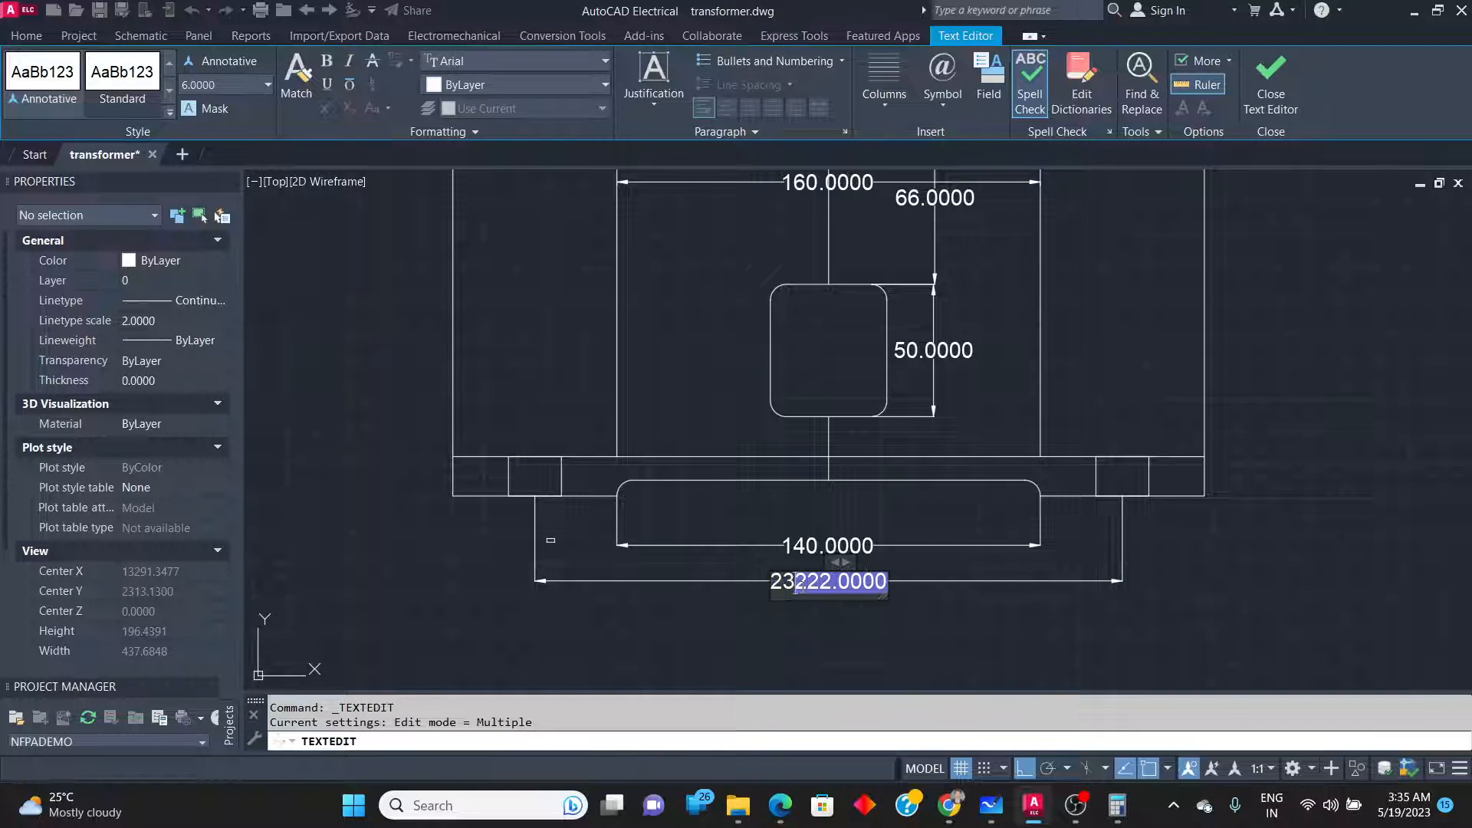
pyautogui.write('0')
pyautogui.write('.0000')
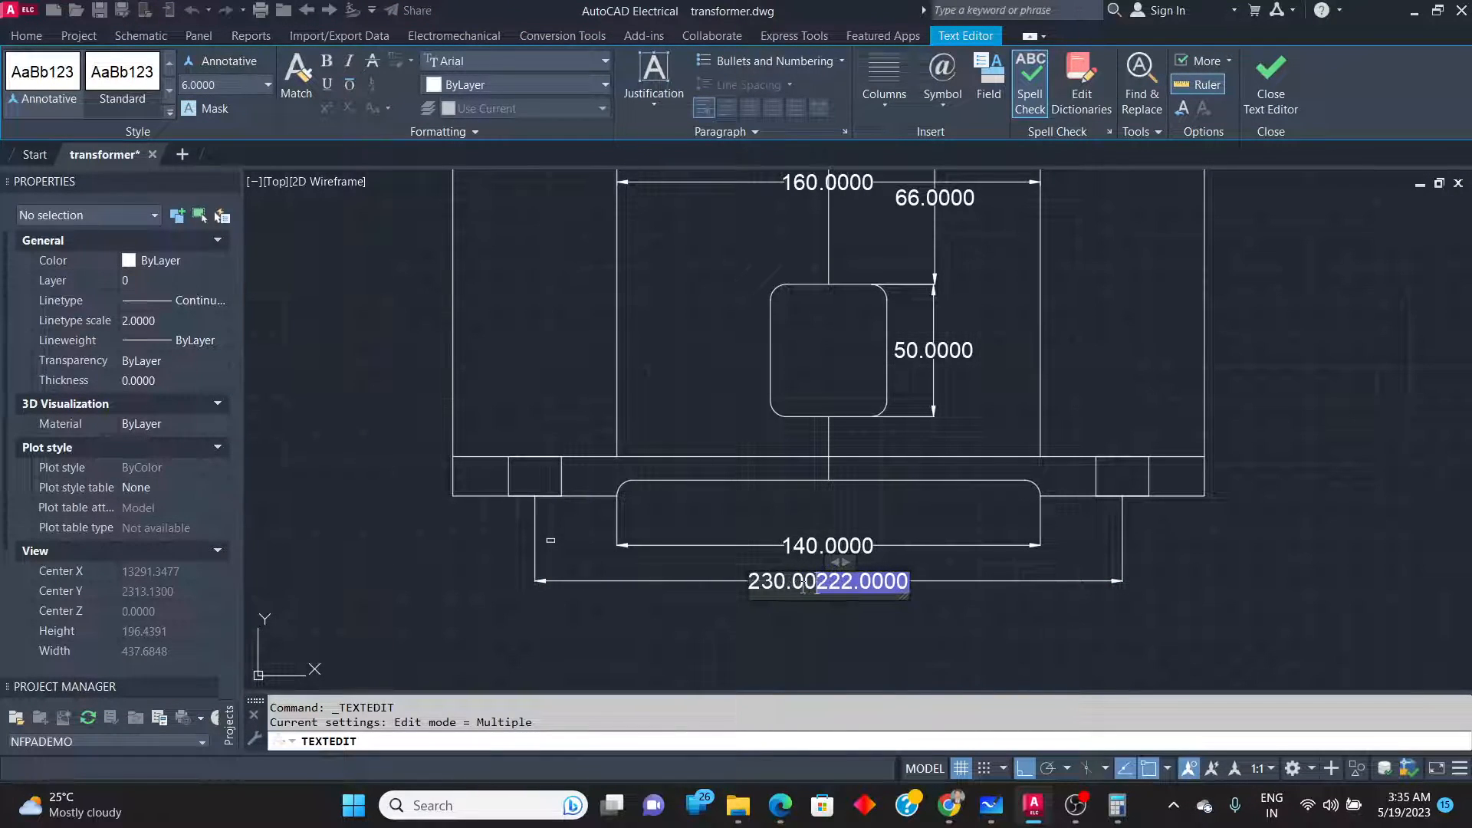
pyautogui.press('Delete')
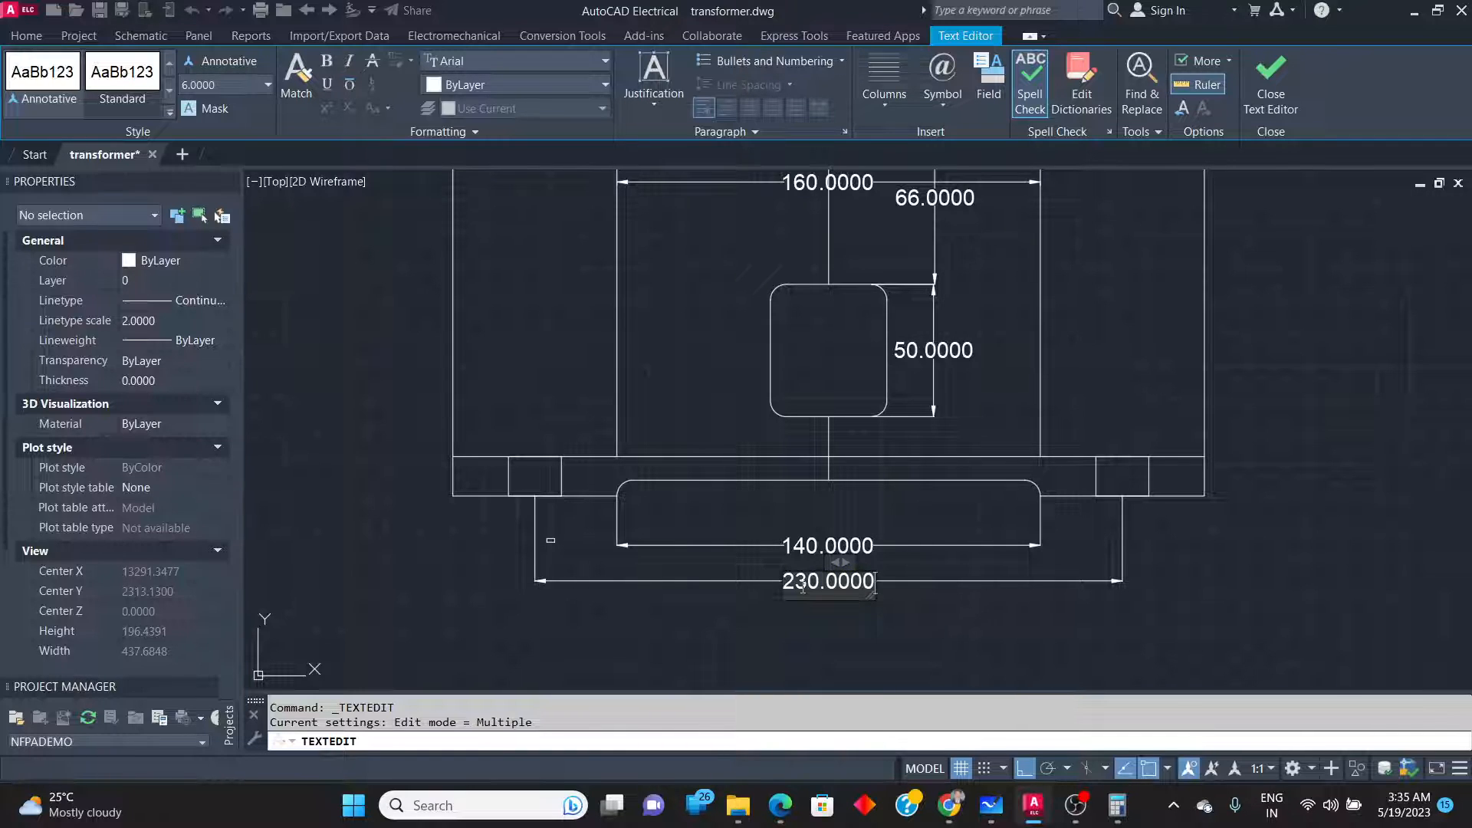
pyautogui.click(793, 633)
# Compare the dimensioned lower half with the Whiteboard reference and view the machine drawings as a whole.
pyautogui.hotkey('alt', 'Tab')
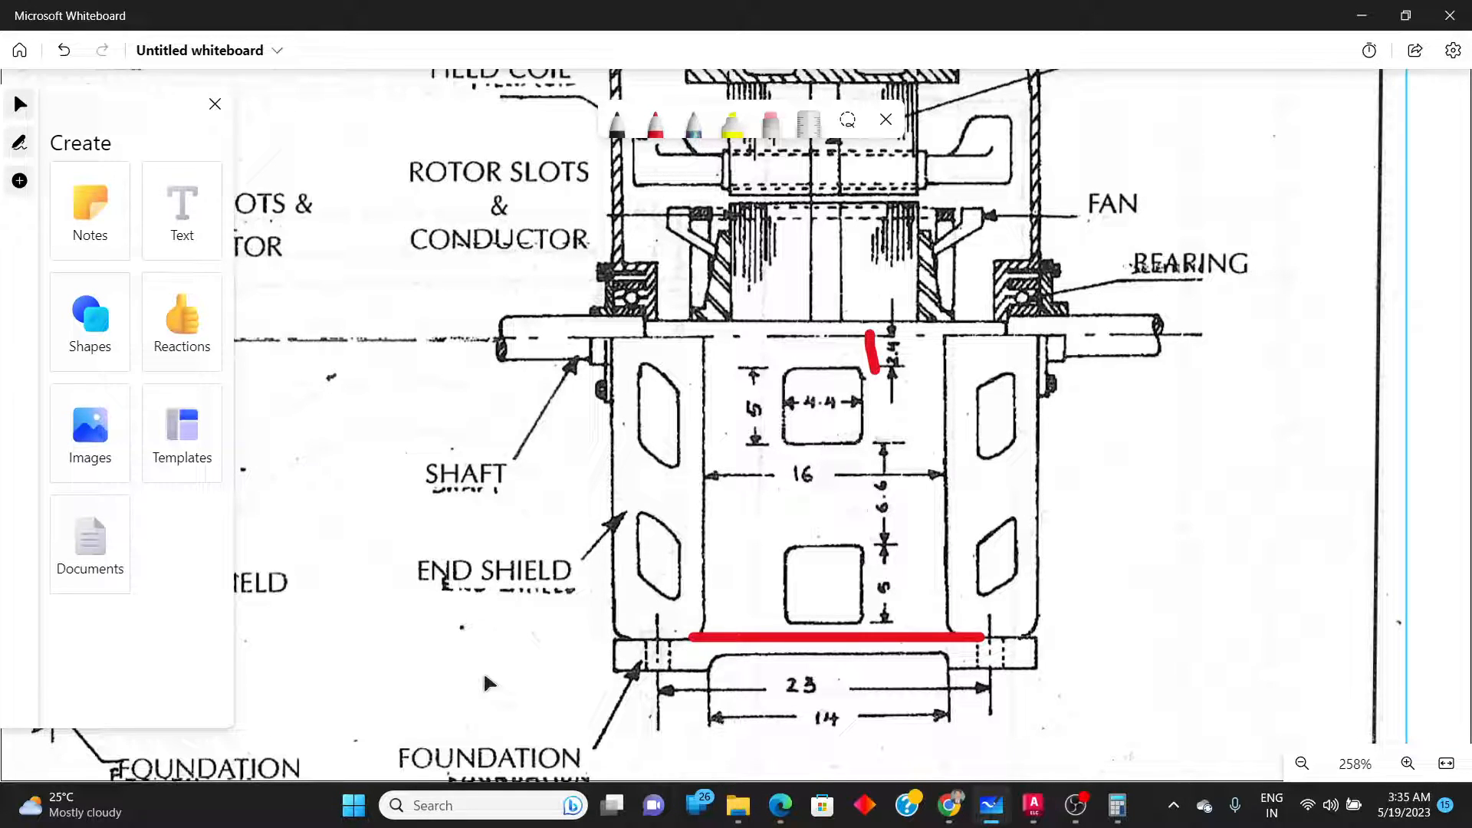
pyautogui.hotkey('alt', 'Tab')
pyautogui.hotkey('alt', 'Tab')
pyautogui.hotkey('alt', 'Tab')
pyautogui.scroll(-9, 536, 476)
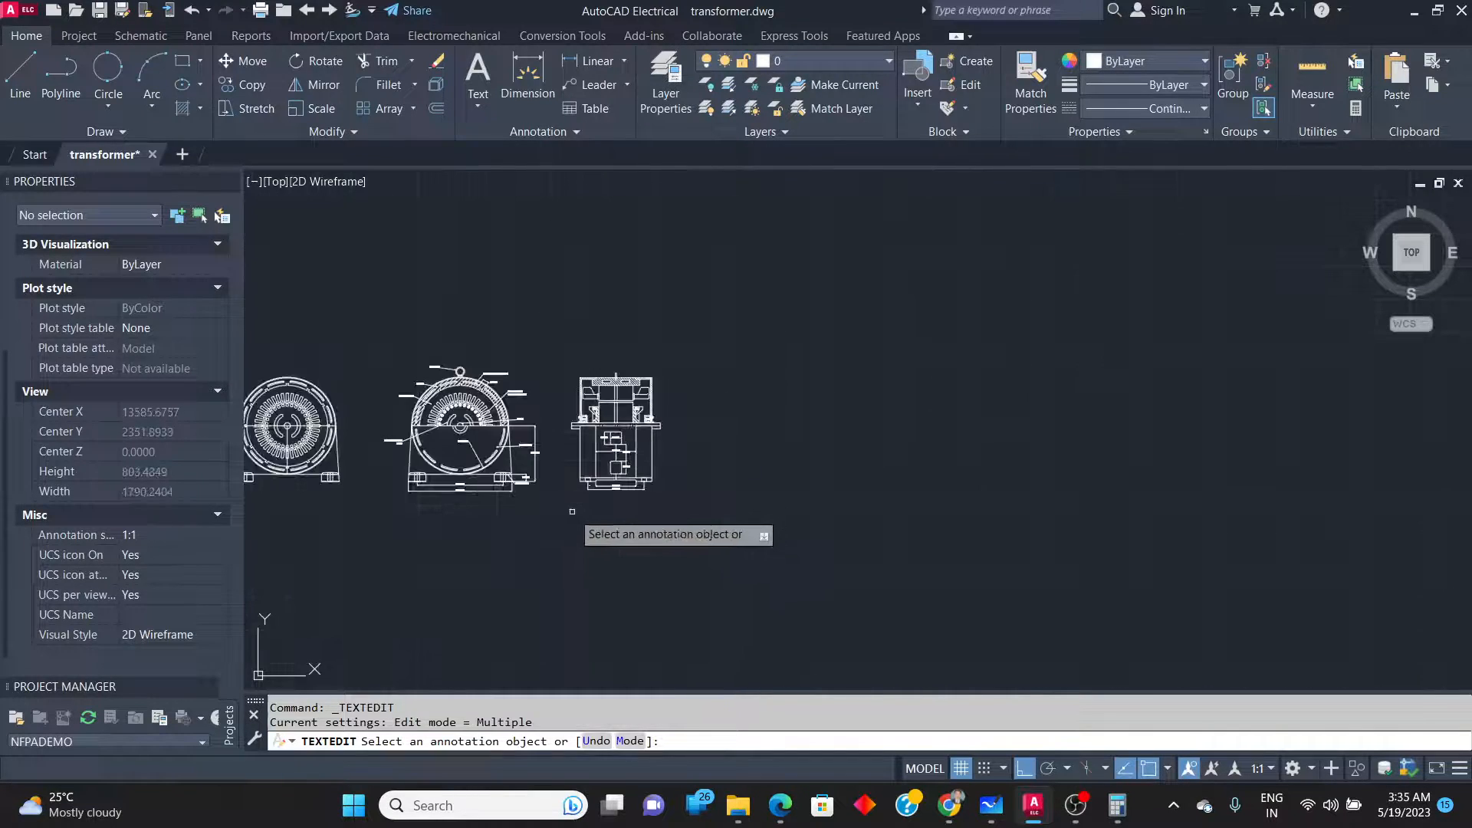
pyautogui.scroll(3, 618, 441)
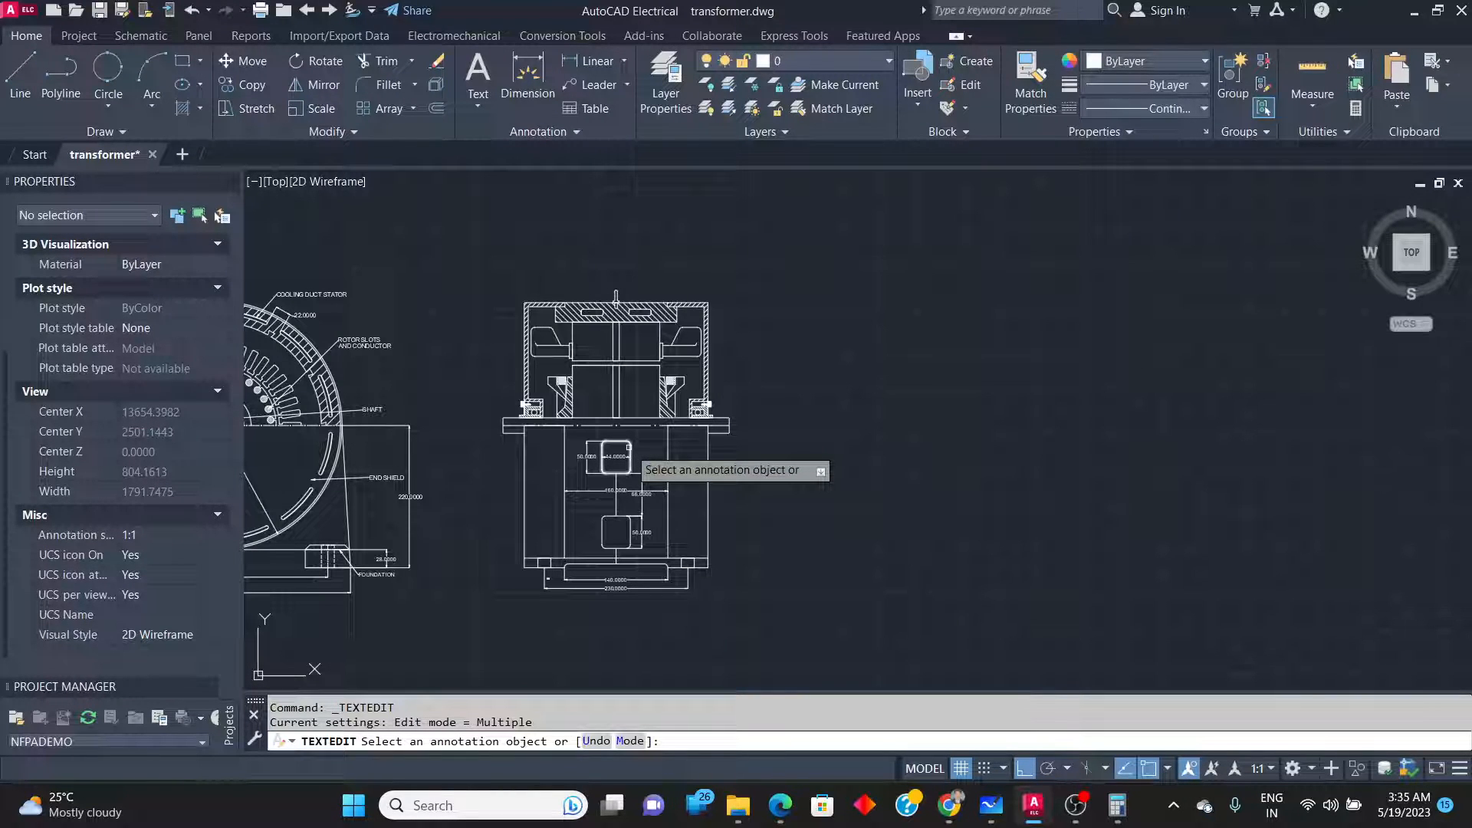
pyautogui.scroll(-4, 545, 313)
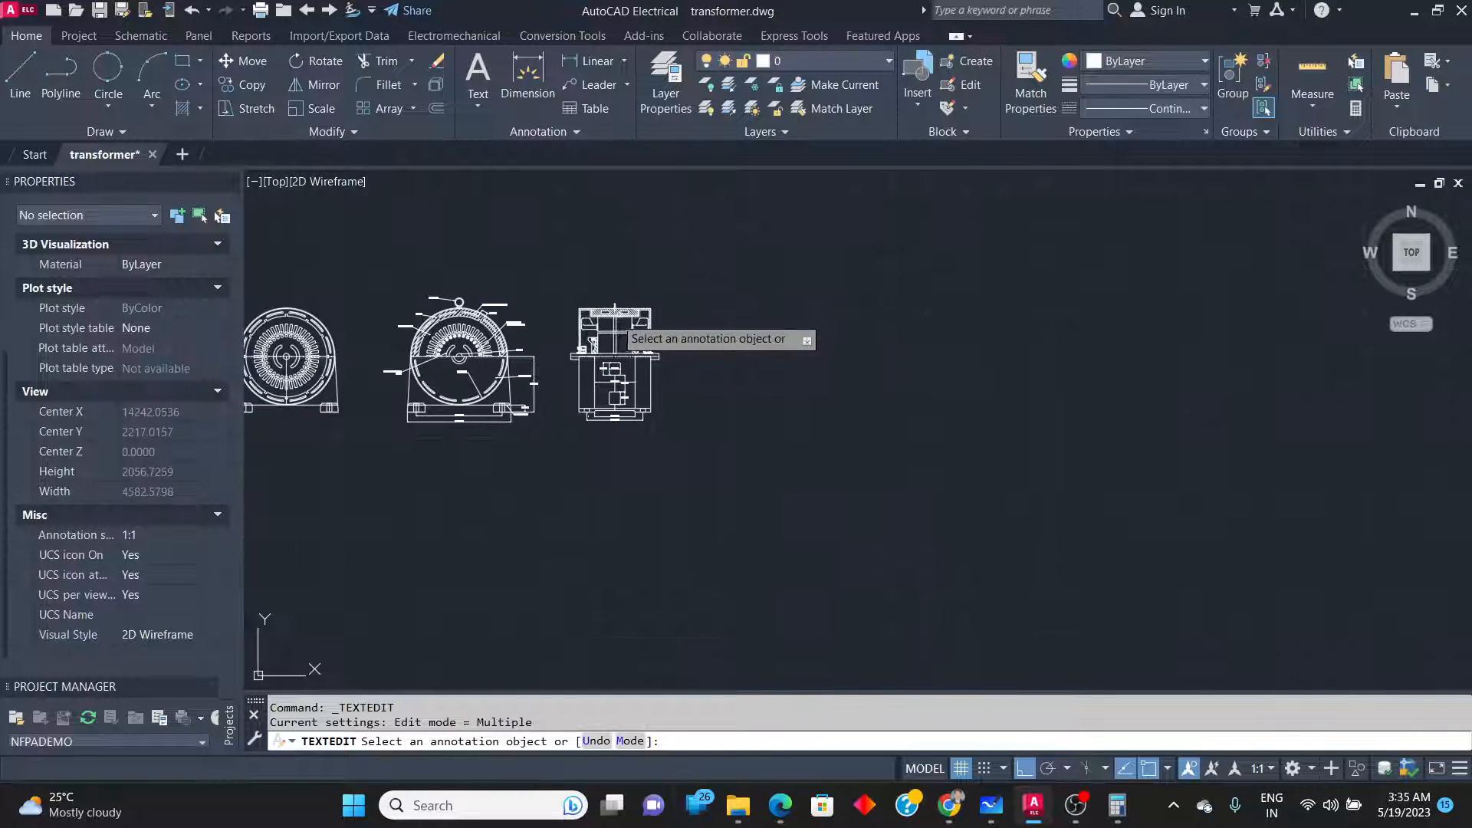
pyautogui.scroll(4, 542, 316)
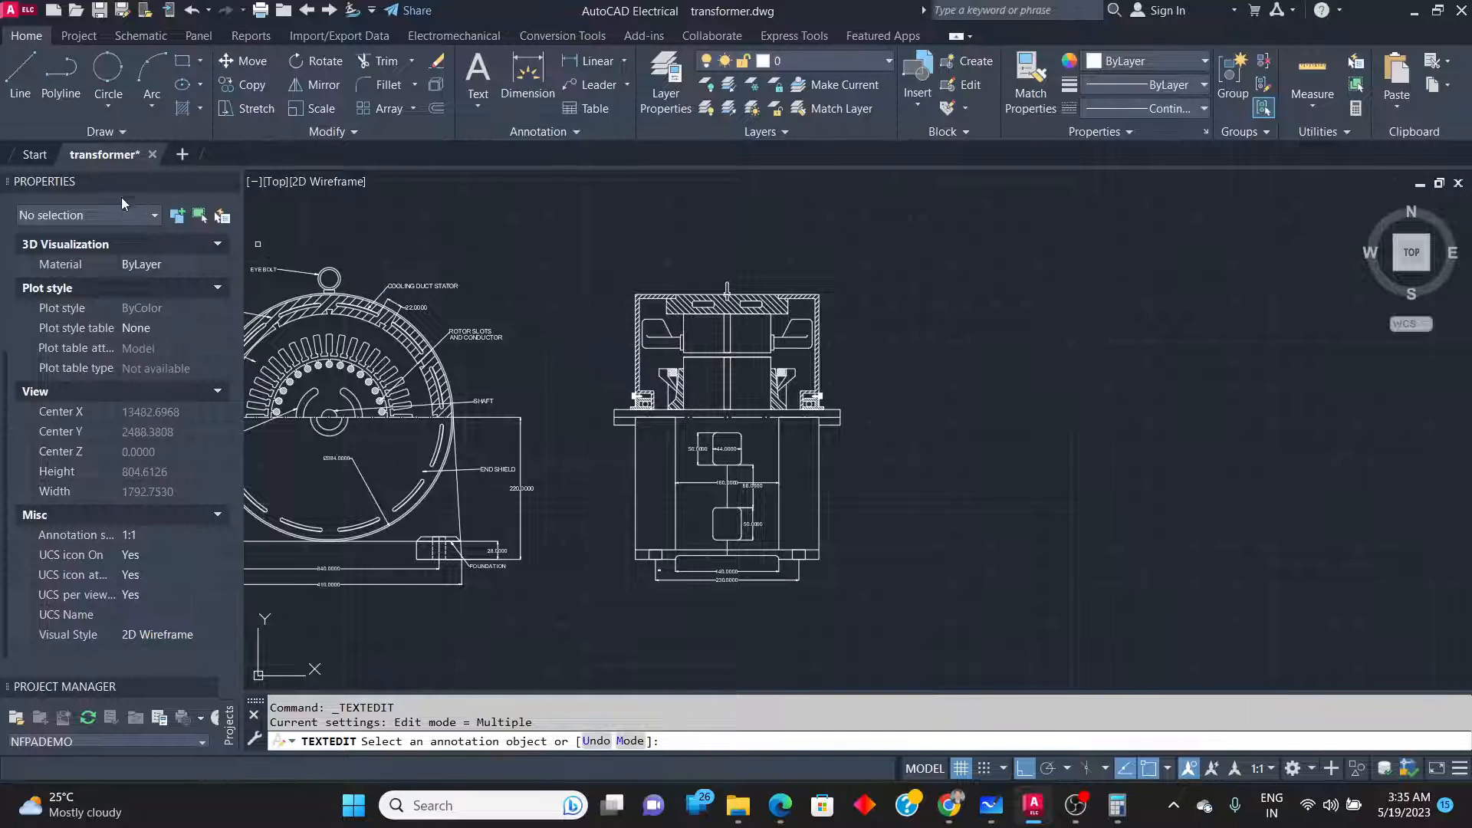
pyautogui.click(20, 73)
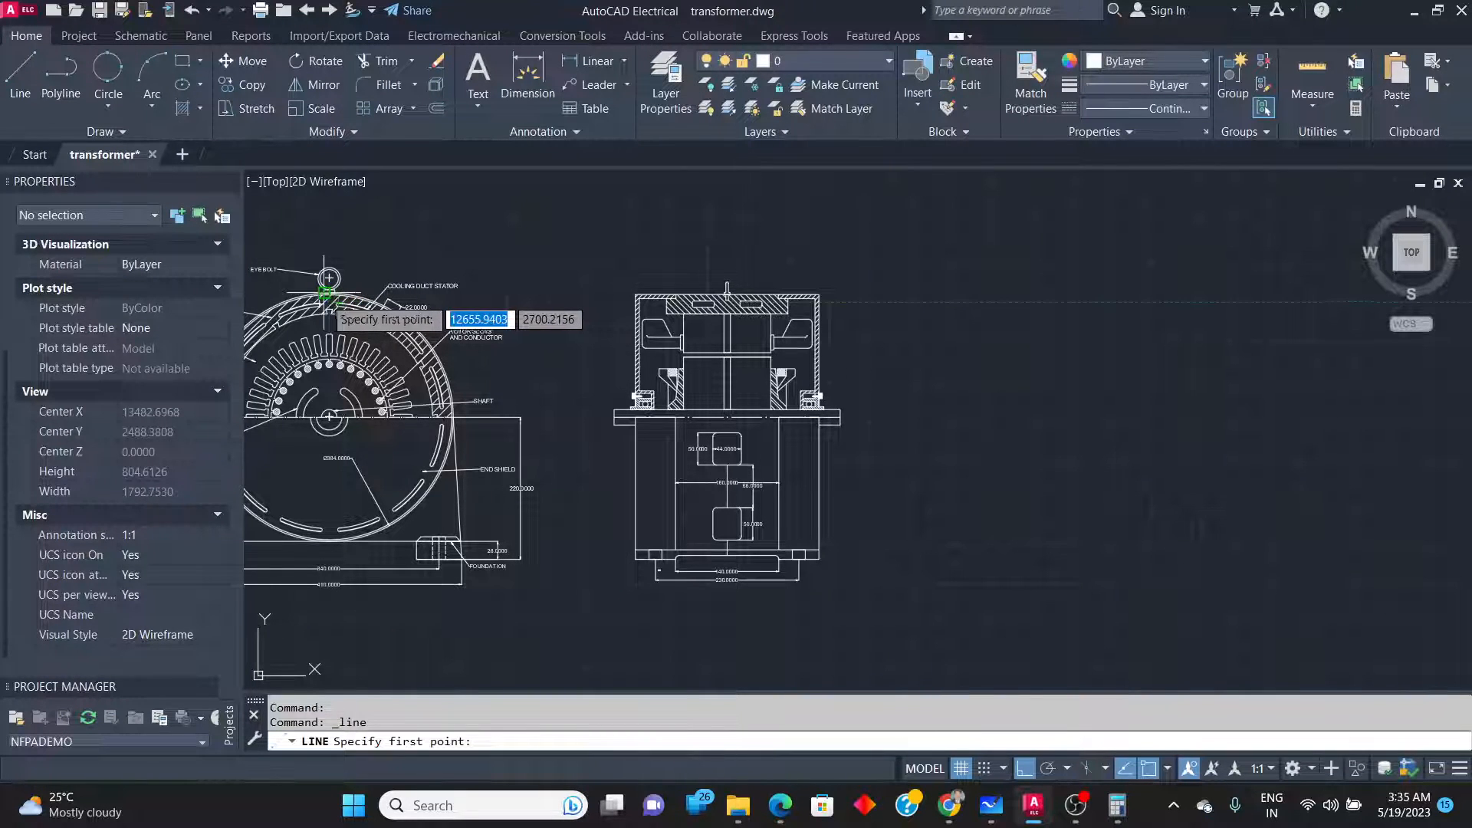
pyautogui.scroll(4, 325, 294)
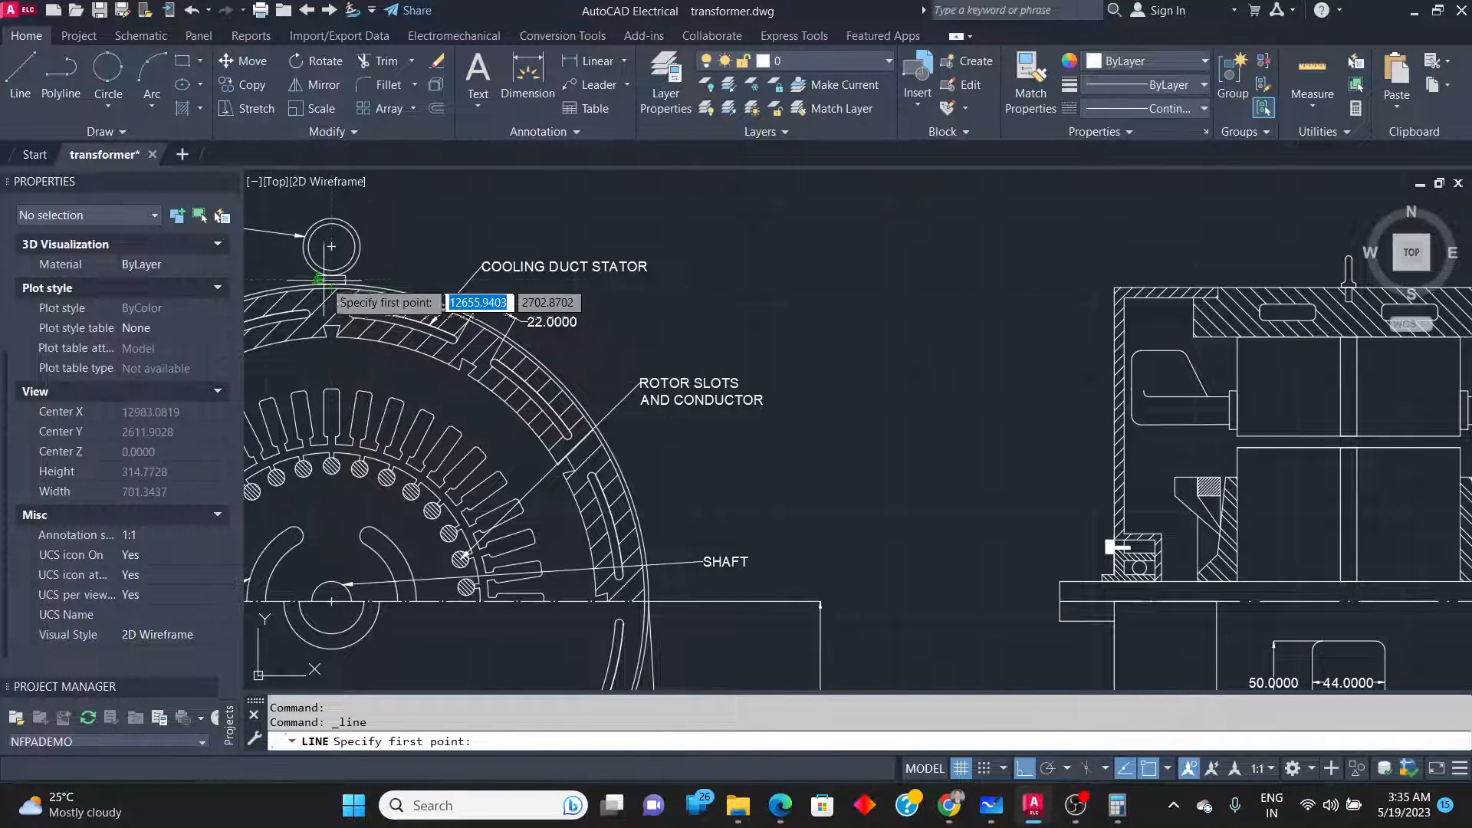
pyautogui.click(323, 281)
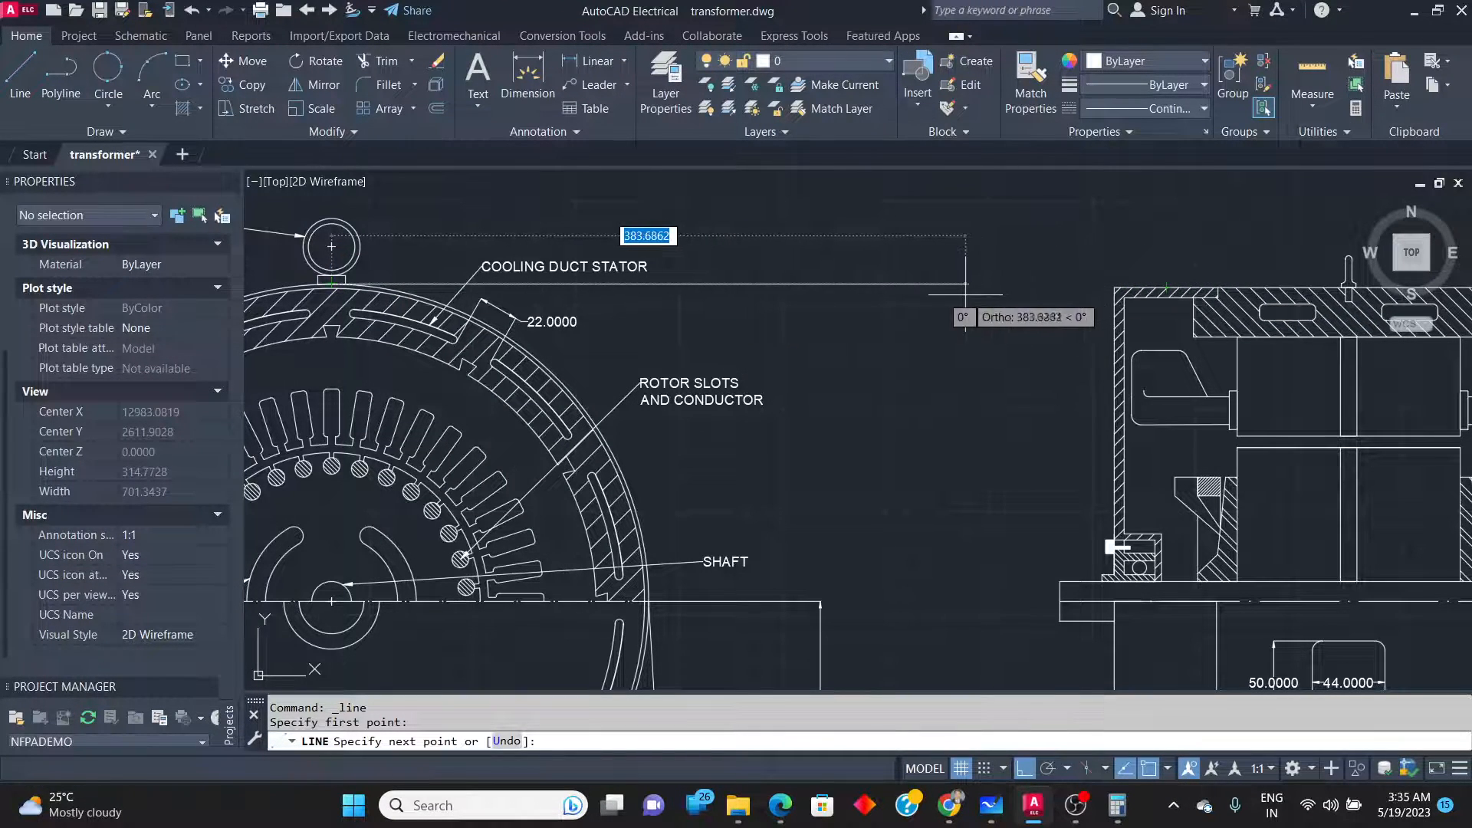
pyautogui.press('Return')
pyautogui.scroll(-4, 925, 294)
pyautogui.scroll(4, 1181, 341)
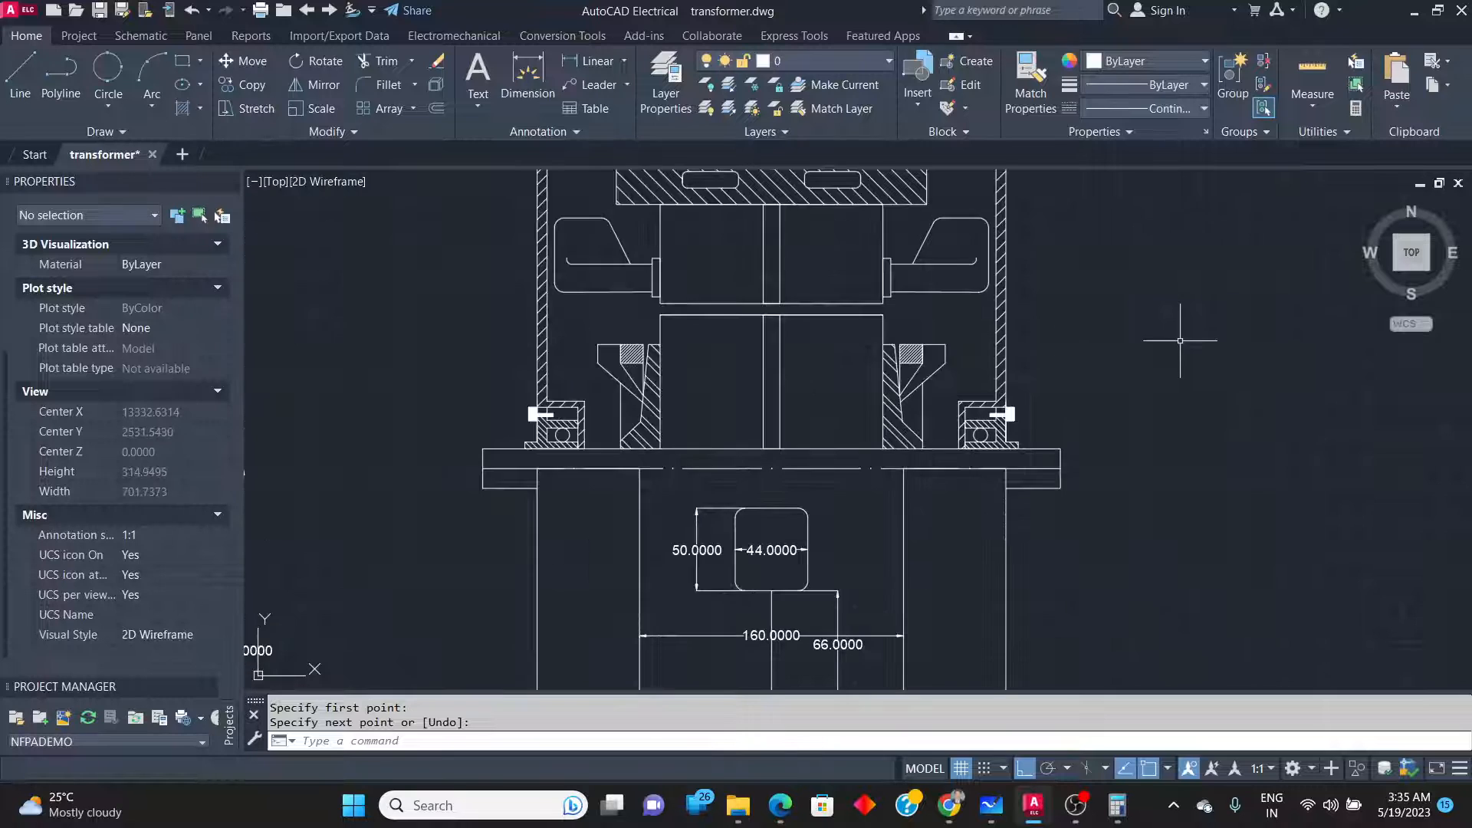
# Check the end-shield openings in the Whiteboard reference and draw a rectangle about 34 by 55 mm in the left end shield, beside the upper square opening.
pyautogui.scroll(-2, 1115, 358)
pyautogui.scroll(2, 1032, 350)
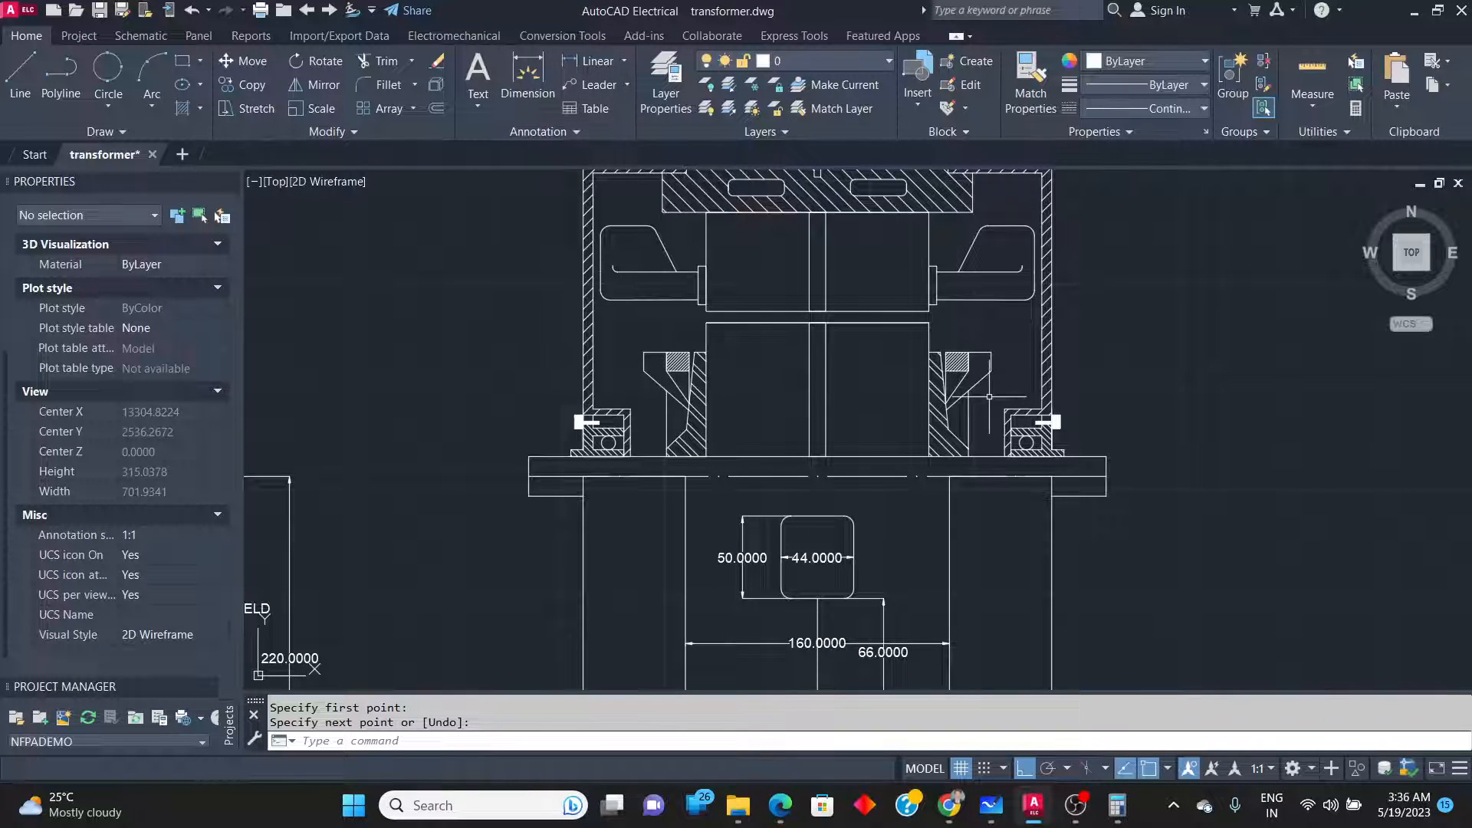
pyautogui.hotkey('alt', 'Tab')
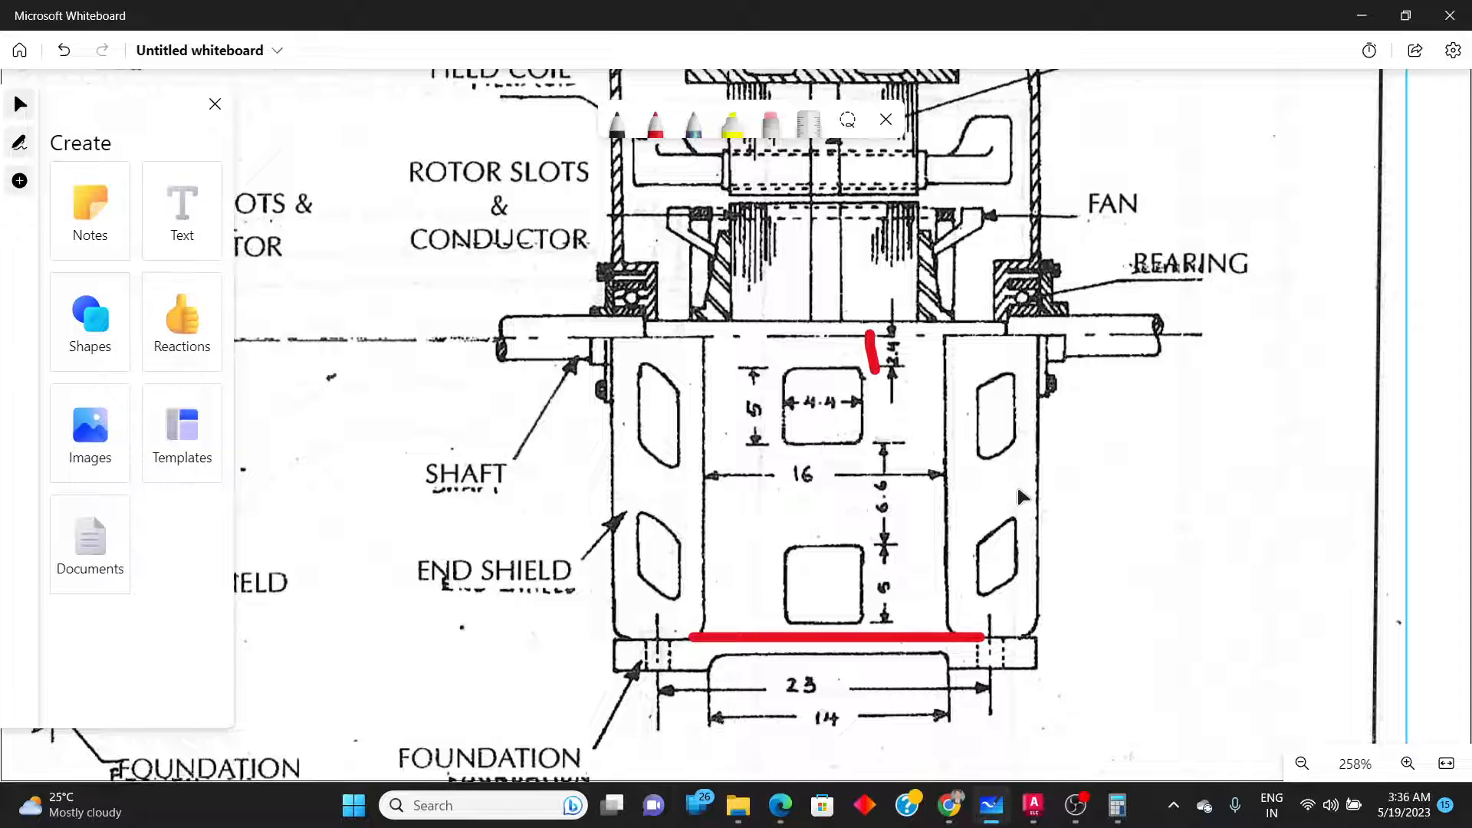
pyautogui.hotkey('alt', 'Tab')
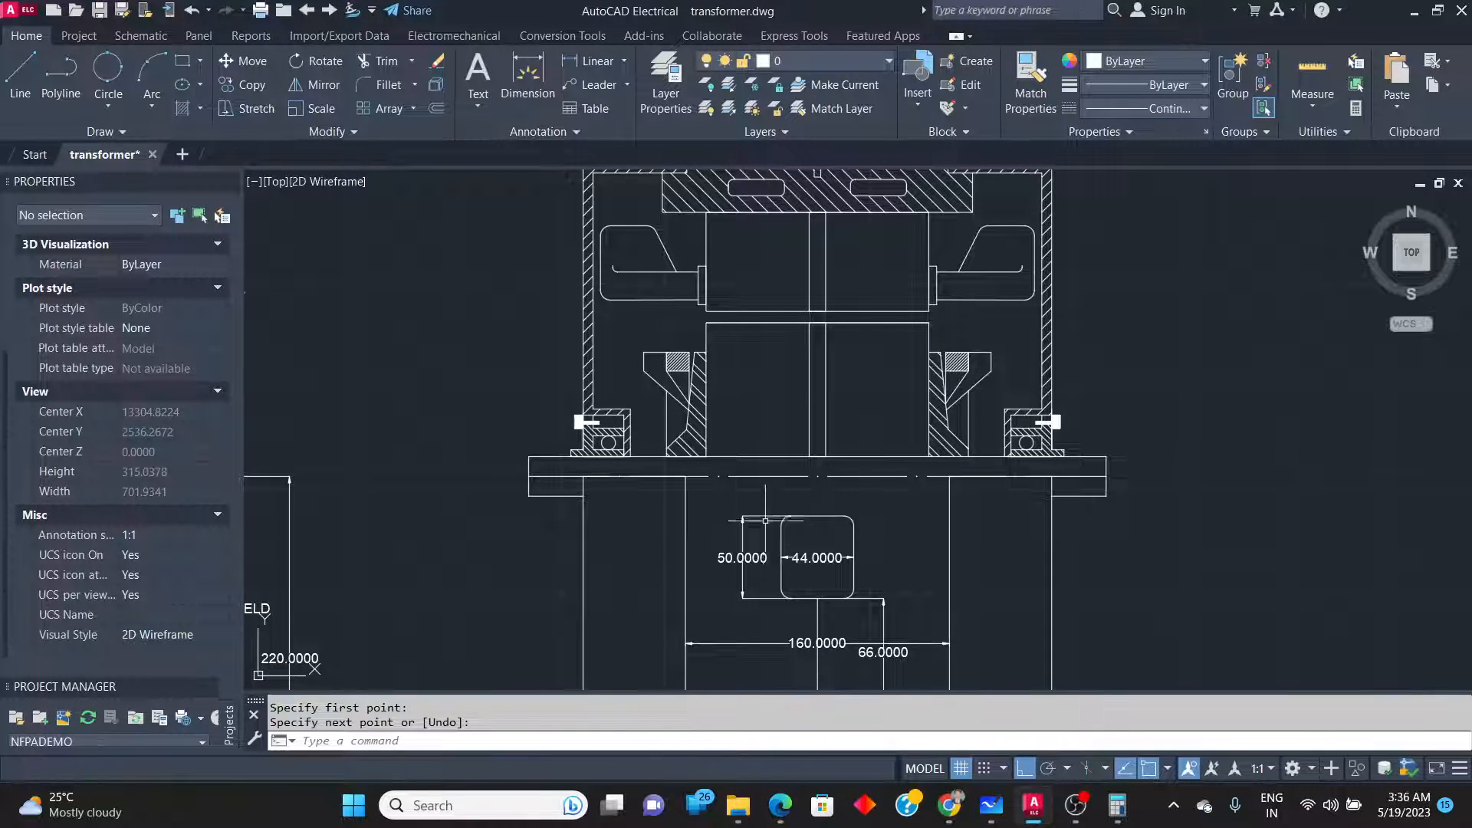
pyautogui.scroll(-5, 765, 521)
pyautogui.scroll(5, 724, 550)
pyautogui.scroll(-5, 701, 483)
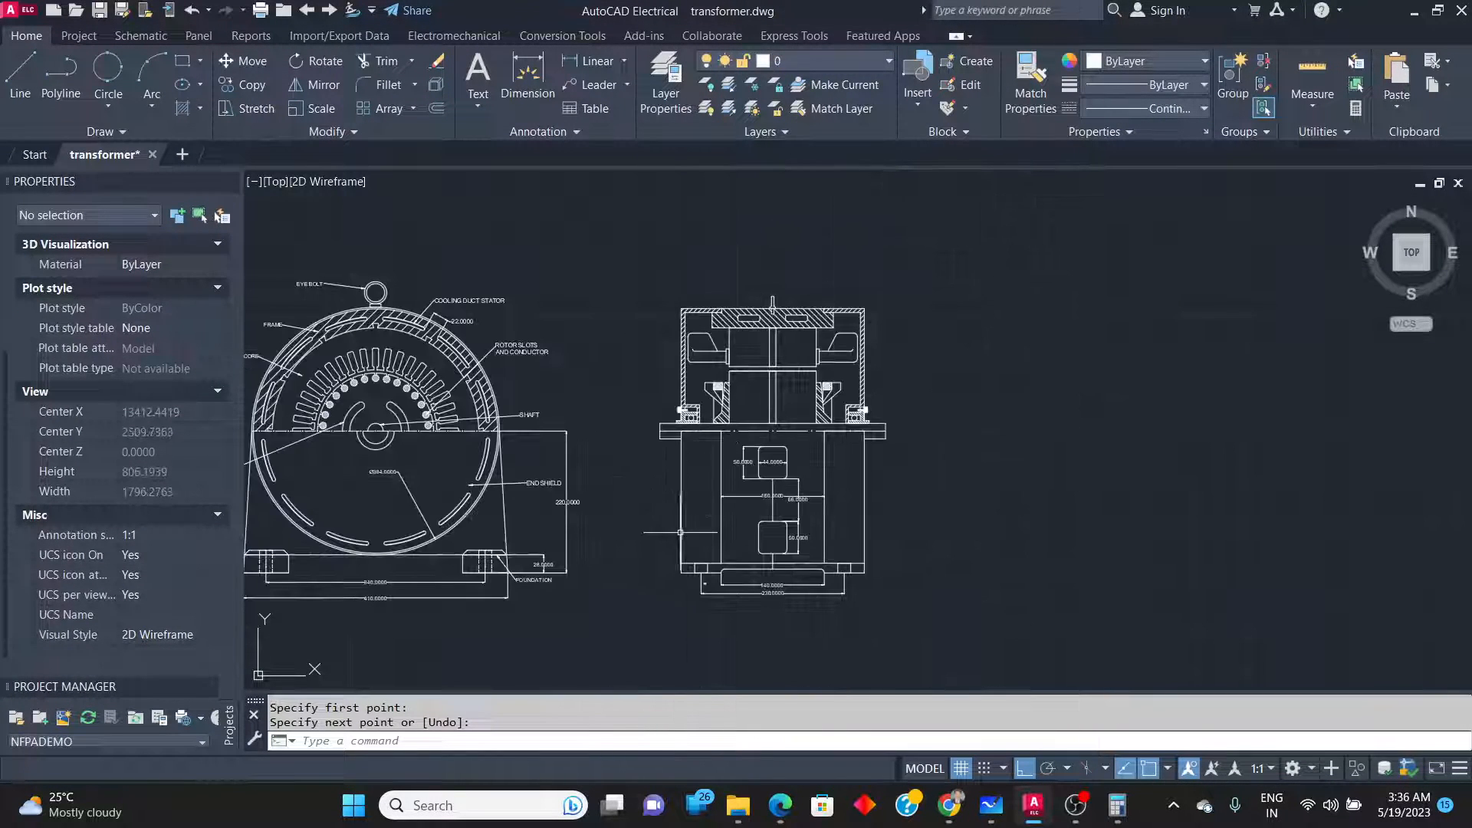
pyautogui.scroll(5, 681, 531)
pyautogui.click(183, 62)
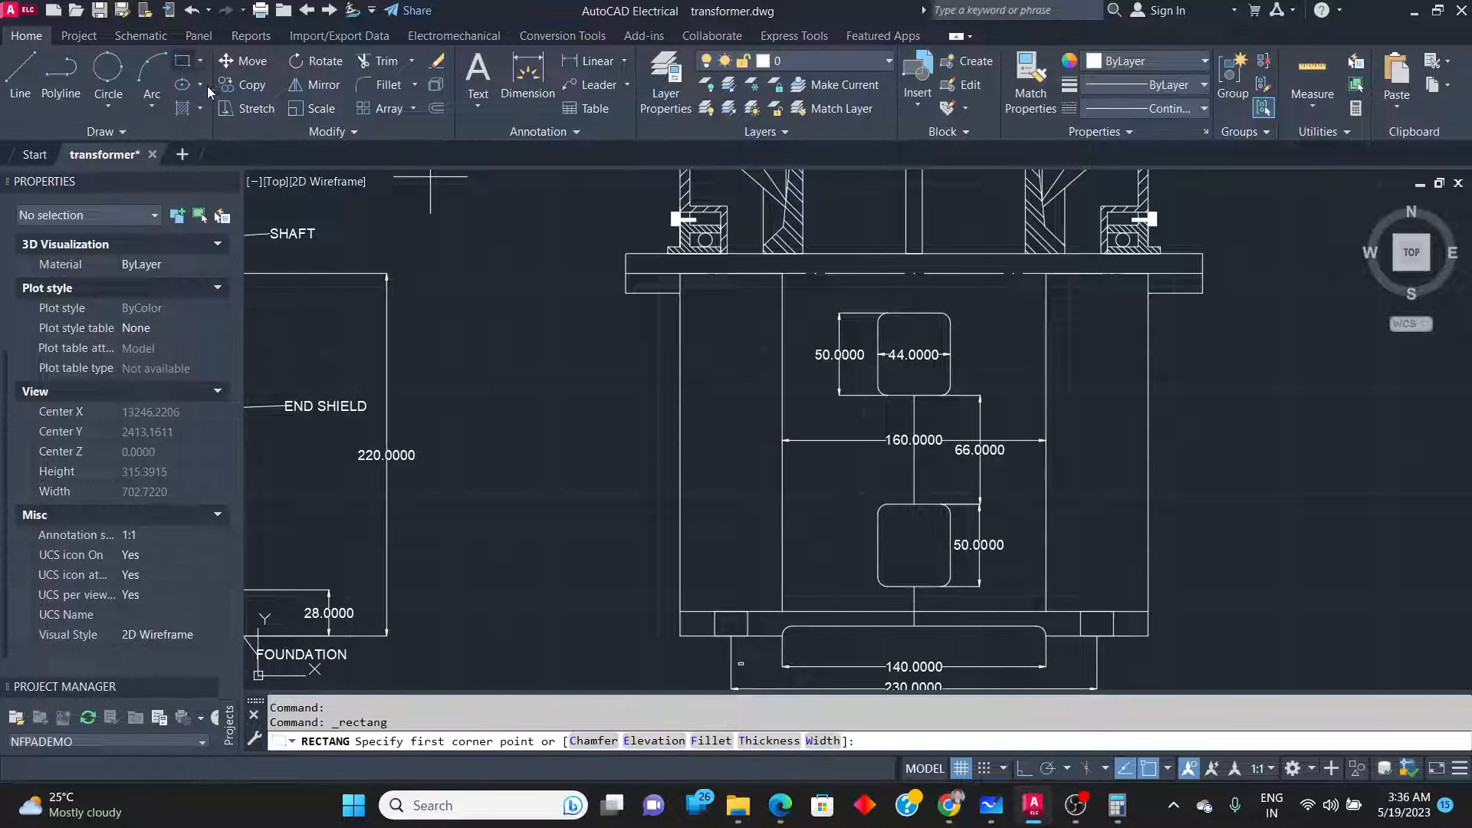
pyautogui.click(706, 330)
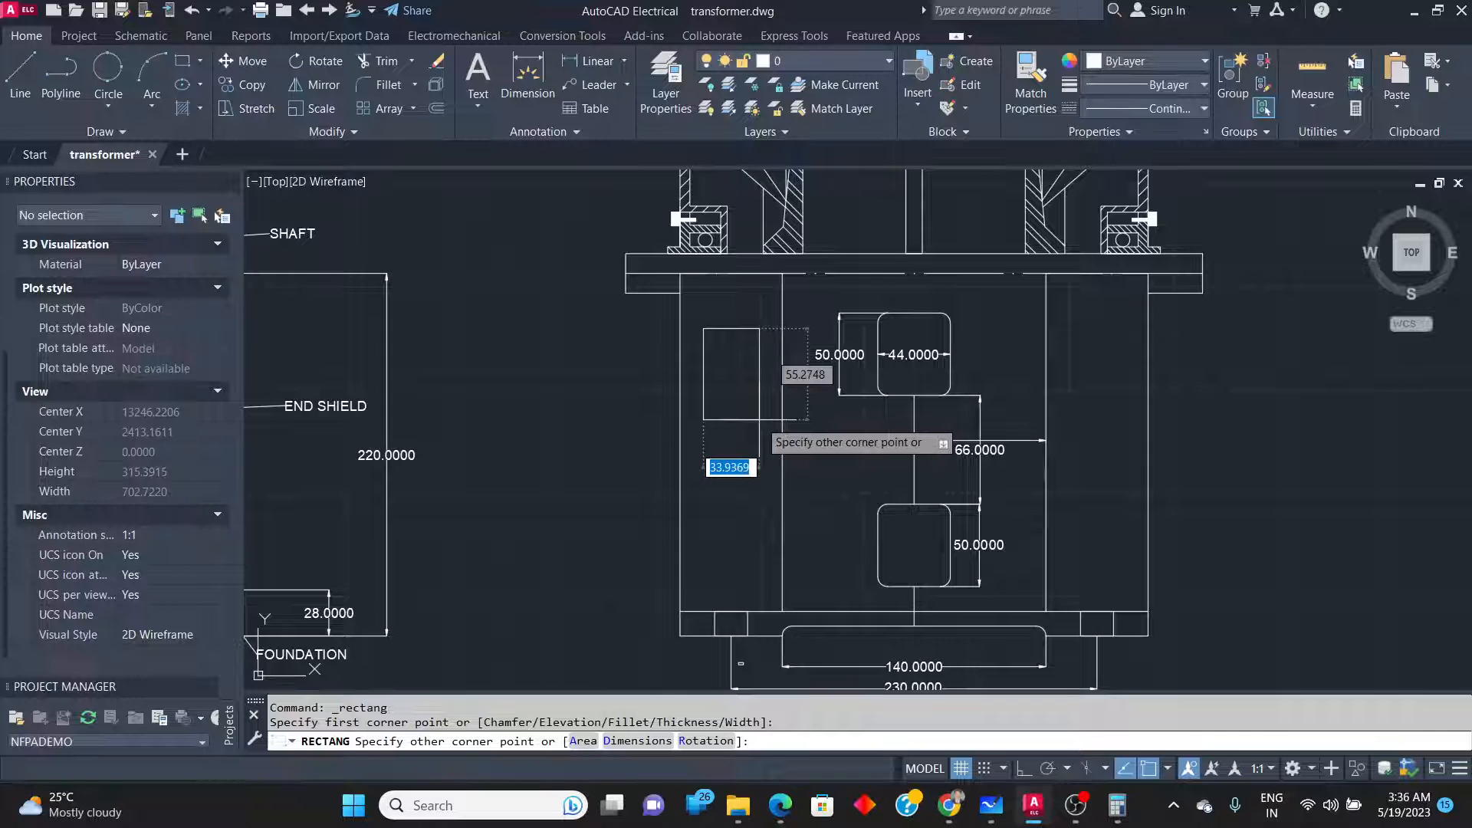
pyautogui.click(760, 419)
# Skew the new rectangle into a parallelogram by stretching its right edge straight down.
pyautogui.click(762, 395)
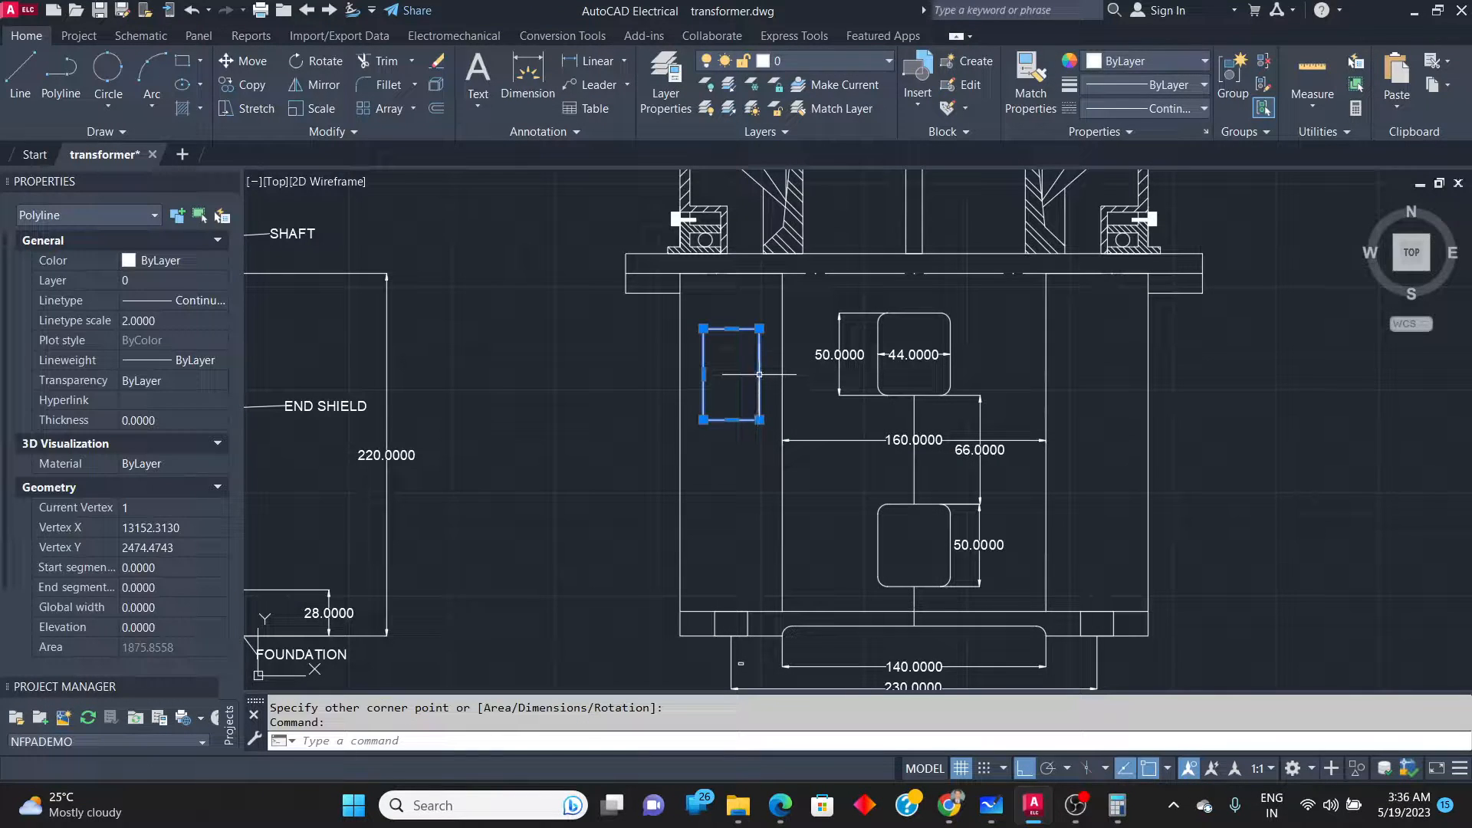
pyautogui.click(760, 374)
pyautogui.click(757, 404)
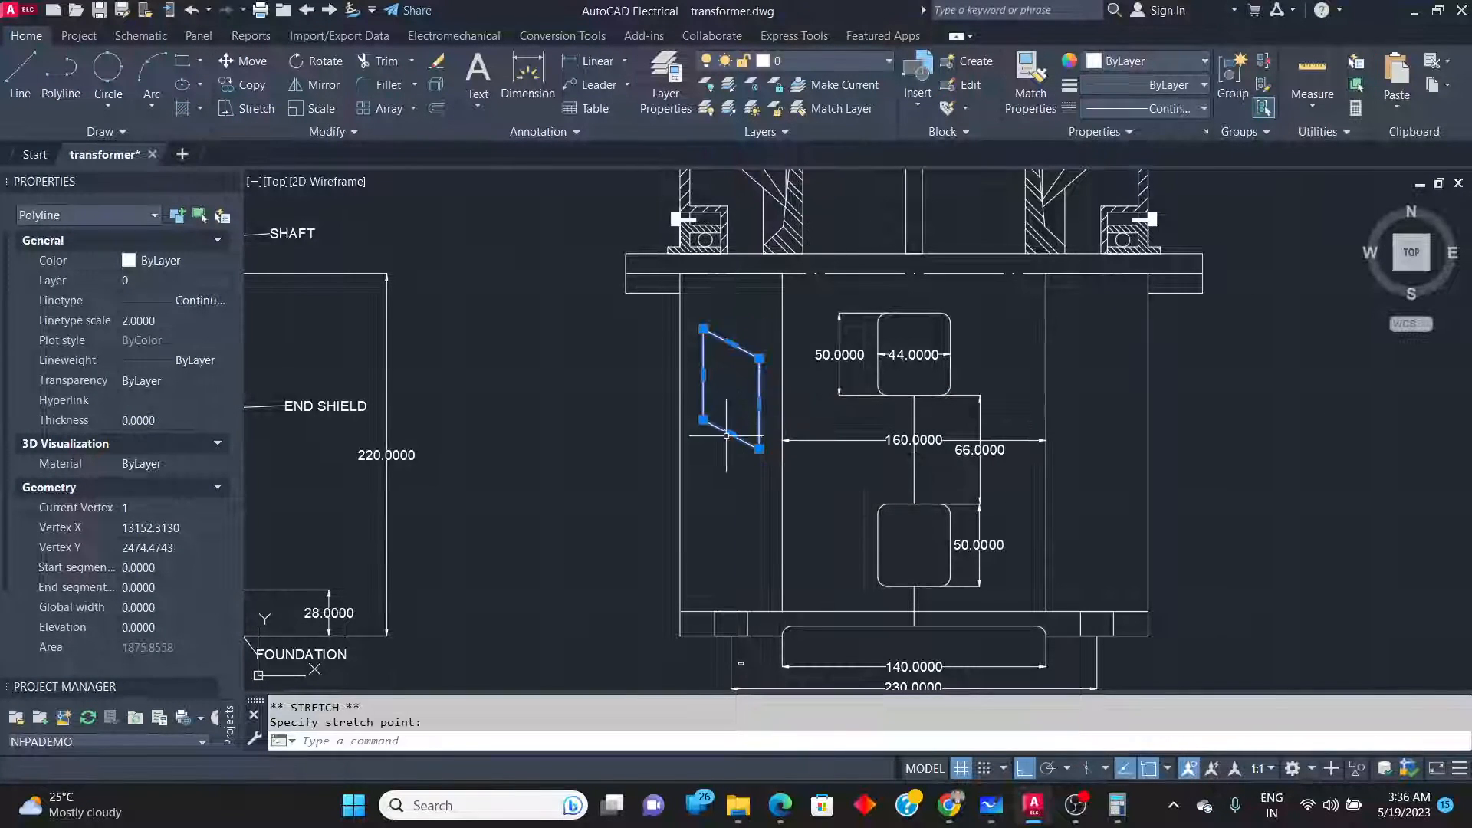
pyautogui.press('Return')
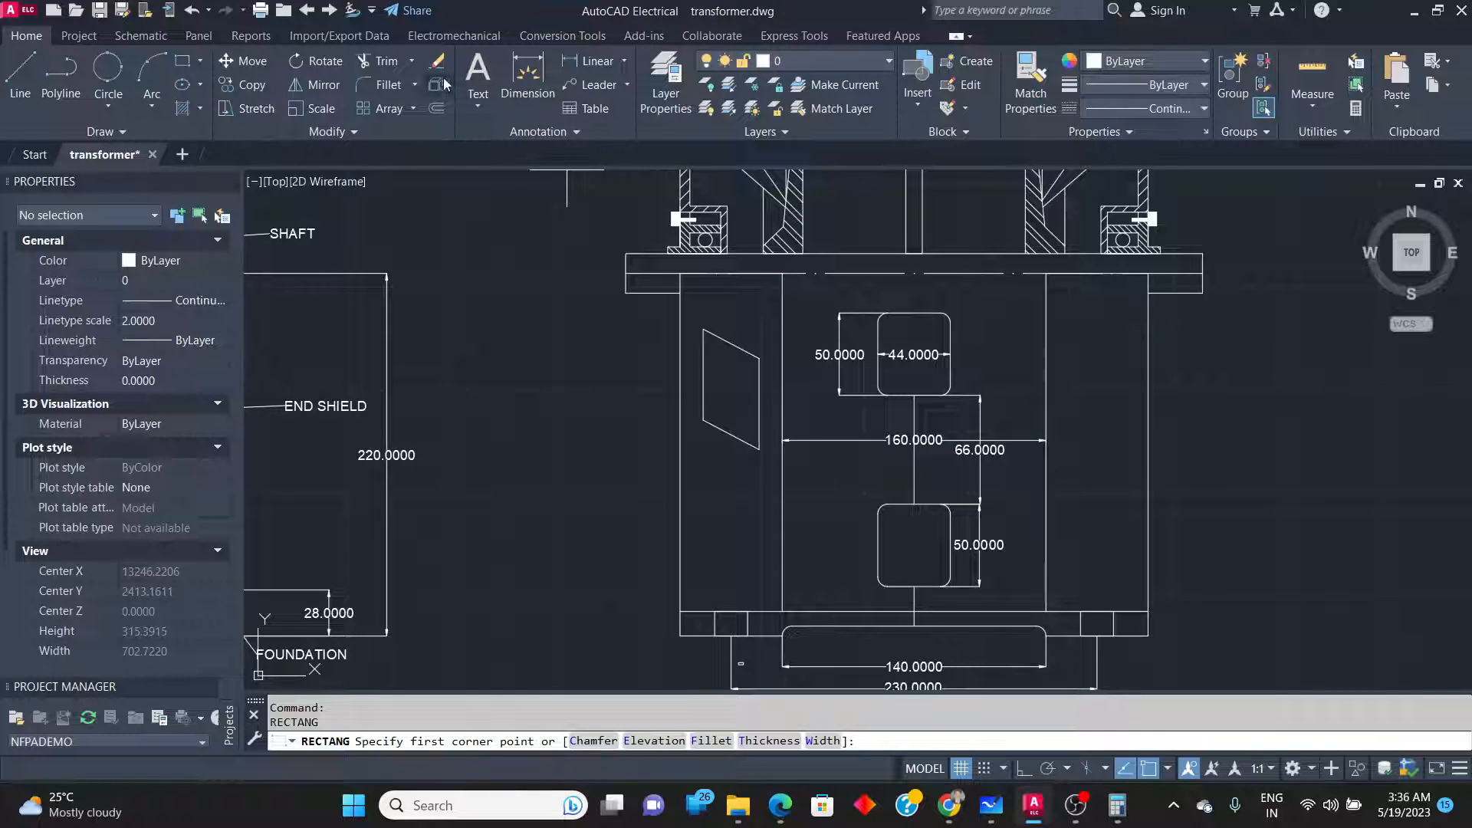
# Try the current 2 mm fillet on the parallelogram's upper-left corner and undo it.
pyautogui.click(385, 85)
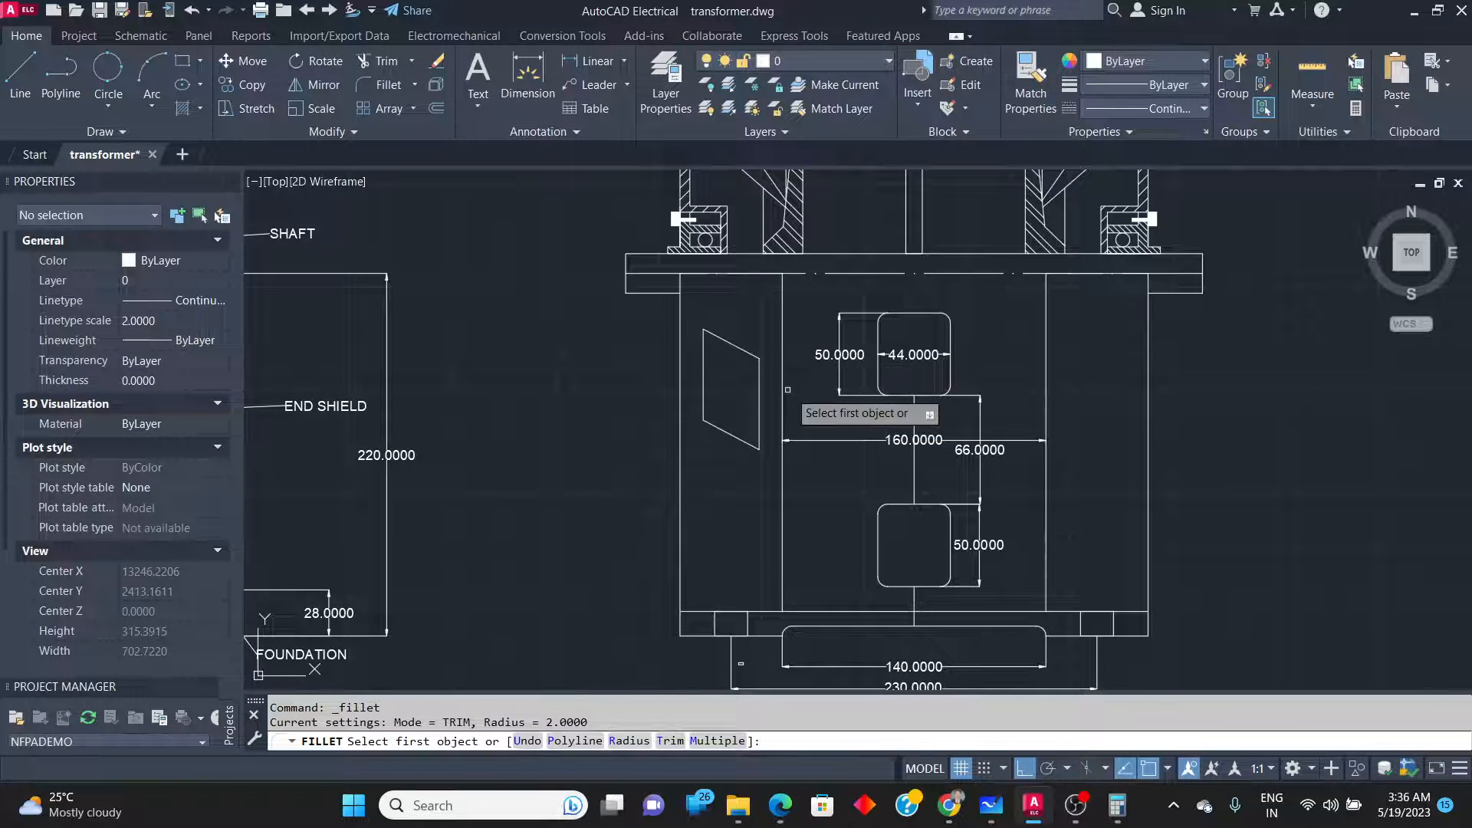
pyautogui.click(719, 339)
pyautogui.click(705, 362)
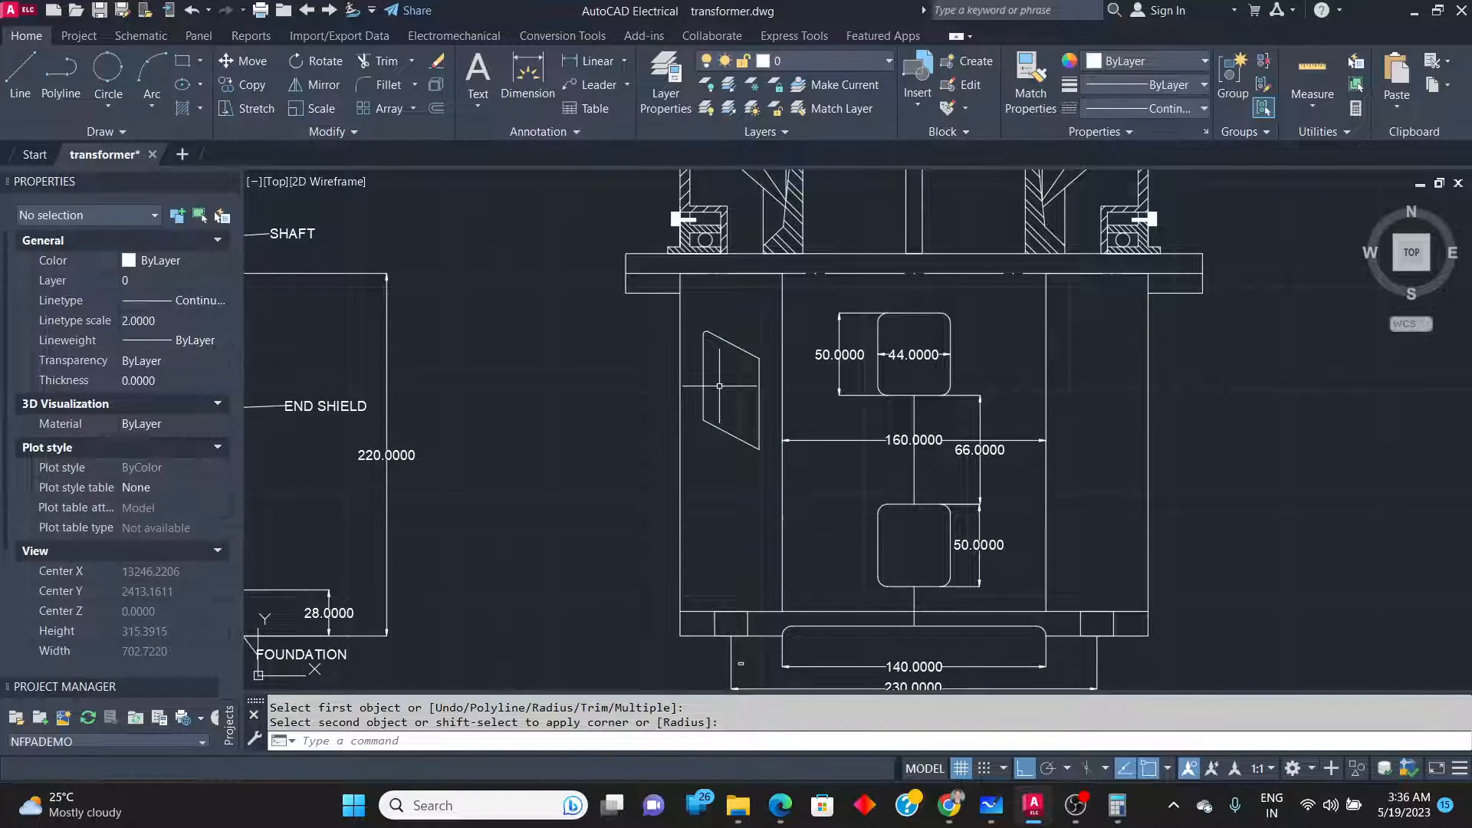
pyautogui.hotkey('ctrl', 'z')
# Set the fillet radius to 6 mm with the Multiple option and round the parallelogram's two left corners.
pyautogui.click(365, 86)
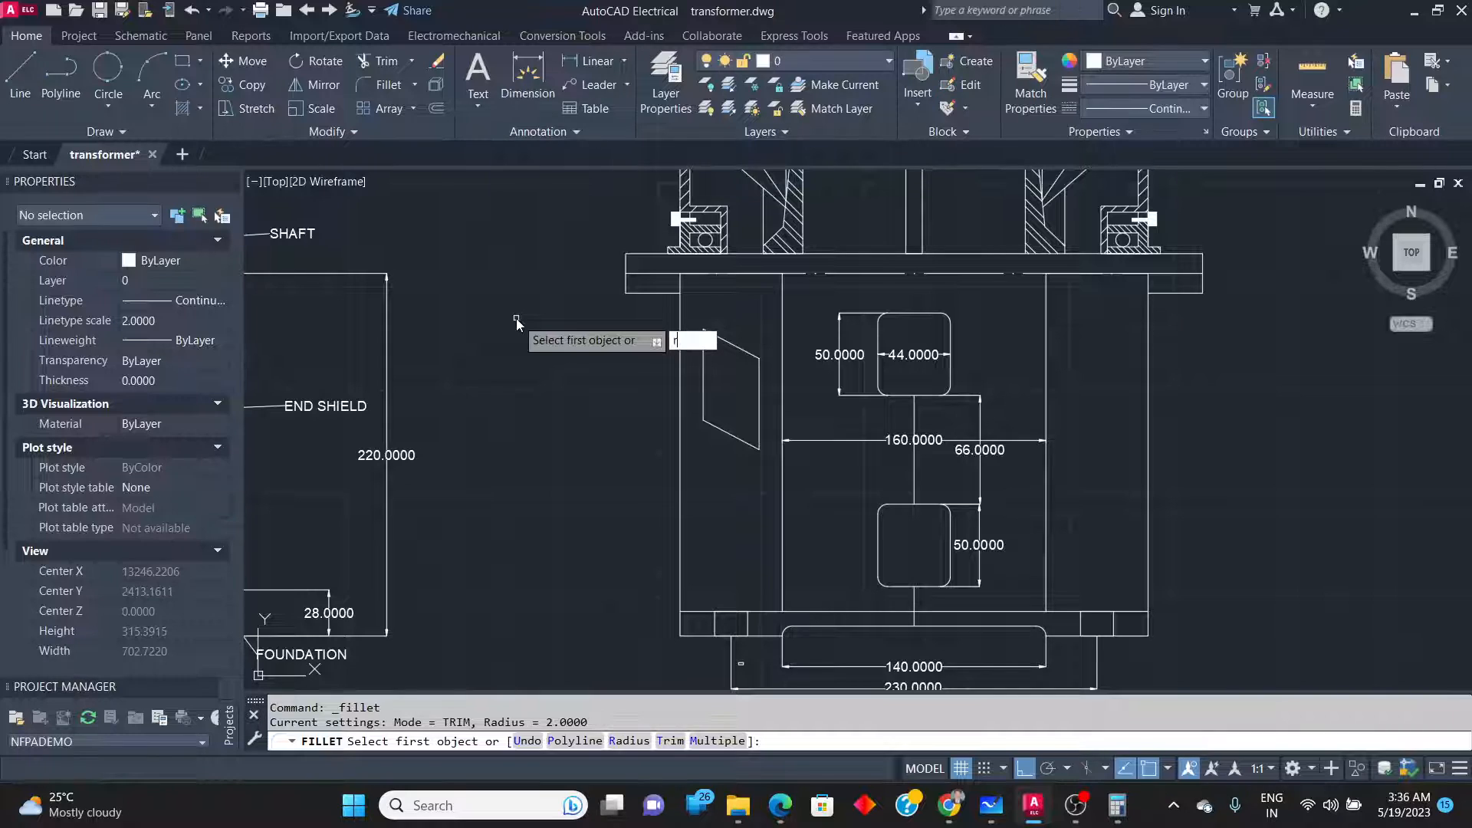
pyautogui.write('r')
pyautogui.press('Return')
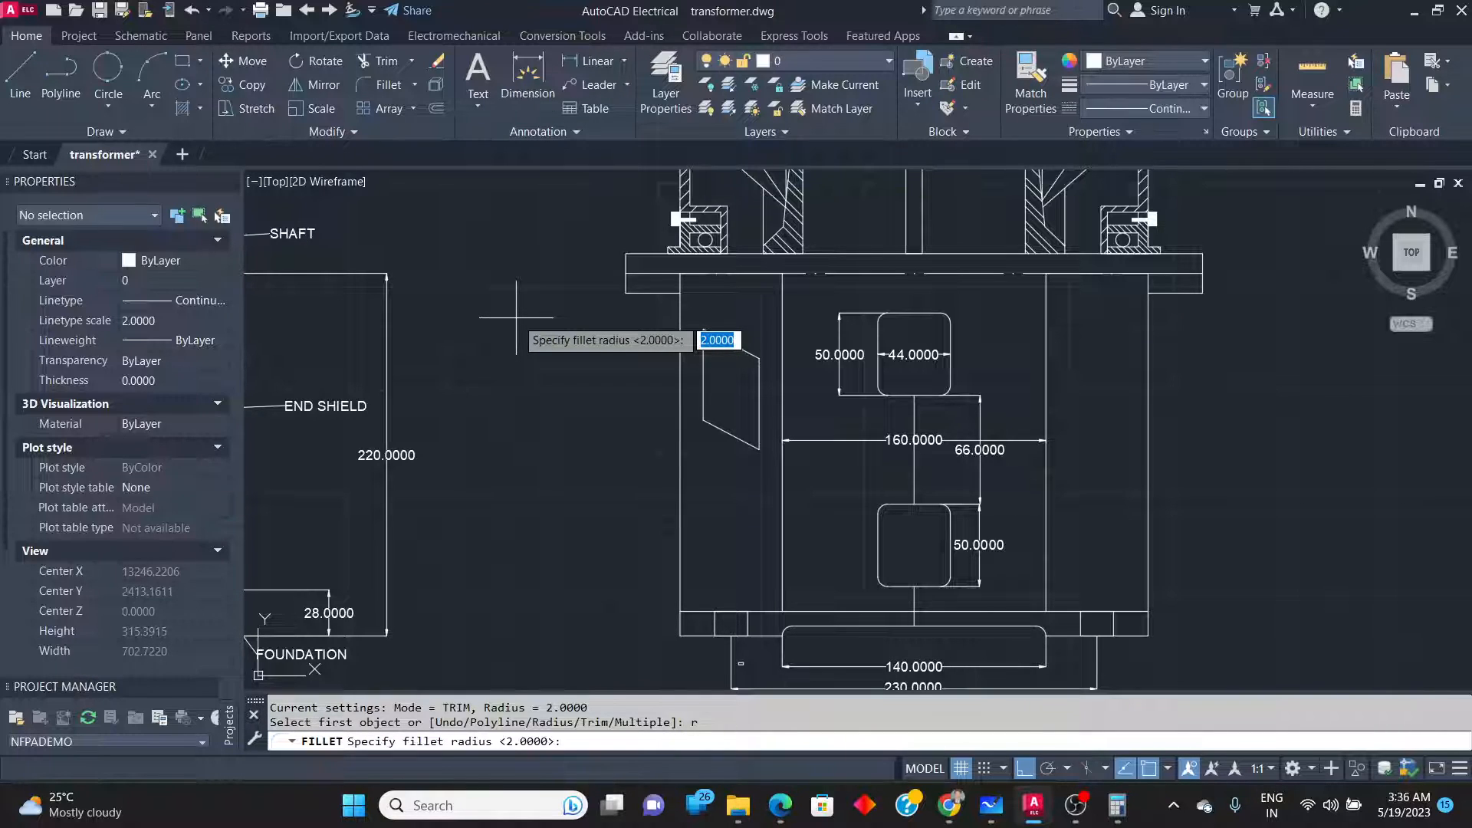
pyautogui.write('6')
pyautogui.press('Return')
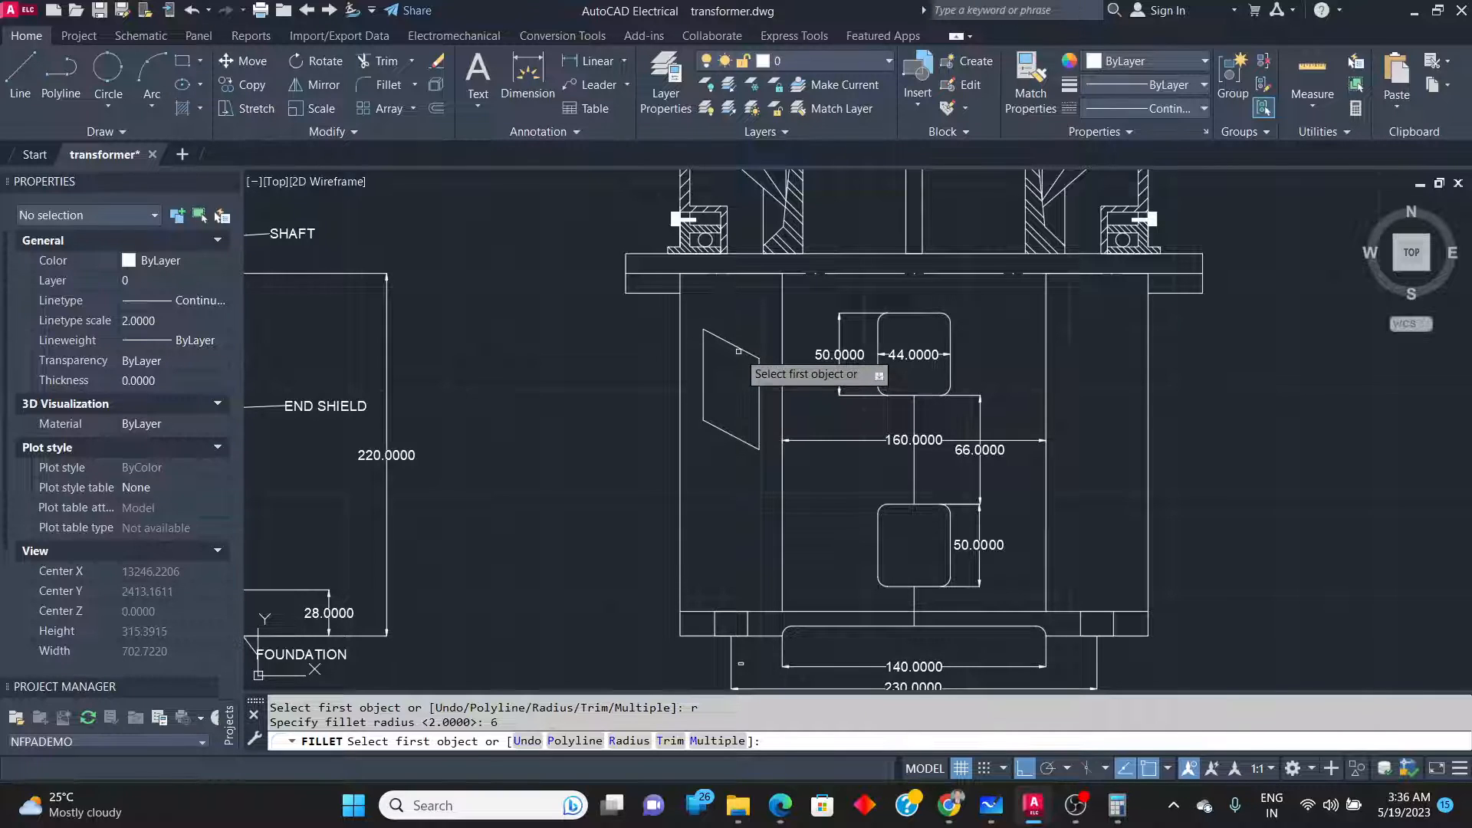
pyautogui.press('Down')
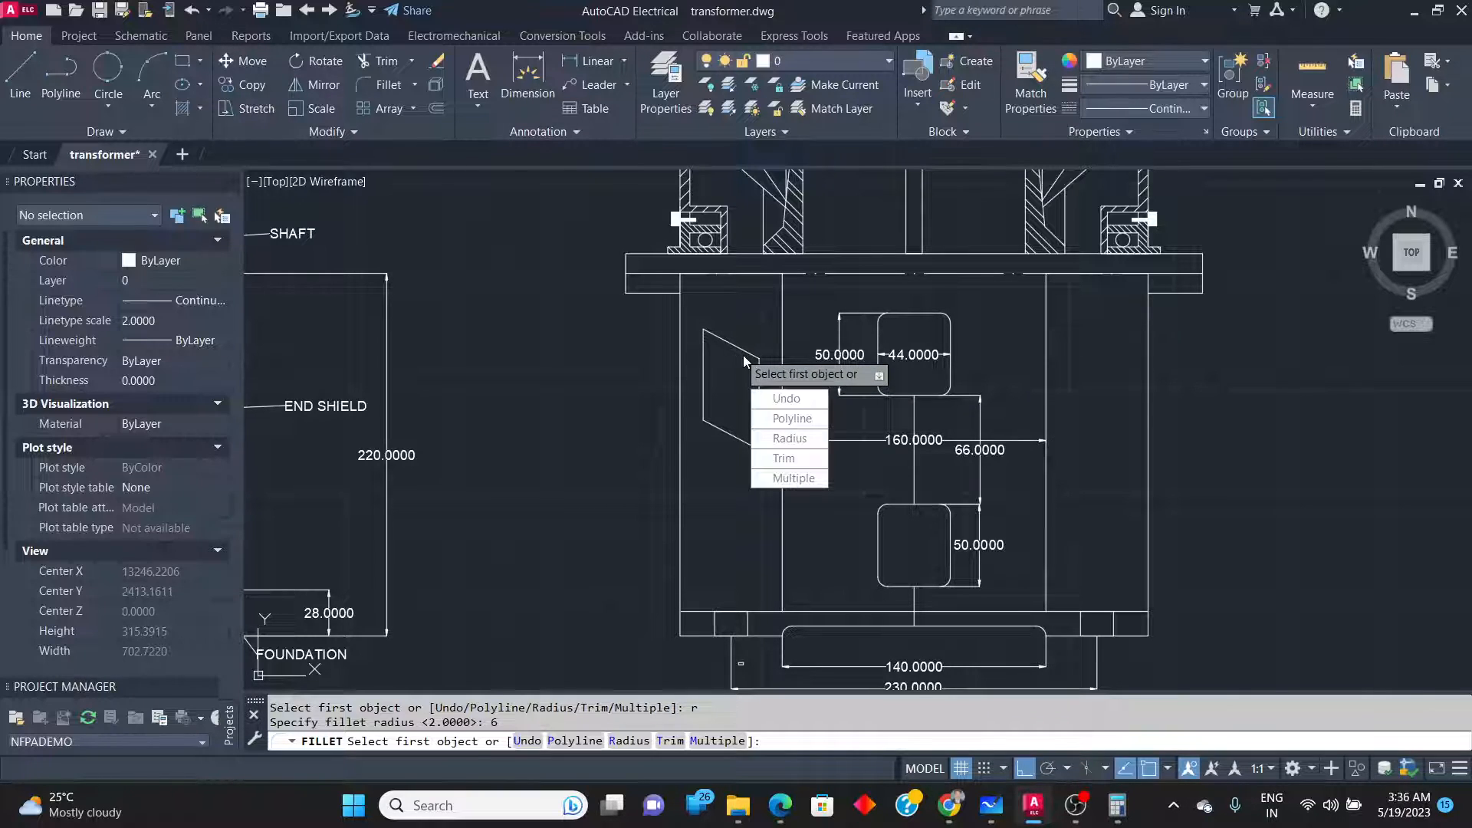
pyautogui.press('Return')
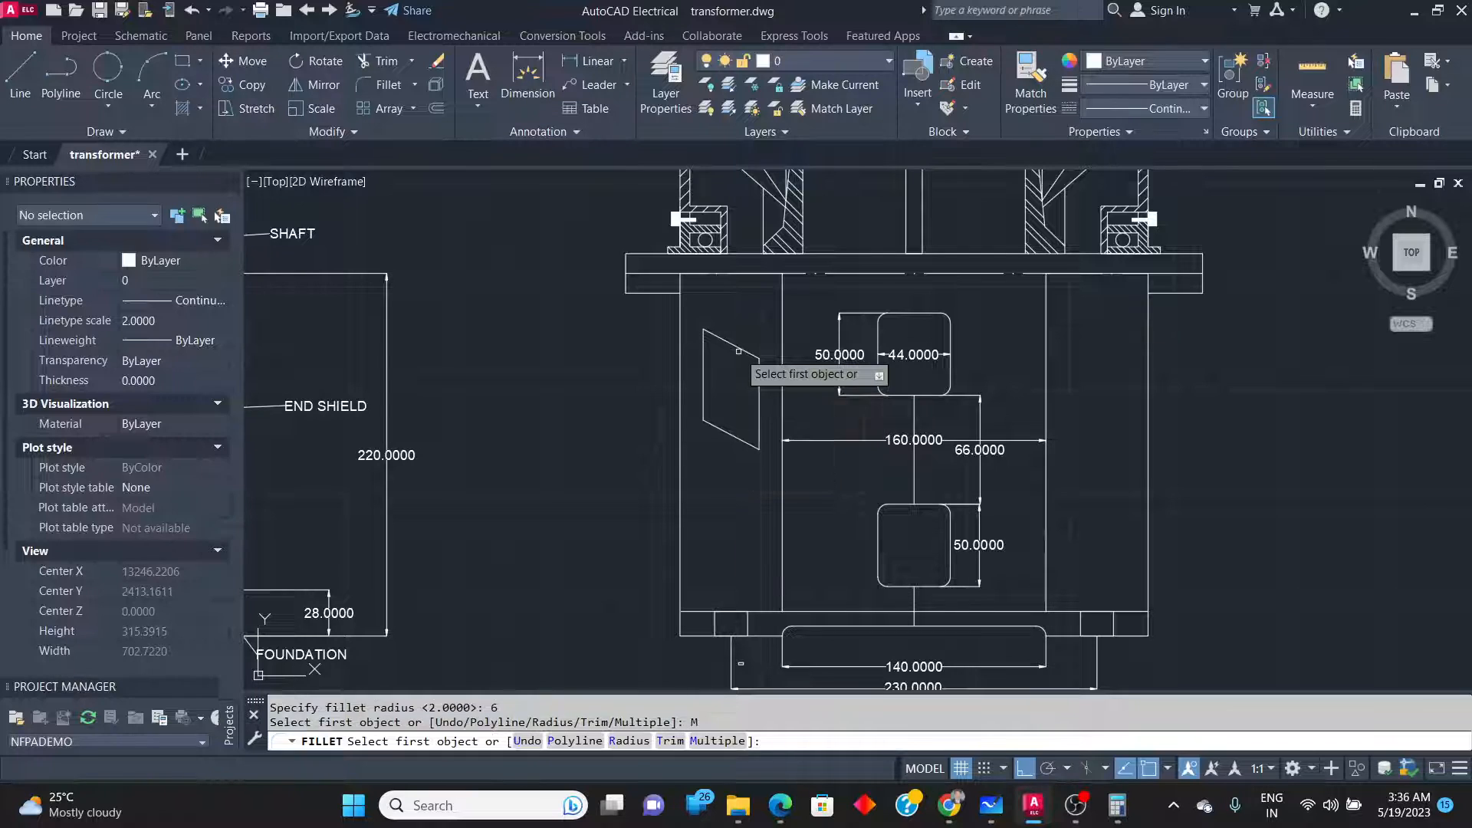
pyautogui.click(736, 348)
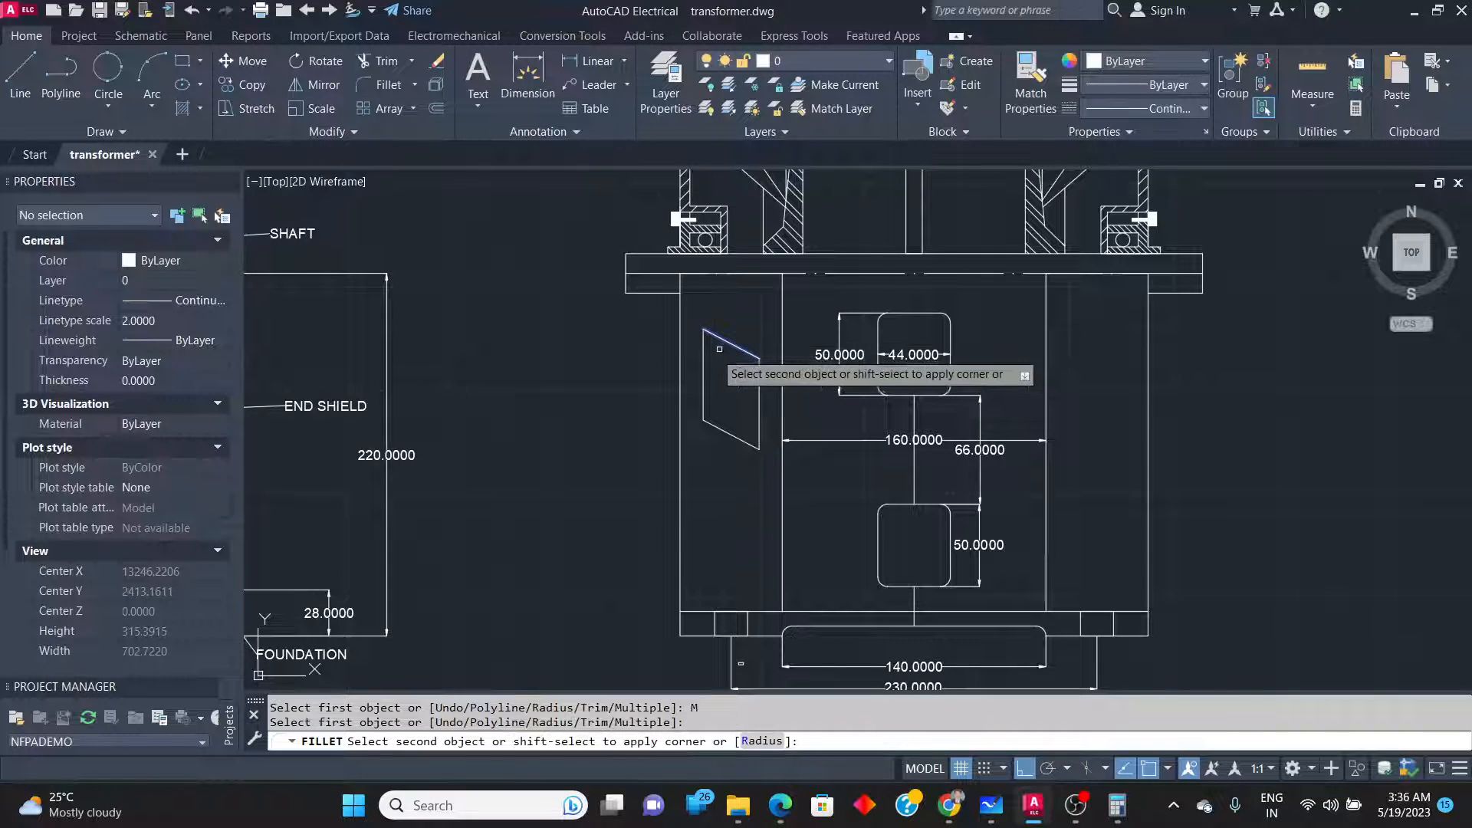
pyautogui.click(703, 357)
pyautogui.click(703, 399)
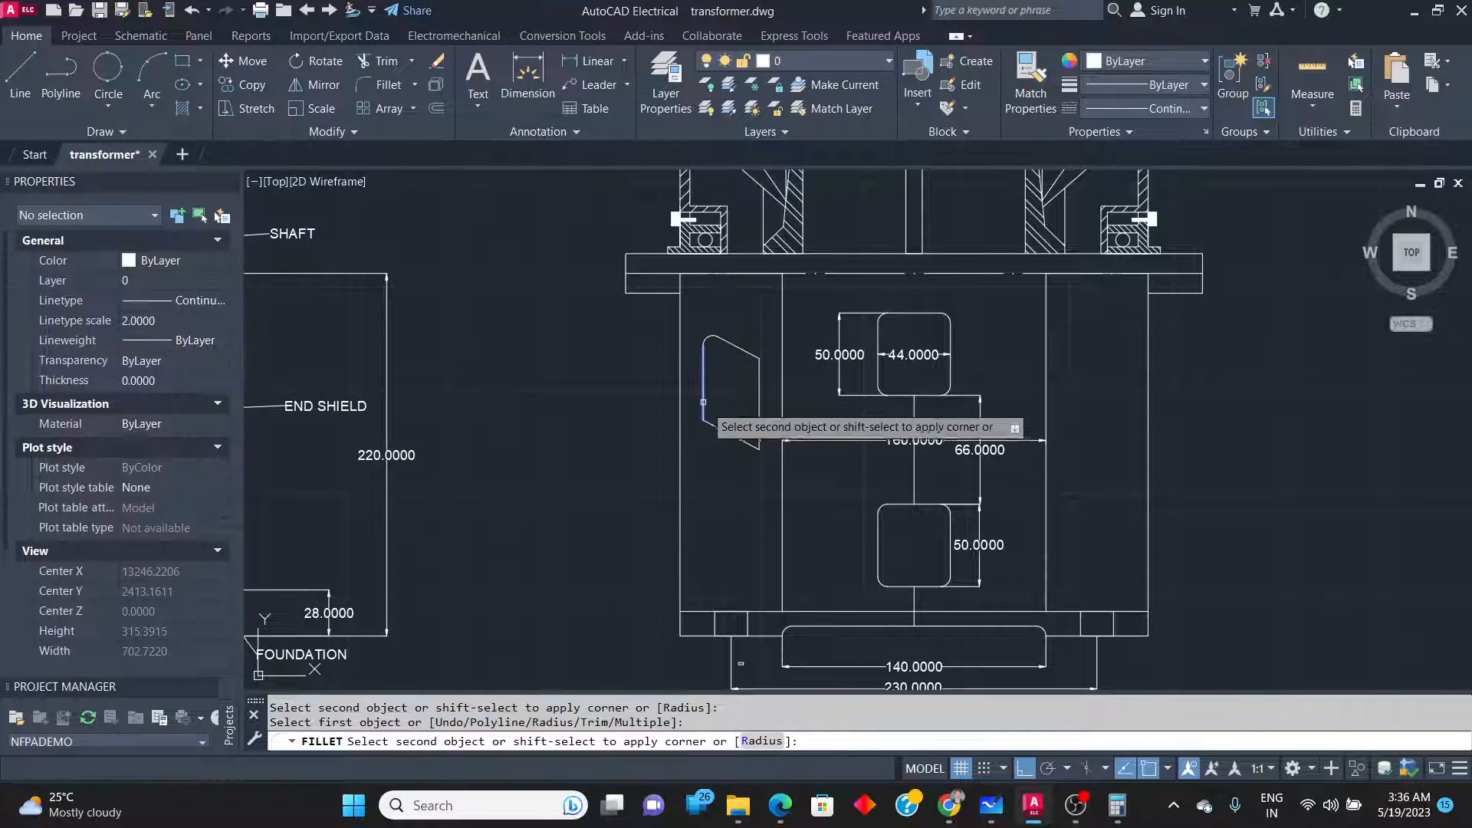
pyautogui.click(732, 433)
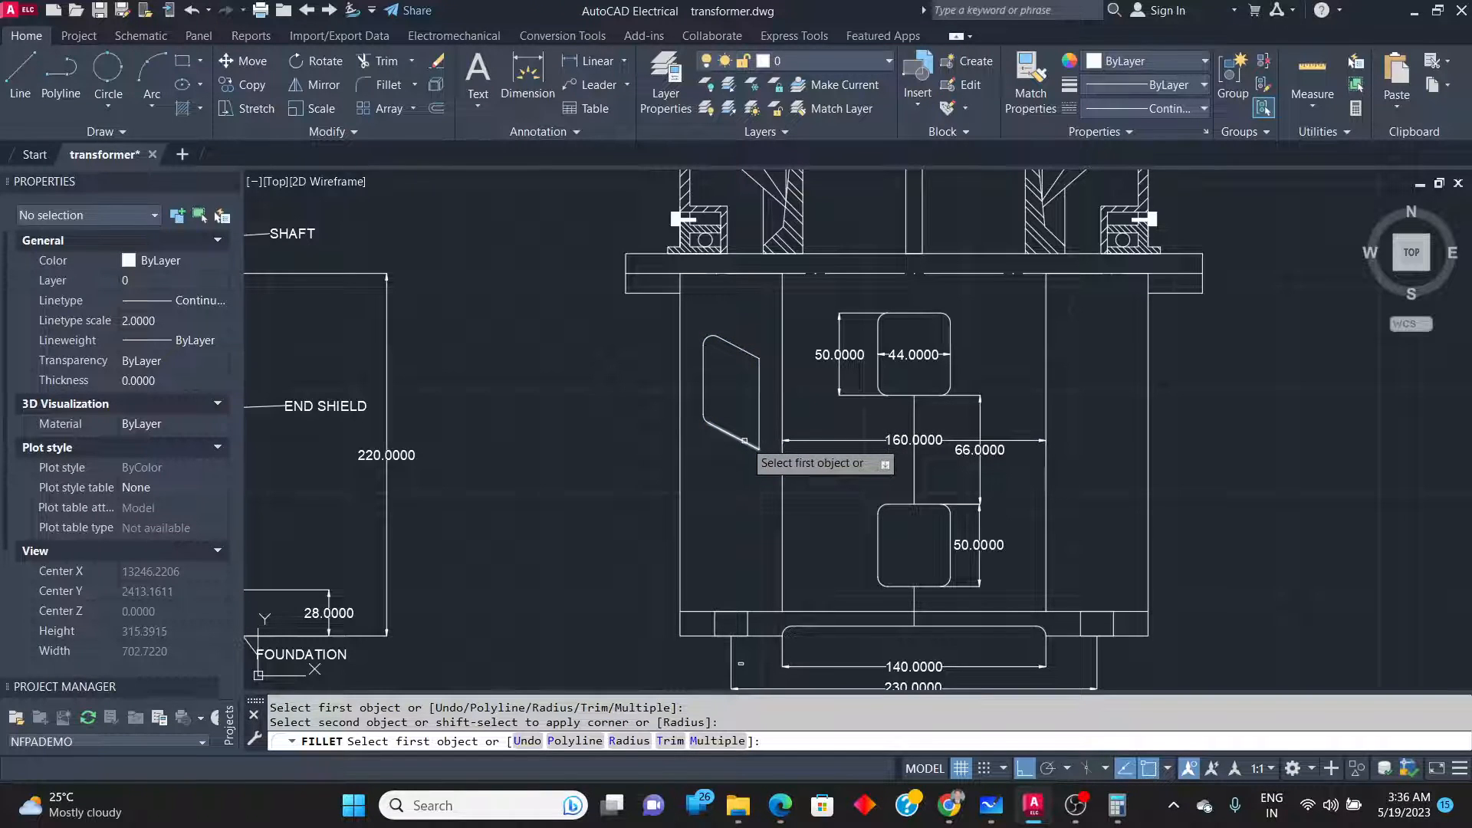
# Round the parallelogram's two right corners with the same fillet and finish the command.
pyautogui.click(746, 440)
pyautogui.click(760, 398)
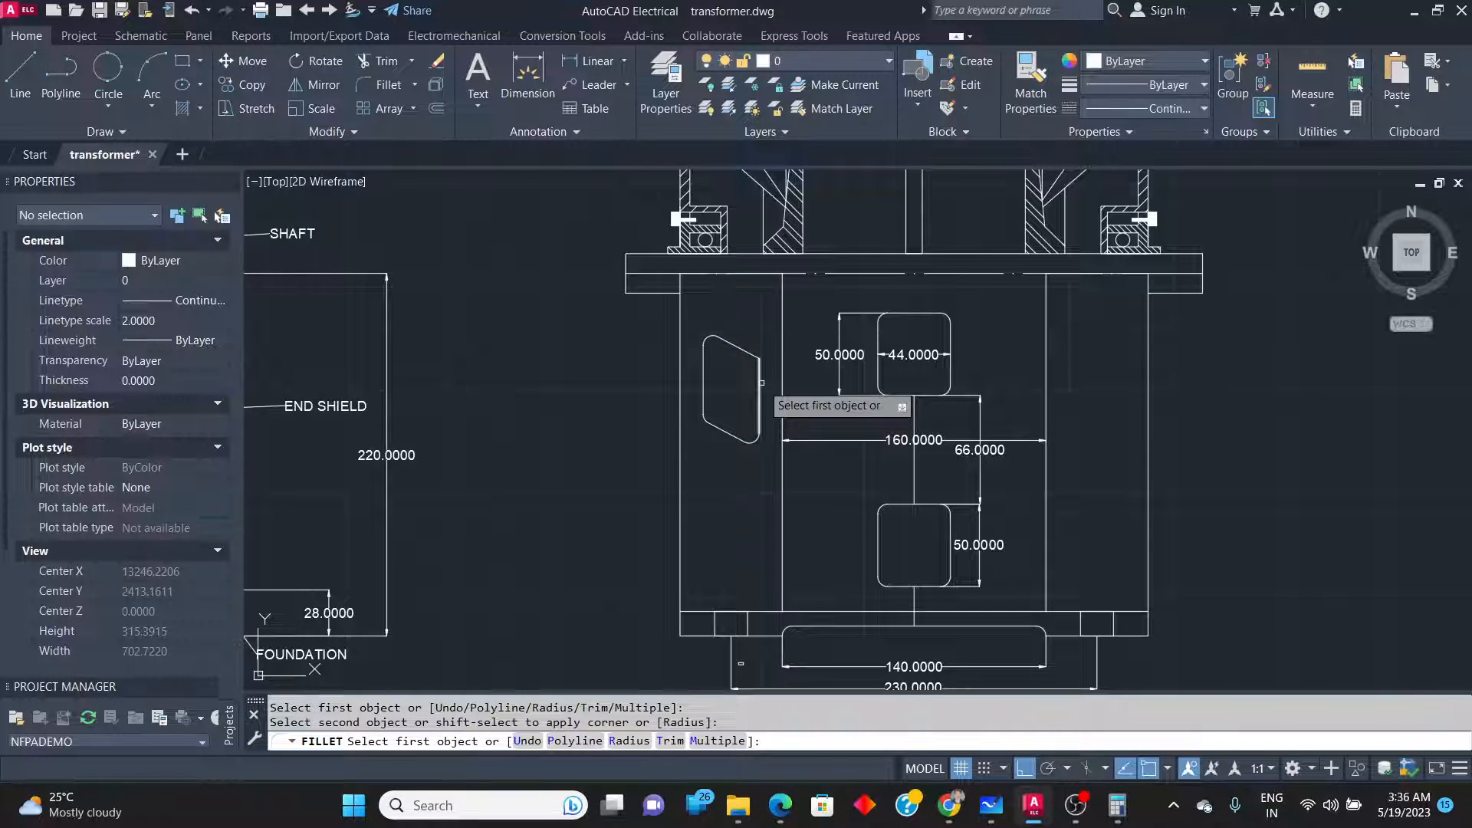
pyautogui.click(759, 379)
pyautogui.click(749, 354)
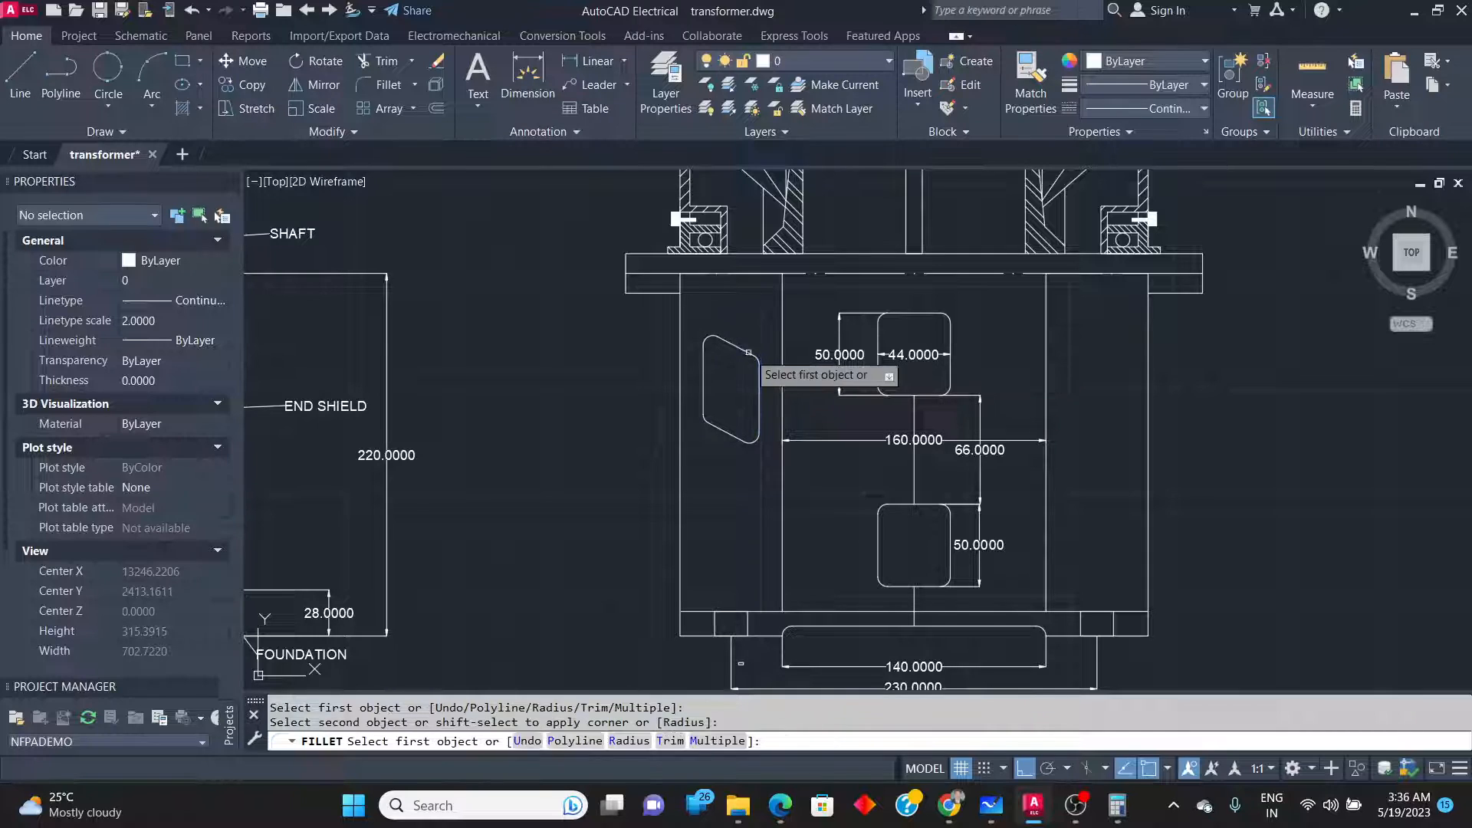
pyautogui.rightClick(618, 380)
pyautogui.click(681, 384)
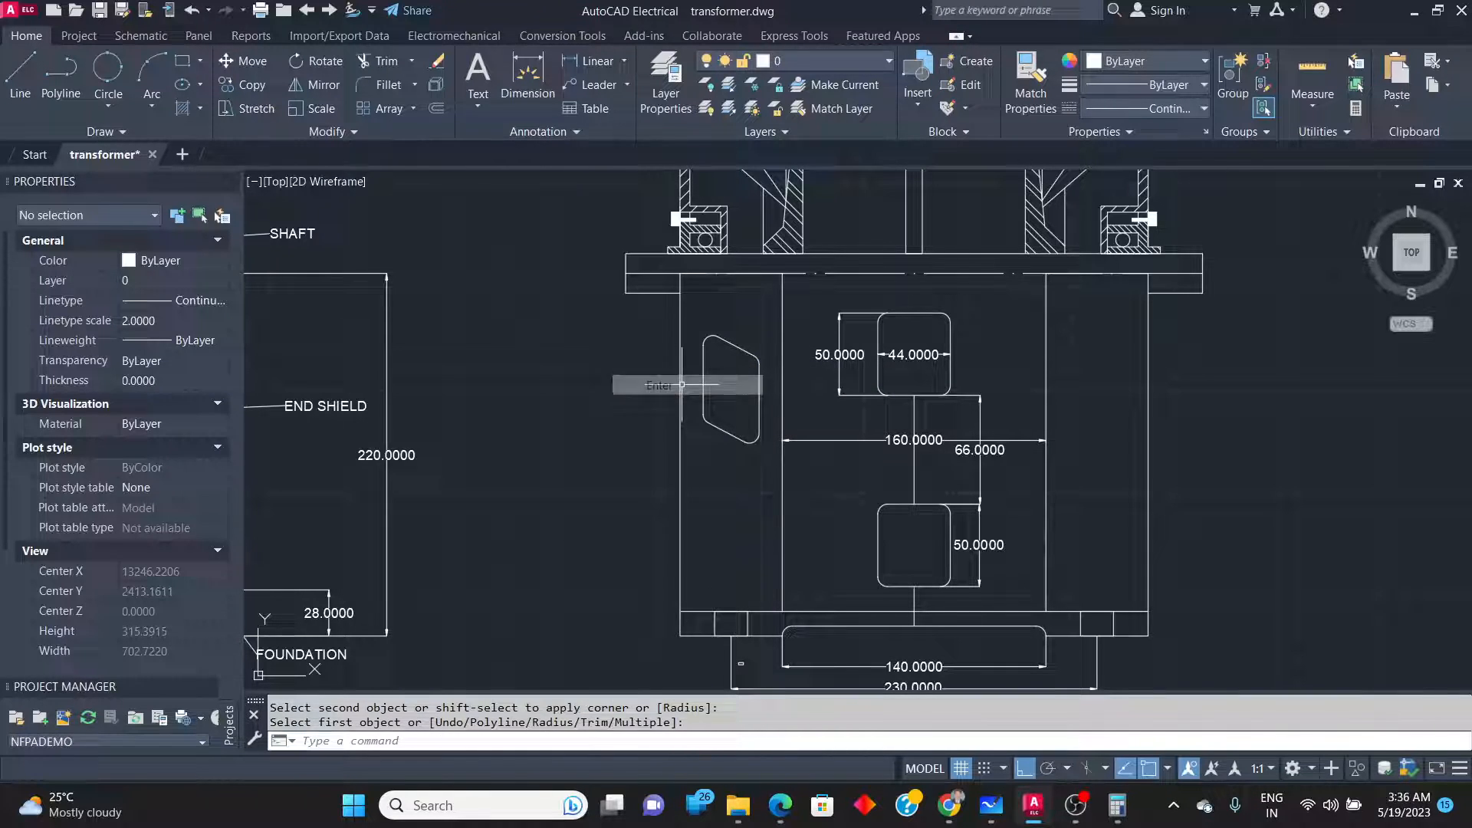
pyautogui.click(771, 483)
pyautogui.click(695, 320)
pyautogui.moveTo(736, 346)
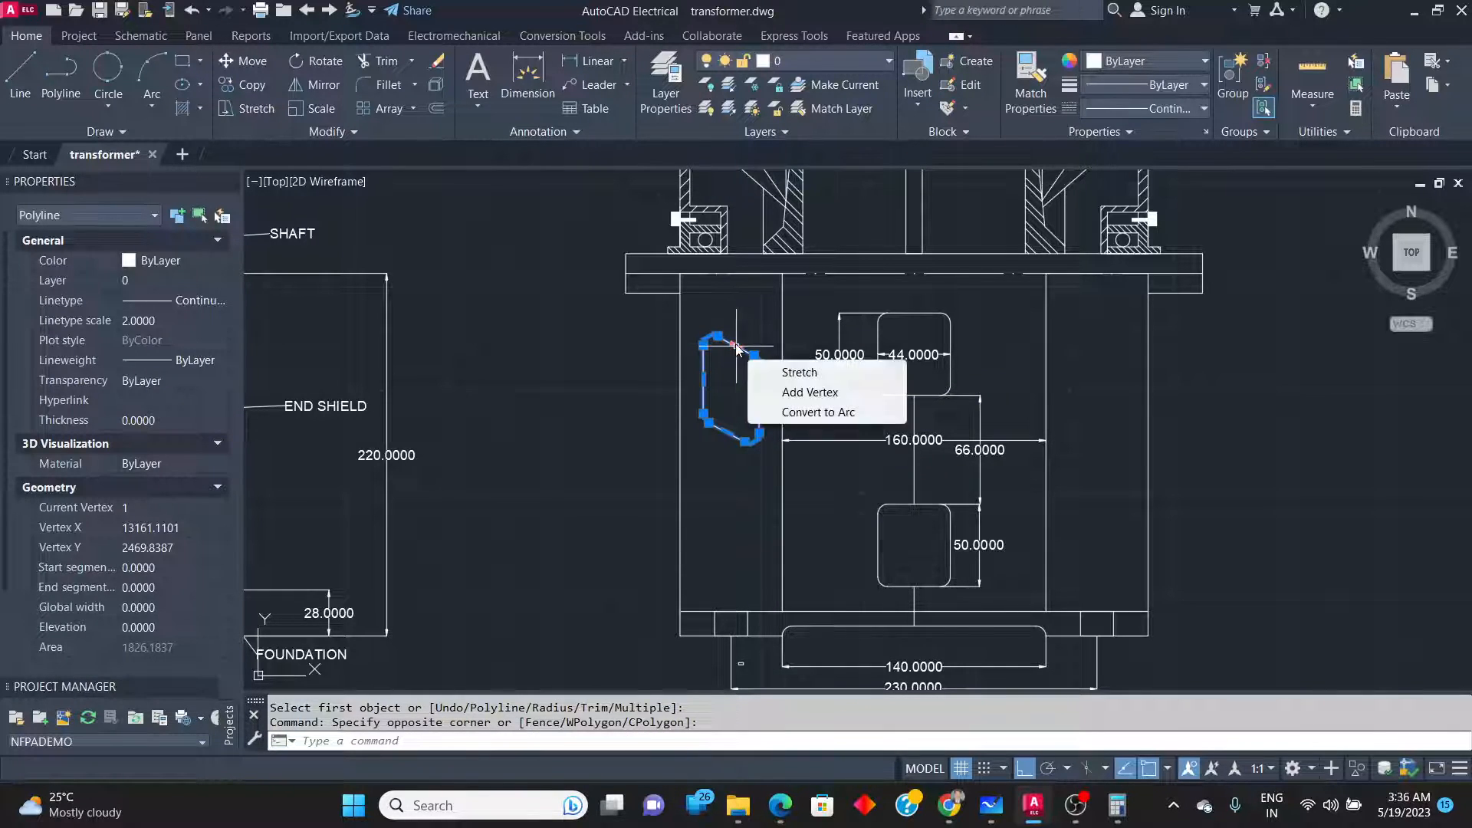
pyautogui.click(818, 411)
pyautogui.write('oint of arc segment:')
pyautogui.press('Return')
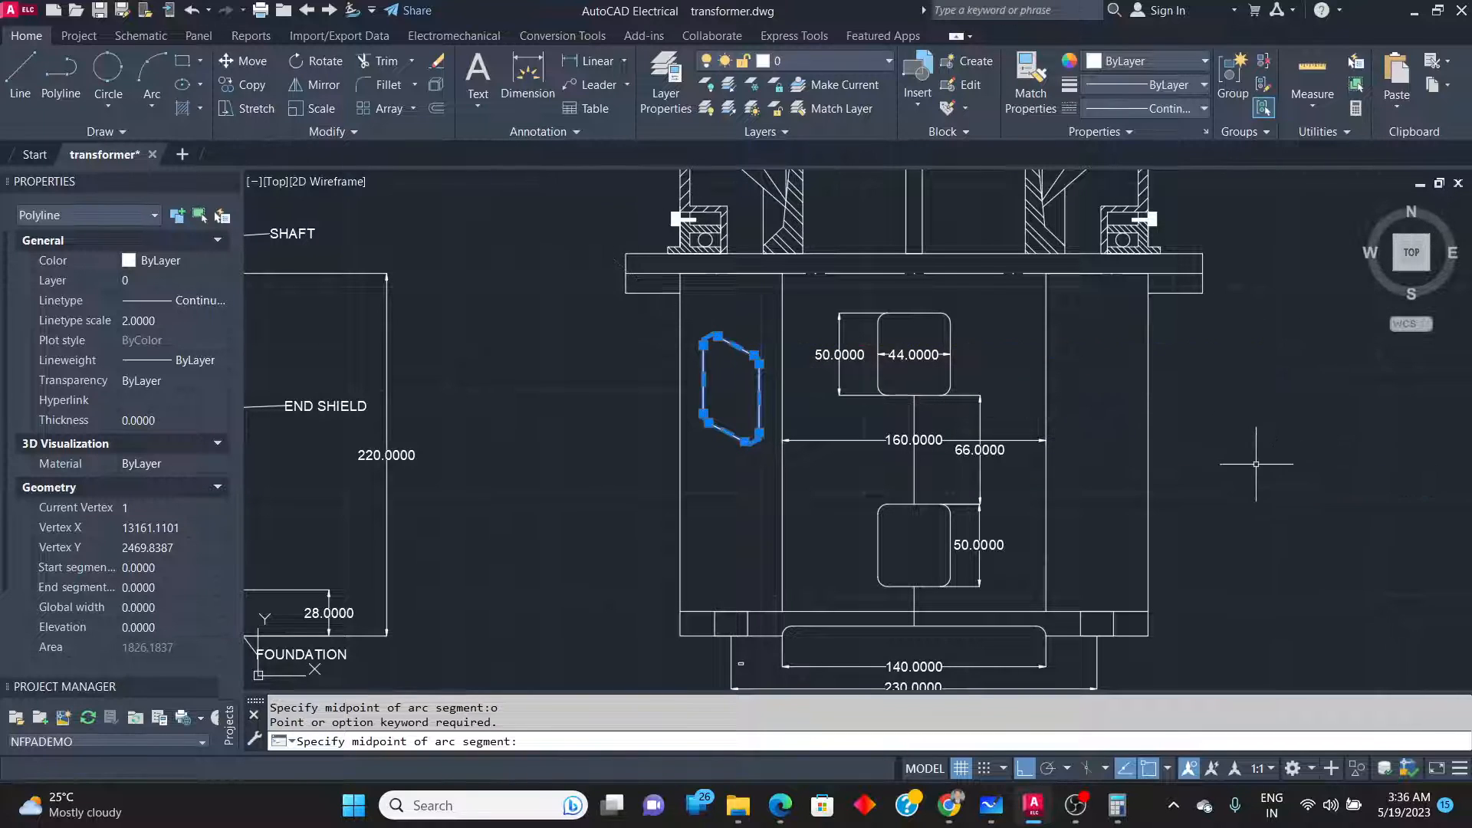
pyautogui.press('Escape')
pyautogui.press('Escape')
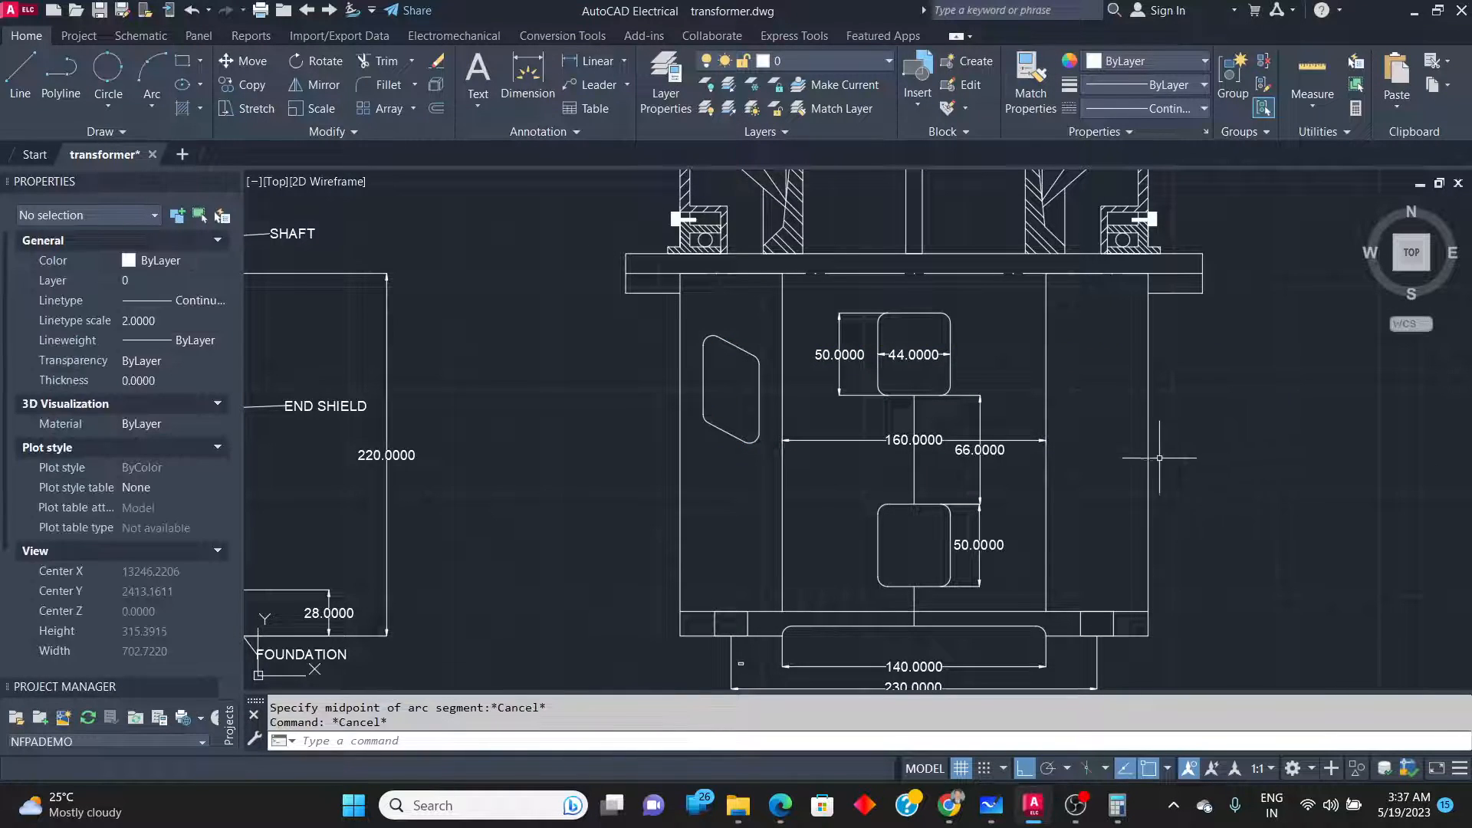
# Copy the rounded parallelogram opening straight down within the left end shield, beside the lower square opening.
pyautogui.click(770, 475)
pyautogui.click(699, 310)
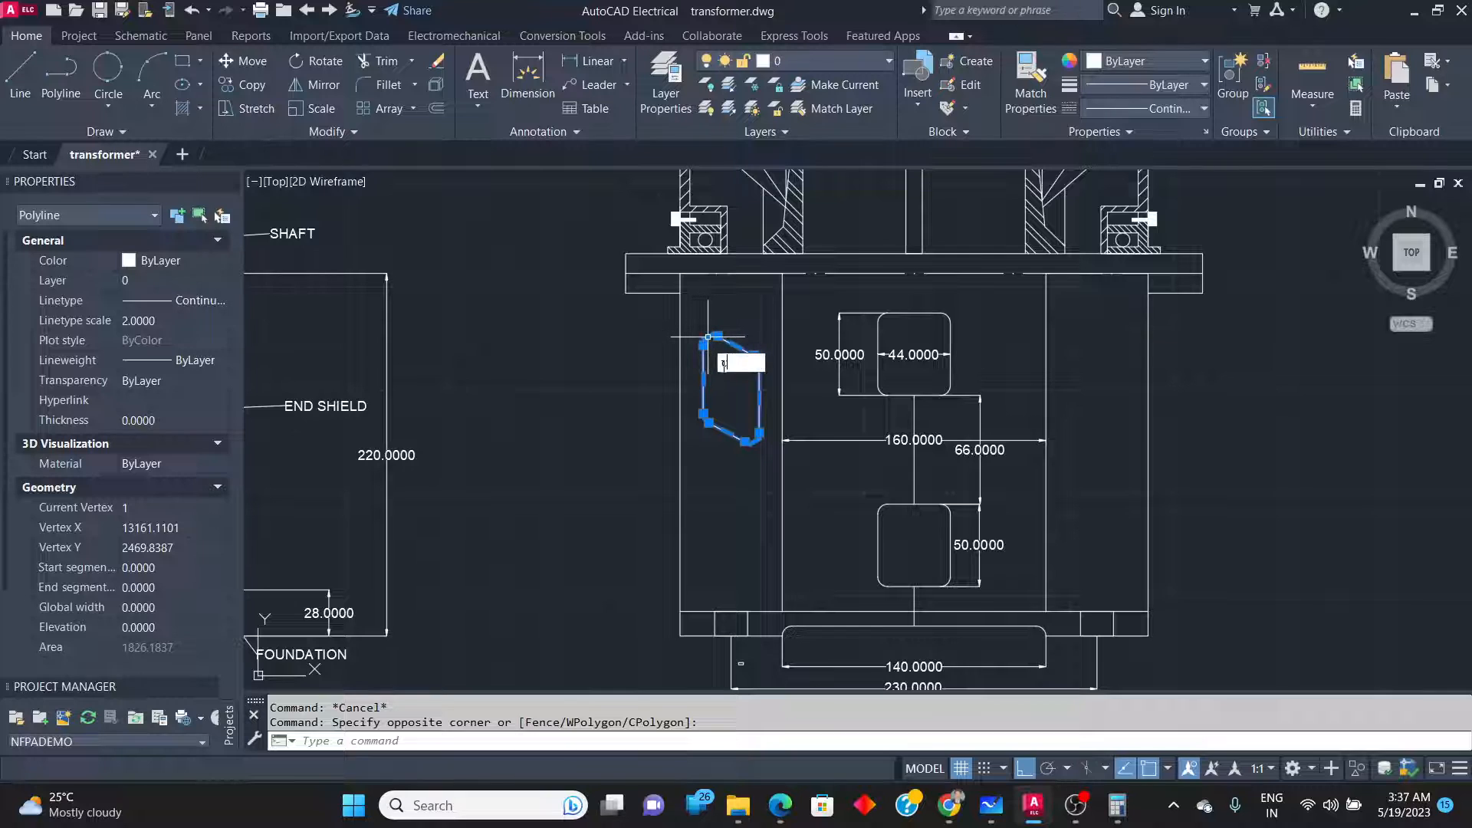
pyautogui.write('co')
pyautogui.press('Return')
pyautogui.click(1304, 389)
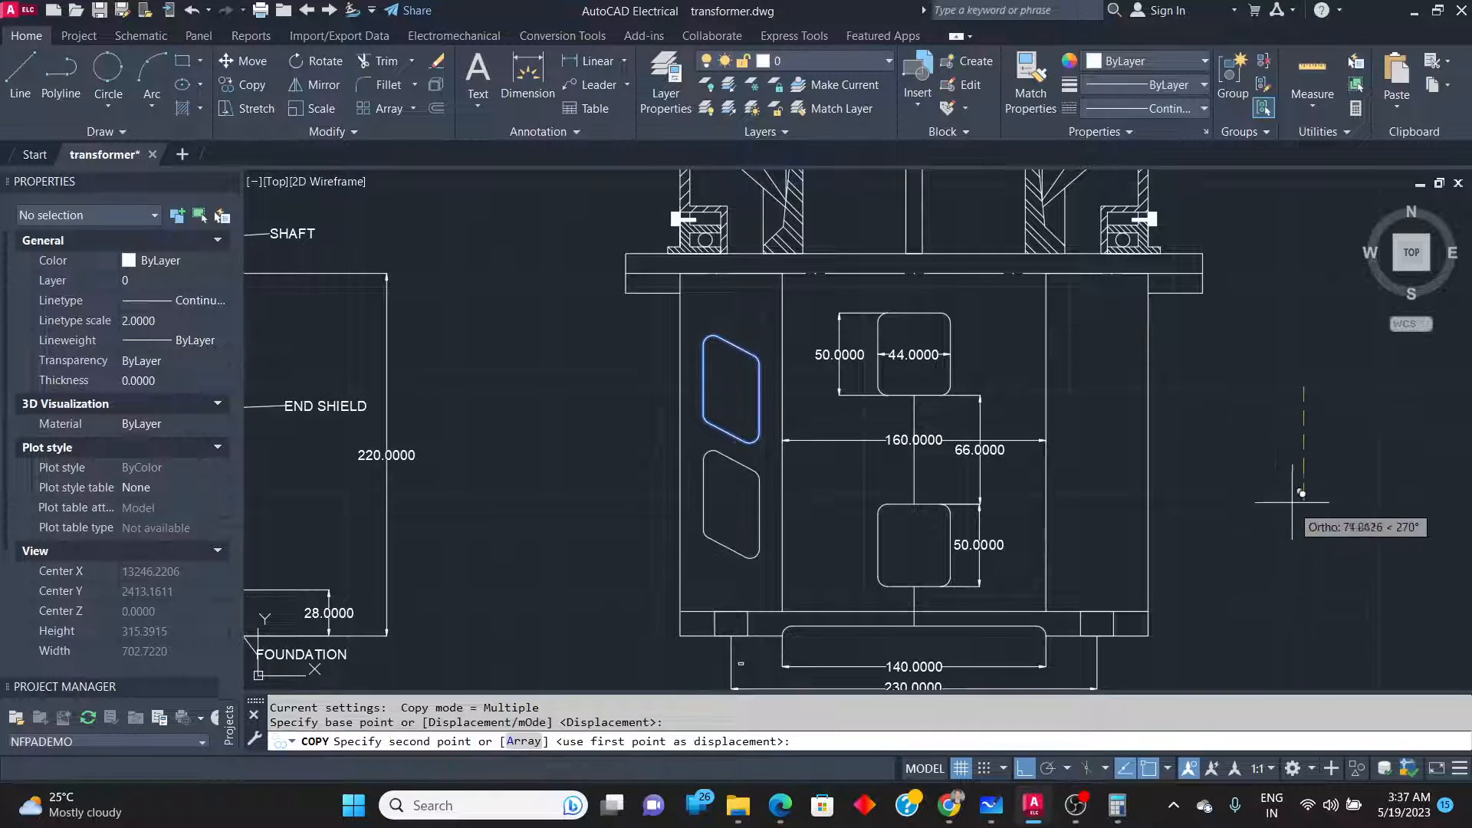
pyautogui.click(1304, 524)
pyautogui.press('Escape')
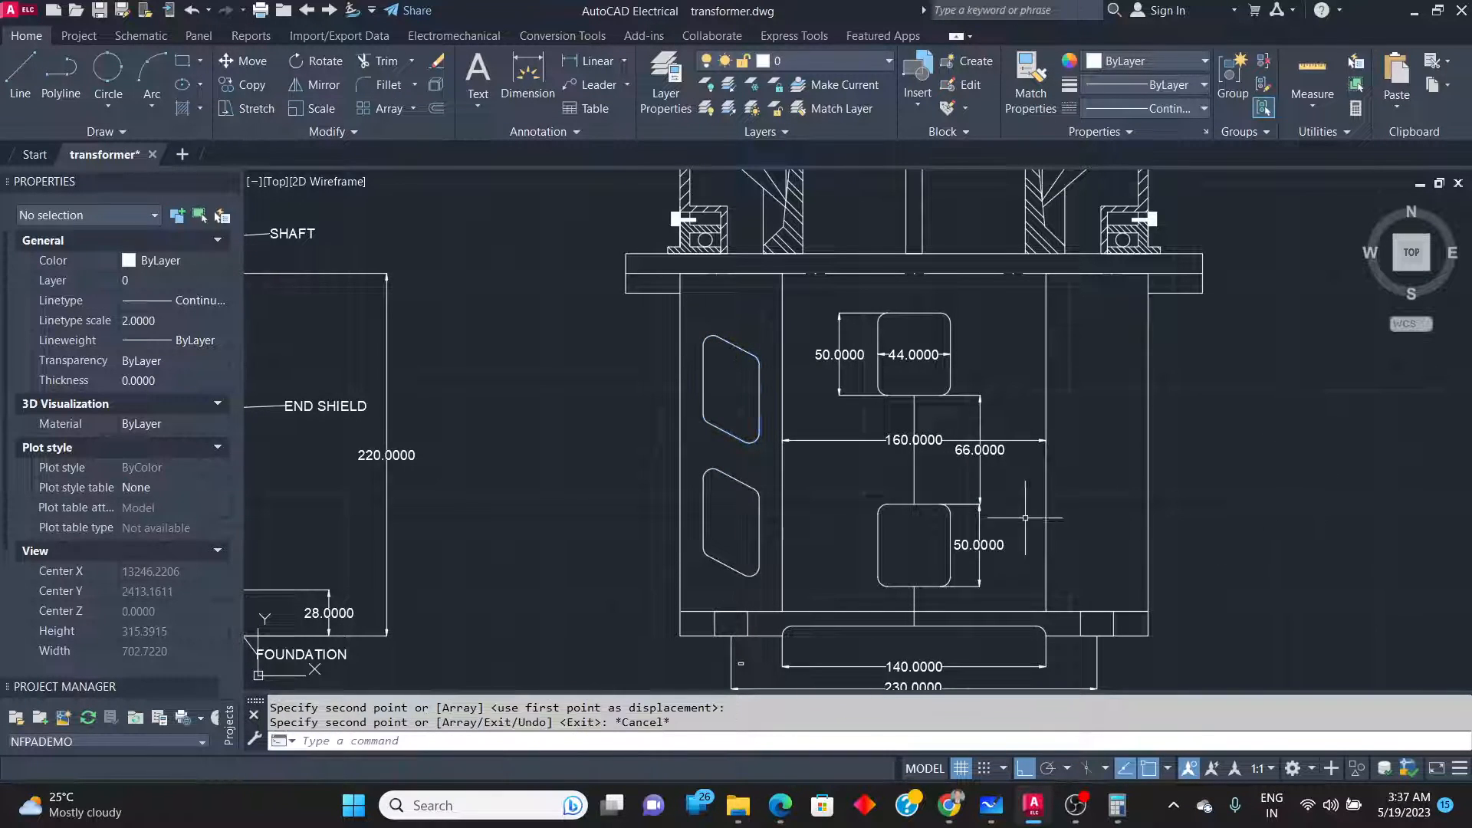
# Mirror both rounded parallelogram openings of the left end shield about the vertical centre line, keeping the originals.
pyautogui.click(770, 594)
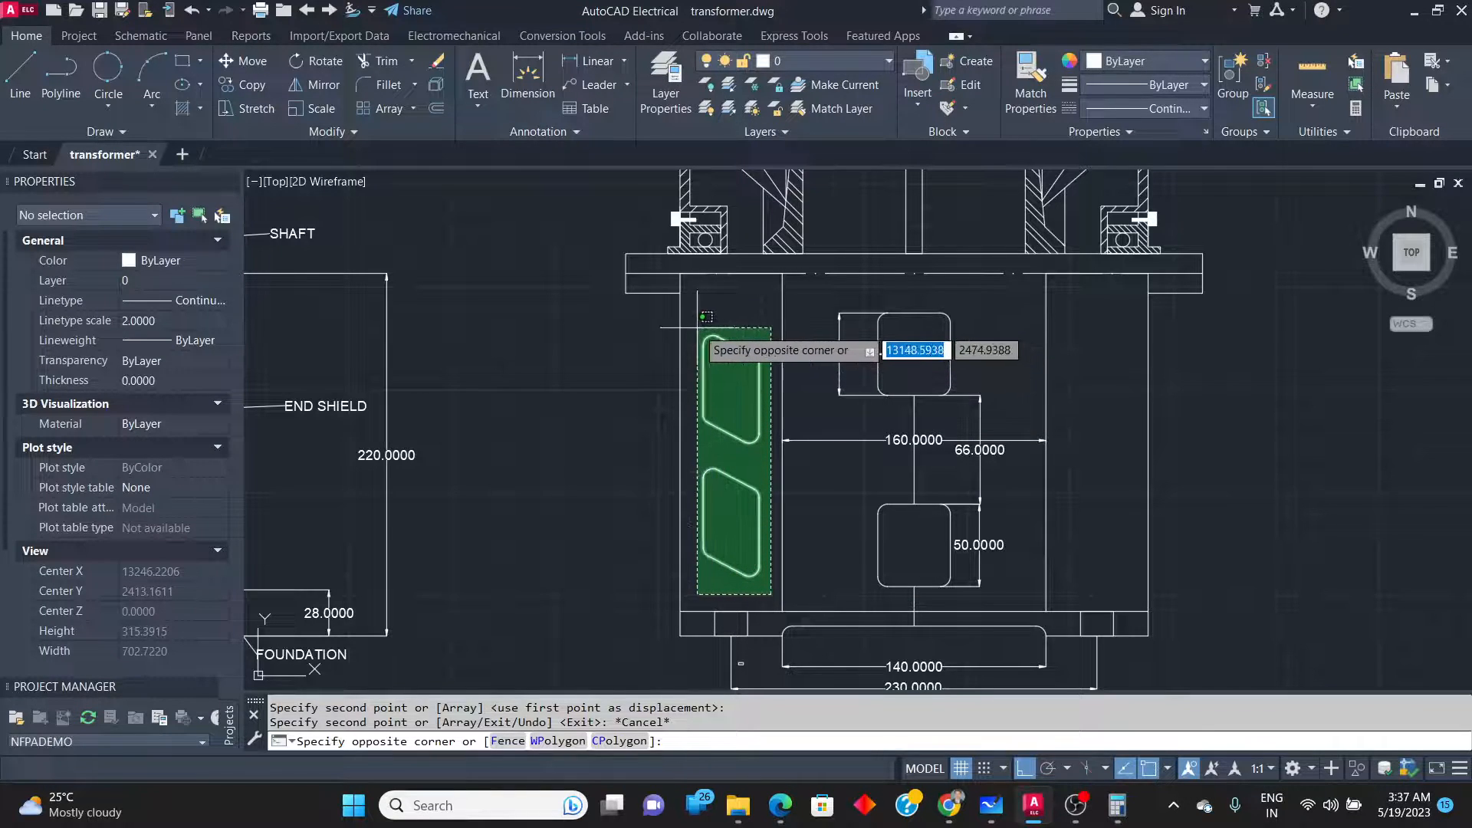
pyautogui.click(706, 317)
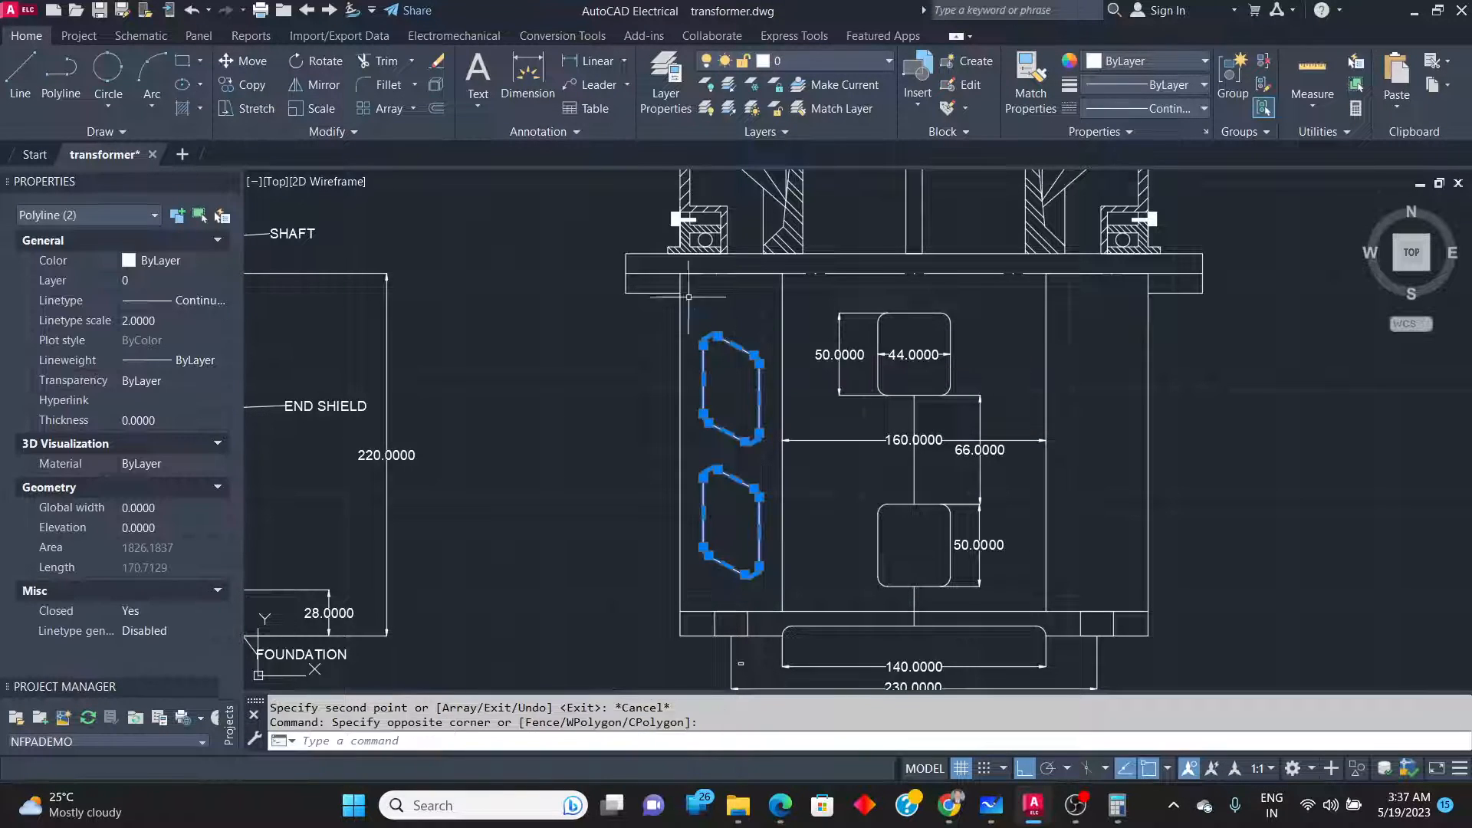
pyautogui.click(325, 85)
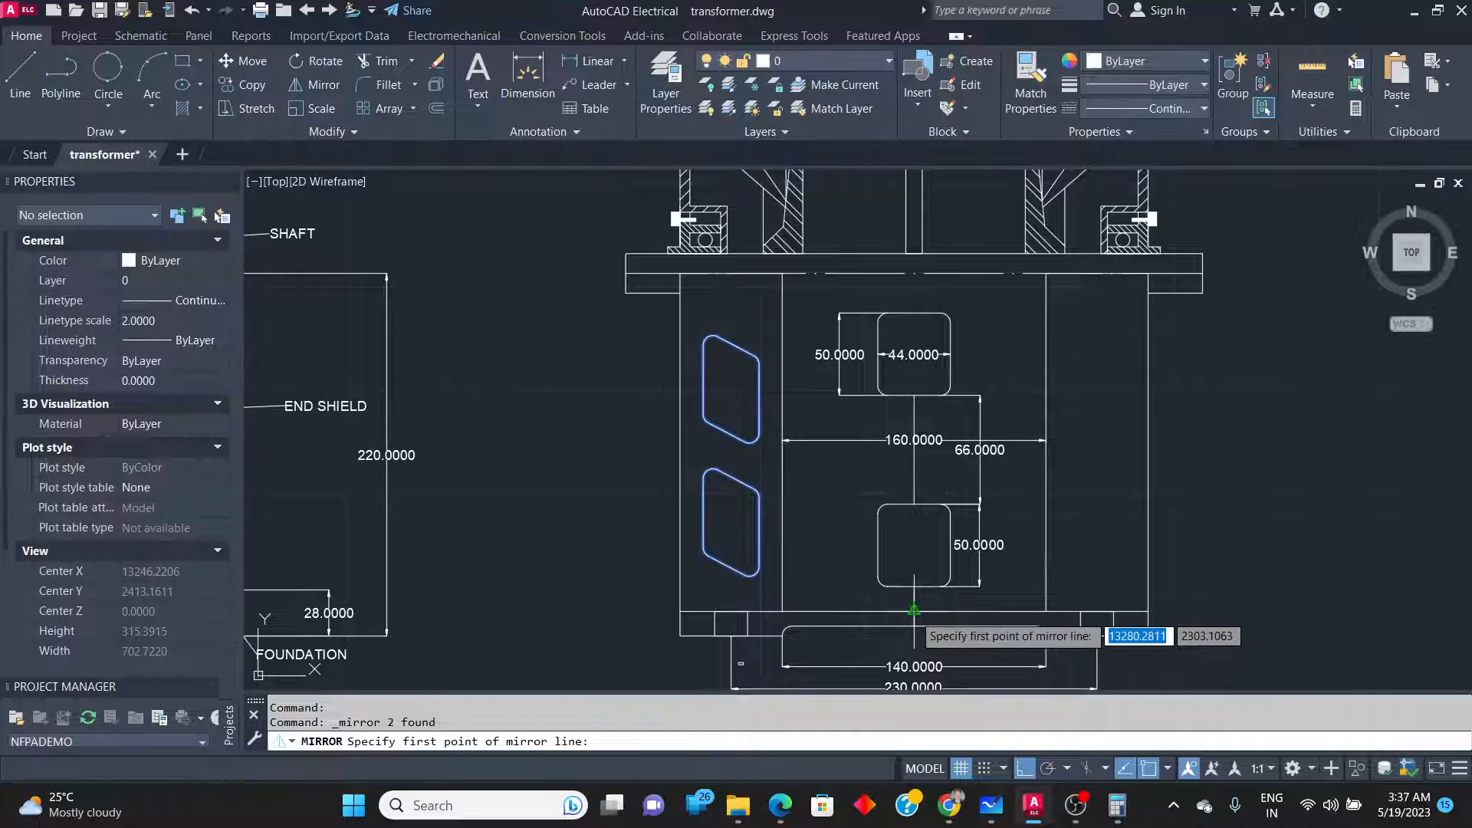
pyautogui.click(912, 612)
pyautogui.click(908, 472)
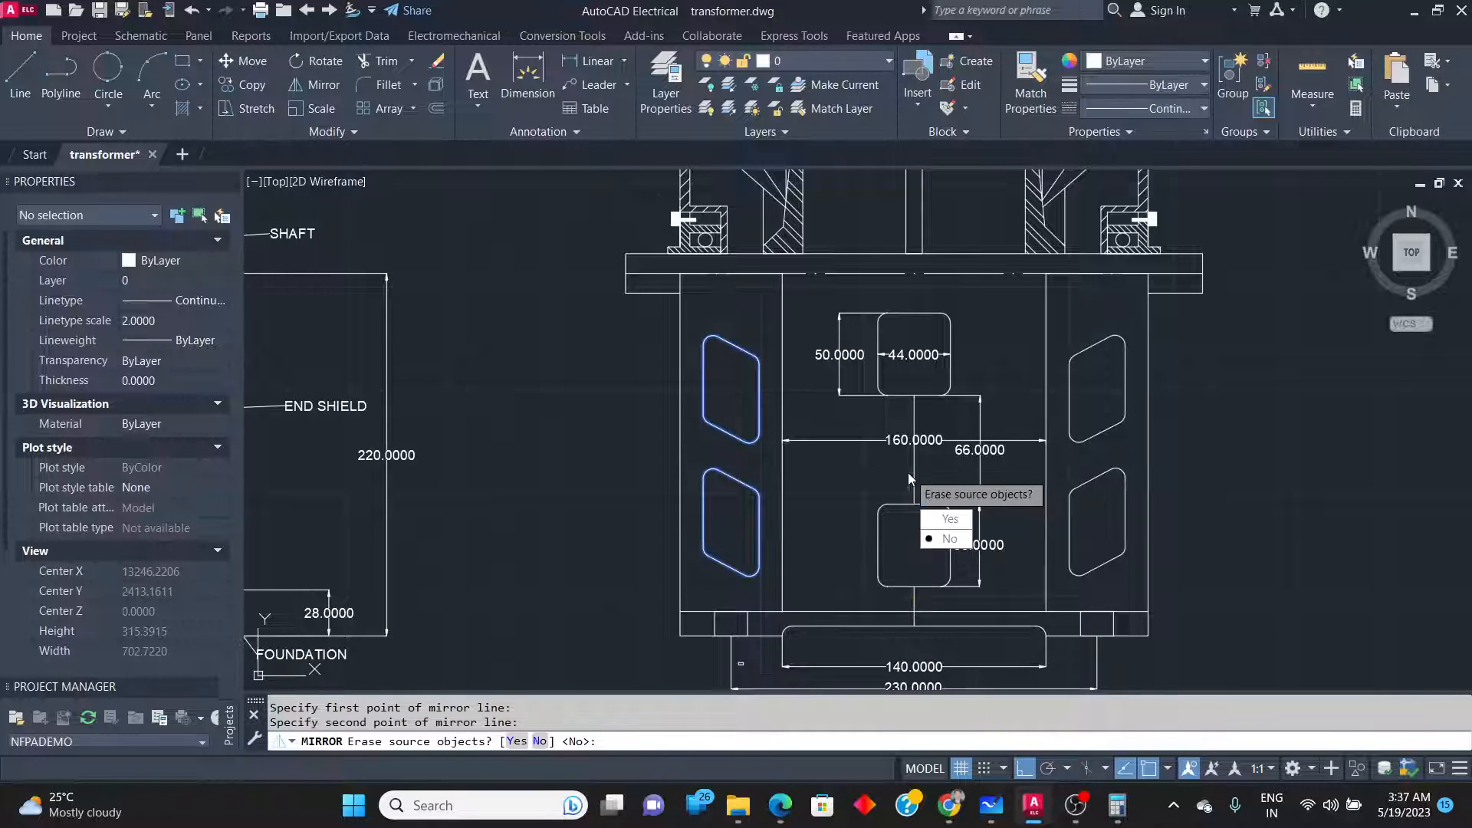
pyautogui.press('Return')
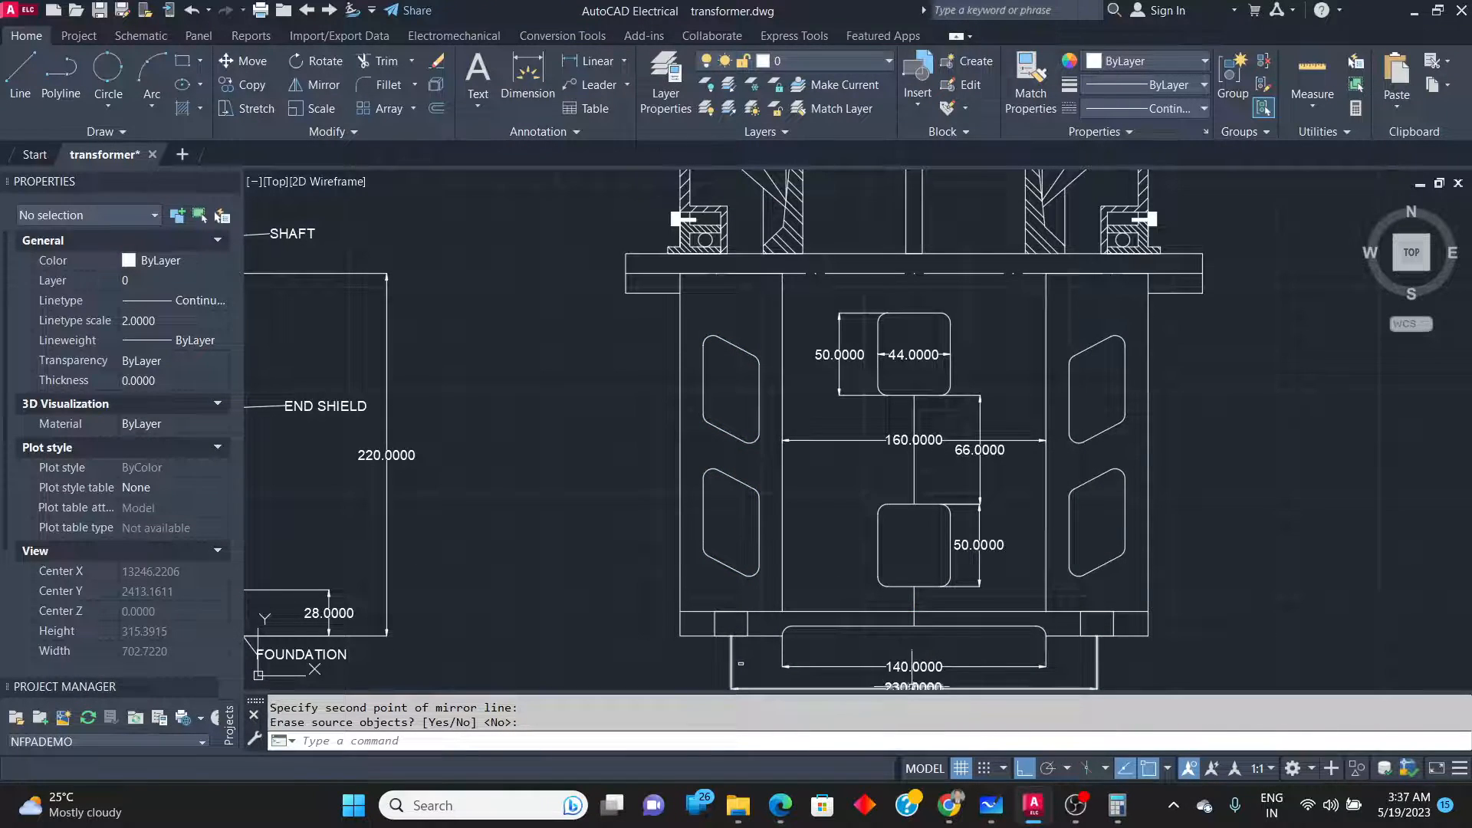
# Delete the two vertical construction lines between and below the square openings.
pyautogui.click(913, 599)
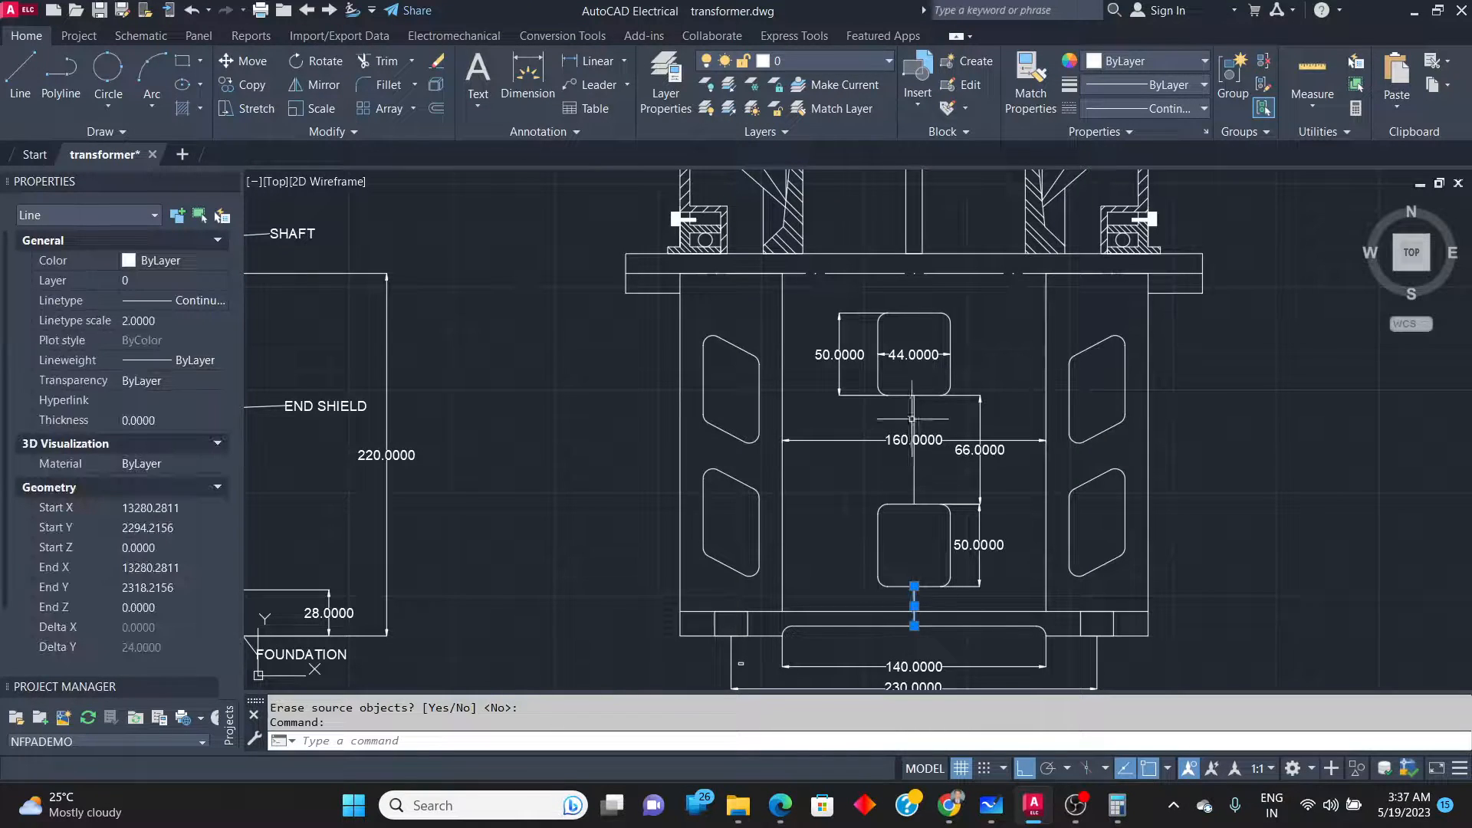
pyautogui.click(913, 452)
pyautogui.press('Delete')
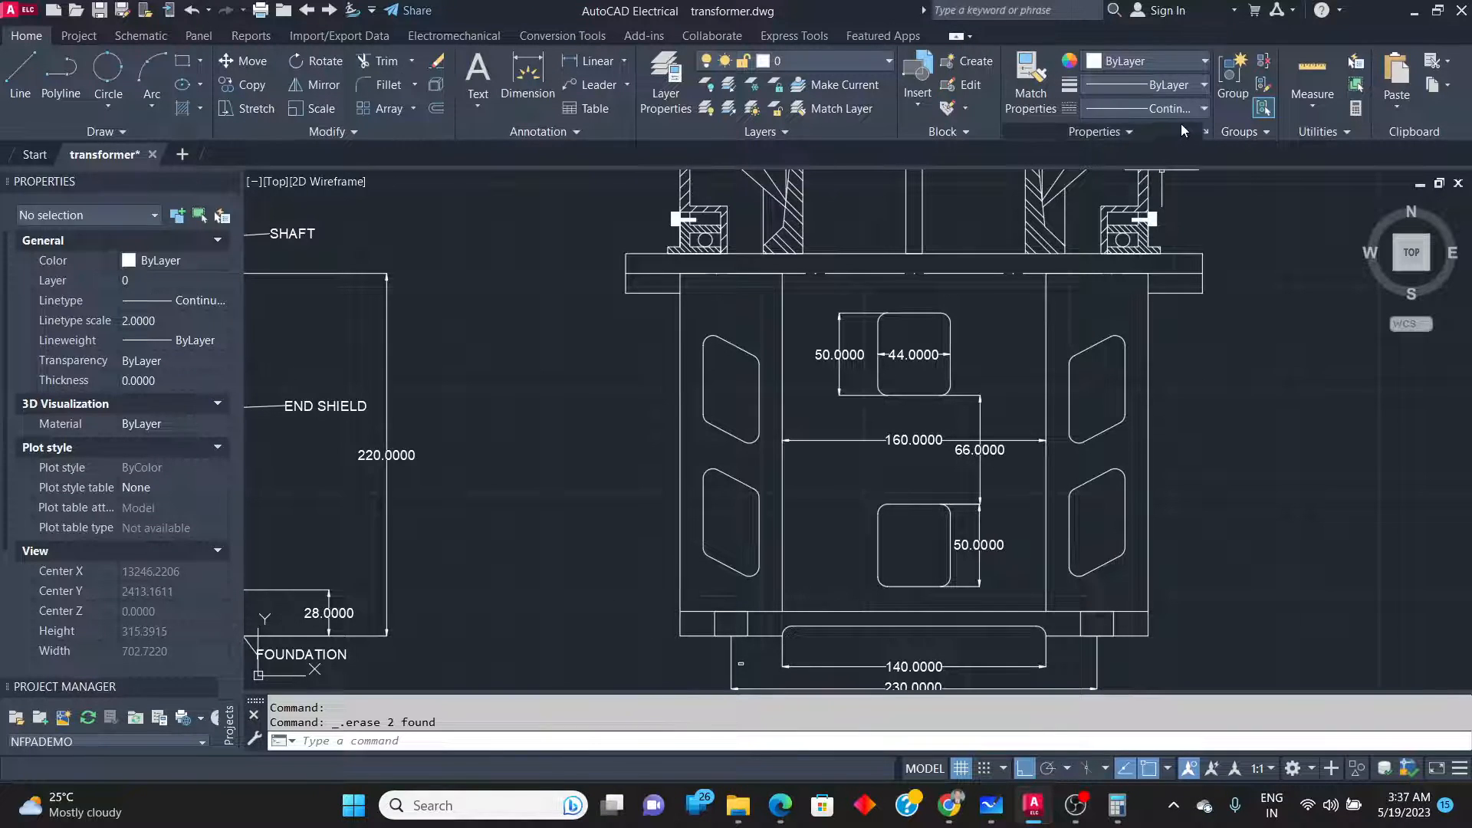
# Make the ACAD_ISO dashed linetype current and draw a vertical centre line about 20 mm long up through the left foundation hole.
pyautogui.click(1202, 109)
pyautogui.click(1163, 196)
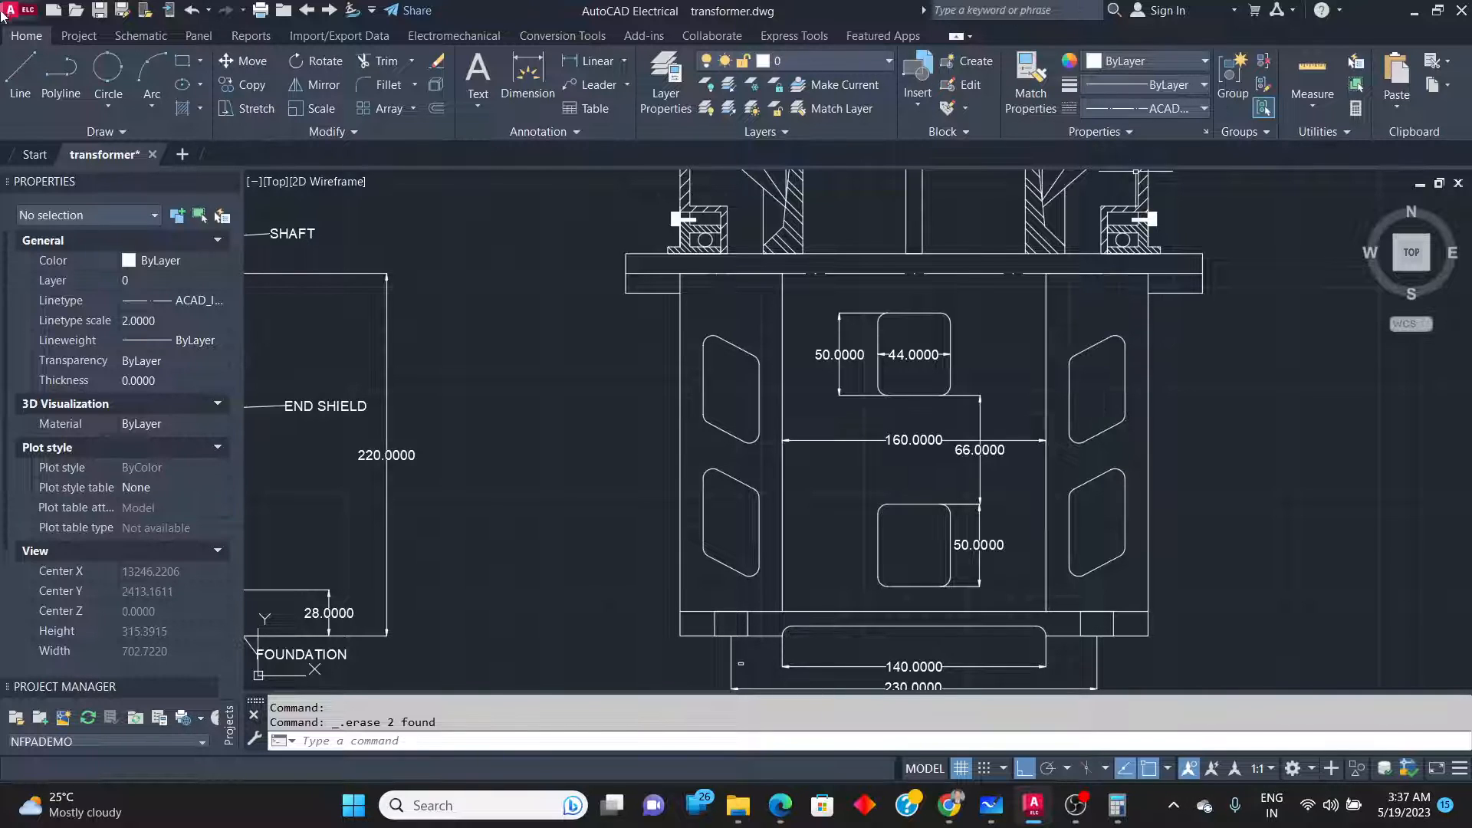
pyautogui.click(20, 75)
pyautogui.scroll(2, 597, 672)
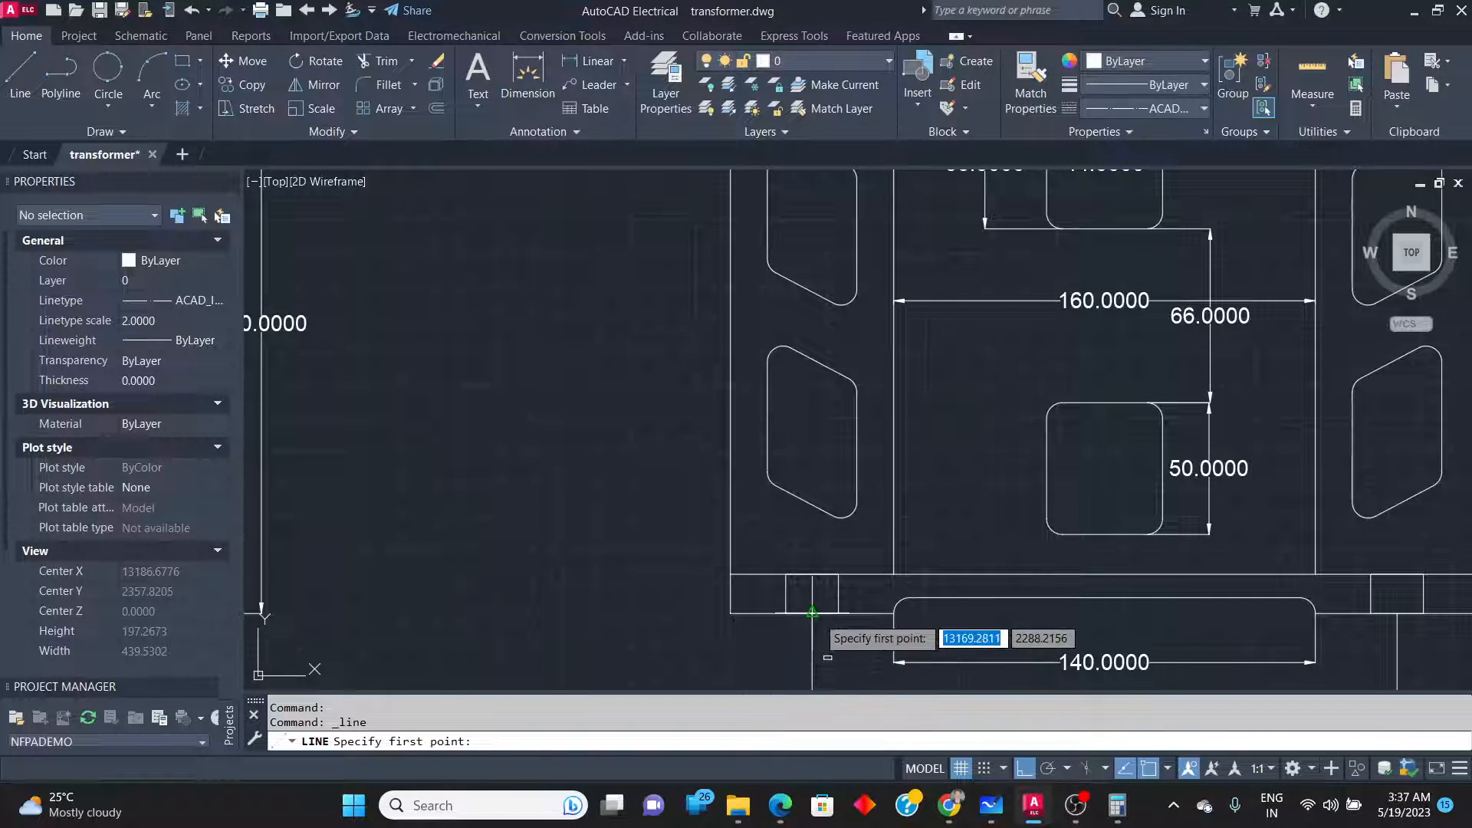
pyautogui.click(811, 613)
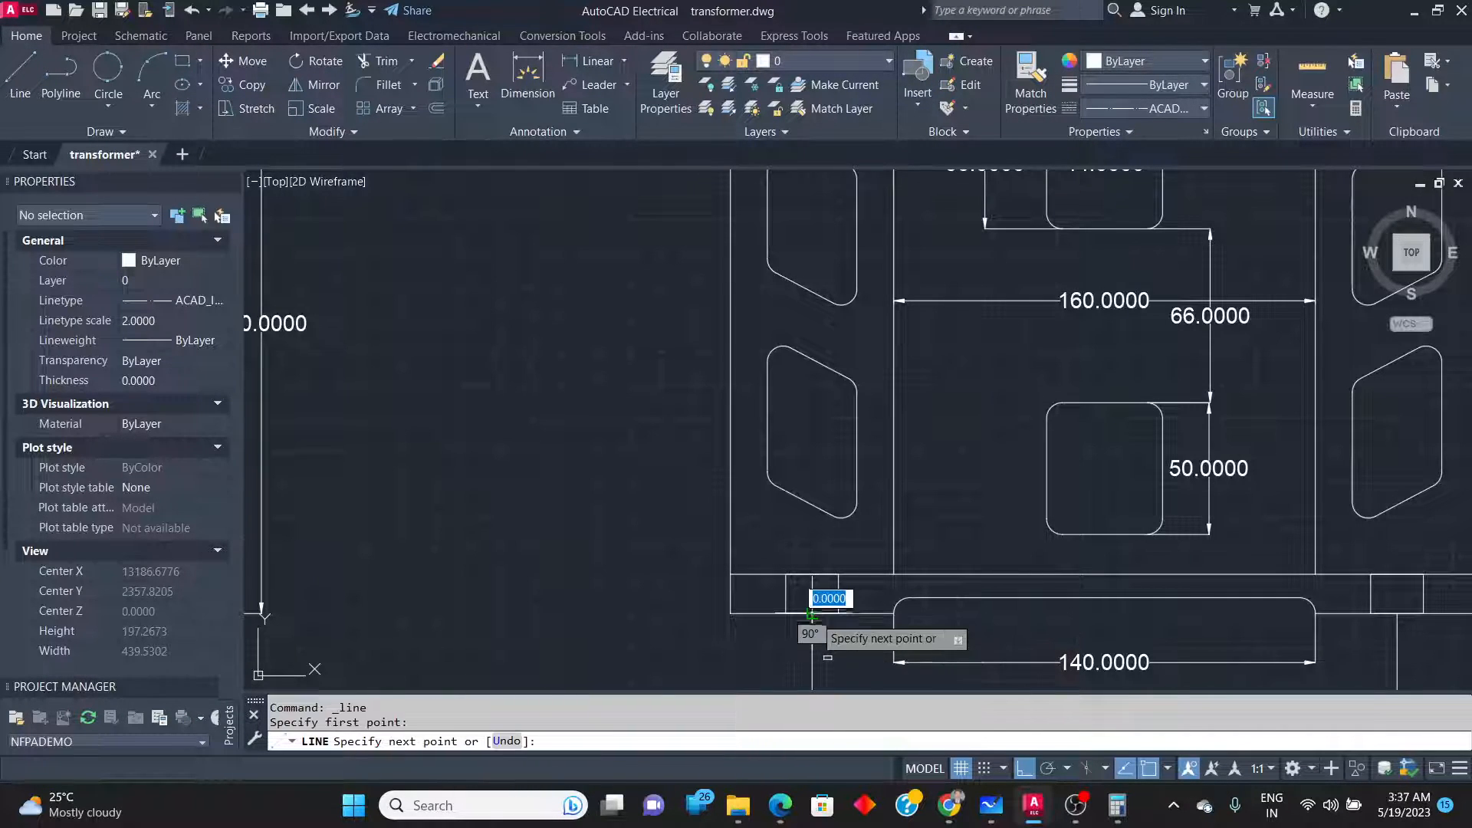
pyautogui.click(812, 561)
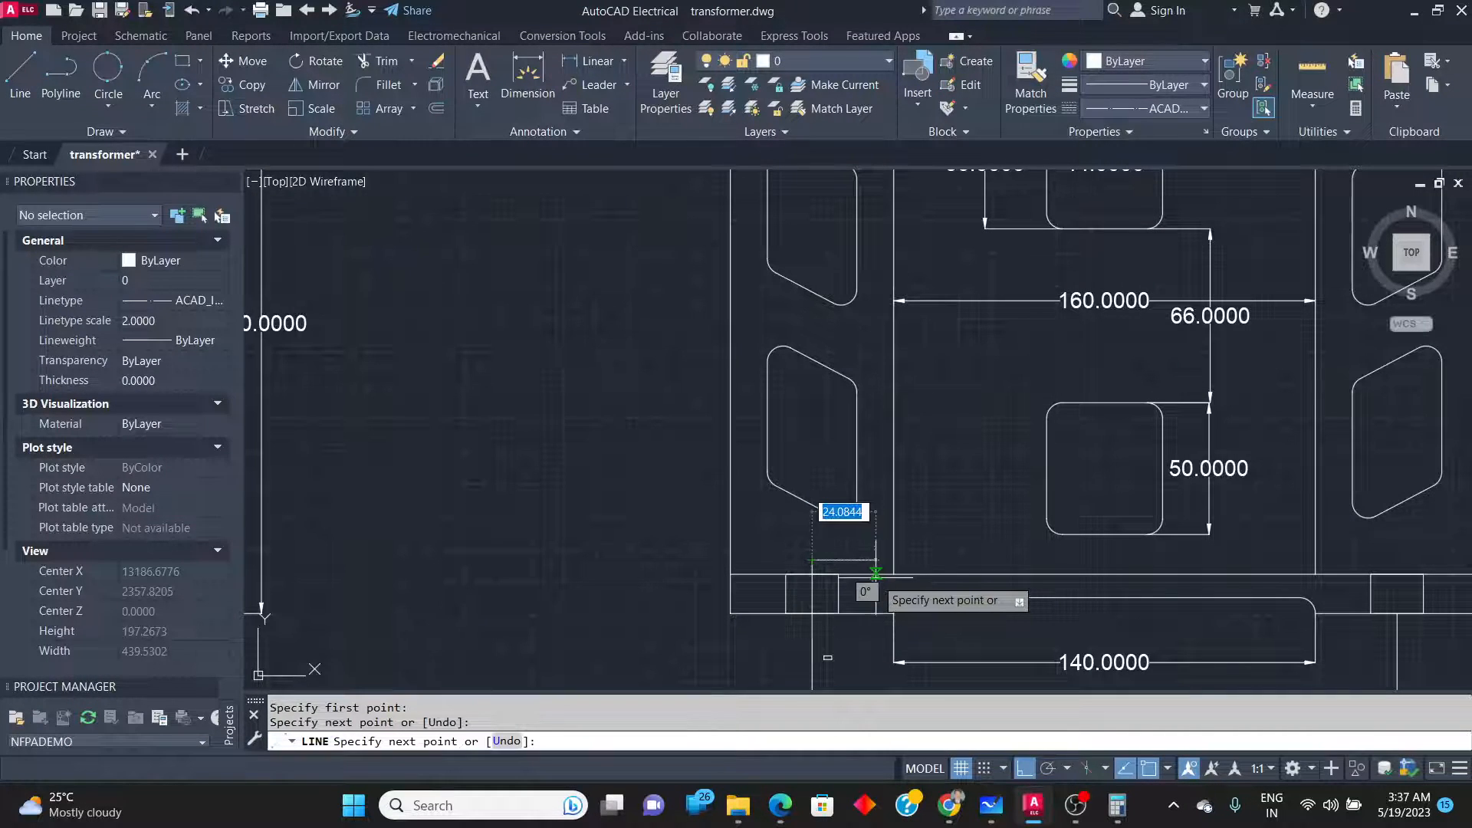
pyautogui.press('Return')
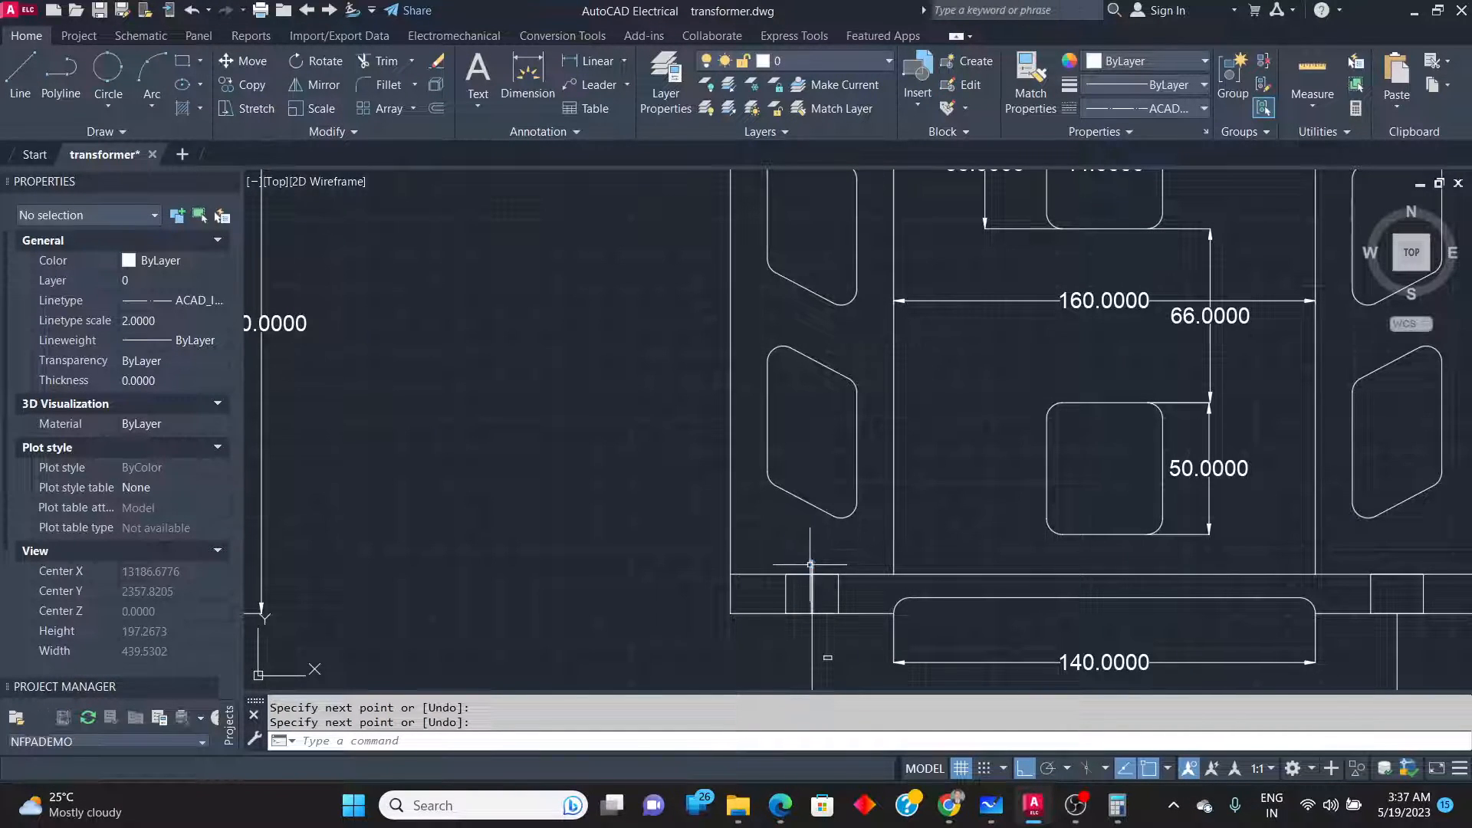
# Copy the left foundation hole's centre line horizontally to the middle of the right foundation hole.
pyautogui.click(811, 569)
pyautogui.click(244, 85)
pyautogui.scroll(-2, 253, 251)
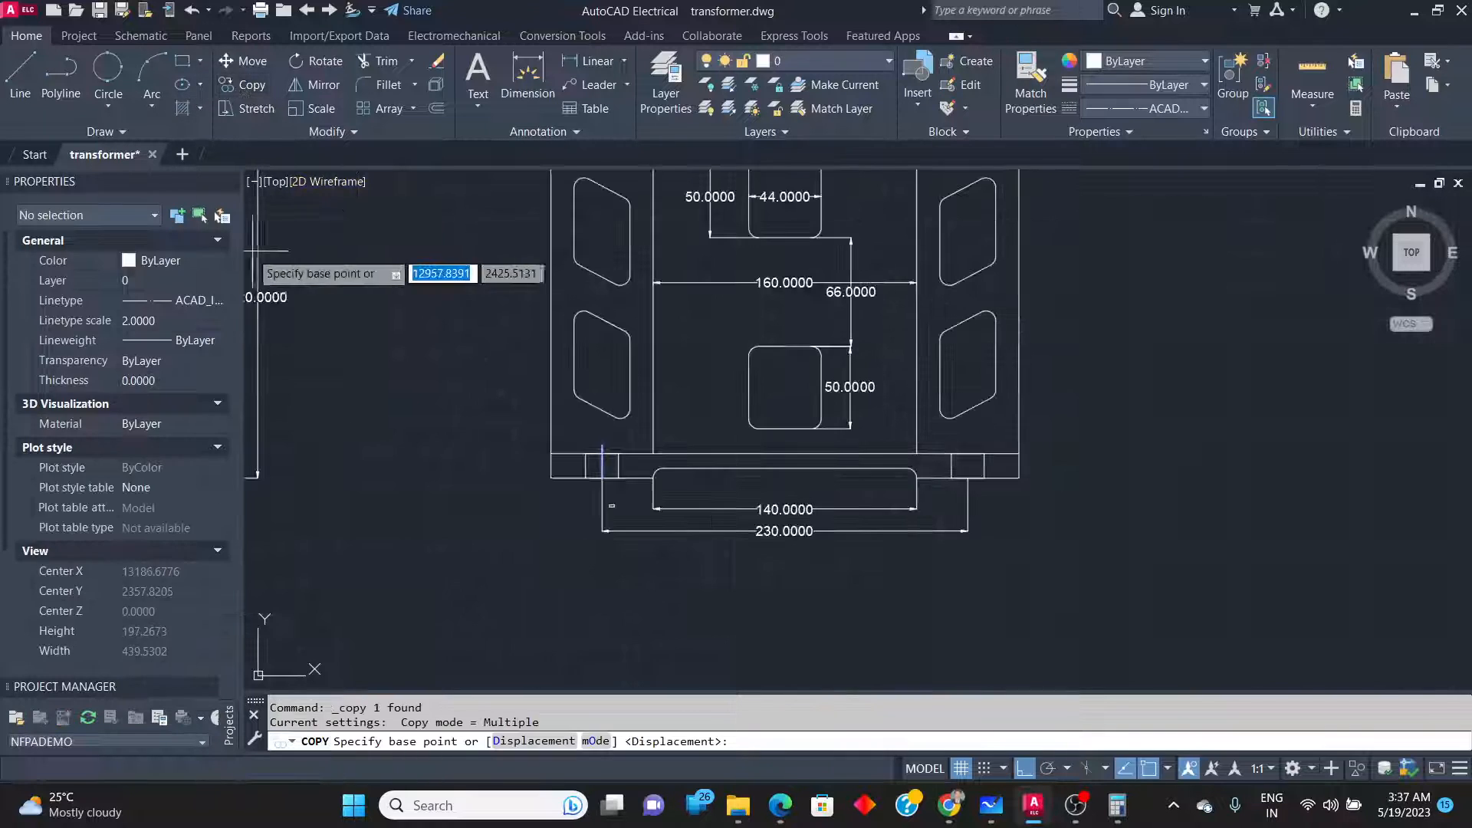
pyautogui.click(611, 477)
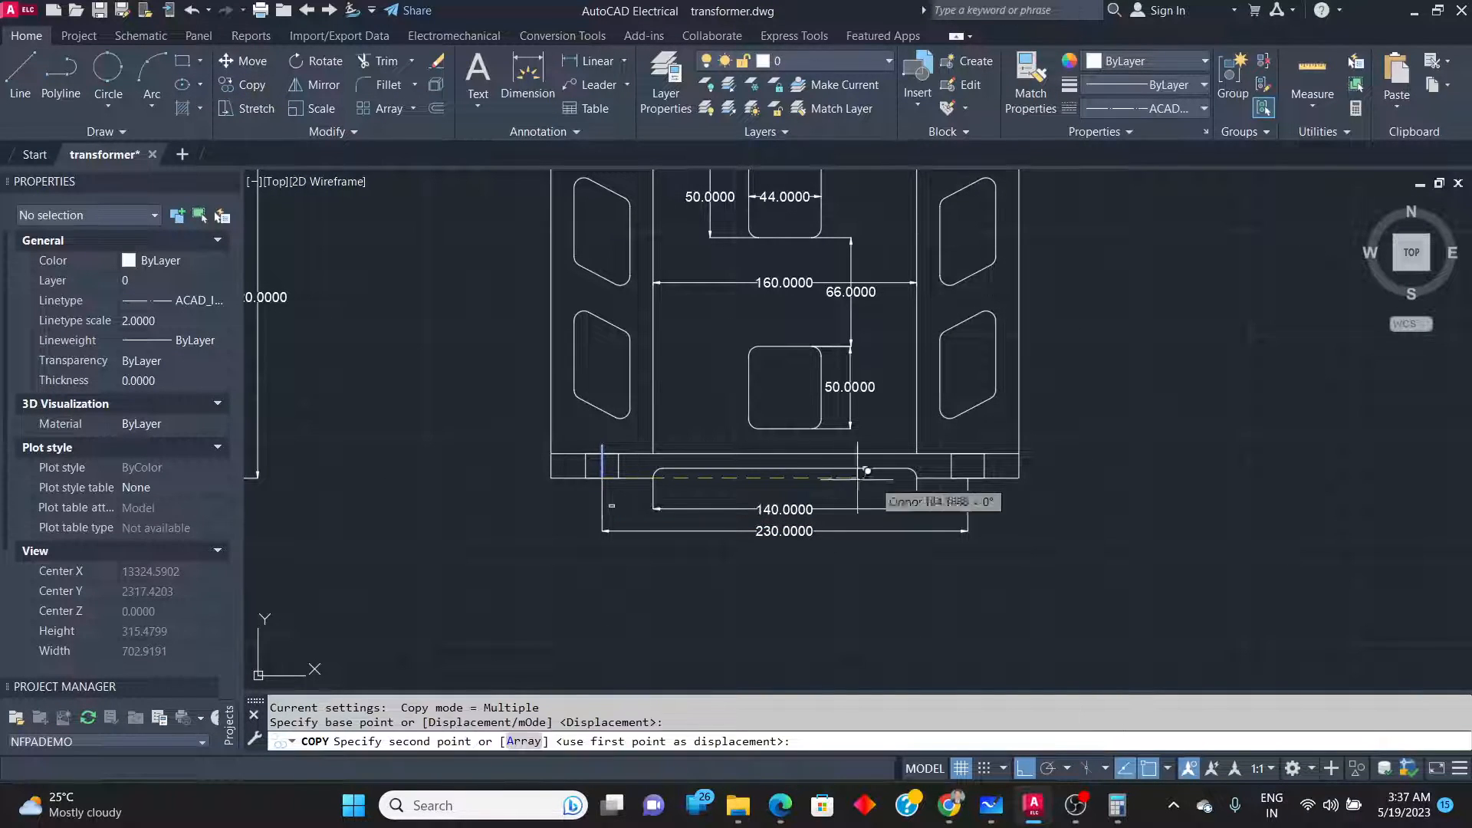
pyautogui.click(963, 478)
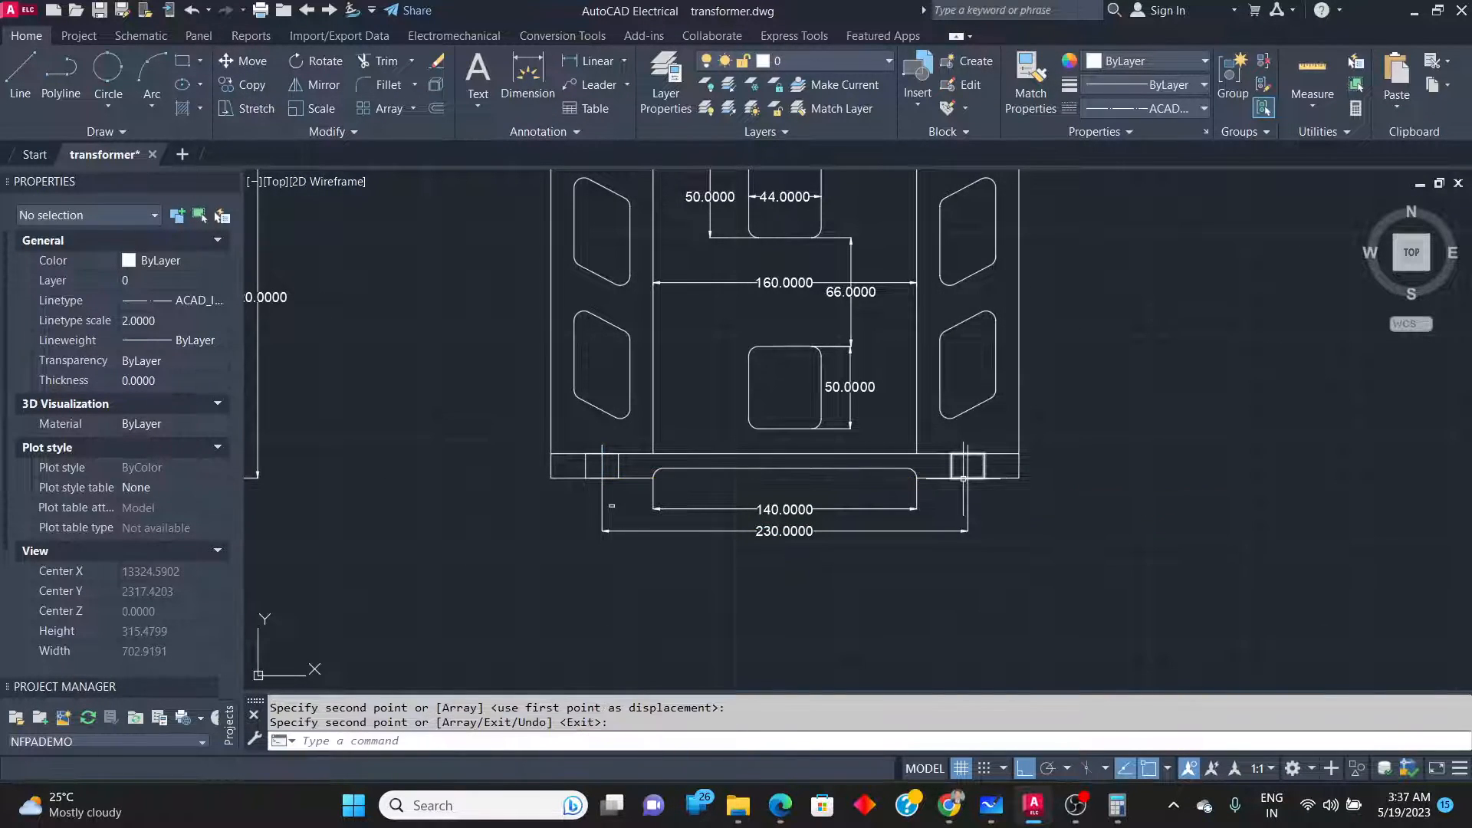
pyautogui.press('Return')
# Set the linetype scale of both foundation-hole centre lines to 0.2, reduce it to 0.1 and clear the selection.
pyautogui.click(968, 464)
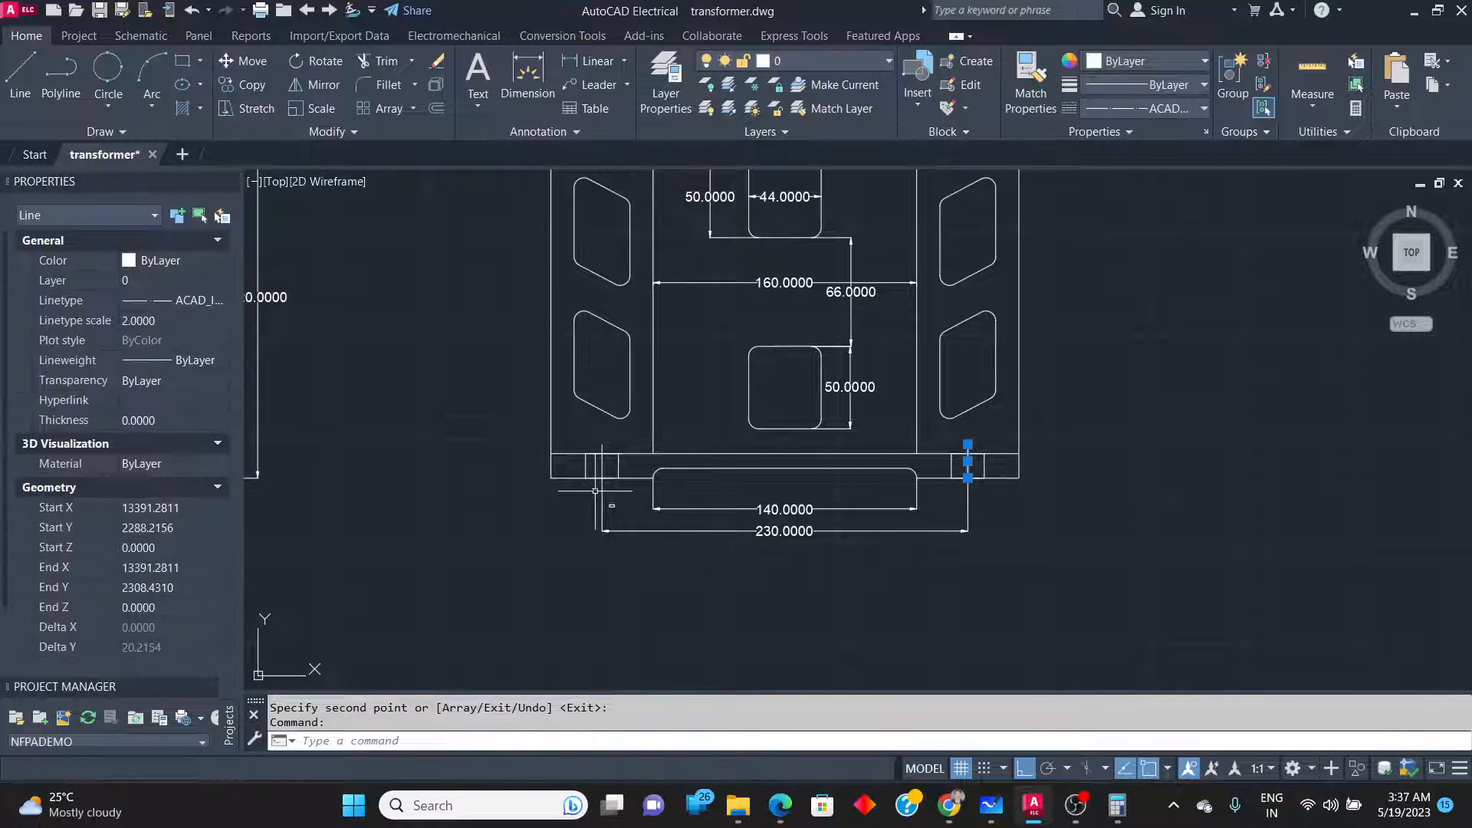
pyautogui.click(602, 464)
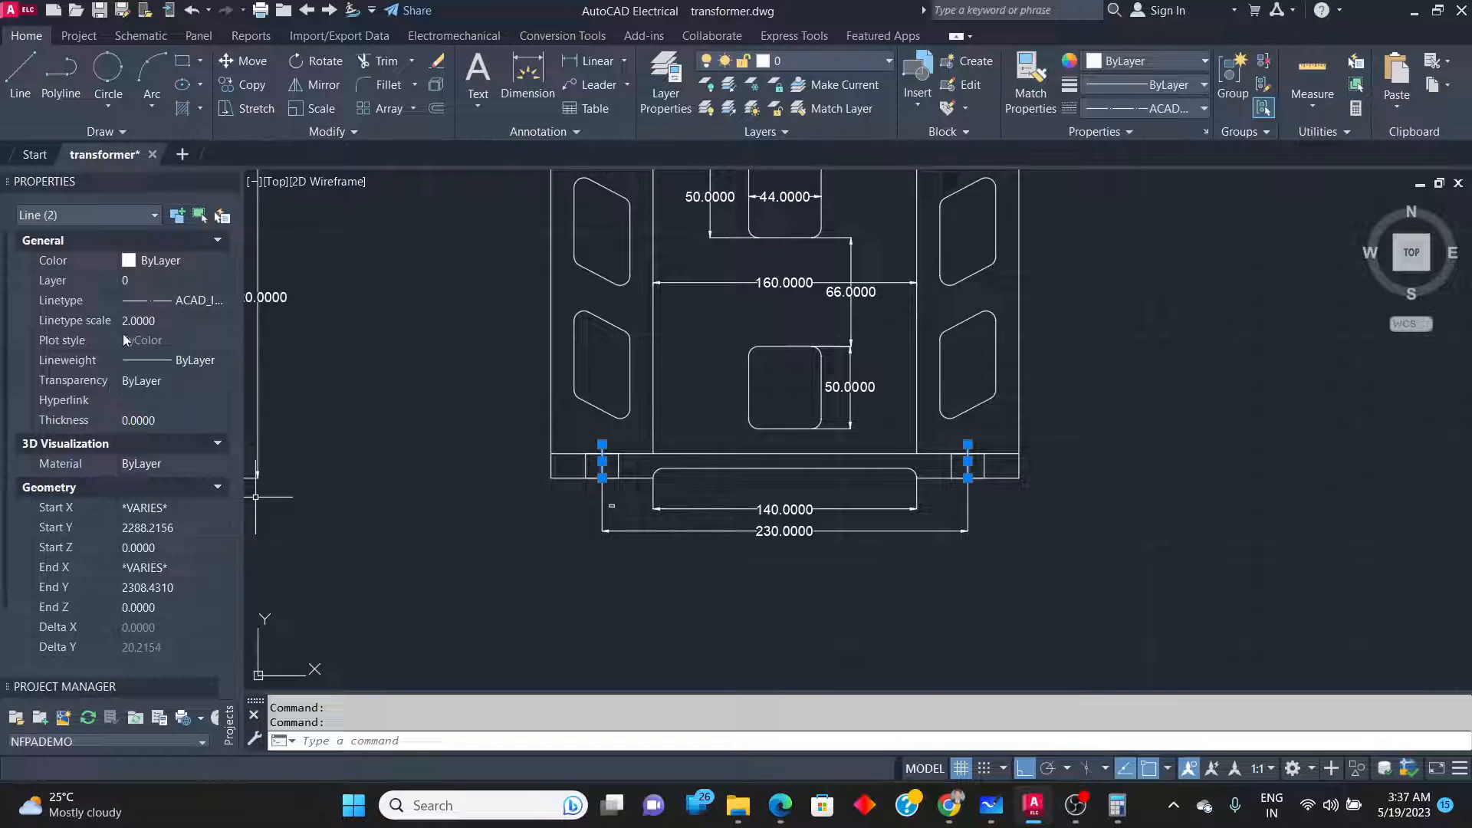
pyautogui.click(146, 322)
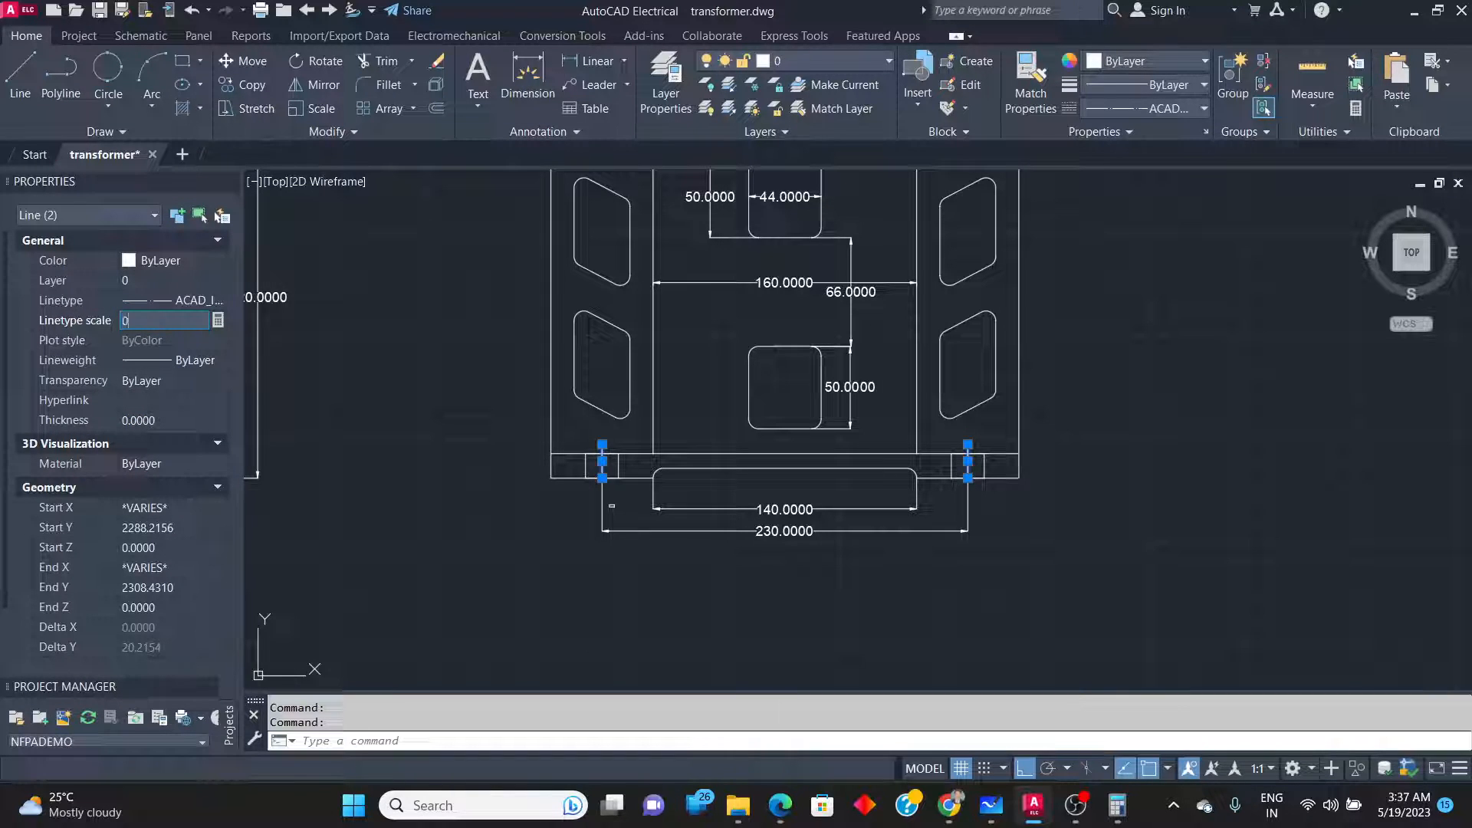
pyautogui.scroll(8, 582, 458)
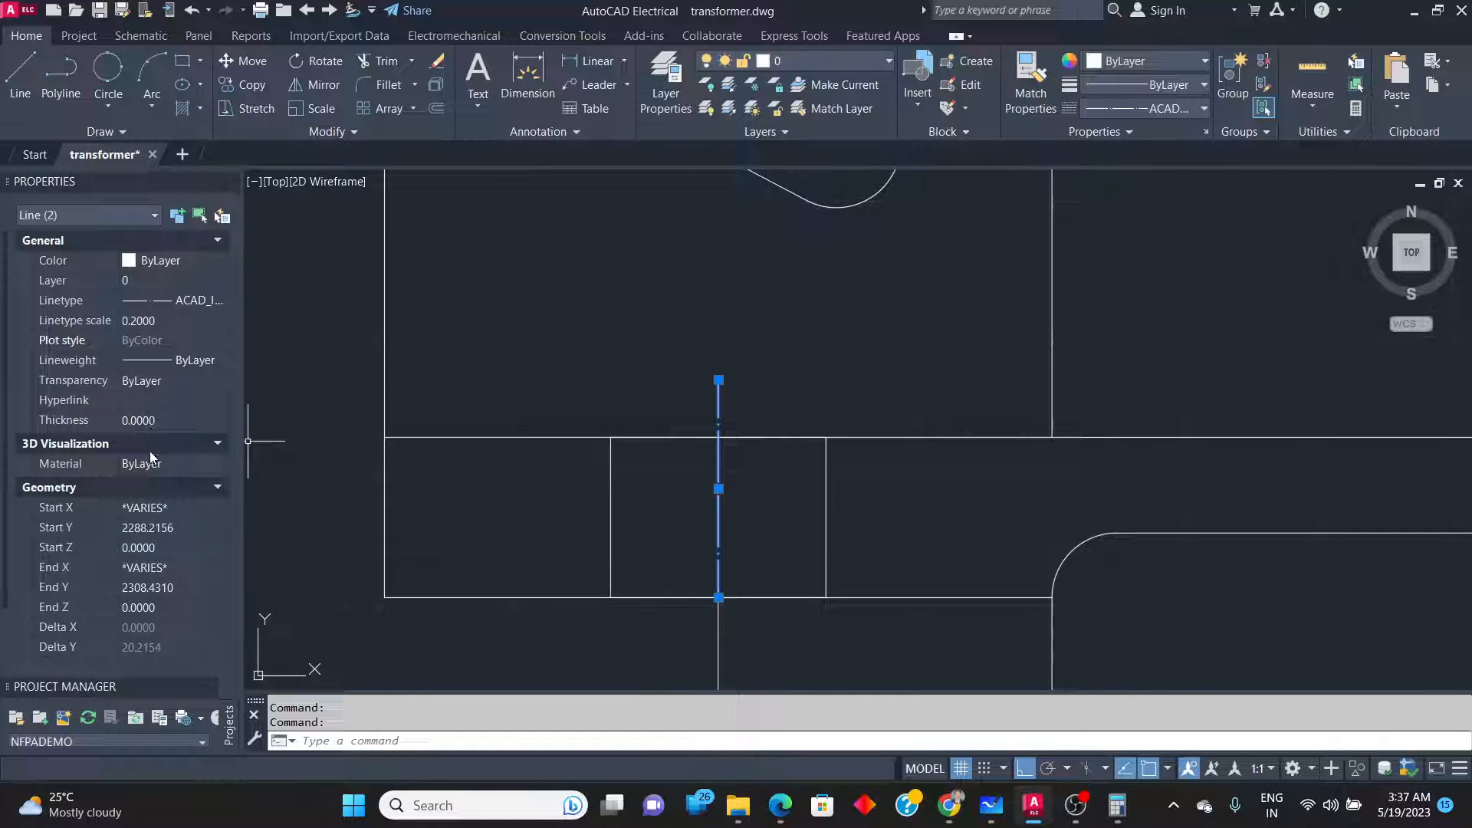
pyautogui.click(151, 321)
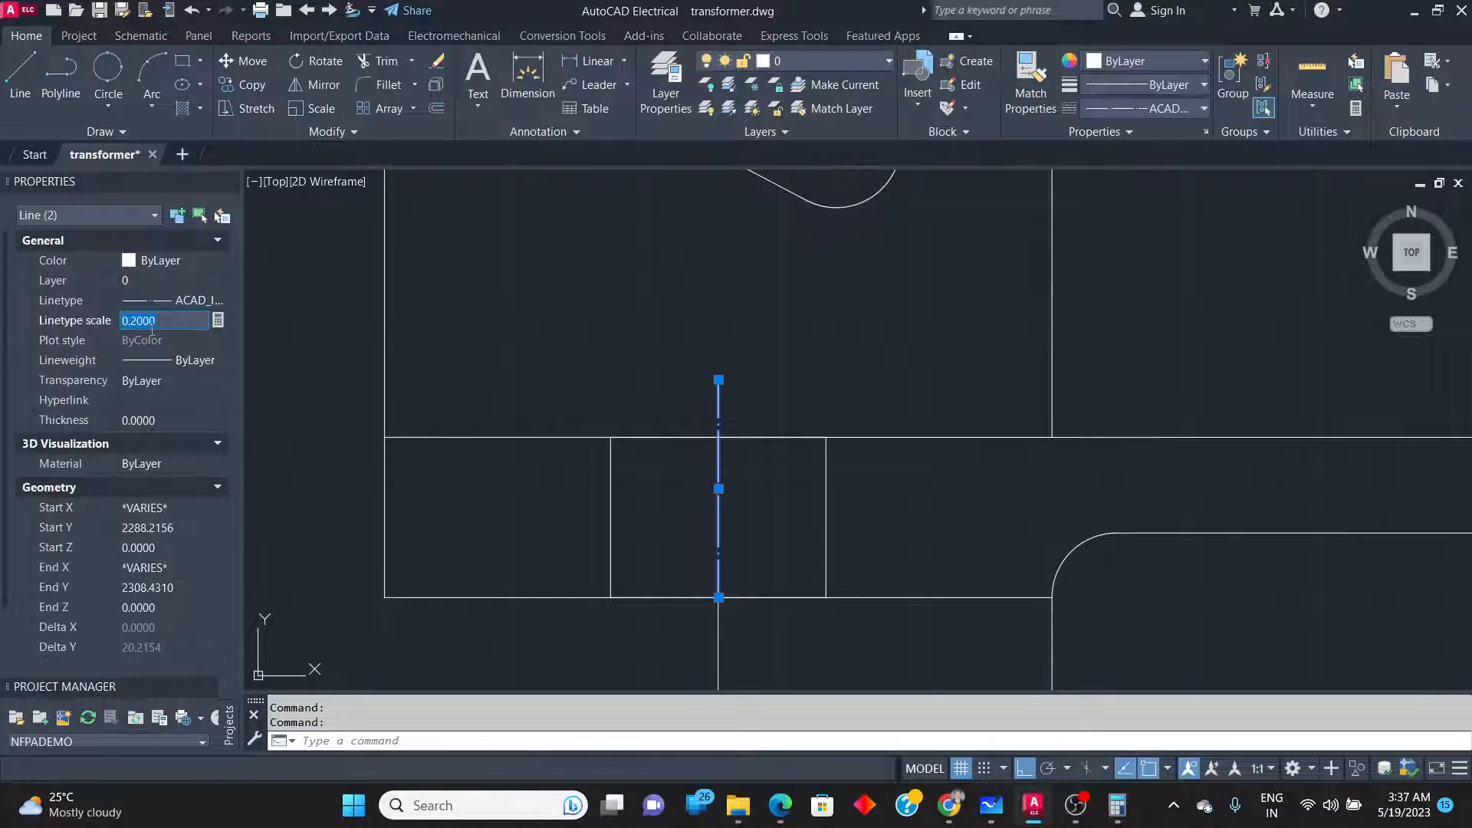
pyautogui.write('0.')
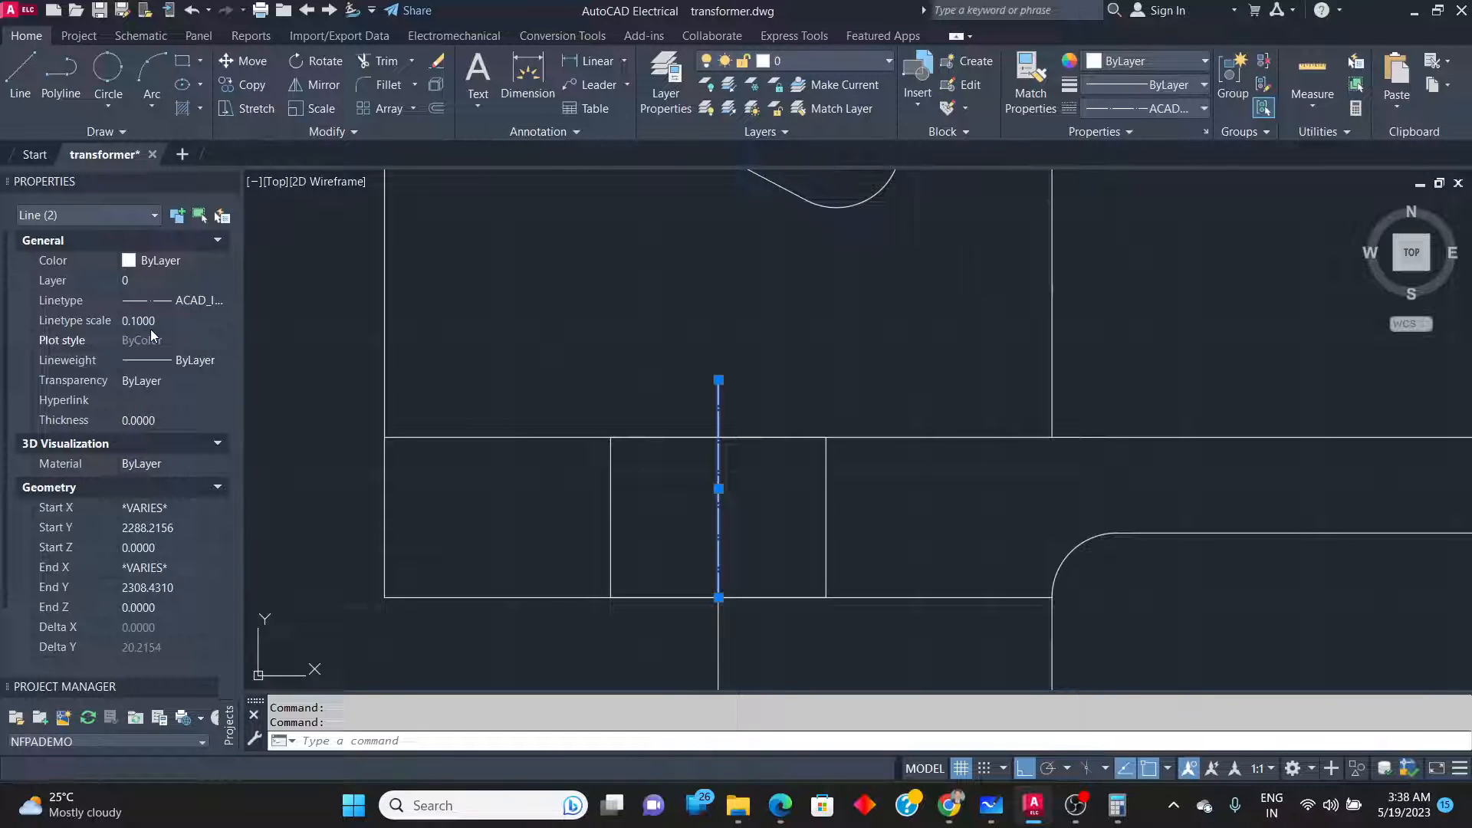
pyautogui.click(151, 322)
pyautogui.press('Escape')
pyautogui.press('Escape')
pyautogui.scroll(-4, 602, 388)
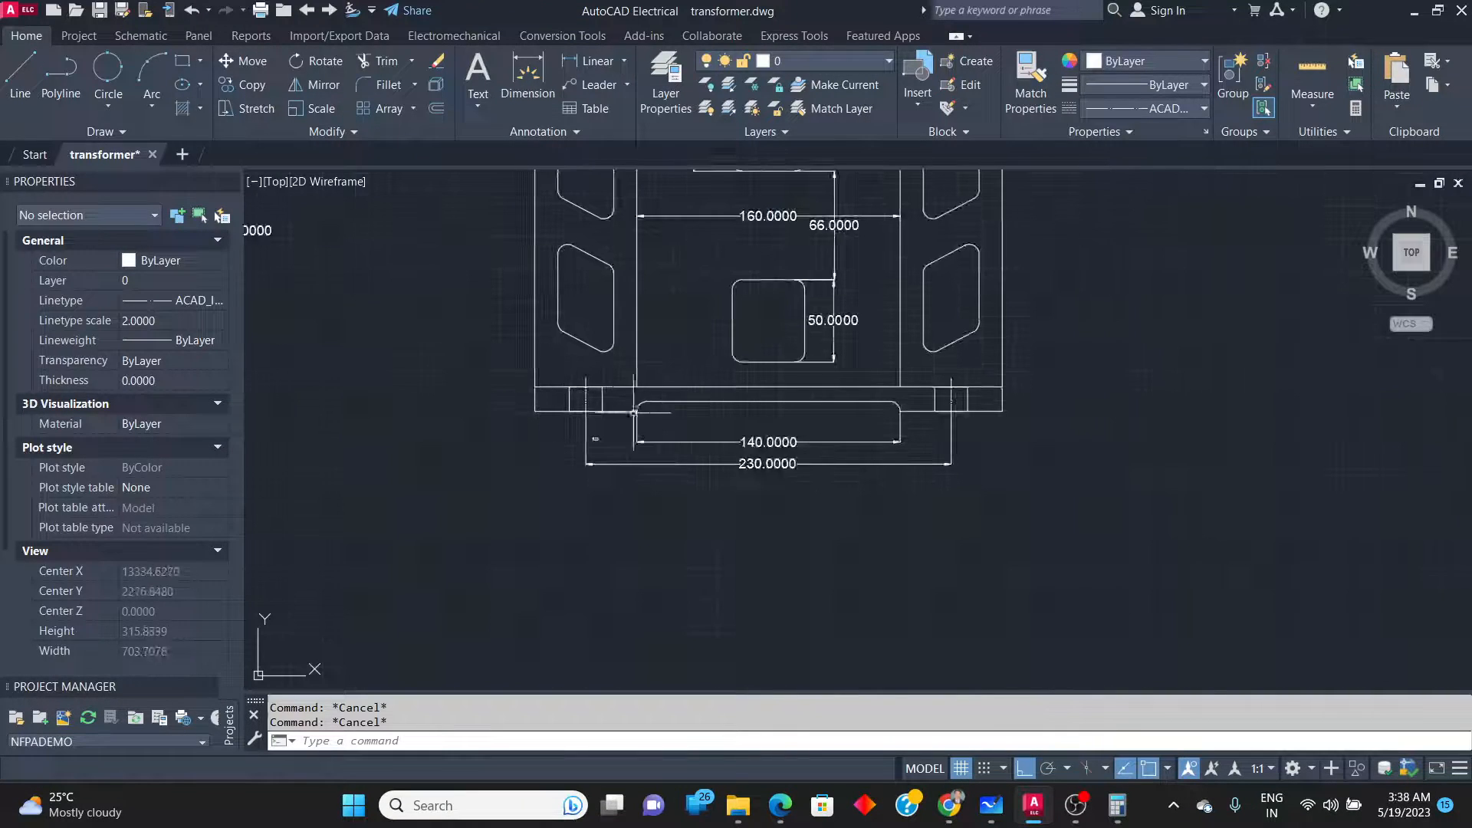
# Check the Whiteboard reference and add a linear dimension in AutoCAD from the shaft centre line to the upper square opening's top edge.
pyautogui.scroll(2, 790, 388)
pyautogui.hotkey('alt', 'Tab')
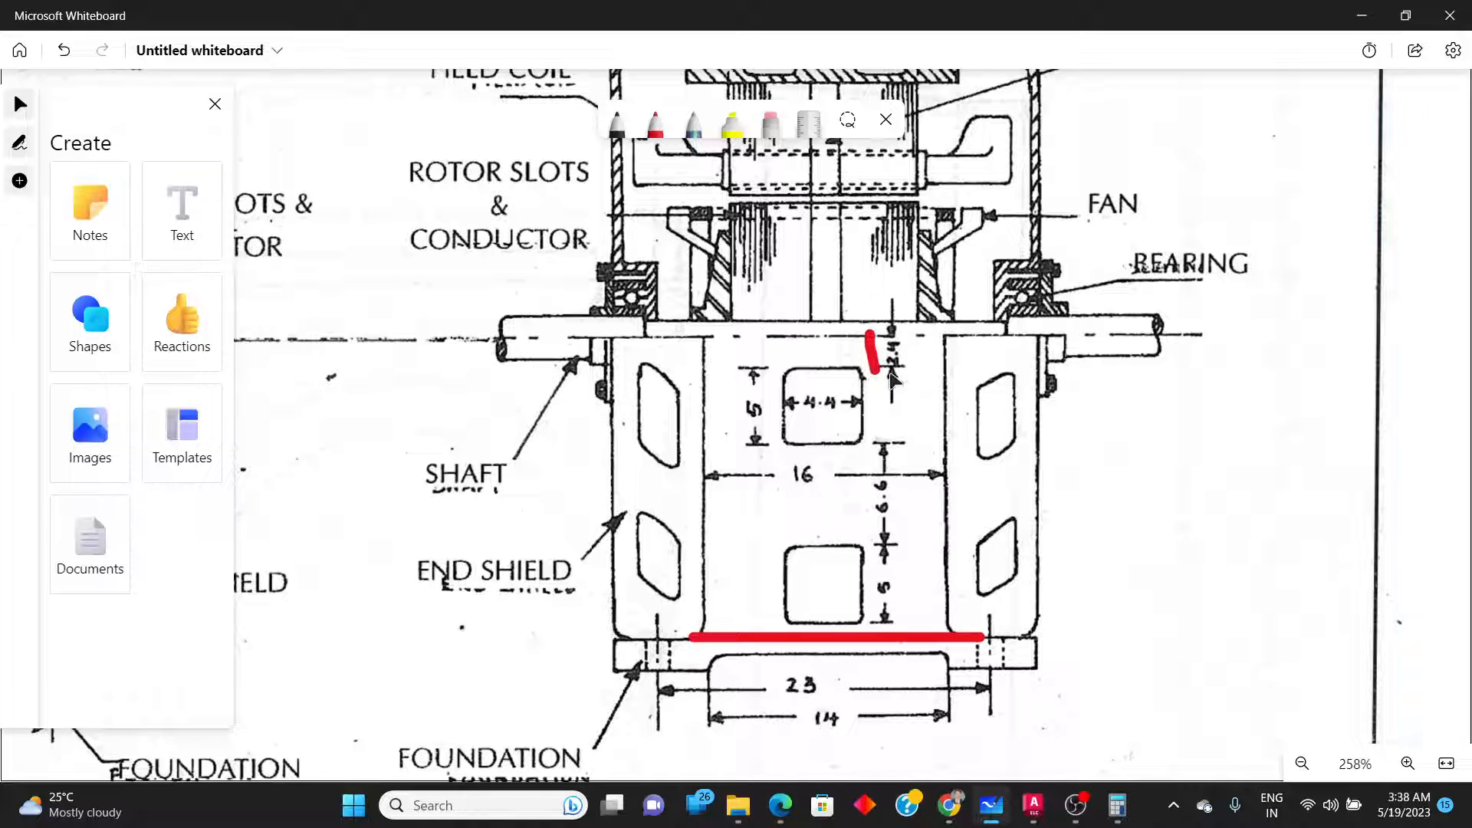
pyautogui.hotkey('alt', 'Tab')
pyautogui.scroll(-5, 741, 568)
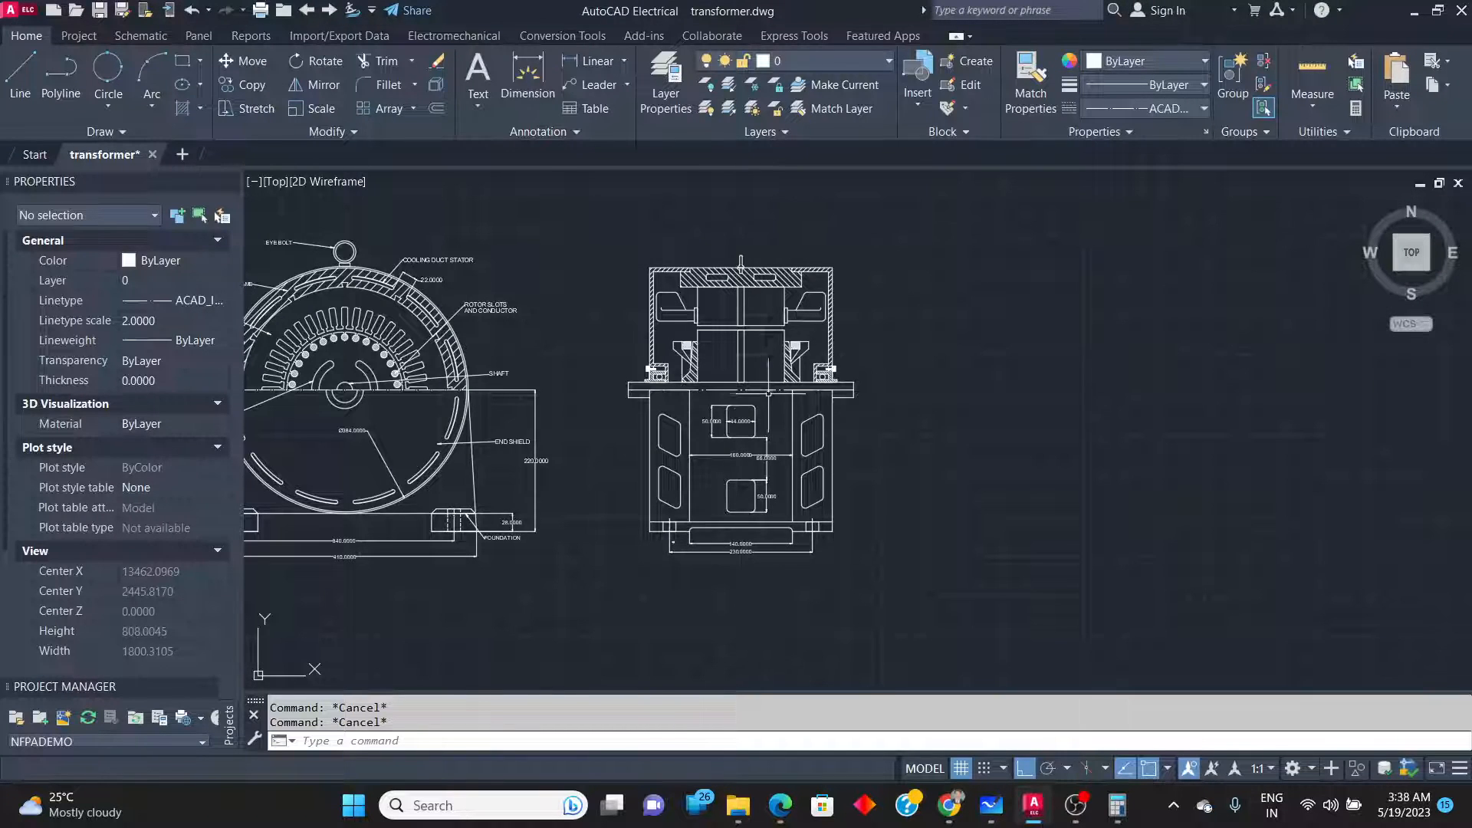
pyautogui.scroll(5, 769, 393)
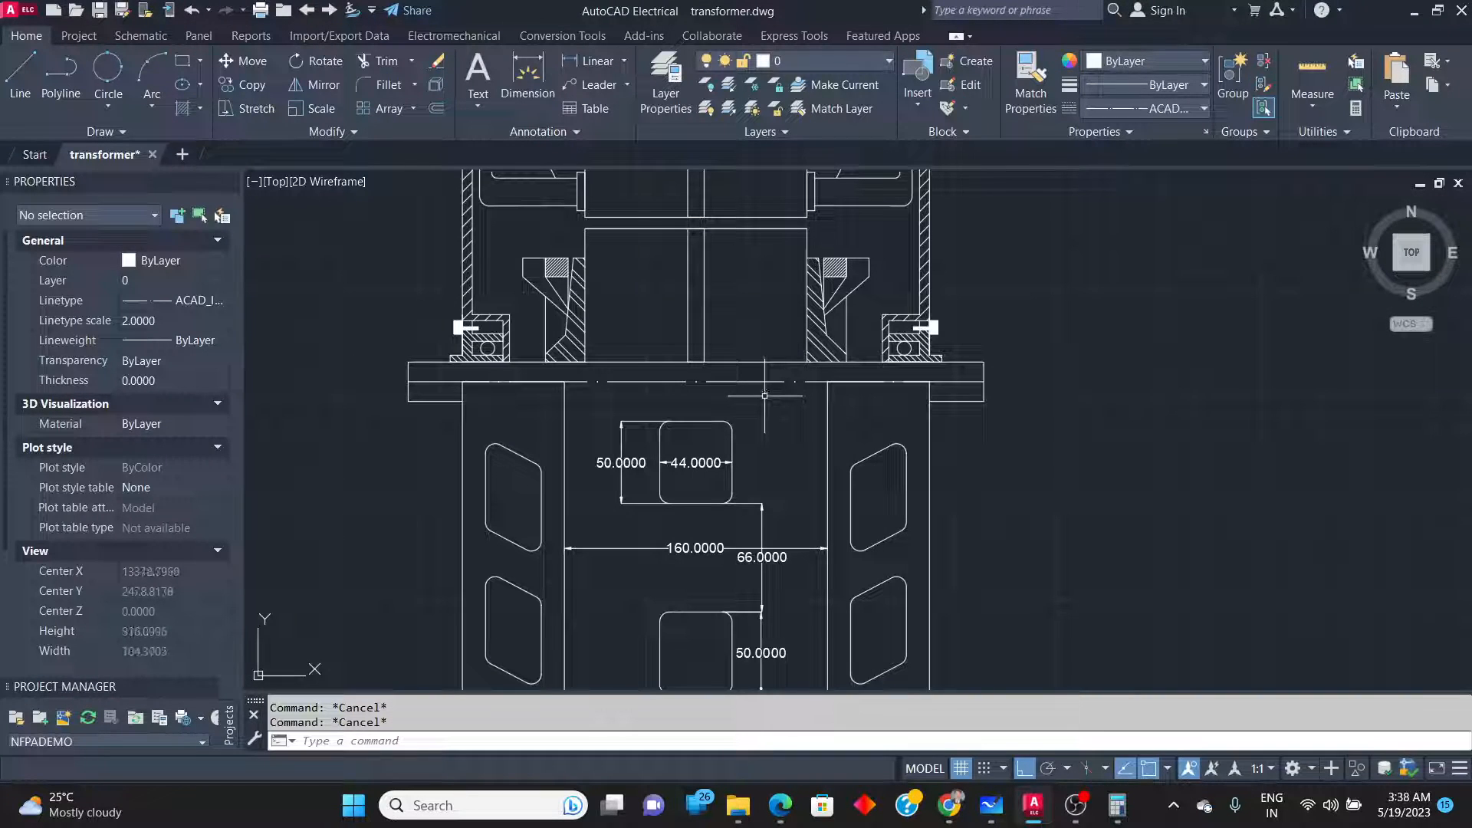
pyautogui.click(586, 61)
pyautogui.click(695, 381)
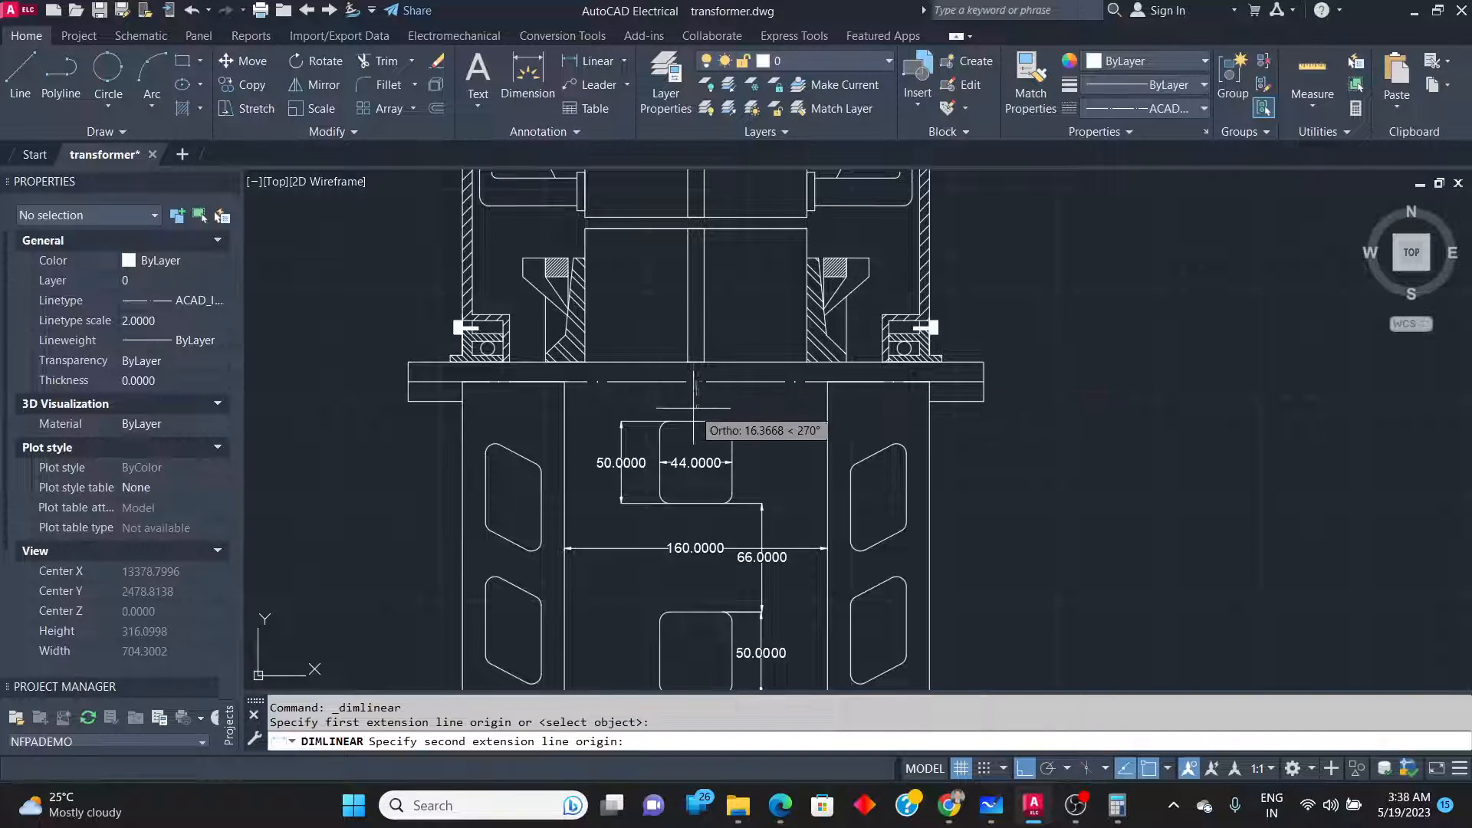
pyautogui.click(695, 421)
pyautogui.click(756, 427)
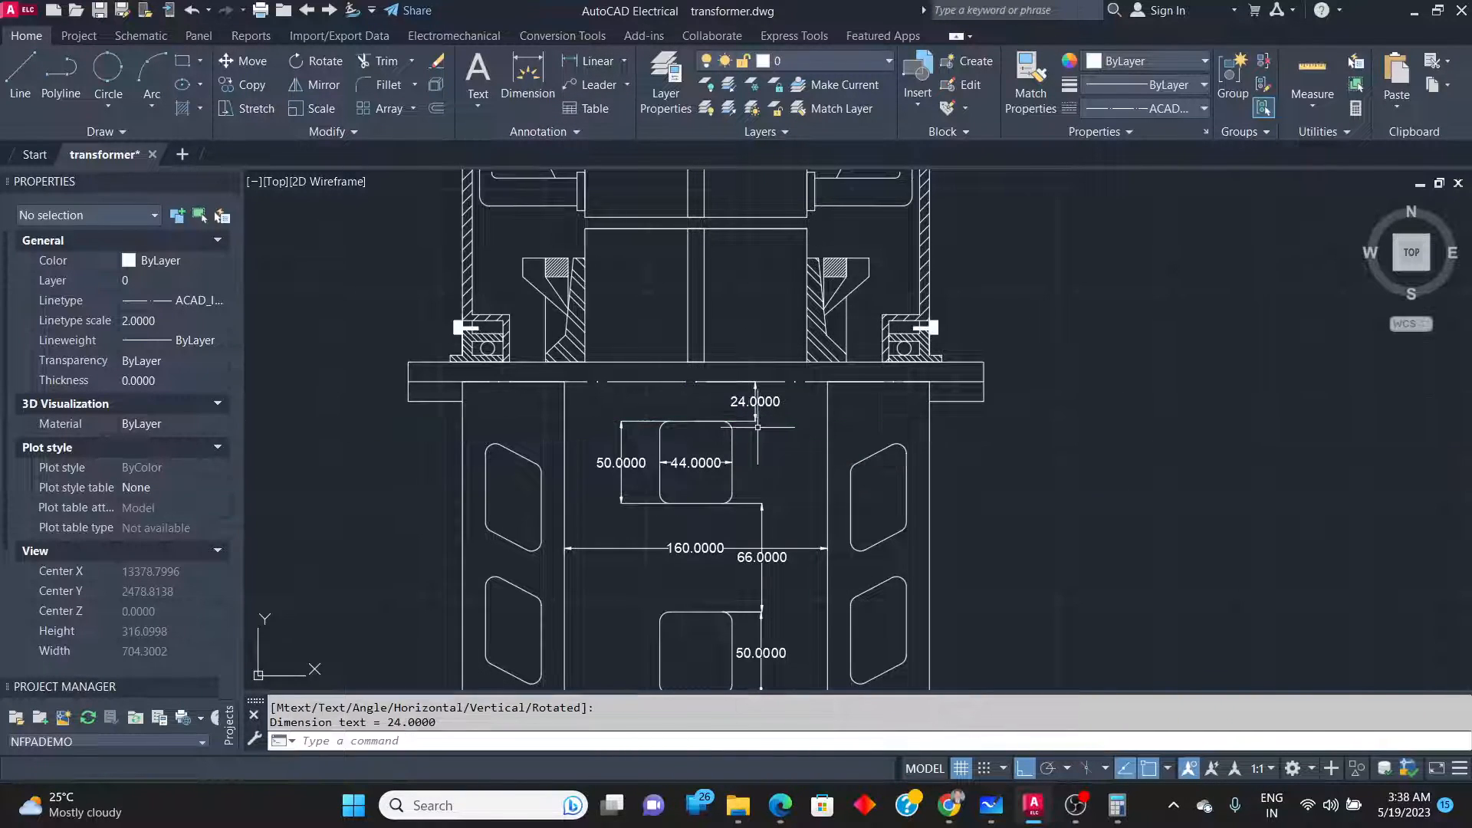
# Review the Whiteboard reference, dimension the ventilating duct's width in the upper core in AutoCAD, and return to the reference.
pyautogui.hotkey('alt', 'Tab')
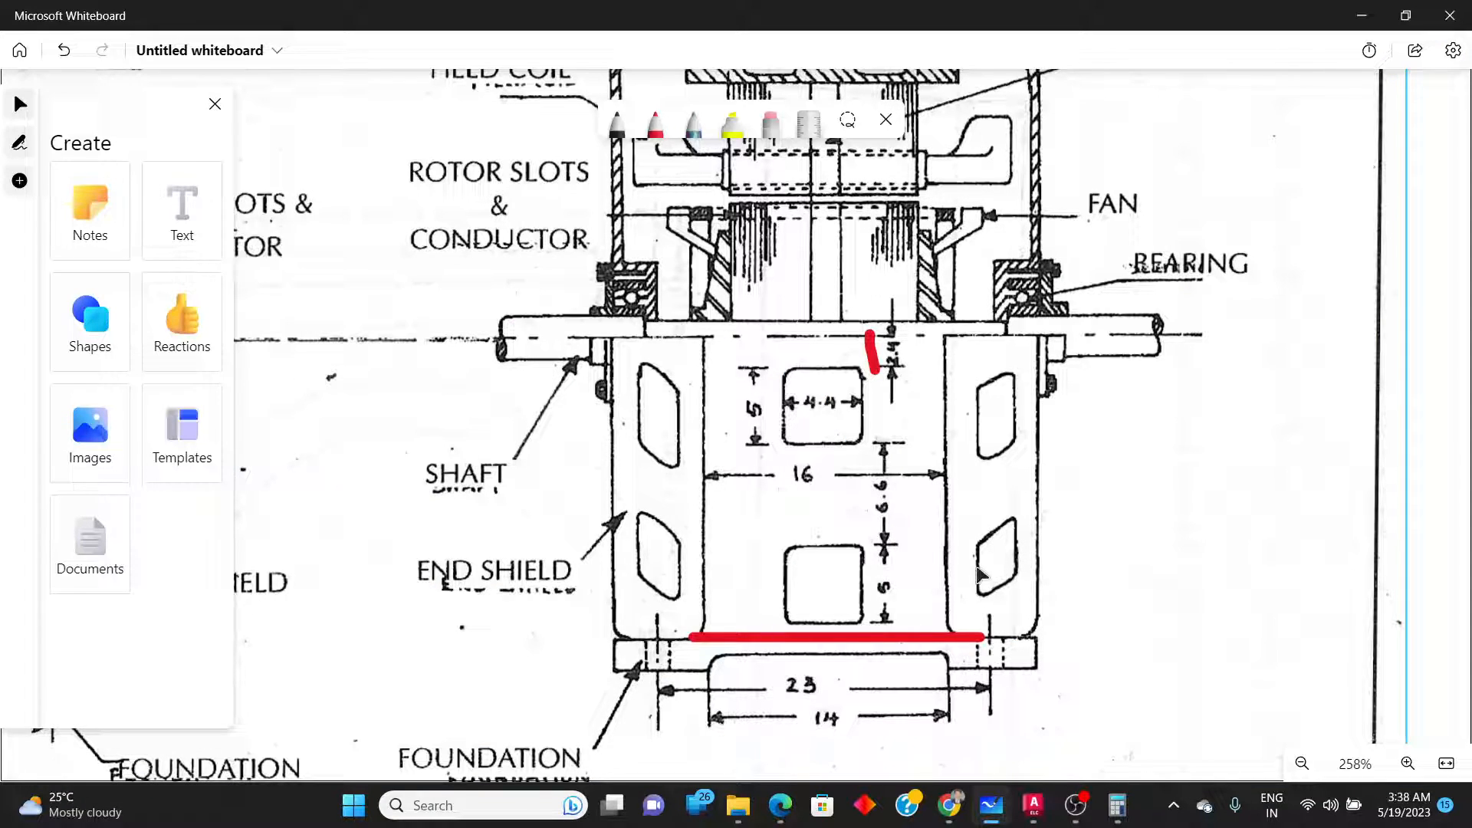
pyautogui.scroll(-5, 892, 581)
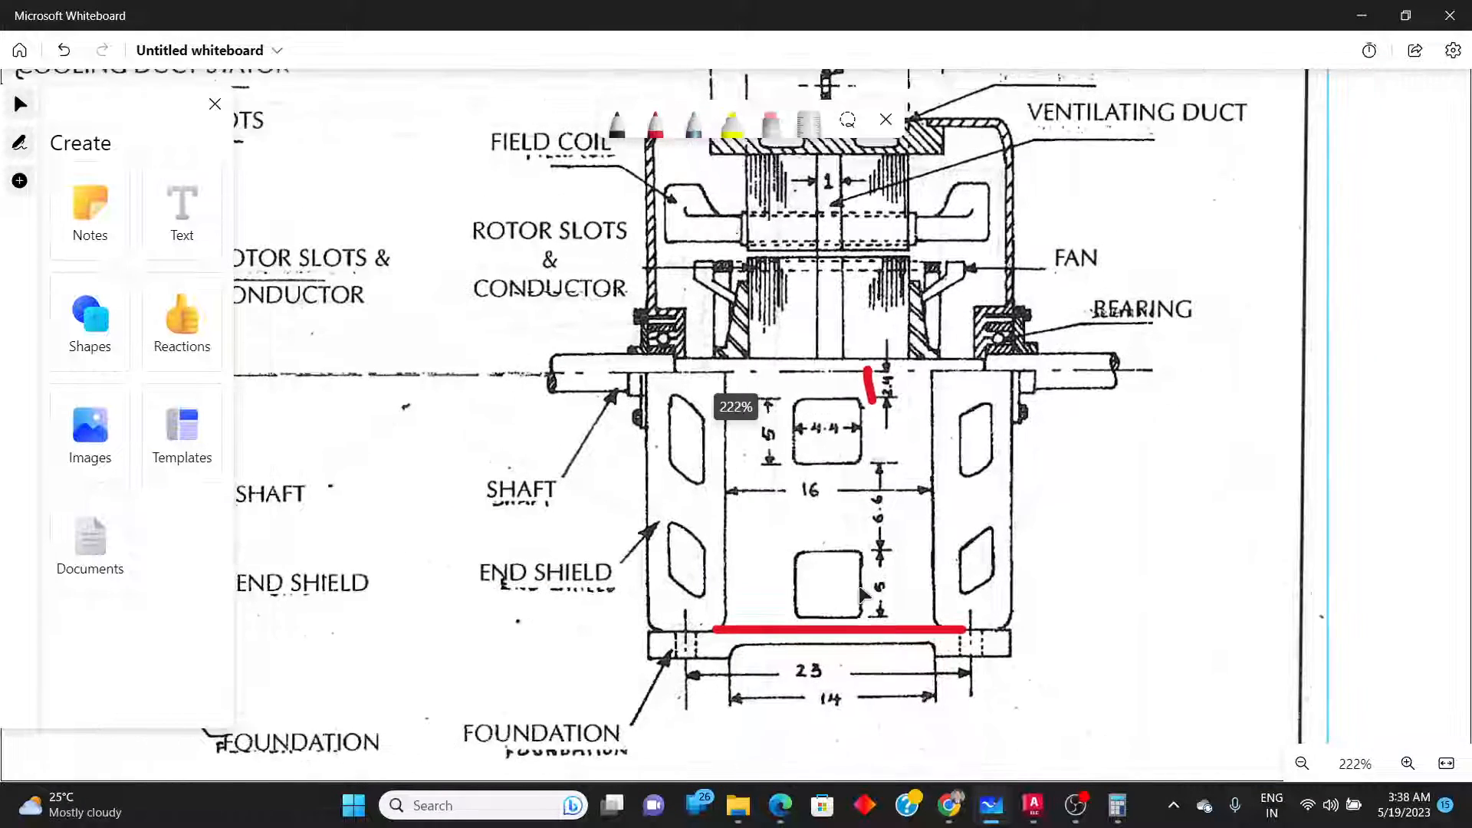
pyautogui.scroll(5, 833, 205)
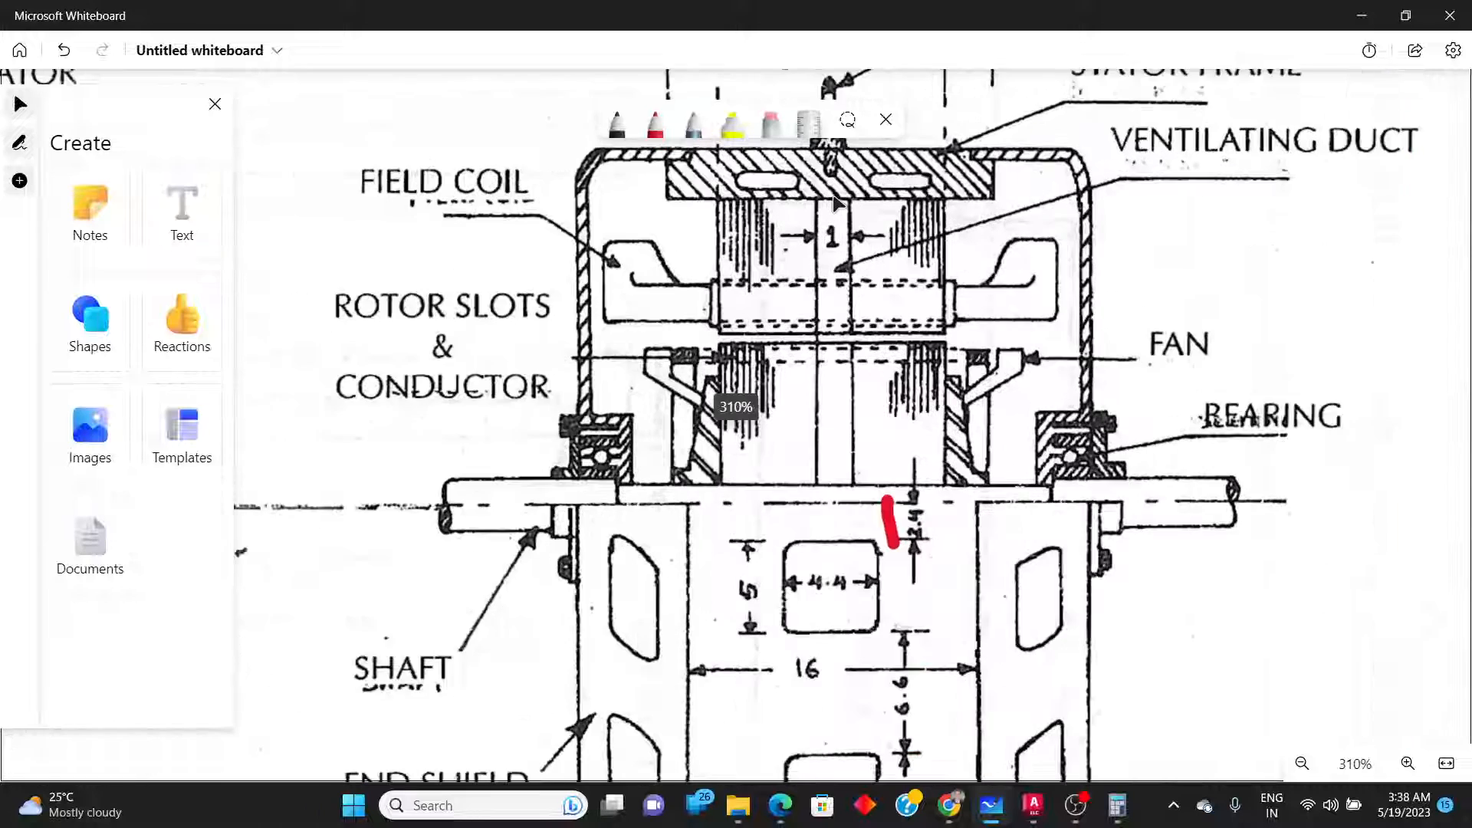
pyautogui.hotkey('alt', 'Tab')
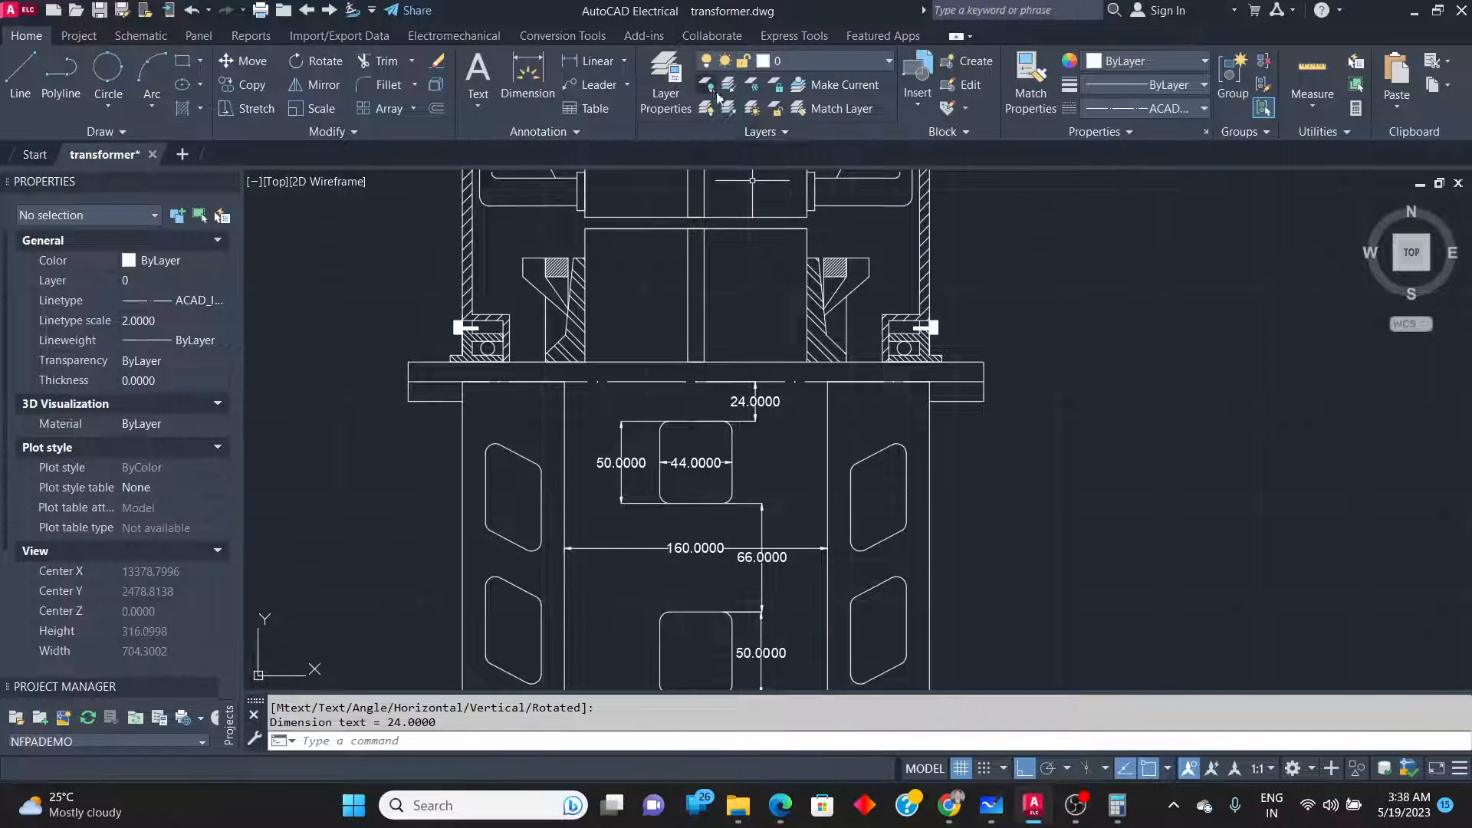
pyautogui.click(589, 62)
pyautogui.scroll(-3, 1012, 399)
pyautogui.scroll(5, 660, 307)
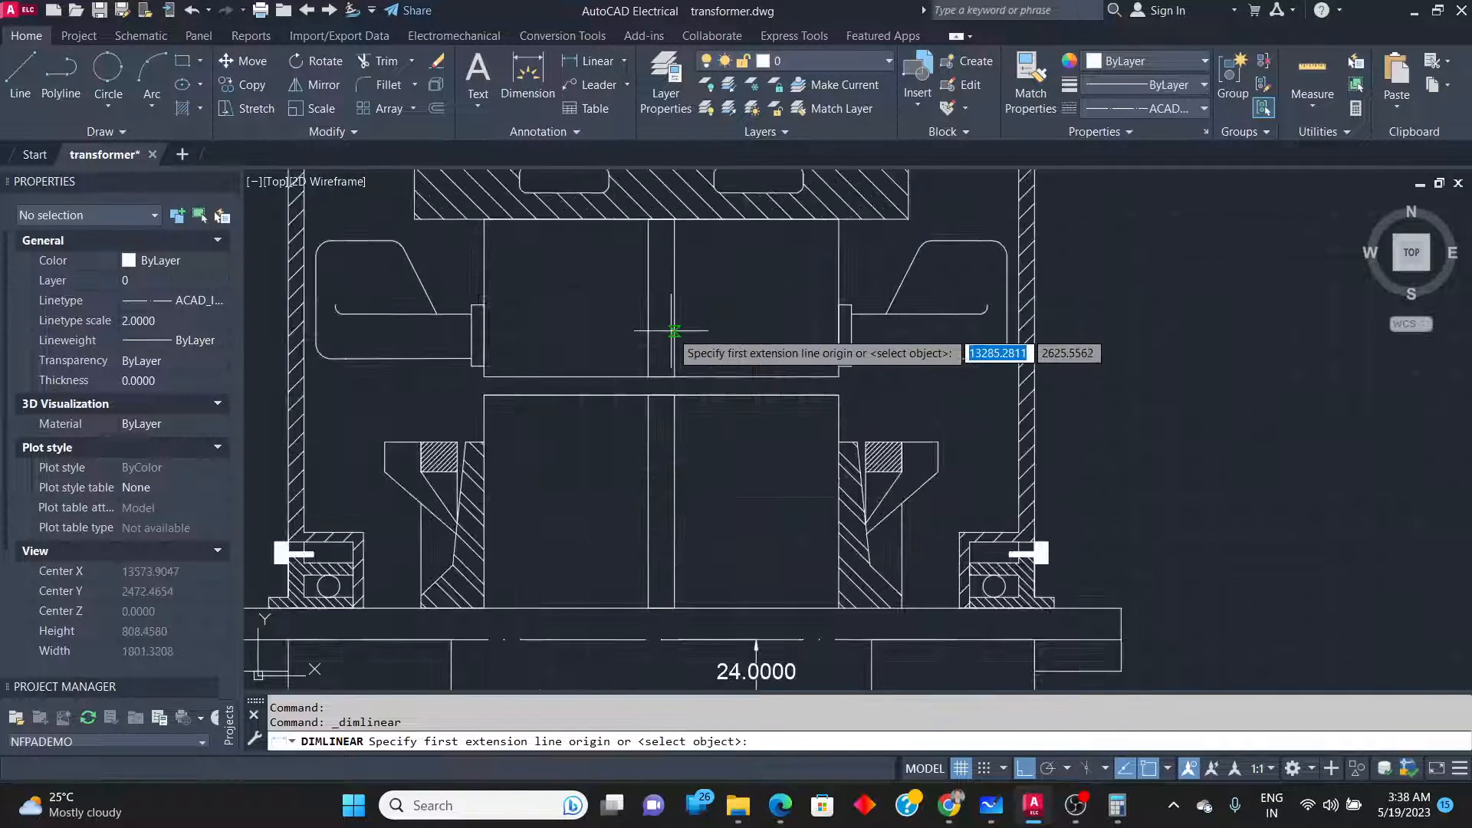
pyautogui.click(649, 277)
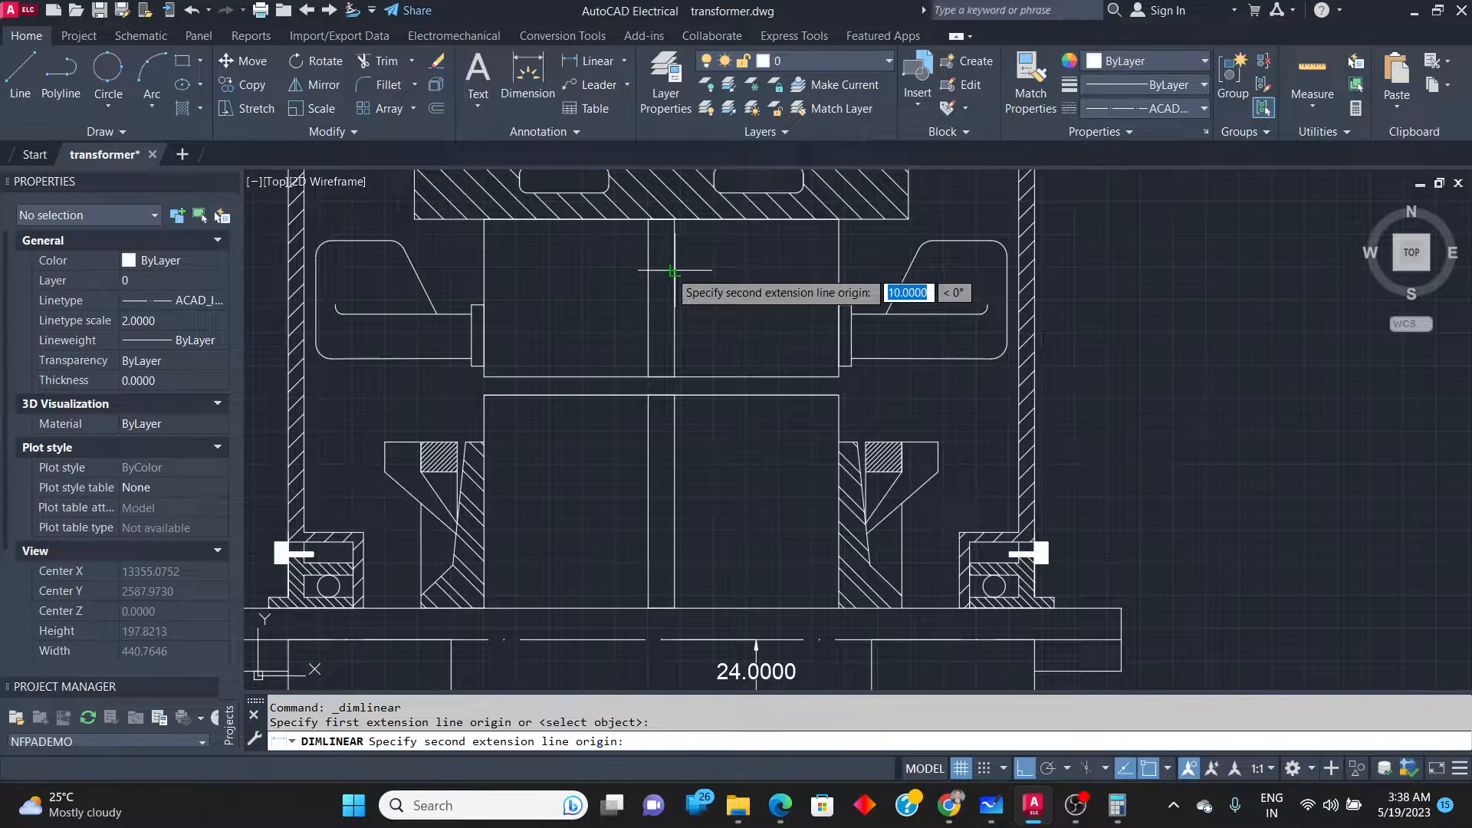
pyautogui.click(673, 273)
pyautogui.click(682, 274)
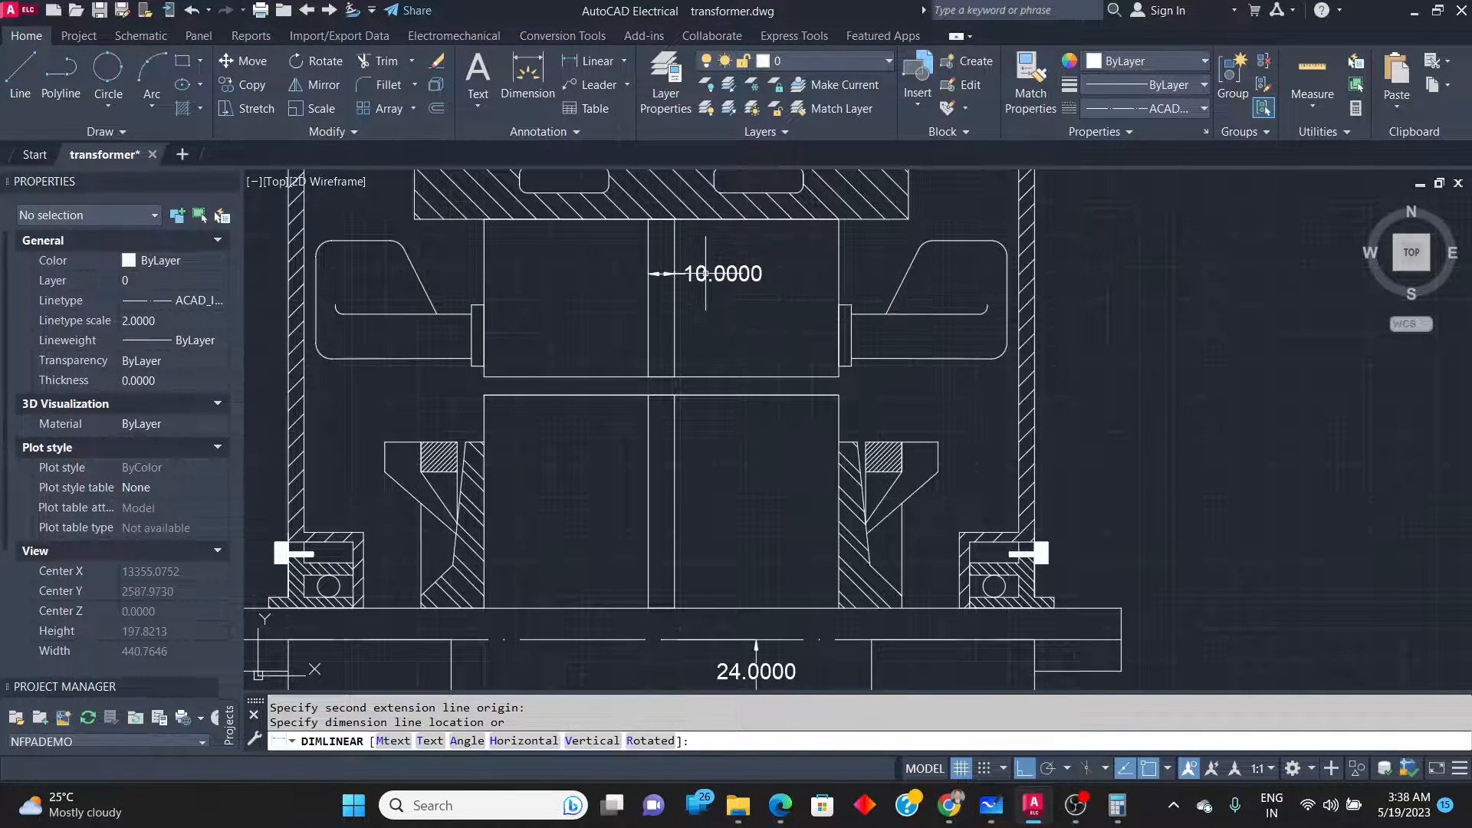
pyautogui.hotkey('alt', 'Tab')
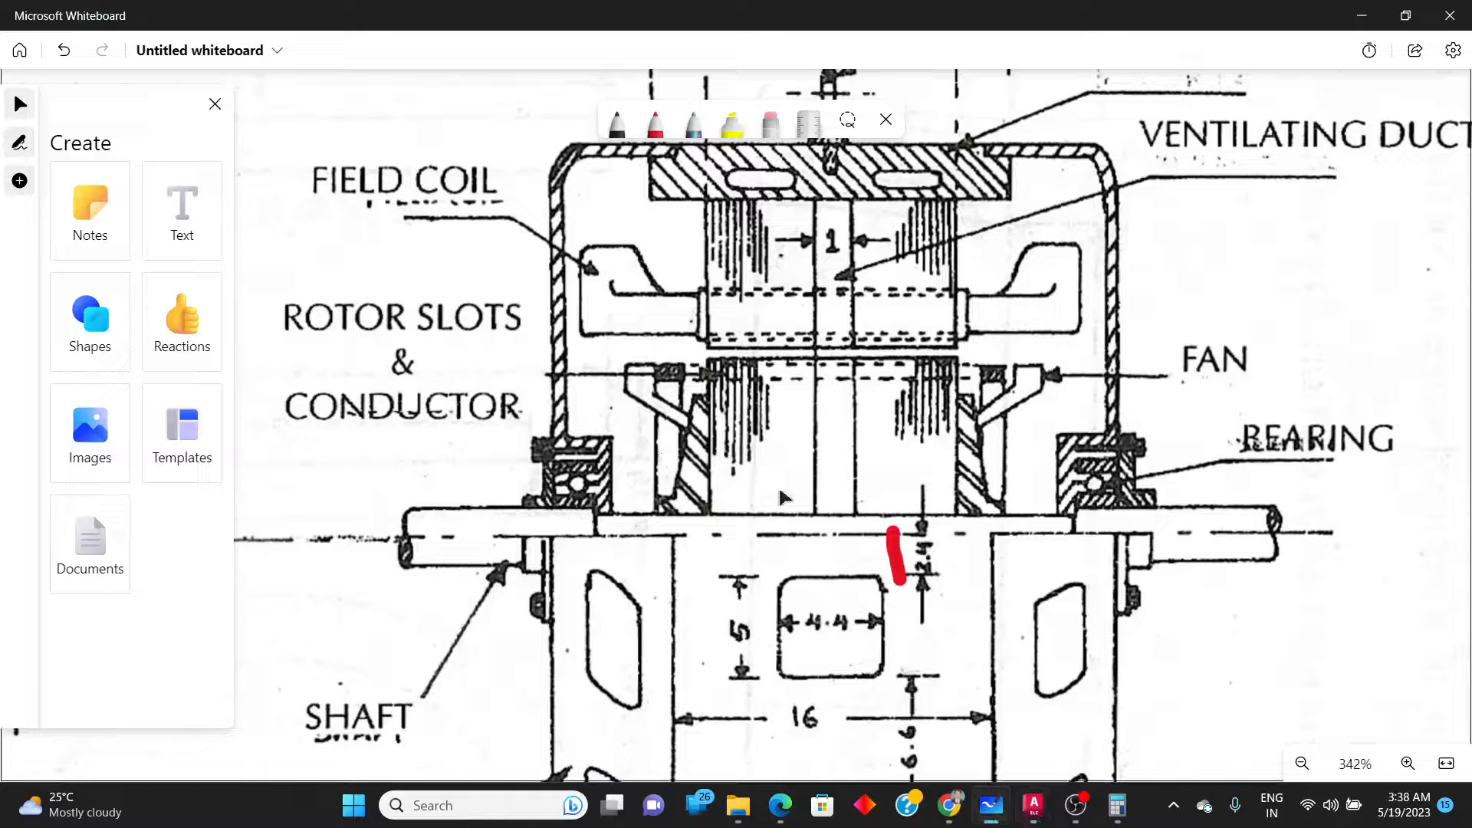
# Review the Whiteboard reference, switch to AutoCAD and add a horizontal multileader to the left field coil's upper corner reading FIELD COIL.
pyautogui.keyDown('ctrl'); pyautogui.scroll(-5, 685, 521); pyautogui.keyUp('ctrl')
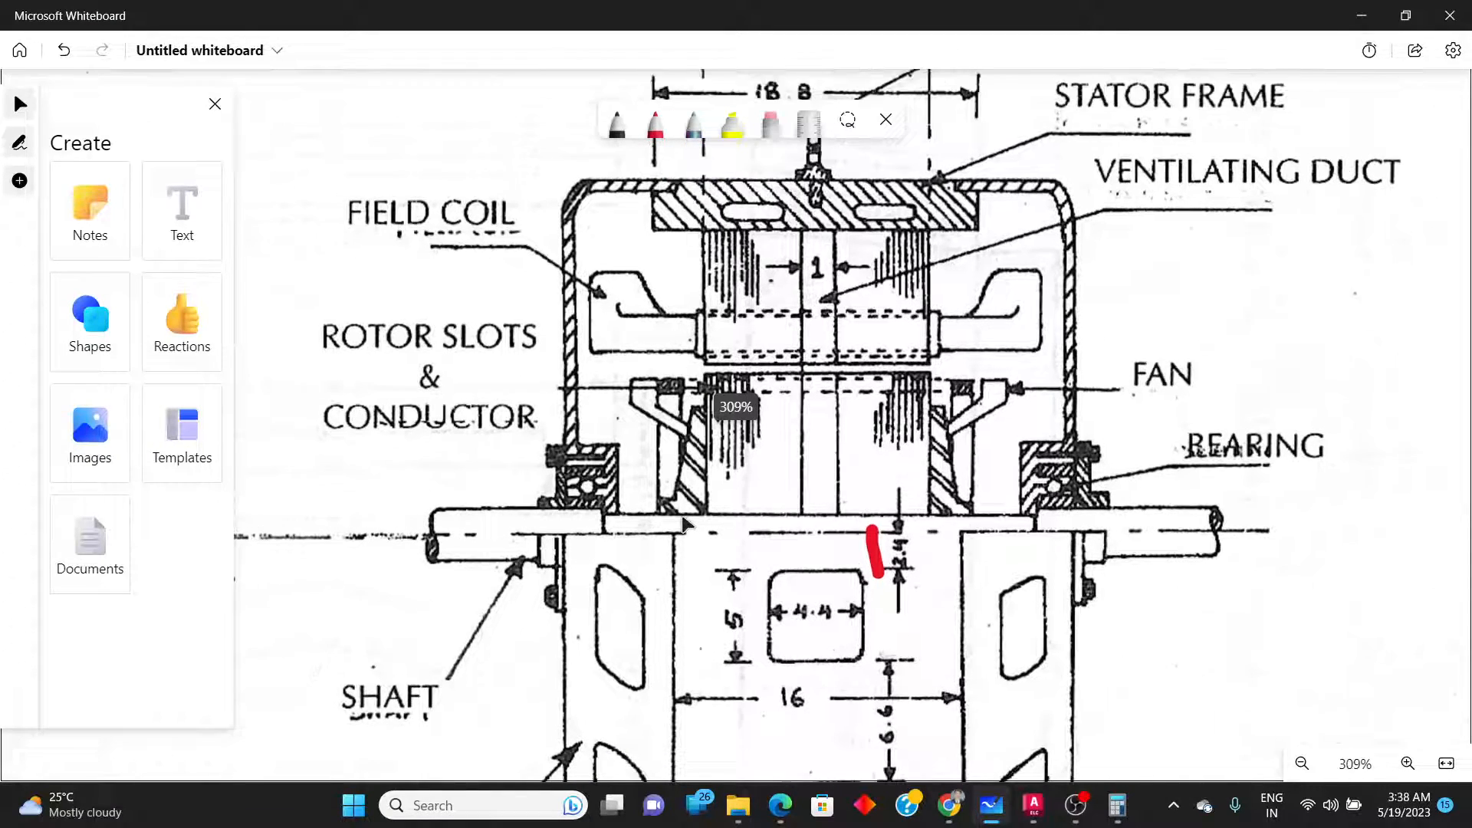
pyautogui.hotkey('alt', 'Tab')
pyautogui.hotkey('alt', 'Tab')
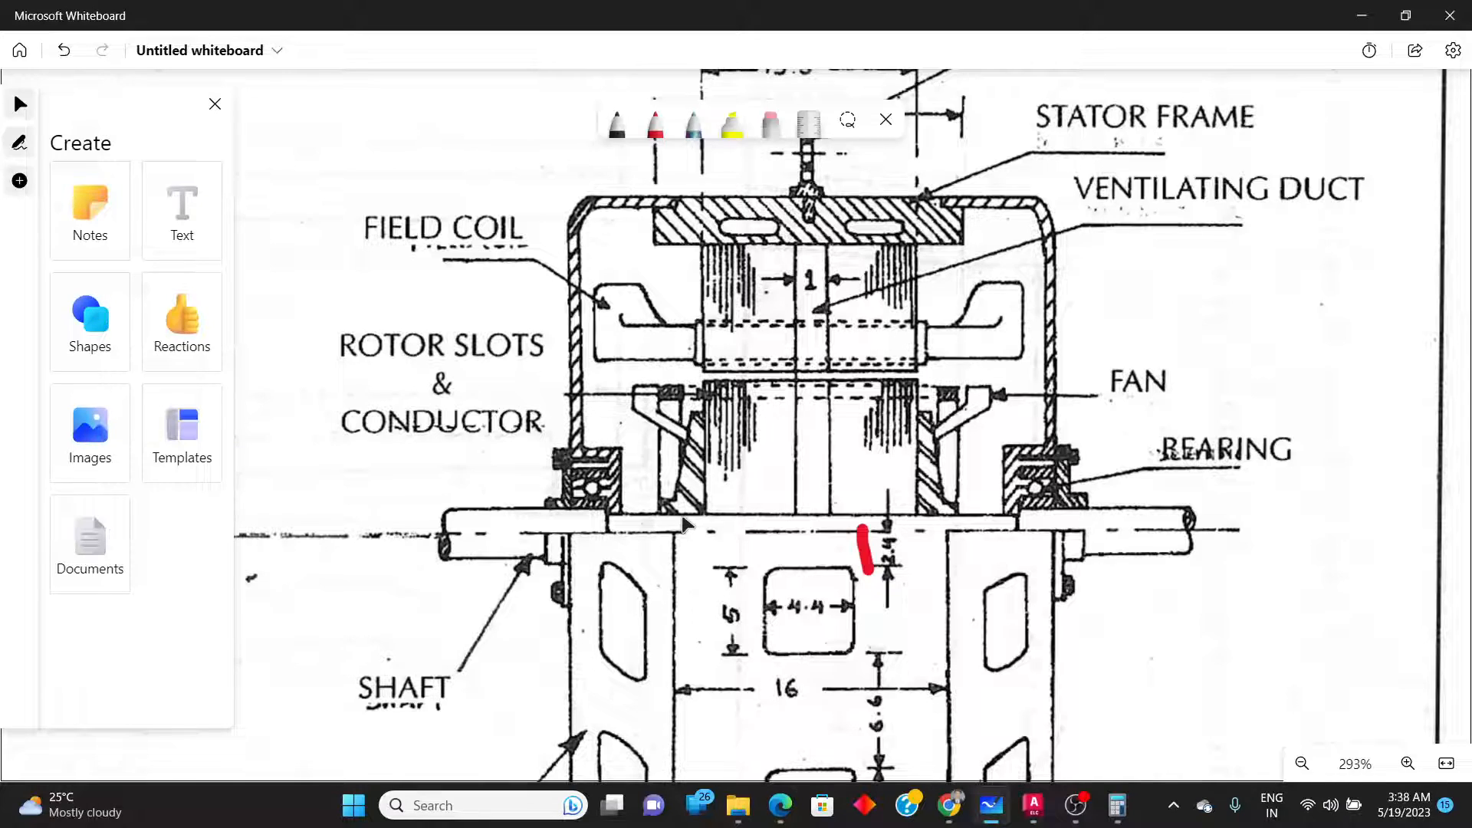
pyautogui.hotkey('alt', 'Tab')
pyautogui.click(599, 84)
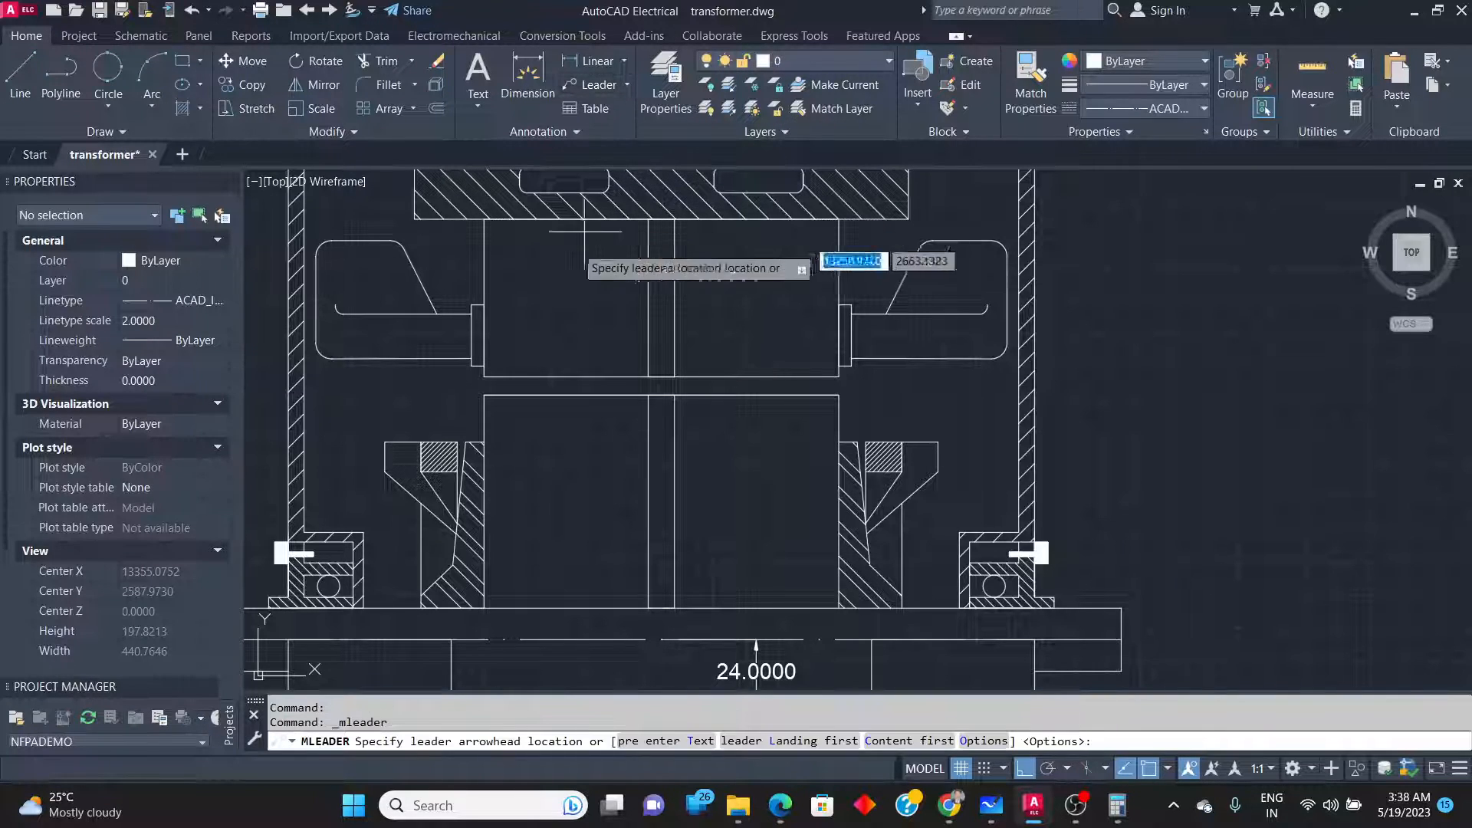
pyautogui.scroll(-5, 779, 368)
pyautogui.scroll(3, 641, 342)
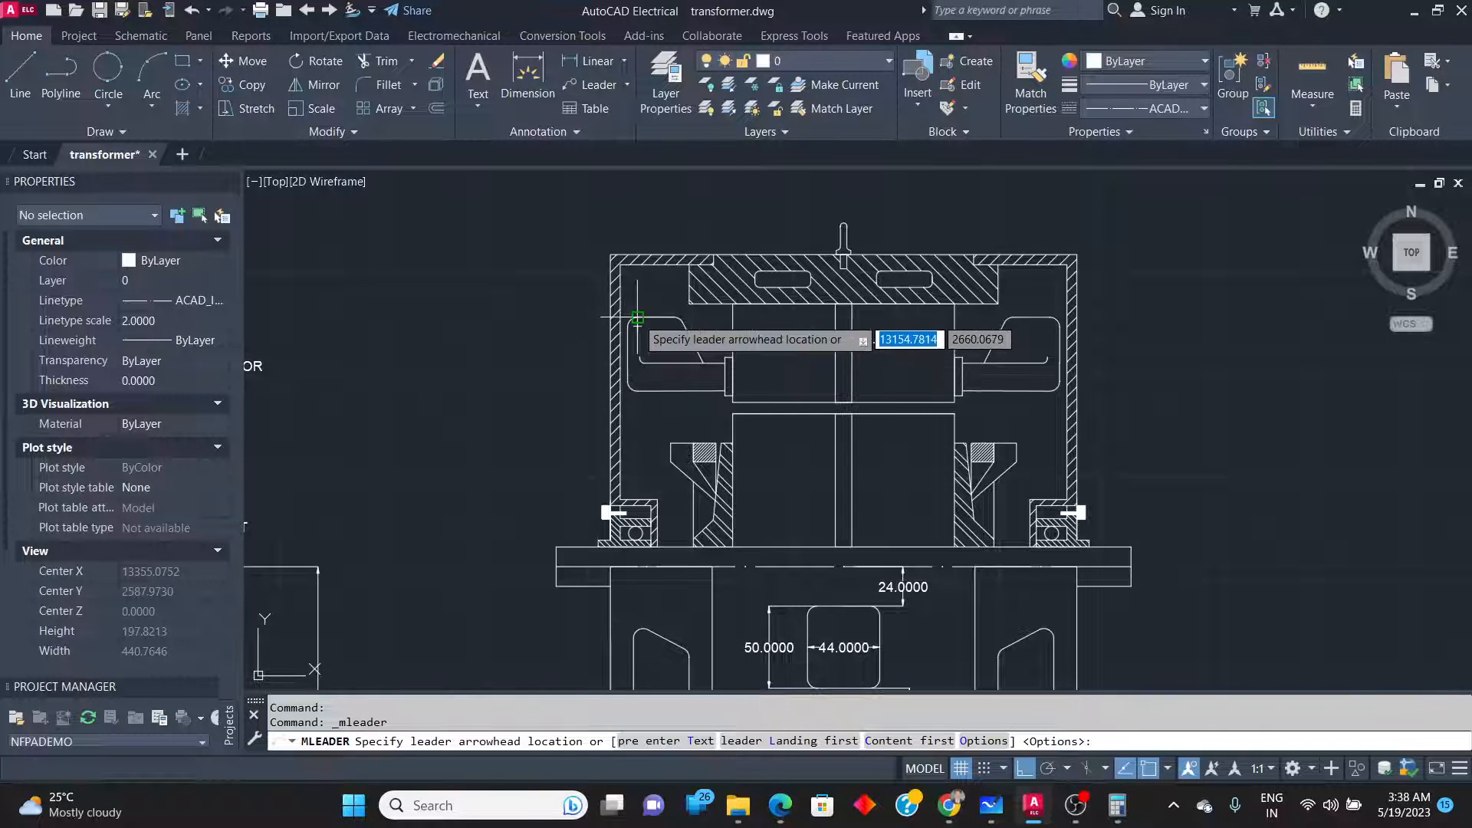
pyautogui.click(638, 317)
pyautogui.click(560, 316)
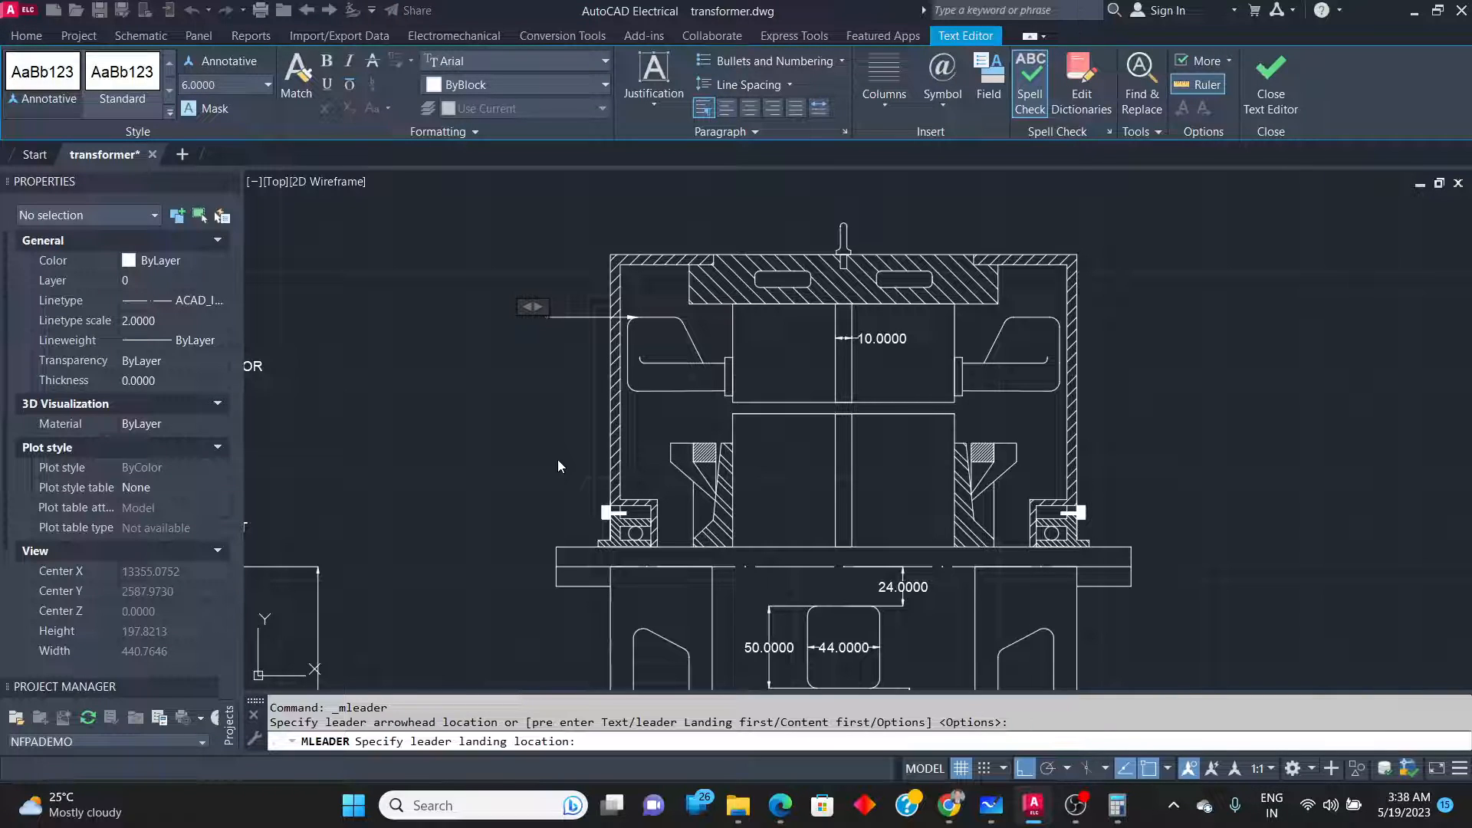
pyautogui.write('FIELD COIL')
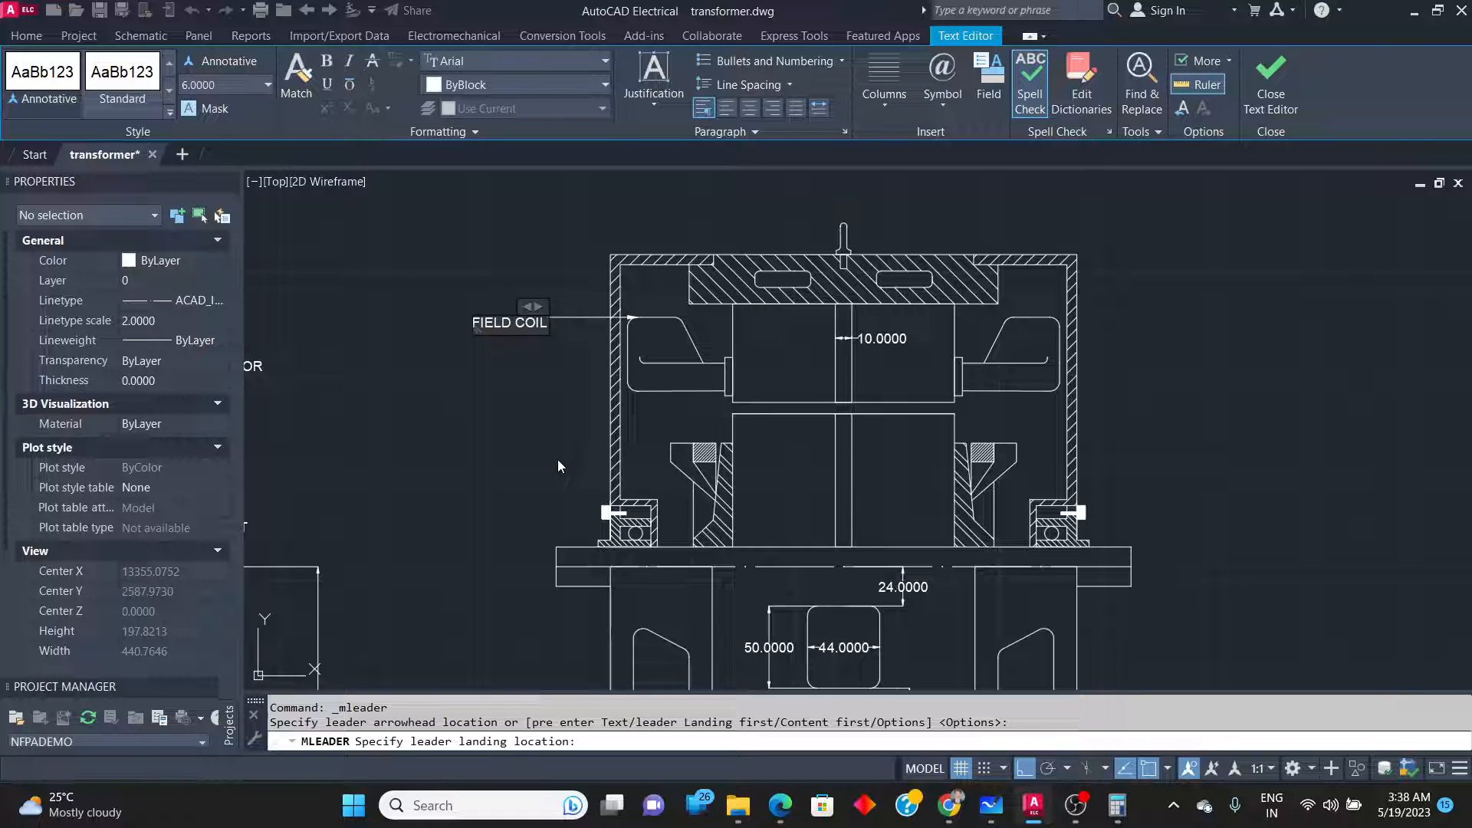
pyautogui.click(558, 458)
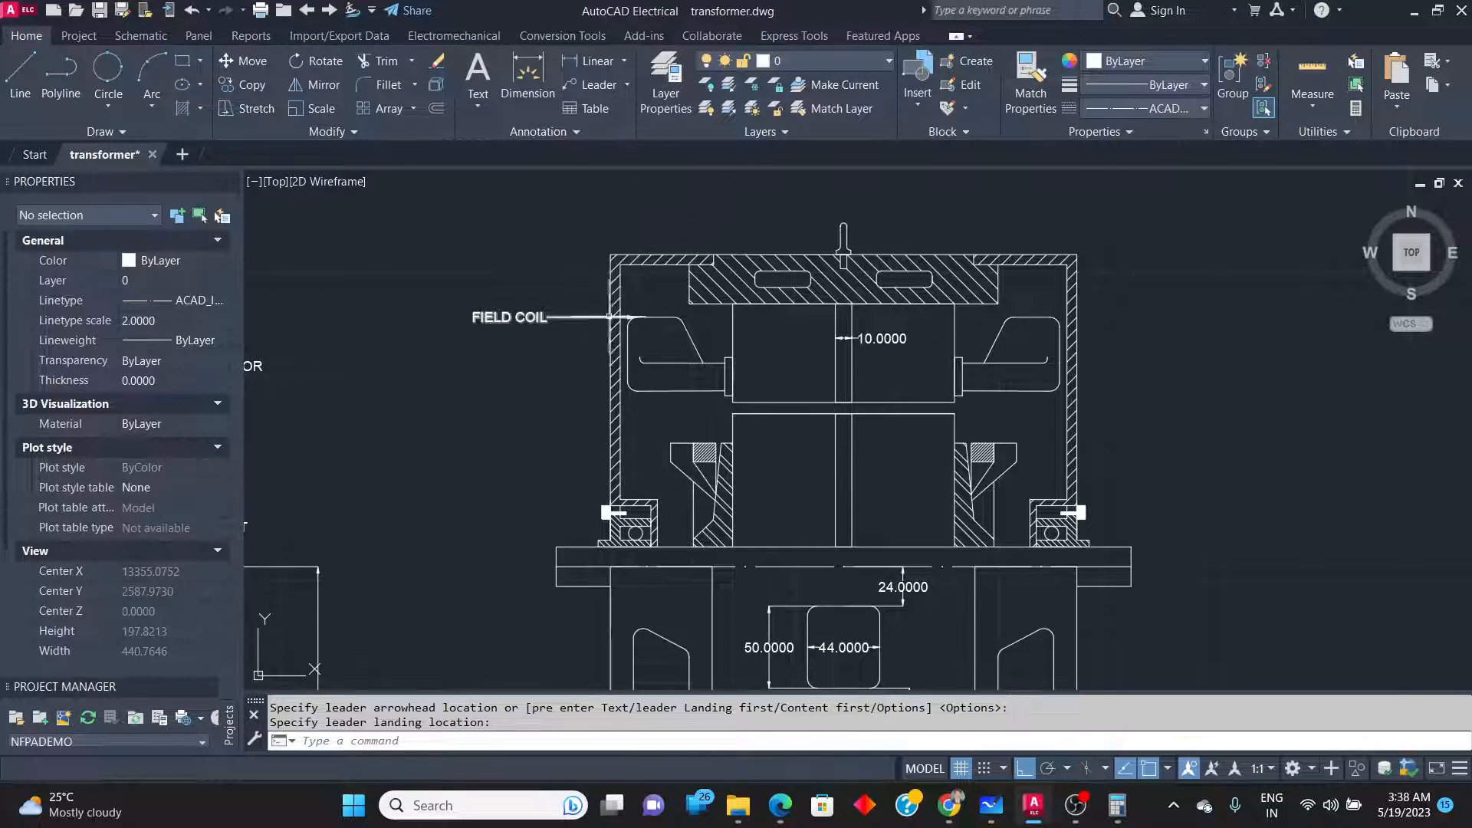
# Set the current linetype to Continuous, check the Whiteboard reference for the remaining part labels and return to AutoCAD.
pyautogui.click(1181, 115)
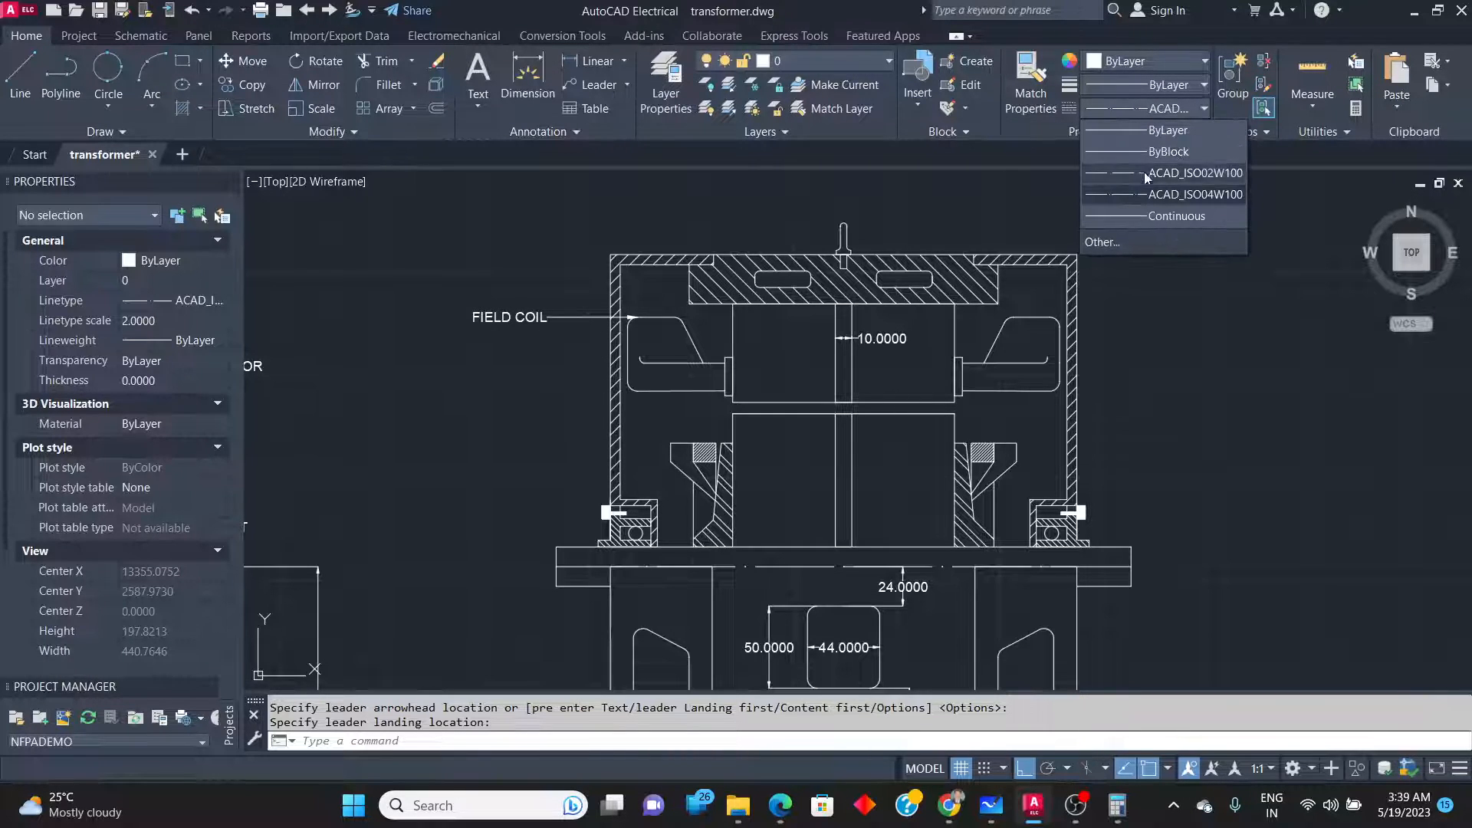
pyautogui.click(1148, 217)
pyautogui.hotkey('alt', 'Tab')
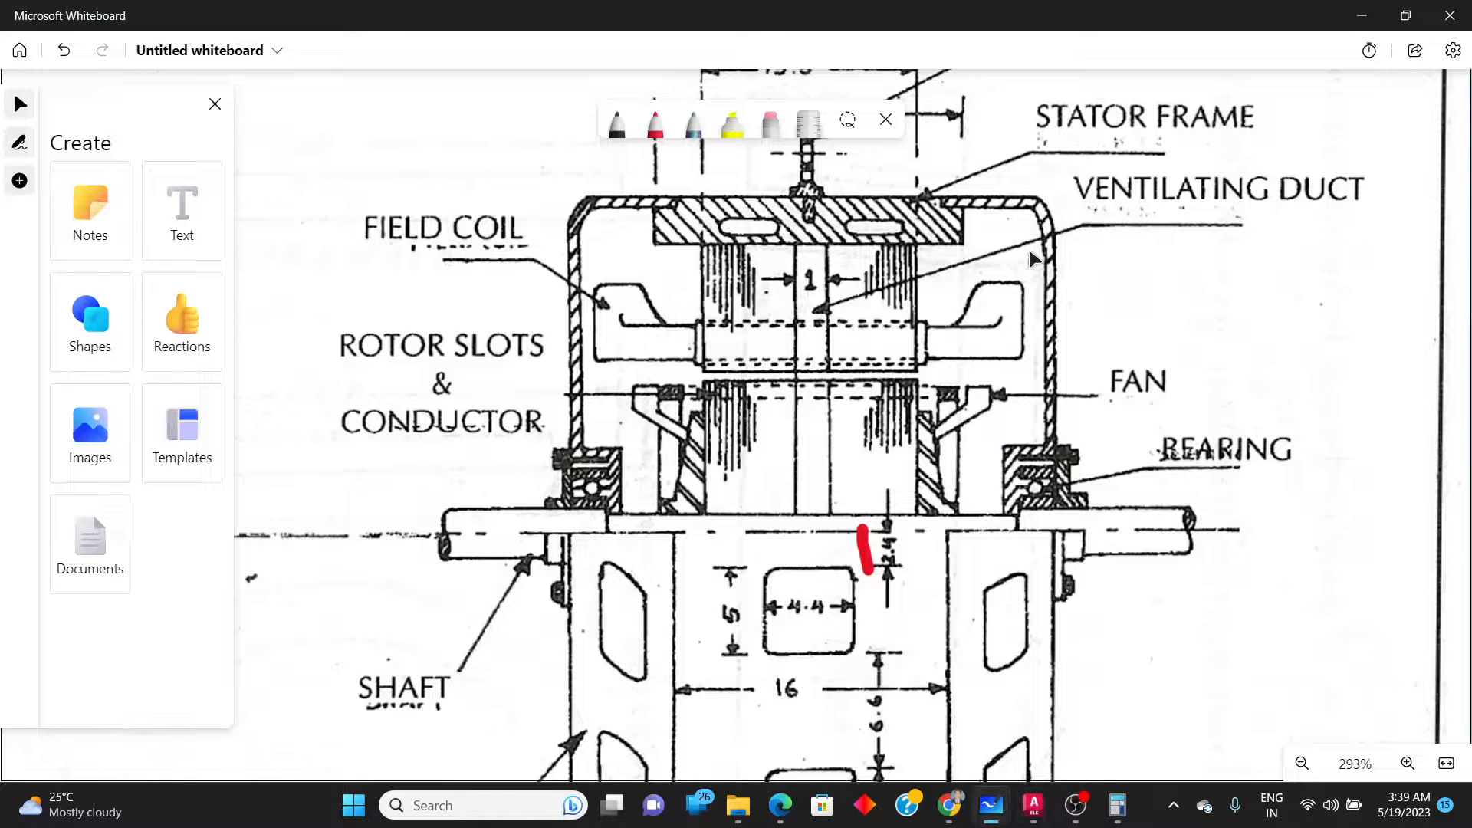
pyautogui.keyDown('ctrl'); pyautogui.scroll(-2, 789, 369); pyautogui.keyUp('ctrl')
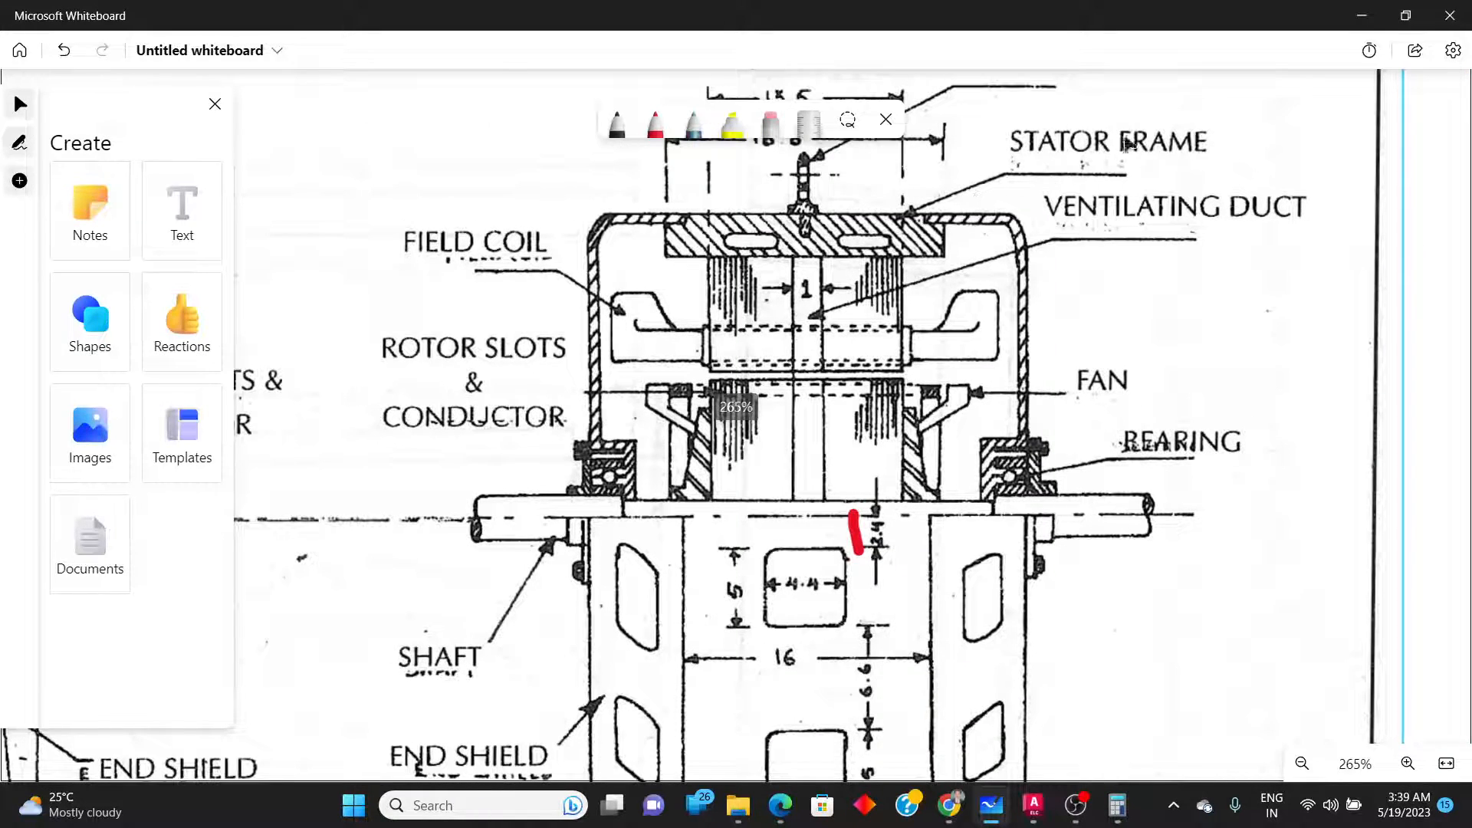
pyautogui.hotkey('alt', 'Tab')
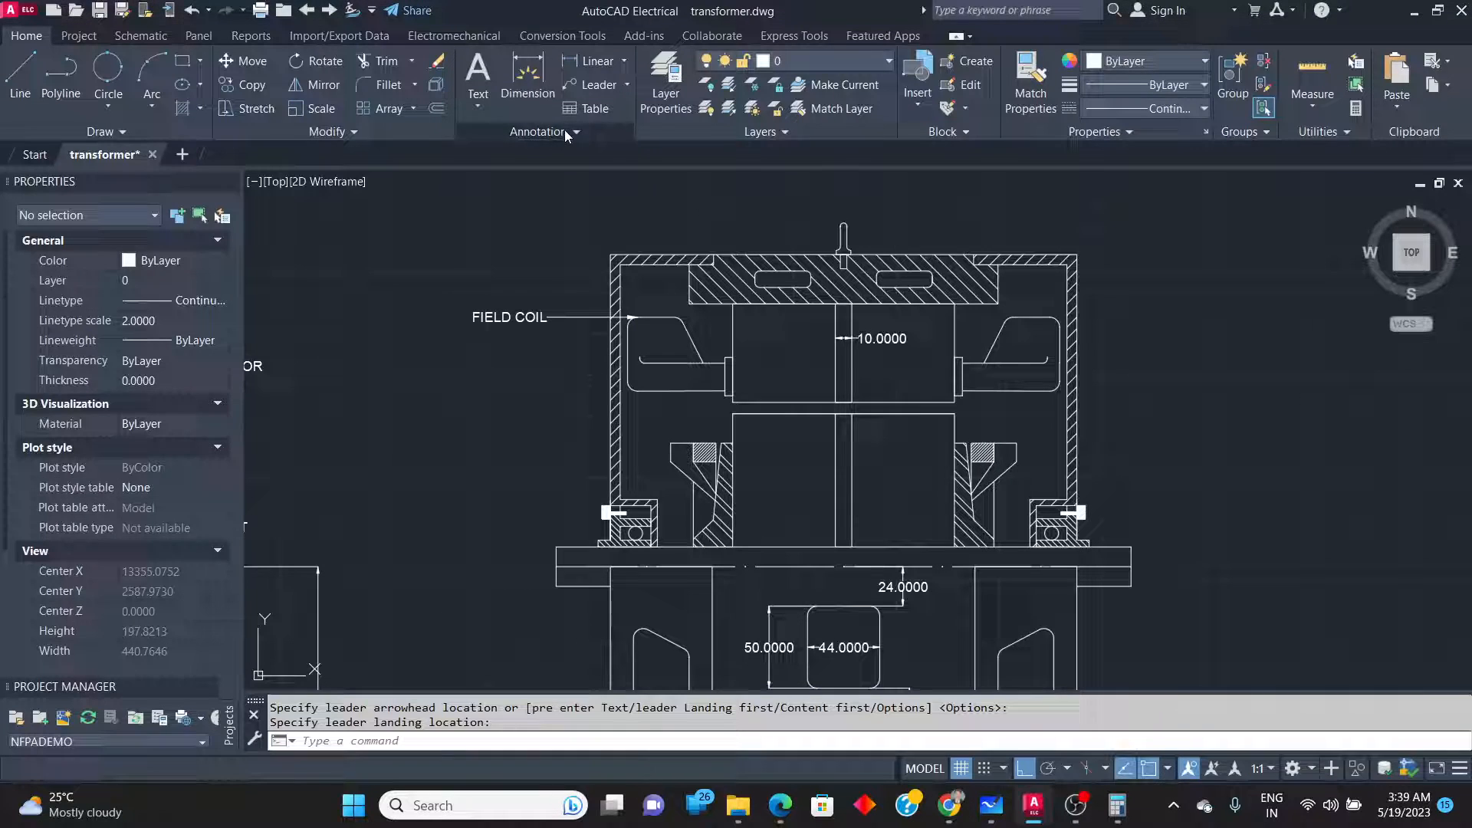
pyautogui.click(599, 84)
pyautogui.click(928, 274)
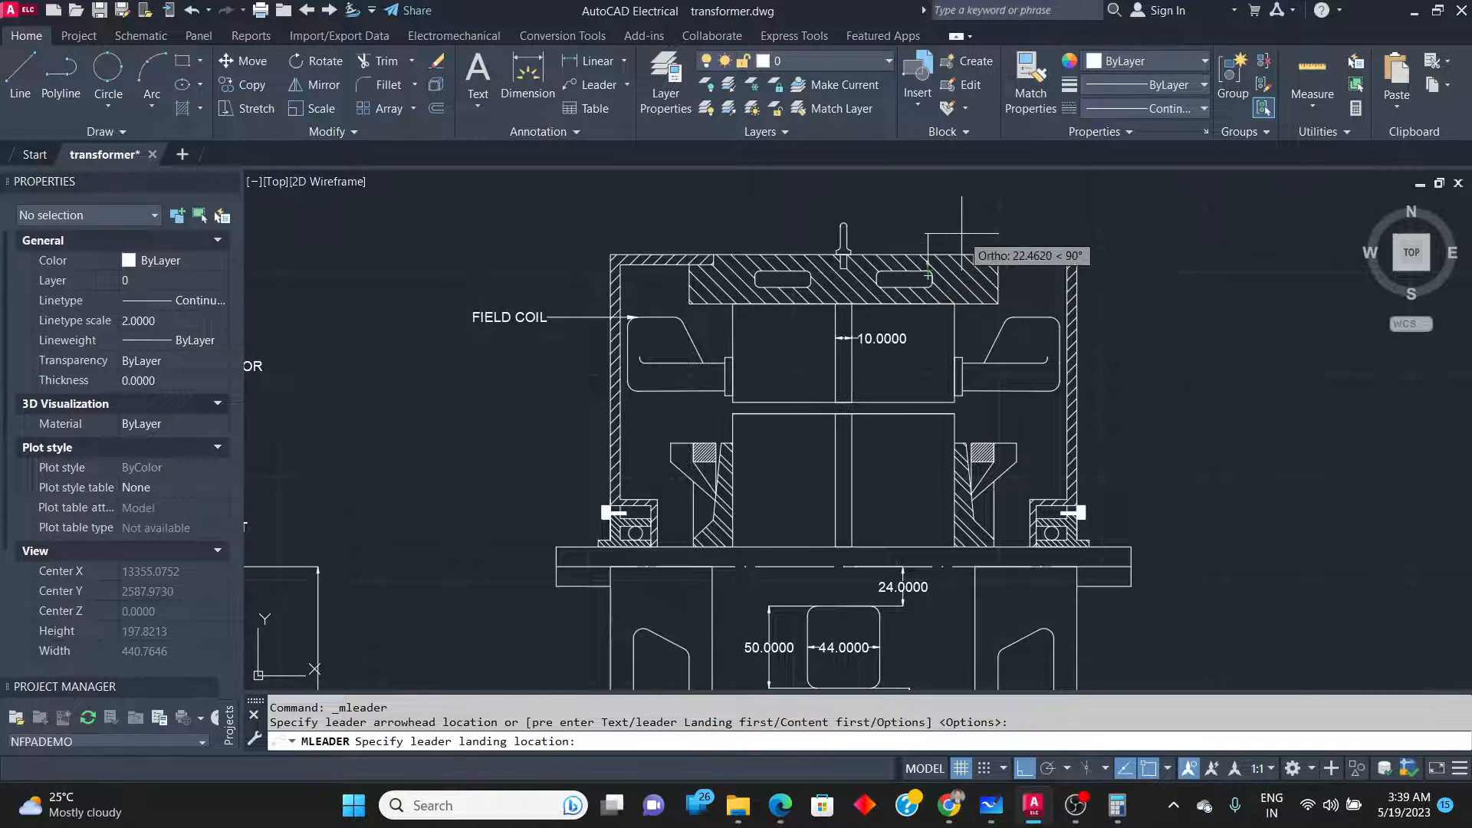
pyautogui.press('Escape')
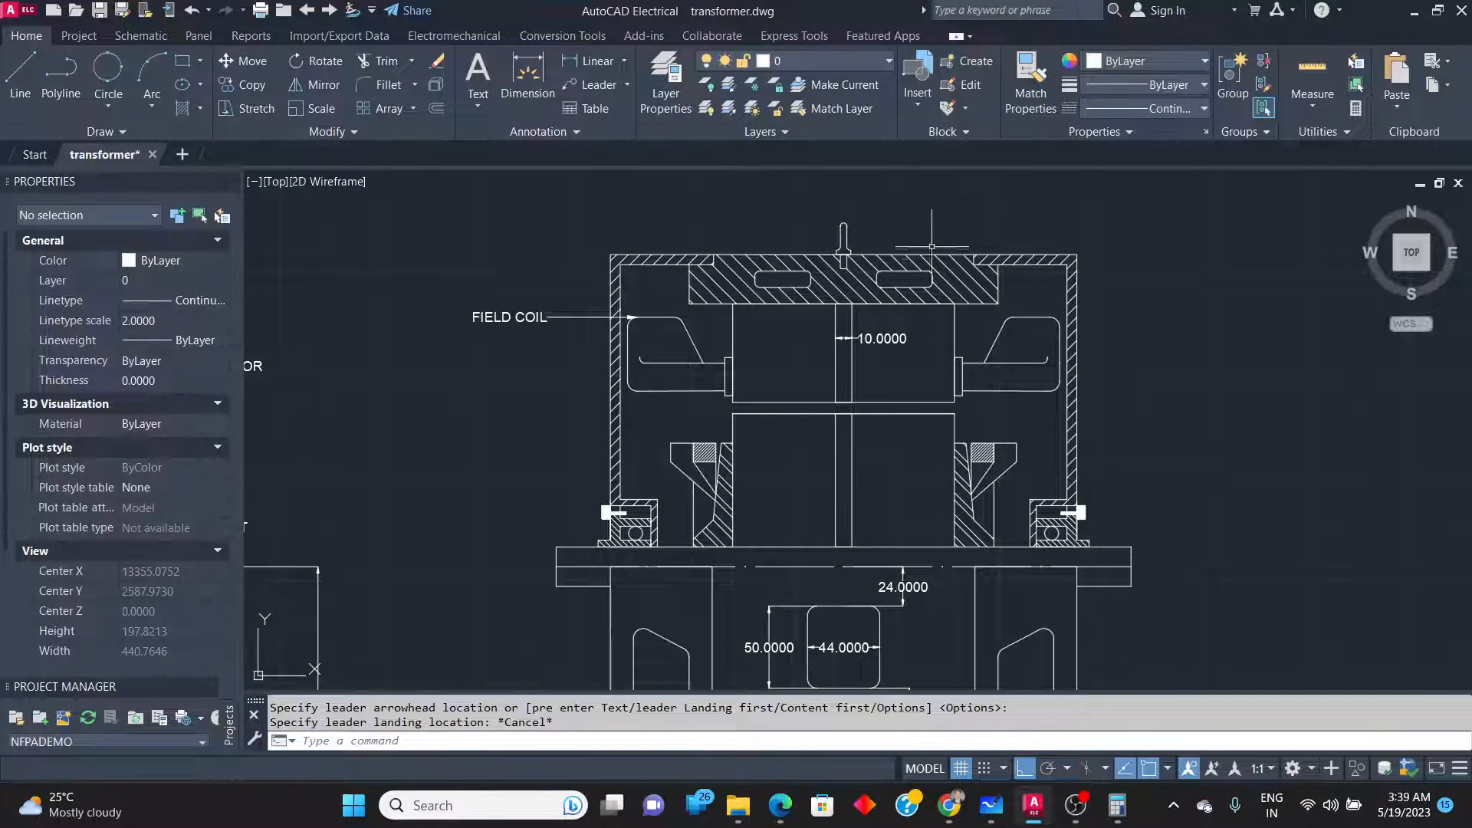
# Add a multileader from the hatched stator frame's right part with ortho off, landing above the frame and reading STATOR FRAME.
pyautogui.click(607, 83)
pyautogui.scroll(2, 931, 274)
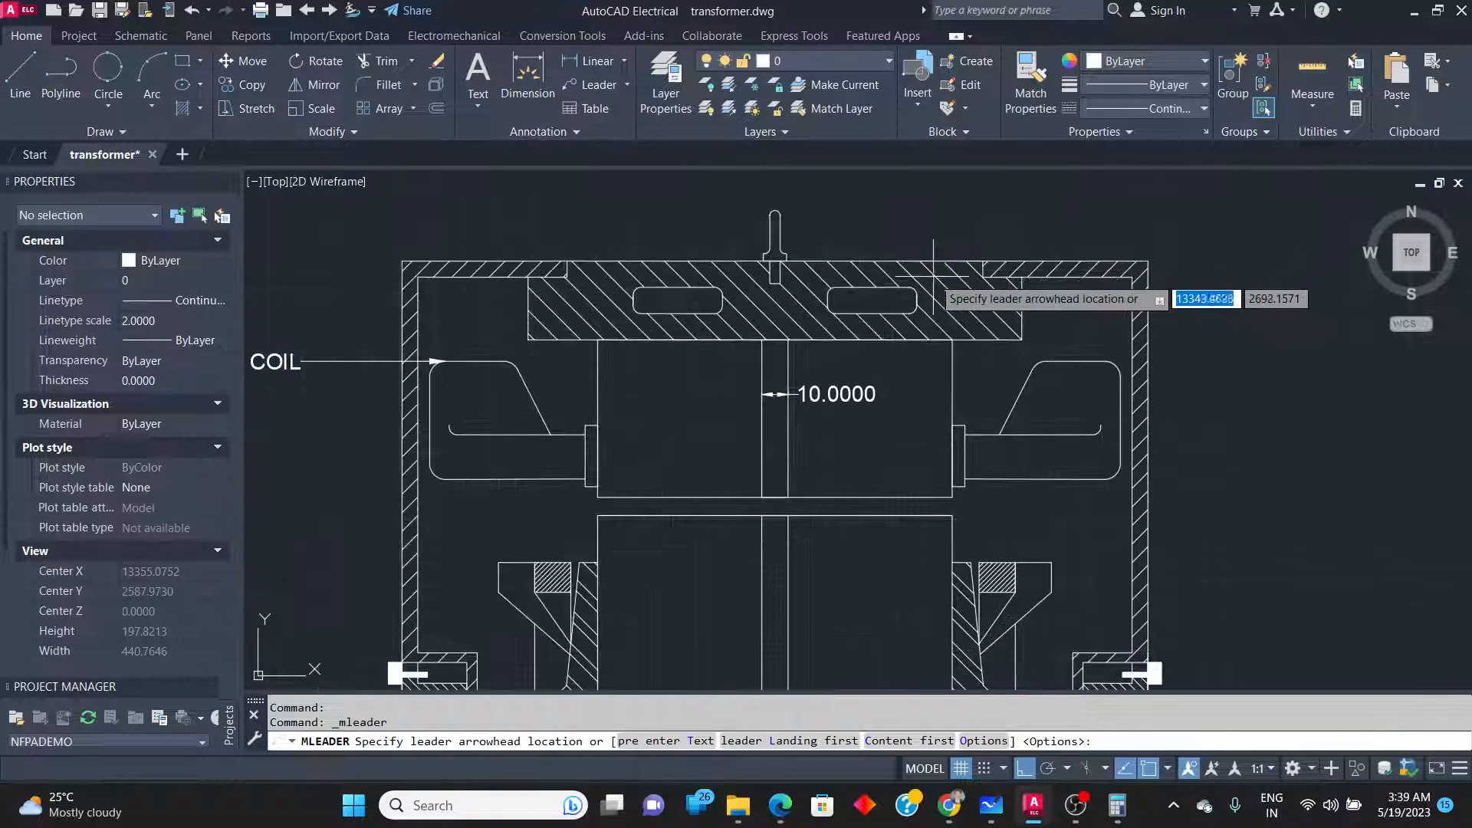
pyautogui.click(931, 274)
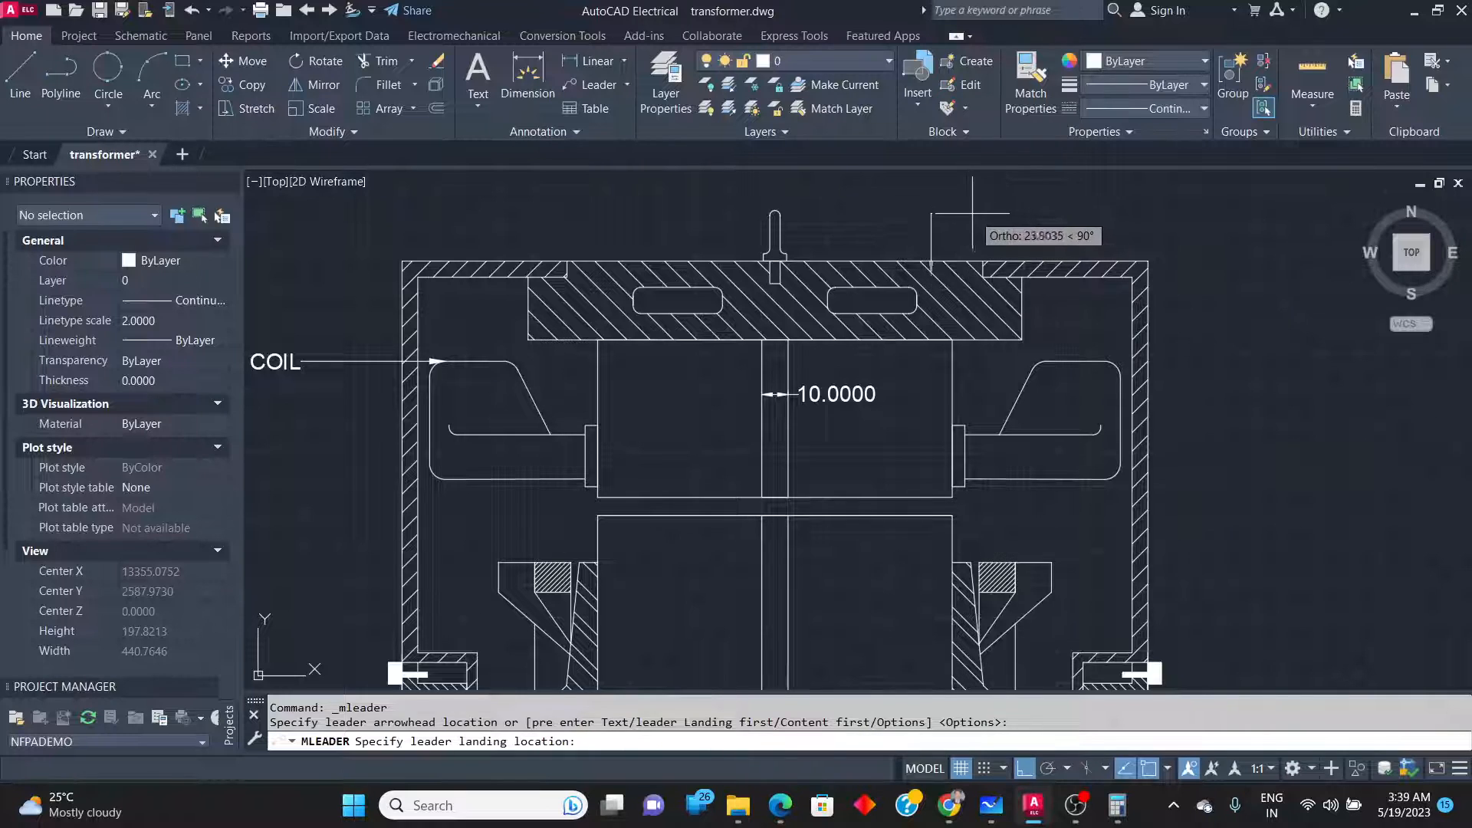
pyautogui.moveTo(985, 817)
pyautogui.click(1024, 759)
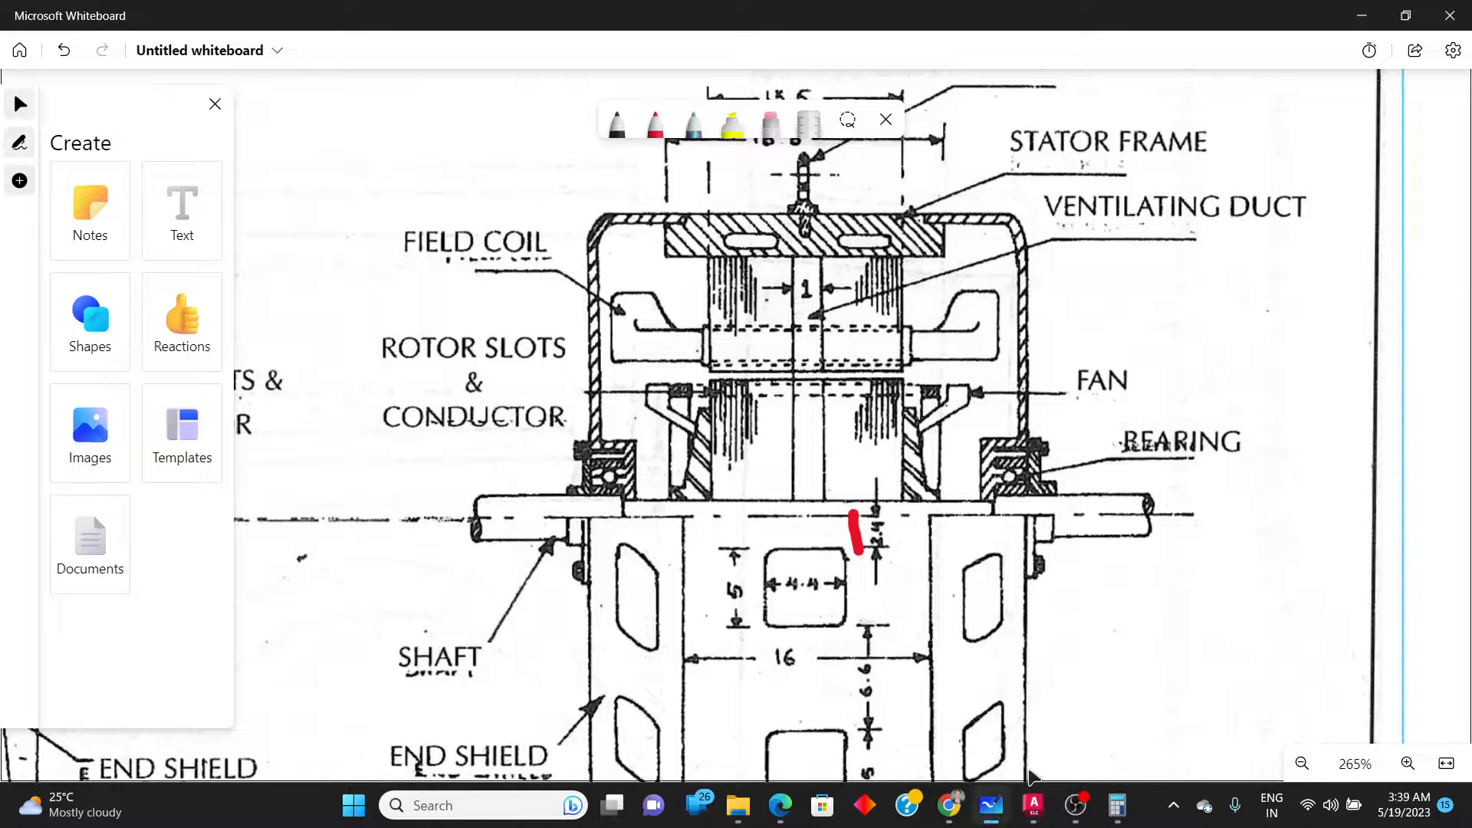
pyautogui.hotkey('alt', 'Tab')
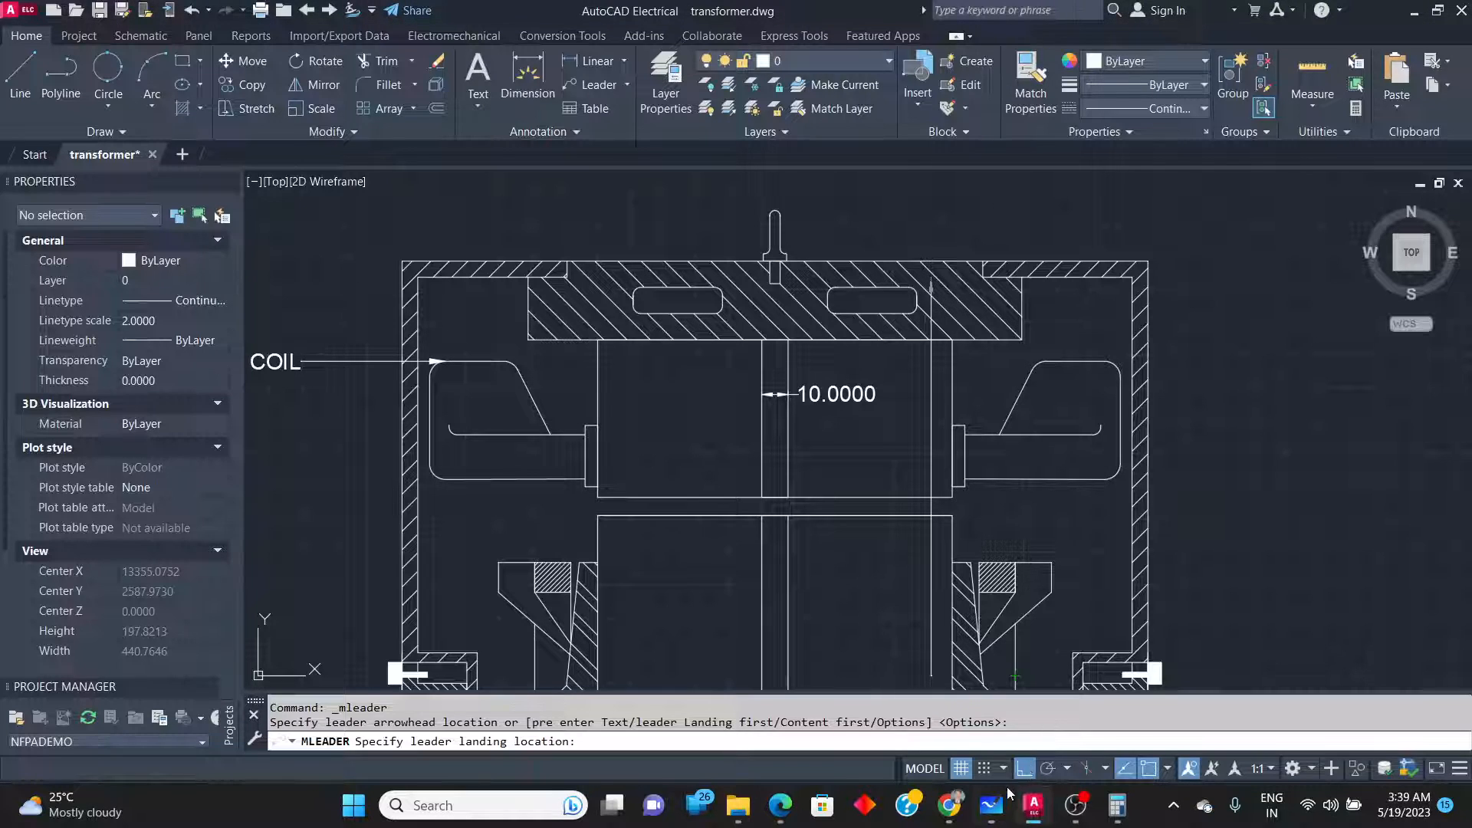
pyautogui.click(1022, 770)
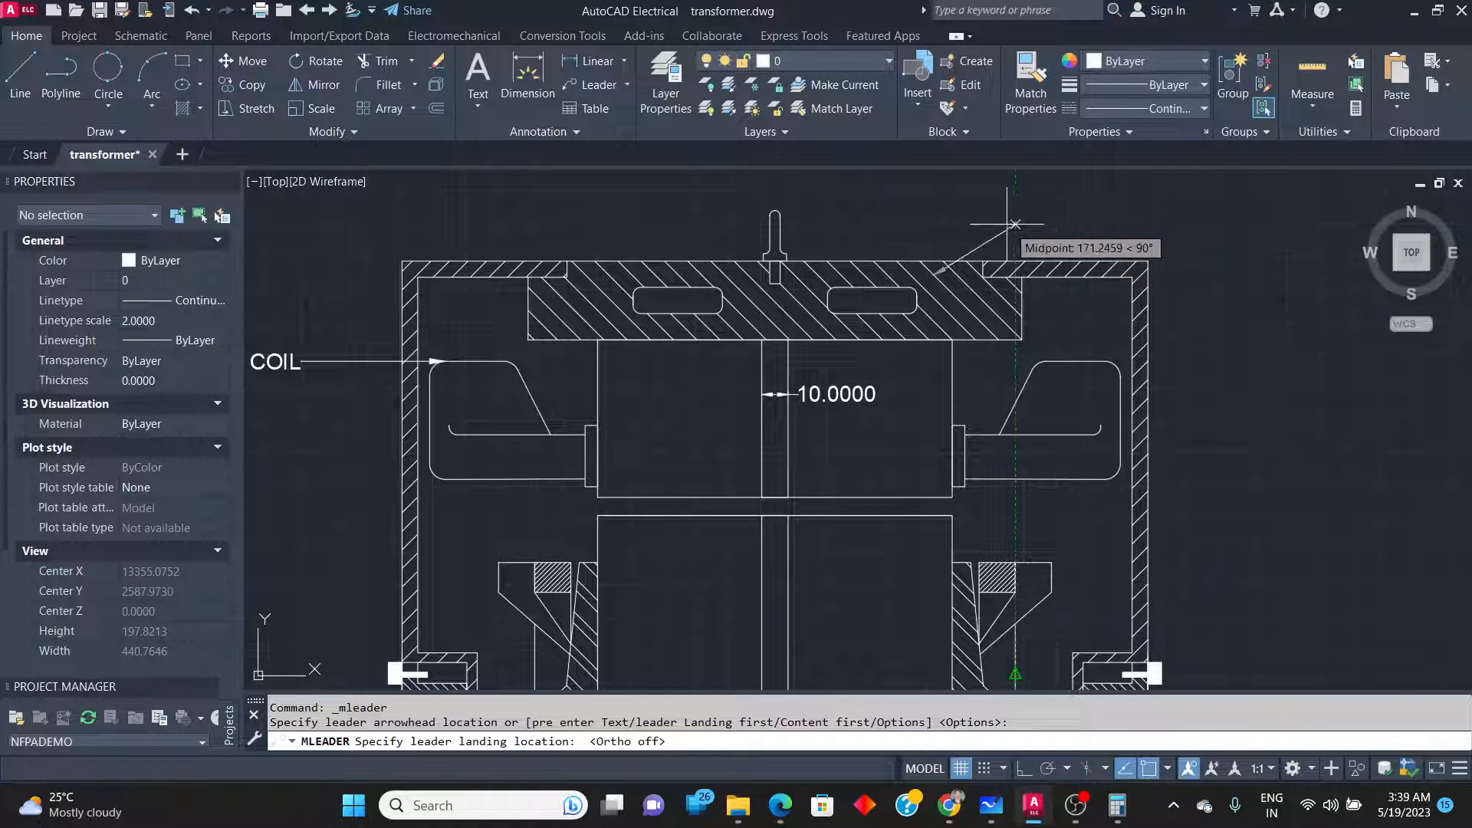
pyautogui.click(1015, 224)
pyautogui.write('S')
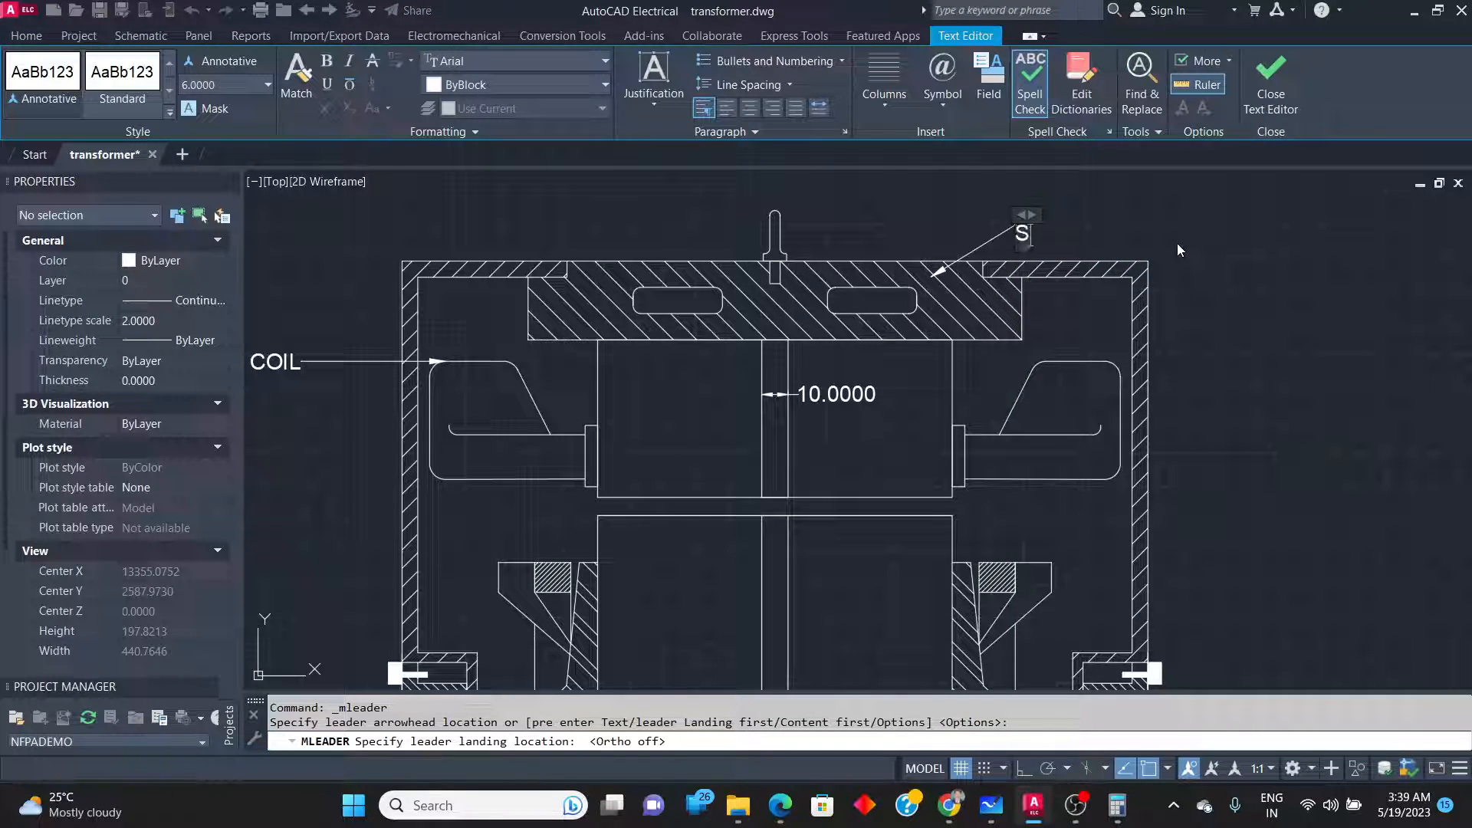
pyautogui.write('TAT')
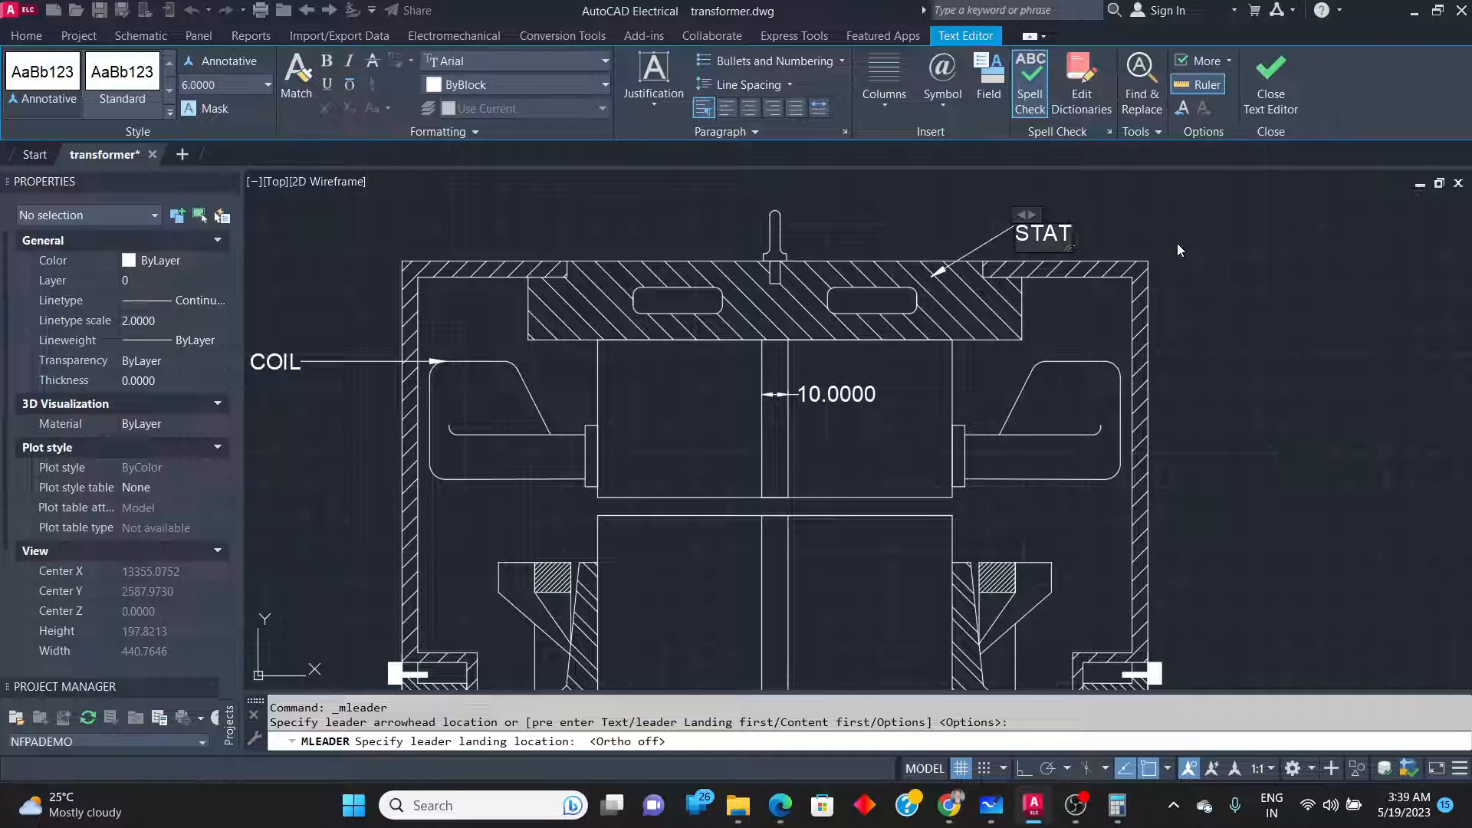
pyautogui.write('OR FRAME')
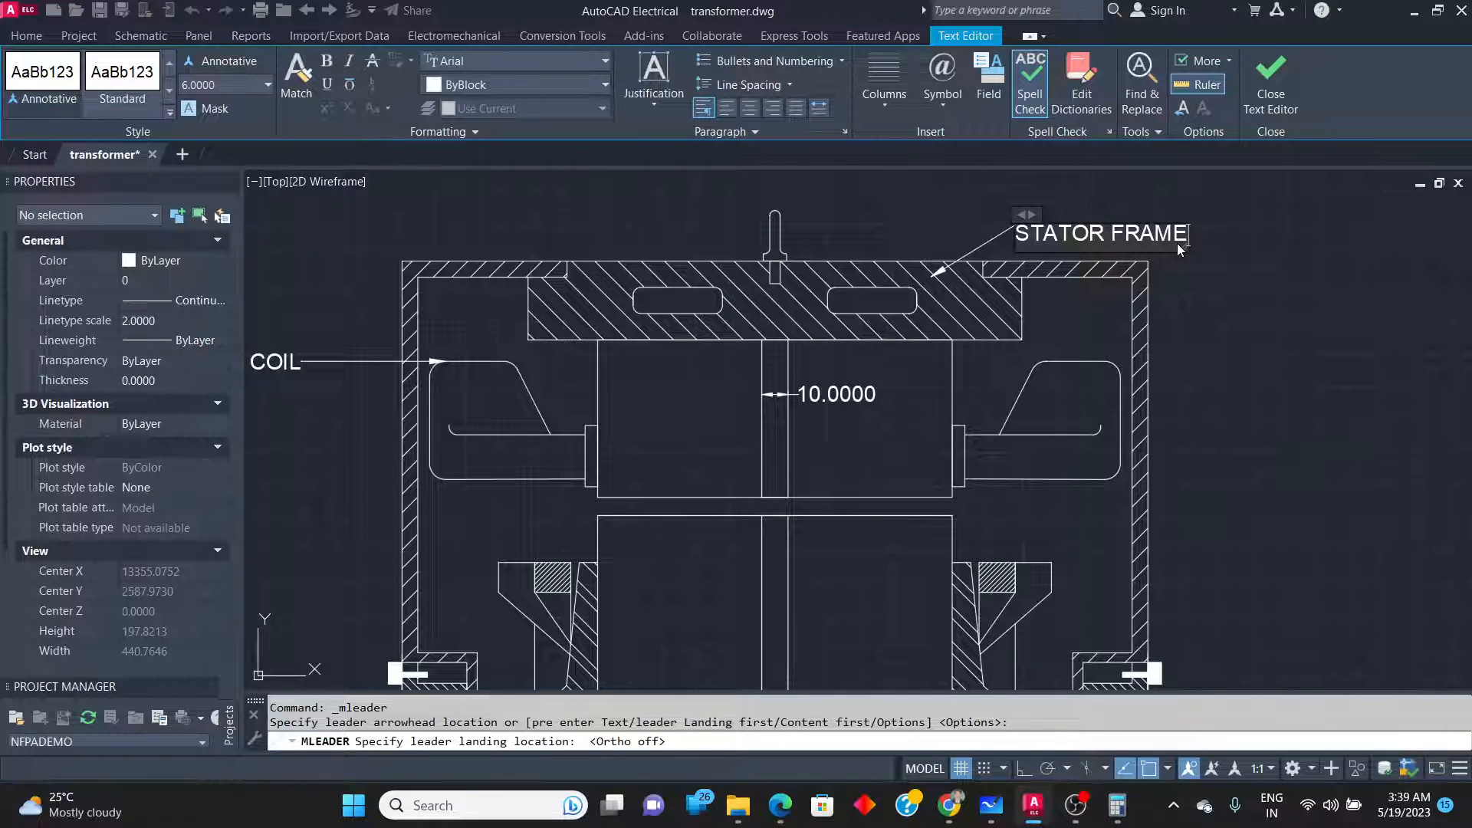
pyautogui.click(1200, 326)
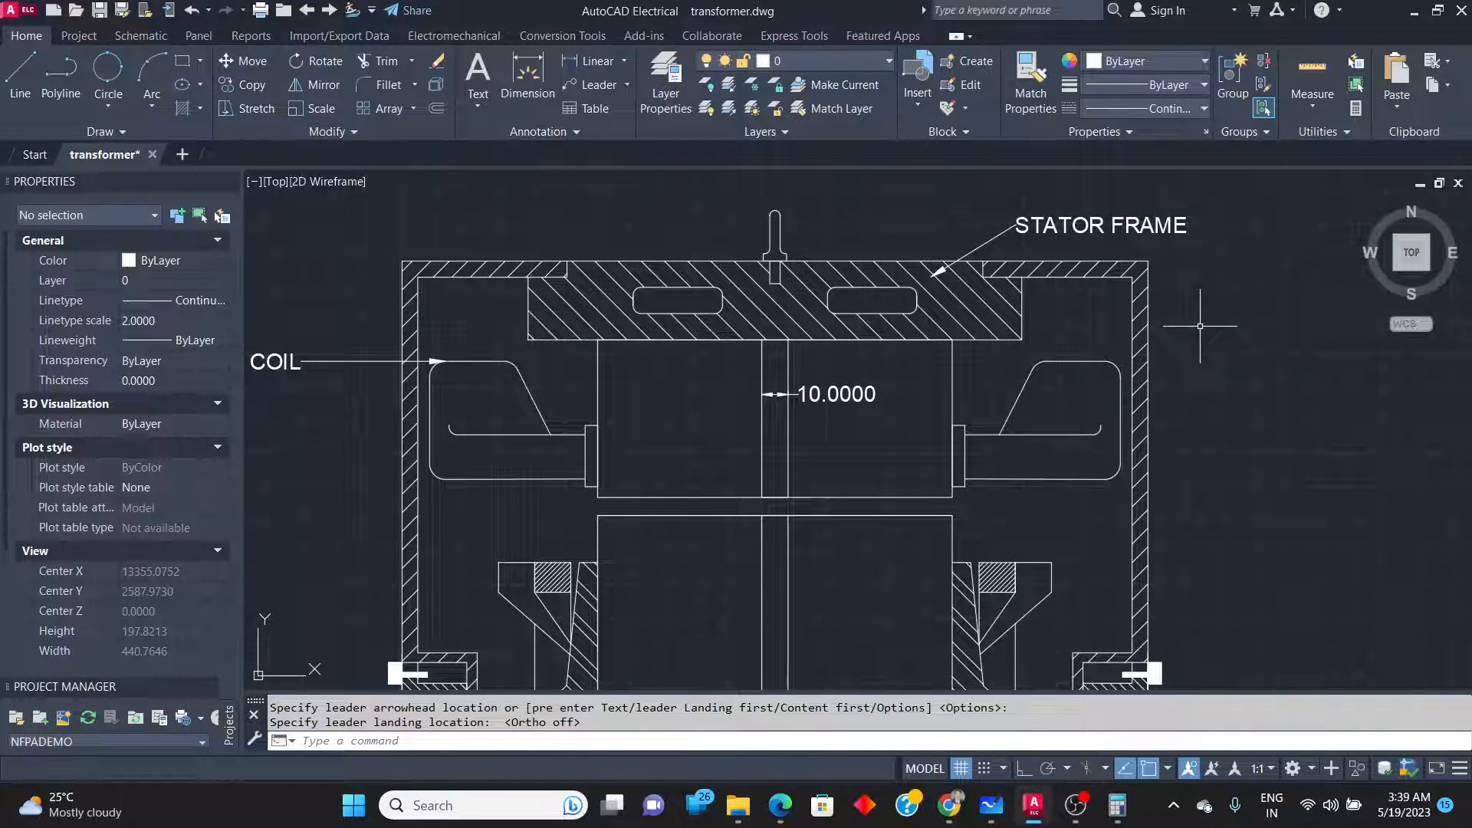
# Check the Whiteboard reference and add an AutoCAD multileader from the right fan's outer upper corner, landing outside the housing and reading FAN.
pyautogui.hotkey('alt', 'Tab')
pyautogui.hotkey('alt', 'Tab')
pyautogui.hotkey('alt', 'Tab')
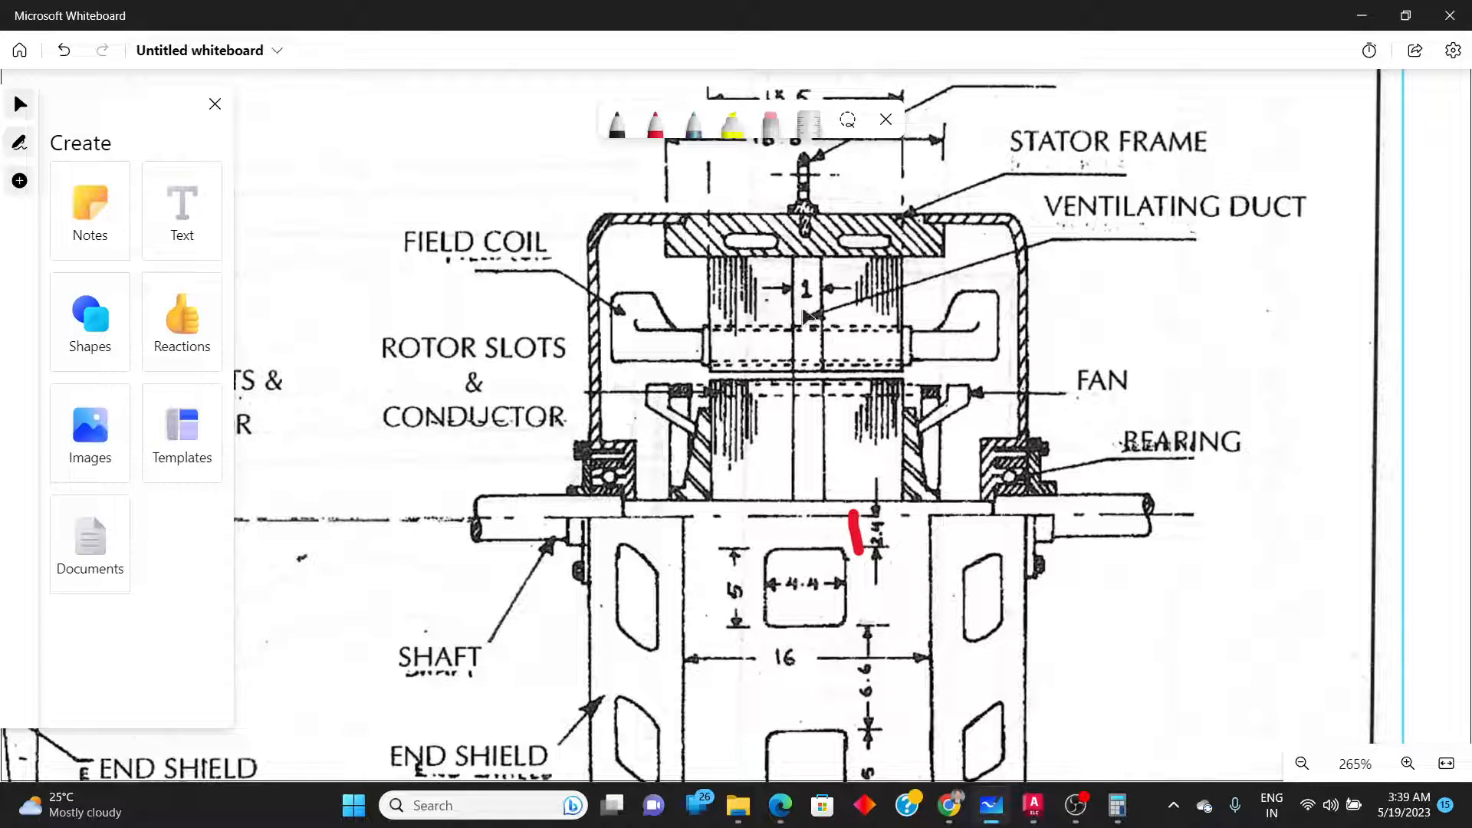
pyautogui.hotkey('alt', 'Tab')
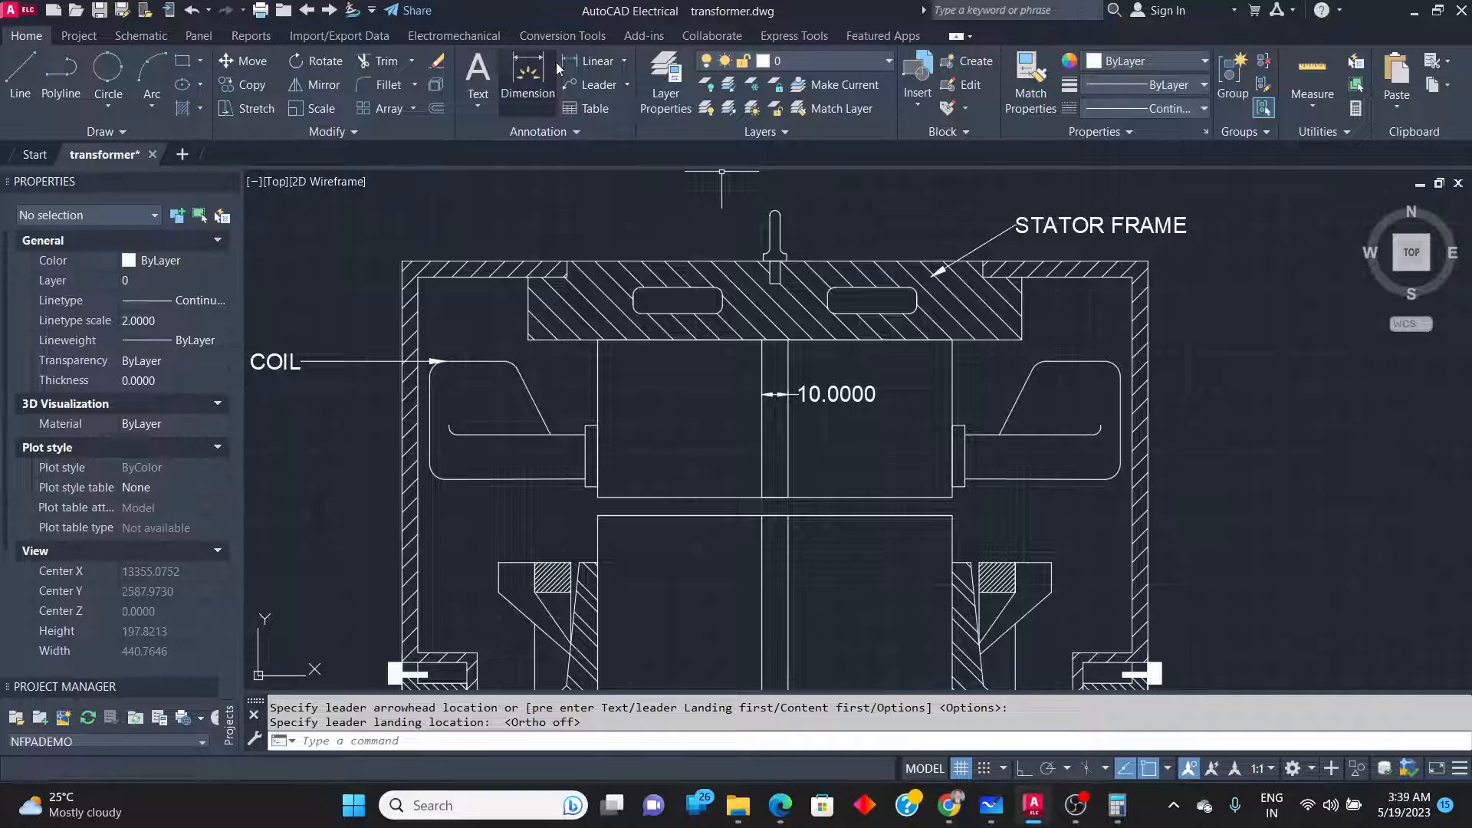
pyautogui.click(592, 84)
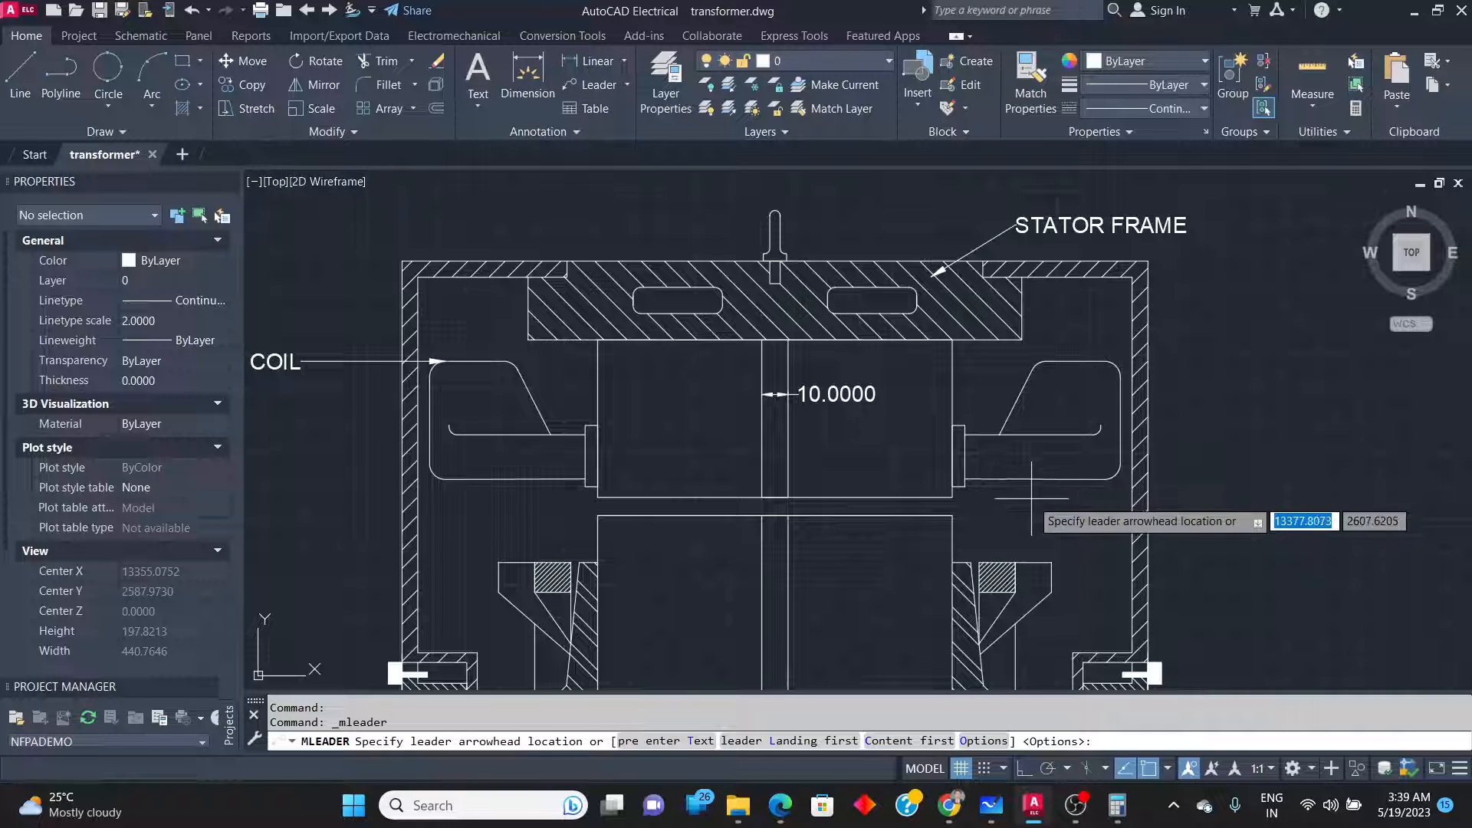
pyautogui.click(1052, 562)
pyautogui.click(1196, 503)
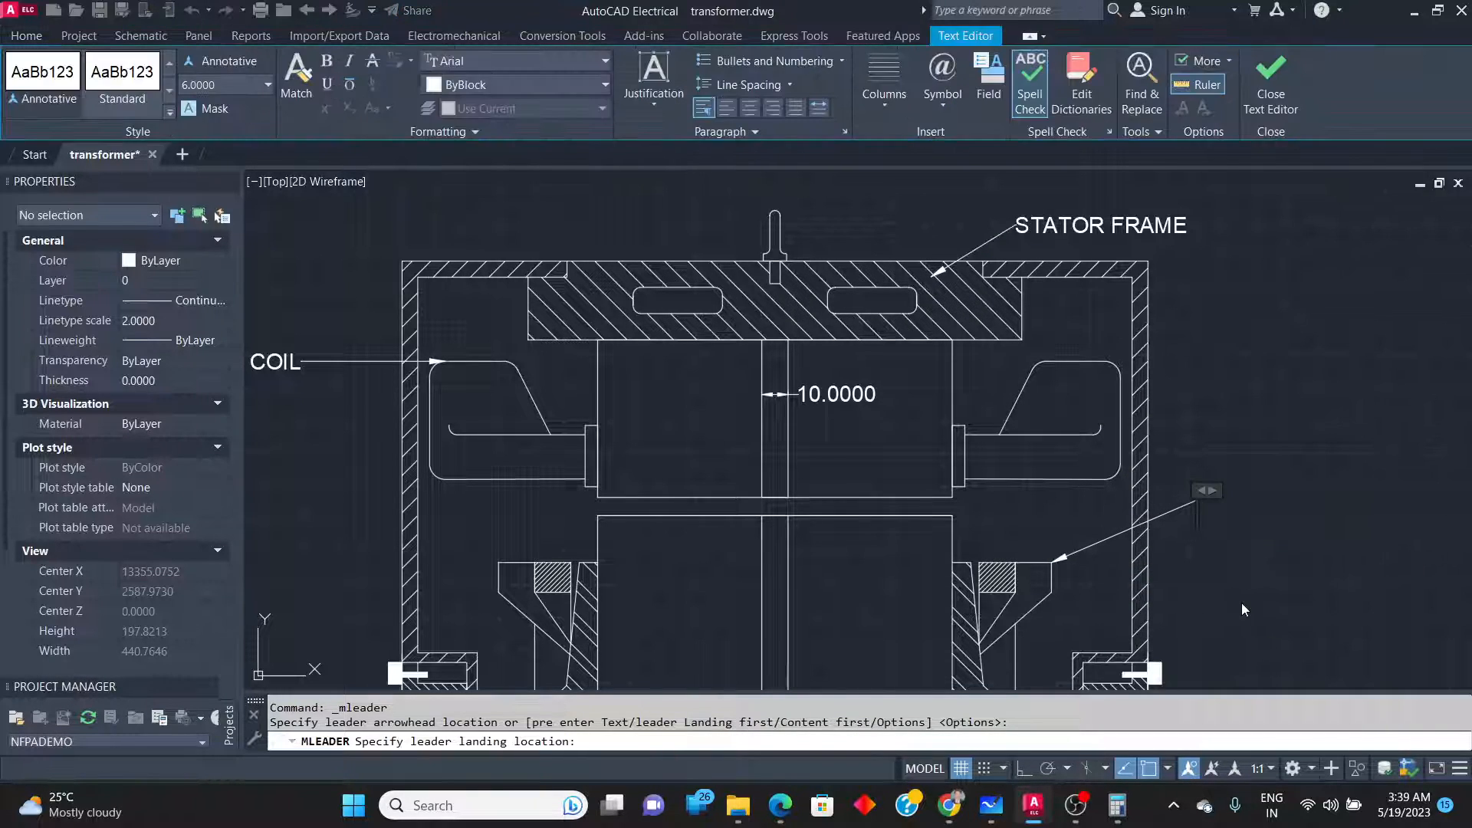
pyautogui.write('FAN')
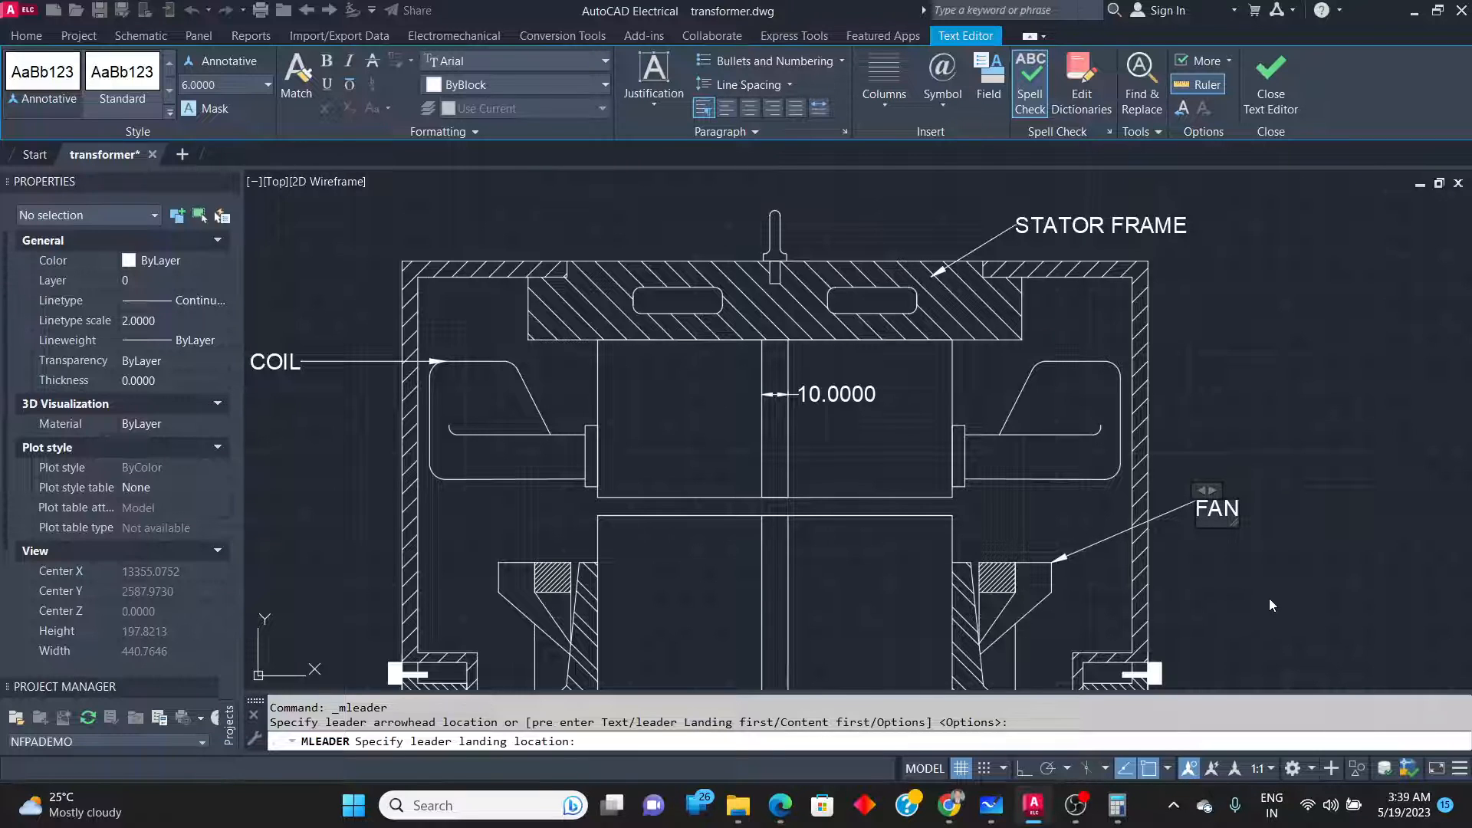
pyautogui.click(1269, 598)
# Consult the Whiteboard reference and add an AutoCAD multileader from the right bearing, landing outside the housing and reading BEARING.
pyautogui.hotkey('alt', 'Tab')
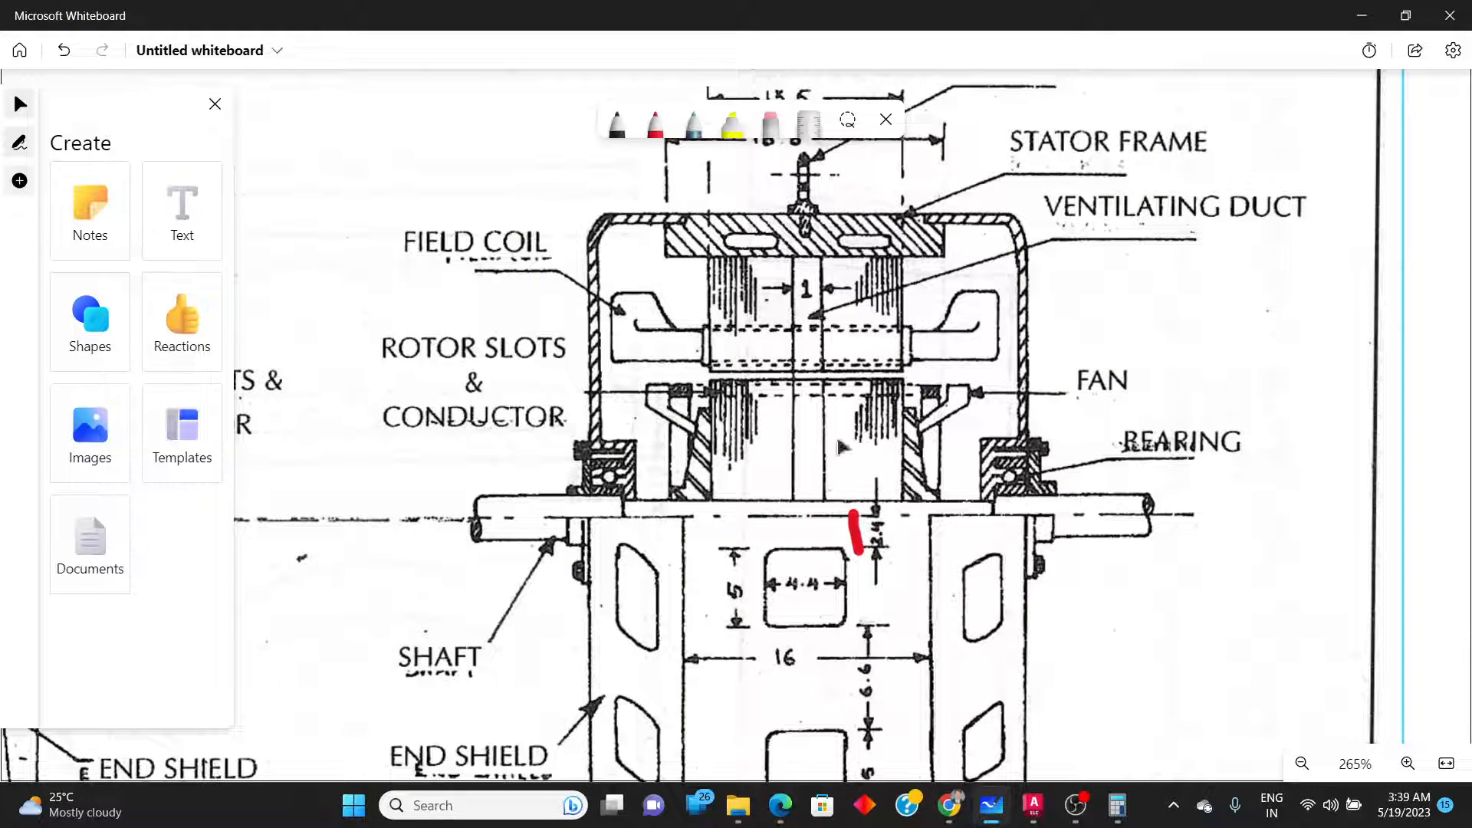
pyautogui.hotkey('alt', 'Tab')
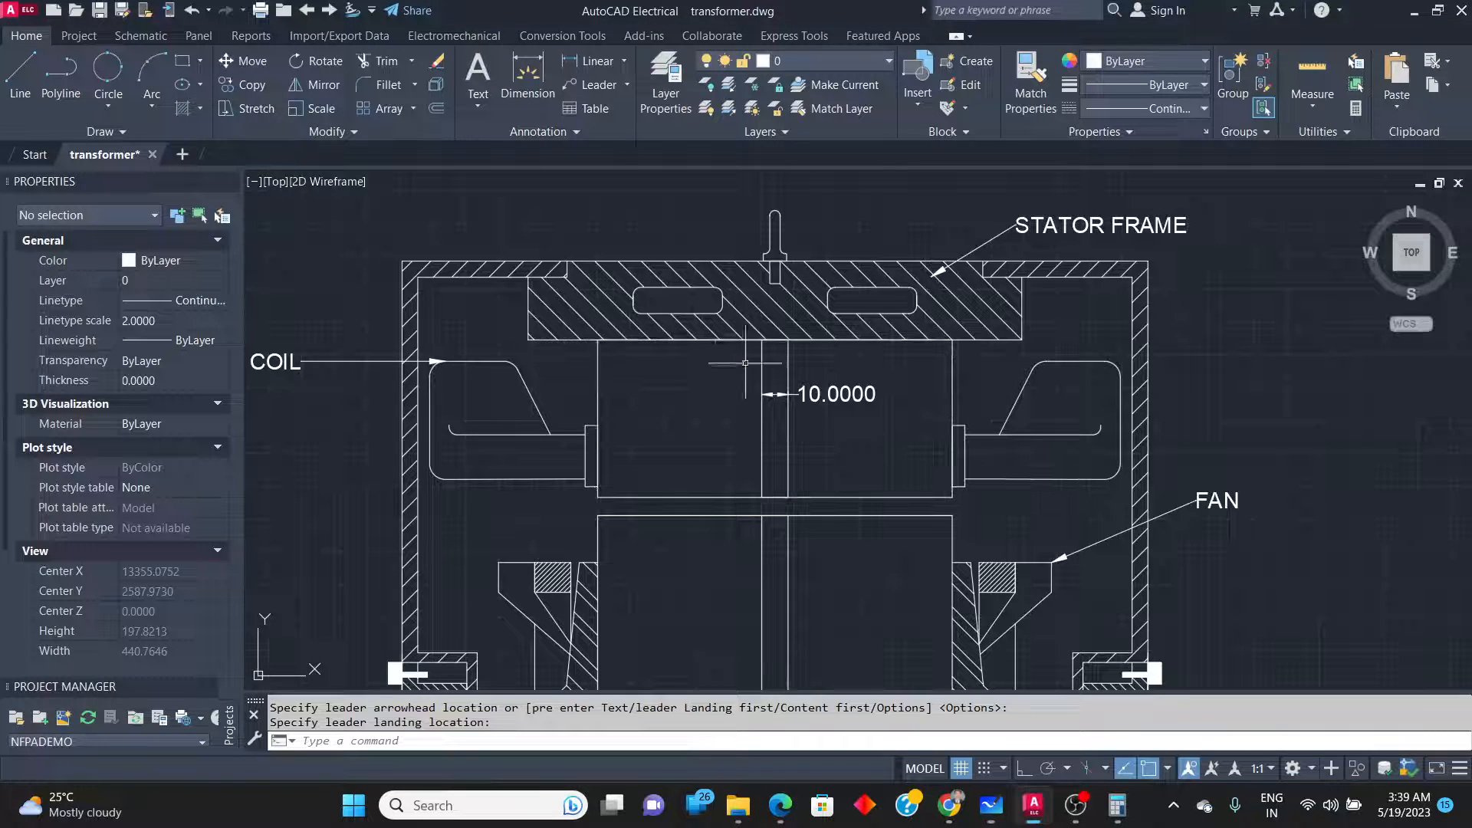
pyautogui.click(582, 91)
pyautogui.scroll(-4, 806, 403)
pyautogui.scroll(4, 843, 473)
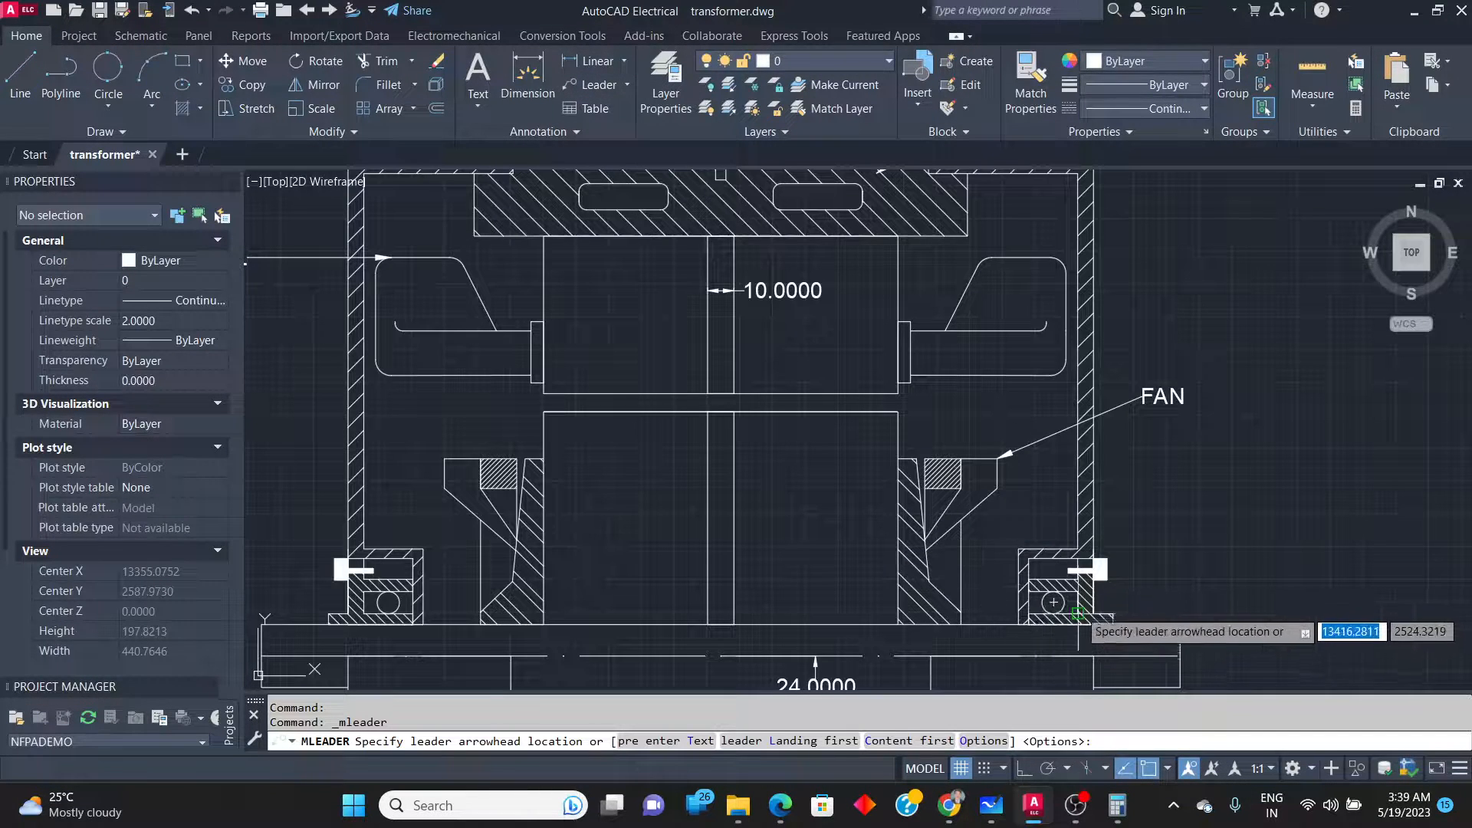
pyautogui.click(1080, 592)
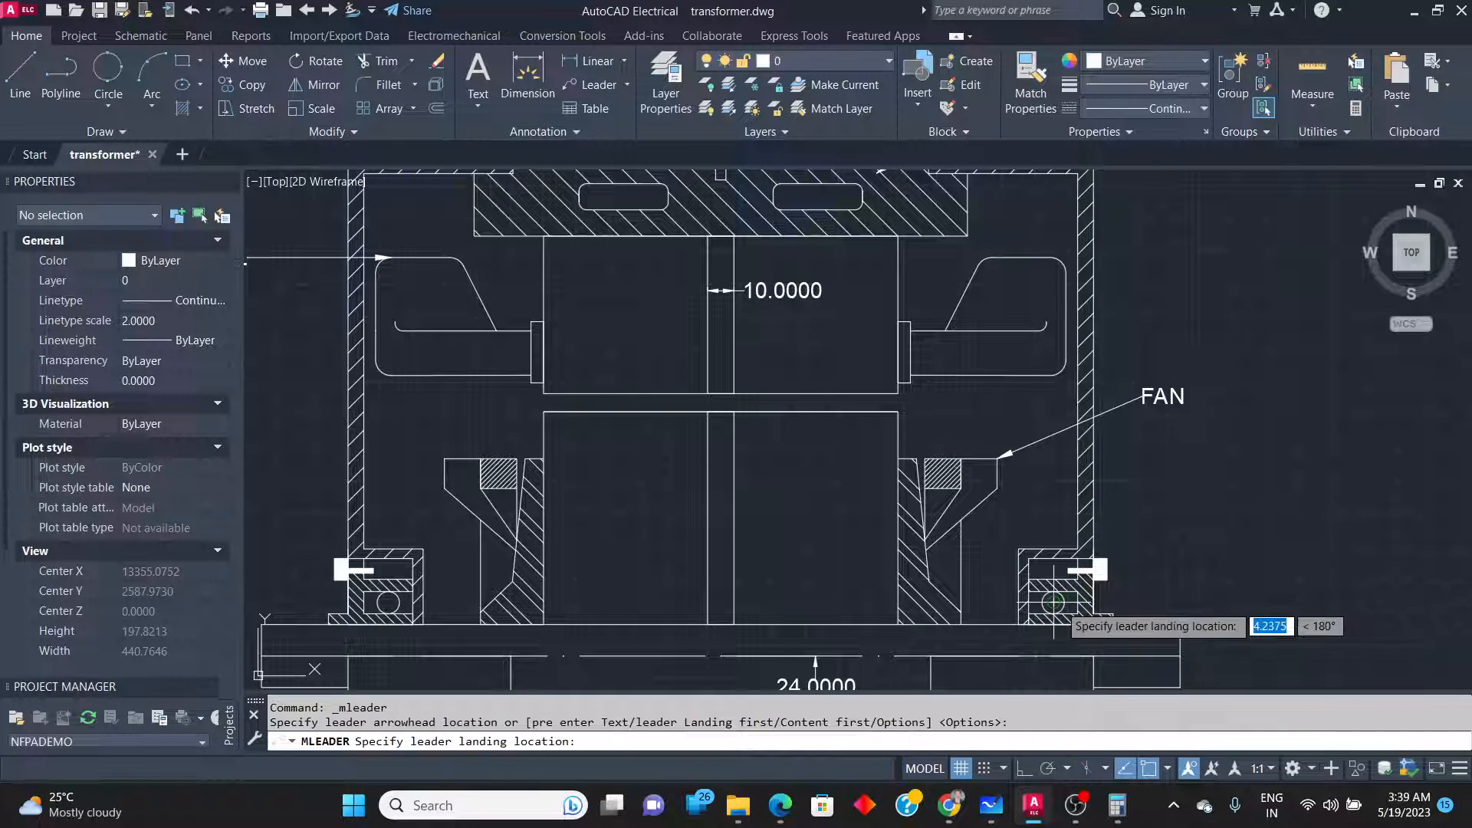
pyautogui.click(1175, 529)
pyautogui.write('B')
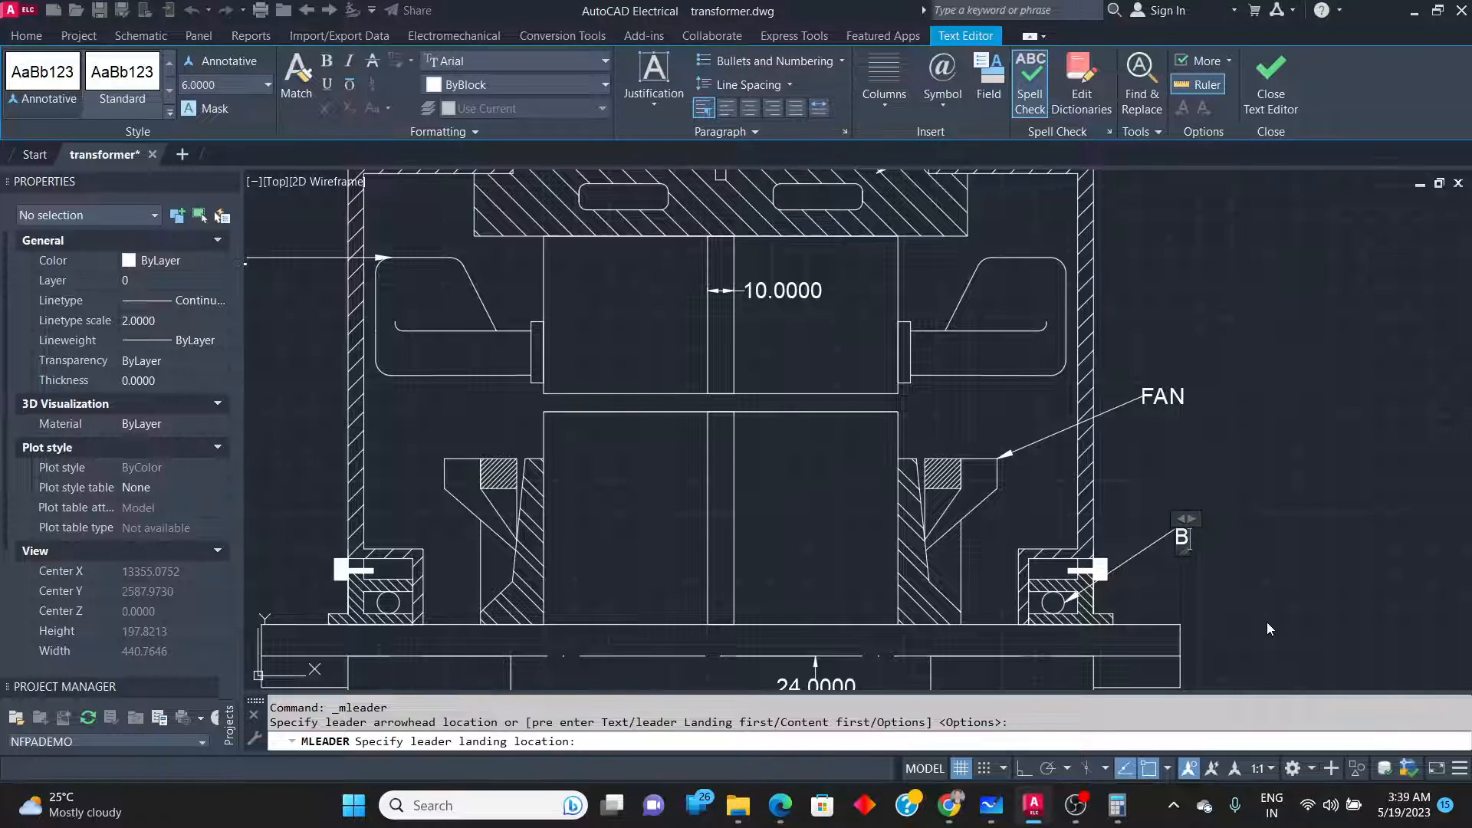
pyautogui.write('EARING')
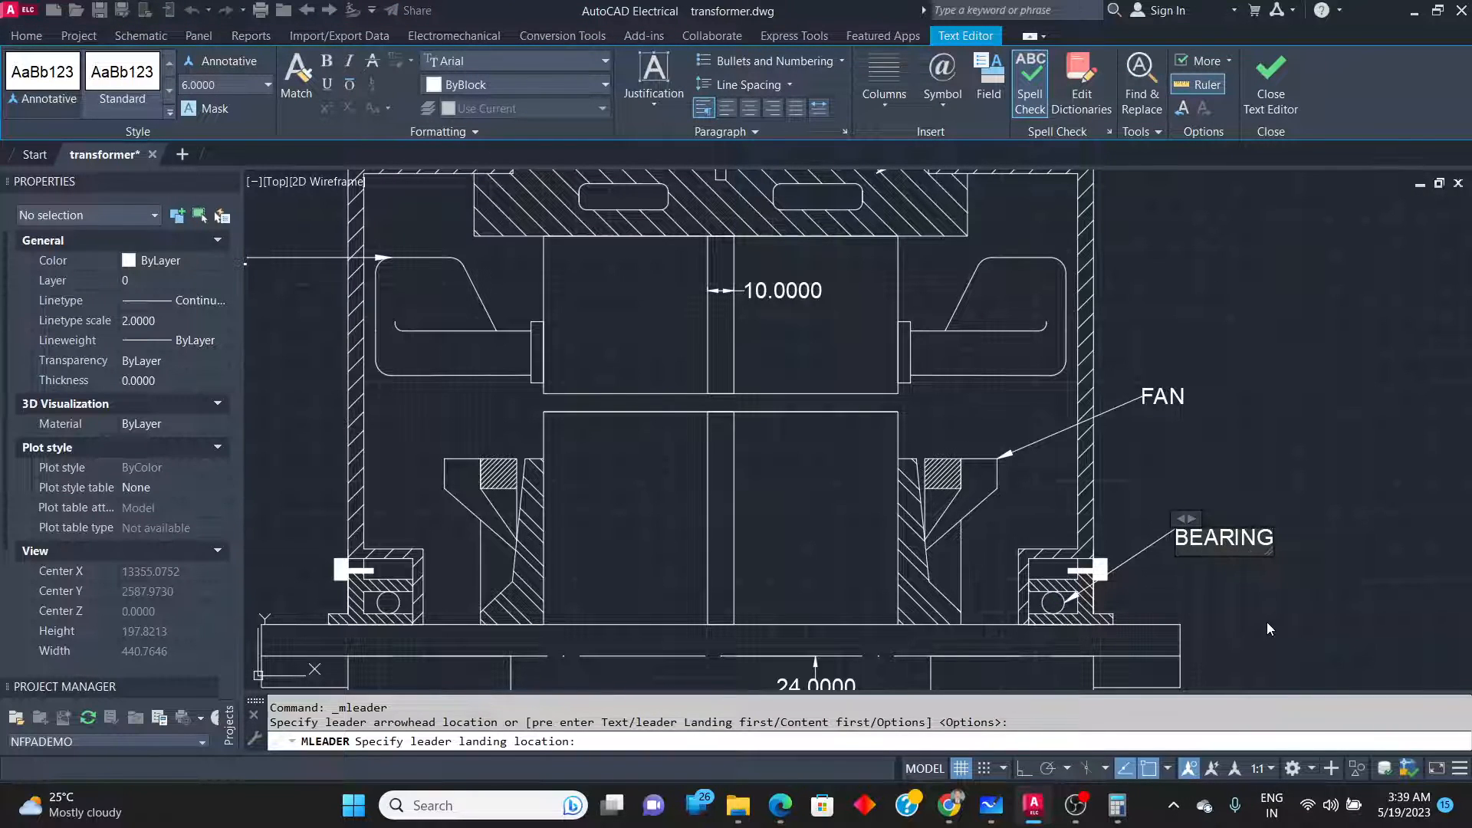
pyautogui.click(1267, 622)
pyautogui.hotkey('alt', 'Tab')
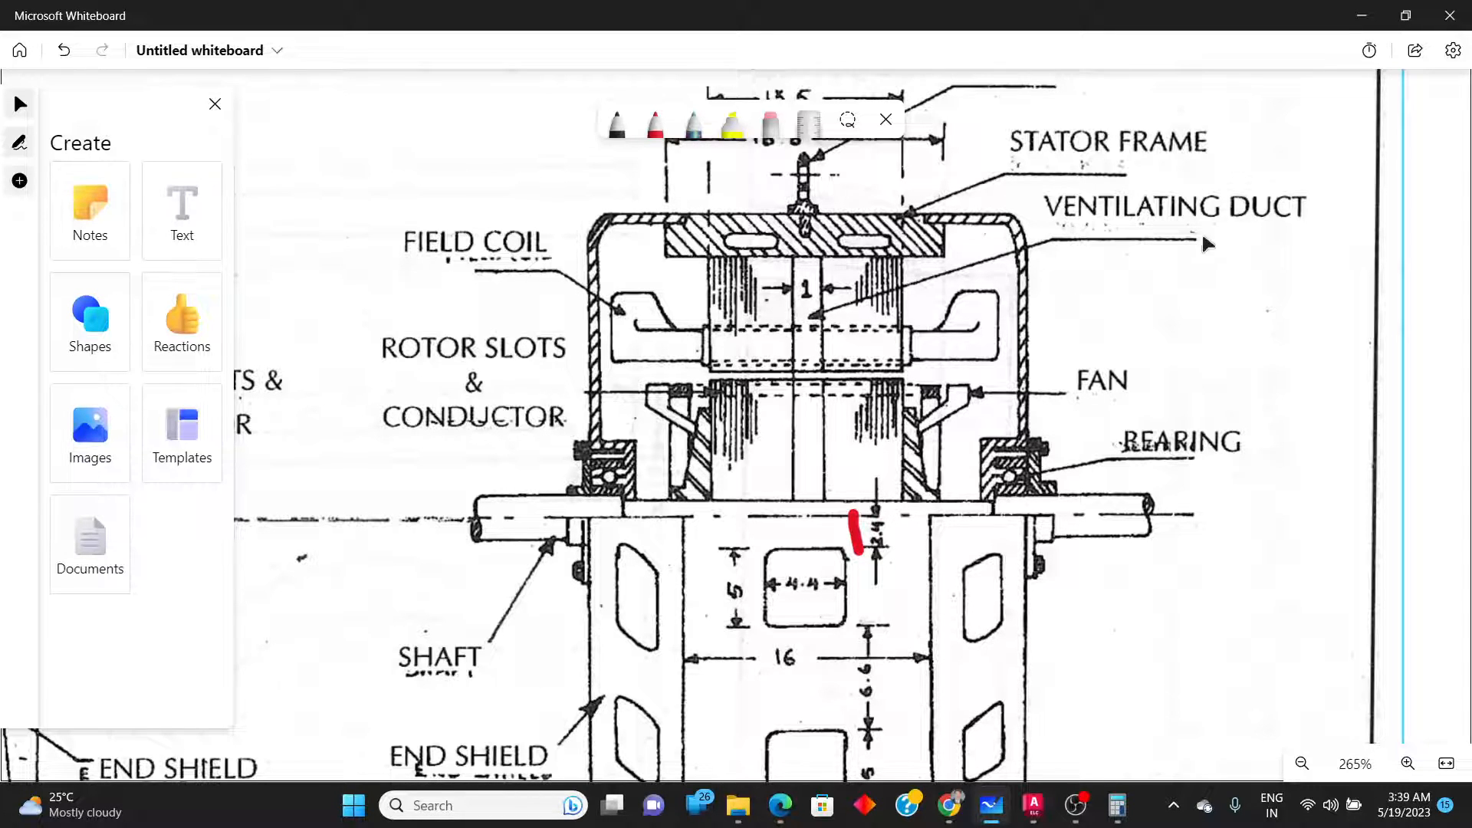
pyautogui.hotkey('alt', 'Tab')
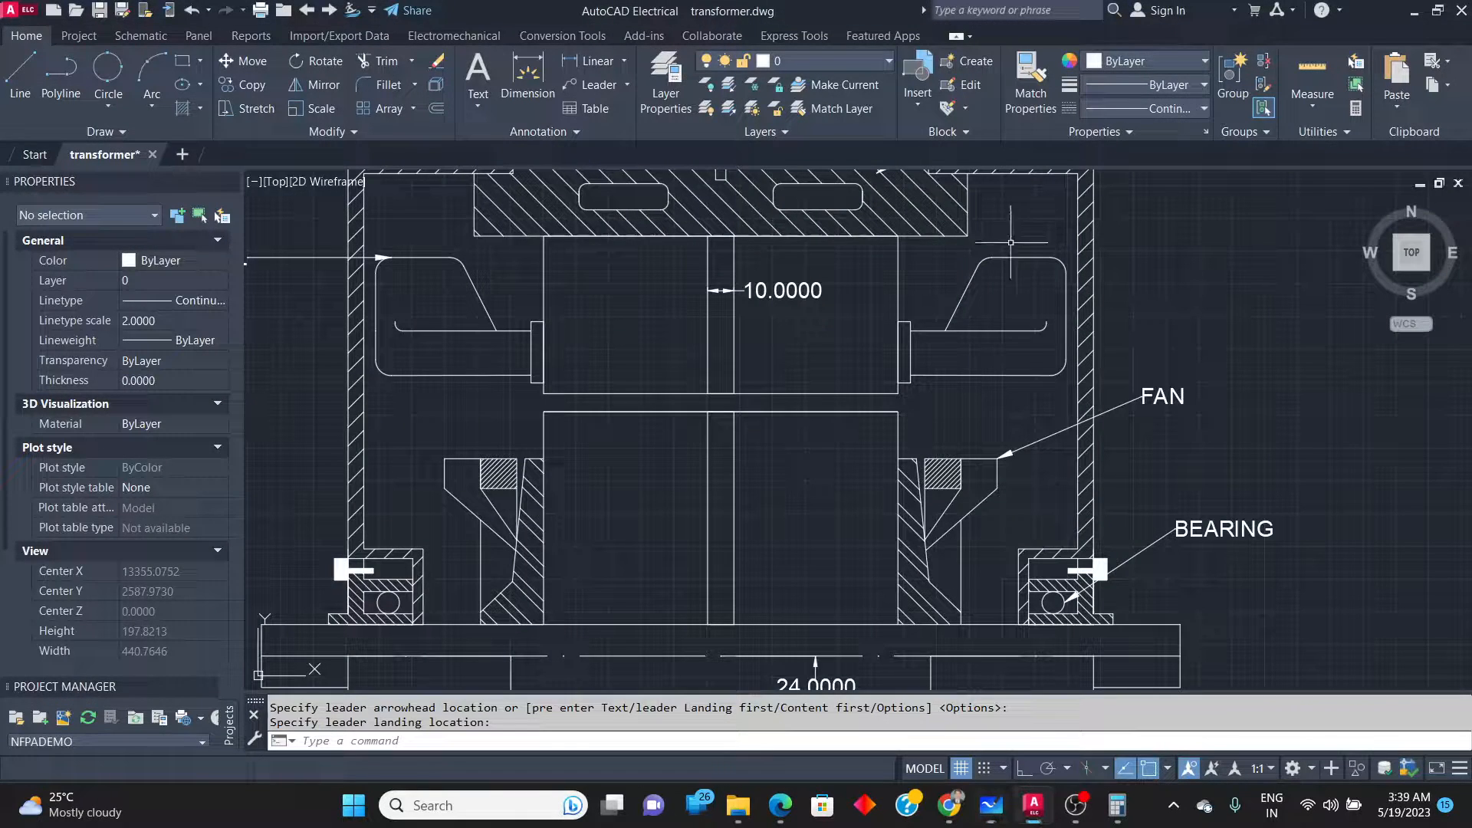
# Add a multileader from the central duct in the stator core, landing outside the housing's upper right and reading VENTILATING DUCT.
pyautogui.click(576, 86)
pyautogui.click(729, 351)
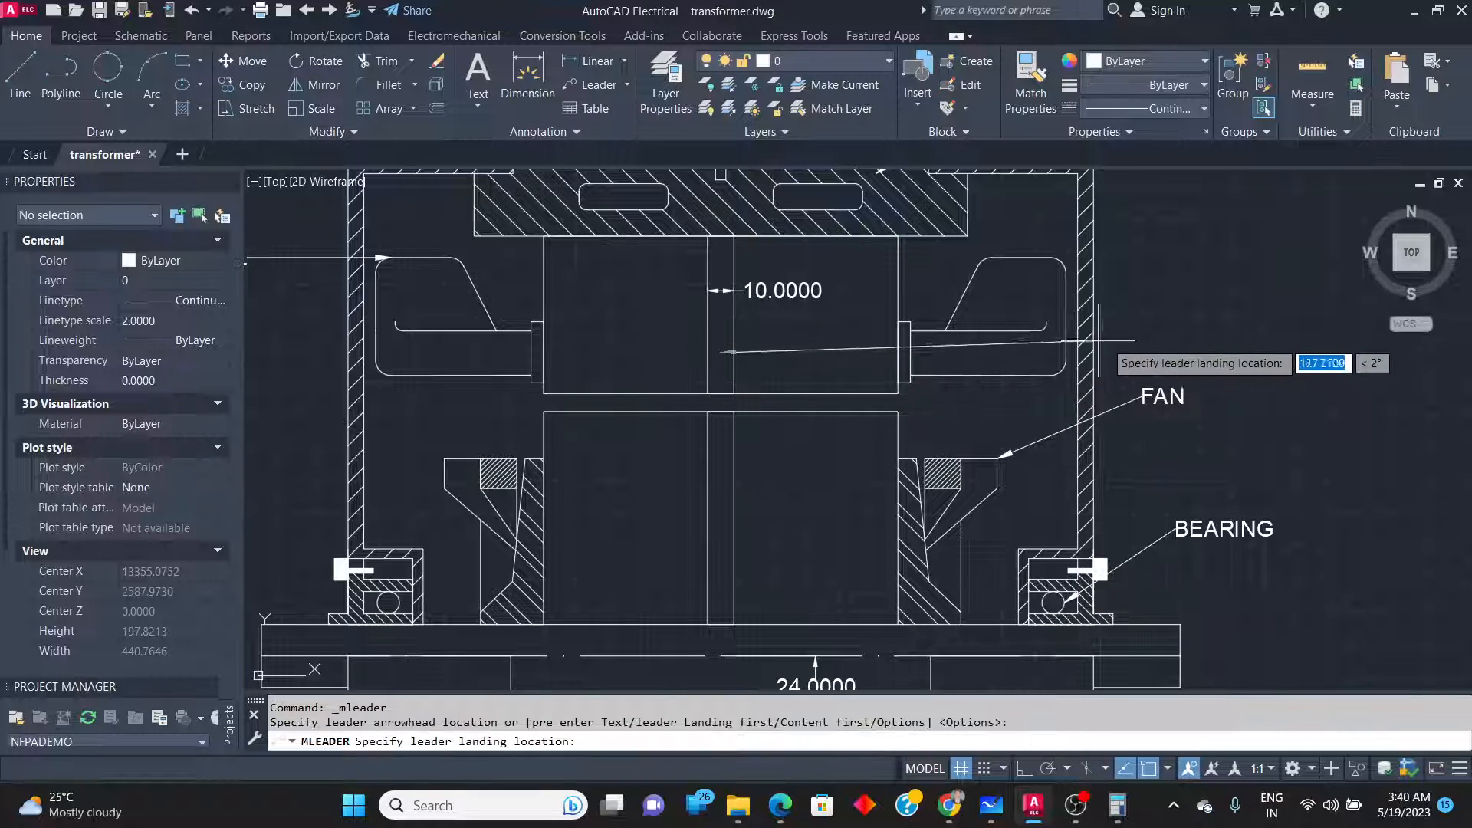
pyautogui.click(1113, 195)
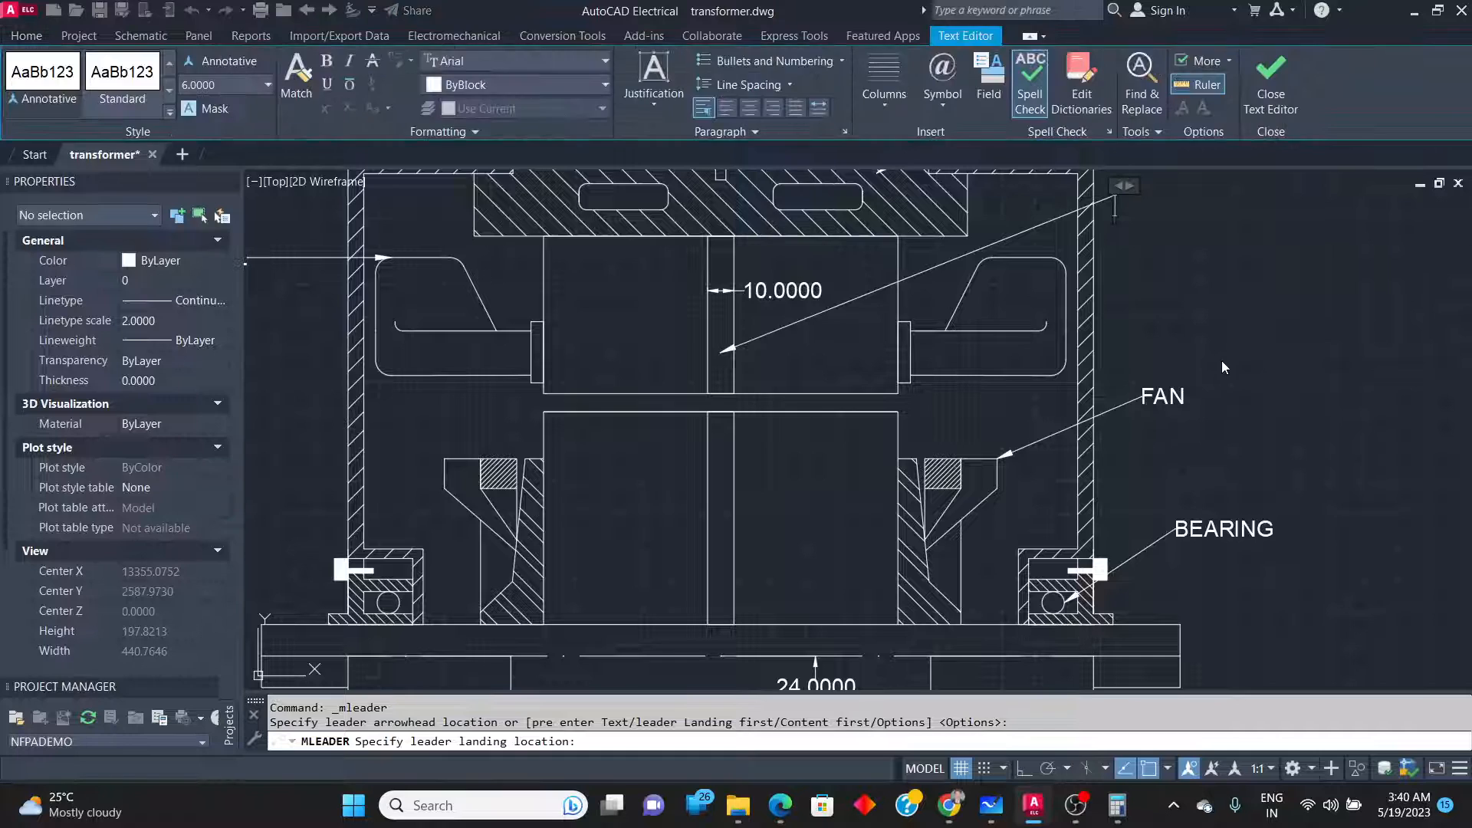
pyautogui.write('VENTI')
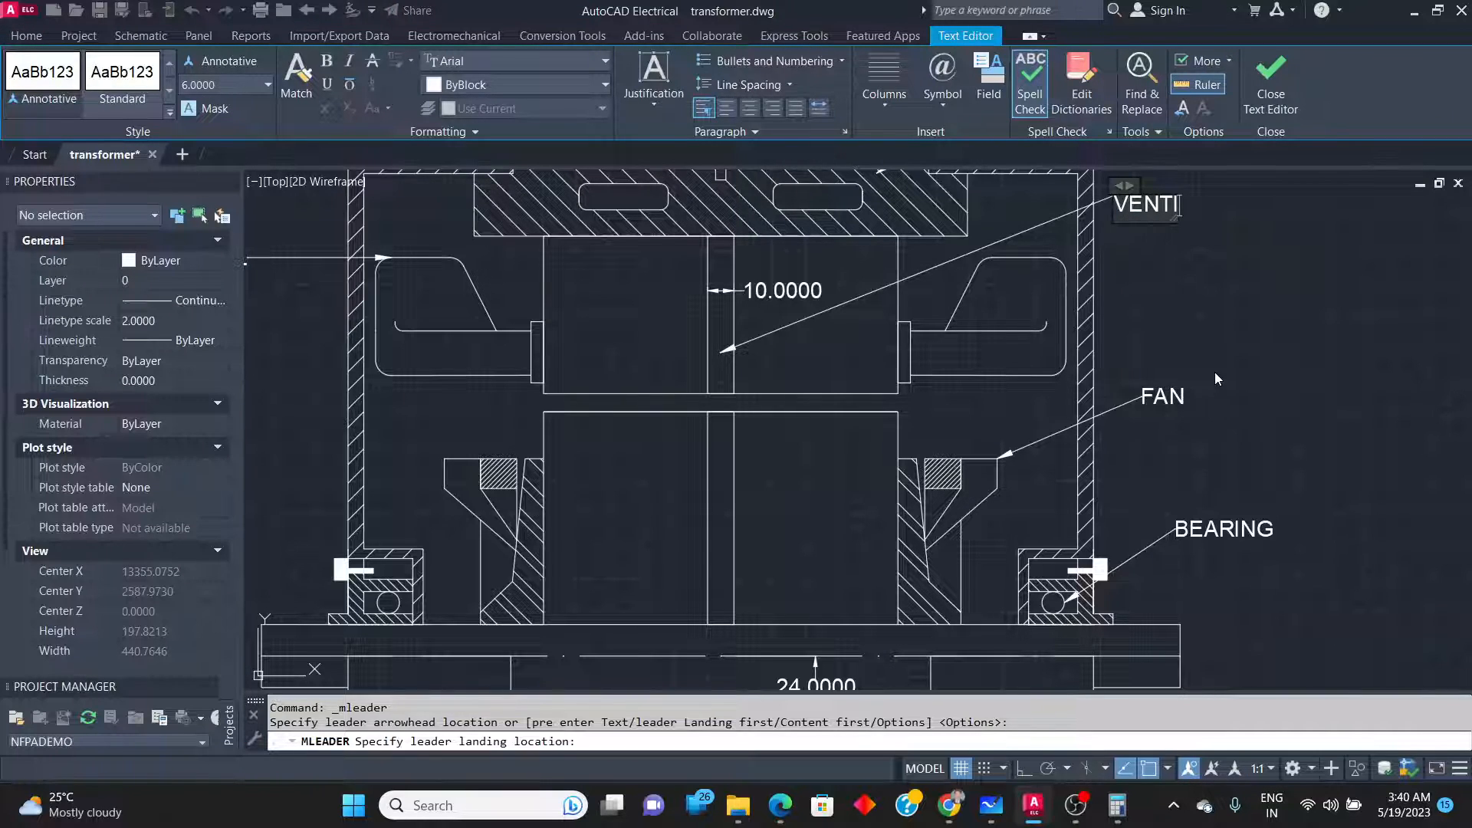
pyautogui.write('LATING DUCT')
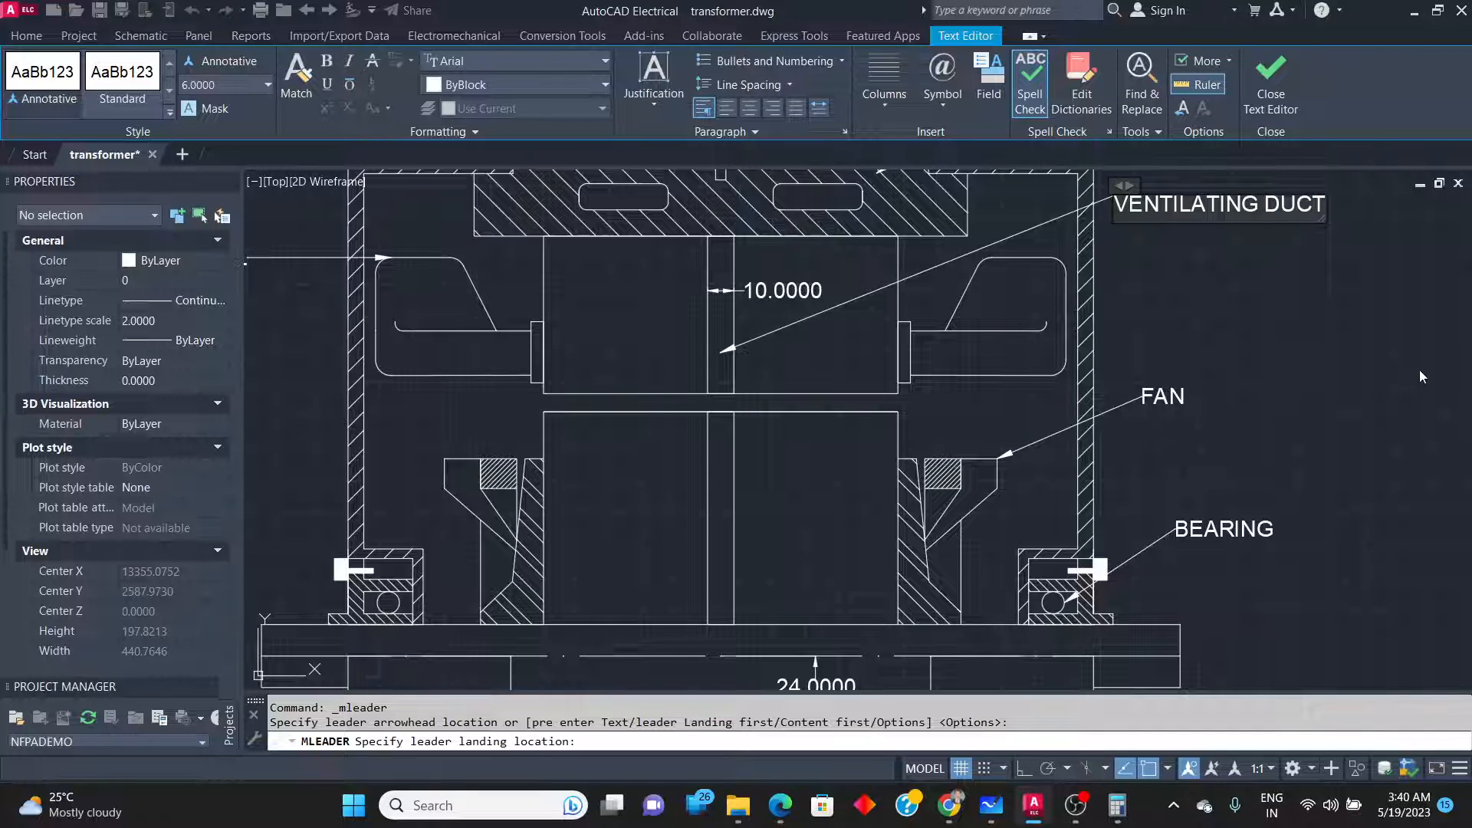
pyautogui.click(1251, 468)
# Examine the Whiteboard reference's right-hand view for the rotor slots and conductor label and its leader target, and return to AutoCAD.
pyautogui.hotkey('alt', 'Tab')
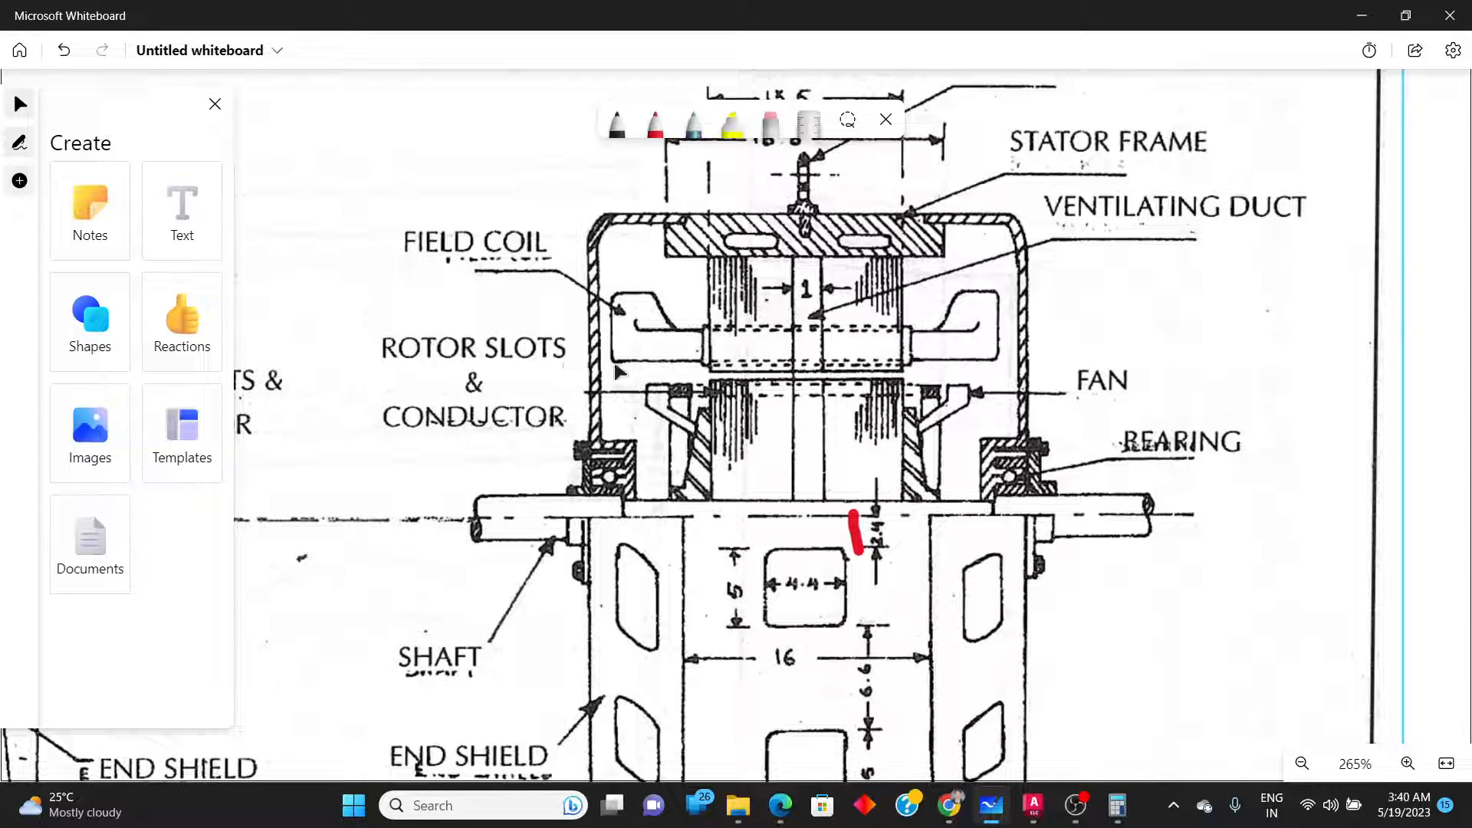
pyautogui.hotkey('alt', 'Tab')
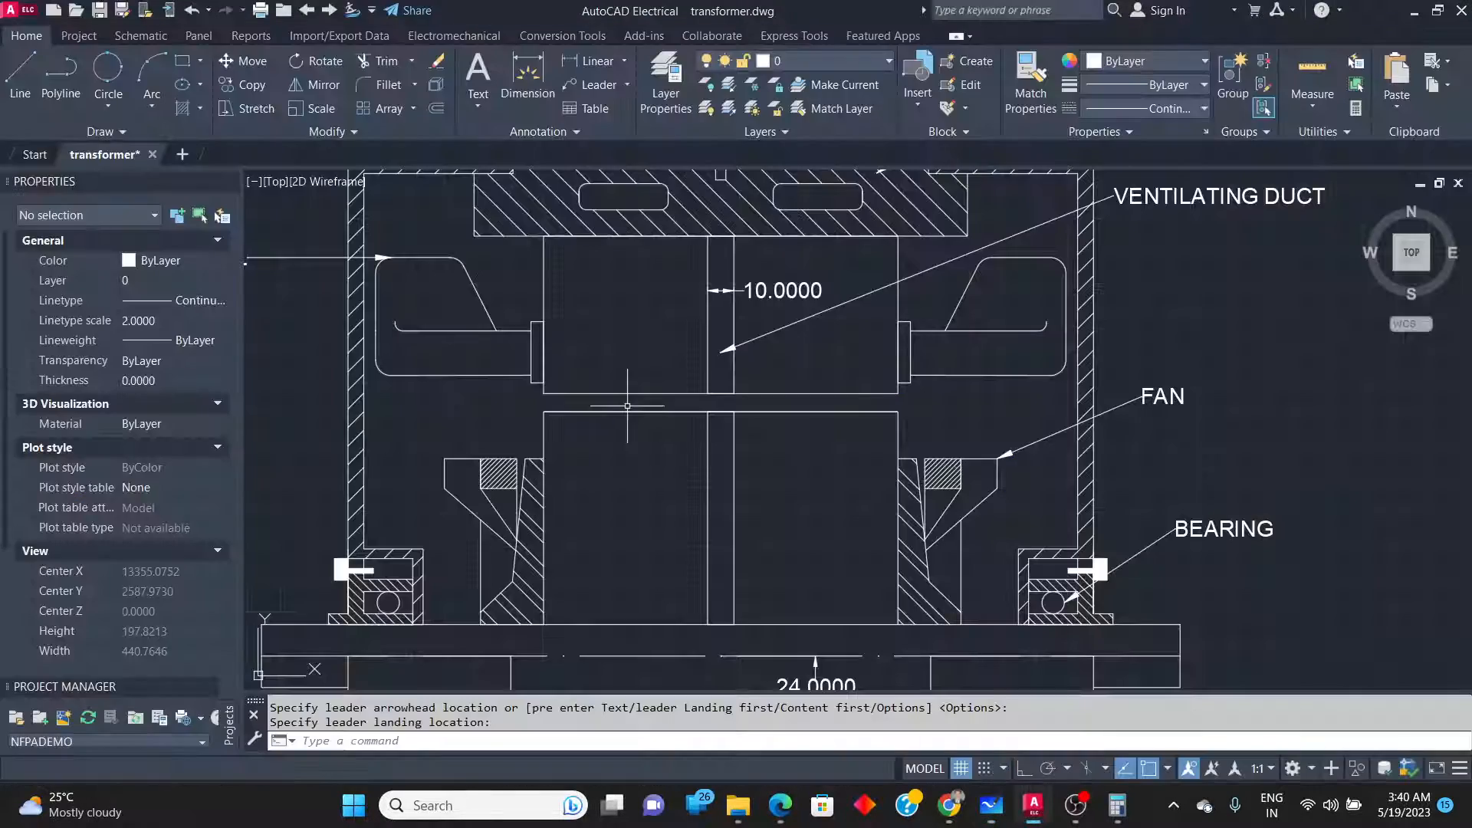
pyautogui.hotkey('alt', 'Tab')
pyautogui.keyDown('ctrl'); pyautogui.scroll(-5, 882, 472); pyautogui.keyUp('ctrl')
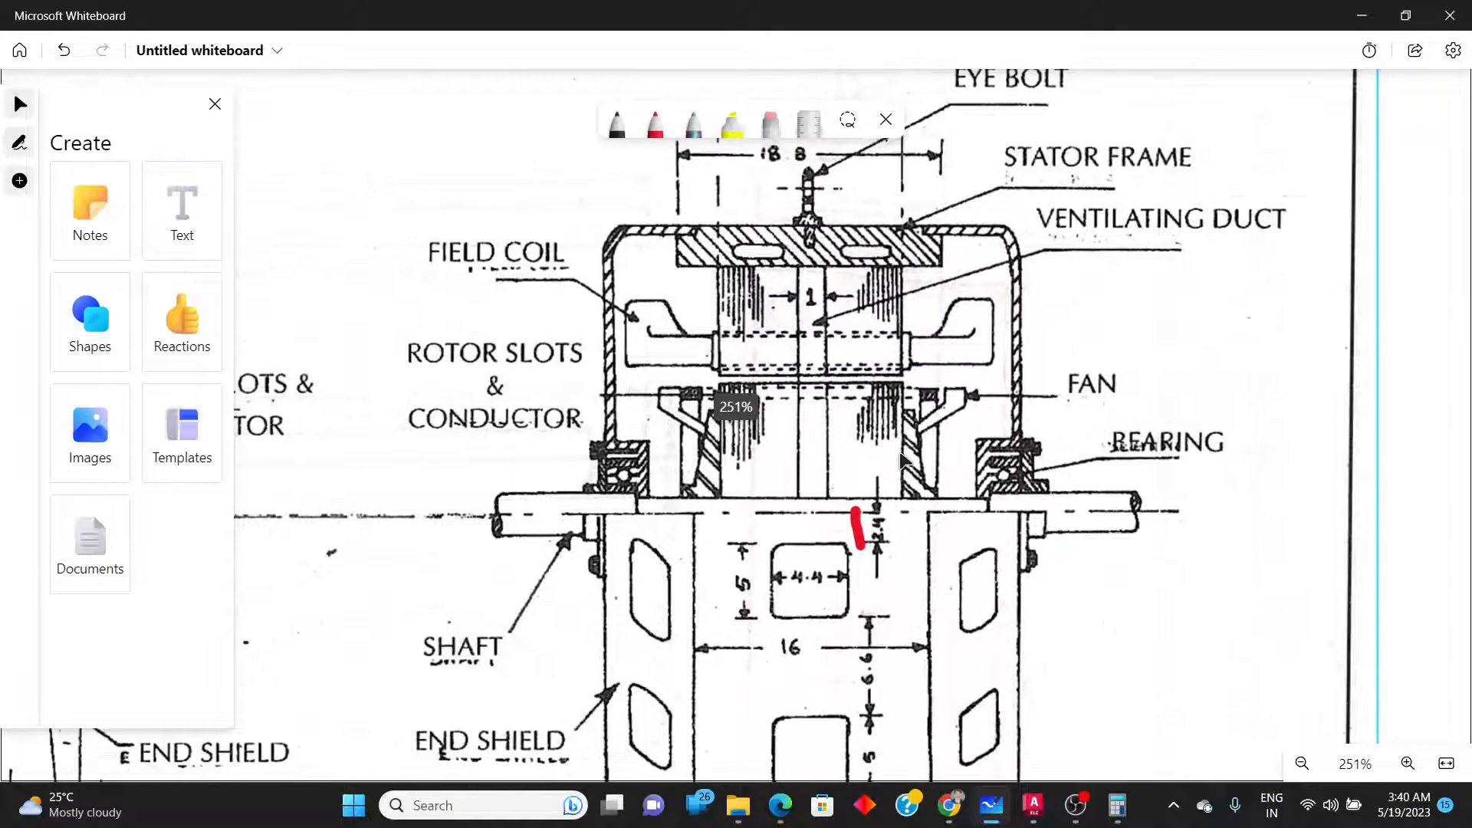
pyautogui.scroll(-3, 901, 460)
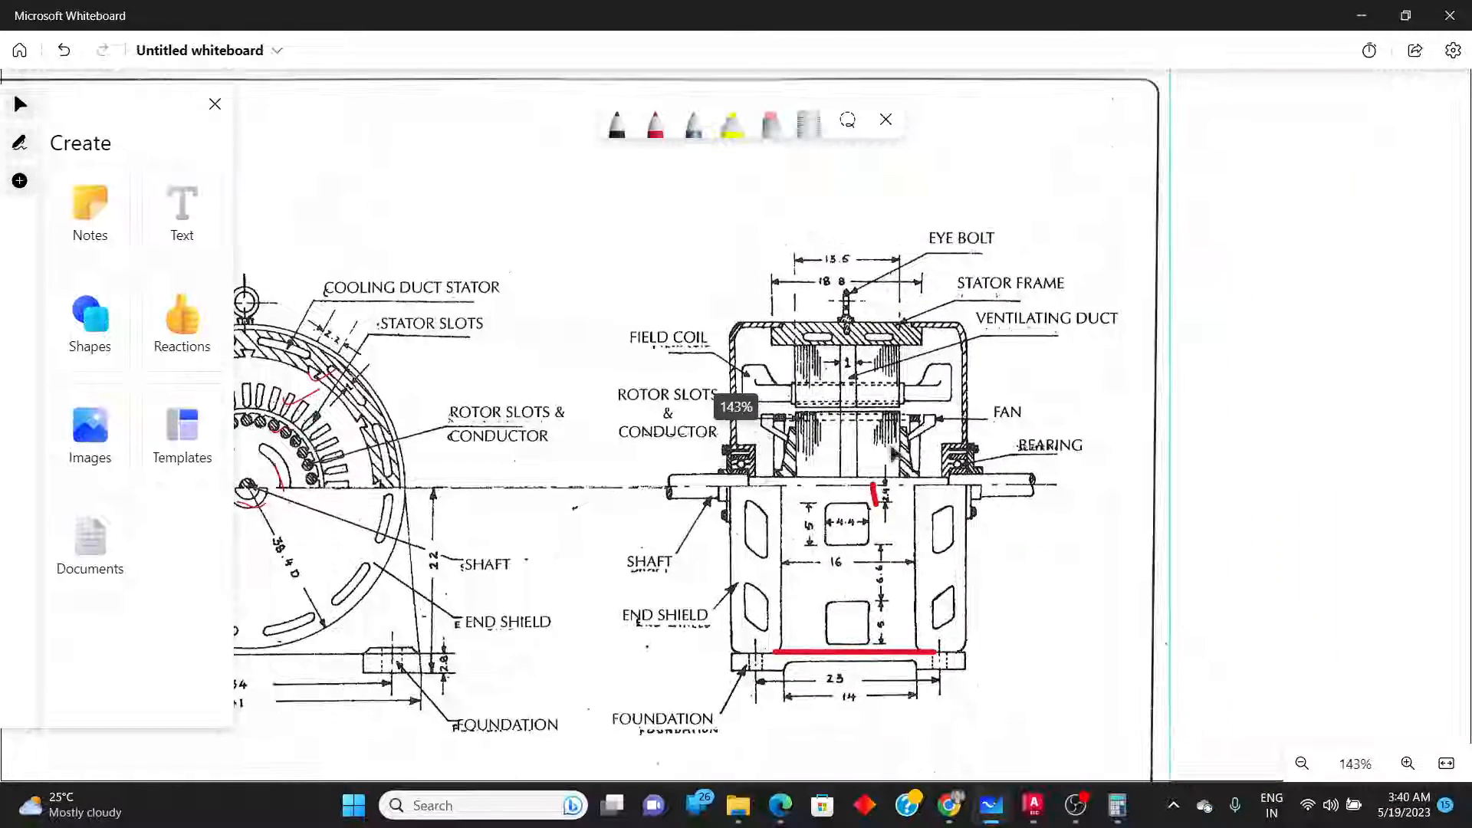
pyautogui.scroll(4, 901, 460)
pyautogui.scroll(2, 792, 417)
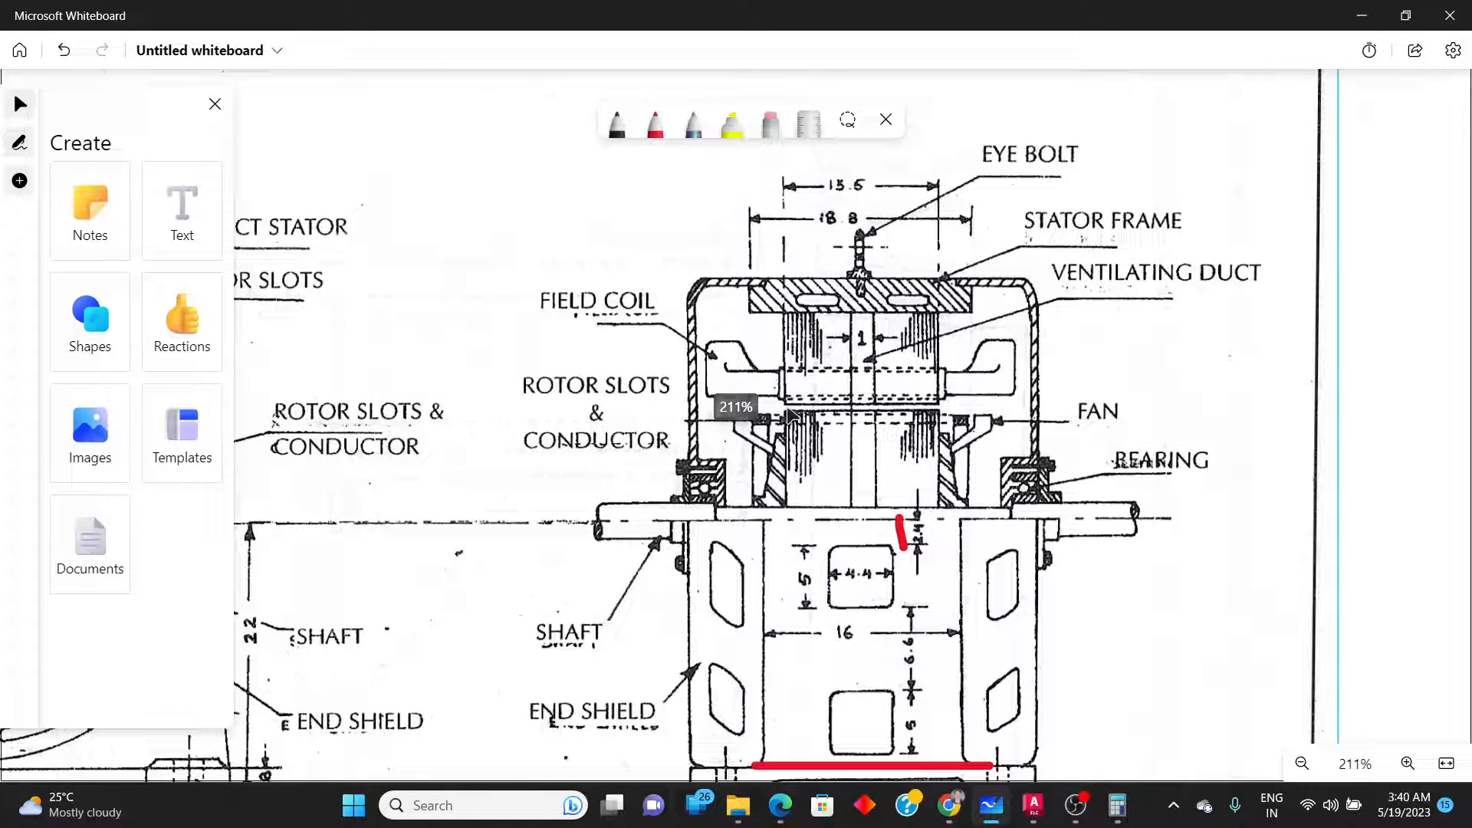
pyautogui.scroll(3, 794, 418)
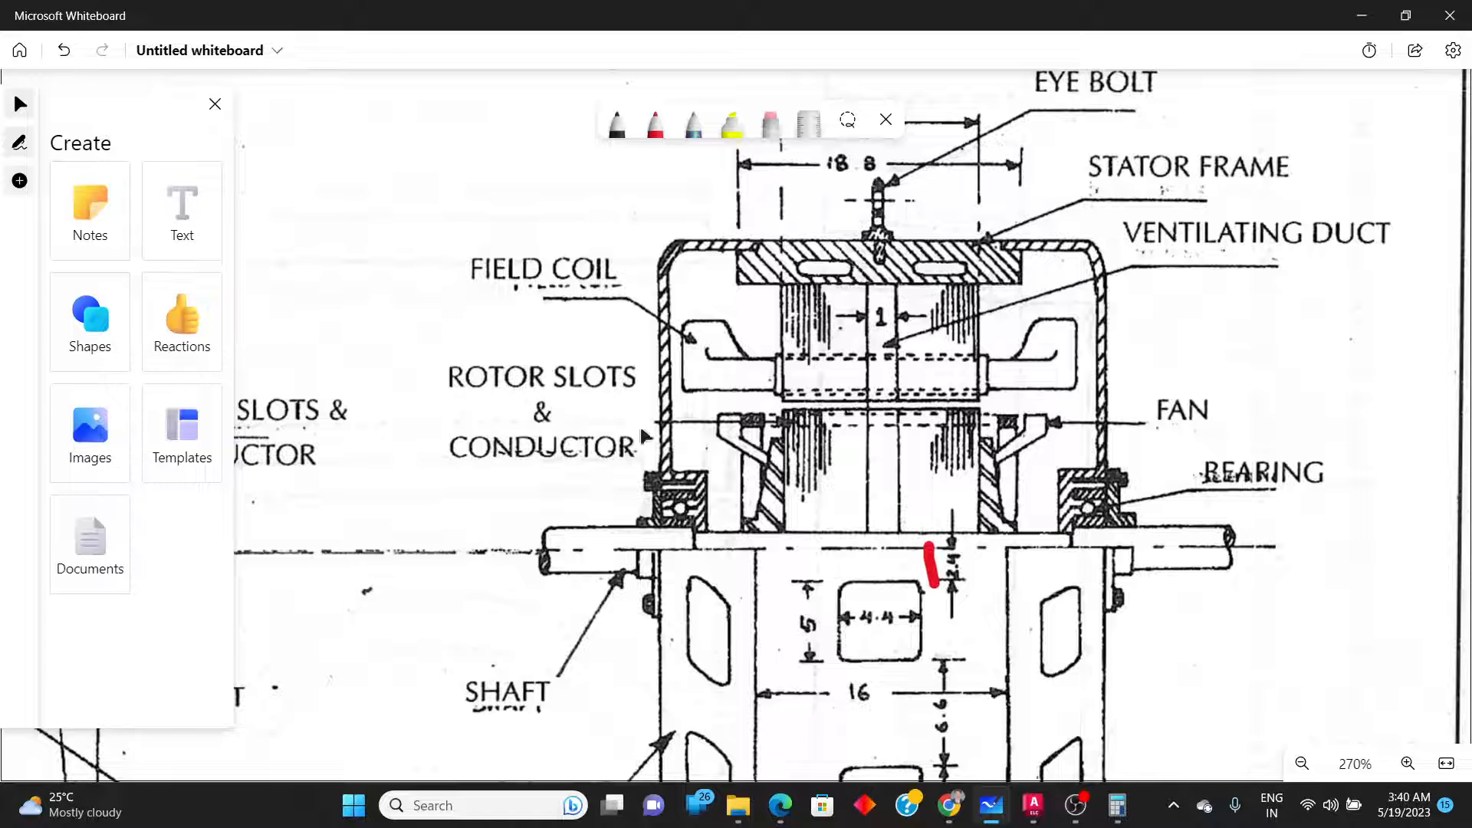
pyautogui.hotkey('alt', 'Tab')
# Add a multileader from the rotor core's upper left corner, landing outside the housing and reading ROTOR SLOTS, AND, CONDUCTOR on three lines.
pyautogui.scroll(-5, 730, 435)
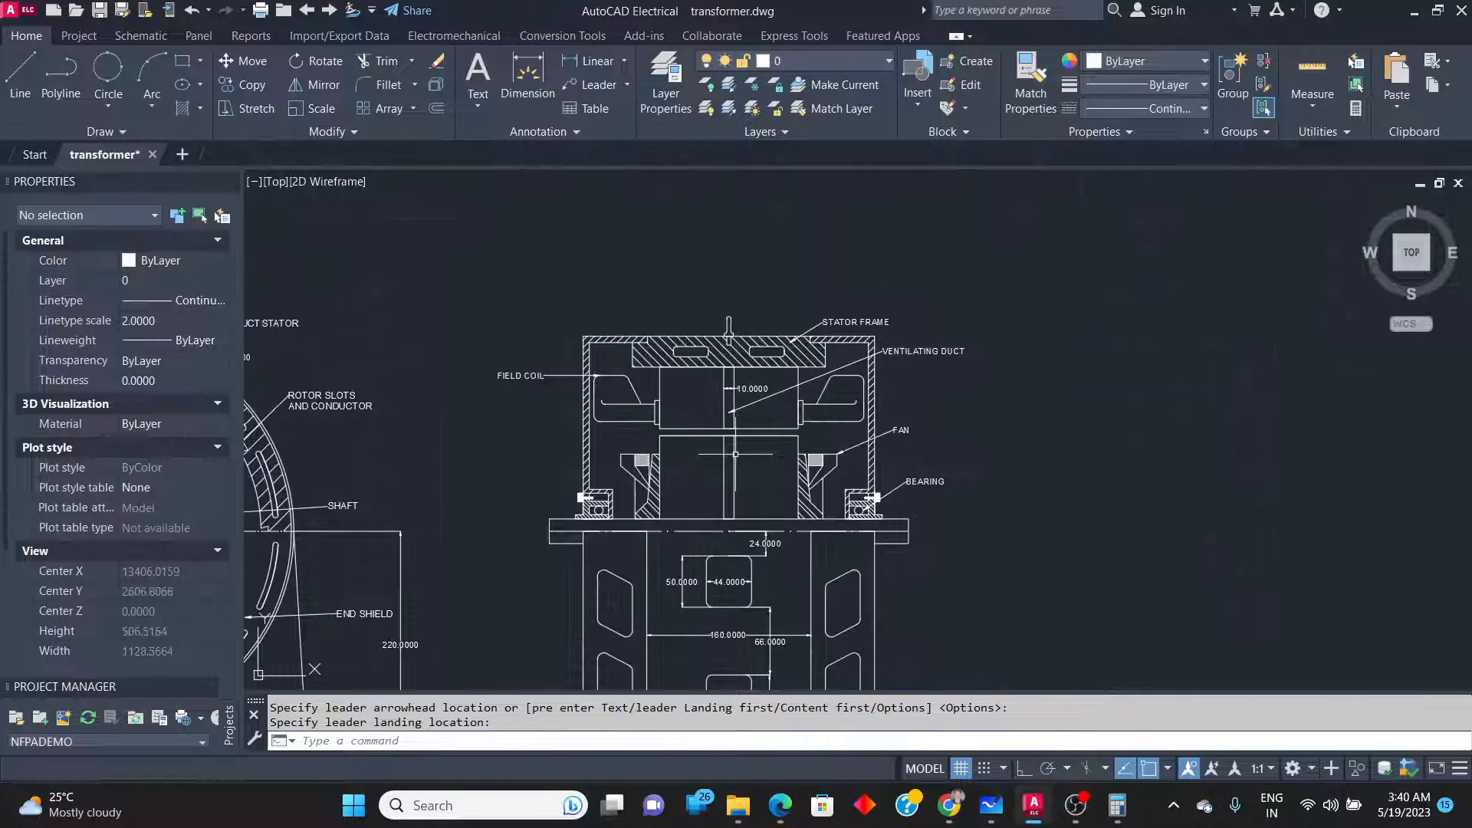
pyautogui.scroll(5, 713, 453)
pyautogui.click(567, 98)
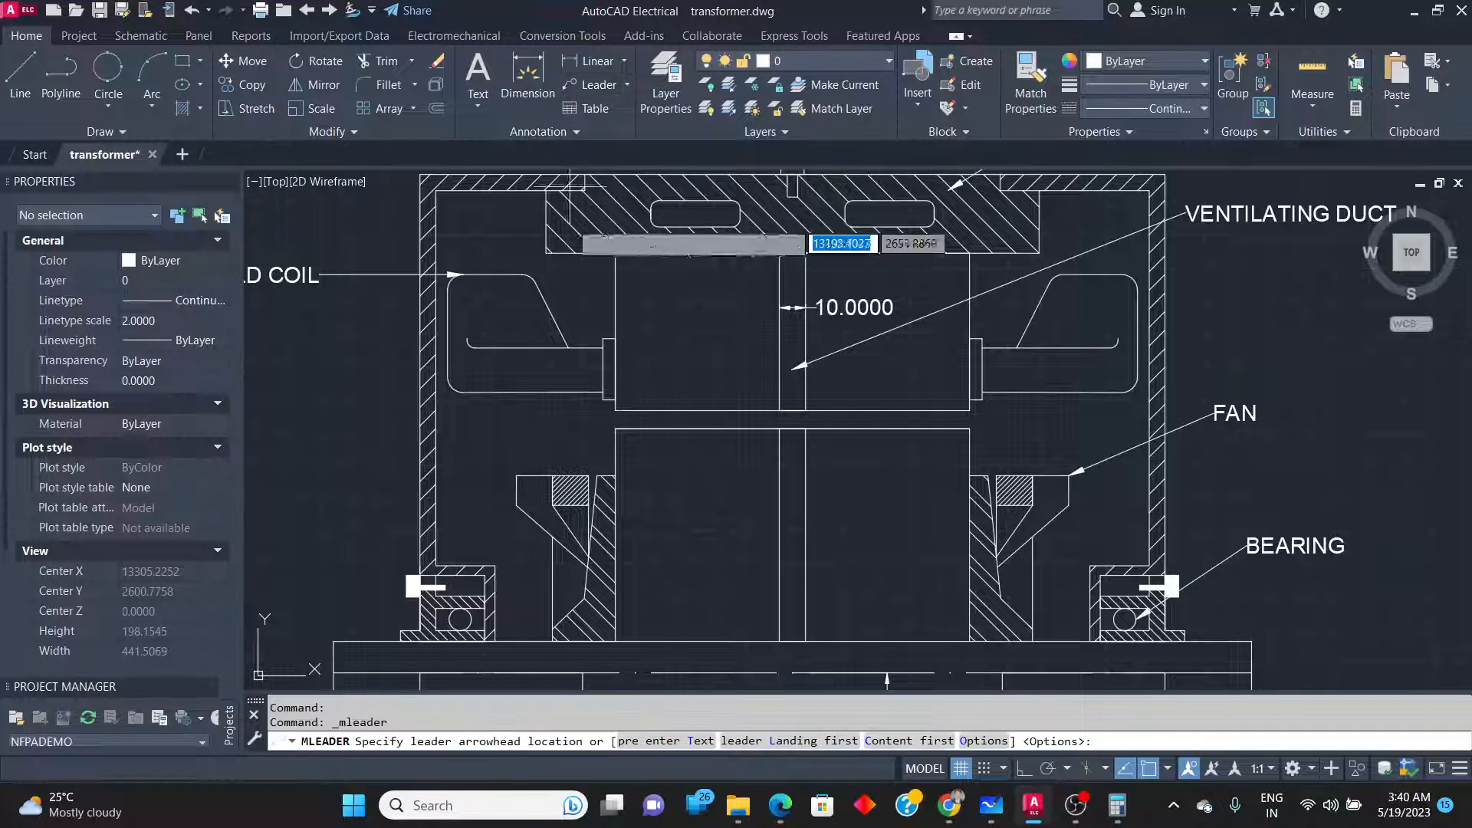
pyautogui.click(633, 446)
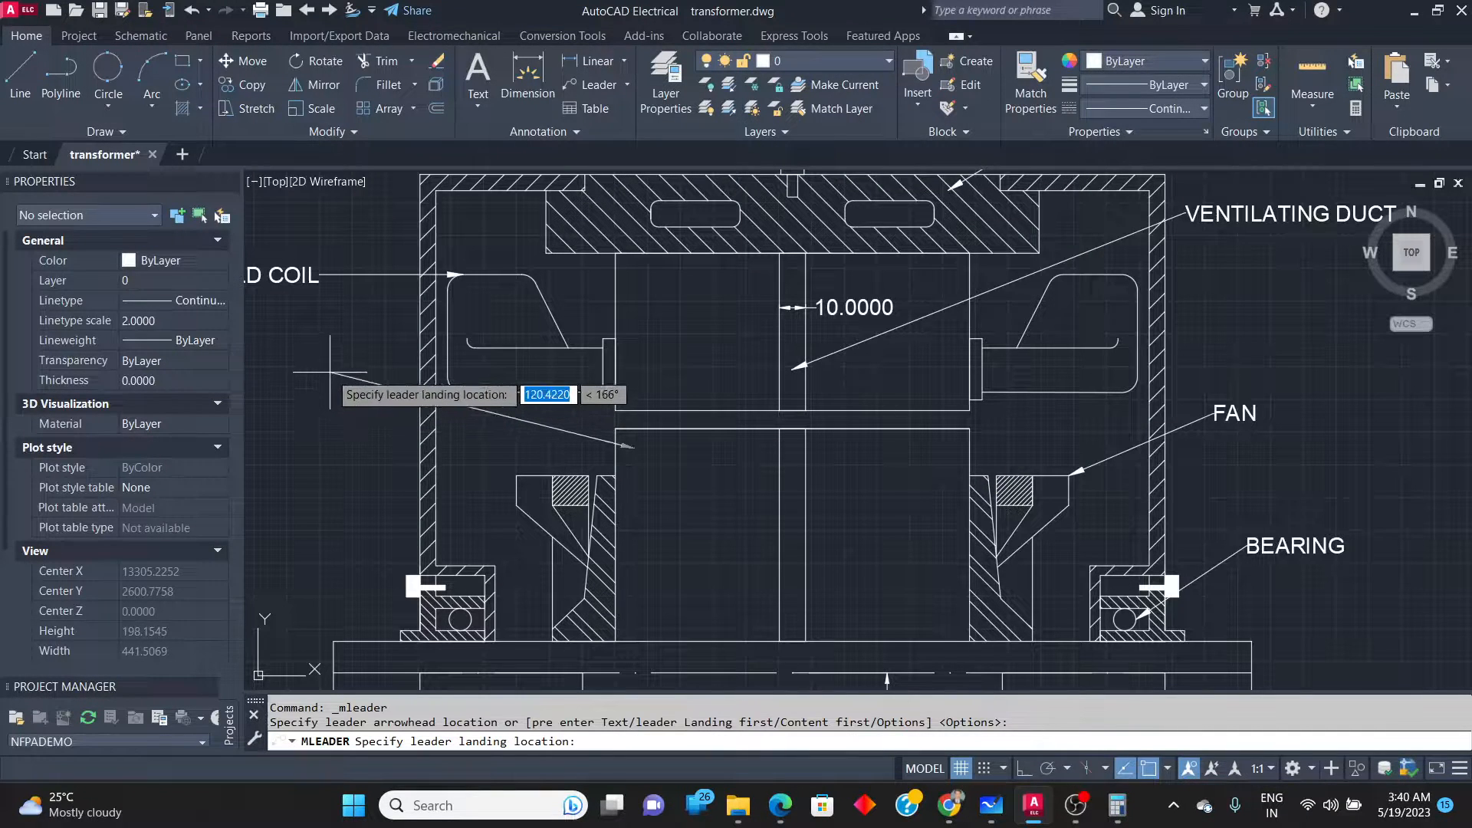
pyautogui.click(313, 378)
pyautogui.write('R')
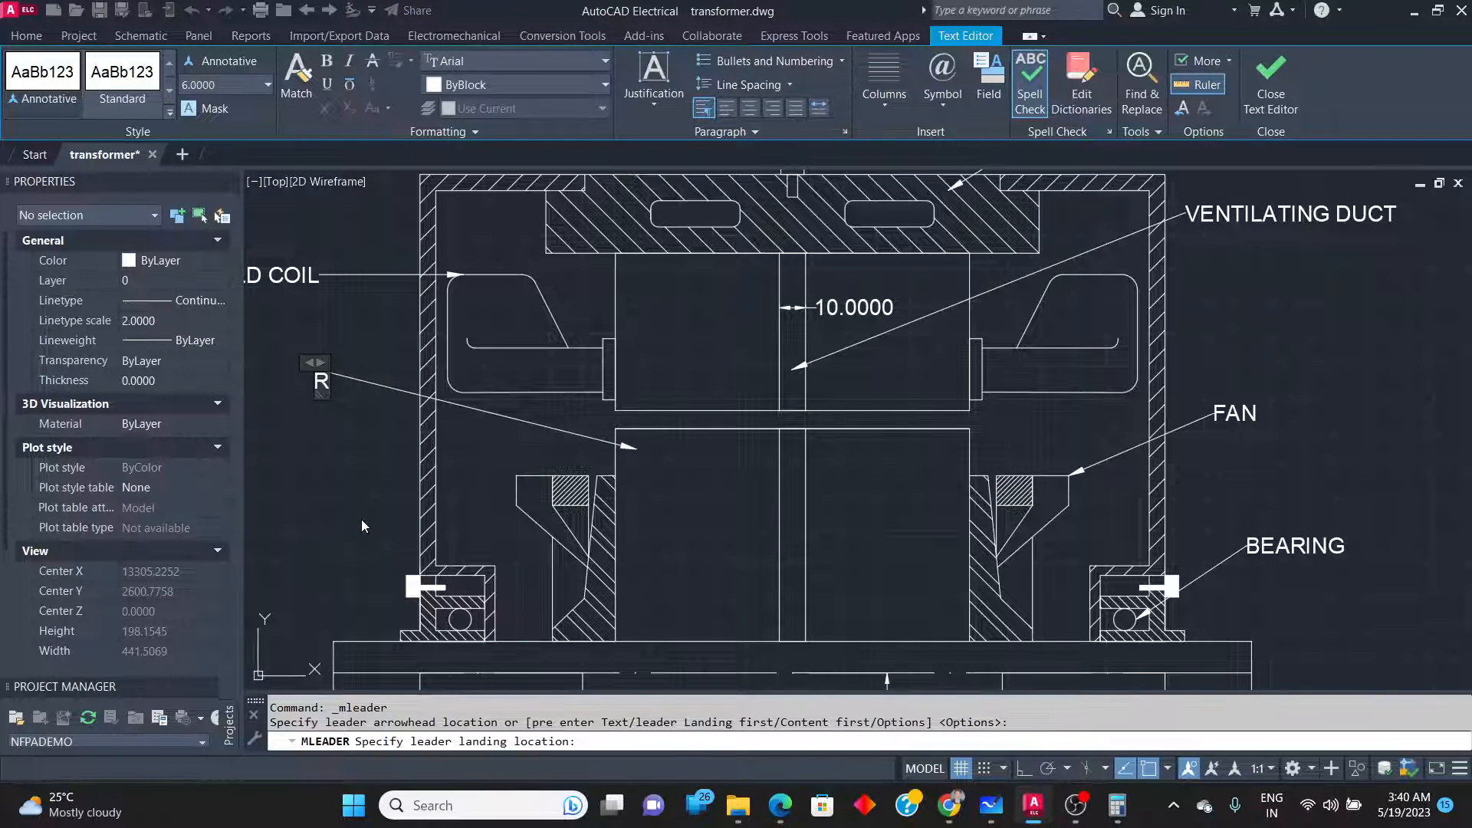
pyautogui.write('OTOR SLOTS')
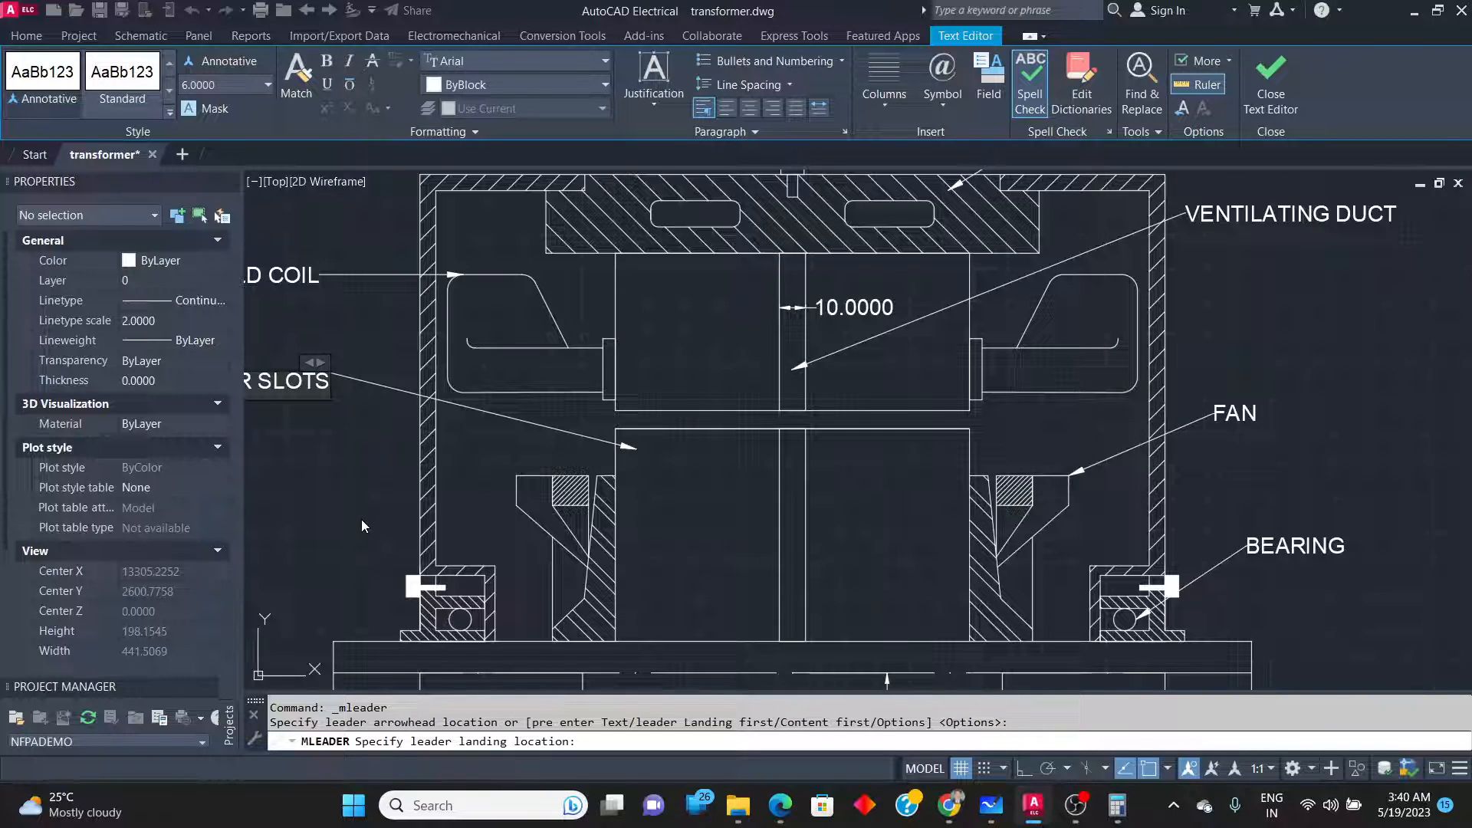
pyautogui.press('Return')
pyautogui.write('AND')
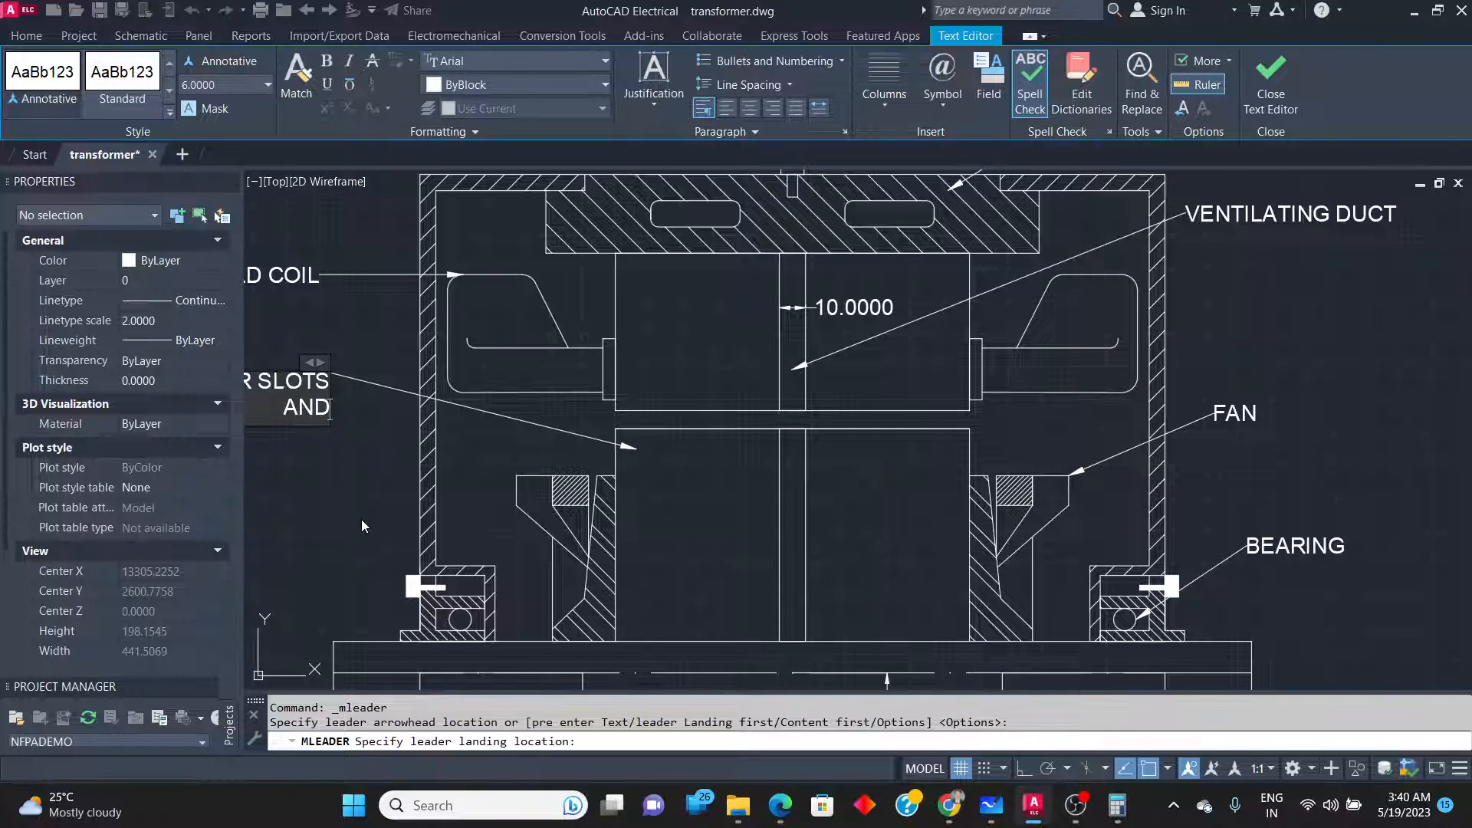
pyautogui.press('Return')
pyautogui.write('CONDUCTO')
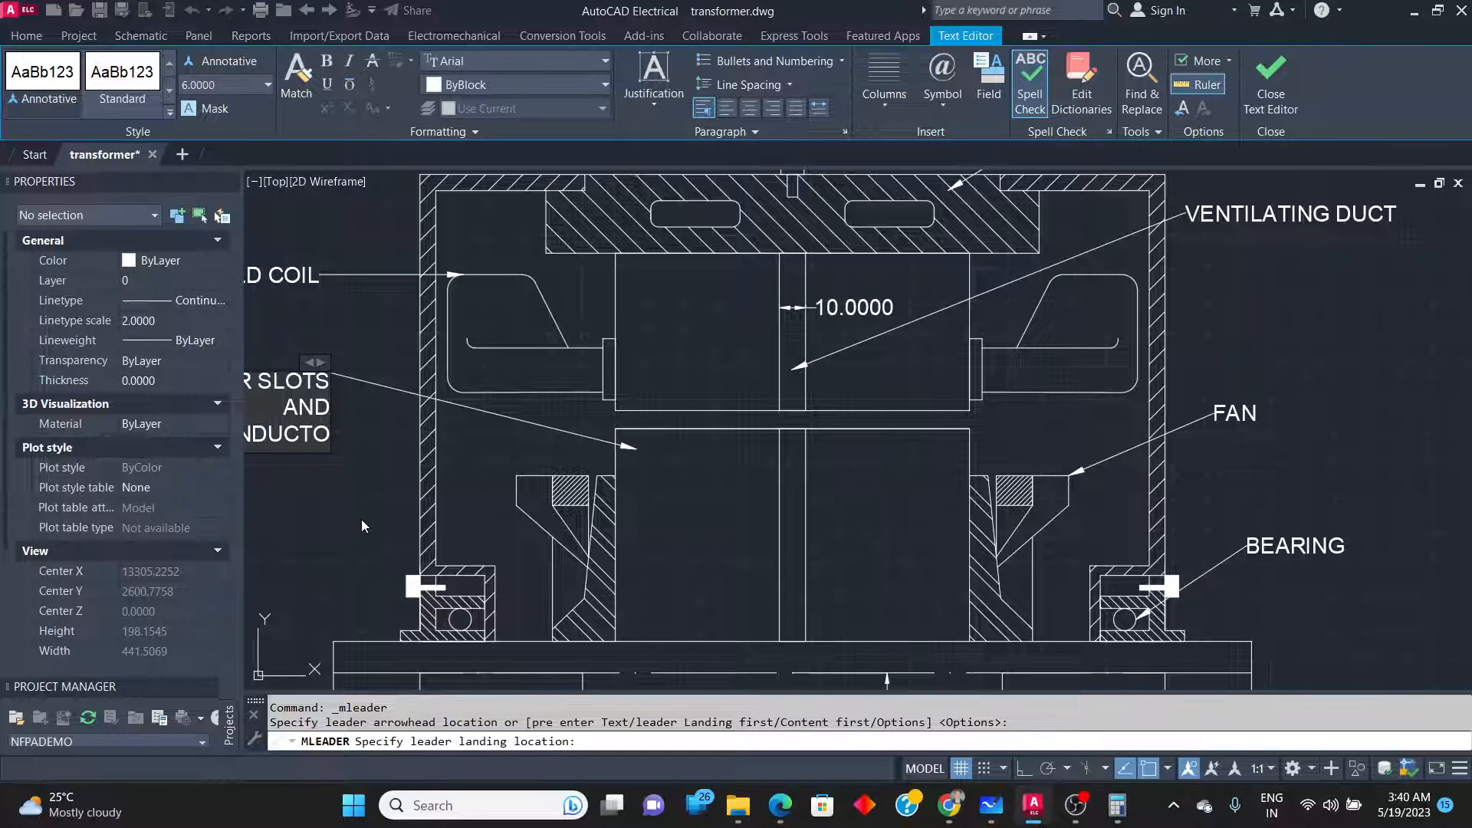
pyautogui.write('R')
pyautogui.click(362, 520)
# Check the label layout in the Whiteboard reference, centre-align the ROTOR SLOTS AND CONDUCTOR text in AutoCAD and save the text changes.
pyautogui.hotkey('alt', 'Tab')
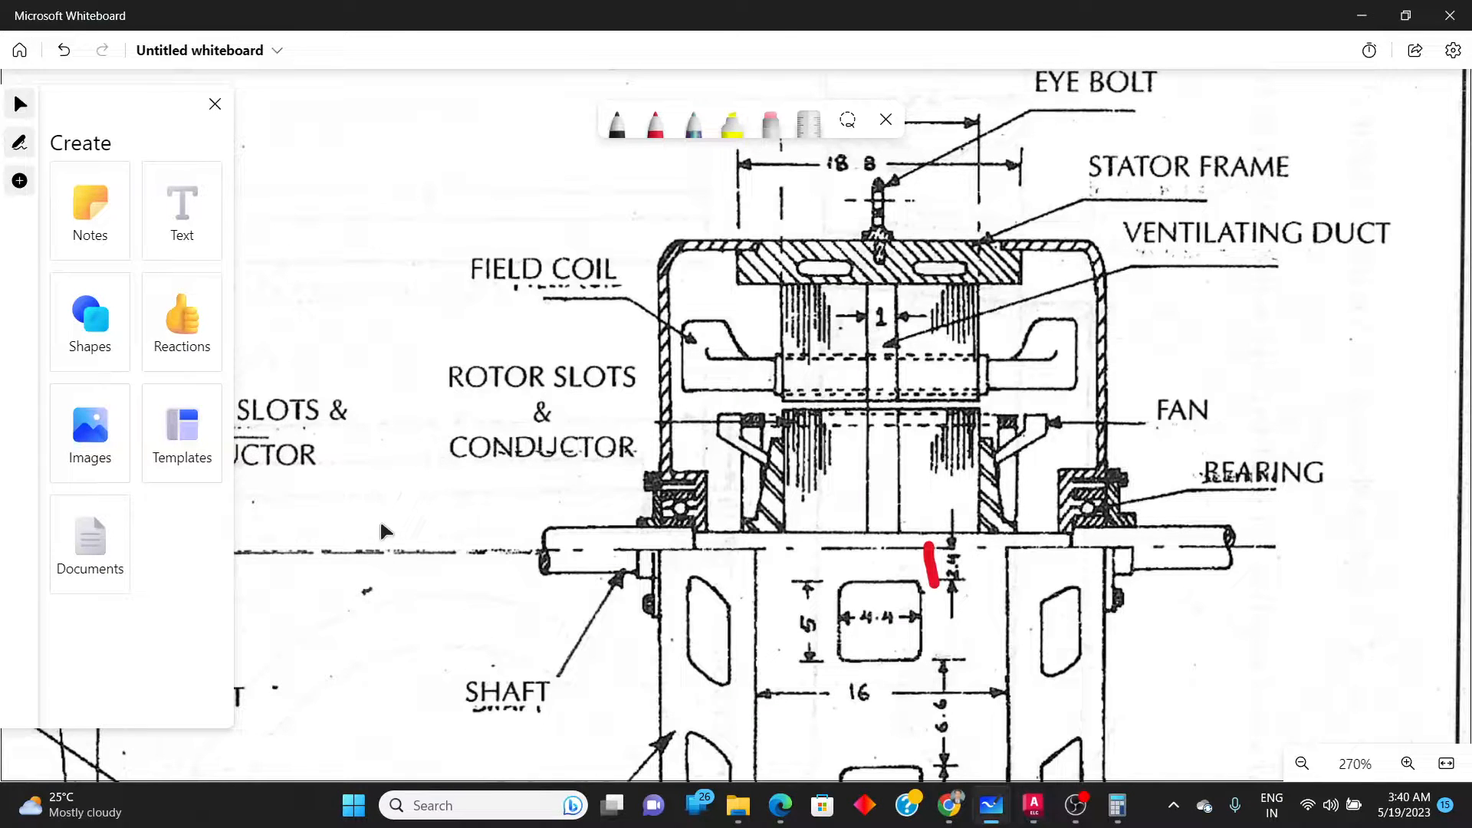
pyautogui.hotkey('alt', 'Tab')
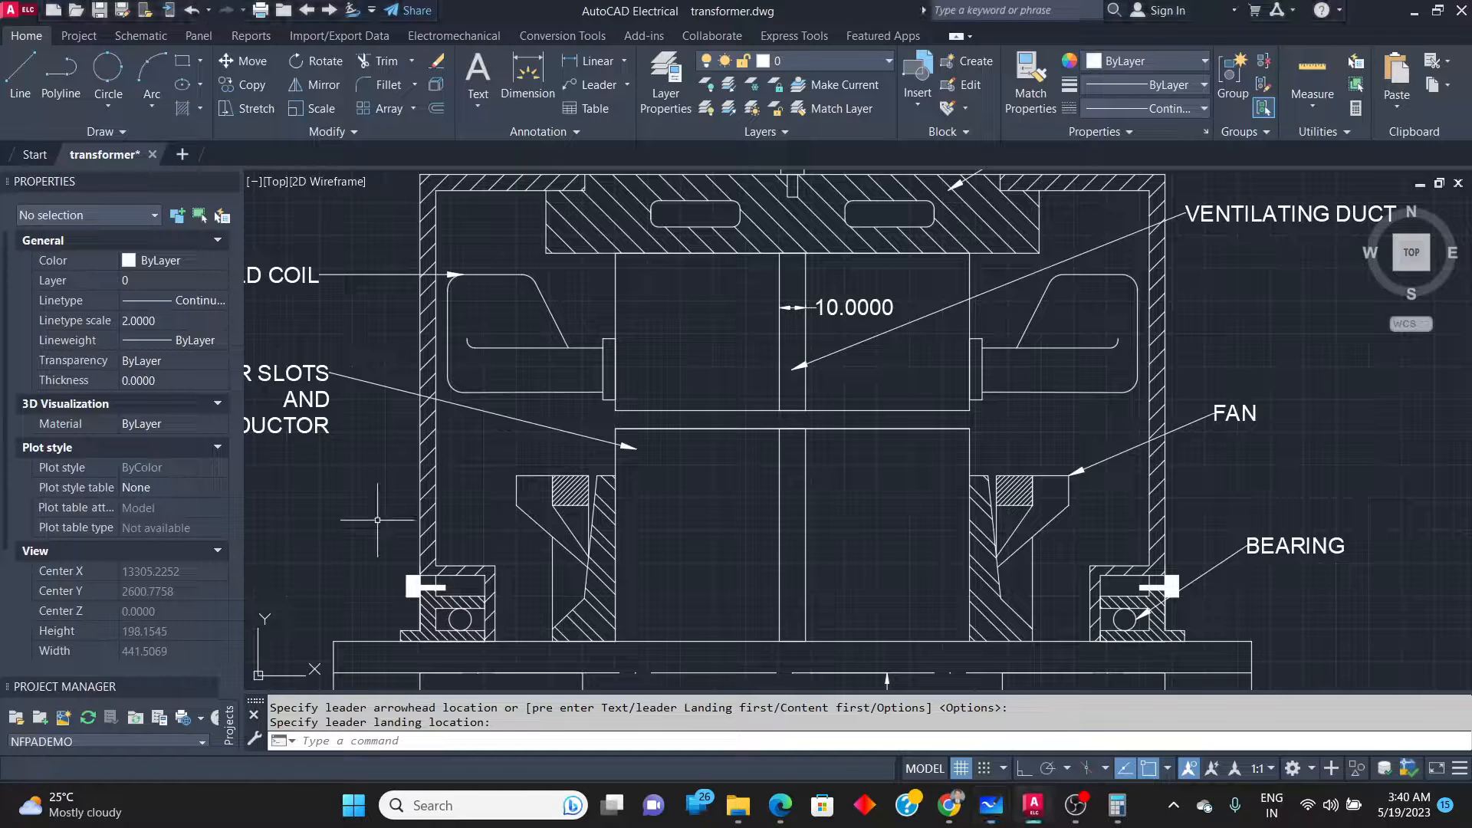
pyautogui.doubleClick(307, 429)
pyautogui.hotkey('ctrl', 'a')
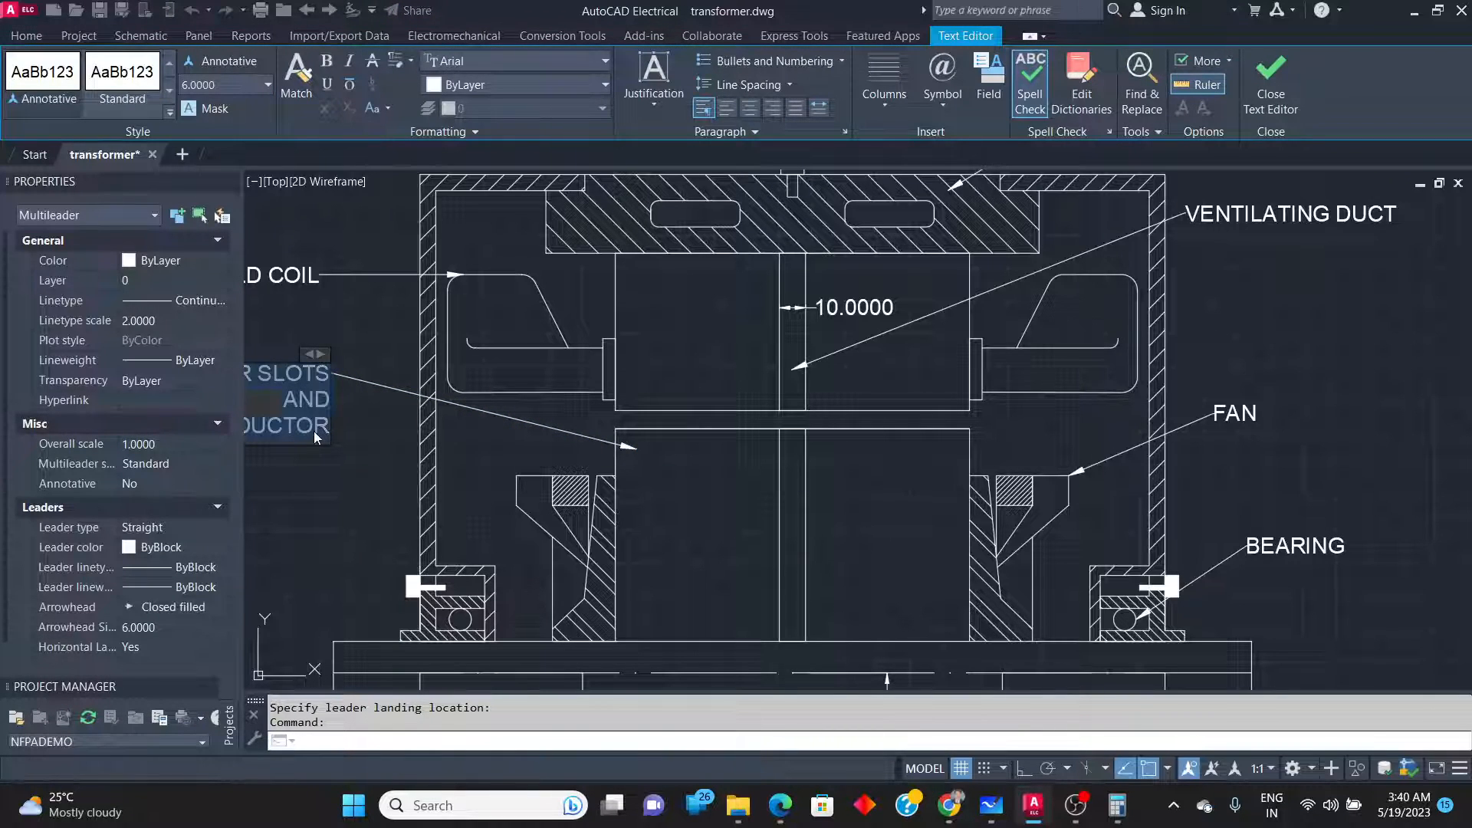
pyautogui.click(744, 111)
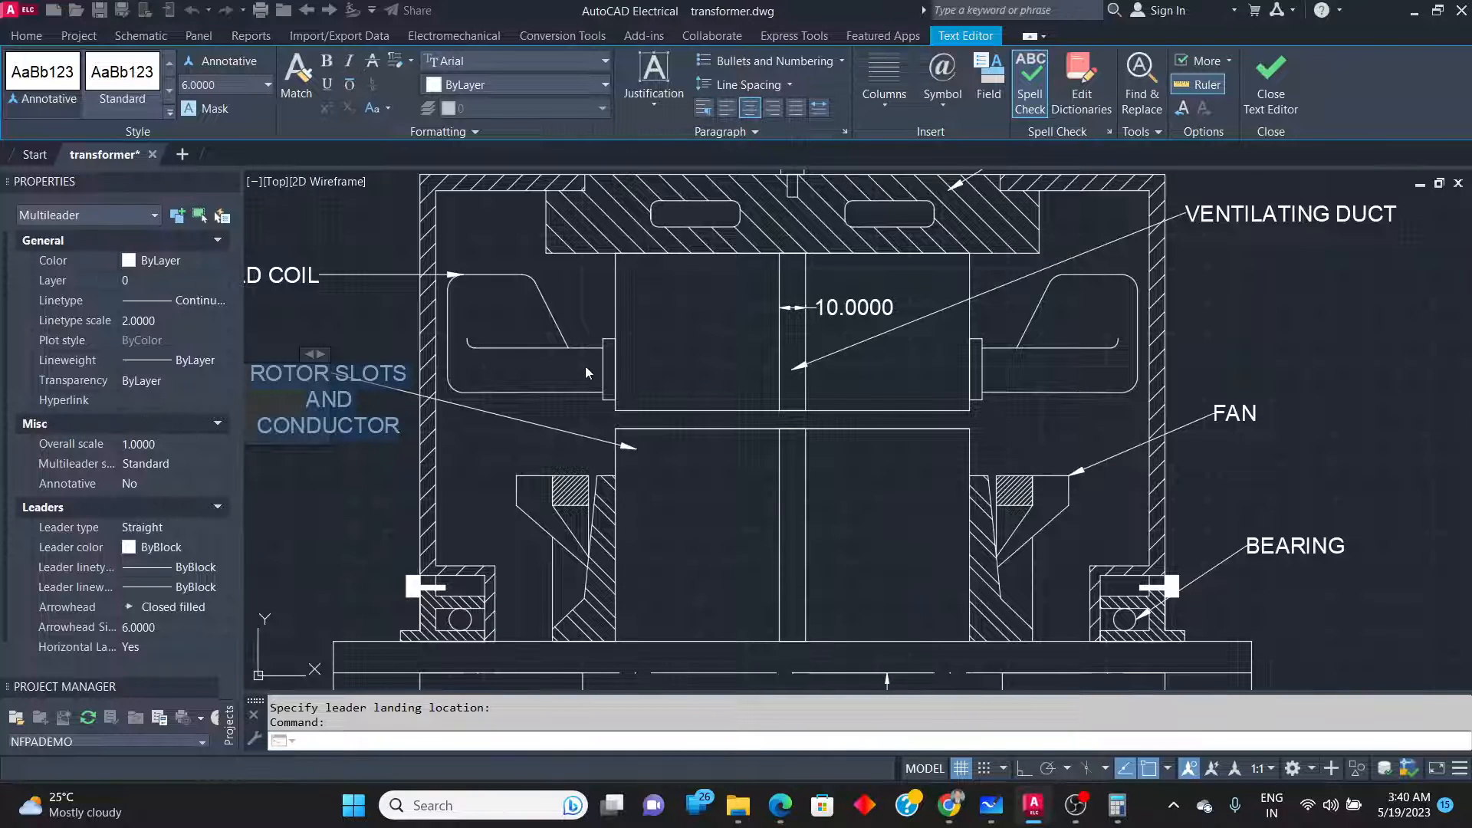
pyautogui.click(703, 110)
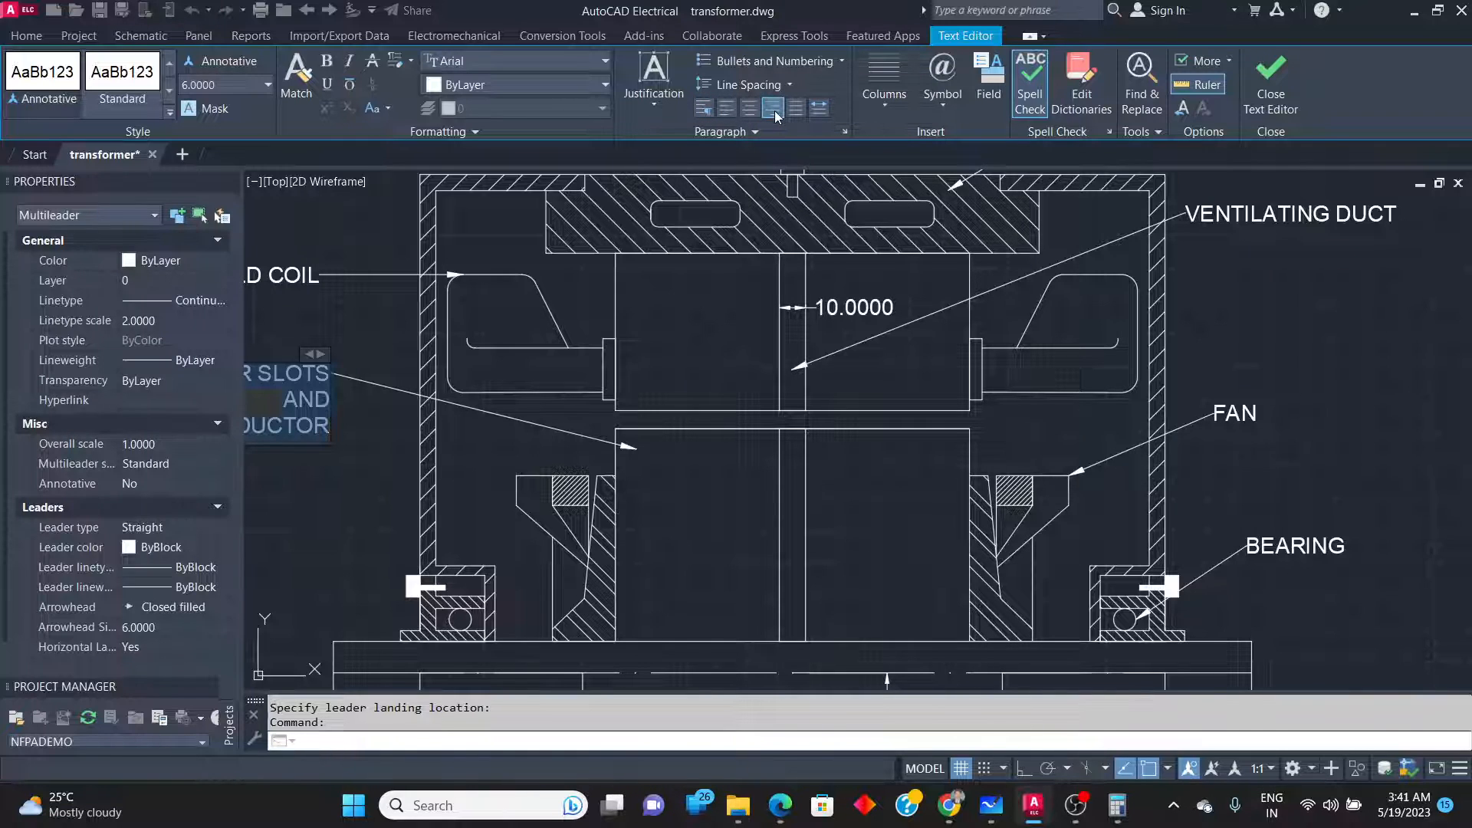
pyautogui.click(820, 113)
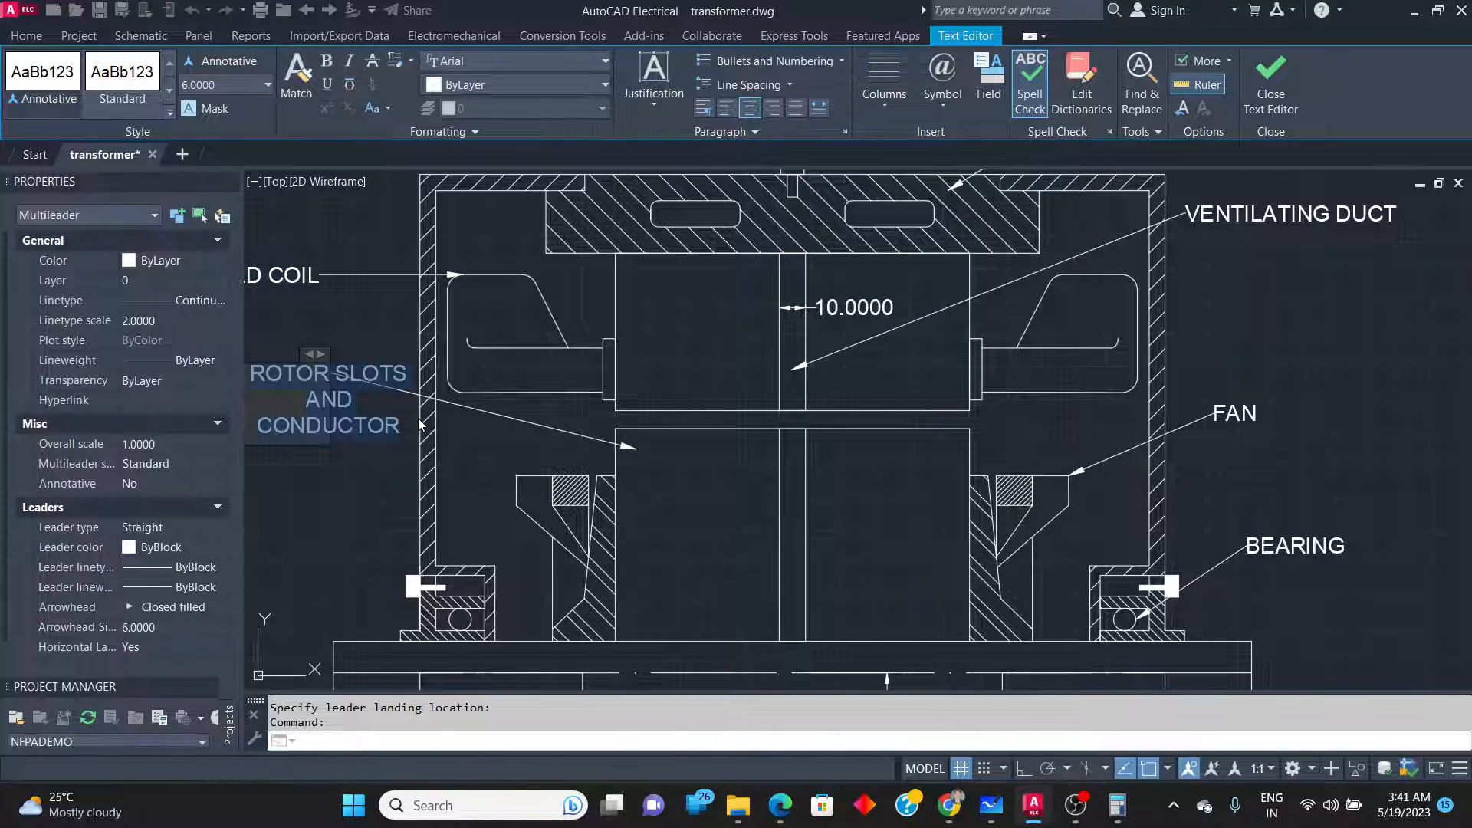
pyautogui.press('Escape')
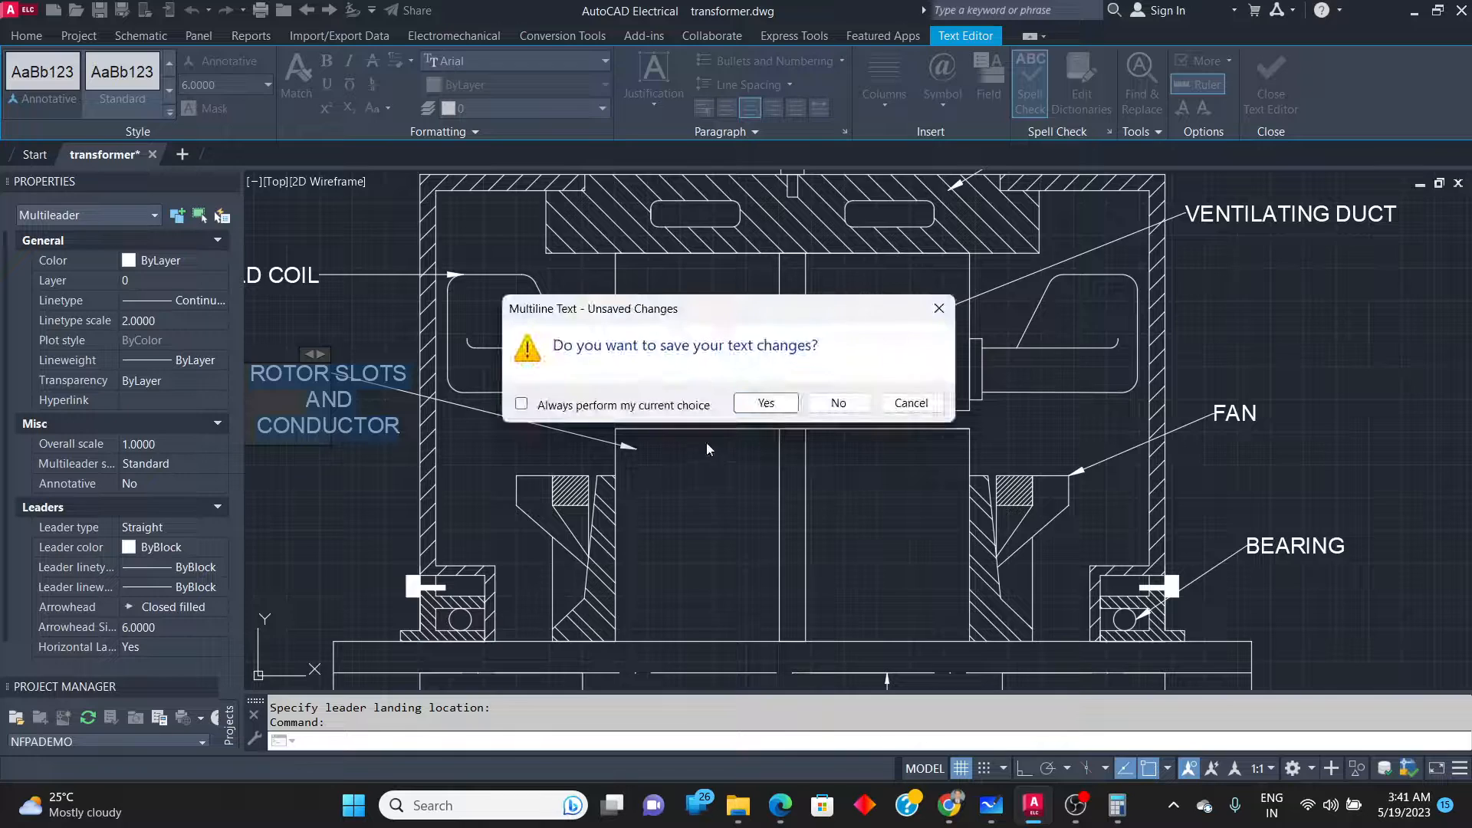
pyautogui.click(766, 403)
# Examine the left shaft end and the parts beside the end shield in the Whiteboard reference, and return to AutoCAD.
pyautogui.scroll(-3, 562, 424)
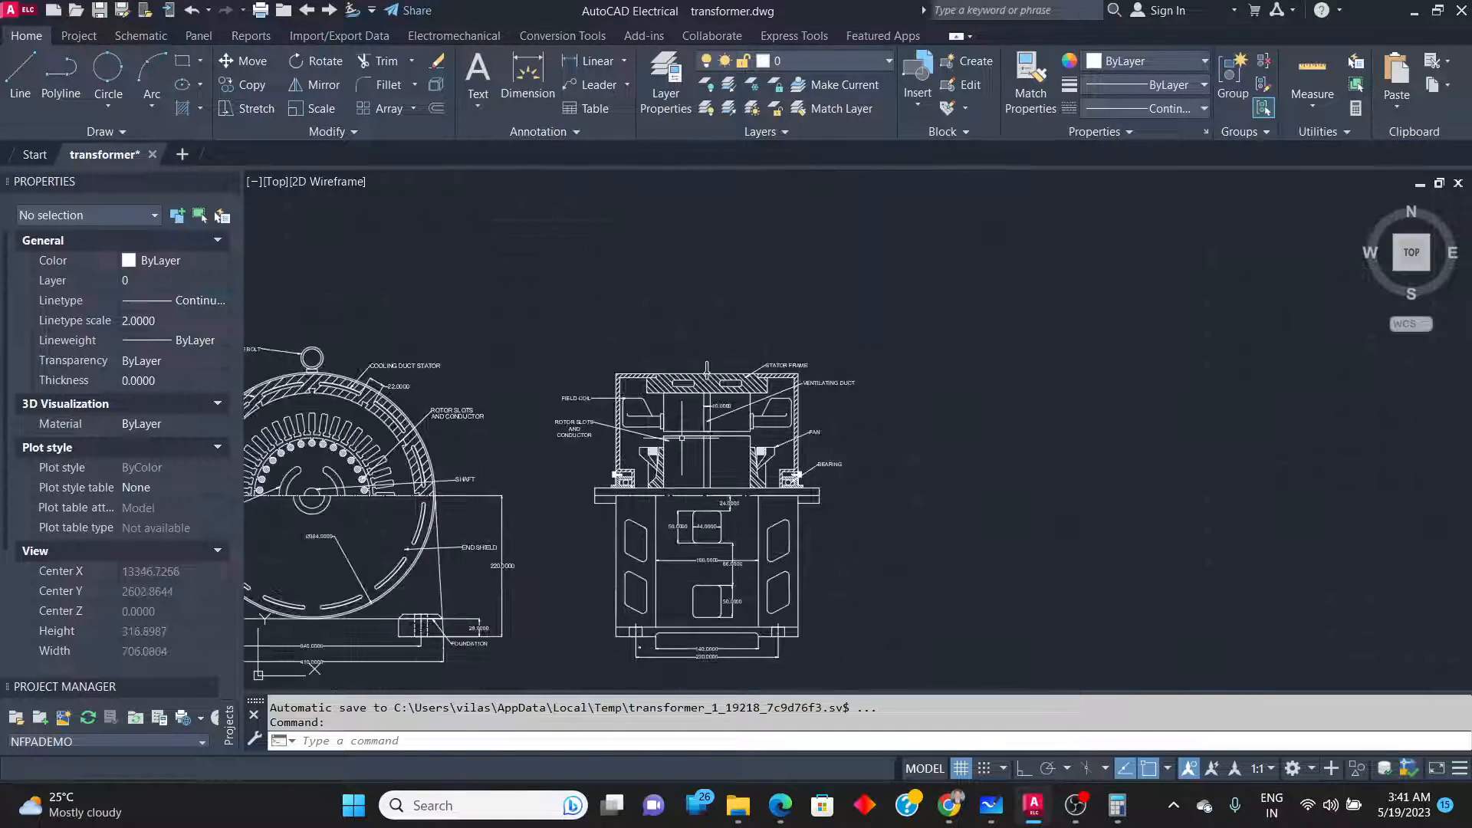
pyautogui.scroll(2, 562, 424)
pyautogui.scroll(5, 562, 425)
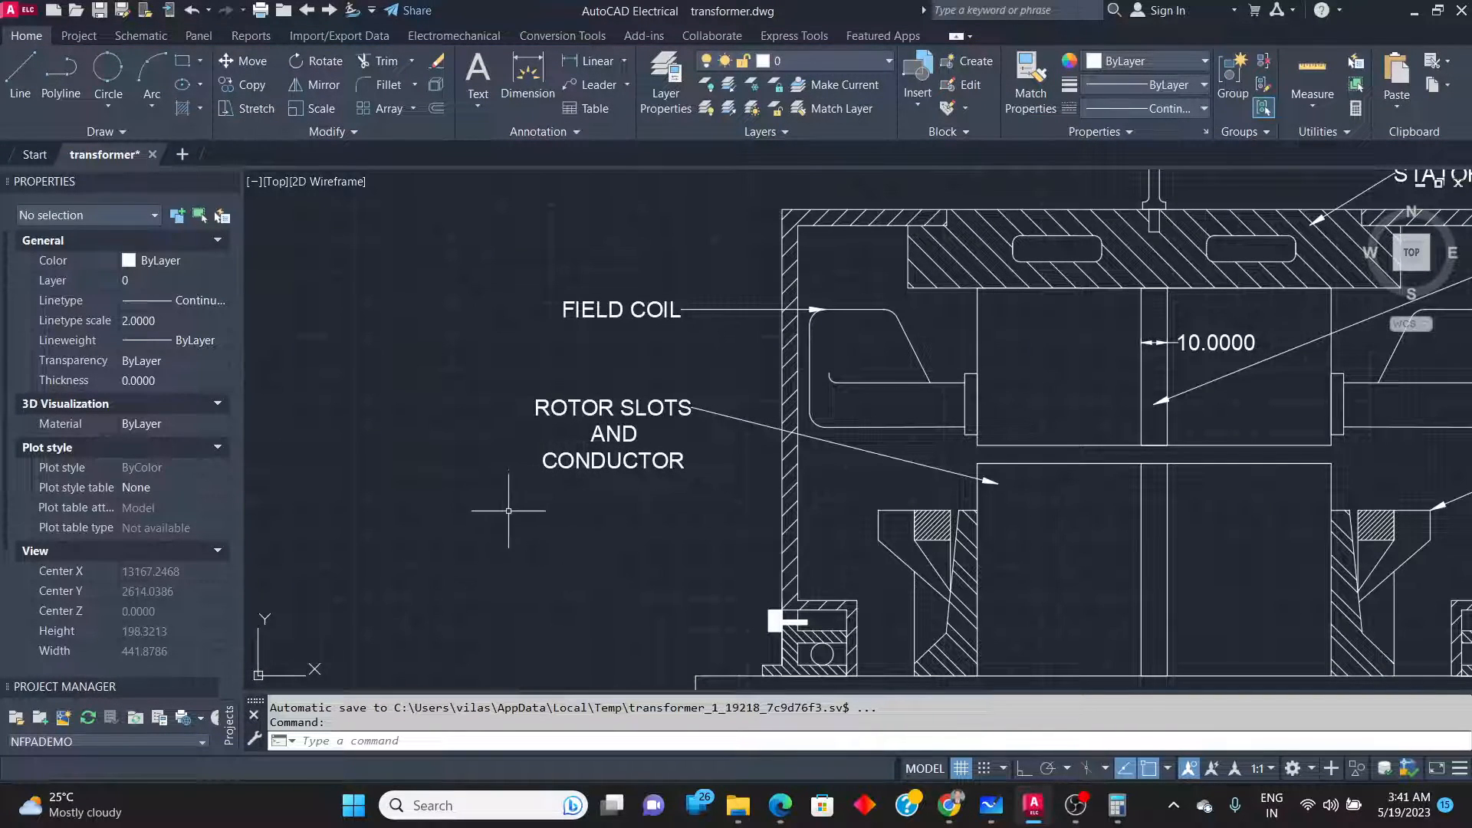
pyautogui.hotkey('alt', 'Tab')
pyautogui.keyDown('ctrl'); pyautogui.scroll(-1, 460, 460); pyautogui.keyUp('ctrl')
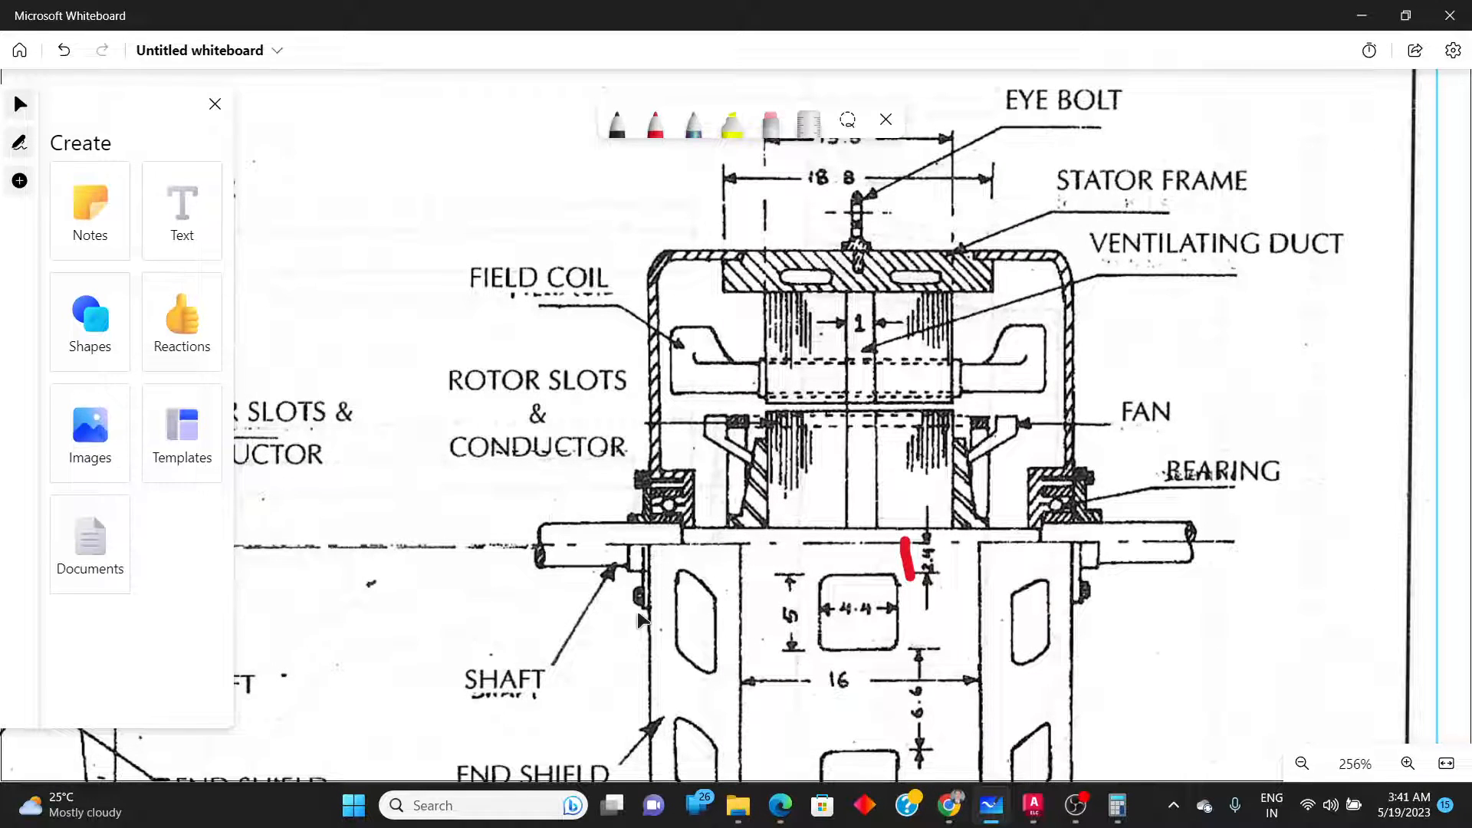
pyautogui.keyDown('ctrl'); pyautogui.scroll(3, 642, 610); pyautogui.keyUp('ctrl')
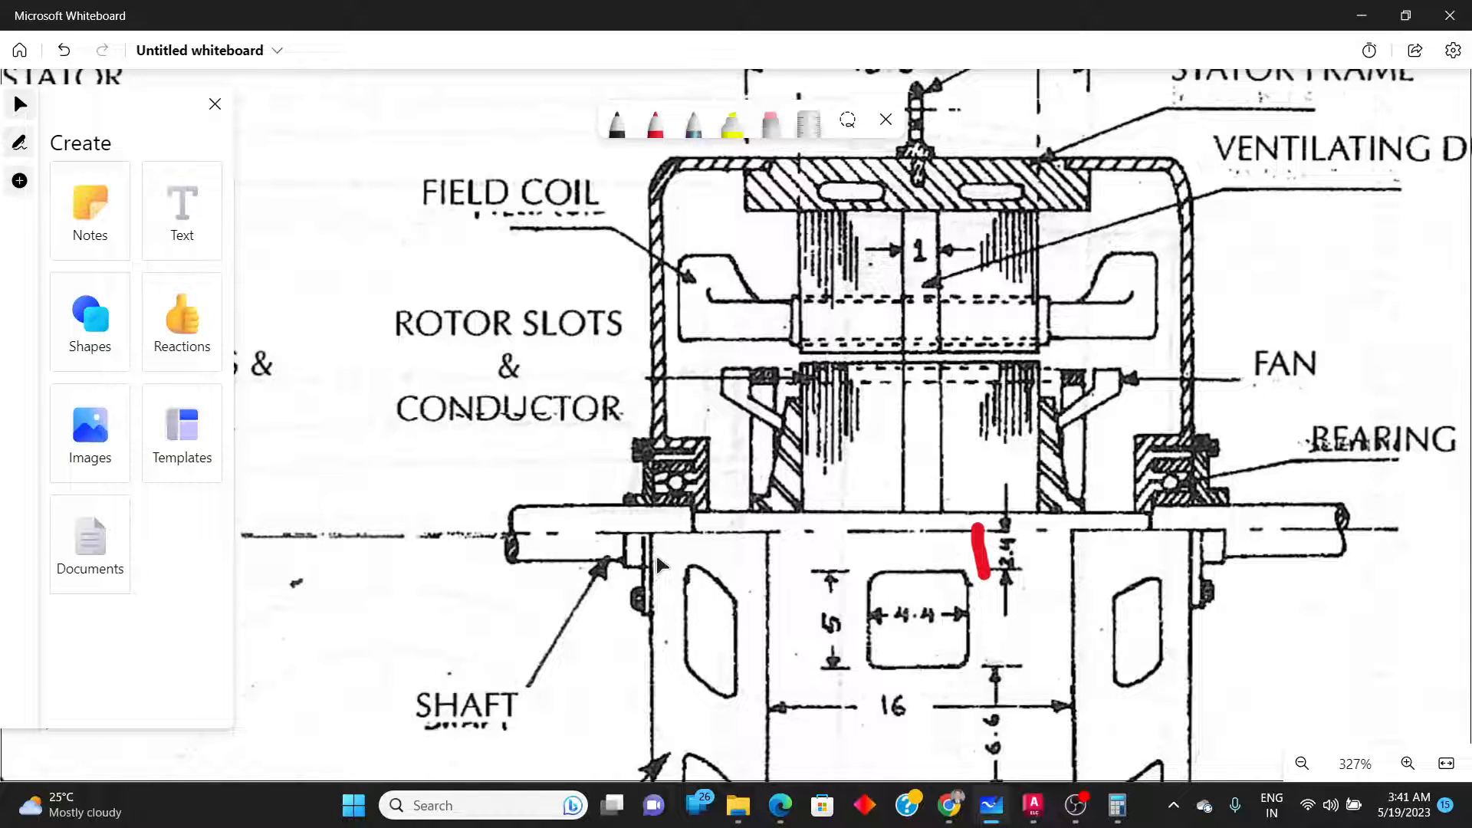
pyautogui.hotkey('alt', 'Tab')
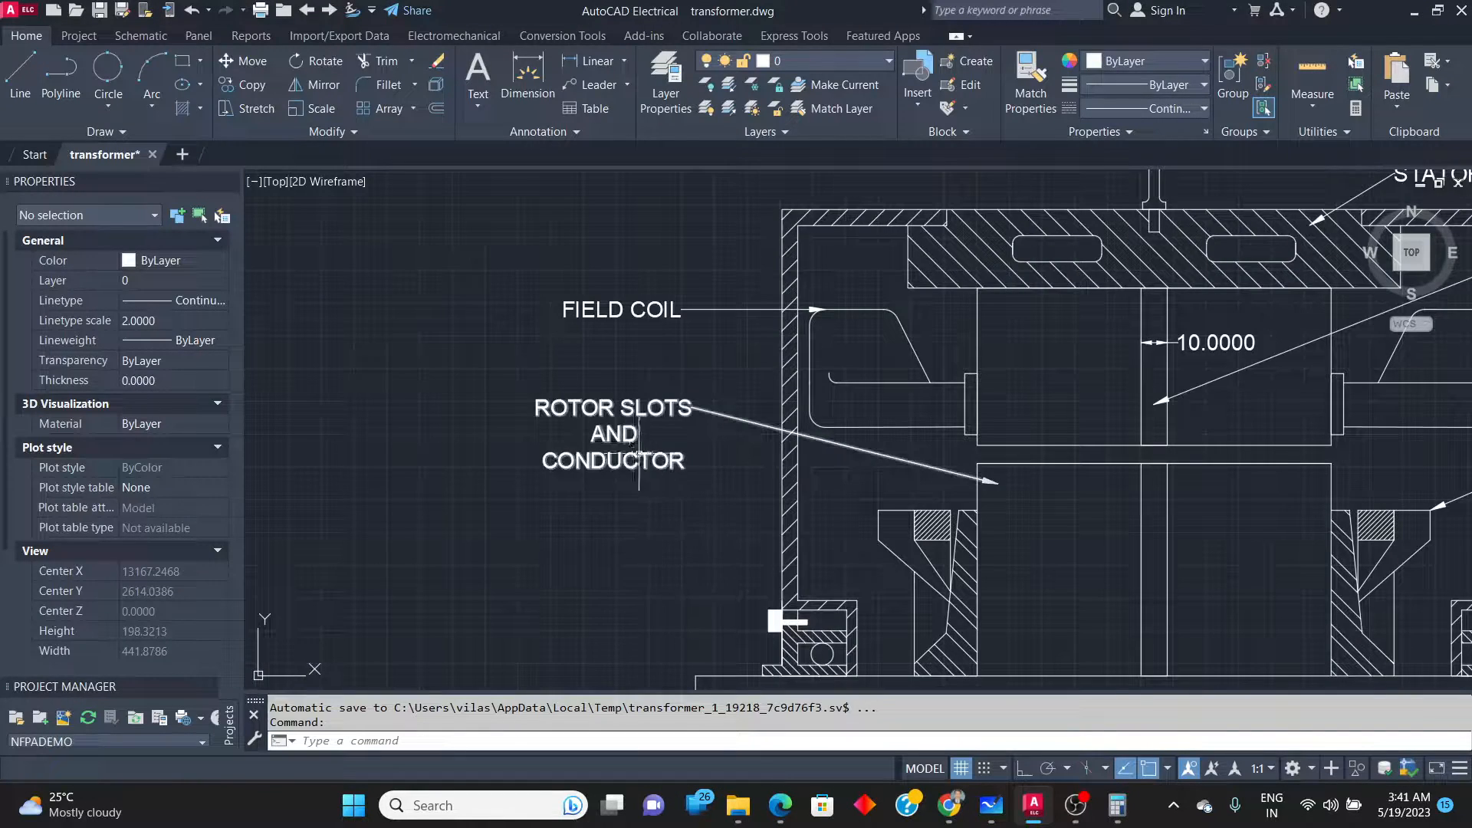
# Draw a rectangle about 11.5 by 13.9 from the shaft centreline down to the left end shield's outer edge.
pyautogui.scroll(-5, 636, 459)
pyautogui.scroll(5, 667, 543)
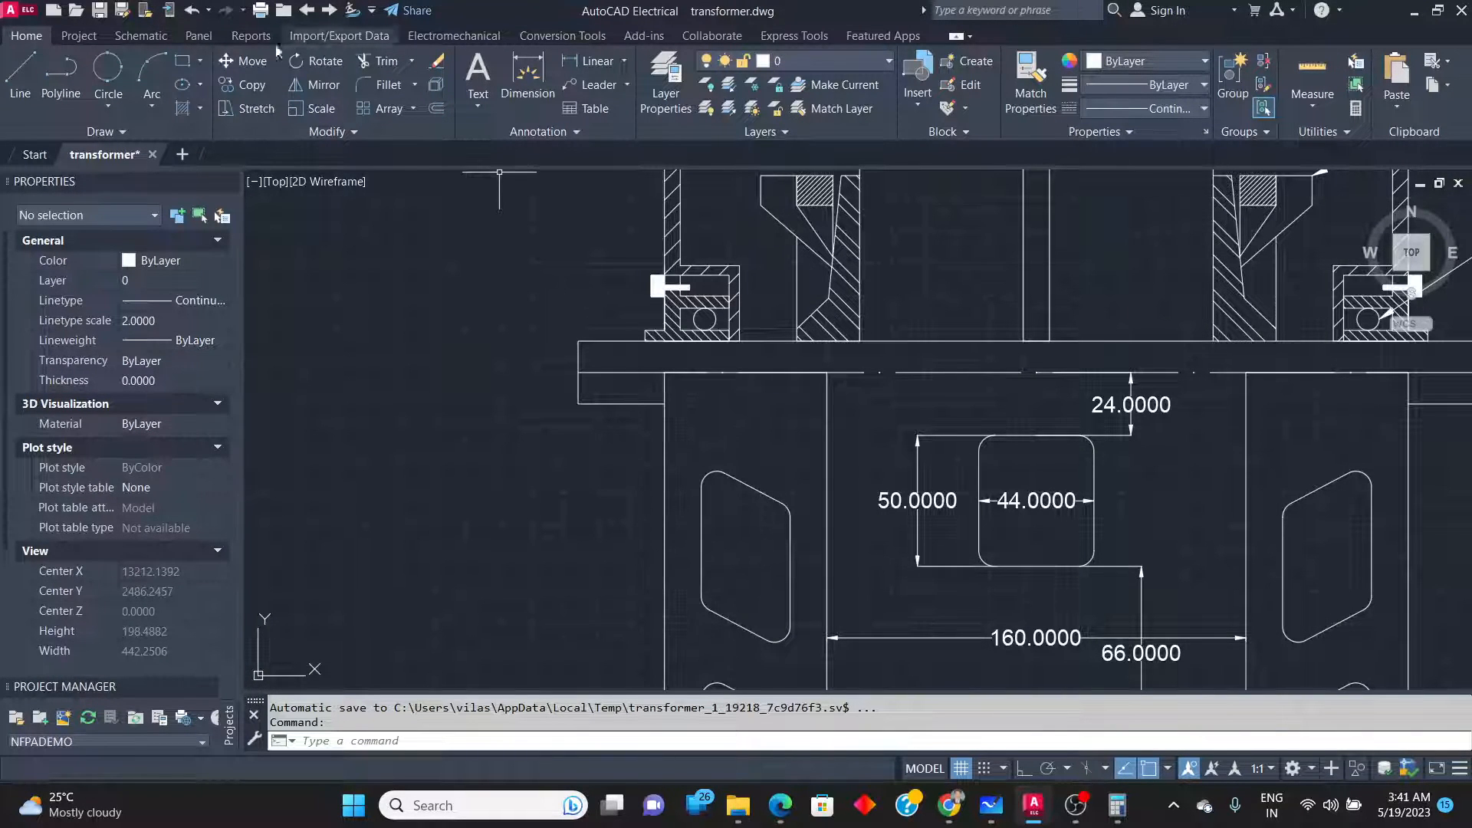
pyautogui.click(182, 61)
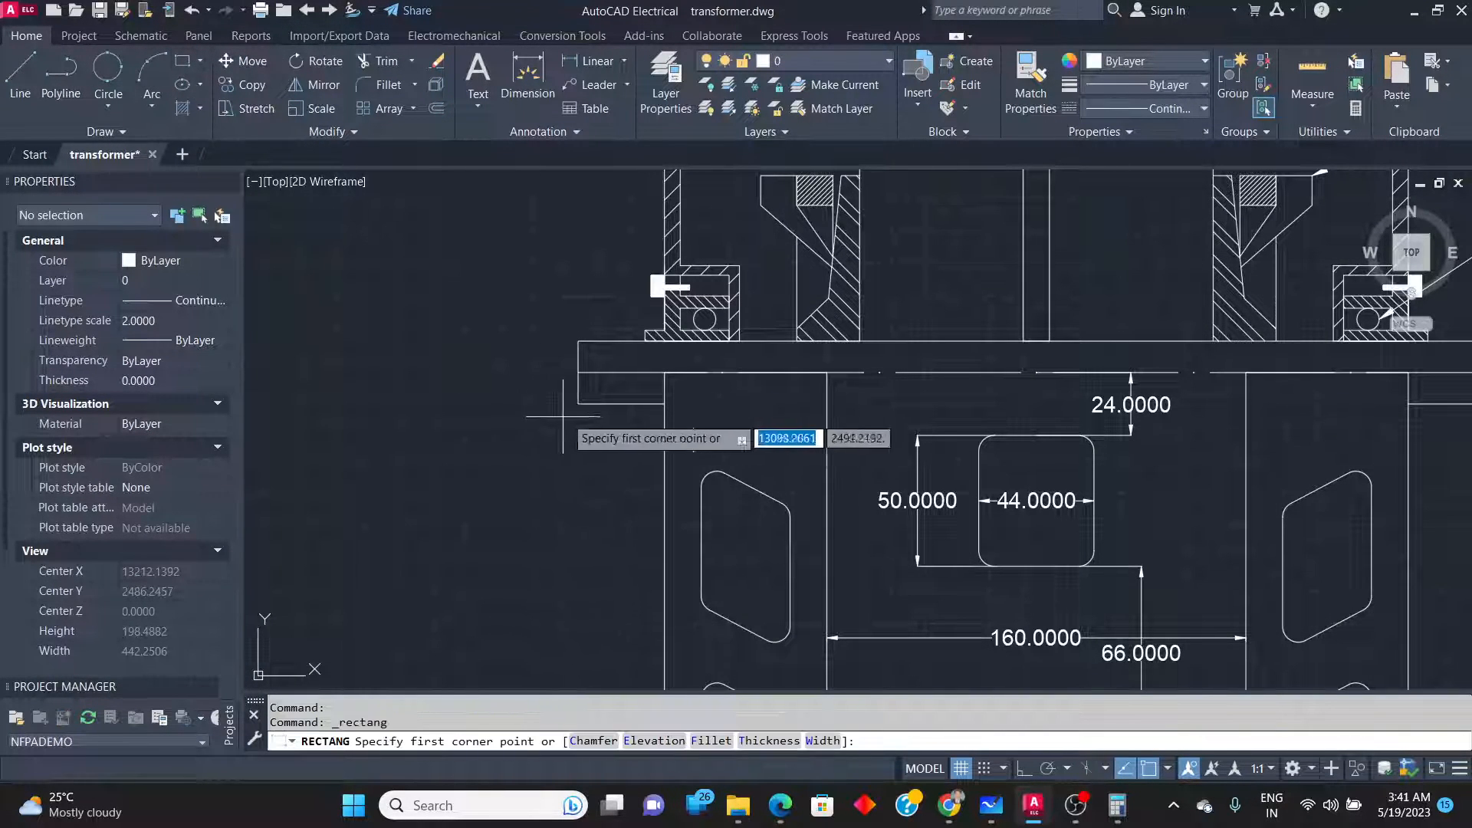
pyautogui.click(633, 373)
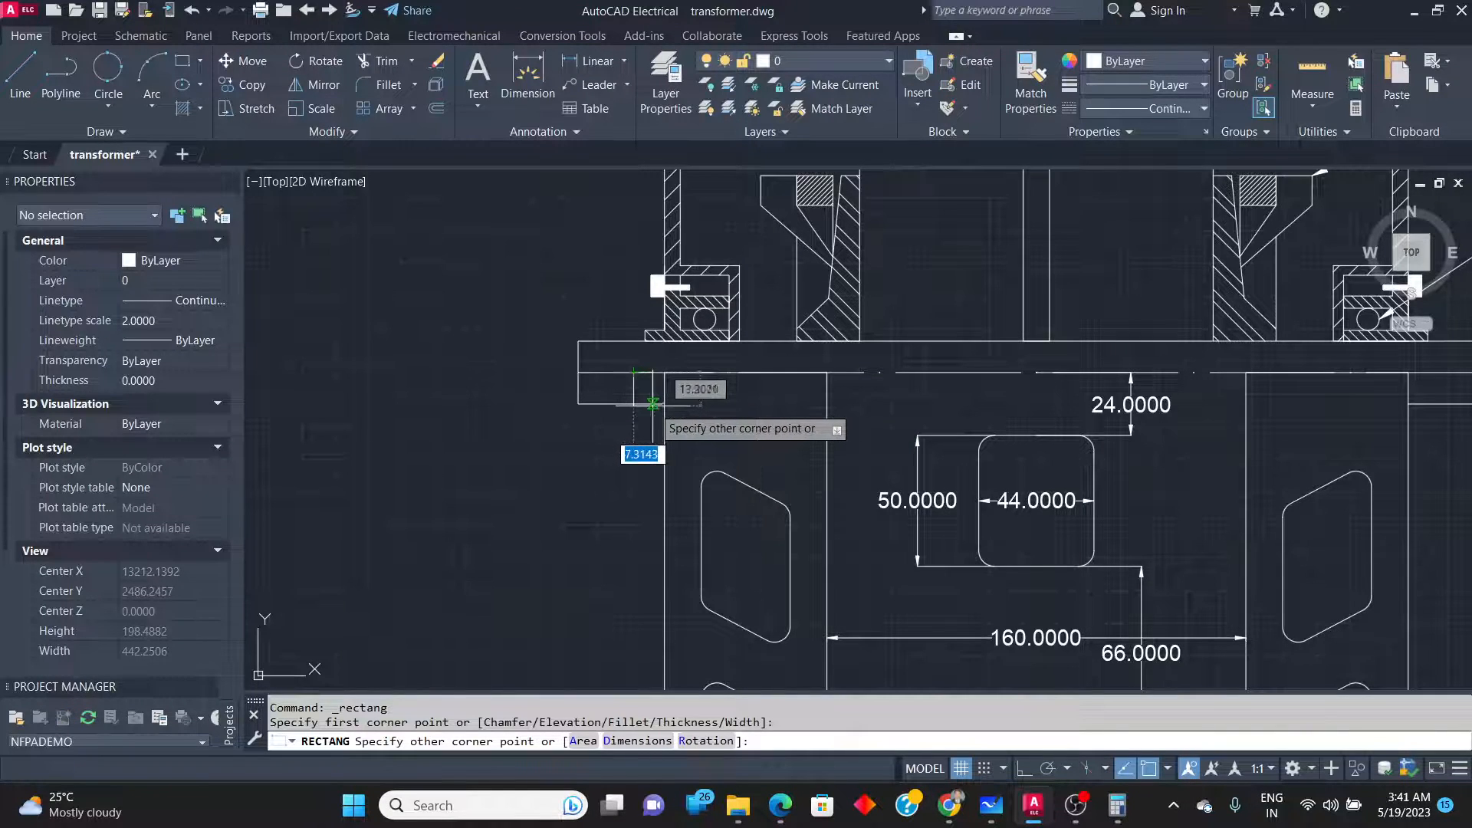
pyautogui.scroll(4, 652, 403)
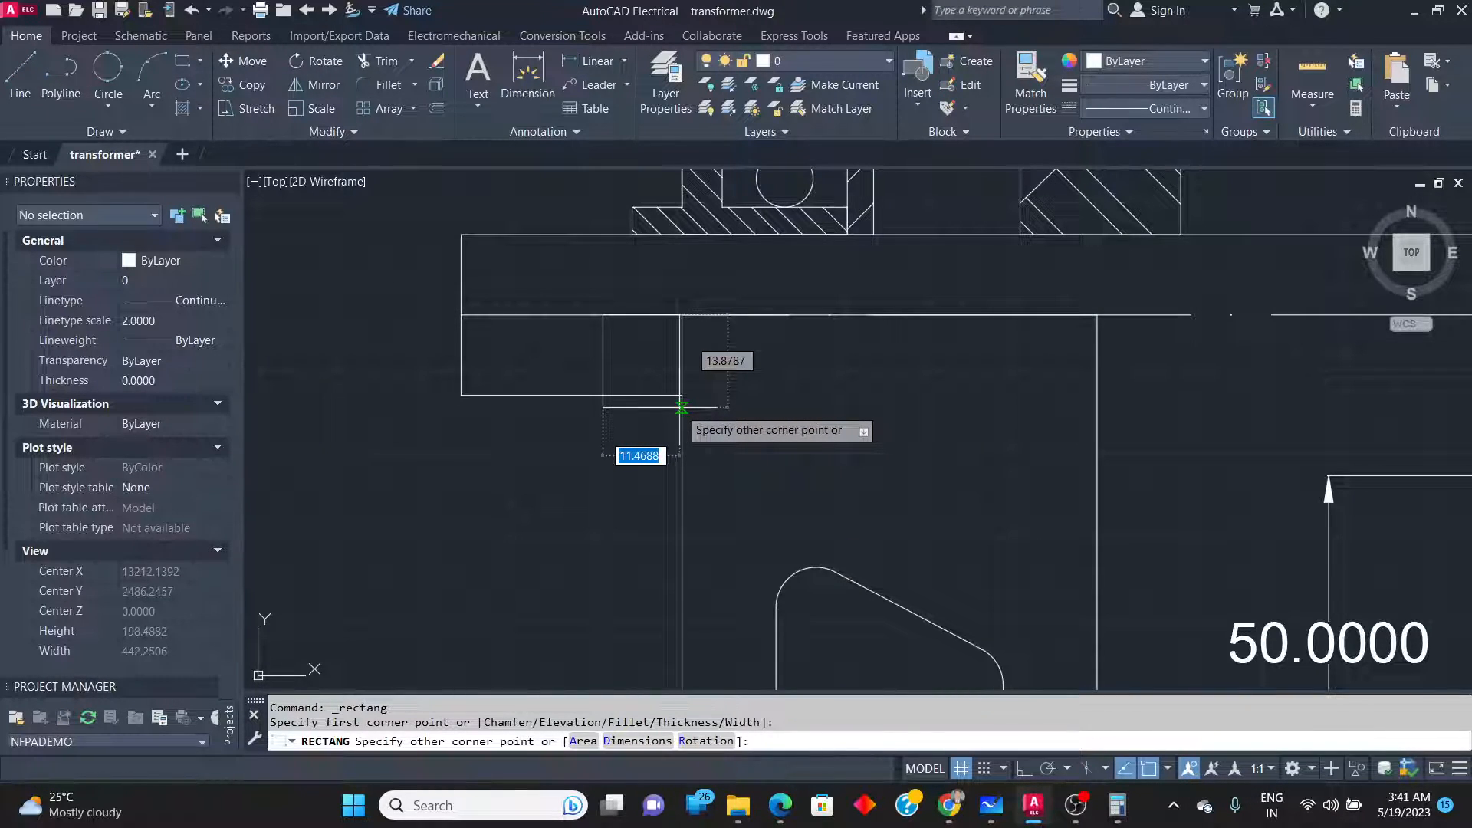
pyautogui.click(681, 406)
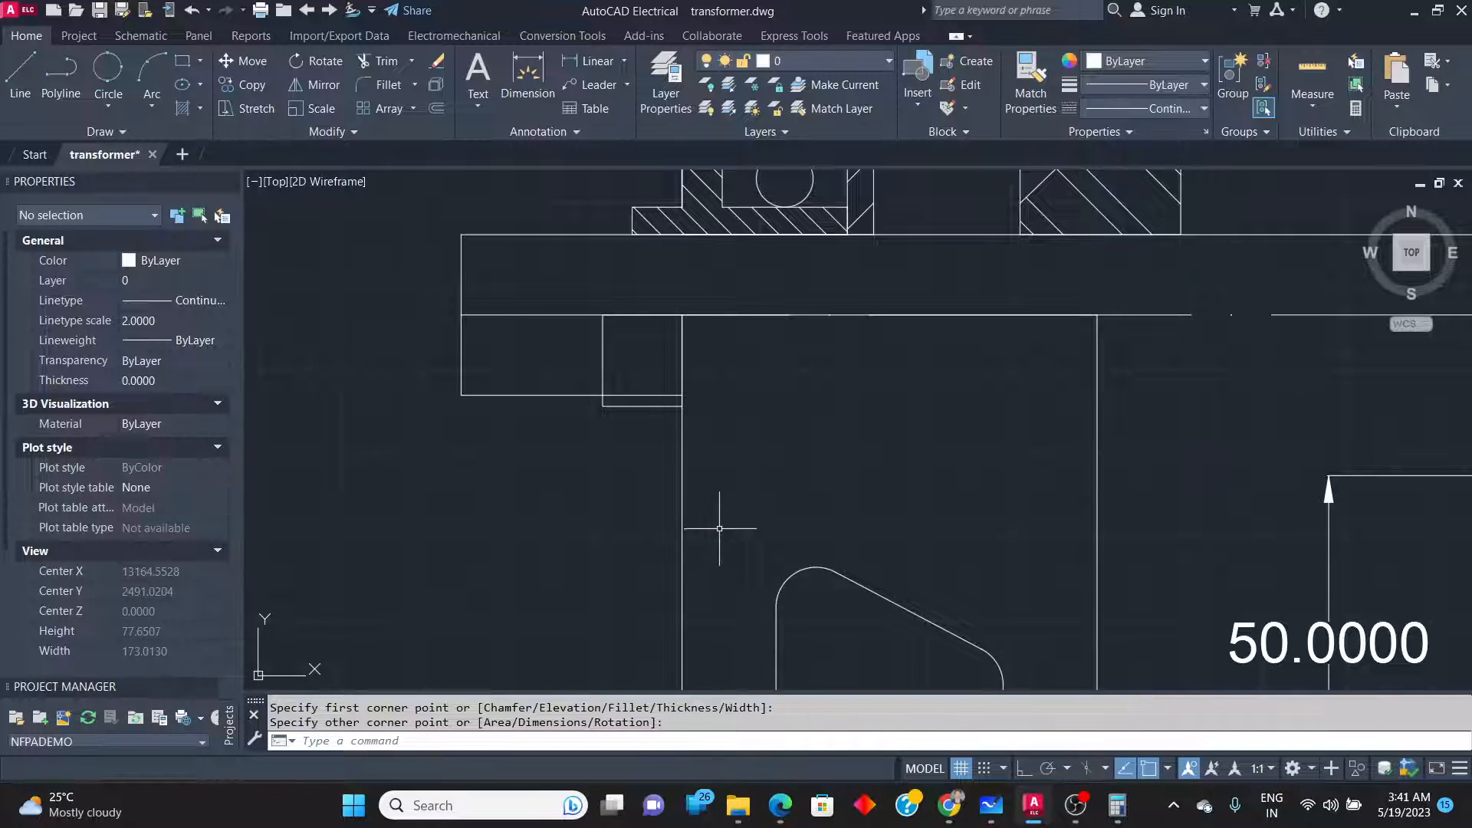
# Draw a narrow upright rectangle against the left end shield's outer edge, starting inside the collar rectangle and extending below it.
pyautogui.hotkey('alt', 'Tab')
pyautogui.hotkey('alt', 'Tab')
pyautogui.click(182, 61)
pyautogui.scroll(2, 681, 377)
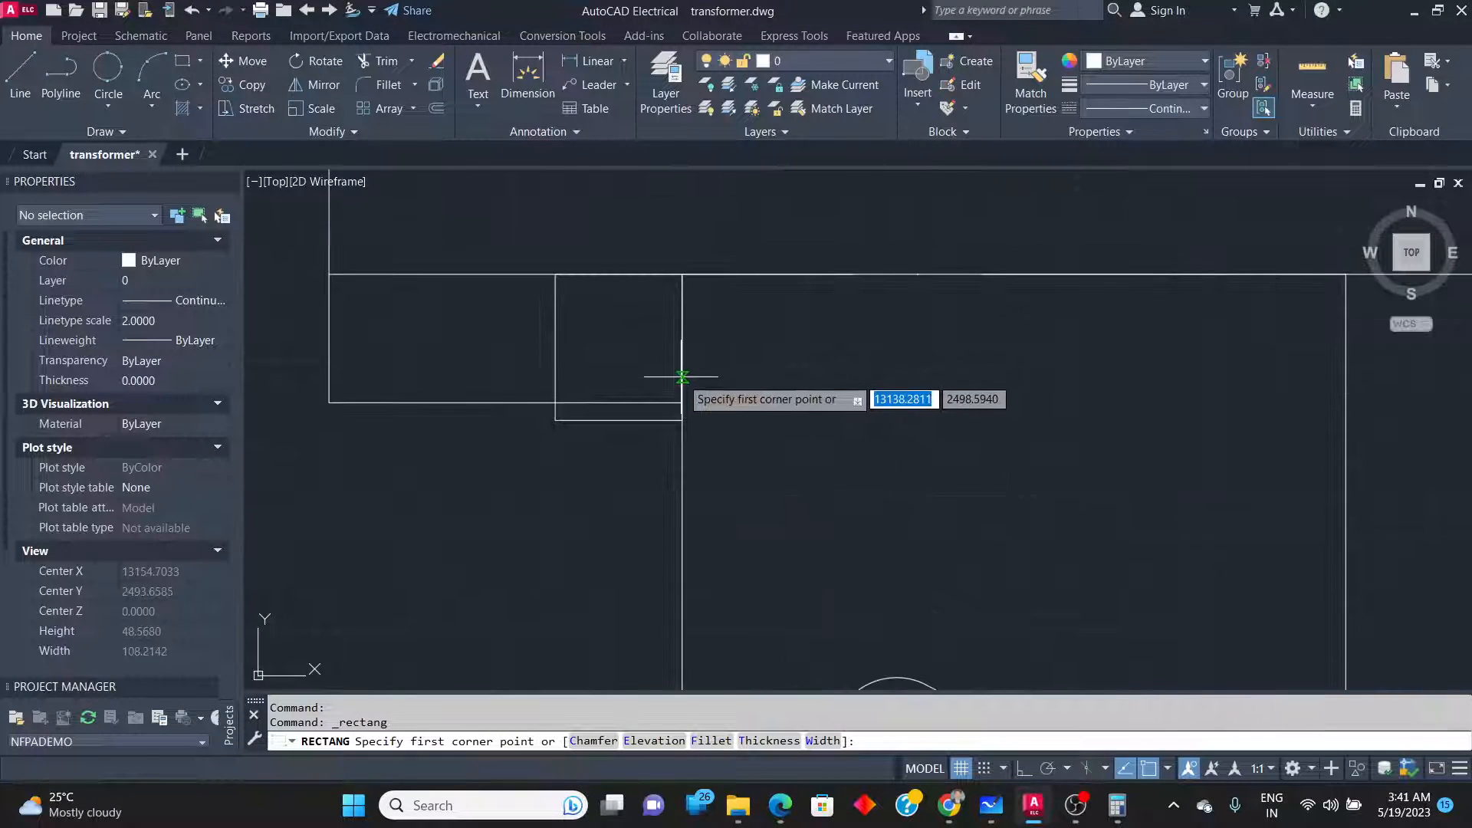
pyautogui.click(668, 342)
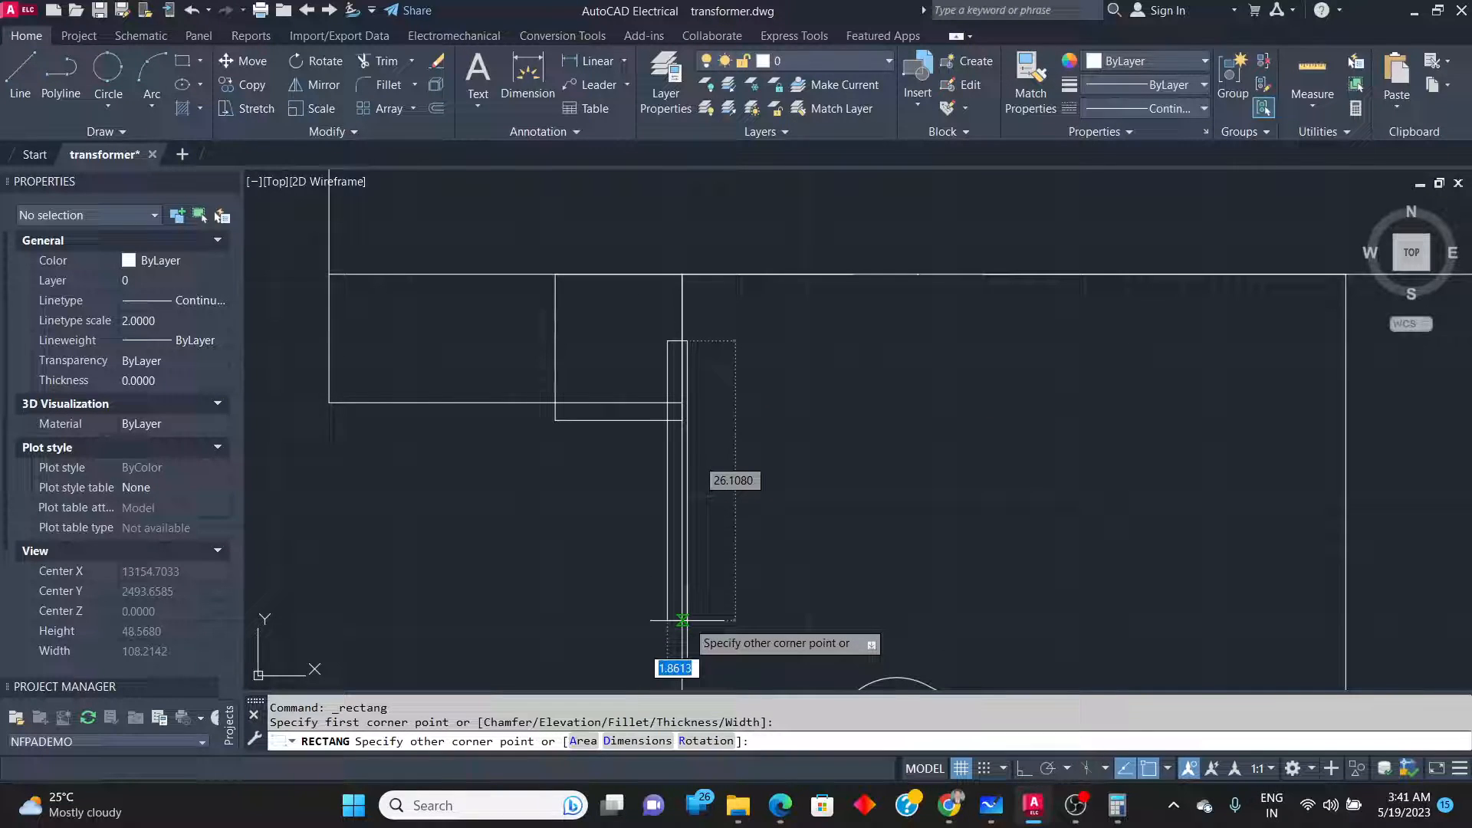
pyautogui.click(682, 563)
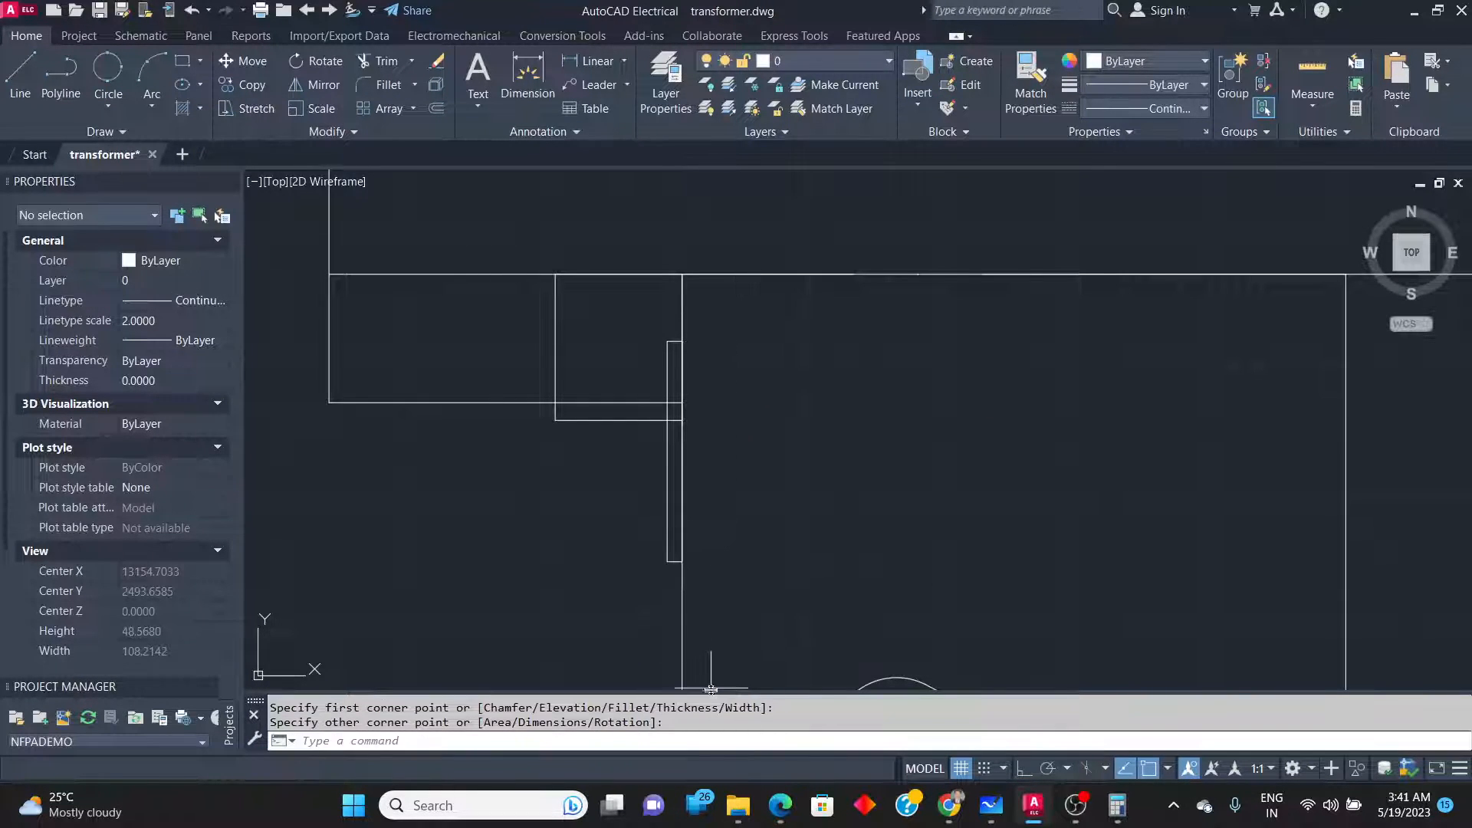
# Check the bolt head in the Whiteboard reference and draw a rectangle about 4.1 by 3.8 over the narrow strip beside the left end shield.
pyautogui.hotkey('alt', 'Tab')
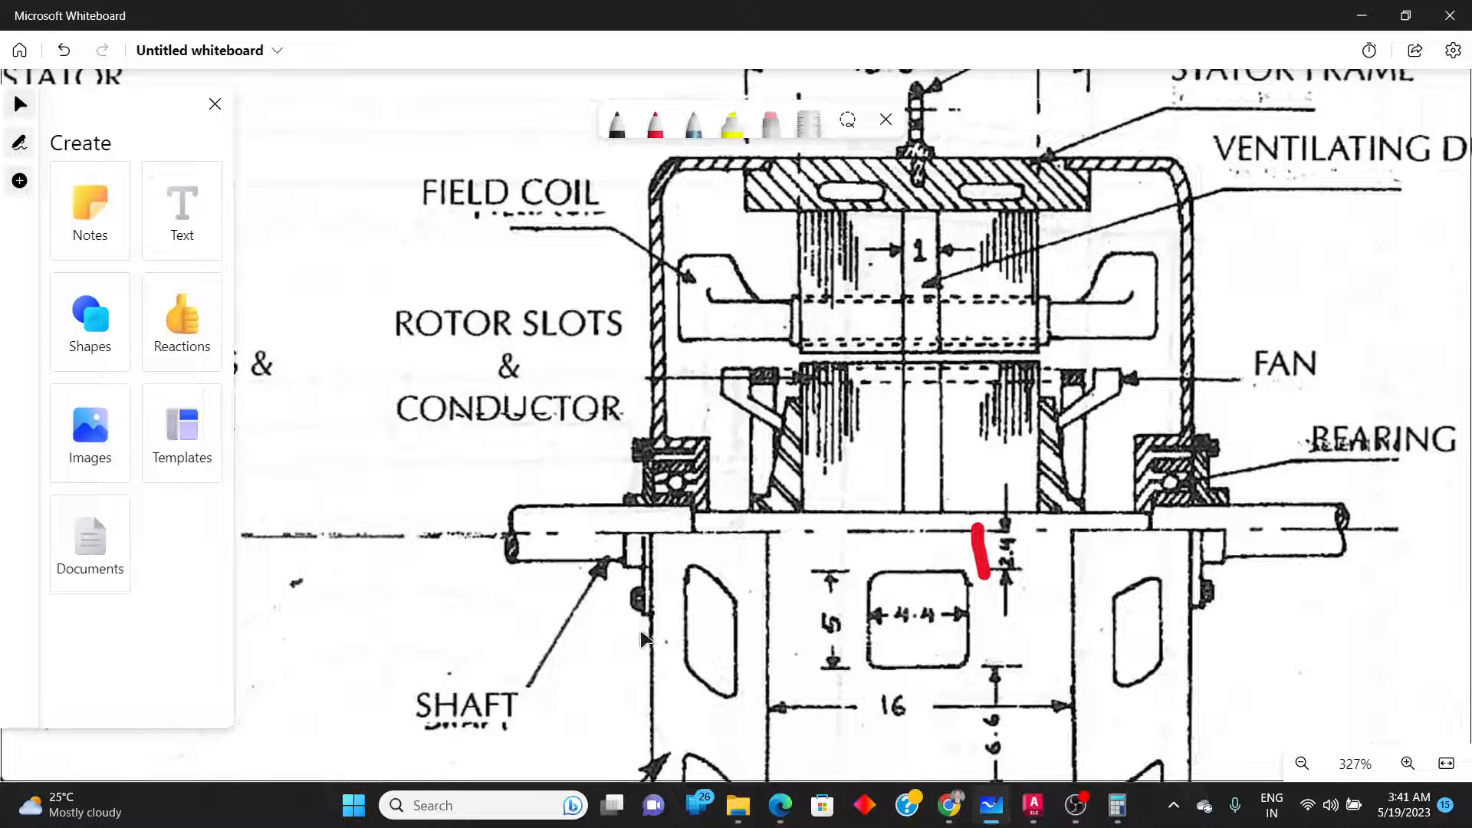
pyautogui.hotkey('alt', 'Tab')
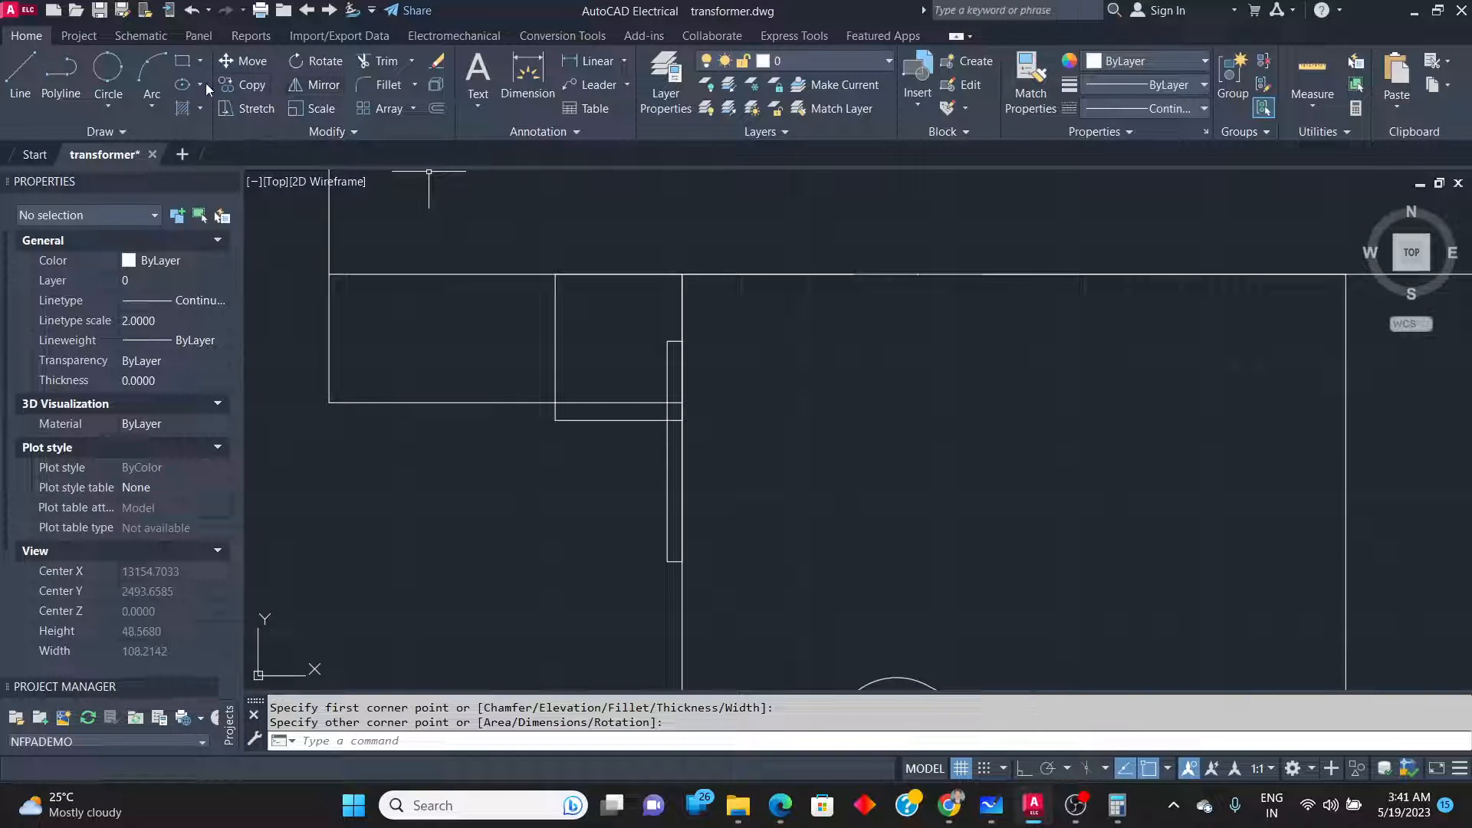
pyautogui.click(182, 61)
pyautogui.click(640, 473)
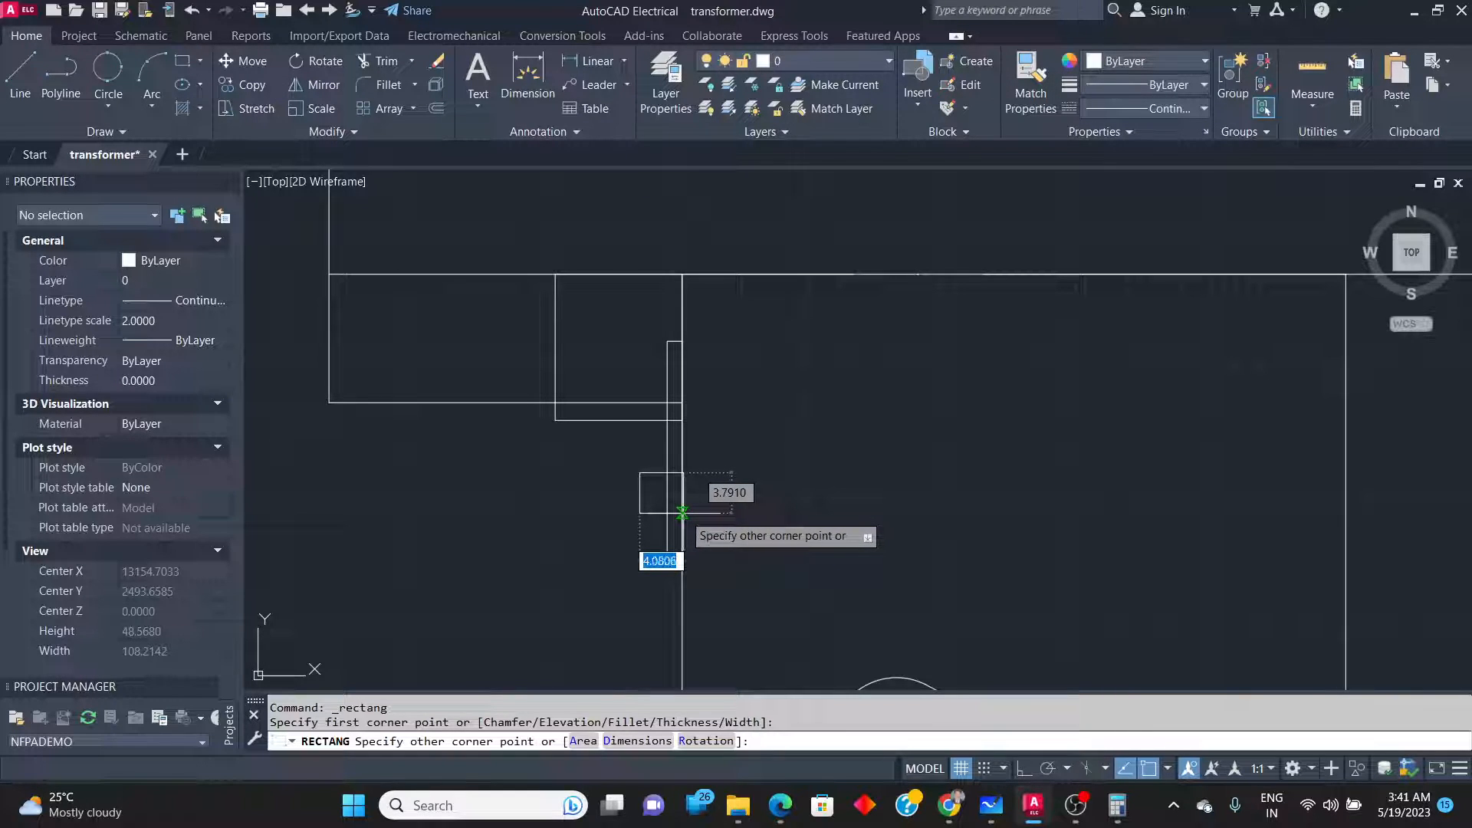
pyautogui.click(682, 512)
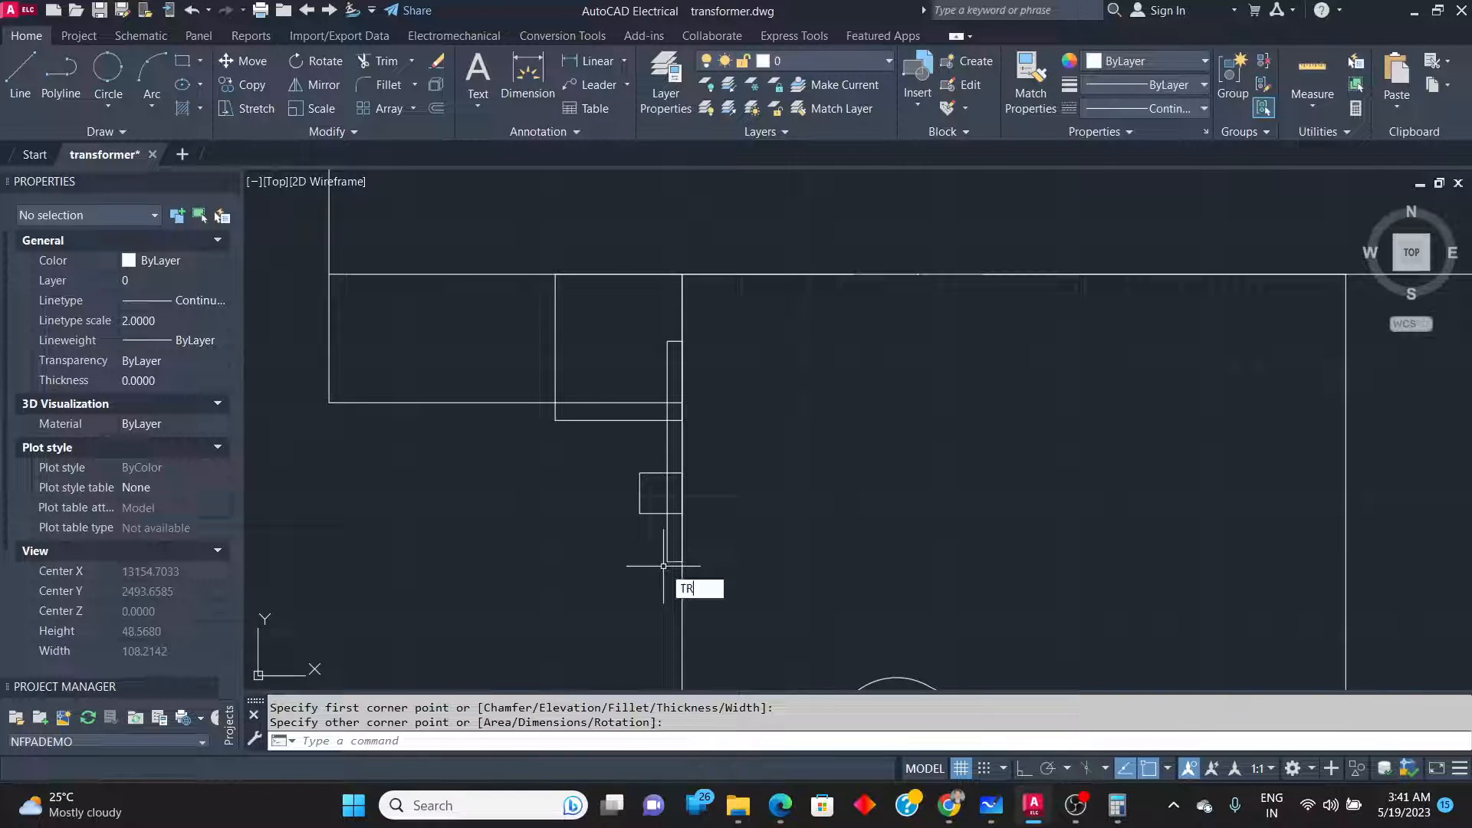
# Trim away the part of the narrow strip that extends below the small bolt rectangle.
pyautogui.write('tr')
pyautogui.press('Return')
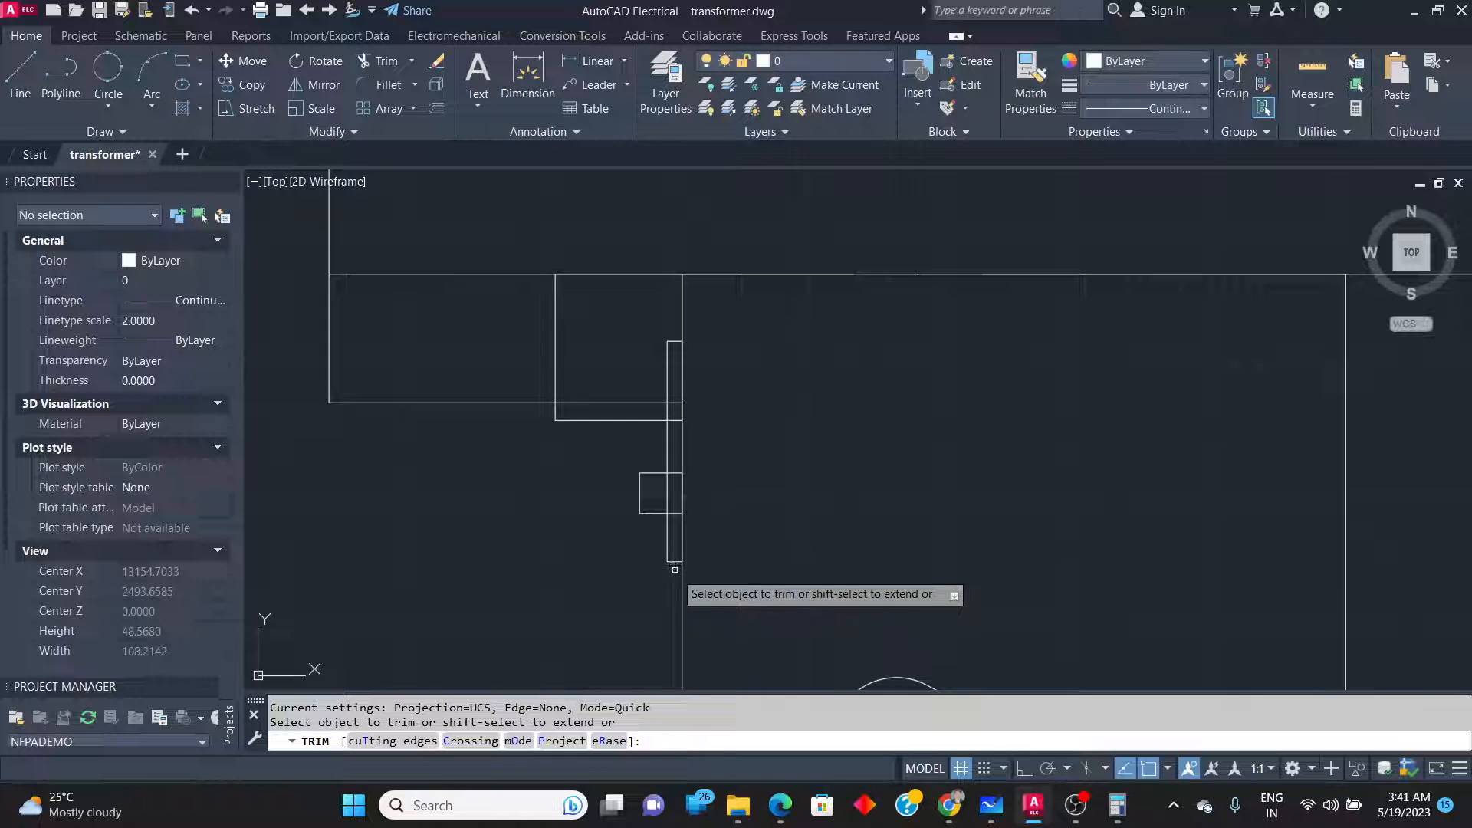
pyautogui.moveTo(666, 567)
pyautogui.mouseDown()
pyautogui.moveTo(669, 548)
pyautogui.moveTo(670, 566)
pyautogui.mouseUp()
pyautogui.rightClick(655, 296)
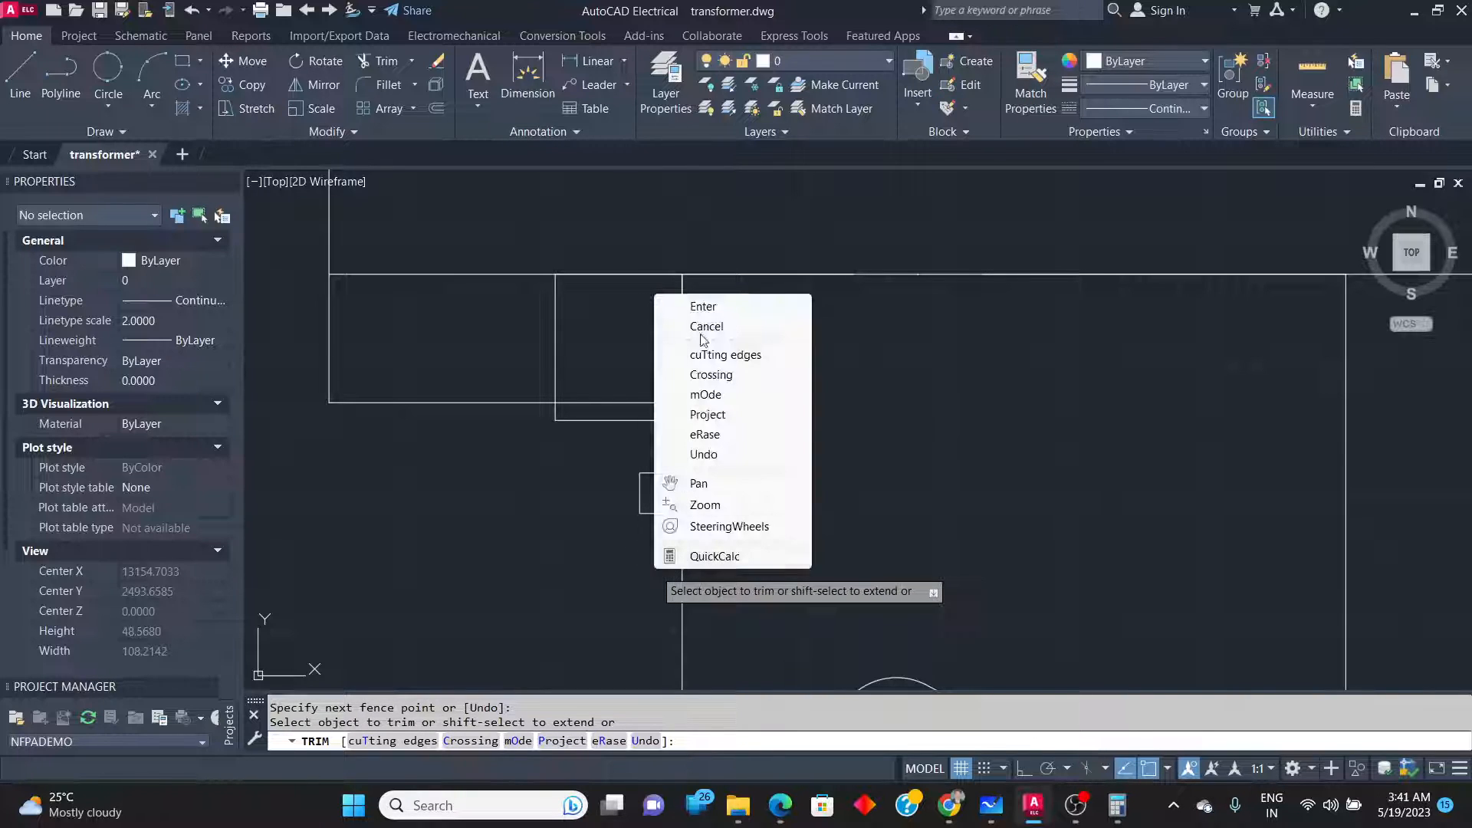
pyautogui.click(704, 306)
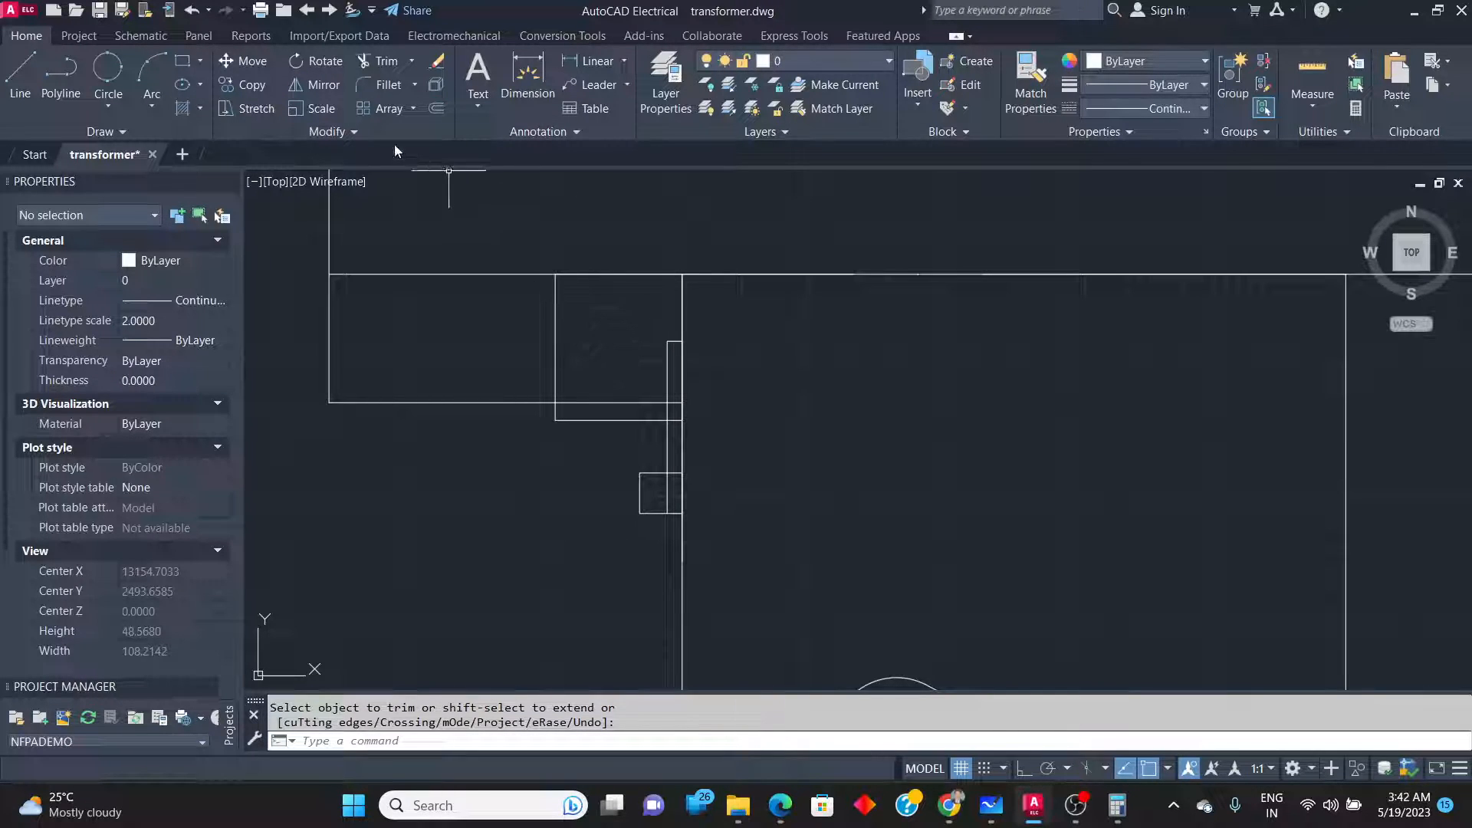
# Fillet the two outer corners of the small bolt rectangle with radius 1, using the Multiple option.
pyautogui.click(387, 85)
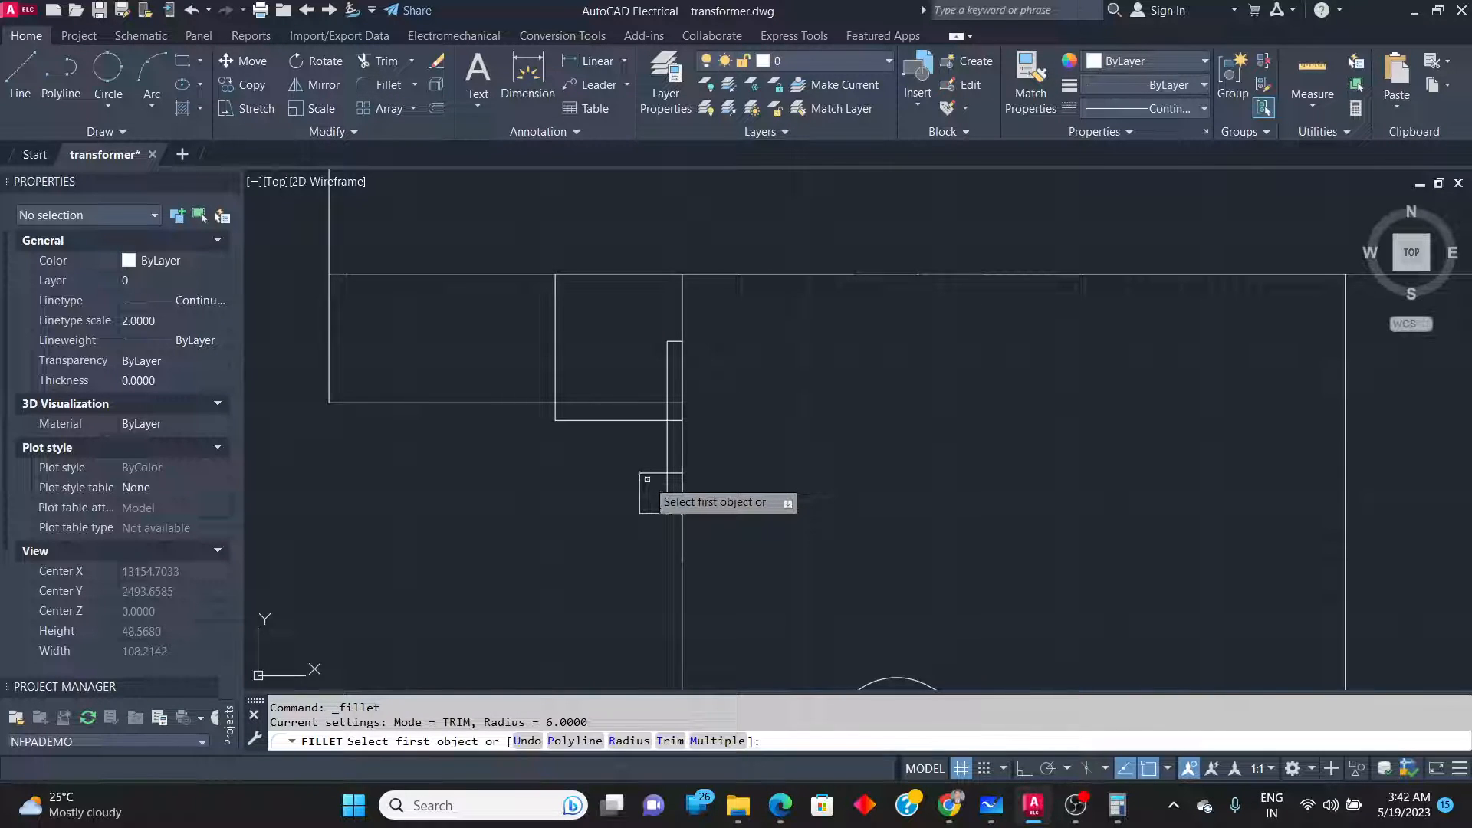
pyautogui.write('R')
pyautogui.press('Return')
pyautogui.write('1')
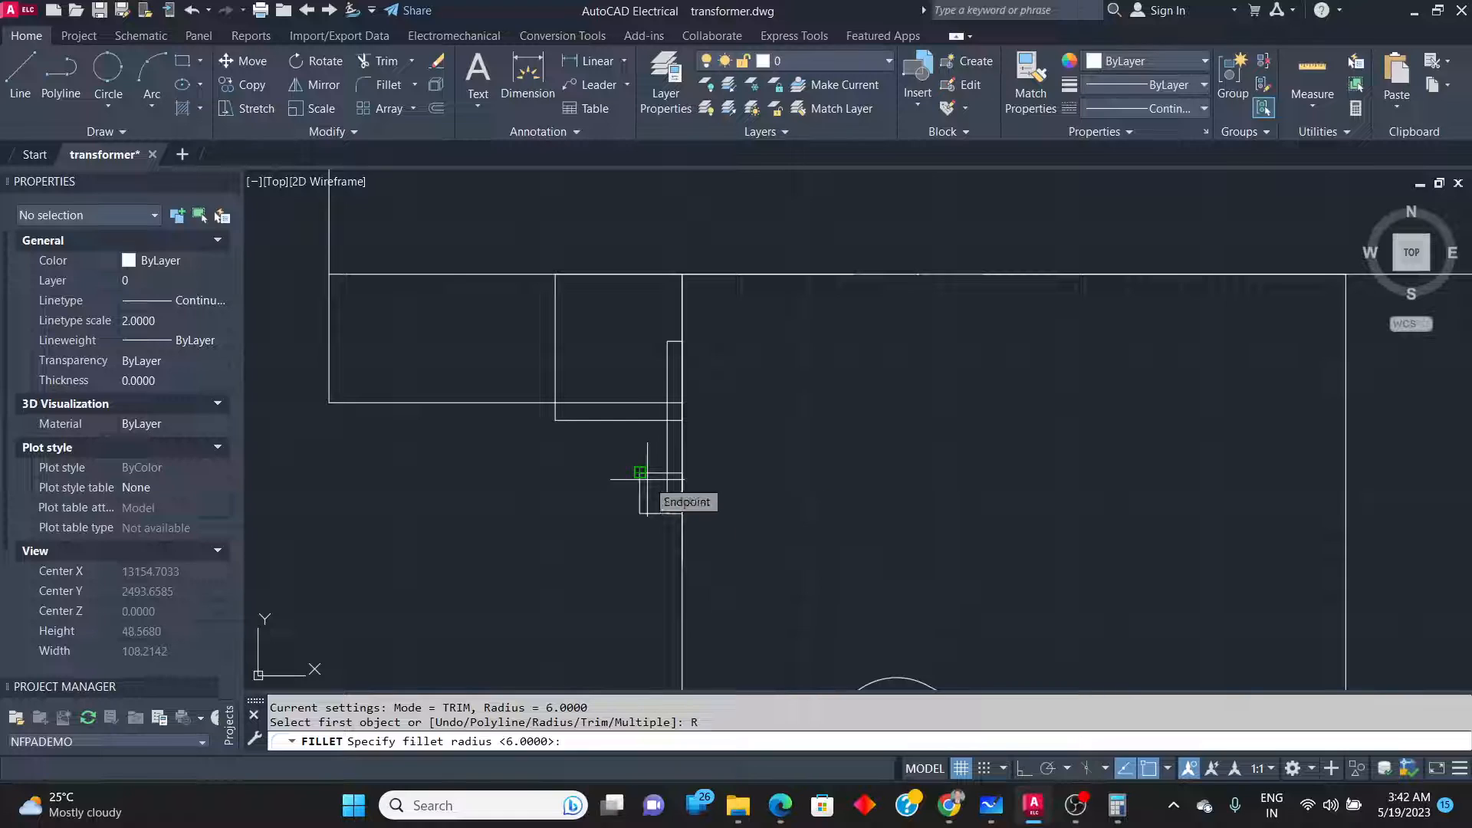
pyautogui.press('Return')
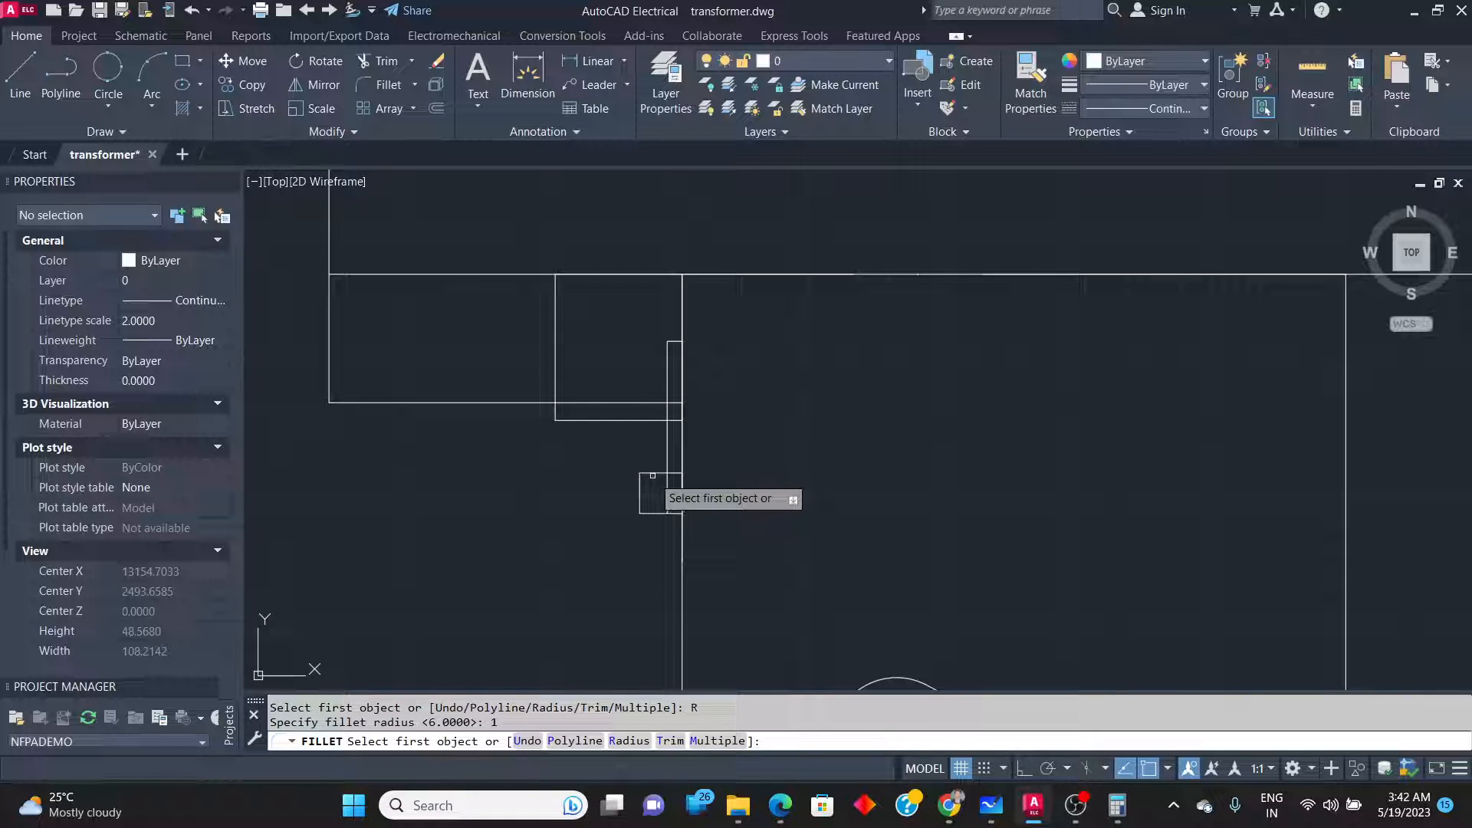
pyautogui.press('Down')
pyautogui.press('Down')
pyautogui.press('Down')
pyautogui.press('Down')
pyautogui.press('Down')
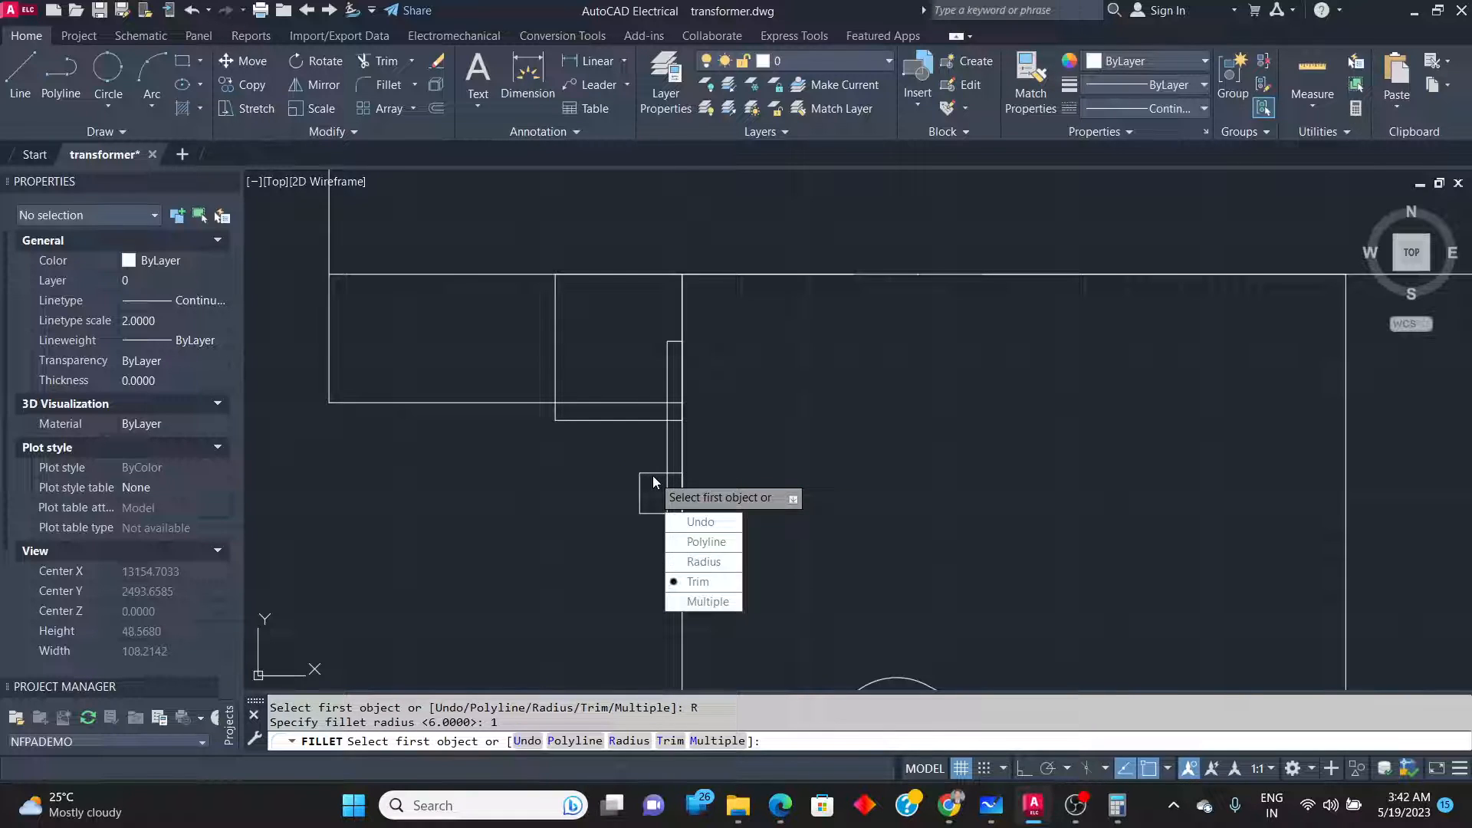
pyautogui.press('Return')
pyautogui.click(649, 473)
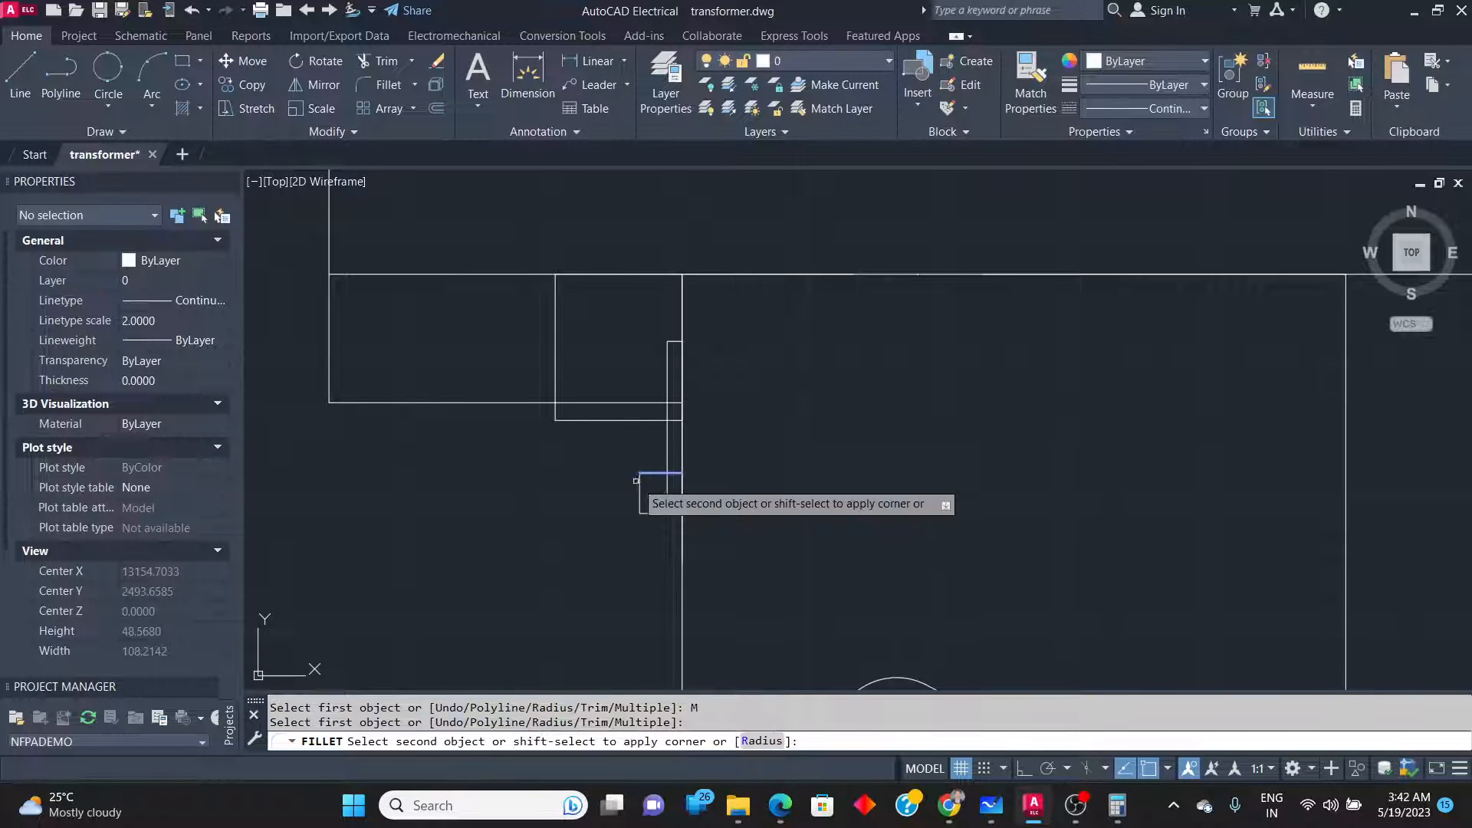
pyautogui.click(641, 491)
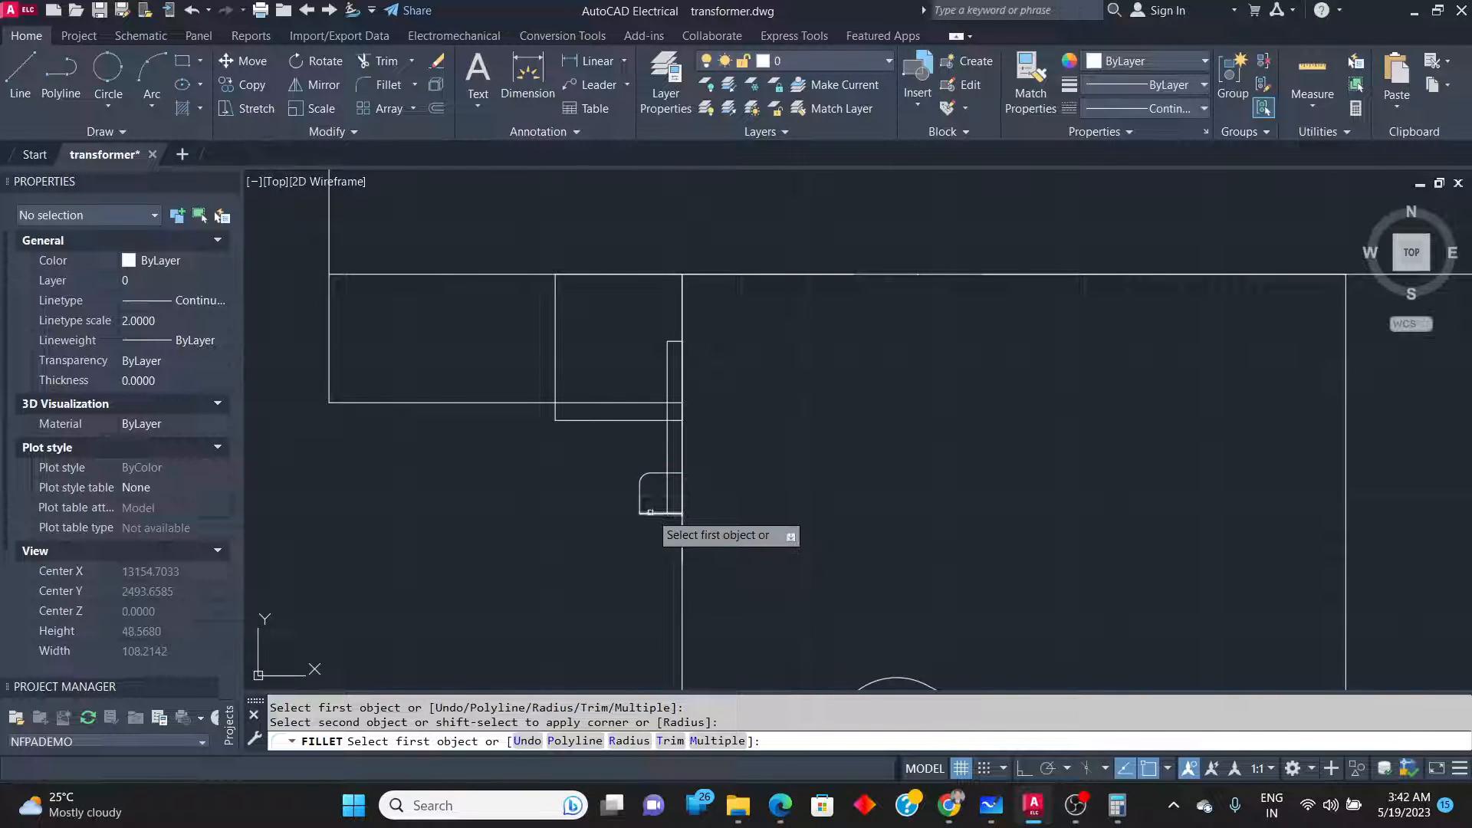
pyautogui.click(648, 512)
pyautogui.click(641, 497)
pyautogui.rightClick(629, 508)
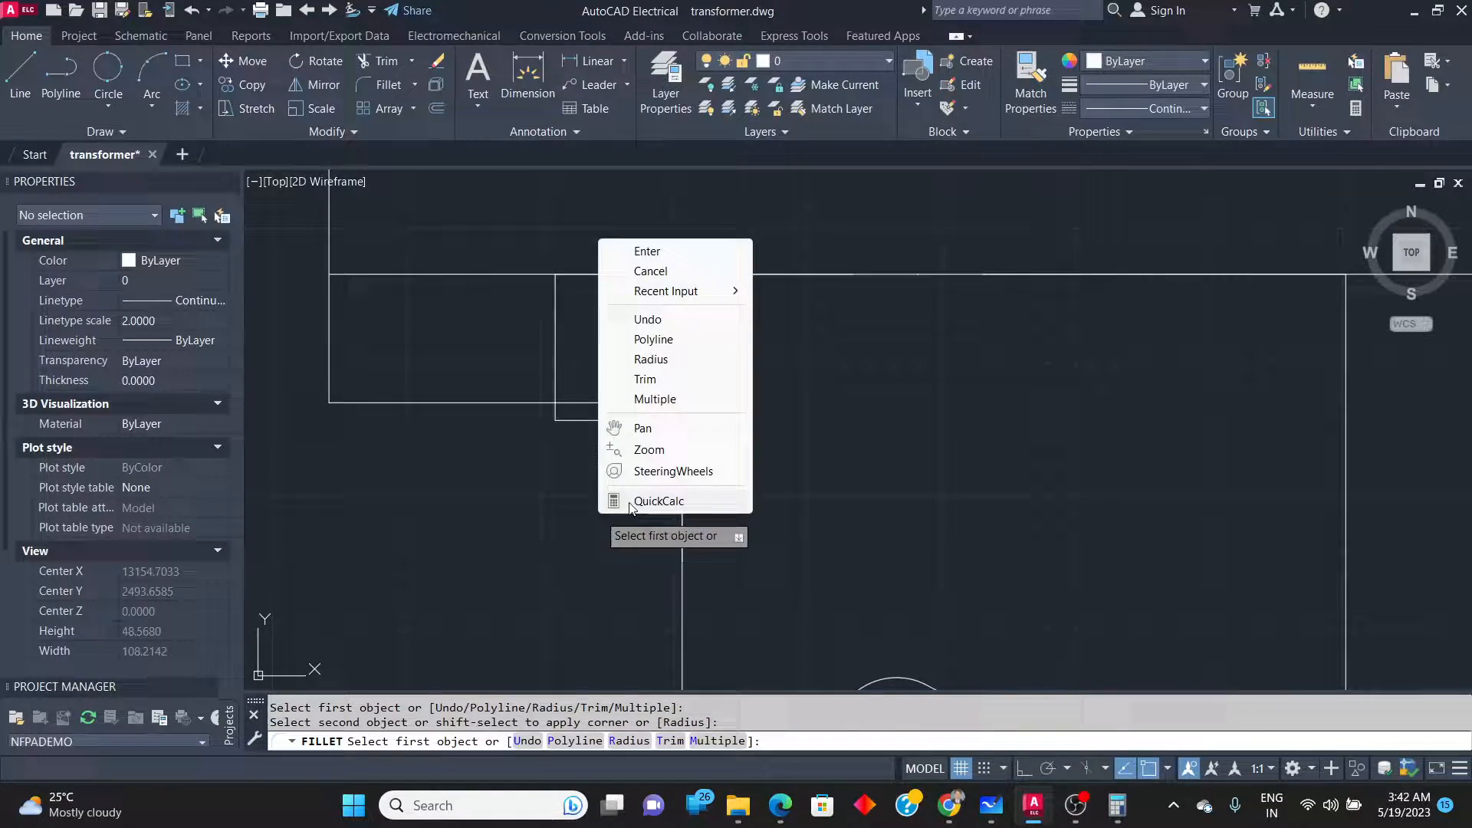
pyautogui.click(648, 250)
pyautogui.click(540, 259)
pyautogui.click(700, 526)
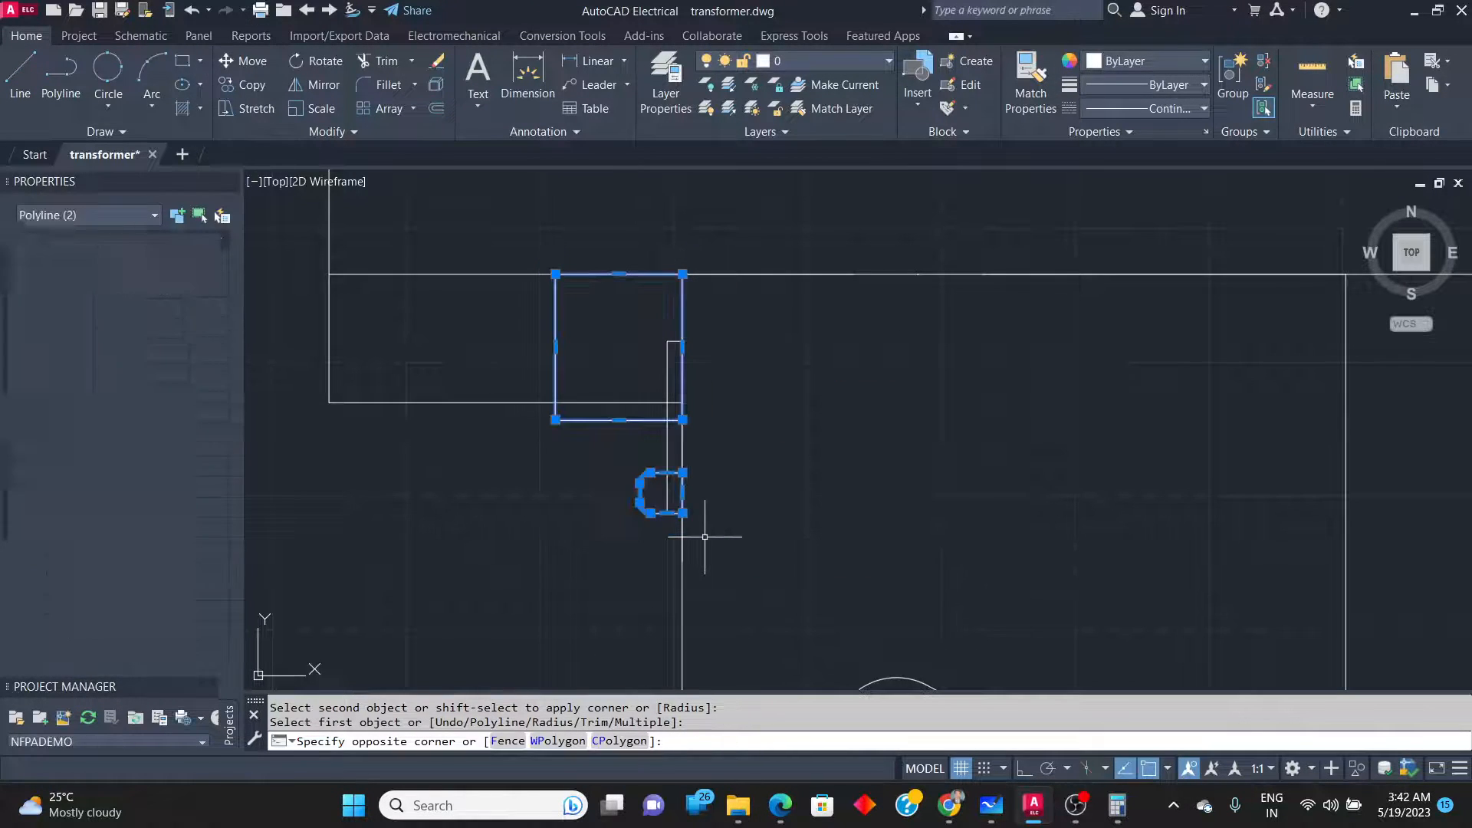
pyautogui.click(667, 356)
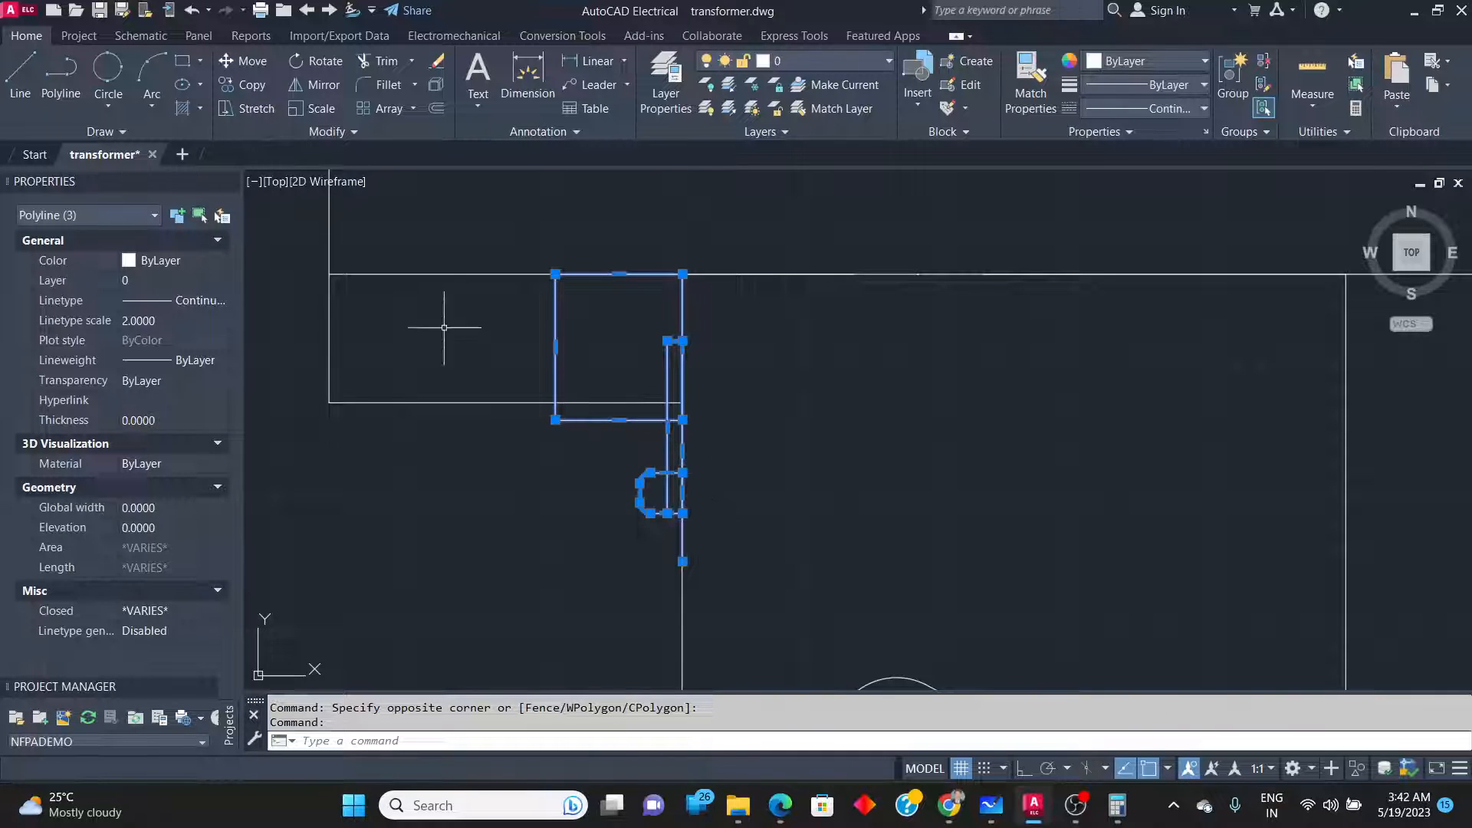
pyautogui.click(303, 81)
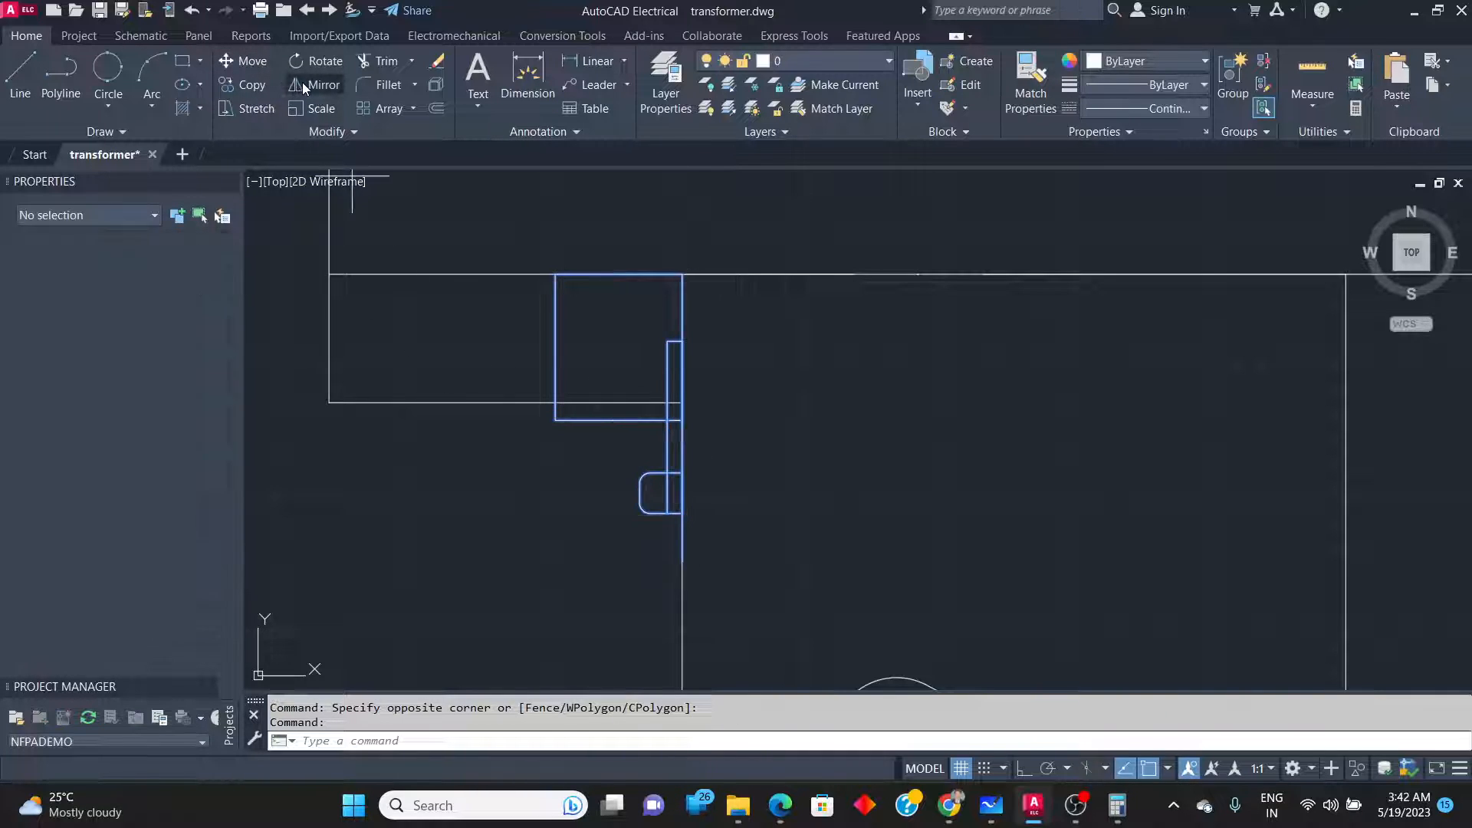
pyautogui.click(1014, 273)
pyautogui.scroll(-5, 990, 275)
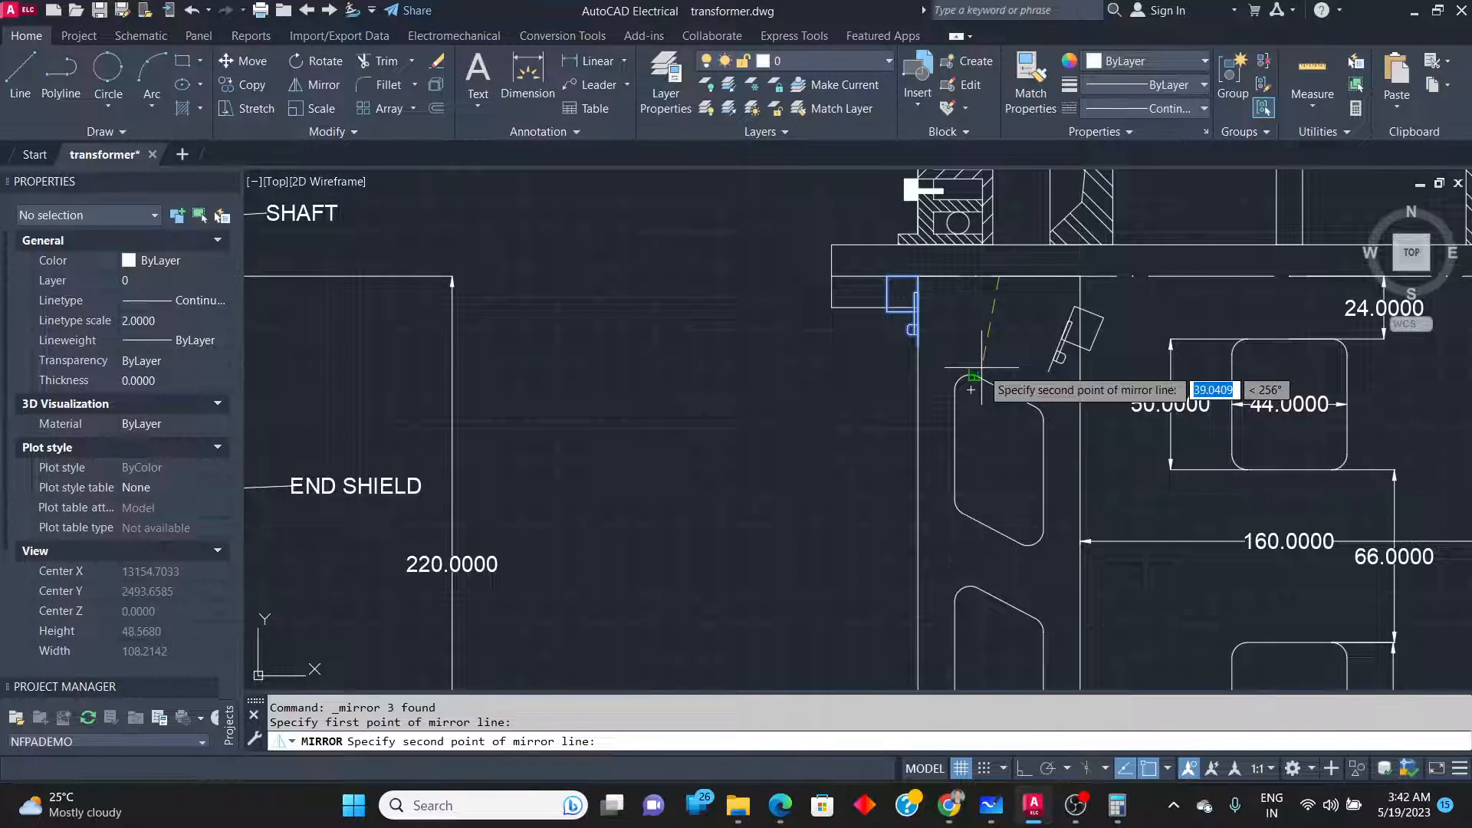
pyautogui.press('Escape')
# Mirror the left collar rectangle, narrow strip and bolt head about the machine's vertical centreline, keeping the originals.
pyautogui.click(882, 266)
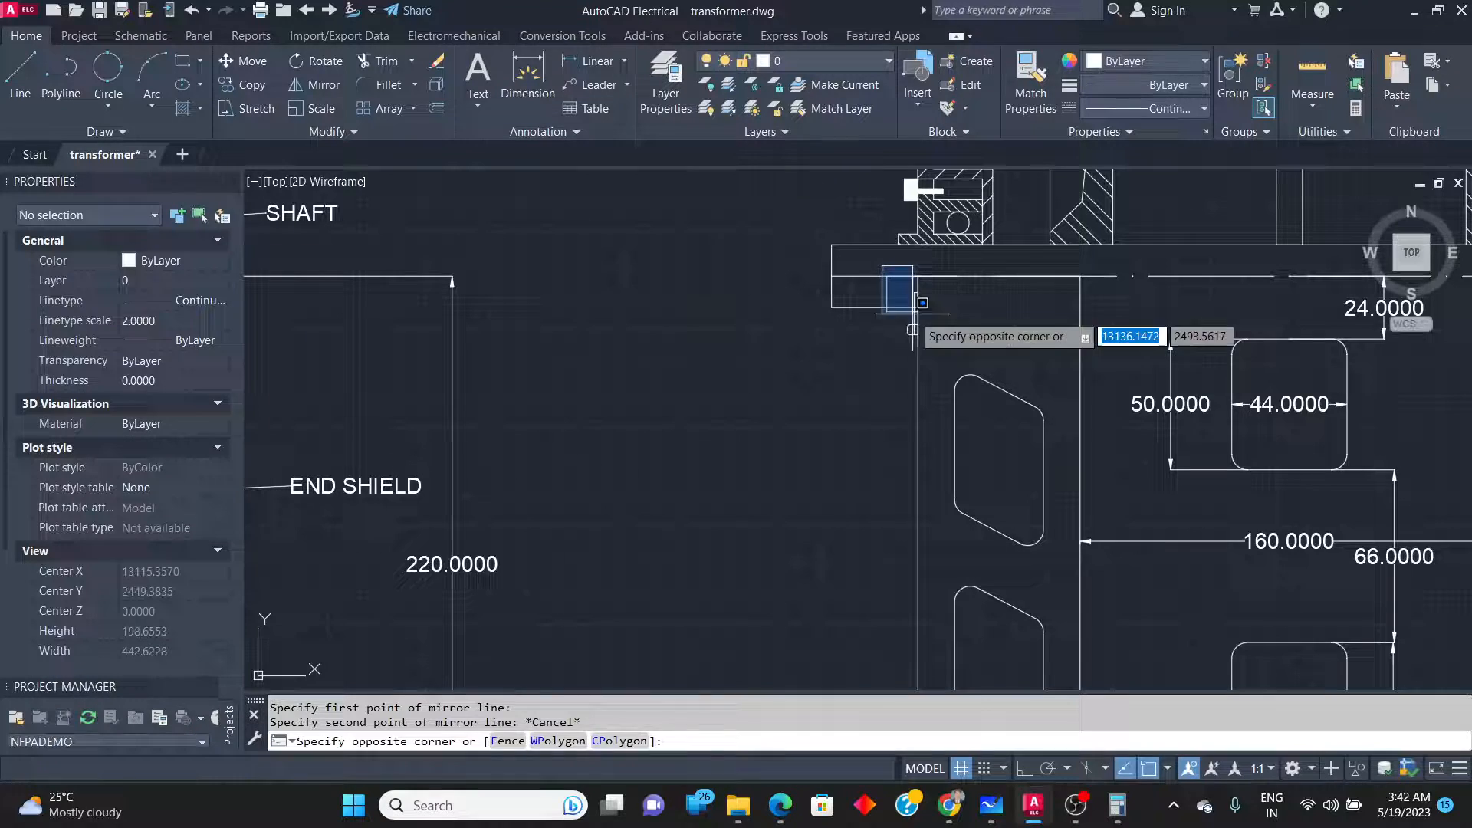
pyautogui.click(927, 358)
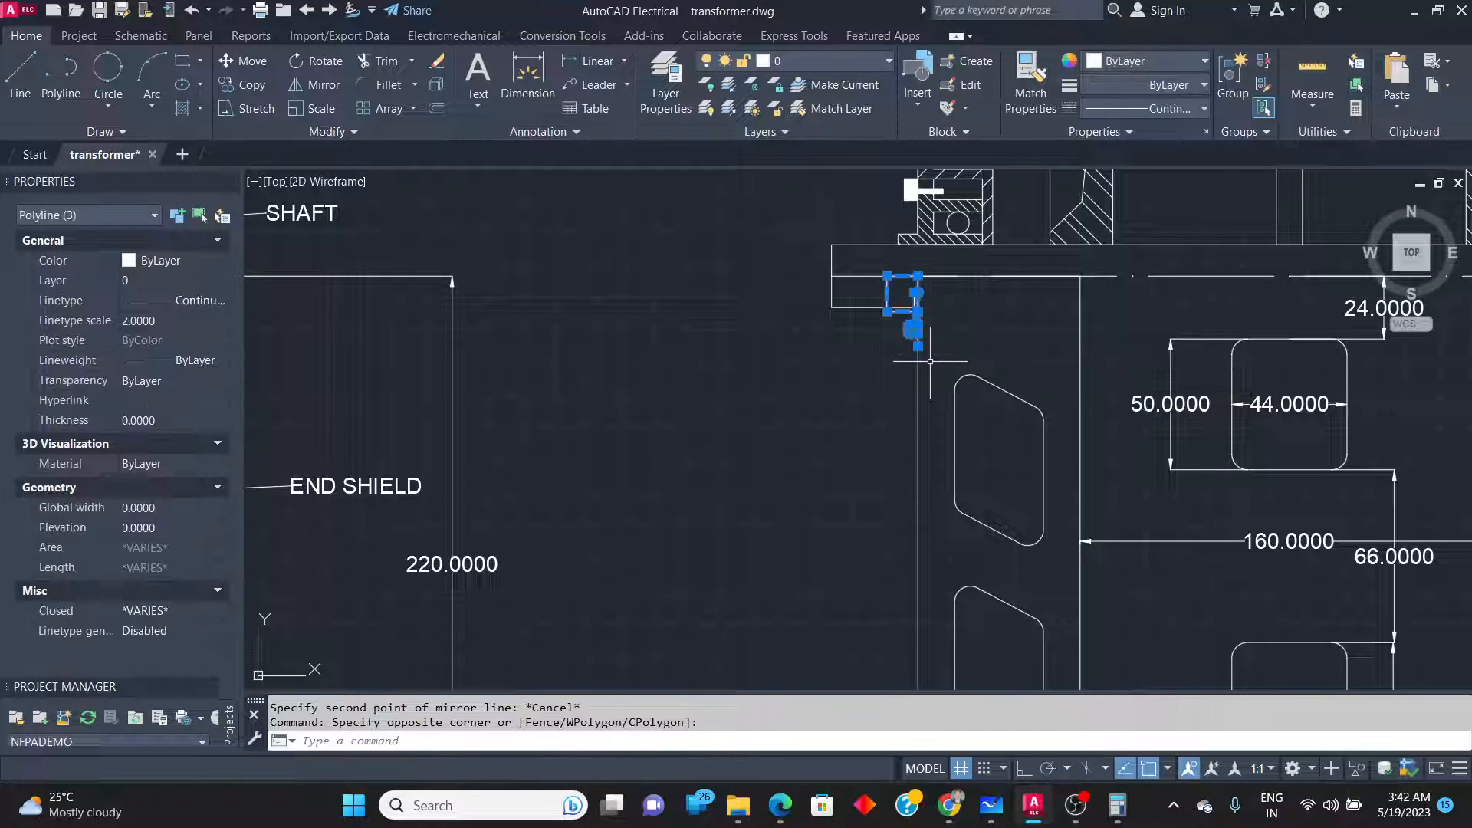
pyautogui.click(318, 87)
pyautogui.scroll(-2, 713, 230)
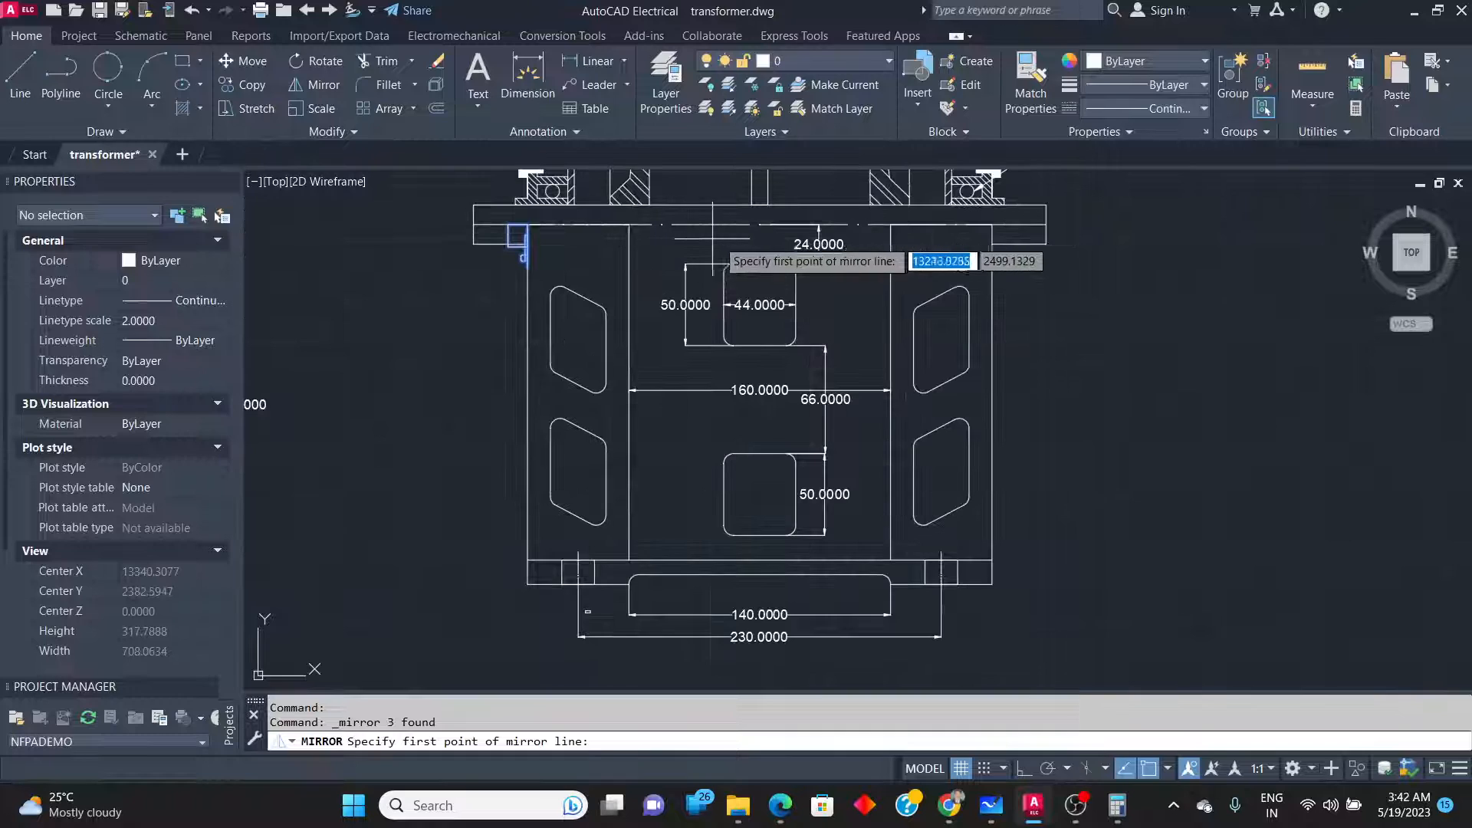
pyautogui.click(760, 225)
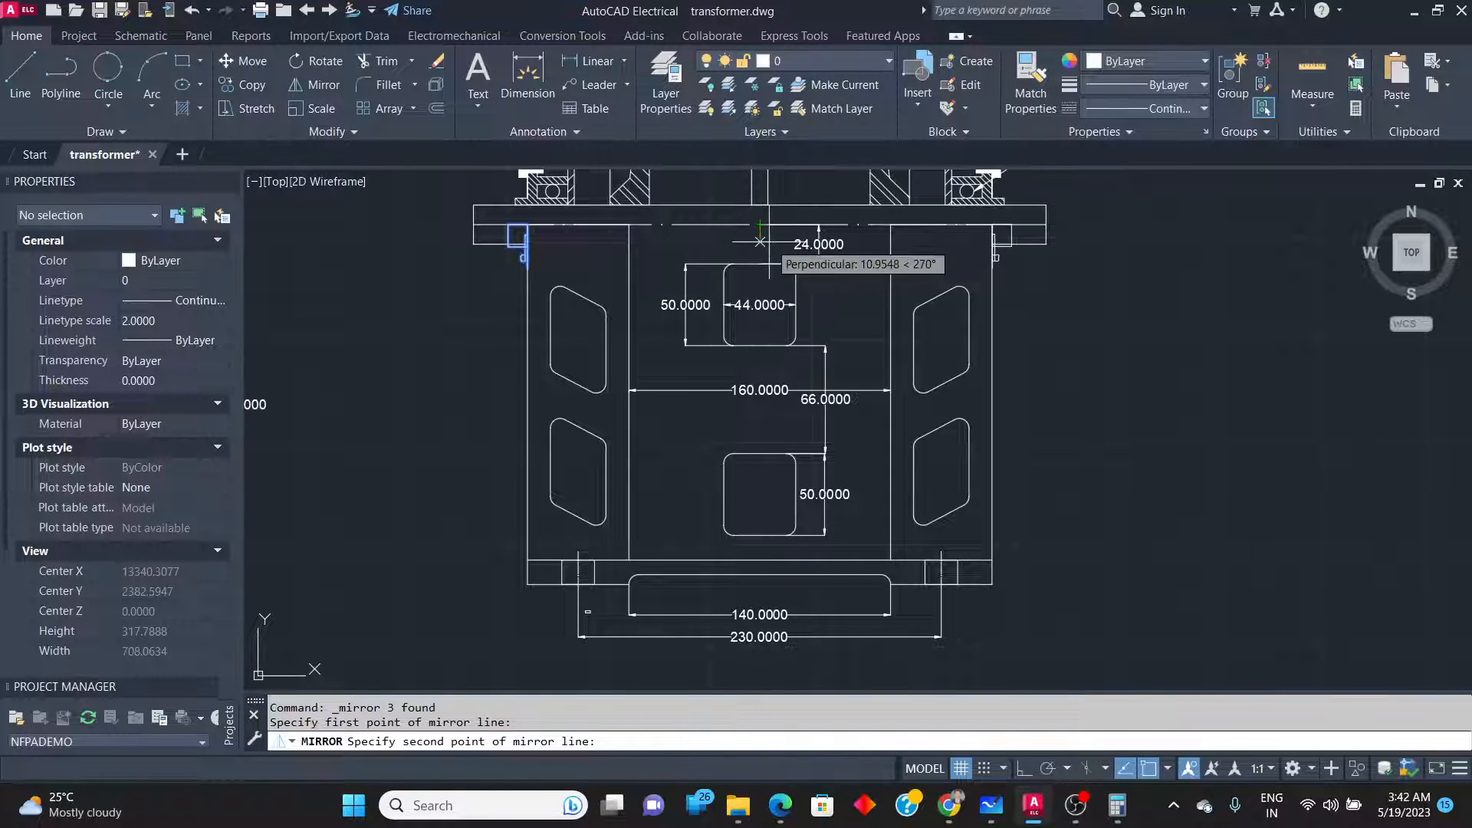
pyautogui.click(759, 242)
pyautogui.press('Return')
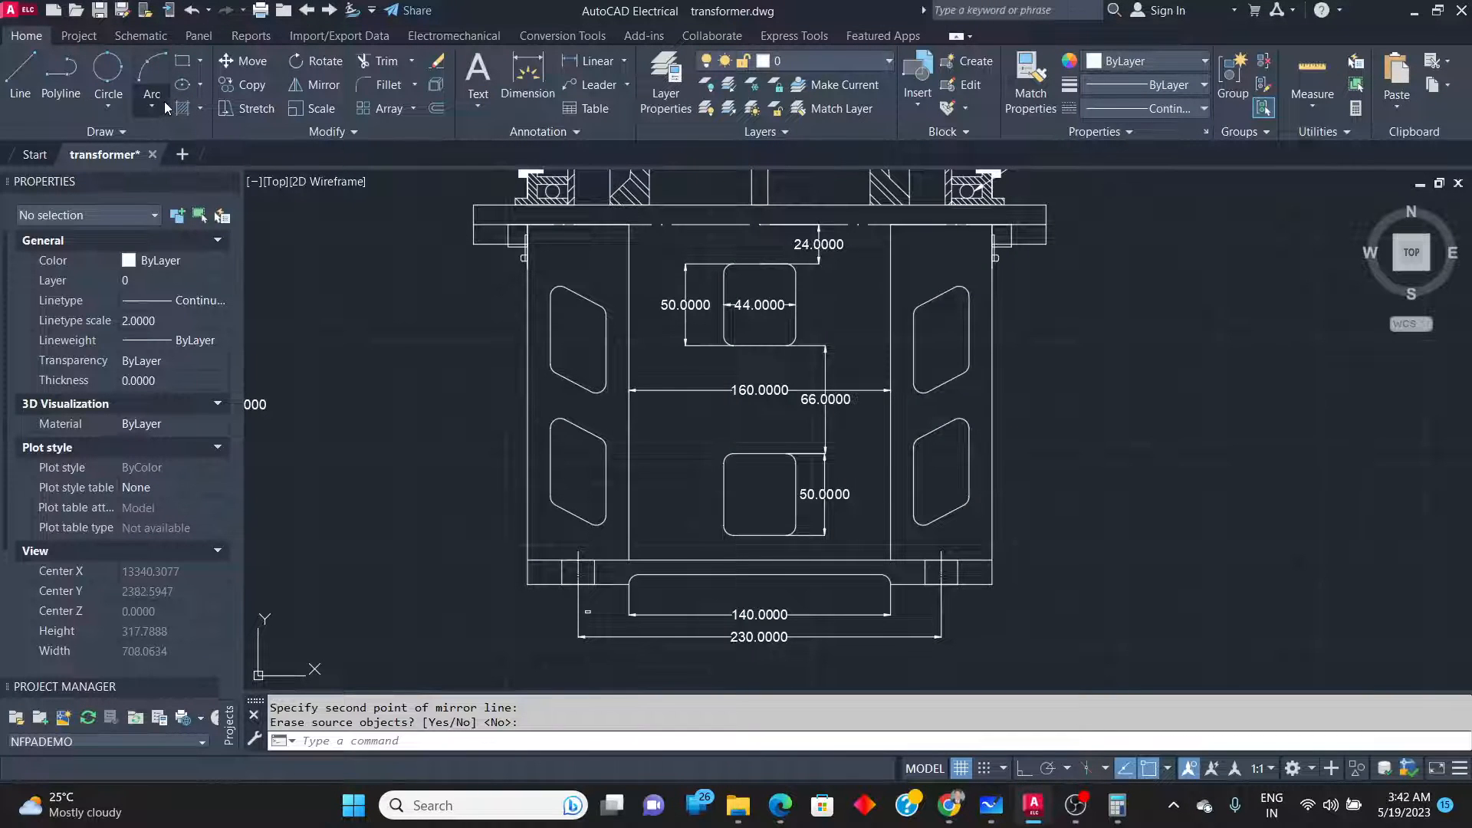
# Fill the outer part of the bolt head beside each end shield with a SOLID hatch.
pyautogui.click(187, 104)
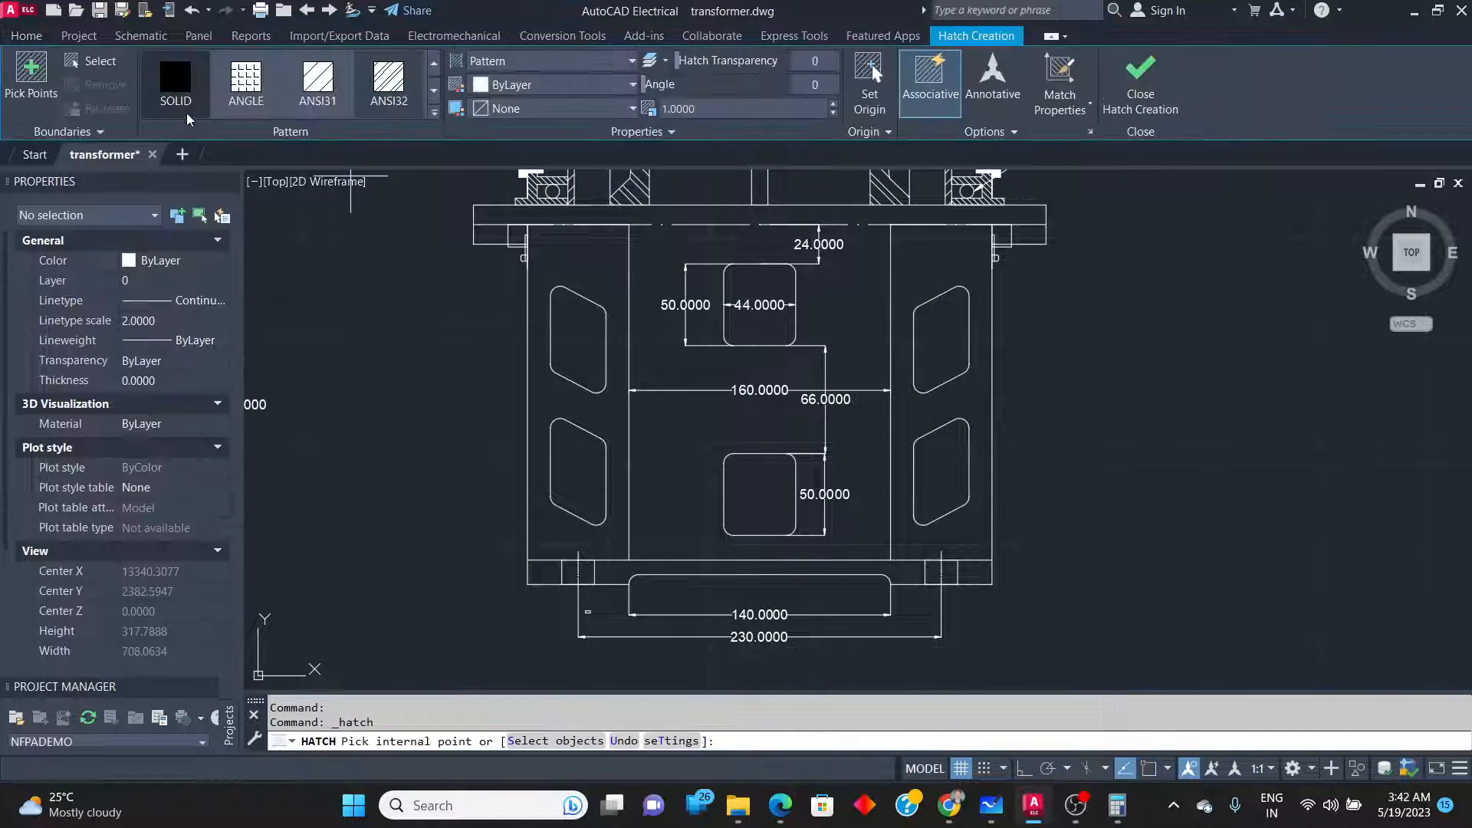
pyautogui.scroll(4, 537, 291)
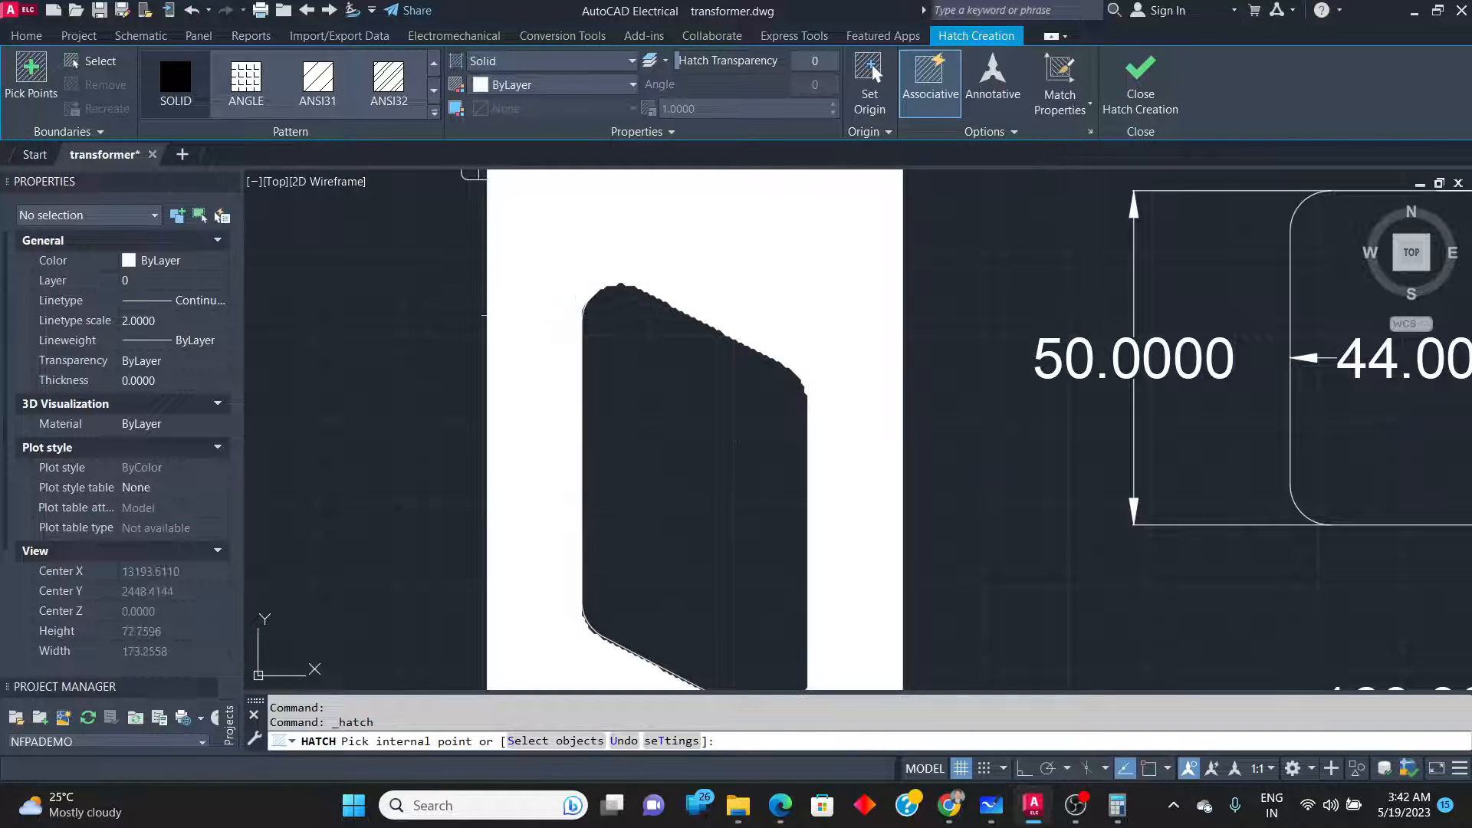
pyautogui.scroll(-3, 583, 383)
pyautogui.scroll(1, 557, 338)
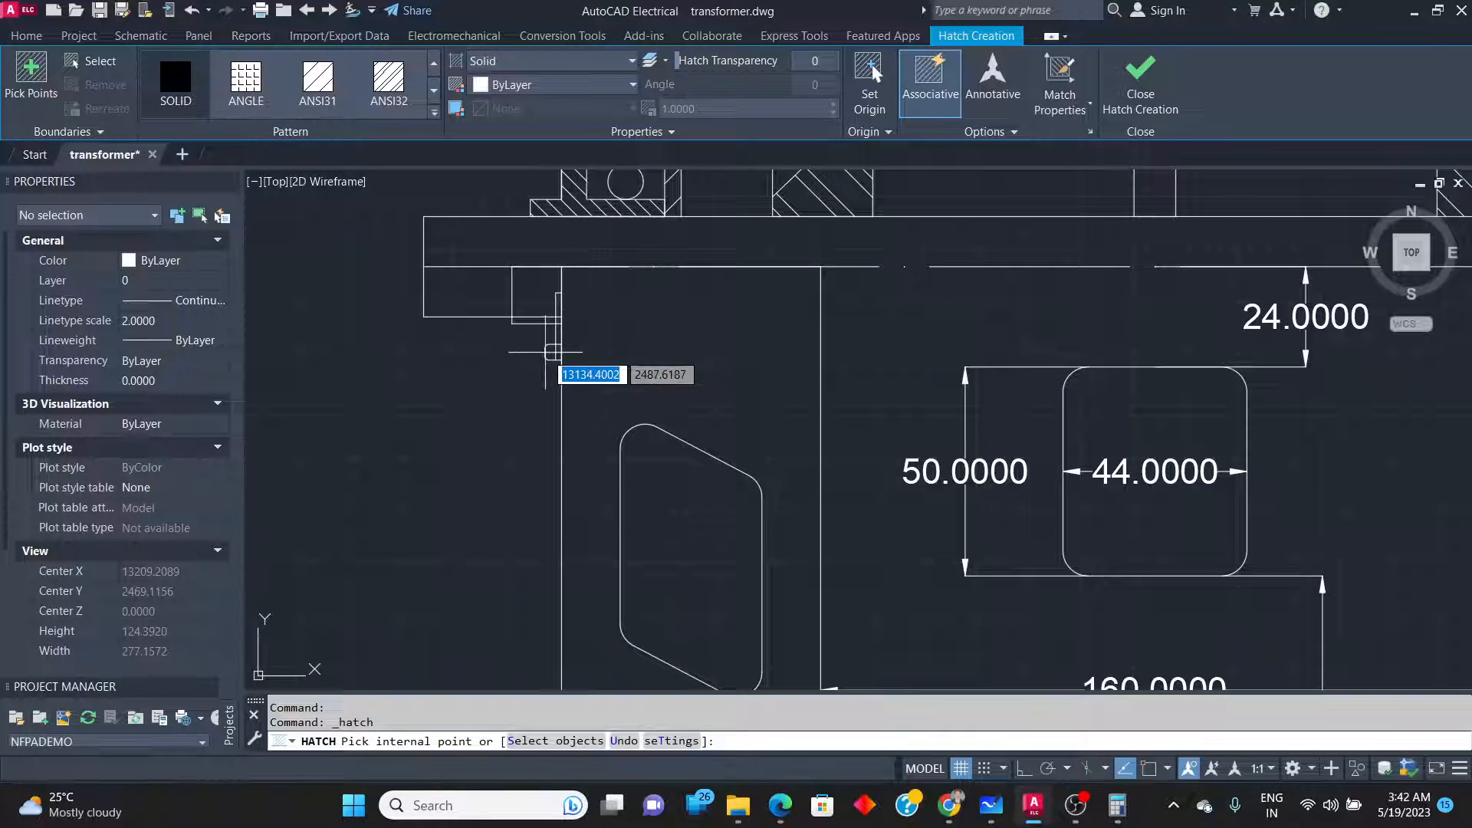
pyautogui.click(550, 344)
pyautogui.scroll(-3, 521, 424)
pyautogui.scroll(5, 951, 384)
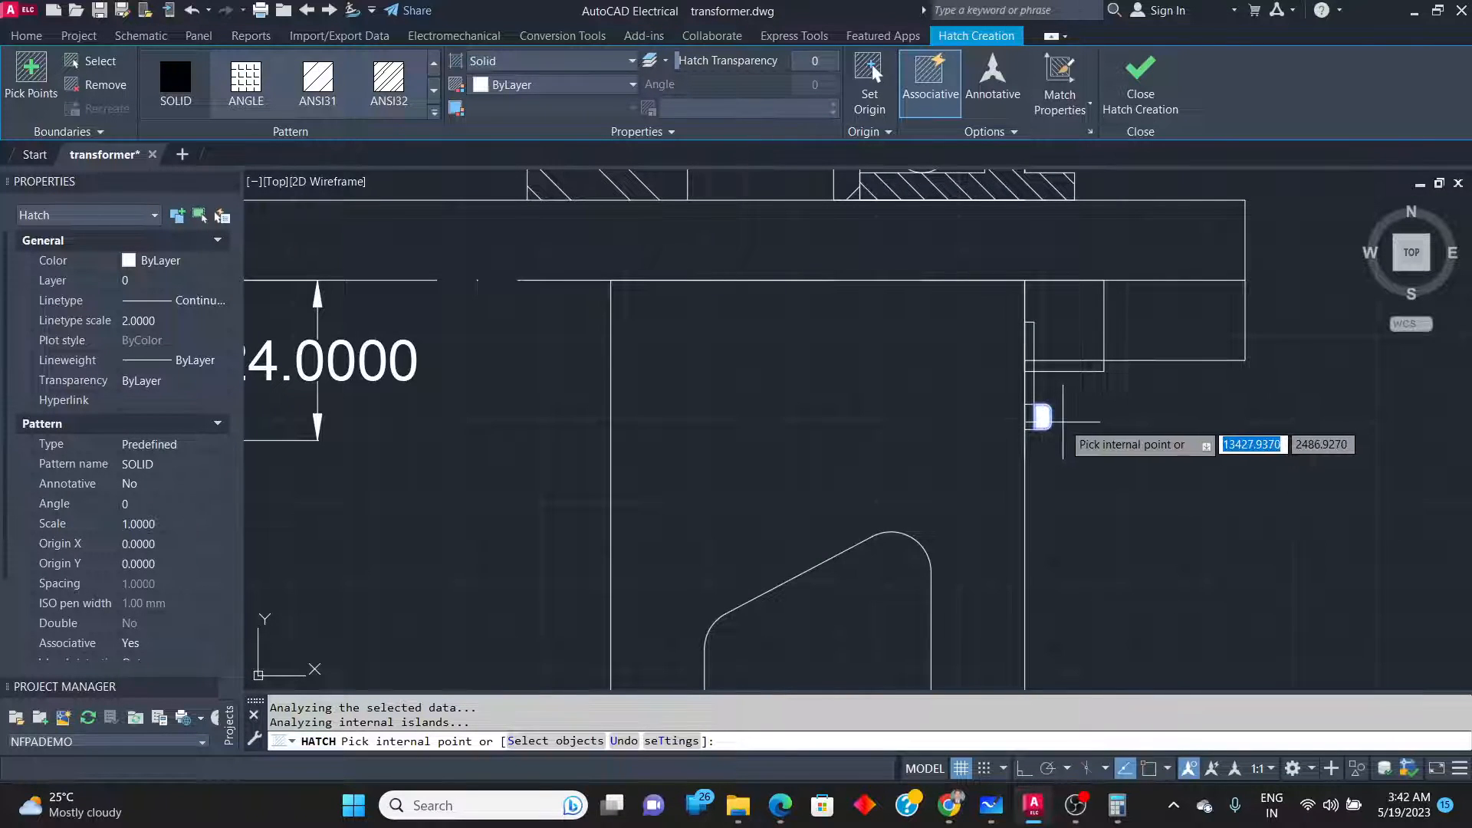
pyautogui.press('Return')
# Check the collar detail in the Whiteboard reference and trim the shaft edge and narrow strip lines overlapping the right collar in AutoCAD.
pyautogui.hotkey('alt', 'Tab')
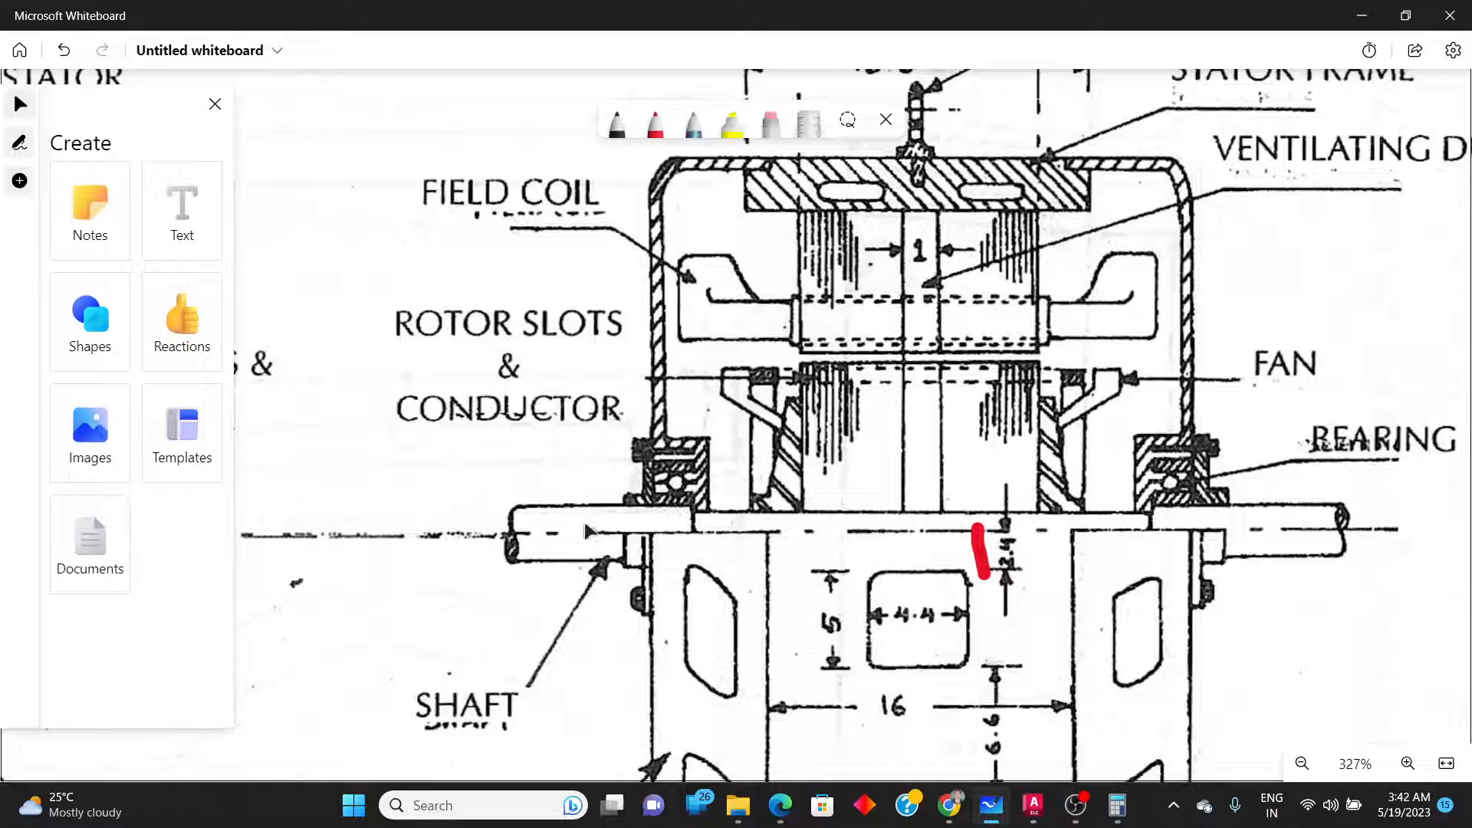
pyautogui.keyDown('ctrl'); pyautogui.scroll(-2, 586, 531); pyautogui.keyUp('ctrl')
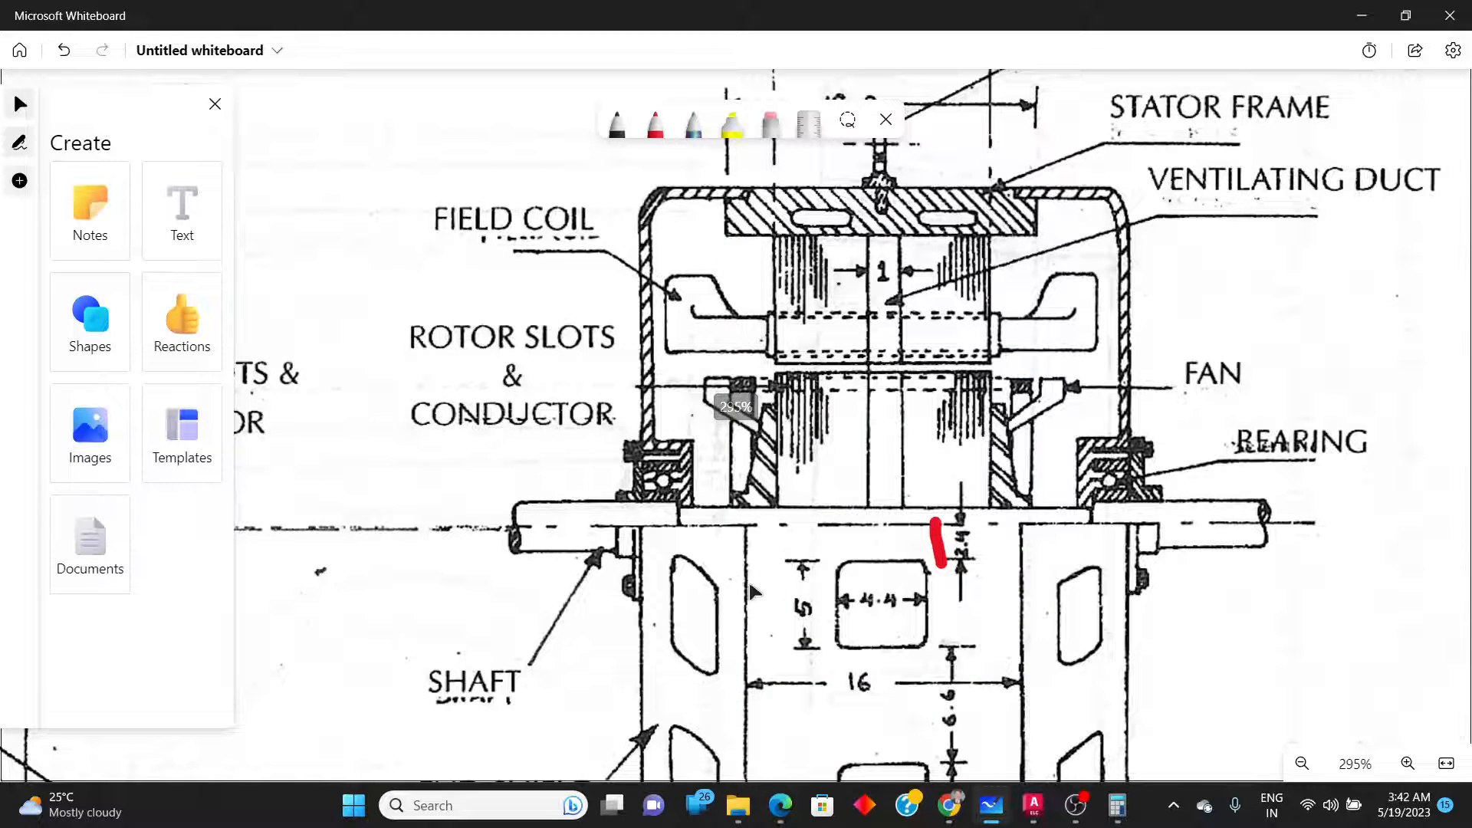
pyautogui.hotkey('alt', 'Tab')
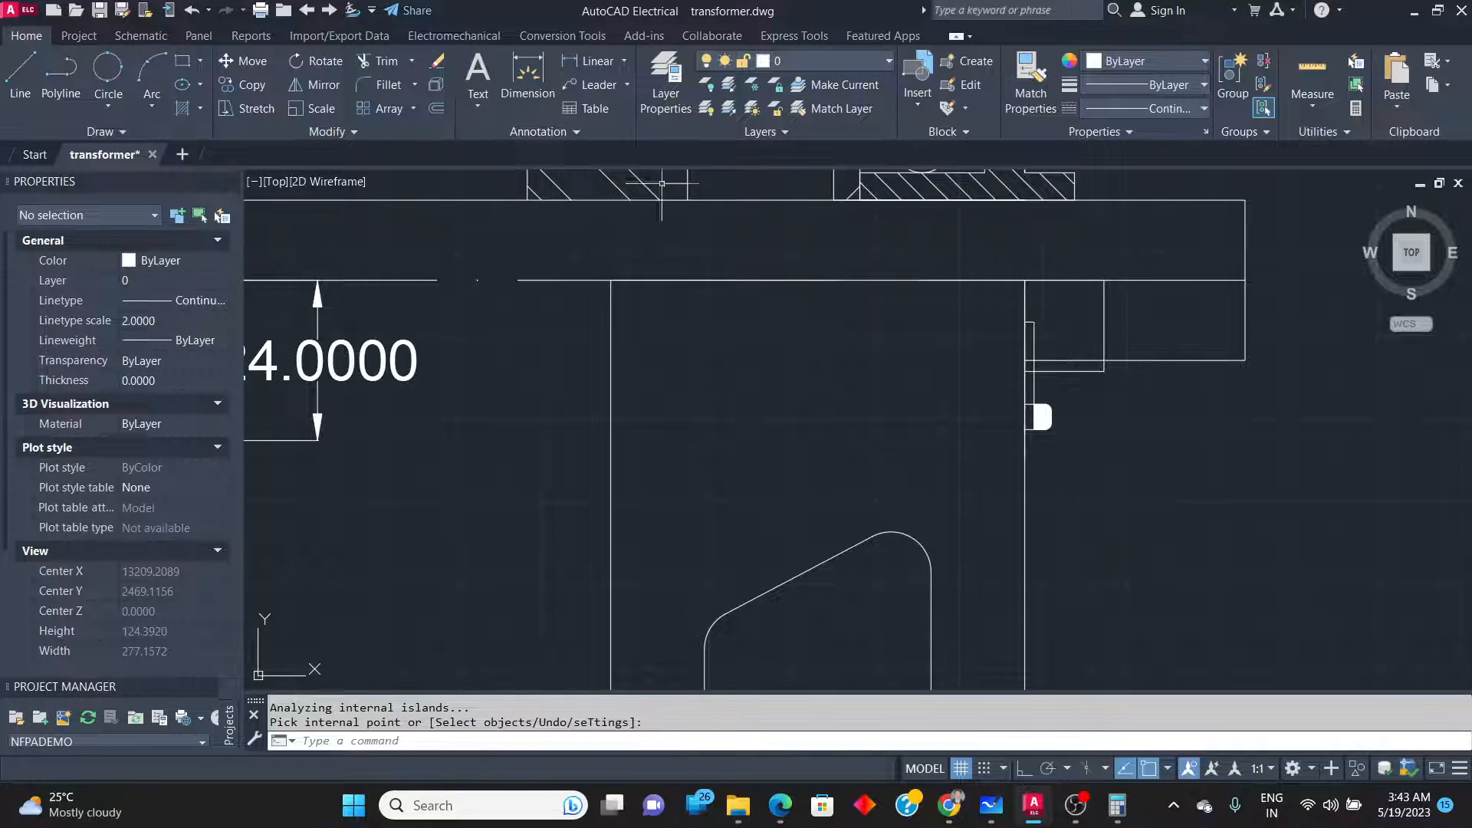
pyautogui.click(387, 66)
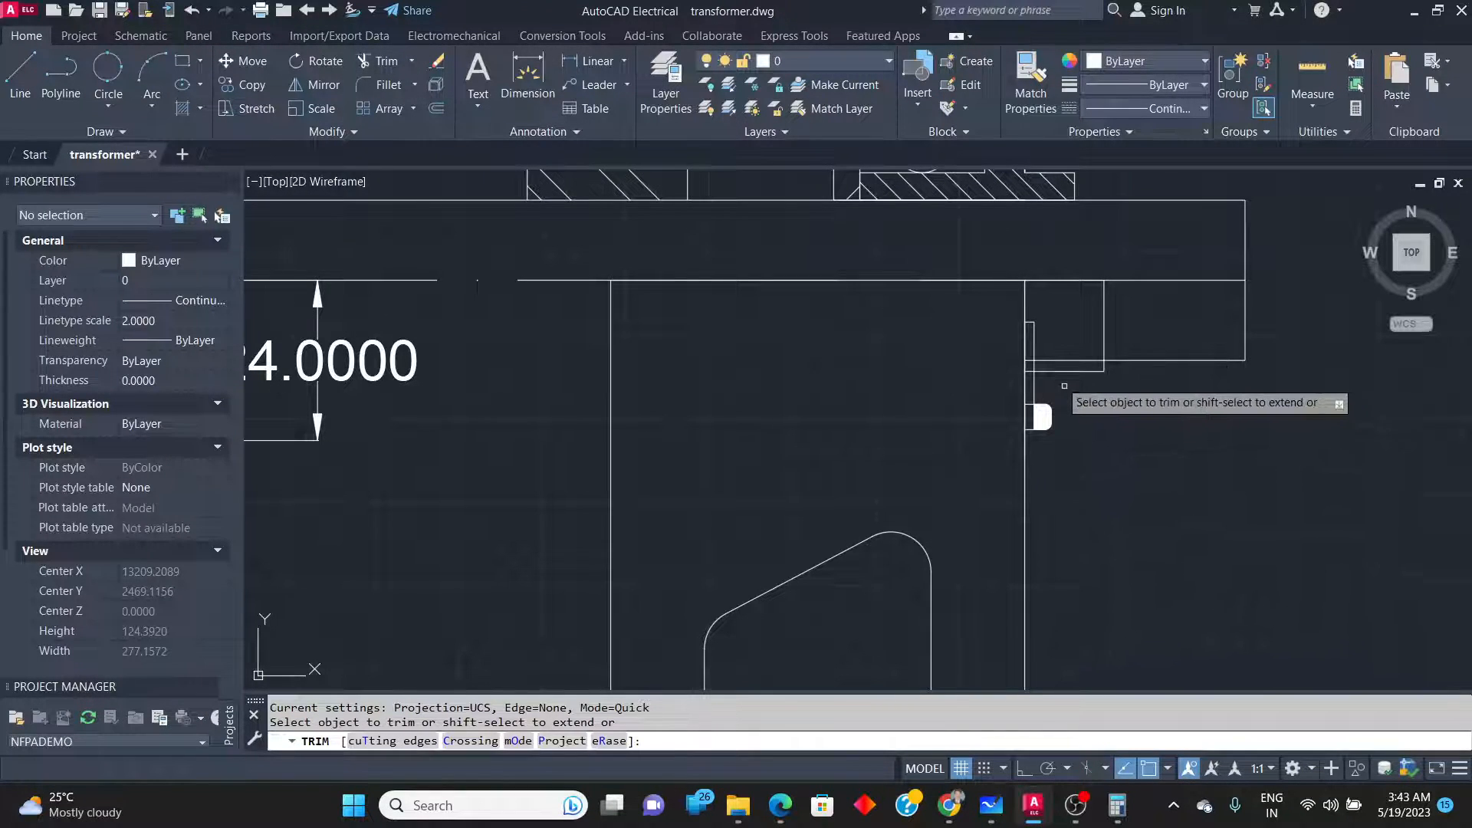
pyautogui.moveTo(1052, 366); pyautogui.dragTo(1043, 350)
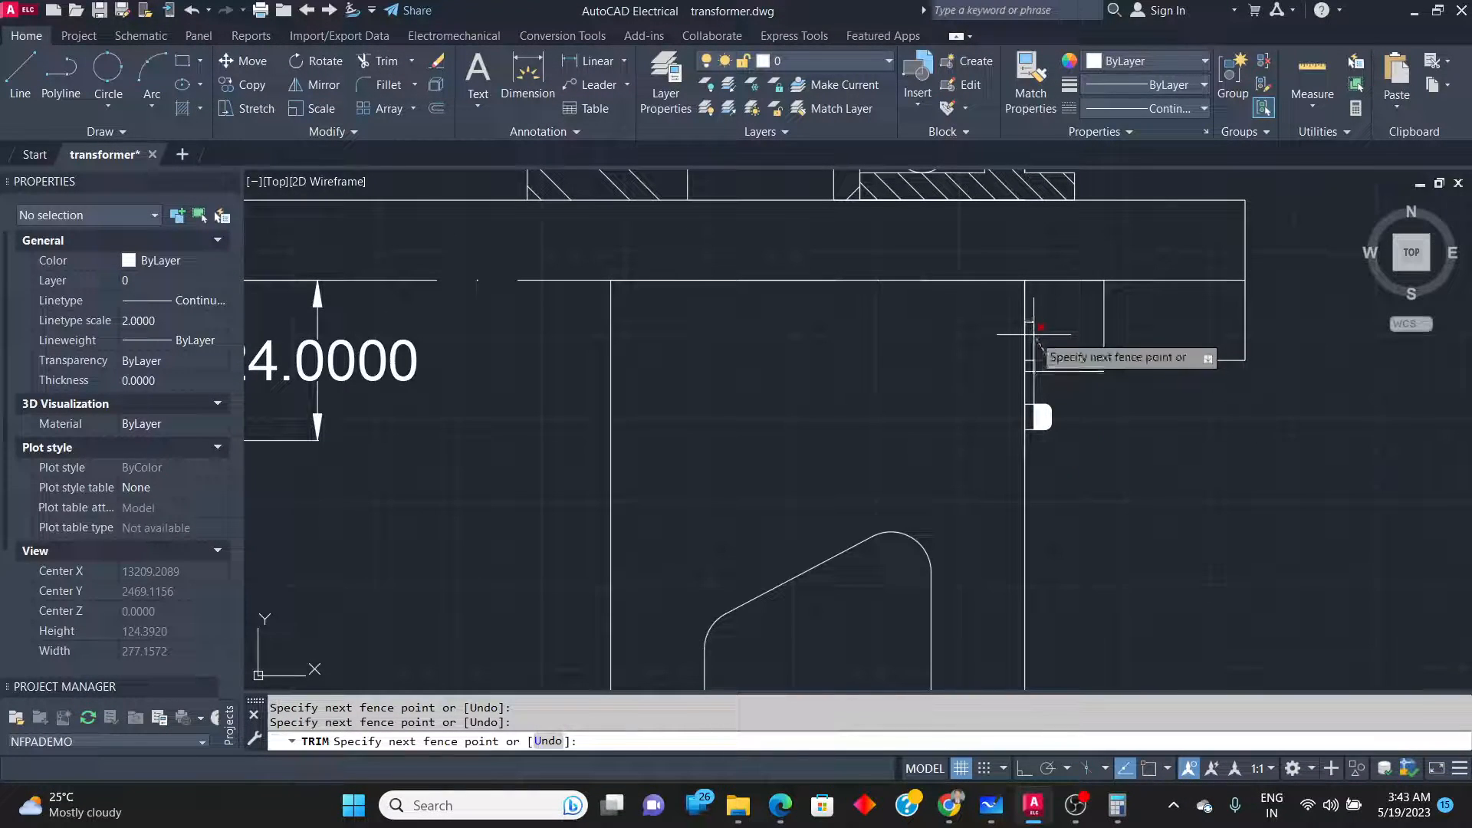
pyautogui.click(1030, 330)
pyautogui.click(1030, 329)
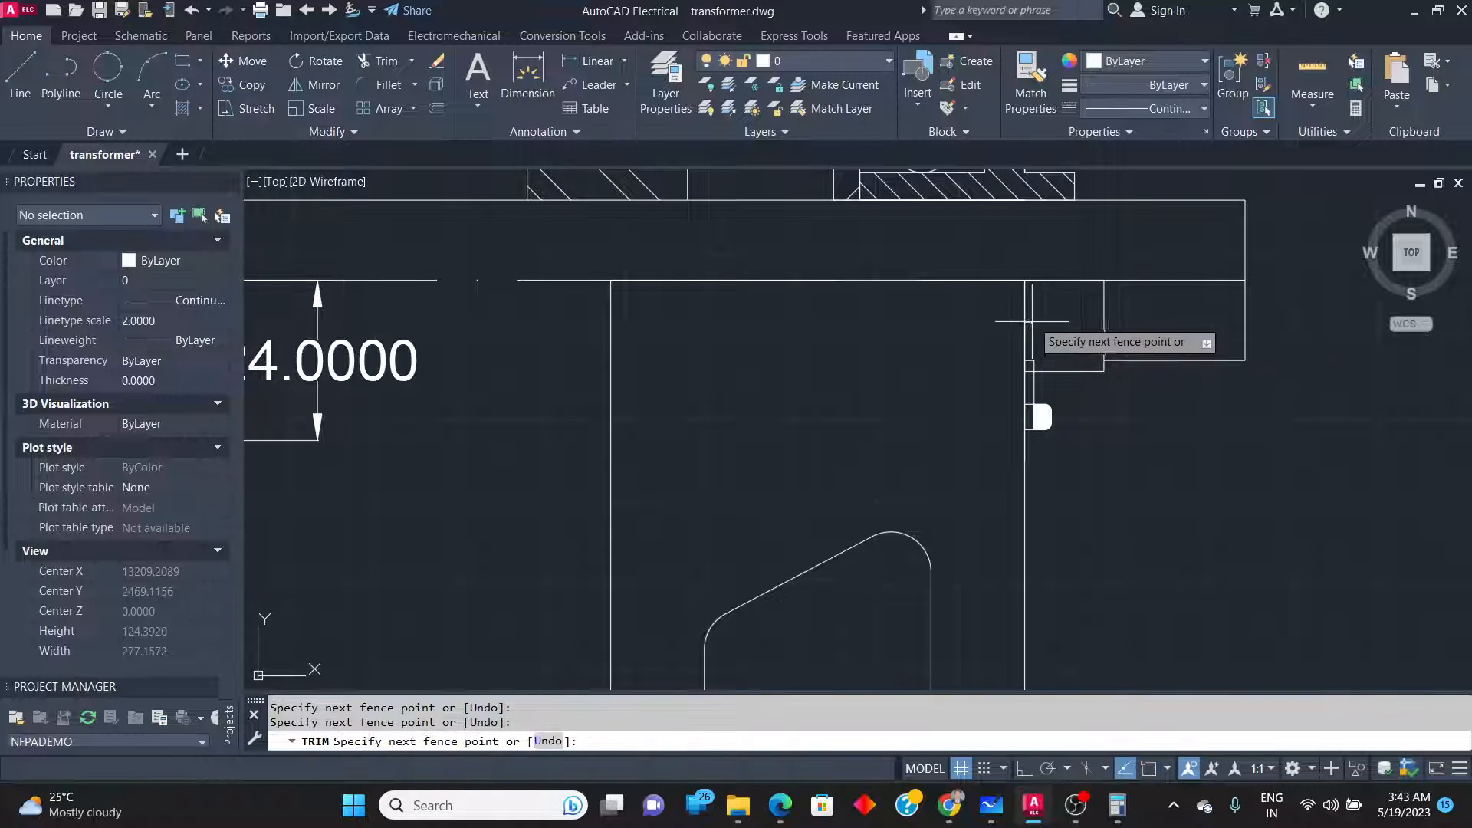
pyautogui.click(1032, 308)
pyautogui.click(1039, 363)
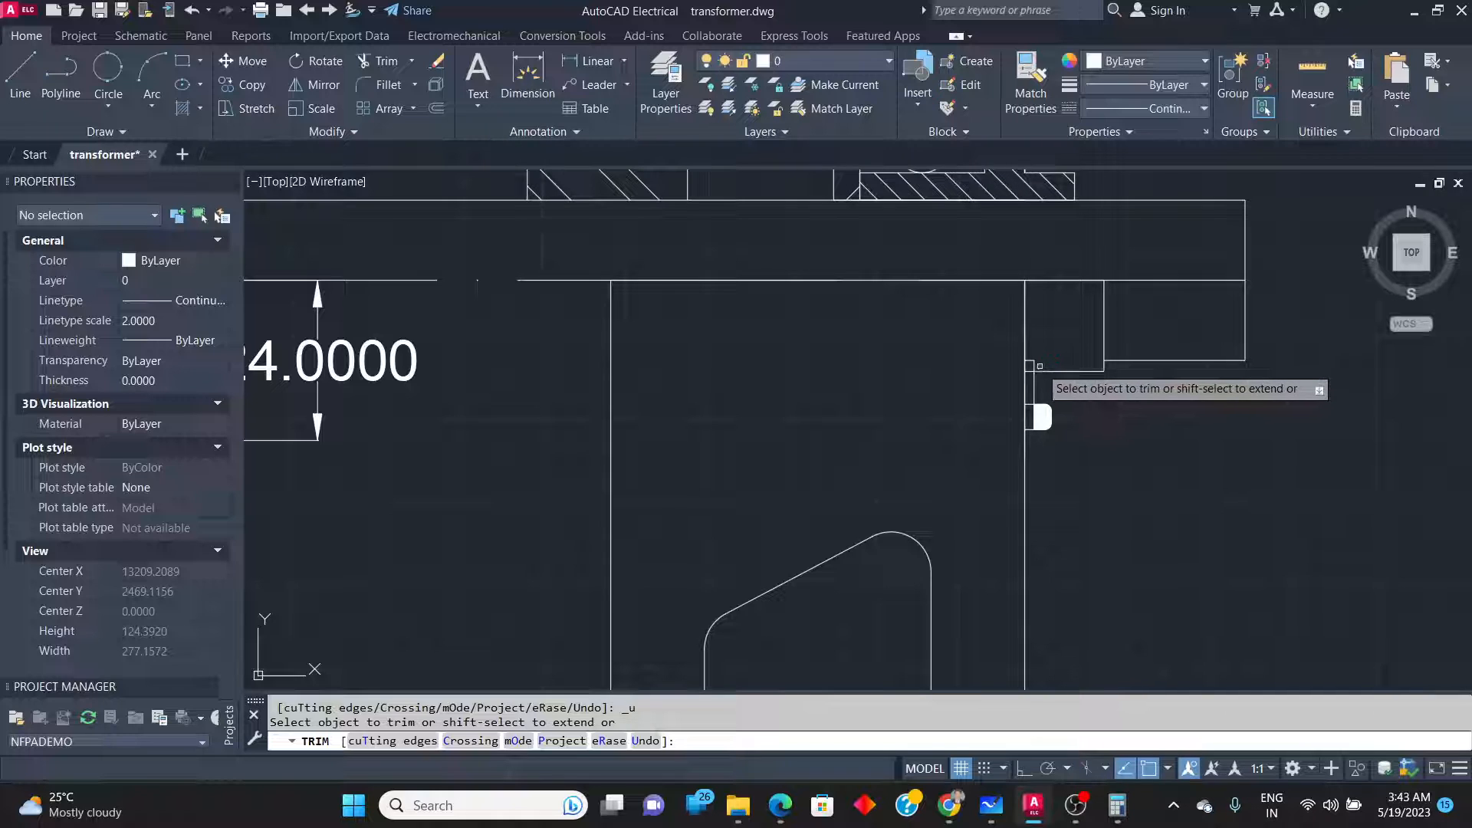
pyautogui.hotkey('ctrl', 'z')
pyautogui.scroll(5, 1036, 375)
pyautogui.click(1040, 372)
pyautogui.click(1025, 348)
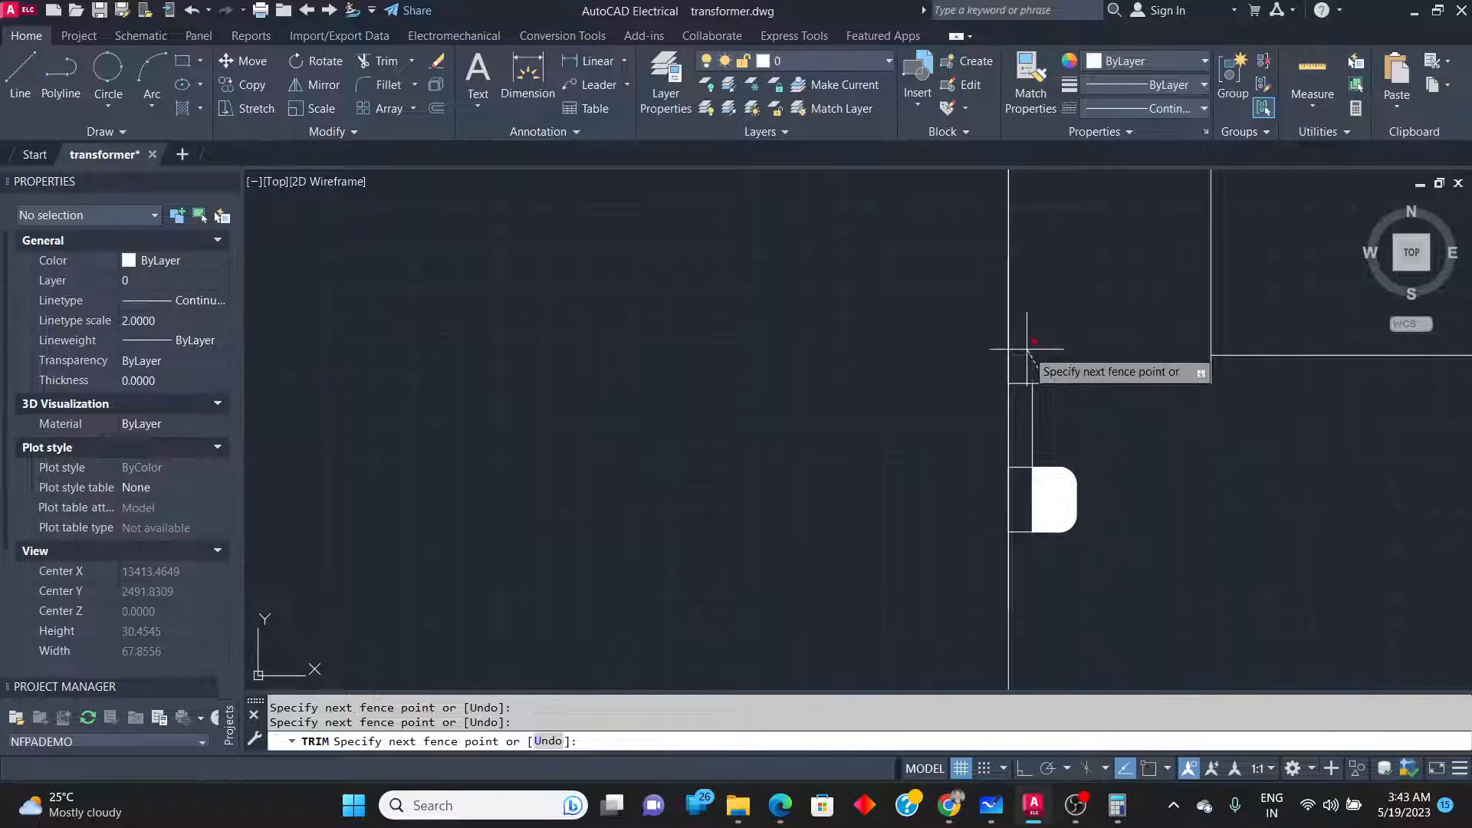
# Trim away the narrow strip and shaft edge segments that lie inside the left collar rectangle.
pyautogui.scroll(-5, 1086, 425)
pyautogui.scroll(-5, 514, 476)
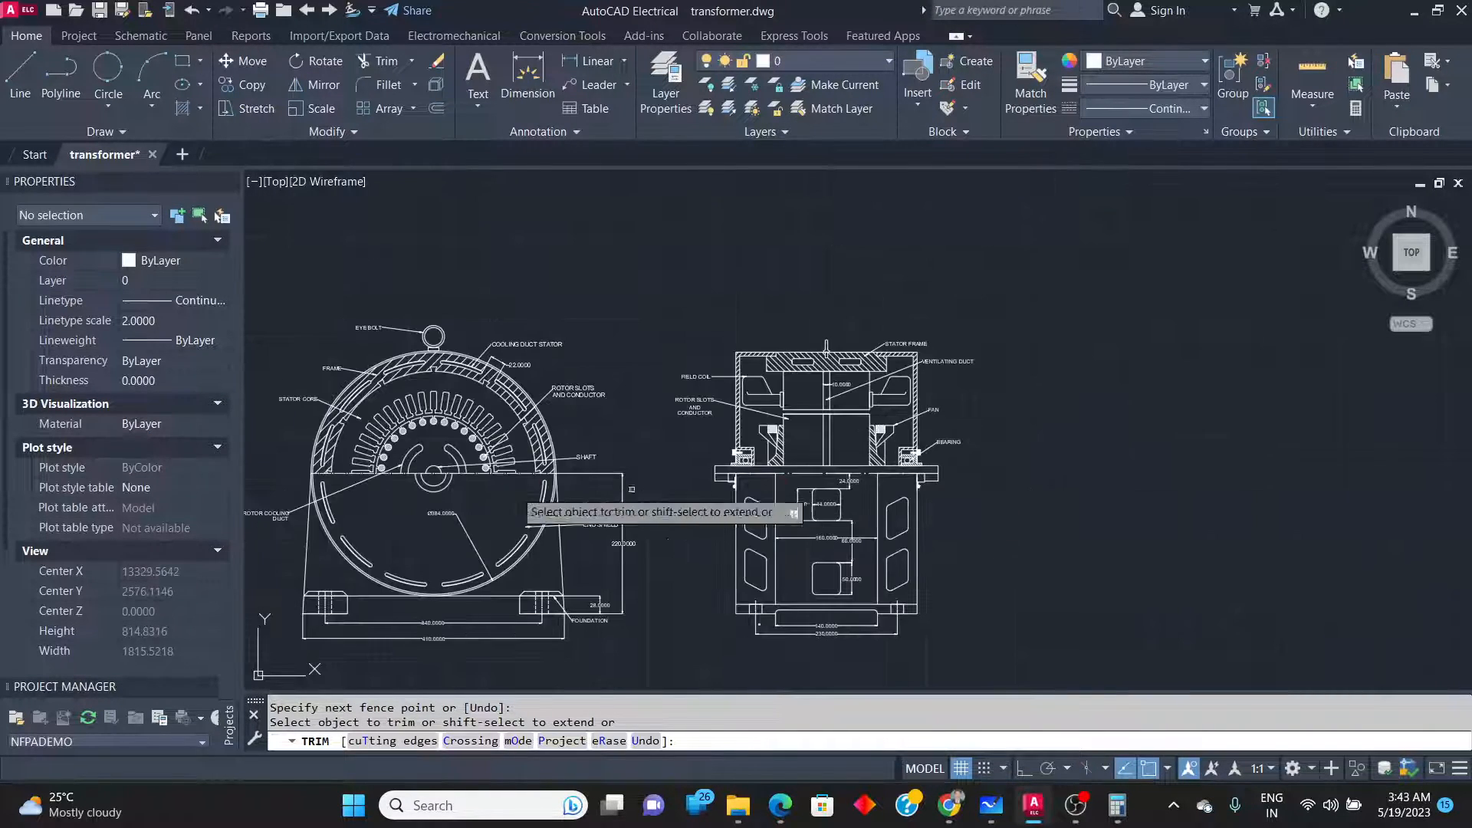
pyautogui.scroll(3, 636, 494)
pyautogui.scroll(3, 1036, 481)
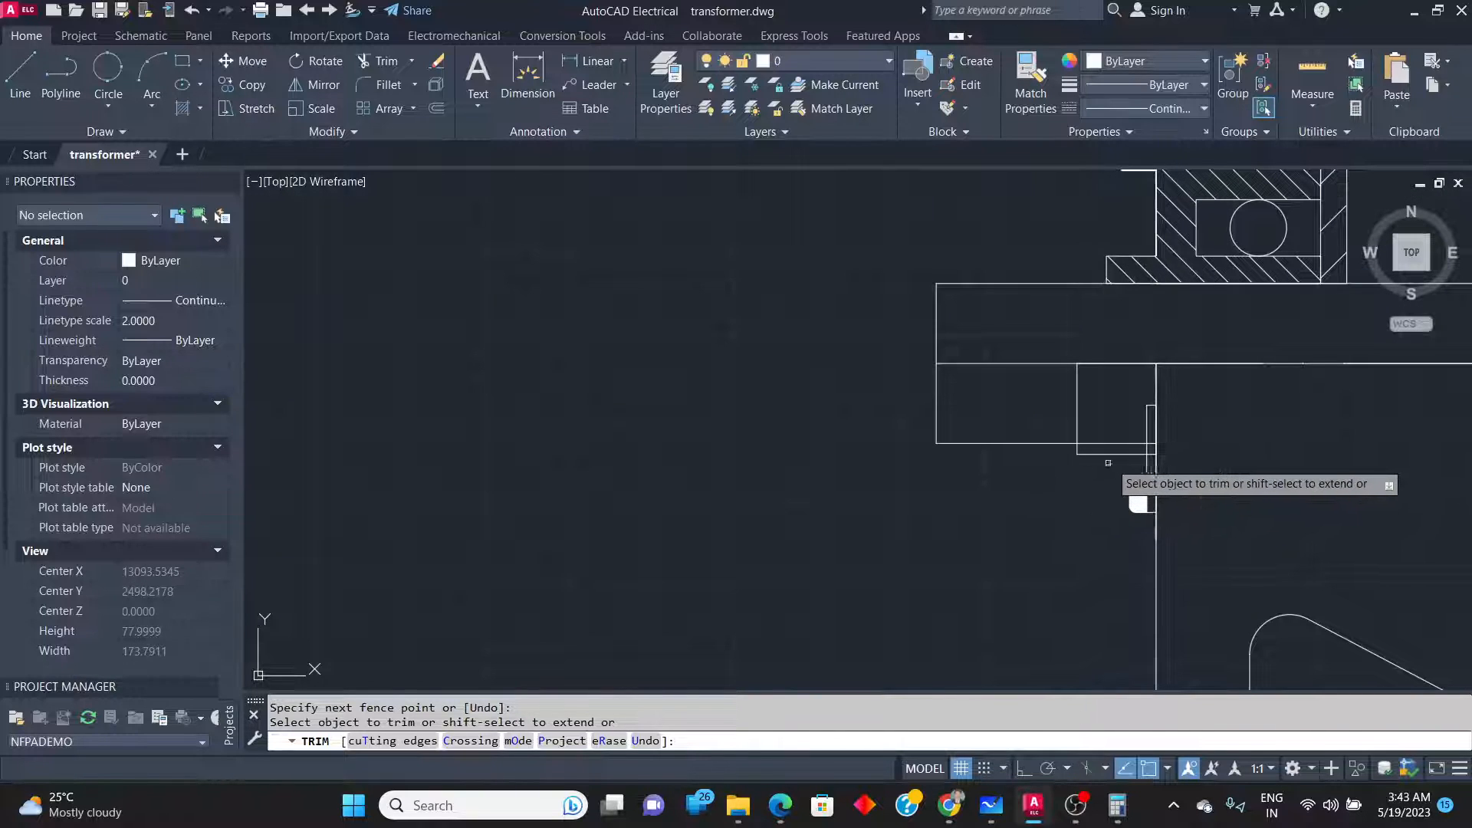
pyautogui.click(1151, 453)
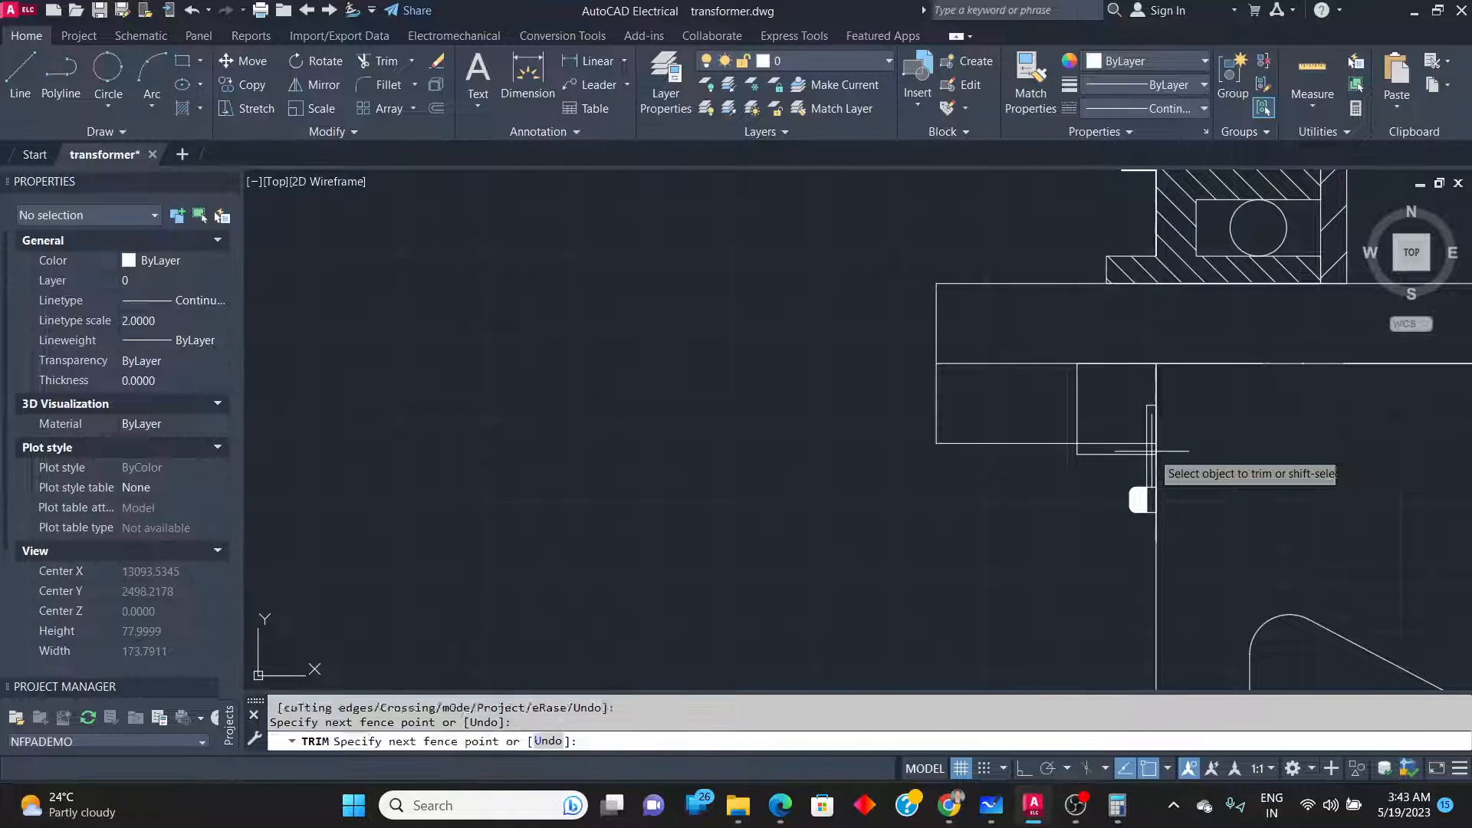
pyautogui.press('Return')
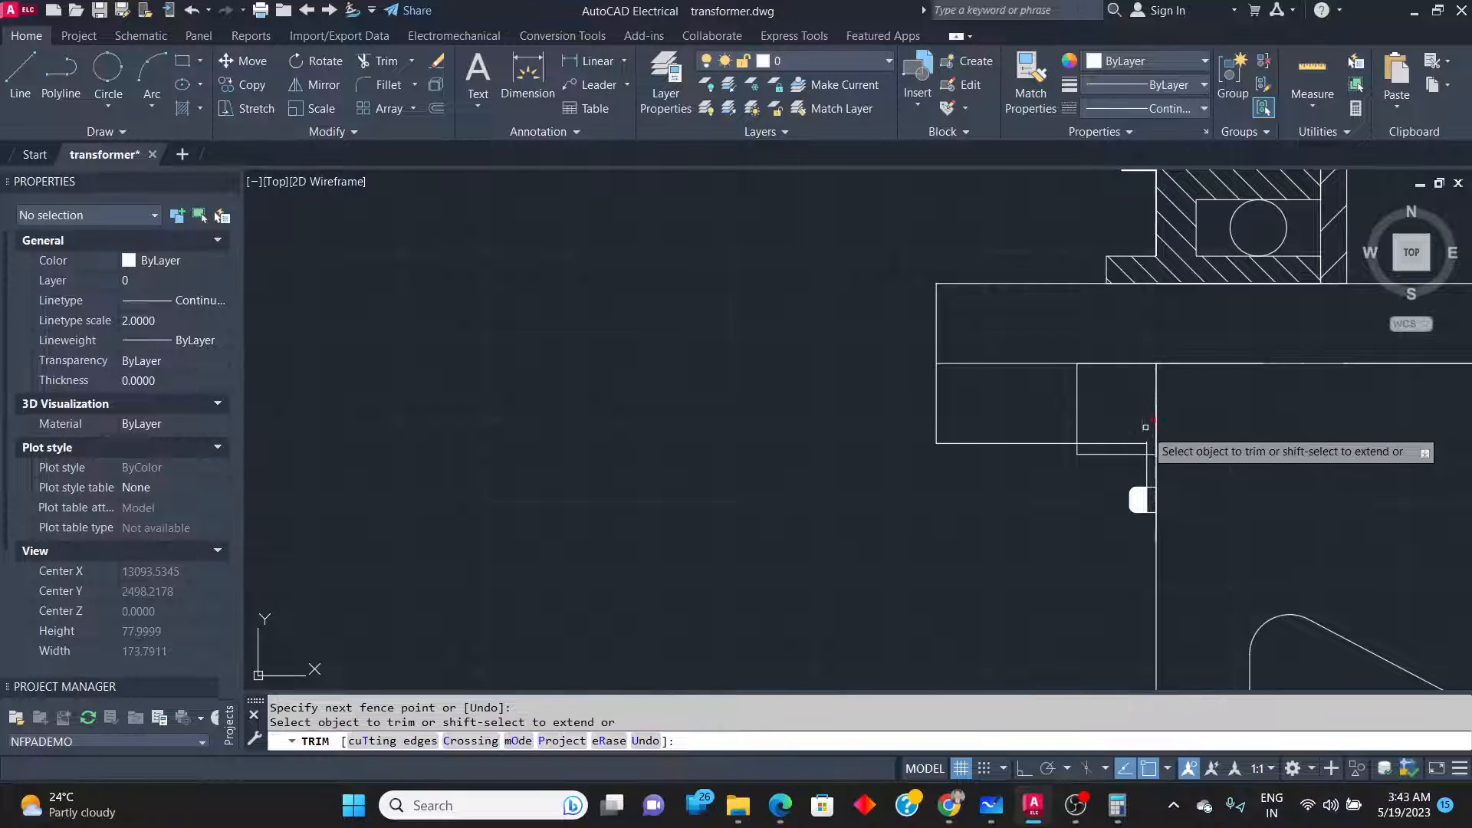
pyautogui.click(1133, 451)
pyautogui.click(1157, 421)
pyautogui.press('Return')
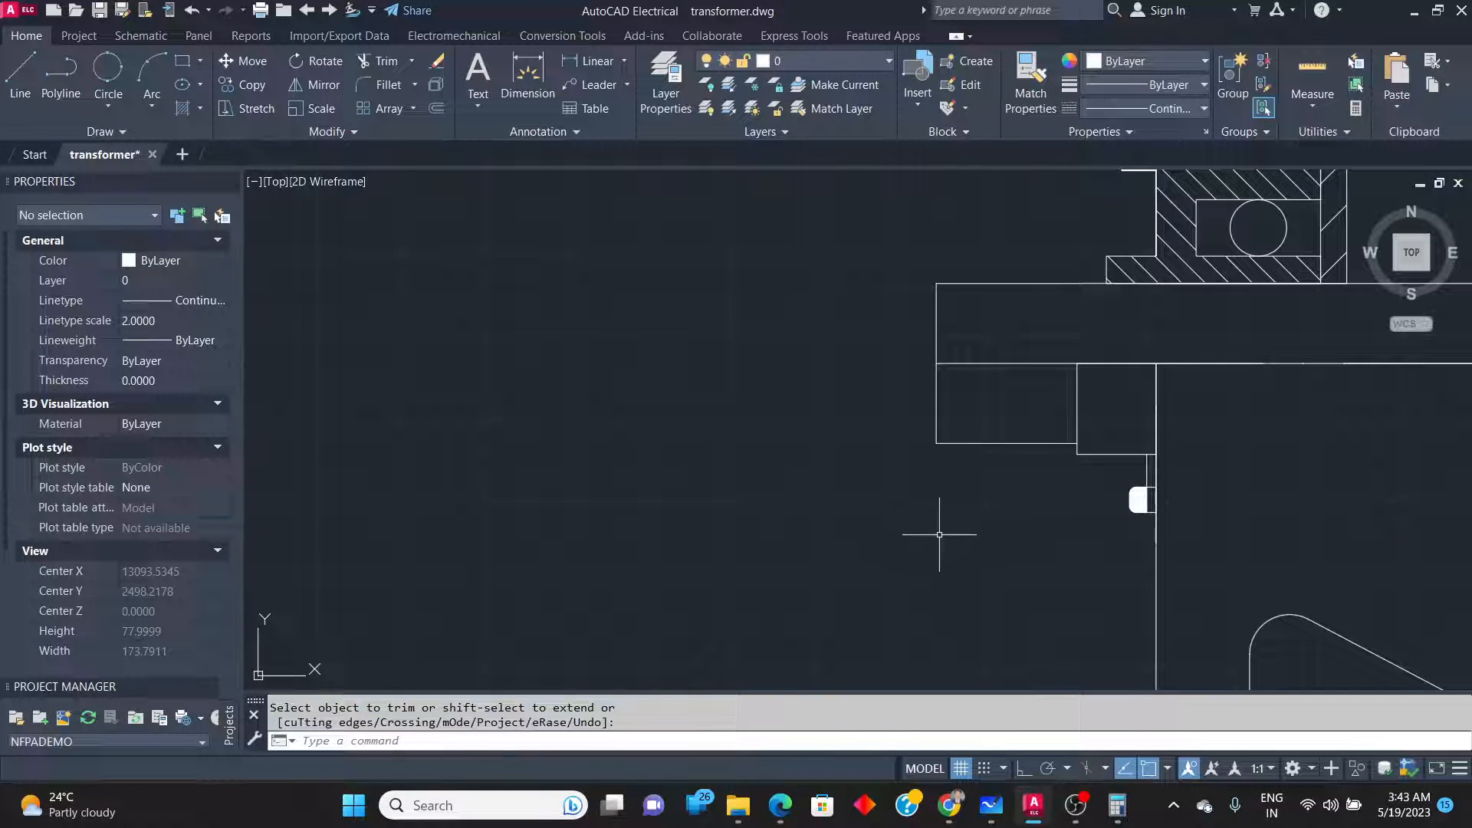
# Compare the half-sectional view with the Whiteboard reference, examining the shaft ends, end shields and their labels.
pyautogui.click(990, 805)
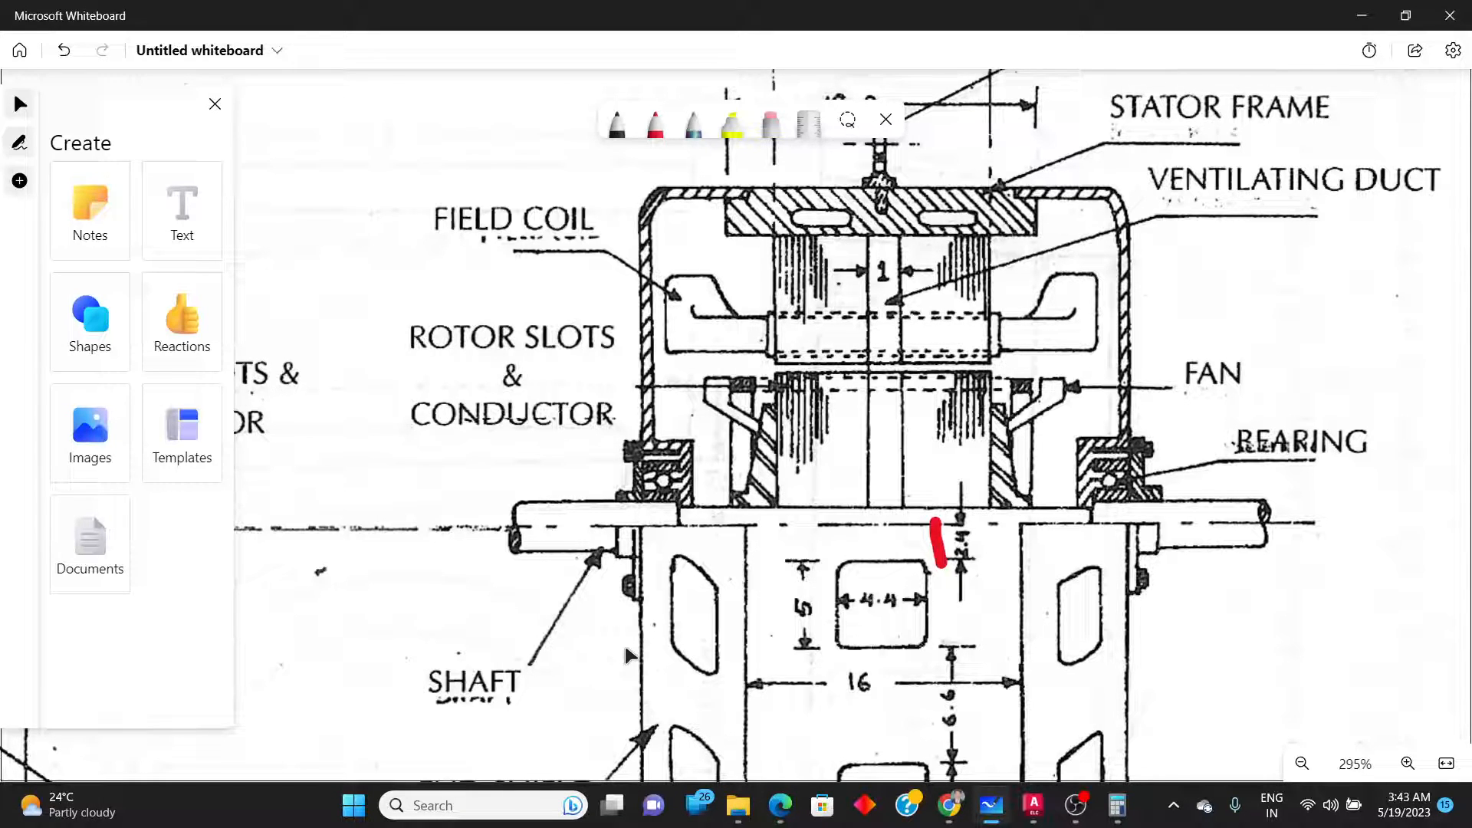
pyautogui.hotkey('alt', 'Tab')
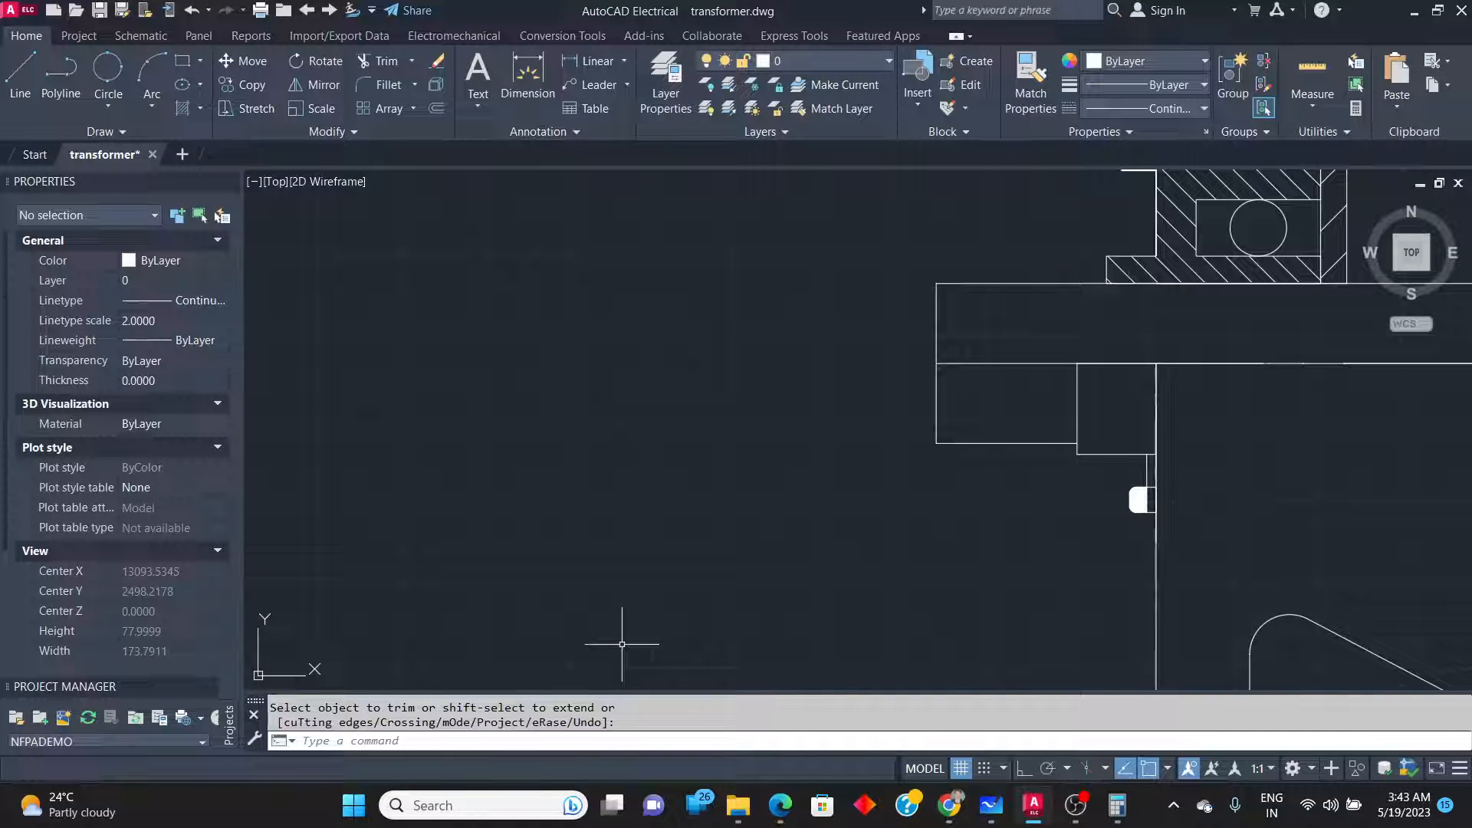
pyautogui.scroll(-10, 622, 644)
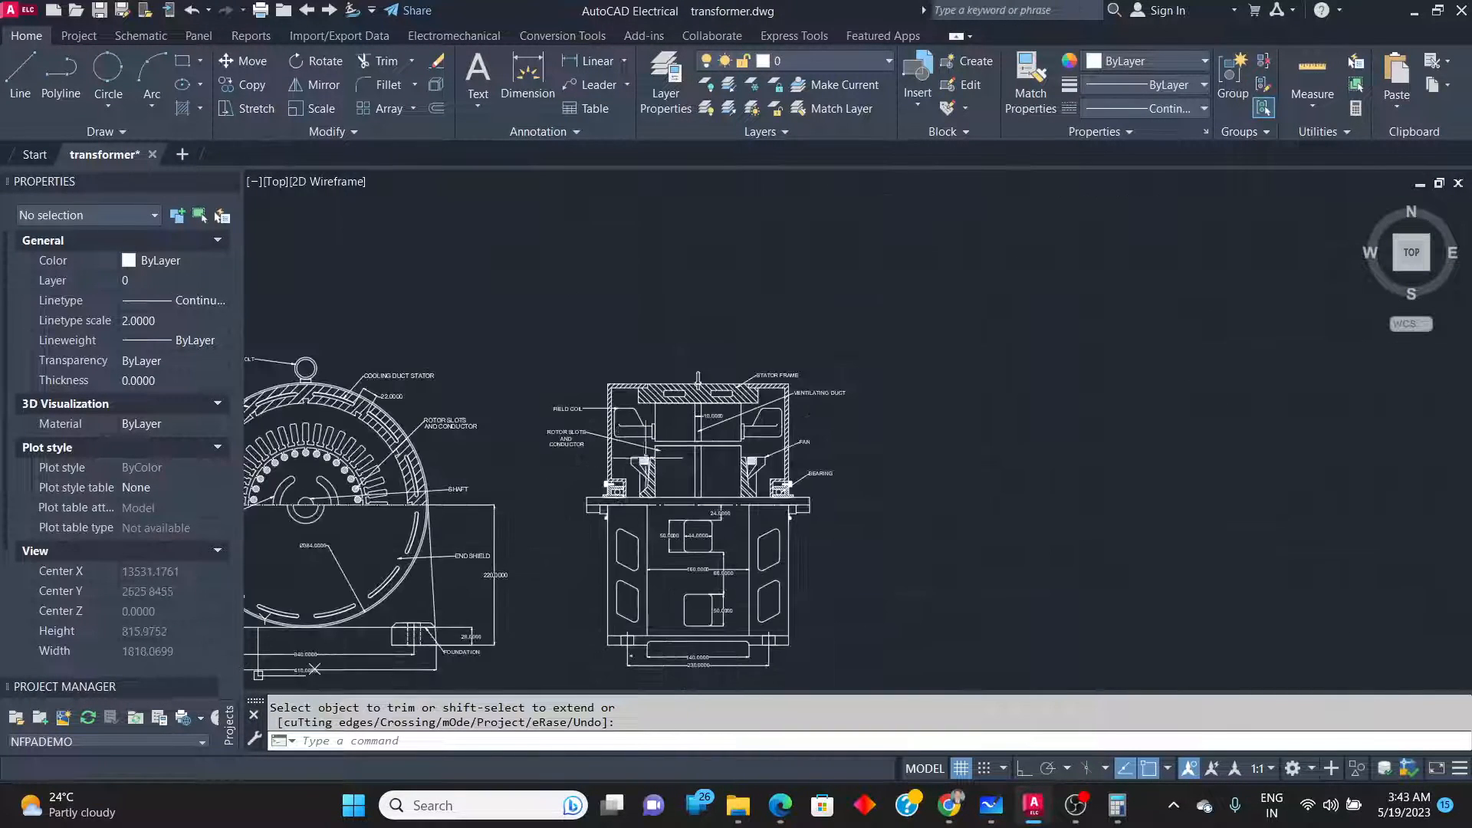
pyautogui.scroll(2, 642, 659)
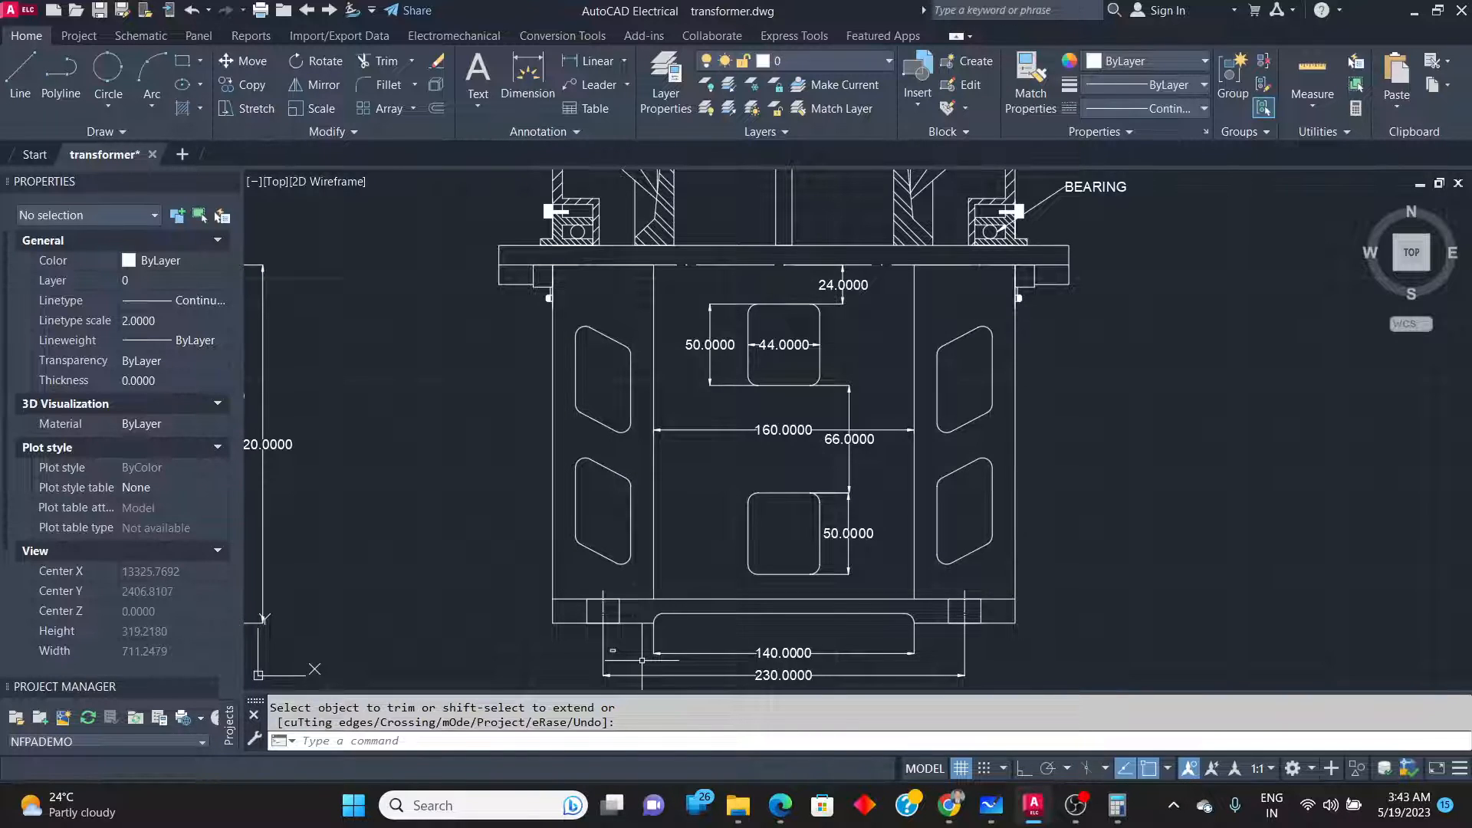
pyautogui.scroll(-2, 642, 660)
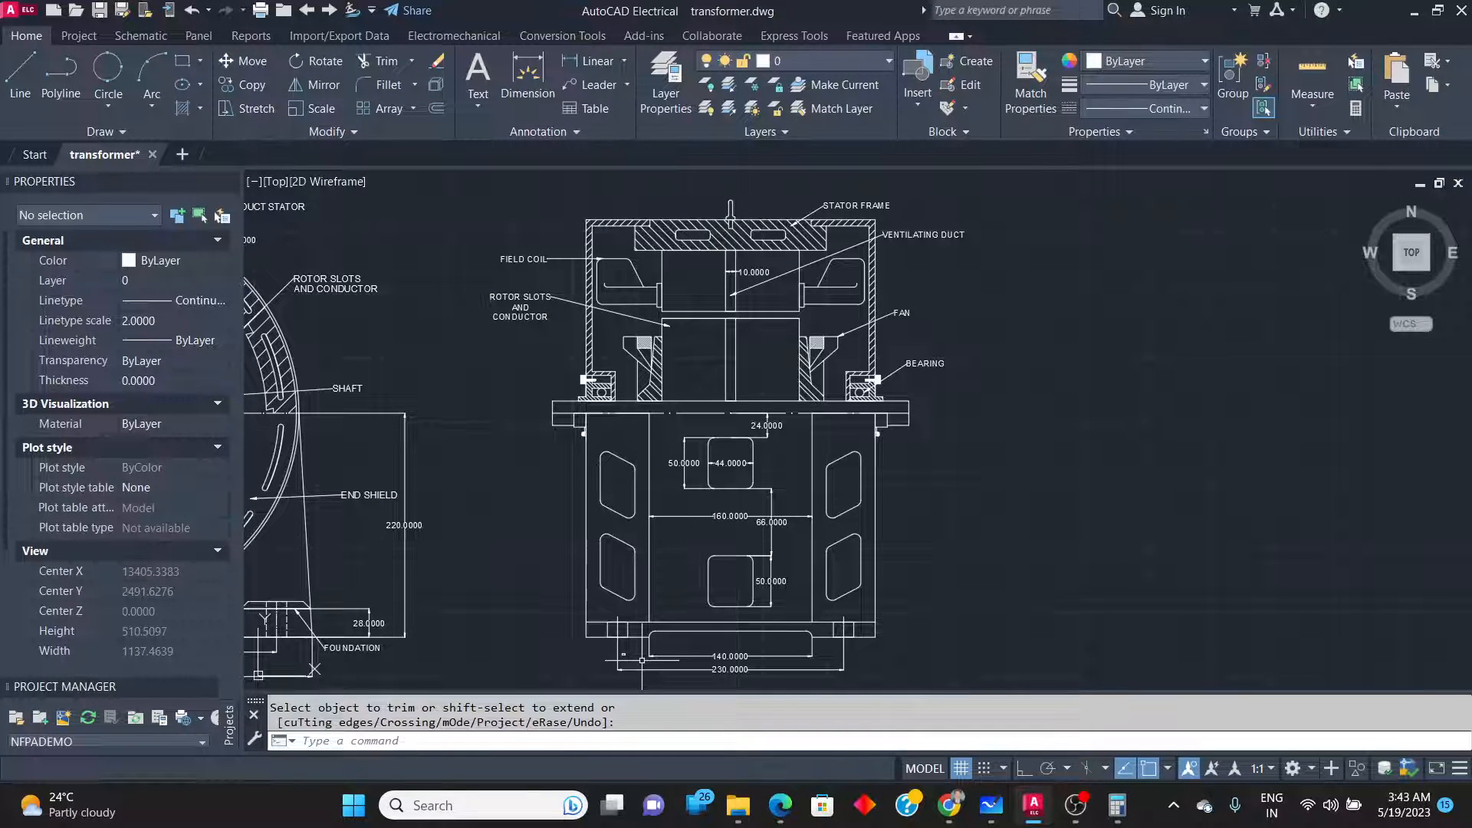
pyautogui.hotkey('alt', 'Tab')
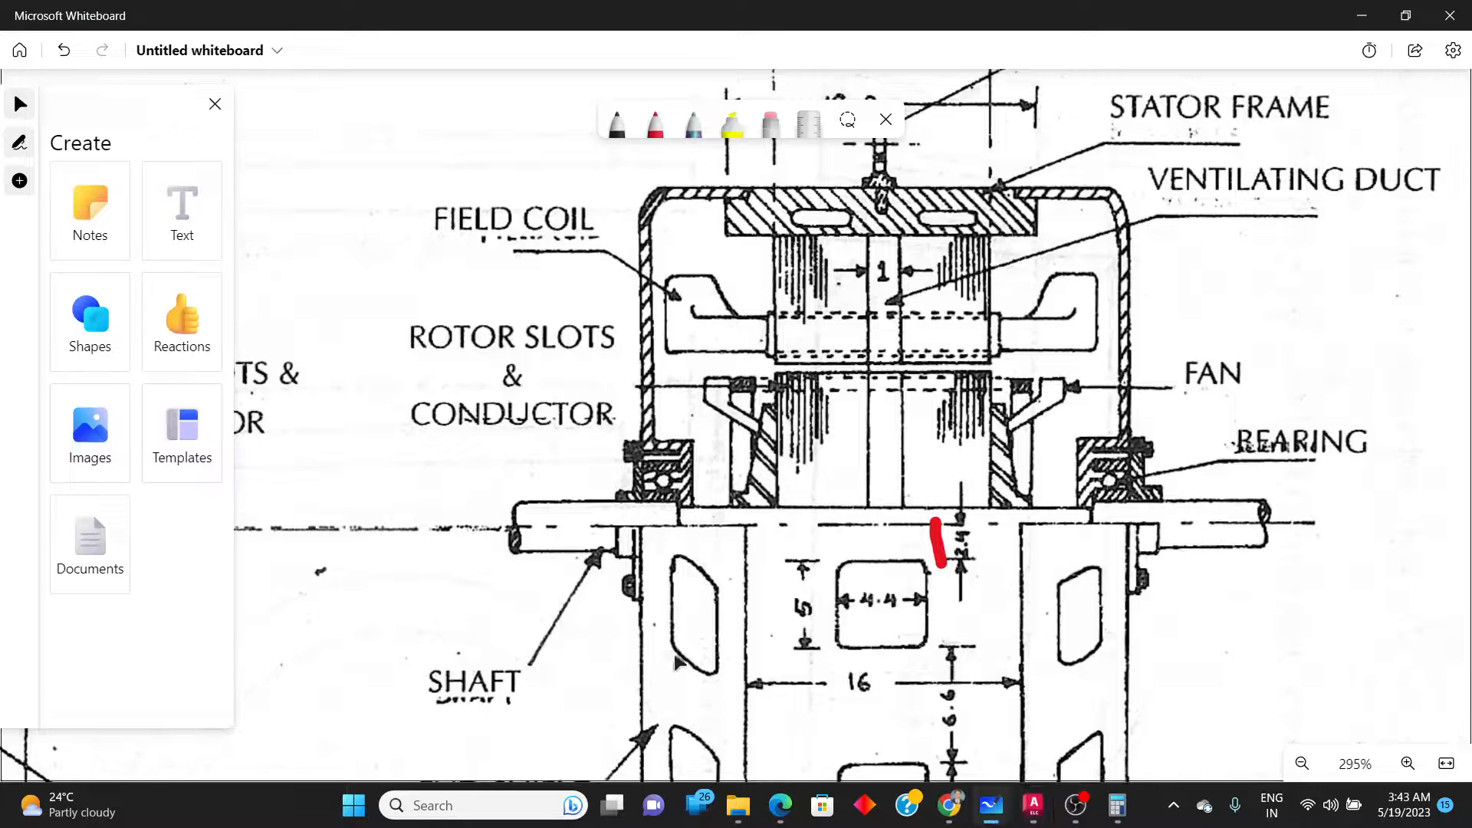
pyautogui.scroll(-5, 646, 583)
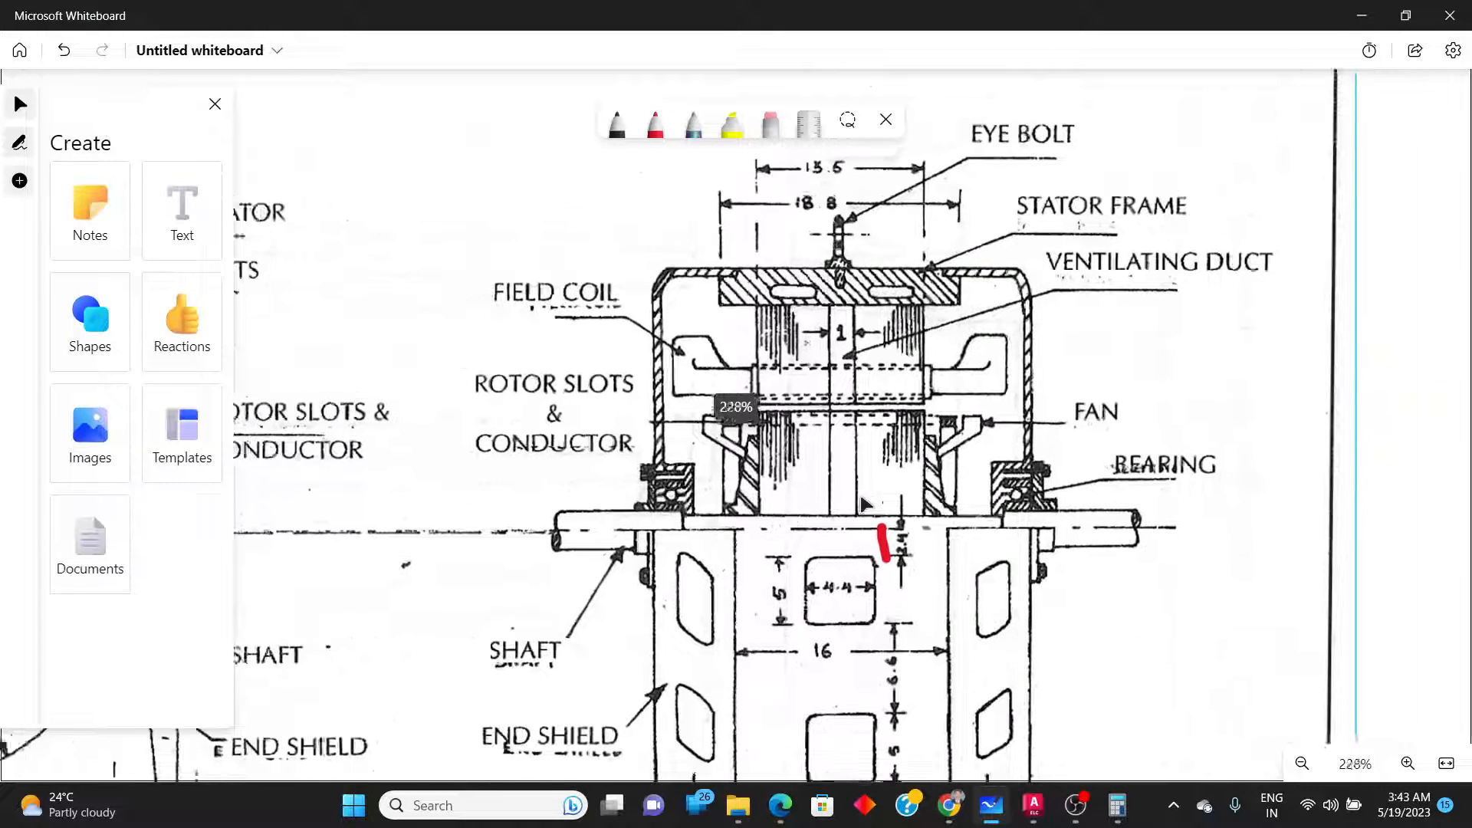
pyautogui.scroll(-2, 652, 581)
pyautogui.scroll(3, 586, 727)
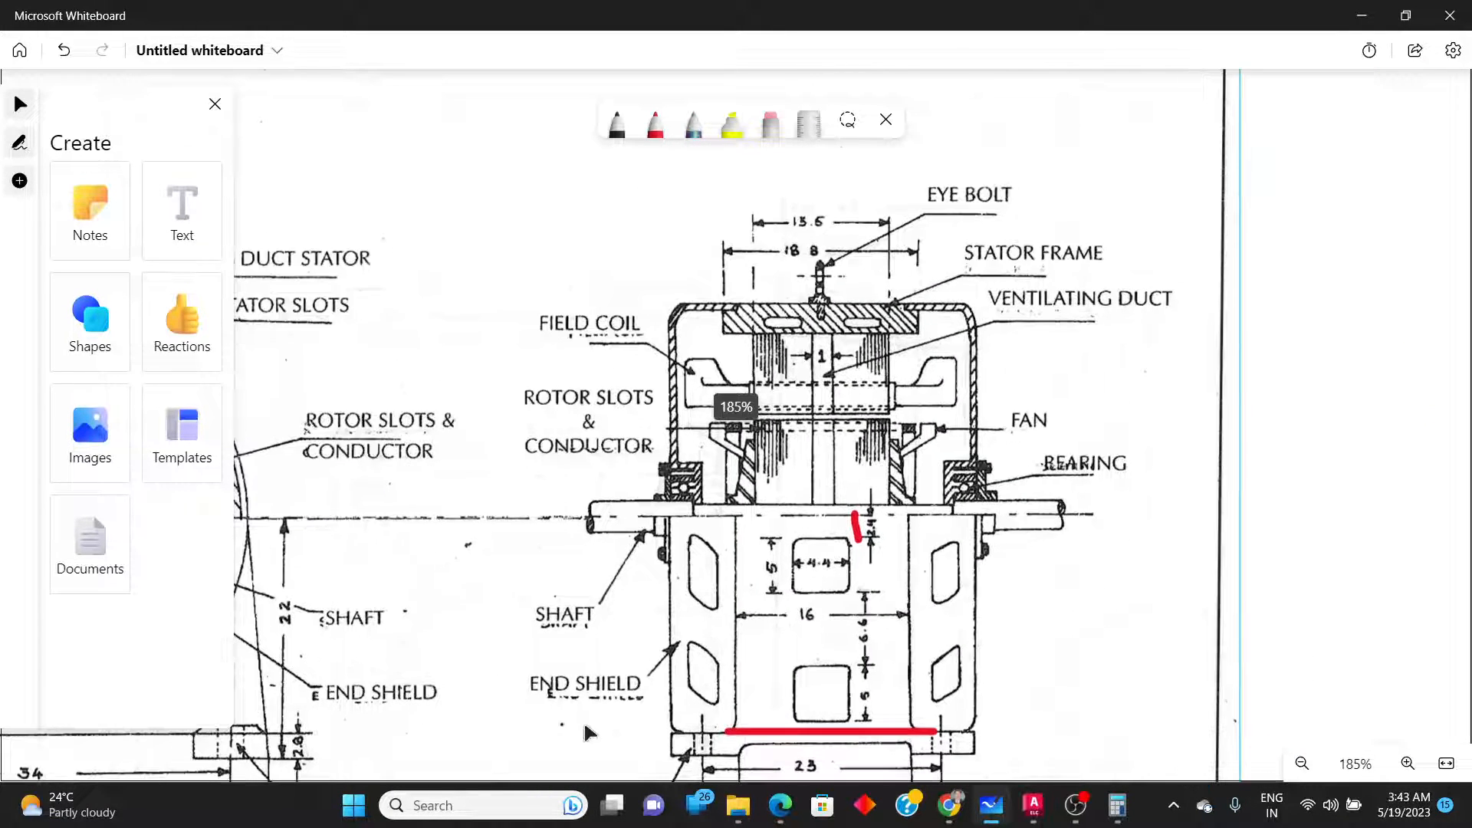
pyautogui.hotkey('alt', 'Tab')
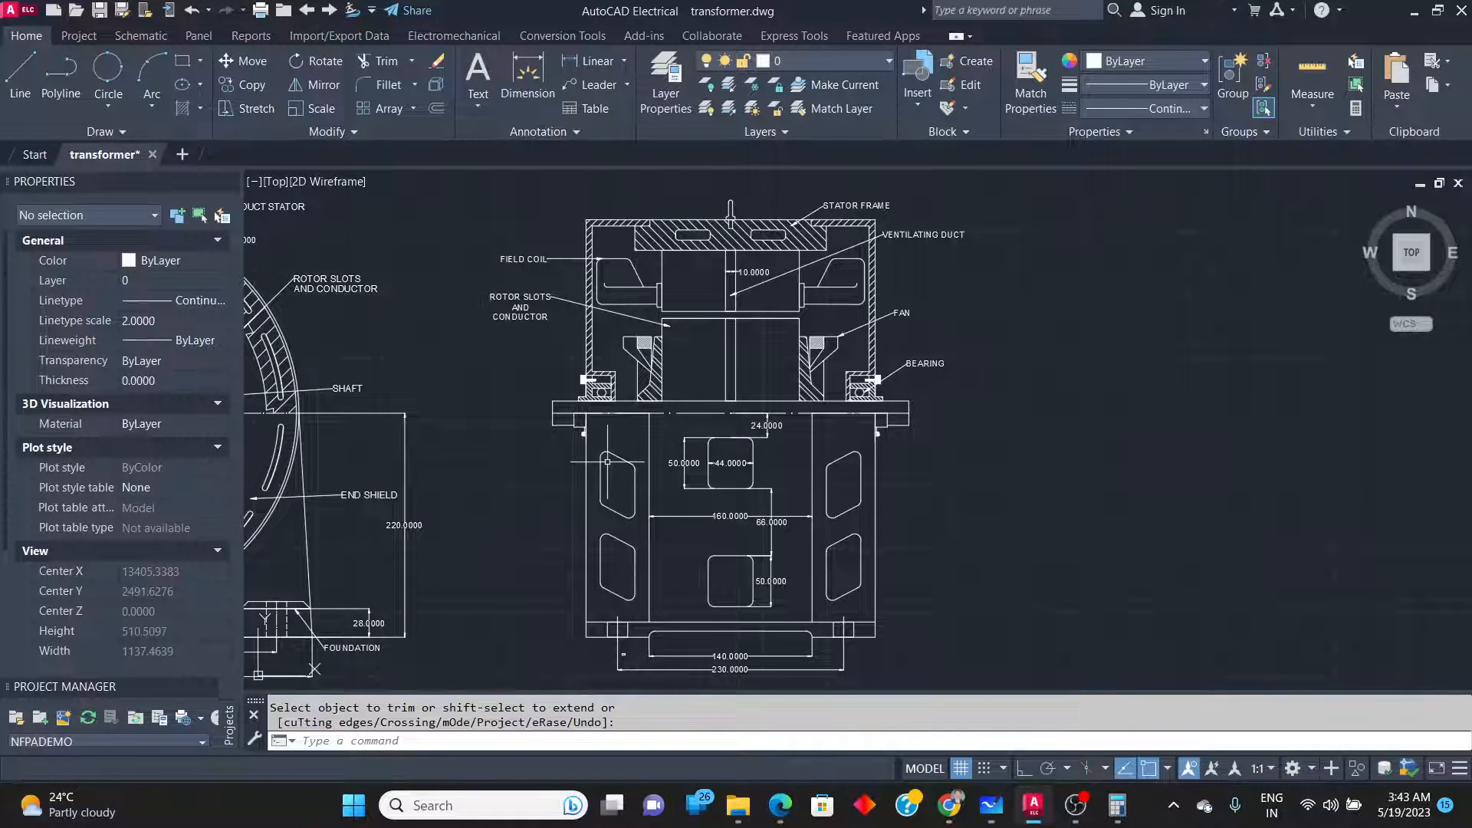
# Add a multileader pointing to the lower edge of the left shaft end with the text SSHAFT.
pyautogui.click(596, 84)
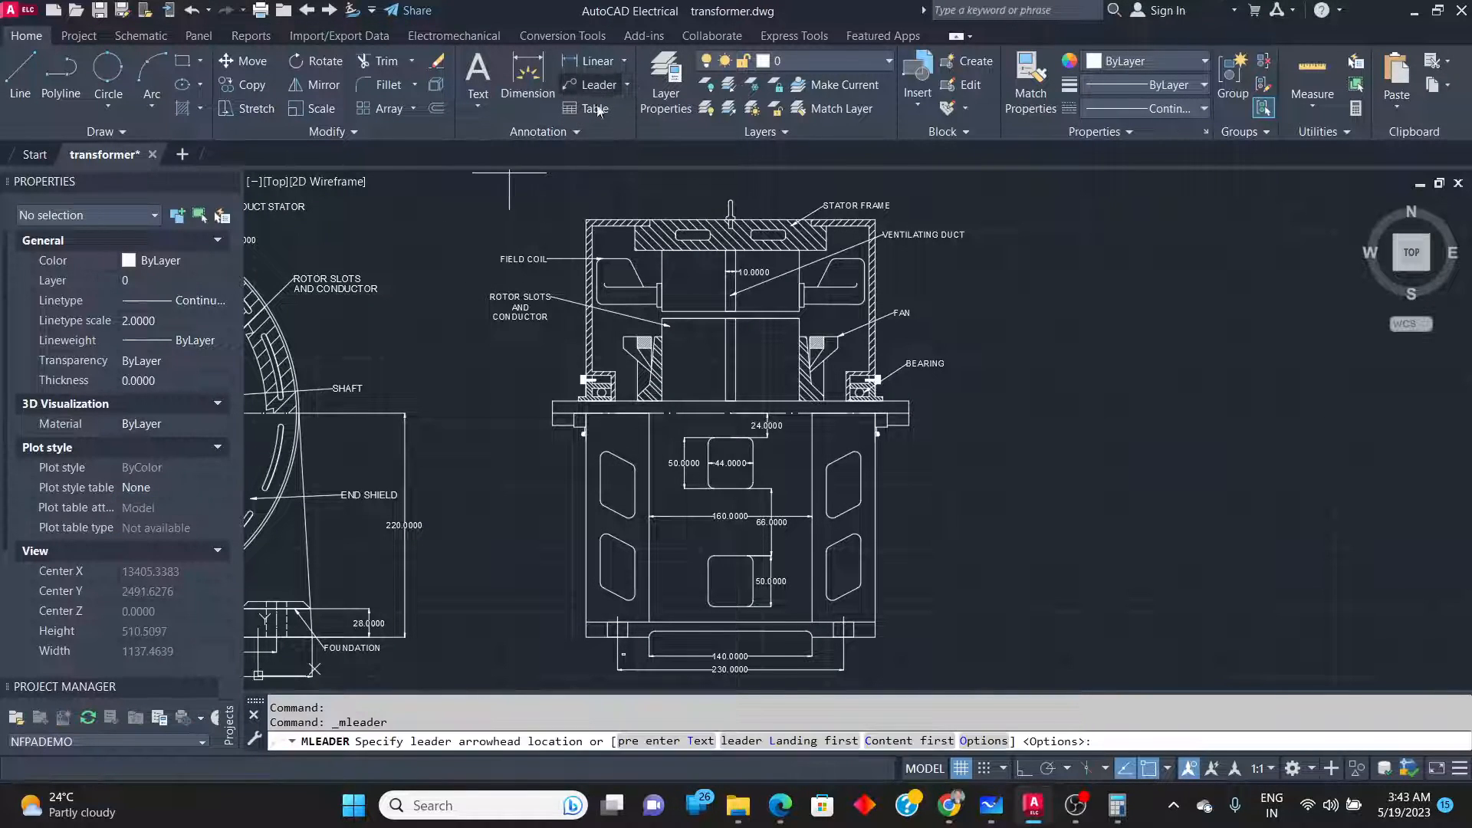
pyautogui.scroll(4, 538, 440)
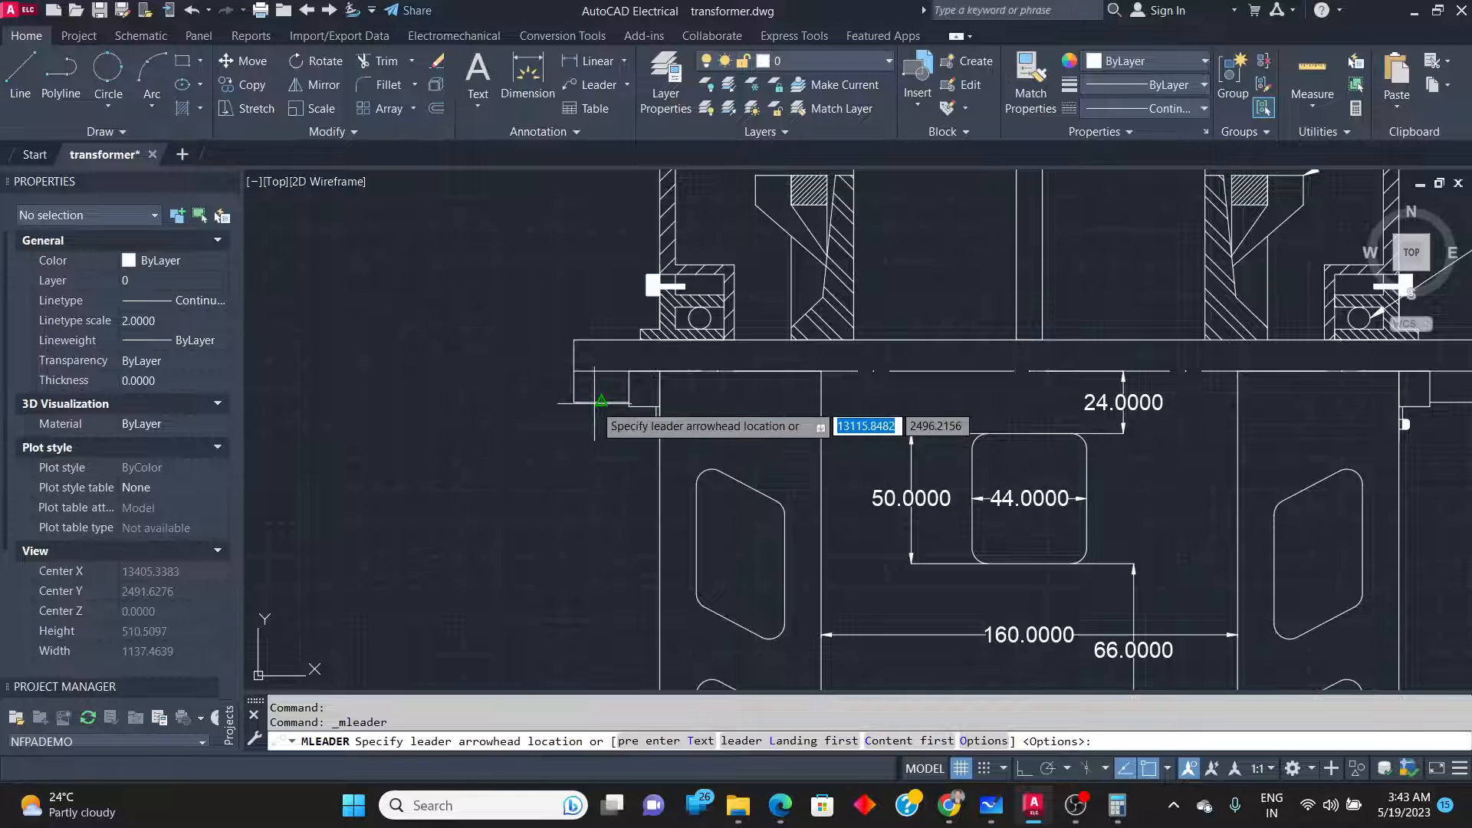
pyautogui.click(602, 402)
pyautogui.click(541, 541)
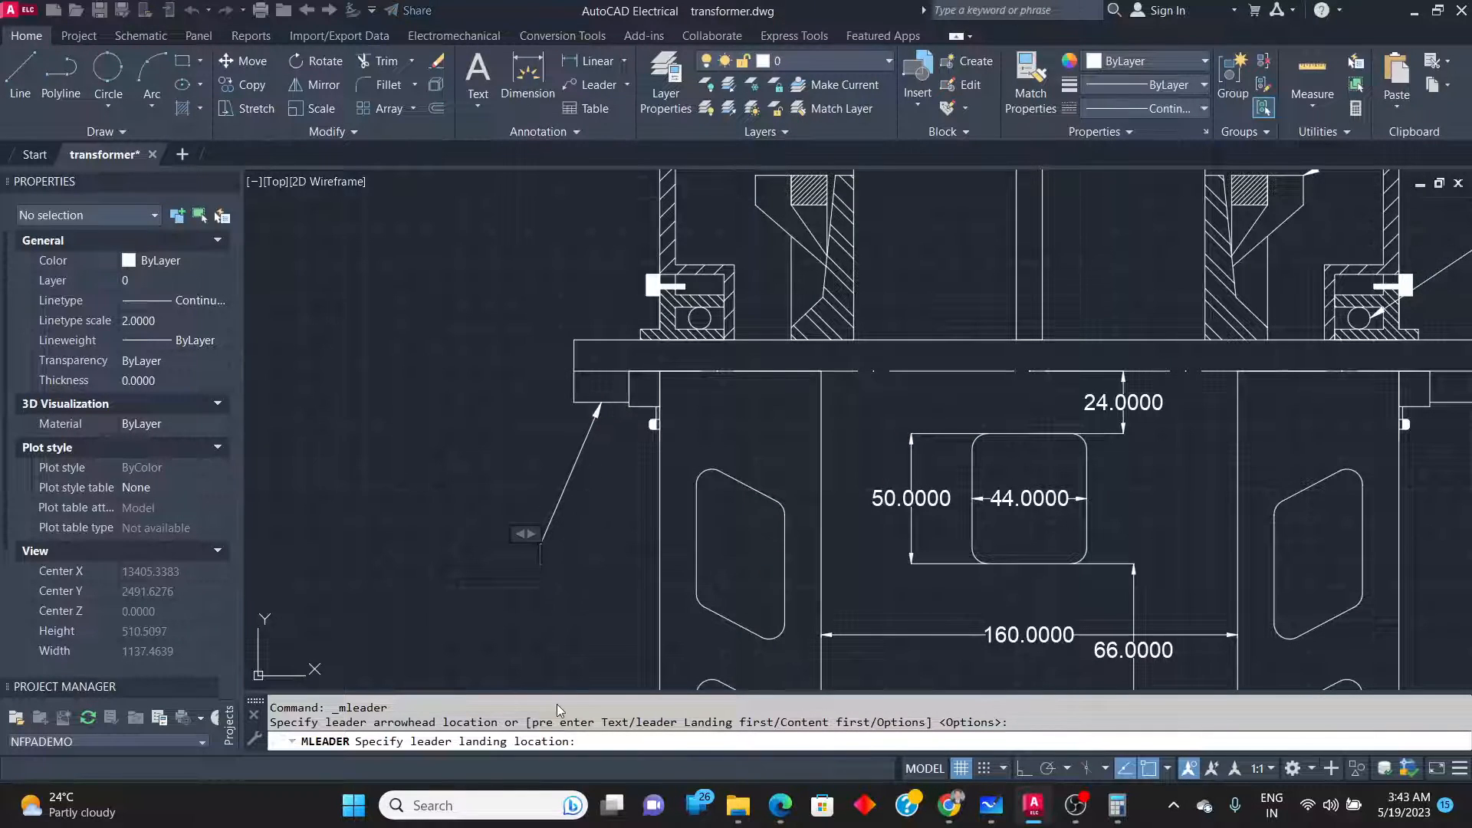
pyautogui.write('SSHAFT')
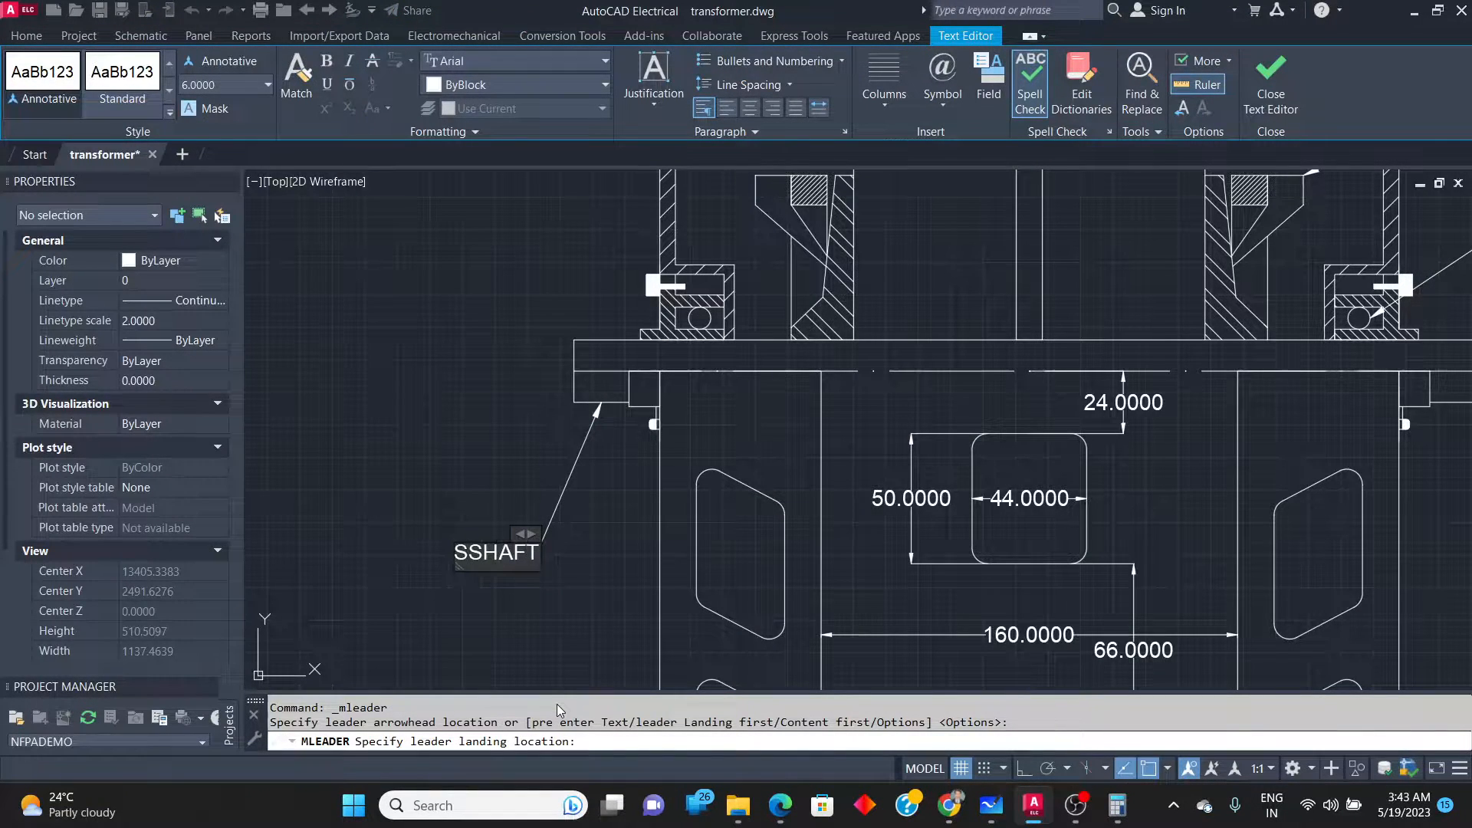
pyautogui.click(577, 639)
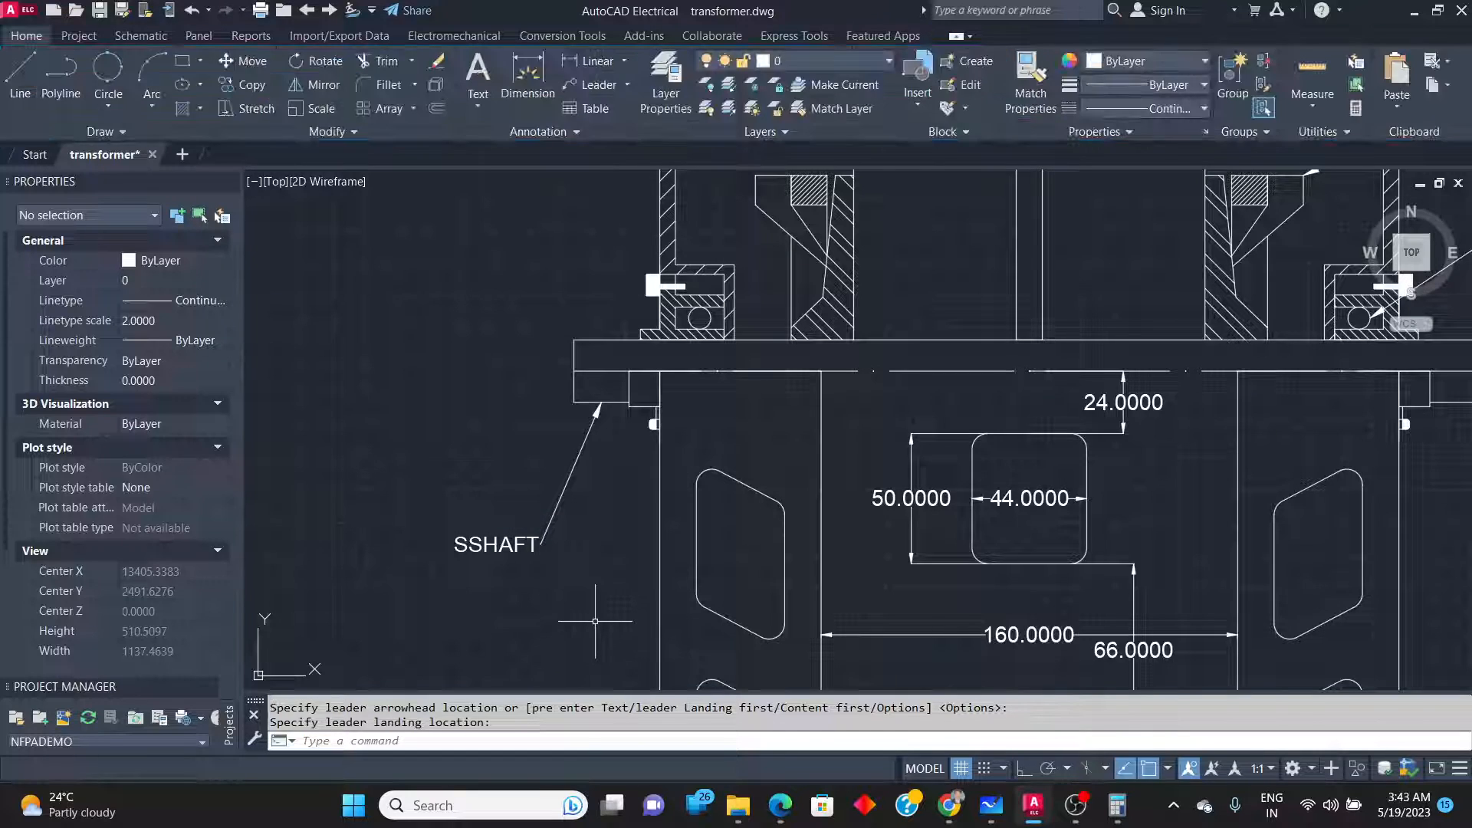
# Add a multileader pointing to the left end shield with the text END SHIELD.
pyautogui.press('Return')
pyautogui.click(664, 644)
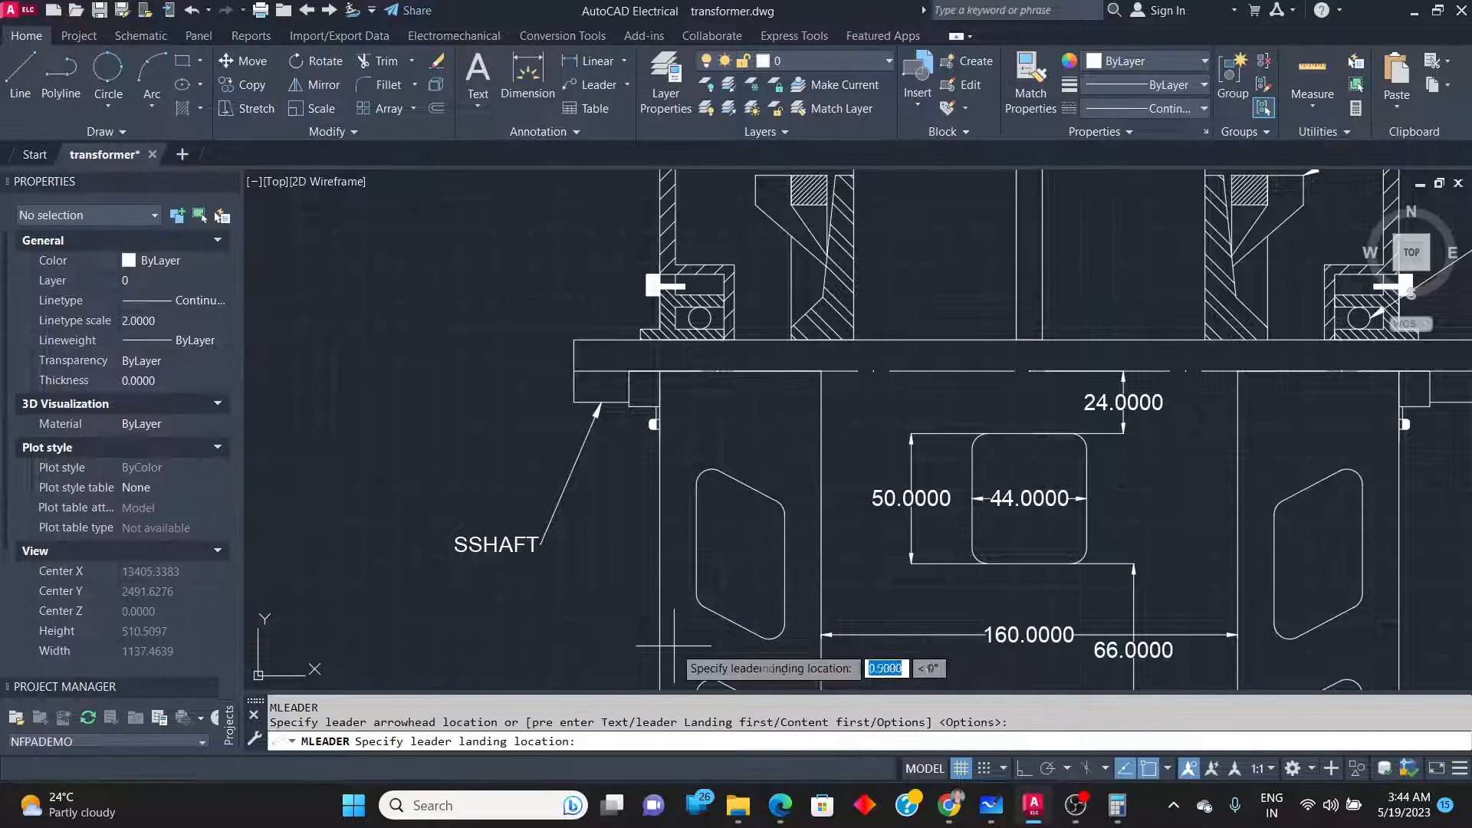
pyautogui.click(584, 642)
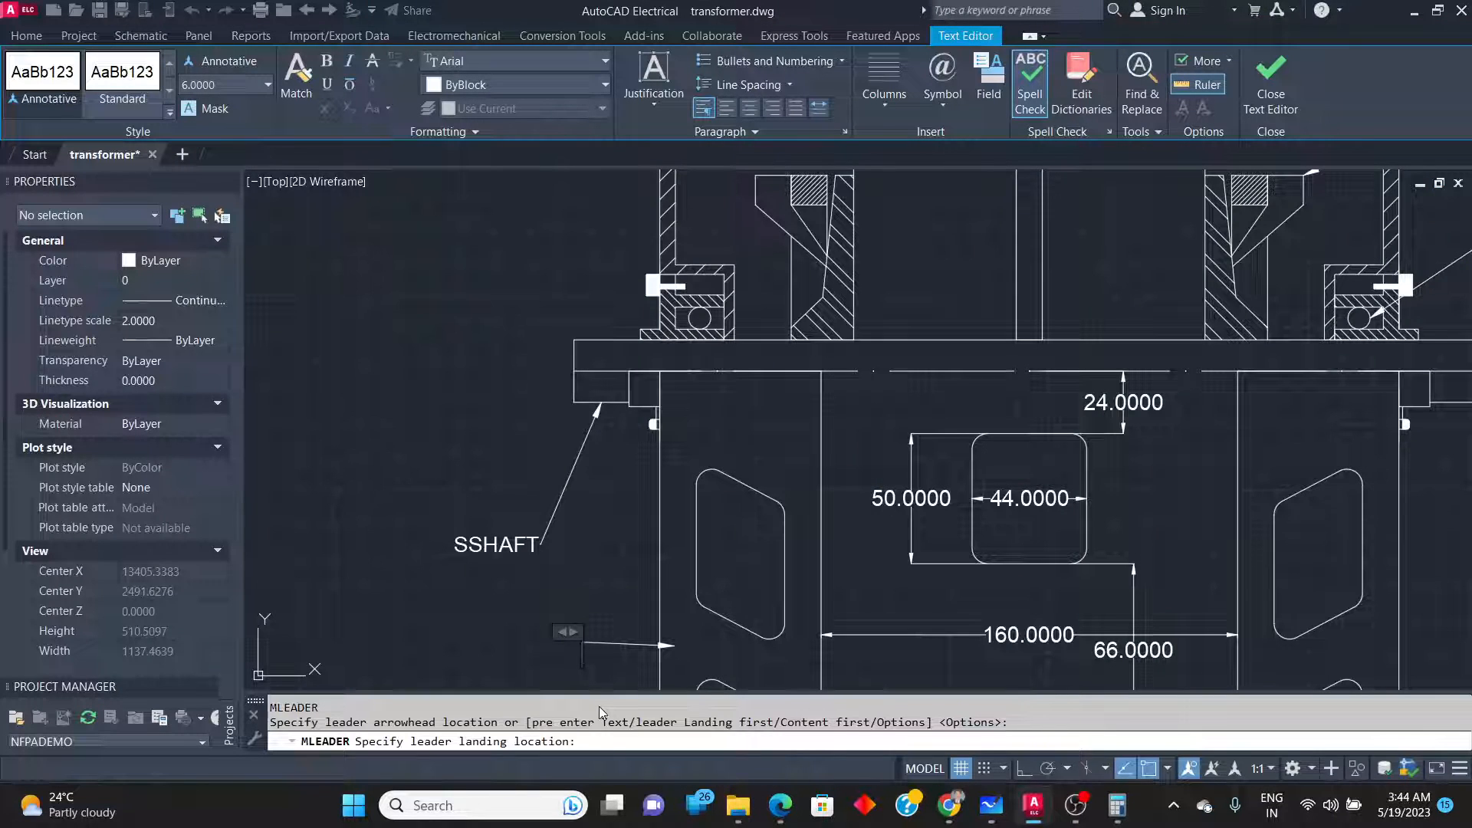
pyautogui.write('END')
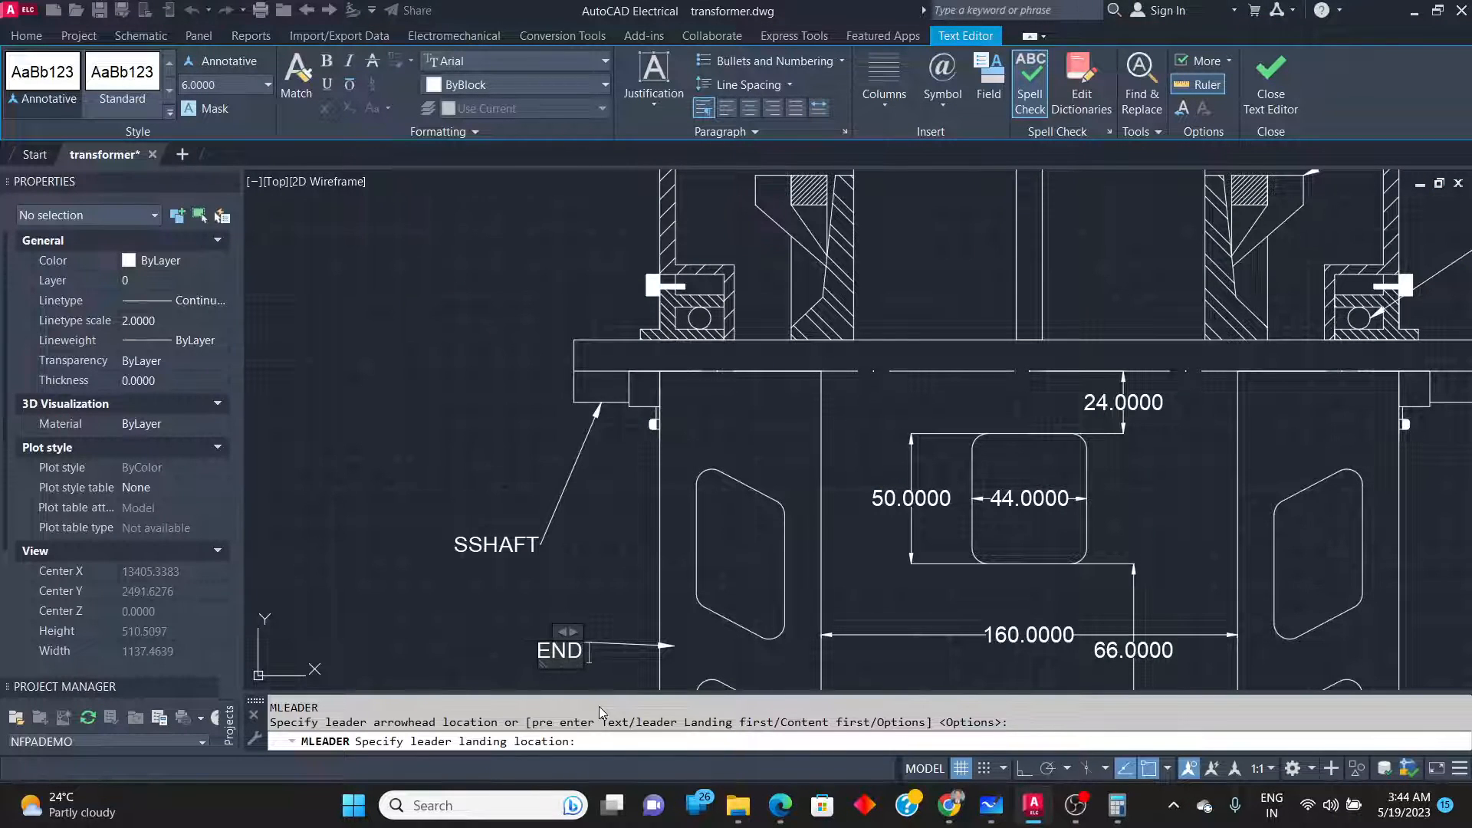
pyautogui.write(' SHIELD')
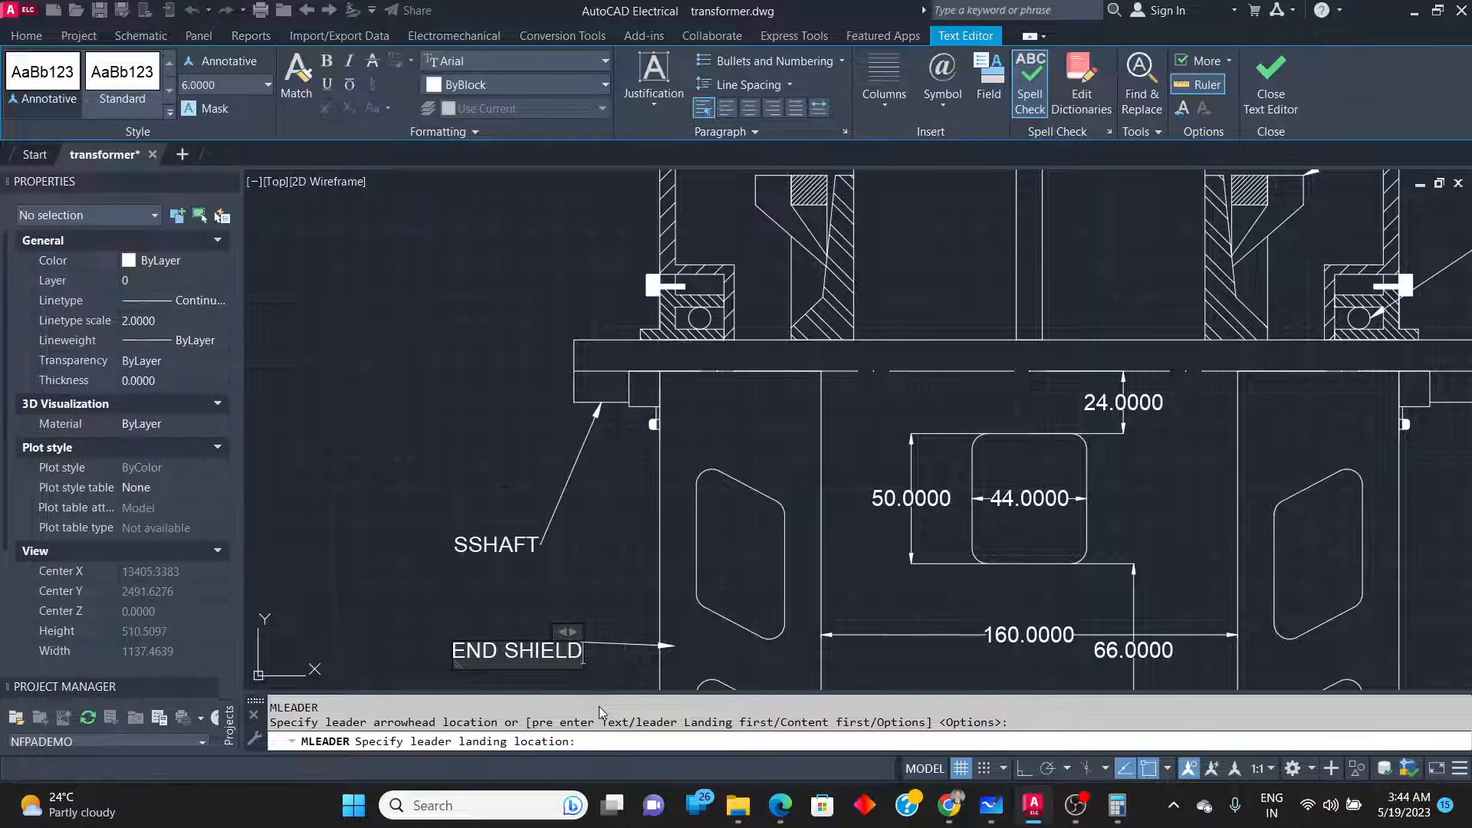
pyautogui.click(461, 454)
# Check the foundation in the Whiteboard reference and assign the ACAD_ISO02W100 linetype to both bolt-hole rectangles in the elevation's base.
pyautogui.hotkey('alt', 'Tab')
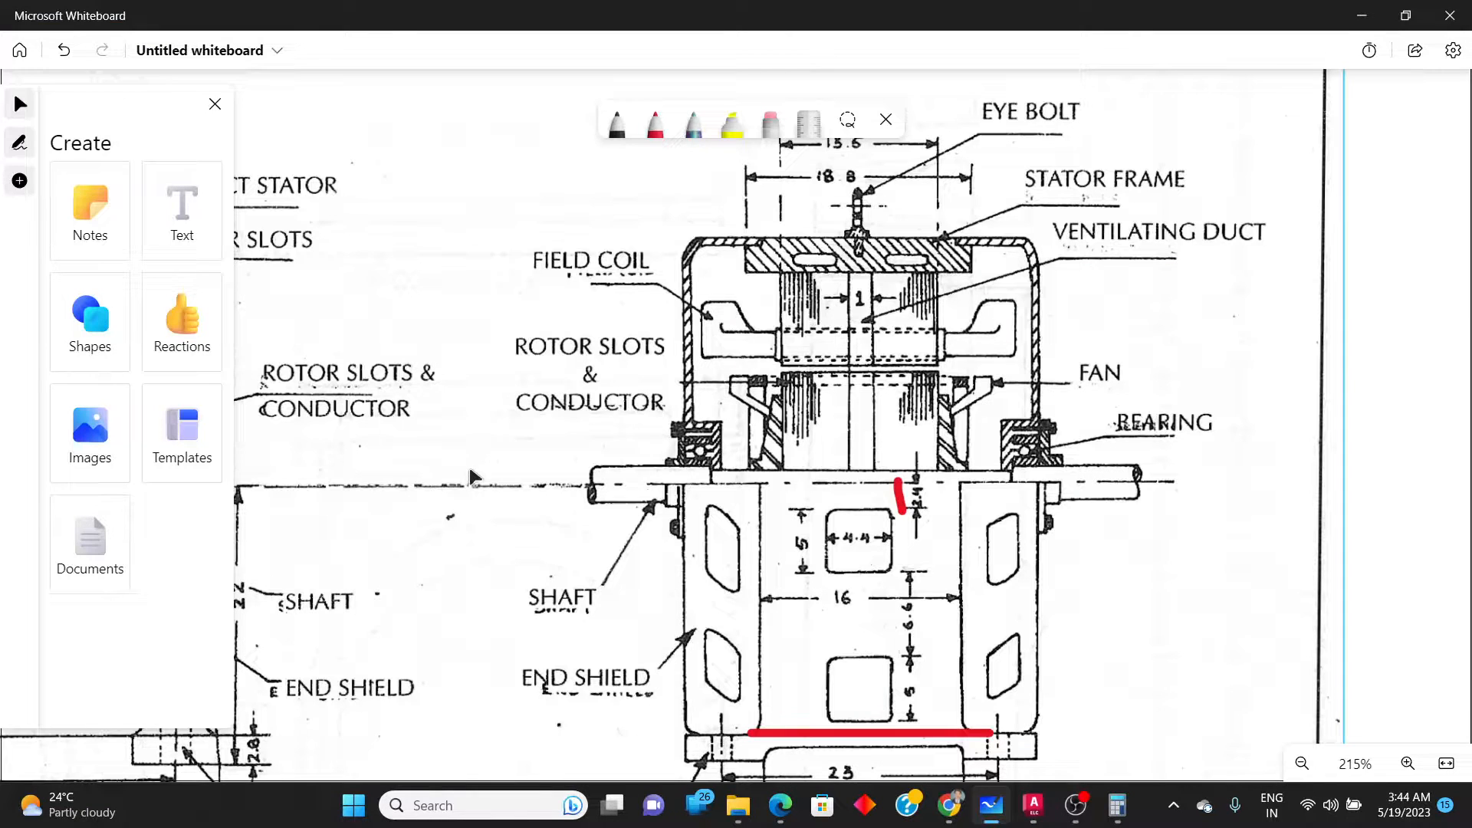
pyautogui.scroll(-3, 527, 416)
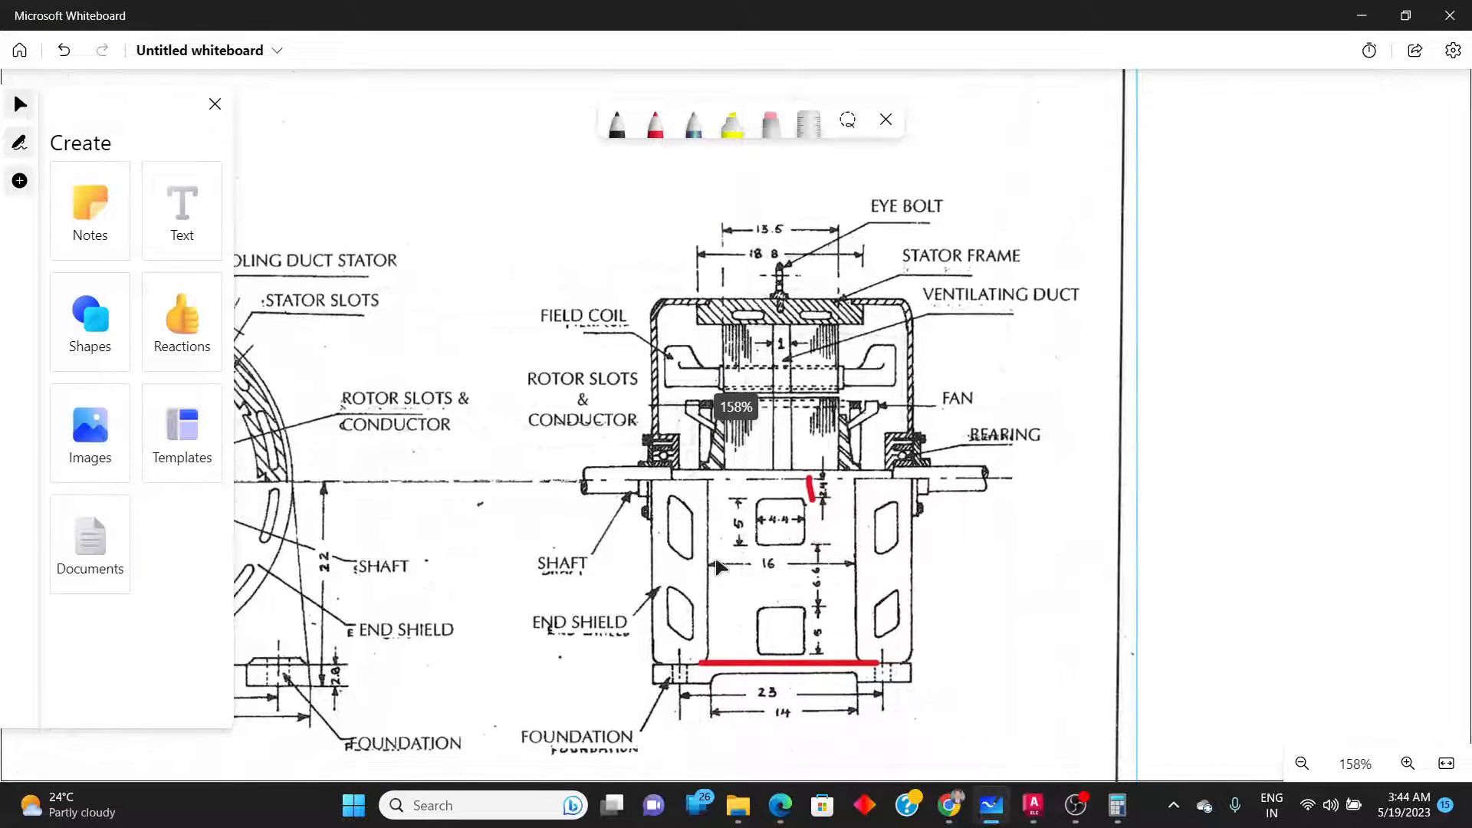
pyautogui.scroll(-1, 720, 568)
pyautogui.scroll(1, 647, 736)
pyautogui.scroll(2, 592, 748)
pyautogui.hotkey('alt', 'Tab')
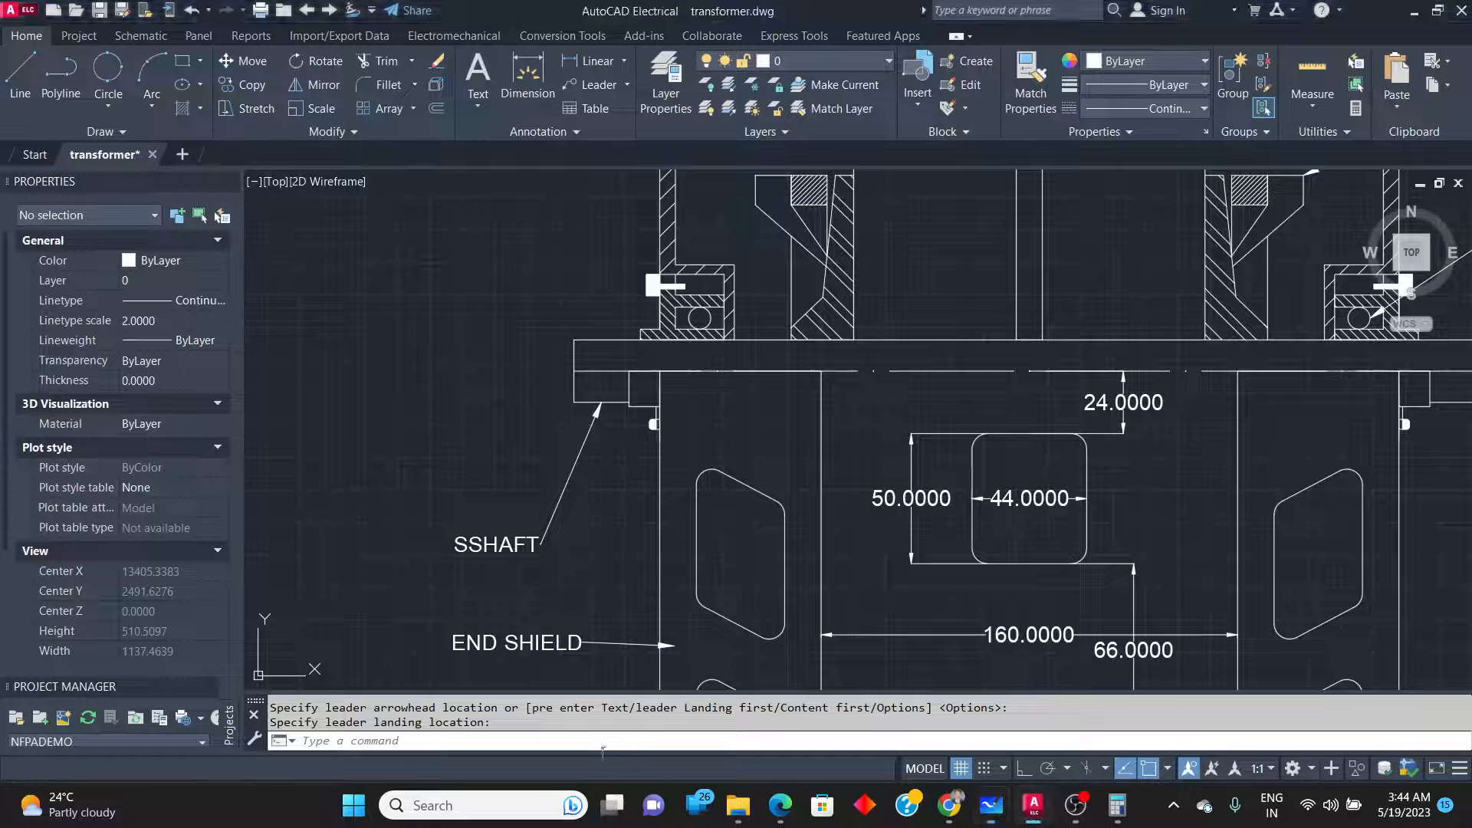
pyautogui.scroll(-5, 882, 299)
pyautogui.scroll(7, 891, 273)
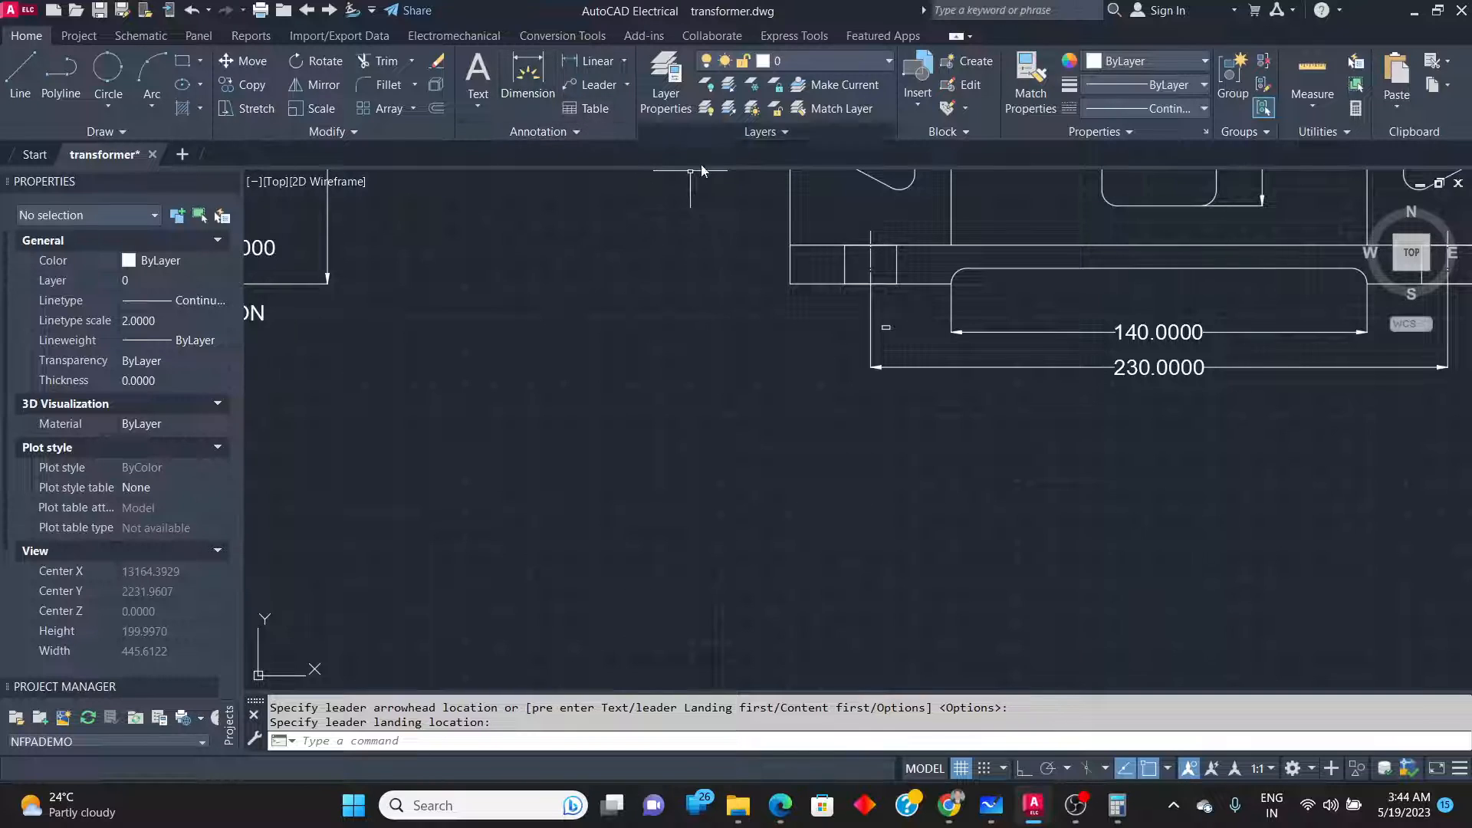
pyautogui.click(875, 263)
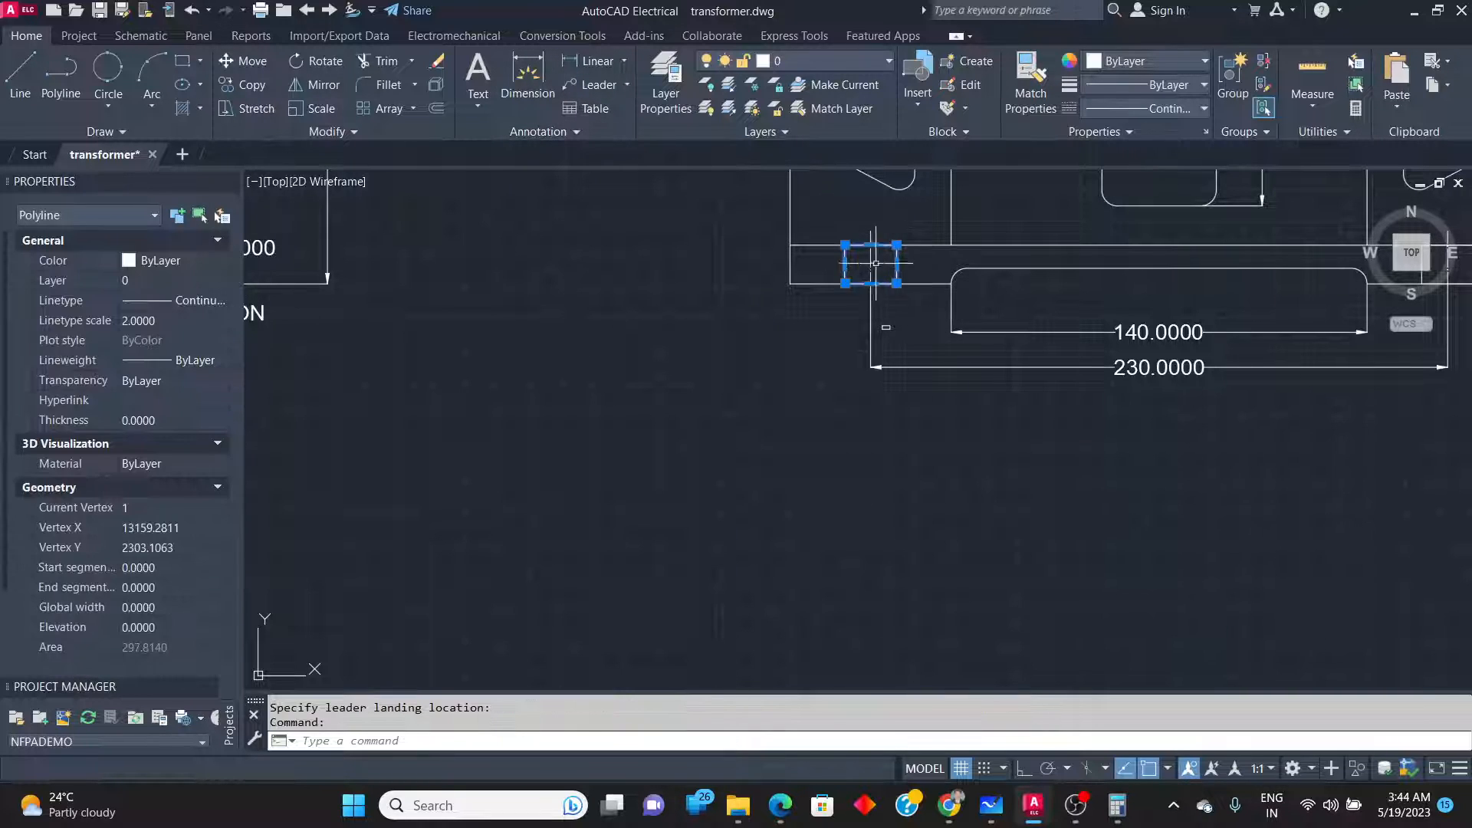
pyautogui.scroll(-4, 713, 345)
pyautogui.scroll(4, 1027, 318)
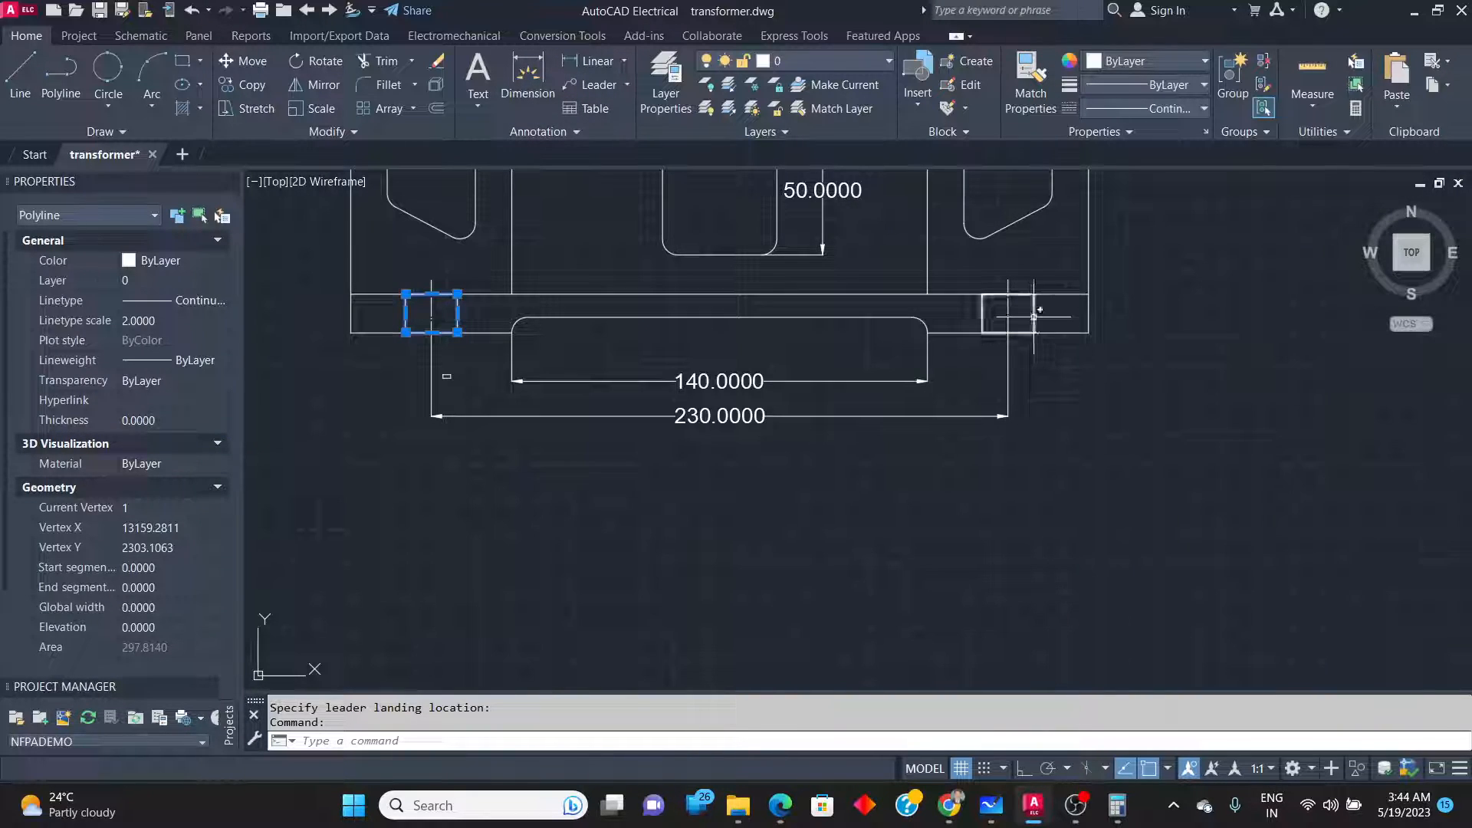
pyautogui.click(1034, 316)
pyautogui.click(1178, 109)
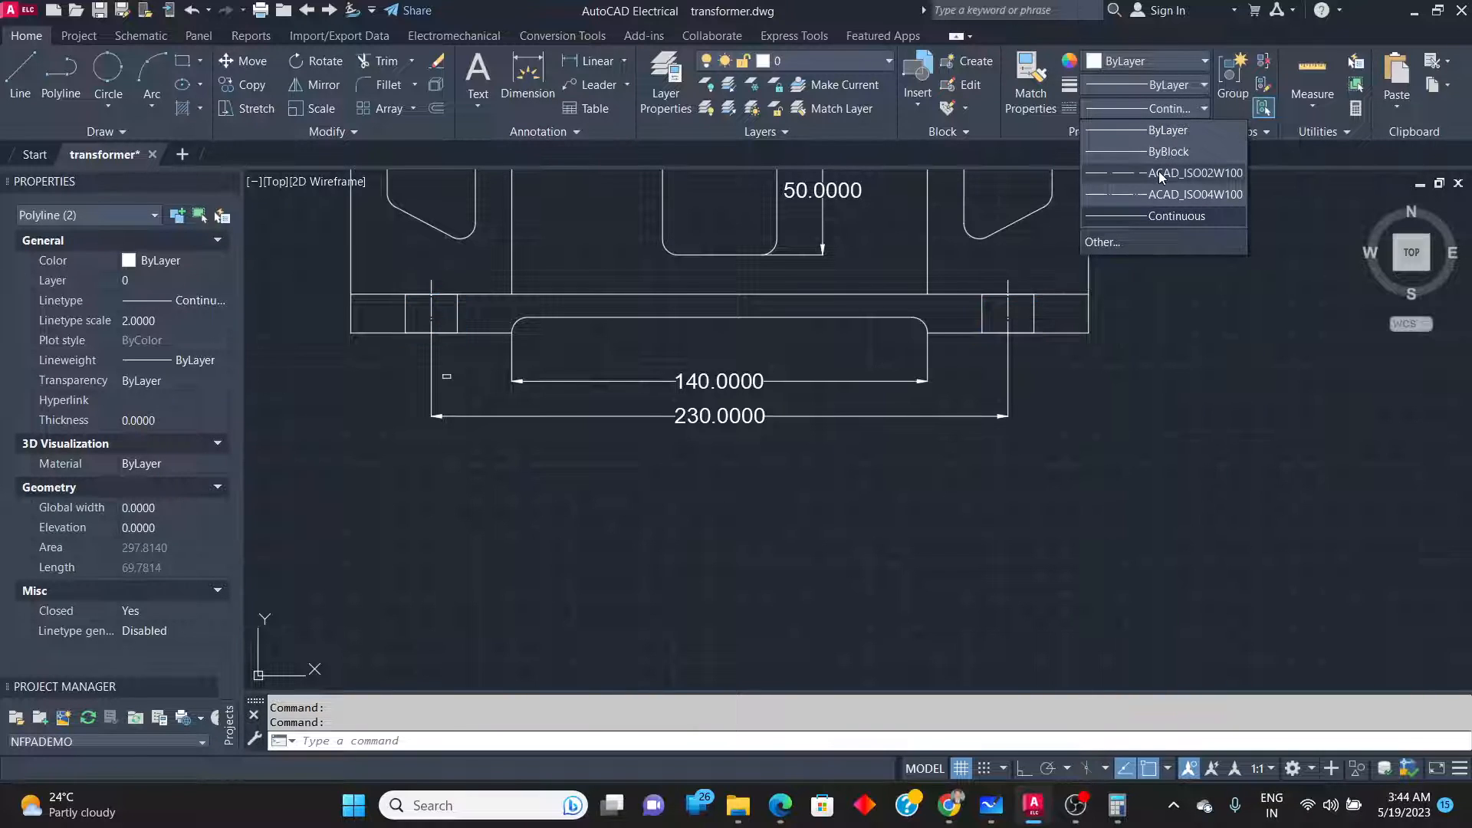
pyautogui.click(1161, 176)
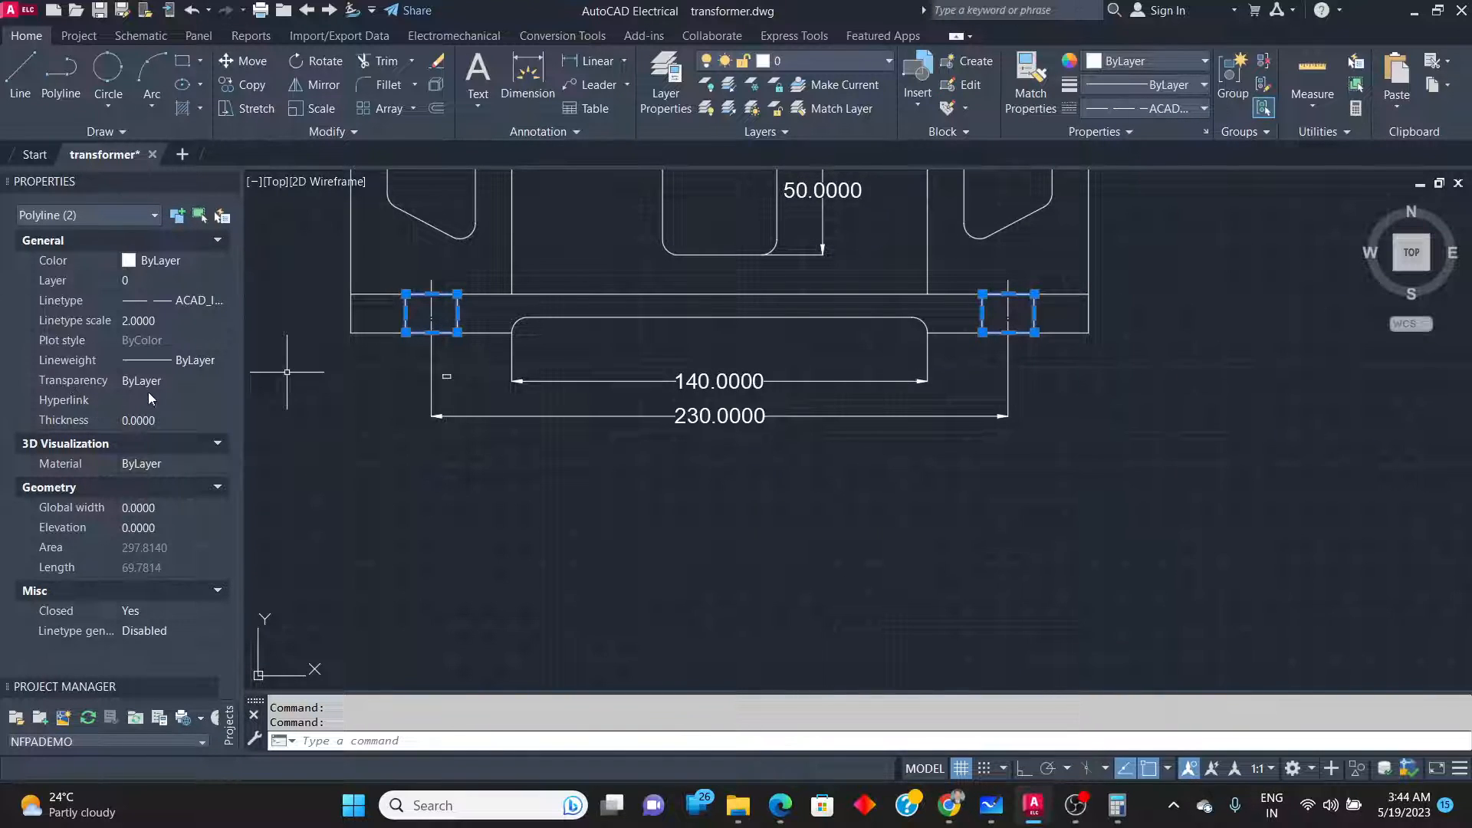
# Set the linetype scale of the two bolt-hole rectangles in the base to 0.2.
pyautogui.click(164, 321)
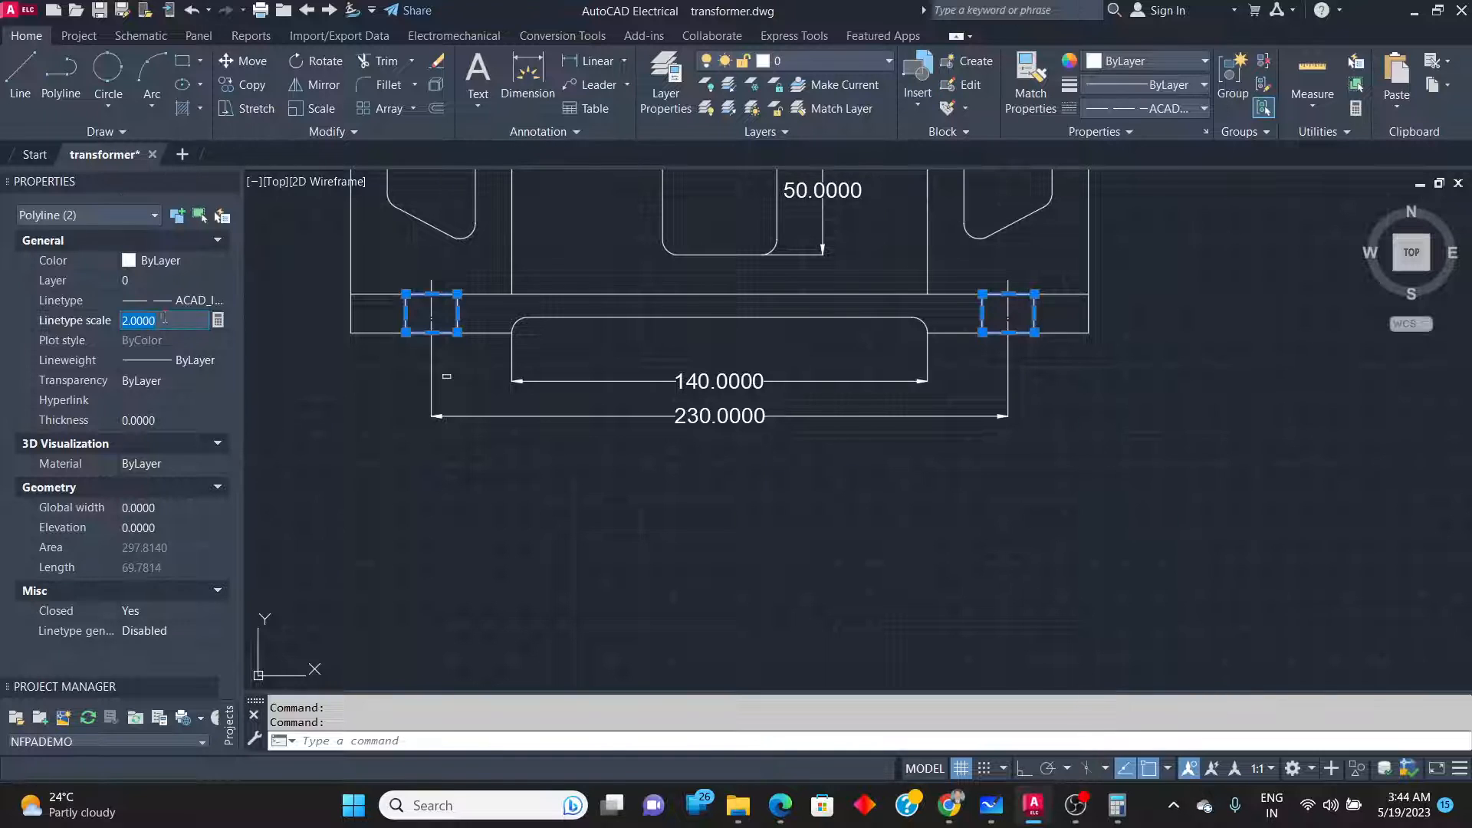
pyautogui.write('0.2')
pyautogui.press('Return')
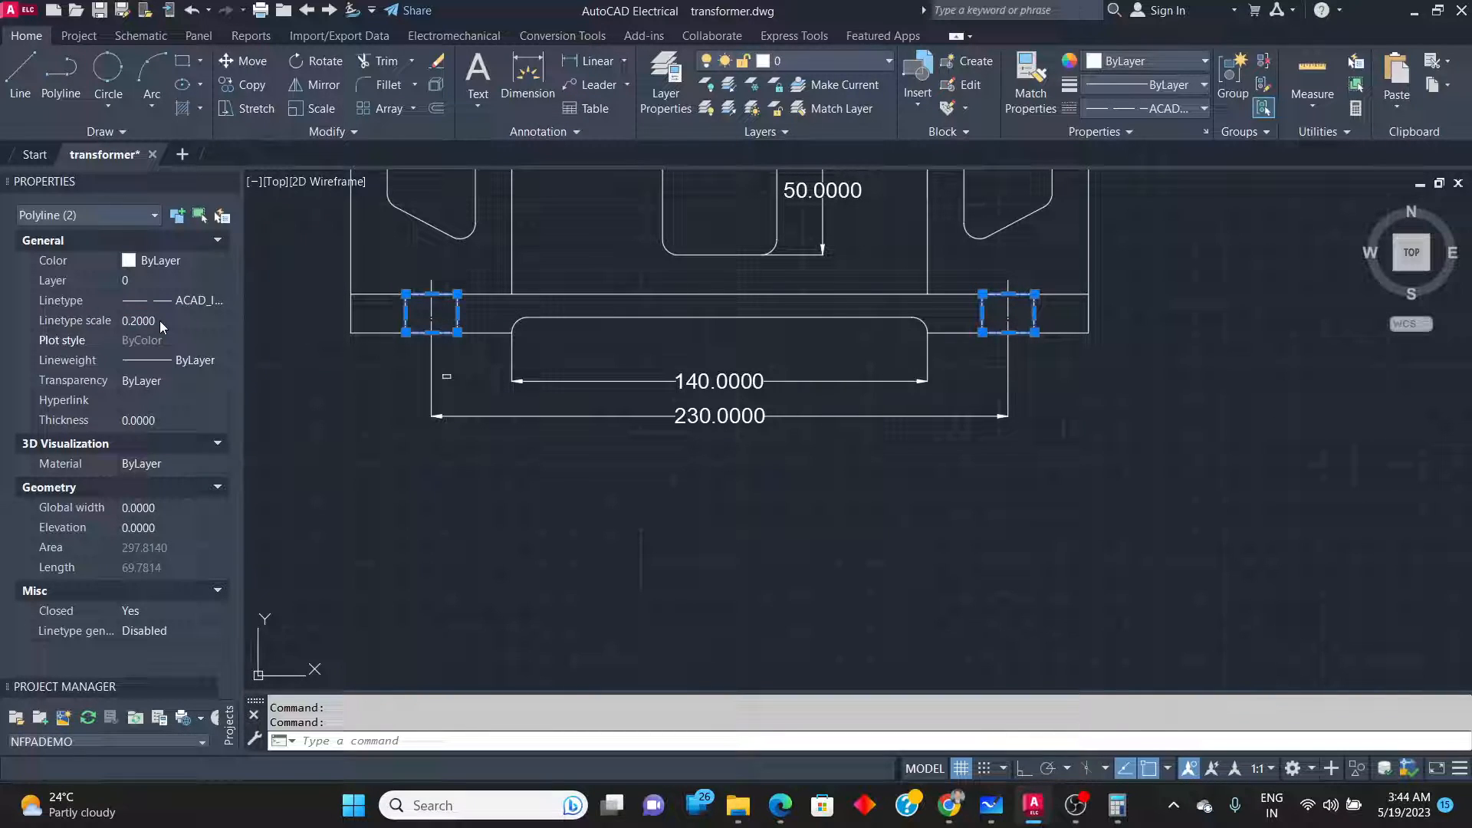
pyautogui.press('Escape')
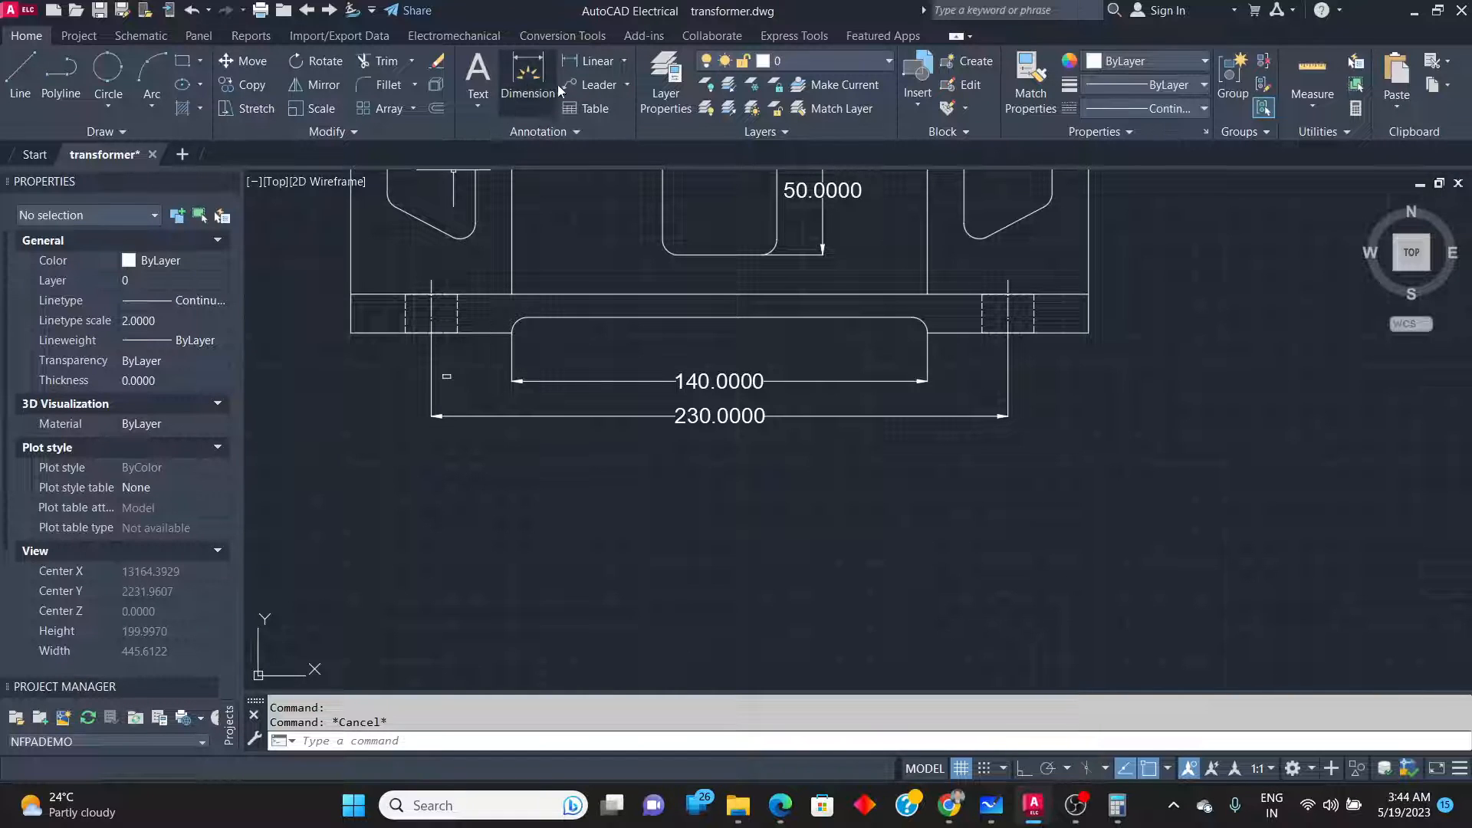
# Add a multileader pointing to the lower edge of the base's left foot with the text FOUNDATION.
pyautogui.click(591, 84)
pyautogui.click(383, 336)
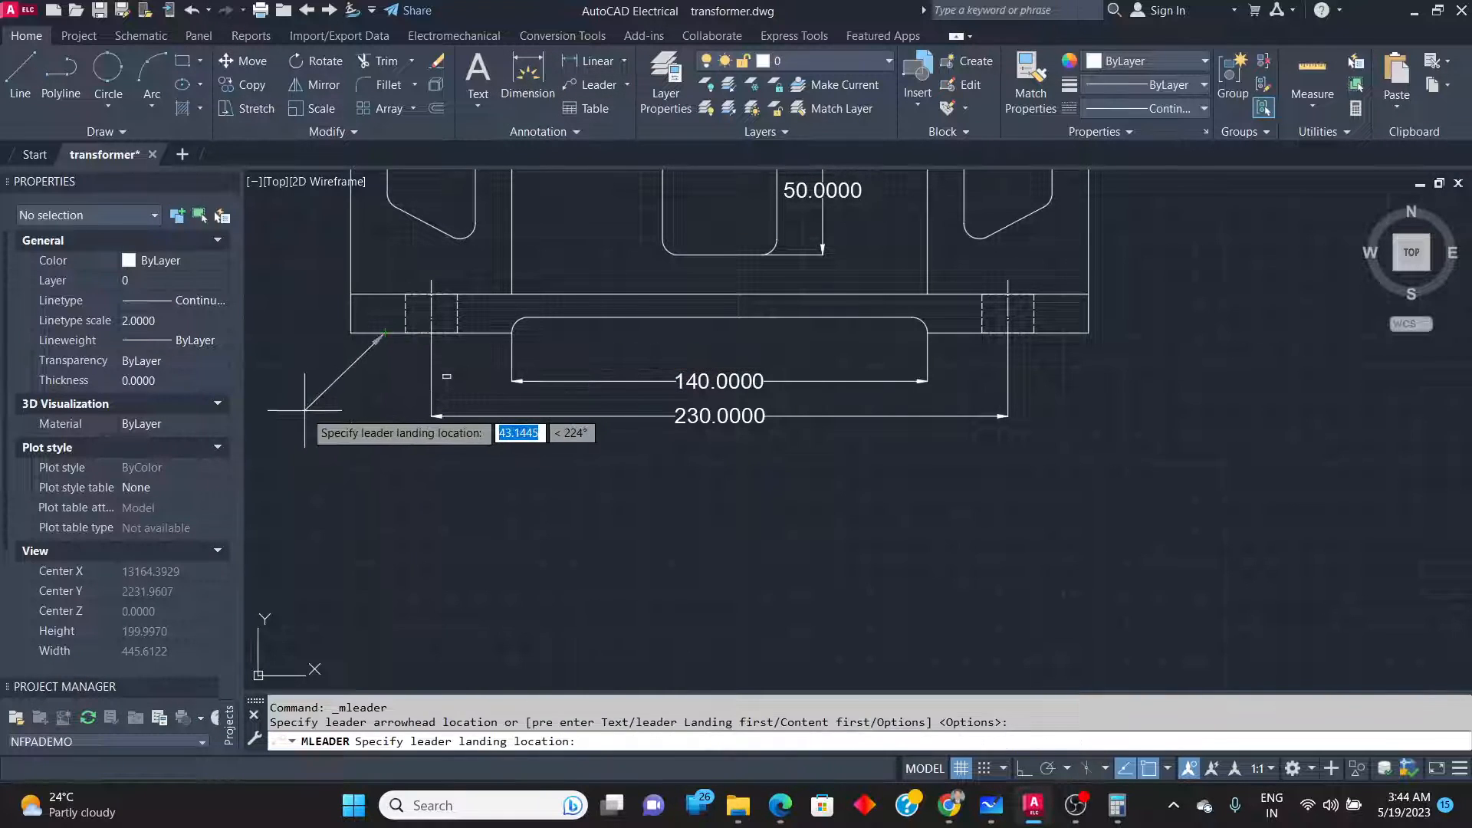
pyautogui.click(328, 400)
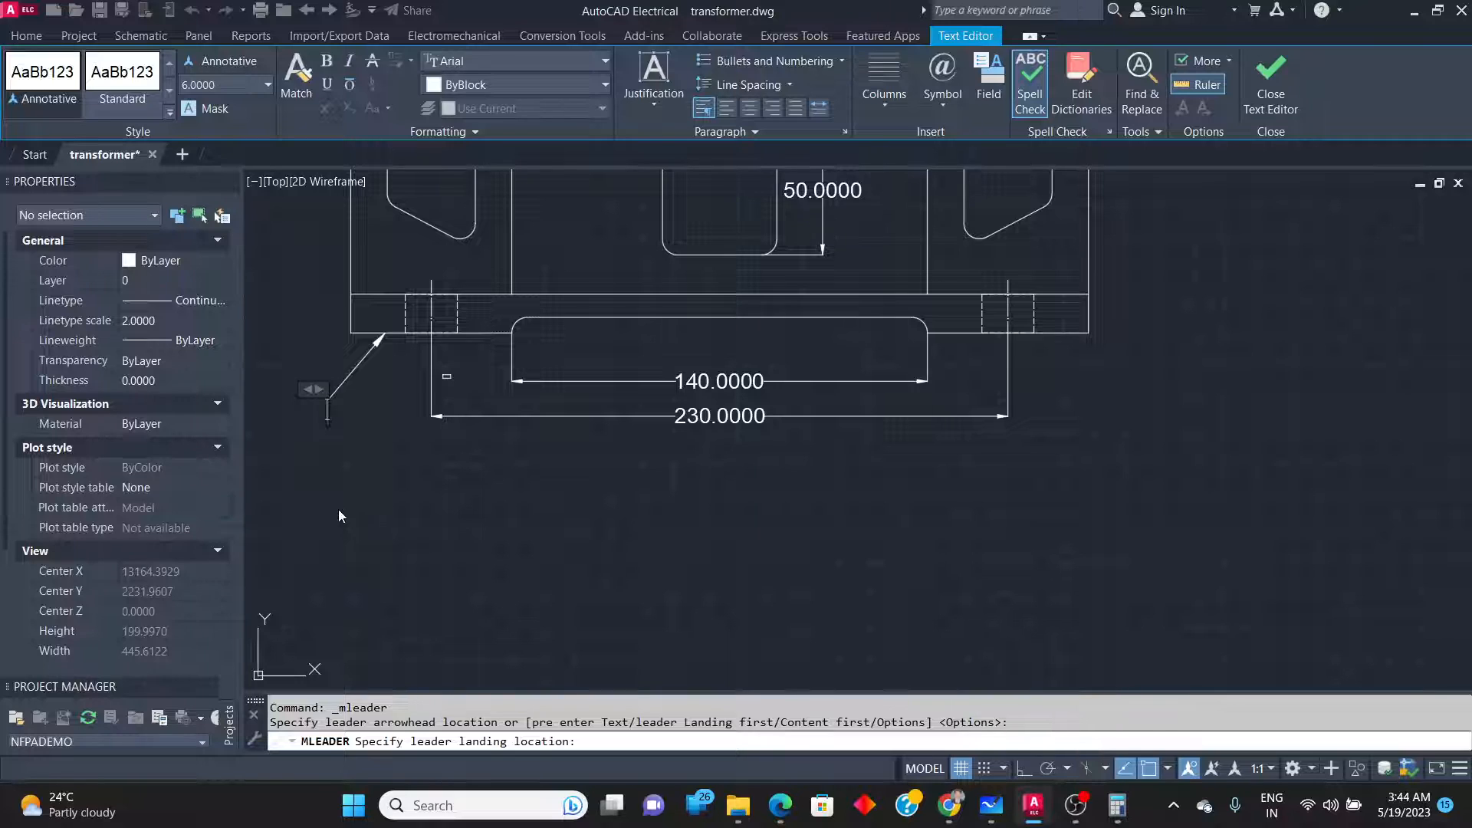
pyautogui.write('FOUN')
pyautogui.write('DATI')
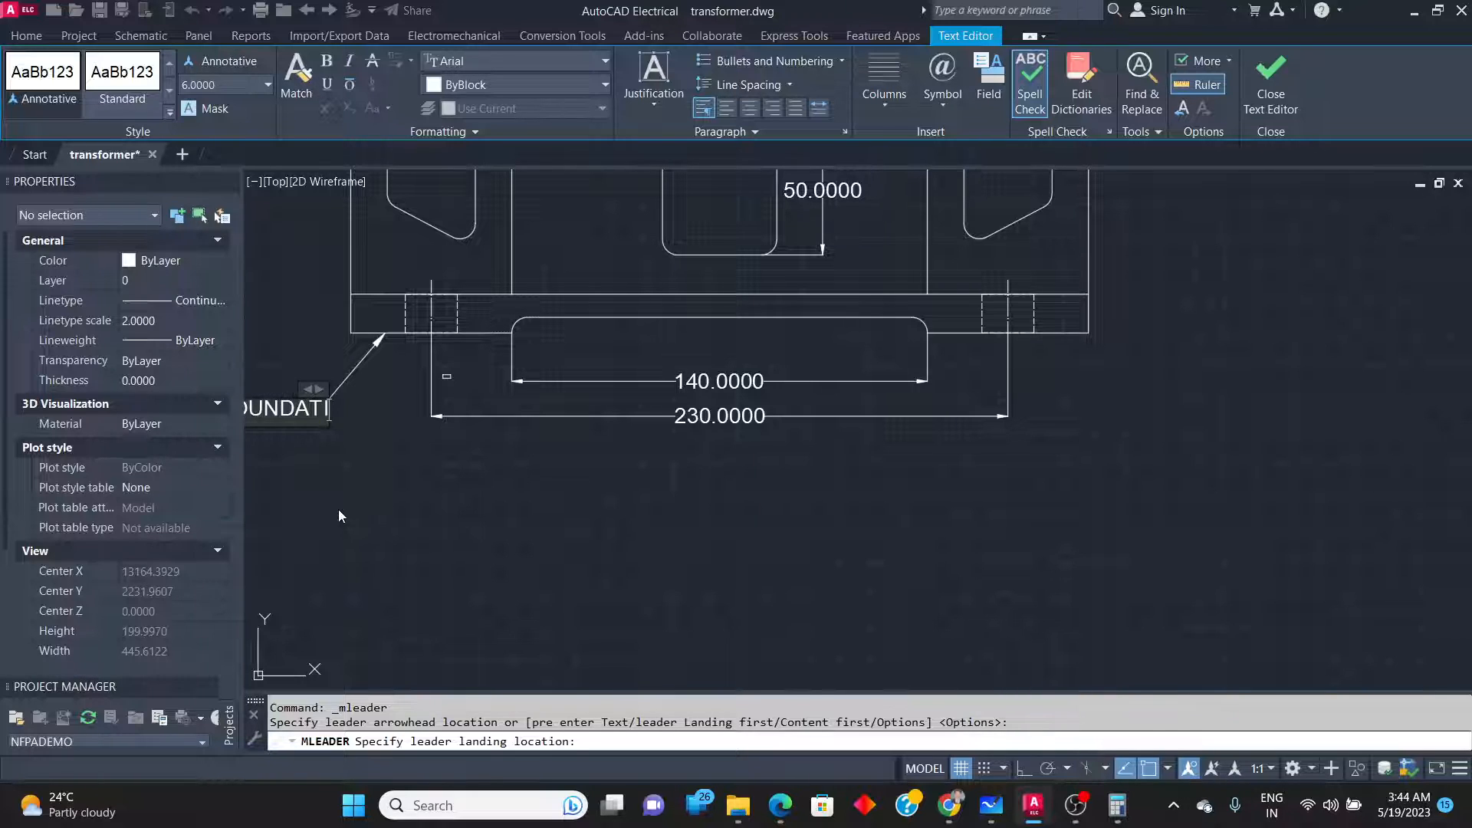
pyautogui.write('ON')
pyautogui.click(1088, 330)
# Move the unlabelled end view copy farther left, away from the two annotated half-sectional views.
pyautogui.scroll(-9, 1089, 329)
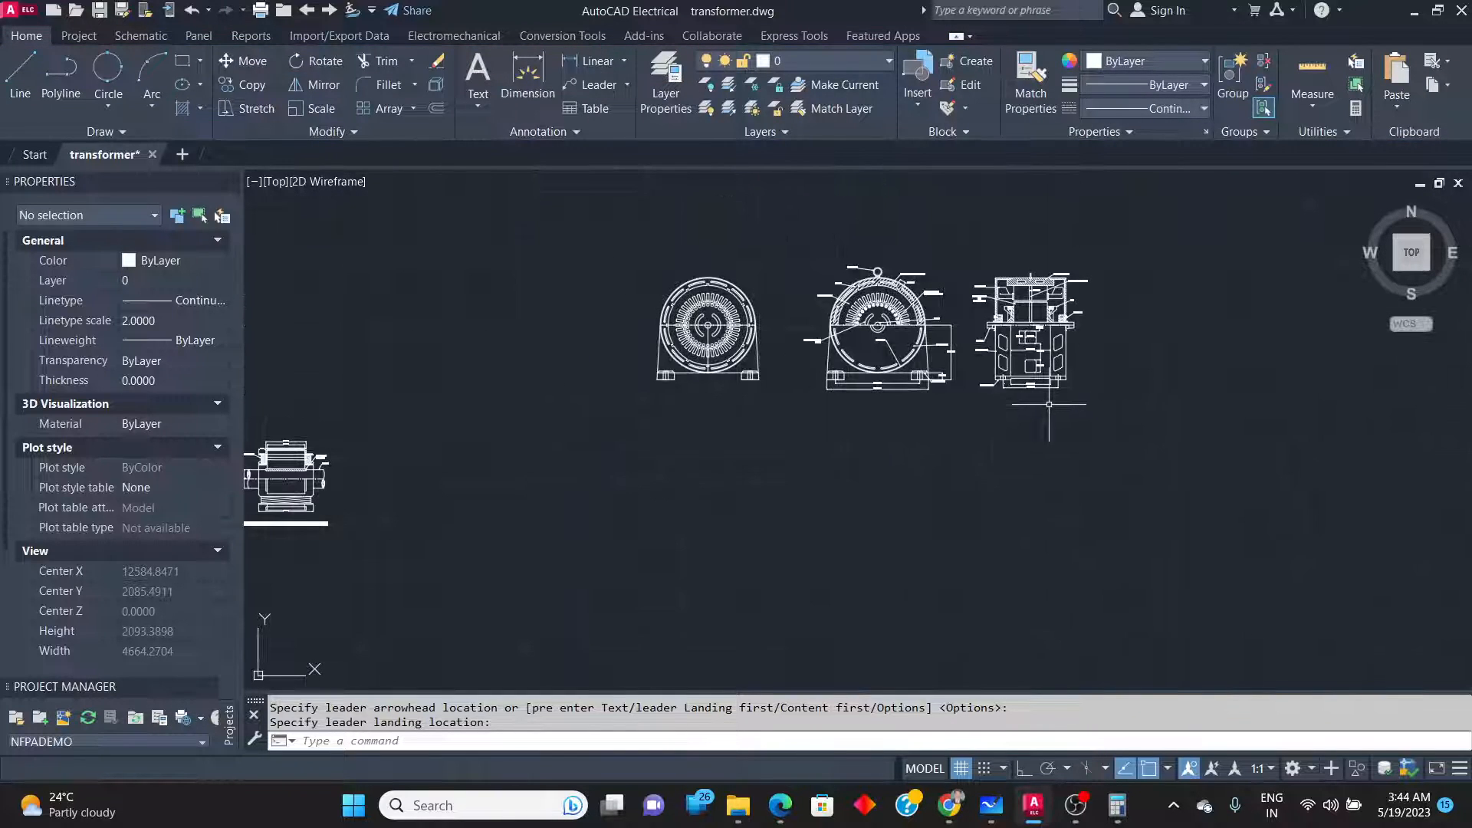
pyautogui.scroll(3, 924, 274)
pyautogui.scroll(-4, 867, 274)
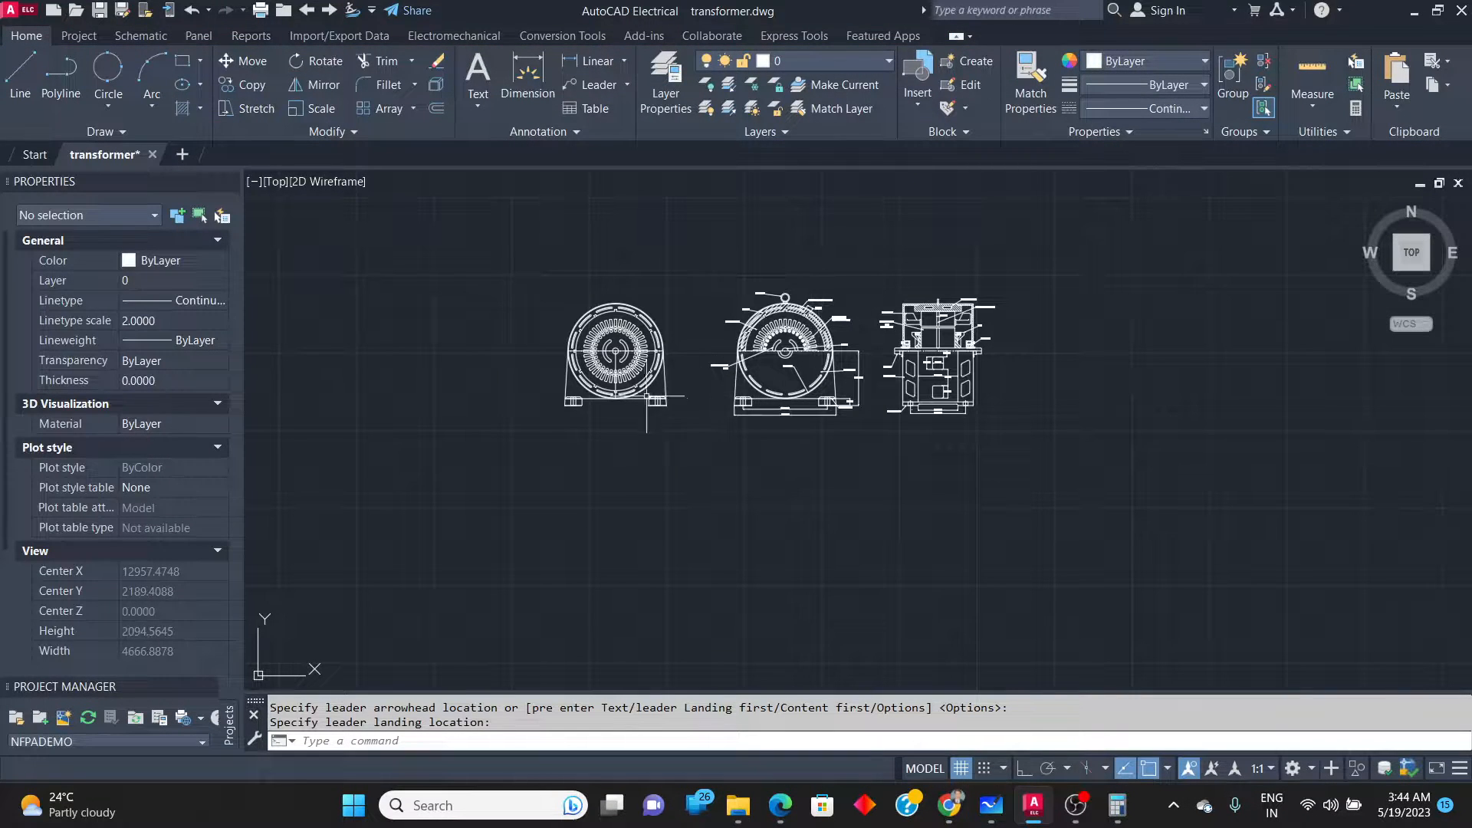
pyautogui.scroll(2, 647, 396)
pyautogui.click(691, 430)
pyautogui.click(366, 253)
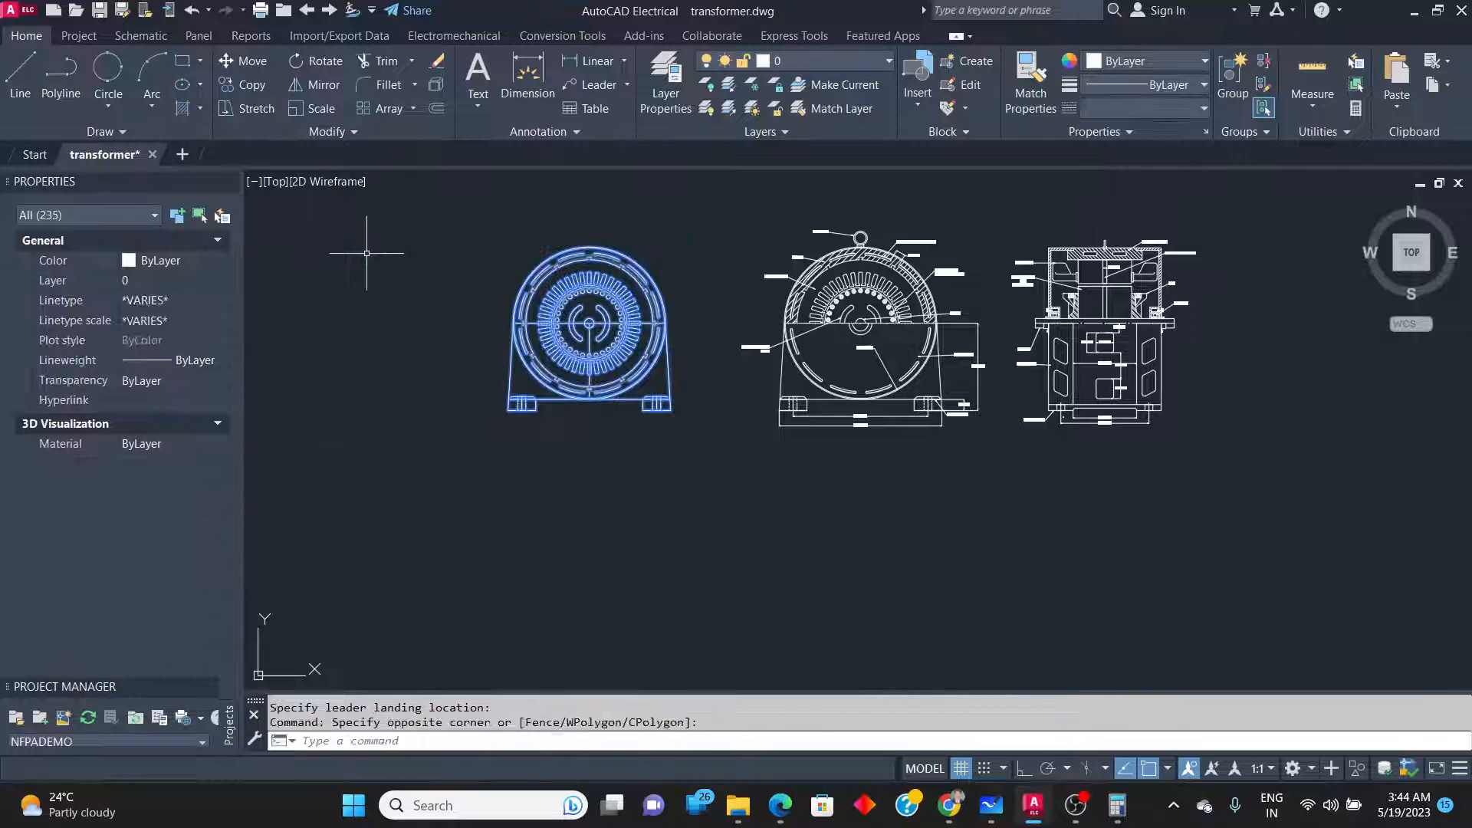
pyautogui.write('M')
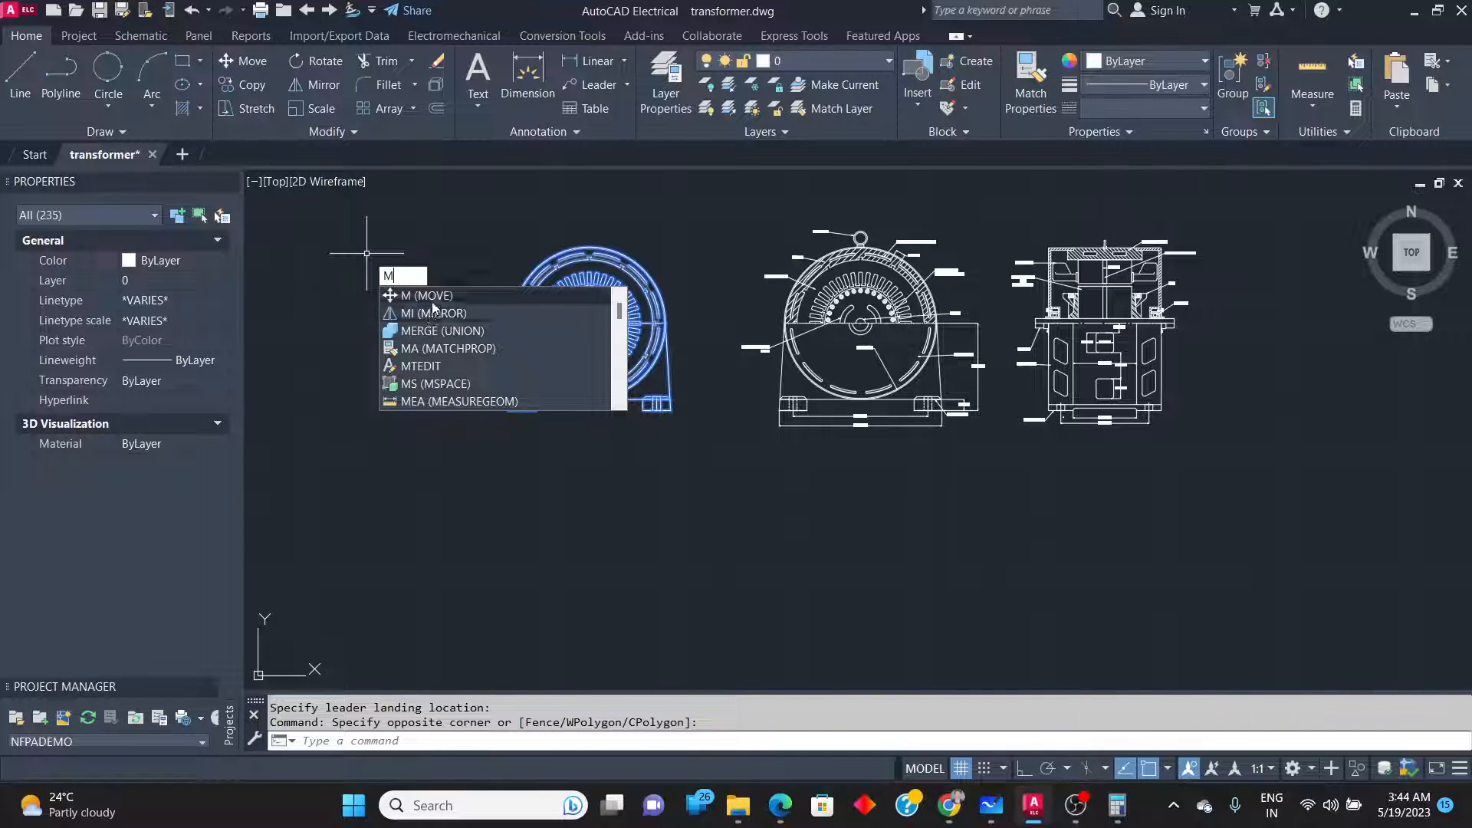
pyautogui.press('Return')
pyautogui.click(679, 518)
pyautogui.click(453, 523)
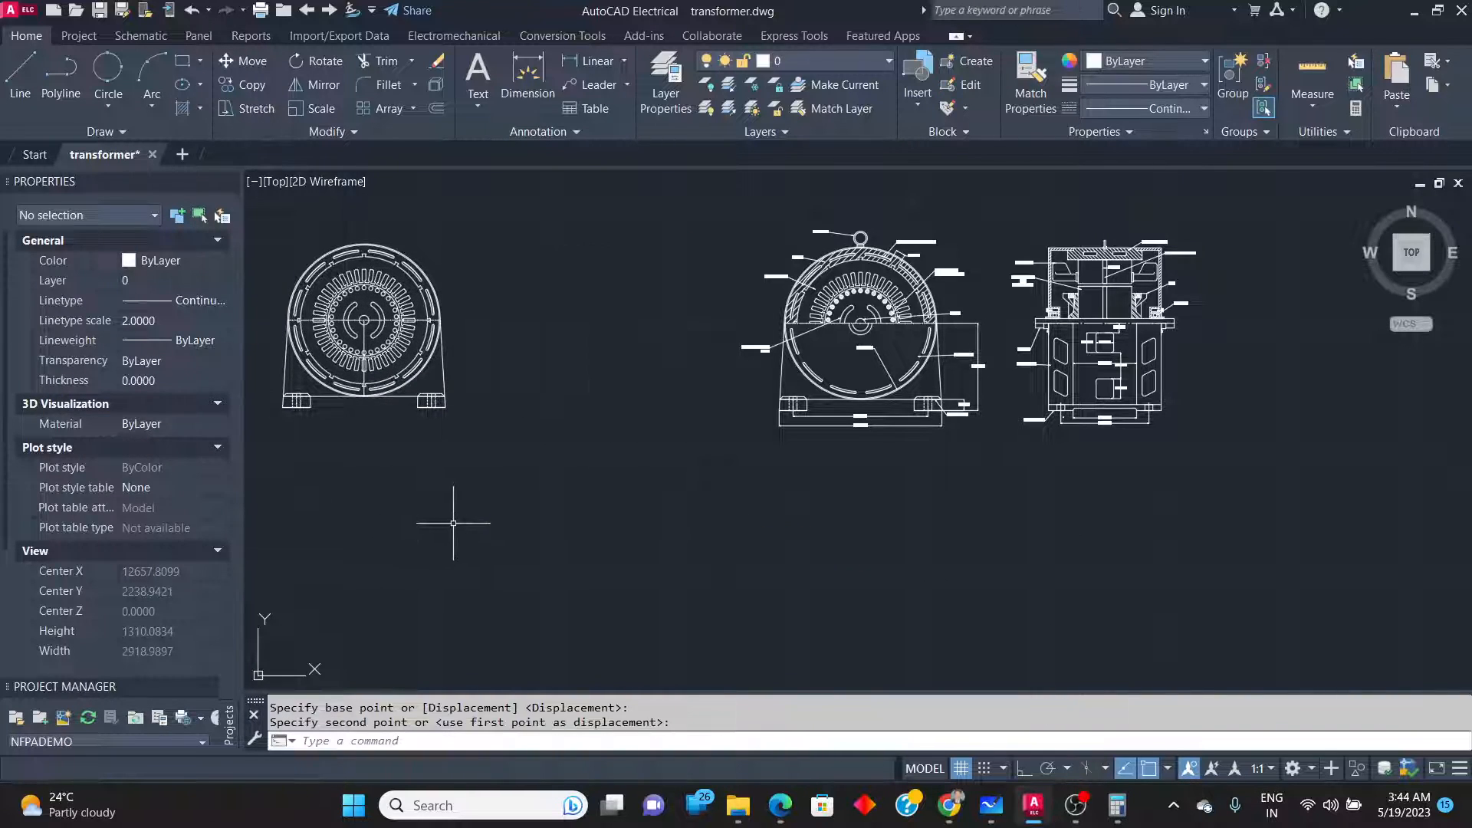
# Read the elevation's caption in the Whiteboard reference and add the multiline text ELEVATION TOP HALF IN SECTION below the elevation.
pyautogui.scroll(3, 1296, 238)
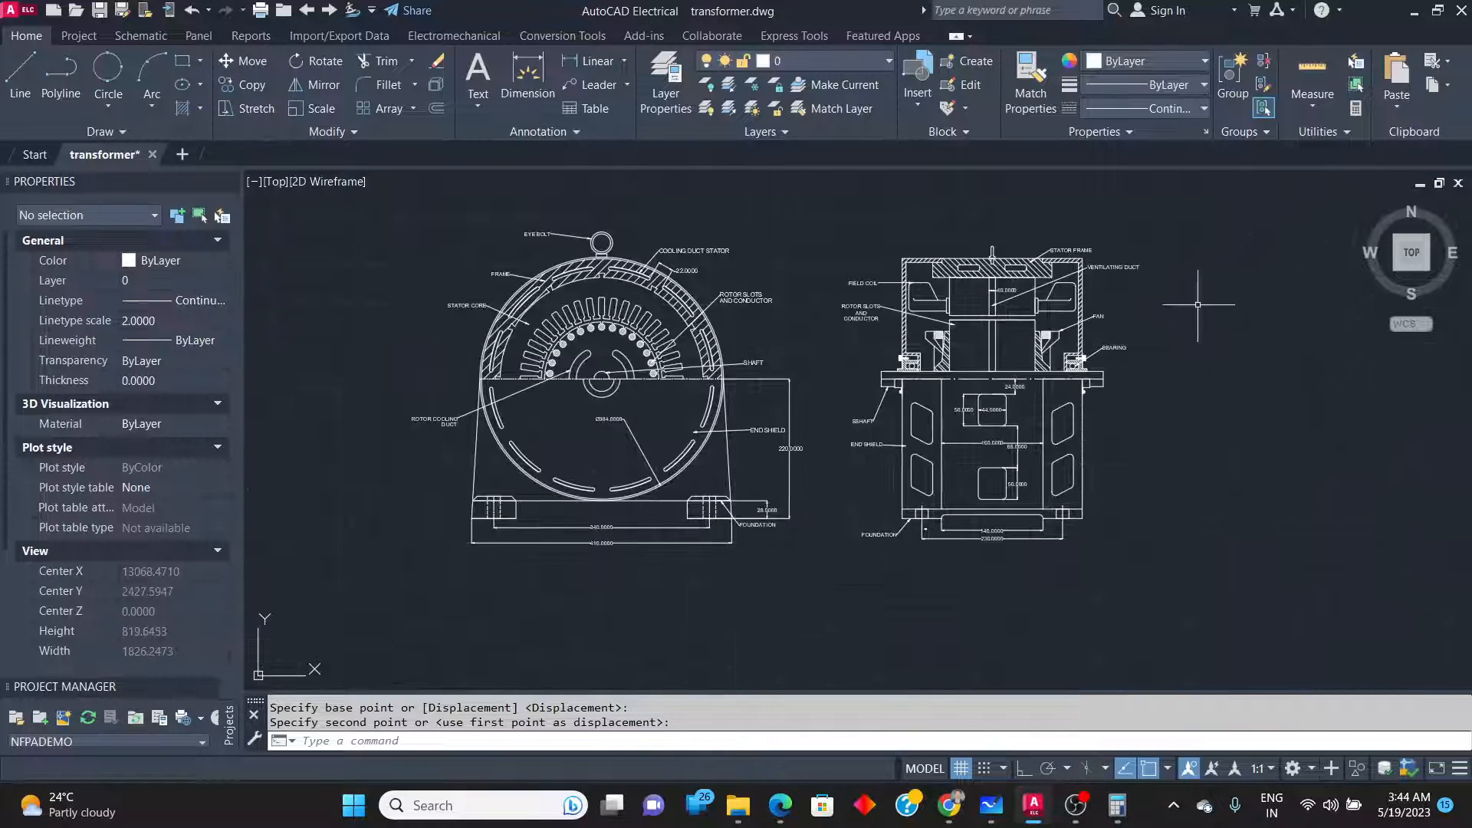
pyautogui.hotkey('alt', 'Tab')
pyautogui.scroll(-2, 1129, 425)
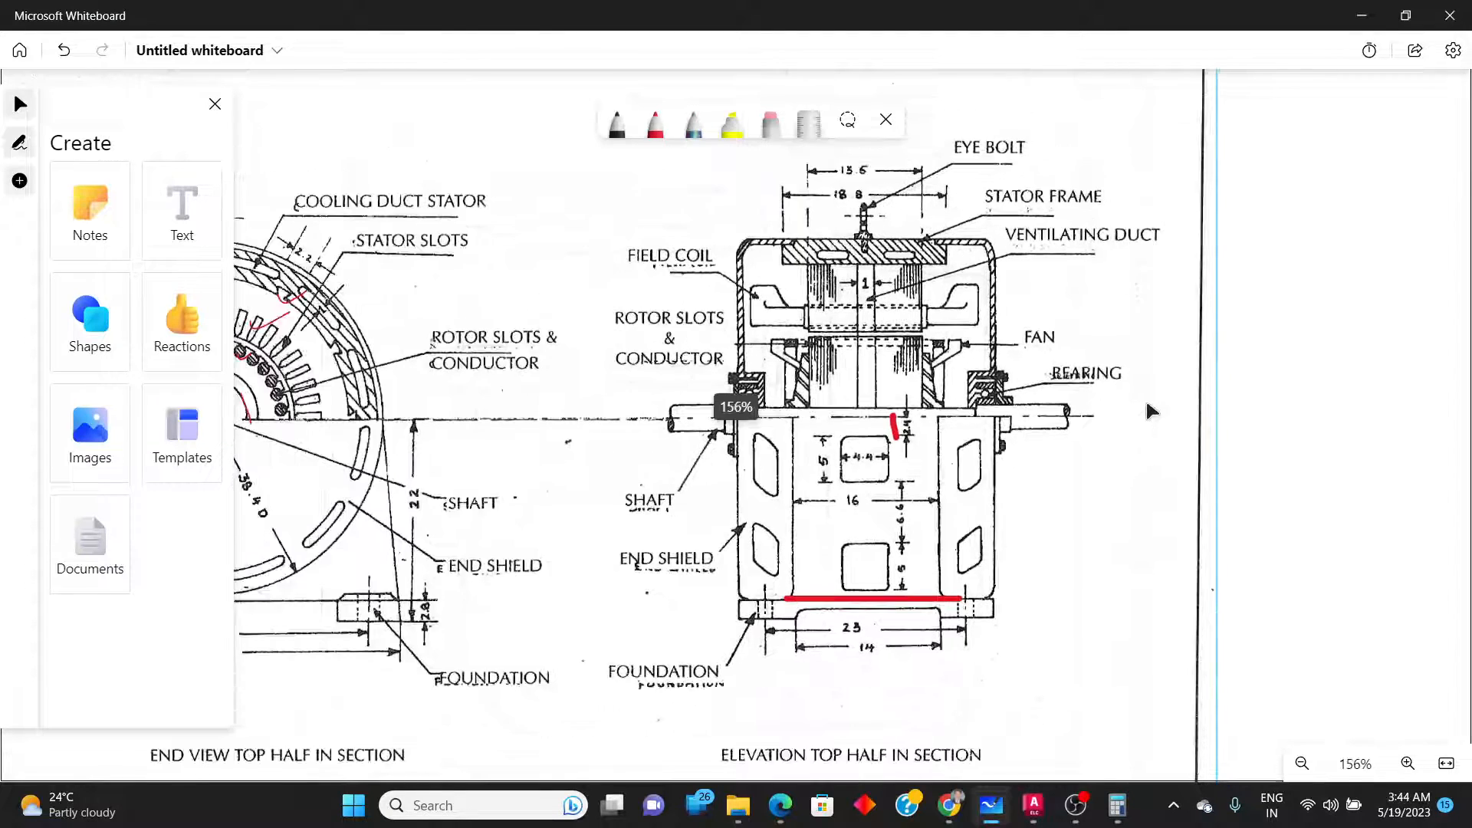
pyautogui.scroll(3, 815, 744)
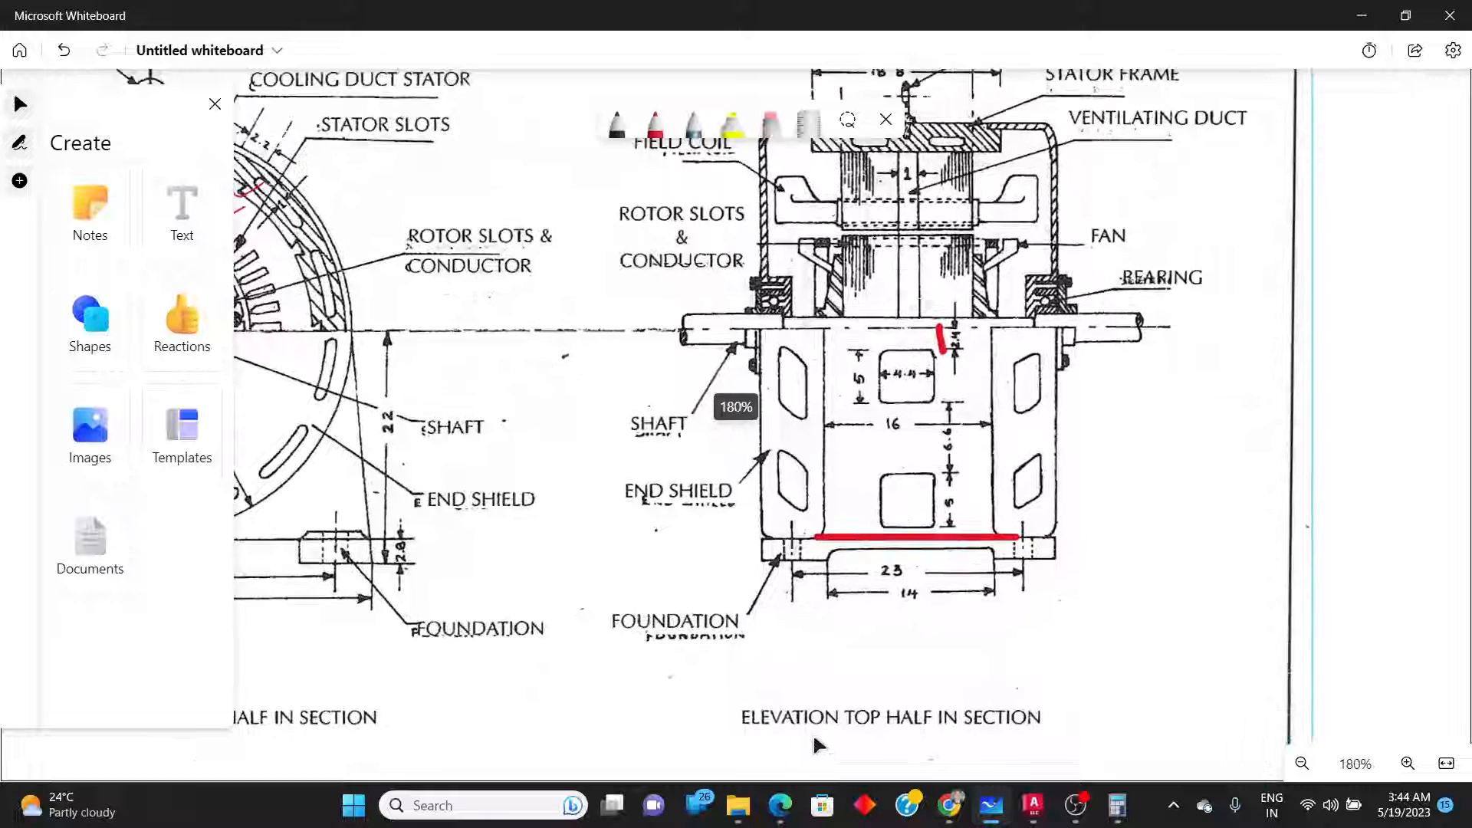
pyautogui.scroll(1, 814, 744)
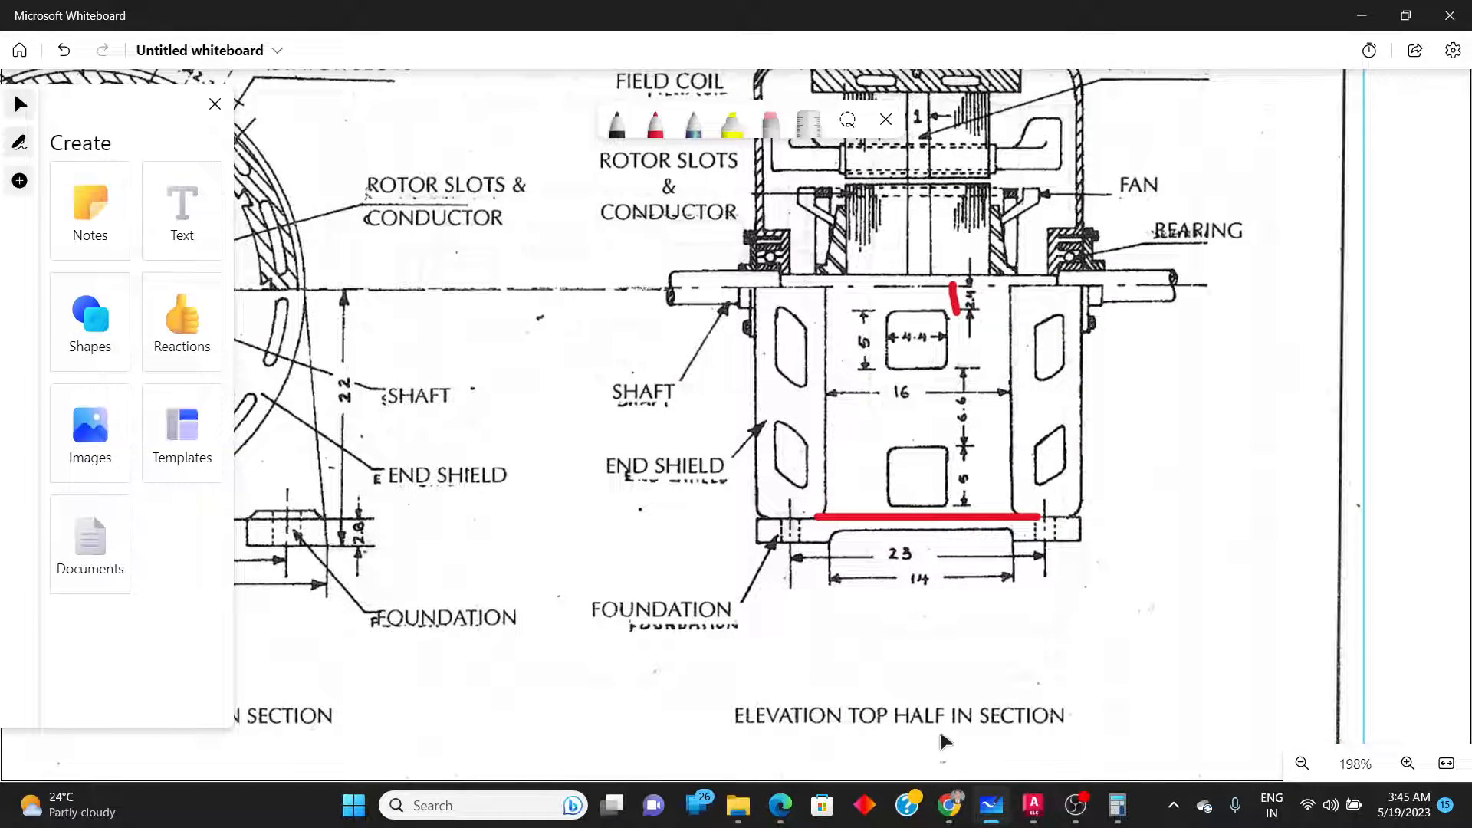
pyautogui.hotkey('alt', 'Tab')
pyautogui.click(469, 79)
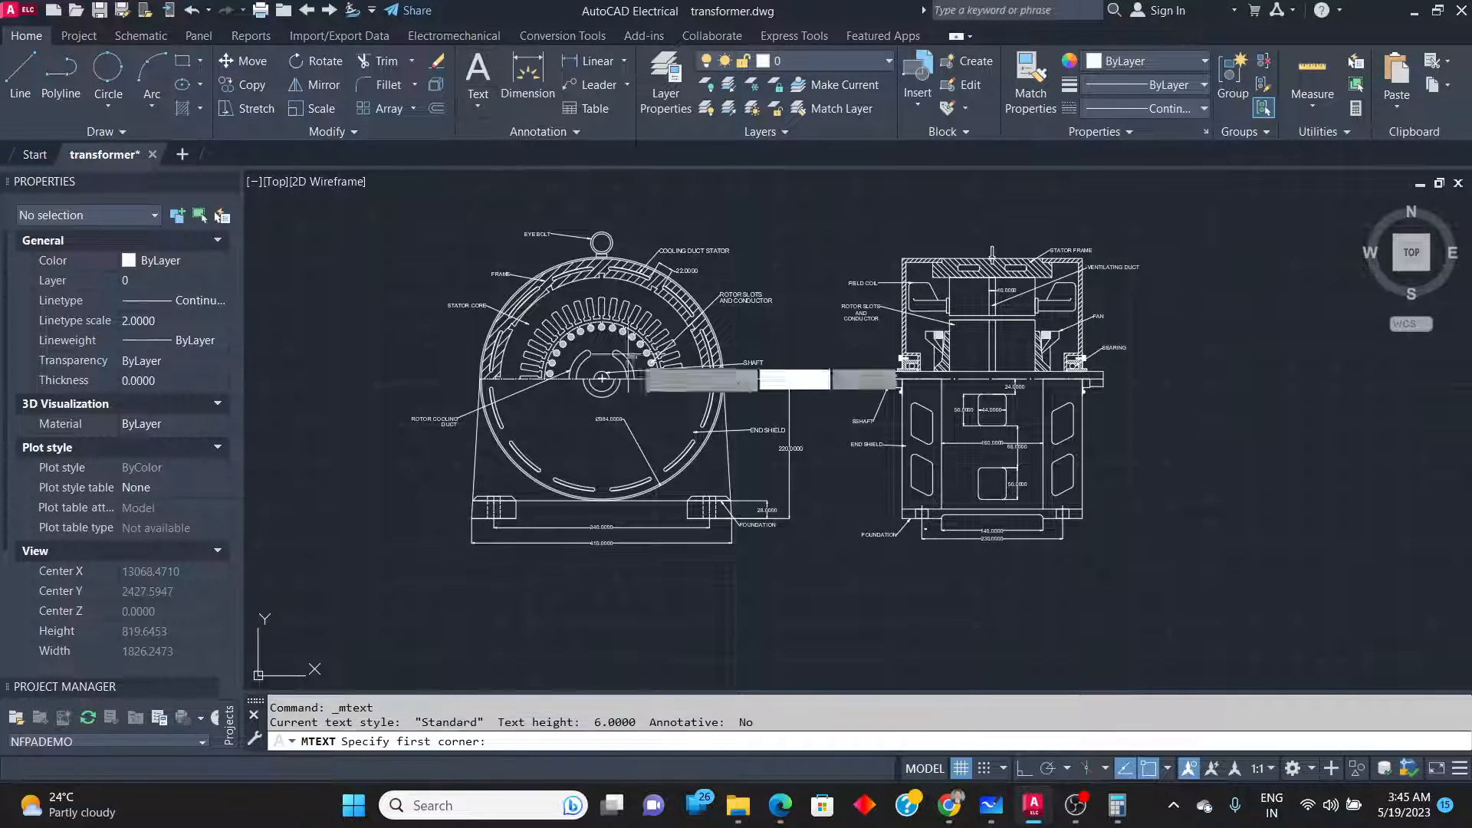
pyautogui.click(913, 603)
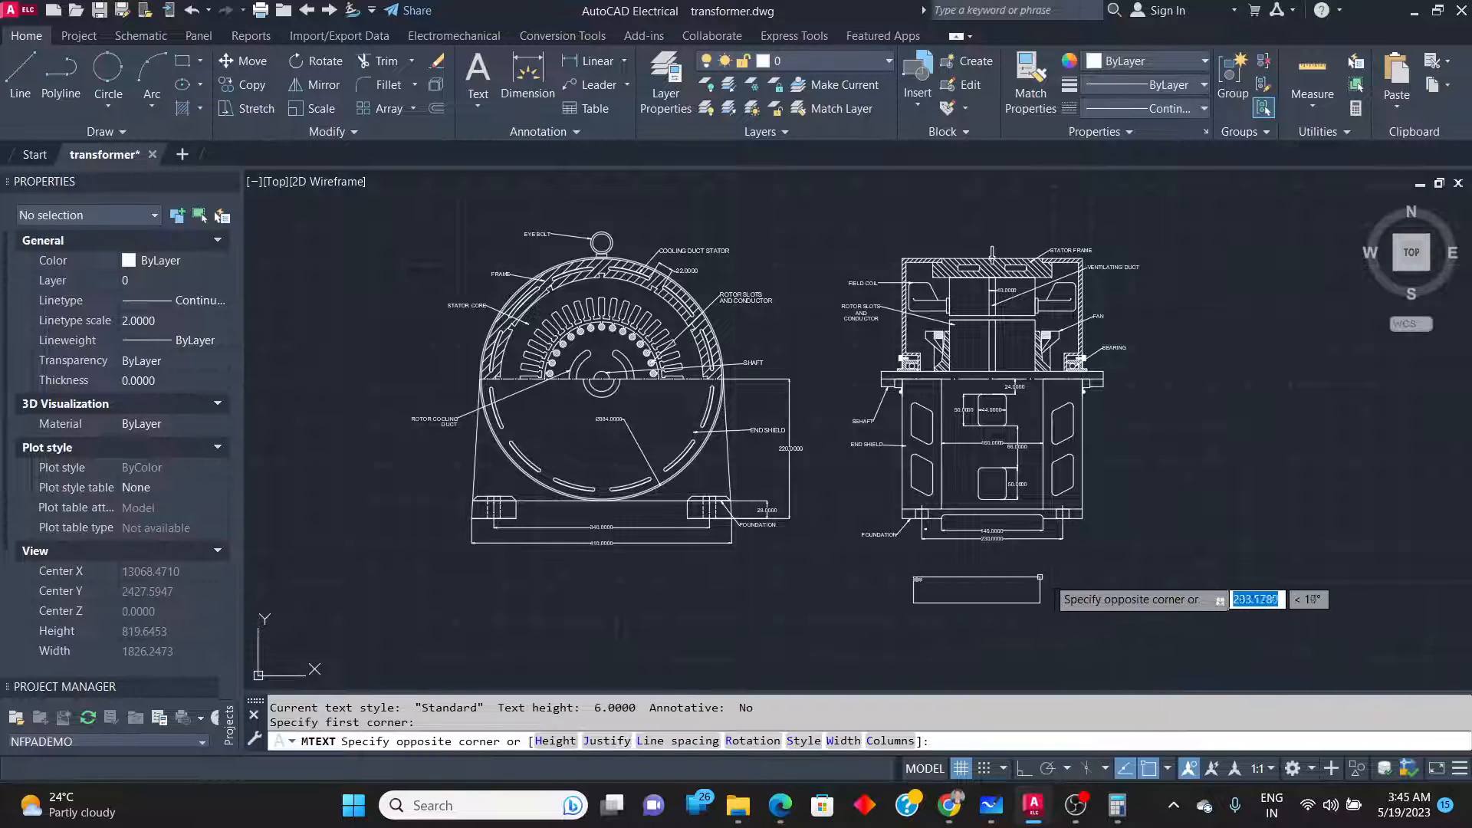
pyautogui.click(1453, 583)
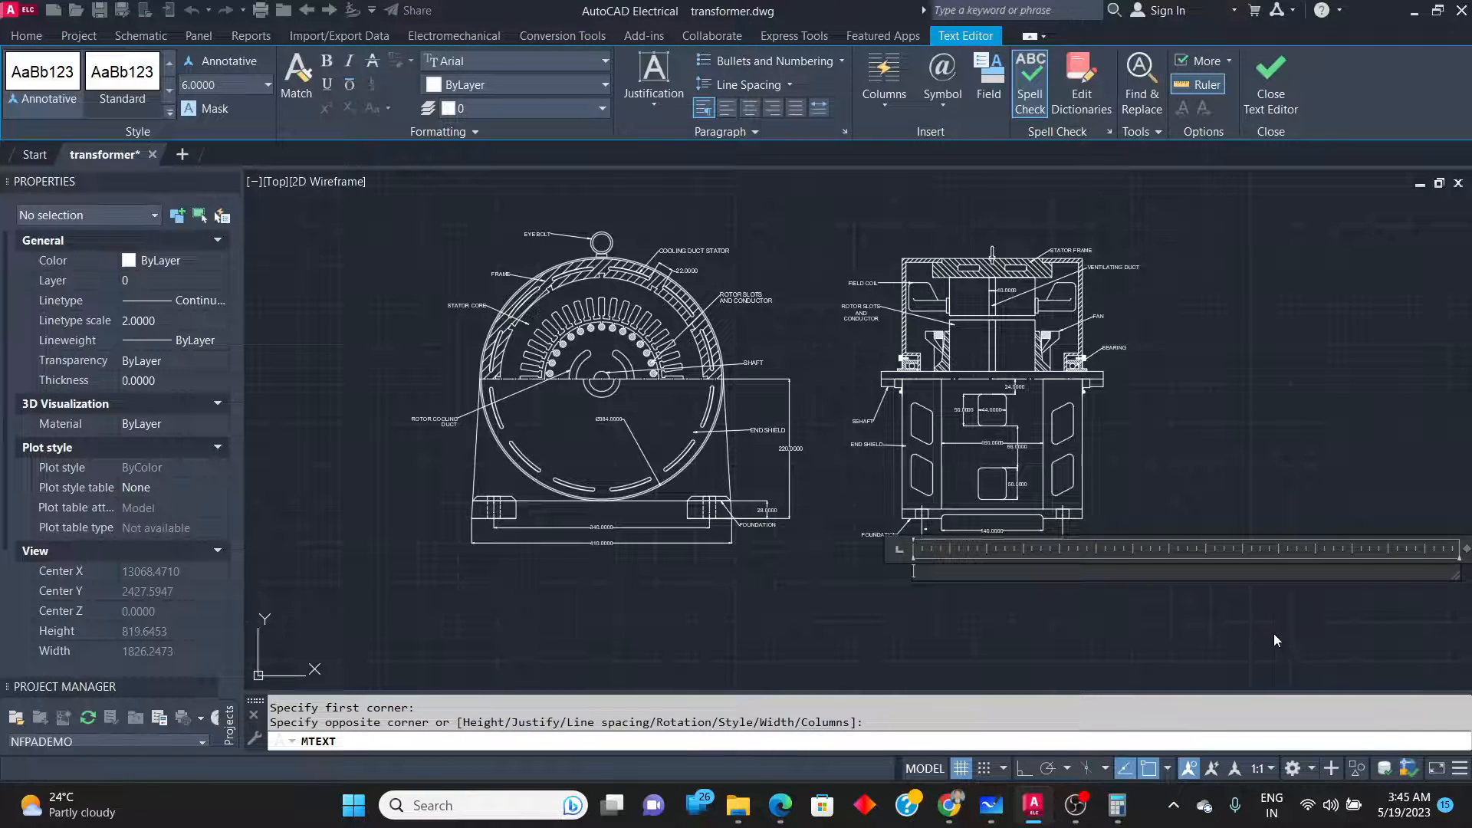
pyautogui.write('ELEVATION')
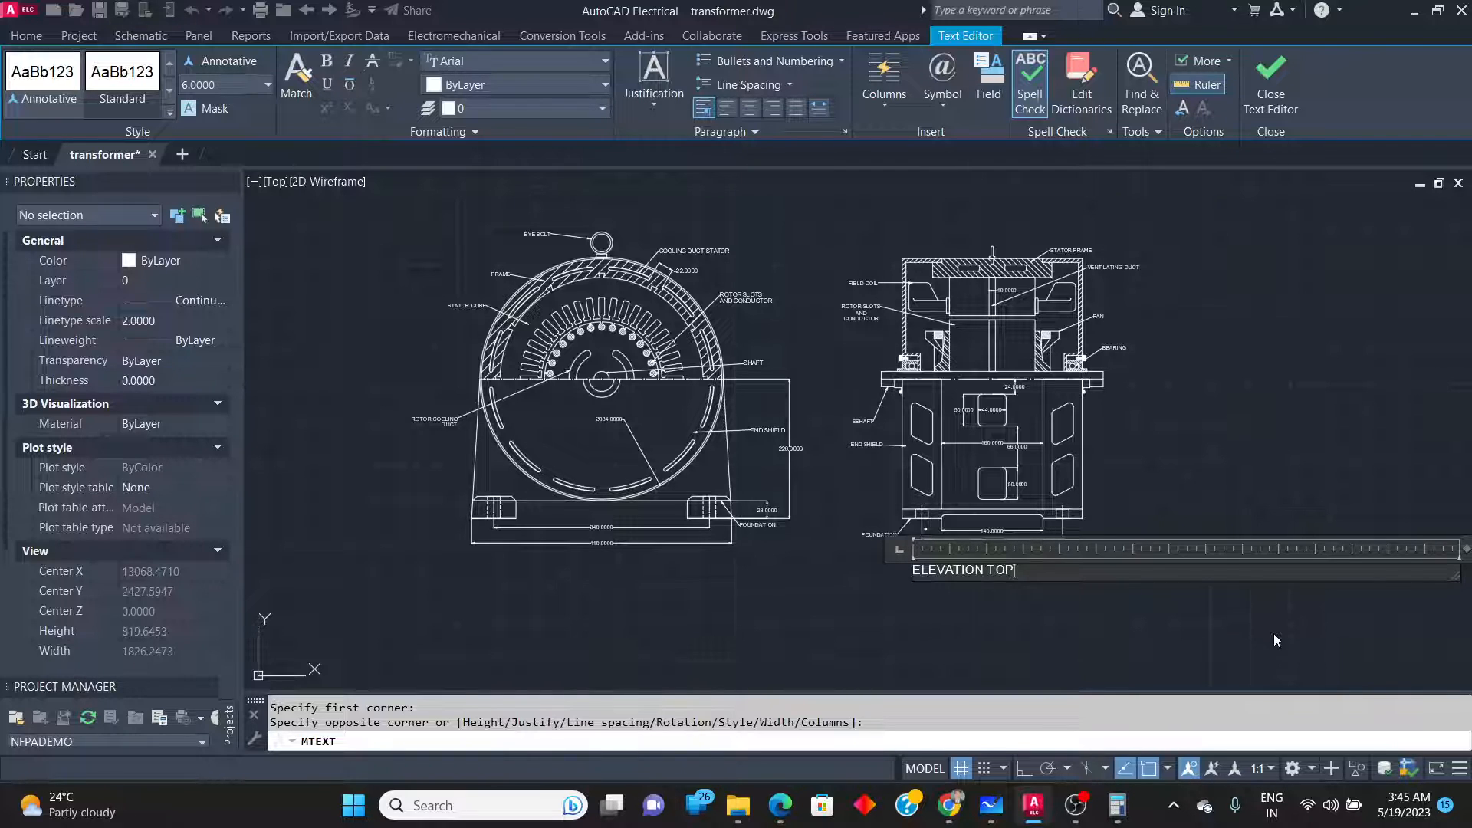
pyautogui.write(' TOP')
pyautogui.hotkey('alt', 'Tab')
pyautogui.hotkey('alt', 'Tab')
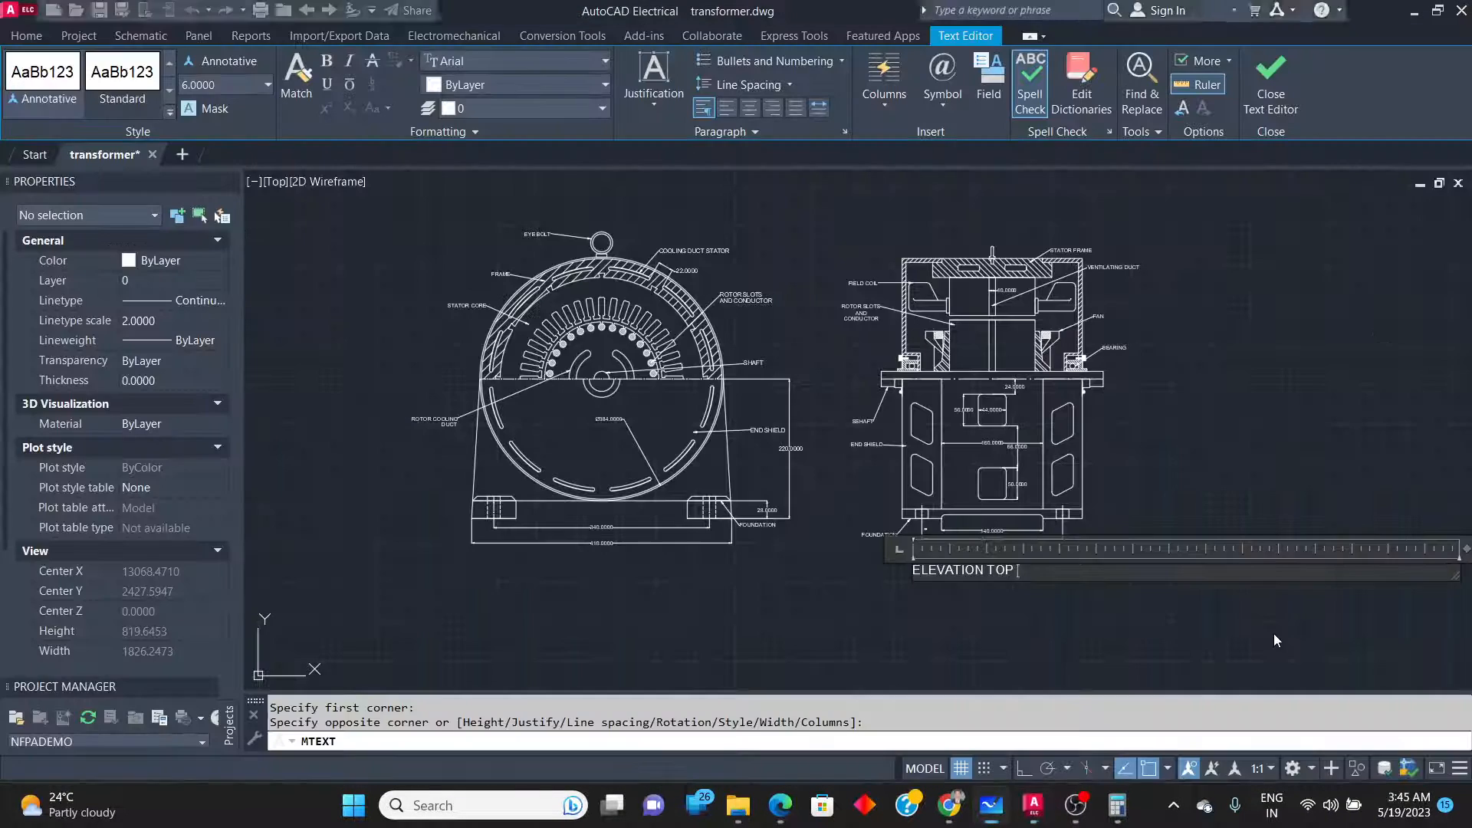
pyautogui.write('HALF I')
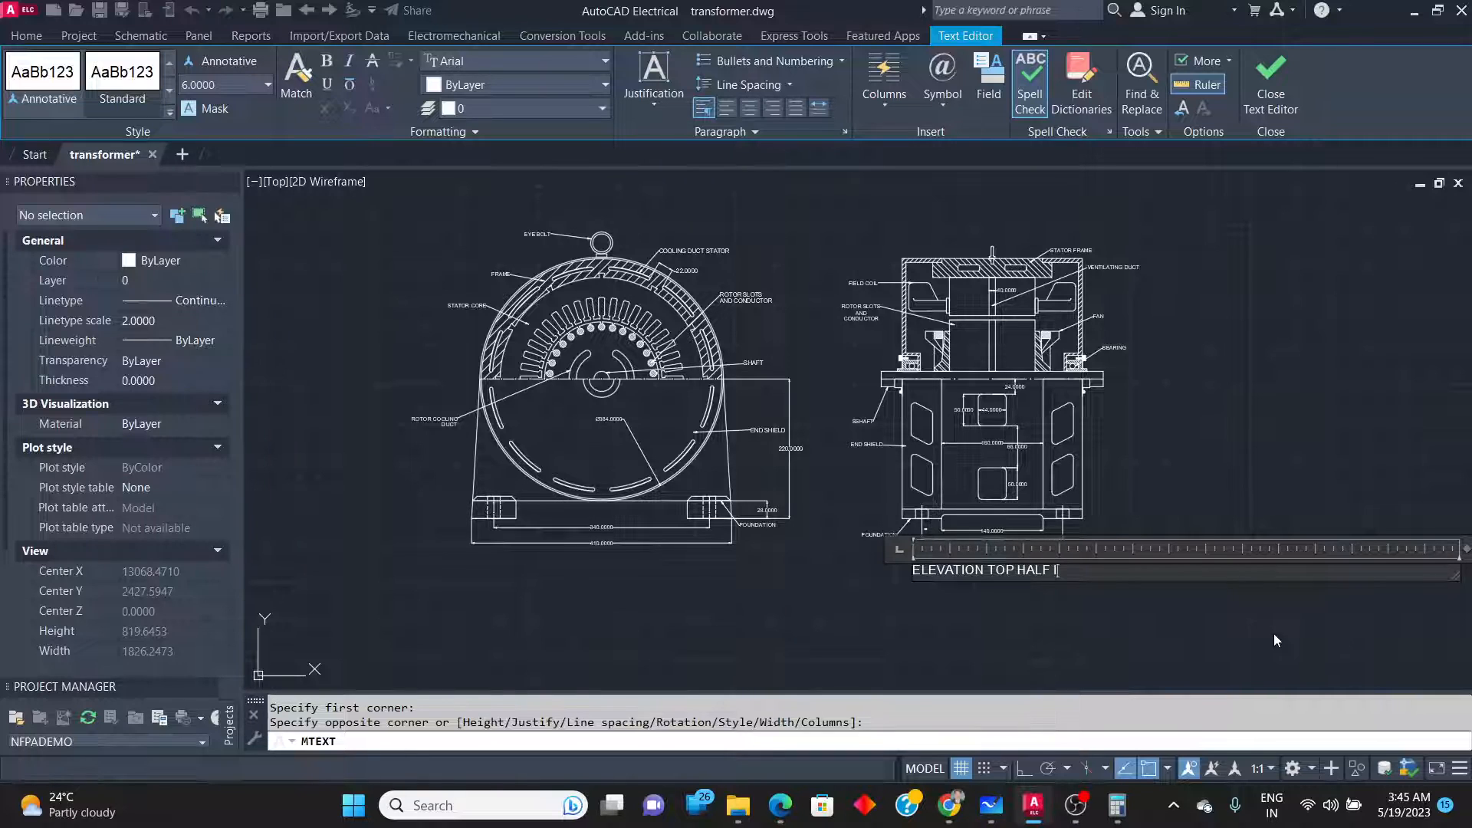
pyautogui.write('N SECTION')
pyautogui.press('Return')
pyautogui.click(1273, 634)
# Scale the elevation caption by a factor of 3 from its left end.
pyautogui.click(959, 567)
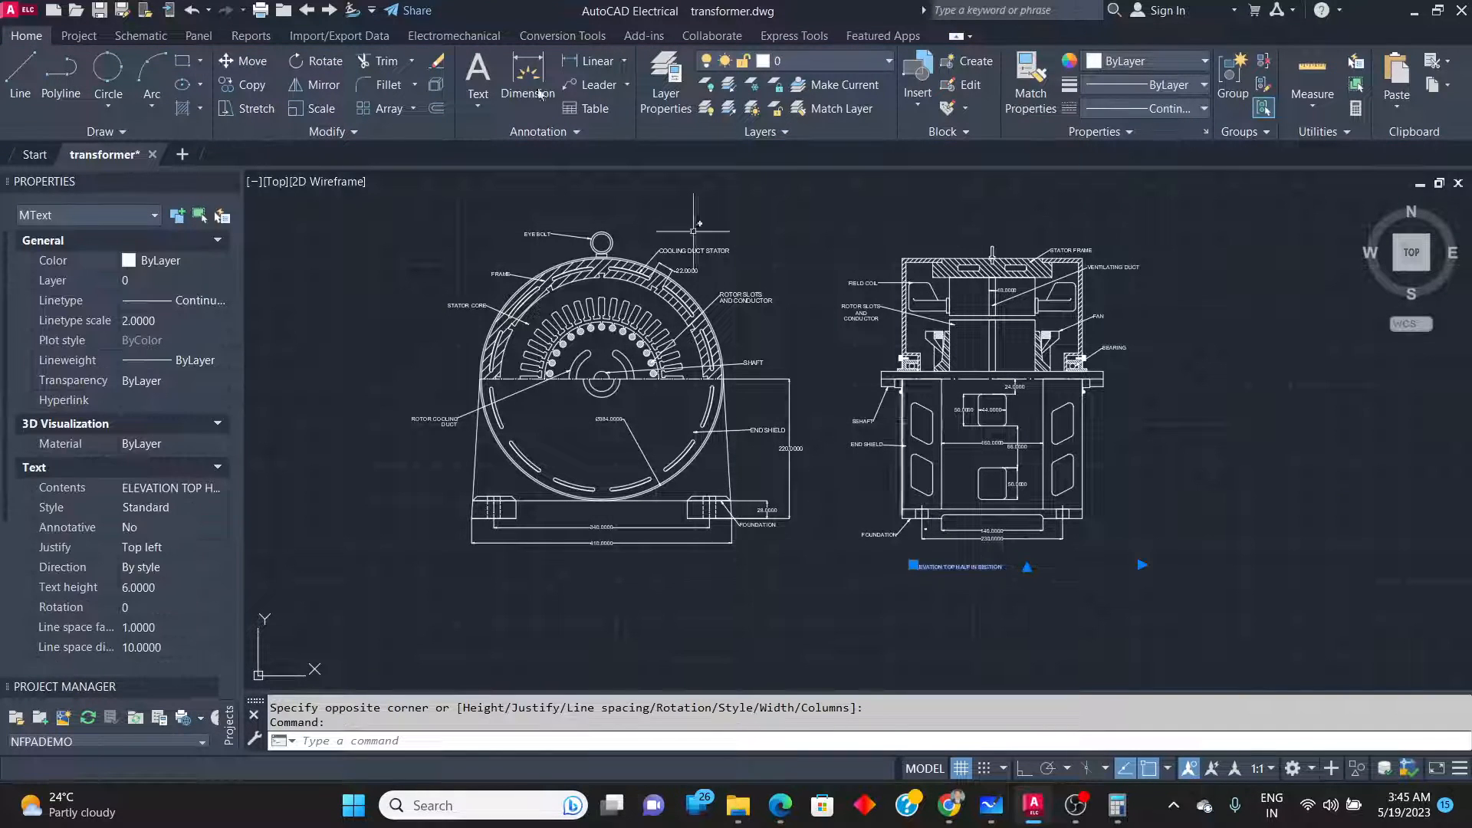
pyautogui.click(312, 108)
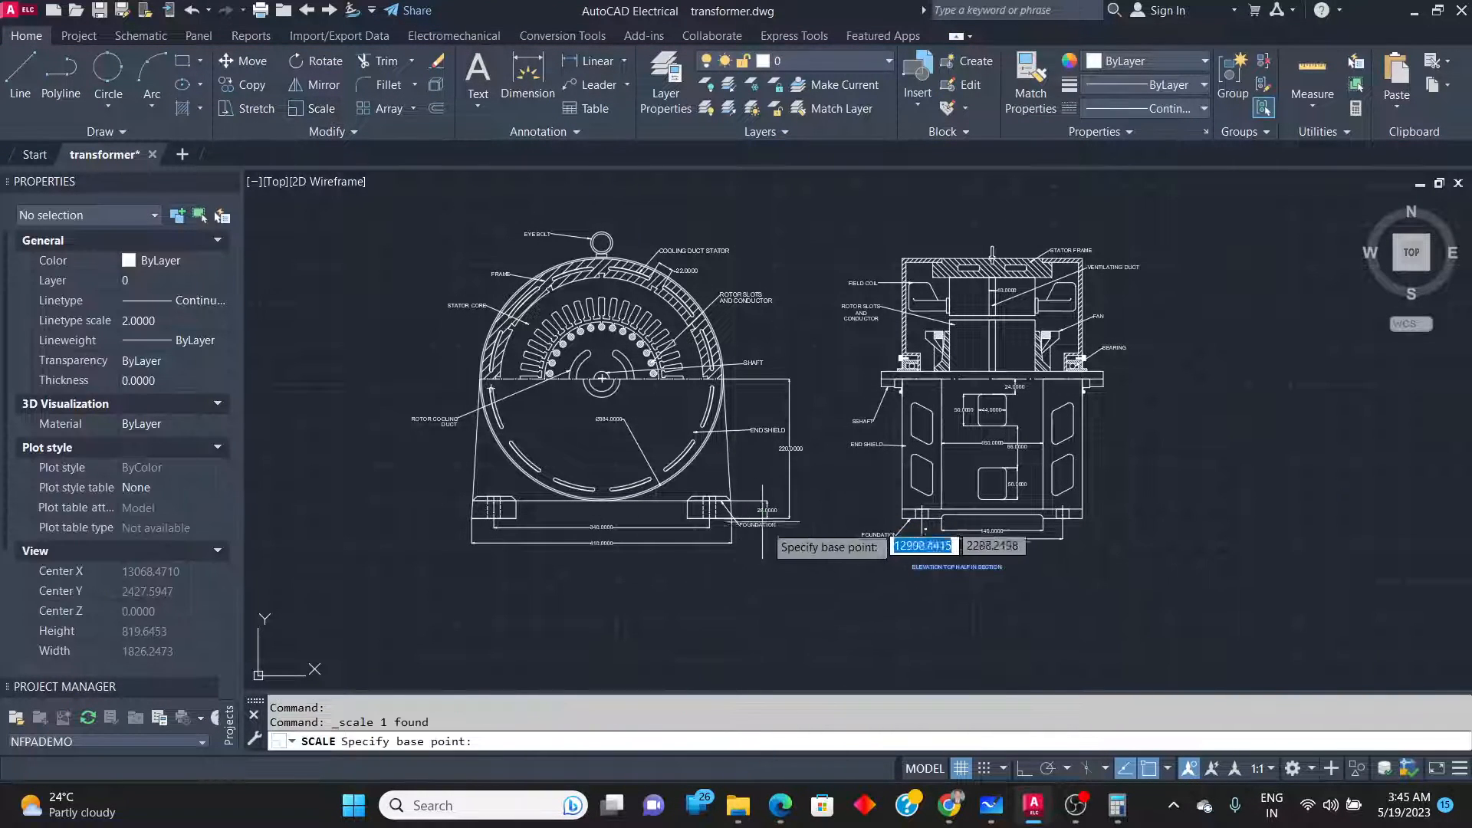
pyautogui.click(913, 568)
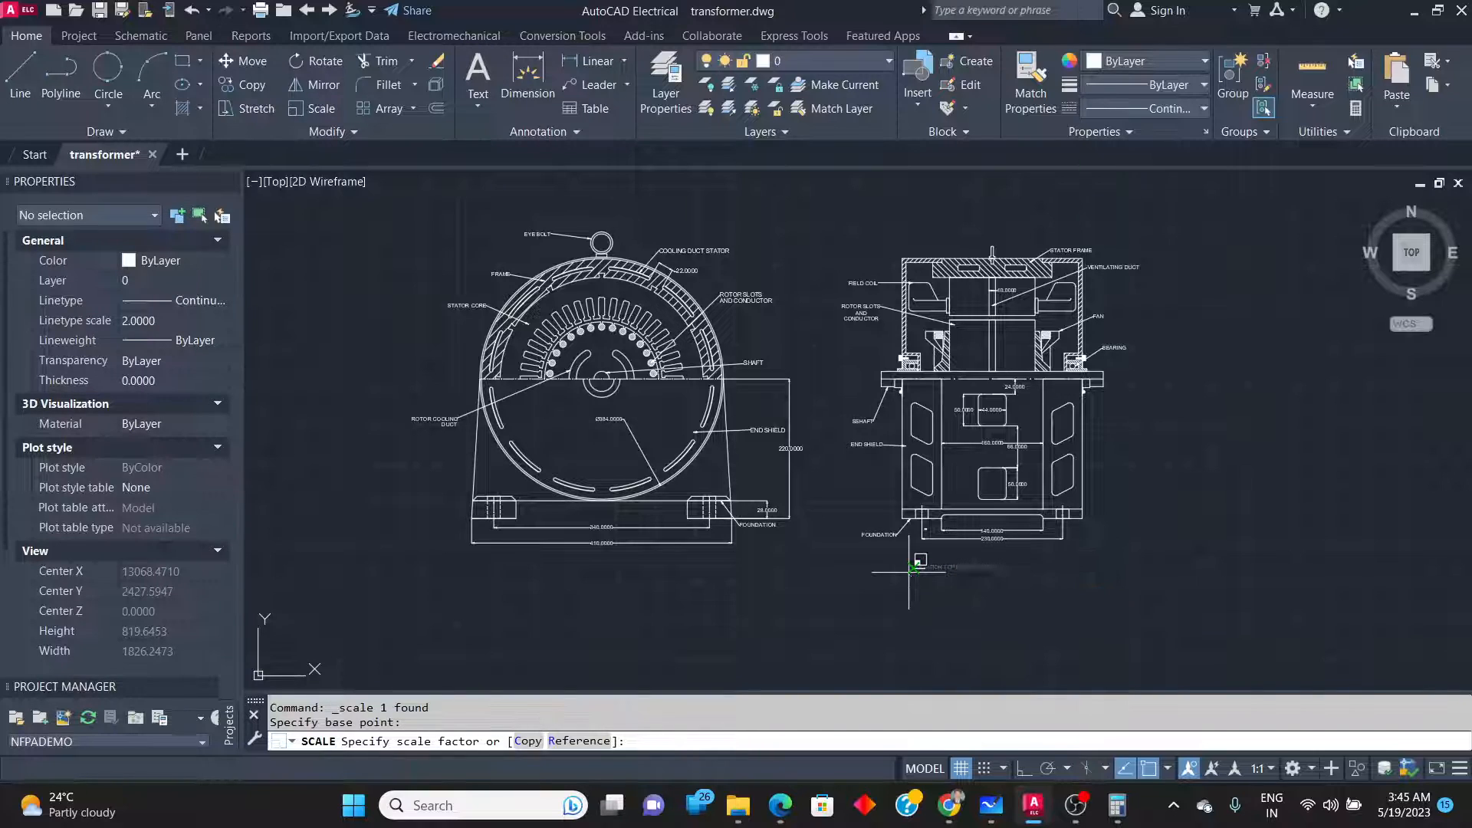
pyautogui.write('3')
pyautogui.press('Return')
# Move the enlarged caption left and slightly down to sit centrally beneath the elevation, and select it again.
pyautogui.click(1093, 566)
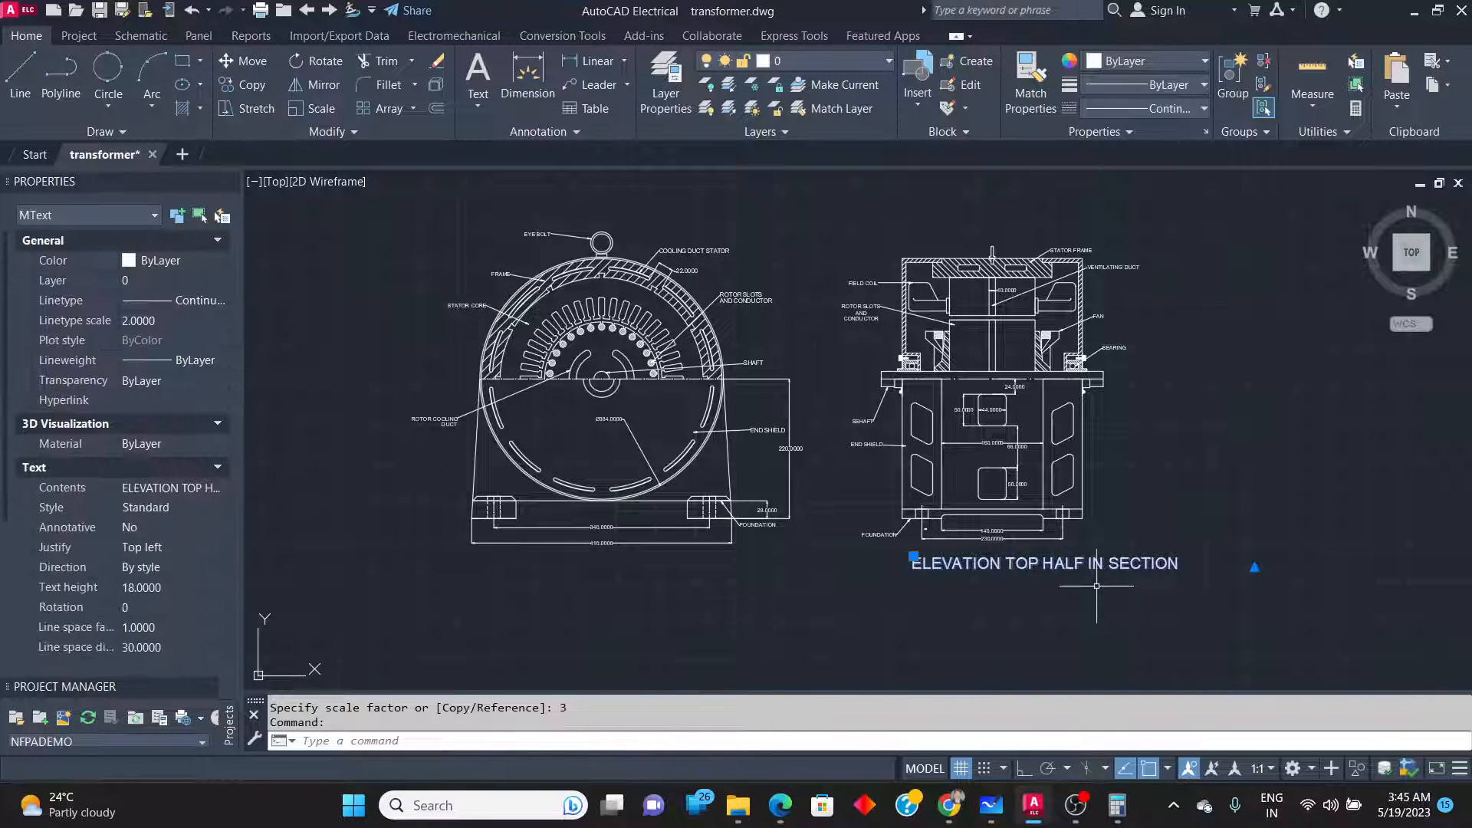
pyautogui.write('M')
pyautogui.press('Return')
pyautogui.click(1338, 512)
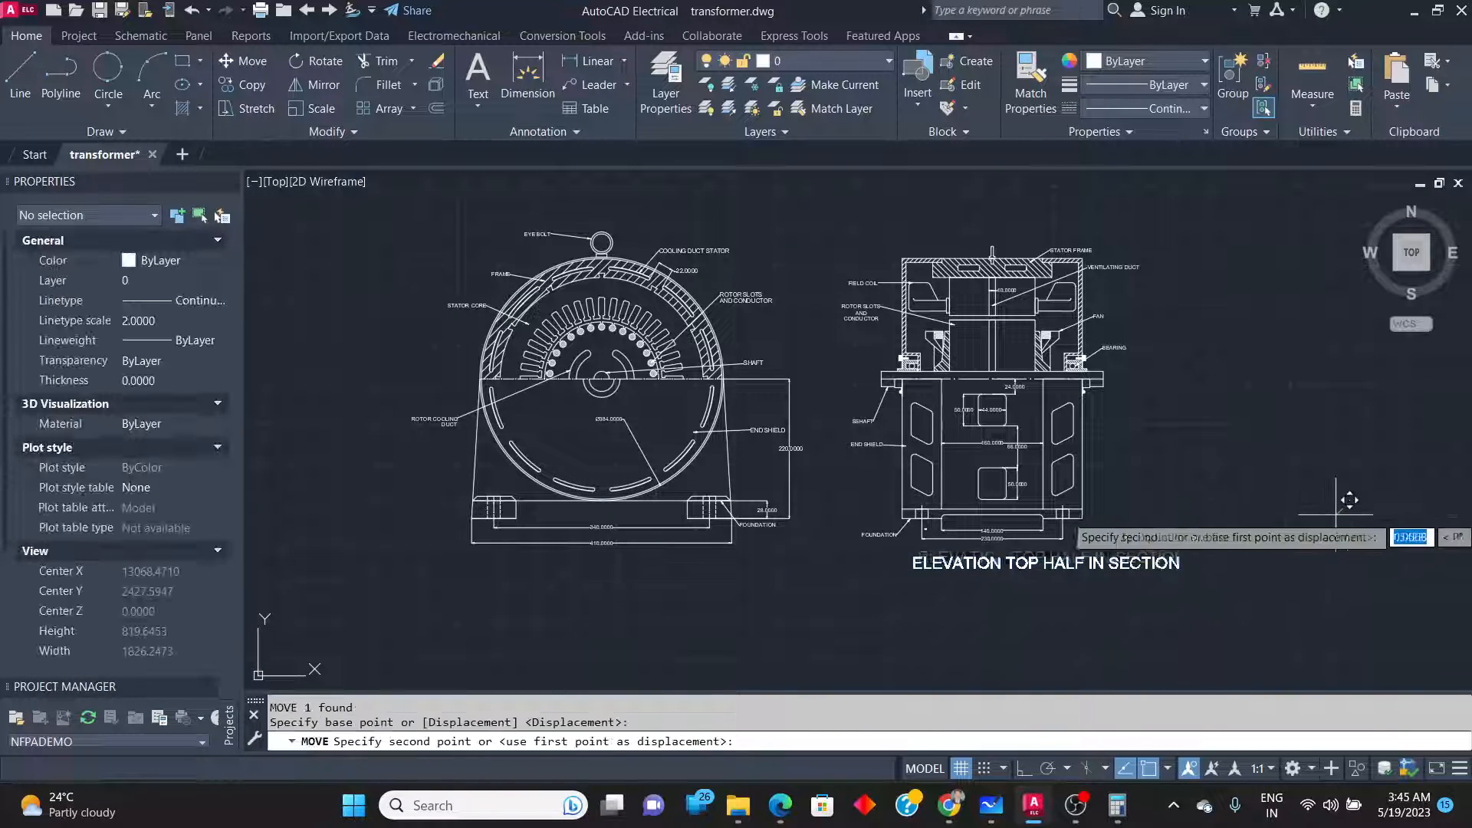
pyautogui.click(1308, 506)
pyautogui.click(1091, 572)
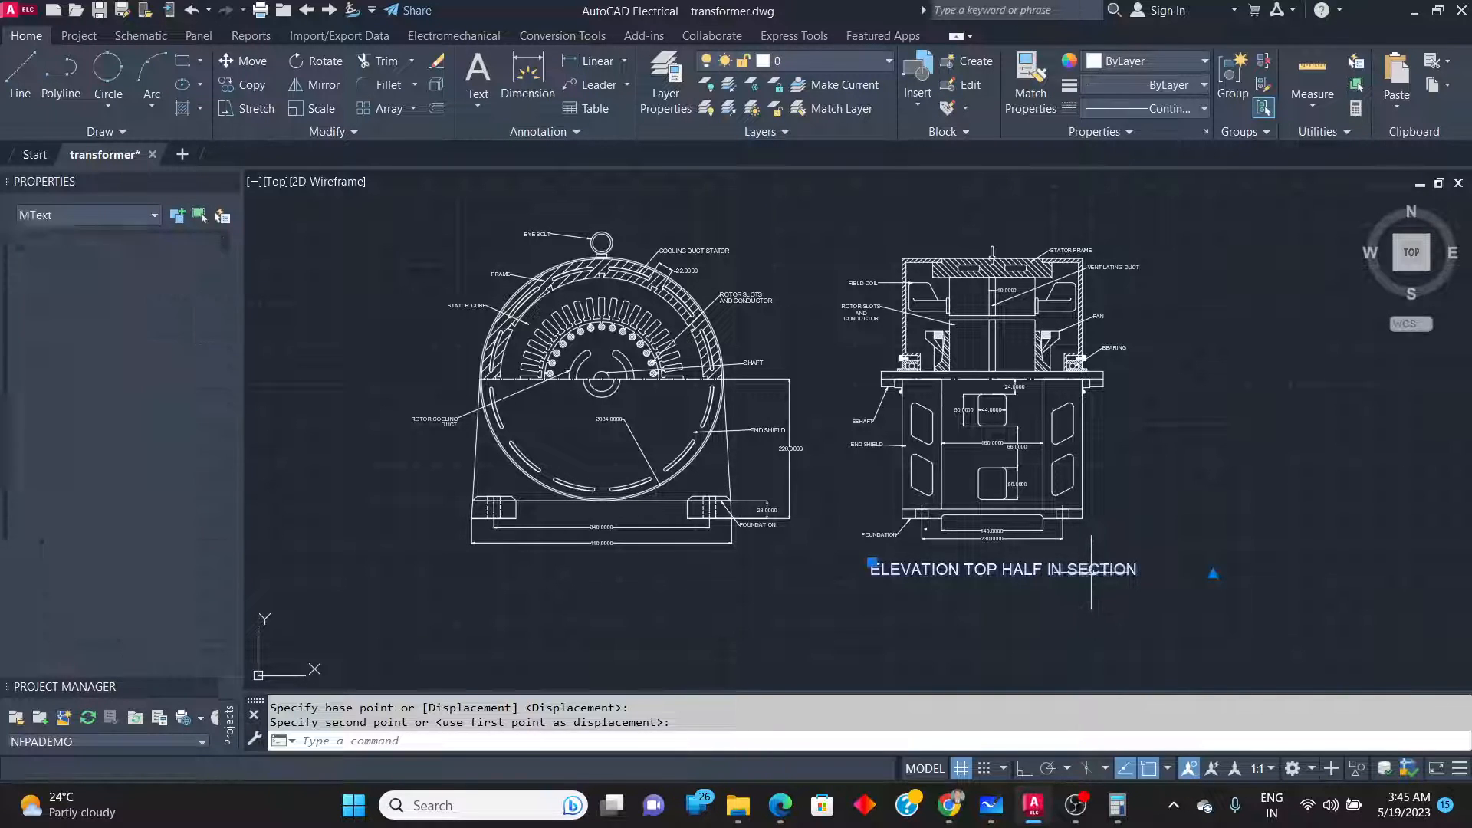
# Copy the elevation caption horizontally with Ortho on and place the copy beneath the end view.
pyautogui.write('COP')
pyautogui.press('Return')
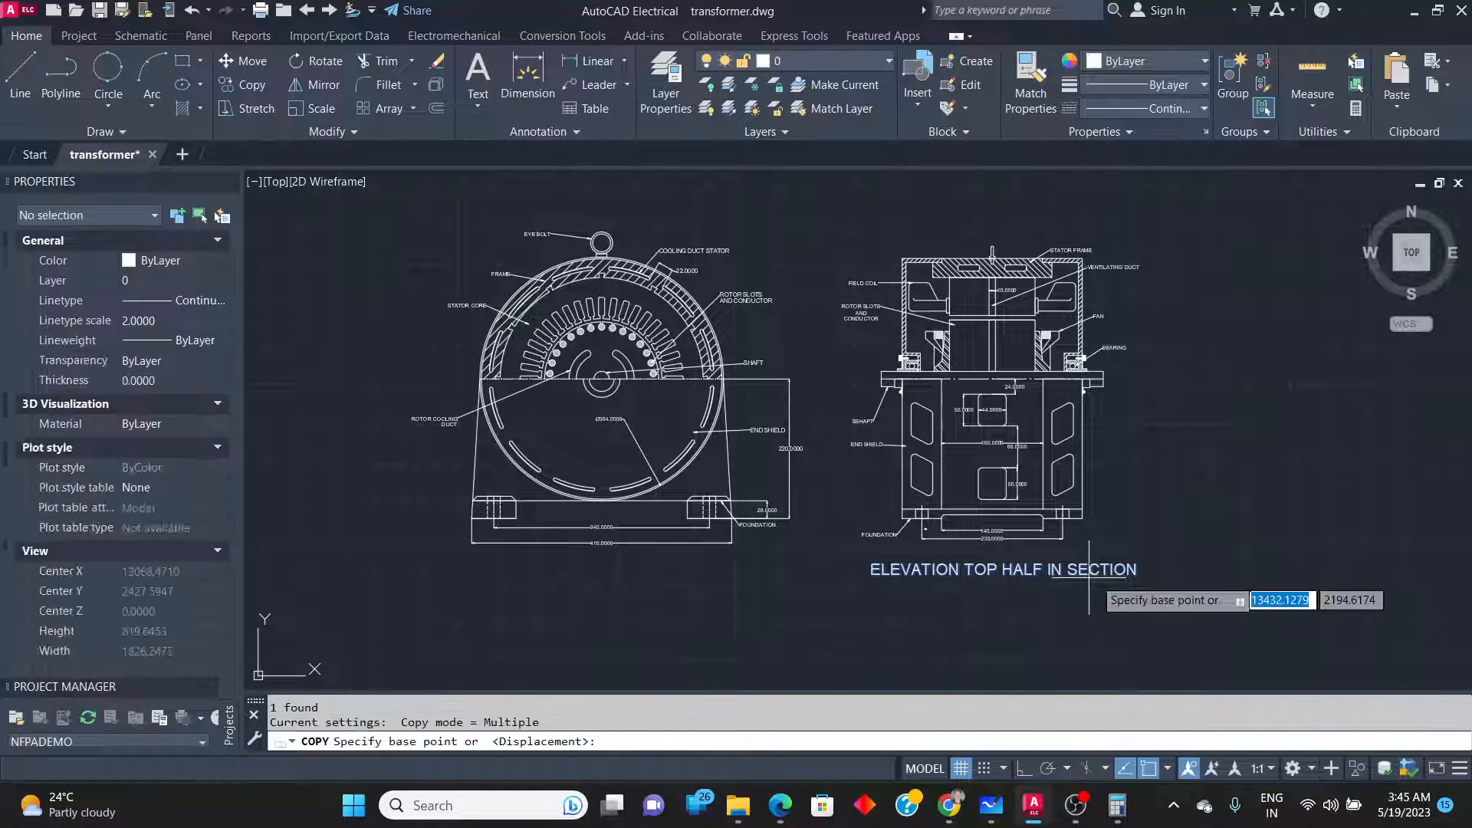
pyautogui.click(1301, 540)
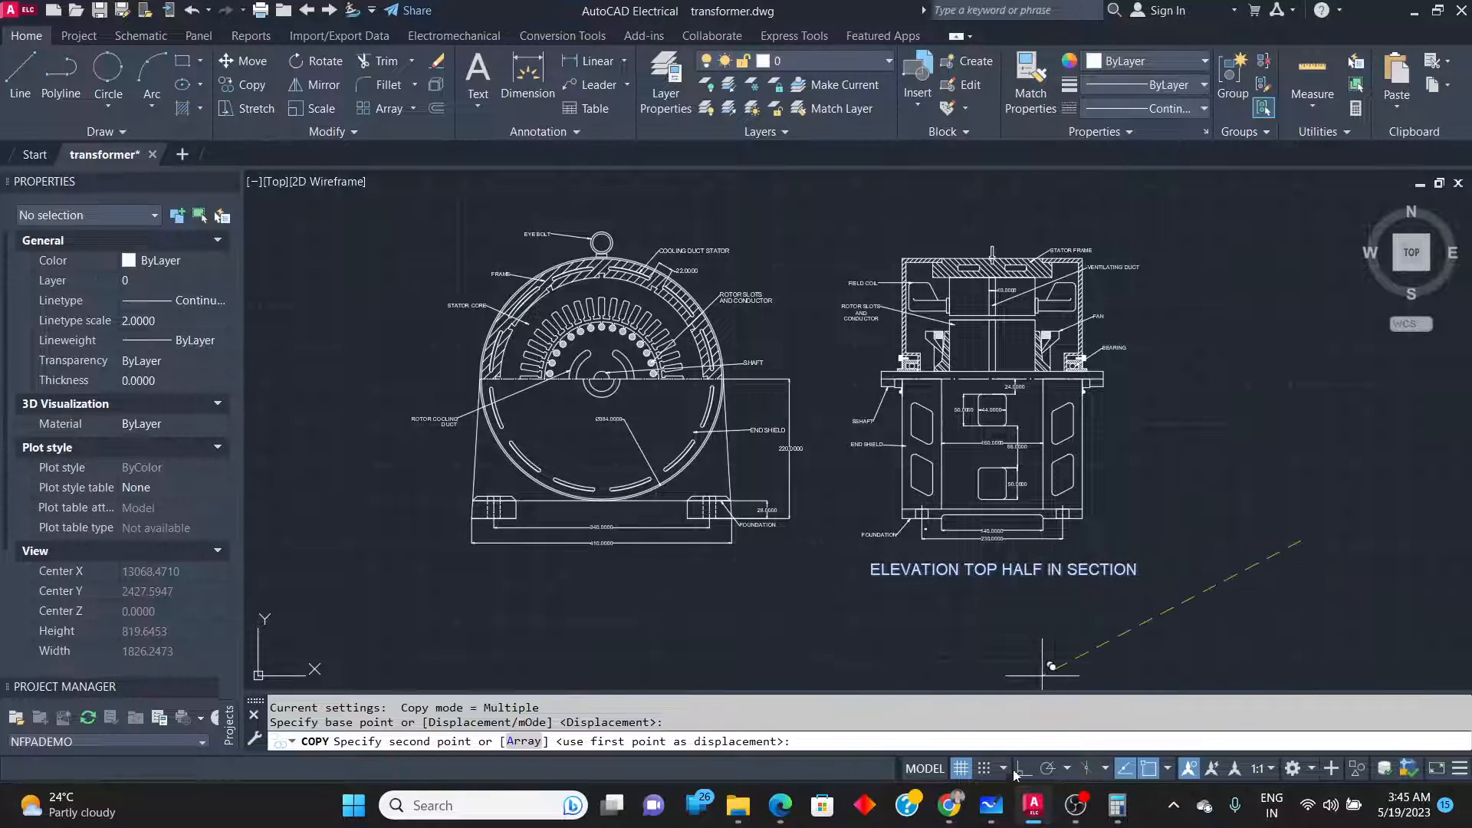
pyautogui.click(1024, 769)
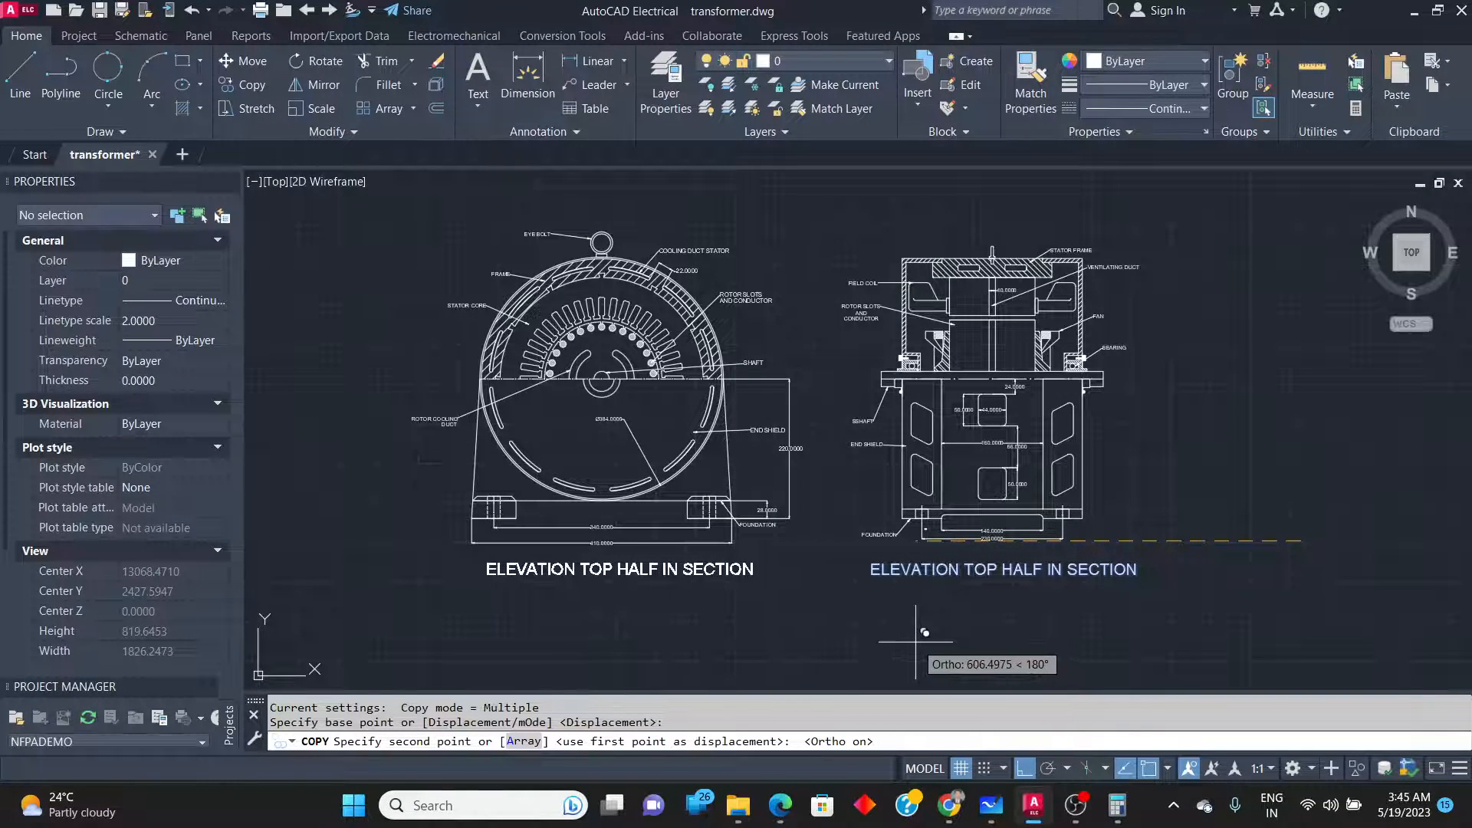
pyautogui.click(940, 644)
# Read the end view's caption in the Whiteboard reference and change the copied caption to END VIEW TOP HALF IN SECTION.
pyautogui.hotkey('alt', 'Tab')
pyautogui.keyDown('ctrl'); pyautogui.scroll(-5, 890, 522); pyautogui.keyUp('ctrl')
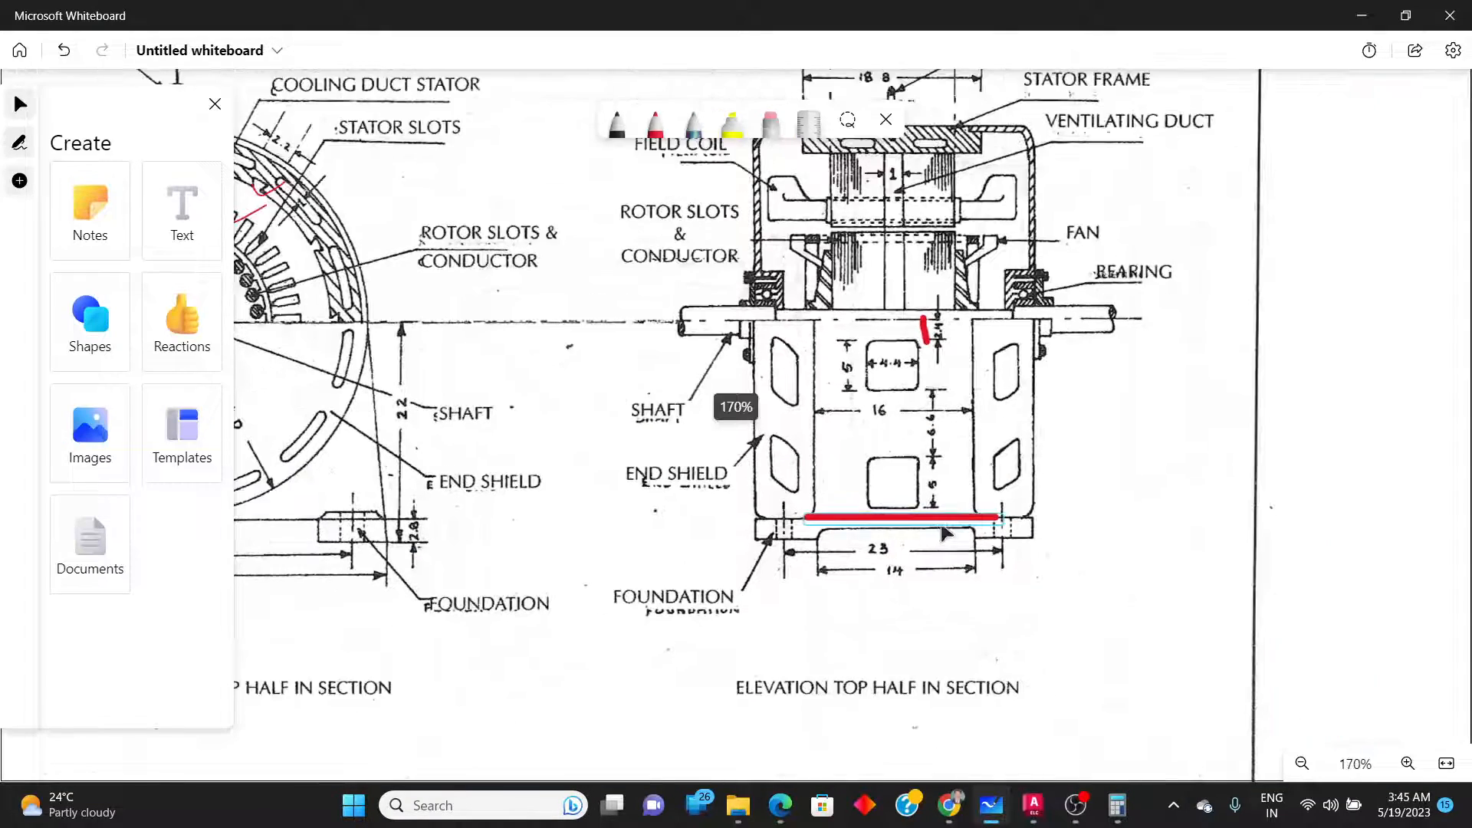
pyautogui.keyDown('ctrl'); pyautogui.scroll(1, 367, 660); pyautogui.keyUp('ctrl')
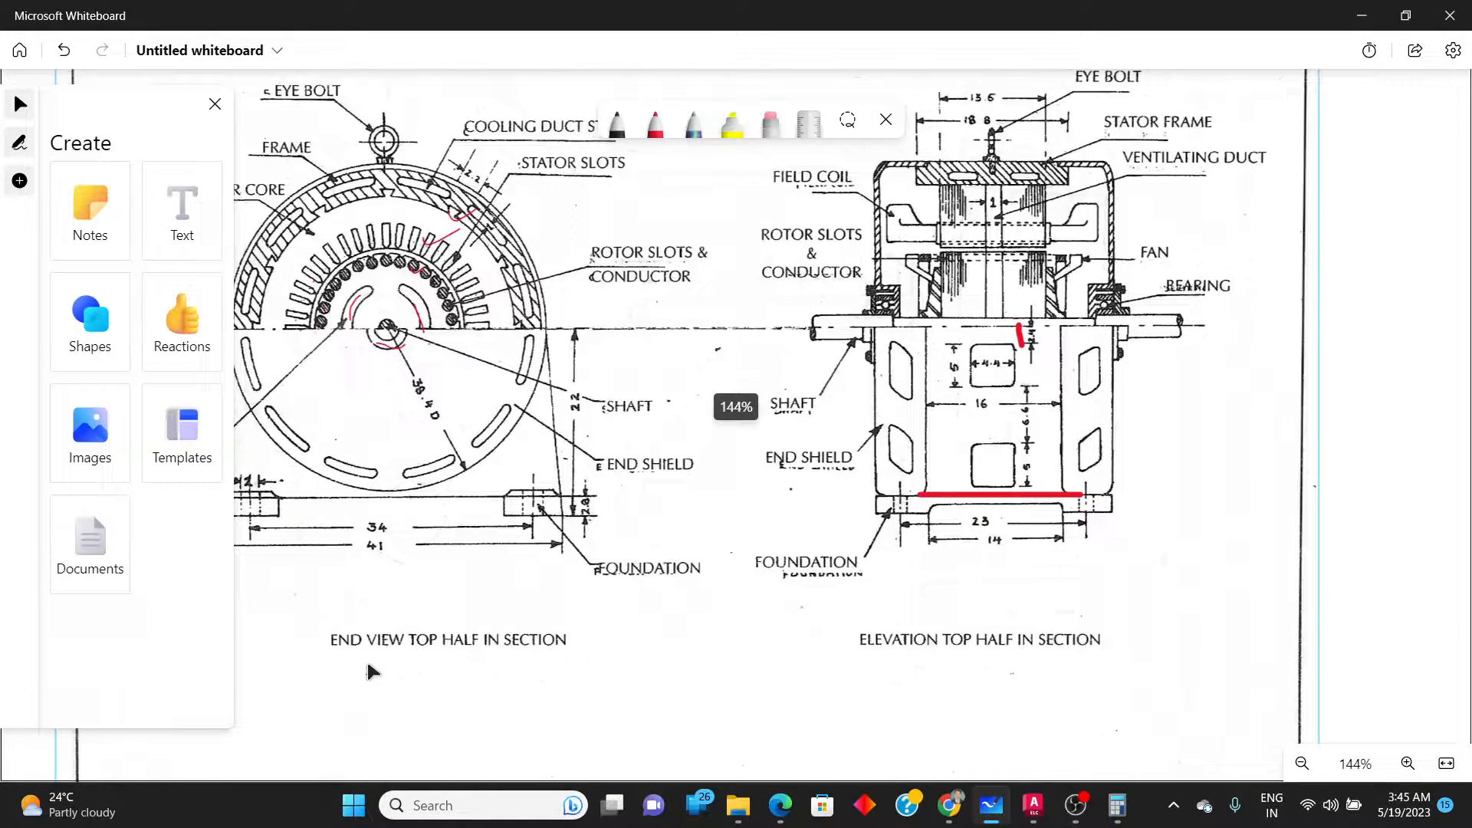
pyautogui.hotkey('alt', 'Tab')
pyautogui.press('Escape')
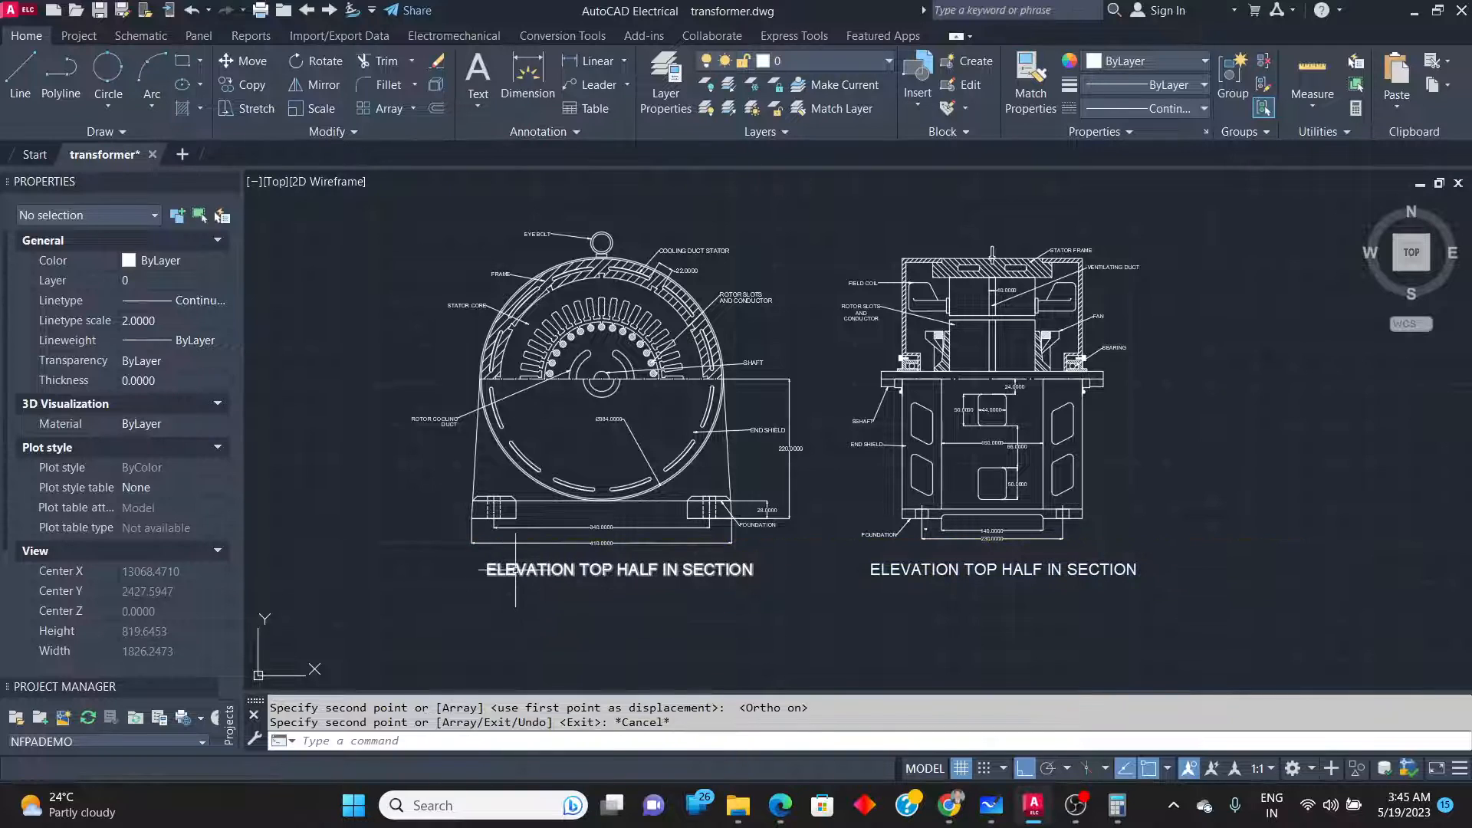
pyautogui.doubleClick(516, 574)
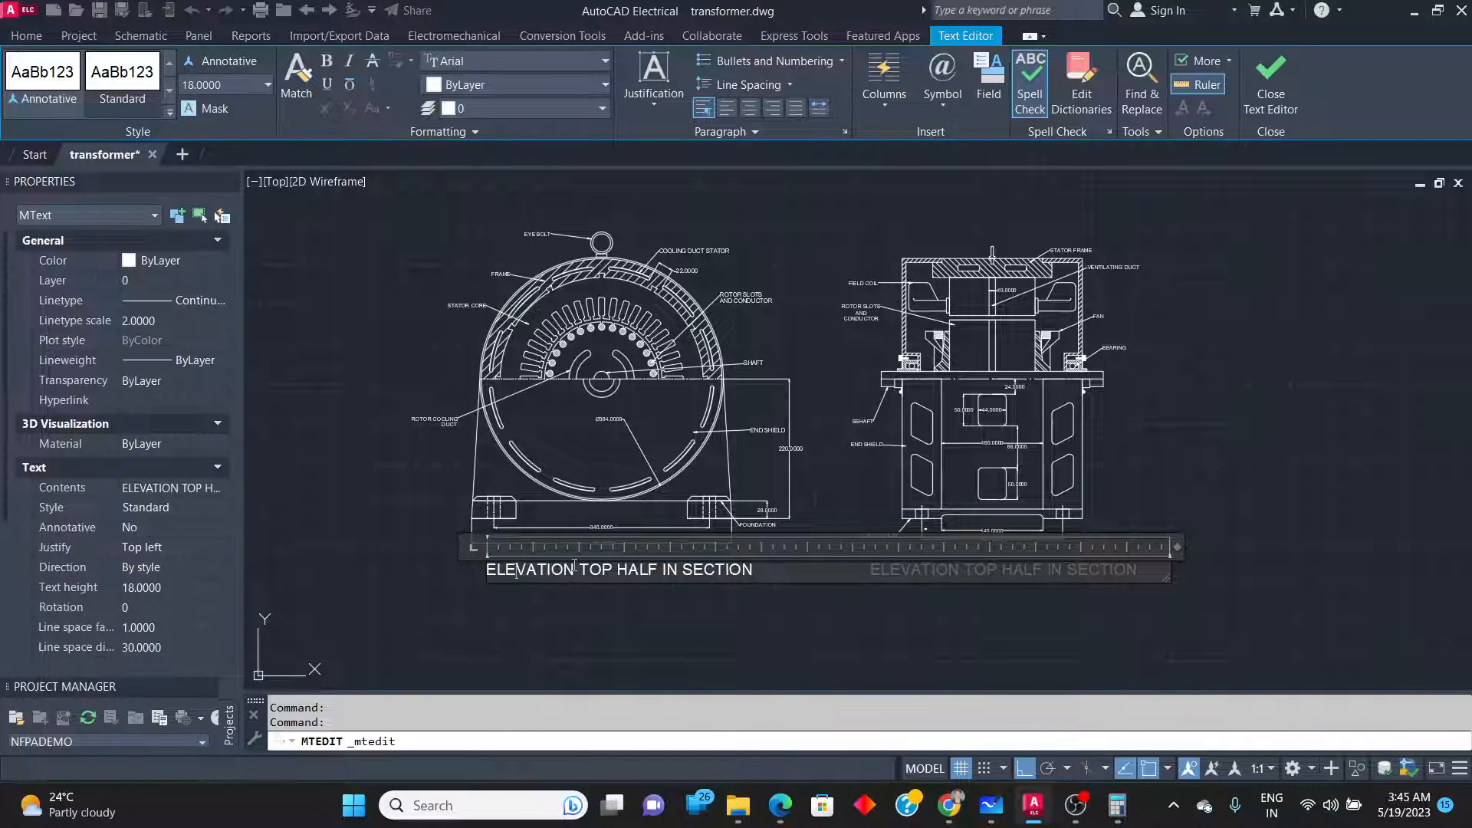
pyautogui.moveTo(565, 568); pyautogui.dragTo(483, 565)
pyautogui.write('END V')
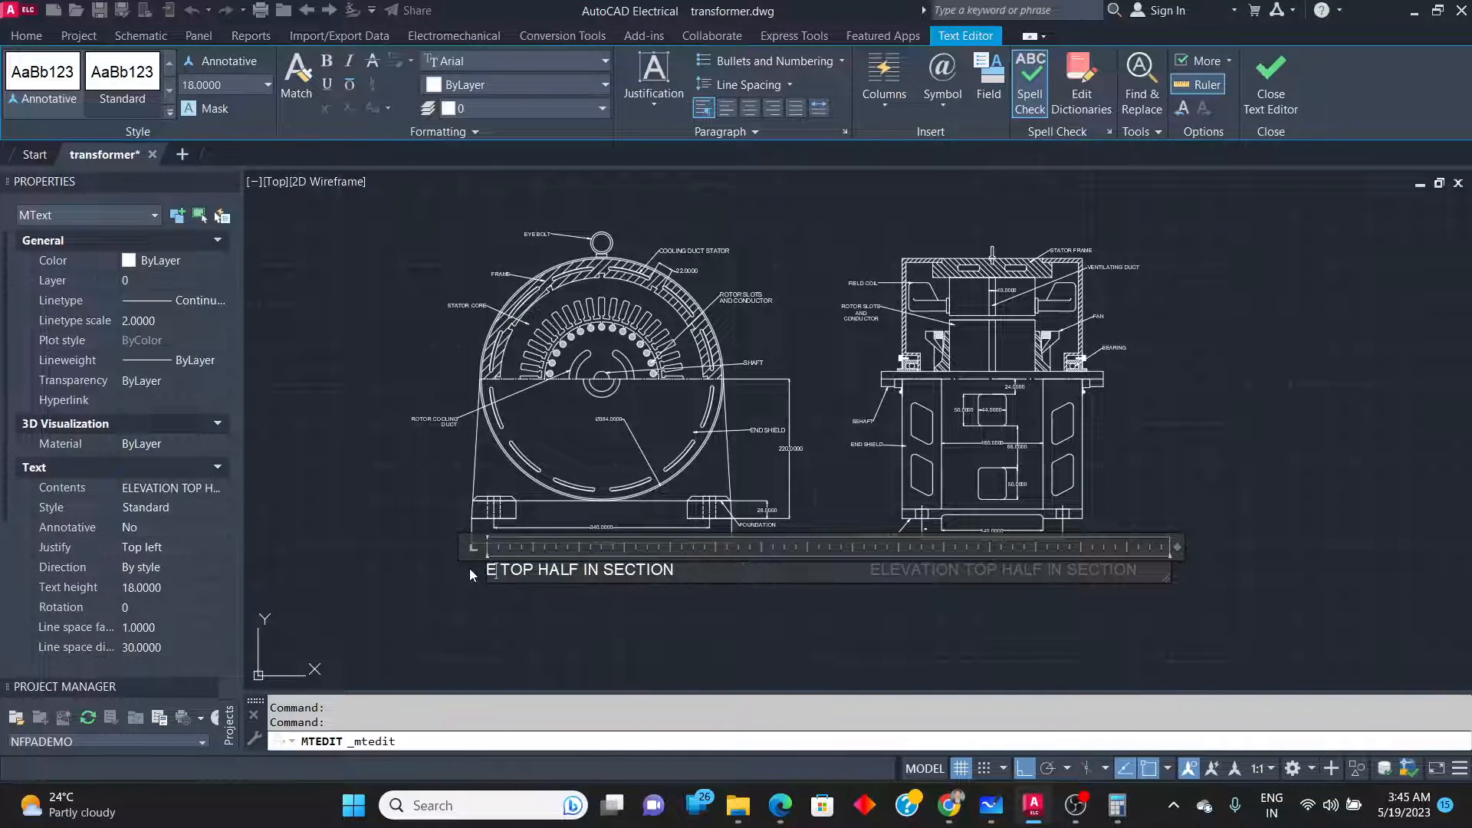
pyautogui.write('IEW')
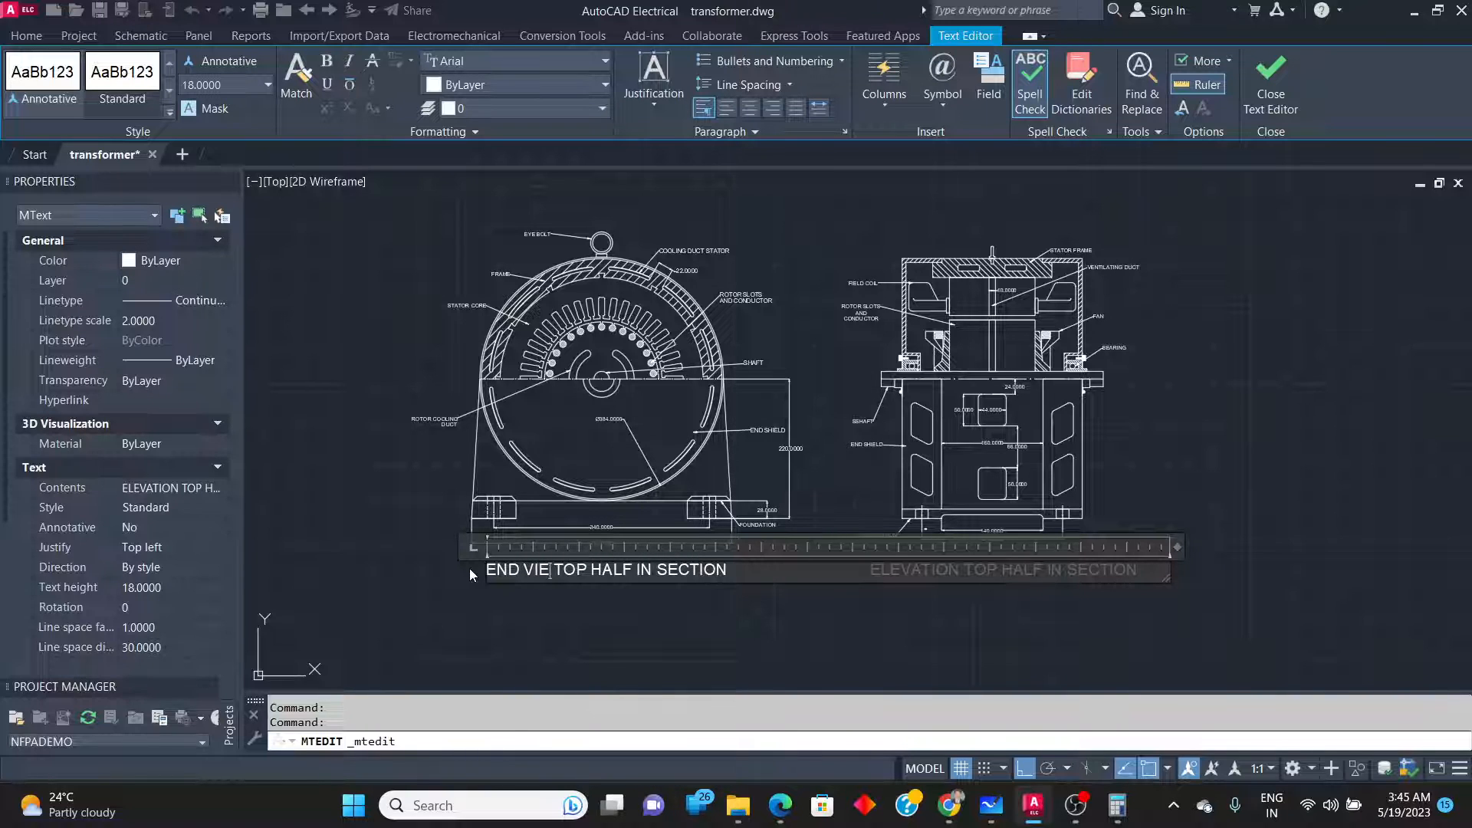
pyautogui.click(507, 604)
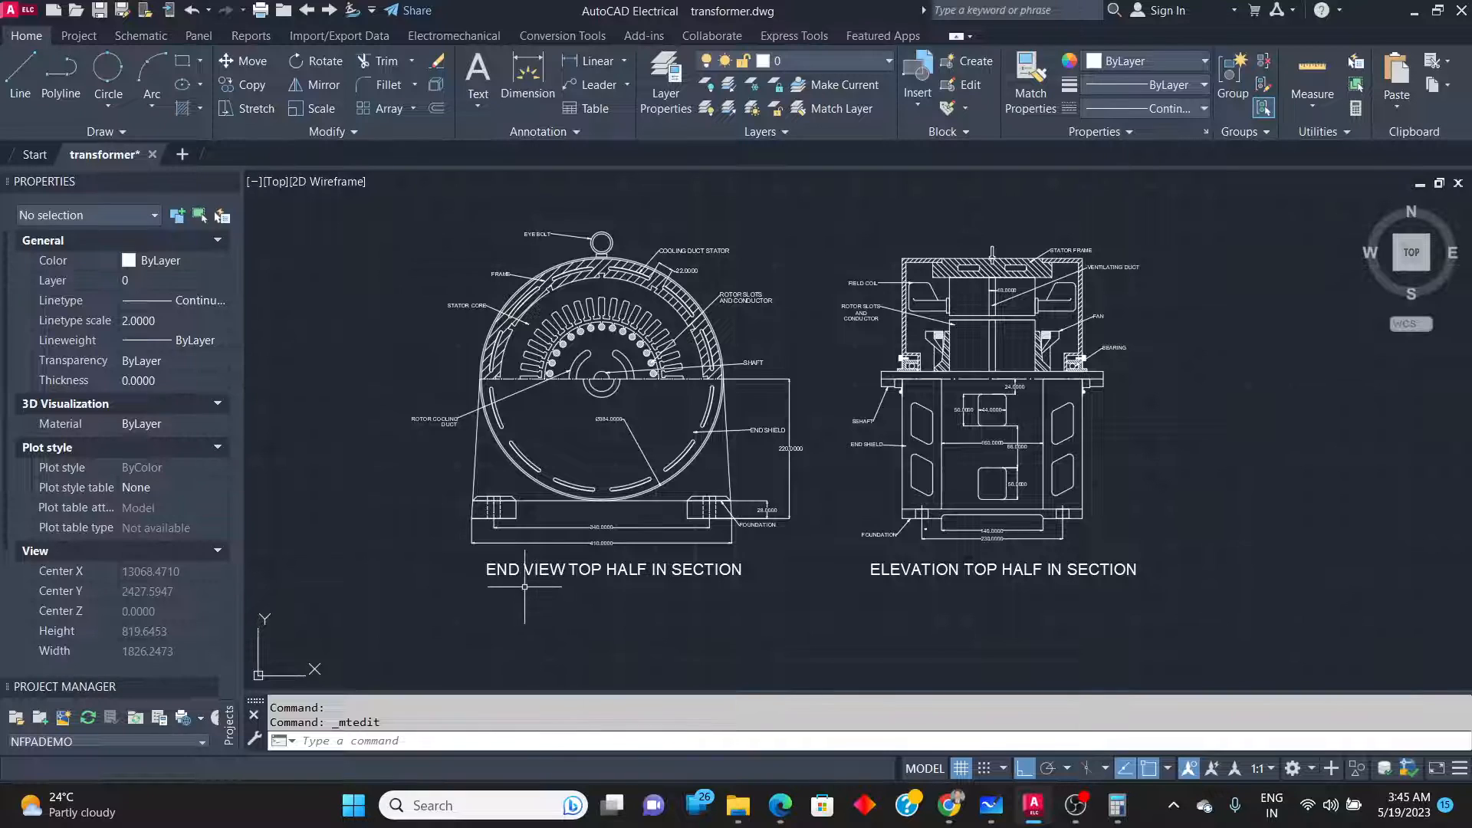
# Compare the elevation's foundation and upper width dimensions with the Whiteboard reference to find missing dimensions.
pyautogui.scroll(-1, 524, 587)
pyautogui.scroll(1, 525, 587)
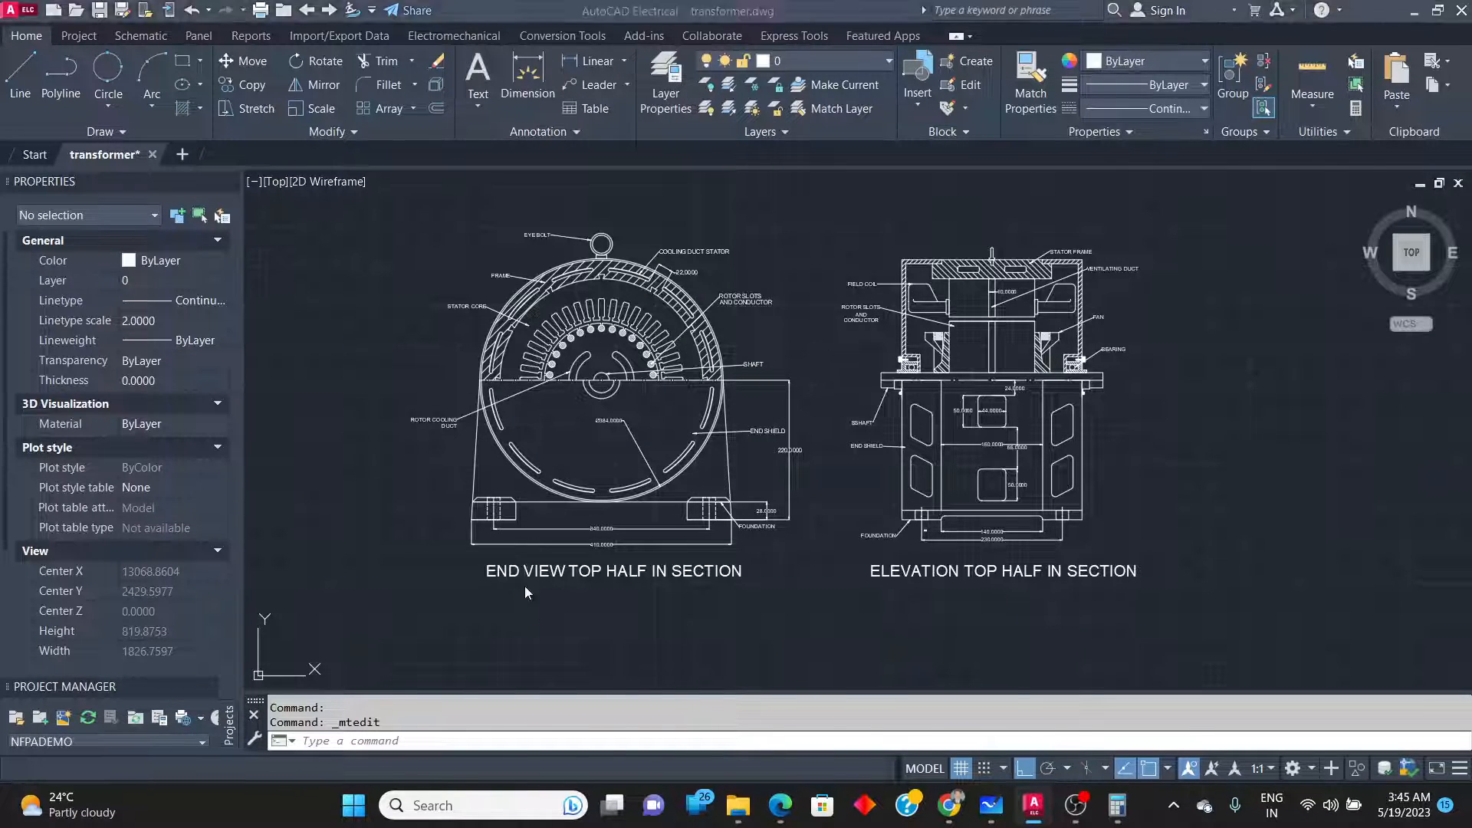
pyautogui.hotkey('alt', 'Tab')
pyautogui.scroll(2, 567, 592)
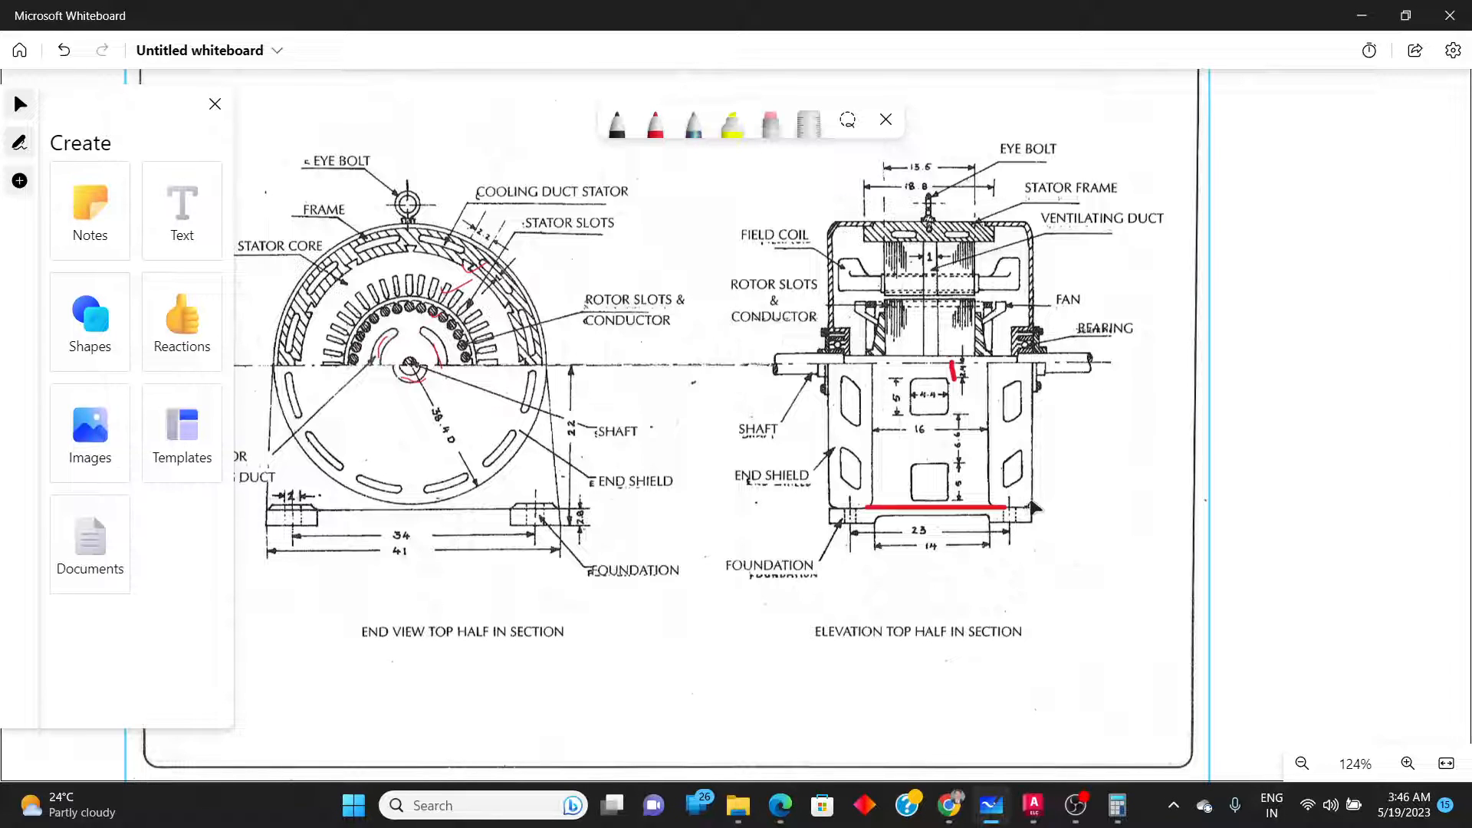
pyautogui.hotkey('alt', 'Tab')
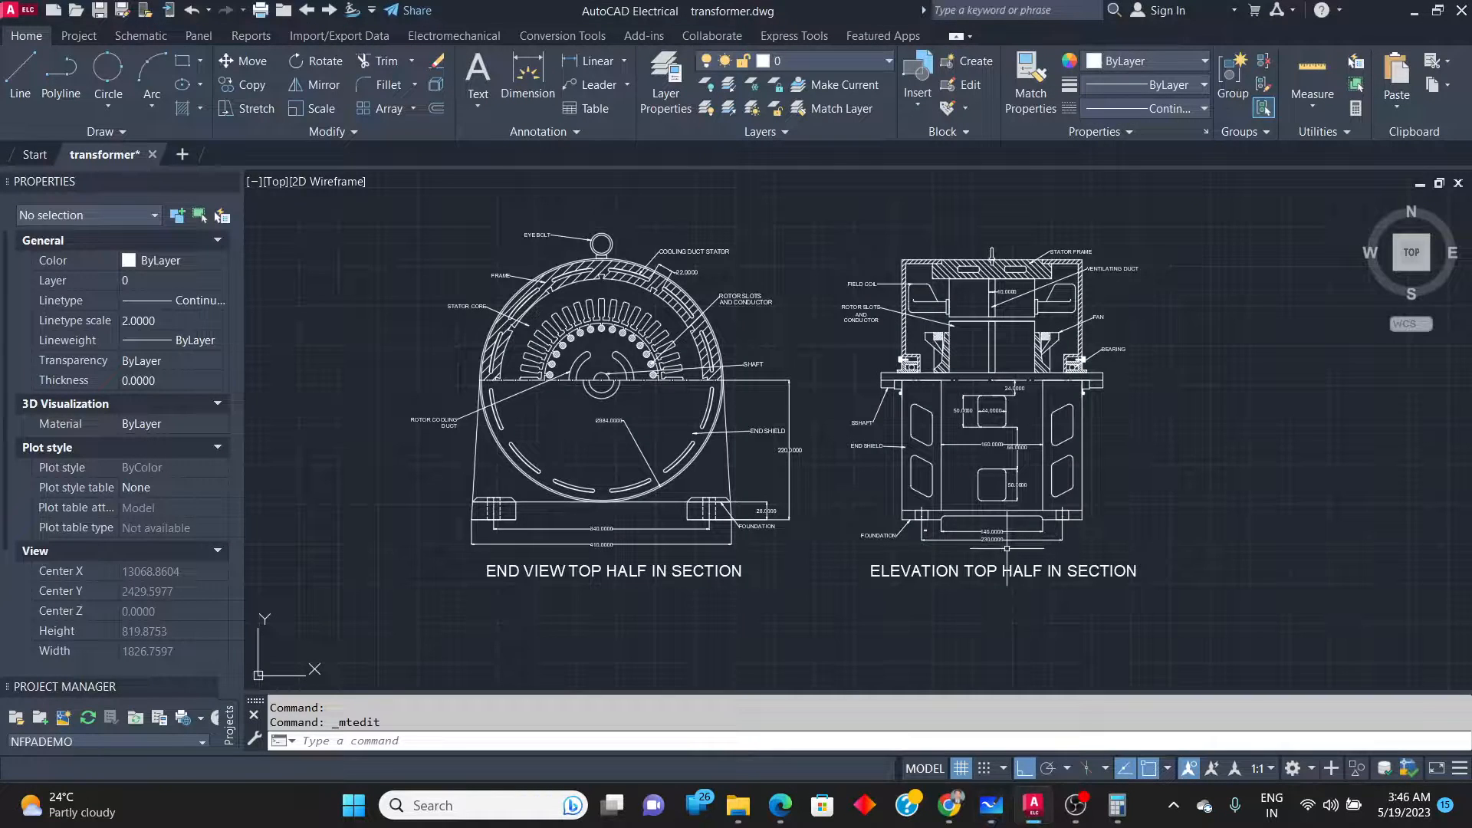
pyautogui.scroll(5, 1162, 504)
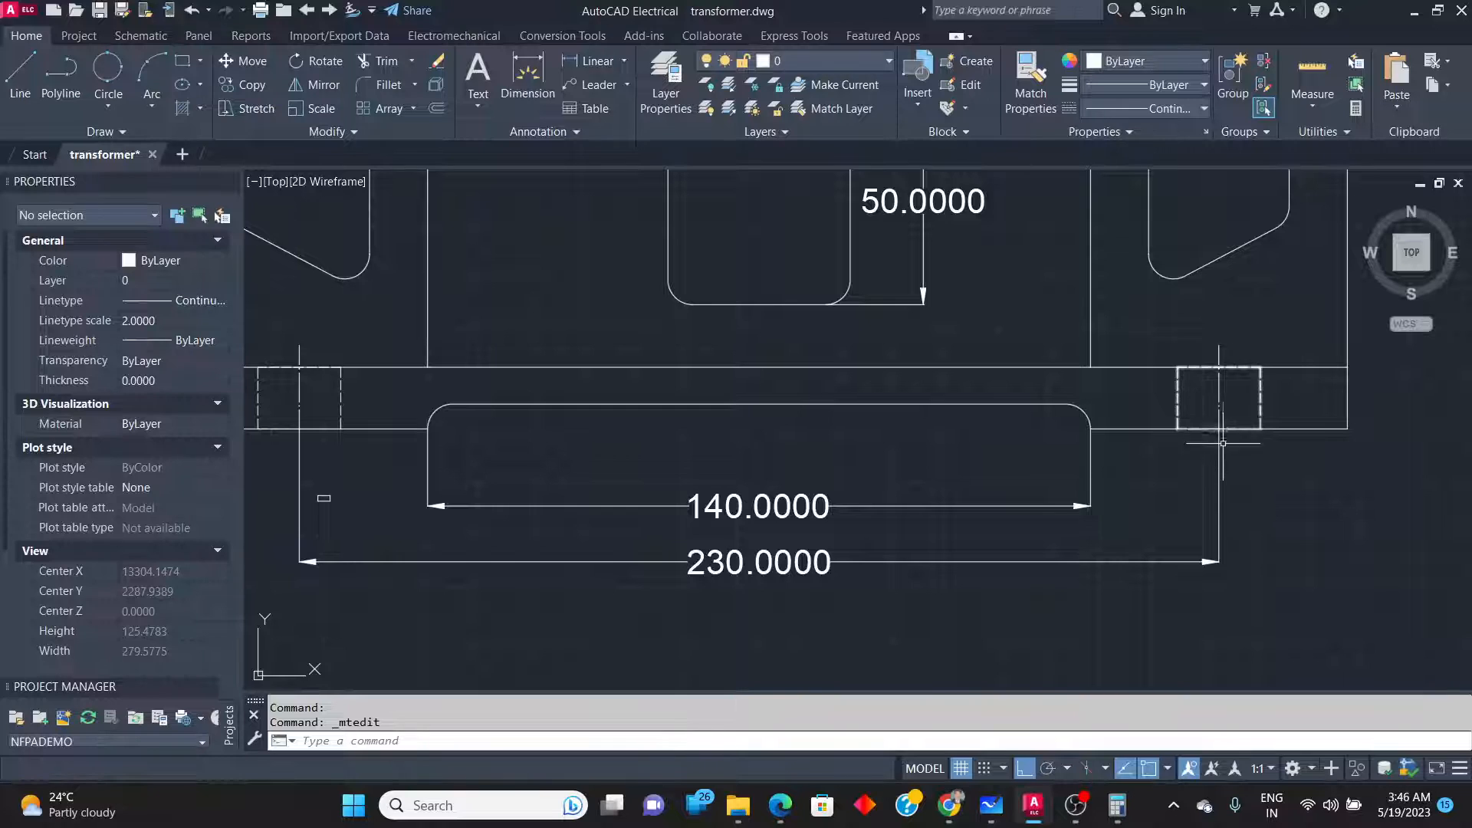
pyautogui.hotkey('alt', 'Tab')
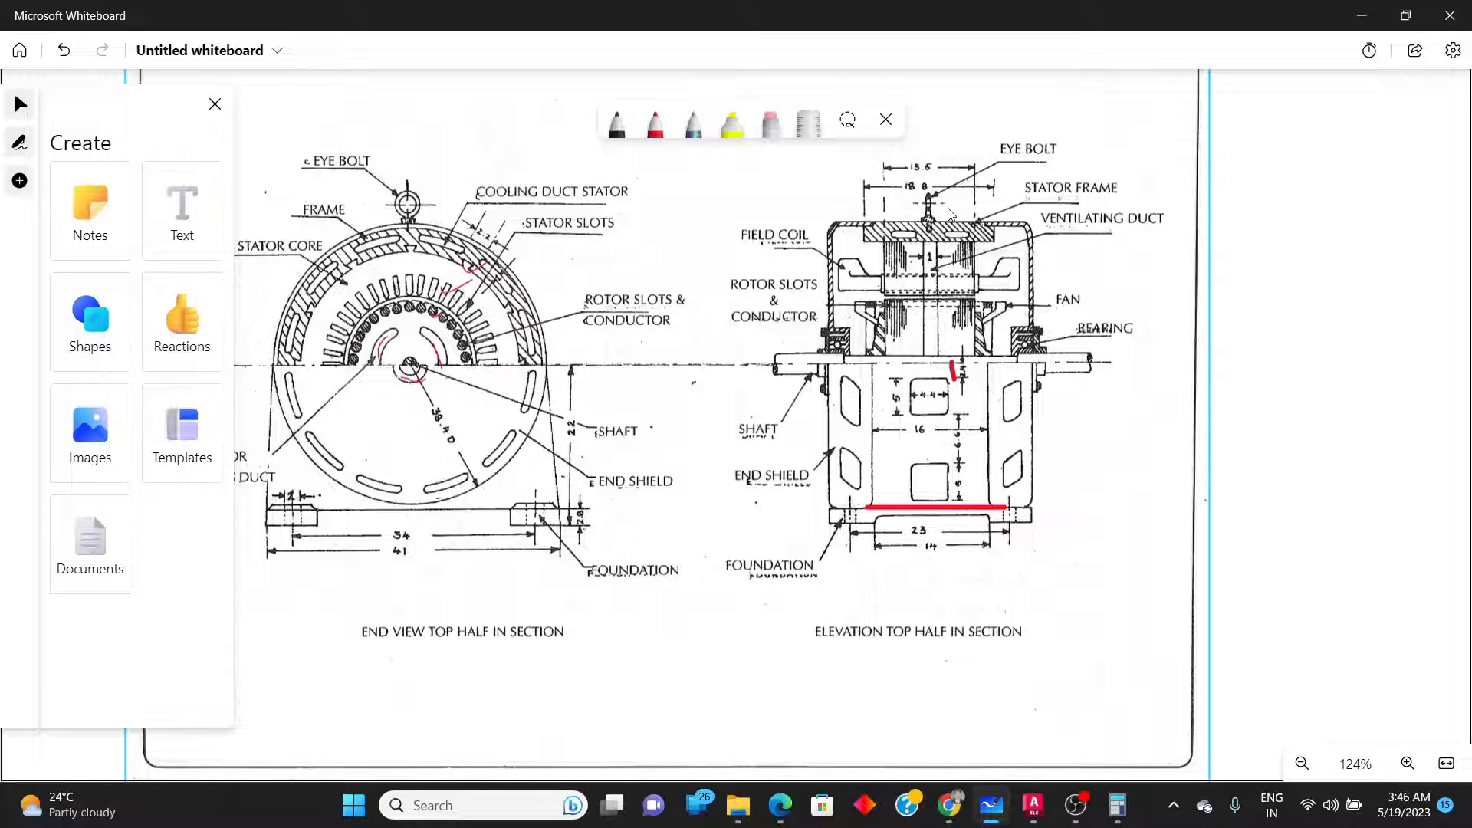
pyautogui.hotkey('alt', 'Tab')
pyautogui.scroll(-10, 745, 661)
pyautogui.scroll(6, 740, 579)
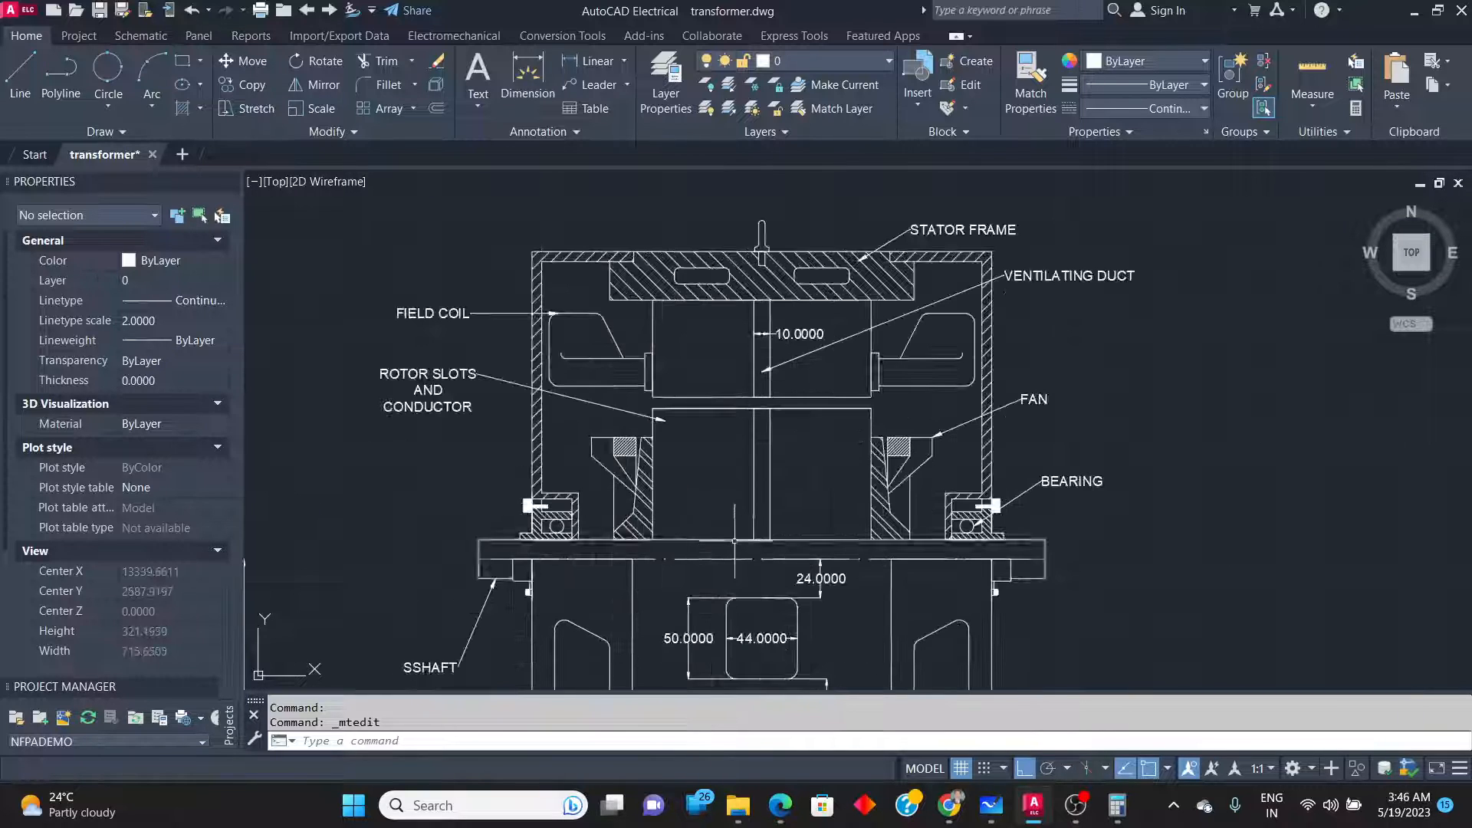
pyautogui.hotkey('alt', 'Tab')
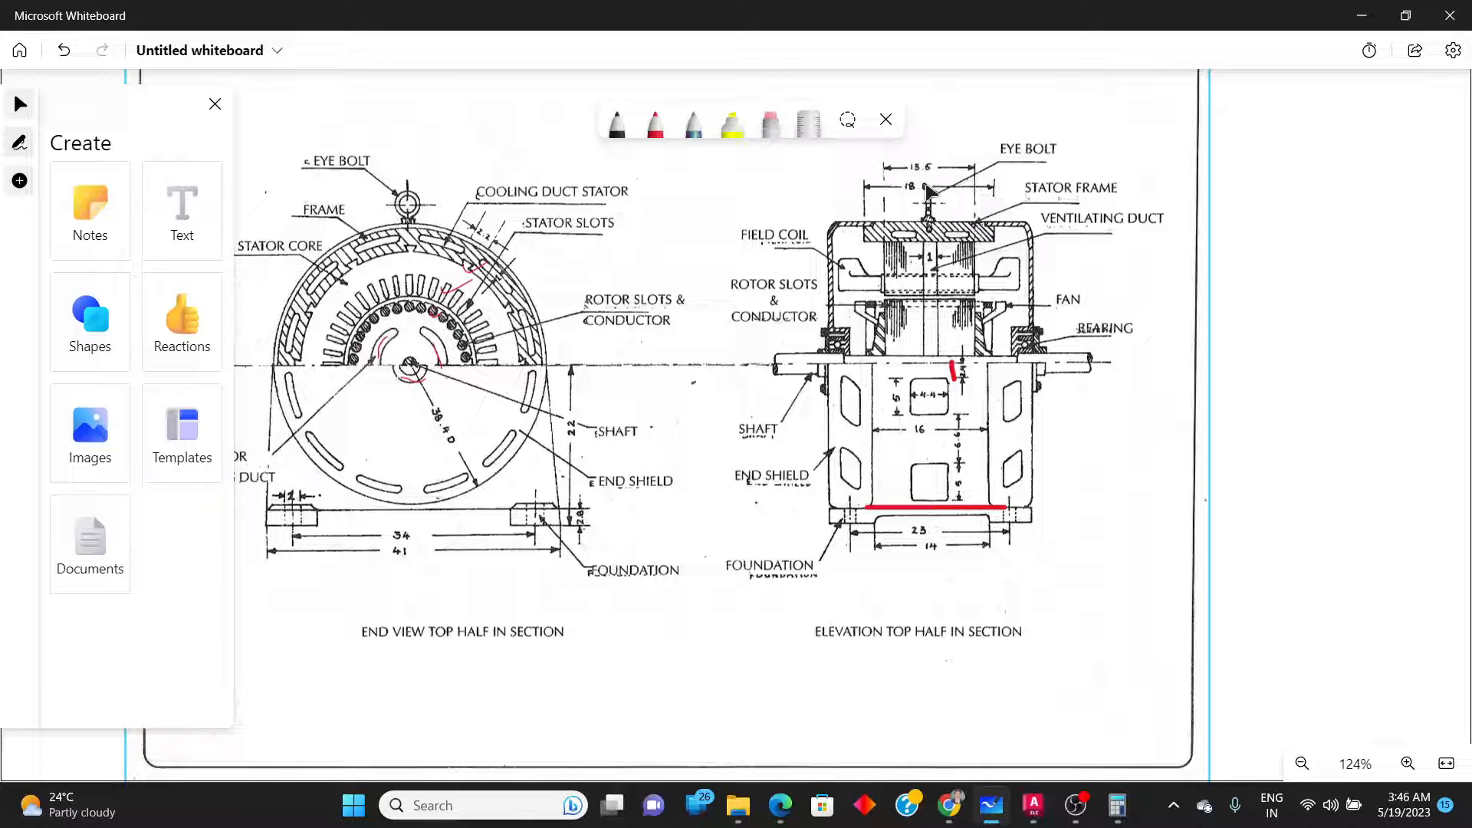
pyautogui.hotkey('alt', 'Tab')
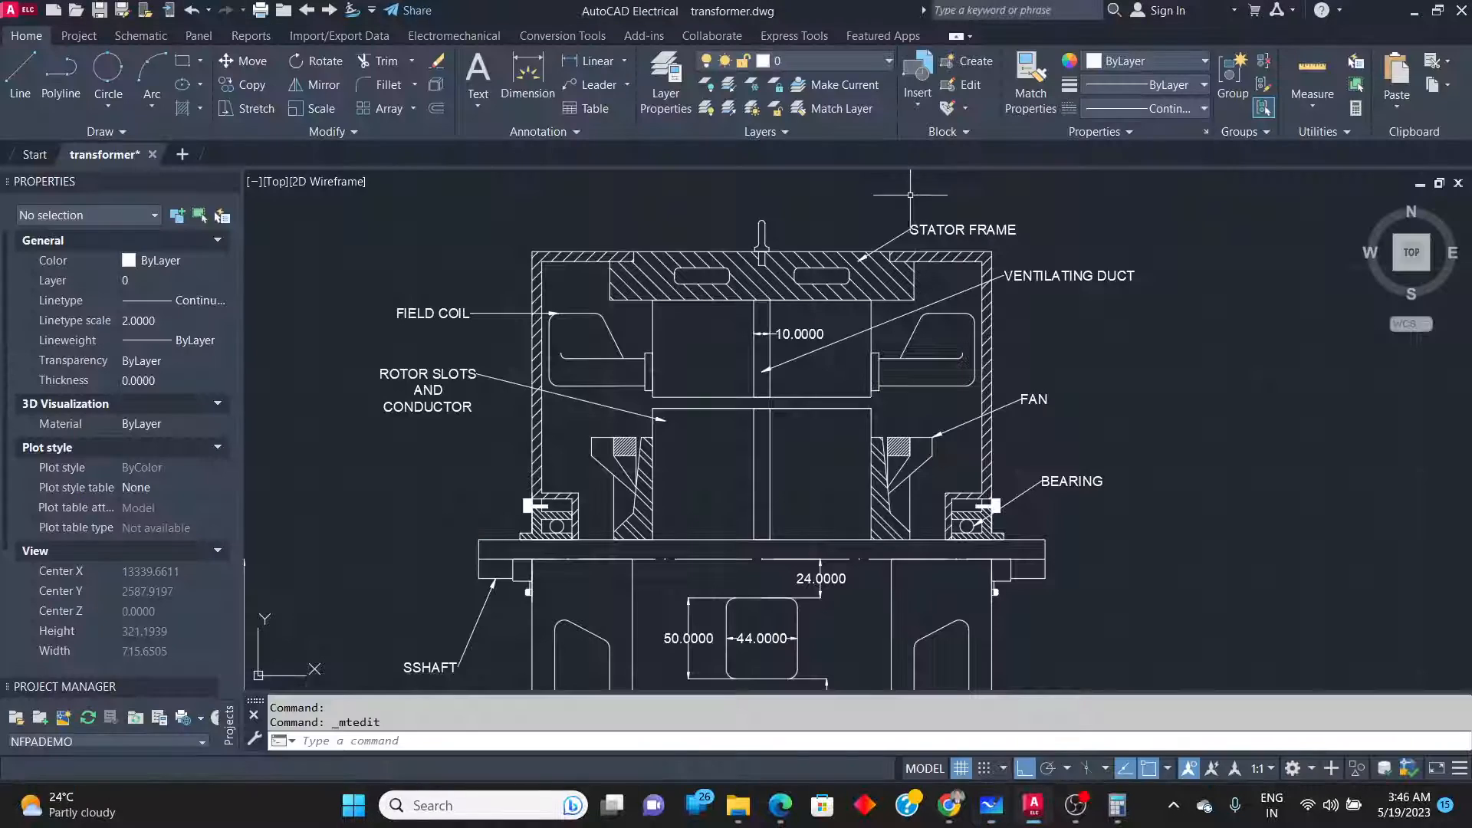
# Add a linear dimension for the stator core's width, placed above the eye bolt in the elevation.
pyautogui.click(530, 75)
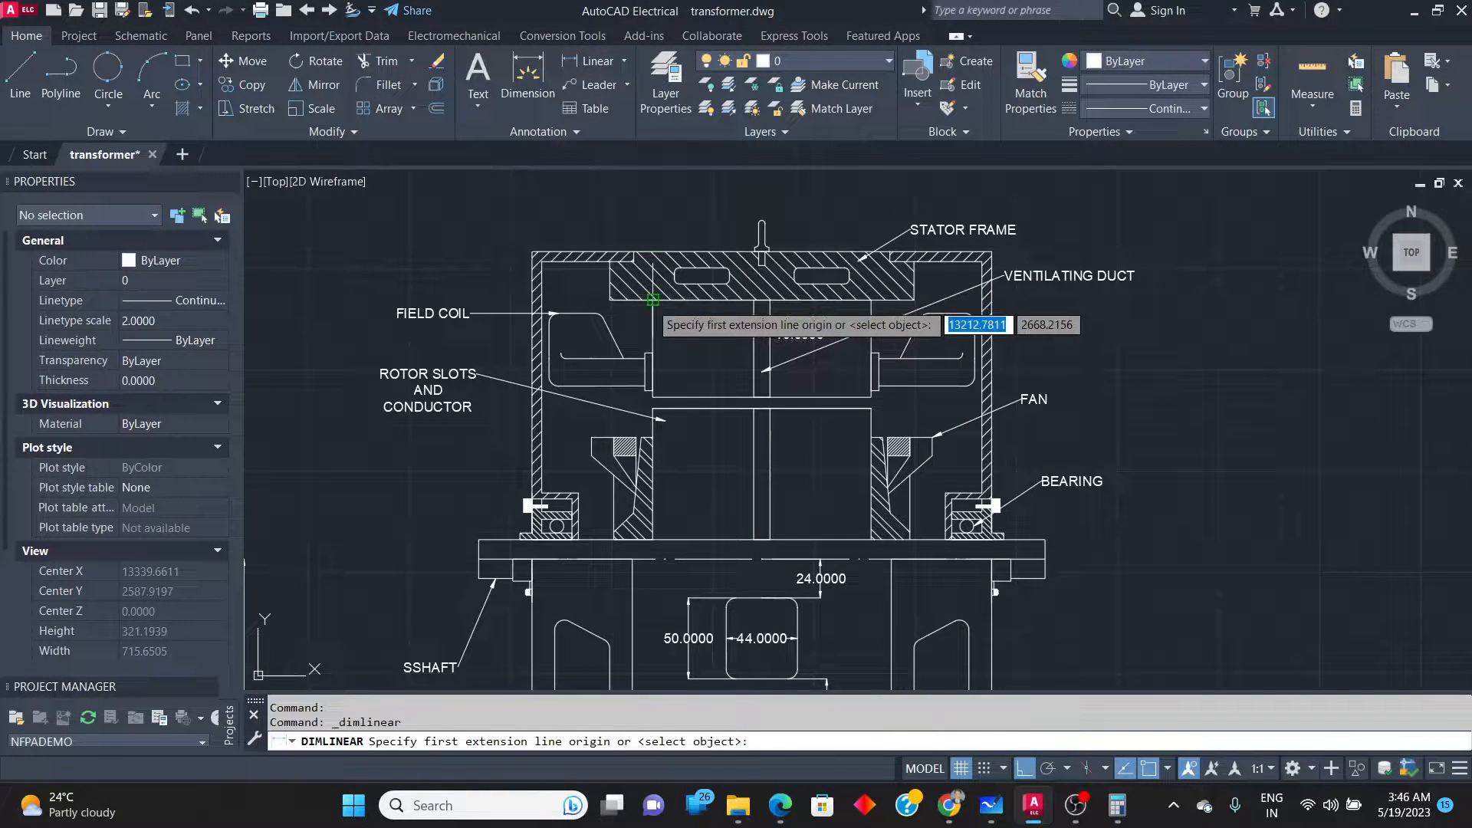
pyautogui.click(653, 299)
pyautogui.click(872, 299)
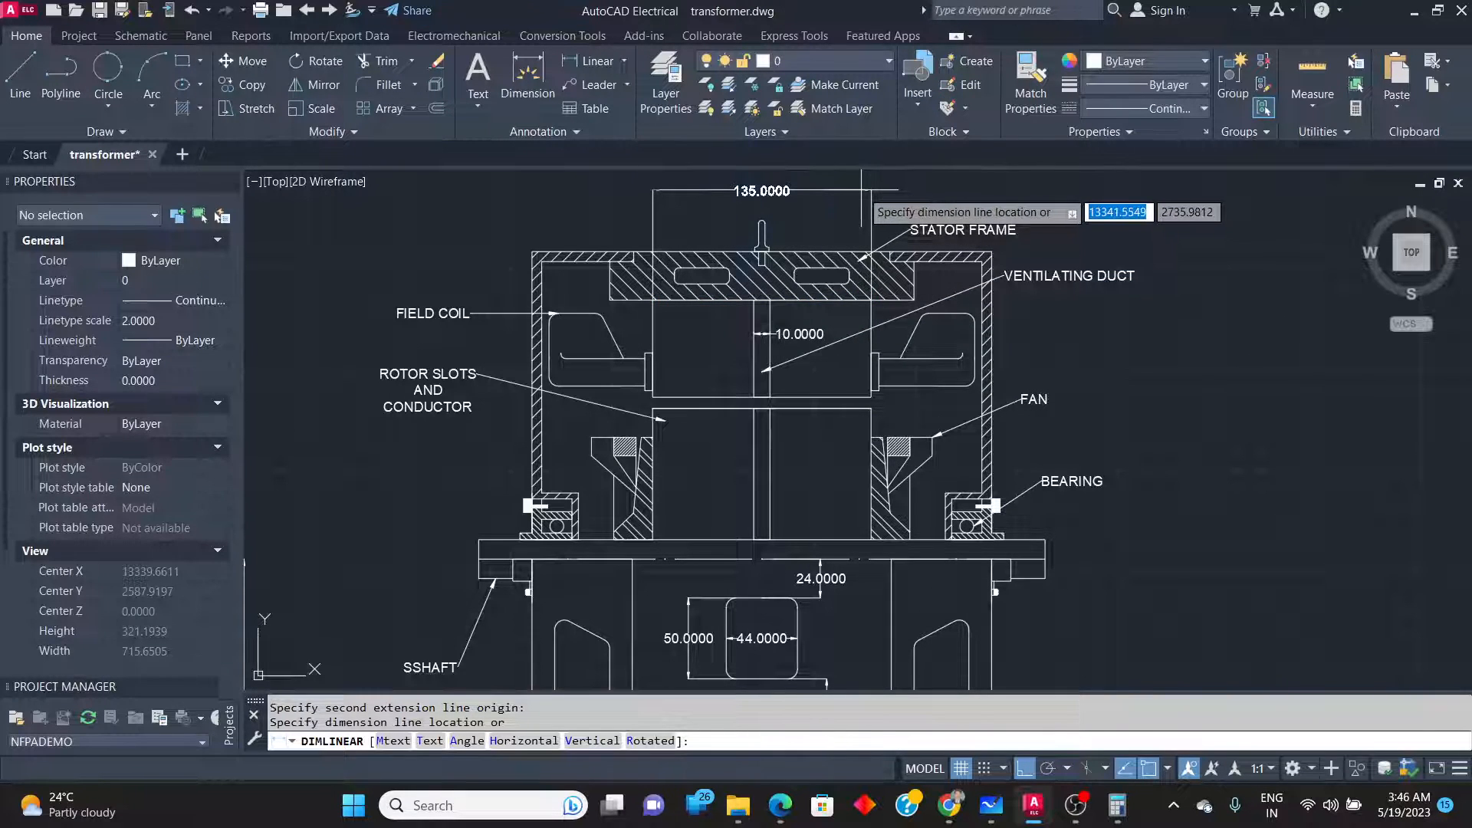
pyautogui.scroll(4, 864, 201)
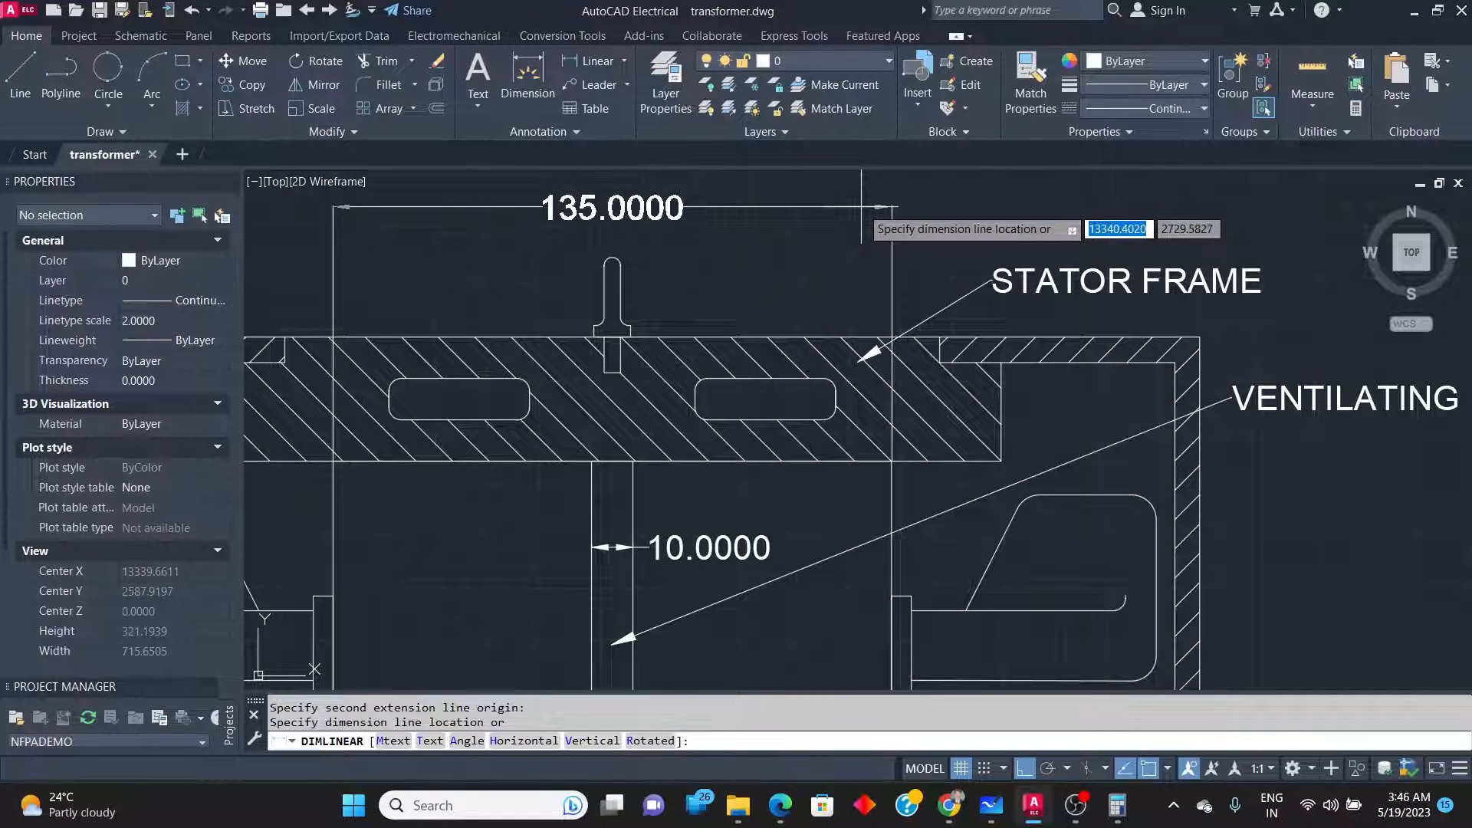
pyautogui.click(862, 207)
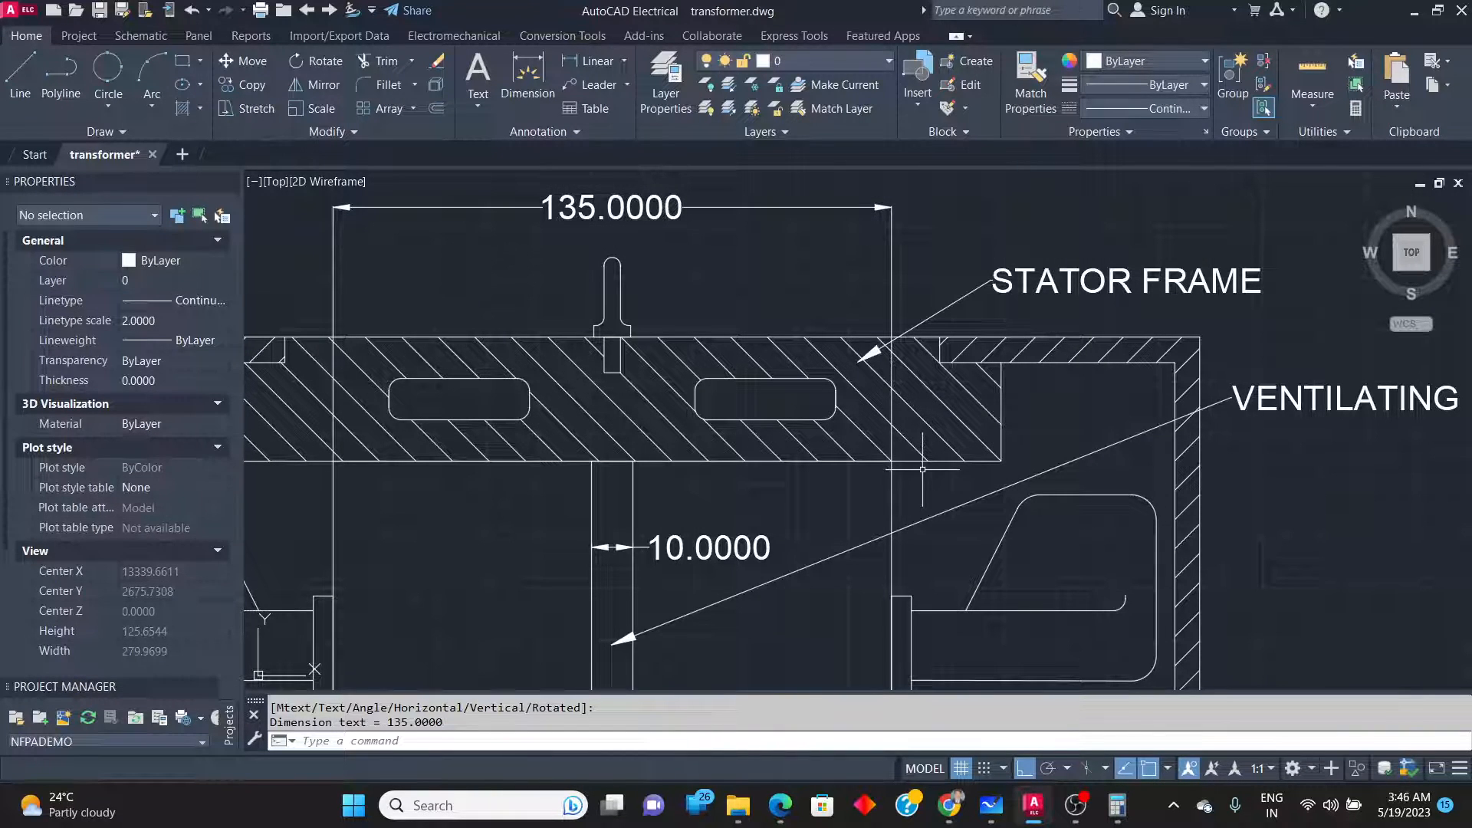
# Inspect the core width dimension's end points and override its text with 136.000.
pyautogui.scroll(8, 923, 469)
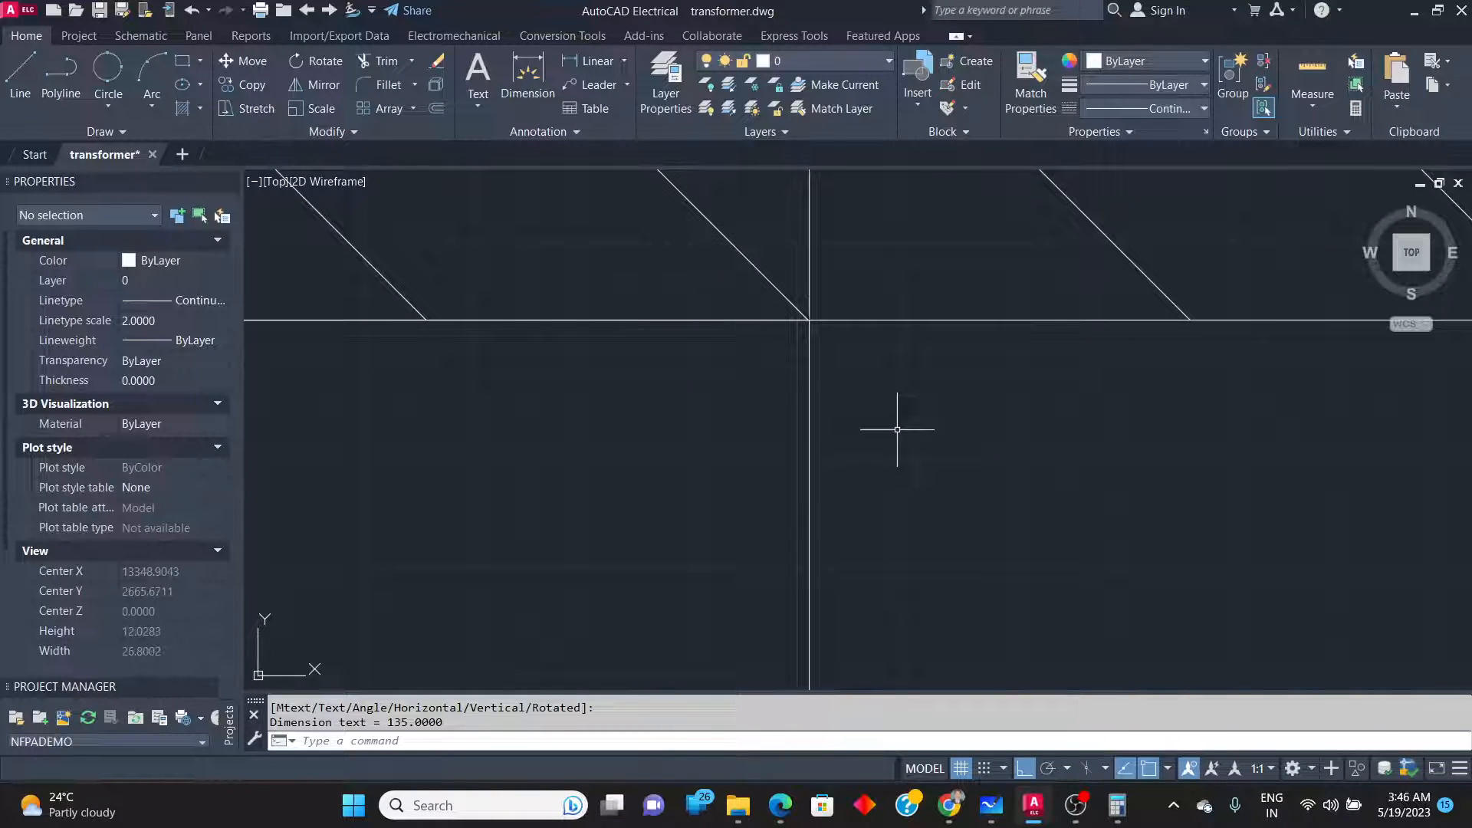
pyautogui.scroll(-15, 766, 306)
pyautogui.scroll(4, 1018, 437)
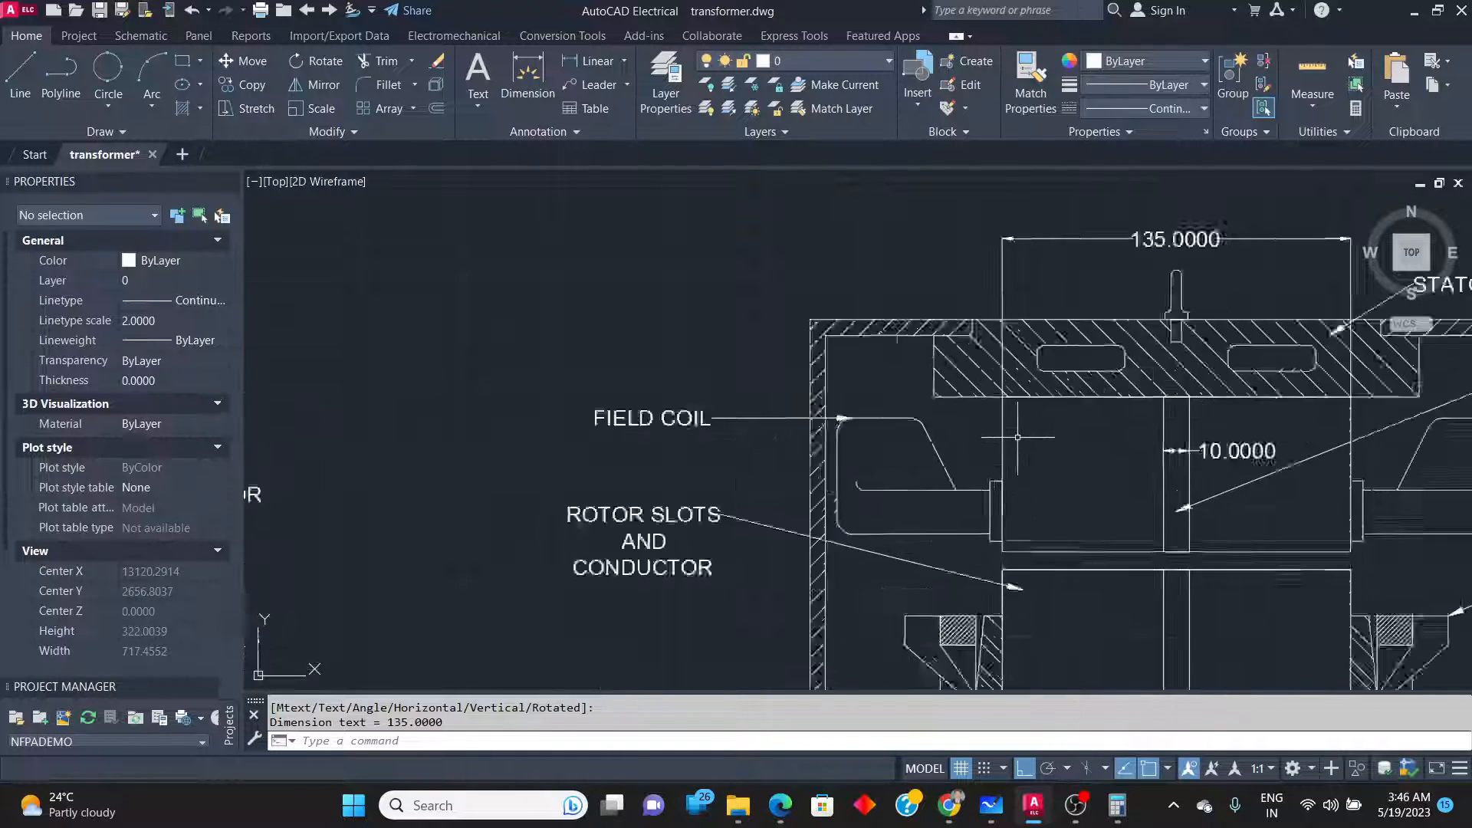
pyautogui.scroll(12, 1017, 437)
pyautogui.scroll(-3, 596, 420)
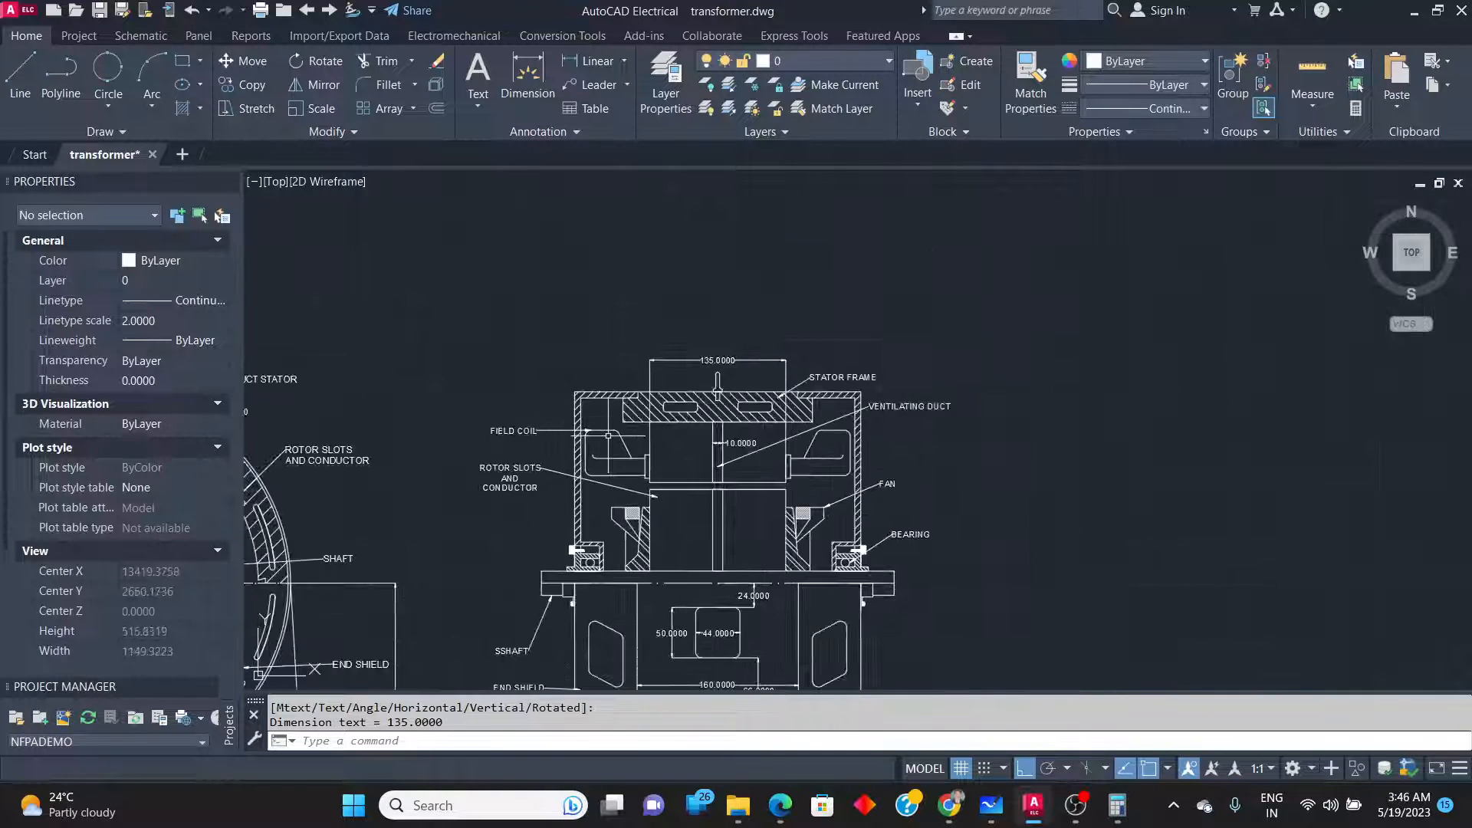
pyautogui.scroll(3, 816, 445)
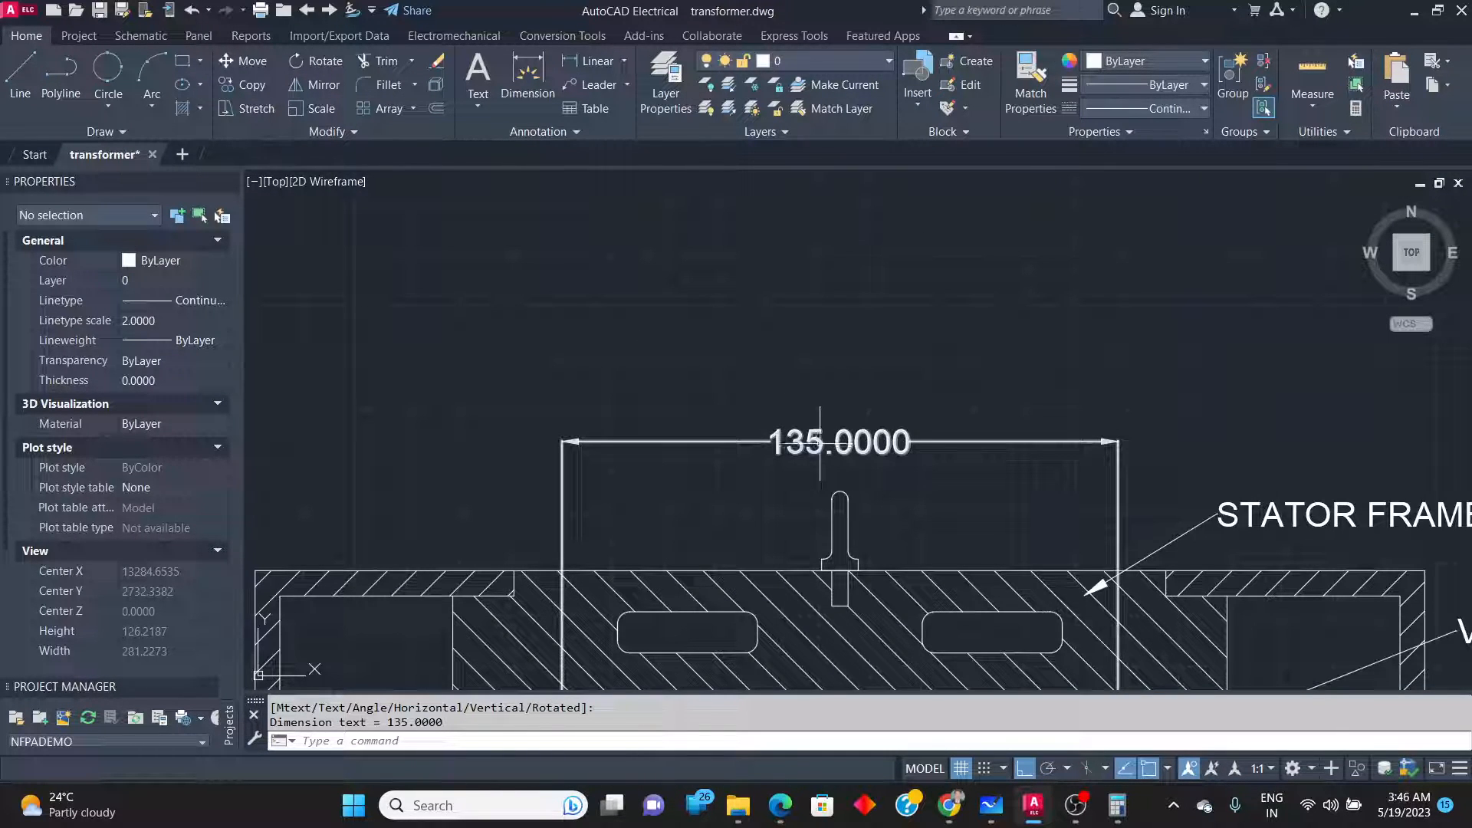
pyautogui.doubleClick(816, 445)
pyautogui.write('136.0')
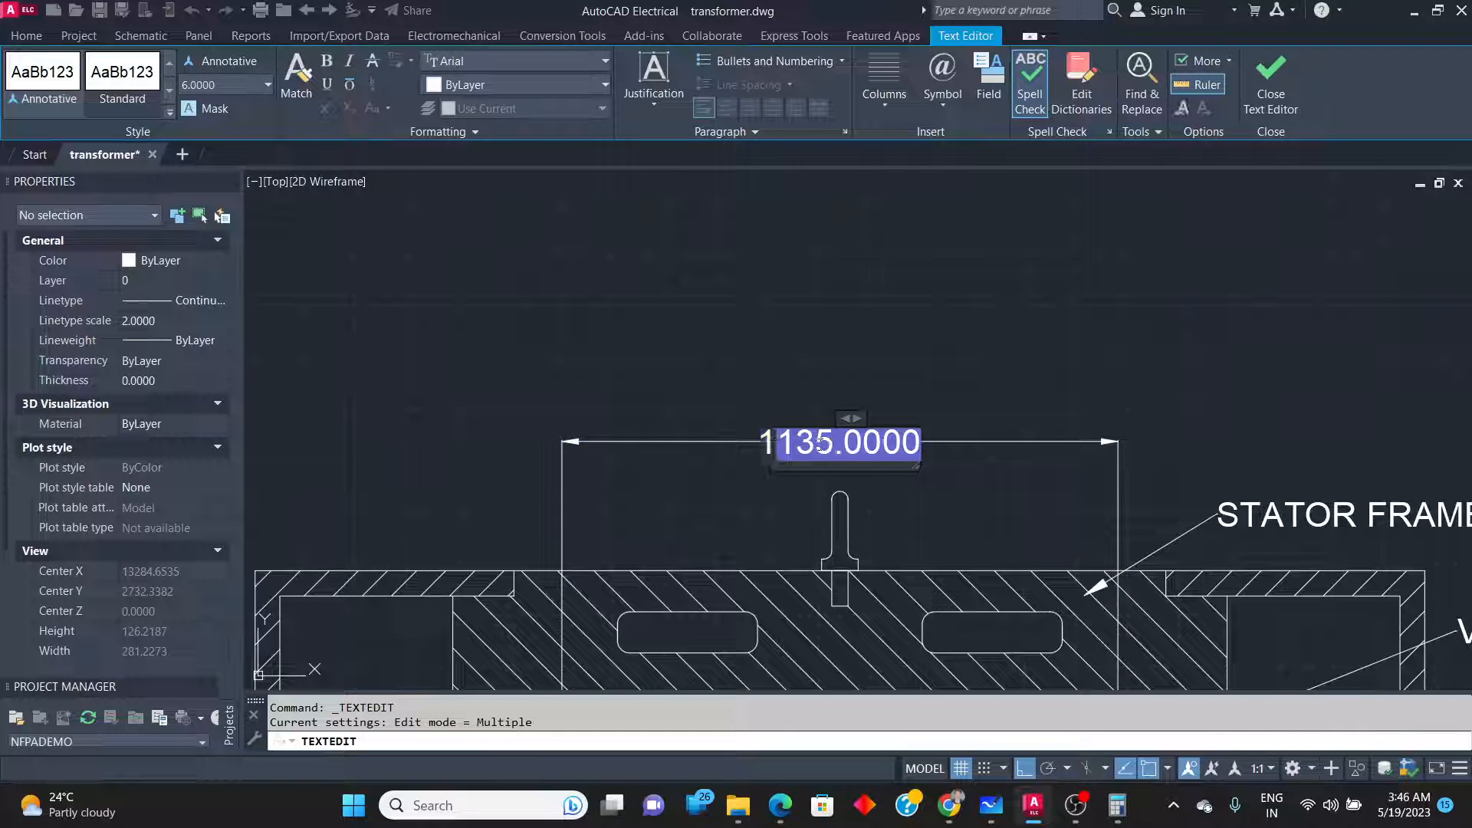
pyautogui.write('00')
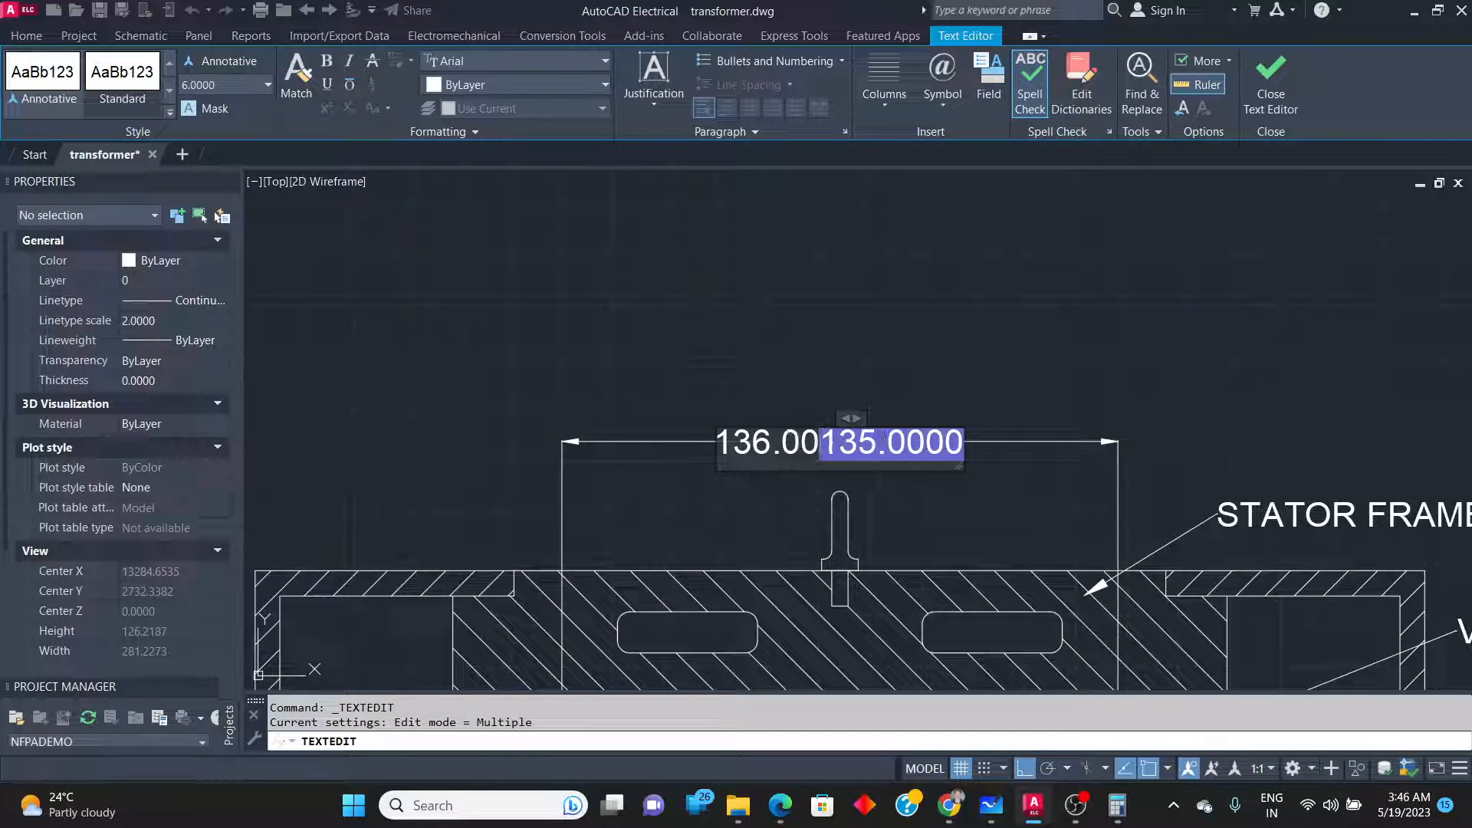
pyautogui.press('Delete')
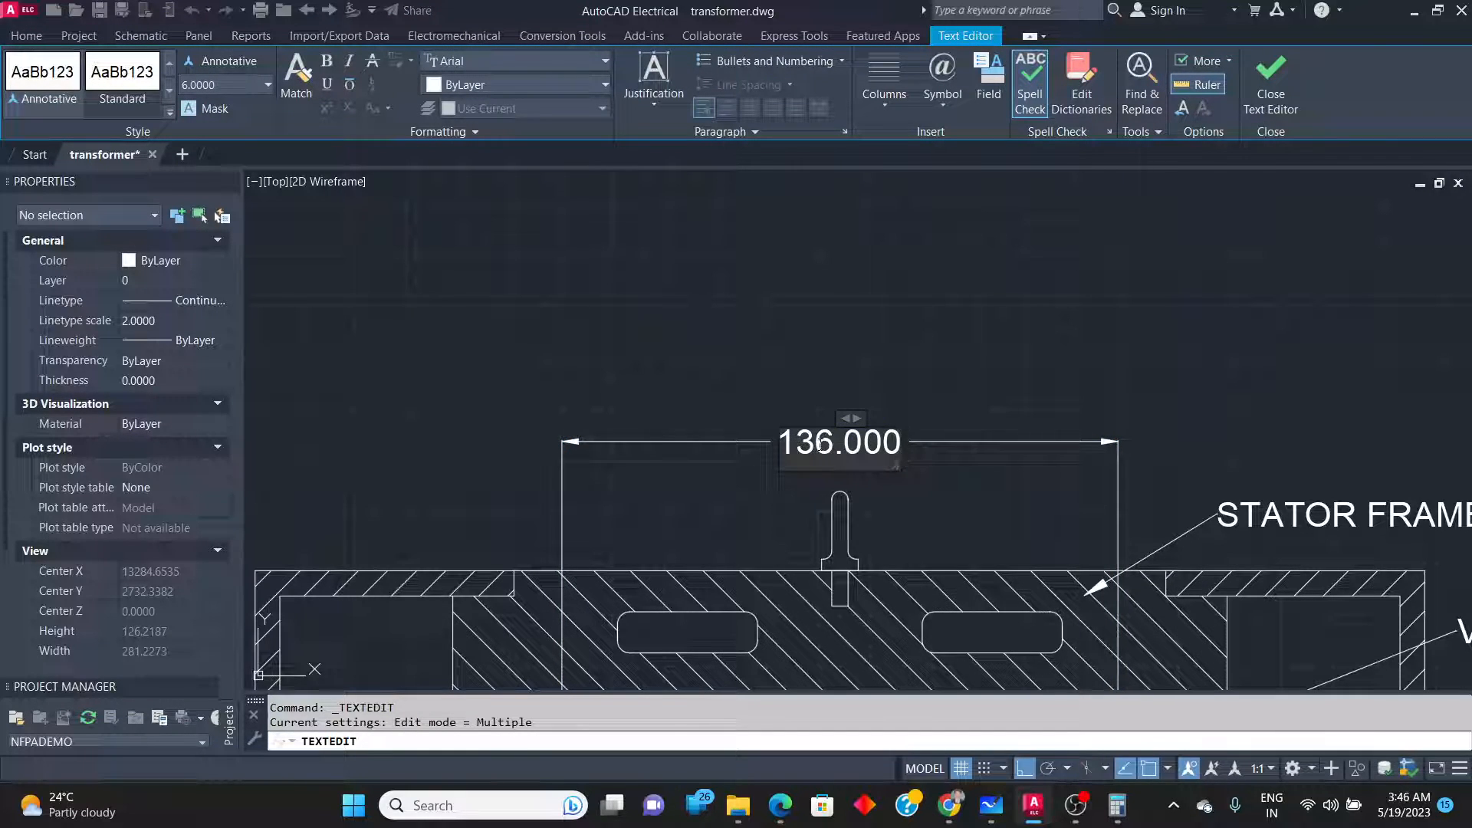
pyautogui.click(816, 377)
pyautogui.press('Escape')
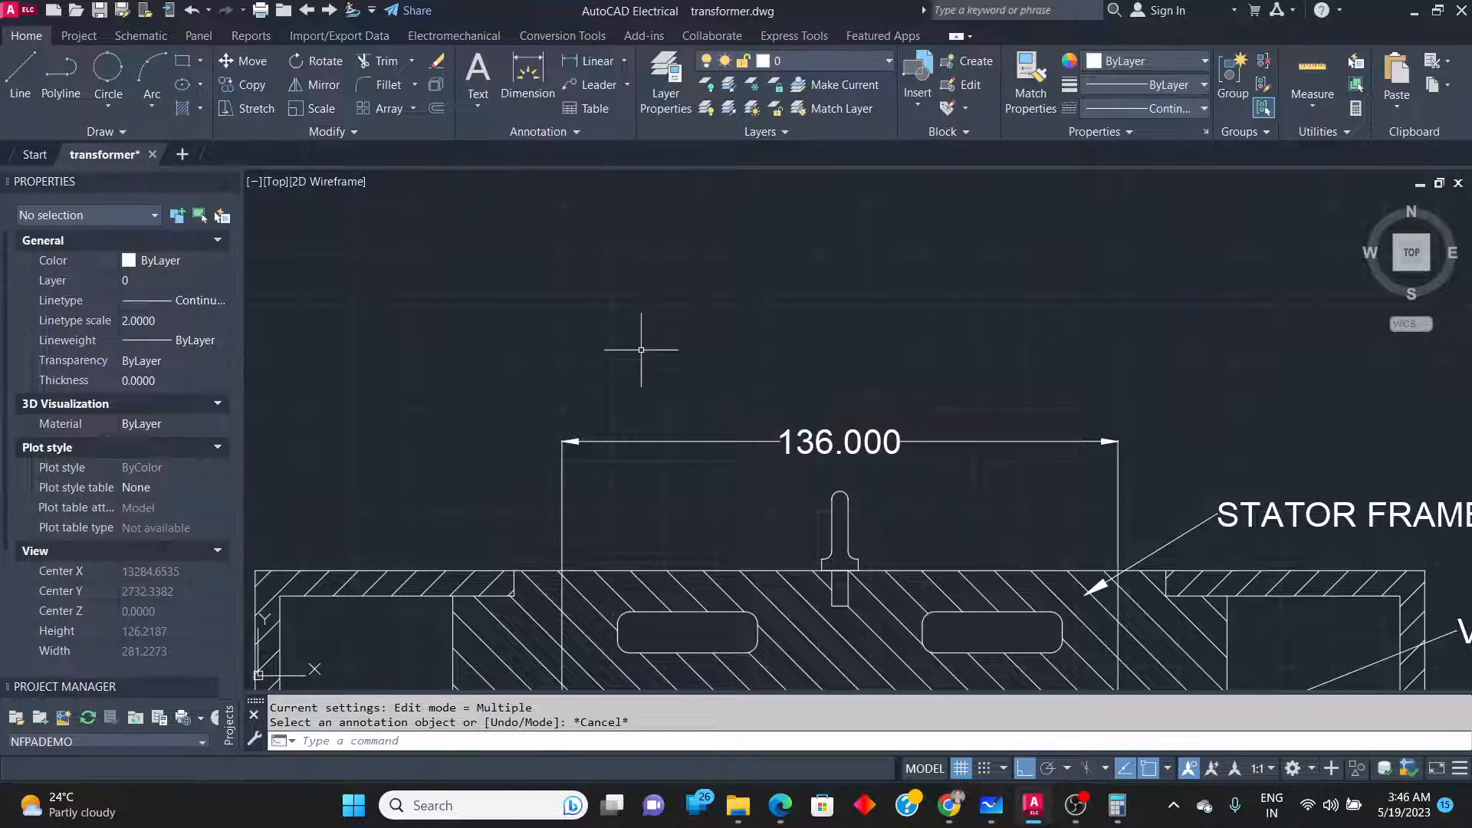
# Check the upper widths in the Whiteboard reference and add a linear dimension for the hatched stator frame's width, above the 136.000 dimension.
pyautogui.hotkey('alt', 'Tab')
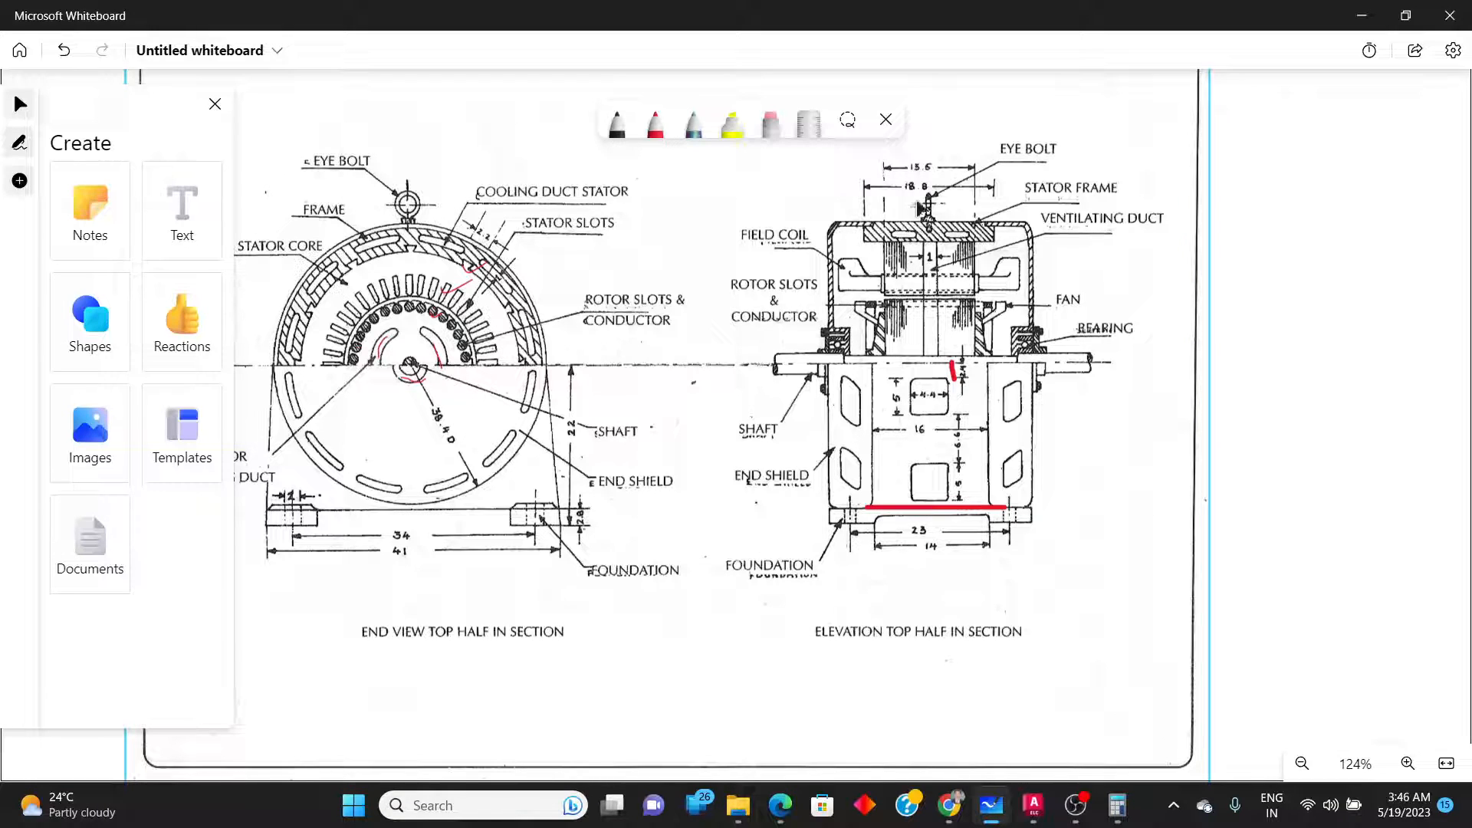
pyautogui.hotkey('alt', 'Tab')
pyautogui.hotkey('alt', 'Tab')
pyautogui.keyDown('ctrl'); pyautogui.scroll(1, 908, 237); pyautogui.keyUp('ctrl')
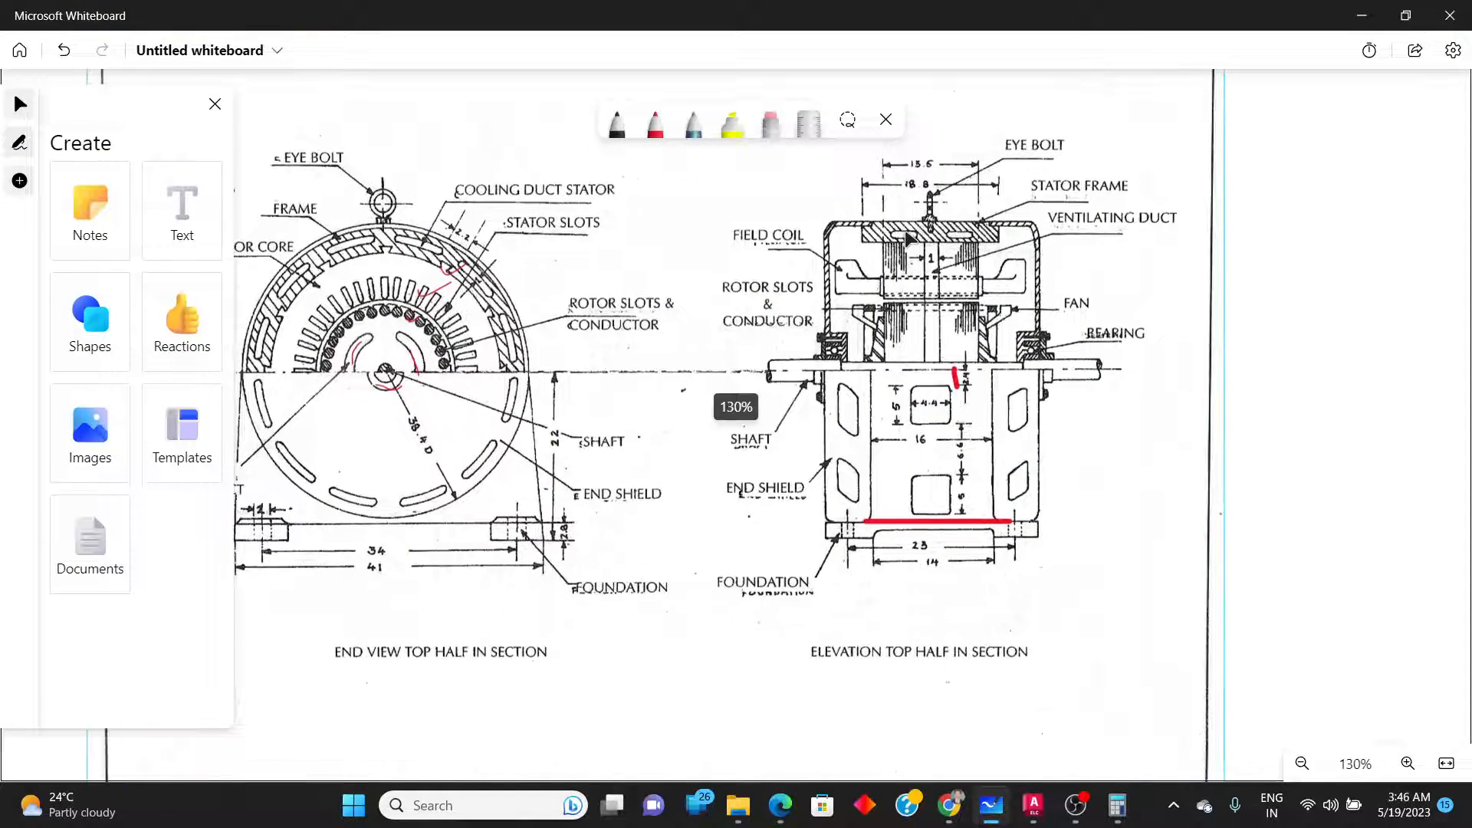
pyautogui.keyDown('ctrl'); pyautogui.scroll(3, 908, 238); pyautogui.keyUp('ctrl')
pyautogui.hotkey('alt', 'Tab')
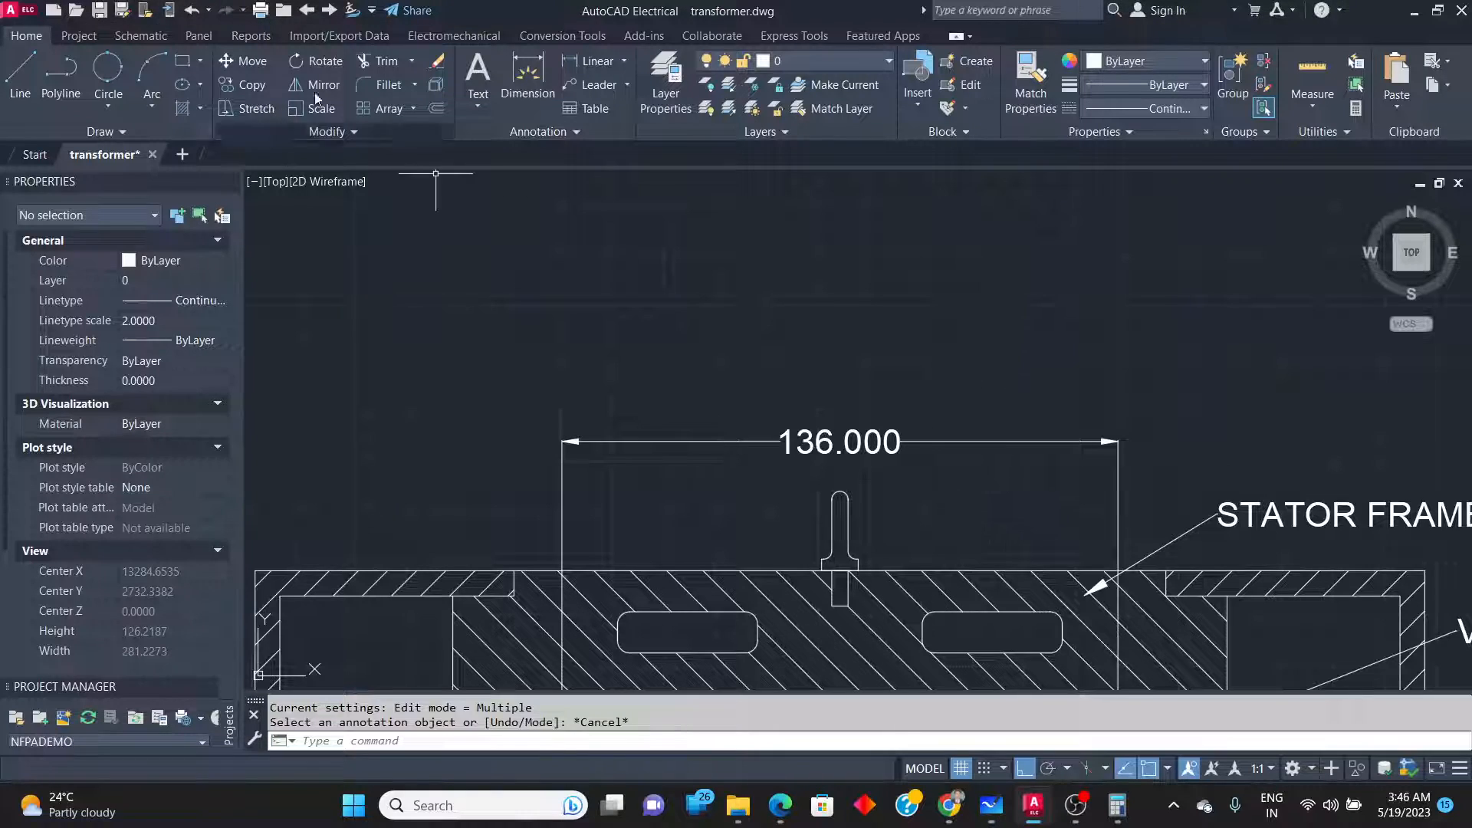
pyautogui.click(593, 62)
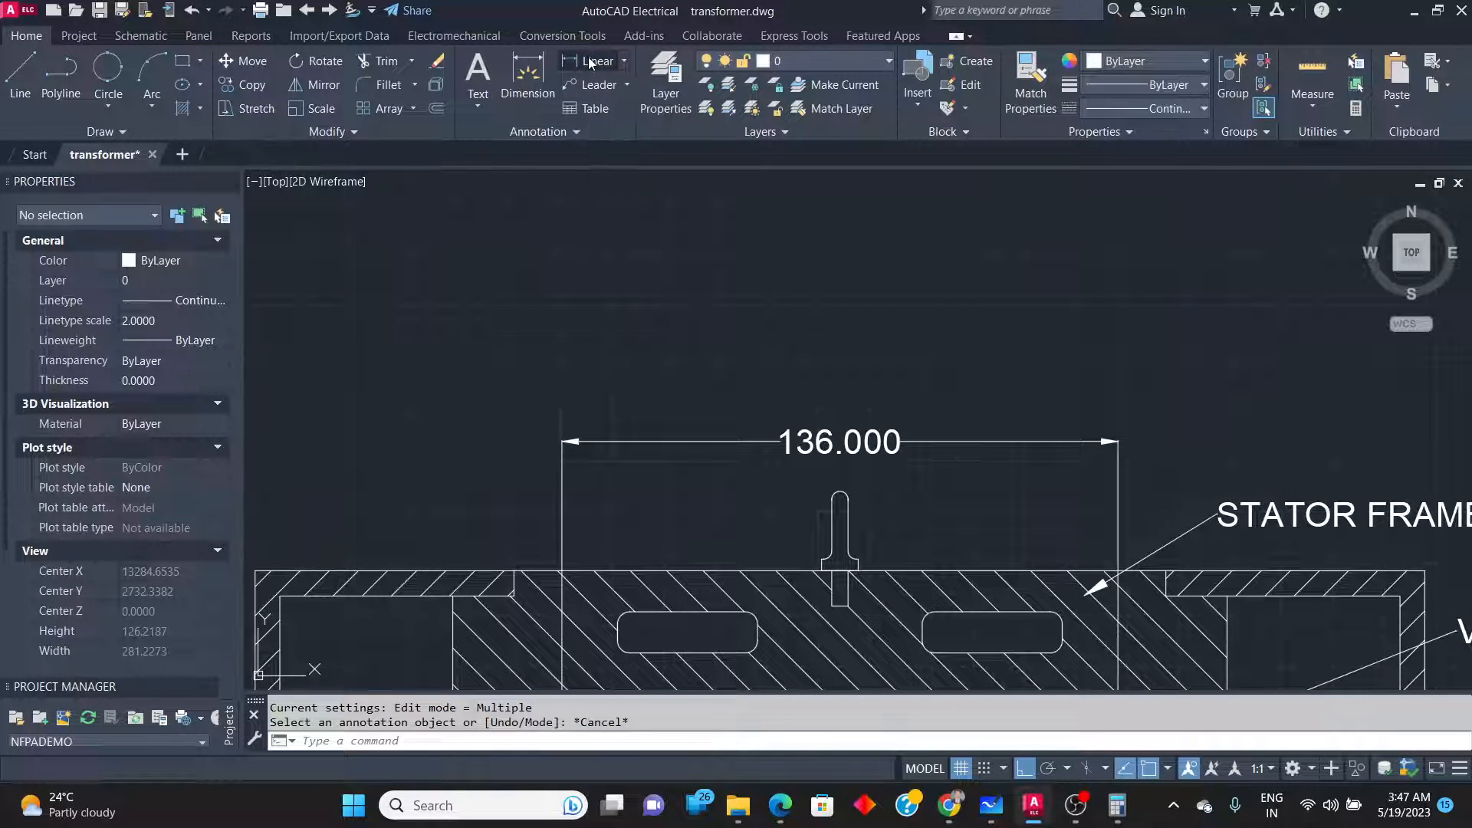
pyautogui.click(453, 596)
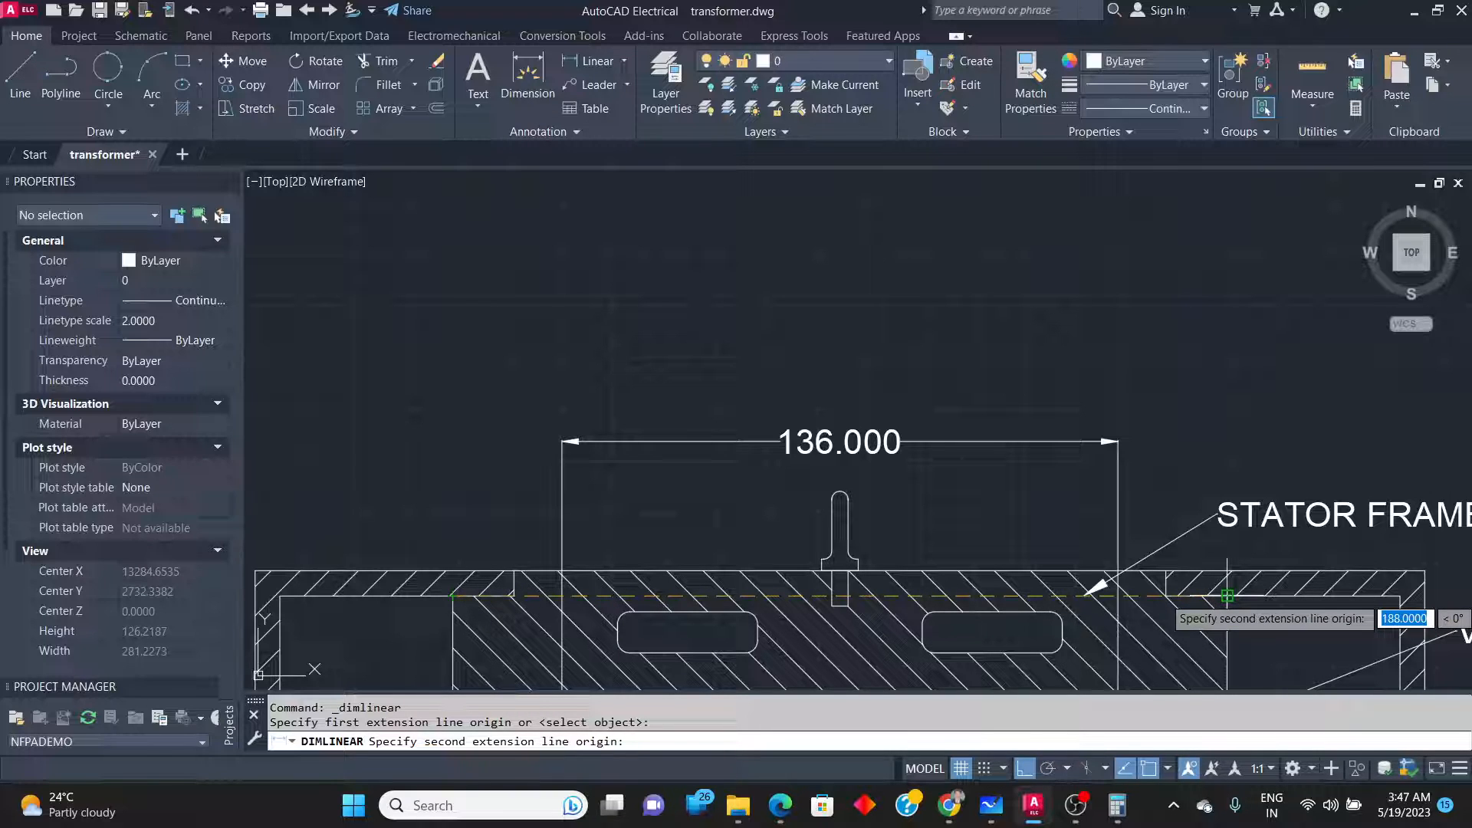
pyautogui.click(1228, 596)
pyautogui.click(1165, 344)
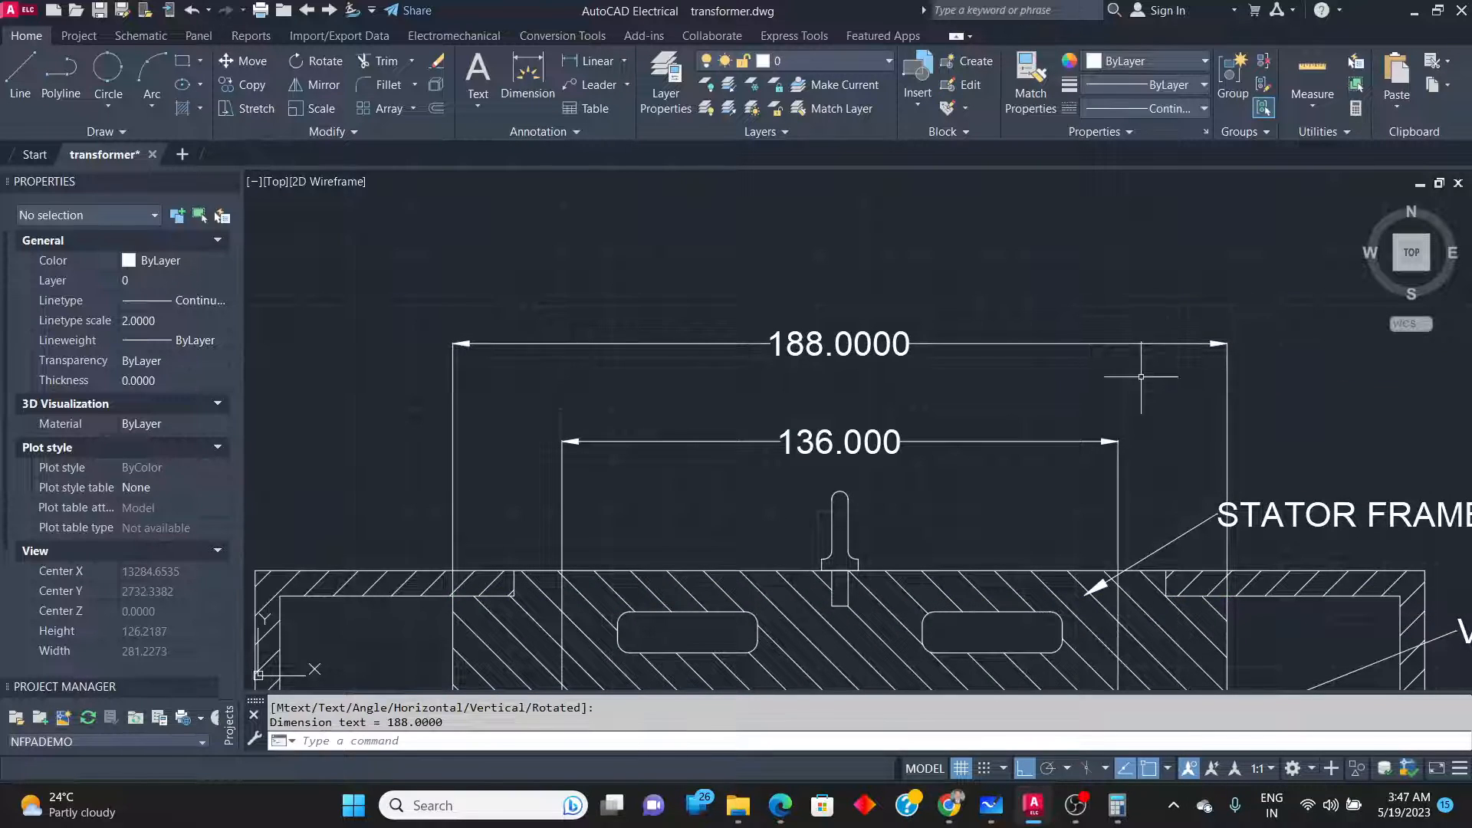
pyautogui.press('Return')
pyautogui.press('Escape')
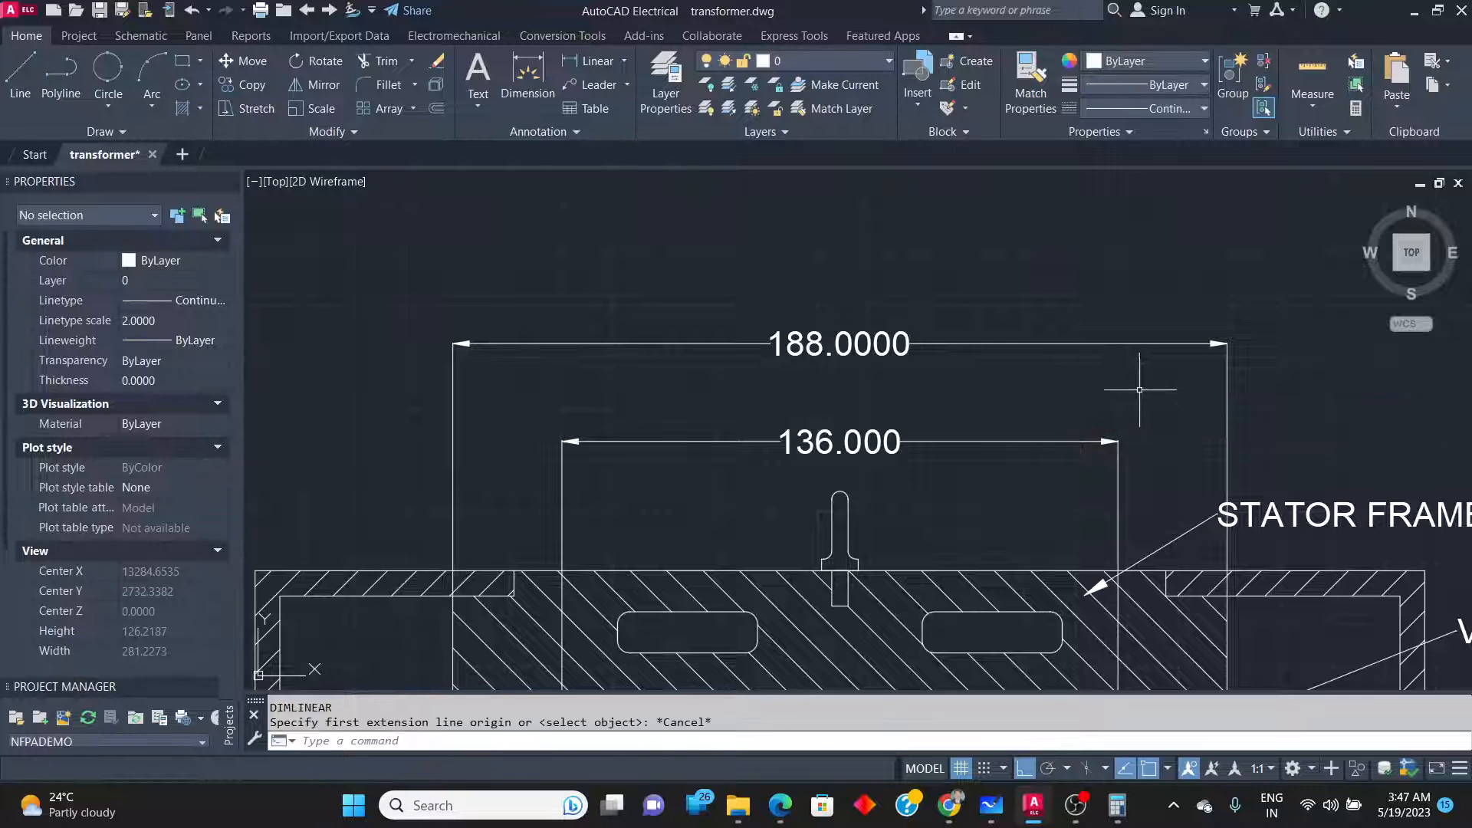
# Review the dimensioned end view and elevation alongside the other captioned machine drawing in the same file.
pyautogui.scroll(-10, 902, 294)
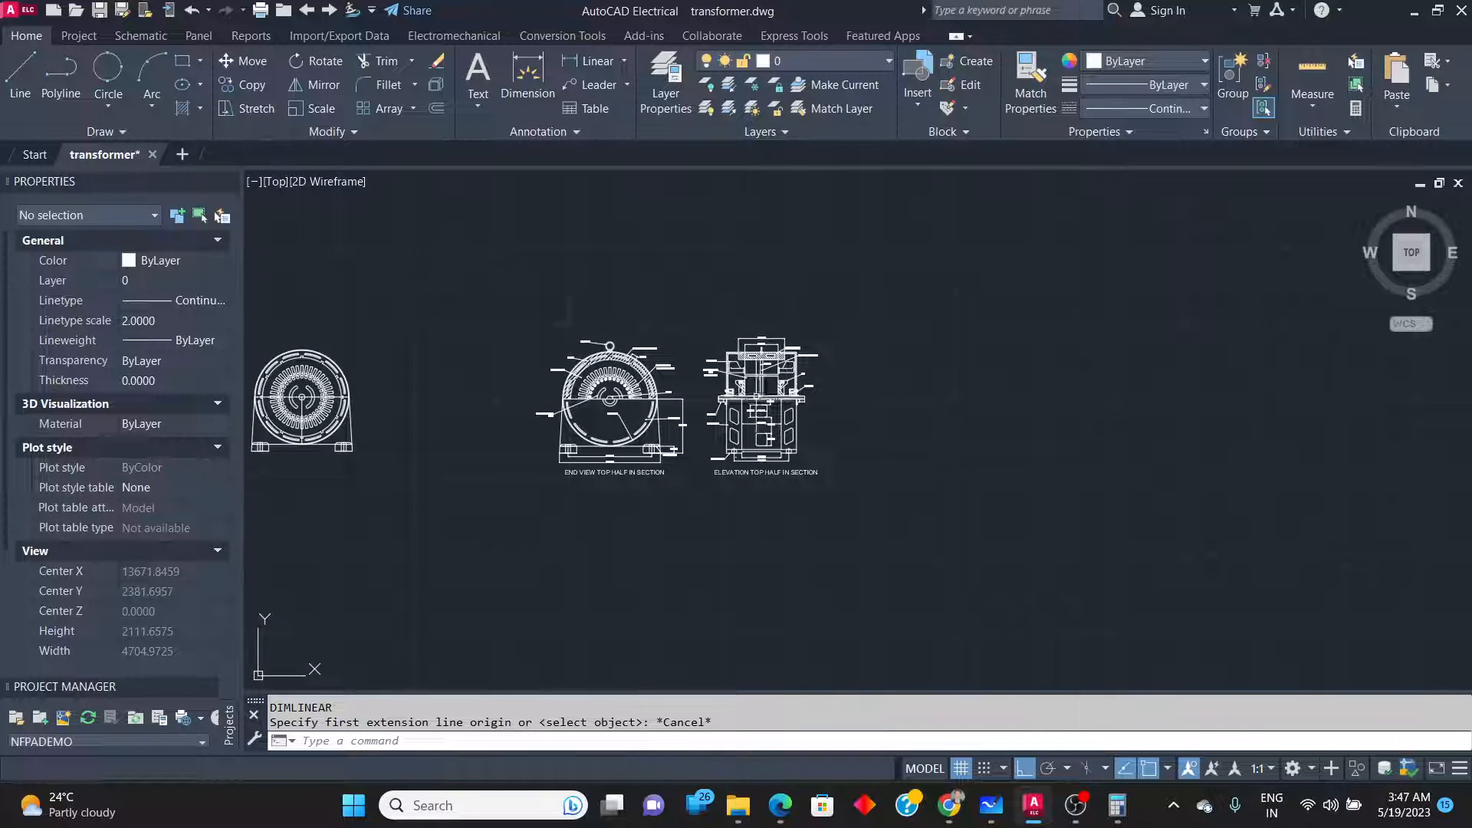
pyautogui.scroll(2, 757, 396)
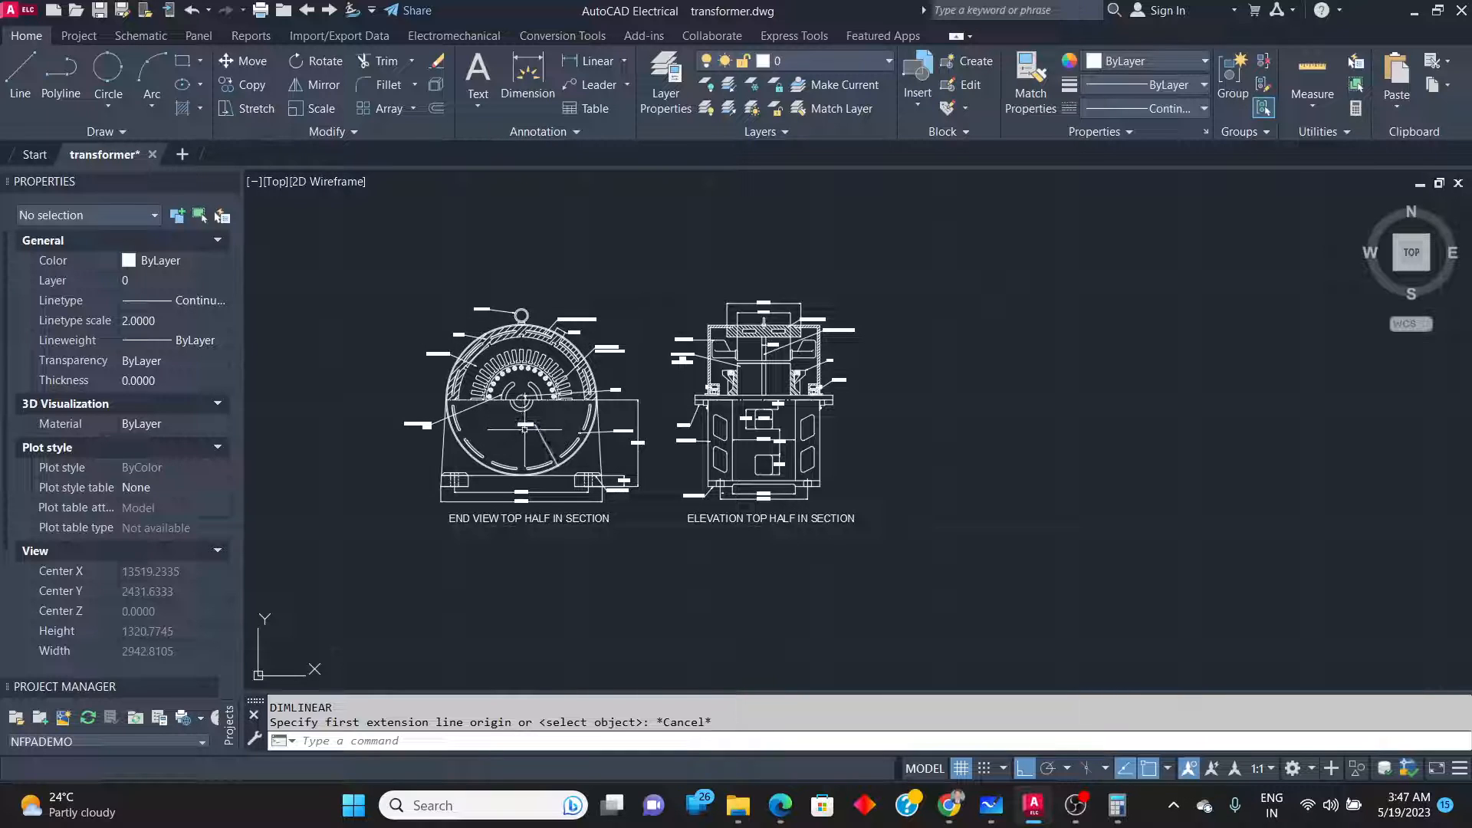
pyautogui.scroll(-5, 667, 399)
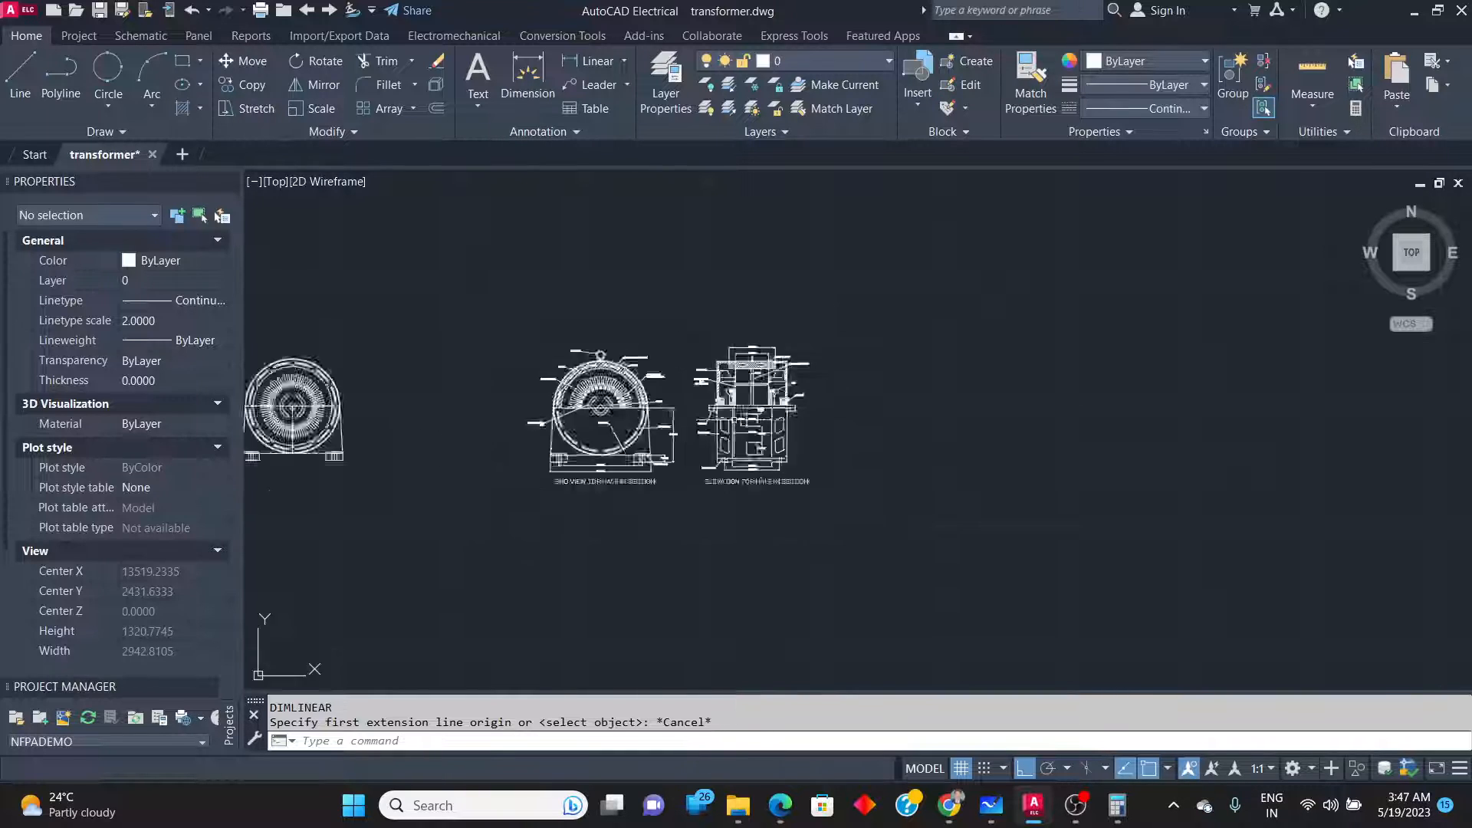
pyautogui.scroll(8, 553, 491)
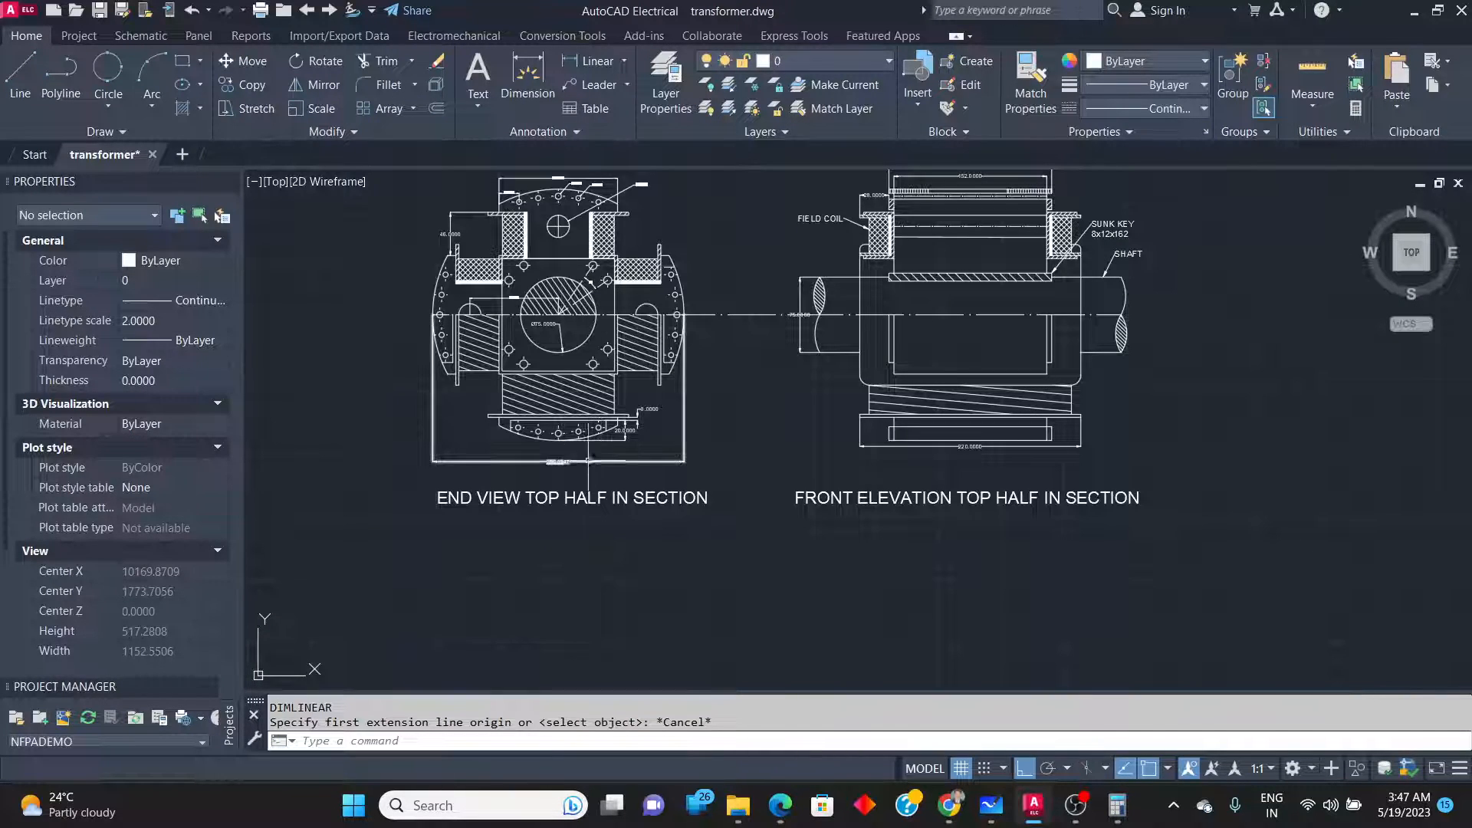
pyautogui.scroll(2, 824, 387)
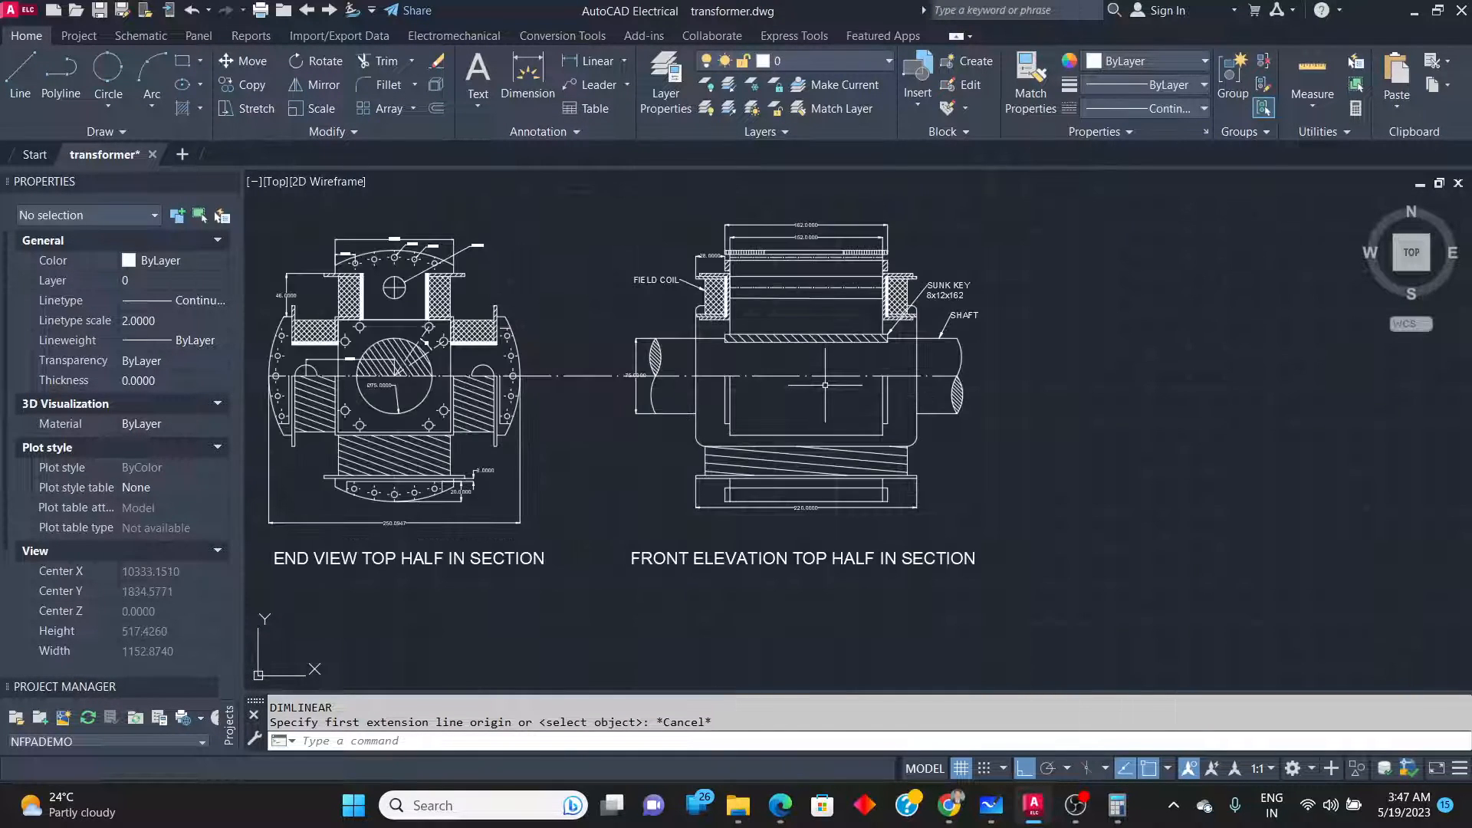
pyautogui.scroll(-5, 804, 411)
pyautogui.scroll(5, 1223, 370)
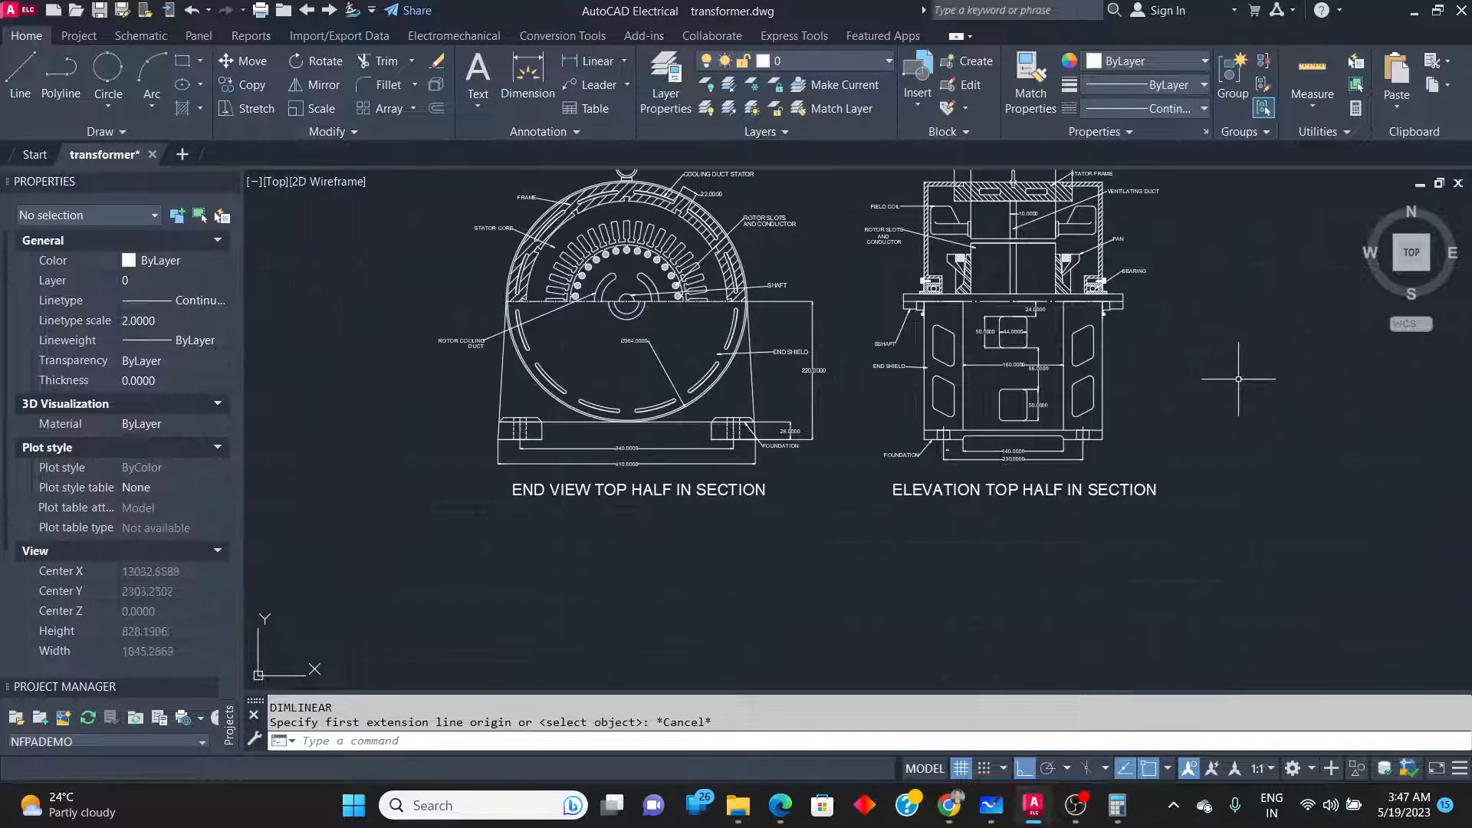
pyautogui.scroll(-4, 1118, 410)
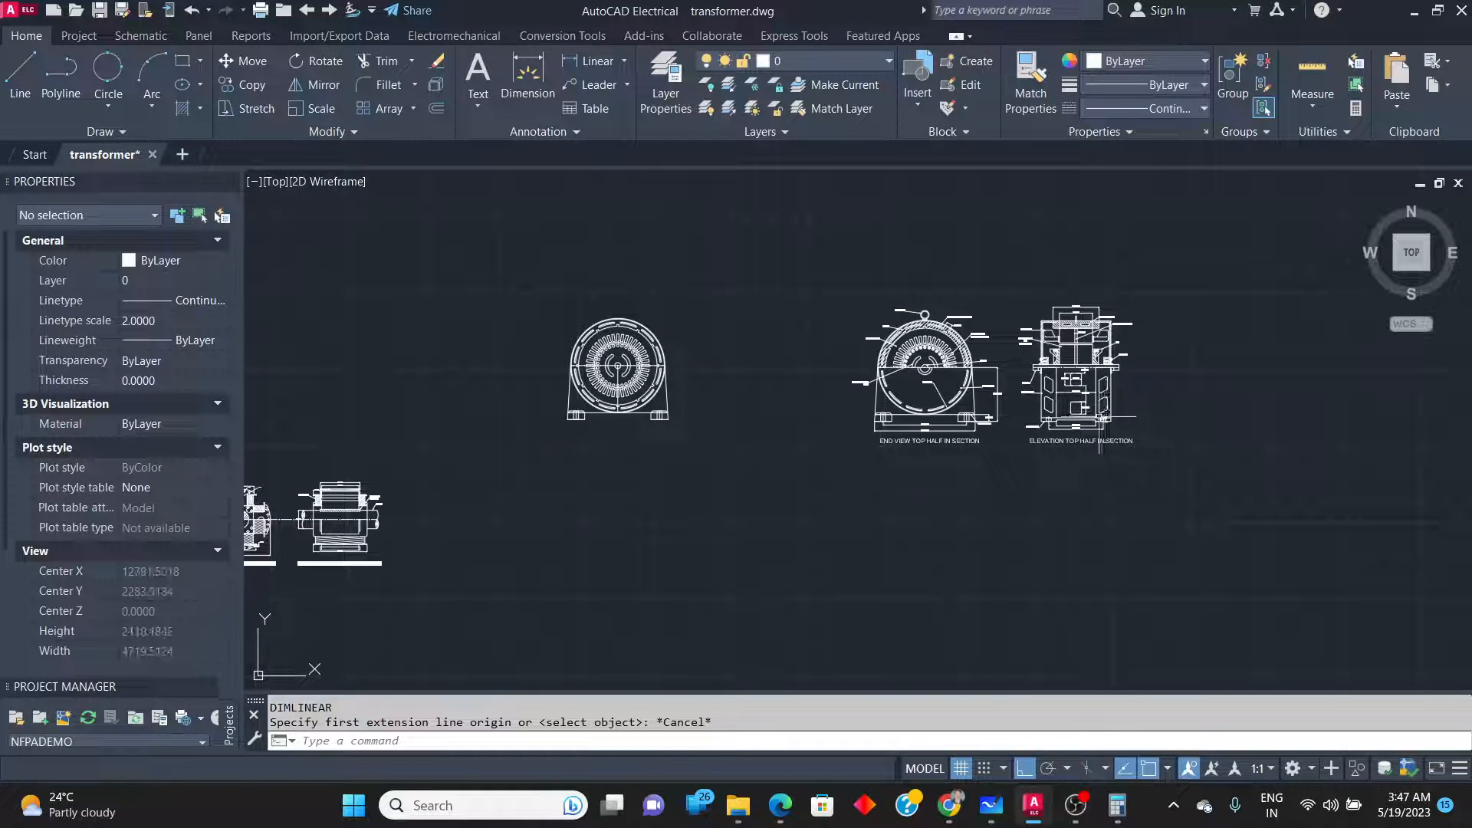